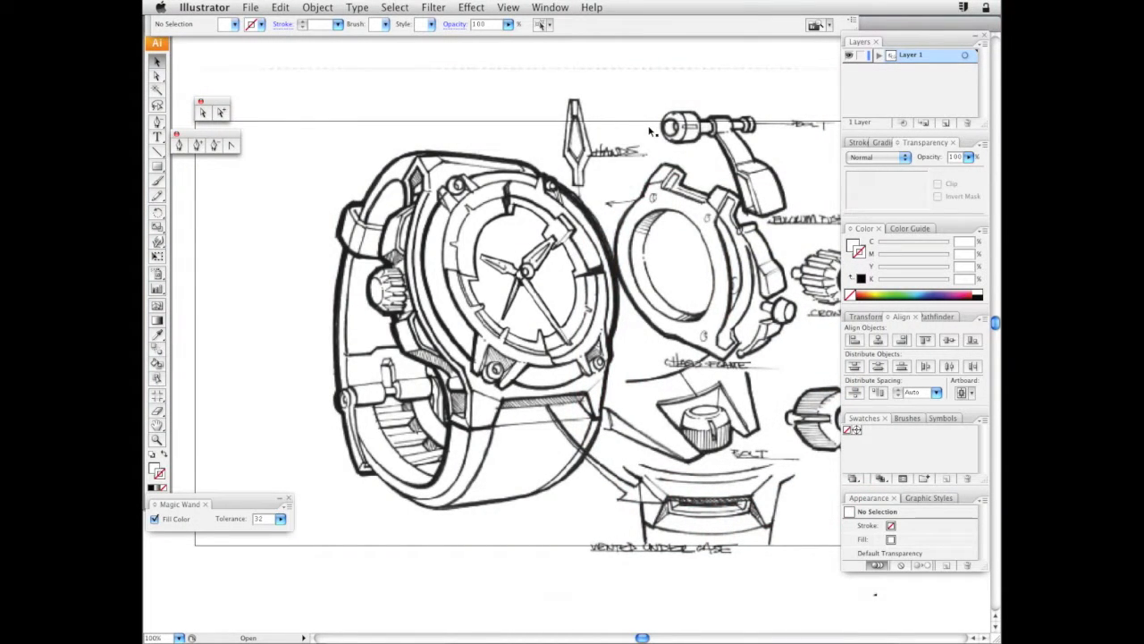
Select the watch sketch image and lock it
key("space")
mouse_move(806, 524)
left_mouse_down()
mouse_move(755, 532)
mouse_move(765, 528)
mouse_move(774, 556)
left_mouse_up()
scroll(755, 532, "down", 3)
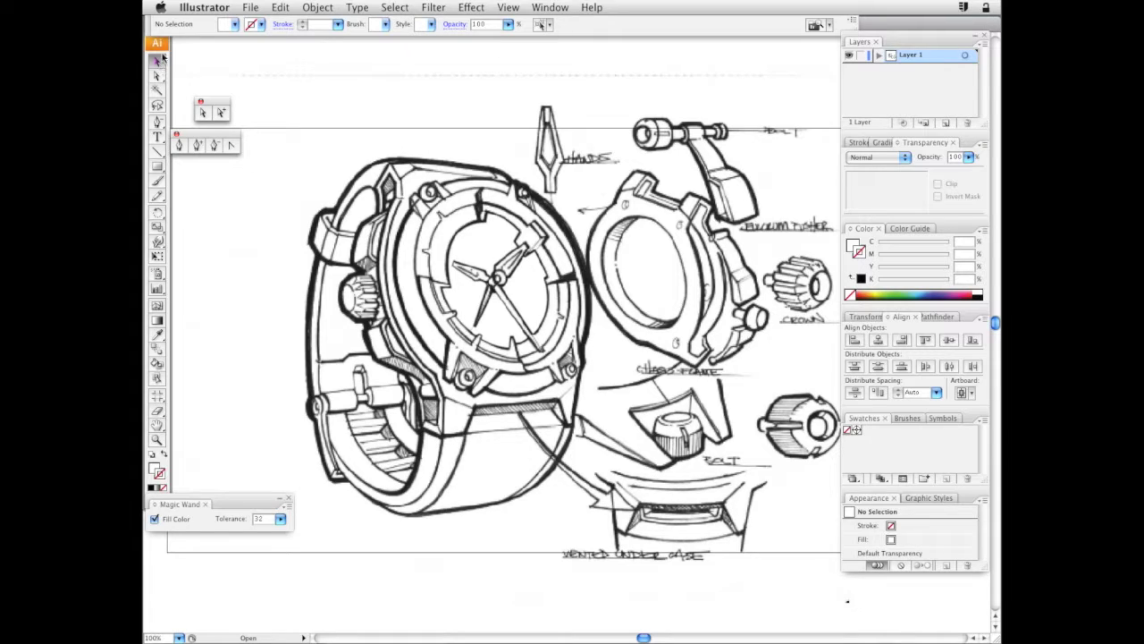
left_click(596, 336)
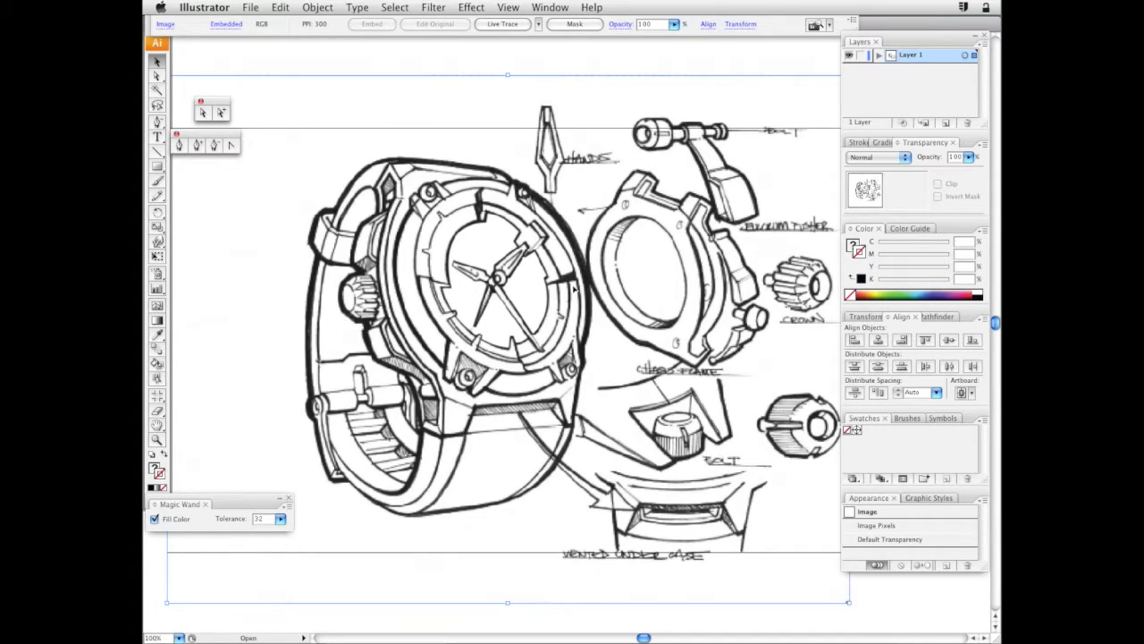
mouse_move(585, 313)
left_mouse_down()
mouse_move(576, 318)
mouse_move(649, 294)
mouse_move(680, 341)
mouse_move(718, 357)
mouse_move(720, 347)
mouse_move(634, 324)
left_mouse_up()
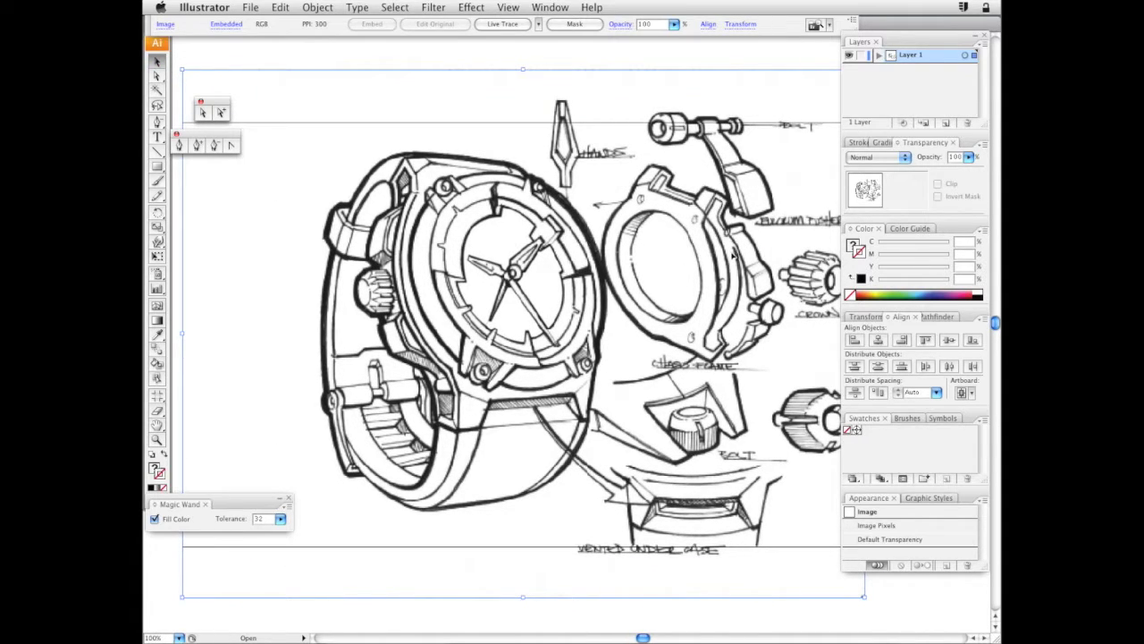
key("super+2")
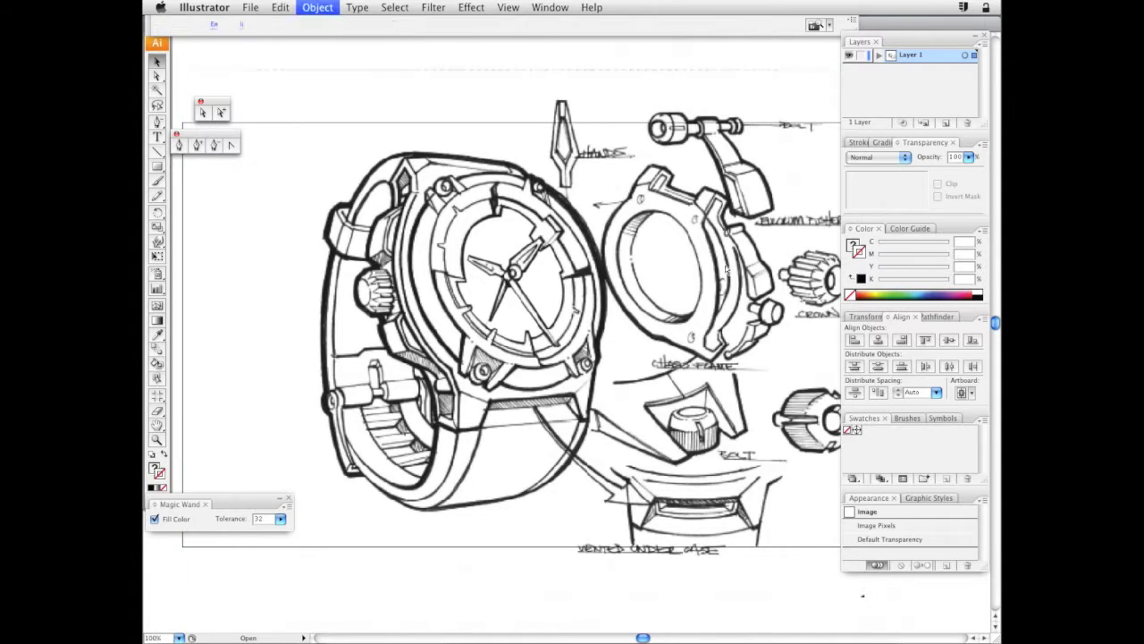
left_click(318, 8)
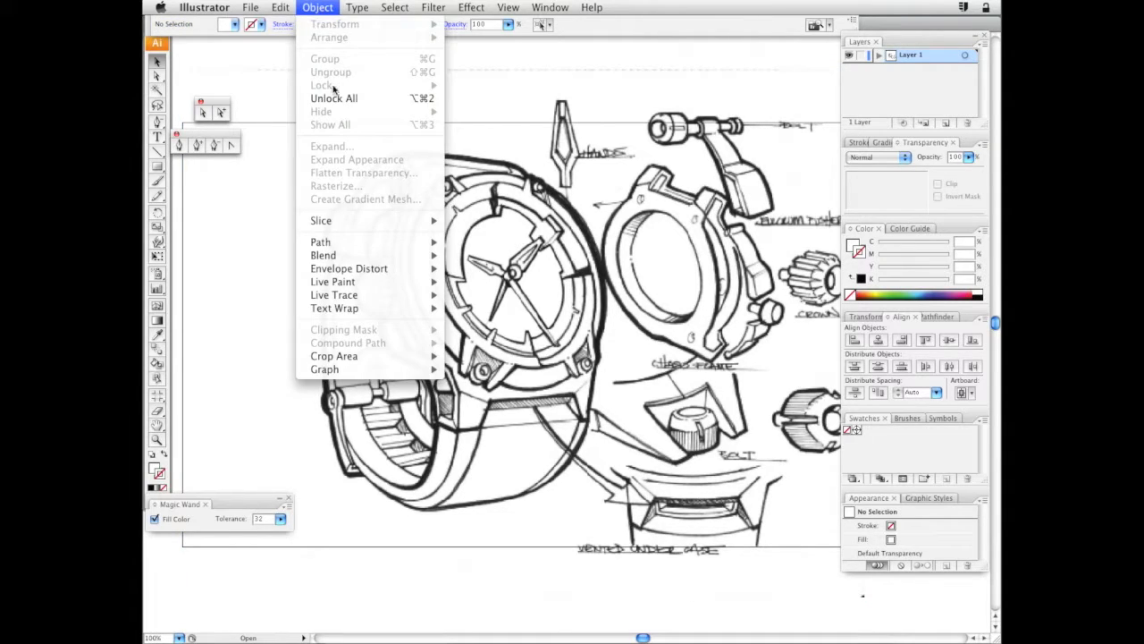
key("Down")
key("Down")
key("Down")
key("Down")
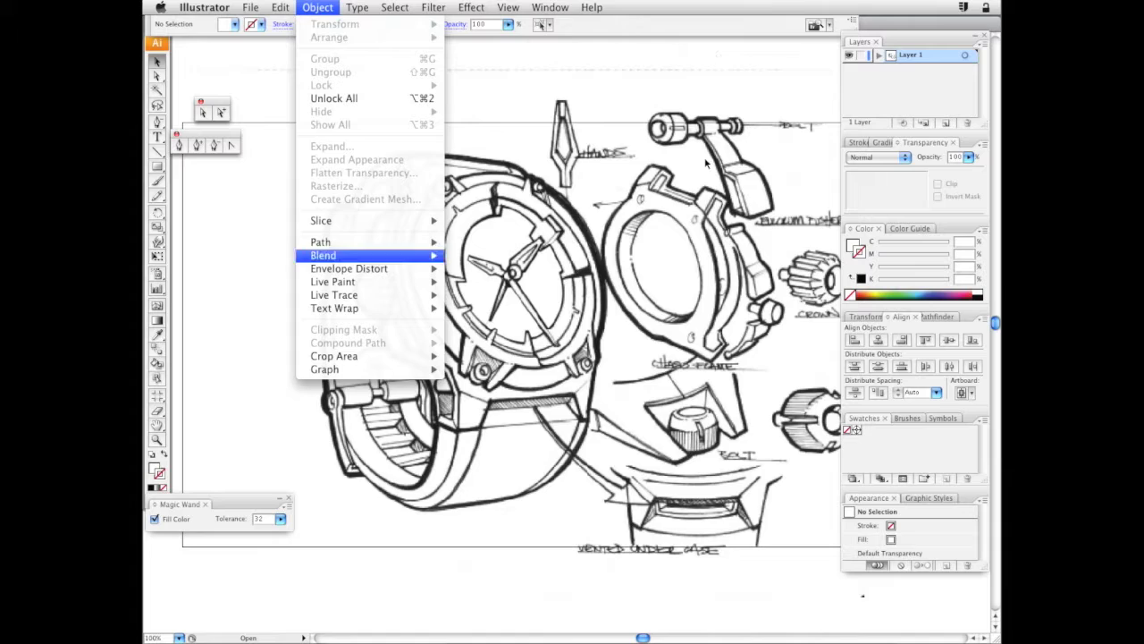
left_click(744, 58)
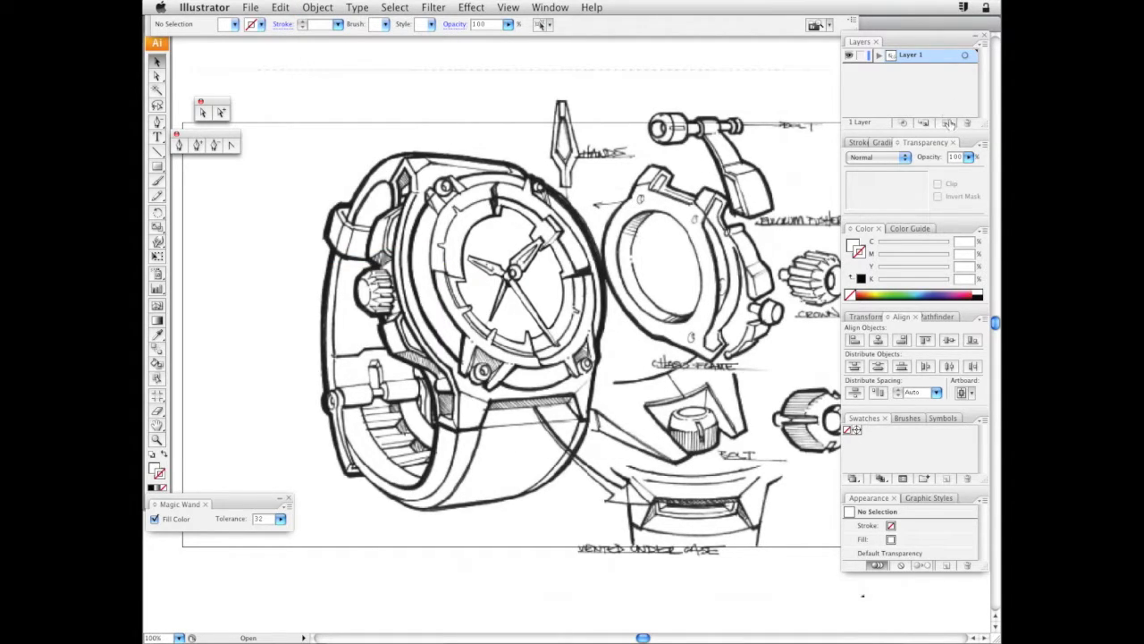
Reduce the watch sketch image's opacity to 25% and lock it as a tracing template
left_click(624, 342)
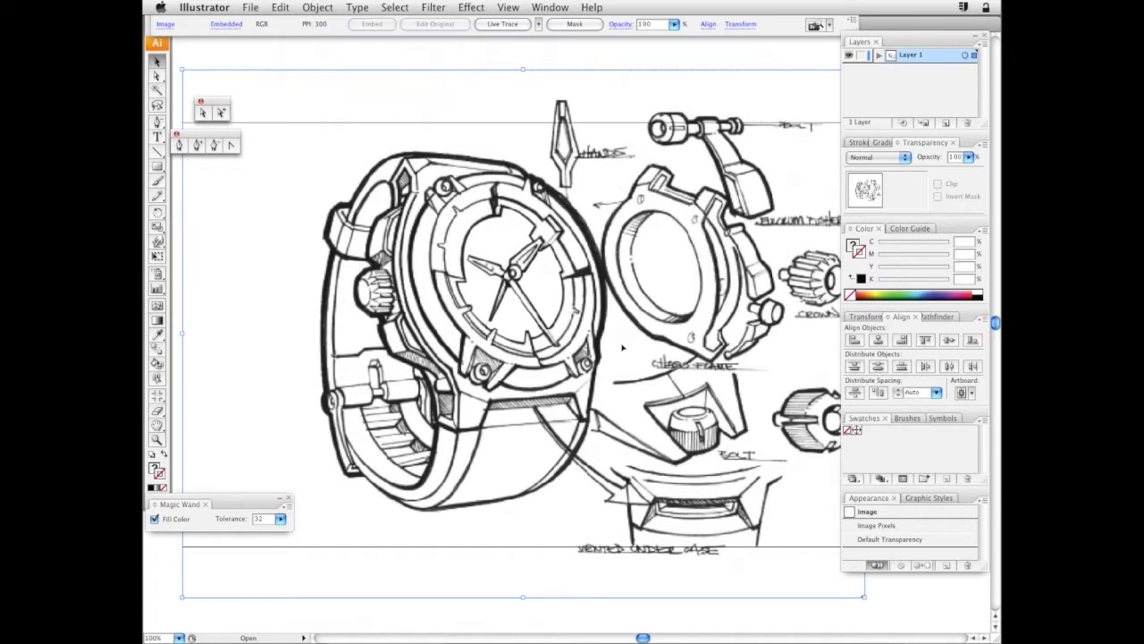
mouse_move(970, 157)
left_mouse_down()
mouse_move(948, 174)
mouse_move(913, 173)
left_mouse_up()
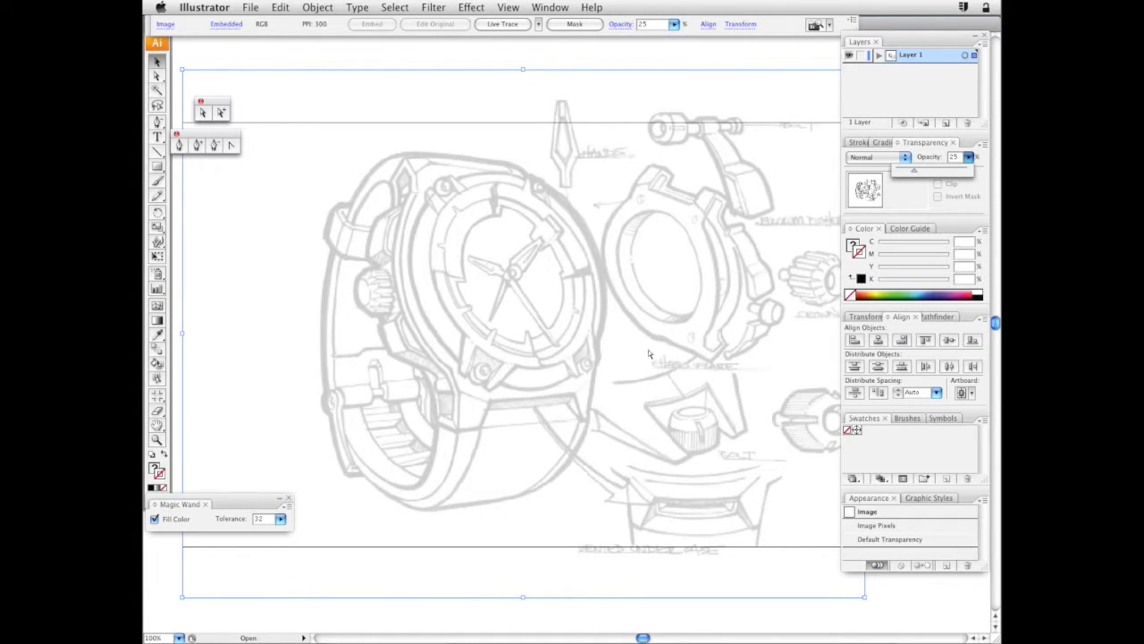
key("super+2")
Create a new layer above the sketch layer for the line work
left_click(951, 101)
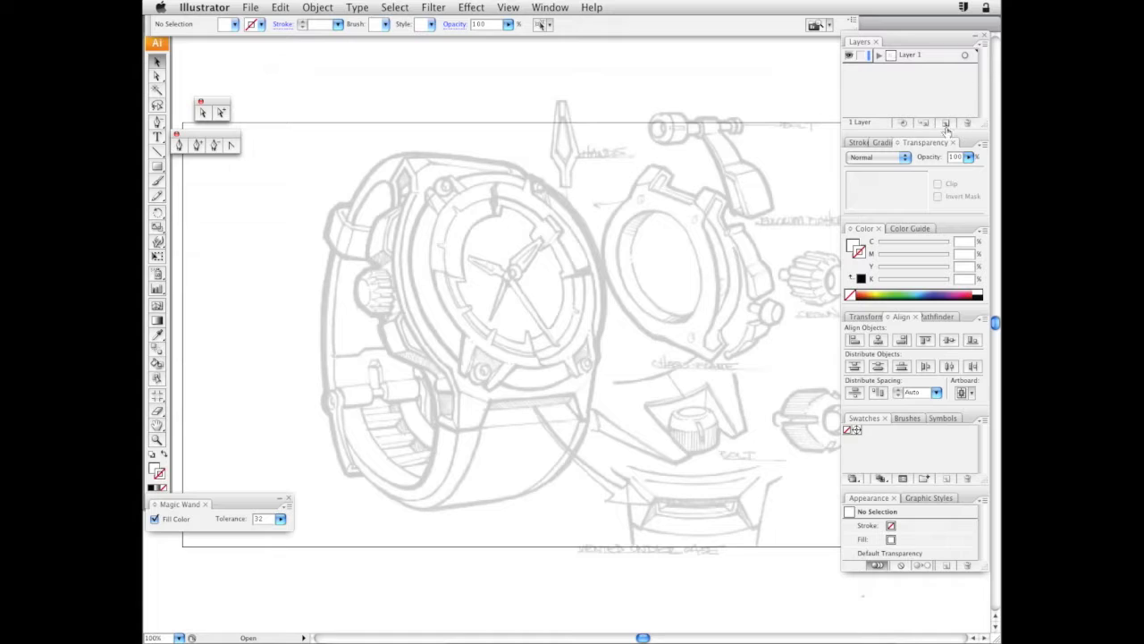
left_click(946, 123)
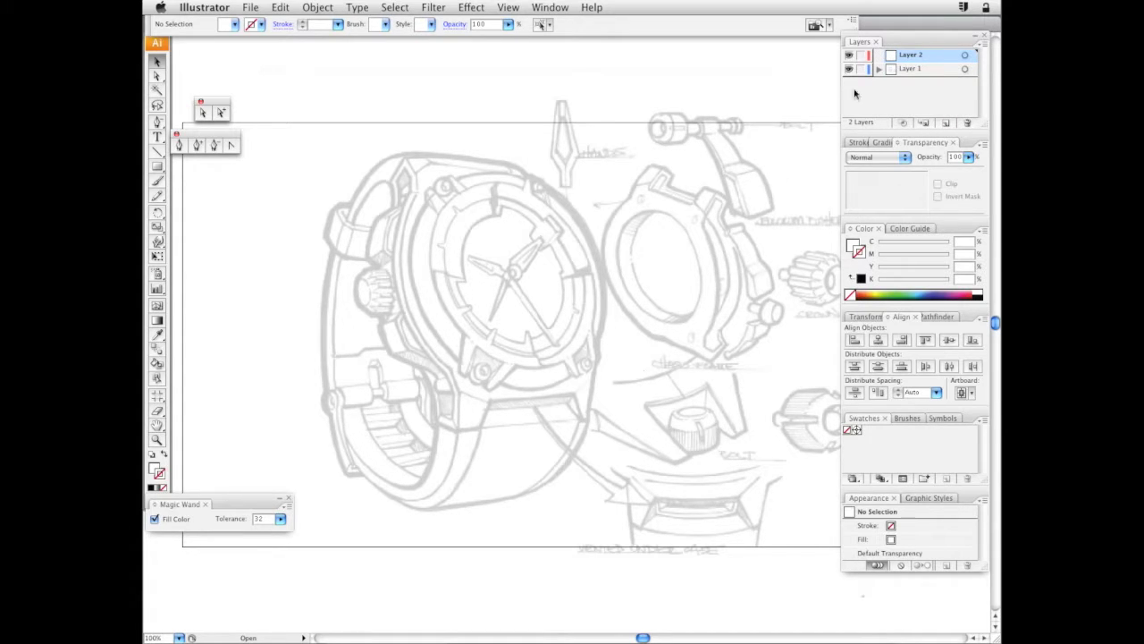
left_click_drag(668, 288, 691, 253)
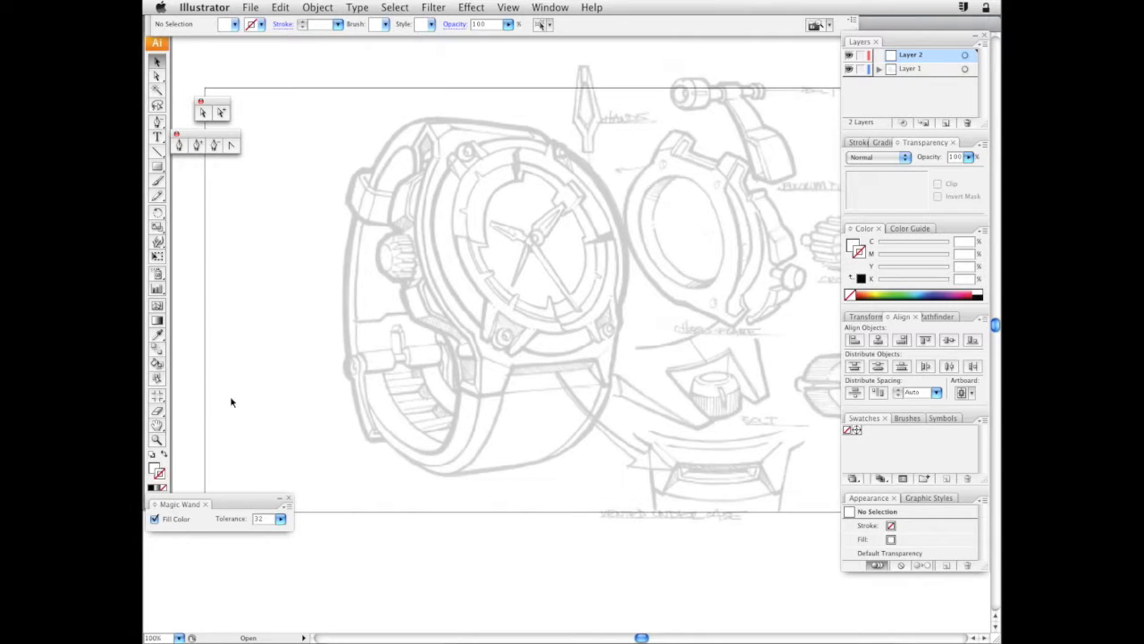
Choose the Pen tool for tracing the main watch, with no fill and a black stroke
left_click(158, 440)
left_click_drag(309, 89, 732, 536)
left_click(602, 349)
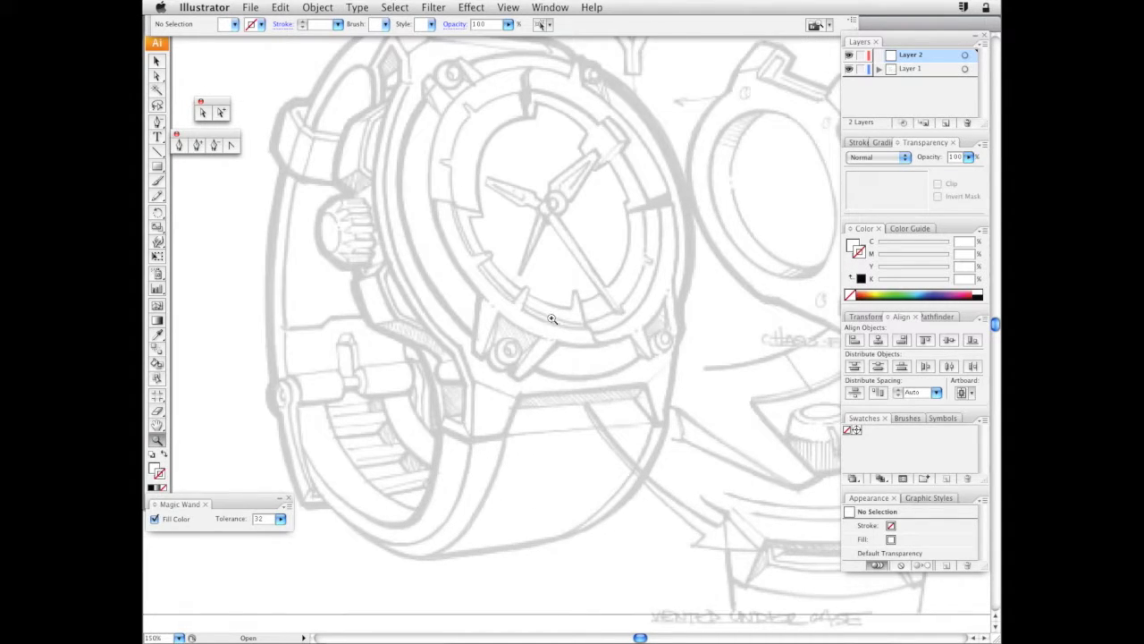
left_click_drag(551, 320, 563, 404)
left_click(178, 147)
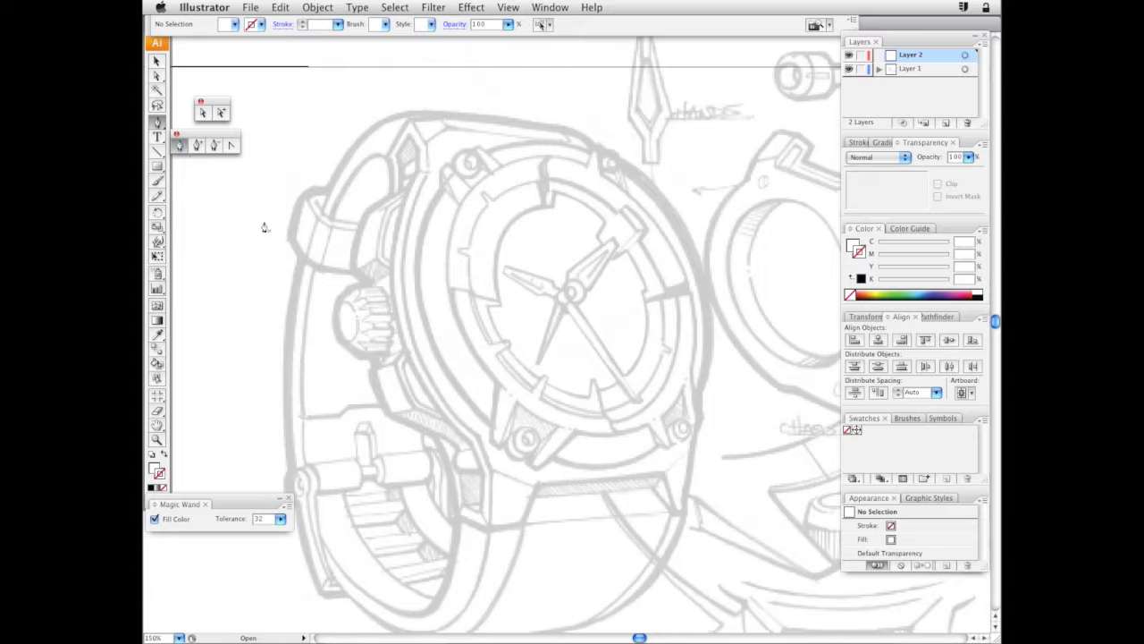
scroll(595, 249, "down", 3)
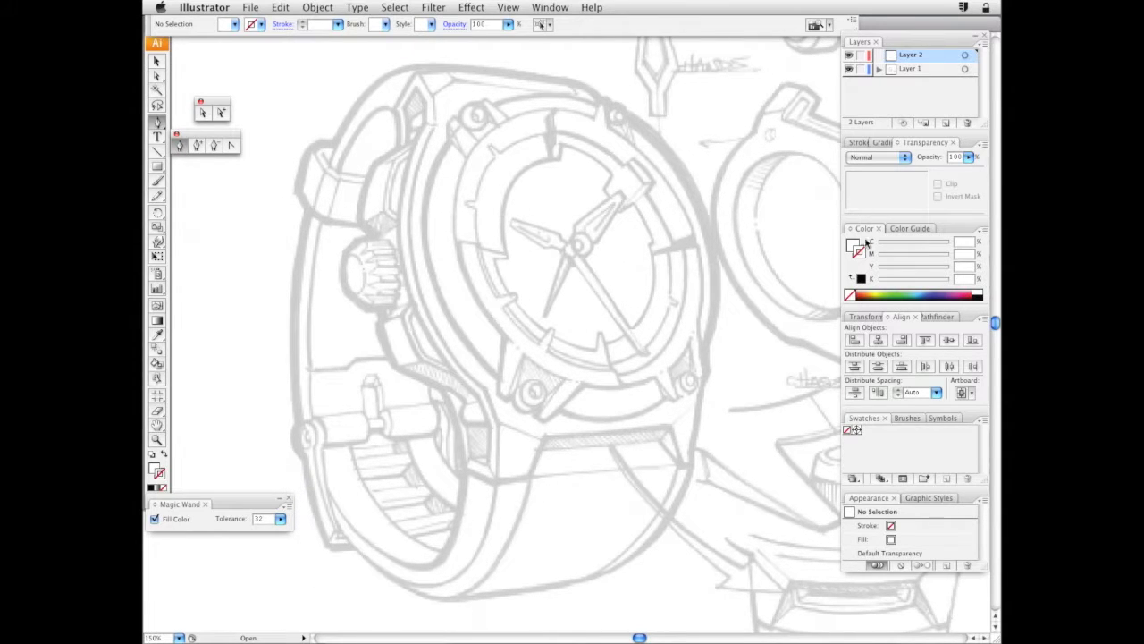
left_click(858, 248)
left_click(163, 486)
left_click(982, 294)
Set the stroke weight to 0.75 pt
left_click(858, 144)
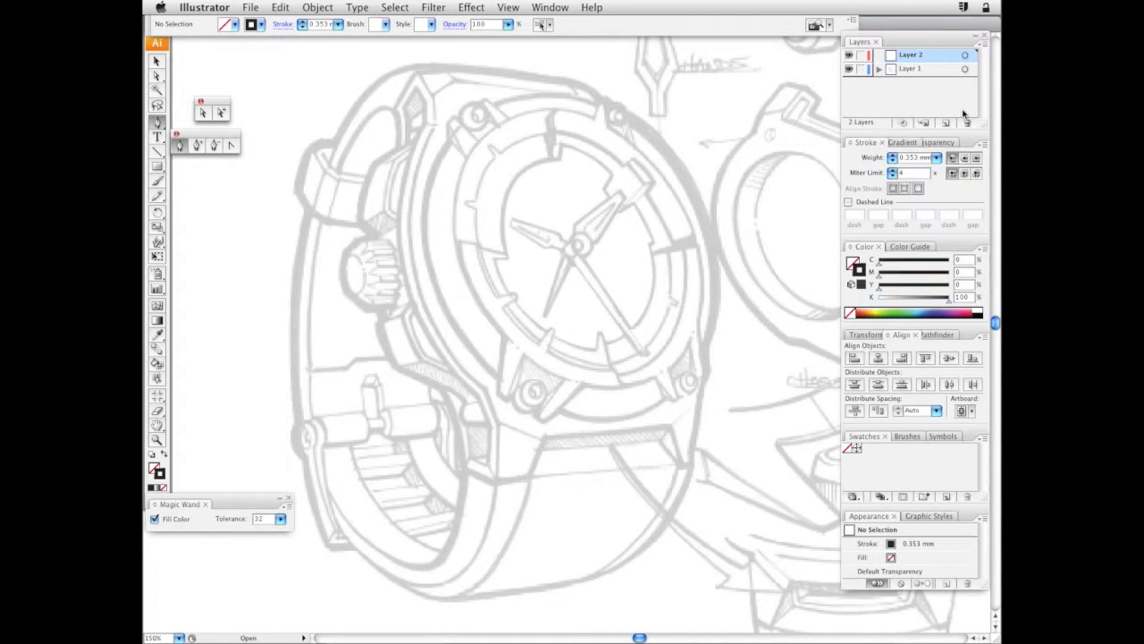
left_click(937, 157)
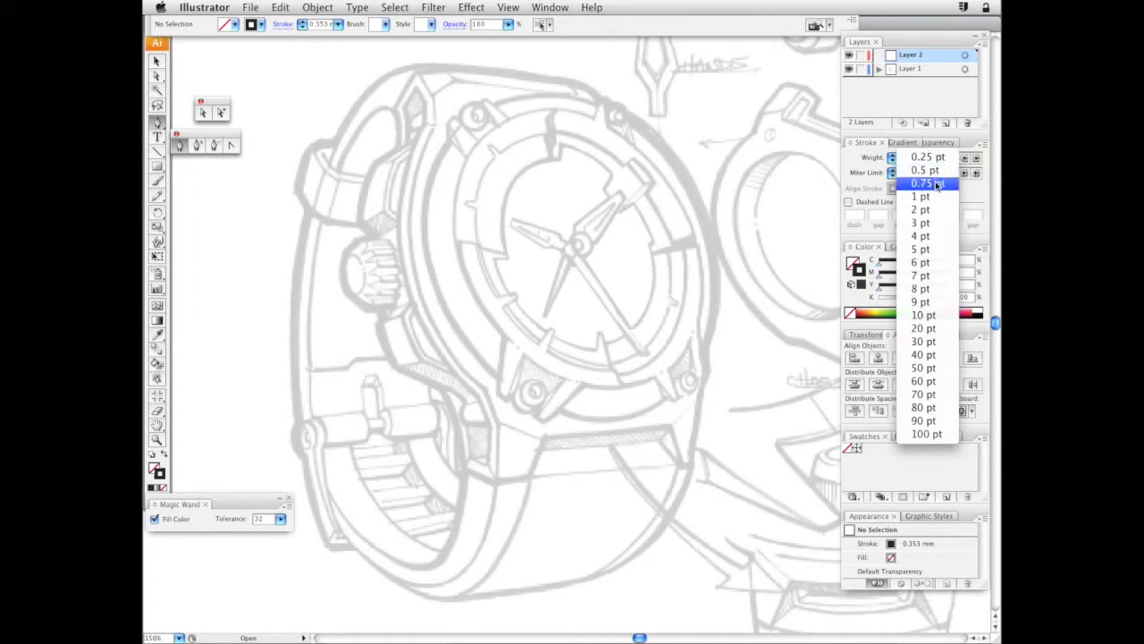
left_click(930, 184)
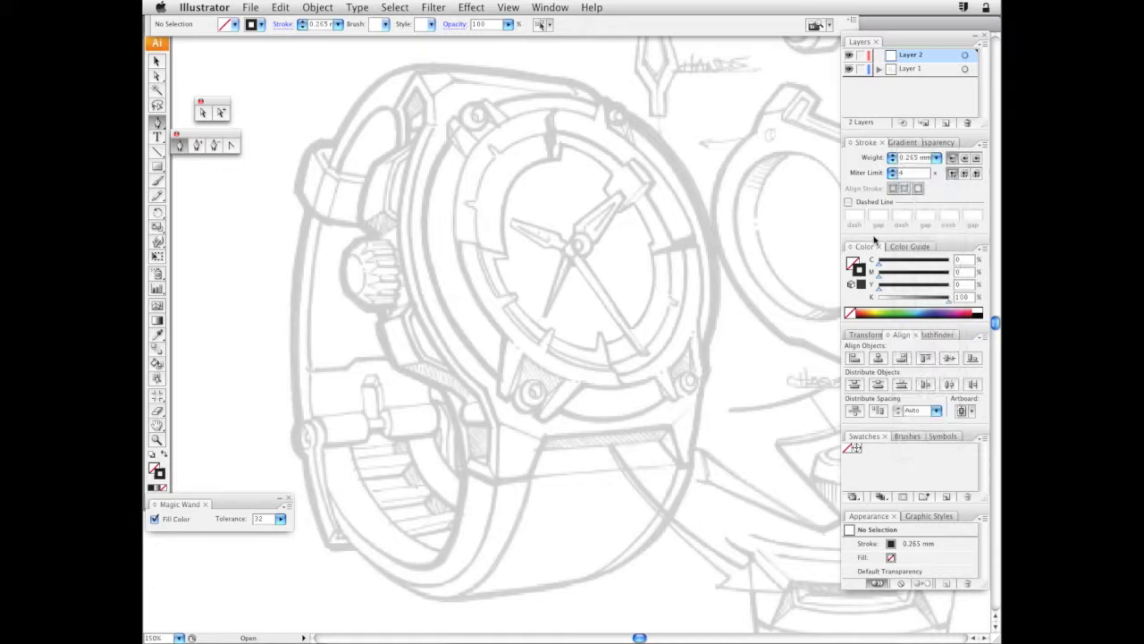
left_click(936, 158)
left_click(942, 146)
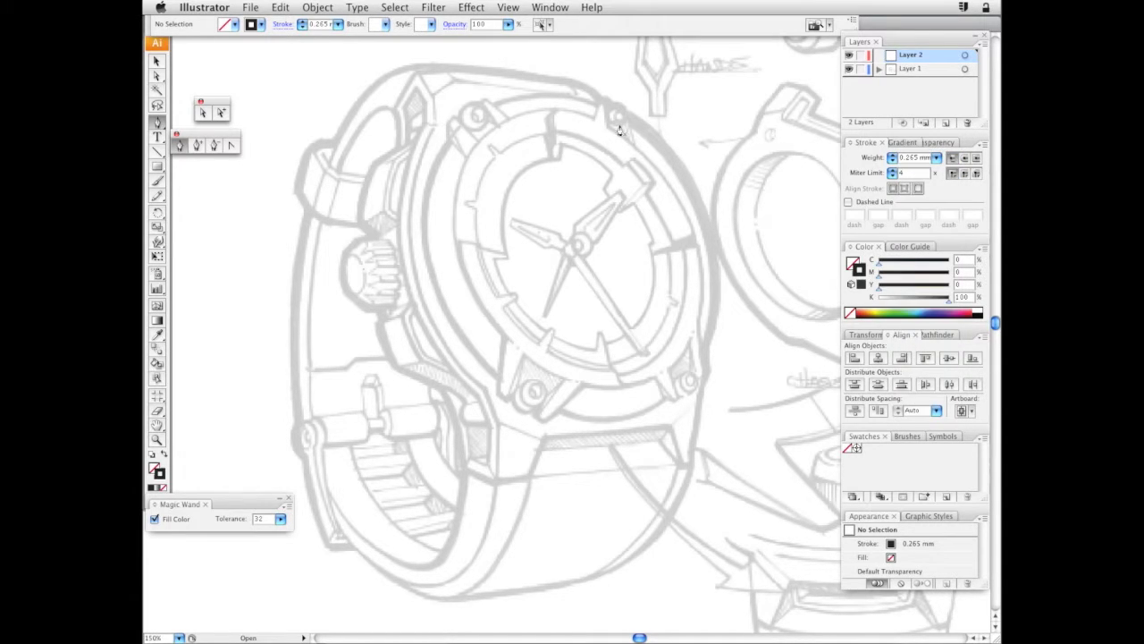
Trace the small triangular facet beside the dial's upper-left screw as a closed straight-sided path, and deselect it
left_click(449, 141)
left_click(449, 123)
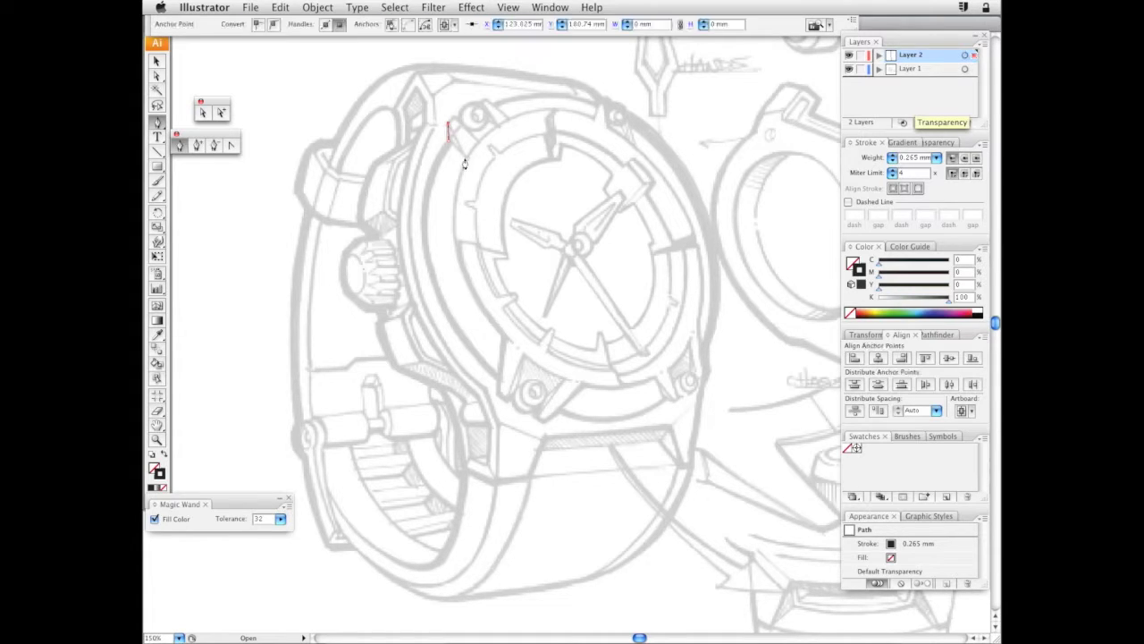
left_click(468, 159)
left_click(448, 130)
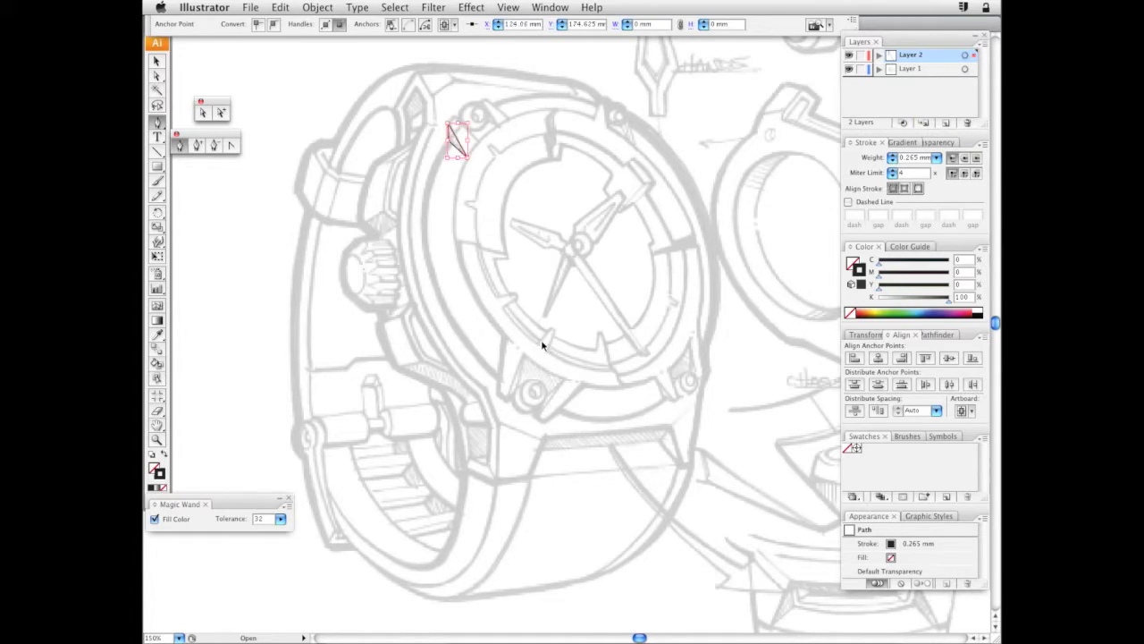
key("super+shift+a")
Trace the open two-segment edge from the triangular facet's upper corner around the tab next to the upper-left screw
scroll(580, 354, "up", 2)
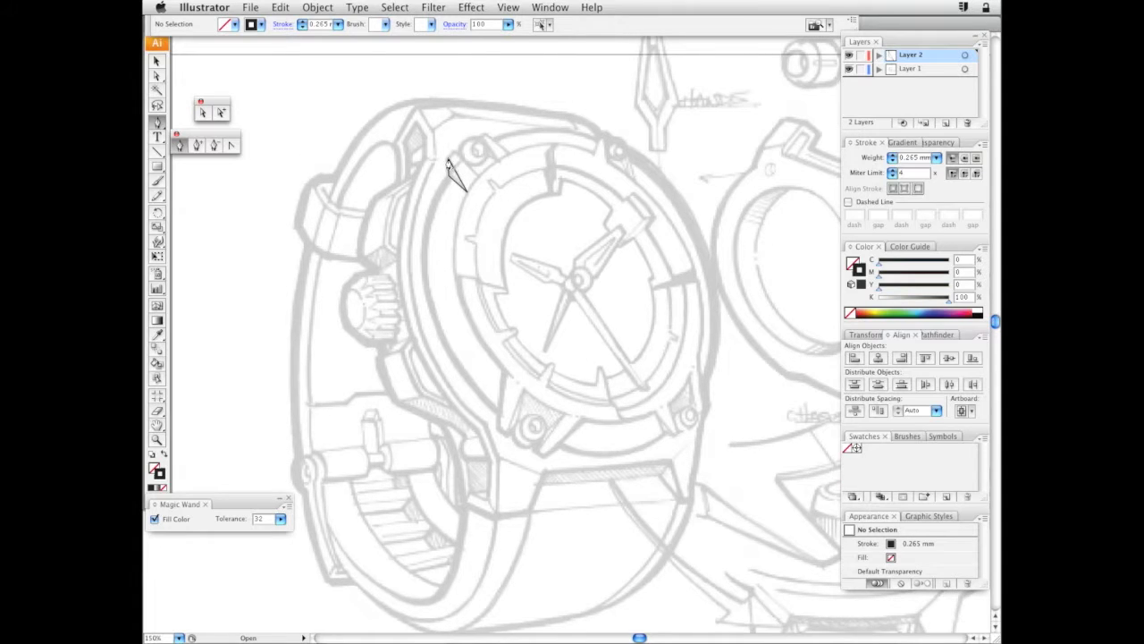
left_click(448, 160)
left_click(454, 152)
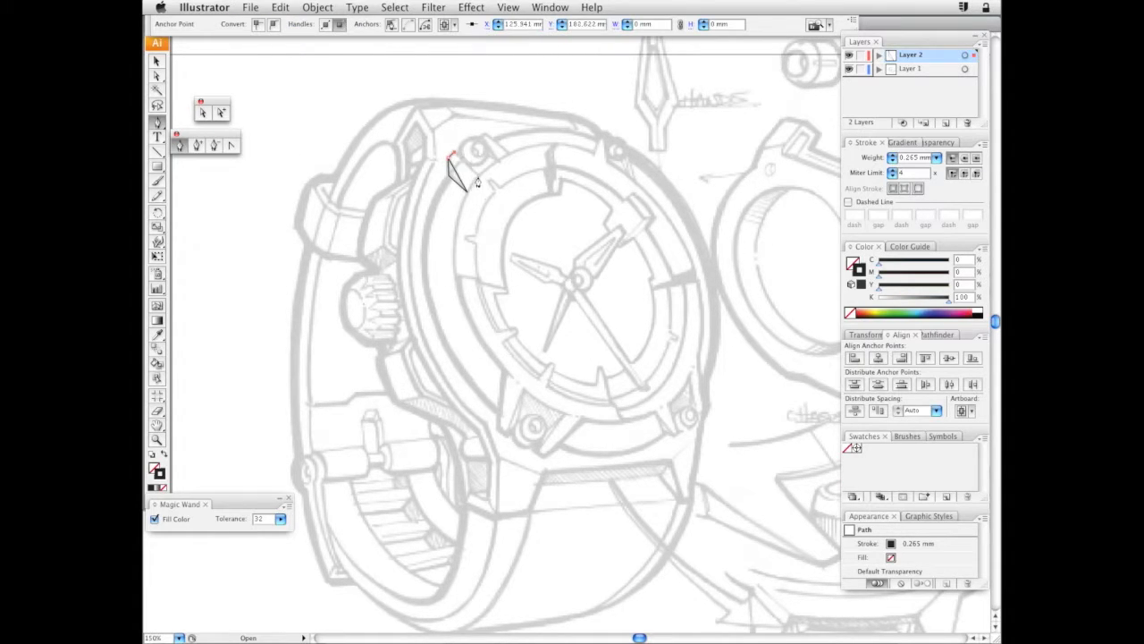
left_click(478, 176)
key("super+shift+a")
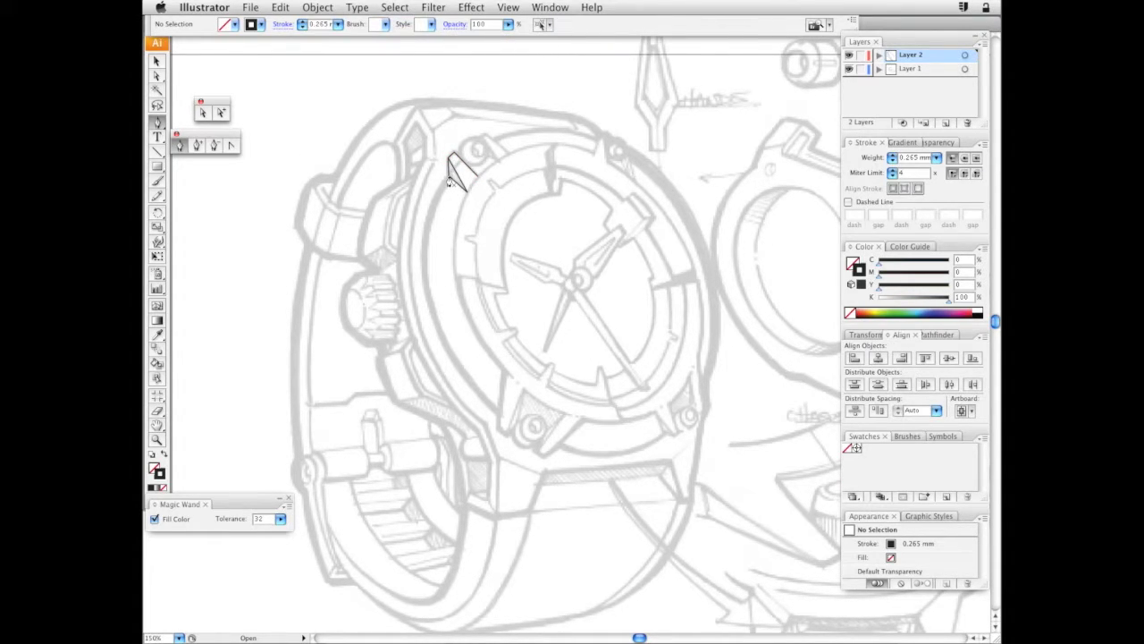
Trace the bezel's outer left edge as one curve from the facet's lower-left corner down to the lower-left screw tab
left_click(449, 180)
scroll(526, 290, "down", 2)
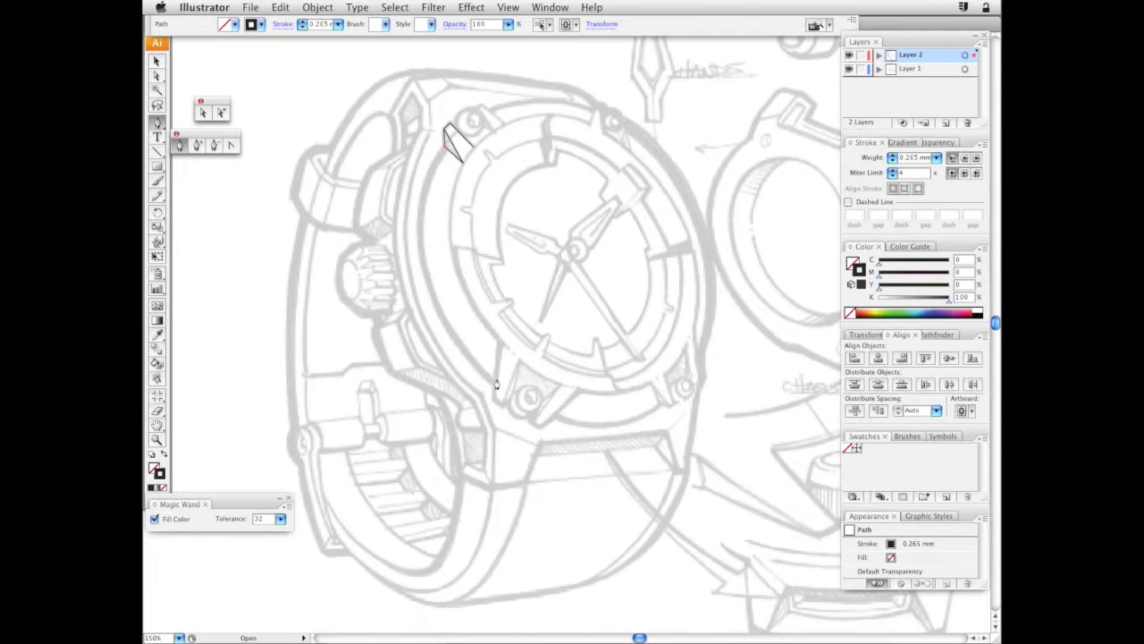
left_click_drag(493, 390, 621, 514)
key("shift+super+a")
Trace the bezel's inner left edge as one curve from the facet's lower-right tip to the lower-left screw tab
scroll(586, 335, "down", 1)
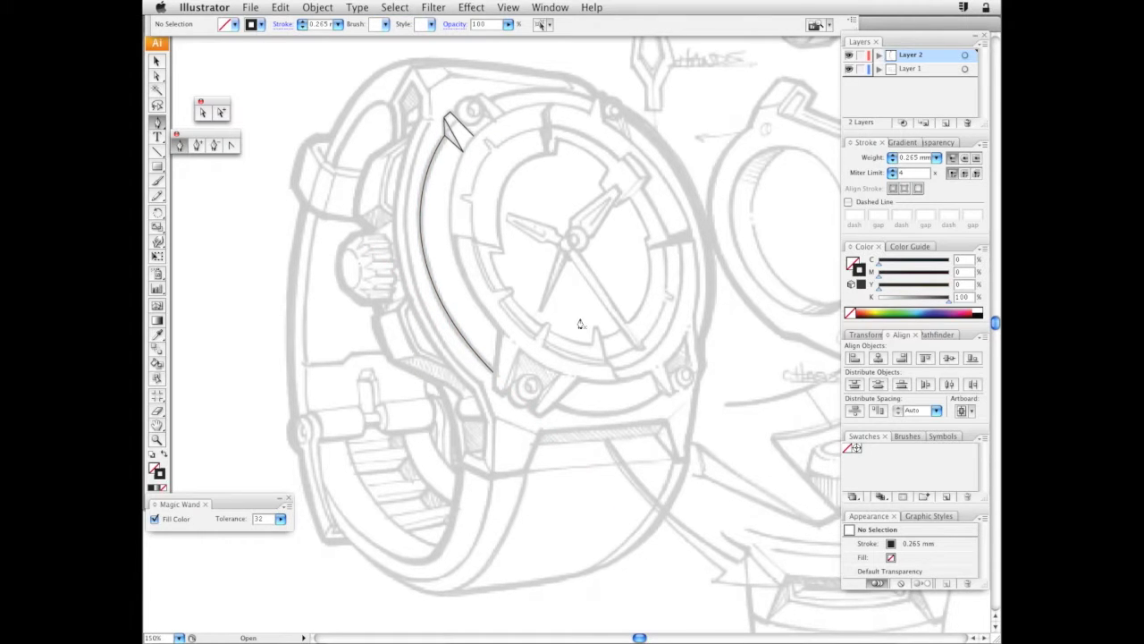
left_click(462, 157)
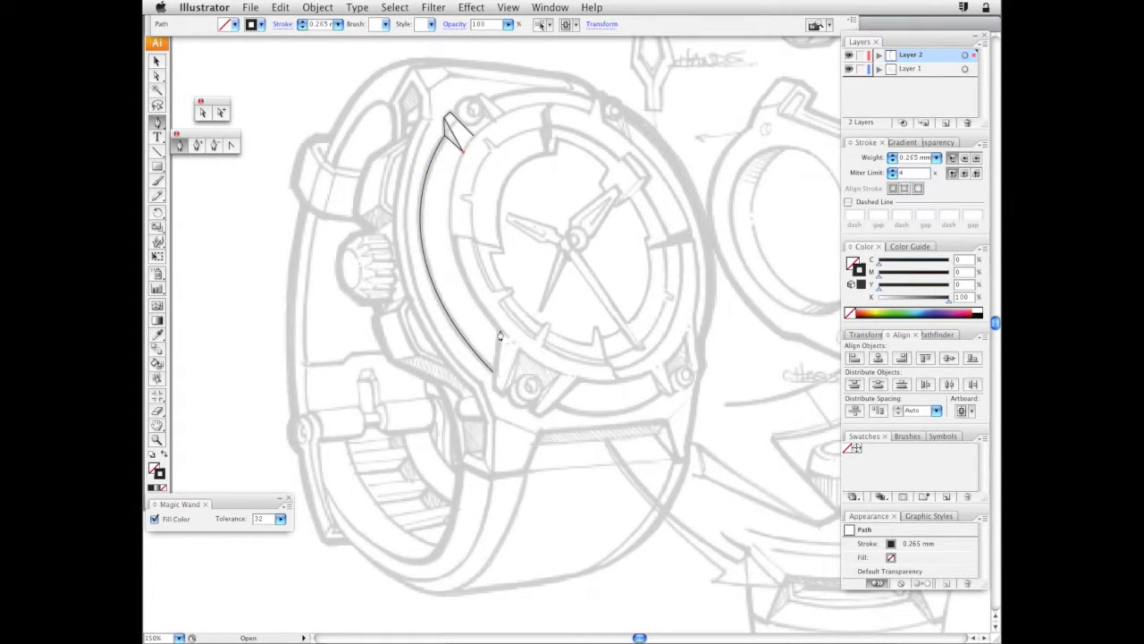
left_click_drag(499, 336, 585, 420)
key("shift+super+a")
Trace the case's left side from the upper strap lug's recess, down the long curve to the lower lug
left_click_drag(606, 252, 657, 282)
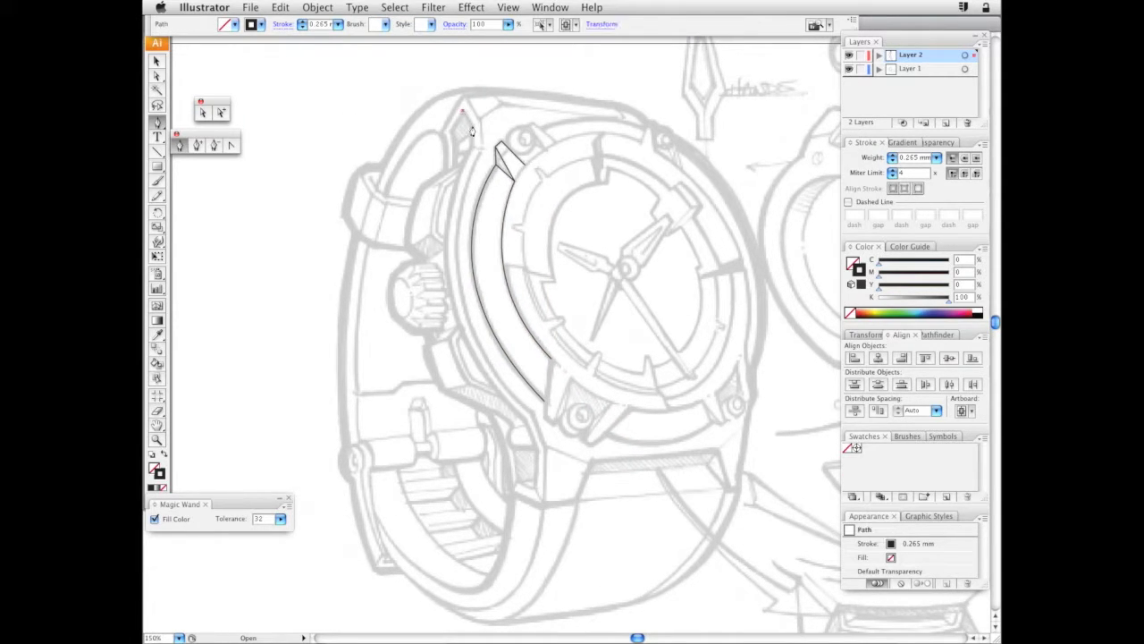
left_click(463, 114)
left_click(473, 148)
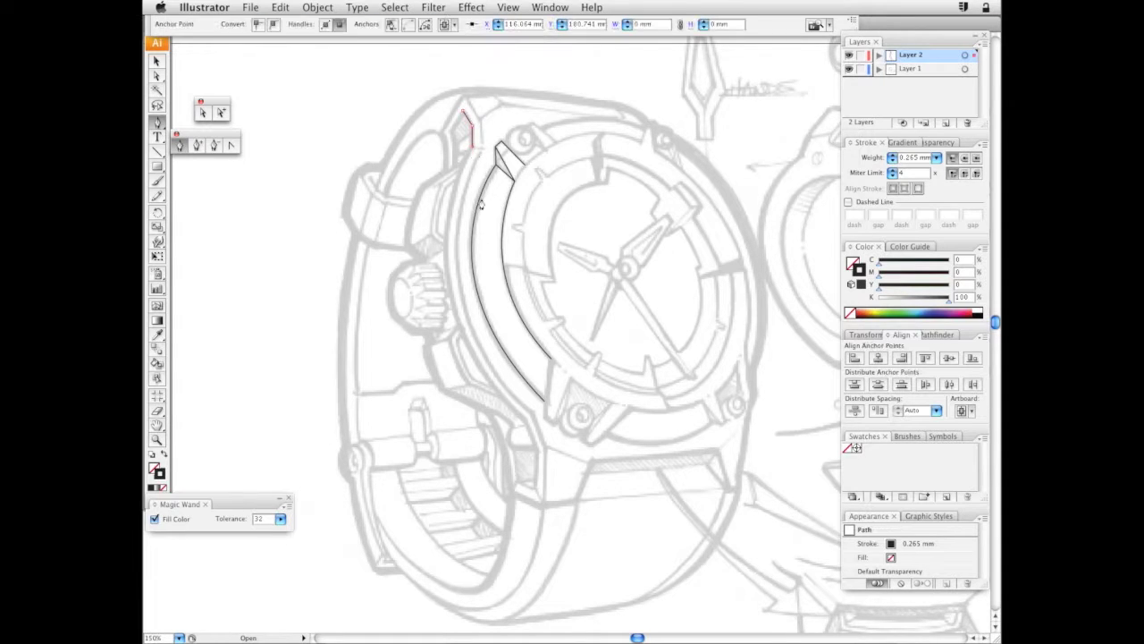
left_click_drag(495, 217, 494, 201)
mouse_move(521, 409)
left_mouse_down()
mouse_move(626, 531)
mouse_move(653, 539)
mouse_move(651, 528)
left_mouse_up()
key("super+shift+a")
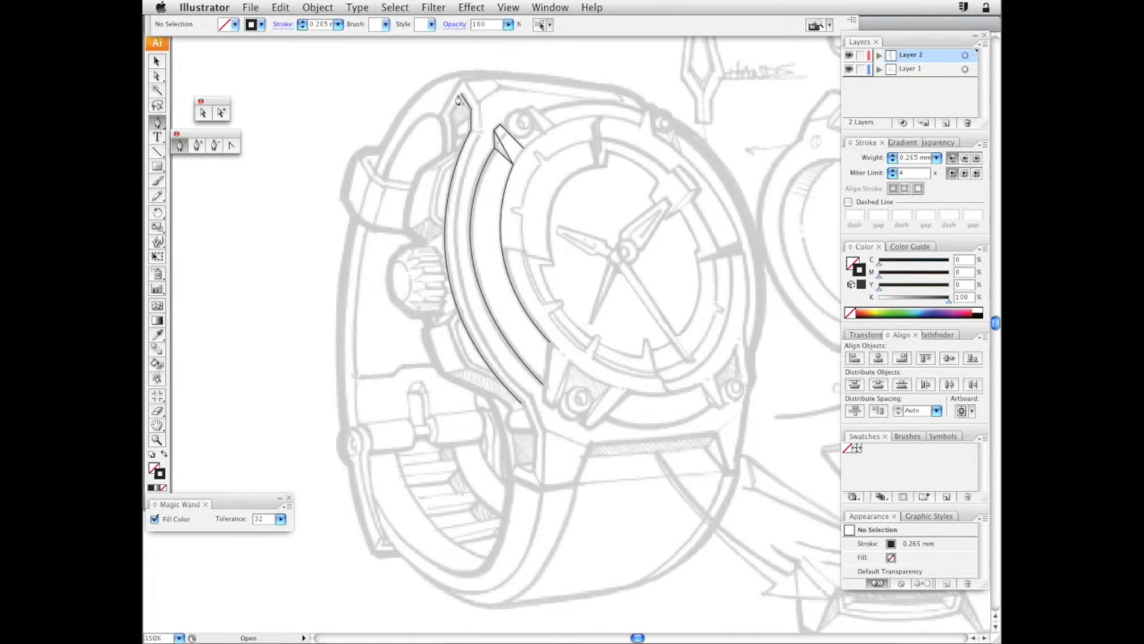
Extend the case side path from its upper end to outline the left side of the lug recess
left_click(461, 95)
left_click(449, 113)
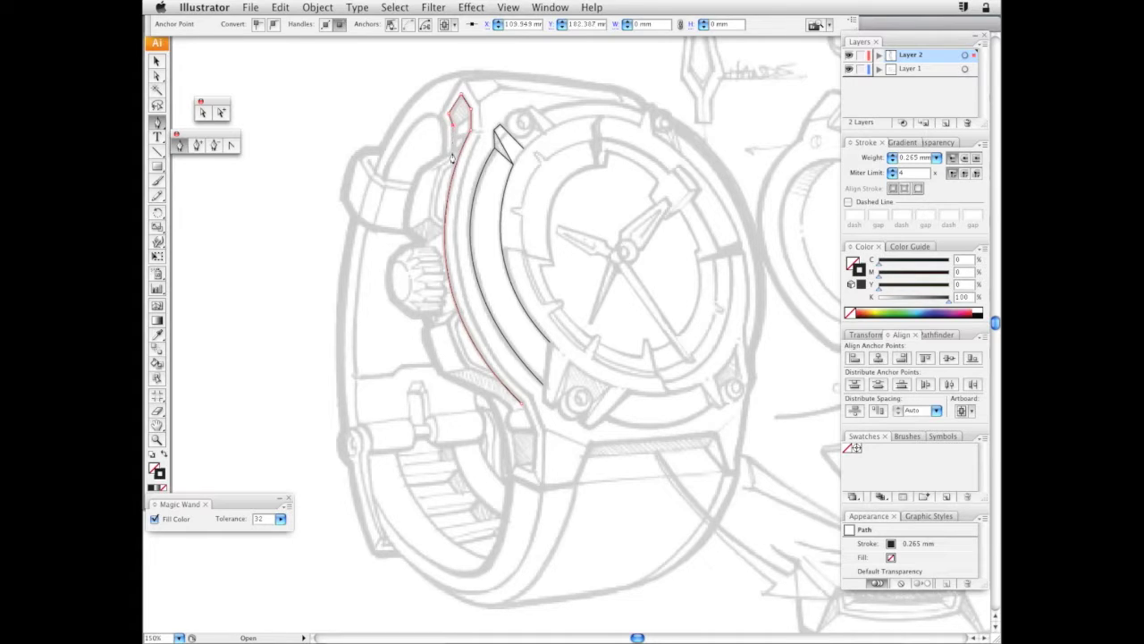
key("super+shift+a")
Examine close up how the bezel edge paths meet the triangular facet's corners at the upper strap lug
scroll(212, 339, "up", 1)
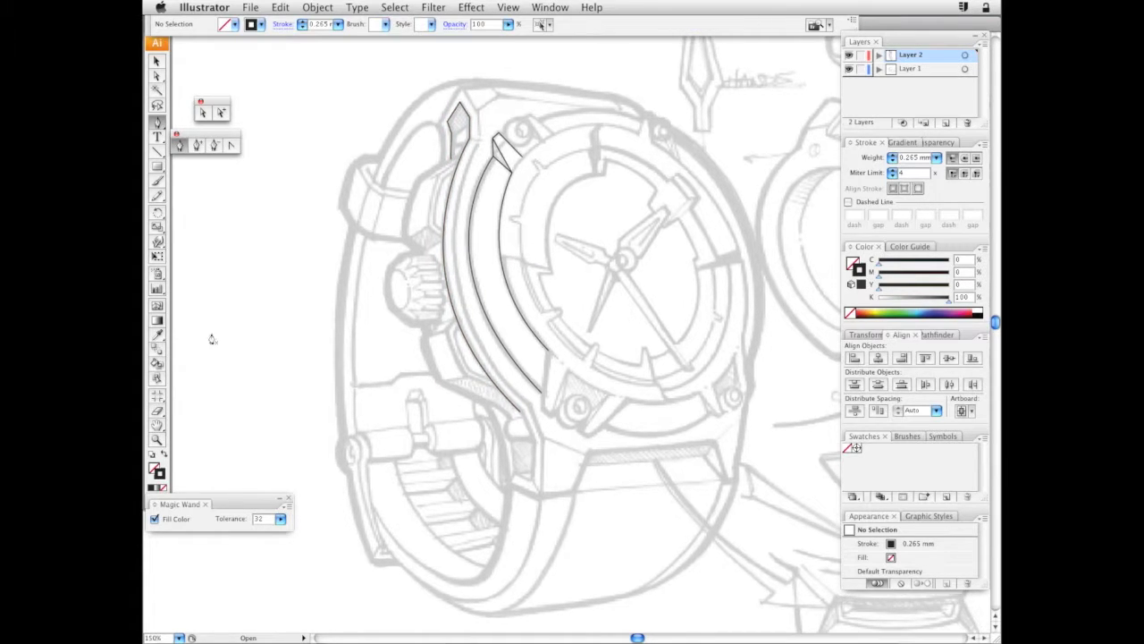
key("z")
left_click_drag(472, 127, 505, 206)
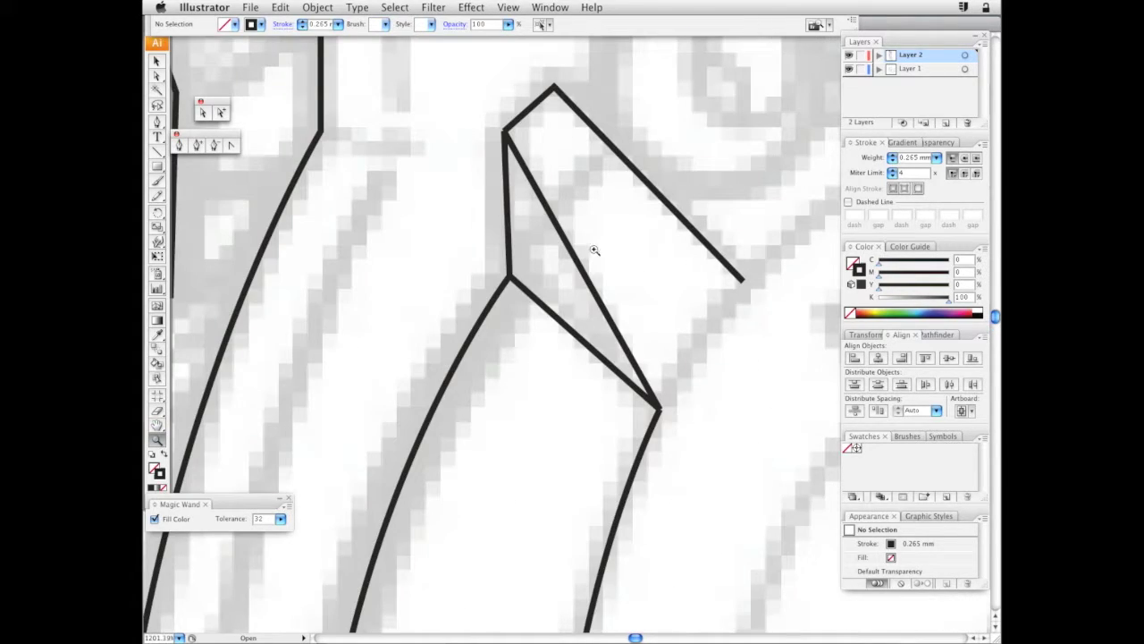
left_click(158, 77)
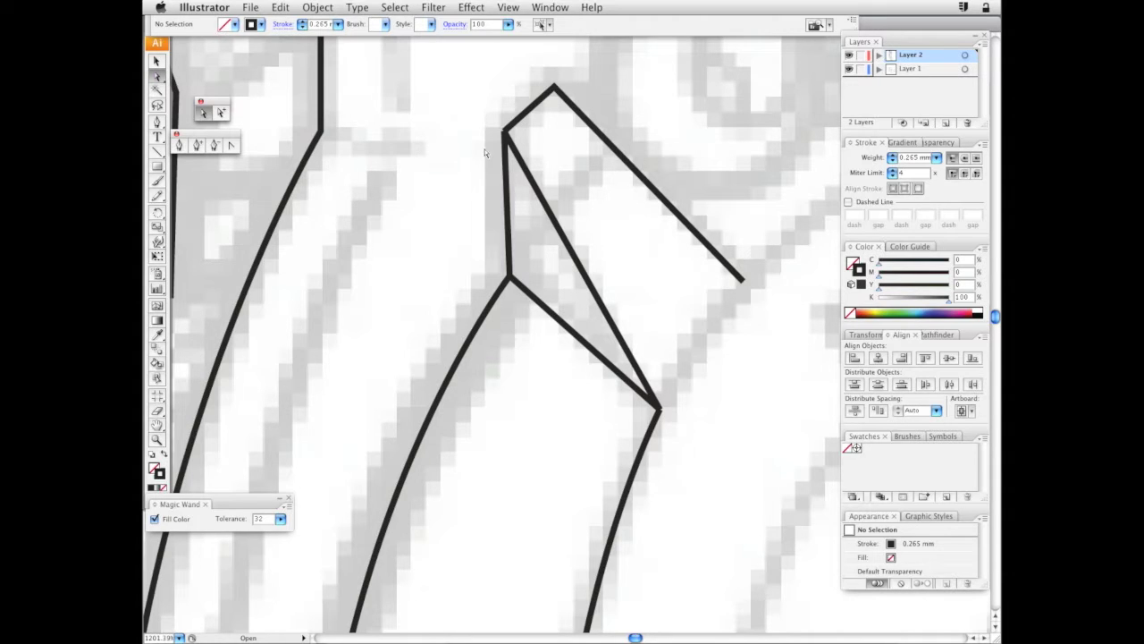
left_click(510, 286)
left_click(510, 266)
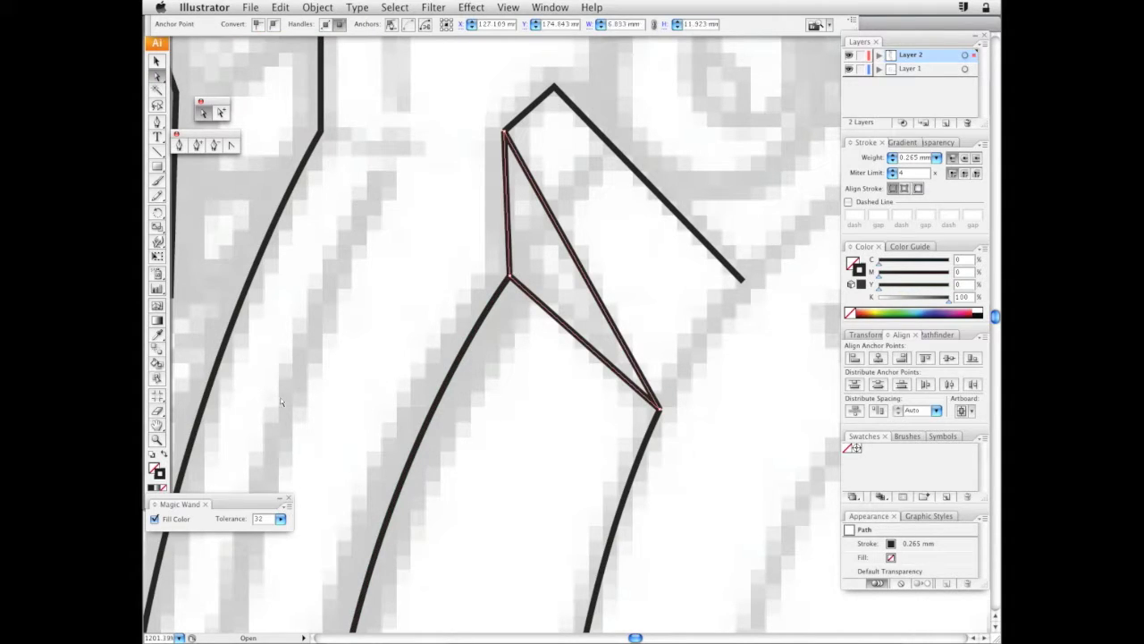
left_click(159, 437)
left_click(601, 367, "alt")
left_click(597, 370, "alt")
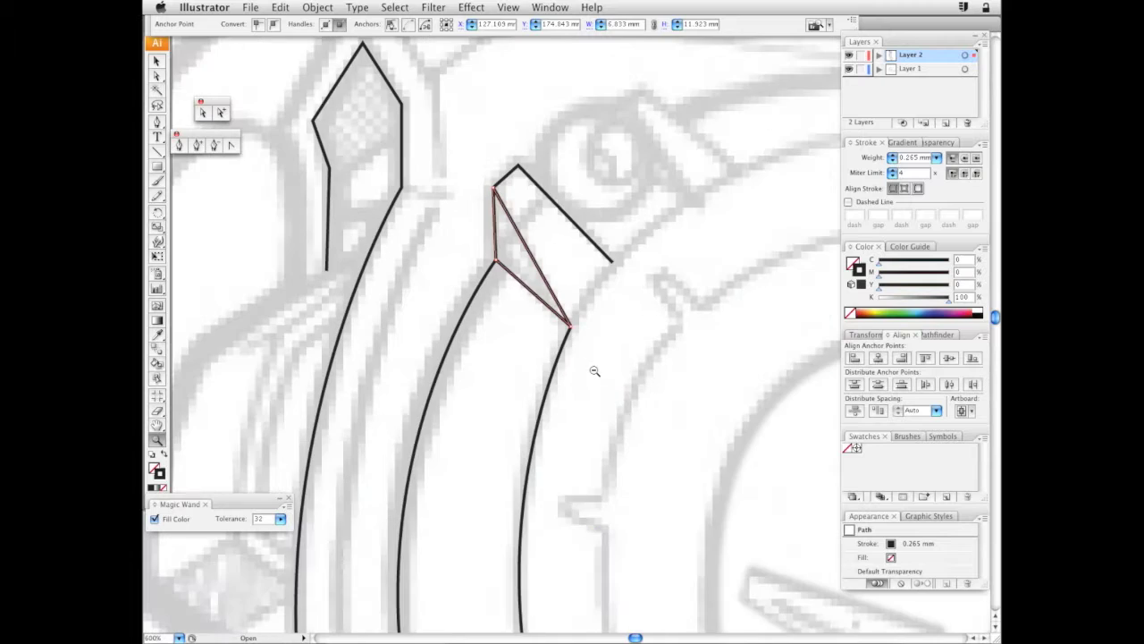
left_click(595, 371, "alt")
left_click(595, 370, "alt")
left_click(598, 376, "alt")
left_click(615, 448, "super")
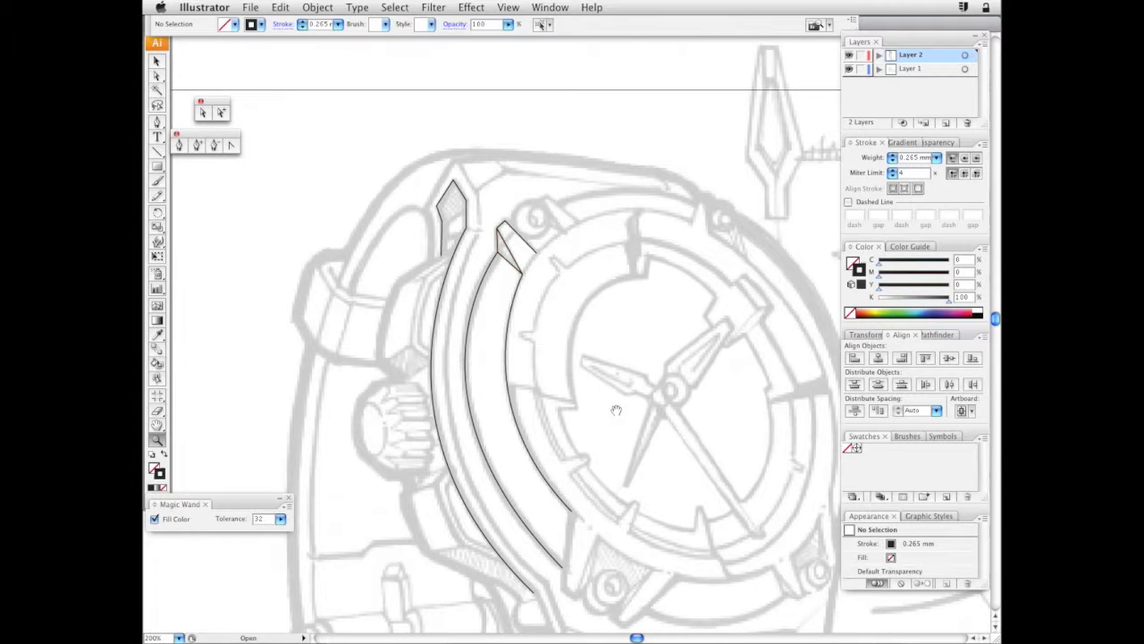
left_click_drag(616, 409, 599, 314)
scroll(599, 383, "up", 1)
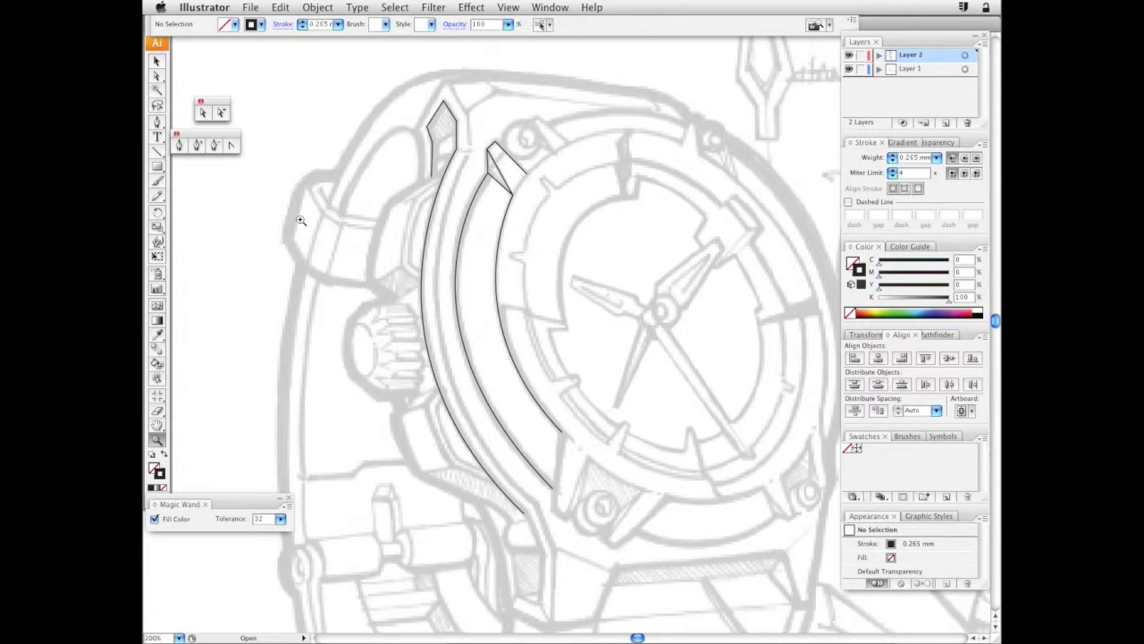
left_click(322, 8)
mouse_move(376, 283)
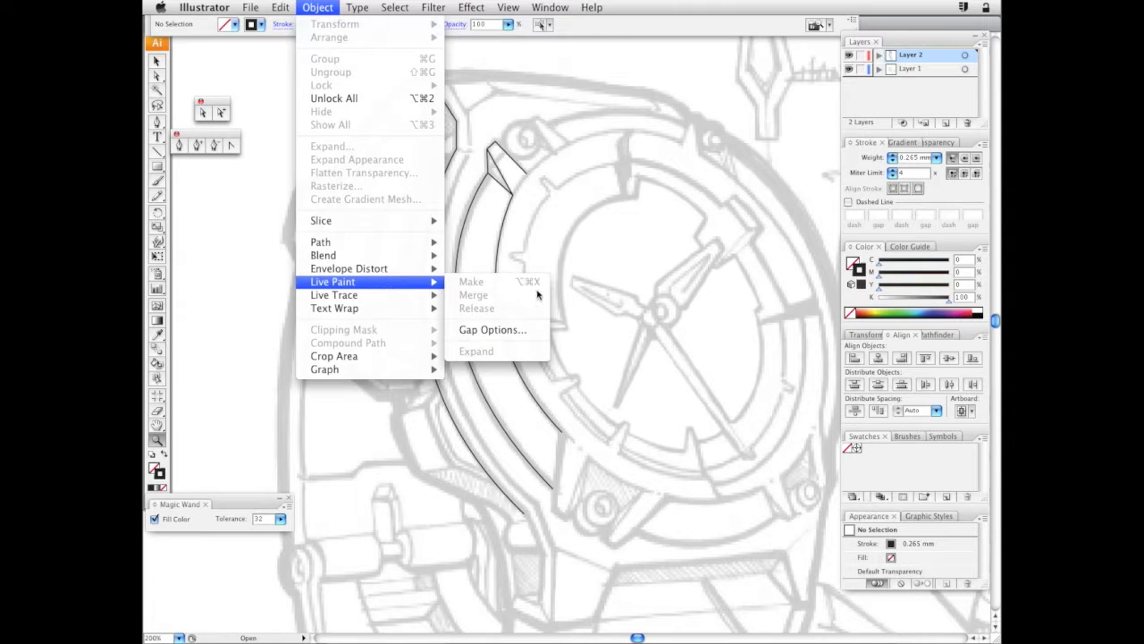
left_click(873, 28)
Trace the upper crown guard's outer outline from the case edge, around its left curve, to its lower tip above the crown
left_click(179, 145)
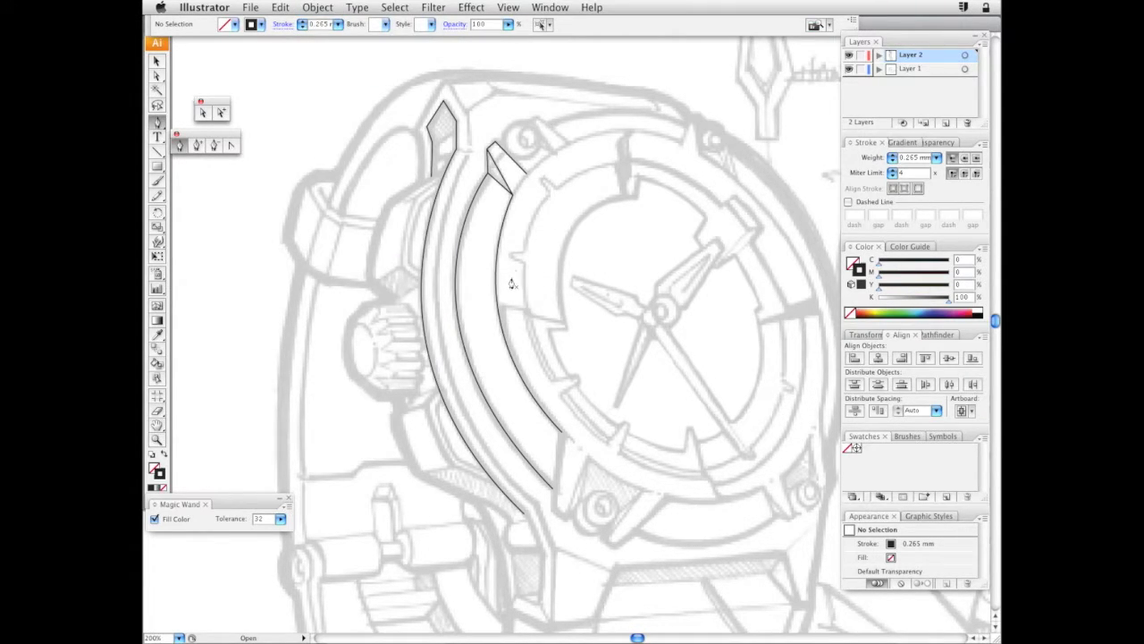
left_click_drag(496, 216, 498, 204)
left_click(392, 190)
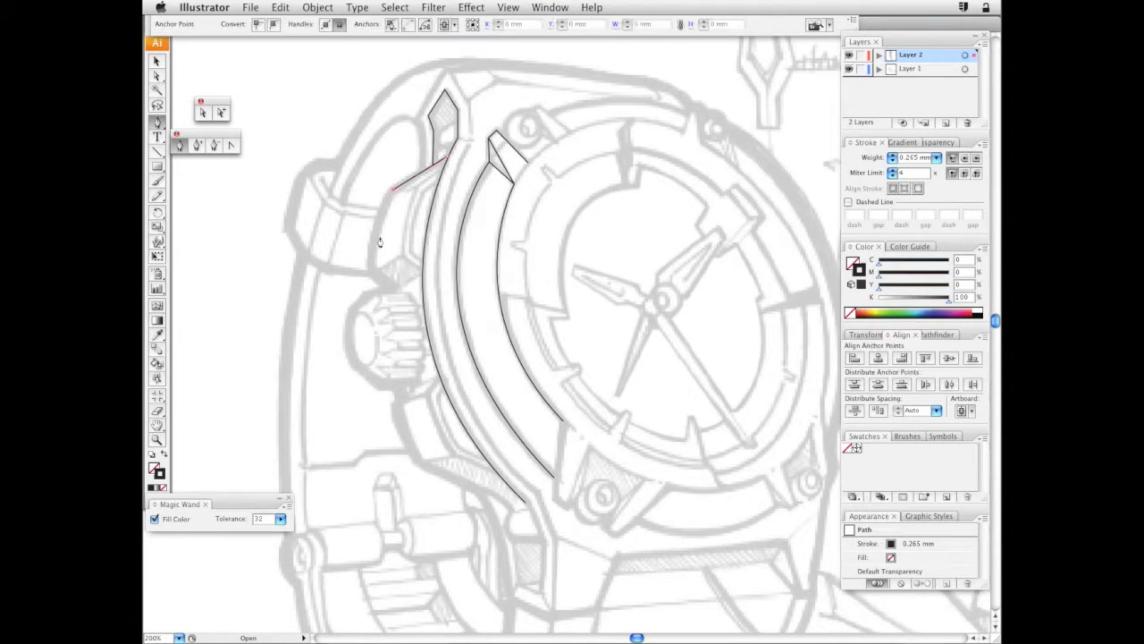
left_click(372, 269)
left_click_drag(372, 271, 372, 327)
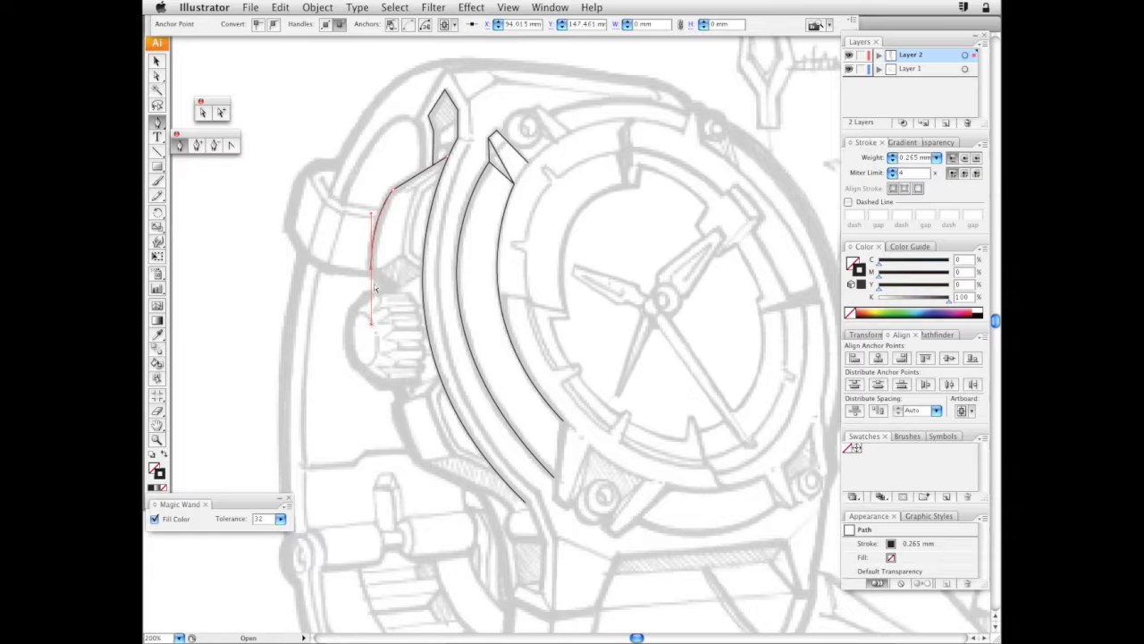
left_click(371, 270)
left_click(394, 289)
key("super+shift+a")
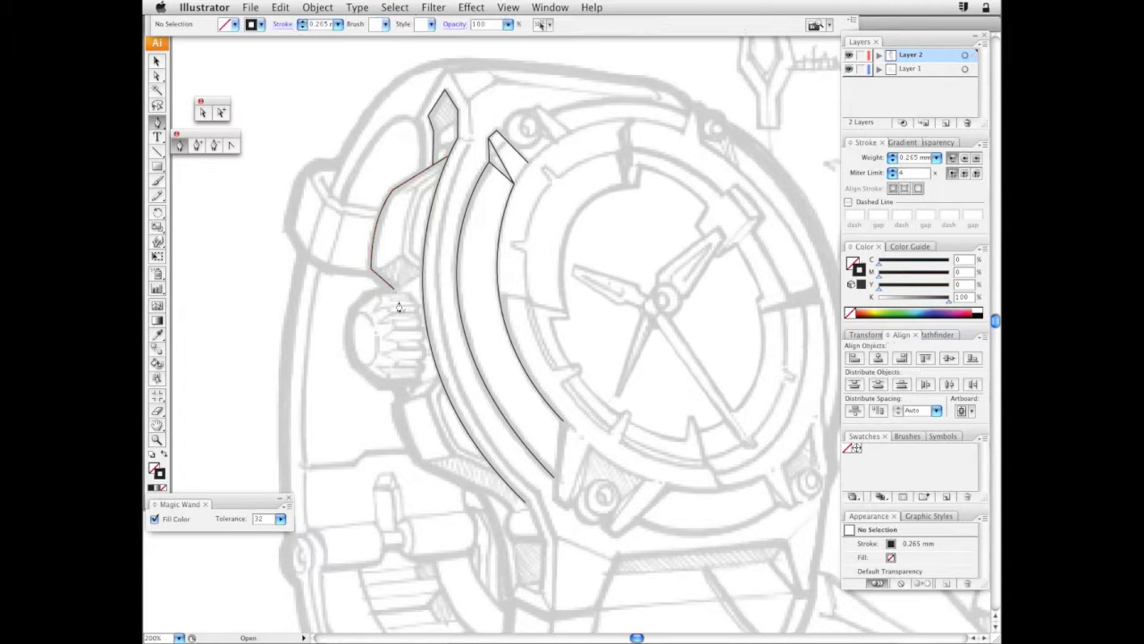
Trace the upper crown guard's inner edge from its lower-left corner, along the inner curve, up to the case edge
left_click_drag(425, 262, 440, 233)
left_click(387, 241)
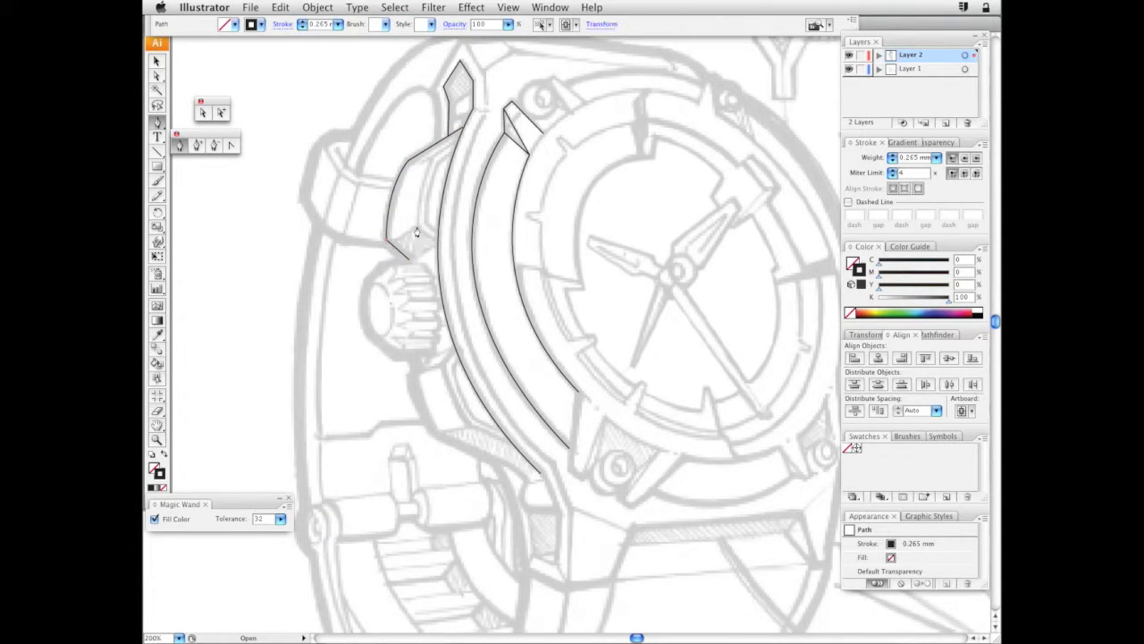
left_click(416, 226)
left_click_drag(430, 160, 444, 130)
key("super+shift+a")
left_click(457, 140)
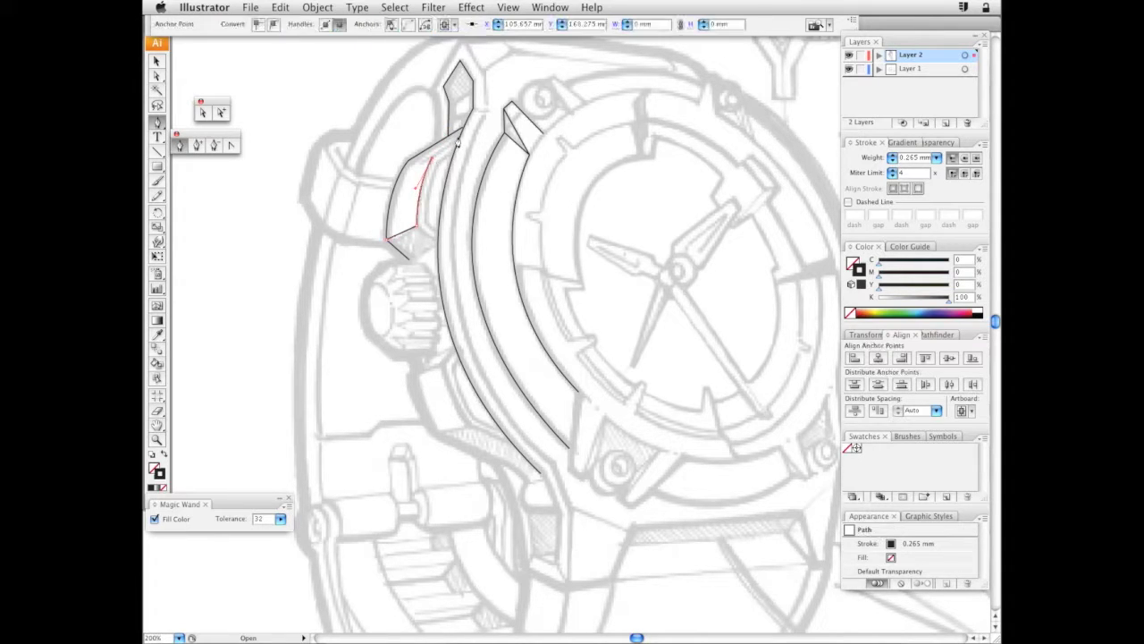
left_click(461, 133)
key("super+shift+a")
Draw the short edge joining the crown guard's inner and outer upper corners, and fine-tune the anchor points where they meet
left_click(433, 159)
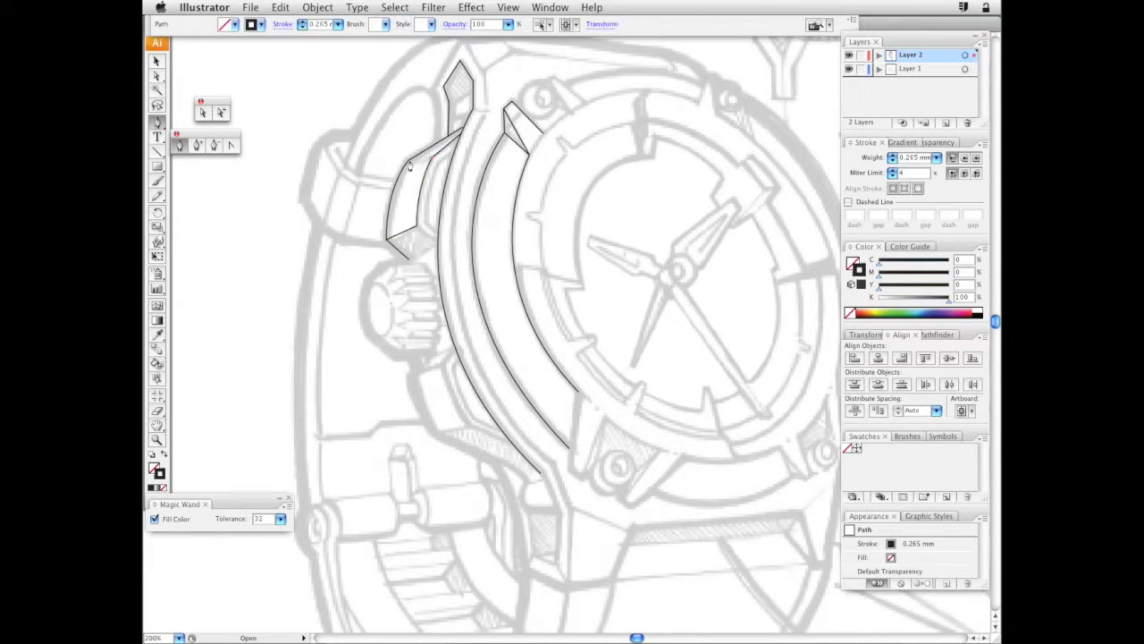
key("super+shift+a")
left_click(200, 109)
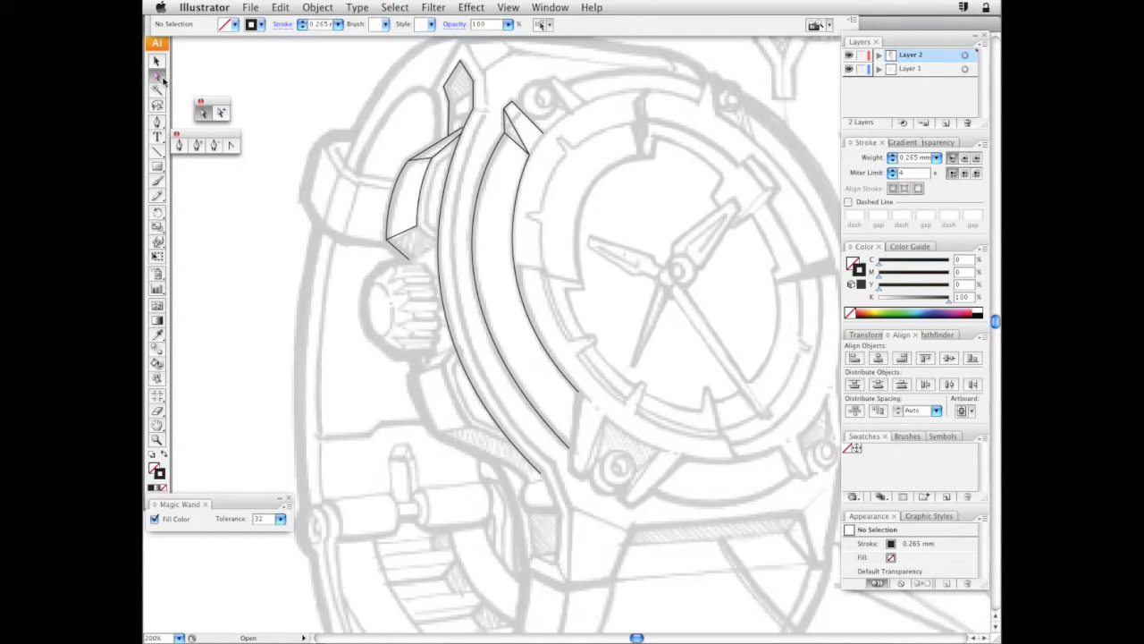
left_click_drag(432, 159, 431, 156)
left_click(434, 157)
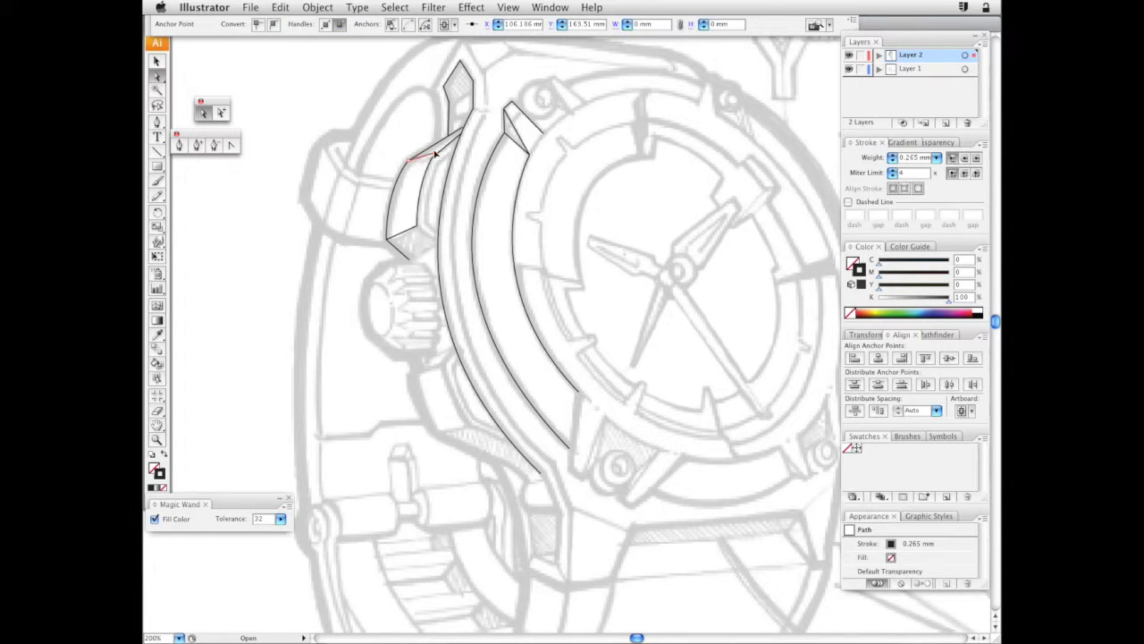
key("super+shift+a")
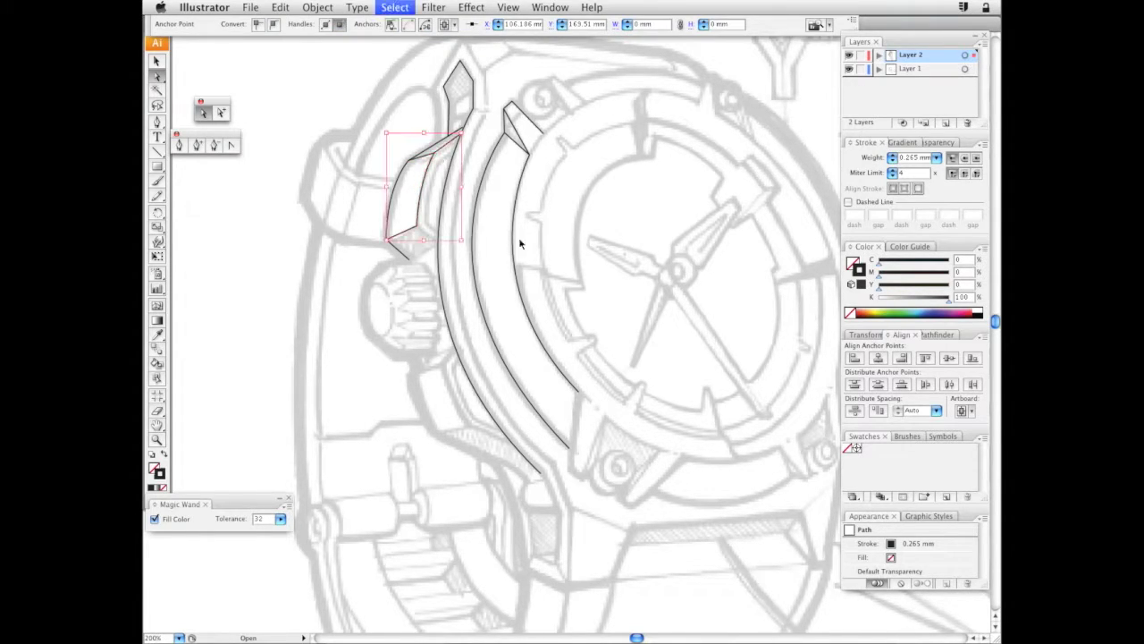
left_click(405, 164)
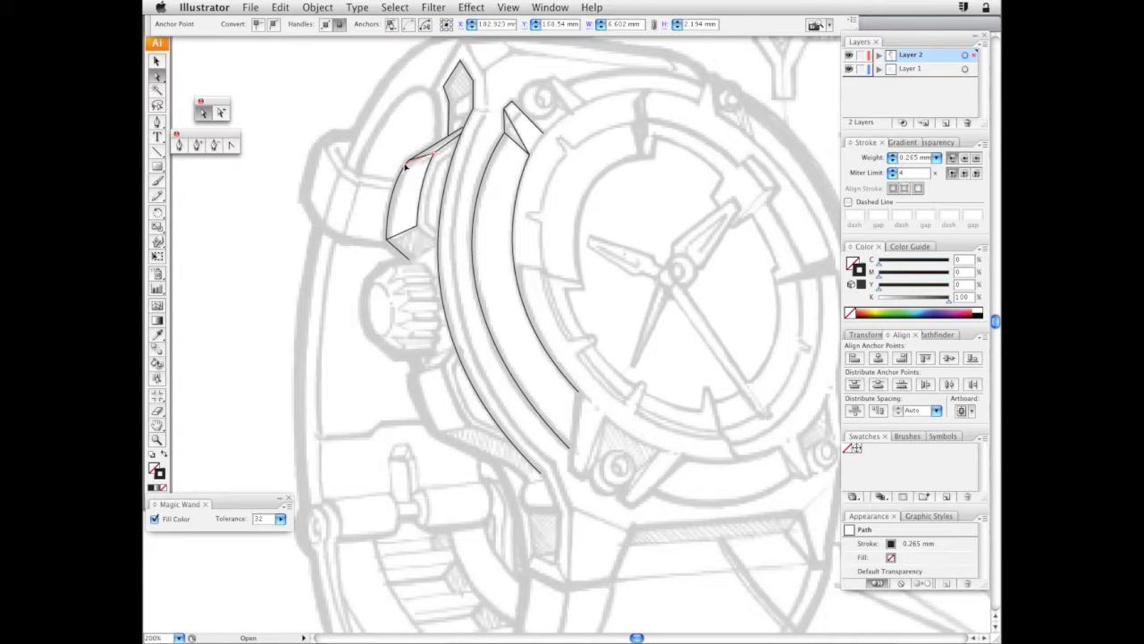
left_click_drag(407, 163, 406, 165)
key("super+shift+a")
Draw the two straight edges that close the crown guard's lower facet against the case side
left_click_drag(565, 248, 579, 217)
left_click(181, 144)
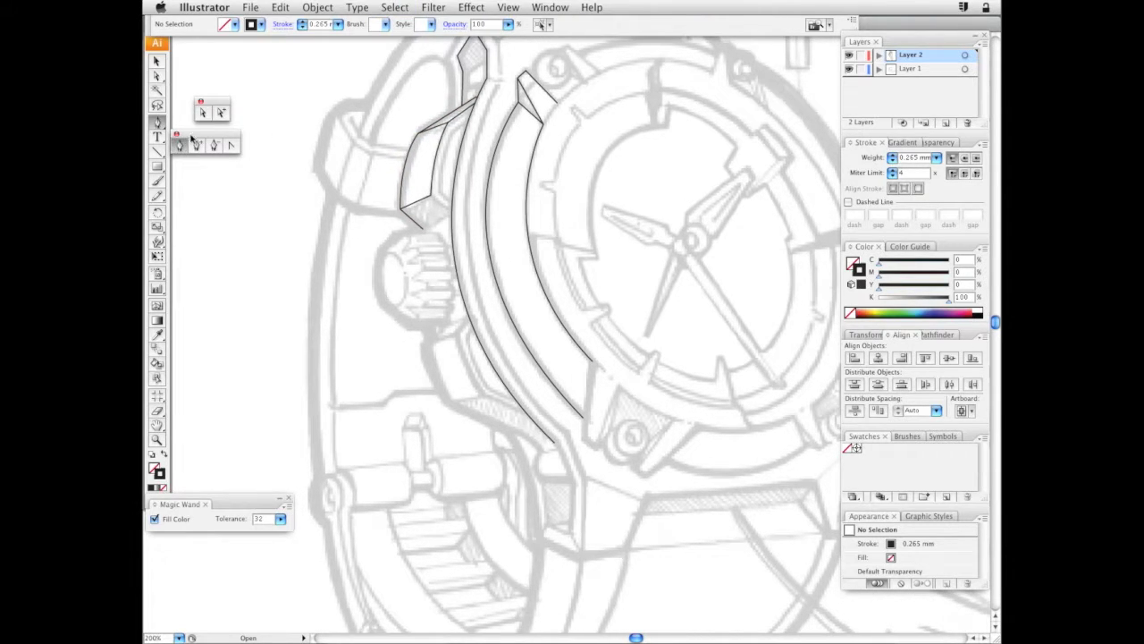
left_click(431, 197)
left_click(451, 214)
key("super+shift+a")
left_click(422, 229)
left_click(449, 197)
Adjust the anchor points at the right corner of the crown guard's lower facet to meet the case edge
left_click(157, 78)
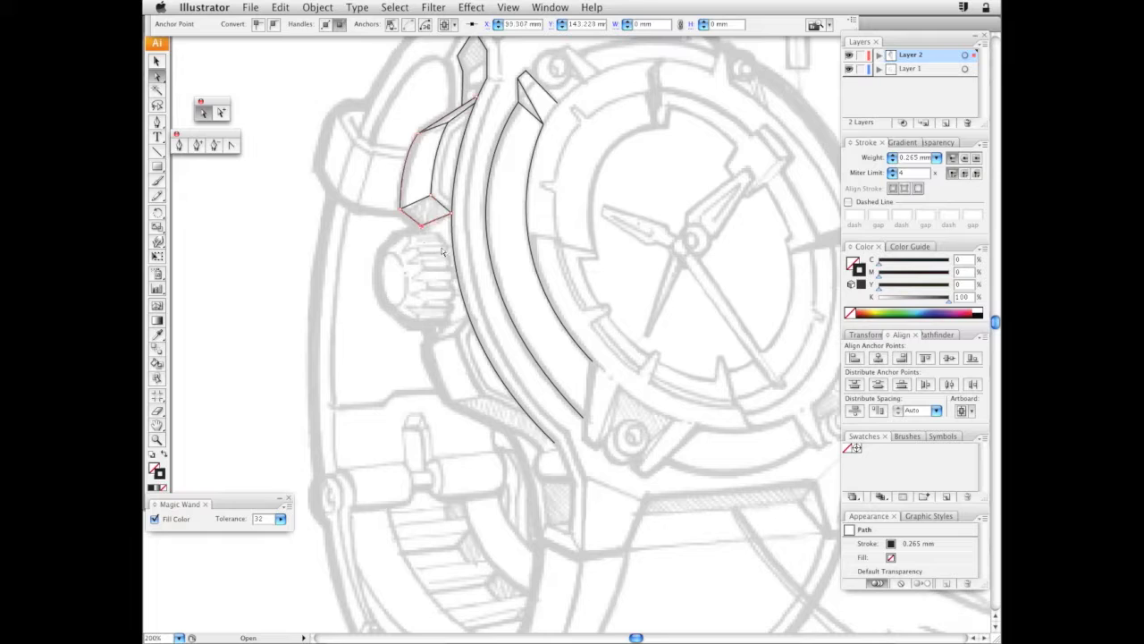
left_click(509, 229)
left_click_drag(509, 229, 513, 257)
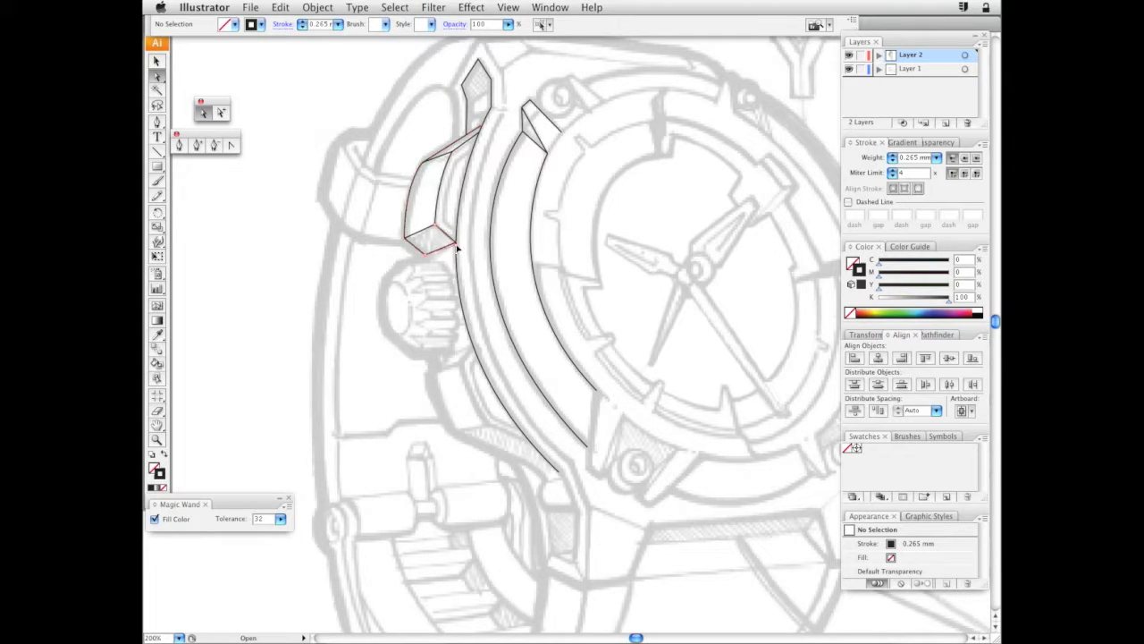
left_click(454, 240)
left_click(481, 184)
Draw a tall narrow ellipse over the crown's end face, tilt it slightly counterclockwise and nudge it left to match the sketch
scroll(480, 184, "down", 3)
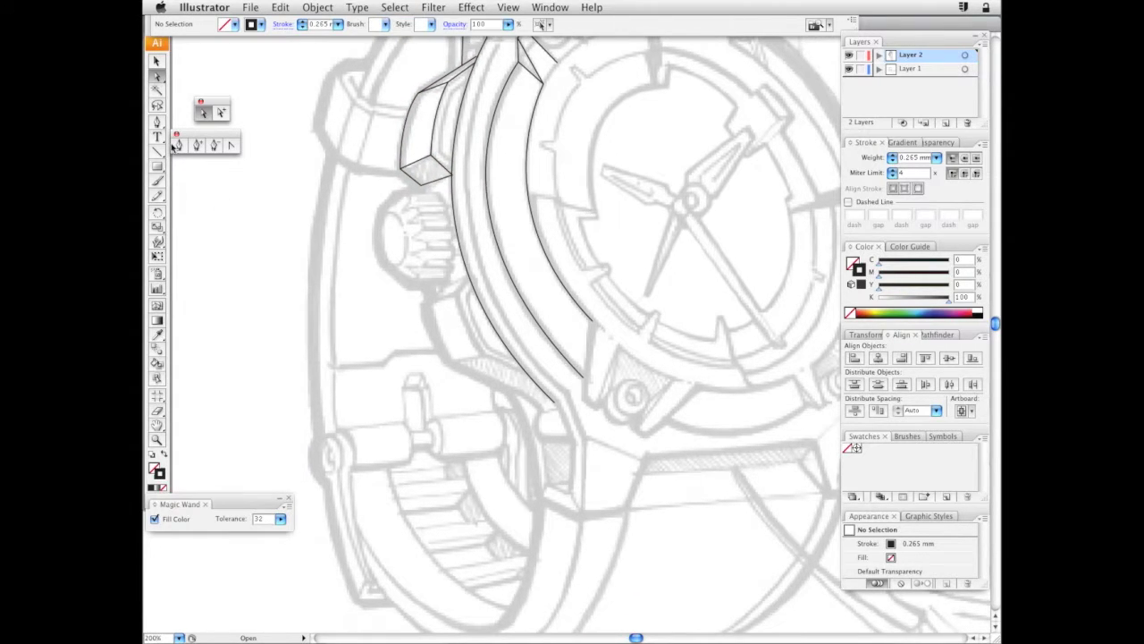
left_click_drag(156, 166, 202, 204)
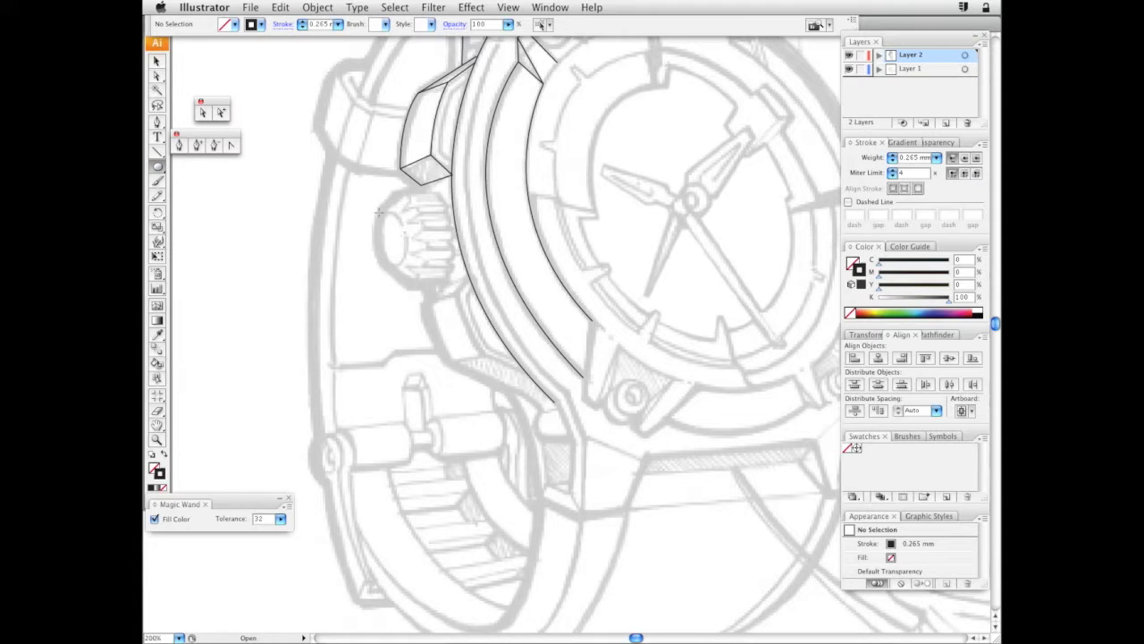
left_click_drag(379, 216, 407, 268)
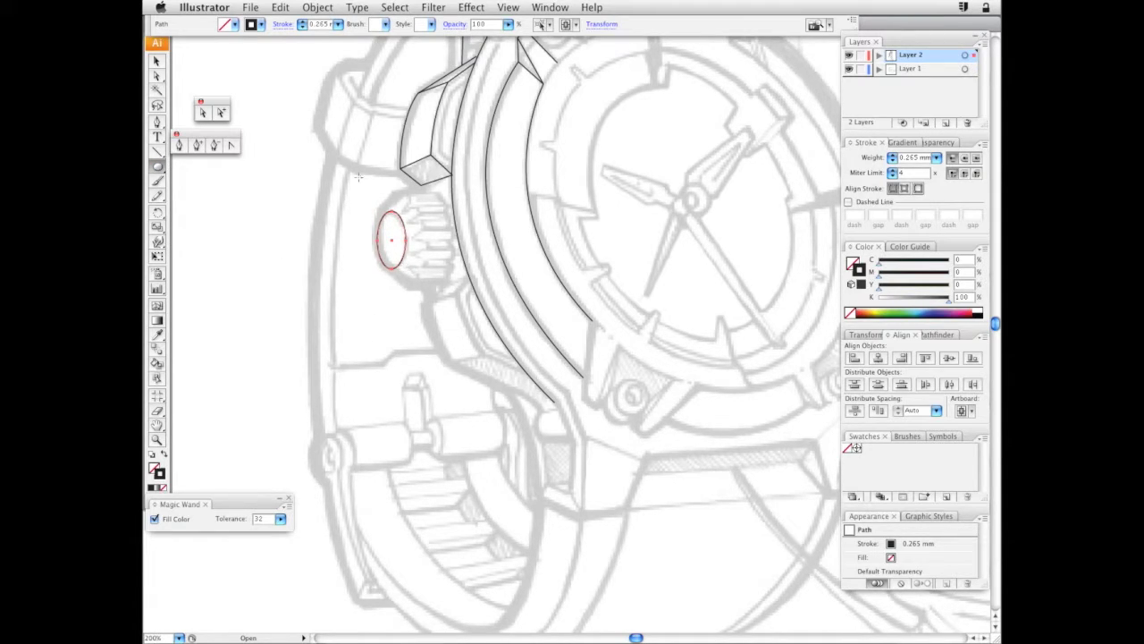
key("v")
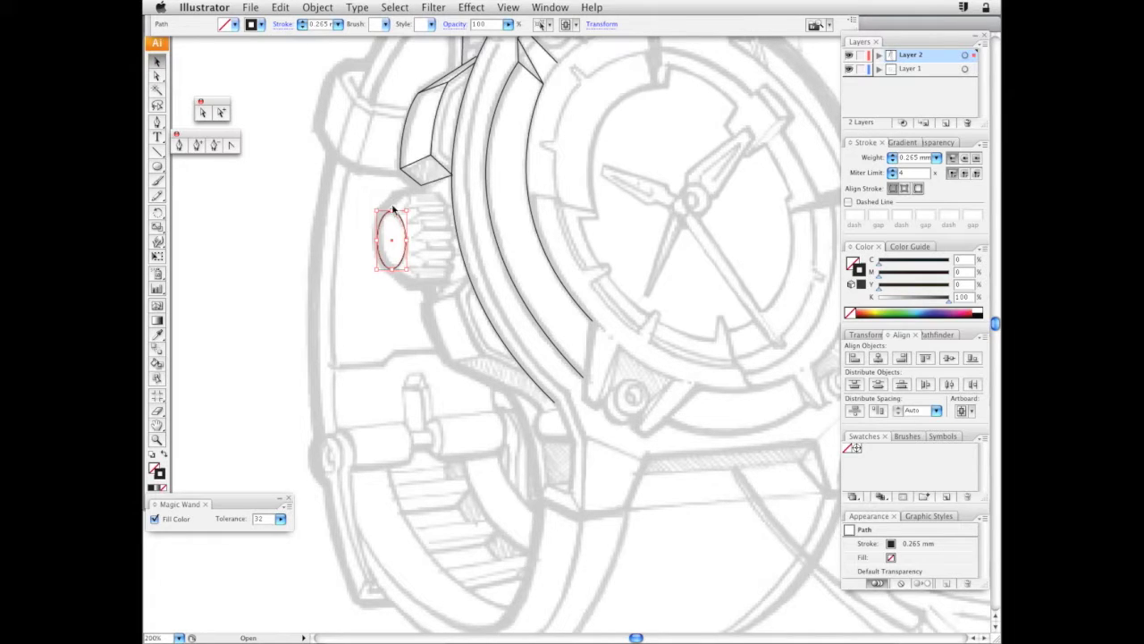
left_click(392, 206)
left_click(393, 217)
left_click_drag(389, 205, 388, 206)
key("Left")
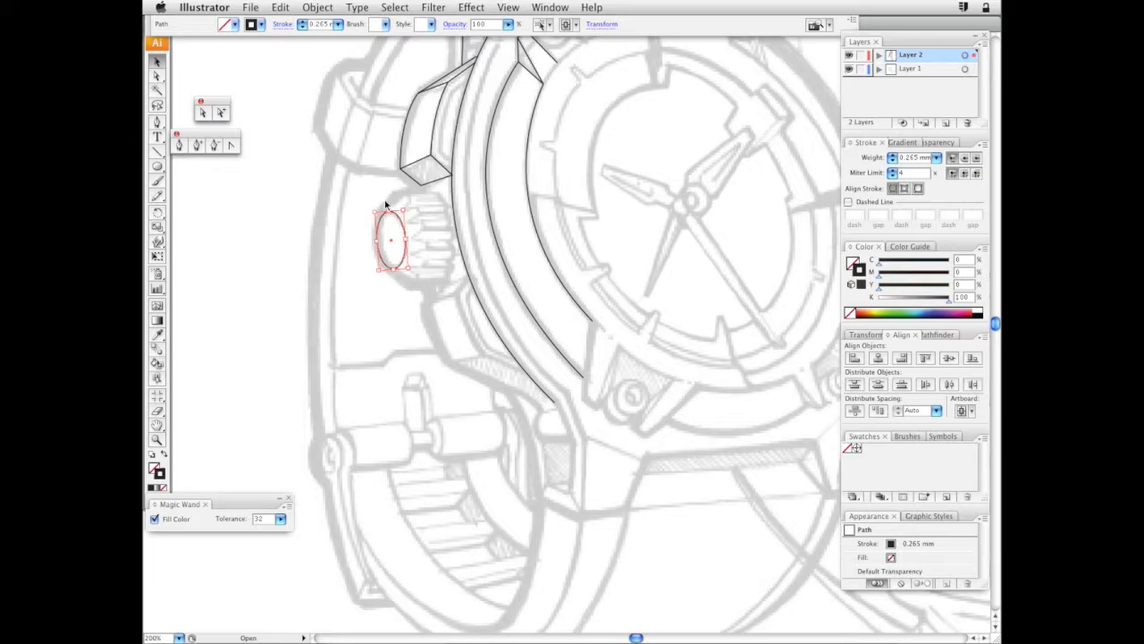
left_click(273, 333)
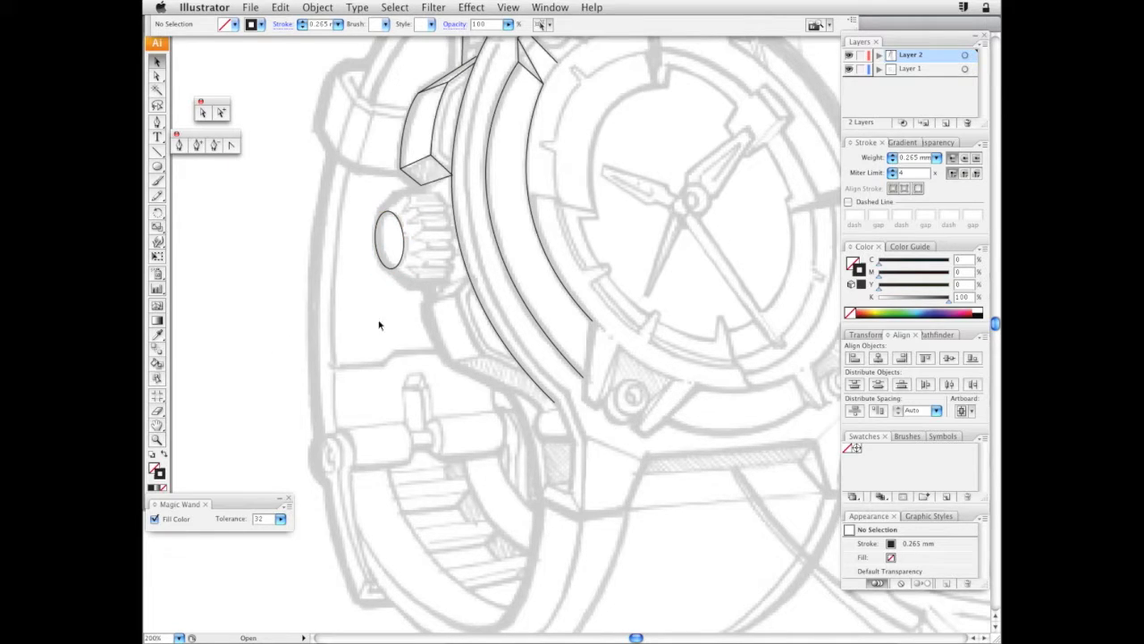
Draw a larger ellipse around the crown's outer rim and narrow it to fit the sketch
left_click_drag(325, 298, 328, 288)
left_click(157, 166)
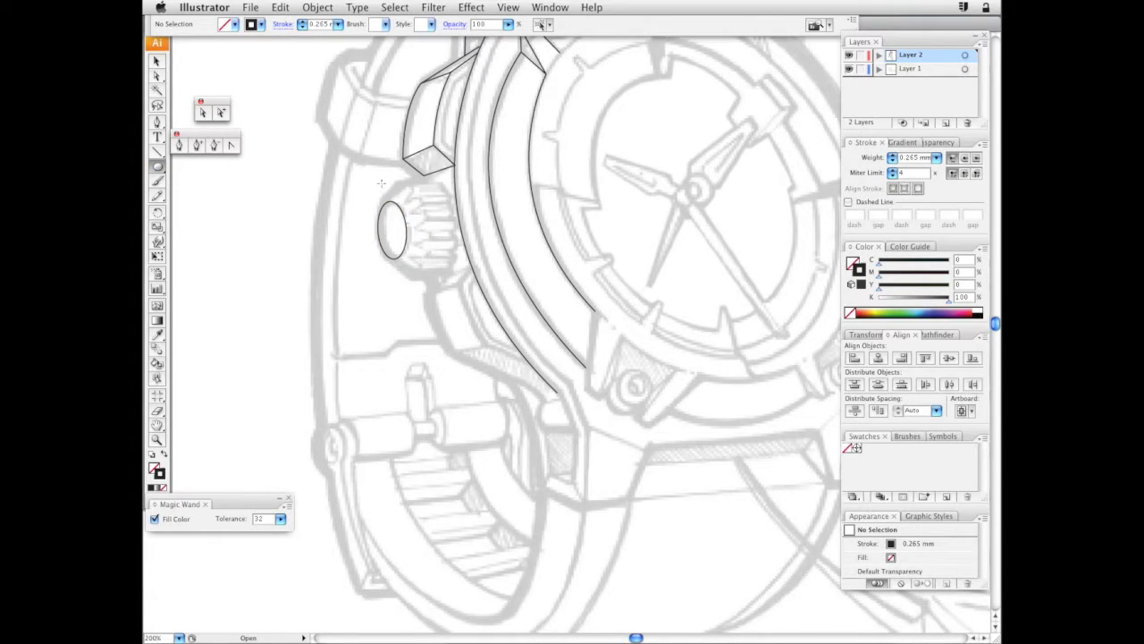
left_click_drag(381, 183, 425, 274)
left_click(158, 61)
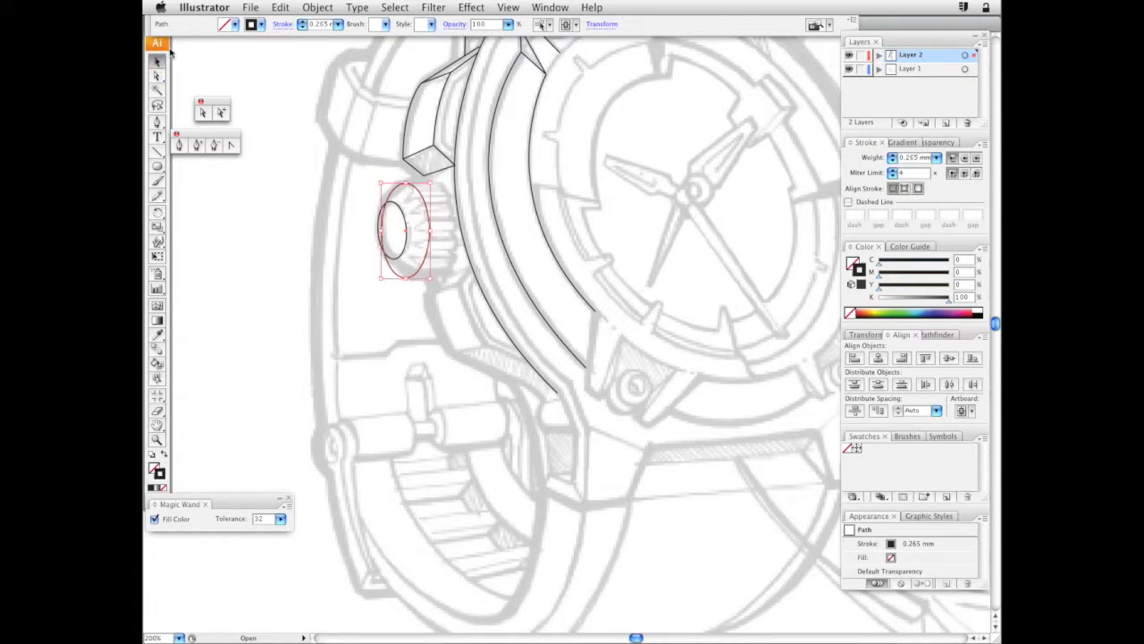
left_click_drag(380, 235, 378, 231)
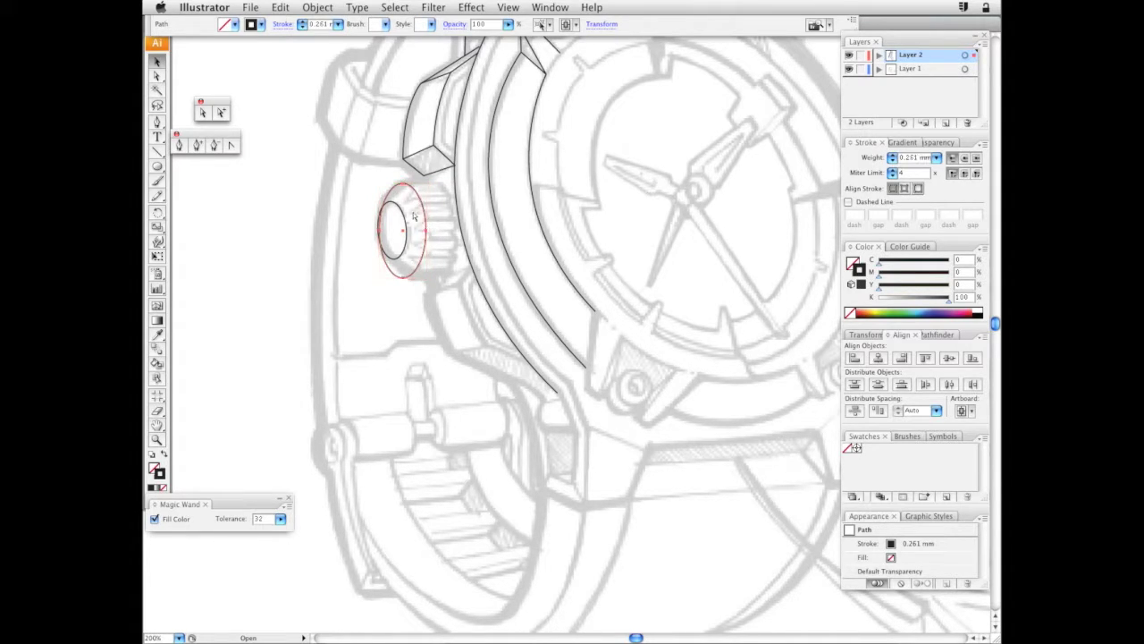
Shift the crown's small end-face ellipse slightly right inside the larger rim ellipse
left_click(409, 236)
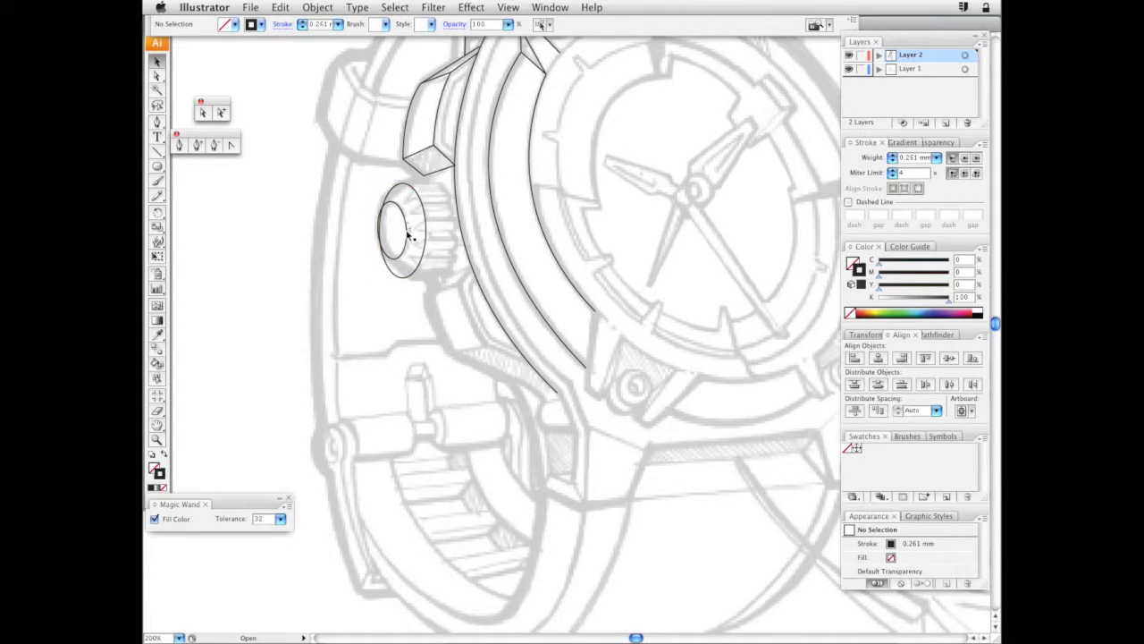
left_click(410, 236)
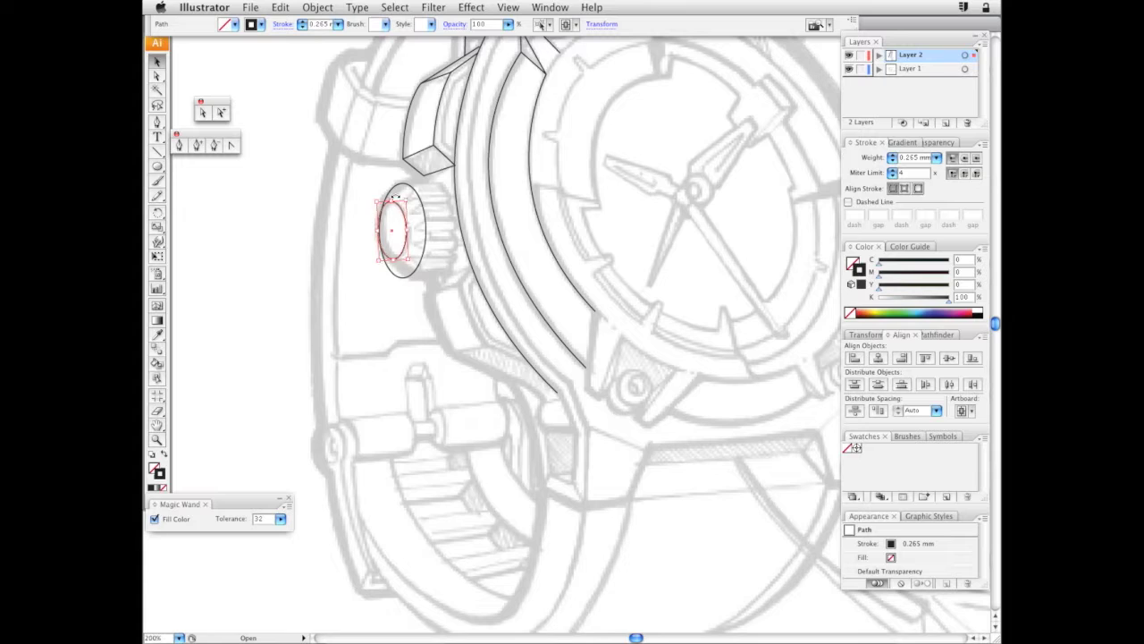
left_click(382, 346)
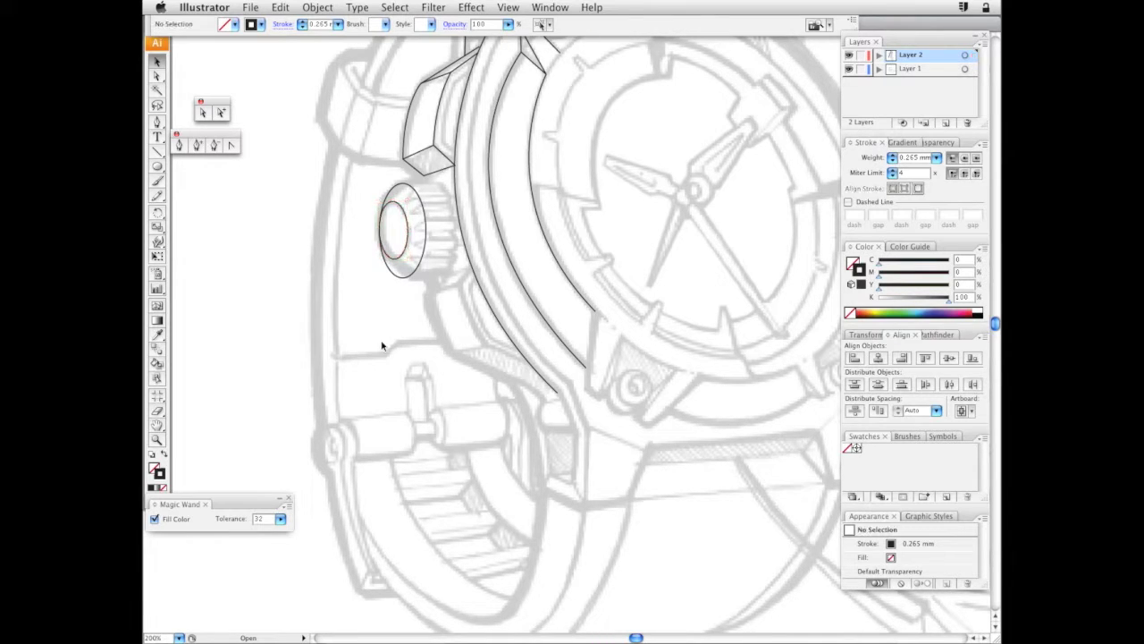
left_click(156, 439)
left_click_drag(398, 160, 505, 373)
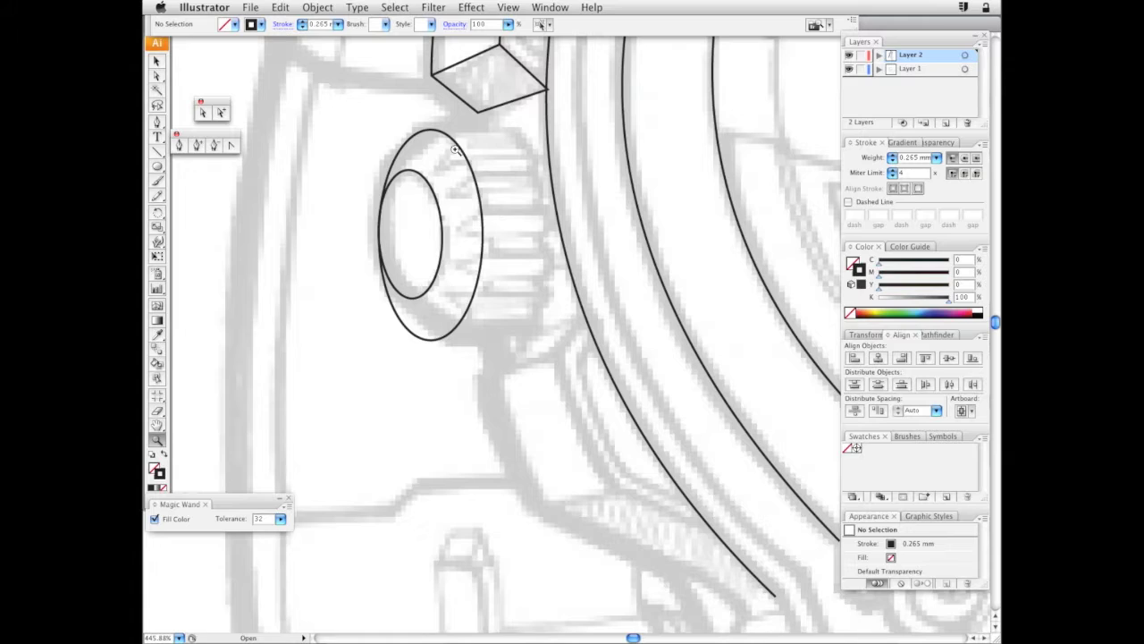
Draw two V-shaped notches with the Pen tool inside the upper-right edge of the crown's outer rim ellipse
left_click(157, 77)
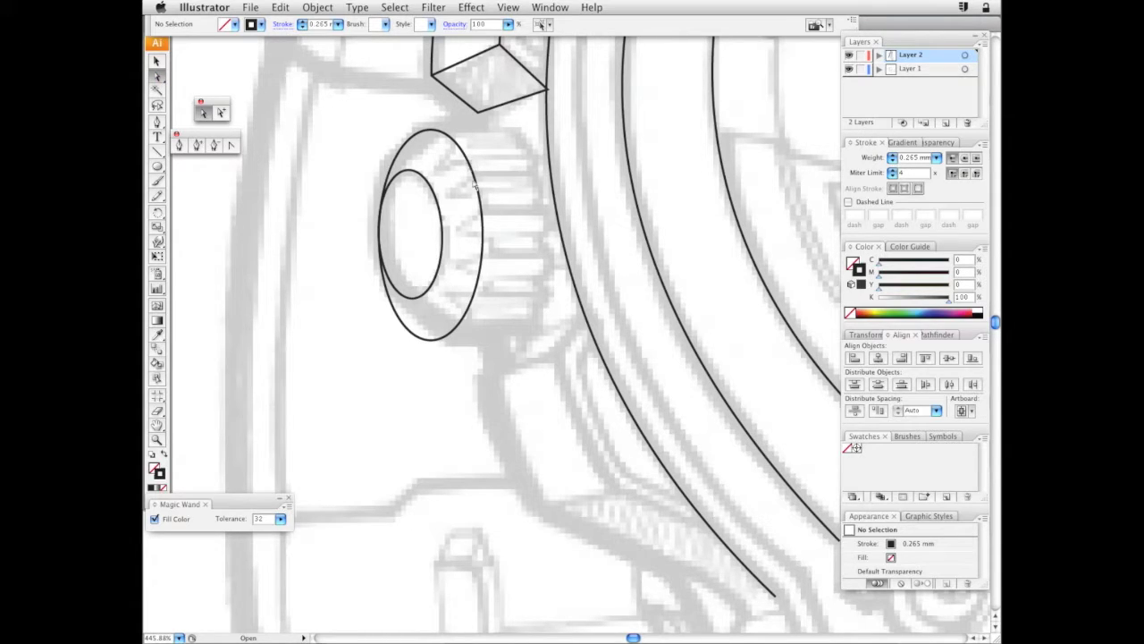
key("p")
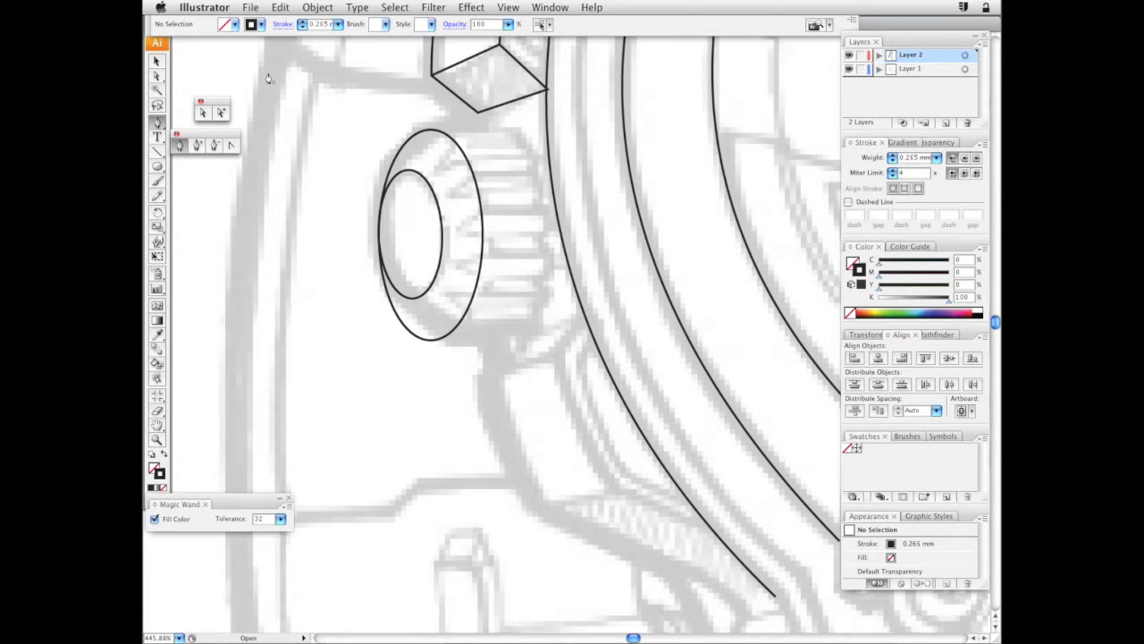
left_click(459, 146)
left_click(437, 168)
left_click(468, 162)
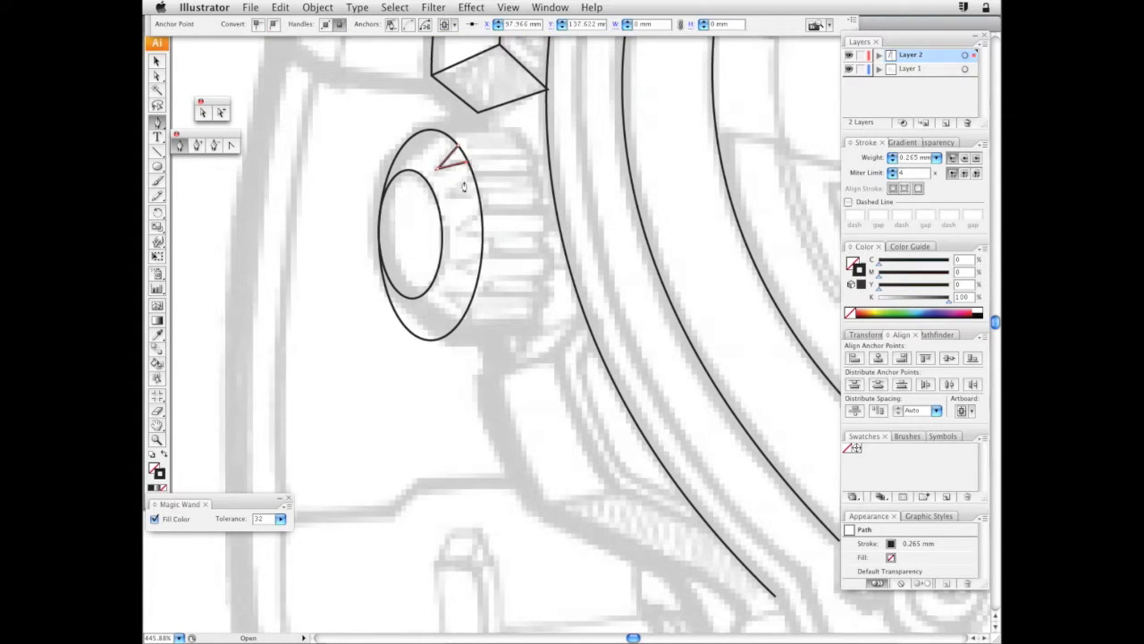
left_click(463, 184, "super")
left_click(471, 181)
left_click(449, 193)
left_click(479, 195)
left_click(481, 196)
key("super+shift+a")
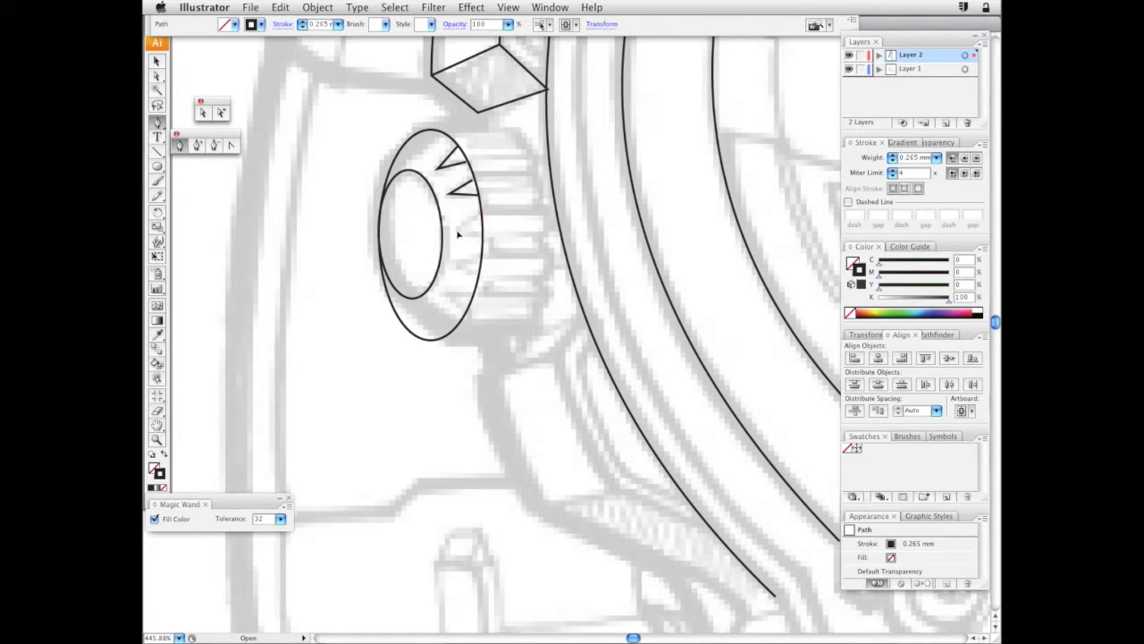
Trace two more V-shaped notches along the middle of the crown rim's right edge
left_click(457, 231)
left_click(481, 234)
left_click(476, 214)
key("super+shift+a")
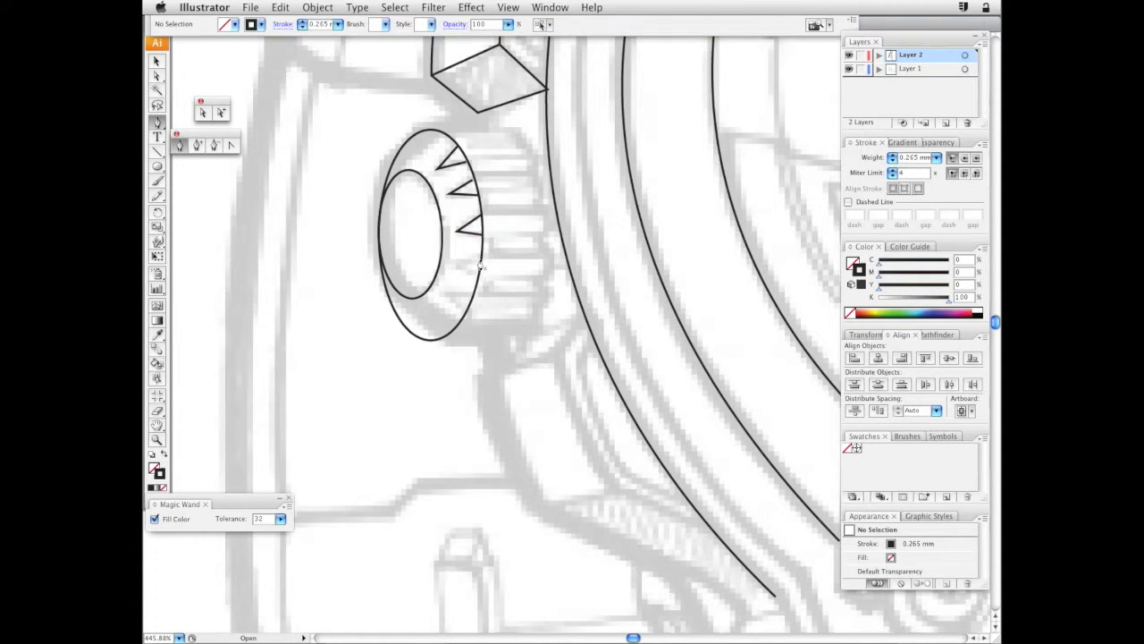
left_click(480, 259)
left_click(454, 263)
left_click(479, 275)
key("super+shift+a")
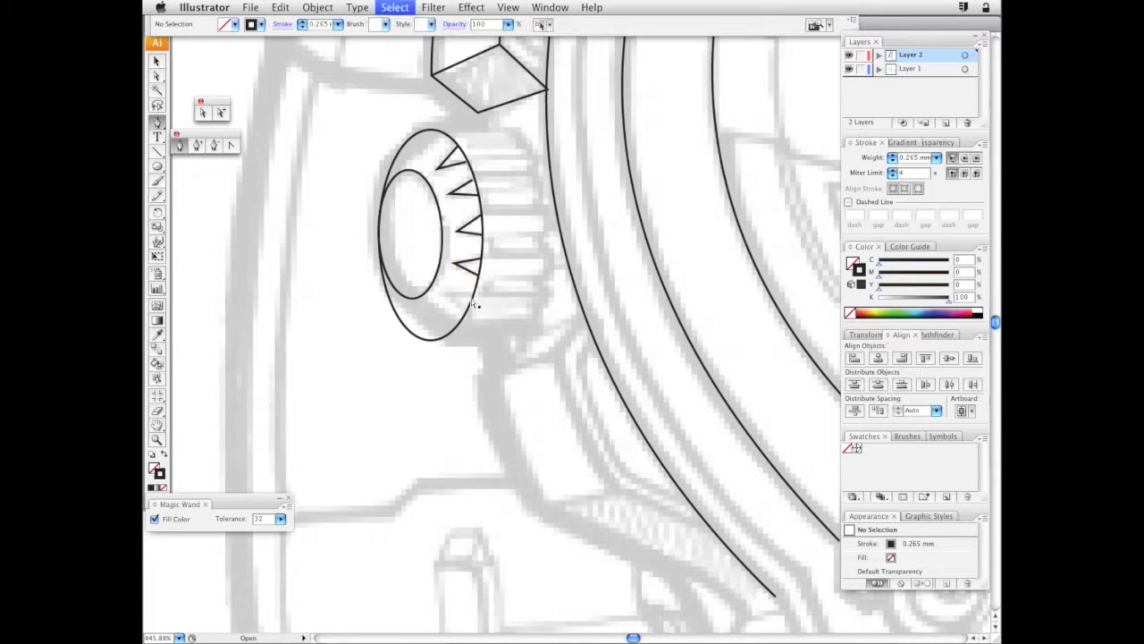
Draw another V-shaped notch inside the lower-right edge of the crown's rim
left_click(447, 295)
left_click(474, 295)
left_click(460, 312)
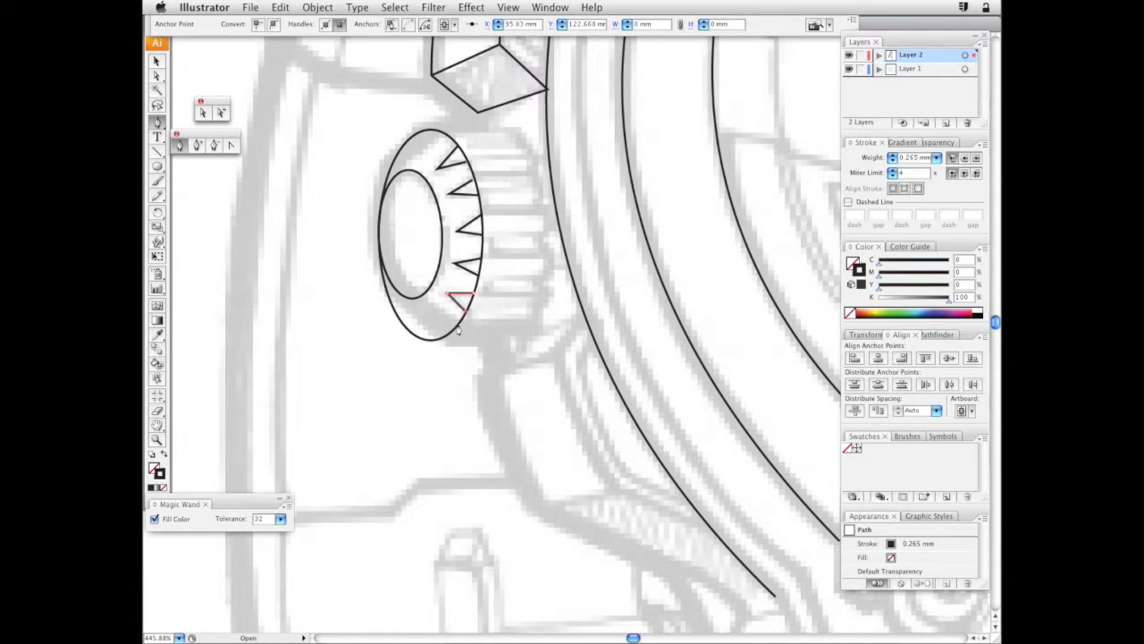
key("super+shift+a")
Match the rim ellipse's stroke and draw small V-shaped notches at the top and bottom of the crown rim
scroll(456, 357, "right", 2)
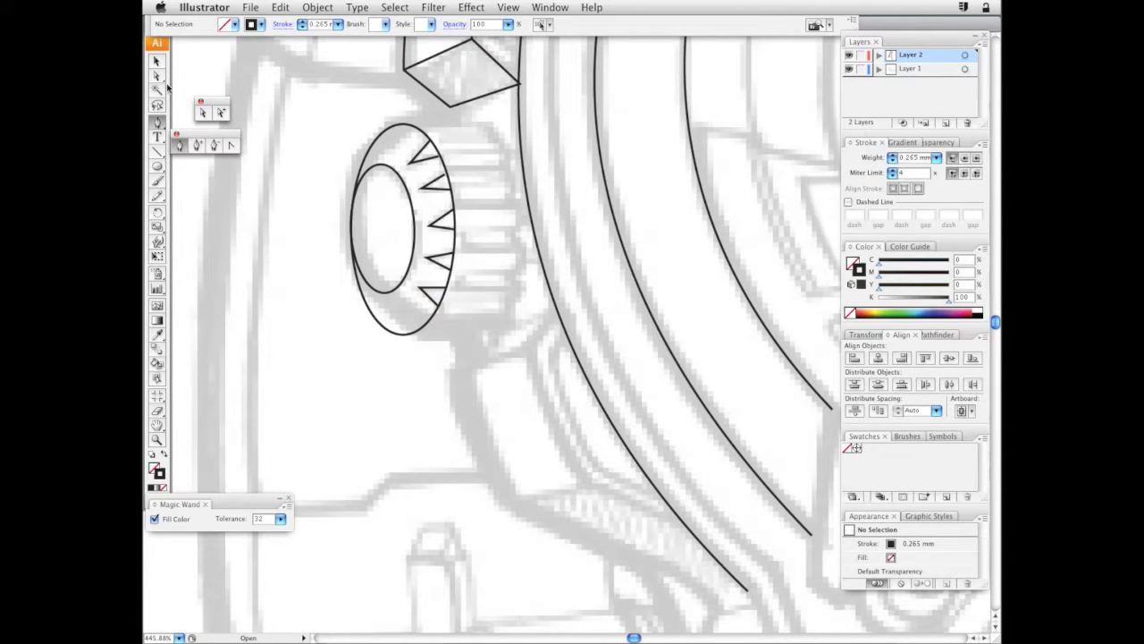
left_click(157, 76)
left_click(407, 130)
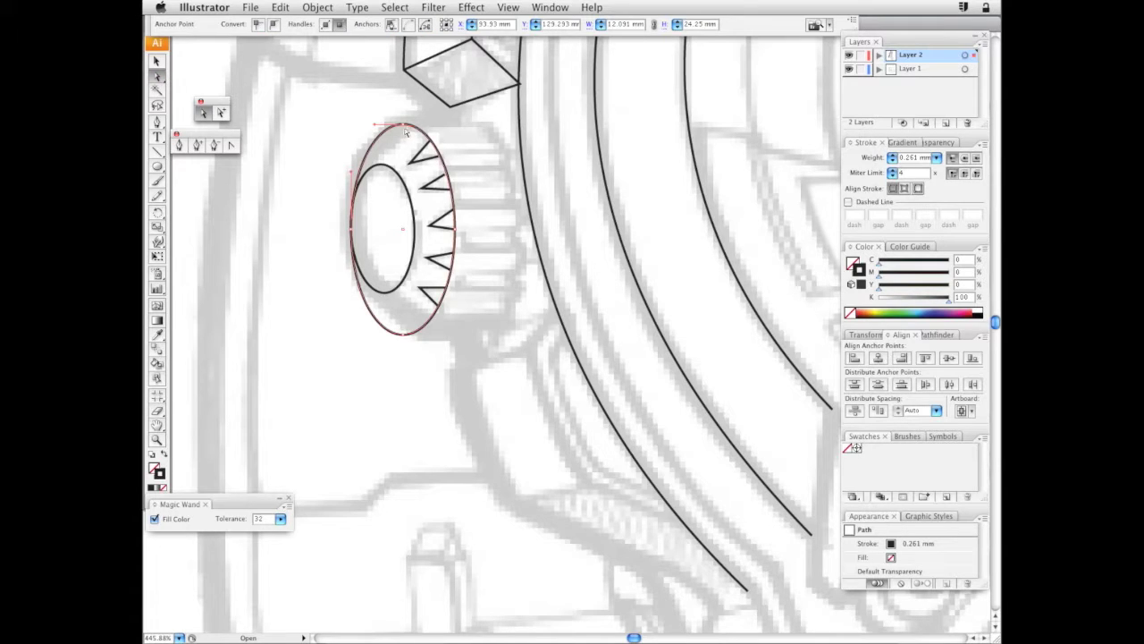
left_click(180, 145)
key("super+shift+a")
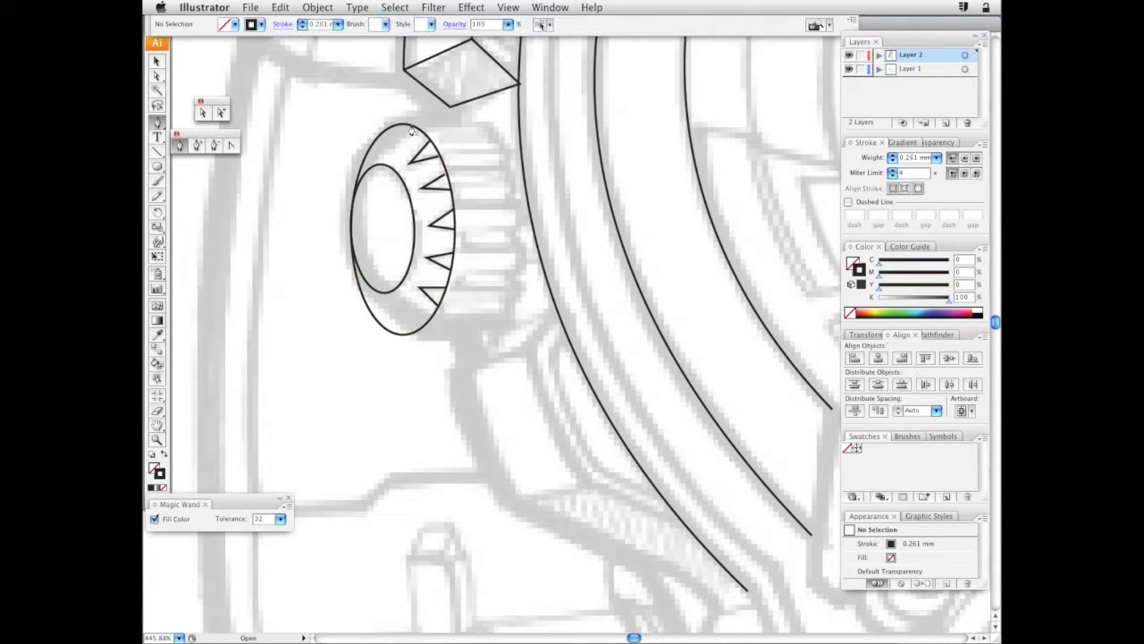
left_click(395, 141)
left_click(396, 126)
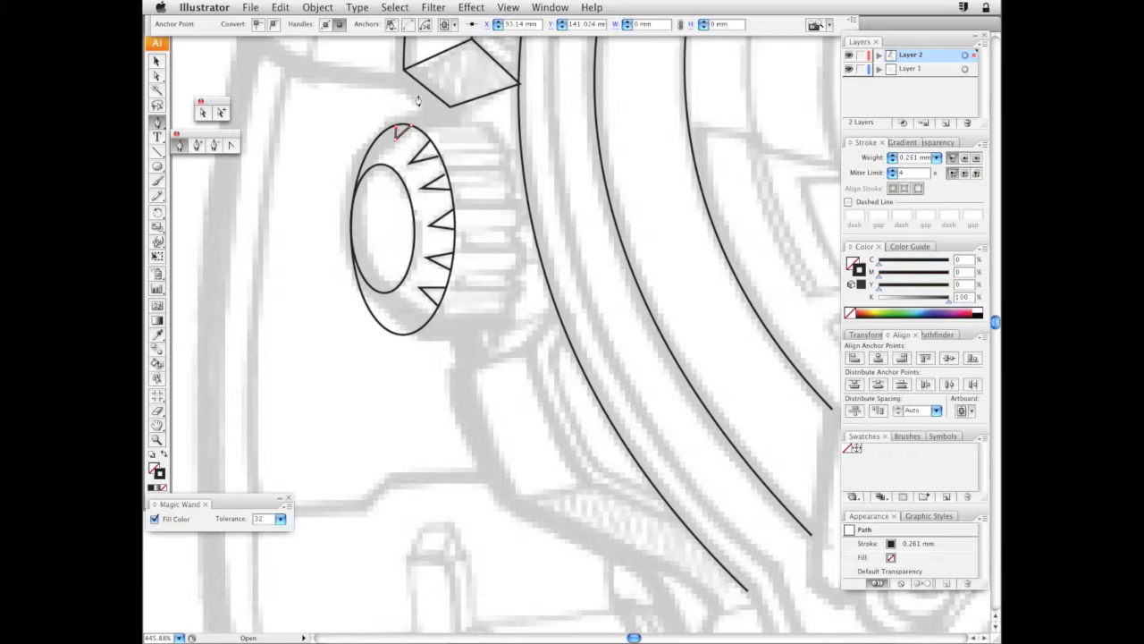
key("super+shift+a")
left_click(413, 331)
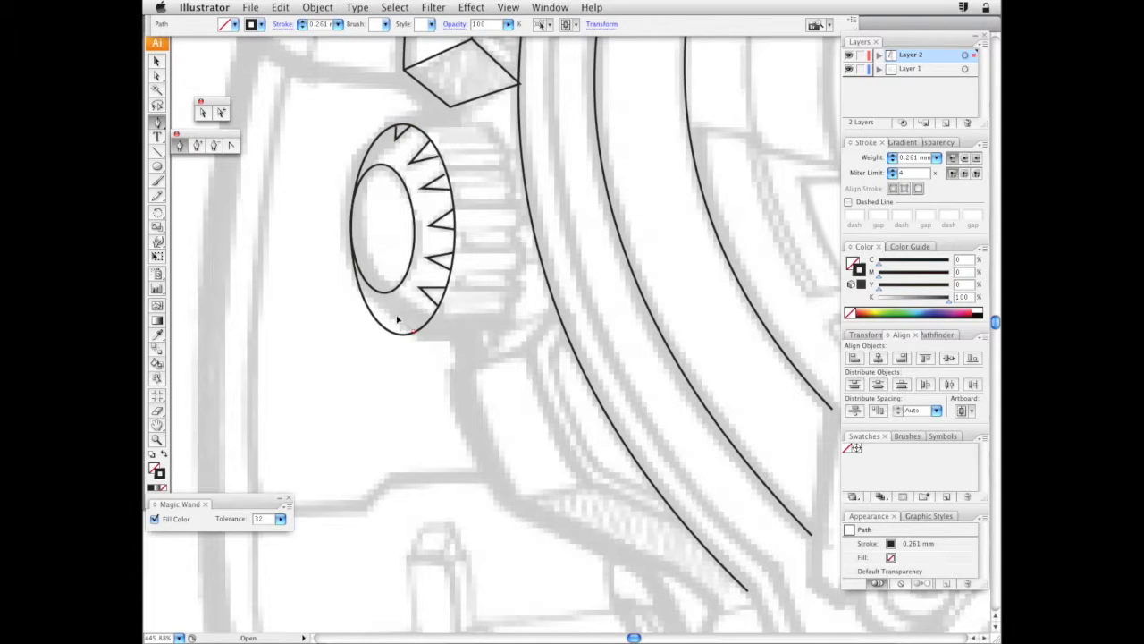
left_click(397, 319)
left_click(396, 335)
key("super+shift+a")
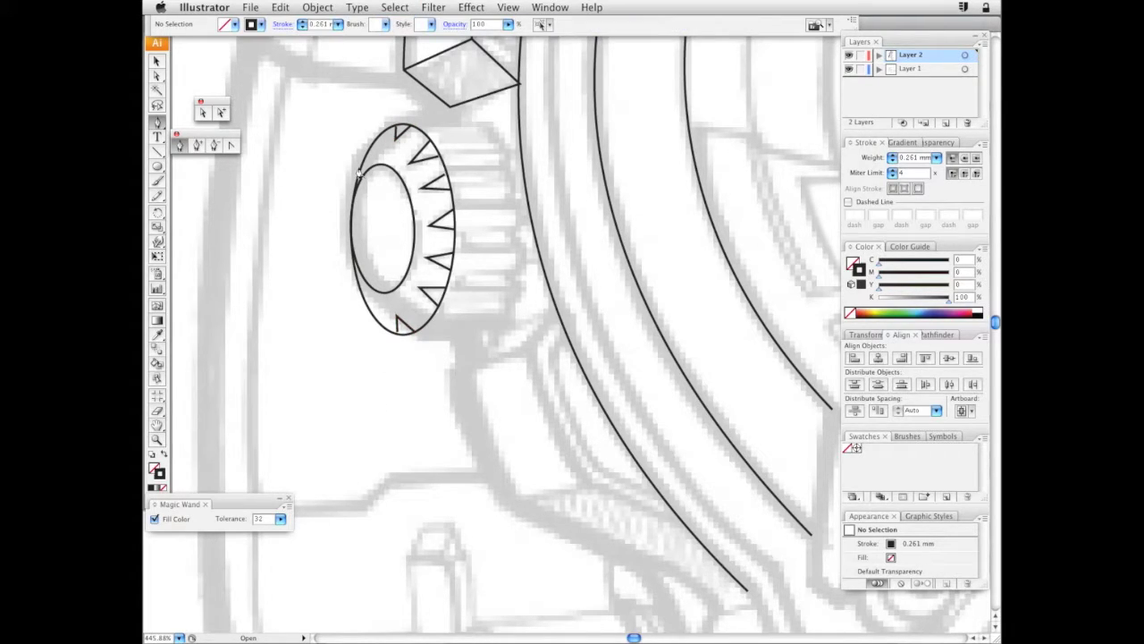
Cut the crown's outer rim ellipse with the Scissors tool where the right-side and bottom notches meet it
left_click(158, 78)
left_click(455, 219)
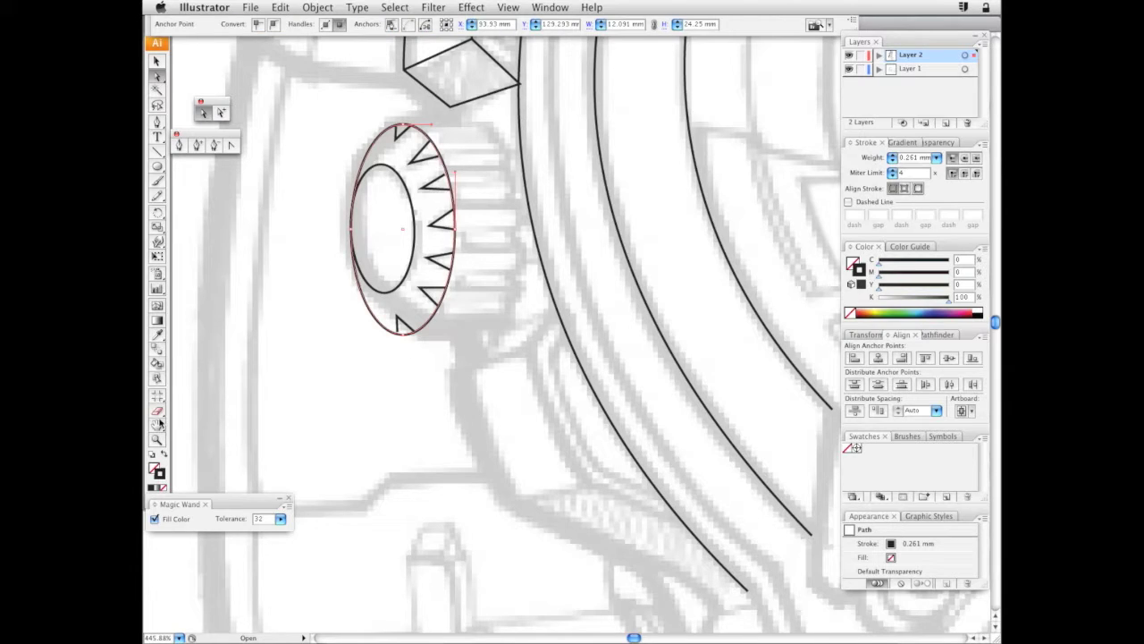
left_click(452, 213)
left_click_drag(429, 224, 453, 183)
key("super+shift+a")
key("super+shift+a")
left_click(444, 164)
left_click_drag(158, 411, 228, 426)
left_click(453, 188)
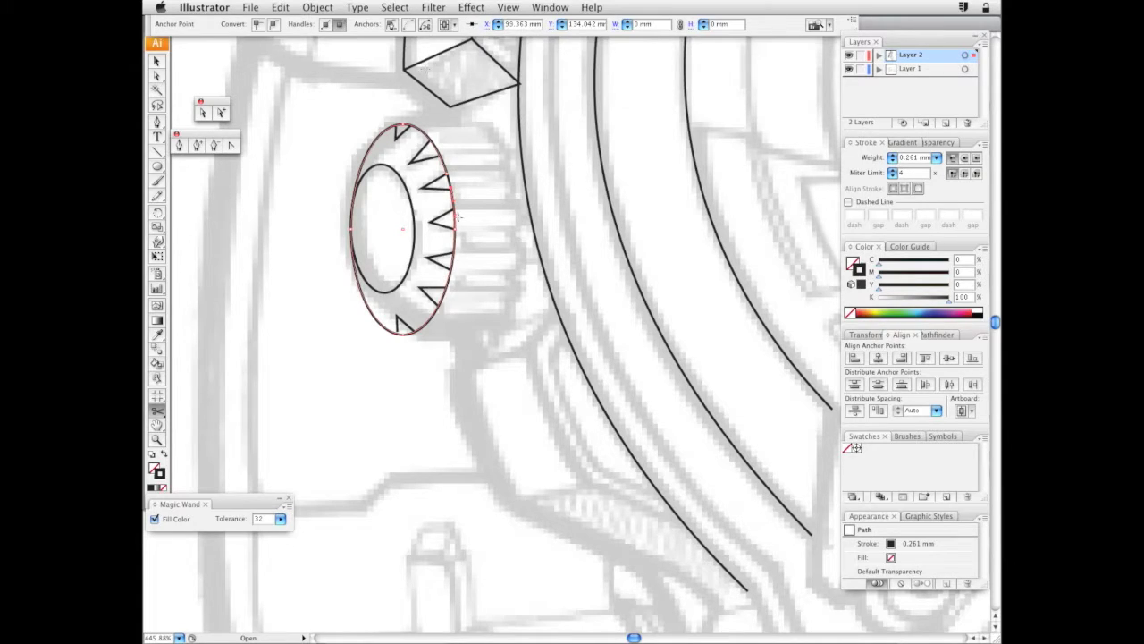
left_click(455, 229)
left_click(453, 257)
left_click(452, 270)
left_click(445, 290)
left_click(416, 331)
left_click(399, 332)
Delete the rim segments spanning the openings of the bottom, lower-right and middle-right notches
key("a")
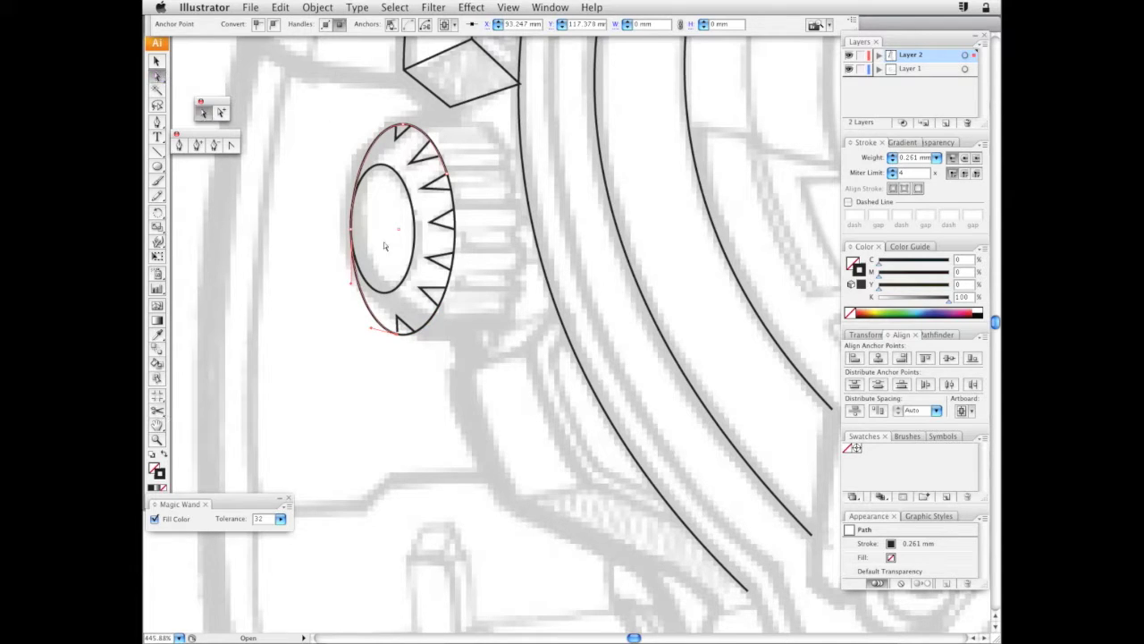
left_click(408, 335)
key("Delete")
left_click(443, 298)
key("Delete")
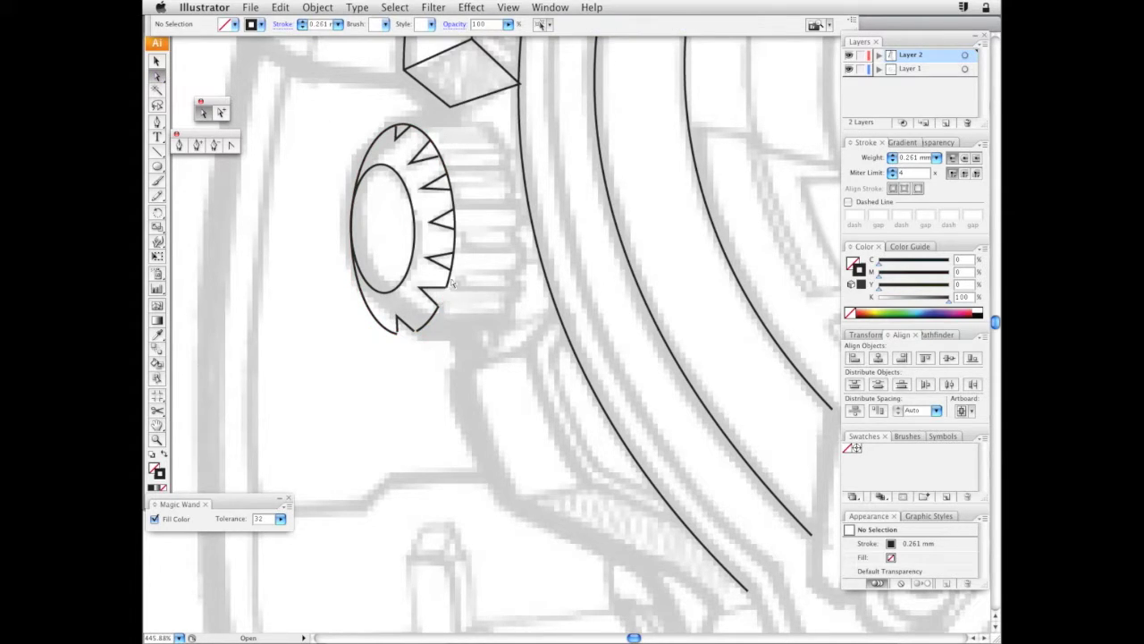
left_click(452, 262)
key("Delete")
left_click(455, 221)
key("Delete")
Cut the rim at the upper-right notch and delete only the short segment across its opening
left_click(425, 128)
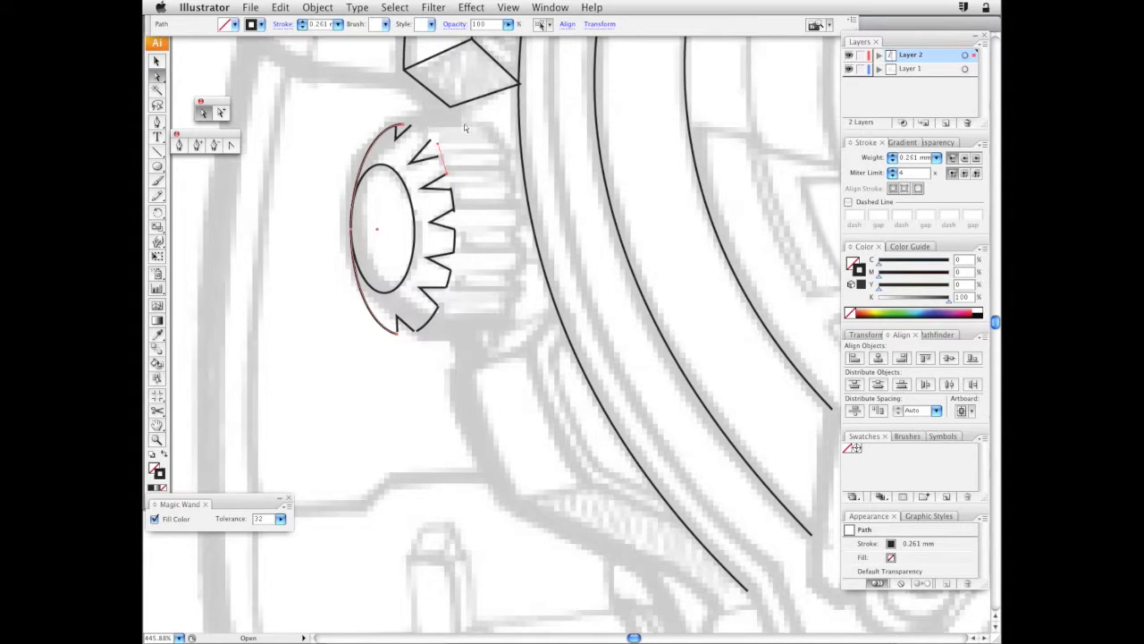
key("super+z")
left_click(157, 411)
left_click(441, 156)
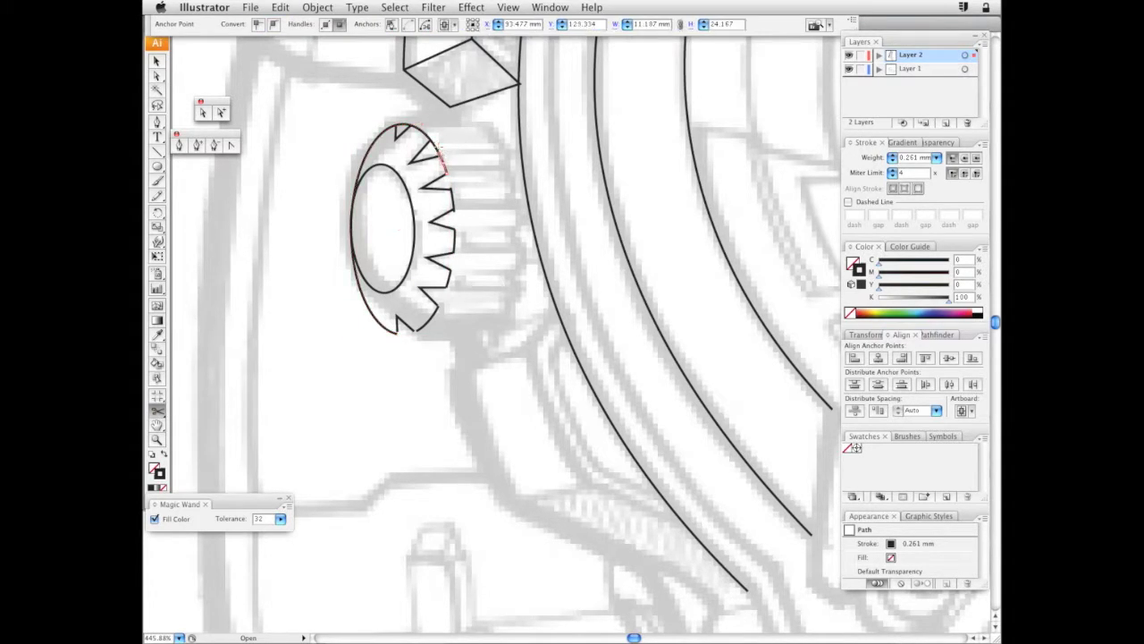
key("Delete")
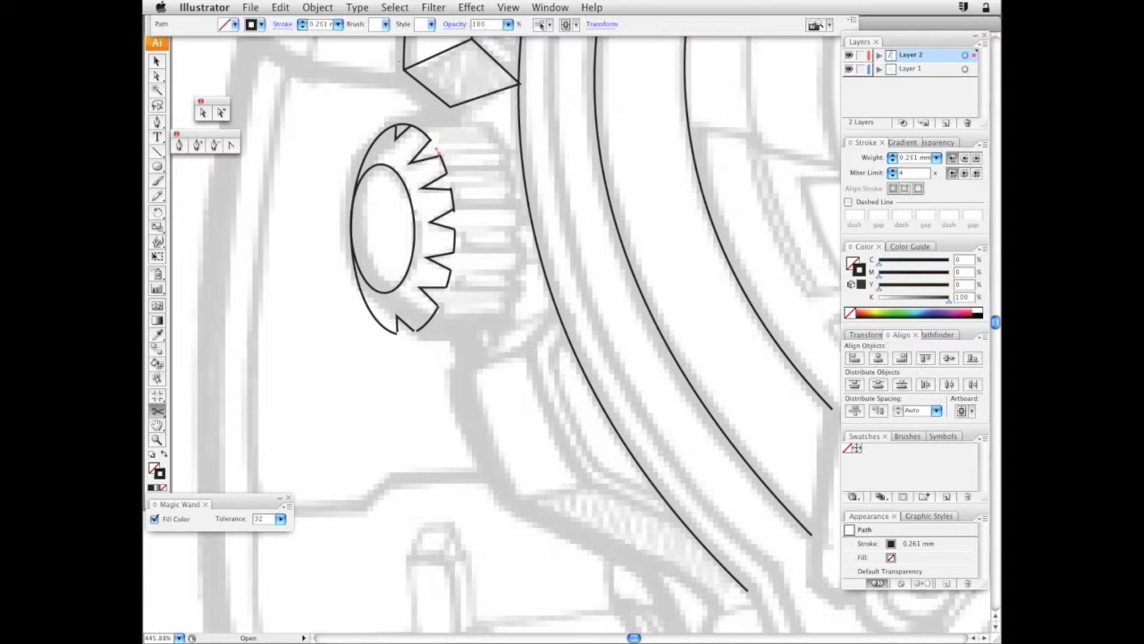
key("Delete")
Cut the rim at the crown's top notch and delete the short segment across its opening
left_click(157, 76)
left_click(410, 131)
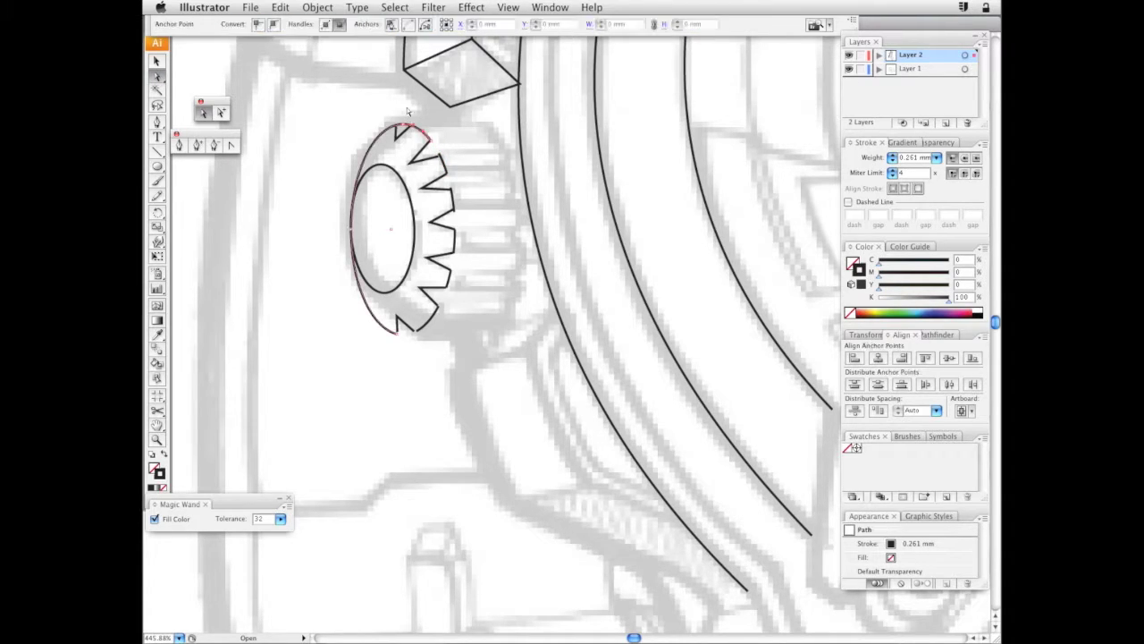
left_click(157, 409)
left_click(398, 124)
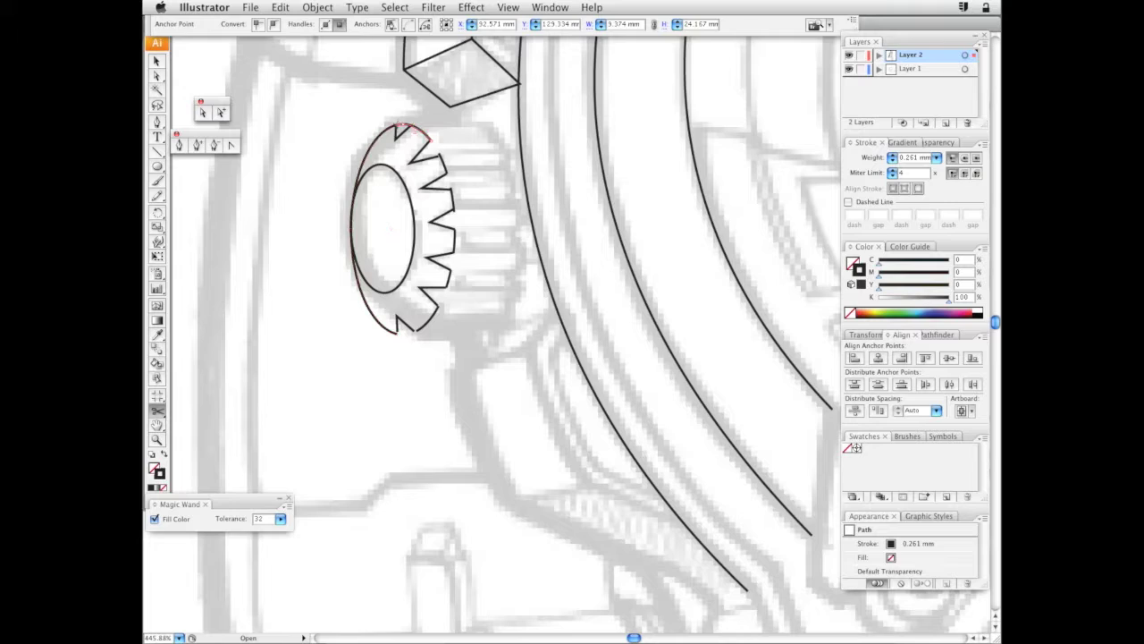
key("a")
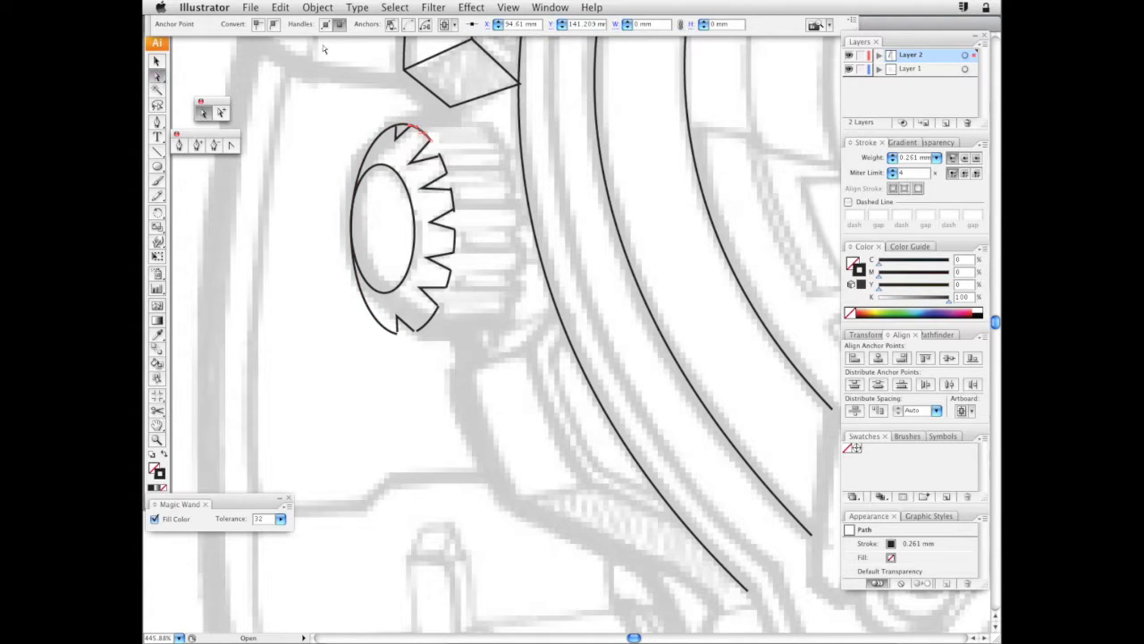
left_click(408, 101)
Draw two straight ridge lines from the ends of the upper-right rim tooth across the crown's side toward the case
left_click(179, 144)
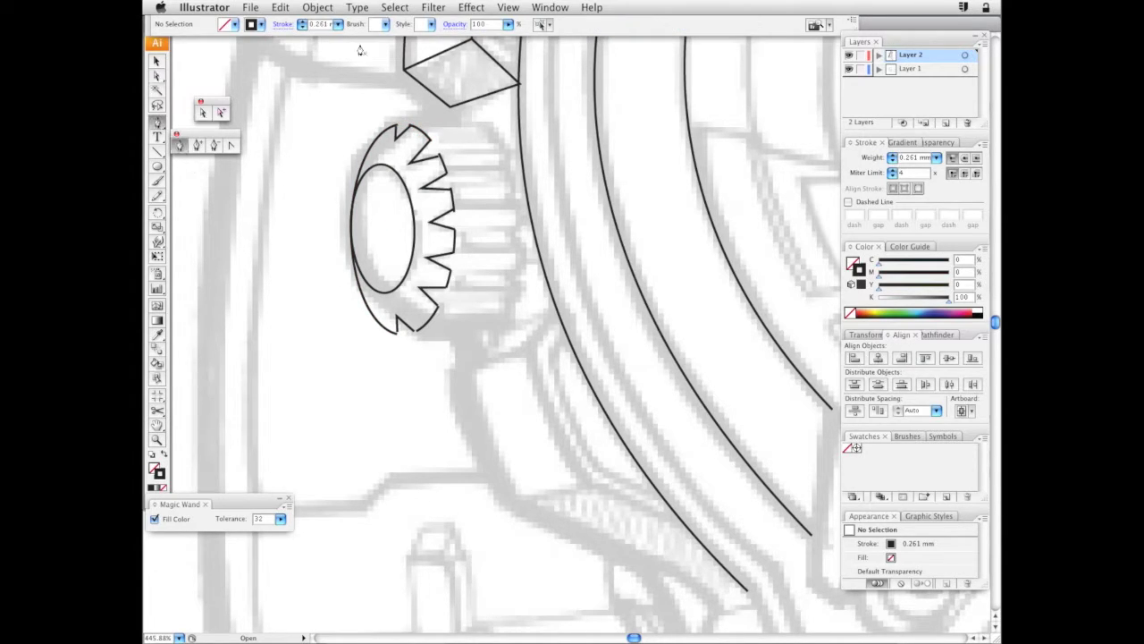
left_click(440, 158)
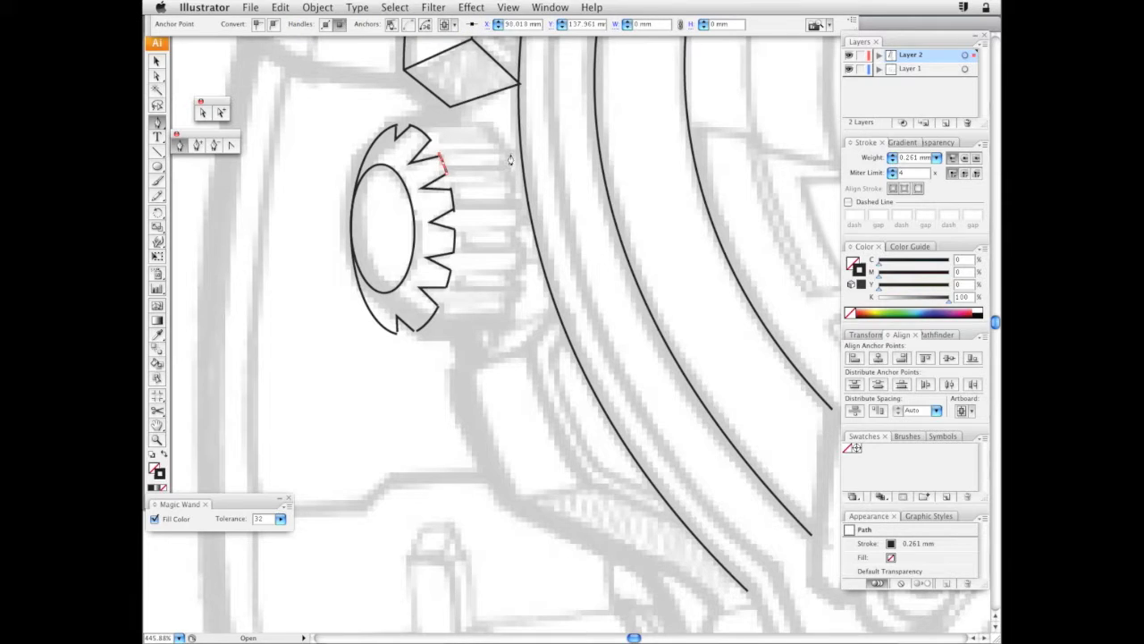
left_click(510, 155)
key("super+z")
left_click(509, 155)
left_click(456, 176, "super")
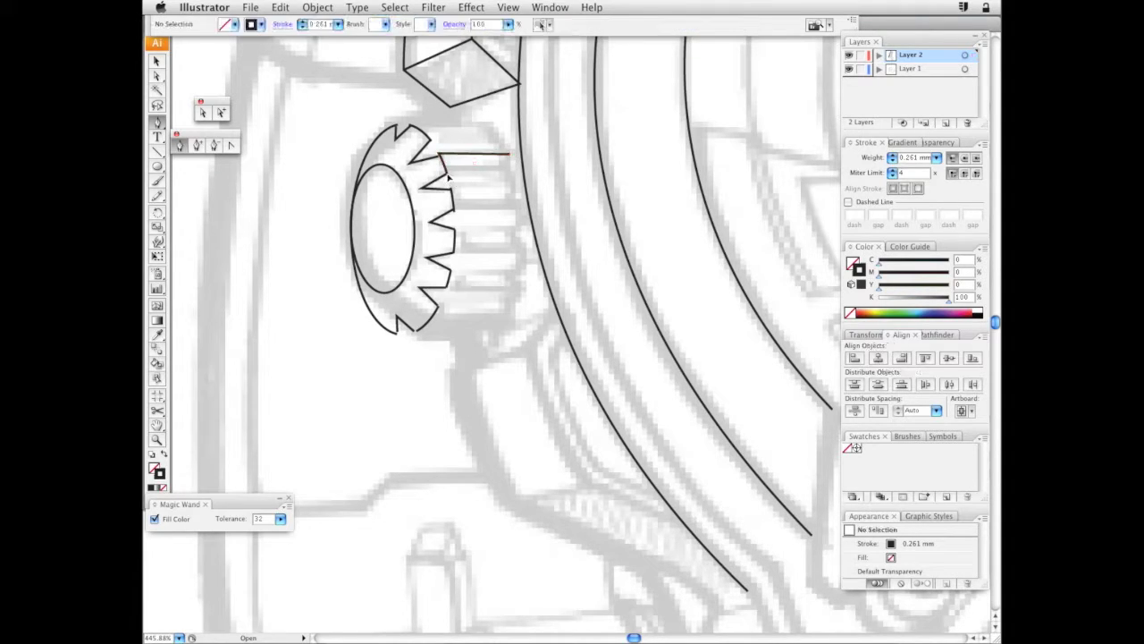
left_click(447, 173)
left_click(511, 173)
key("super+shift+a")
Draw three horizontal ridge lines from the notch corners at the middle of the crown toward the case
left_click(451, 188)
left_click(512, 187, "shift")
key("super+shift+a")
left_click(453, 211)
left_click(514, 208, "shift")
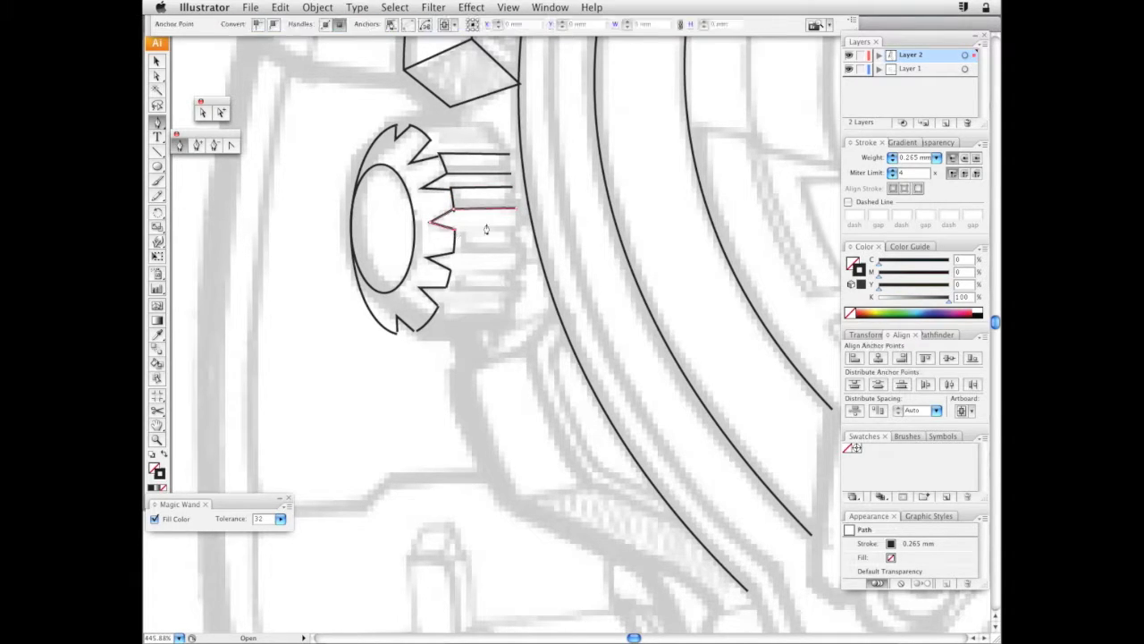
left_click(455, 229)
left_click(520, 228, "shift")
key("super+shift+a")
Draw the horizontal ridge lines from the lower notch corners across the crown's side toward the case
left_click(451, 261)
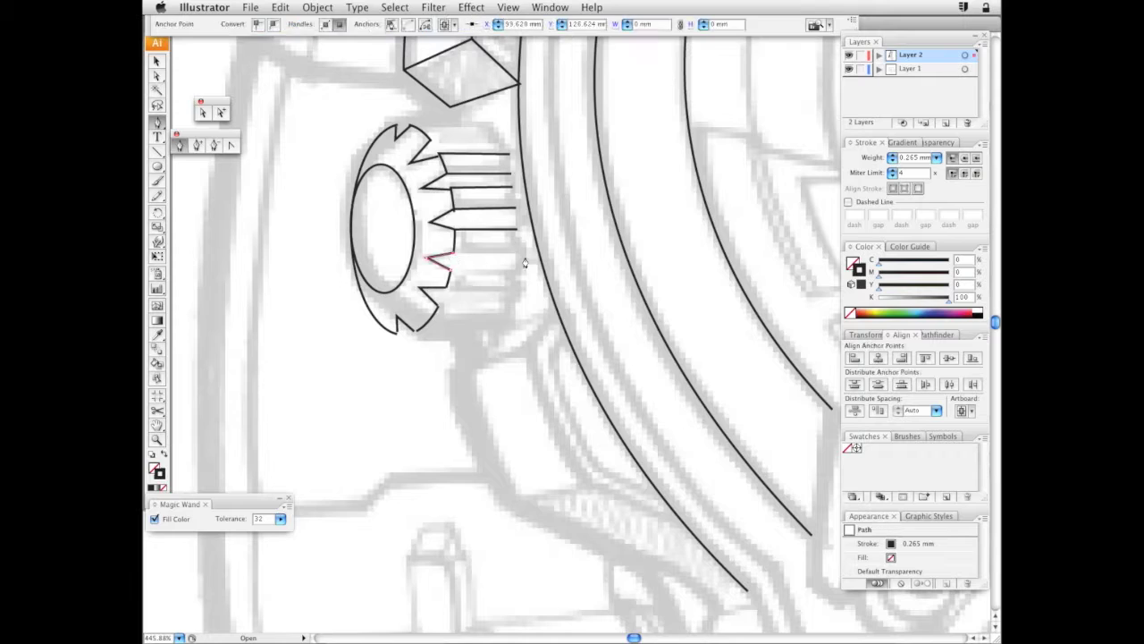
left_click(523, 251)
key("super+shift+a")
left_click(436, 305)
left_click(517, 306, "shift")
key("super+shift+a")
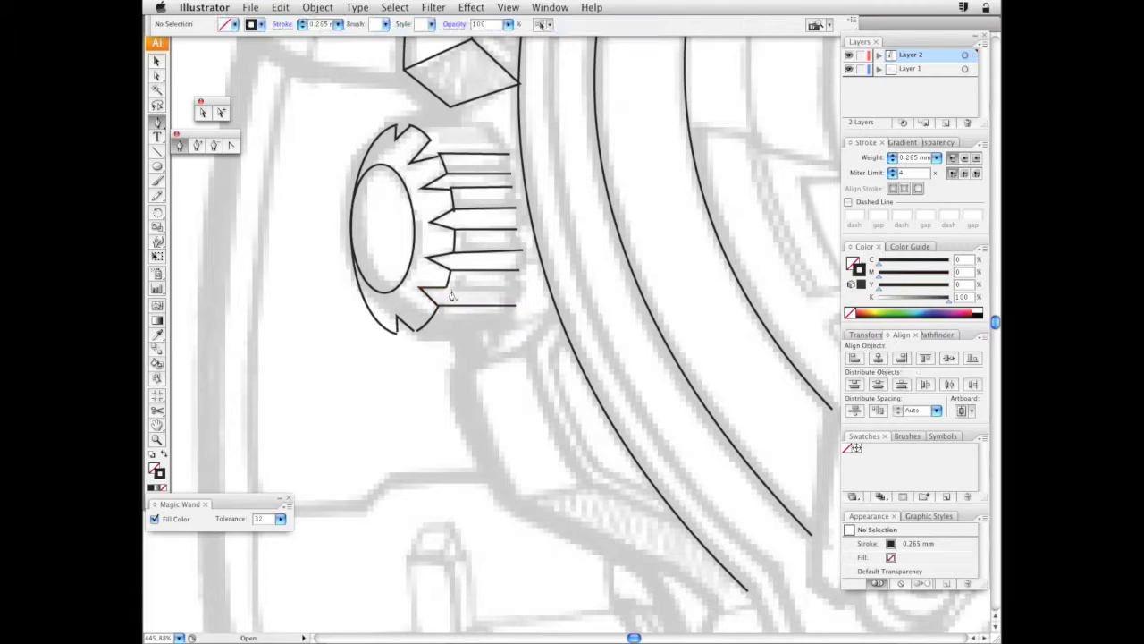
left_click(438, 287)
left_click(516, 287, "shift")
key("super+shift+a")
Draw the two uppermost ridge lines from the ends of the crown's top tooth toward the case
left_click_drag(561, 275, 567, 300)
left_click(436, 166)
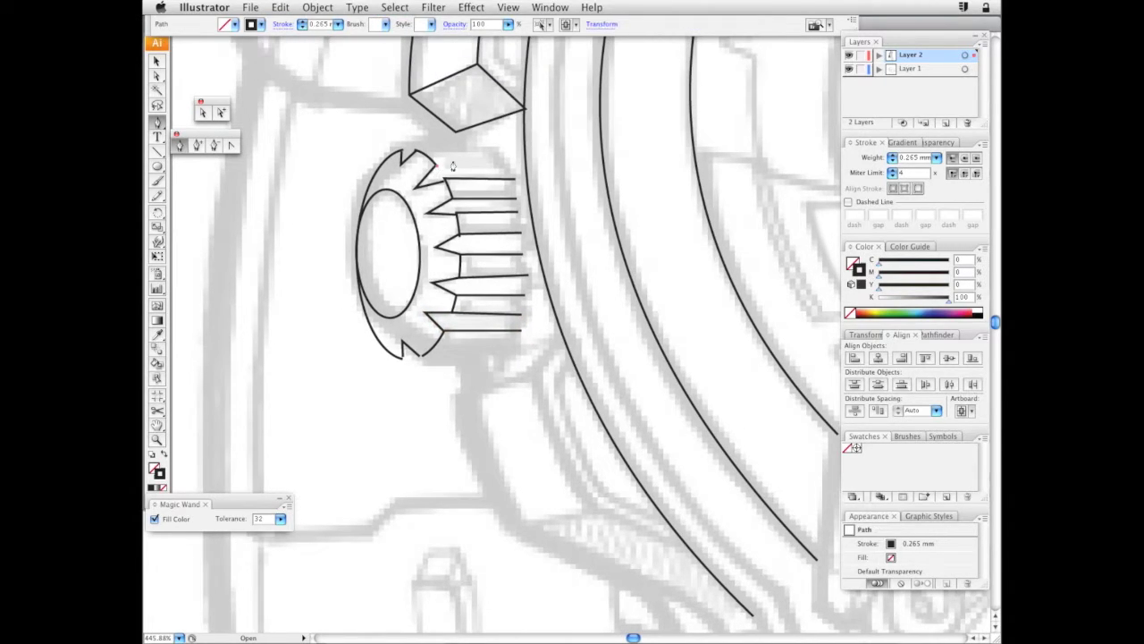
left_click(507, 168)
key("super+shift+a")
left_click(415, 150)
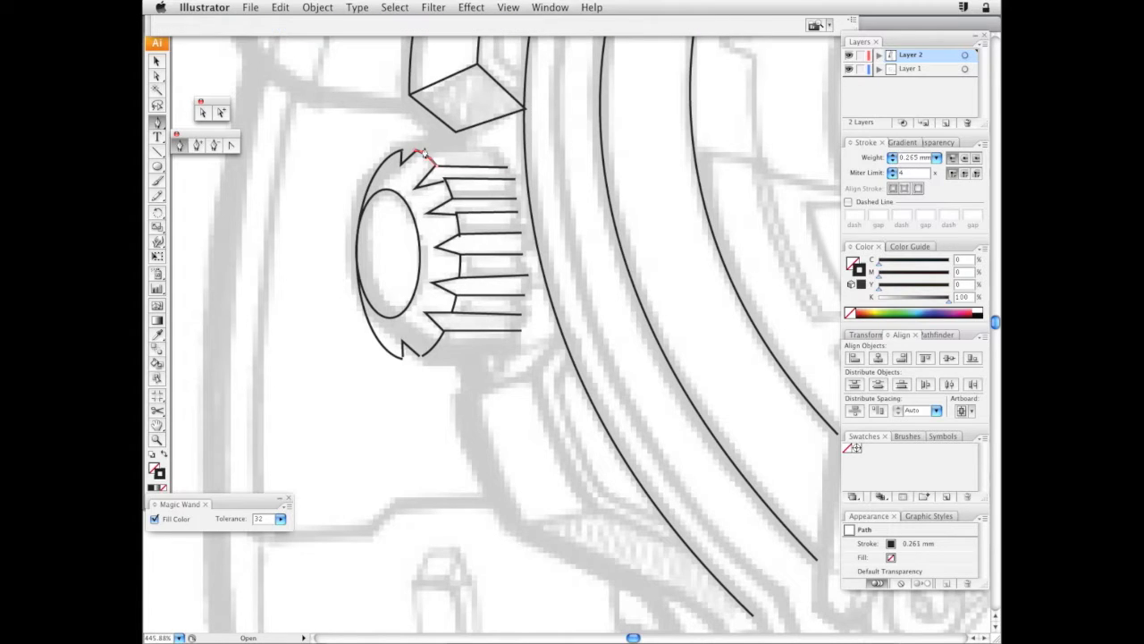
left_click(494, 154)
key("super+z")
left_click(495, 151)
key("super+shift+a")
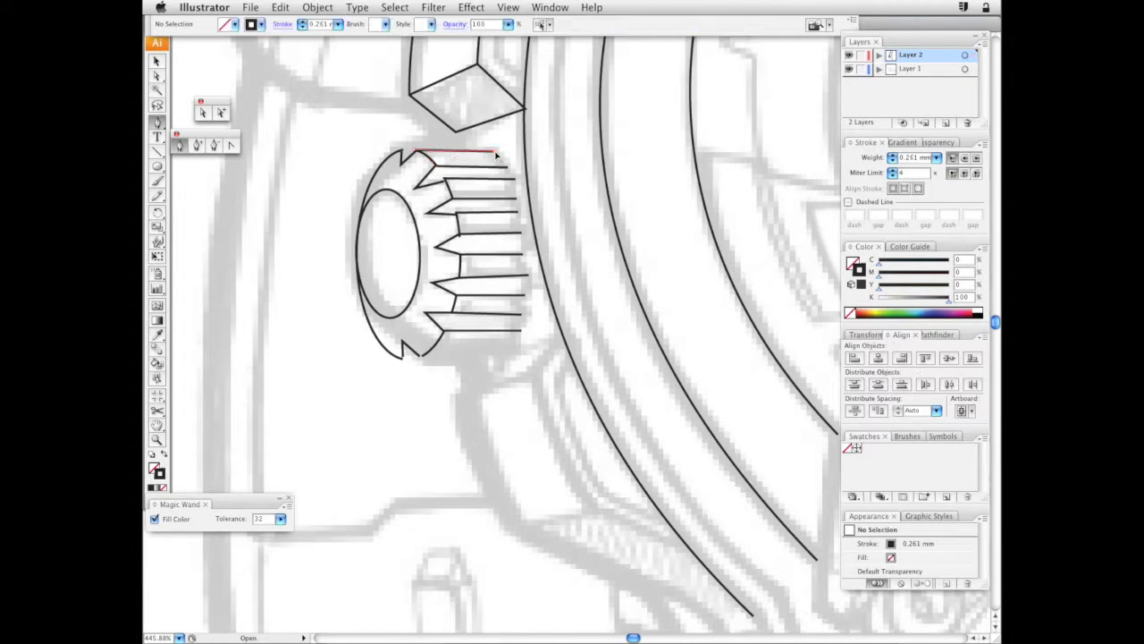
left_click(435, 165)
key("super+shift+a")
Examine the traced crown and case lines against the whole watch sketch
left_click(157, 438)
left_click(597, 296, "alt")
left_click(628, 300, "alt")
left_click(640, 335, "alt")
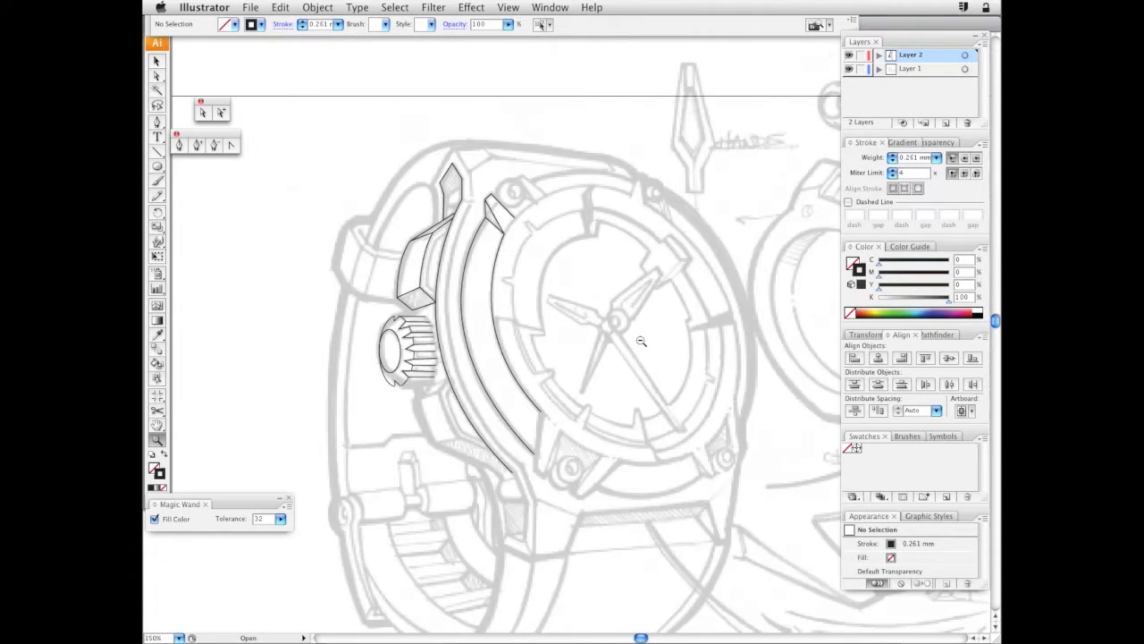
left_click(639, 323, "alt")
scroll(353, 251, "down", 1)
left_click_drag(362, 183, 716, 610)
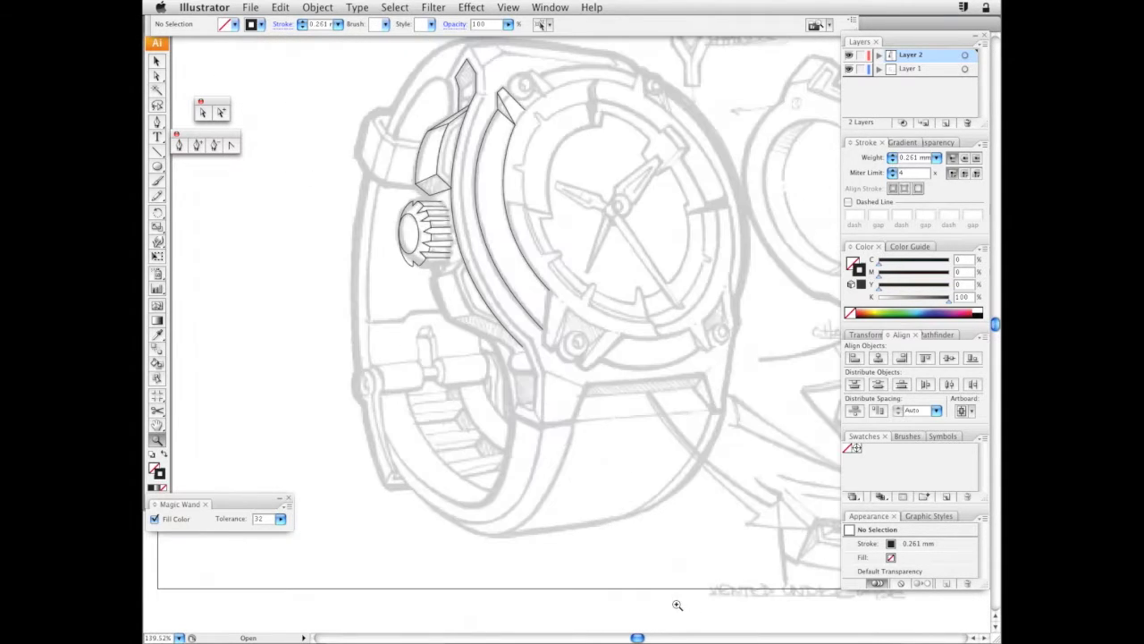
left_click(158, 77)
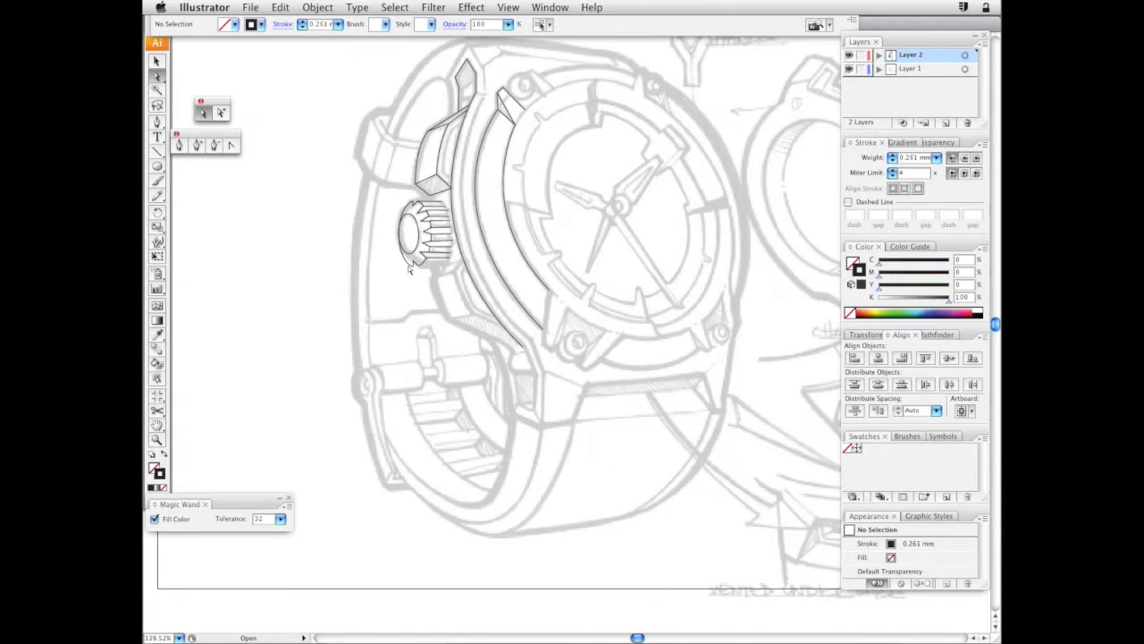
Add an anchor point to the crown's outer outline on its lower curve, just before the bottom notch
left_click(408, 264)
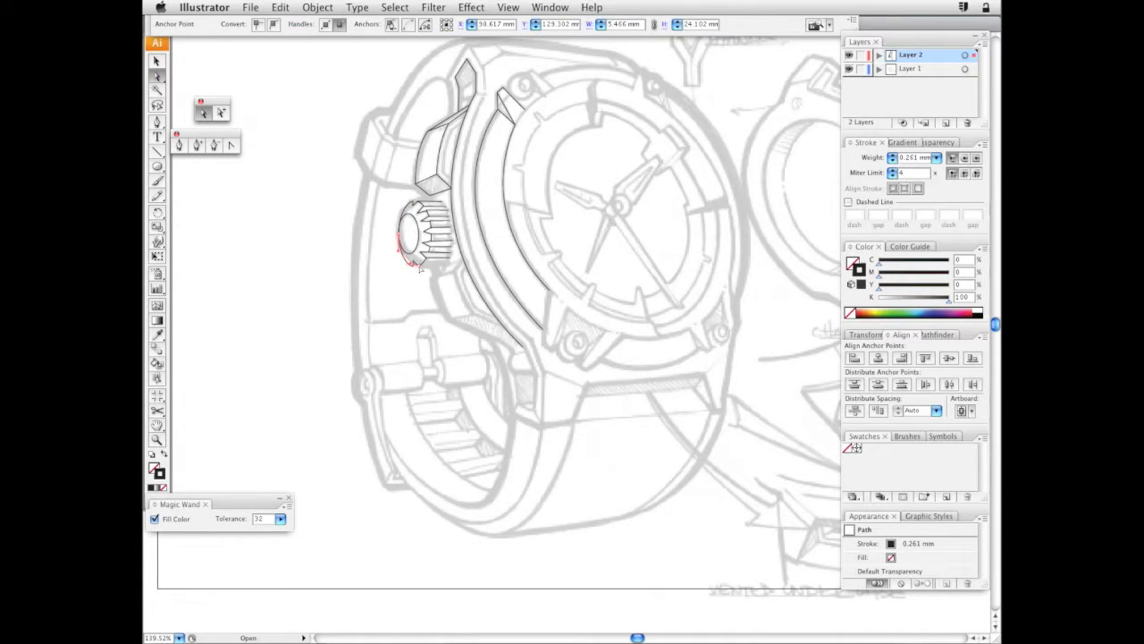
left_click(413, 265)
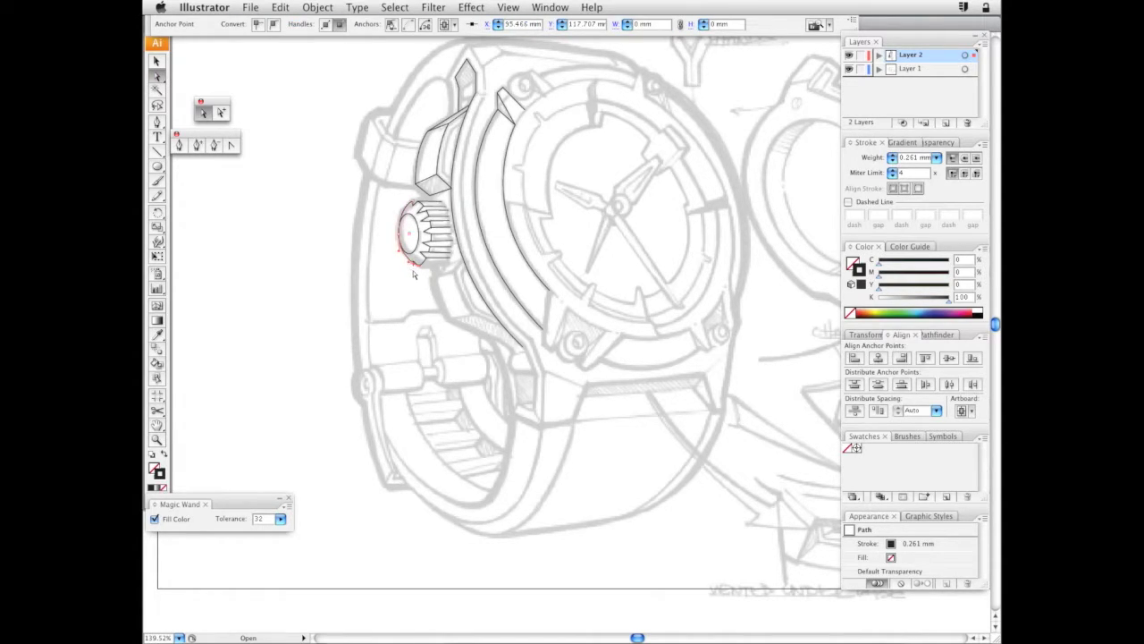
left_click(417, 270)
left_click(409, 260)
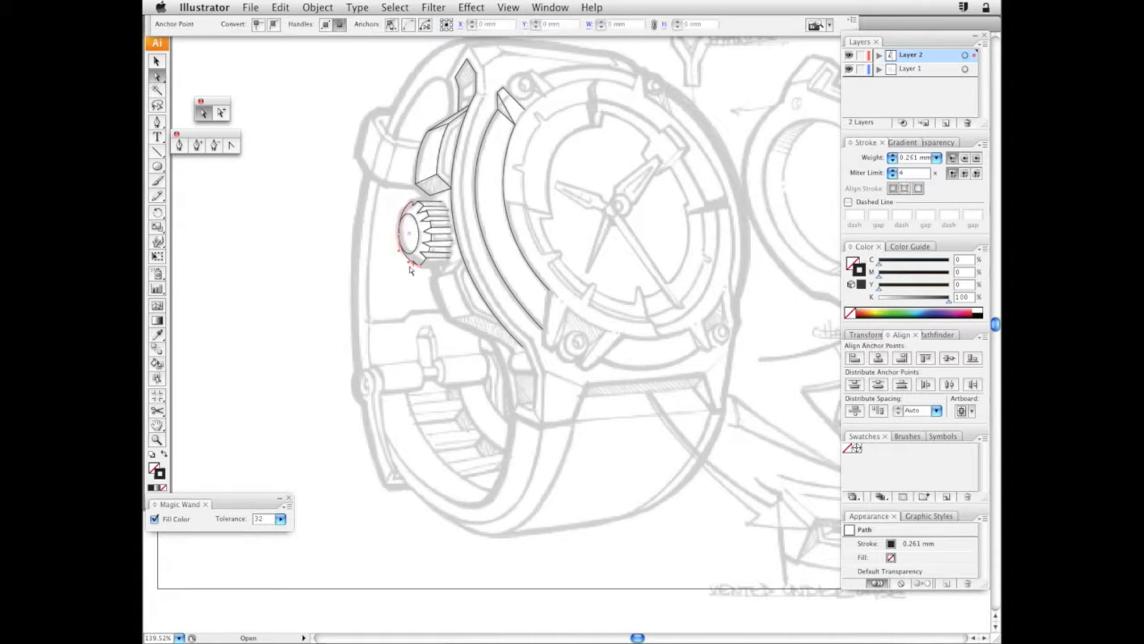
left_click(159, 440)
left_click_drag(370, 166, 567, 416)
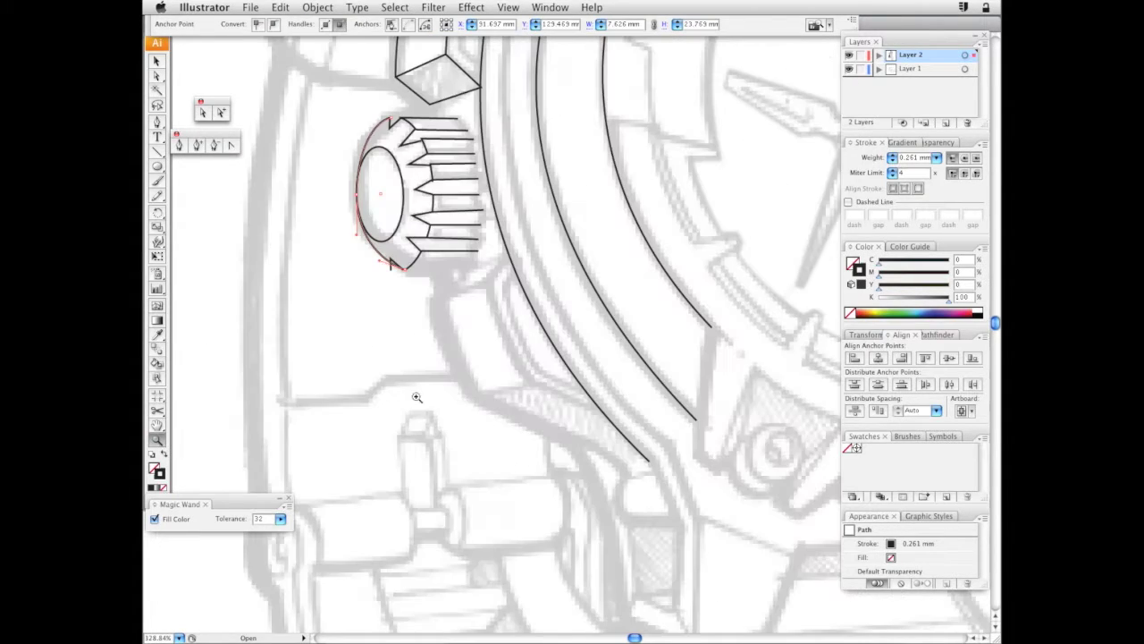
left_click(197, 145)
left_click(370, 247)
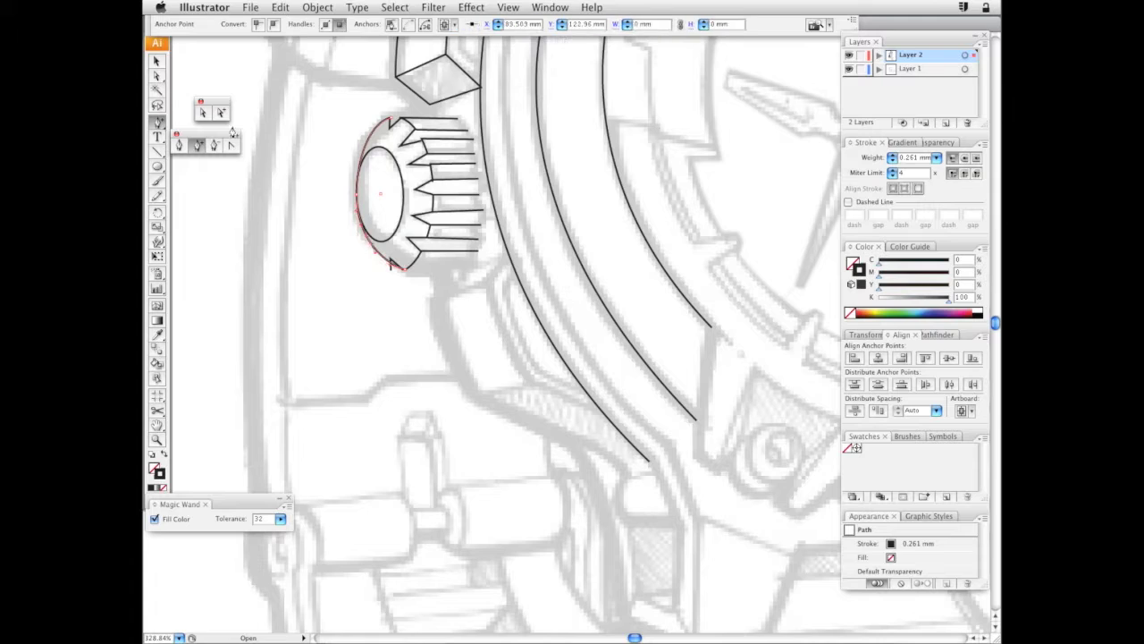
Reshape the lower curve of the crown's outer outline to follow the sketch smoothly into the bottom notch
left_click(159, 77)
mouse_move(376, 256)
left_mouse_down()
mouse_move(391, 265)
mouse_move(381, 255)
left_mouse_up()
left_click(384, 277)
left_click(394, 268)
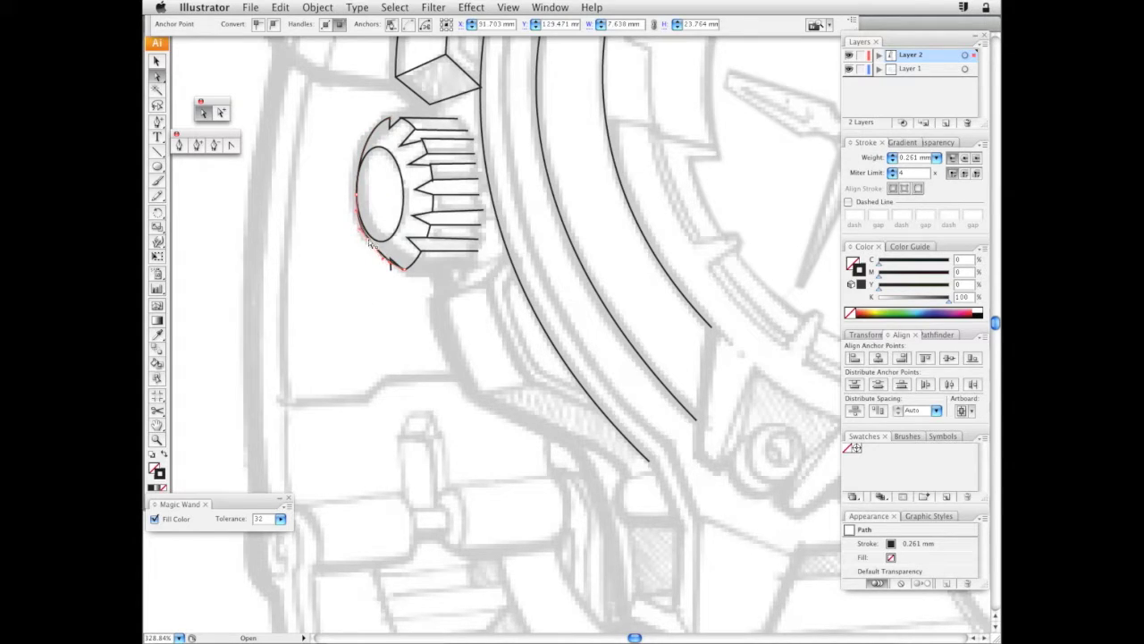
left_click(360, 231)
key("shift+super+a")
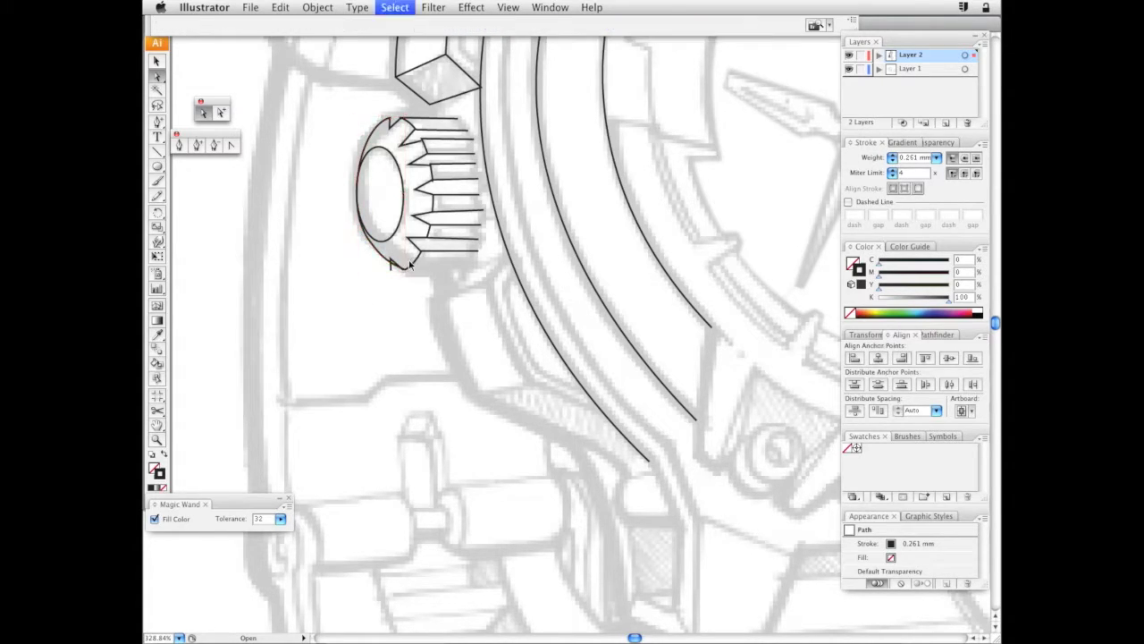
Adjust the upper curve of the crown's outer outline near the top notch
scroll(389, 277, "up", 1)
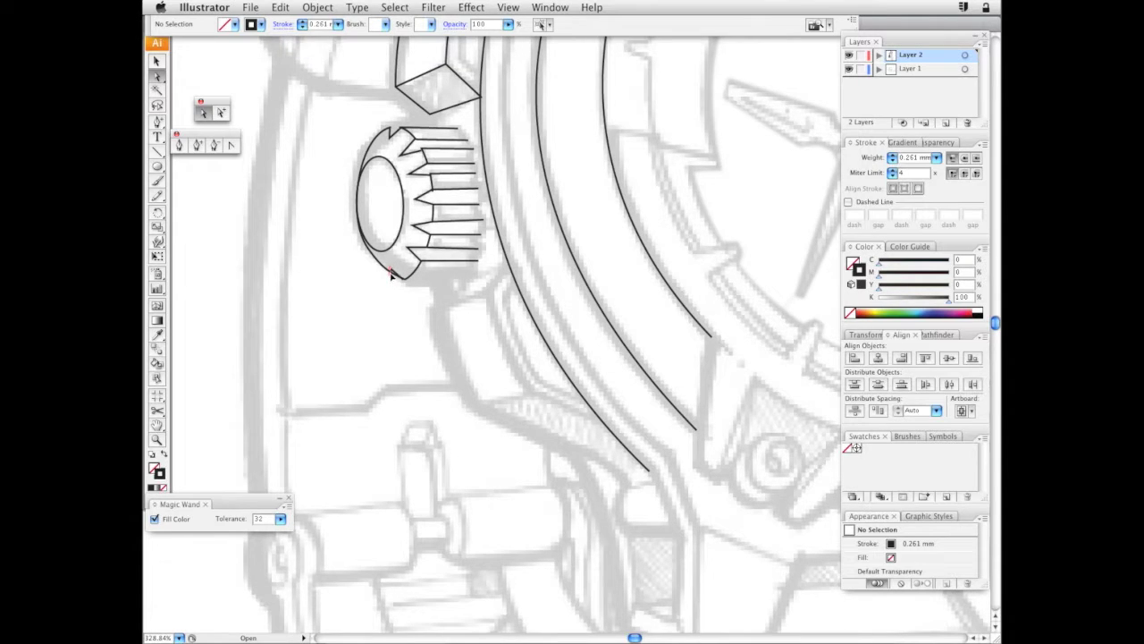
scroll(442, 348, "up", 2)
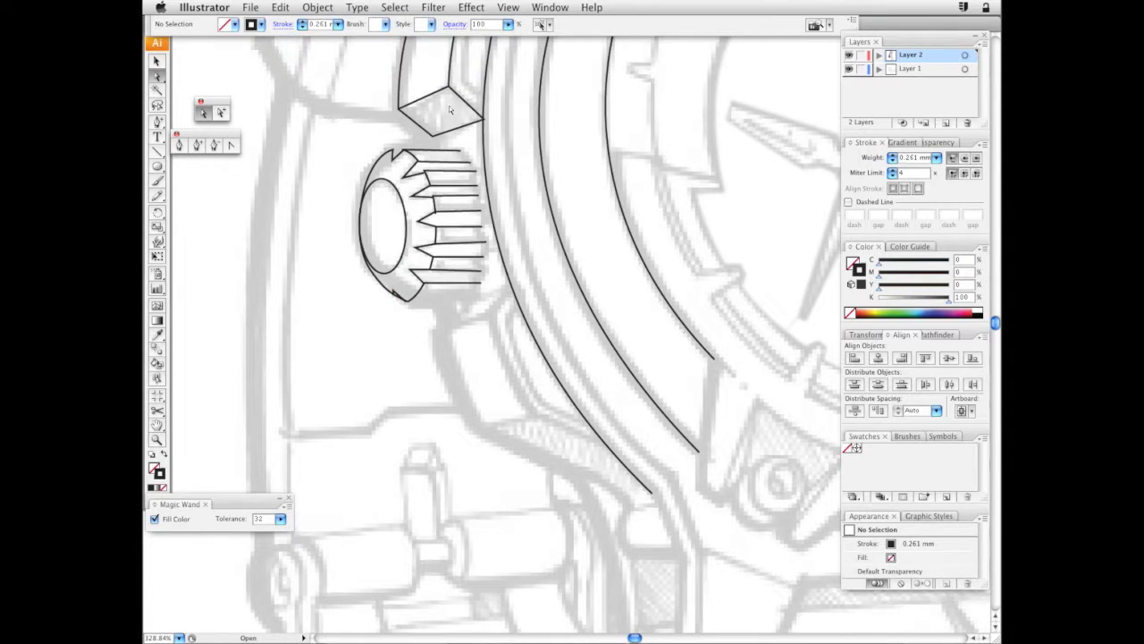
key("super+shift+a")
scroll(439, 322, "up", 3)
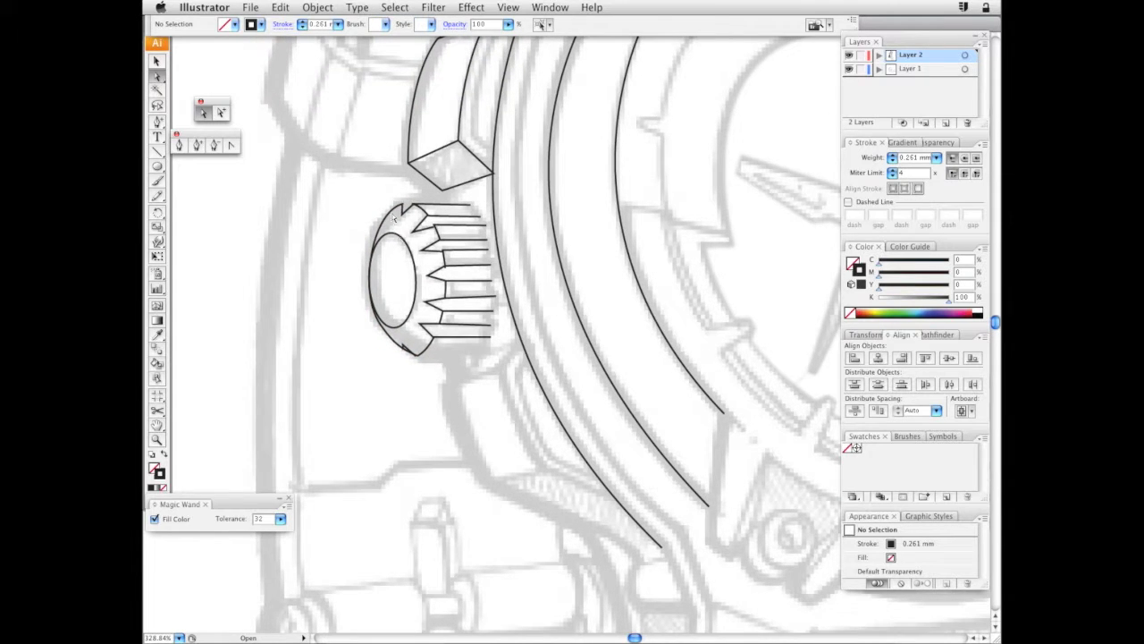
left_click(392, 216)
left_click_drag(386, 208, 388, 211)
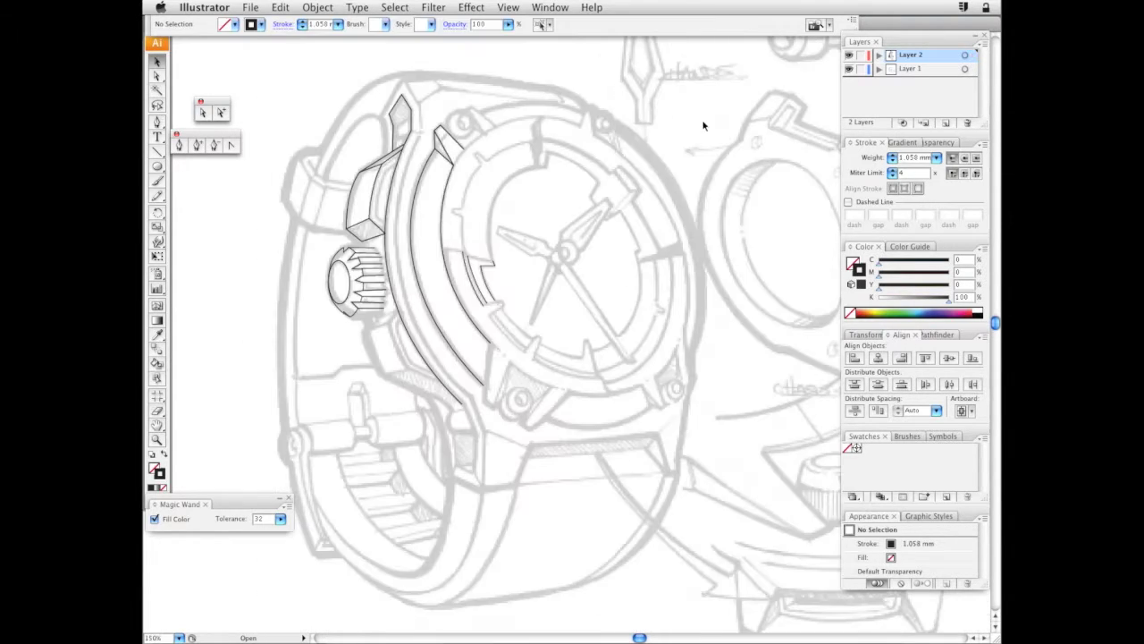
Unlock all artwork and replace the sketch and traced lines with the finished watch line drawing
scroll(572, 206, "left", 5)
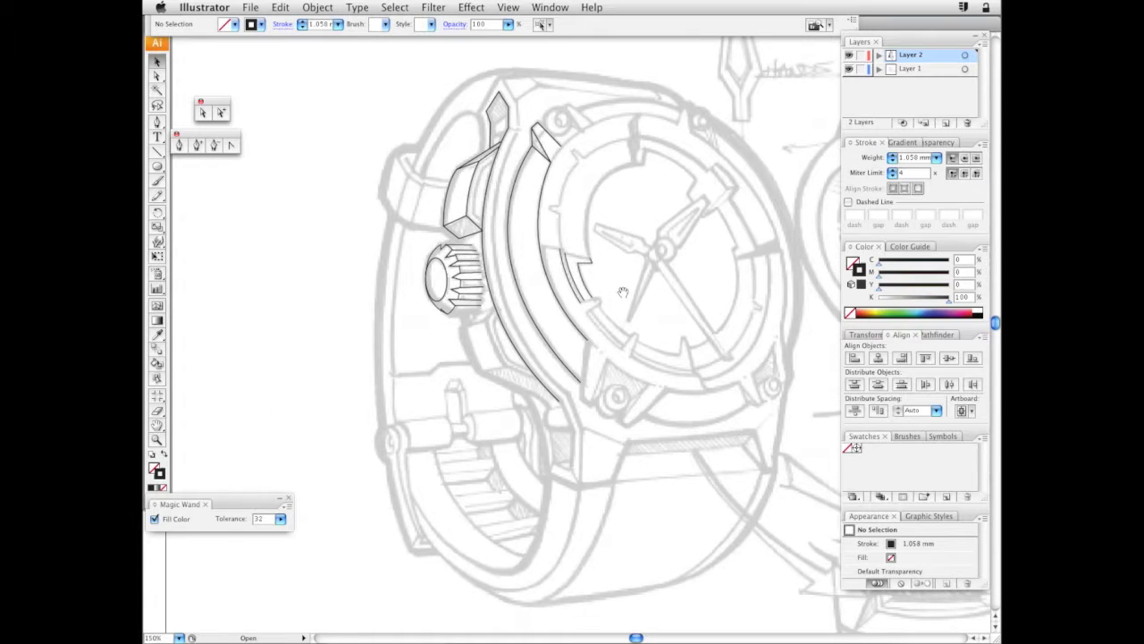
left_click(156, 438)
left_click(533, 291, "alt")
left_click(638, 309, "alt")
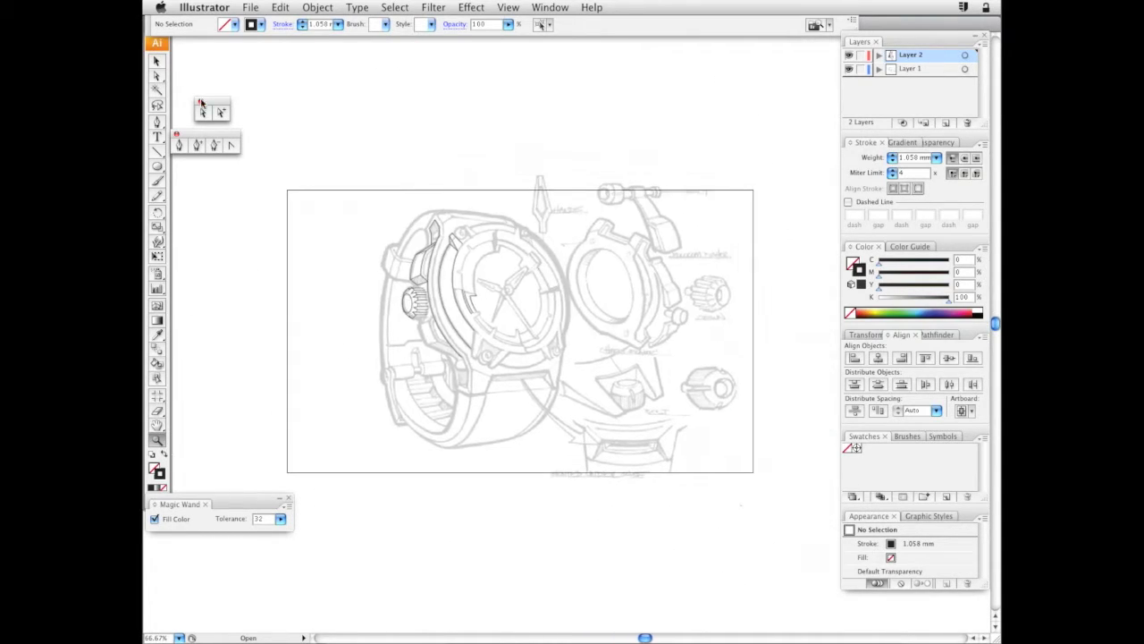
left_click(156, 60)
left_click(318, 7)
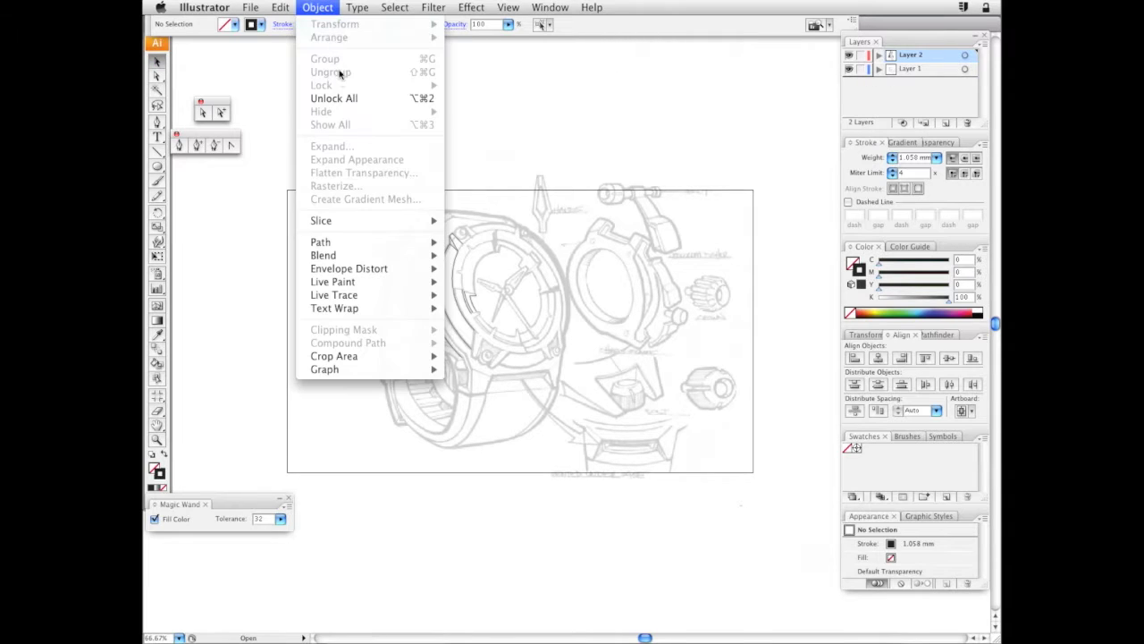
left_click(438, 93)
key("super+a")
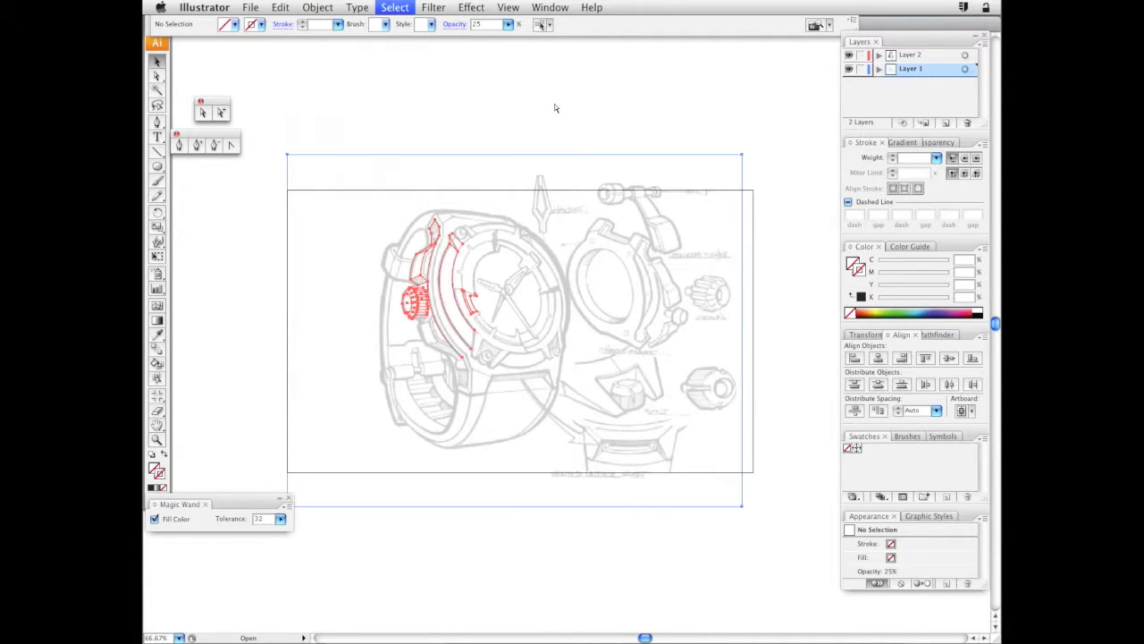
key("Delete")
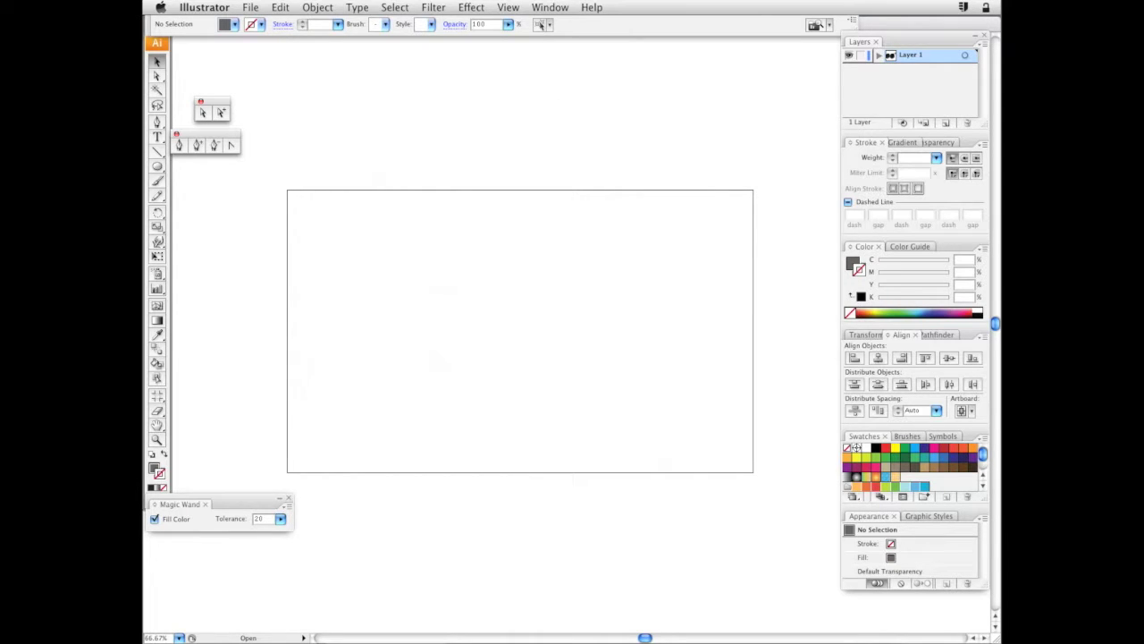
key("super+a")
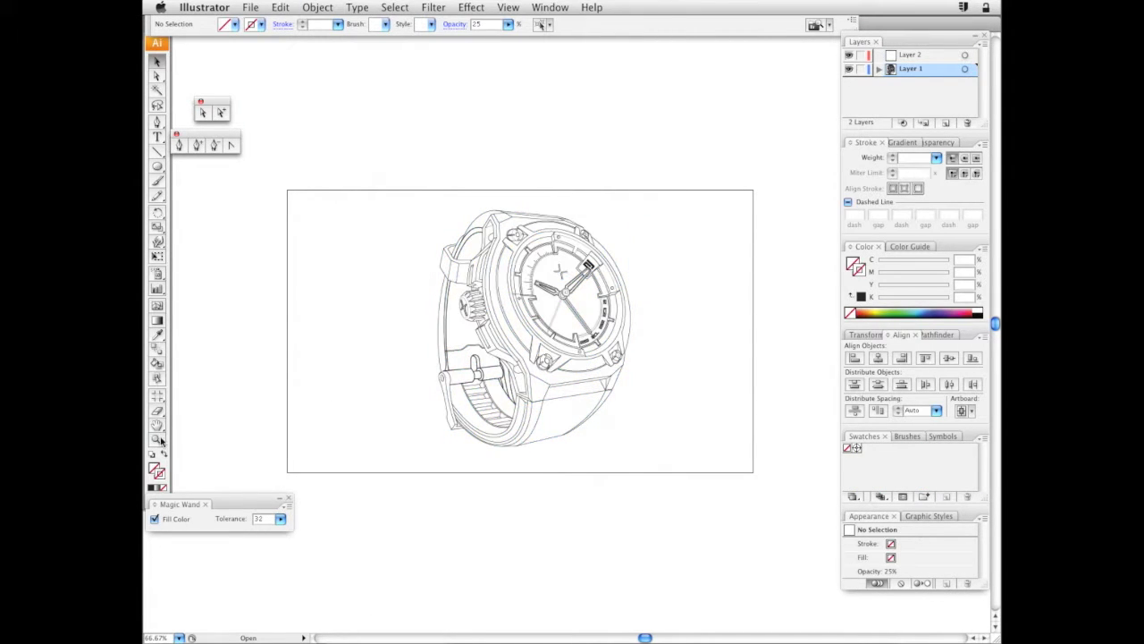
Inspect the finished dial and bezel lines and check the anchor points of the curve around the dial's crown side
key("z")
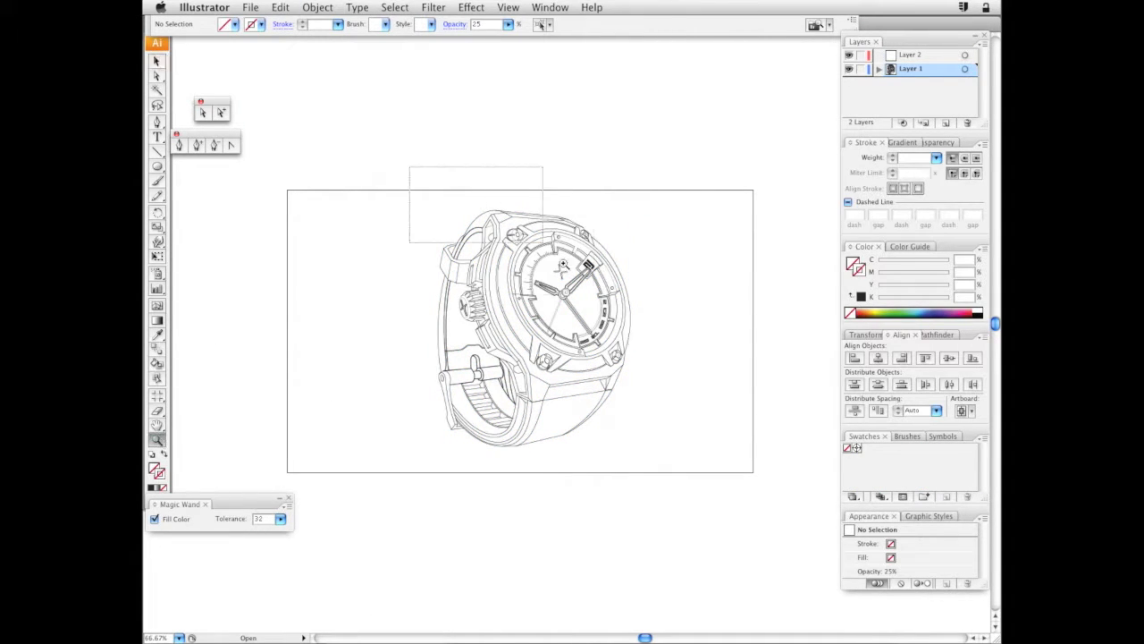
left_click(564, 265)
left_click(502, 268)
left_click(652, 313)
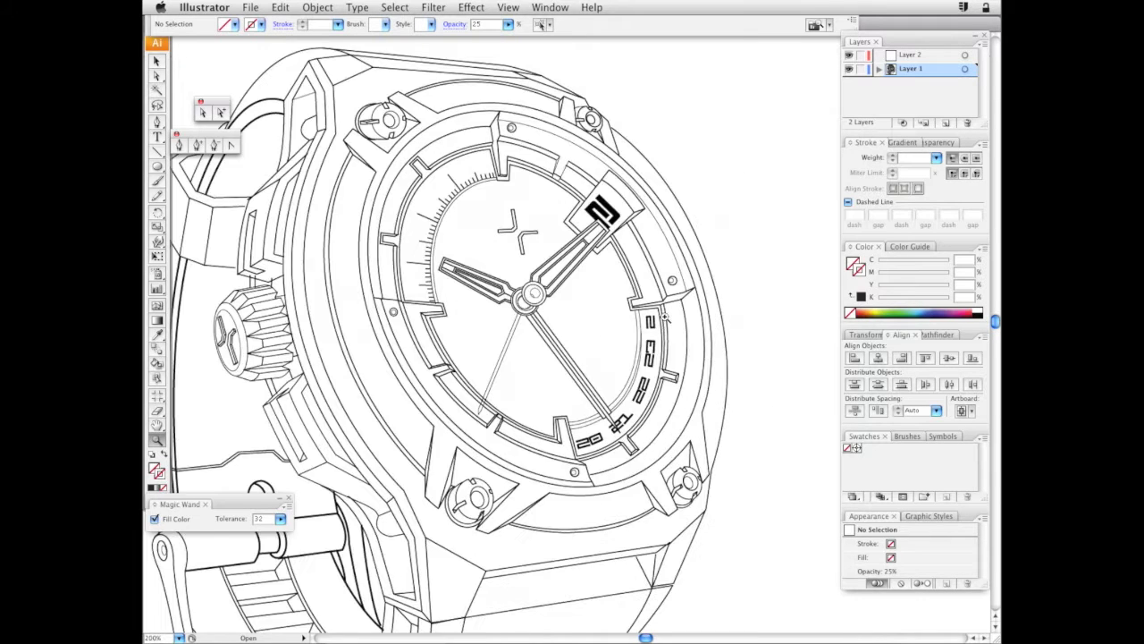
mouse_move(523, 303)
left_mouse_down()
mouse_move(566, 349)
mouse_move(586, 341)
mouse_move(536, 319)
left_mouse_up()
left_click(157, 77)
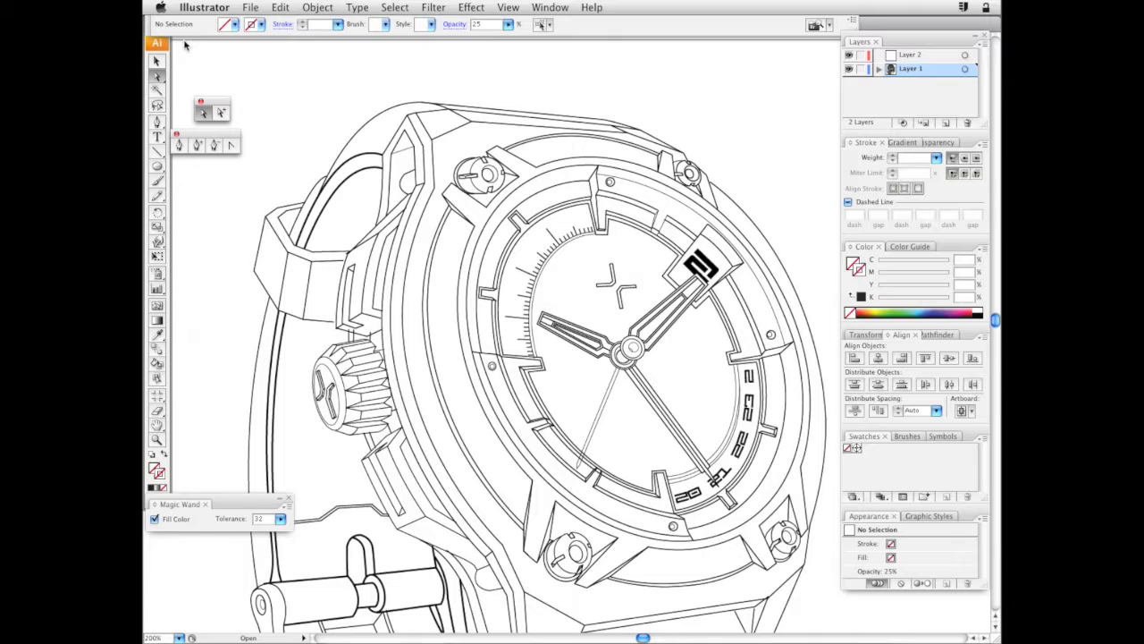
left_click(471, 223)
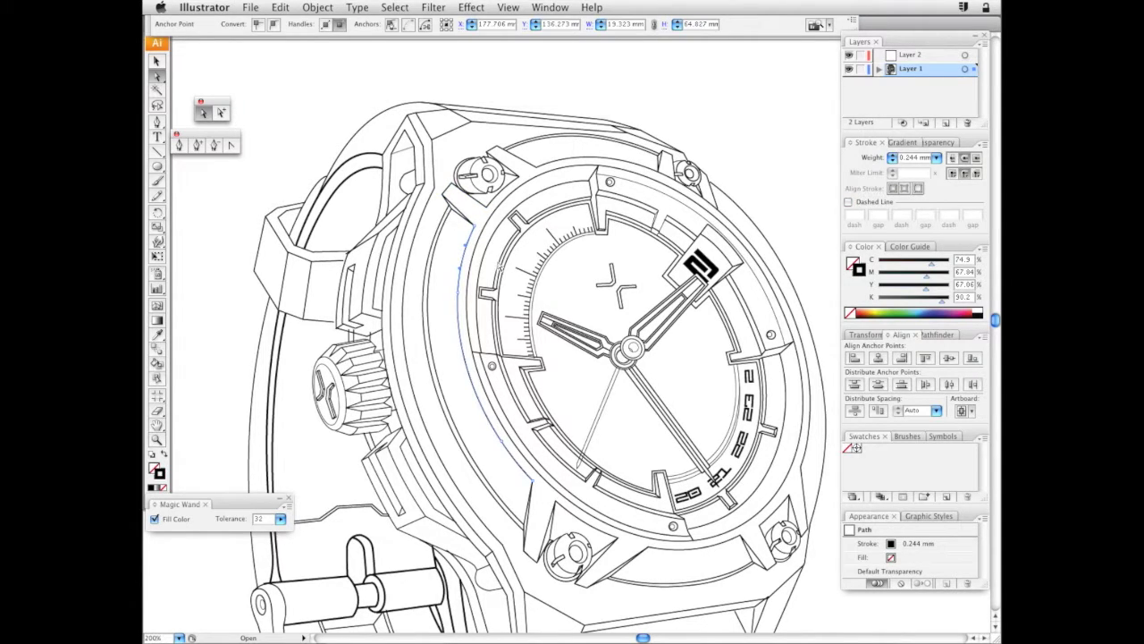
scroll(657, 327, "down", 5)
scroll(657, 327, "right", 5)
left_click(558, 161)
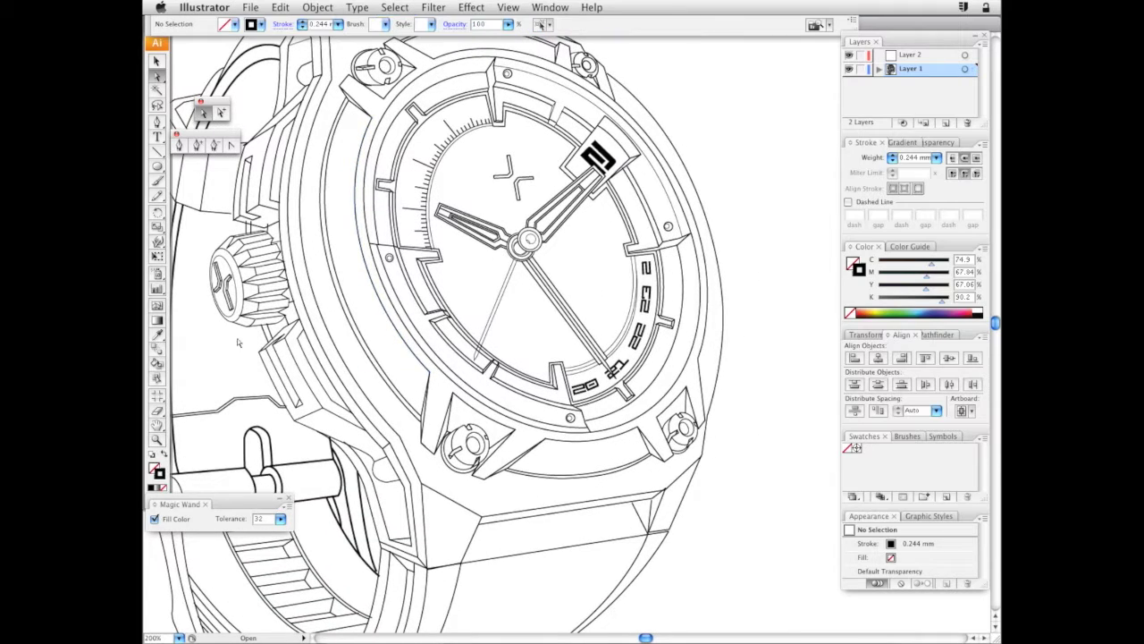
Examine the finished line drawing's dial, case, crown, lugs and strap for clean, complete linework
left_click(158, 439)
left_click_drag(588, 257, 598, 281)
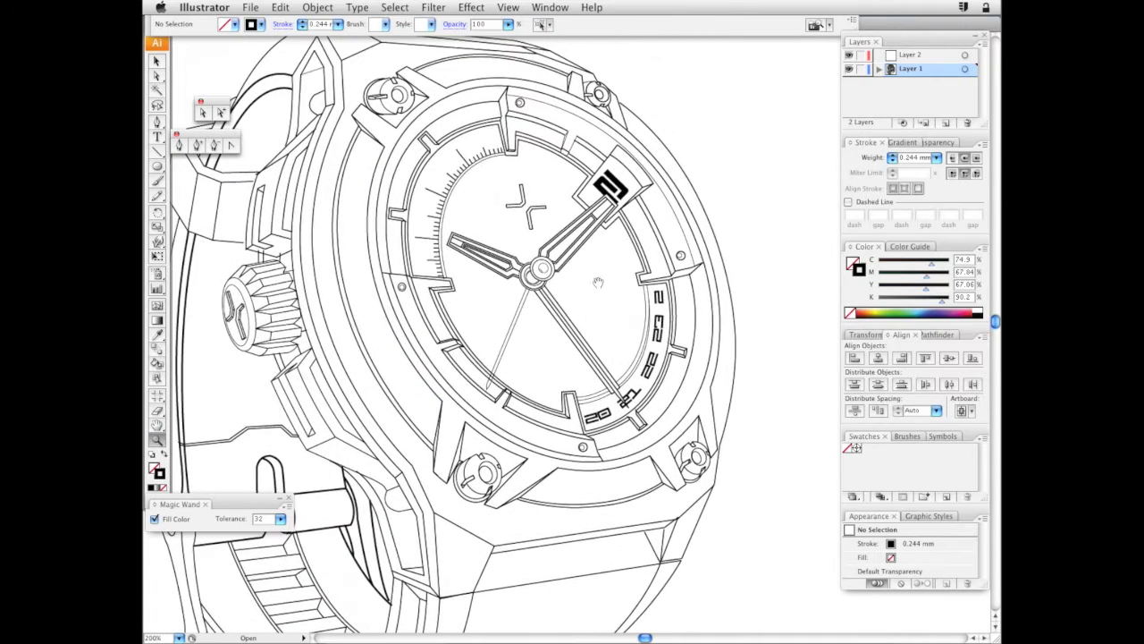
left_click_drag(260, 63, 765, 554)
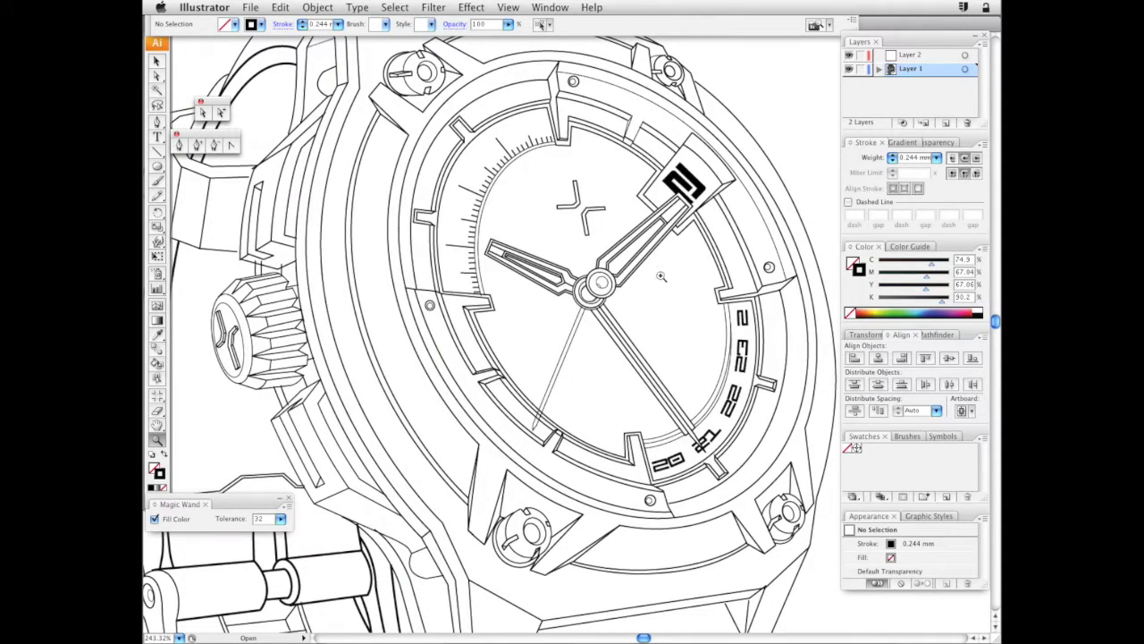
mouse_move(640, 282)
left_mouse_down()
mouse_move(628, 301)
mouse_move(644, 297)
left_mouse_up()
left_click(615, 303, "alt")
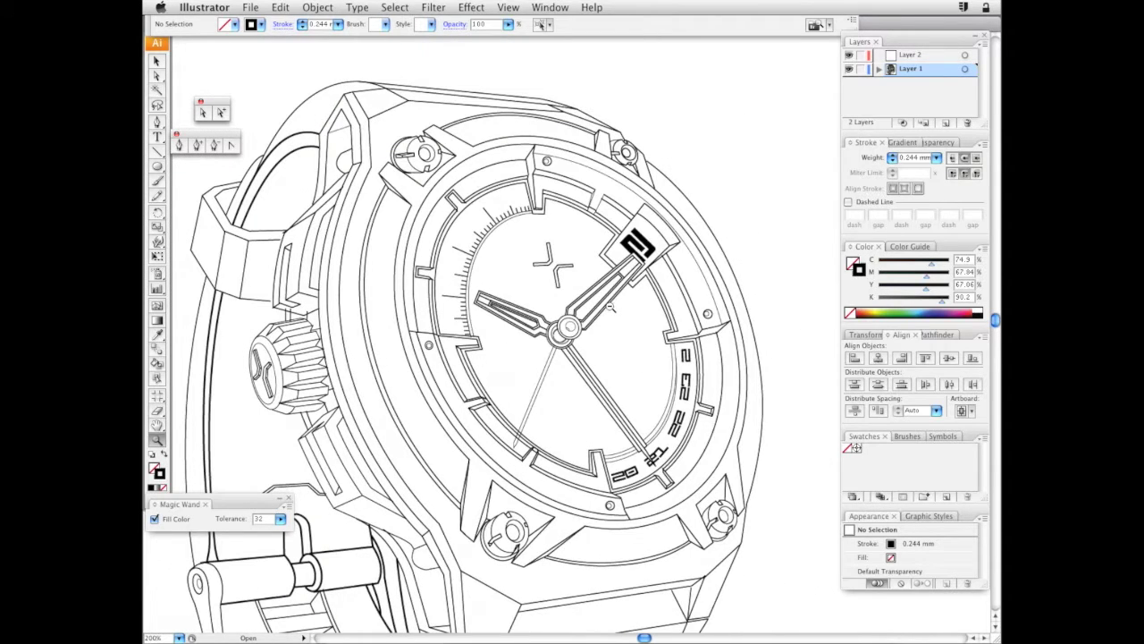
left_click(615, 306, "alt")
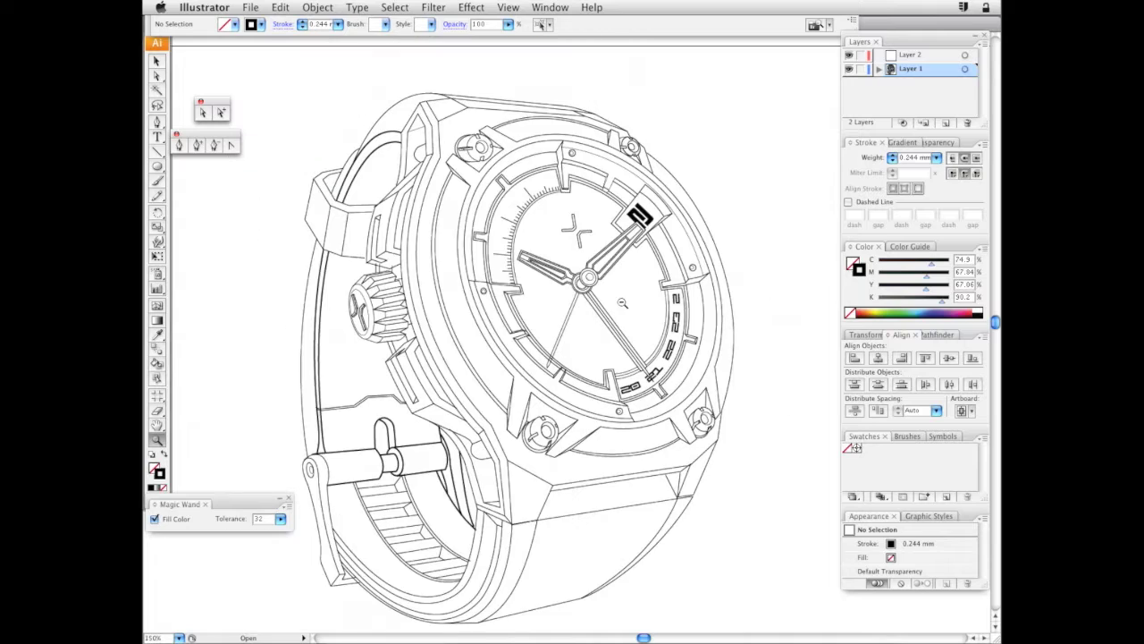
left_click_drag(608, 311, 615, 268)
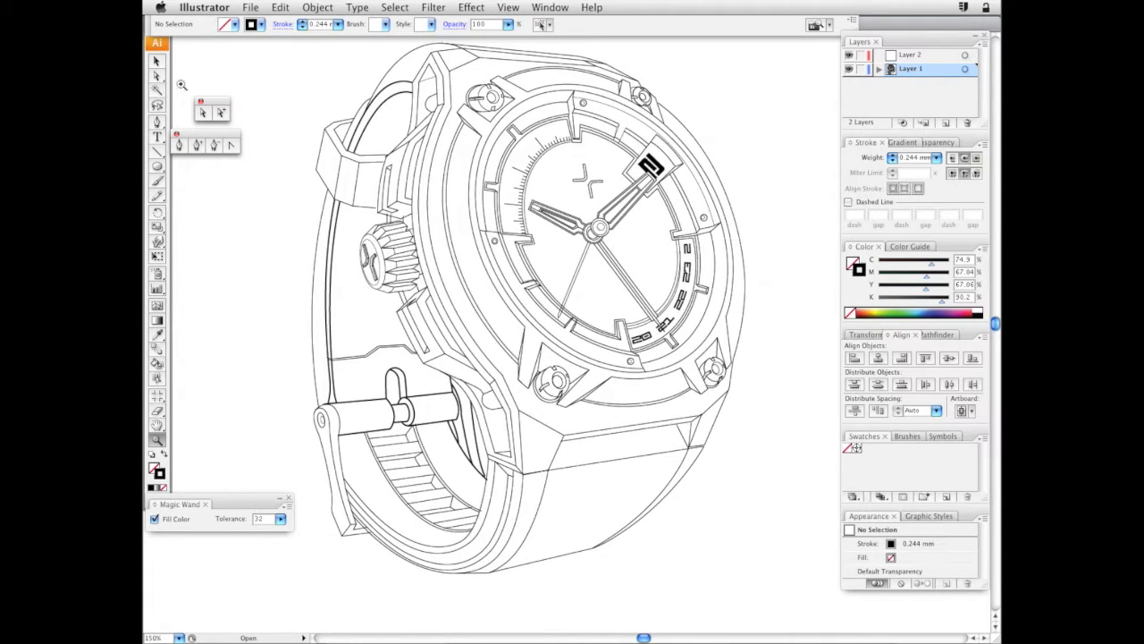
left_click(157, 77)
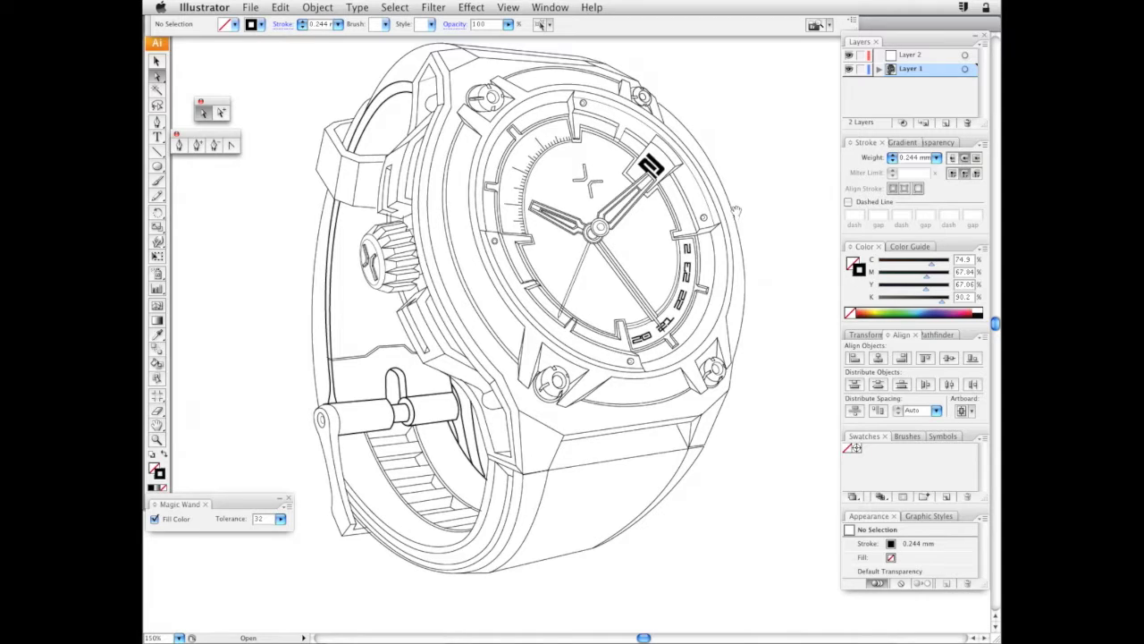
left_click_drag(739, 199, 738, 212)
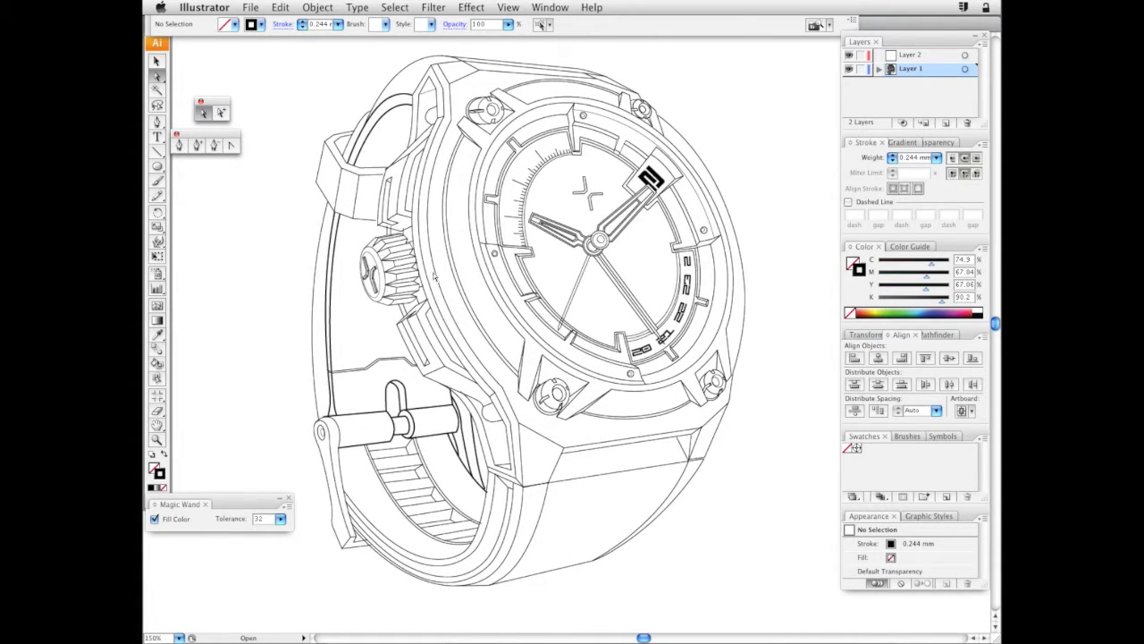
scroll(590, 375, "right", 3)
scroll(590, 375, "up", 1)
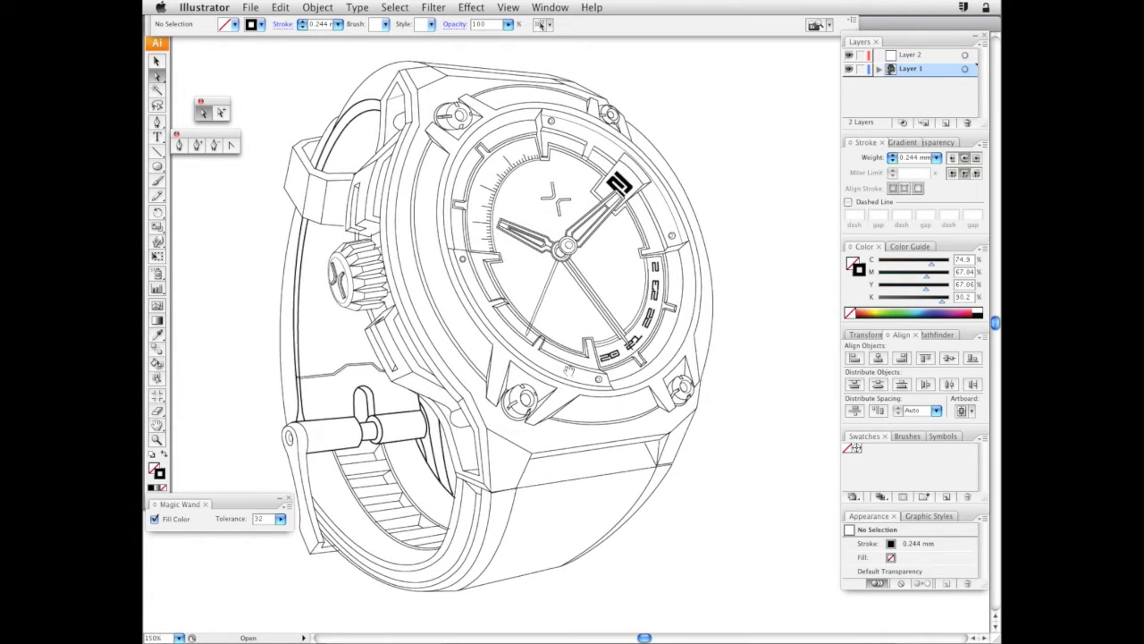
Move the grouped date numerals off the dial into the empty space beside the watch case
left_click(158, 439)
left_click_drag(400, 64, 762, 453)
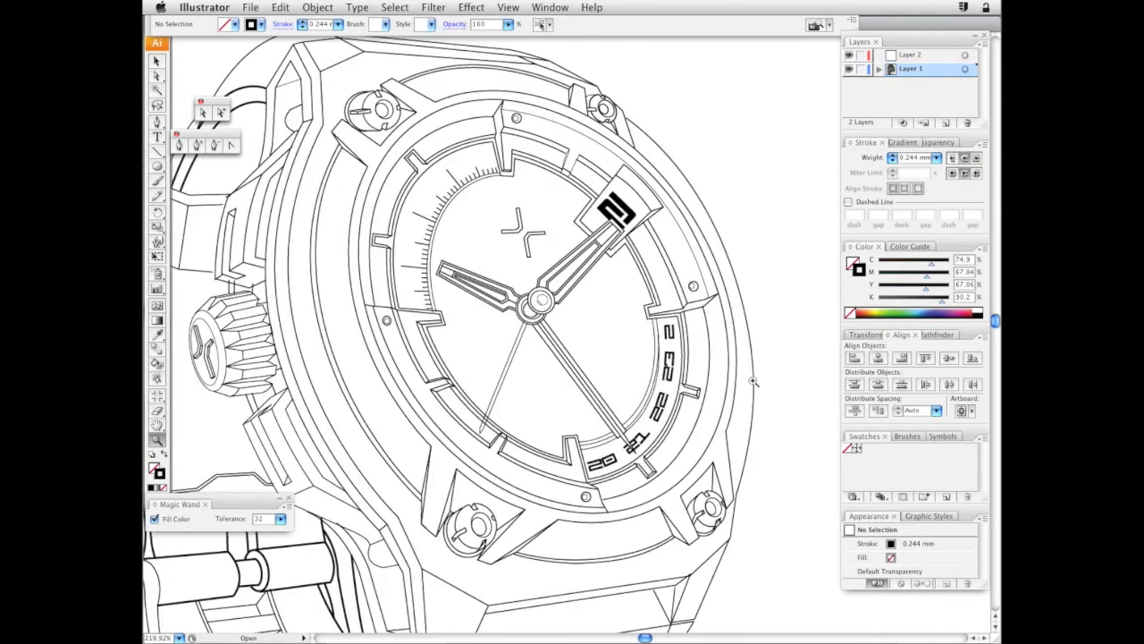
left_click(630, 421)
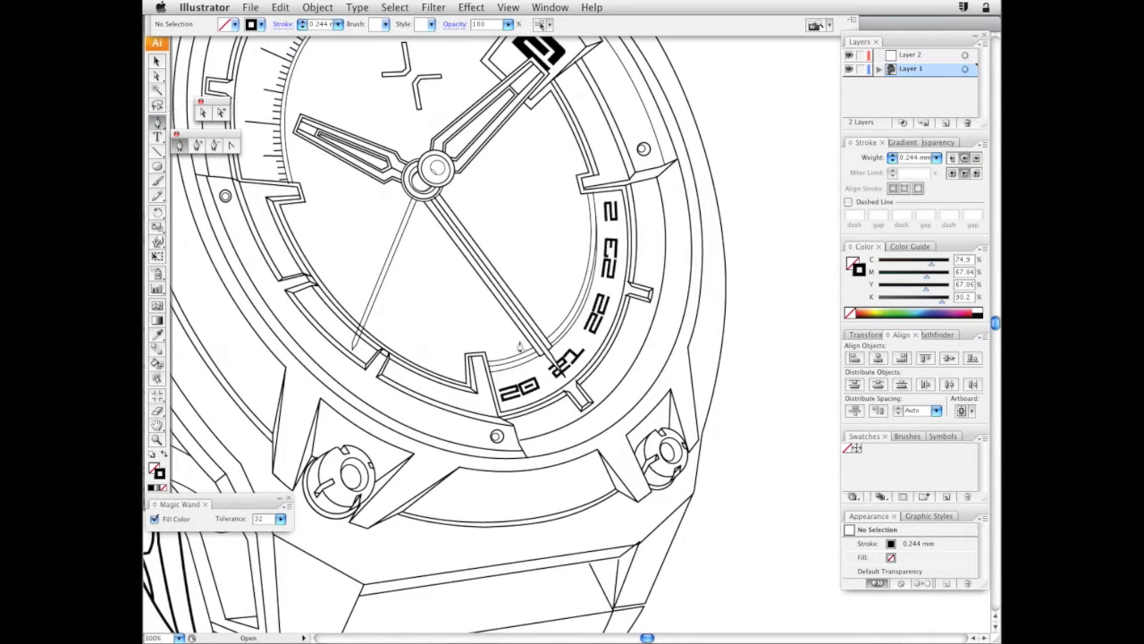
left_click(159, 63)
left_click(604, 309)
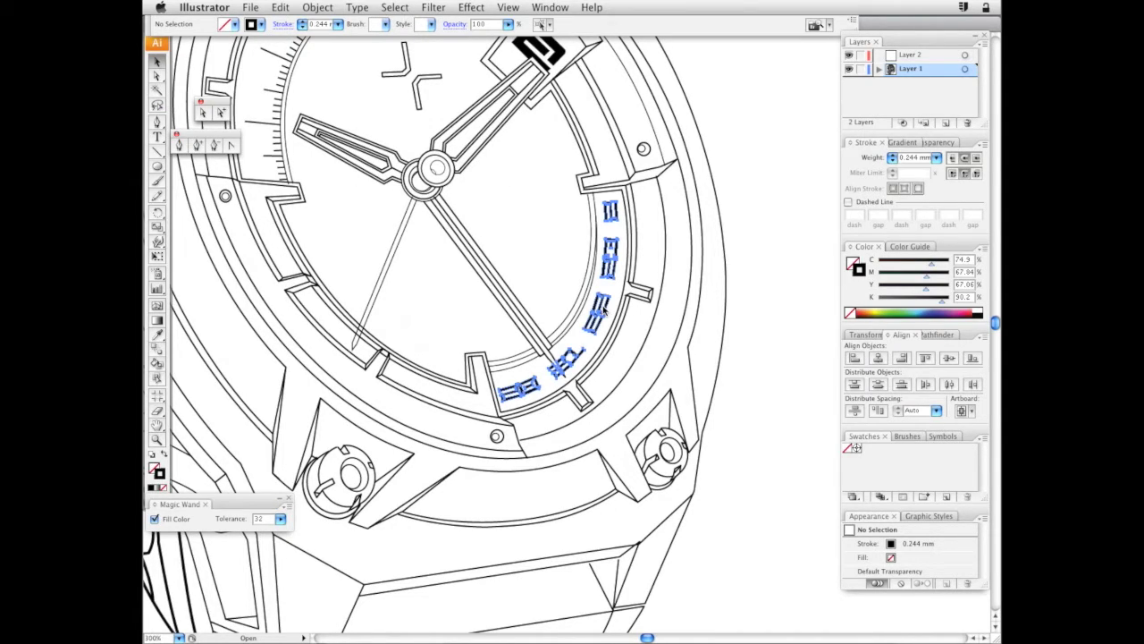
left_click_drag(604, 310, 810, 310)
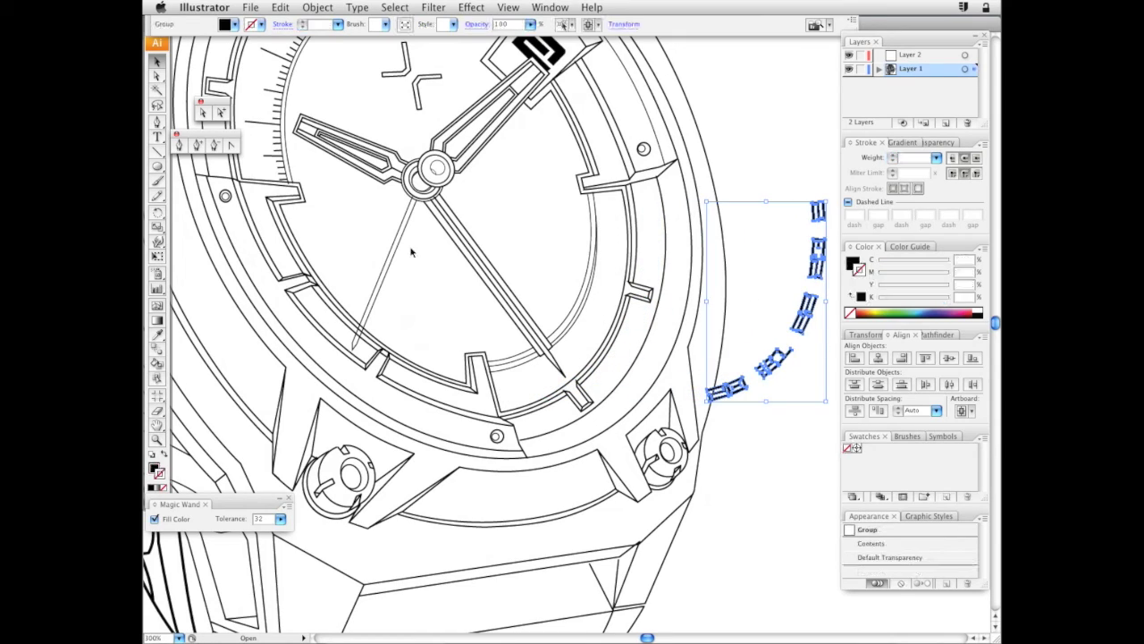
Draw a two-point curved path with the Pen tool along the outer edge of the dial's crescent-shaped date window
left_click(503, 408)
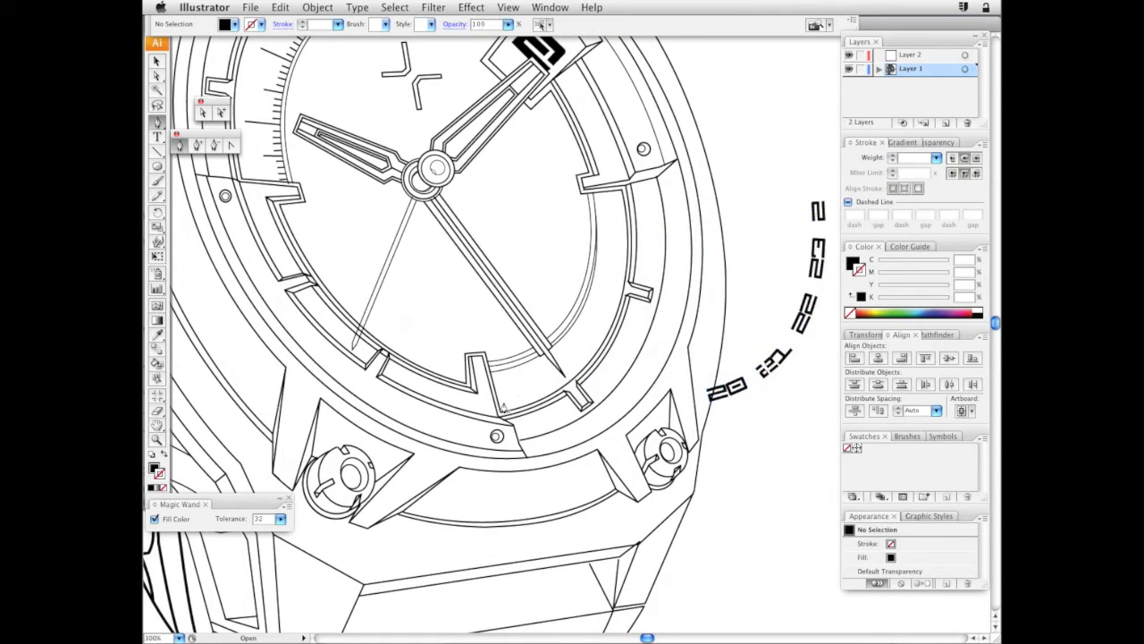
left_click(504, 401)
left_click_drag(617, 197, 592, 47)
Refine the date window curve's lower anchor and direction handle, and swap its fill and stroke so it shows as a line
left_click(158, 75)
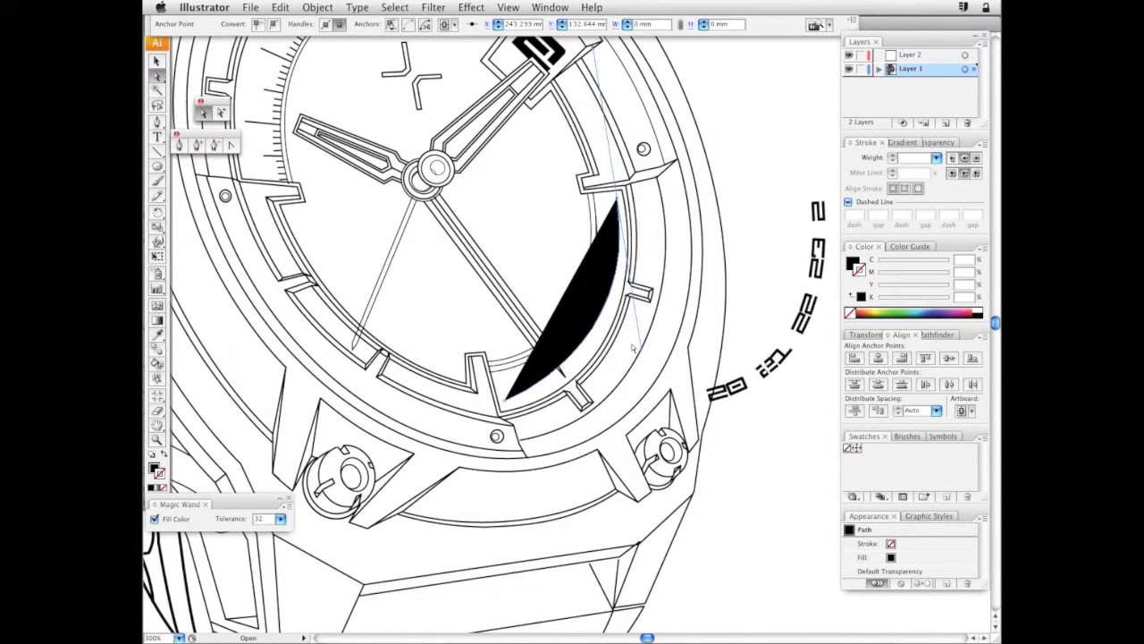
left_click_drag(642, 355, 641, 378)
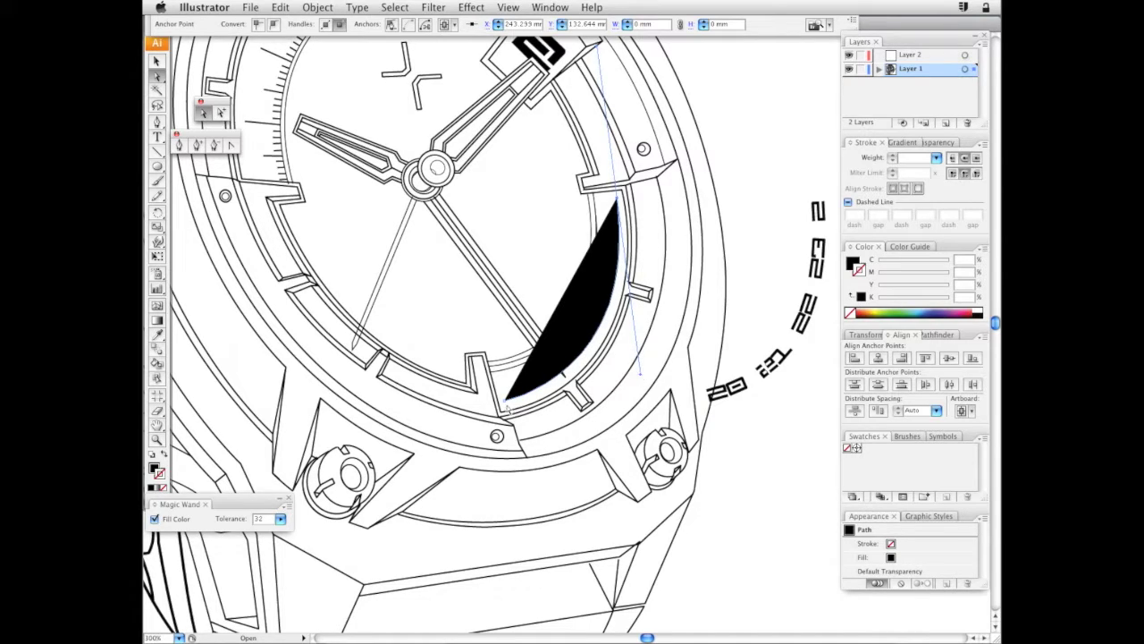
left_click_drag(505, 400, 506, 403)
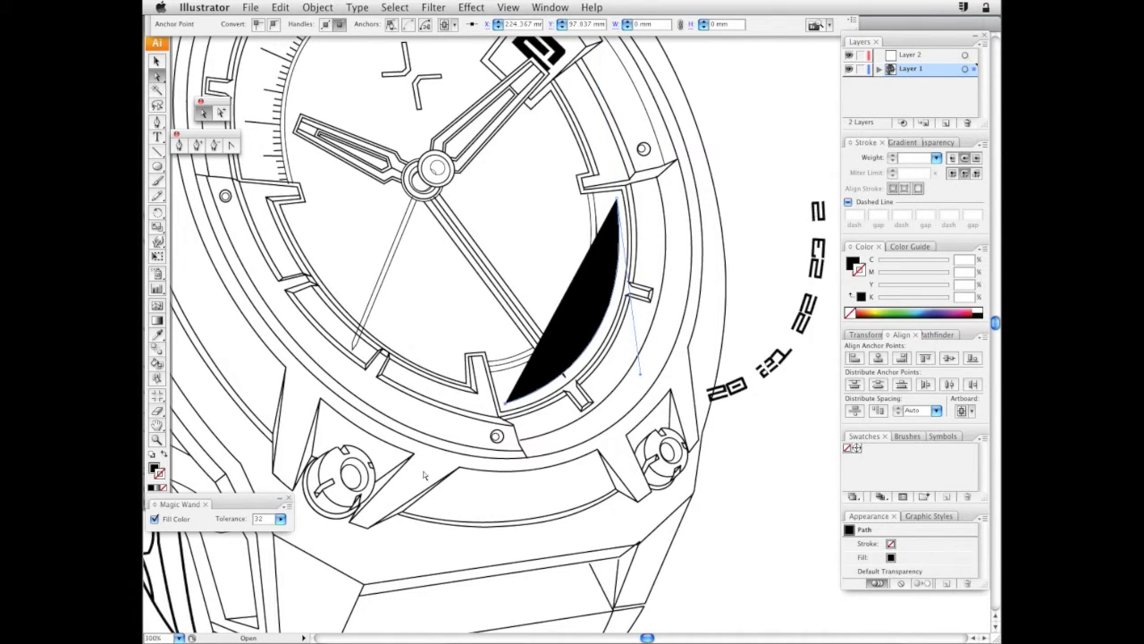
left_click(164, 459)
left_click_drag(638, 377, 640, 385)
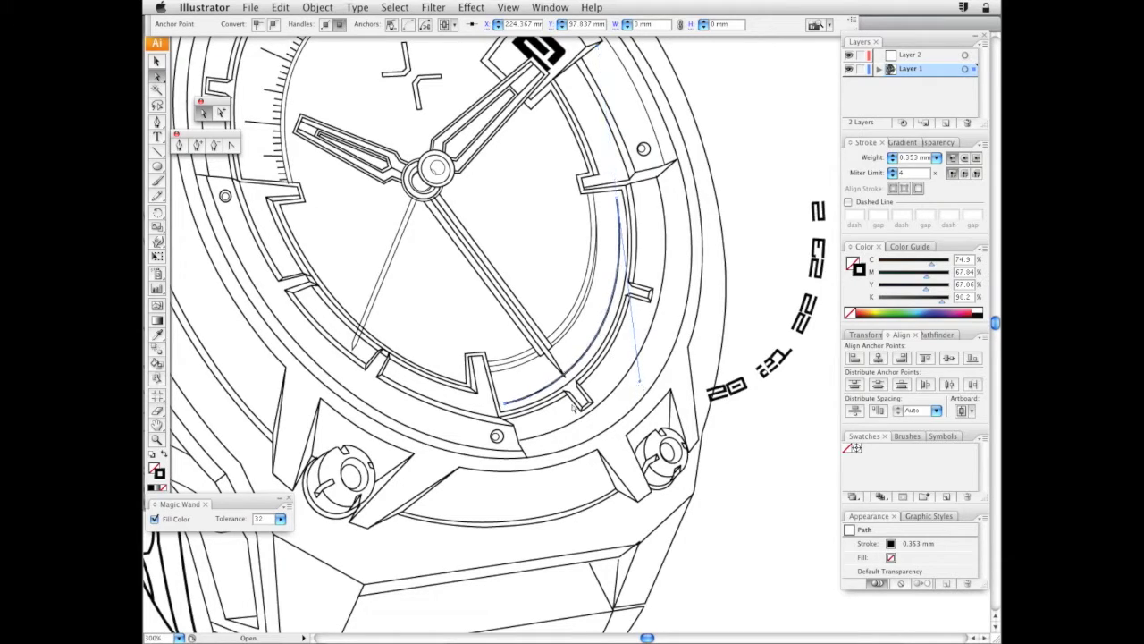
Show the Character settings and try to set the type font to Business
left_click(159, 139)
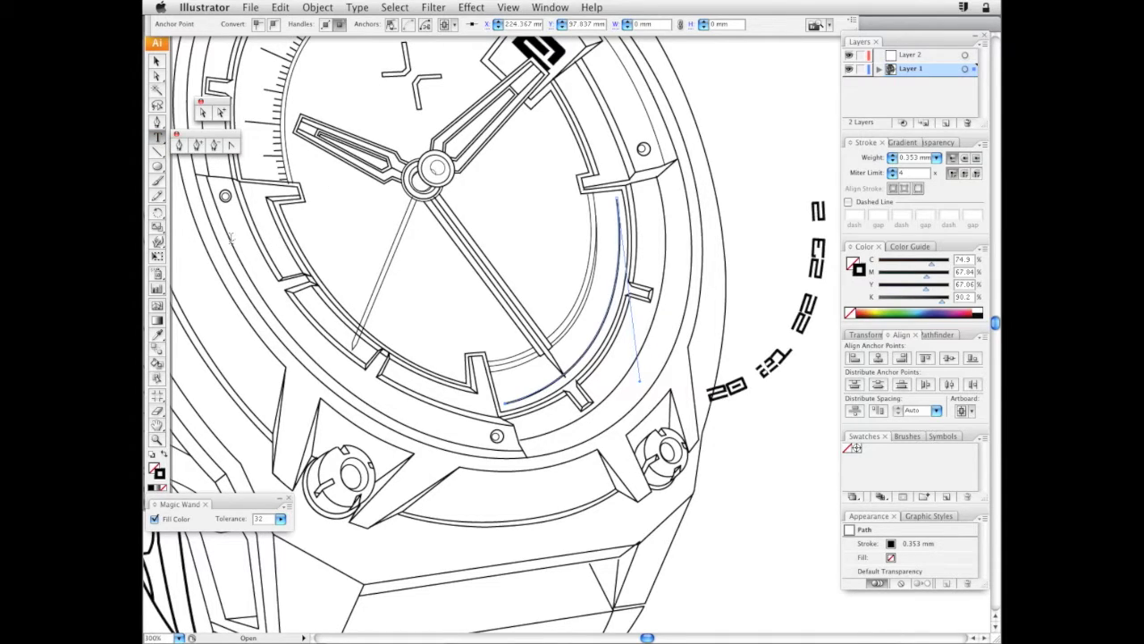
left_click(516, 9)
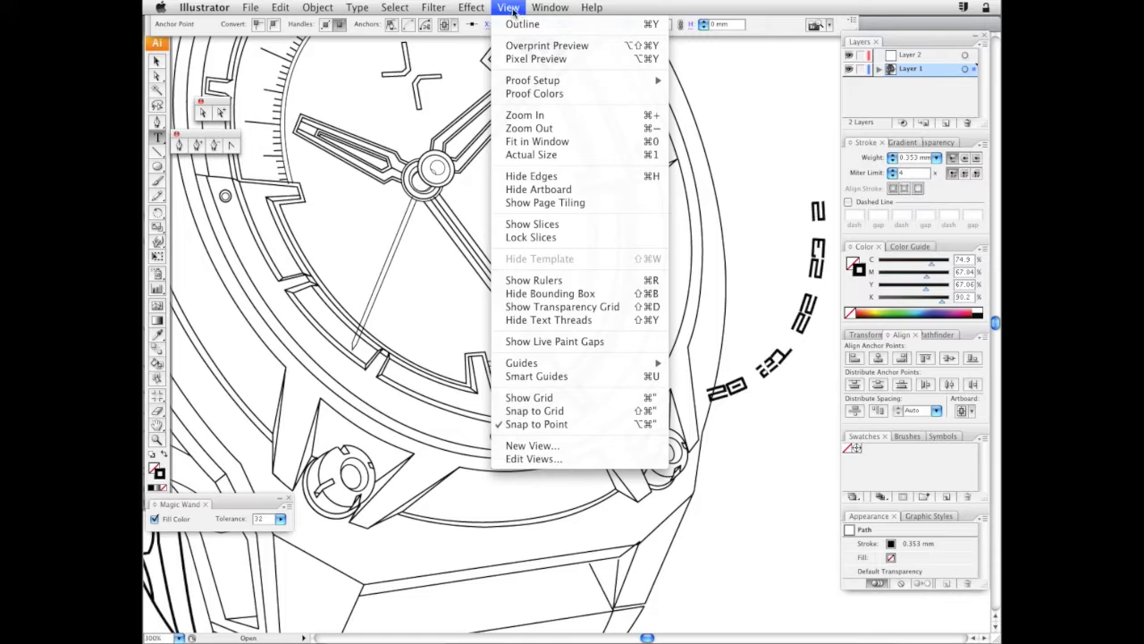
mouse_move(548, 9)
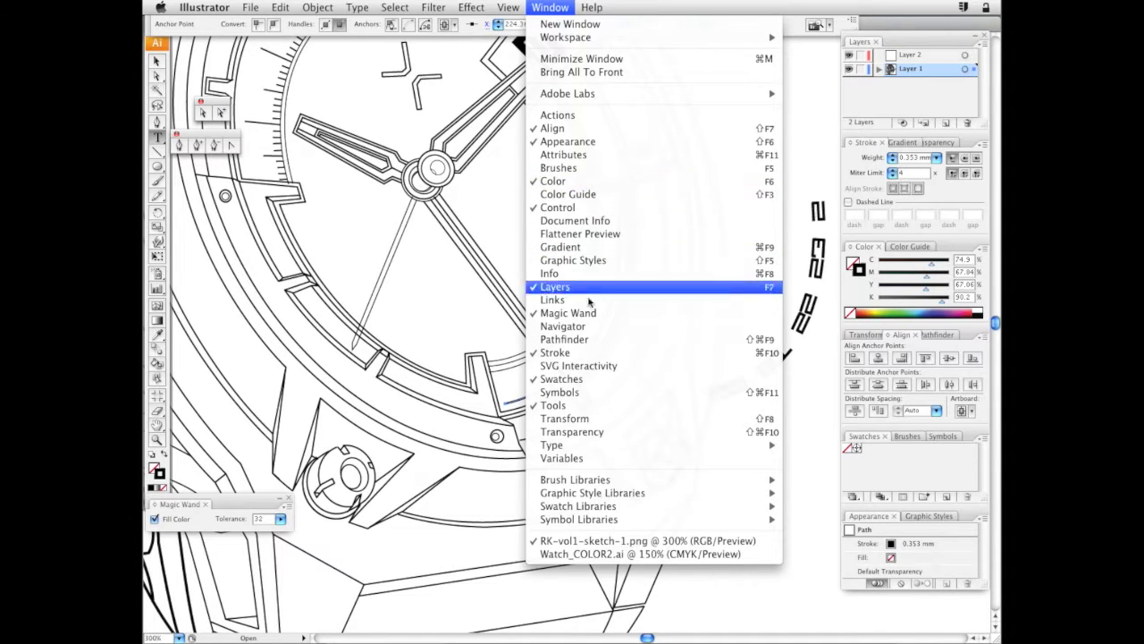
mouse_move(603, 452)
left_click(823, 454)
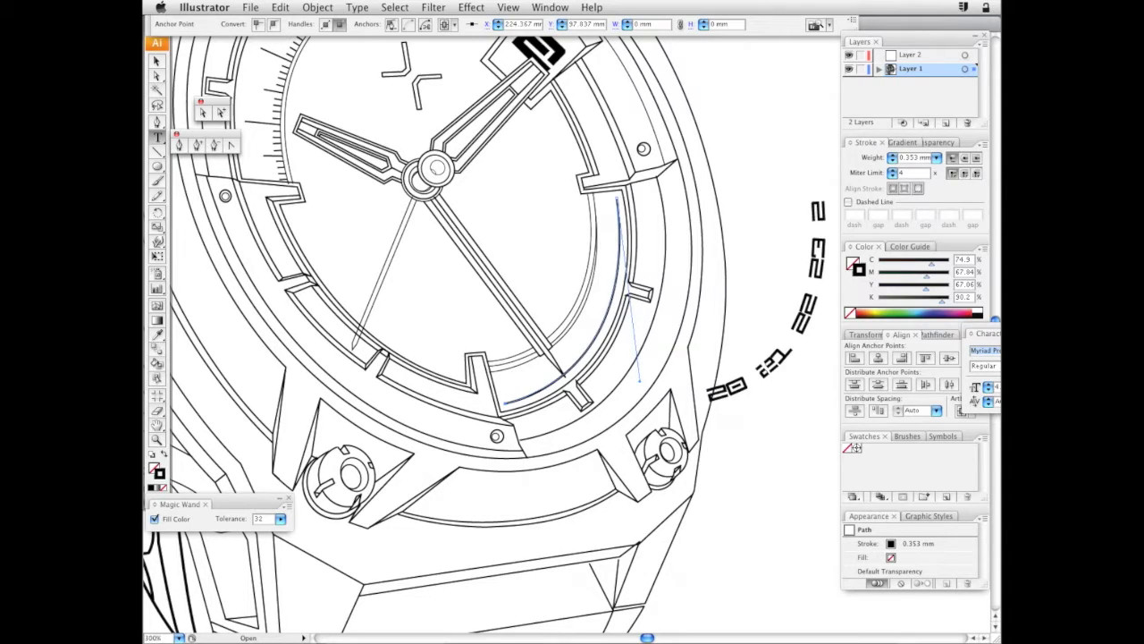
type("Business")
left_click_drag(157, 137, 252, 166)
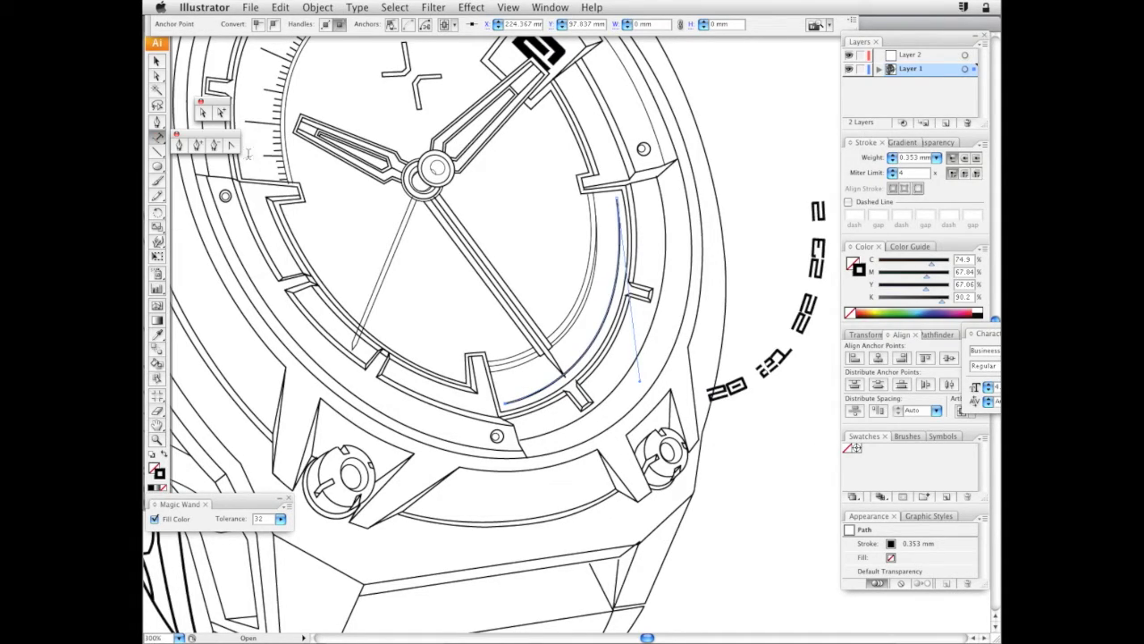
left_click(512, 397)
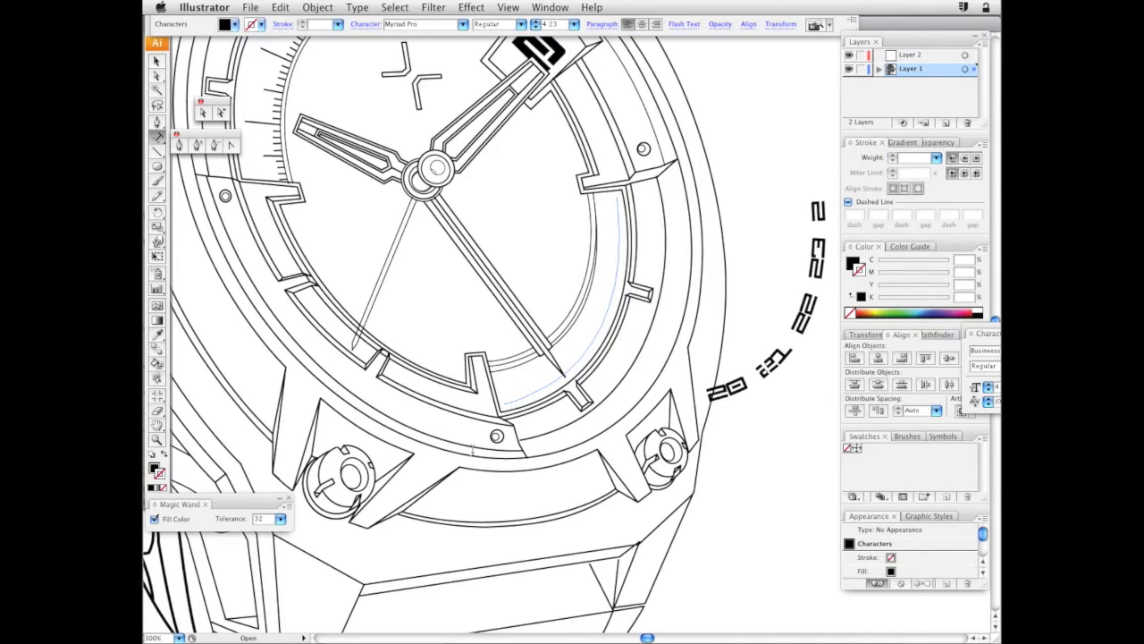
type("20 21 22")
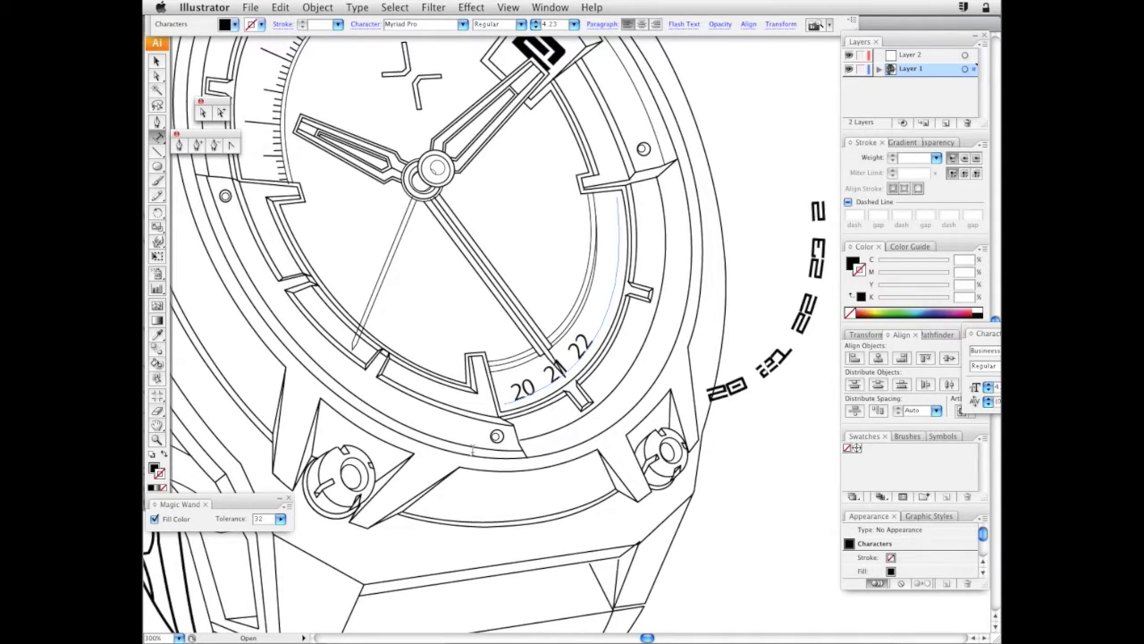
type(" 23 24 25")
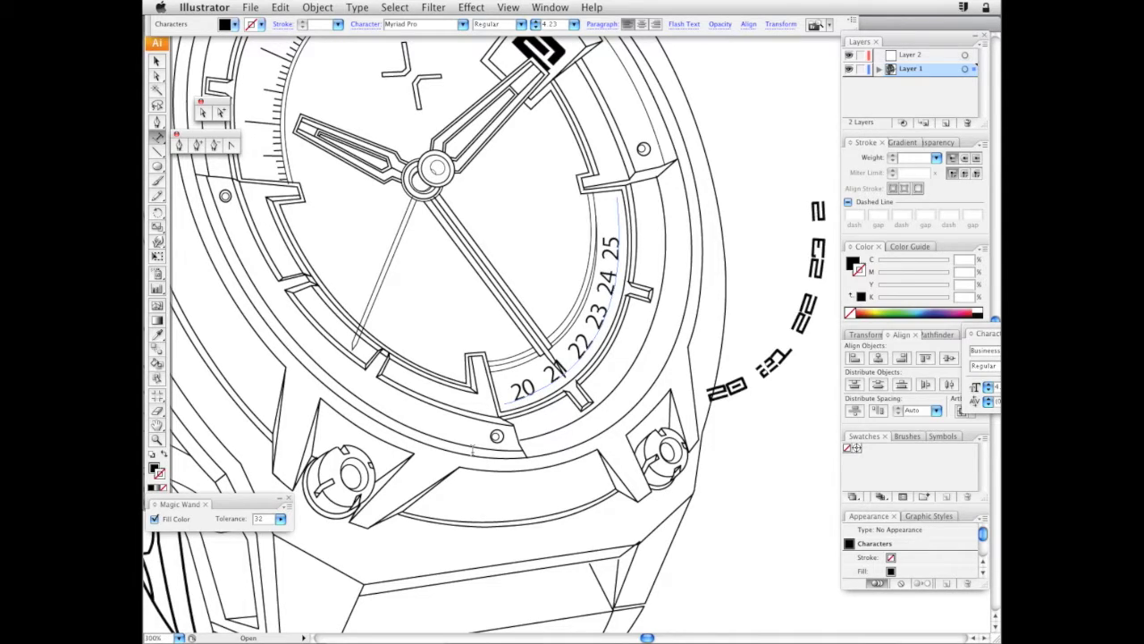
type(" 26")
key("Escape")
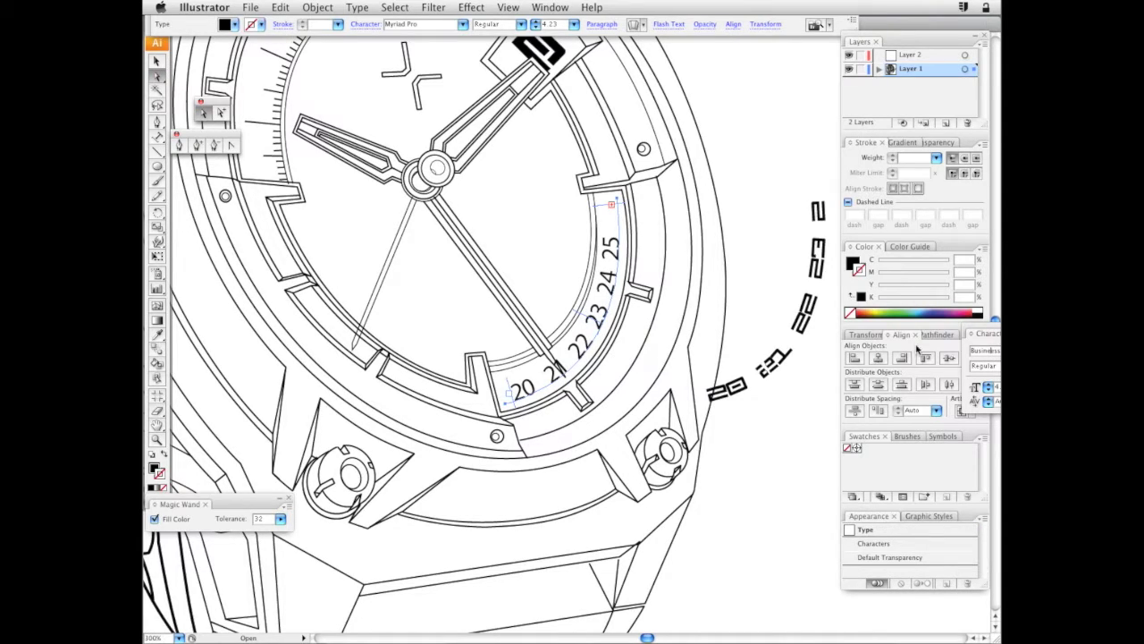
key("super+a")
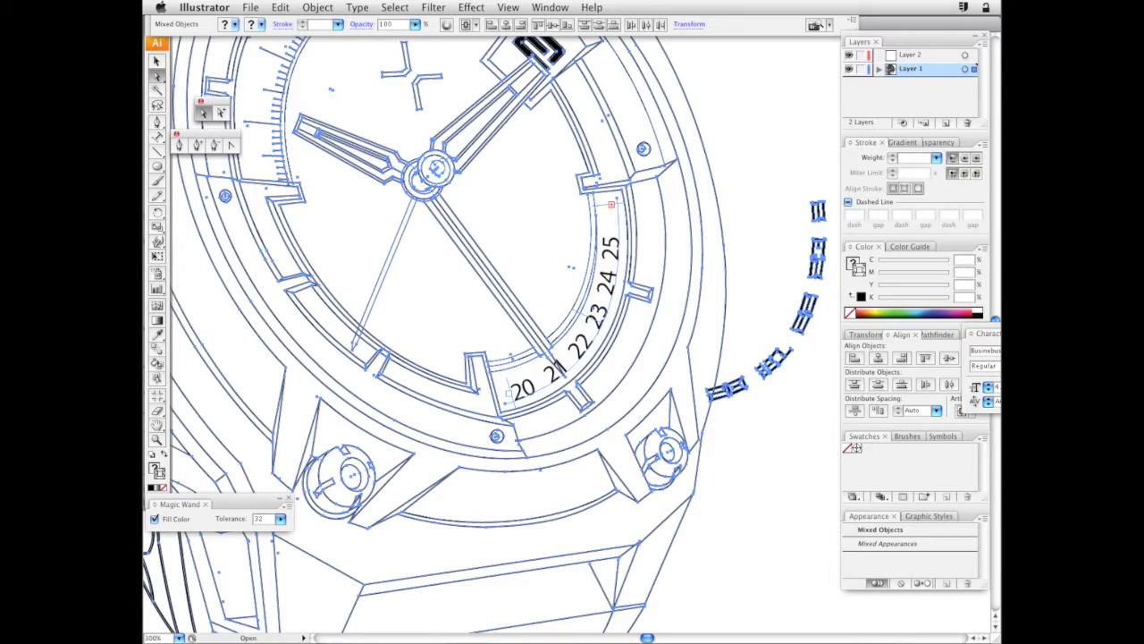
key("super+shift+a")
Select the date numerals on the path and try the Business font at 3.53 mm
left_click(157, 61)
left_click(565, 279)
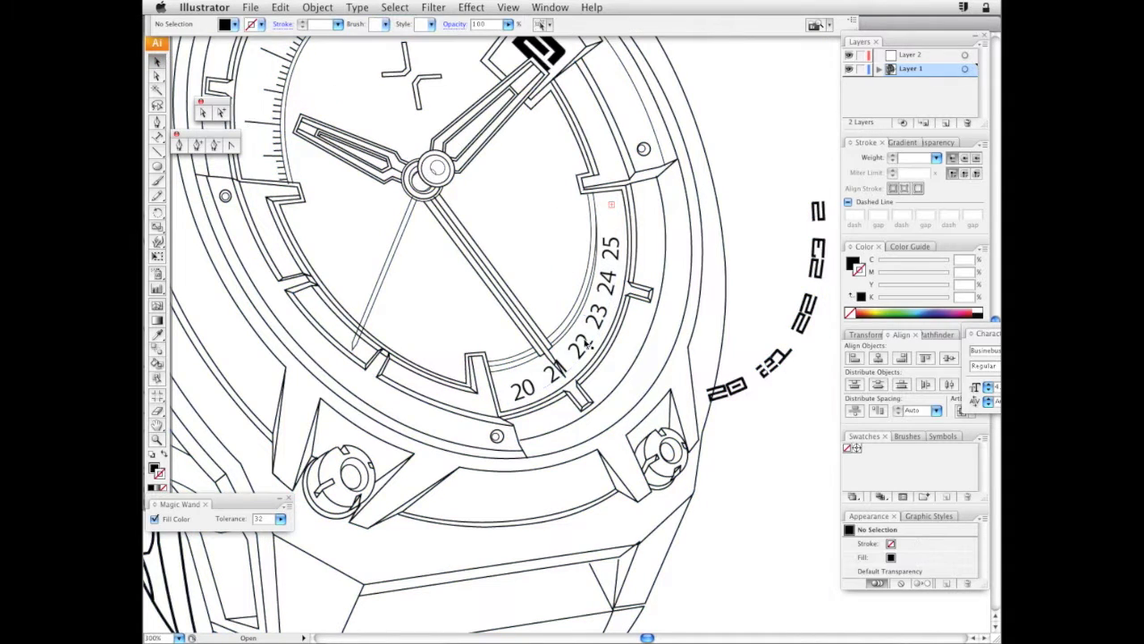
left_click(585, 343)
left_click(982, 352)
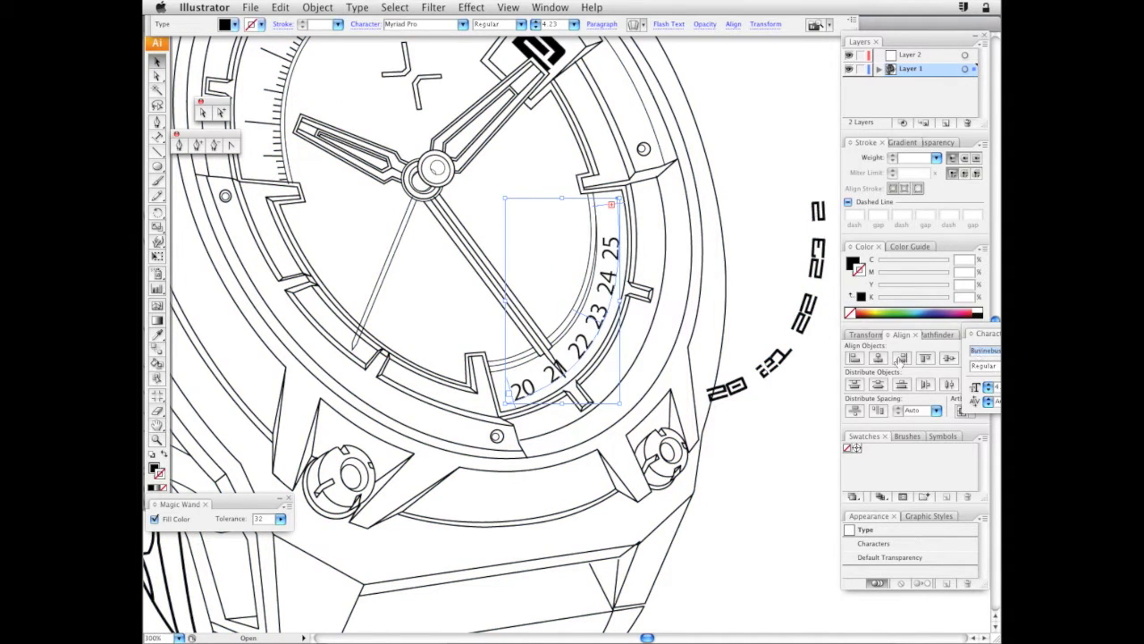
key("Return")
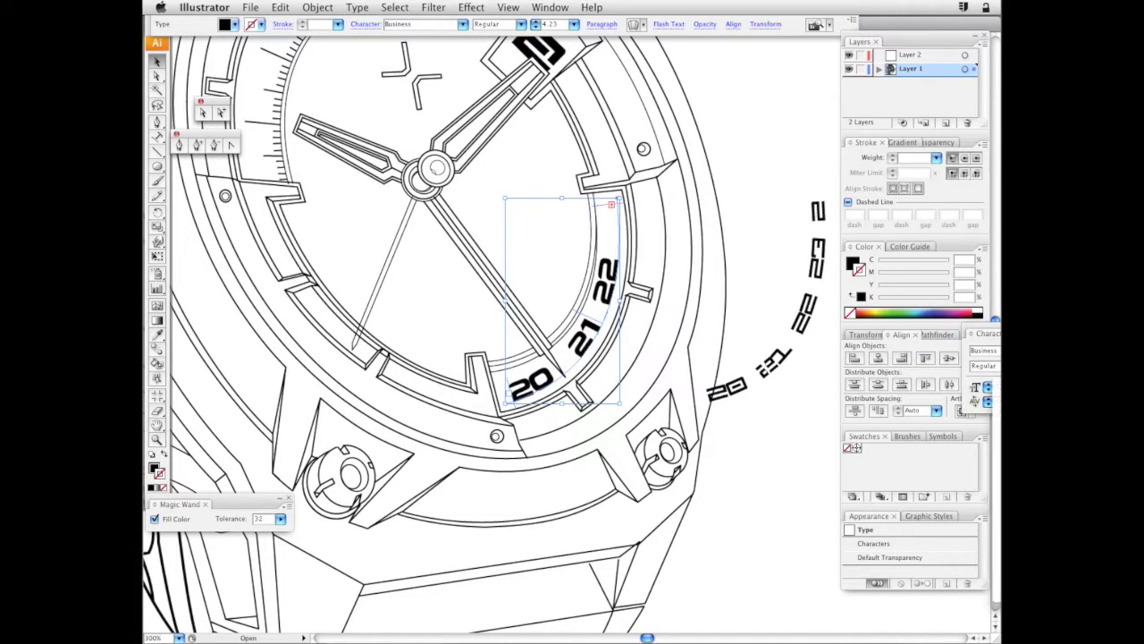
left_click(996, 461)
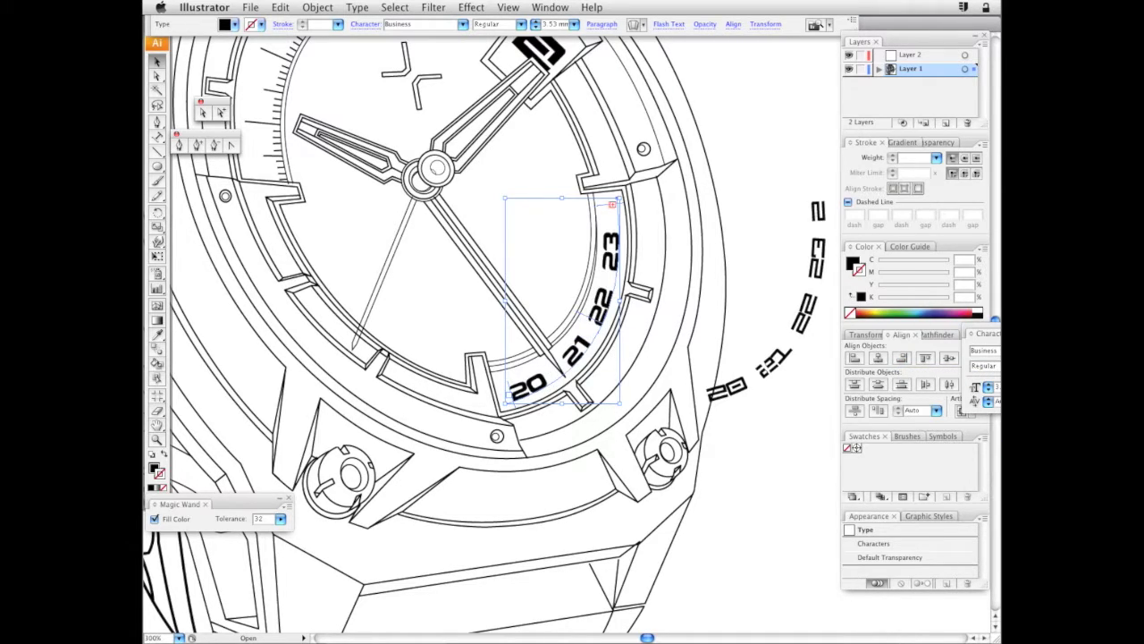
Set the date numerals' font to Legion and reduce their size to 2.12 mm
left_click_drag(999, 352, 893, 339)
type("Legion")
key("Return")
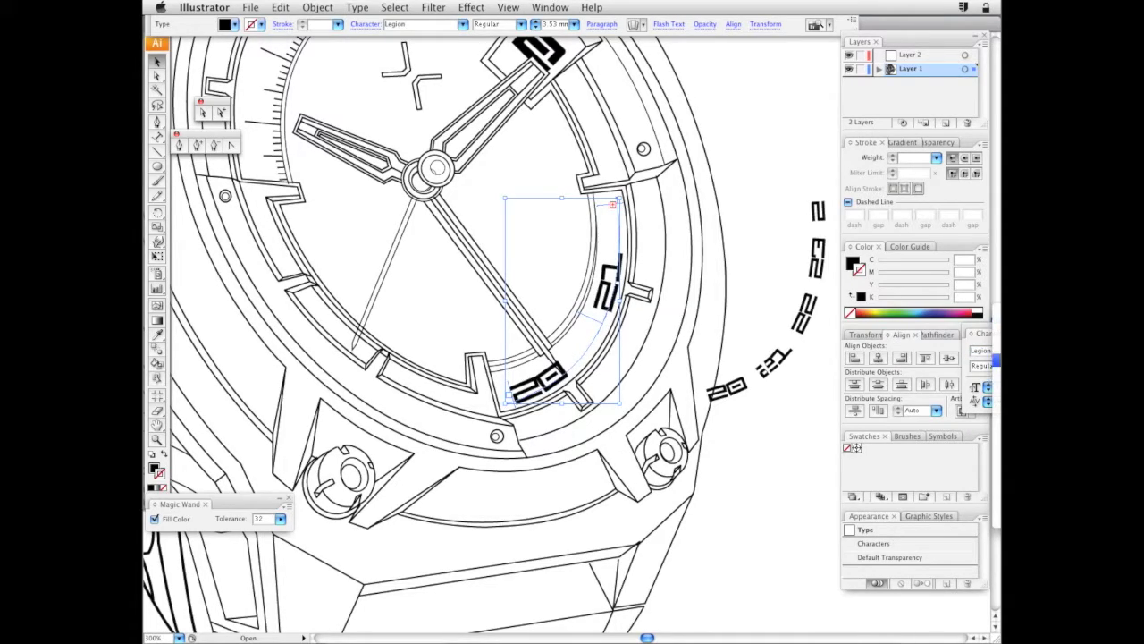
key("super+shift+comma")
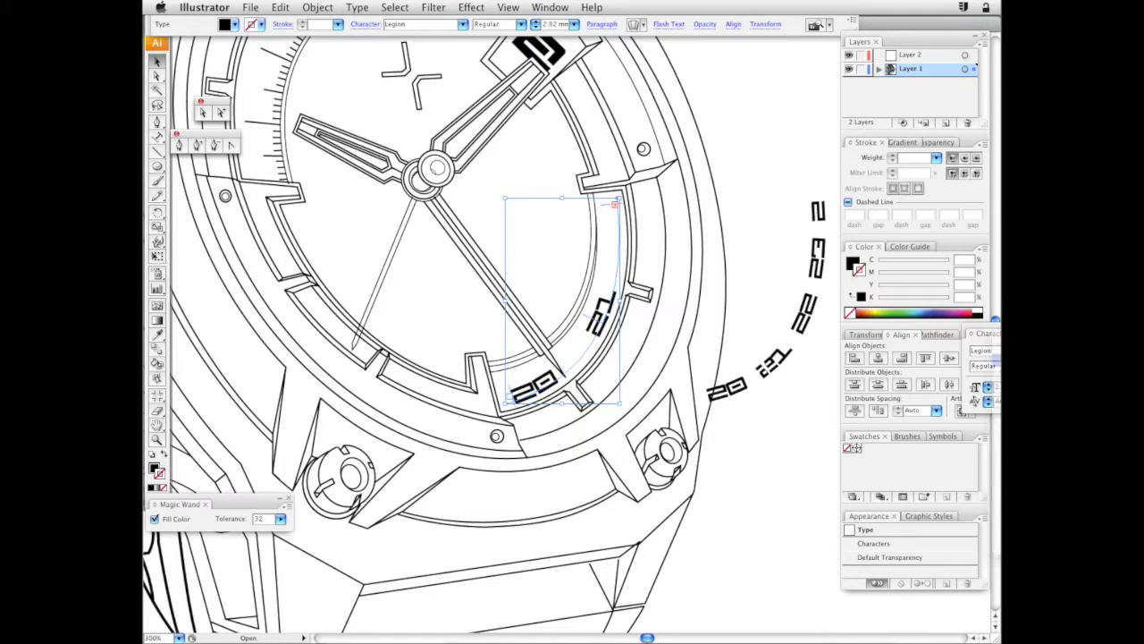
key("super+shift+comma")
Remove surplus spaces between the date numerals 20, 21, 22 and 23 to even out their spacing along the curve
double_click(581, 354)
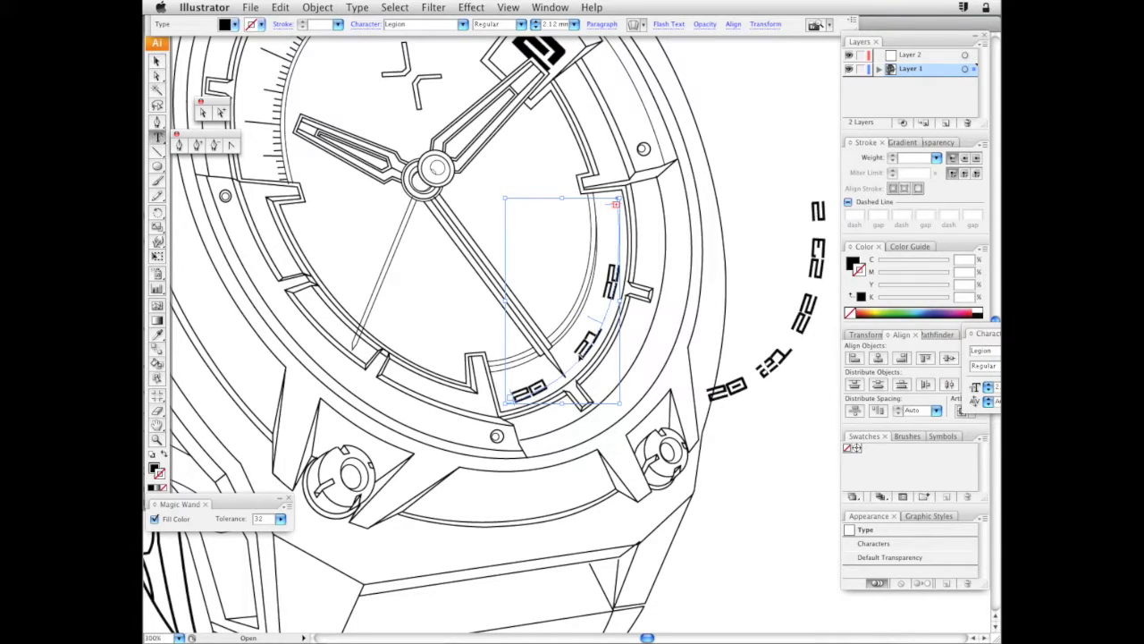
key("BackSpace")
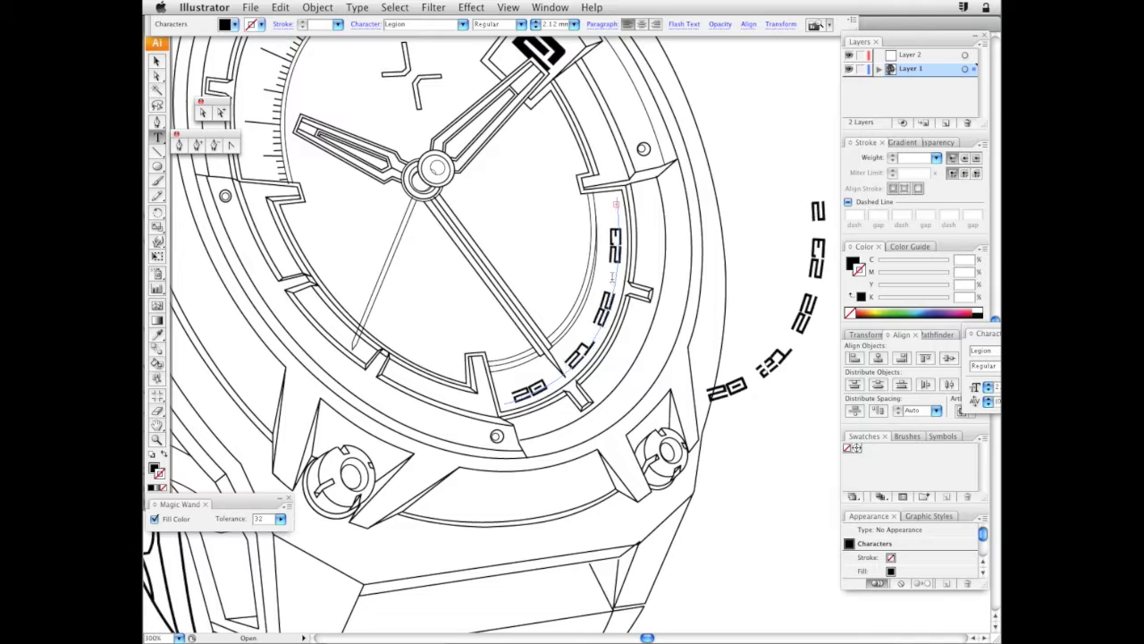
left_click(612, 279)
key("BackSpace")
left_click(604, 324)
key("BackSpace")
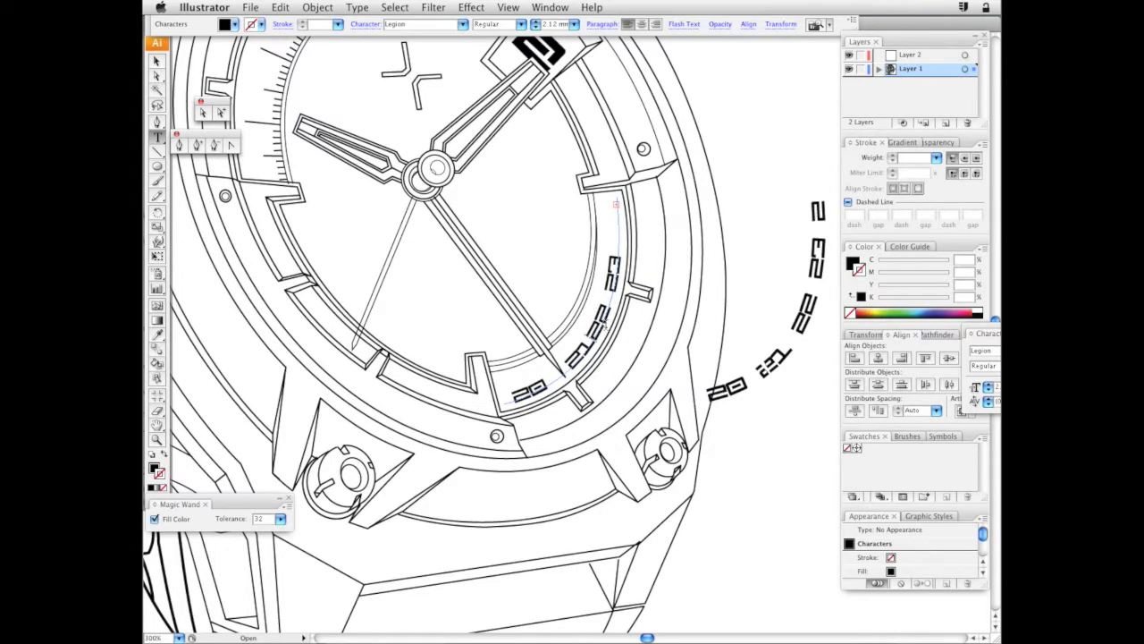
left_click(157, 78)
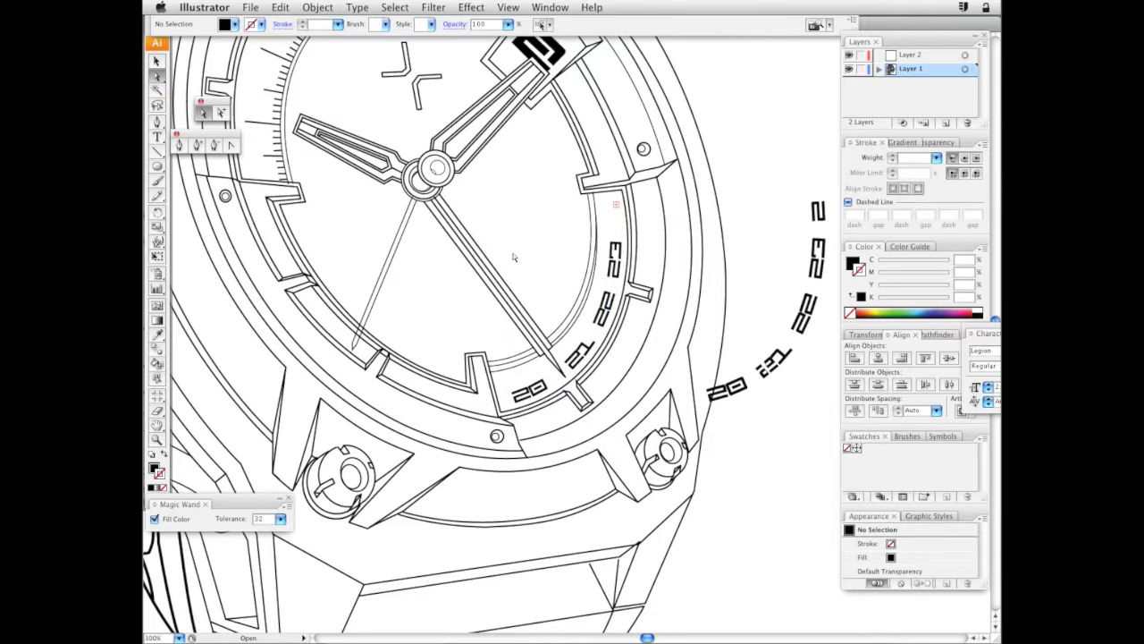
Nudge the lower anchor of the numerals' path and adjust the upper anchor's handle to fit the date window, leaving it deselected
scroll(517, 258, "down", 1)
left_click(508, 401)
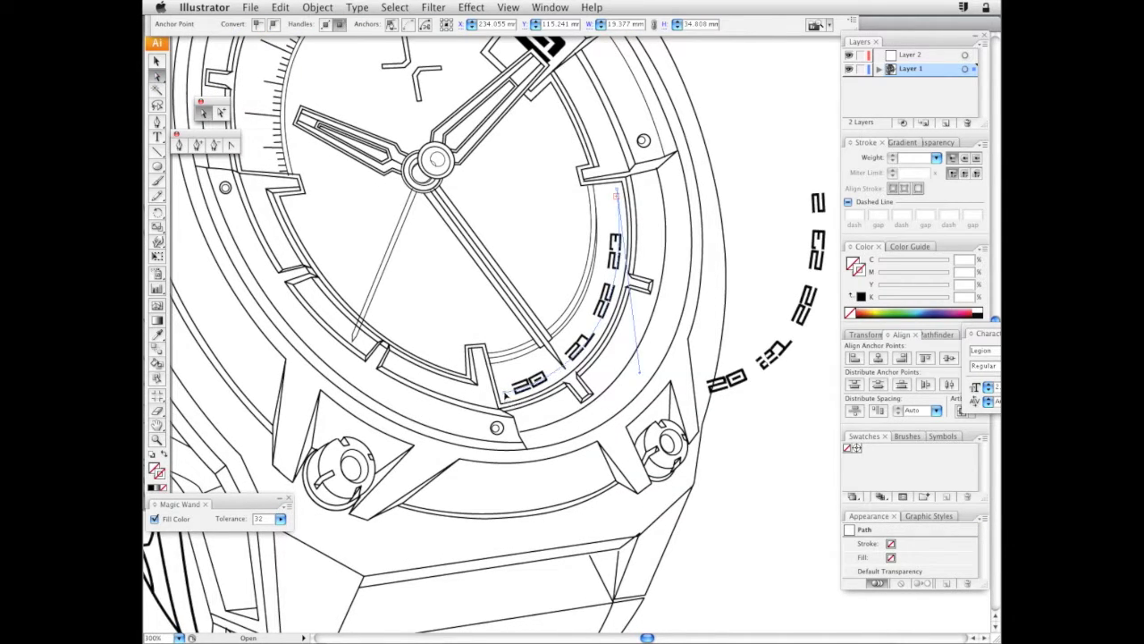
left_click(505, 395)
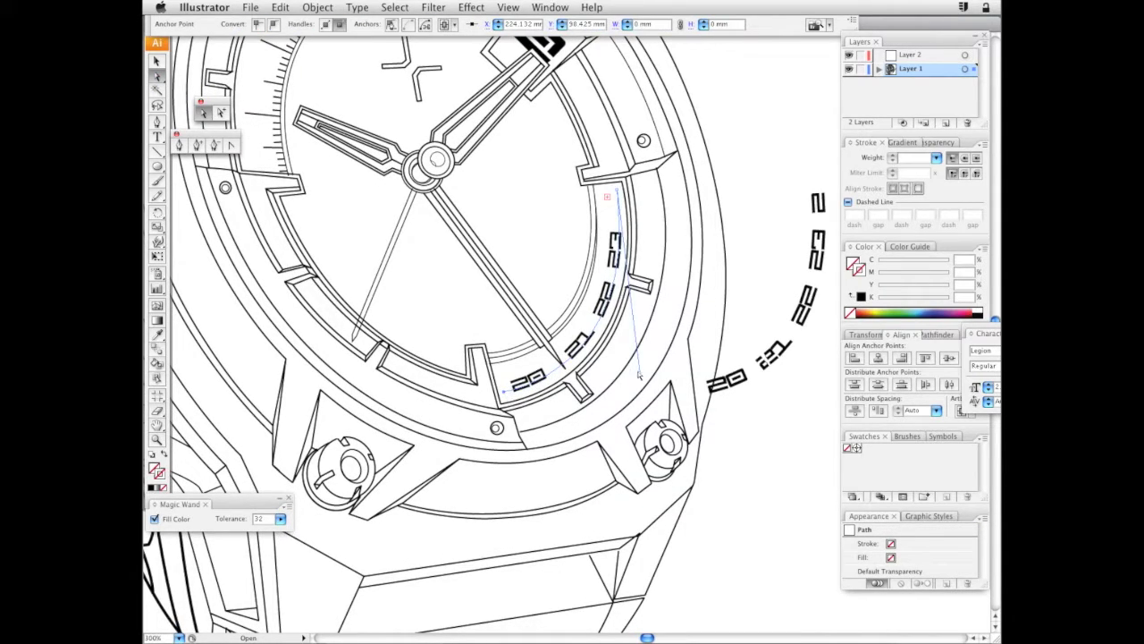
left_click_drag(638, 372, 640, 375)
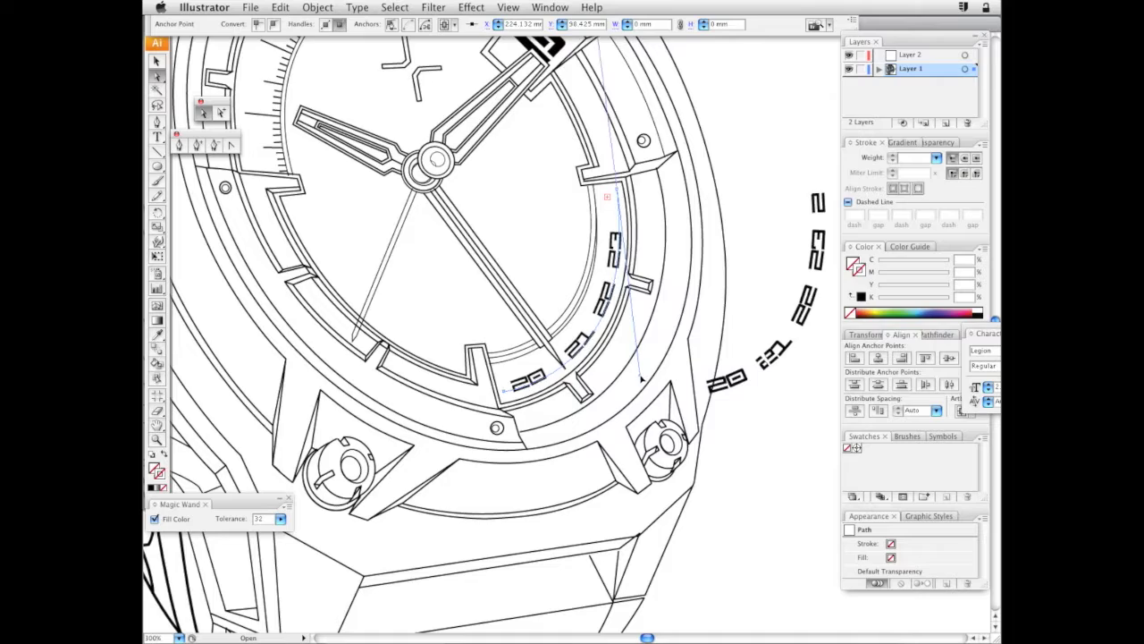
left_click(616, 190)
left_click_drag(640, 376, 638, 394)
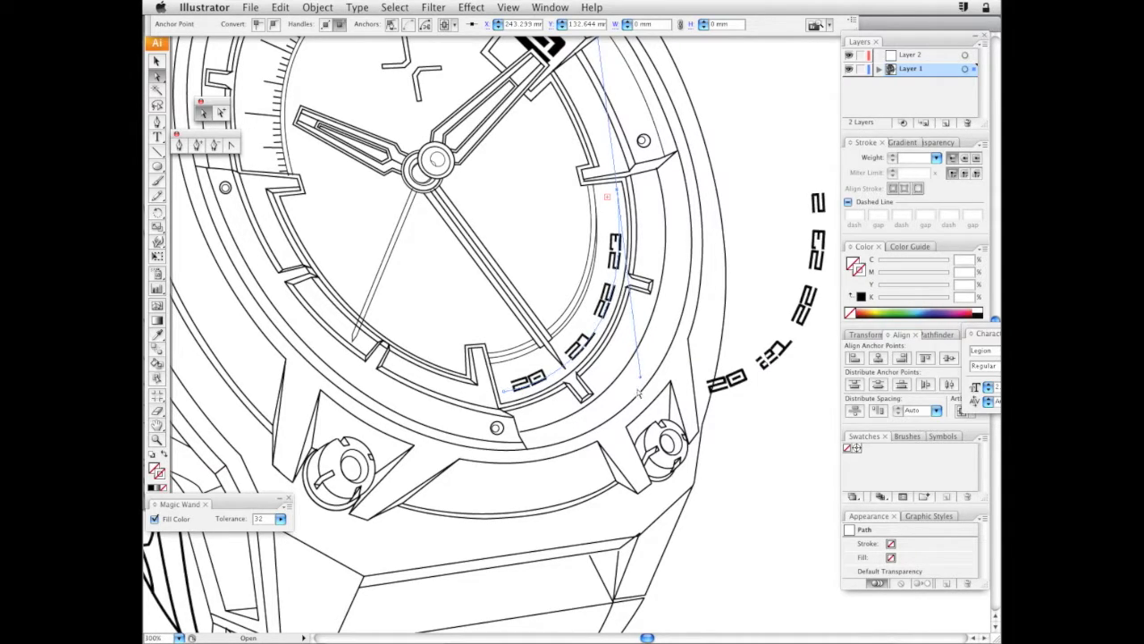
key("super+shift+a")
Reduce the date numerals to 2 mm and remove the surplus space between 23 and 24 on the path
left_click_drag(652, 475, 714, 536)
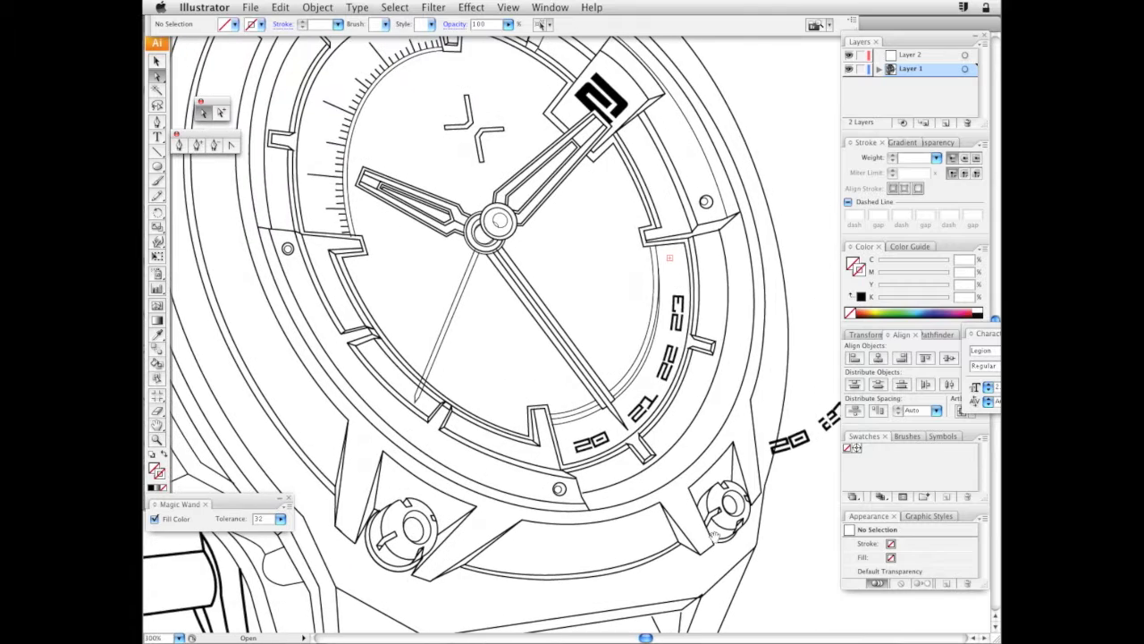
left_click(681, 302)
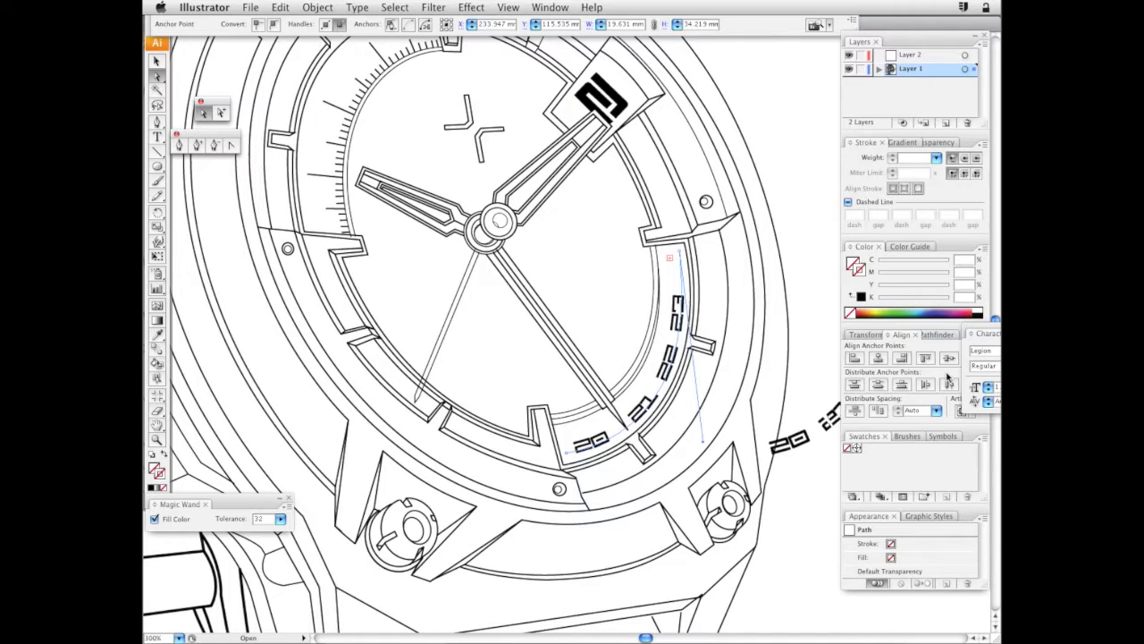
left_click(674, 327)
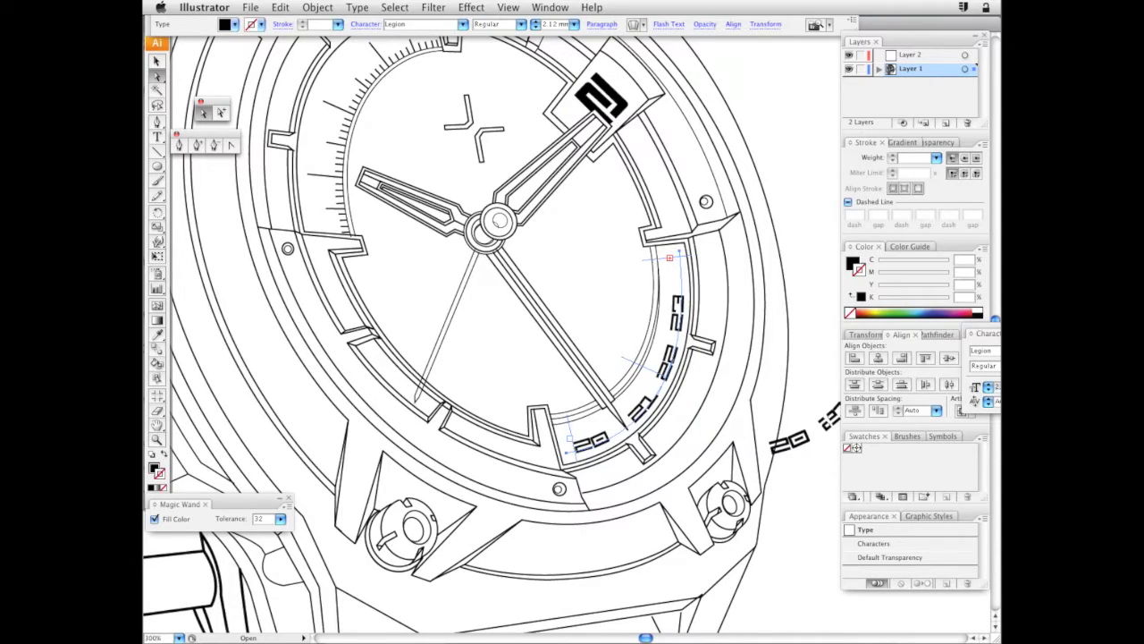
left_click(988, 390)
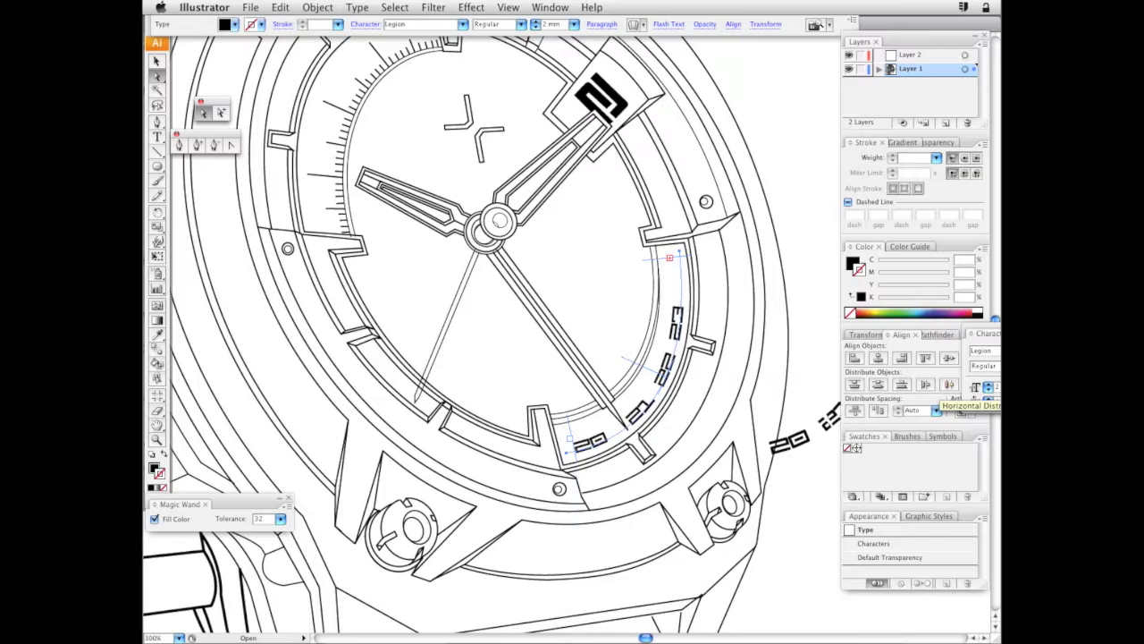
double_click(679, 295)
key("BackSpace")
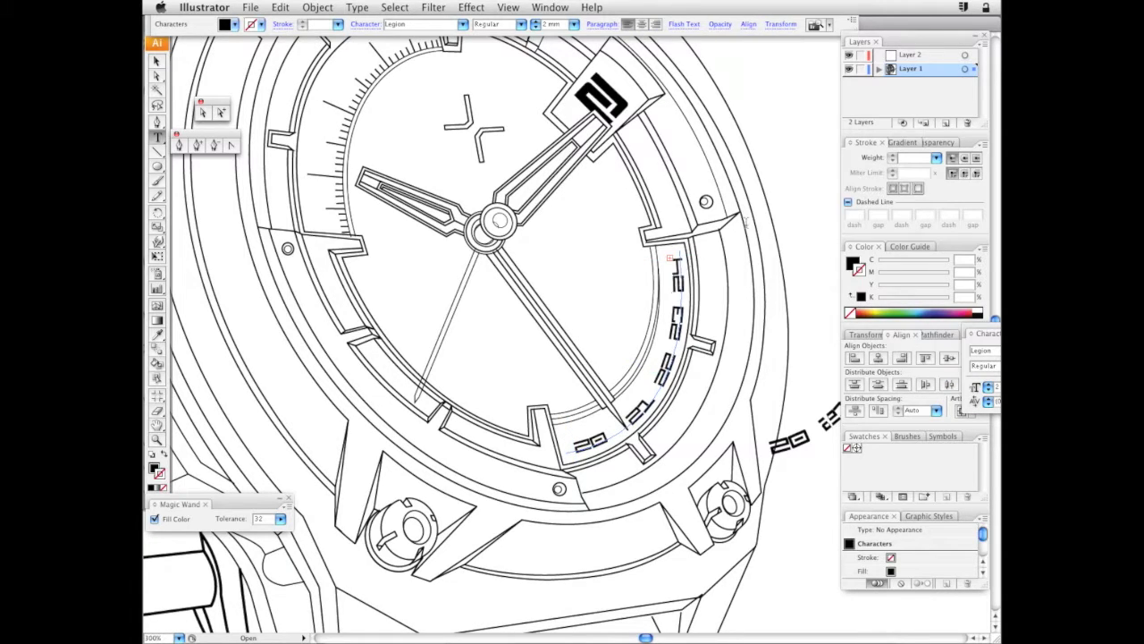
left_click(156, 77)
key("shift+super+a")
left_click(157, 440)
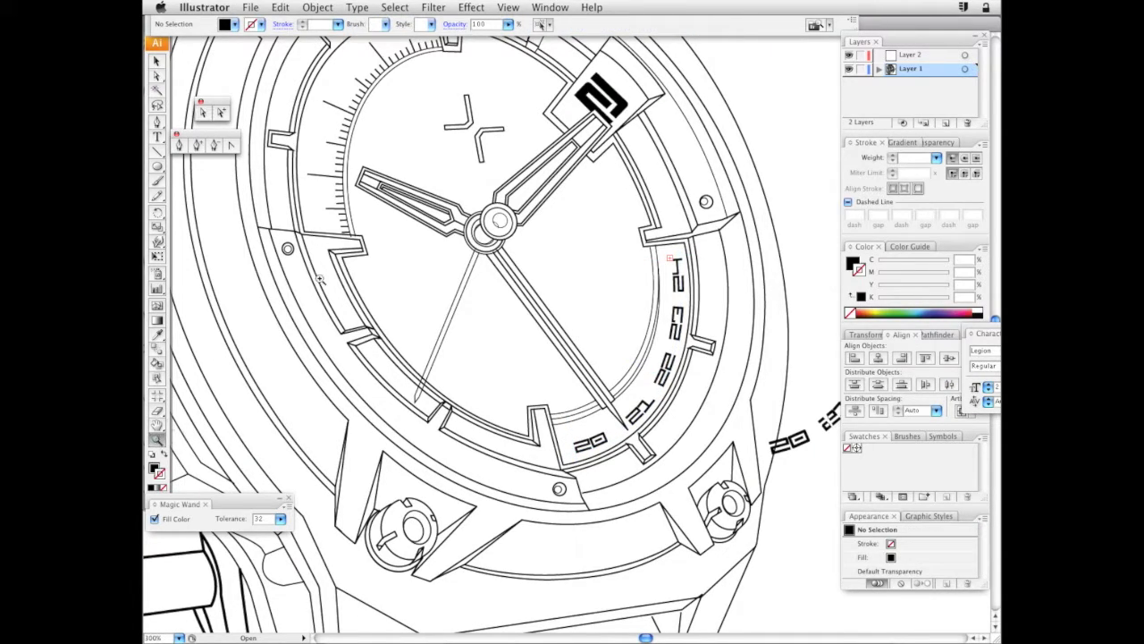
Convert the date numerals along the curved path to outlines and leave them deselected
left_click(685, 308, "alt")
left_click_drag(636, 333, 676, 325)
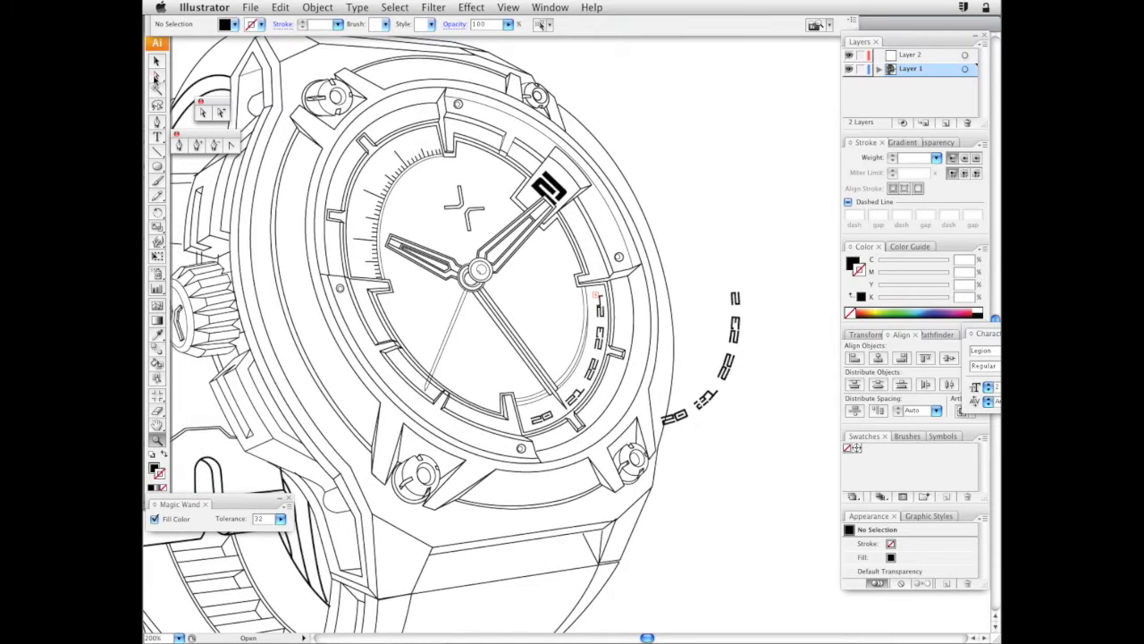
left_click(156, 76)
key("v")
left_click(600, 354)
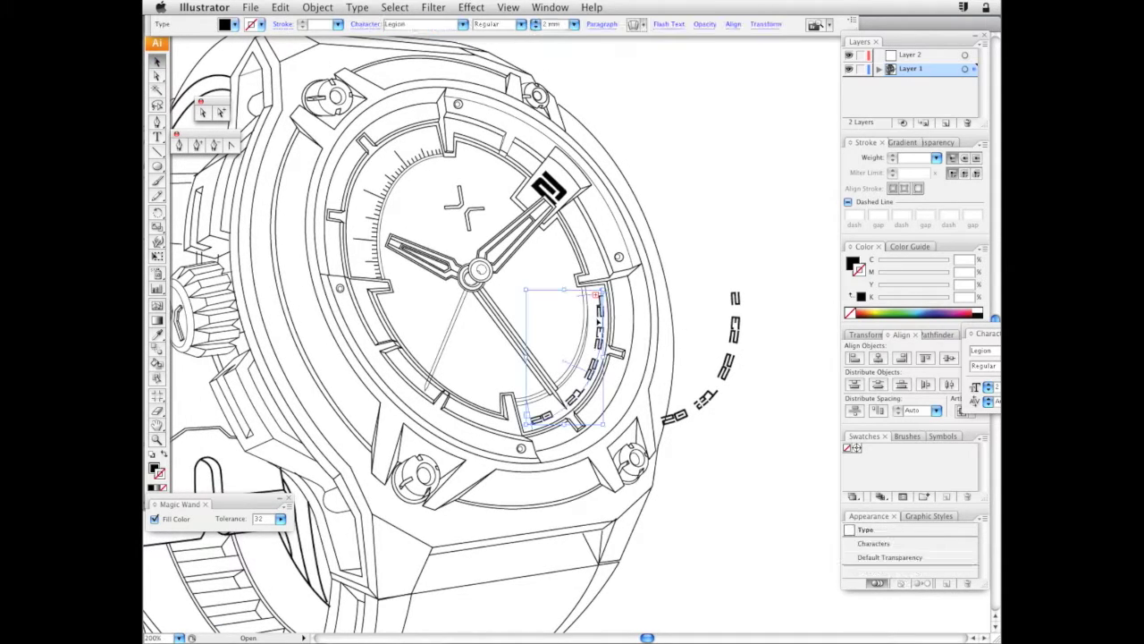
left_click(326, 9)
mouse_move(357, 7)
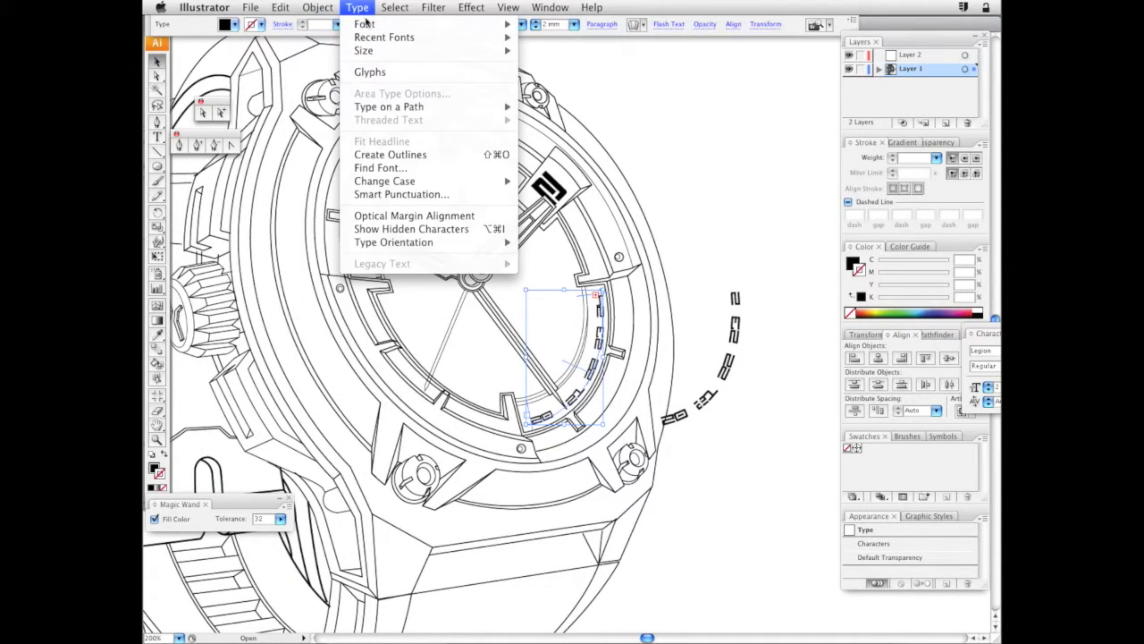
left_click(389, 155)
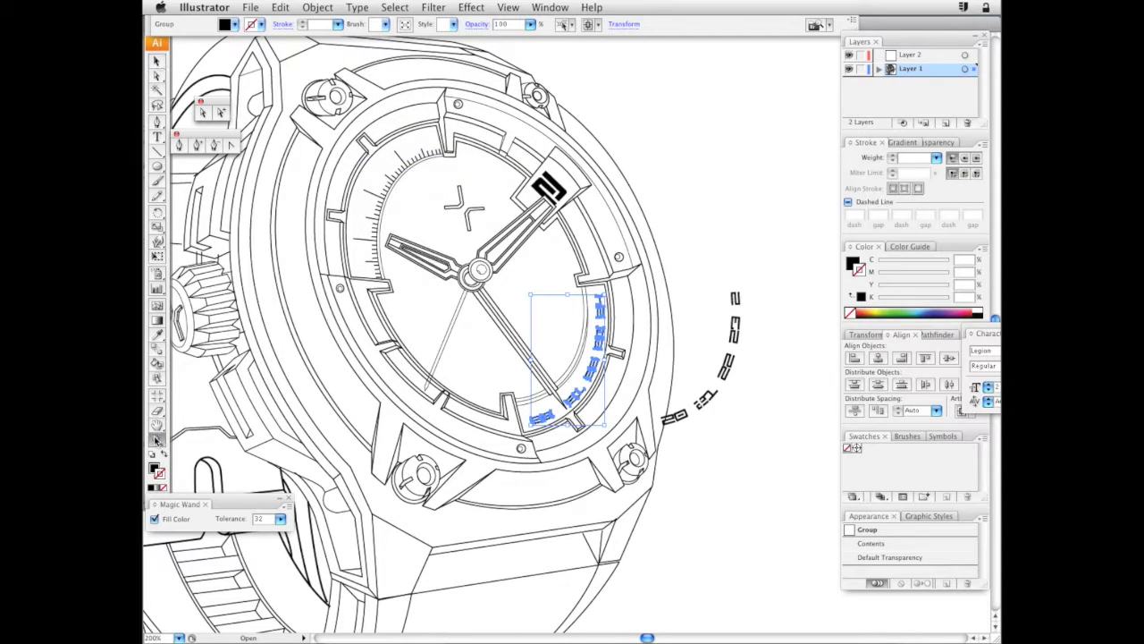
key("super+shift+a")
Rotate the outlined date numerals group slightly so it follows the curve of the date window
left_click_drag(499, 221, 723, 554)
scroll(531, 307, "up", 3)
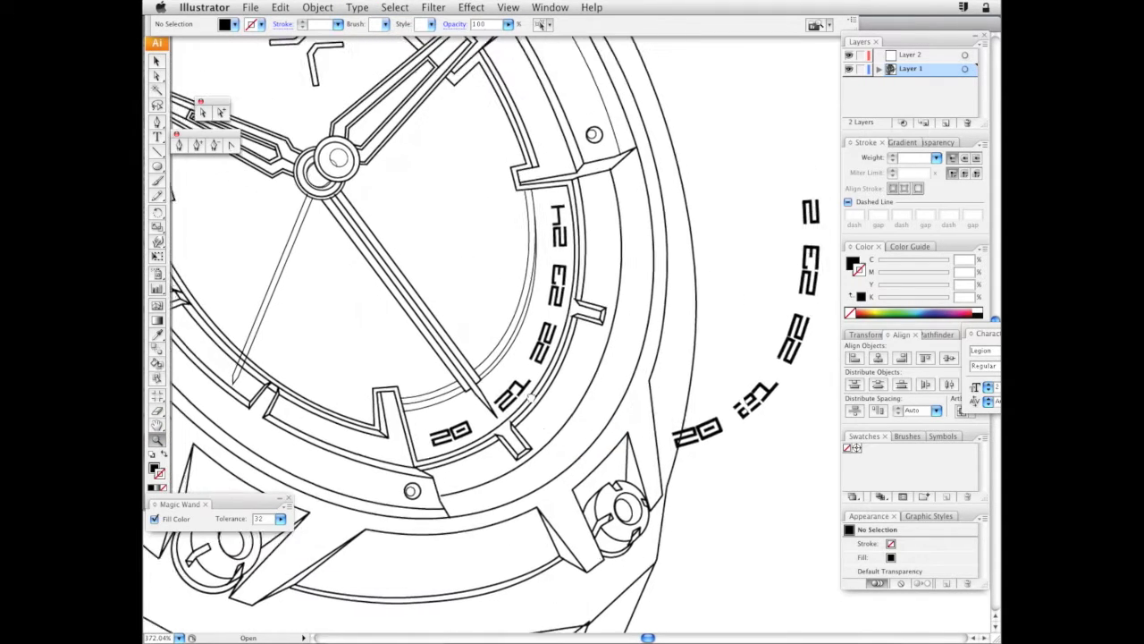
left_click(558, 240)
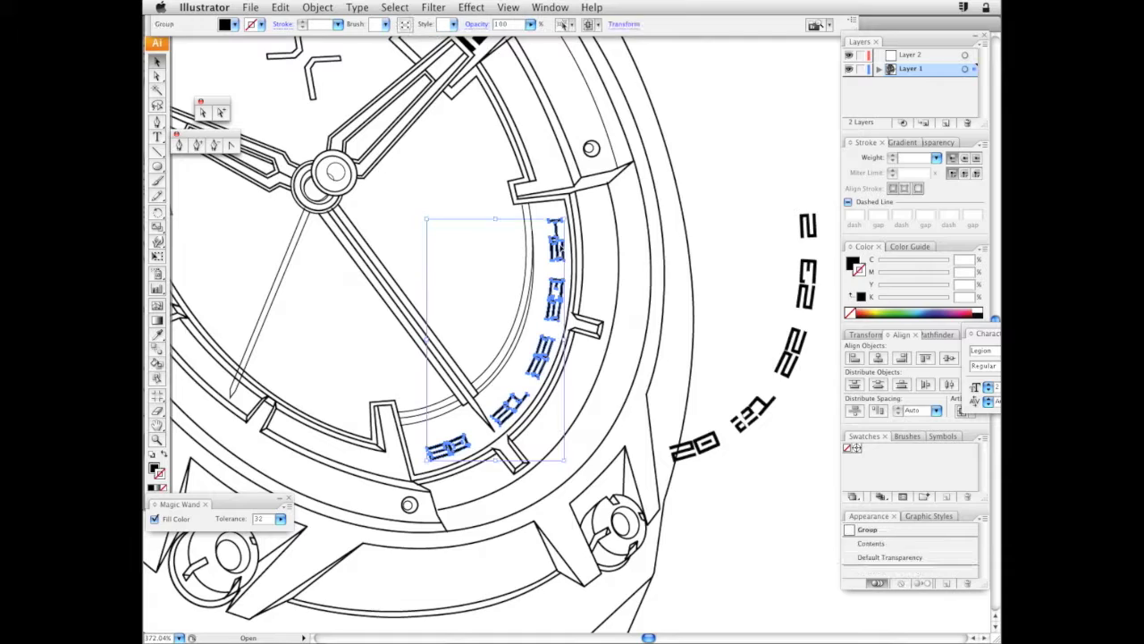
left_click_drag(562, 229, 496, 206)
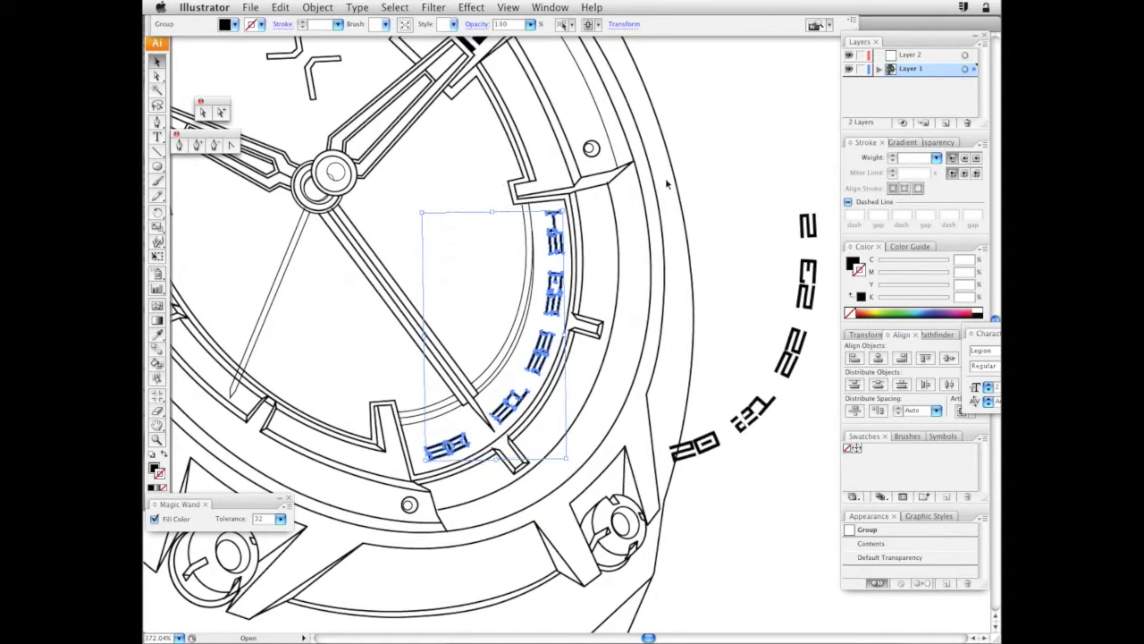
left_click(719, 137)
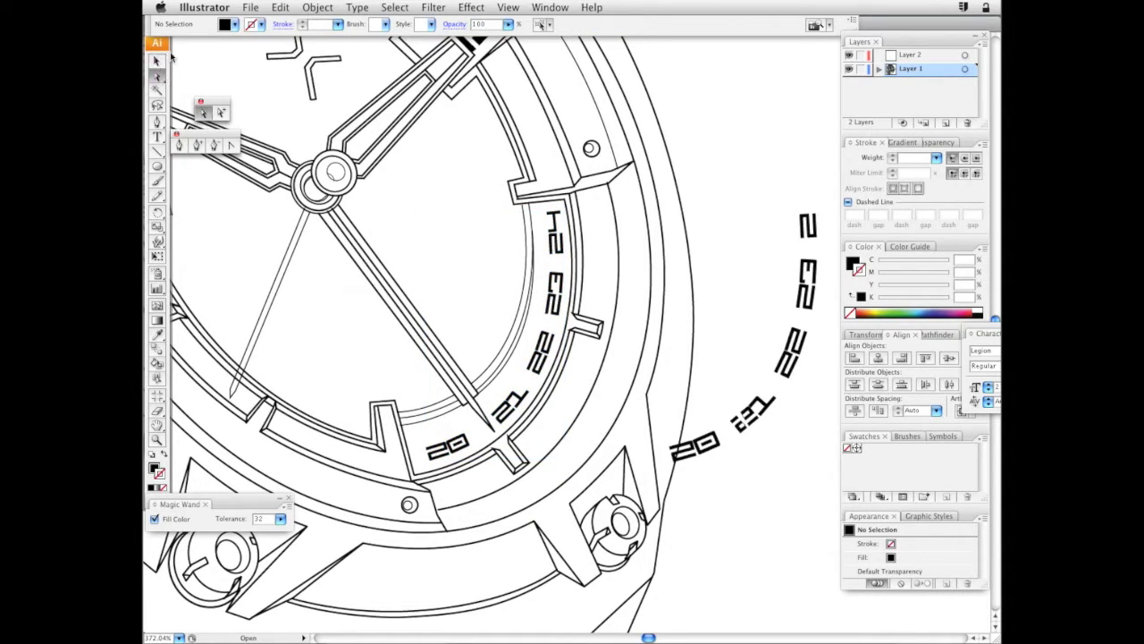
left_click(555, 220)
left_click(787, 174)
left_click(545, 228)
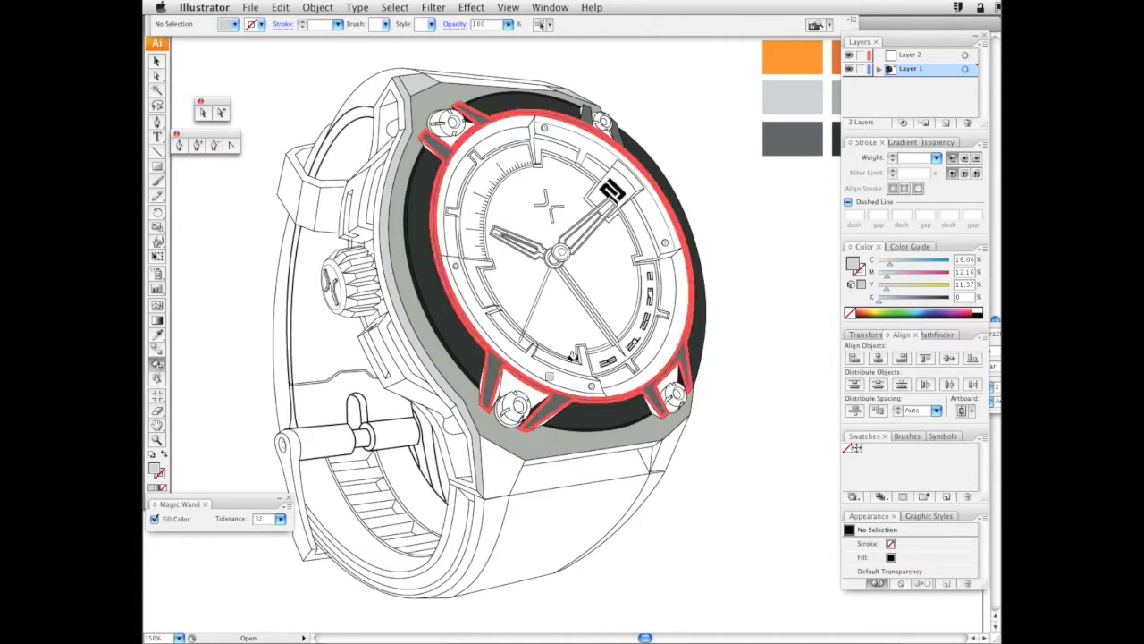
Fill the lower lug facets with the palette's light grey and the thin underside strip between them with mid grey (C 53.33, M 44.71, Y 43.14, K 8.63)
scroll(500, 466, "right", 3)
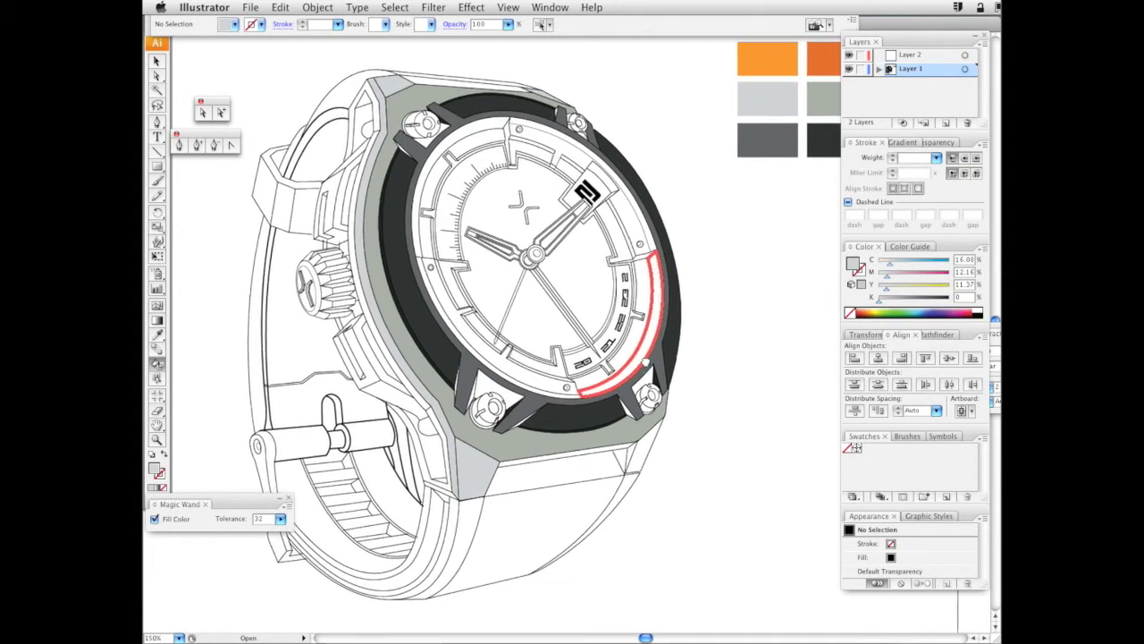
scroll(702, 328, "right", 5)
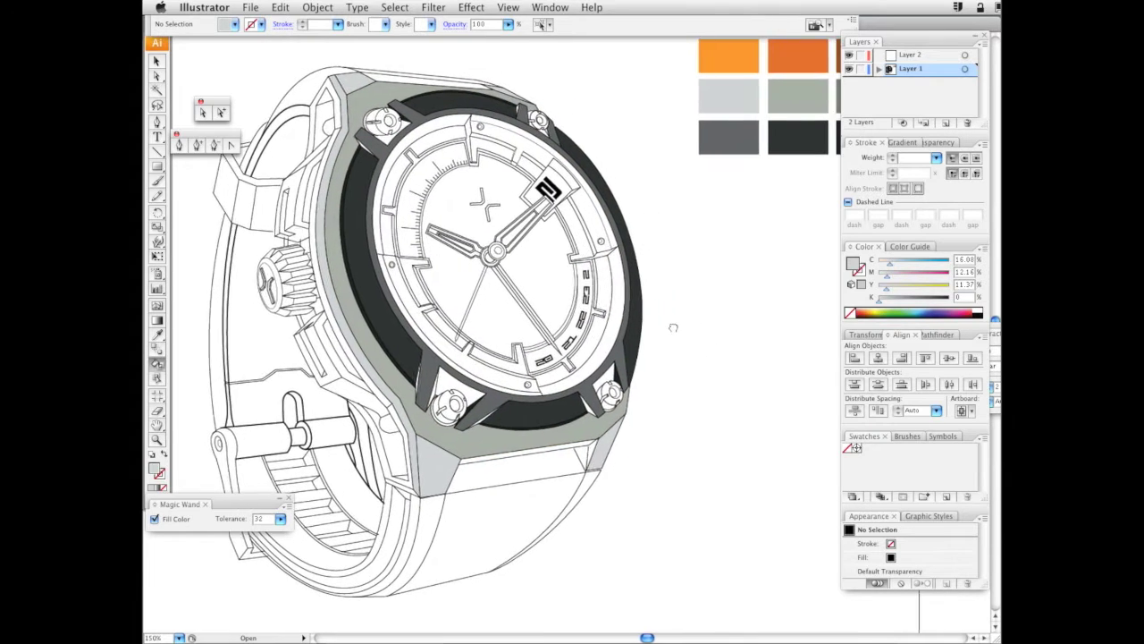
left_click(780, 104, "alt")
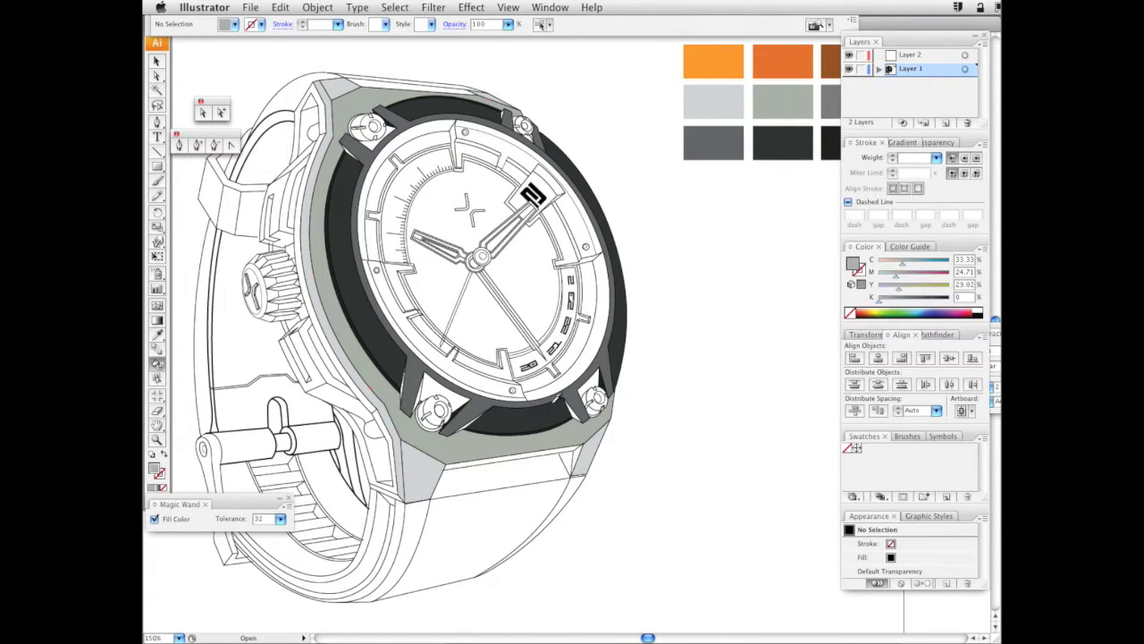
scroll(699, 244, "right", 3)
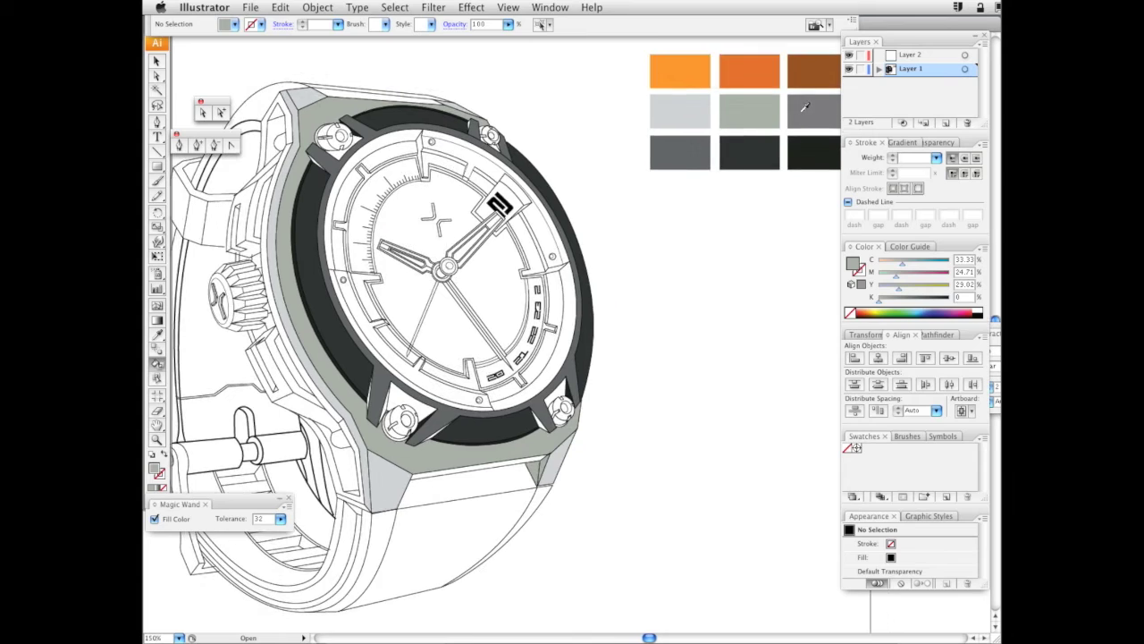
left_click(811, 106, "alt")
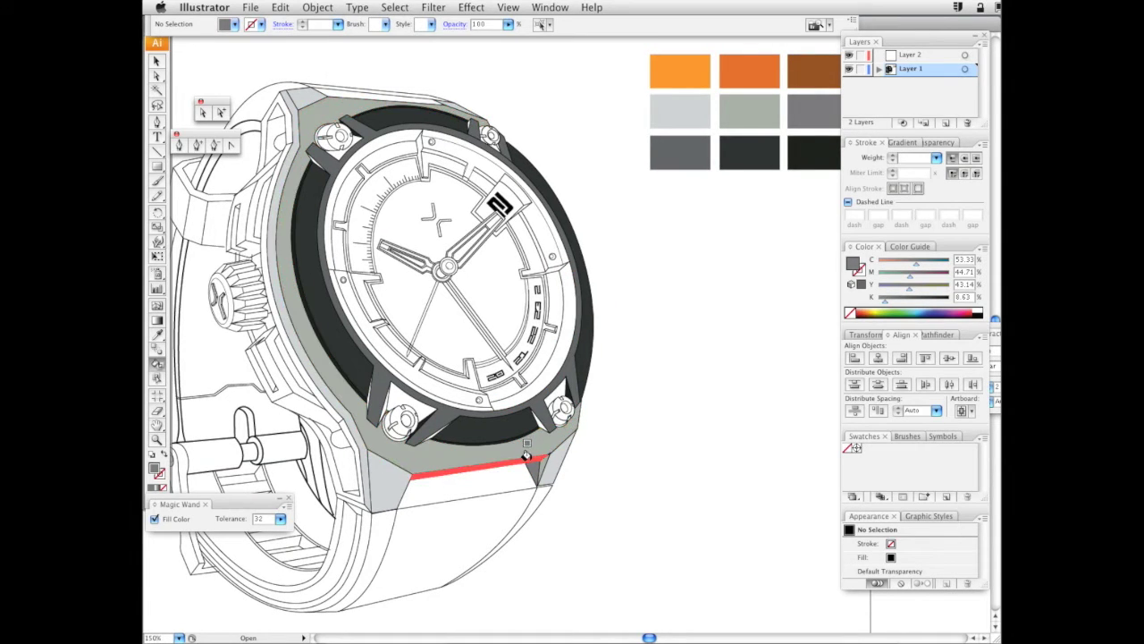
left_click(474, 467)
left_click_drag(663, 349, 720, 411)
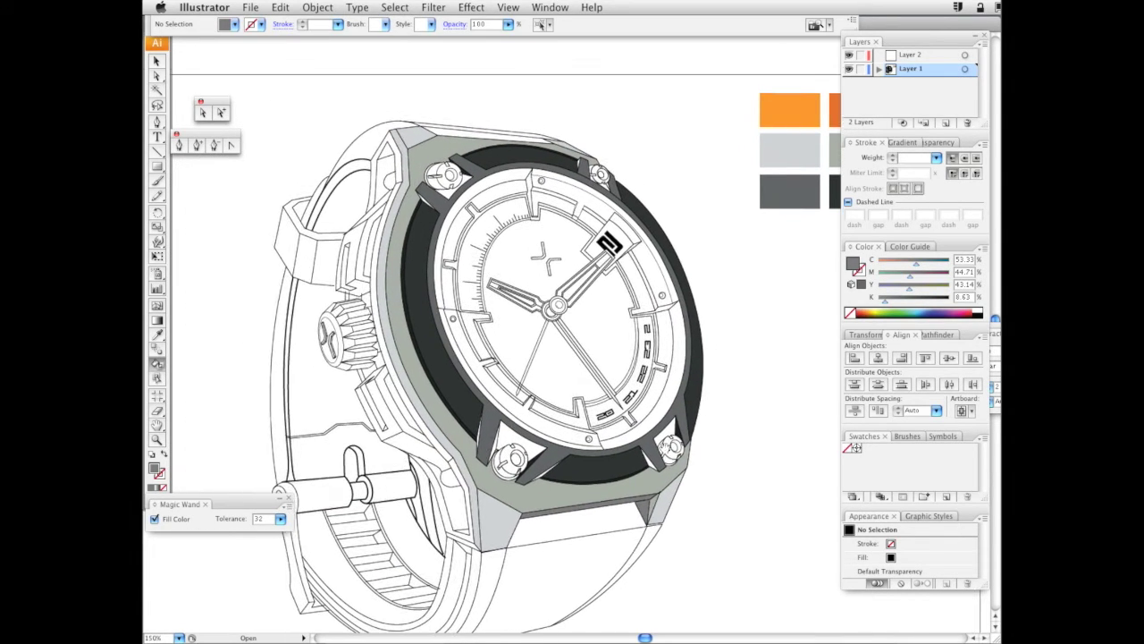
Fill the long narrow case edge on the crown side with the palette's light grey, and sample the grey-green swatch
scroll(667, 446, "up", 2)
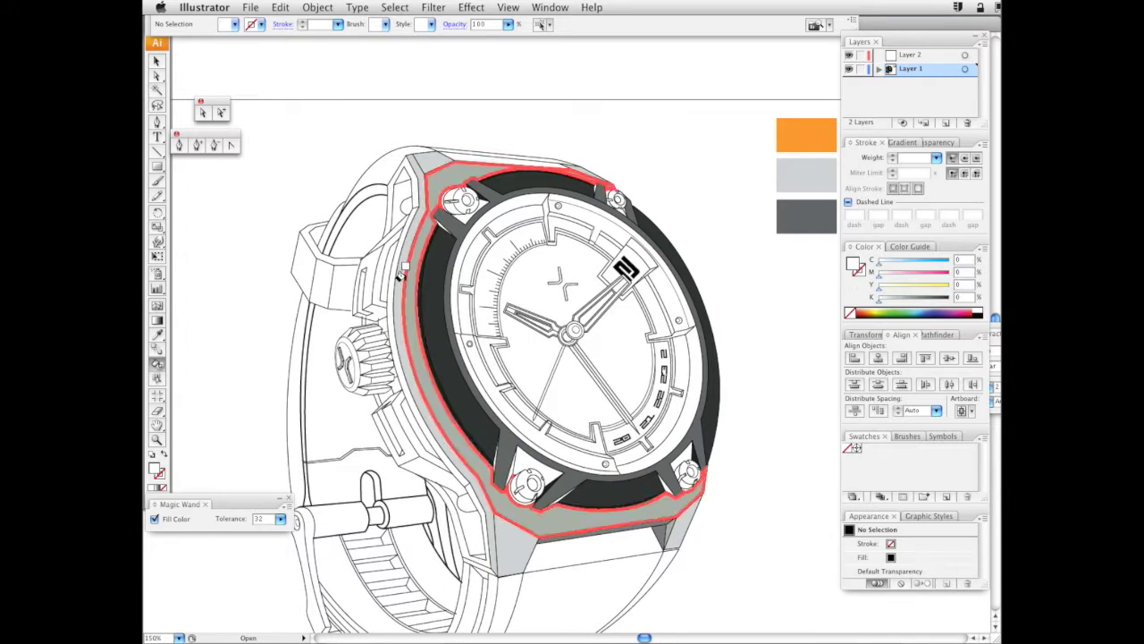
scroll(702, 122, "down", 1)
left_click(805, 161, "alt")
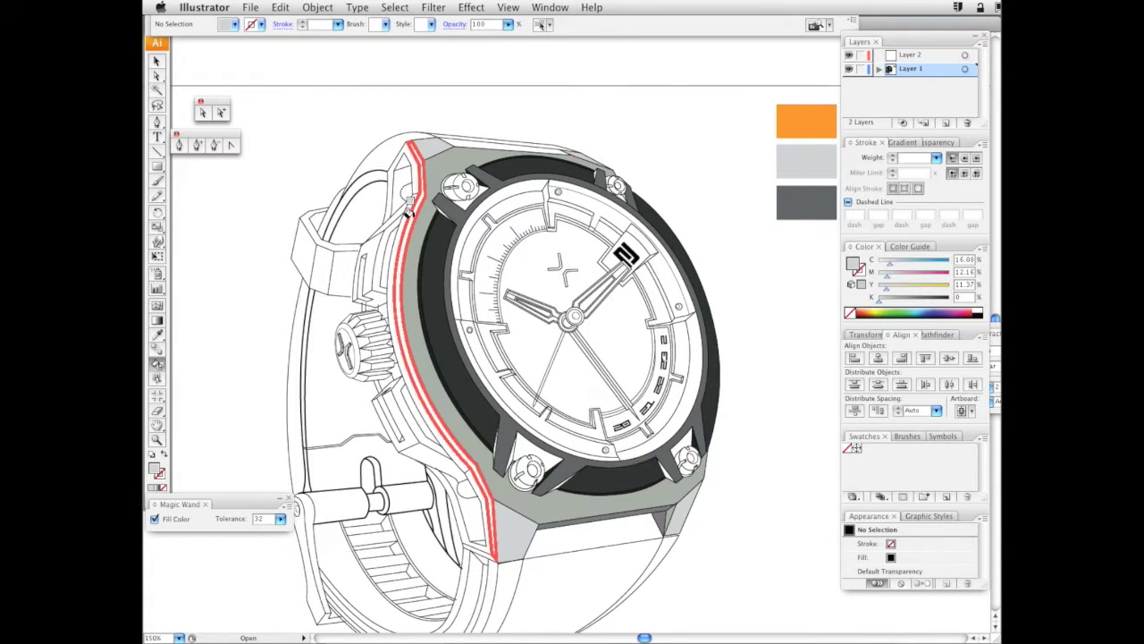
scroll(534, 179, "down", 3)
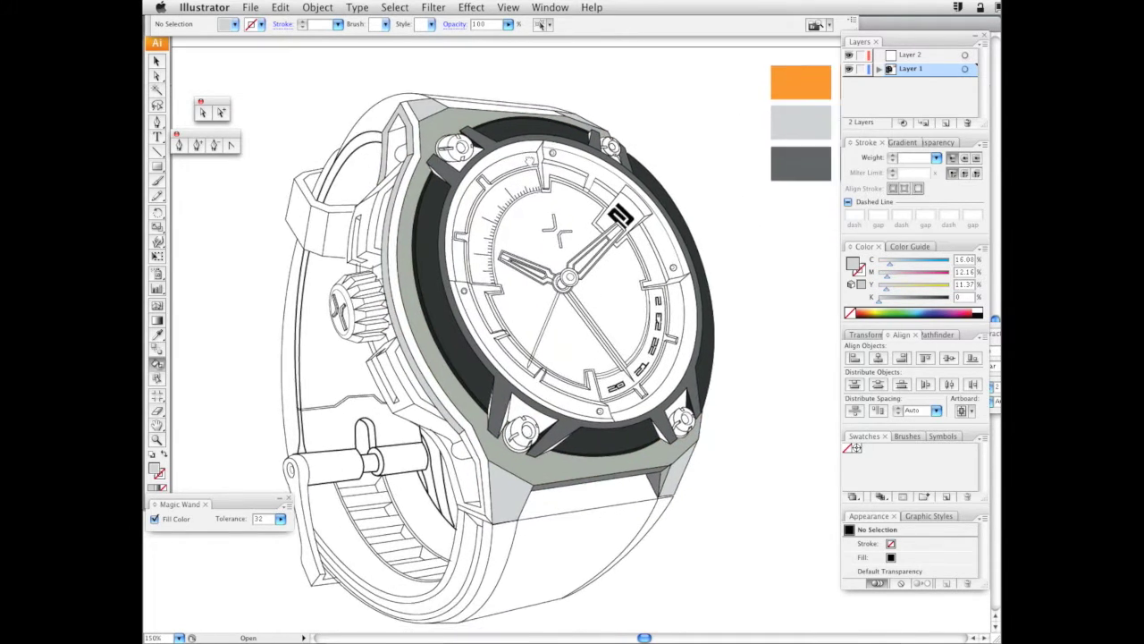
scroll(651, 181, "right", 7)
scroll(651, 181, "up", 3)
left_click(770, 162, "alt")
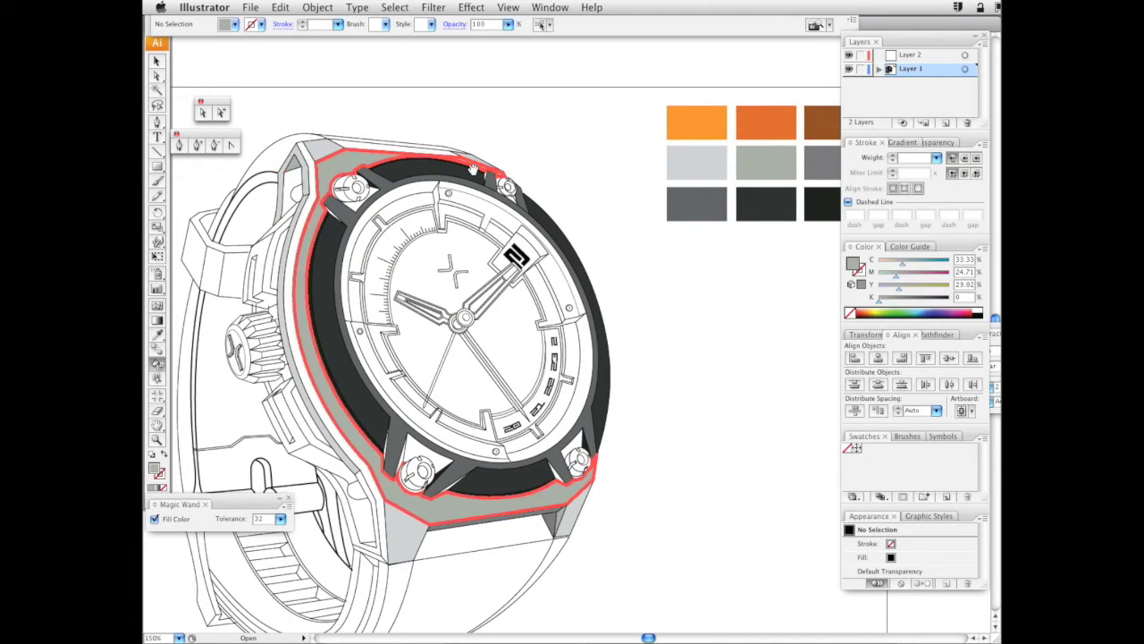
scroll(613, 140, "left", 5)
scroll(613, 141, "down", 4)
scroll(820, 110, "right", 3)
scroll(821, 109, "down", 1)
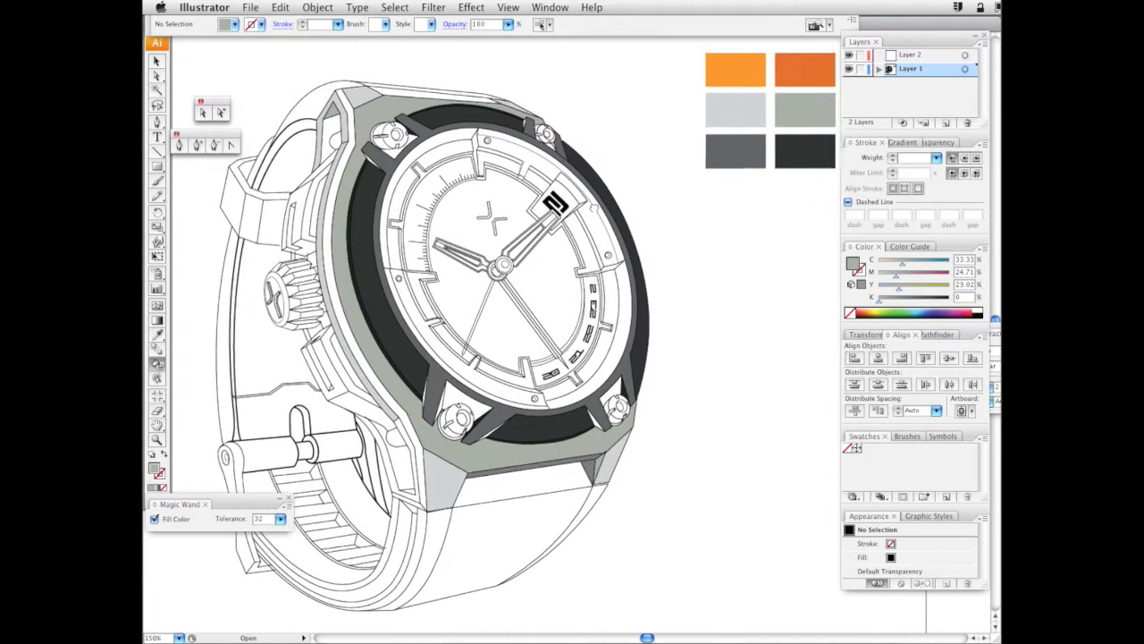
Fill all faces of the crown guards above and below the crown with the palette's dark grey (C 60.78, M 51.76, Y 49.41, K 19.61)
left_click(708, 131, "alt")
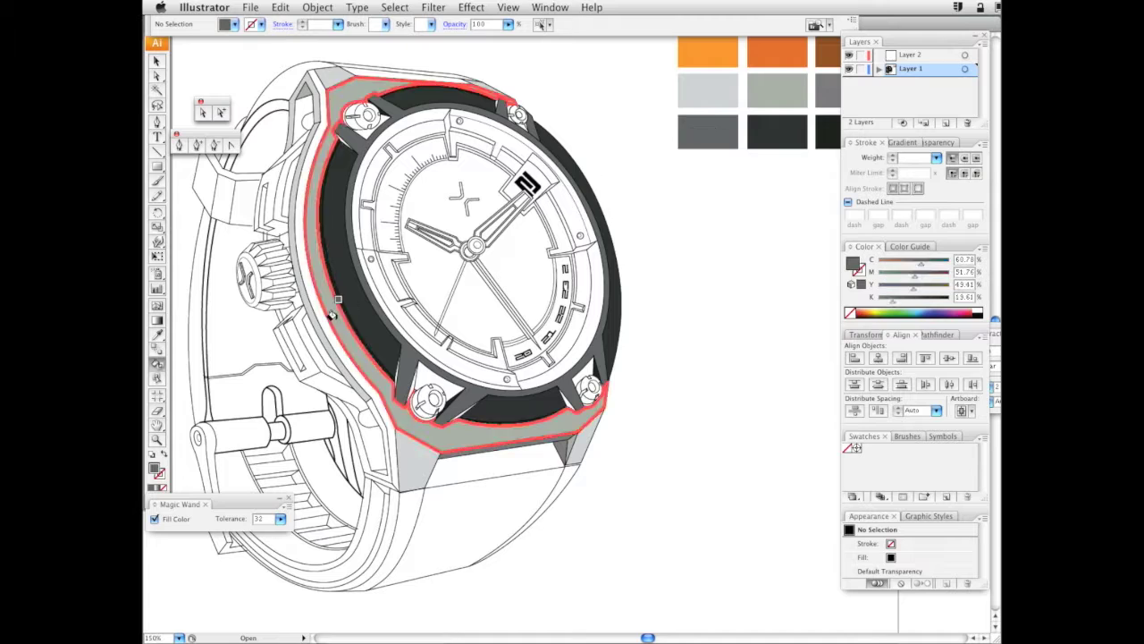
left_click(304, 330)
scroll(309, 332, "left", 2)
scroll(308, 333, "up", 1)
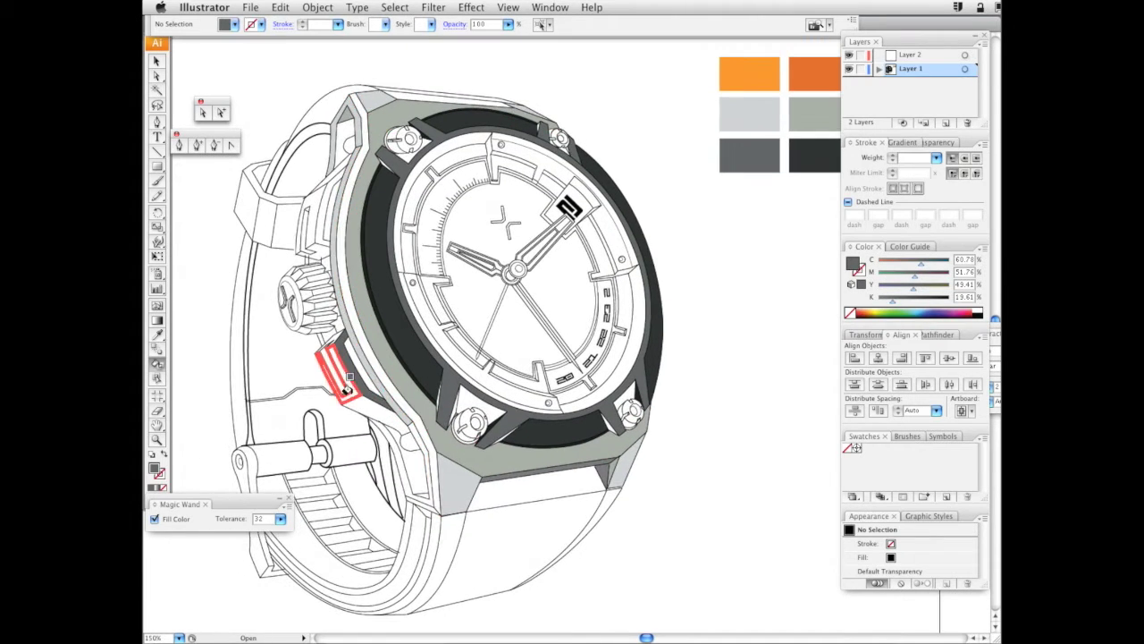
scroll(539, 138, "left", 3)
scroll(539, 139, "up", 1)
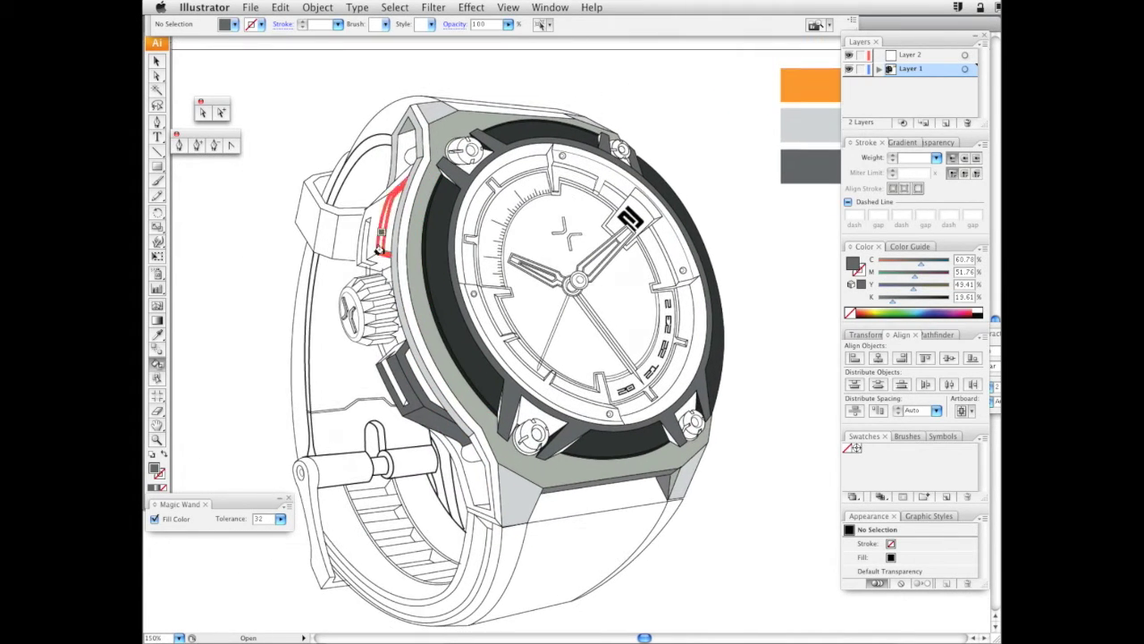
left_click(371, 218)
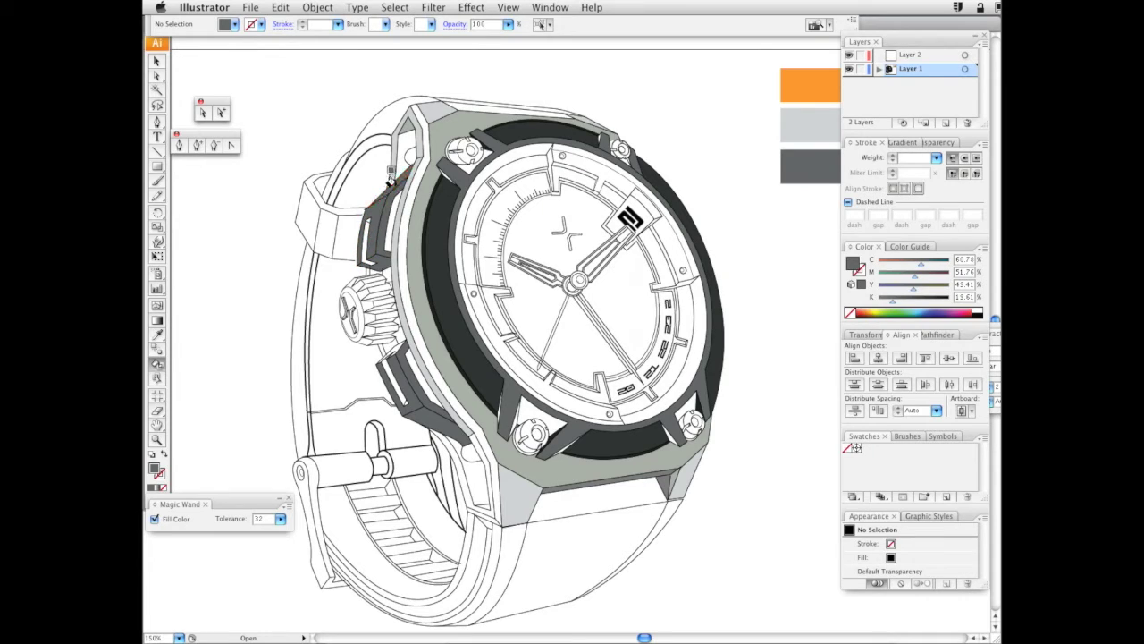
left_click(365, 217)
left_click(394, 382)
Sample the palette's bright orange and fill every section of the lower strap, including the piece between the lugs
scroll(552, 438, "down", 3)
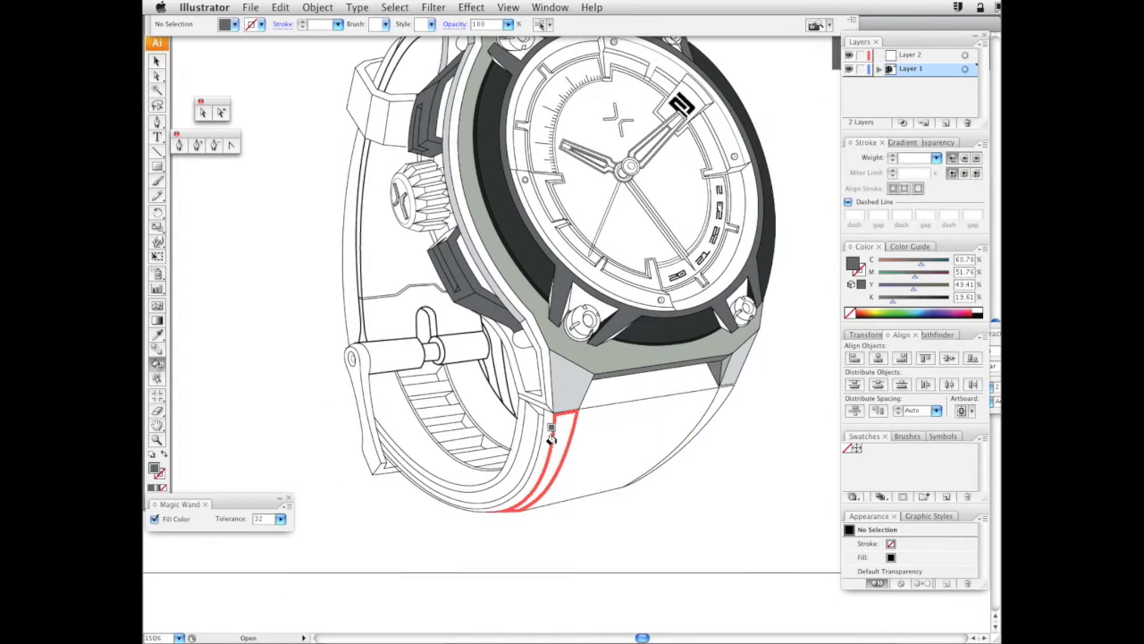
scroll(625, 429, "up", 3)
scroll(625, 429, "right", 3)
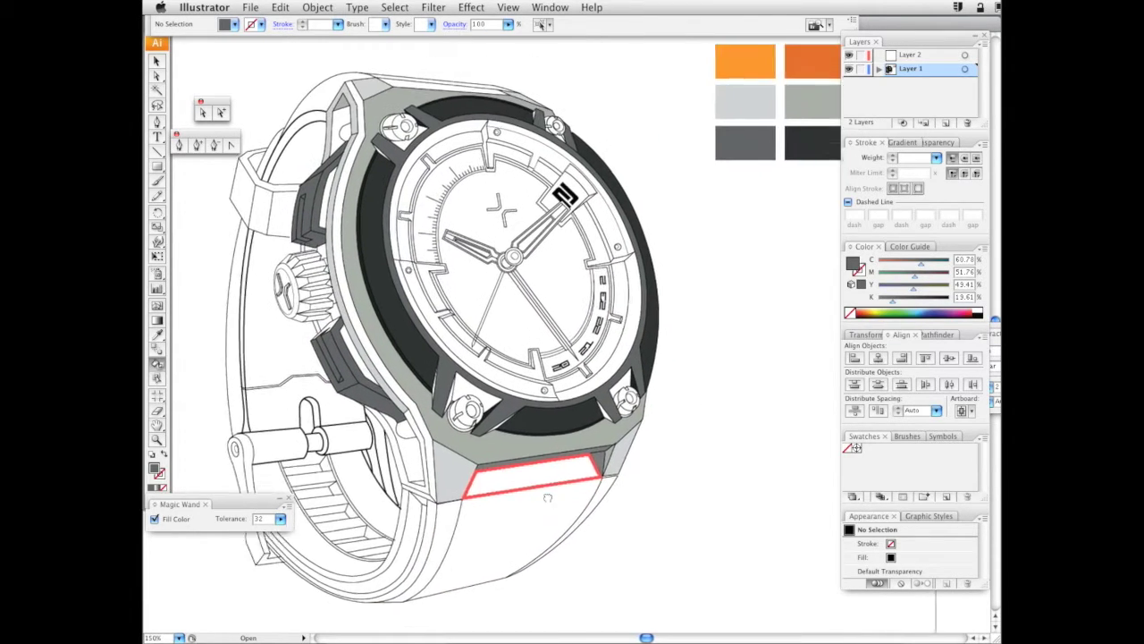
left_click(711, 93, "alt")
scroll(626, 357, "down", 4)
scroll(626, 357, "left", 4)
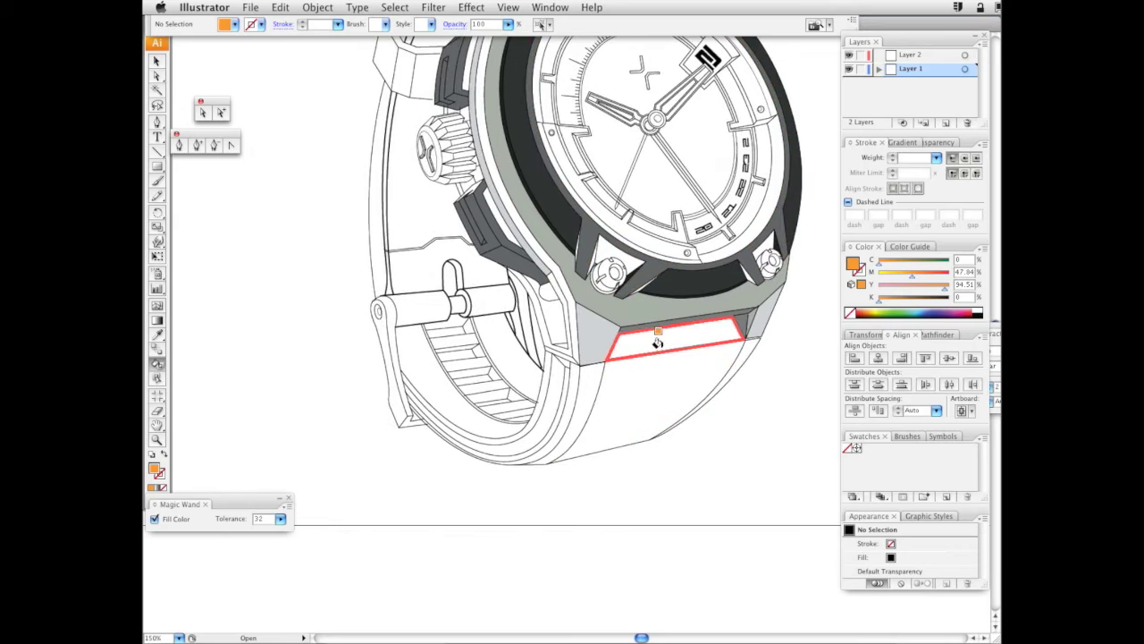
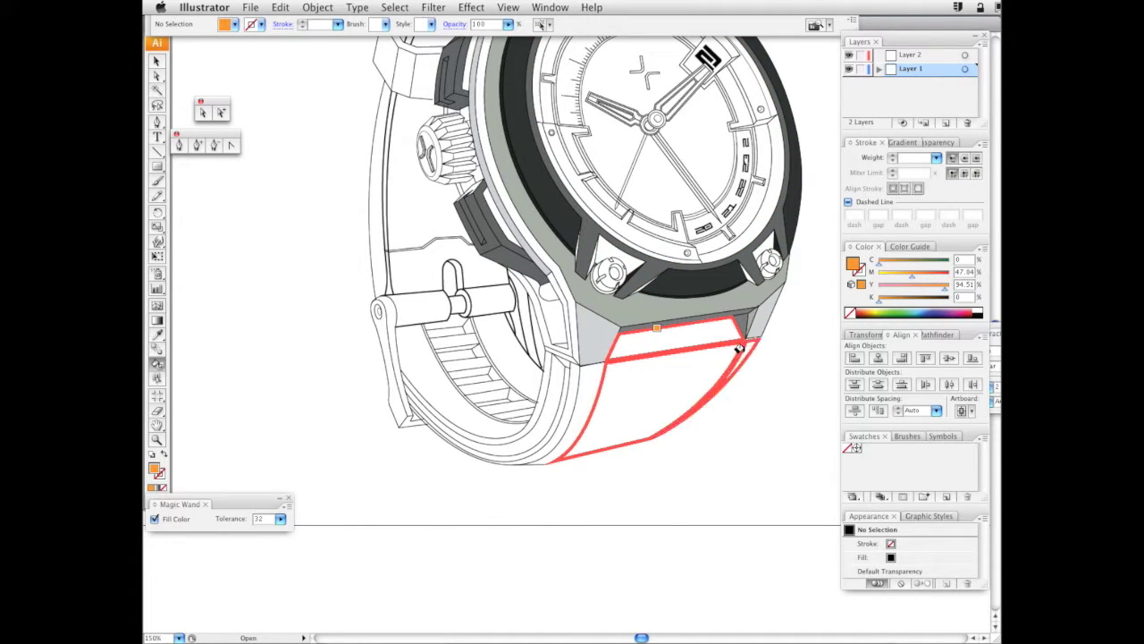
left_click(547, 364)
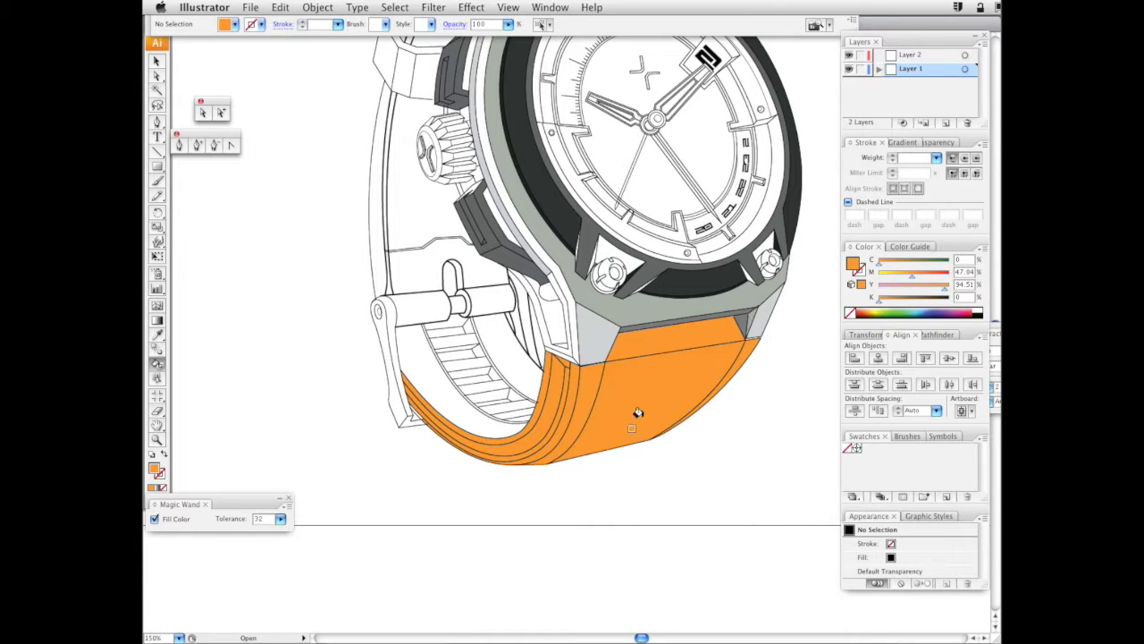
Fill the upper strap, its side edges and the strap keeper with the same orange
scroll(685, 503, "up", 5)
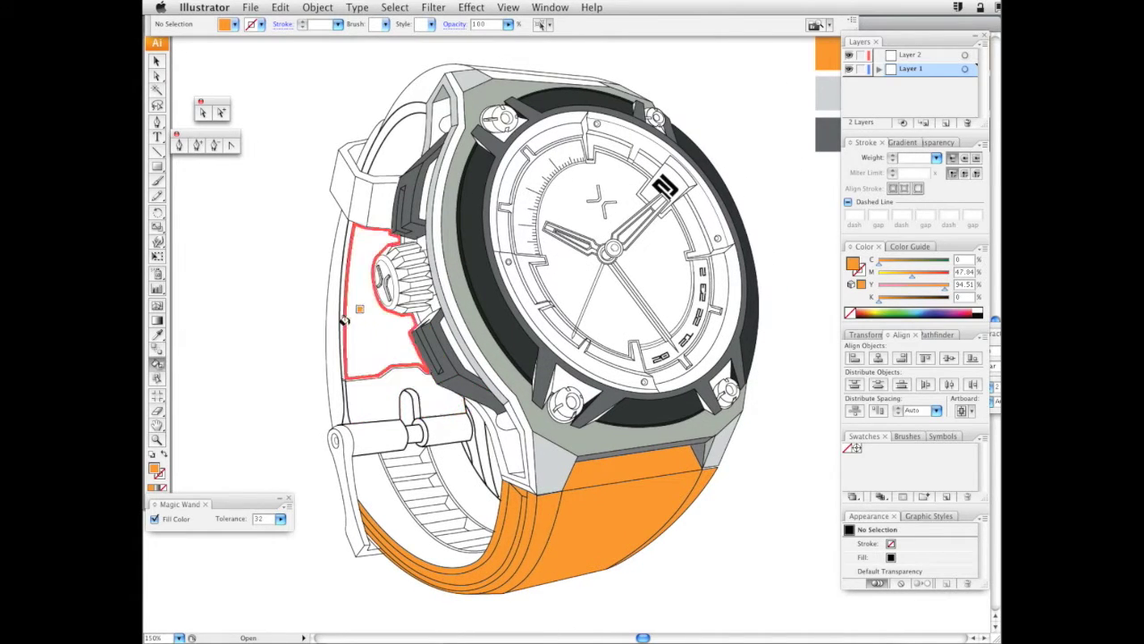
left_click(349, 314)
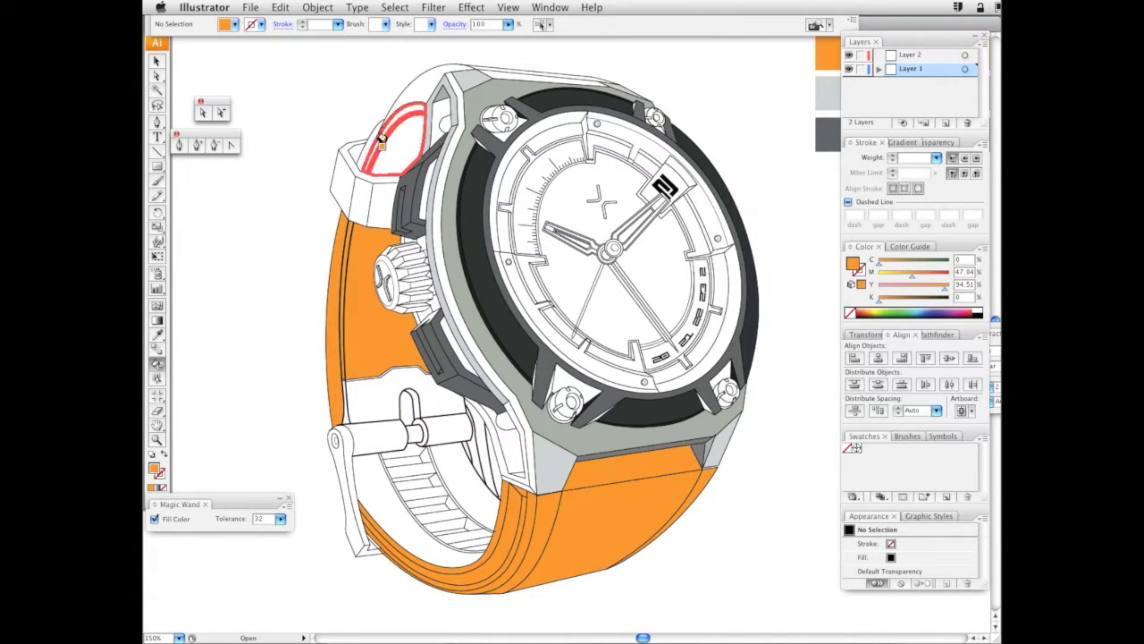
left_click(422, 82)
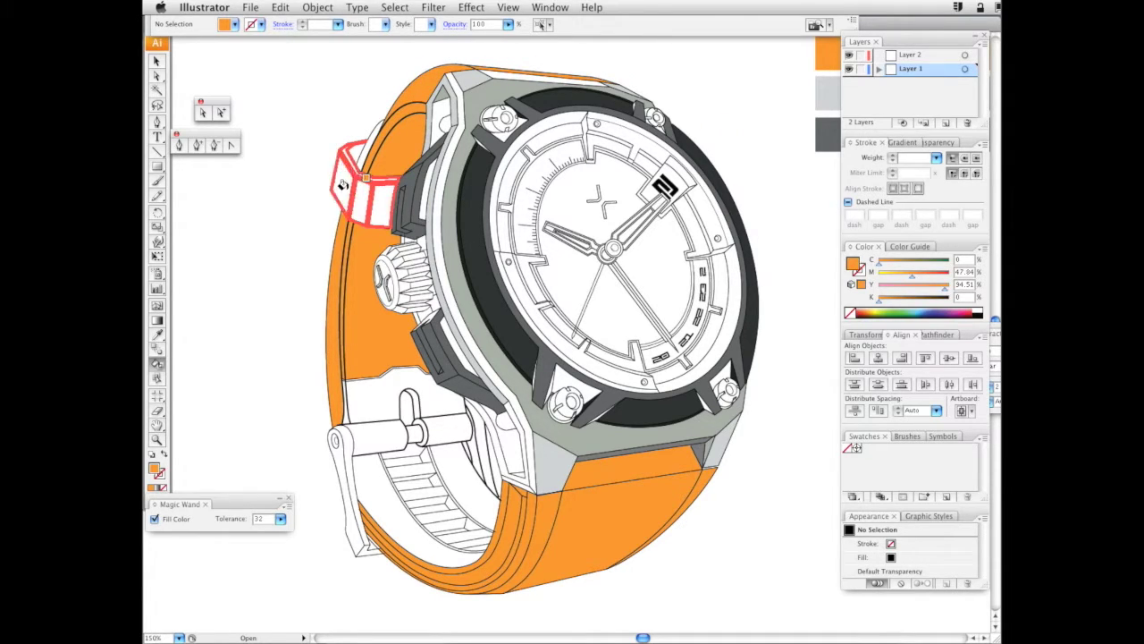
left_click(354, 141)
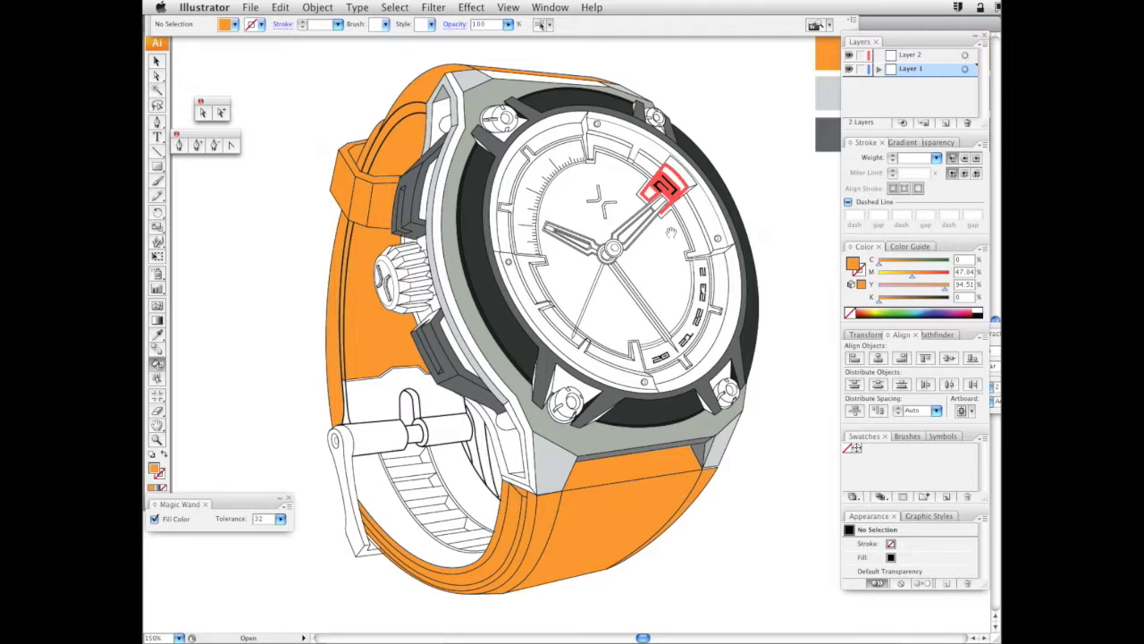
Fill the inner strap strip with orange and the strap section behind the buckle tongue with the palette's dark grey
left_click_drag(669, 180, 630, 171)
left_click_drag(605, 243, 609, 203)
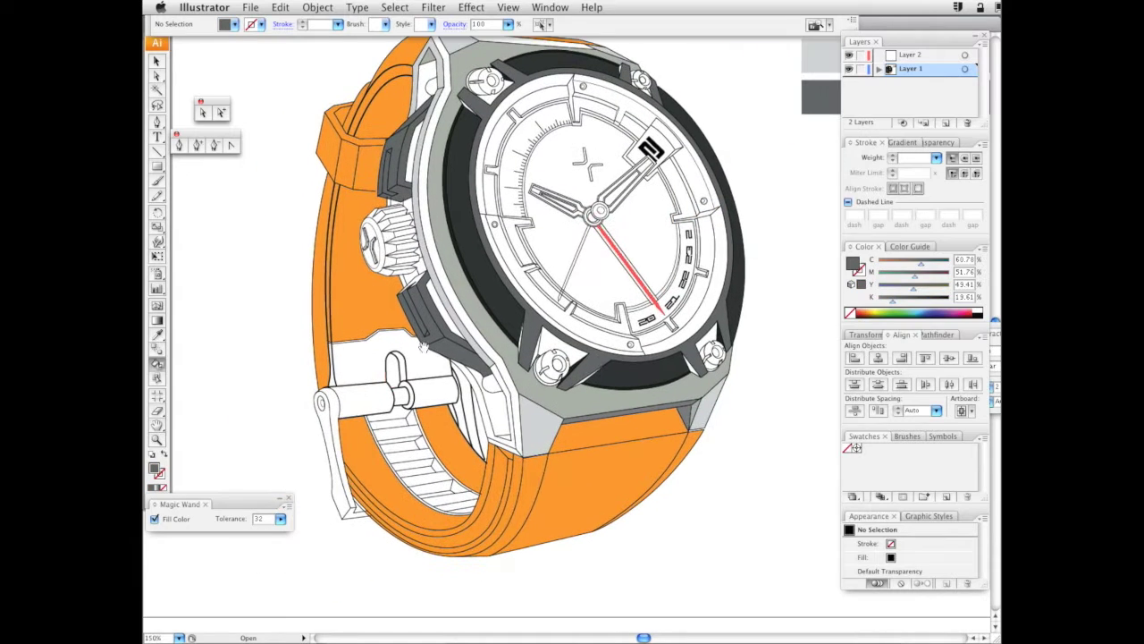
left_click_drag(651, 233, 602, 318)
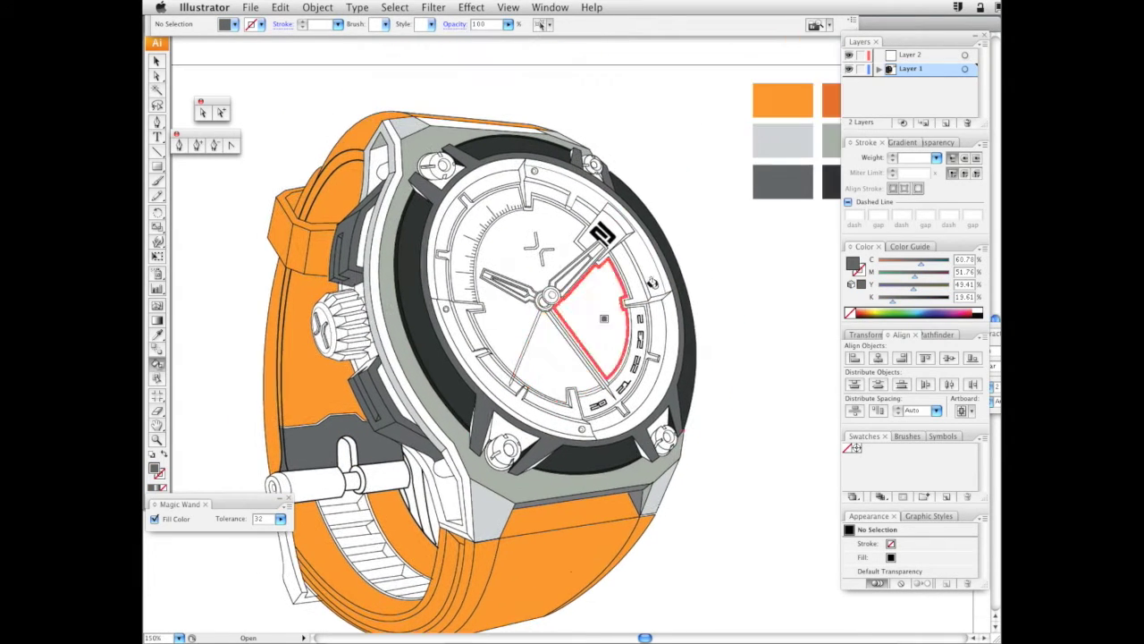
Fill the buckle bar segments with the palette's dark grey and the collar around the bar with charcoal (C 70.98, M 61.96, Y 64.31, K 61.96)
left_click(824, 179, "alt")
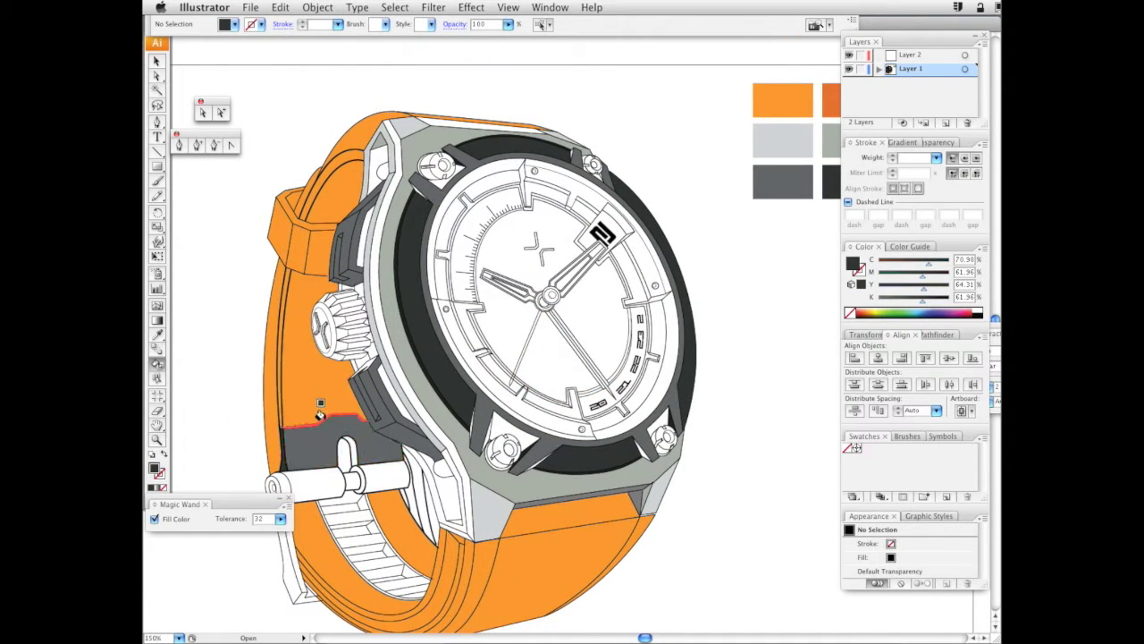
left_click_drag(428, 350, 473, 283)
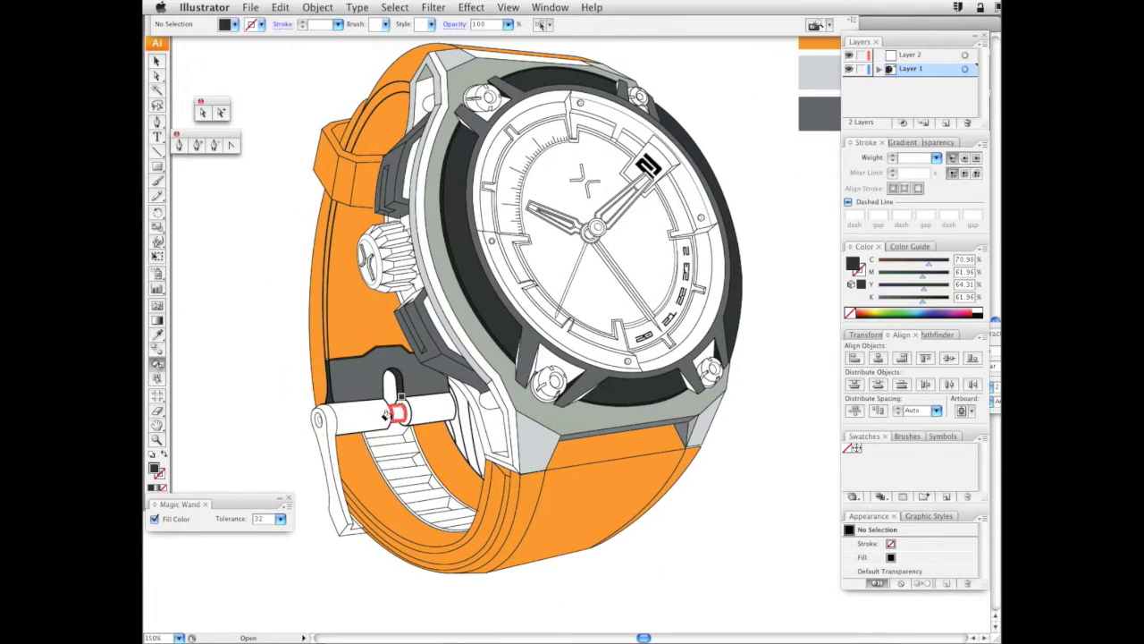
left_click(376, 416)
left_click(412, 408)
left_click_drag(686, 215, 585, 252)
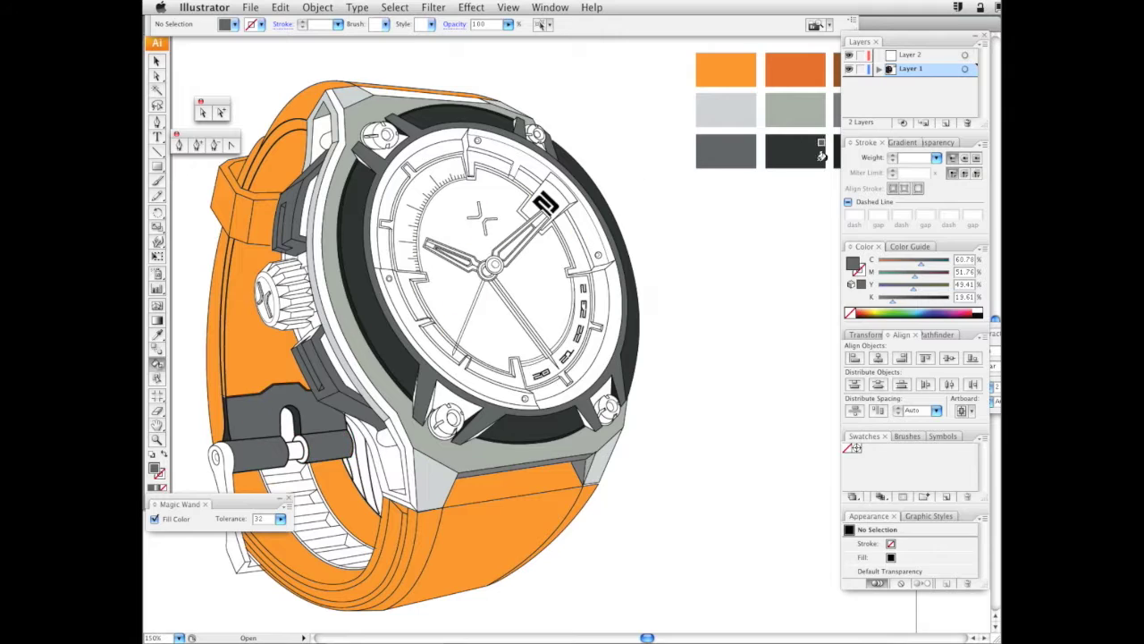
scroll(536, 268, "left", 4)
scroll(536, 268, "down", 3)
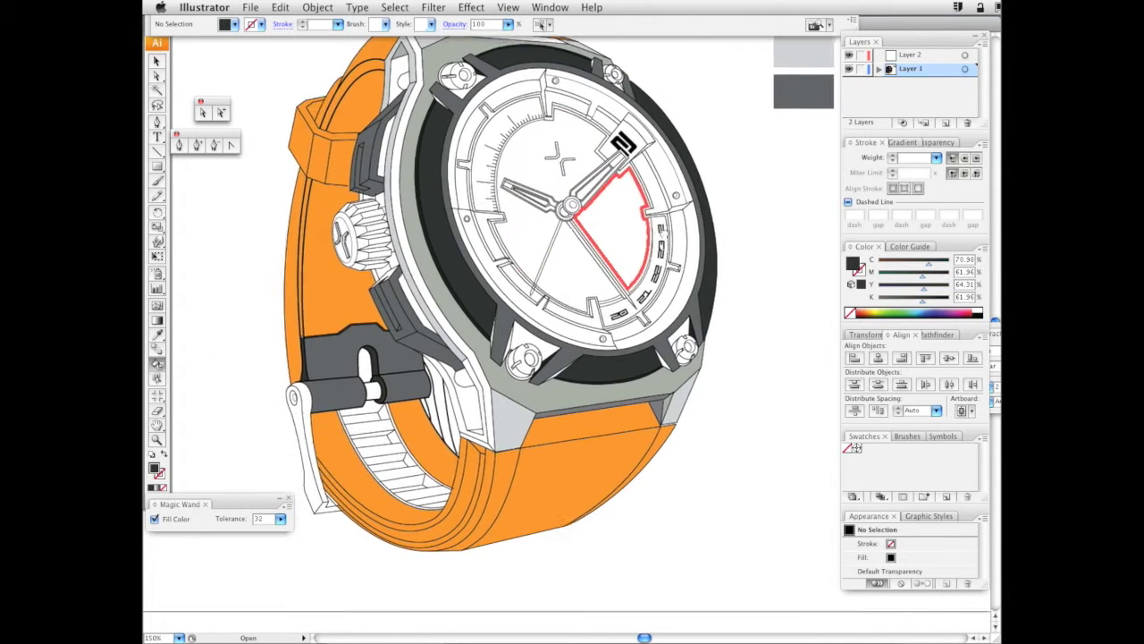
Fill the buckle frame and the exposed pin between the bar segments with the palette's light grey (C 16.08, M 12.16, Y 11.37, K 0)
left_click_drag(651, 257, 613, 311)
left_click(766, 111, "alt")
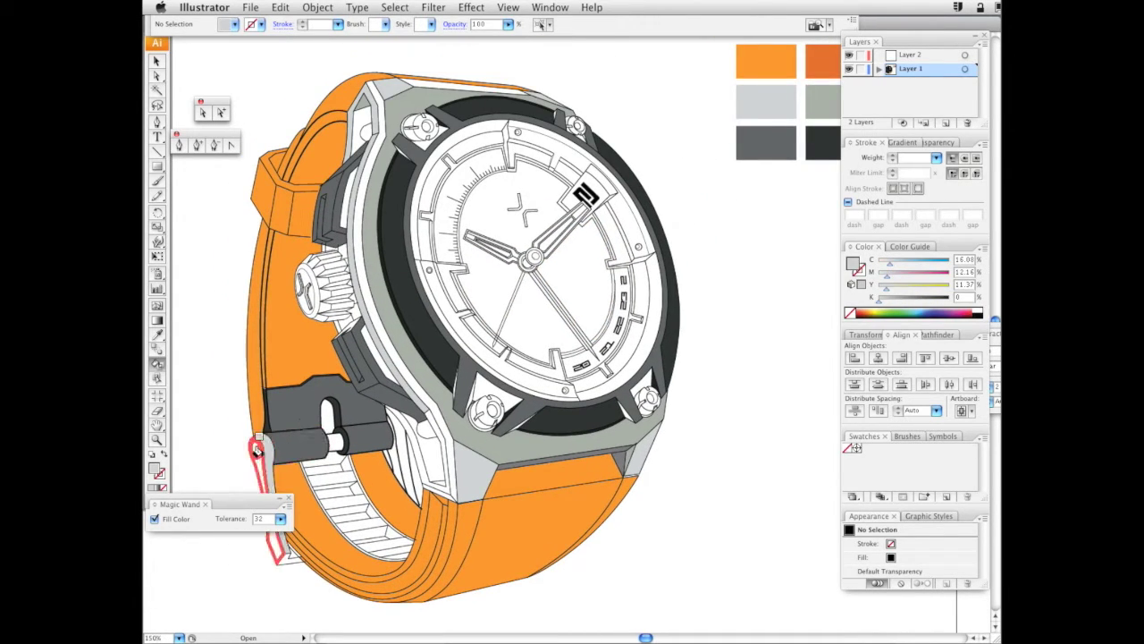
left_click(266, 467)
left_click_drag(415, 343, 438, 317)
scroll(349, 384, "left", 1)
scroll(348, 384, "down", 1)
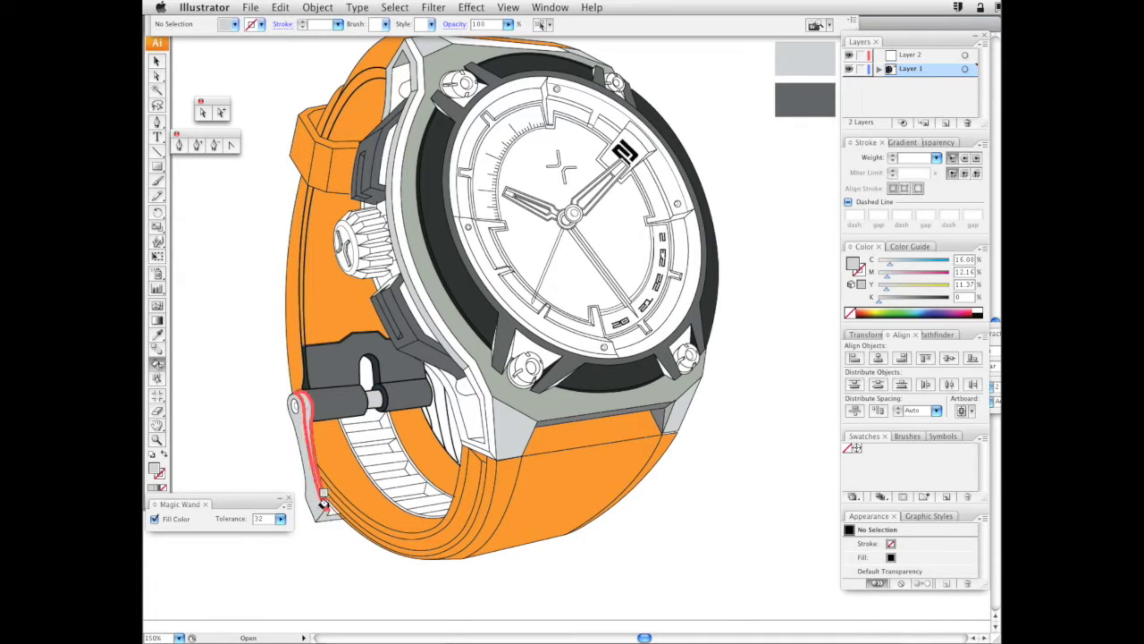
scroll(581, 278, "left", 1)
scroll(581, 277, "down", 1)
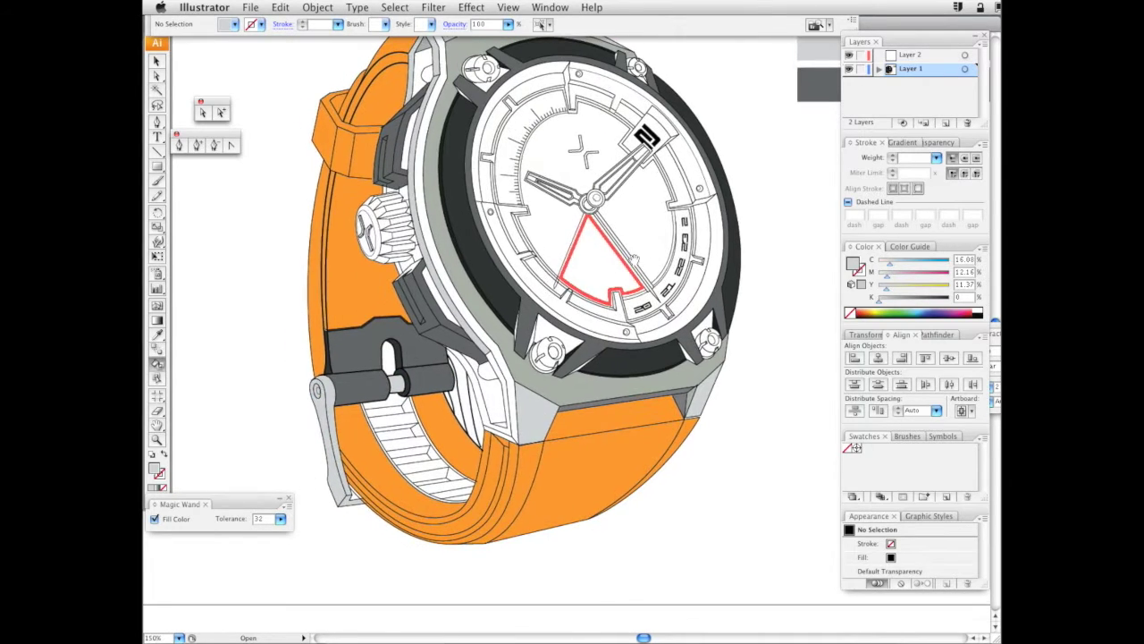
Sample the strap's orange and fill the small strap sliver beside the lower end of the buckle frame
left_click(377, 469, "alt")
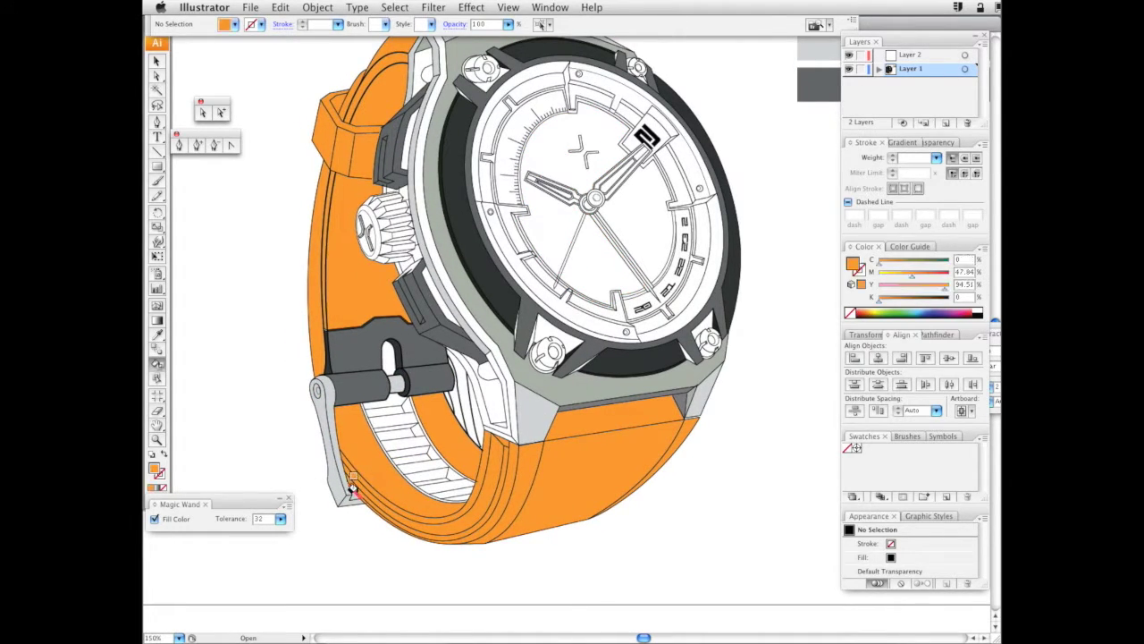
scroll(660, 393, "up", 1)
scroll(659, 393, "left", 1)
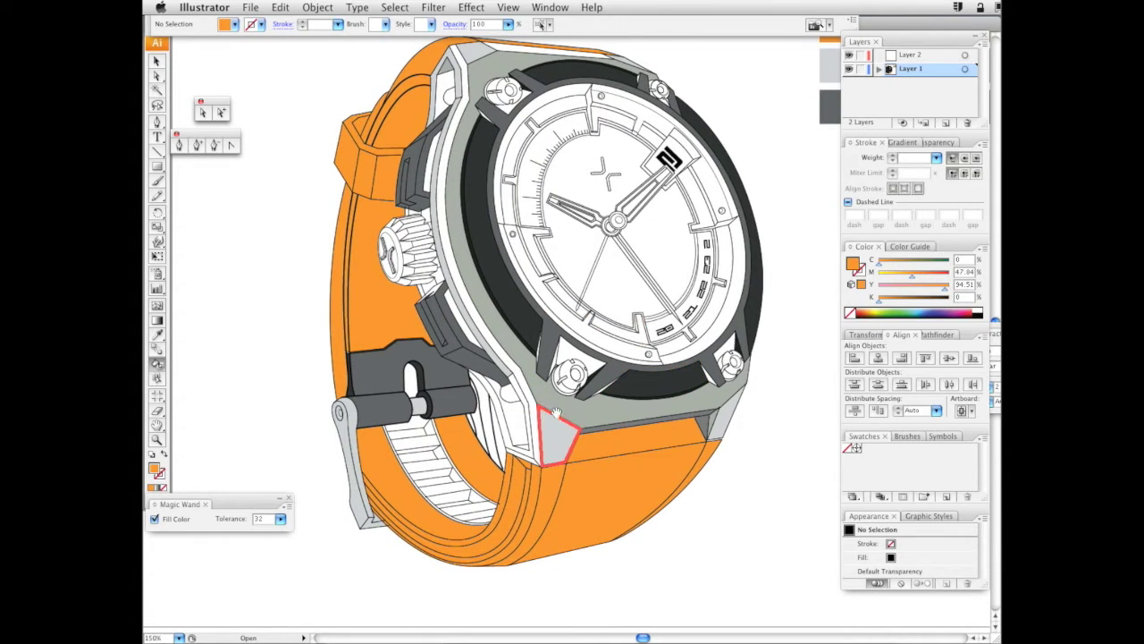
scroll(537, 393, "right", 1)
Fill the ribs of the inner strap lining with the buckle bar's dark grey and the openings between them with white
left_click(379, 413, "alt")
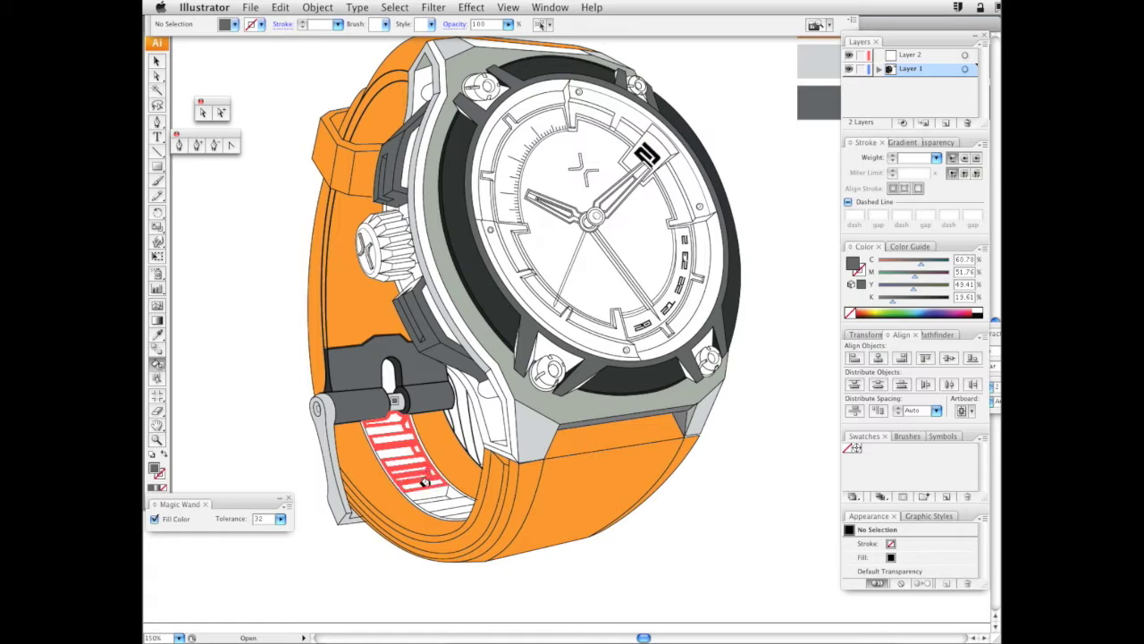
left_click(453, 506)
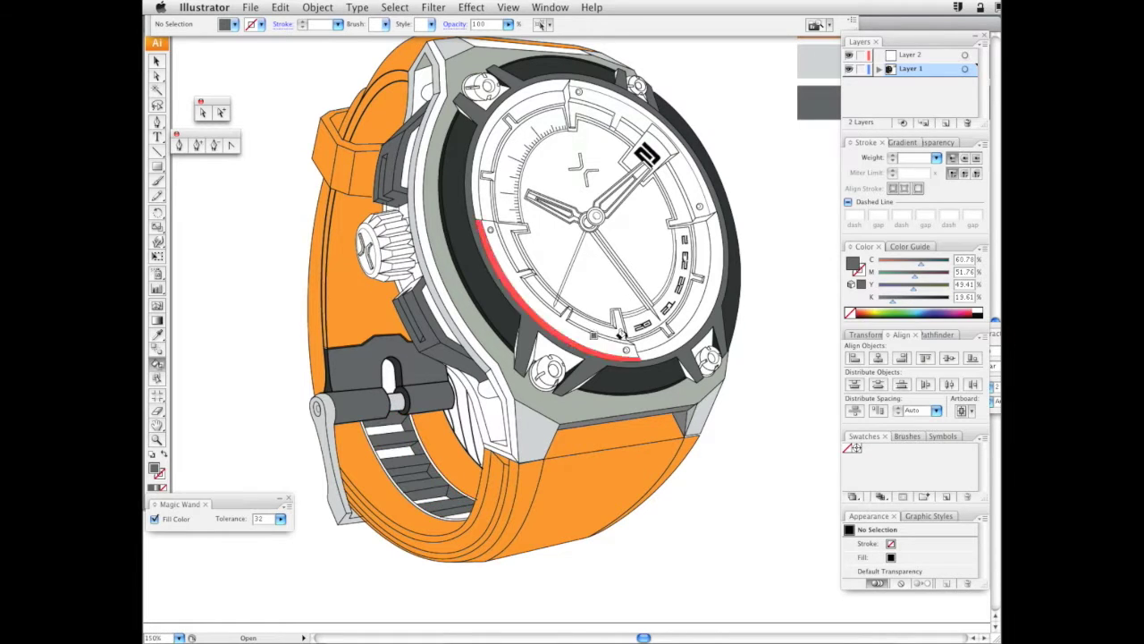
scroll(453, 506, "down", 4)
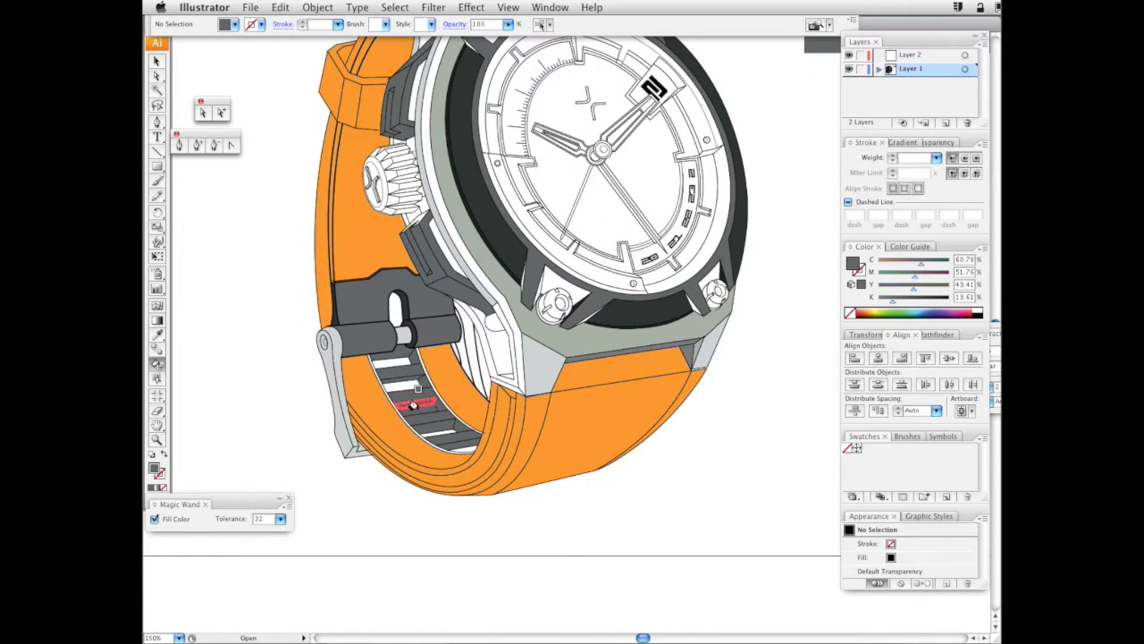
left_click(268, 398, "alt")
scroll(628, 221, "up", 3)
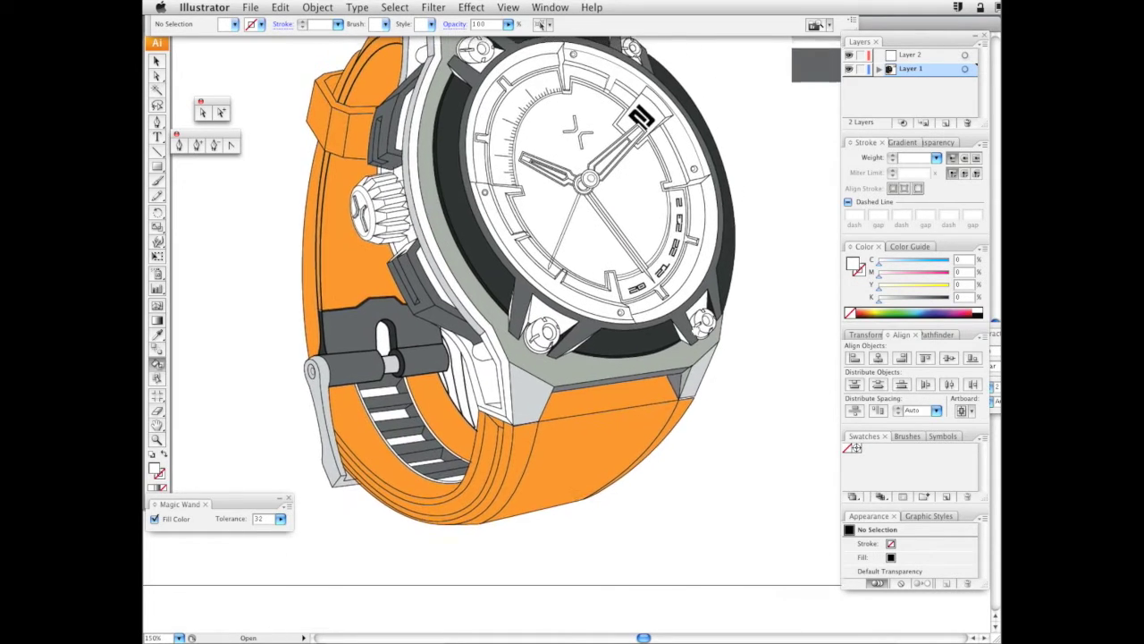
left_click(425, 368, "alt")
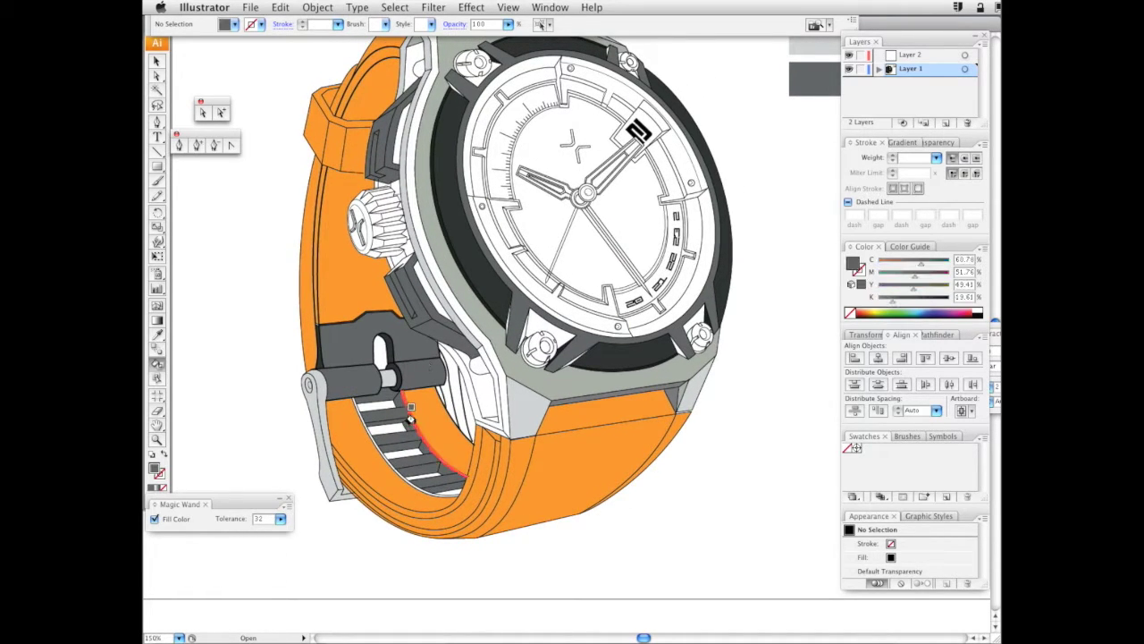
Fill the narrow edge strips along the ribbed strap lining with the palette's charcoal (C 70.98, M 61.96, Y 64.31, K 61.96)
left_click(422, 415, "alt")
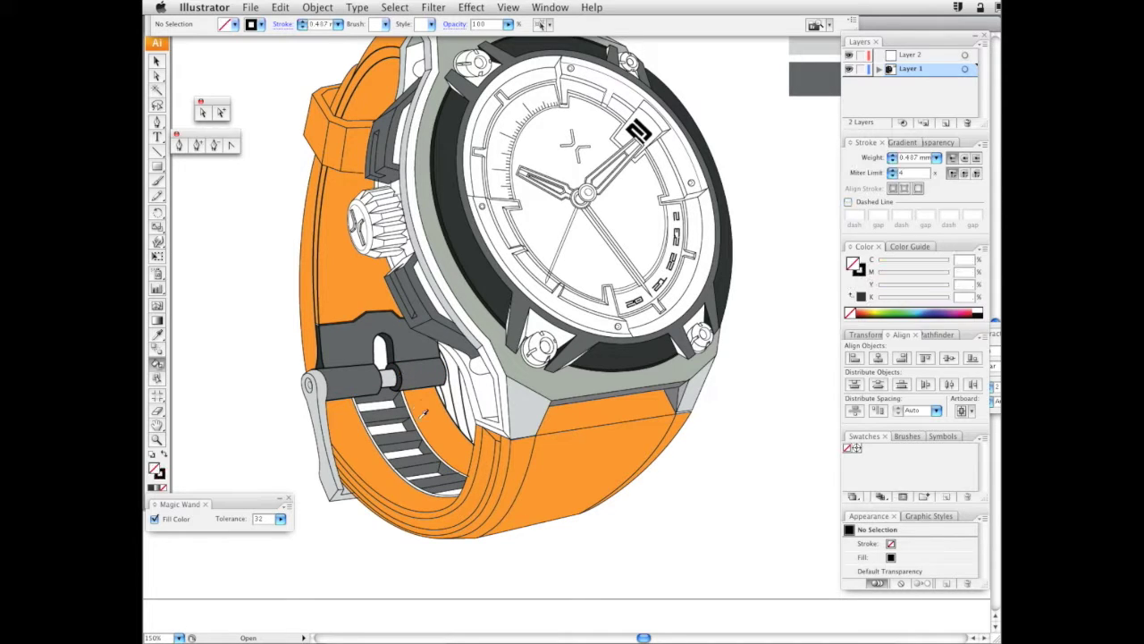
left_click_drag(710, 202, 604, 257)
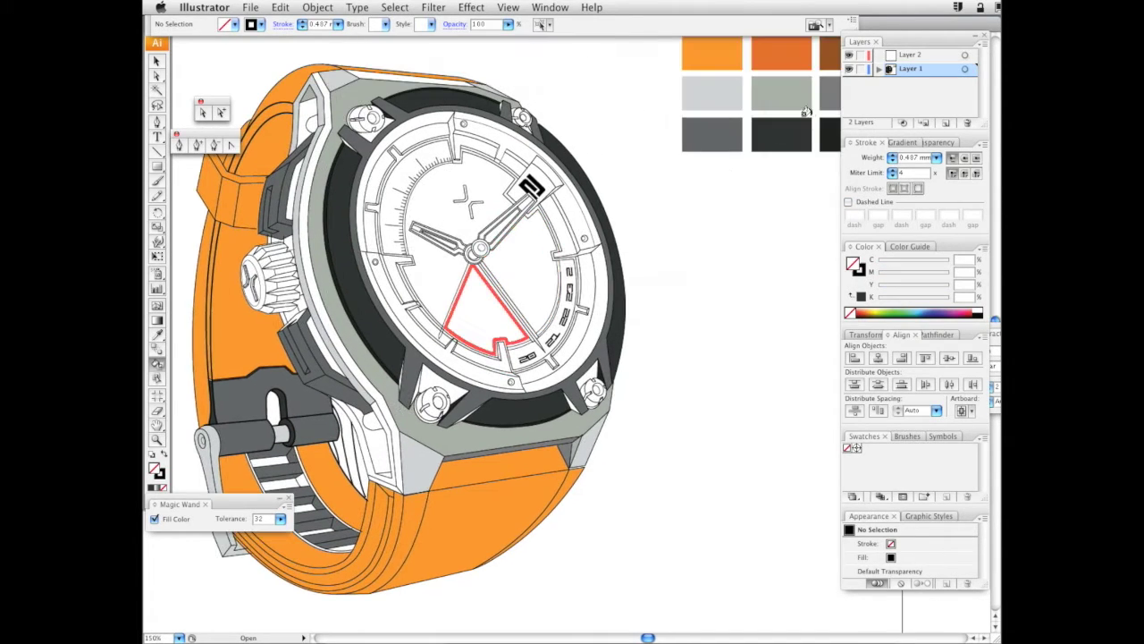
left_click(777, 132, "alt")
scroll(728, 157, "left", 3)
scroll(536, 313, "down", 2)
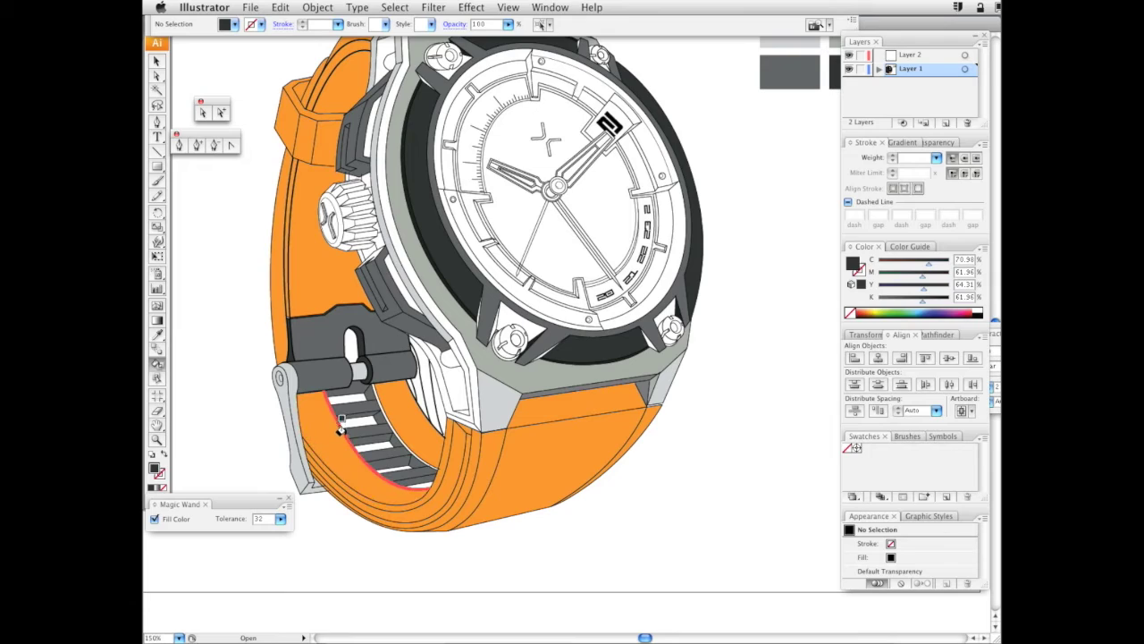
left_click(338, 422)
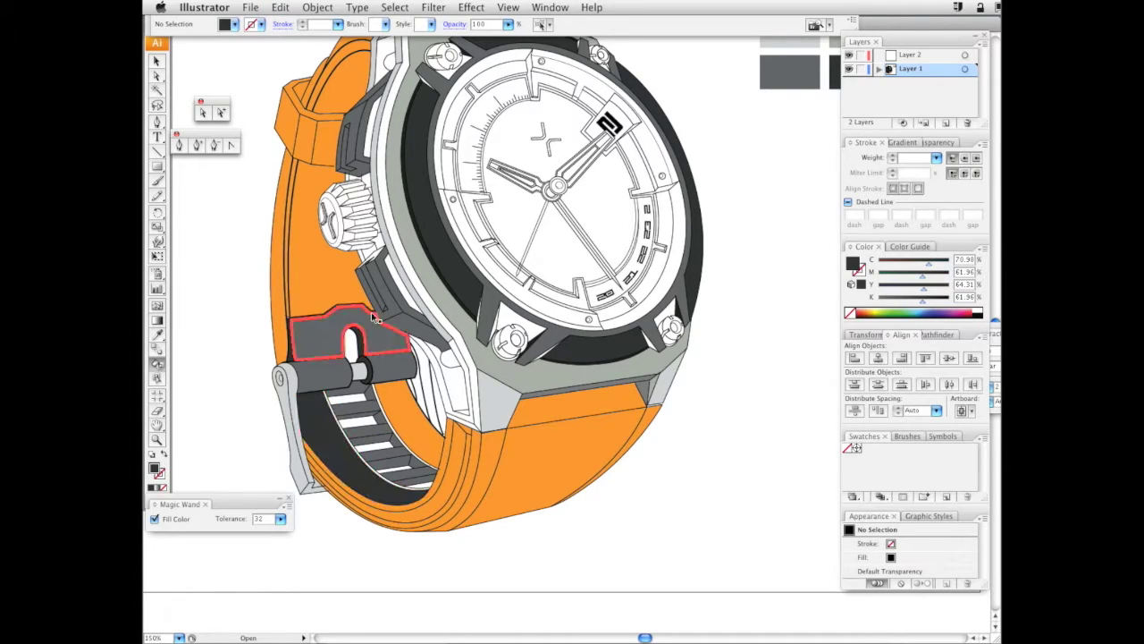
left_click(161, 438)
left_click(535, 490)
key("k")
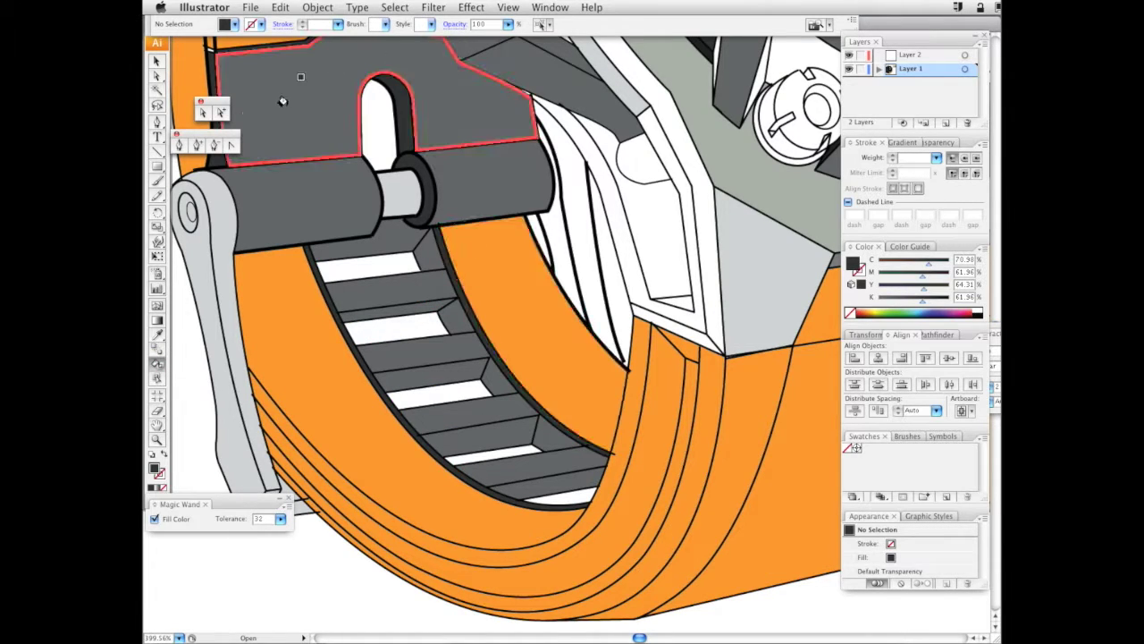
Try moving the end anchor of the strap lining's edge line below the buckle bar, undo the move and deselect the line
left_click(157, 77)
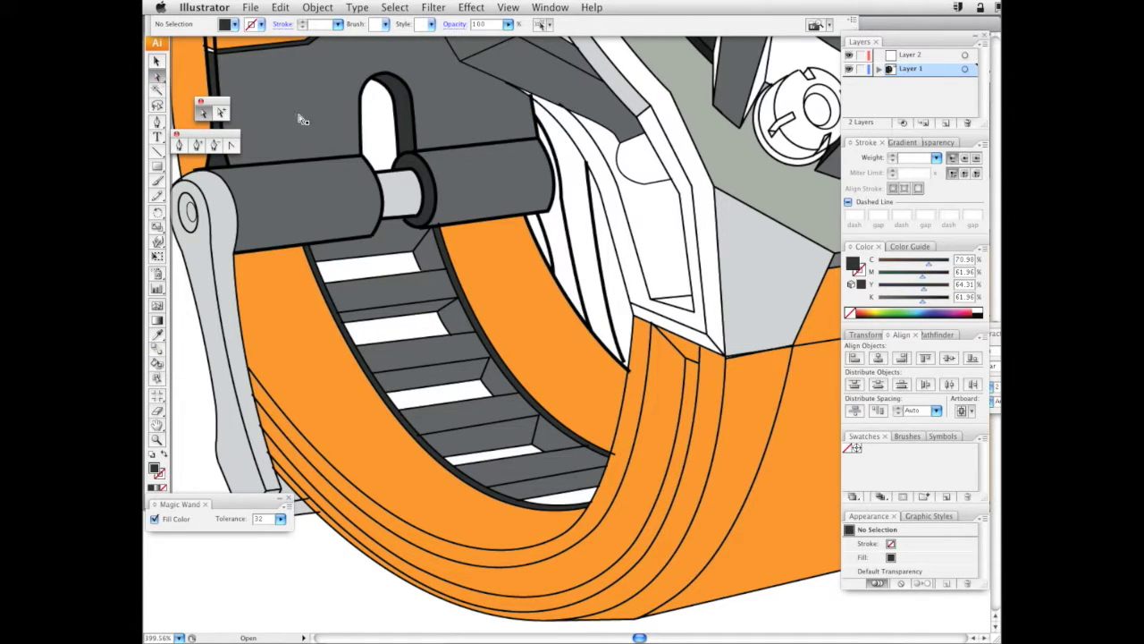
left_click(318, 281)
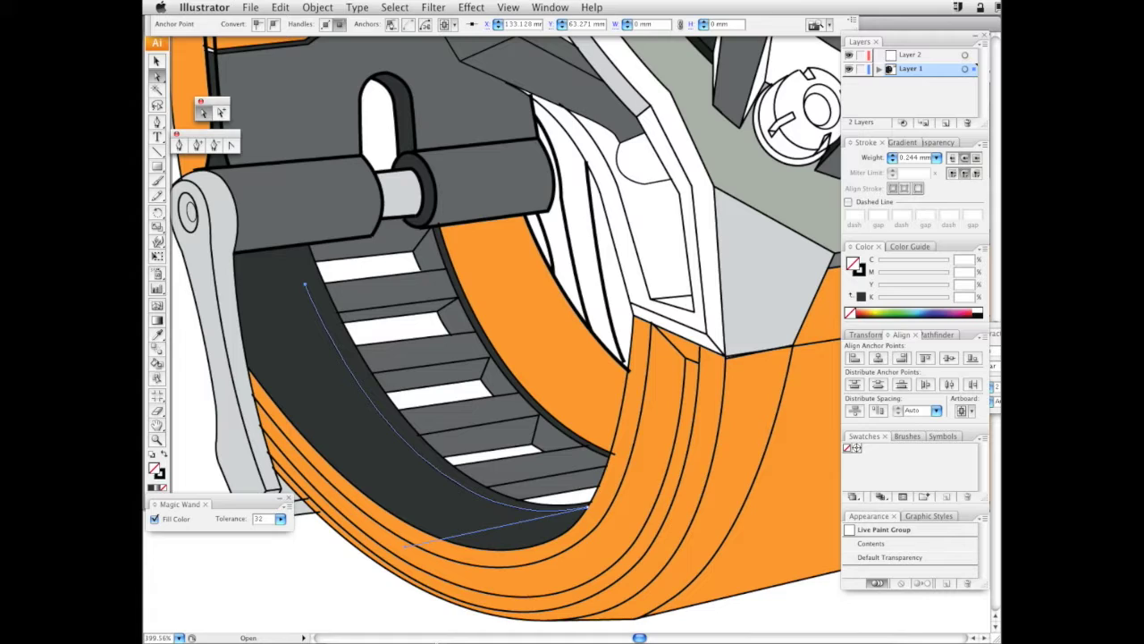
key("super+z")
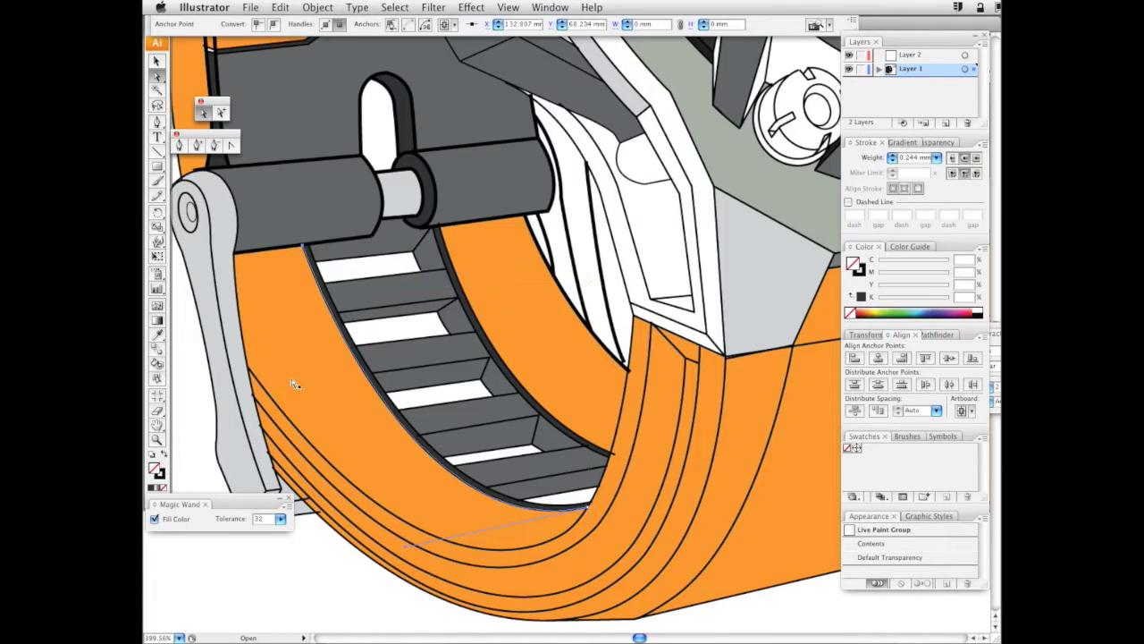
left_click(563, 318, "alt")
left_click(610, 320, "alt")
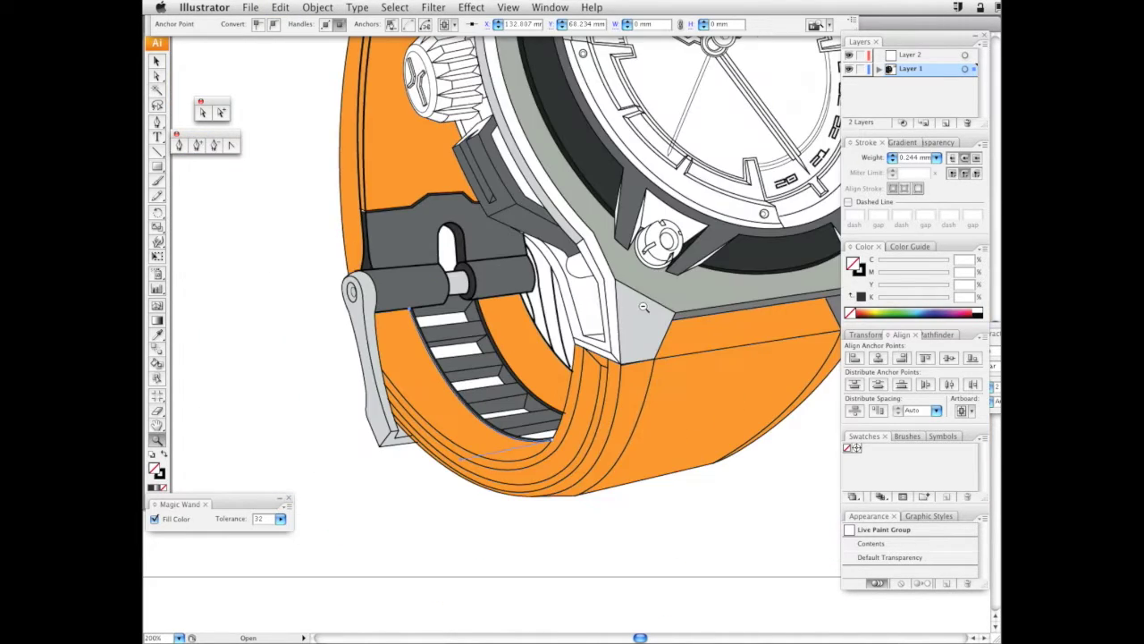
left_click(639, 315, "alt")
key("super+shift+a")
left_click_drag(575, 324, 533, 397)
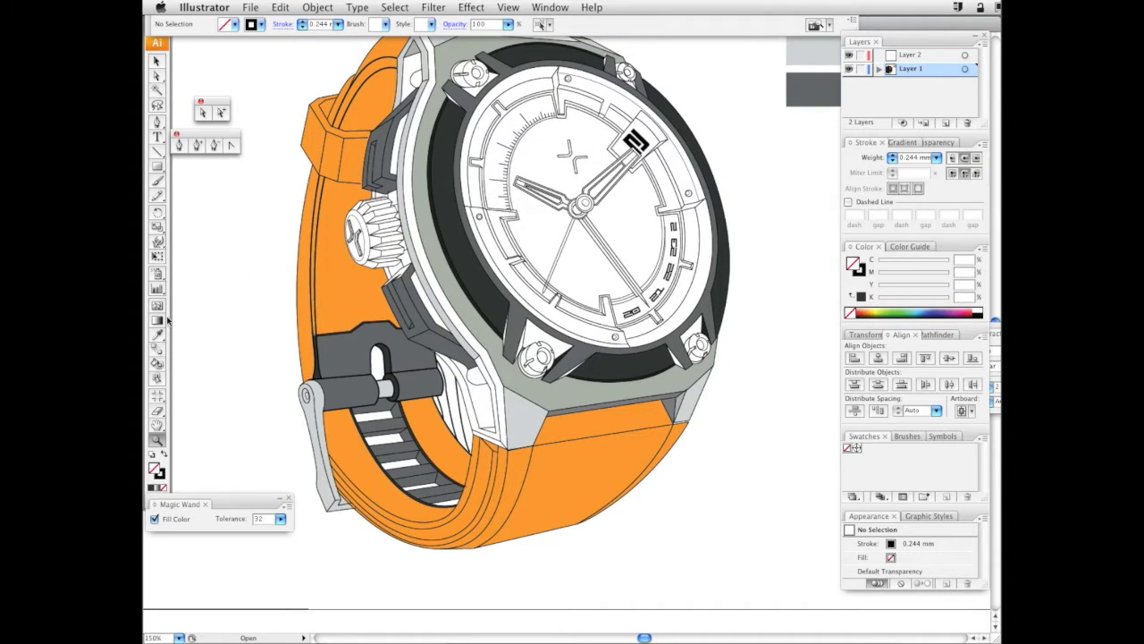
Fill the dial's minute-scale arc and the date-numeral arc with the palette's bright orange (C 0, M 47.84, Y 94.51, K 0)
left_click_drag(554, 243, 420, 315)
left_click(684, 87, "alt")
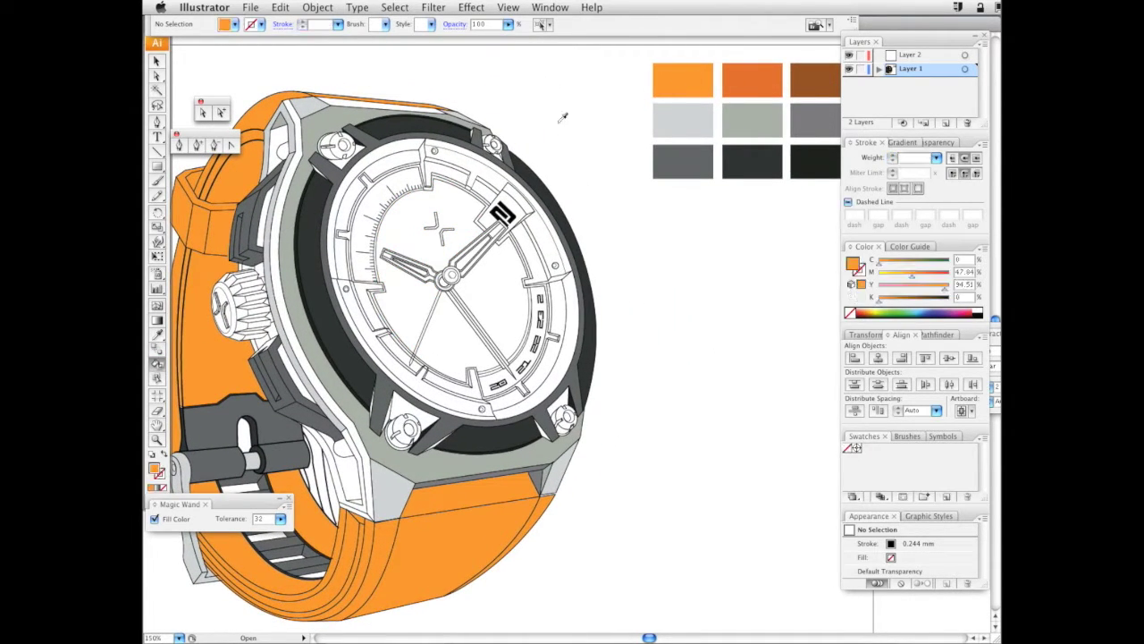
left_click(394, 176)
left_click(535, 284)
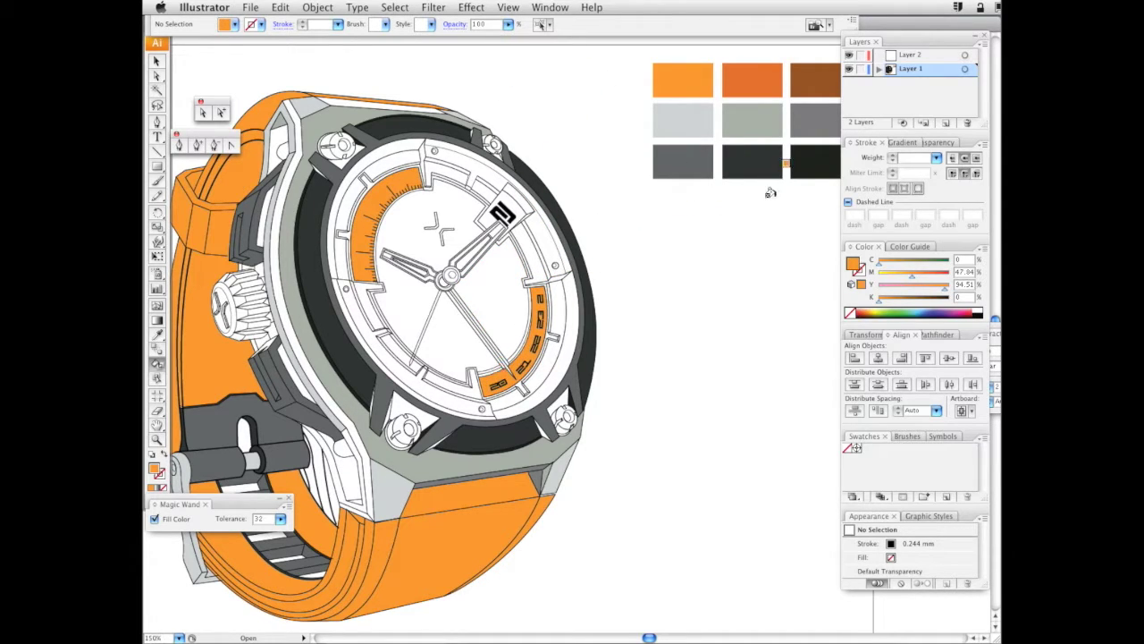
Fill the dial's outer ring sections beside the date numerals with light grey, and the thin inner rim edges and nearby markers with orange
scroll(632, 313, "down", 2)
left_click(703, 96, "alt")
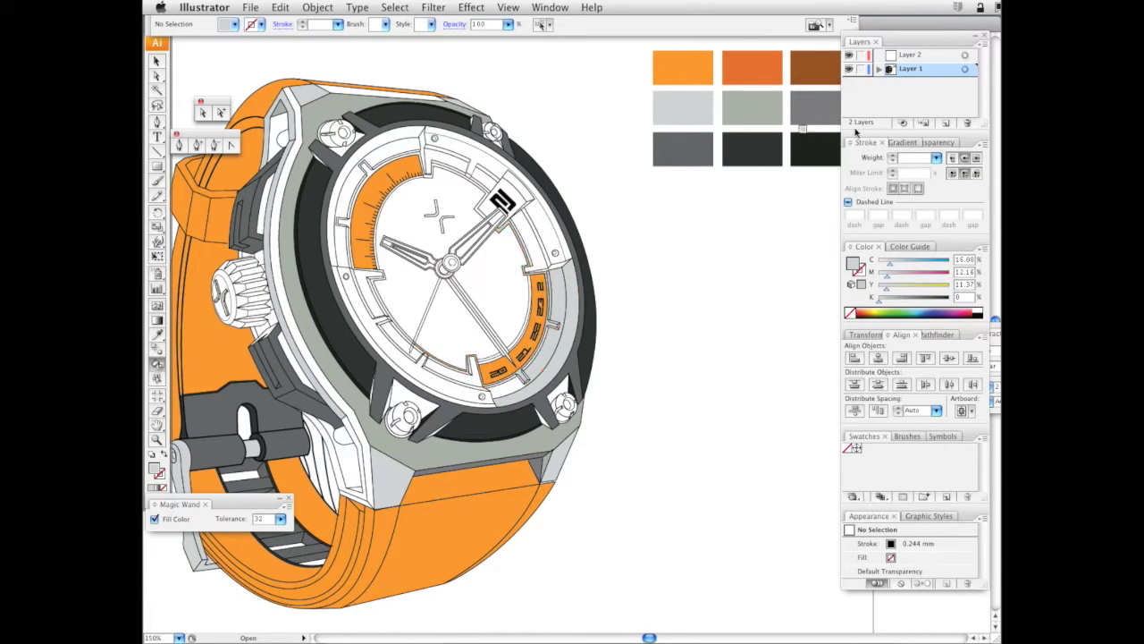
left_click(547, 313, "alt")
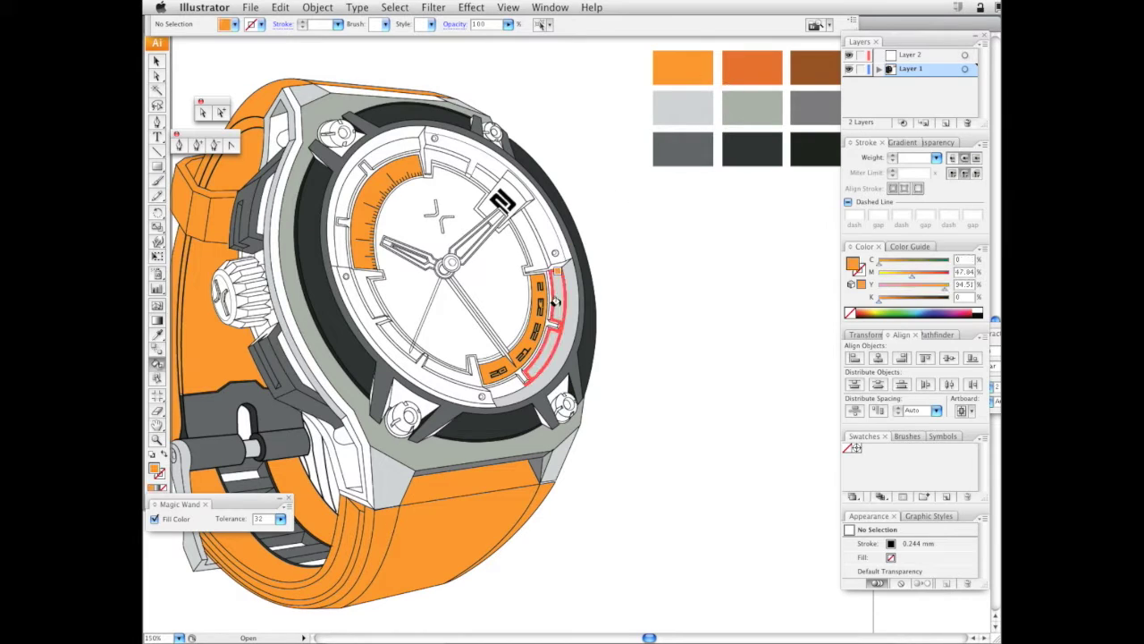
scroll(631, 327, "up", 2)
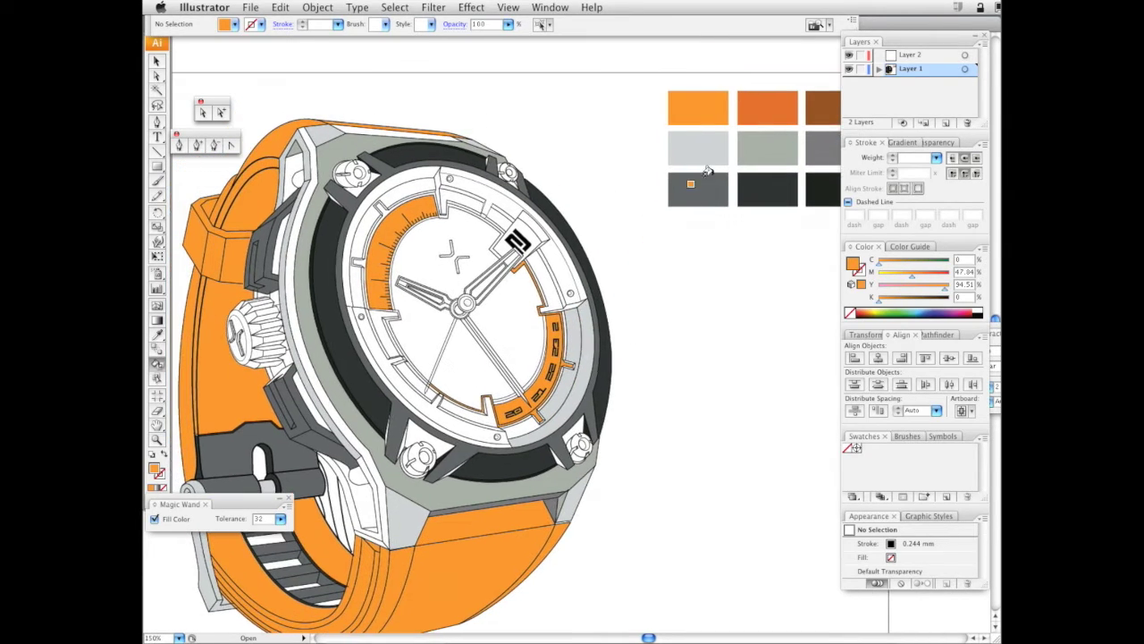
Fill the dial ring sections on both sides of the date window with the palette's dark grey (C 60.78, M 51.76)
left_click(760, 179, "alt")
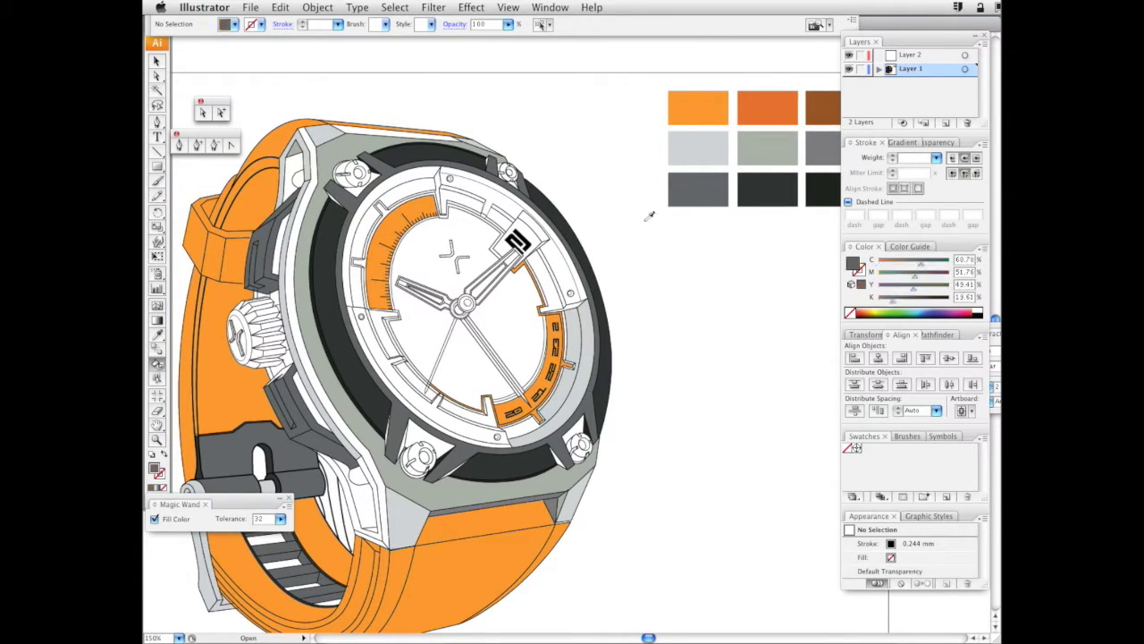
left_click(553, 259)
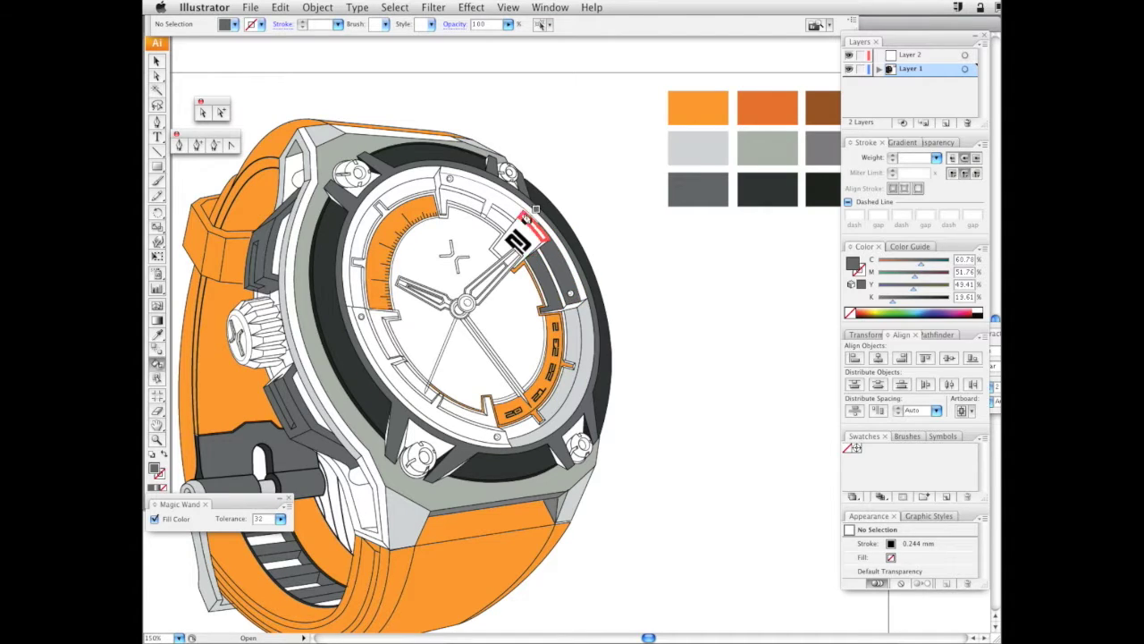
left_click(473, 192)
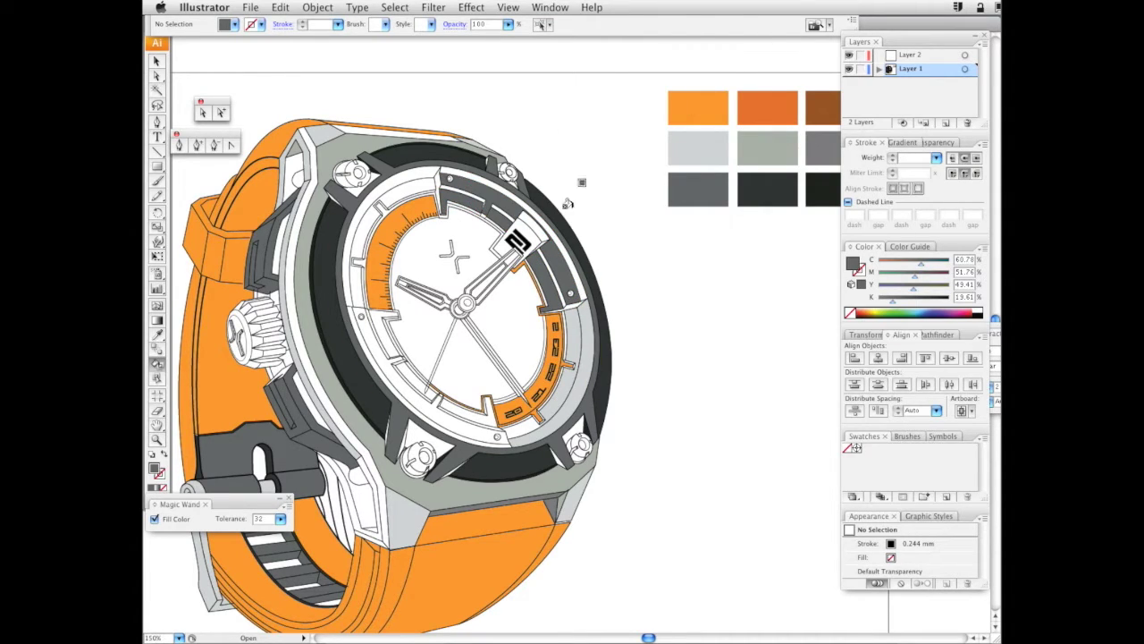
left_click(478, 177)
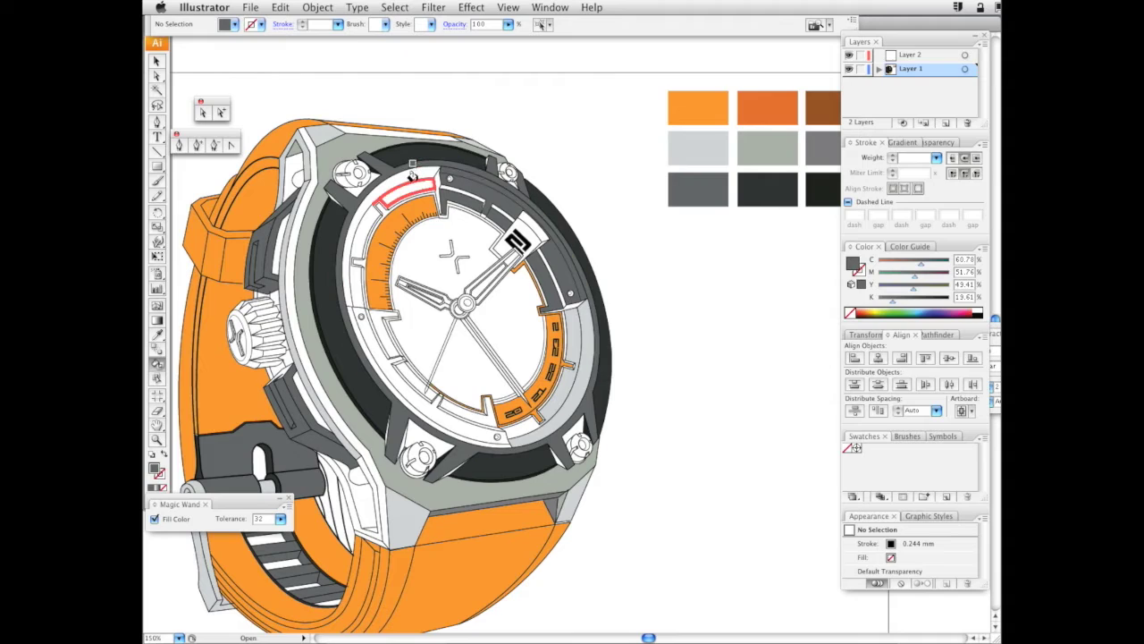
Fill the dial's outer ring section beside the minute-scale arc with the palette's light grey
left_click(700, 150, "alt")
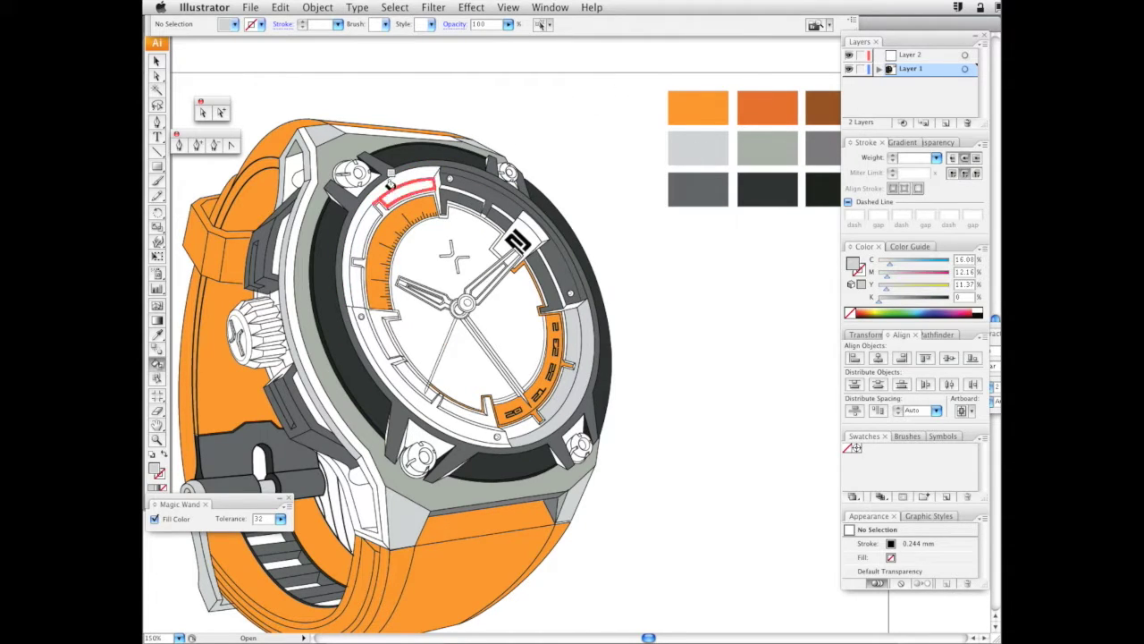
left_click(767, 143, "alt")
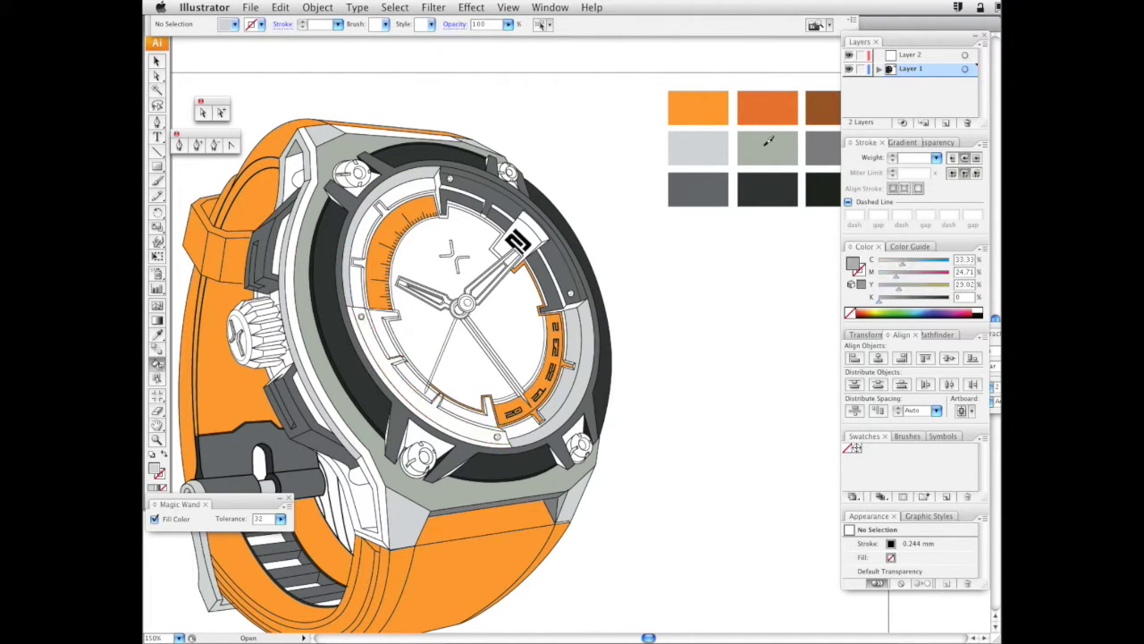
left_click(765, 184, "alt")
Fill the remaining white dial ring, rim and marker sections between the minute-scale and date-numeral arcs with dark grey (C 60.78, M 51.76)
left_click(715, 188, "alt")
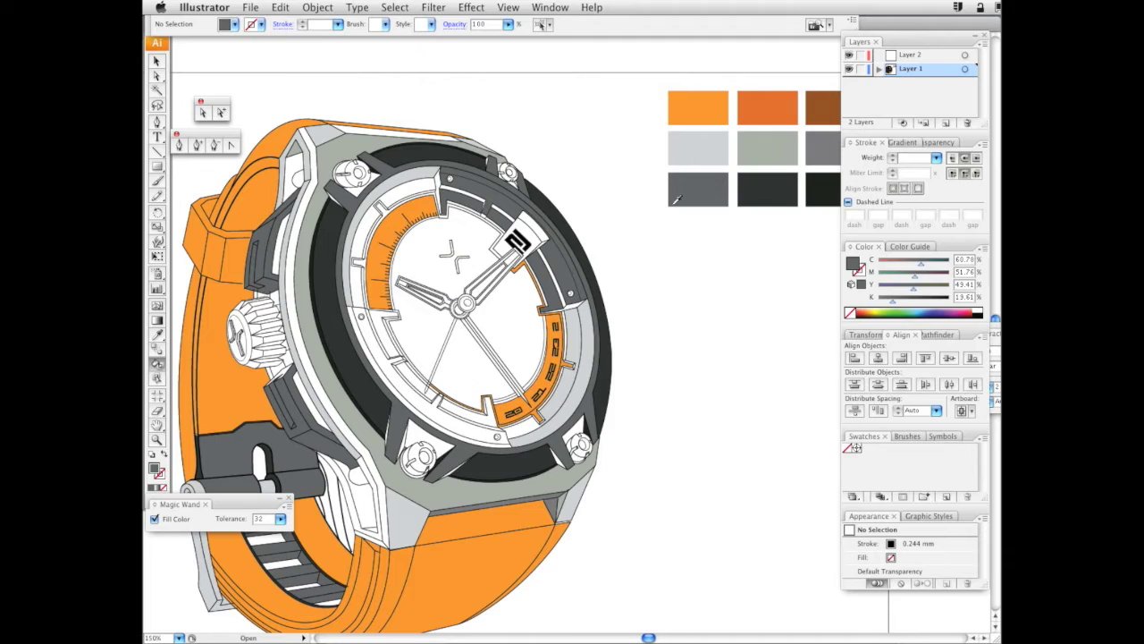
left_click(424, 415)
left_click(413, 401)
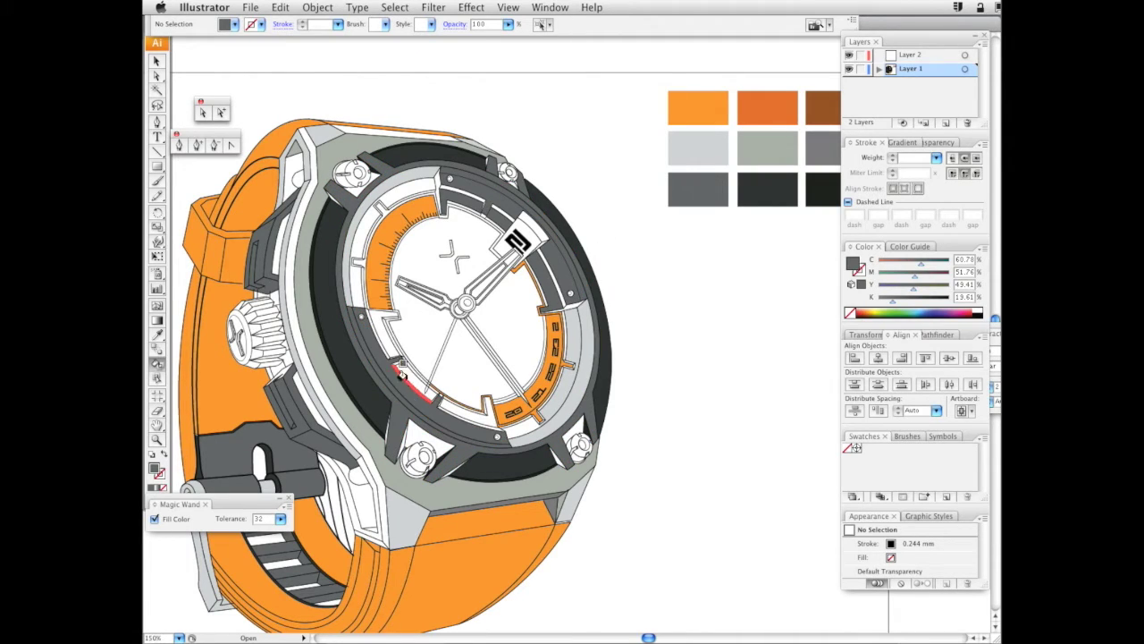
left_click(386, 330)
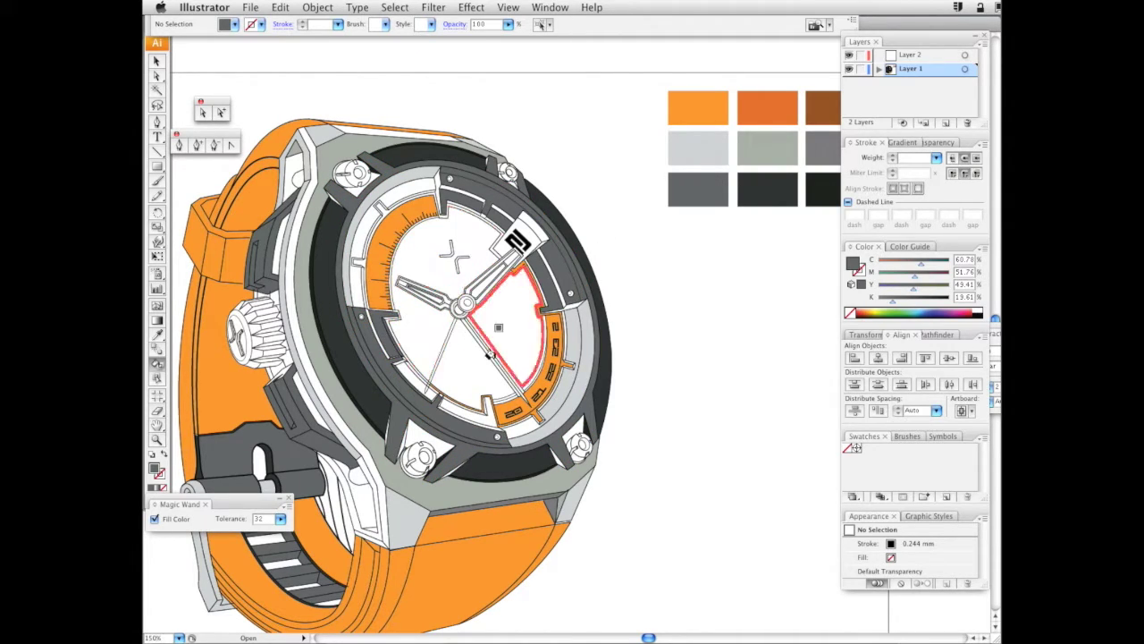
left_click(478, 407)
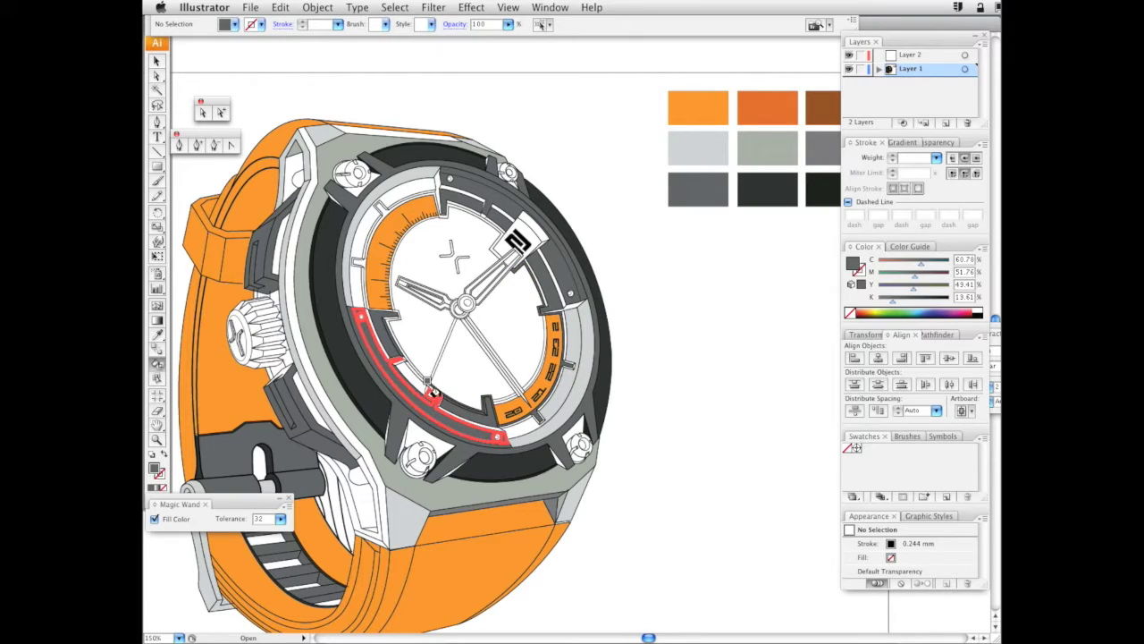
left_click(438, 404)
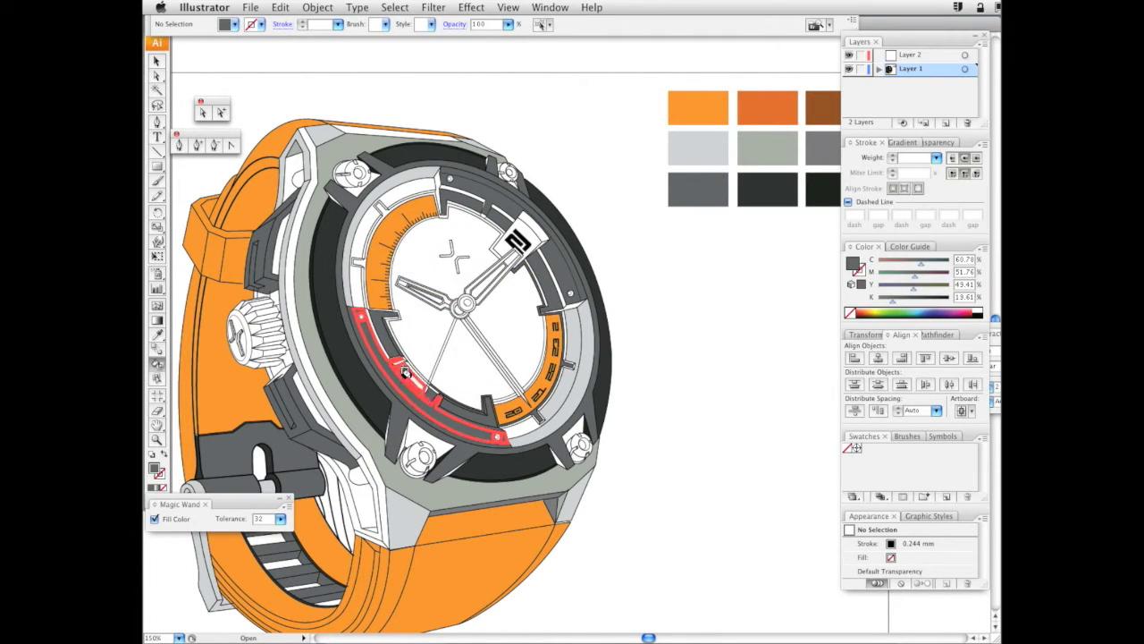
left_click(404, 371)
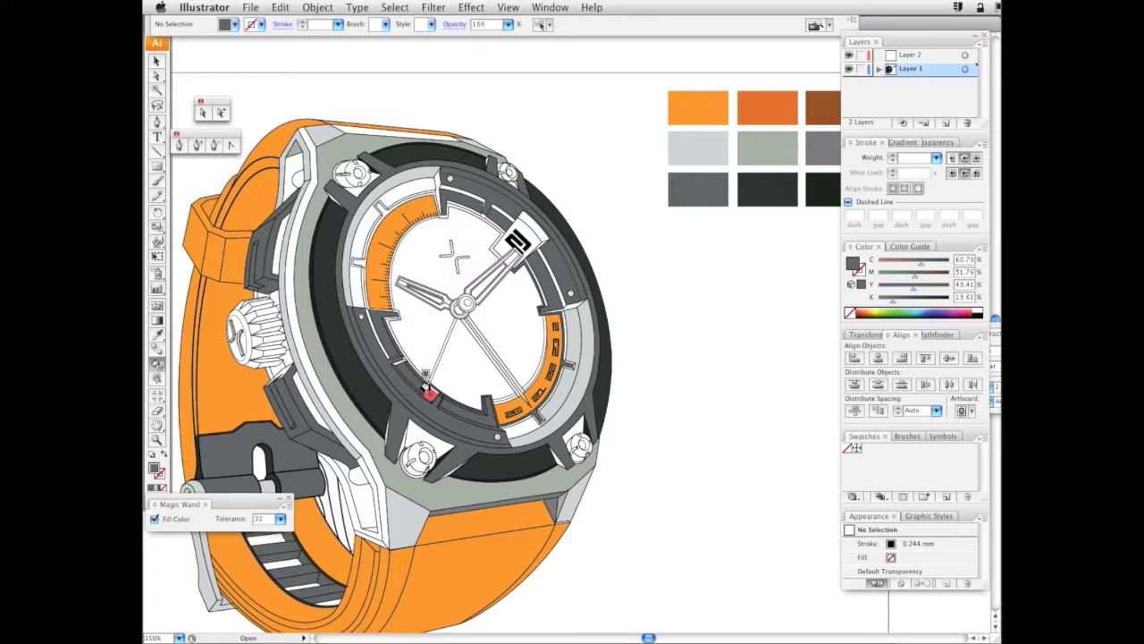
Fill the date window with charcoal (C 70.98, M 61.96, Y 64.31, K 61.96) and its numeral with deep orange (C 5.1, M 69.02, Y 100, K 0.39)
left_click_drag(411, 380, 502, 274)
mouse_move(563, 475)
left_mouse_down()
mouse_move(563, 502)
mouse_move(614, 452)
left_mouse_up()
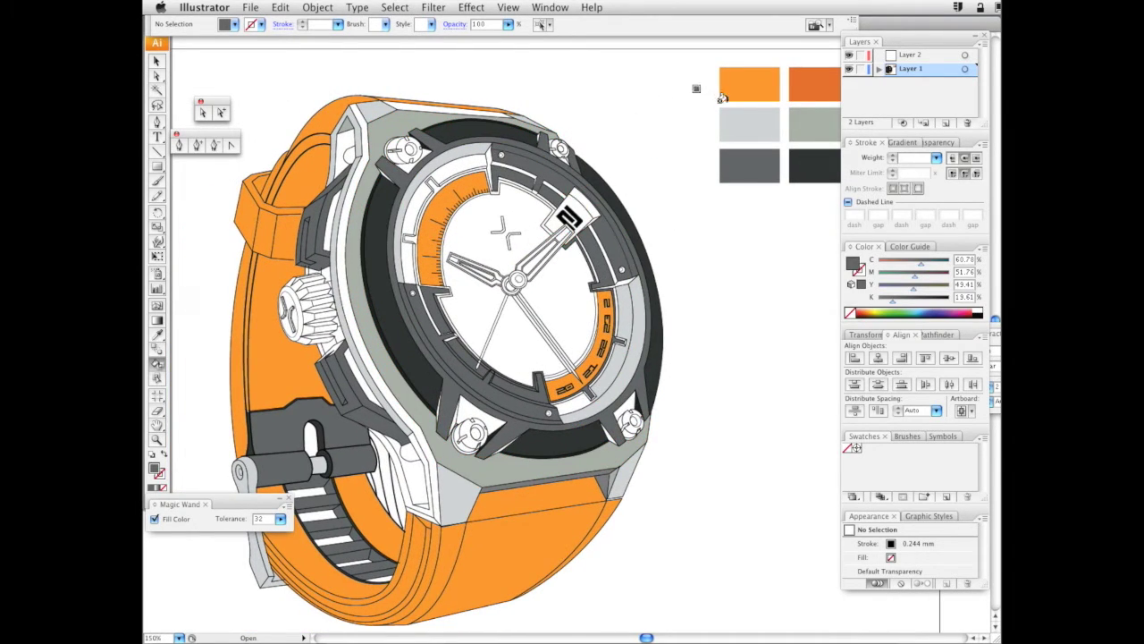
left_click(793, 161, "alt")
left_click(565, 227)
left_click(578, 194)
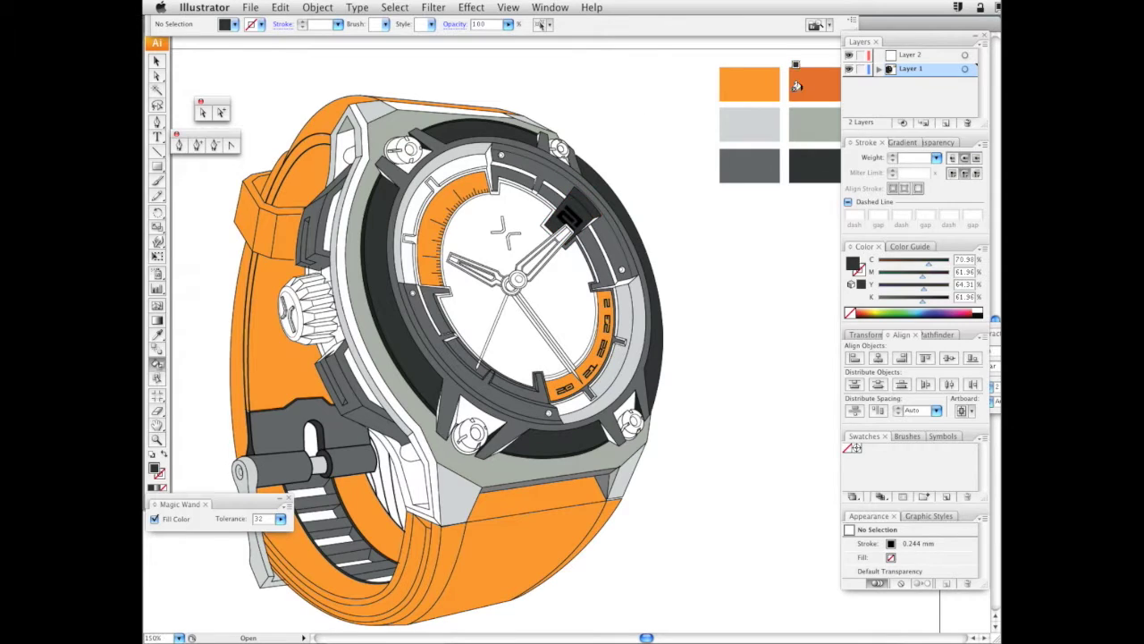
left_click_drag(645, 254, 589, 286)
left_click(754, 113, "alt")
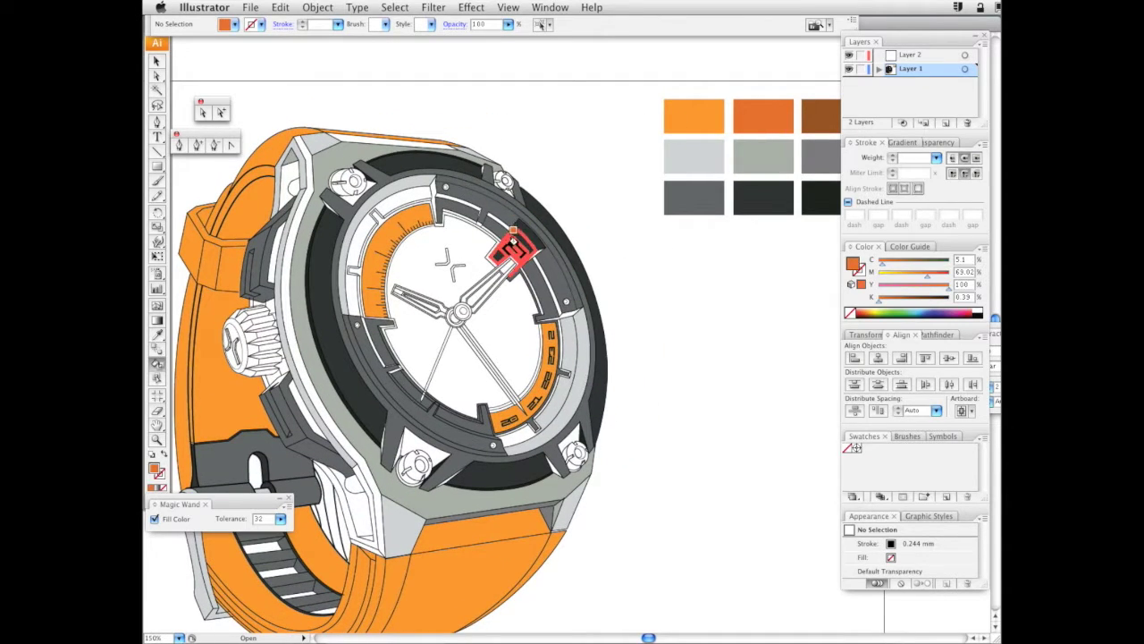
left_click(514, 243)
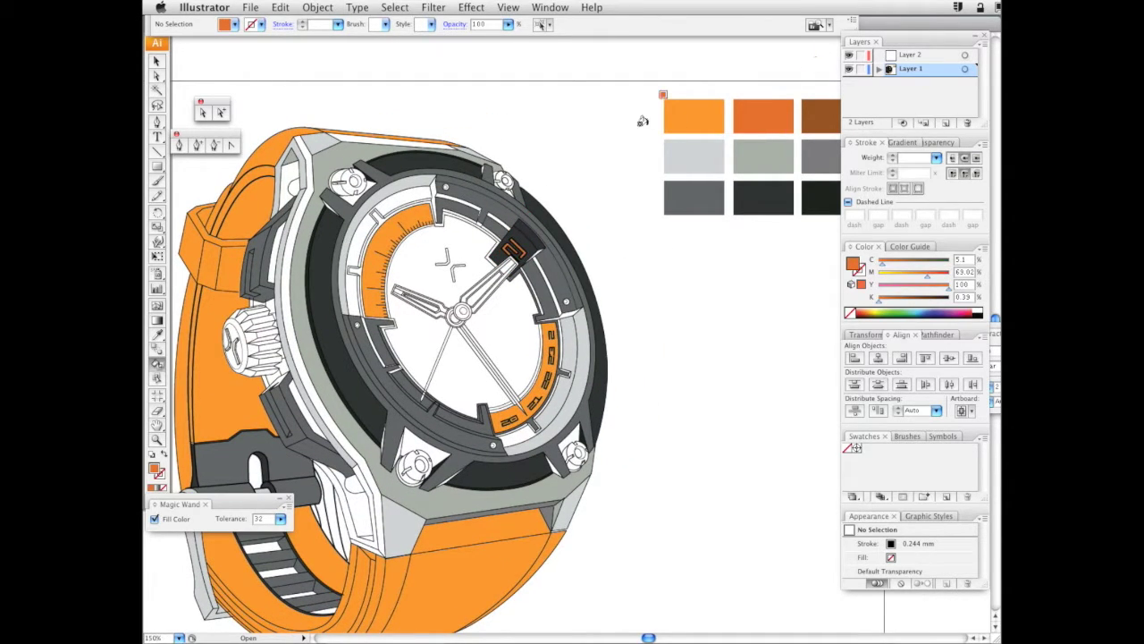
Try a 2 pt stroke on the date window numeral's outline, set the weight to 0.176 mm and deselect it
left_click(202, 111)
left_click(512, 251)
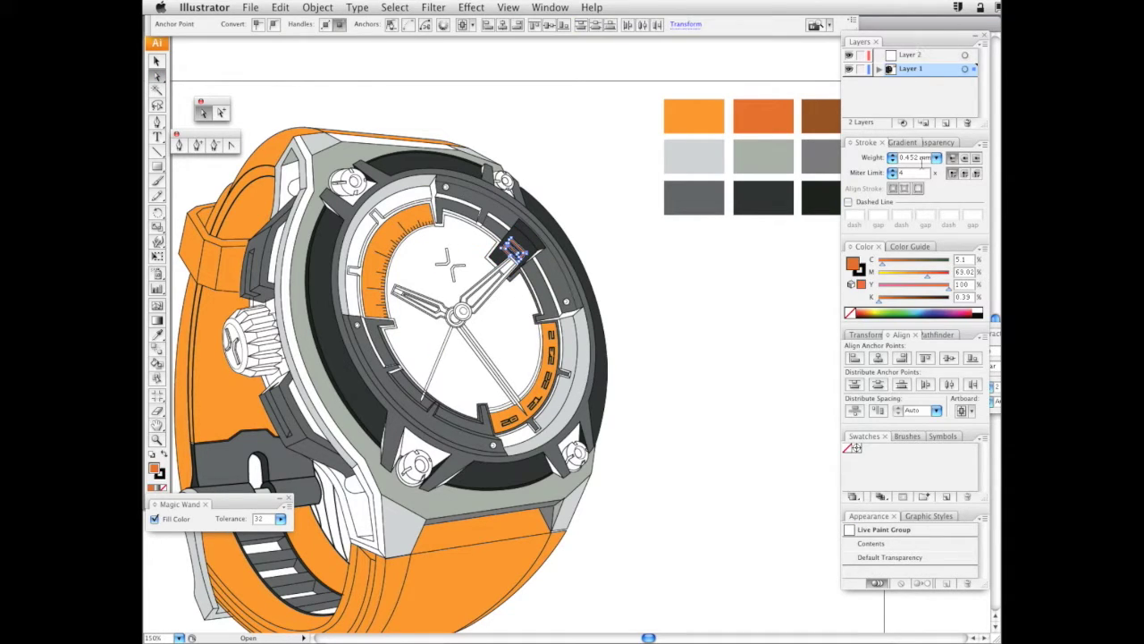
left_click(936, 158)
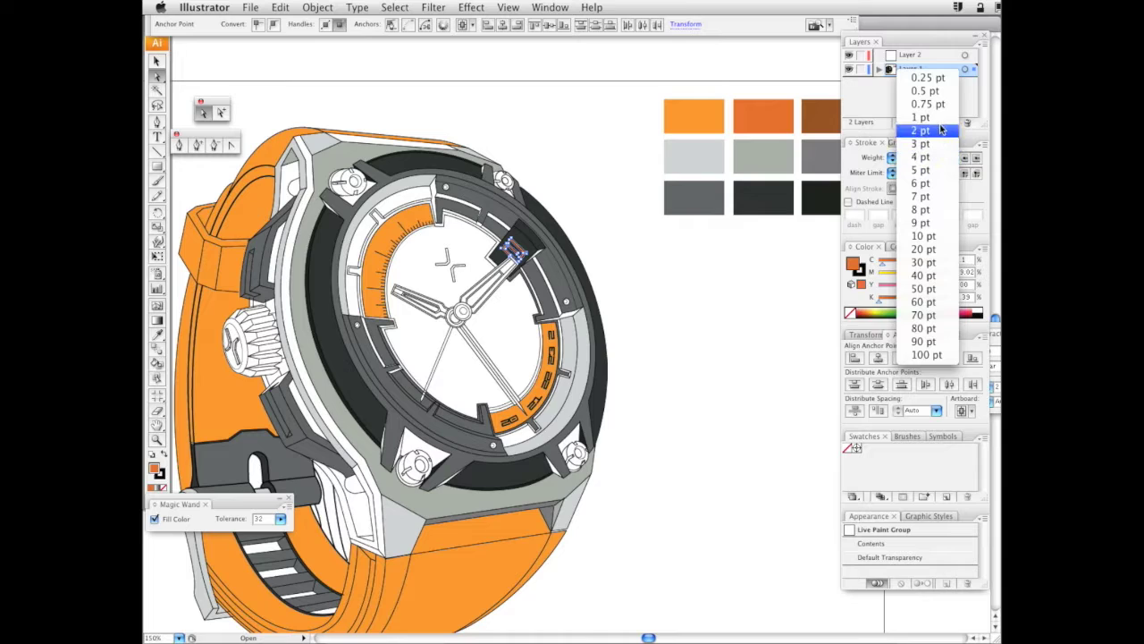
left_click(939, 131)
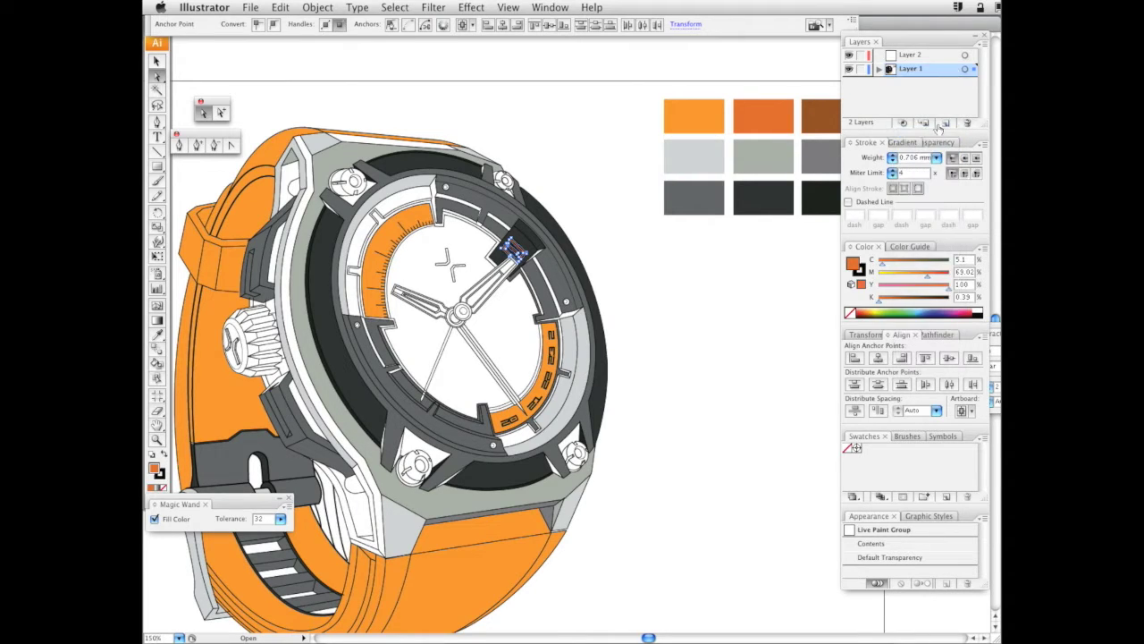
left_click(937, 158)
left_click(943, 121)
key("super+shift+a")
scroll(697, 259, "down", 3)
scroll(698, 259, "left", 5)
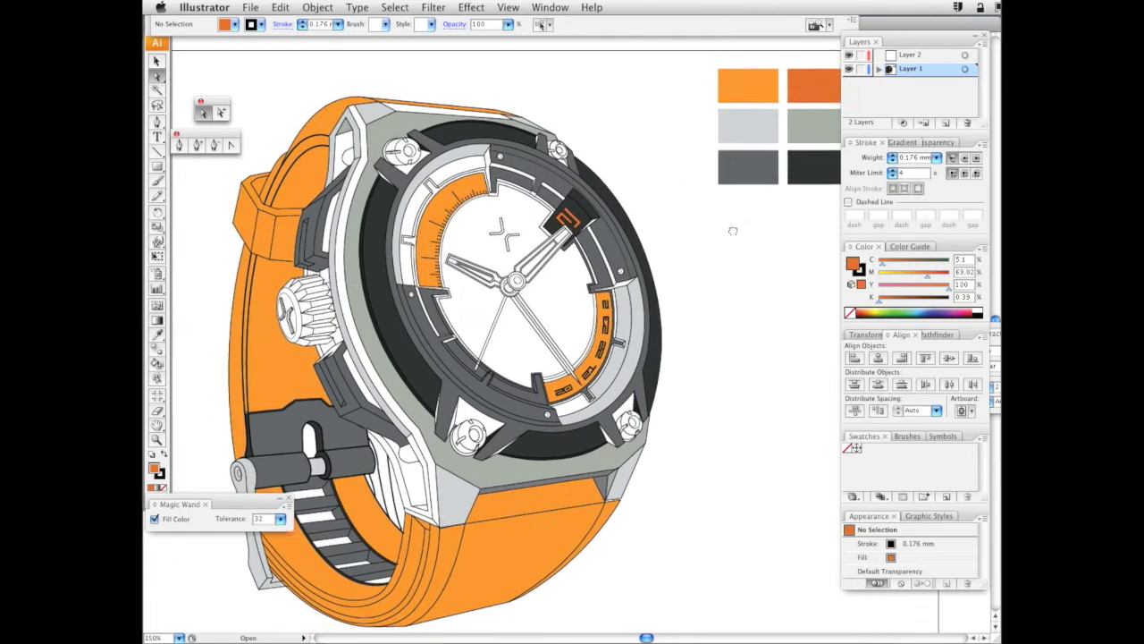
Fill the crown's ridge facets with the palette's greenish mid-grey (C 33.33, M 24.71) using Live Paint
left_click(157, 411)
left_click(158, 364)
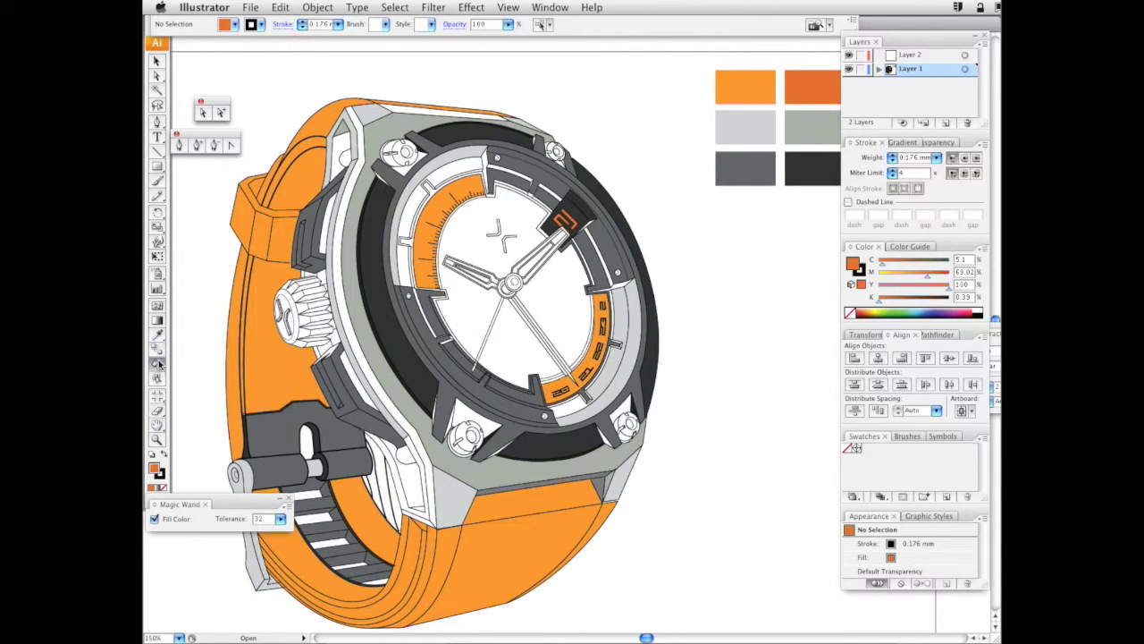
left_click(808, 127)
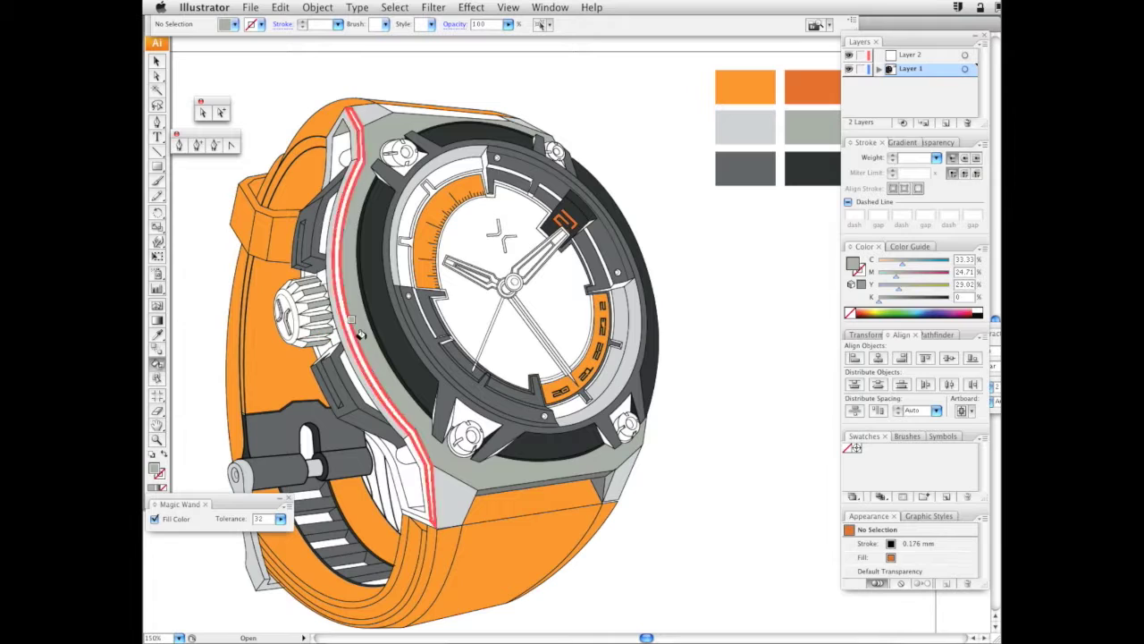
mouse_move(500, 325)
left_mouse_down()
mouse_move(576, 313)
mouse_move(585, 341)
left_mouse_up()
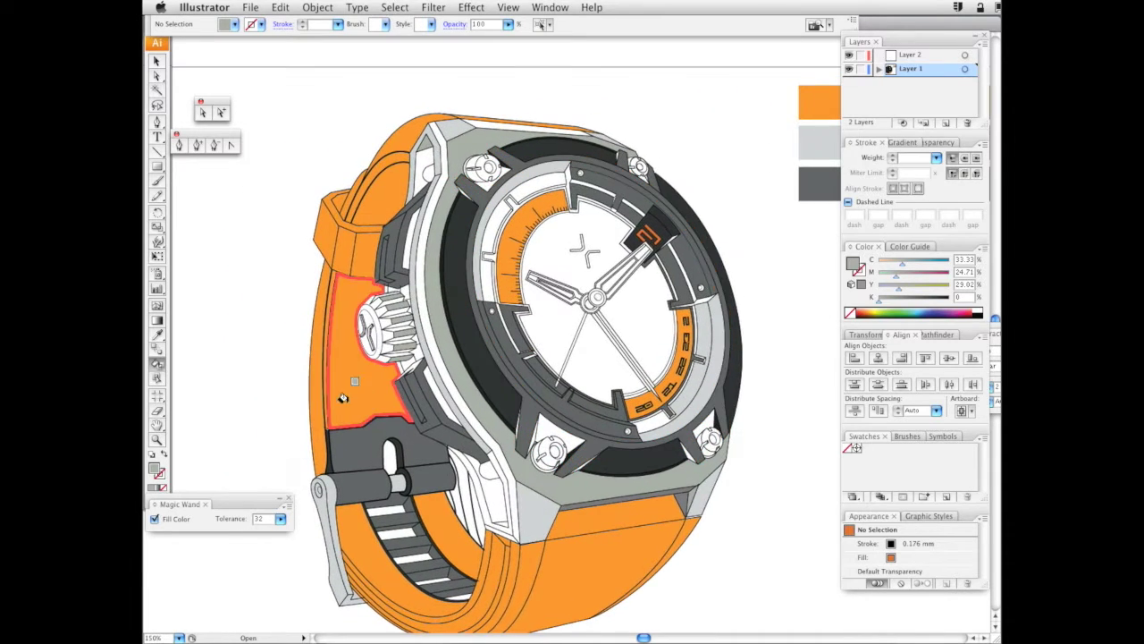
left_click_drag(721, 233, 551, 260)
Fill the crown's end cap, including its emblem and rim, with the palette's charcoal (C 70.98, M 61.96, Y 64.31, K 61.96)
left_click(740, 215, "alt")
left_click_drag(414, 316, 581, 282)
left_click(367, 331)
left_click(361, 310)
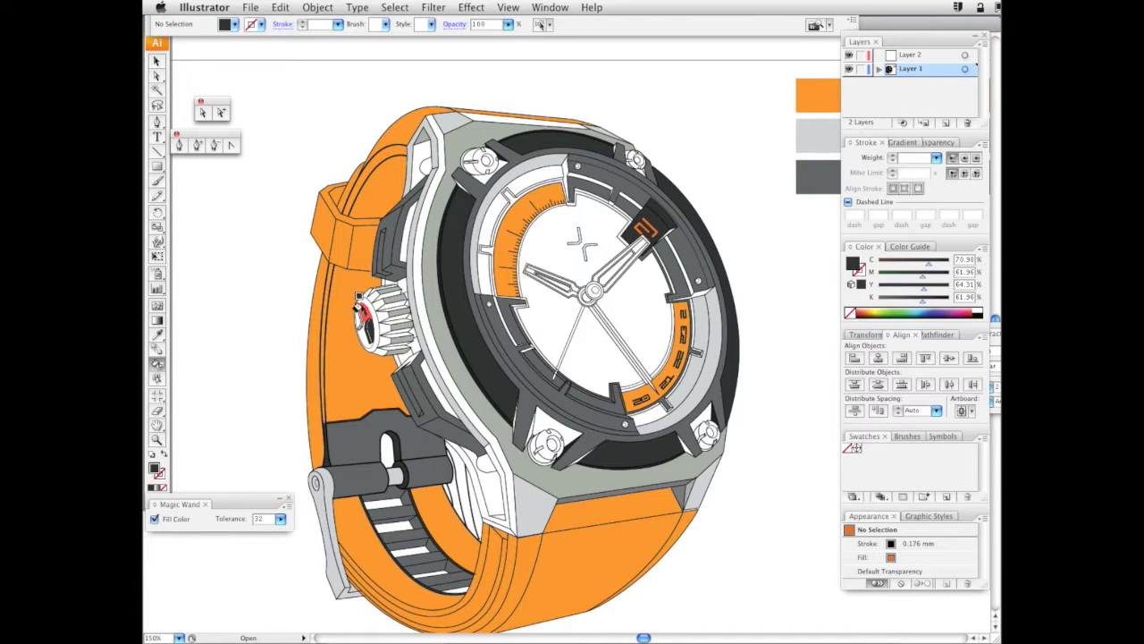
left_click(159, 438)
left_click_drag(370, 252, 454, 470)
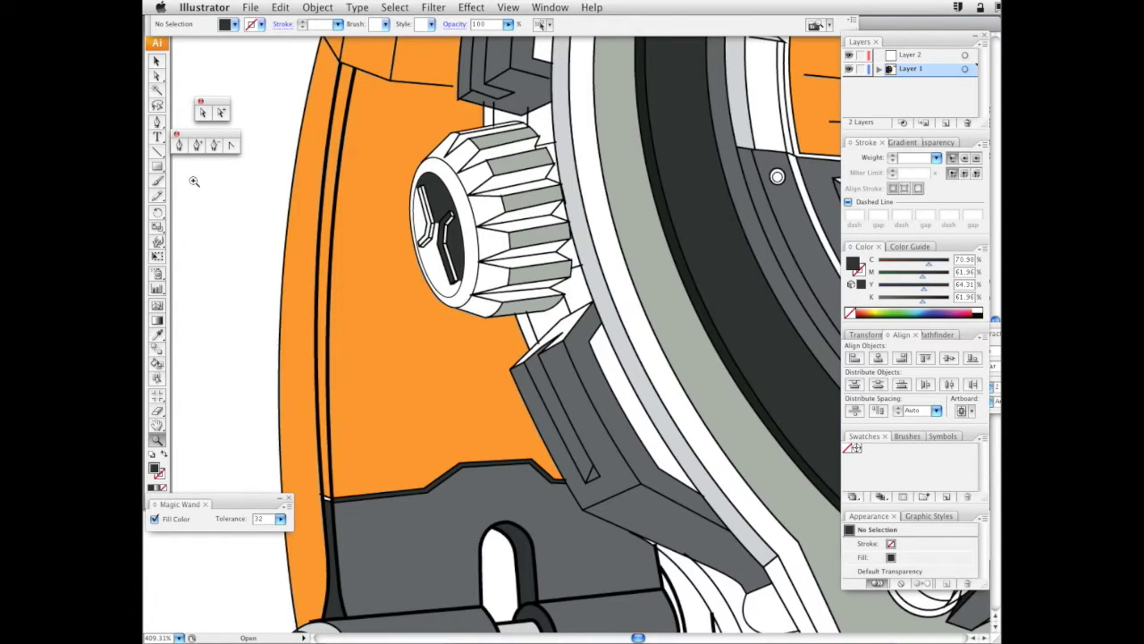
left_click(158, 363)
left_click(429, 216)
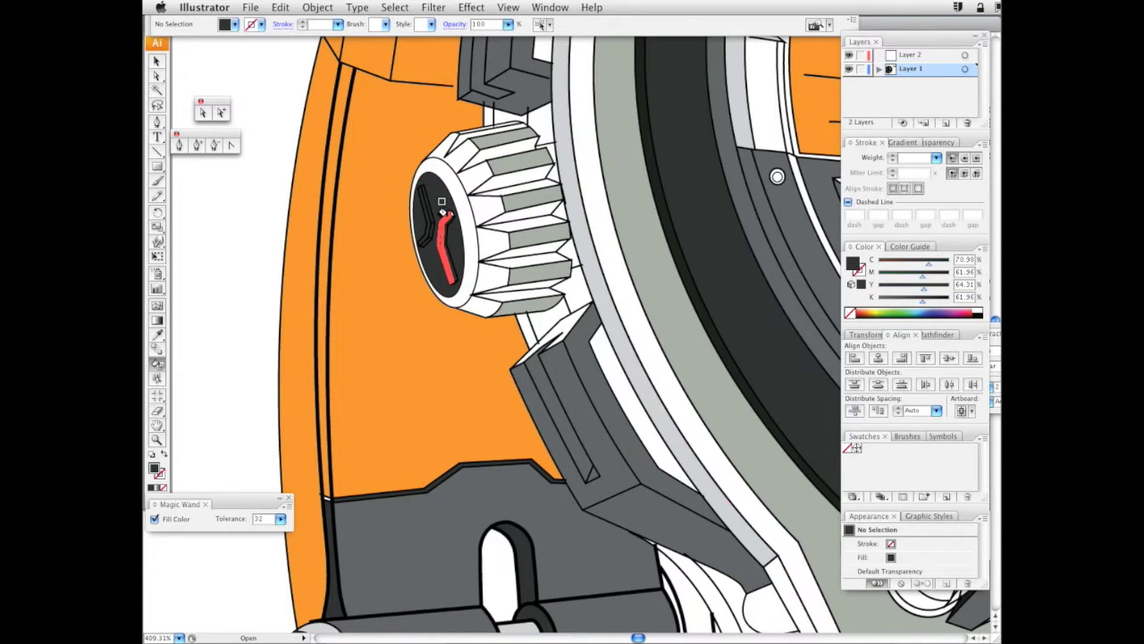
left_click(465, 278)
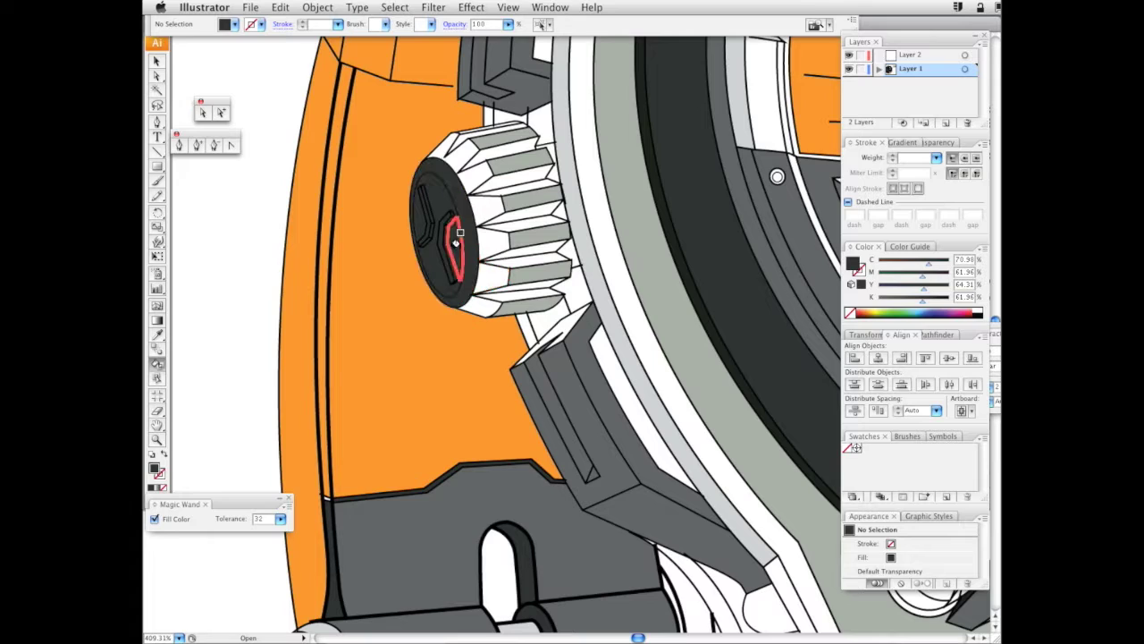
left_click(450, 239)
Fill the white case side panel beside the lower strap lug with light grey sampled from the upper lug
double_click(157, 439)
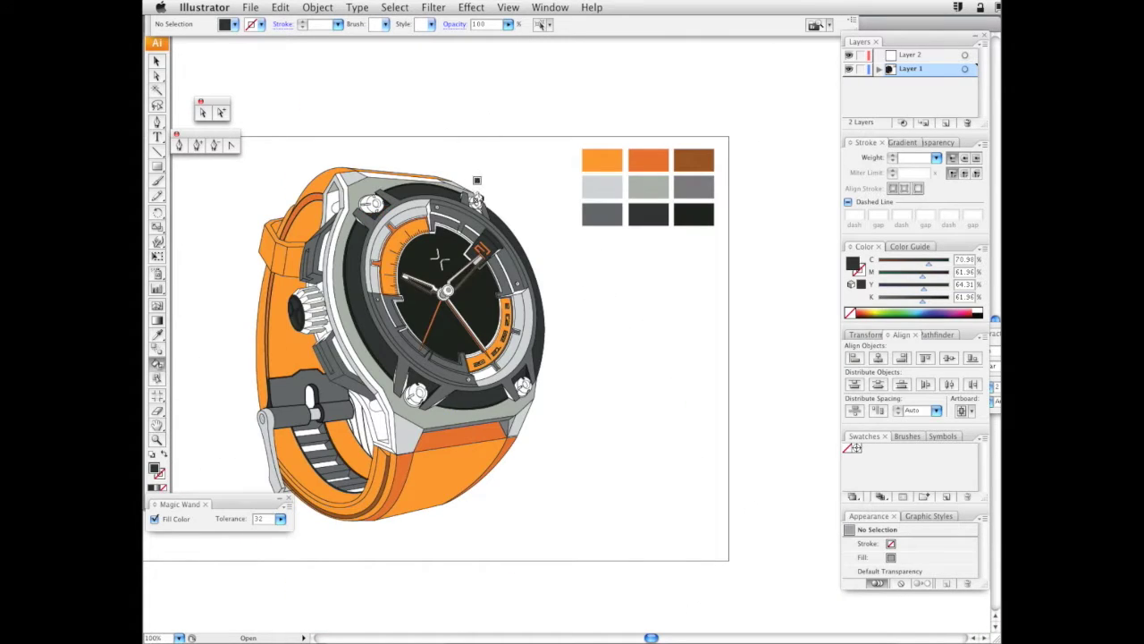
left_click_drag(637, 298, 672, 283)
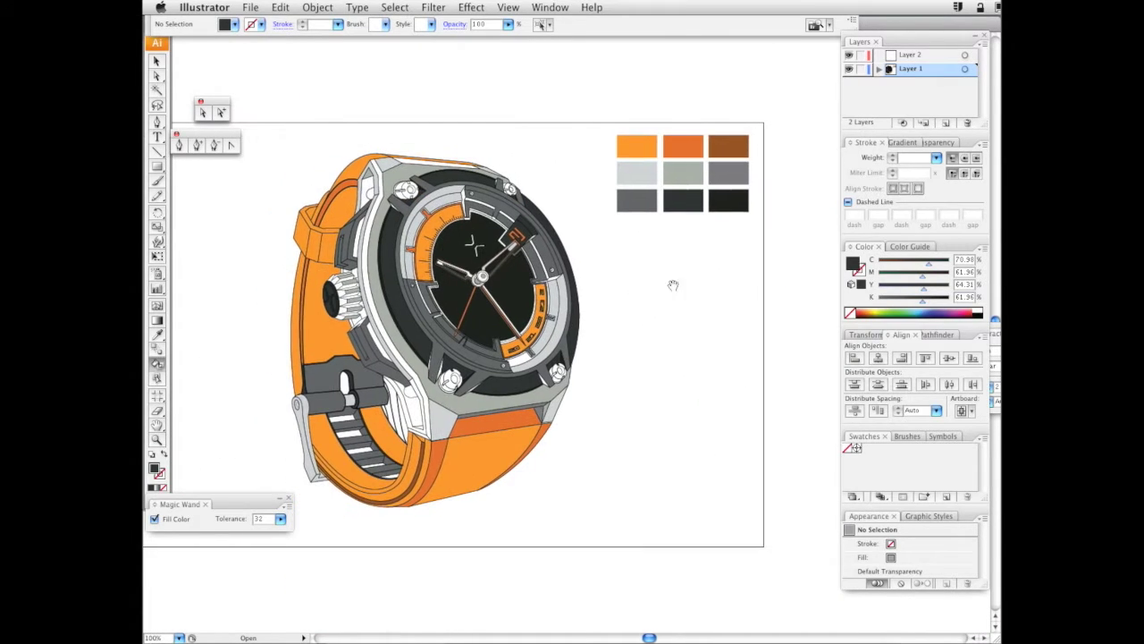
left_click(158, 439)
left_click(568, 284, "alt")
left_click(471, 384)
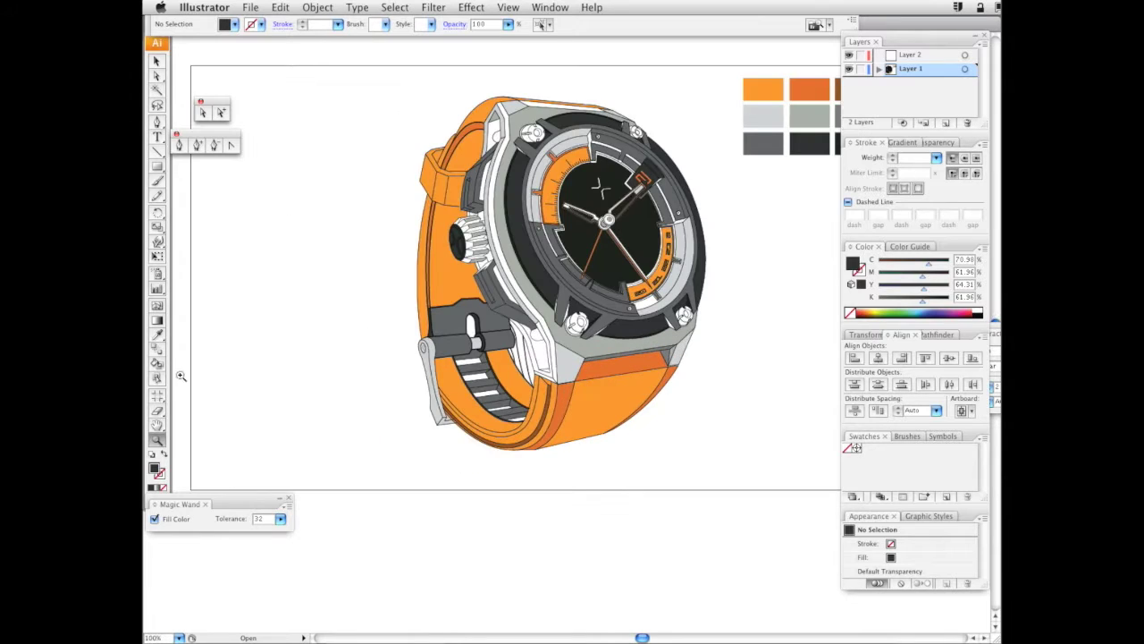
left_click(158, 364)
left_click_drag(529, 115, 445, 184)
left_click(430, 174, "alt")
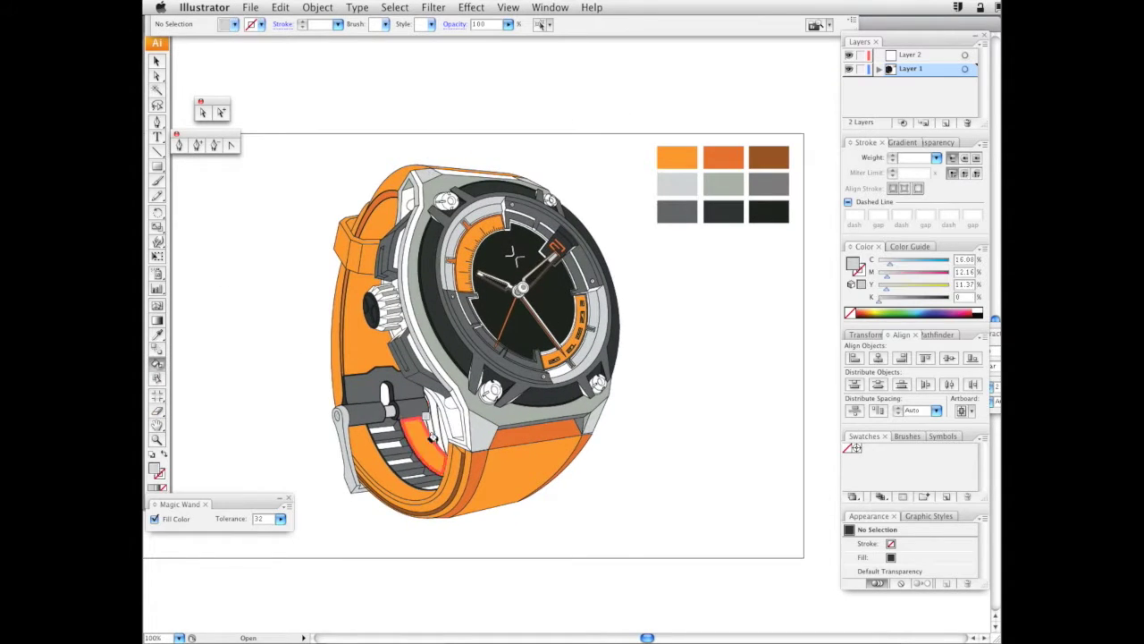
left_click(450, 417)
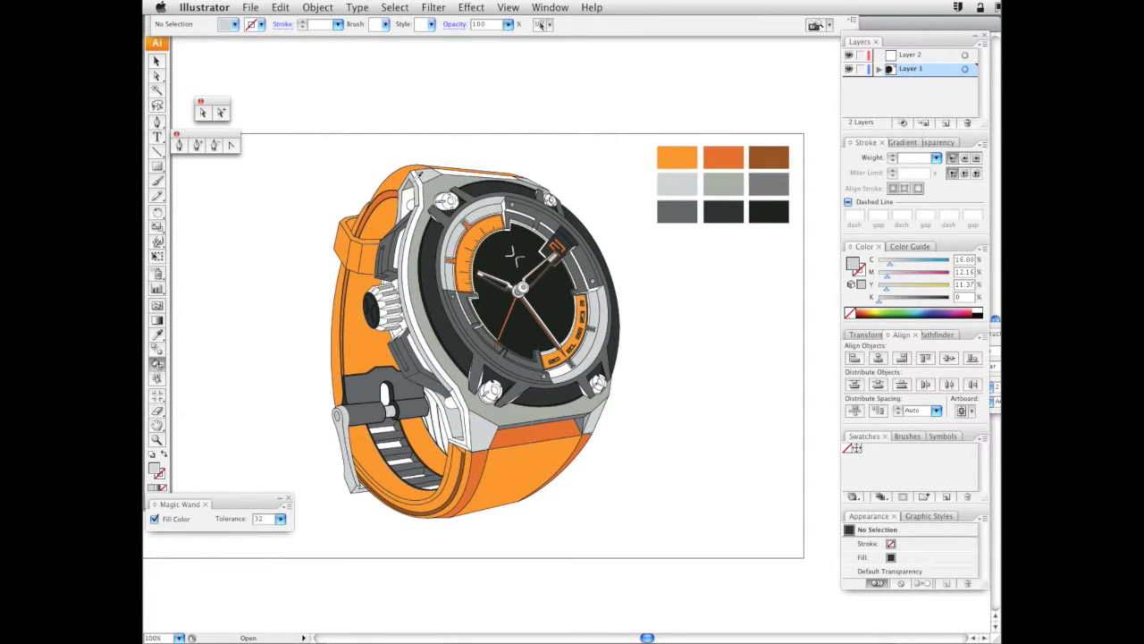
Fill the upper lug's side face and a crown facet with greenish mid-grey (C 33.33, M 24.71) sampled from the case
left_click(419, 176, "alt")
left_click(410, 196)
left_click_drag(645, 174, 653, 165)
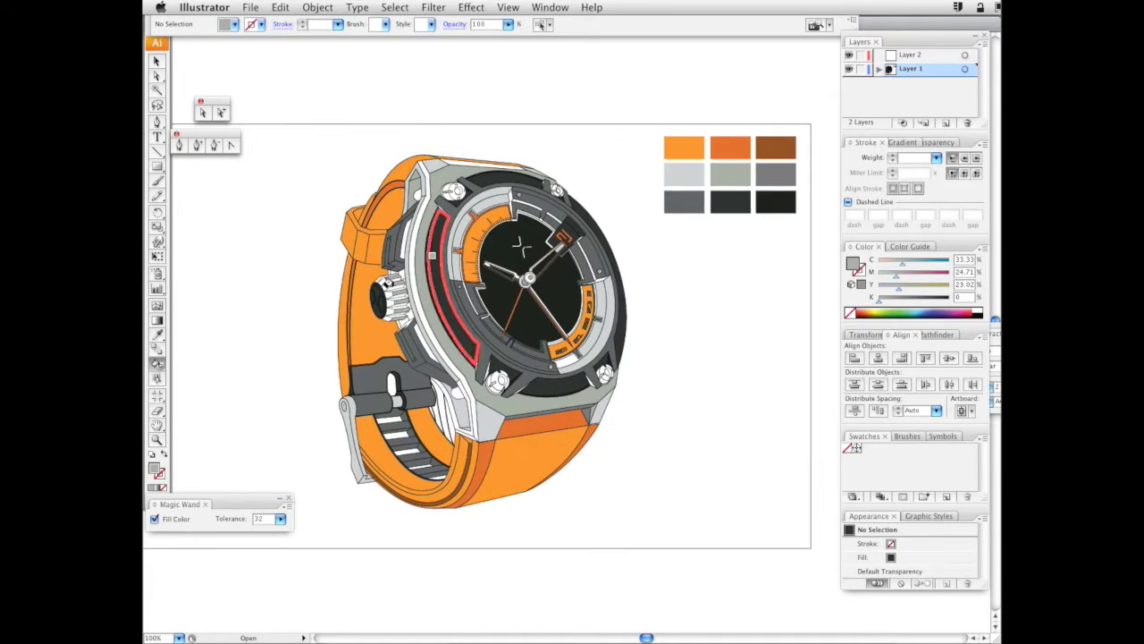
left_click(389, 282)
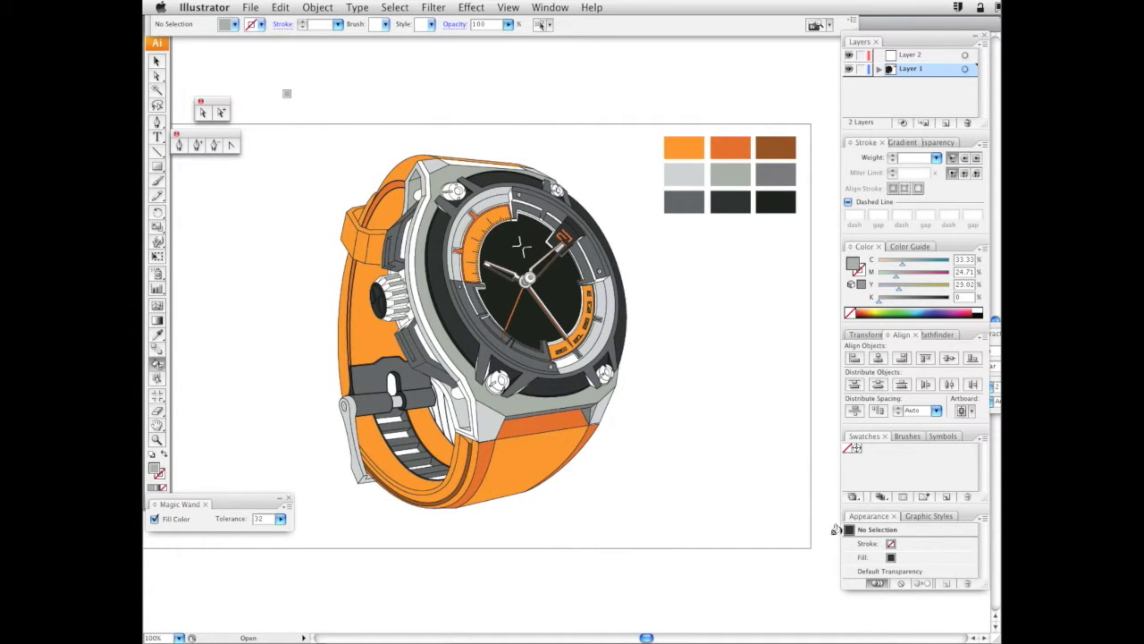
Select the whole watch drawing with its colour palette and copy it into a separate document
key("v")
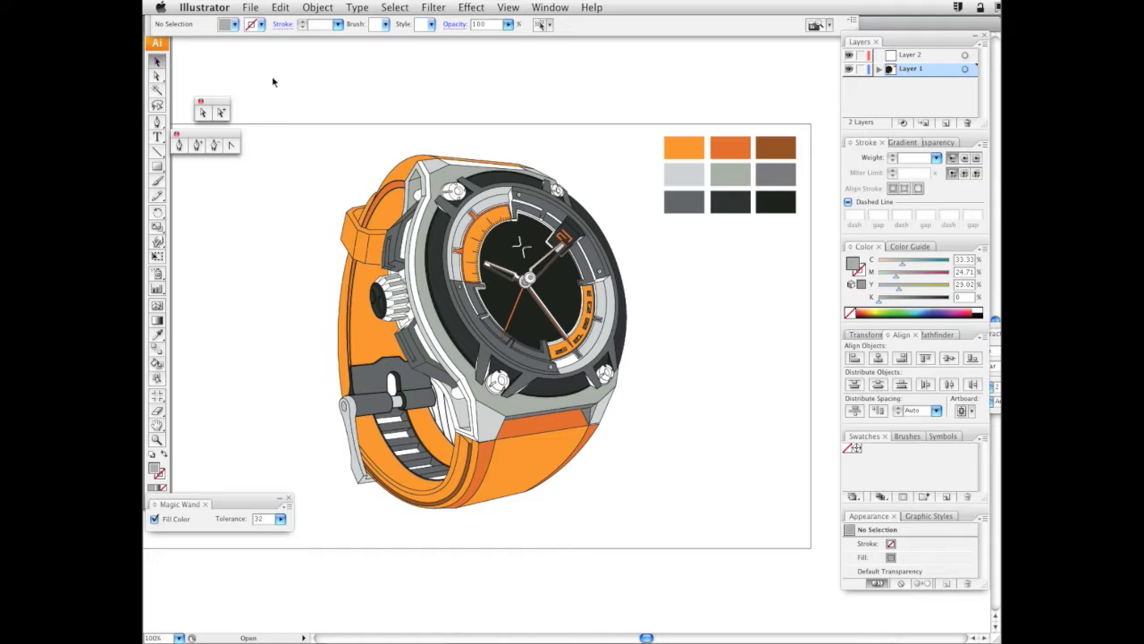
key("ctrl+a")
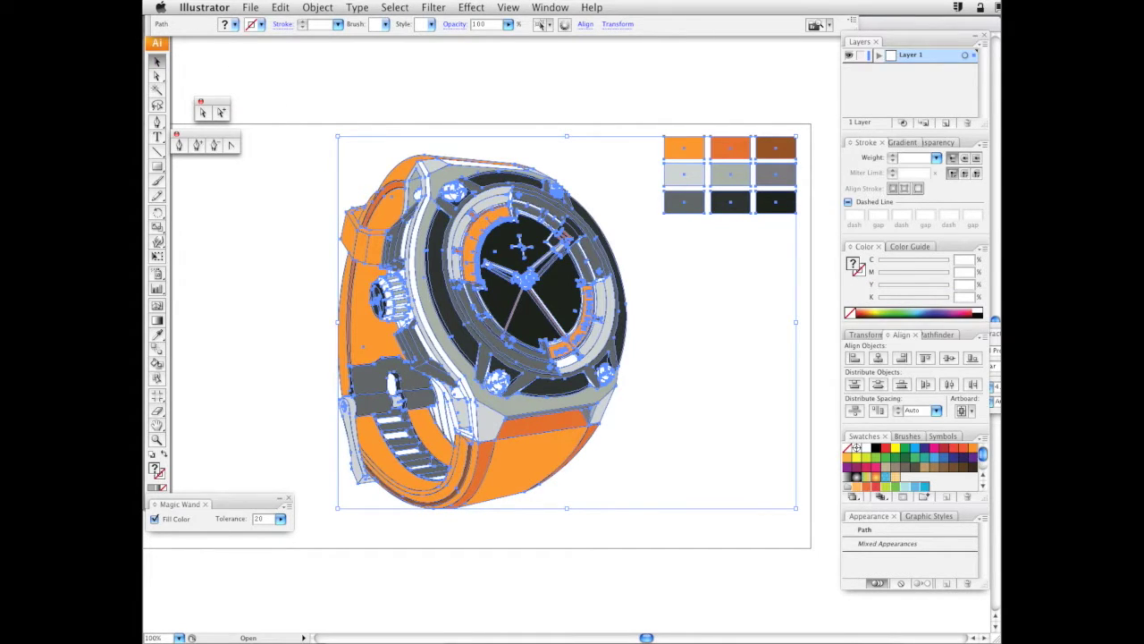
key("ctrl+shift+a")
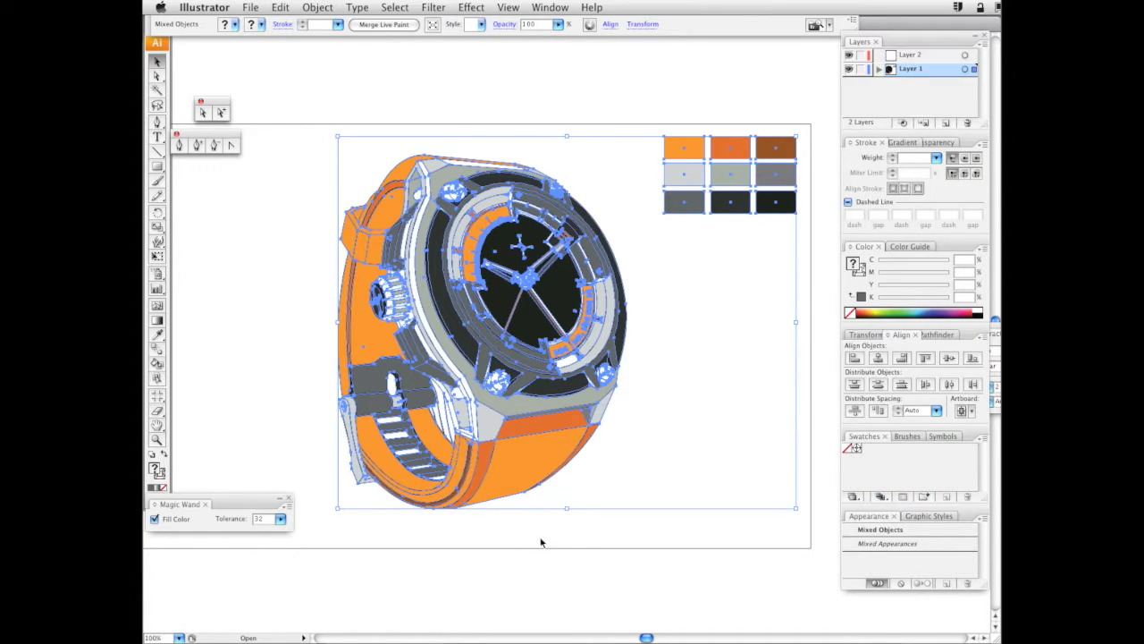
Delete the outlined watch and palette from the original document and replace them with the shaded, outline-free watch
key("Delete")
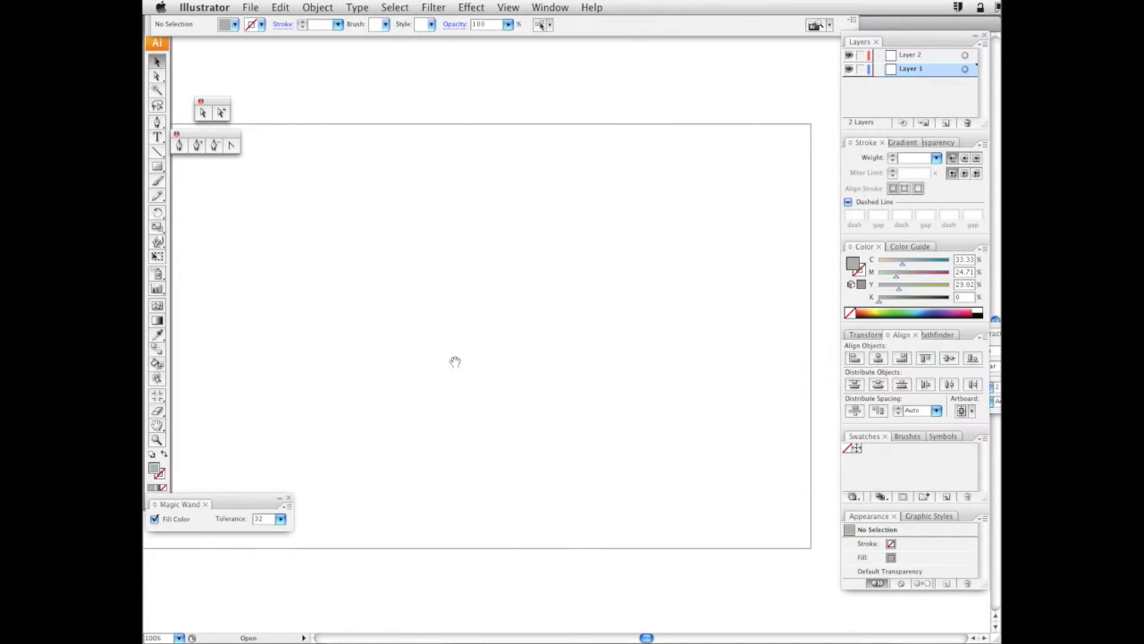
key("ctrl+z")
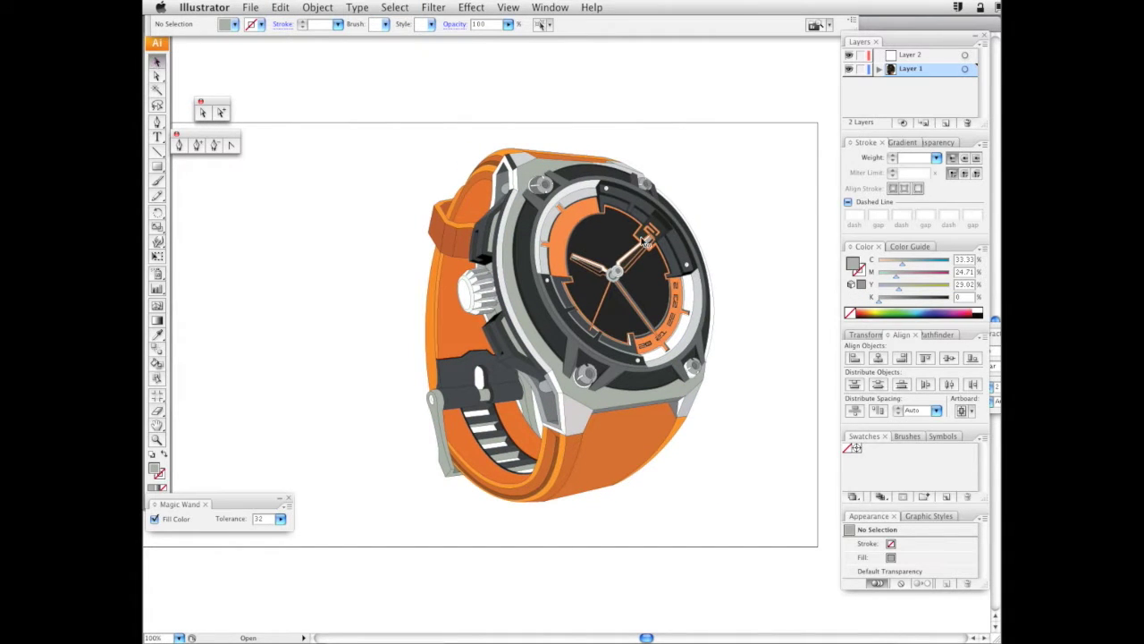
left_click_drag(359, 136, 756, 562)
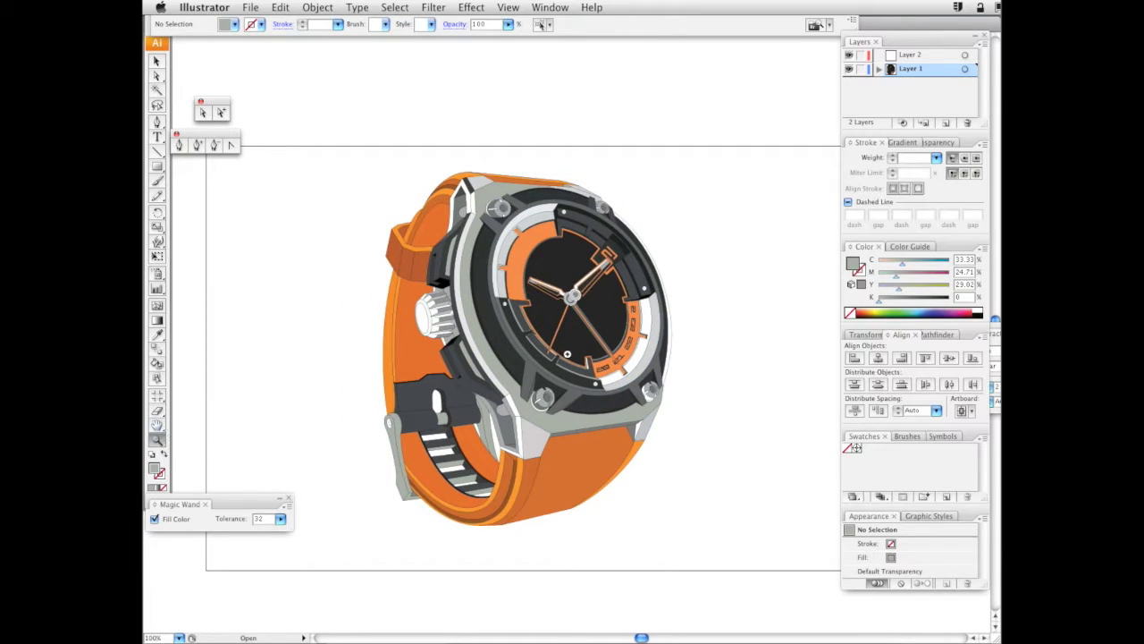
left_click(567, 354)
left_click(596, 360, "alt")
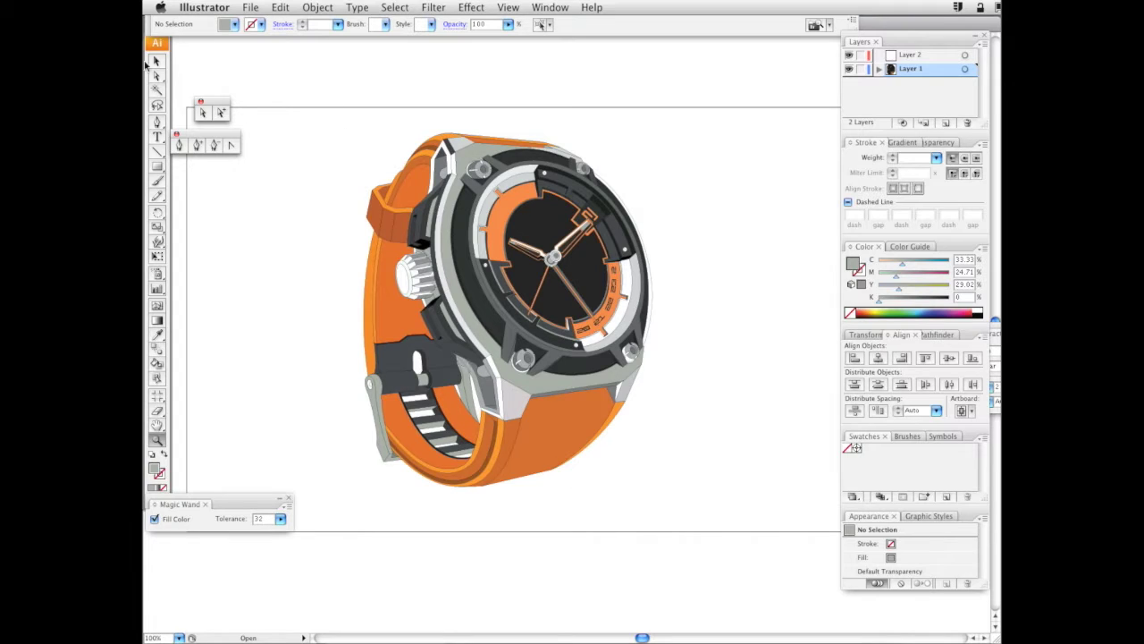
left_click(156, 61)
key("super+a")
left_click(314, 7)
left_click(288, 101)
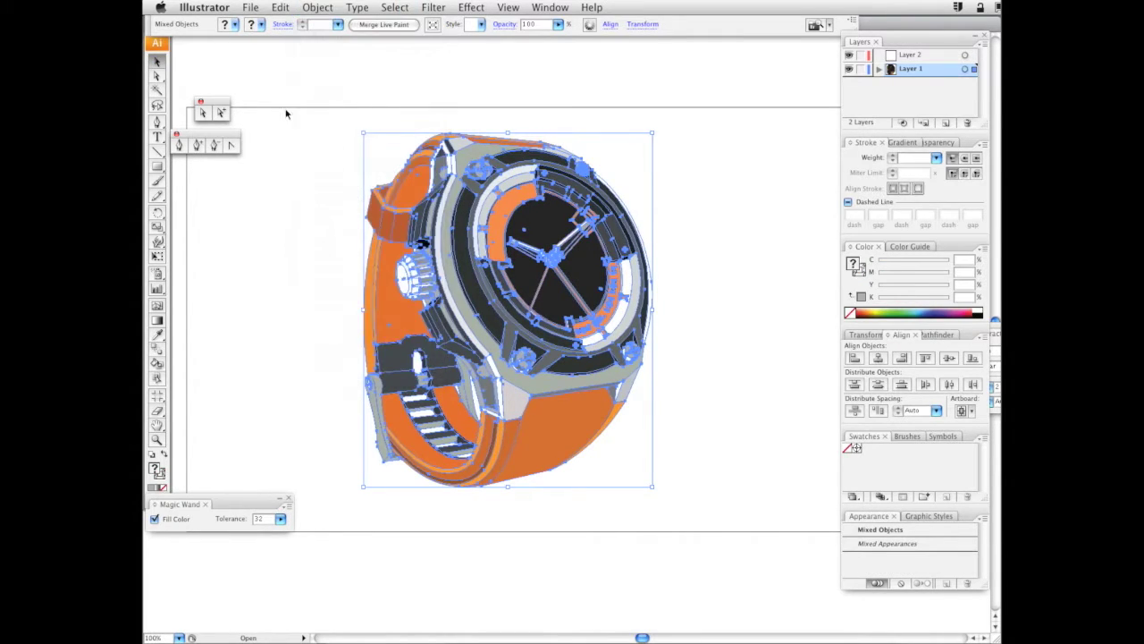
left_click(719, 537)
scroll(719, 536, "down", 4)
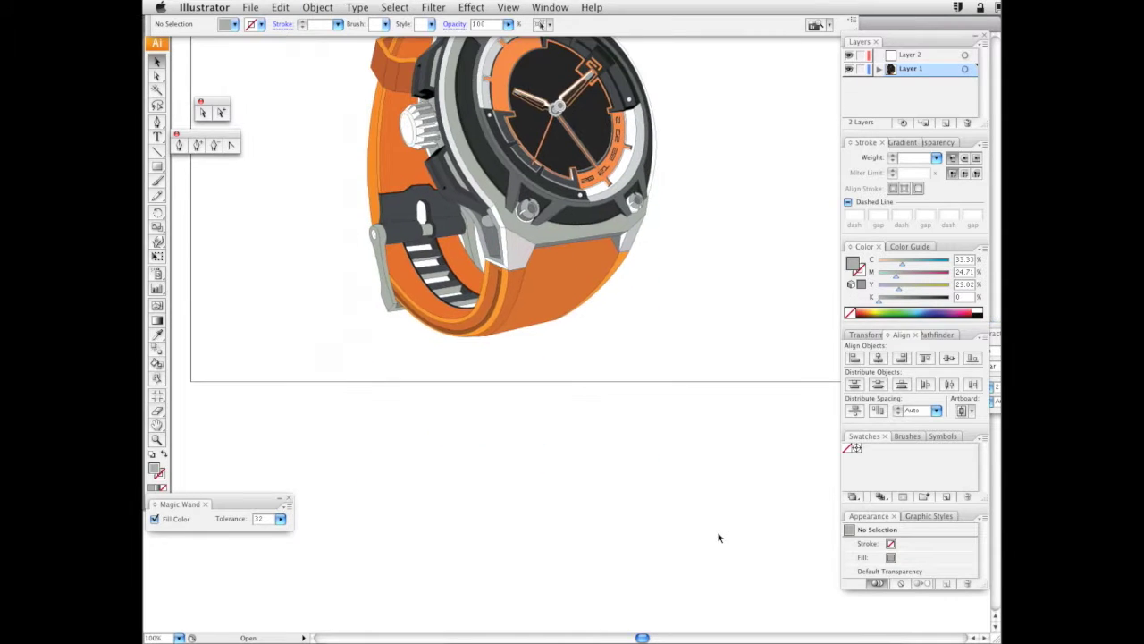
scroll(719, 536, "up", 5)
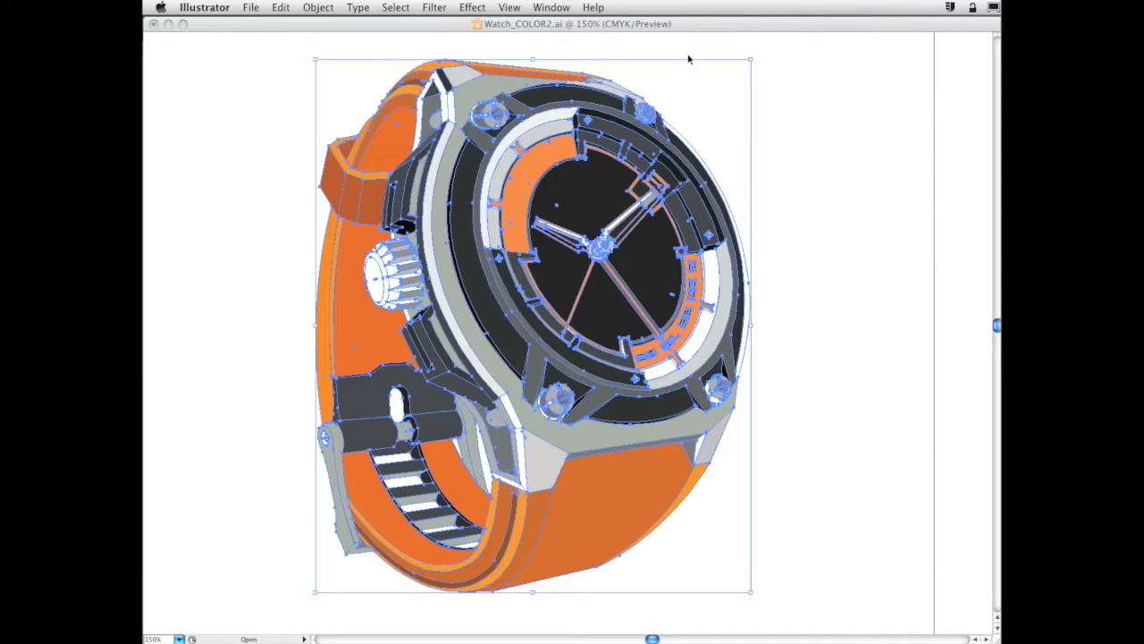
Copy the selected watch artwork, switch to Photoshop, and place it in the blank CMYK document as a Smart Object
key("Tab")
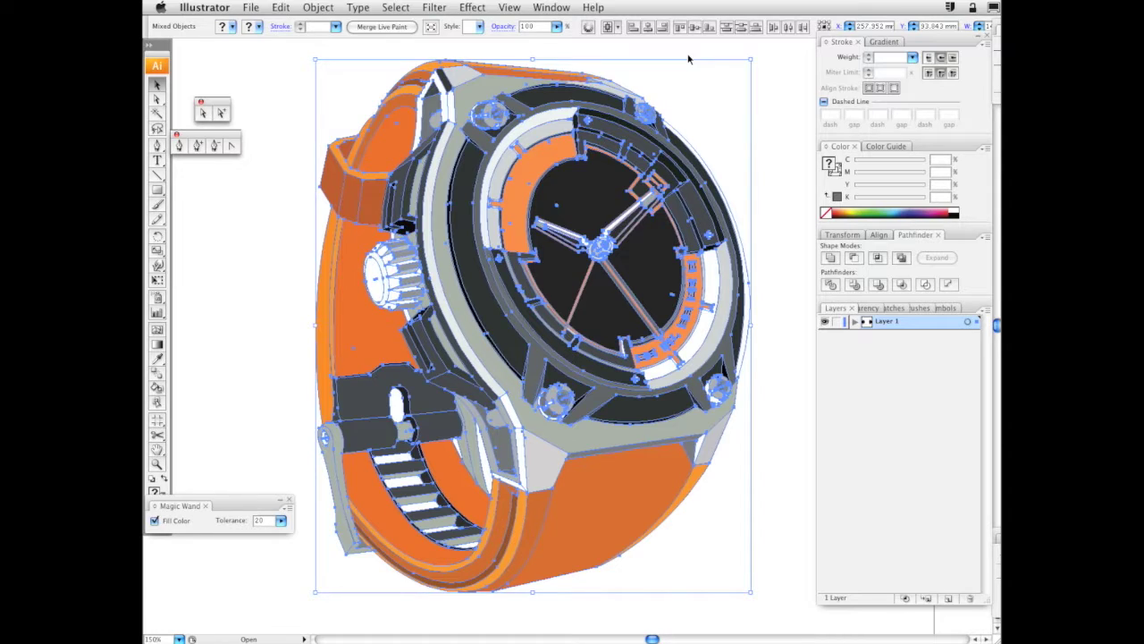
key("super+c")
key("super+Tab")
key("super+v")
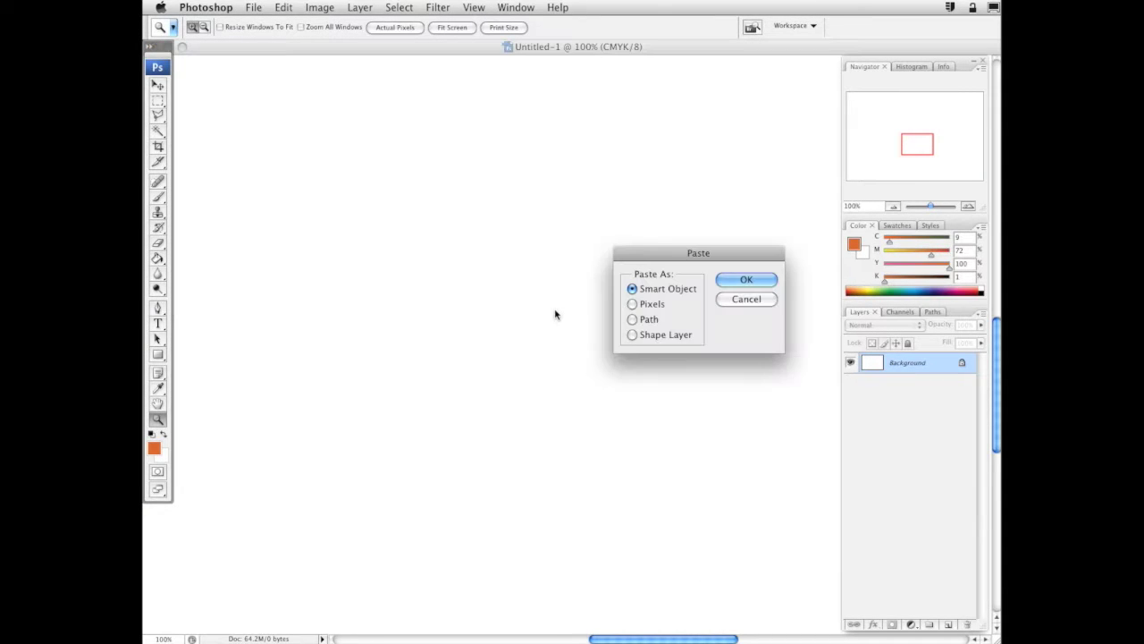
key("Return")
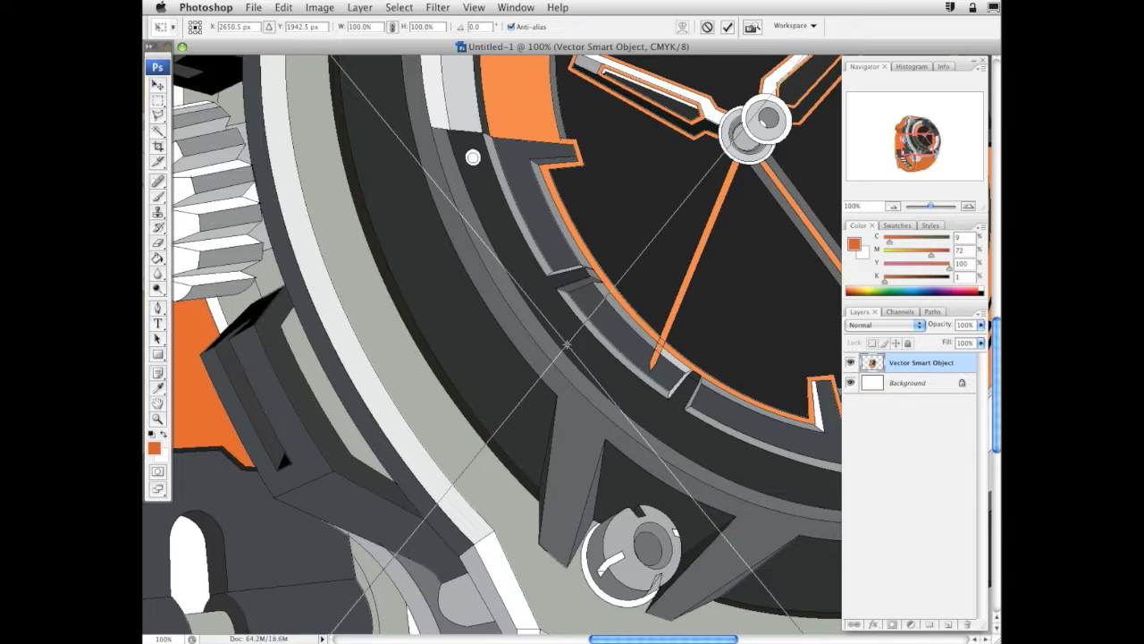
left_click(160, 419)
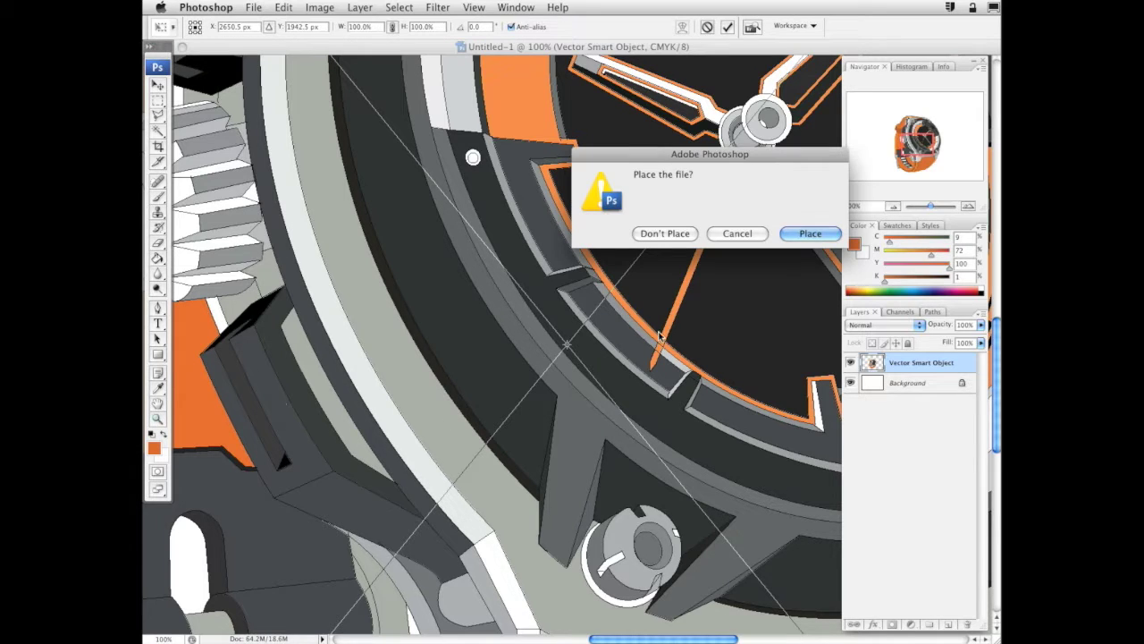
left_click(809, 233)
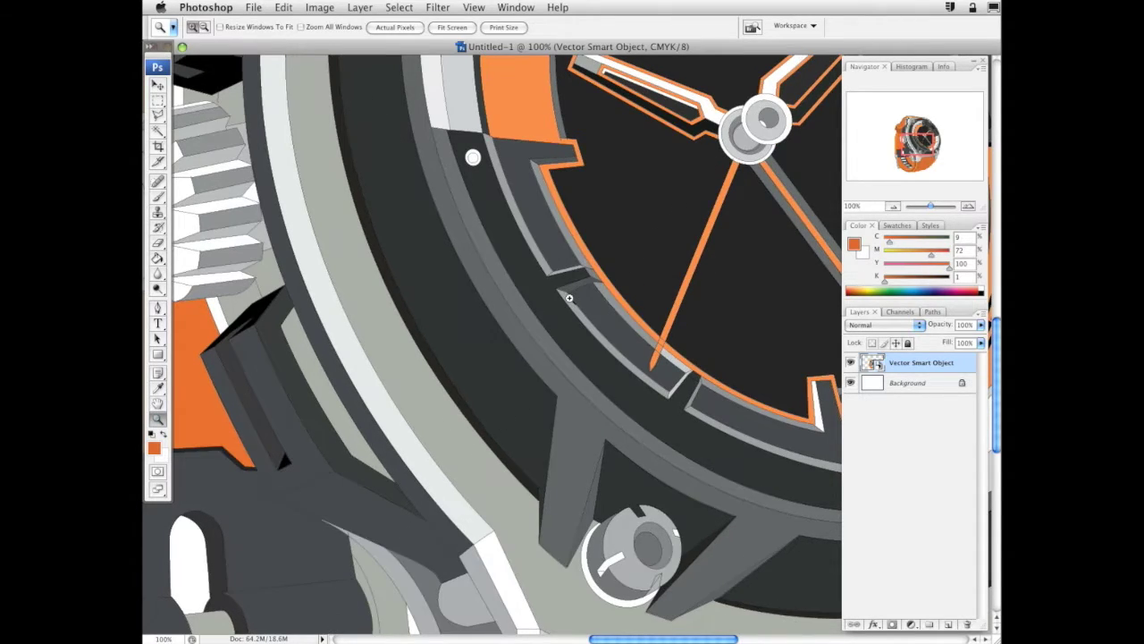
Examine the placed watch as a whole, at actual pixel size and at print size
left_click(565, 308, "alt")
left_click(598, 306, "alt")
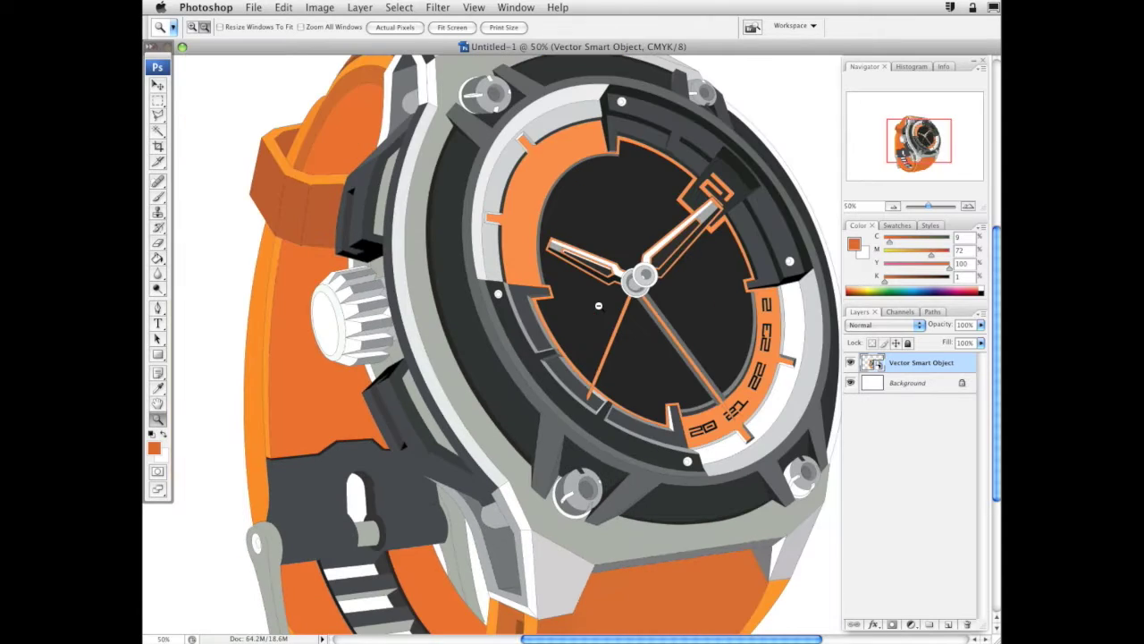
left_click(598, 306, "alt")
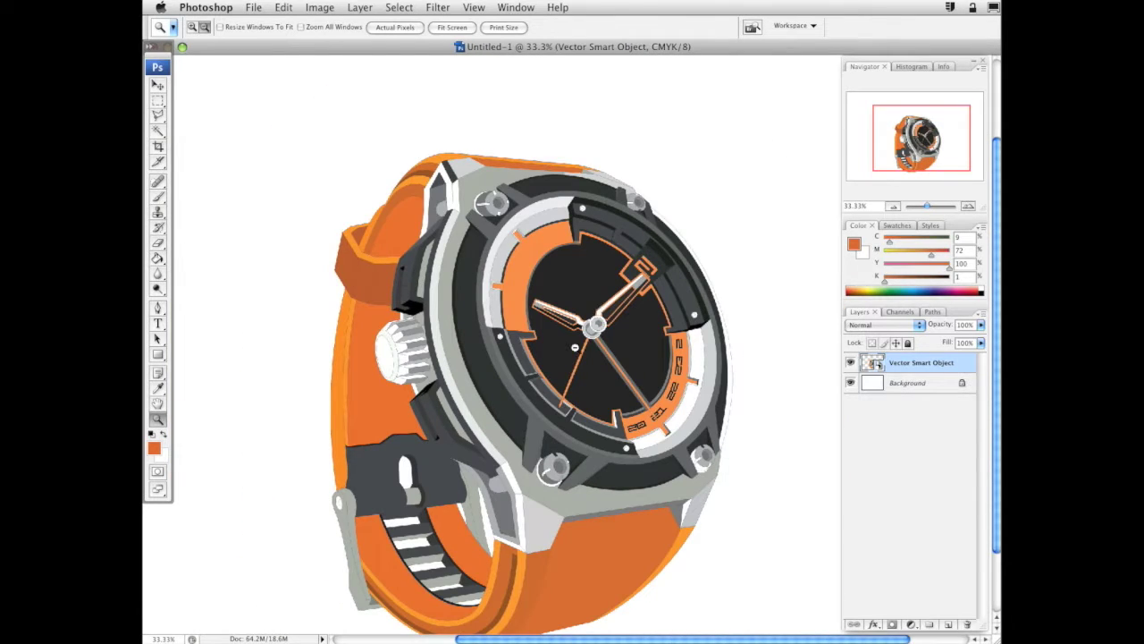
left_click(575, 350, "alt")
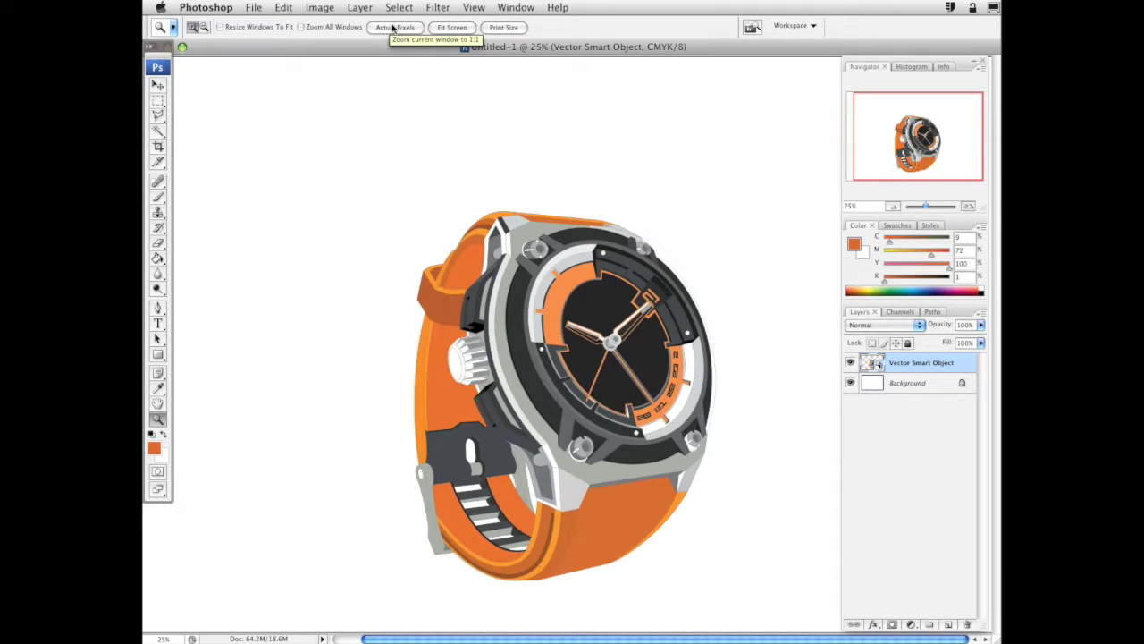
left_click(392, 27)
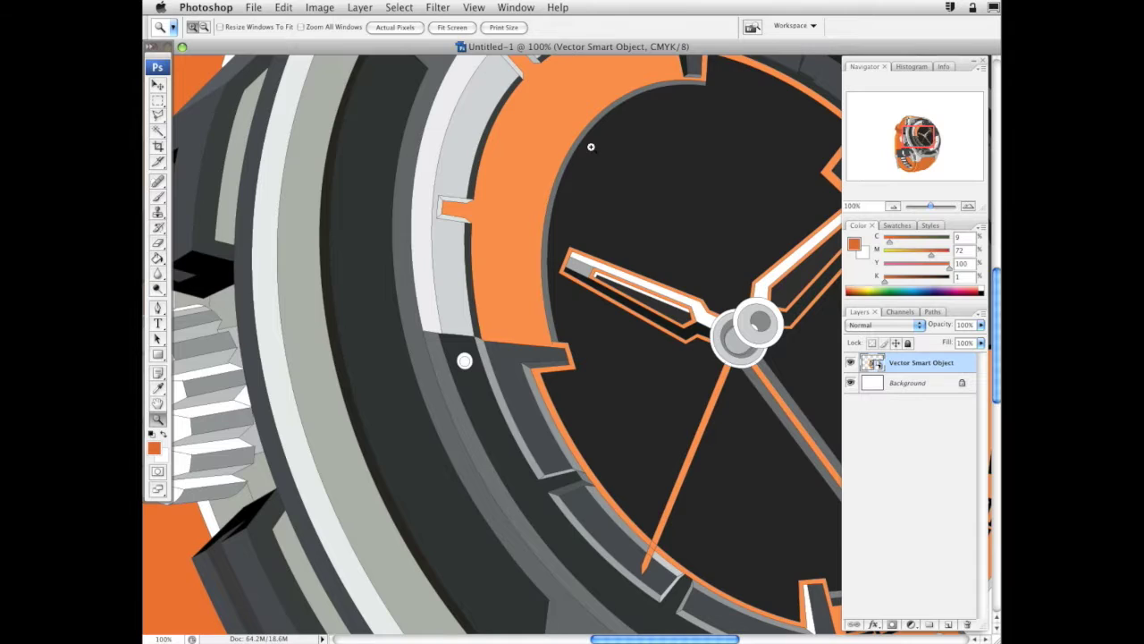
scroll(590, 146, "up", 5)
scroll(590, 147, "left", 5)
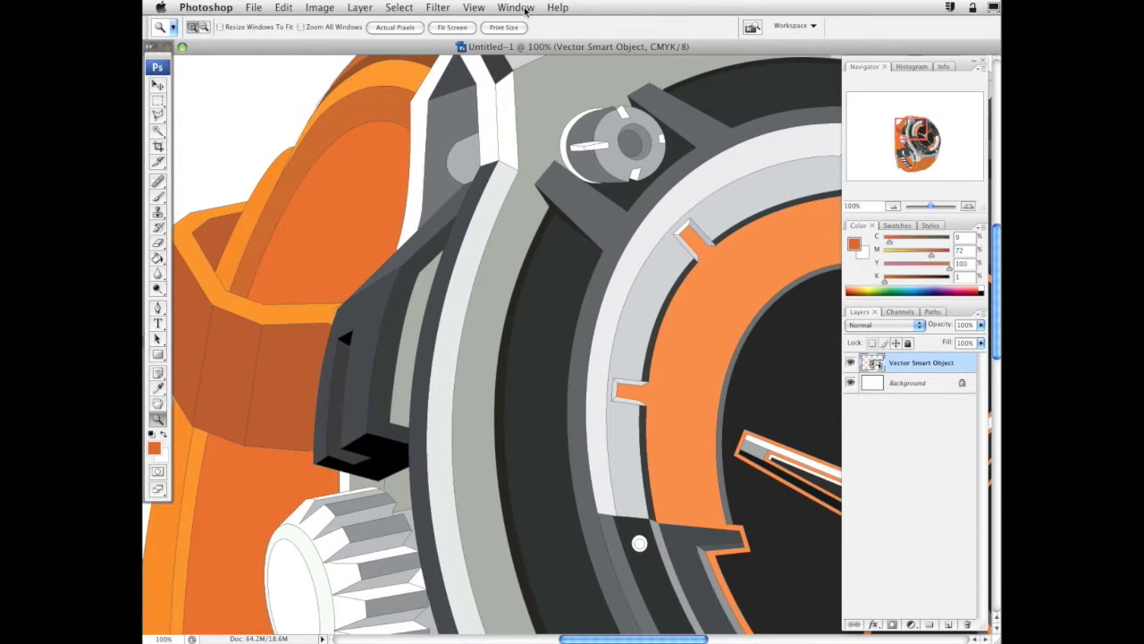
left_click(501, 27)
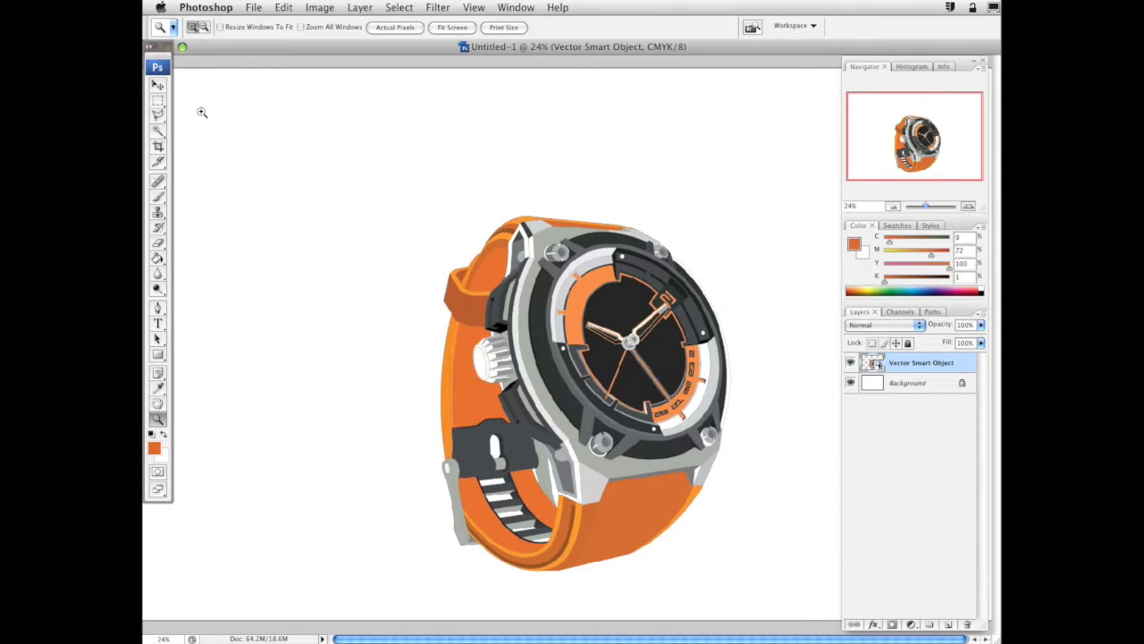
Move the watch up to the vertical middle of the canvas and rasterize its Smart Object layer
left_click(158, 85)
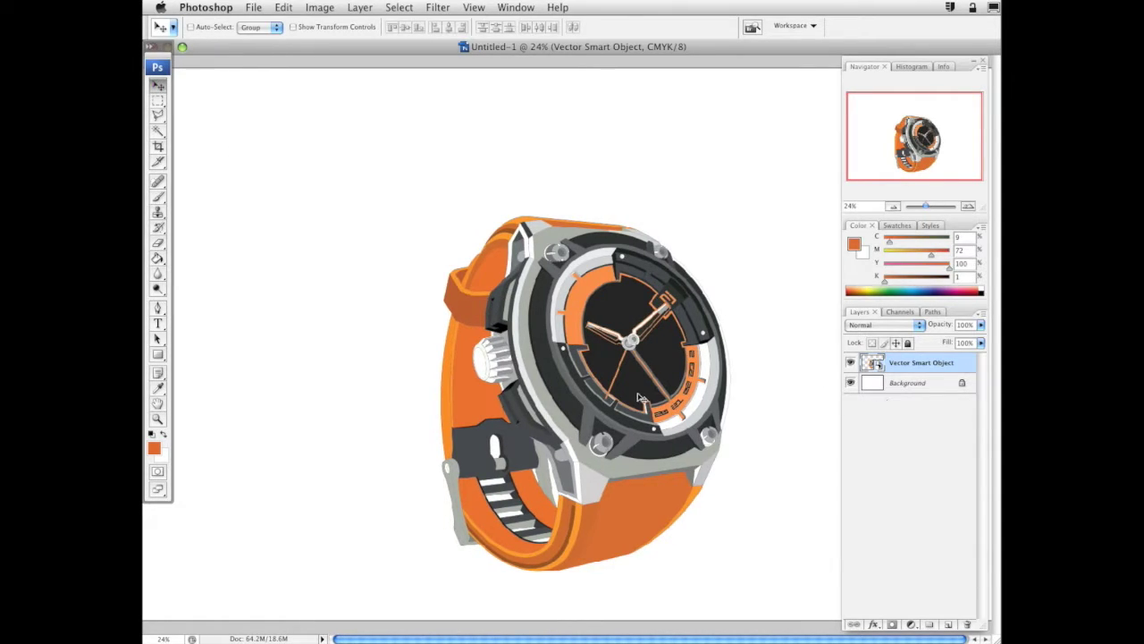
left_click_drag(643, 398, 648, 352)
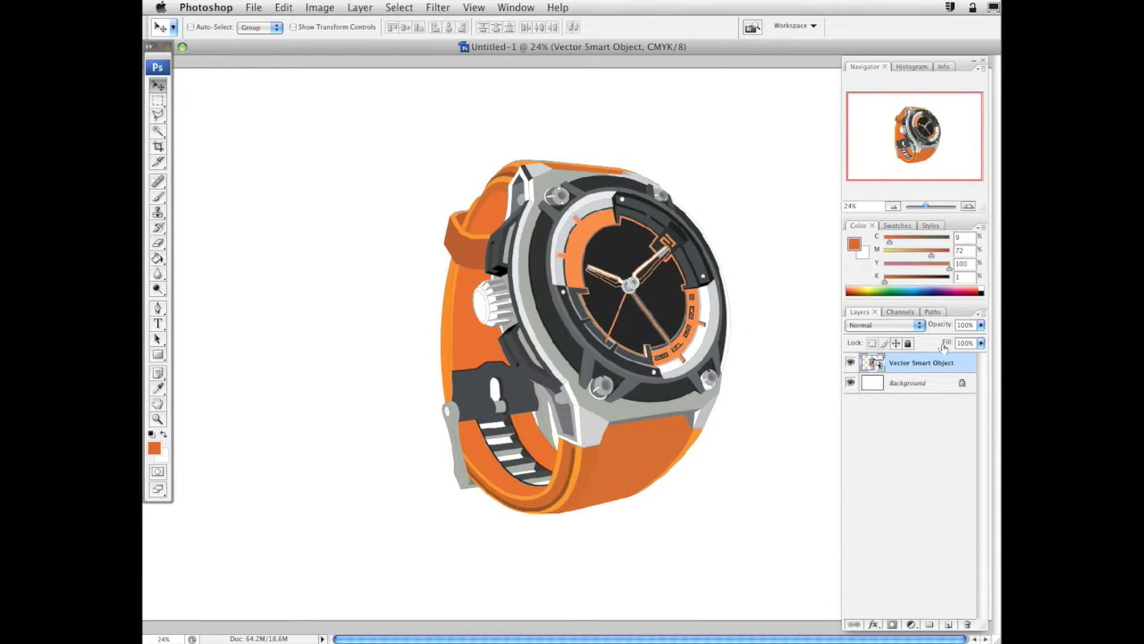
right_click(938, 361)
left_click(893, 425)
right_click(936, 365)
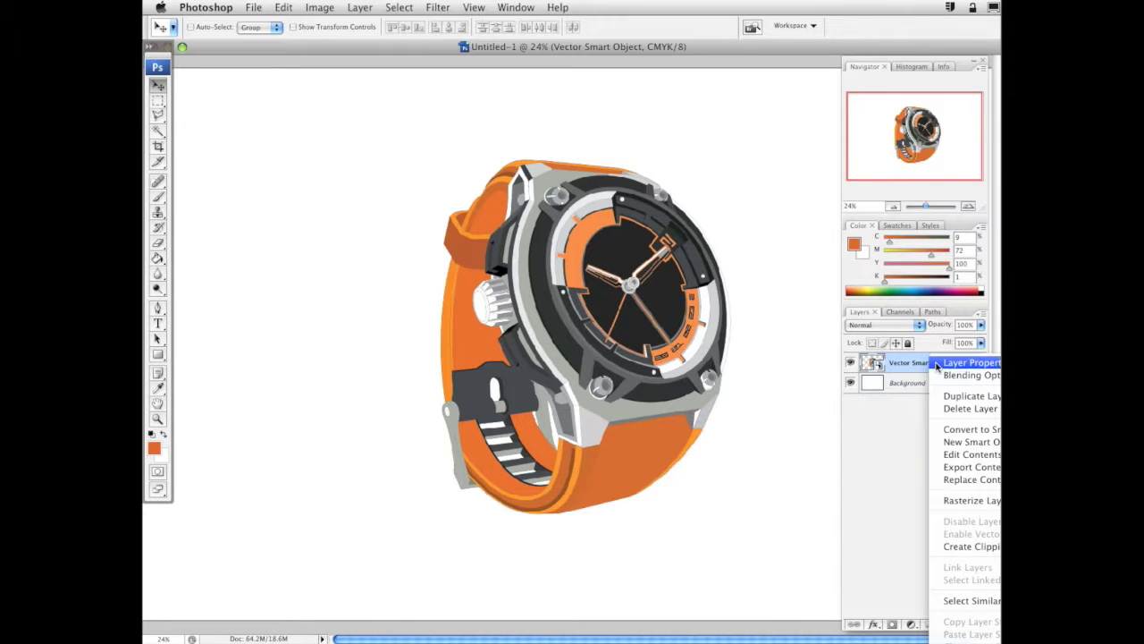
left_click(954, 500)
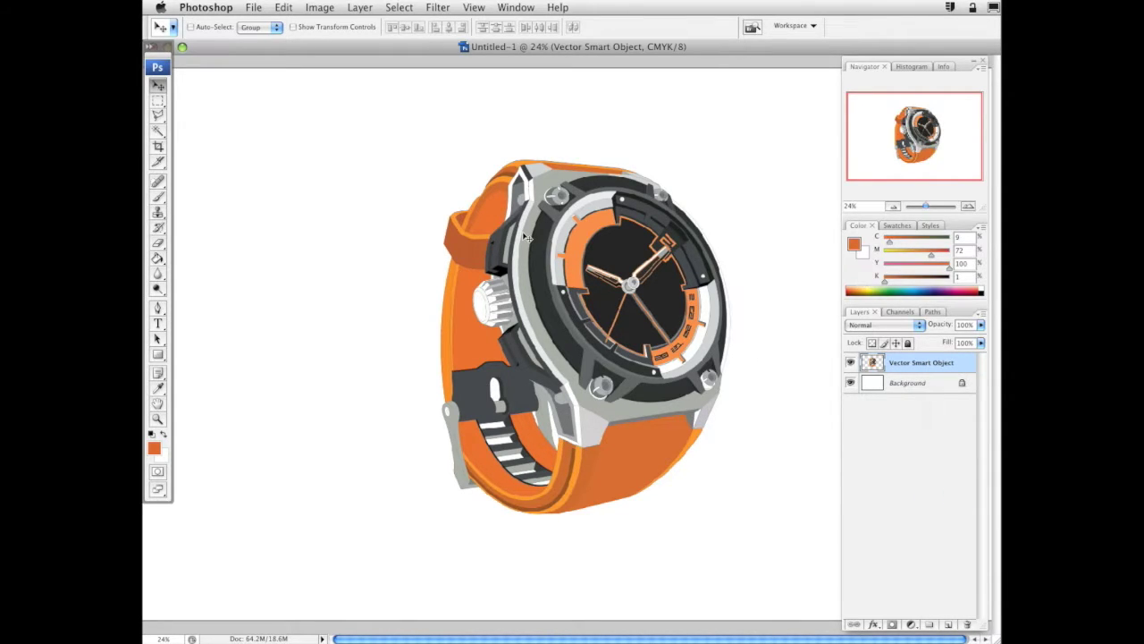
Examine the rasterized watch up close, from the strap and crown to the dial and lower lugs
key("z")
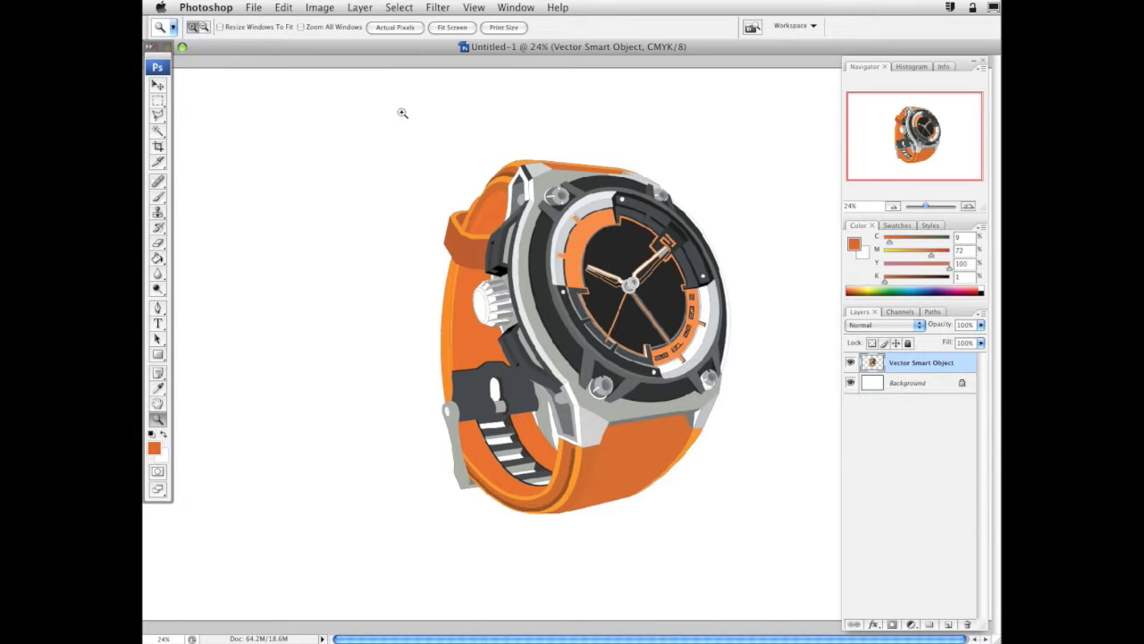
left_click_drag(403, 114, 779, 572)
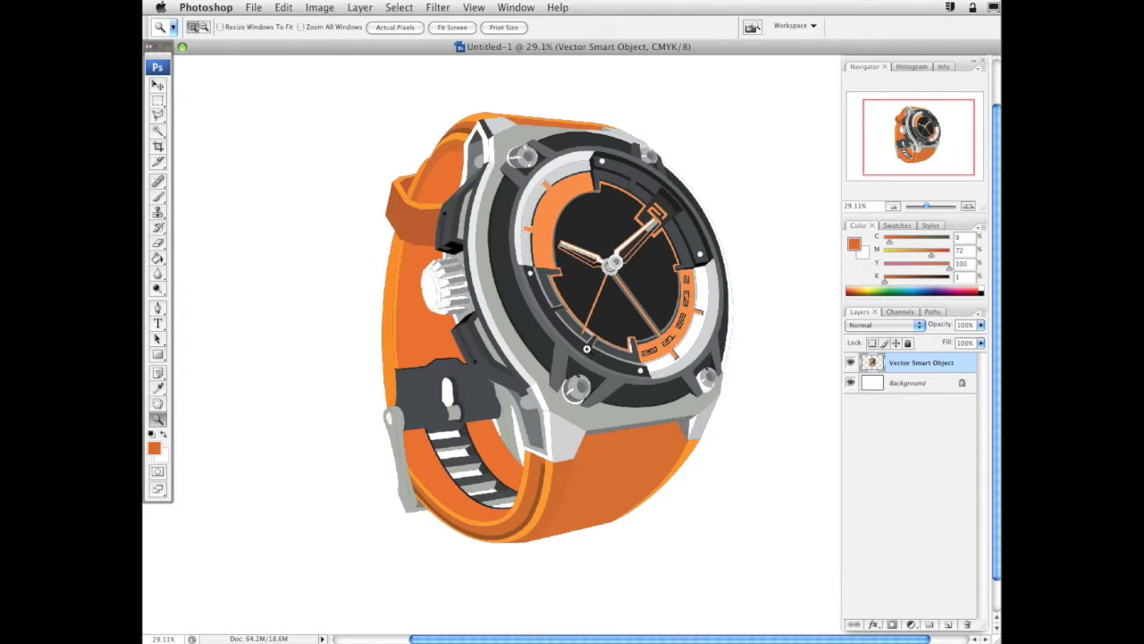
left_click(589, 346)
left_click_drag(668, 391, 646, 420)
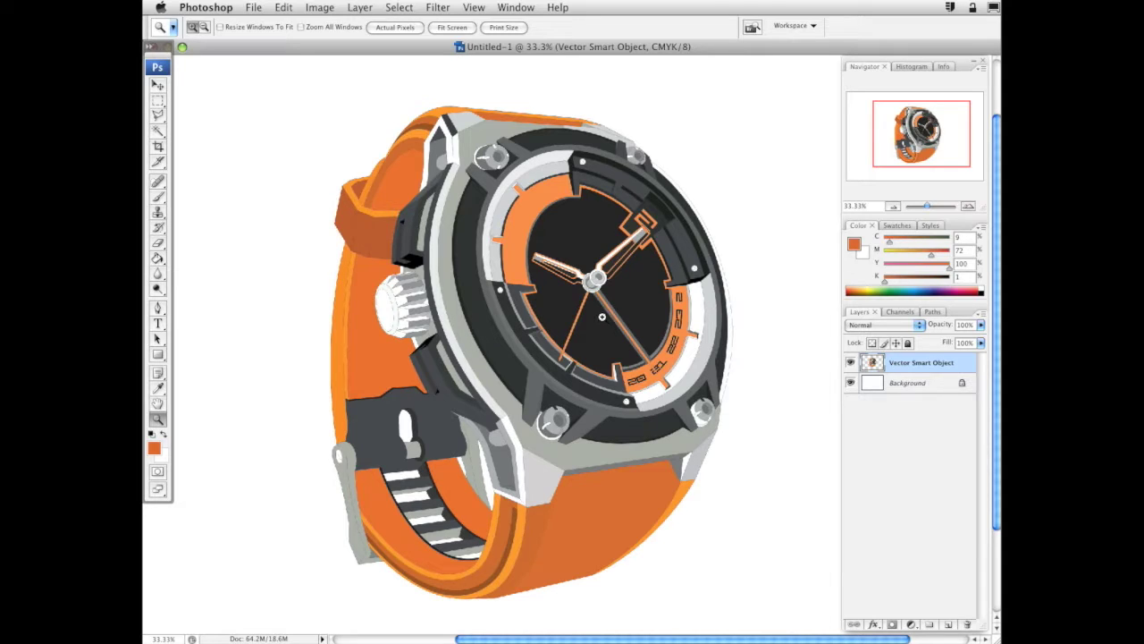
left_click(601, 315)
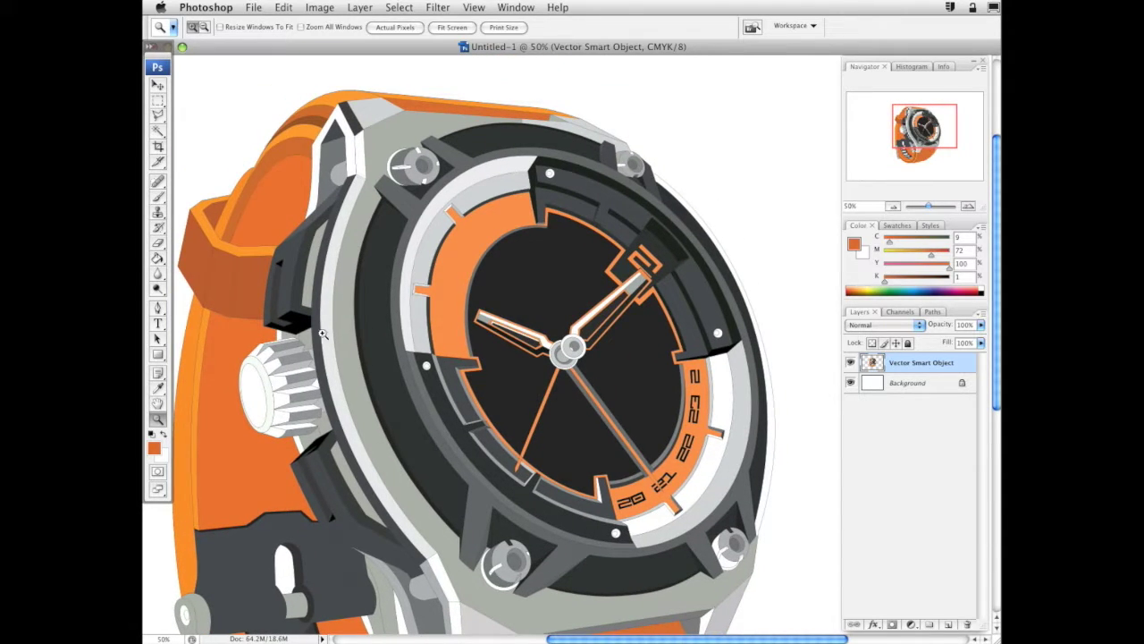
scroll(450, 561, "down", 5)
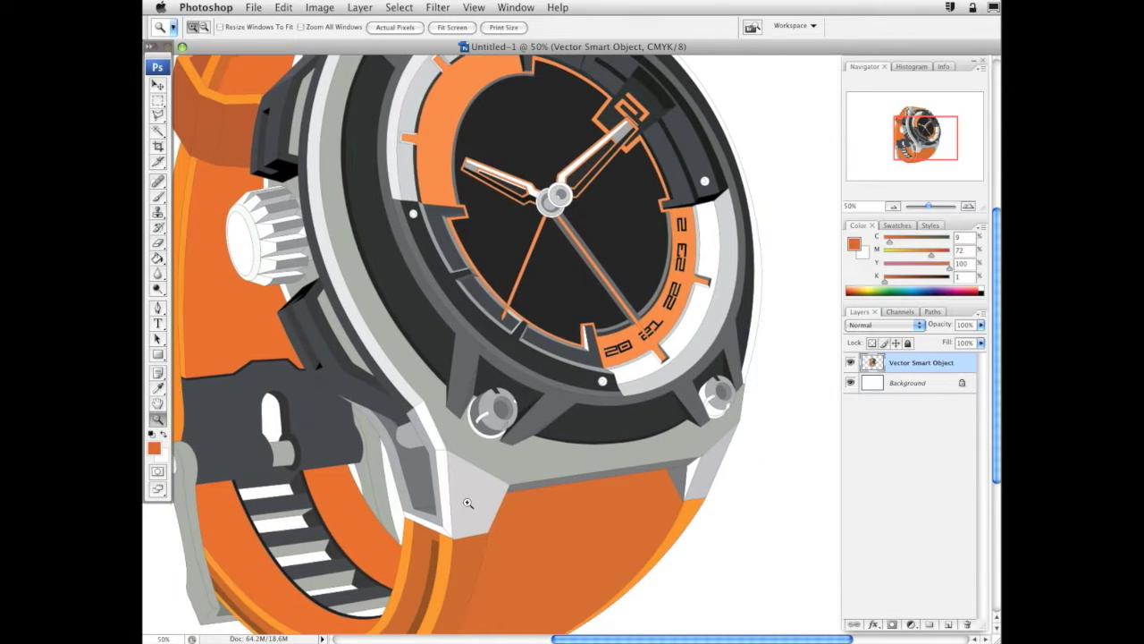
scroll(679, 326, "up", 4)
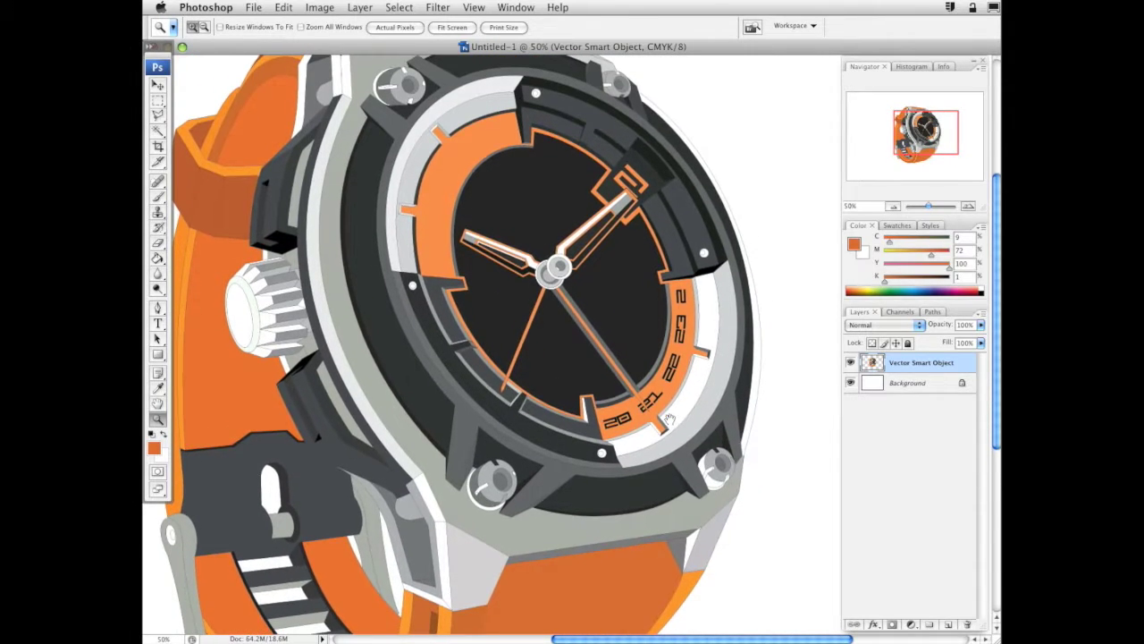
scroll(665, 406, "up", 1)
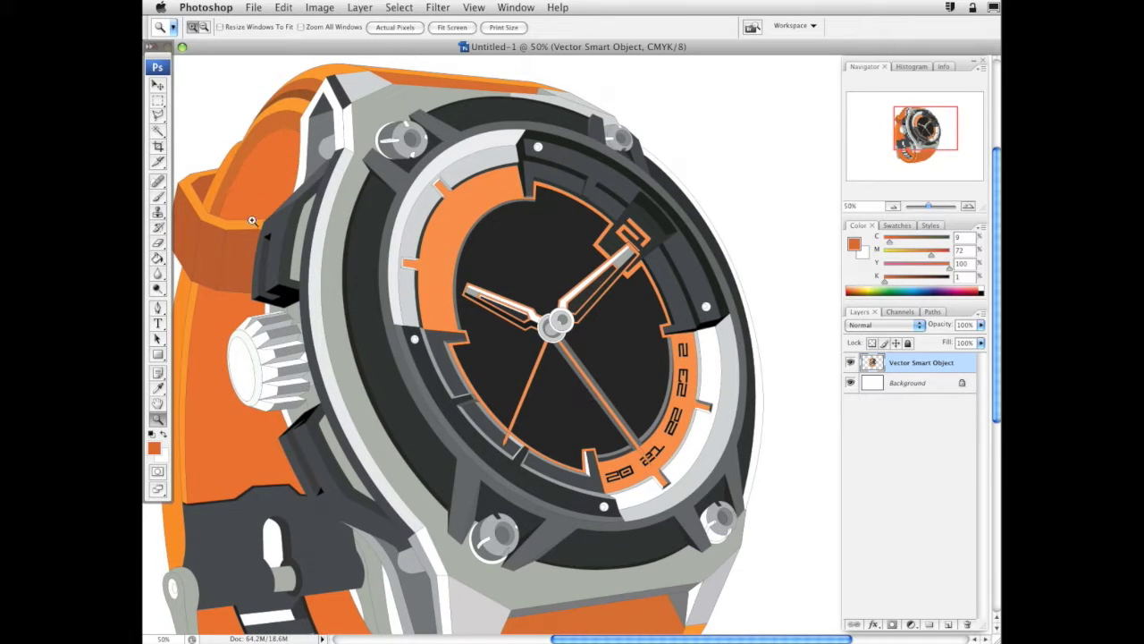
Select the greenish-grey front face of the watch case with the Magic Wand and check the selection around the bezel
left_click(158, 131)
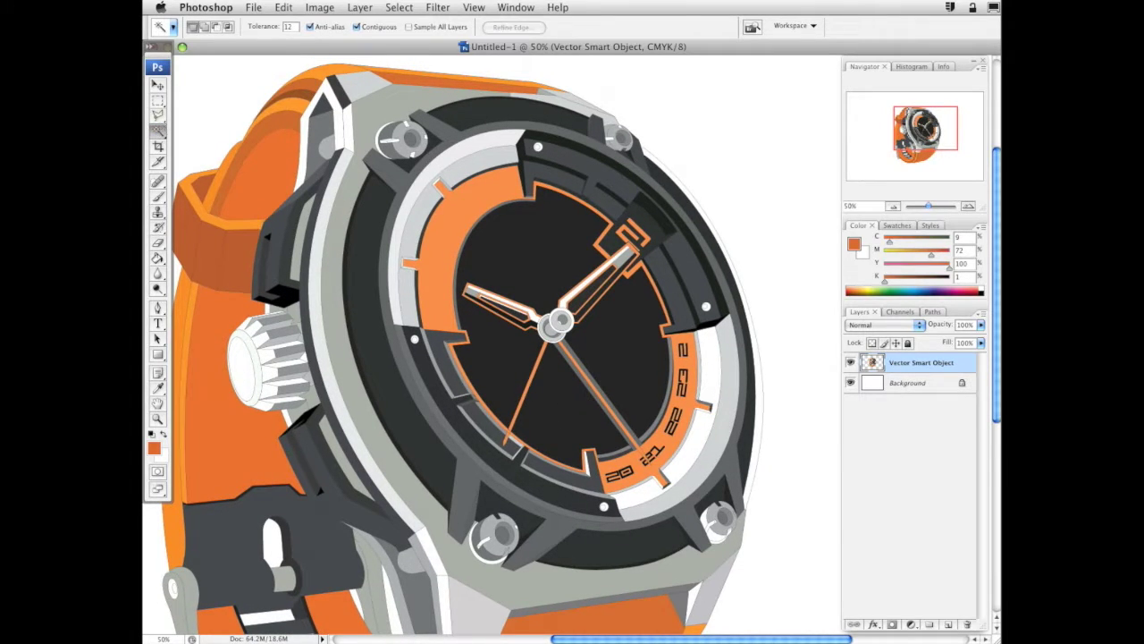
left_click(378, 111)
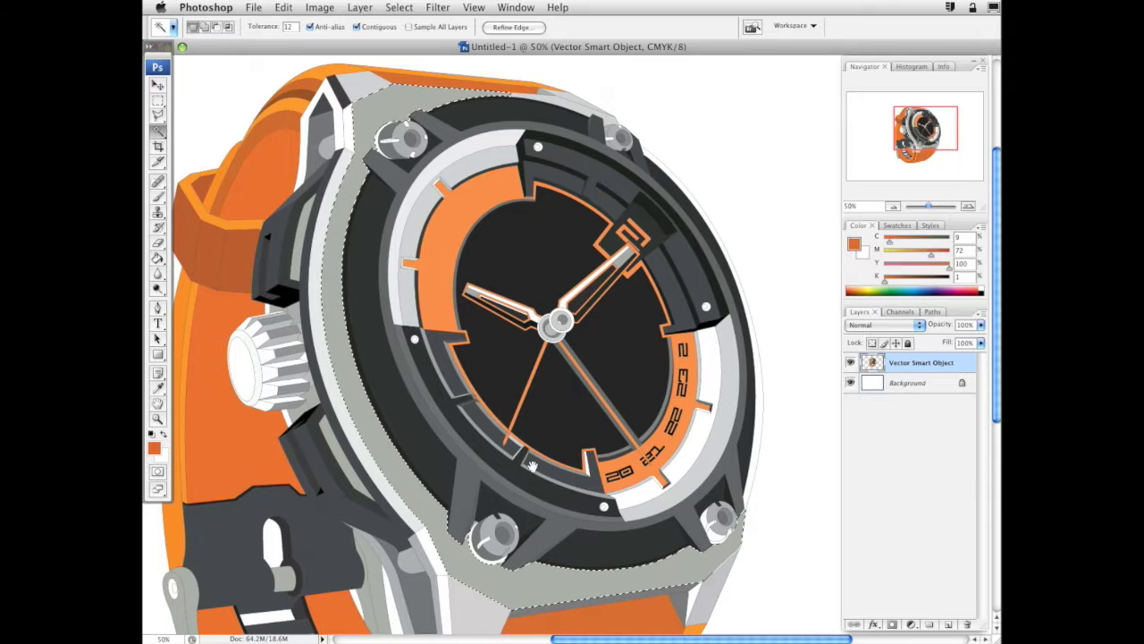
left_click_drag(609, 376, 642, 250)
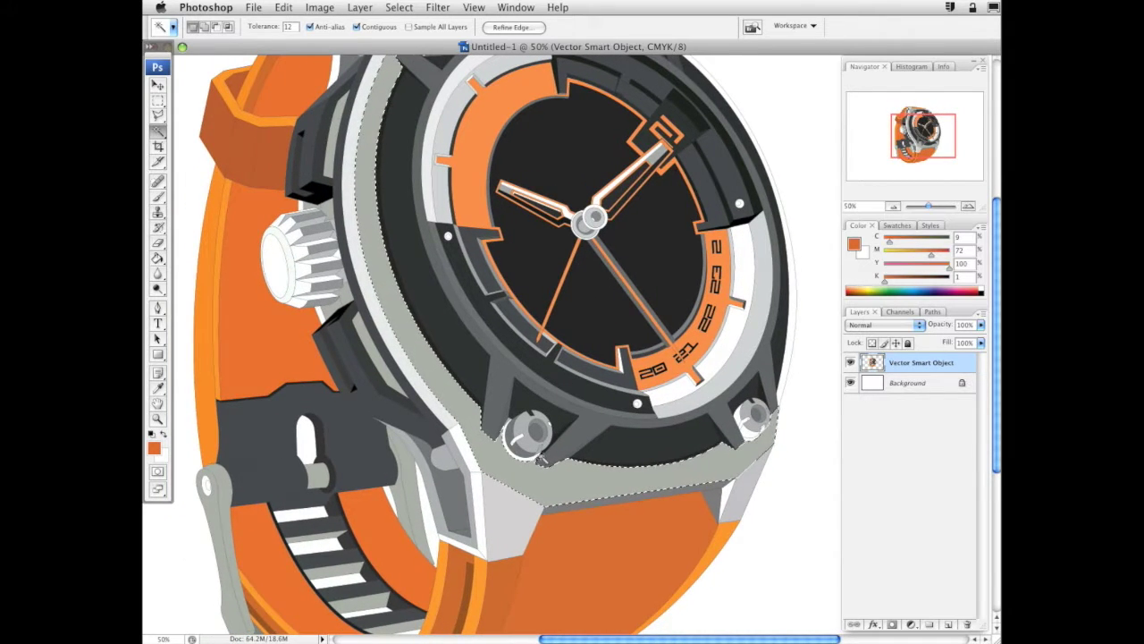
left_click_drag(618, 413, 538, 525)
left_click(157, 419)
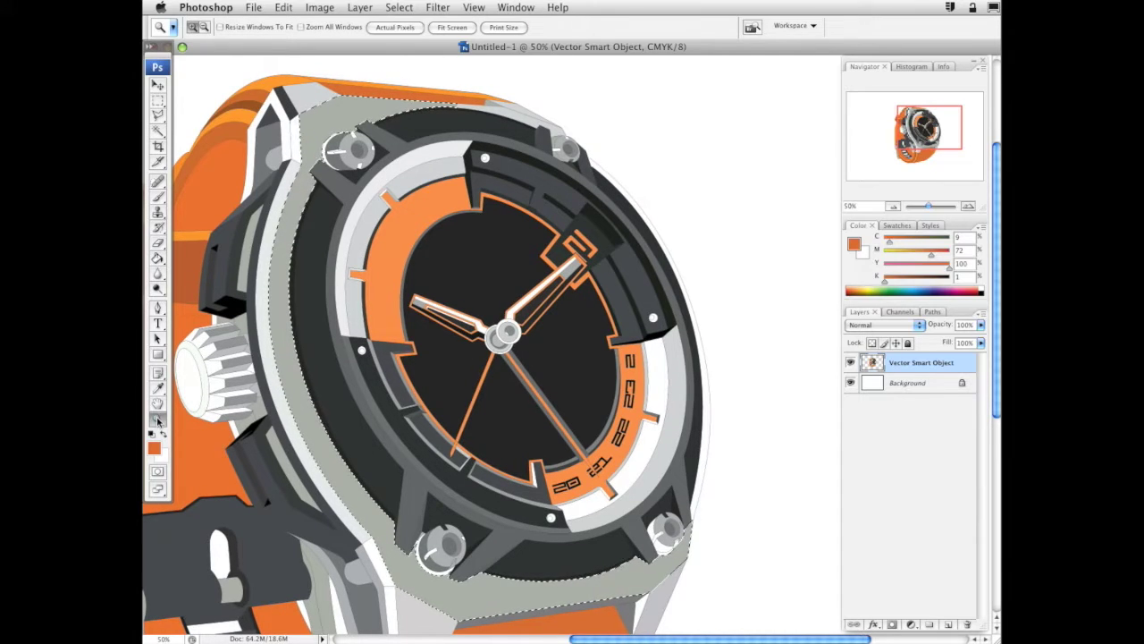
left_click(660, 350, "alt")
left_click(659, 347, "alt")
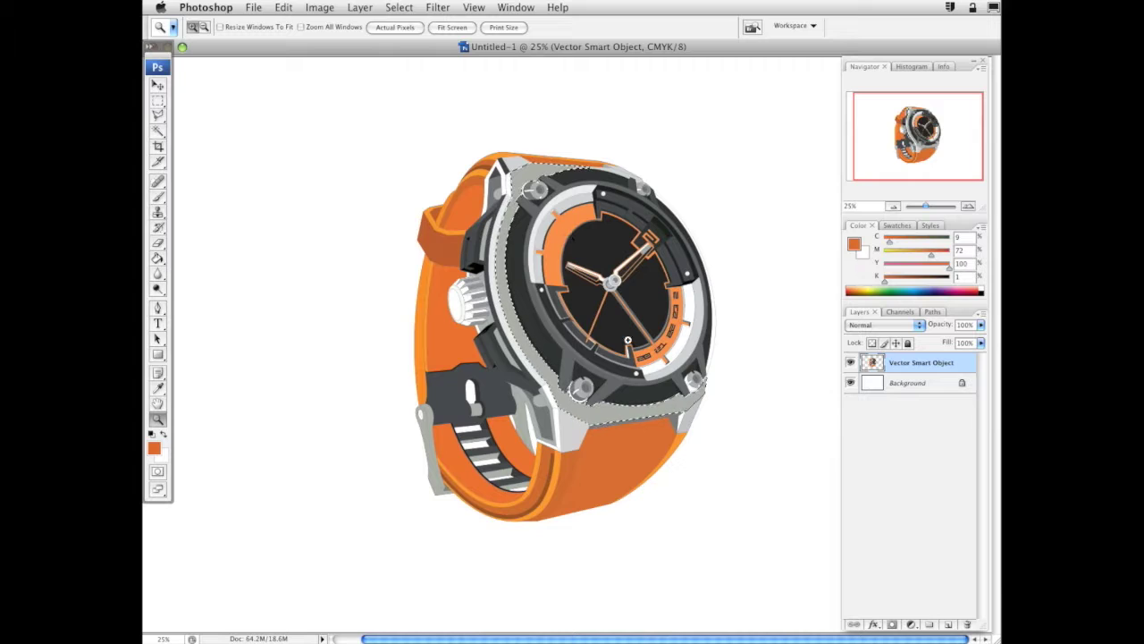
left_click_drag(432, 96, 719, 363)
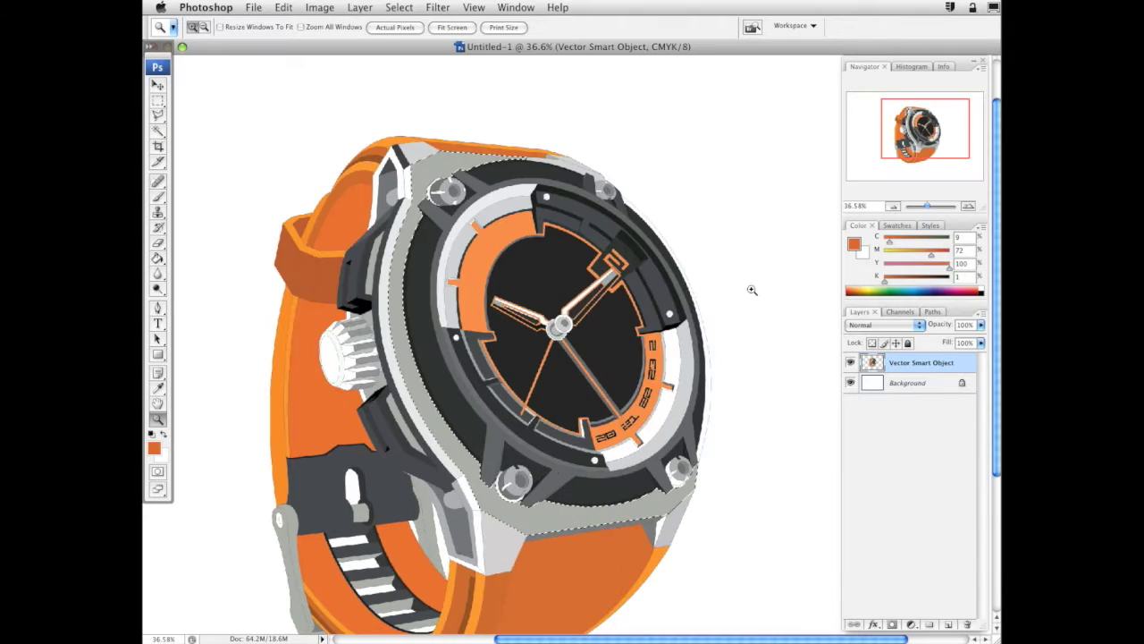
left_click(608, 384, "alt")
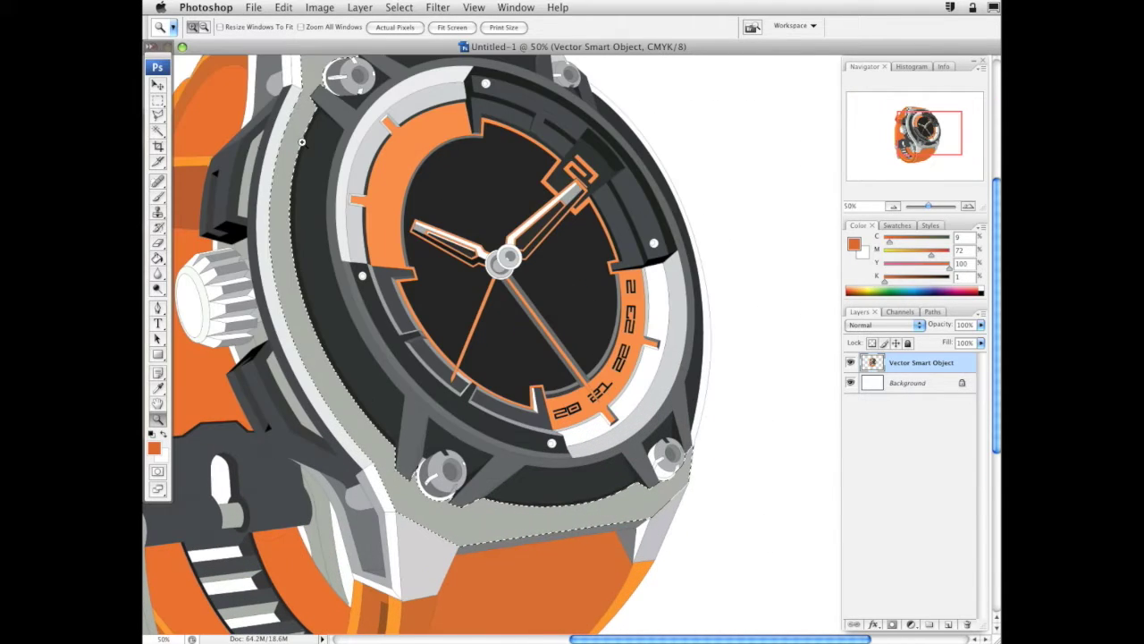
left_click(161, 133)
left_click_drag(565, 276, 596, 309)
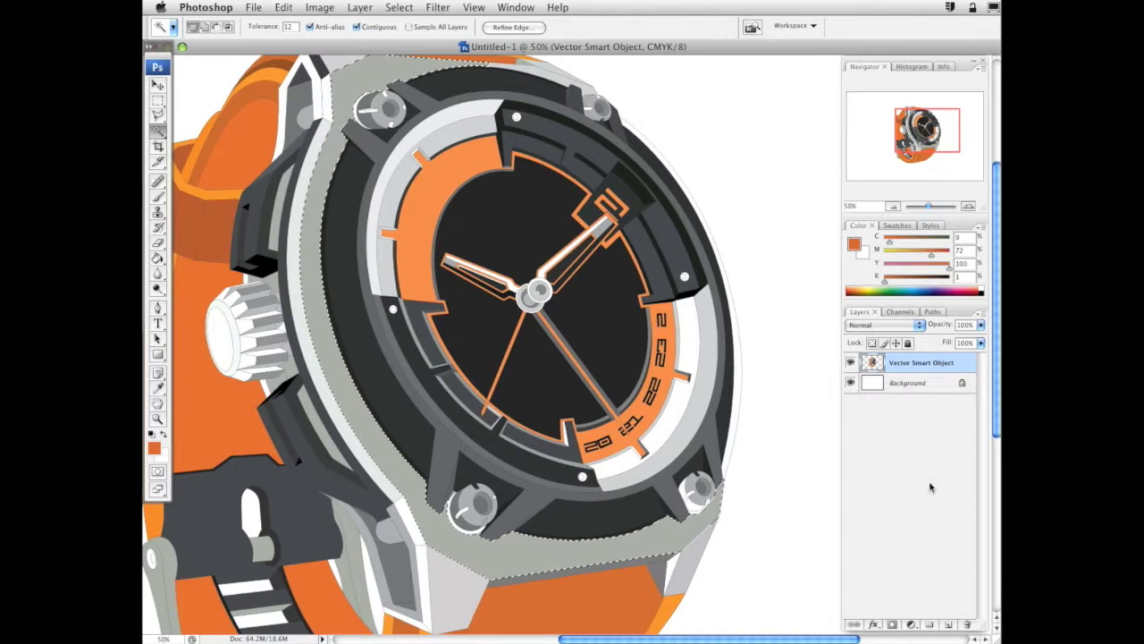
Create a layer group named CASE above the watch layer and add a new empty layer inside it
left_click(932, 619)
double_click(907, 361)
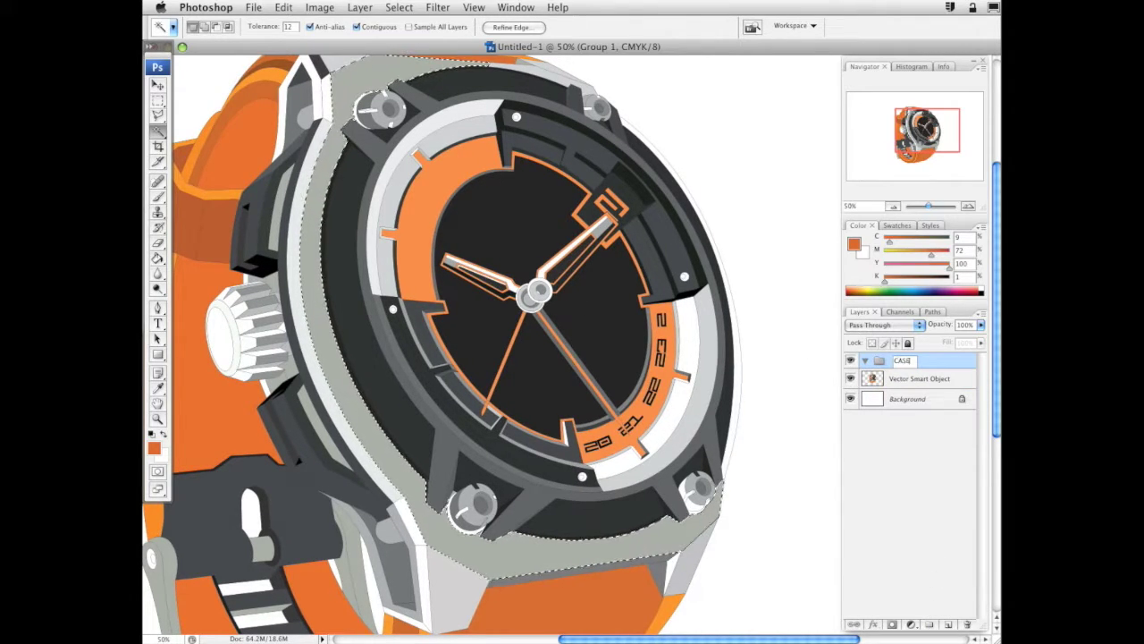
key("Return")
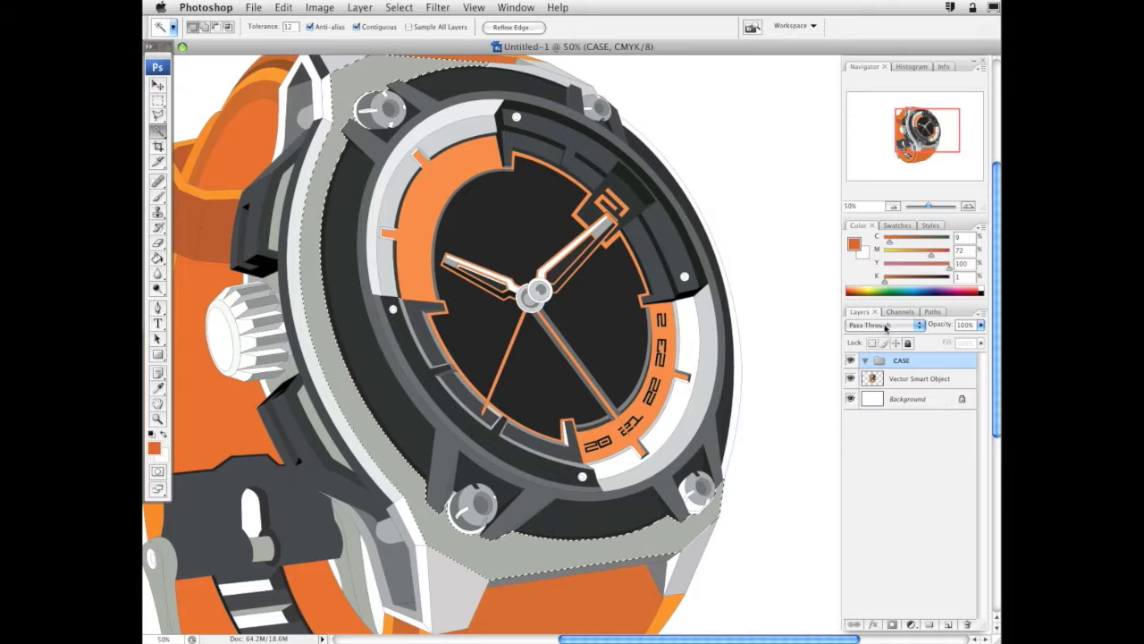
left_click_drag(616, 327, 664, 354)
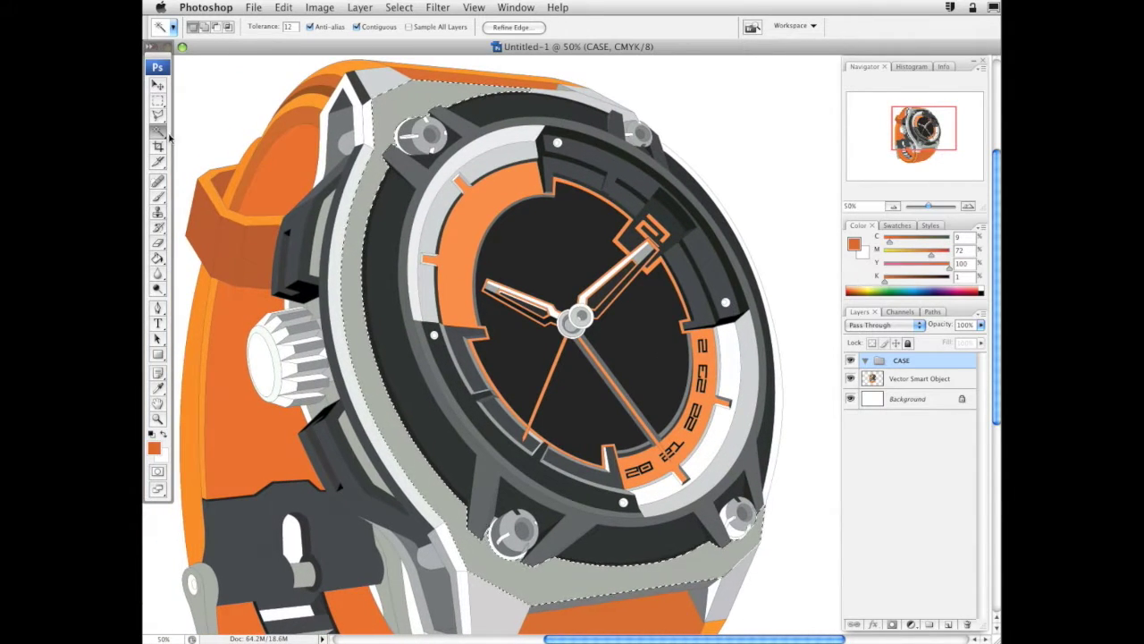
left_click(160, 193)
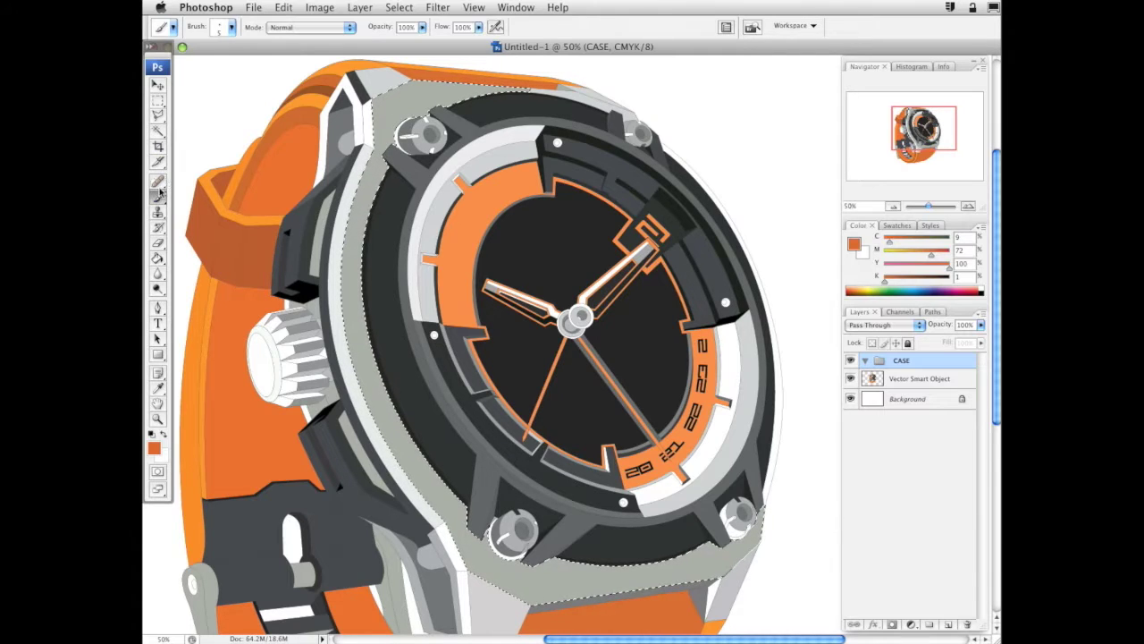
left_click(947, 624)
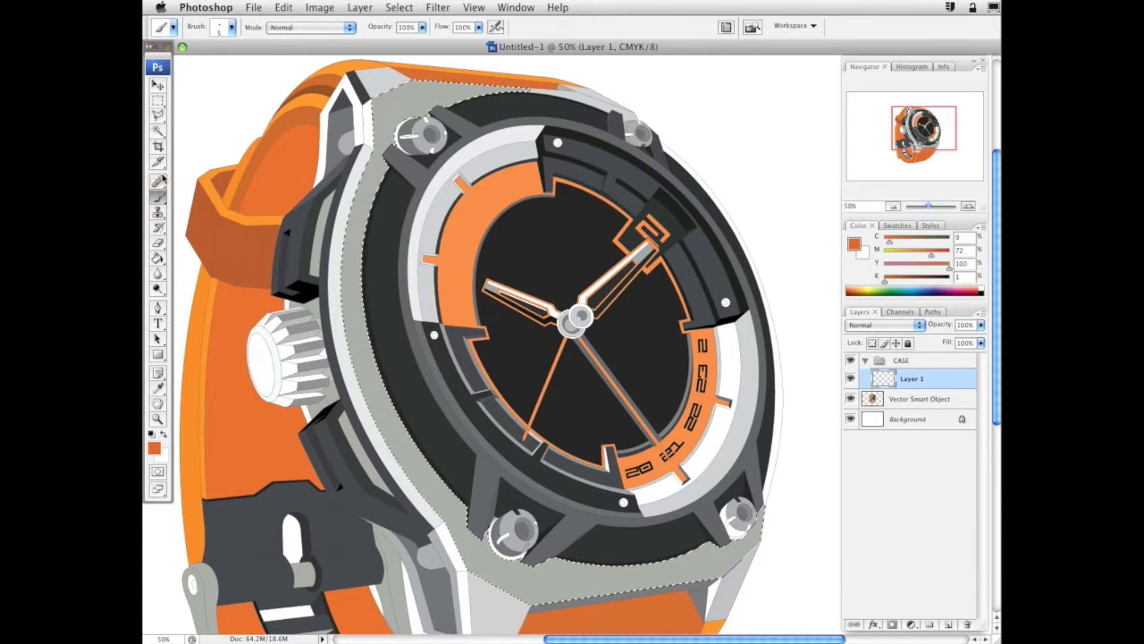
Extend the Magic Wand selection on the watch layer with the thin grey strip along the case's upper right edge
left_click(157, 127)
left_click(913, 402)
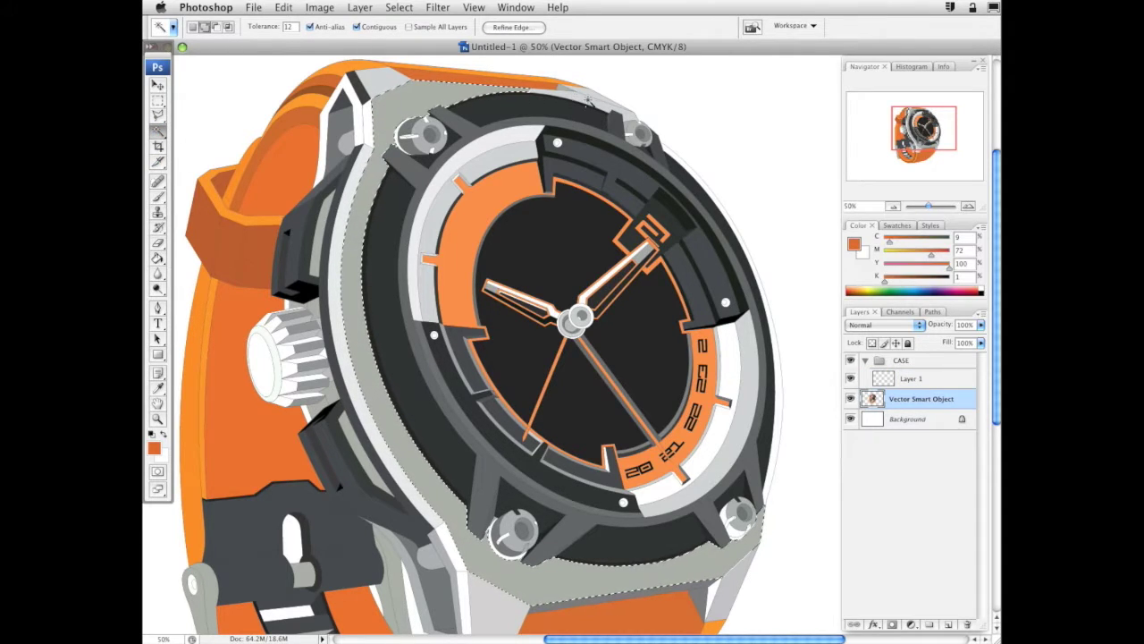
scroll(680, 143, "down", 3)
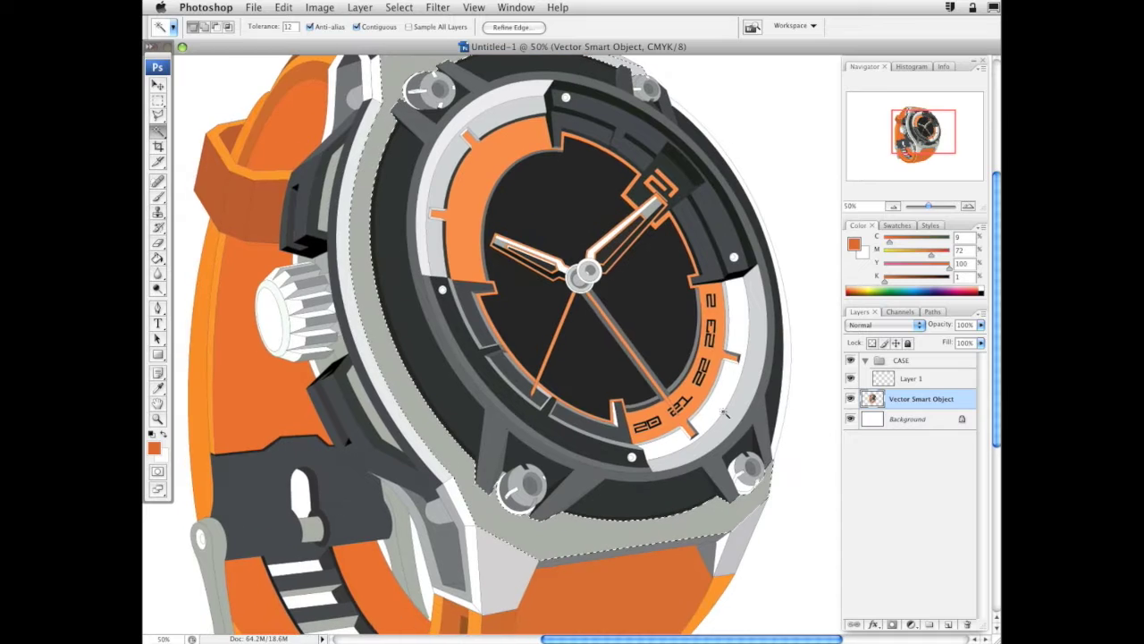
left_click(777, 417, "shift")
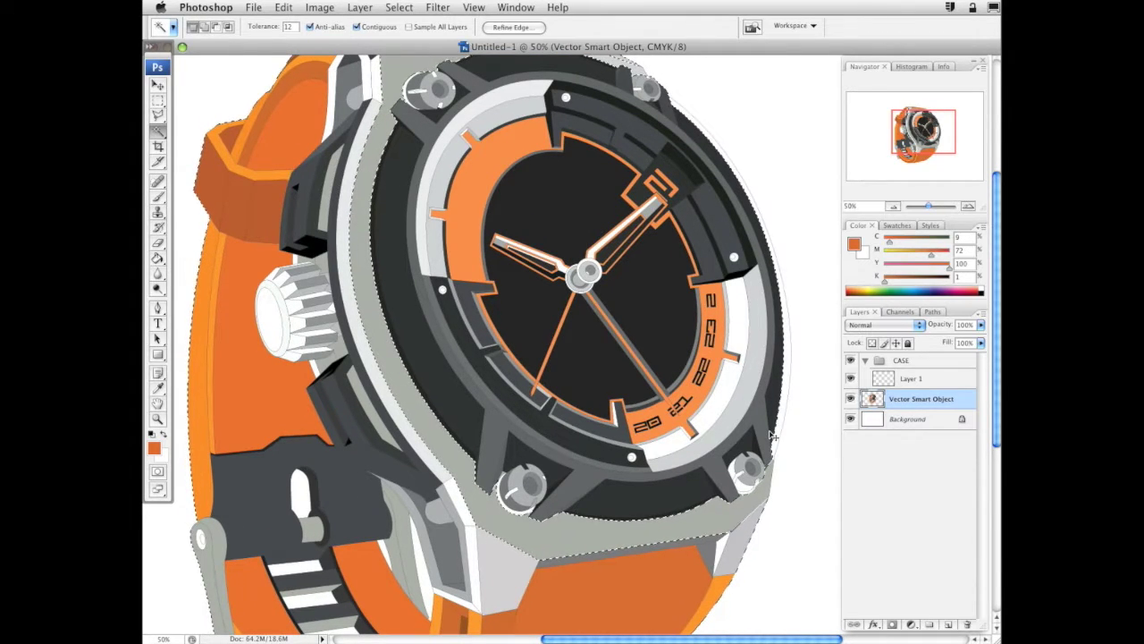
Switch to the Brush tool on the empty layer in the CASE group and mix a light grey of 6% black
left_click(159, 196)
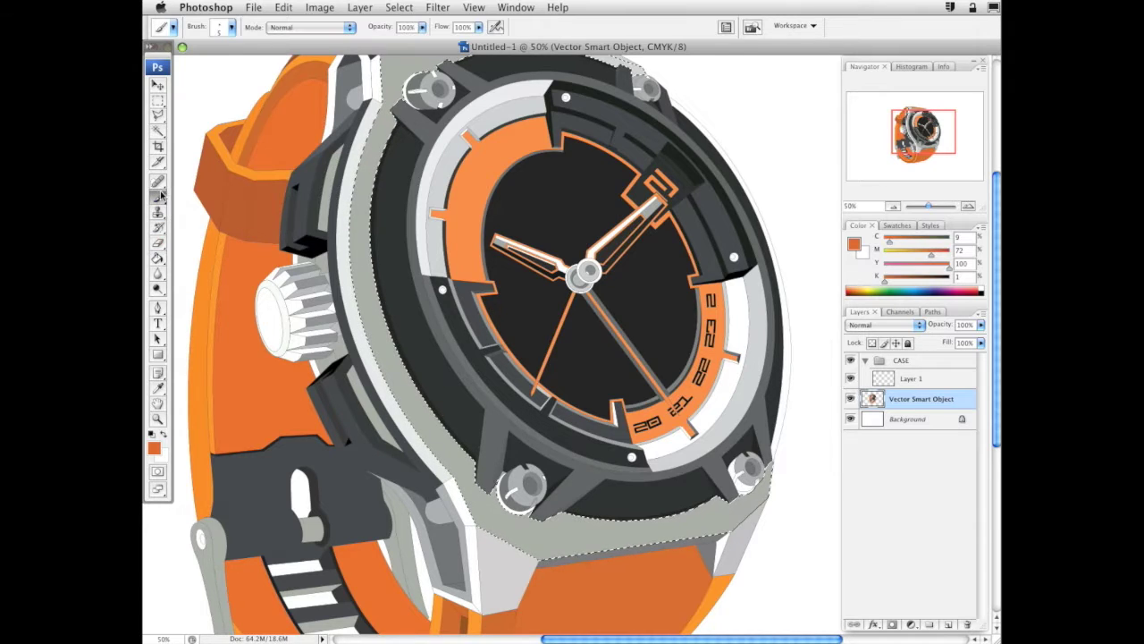
left_click(912, 378)
left_click_drag(589, 337, 591, 366)
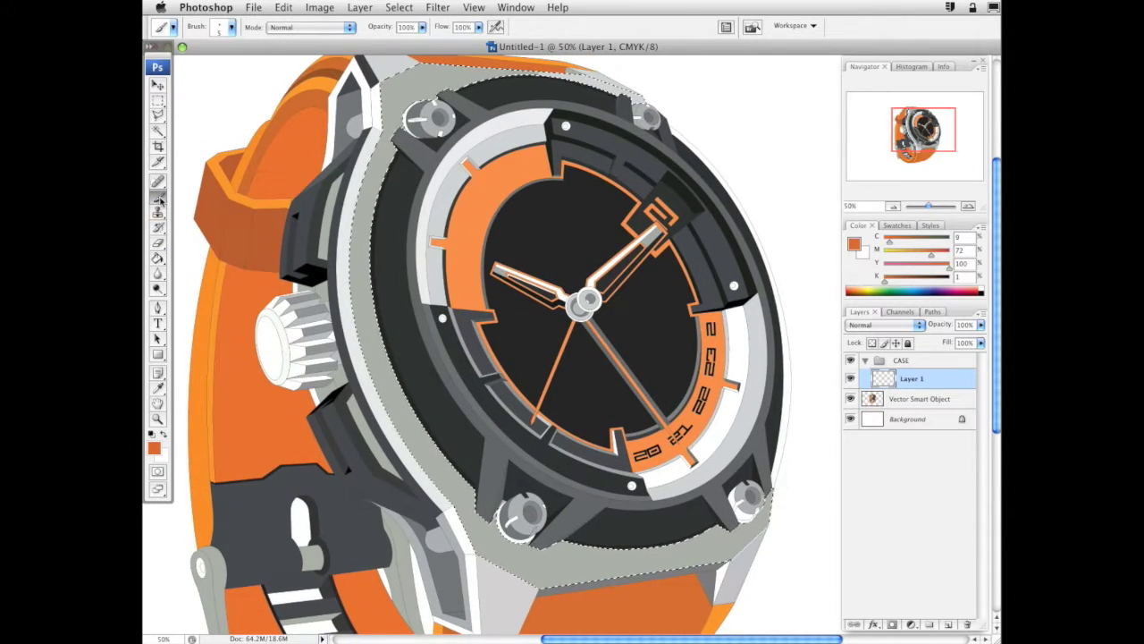
right_click(631, 248)
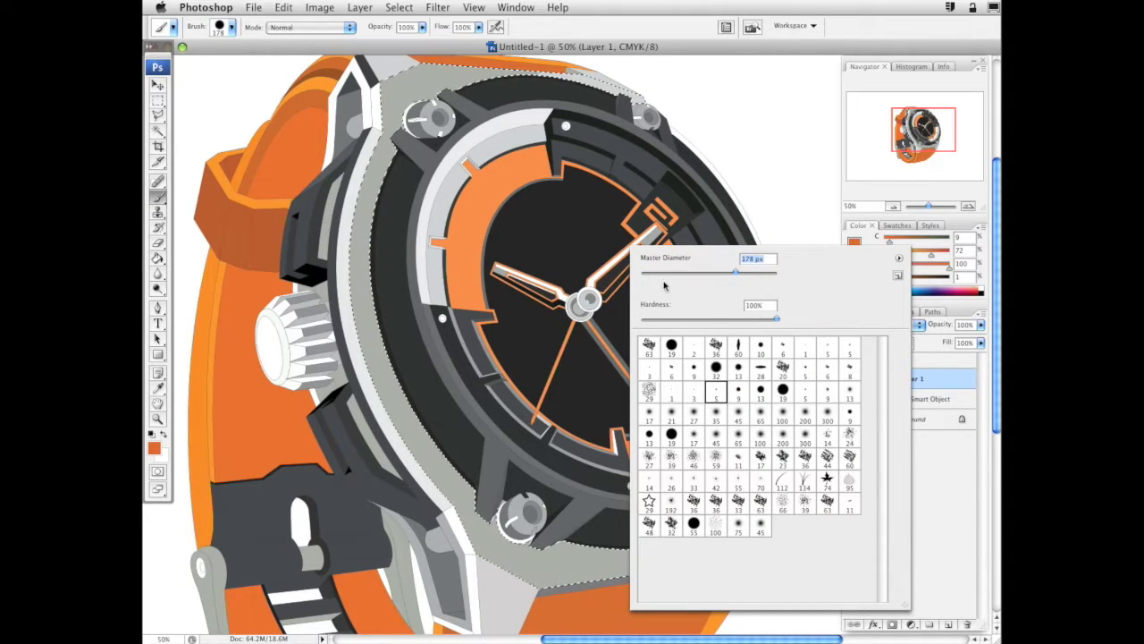
left_click(983, 289)
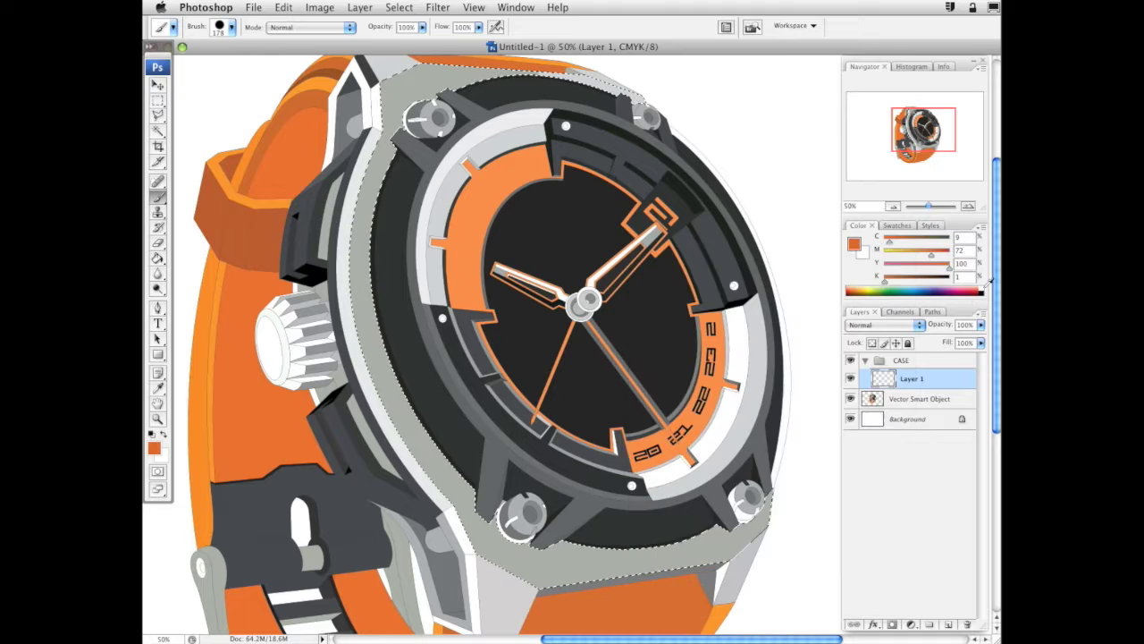
left_click(982, 288)
left_click_drag(886, 281, 890, 281)
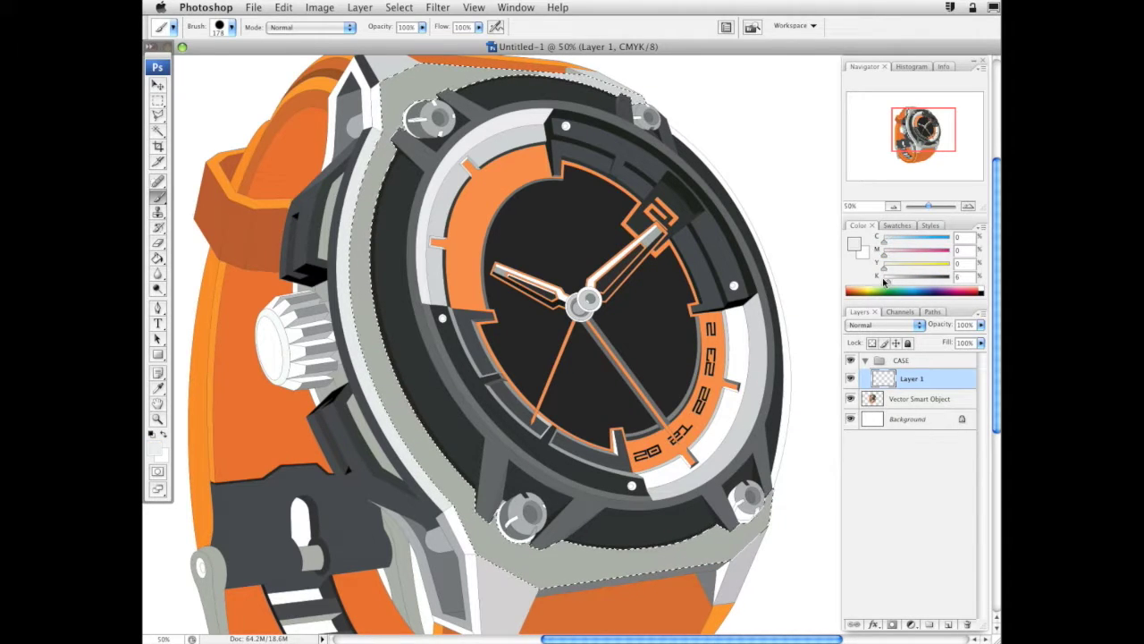
Paint light grey highlights over the left and lower areas of the case's front face with a 349 px brush at 0% hardness
right_click(635, 296)
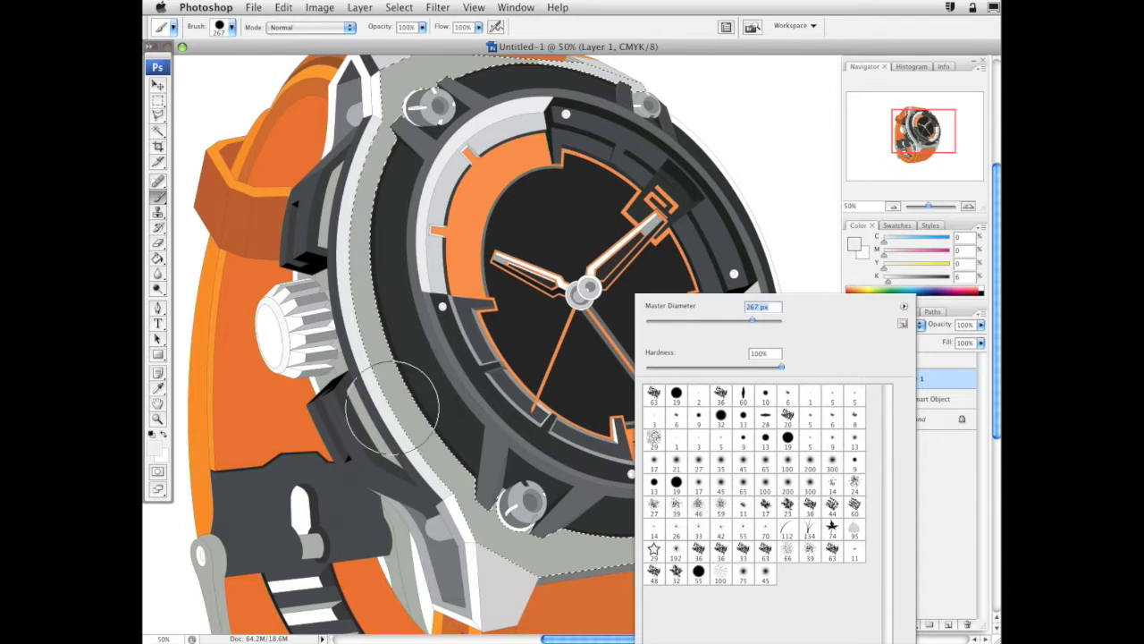
key("Return")
right_click(642, 407)
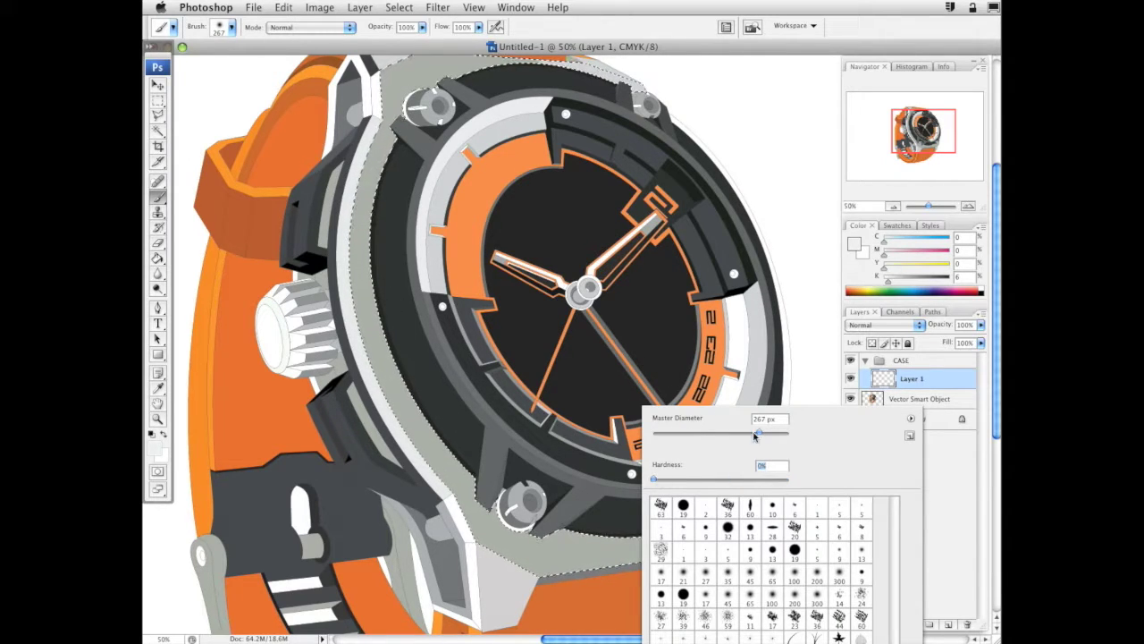
left_click_drag(761, 434, 765, 433)
key("Return")
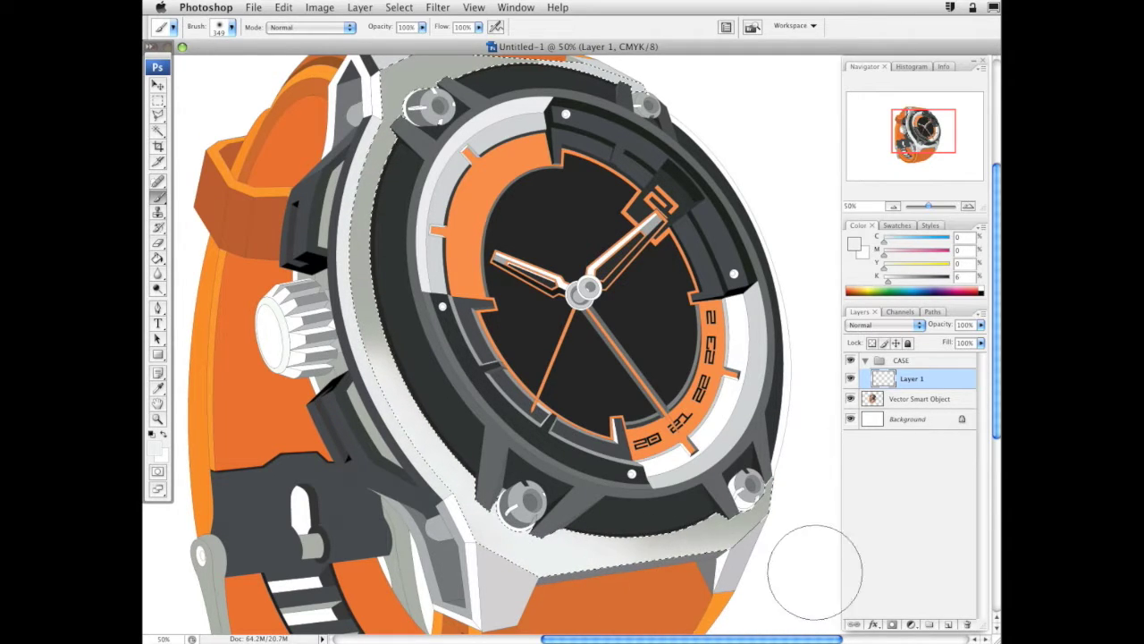
mouse_move(534, 513)
left_mouse_down()
mouse_move(563, 491)
mouse_move(556, 558)
left_mouse_up()
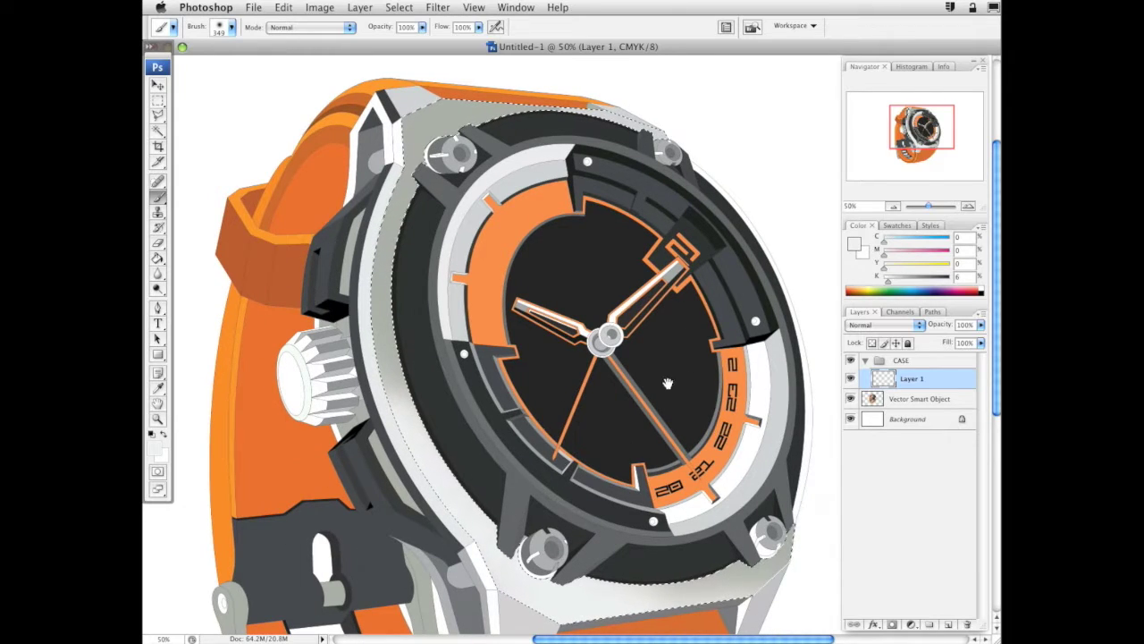
left_click_drag(668, 383, 666, 340)
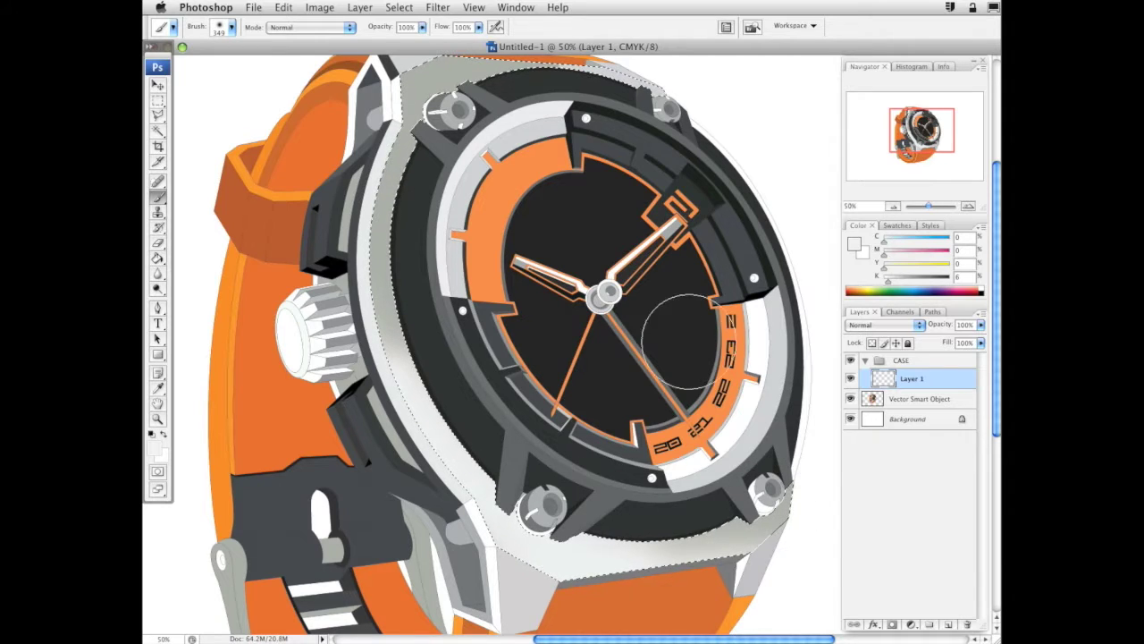
left_click_drag(621, 411, 619, 457)
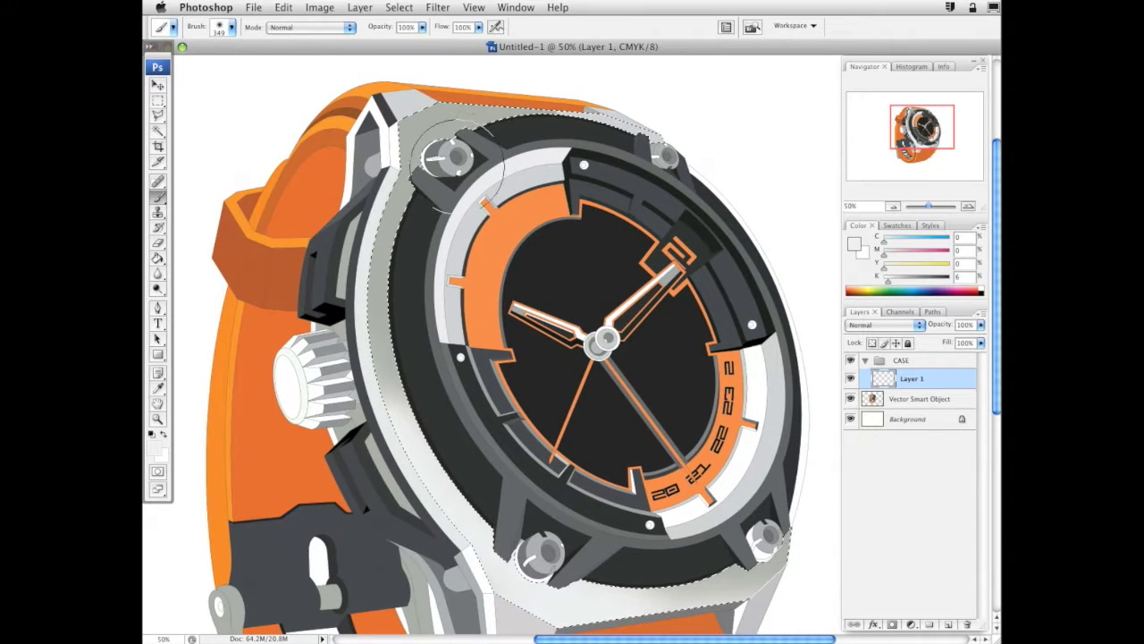
scroll(506, 431, "up", 4)
left_click_drag(507, 432, 504, 440)
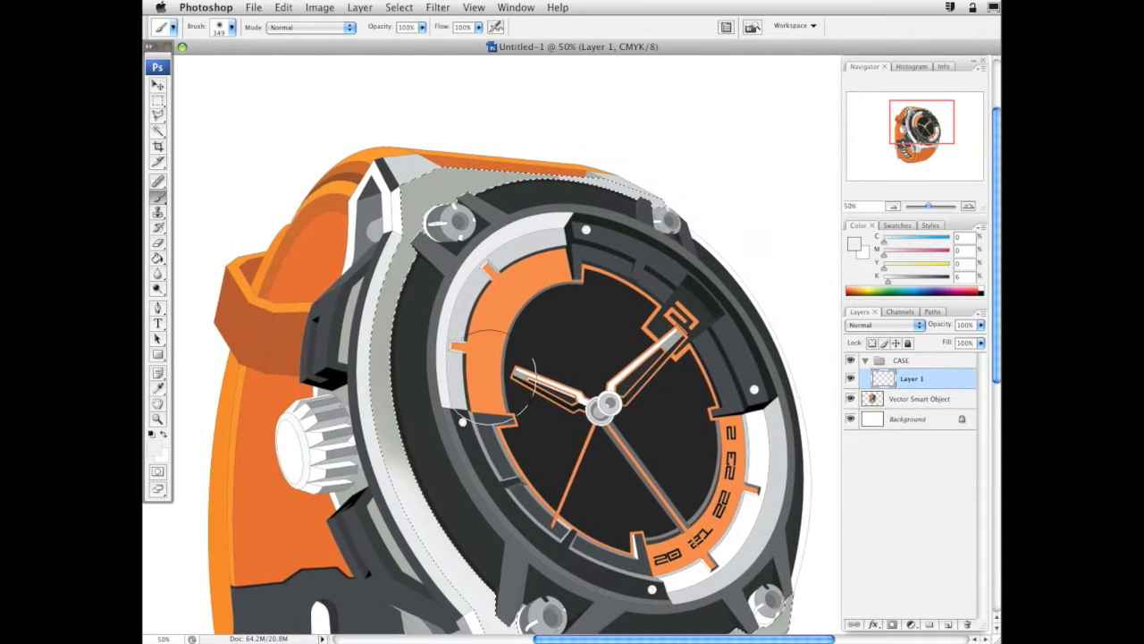
Shade the upper area of the case face with 64% and 79% black, enlarging the brush to 432 px, and deselect
left_click_drag(905, 278, 920, 284)
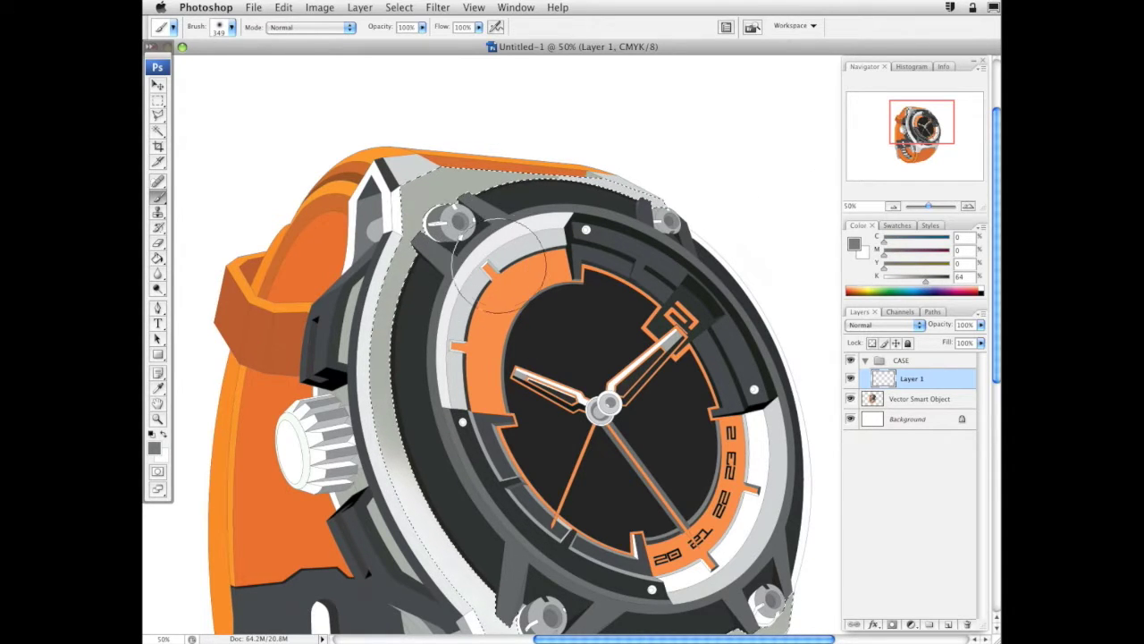
mouse_move(536, 208)
left_mouse_down()
mouse_move(438, 179)
mouse_move(671, 275)
left_mouse_up()
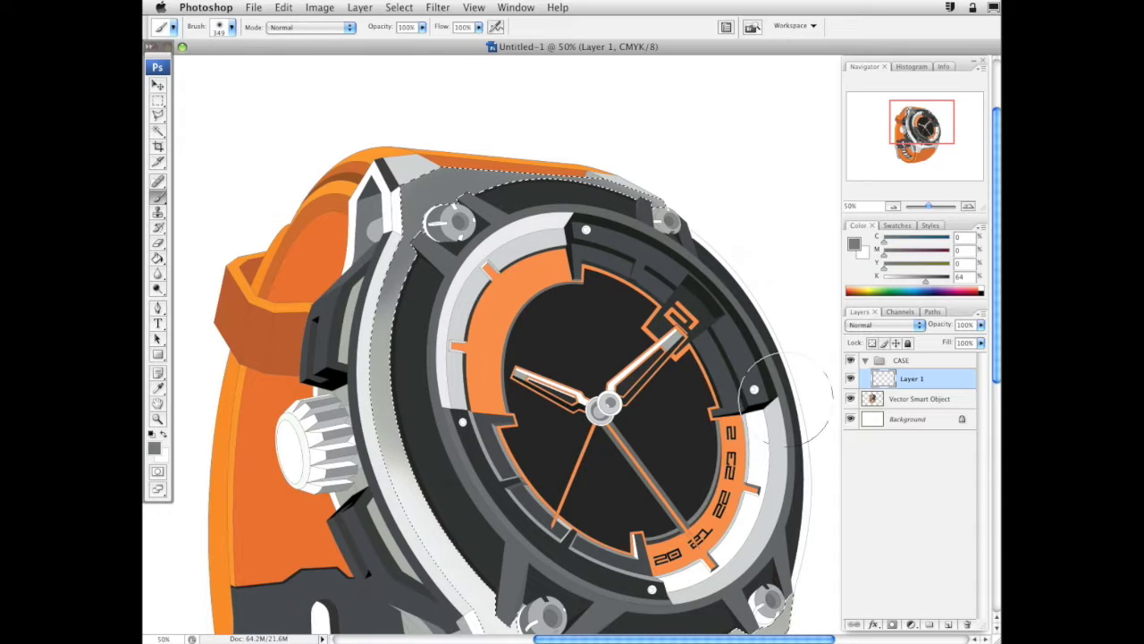
left_click(937, 288)
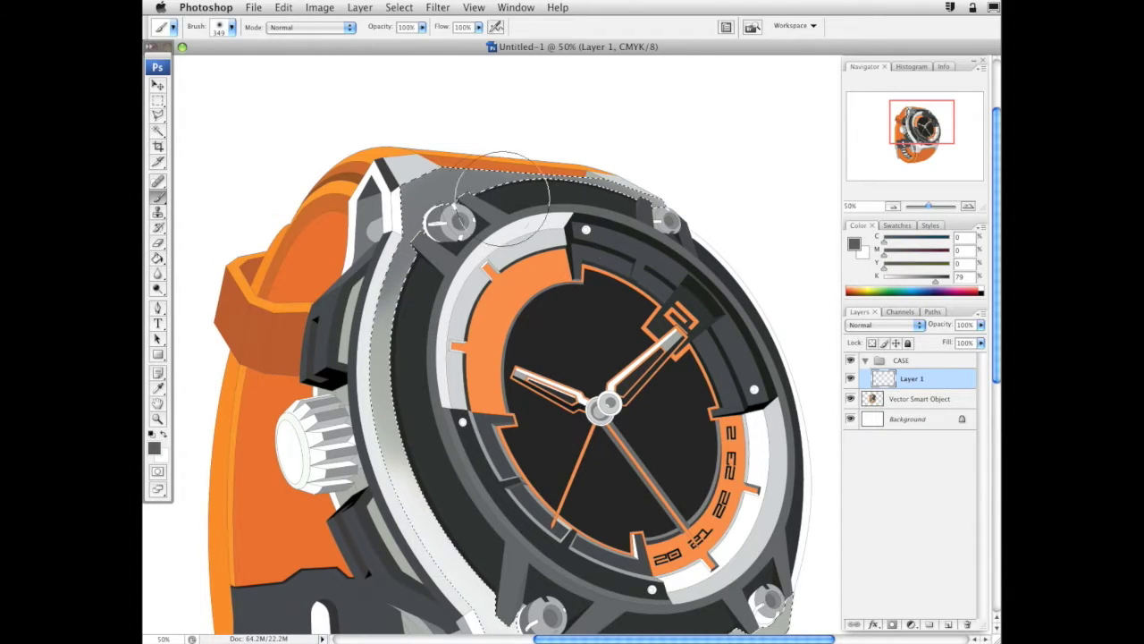
left_click_drag(503, 199, 325, 355)
right_click(562, 295)
left_click_drag(660, 333, 682, 334)
left_click(485, 204)
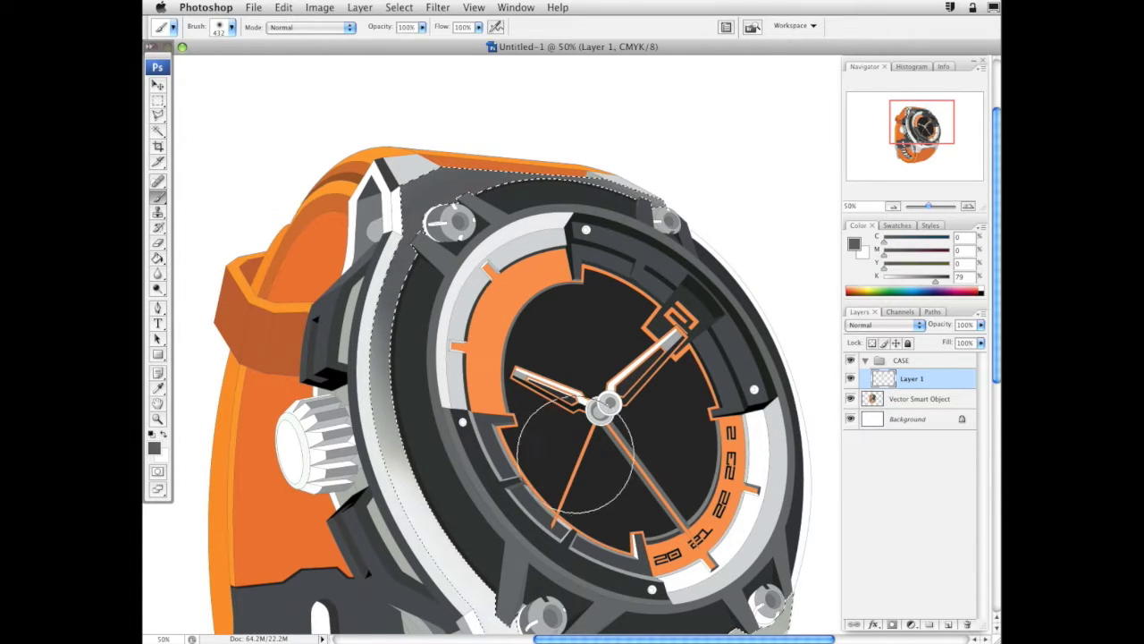
left_click_drag(576, 456, 550, 462)
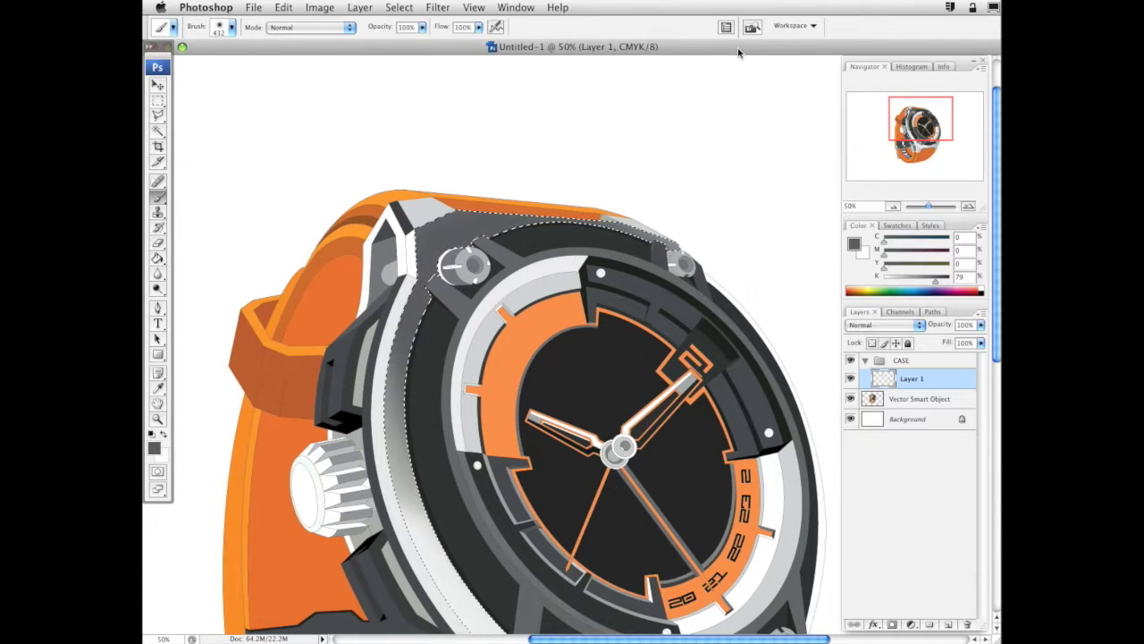
key("super+d")
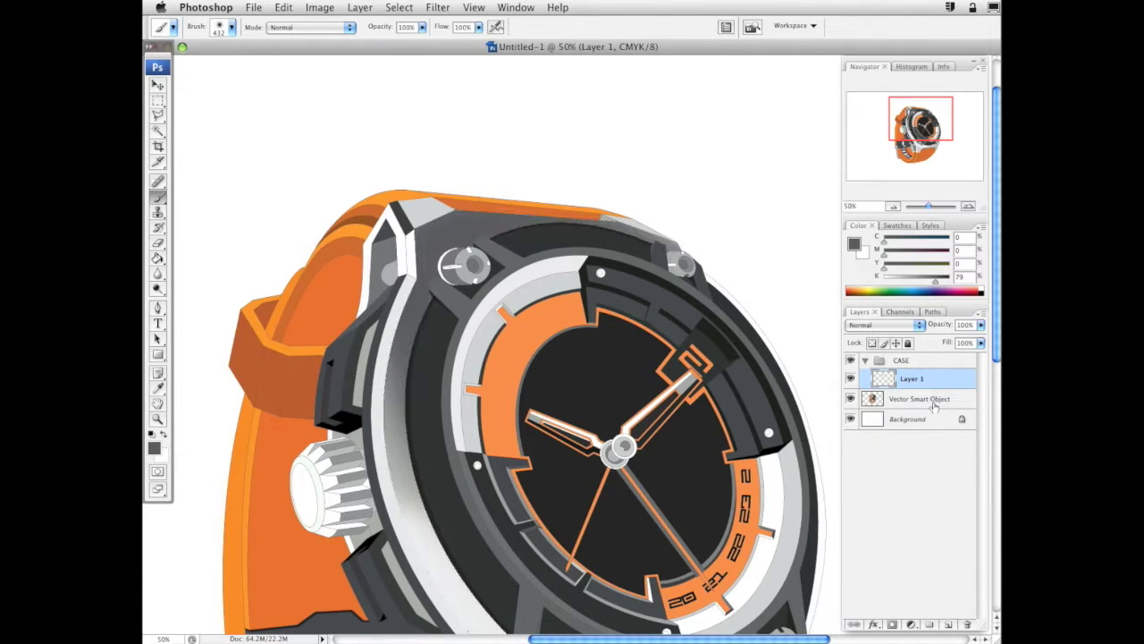
Select the light facet of the upper left lug on the watch layer and brush it with 63% and 52% black
left_click(933, 403)
left_click(158, 130)
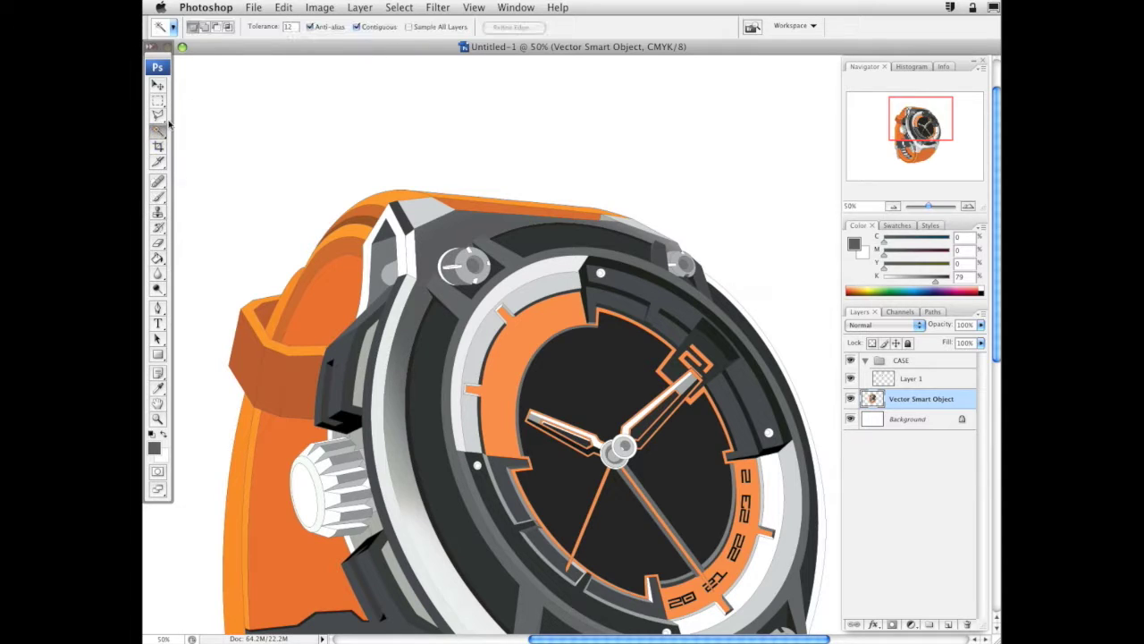
left_click(440, 220)
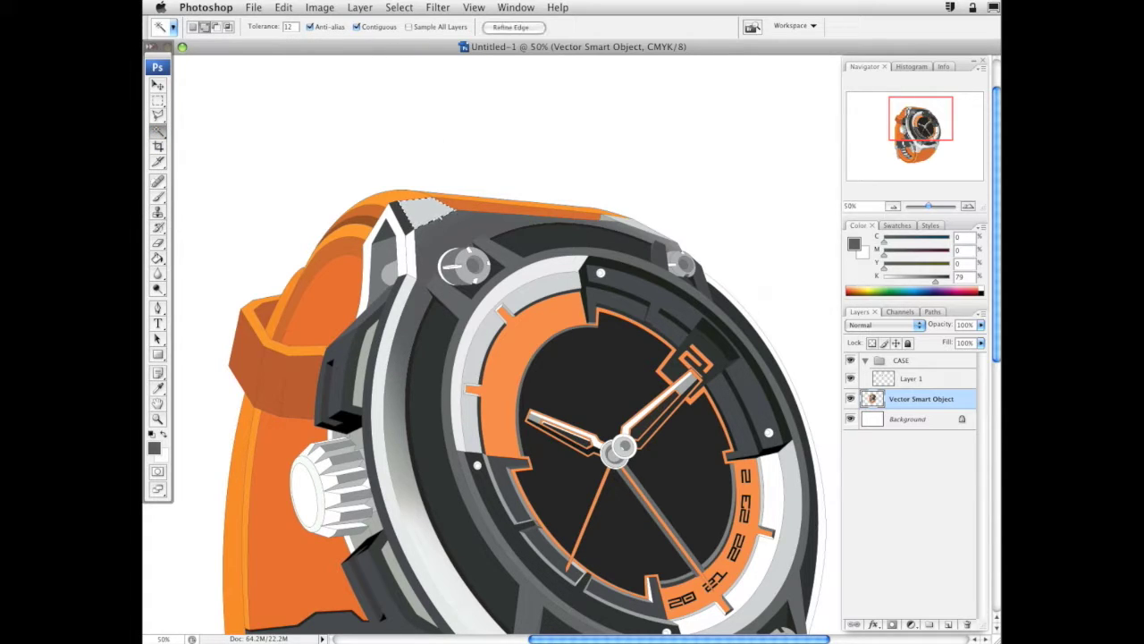
left_click(158, 196)
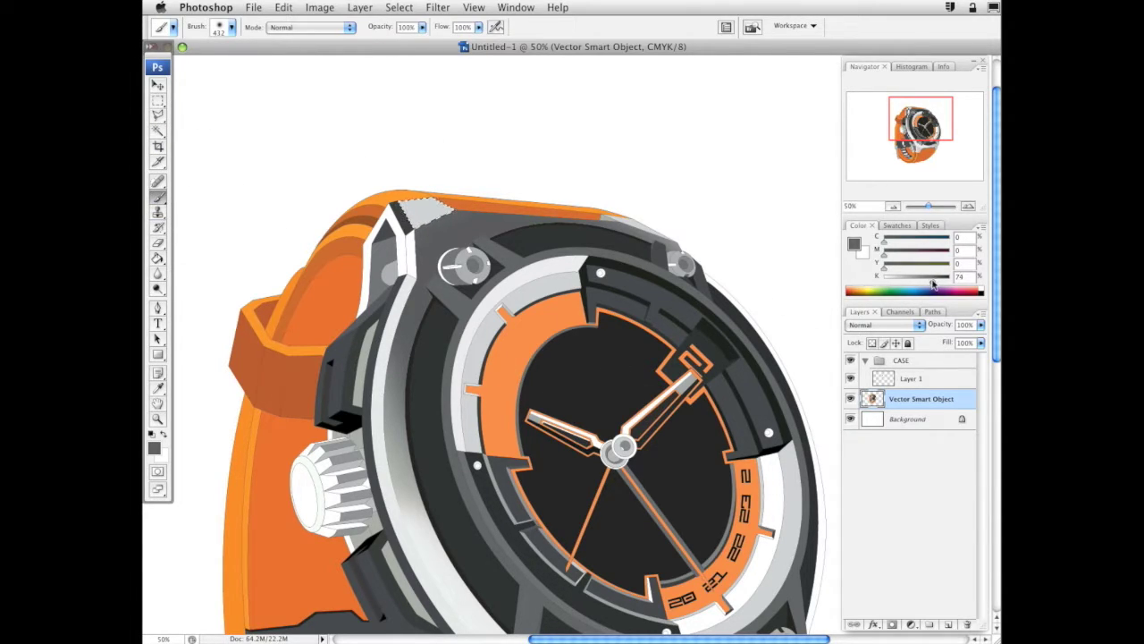
left_click_drag(935, 279, 927, 280)
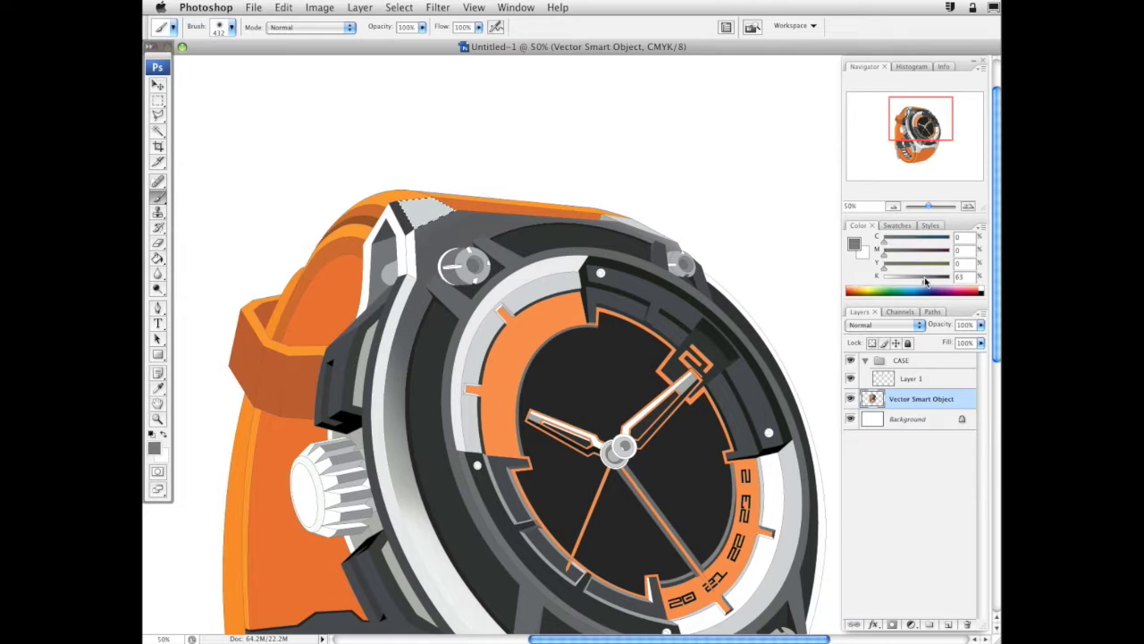
left_click_drag(459, 222, 430, 216)
left_click(918, 281)
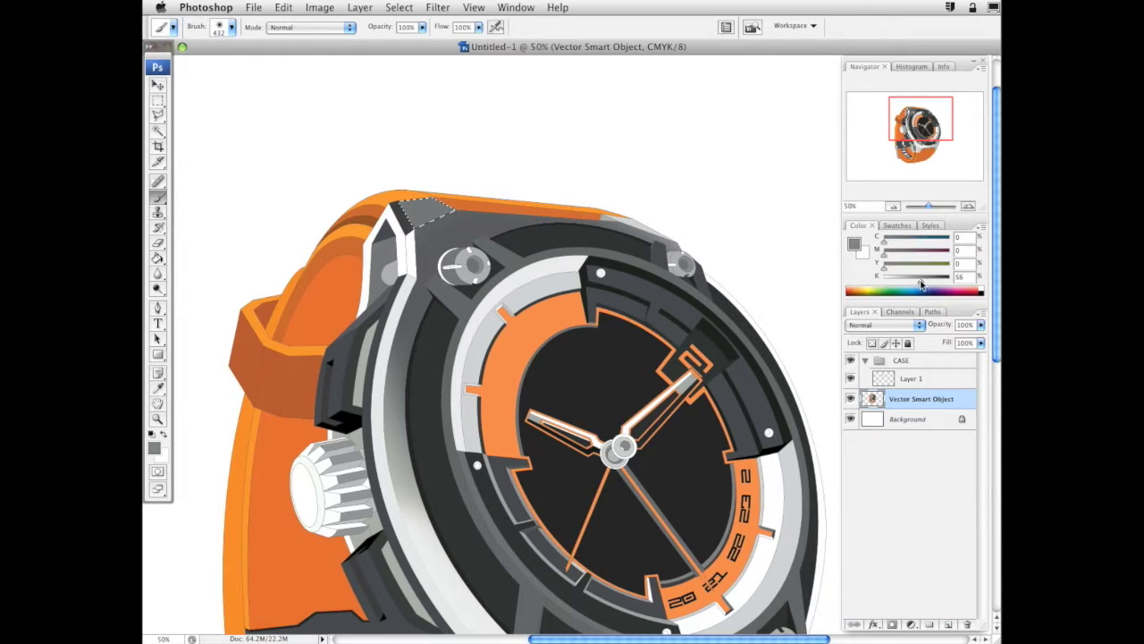
Select the thin white rim along the case's left side with the Magic Wand and make Layer 1 active
left_click_drag(567, 350, 595, 274)
left_click(159, 131)
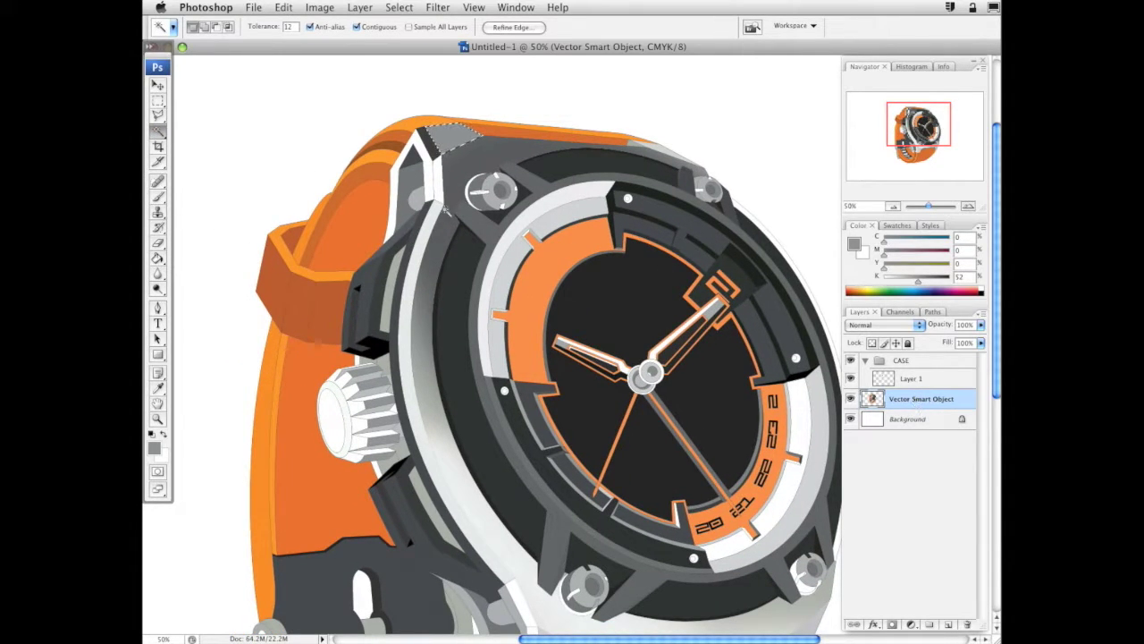
key("shift")
left_click(430, 239)
left_click(932, 381)
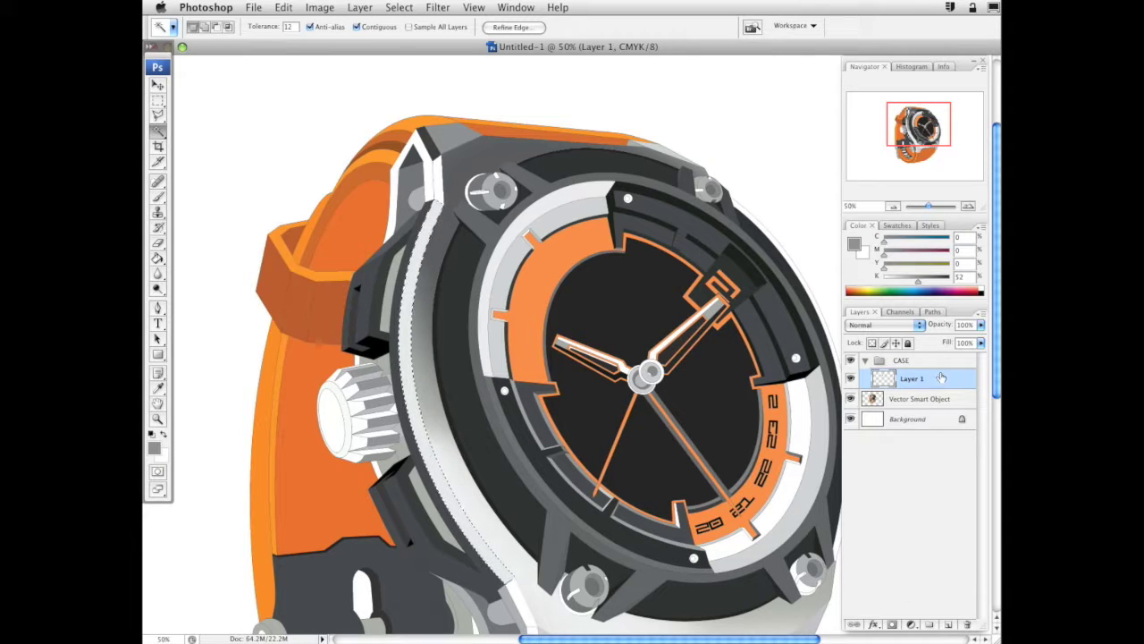
scroll(725, 367, "down", 3)
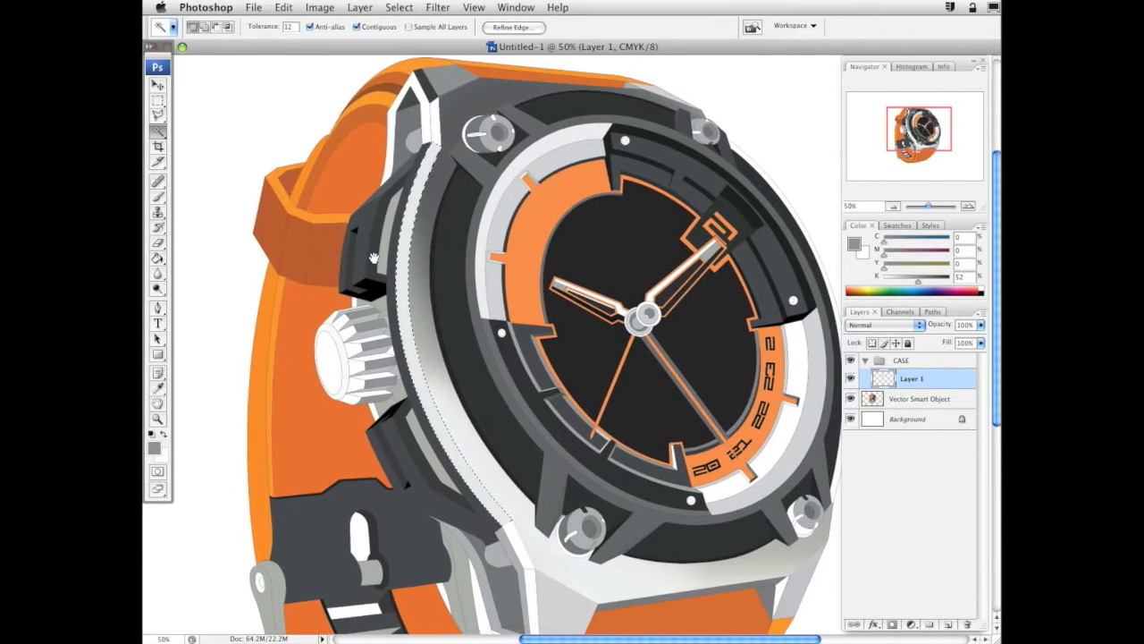
Brush progressively darker grey shading along the selected left rim, using 81%, 91% and 96% black
left_click(158, 202)
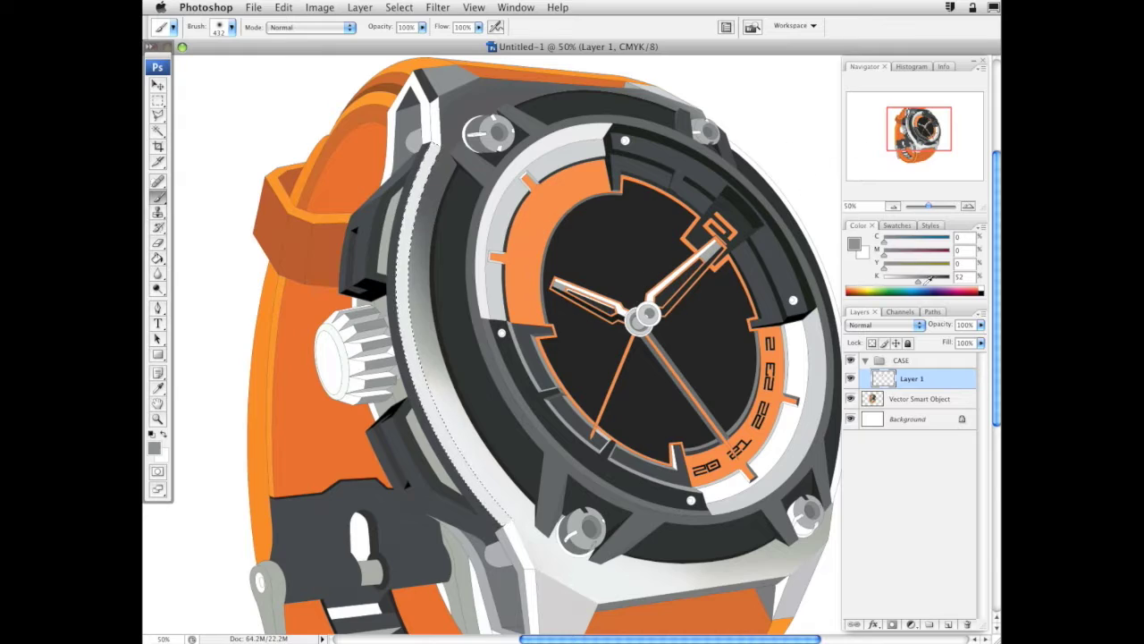
left_click_drag(917, 282, 935, 285)
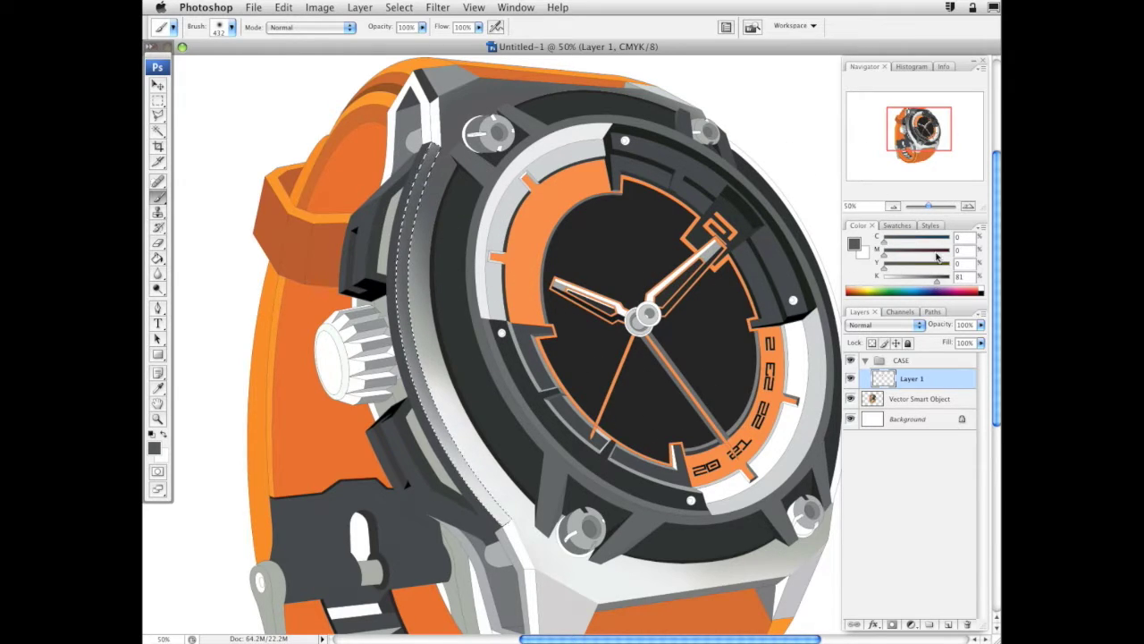
left_click_drag(937, 283, 941, 284)
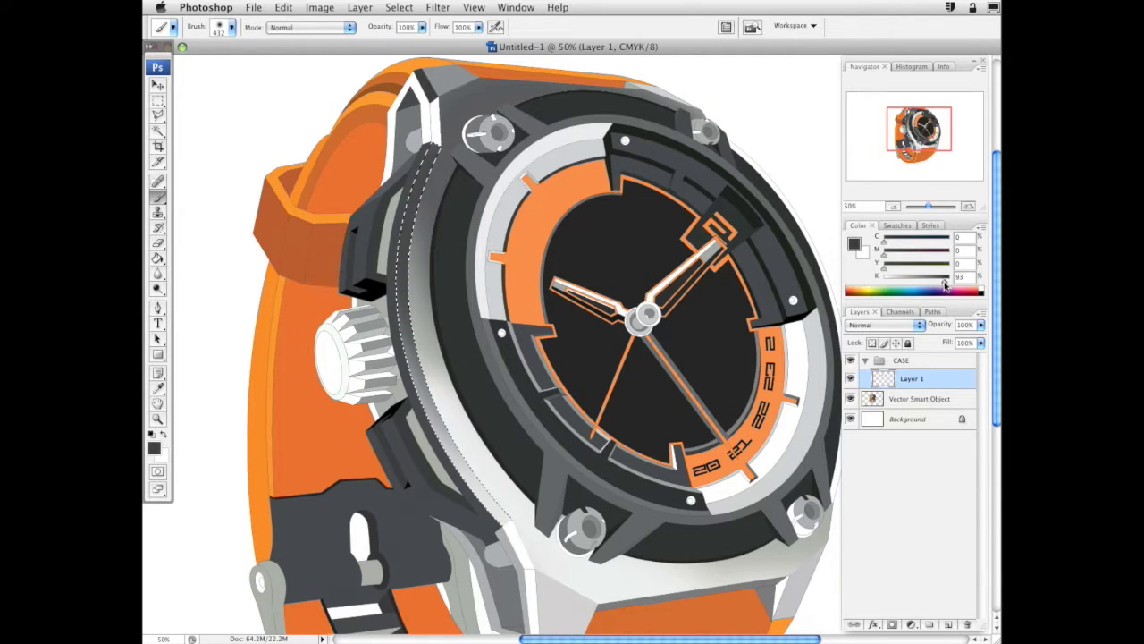
left_click_drag(945, 284, 943, 284)
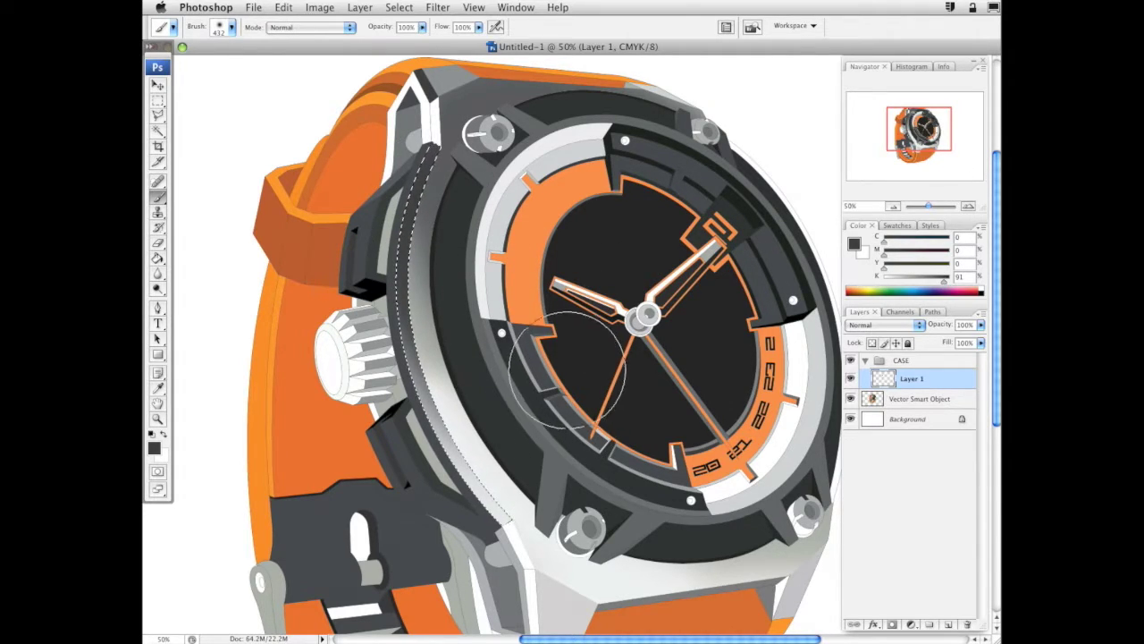
left_click_drag(944, 284, 949, 284)
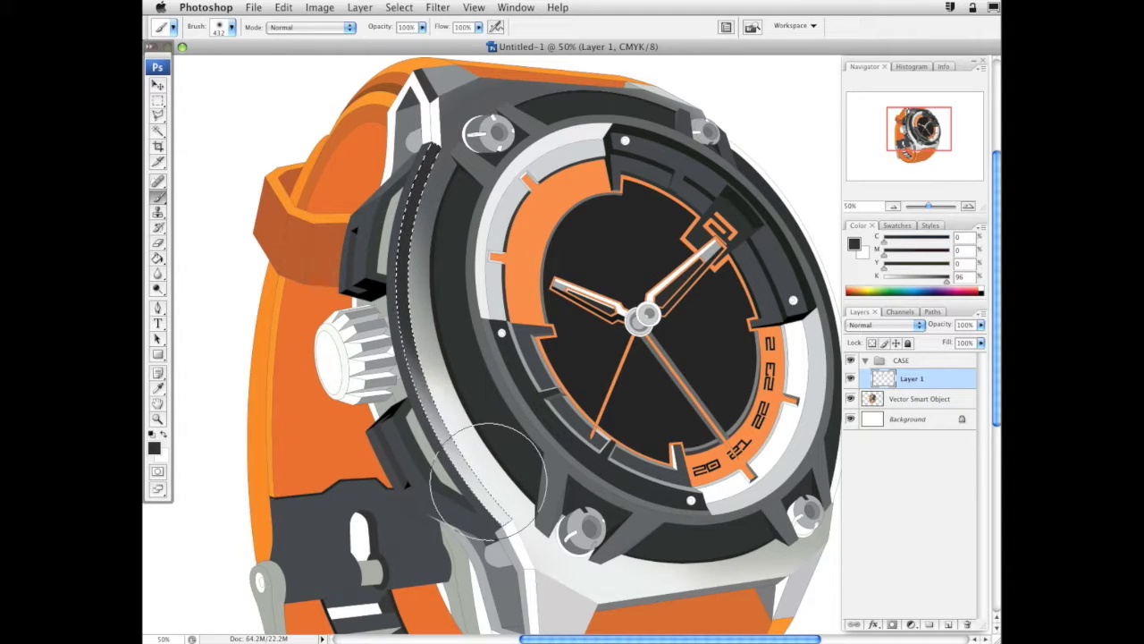
Erase parts of the dark shading in the selected case edge strip with a soft eraser, using 195 px and 121 px diameters
key("e")
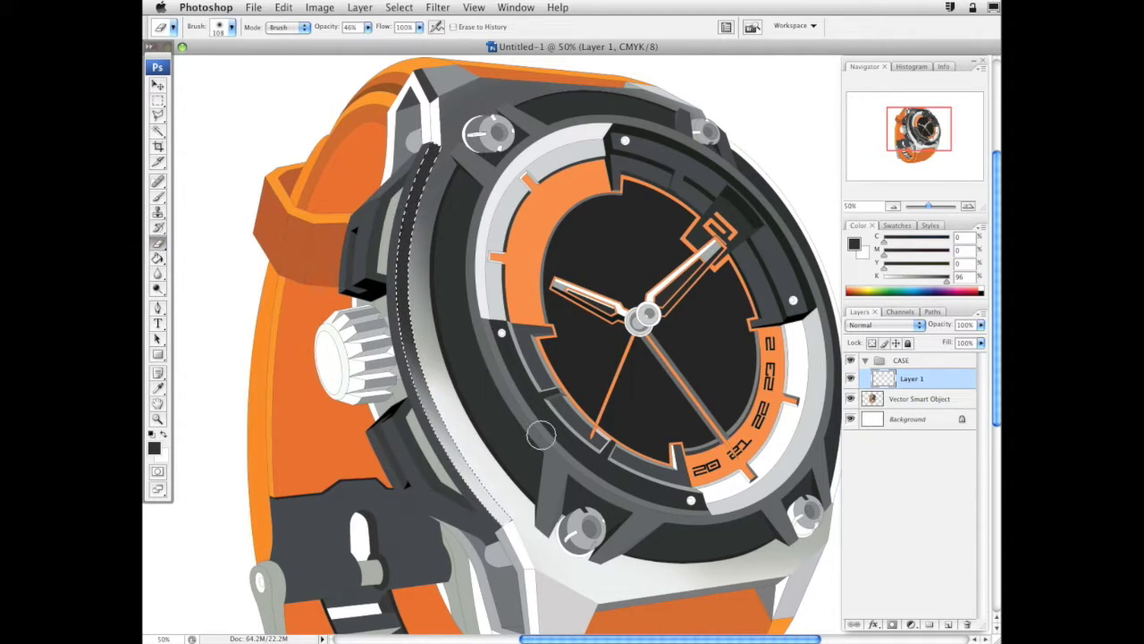
right_click(541, 435)
left_click_drag(667, 468, 670, 466)
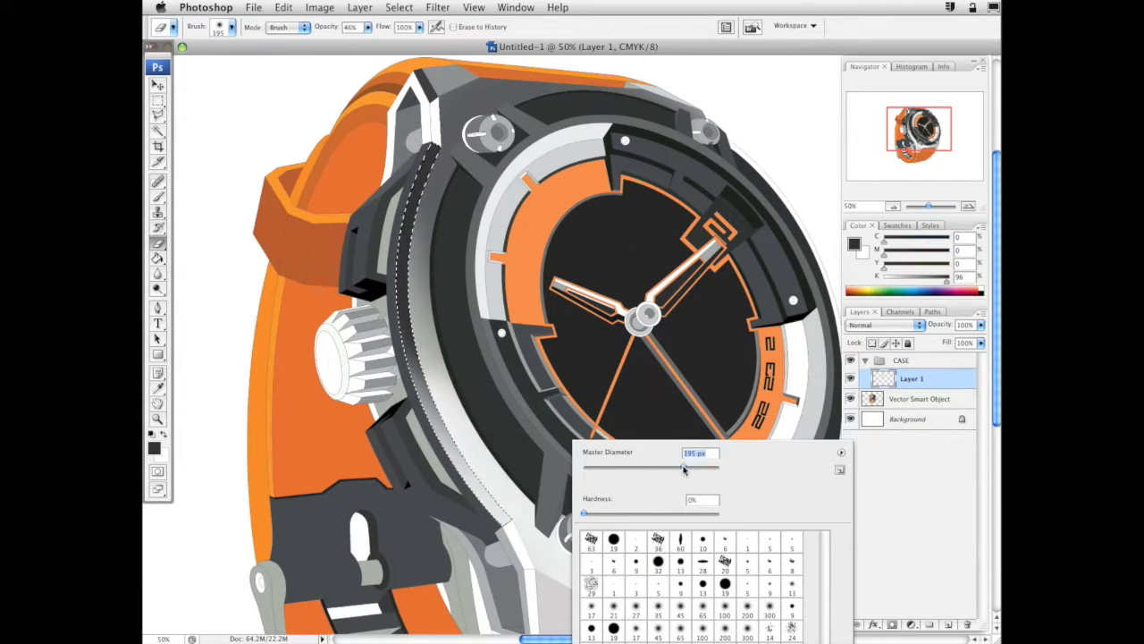
left_click(798, 52)
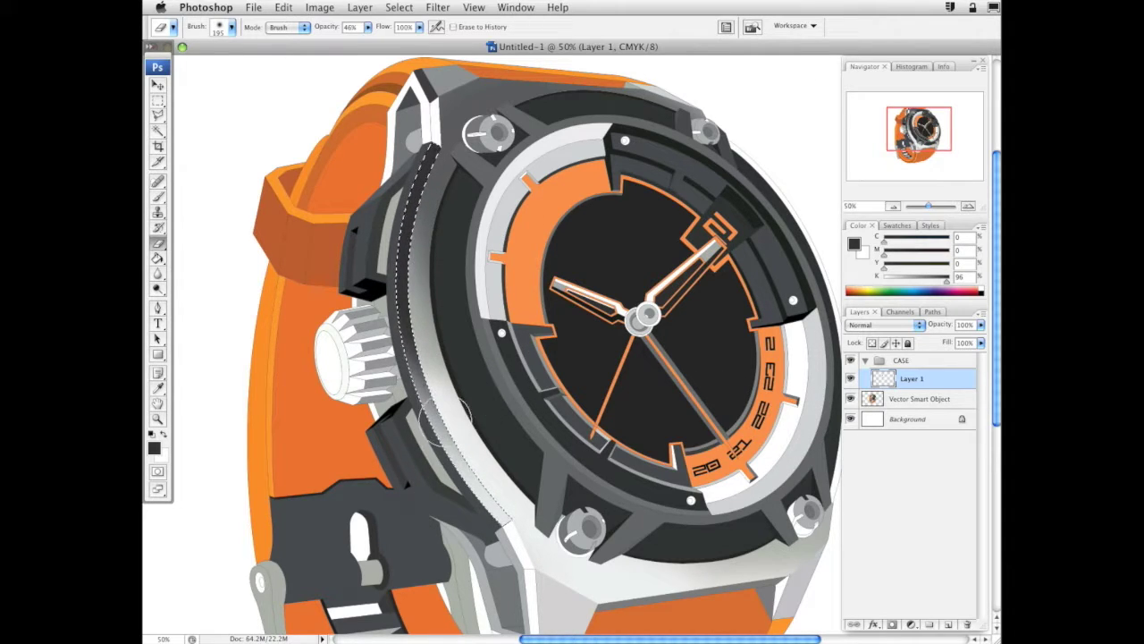
right_click(591, 315)
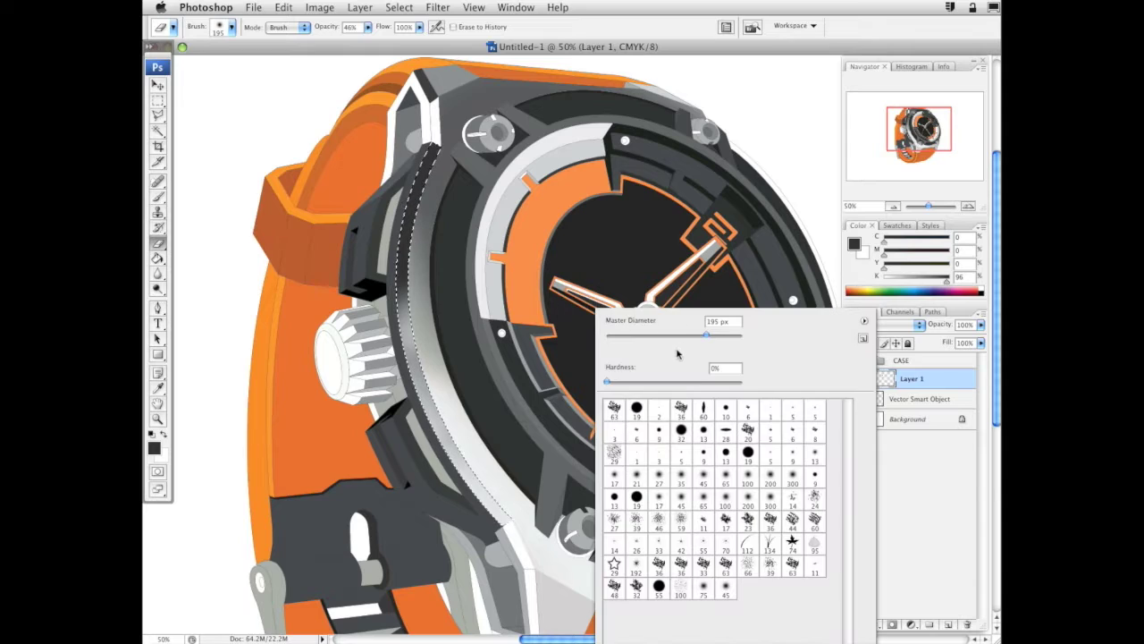
key("Return")
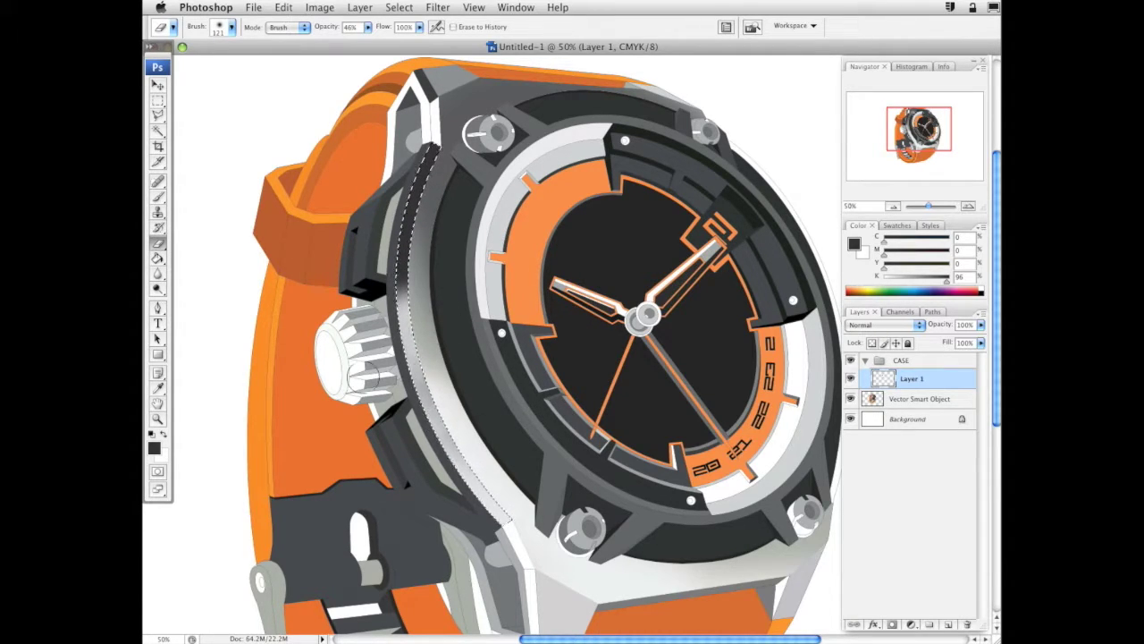
Raise the eraser opacity to 100% and clean up the edge strip's highlights with 111 px and 162 px diameters
left_click(367, 28)
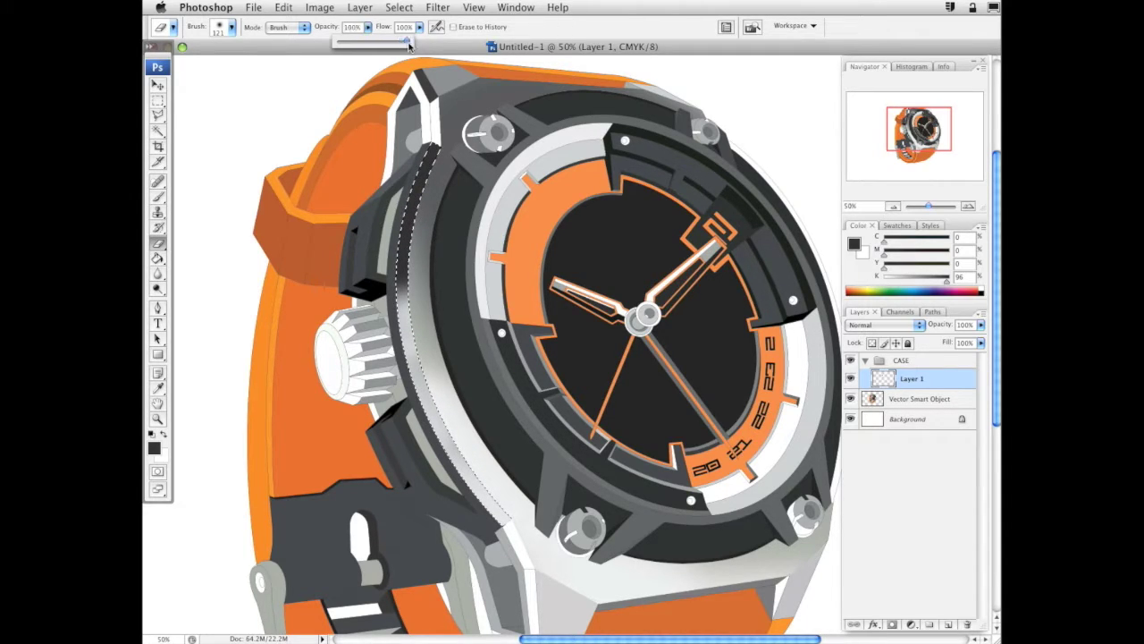
left_click(563, 43)
right_click(526, 445)
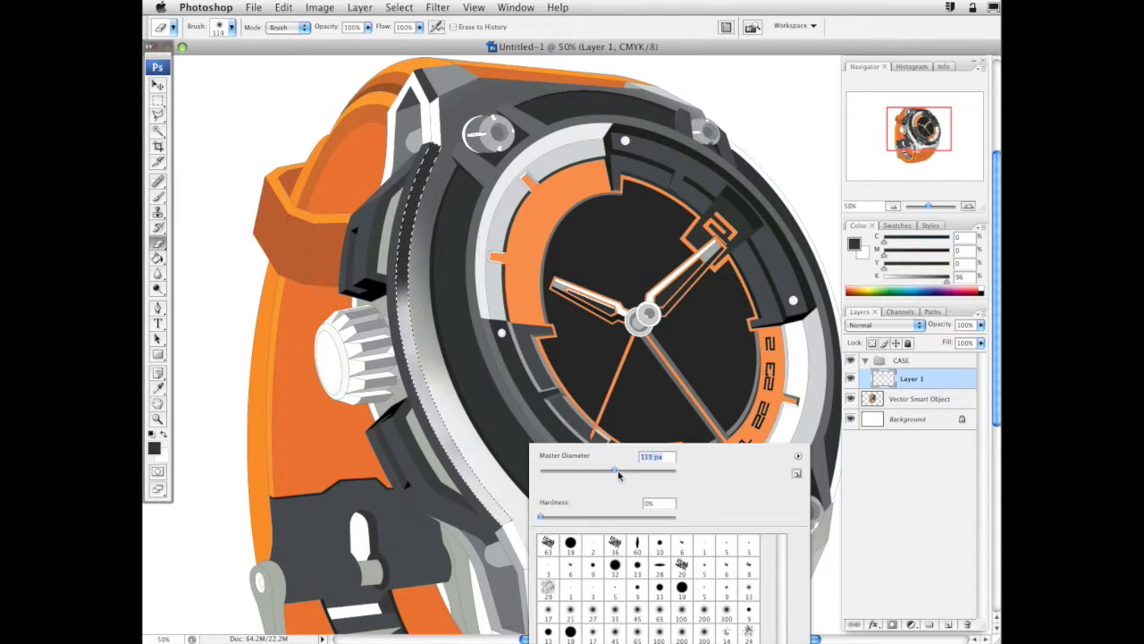
key("Return")
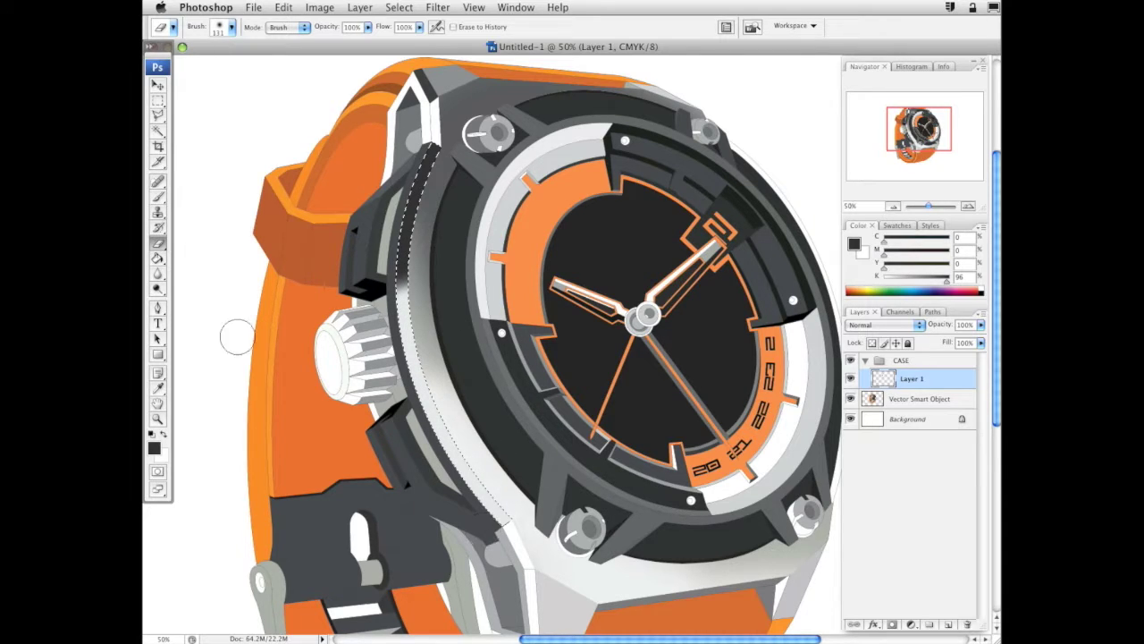
right_click(444, 302)
left_click_drag(537, 331, 549, 331)
left_click(374, 309)
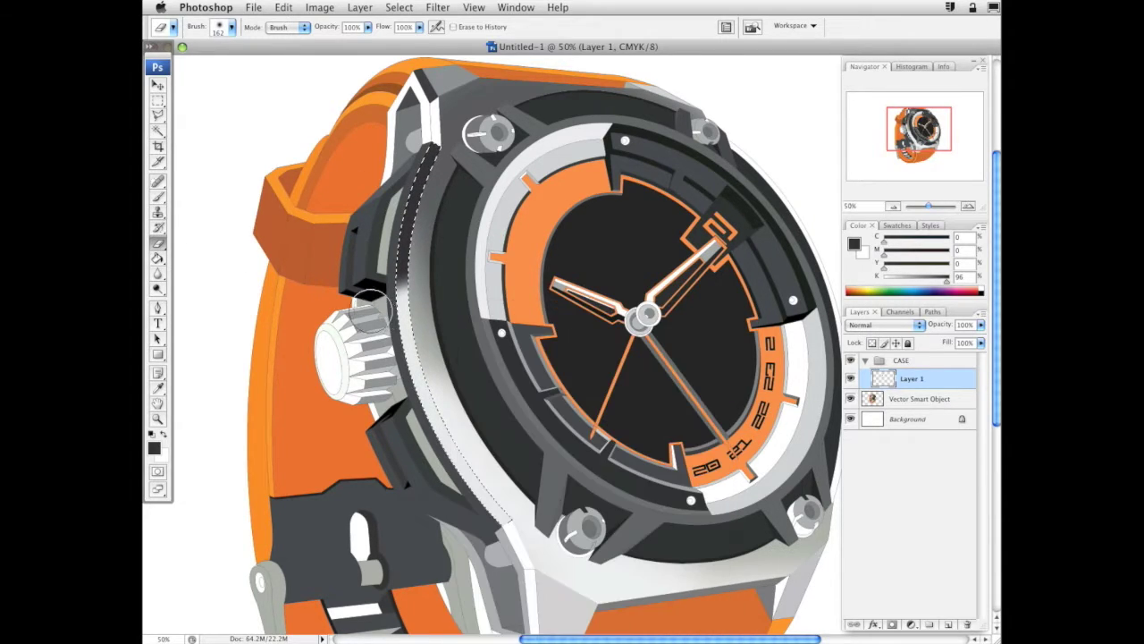
Brush 96% black shading back along the lower part of the selected case edge strip
left_click(157, 196)
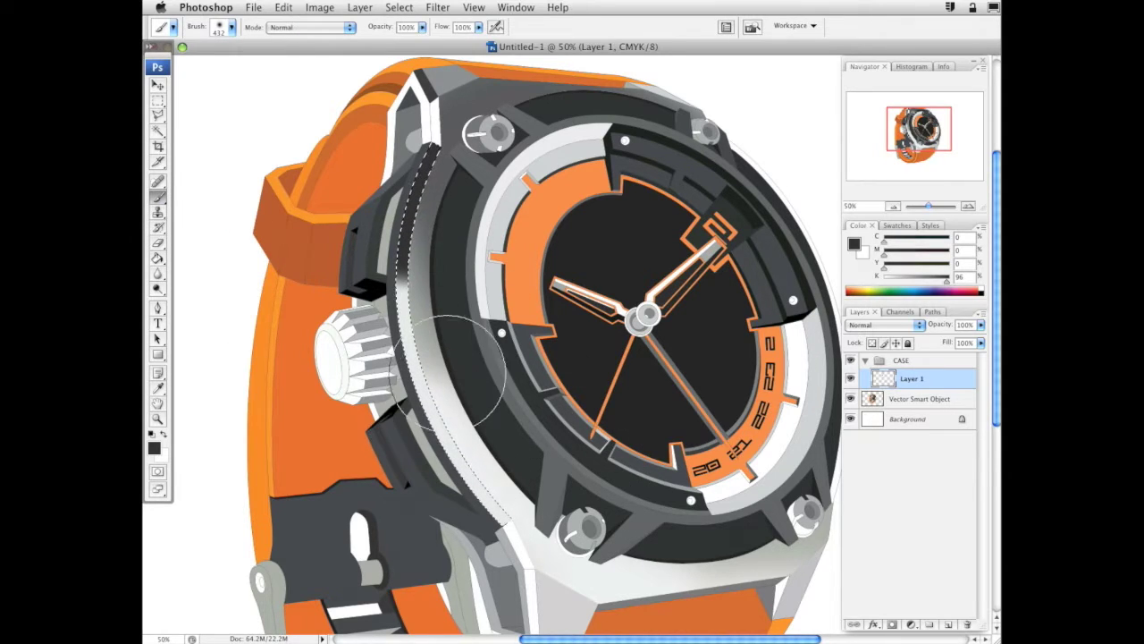
left_click_drag(449, 375, 516, 466)
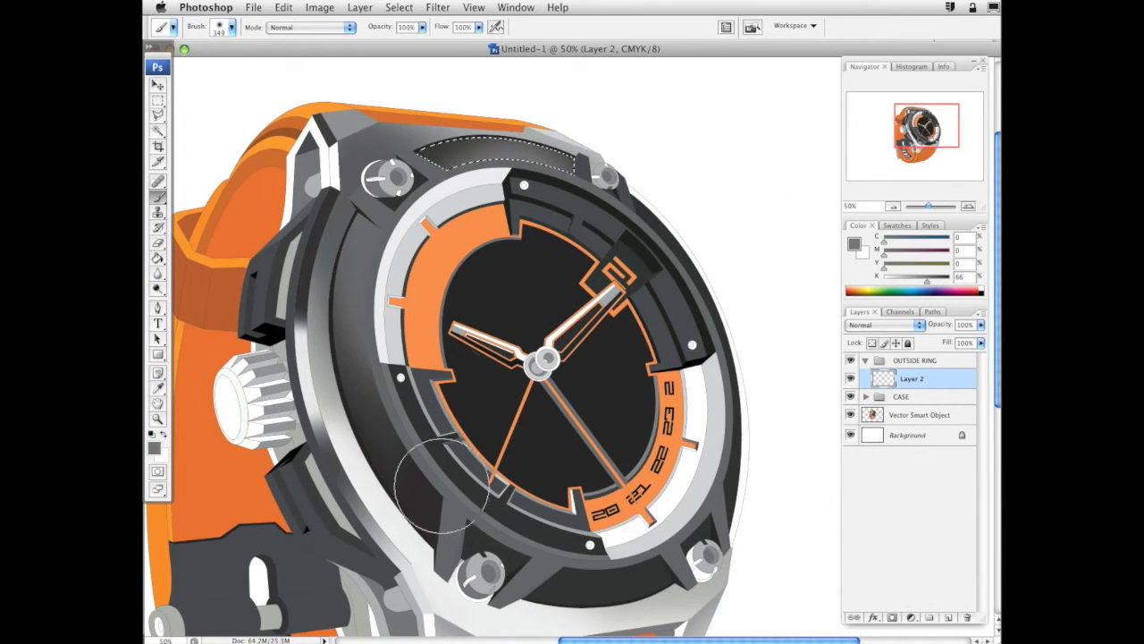
Paint soft 66% black shading into the selected upper section of the outside ring on Layer 2
left_click_drag(431, 143, 483, 154)
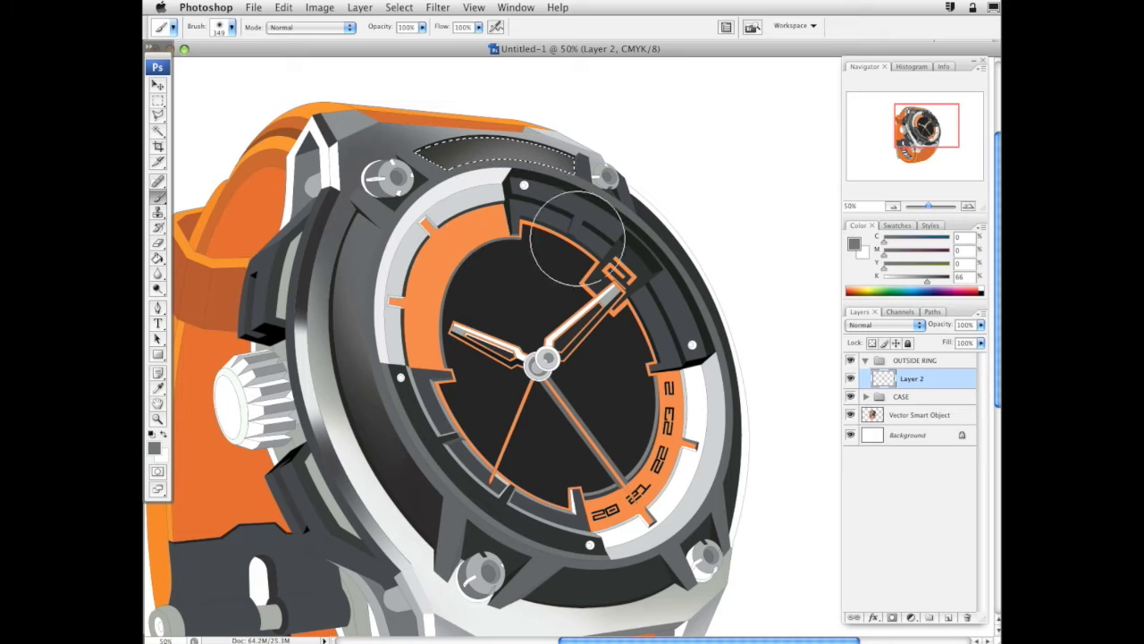
left_click(158, 243)
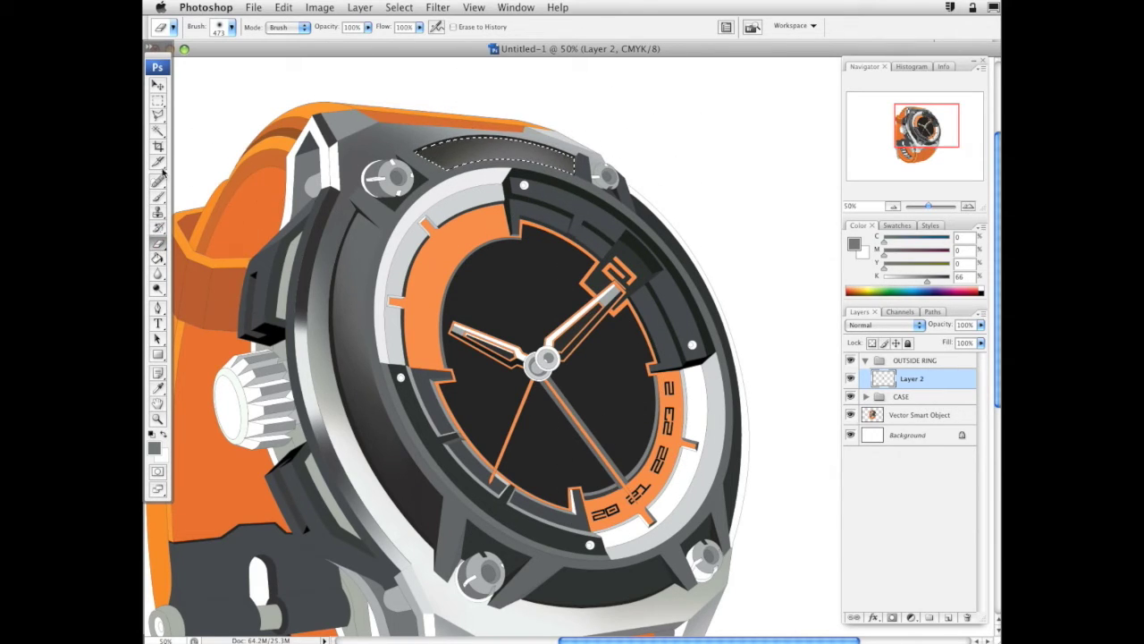
left_click(159, 198)
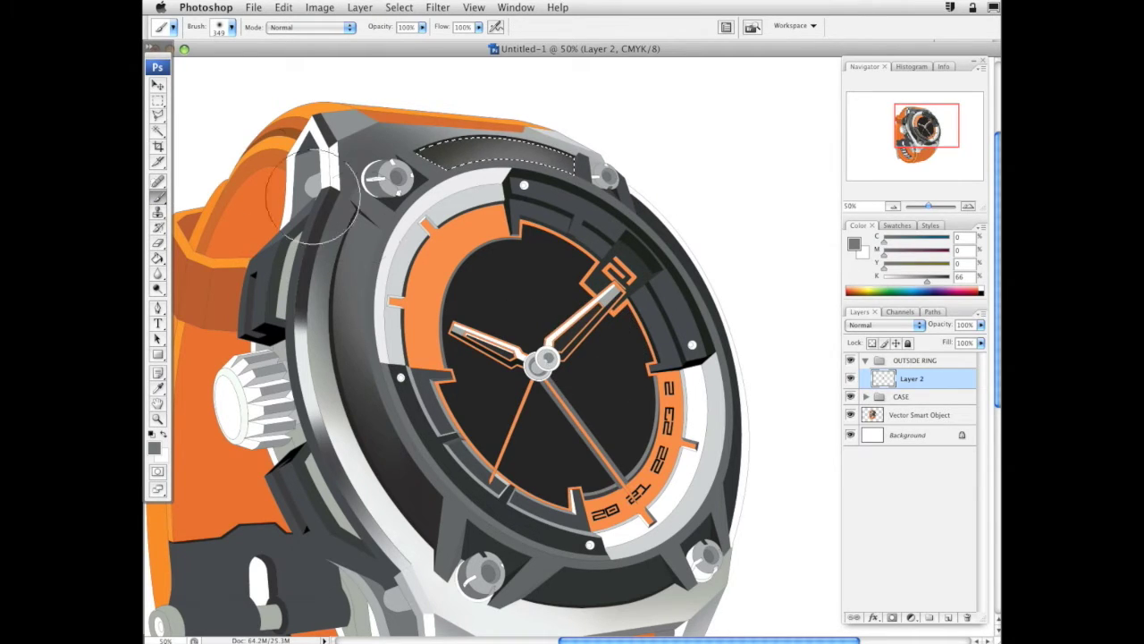
Select the outside ring's right-hand dark section from the Vector Smart Object and shade it on Layer 2 with 100% black
left_click(159, 130)
left_click(903, 416)
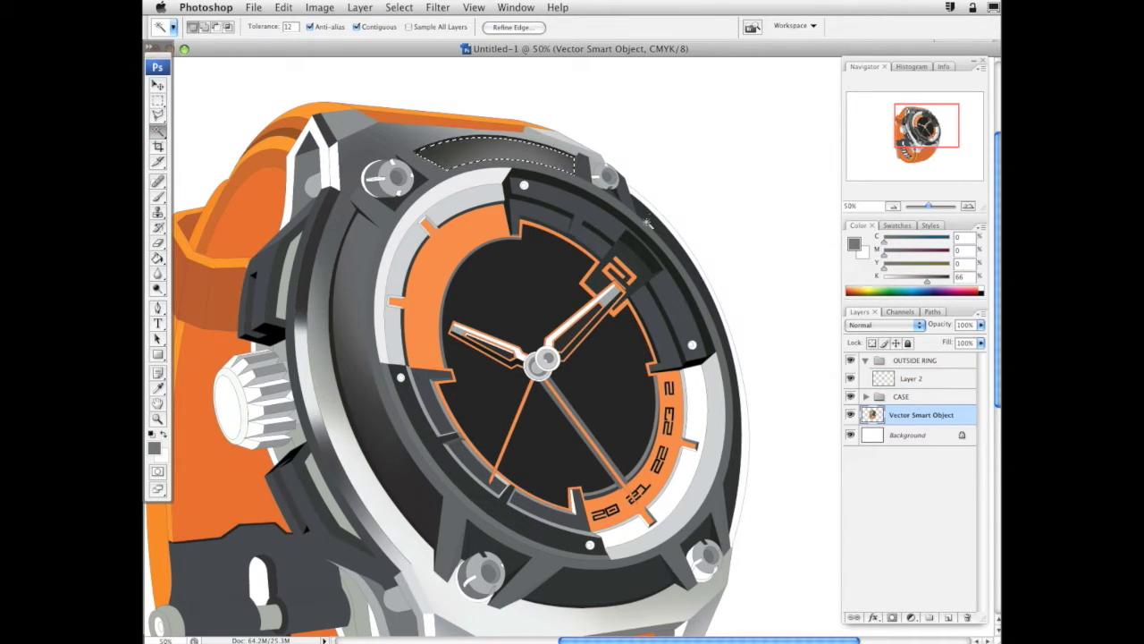
left_click(664, 233)
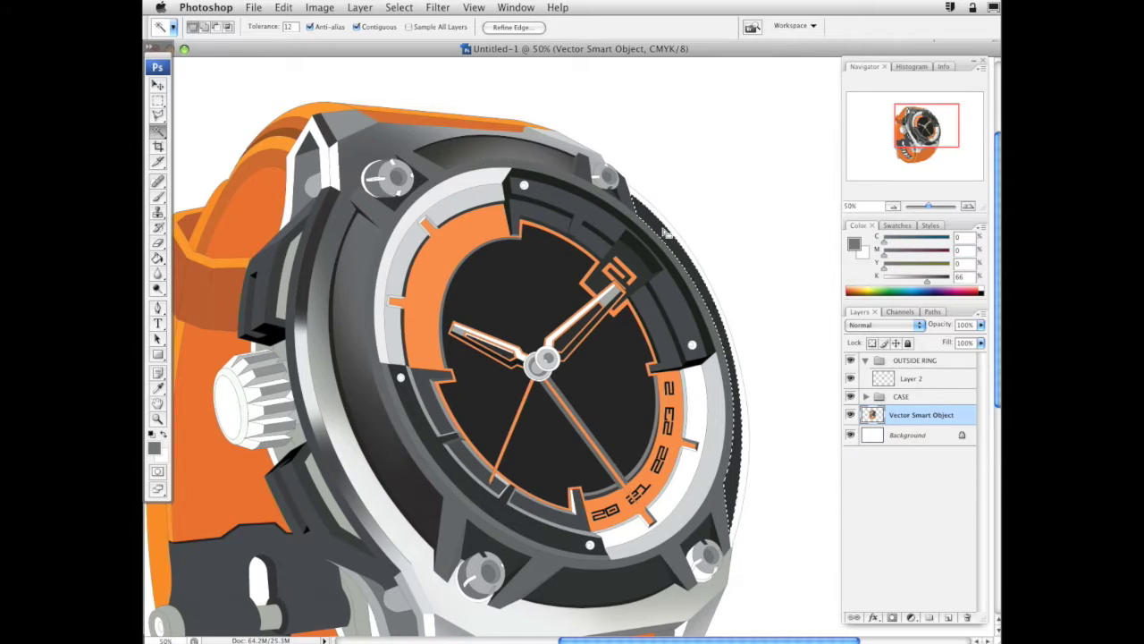
left_click(158, 196)
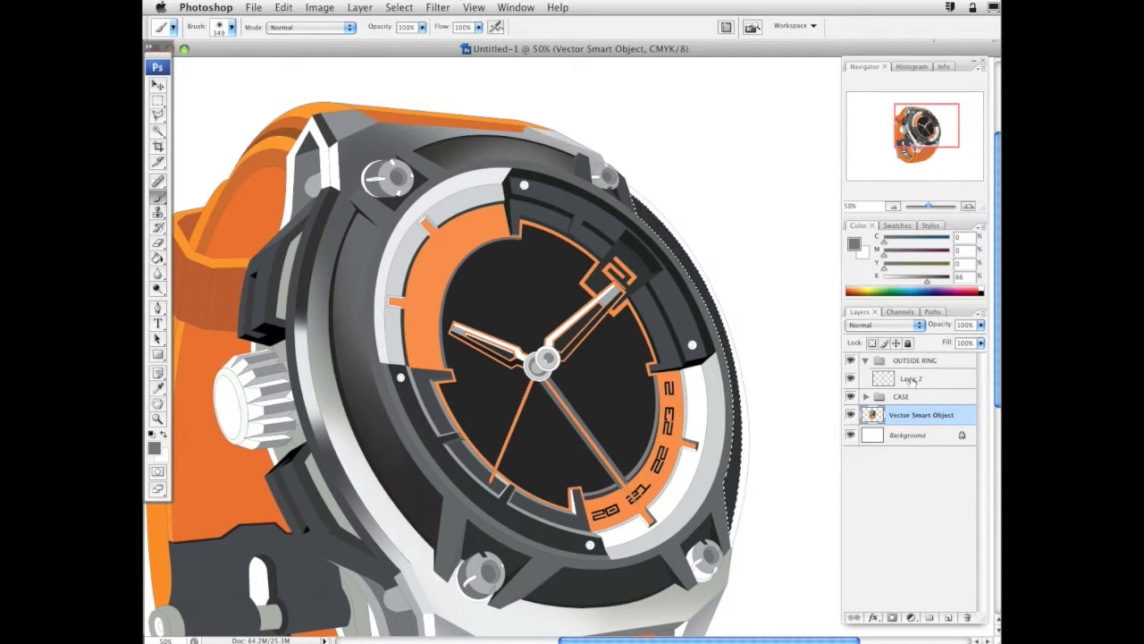
left_click(911, 378)
left_click_drag(927, 280, 952, 284)
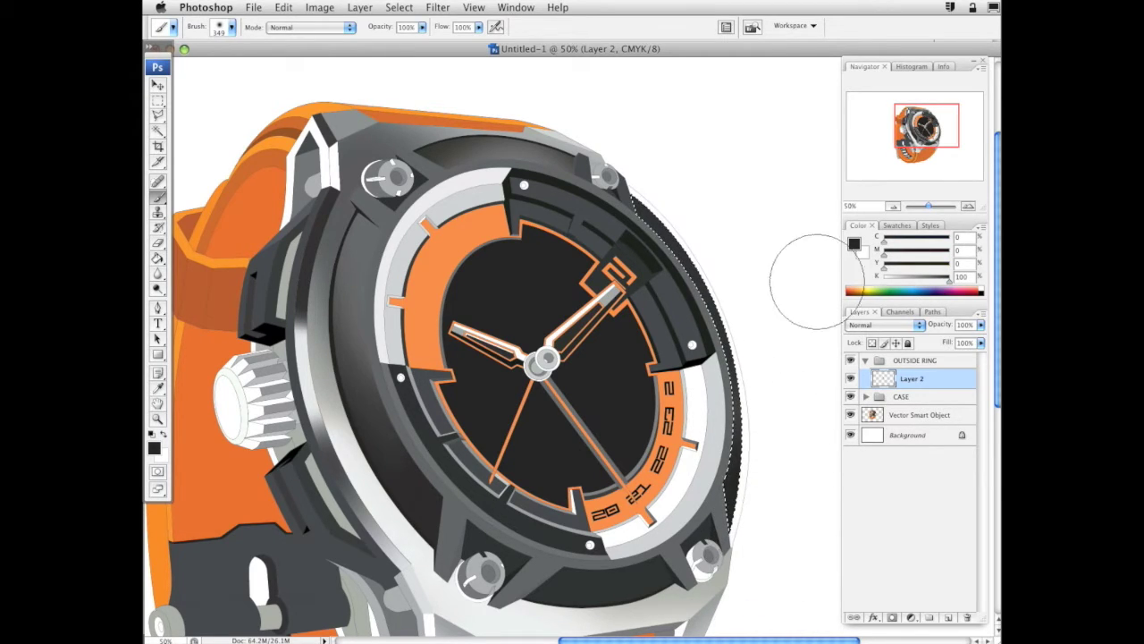
Select the dark section between the two lower lugs from the Vector Smart Object with the Magic Wand at tolerance 12
left_click(159, 131)
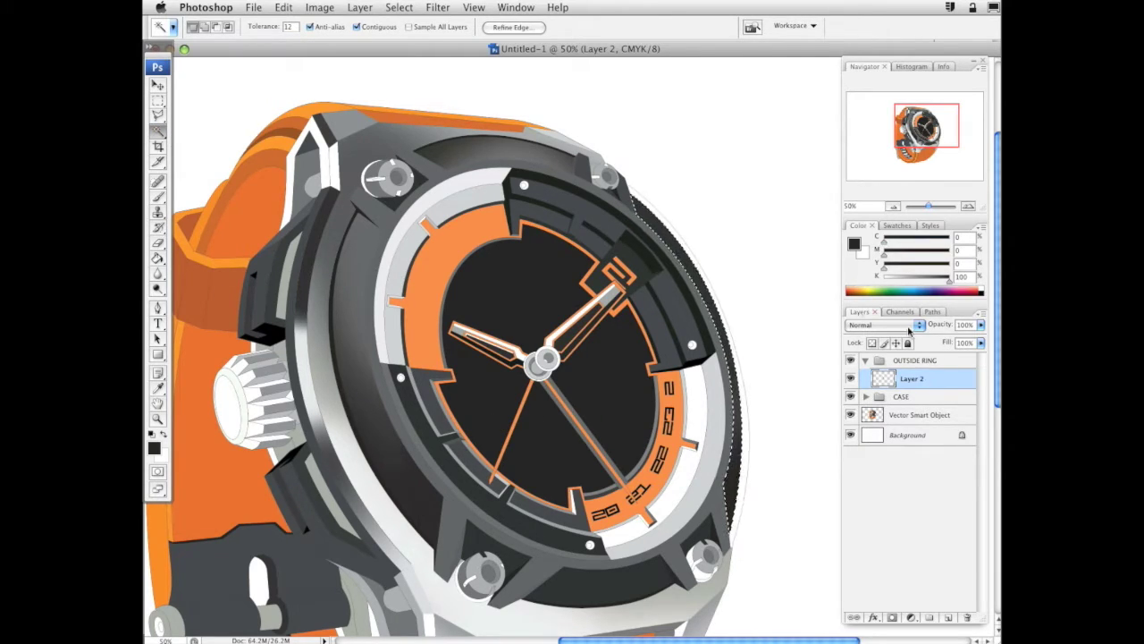
left_click(920, 415)
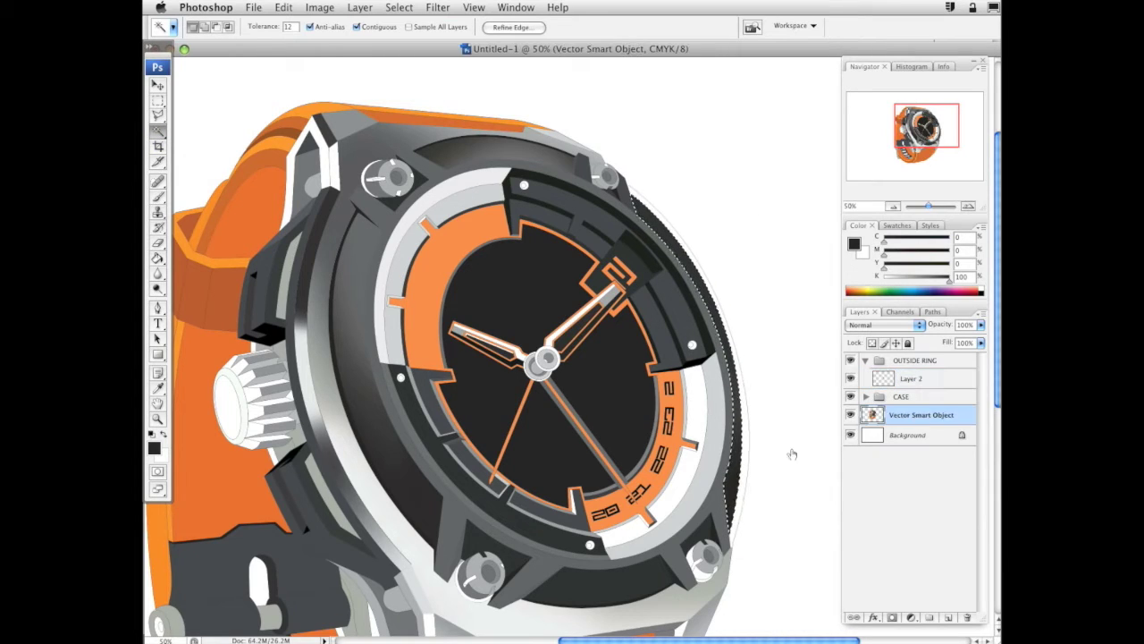
left_click(627, 586)
key("b")
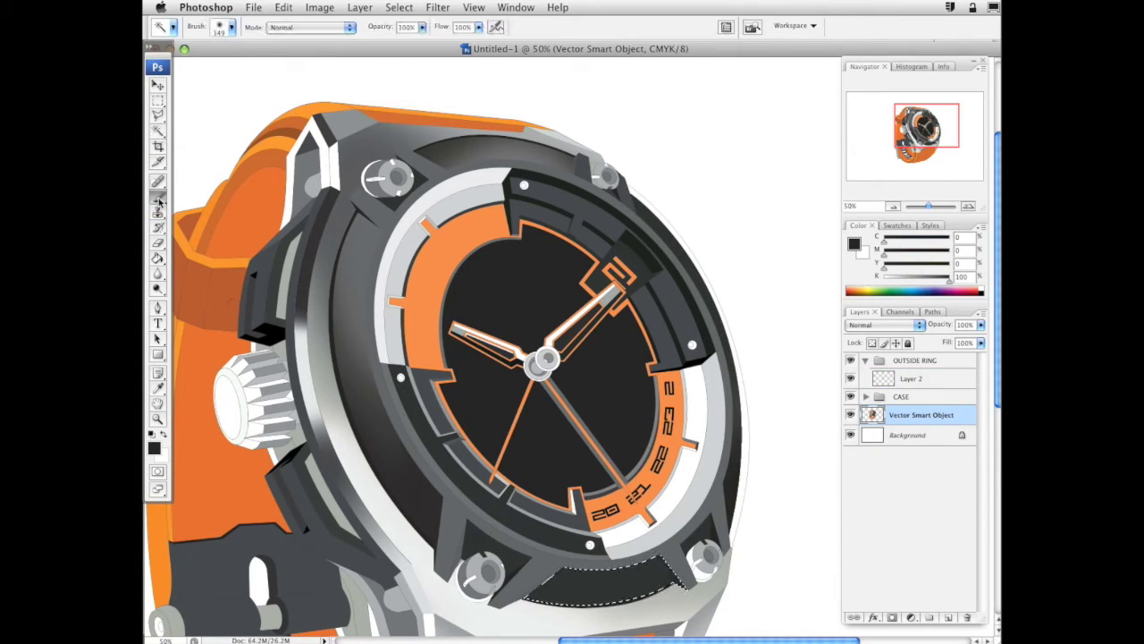
Reselect the dark section between the lower lugs with the Magic Wand at tolerance 2, leaving out the adjoining lug side
left_click(154, 420)
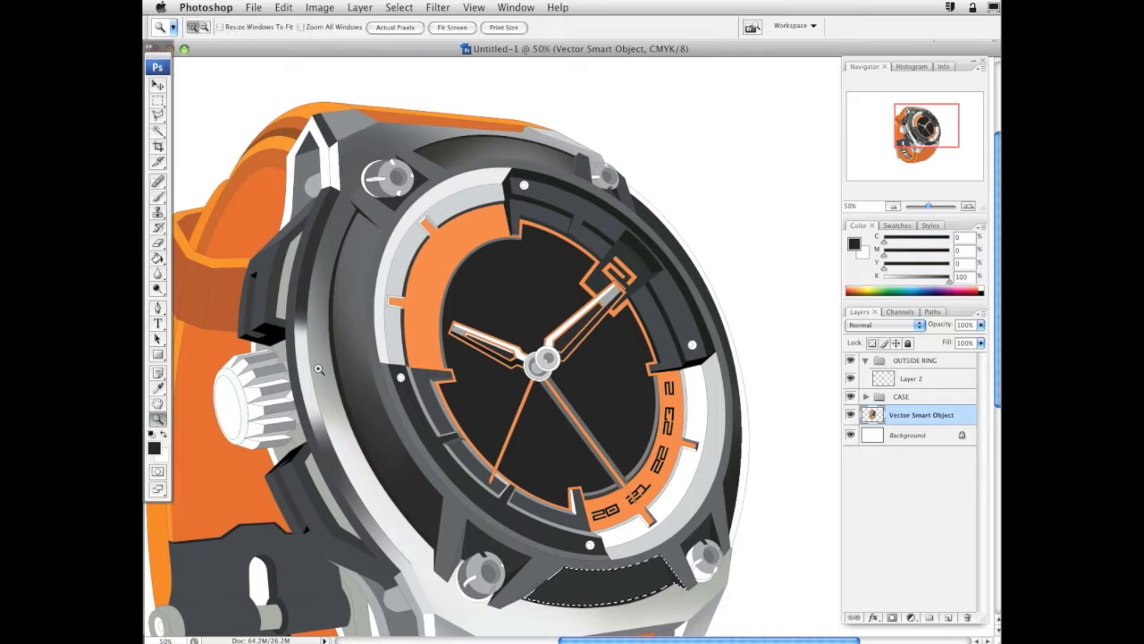
left_click_drag(472, 536, 808, 632)
left_click(160, 115)
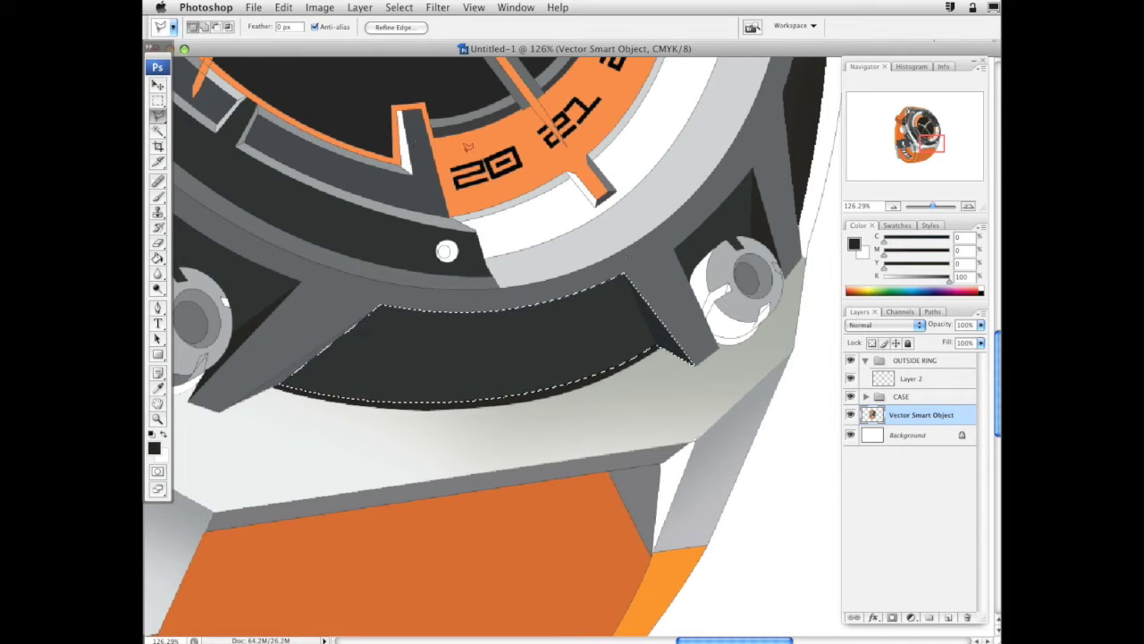
left_click(160, 130)
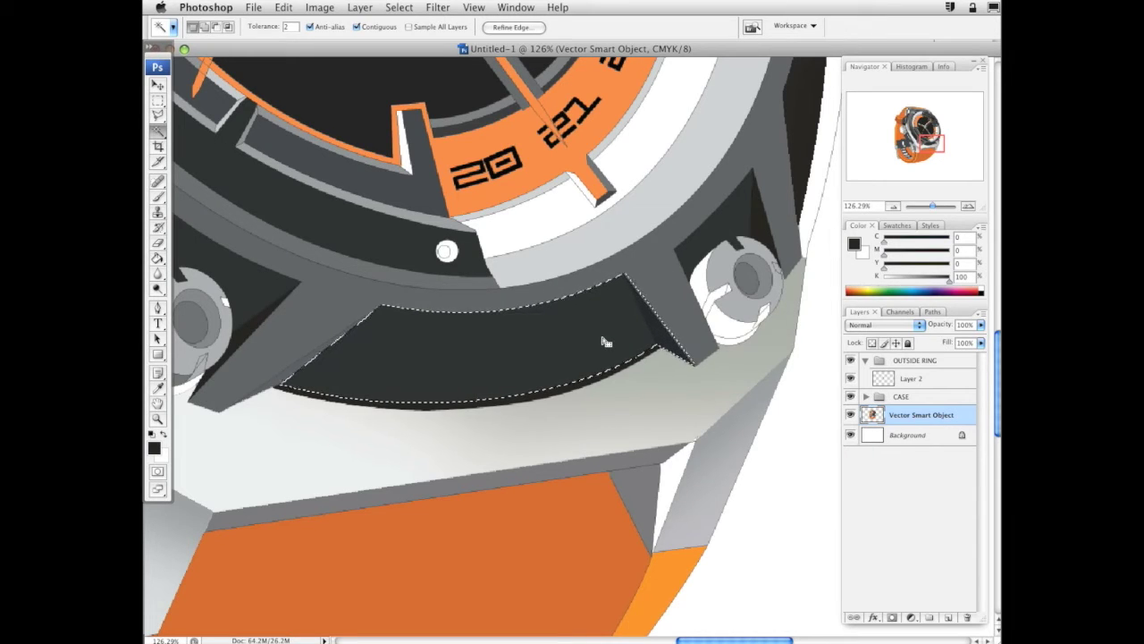
key("super+d")
left_click(564, 356)
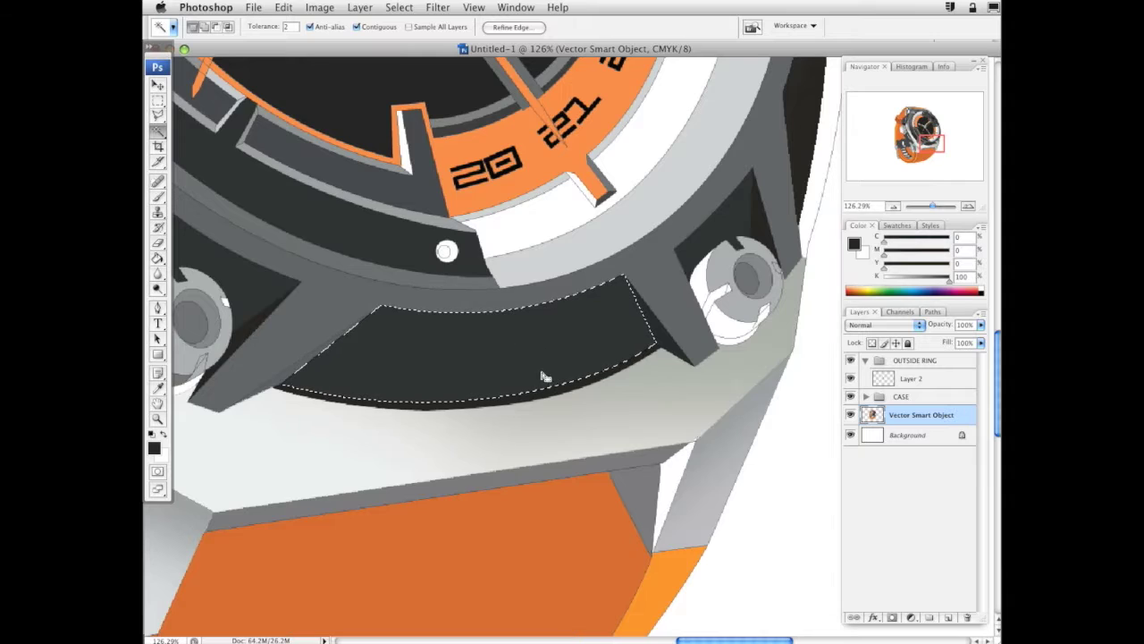
key("super+d")
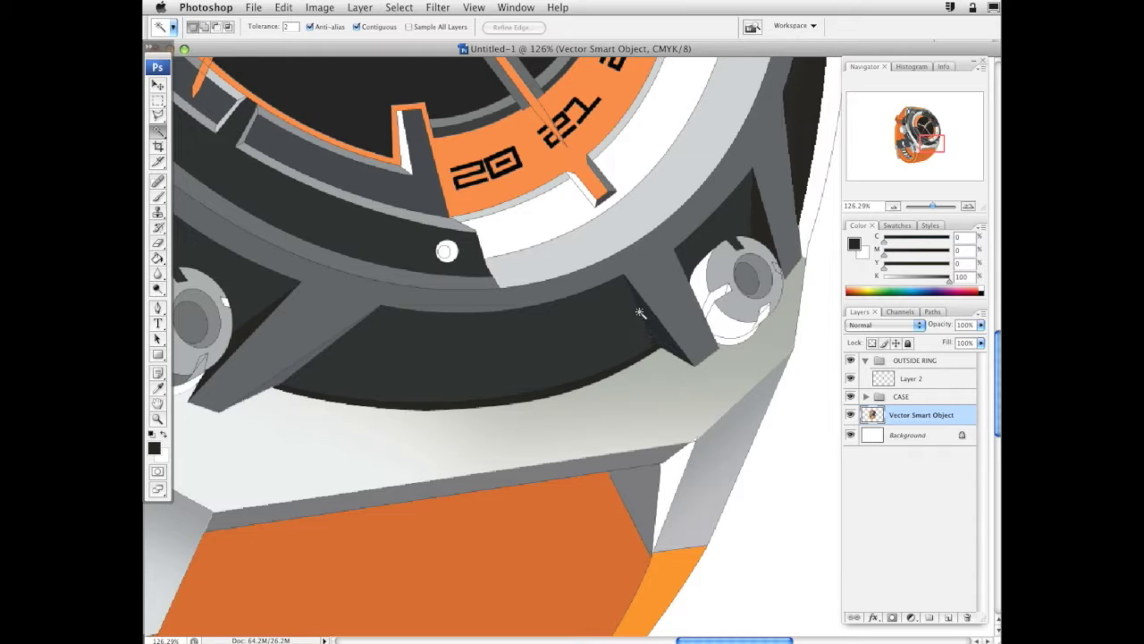
left_click(611, 329)
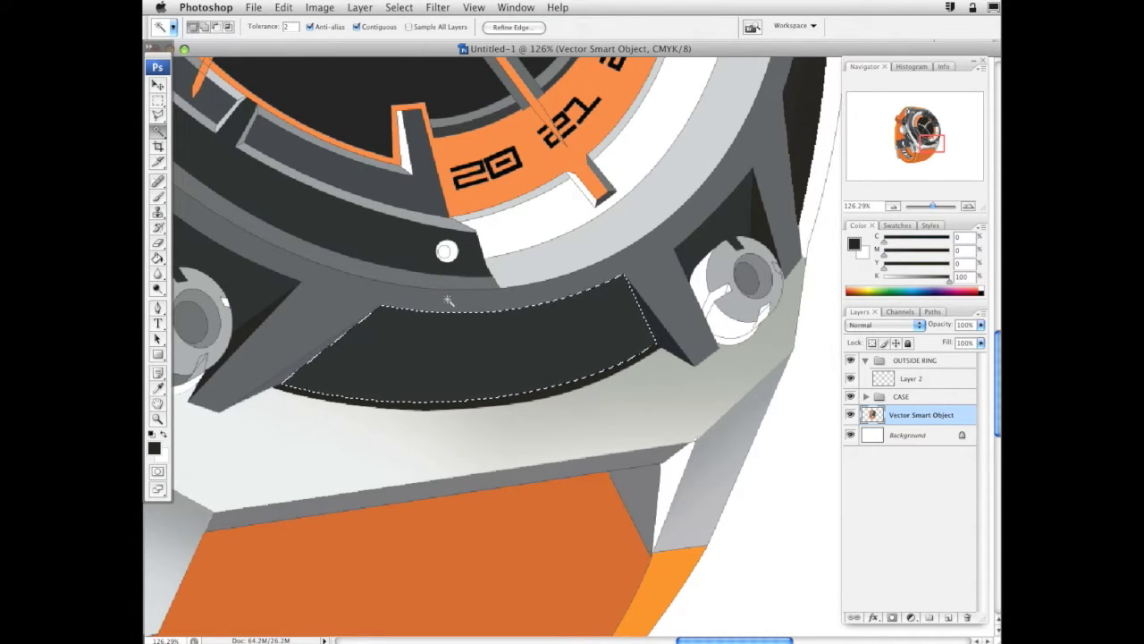
Shade the selected lower ring section on Layer 2 in 100% black with a soft 370 px brush
key("z")
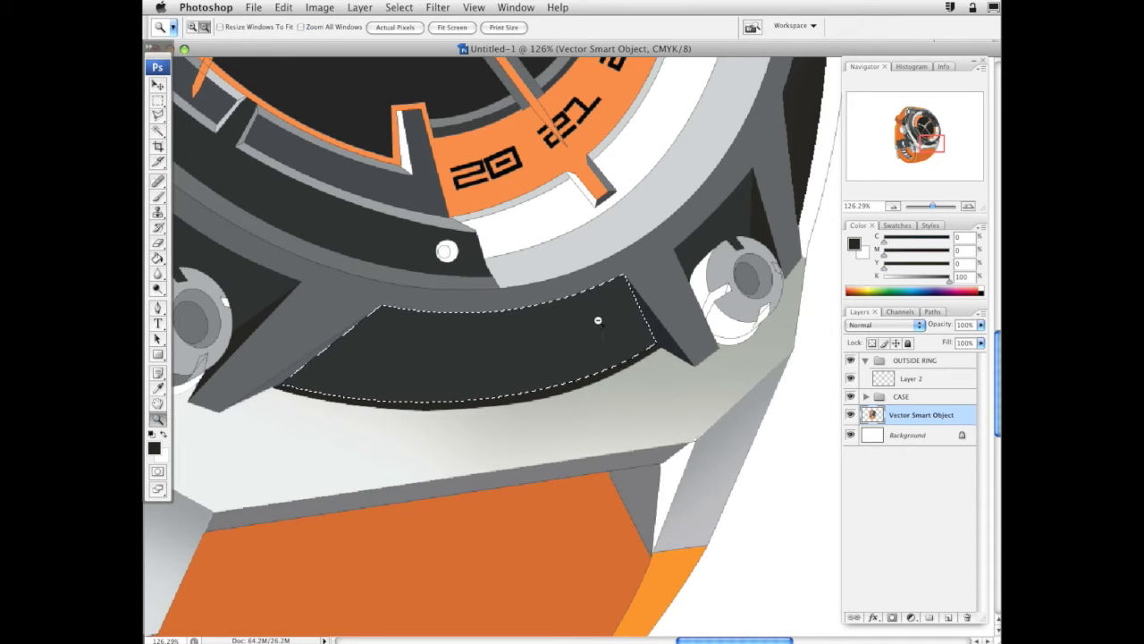
left_click(595, 319, "alt")
left_click(568, 318, "alt")
left_click(569, 318, "alt")
left_click_drag(545, 303, 565, 415)
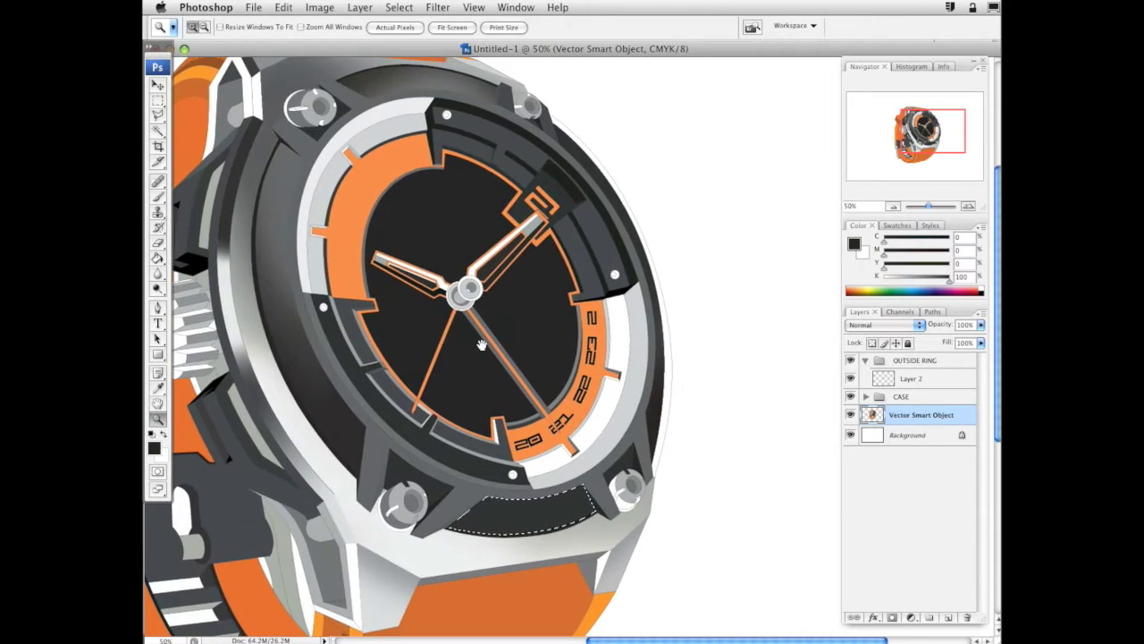
left_click(159, 197)
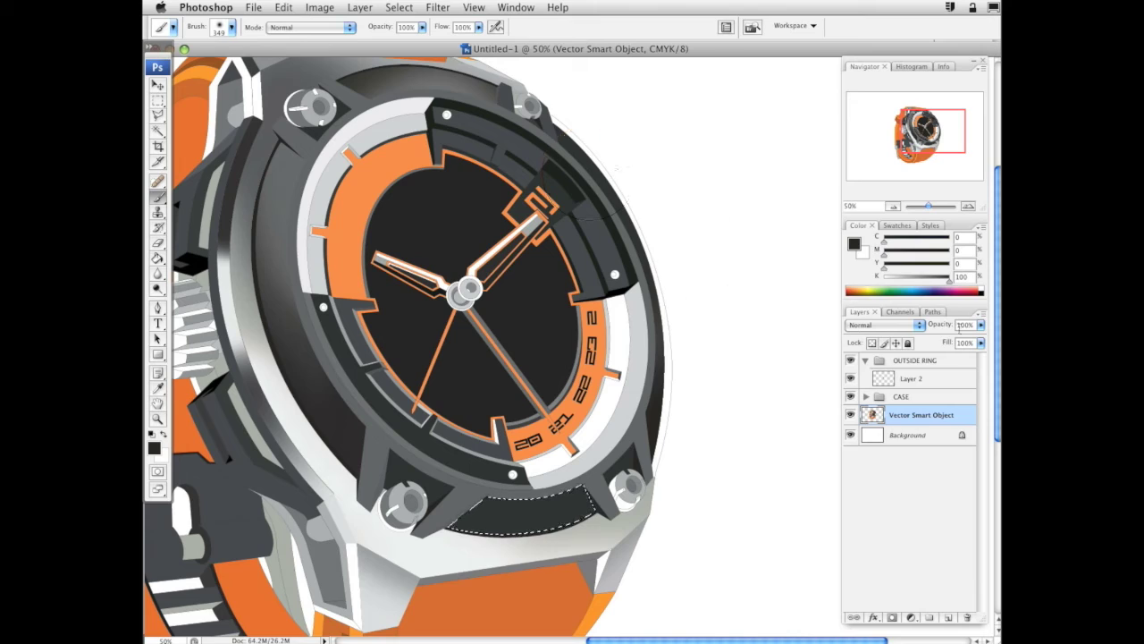
left_click(928, 382)
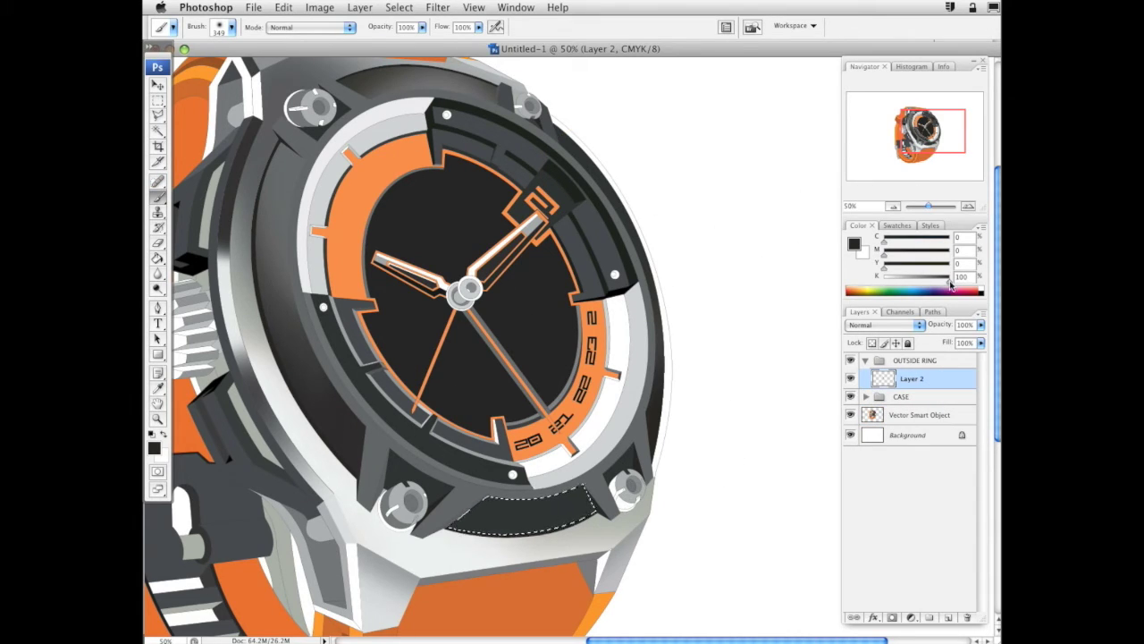
right_click(661, 482)
mouse_move(620, 502)
left_mouse_down()
mouse_move(605, 517)
mouse_move(607, 541)
mouse_move(567, 567)
left_mouse_up()
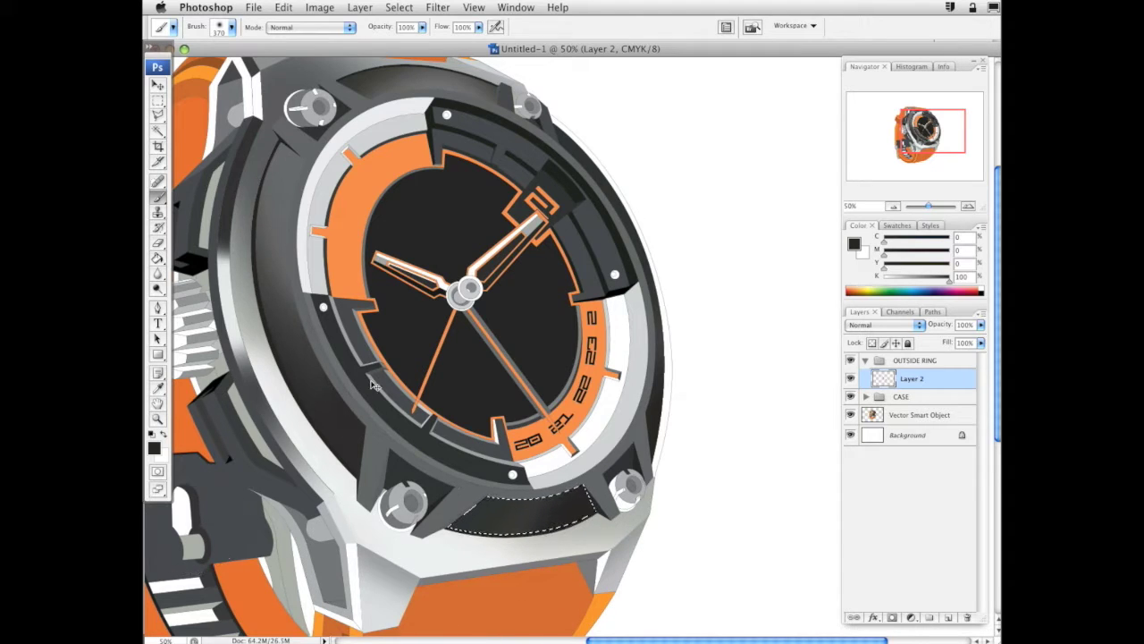
Select the dark plate along the dial's upper-right rim from the Vector Smart Object at tolerance 2, and make Layer 2 active
left_click_drag(571, 349, 637, 366)
left_click_drag(591, 337, 574, 385)
left_click(161, 130)
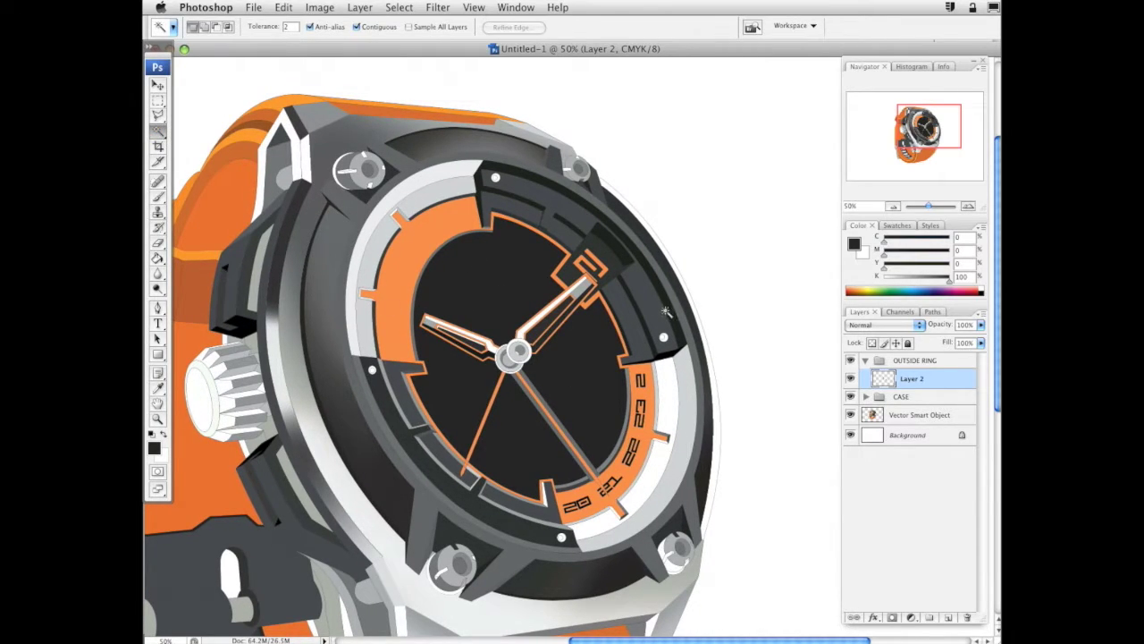
left_click(936, 415)
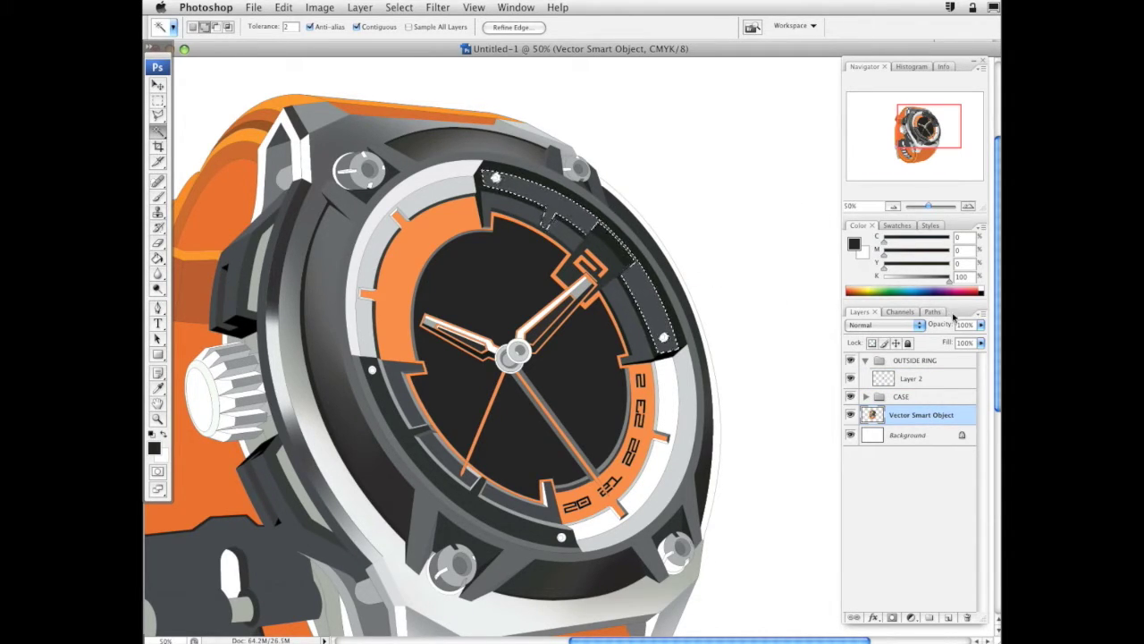
left_click(930, 380)
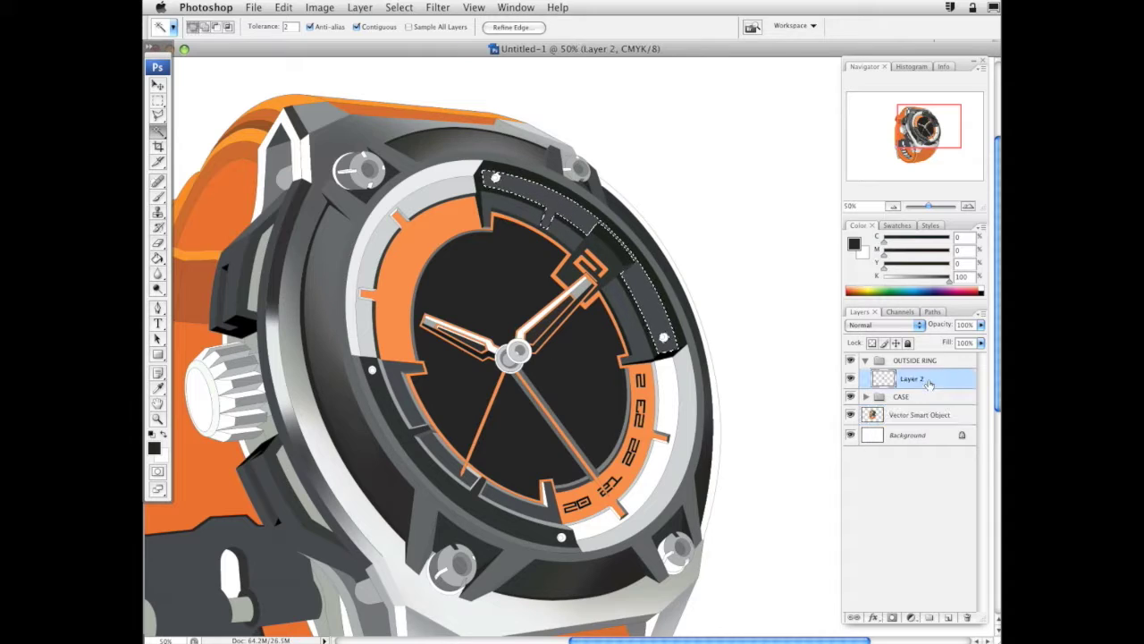
Shade the selected plate along the dial's upper-right rim on Layer 2 in 93% black with a soft 370 px brush, and deselect
left_click(158, 196)
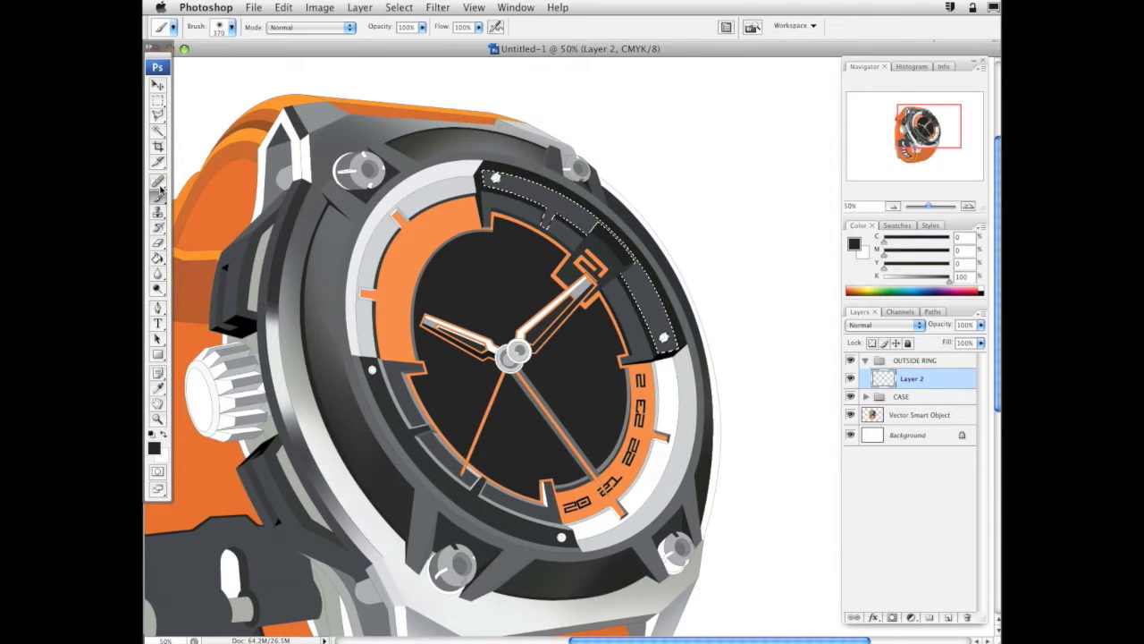
left_click(938, 285)
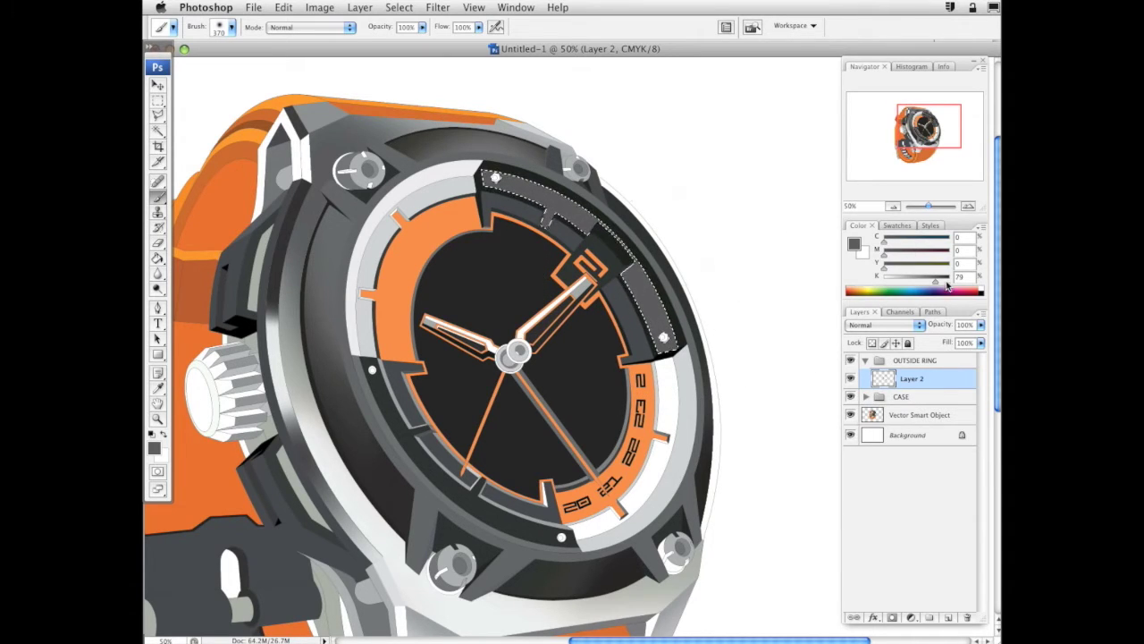
left_click_drag(947, 285, 941, 284)
mouse_move(699, 376)
left_mouse_down()
mouse_move(714, 323)
mouse_move(688, 316)
mouse_move(708, 271)
left_mouse_up()
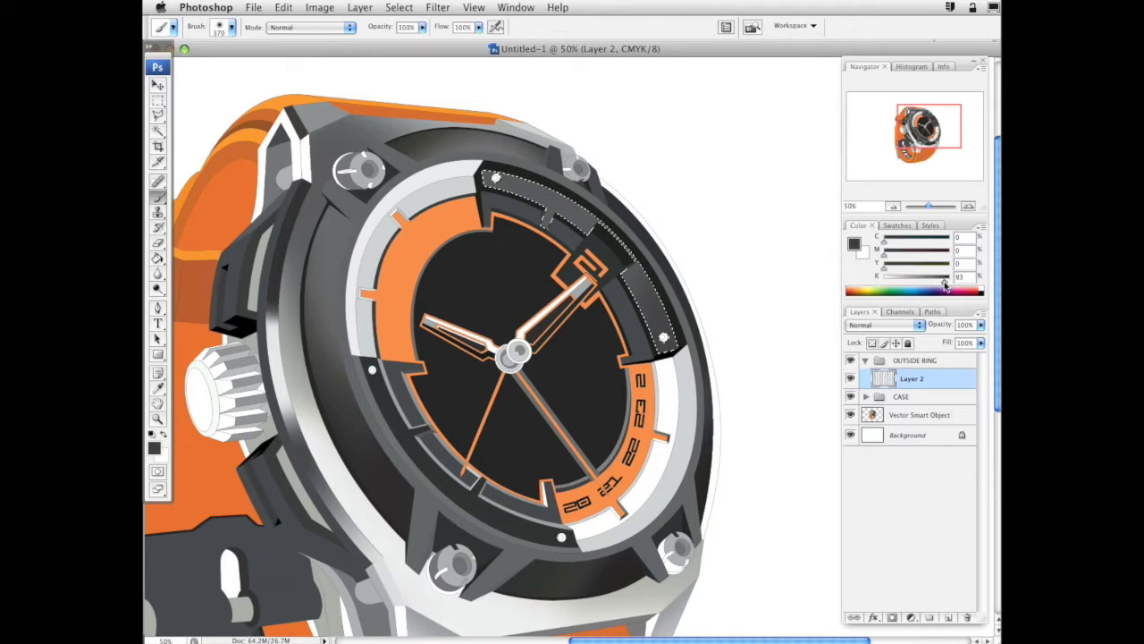
left_click_drag(945, 284, 943, 284)
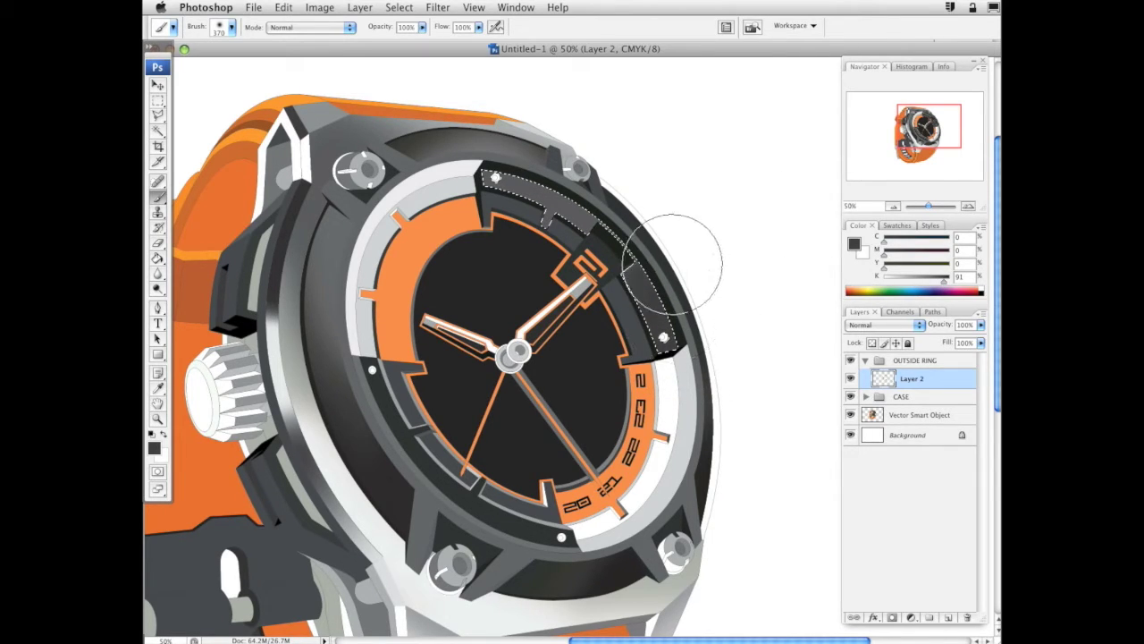
left_click_drag(943, 283, 945, 282)
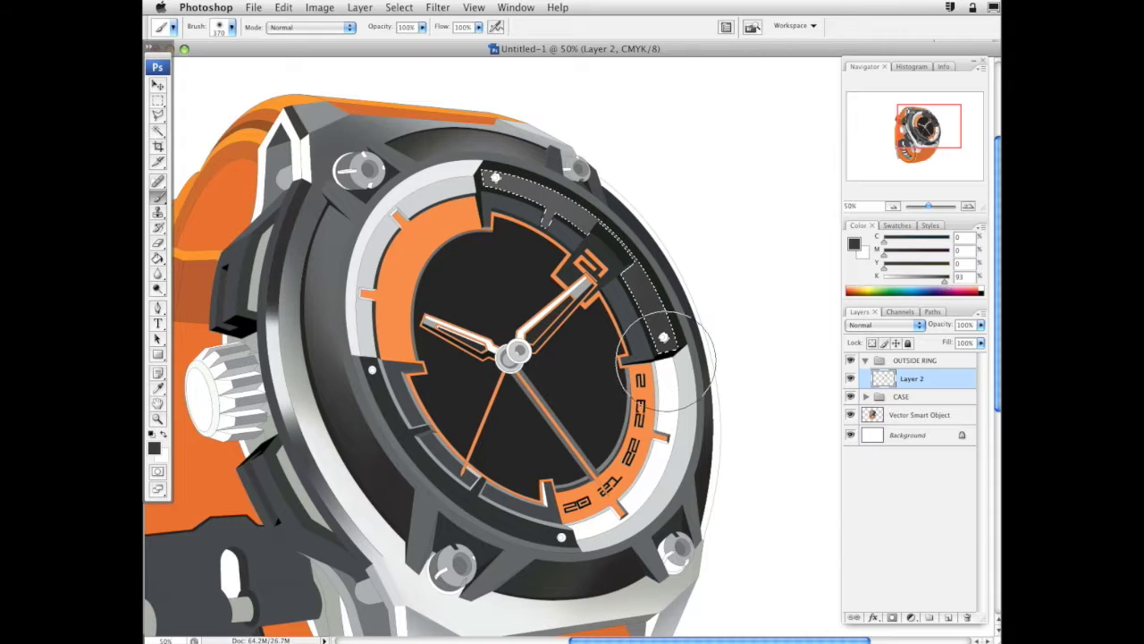
mouse_move(668, 352)
left_mouse_down()
mouse_move(661, 265)
mouse_move(608, 193)
mouse_move(608, 162)
left_mouse_up()
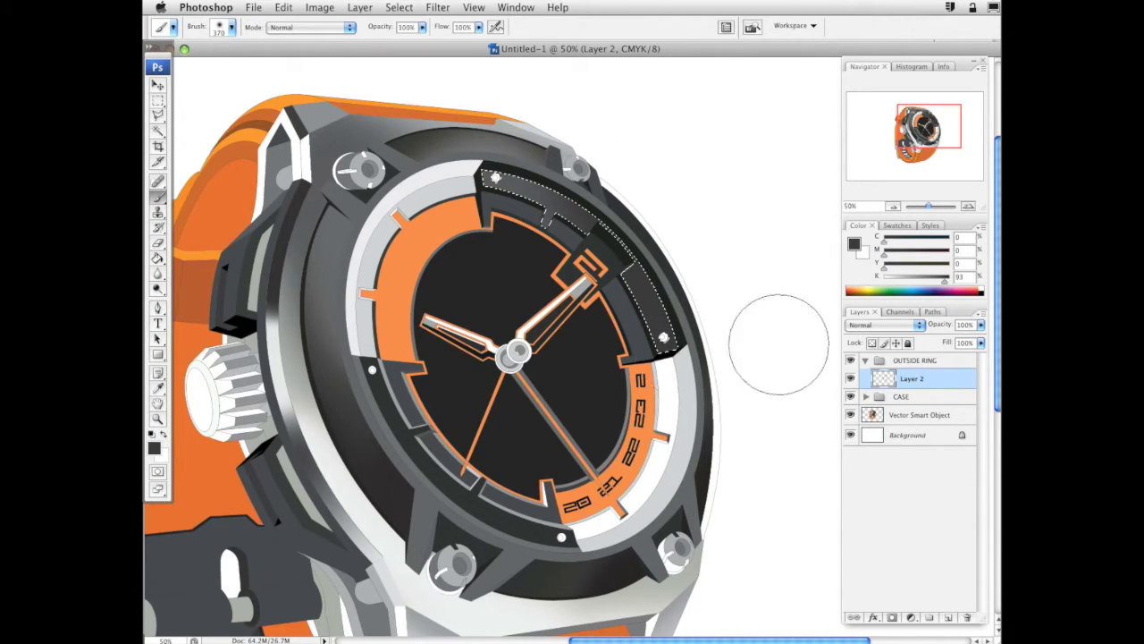
key("super+d")
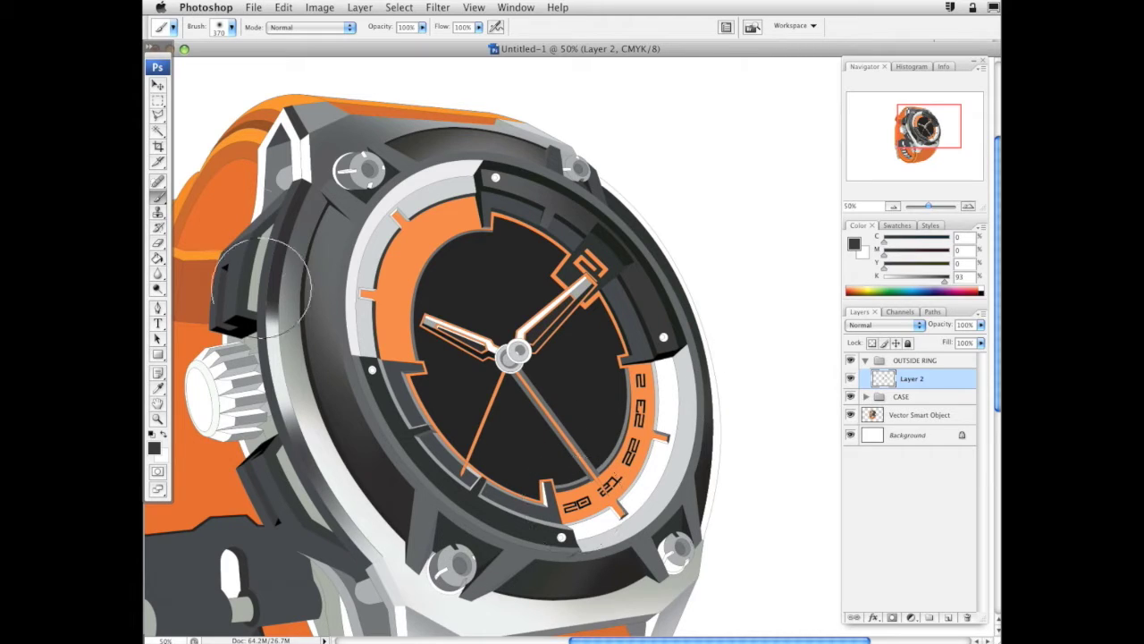
Select the recessed upper-right plates and try a 43% black highlight on Layer 2 with a 226 px brush at 61% opacity, undoing the highlight
left_click(159, 130)
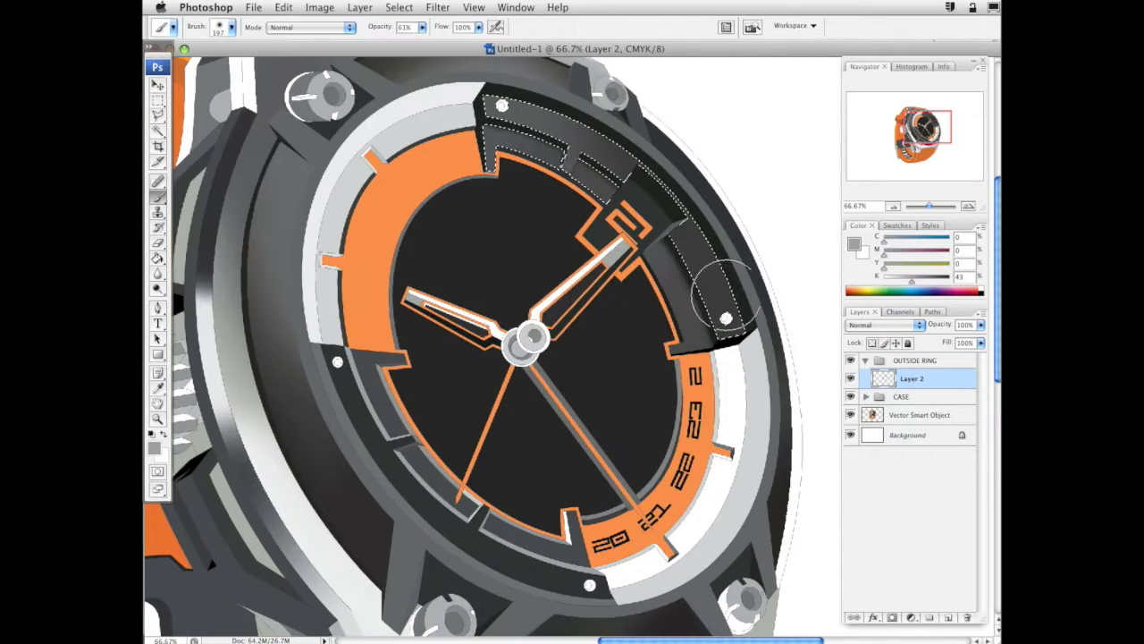
right_click(728, 319)
left_click(572, 146)
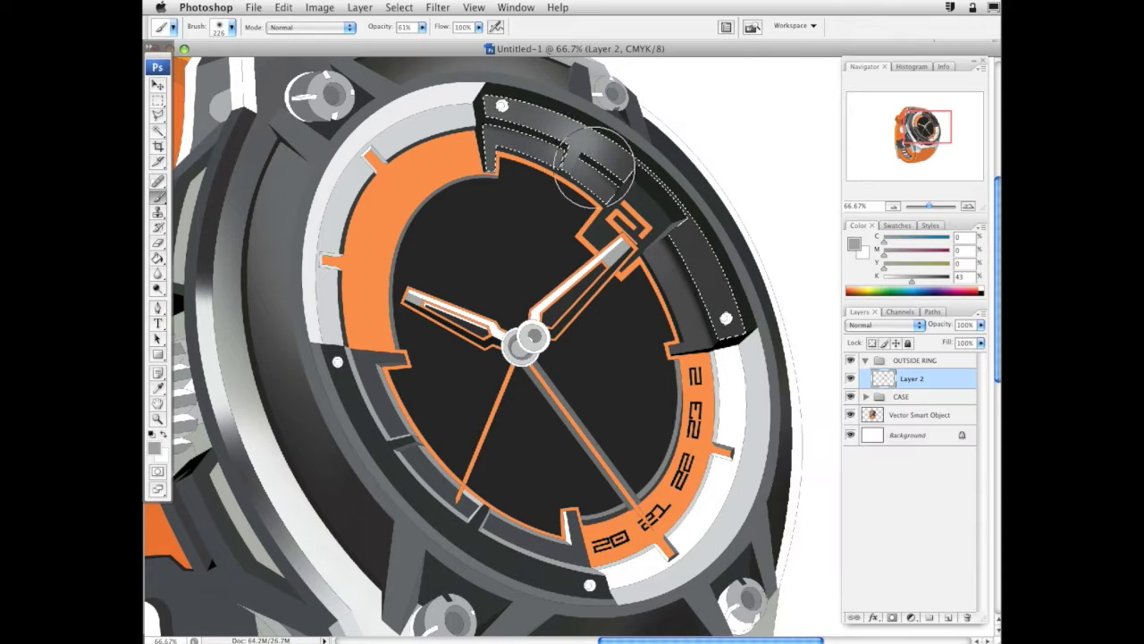
mouse_move(568, 113)
left_mouse_down()
mouse_move(636, 89)
mouse_move(623, 208)
left_mouse_up()
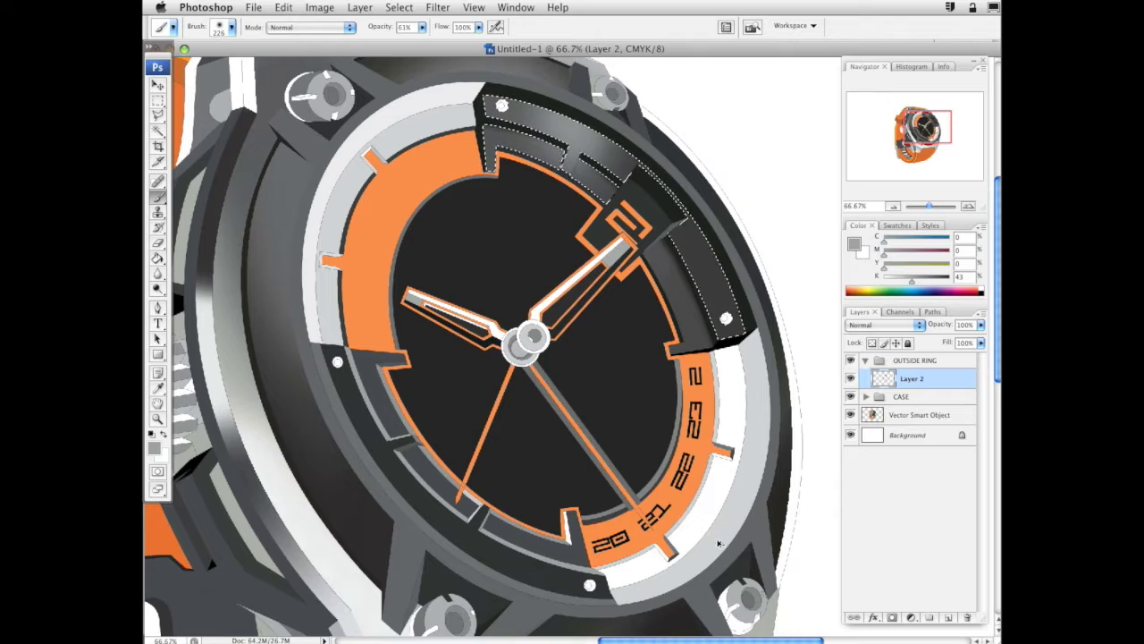
key("super+z")
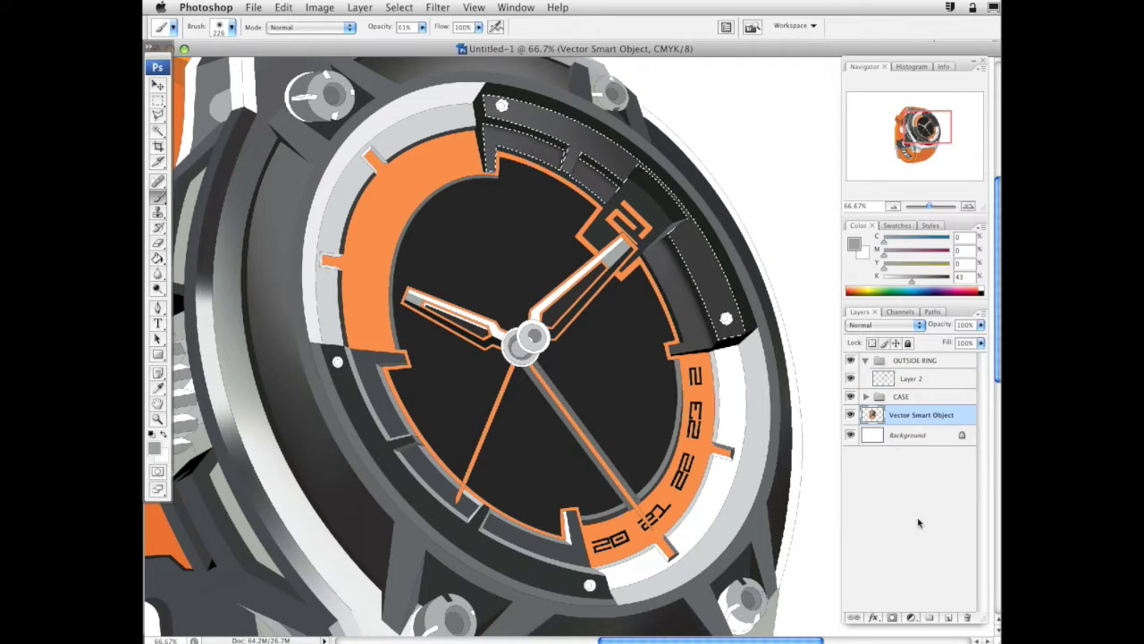
Paint the 43% black highlight on a new layer above Layer 2, reduce that layer's opacity to 53%, and deselect
left_click(925, 378)
left_click(949, 617)
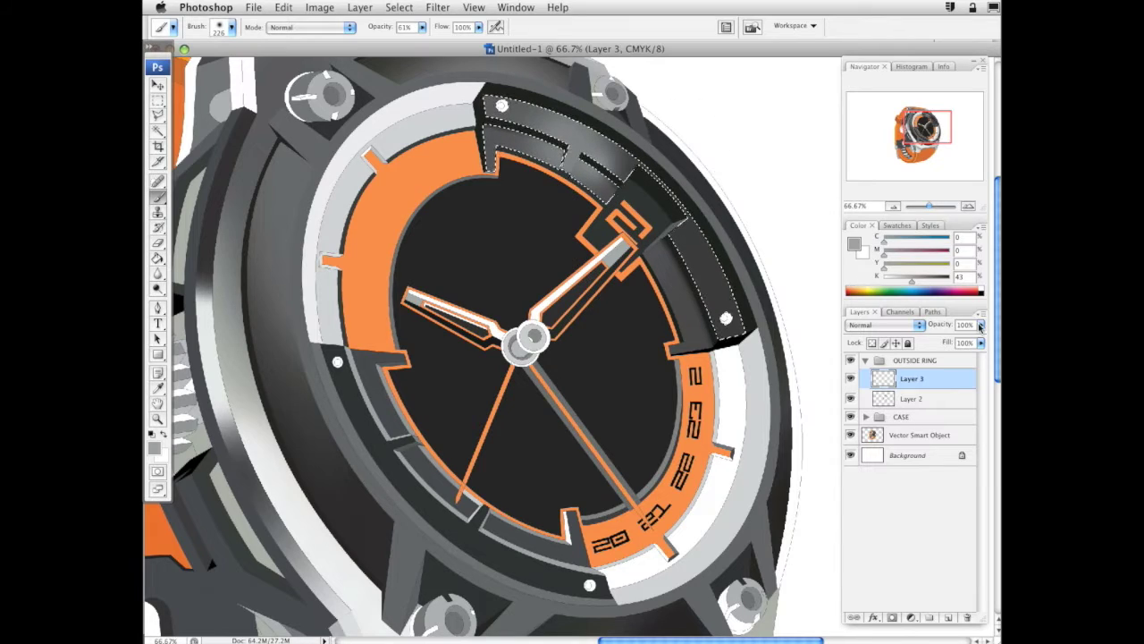
left_click_drag(981, 324, 963, 344)
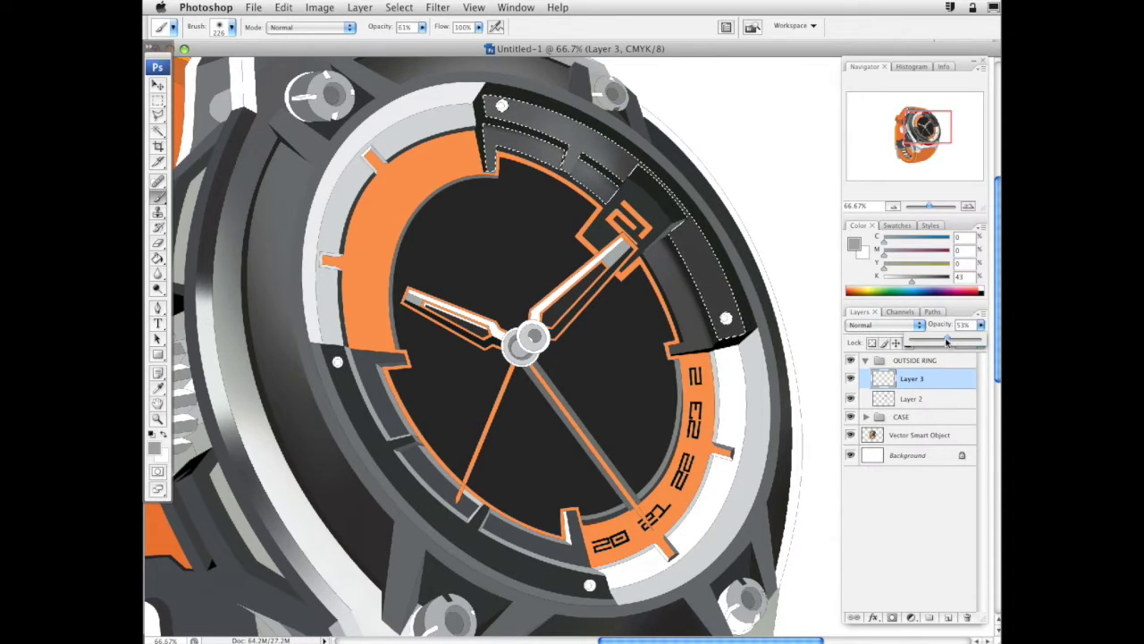
key("super+d")
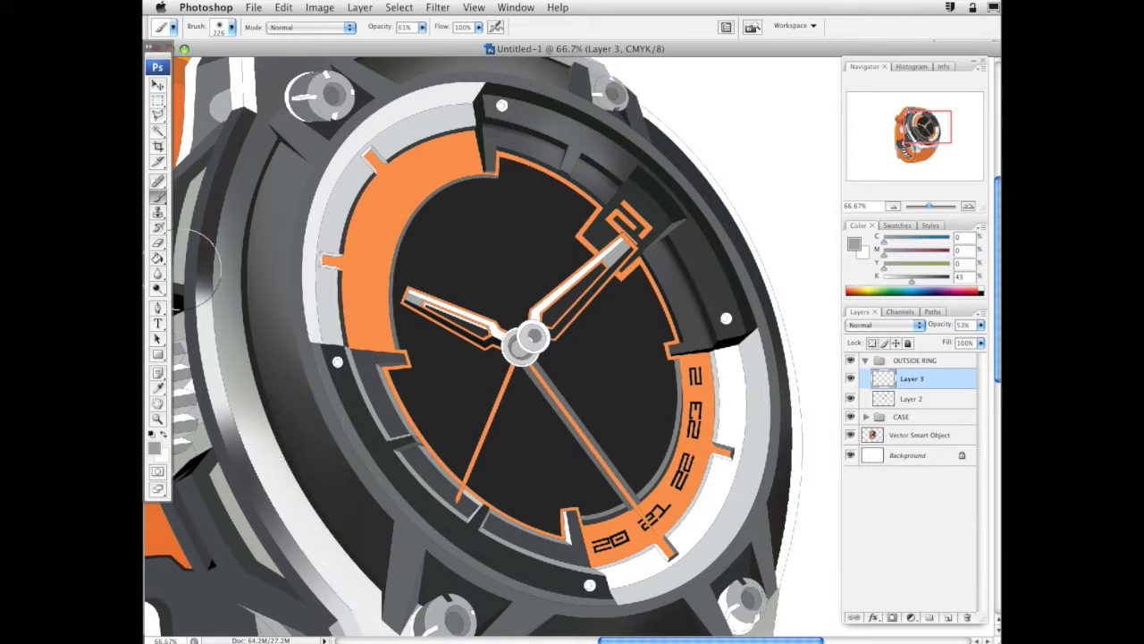
Soften the highlight on Layer 3 over the upper-right plates with a 380 px eraser at 0% hardness
left_click(158, 243)
right_click(692, 234)
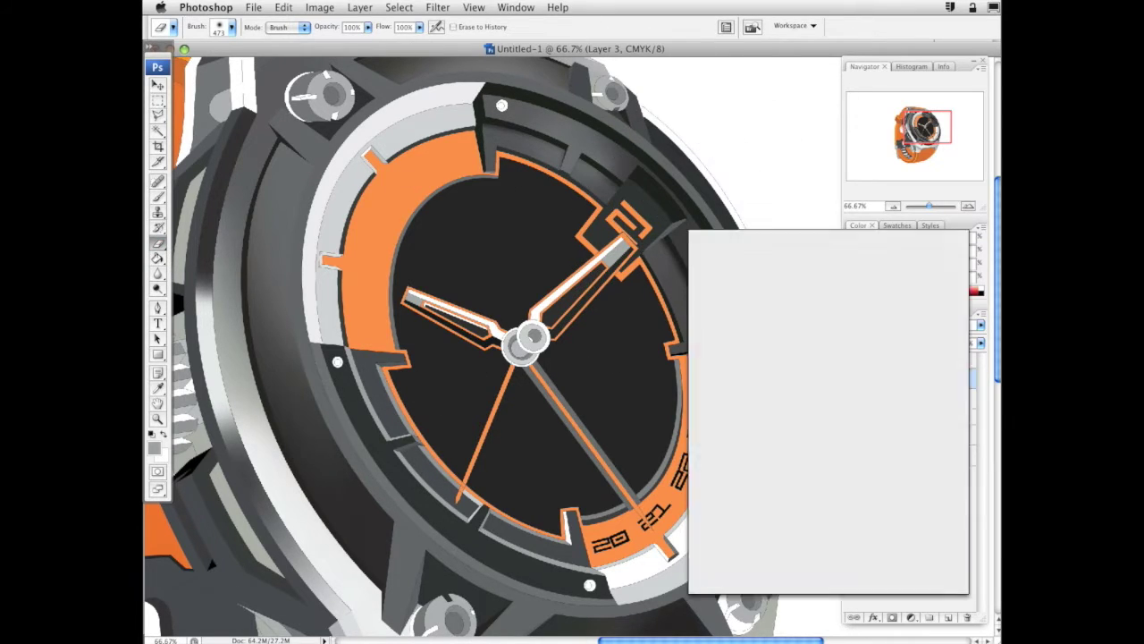
left_click(643, 228)
right_click(614, 258)
left_click(769, 263)
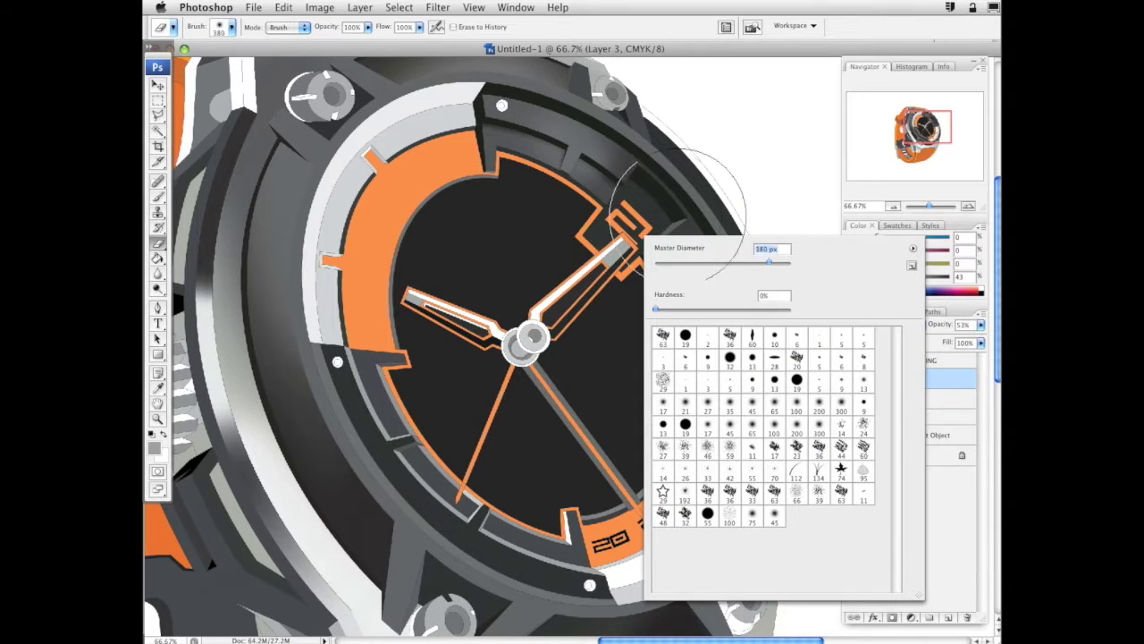
key("Return")
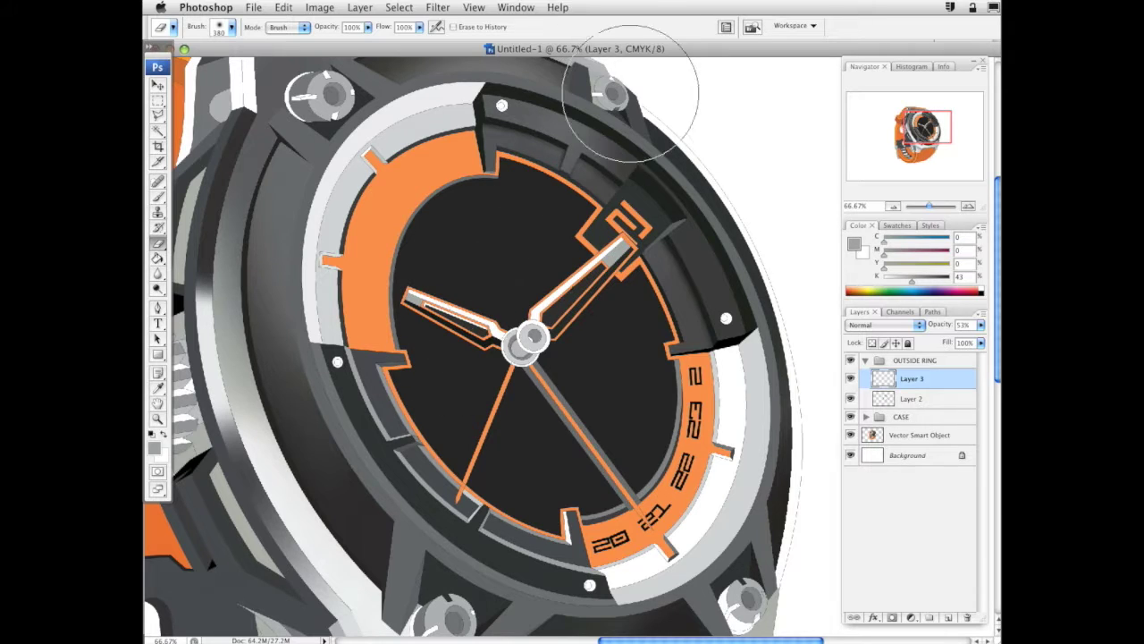
Select the three recessed gray segments along the dial's lower-left rim from the Vector Smart Object with the Magic Wand at tolerance 2
mouse_move(446, 425)
left_mouse_down()
mouse_move(397, 463)
mouse_move(458, 440)
left_mouse_up()
left_click(158, 130)
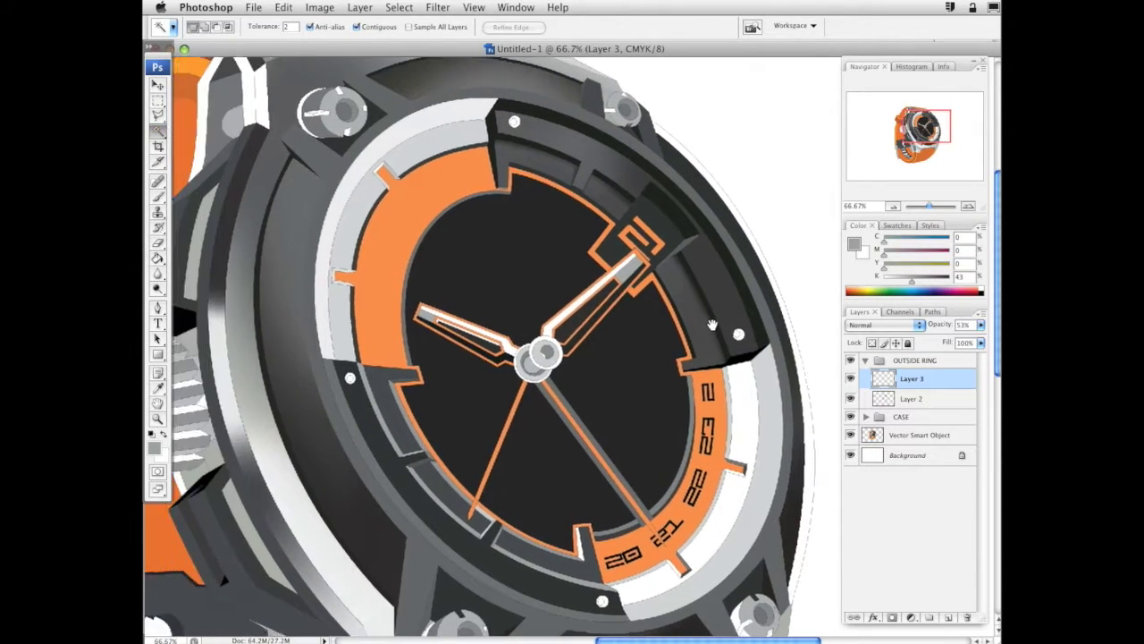
left_click_drag(713, 325, 737, 333)
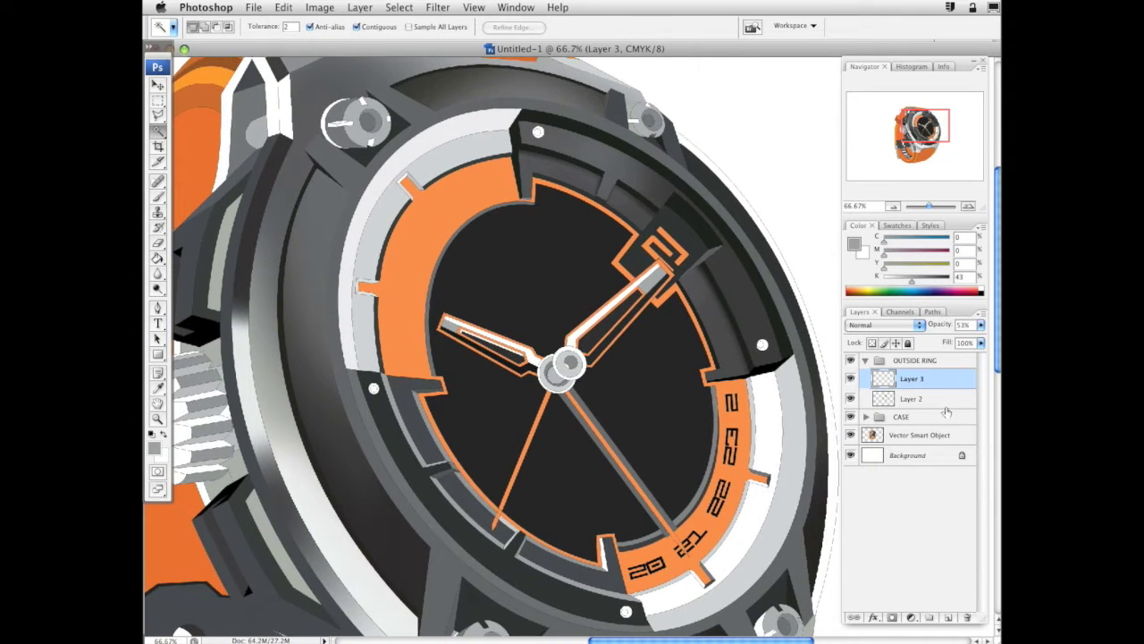
left_click(930, 434)
left_click_drag(462, 404, 452, 347)
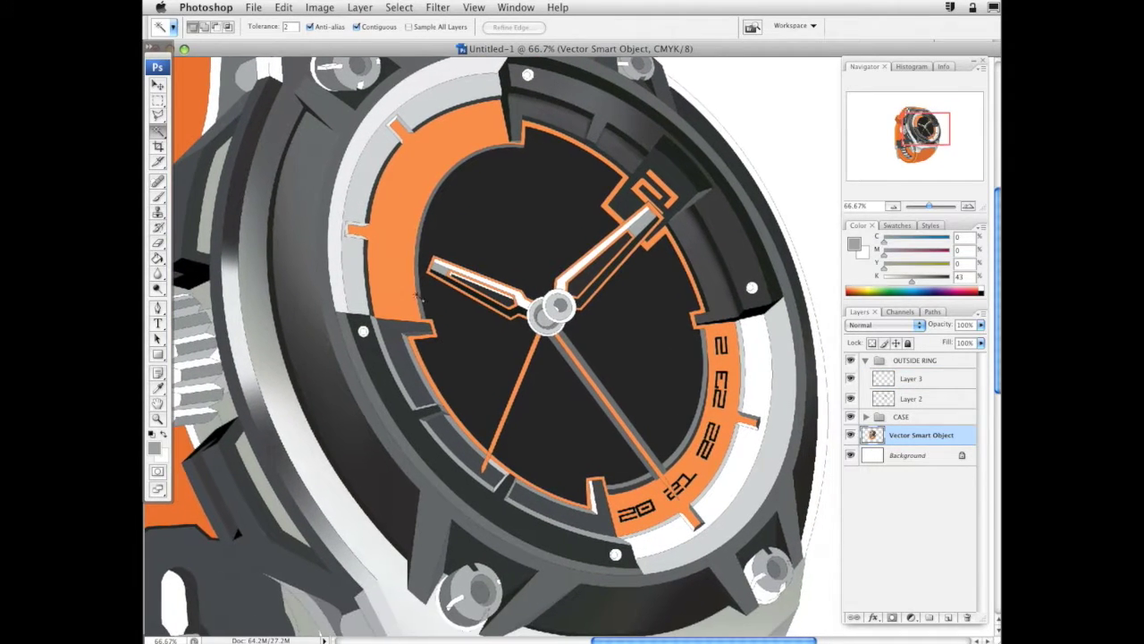
left_click(403, 359)
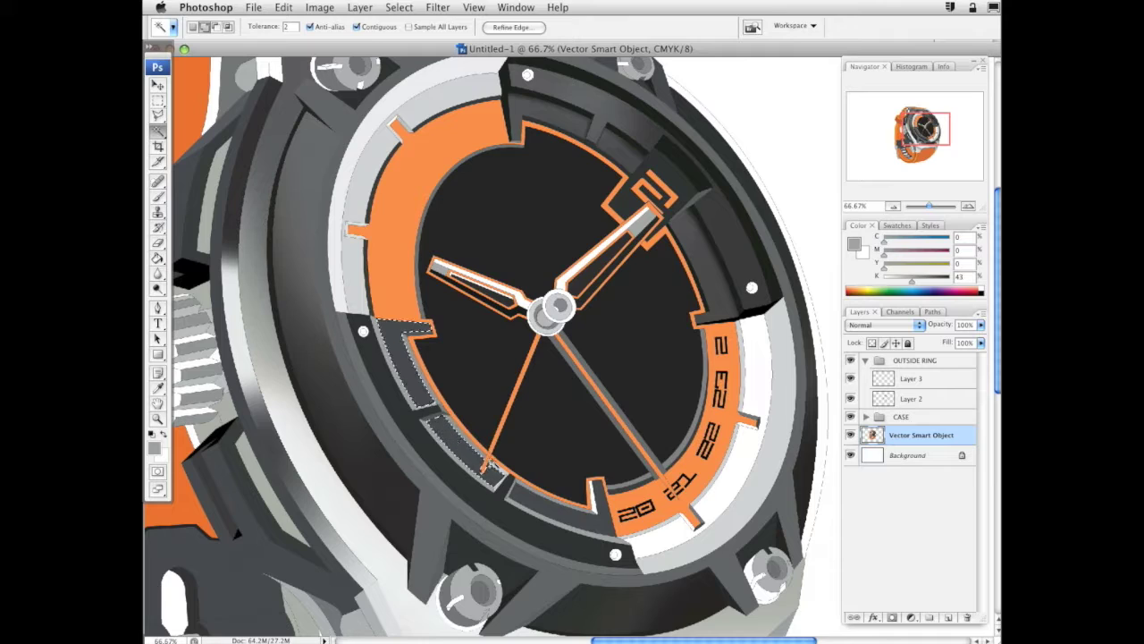
left_click(554, 511, "shift")
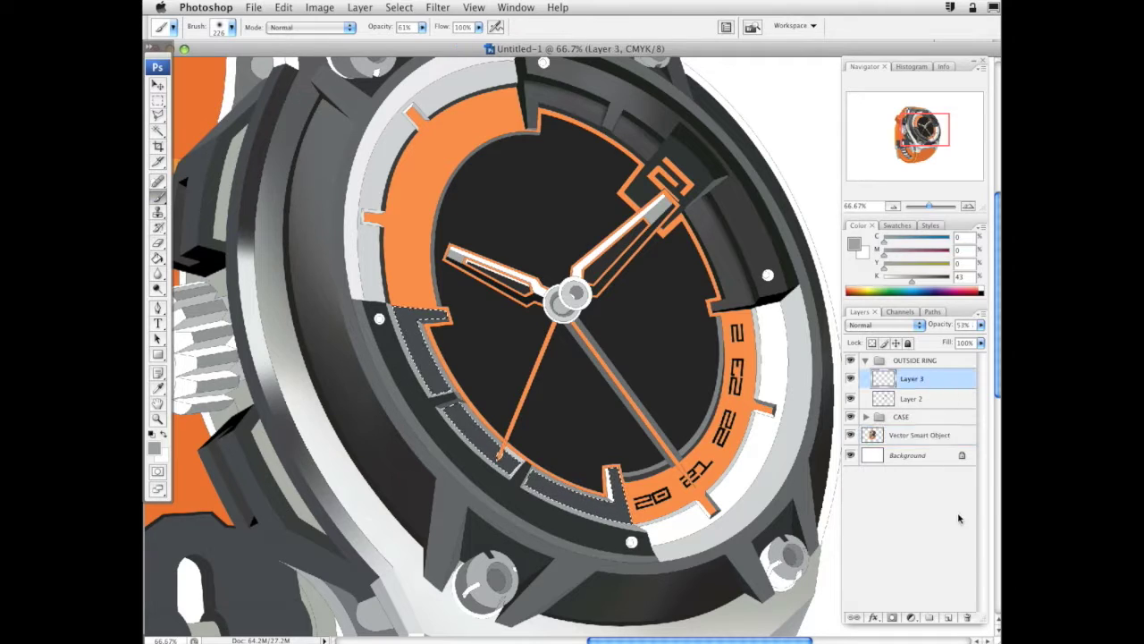
Shade the selected lower-left segments on a new layer above Layer 3 in 86% black with a soft 197 px brush at 61% opacity
left_click(949, 619)
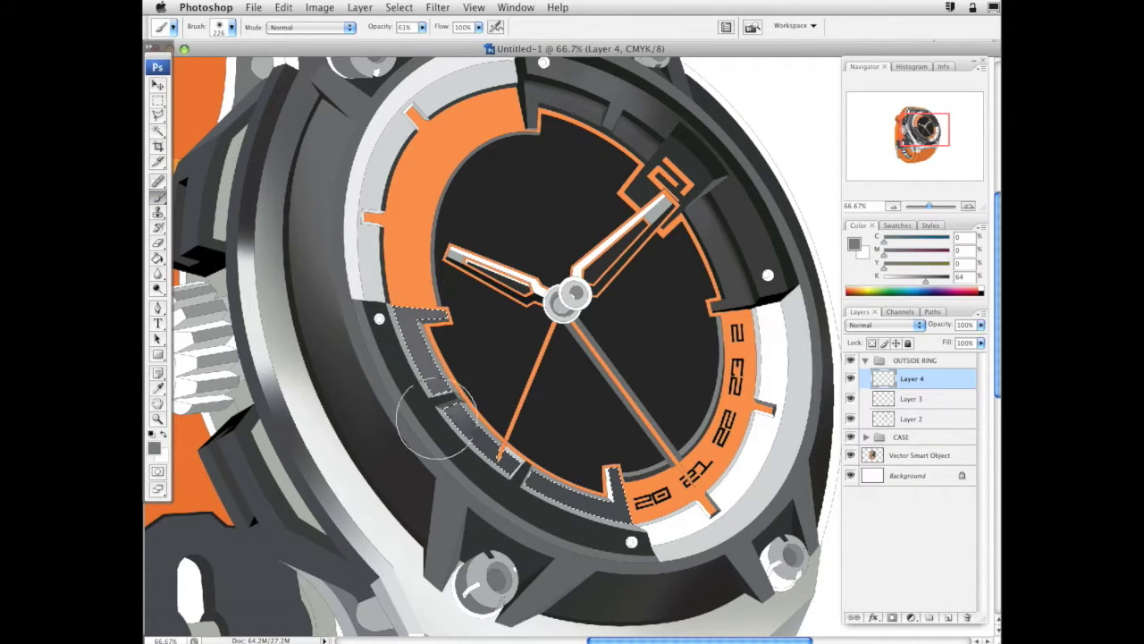
left_click_drag(925, 281, 939, 281)
right_click(579, 354)
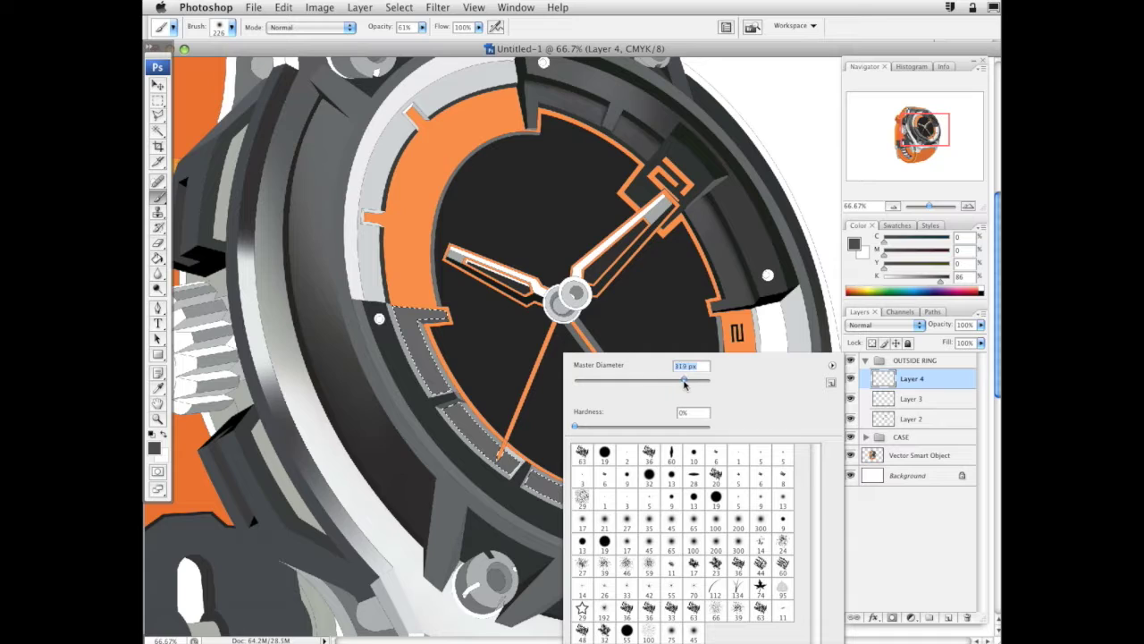
key("Return")
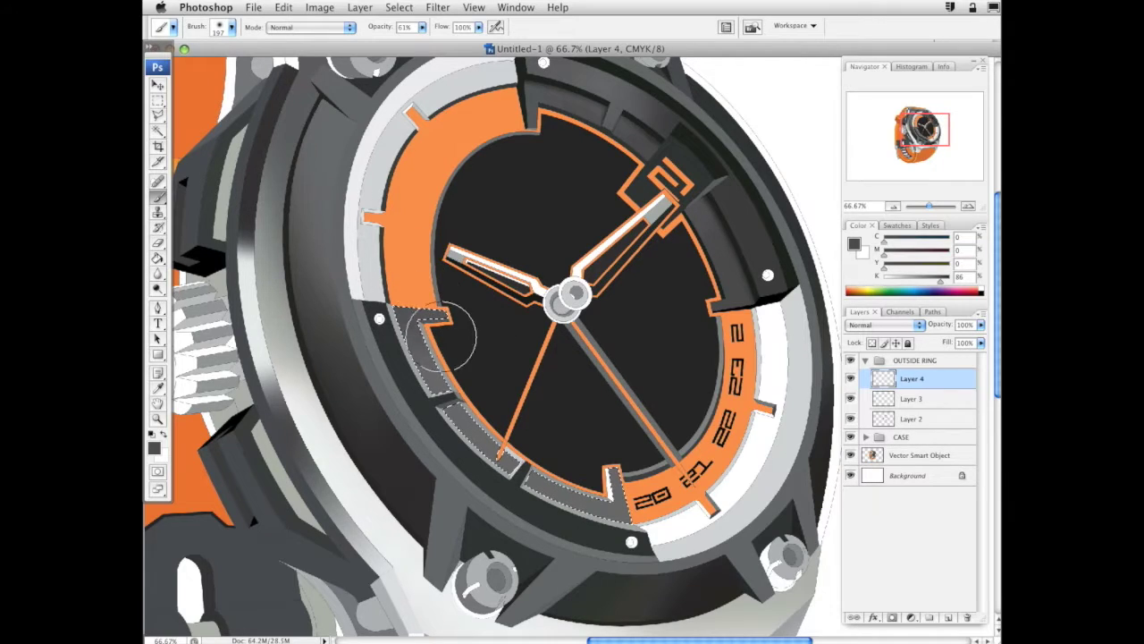
mouse_move(440, 338)
left_mouse_down()
mouse_move(528, 354)
mouse_move(558, 323)
mouse_move(495, 348)
mouse_move(451, 425)
left_mouse_up()
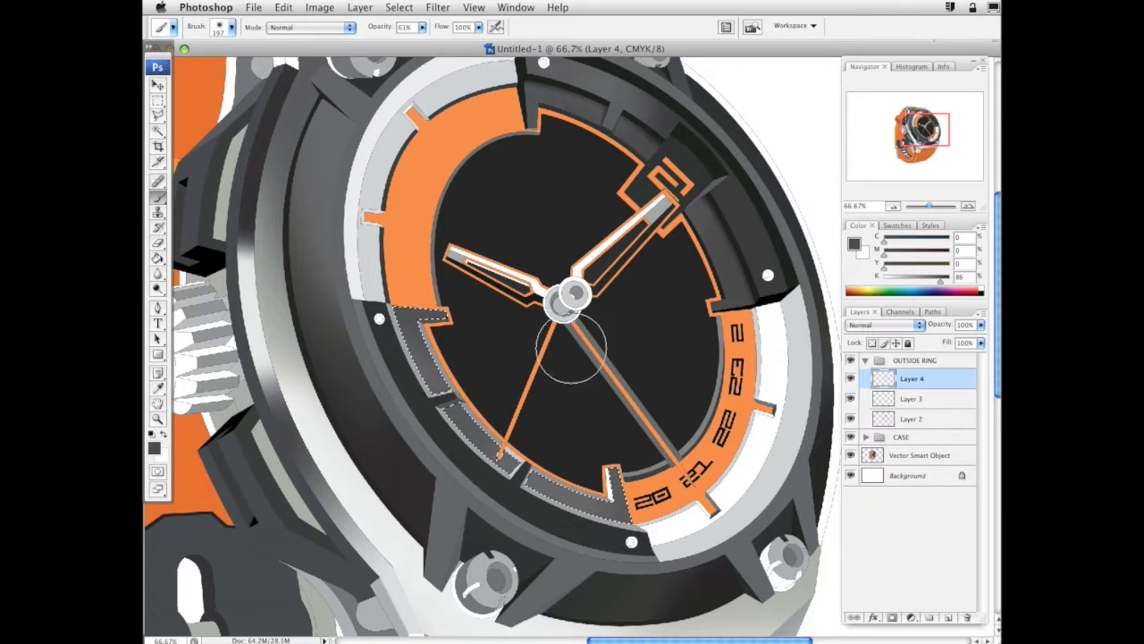
Darken the edges of the selected lower-left segments on Layer 4 in 90% black with a soft 36 px brush at 100% opacity
left_click(158, 420)
left_click_drag(358, 239, 775, 586)
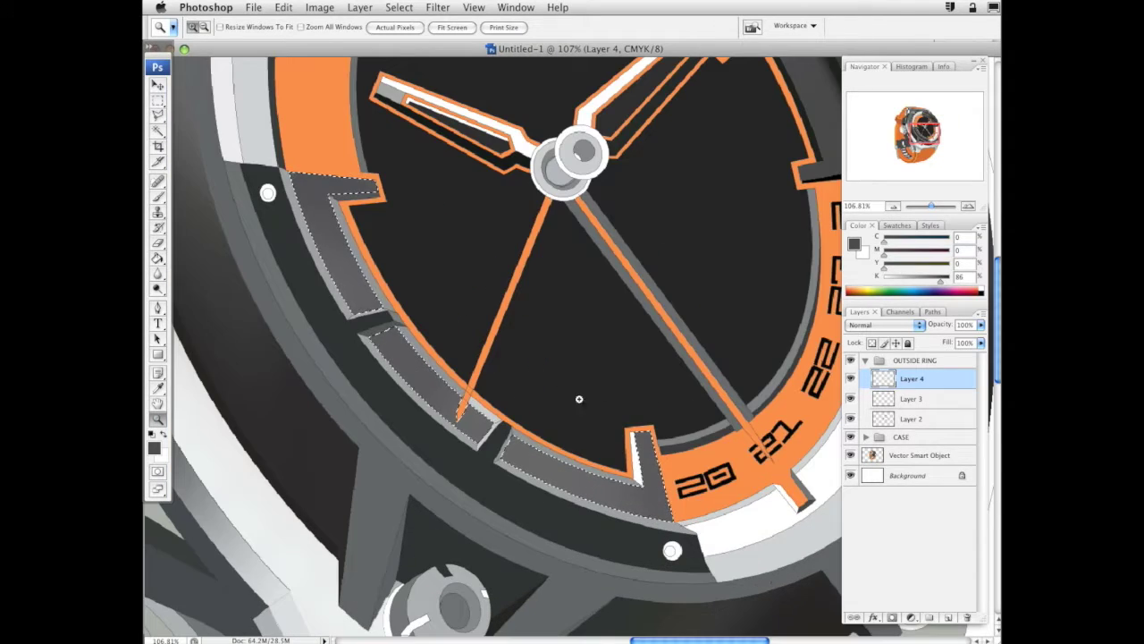
left_click(157, 195)
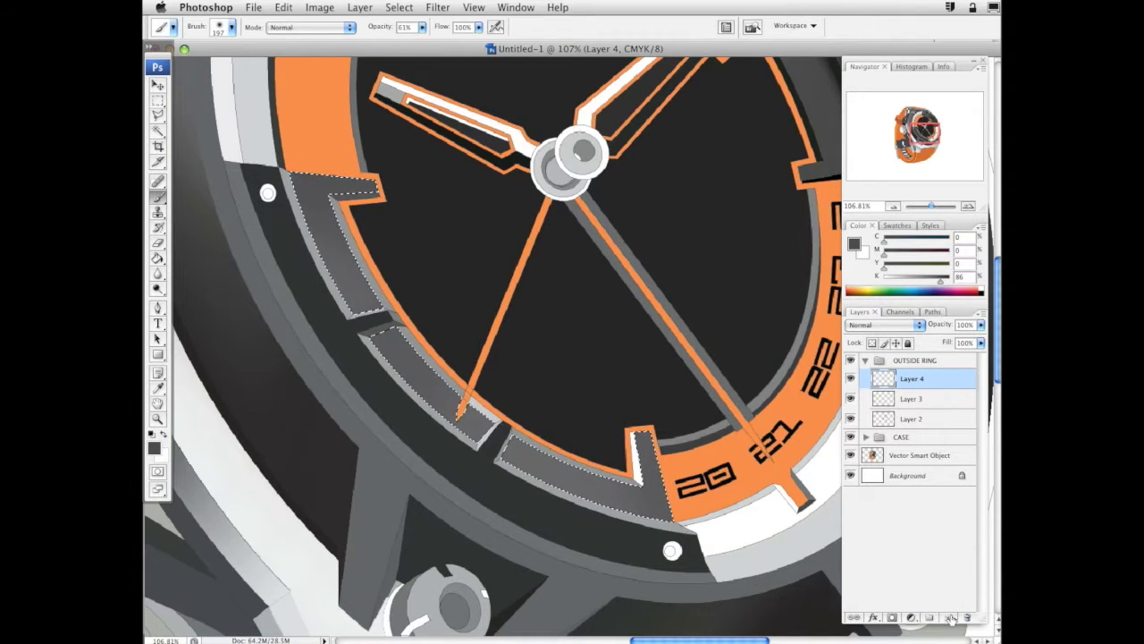
right_click(541, 394)
left_click(600, 424)
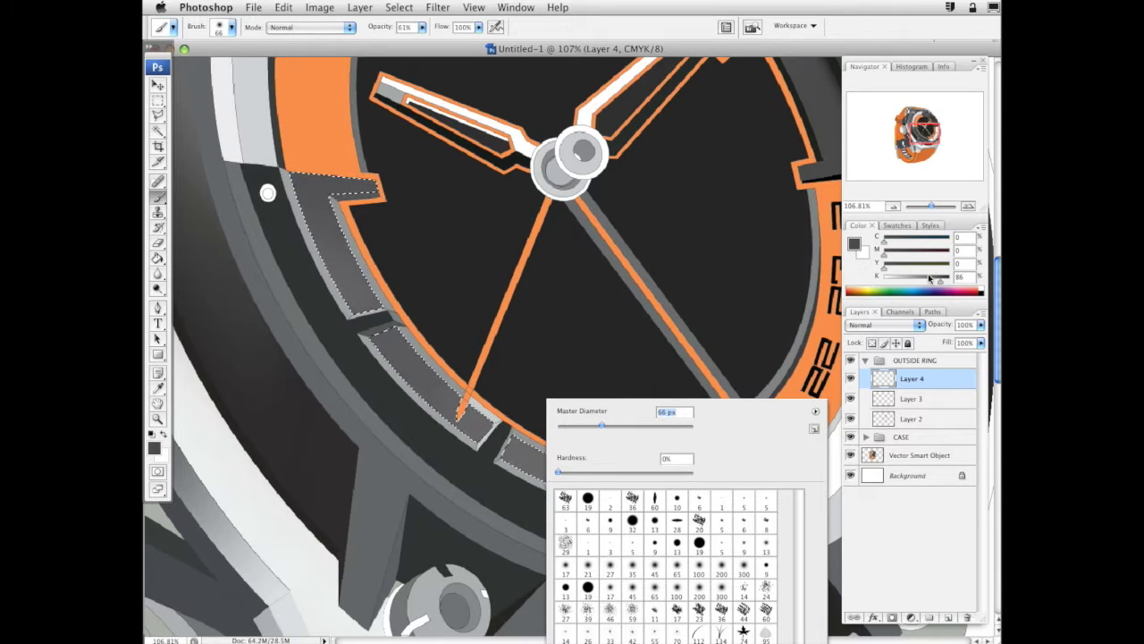
left_click_drag(941, 282, 944, 285)
right_click(292, 188)
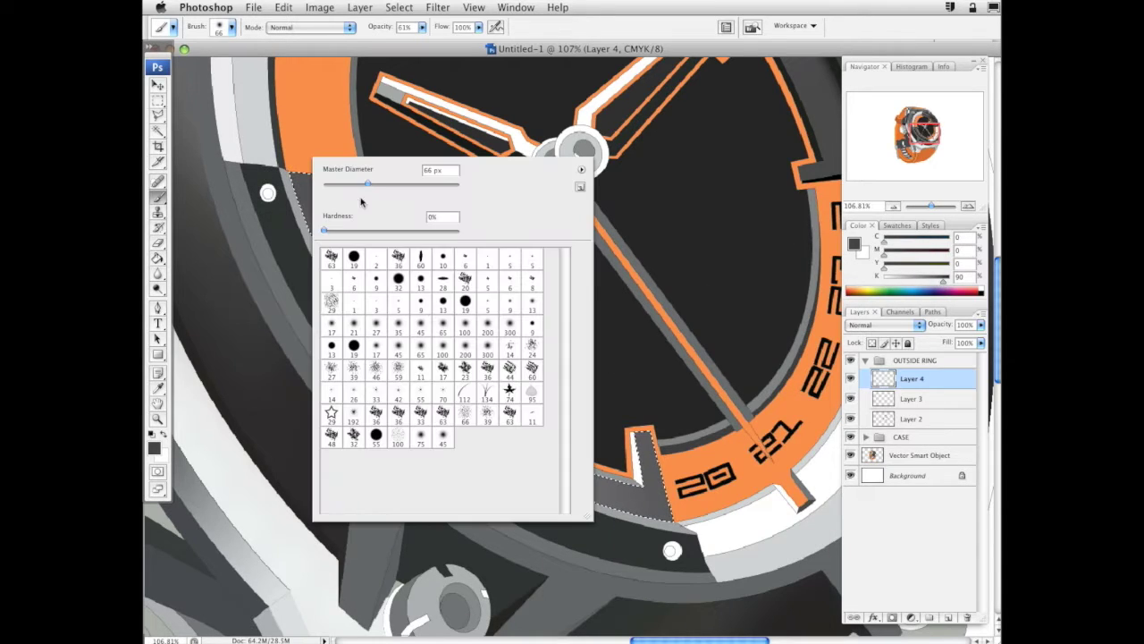
key("Return")
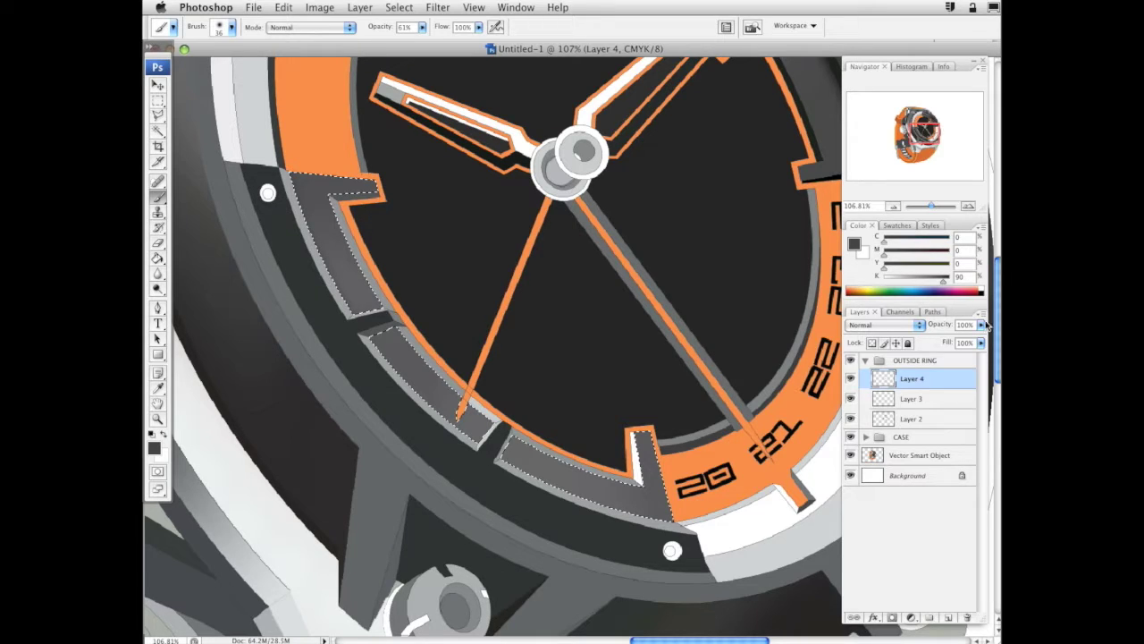
left_click(422, 28)
left_click_drag(424, 40, 451, 41)
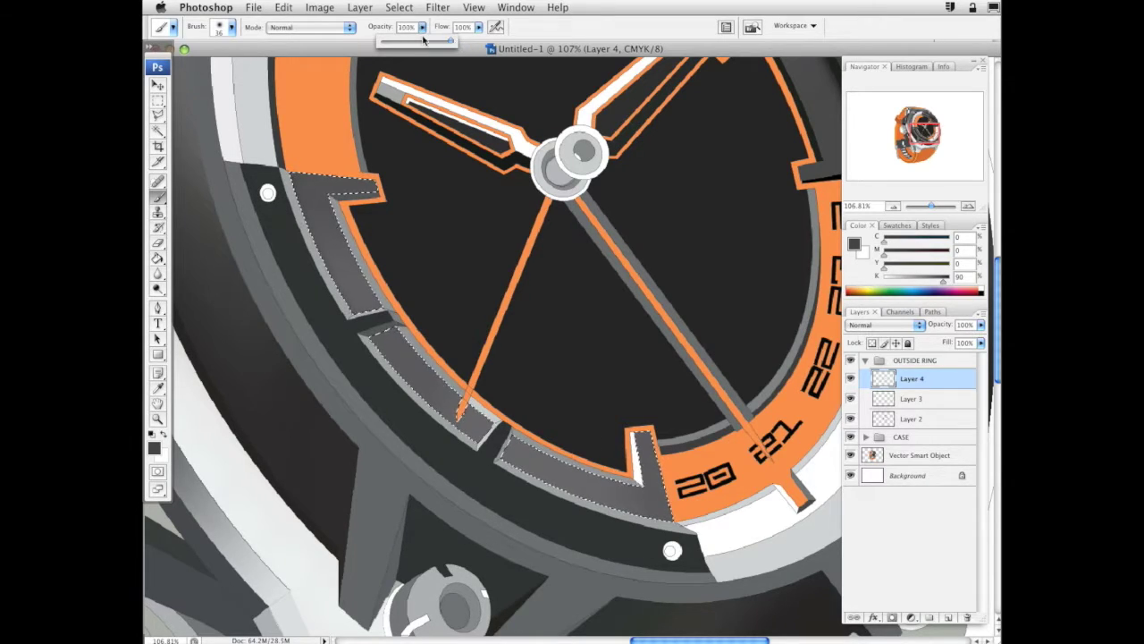
left_click(286, 164)
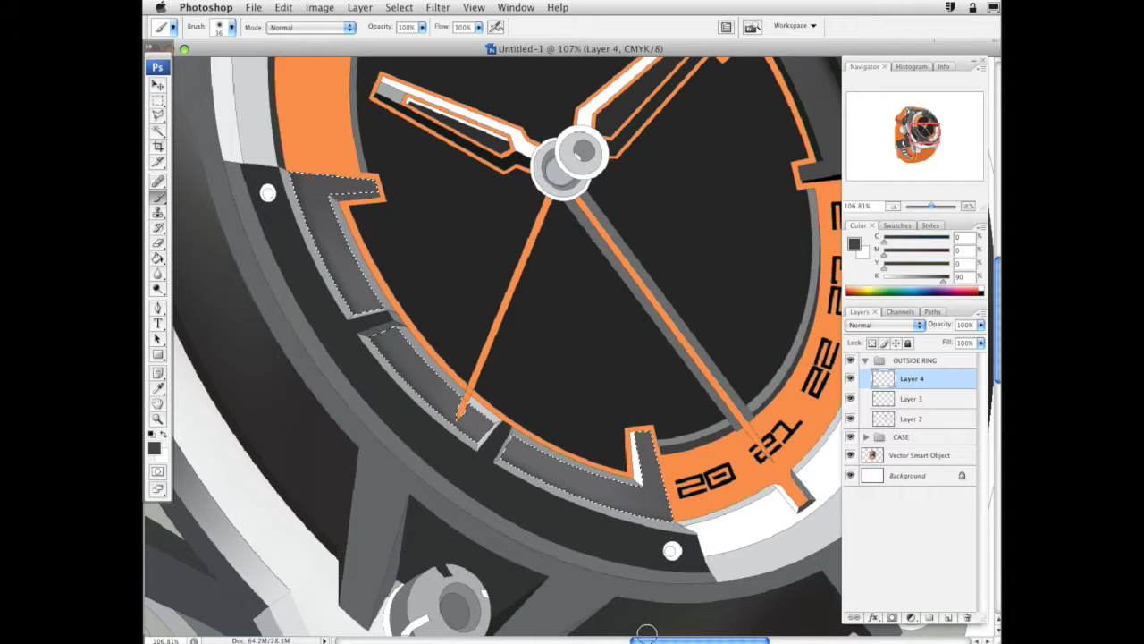
double_click(158, 420)
left_click(158, 197, "alt")
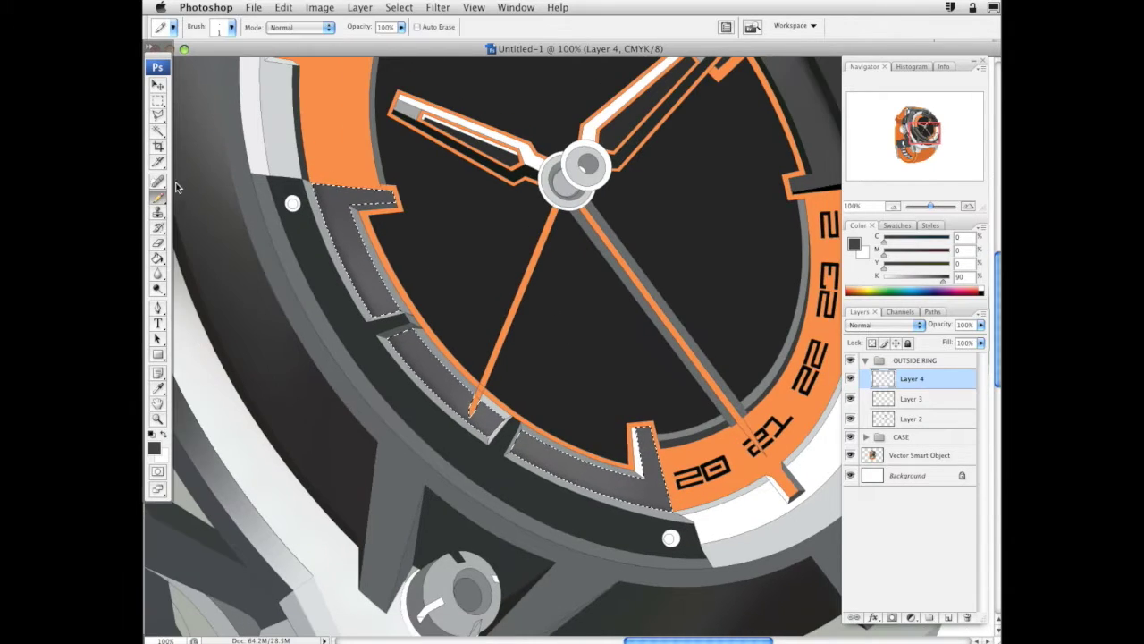
right_click(625, 329)
left_click_drag(744, 356, 740, 356)
left_click(712, 404)
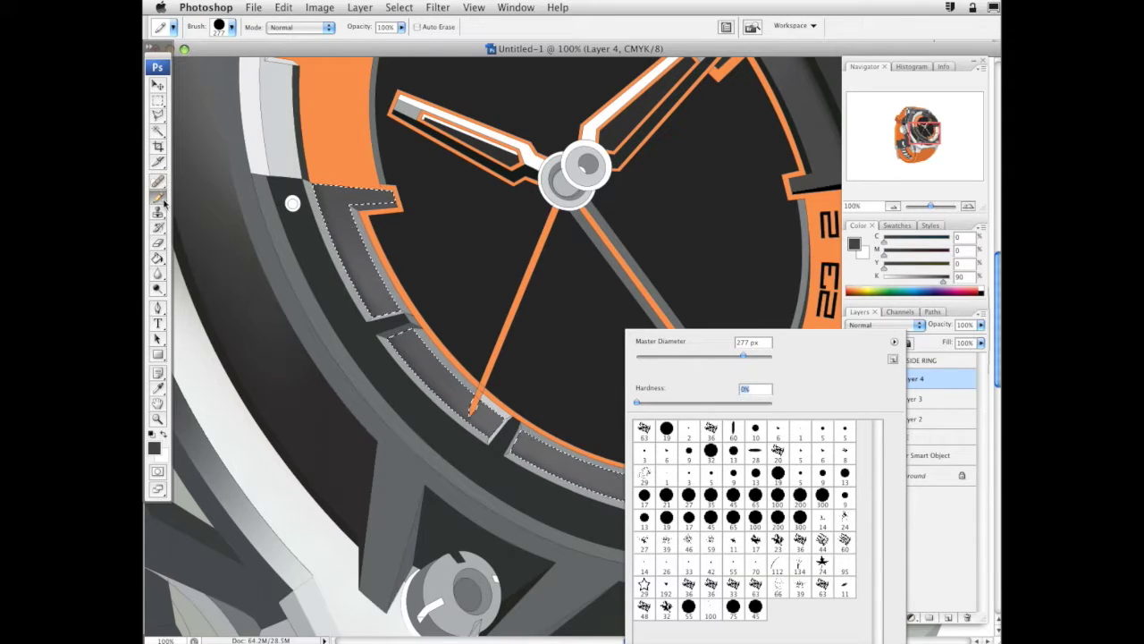
left_click_drag(163, 204, 214, 193)
Set the brush diameter to 187 px at 0% hardness and deselect the lower-left dial segments
right_click(735, 414)
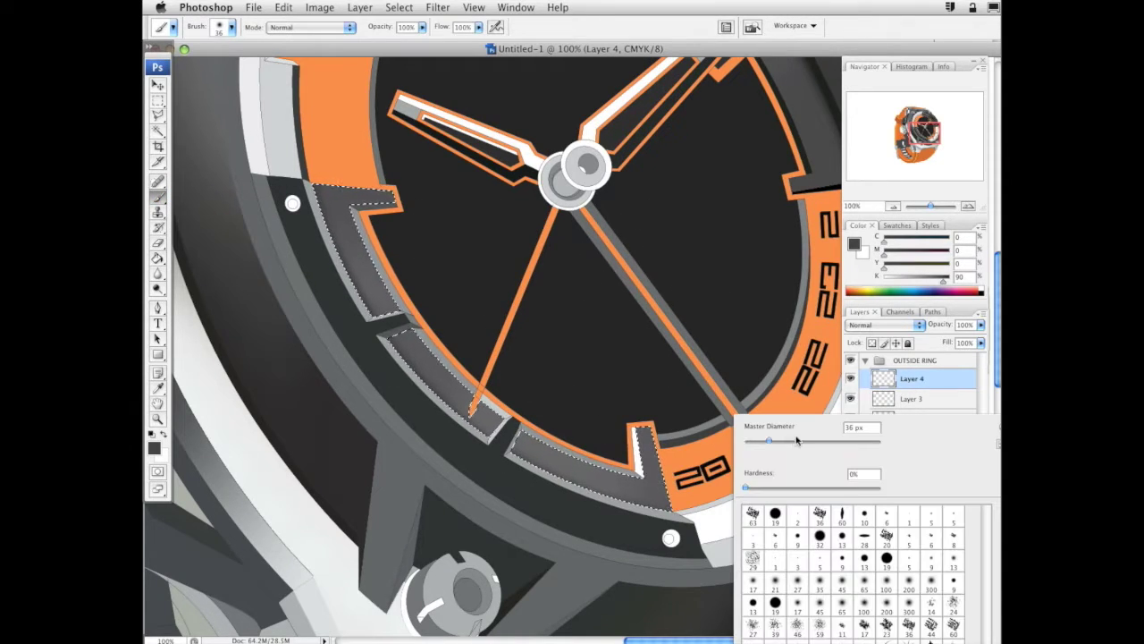
left_click_drag(836, 443, 846, 446)
left_click(690, 433)
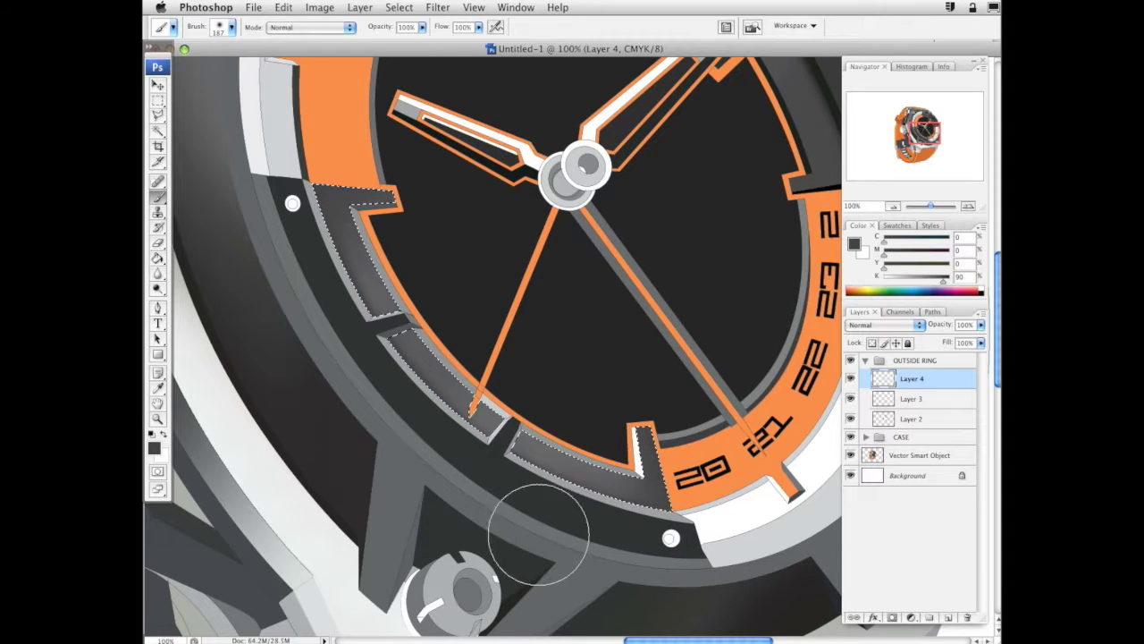
key("ctrl+d")
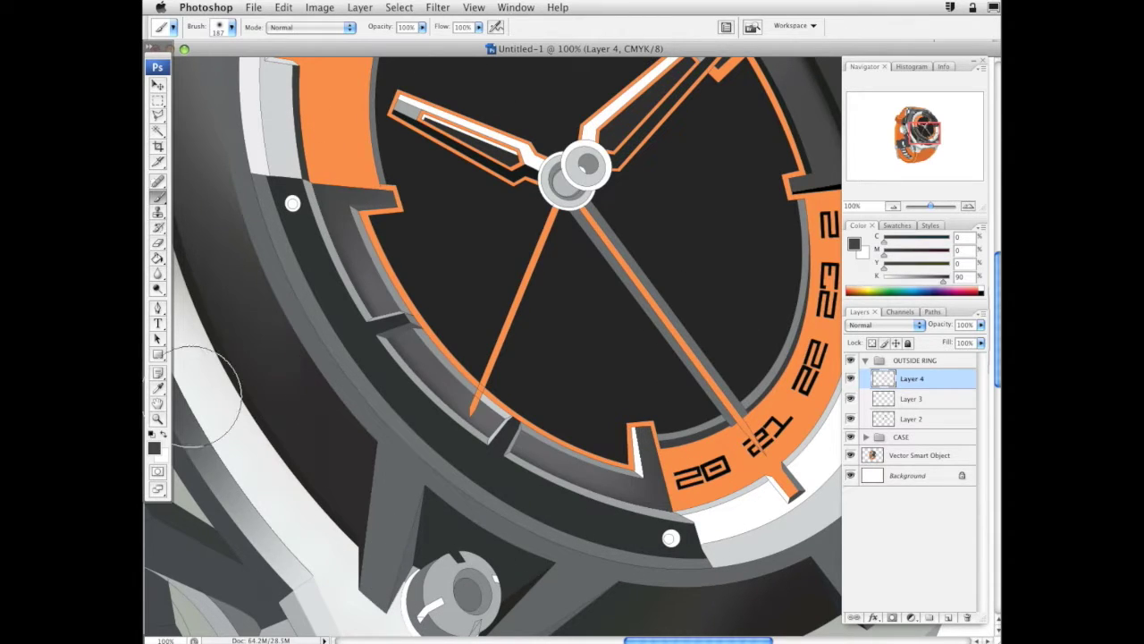
Clear the case selection and select the dark left section of the outside ring from the Vector Smart Object with the Magic Wand at tolerance 12
key("z")
left_click(634, 340, "alt")
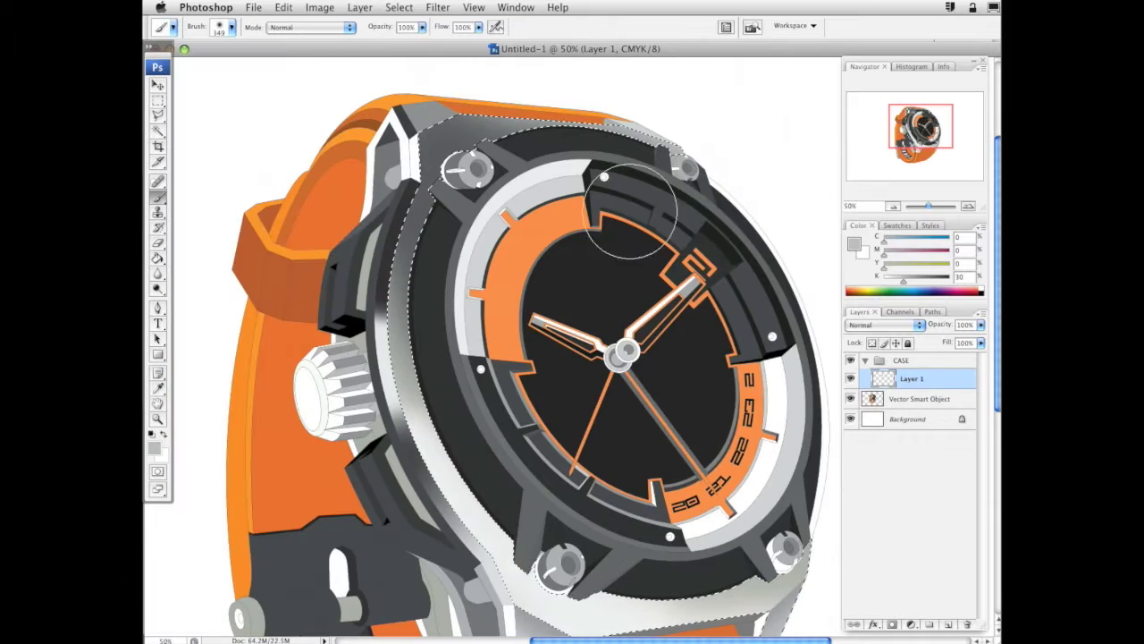
key("ctrl+d")
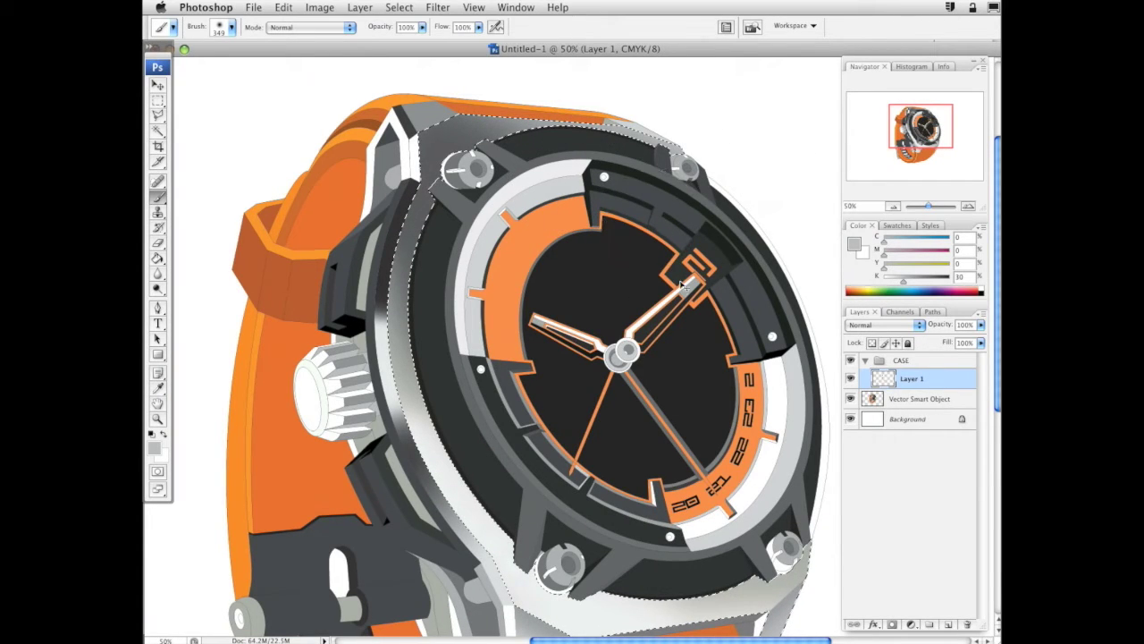
left_click_drag(680, 399, 682, 400)
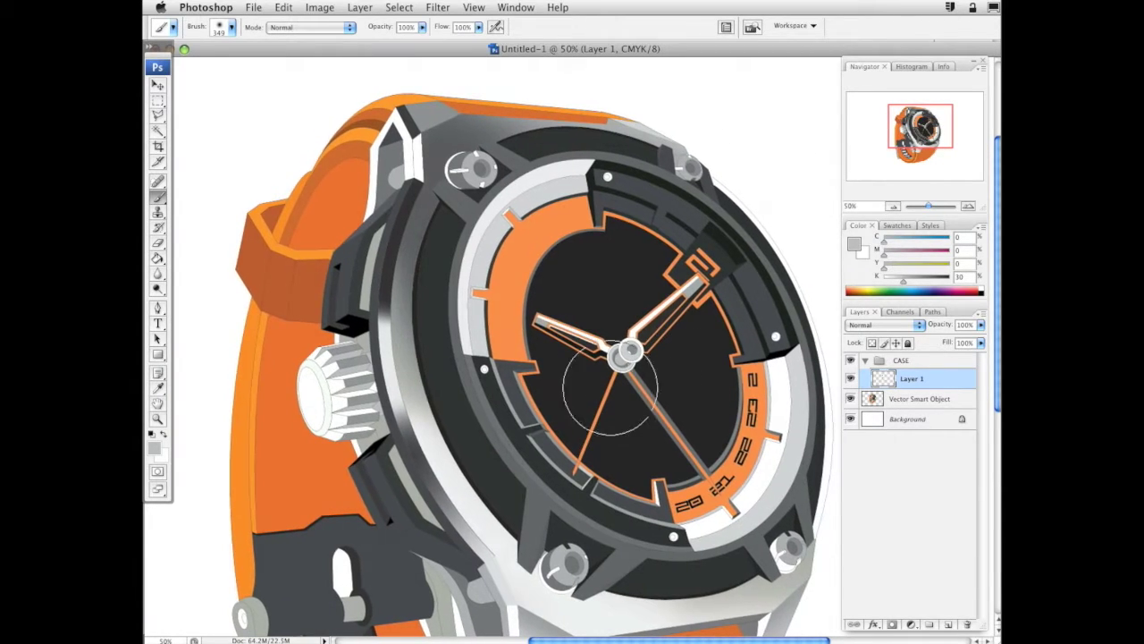
mouse_move(610, 414)
left_mouse_down()
mouse_move(614, 376)
mouse_move(667, 360)
mouse_move(672, 331)
mouse_move(637, 358)
left_mouse_up()
key("w")
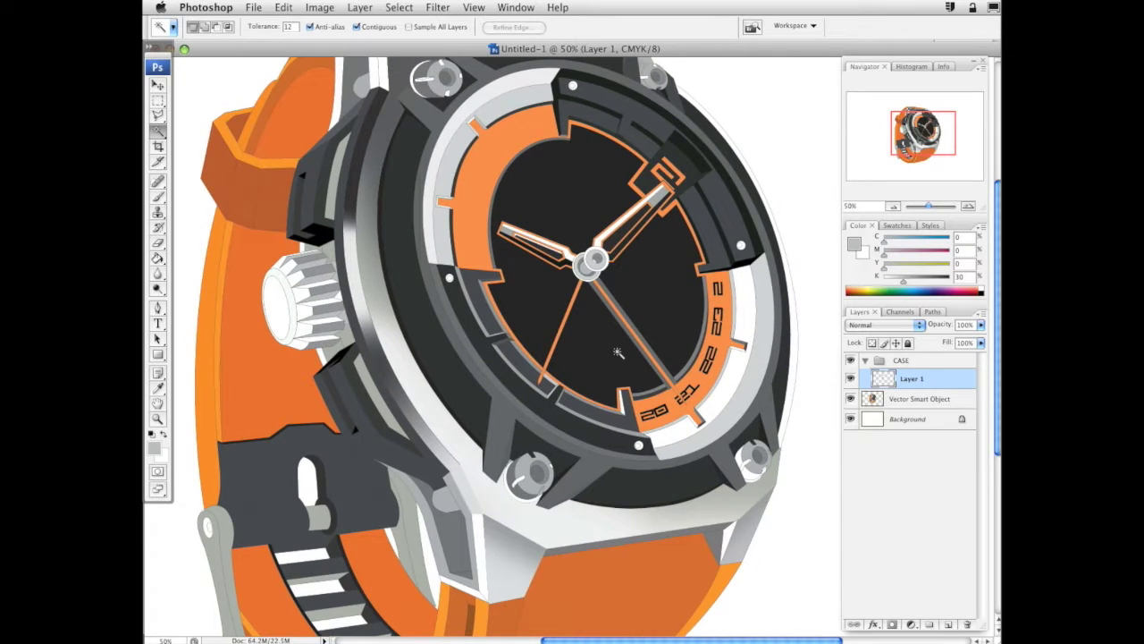
left_click_drag(682, 297, 663, 301)
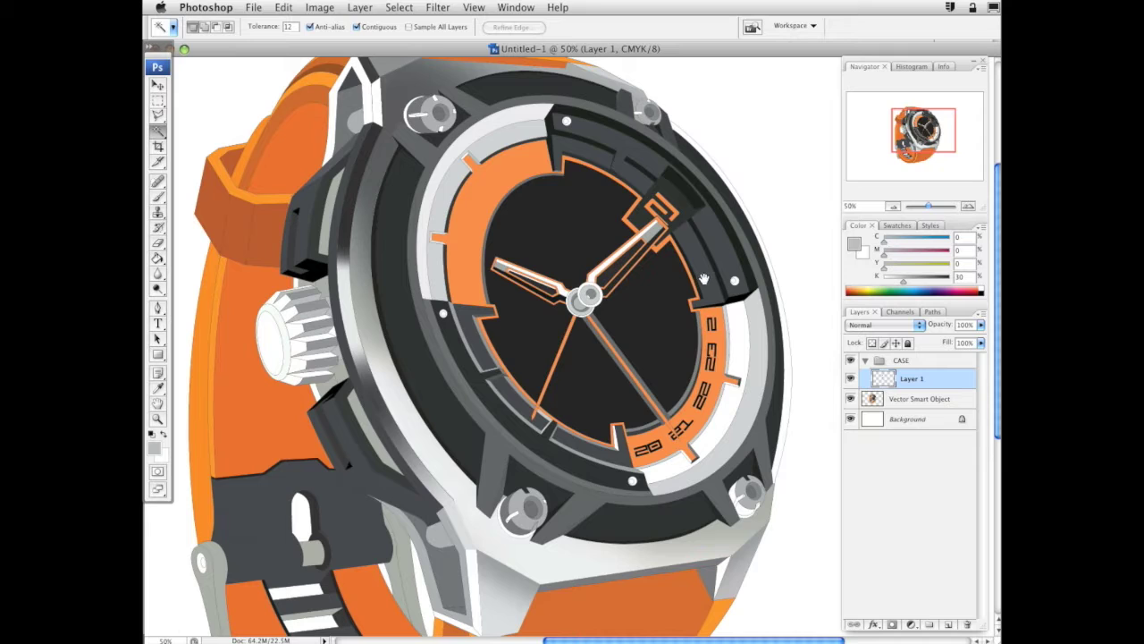
left_click_drag(711, 282, 714, 253)
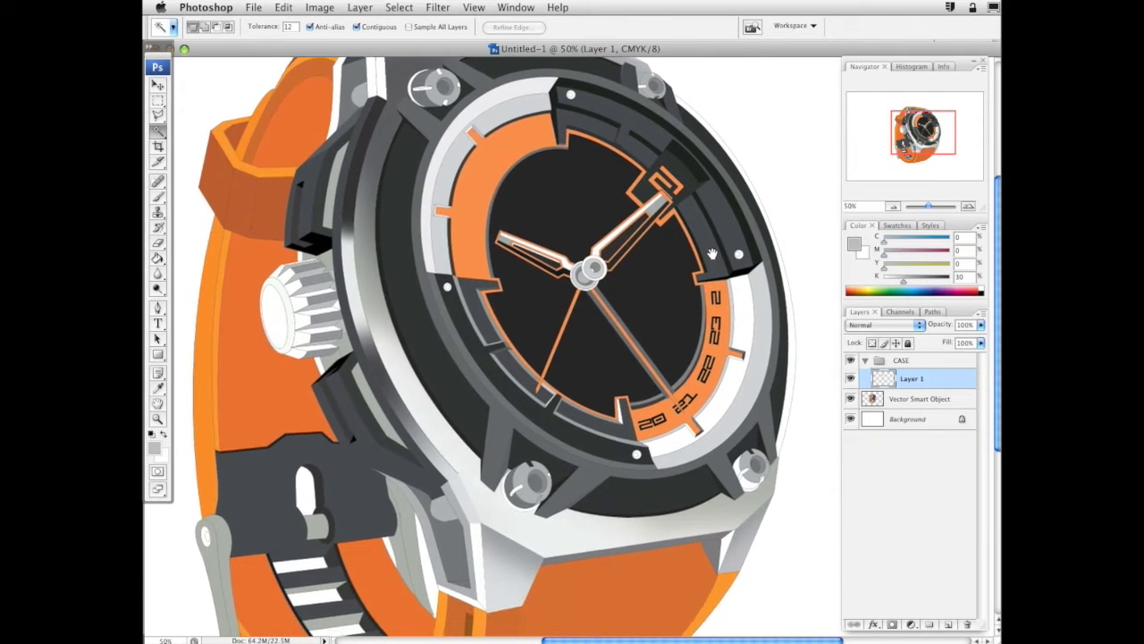
left_click(917, 402)
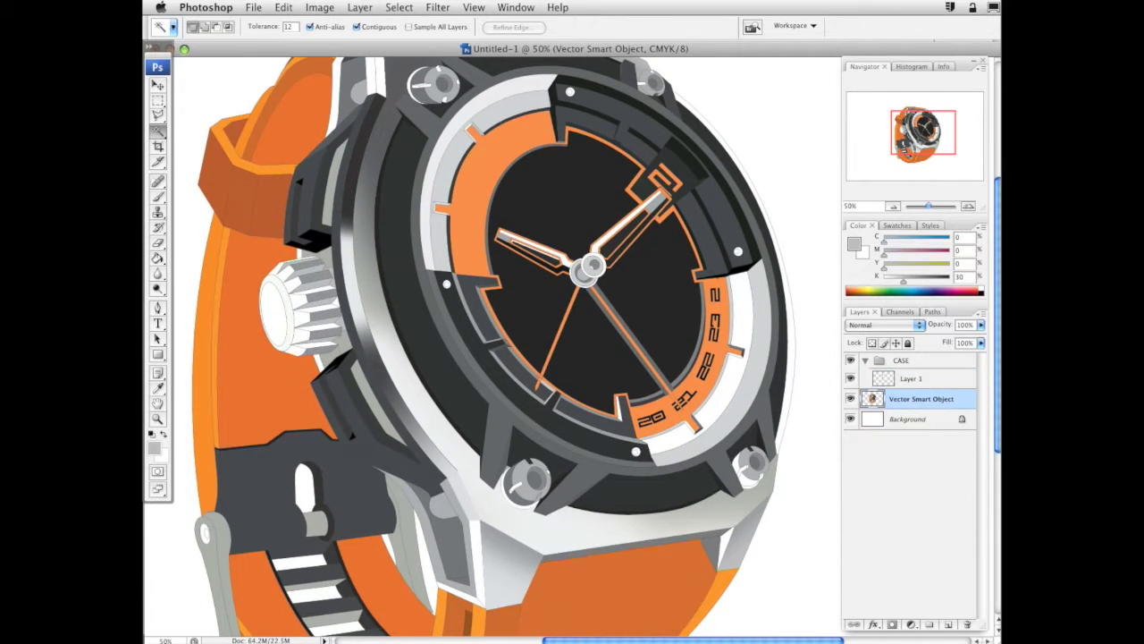
left_click(454, 389)
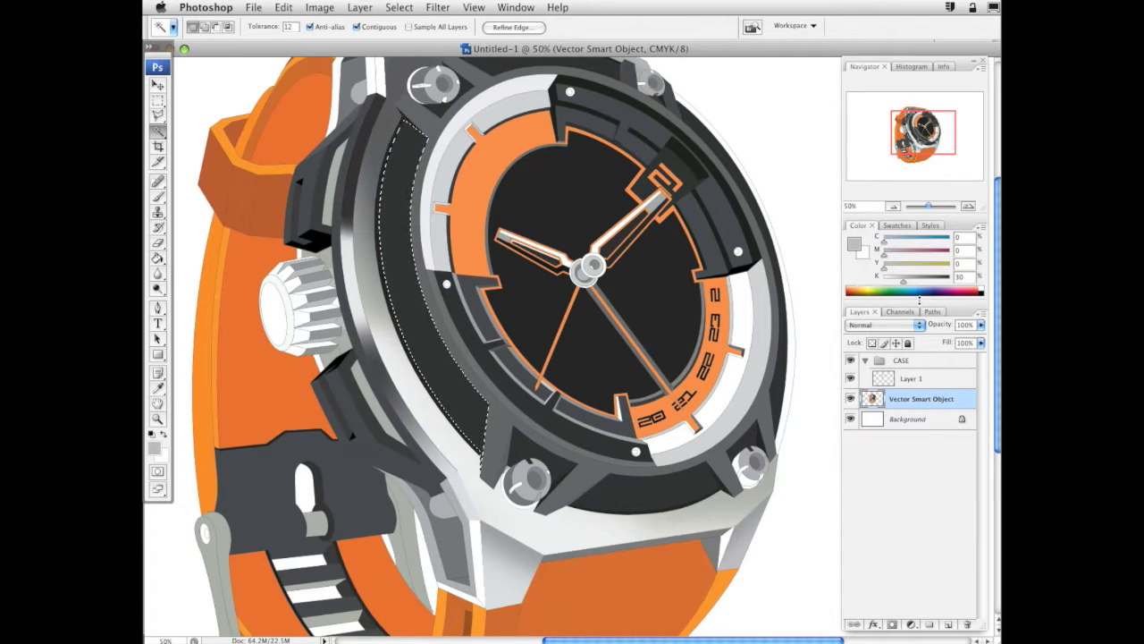
Collapse the CASE group and add a group named OUTSIDE RING above it, with a new empty layer inside
left_click(921, 379)
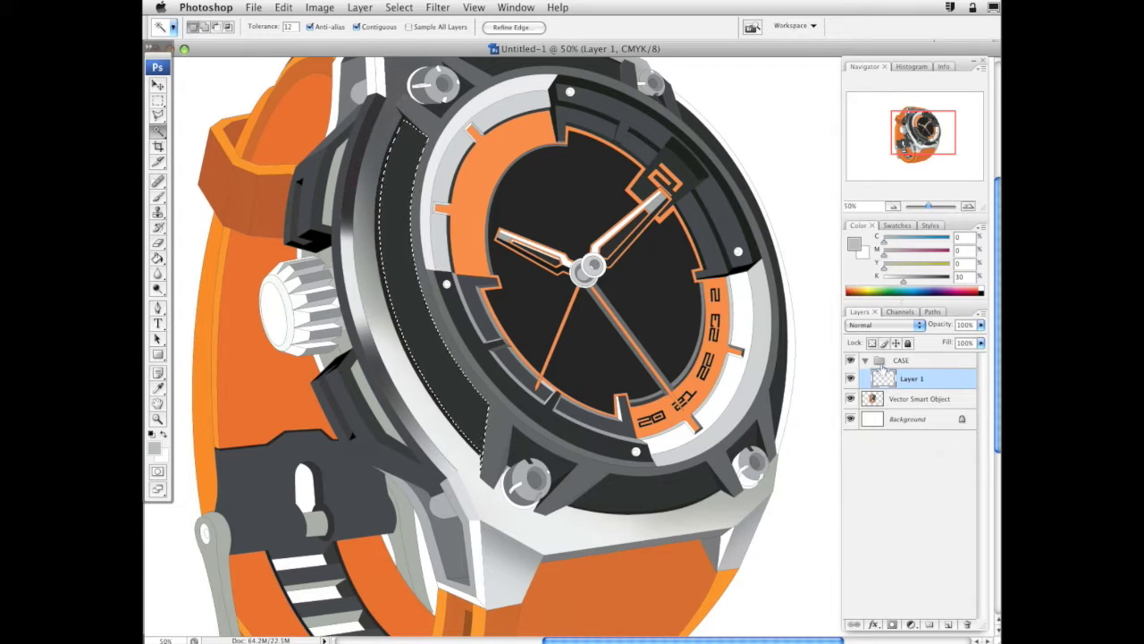
left_click(865, 360)
left_click(919, 361)
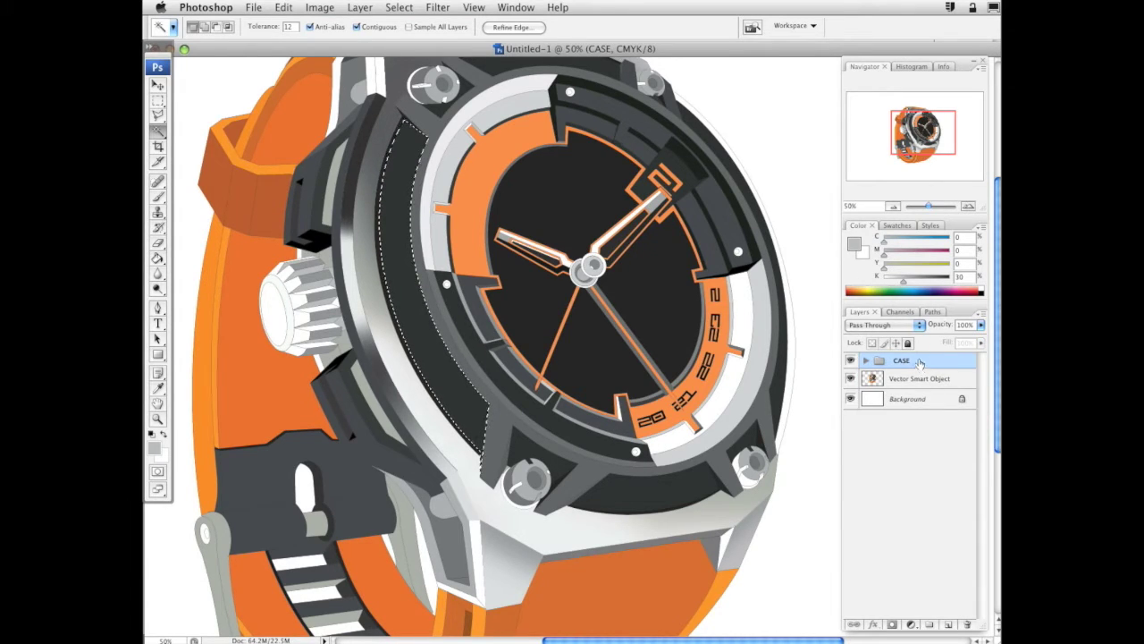
left_click(930, 616)
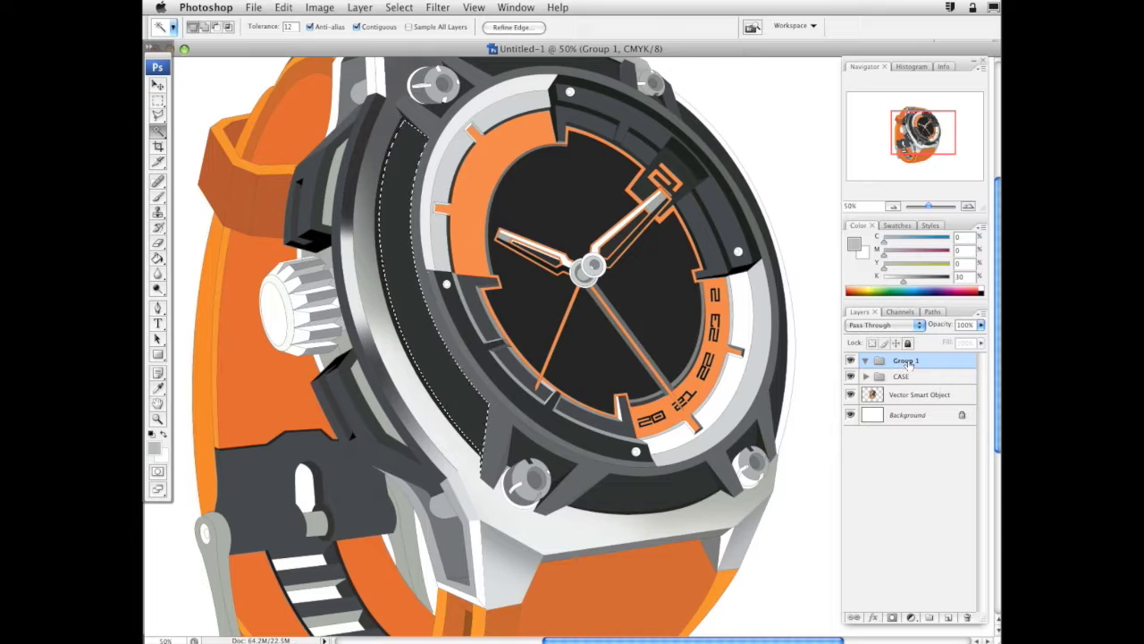
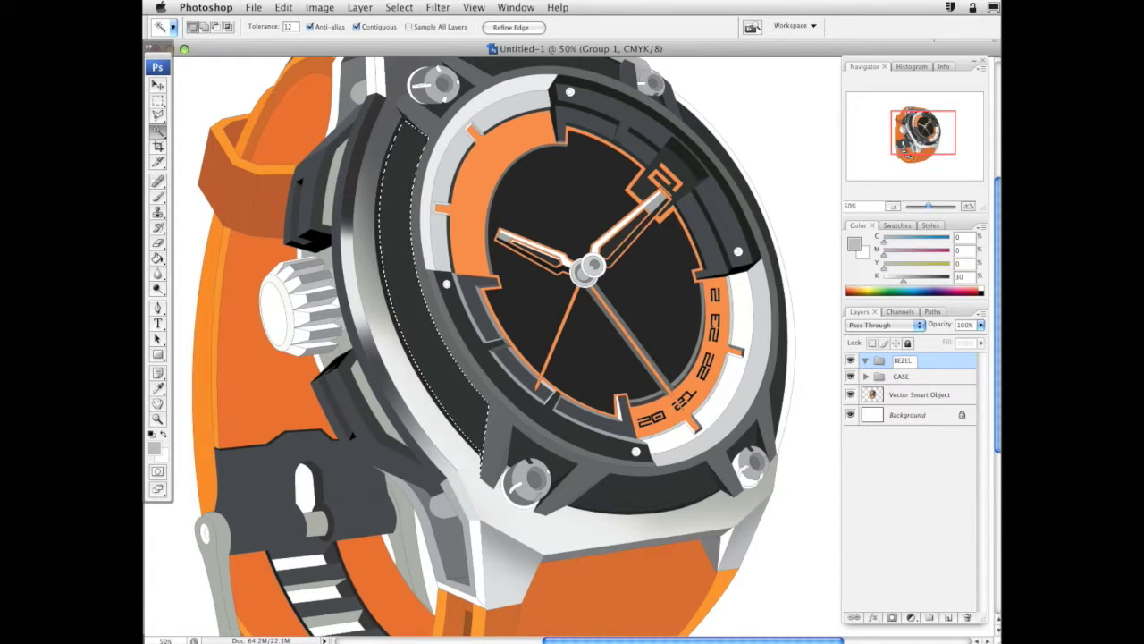
key("Return")
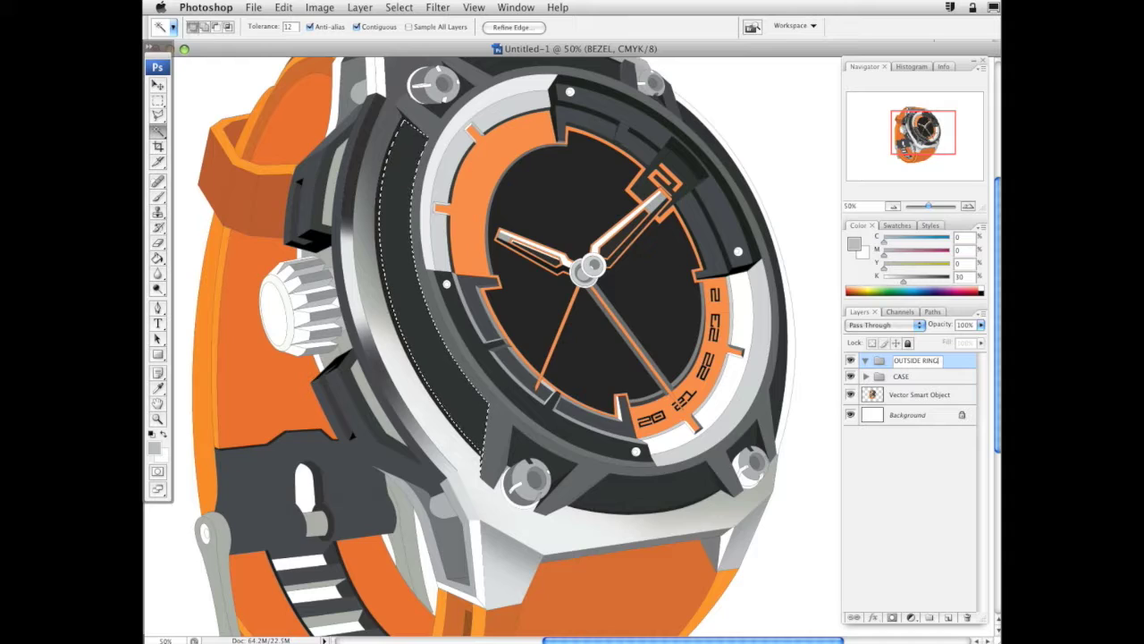
key("Return")
left_click(947, 618)
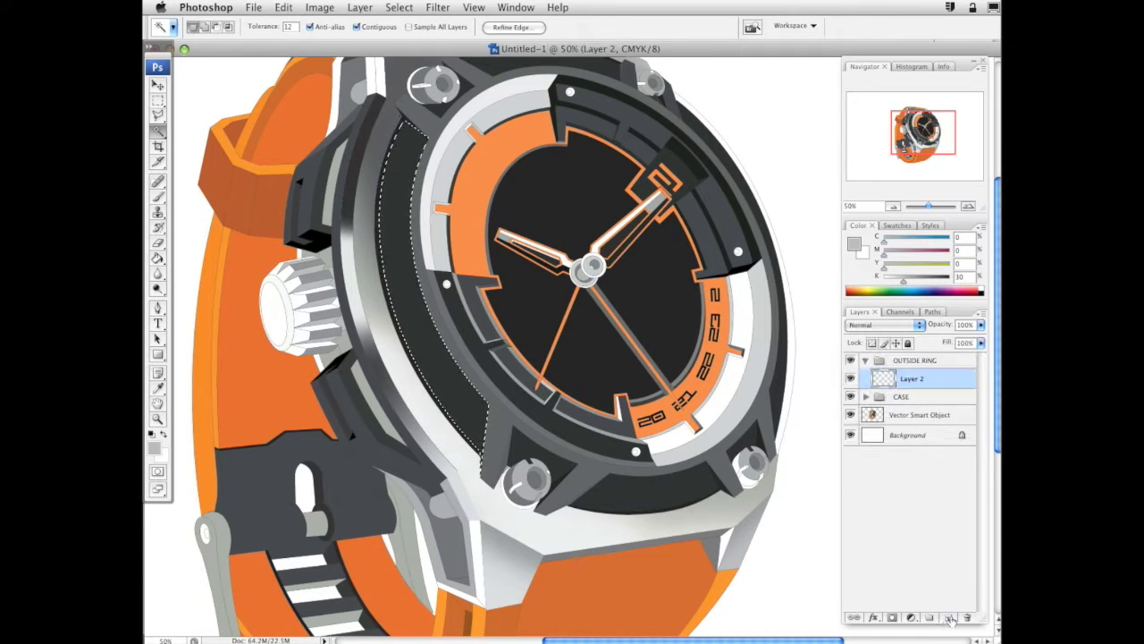
Shade the selected left ring section on Layer 2 with the 349 px brush in 98% black, and lighten its upper part in 72% black
left_click(158, 197)
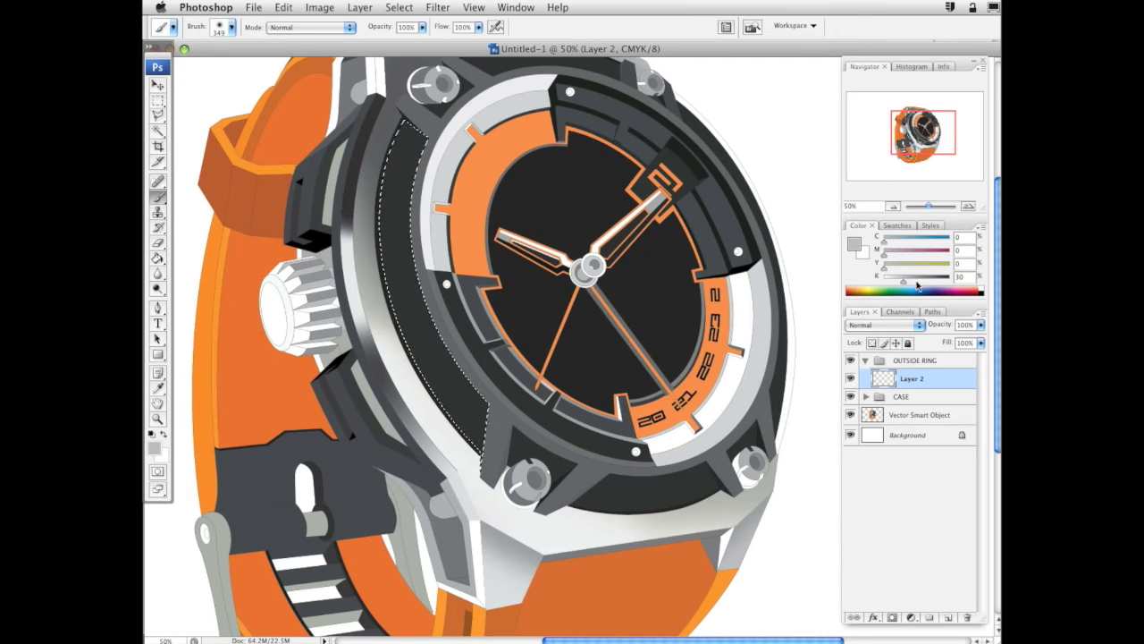
left_click_drag(904, 280, 939, 286)
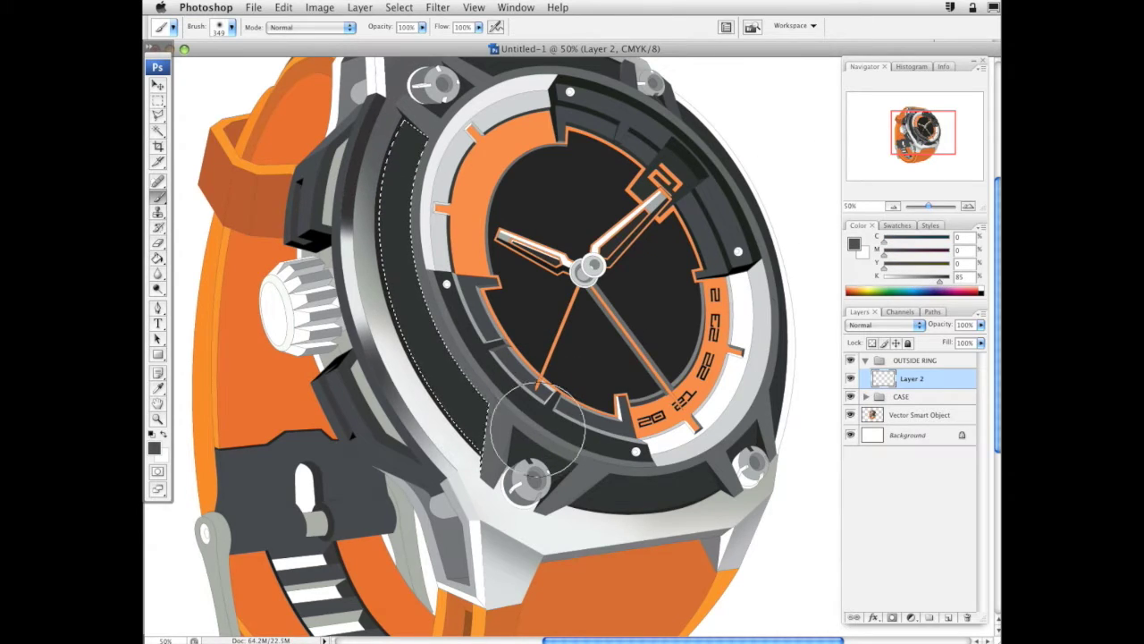
left_click_drag(941, 284, 947, 287)
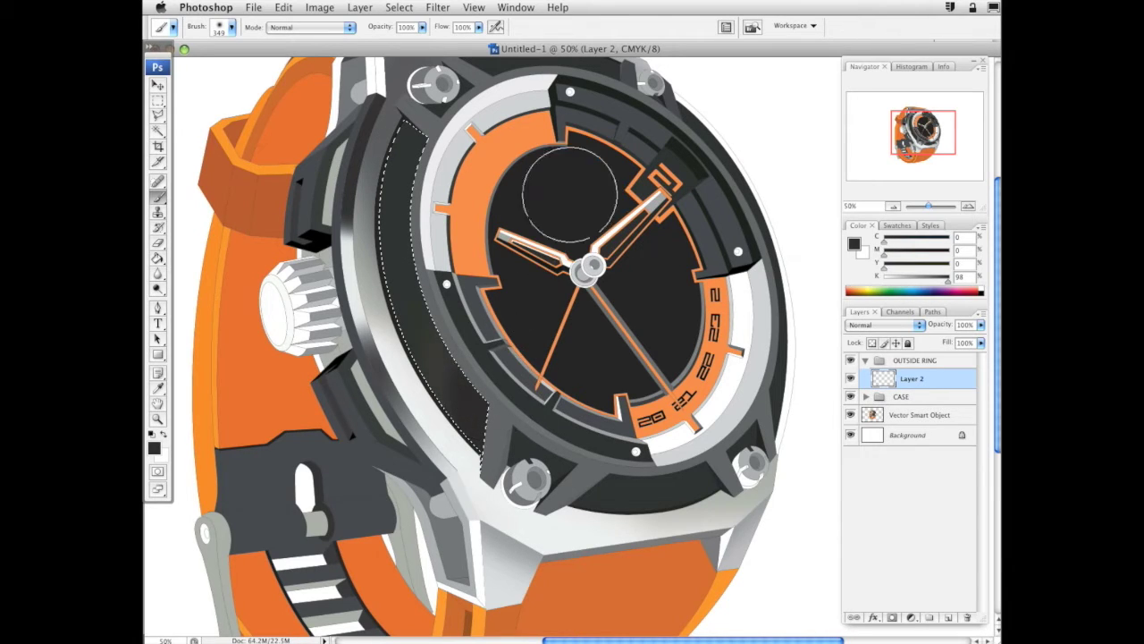
left_click_drag(612, 396, 613, 444)
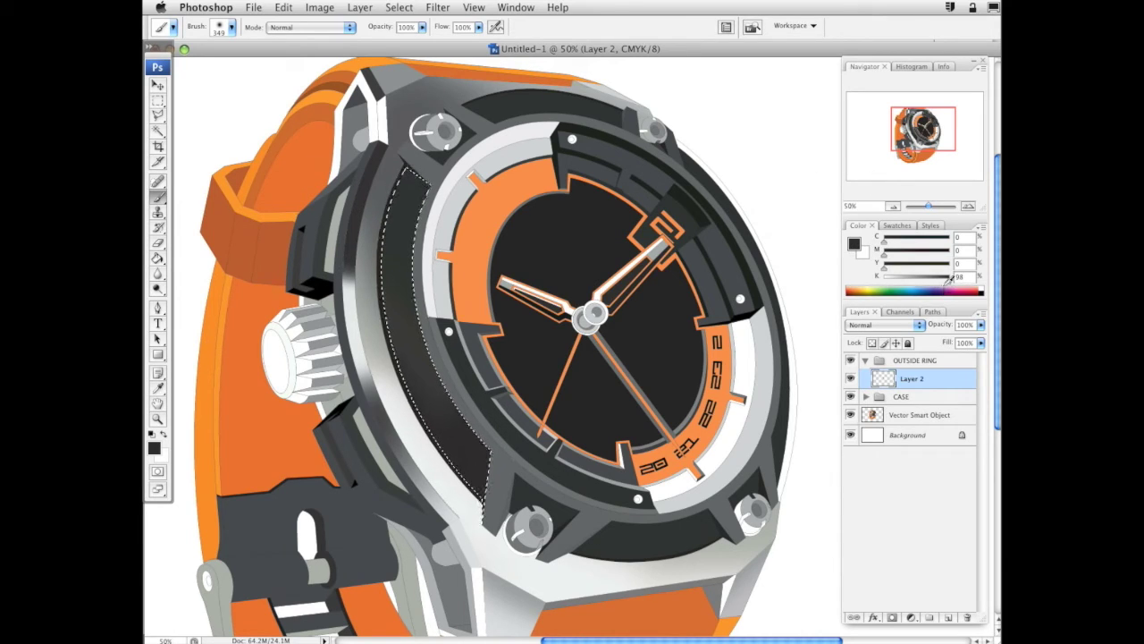
left_click_drag(943, 282, 925, 282)
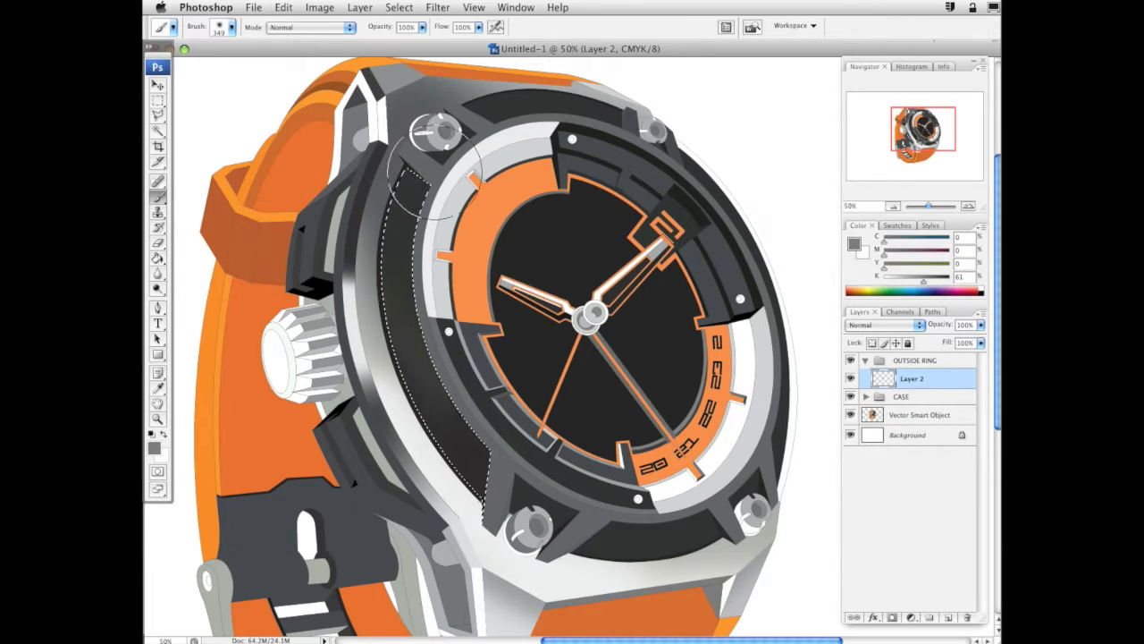
left_click_drag(433, 161, 501, 335)
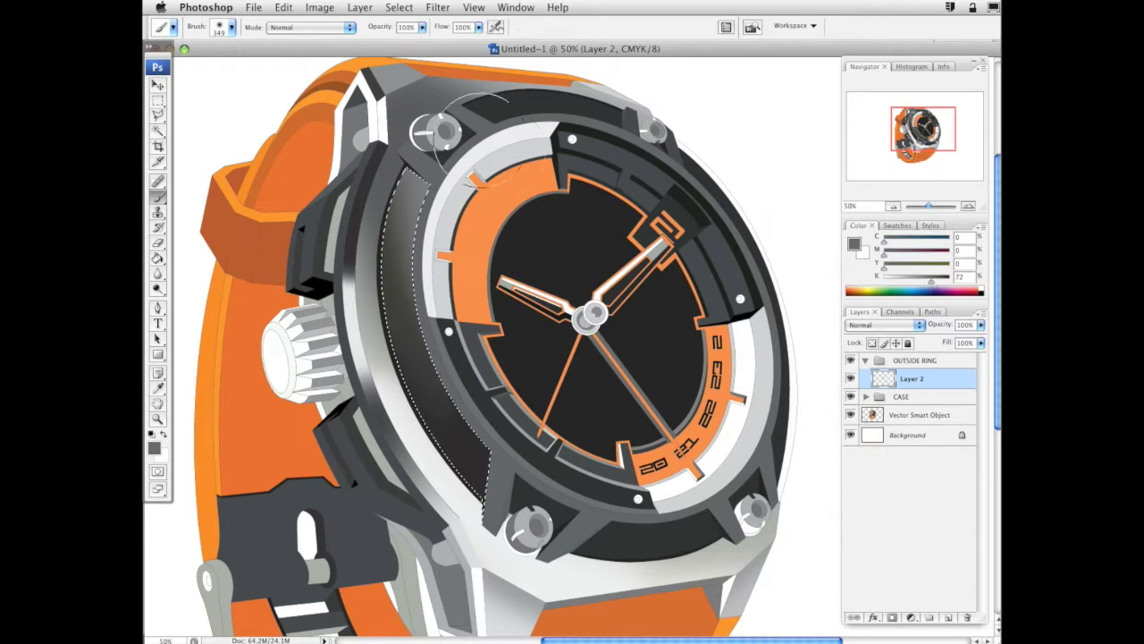
Select the upper dark ring section with the Magic Wand at tolerance 12 and brighten it on Layer 2 in 66% black with the 349 px brush
left_click_drag(630, 366, 581, 413)
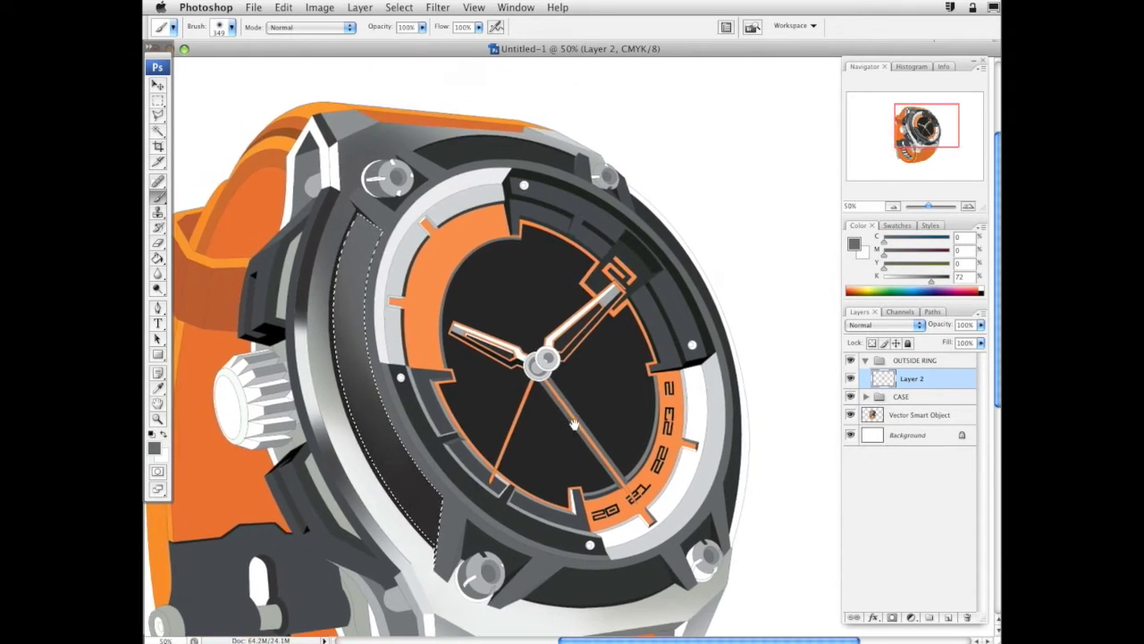
left_click(158, 131)
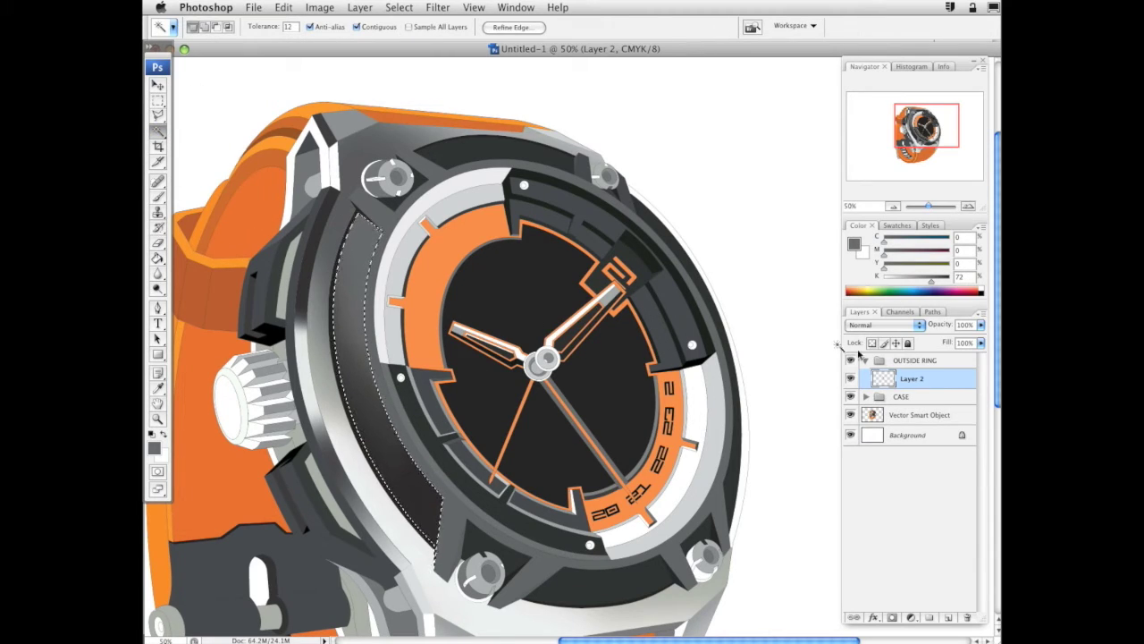
left_click(940, 415)
left_click(472, 157)
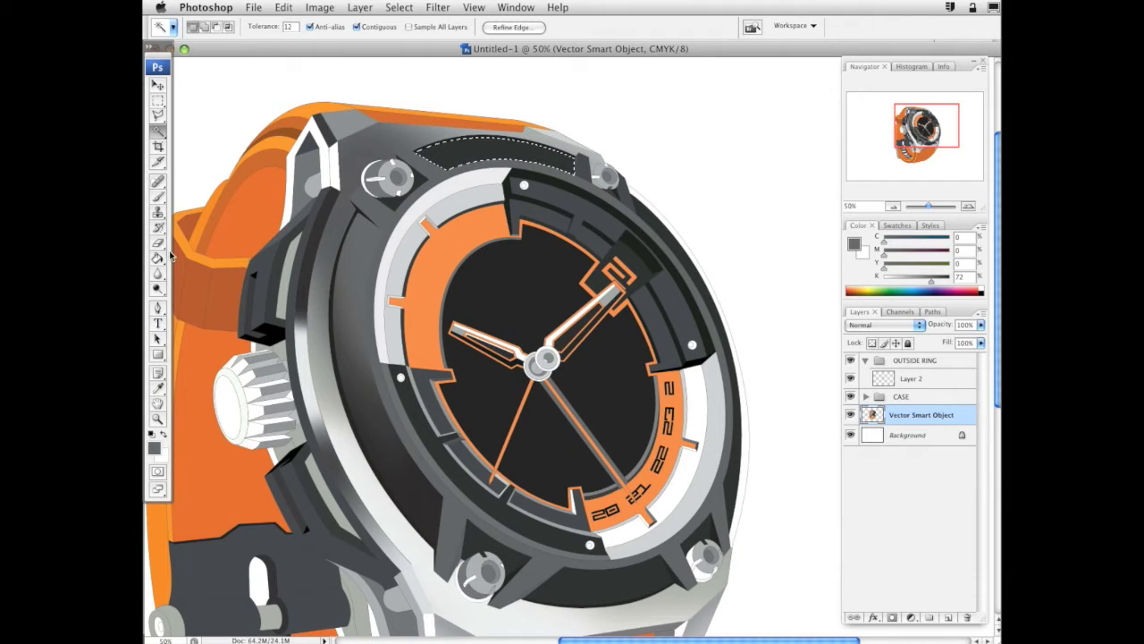
left_click(158, 196)
left_click(917, 378)
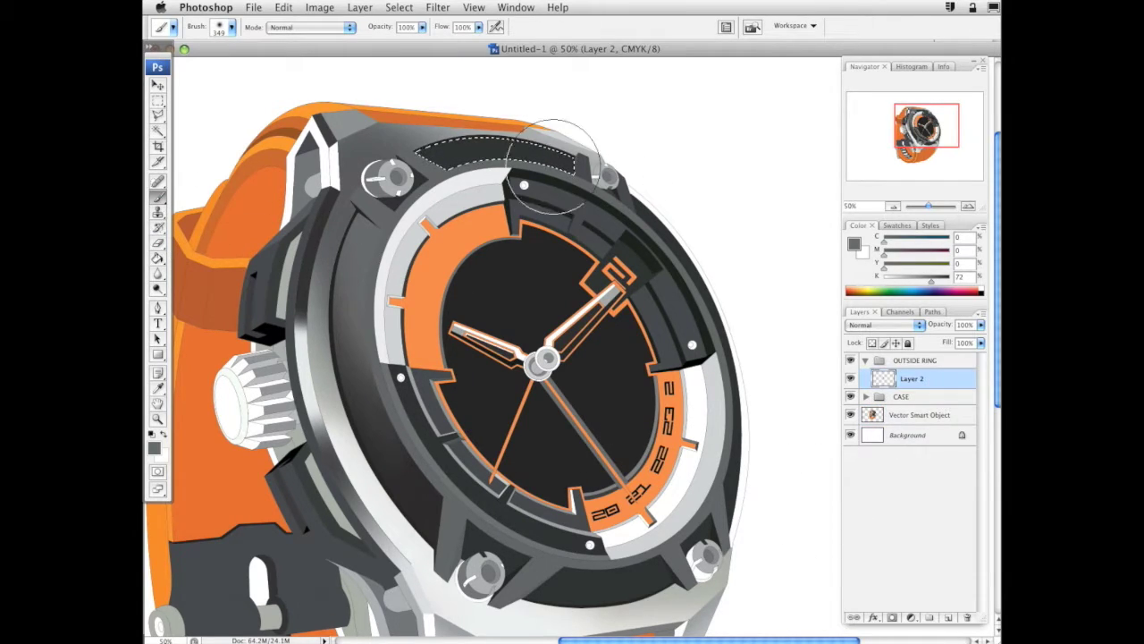
left_click_drag(932, 281, 927, 282)
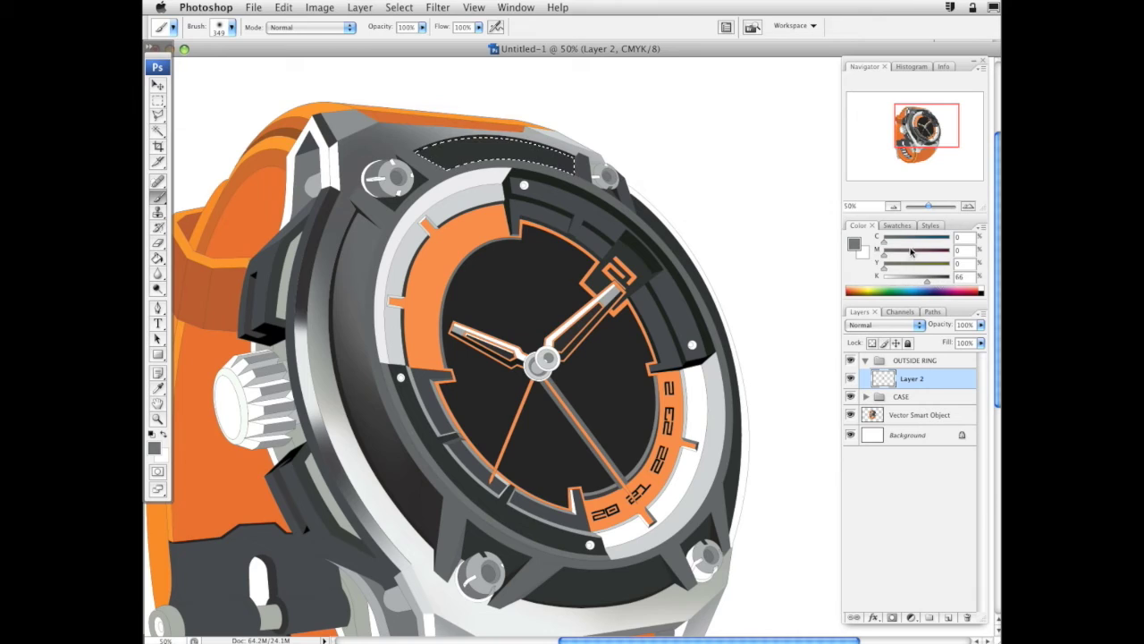
left_click(498, 168)
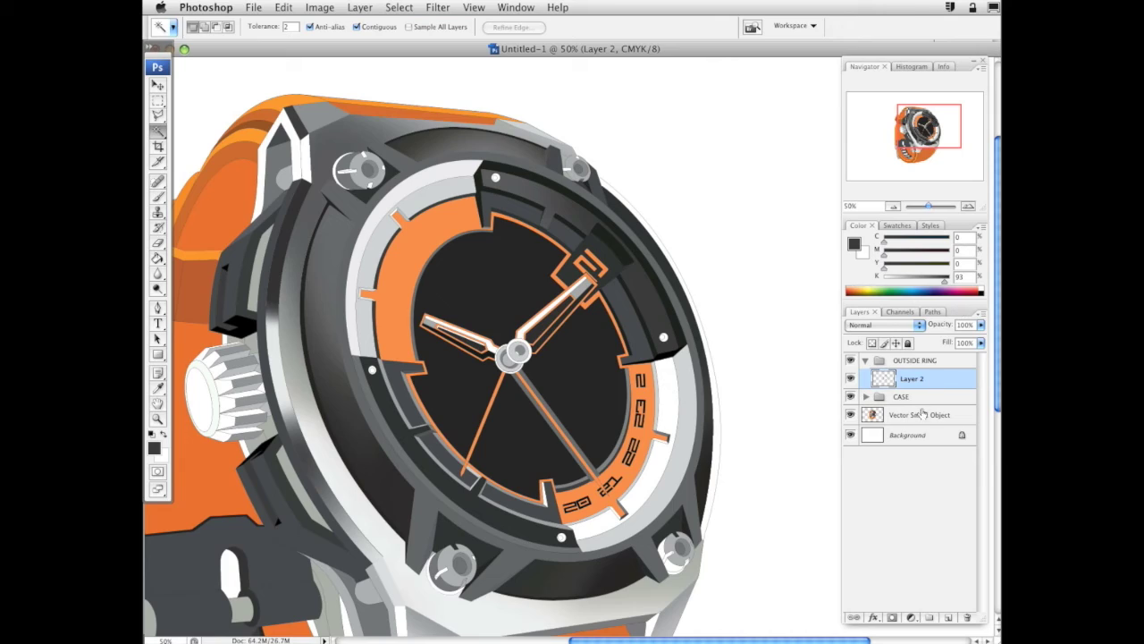
Shade the thin light sliver beside the upper-right orange marker on Layer 2 in 78% black with the 370 px brush, selecting it at tolerance 2
left_click(924, 412)
left_click(627, 270)
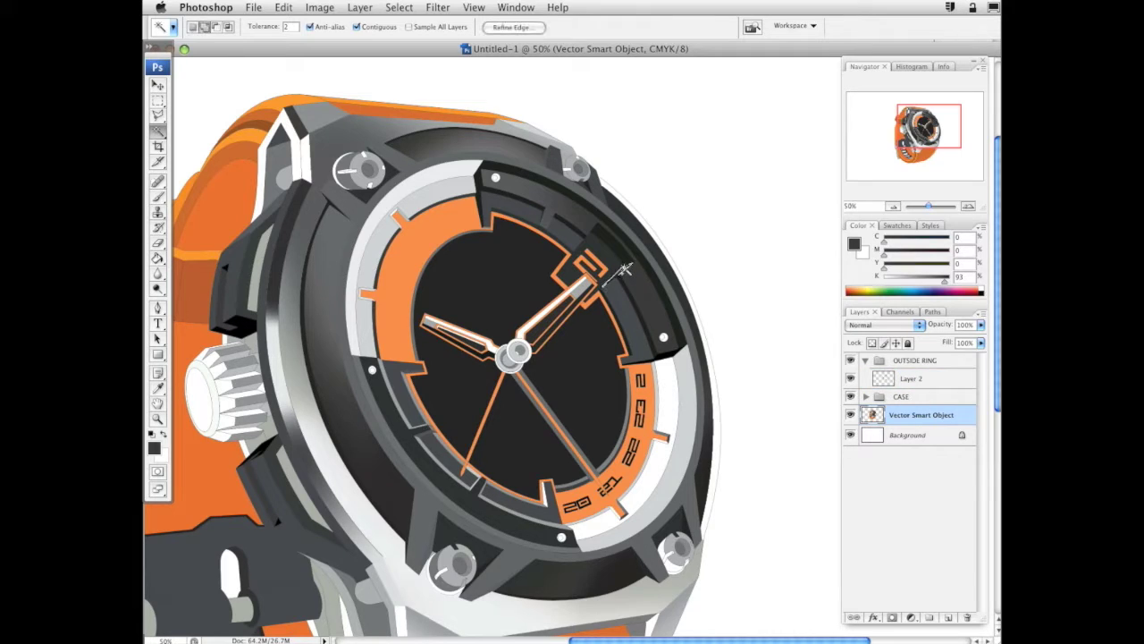
left_click(941, 383)
left_click(158, 198)
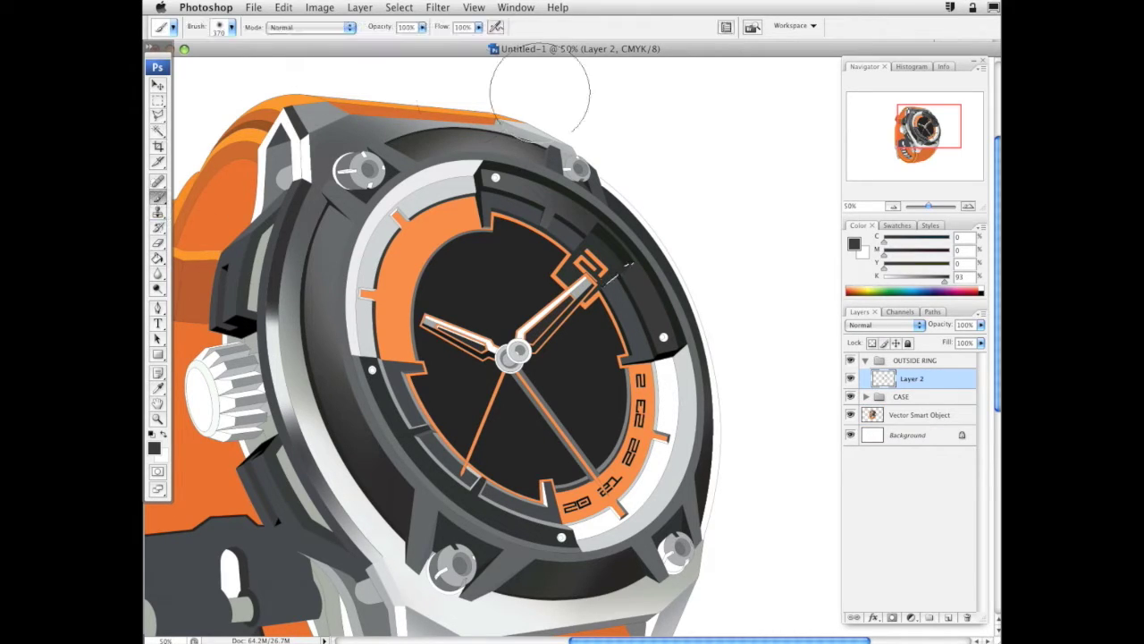
left_click_drag(945, 282, 925, 281)
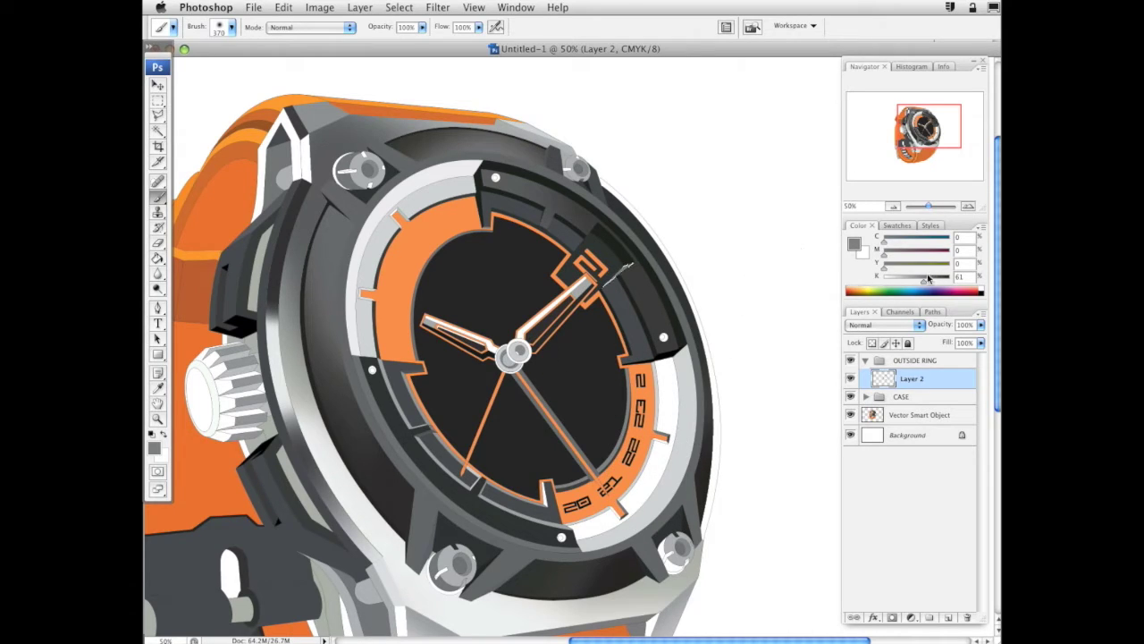
left_click_drag(926, 280, 936, 280)
mouse_move(661, 288)
left_mouse_down()
mouse_move(647, 275)
mouse_move(586, 346)
left_mouse_up()
key("super+d")
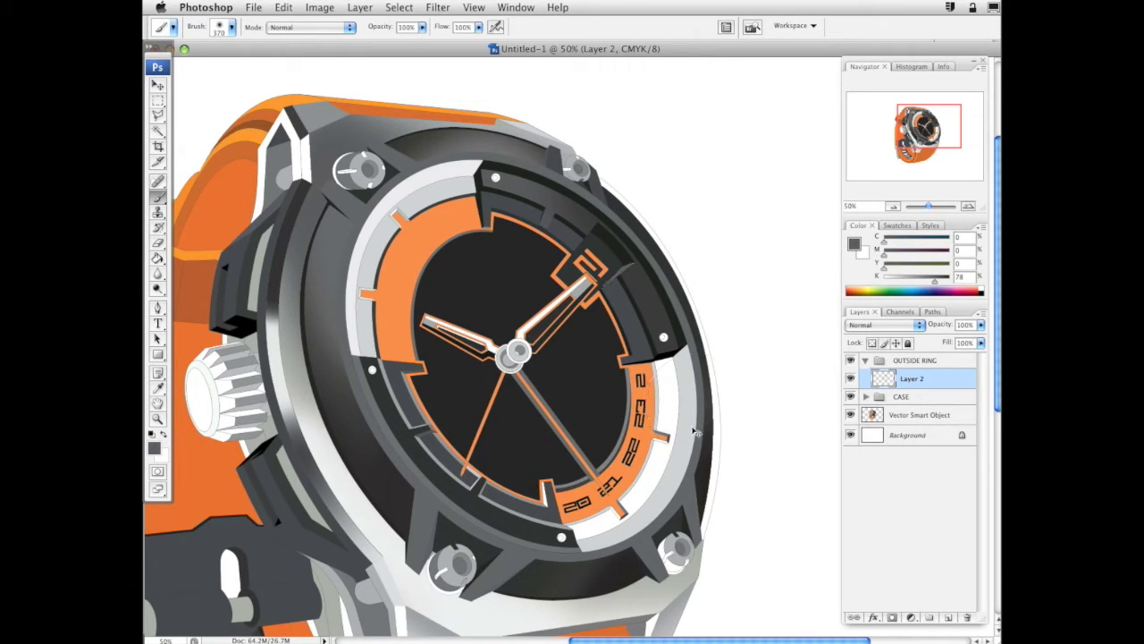
Select the recessed upper-right ring panels on the Vector Smart Object at tolerance 2, and shade them on Layer 2 with the 370 px brush
left_click(161, 129)
left_click(909, 415)
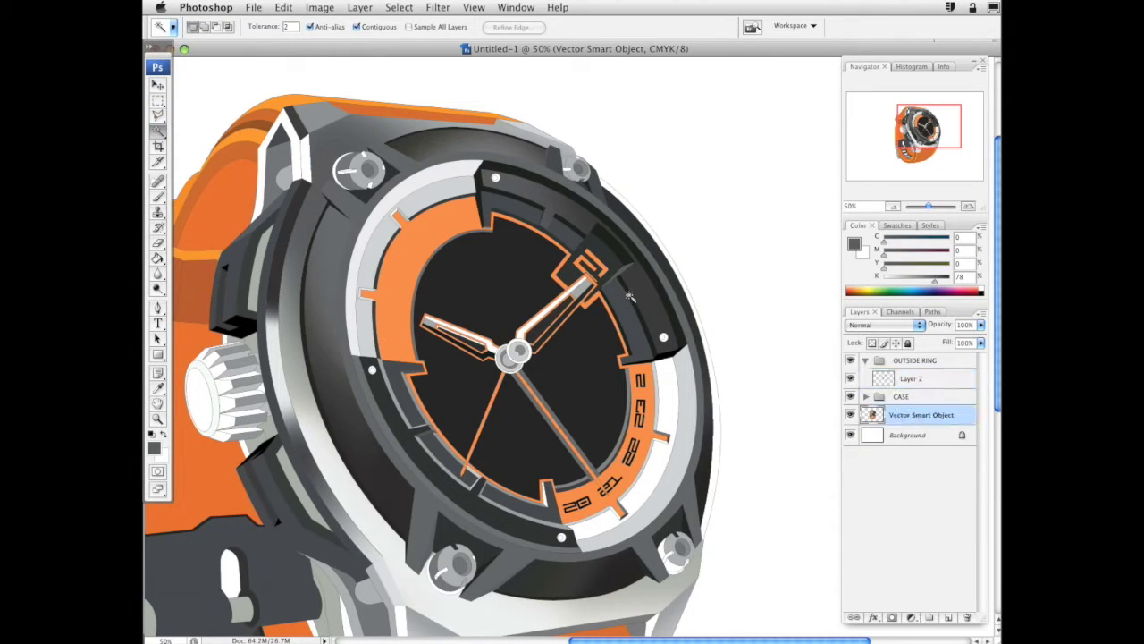
left_click(635, 332, "shift")
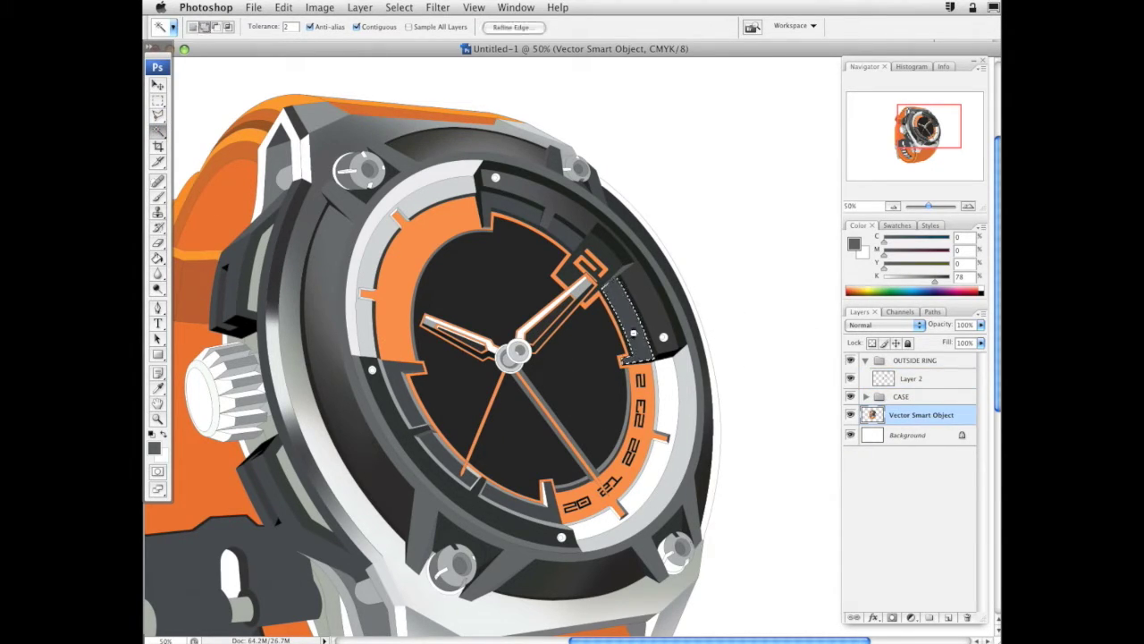
left_click(566, 237, "shift")
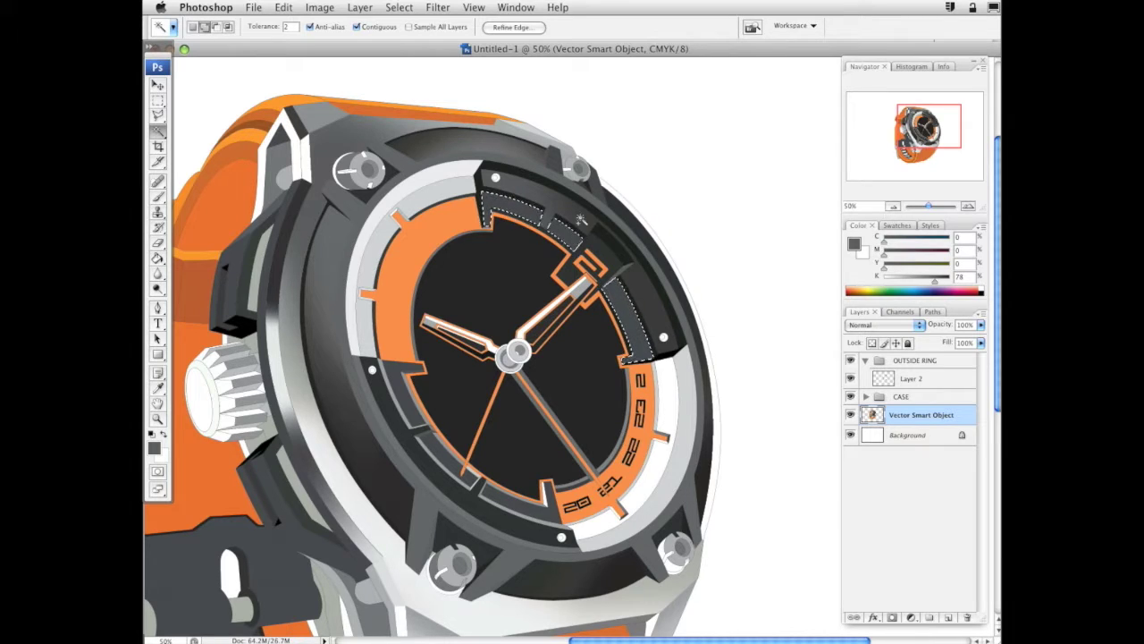
left_click(157, 197)
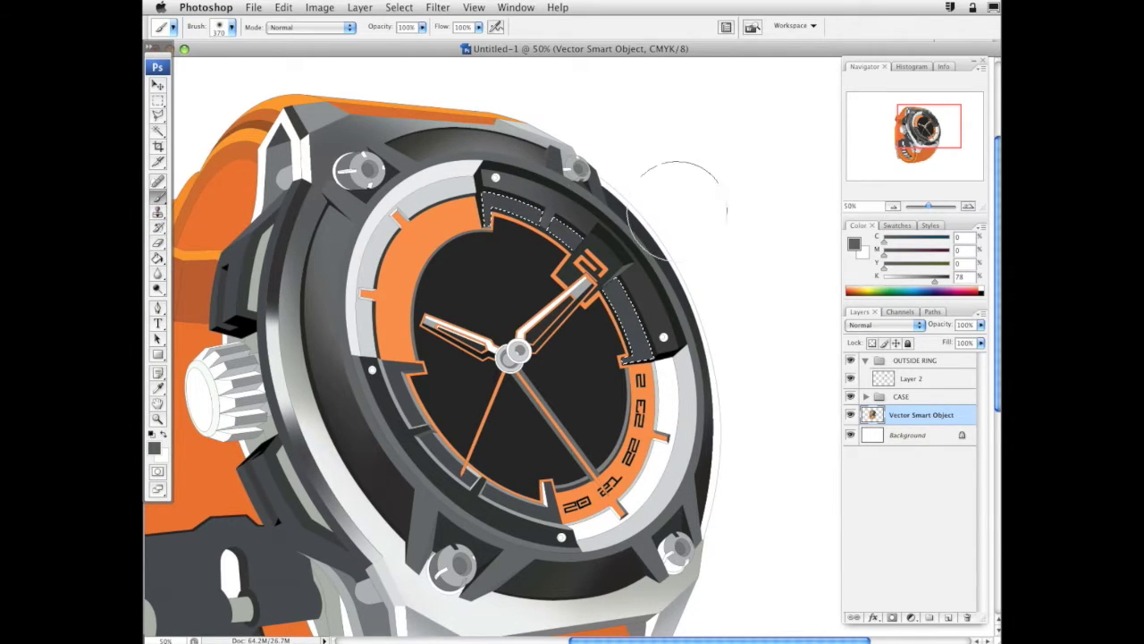
left_click(916, 378)
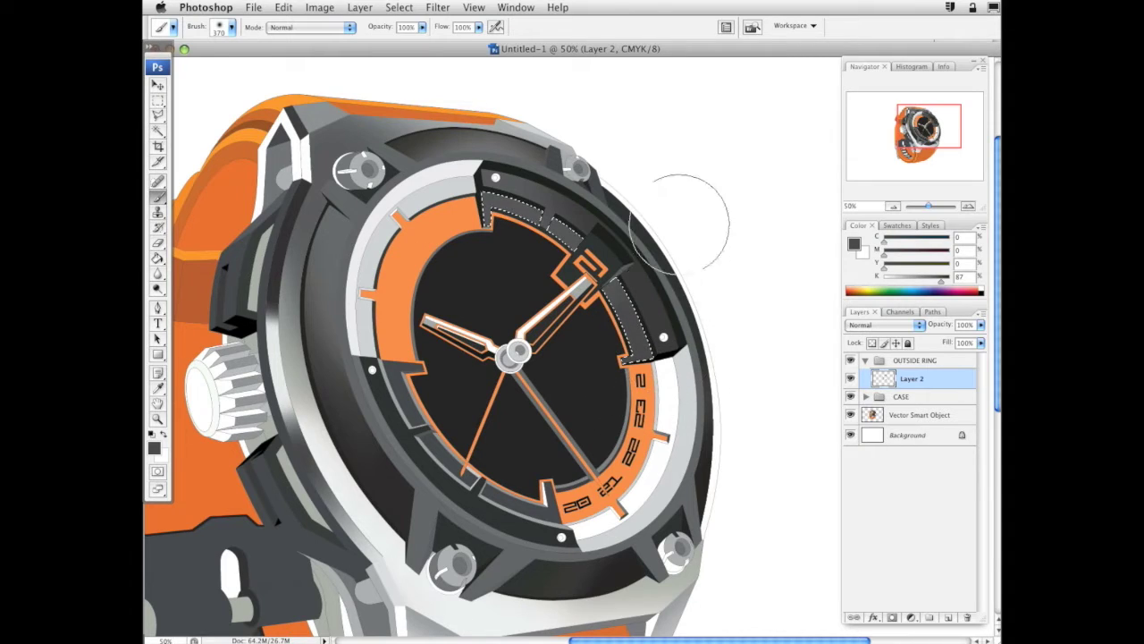
Prepare a 15 px soft brush in 98% black for fine shading inside the selected ring panels
right_click(649, 221)
left_click_drag(724, 244, 733, 247)
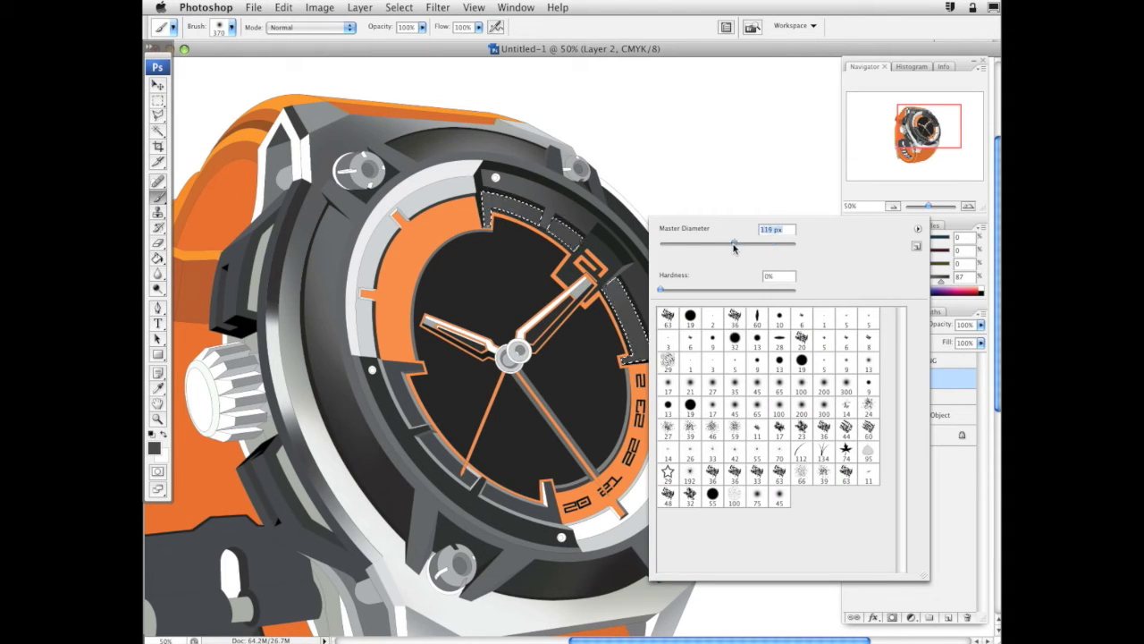
key("Return")
key("z")
left_click_drag(449, 146, 774, 473)
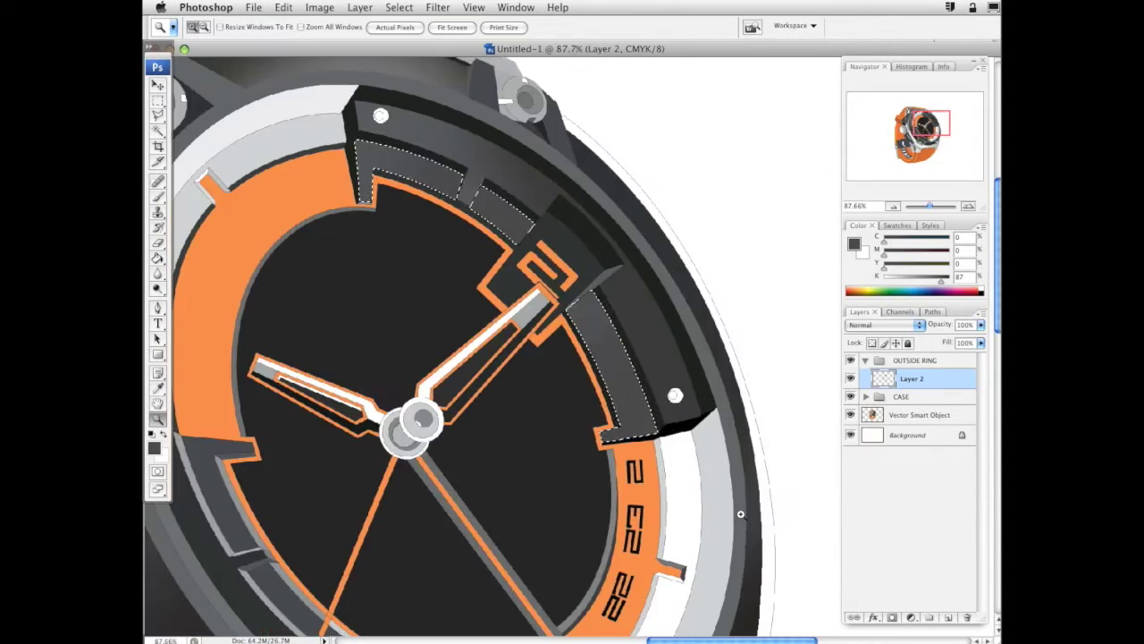
left_click_drag(374, 101, 664, 522)
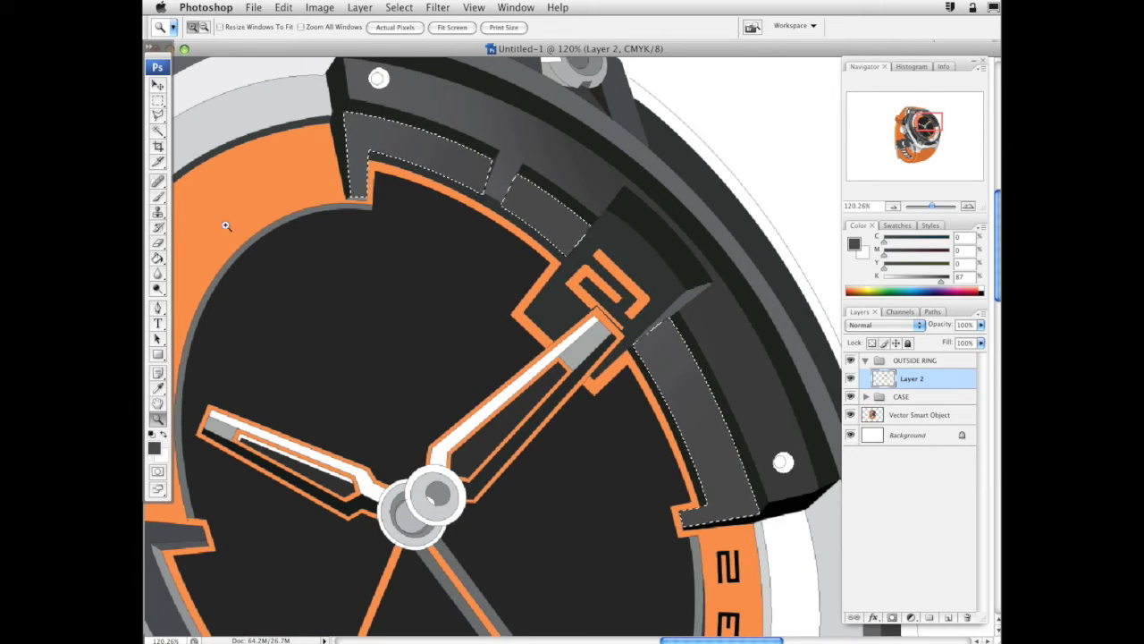
left_click(160, 198)
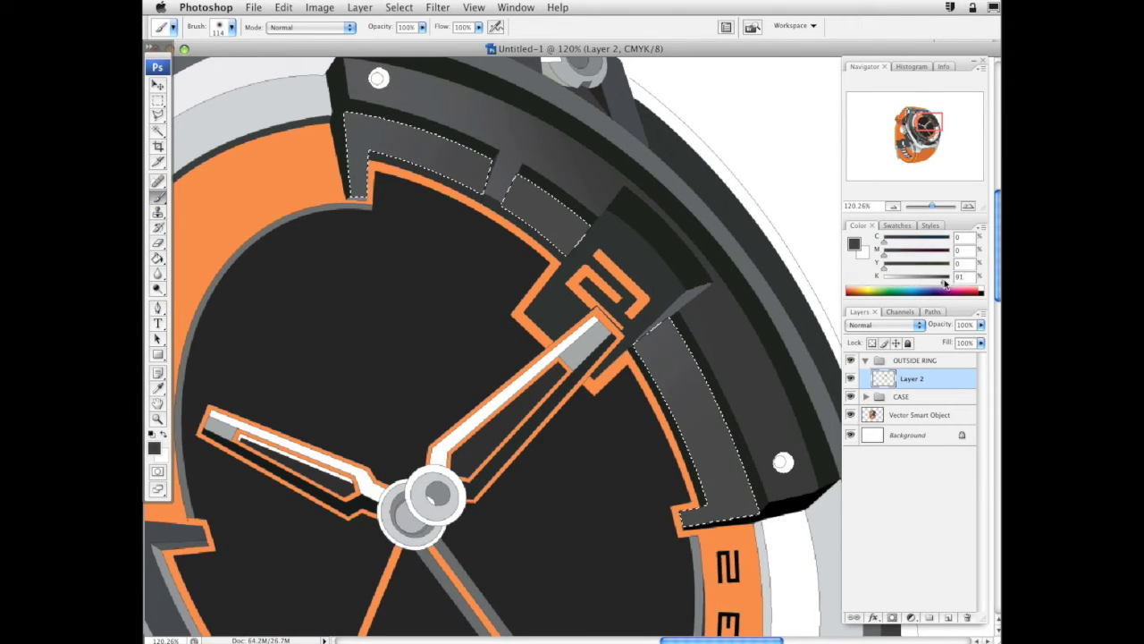
right_click(653, 389)
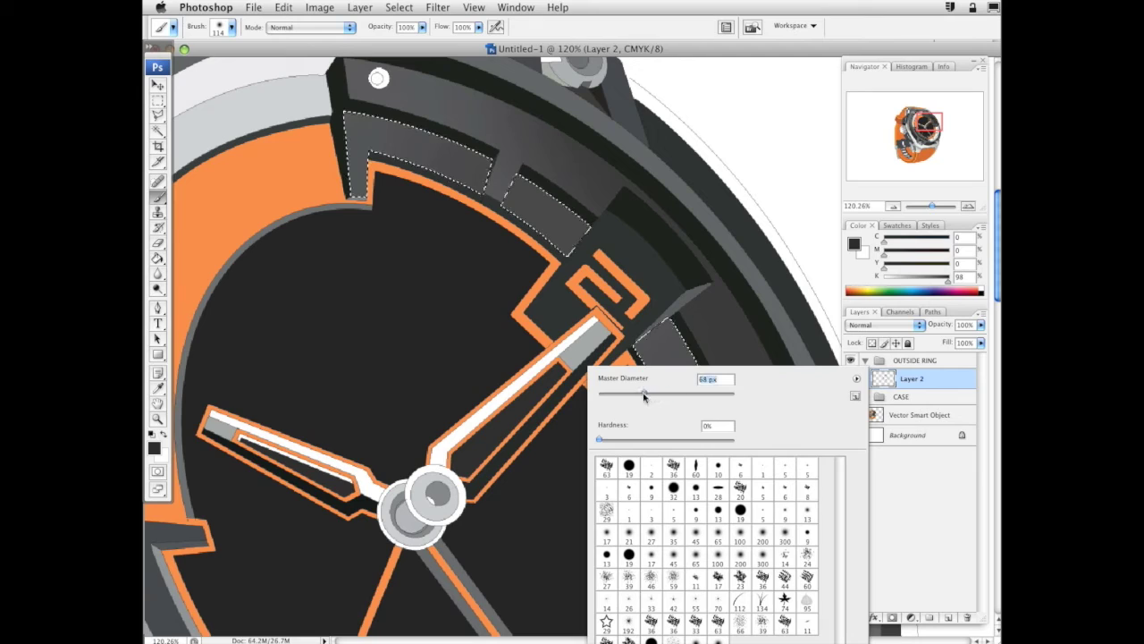
left_click_drag(644, 396, 624, 397)
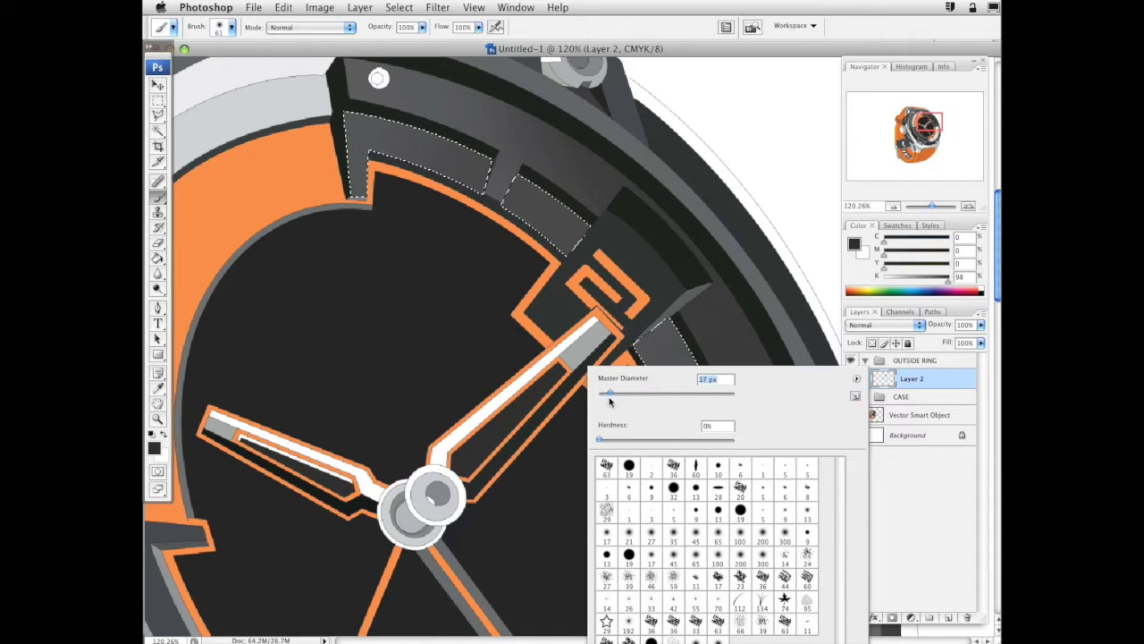
key("Return")
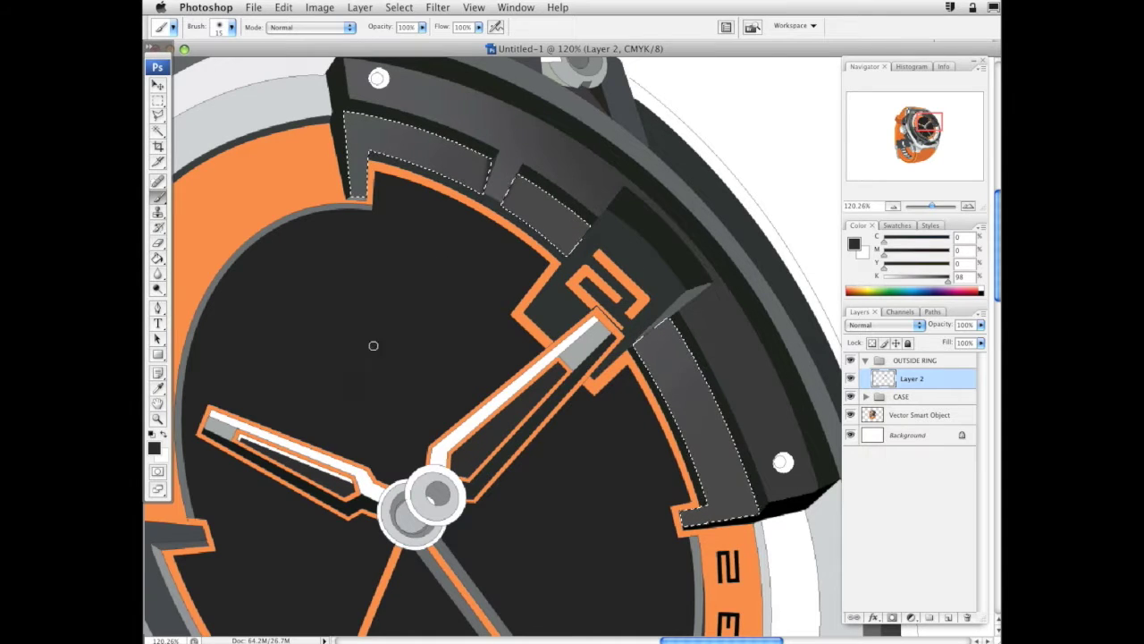
Darken the upper edges of the selected ring panels with a 23 px brush in 98% black, raising its opacity from 47% to 61%
key("ctrl+d")
key("ctrl+shift+d")
left_click_drag(779, 374, 623, 386)
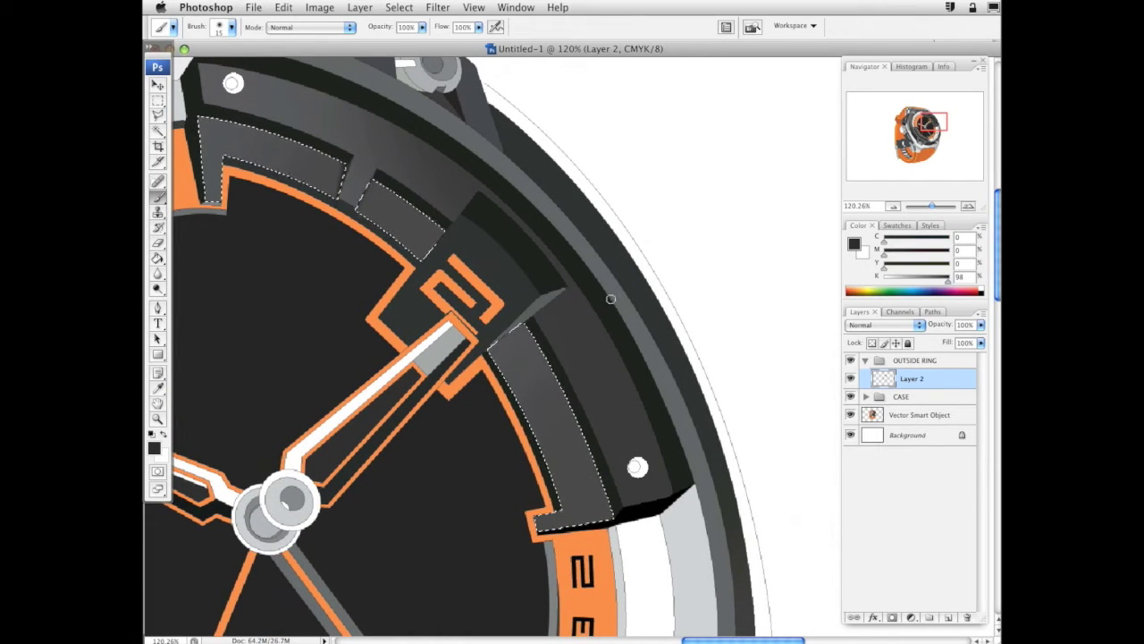
right_click(597, 325)
left_click_drag(623, 352, 625, 352)
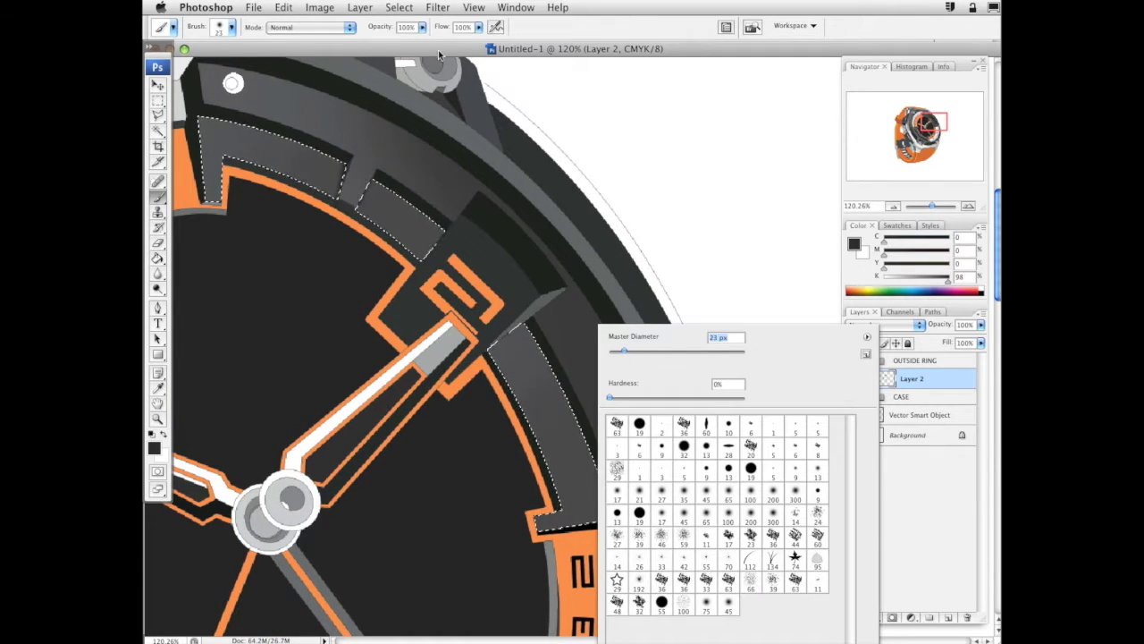
left_click(423, 28)
left_click_drag(422, 42, 388, 42)
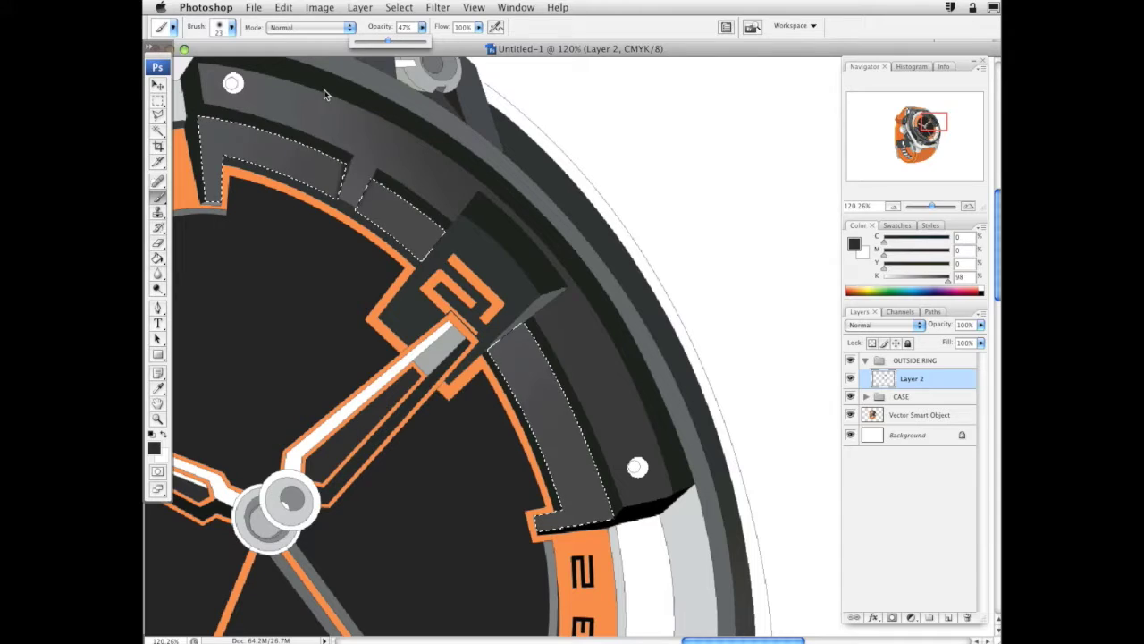
left_click(218, 119)
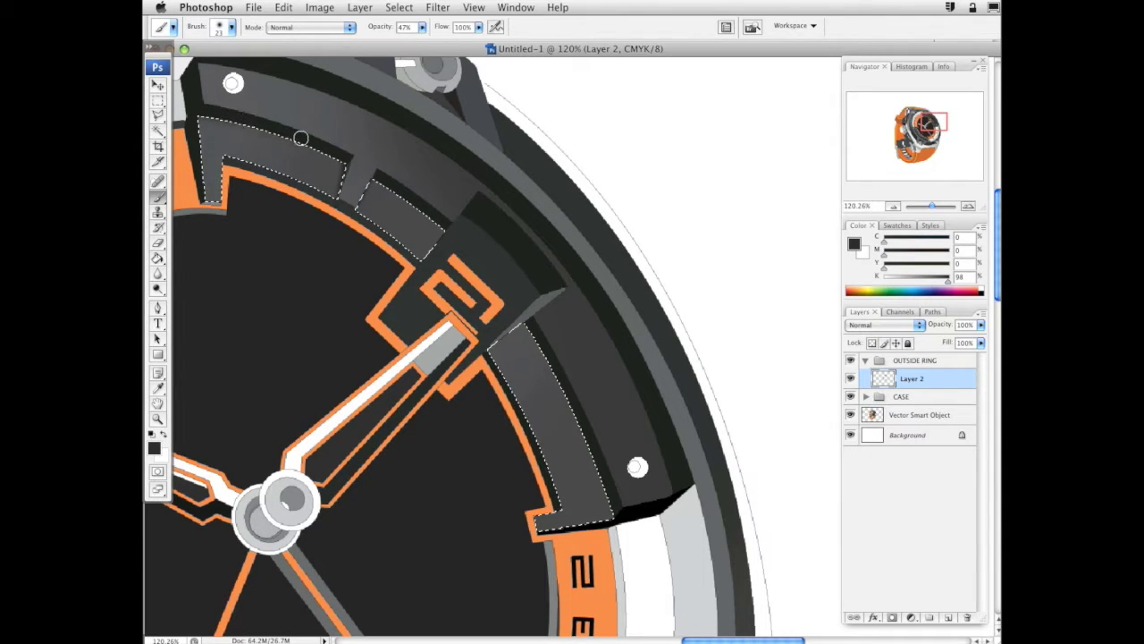
left_click(421, 27)
left_click_drag(423, 41, 435, 42)
left_click(188, 111)
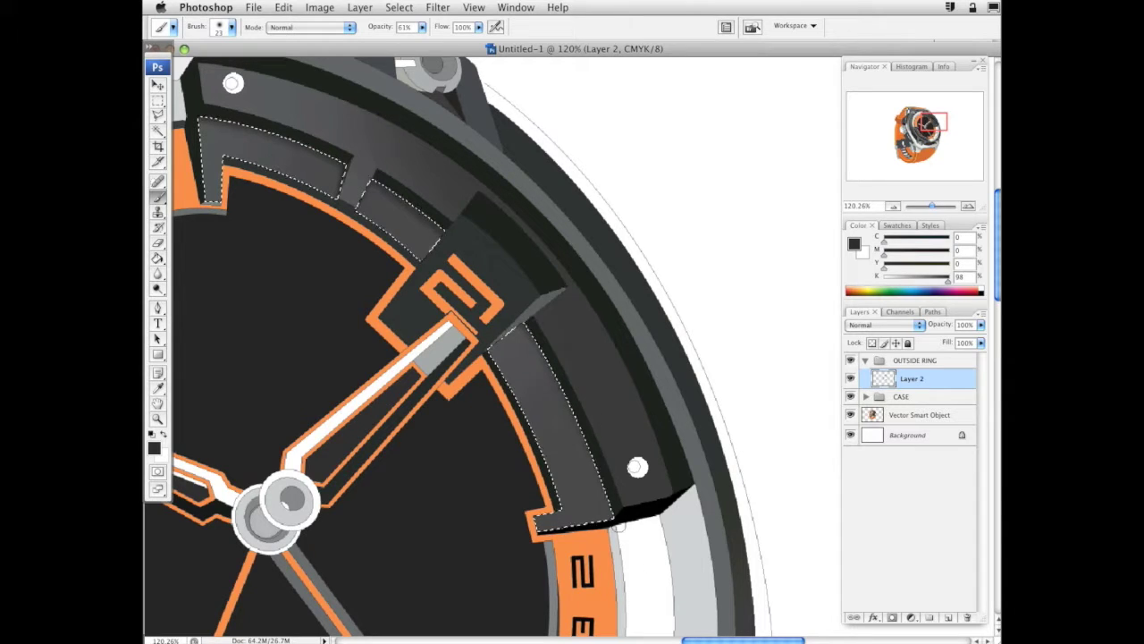
Soften the shadow along the outer edges of the selected panels with a 46 px brush, and clear the selection
right_click(637, 314)
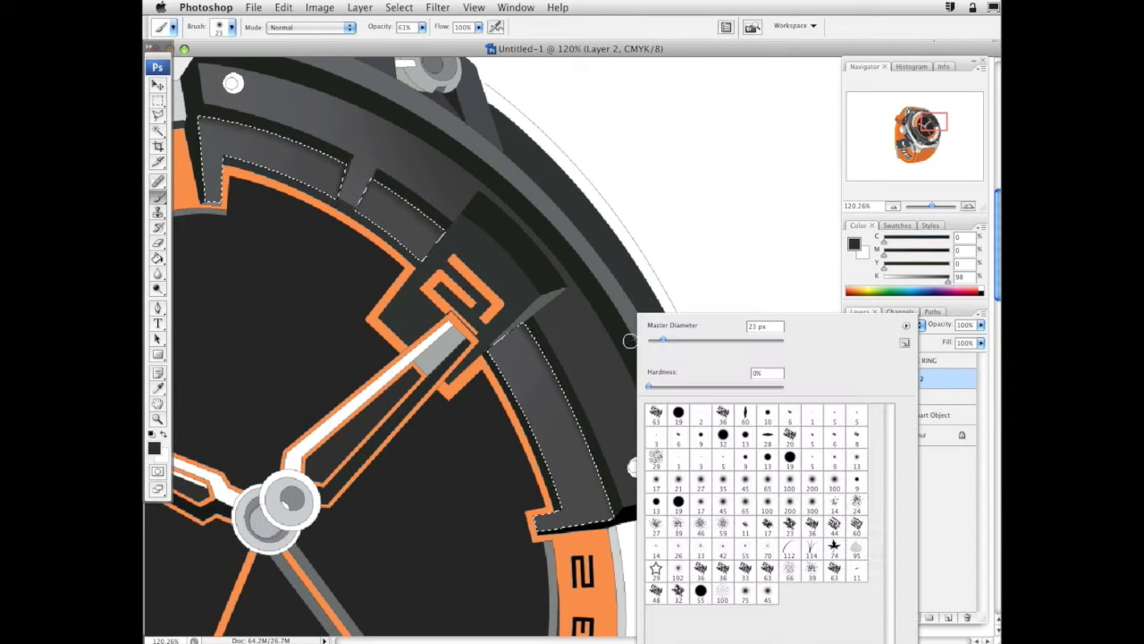
left_click(527, 308)
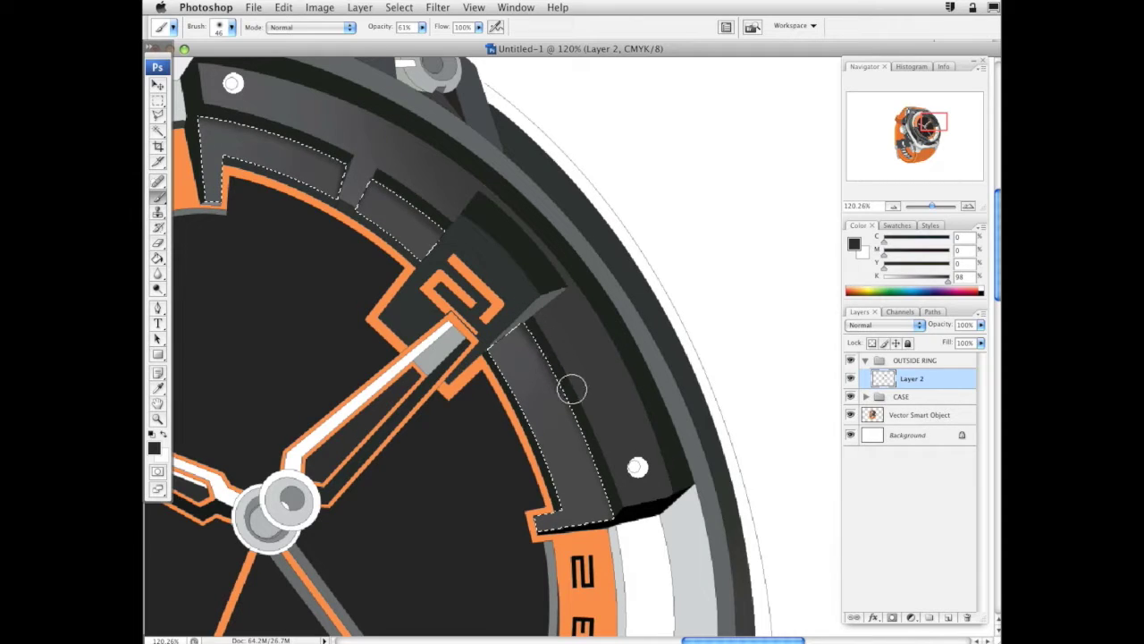
key("super+d")
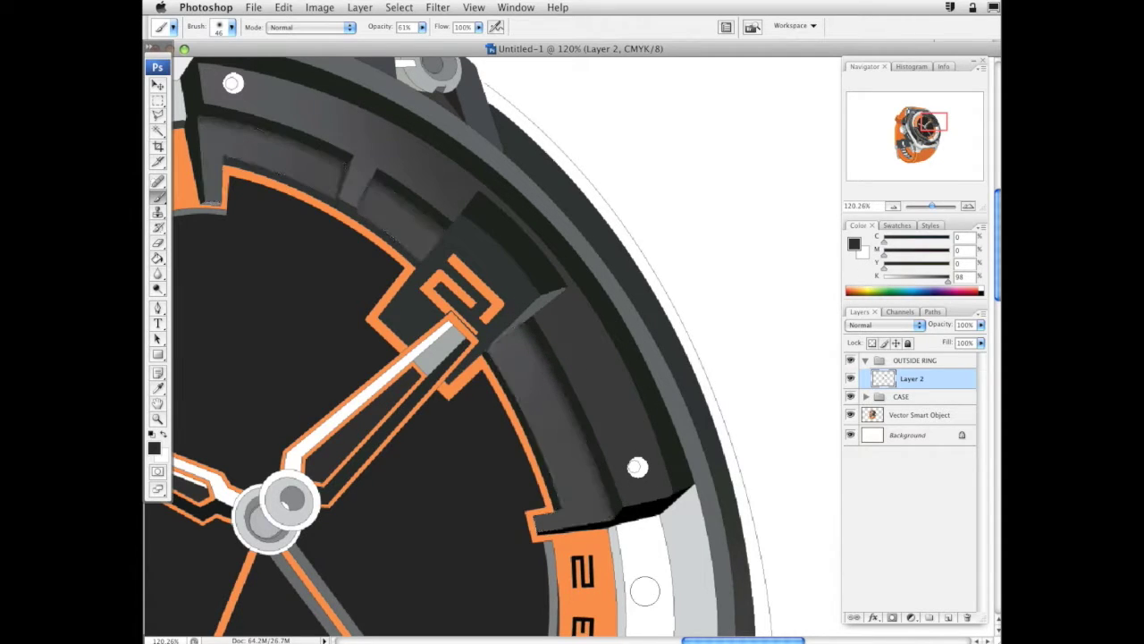
Select the raised upper-right ring faces and the recessed panels beside them on the Vector Smart Object, and make Layer 2 active
left_click_drag(686, 362, 772, 368)
left_click(160, 419)
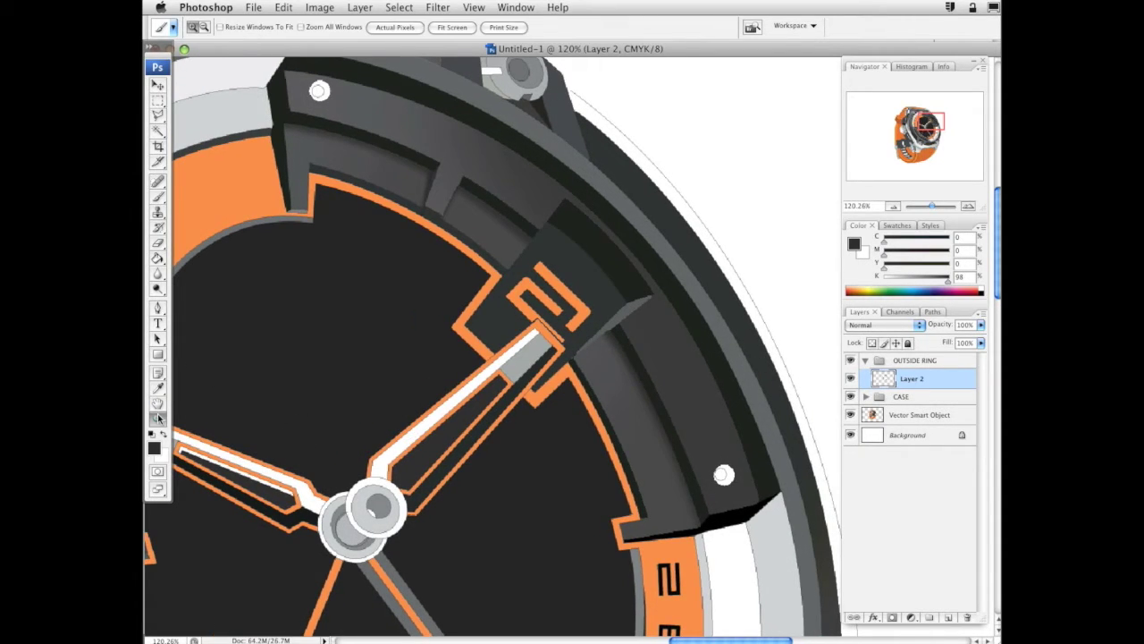
left_click(543, 382, "alt")
left_click(561, 367, "alt")
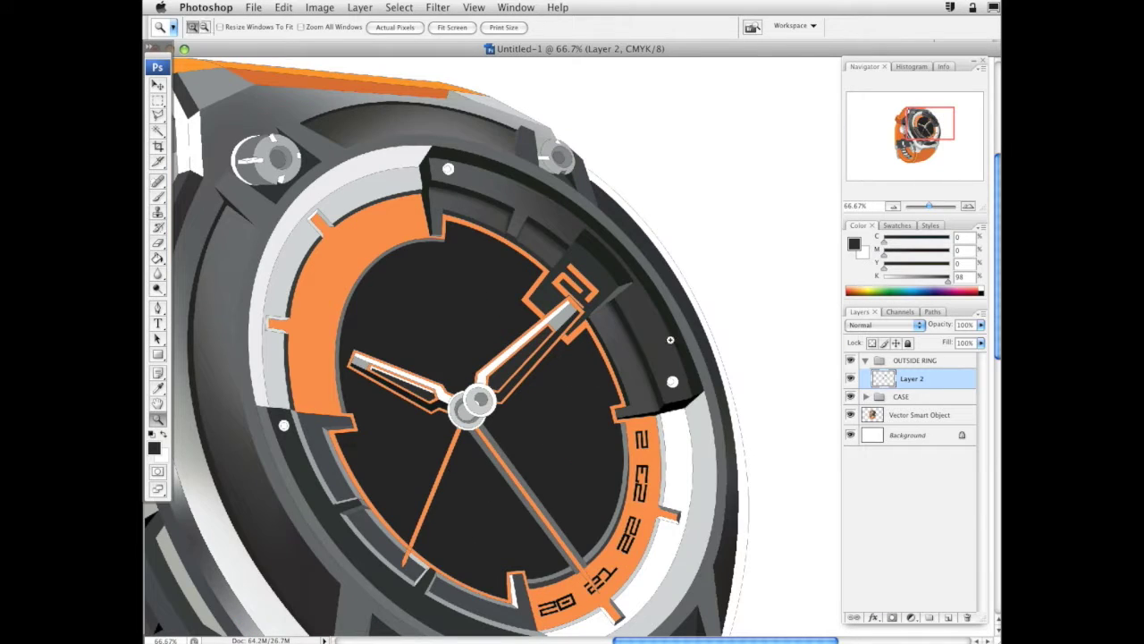
scroll(670, 340, "down", 3)
scroll(689, 335, "left", 3)
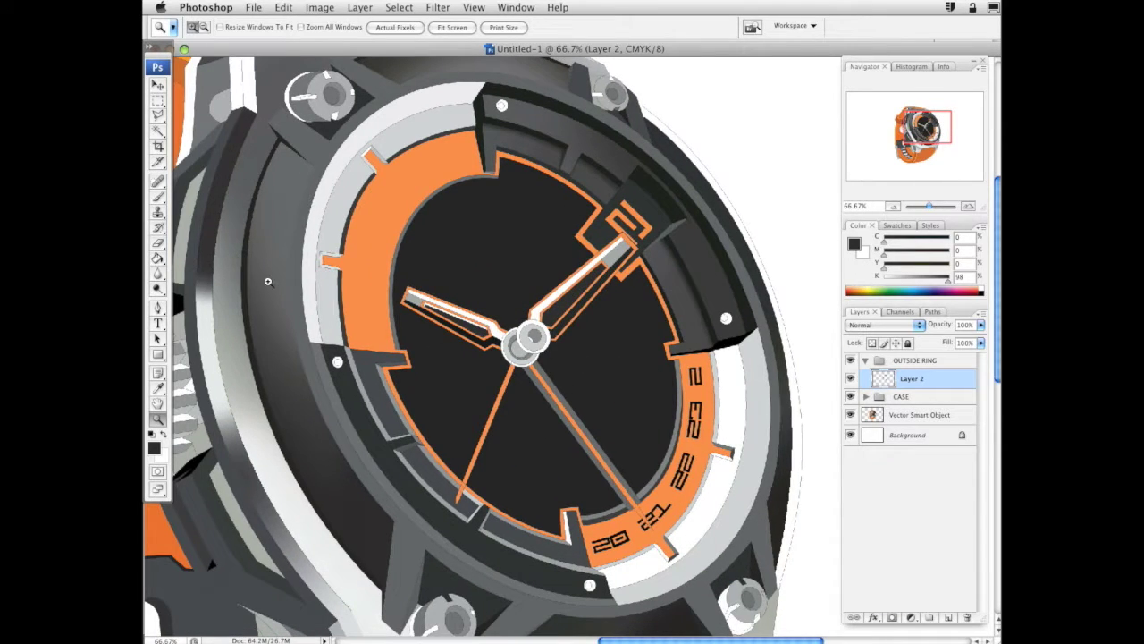
left_click(159, 131)
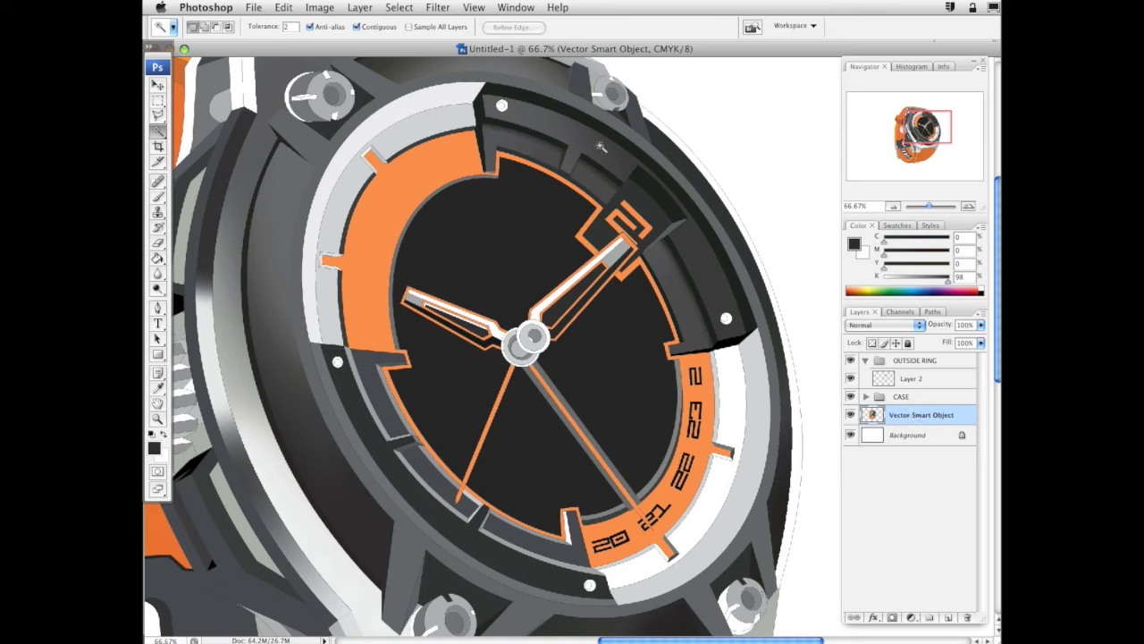
left_click(589, 182, "shift")
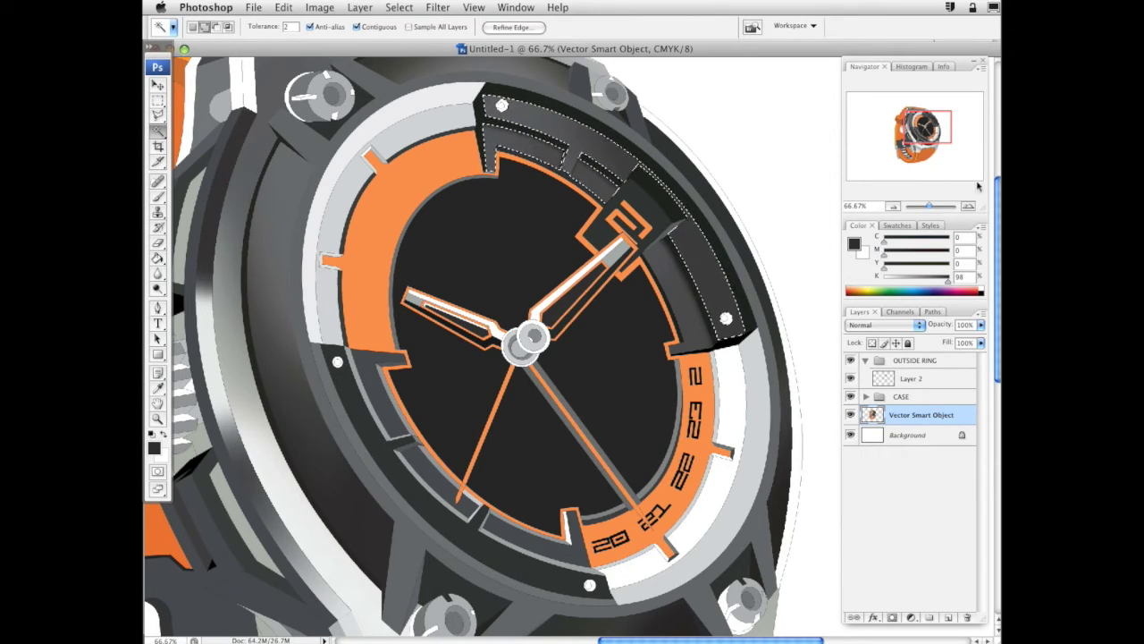
left_click(935, 383)
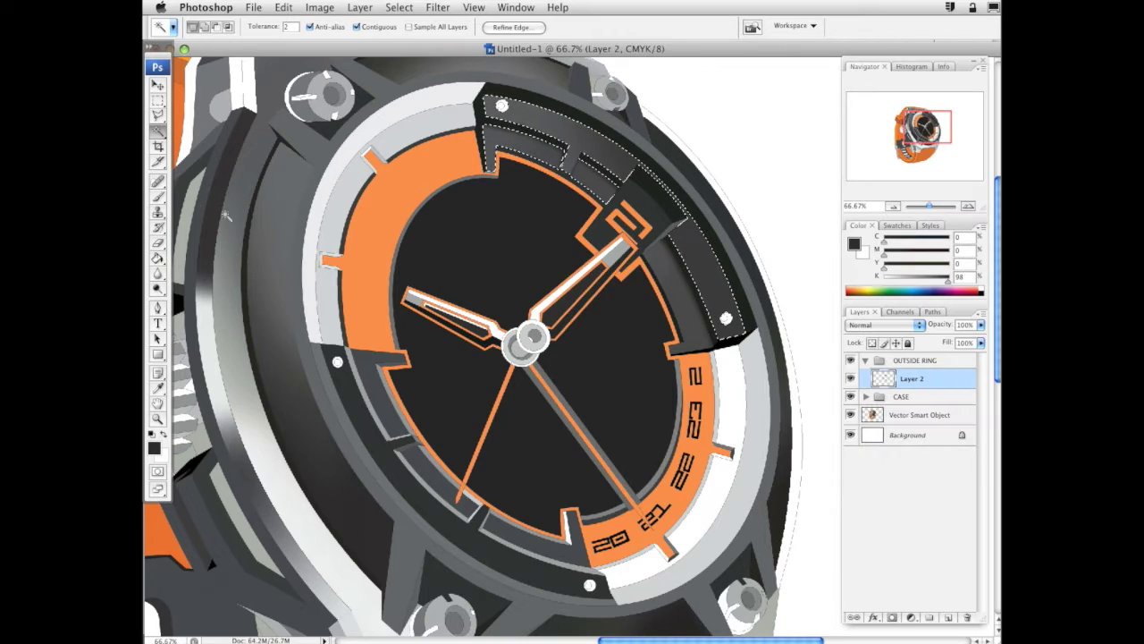
Set the brush to 197 px and 83% black at 61% opacity, and airbrush tone across the selected upper ring sections
key("b")
mouse_move(934, 279)
left_mouse_down()
mouse_move(917, 280)
mouse_move(941, 275)
mouse_move(938, 285)
left_mouse_up()
right_click(613, 282)
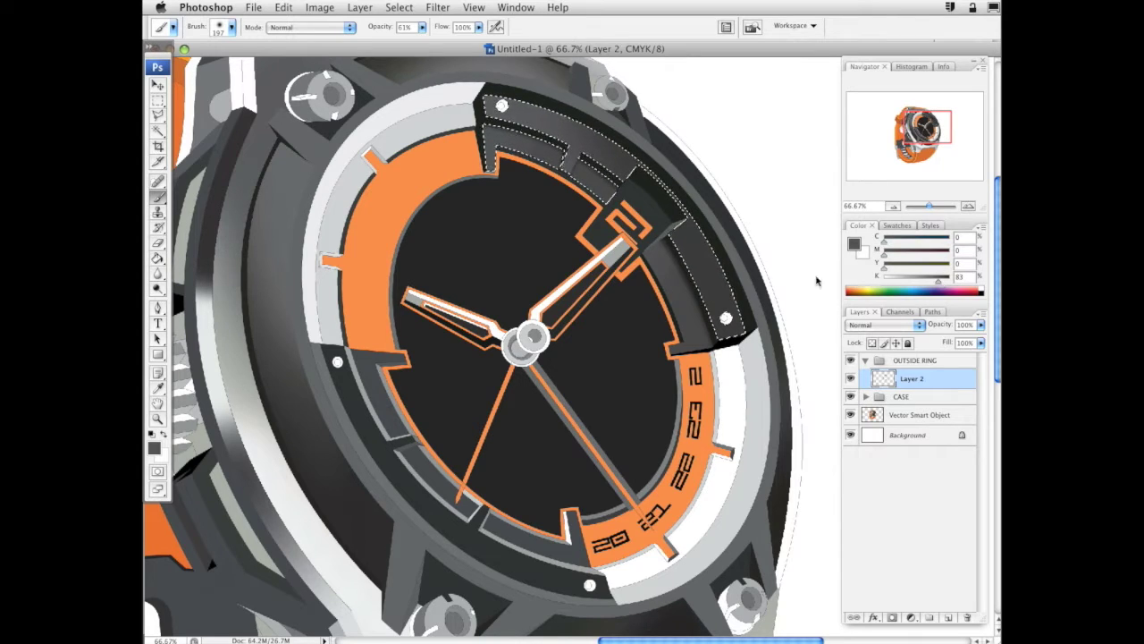
left_click(912, 279)
mouse_move(572, 143)
left_mouse_down()
mouse_move(635, 206)
mouse_move(666, 273)
left_mouse_up()
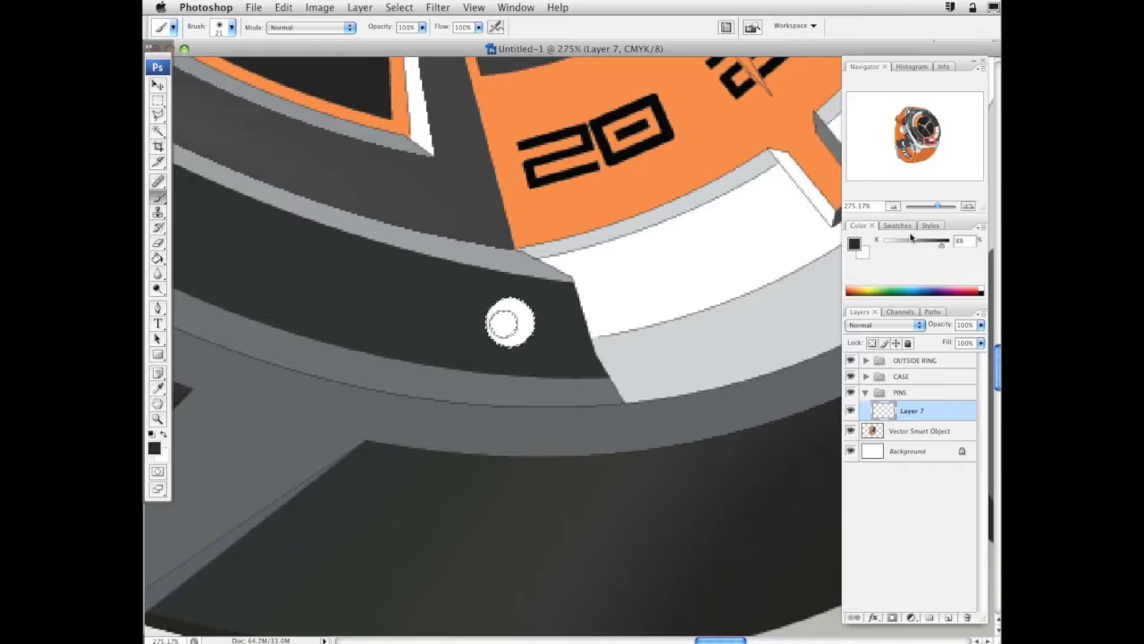
Shade the selected lower pin's rim on Layer 7 with the 21 px brush in 94% black, highlight one side in 70% black, and deselect
left_click_drag(942, 245, 946, 245)
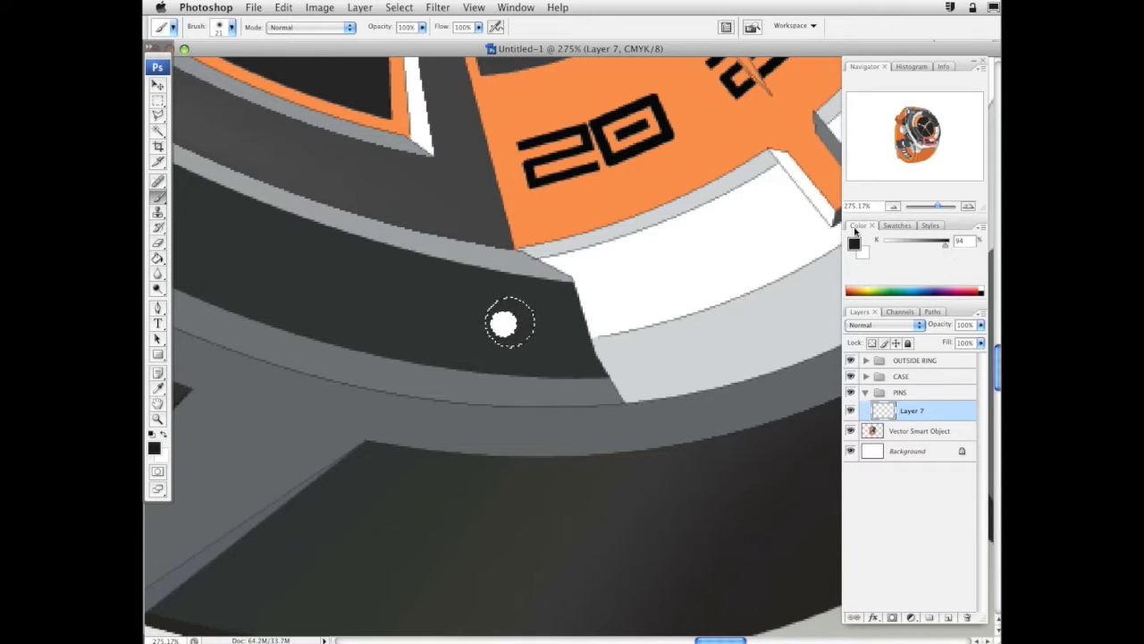
mouse_move(512, 287)
left_mouse_down()
mouse_move(483, 312)
mouse_move(493, 351)
left_mouse_up()
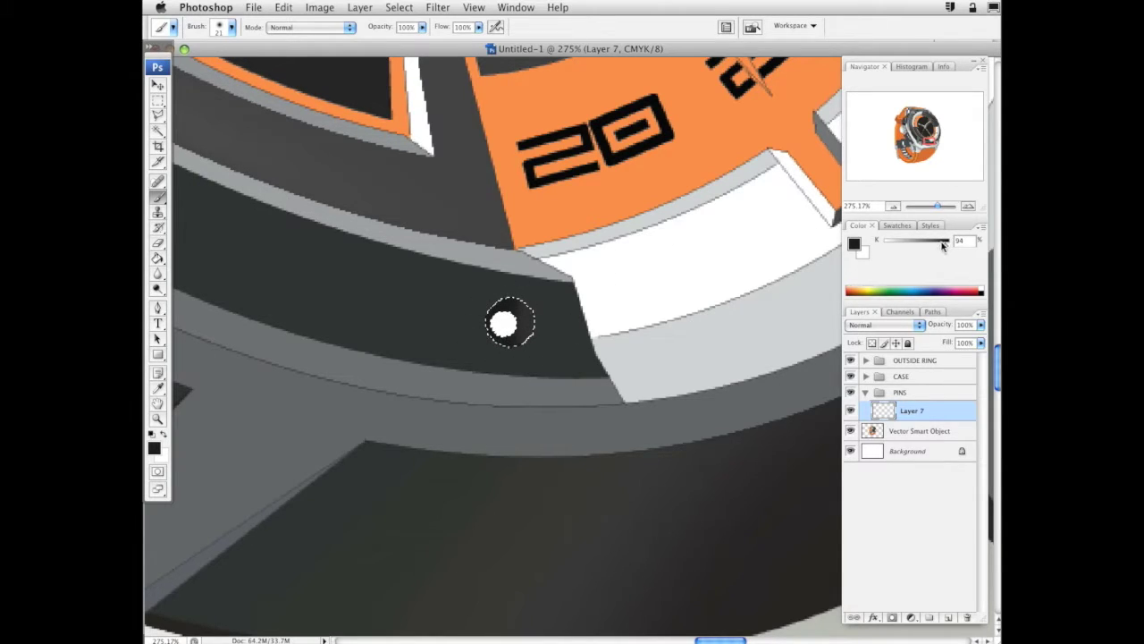
left_click_drag(945, 244, 929, 244)
mouse_move(547, 301)
left_mouse_down()
mouse_move(534, 351)
mouse_move(516, 362)
left_mouse_up()
key("super+d")
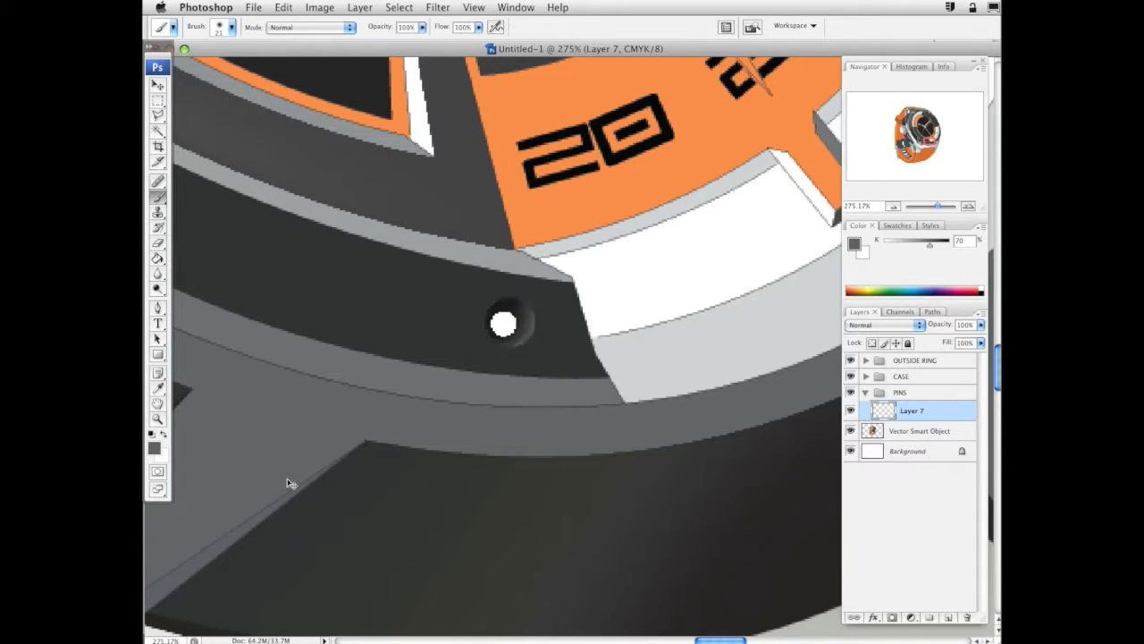
Select the white centres of the four pins around the ring on the Vector Smart Object
key("z")
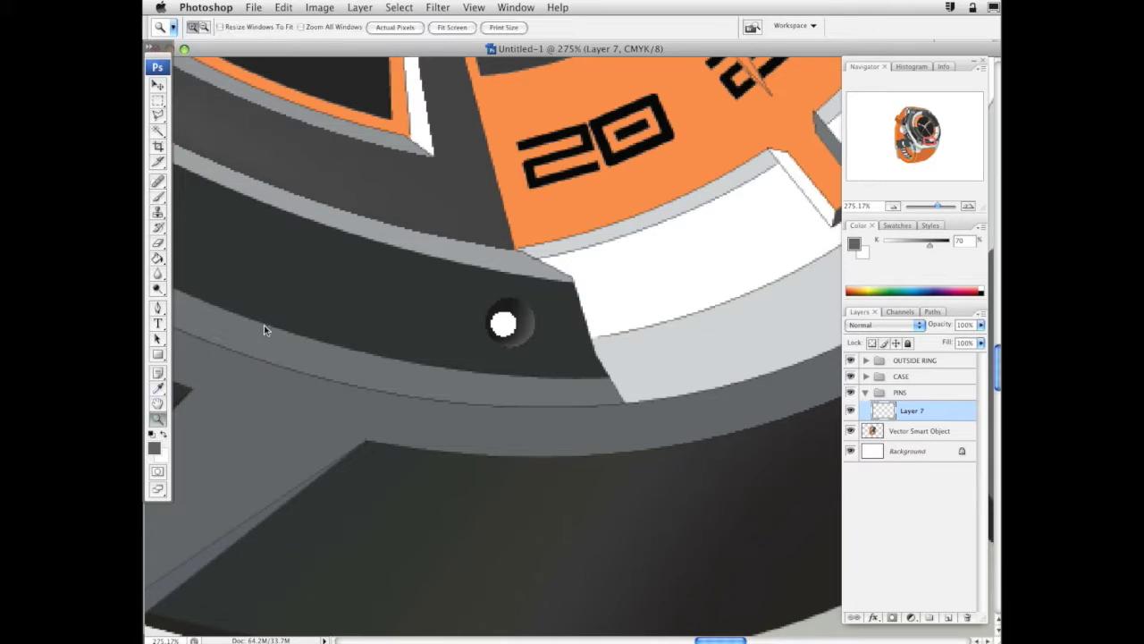
key("super+alt+0")
left_click(588, 271, "alt")
left_click(595, 276, "alt")
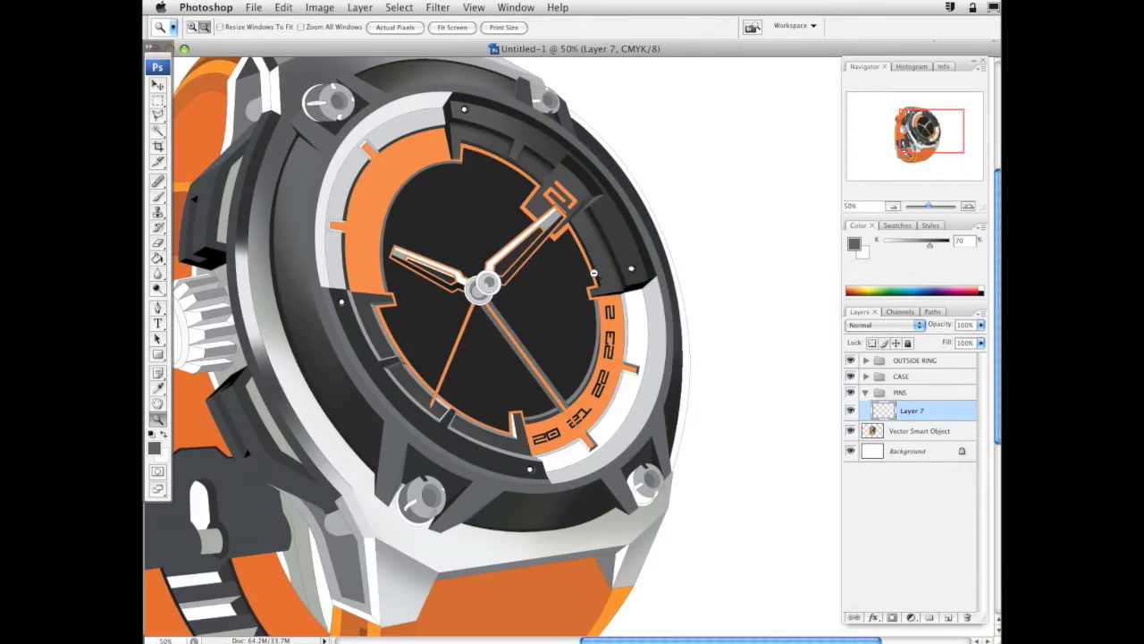
left_click_drag(512, 244, 540, 280)
left_click(503, 342)
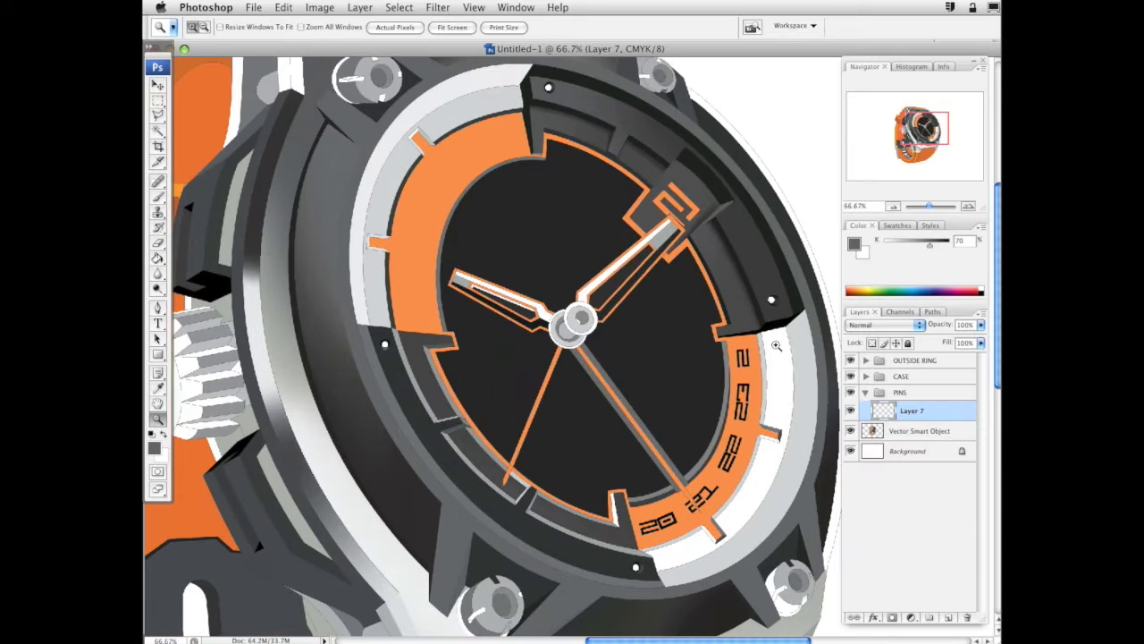
left_click(159, 132)
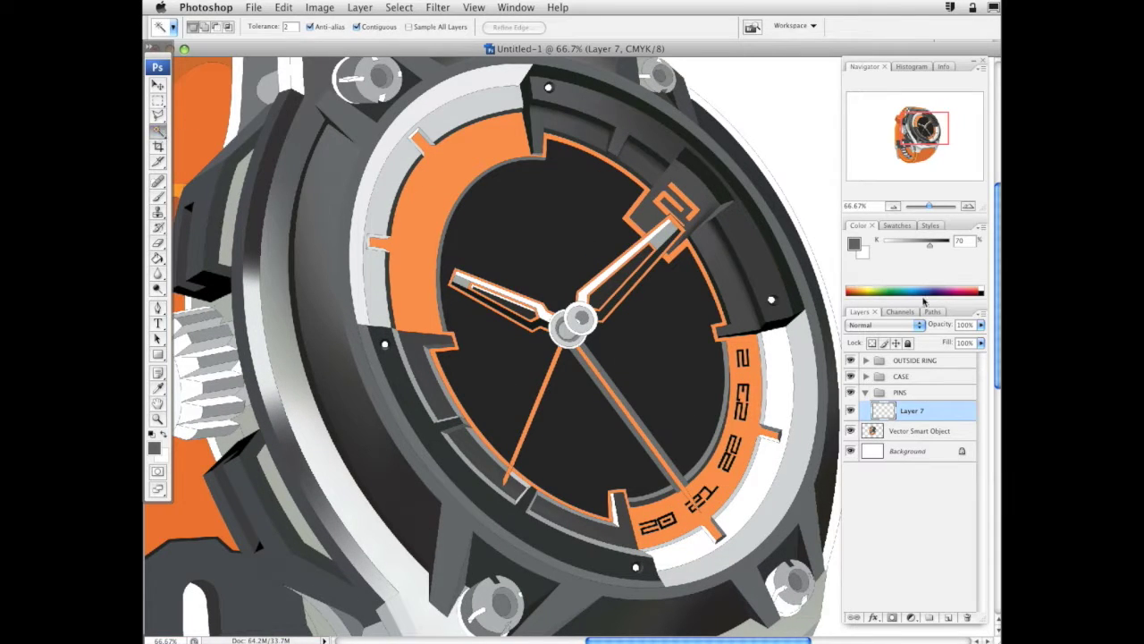
left_click_drag(615, 332, 579, 322)
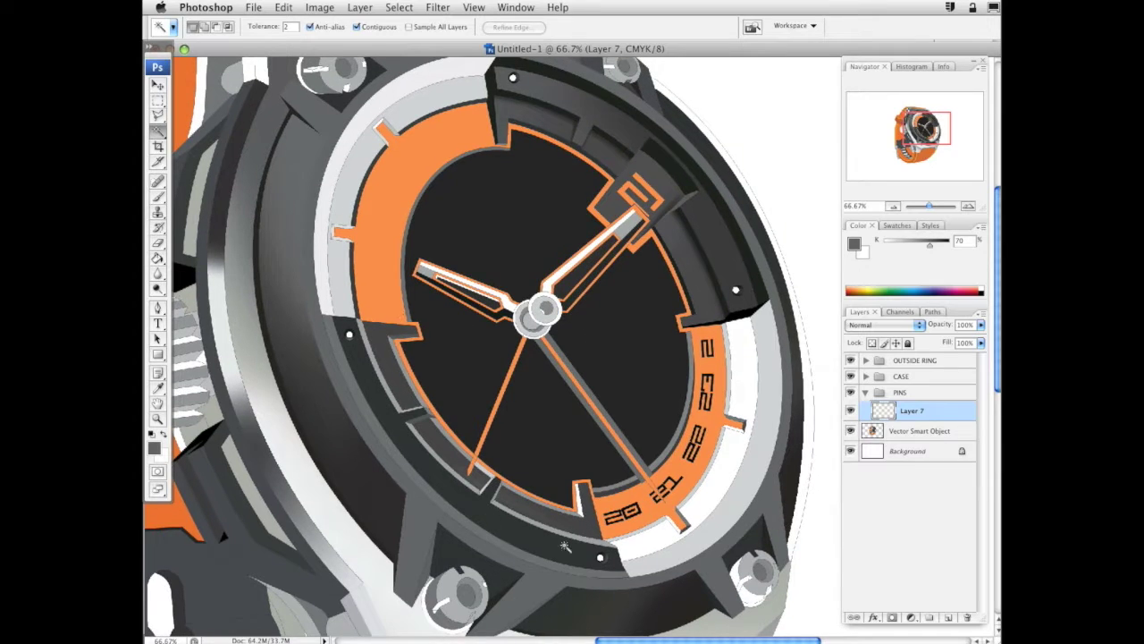
left_click_drag(660, 546, 667, 601)
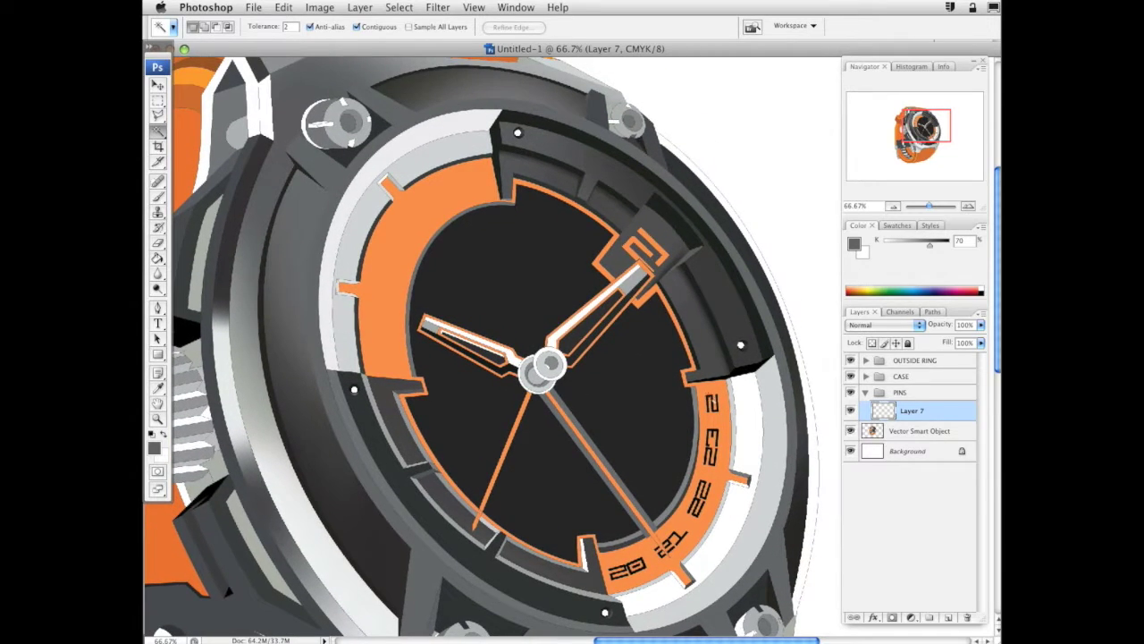
left_click(929, 432)
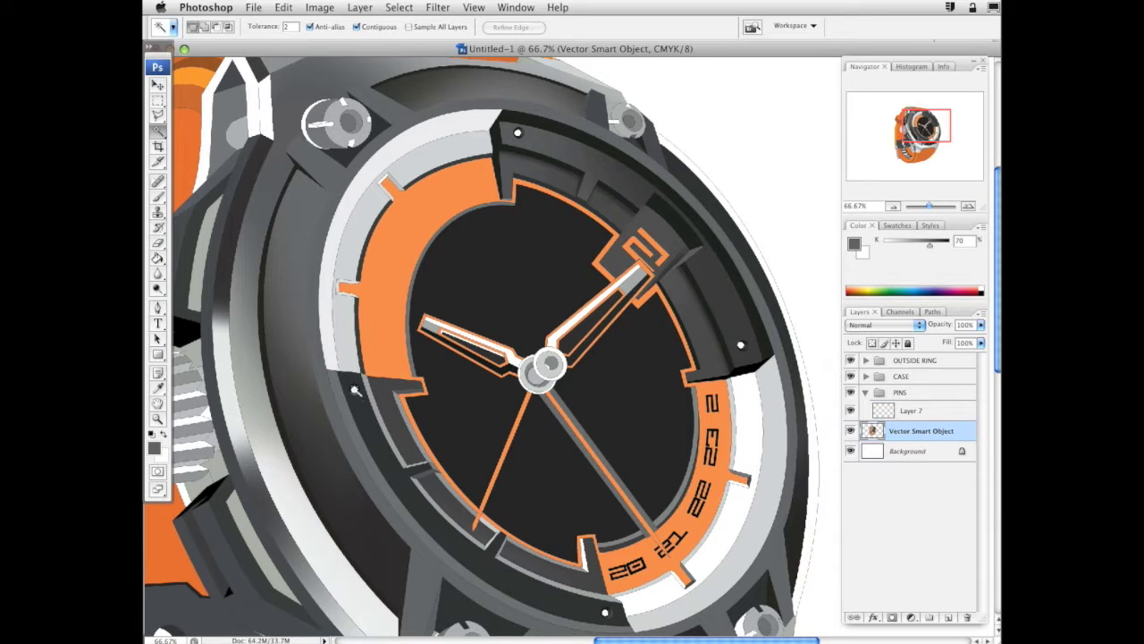
left_click(355, 390, "shift")
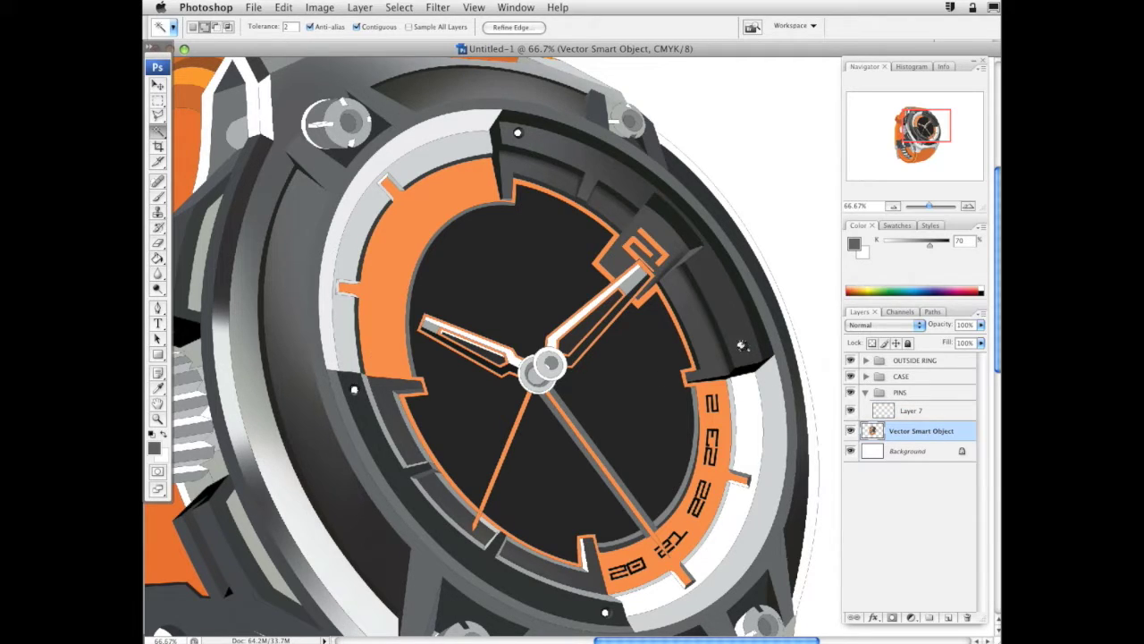
scroll(613, 556, "down", 3)
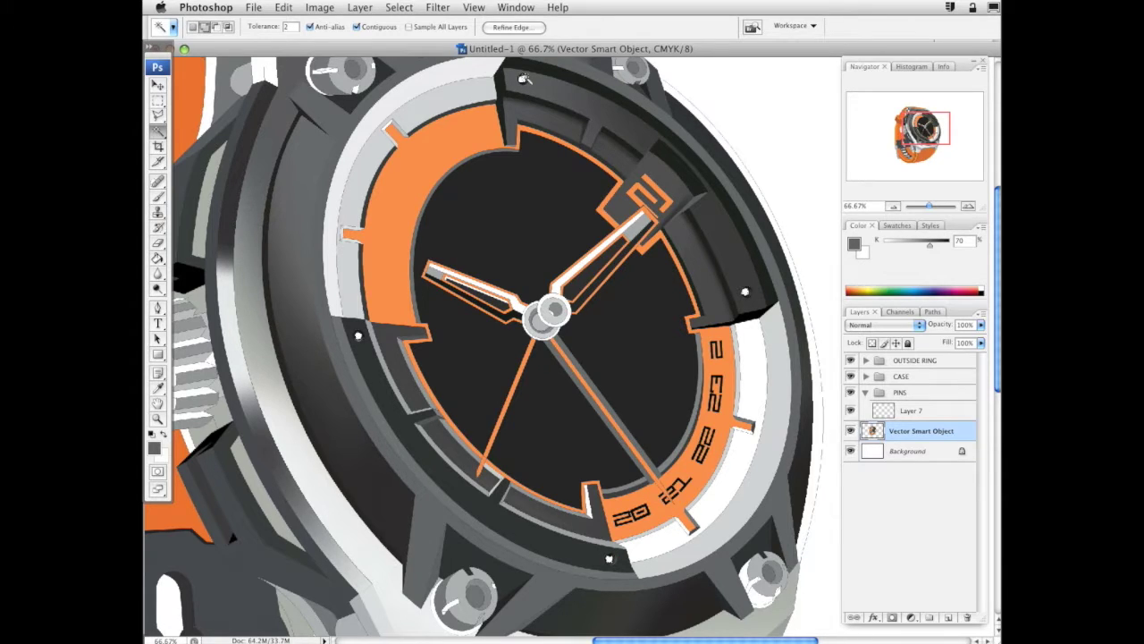
Add a new layer above Layer 7 and paint the selected pin centres with a 121 px soft brush in 37% black
left_click(943, 413)
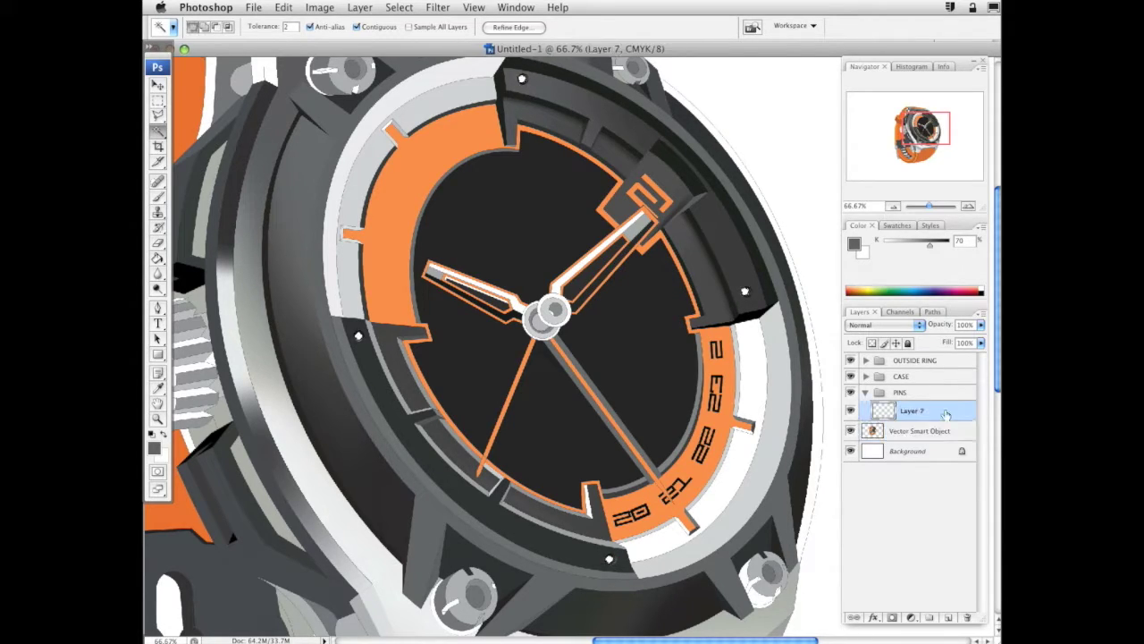
left_click(944, 617)
key("b")
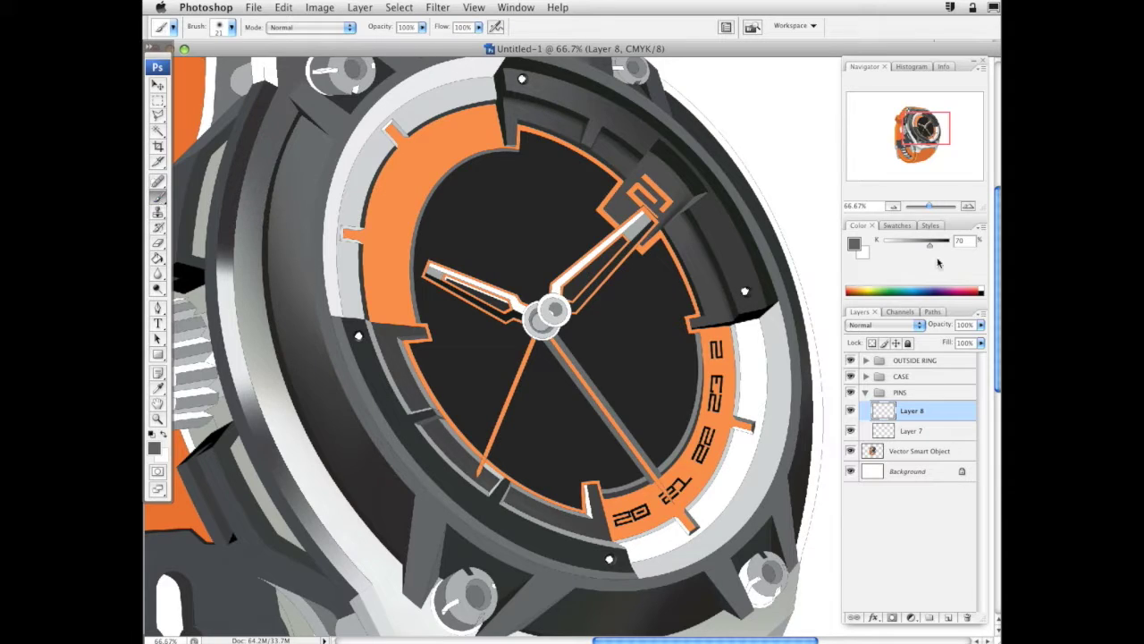
left_click_drag(931, 247, 909, 248)
right_click(608, 340)
left_click(686, 355)
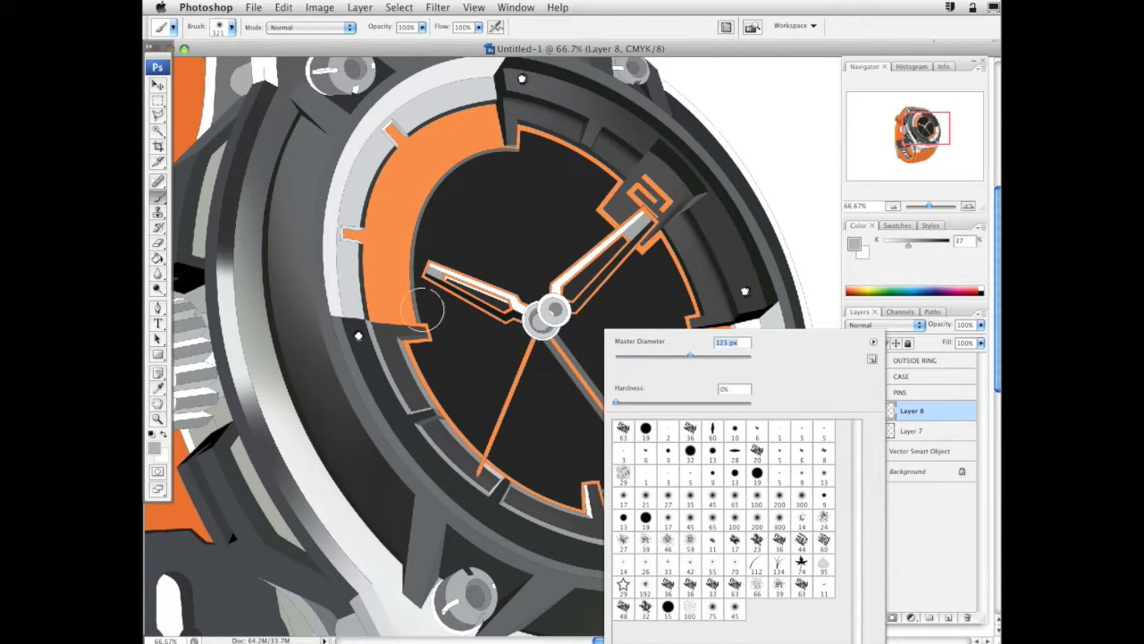
left_click(355, 351)
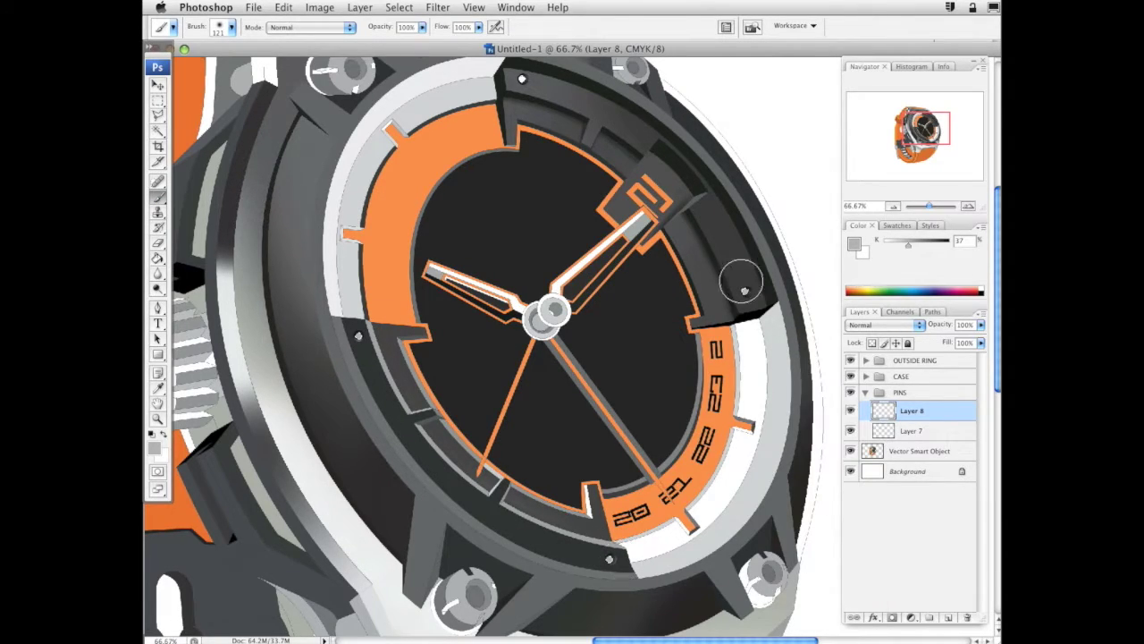
Add a Bevel and Emboss effect to Layer 8 as a smooth inner bevel with 600% depth and 5 px size
left_click(158, 418)
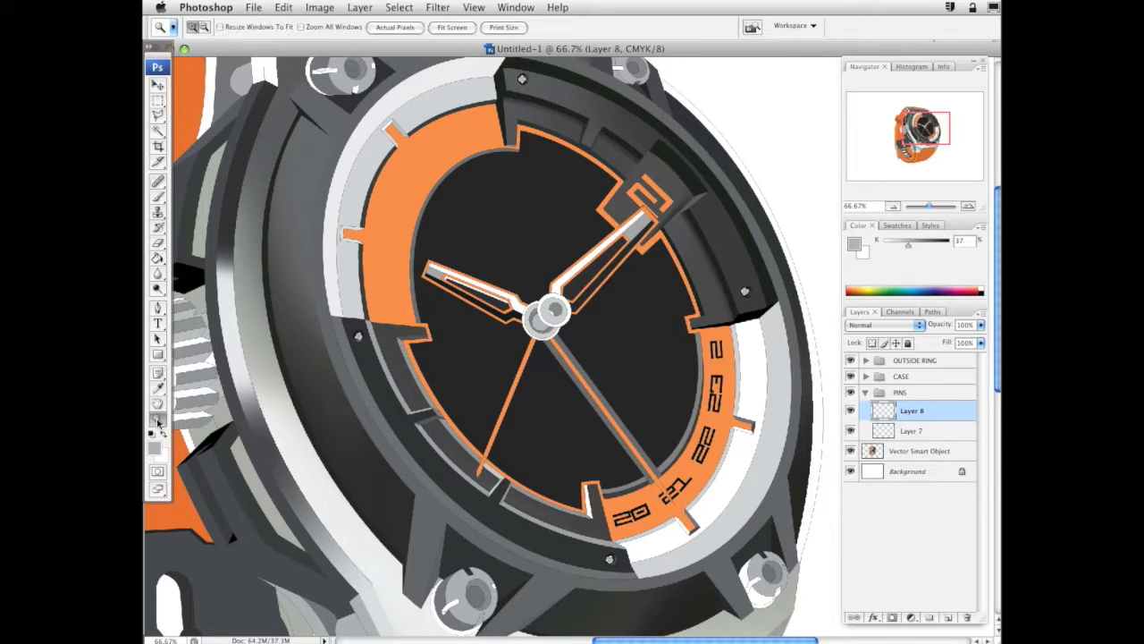
left_click_drag(326, 188, 476, 462)
left_click(479, 383)
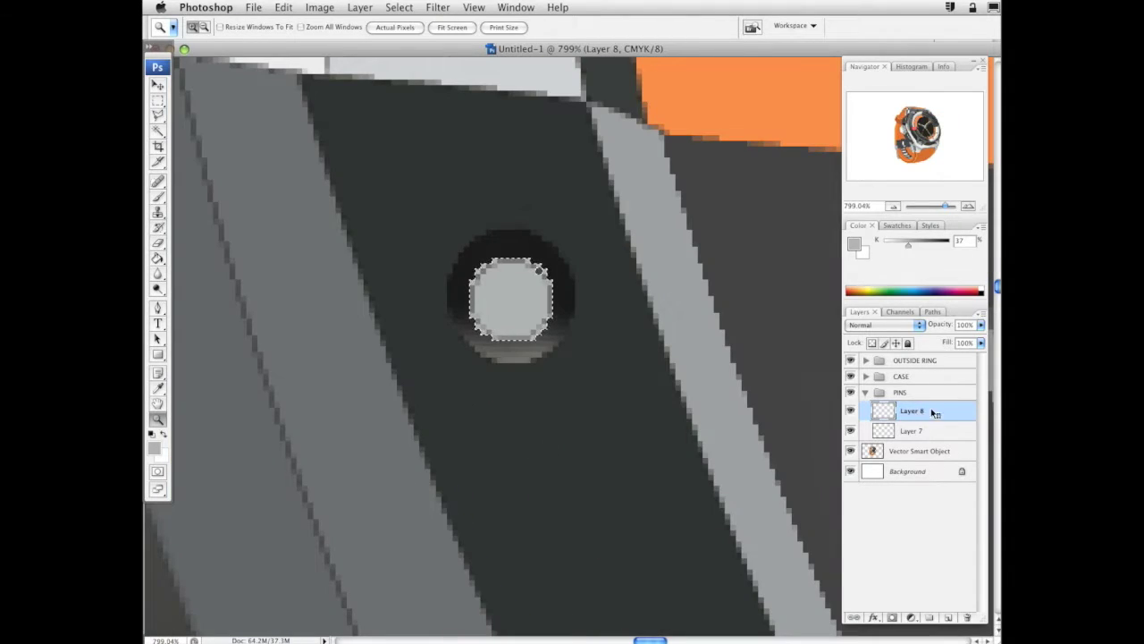
right_click(930, 407)
right_click(904, 408)
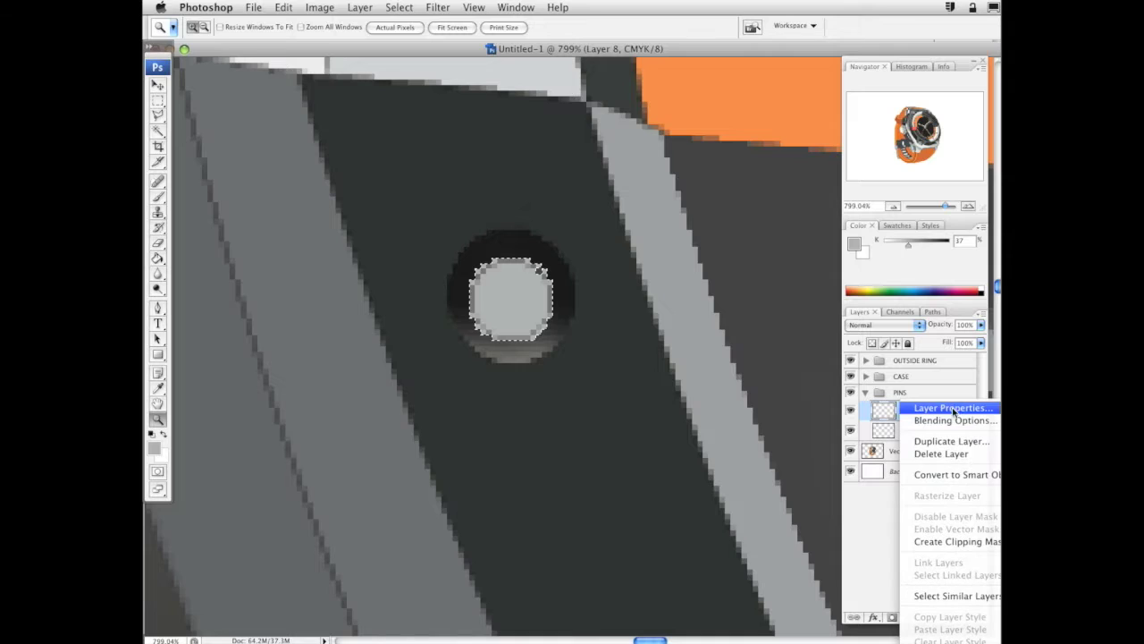
left_click(959, 420)
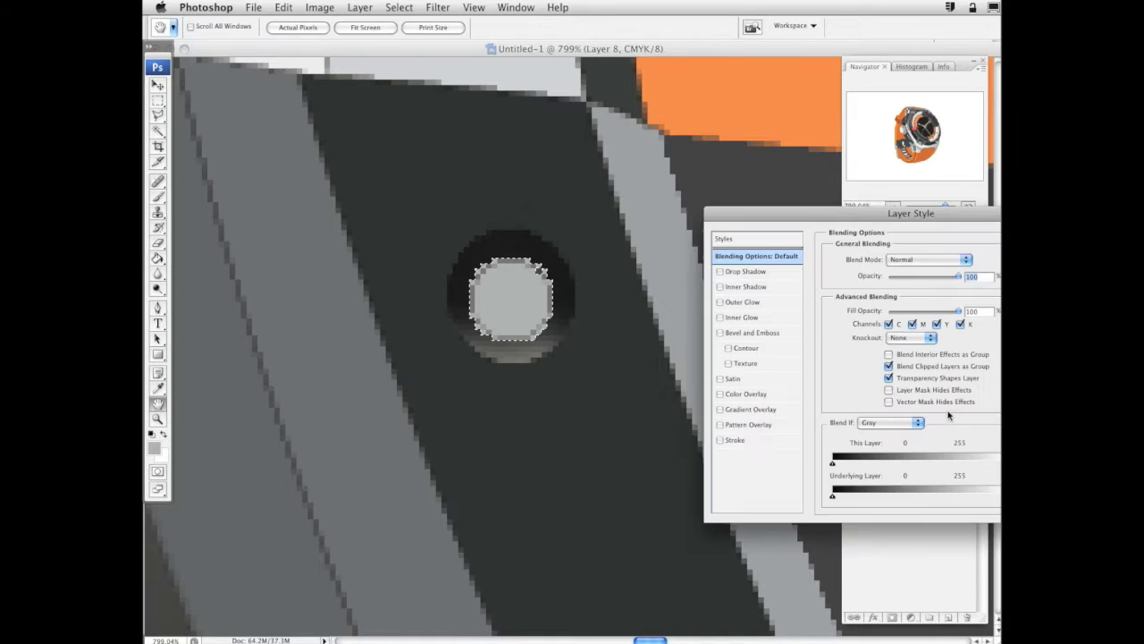
left_click_drag(971, 212, 816, 326)
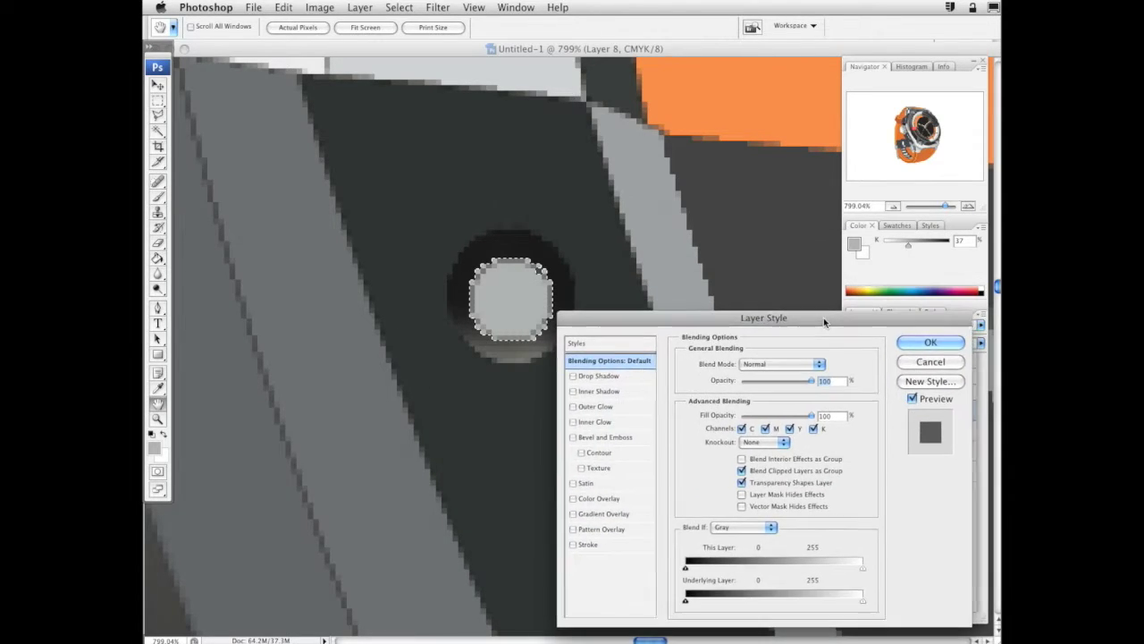
left_click(603, 514)
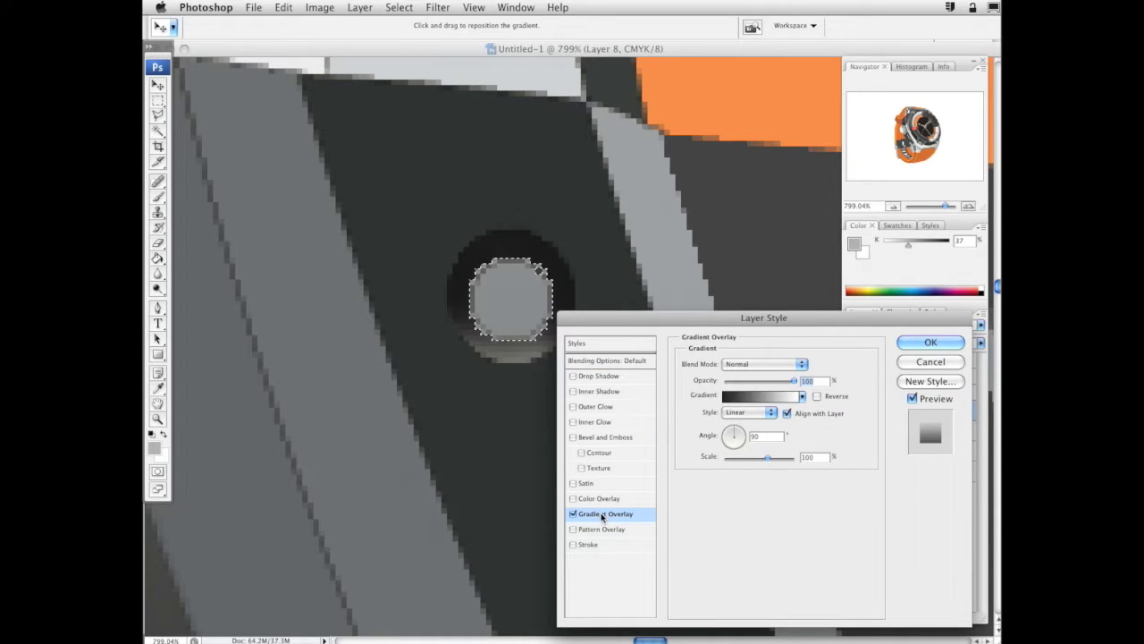
left_click(598, 437)
left_click(573, 514)
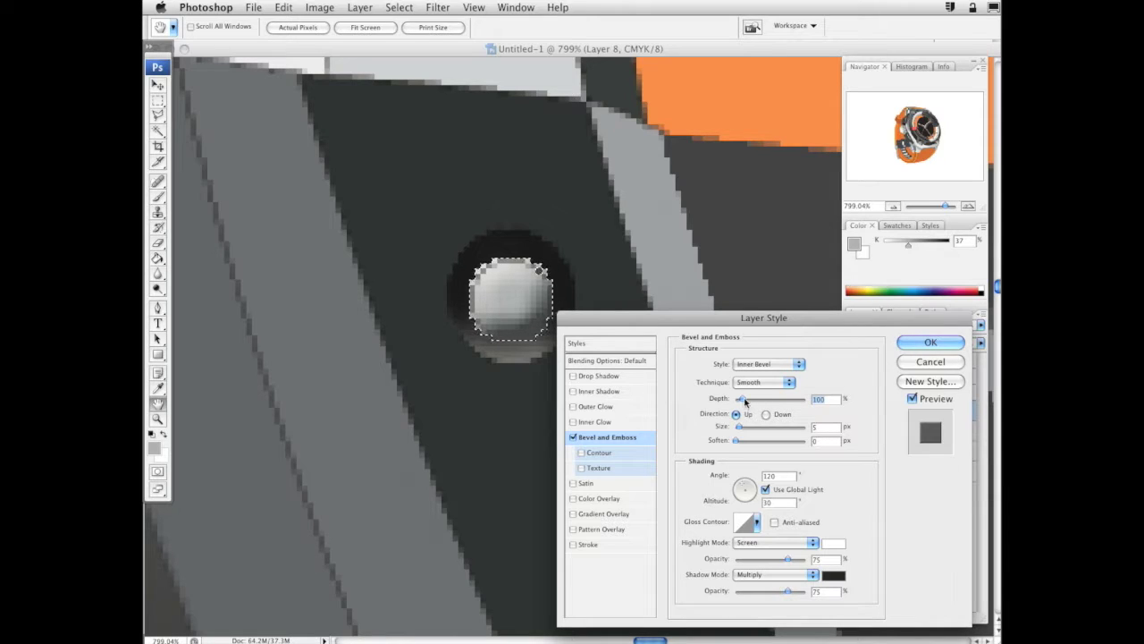
left_click_drag(744, 401, 752, 403)
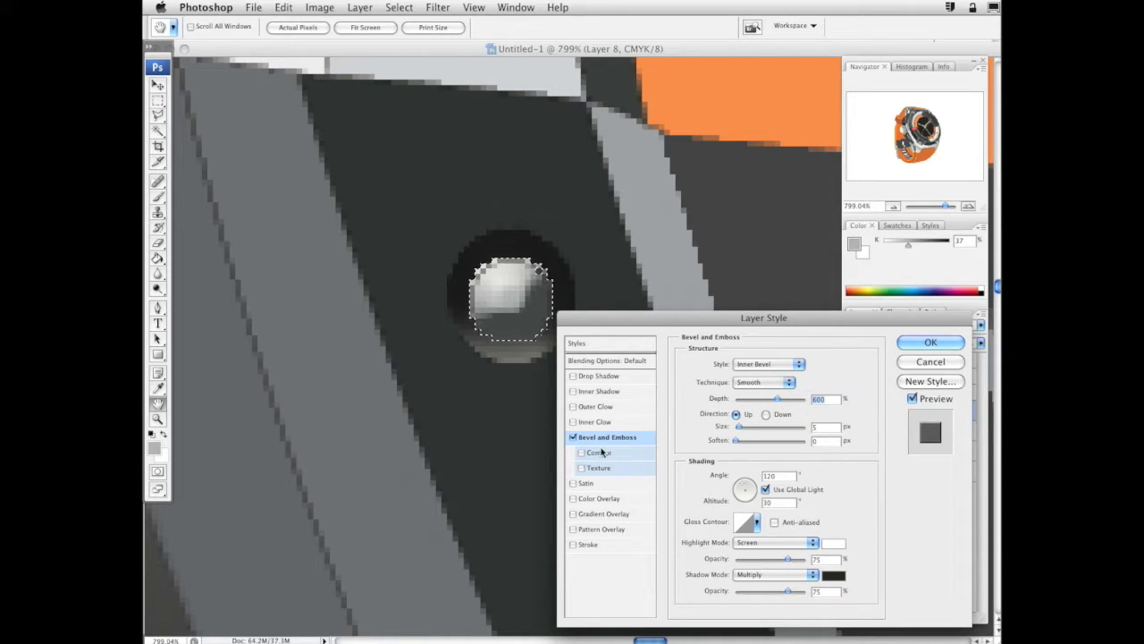
left_click_drag(740, 430, 737, 431)
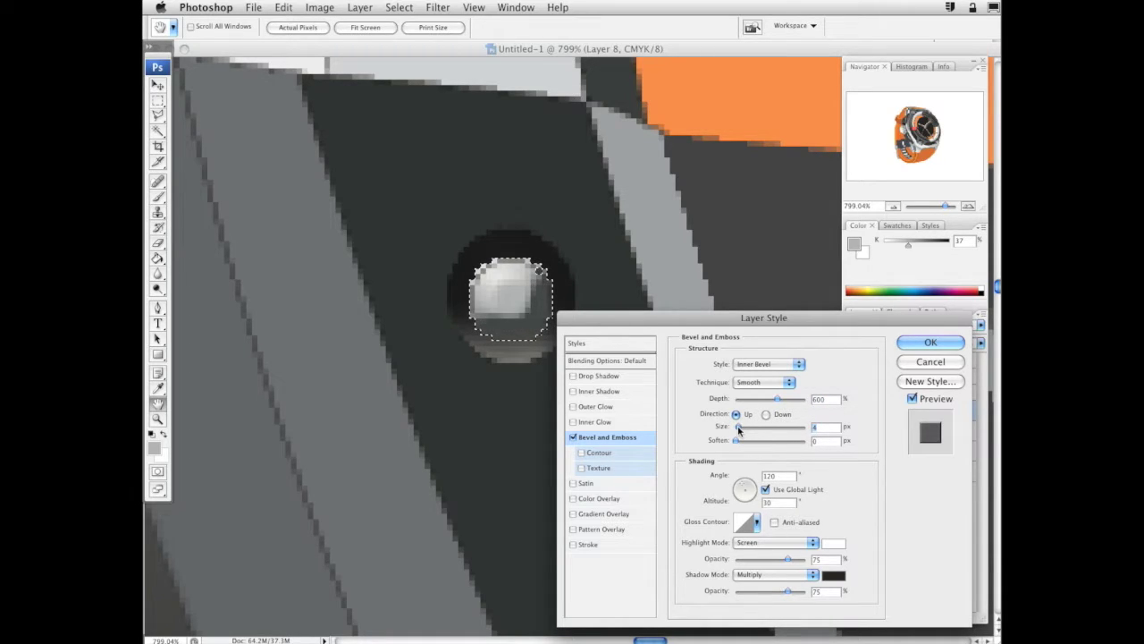
Bend the bevel's gloss contour slightly below the linear diagonal and accept the curve
left_click(746, 522)
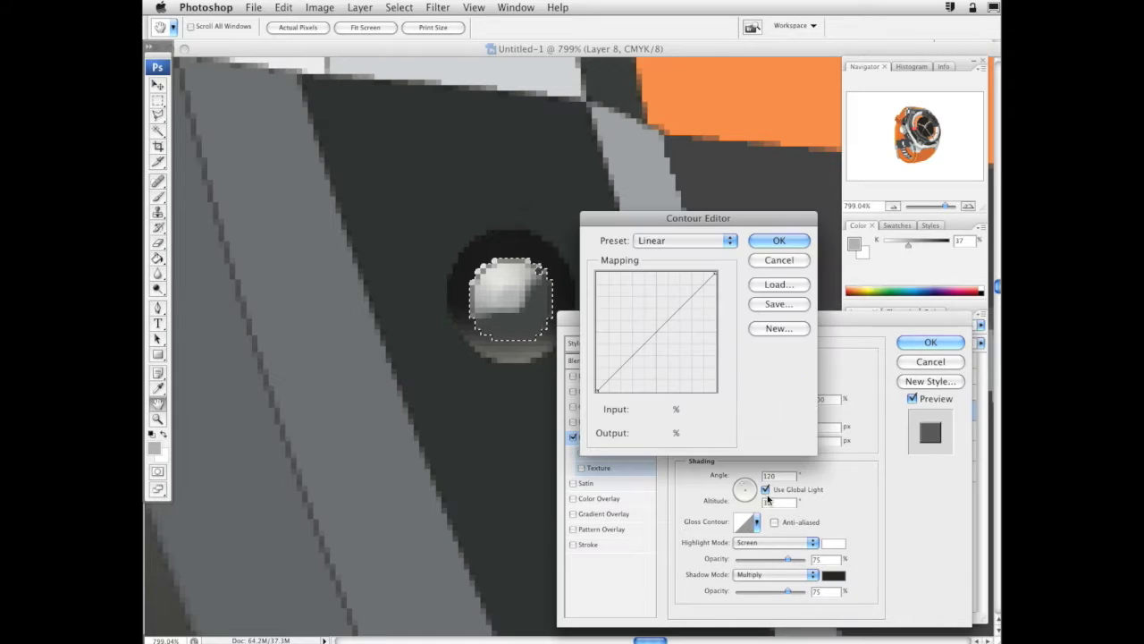
left_click_drag(671, 317, 665, 344)
left_click(780, 241)
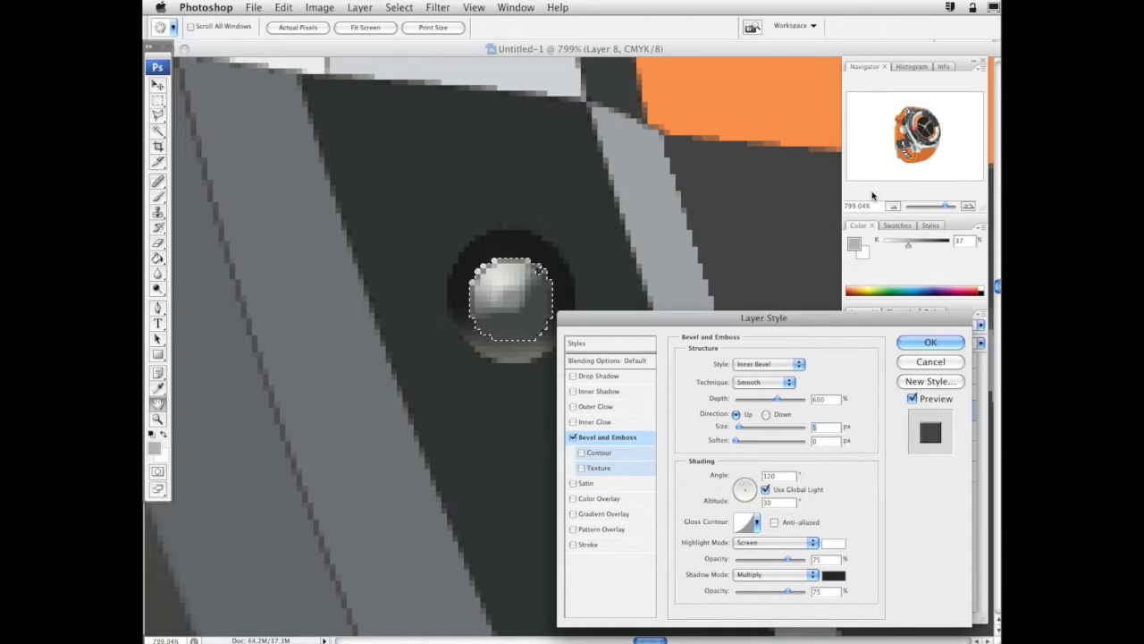
Add an orange Color Overlay in Normal mode at 100% opacity to the pin centres and apply the layer style
left_click(601, 497)
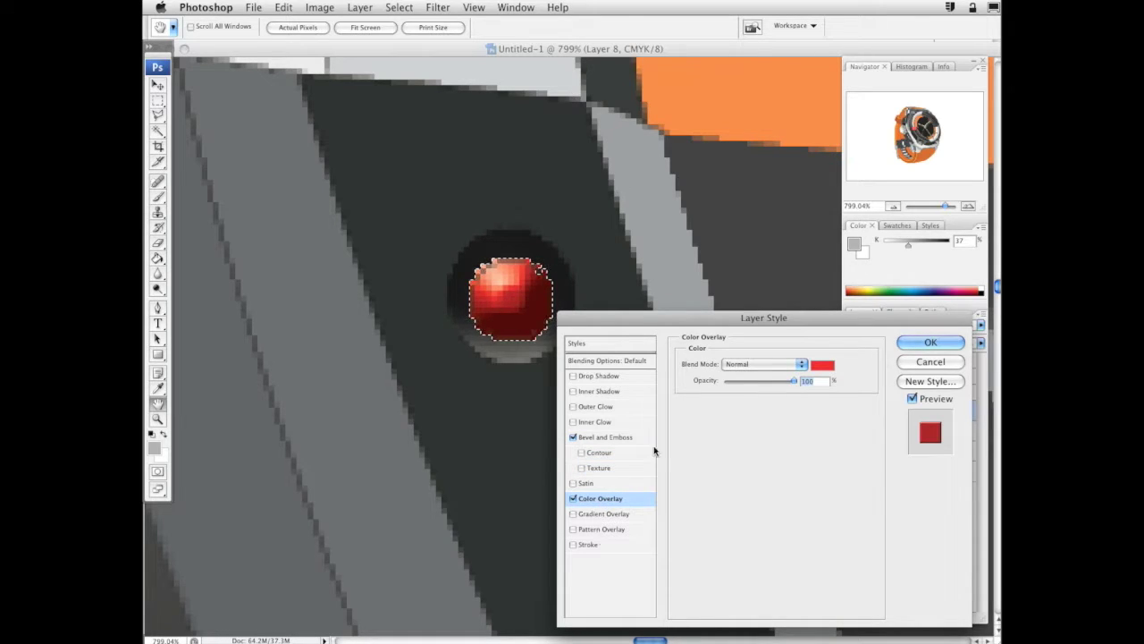
left_click(822, 364)
left_click_drag(957, 496, 956, 524)
key("Return")
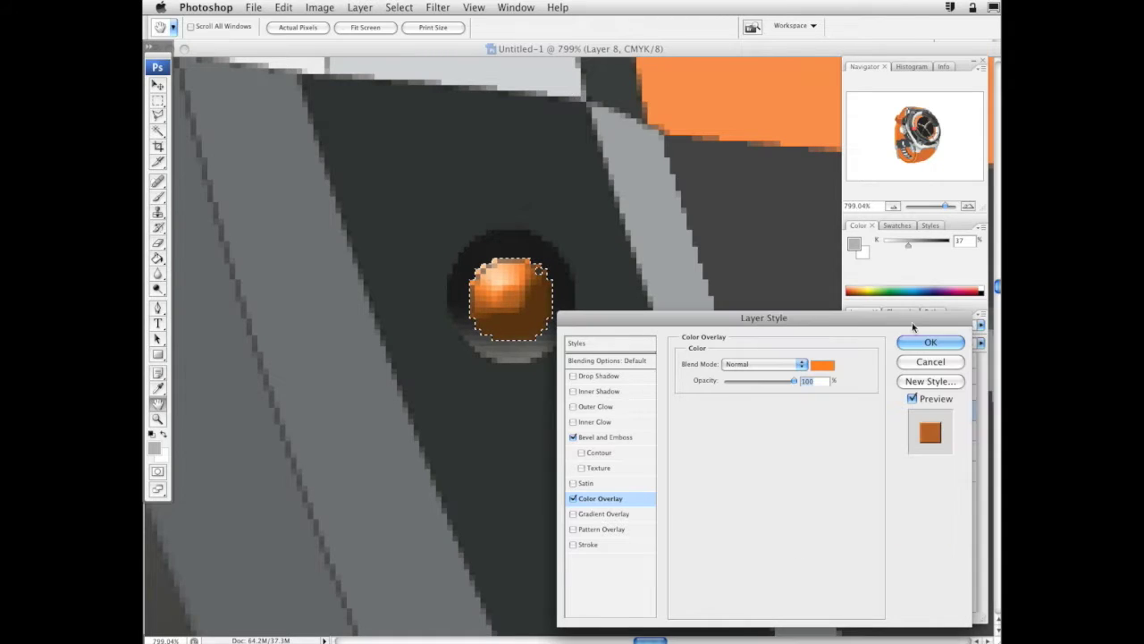
left_click(935, 340)
key("space")
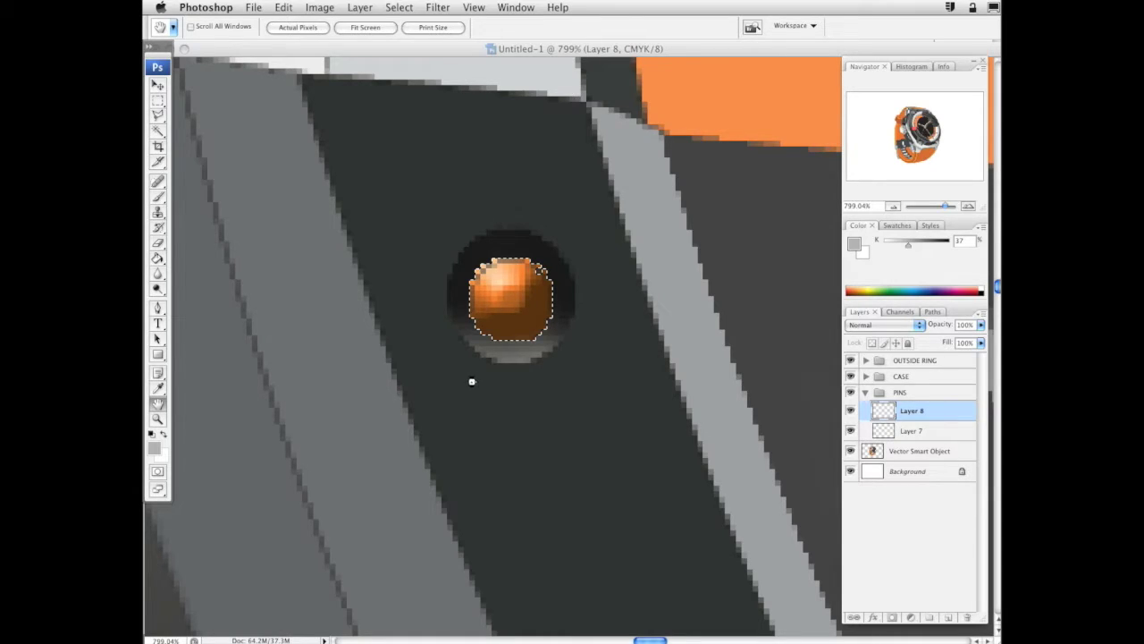
Examine the four orange pins around the dial at 66.7% zoom
key("z")
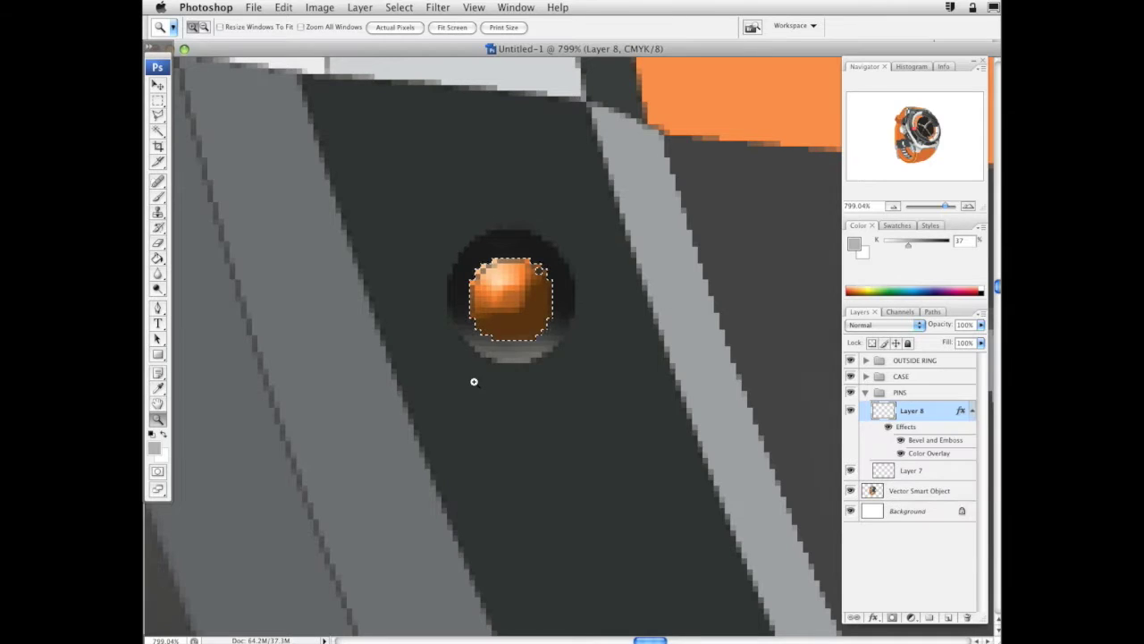
left_click(609, 334, "alt")
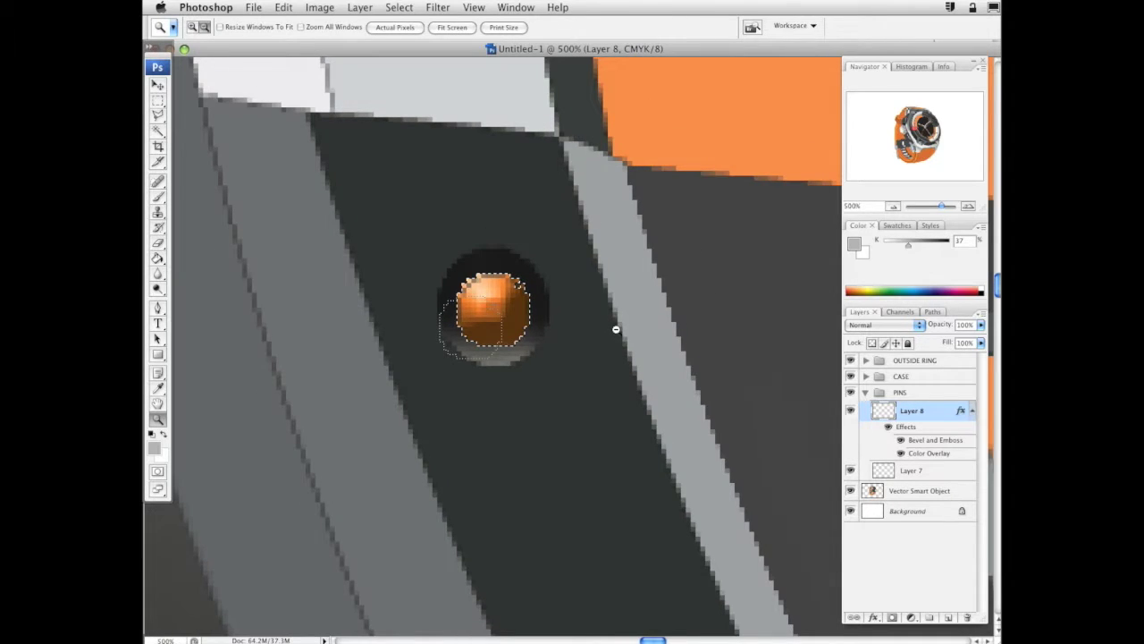
left_click(616, 328, "alt")
left_click(621, 325, "alt")
left_click(627, 325, "alt")
left_click(661, 320, "alt")
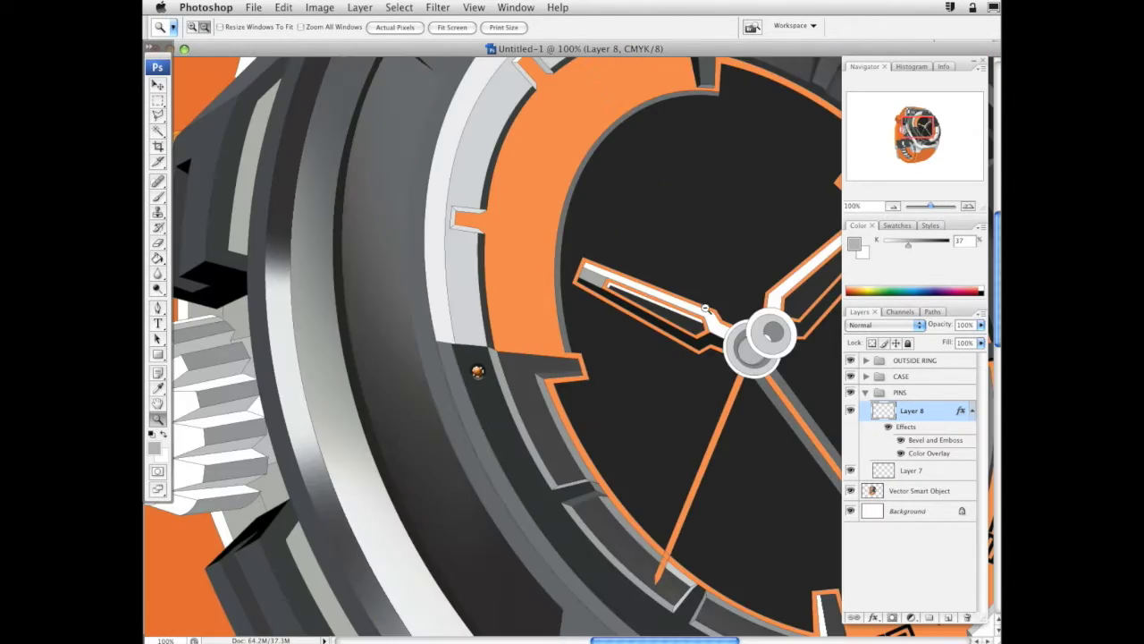
left_click(707, 307, "alt")
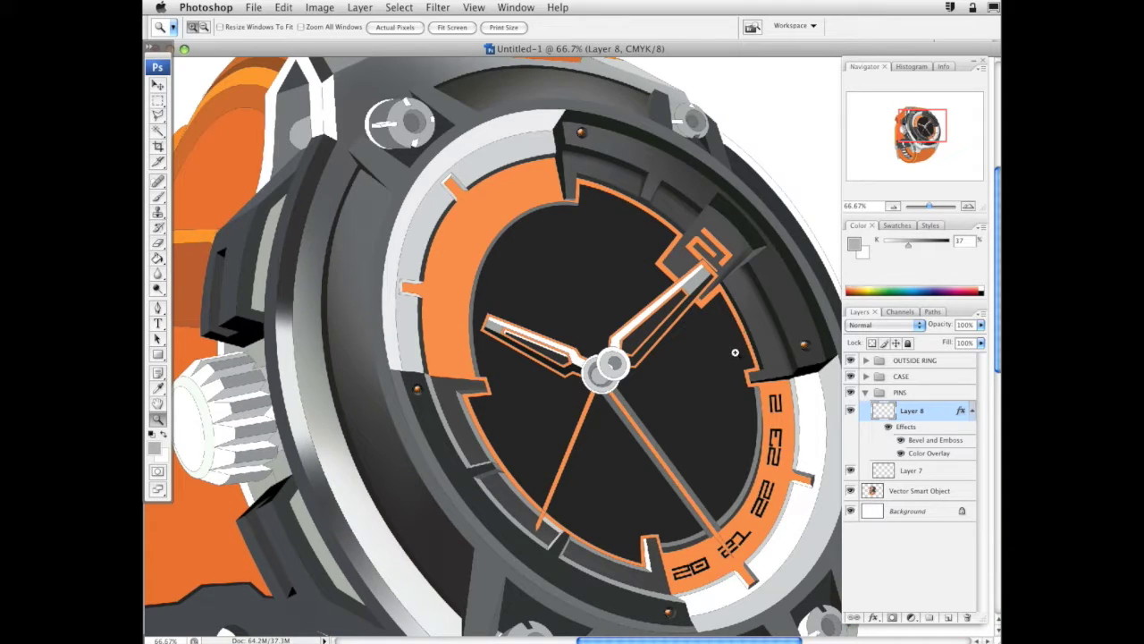
scroll(742, 393, "right", 3)
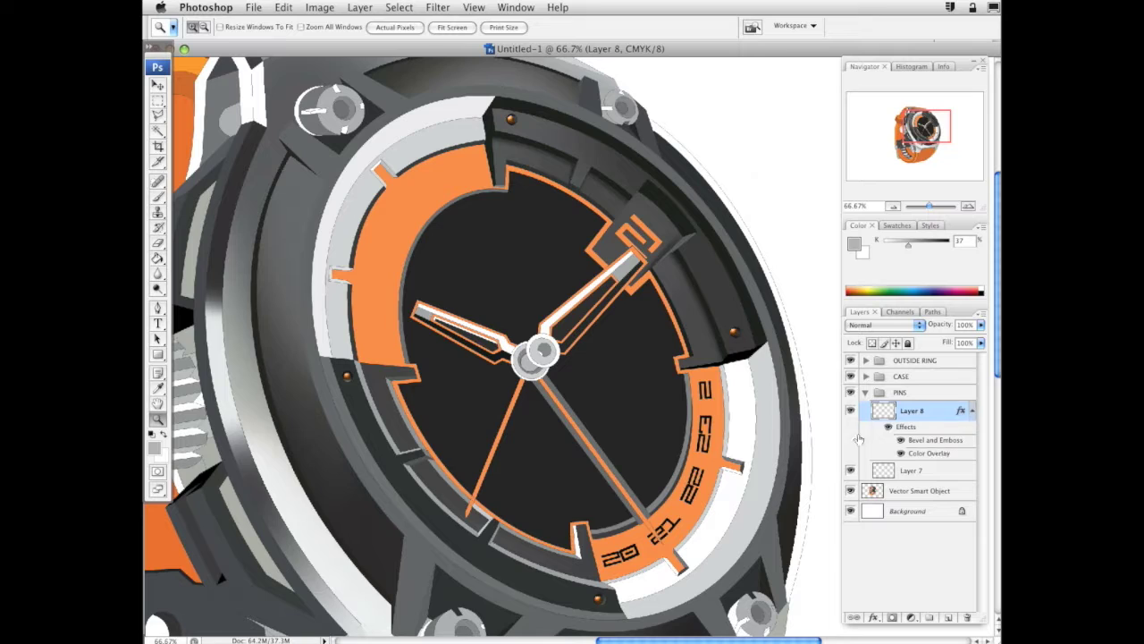
left_click_drag(661, 453, 683, 456)
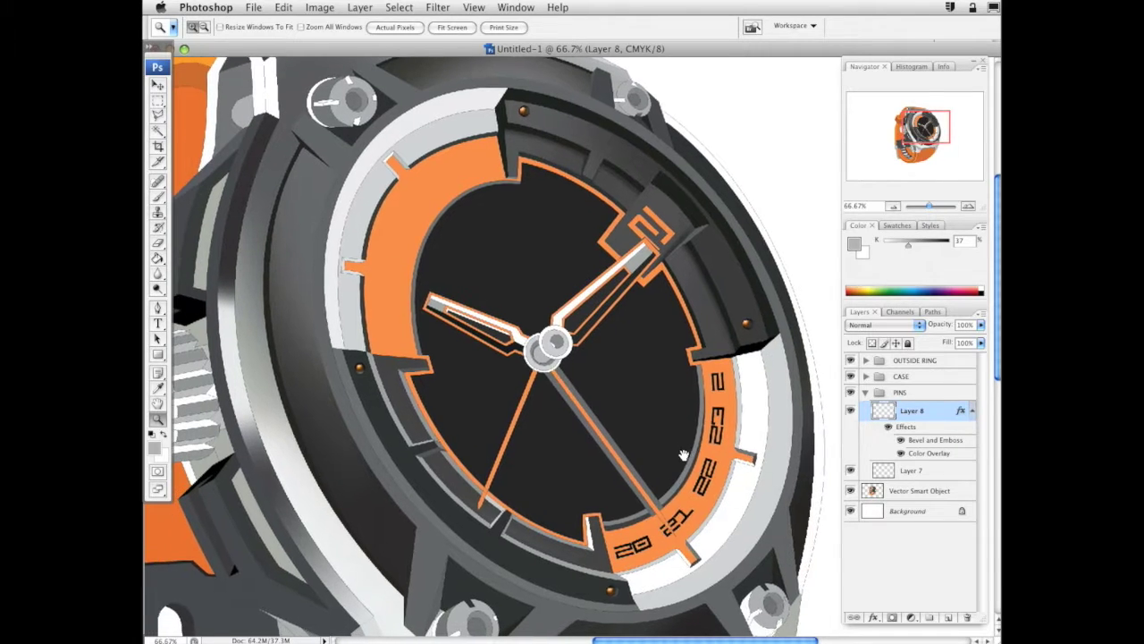
scroll(705, 521, "left", 1)
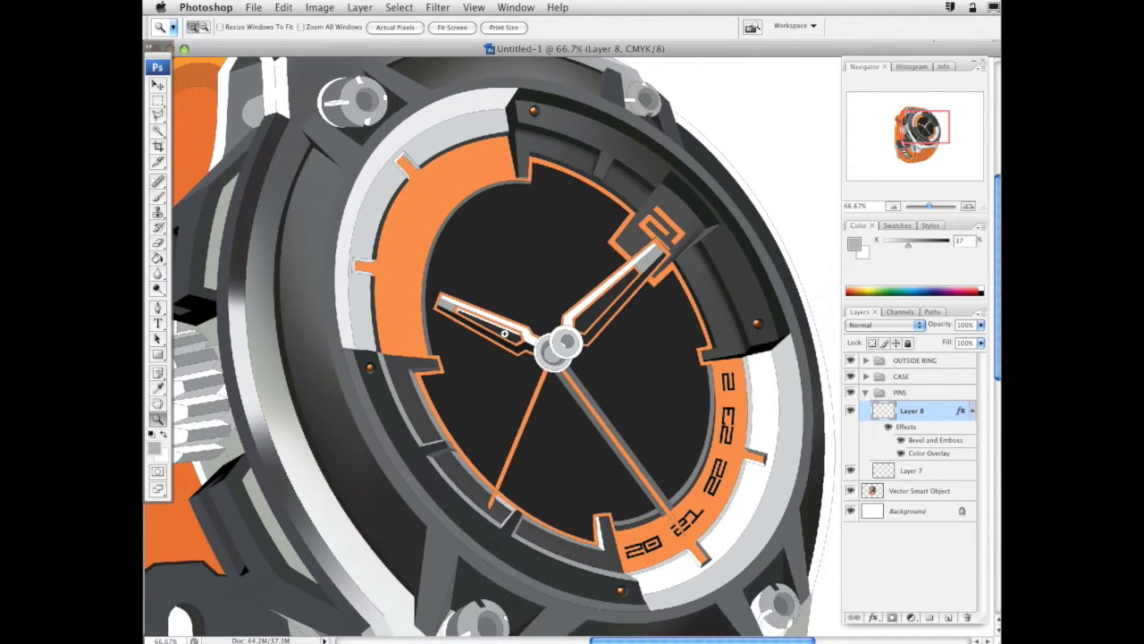
Save the document to the Desktop as a layered Photoshop file named WATCH1.psd
left_click(255, 9)
left_click(290, 172)
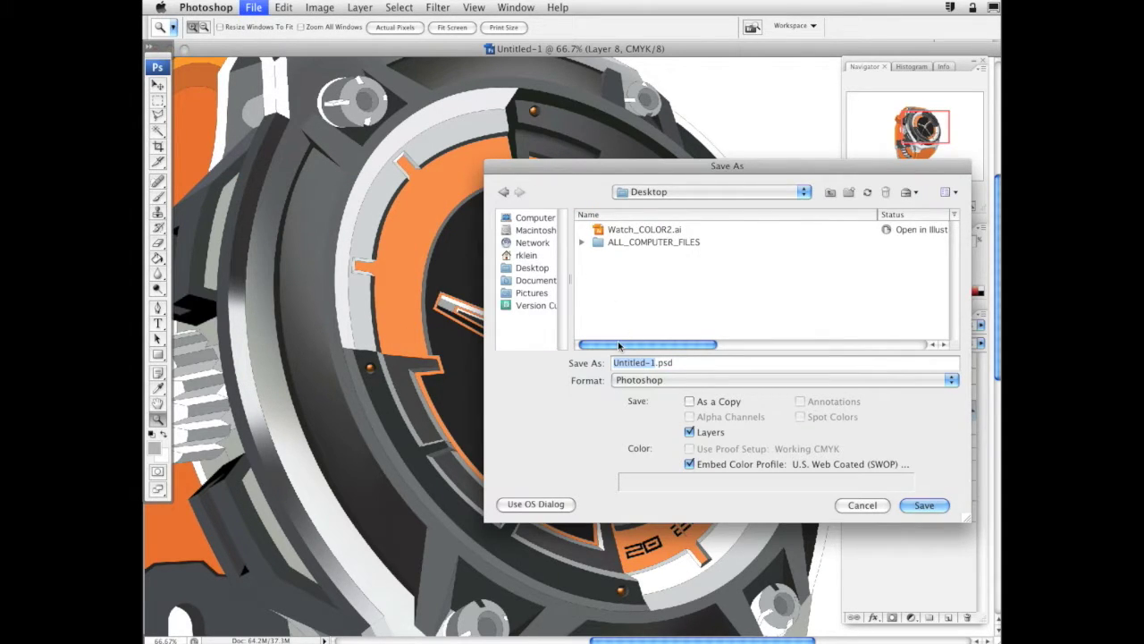
type("WATCH1")
key("Return")
key("Return")
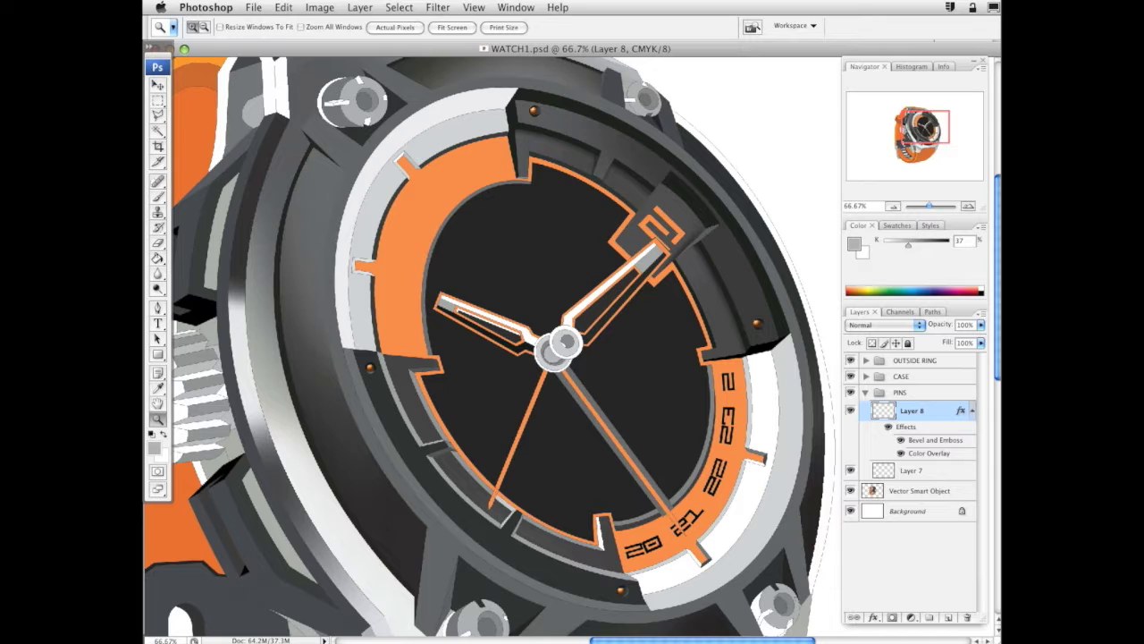
Collapse the PINS group and create a new group named INSIDE_CASE above the OUTSIDE RING group
left_click(160, 194)
mouse_move(688, 326)
left_mouse_down()
mouse_move(659, 360)
mouse_move(635, 354)
mouse_move(659, 328)
mouse_move(646, 310)
mouse_move(660, 266)
left_mouse_up()
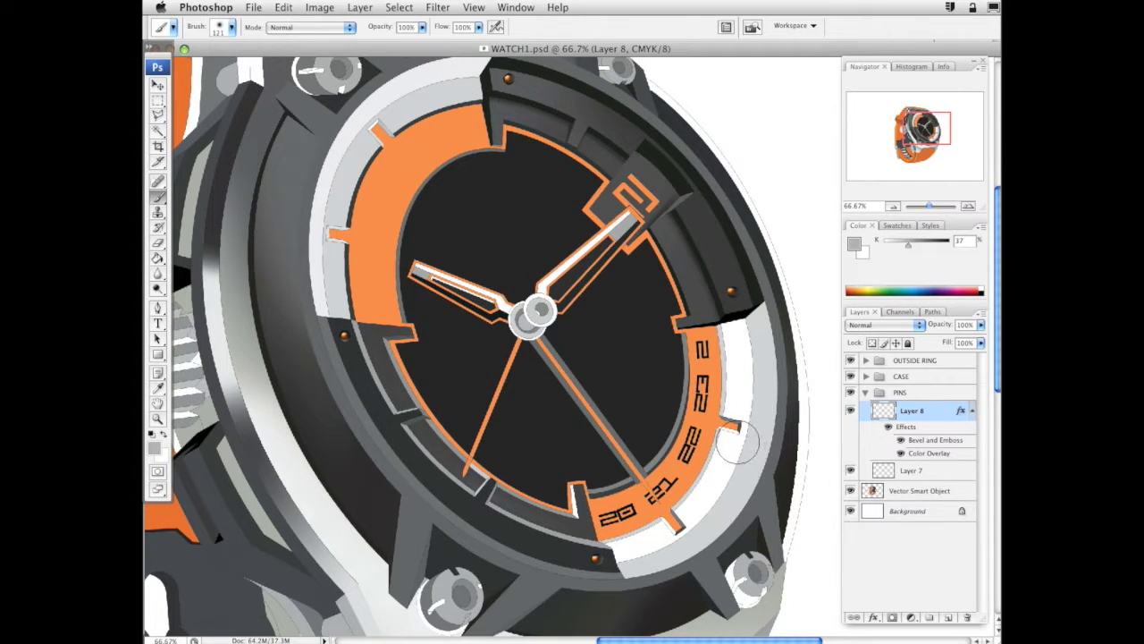
left_click(160, 129)
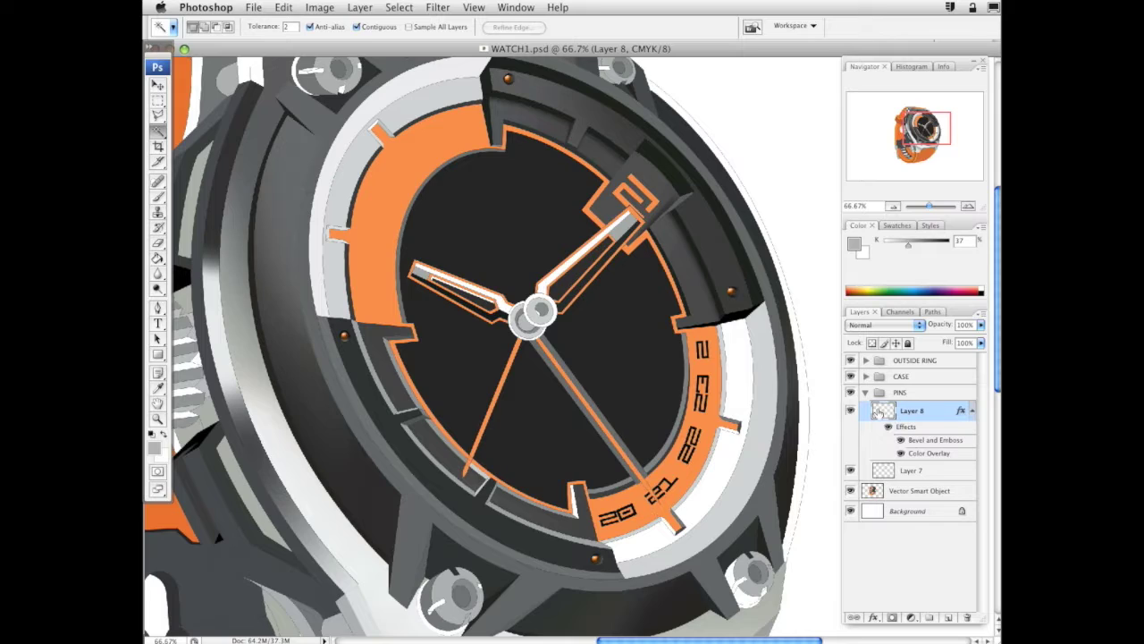
left_click(865, 395)
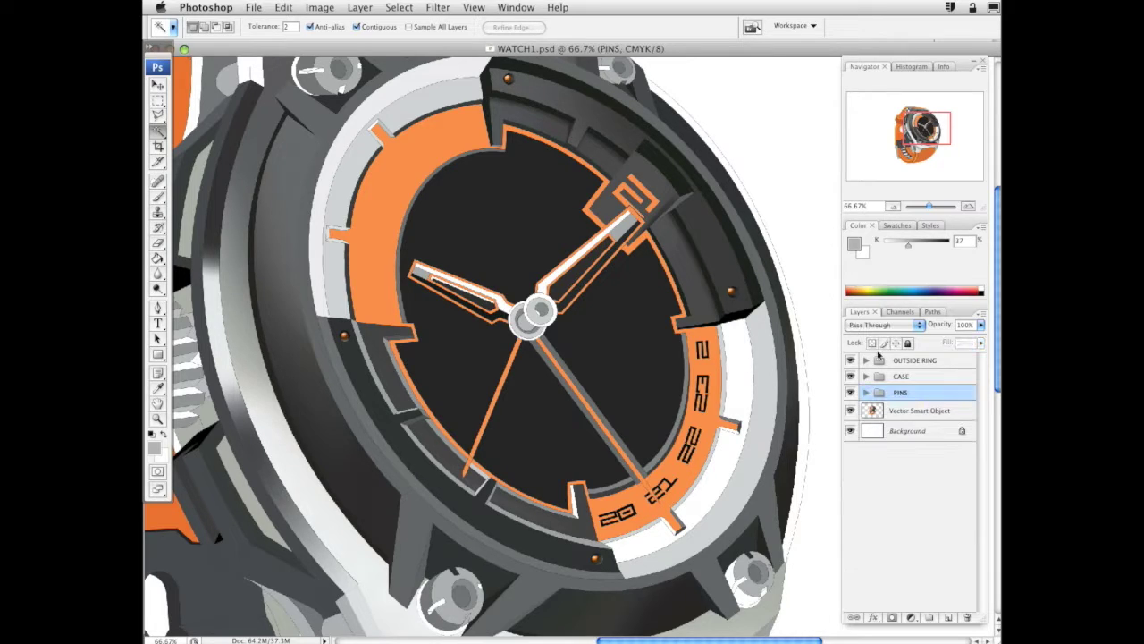
left_click(912, 360)
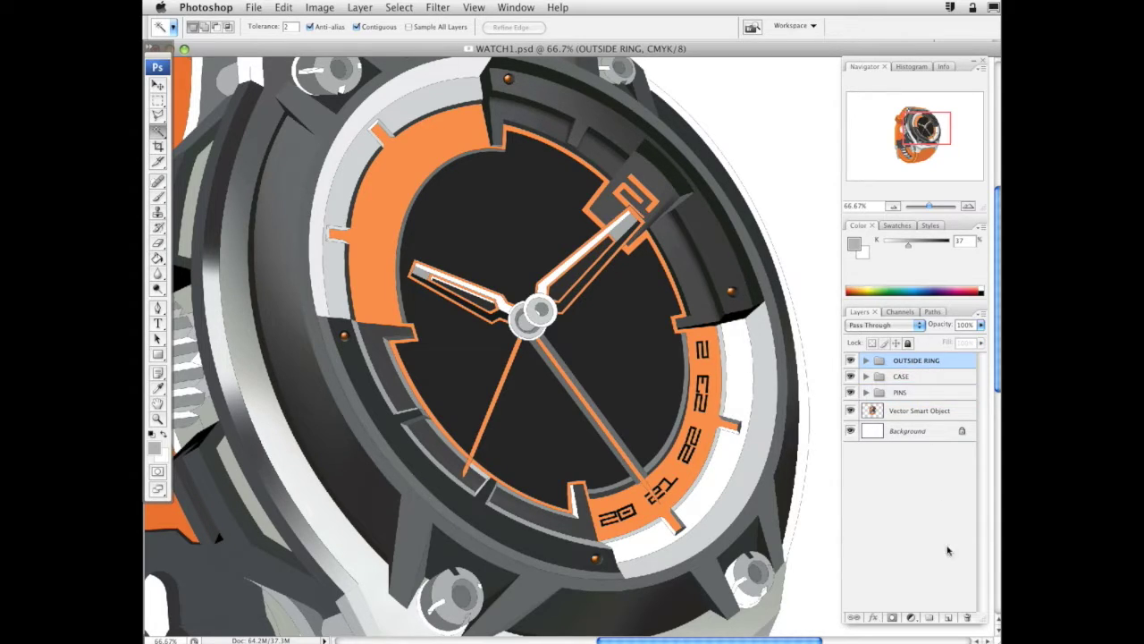
left_click(929, 617)
double_click(906, 363)
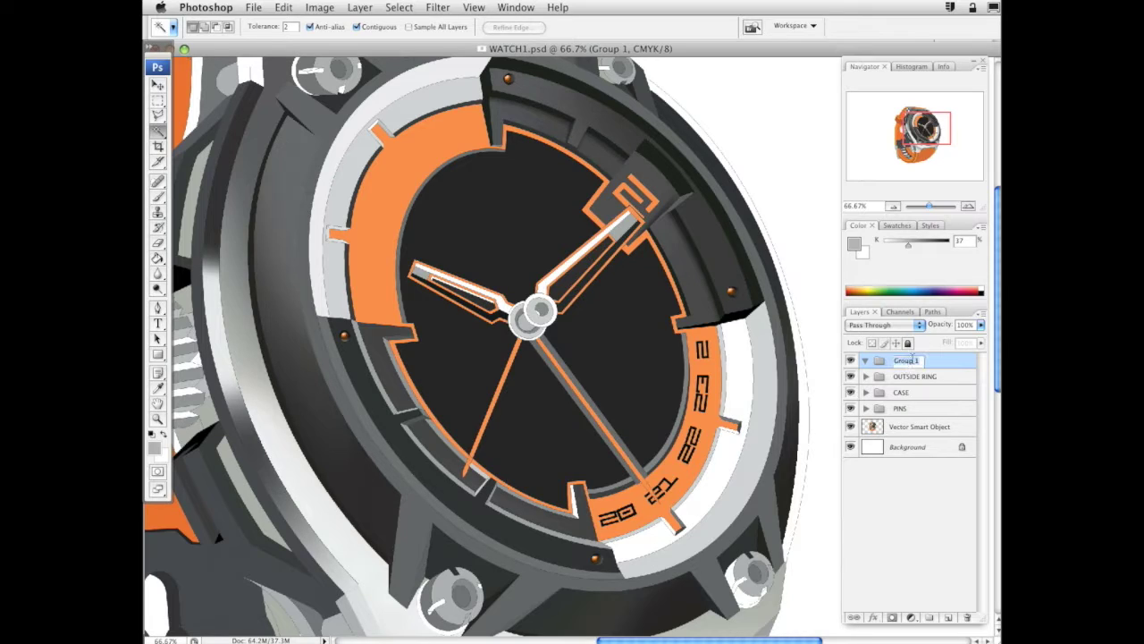
type("INSIDE_CASE")
key("Return")
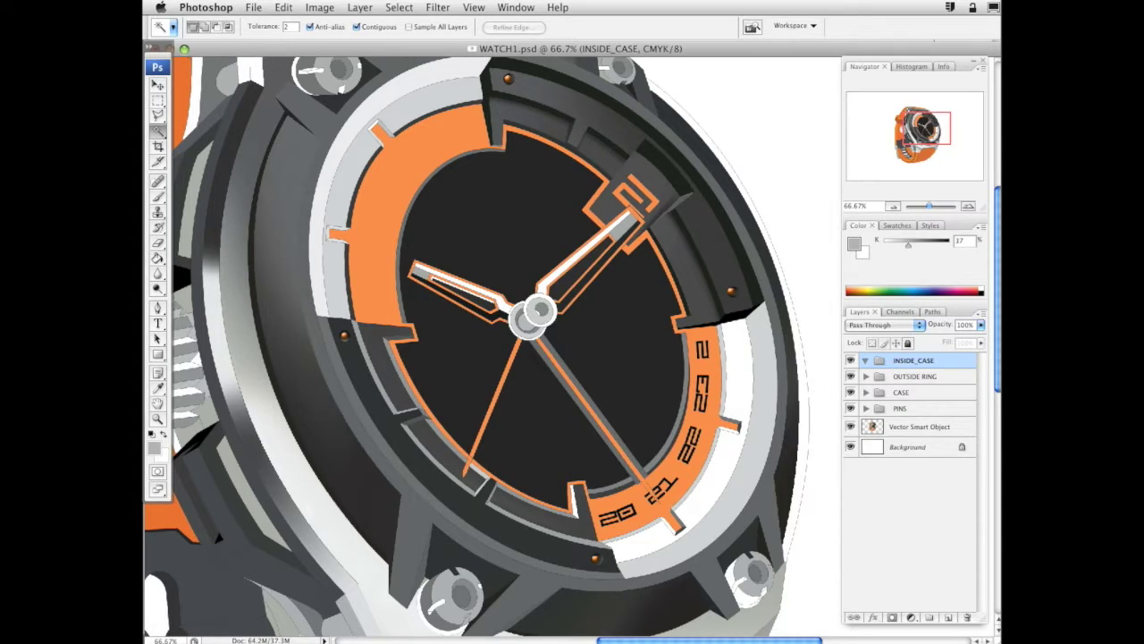
Add a layer inside INSIDE_CASE and select both light outer ring segments around the dial from the Vector Smart Object
left_click(949, 618)
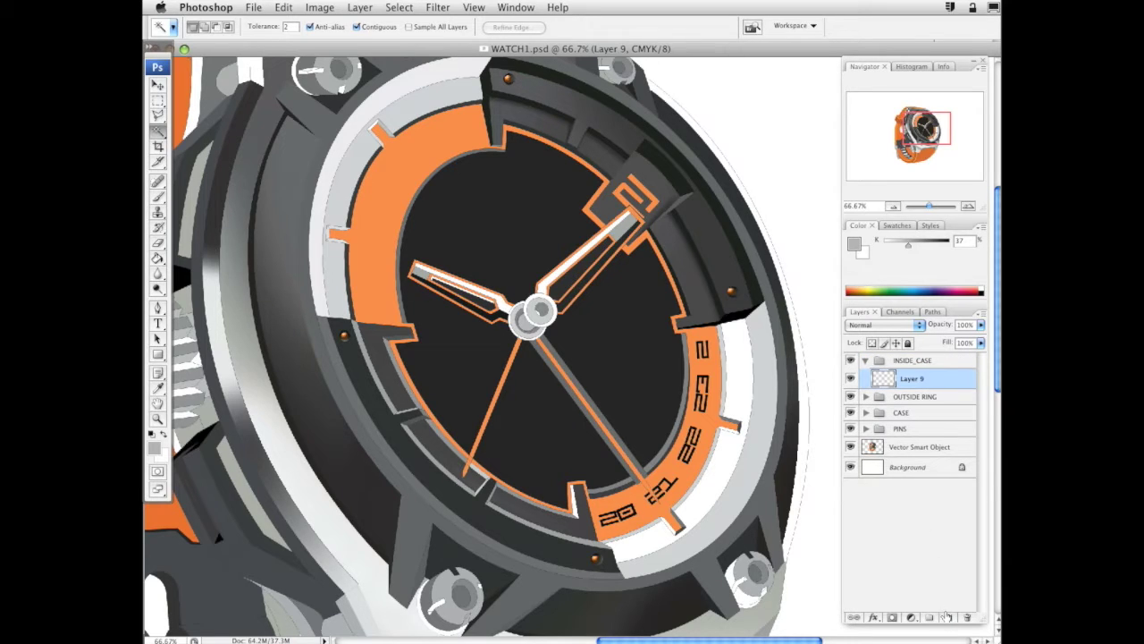
left_click(913, 448)
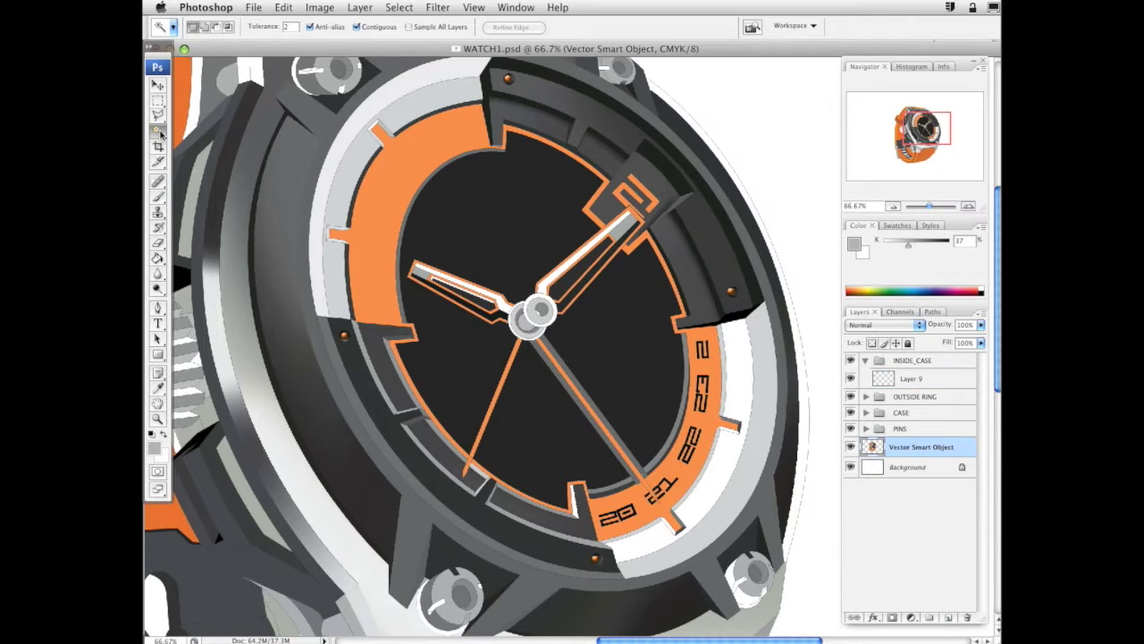
left_click(407, 92, "shift")
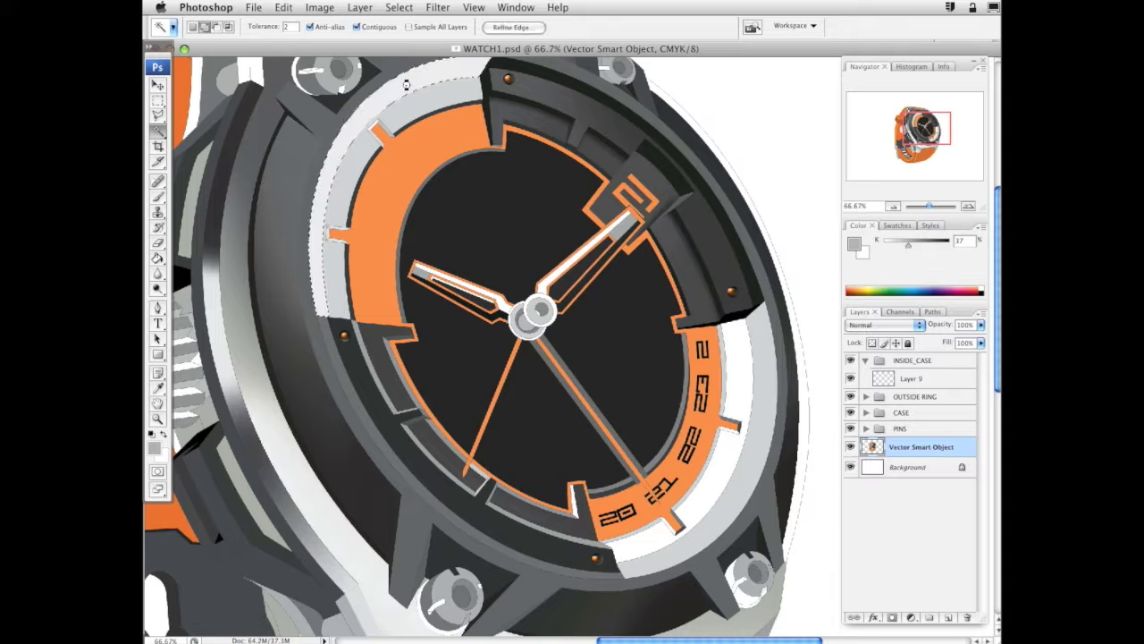
left_click(935, 378)
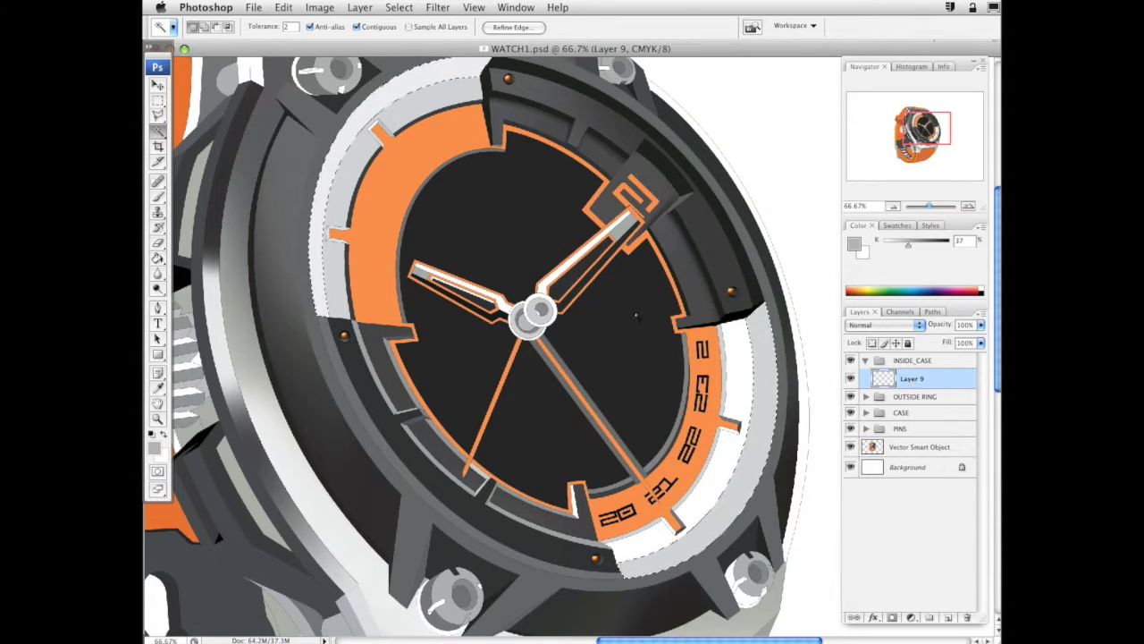
Airbrush light shading on the upper end of the selected ring segment on Layer 9, using a 178 px brush and 20% black
key("b")
scroll(452, 89, "up", 3)
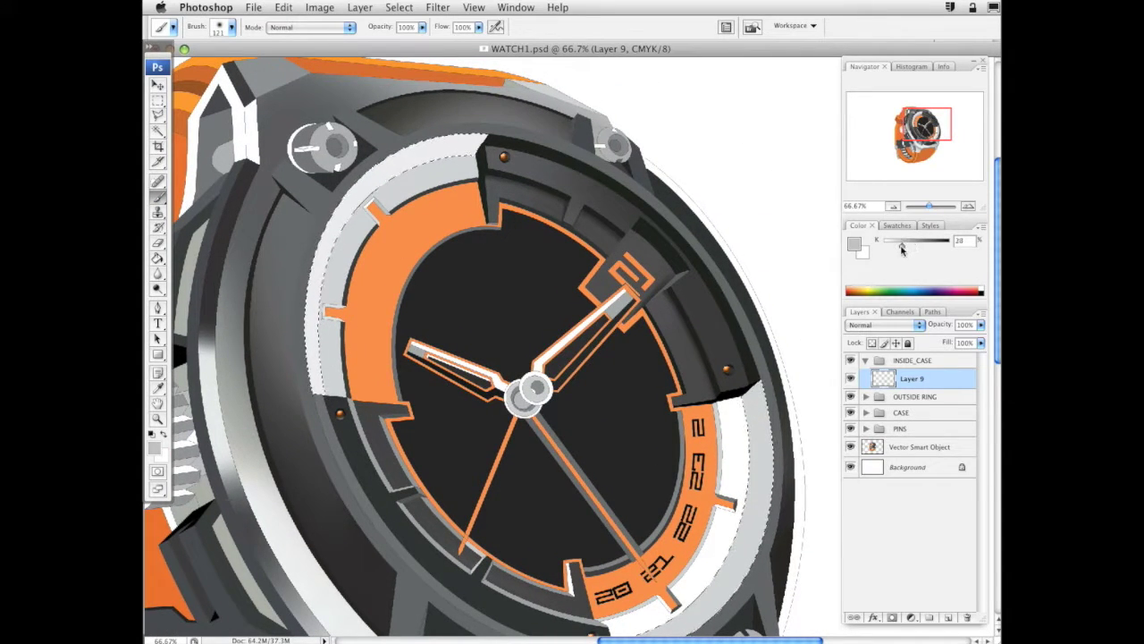
right_click(500, 257)
left_click_drag(581, 273, 608, 279)
key("Return")
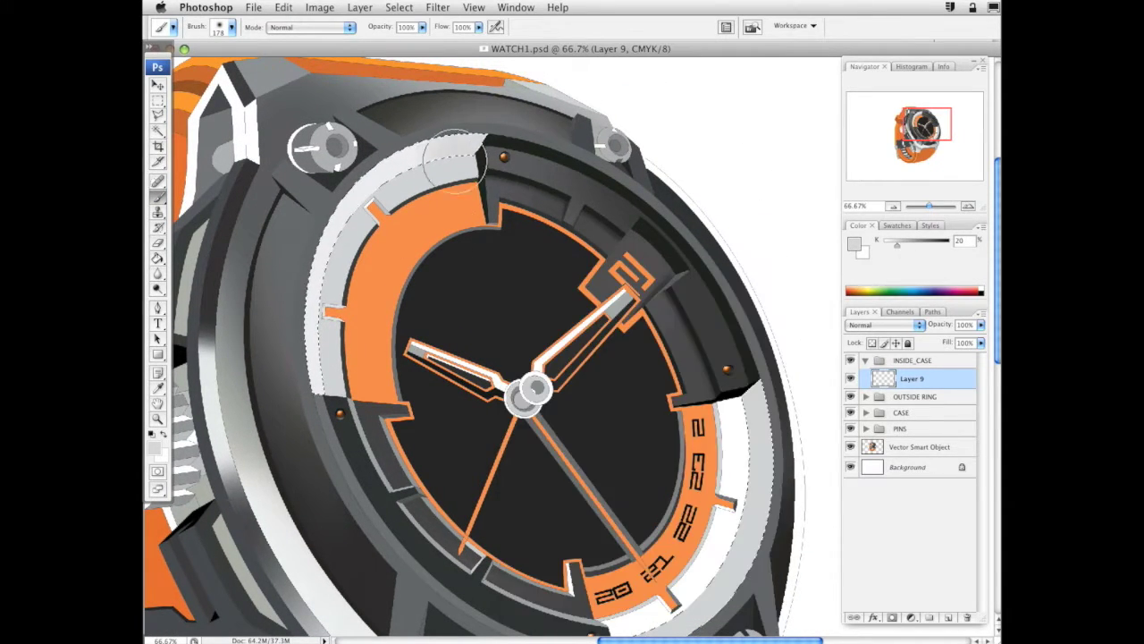
Build up darker grey shading along the upper-left ring segment on Layer 9, setting the colour to 46%, 64% and 44% black
left_click(915, 253)
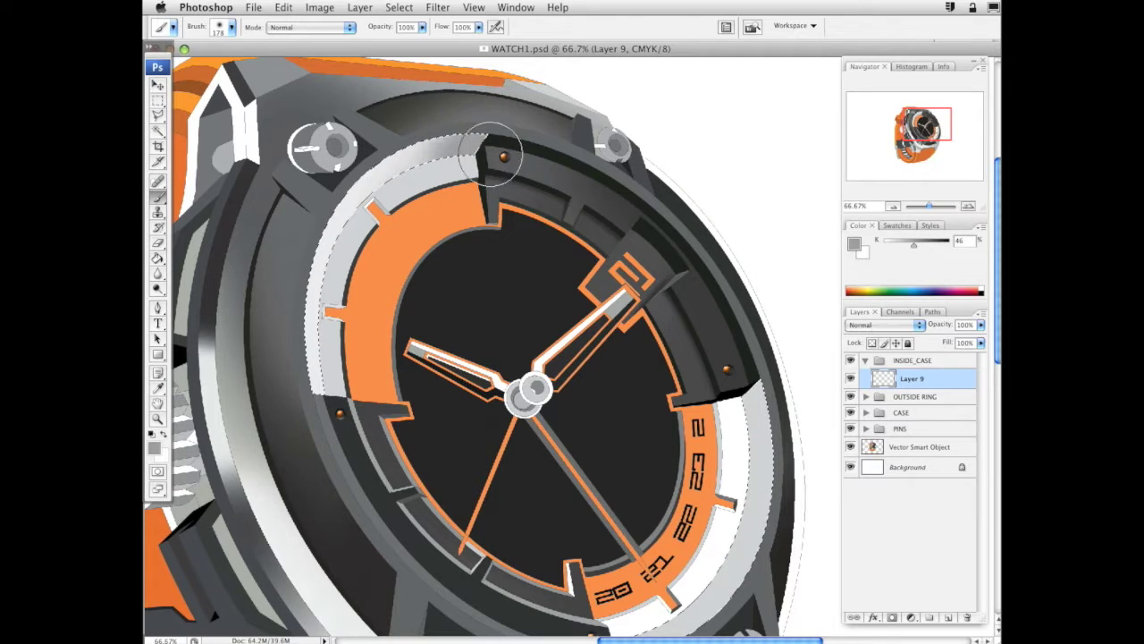
mouse_move(314, 485)
left_mouse_down()
mouse_move(257, 370)
mouse_move(313, 417)
mouse_move(296, 292)
left_mouse_up()
key("space")
left_click_drag(434, 377, 442, 454)
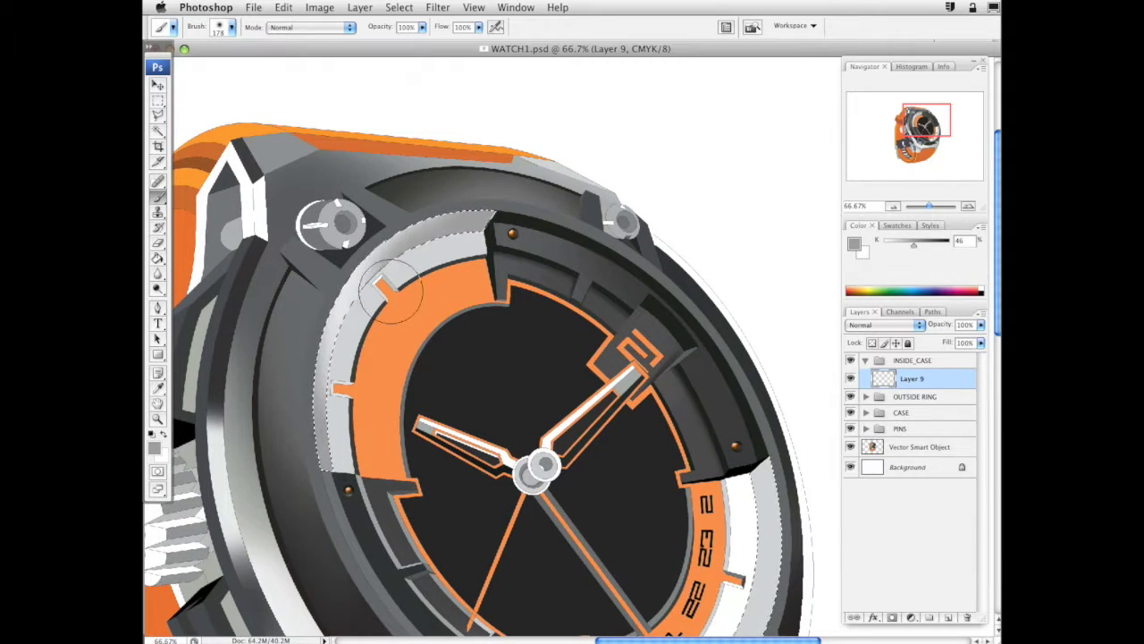
left_click(925, 242)
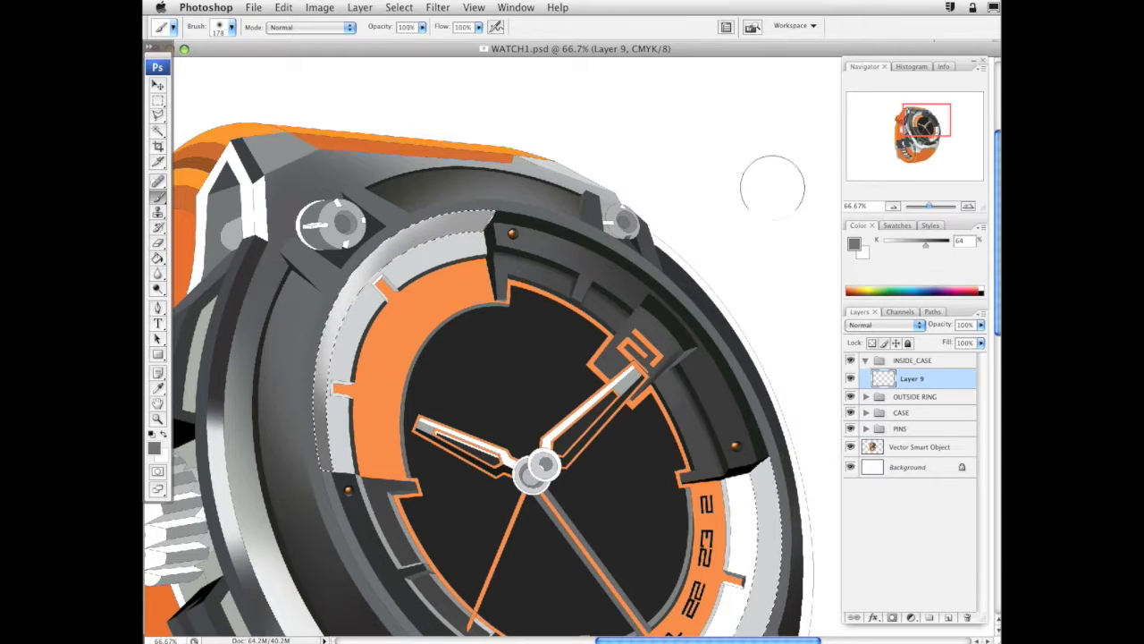
left_click(913, 242)
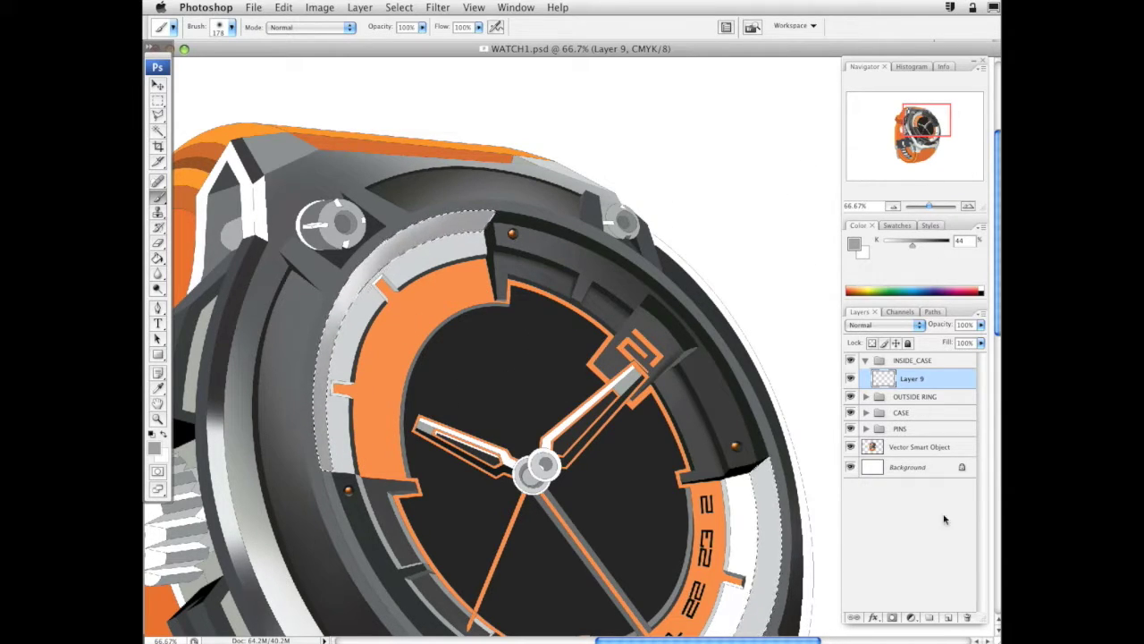
Add a layer above Layer 9, paint a white highlight on the ring's left side, and set the eraser to 38 px with 15% hardness
left_click(949, 617)
left_click_drag(912, 246, 881, 249)
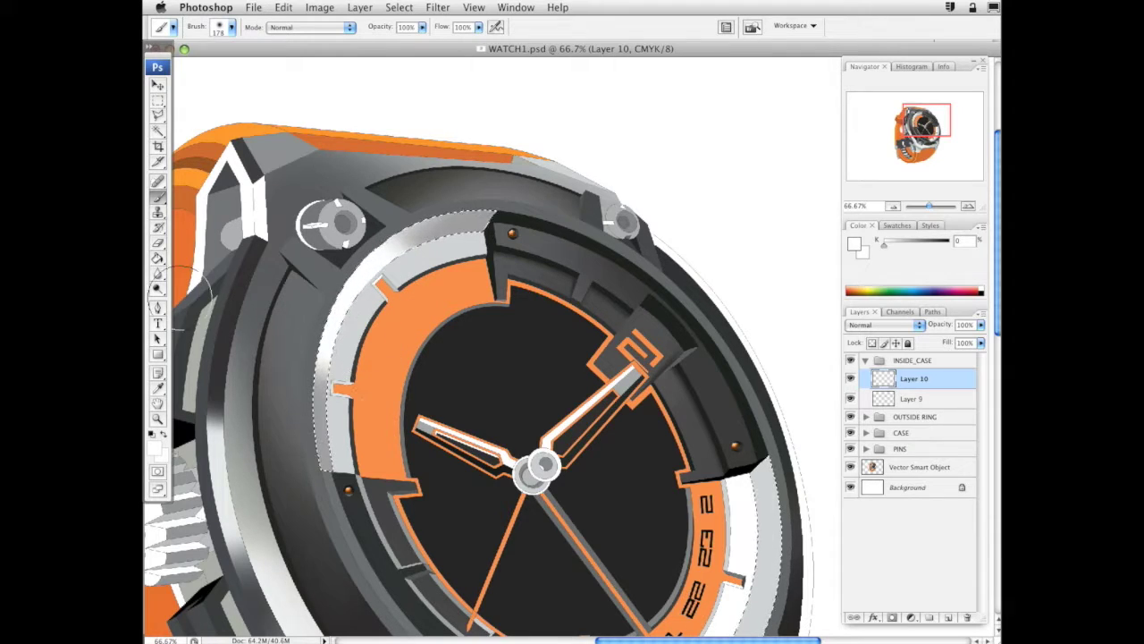
left_click(158, 243)
right_click(399, 359)
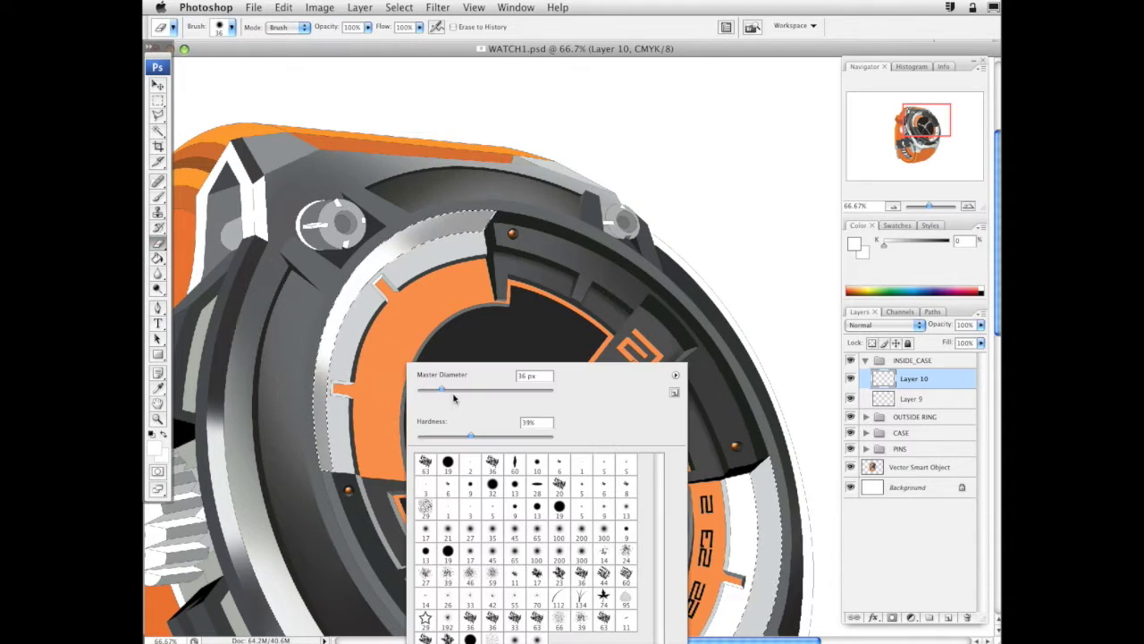
left_click_drag(456, 394, 460, 391)
left_click(271, 369)
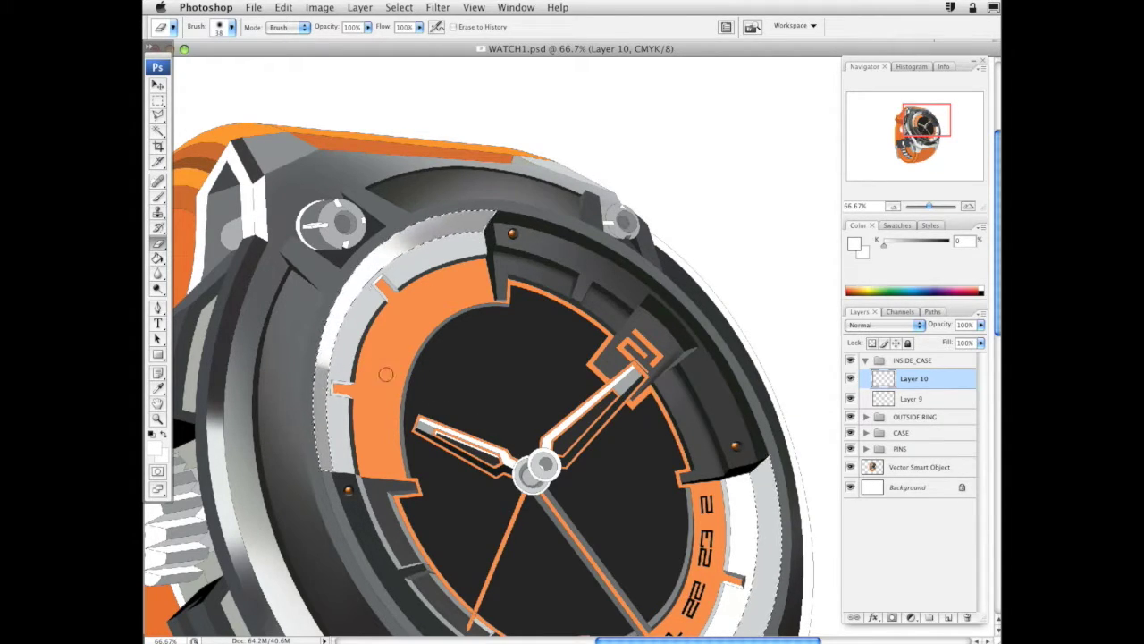
Enlarge the eraser to 246 px for softening the white highlight on the ring's left side
right_click(510, 363)
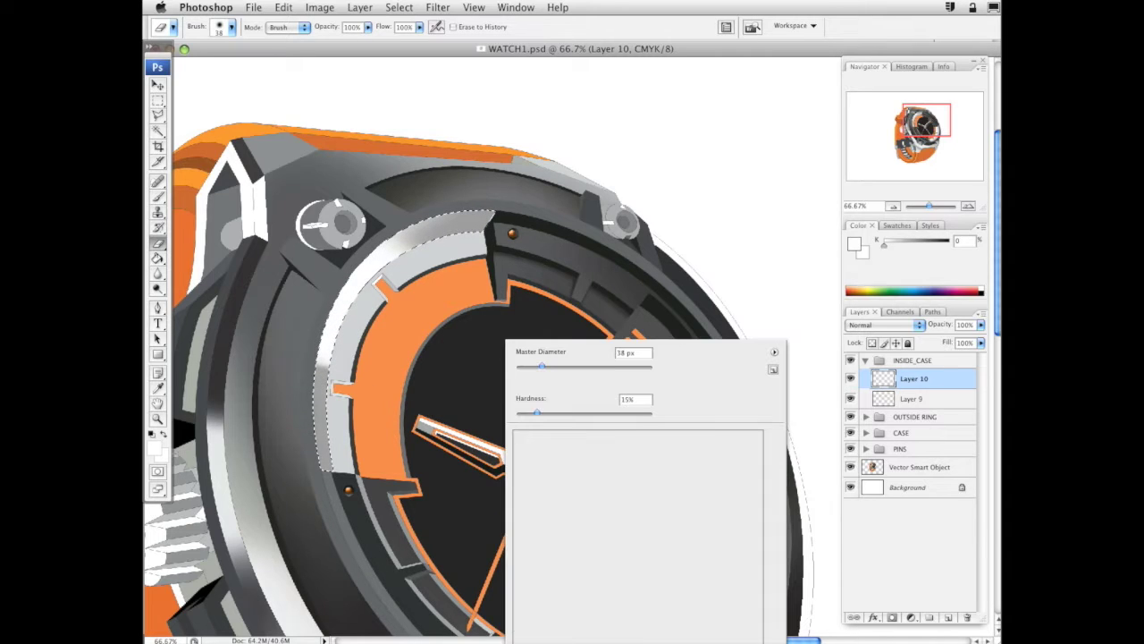
left_click(612, 366)
left_click_drag(619, 370, 625, 369)
key("Return")
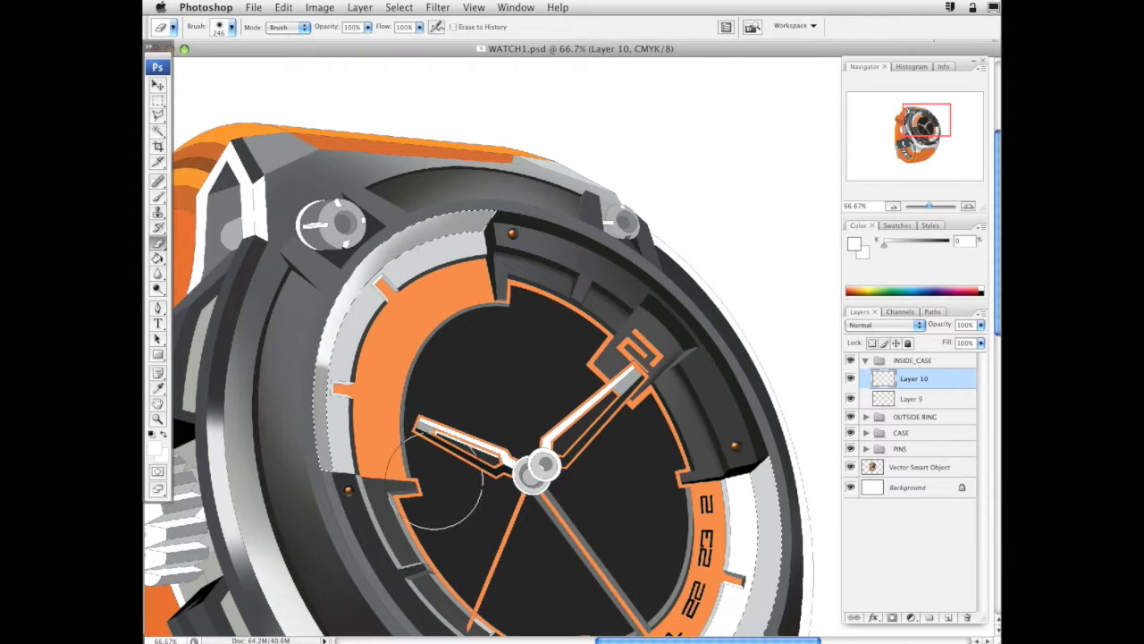
Shade the lower end of the left ring segment on Layer 10 with a 339 px brush in 69% black
left_click_drag(505, 394, 546, 315)
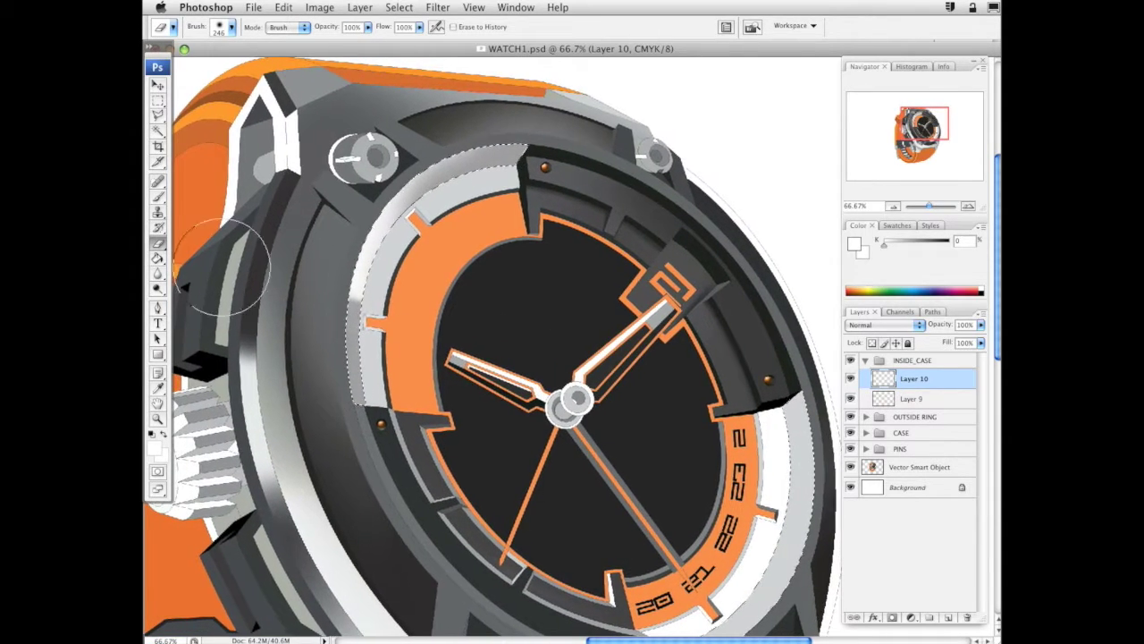
left_click(157, 196)
left_click_drag(903, 246, 928, 247)
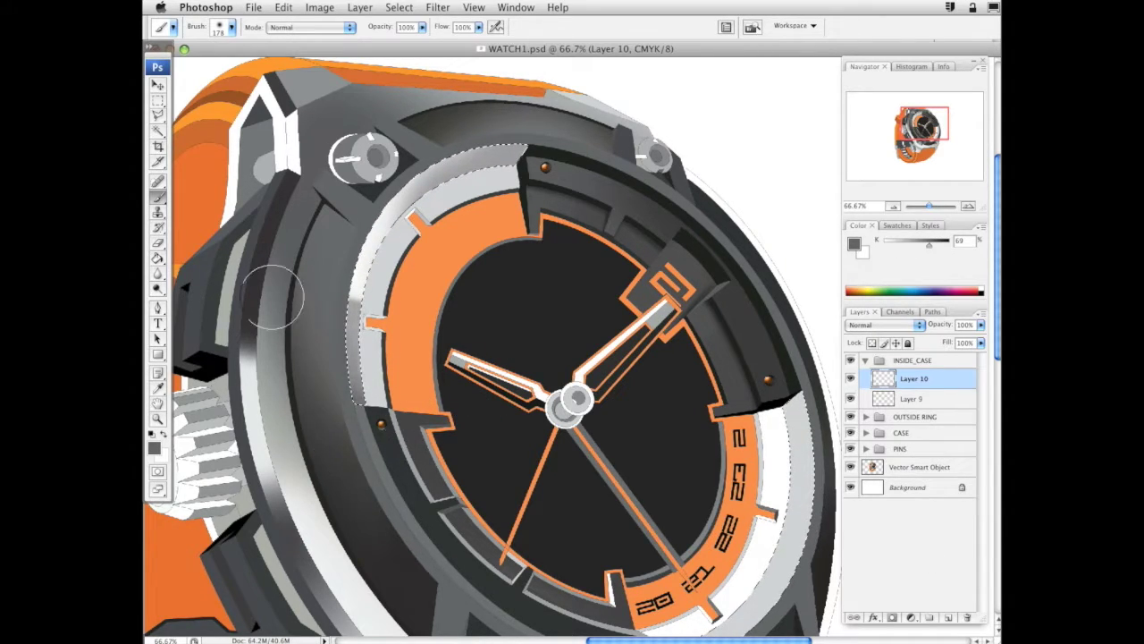
right_click(430, 408)
left_click_drag(536, 434, 551, 435)
left_click(411, 415)
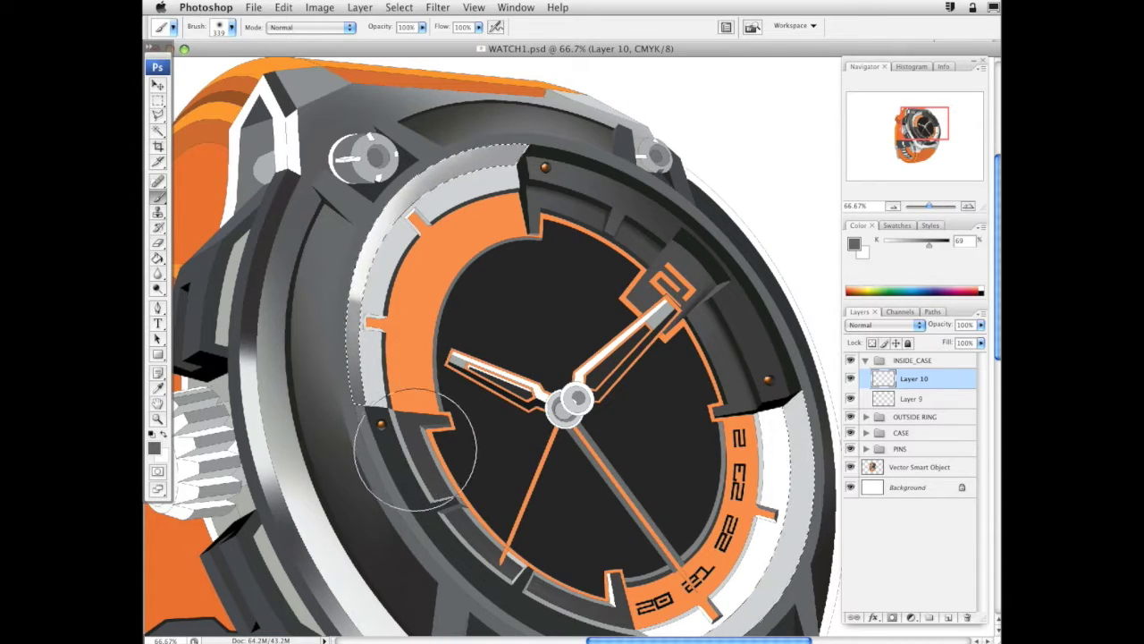
left_click(399, 438)
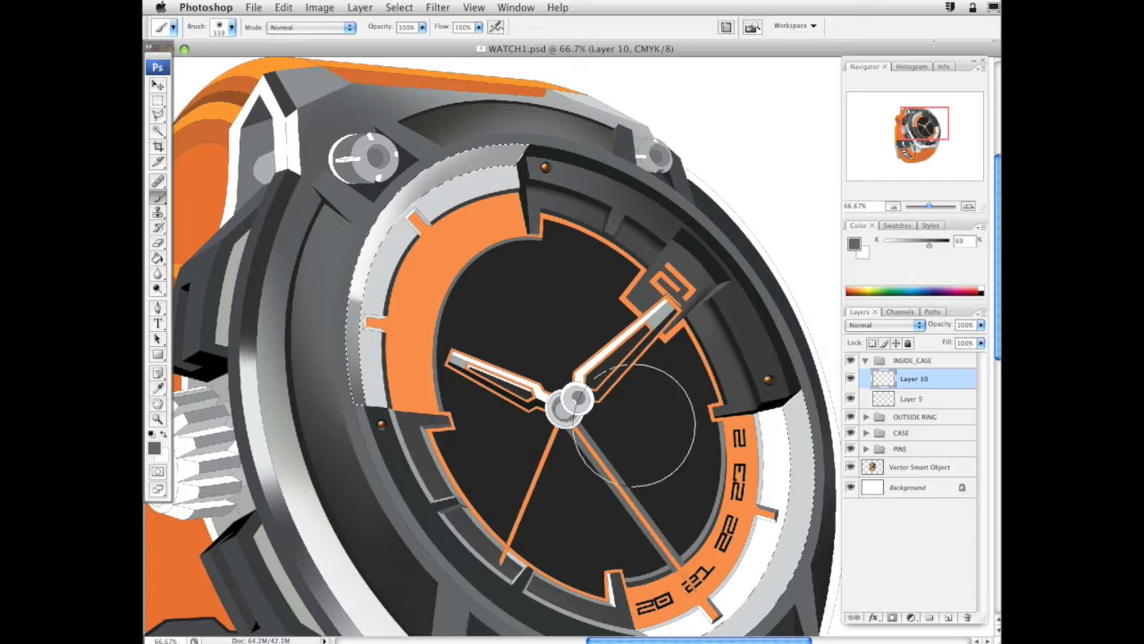
Darken the left ring segment's lower tip with a 69 px soft brush, using 74% and 82% black
left_click_drag(931, 249, 932, 249)
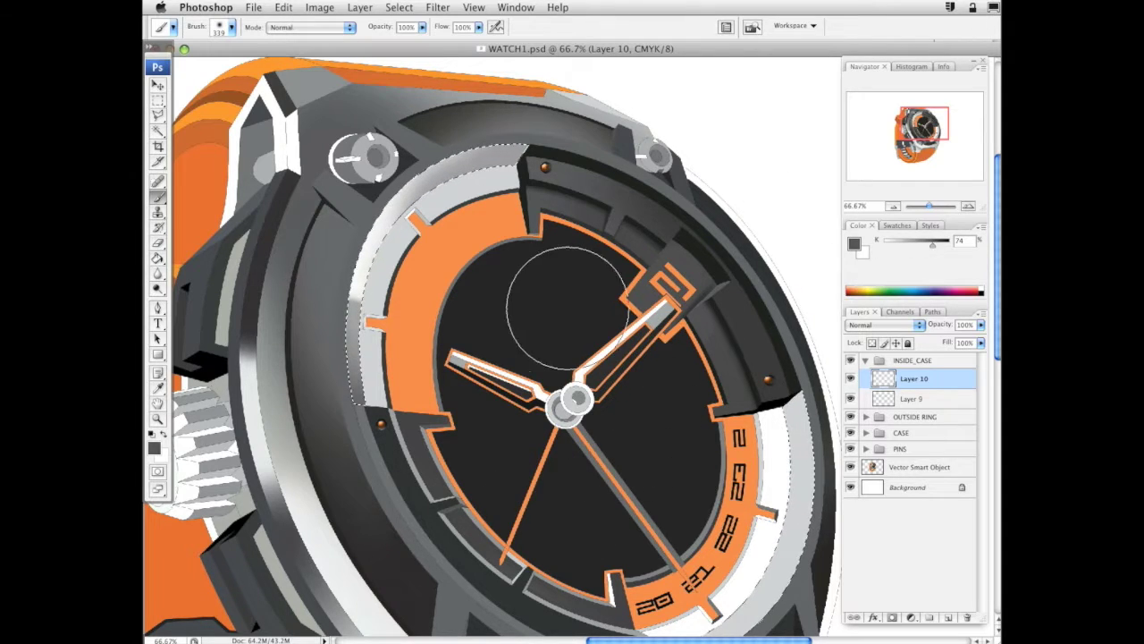
right_click(639, 329)
left_click(690, 354)
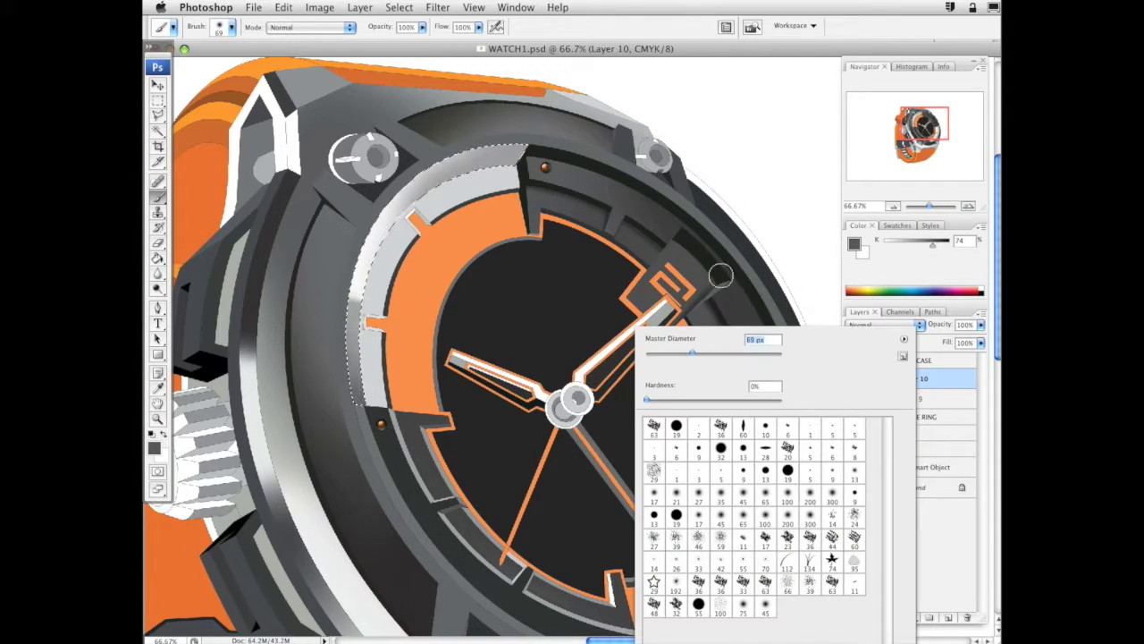
key("Return")
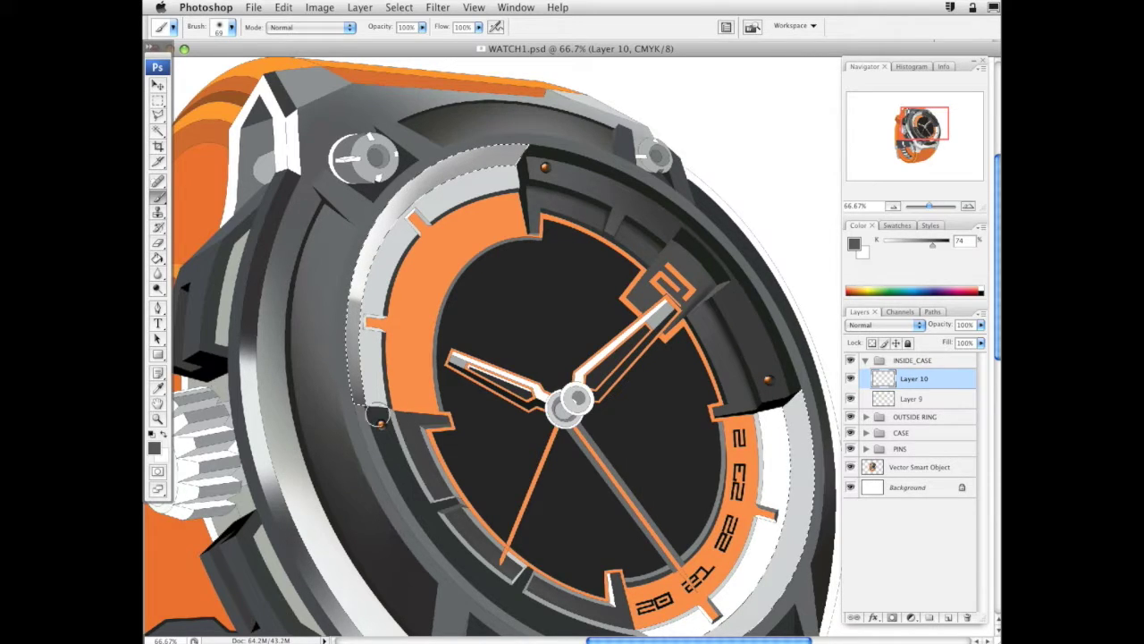
left_click_drag(932, 246, 938, 248)
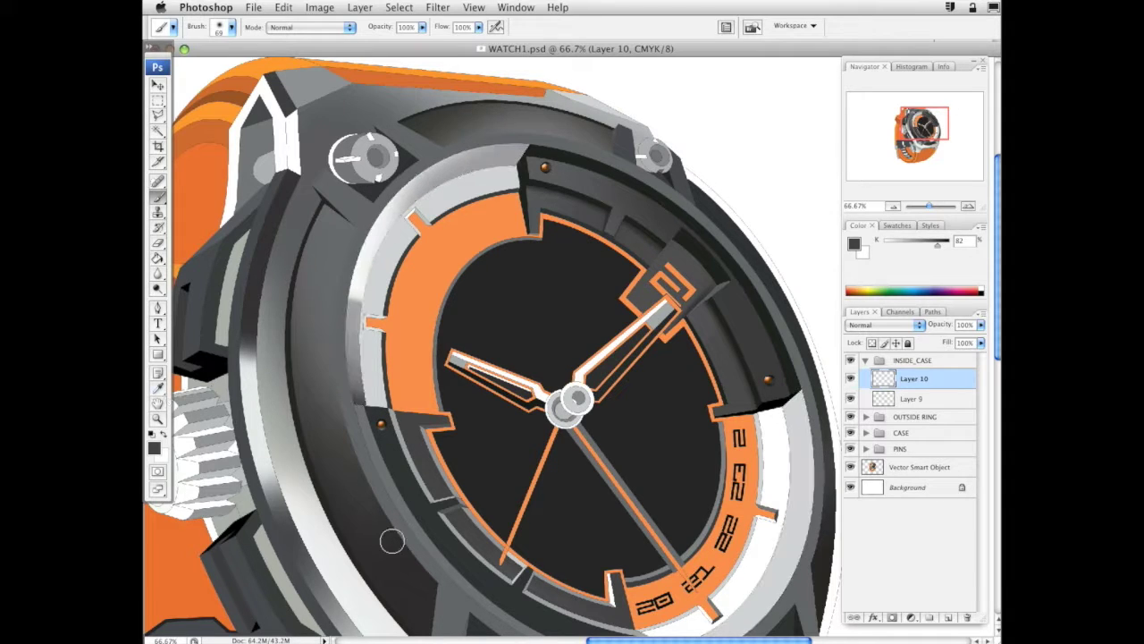
Darken the upper end of the left ring segment on Layer 10 with a 154 px soft brush in 82% black
left_click_drag(681, 467, 662, 357)
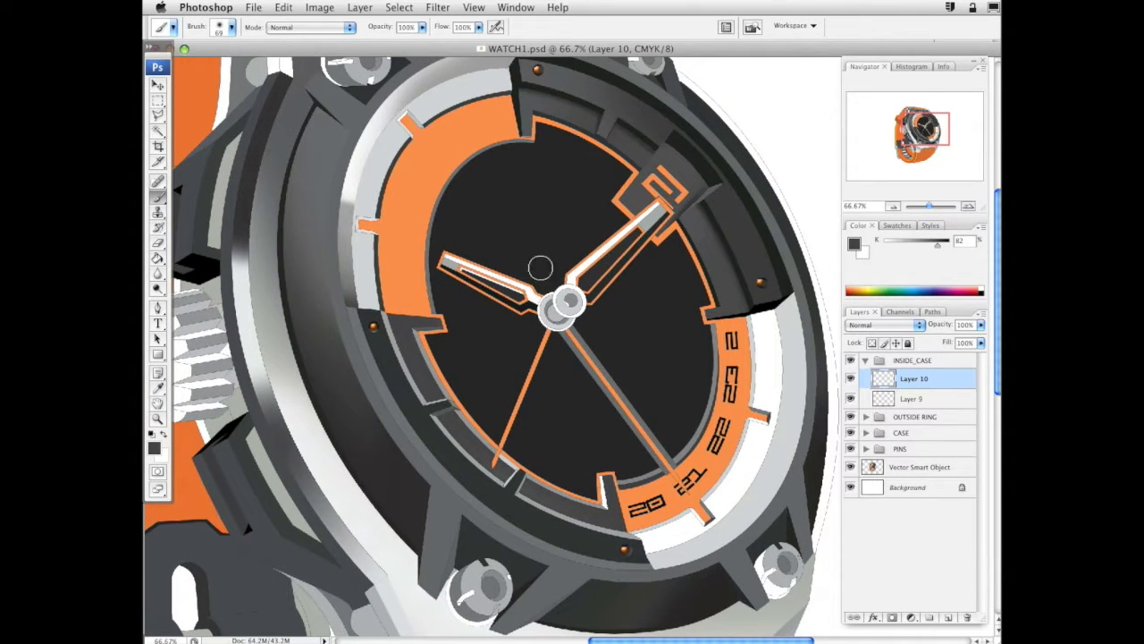
right_click(478, 357)
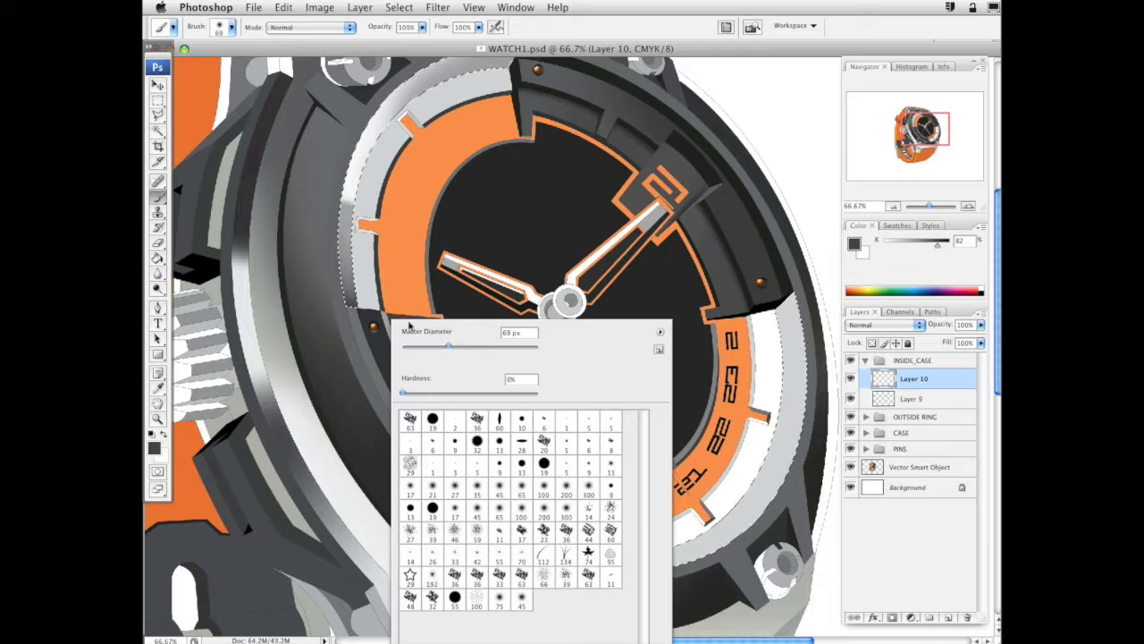
left_click_drag(448, 345, 485, 347)
left_click(317, 299)
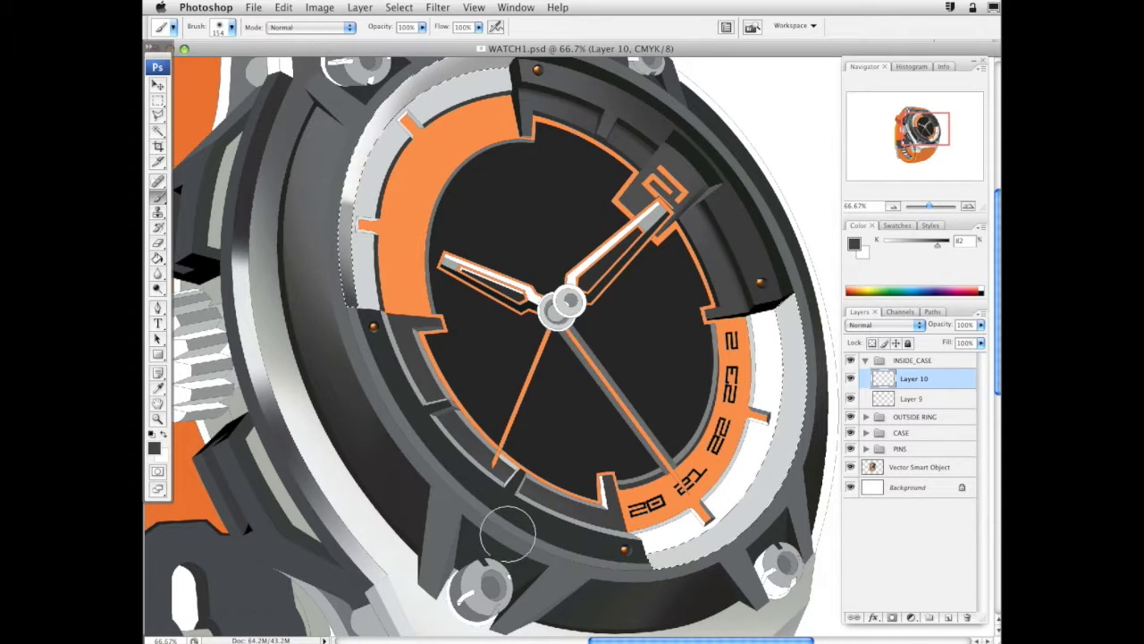
left_click_drag(590, 383, 588, 528)
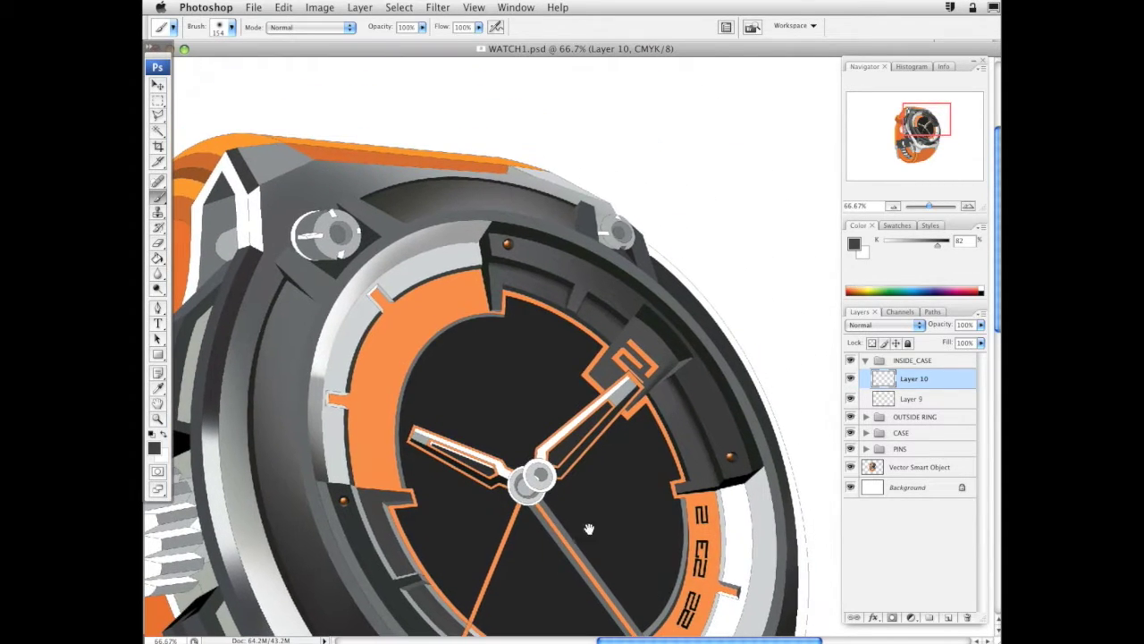
left_click_drag(593, 471, 598, 498)
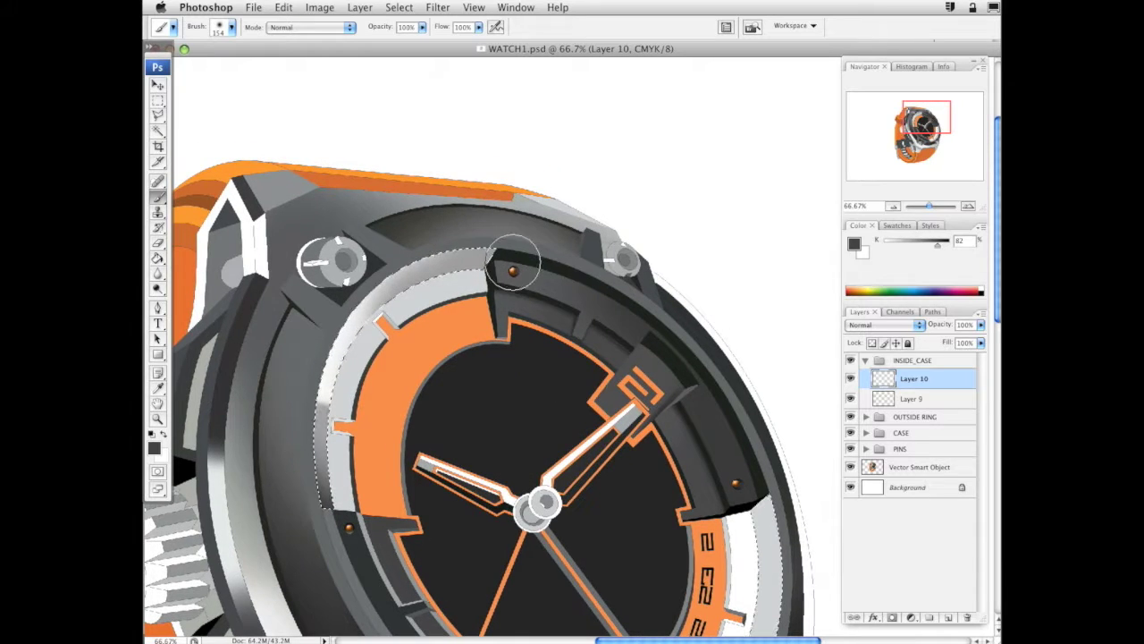
Shade both ends of the right ring segment on Layer 10 with a 191 px brush in 59% black
left_click_drag(332, 353, 239, 165)
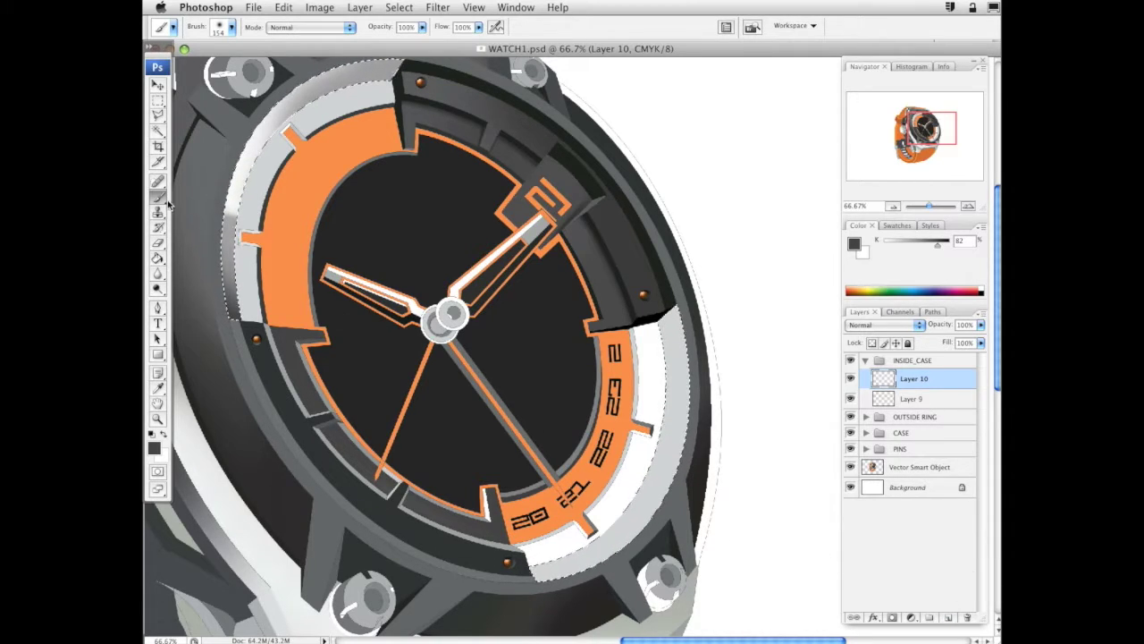
left_click_drag(936, 245, 924, 249)
right_click(677, 338)
left_click_drag(792, 319, 798, 319)
key("Return")
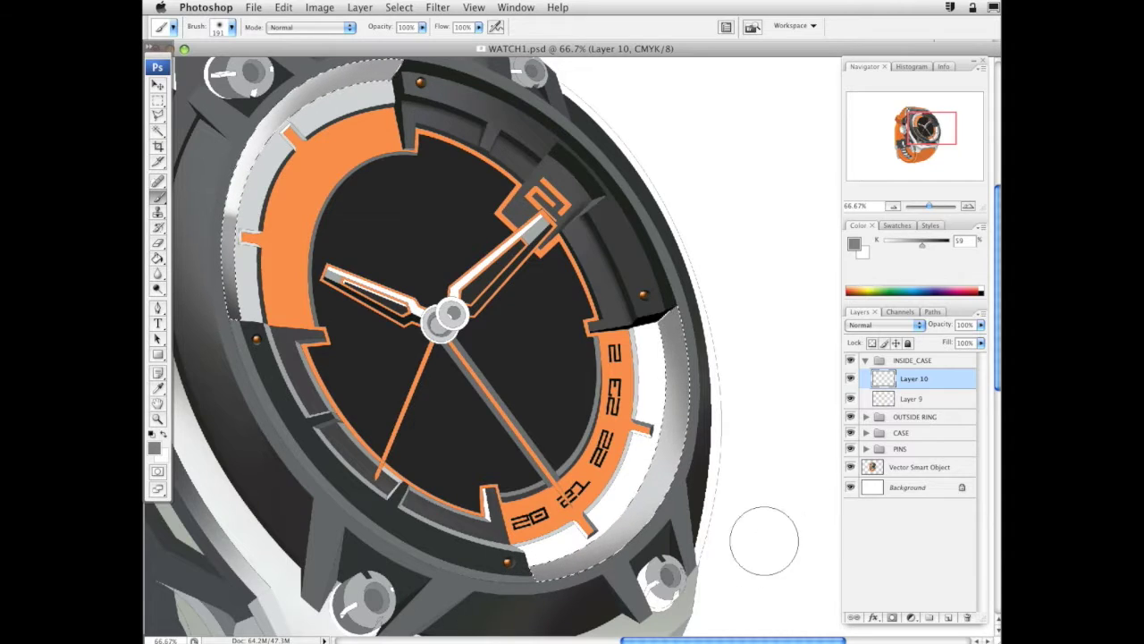
Paint a white highlight on the right ring segment on a new layer and soften it with a 90 px eraser at 15% hardness
left_click(949, 617)
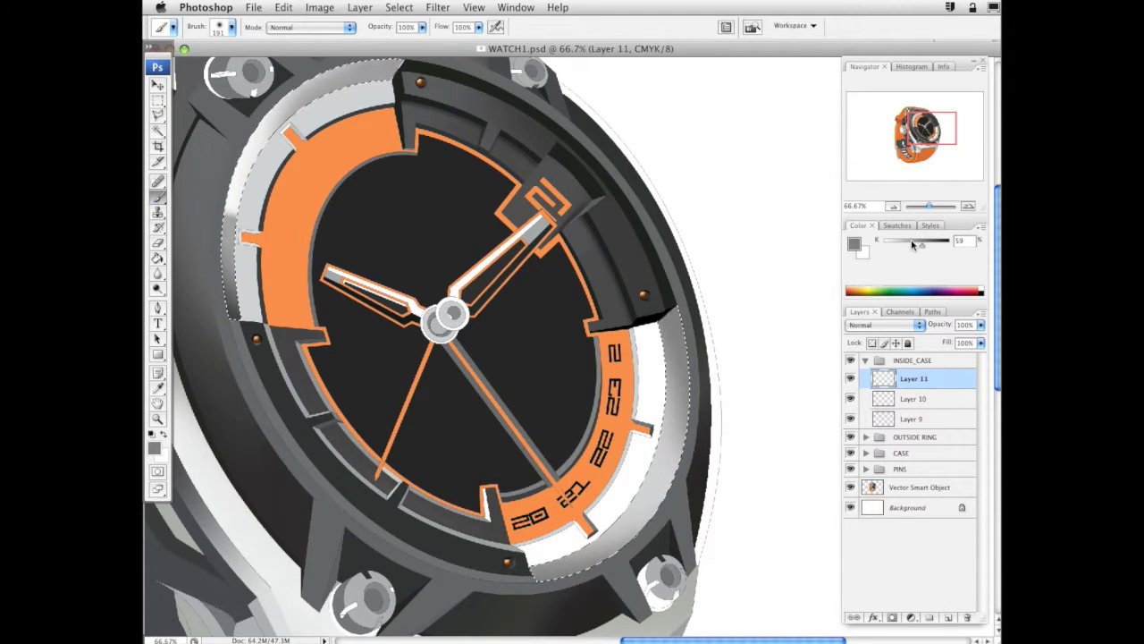
left_click_drag(920, 244, 880, 244)
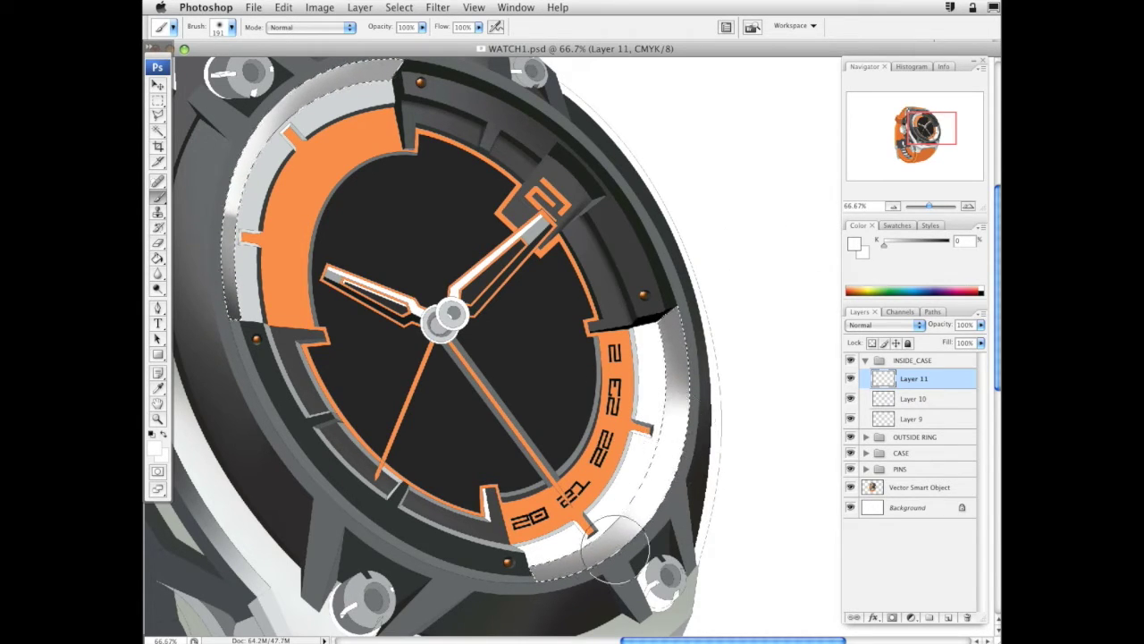
key("e")
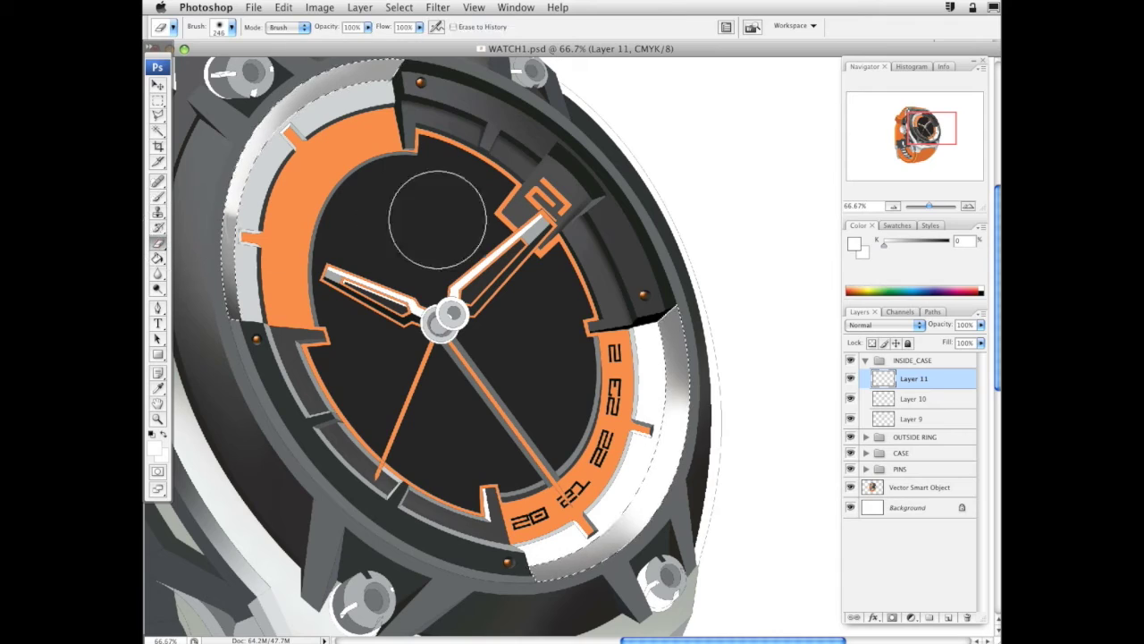
right_click(639, 286)
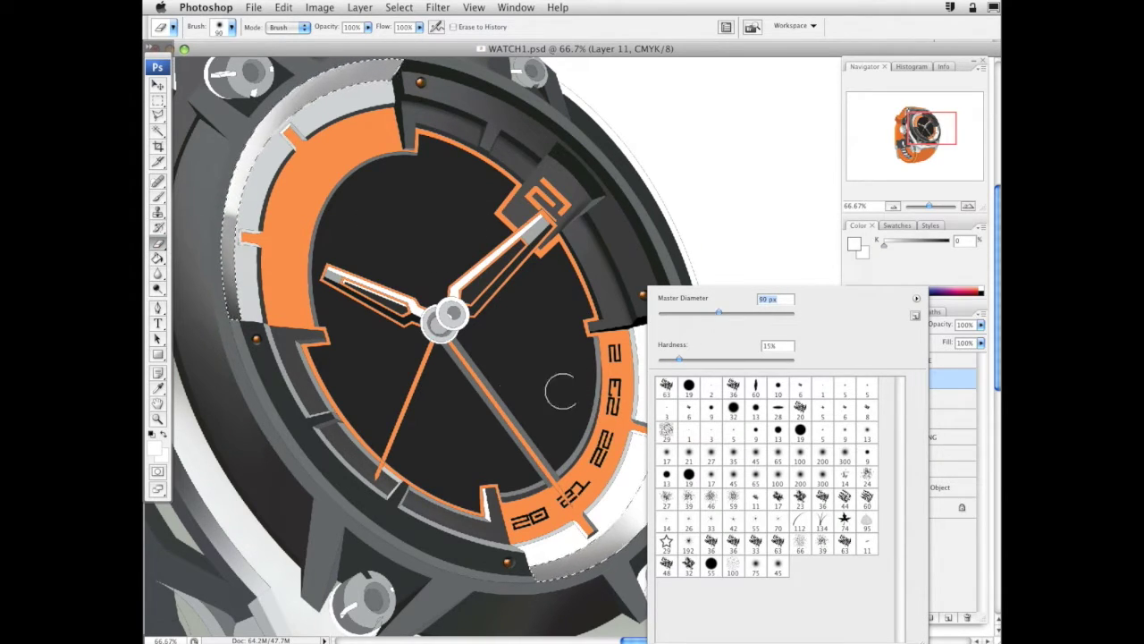
key("Return")
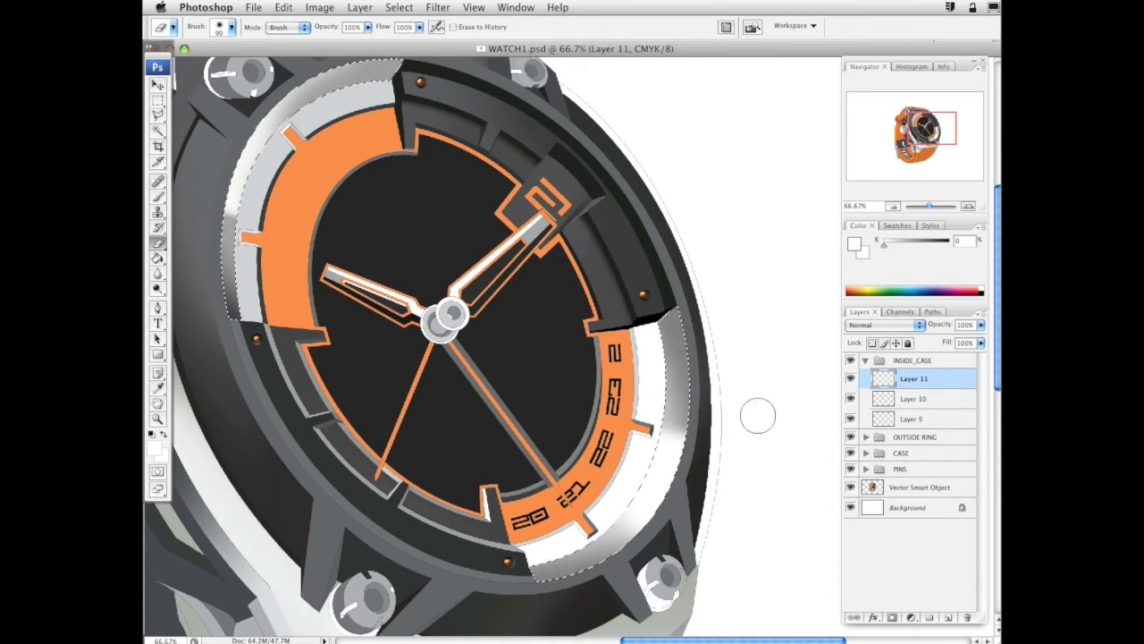
Refine the right ring segment's highlight with a 47 px eraser and a 319 px eraser at 0% hardness
right_click(625, 438)
left_click_drag(655, 461, 656, 461)
key("Return")
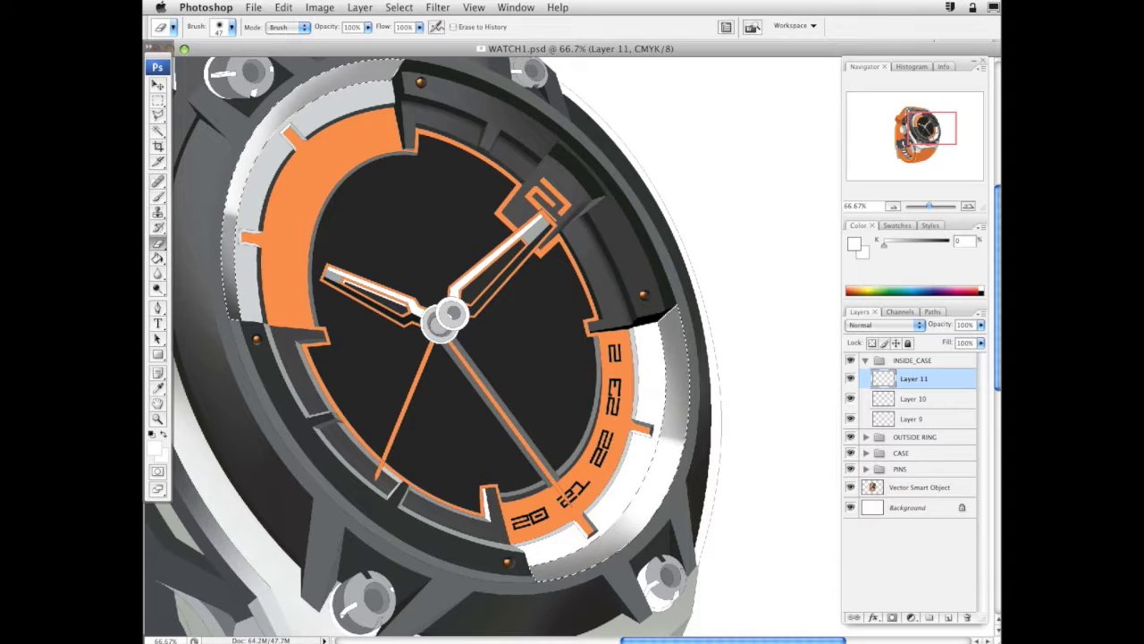
right_click(638, 373)
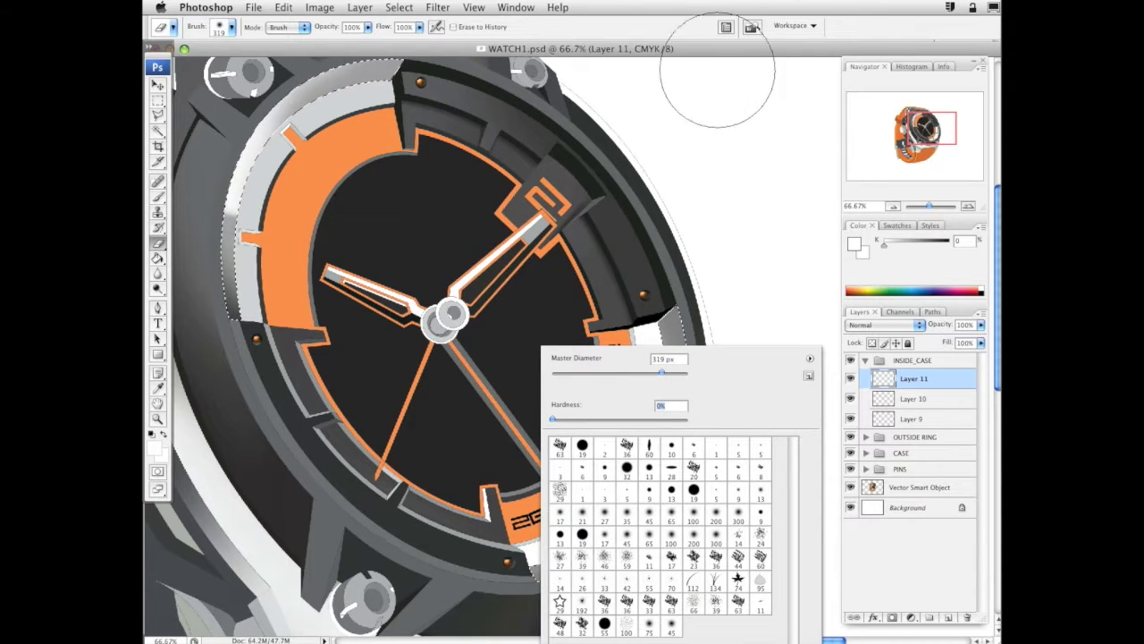
key("Return")
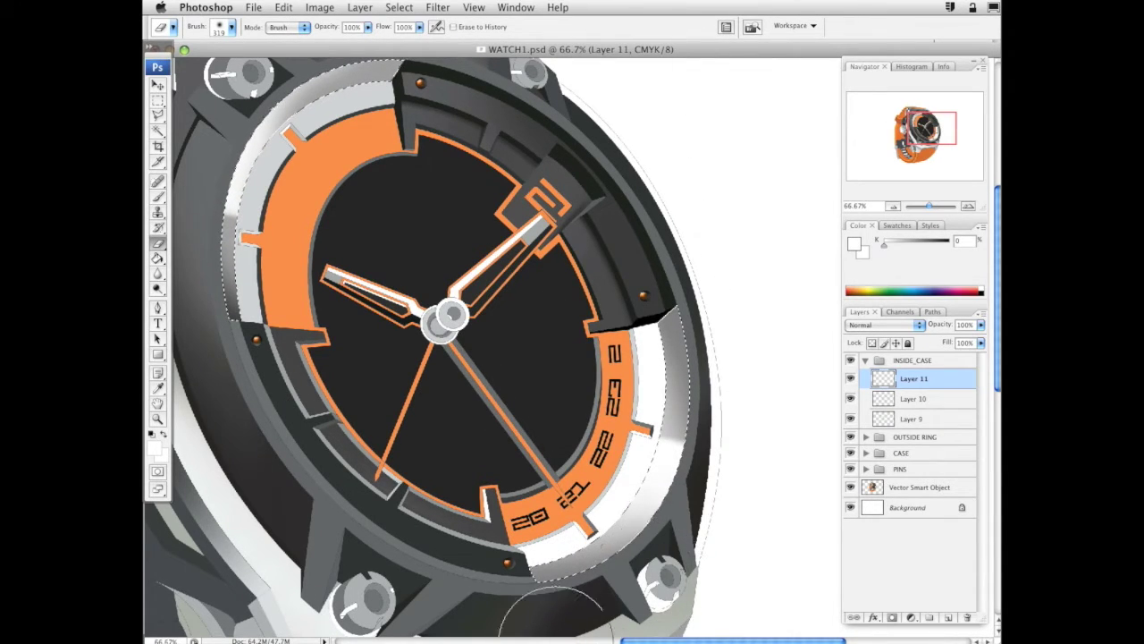
Darken both ends of the right ring segment on Layer 11 with the 191 px brush in 86% black, and clear the selection
key("b")
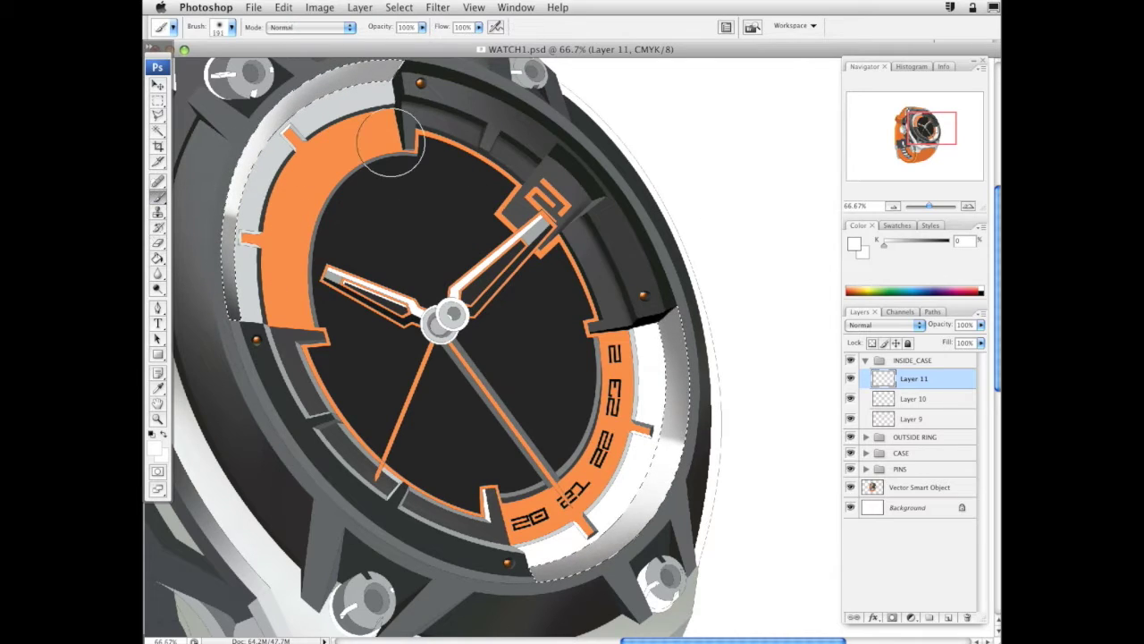
left_click_drag(928, 242, 939, 242)
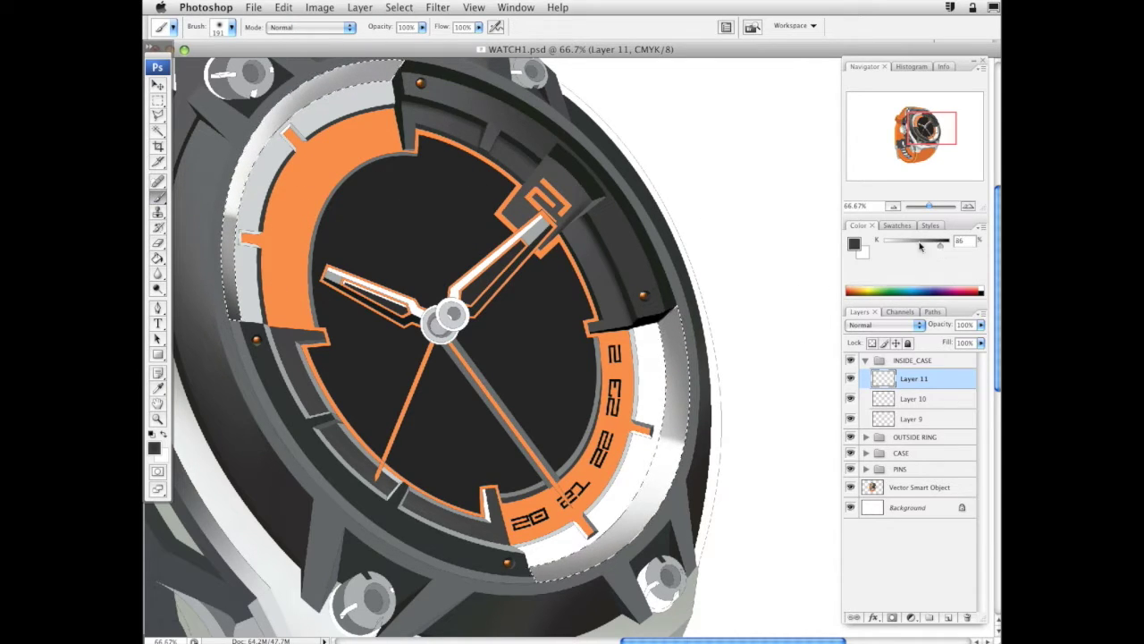
mouse_move(206, 308)
left_mouse_down()
mouse_move(268, 341)
mouse_move(216, 295)
mouse_move(269, 350)
mouse_move(226, 307)
left_mouse_up()
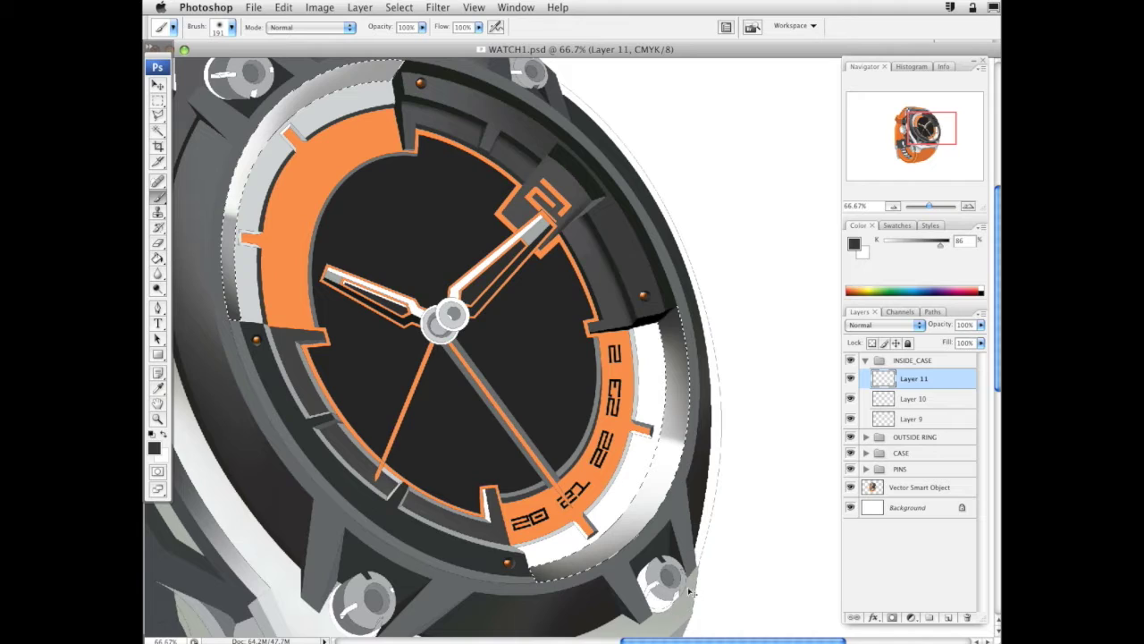
key("super+d")
Select the white inner segments beside the dial numbers on the Vector Smart Object with the Magic Wand, and add a layer above Layer 11
mouse_move(745, 515)
left_mouse_down()
mouse_move(791, 542)
mouse_move(779, 534)
left_mouse_up()
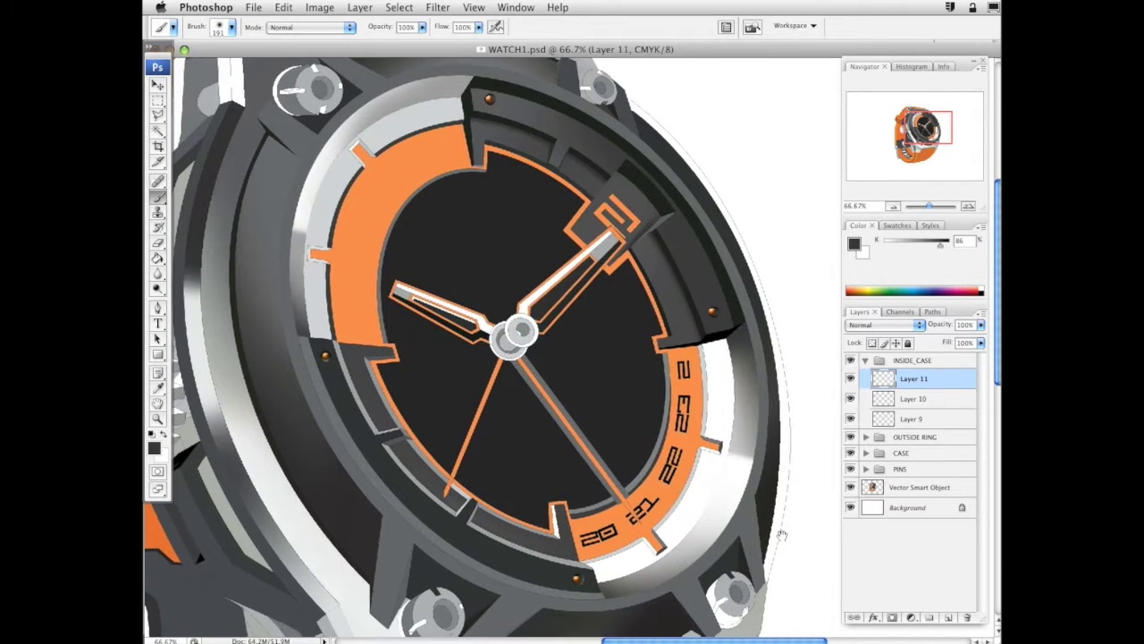
left_click(159, 129)
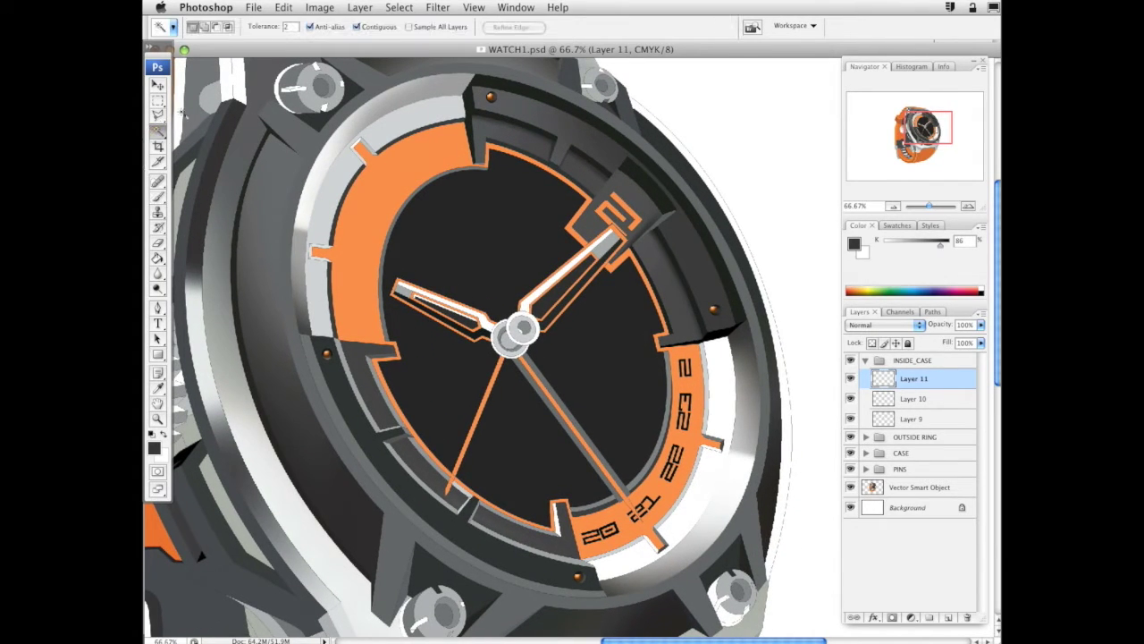
left_click(921, 486)
left_click(724, 384)
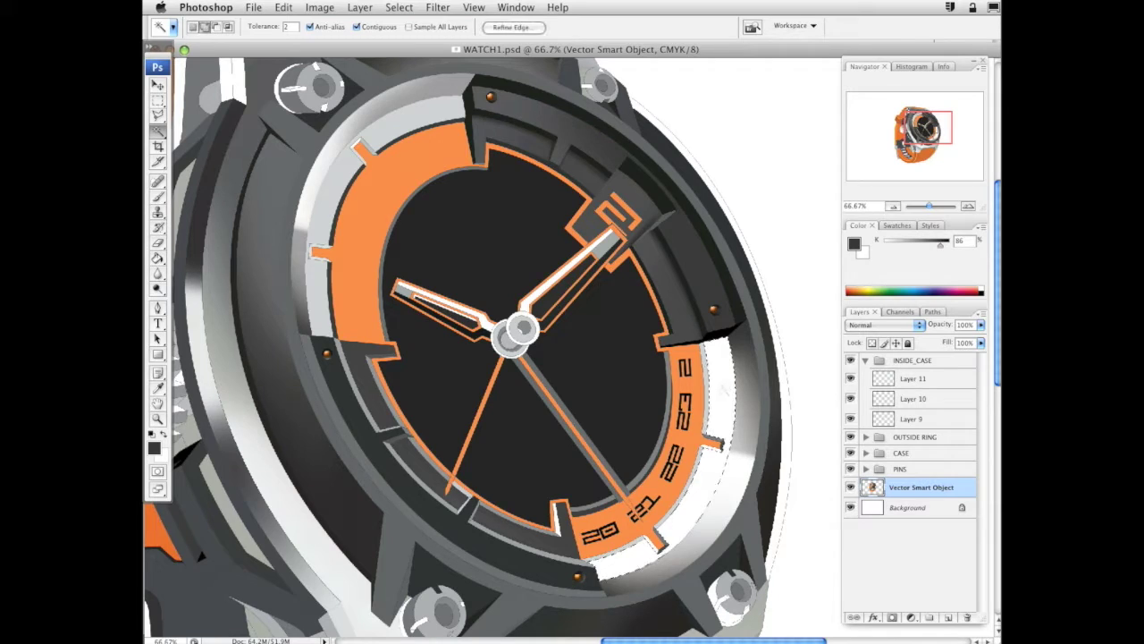
left_click(158, 197)
left_click(920, 382)
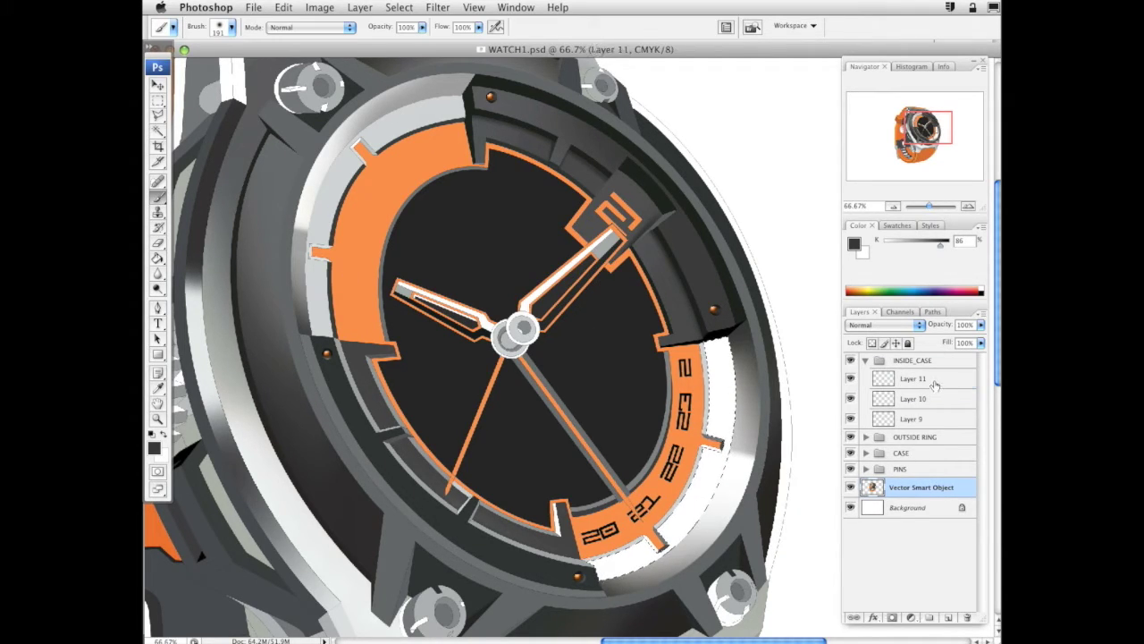
left_click(949, 619)
Shade the white inner segments on Layer 12 with the 191 px brush in 36% and 22% black
left_click_drag(940, 243, 908, 243)
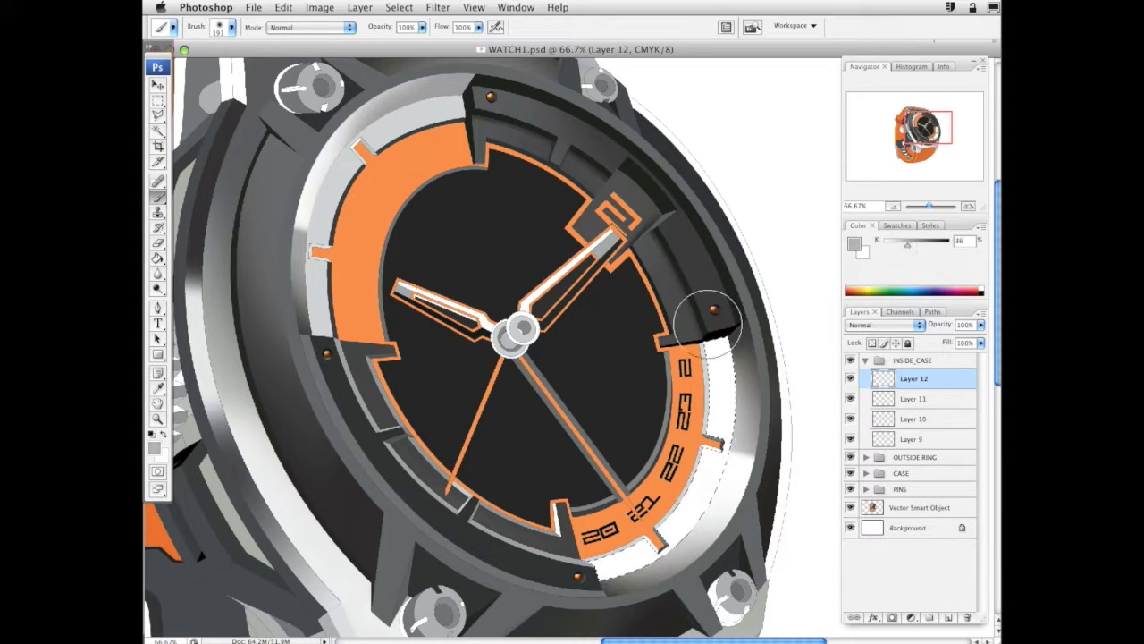
left_click_drag(707, 325, 704, 307)
left_click(898, 243)
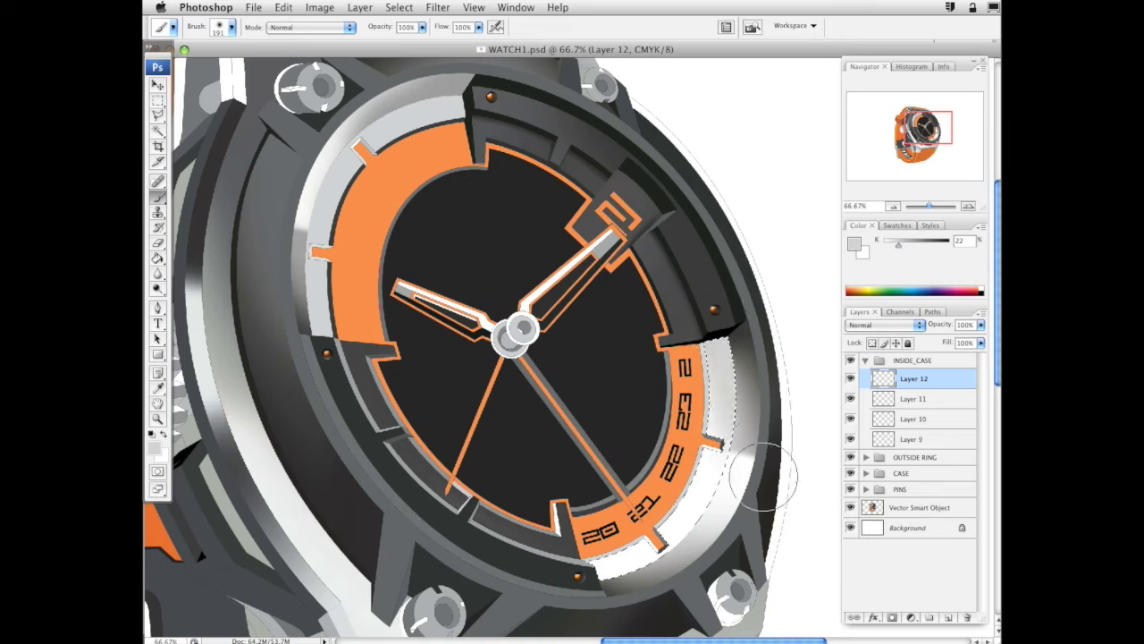
mouse_move(584, 589)
left_mouse_down()
mouse_move(779, 557)
mouse_move(614, 600)
mouse_move(669, 589)
mouse_move(764, 527)
mouse_move(729, 572)
mouse_move(739, 530)
left_mouse_up()
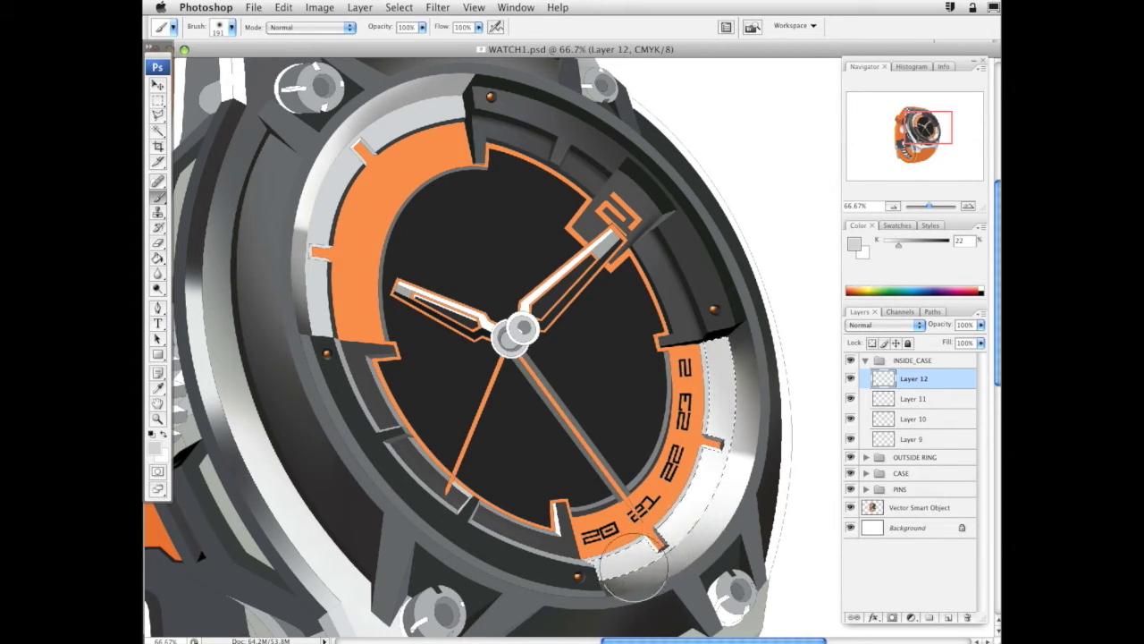
Deepen the shading at the upper end of the right inner segments with a 308 px soft brush in 53% black, and clear the selection
left_click_drag(899, 245, 906, 249)
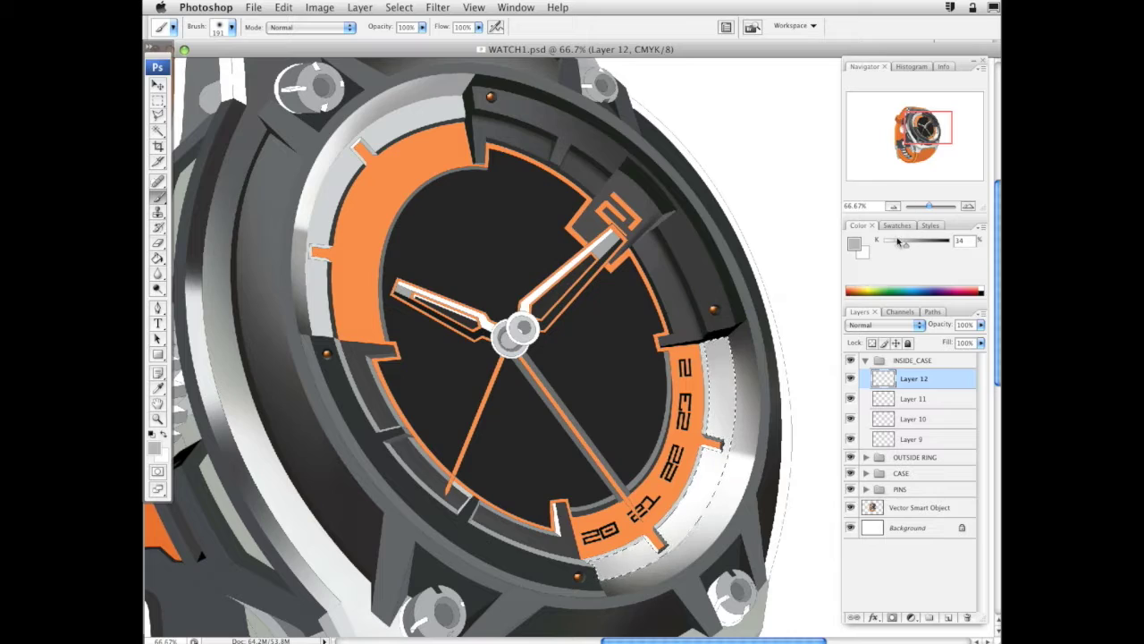
left_click_drag(902, 247, 912, 250)
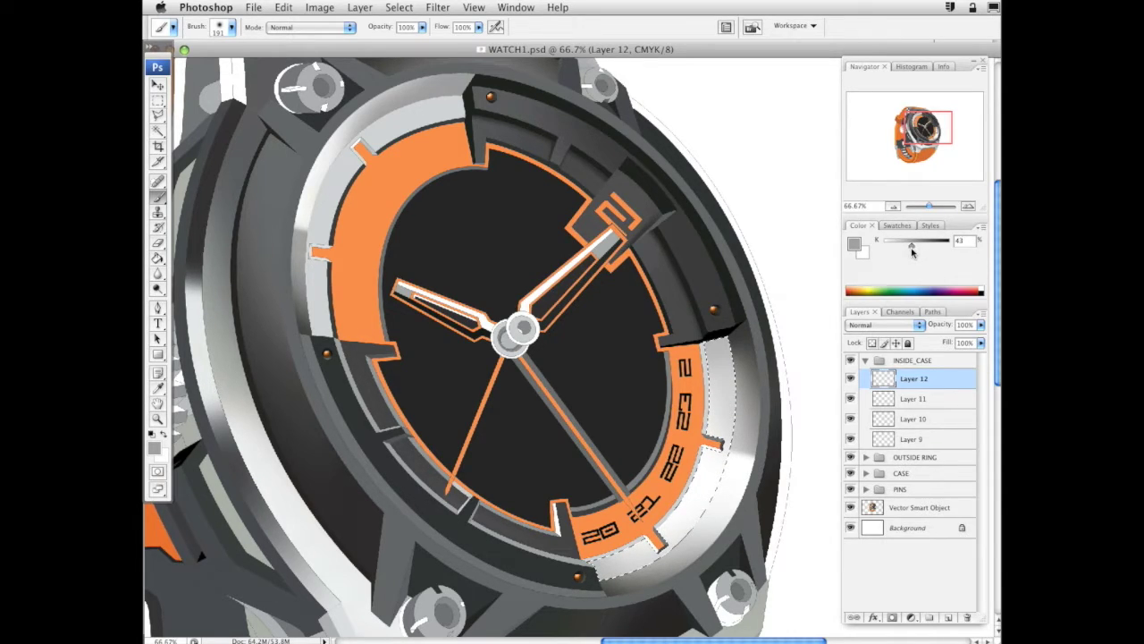
left_click_drag(911, 253, 919, 253)
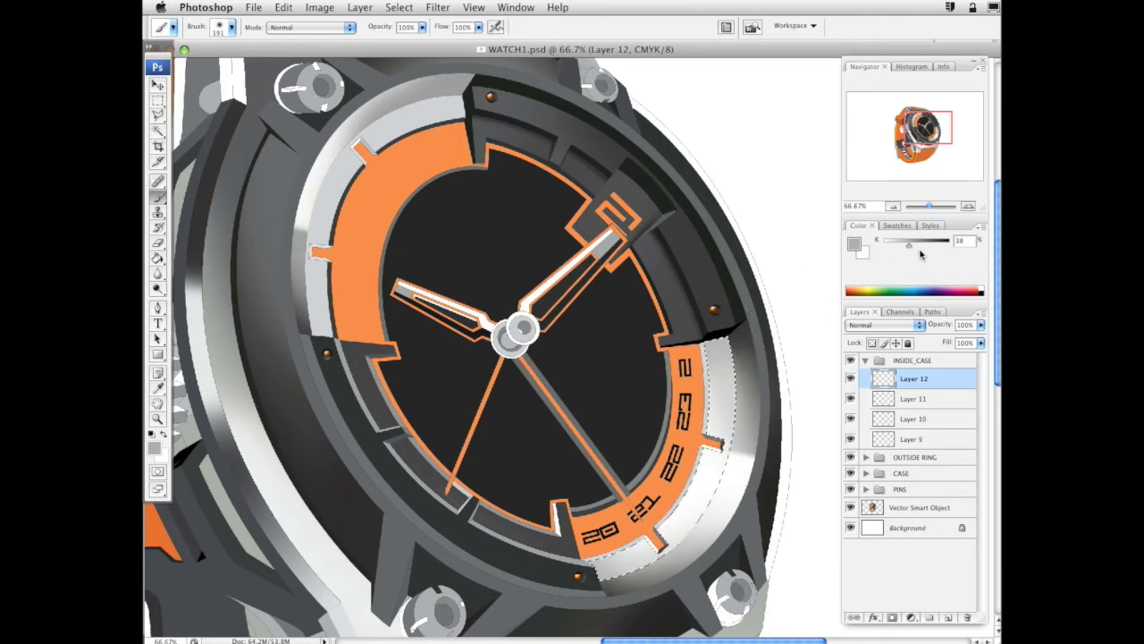
right_click(779, 287)
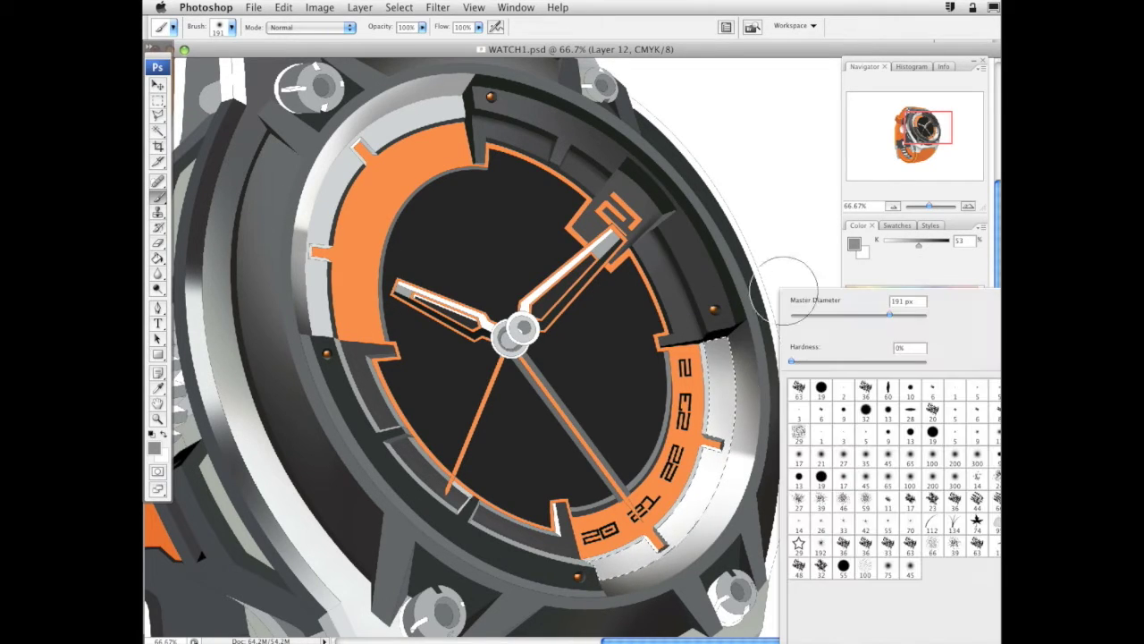
key("Return")
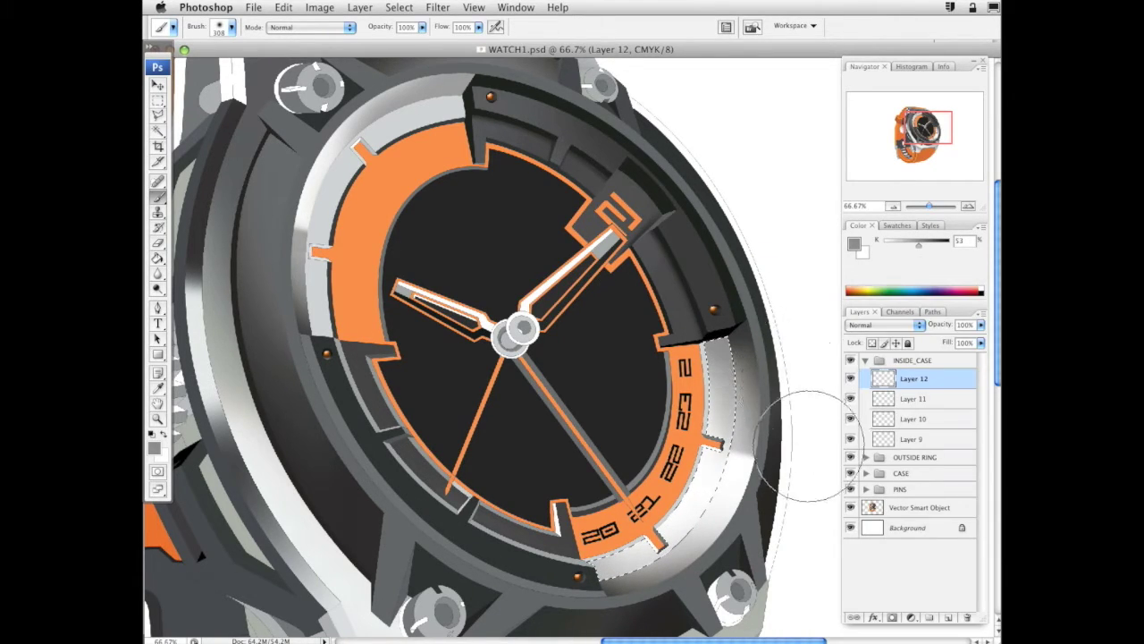
mouse_move(765, 298)
left_mouse_down()
mouse_move(750, 250)
mouse_move(791, 329)
left_mouse_up()
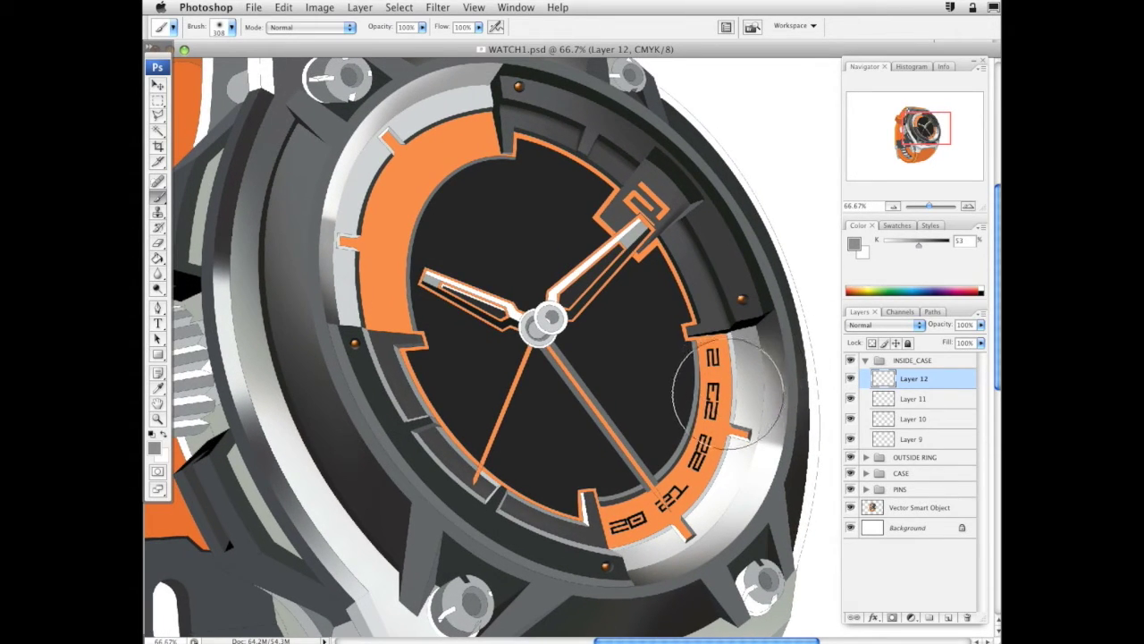
left_click_drag(765, 282, 779, 274)
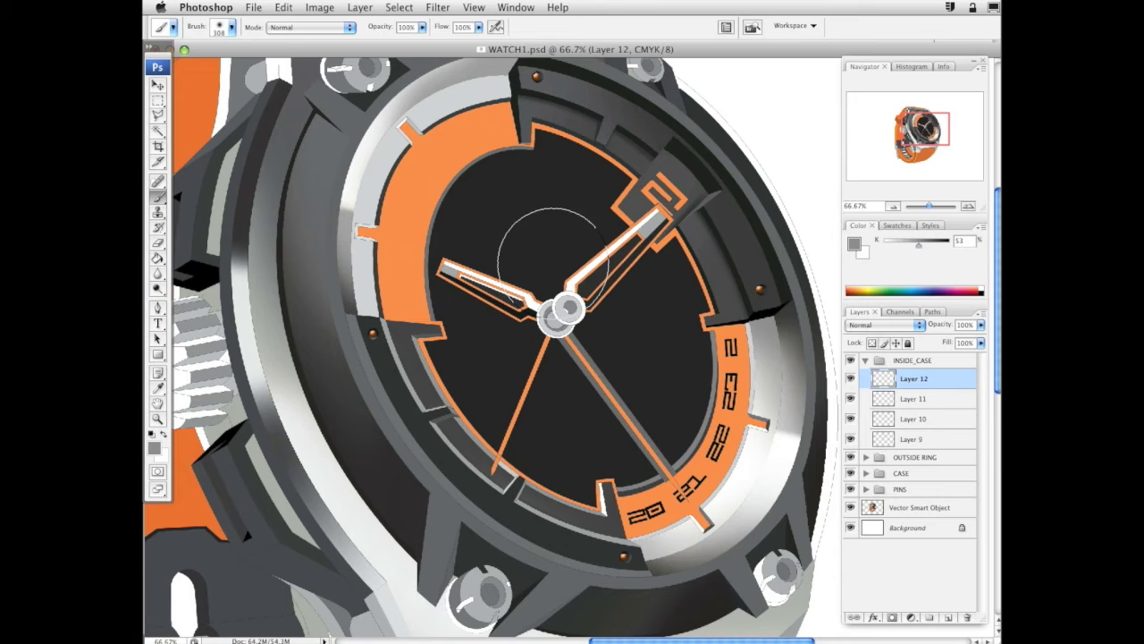
Select the light grey inner segments along the dial's left side on the Vector Smart Object with the Magic Wand
left_click(158, 132)
left_click_drag(581, 334, 594, 409)
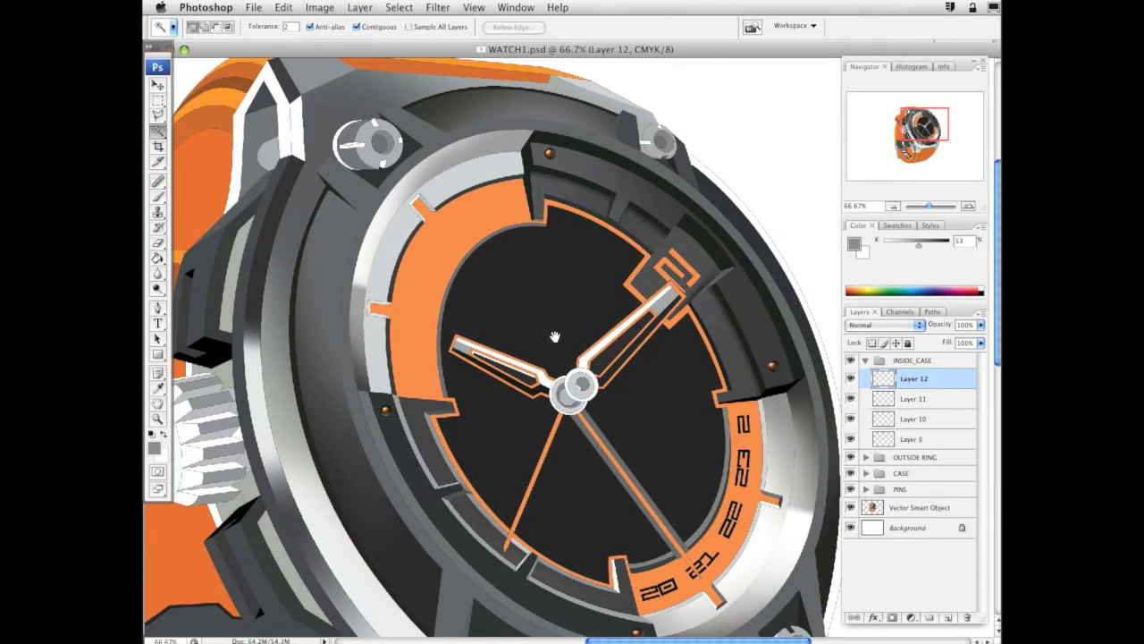
left_click(921, 508)
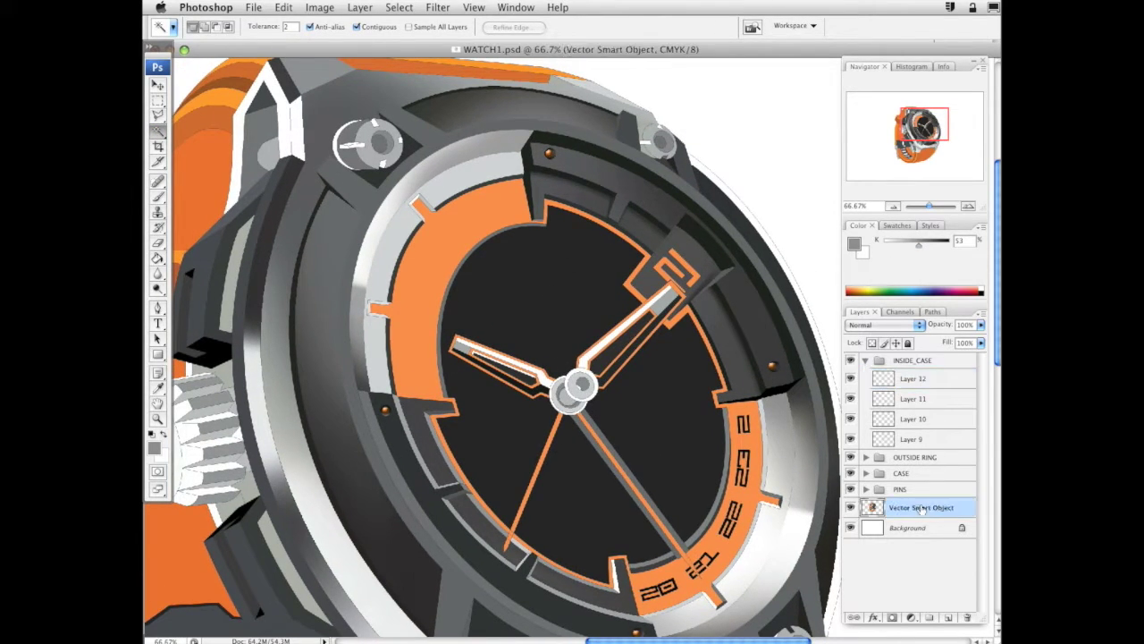
left_click(465, 188)
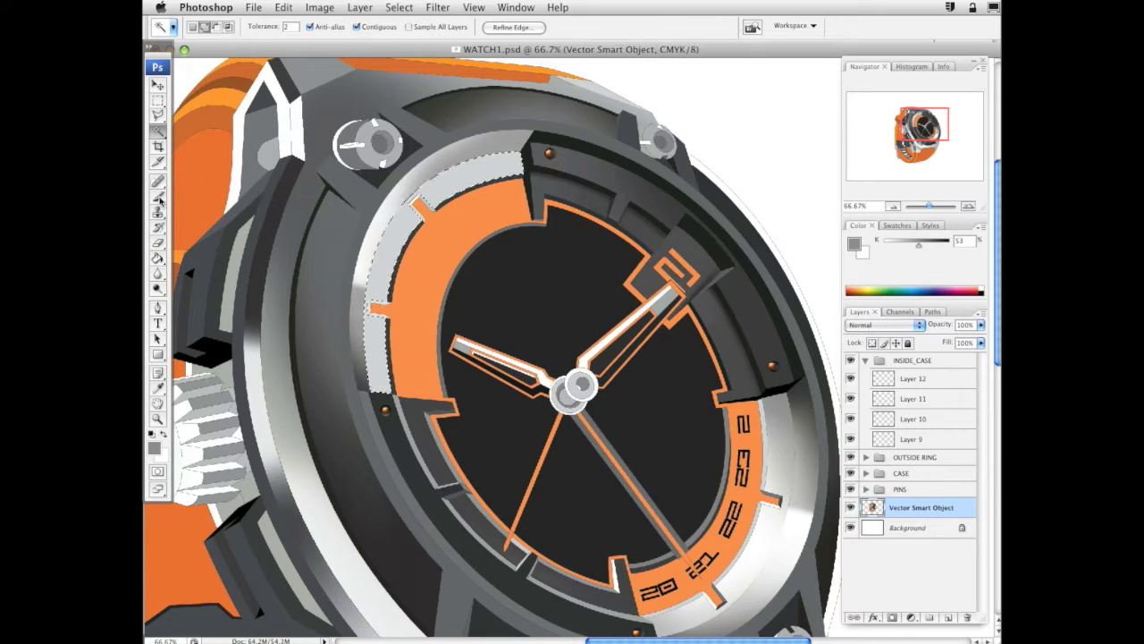
Add a layer above Layer 12 for shading the selected light grey inner segments
key("b")
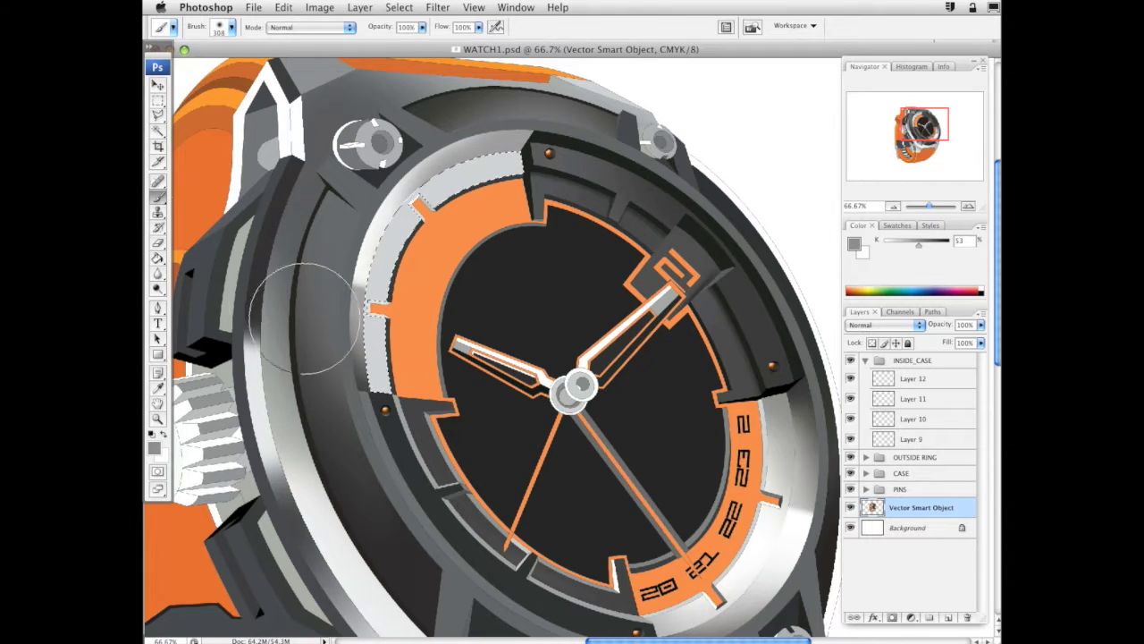
left_click(934, 383)
left_click(949, 618)
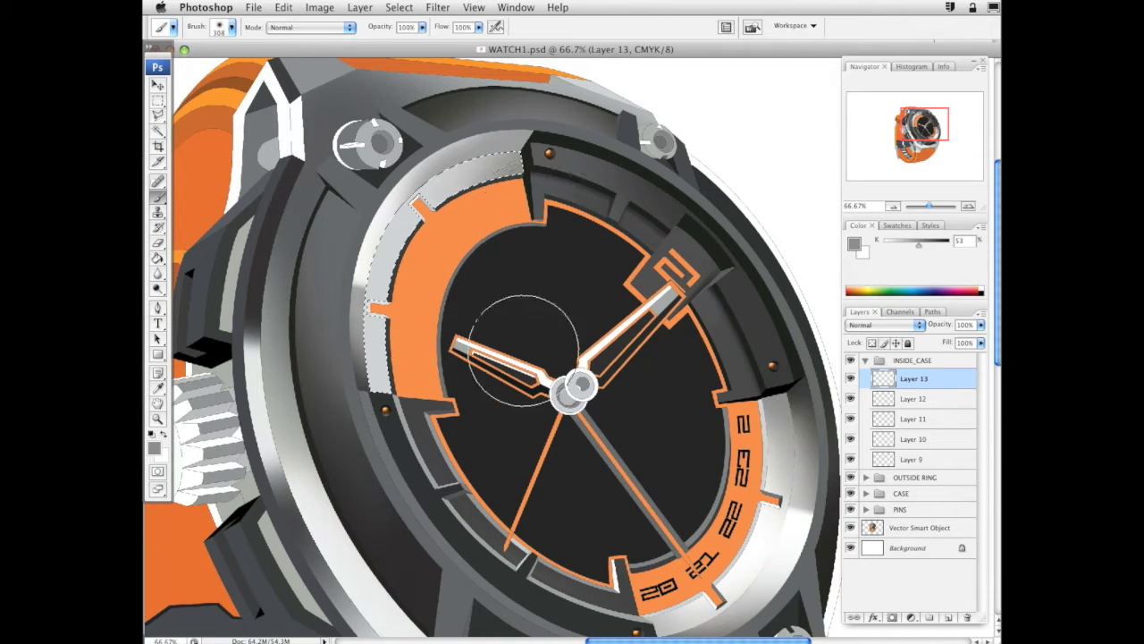
Try darkening the lower end of the left inner segments with a 108 px soft brush in 91% black
left_click_drag(923, 249, 944, 243)
right_click(681, 288)
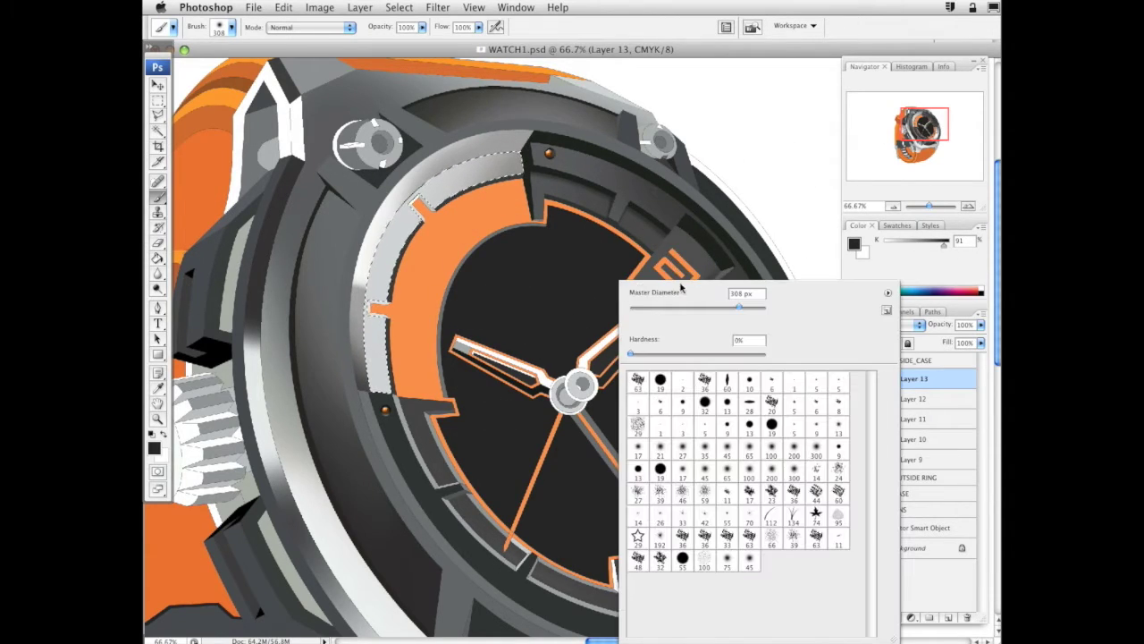
left_click_drag(701, 310, 691, 304)
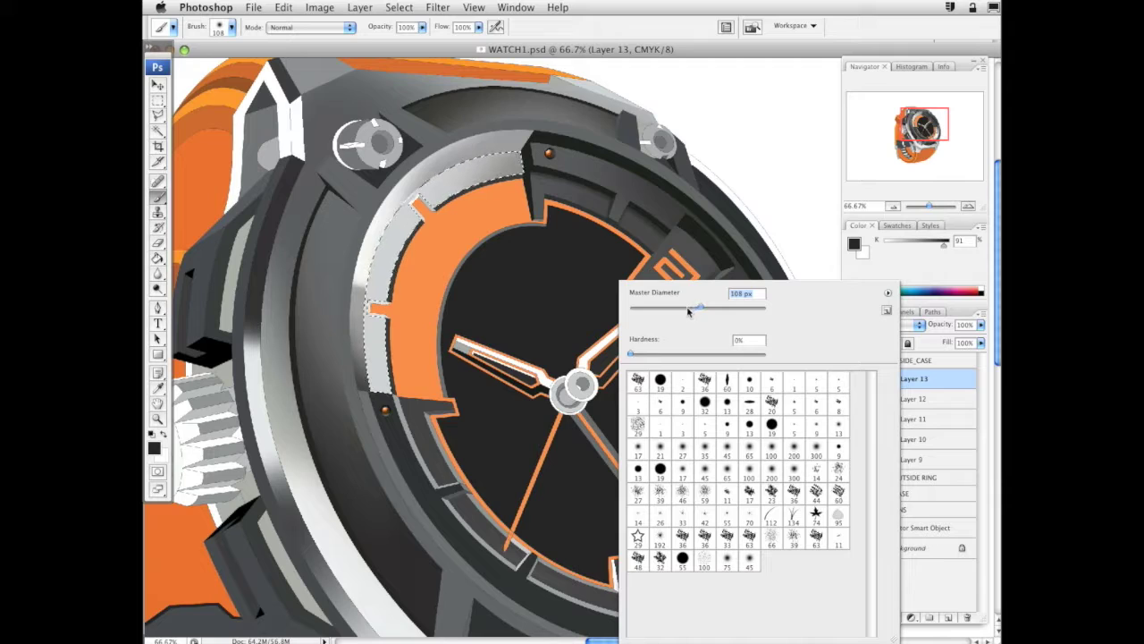
left_click(359, 408)
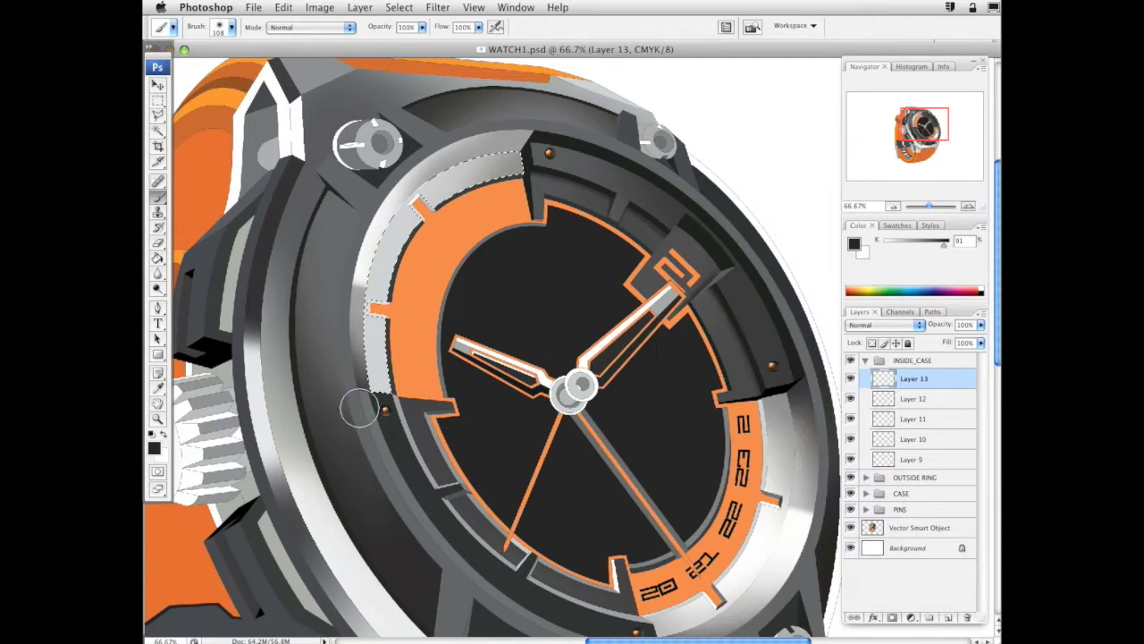
key("super+z")
Shade the selected segments on Layer 13 with a 193 px brush in 63% black and a 277 px brush in white, and clear the selection
left_click(926, 244)
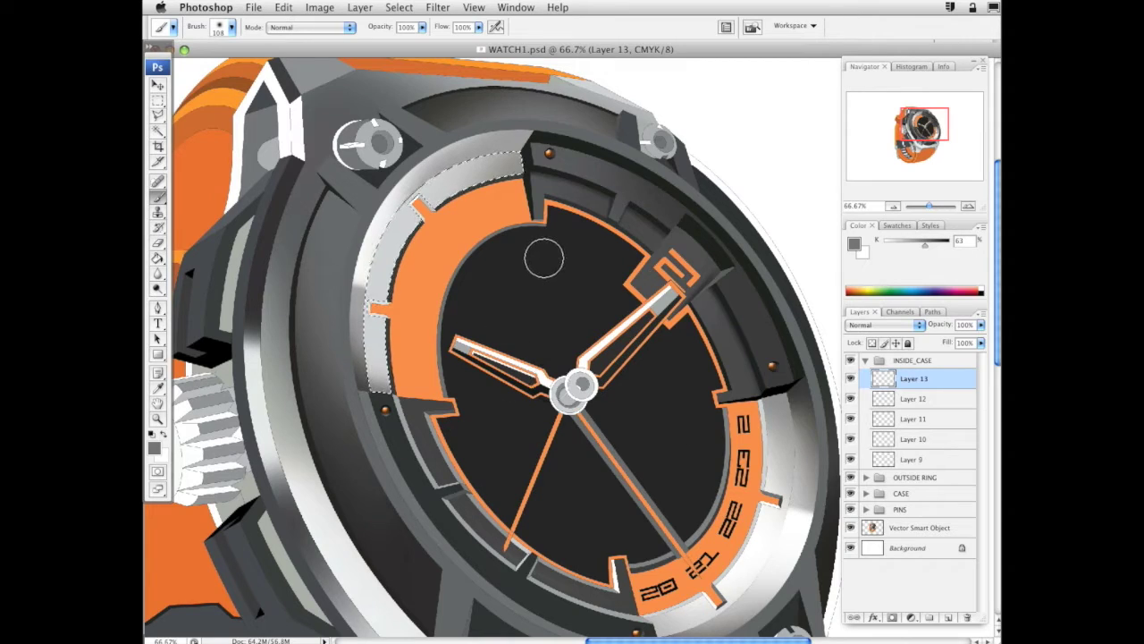
right_click(563, 344)
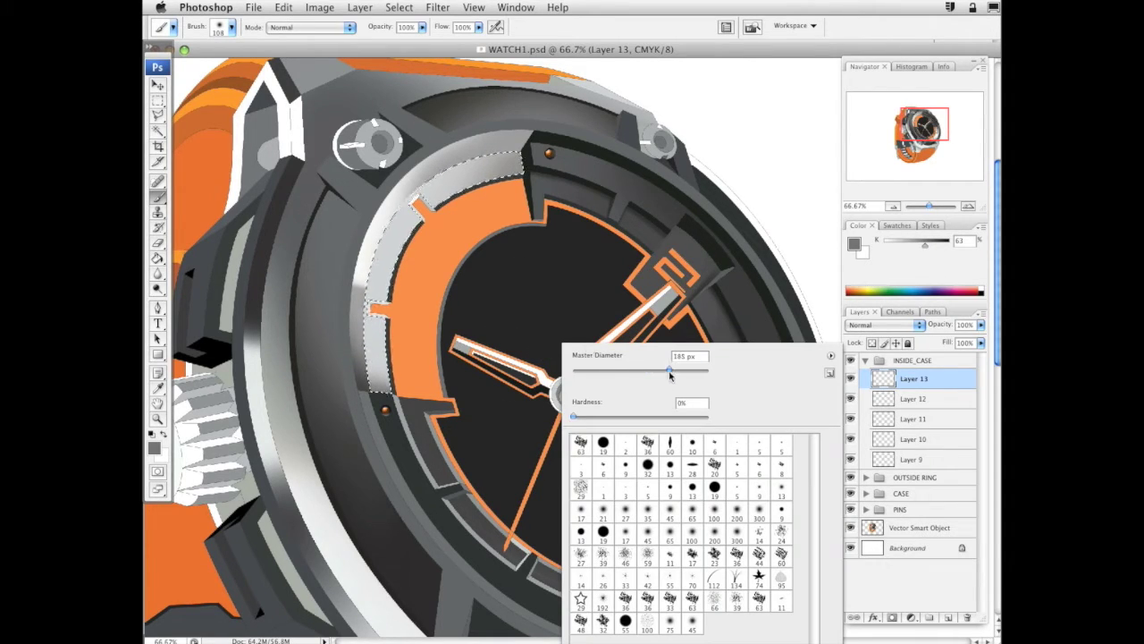
left_click_drag(670, 375, 673, 374)
left_click_drag(912, 246, 877, 246)
right_click(516, 297)
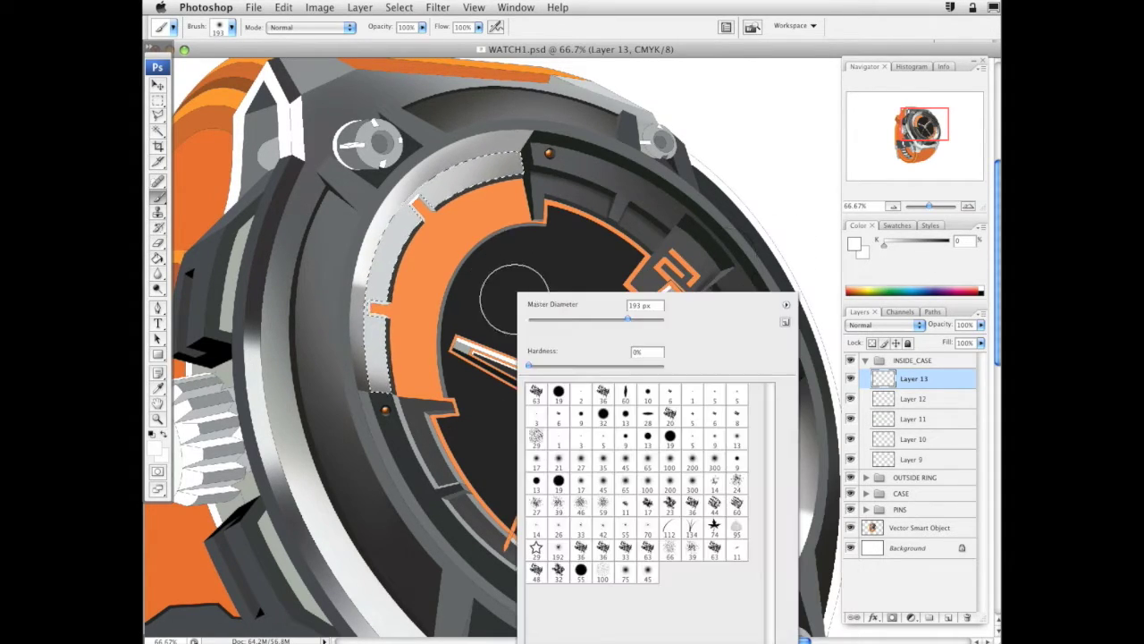
left_click_drag(629, 322, 636, 322)
key("Return")
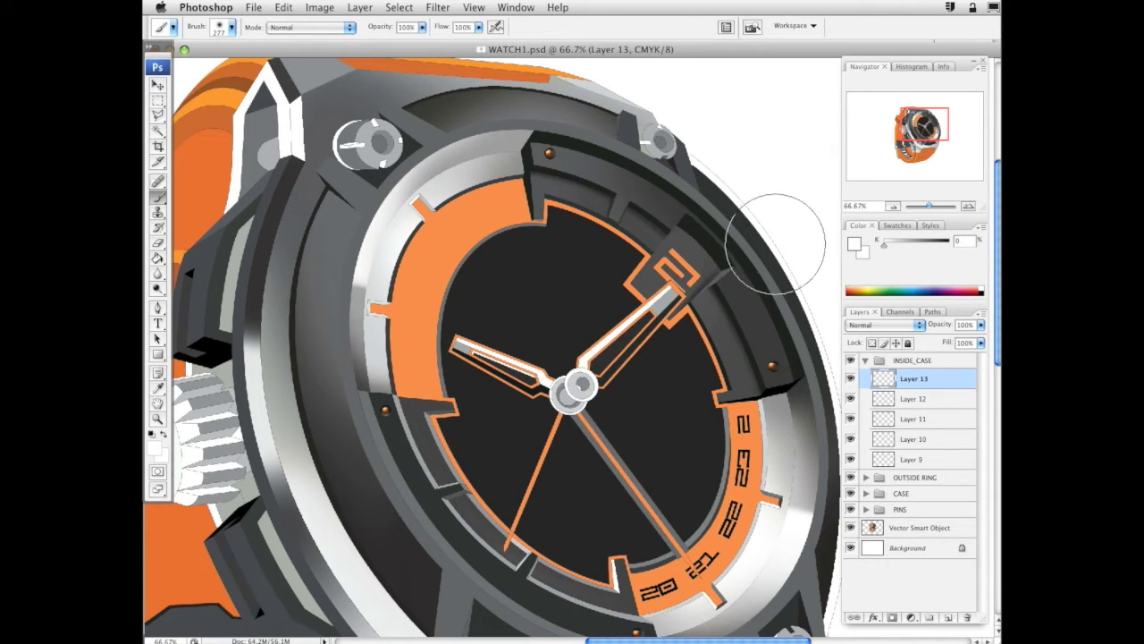
Select the light metal band around the dial's upper left on the Vector Smart Object with the Magic Wand, and add a layer above Layer 13
left_click(159, 132)
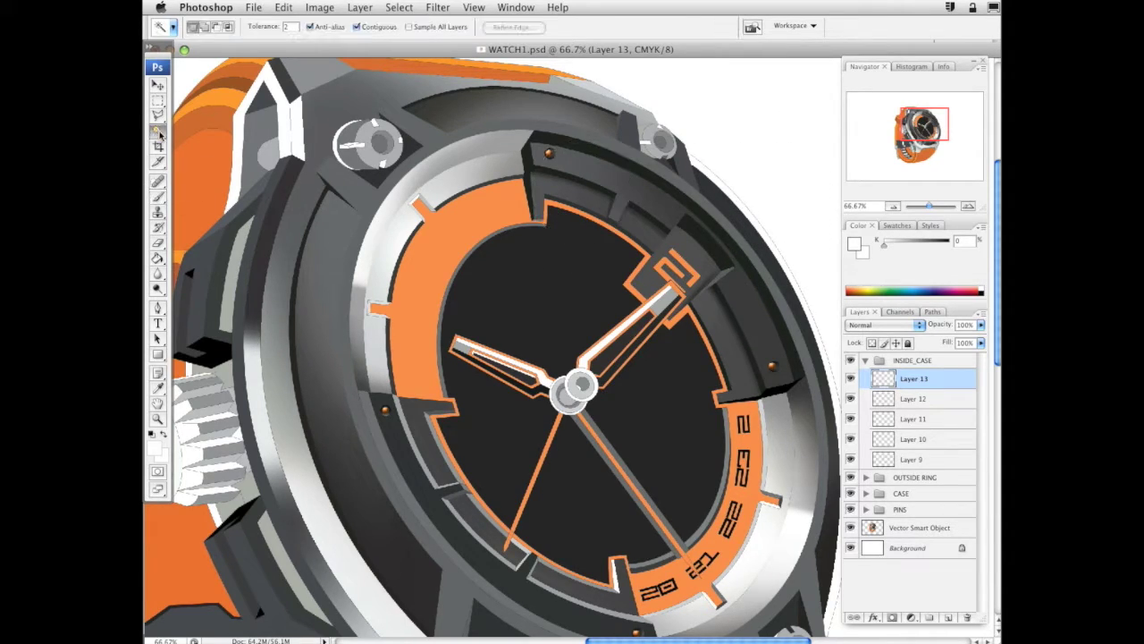
left_click(925, 526)
left_click(509, 150)
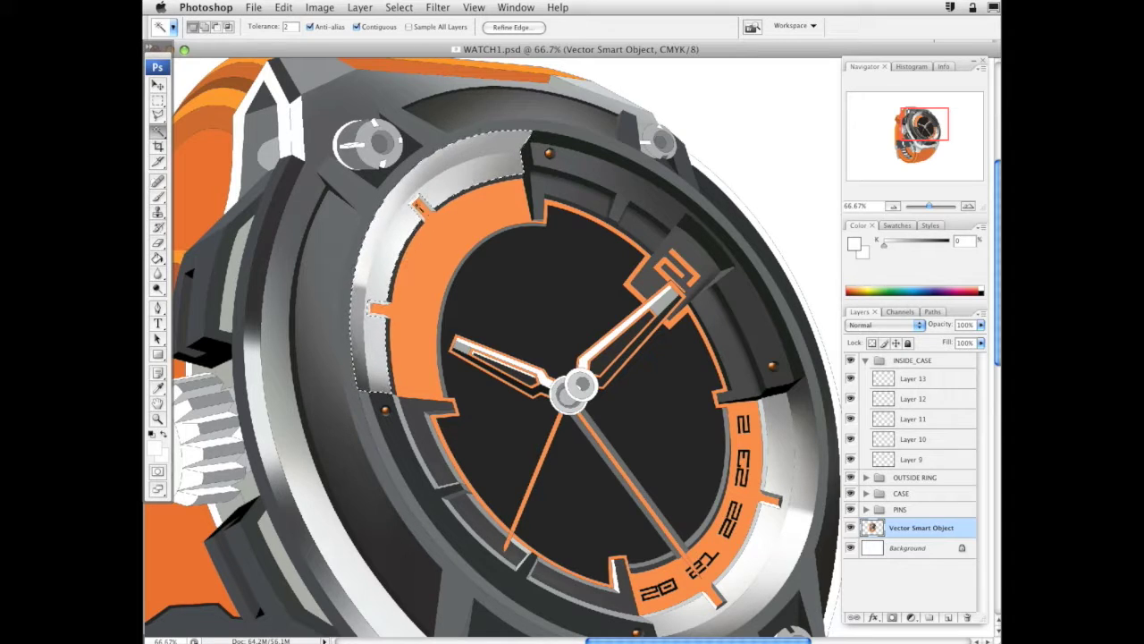
left_click(939, 378)
left_click(948, 617)
Shade the band's upper end with a 76 px soft brush in 62% black, and set Layer 14 to Multiply with the brush at 74% black
left_click(159, 198)
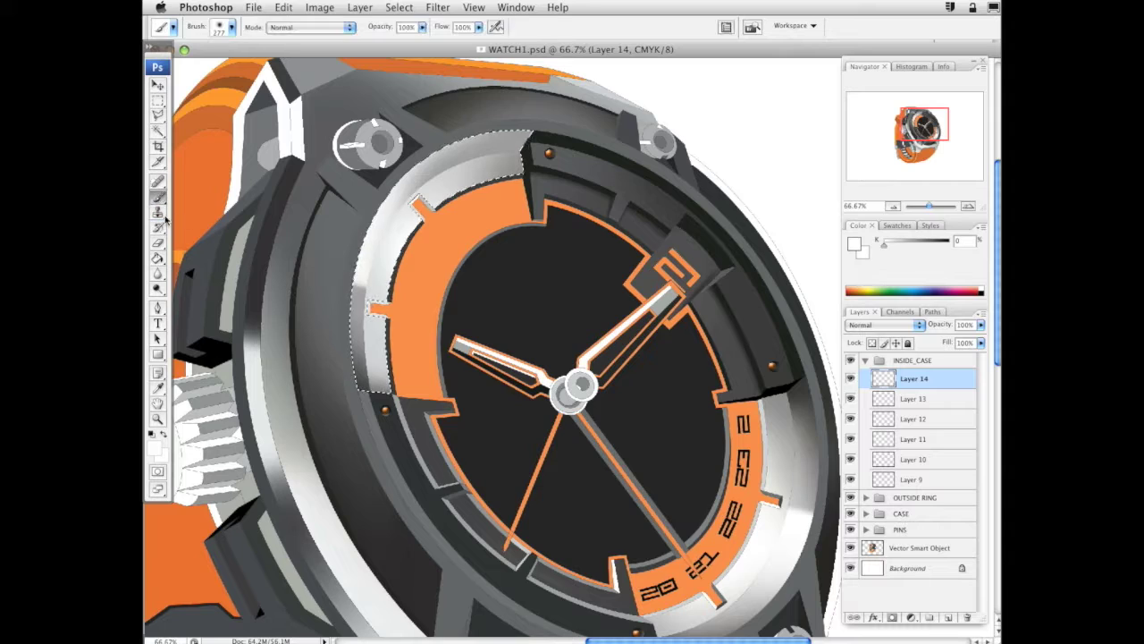
left_click(158, 419)
mouse_move(396, 62)
left_mouse_down()
mouse_move(560, 224)
mouse_move(686, 478)
left_mouse_up()
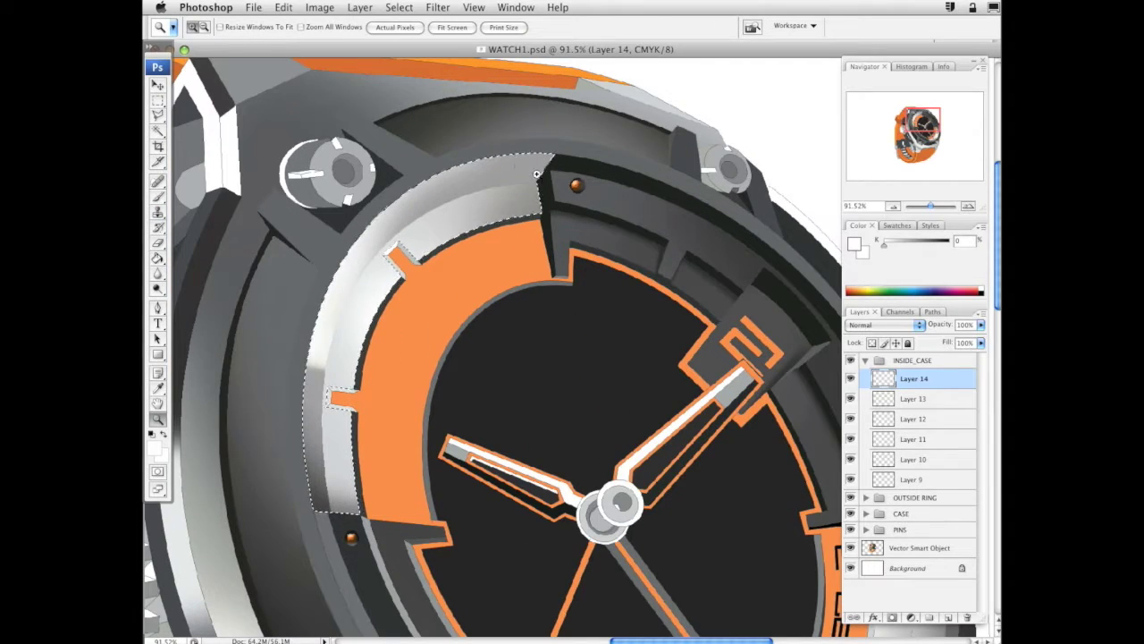
key("b")
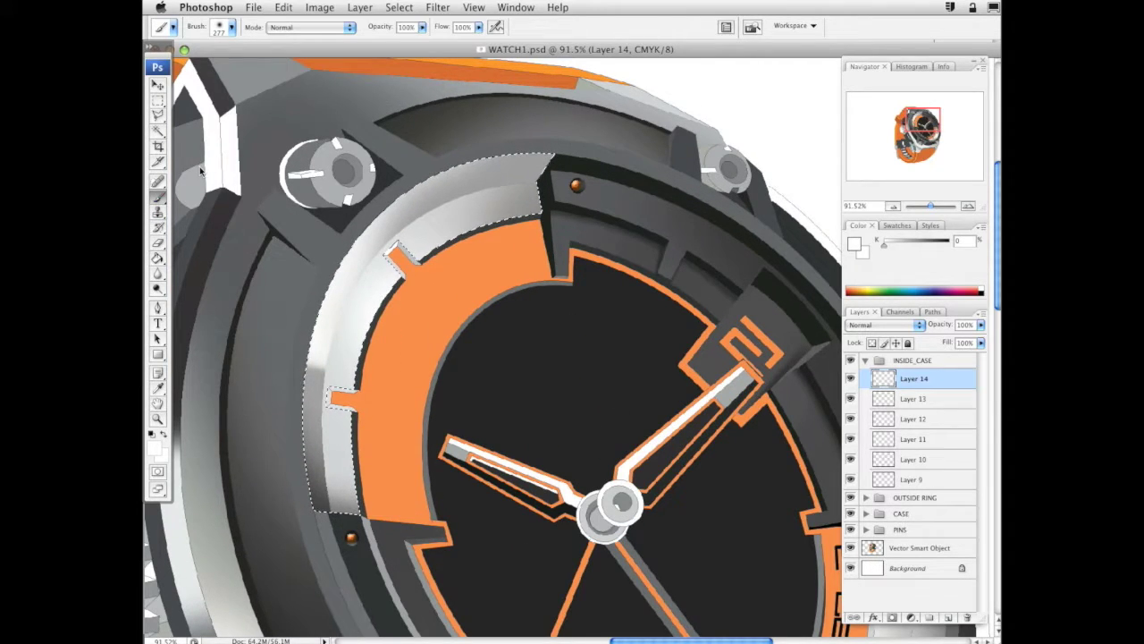
left_click(924, 244)
right_click(652, 265)
left_click(712, 294)
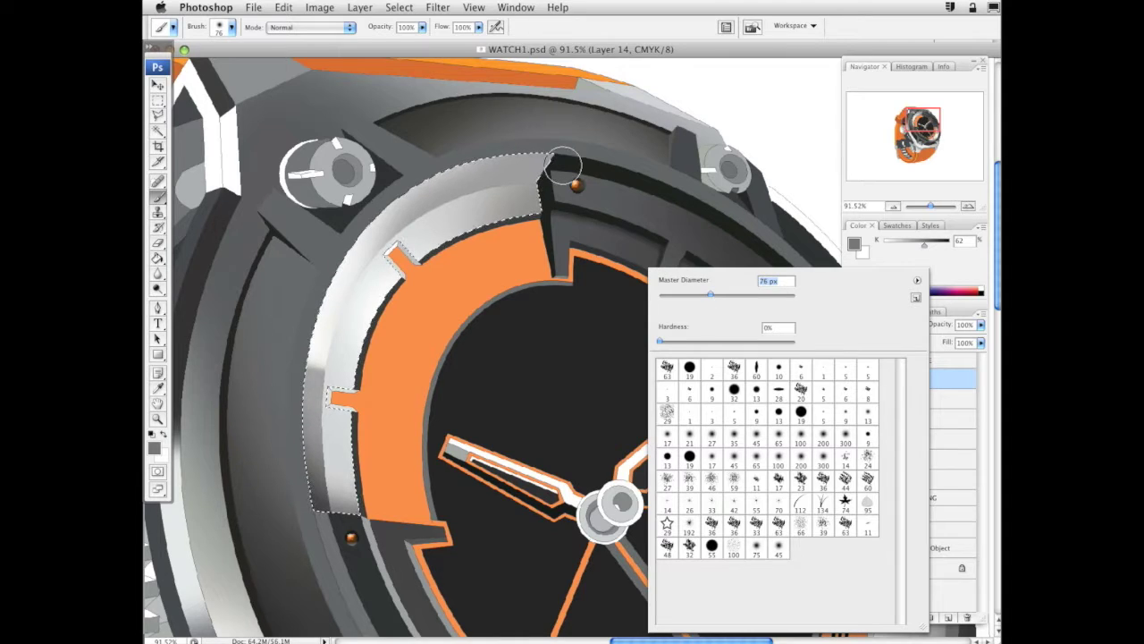
key("Return")
left_click_drag(925, 245, 932, 249)
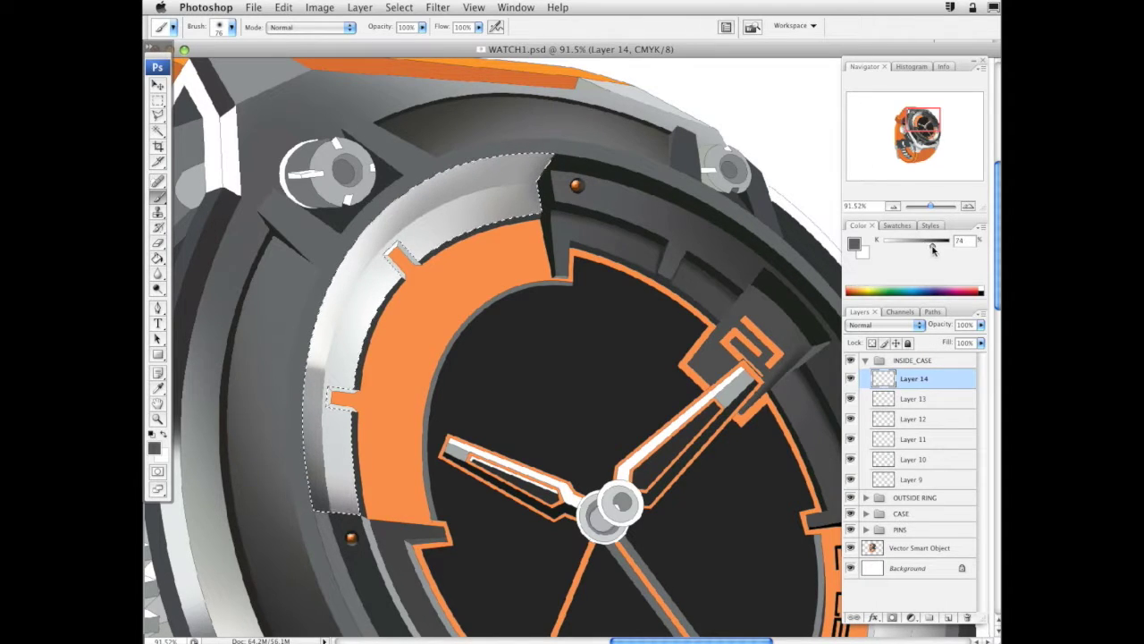
left_click(885, 324)
left_click(898, 357)
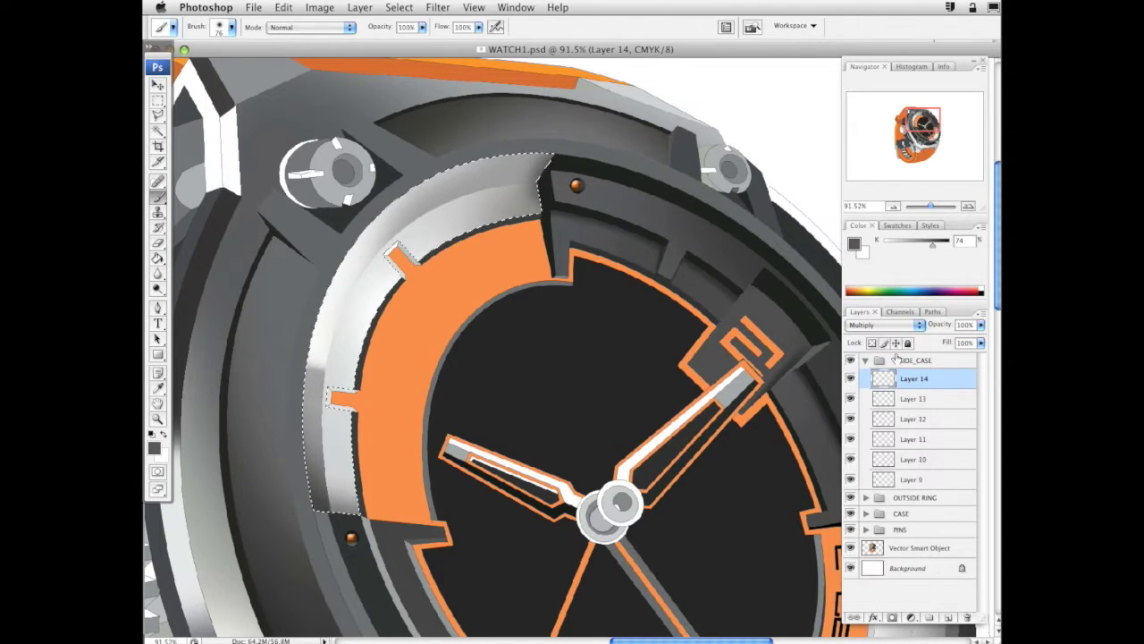
Try a dark stroke across the upper part of the band with a 59 px brush
right_click(622, 168)
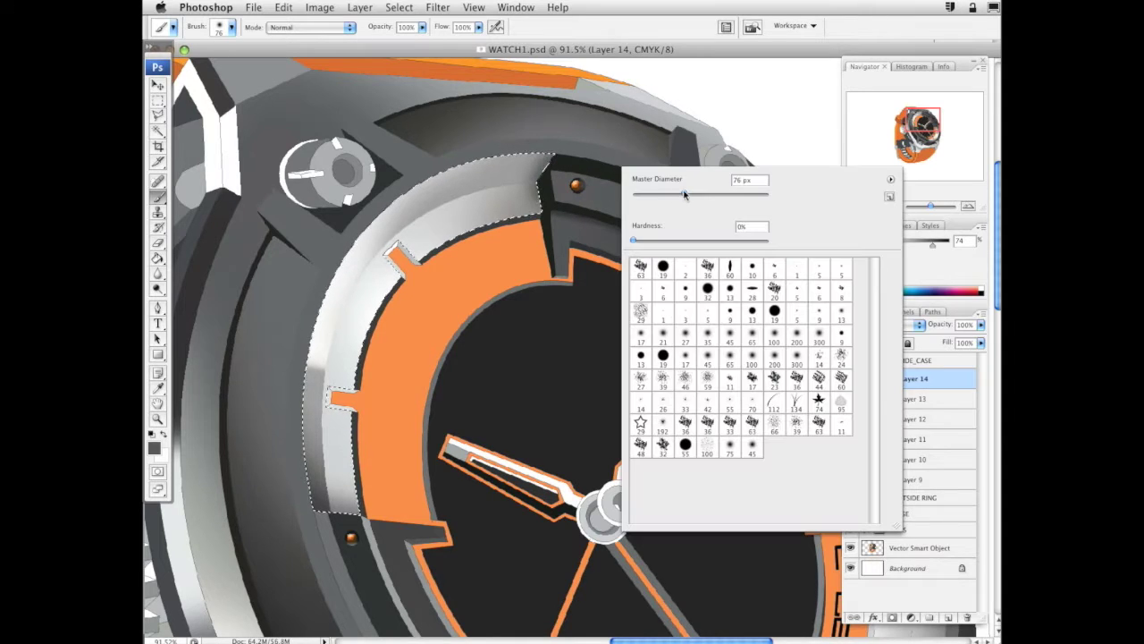
left_click_drag(685, 194, 675, 198)
left_click_drag(443, 217, 474, 197)
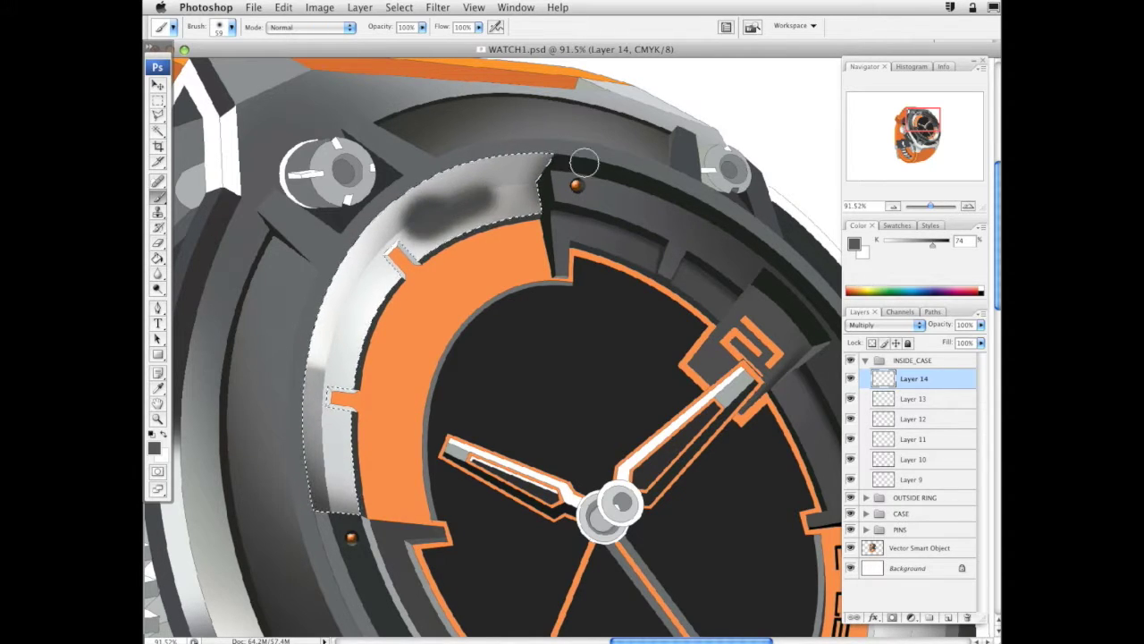
key("super+z")
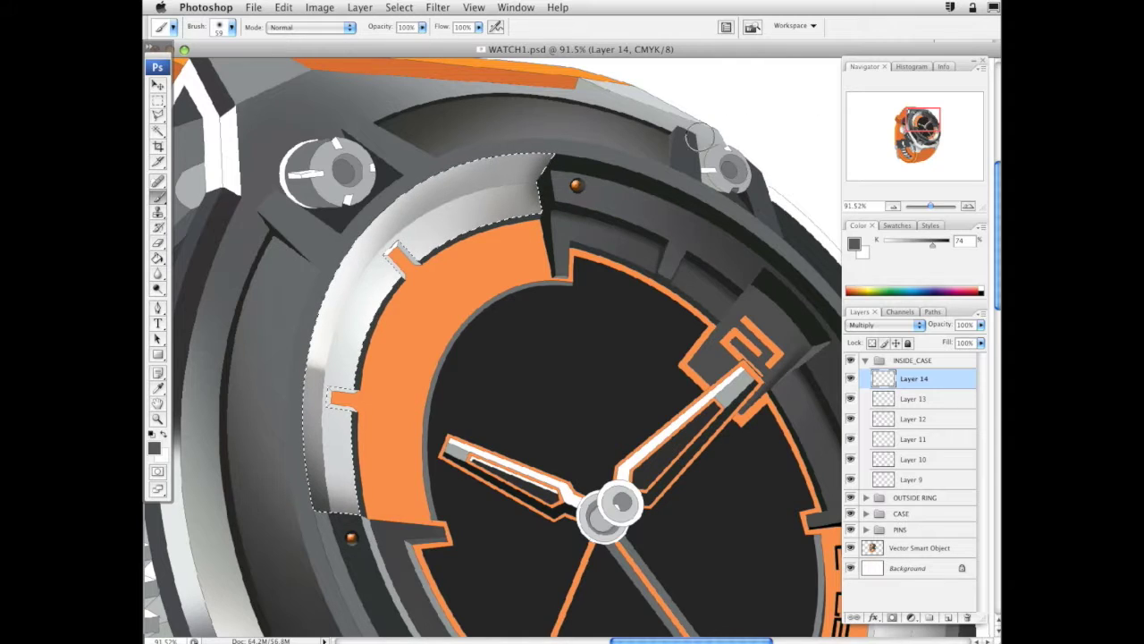
Deepen the shadow along the band's upper end edge on Layer 14 with 37 px and 64 px soft brushes in 74% black
right_click(617, 155)
left_click_drag(666, 179, 654, 178)
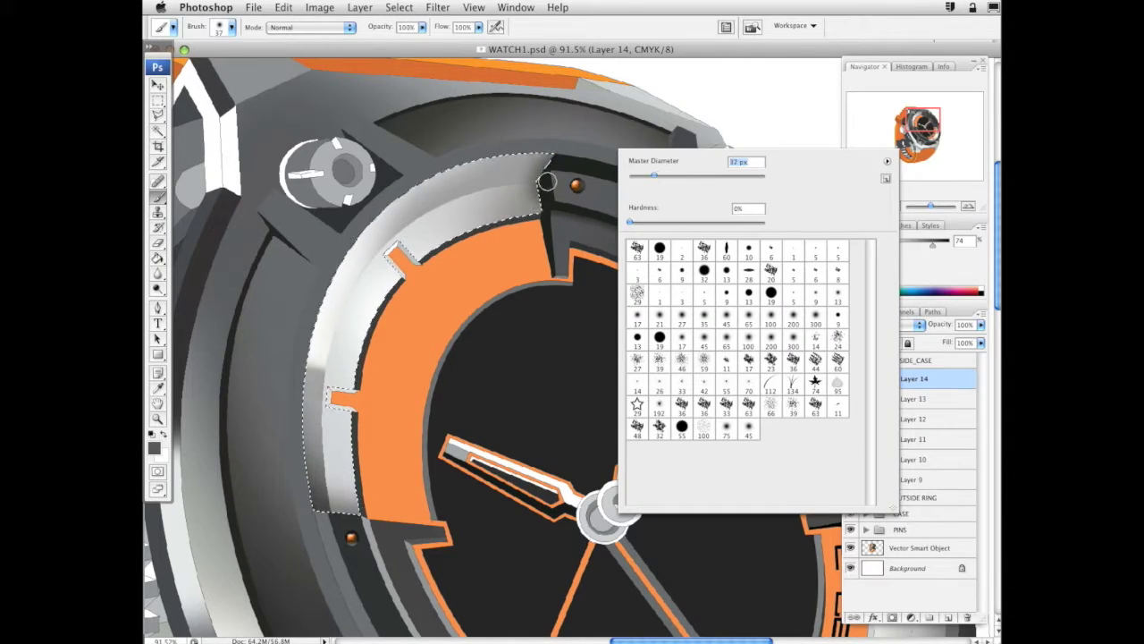
left_click(547, 179)
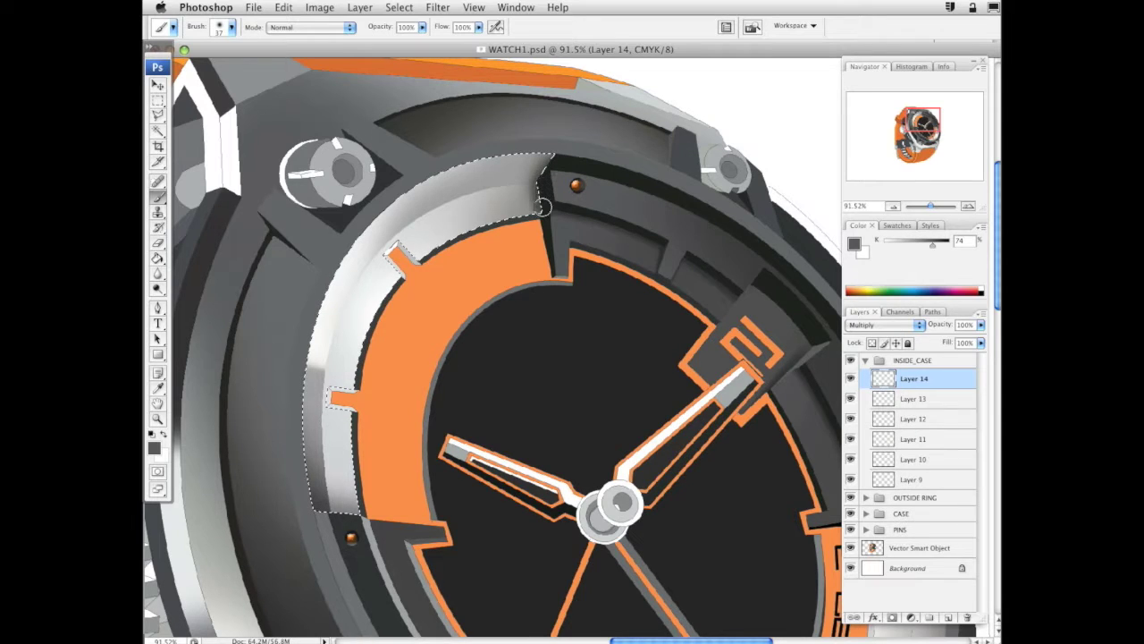
right_click(585, 153)
left_click_drag(638, 177, 646, 178)
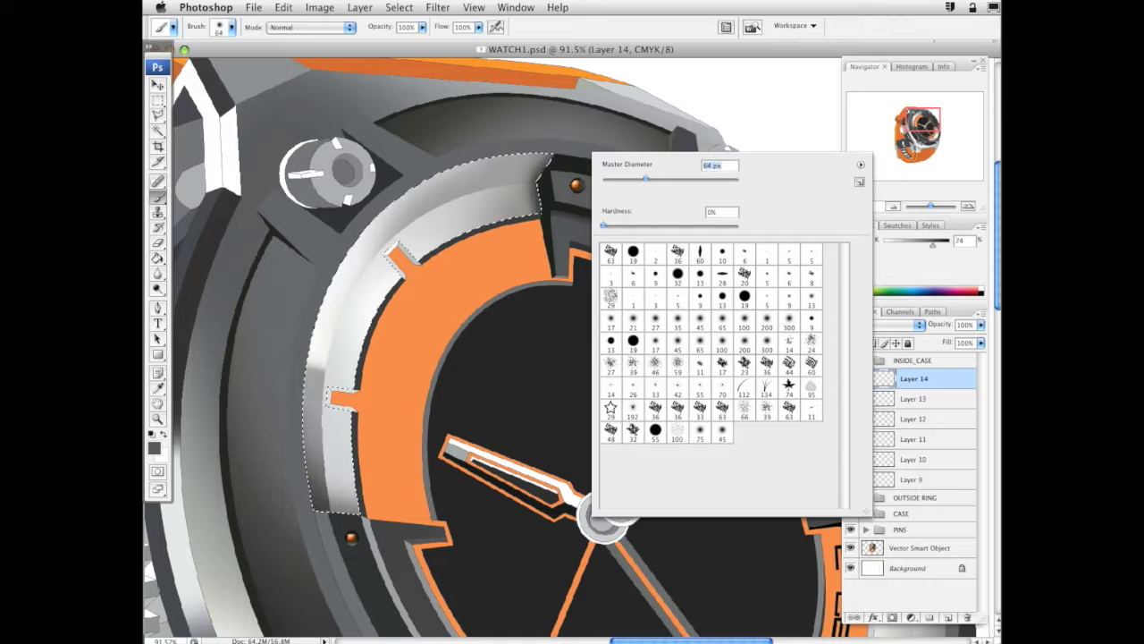
left_click(553, 172)
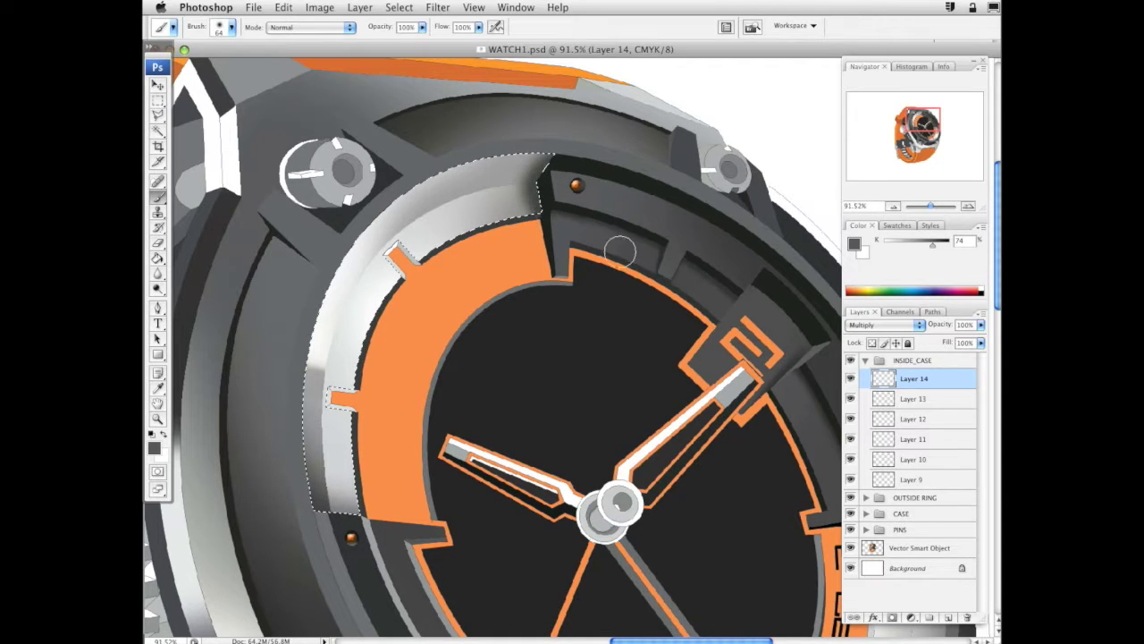
Soften the shadow at the band's upper end with a 39 px eraser, reduce Layer 14's opacity to 56%, and clear the selection
left_click(981, 325)
left_click_drag(981, 343, 972, 344)
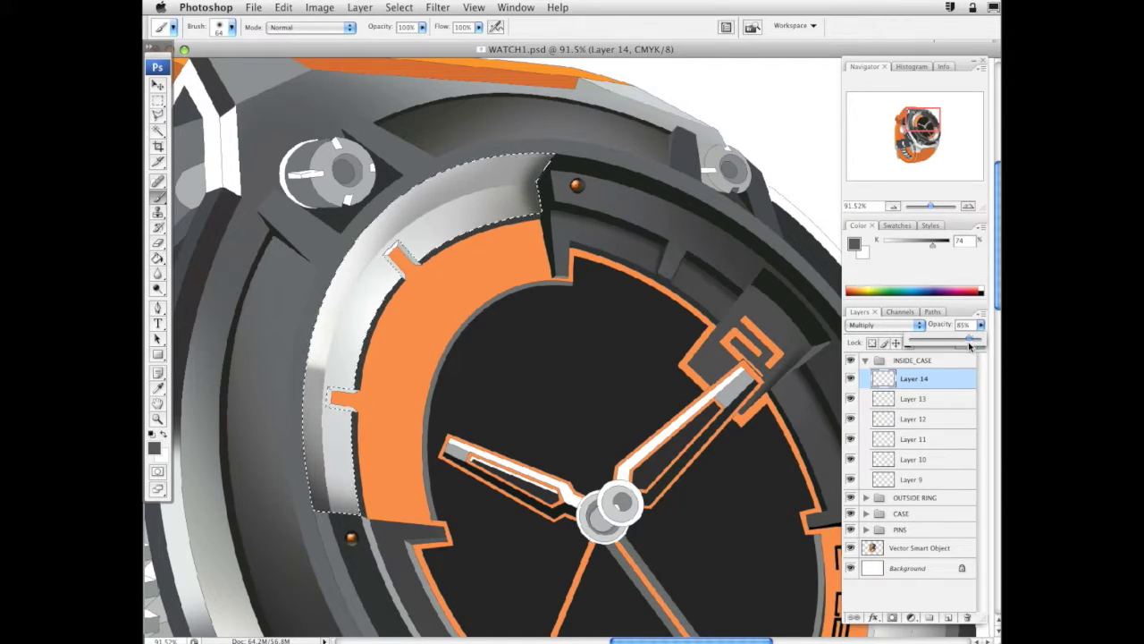
key("e")
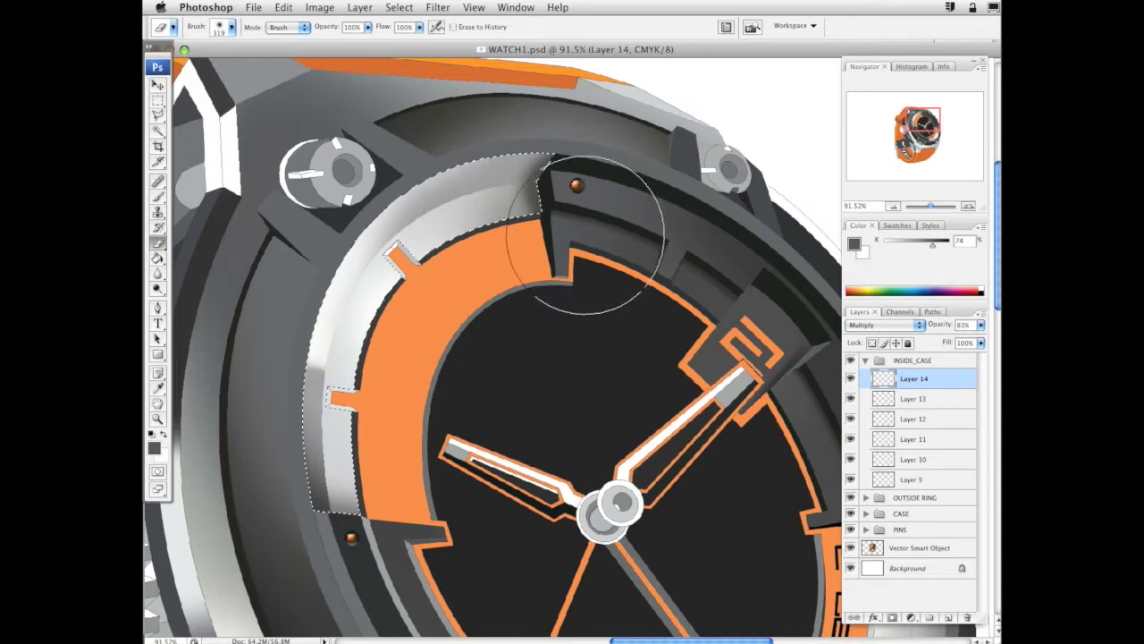
right_click(606, 245)
left_click_drag(646, 270, 596, 271)
key("Return")
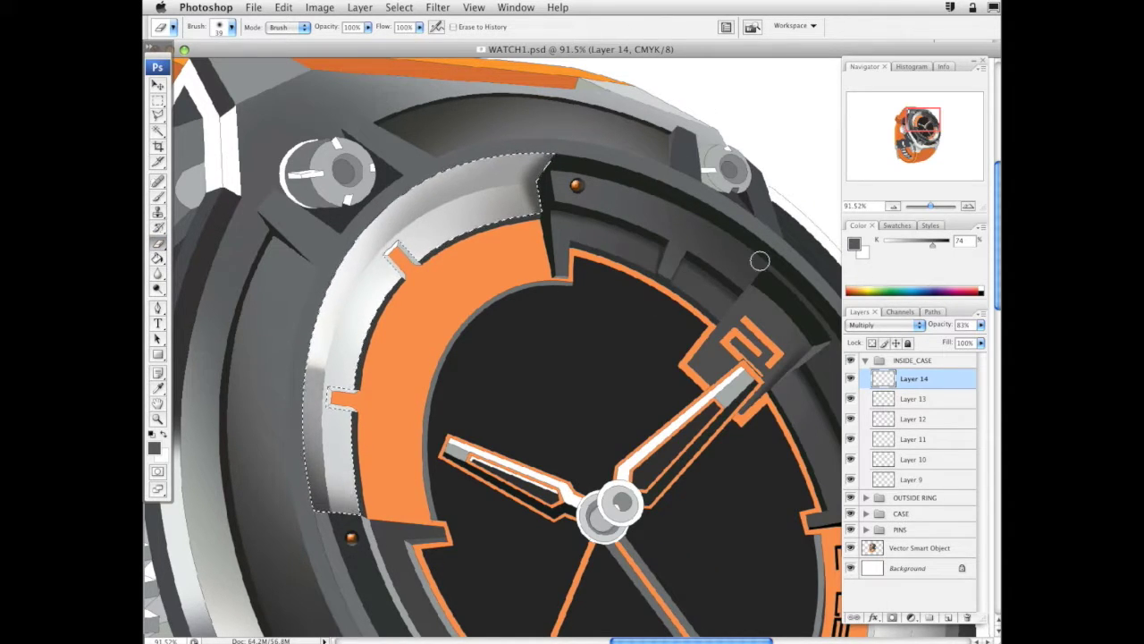
left_click(980, 324)
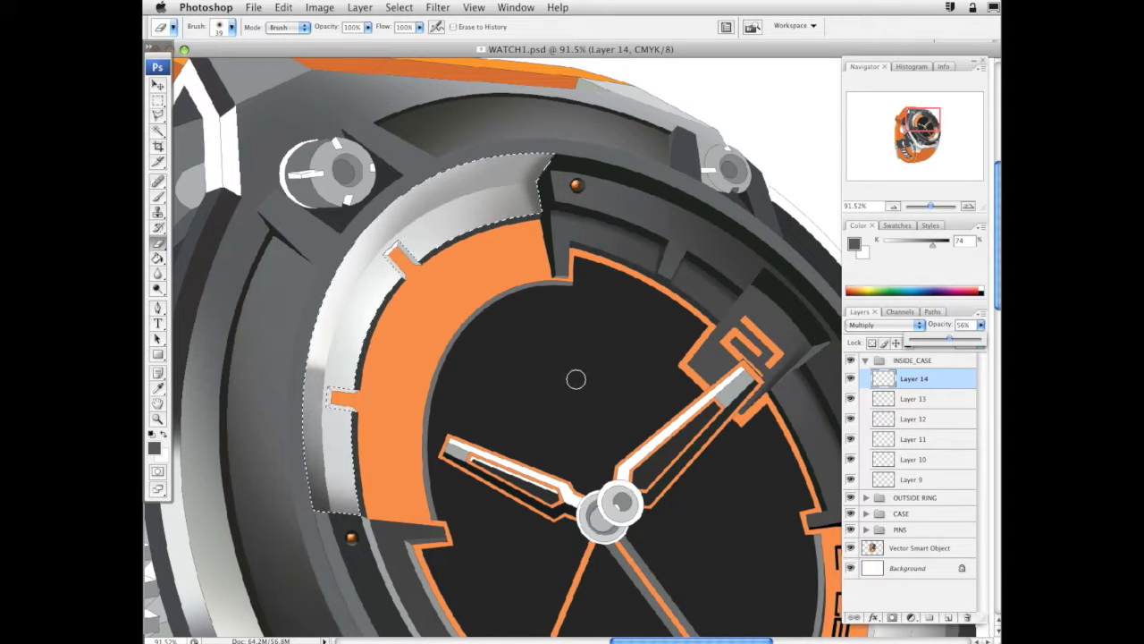
left_click_drag(560, 498, 611, 356)
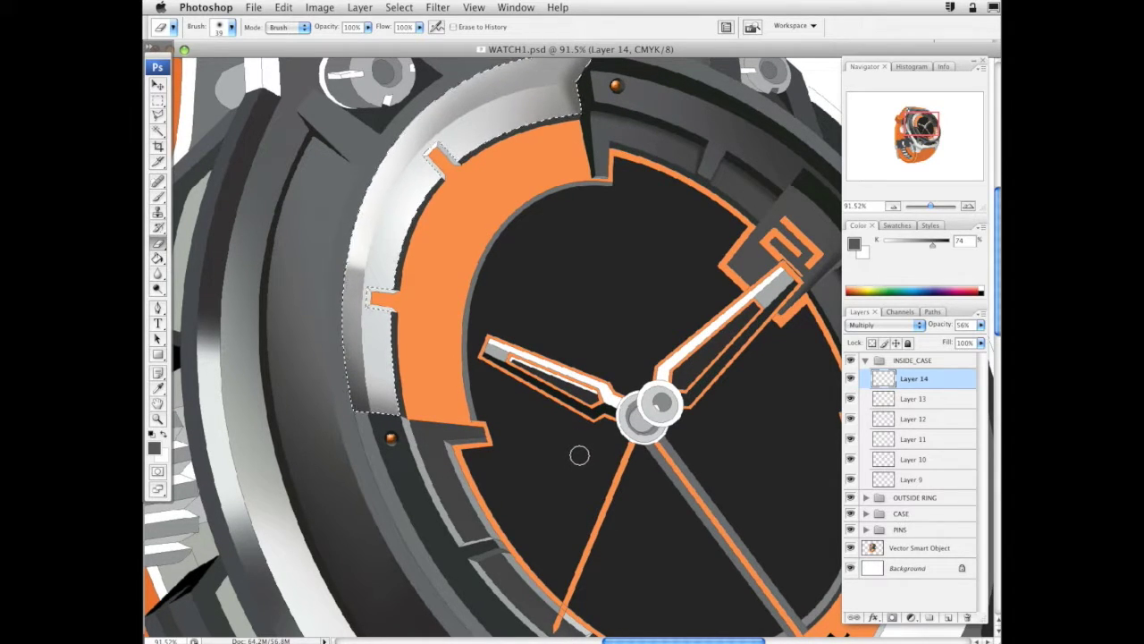
key("super+d")
left_click_drag(613, 350, 628, 422)
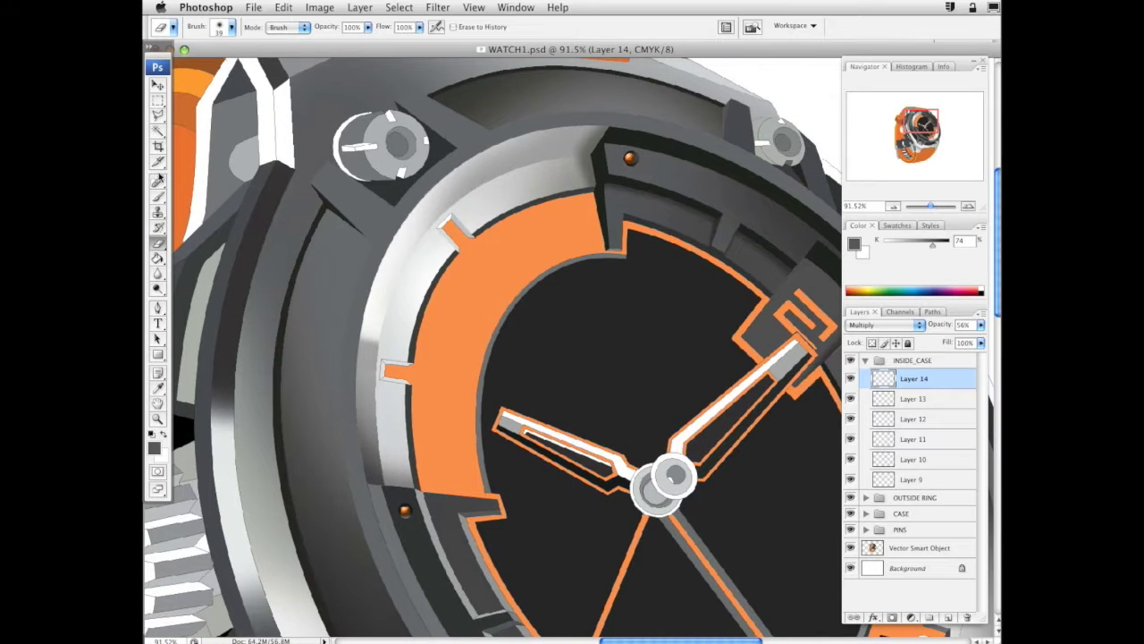
Select the small light edge at the lower left orange tick's outer end with the Magic Wand, and add a layer above Layer 14 for white brushing
left_click(159, 130)
left_click(922, 547)
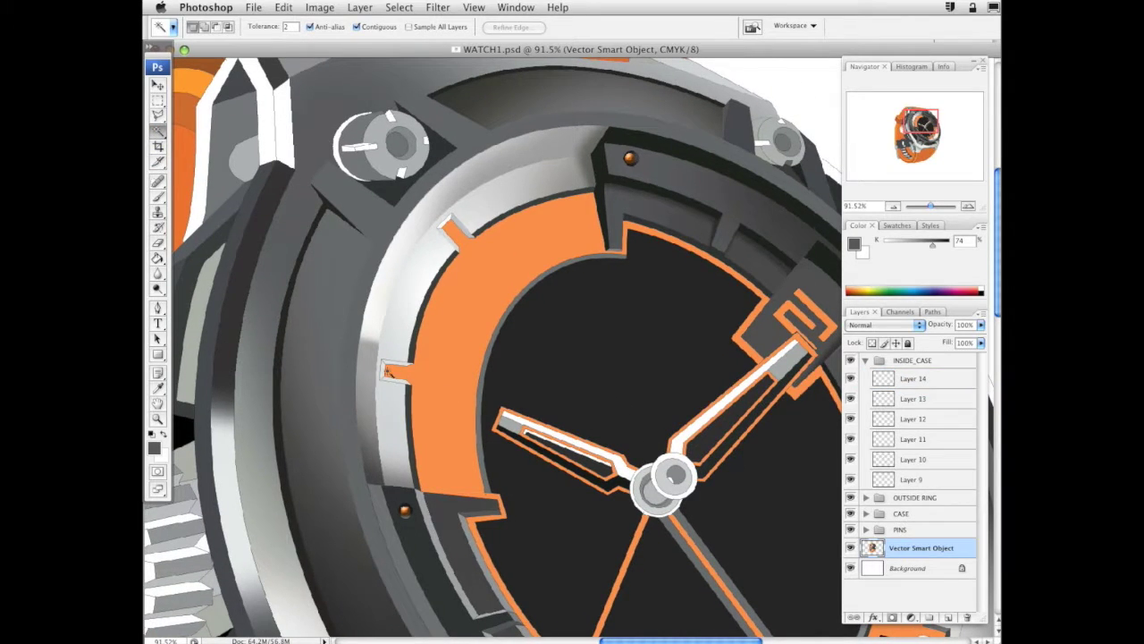
left_click(383, 368, "shift")
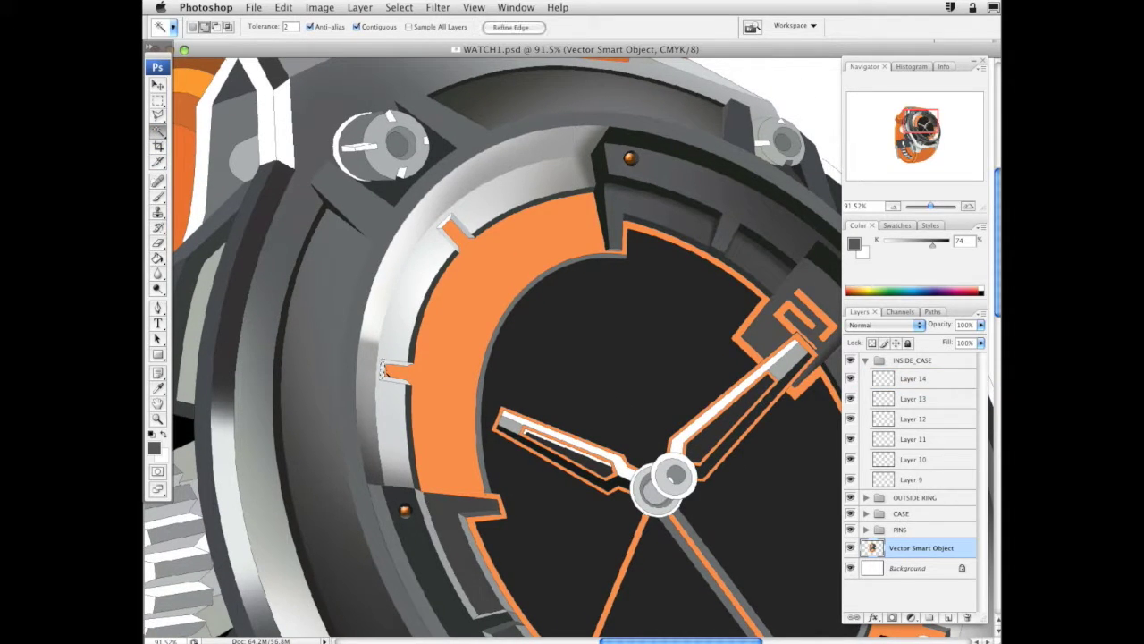
left_click(158, 197)
left_click_drag(932, 245, 872, 247)
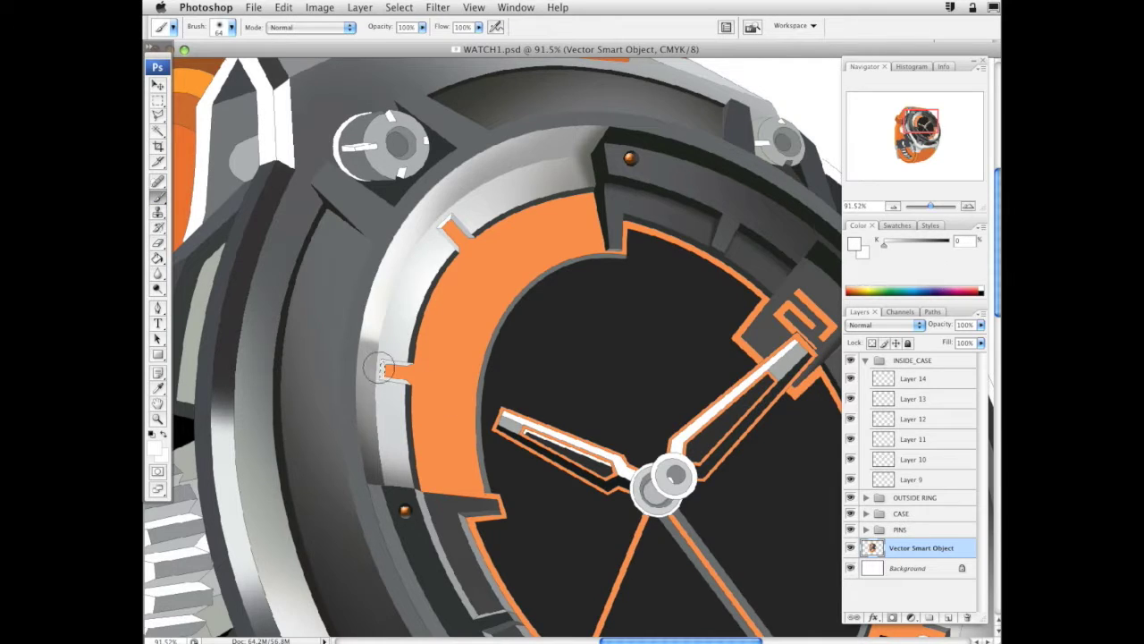
left_click(931, 379)
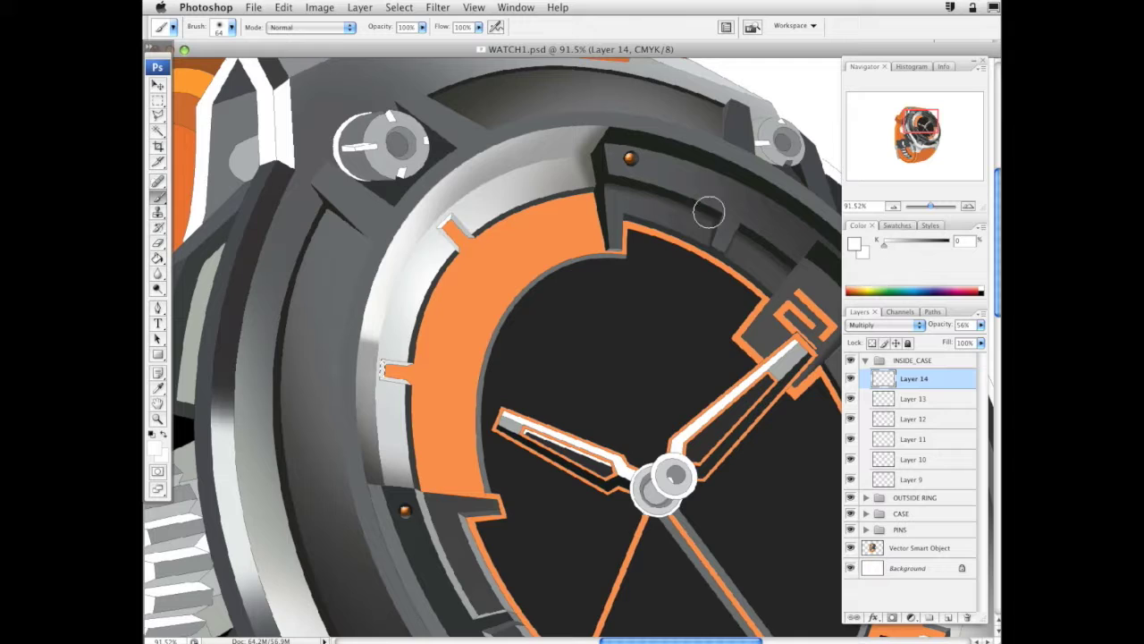
left_click(948, 617)
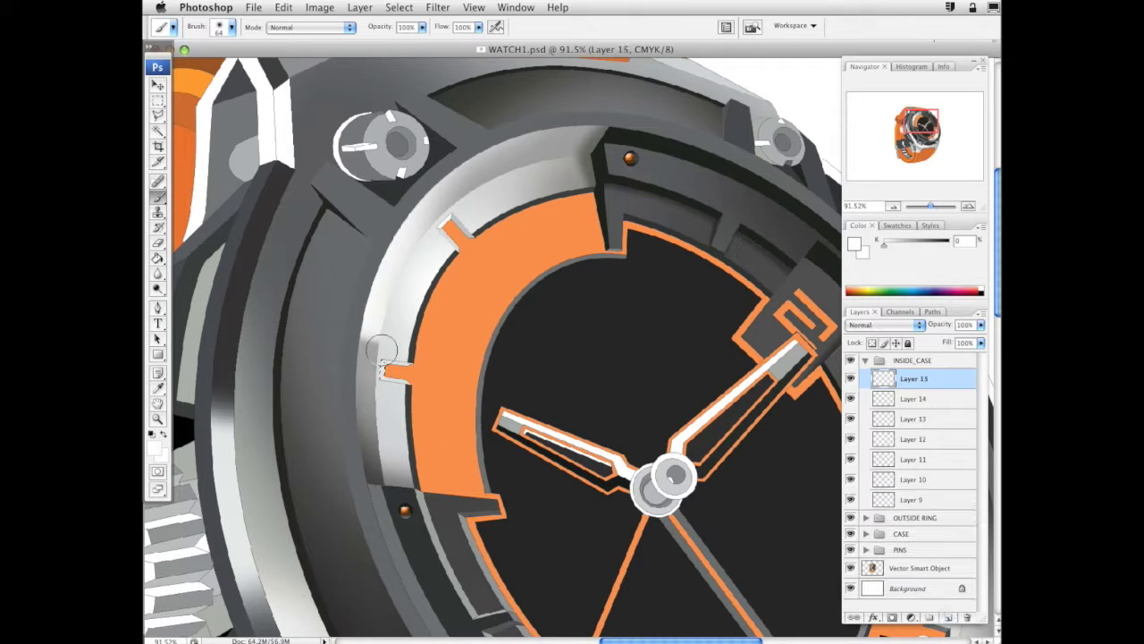
Select the thin dark edges between the silver band and the orange arc on Vector Smart Object with the Magic Wand at tolerance 2
left_click_drag(611, 349, 643, 372)
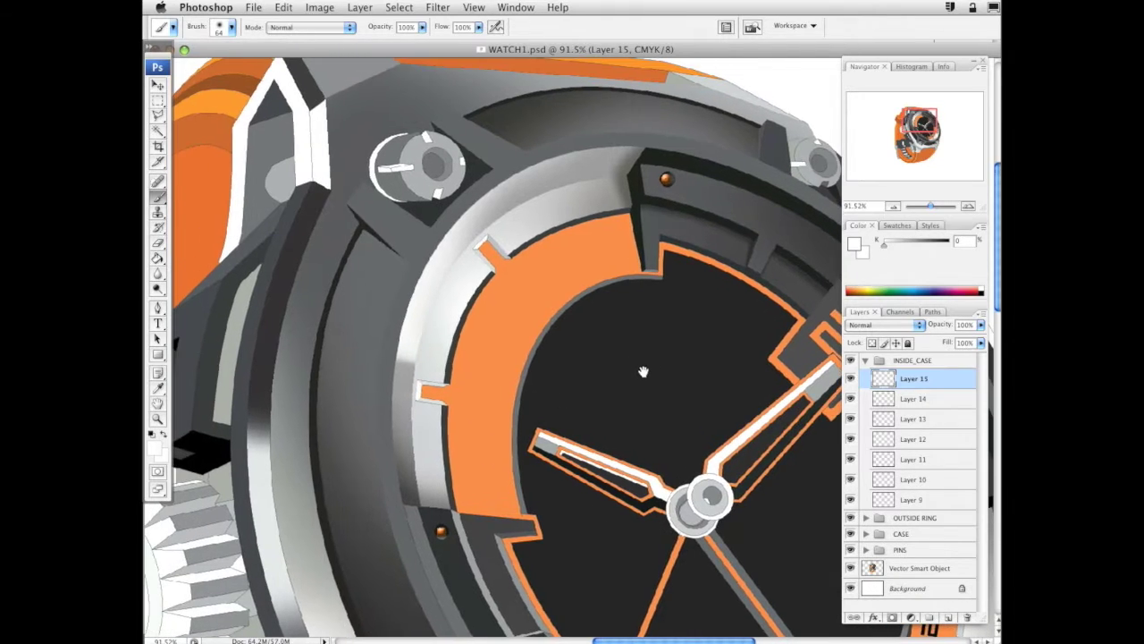
left_click_drag(680, 430, 689, 465)
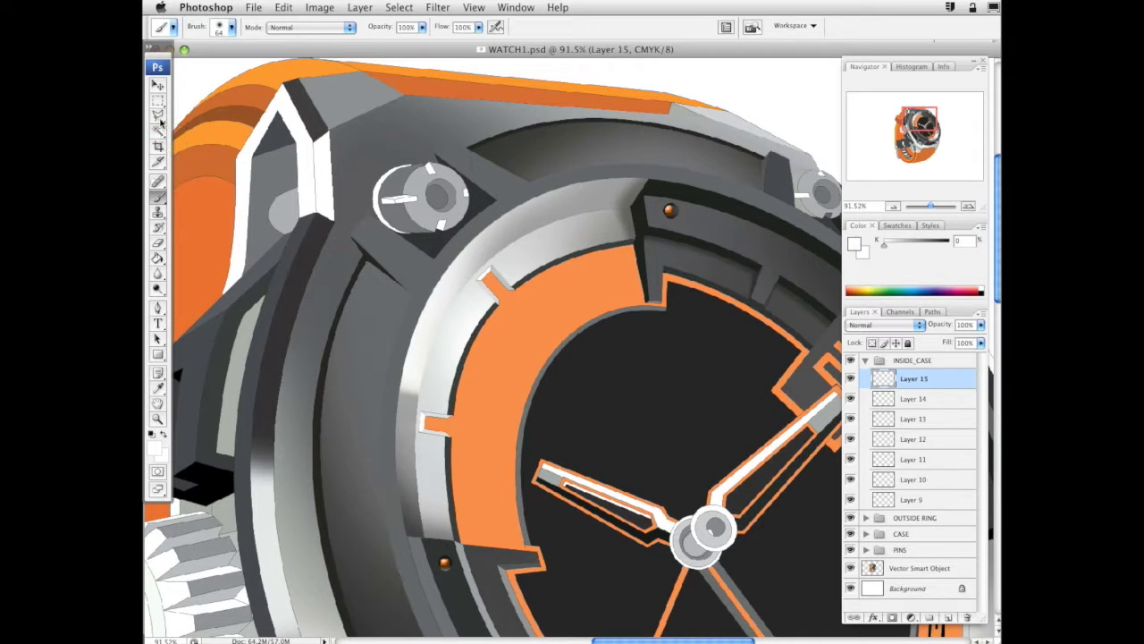
left_click(159, 128)
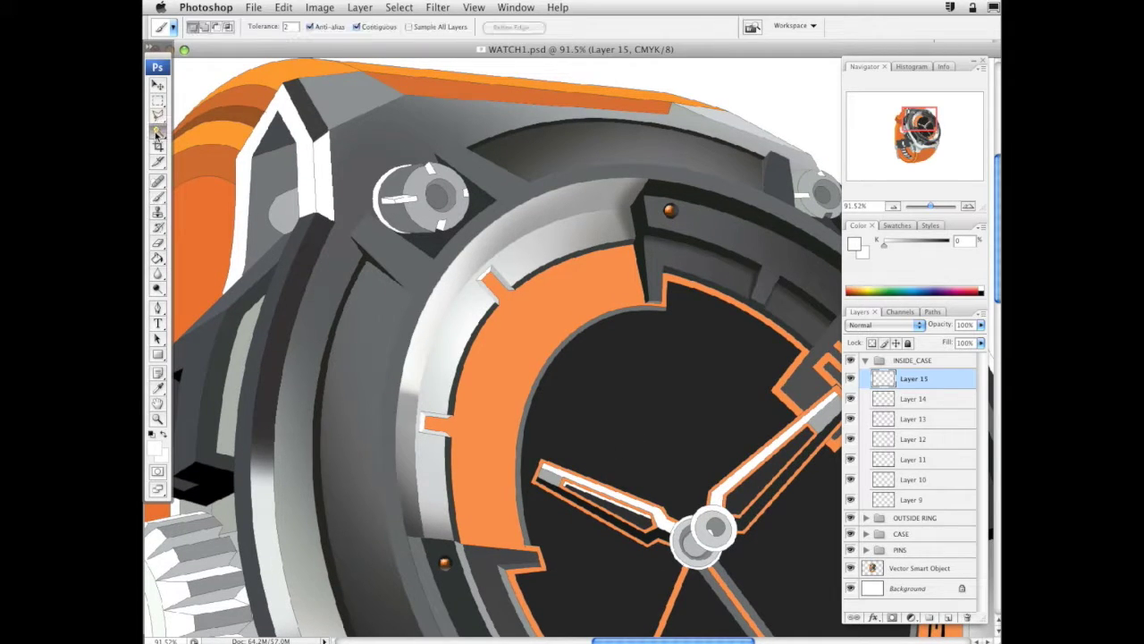
left_click(929, 566)
left_click(606, 243, "shift")
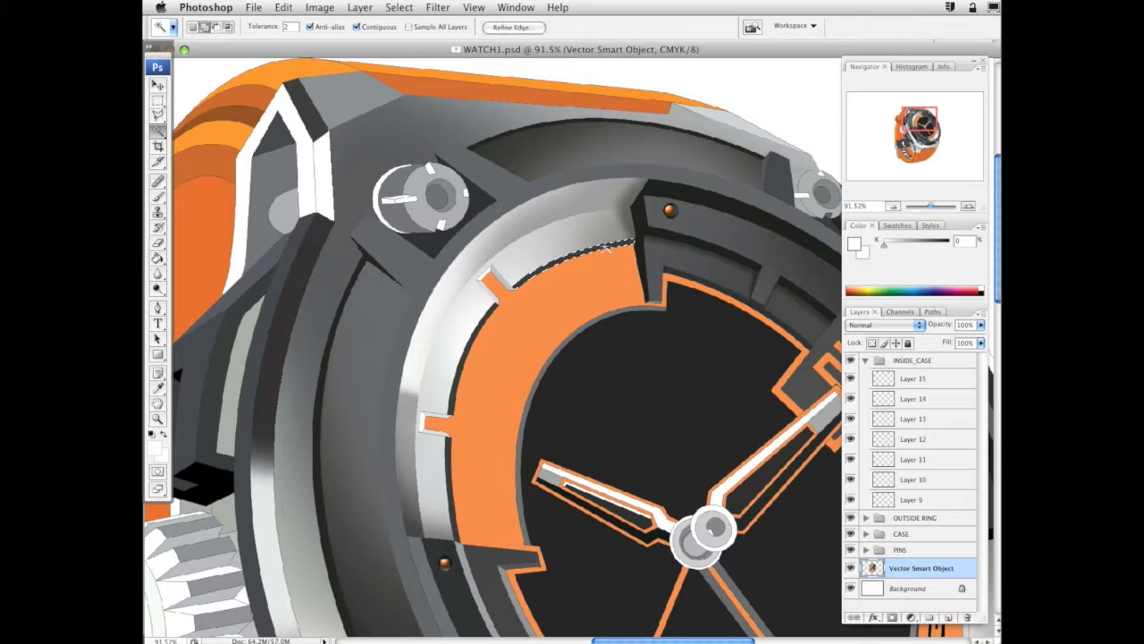
left_click(484, 320, "shift")
Lighten the upper end of the selected edge on Layer 15 with a 129 px soft brush in 13% black
left_click(913, 378)
left_click(158, 196)
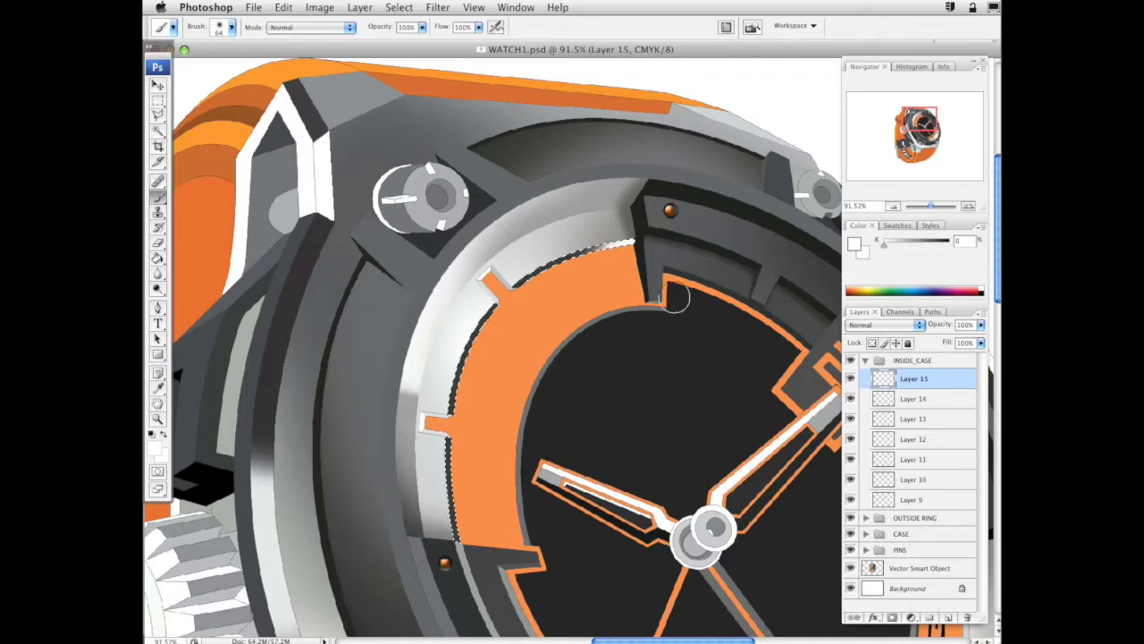
right_click(680, 261)
left_click_drag(886, 244, 892, 244)
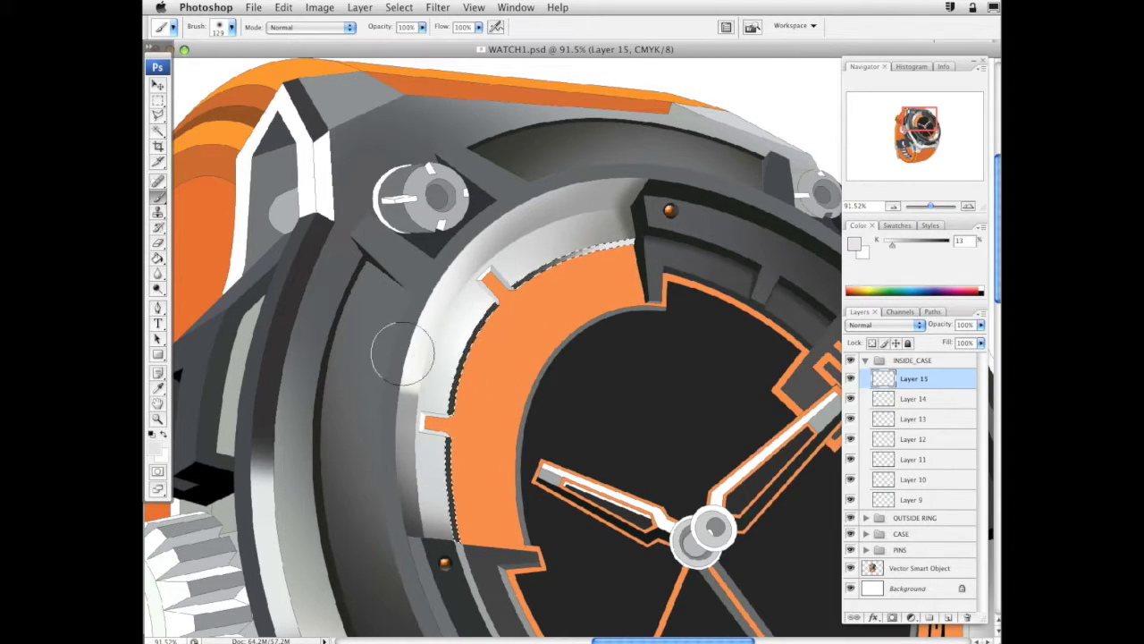
Try softening the light edge on Layer 15 with a 141 px eraser, and undo the last change
left_click(158, 242)
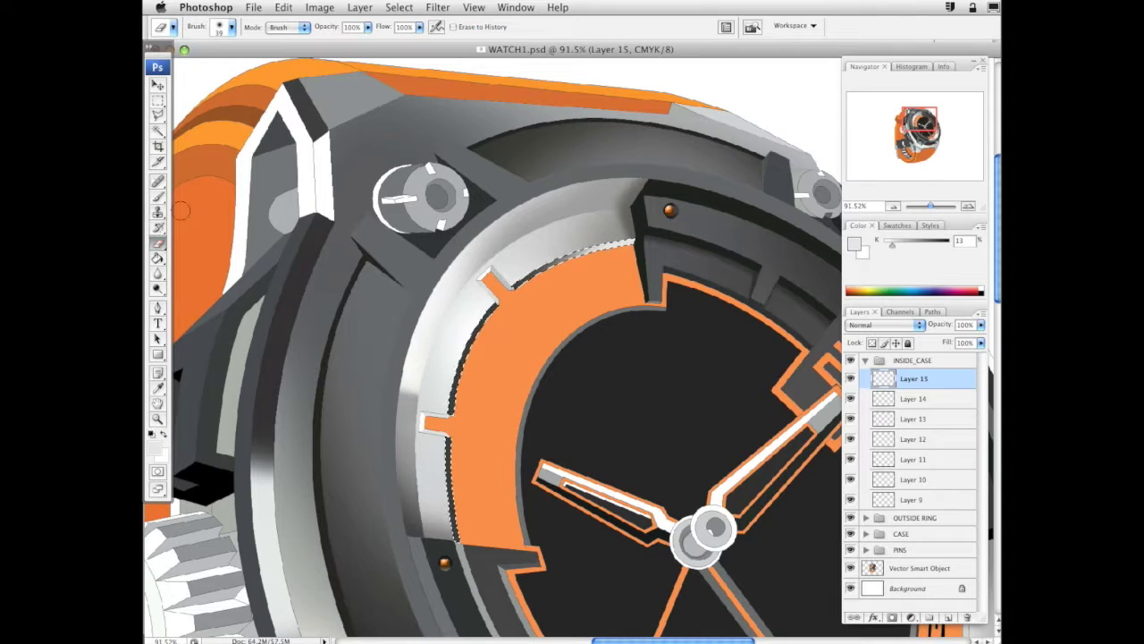
right_click(636, 309)
left_click(711, 330)
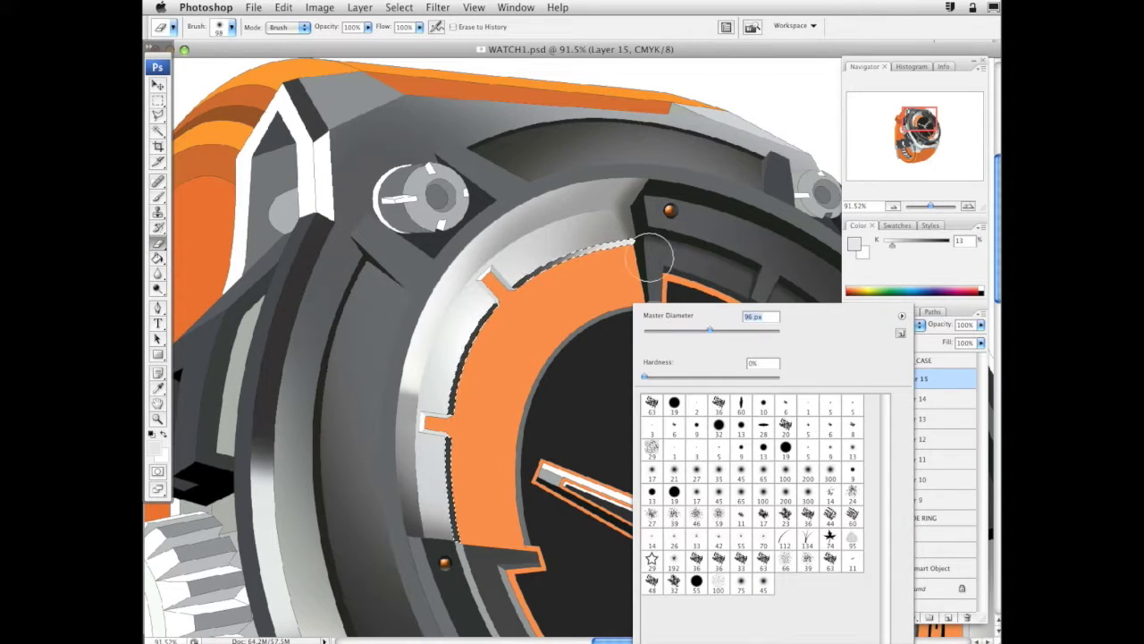
left_click_drag(711, 330, 723, 330)
left_click(576, 202)
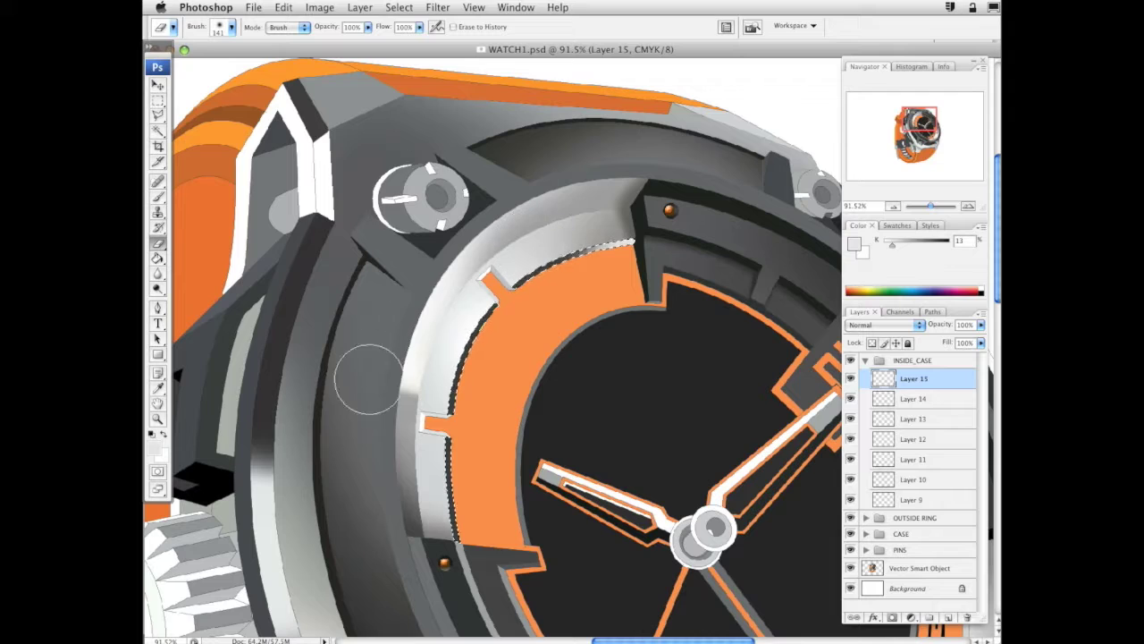
key("super+z")
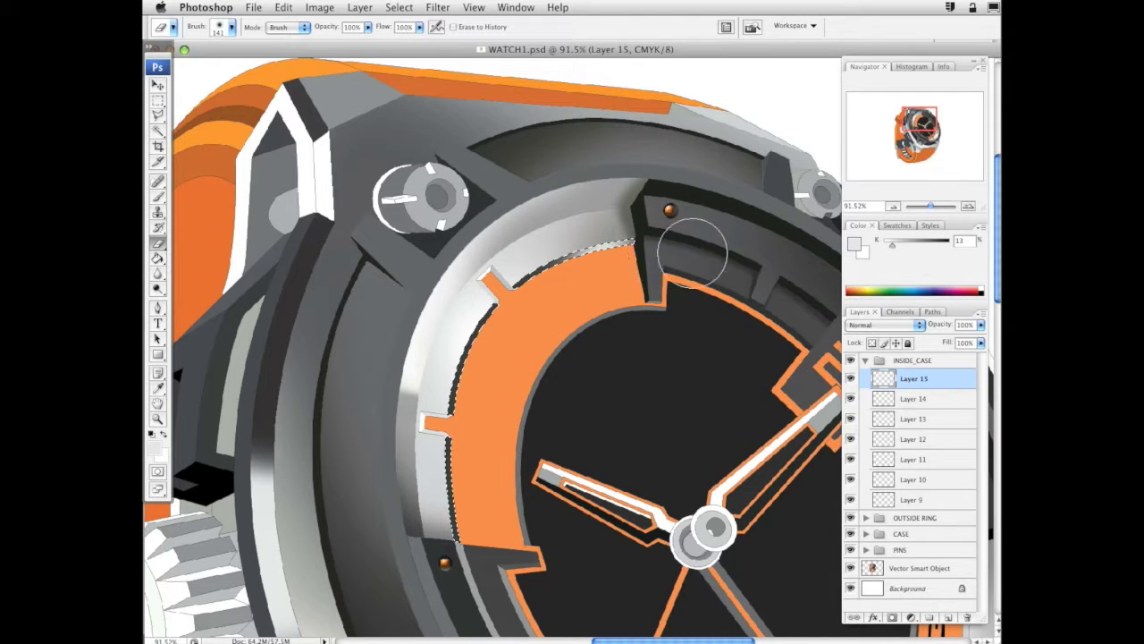
Brush more 13% black along the selected orange arc edge, soften it with the 141 px eraser, and clear the selection
left_click_drag(673, 502, 665, 422)
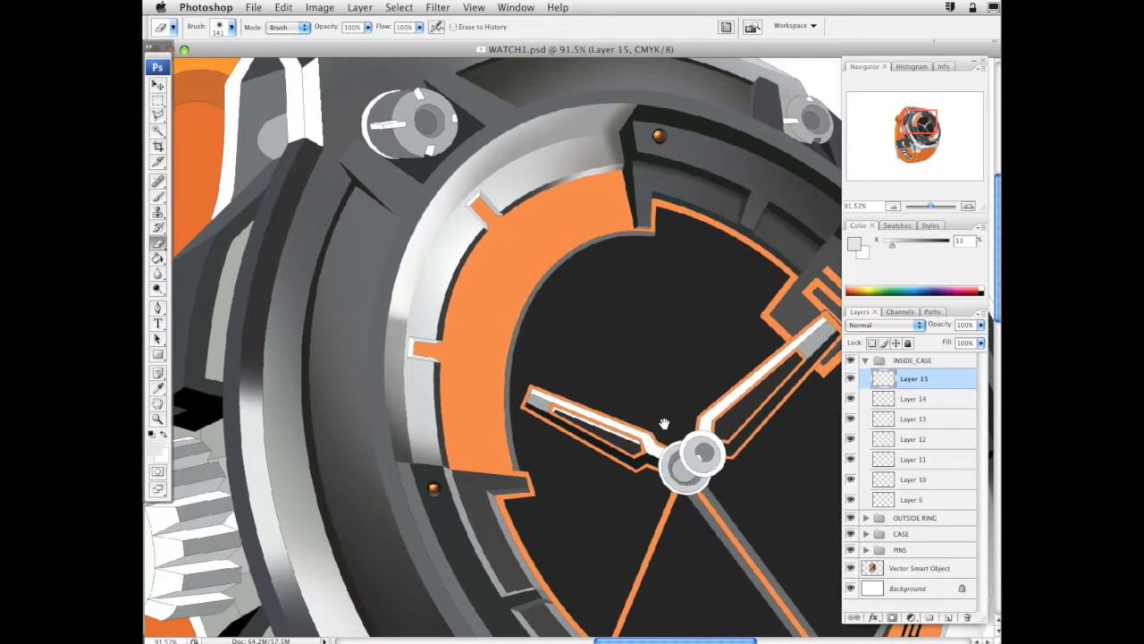
left_click(156, 197)
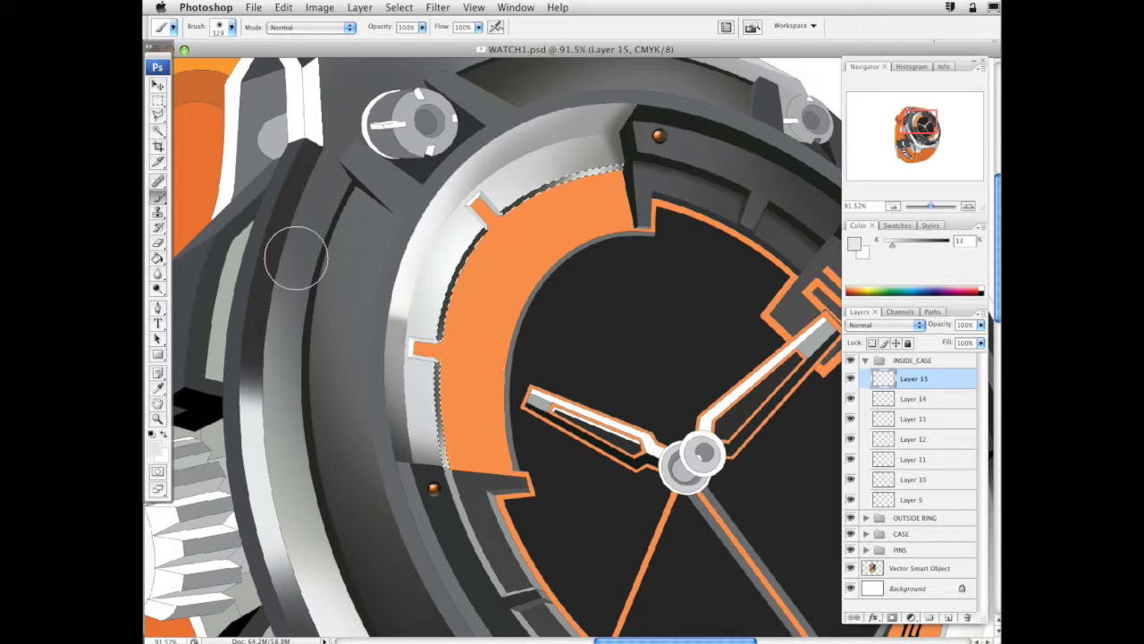
key("e")
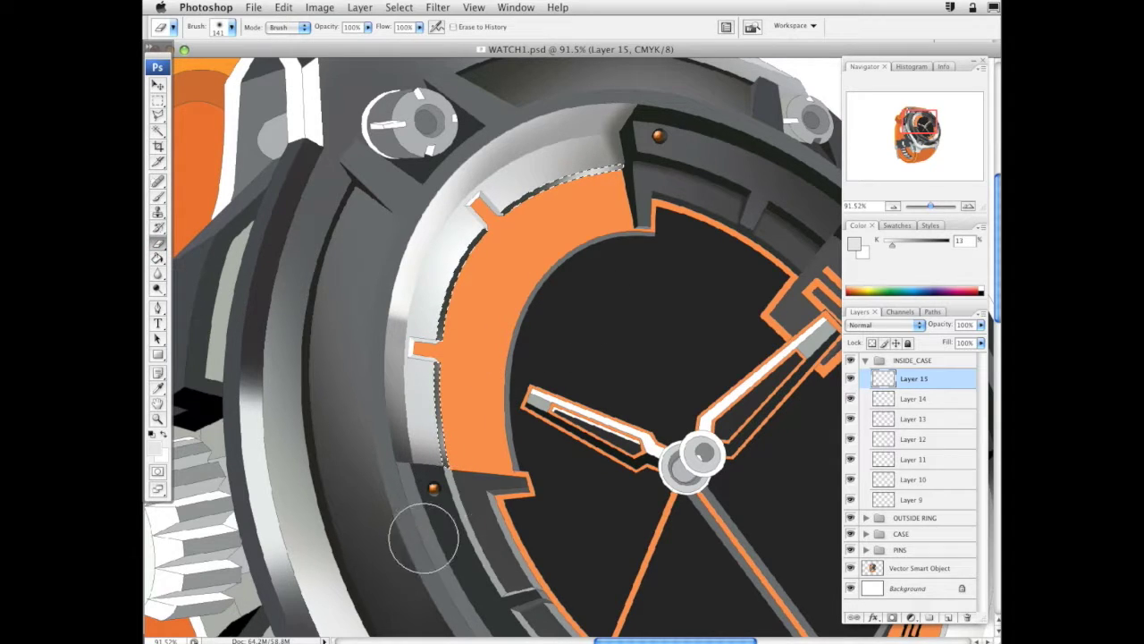
left_click_drag(631, 450, 490, 433)
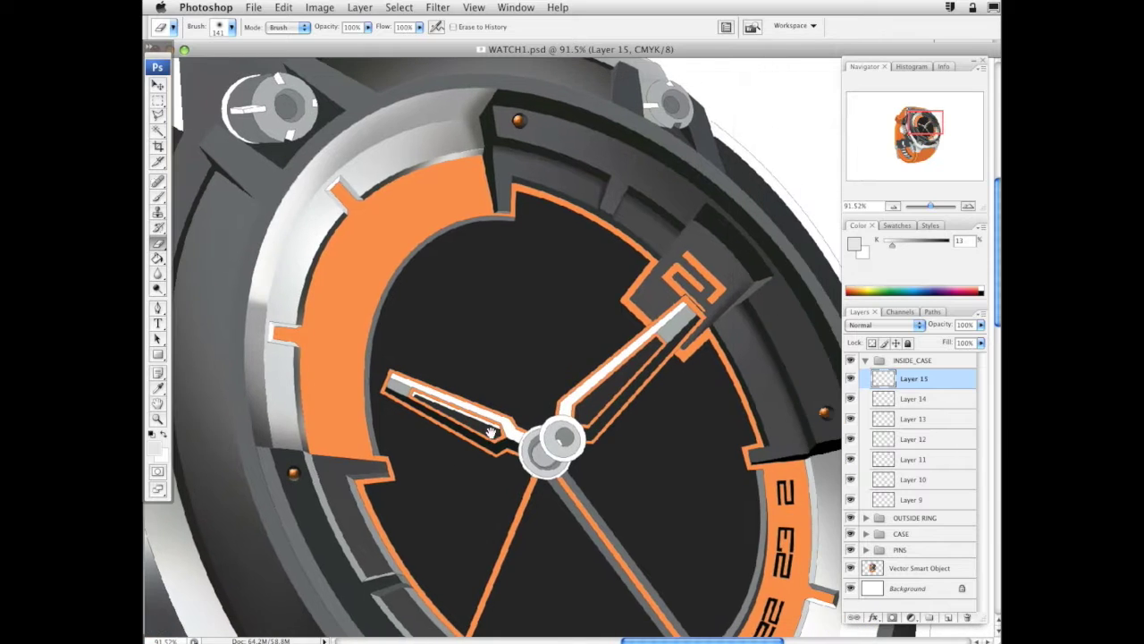
Examine the shading of the inside case and the surrounding ring across the whole watch at 66.7% and 50% zoom
left_click(158, 420)
left_click(587, 348, "alt")
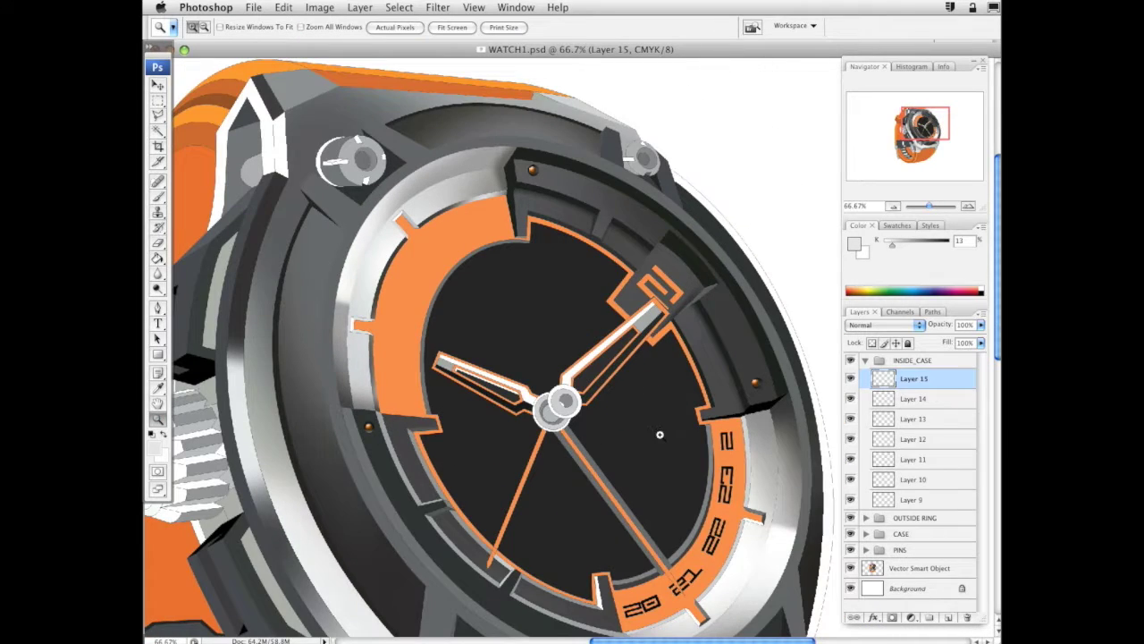
left_click_drag(660, 435, 632, 382)
left_click_drag(706, 372, 710, 354)
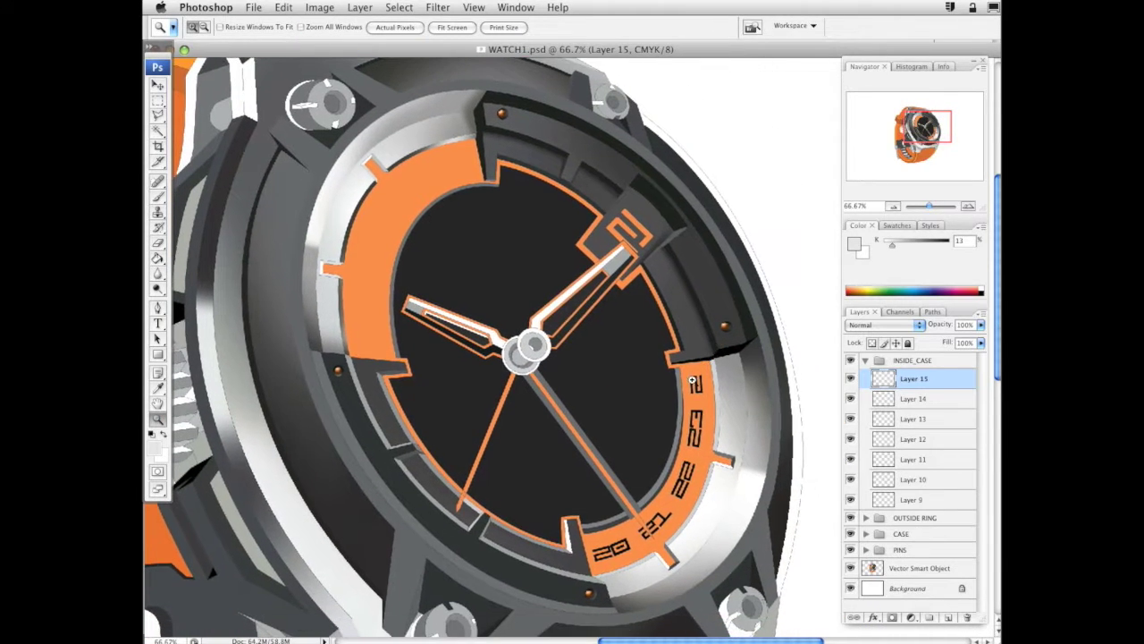
left_click(161, 130)
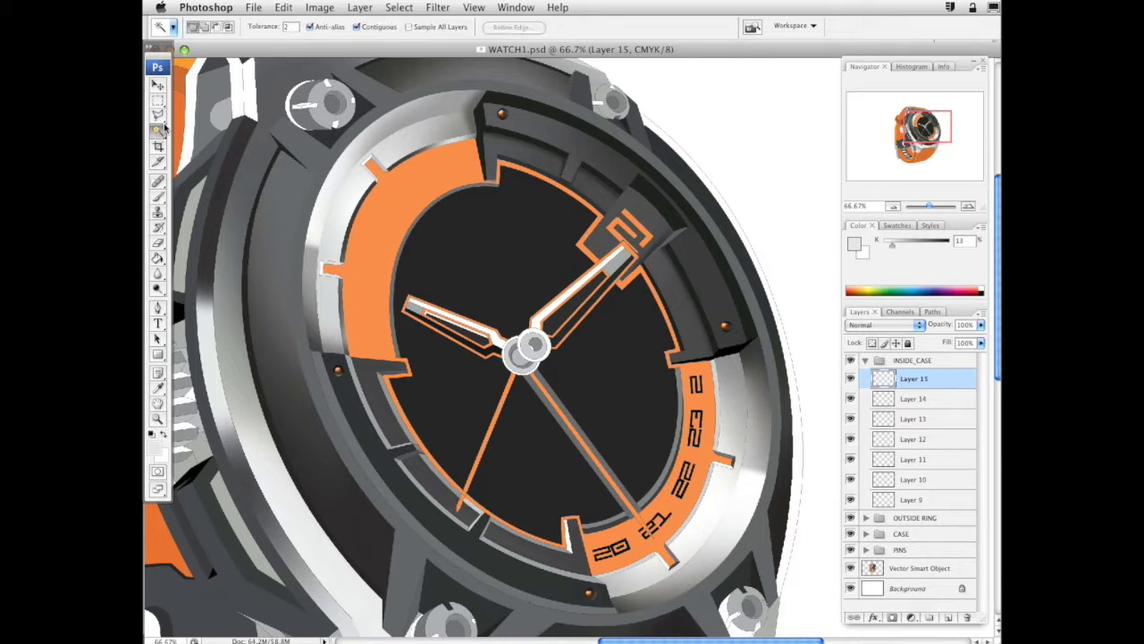
left_click_drag(728, 476, 690, 446)
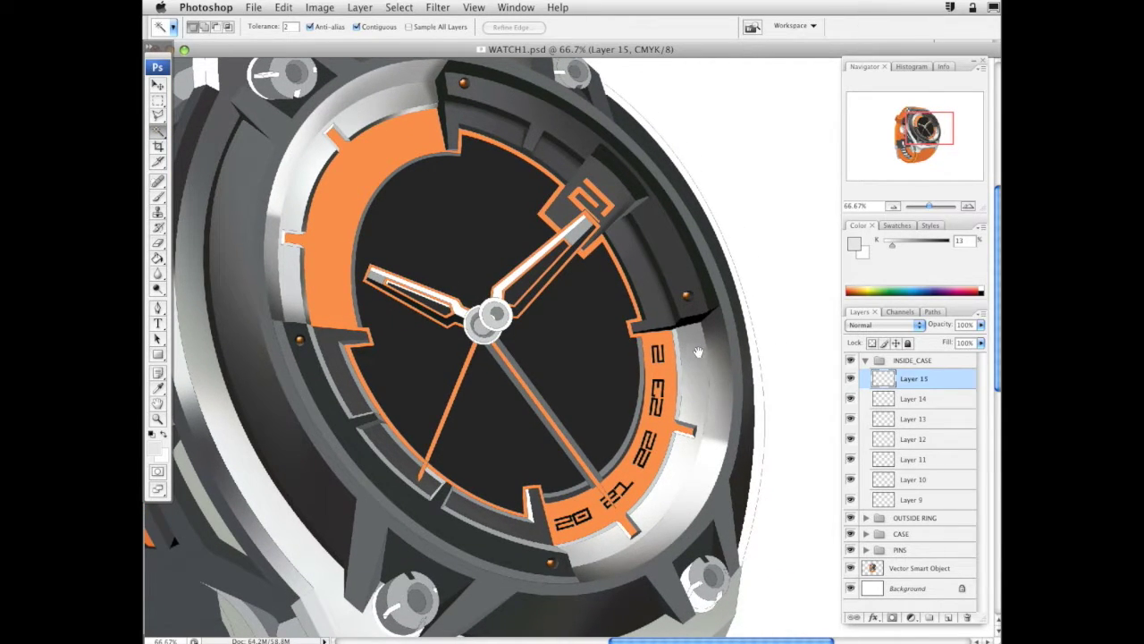
left_click_drag(698, 352, 714, 360)
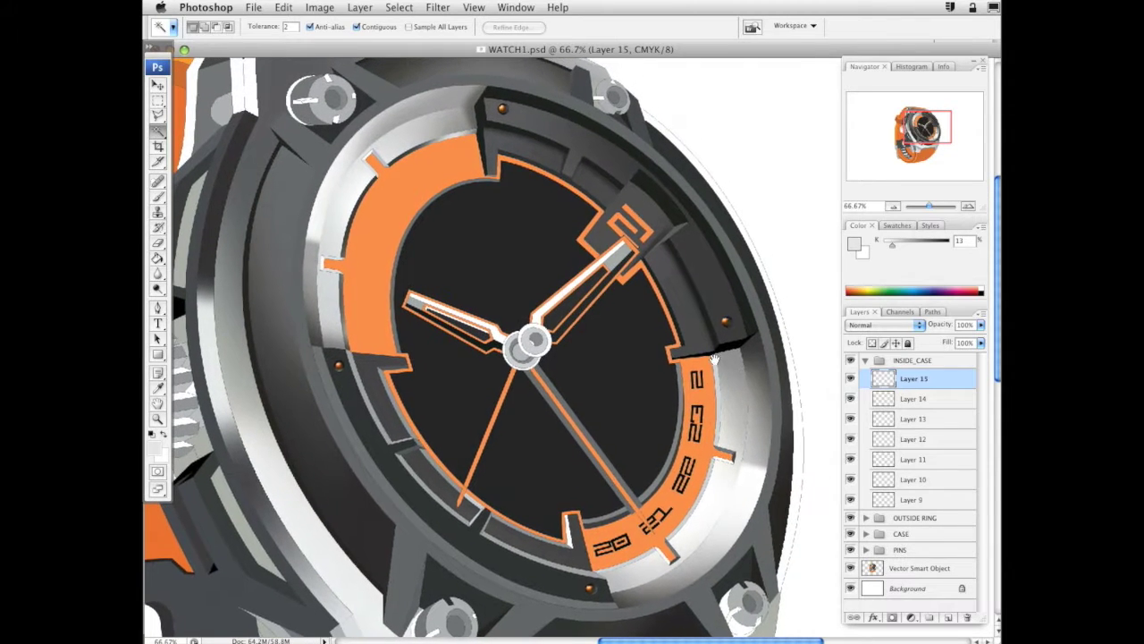
left_click(161, 418)
left_click(652, 326, "alt")
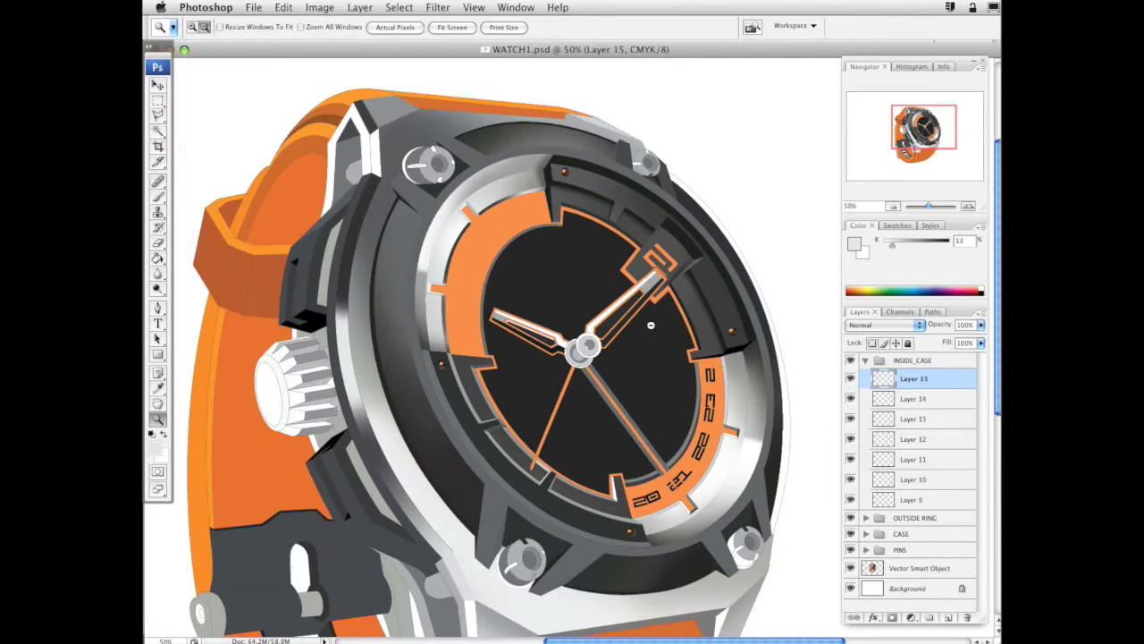
left_click_drag(726, 402, 705, 382)
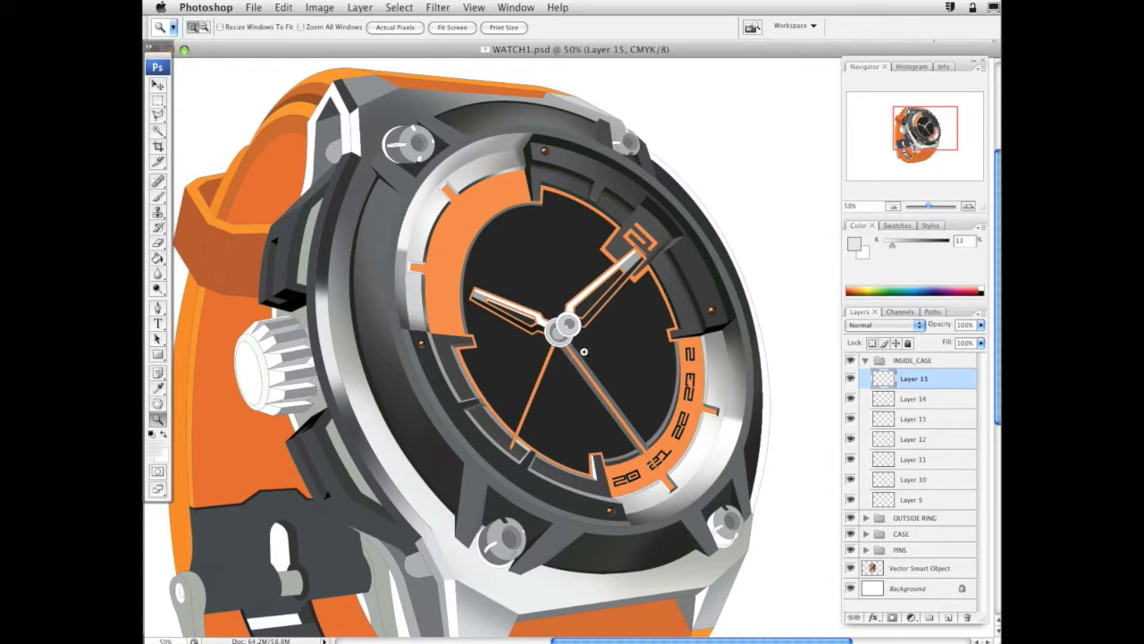
left_click(598, 372)
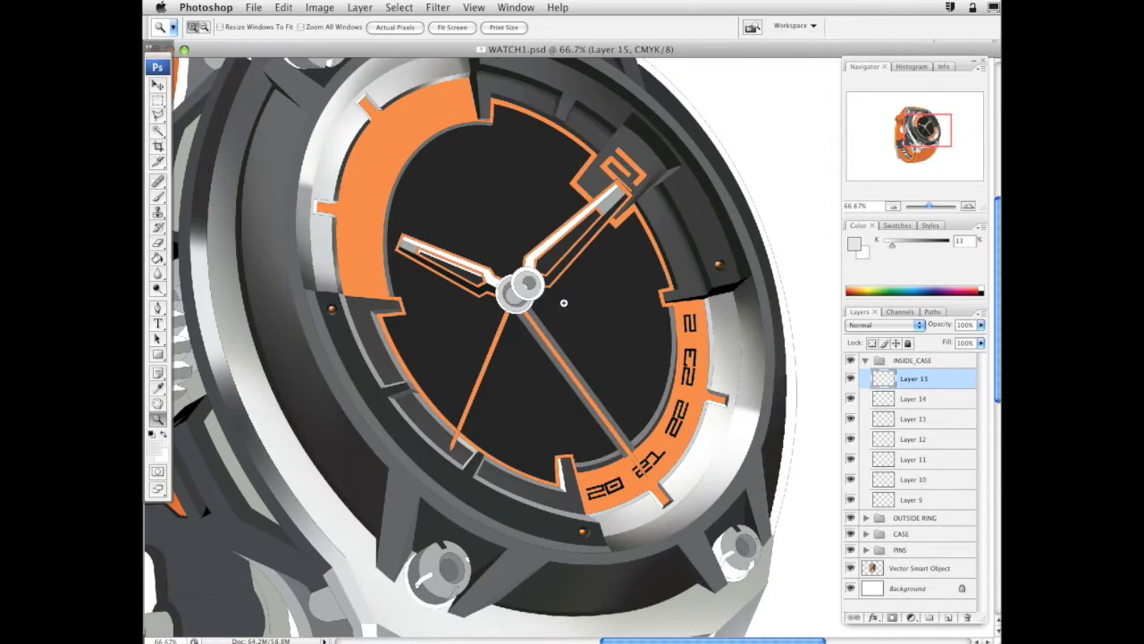
Select all dark areas of the dial face around the hands on Vector Smart Object with the Magic Wand
left_click(158, 133)
scroll(659, 412, "up", 3)
scroll(660, 413, "right", 2)
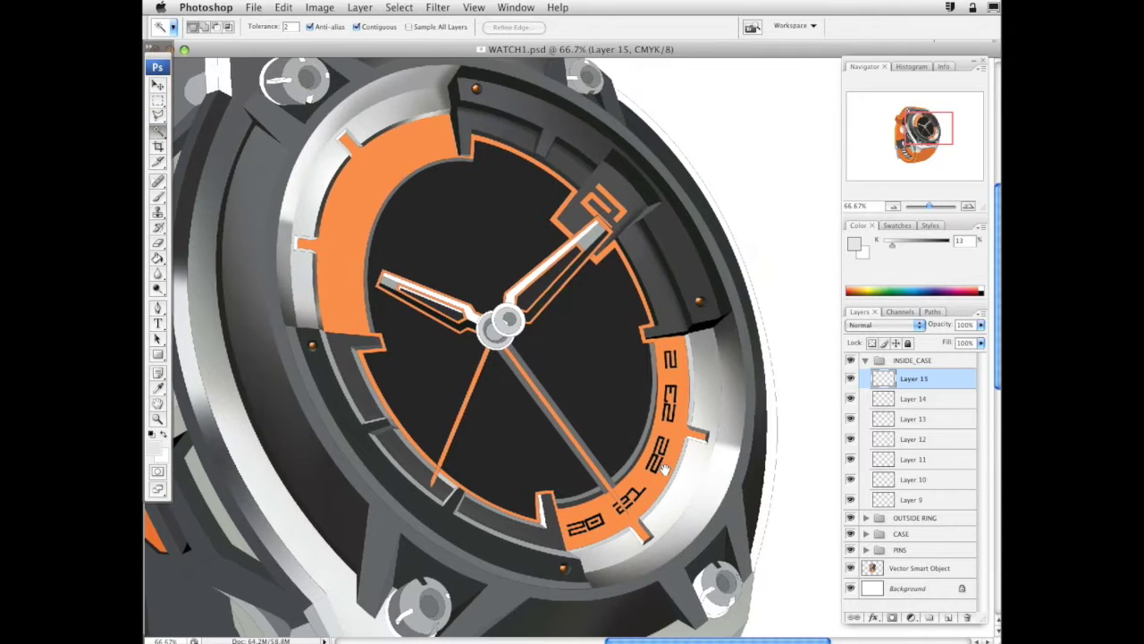
left_click(916, 517)
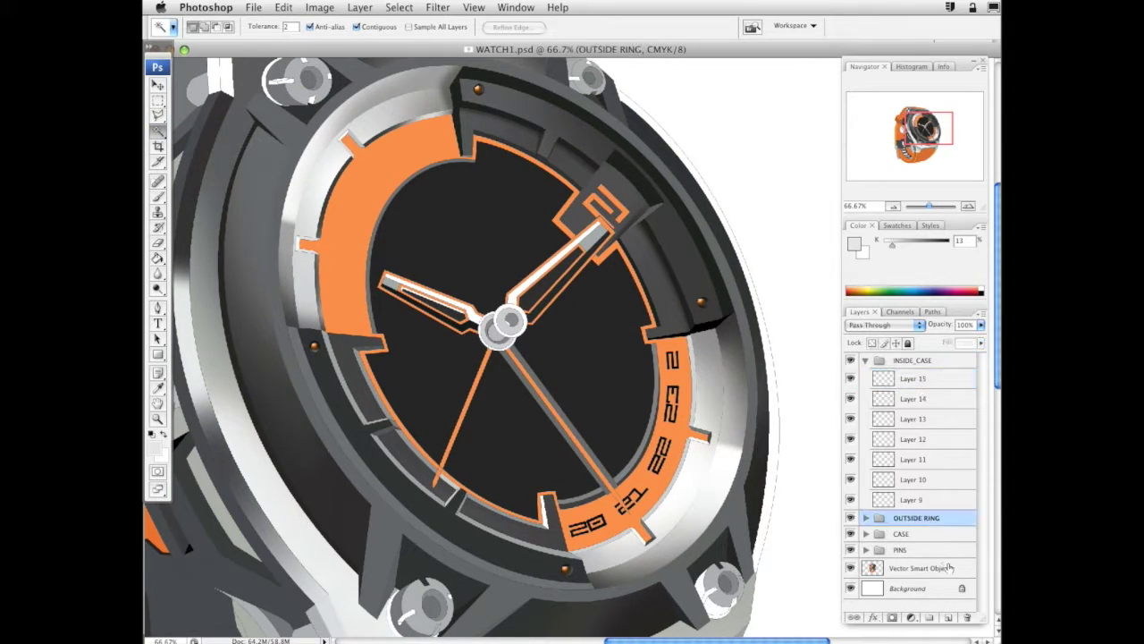
left_click(930, 569)
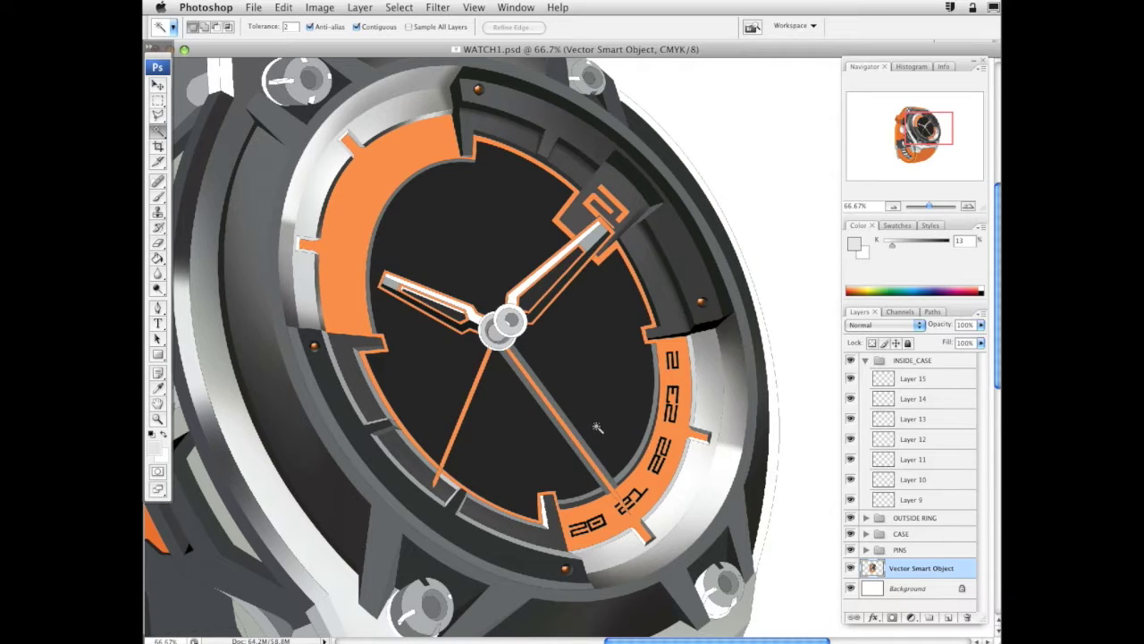
left_click(540, 453)
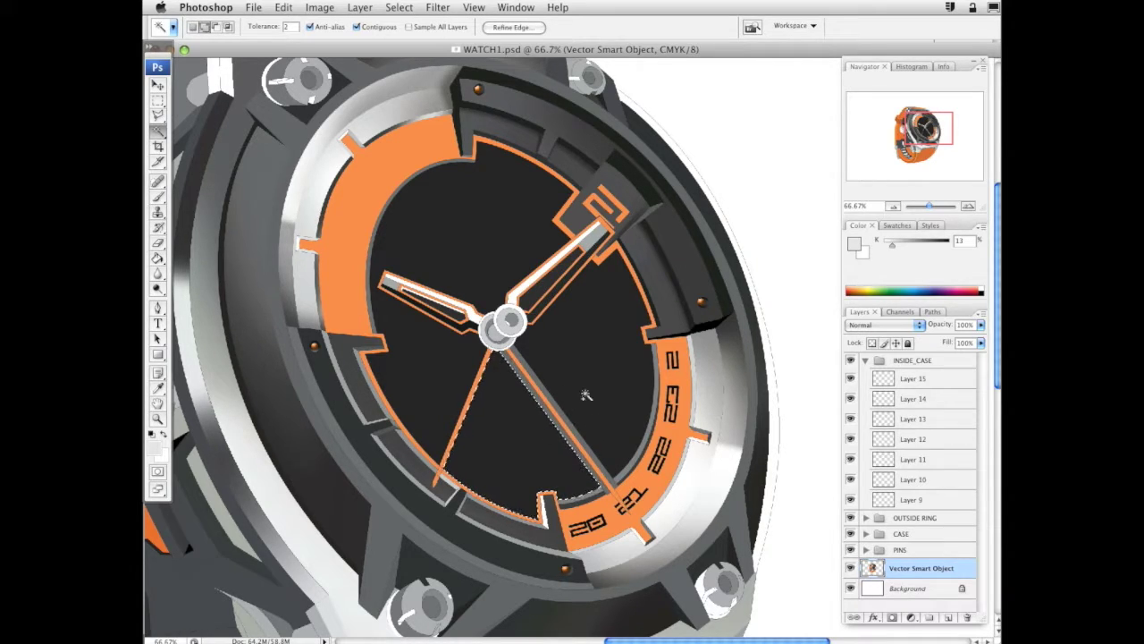
left_click(417, 396, "shift")
left_click(480, 235, "shift")
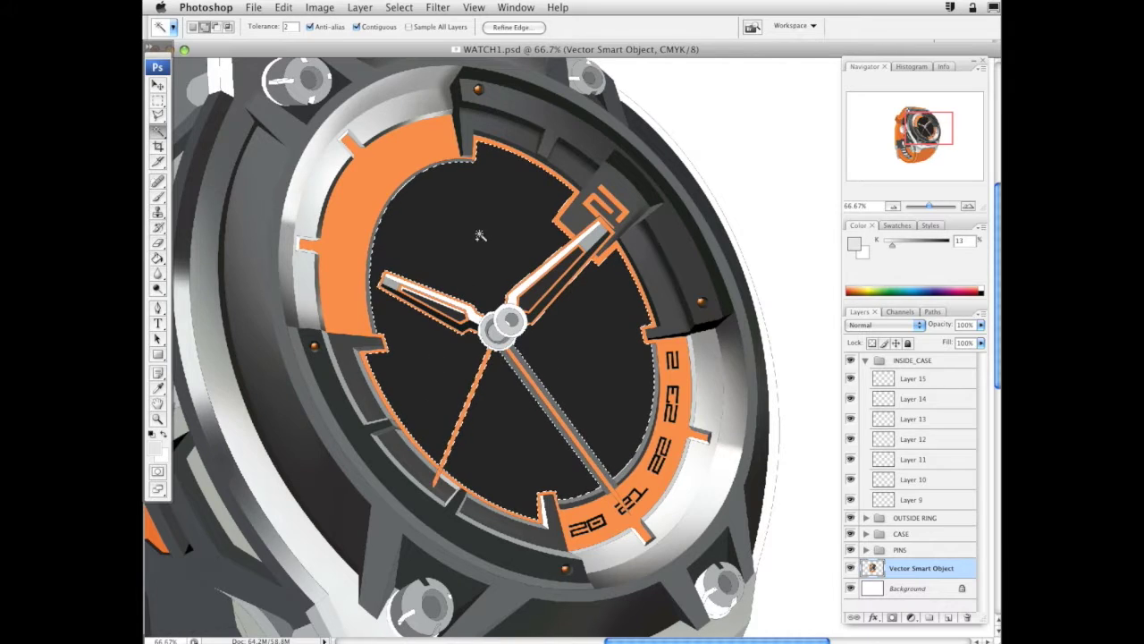
Collapse the INSIDE_CASE group and create a new layer group named DIAL above it
left_click(930, 379)
left_click(865, 360)
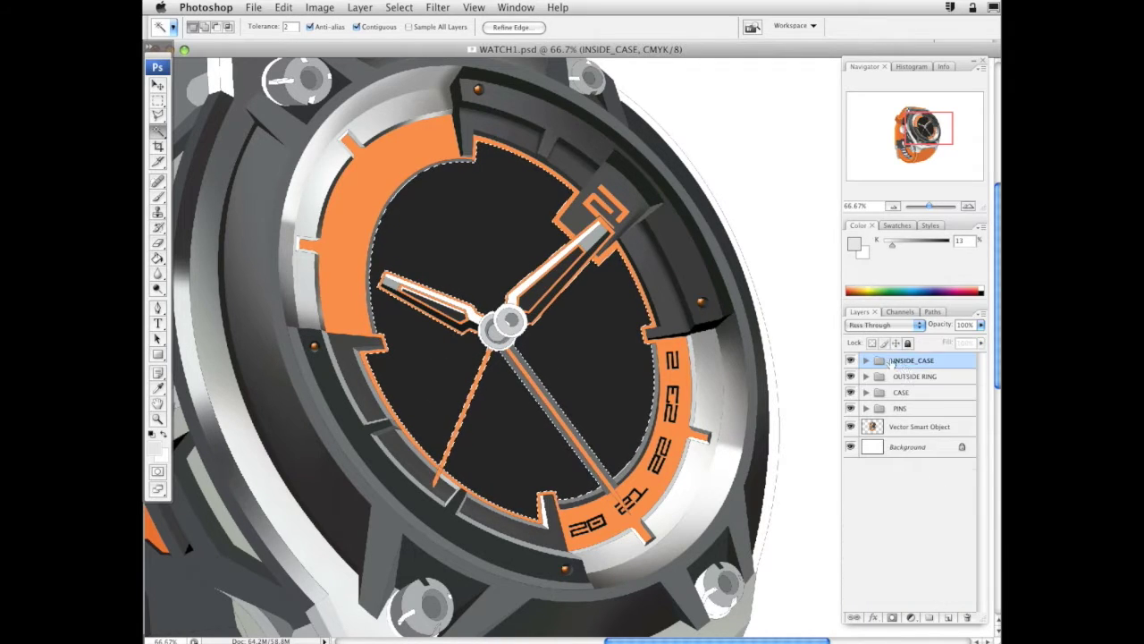
left_click(931, 618)
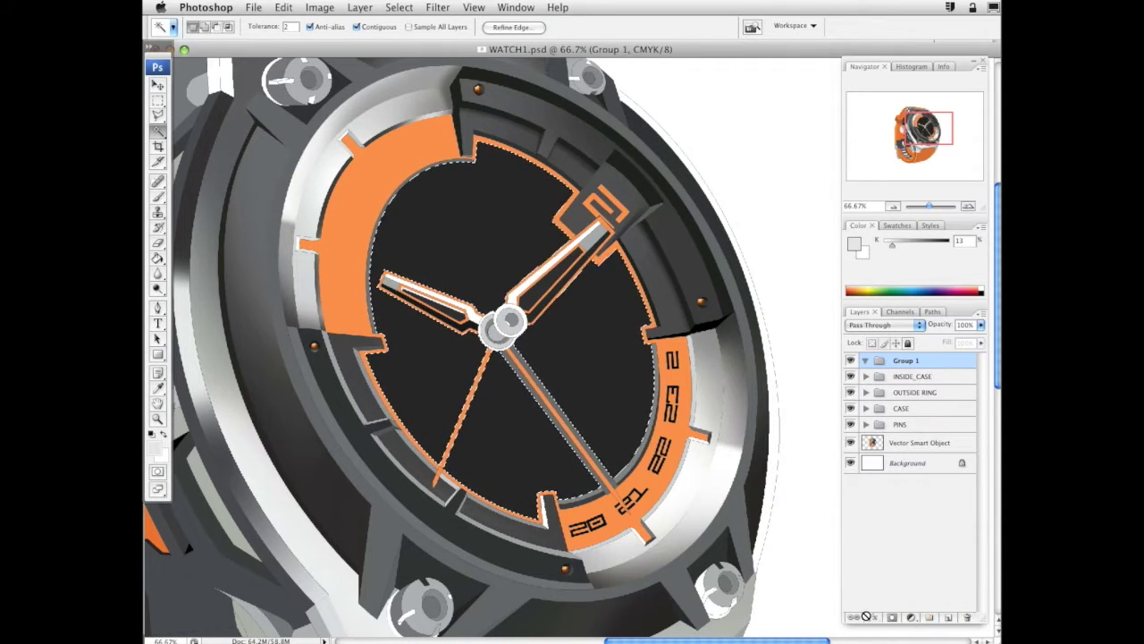
double_click(905, 363)
type("DIAL")
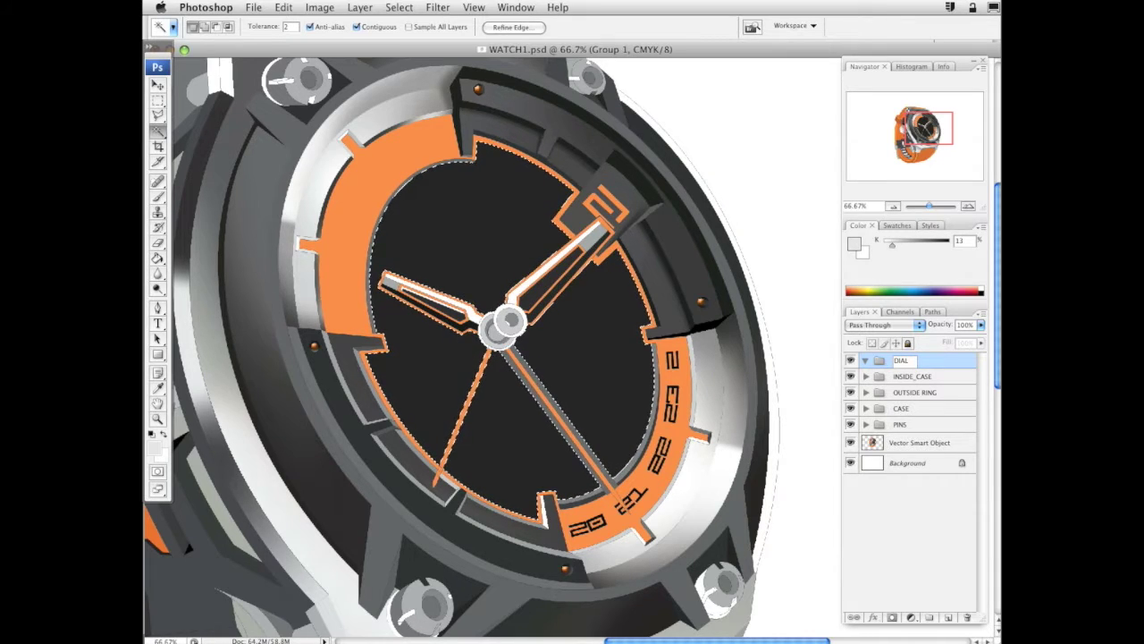
key("Return")
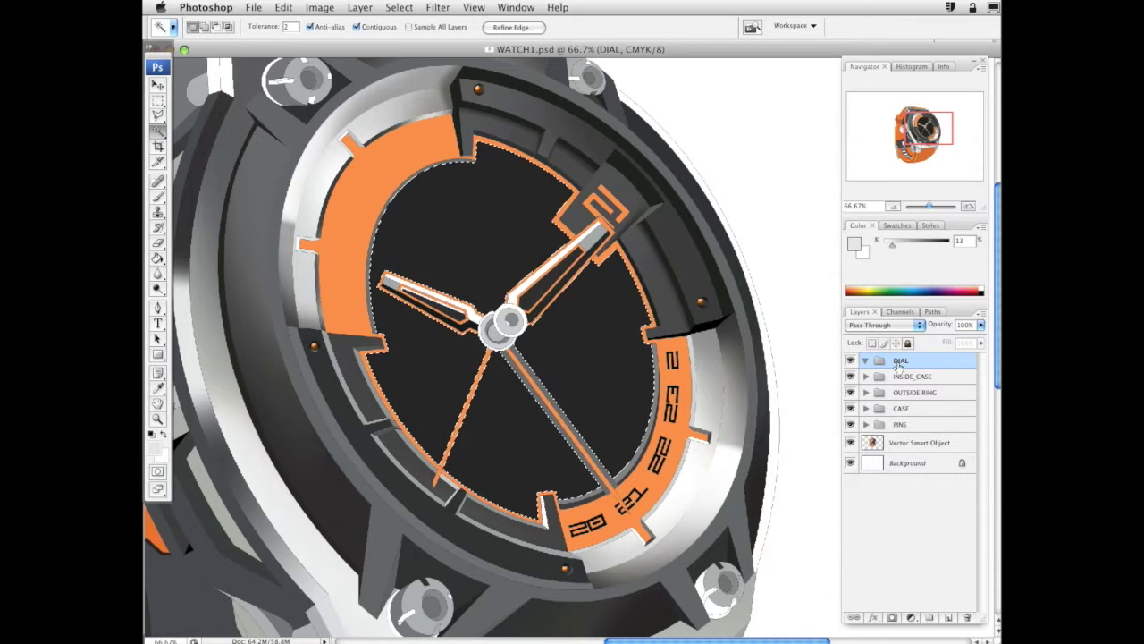
Add a layer in Multiply mode inside the DIAL group, and set up a 52 px soft brush in 94% black for the dial shadows
left_click(947, 617)
left_click(159, 196)
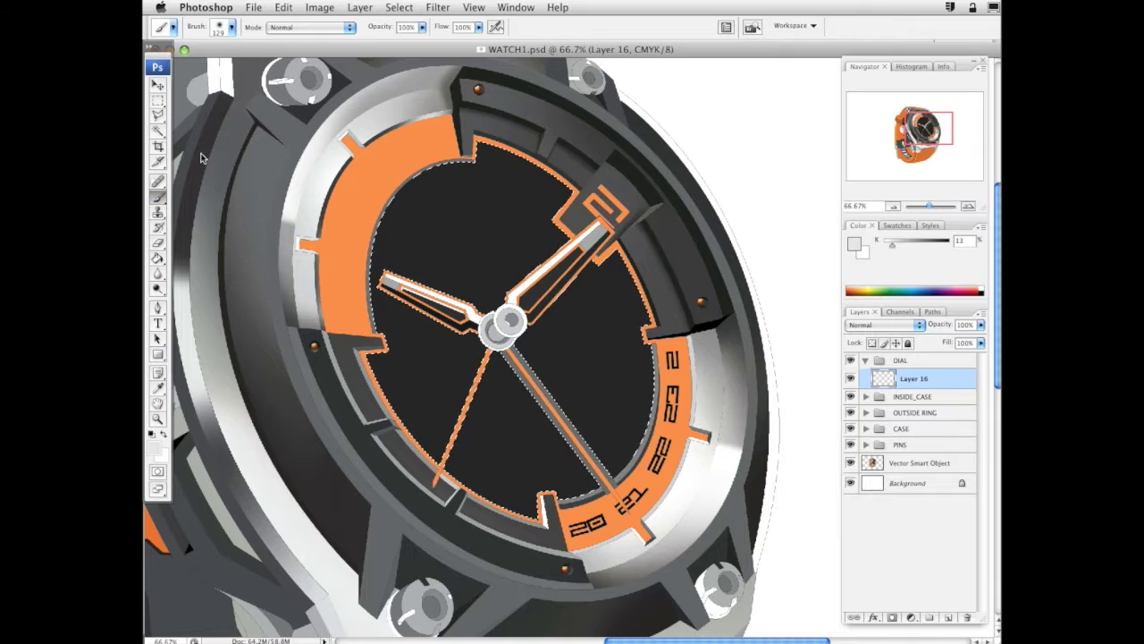
right_click(609, 310)
left_click(677, 331)
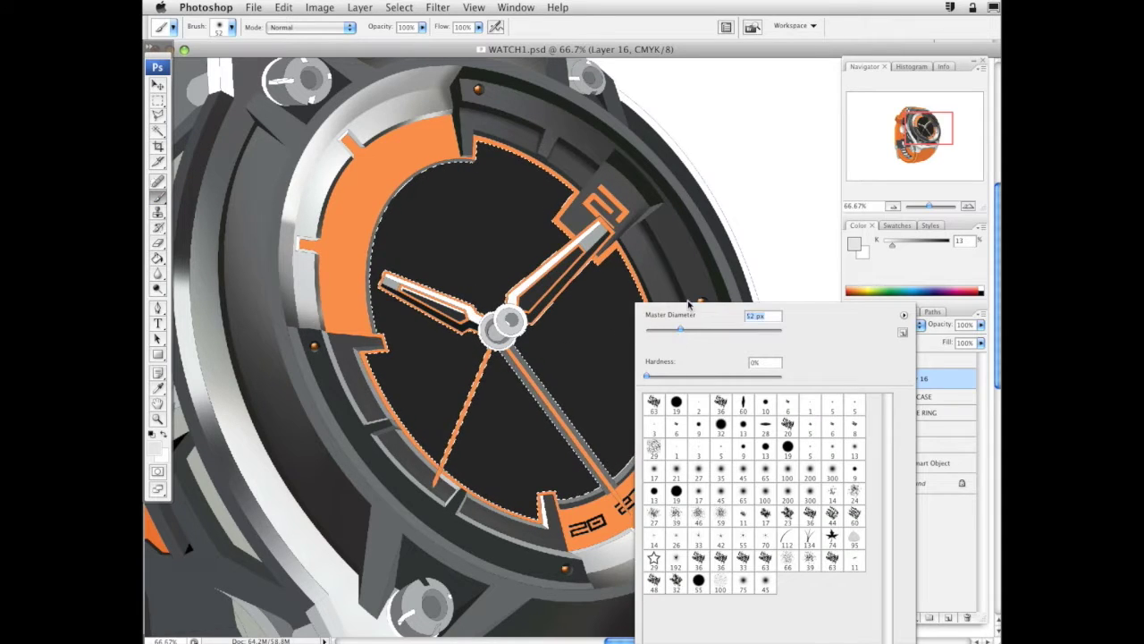
left_click_drag(893, 245, 946, 247)
left_click(885, 325)
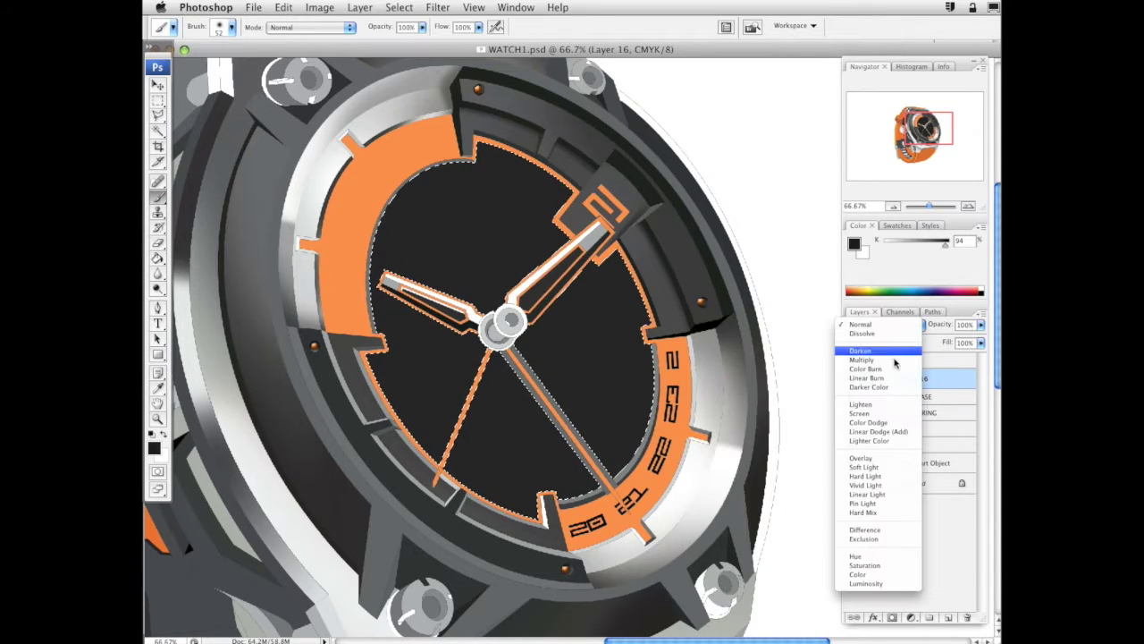
left_click(894, 362)
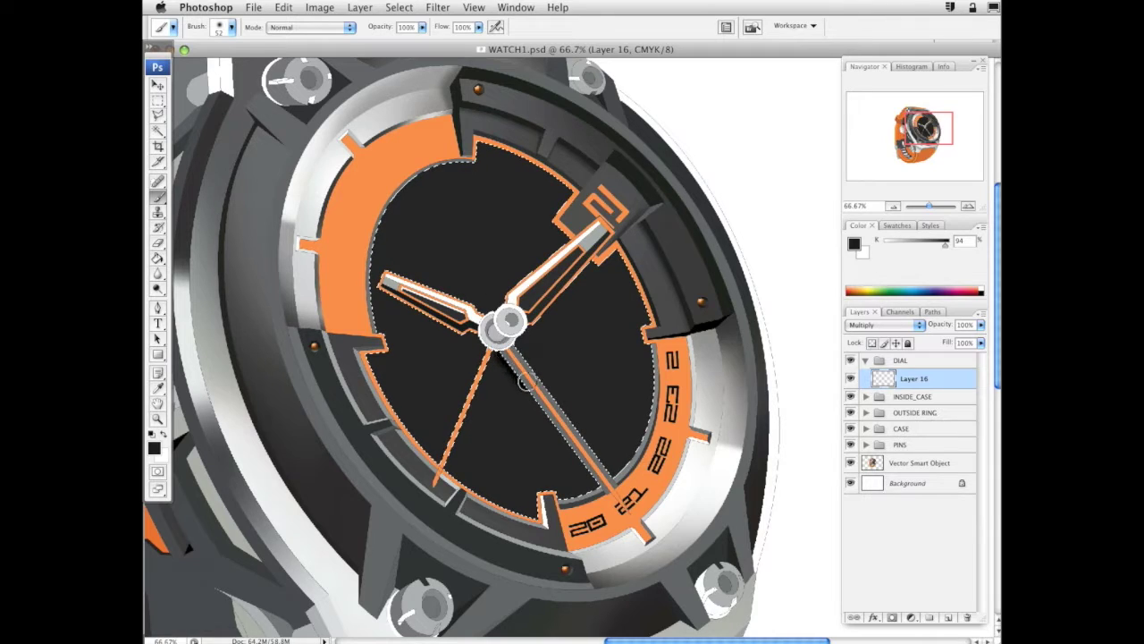
Paint soft dark shadows on the dial along the watch hands, reducing the brush to 28 px for the finer edges
left_click_drag(556, 426, 618, 500)
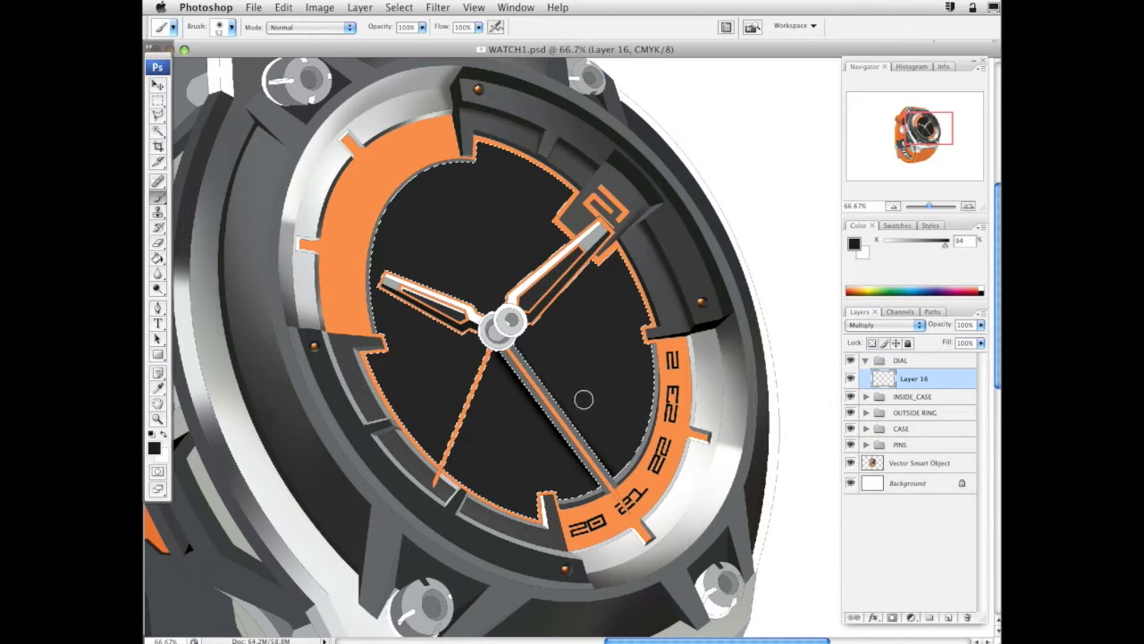
right_click(529, 306)
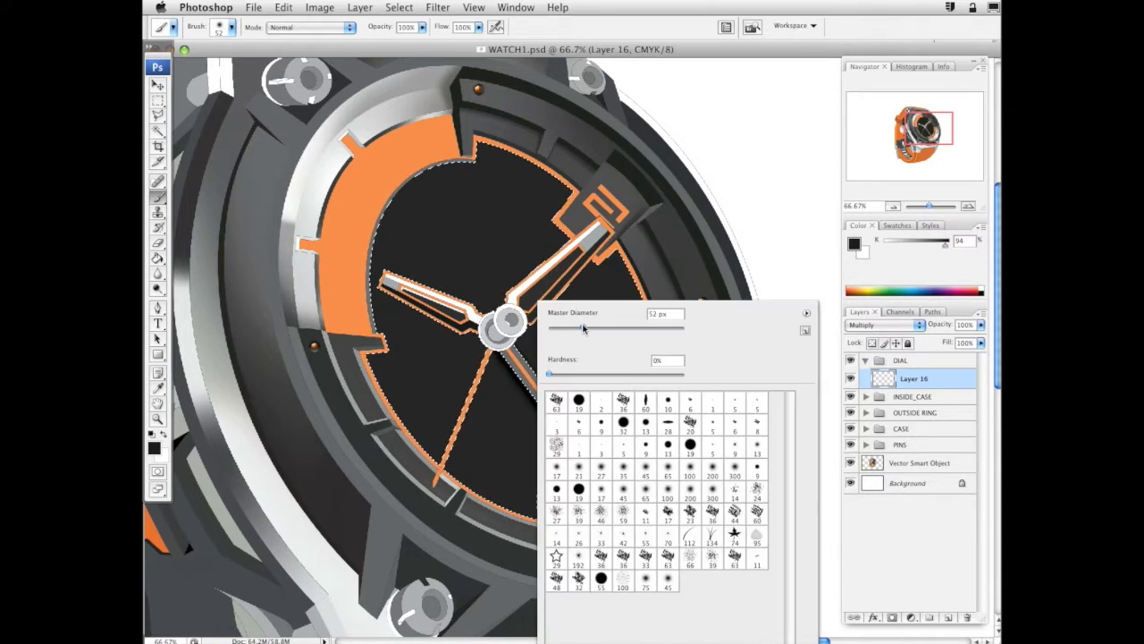
mouse_move(583, 328)
left_mouse_down()
mouse_move(568, 328)
mouse_move(573, 277)
mouse_move(595, 250)
left_mouse_up()
left_click(527, 323)
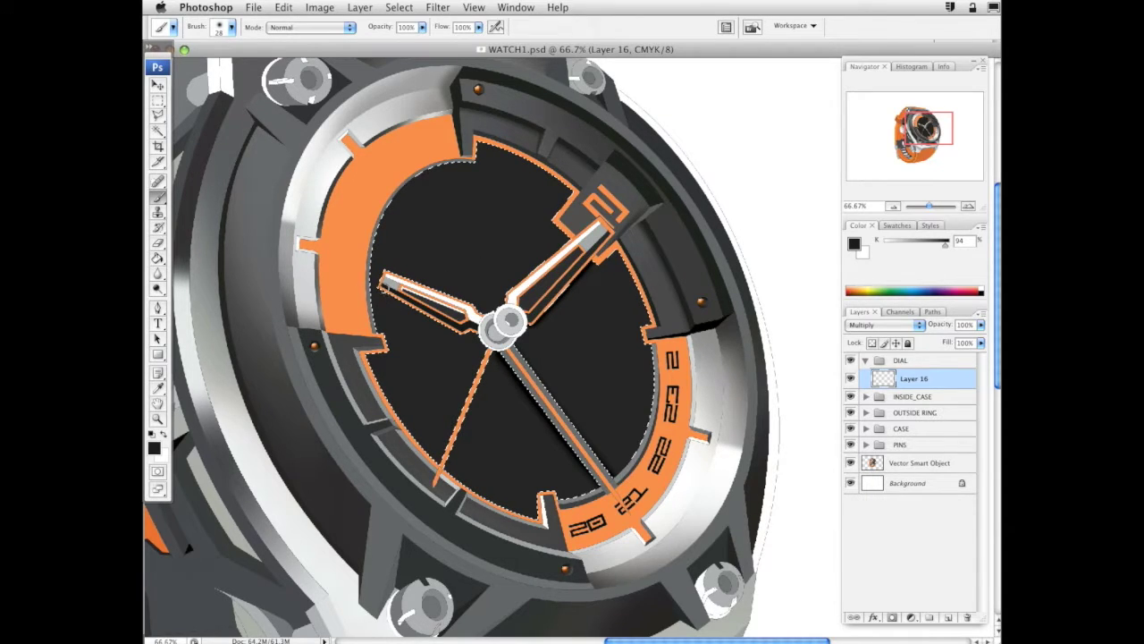
mouse_move(384, 284)
left_mouse_down()
mouse_move(450, 327)
mouse_move(478, 368)
mouse_move(446, 453)
left_mouse_up()
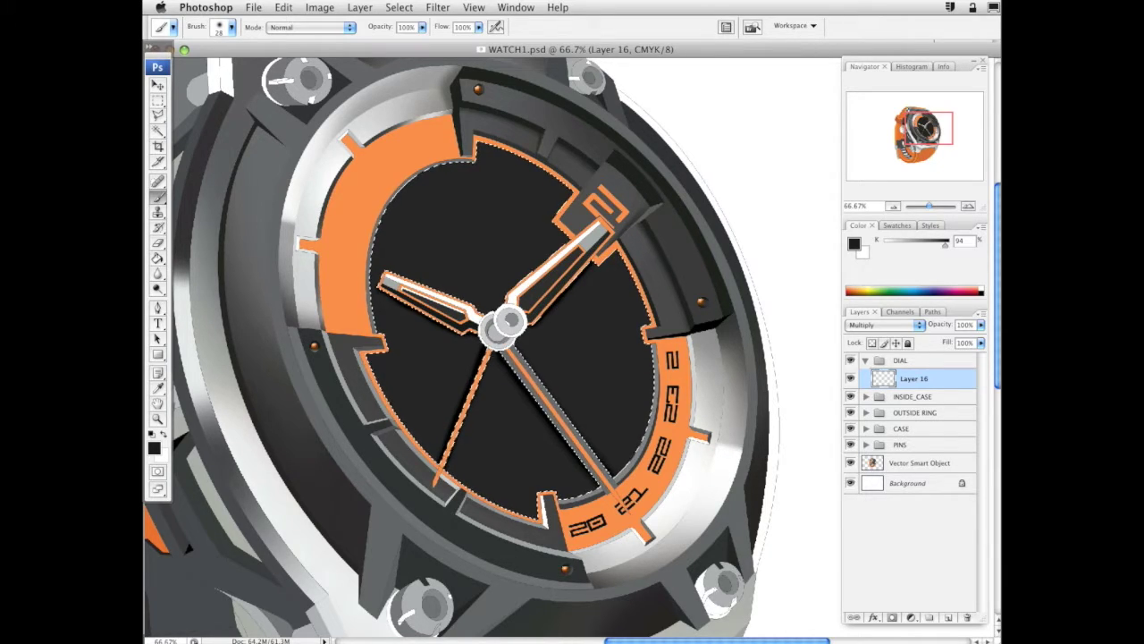
Examine the painted hand shadows without the selection outline, and view the whole dial at 50% zoom
key("super+d")
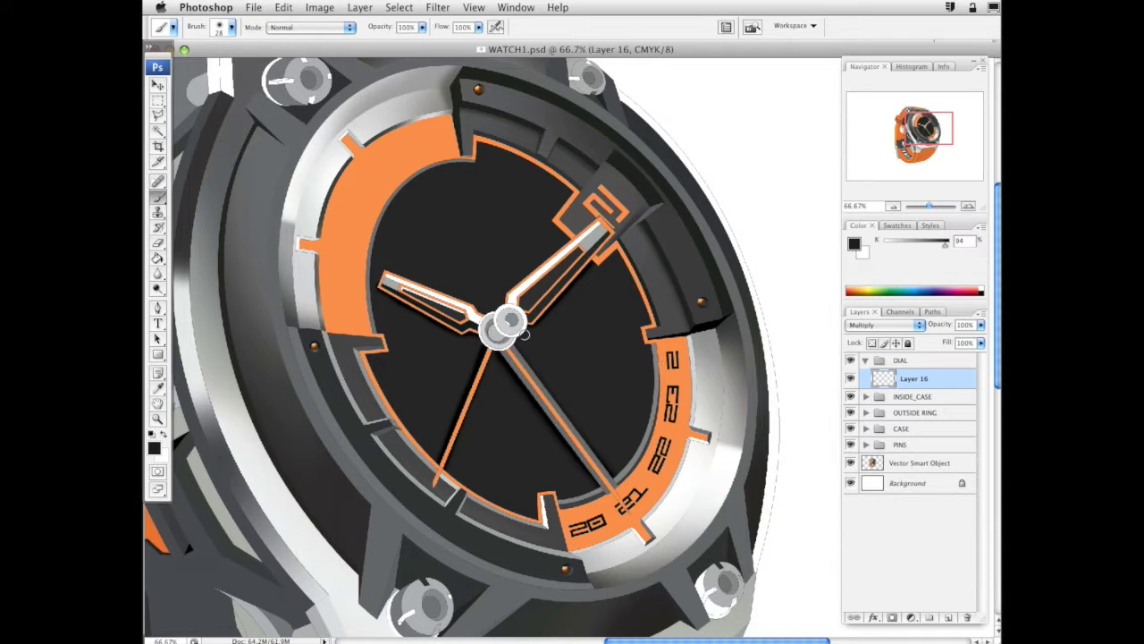
key("super+z")
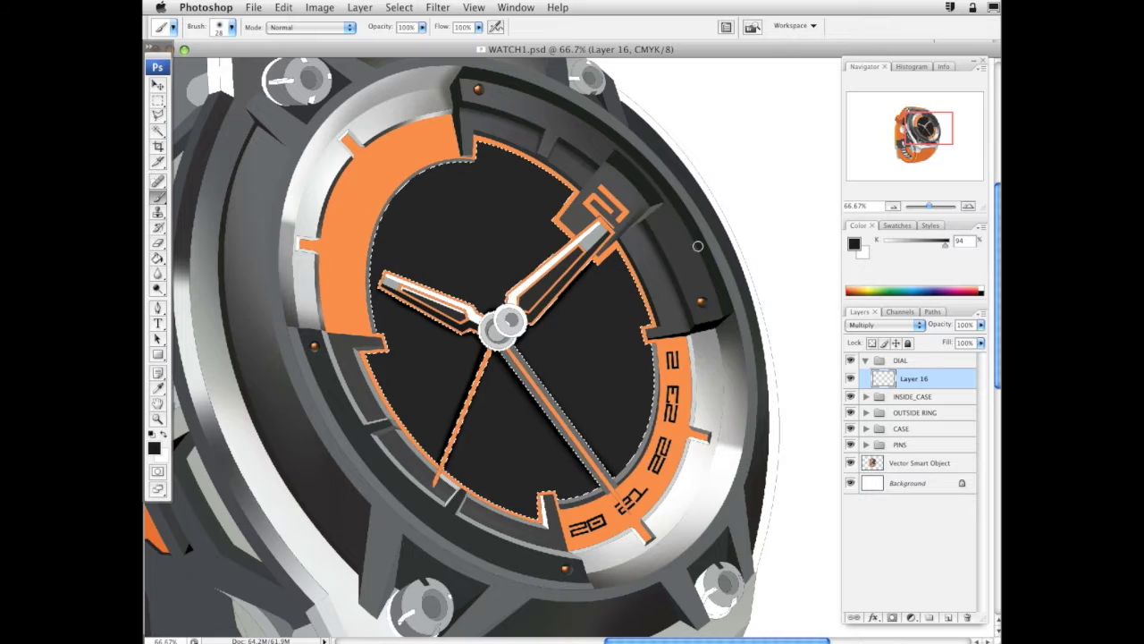
key("super+d")
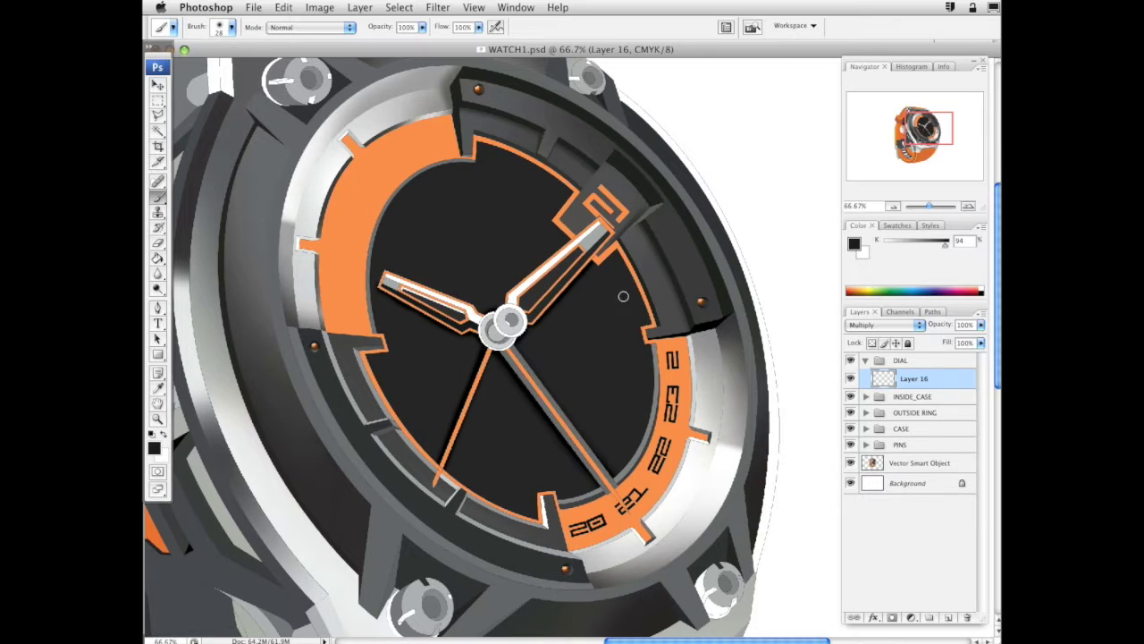
left_click(159, 419)
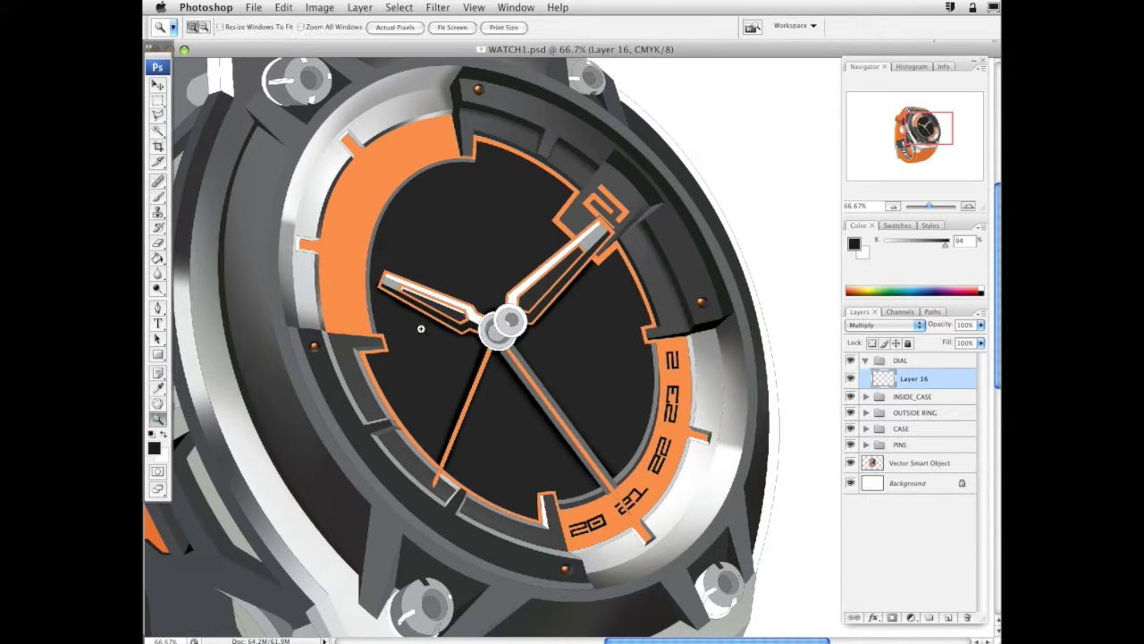
left_click(572, 330, "alt")
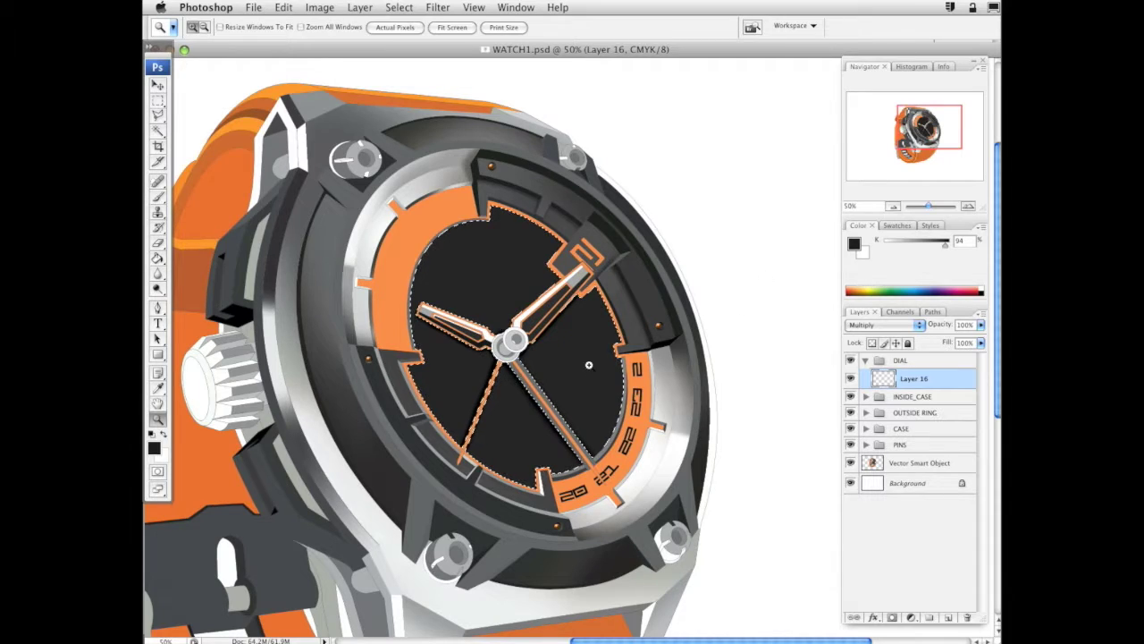
Add a layer in the DIAL group and airbrush soft lighter shading across the dial face with a 339 px brush in 79% black
key("b")
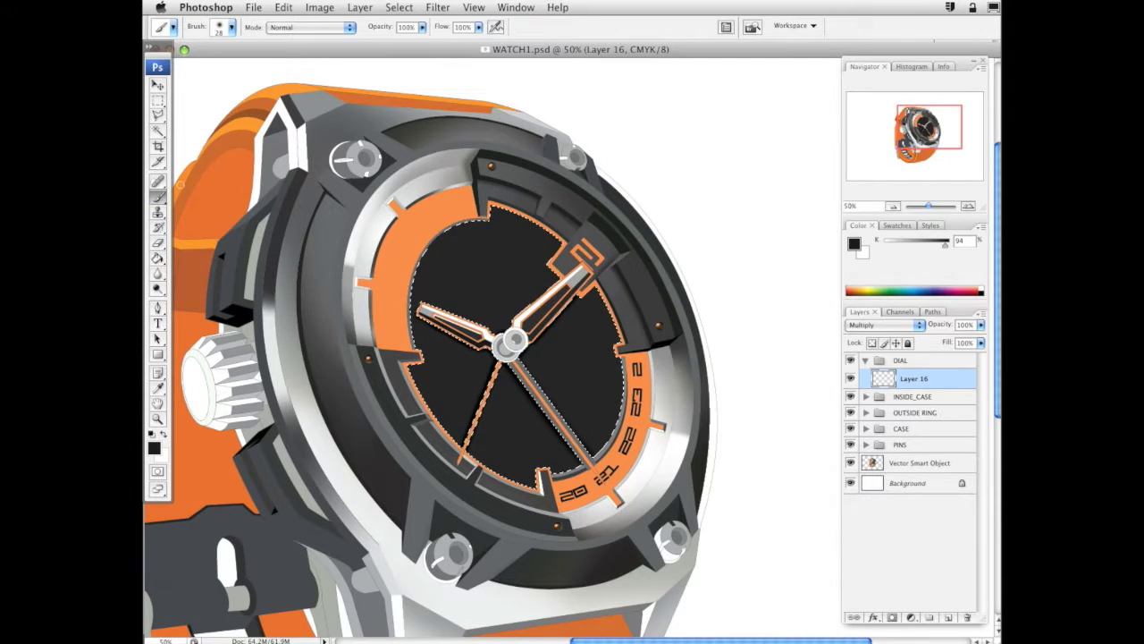
left_click(949, 618)
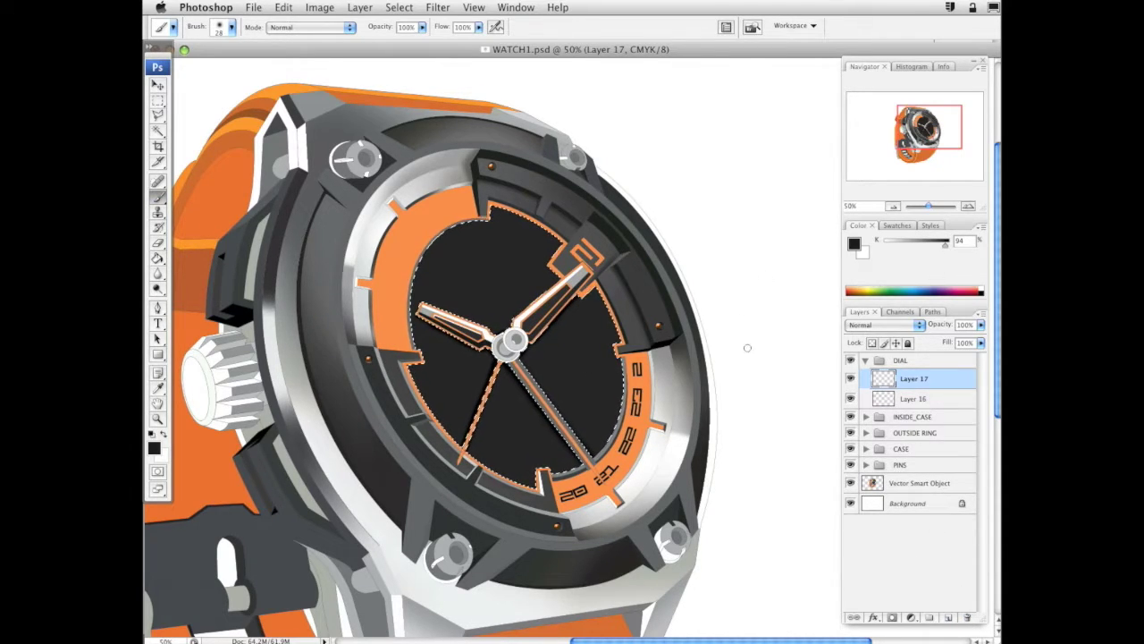
right_click(624, 336)
left_click_drag(681, 367, 696, 361)
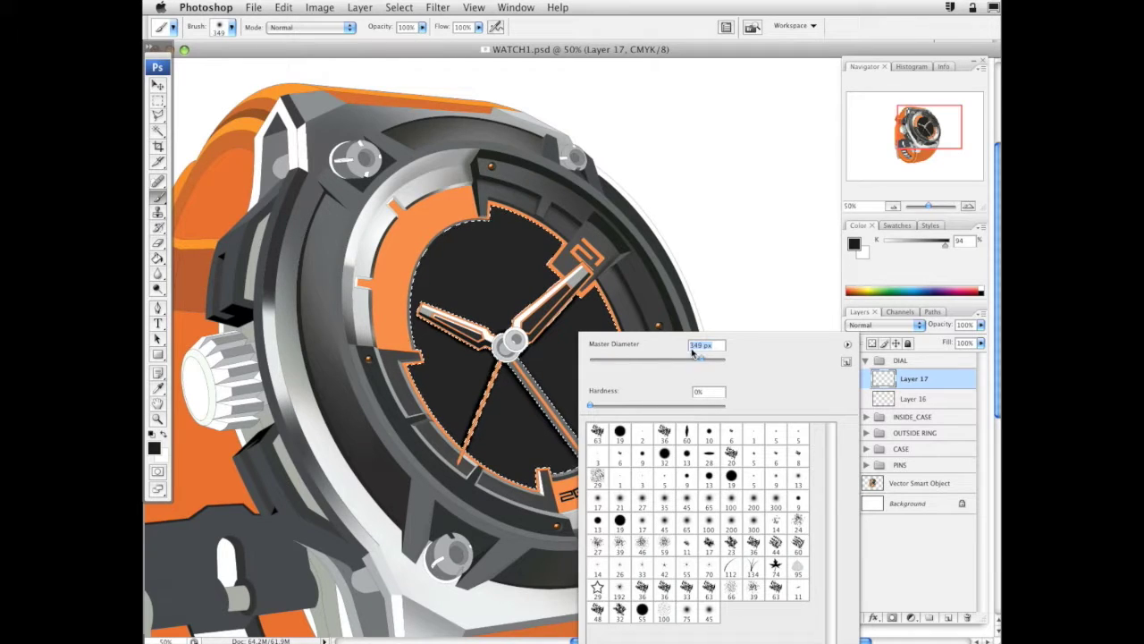
left_click(702, 359)
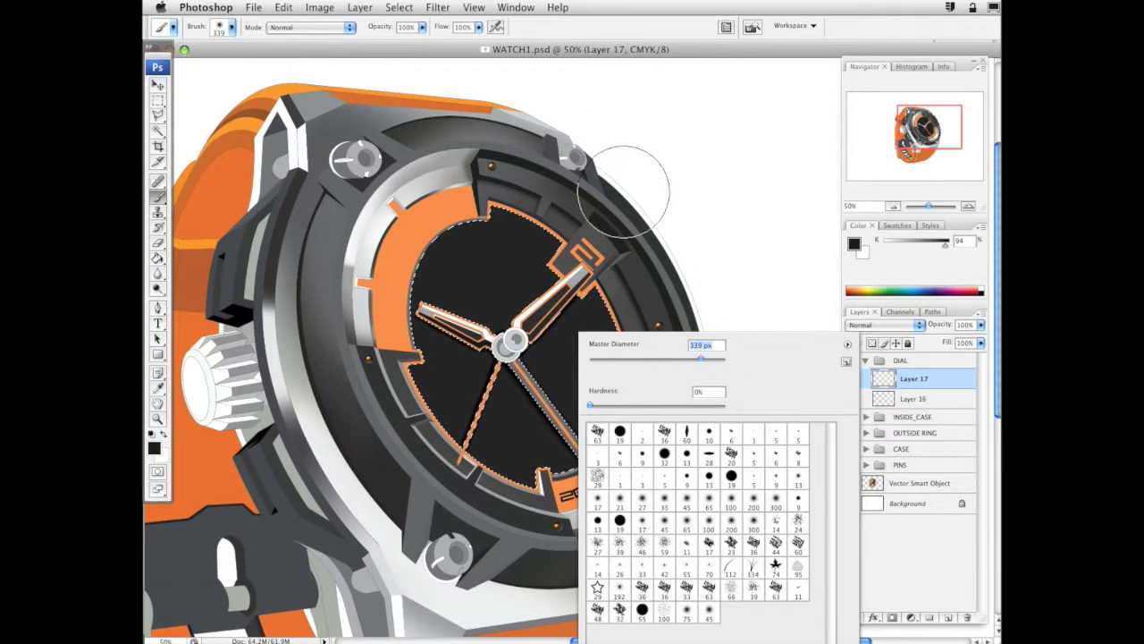
left_click_drag(945, 246, 940, 249)
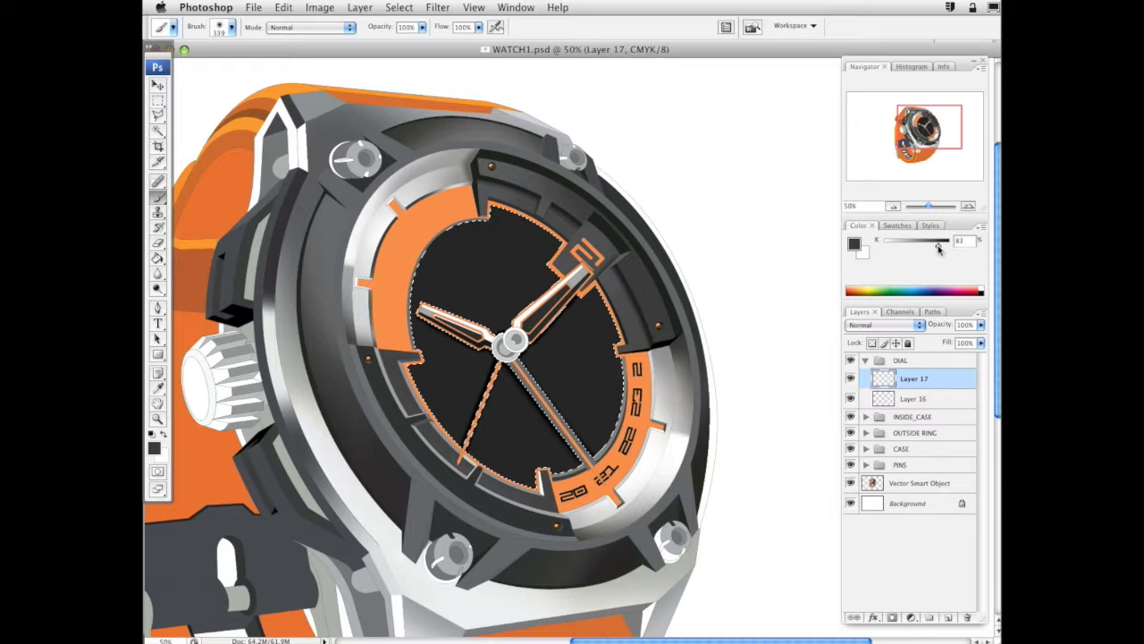
mouse_move(485, 208)
left_mouse_down()
mouse_move(635, 309)
mouse_move(671, 447)
mouse_move(588, 255)
mouse_move(527, 213)
mouse_move(646, 357)
mouse_move(623, 513)
left_mouse_up()
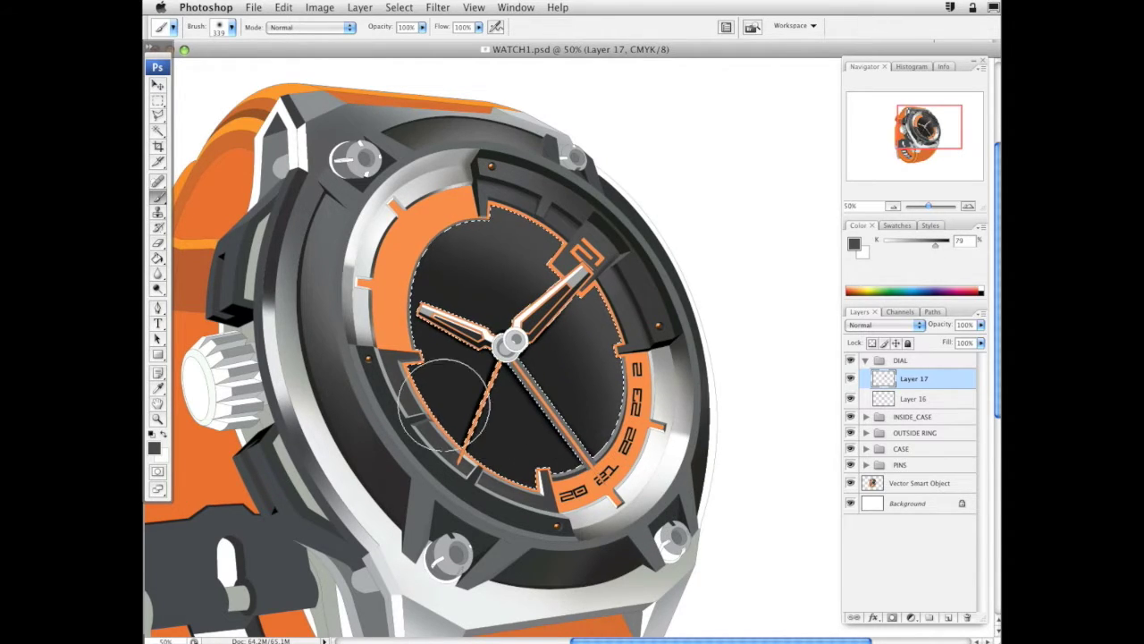
mouse_move(390, 398)
left_mouse_down()
mouse_move(404, 439)
mouse_move(570, 555)
mouse_move(657, 494)
left_mouse_up()
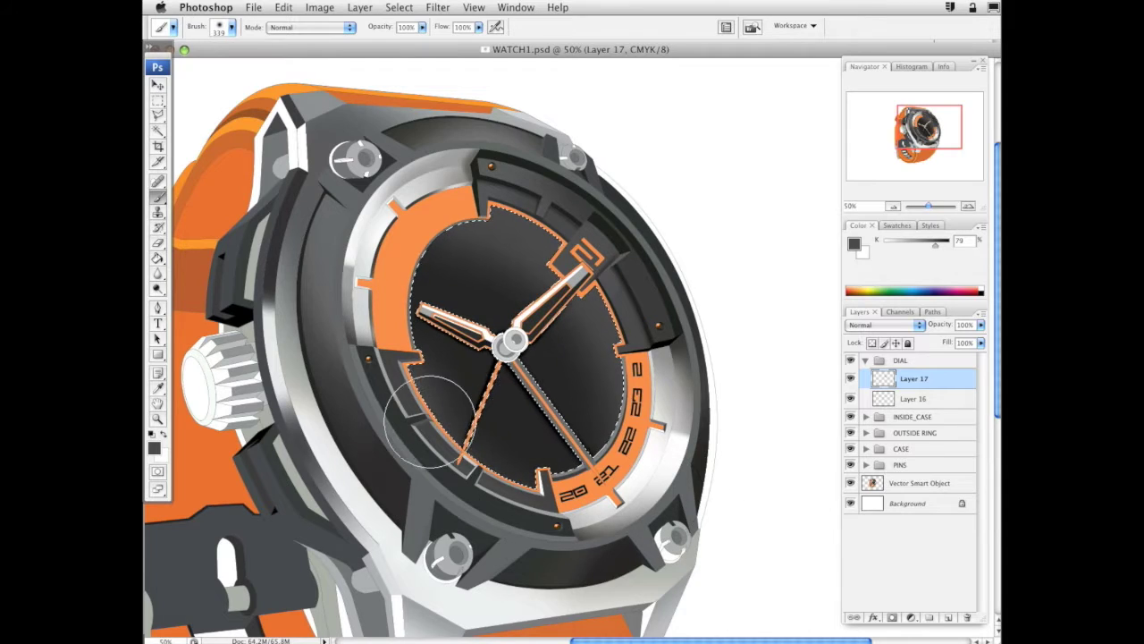
mouse_move(430, 422)
left_mouse_down()
mouse_move(416, 514)
mouse_move(398, 539)
mouse_move(549, 333)
left_mouse_up()
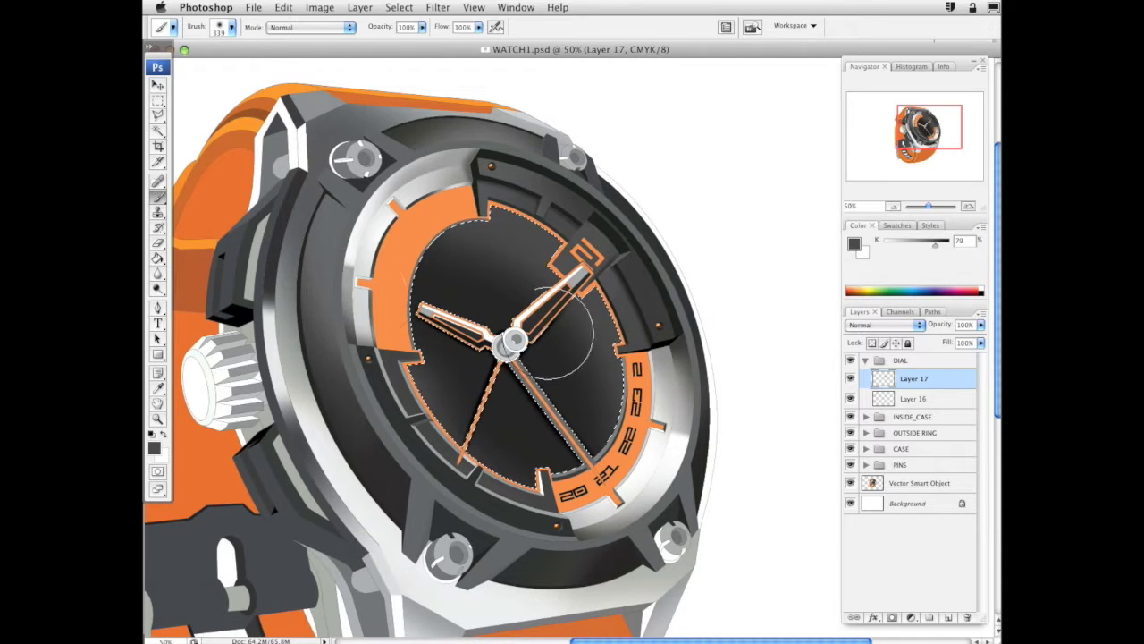
Add another layer in the DIAL group and darken the dial edges in 100% black with 178 px and 75 px soft brushes, then deselect
left_click(931, 617)
left_click_drag(939, 247, 949, 247)
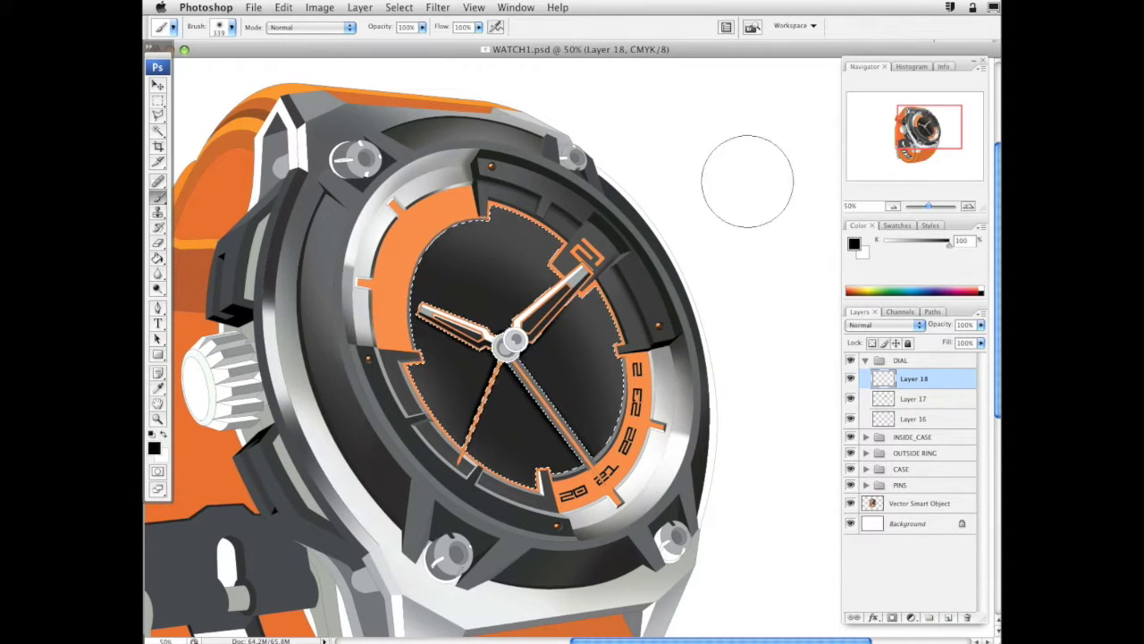
right_click(592, 172)
left_click(706, 203)
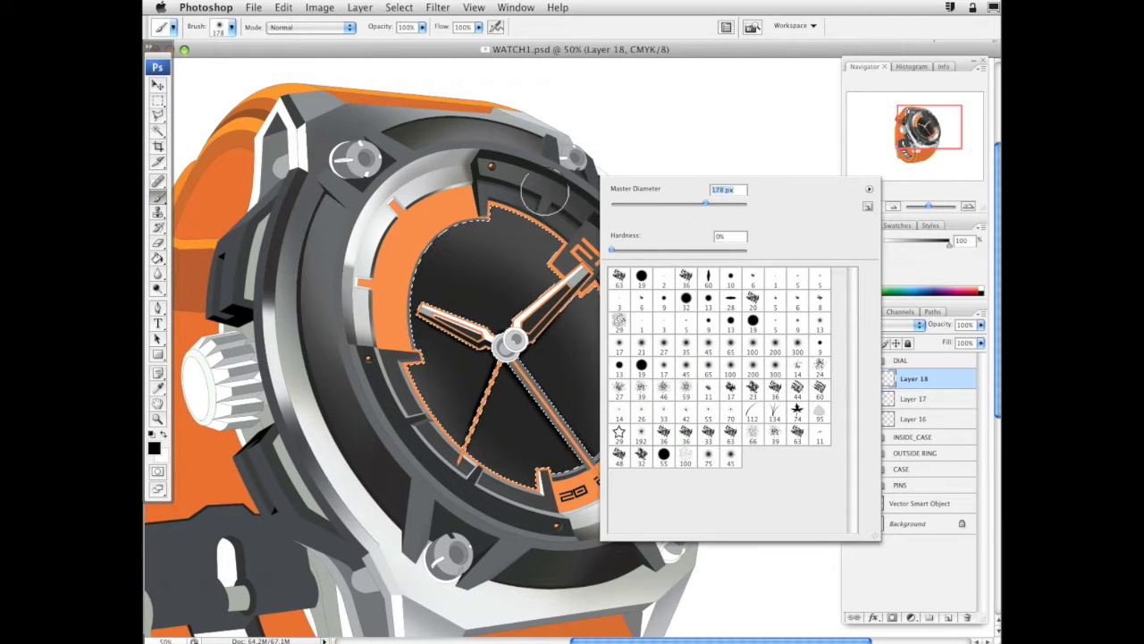
left_click_drag(476, 179, 493, 189)
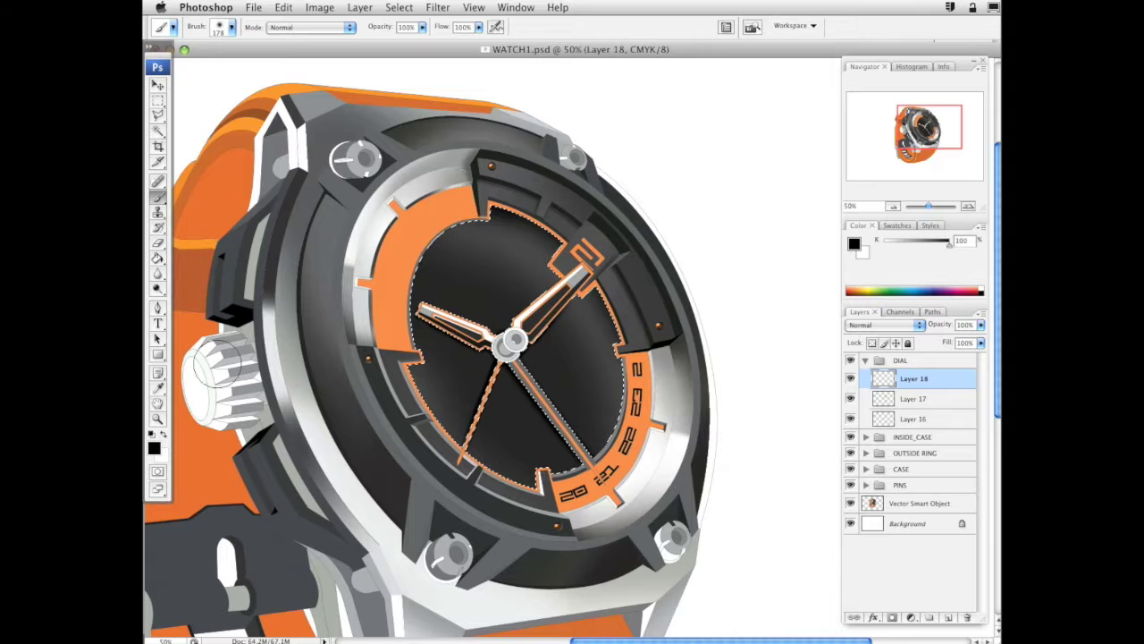
right_click(508, 282)
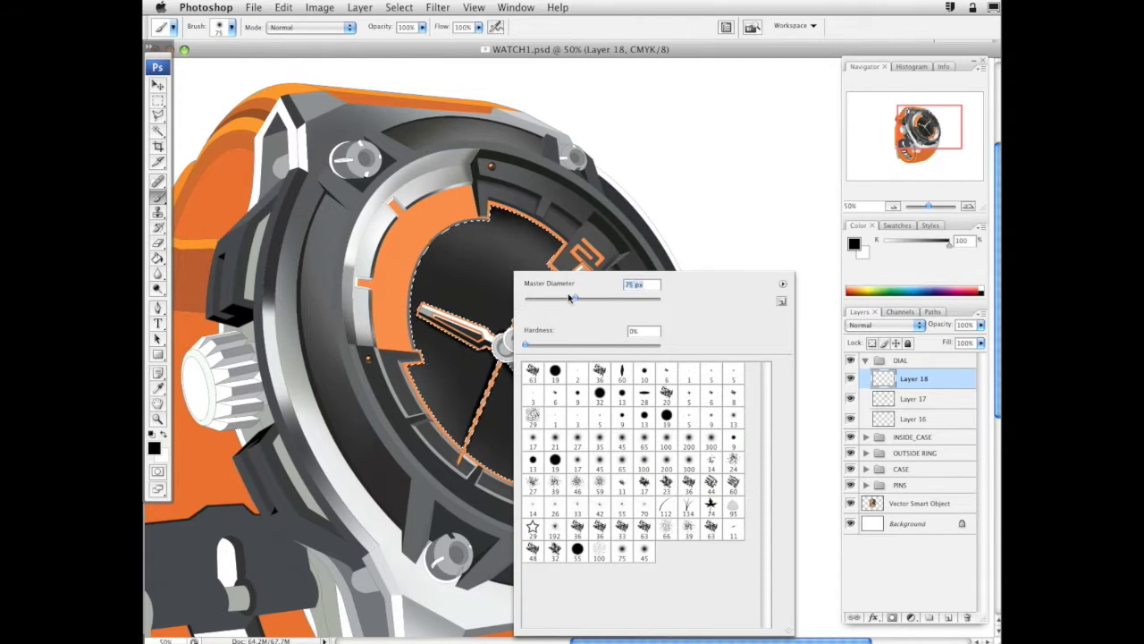
key("Return")
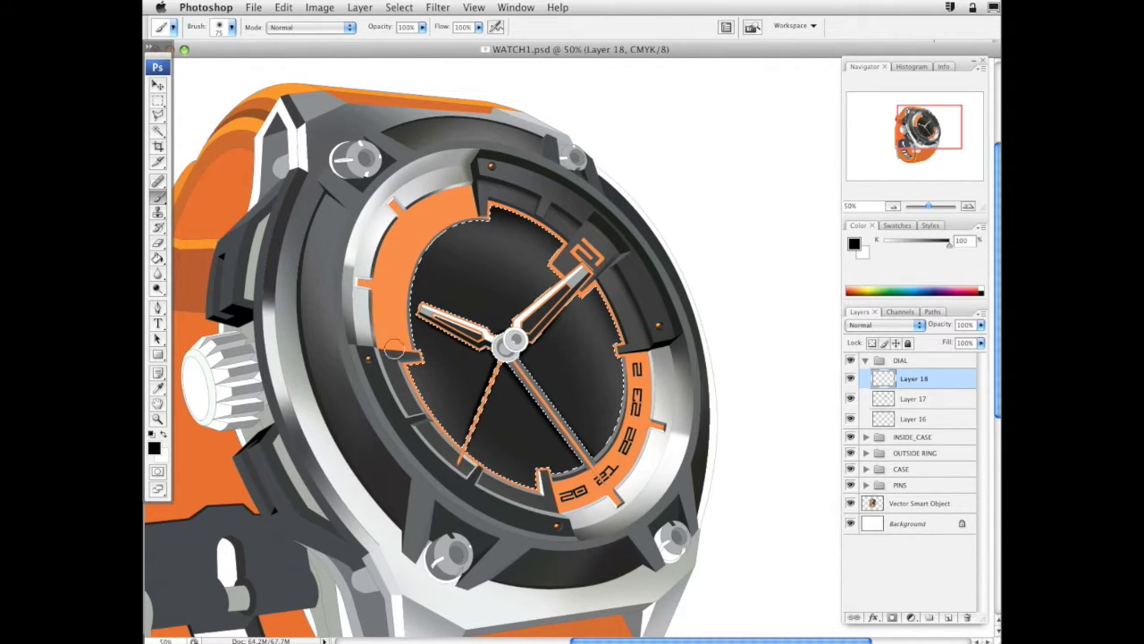
key("super+d")
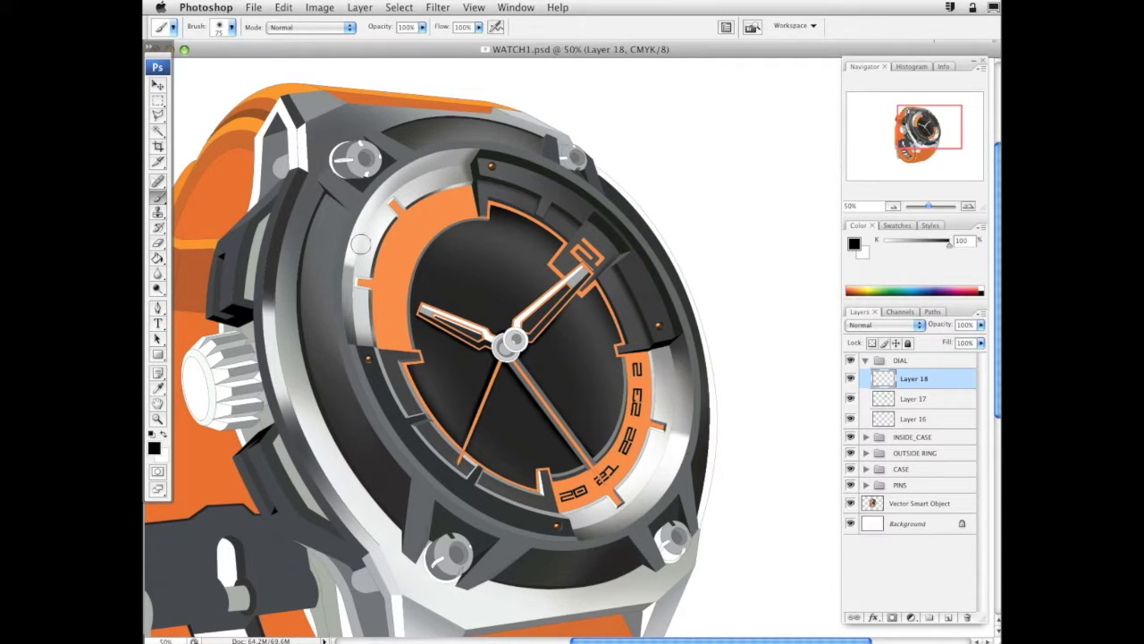
Select the dark insets inside the hour and minute hands on Vector Smart Object with the Magic Wand
left_click(163, 418)
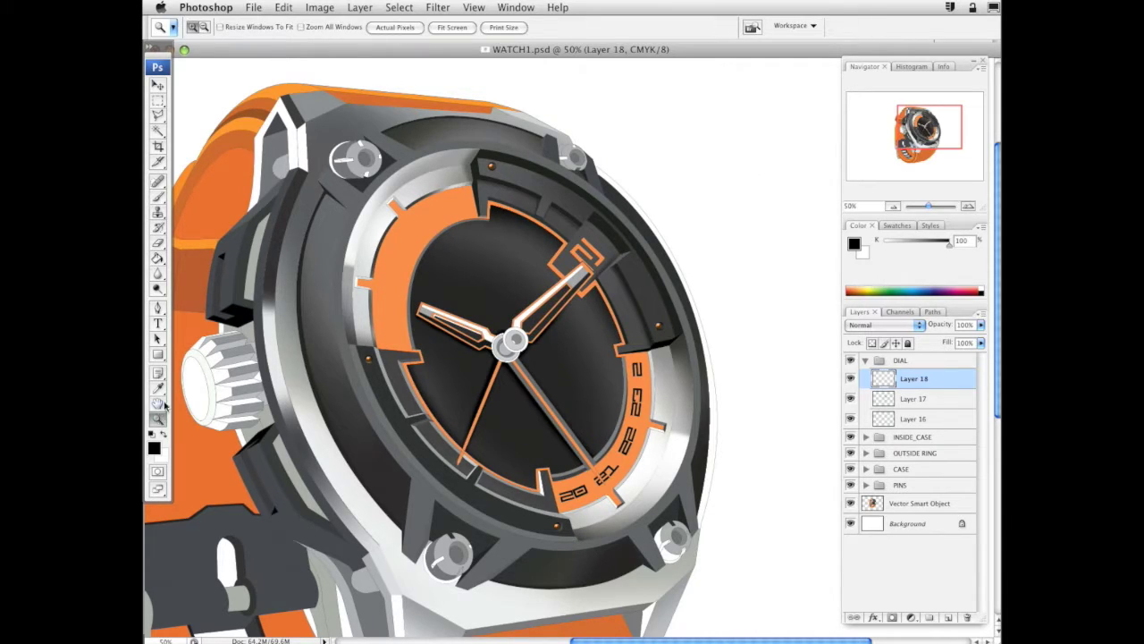
left_click(546, 340)
left_click(158, 131)
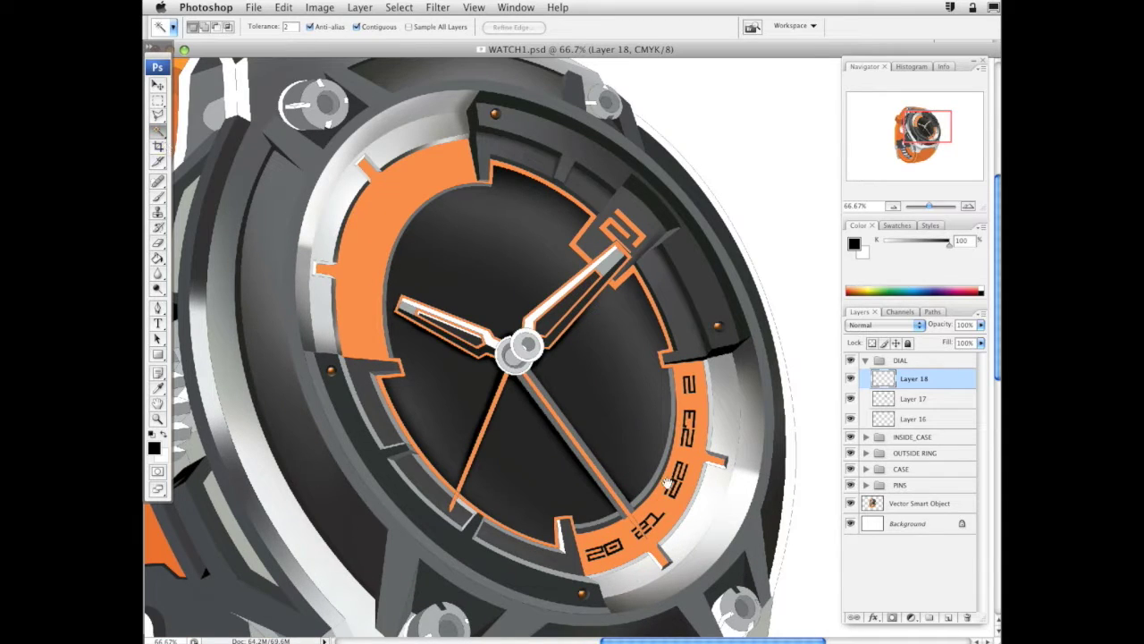
left_click_drag(666, 484, 623, 482)
left_click(563, 375)
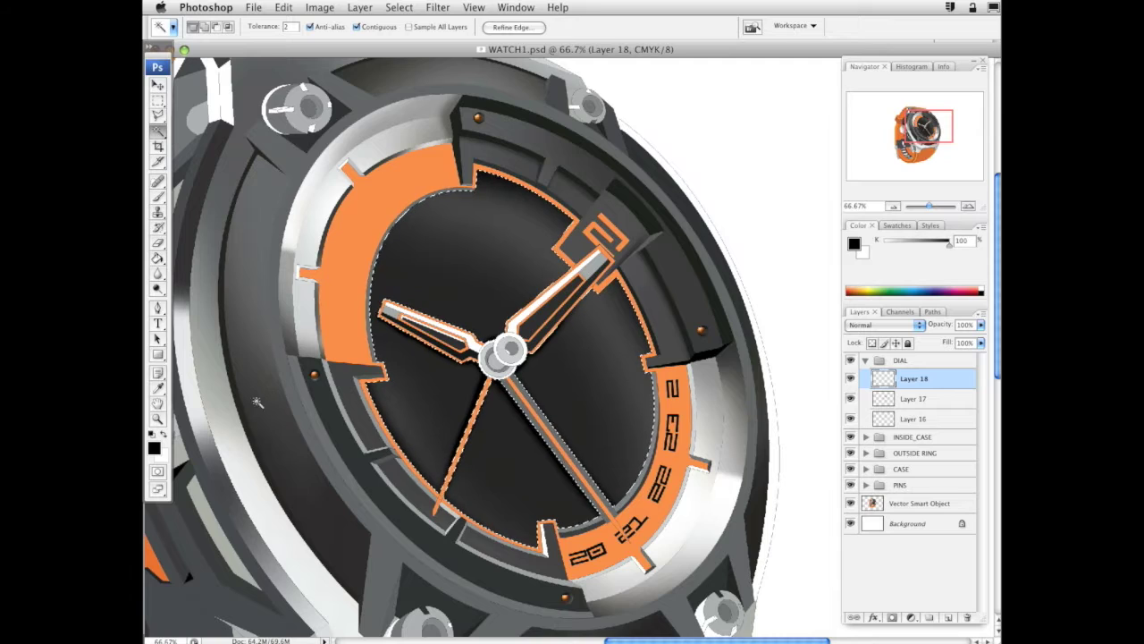
left_click_drag(158, 132, 222, 130)
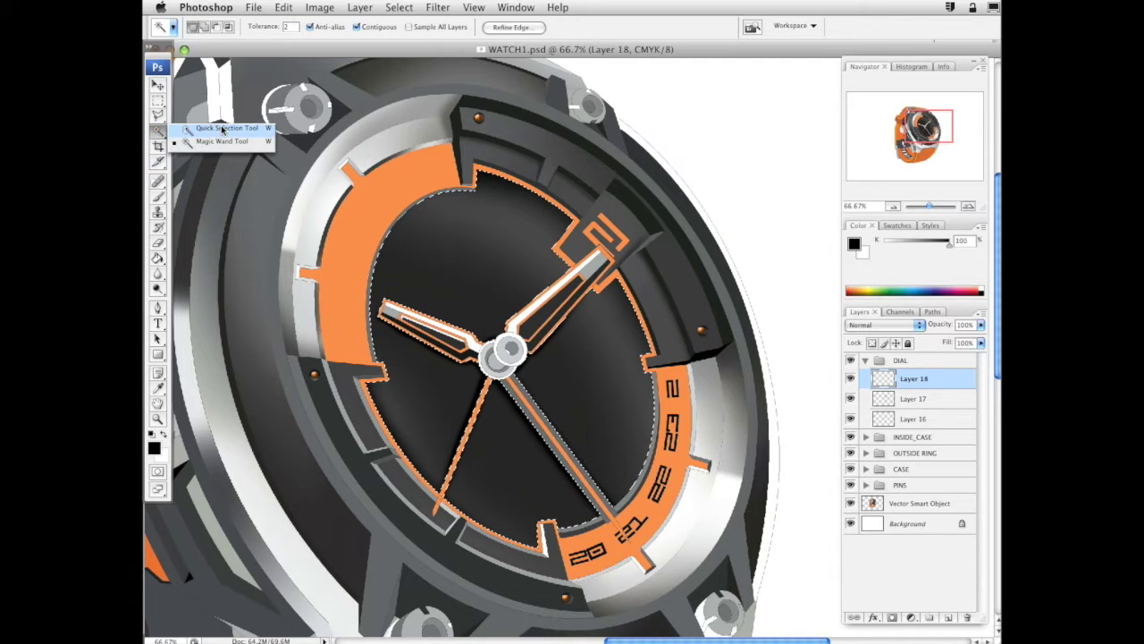
left_click(908, 510)
left_click(547, 313, "shift")
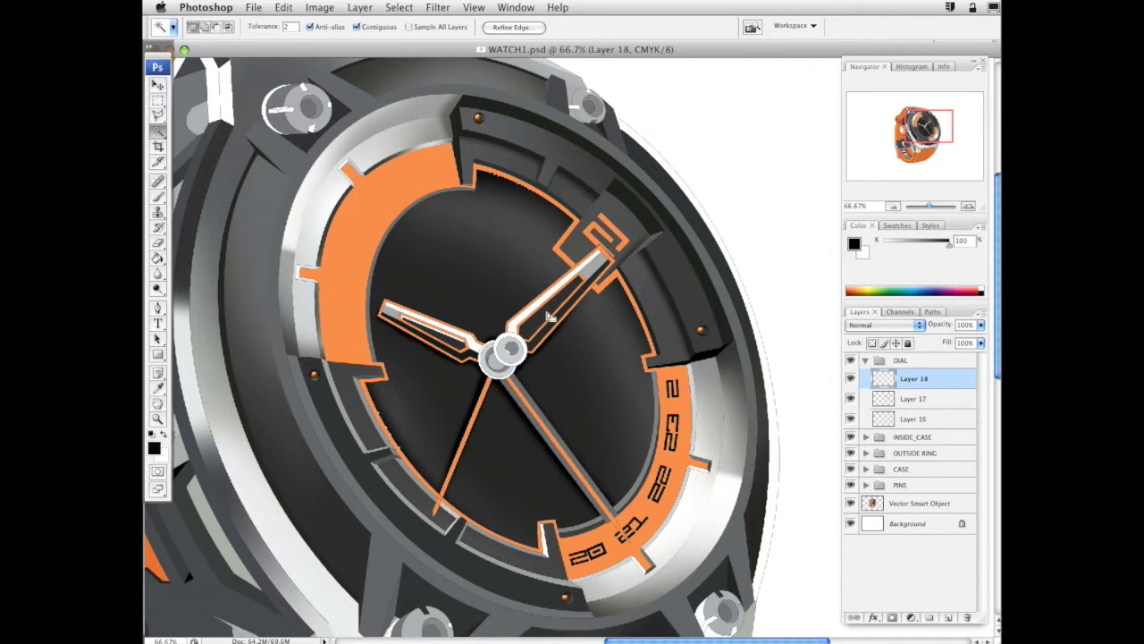
left_click(935, 506)
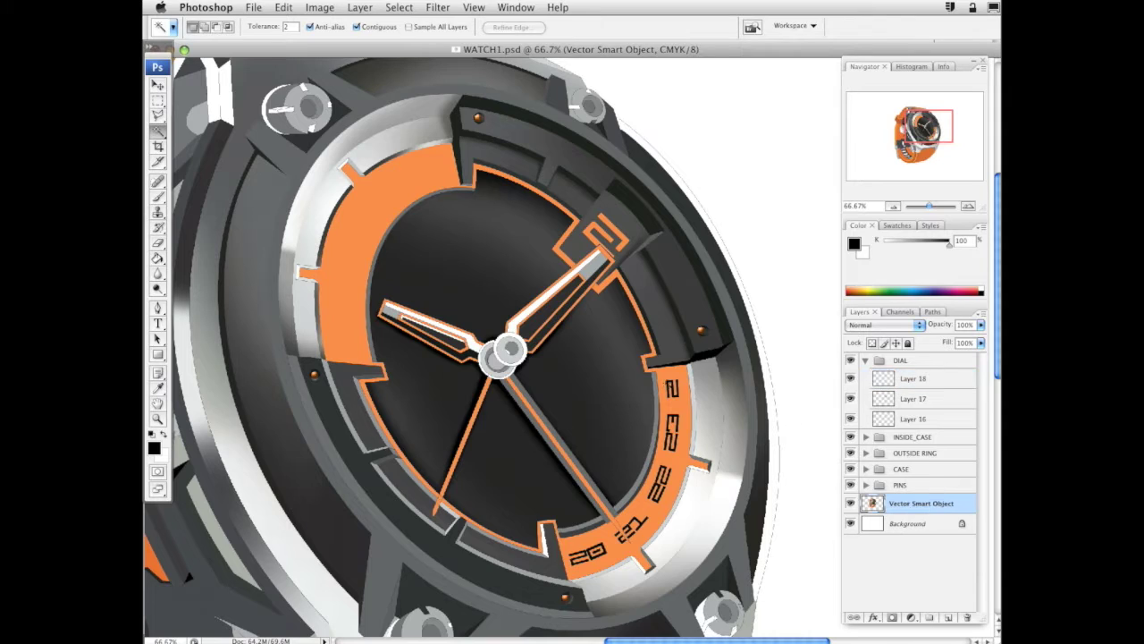
left_click(545, 314)
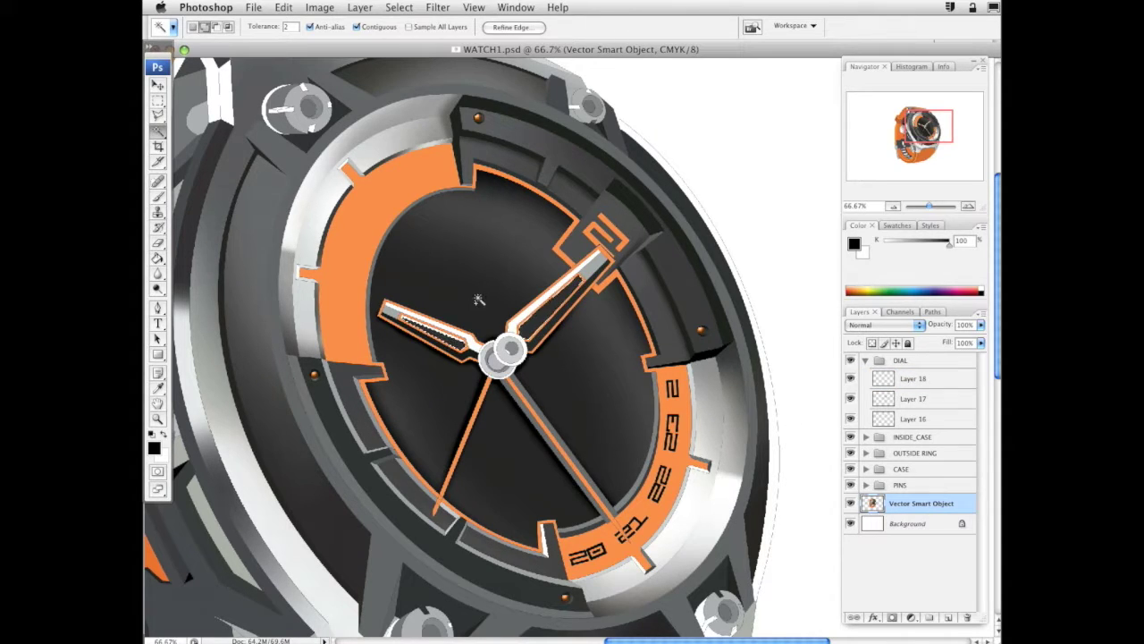
left_click(158, 417)
left_click_drag(274, 213, 717, 518)
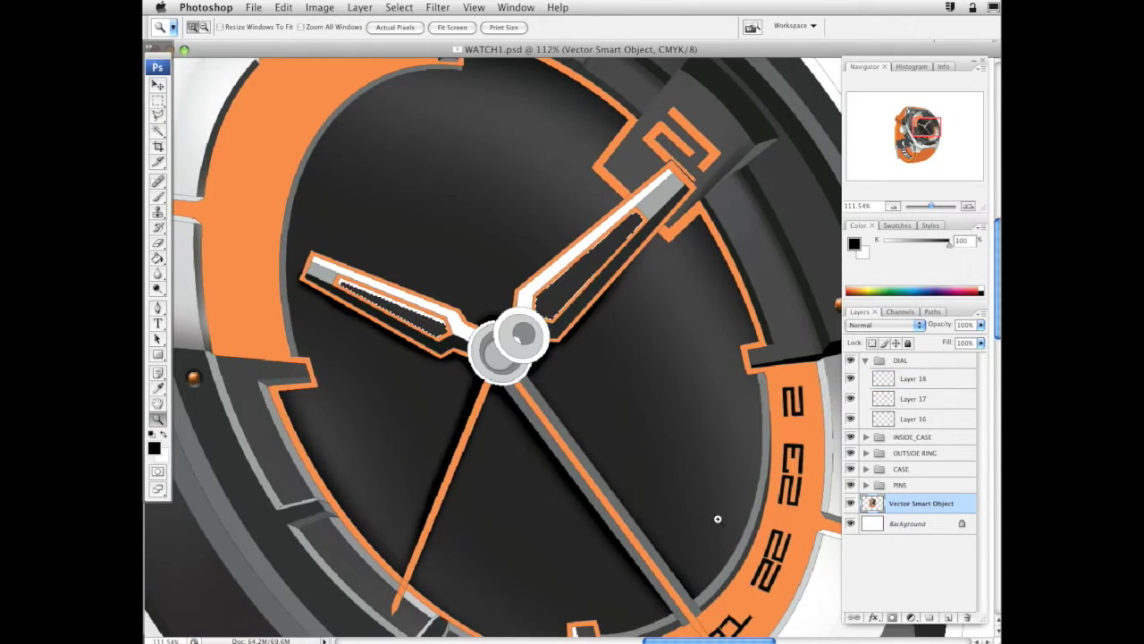
Add a layer above Layer 18 in the DIAL group and shade the hands' insets in 100% black with a 21 px soft brush
left_click(158, 197)
left_click(944, 382)
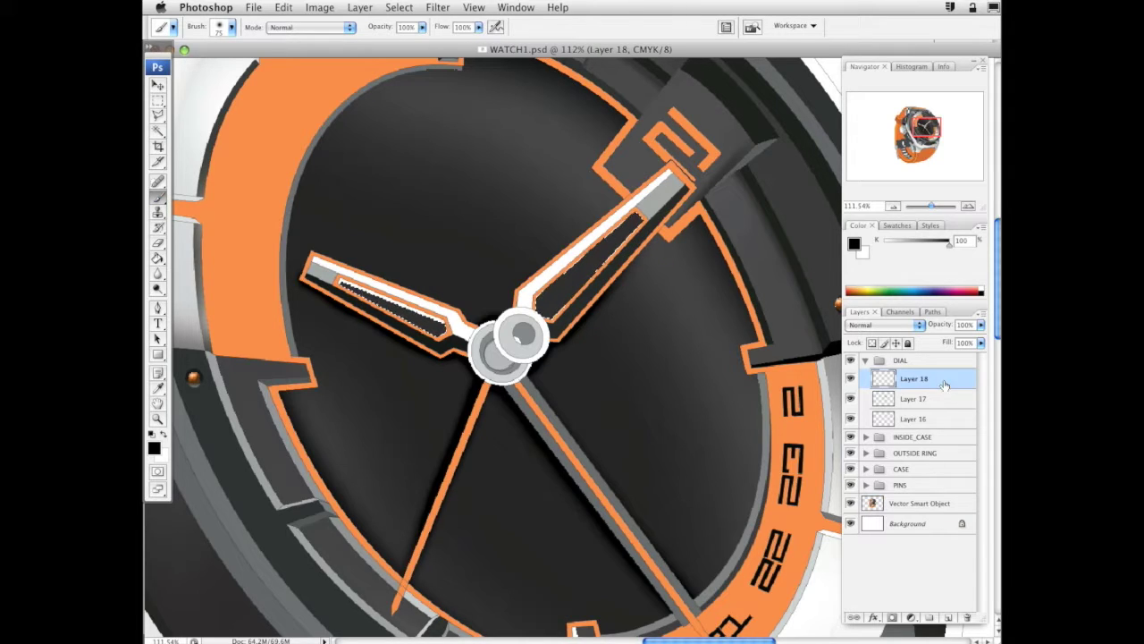
left_click(948, 618)
right_click(626, 342)
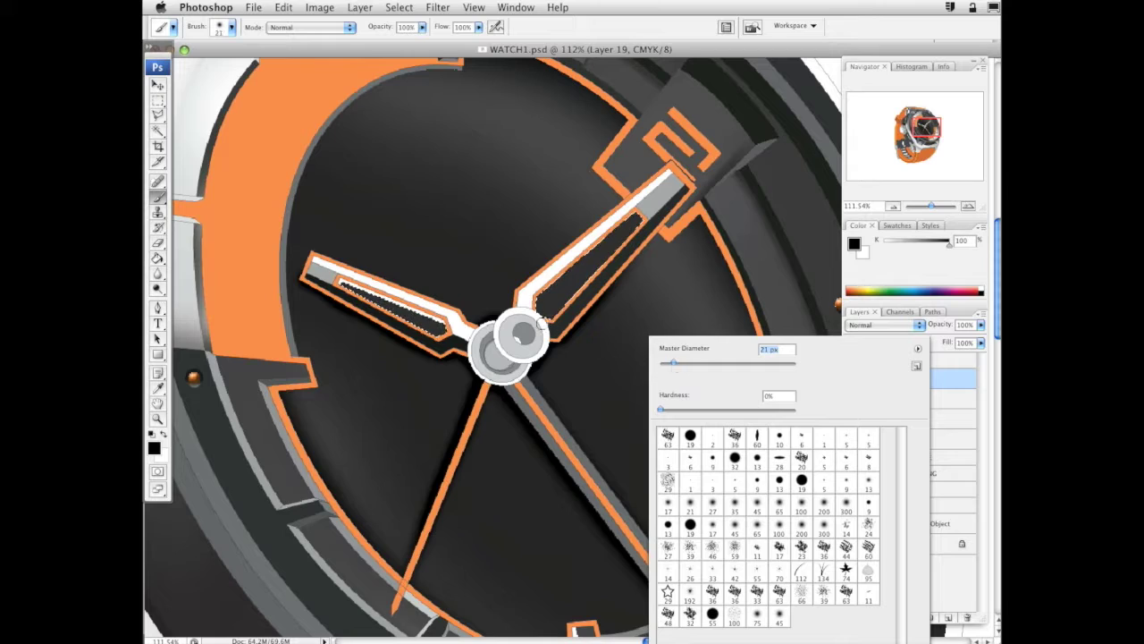
key("Return")
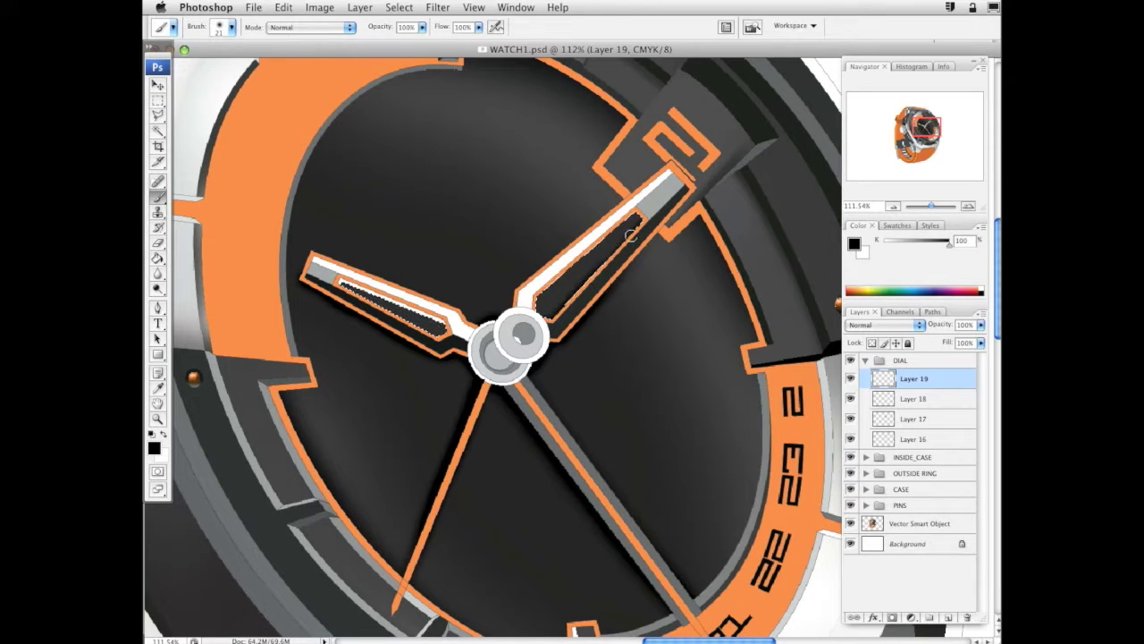
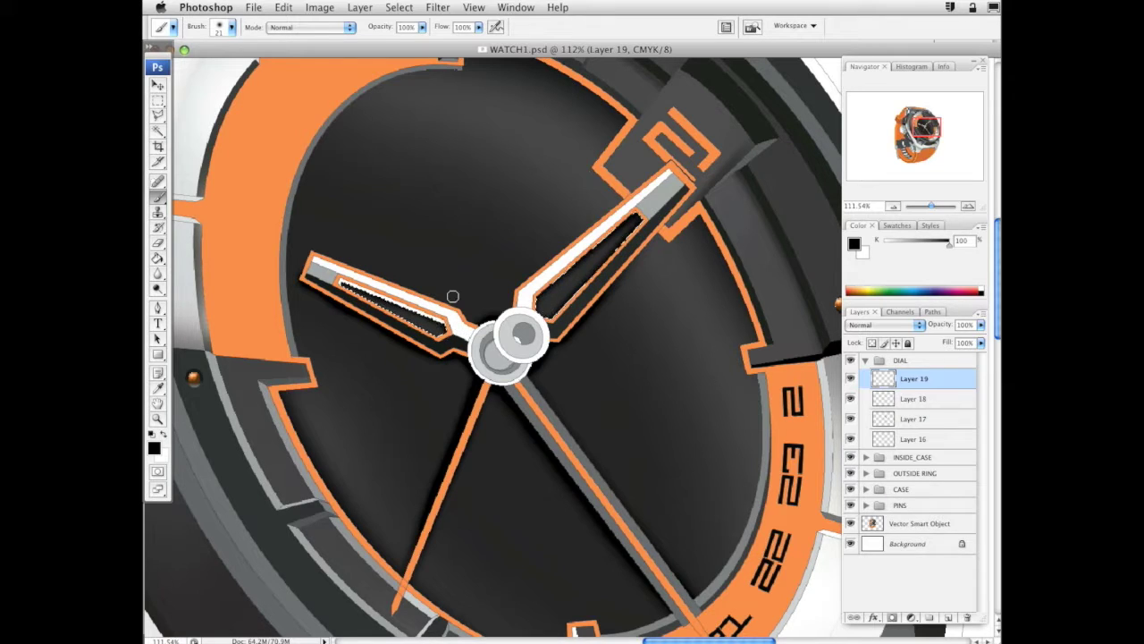
Darken the hour and minute hands' insets on Layer 19 in 100% black with a 119 px soft brush, and deselect
key("super+d")
left_click_drag(680, 391, 697, 399)
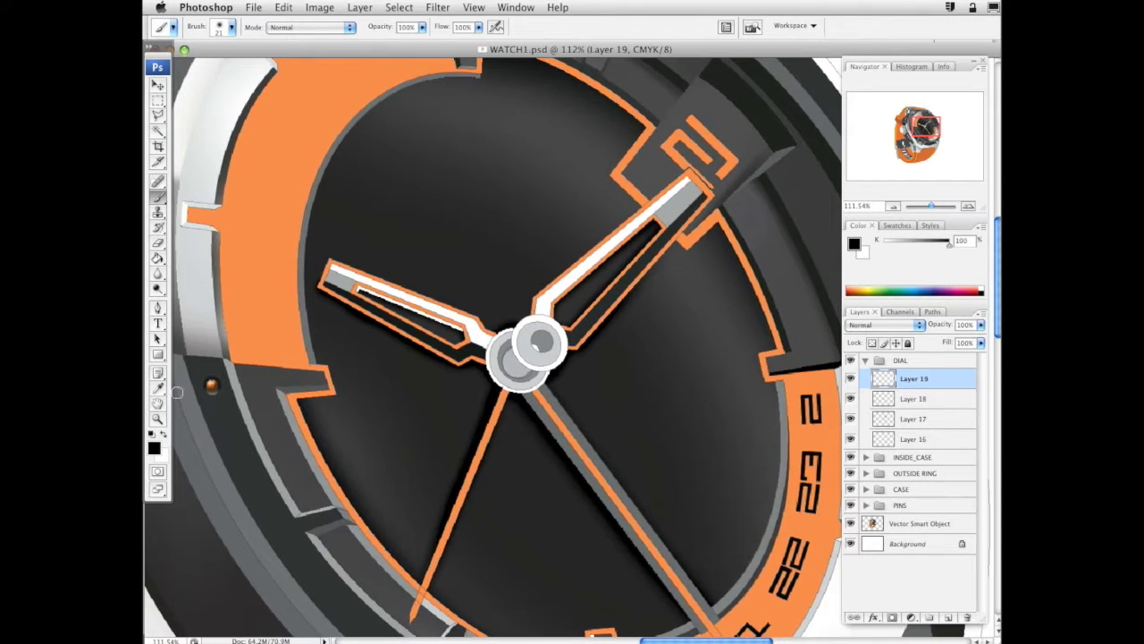
key("z")
left_click(595, 336, "alt")
left_click(590, 343, "alt")
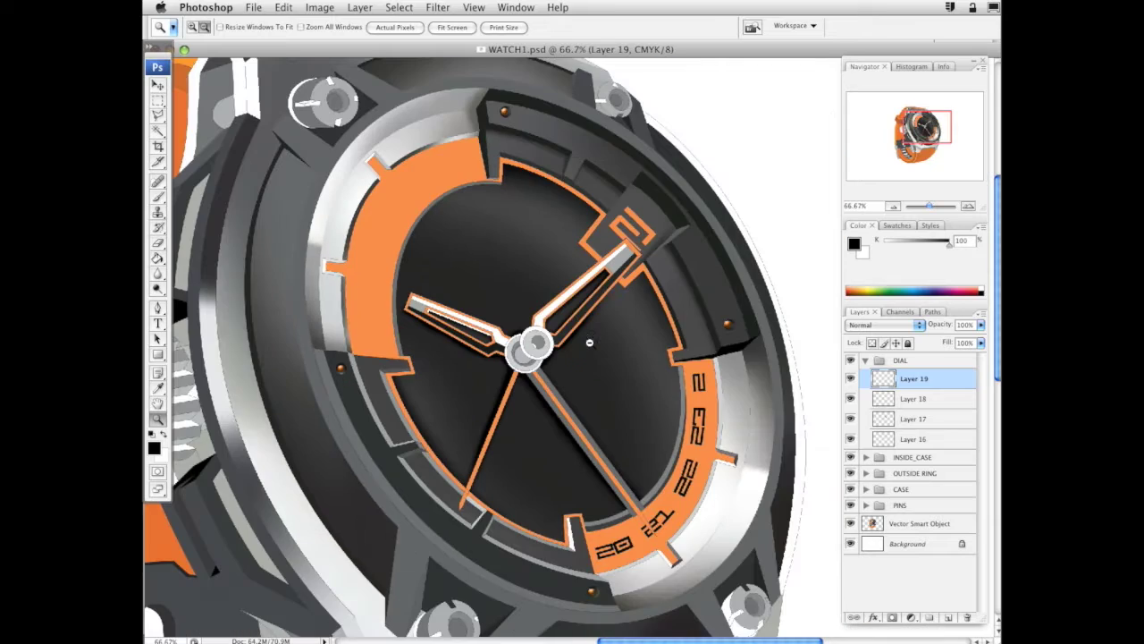
key("b")
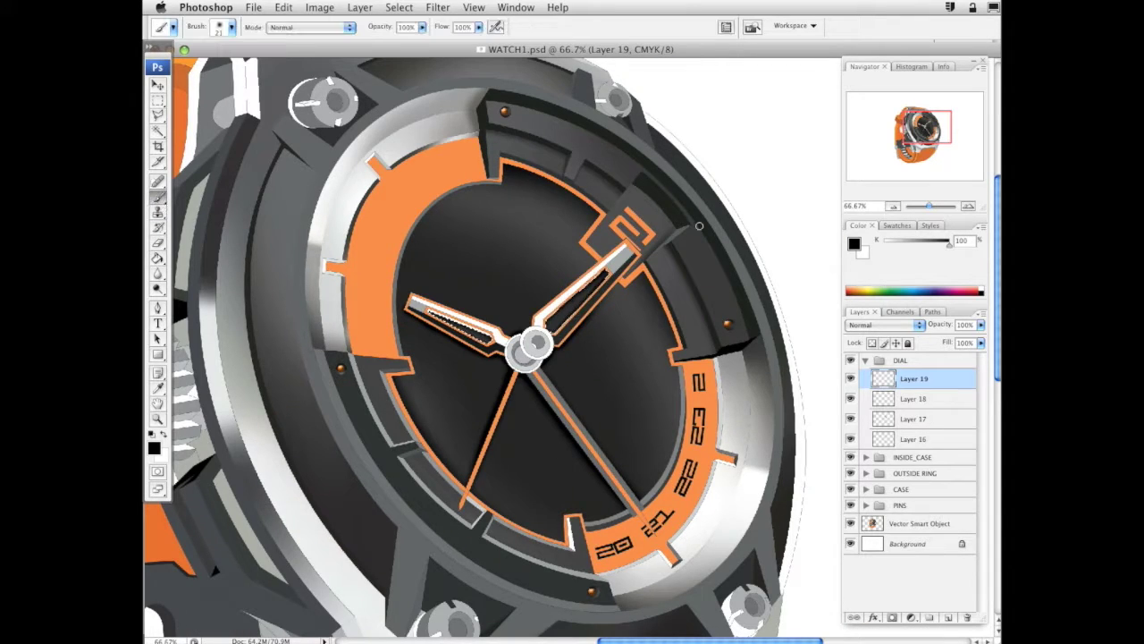
right_click(706, 278)
left_click_drag(727, 312, 800, 314)
left_click(617, 277)
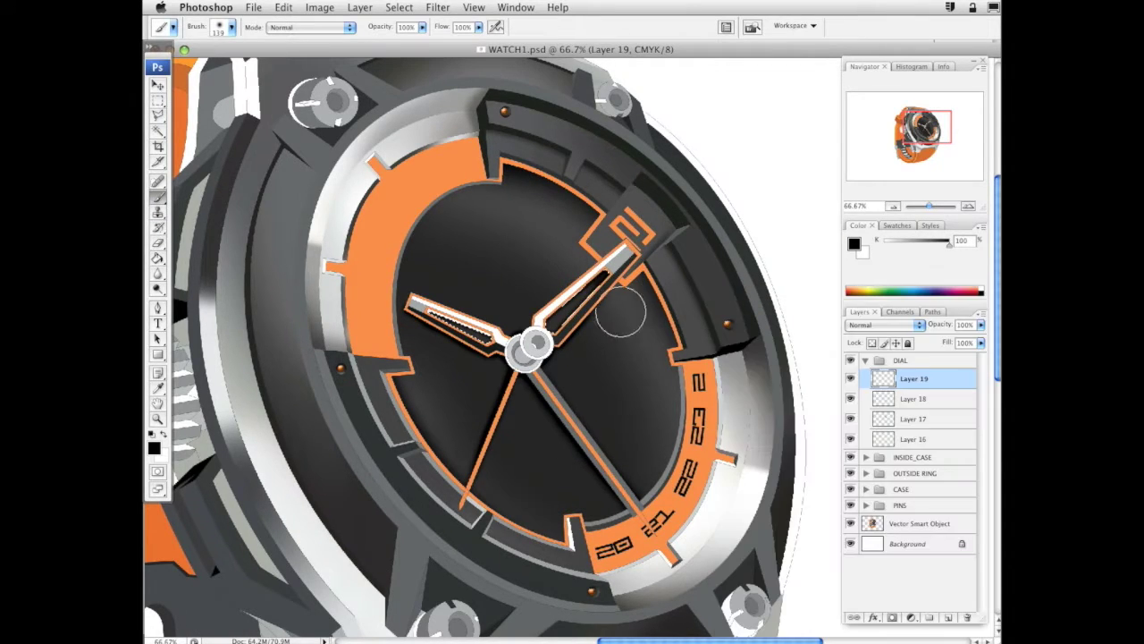
scroll(740, 365, "down", 1)
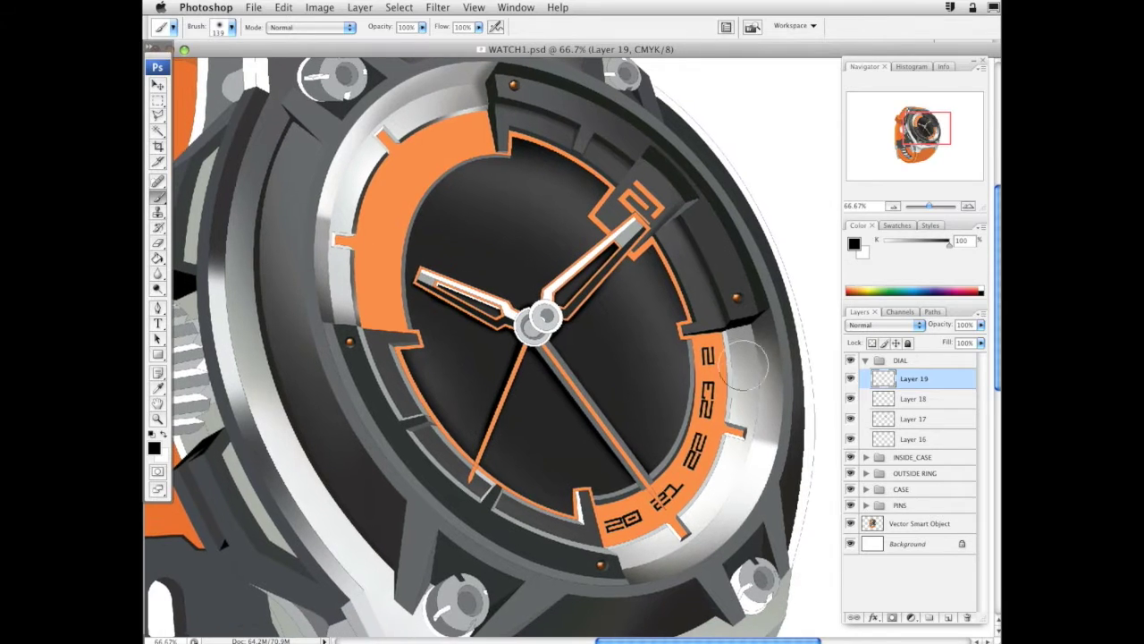
Make Vector Smart Object the active layer for a Magic Wand selection on the watch artwork
key("w")
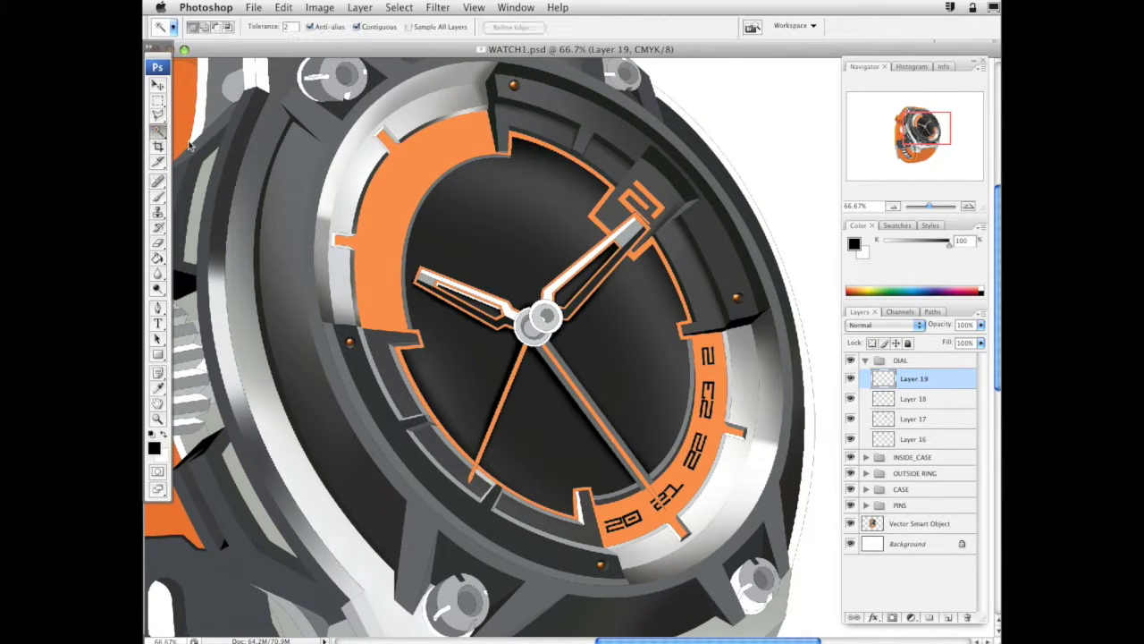
left_click(908, 524)
left_click(156, 419)
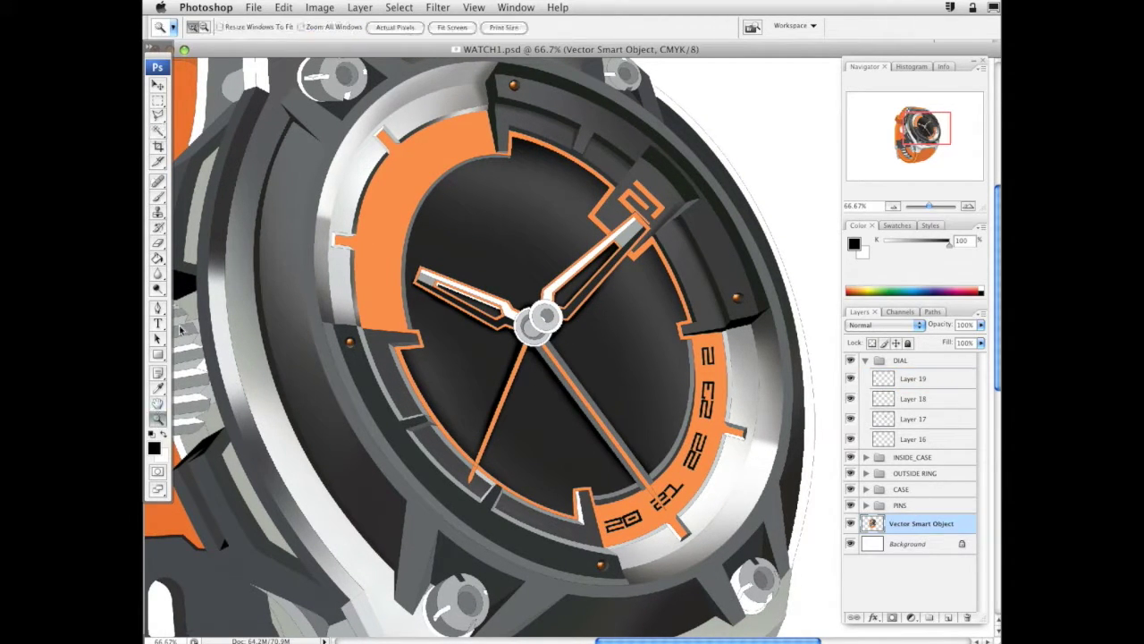
Select the orange outlines of both baton hands and the long hand's orange stripe with the Magic Wand on the Vector Smart Object
left_click_drag(421, 158, 694, 518)
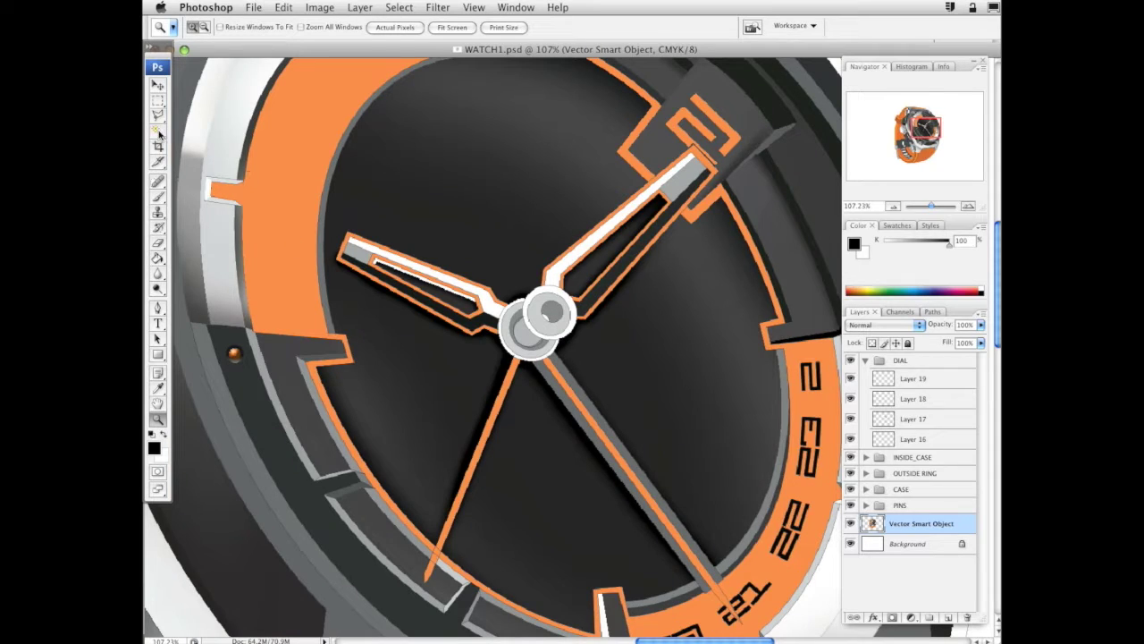
left_click(159, 132)
left_click(660, 199, "shift")
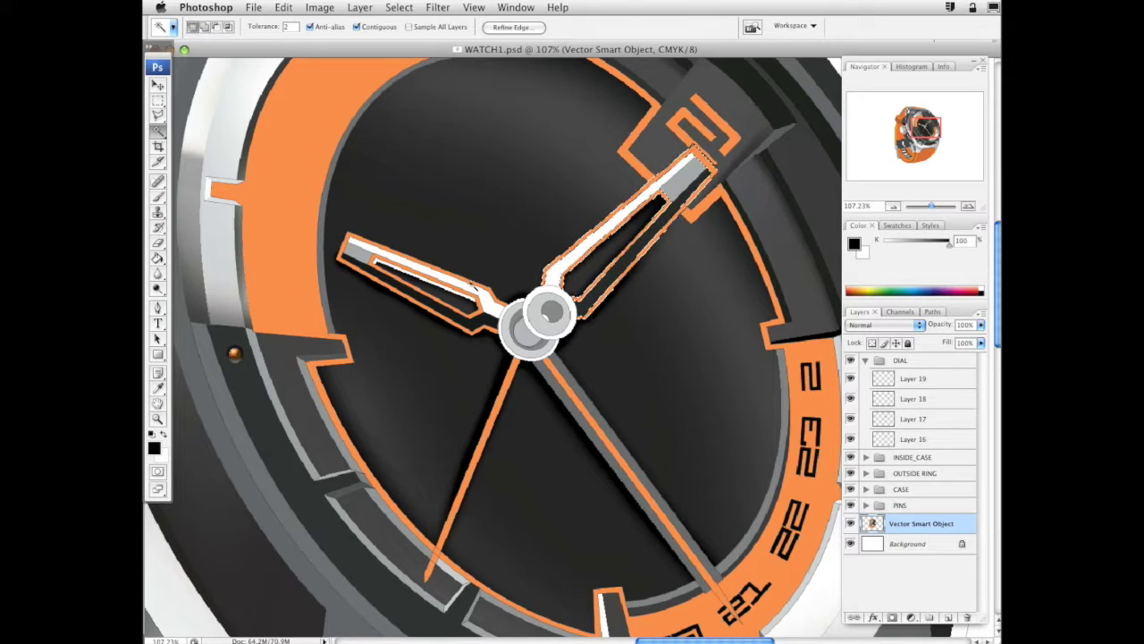
left_click(471, 282, "shift")
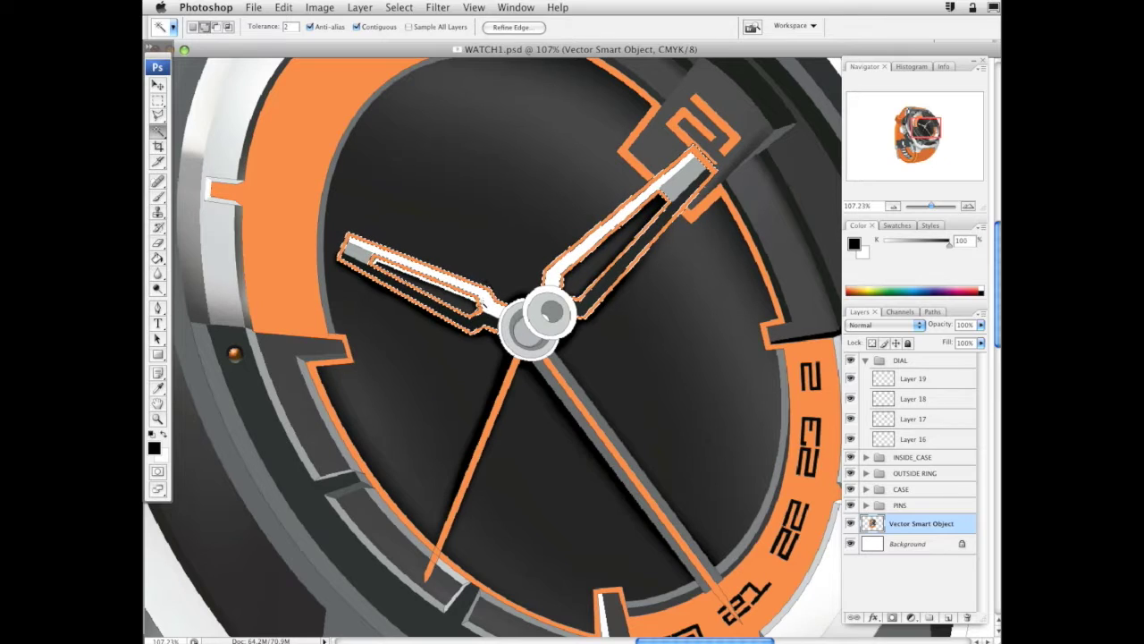
left_click(543, 379, "shift")
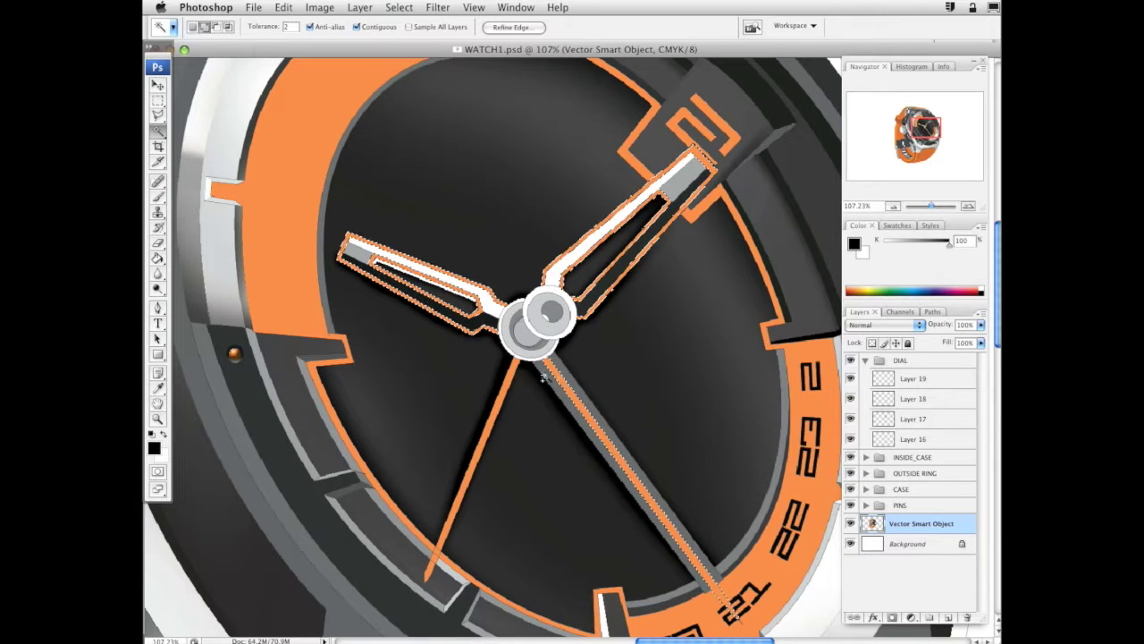
Add a layer above Layer 19 in the DIAL group, paint the selected outlines with the sampled orange, and deselect
scroll(689, 332, "down", 3)
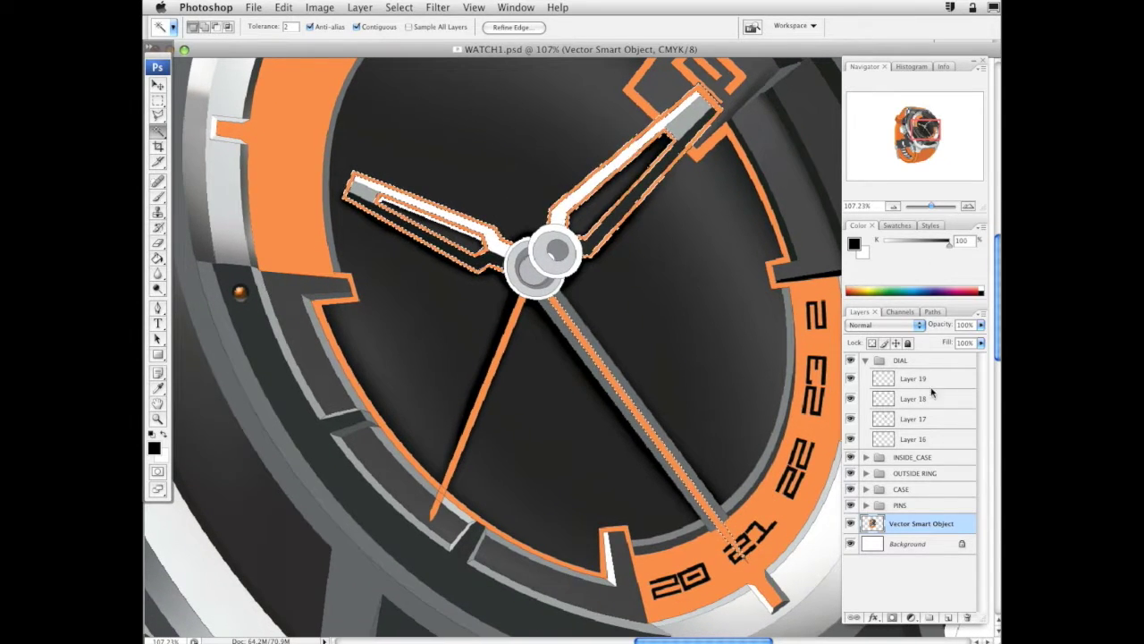
left_click(934, 383)
left_click(949, 617)
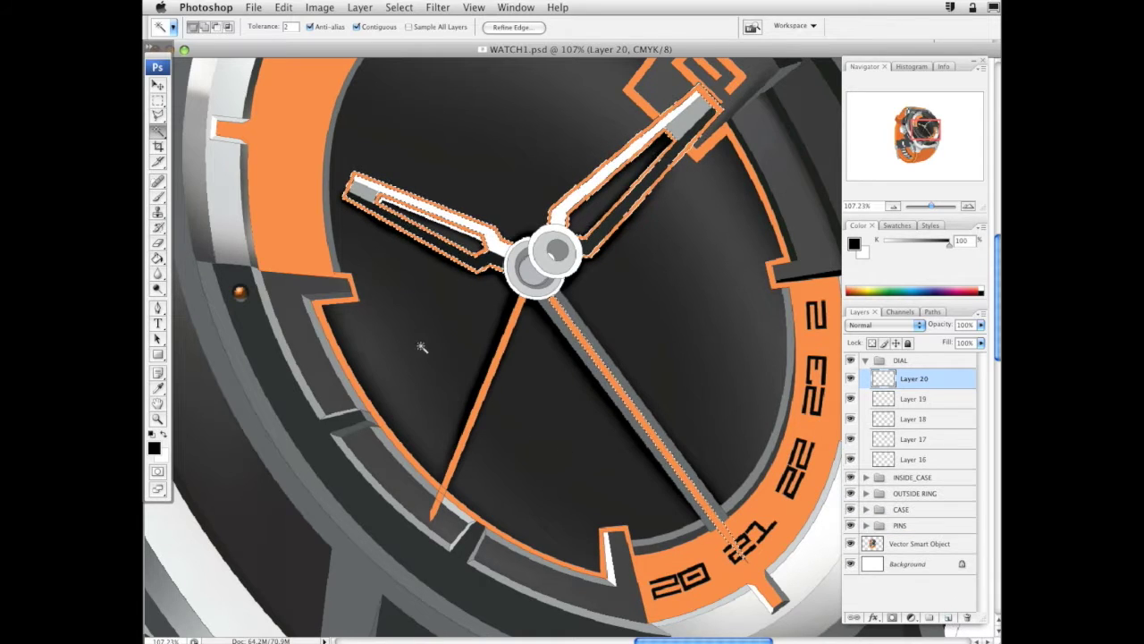
key("b")
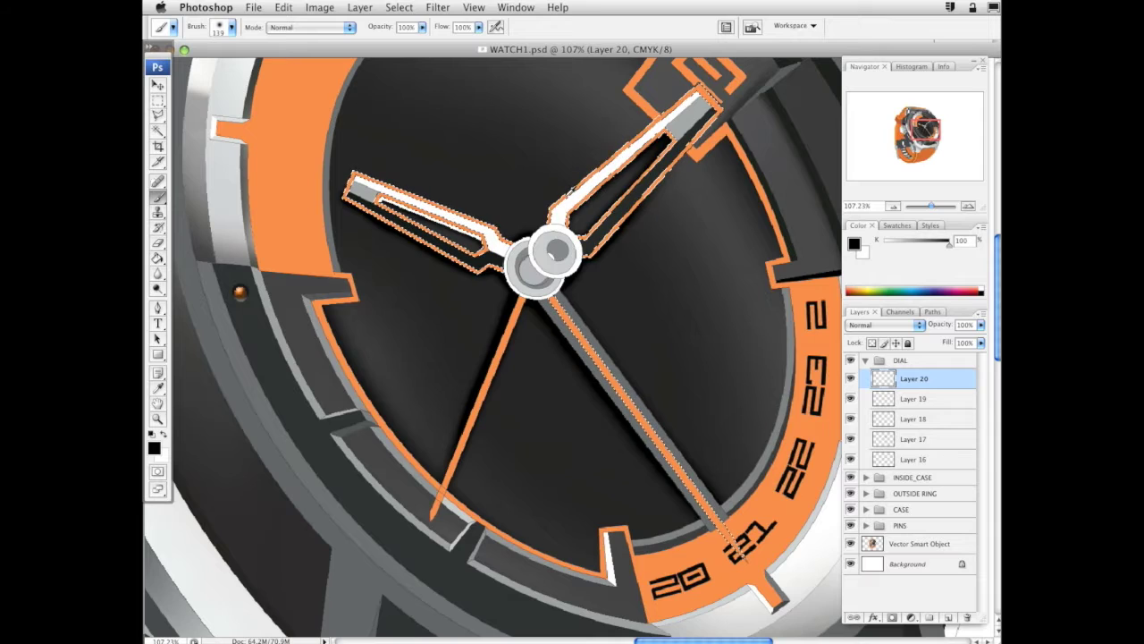
left_click(691, 146, "alt")
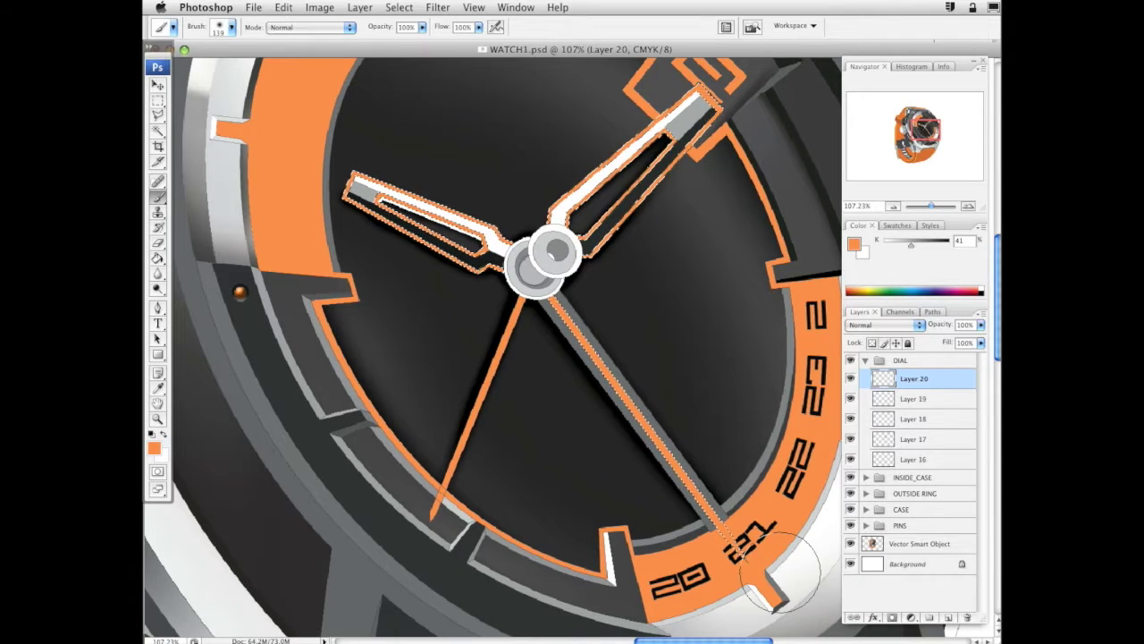
key("super+d")
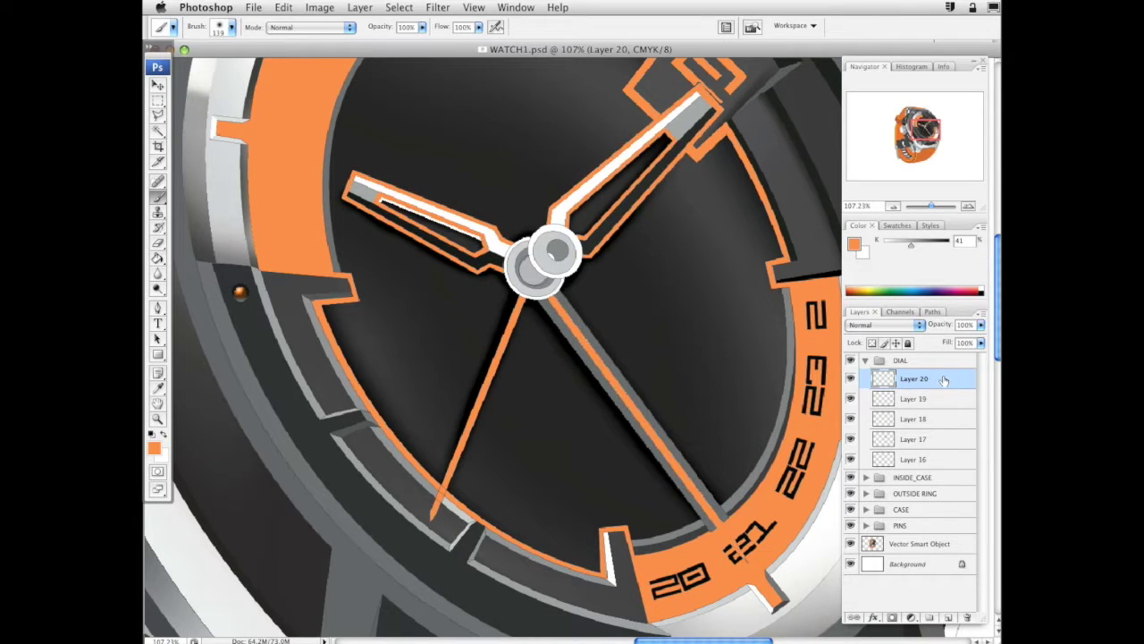
Add an Inner Bevel effect to Layer 20 with depth 101% and size 2 px
right_click(951, 382)
left_click(970, 394)
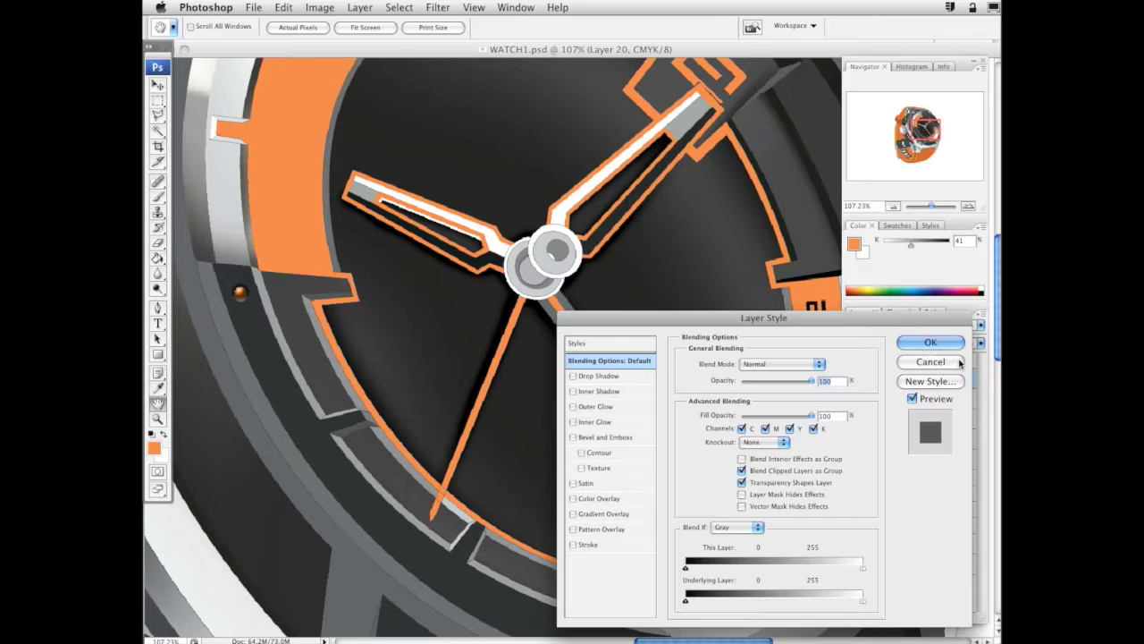
left_click(610, 437)
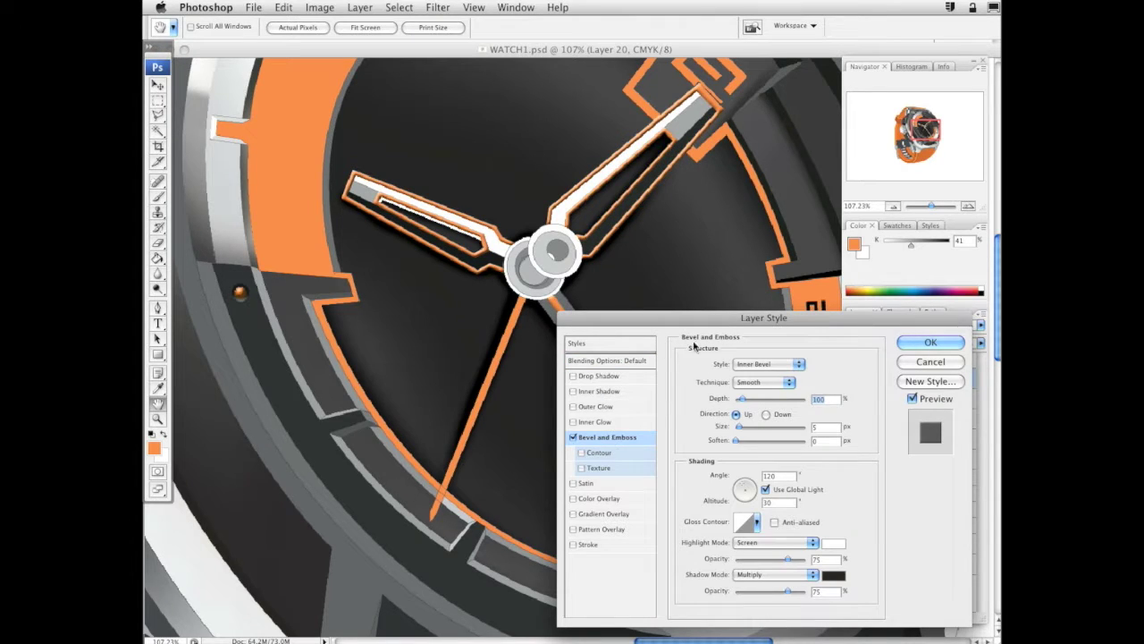
left_click_drag(741, 402, 736, 429)
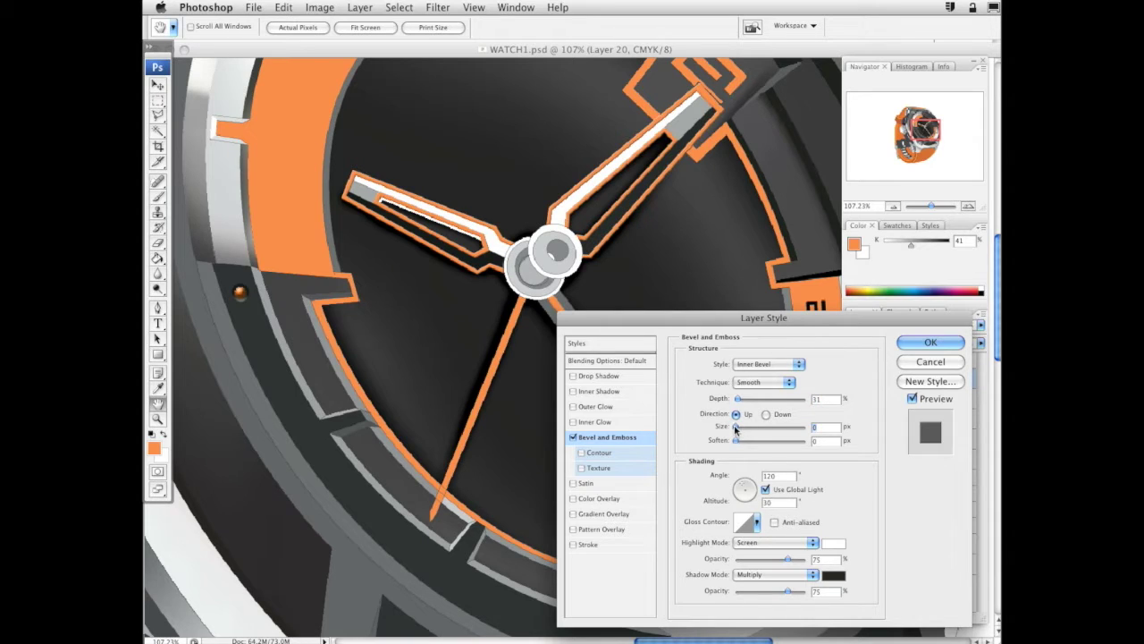
left_click_drag(765, 318, 452, 453)
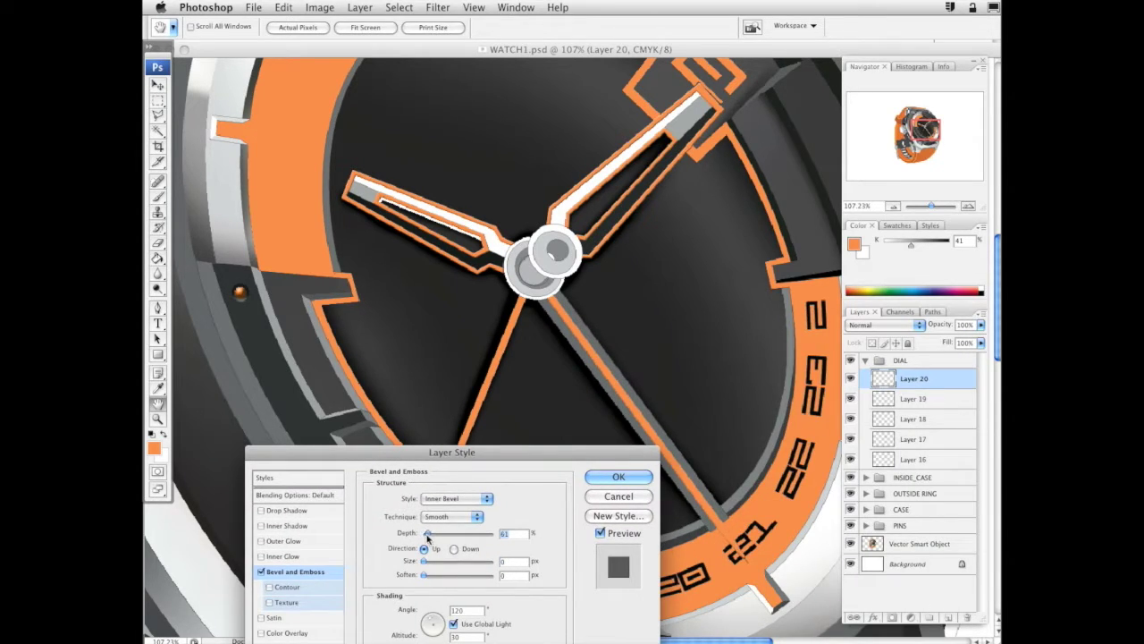
mouse_move(427, 561)
left_mouse_down()
mouse_move(441, 537)
mouse_move(429, 536)
mouse_move(424, 561)
left_mouse_up()
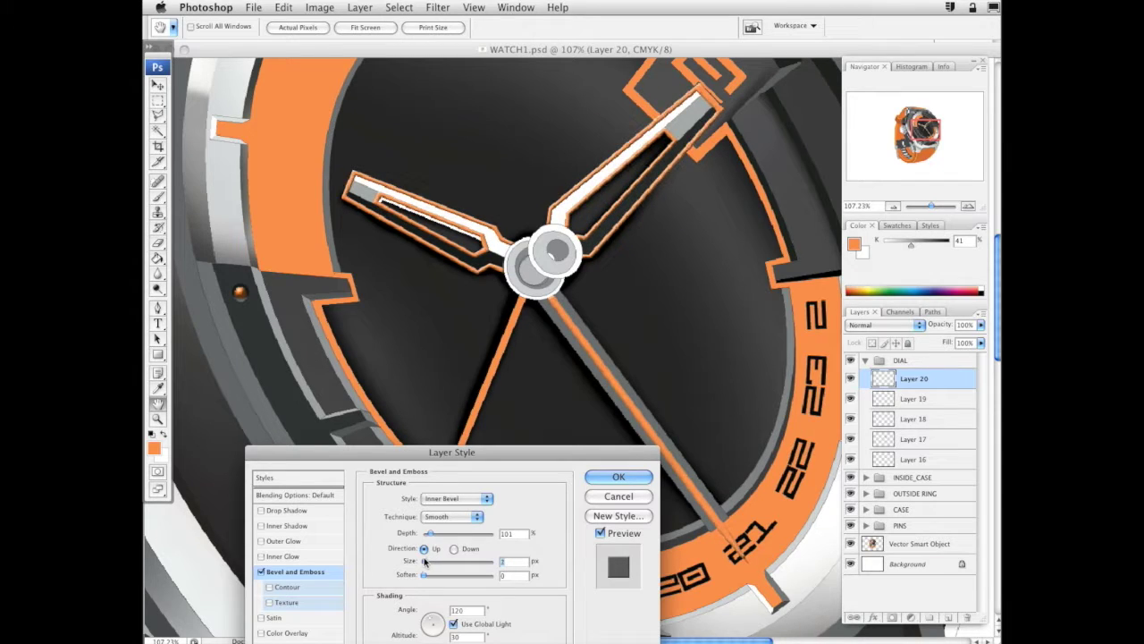
Set the bevel's lighting to angle 45° and altitude 21° without global light, keep direction Up, and apply the style
left_click(439, 622)
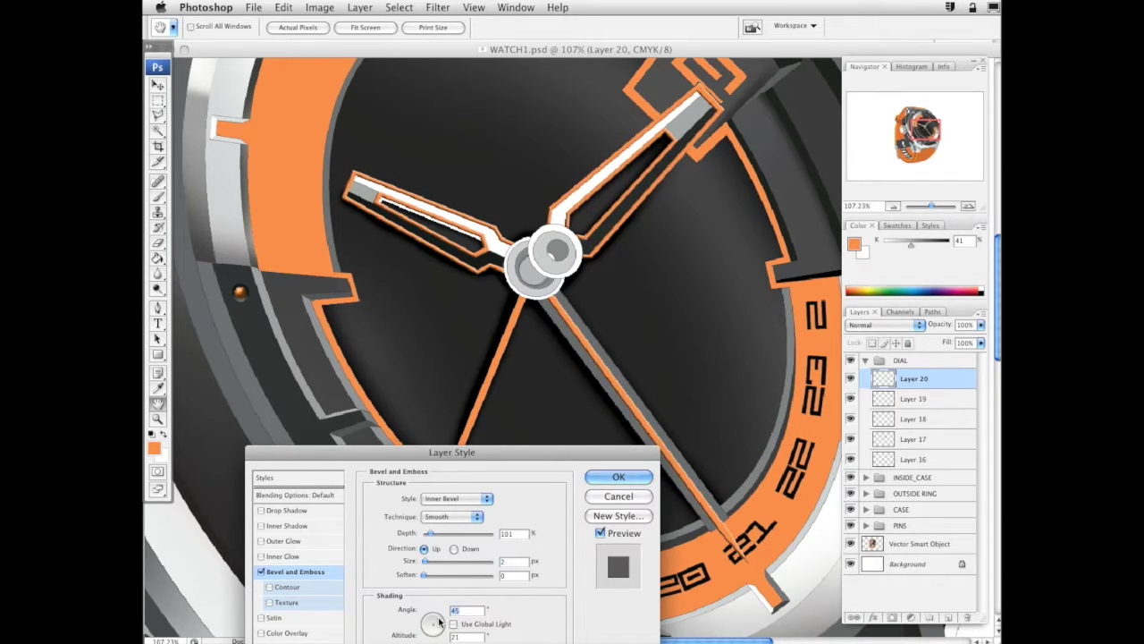
left_click(456, 550)
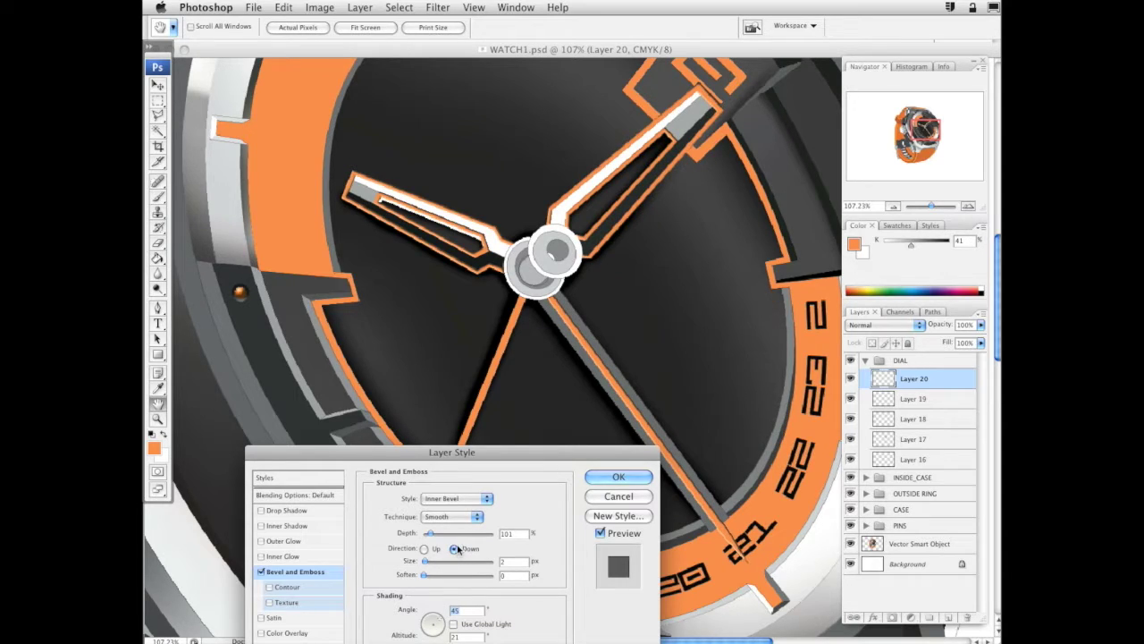
left_click(433, 551)
left_click(614, 479)
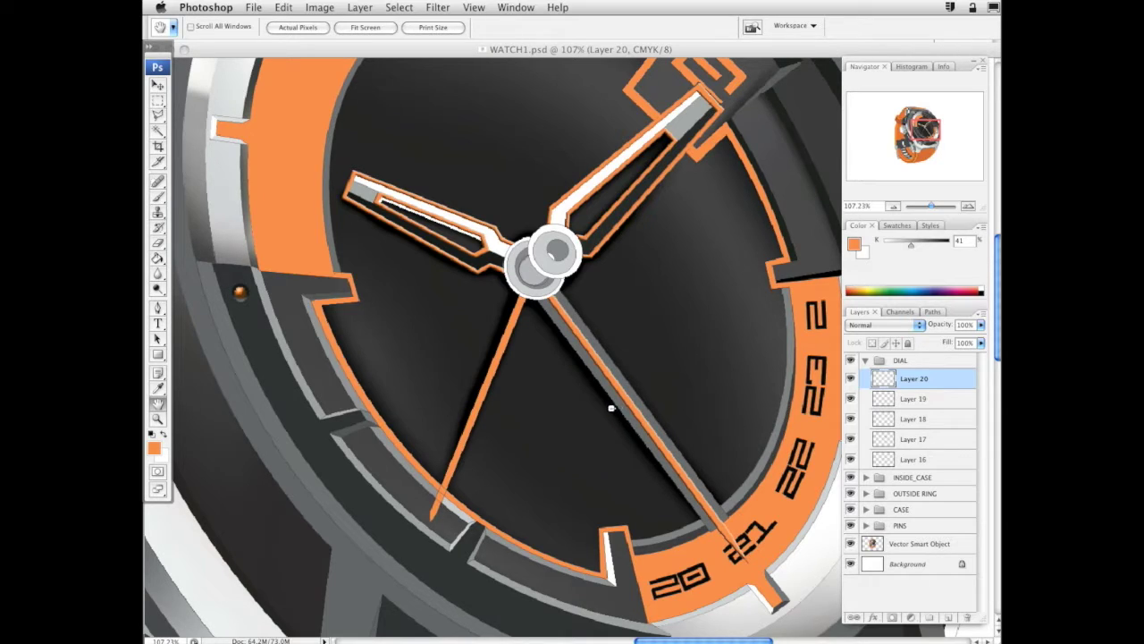
key("b")
left_click_drag(669, 378, 646, 510)
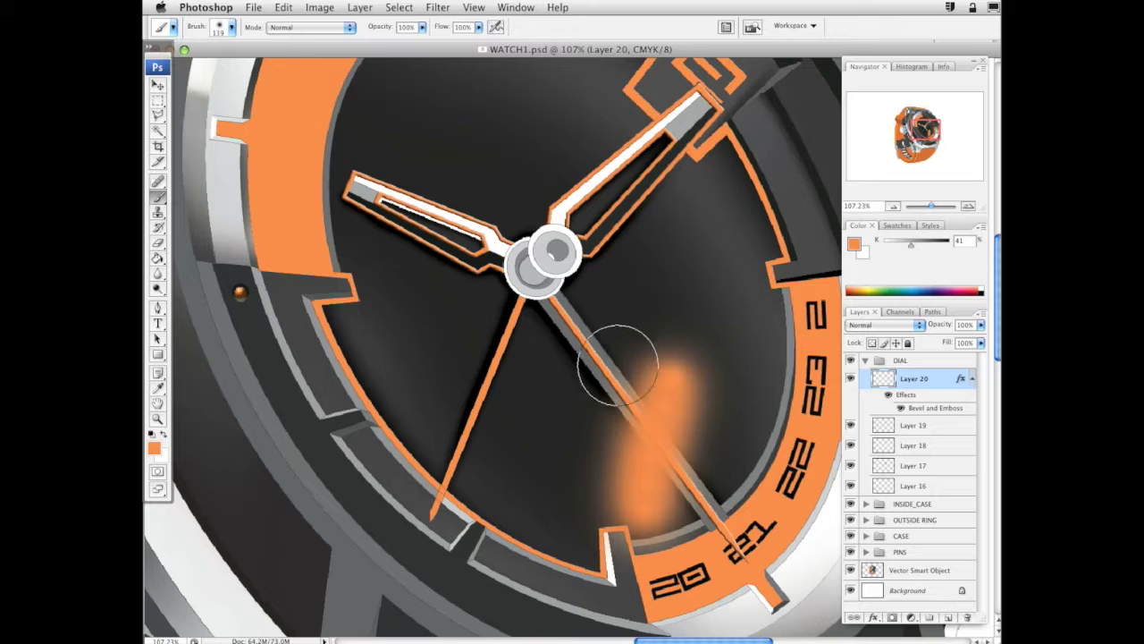
key("super+z")
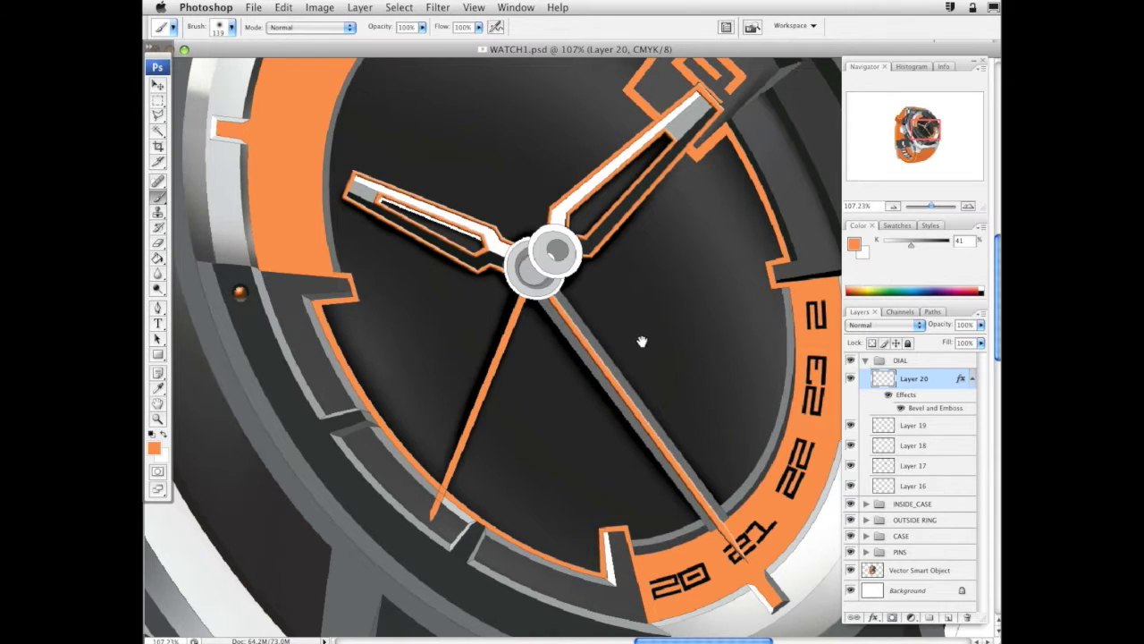
Examine the bevelled orange outlines of the hands up close and in the context of the whole dial
left_click_drag(634, 337, 606, 499)
key("z")
left_click_drag(378, 223, 667, 580)
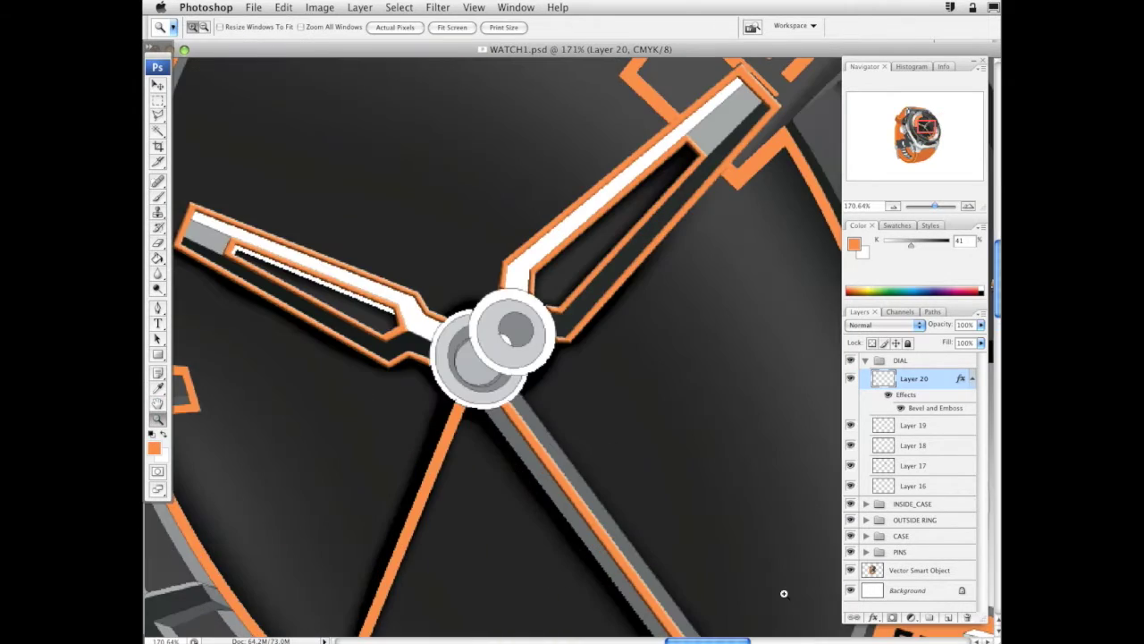
left_click_drag(458, 313, 537, 350)
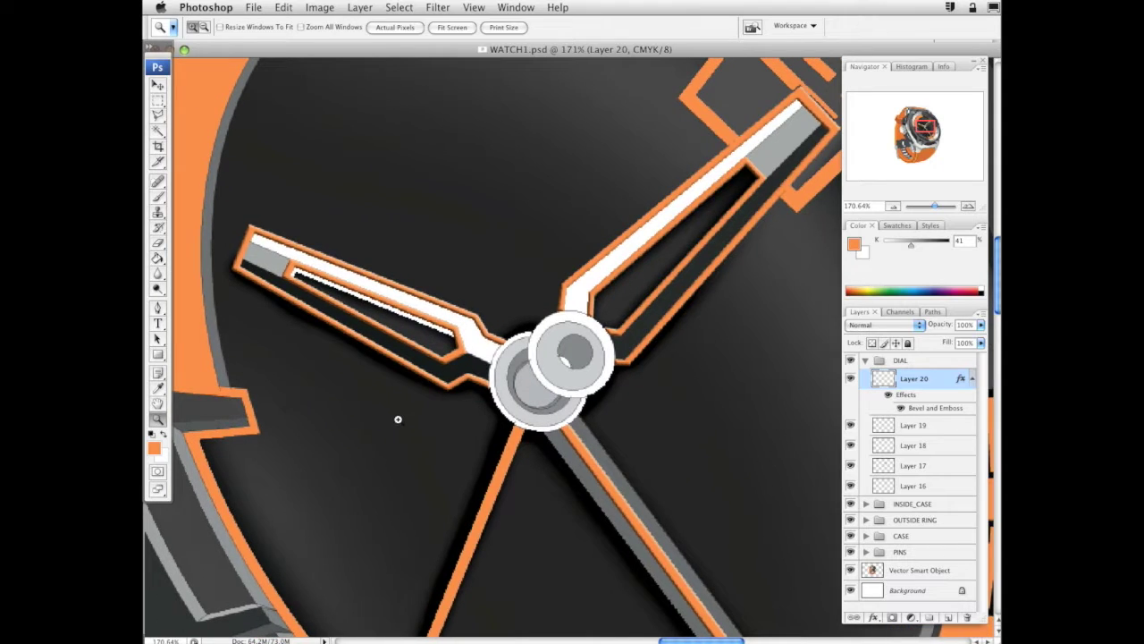
left_click(579, 382, "alt")
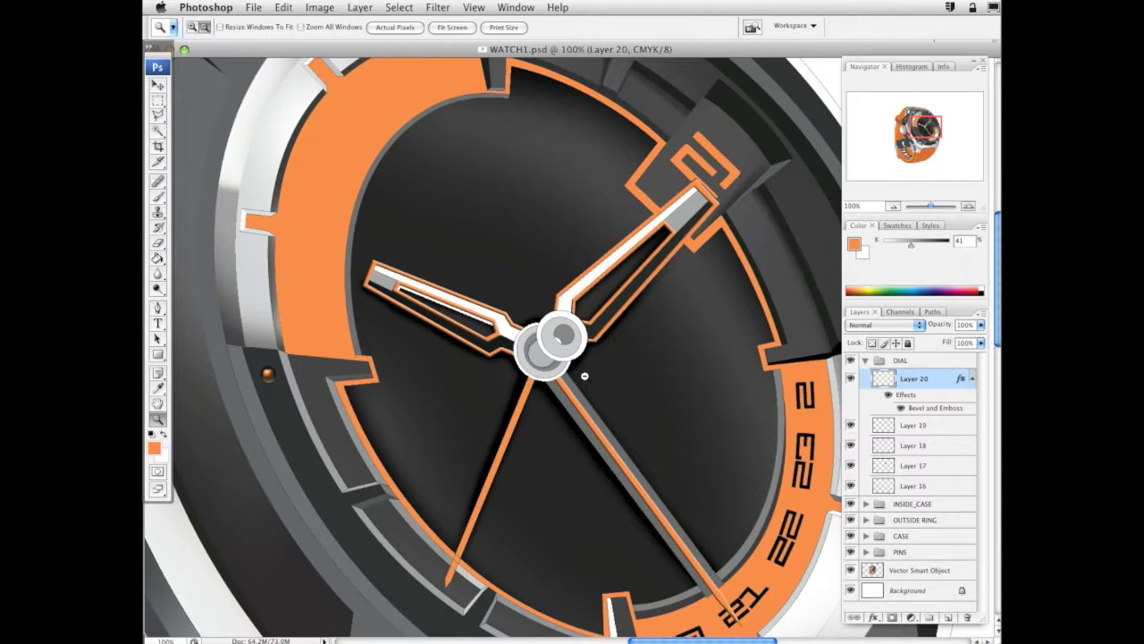
left_click(584, 376, "alt")
left_click_drag(599, 383, 602, 413)
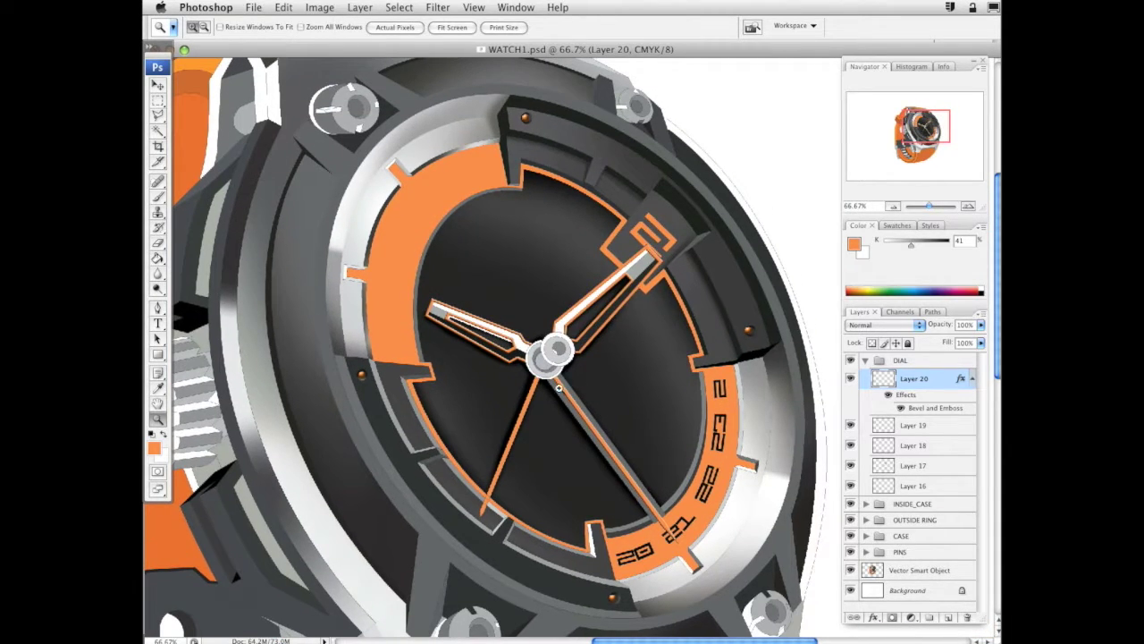
Select the grey inner cylinder of the centre pin on the Vector Smart Object and add a new layer above Layer 20
key("w")
left_click(933, 574)
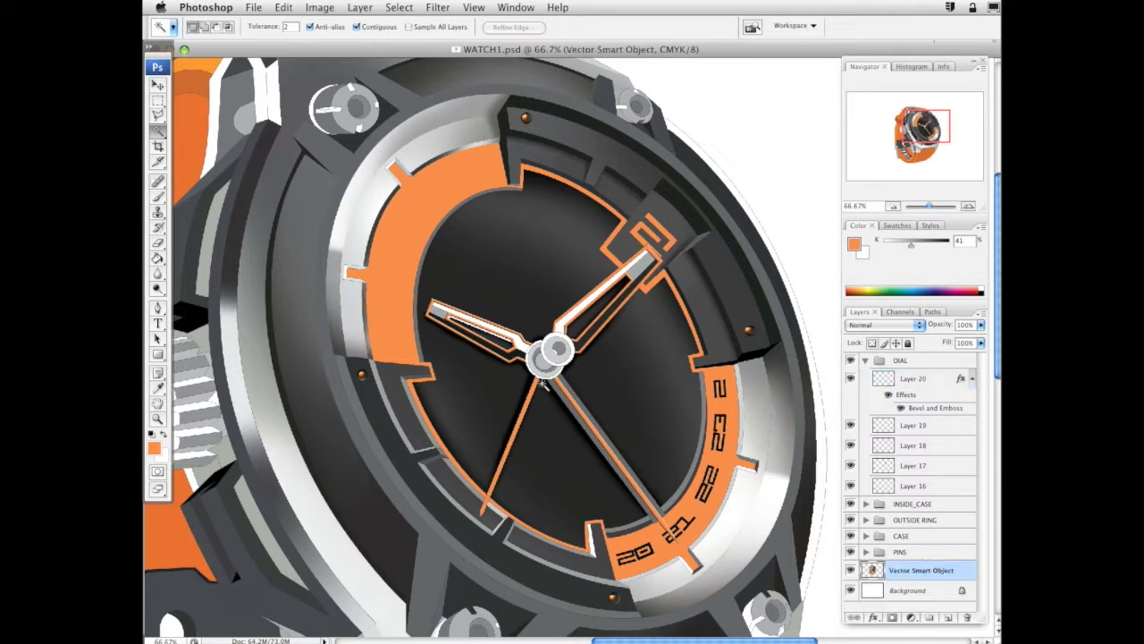
left_click(158, 418)
left_click_drag(384, 255, 711, 486)
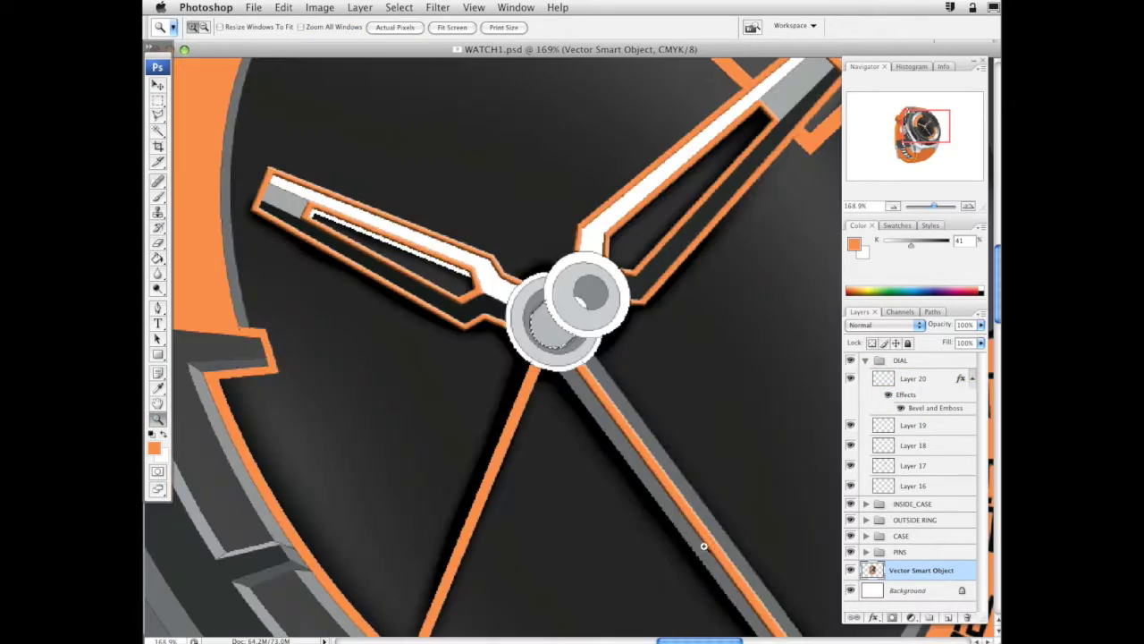
left_click(158, 194)
left_click(933, 379)
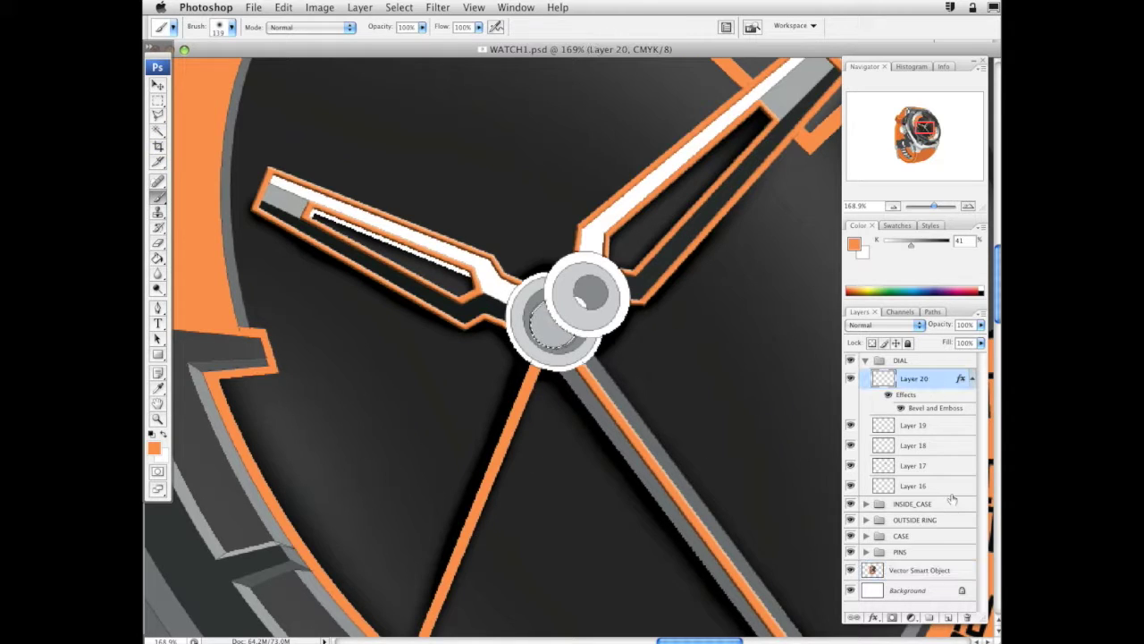
left_click(948, 617)
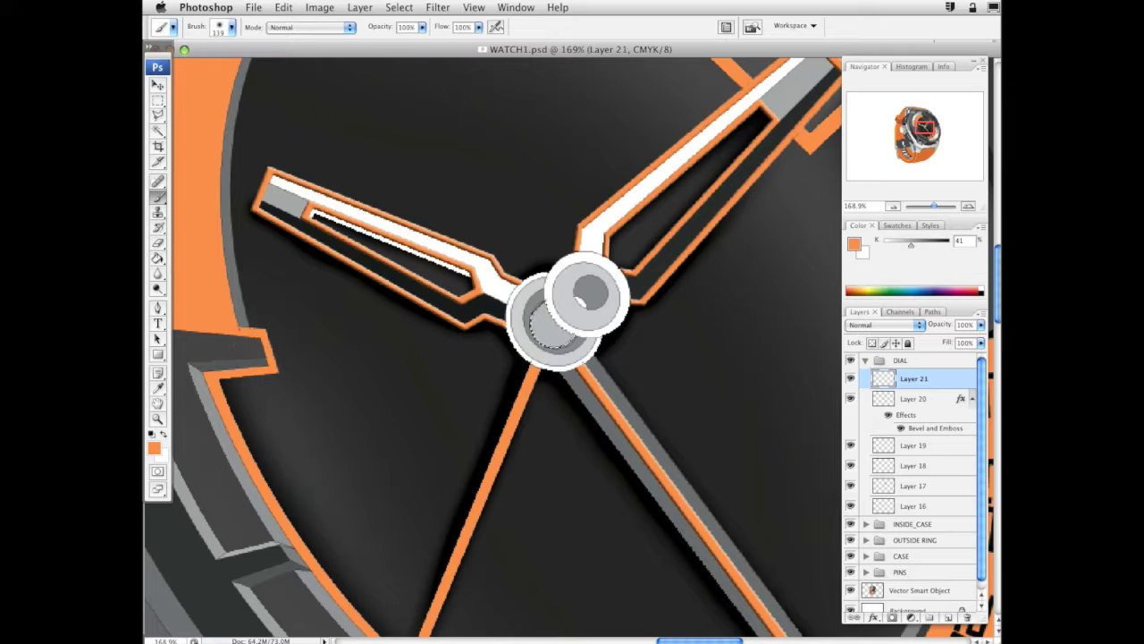
key("super+Tab")
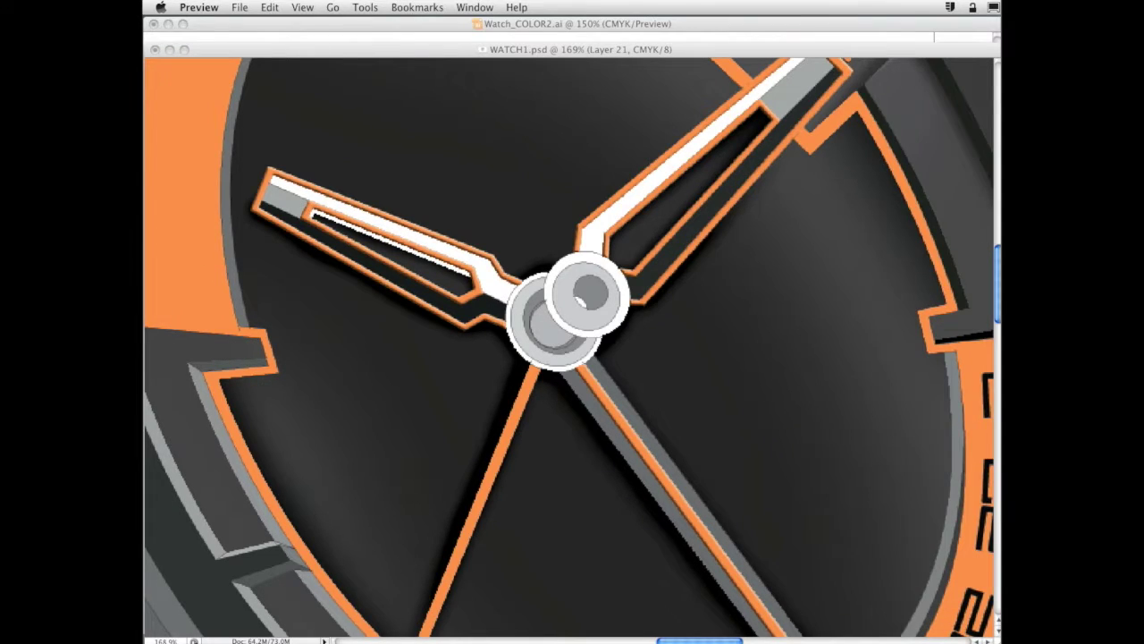
left_click(560, 51)
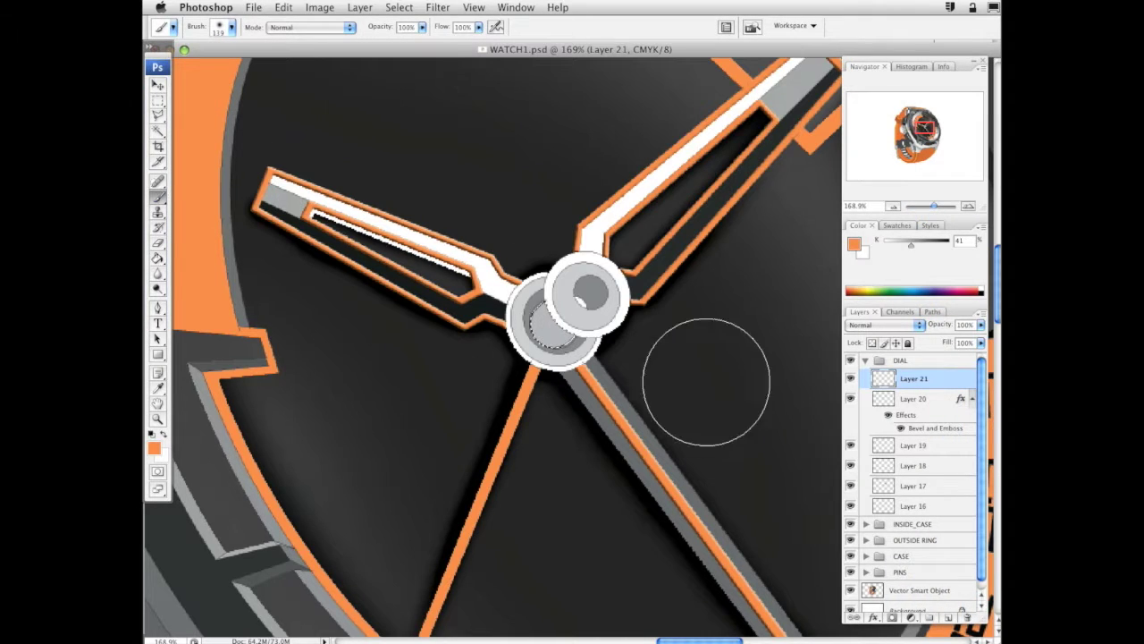
Shade the selected pin cylinder on Layer 21 in 62% black with a soft brush enlarged to 74 px
left_click_drag(912, 248, 924, 247)
right_click(594, 368)
left_click(564, 361)
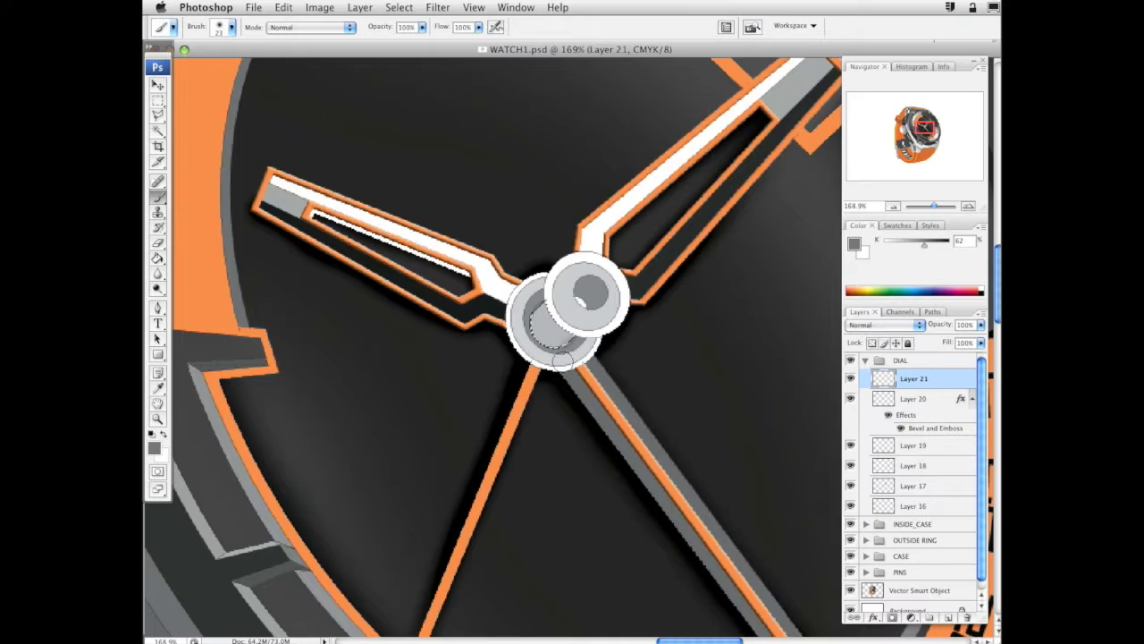
right_click(576, 366)
left_click_drag(634, 396, 684, 386)
key("Return")
right_click(586, 367)
key("Return")
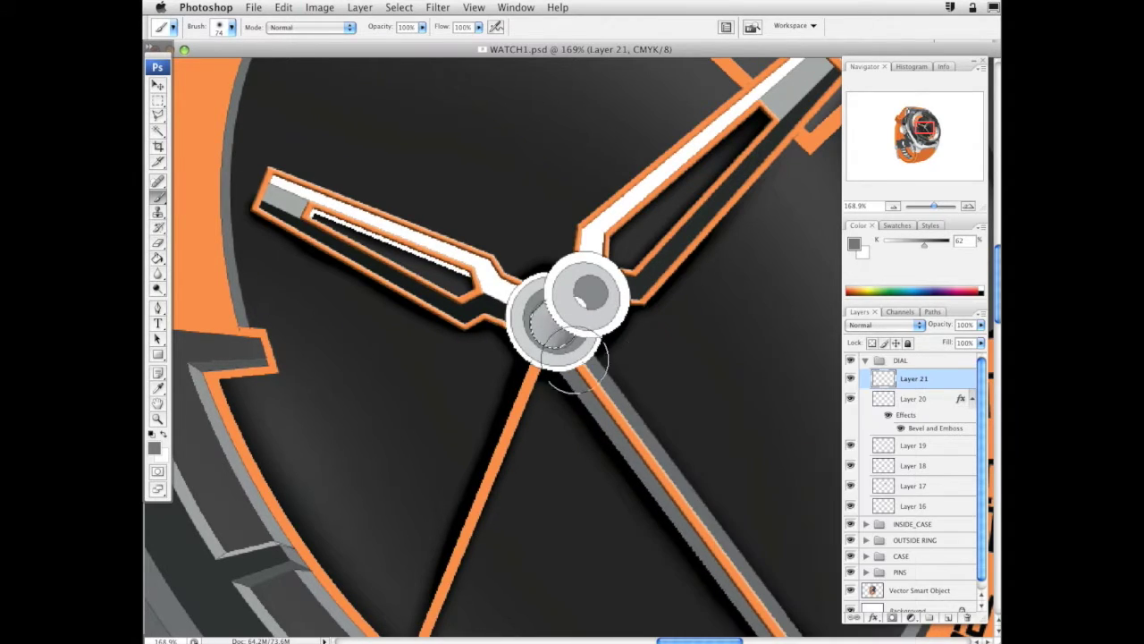
Add another layer and paint highlights on the pin cylinder in 22% black with a 15 px soft brush, switching the colour to white
left_click(948, 618)
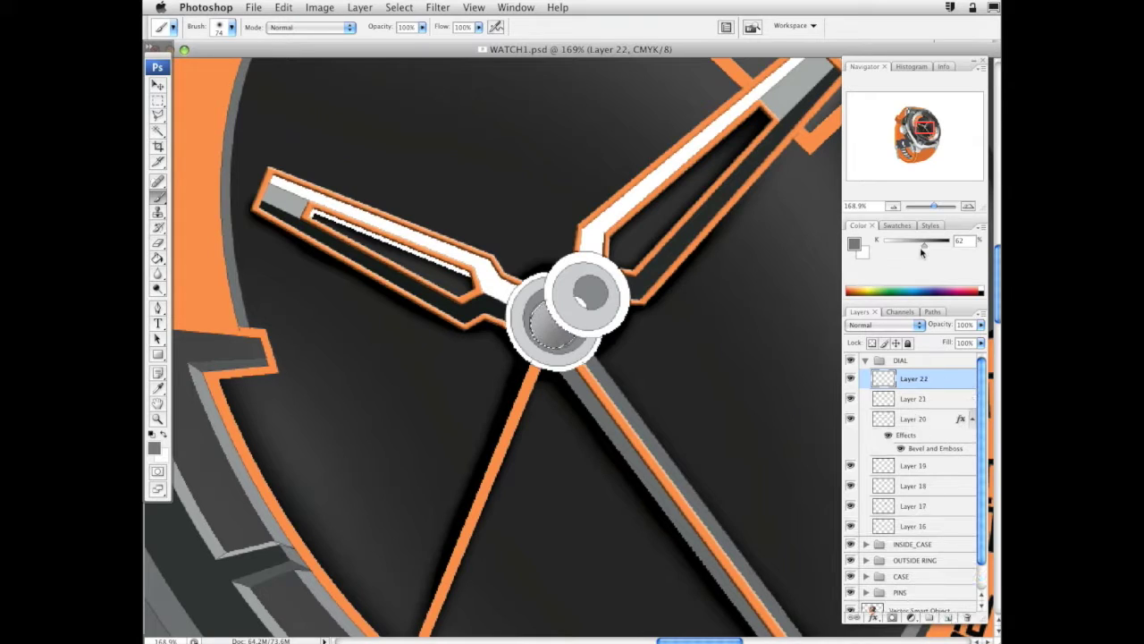
left_click_drag(923, 245, 900, 248)
right_click(619, 404)
left_click(647, 426)
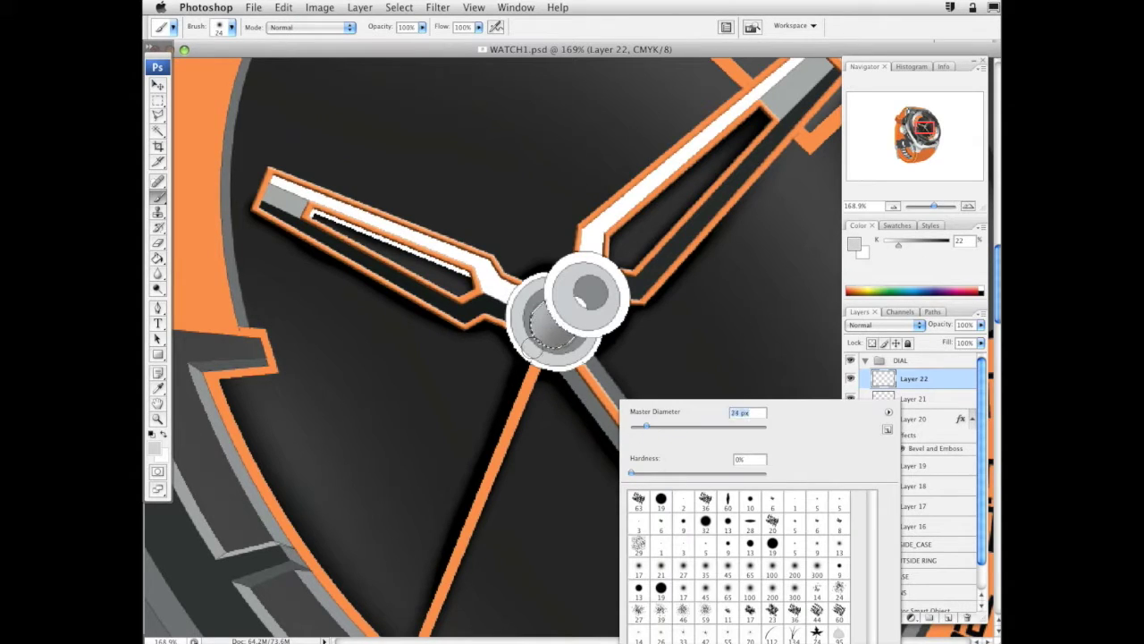
key("Return")
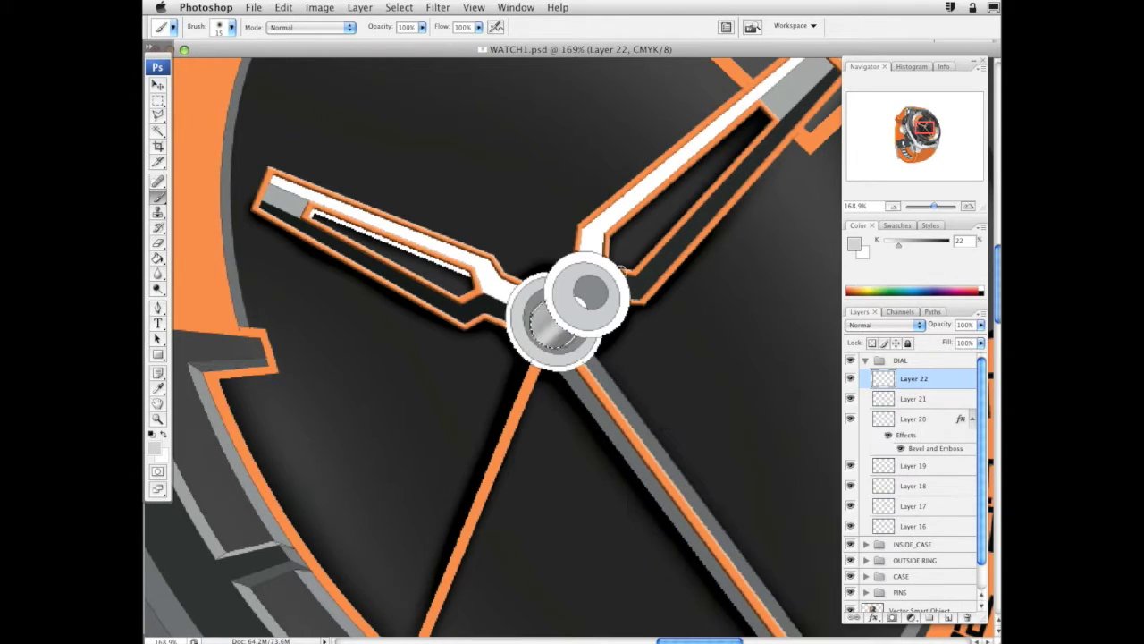
mouse_move(548, 337)
left_mouse_down()
mouse_move(556, 324)
mouse_move(363, 540)
left_mouse_up()
key("x")
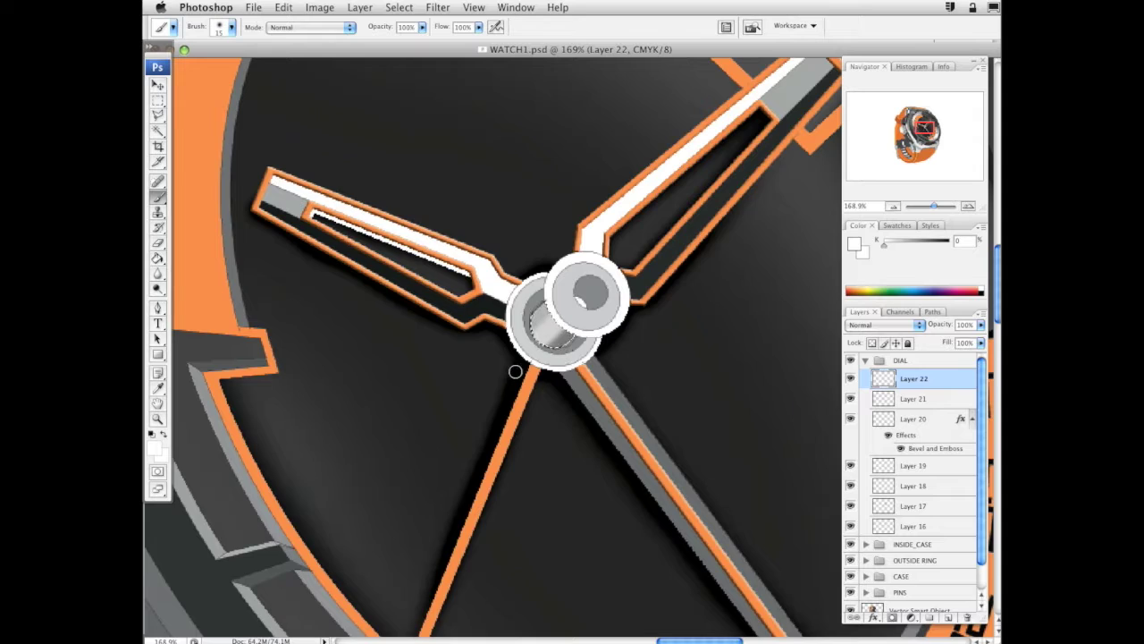
Paint a white highlight along the selected pin cylinder, undoing the first stroke and repainting it
left_click_drag(527, 355, 667, 232)
key("super+z")
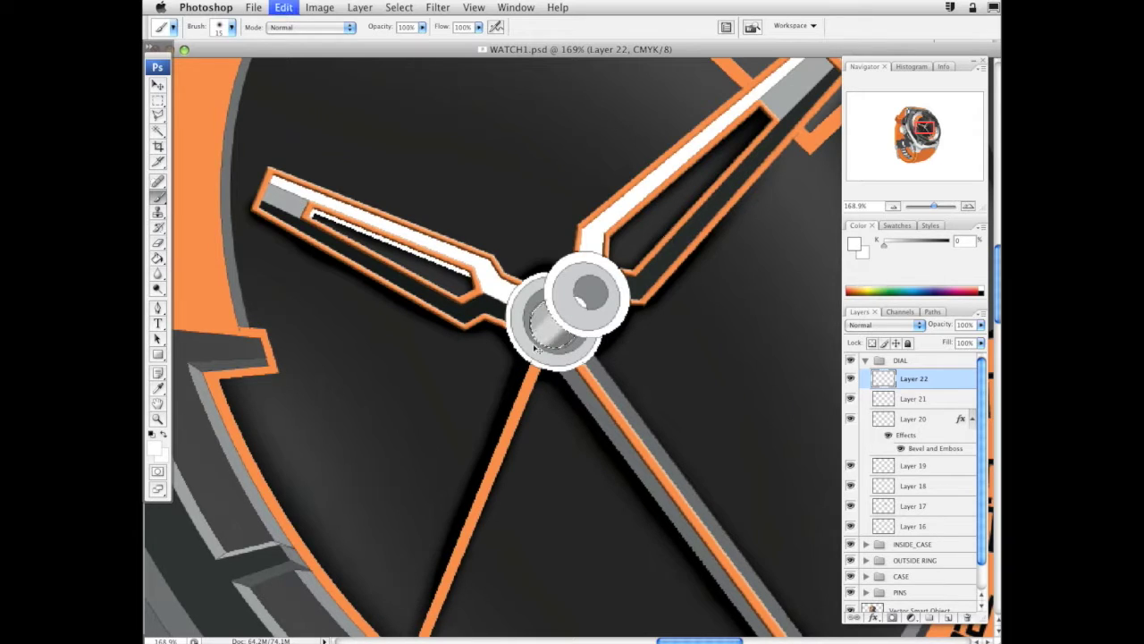
left_click_drag(541, 348, 603, 283)
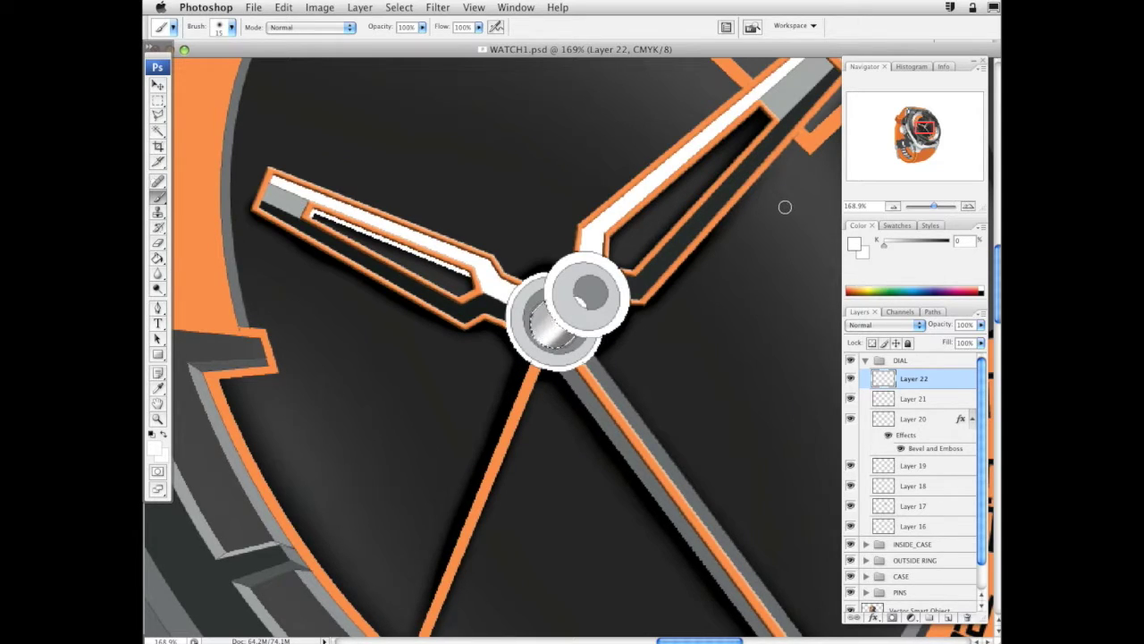
Shade the selected pin cylinder in 62% black, reducing the soft brush from 77 to 45 and 19 px, and switch to 85% black
left_click_drag(946, 244, 924, 246)
right_click(650, 306)
left_click(543, 283)
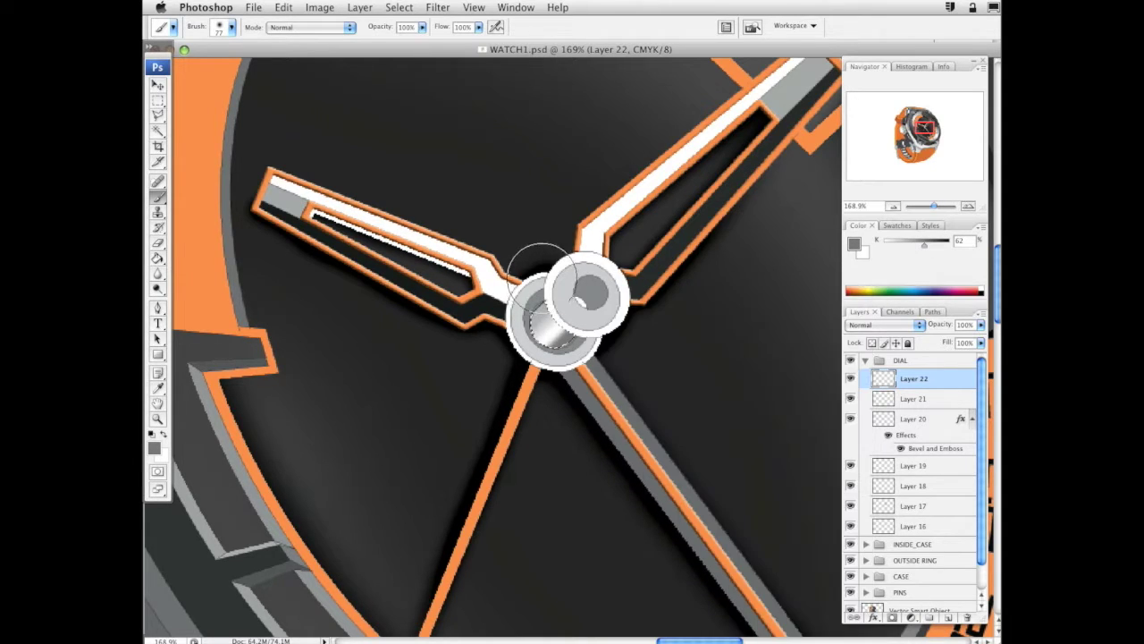
right_click(673, 251)
left_click_drag(734, 278, 723, 279)
left_click(541, 284)
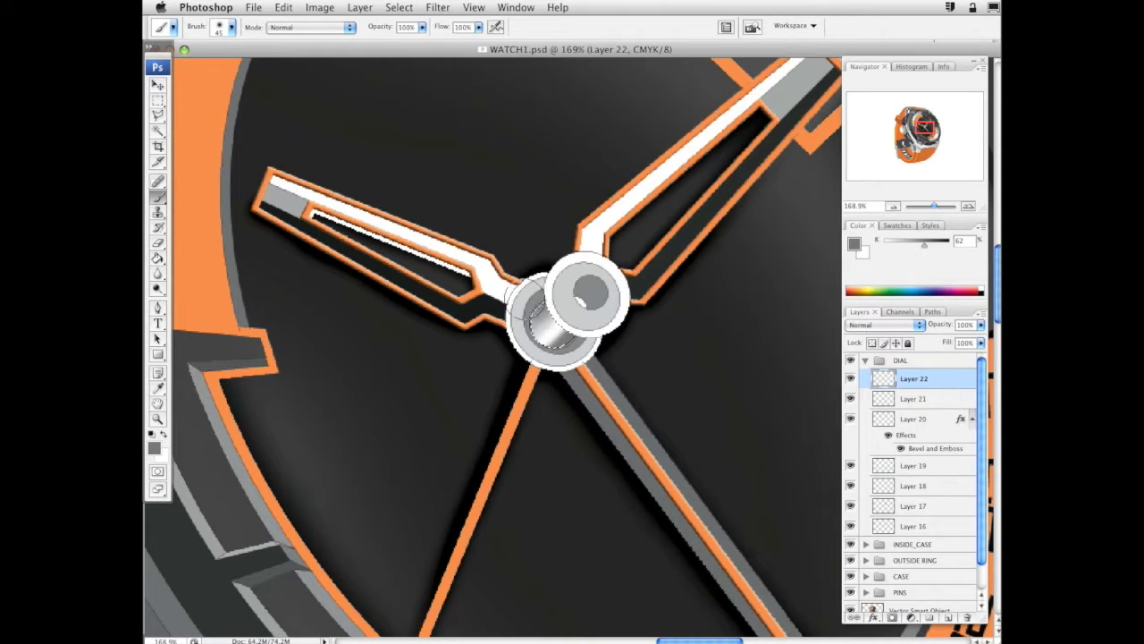
right_click(681, 240)
left_click_drag(724, 272, 704, 272)
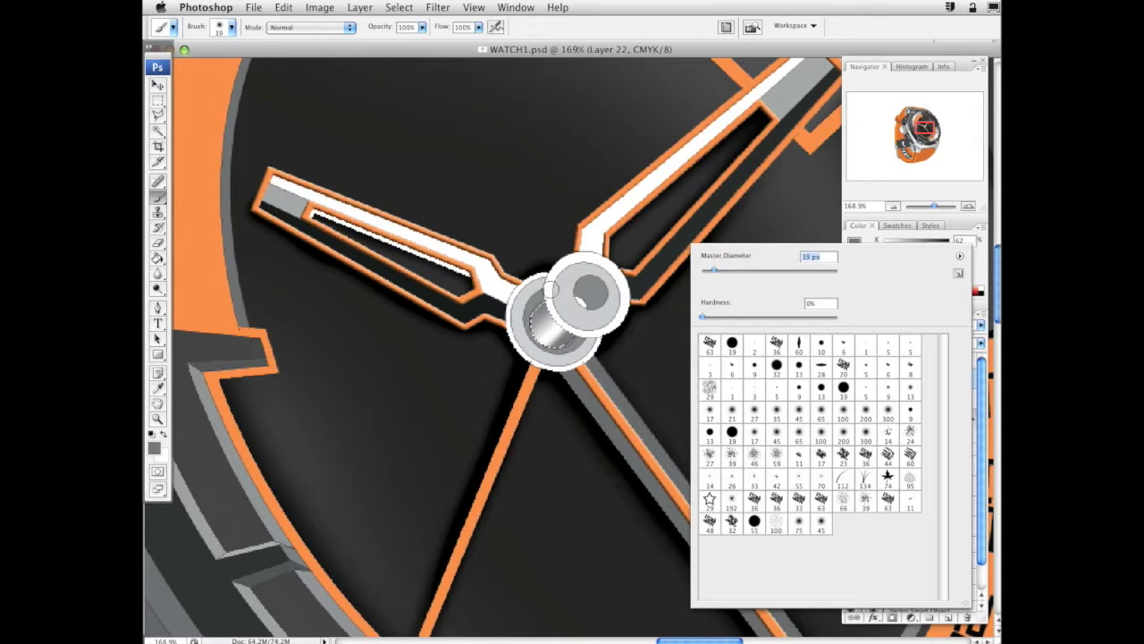
key("Return")
left_click_drag(934, 248, 939, 244)
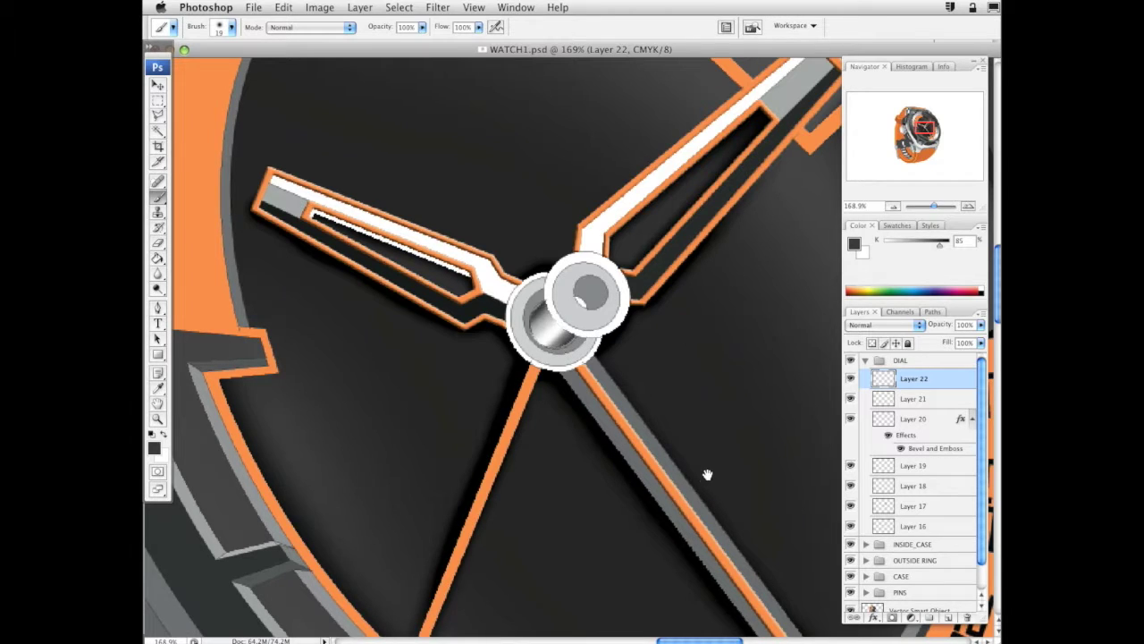
Select the light grey face of the centre pin's cap with the Magic Wand on the Vector Smart Object
left_click_drag(705, 482, 664, 562)
left_click(157, 130)
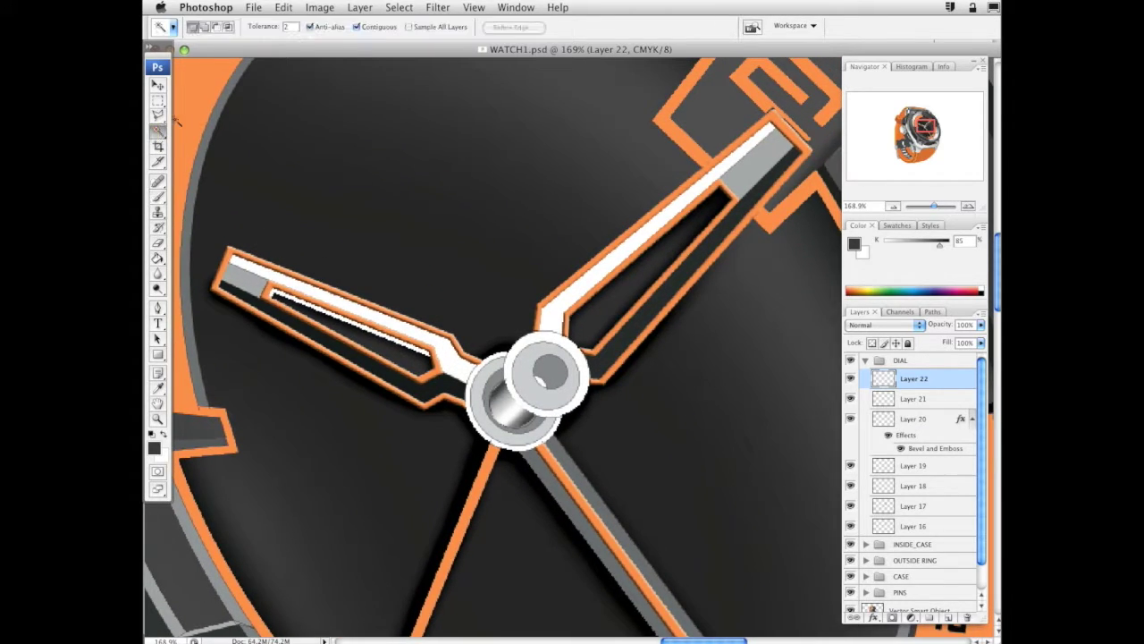
left_click(927, 609)
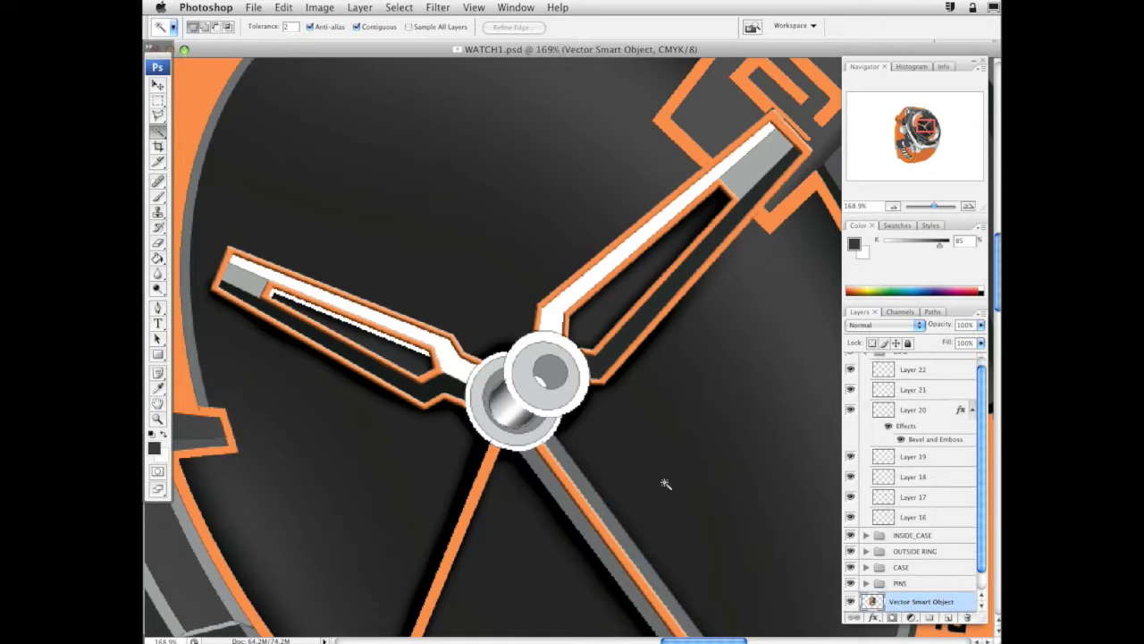
left_click(551, 403)
Add a layer above Layer 22 and shade the selected cap face in 71% black with a 99 px soft brush
key("b")
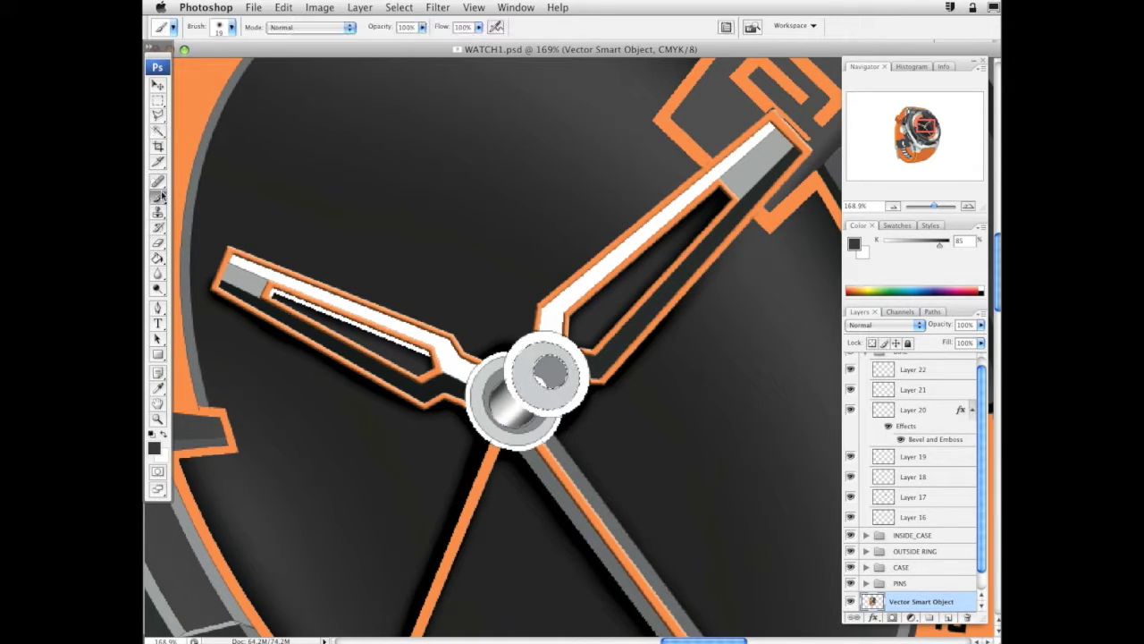
left_click_drag(939, 248, 930, 248)
right_click(656, 345)
type("99")
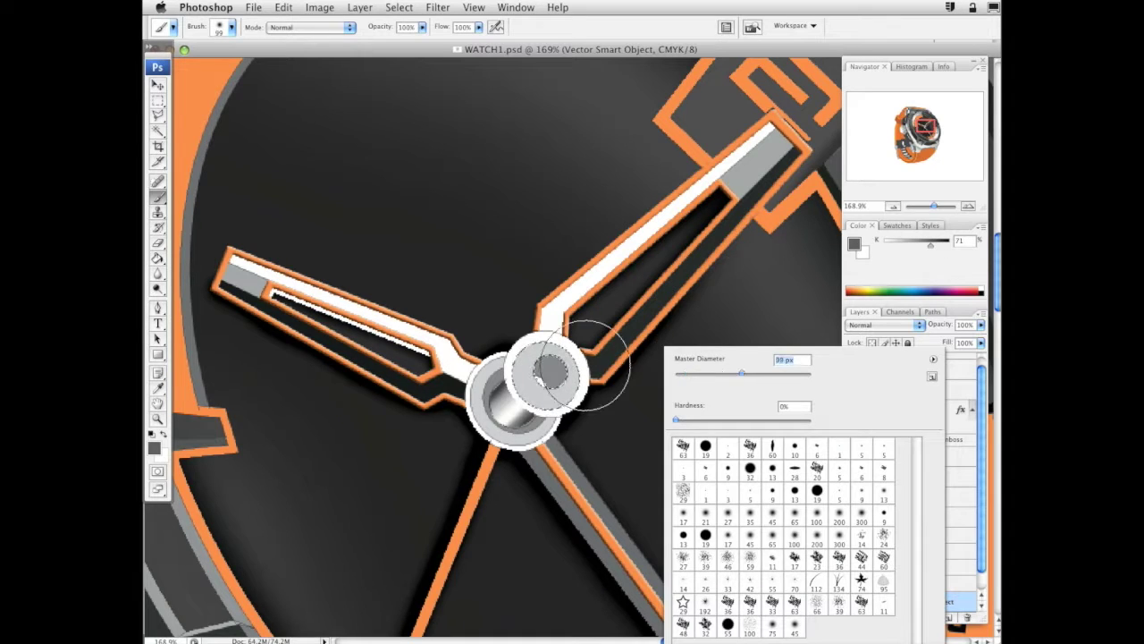
key("Return")
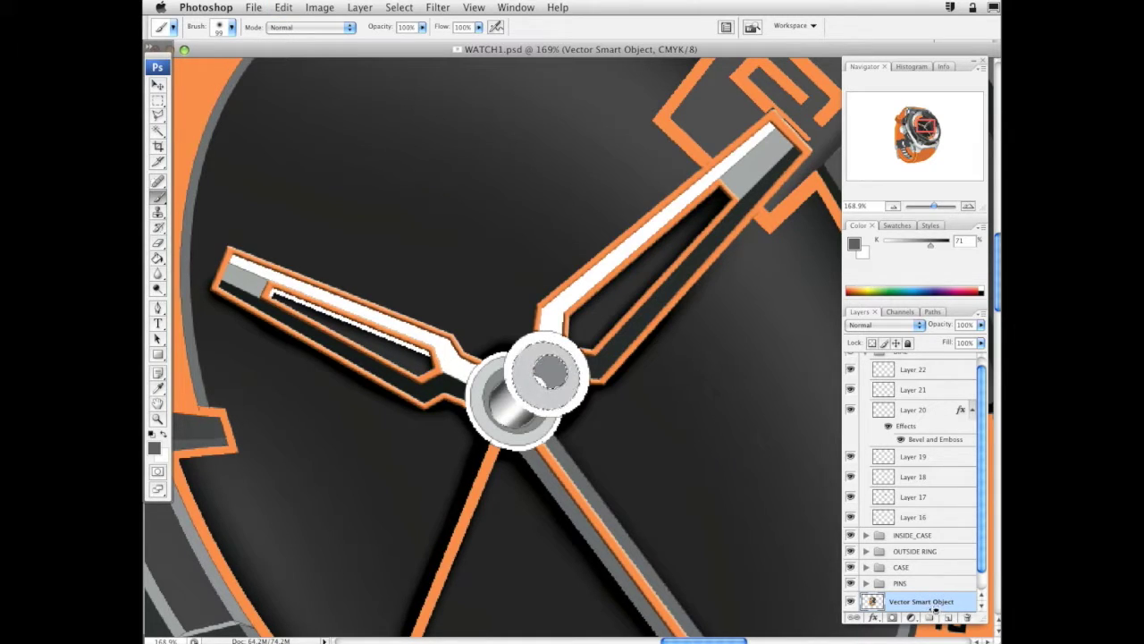
scroll(985, 406, "up", 1)
left_click(946, 381)
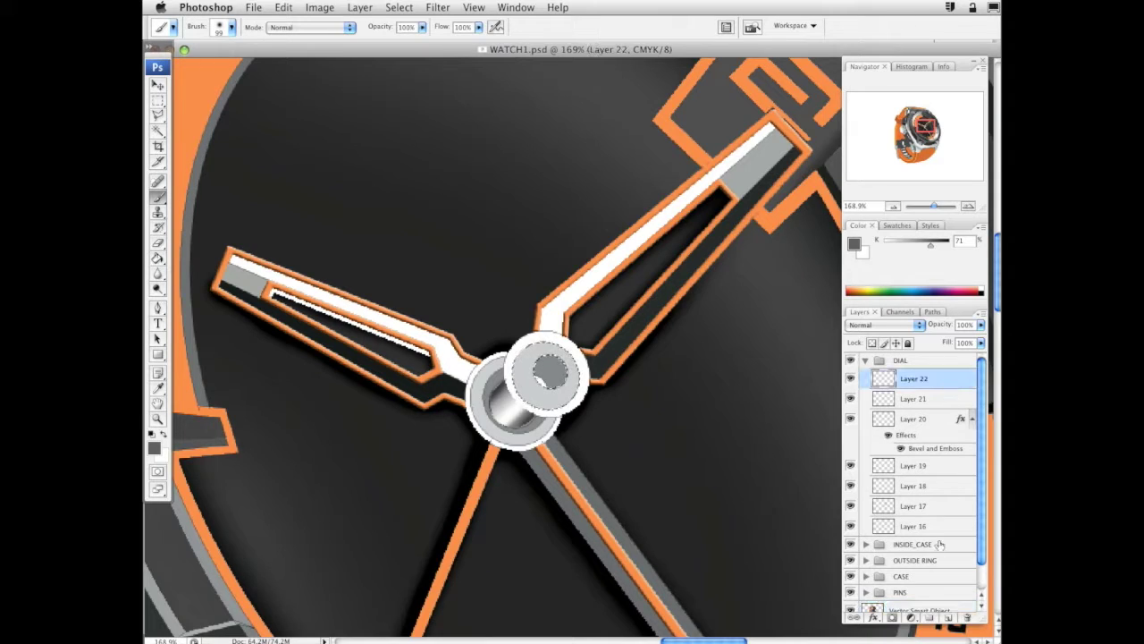
left_click(947, 617)
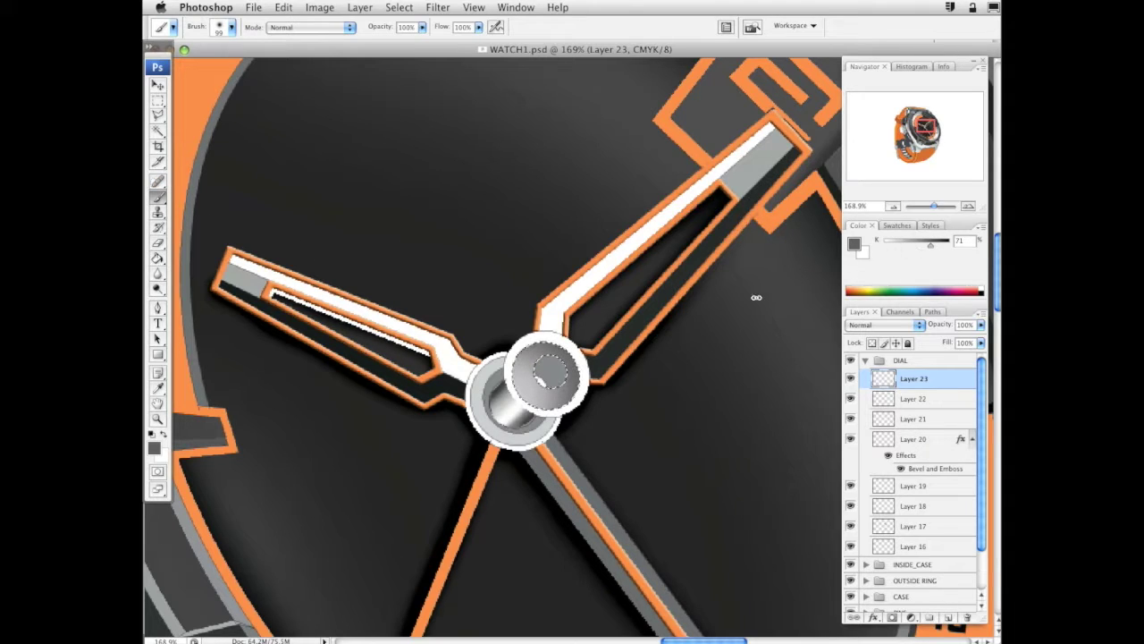
Add another layer above Layer 23 and paint white highlights on the cap face with a 25 px soft brush
key("x")
left_click(948, 617)
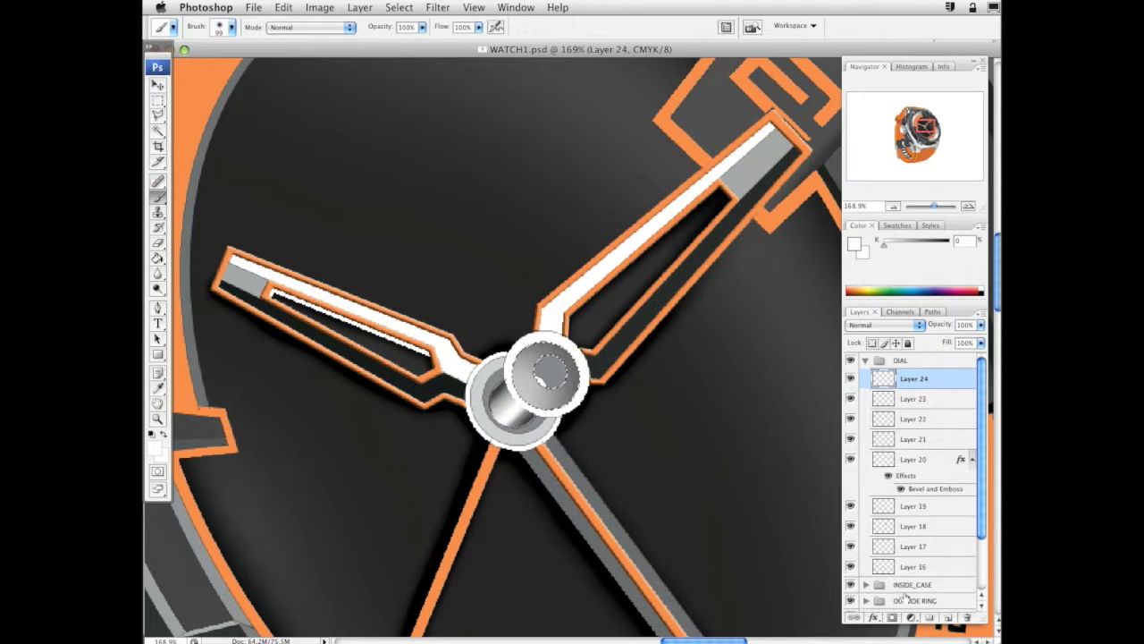
right_click(702, 482)
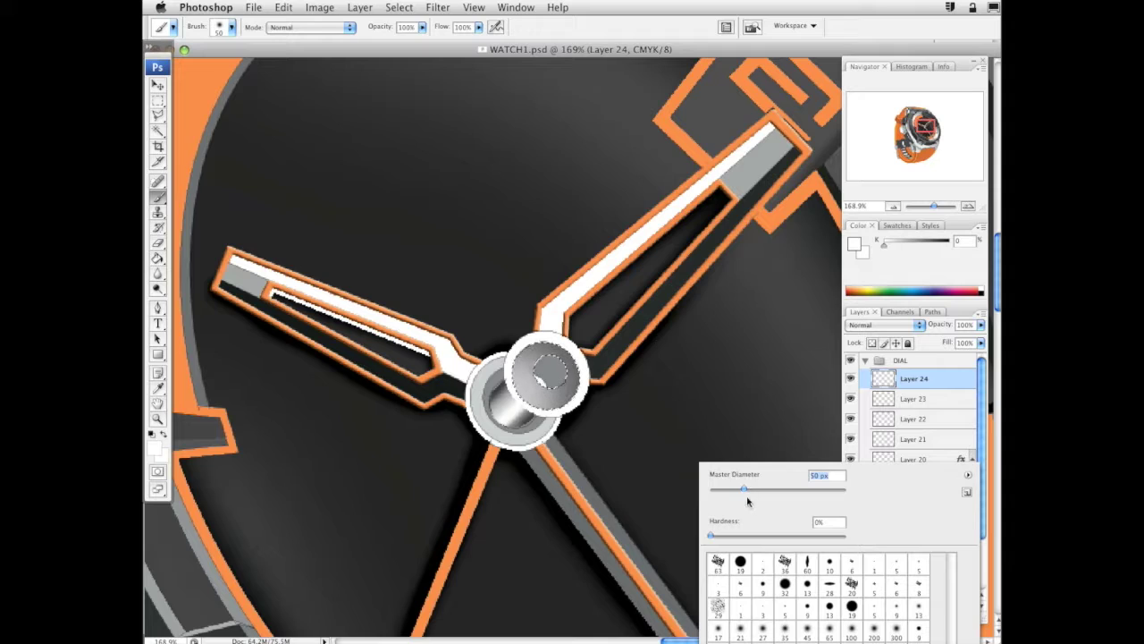
key("Return")
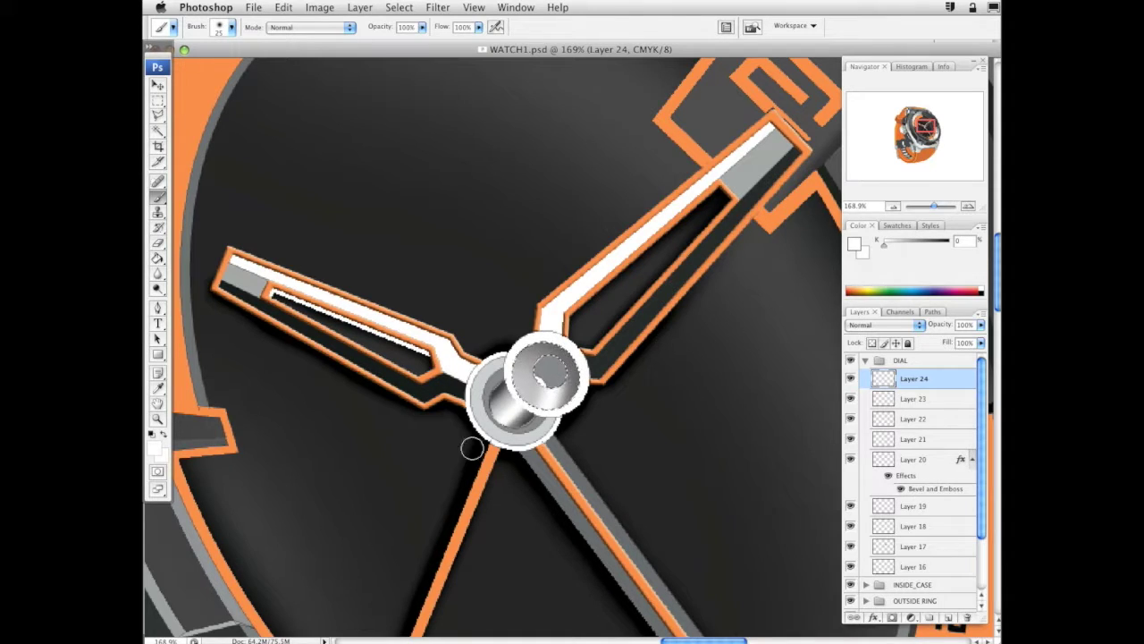
Trim the white highlights on the cap face with a soft eraser, undoing the 20 px attempt and trying 76 and 38 px tips
left_click(158, 243)
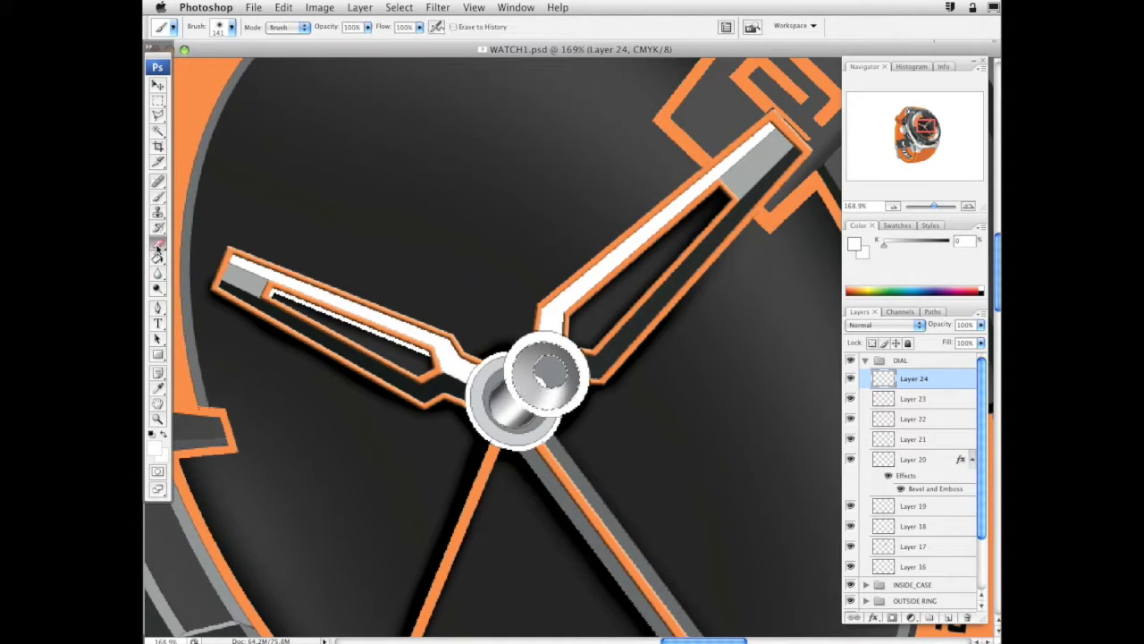
right_click(641, 369)
left_click_drag(704, 395, 656, 396)
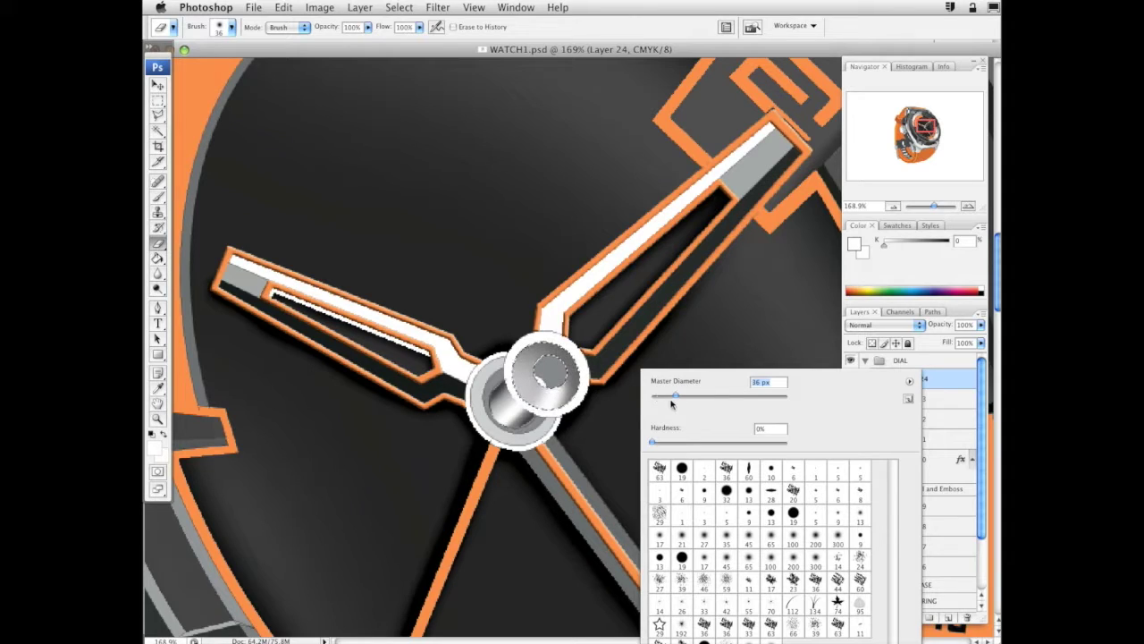
key("Return")
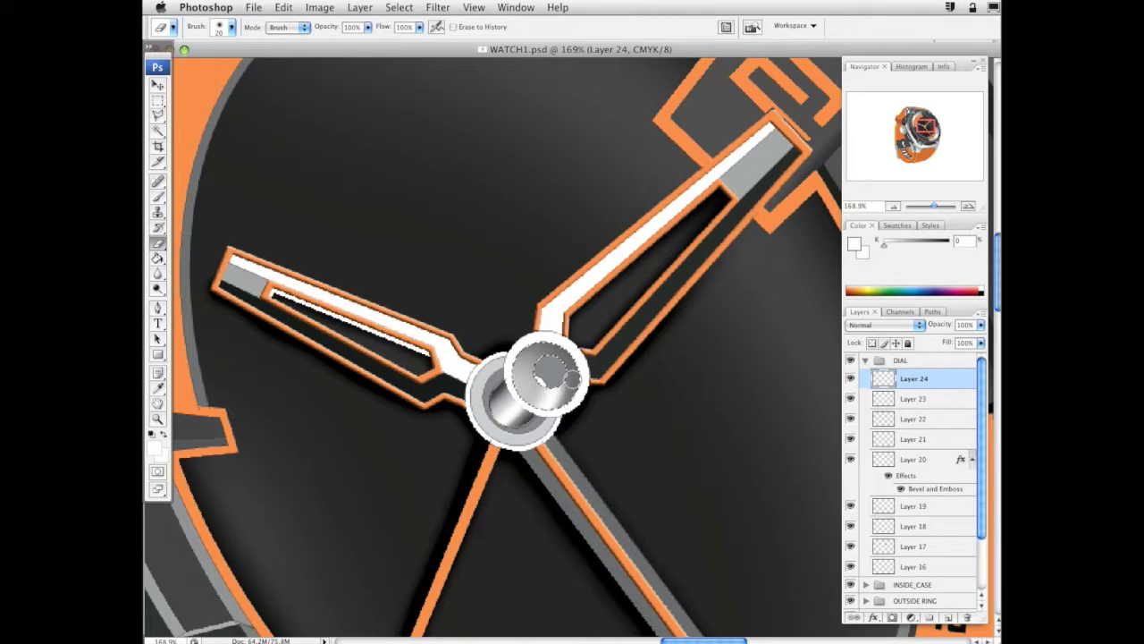
key("super+z")
right_click(632, 310)
left_click(697, 331)
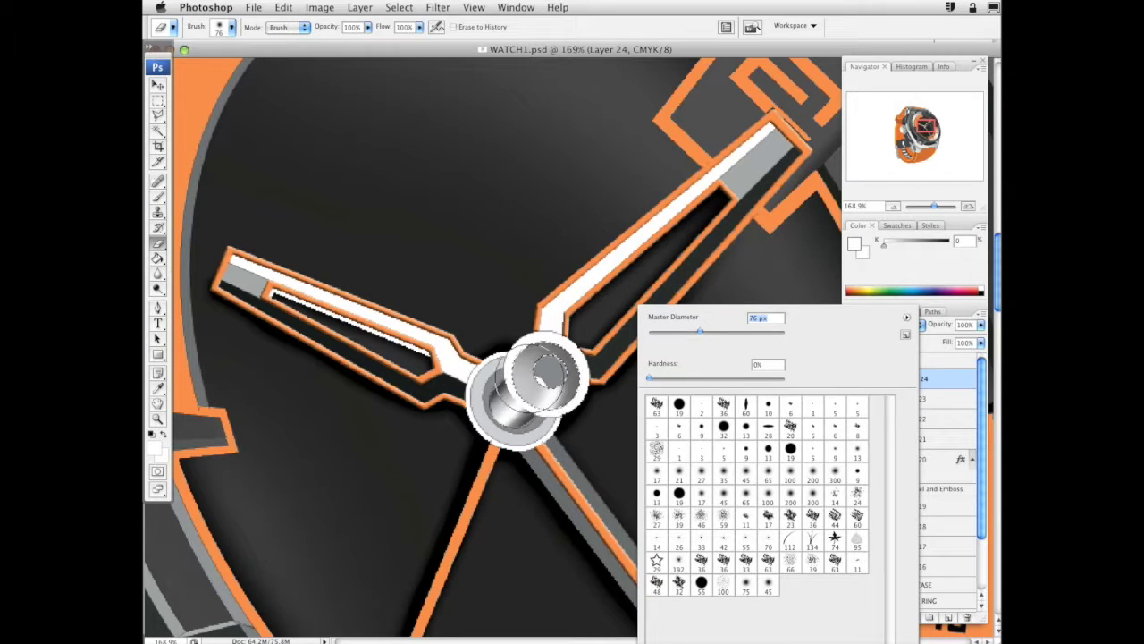
key("Return")
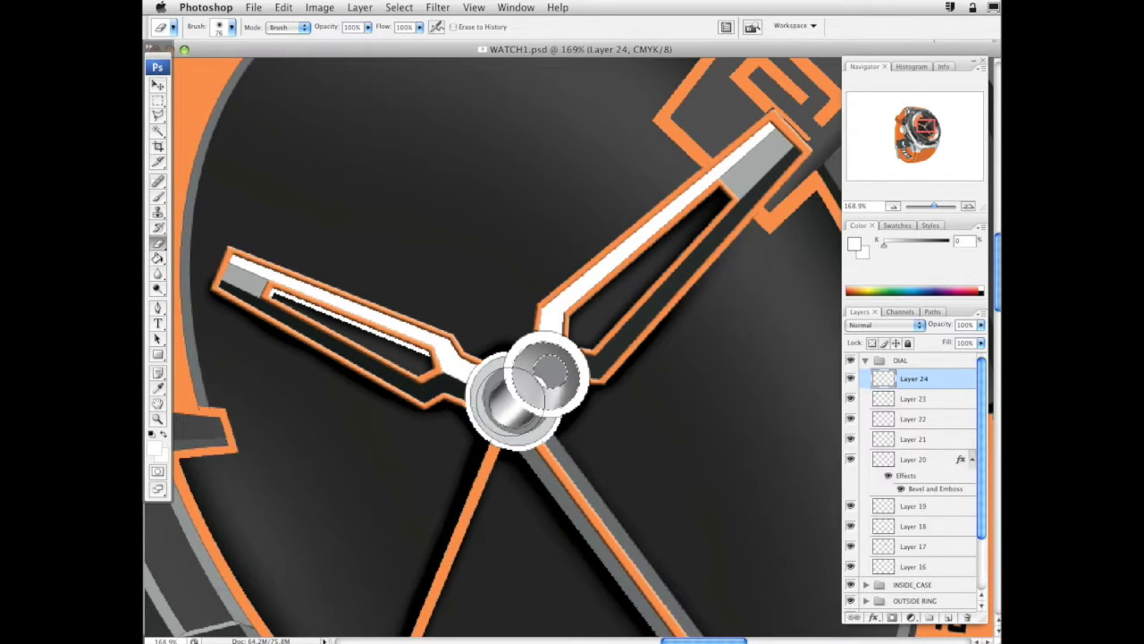
right_click(672, 352)
left_click(717, 377)
key("Return")
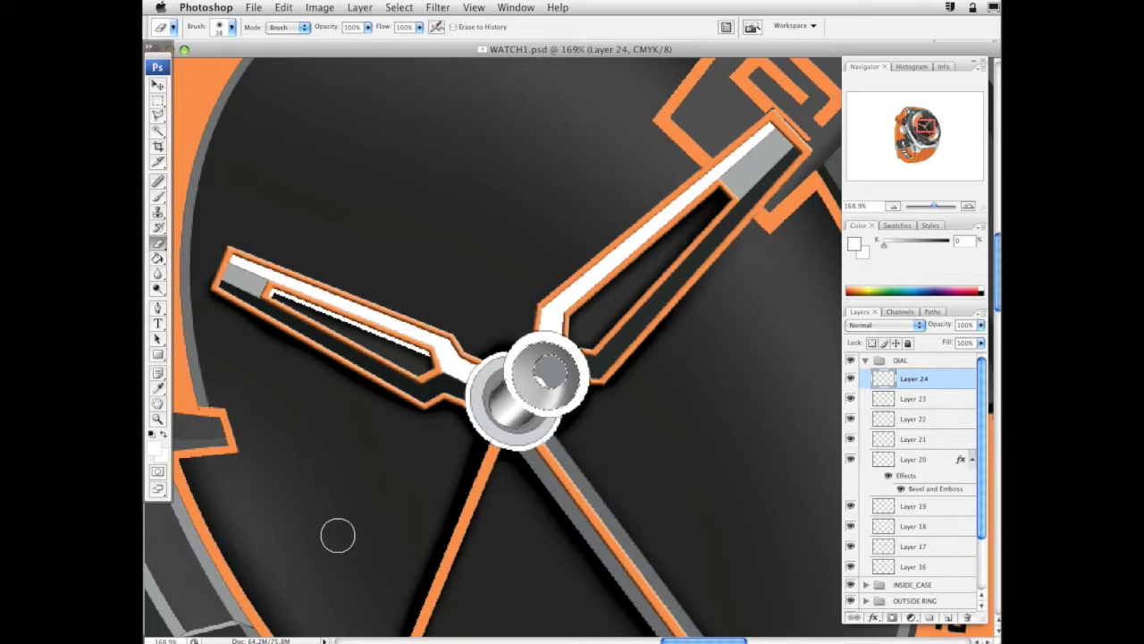
Darken the edges of the cap face in 91% black with a 20 px soft brush, and clear the selection
left_click(157, 195)
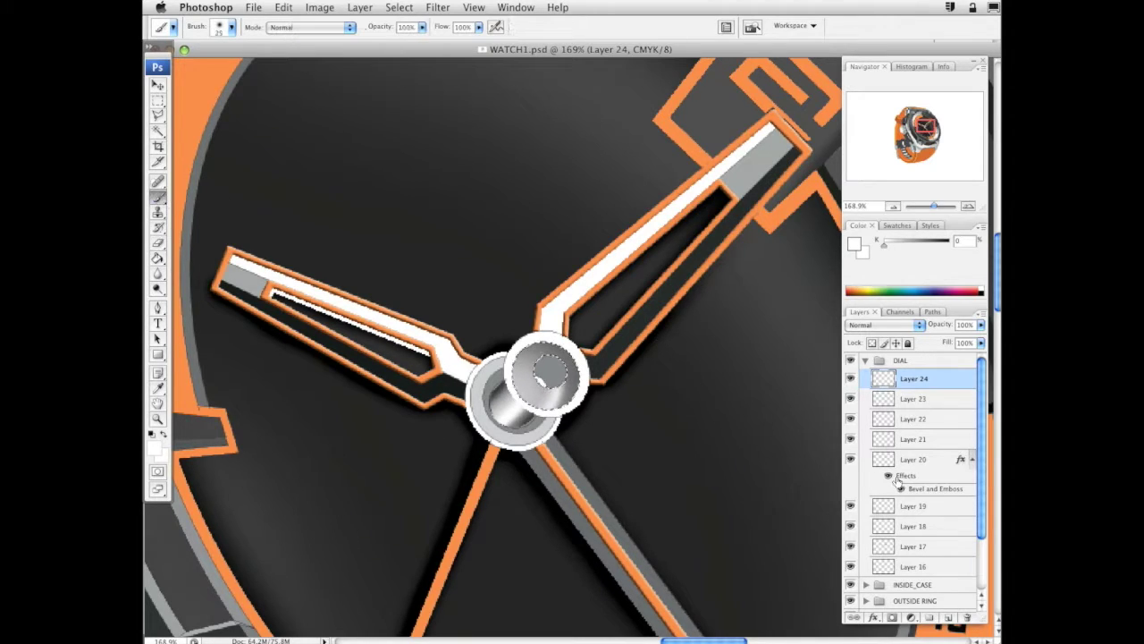
key("x")
right_click(605, 294)
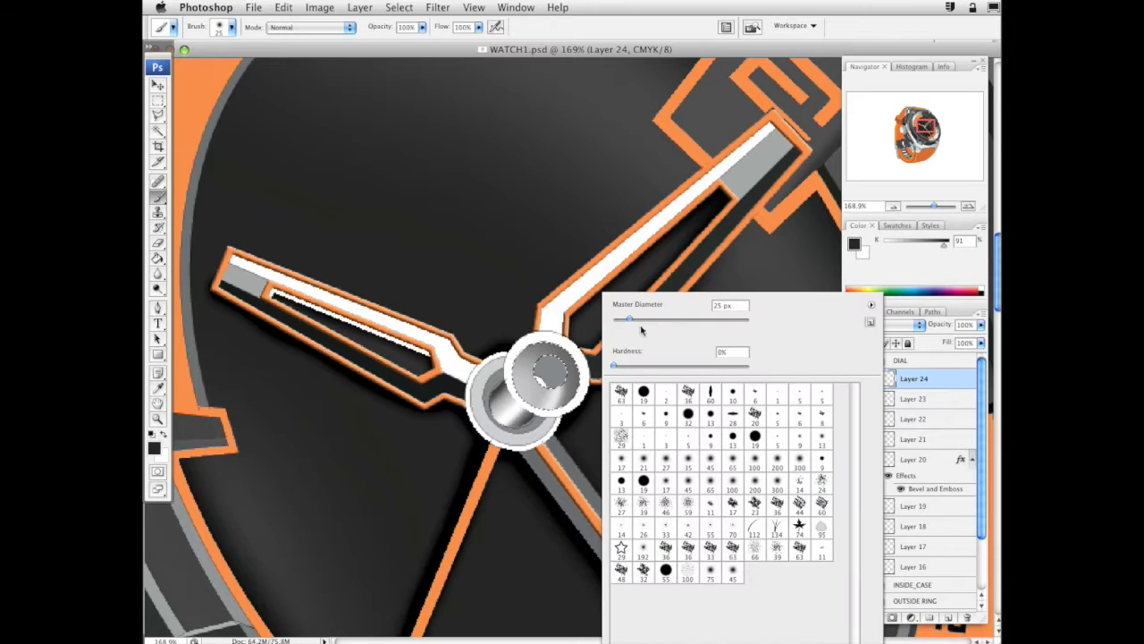
key("Return")
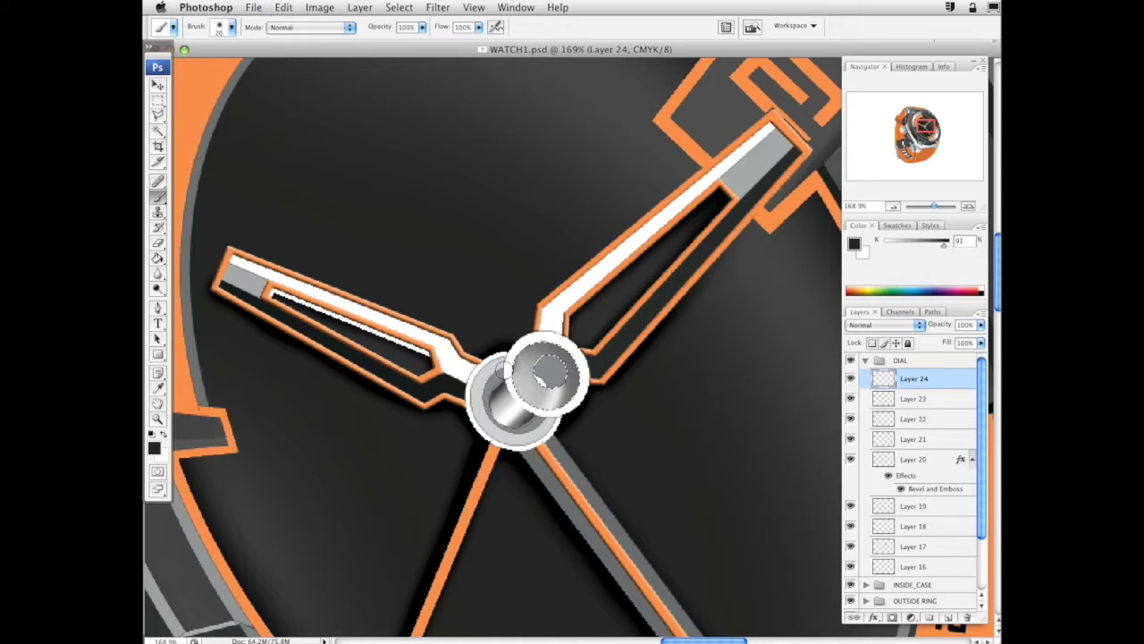
left_click_drag(526, 412, 548, 415)
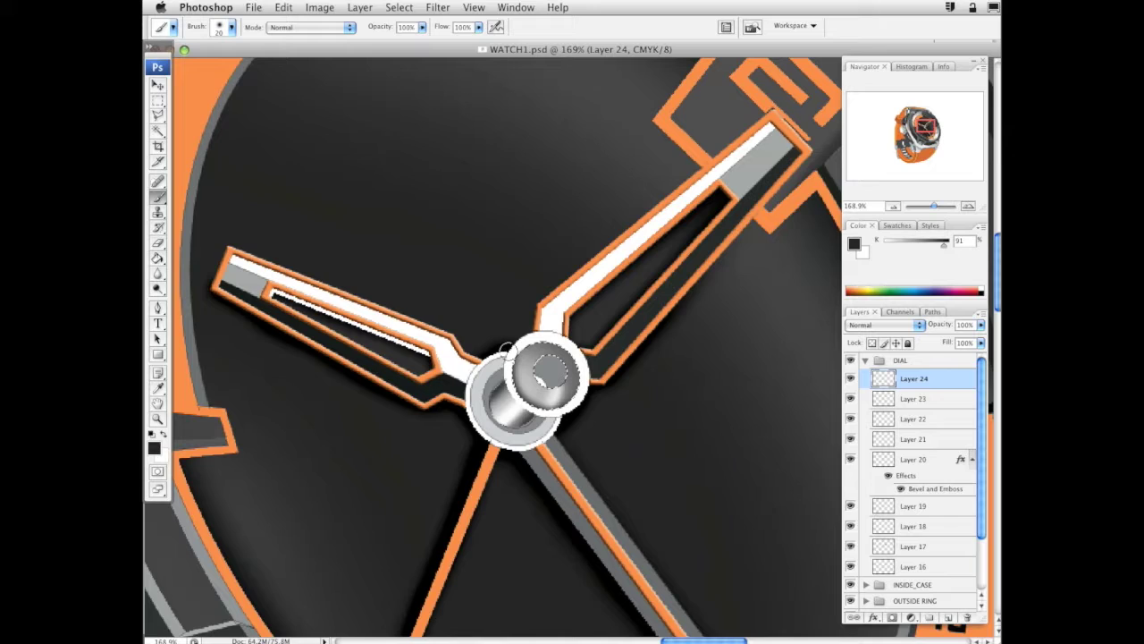
key("super+d")
Select the white outer rim of the pin's cap on the Vector Smart Object and add a new layer above Layer 24
left_click_drag(682, 377, 739, 445)
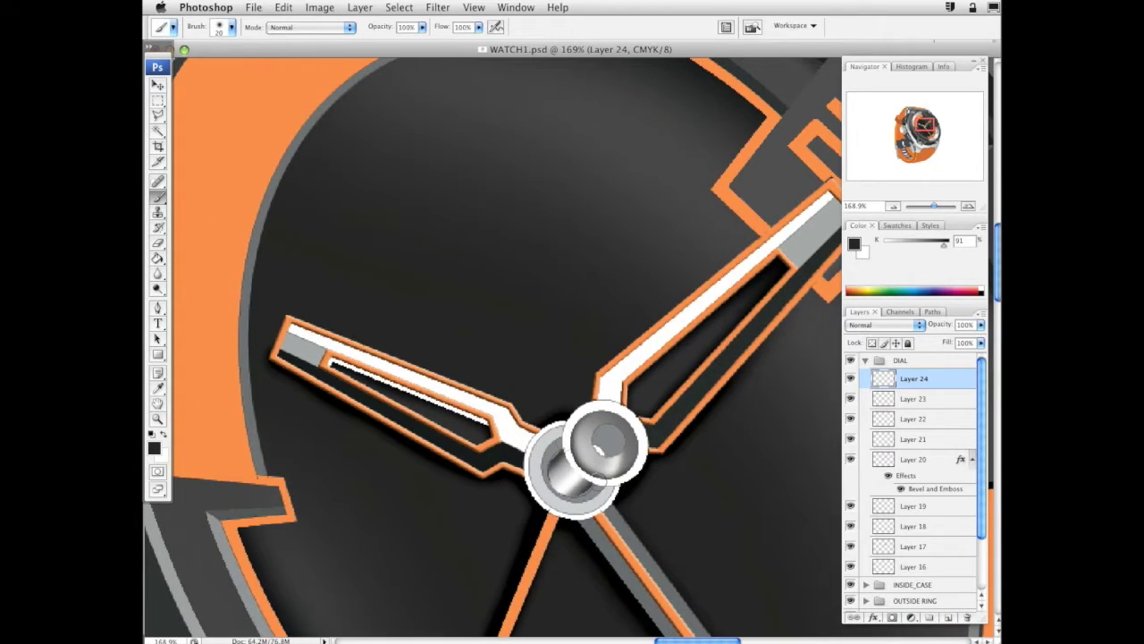
left_click(159, 130)
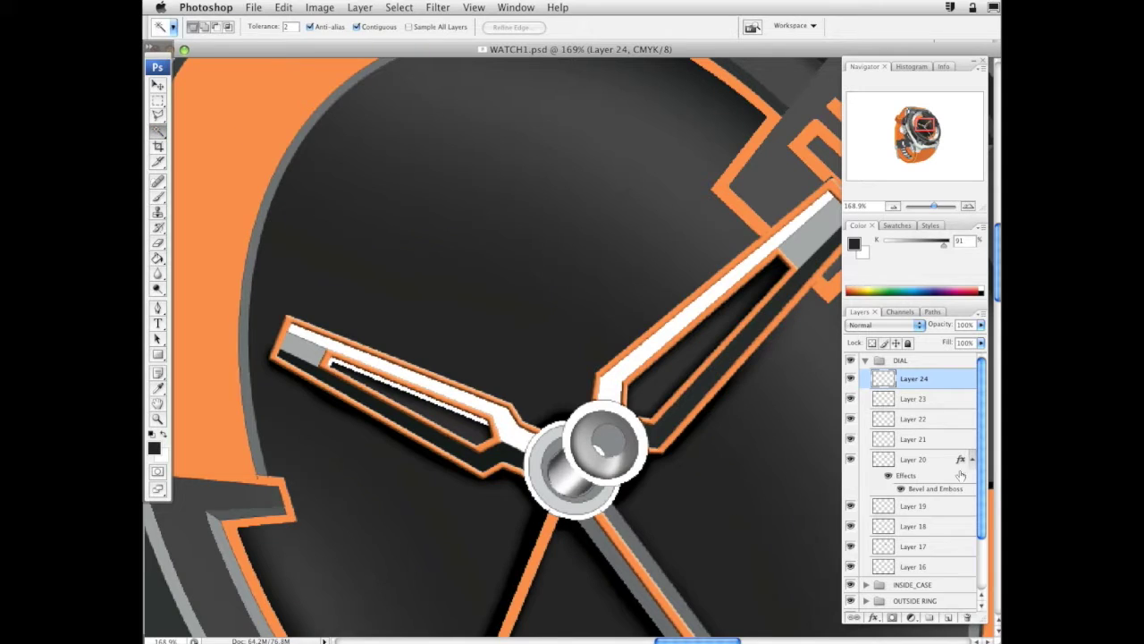
left_click_drag(983, 523, 983, 574)
left_click(923, 579)
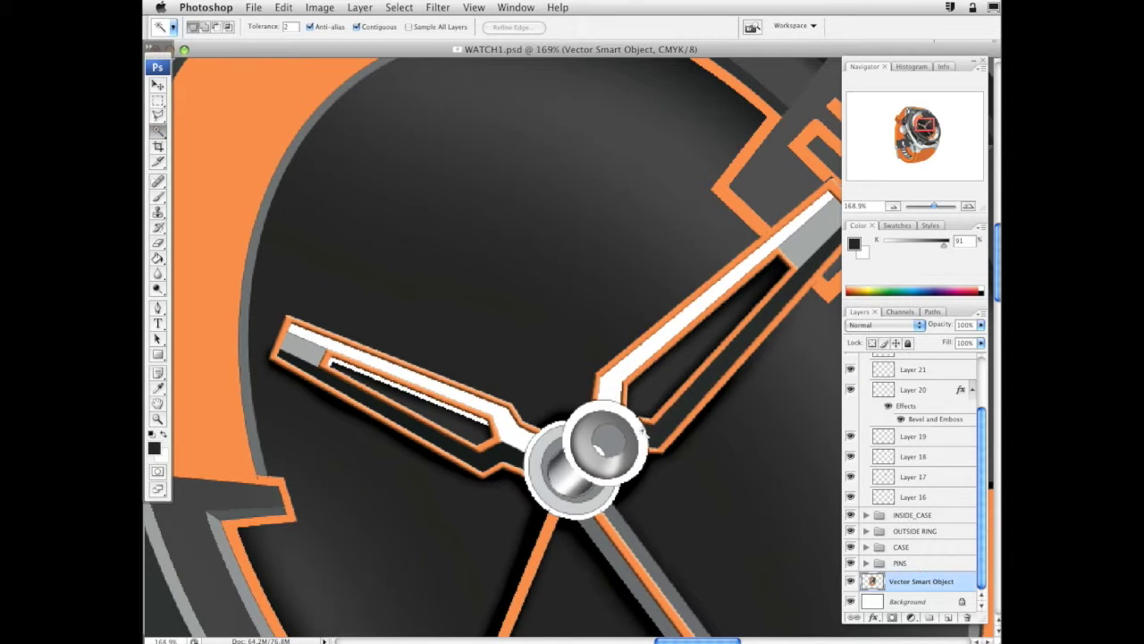
left_click(640, 431)
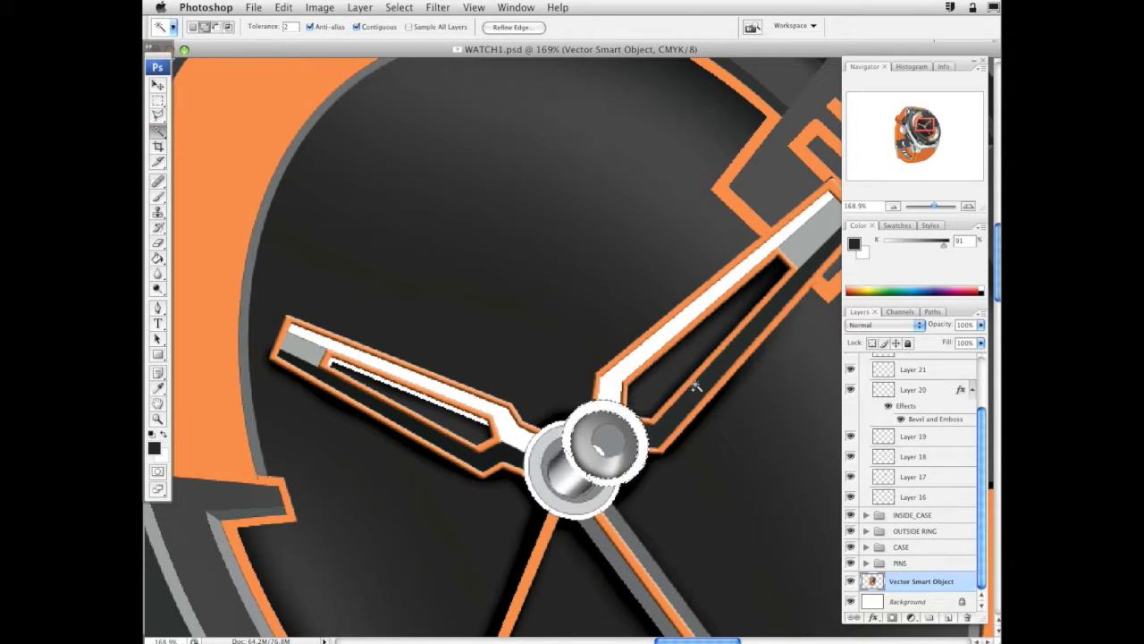
left_click_drag(981, 461, 981, 406)
left_click(940, 378)
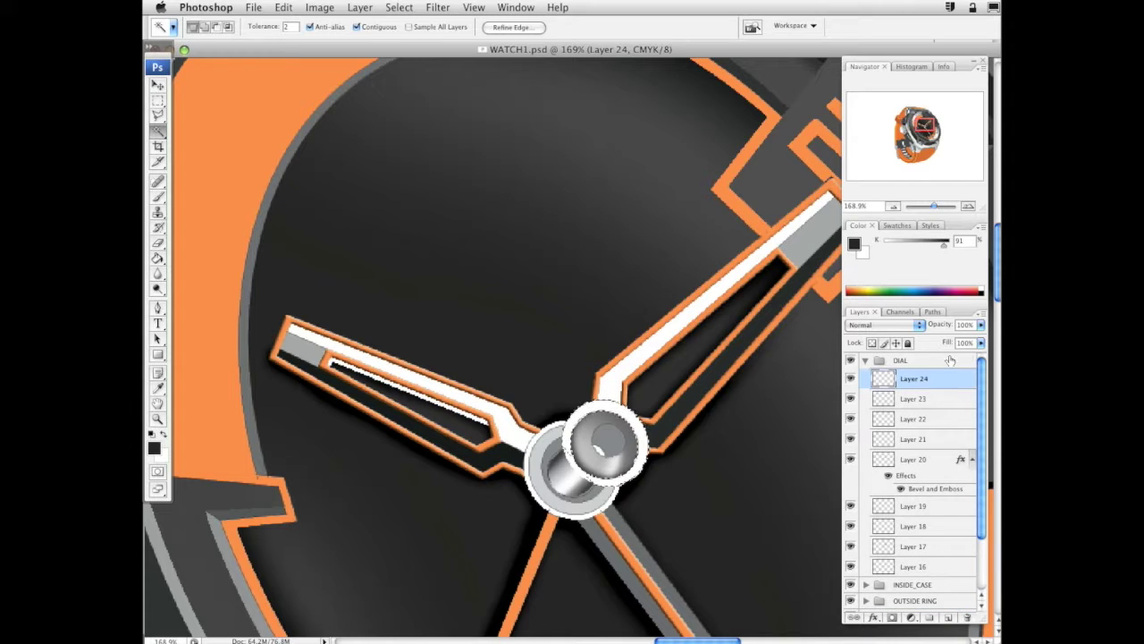
left_click(948, 616)
Shade the selected cap rim on Layer 25 in 24% black with a 78 px soft brush
left_click(161, 195)
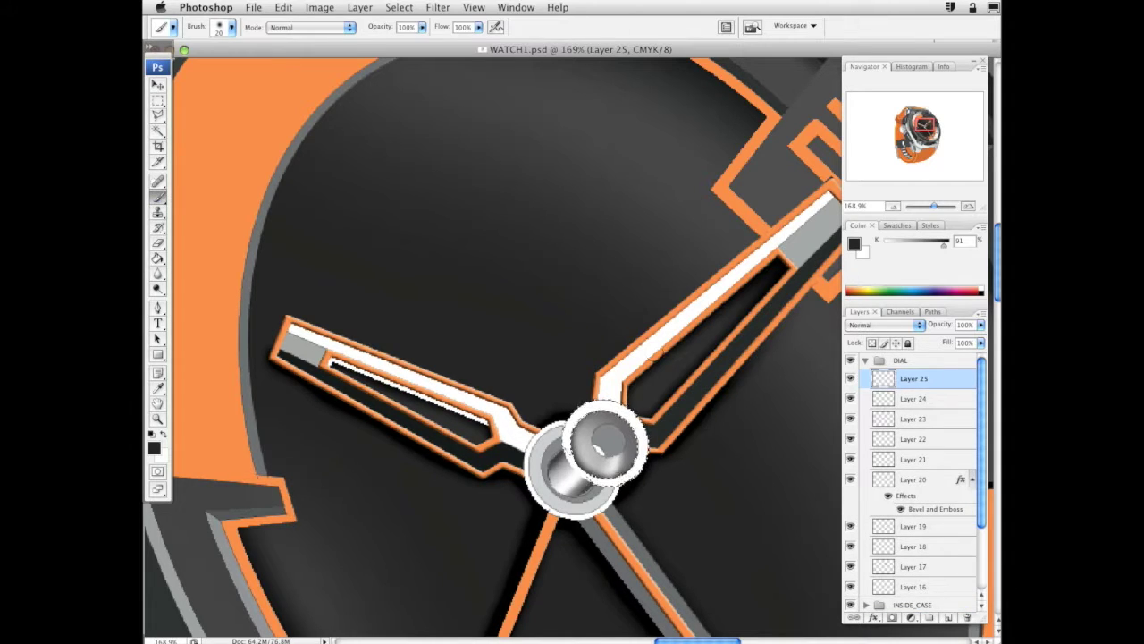
left_click_drag(920, 249, 900, 246)
right_click(691, 419)
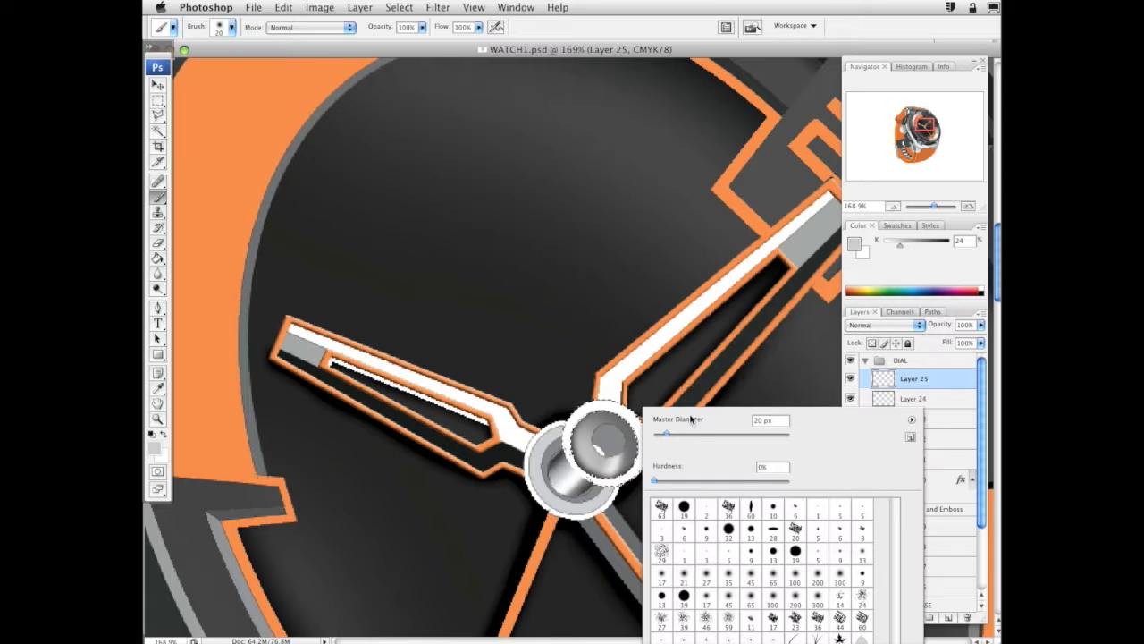
left_click(634, 394)
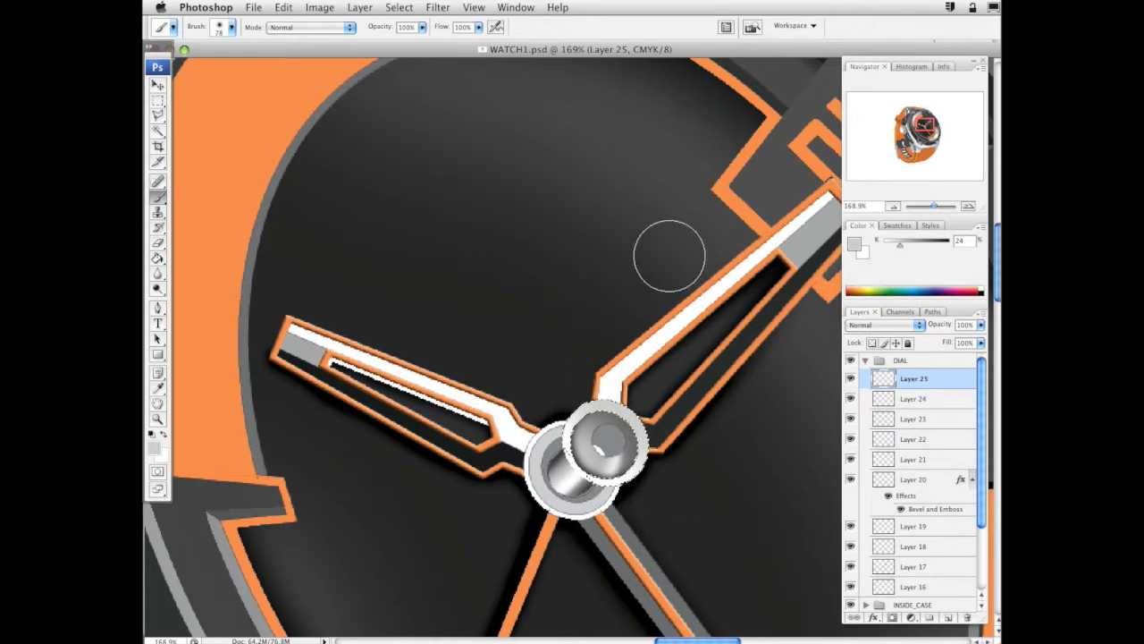
Paint white highlights on the cap rim on a new layer above Layer 25 with a 10 px brush, and clear the selection
left_click(948, 618)
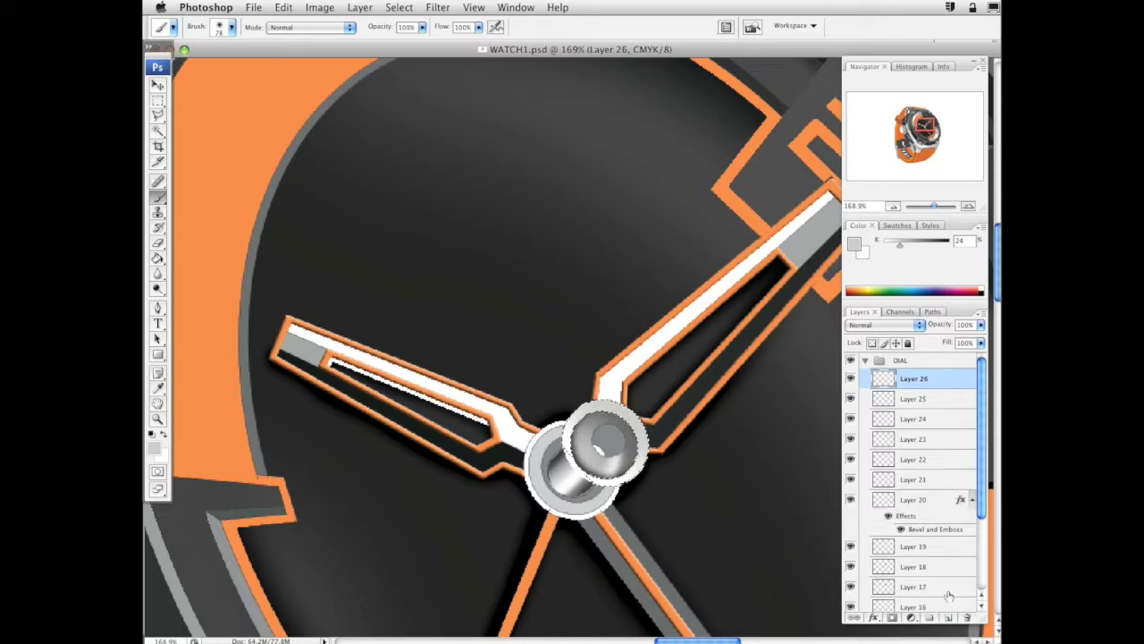
left_click_drag(898, 246, 880, 246)
right_click(666, 320)
left_click_drag(699, 347, 690, 347)
key("Return")
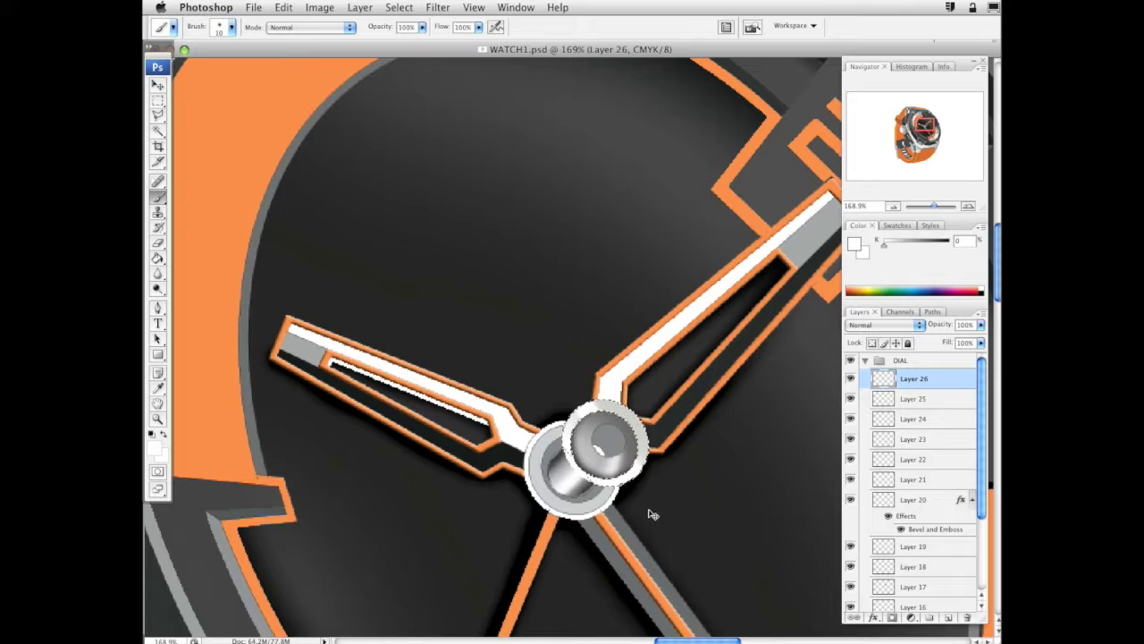
key("ctrl+d")
left_click_drag(701, 395, 689, 352)
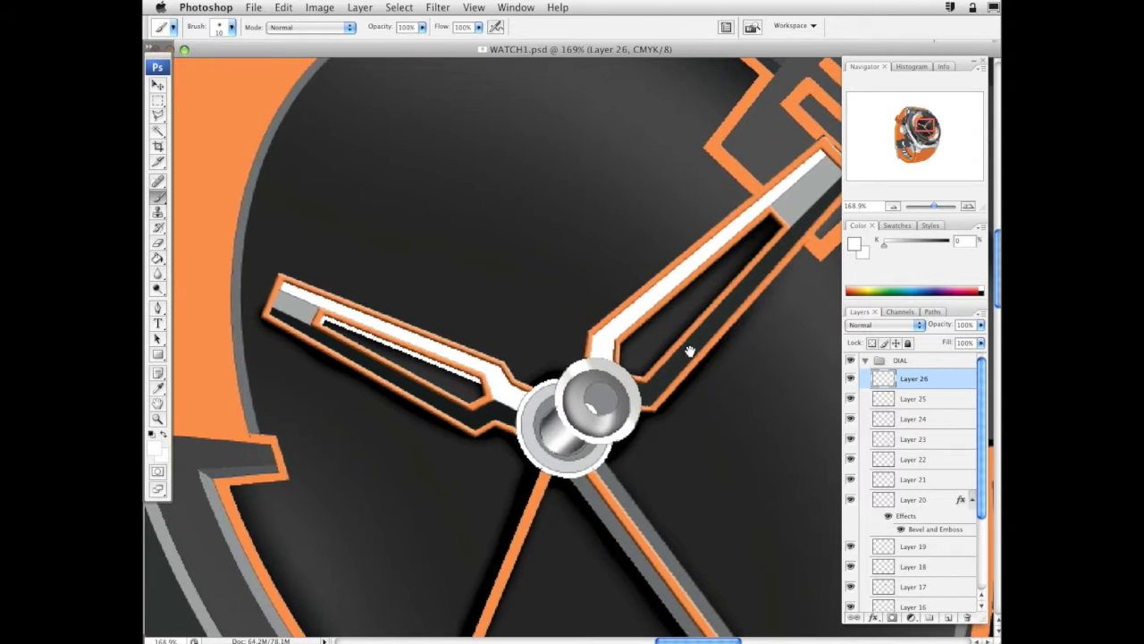
left_click_drag(697, 403, 697, 414)
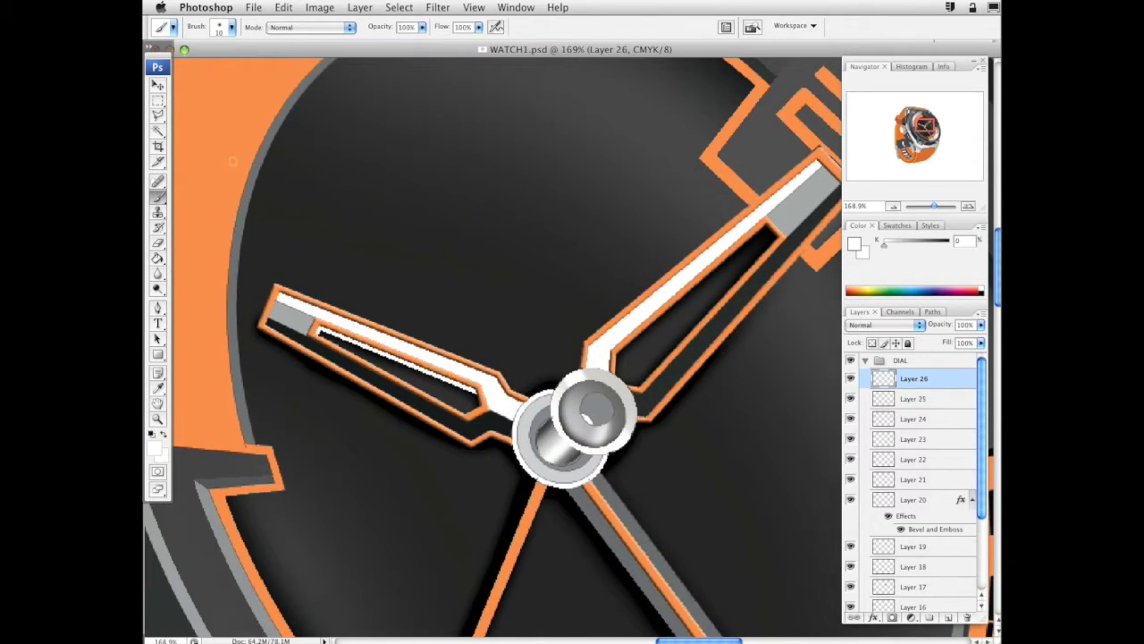
Select the light grey ring of the pin's base on the Vector Smart Object and add a new layer above Layer 26
left_click(158, 131)
scroll(964, 459, "down", 5)
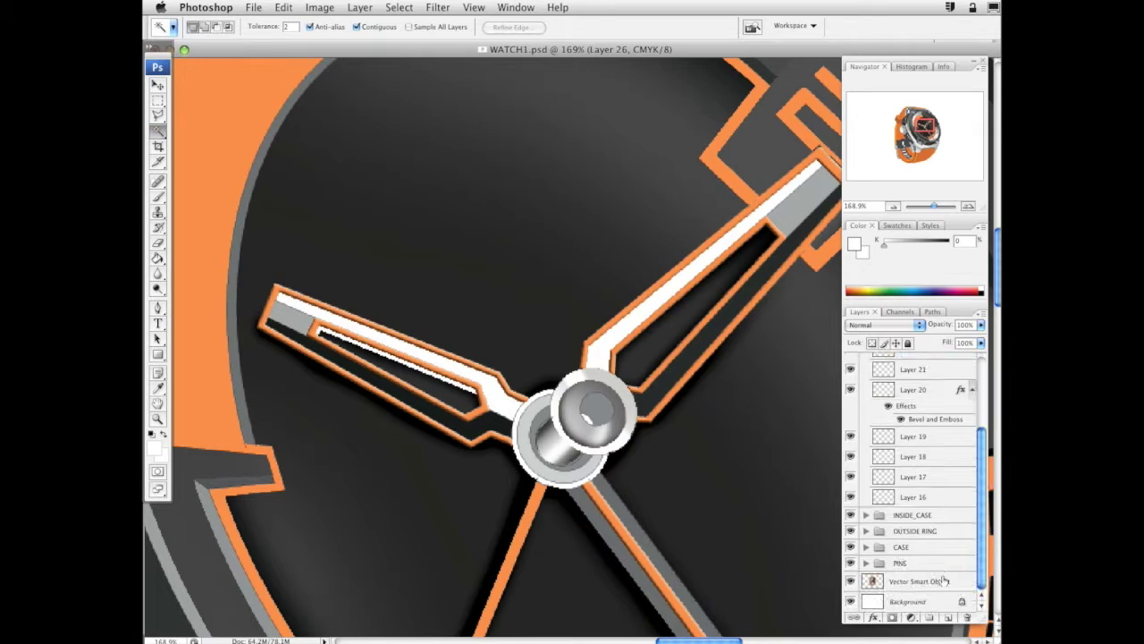
left_click(921, 581)
left_click(563, 481)
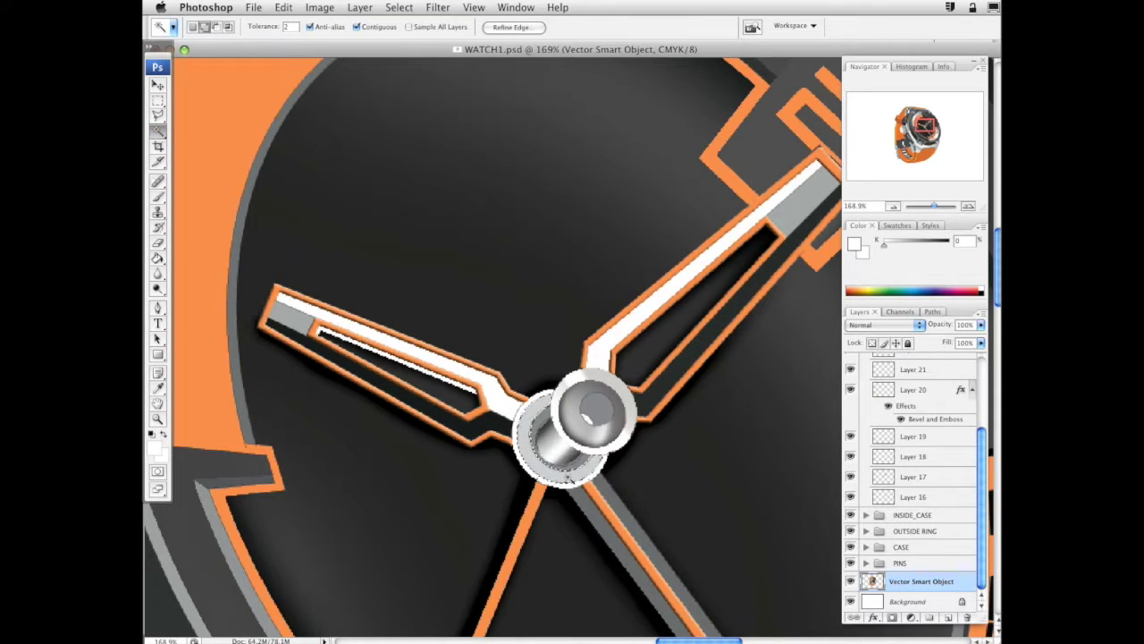
scroll(982, 516, "up", 5)
left_click(913, 378)
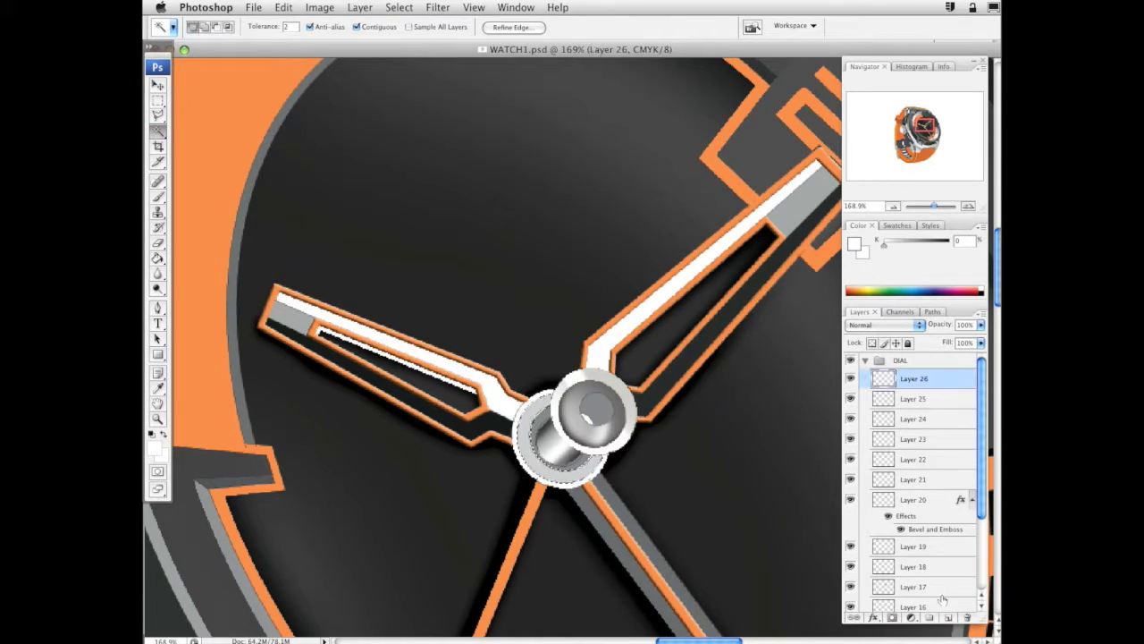
Shade the selected base ring on Layer 27 with soft brushes of 127 and 70 px, darkening the colour from 64% to 83% black
key("b")
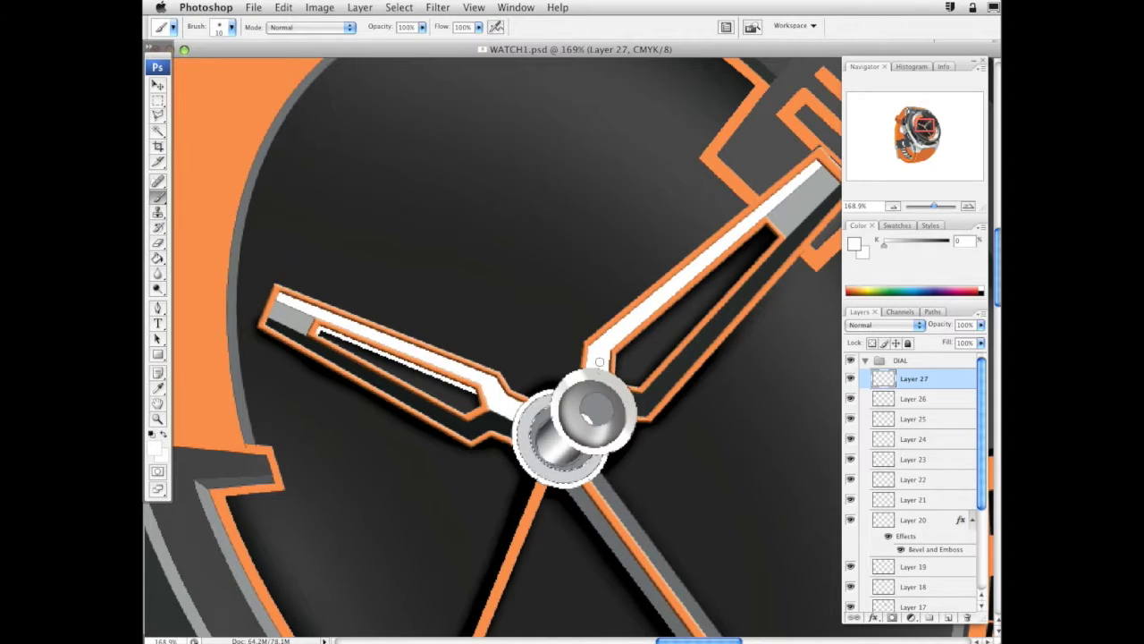
right_click(600, 359)
left_click(690, 382)
left_click(903, 243)
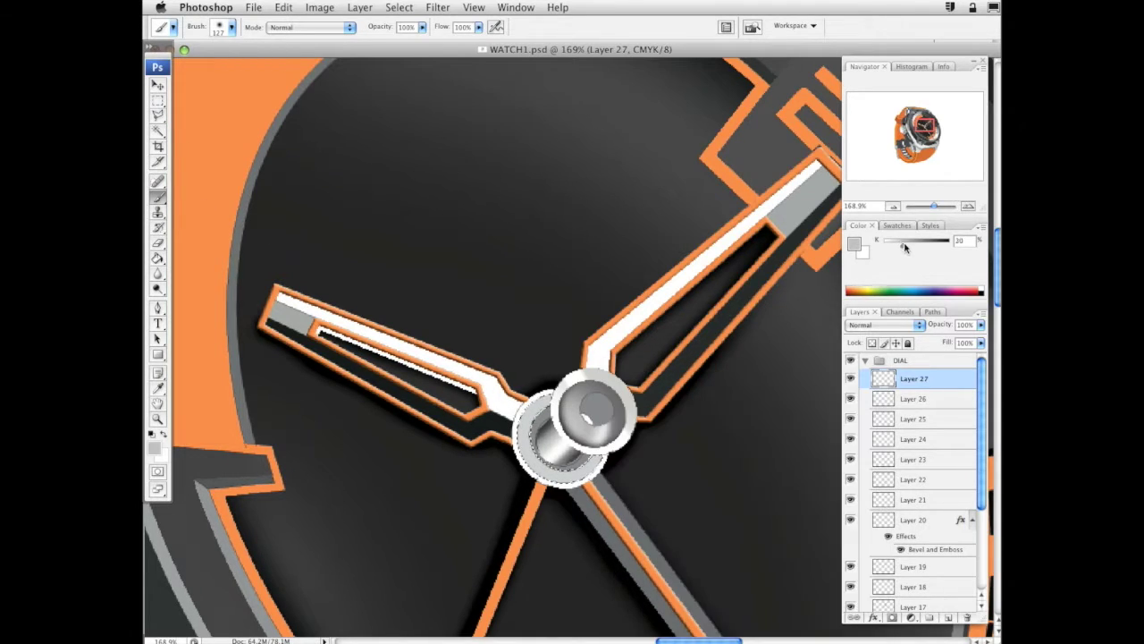
left_click_drag(903, 245, 925, 245)
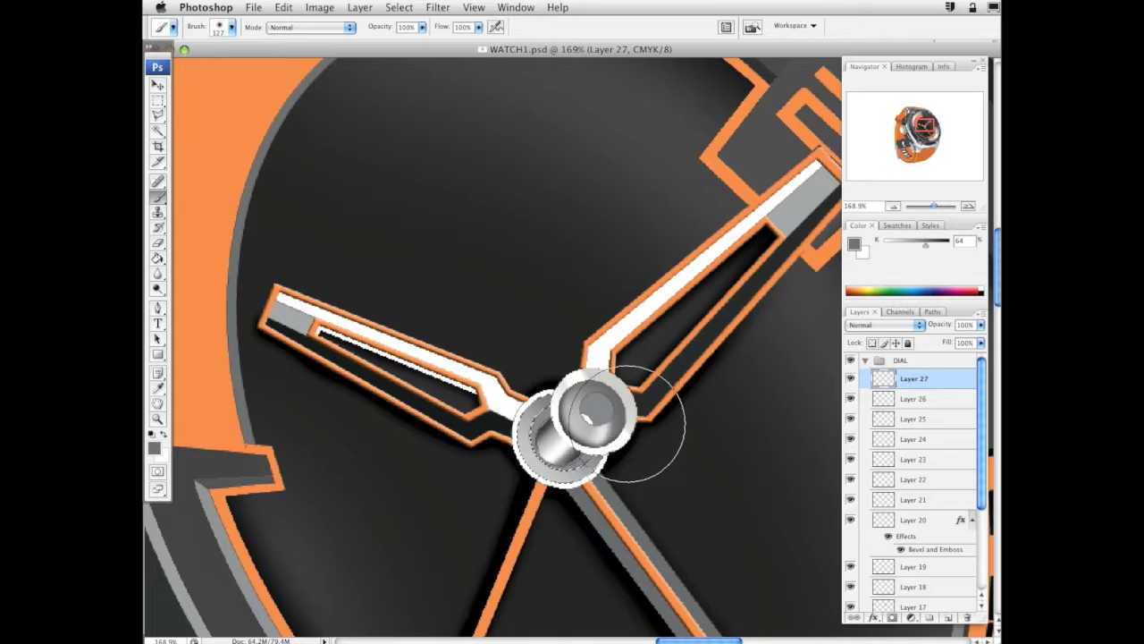
left_click_drag(925, 245, 938, 245)
right_click(787, 277)
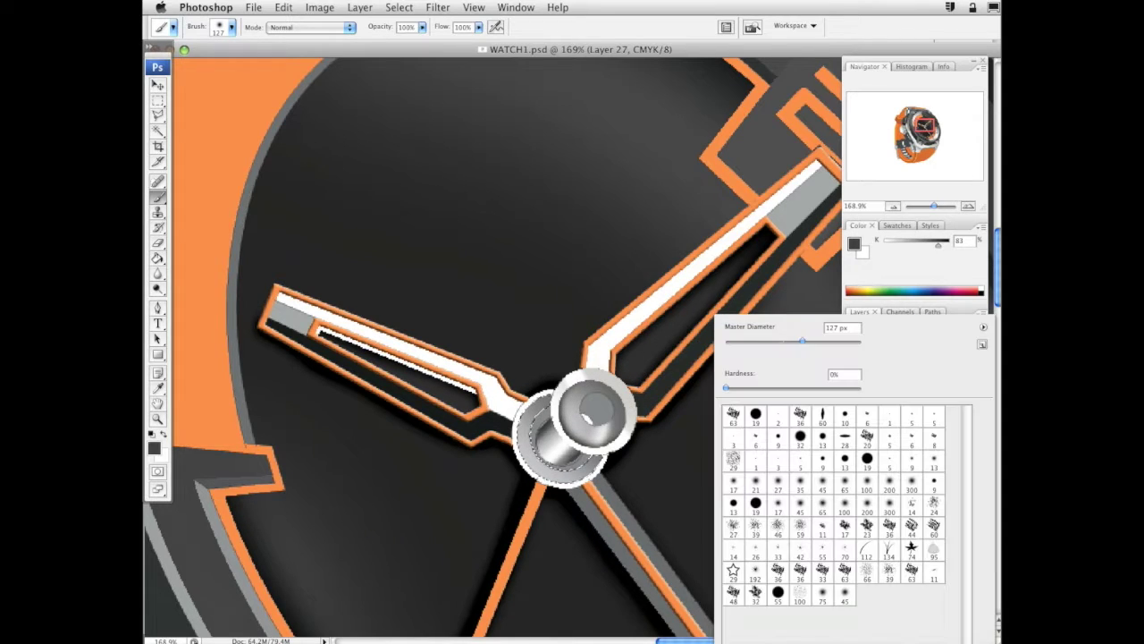
left_click_drag(798, 340, 768, 339)
left_click(572, 399)
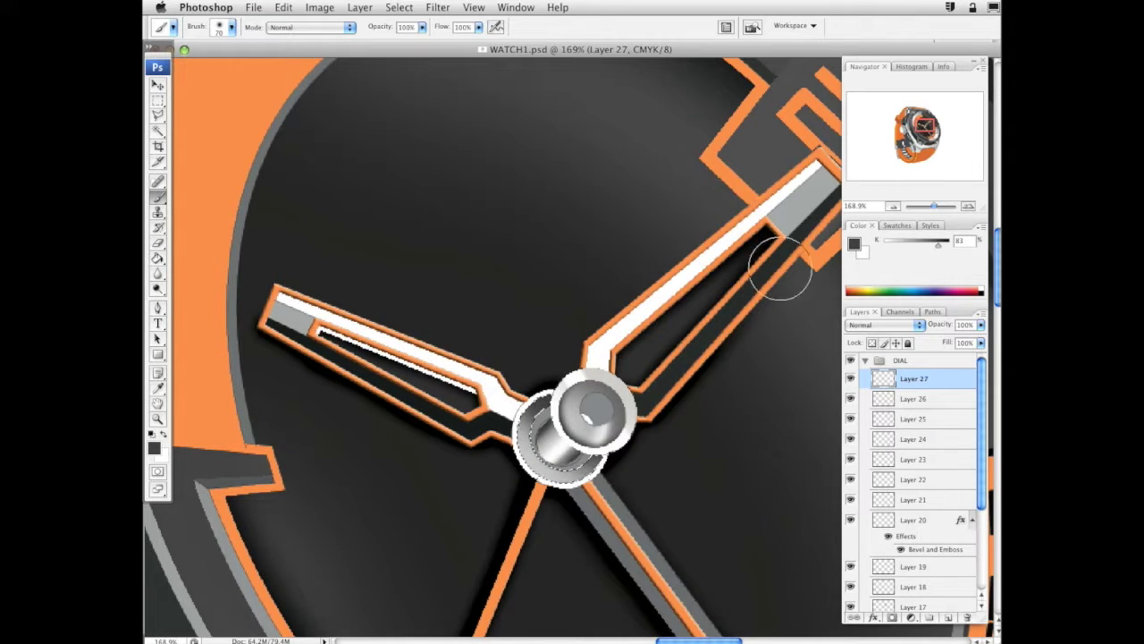
Paint white highlights on the base ring on a new layer above Layer 27 and trim them with a 24 px eraser at 47% hardness
key("x")
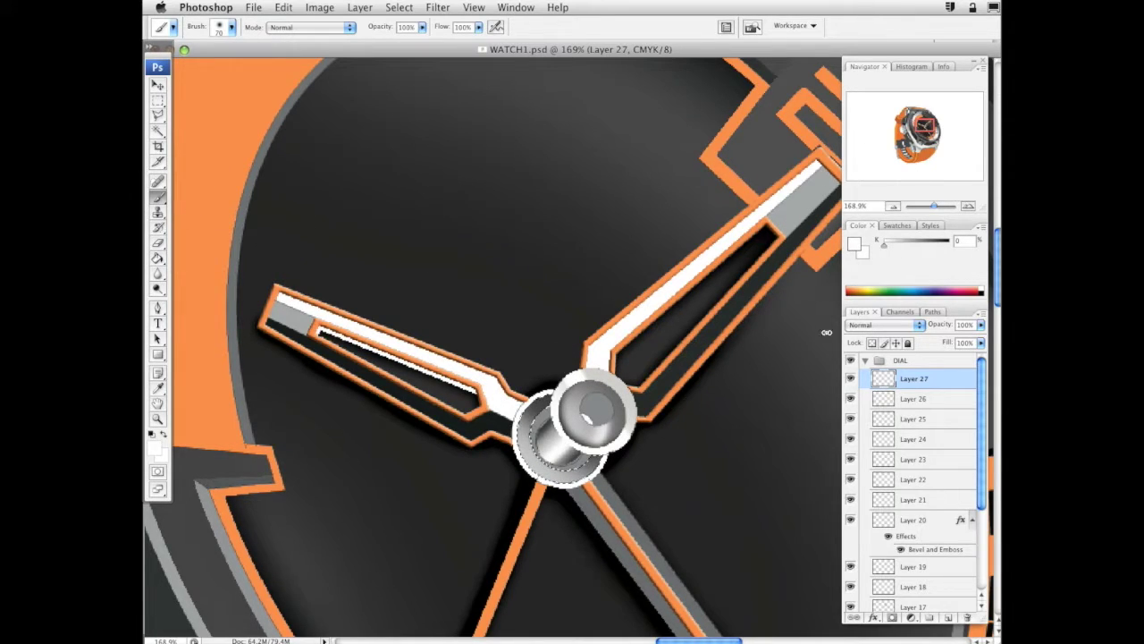
left_click(948, 618)
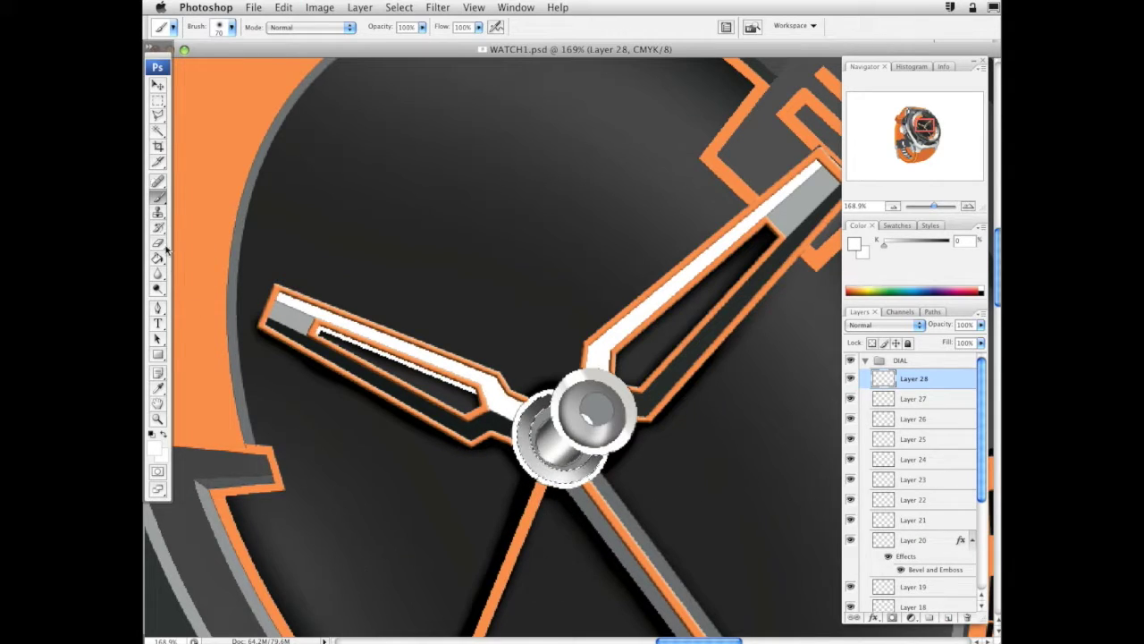
key("e")
right_click(544, 495)
left_click(544, 494)
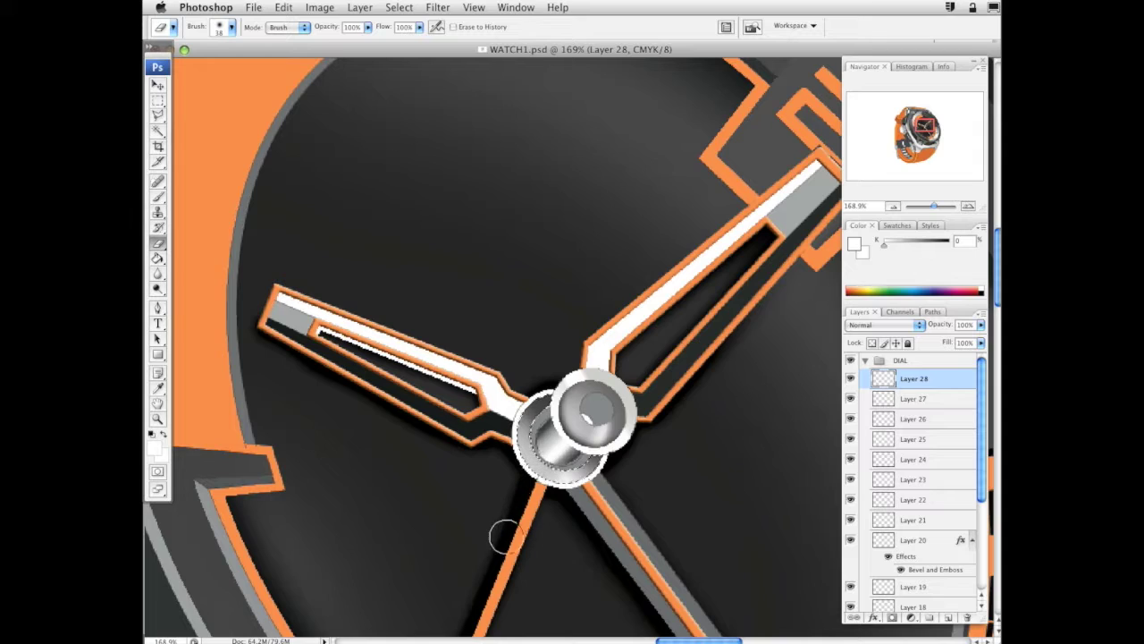
right_click(571, 509)
left_click_drag(643, 534, 663, 535)
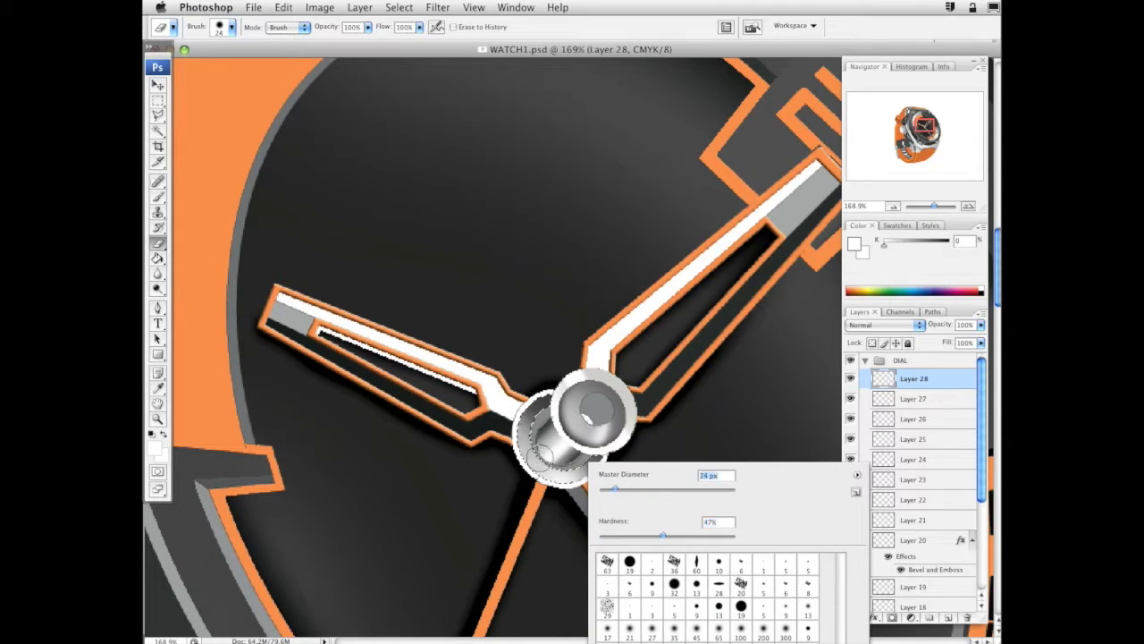
key("Return")
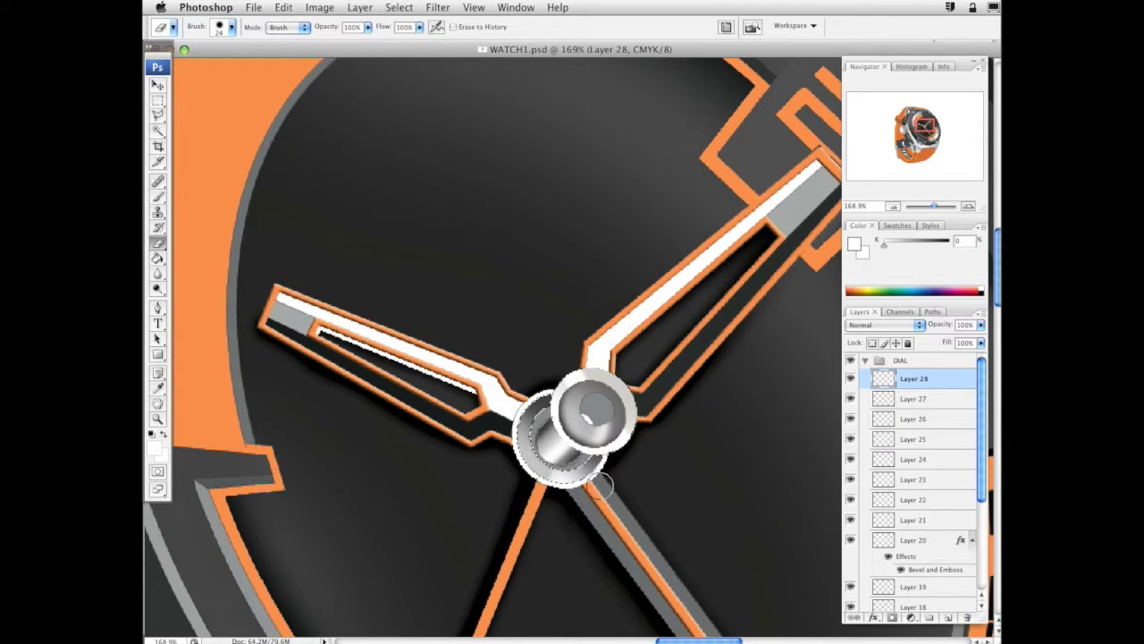
Touch up the base ring's white highlights on Layer 28 with a 16 px brush, and clear the selection
key("b")
right_click(683, 349)
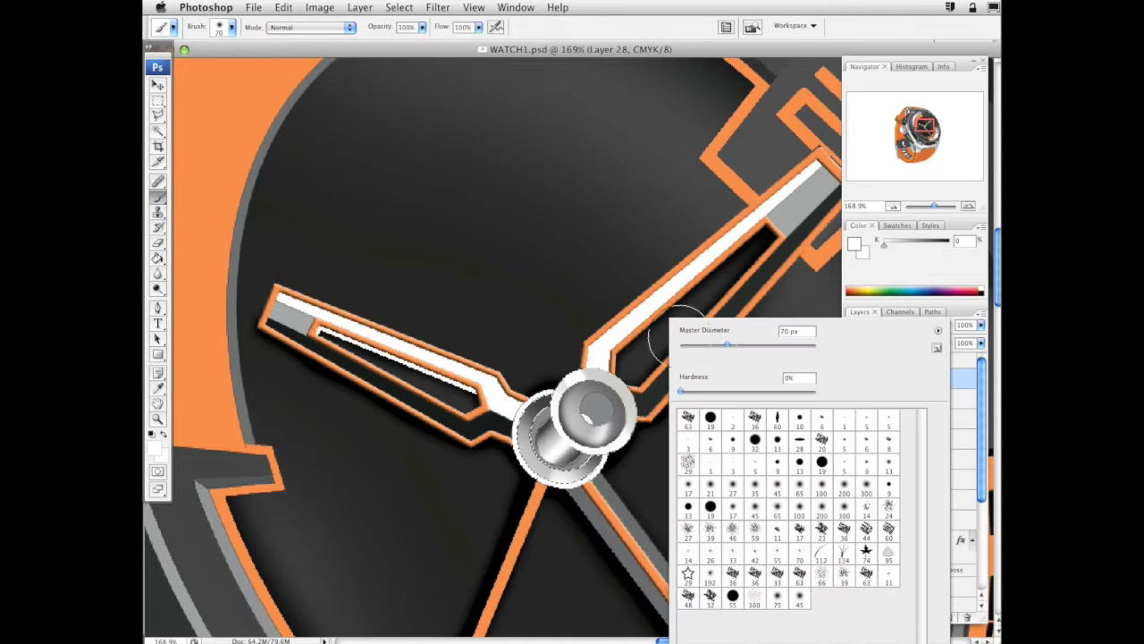
left_click_drag(726, 345, 695, 348)
key("Return")
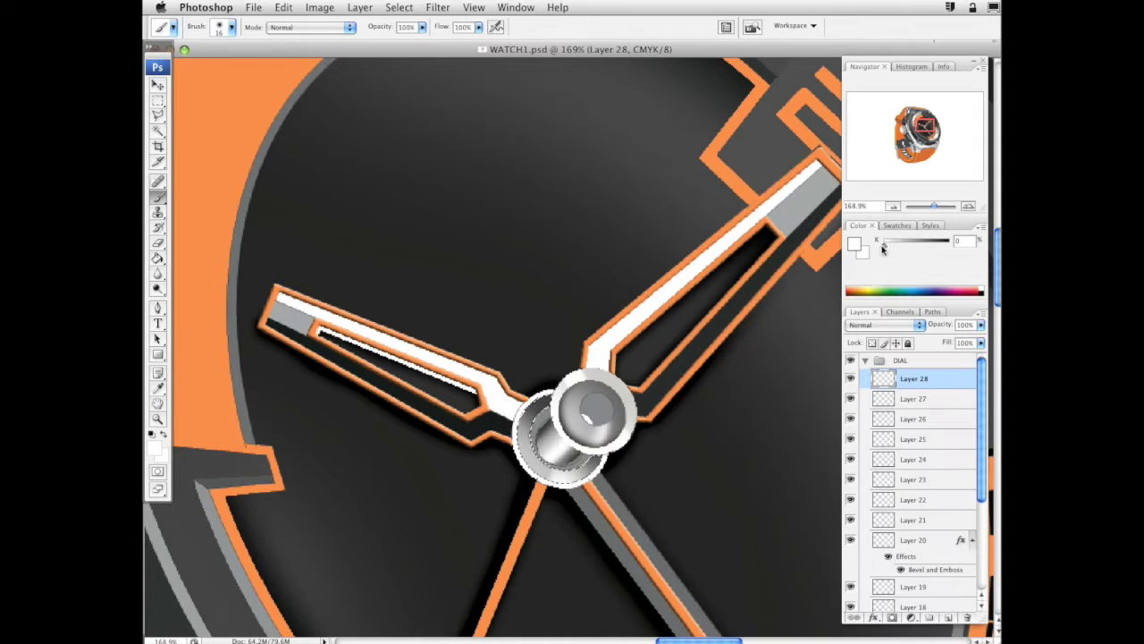
key("super+z")
left_click_drag(642, 410, 683, 359)
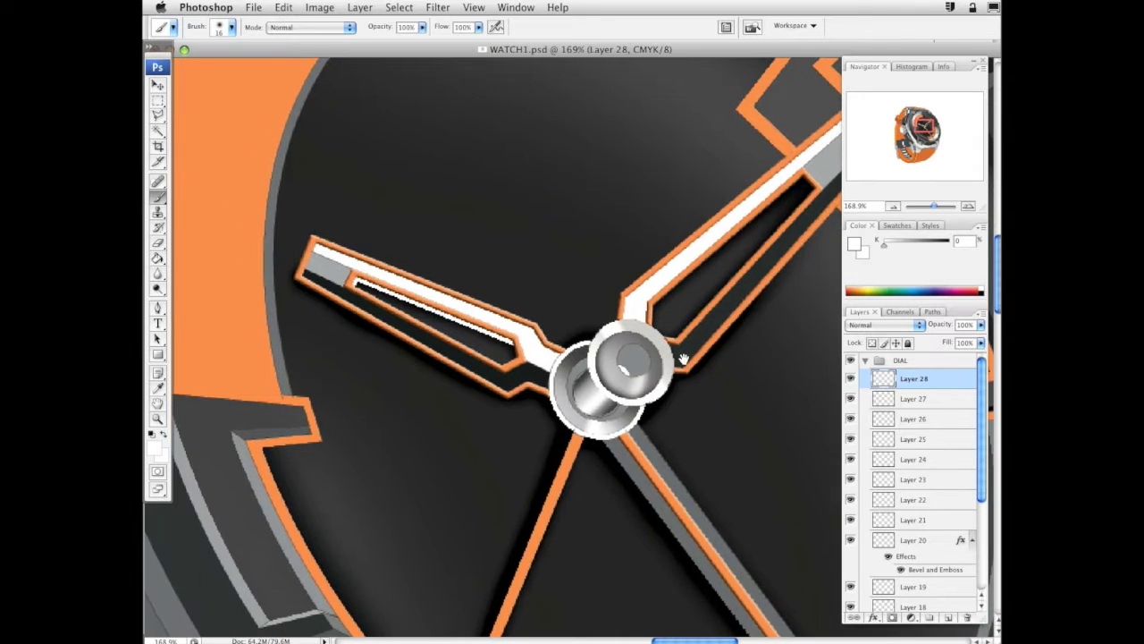
left_click_drag(660, 404, 628, 340)
left_click_drag(643, 387, 630, 391)
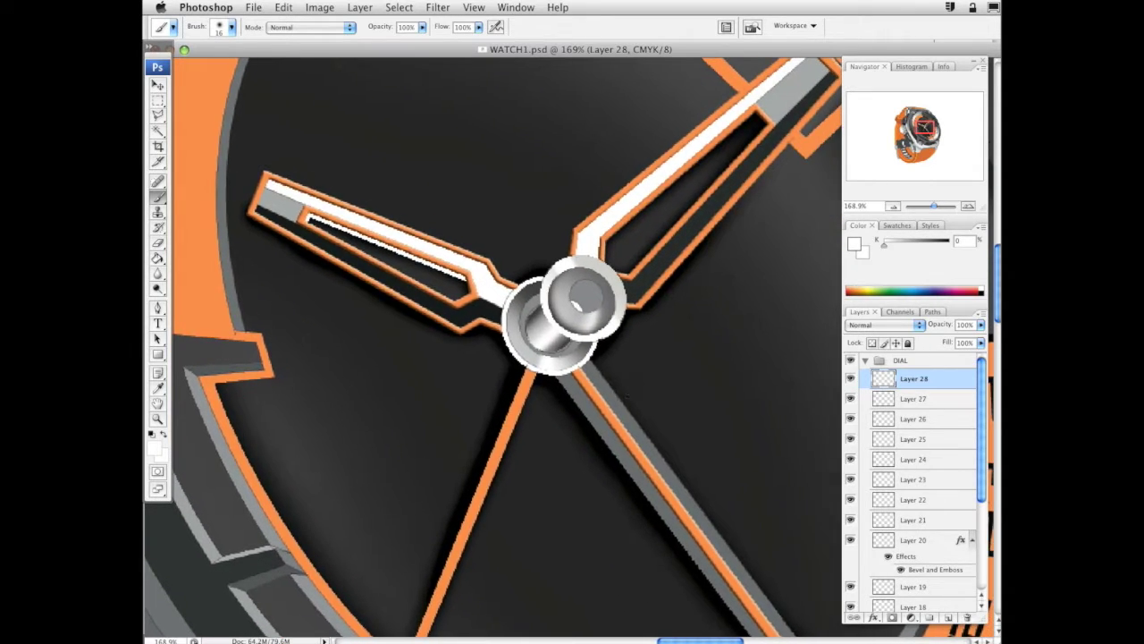
Select the darker inner ring around the pin's shaft on the Vector Smart Object and add a new layer above Layer 28
key("w")
scroll(975, 562, "down", 5)
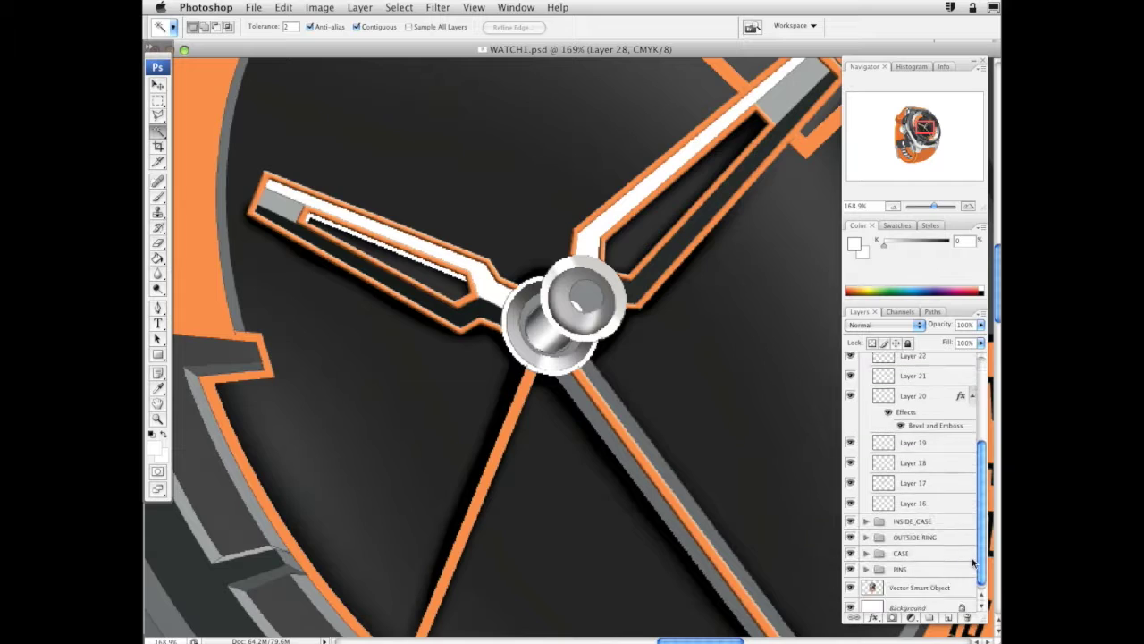
left_click(950, 590)
left_click(539, 304, "shift")
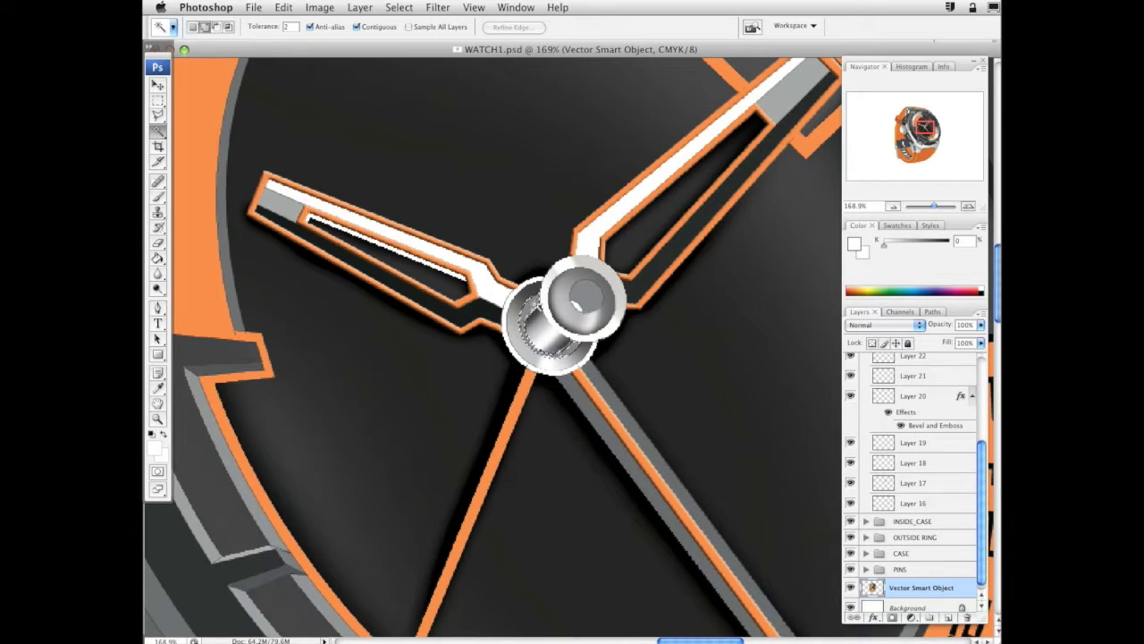
scroll(974, 454, "up", 6)
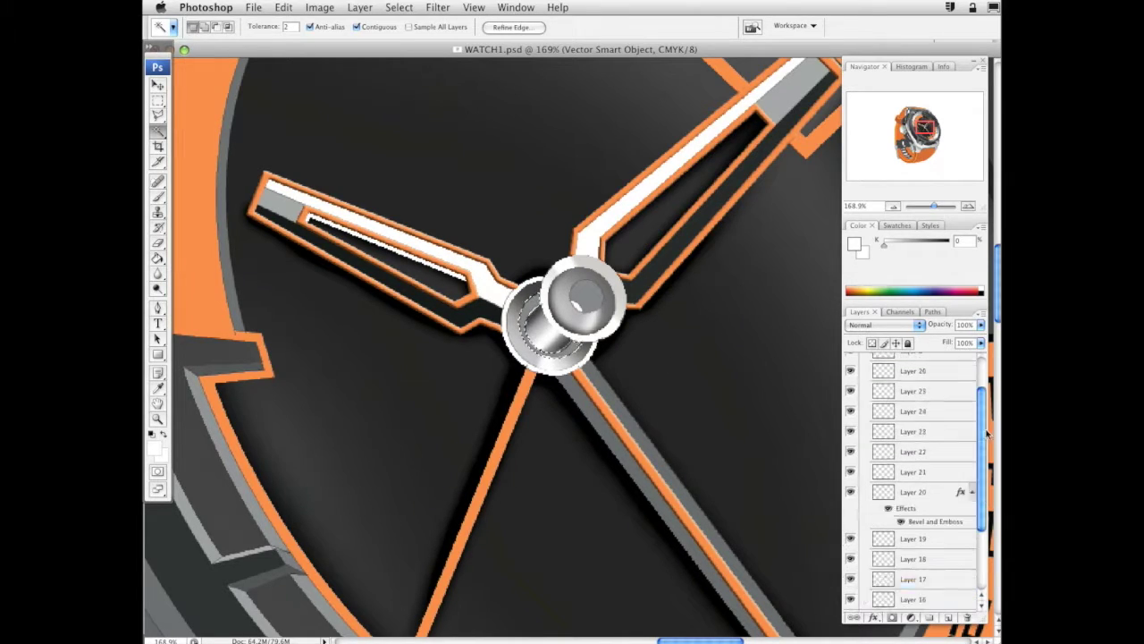
left_click(914, 379)
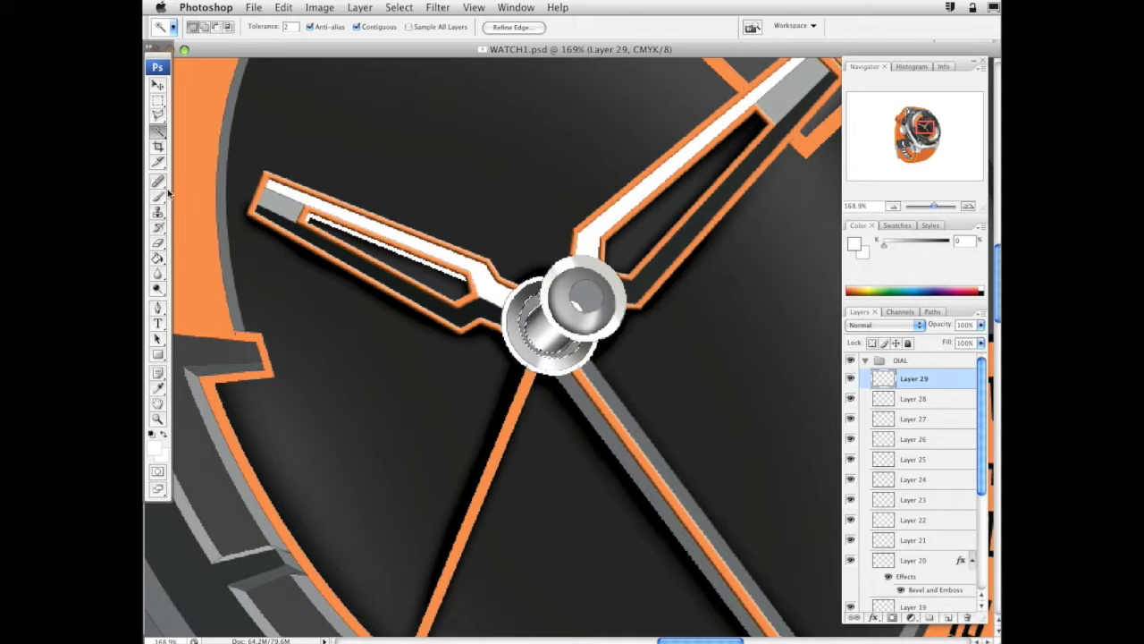
Shade the selected inner ring on Layer 29 in 90% black with a 129 px soft brush, and lighten the brush colour to 59% black
key("b")
left_click(941, 247)
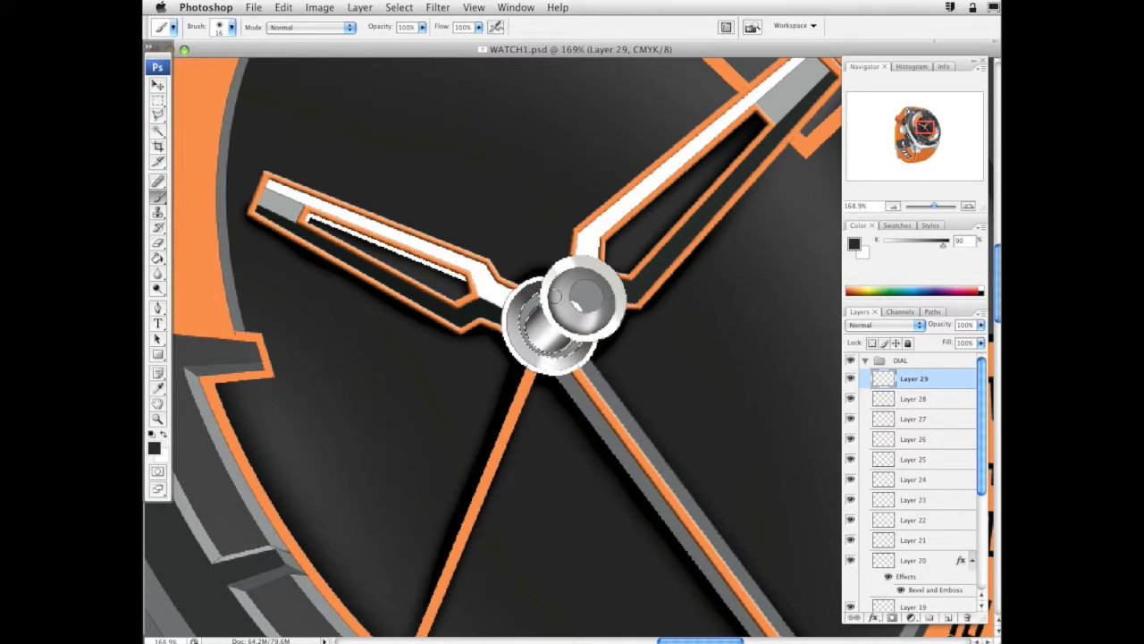
right_click(667, 281)
left_click(562, 295)
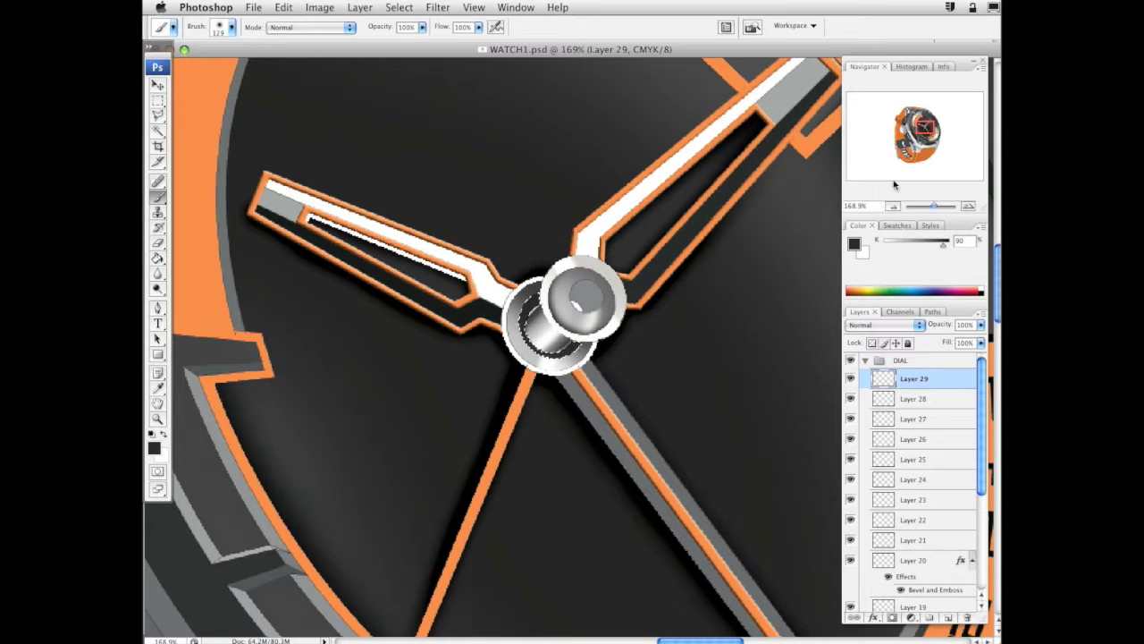
left_click_drag(685, 306, 688, 314)
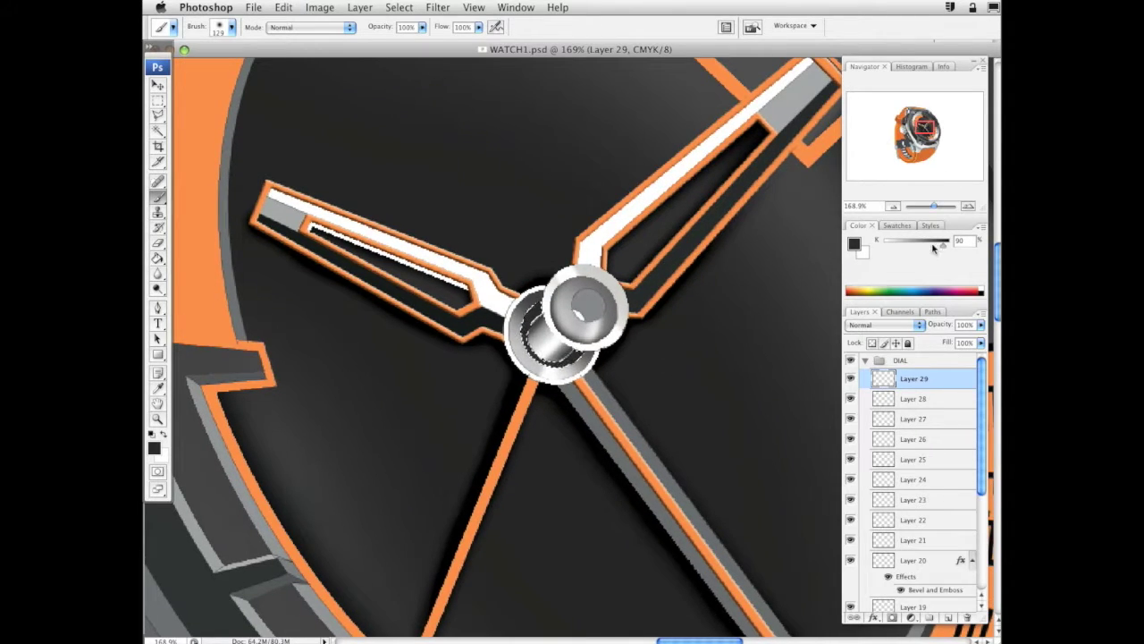
left_click_drag(943, 244, 923, 244)
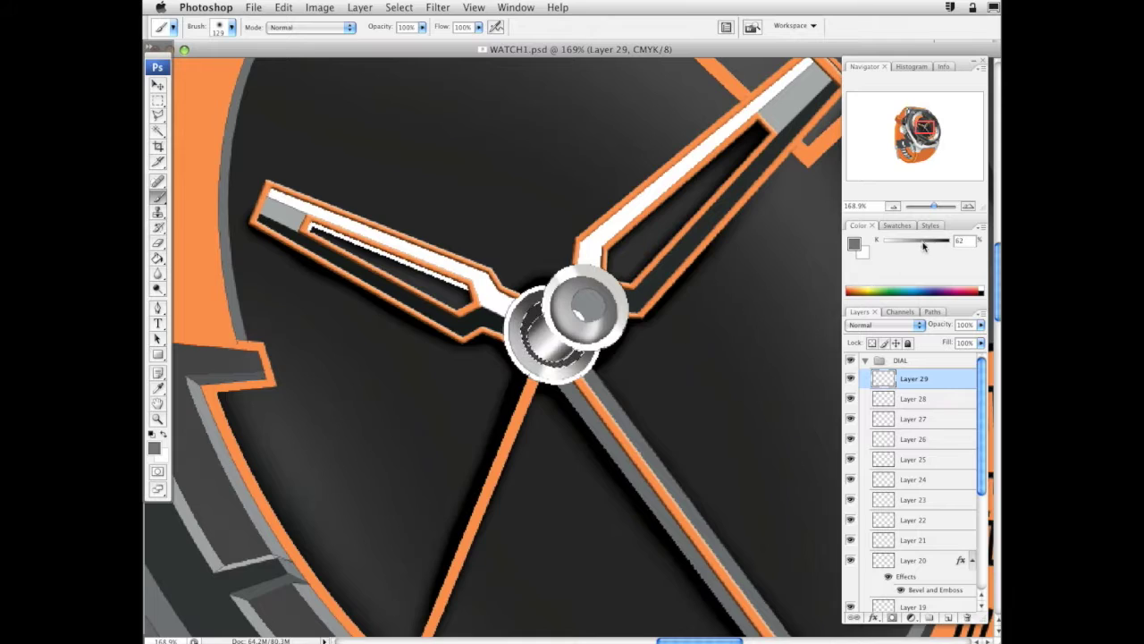
key("super+d")
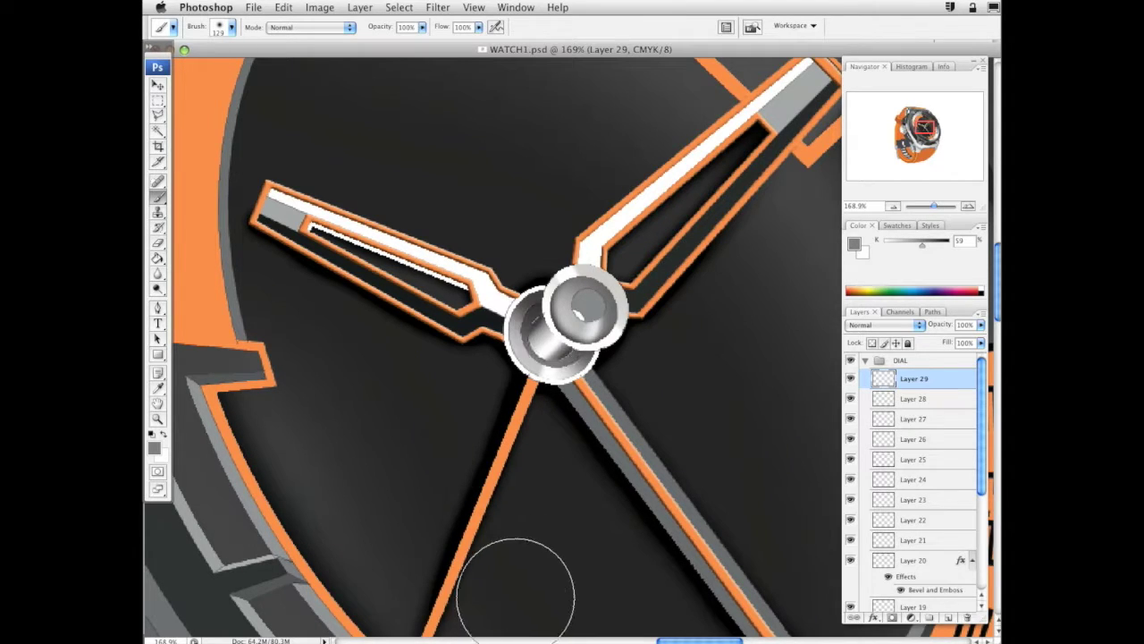
Brighten the selected inner ring around the pin's shaft on Layer 29 with a 52 px soft brush in 41% black
left_click_drag(751, 383, 764, 439)
key("z")
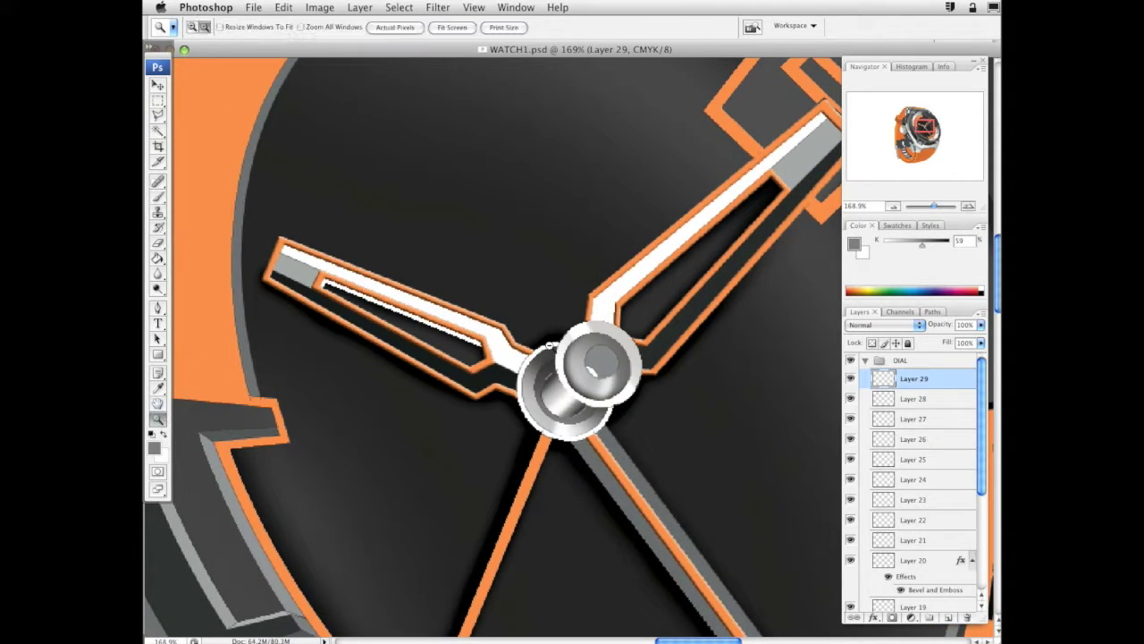
left_click(648, 336, "alt")
left_click(649, 336, "alt")
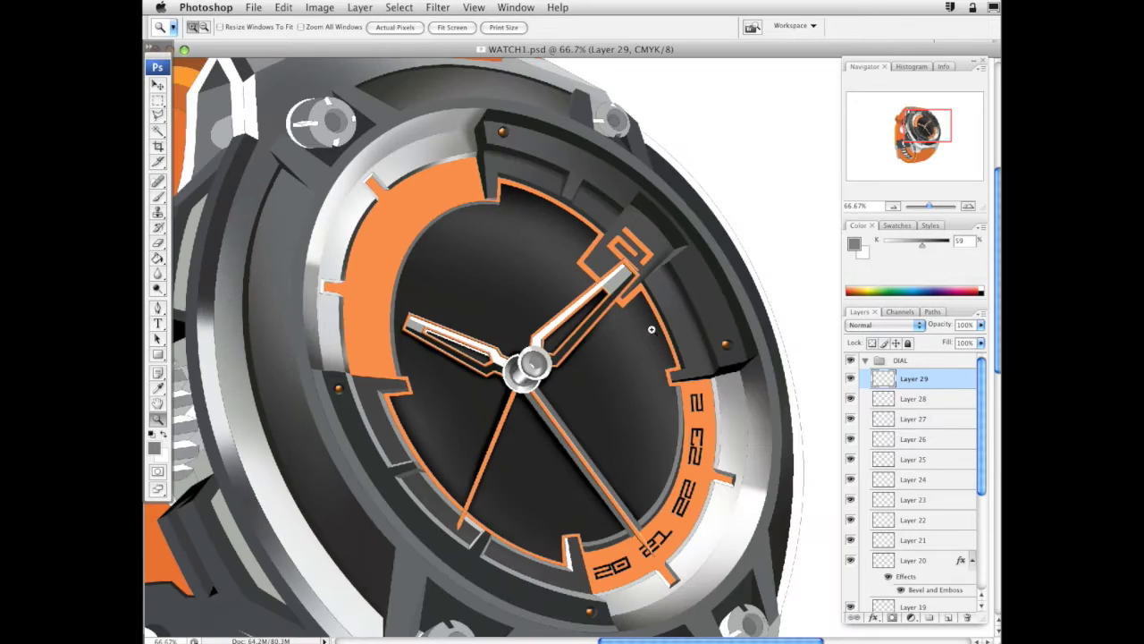
left_click_drag(441, 299, 639, 472)
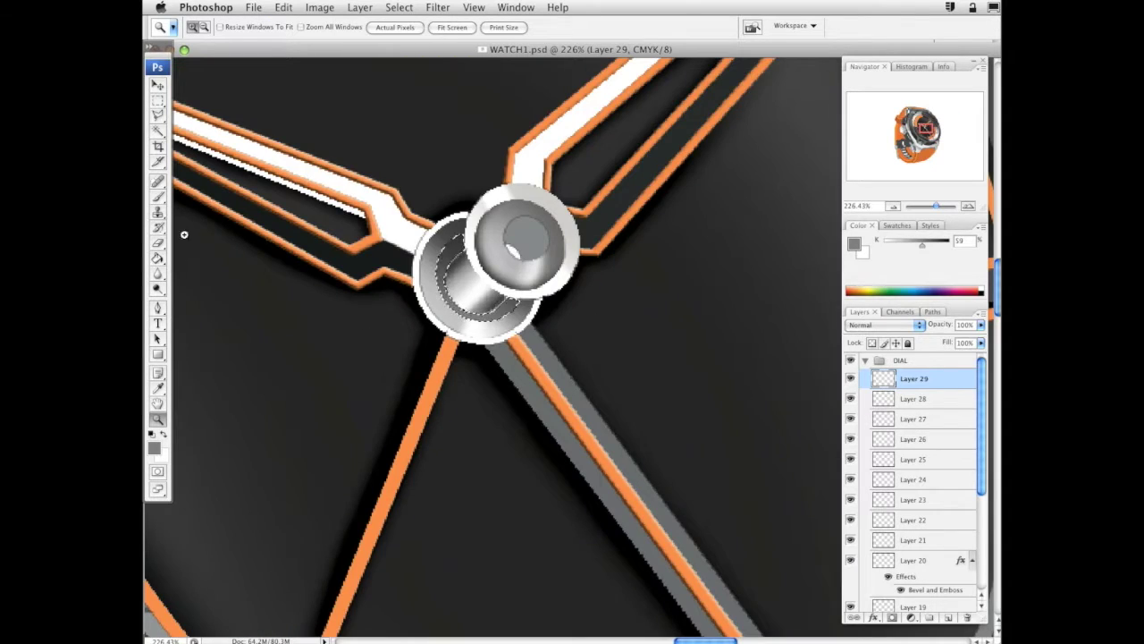
left_click(160, 197)
left_click_drag(923, 244, 911, 245)
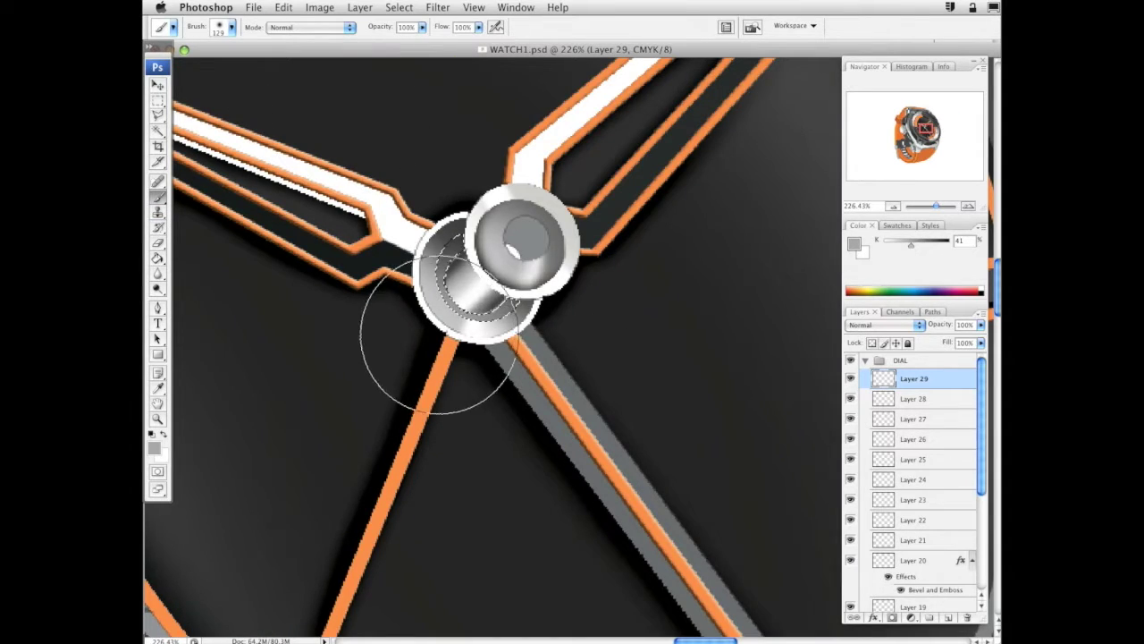
right_click(521, 377)
left_click(676, 342)
right_click(610, 398)
left_click_drag(702, 421, 688, 421)
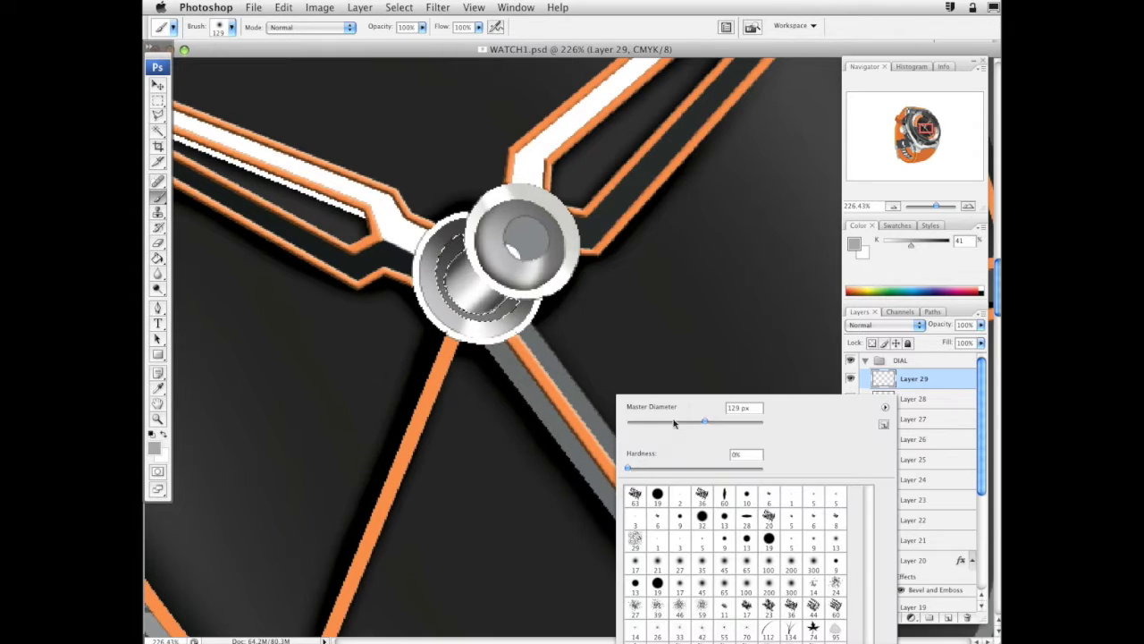
key("Escape")
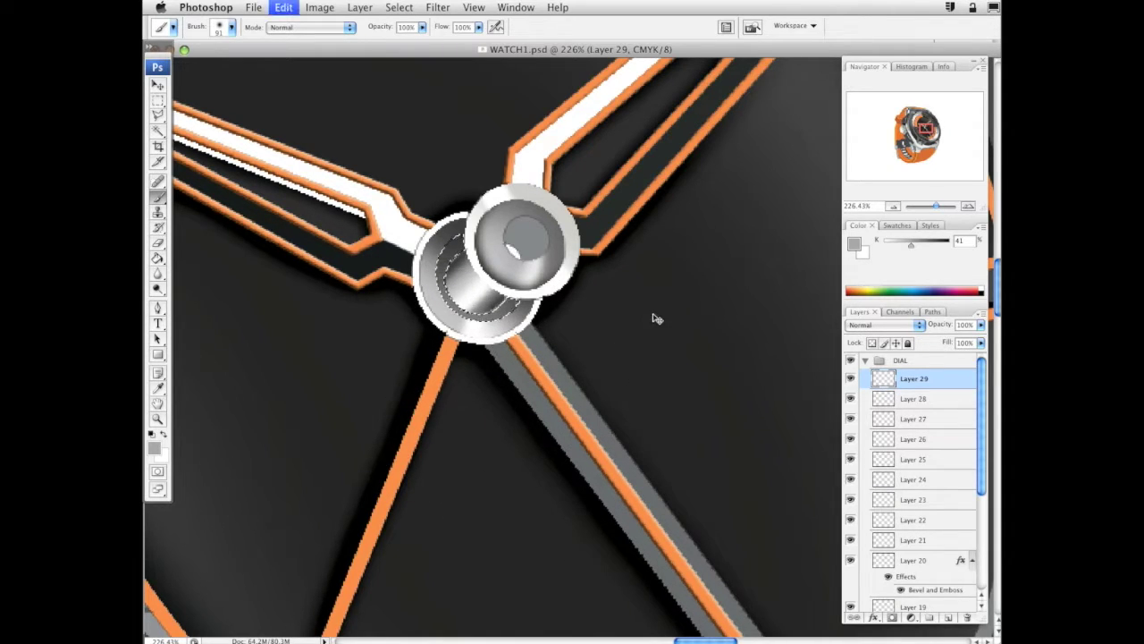
right_click(650, 349)
left_click_drag(711, 380, 693, 381)
key("Return")
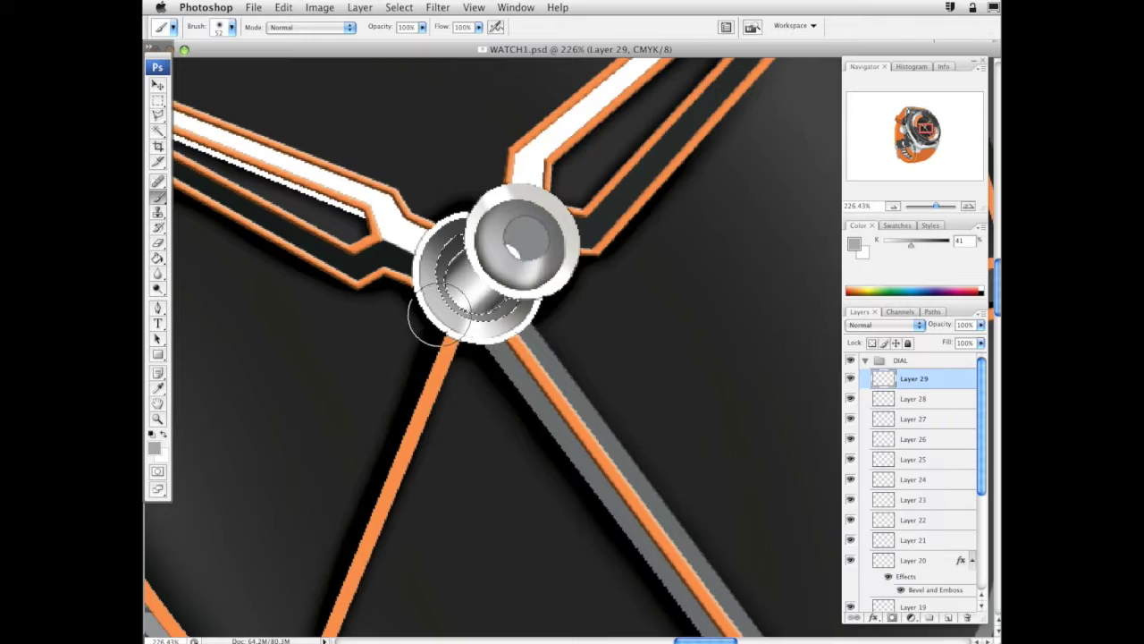
Refine the inner ring's shading on Layer 29 in 33% and 94% black, reducing the soft brush to 36 px
left_click_drag(910, 245, 905, 245)
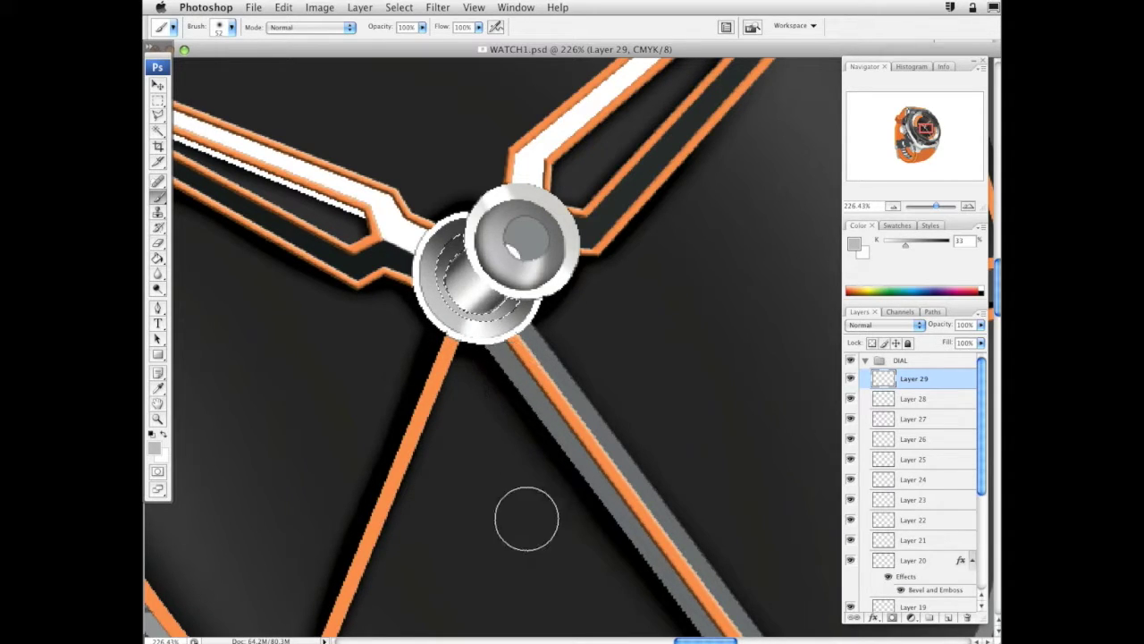
left_click_drag(631, 402, 658, 521)
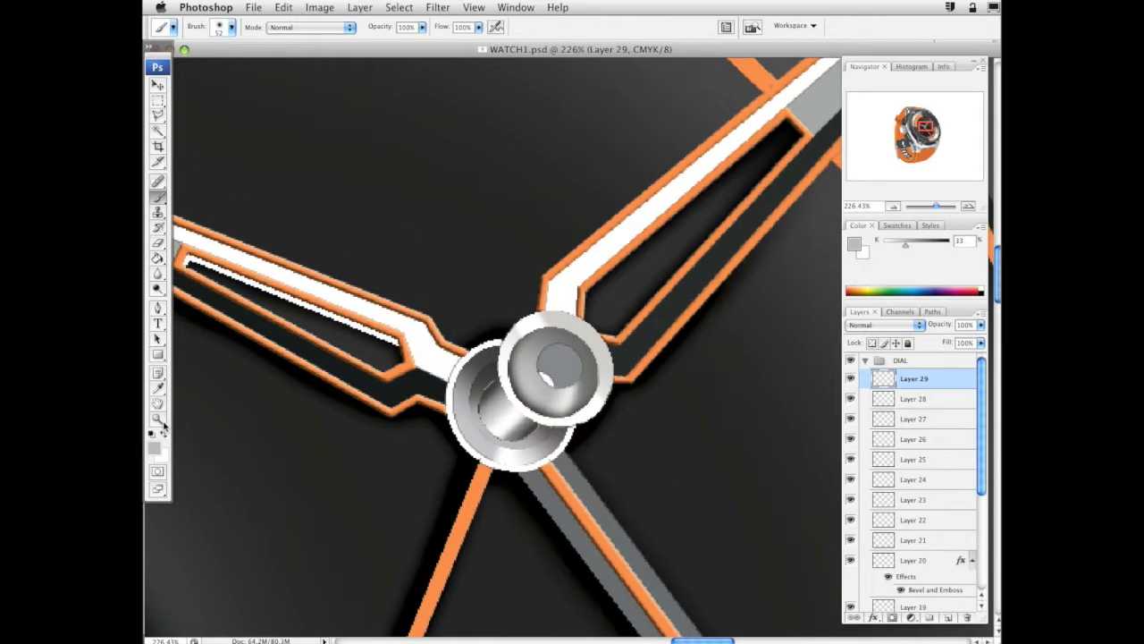
left_click(945, 243)
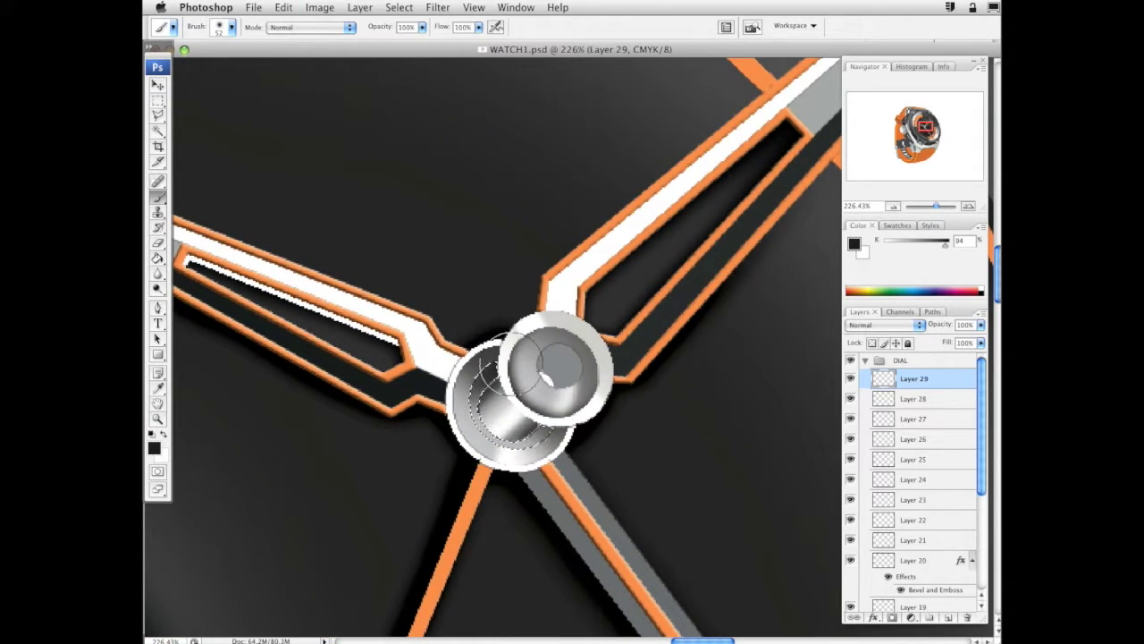
right_click(657, 268)
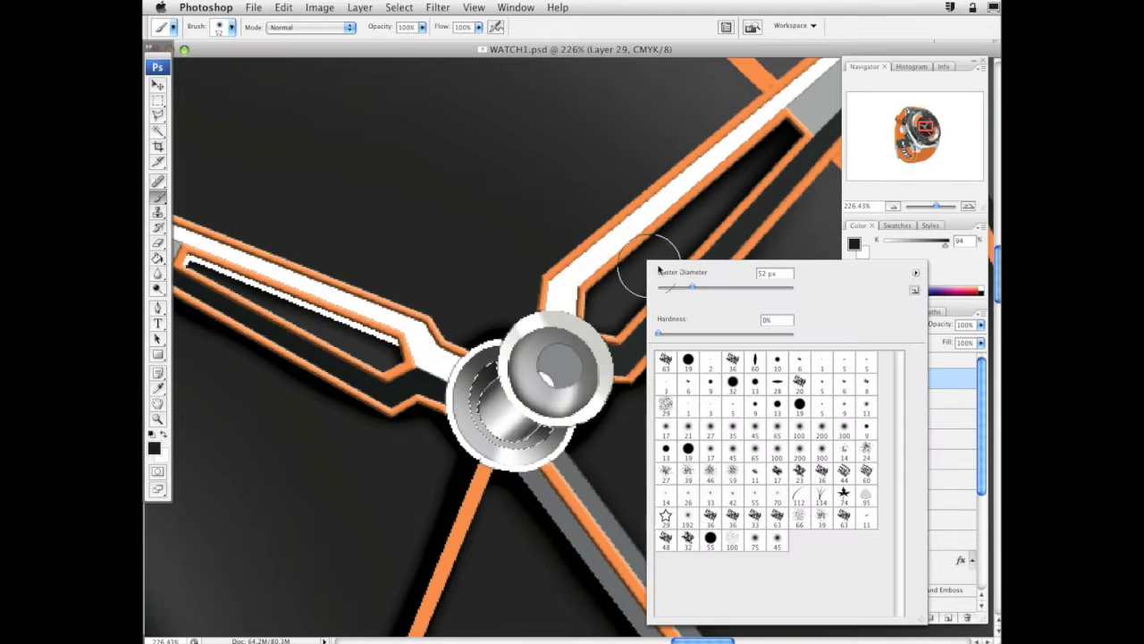
mouse_move(692, 287)
left_mouse_down()
mouse_move(683, 286)
mouse_move(703, 266)
left_mouse_up()
key("Return")
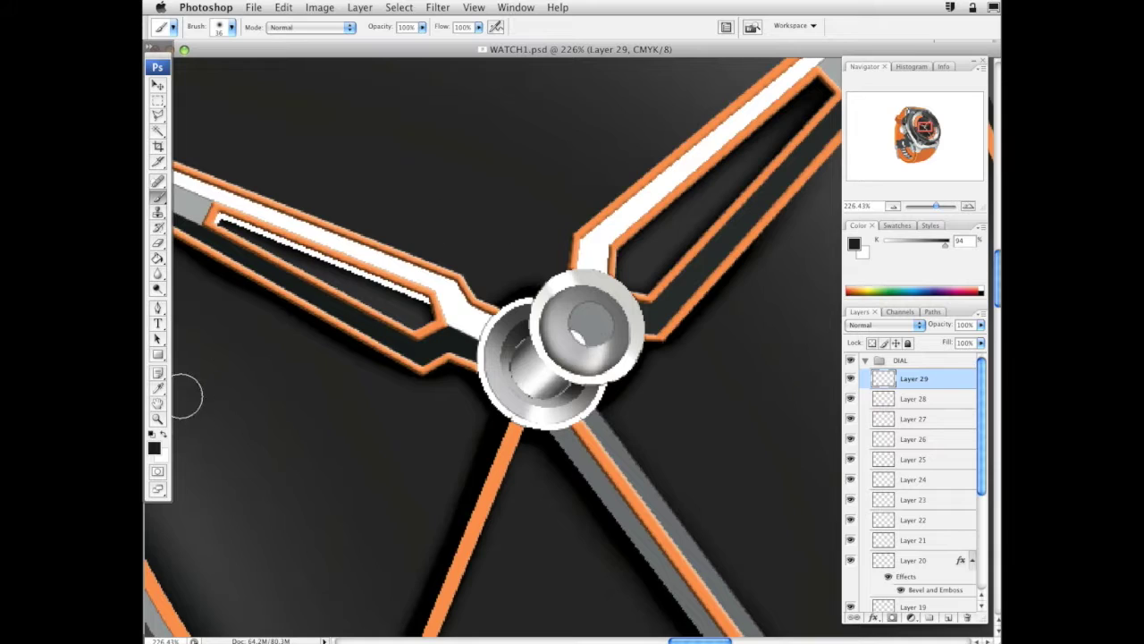
Examine the shaded pin and both hands against the whole watch and up close
left_click(158, 418)
left_click(577, 327, "alt")
left_click(567, 337, "alt")
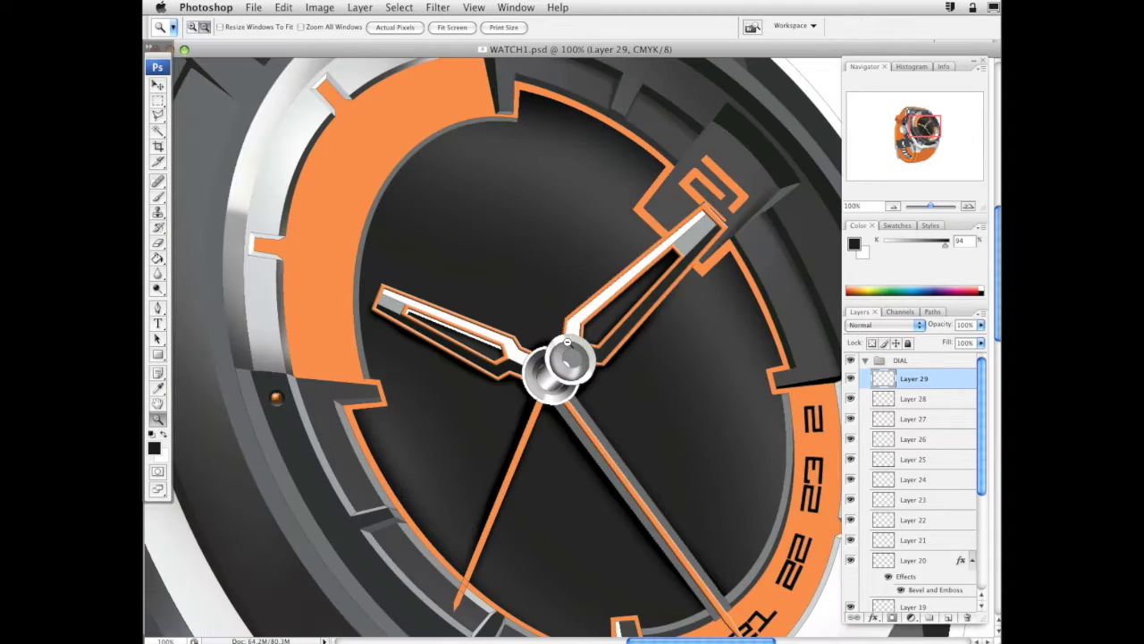
left_click(567, 341, "alt")
left_click(623, 322, "alt")
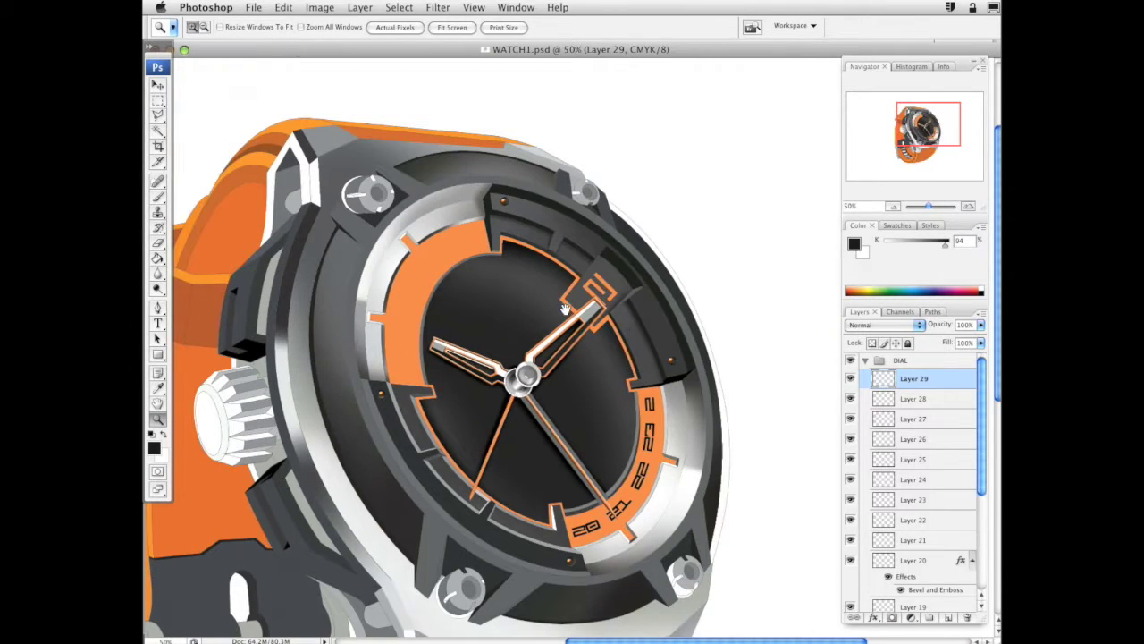
left_click_drag(573, 291, 740, 185)
left_click_drag(743, 253, 610, 308)
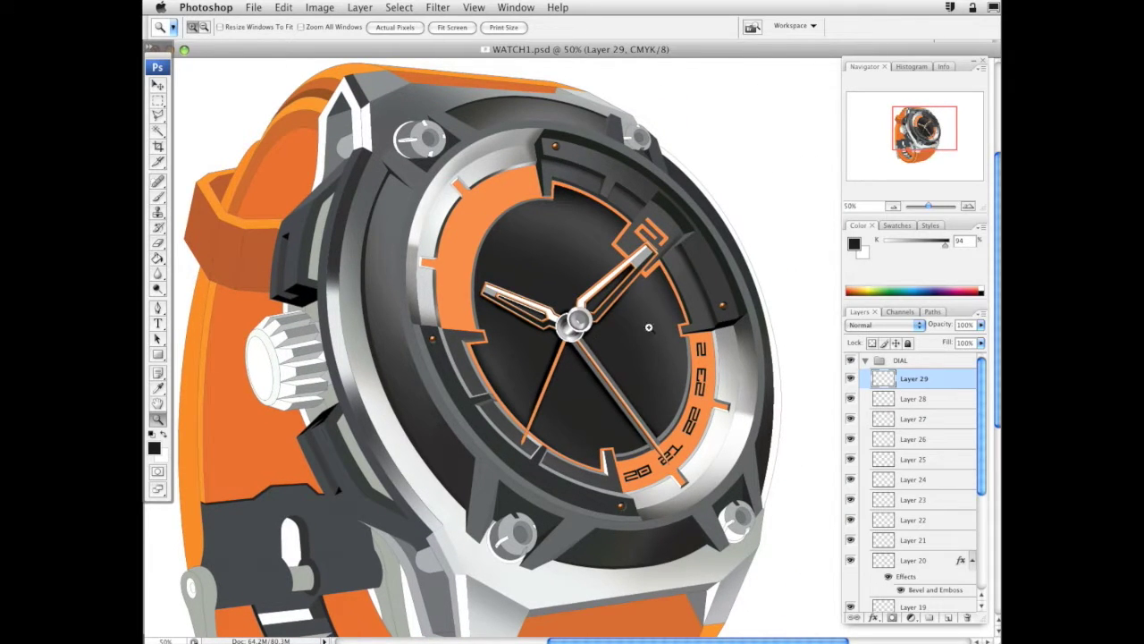
left_click_drag(639, 354, 611, 380)
left_click(607, 364)
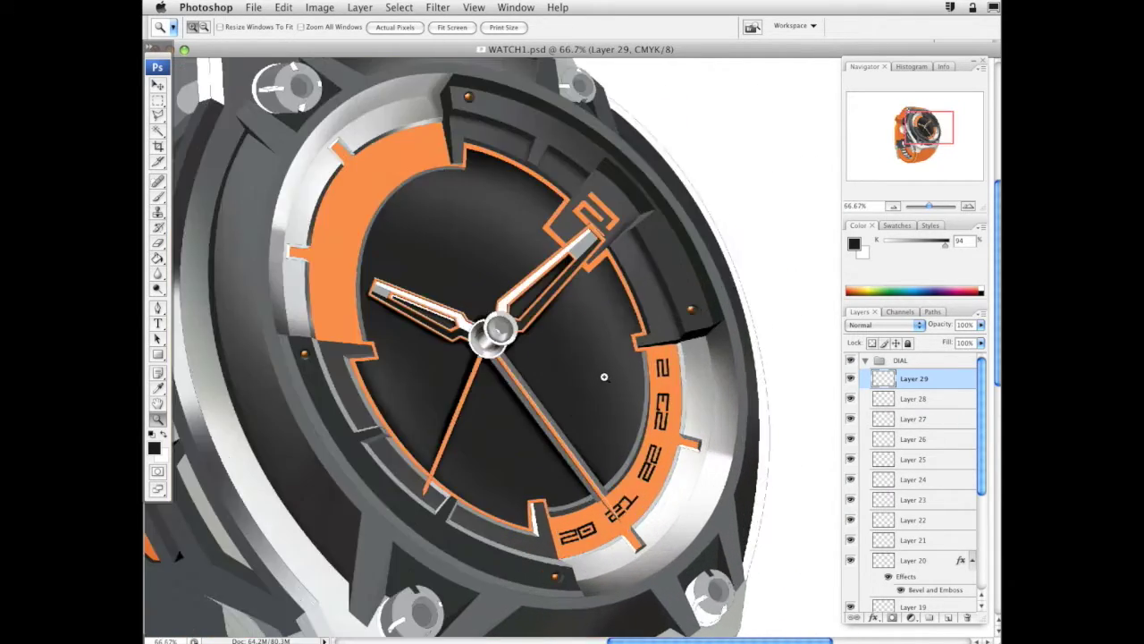
left_click(567, 371)
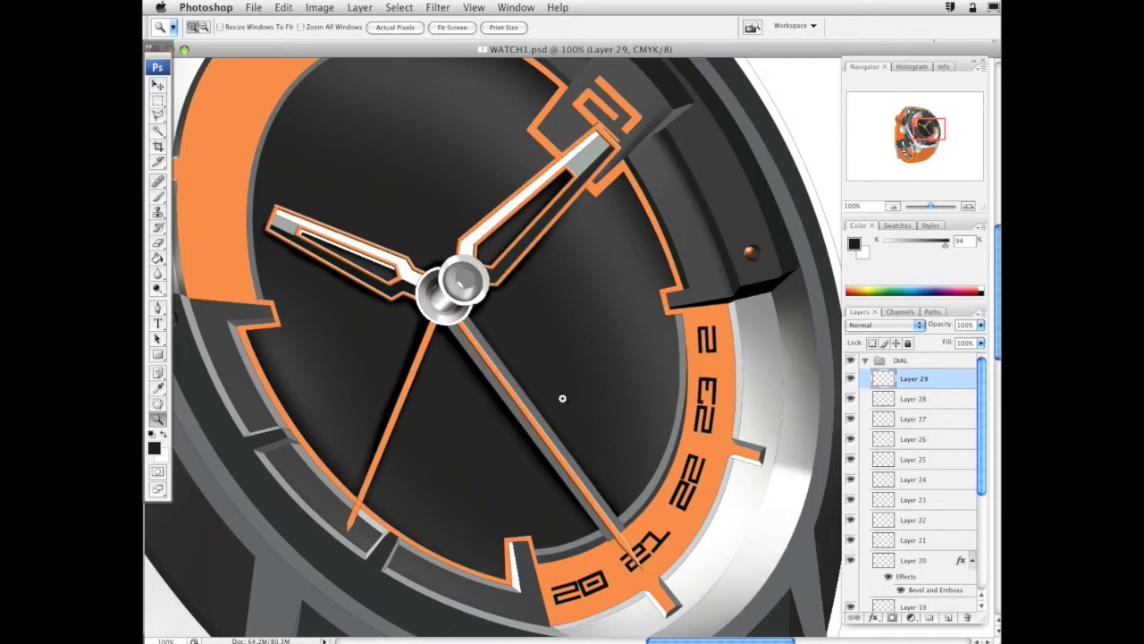
left_click_drag(563, 399, 629, 453)
left_click_drag(317, 227, 515, 389)
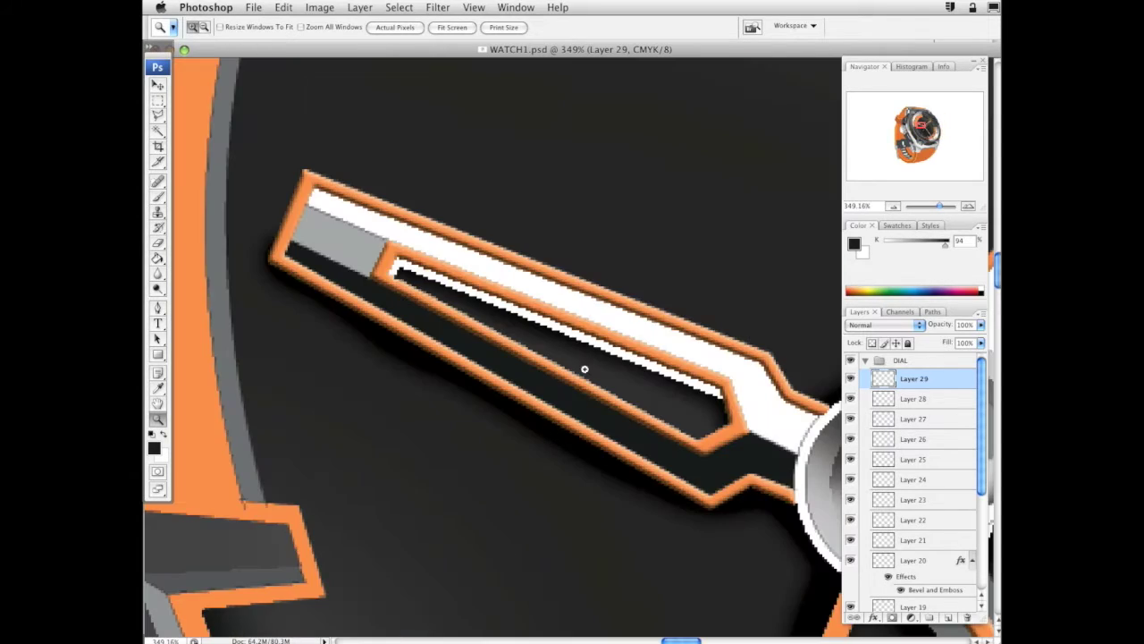
left_click(631, 366, "alt")
left_click(615, 391, "alt")
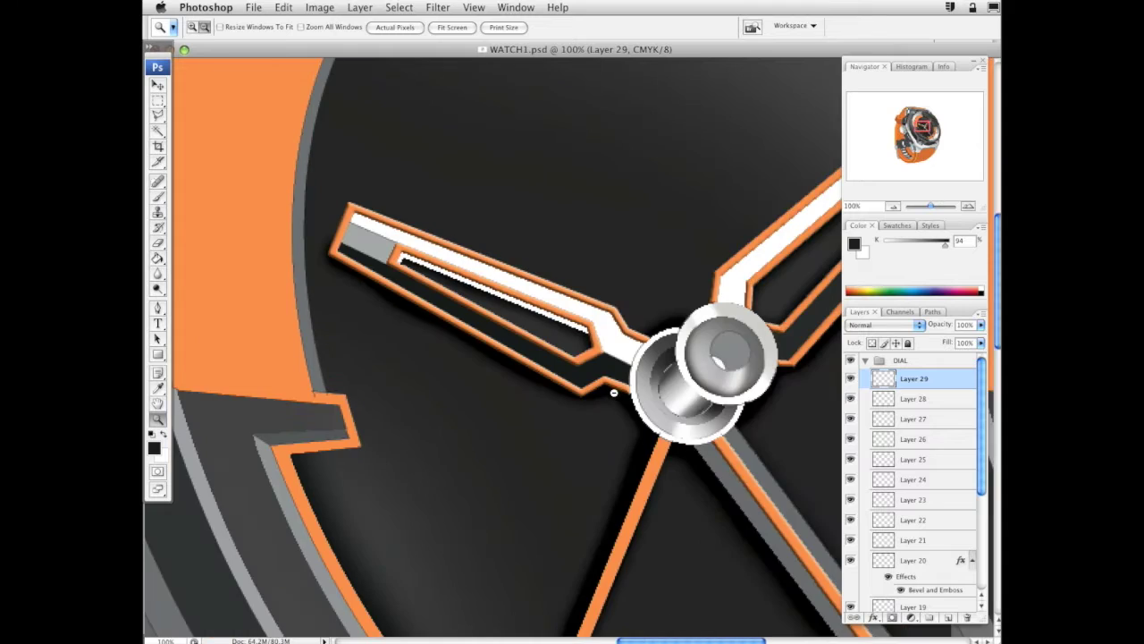
left_click(614, 387, "alt")
left_click(612, 380, "alt")
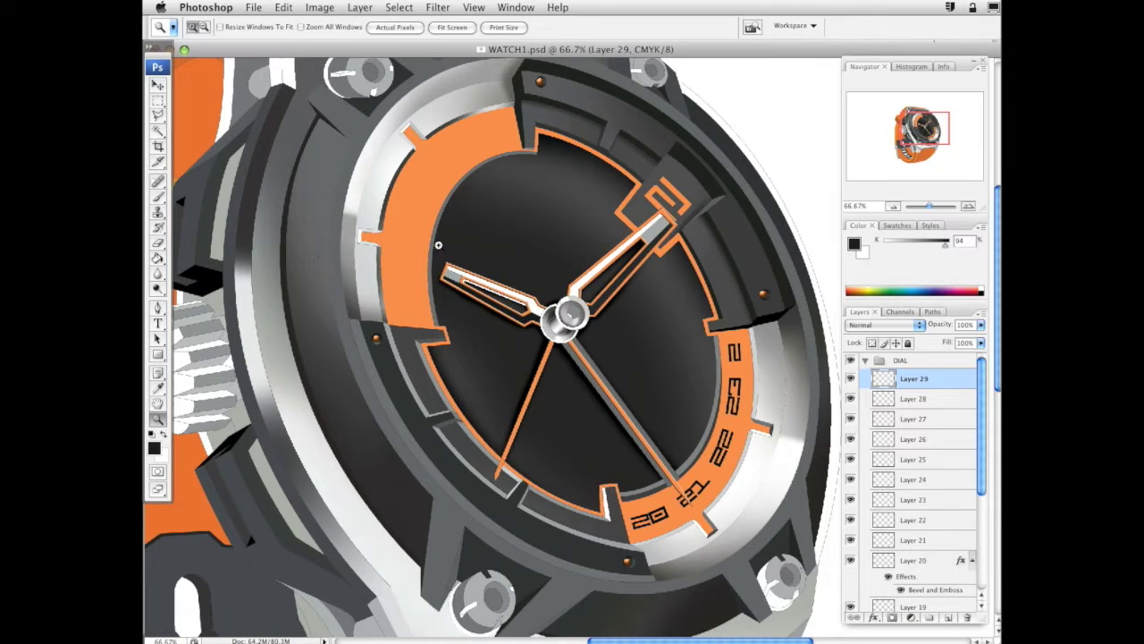
Select the white strip inside the short hand's slot on the Vector Smart Object and add a new layer above Layer 29
left_click_drag(438, 245, 641, 325)
left_click(158, 131)
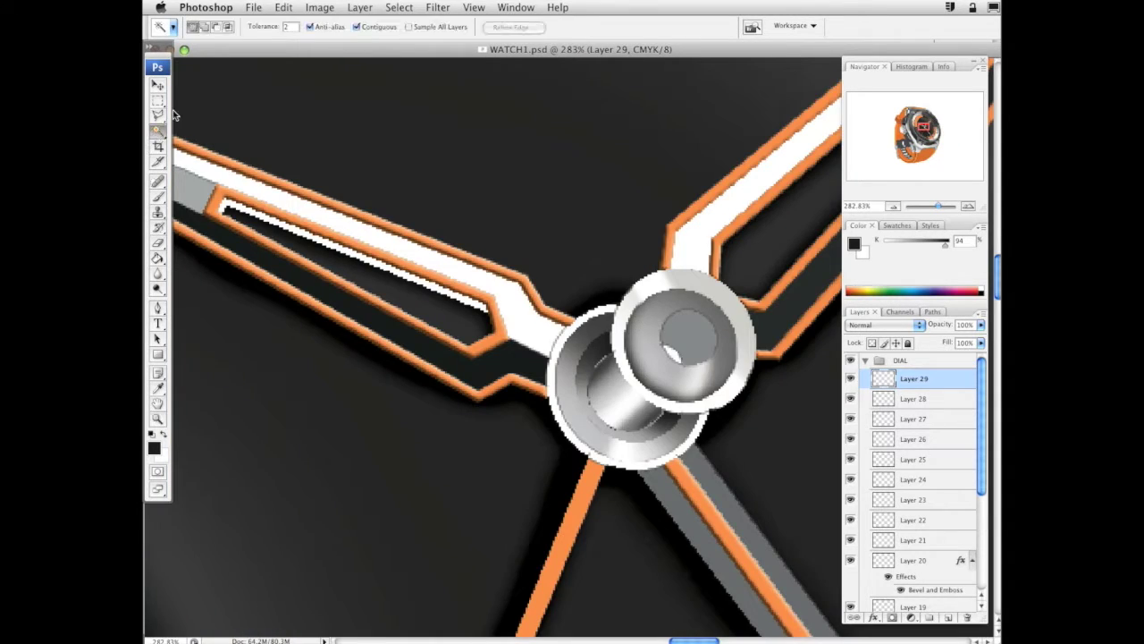
left_click_drag(983, 463, 989, 574)
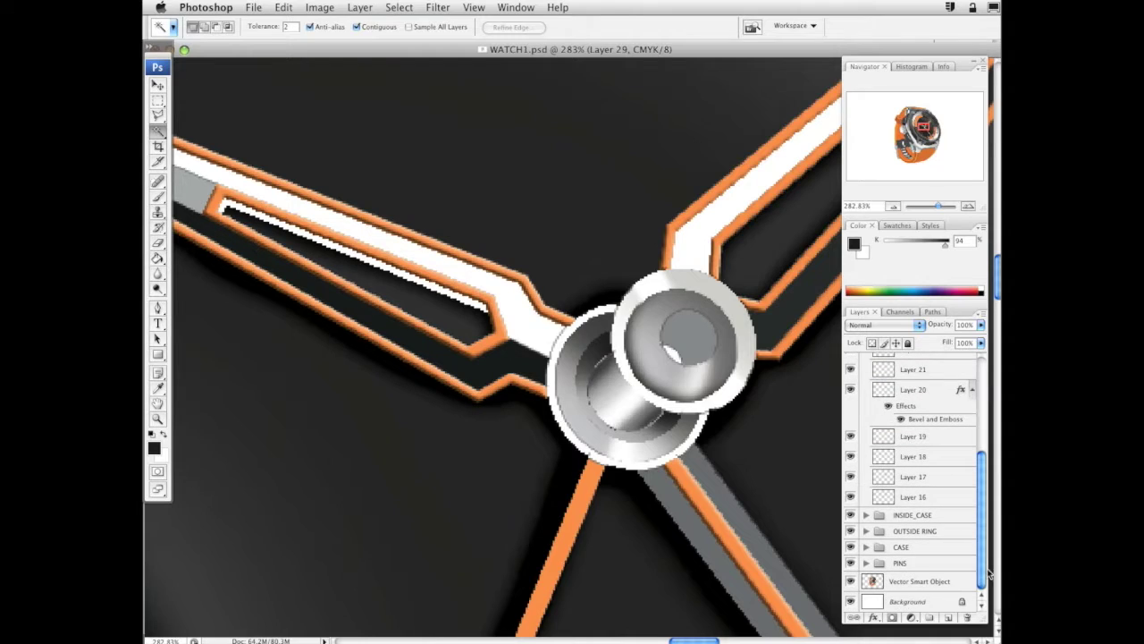
left_click(945, 585)
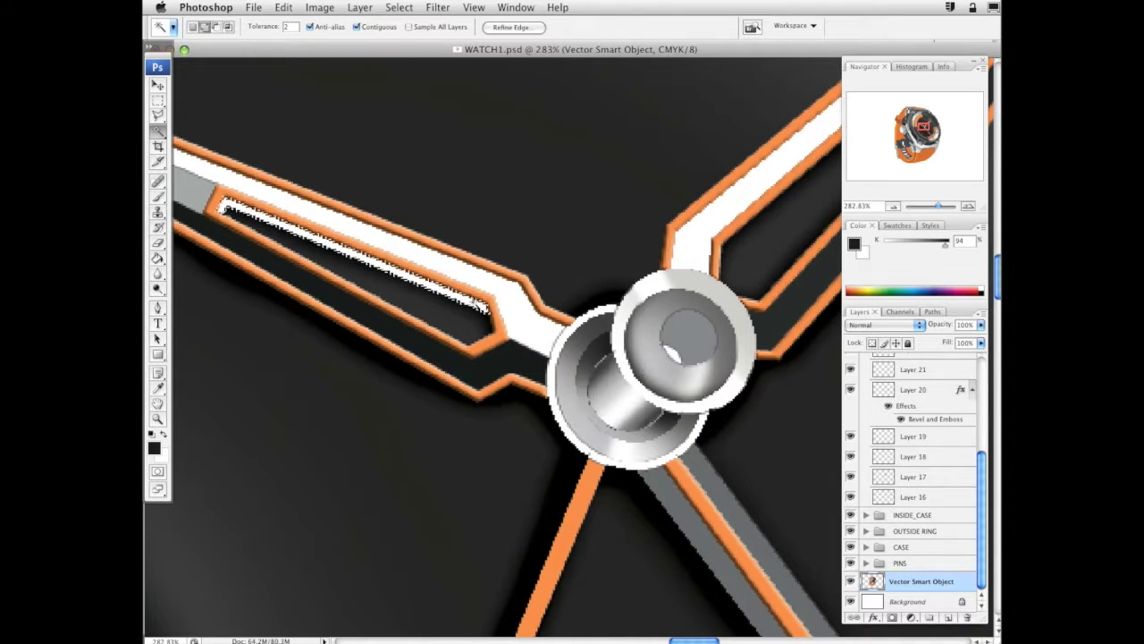
left_click_drag(626, 504, 527, 577)
left_click_drag(982, 456, 983, 365)
left_click(950, 384)
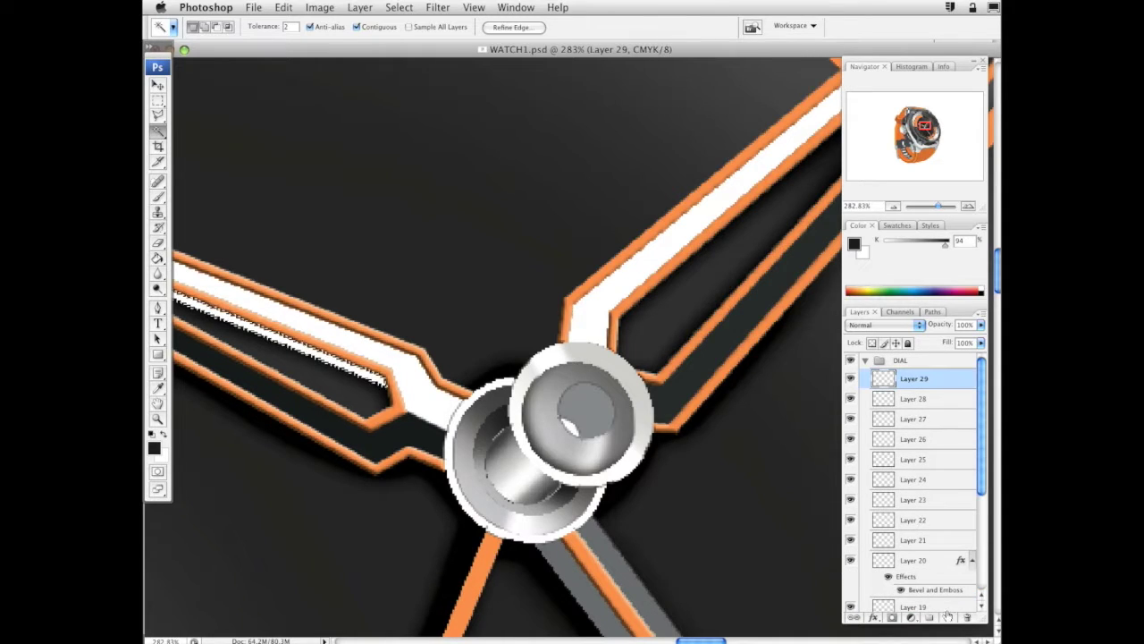
left_click(948, 617)
Shade the selected strip on Layer 30 with a 36 px soft brush, going from black and dark grey to 11% black near the pin
left_click_drag(948, 249, 951, 247)
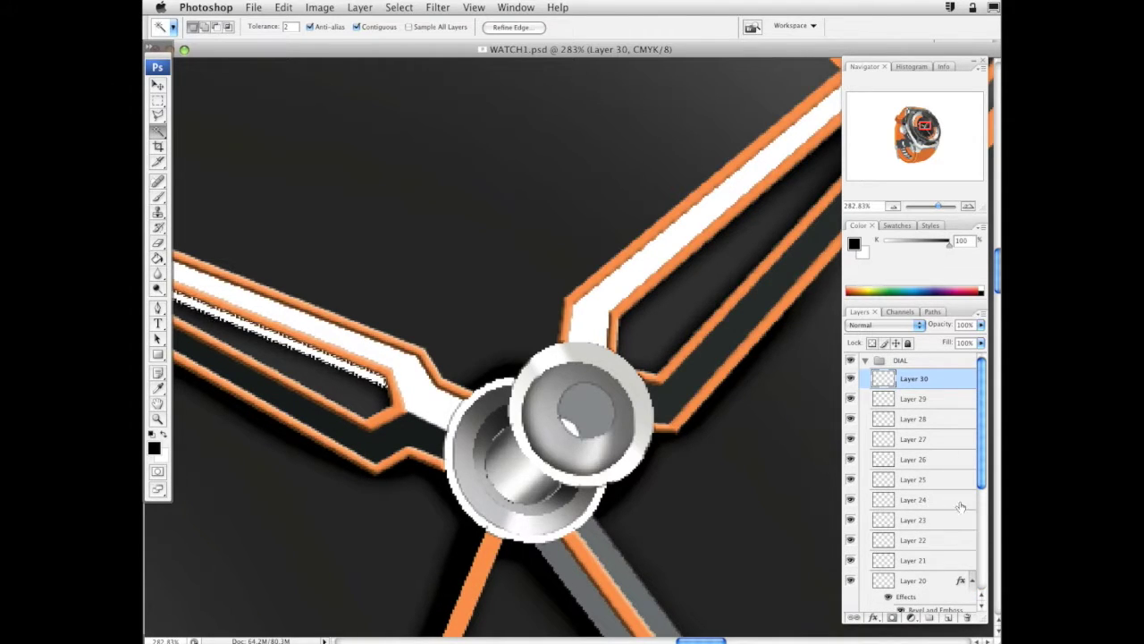
left_click(159, 197)
left_click_drag(495, 291, 592, 339)
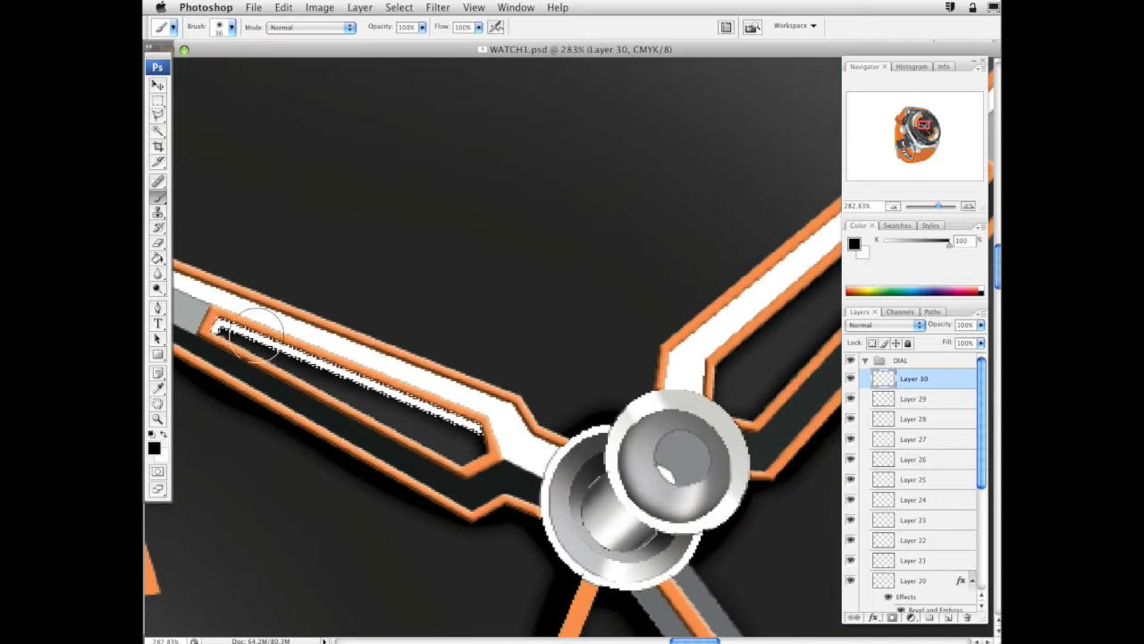
mouse_move(268, 338)
left_mouse_down()
mouse_move(372, 390)
mouse_move(443, 395)
mouse_move(528, 474)
left_mouse_up()
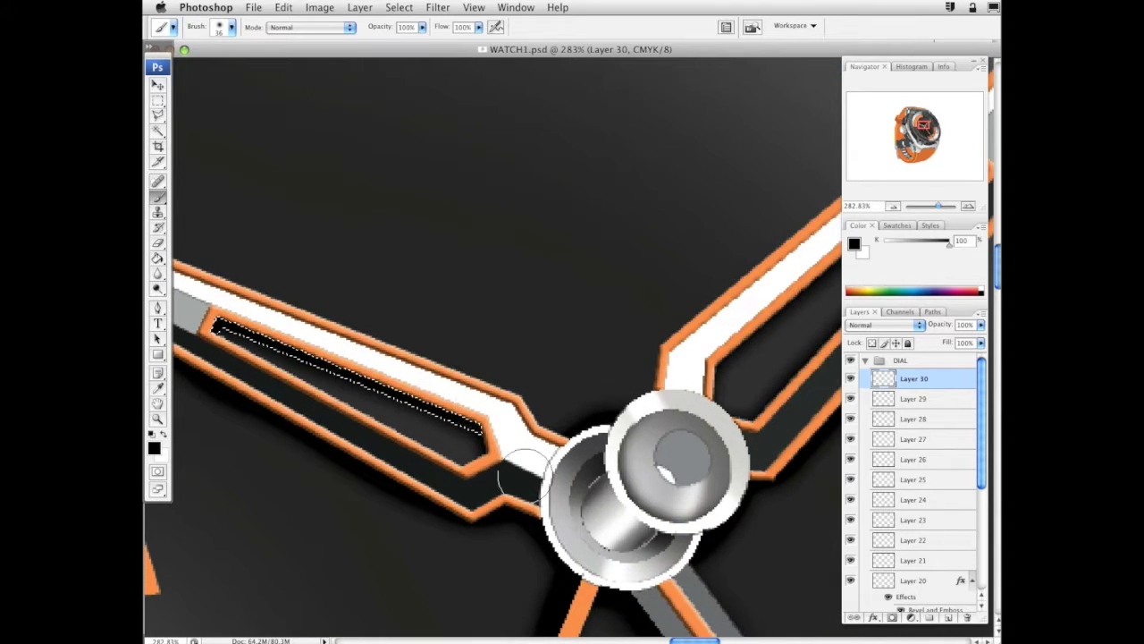
left_click_drag(944, 249, 935, 249)
mouse_move(219, 326)
left_mouse_down()
mouse_move(259, 314)
mouse_move(318, 386)
mouse_move(416, 433)
mouse_move(479, 429)
left_mouse_up()
left_click_drag(935, 245, 890, 245)
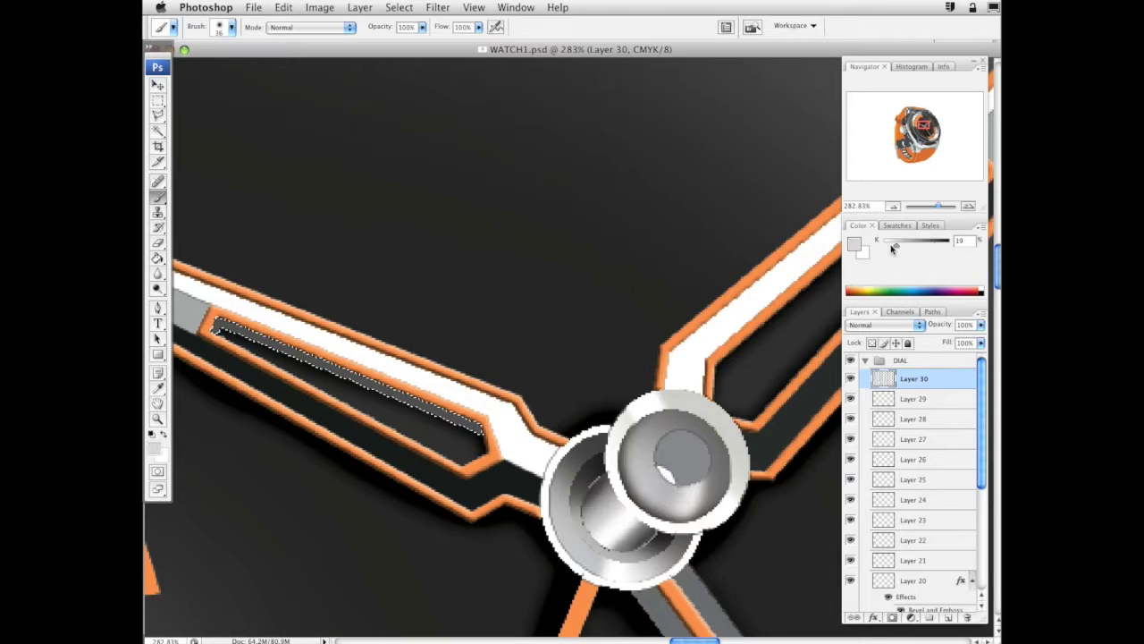
left_click_drag(219, 327, 479, 429)
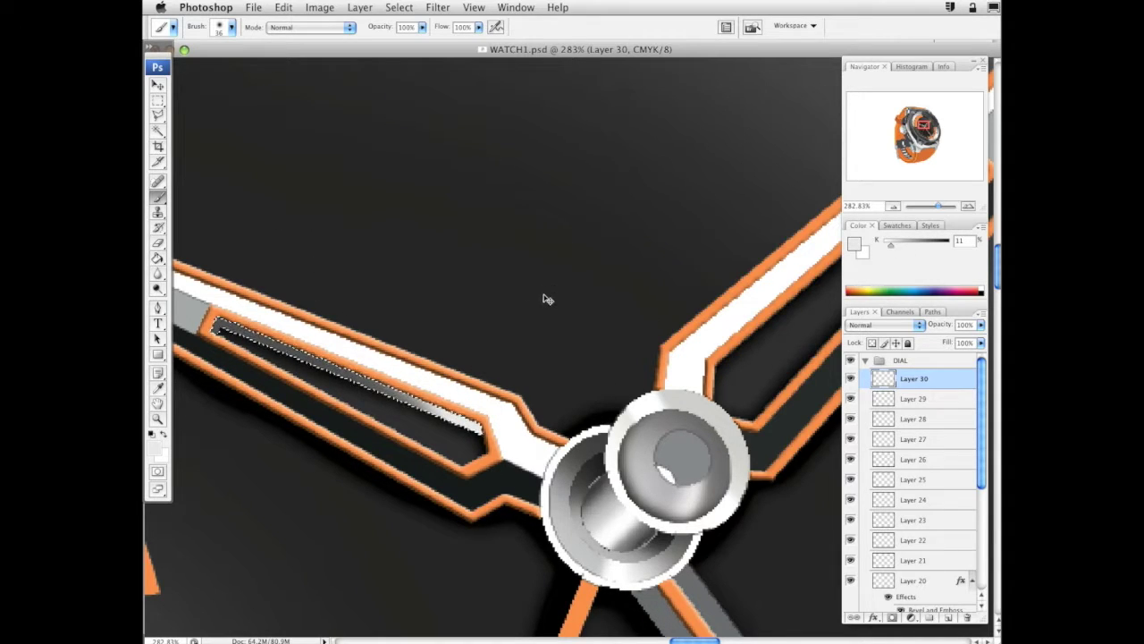
Reduce Layer 30's opacity to 76% to soften the strip's shading, and switch to the Magic Wand tool
scroll(638, 289, "left", 3)
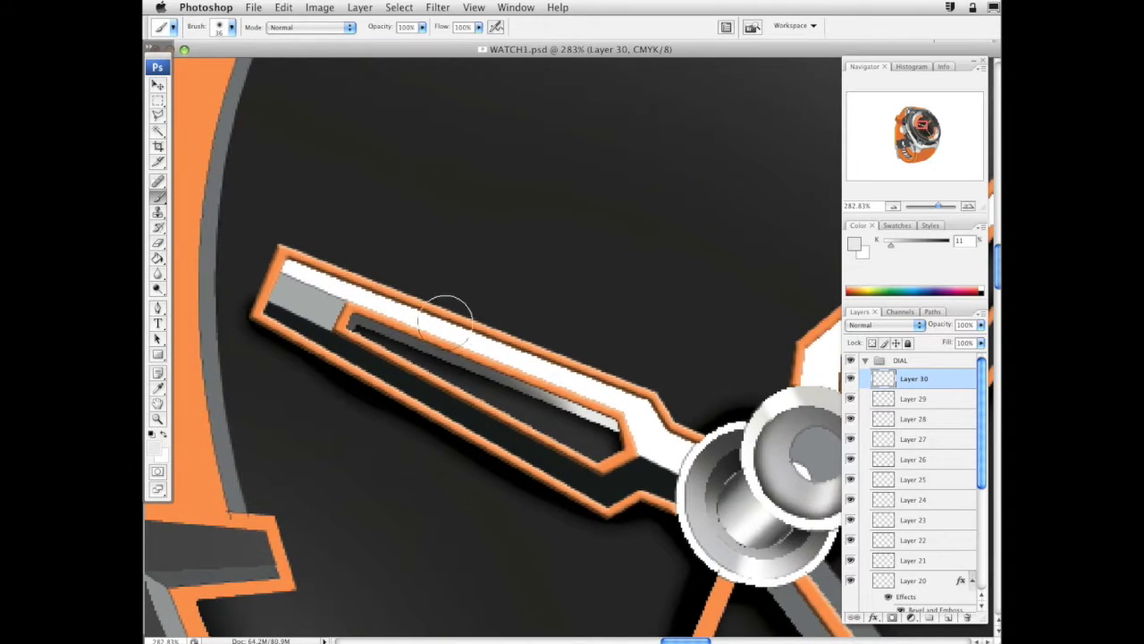
left_click(158, 418)
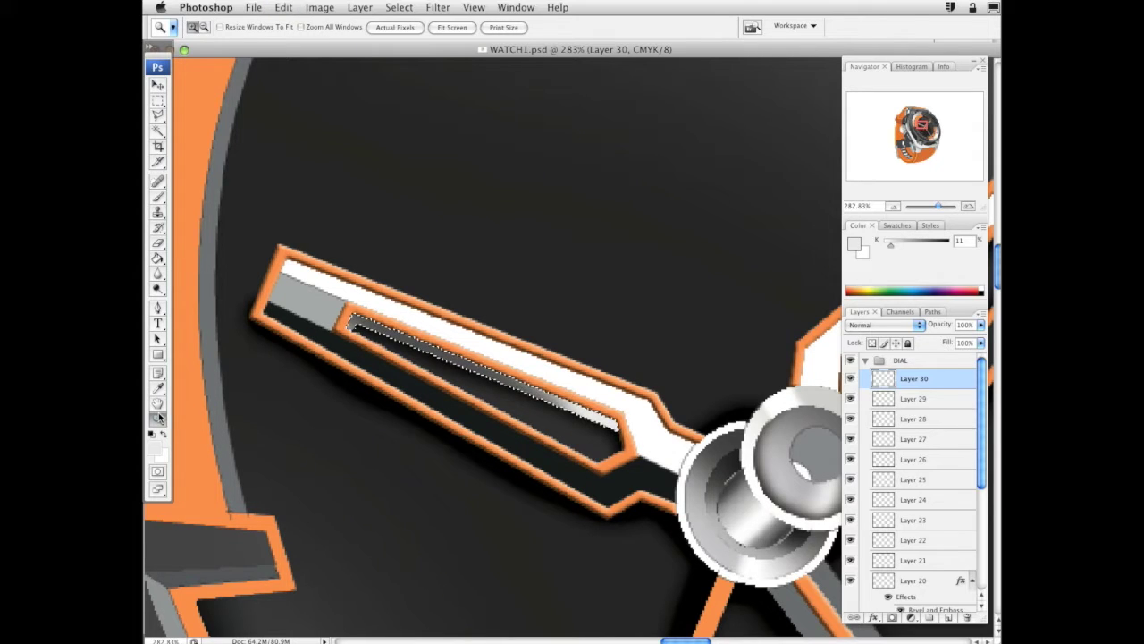
left_click(620, 352, "alt")
left_click(626, 356, "alt")
left_click(644, 359, "alt")
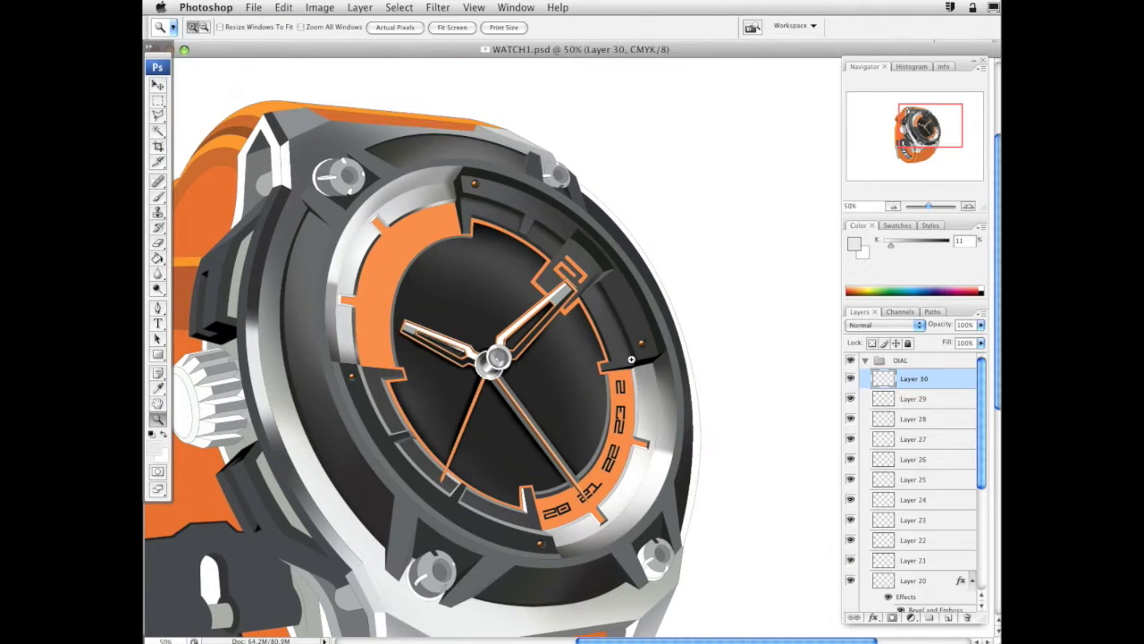
left_click_drag(607, 271, 649, 248)
left_click(981, 326)
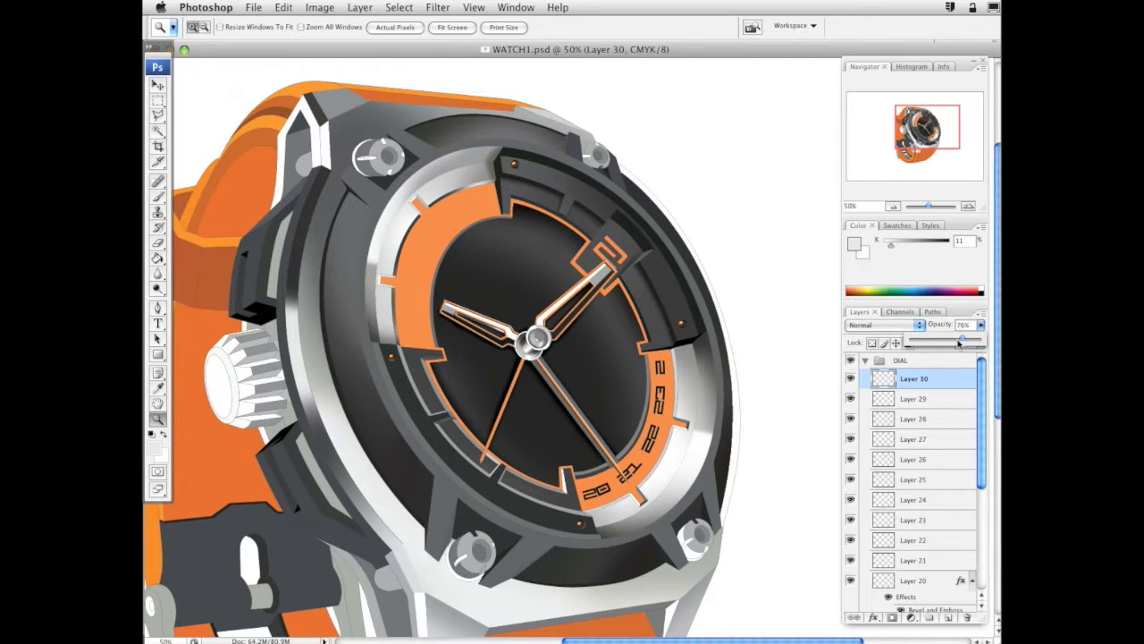
left_click_drag(534, 343, 580, 357)
left_click(580, 356)
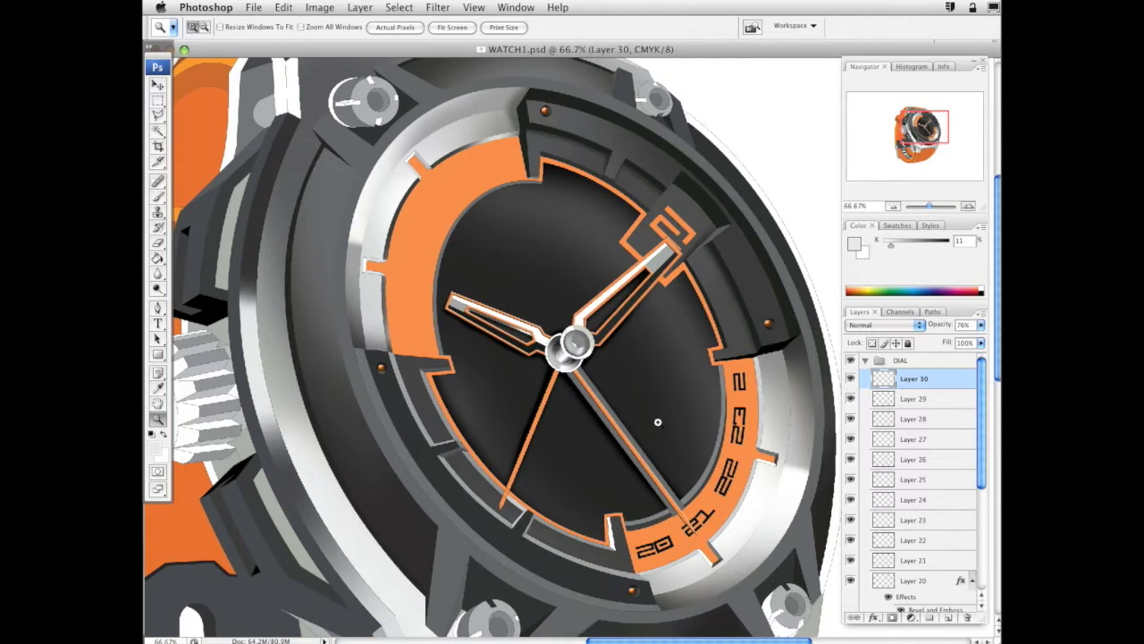
left_click(159, 130)
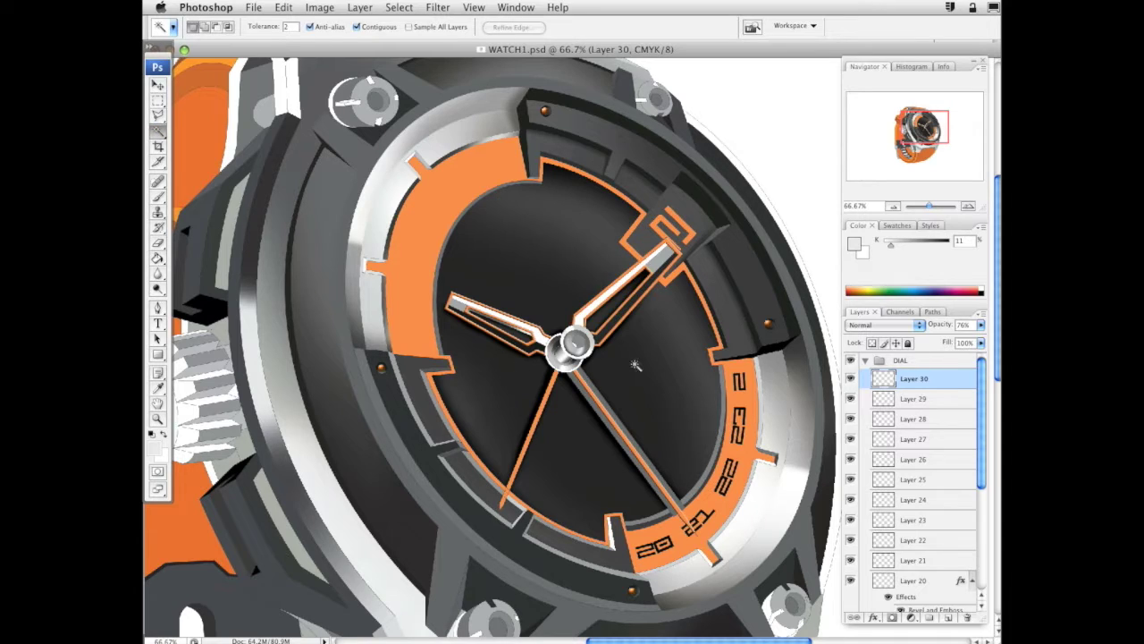
Select the grey recess in the centre pin's head on the Vector Smart Object and add a new layer above Layer 30
left_click_drag(978, 406, 978, 510)
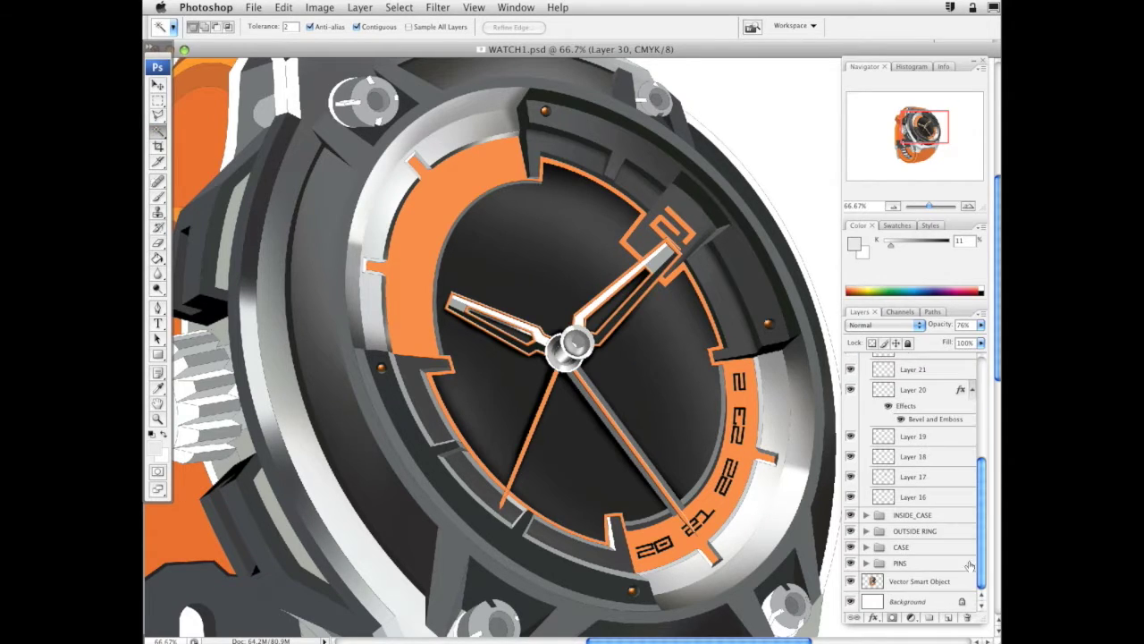
left_click(948, 581)
left_click(577, 342)
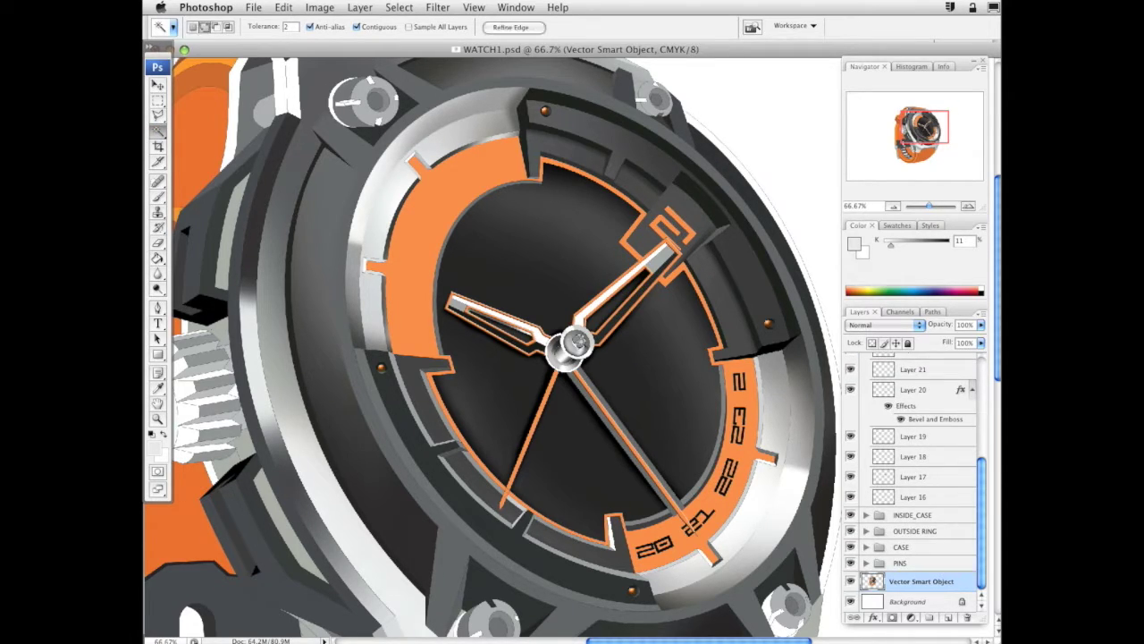
left_click_drag(978, 496, 978, 393)
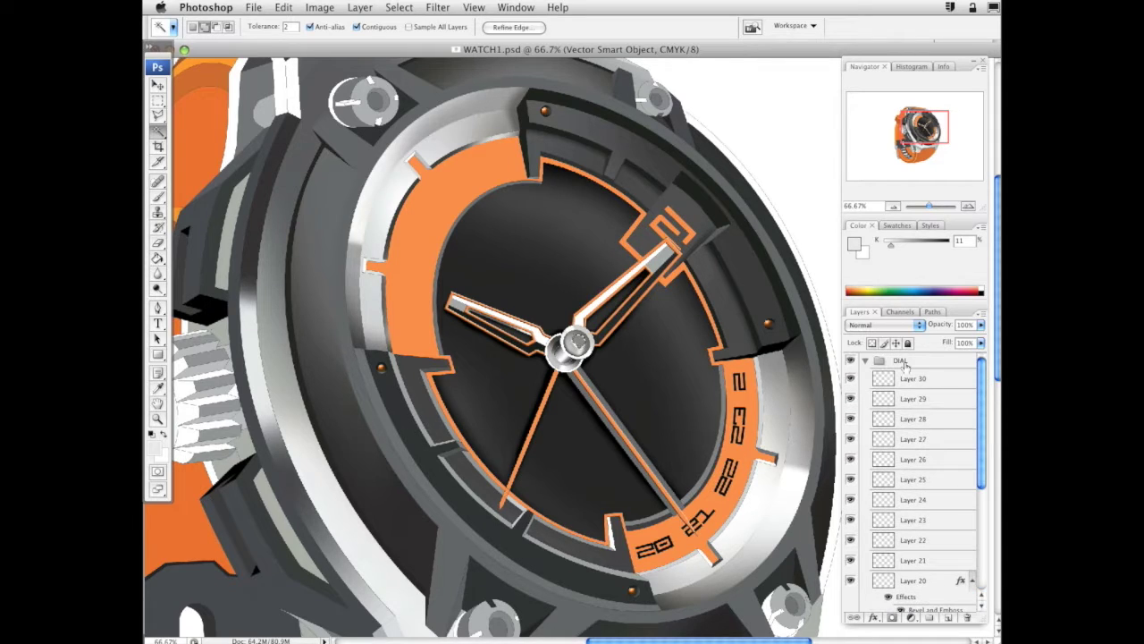
left_click(912, 378)
left_click(158, 417)
left_click_drag(433, 252, 703, 459)
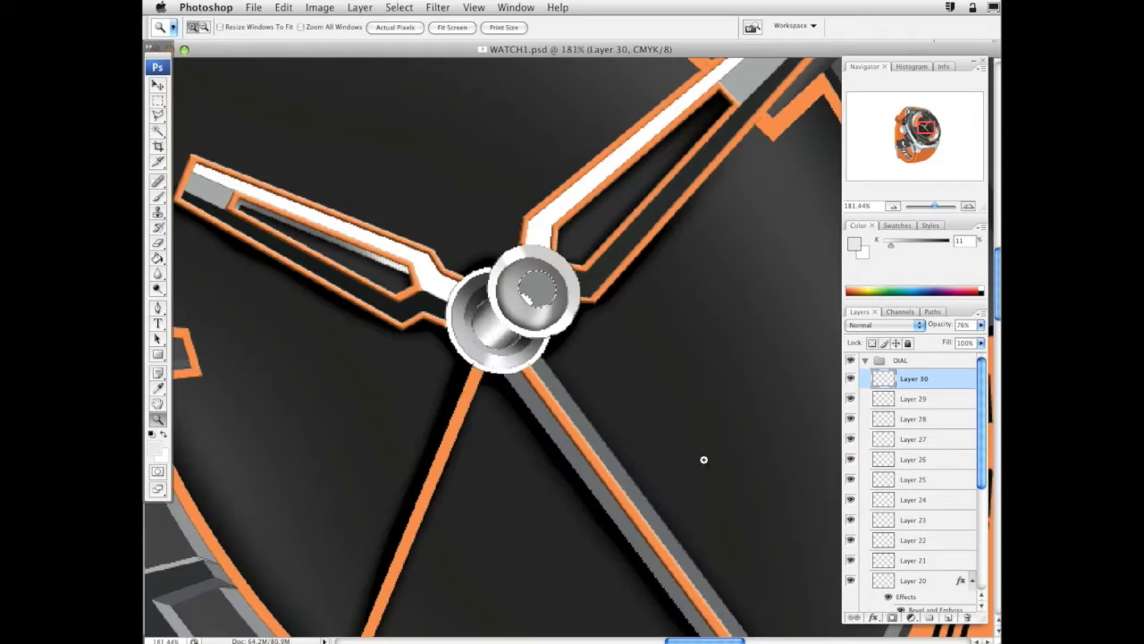
key("b")
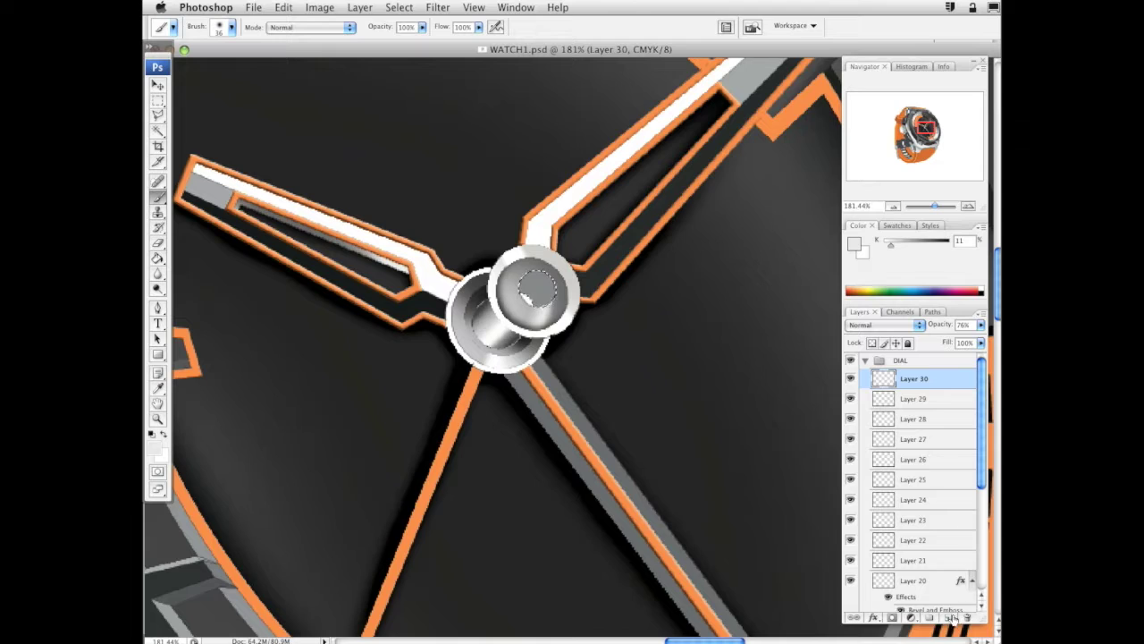
left_click(949, 617)
Shade the selected pin recess on Layer 31 with a 137 px soft brush in 79% black
left_click(552, 248, "alt")
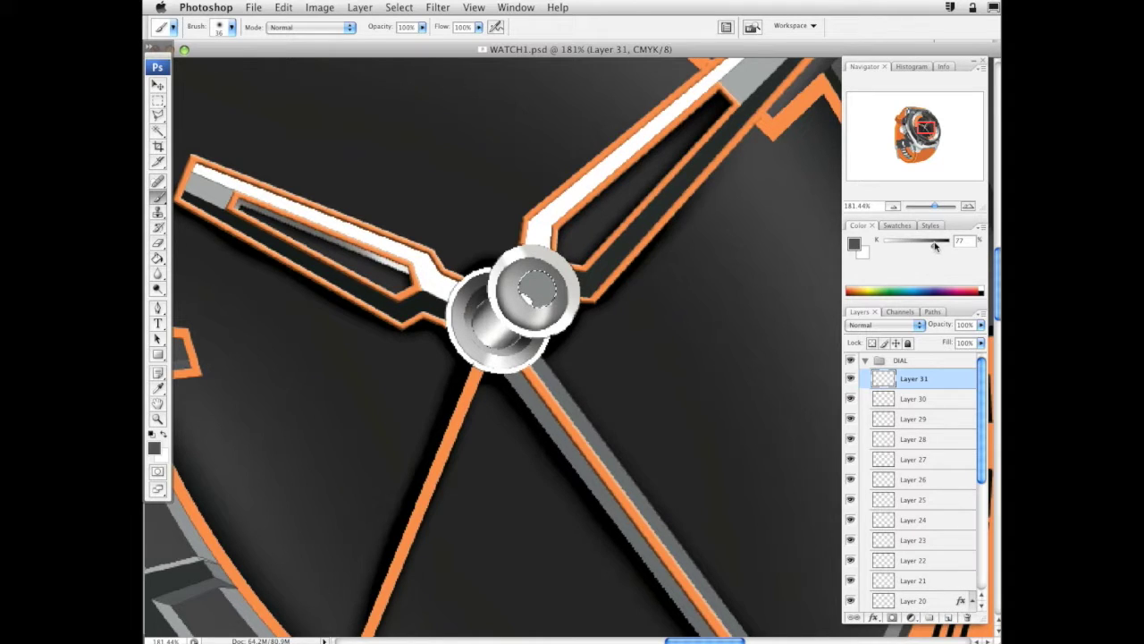
right_click(570, 256)
left_click_drag(647, 278, 640, 276)
left_click(494, 298)
left_click_drag(936, 248, 932, 247)
right_click(652, 283)
left_click_drag(715, 311, 722, 311)
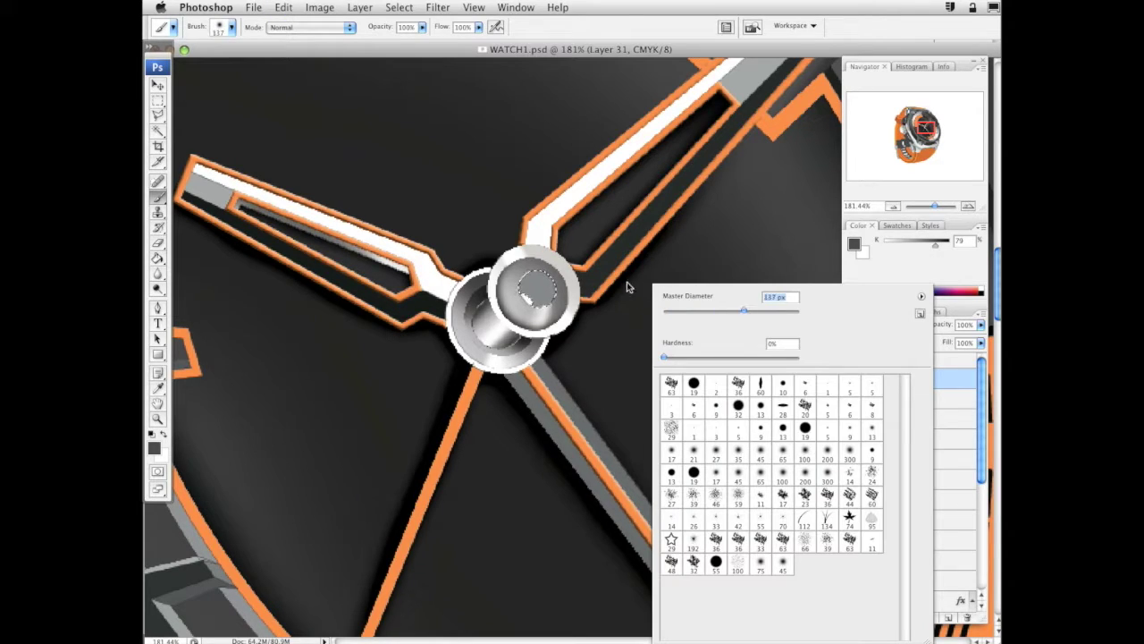
key("Return")
left_click(537, 291)
Deepen the recess shading on Layer 31 with 95% black, reducing the soft brush to 39 px
left_click_drag(939, 248, 945, 244)
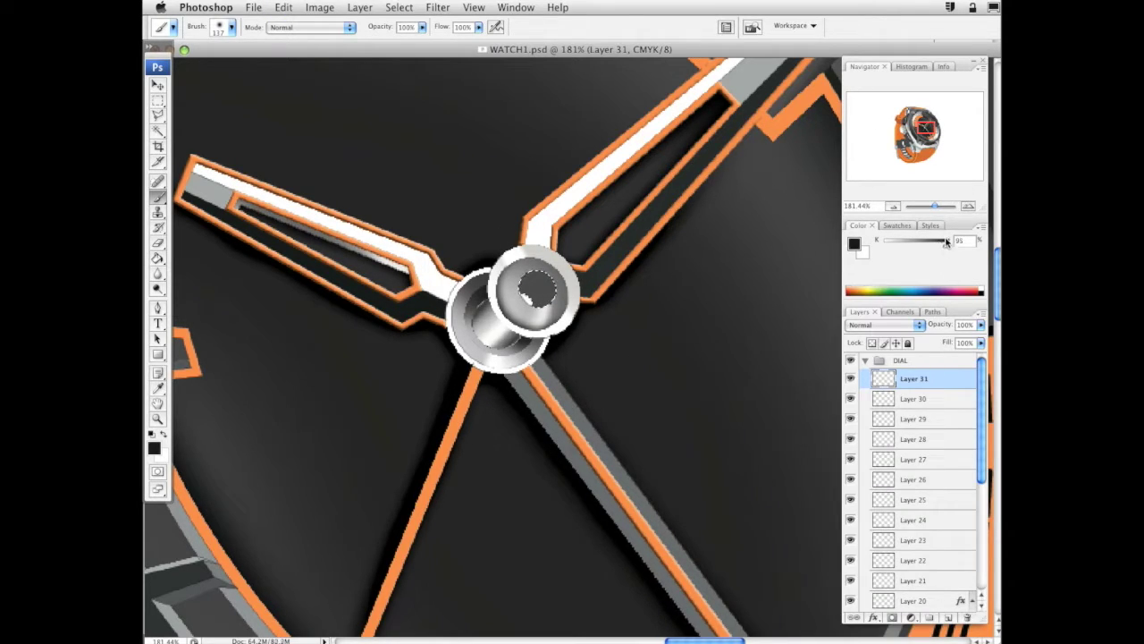
right_click(689, 254)
left_click_drag(756, 279, 746, 279)
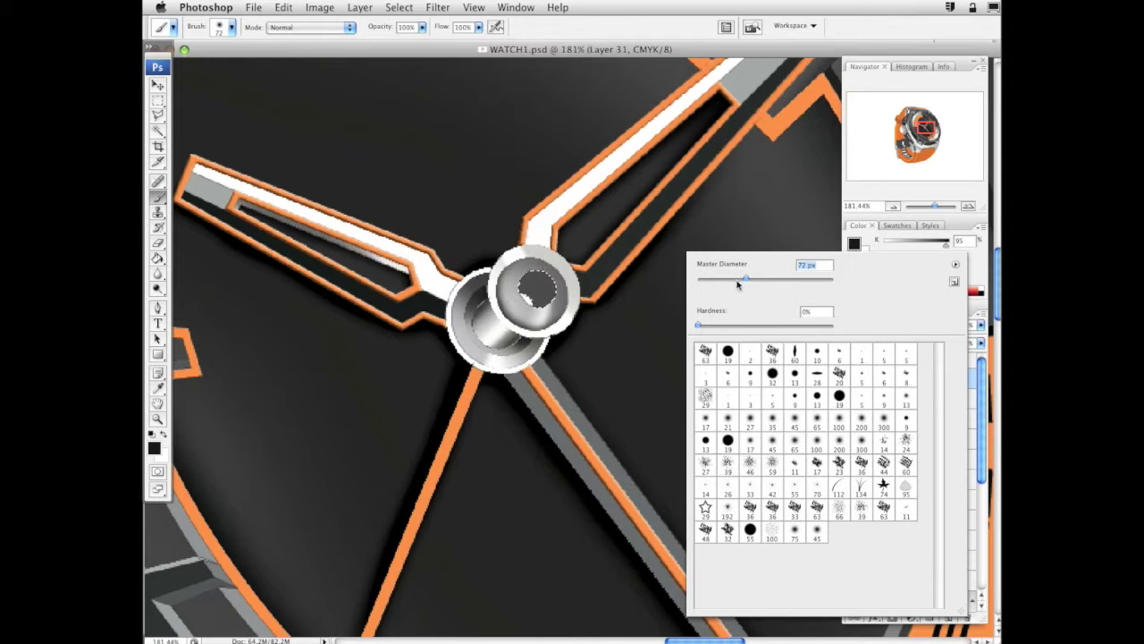
key("Return")
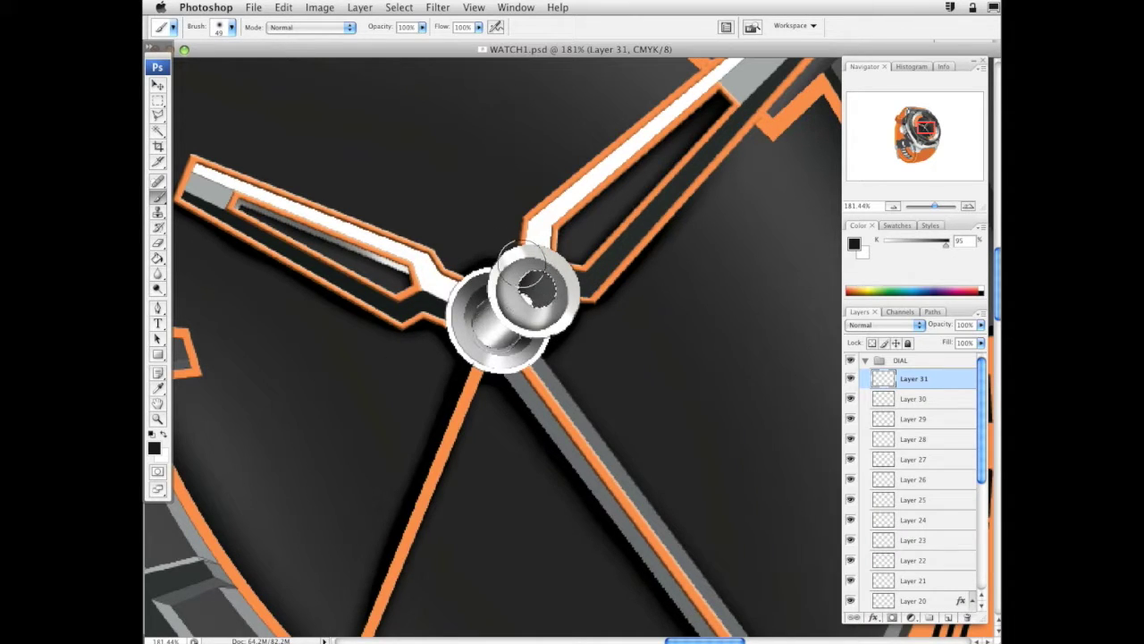
right_click(696, 245)
left_click_drag(756, 270, 745, 270)
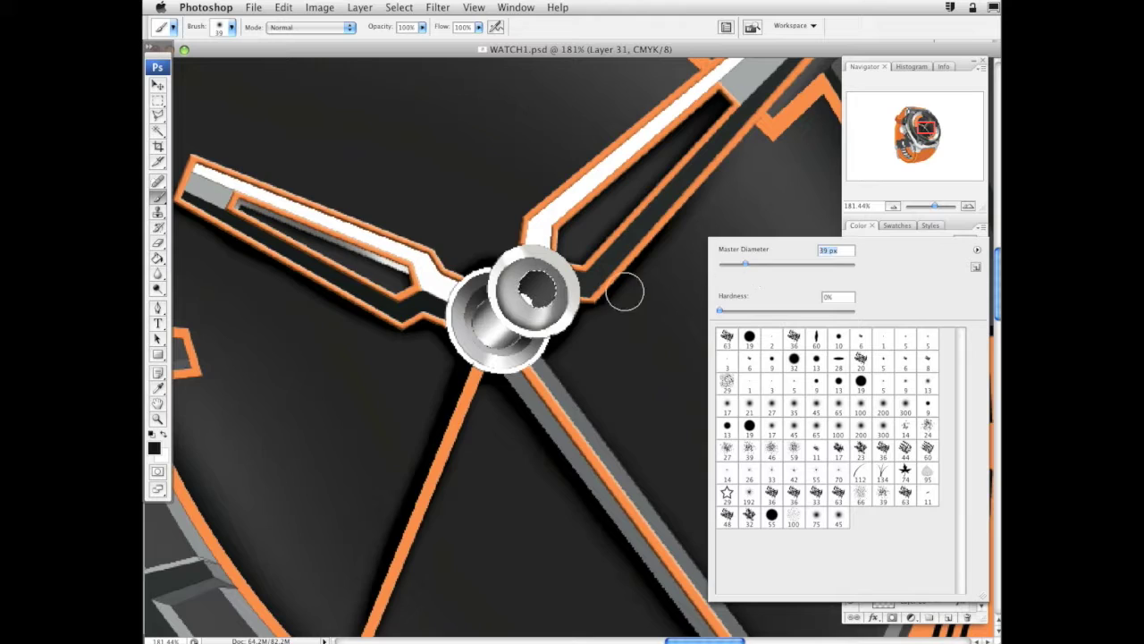
key("Return")
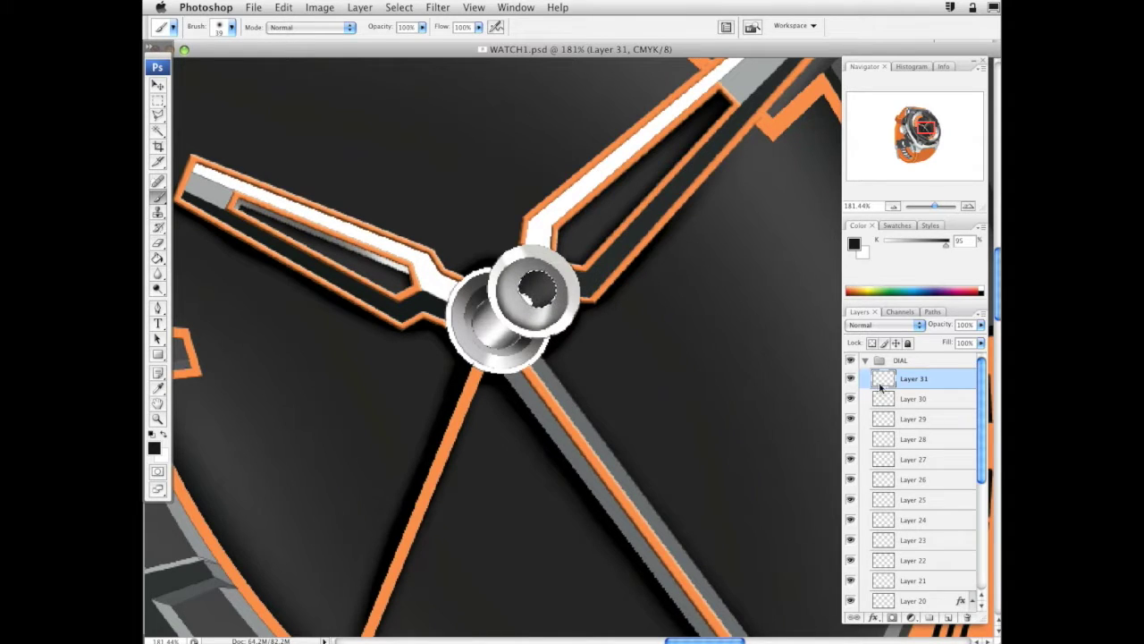
Add a layer above Layer 31 and paint a diagonal highlight across the pin recess in 9% black with a 19 px brush
left_click(945, 616)
key("x")
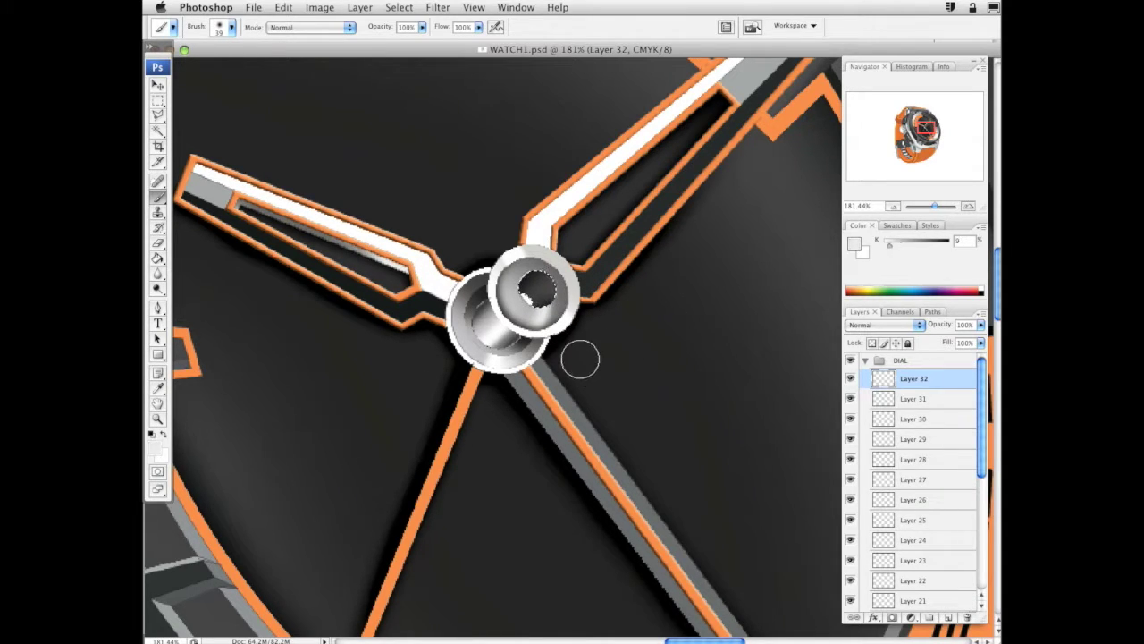
right_click(586, 358)
left_click_drag(642, 379, 619, 377)
left_click_drag(514, 307, 732, 132)
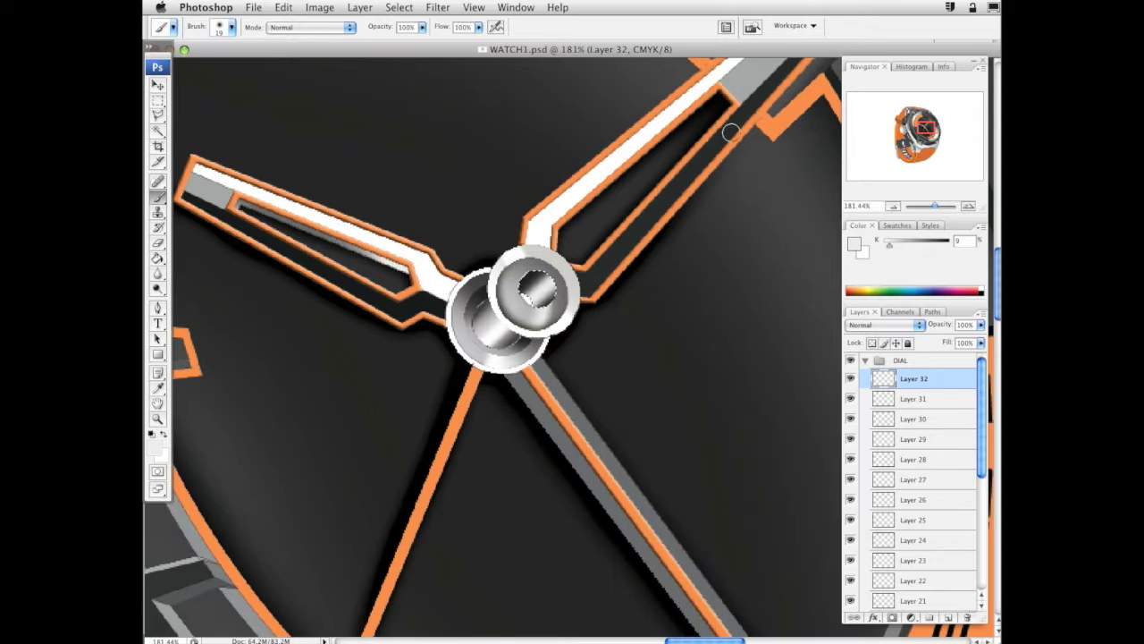
Soften the recess highlight on Layer 32 with a 96 px eraser at 0% hardness and clear the selection
left_click(158, 242)
right_click(649, 240)
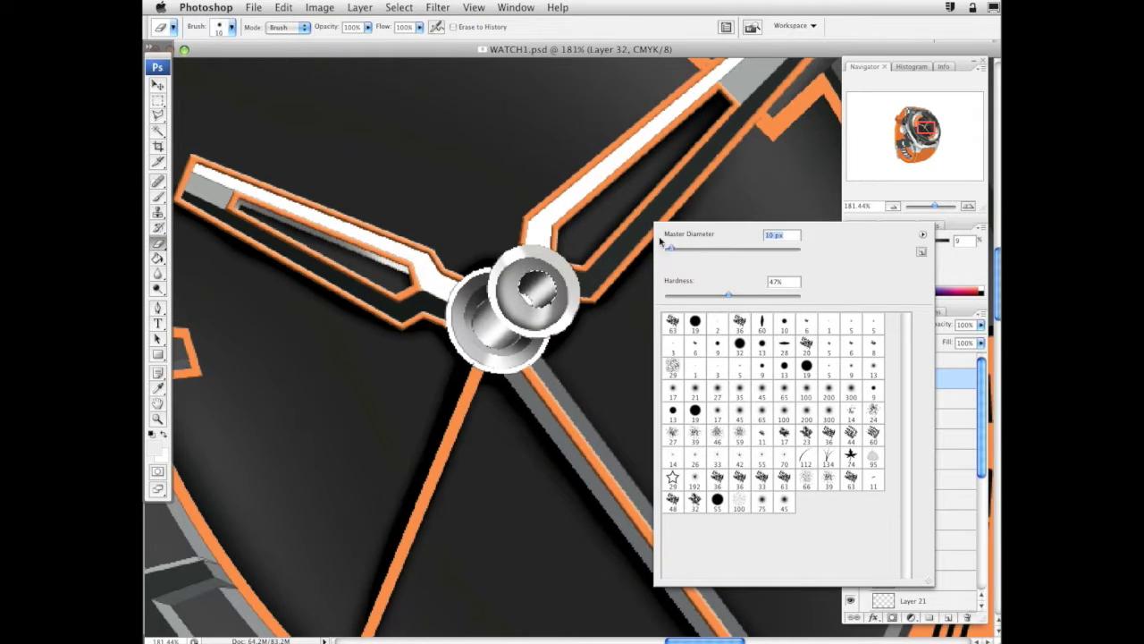
key("Return")
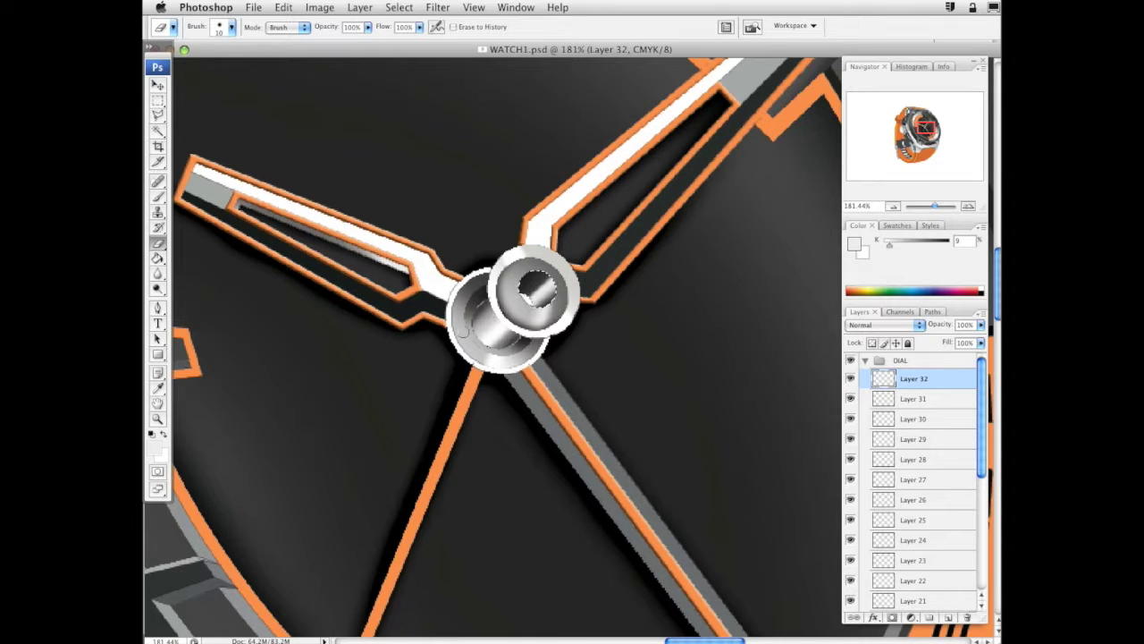
right_click(643, 223)
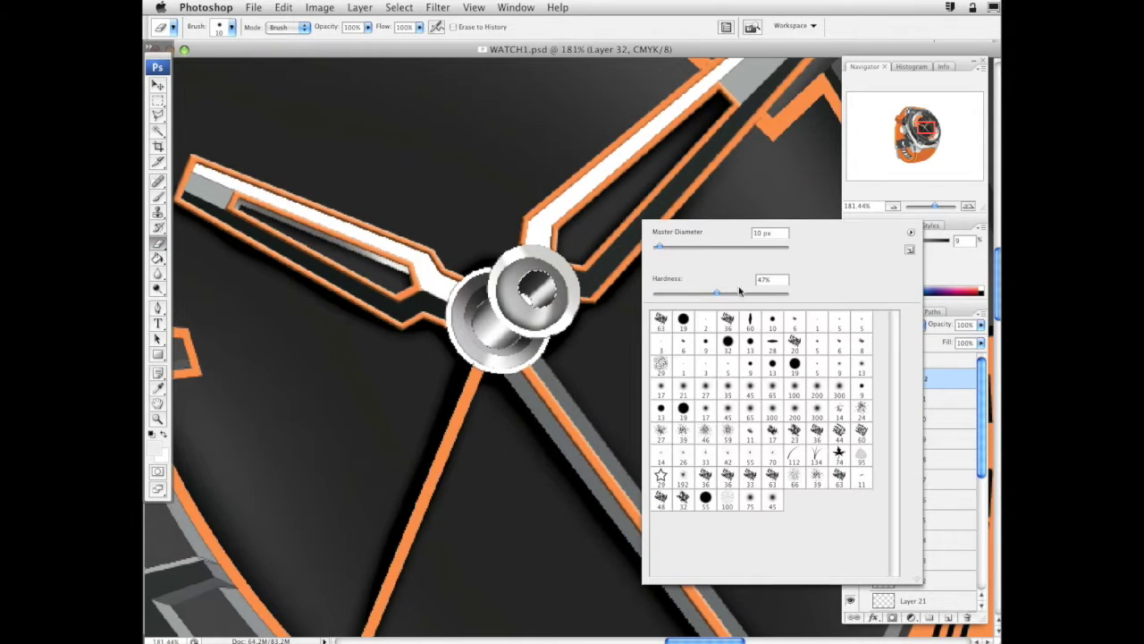
left_click_drag(699, 253, 718, 253)
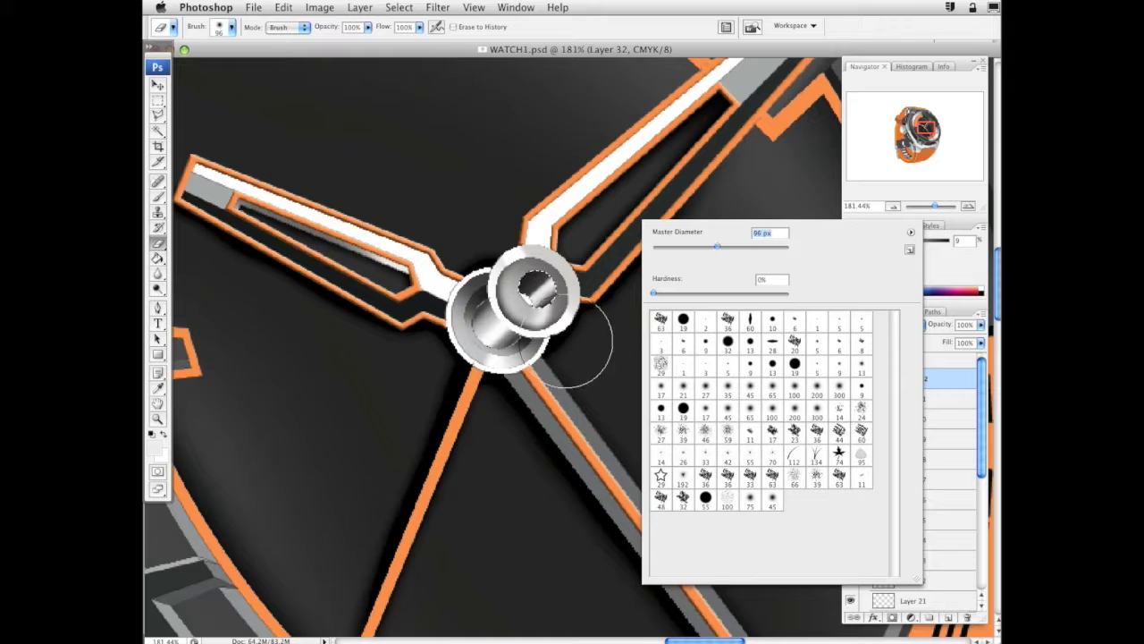
key("Return")
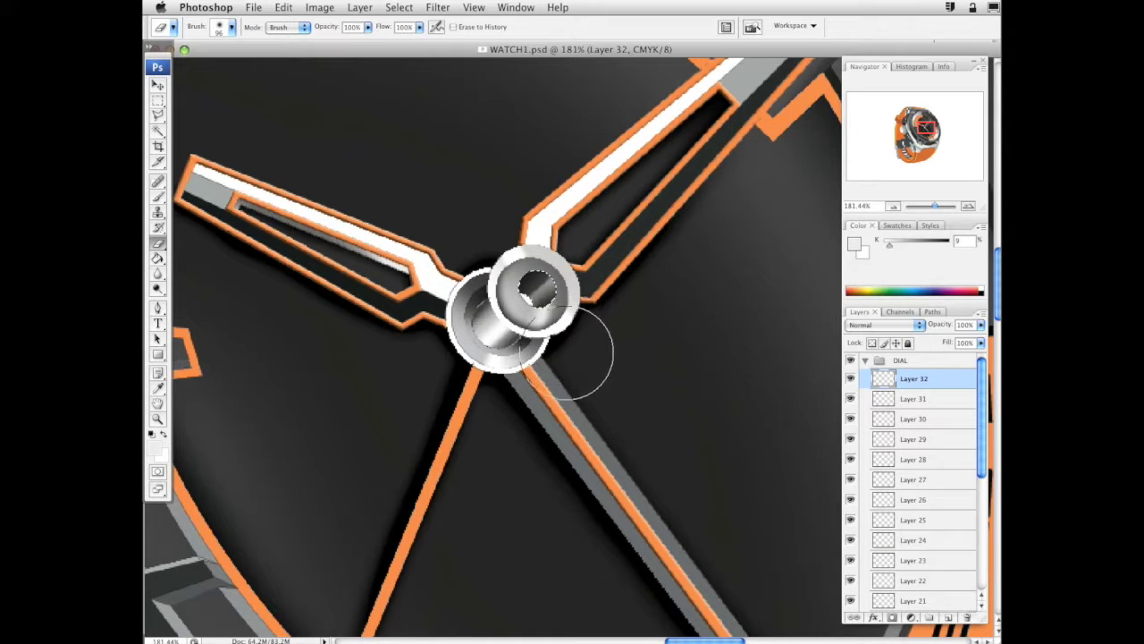
left_click_drag(540, 368, 549, 426)
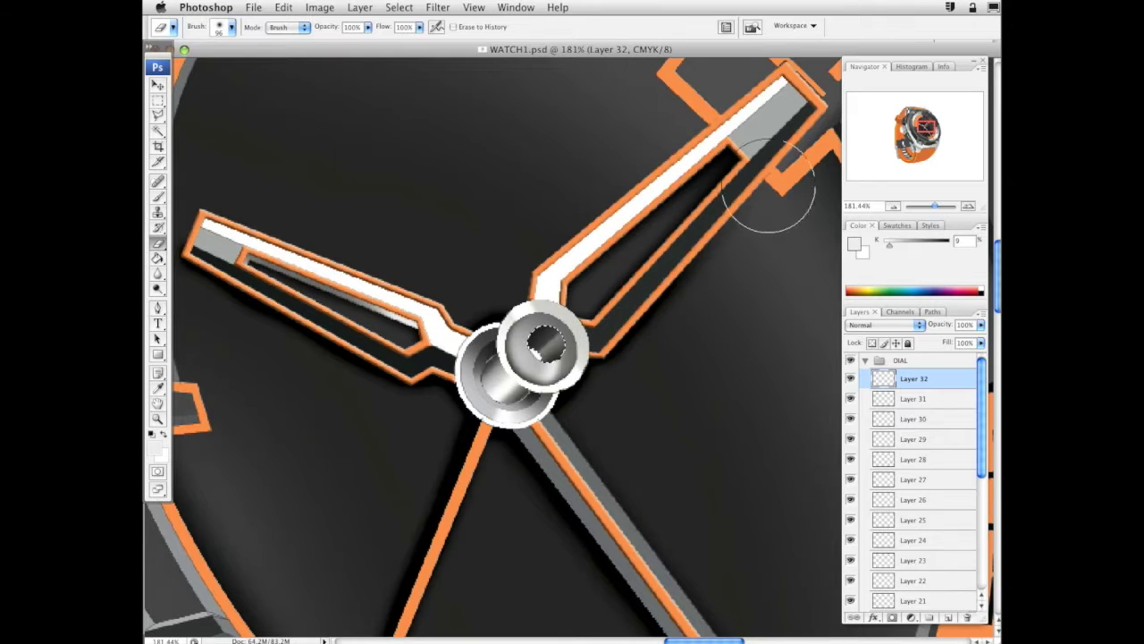
left_click_drag(639, 403, 665, 438)
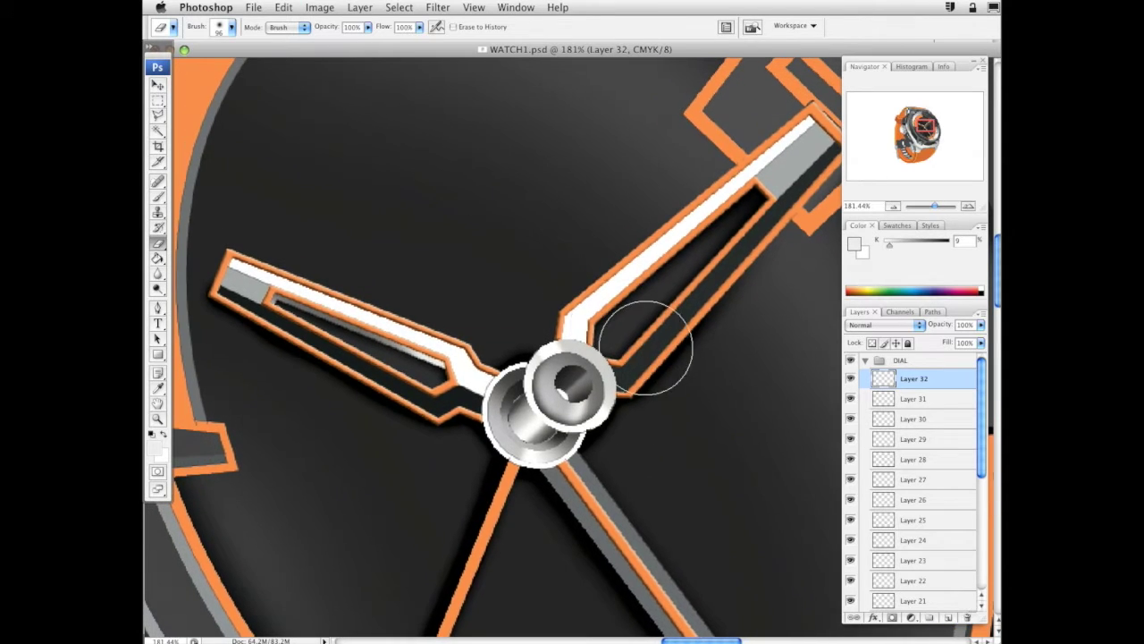
Select the white sliver at the pin recess's lower edge on the Vector Smart Object and add a new layer above Layer 32
left_click(160, 130)
left_click_drag(979, 418, 989, 568)
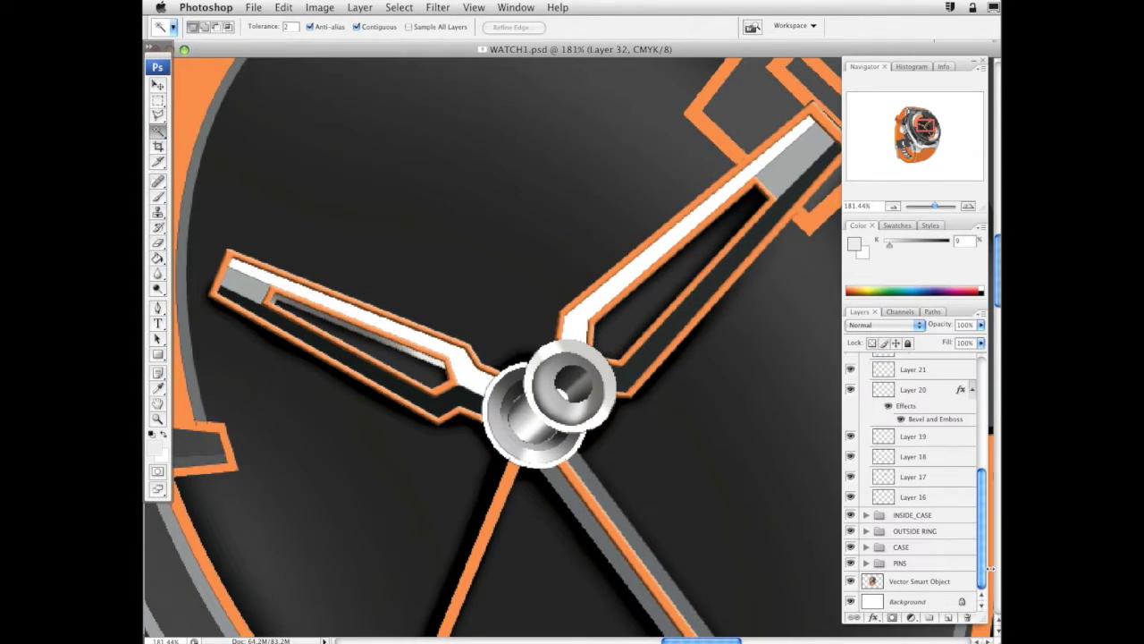
left_click(944, 584)
left_click(562, 395)
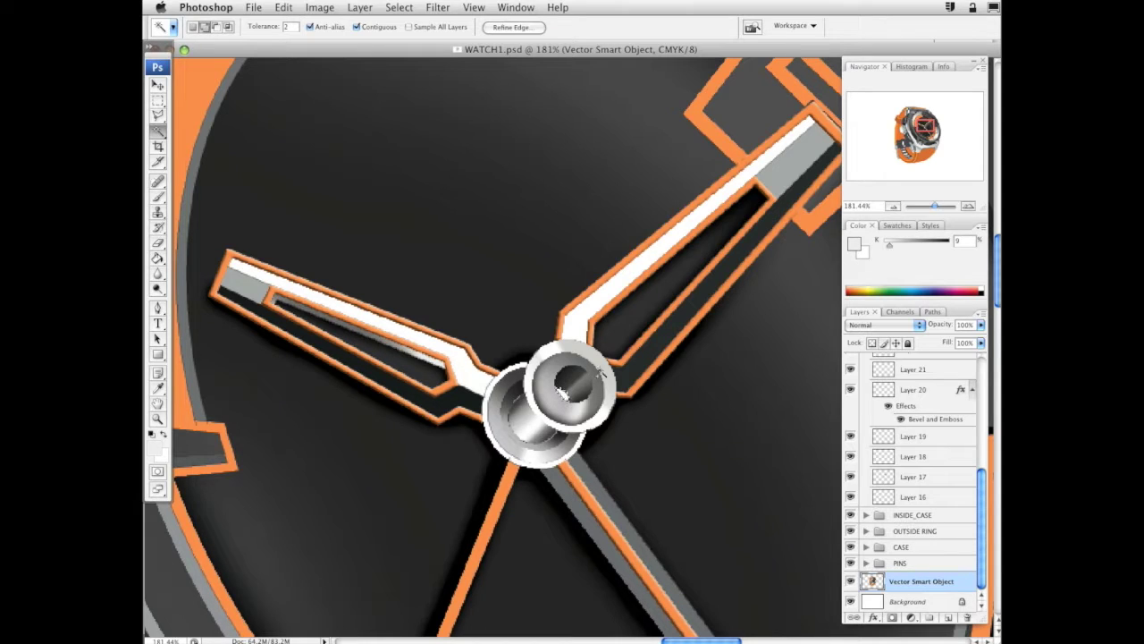
left_click_drag(982, 532, 982, 407)
left_click(948, 374)
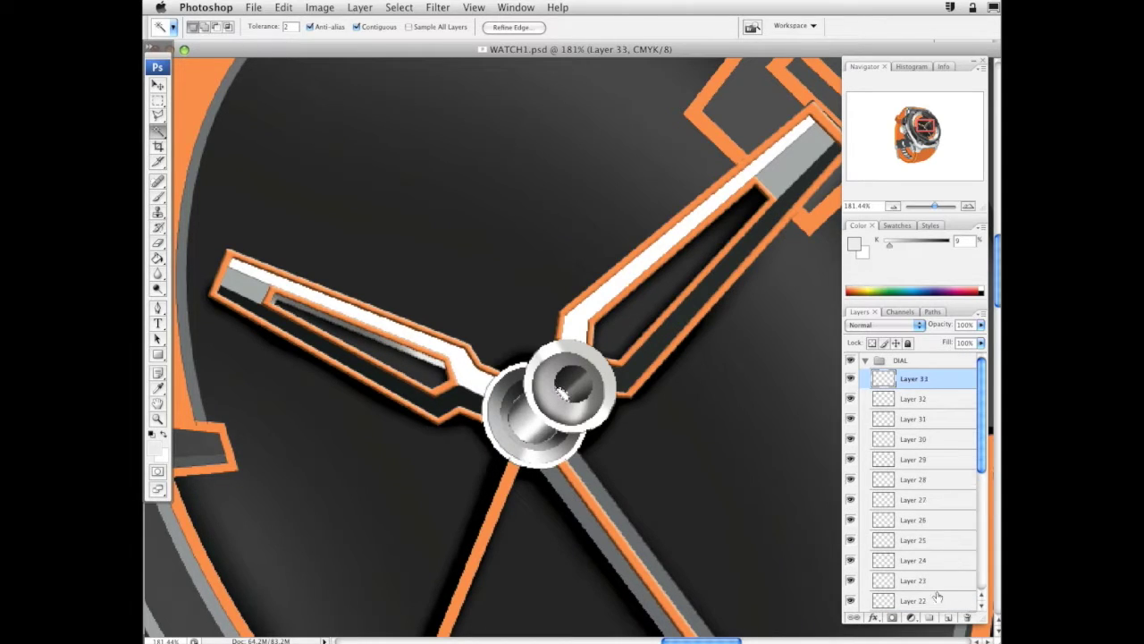
Paint the selected sliver of the pin recess black on Layer 33 with a 19 px brush
key("b")
key("d")
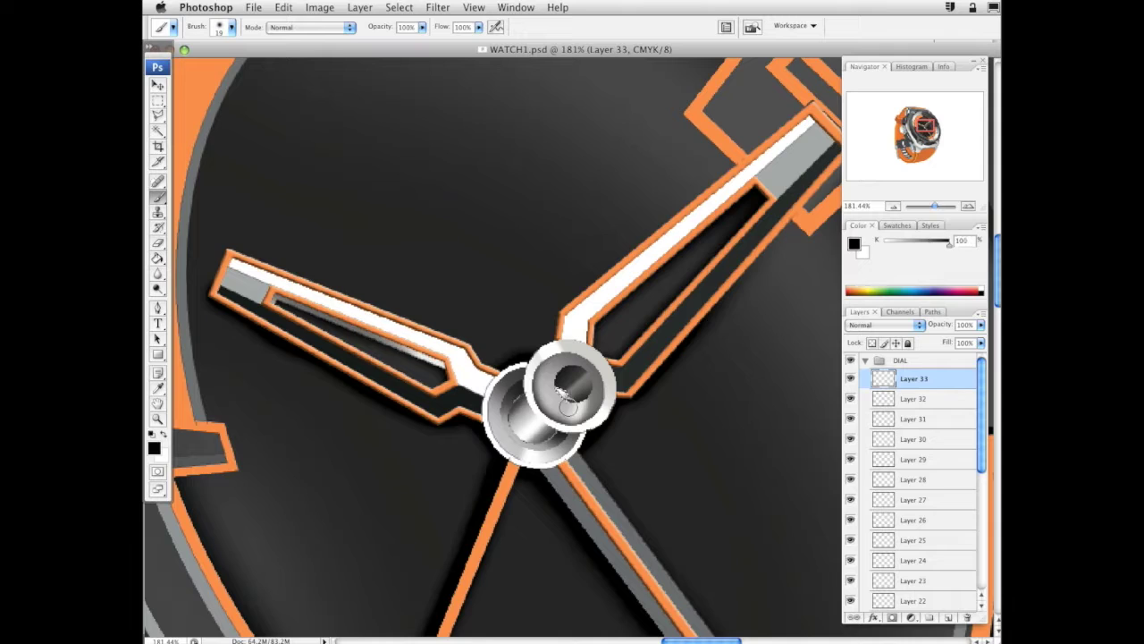
scroll(754, 292, "down", 2)
scroll(753, 291, "left", 1)
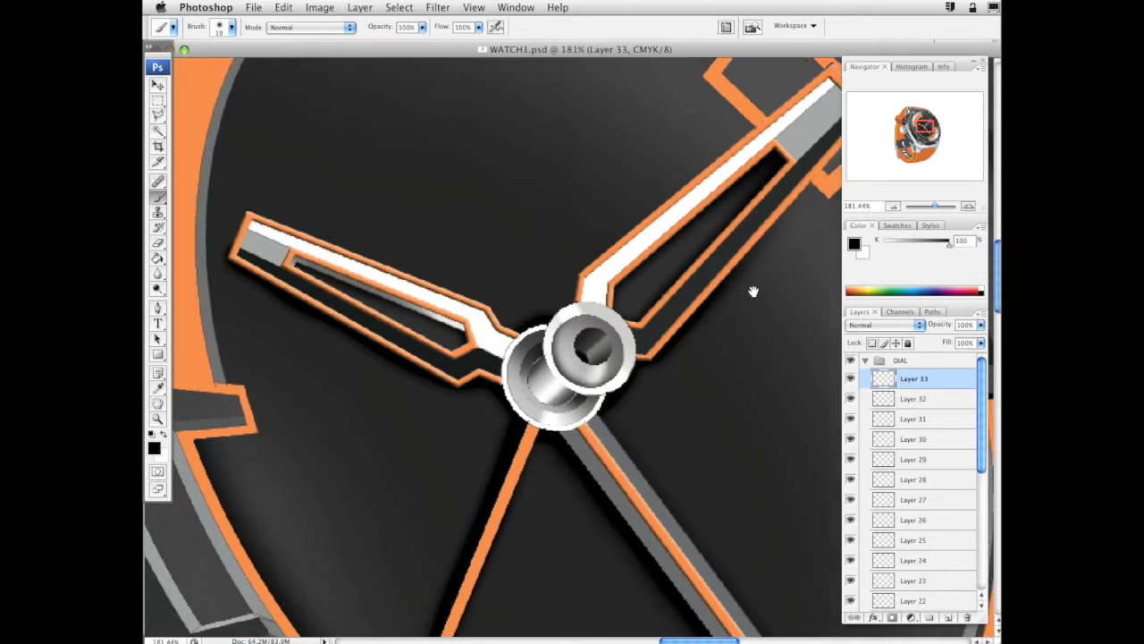
left_click(163, 419)
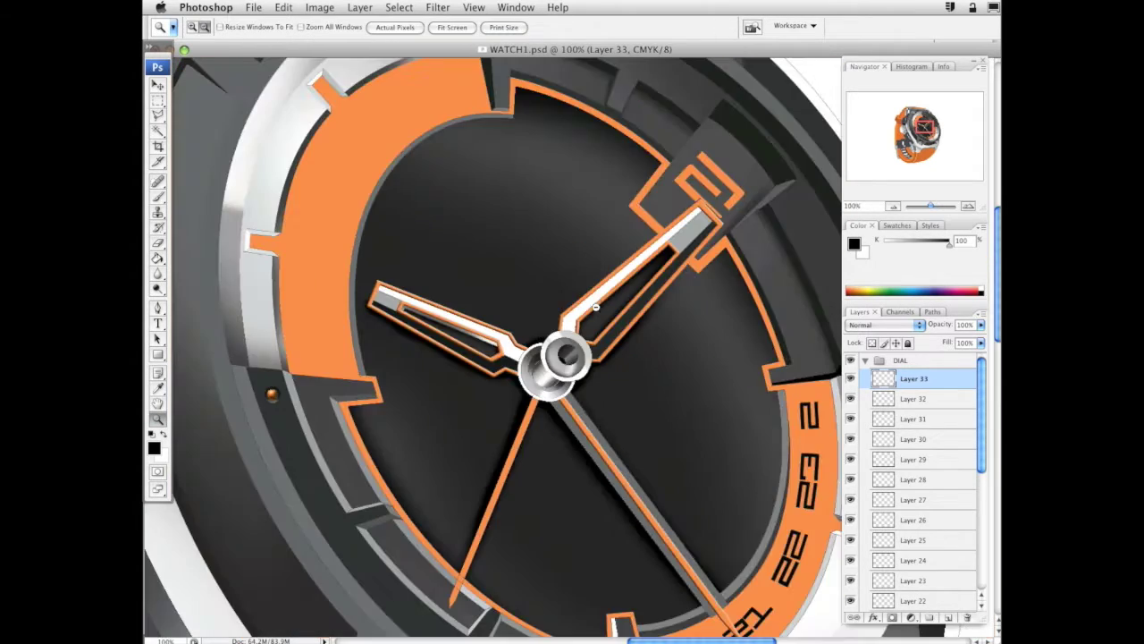
left_click(604, 305, "alt")
left_click(599, 315, "alt")
left_click_drag(592, 319, 675, 271)
left_click(677, 280, "alt")
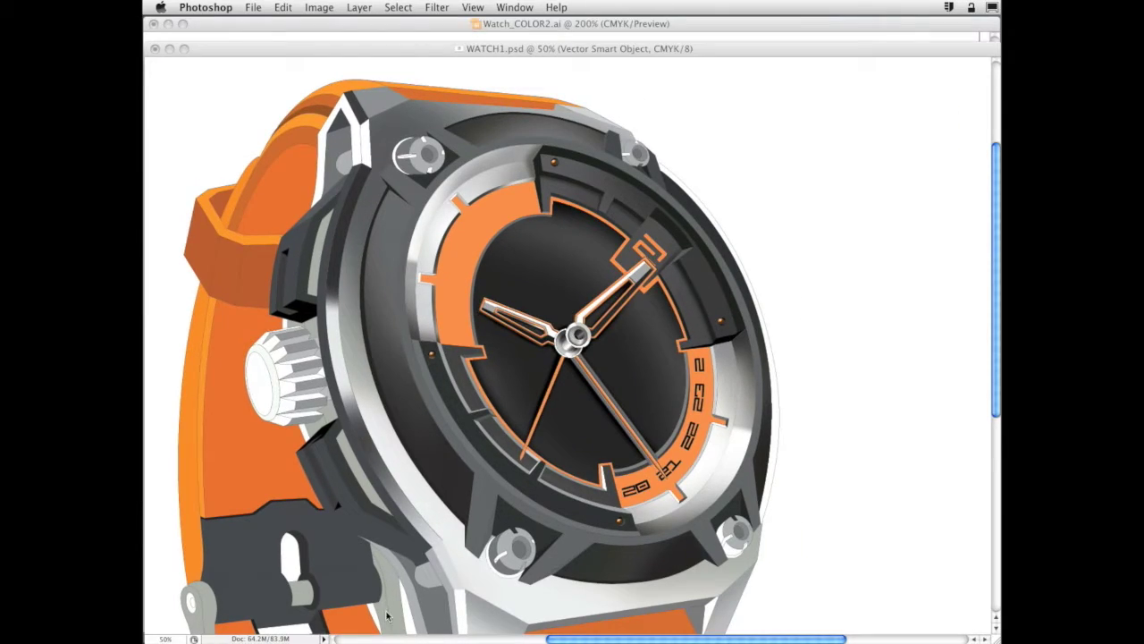
Select the orange dial ring on the Vector Smart Object using the Magic Wand at tolerance 10
key("Tab")
scroll(912, 438, "down", 3)
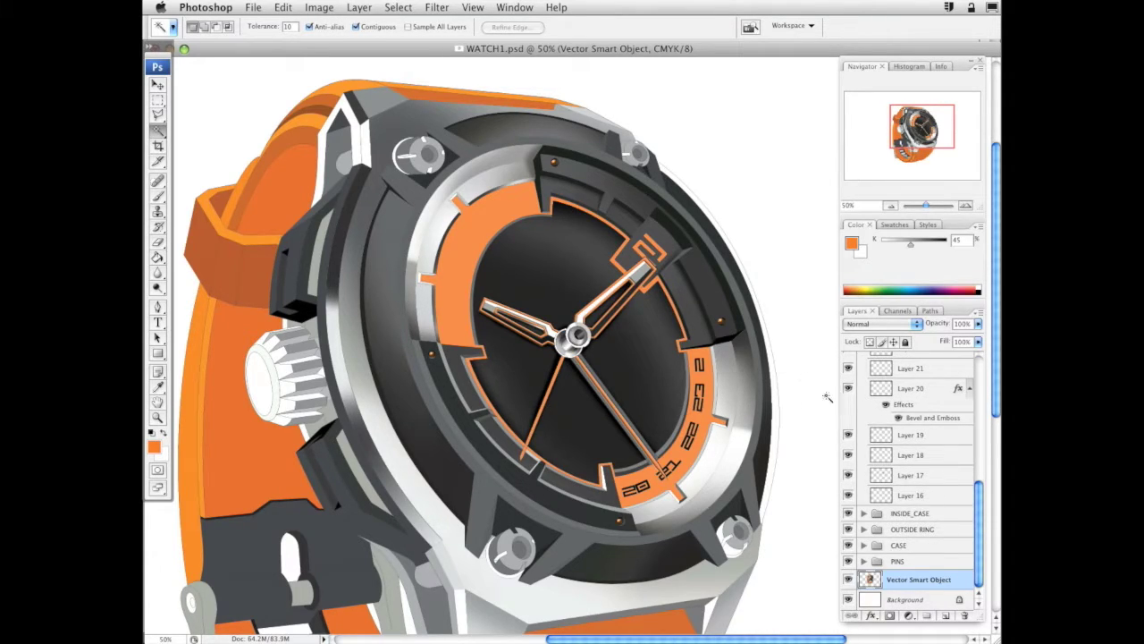
left_click(708, 376)
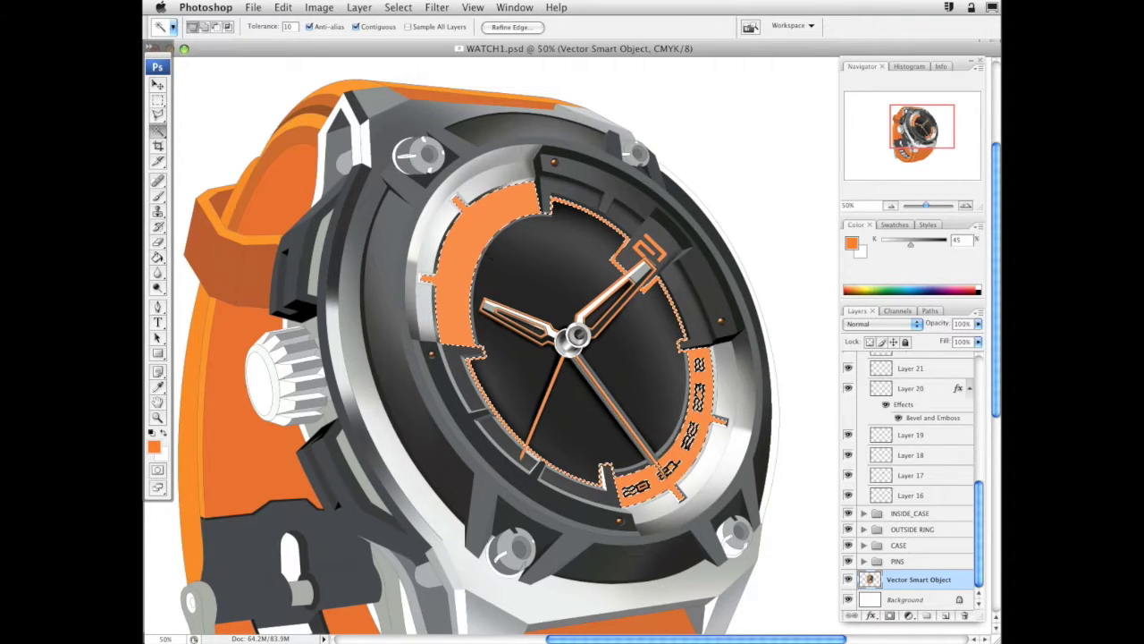
Create a group named ARTWRK above the collapsed DIAL group and add a new layer inside it for brushwork
scroll(981, 405, "up", 3)
left_click_drag(981, 405, 979, 354)
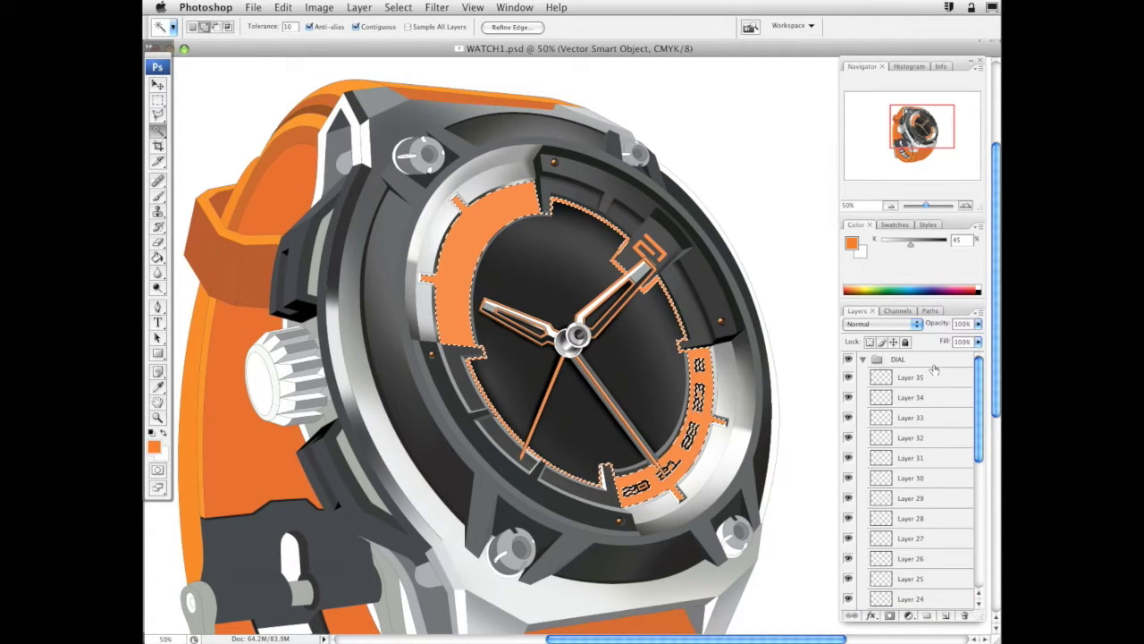
left_click(864, 359)
left_click(906, 359)
left_click(926, 615)
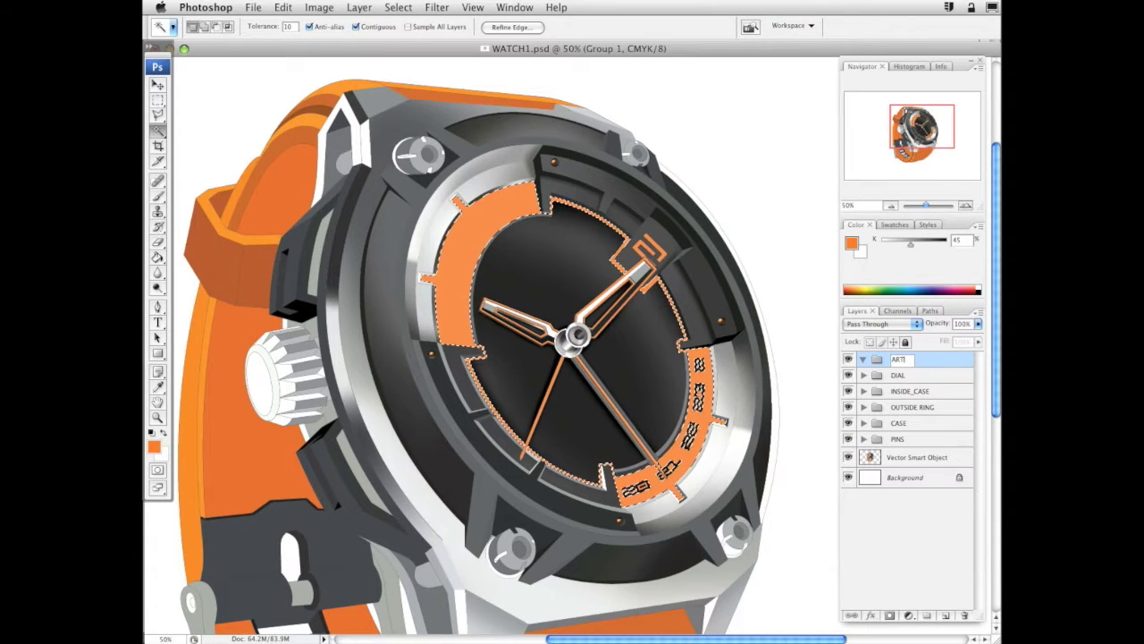
key("Return")
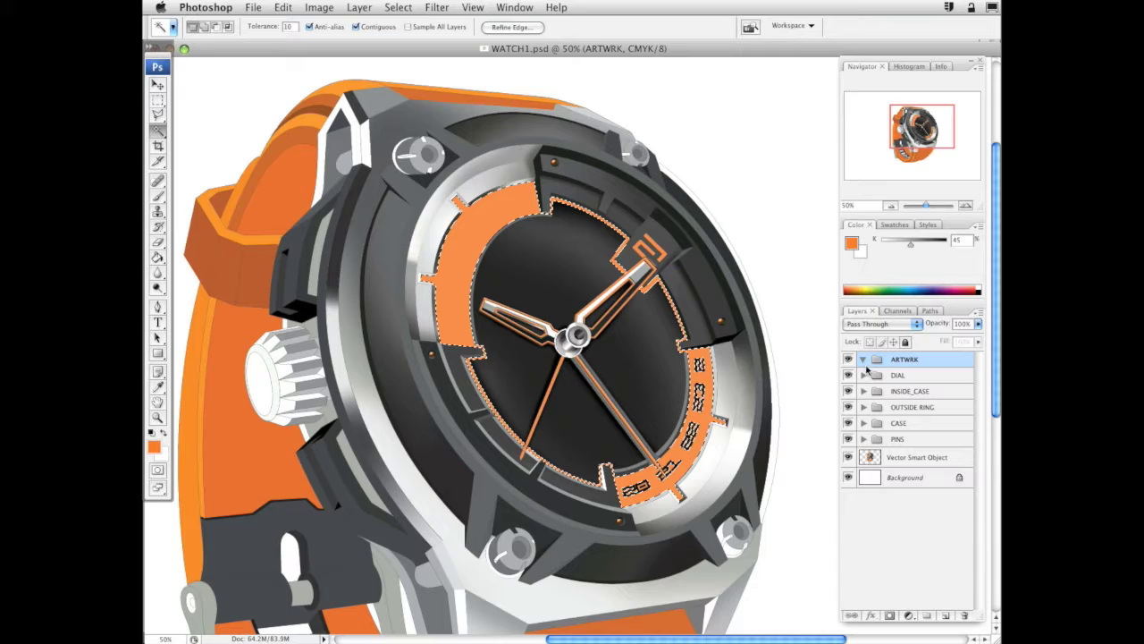
left_click(944, 615)
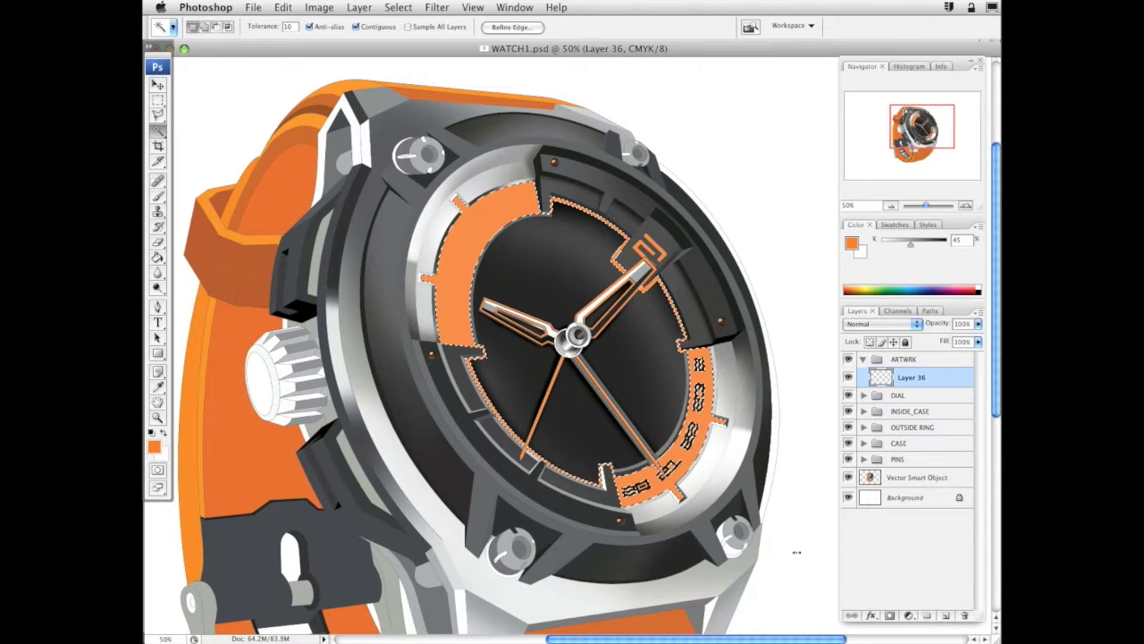
left_click(158, 198)
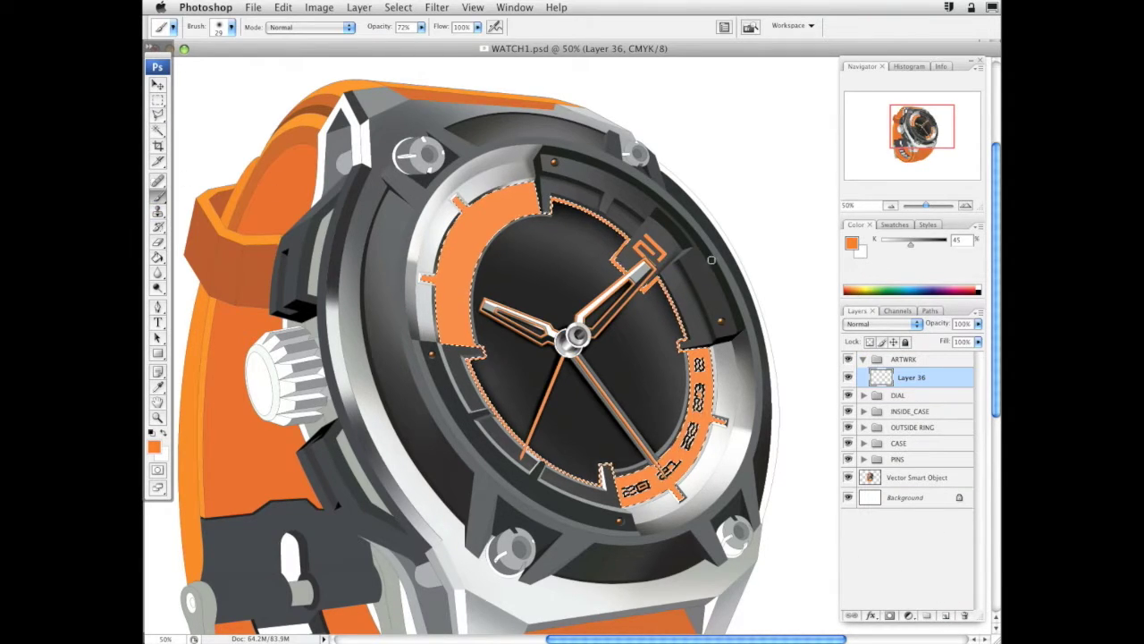
Set the brush diameter to 201 px, sample orange from the dial ring and choose a fully saturated orange as the foreground colour
right_click(549, 243)
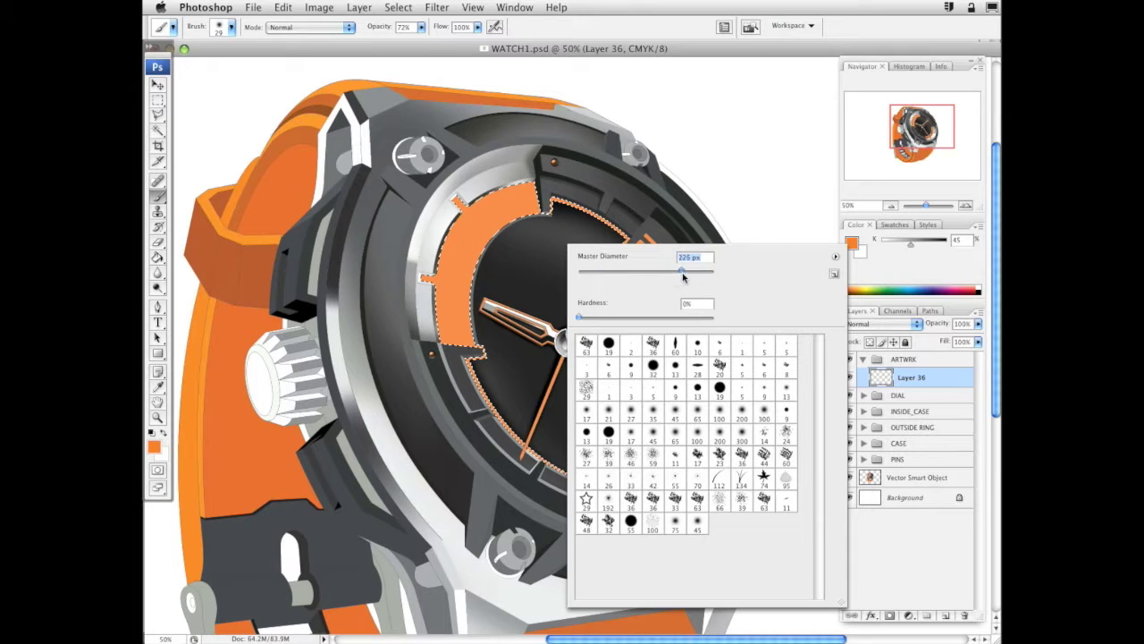
left_click(499, 210, "alt")
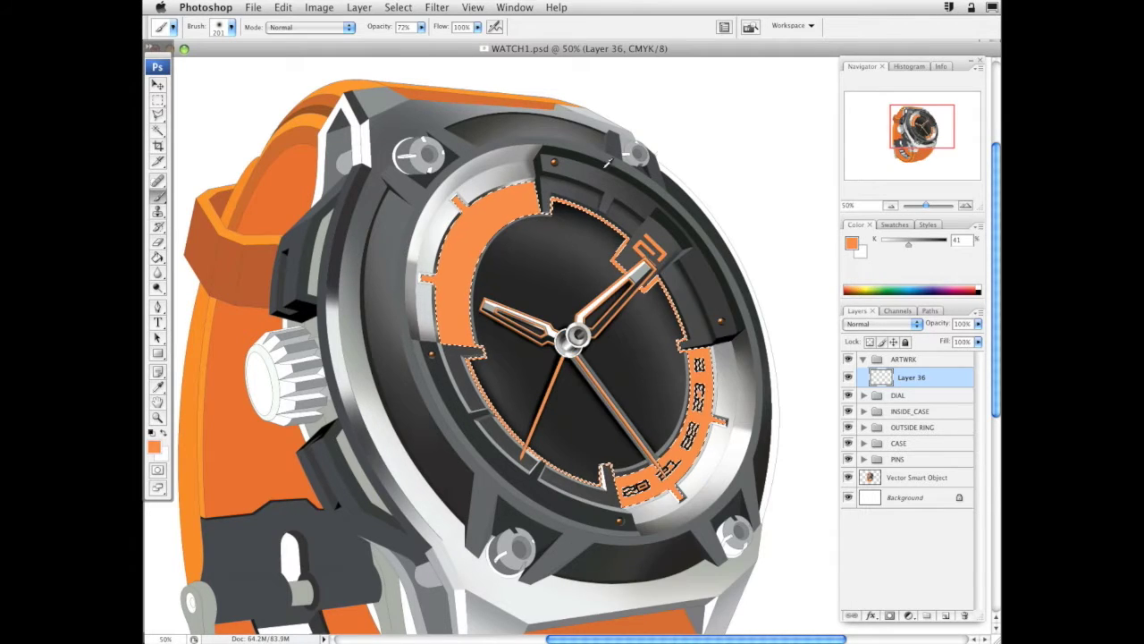
left_click(854, 244)
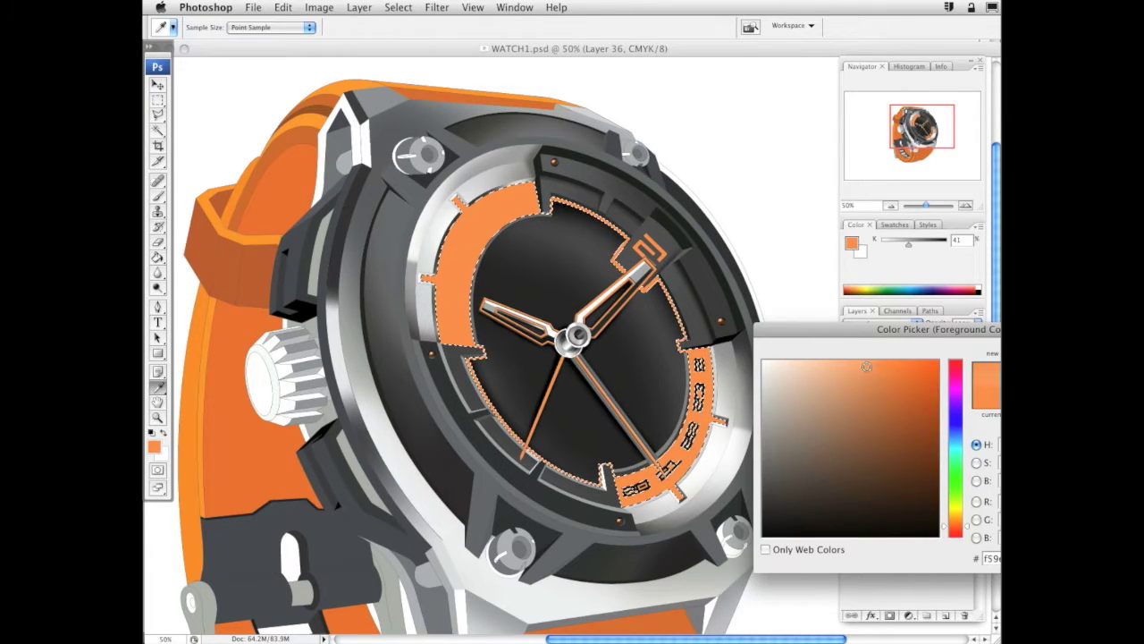
key("Return")
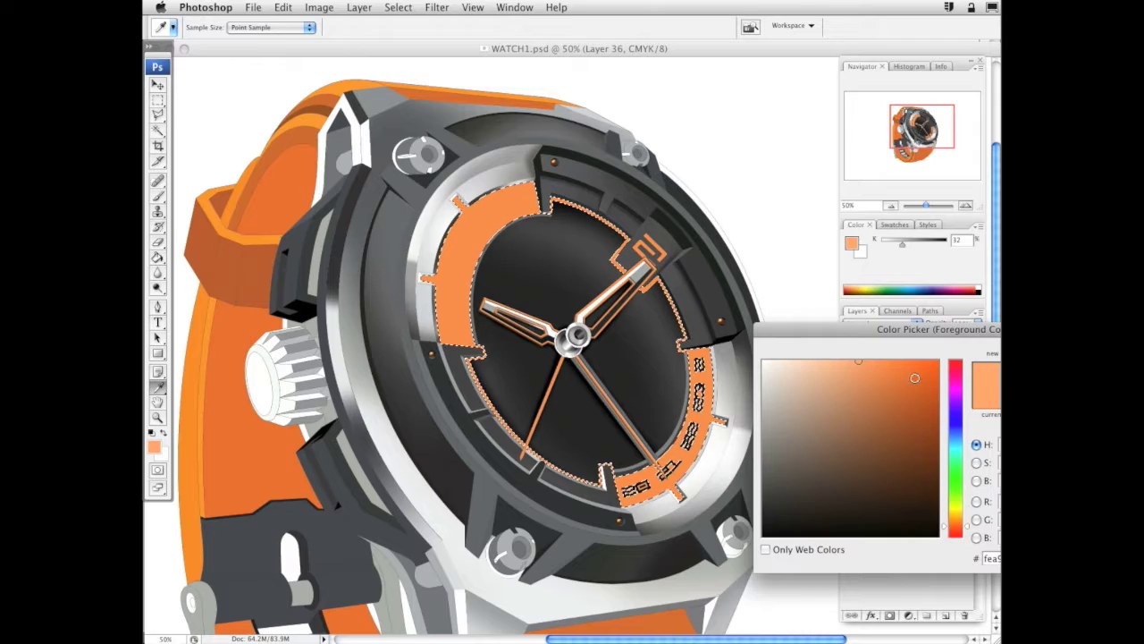
left_click_drag(914, 378, 974, 373)
left_click_drag(967, 527, 966, 525)
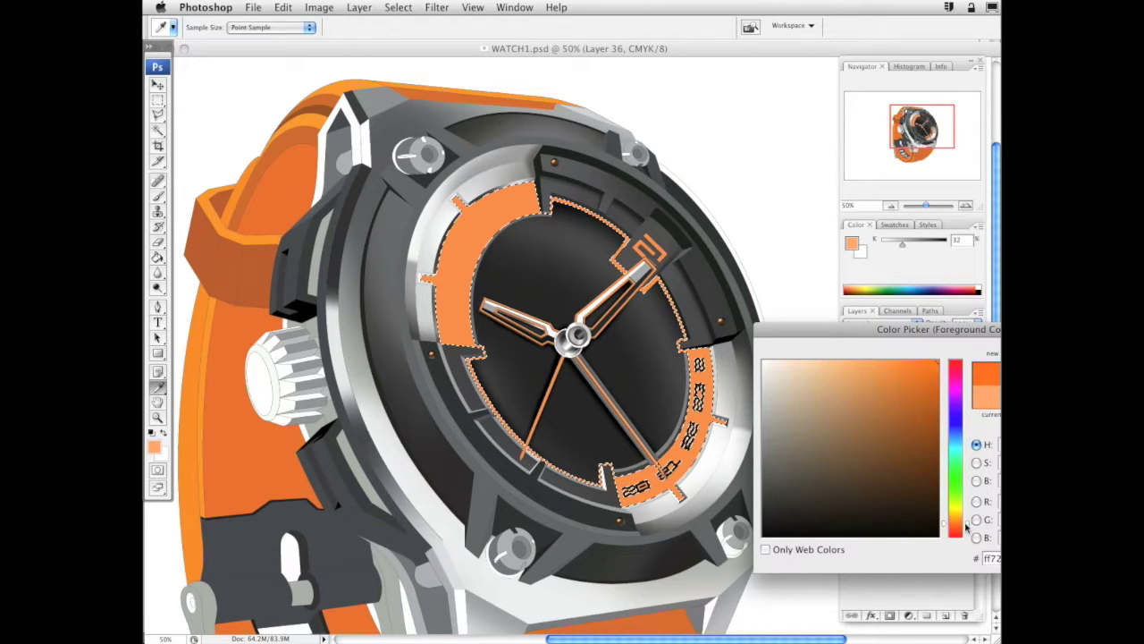
key("Return")
Shade the selected dial ring with the saturated orange on Layer 36 using a soft 349 px brush
key("b")
right_click(675, 276)
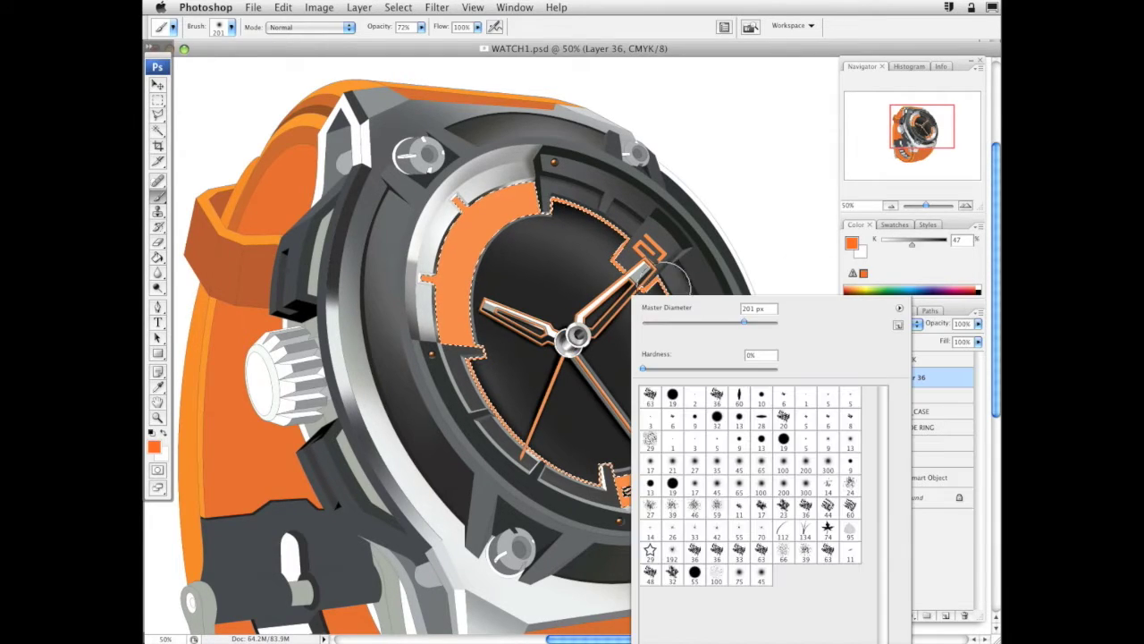
left_click(753, 321)
key("Return")
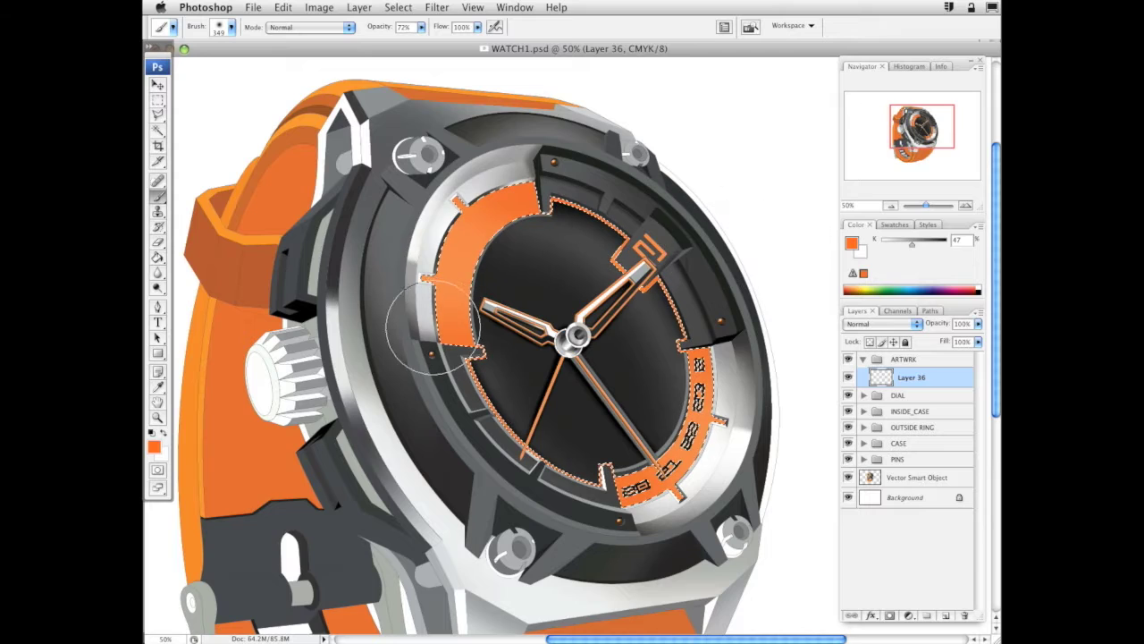
Choose a bright yellow-orange and paint it softly over the upper end of the dial ring's wide section
left_click(851, 242)
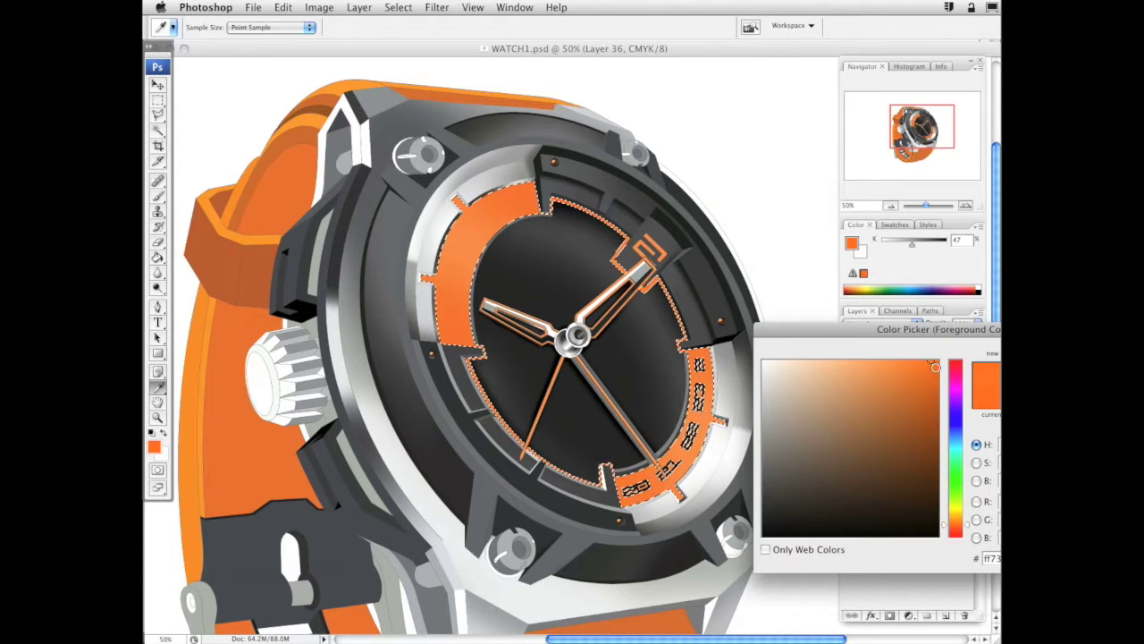
left_click_drag(935, 367, 943, 381)
left_click_drag(961, 524, 970, 519)
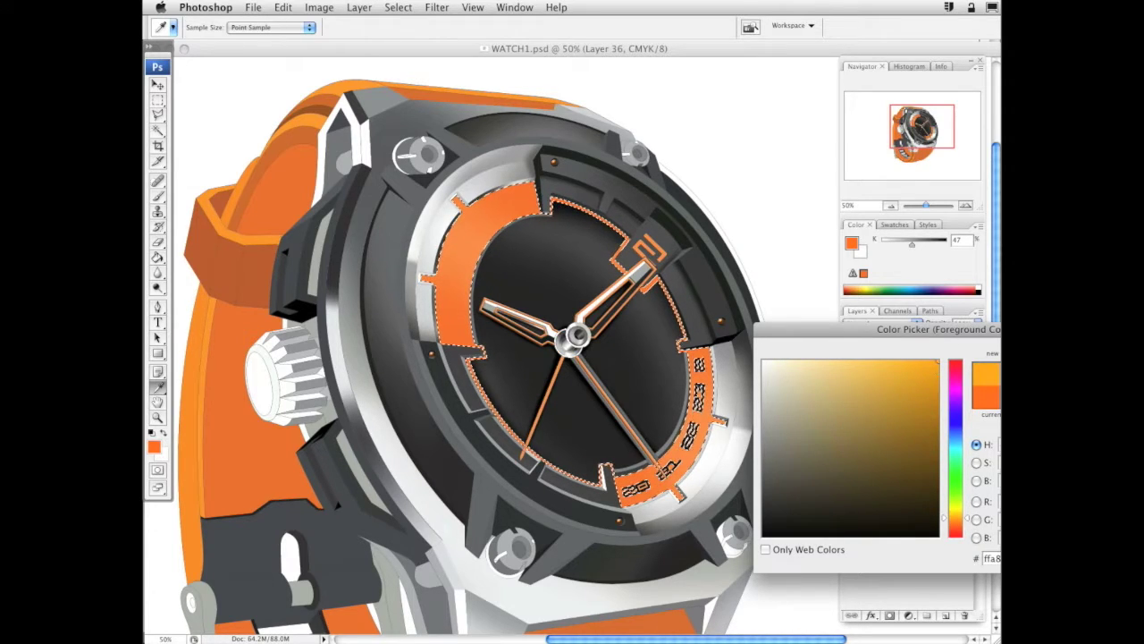
key("Return")
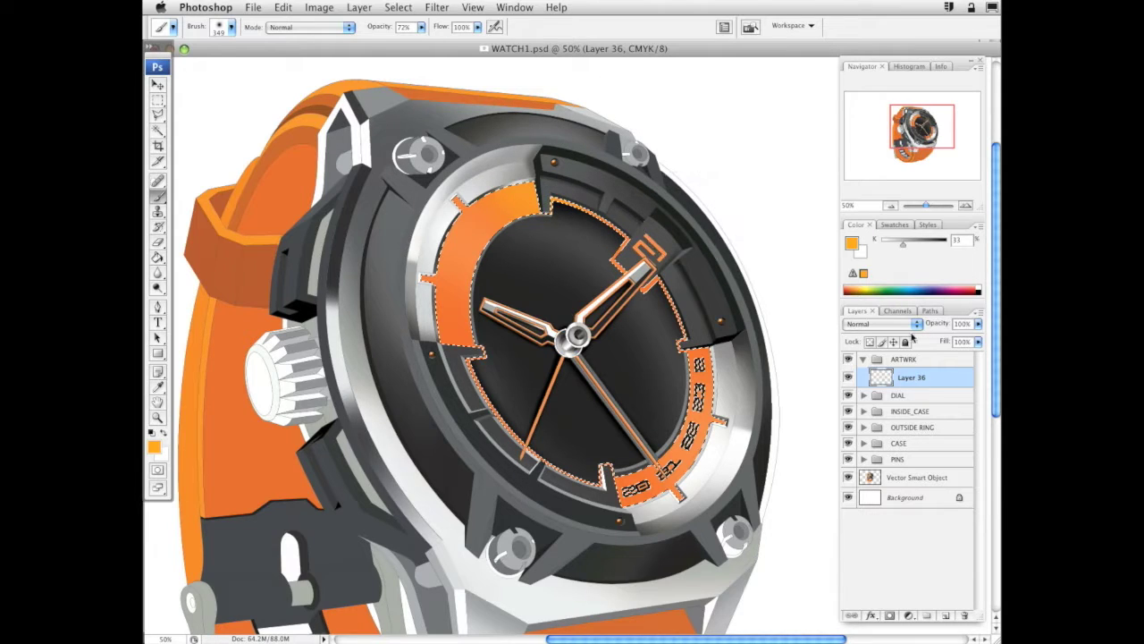
Shift the foreground hue slightly closer to yellow and brighten the upper end of the dial ring with it
left_click(852, 241)
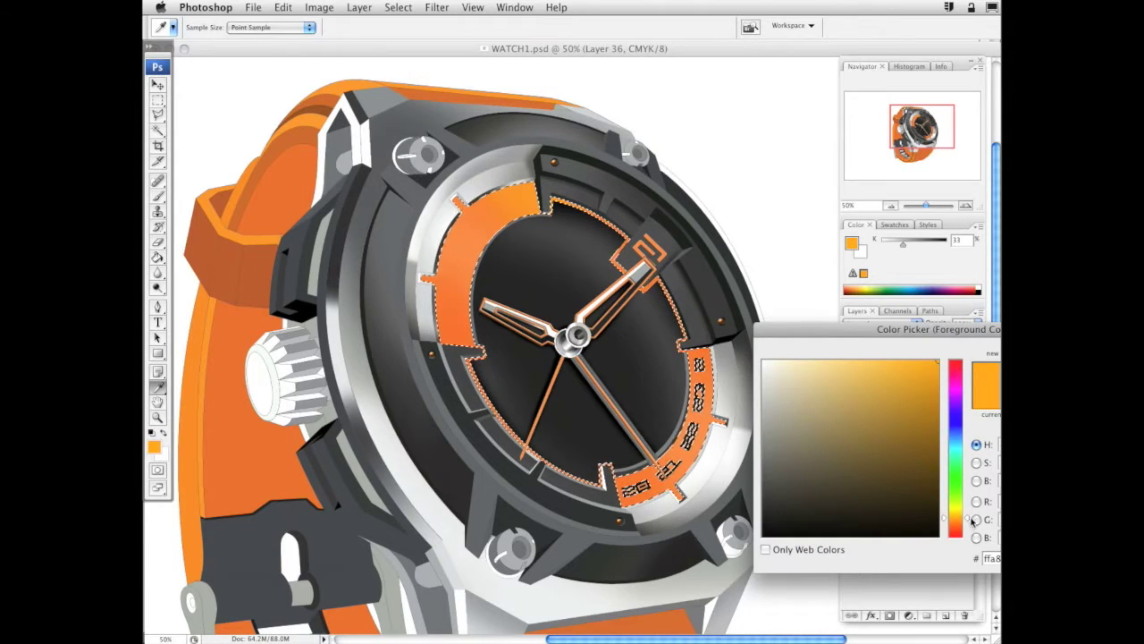
left_click_drag(972, 521, 968, 518)
key("Return")
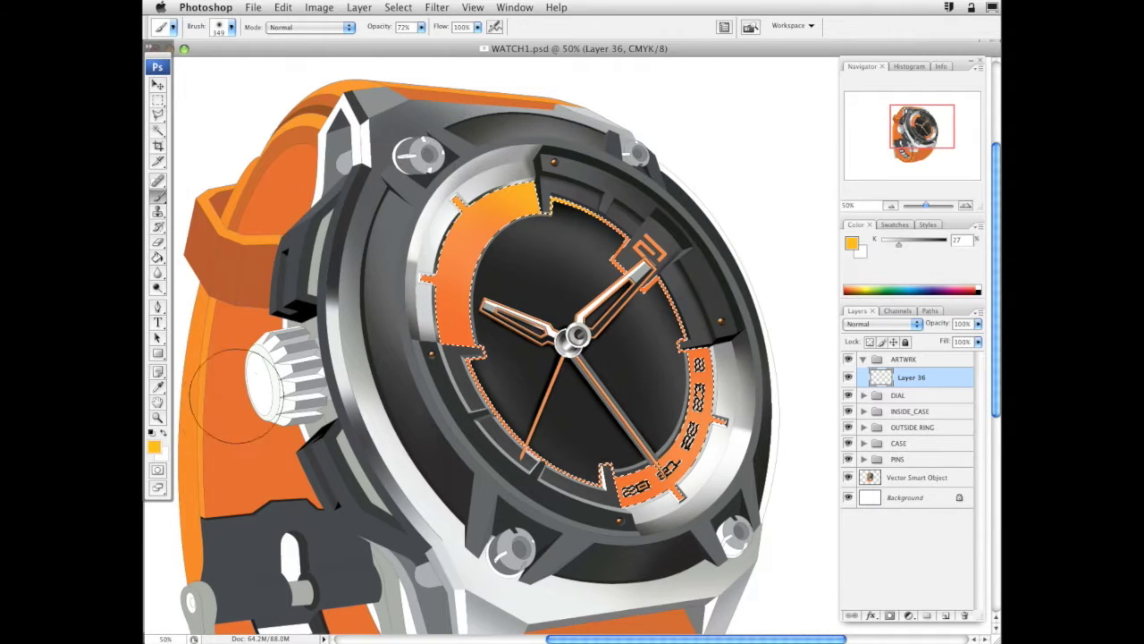
Reduce the soft brush to 137 px, sample the ring's deeper orange and blend it around the yellow highlight
right_click(662, 241)
left_click(754, 269)
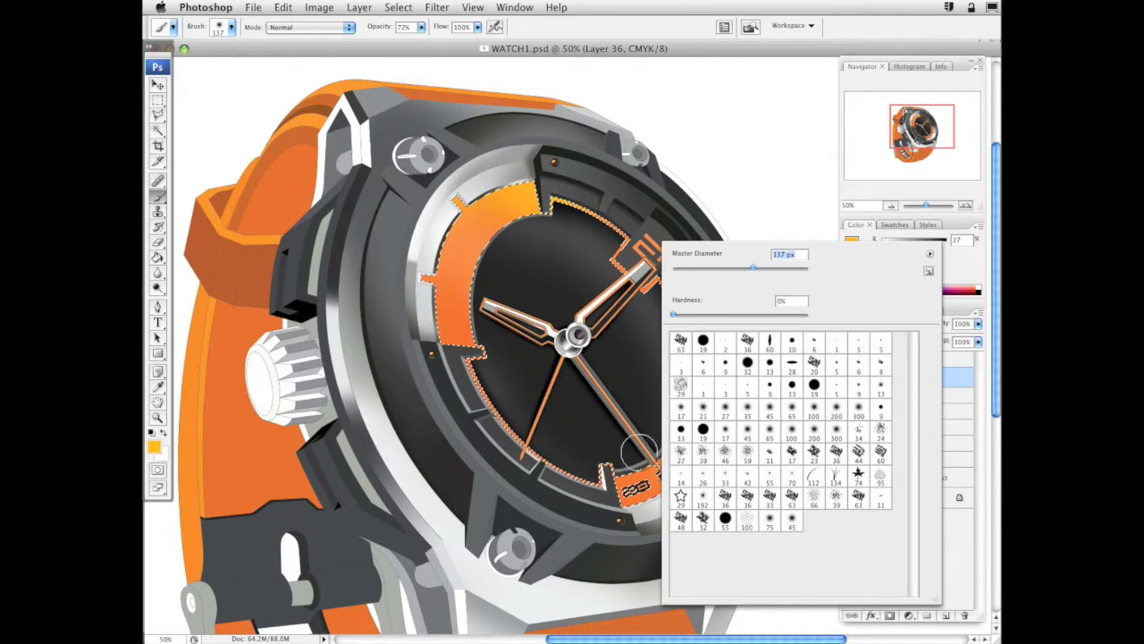
key("Return")
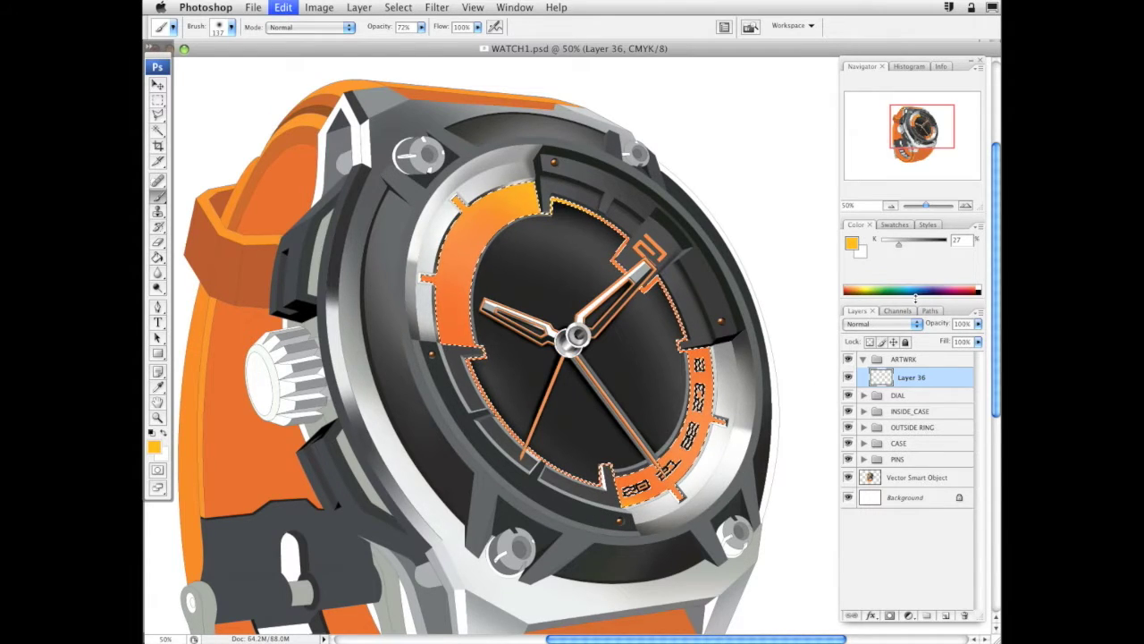
left_click(462, 309, "alt")
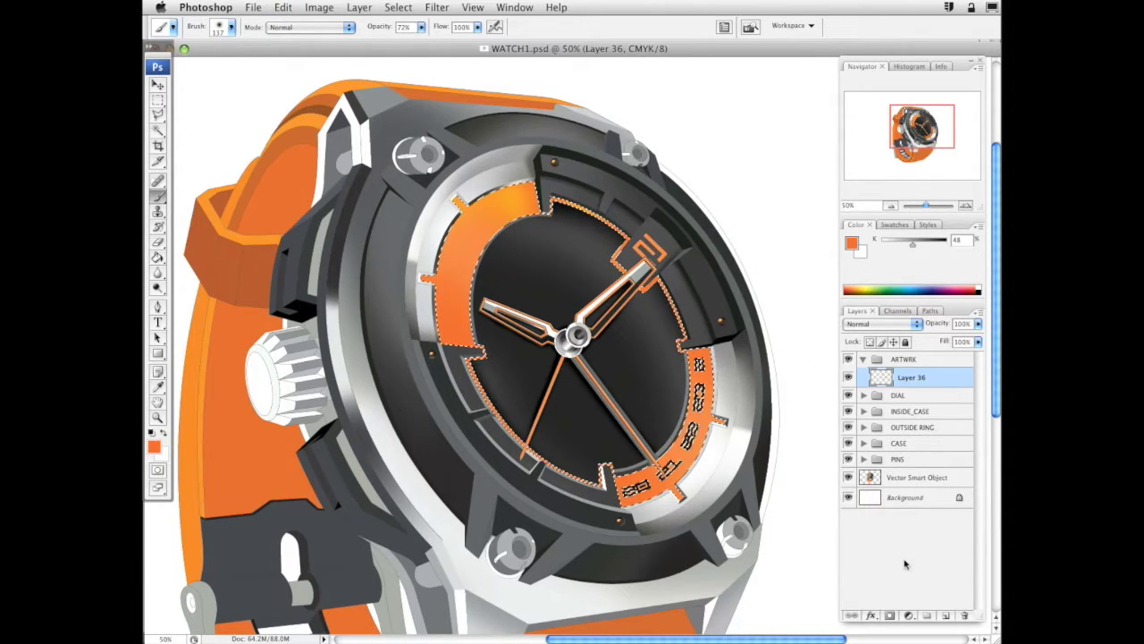
Add a new layer above Layer 36 and set the soft brush diameter to 32 px for the ring shadow
left_click(946, 616)
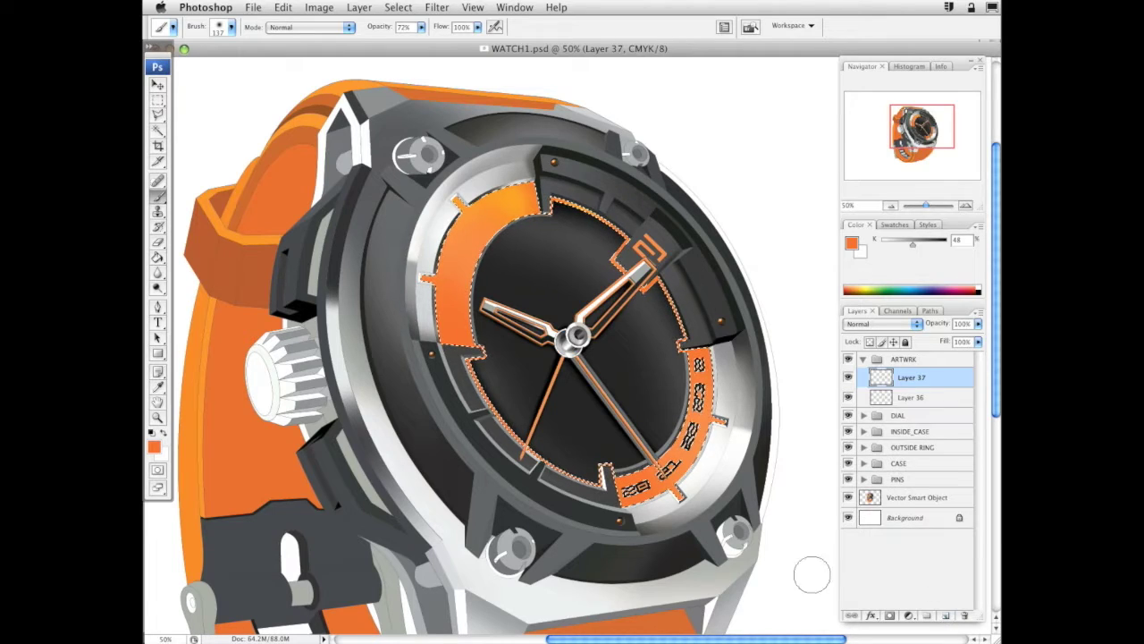
key("z")
left_click_drag(363, 117, 831, 590)
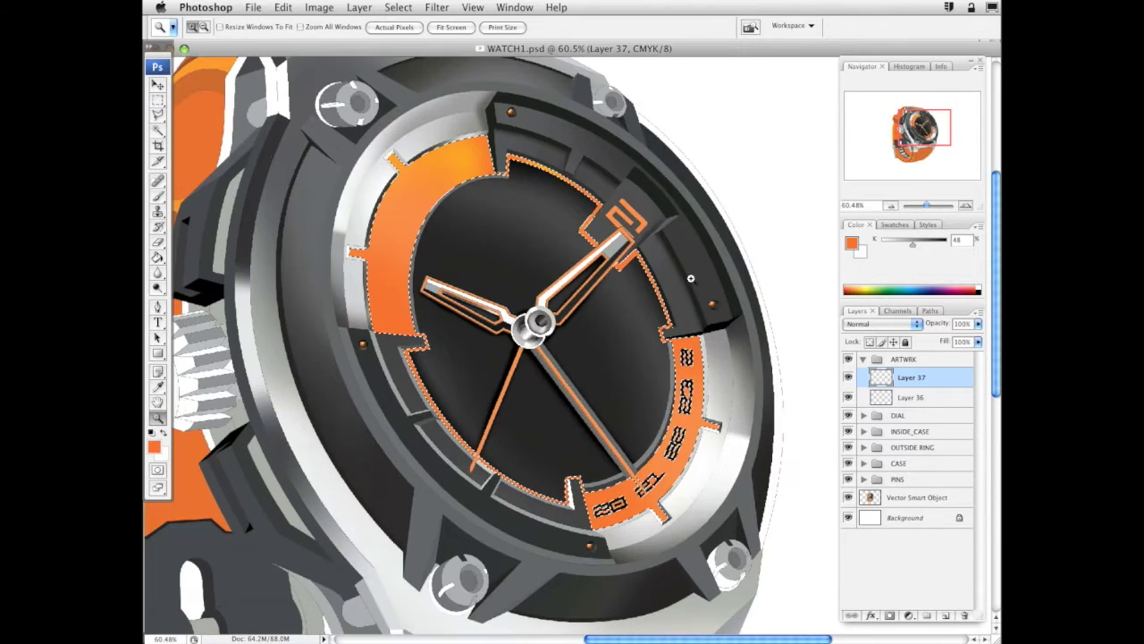
left_click(158, 197)
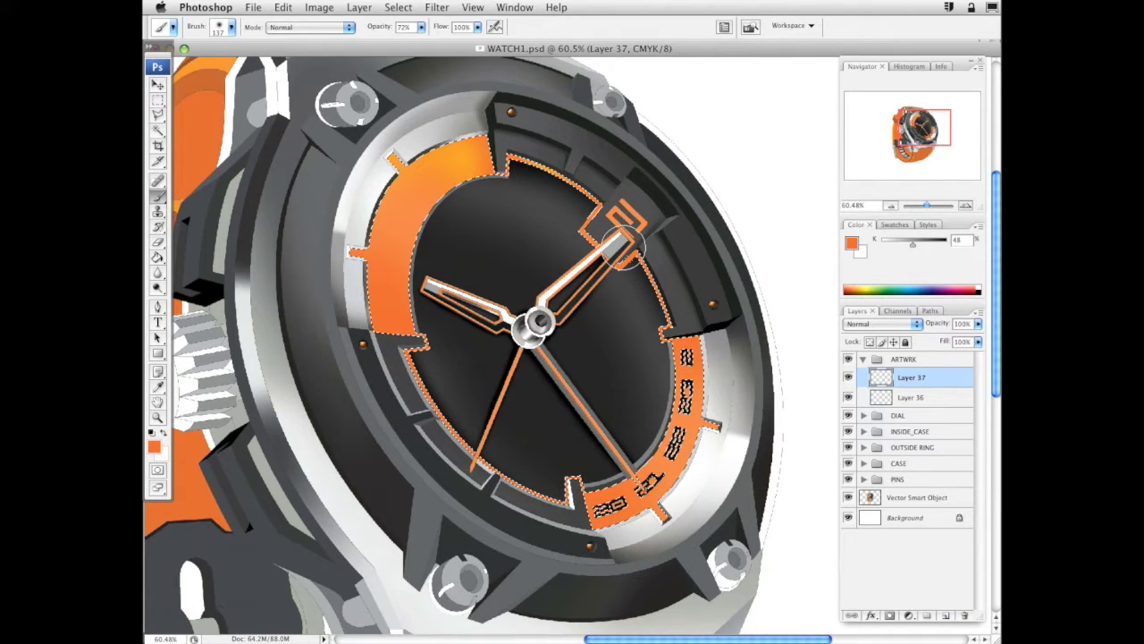
right_click(604, 459)
left_click(636, 483)
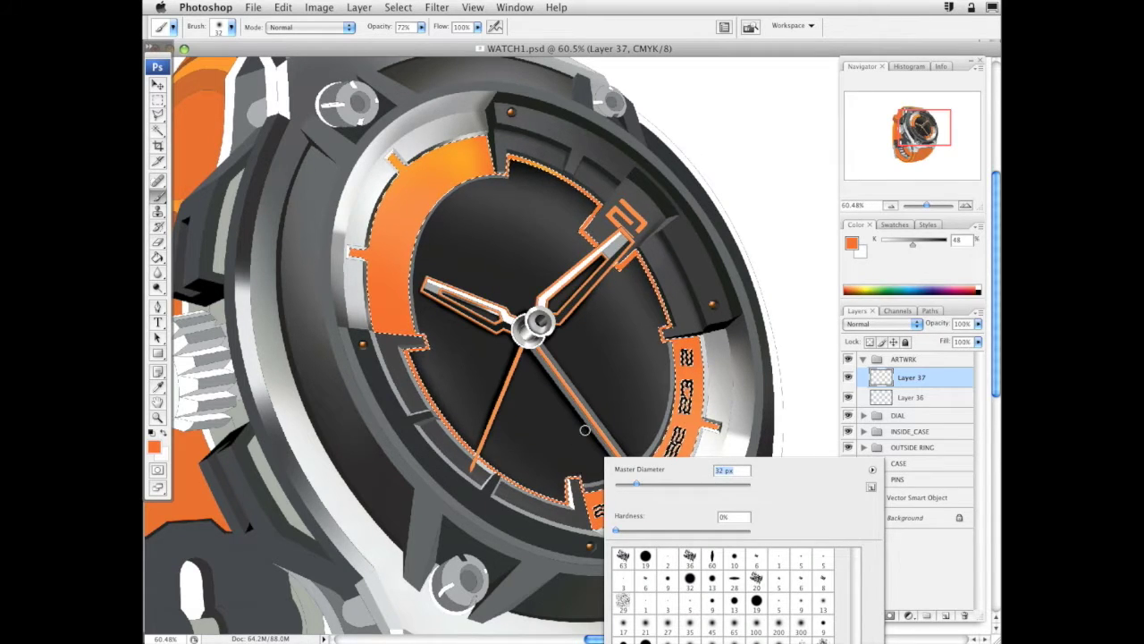
Set the foreground colour to 77% black and Layer 37's blend mode to Multiply
left_click(928, 246)
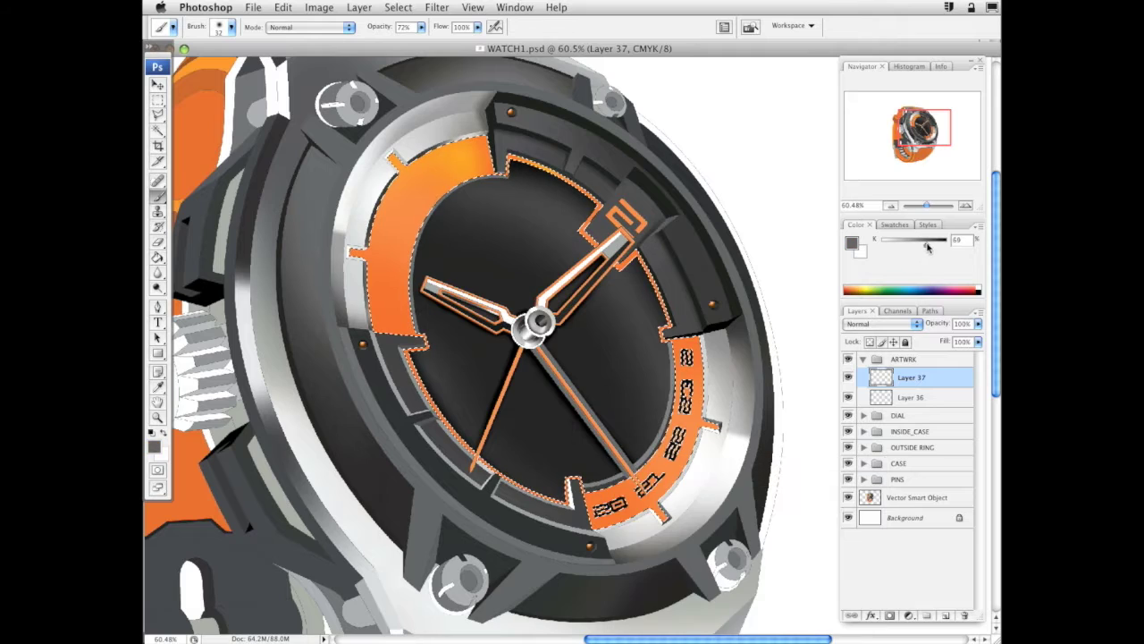
left_click_drag(930, 248, 932, 248)
left_click(886, 325)
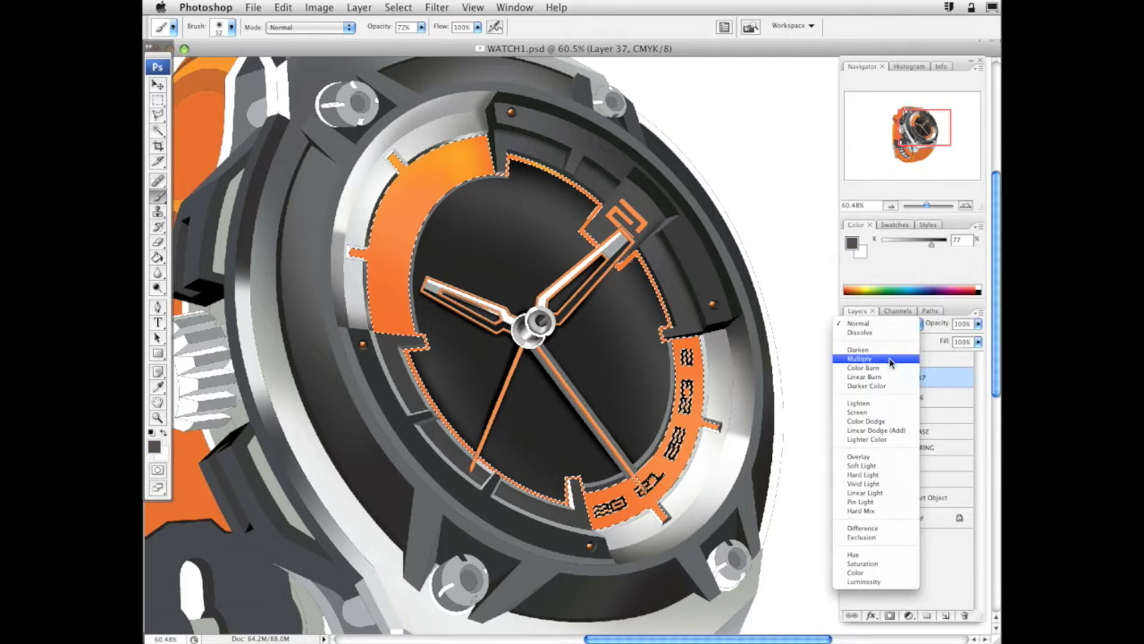
left_click(877, 270)
left_click(880, 323)
left_click(880, 374)
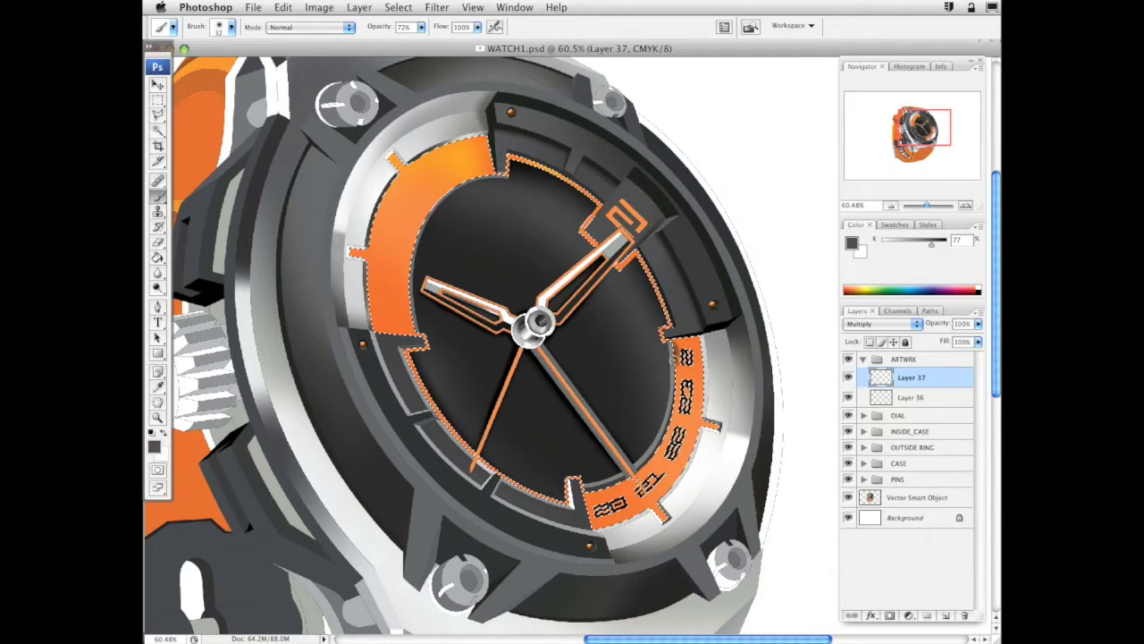
Paint a soft dark shadow along the inner edge of the numbered orange ring section on Layer 37
left_click(157, 417)
left_click_drag(510, 264, 765, 594)
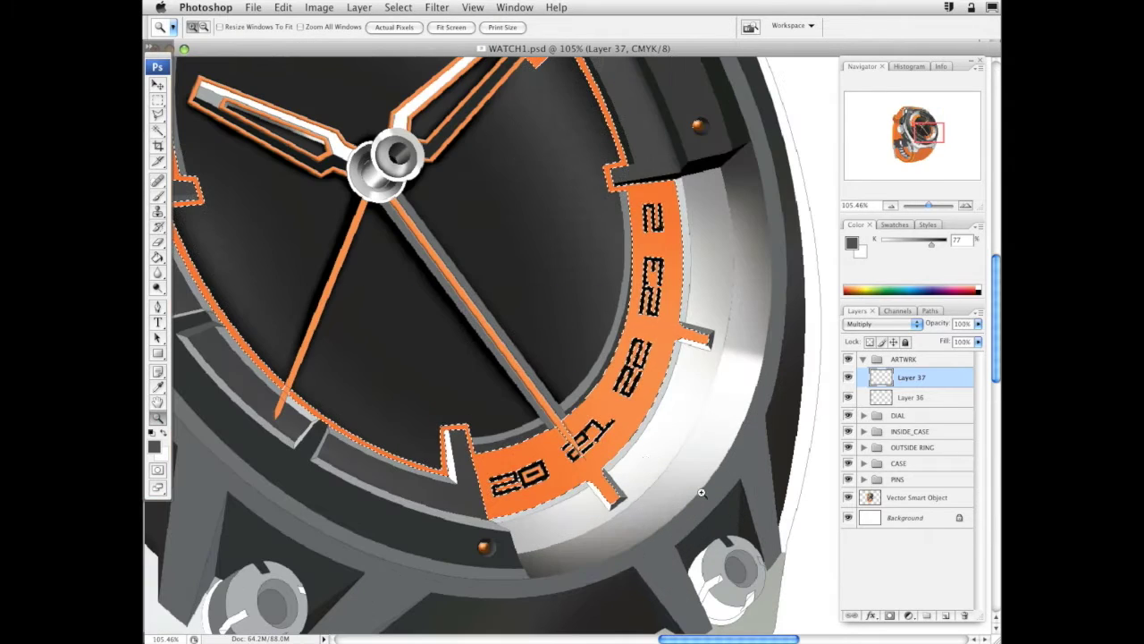
key("b")
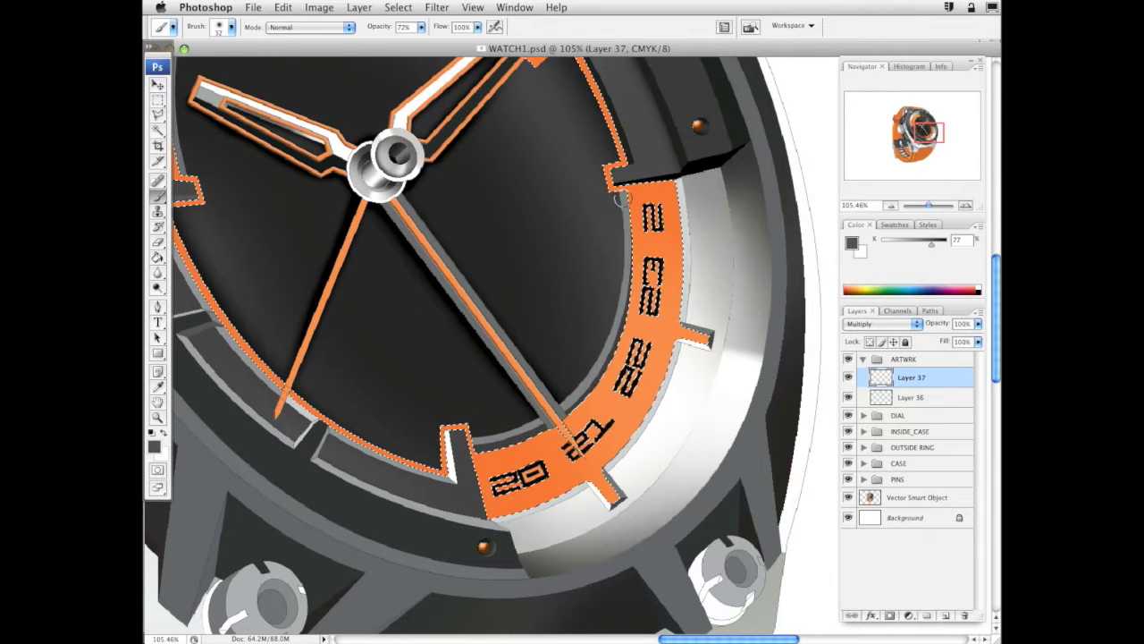
mouse_move(623, 219)
left_mouse_down()
mouse_move(613, 344)
mouse_move(552, 421)
left_mouse_up()
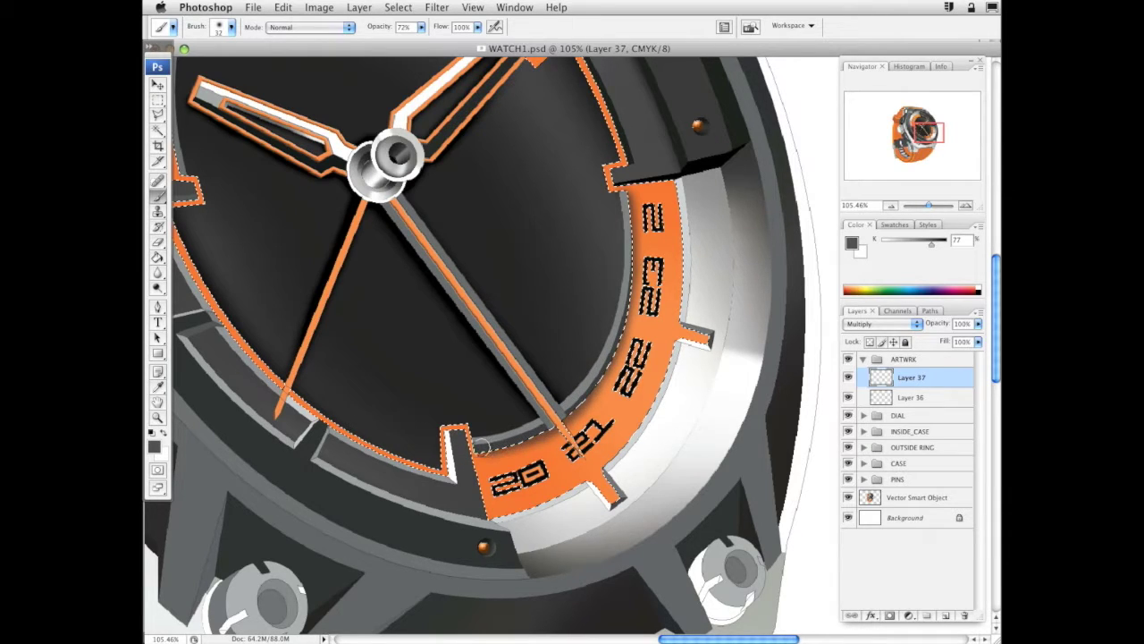
left_click_drag(681, 366, 739, 411)
Keep Layer 37 in Multiply mode and lower its opacity to 93%
left_click(907, 324)
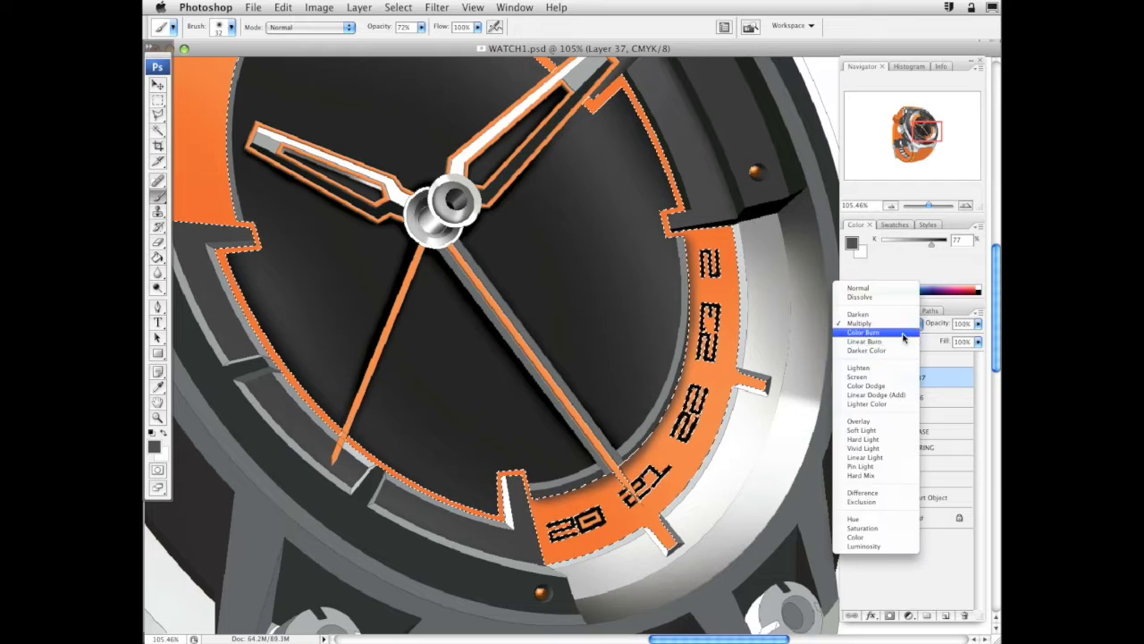
left_click(906, 323)
mouse_move(978, 324)
left_mouse_down()
mouse_move(957, 338)
mouse_move(974, 339)
left_mouse_up()
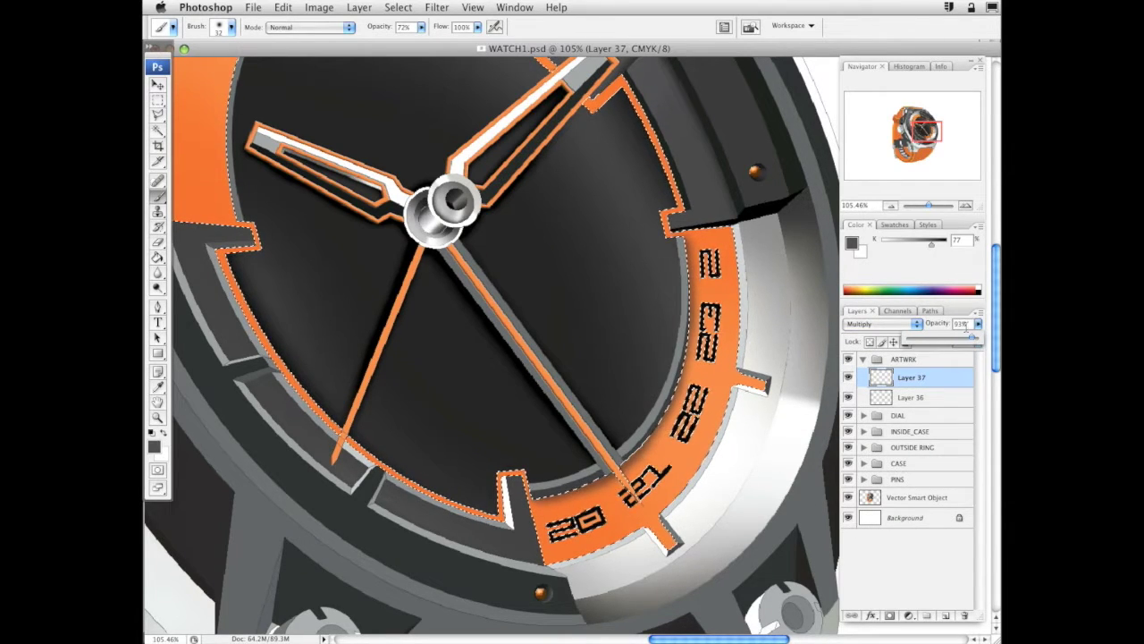
Sample the ring's orange, add a new layer above Layer 37 and fill the ring selection with it using the Paint Bucket
key("z")
left_click(620, 332, "alt")
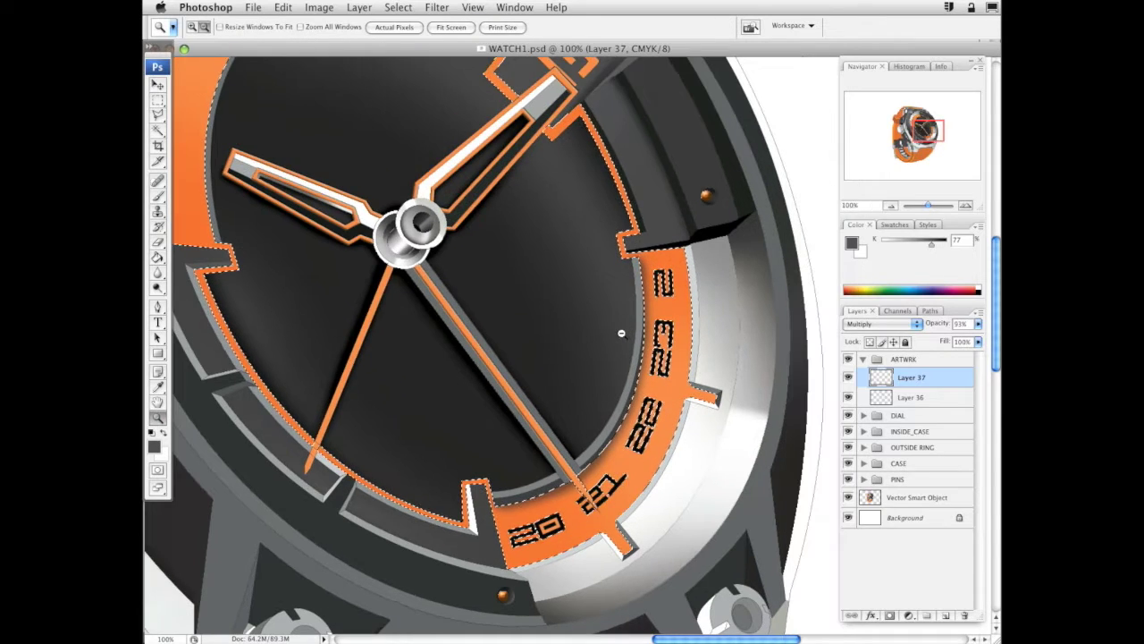
left_click(592, 376, "alt")
left_click_drag(593, 375, 689, 400)
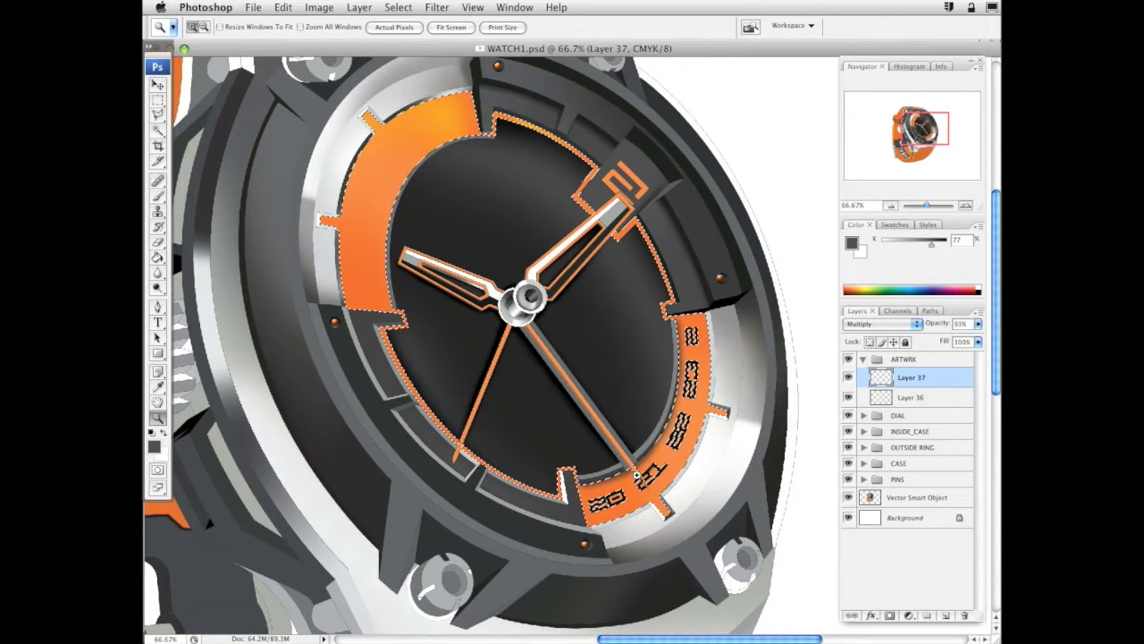
left_click(159, 196)
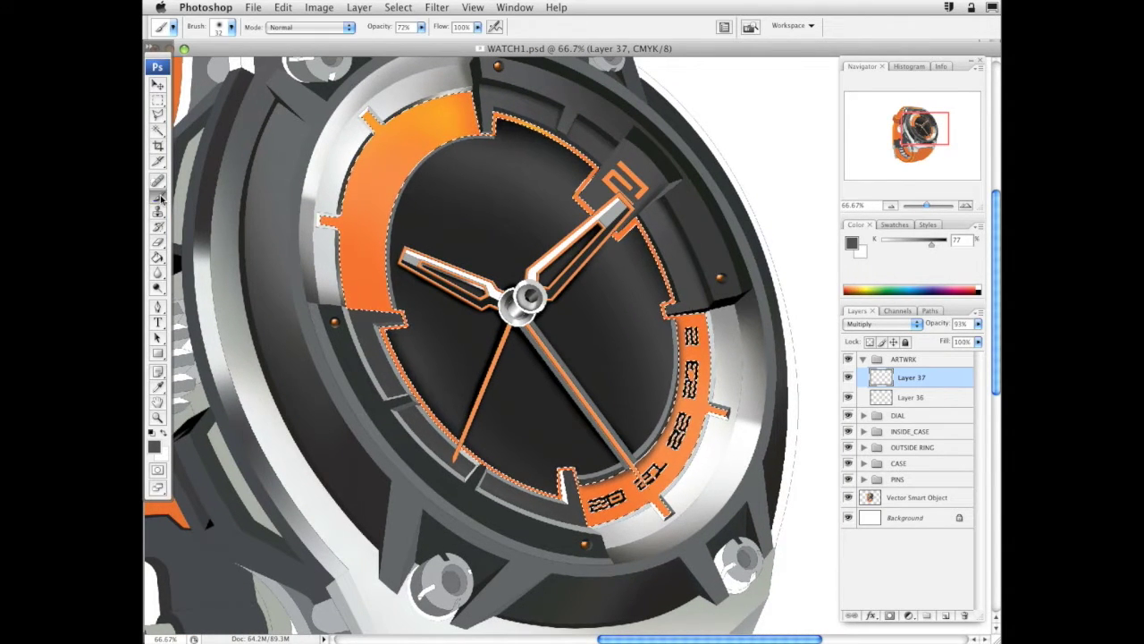
left_click(159, 258)
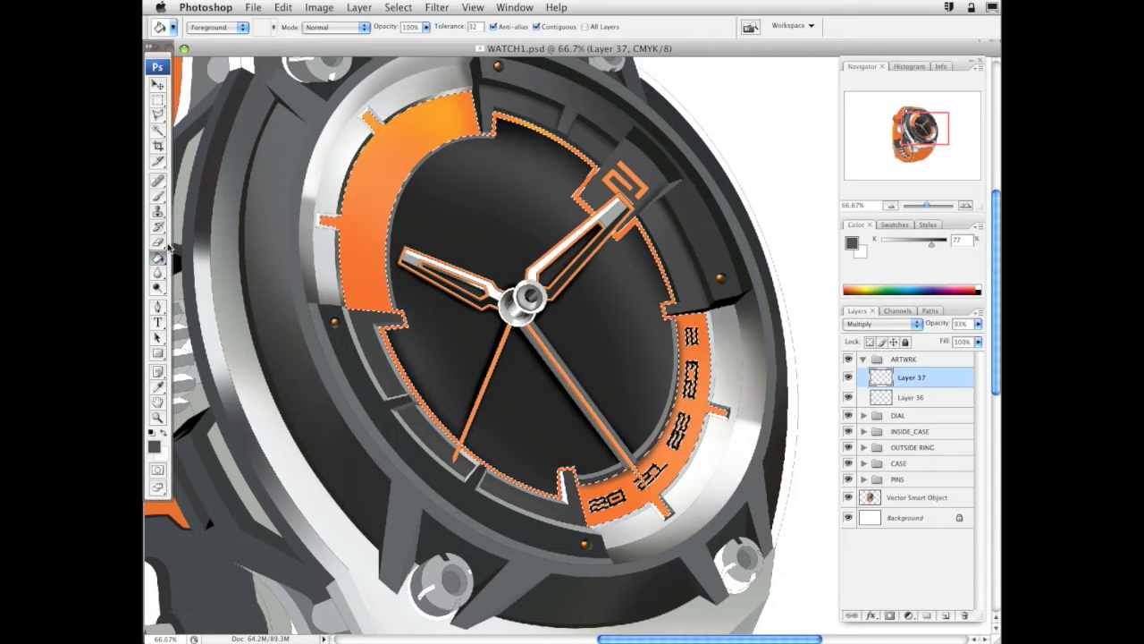
left_click(375, 204, "alt")
left_click(945, 616)
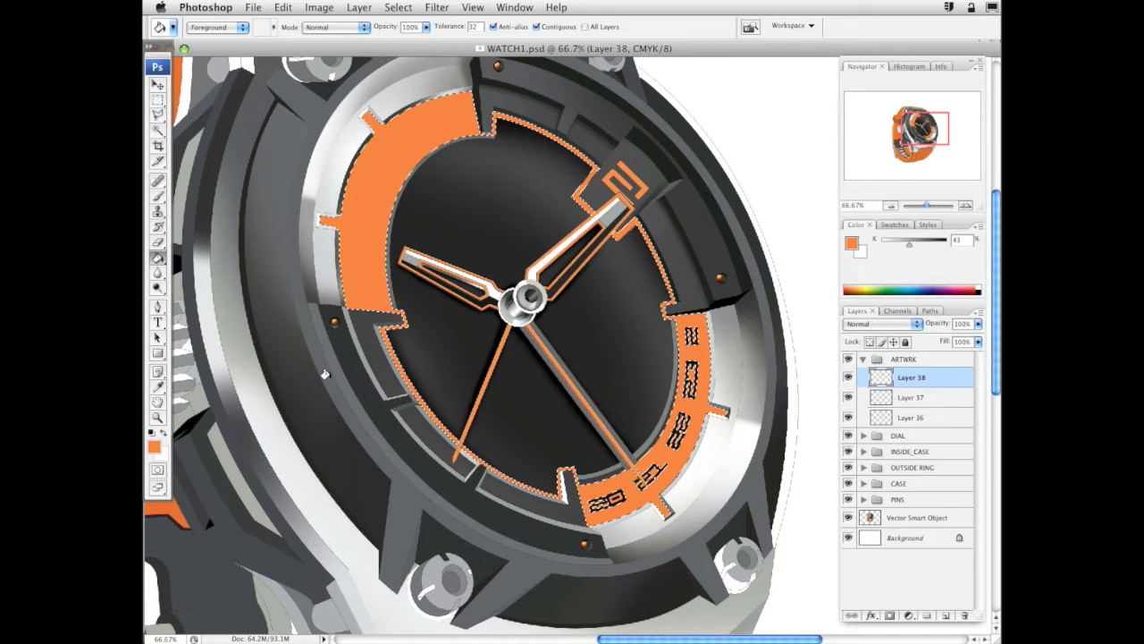
Add a Bevel and Emboss style to Layer 38, using a smooth Inner Bevel with direction Down
right_click(924, 374)
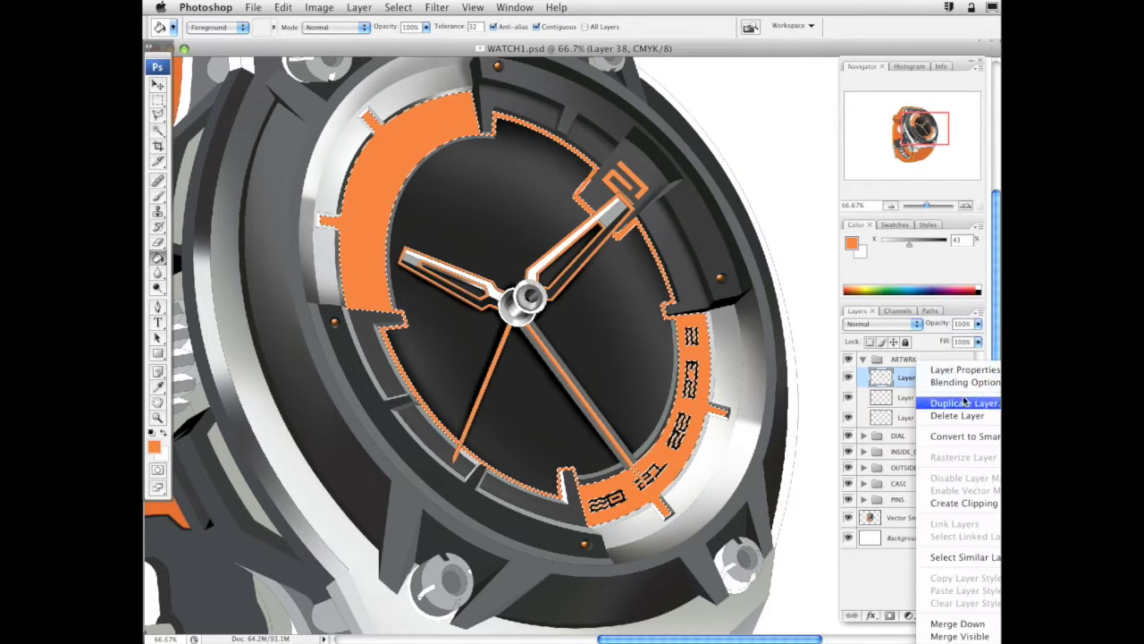
left_click(974, 383)
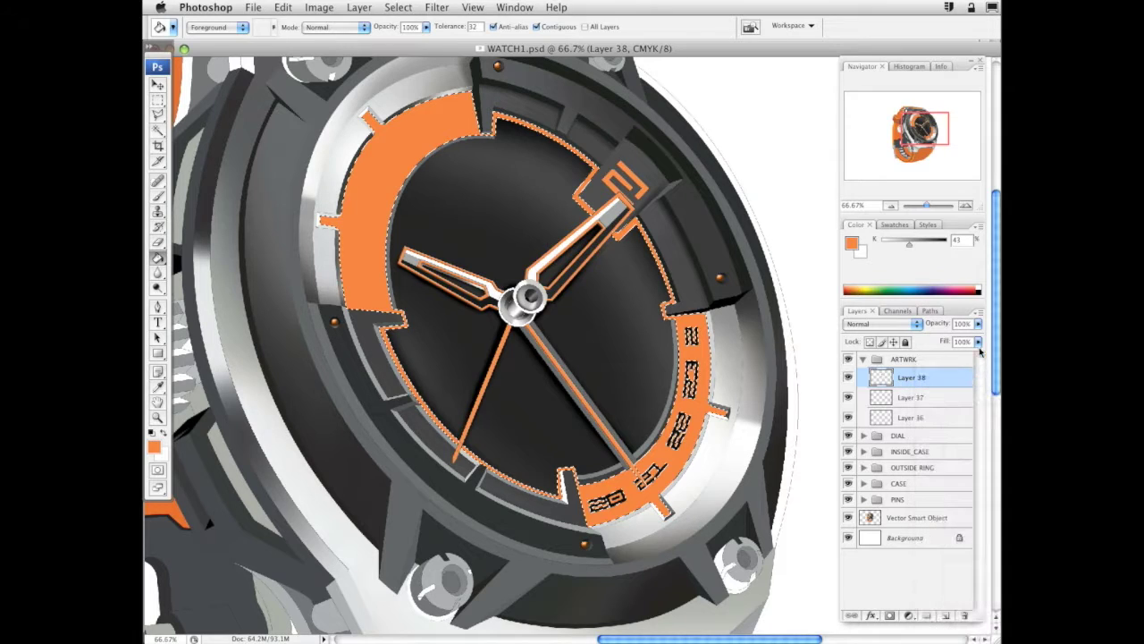
left_click_drag(620, 452, 923, 220)
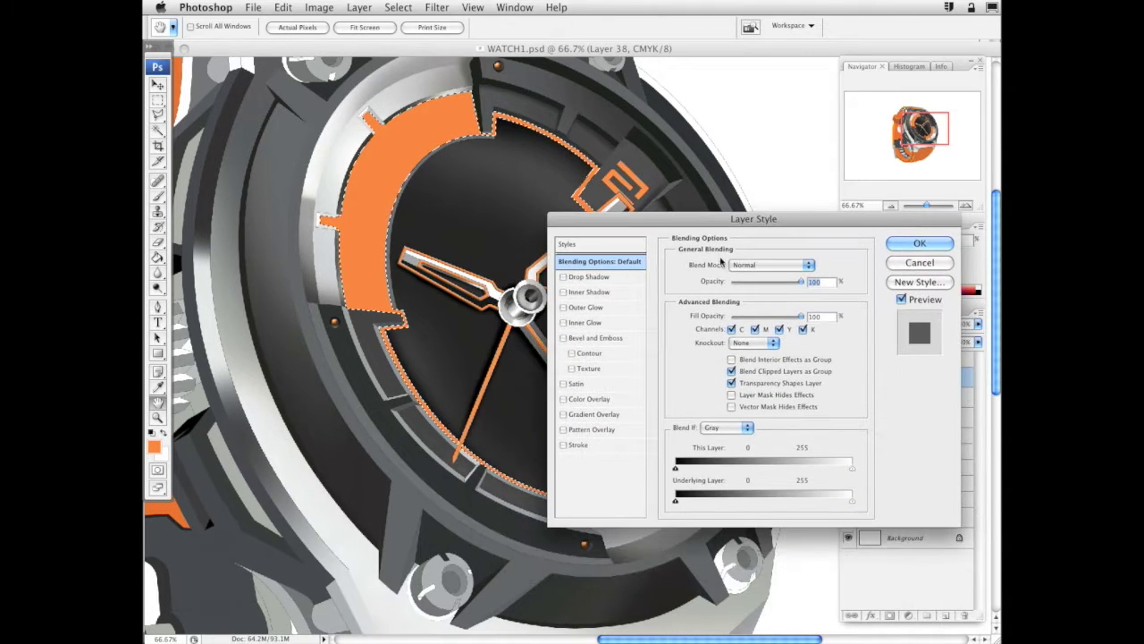
left_click(604, 338)
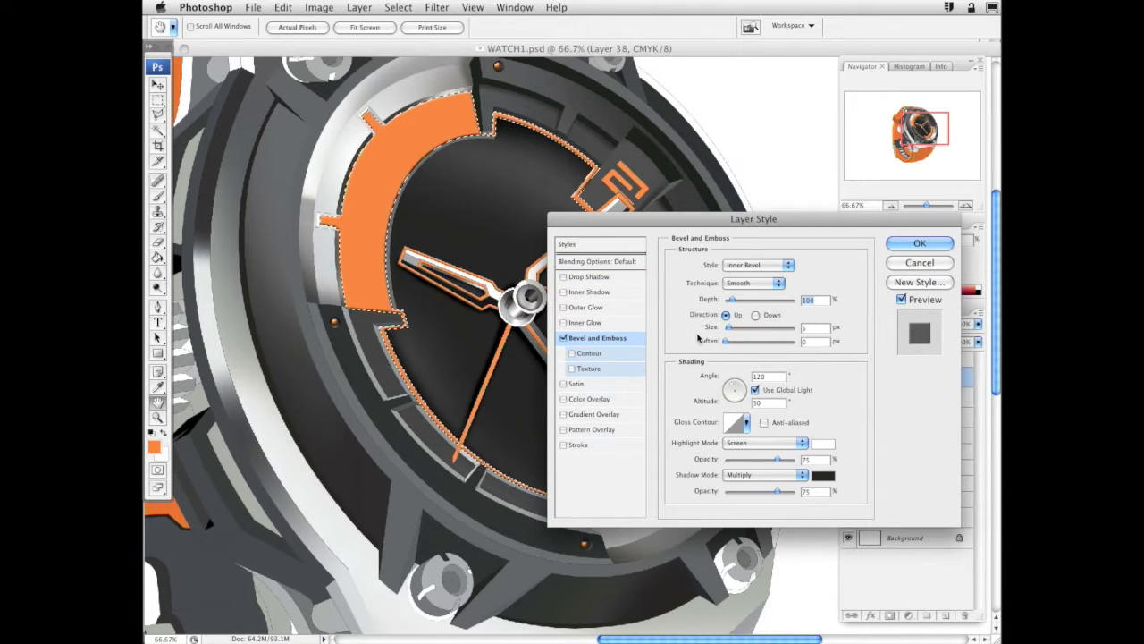
left_click(755, 315)
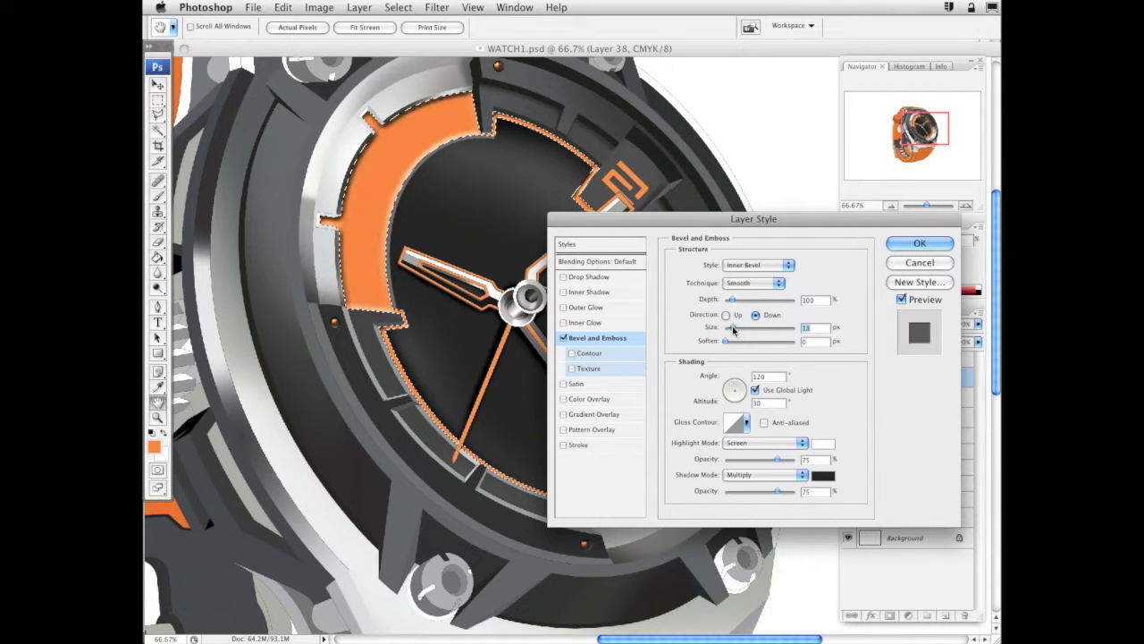
Compare bevel sizes against the orange ring and set the bevel size to 16 px
left_click_drag(856, 227, 532, 283)
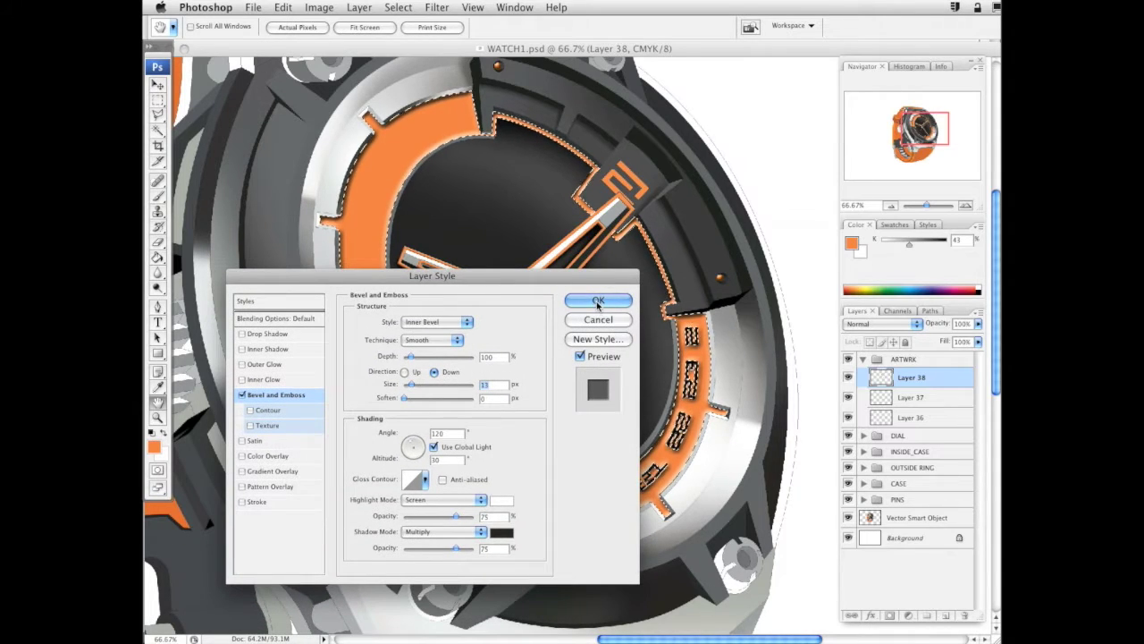
left_click_drag(591, 281, 869, 335)
left_click_drag(689, 436, 686, 441)
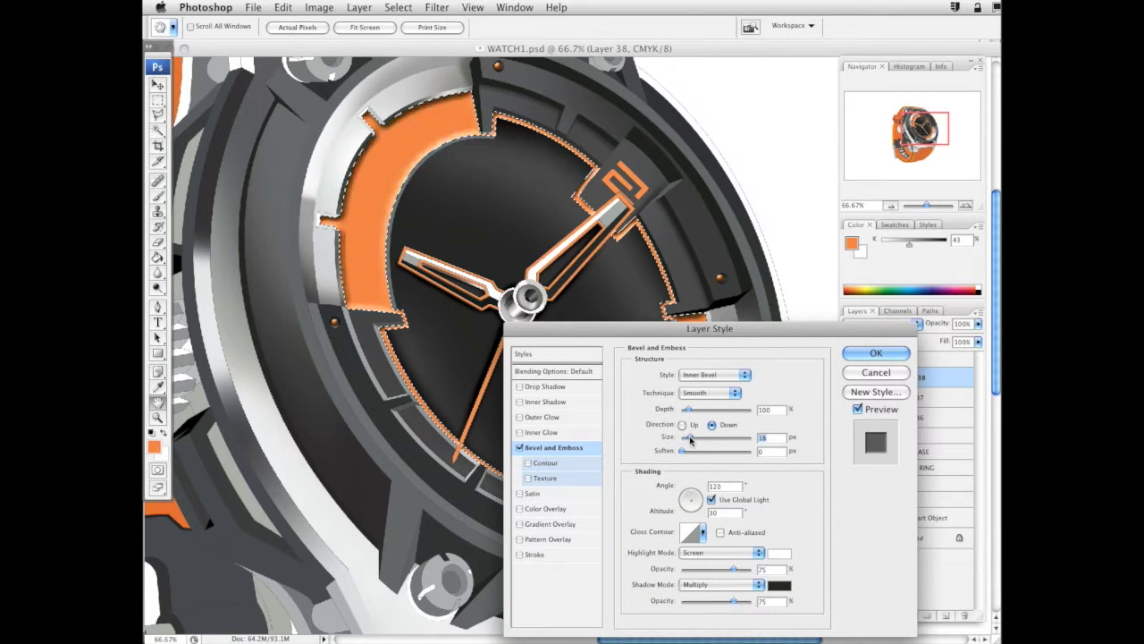
left_click_drag(690, 439, 690, 439)
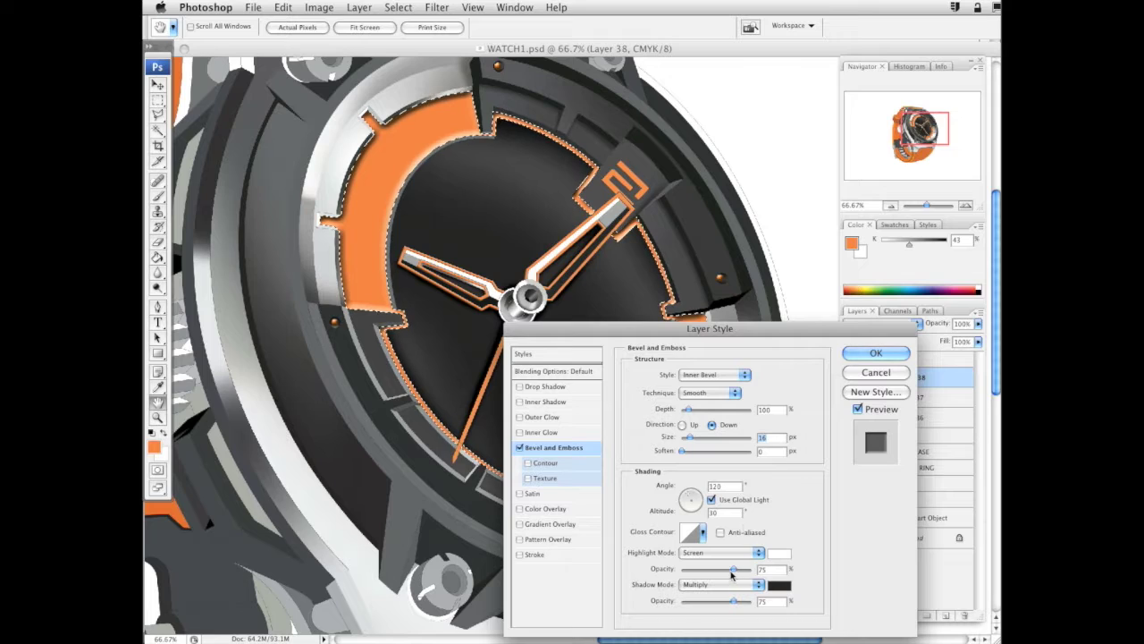
Set the bevel's highlight opacity to 41%, apply the style and clear the ring selection
left_click_drag(731, 573, 714, 571)
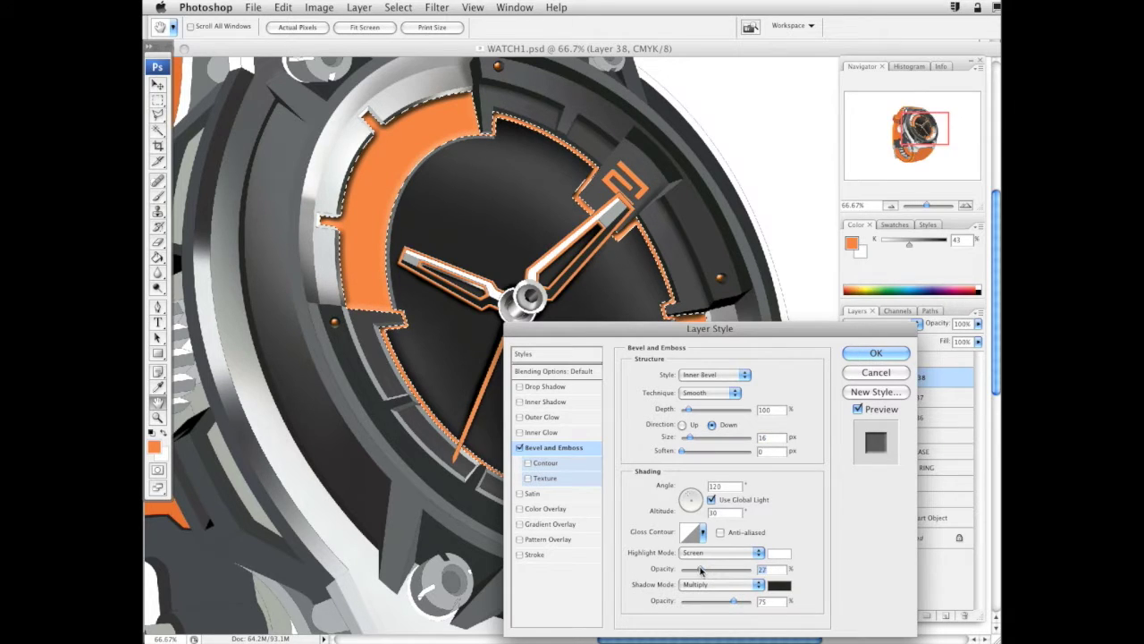
left_click_drag(700, 569, 706, 574)
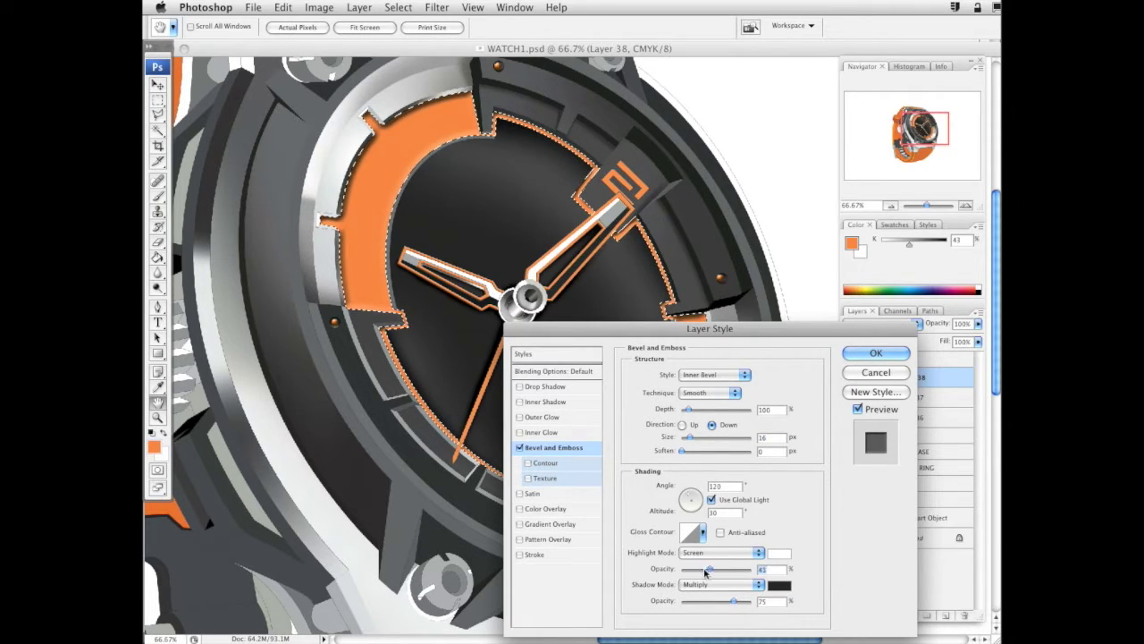
left_click(876, 354)
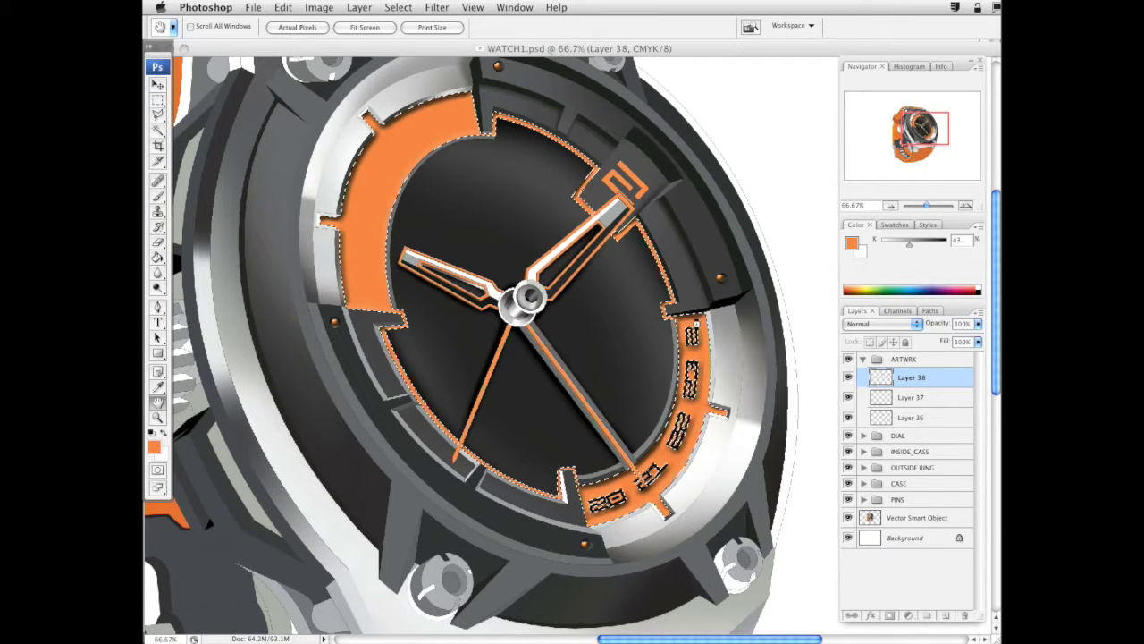
key("g")
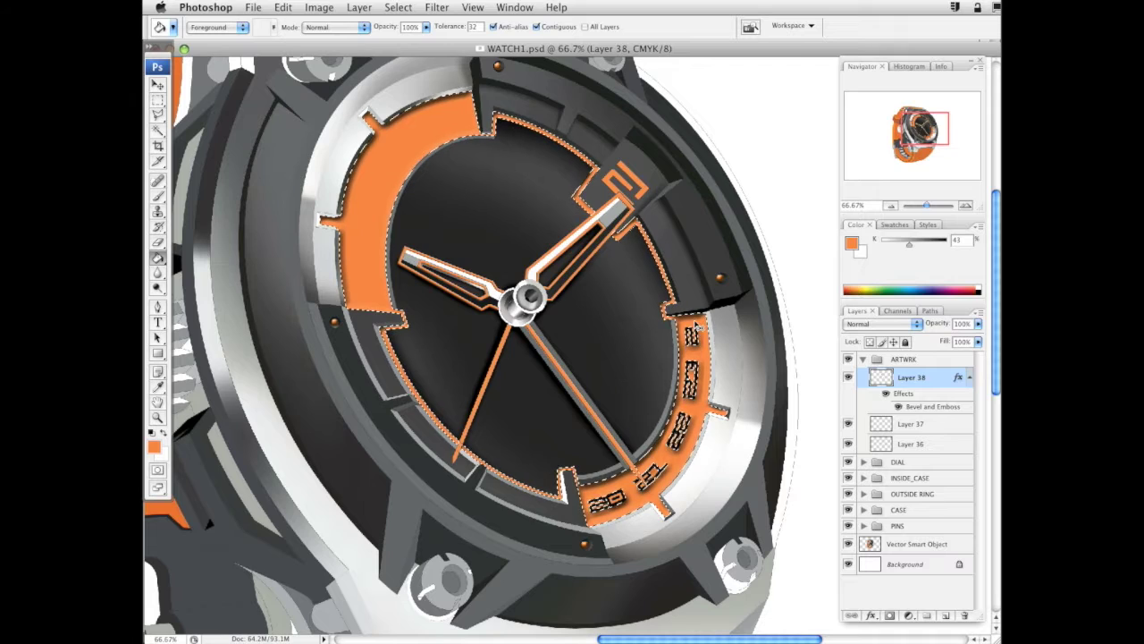
key("ctrl+d")
Examine the bevelled orange ring and its numbers at different zoom levels
left_click_drag(714, 366, 688, 347)
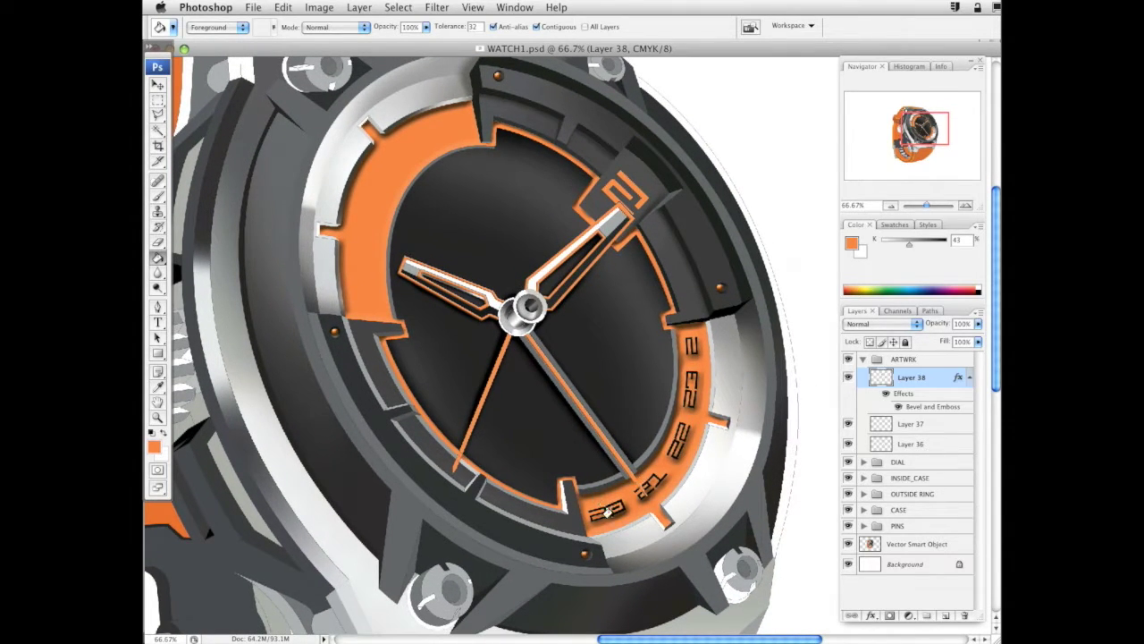
left_click_drag(732, 438, 763, 451)
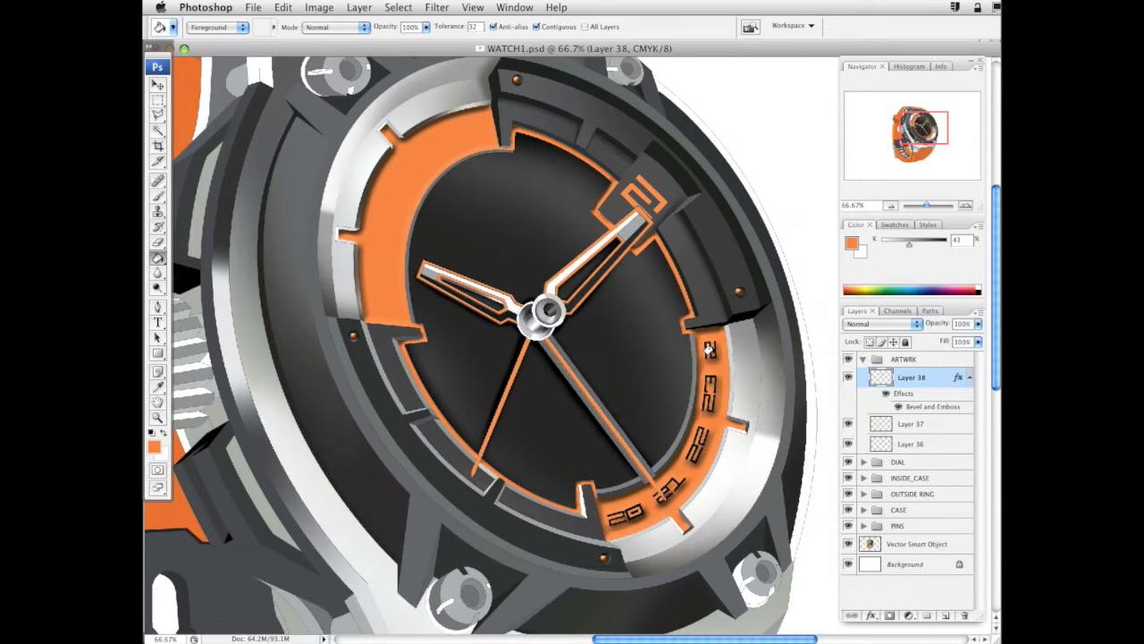
left_click(159, 418)
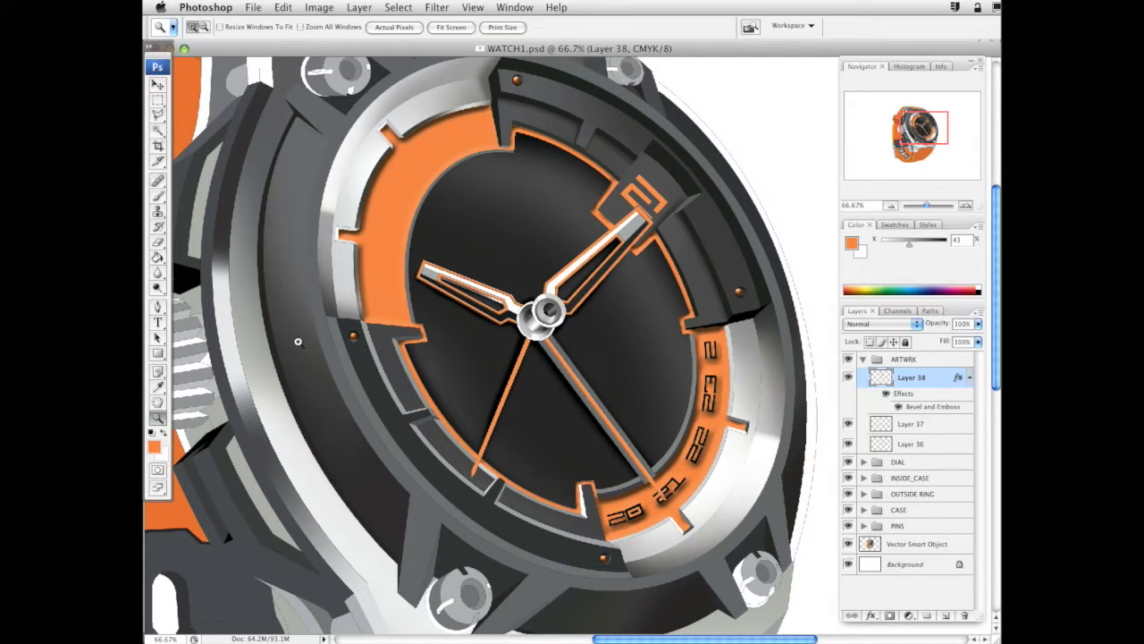
left_click(597, 336, "alt")
left_click_drag(653, 320, 717, 347)
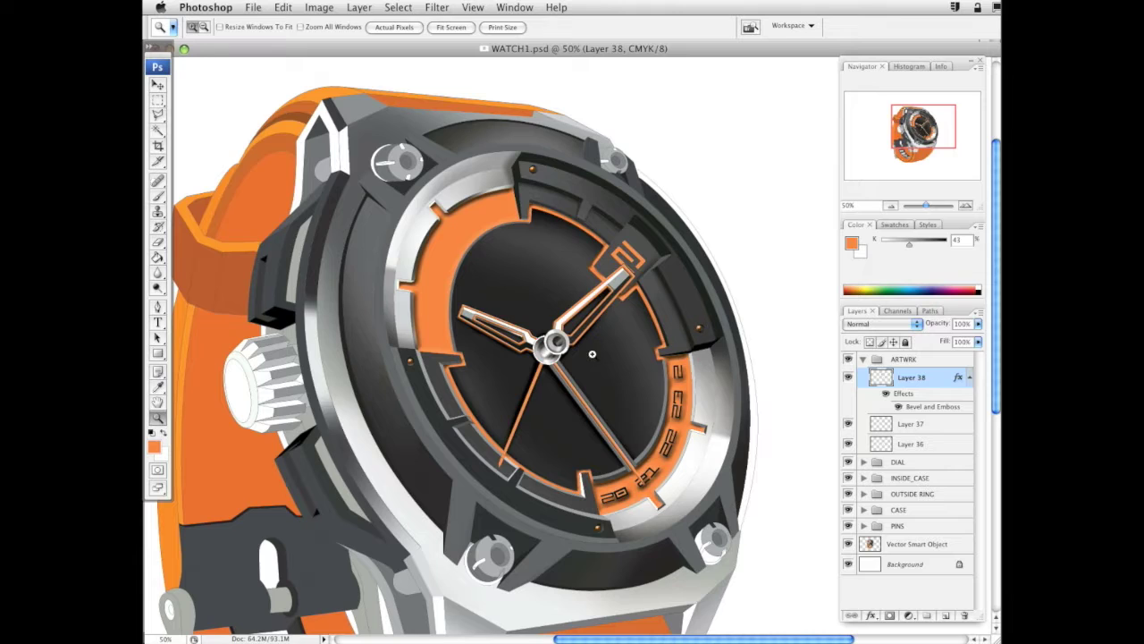
left_click(597, 354)
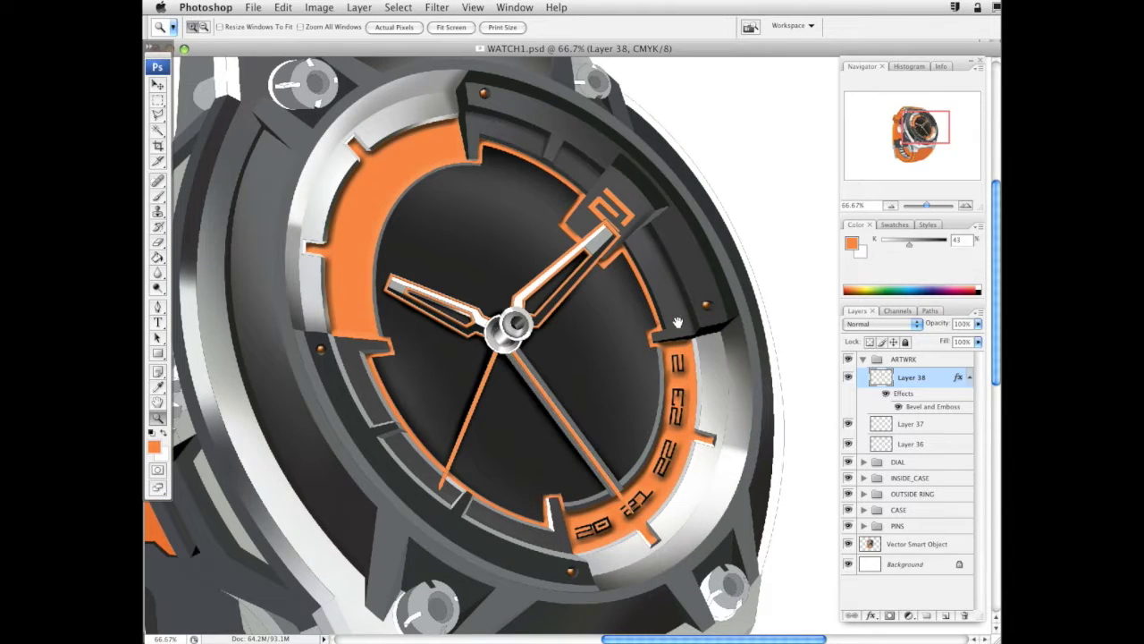
left_click_drag(678, 322, 707, 432)
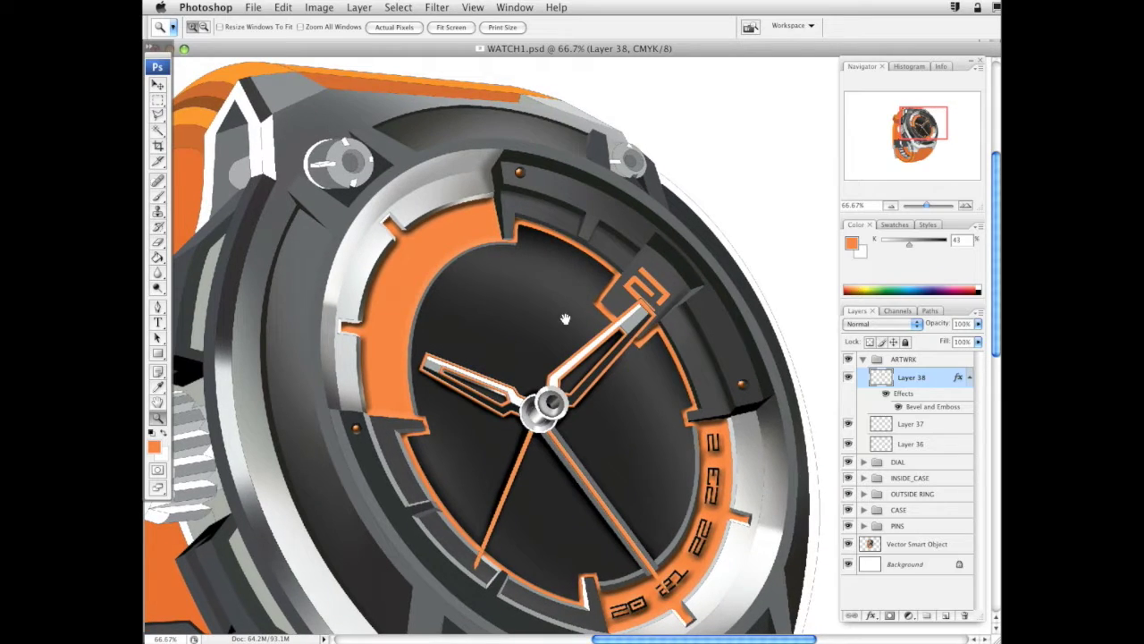
Select the orange numeral 2 at the hour hand's tip from the Vector Smart Object and add a new layer above Layer 38
left_click(158, 130)
left_click(886, 539)
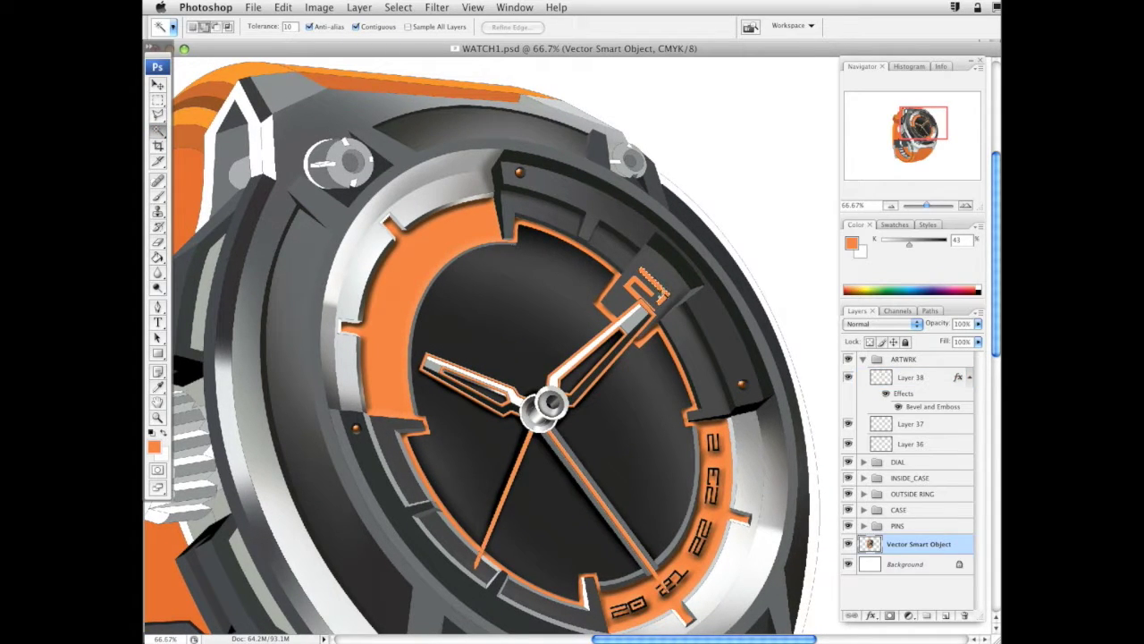
left_click(655, 288)
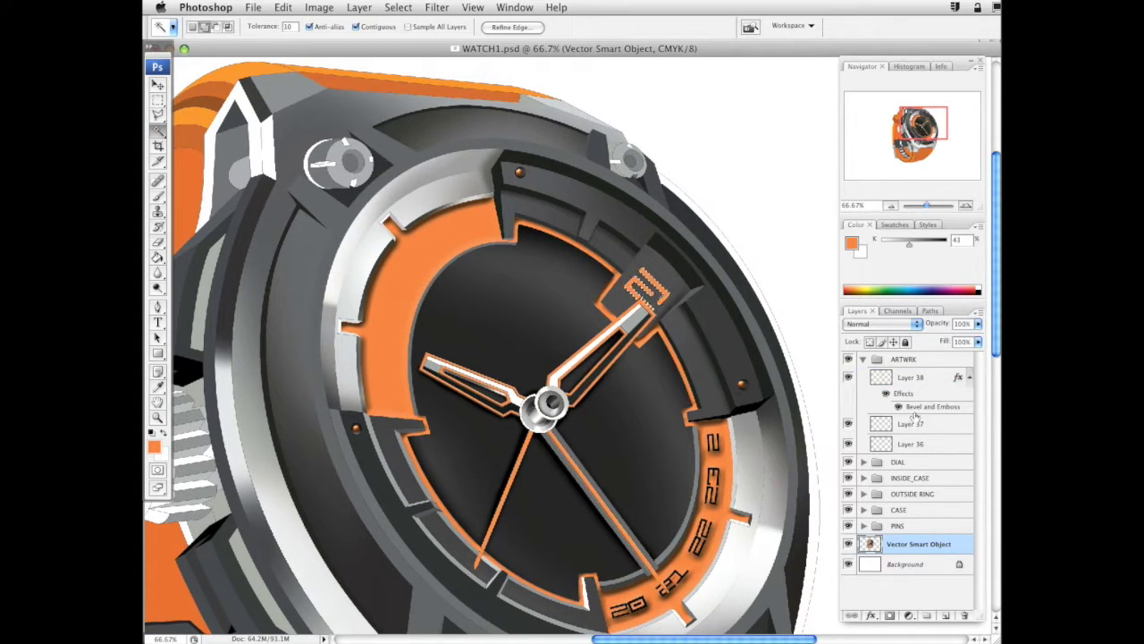
left_click(930, 384)
left_click(945, 615)
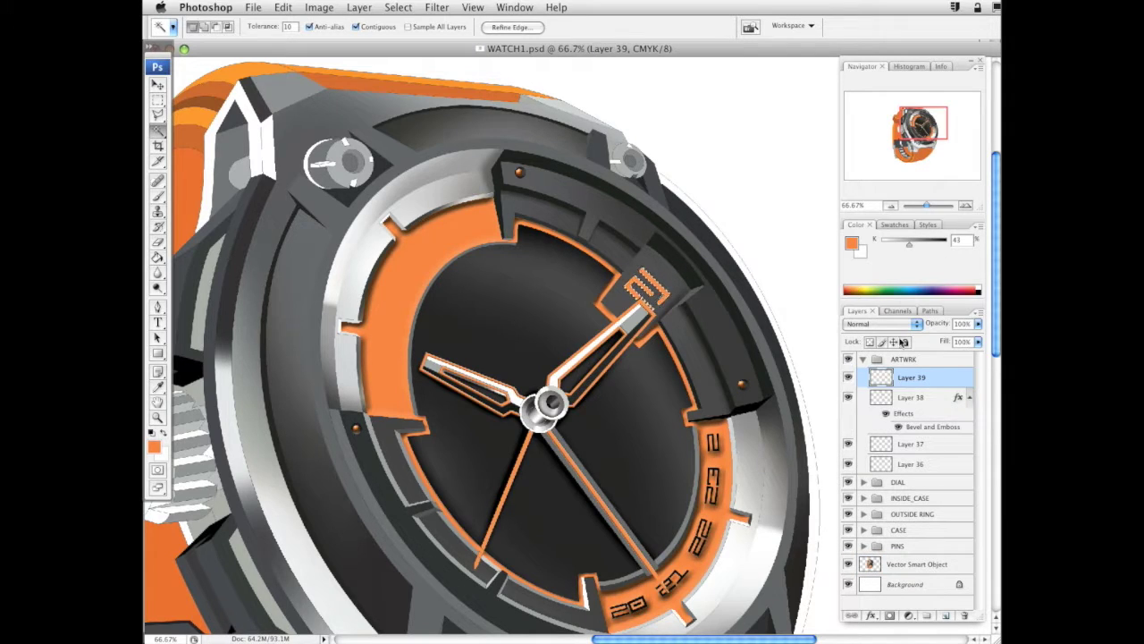
Paint the selected numeral 2 on Layer 39 with its sampled orange using a 71 px brush at 72% opacity, and deselect
key("b")
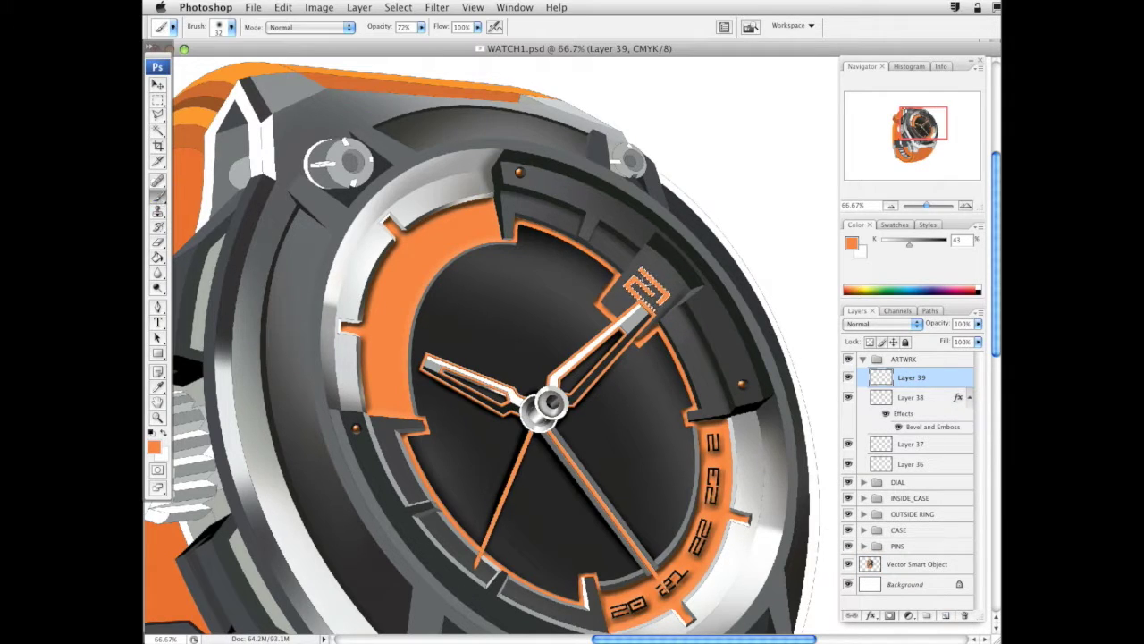
left_click(667, 295, "alt")
right_click(662, 298)
left_click(719, 328)
left_click(636, 301)
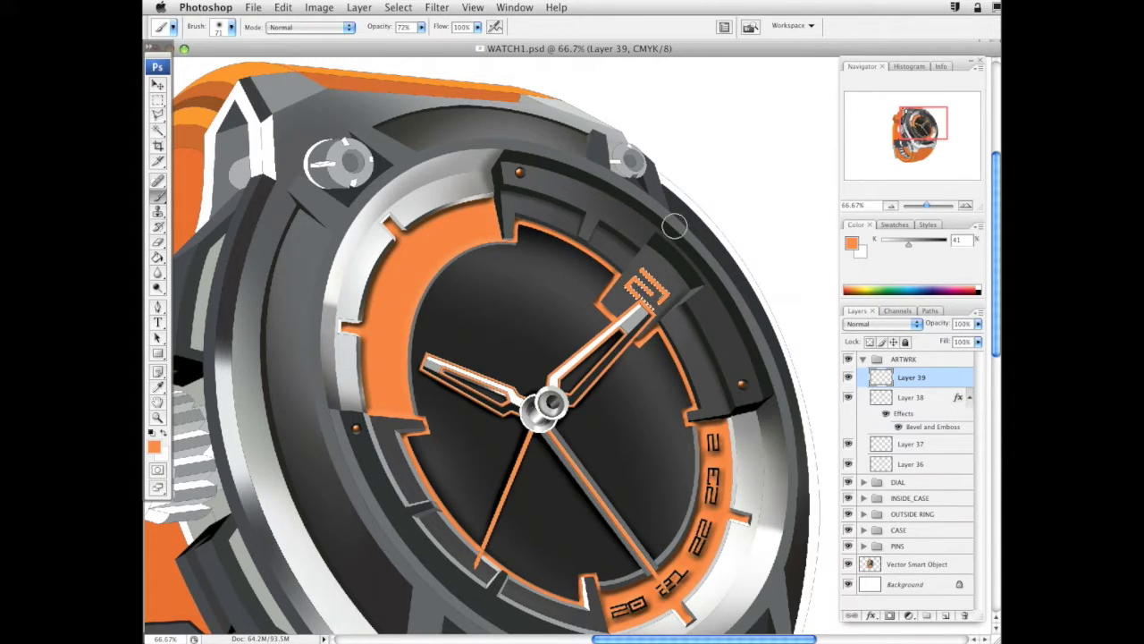
right_click(930, 373)
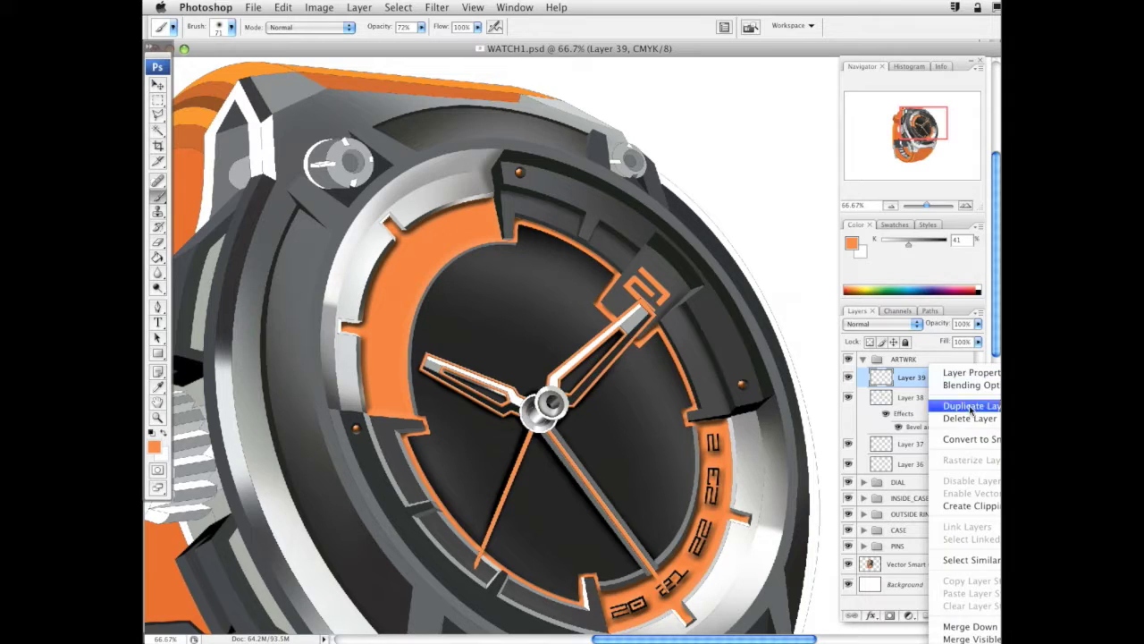
left_click(971, 412)
key("Return")
Add a Bevel and Emboss style to Layer 39 with a smooth Inner Bevel and direction Down
right_click(928, 372)
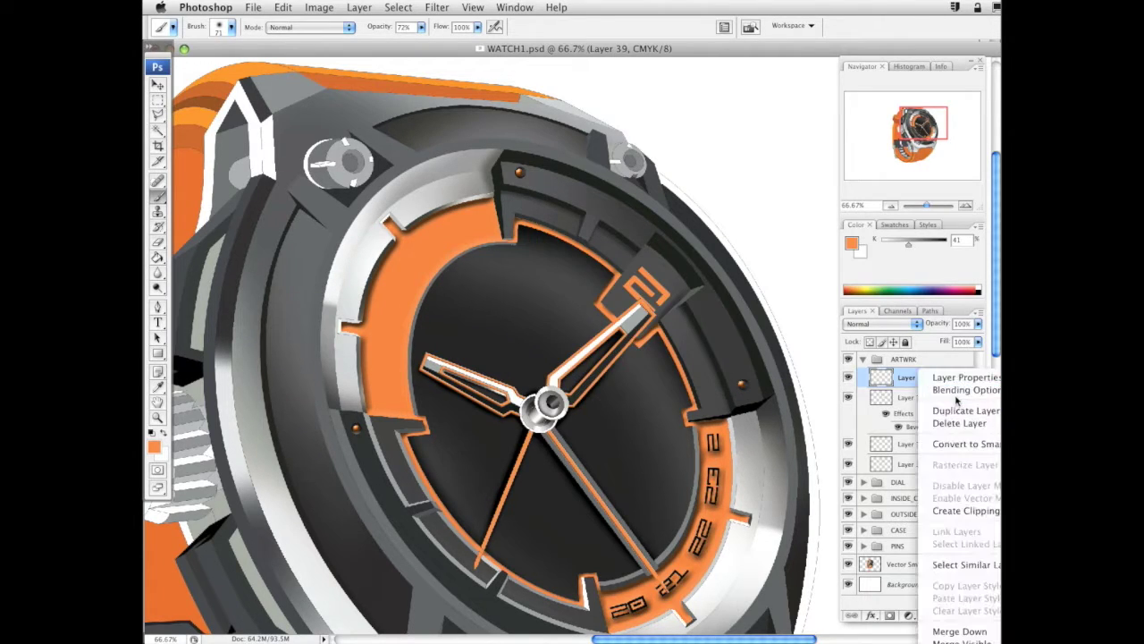
left_click(964, 390)
left_click(558, 449)
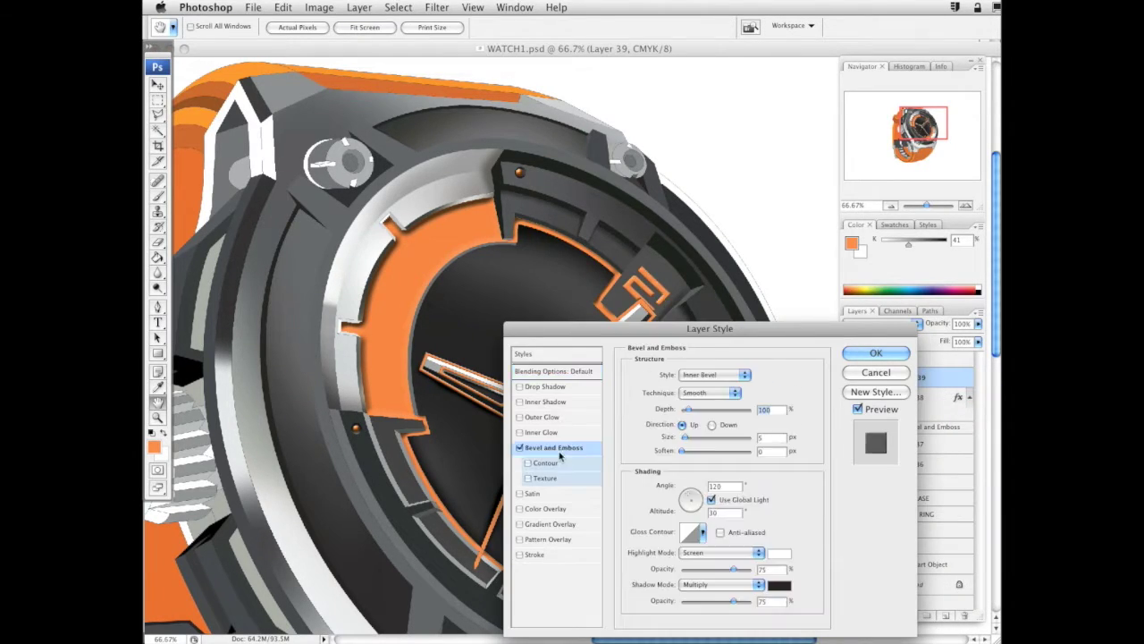
left_click(711, 424)
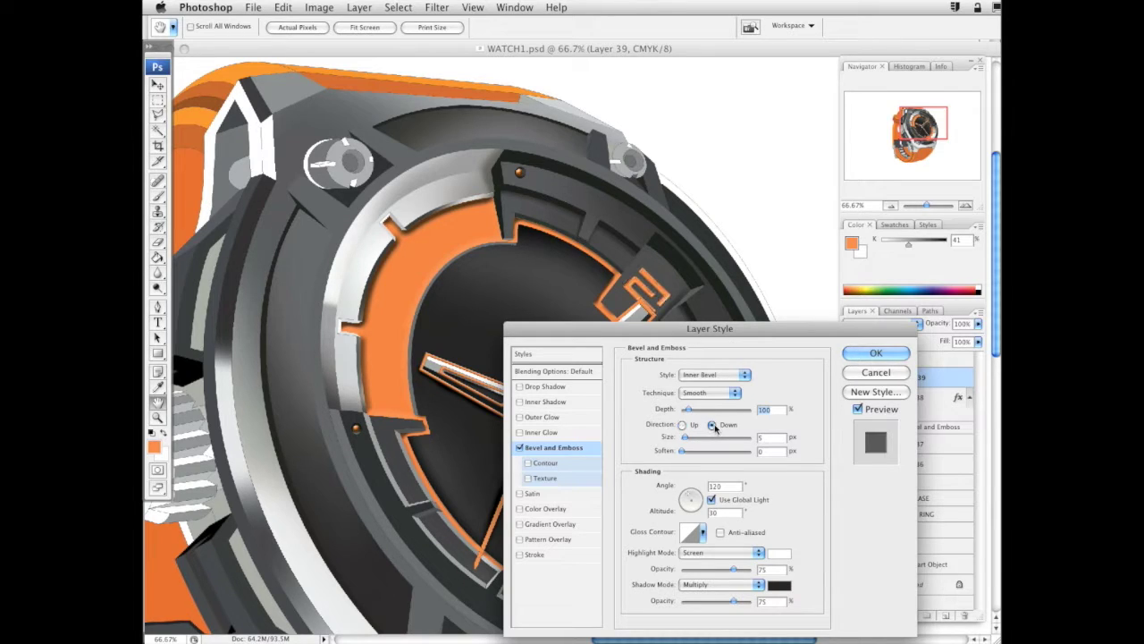
Set the numeral's bevel to depth 111% and size 5 px, and disable global light with angle 54° and altitude 16°
left_click_drag(692, 411, 688, 442)
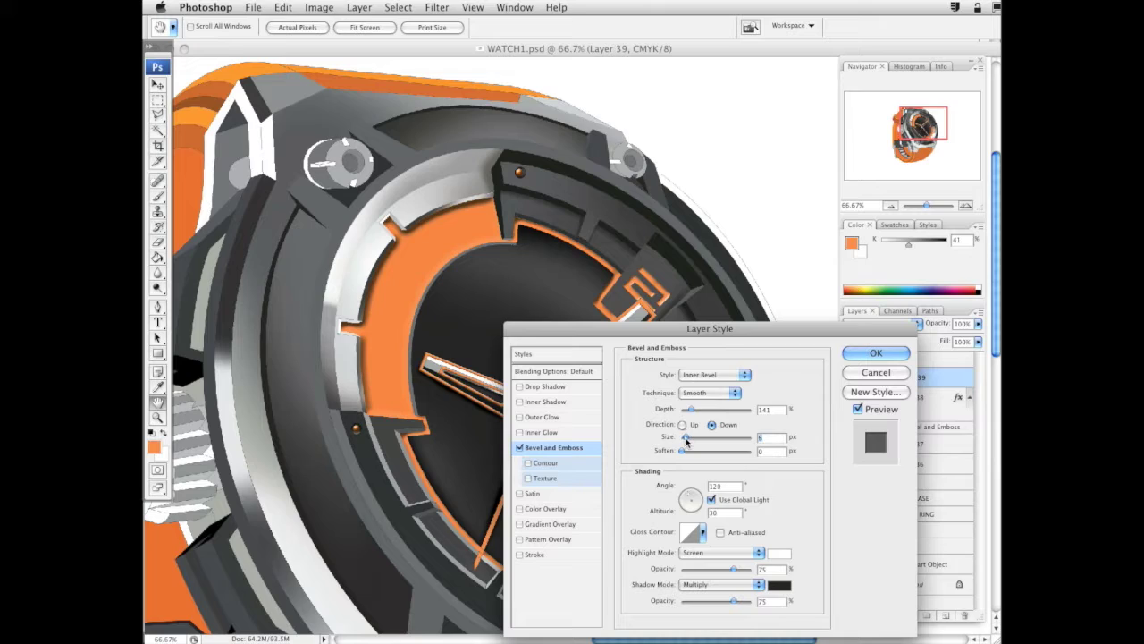
left_click_drag(691, 409, 696, 409)
left_click(712, 500)
left_click_drag(696, 498, 697, 494)
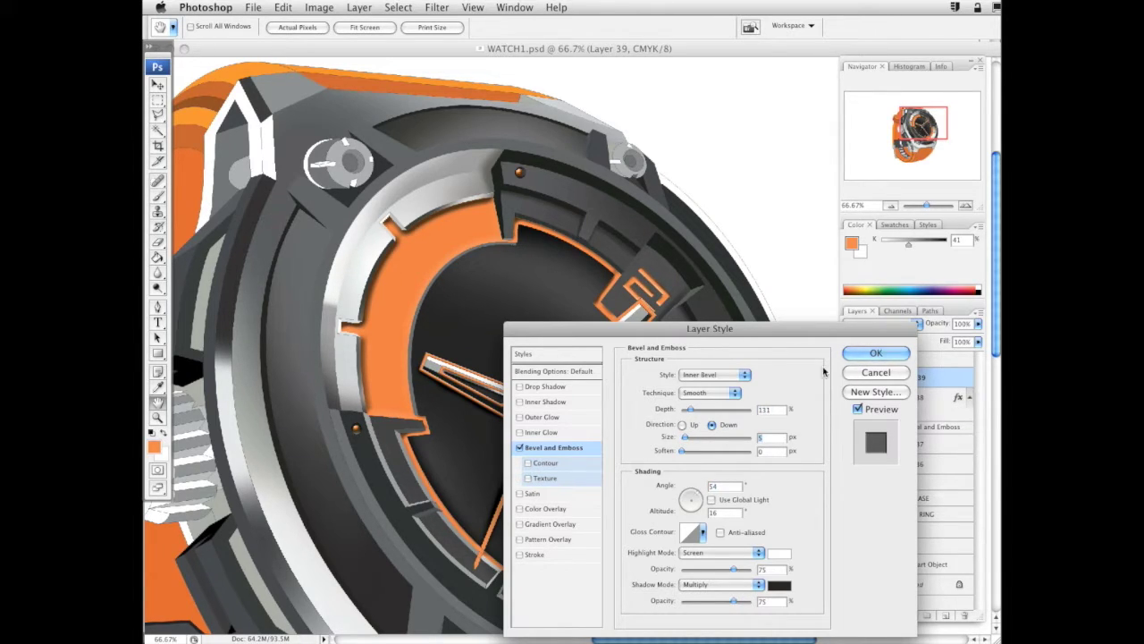
Try Color Overlay and Gradient Overlay effects on the numeral 2
left_click(549, 525)
left_click(519, 523)
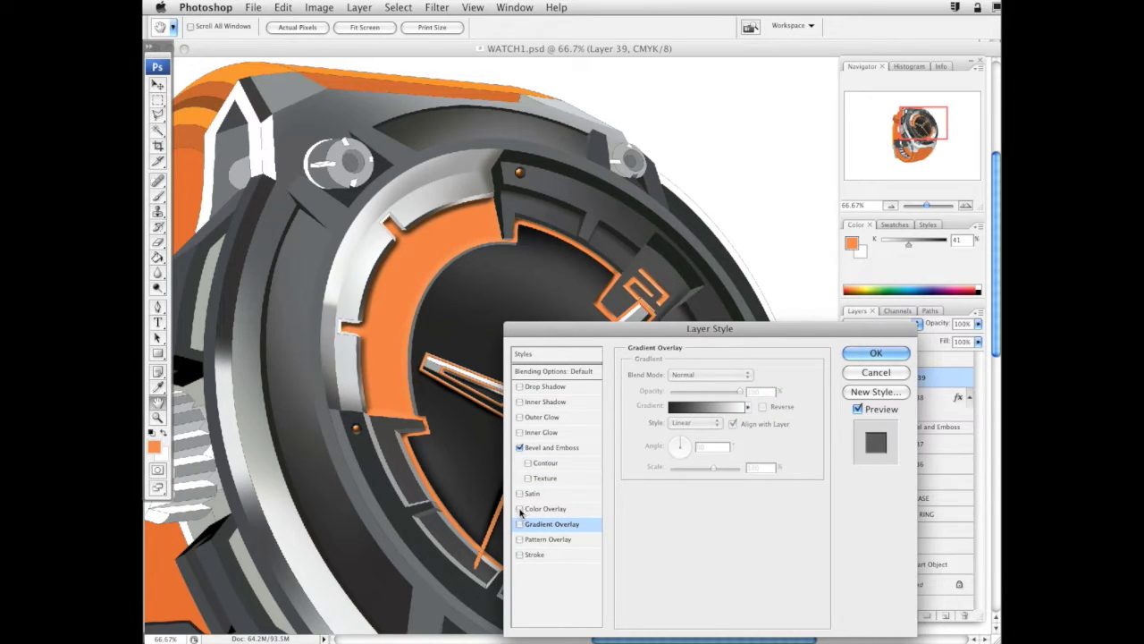
left_click(520, 508)
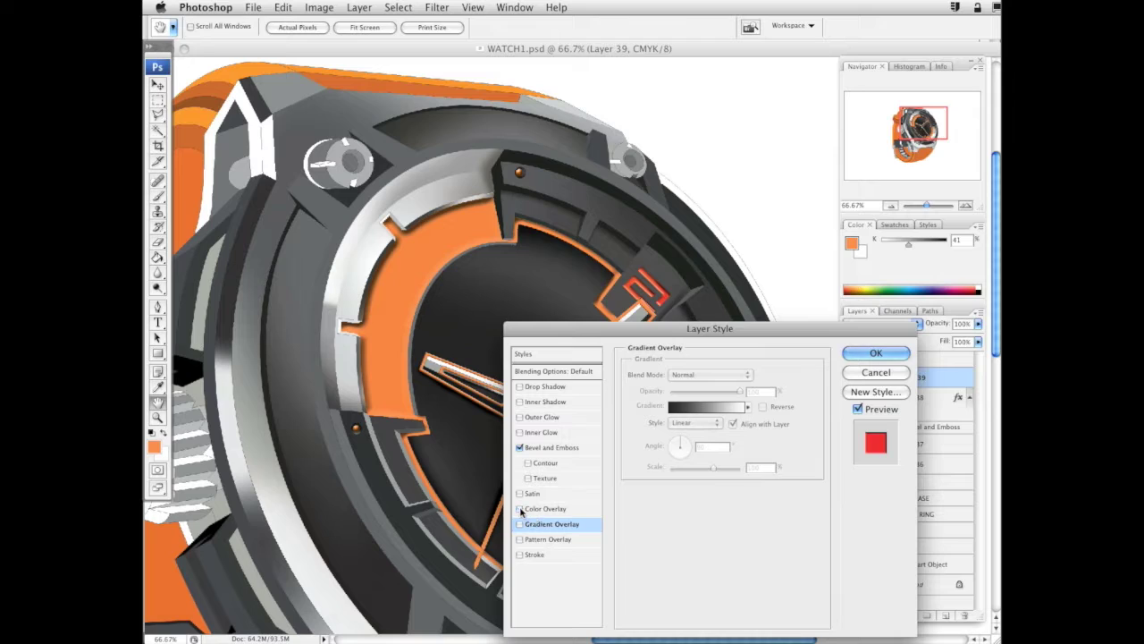
left_click(520, 508)
left_click(520, 525)
left_click(520, 525)
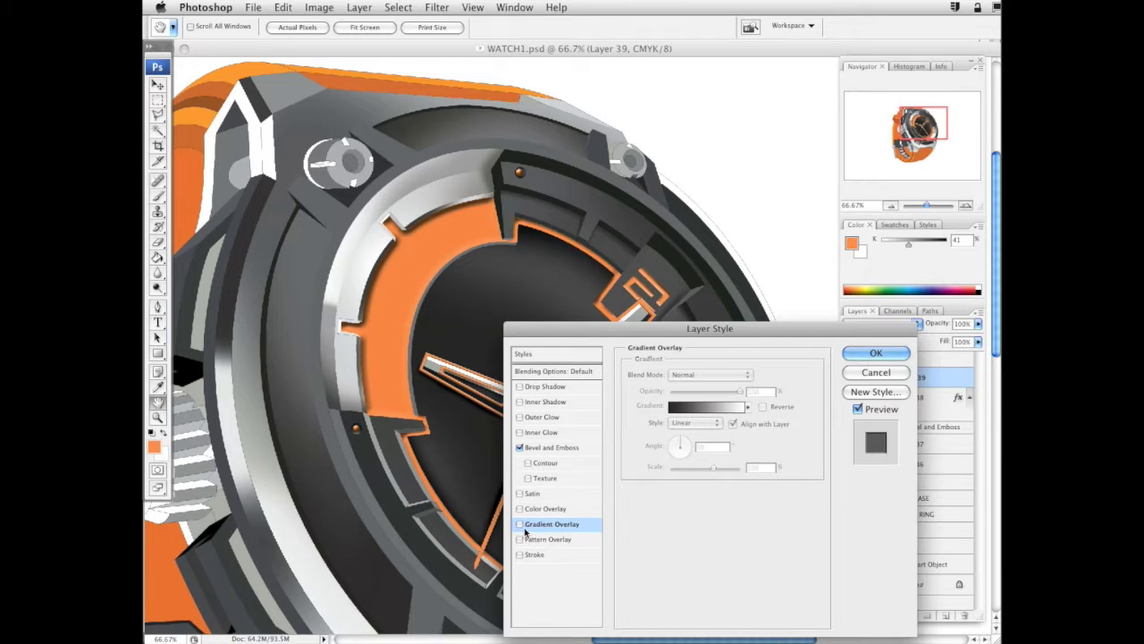
Apply the layer style and paint a soft orange dab beside the lower screw of the dark raised segment on Layer 39
left_click(902, 353)
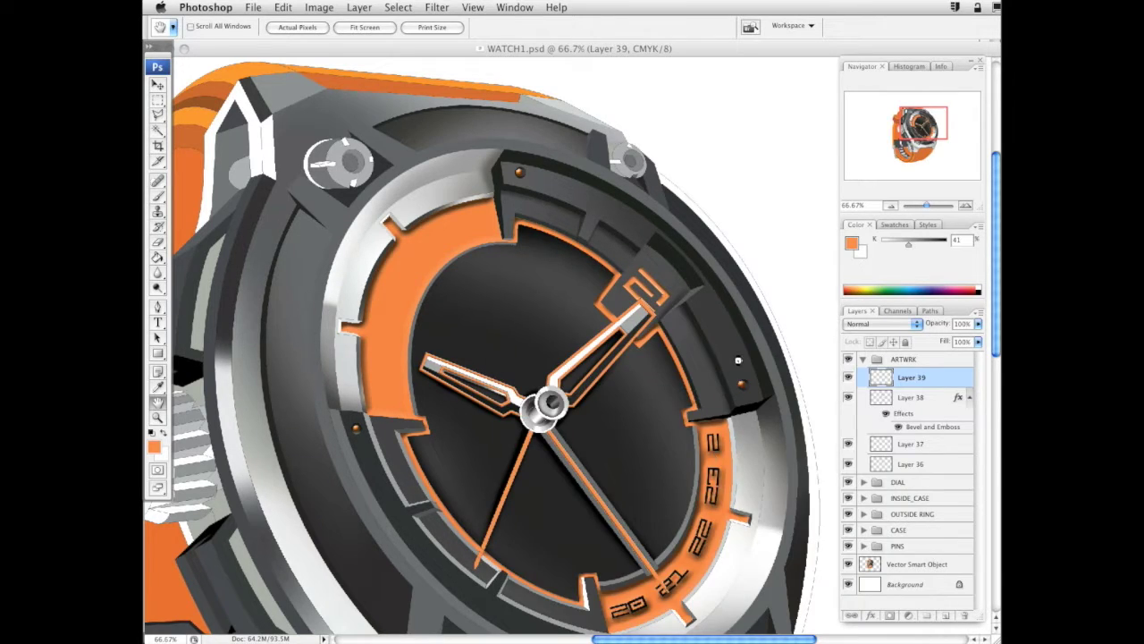
key("b")
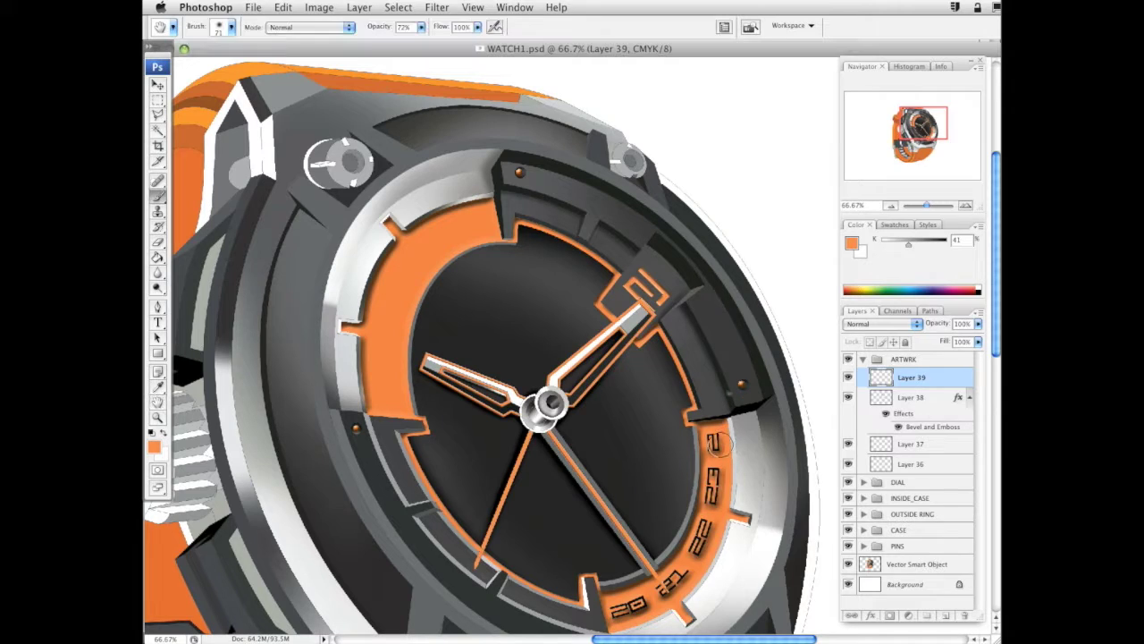
left_click(734, 371)
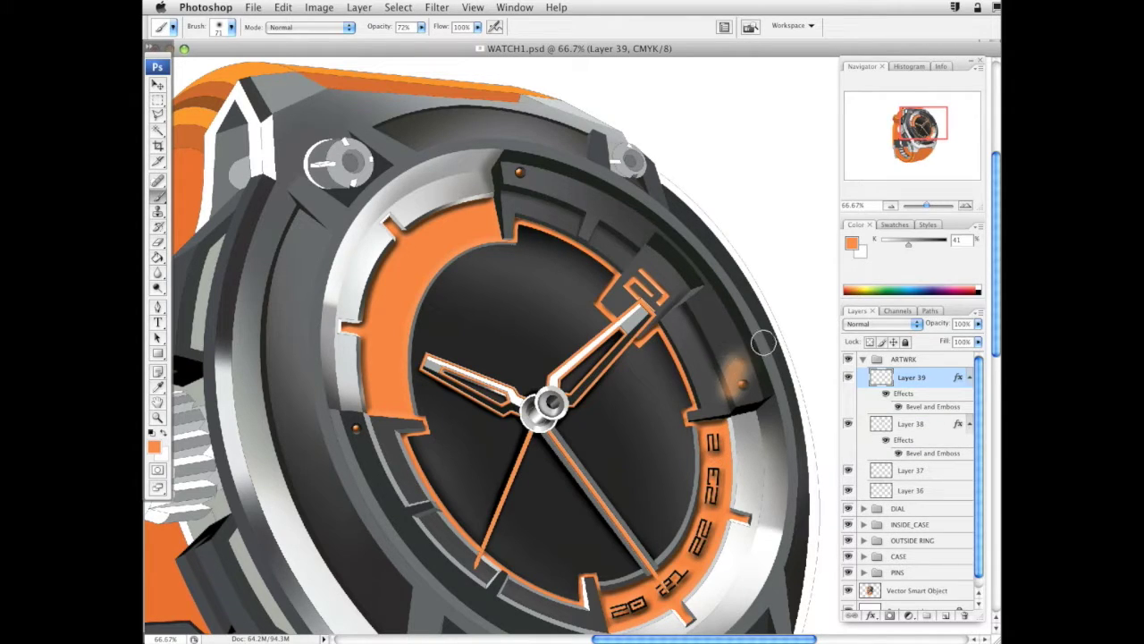
Undo the orange dab beside the lower screw of the dark raised segment
key("ctrl+z")
scroll(715, 353, "down", 2)
left_click(158, 418)
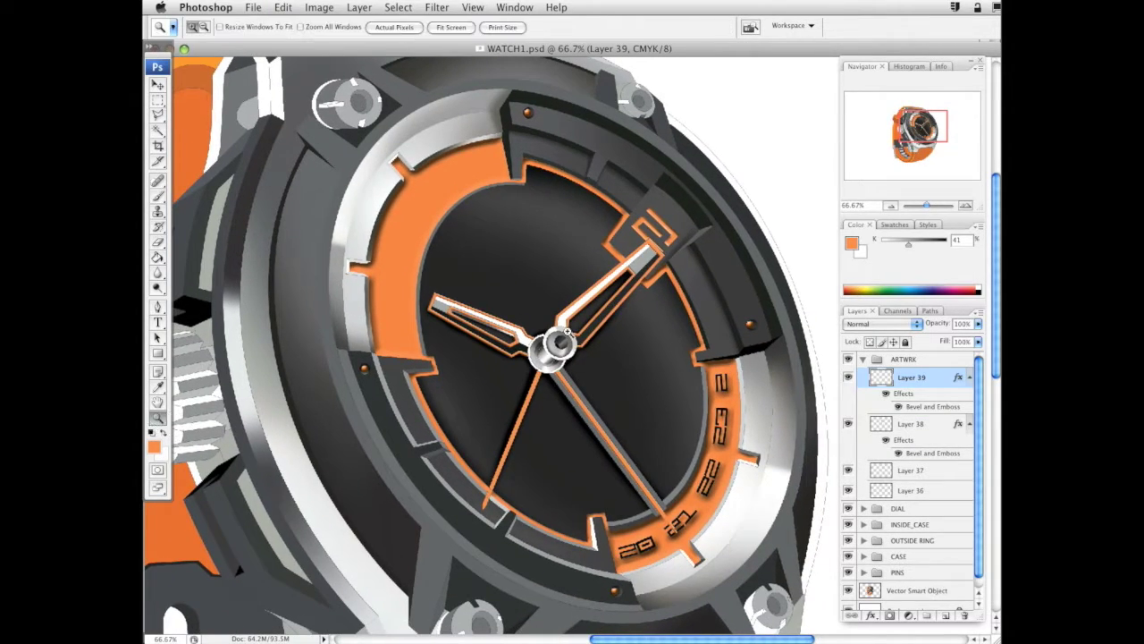
left_click(638, 339, "alt")
left_click(638, 341, "alt")
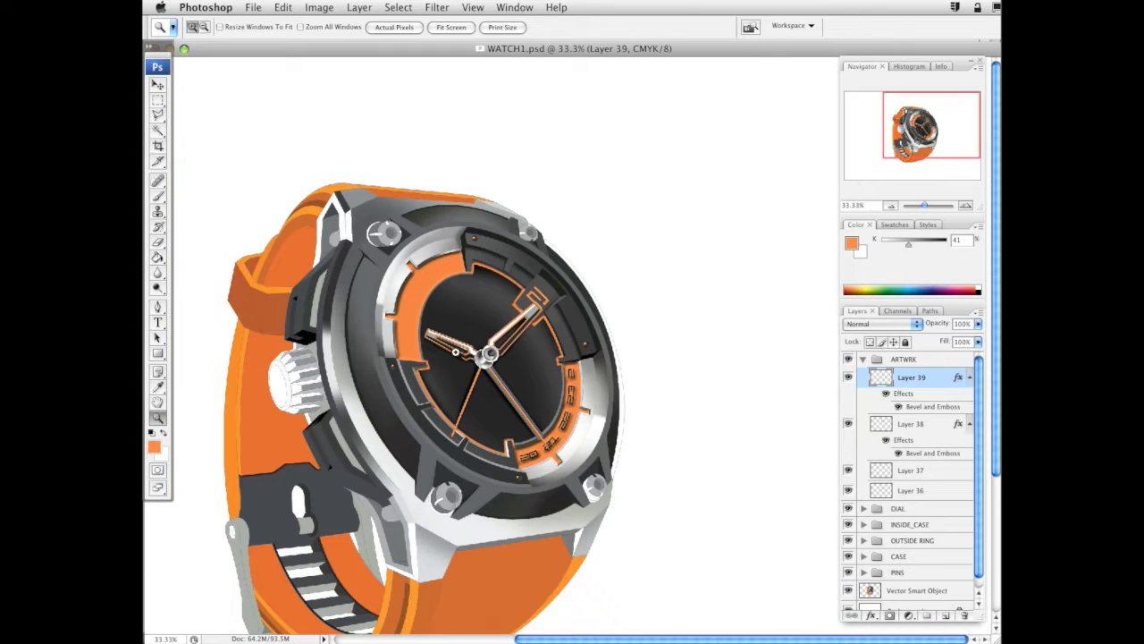
left_click(456, 351)
Select the grey front faces of the four case screws from the Vector Smart Object layer with the Magic Wand
left_click(160, 130)
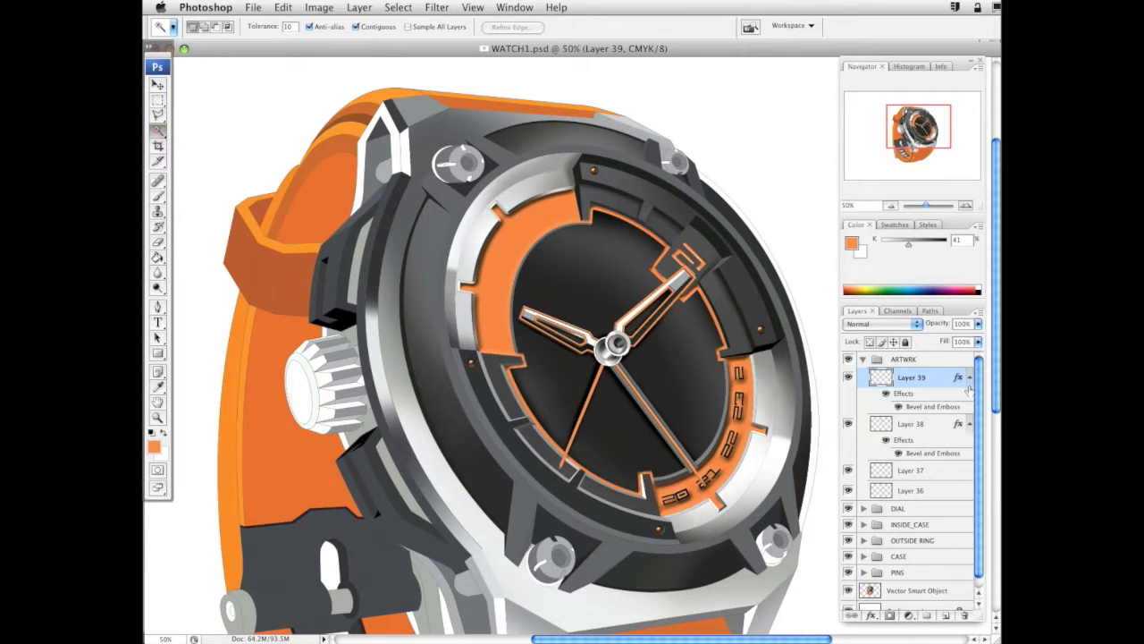
left_click(863, 358)
left_click(918, 457)
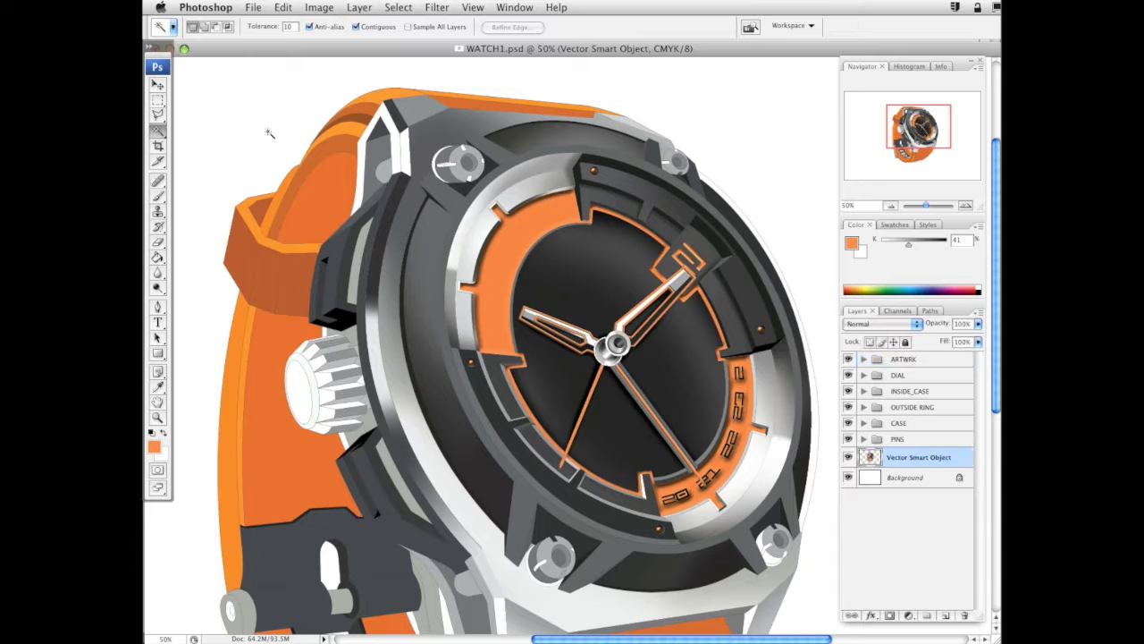
left_click(459, 164)
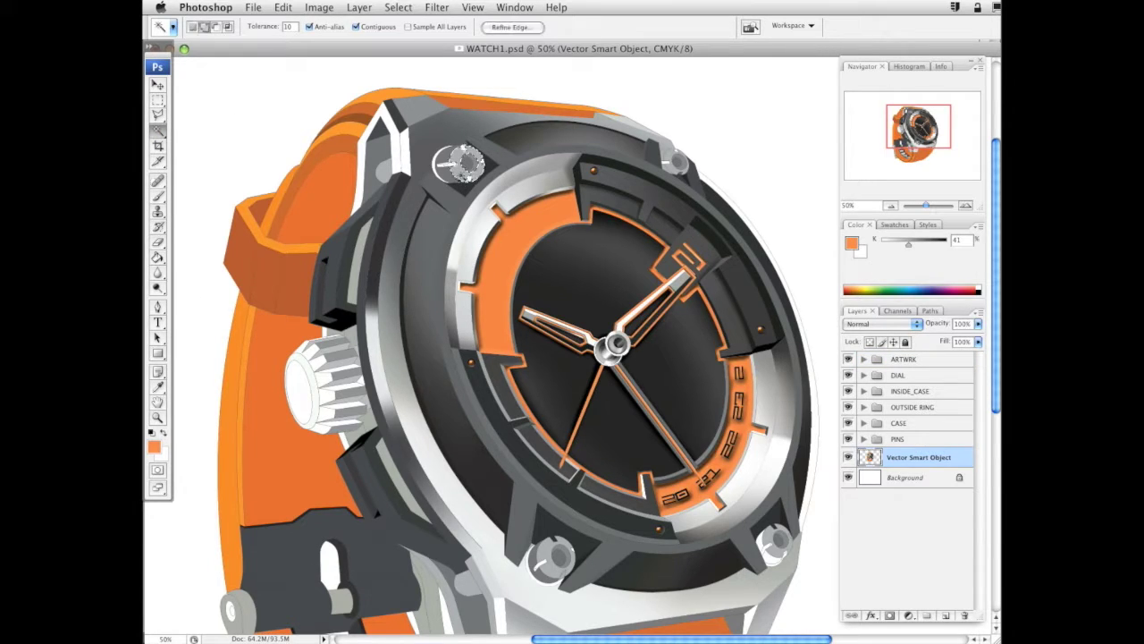
left_click(674, 167, "shift")
left_click_drag(724, 355, 740, 286)
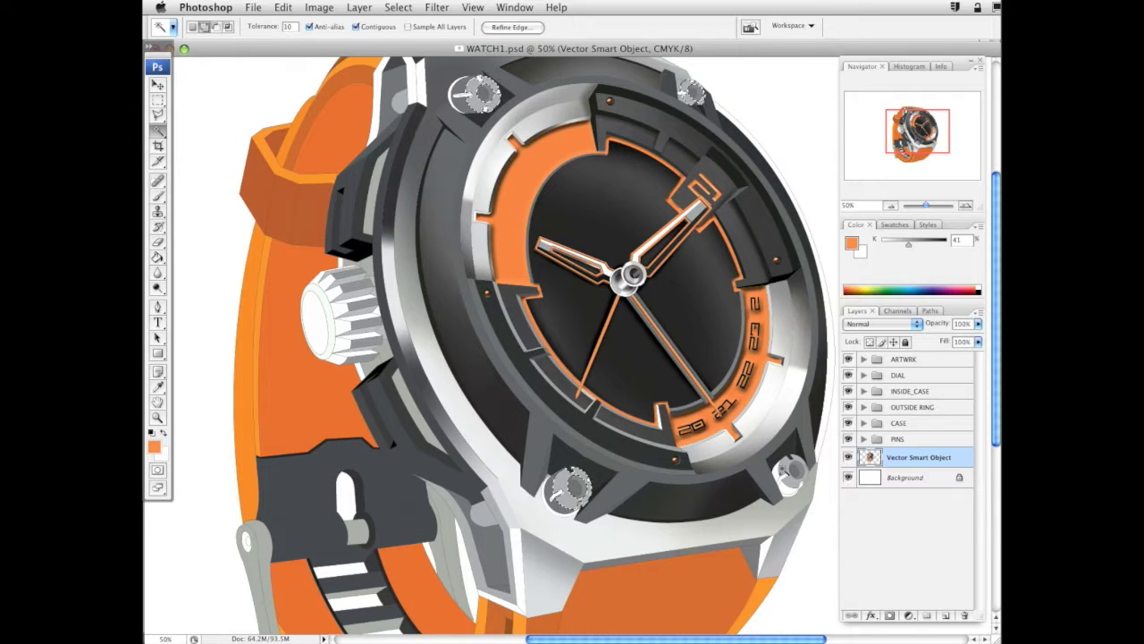
Create a layer group named SCREWS above the ARTWRK group and add a new layer inside it
left_click(929, 362)
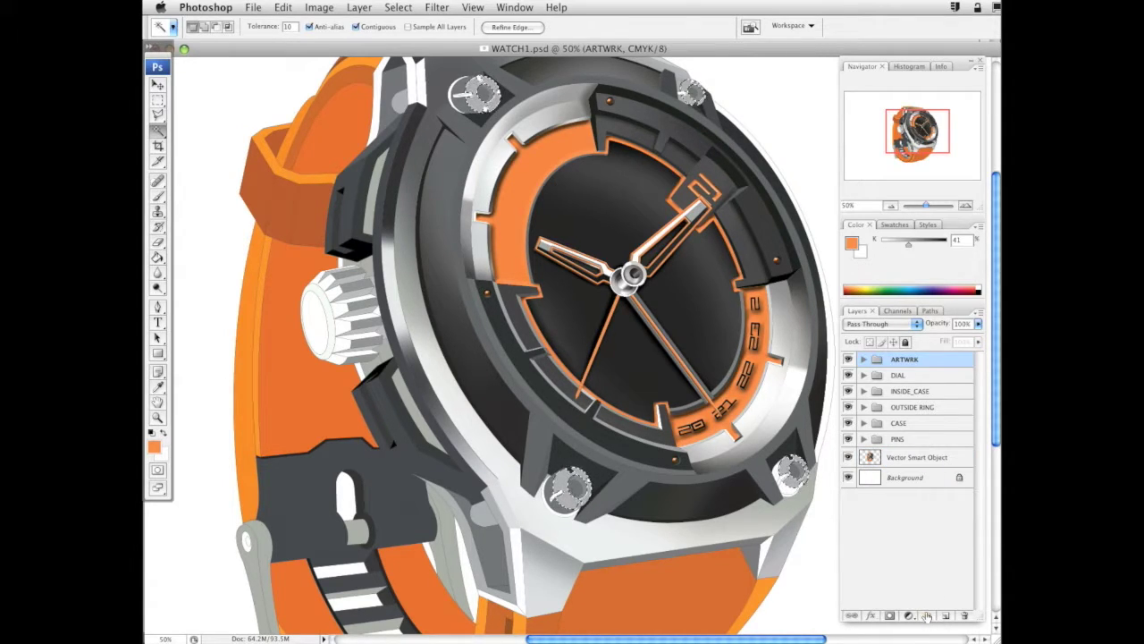
left_click(927, 616)
double_click(906, 362)
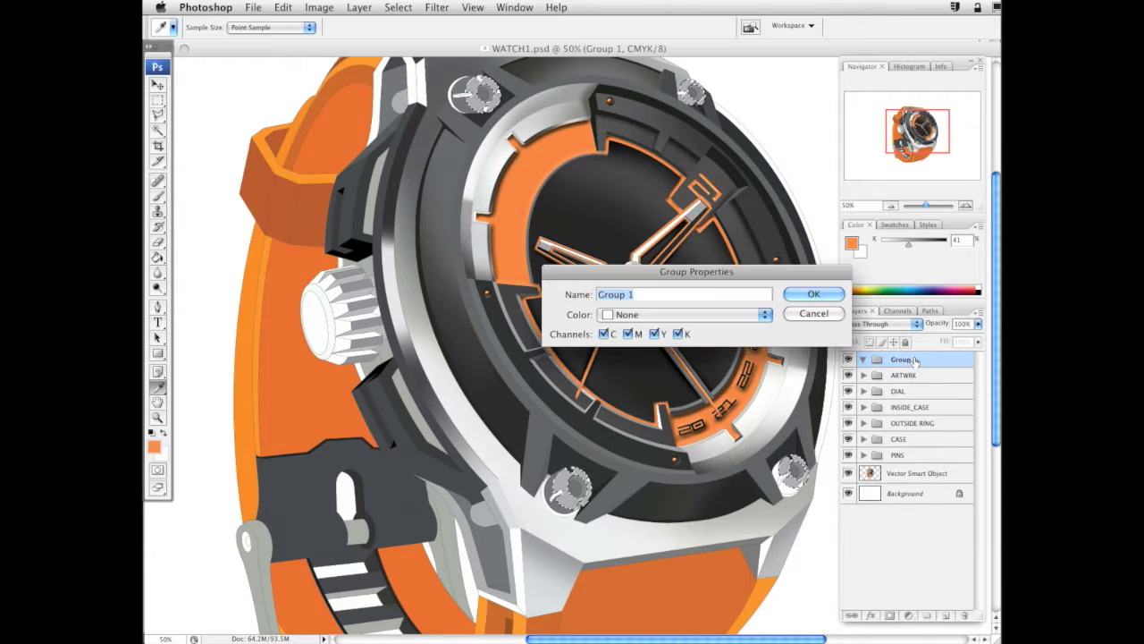
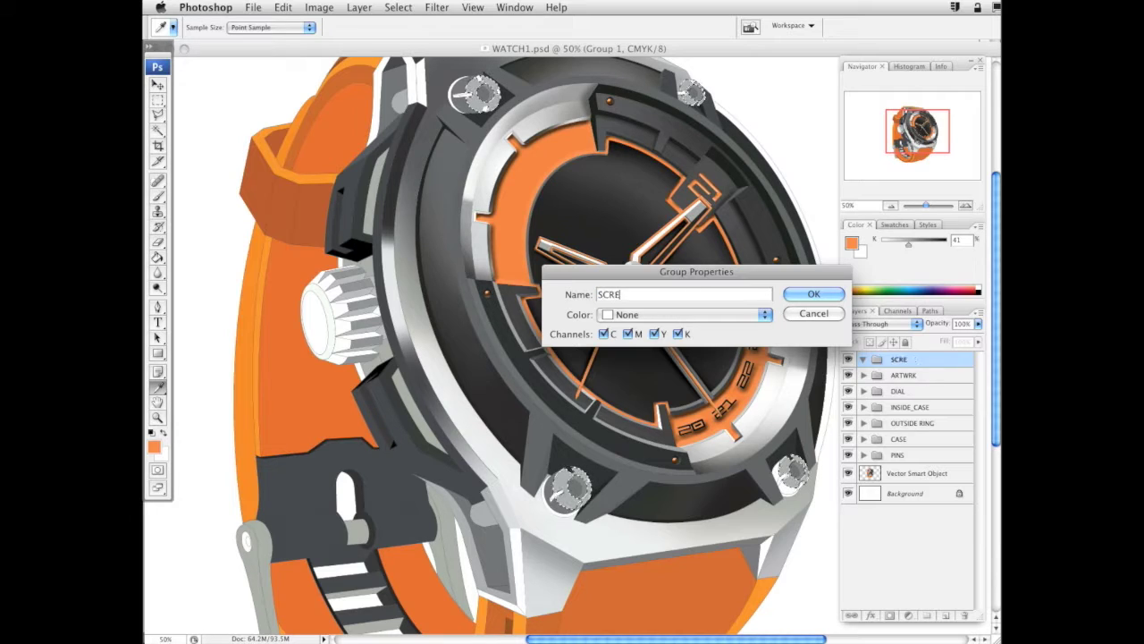
key("Return")
key("w")
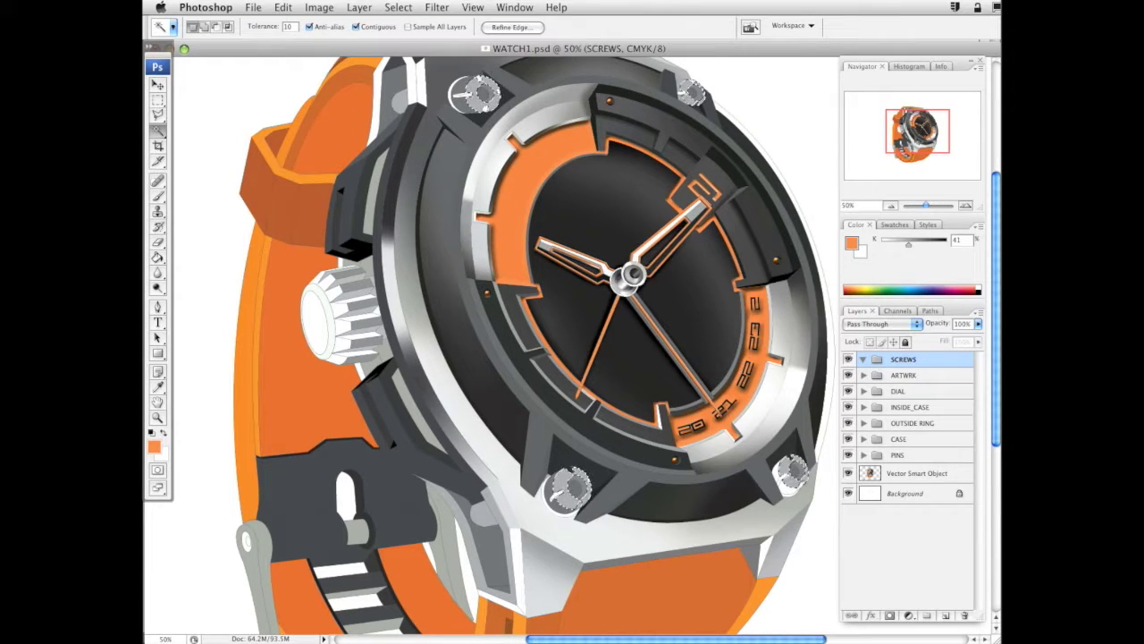
left_click(945, 616)
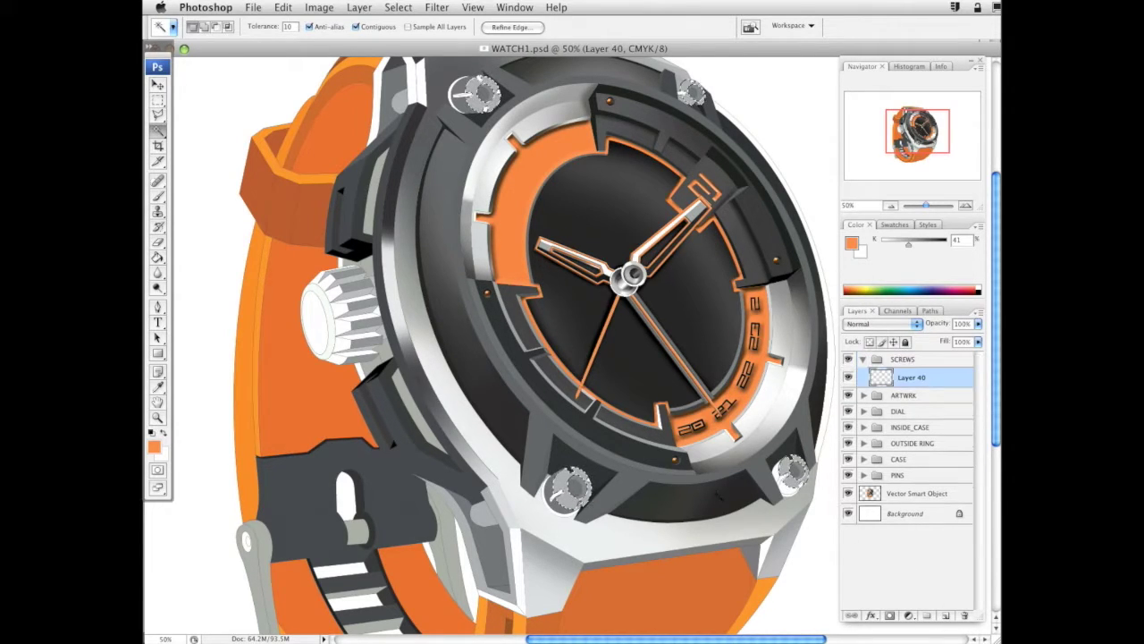
Set Layer 40 to Multiply and shade the lower part of the upper-left screw face with soft 62% grey
left_click(158, 418)
left_click_drag(407, 154, 543, 45)
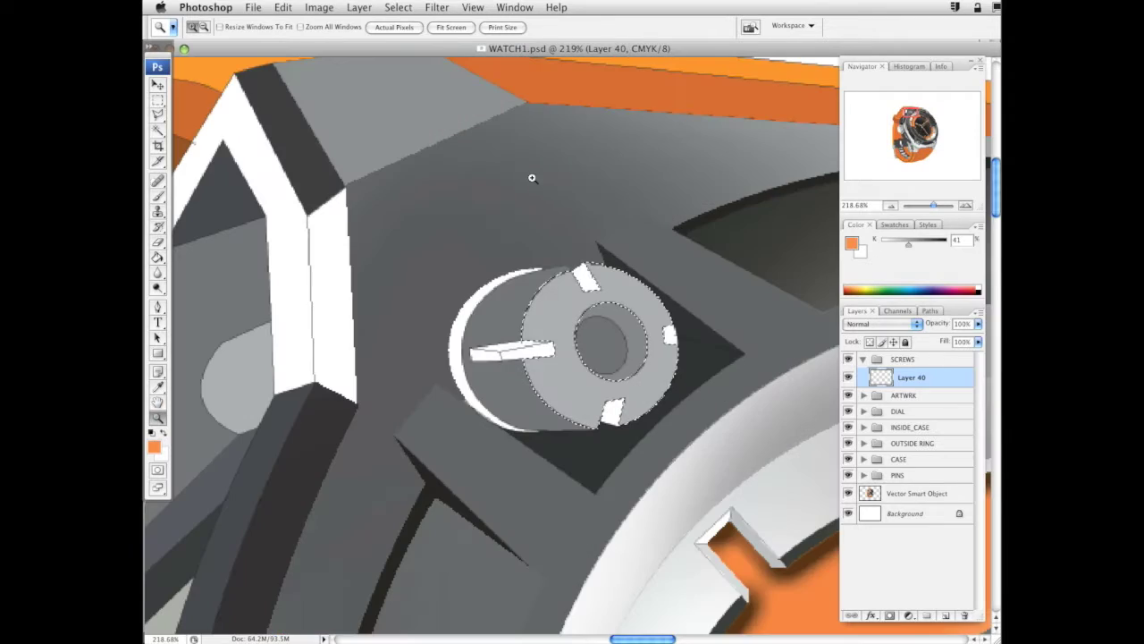
left_click(158, 181)
left_click_drag(908, 244, 922, 244)
left_click(893, 323)
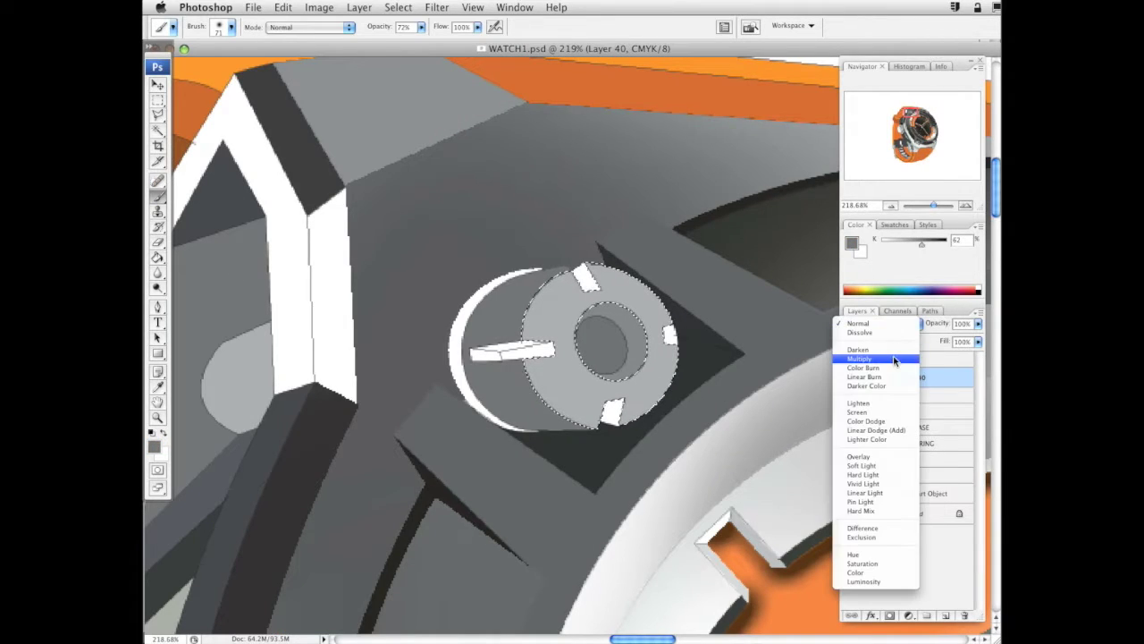
left_click(894, 359)
mouse_move(677, 370)
left_mouse_down()
mouse_move(606, 449)
mouse_move(625, 427)
mouse_move(526, 426)
mouse_move(490, 382)
mouse_move(356, 492)
mouse_move(527, 510)
mouse_move(681, 429)
mouse_move(751, 346)
mouse_move(550, 459)
mouse_move(517, 414)
mouse_move(422, 373)
mouse_move(251, 423)
mouse_move(468, 440)
mouse_move(806, 354)
mouse_move(678, 431)
mouse_move(724, 378)
mouse_move(590, 440)
mouse_move(514, 419)
mouse_move(498, 371)
mouse_move(363, 397)
mouse_move(419, 564)
mouse_move(733, 447)
left_mouse_up()
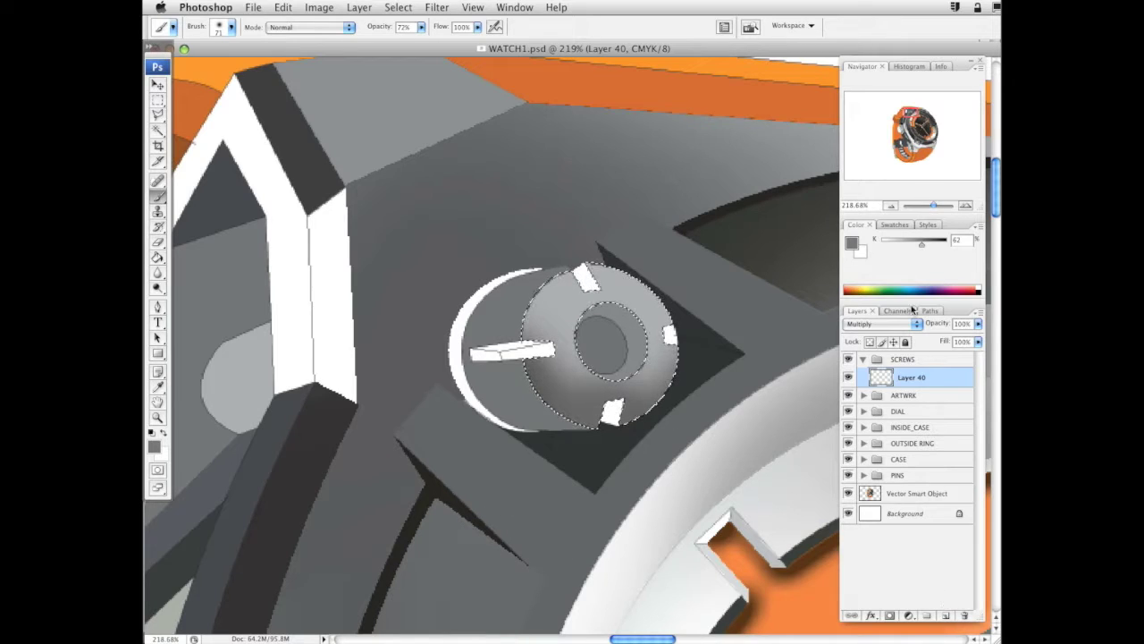
Return Layer 40 to Normal blending for a soft 5% grey highlight on the upper part of the upper-left screw face
mouse_move(638, 270)
left_mouse_down()
mouse_move(749, 235)
mouse_move(573, 264)
mouse_move(307, 267)
mouse_move(747, 367)
left_mouse_up()
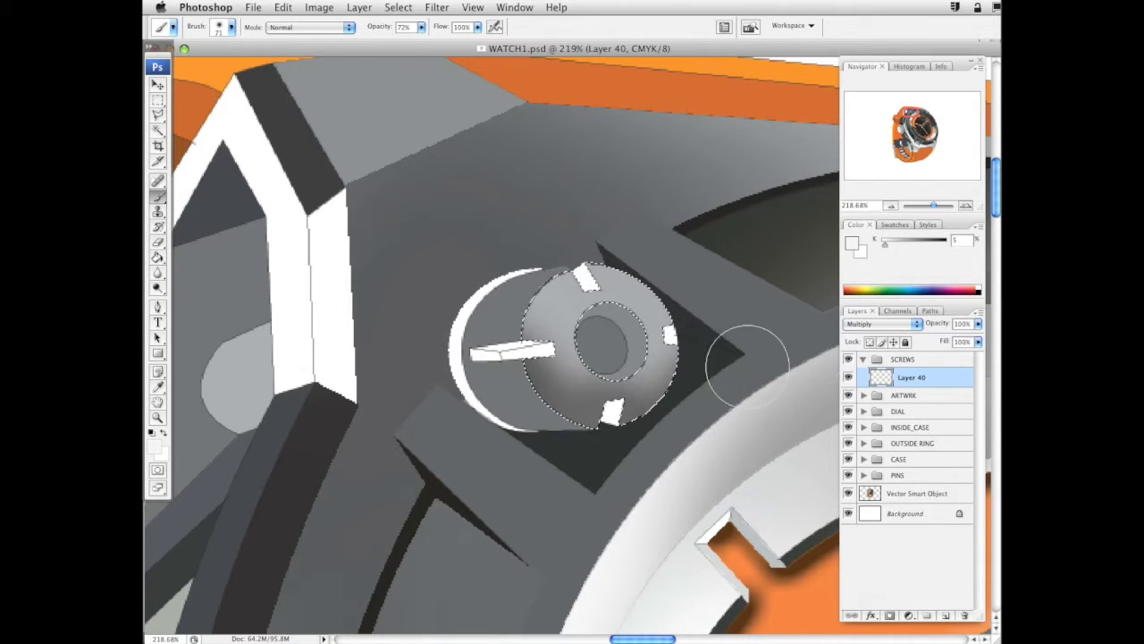
left_click(903, 325)
left_click(898, 295)
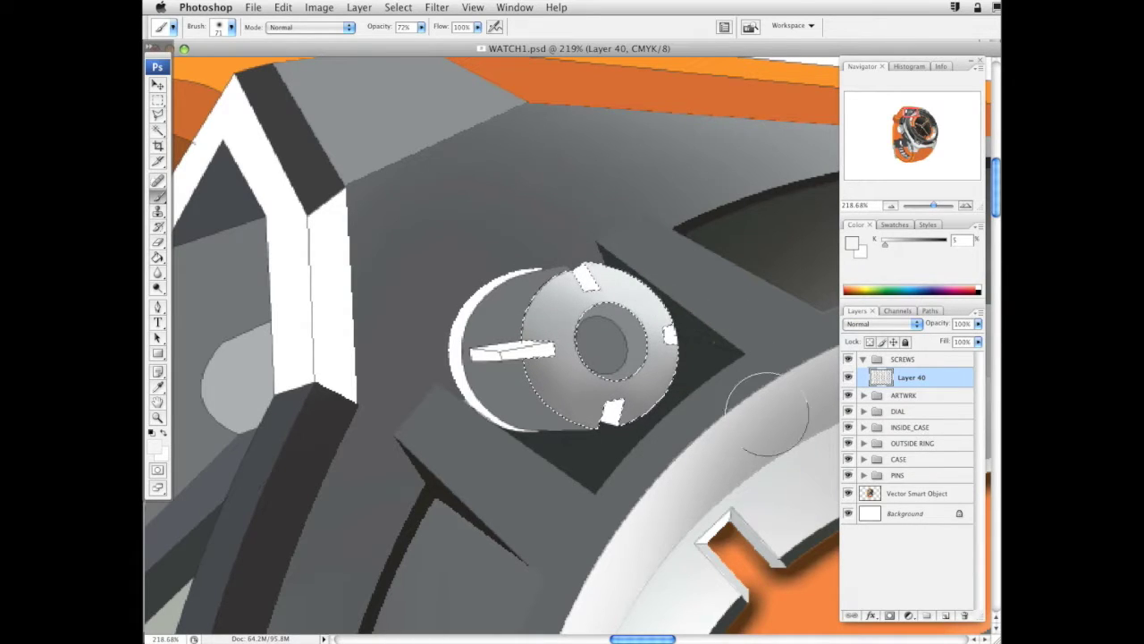
Darken the lower edge of the upper-left screw face with 88% grey and its left side with 82% grey
left_click_drag(885, 242, 943, 244)
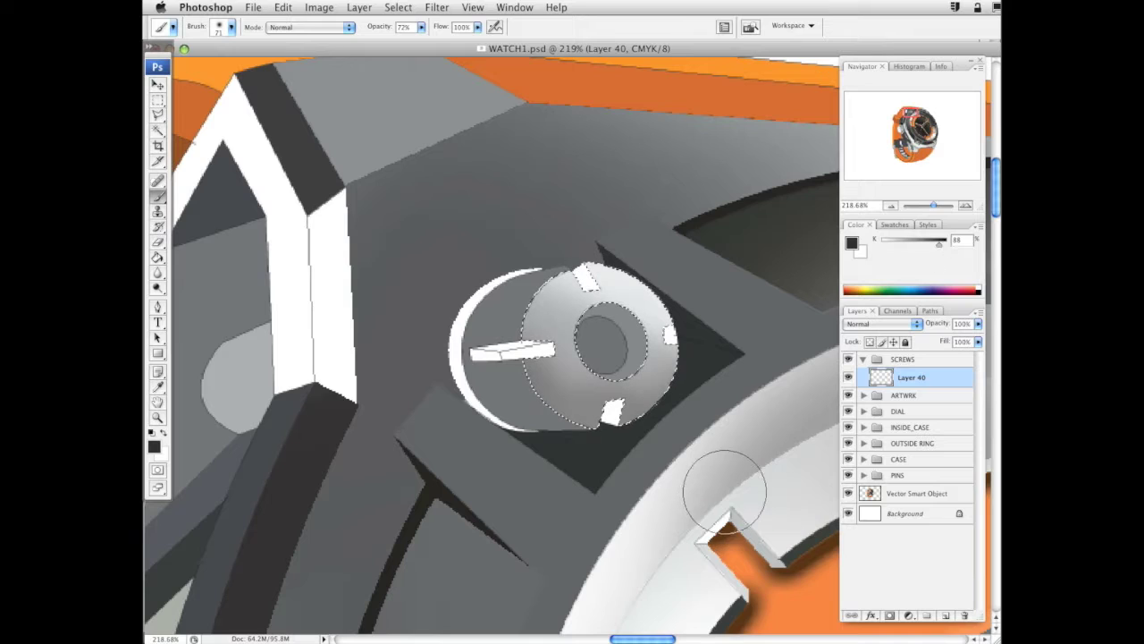
left_click_drag(582, 417, 650, 455)
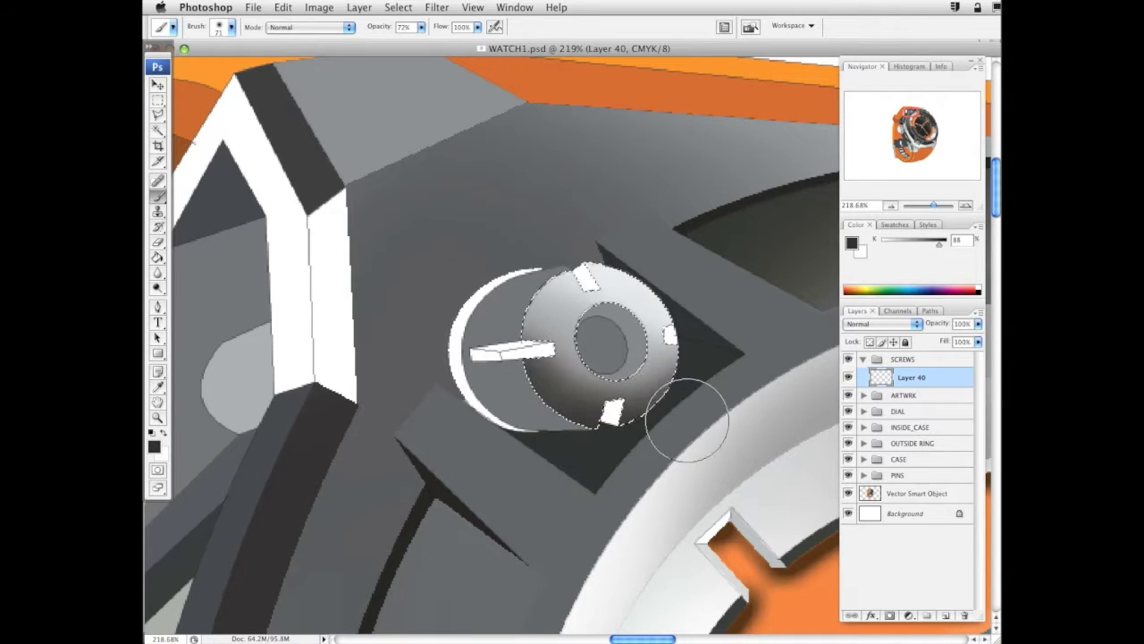
mouse_move(622, 512)
left_mouse_down()
mouse_move(522, 490)
mouse_move(484, 459)
left_mouse_up()
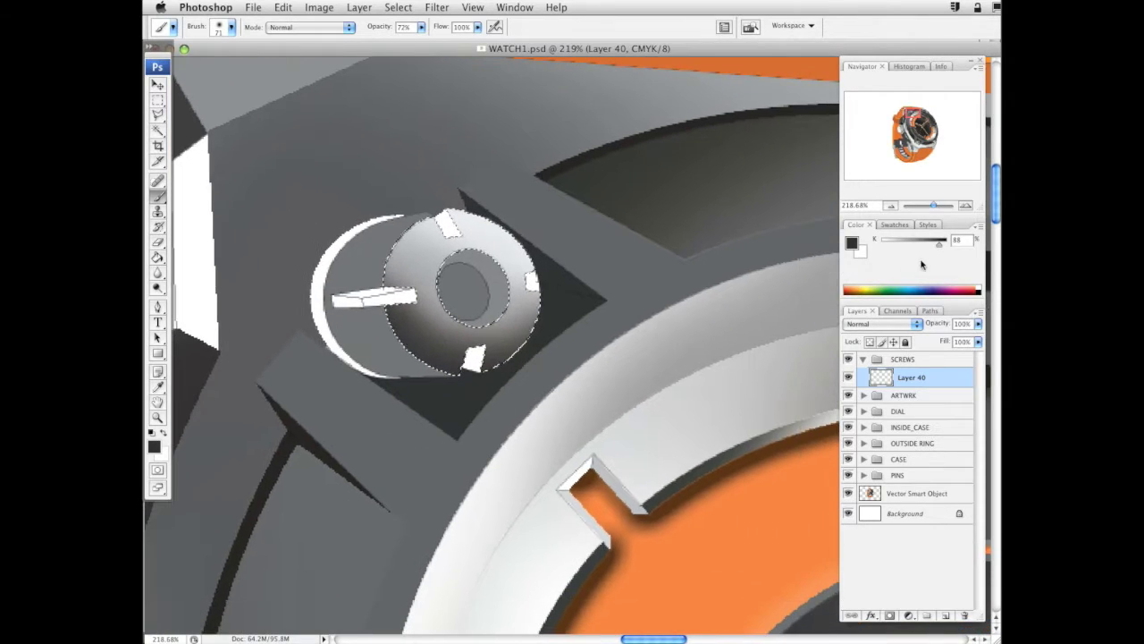
left_click_drag(939, 244, 935, 244)
left_click_drag(342, 323, 558, 434)
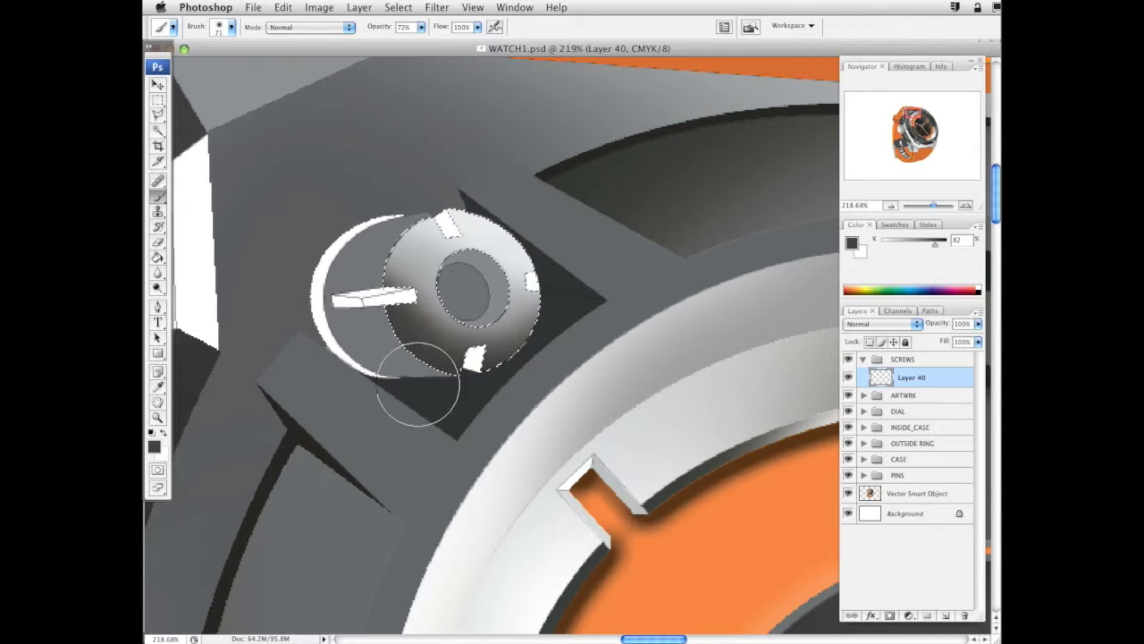
left_click_drag(706, 407, 646, 390)
Shade the upper-right screw face with a 14% grey highlight and 62% and 72% grey shadows
left_click(159, 418)
left_click(640, 352, "alt")
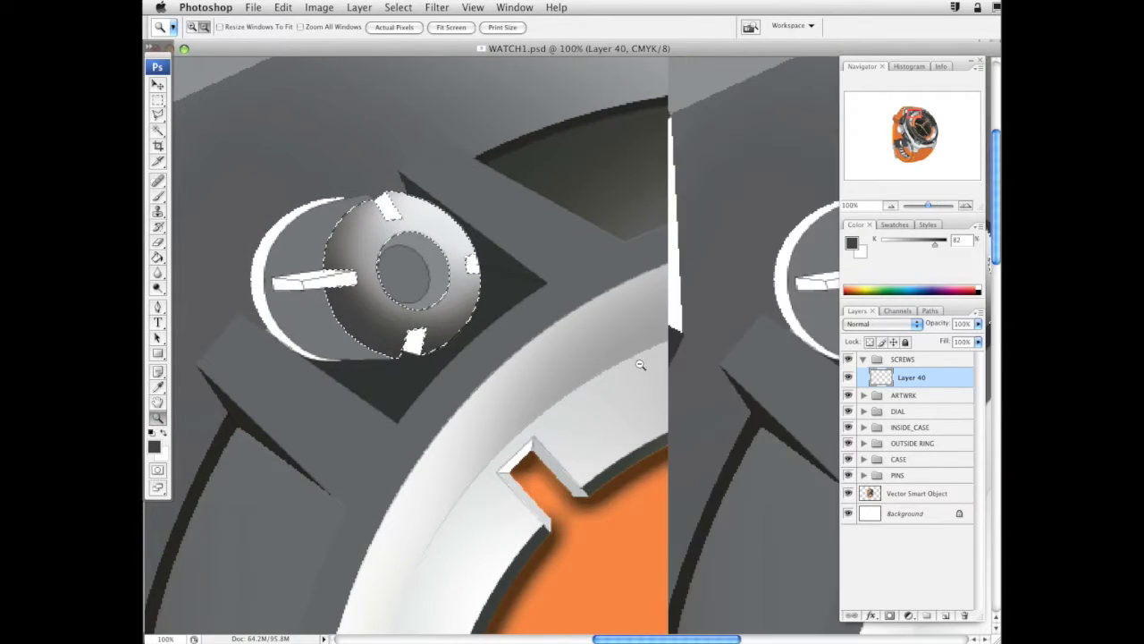
left_click(672, 366, "alt")
left_click(158, 242)
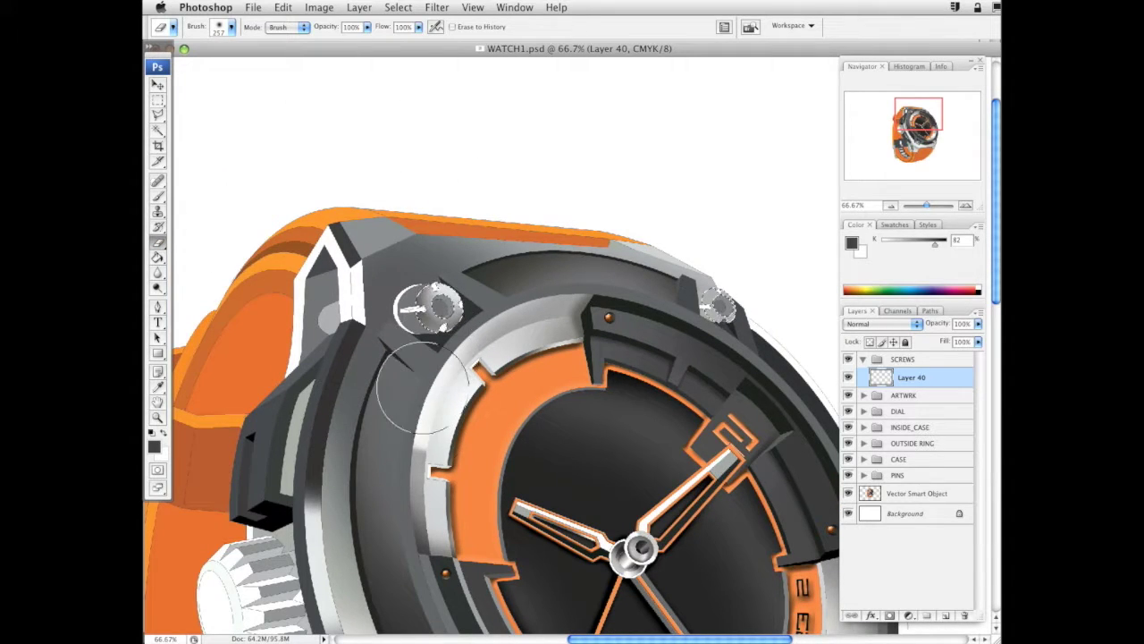
left_click(158, 200)
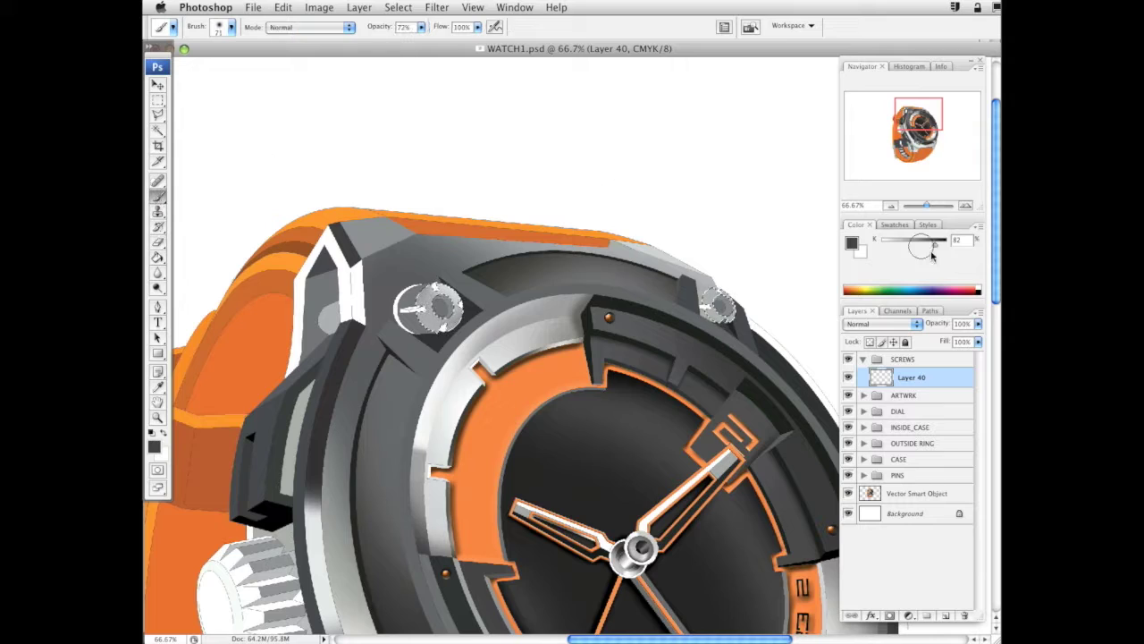
right_click(524, 359)
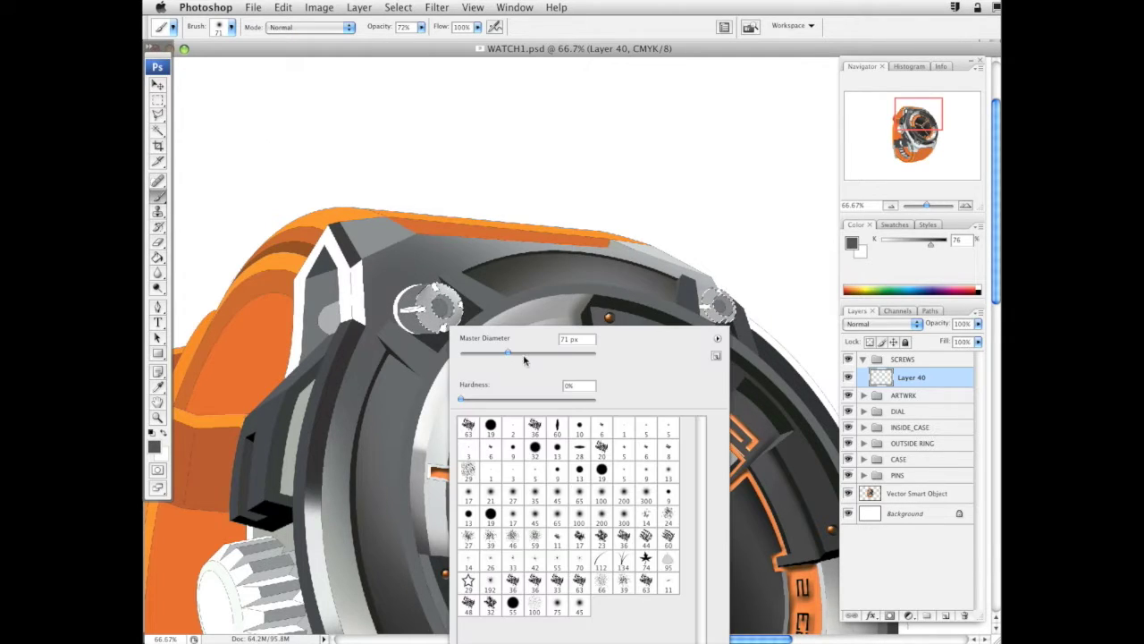
left_click(416, 316)
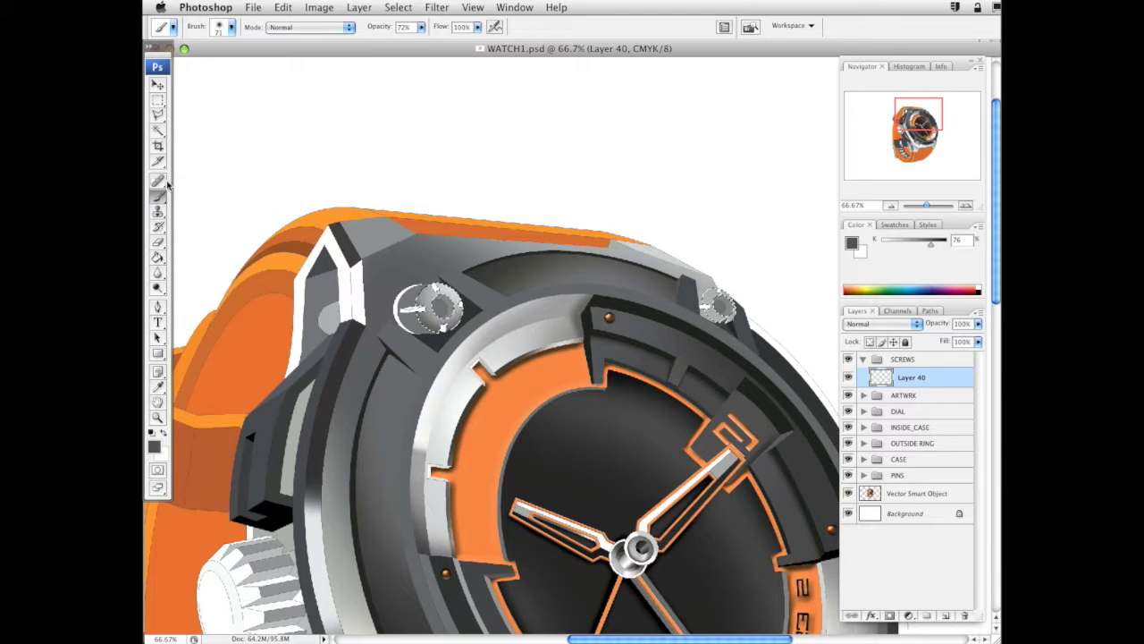
left_click_drag(731, 285, 690, 291)
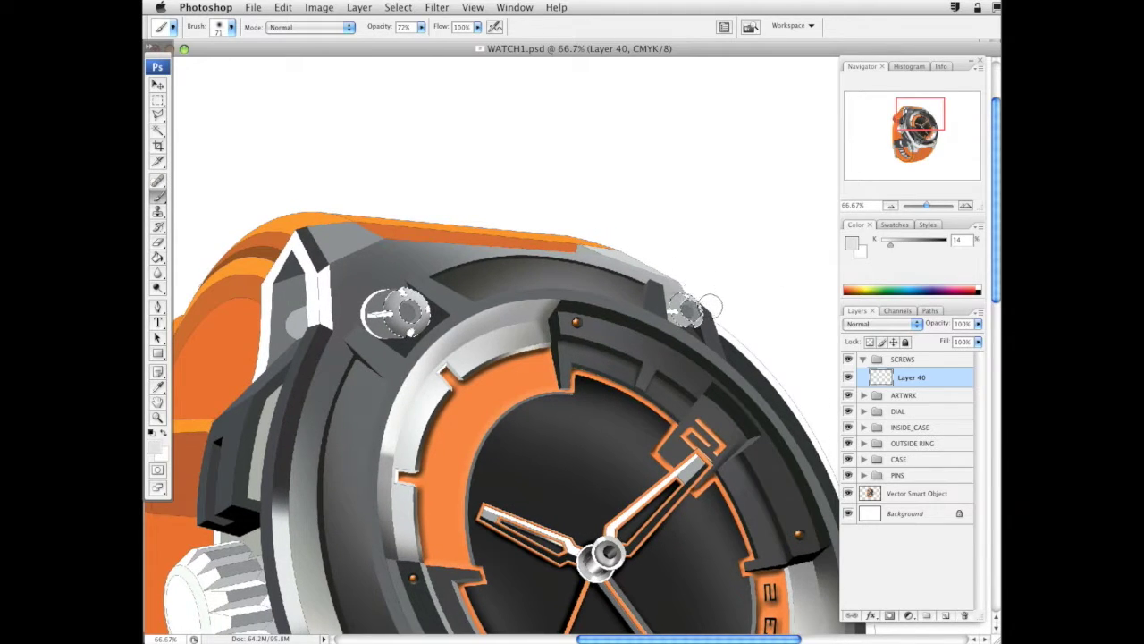
left_click(925, 247)
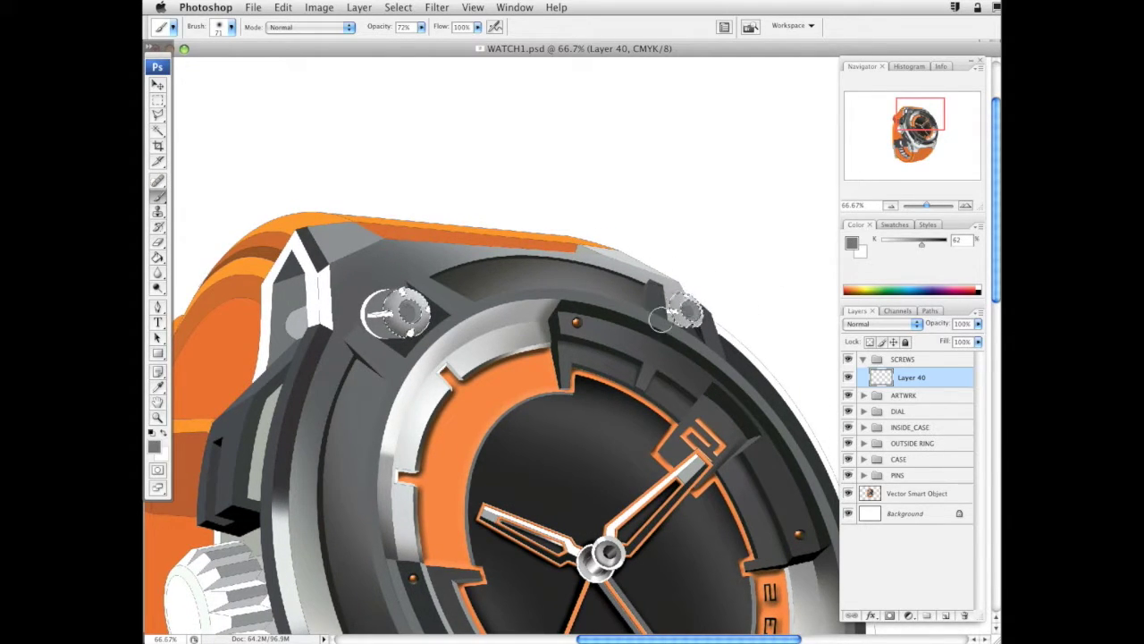
left_click(929, 242)
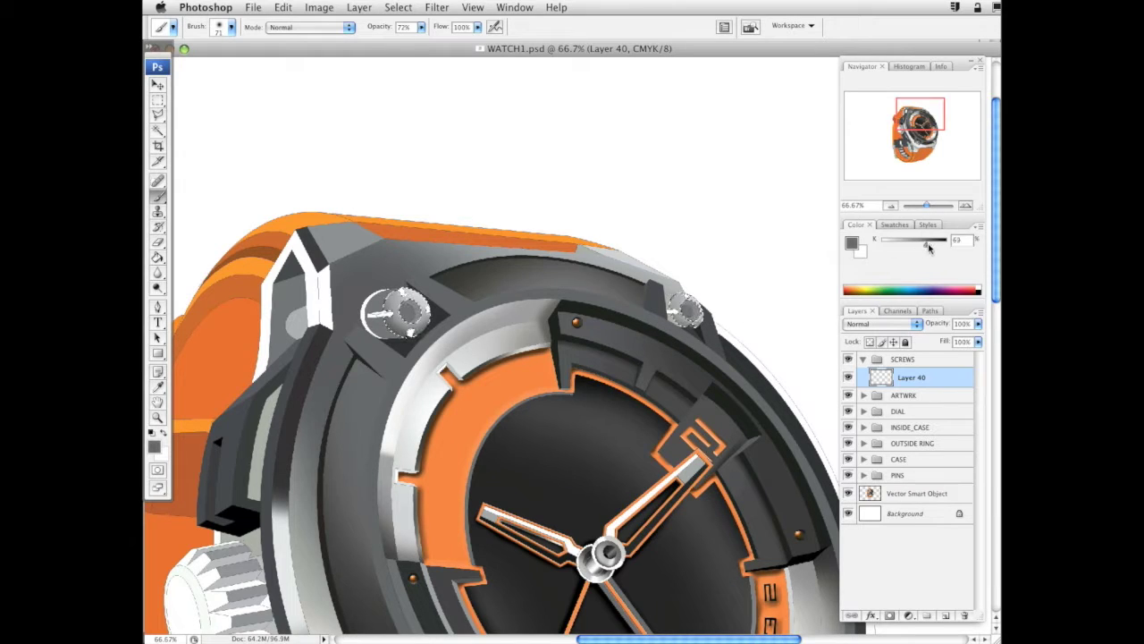
mouse_move(735, 439)
left_mouse_down()
mouse_move(742, 329)
mouse_move(764, 242)
left_mouse_up()
left_click_drag(713, 109, 720, 117)
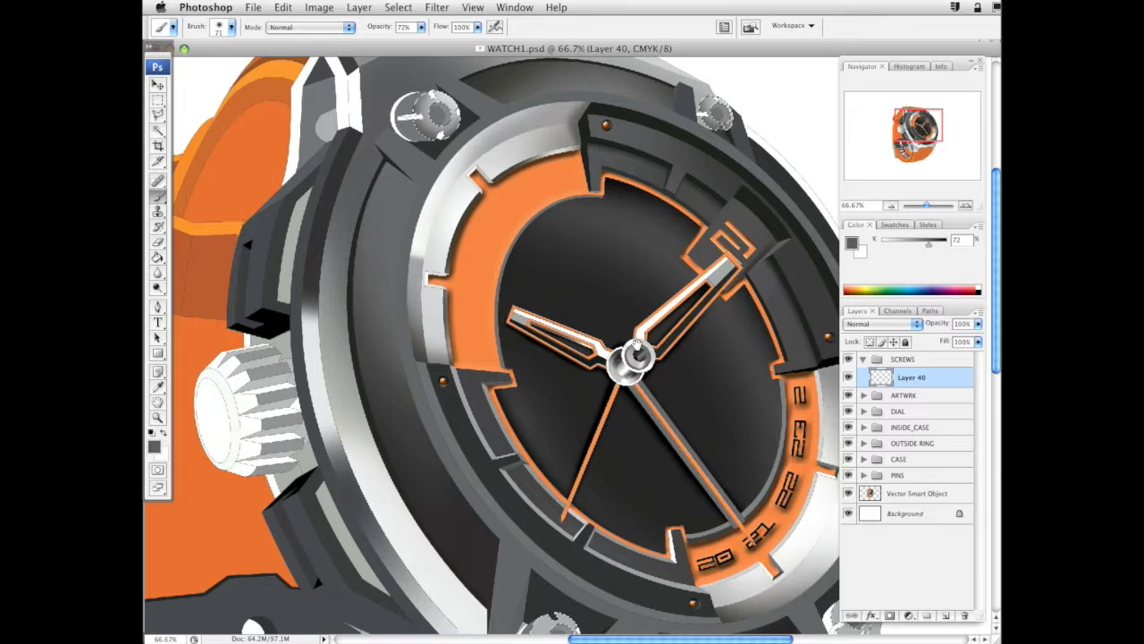
Shade the lower-left screw face with a 14% grey highlight, plus 64% and 79% grey shadows using a 125 px brush
mouse_move(657, 357)
left_mouse_down()
mouse_move(662, 294)
mouse_move(662, 258)
left_mouse_up()
mouse_move(547, 533)
left_mouse_down()
mouse_move(567, 540)
mouse_move(575, 529)
left_mouse_up()
left_click_drag(930, 243, 890, 243)
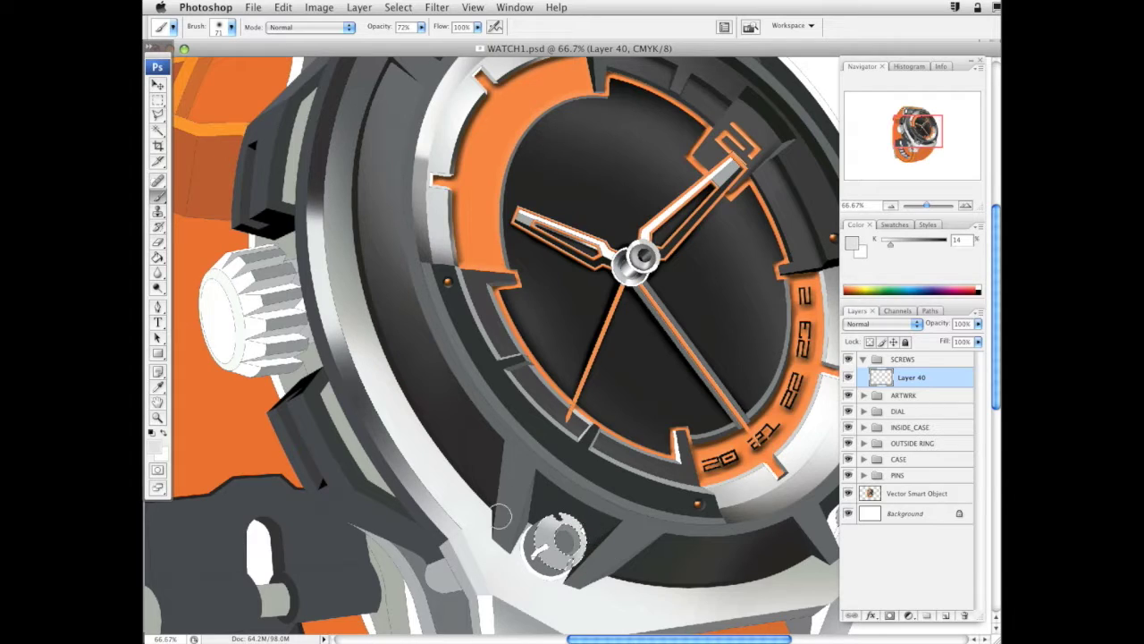
left_click(925, 244)
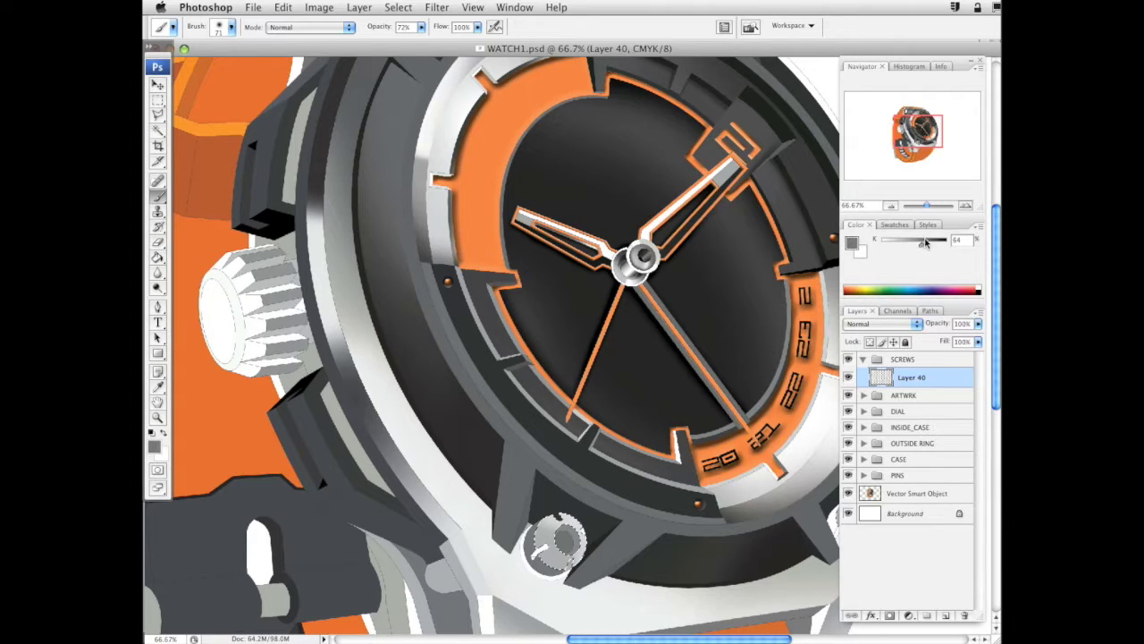
right_click(620, 476)
left_click(727, 488)
left_click_drag(529, 544, 555, 588)
left_click(933, 244)
mouse_move(508, 547)
left_mouse_down()
mouse_move(556, 583)
mouse_move(588, 581)
left_mouse_up()
Undo the last dark stroke on the lower-left screw face and shade the lower-right screw face with 79% grey
left_click_drag(653, 503, 555, 451)
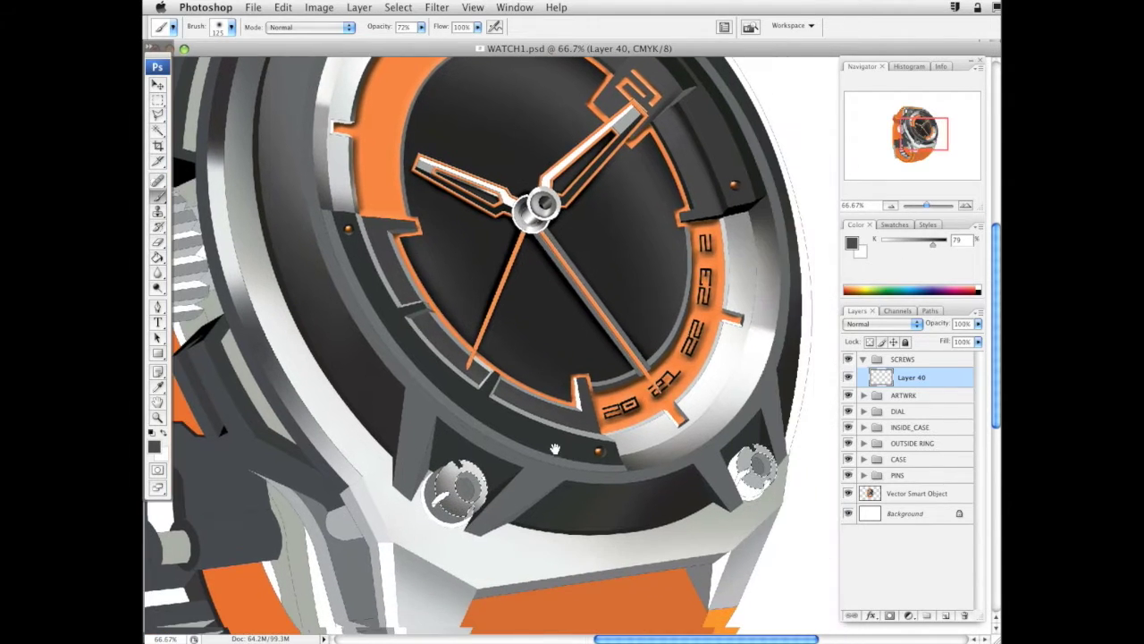
mouse_move(447, 473)
left_mouse_down()
mouse_move(430, 460)
mouse_move(439, 431)
left_mouse_up()
key("super+z")
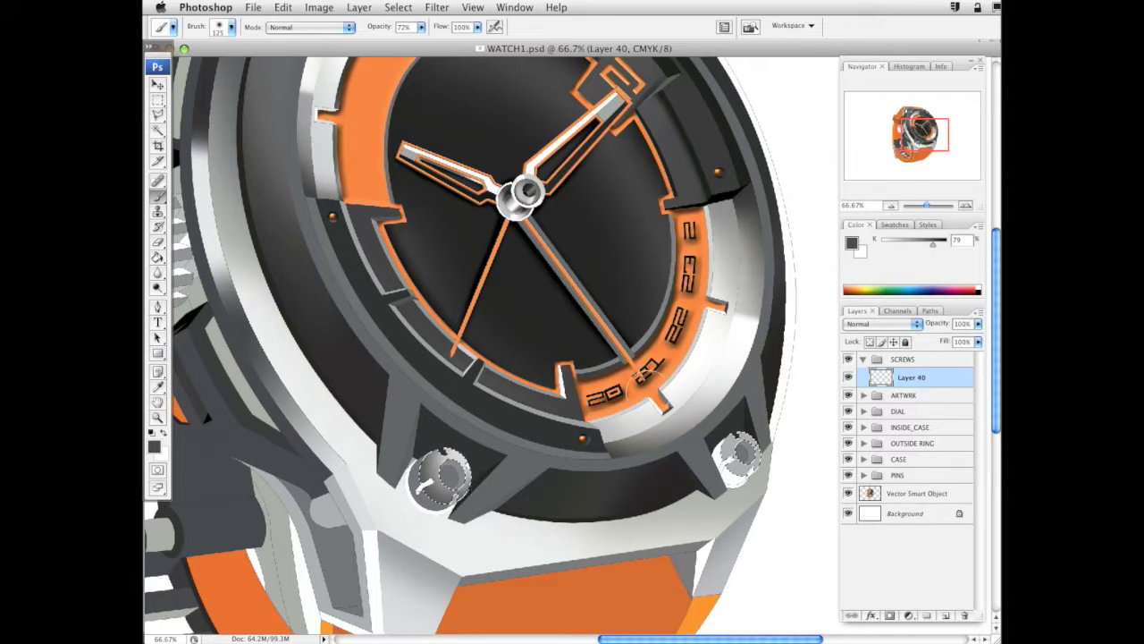
mouse_move(731, 449)
left_mouse_down()
mouse_move(724, 425)
mouse_move(752, 466)
left_mouse_up()
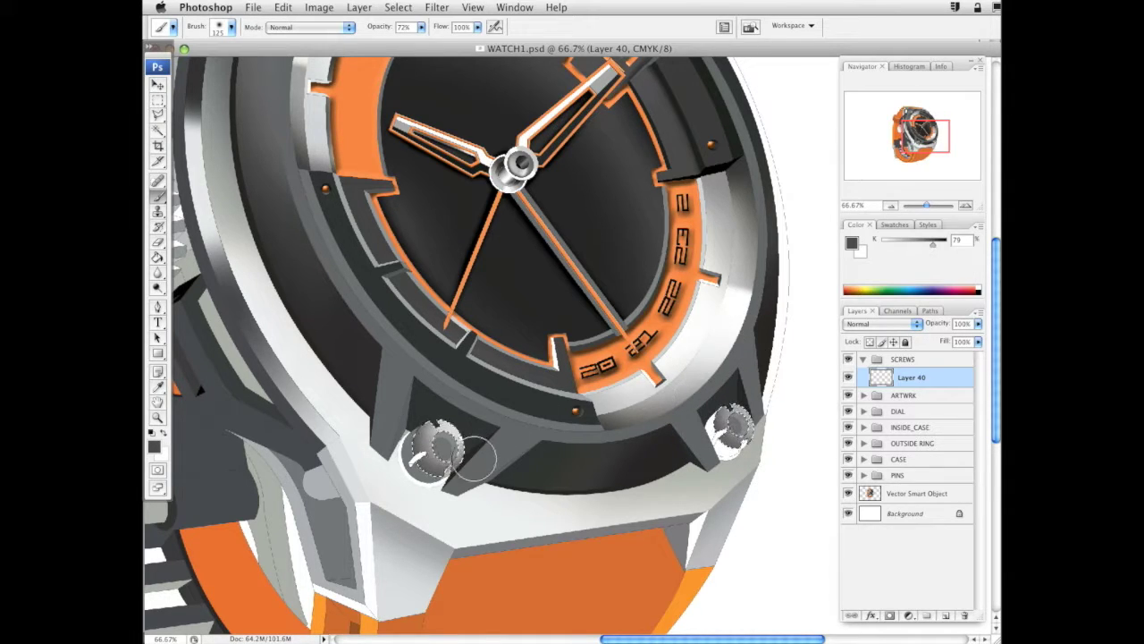
Soften the shading on the screw faces with the Eraser at 50% opacity, then clear the selection
left_click(158, 242)
left_click(366, 28)
left_click_drag(367, 42, 336, 43)
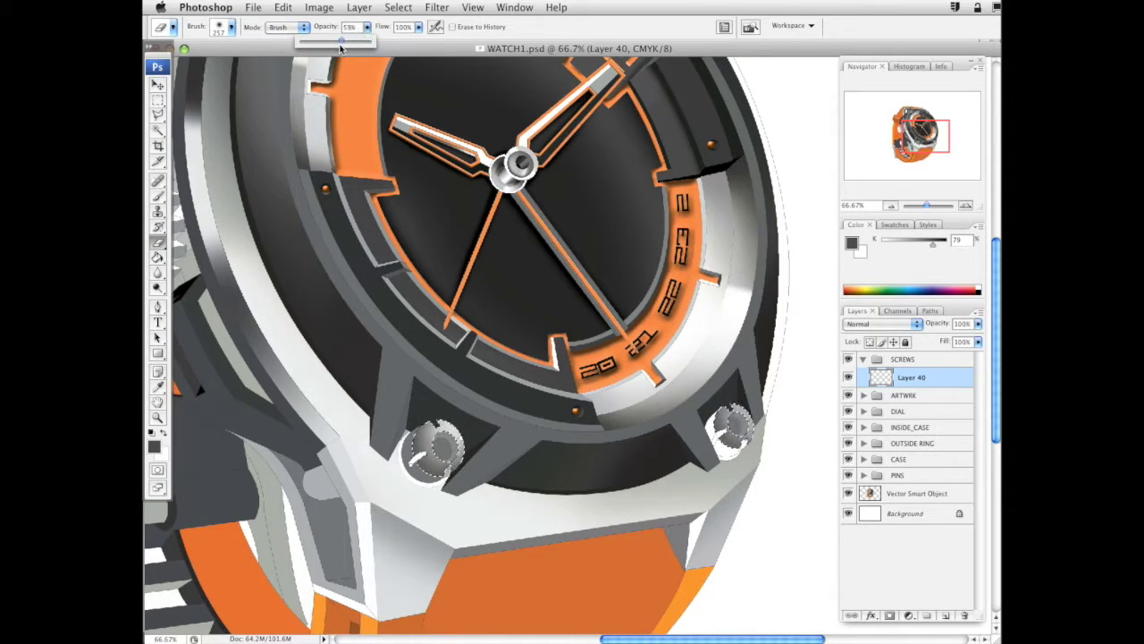
left_click(458, 417)
mouse_move(576, 328)
left_mouse_down()
mouse_move(595, 436)
mouse_move(643, 515)
left_mouse_up()
scroll(433, 136, "up", 5)
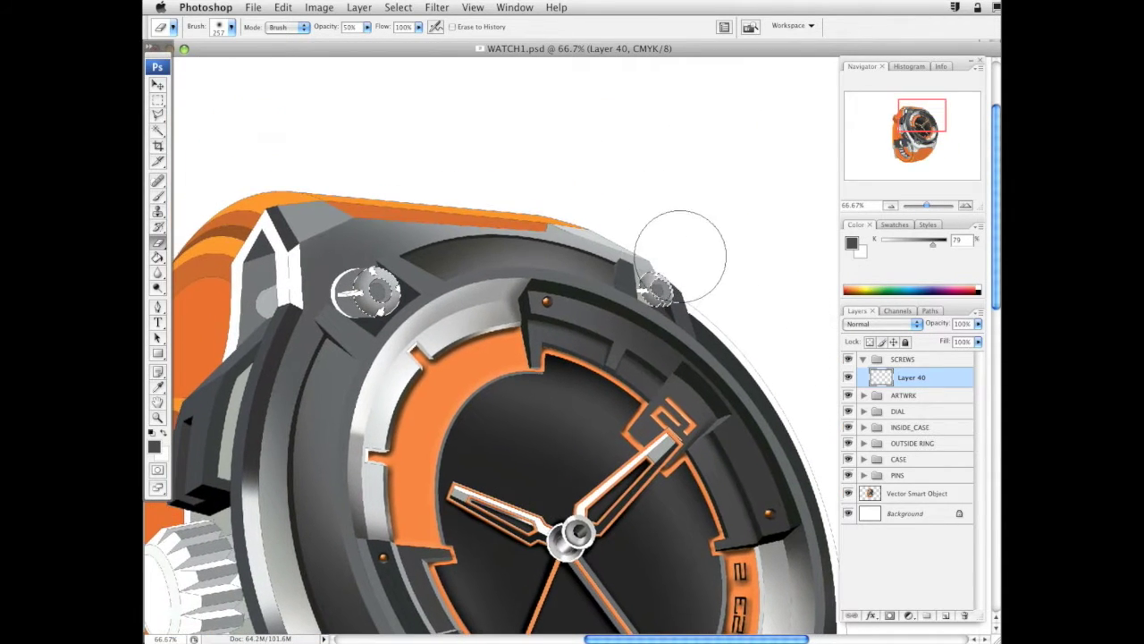
scroll(689, 589, "down", 4)
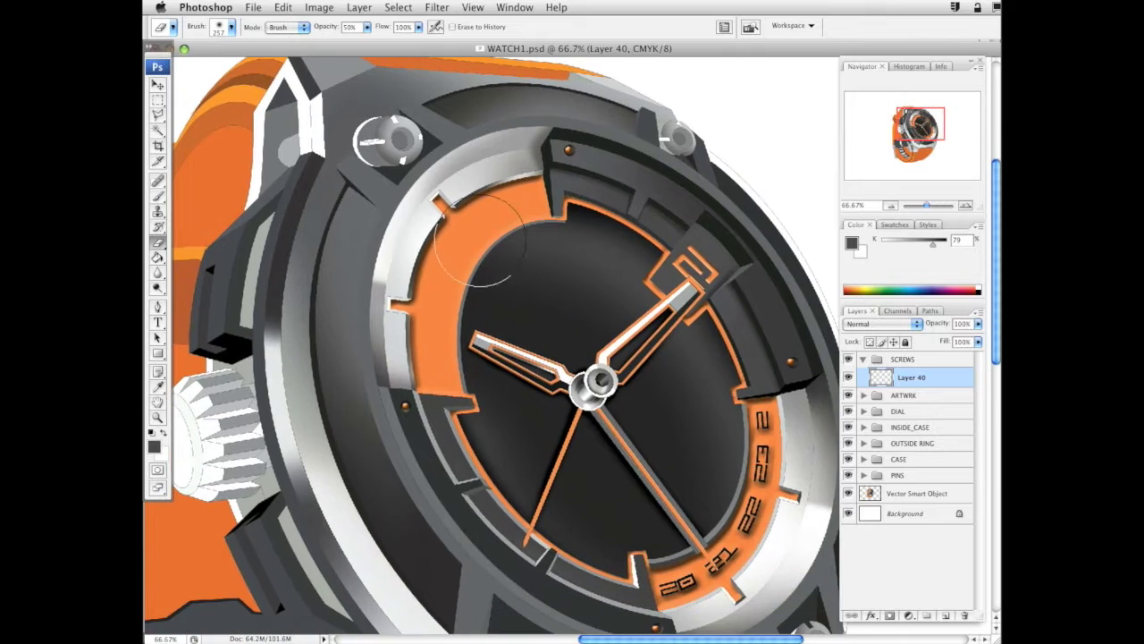
Select the inner recess rings of all four case screws on the Vector Smart Object layer with Magic Wand tolerance 10
left_click(158, 131)
left_click(919, 494)
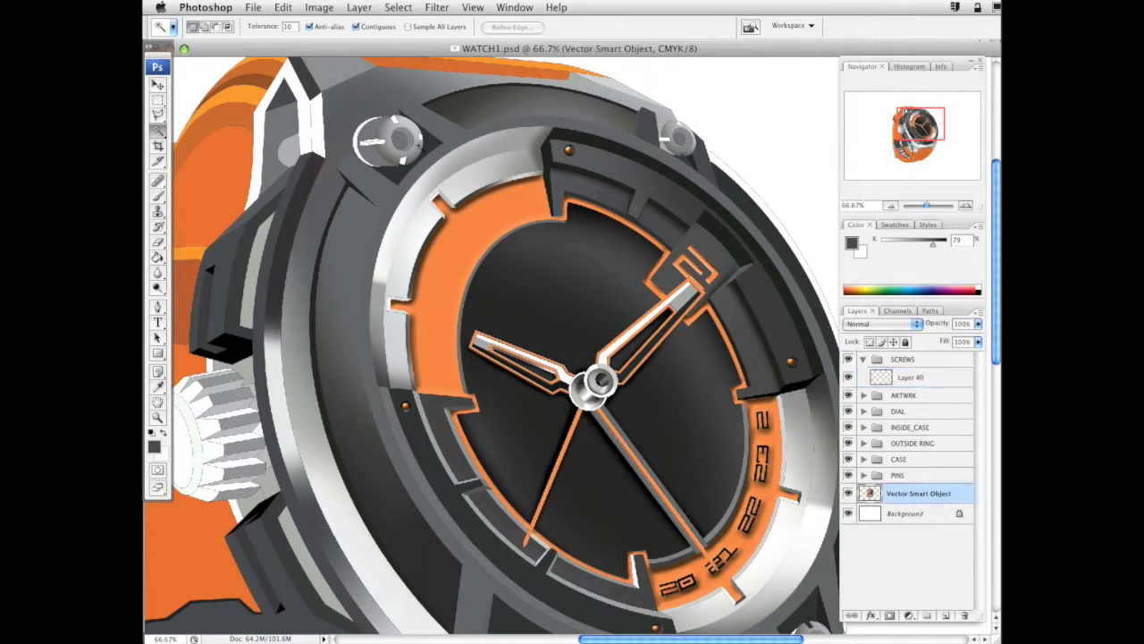
left_click(426, 131)
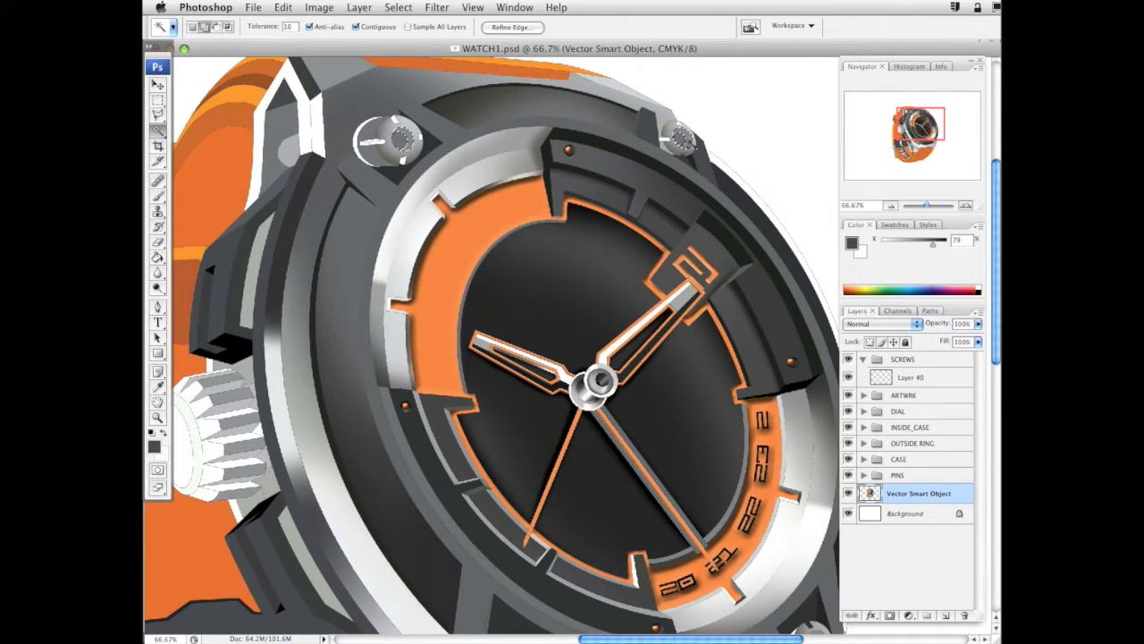
scroll(656, 292, "down", 5)
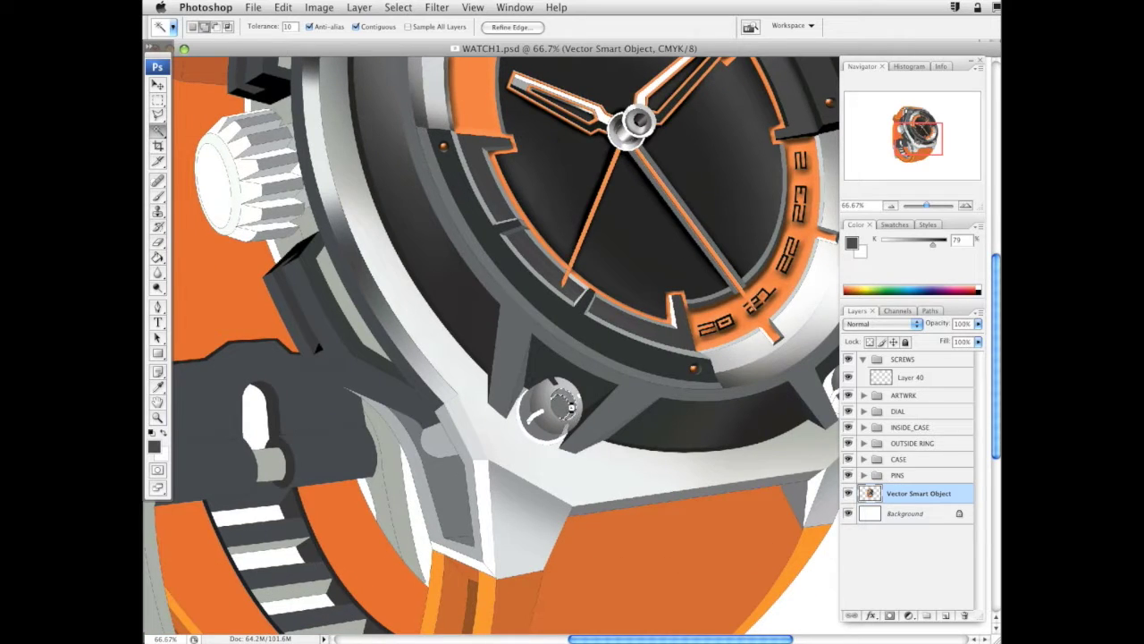
left_click_drag(745, 435, 620, 478)
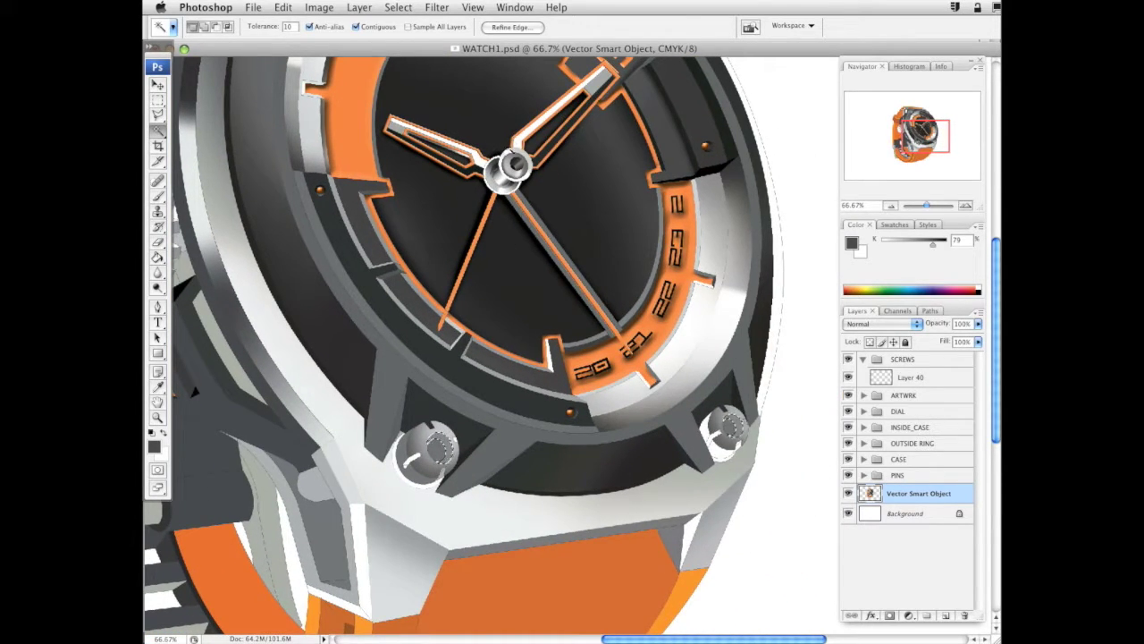
On a new layer above Layer 40, shade the lower-left screw's inner ring with 85% grey using a 71 px brush
left_click(158, 417)
left_click_drag(329, 353, 592, 587)
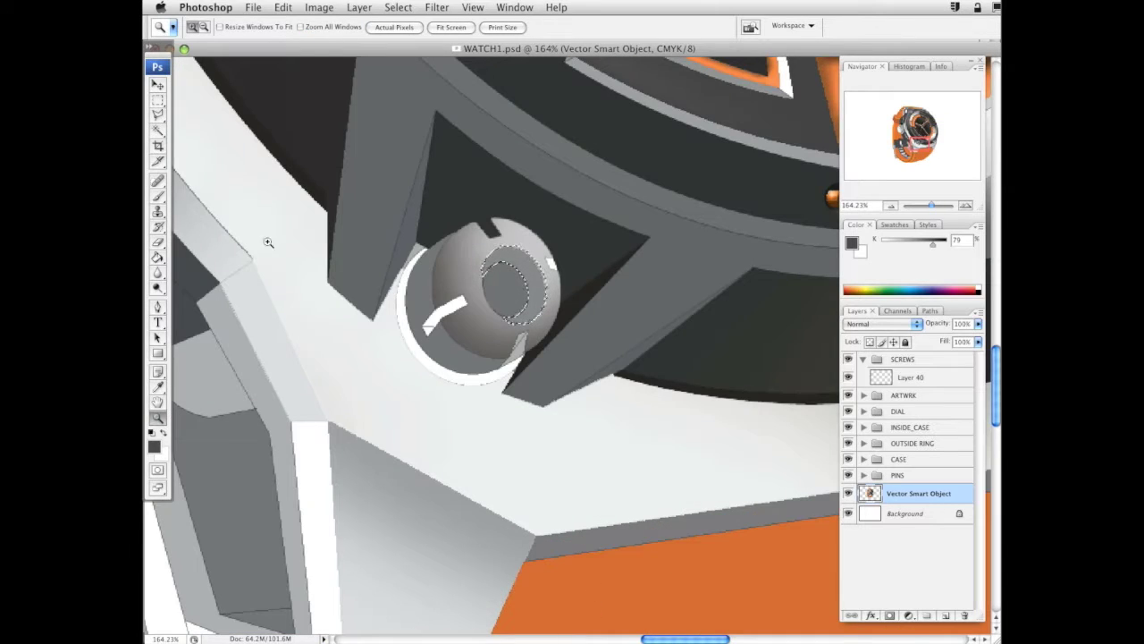
left_click(158, 195)
left_click(912, 376)
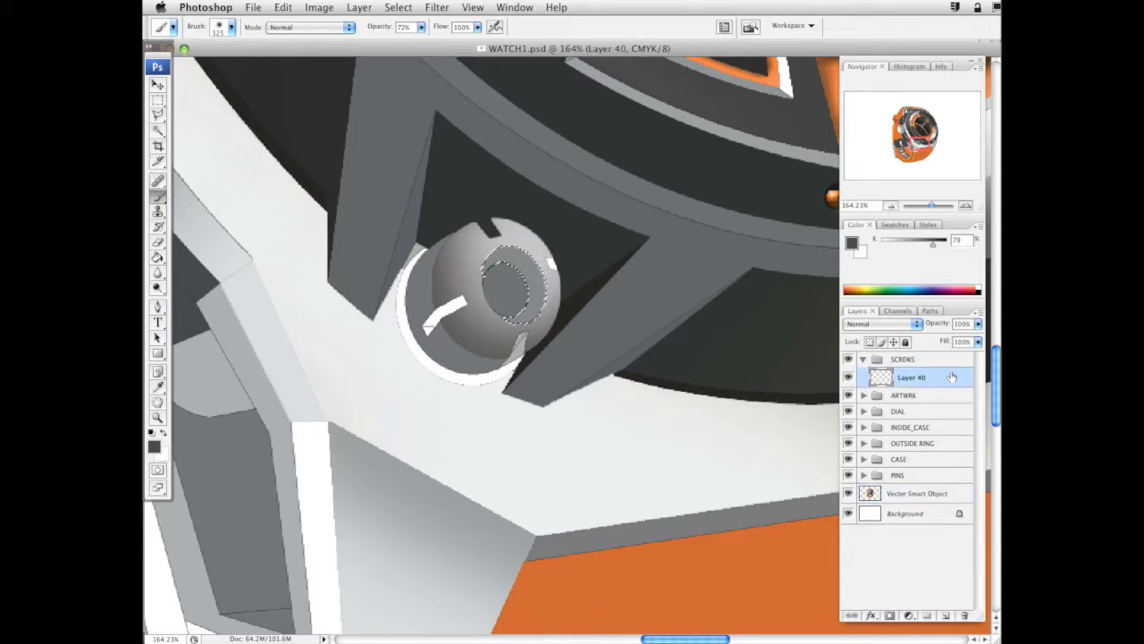
left_click(945, 615)
right_click(579, 356)
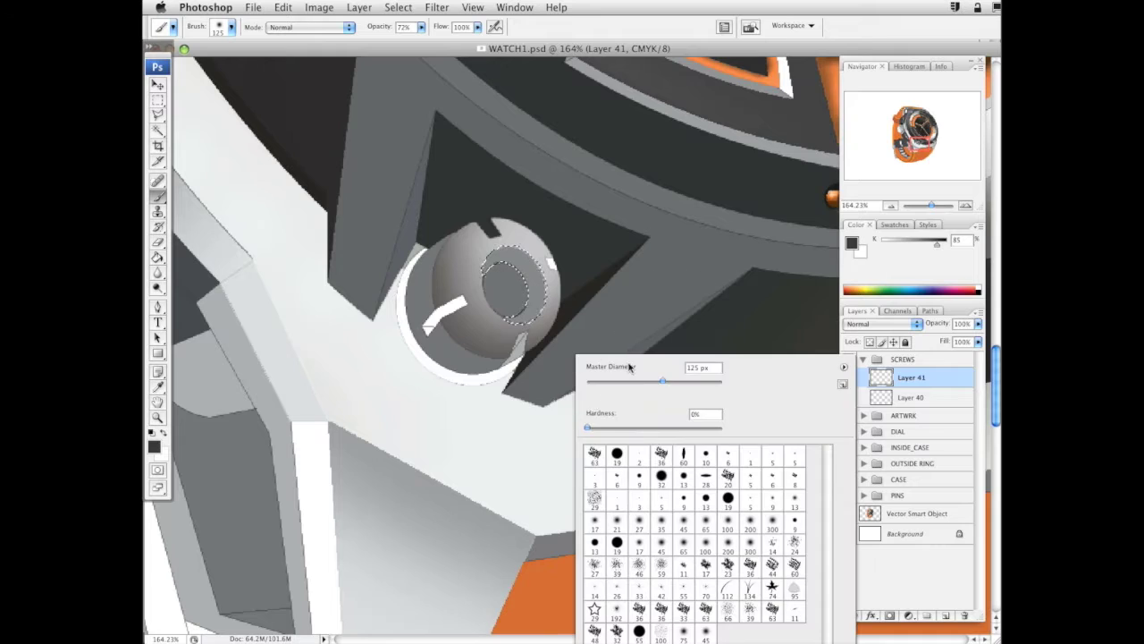
left_click_drag(636, 380, 631, 376)
mouse_move(487, 259)
left_mouse_down()
mouse_move(474, 236)
mouse_move(448, 286)
mouse_move(490, 230)
left_mouse_up()
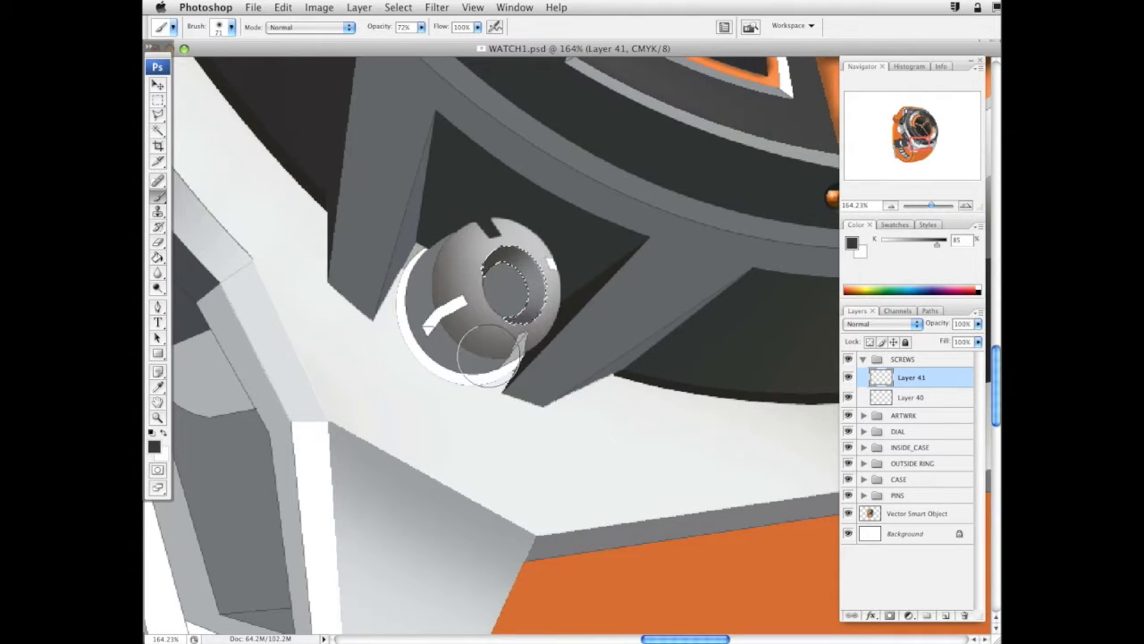
Shade the inner ring of the lower-right screw with 85% grey and that of the upper-left screw with 89% grey
mouse_move(636, 429)
left_mouse_down()
mouse_move(232, 491)
mouse_move(196, 510)
left_mouse_up()
mouse_move(590, 429)
left_mouse_down()
mouse_move(546, 417)
mouse_move(418, 437)
left_mouse_up()
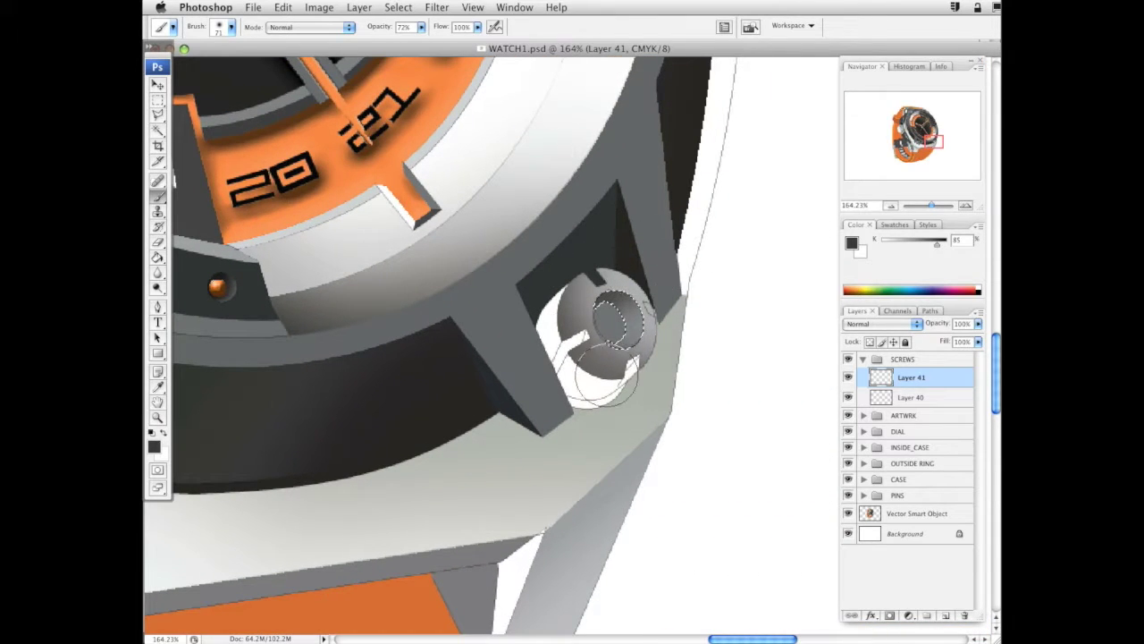
left_click_drag(668, 369, 685, 580)
left_click_drag(645, 312, 691, 579)
left_click_drag(596, 318, 703, 604)
scroll(515, 208, "up", 10)
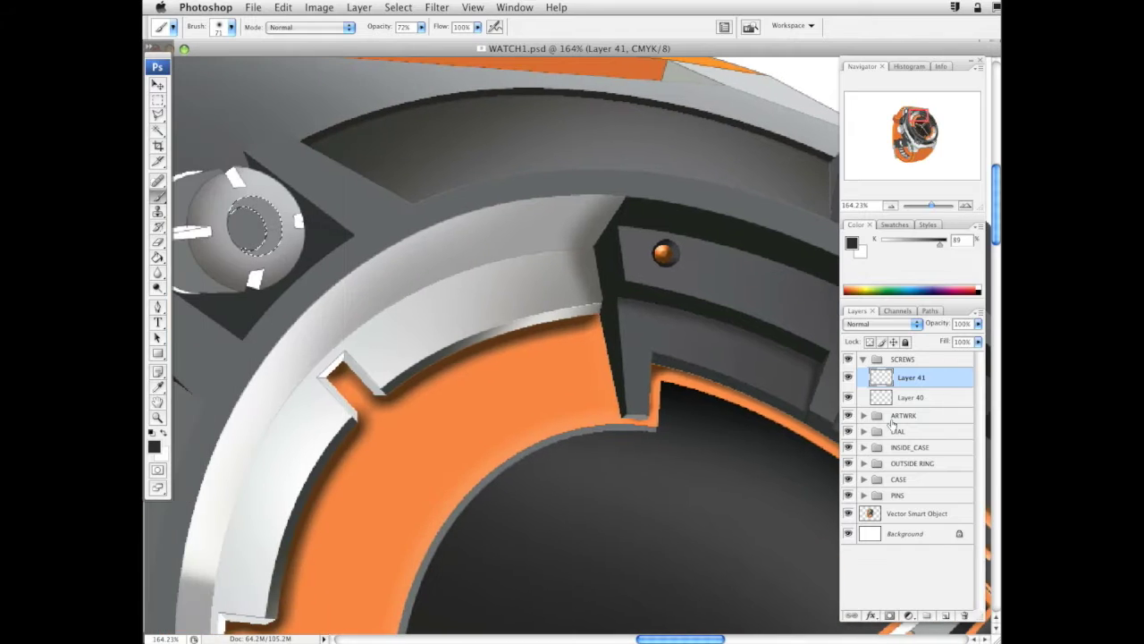
left_click_drag(363, 357, 499, 410)
mouse_move(330, 235)
left_mouse_down()
mouse_move(349, 249)
mouse_move(381, 222)
left_mouse_up()
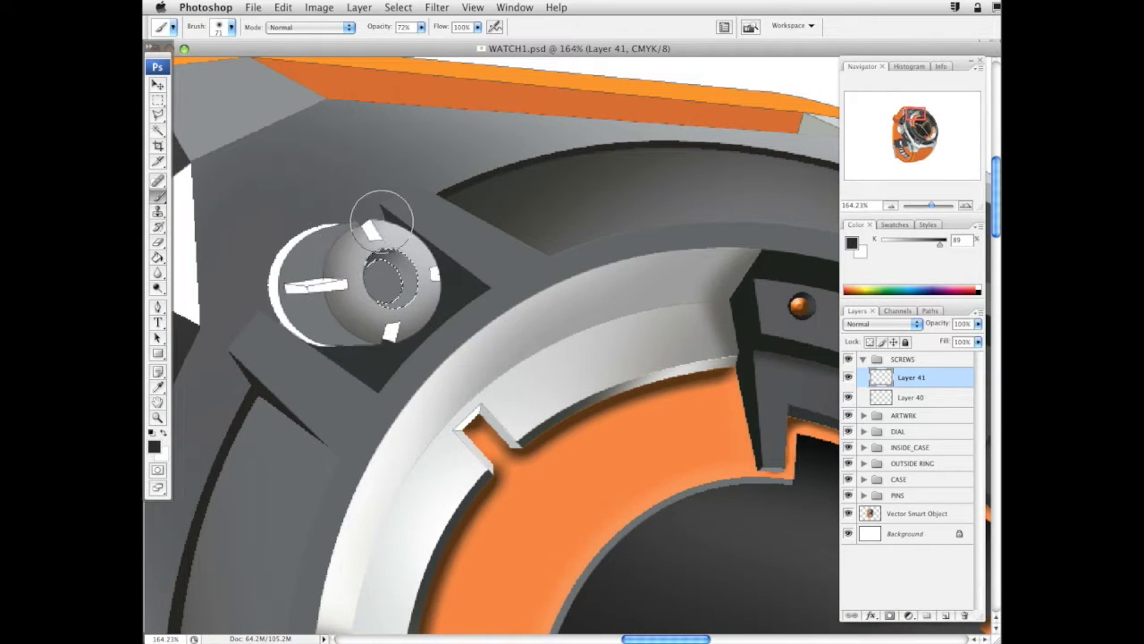
Select the cylindrical sides of all four case screws on the Vector Smart Object layer
left_click(158, 418)
left_click(606, 353, "alt")
left_click(605, 353, "alt")
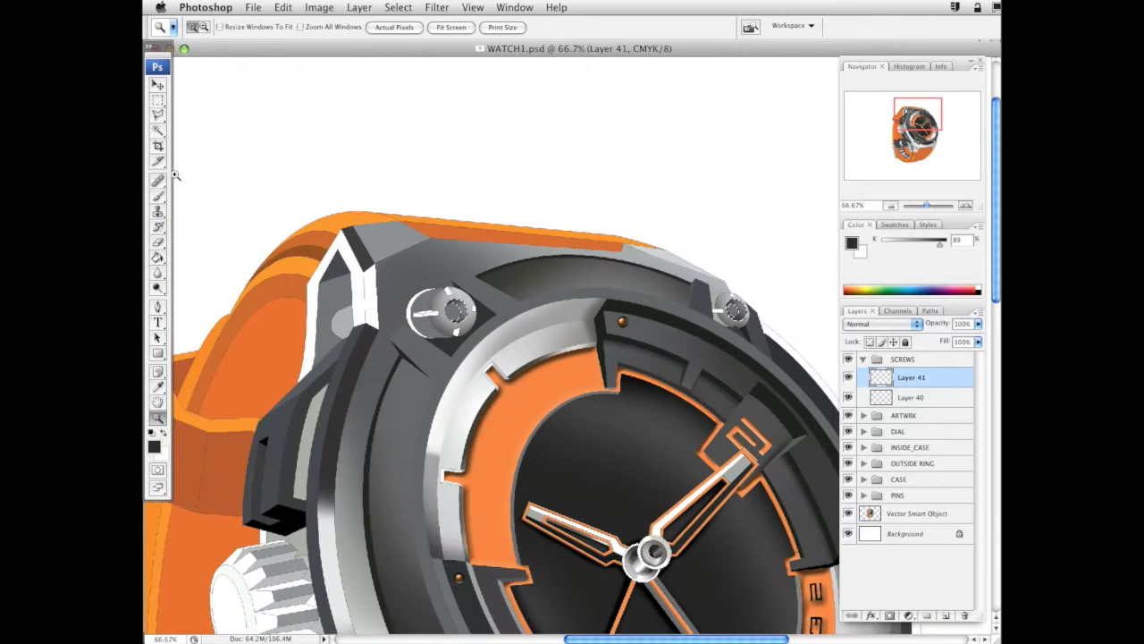
left_click(157, 129)
left_click(904, 511)
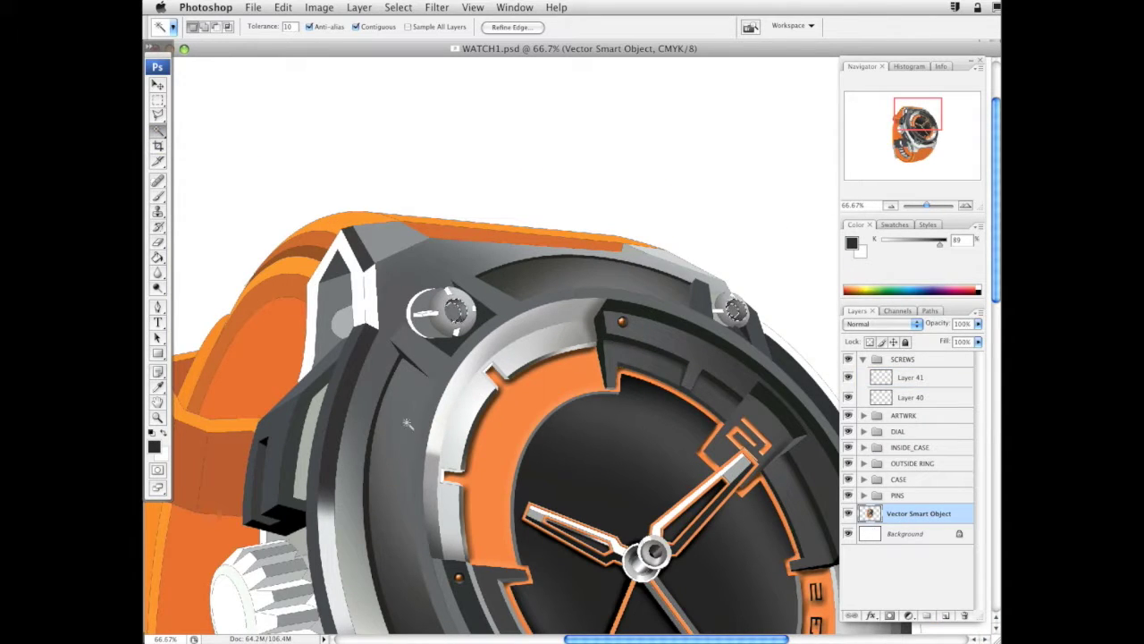
left_click(423, 300)
left_click(433, 325, "shift")
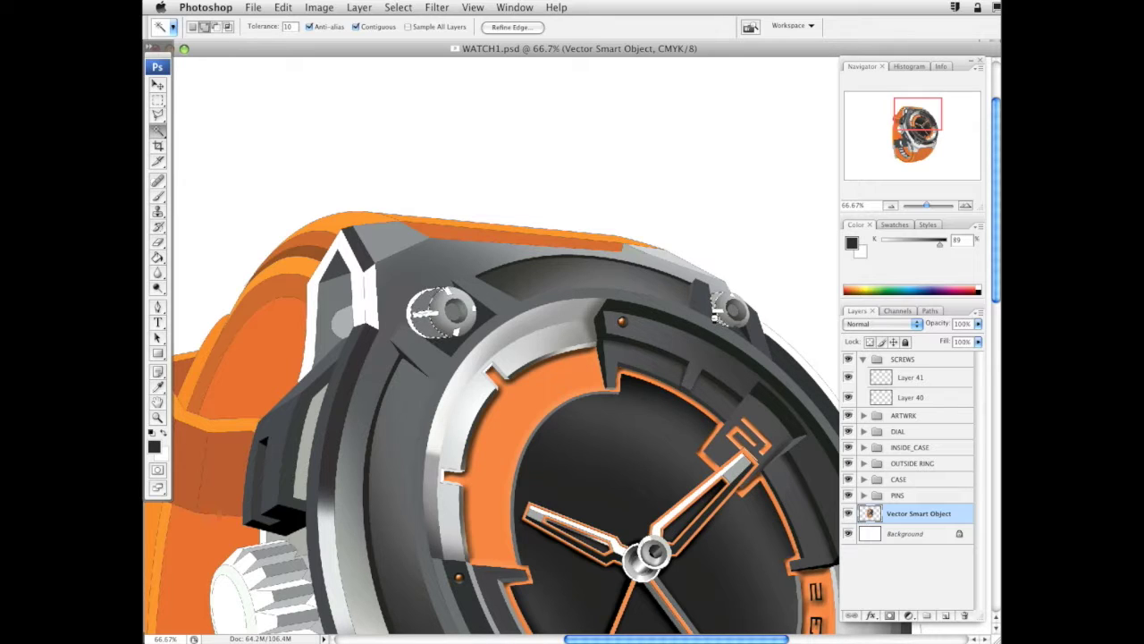
scroll(581, 473, "down", 10)
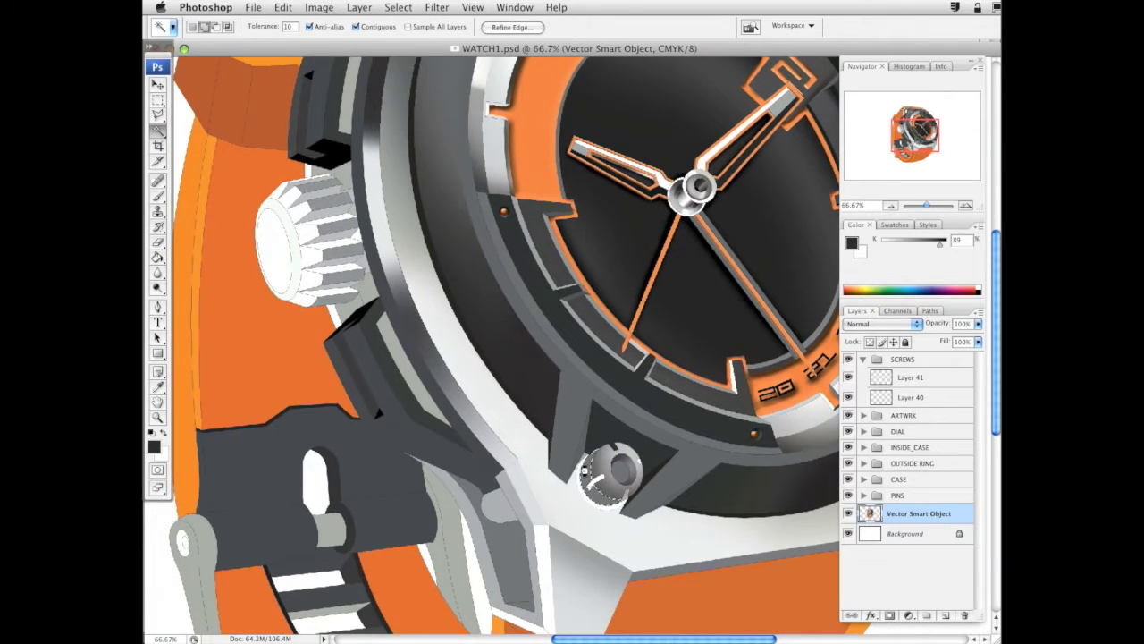
scroll(625, 494, "right", 5)
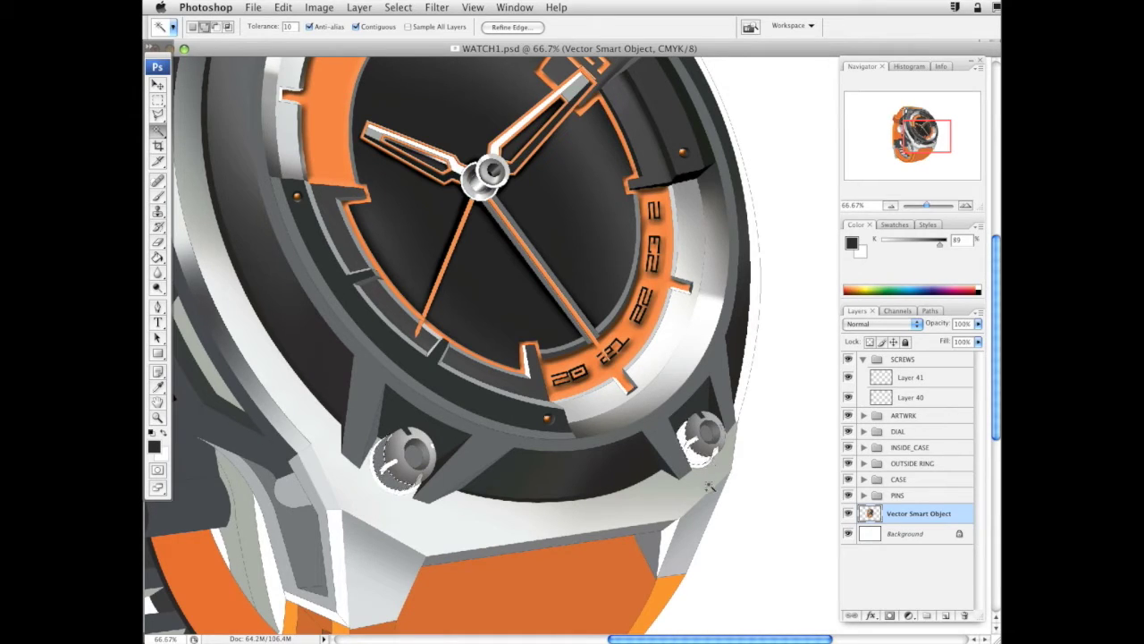
On a new layer above Layer 41, darken the outer edges of the screw sides with 95% and 90% grey
left_click(935, 380)
left_click(946, 615)
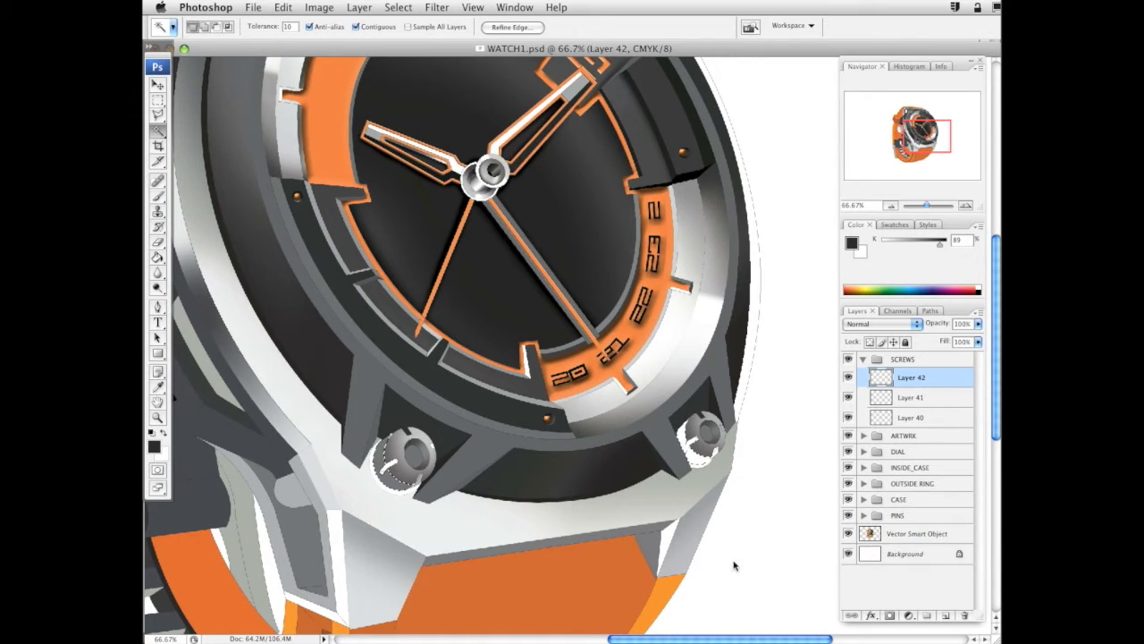
left_click(158, 196)
left_click_drag(939, 245, 943, 246)
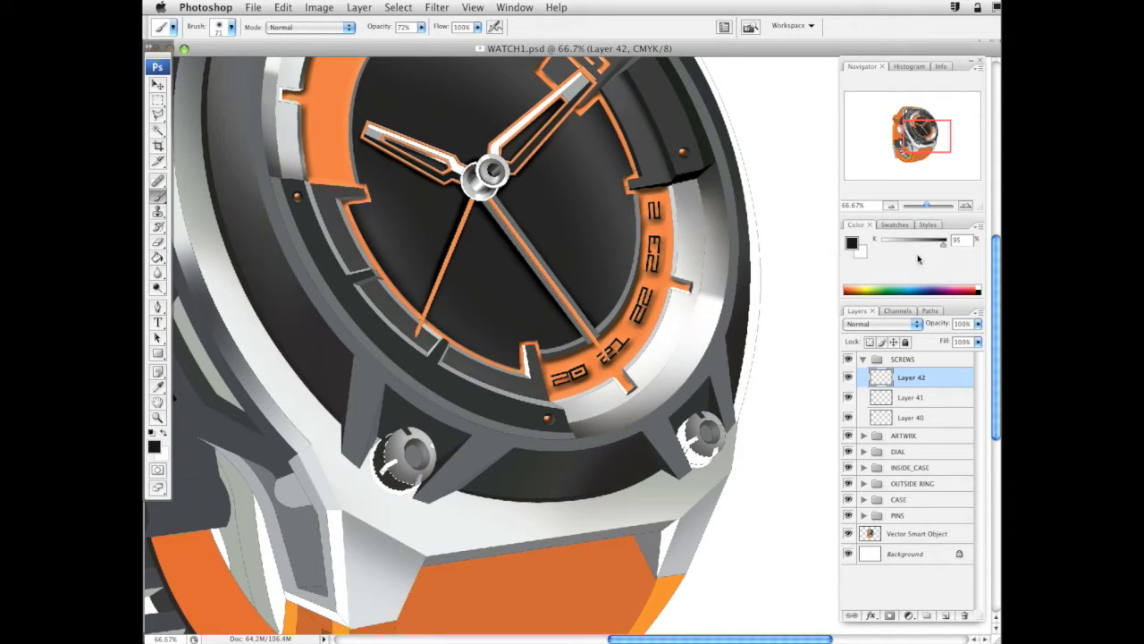
left_click_drag(940, 249, 939, 249)
left_click_drag(769, 322, 813, 560)
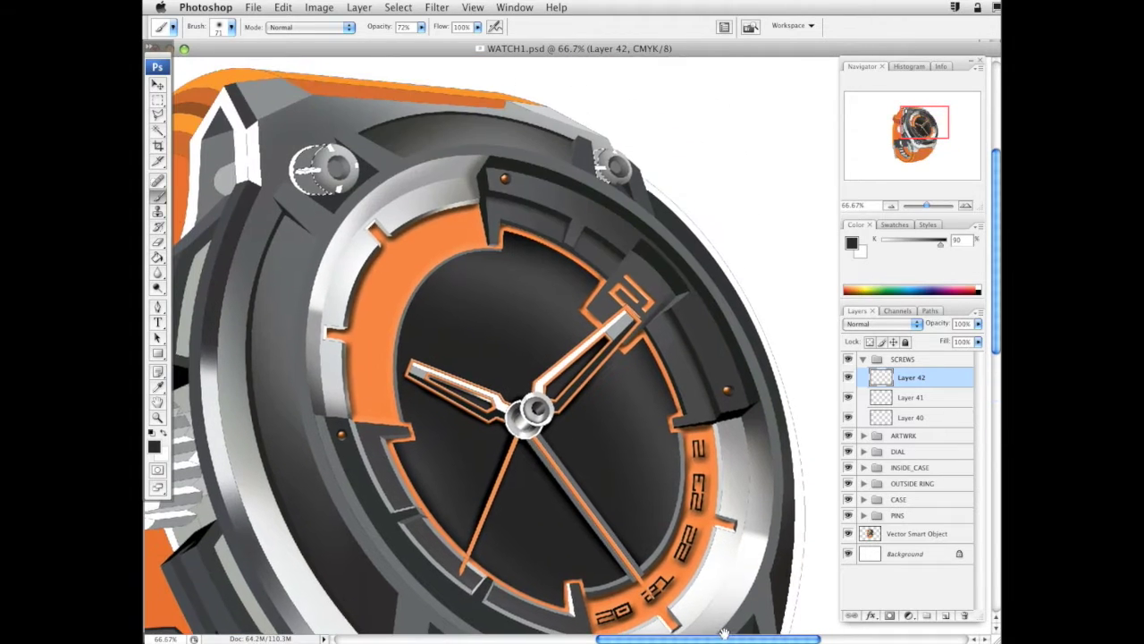
mouse_move(287, 159)
left_mouse_down()
mouse_move(302, 178)
mouse_move(305, 169)
left_mouse_up()
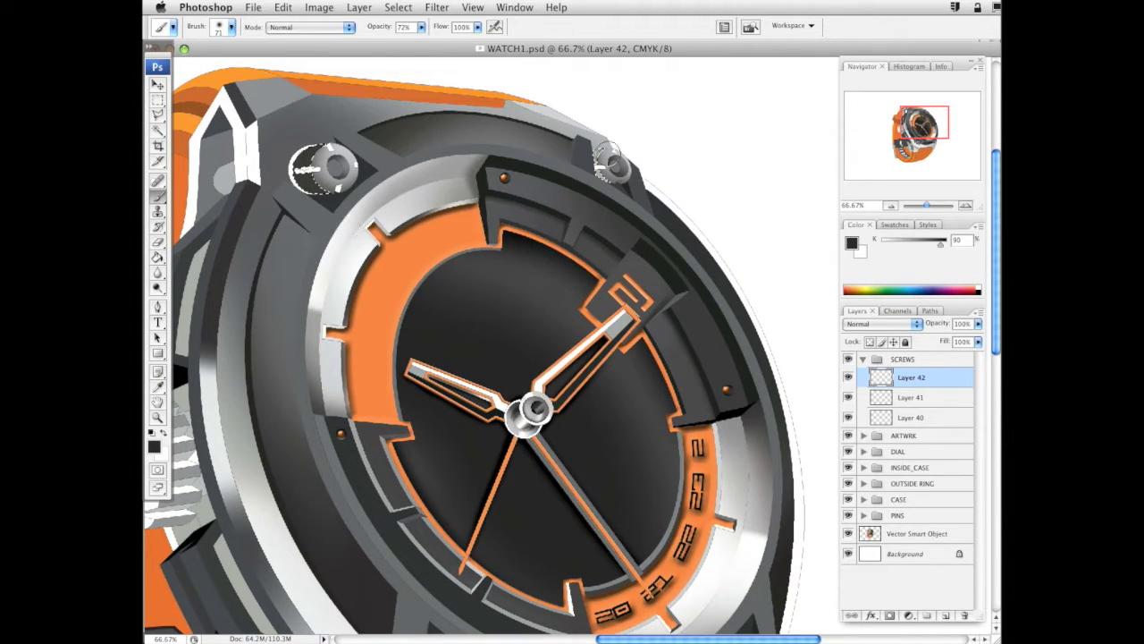
Add 55% grey mid-tones to the screw sides, set the brush colour to 95% grey and clear the selection
left_click_drag(936, 246, 917, 246)
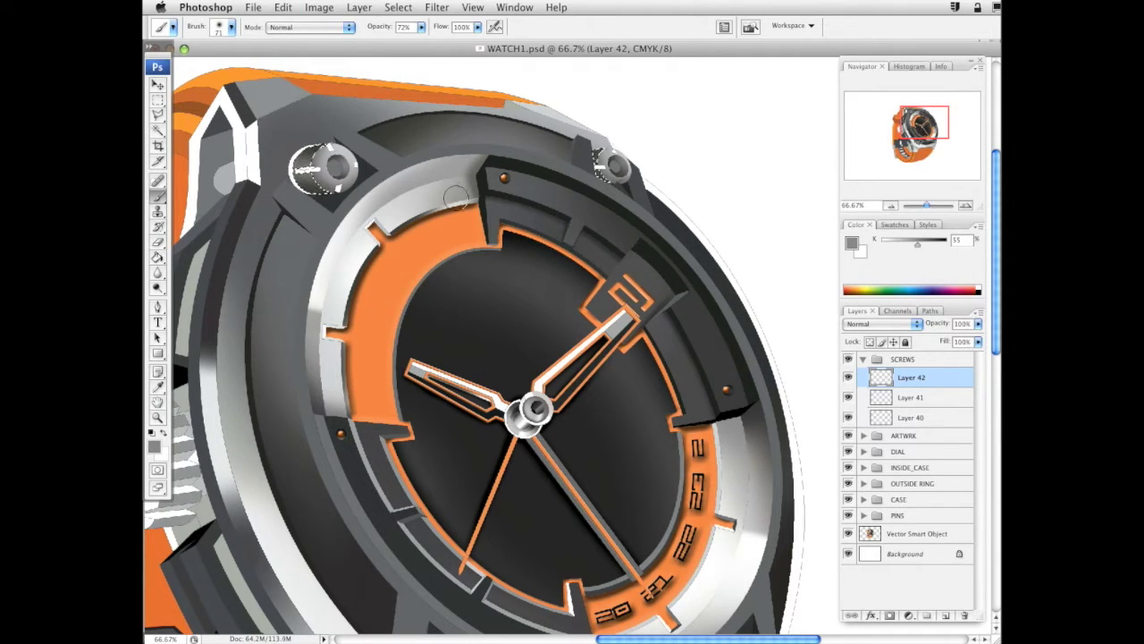
left_click_drag(458, 358, 616, 171)
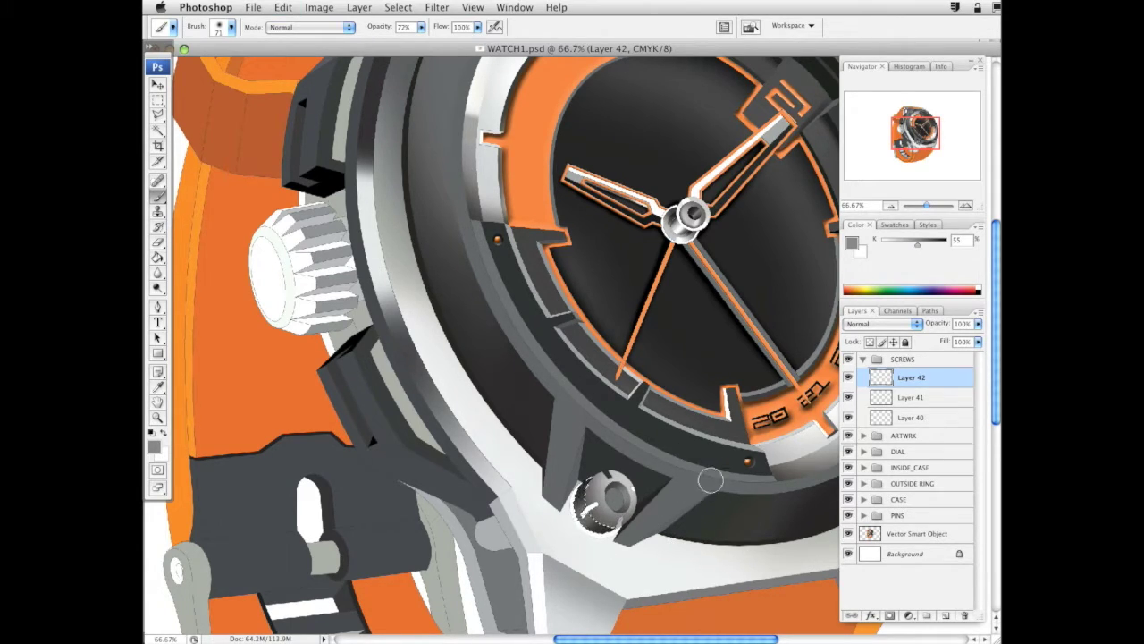
scroll(710, 481, "right", 5)
scroll(711, 481, "down", 1)
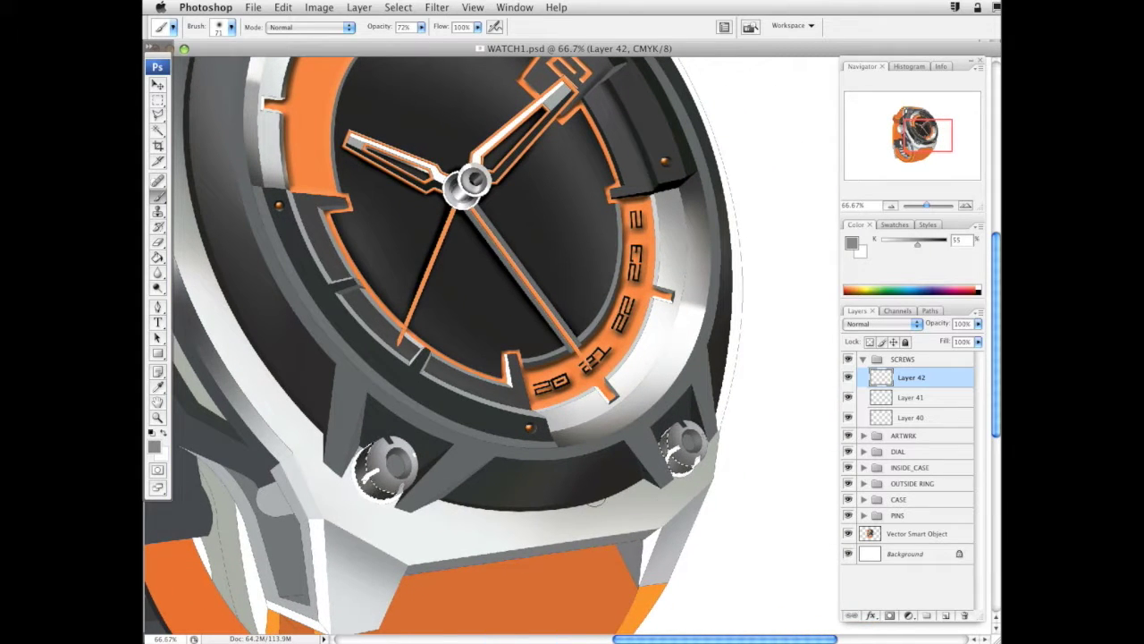
scroll(594, 500, "up", 5)
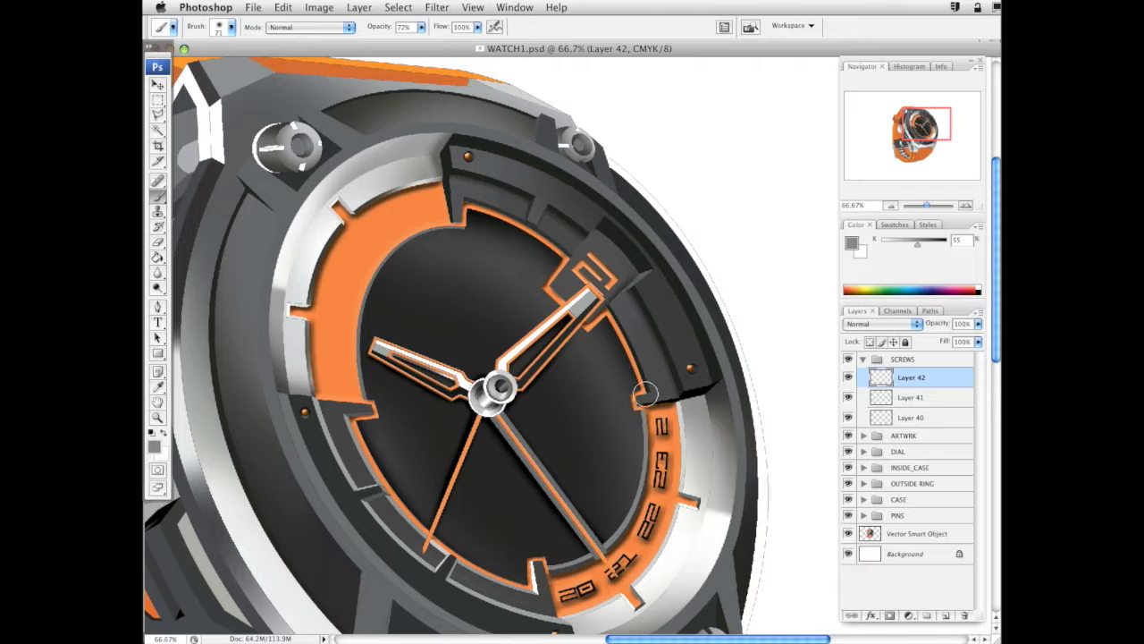
left_click(936, 241)
left_click(943, 243)
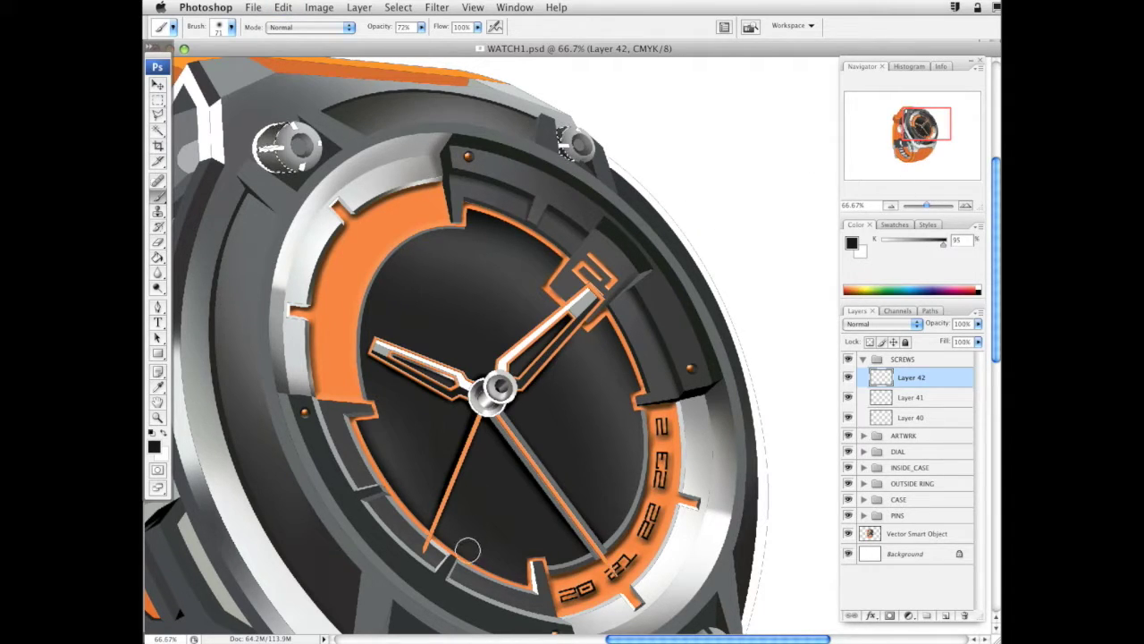
scroll(679, 402, "left", 5)
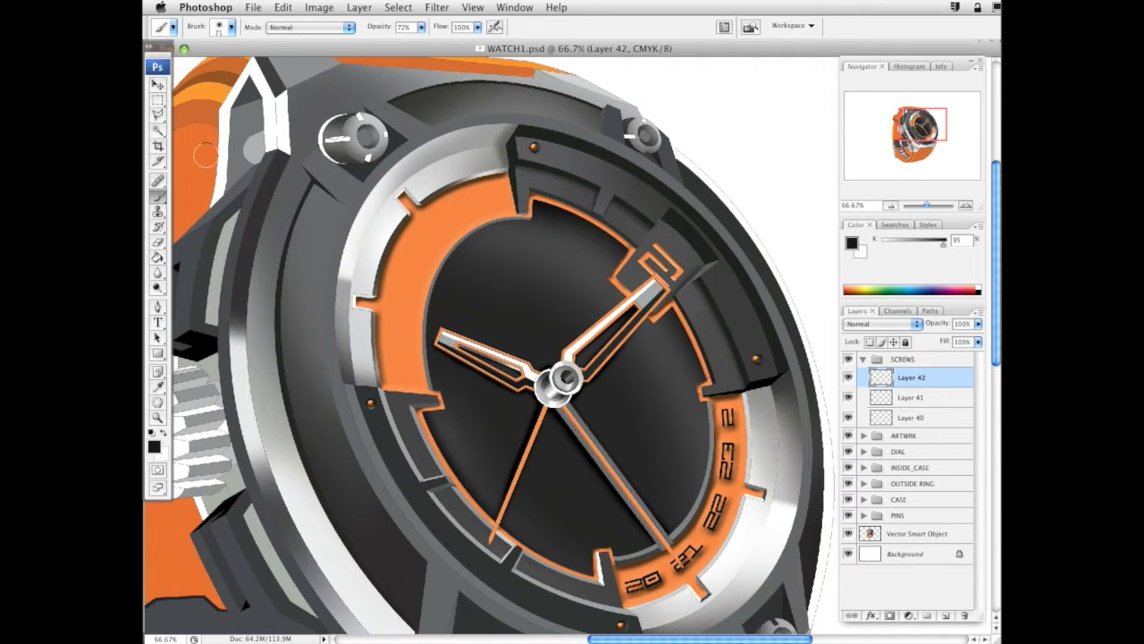
Select the central holes of all four case screws on the Vector Smart Object layer
left_click(160, 129)
left_click(919, 534)
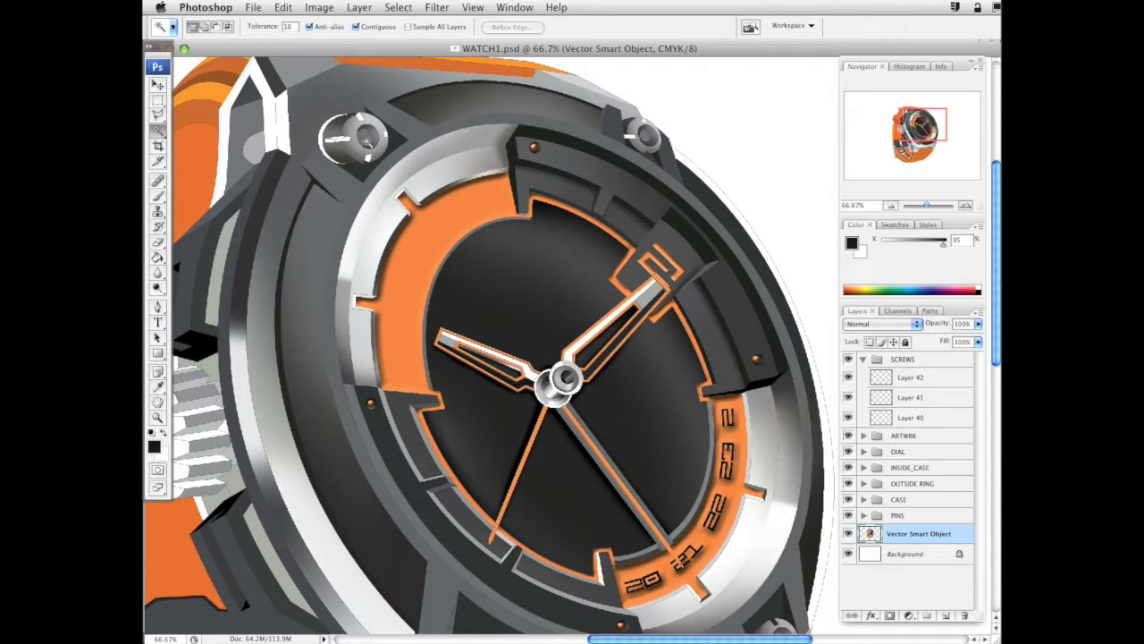
left_click(366, 136, "shift")
scroll(707, 304, "down", 5)
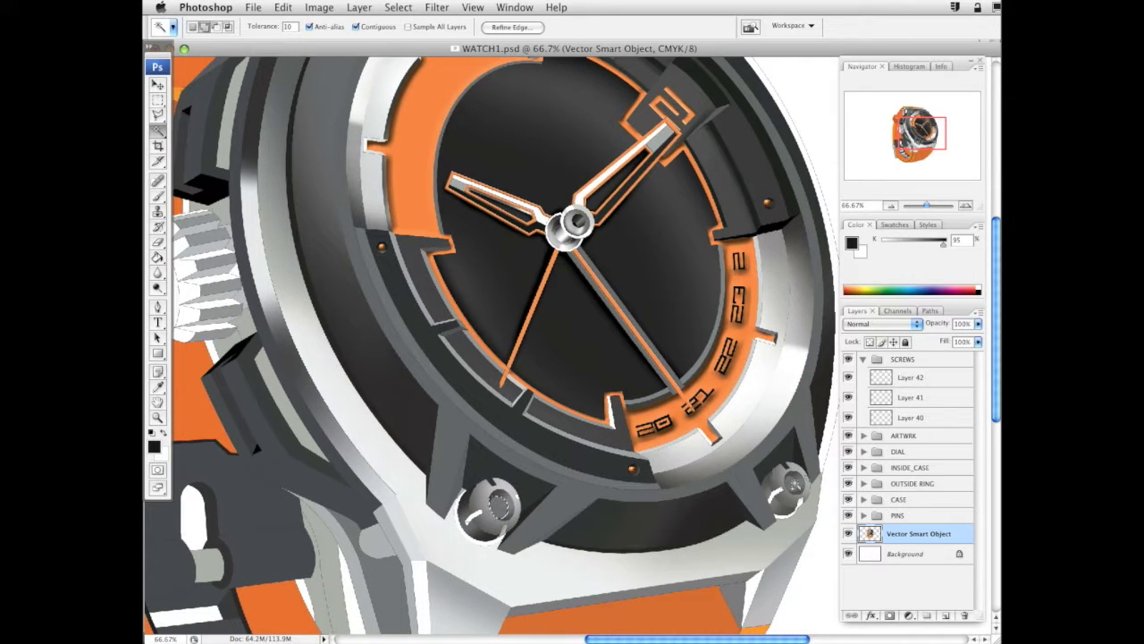
On a new layer above Layer 42, highlight the central holes of the lower screws with 26% and 13% grey
left_click(925, 379)
left_click(944, 615)
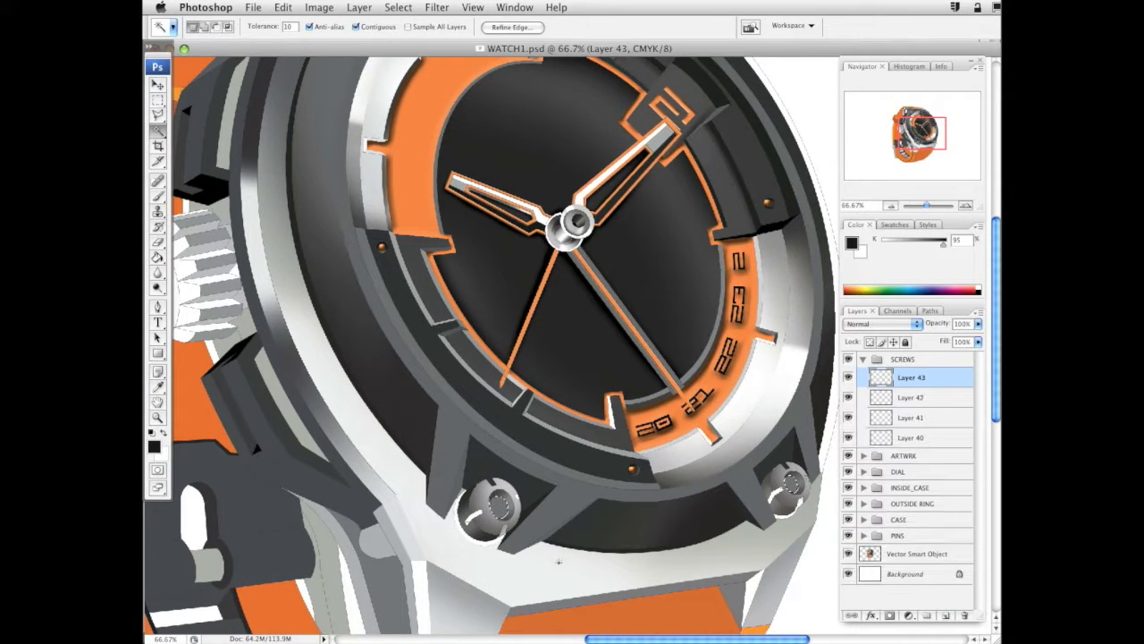
left_click(158, 196)
left_click(898, 242)
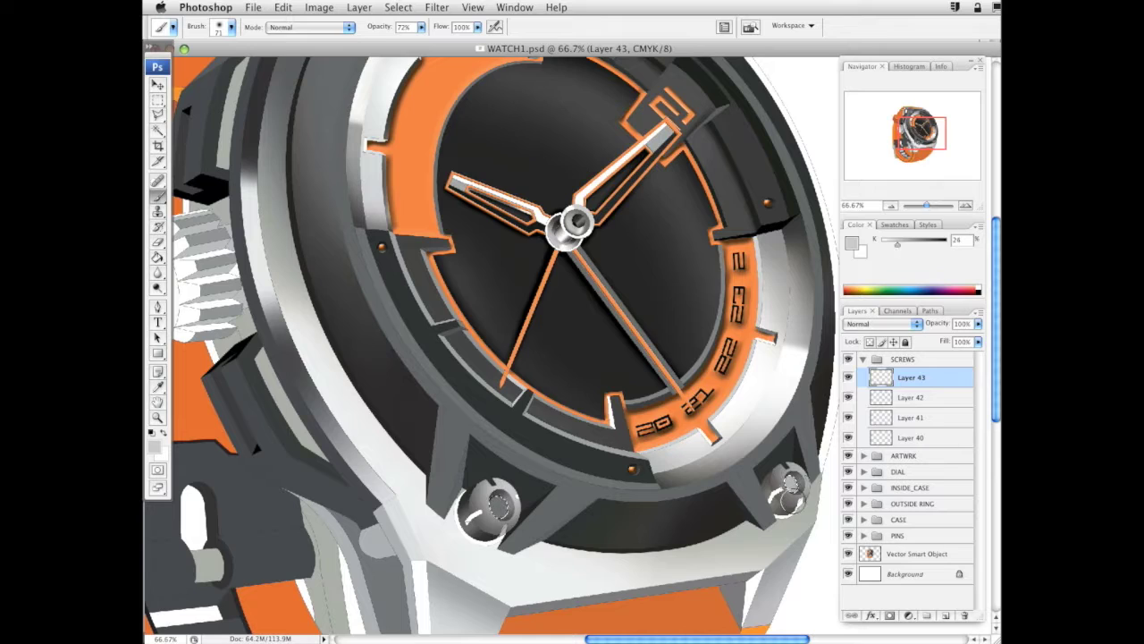
left_click_drag(497, 500, 503, 511)
left_click_drag(897, 242, 890, 242)
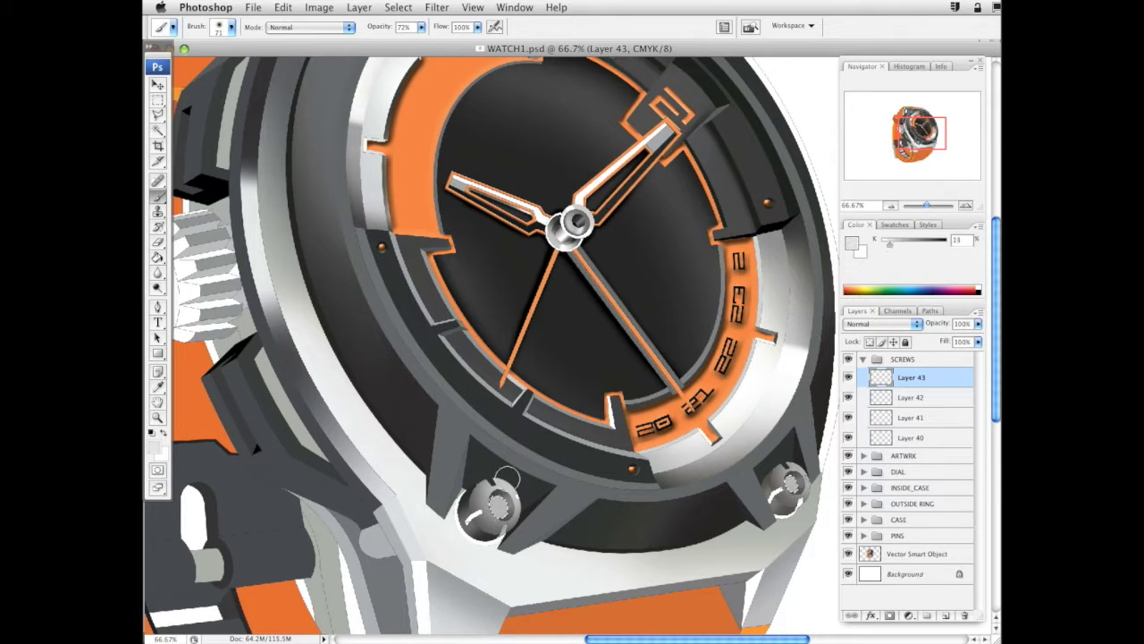
left_click_drag(506, 487, 503, 508)
left_click_drag(795, 482, 796, 499)
left_click_drag(562, 209, 602, 411)
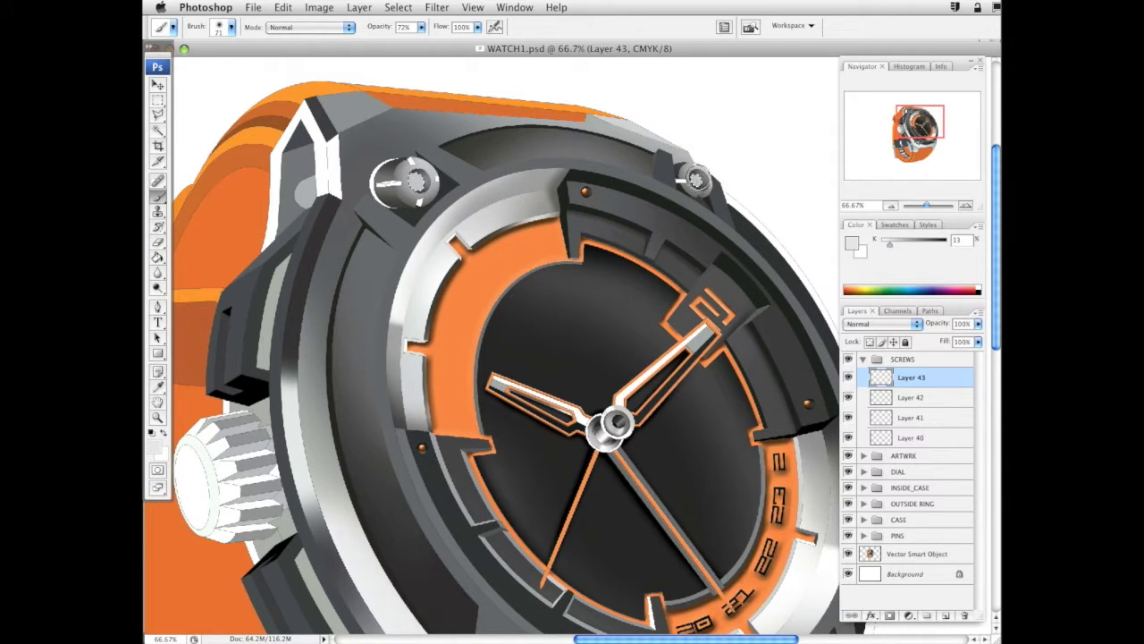
Give Layer 43 an Inner Bevel with 261% depth, 24 px size and 100% highlight opacity, and add a Gradient Overlay
right_click(934, 376)
left_click(974, 391)
left_click(551, 447)
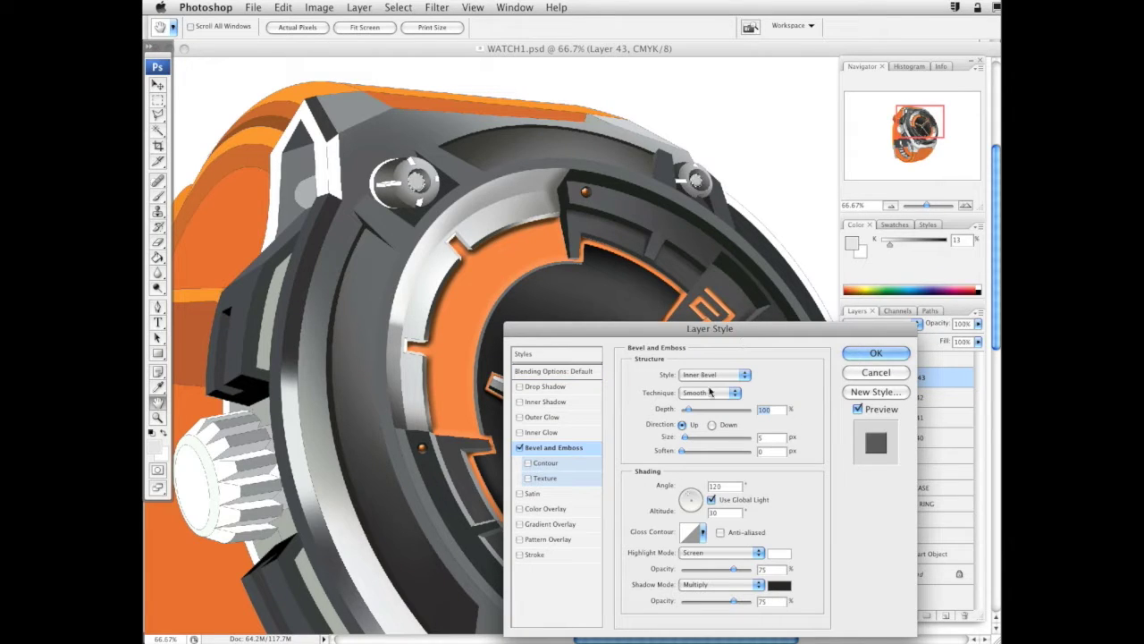
left_click_drag(700, 410, 698, 410)
left_click_drag(686, 437, 690, 440)
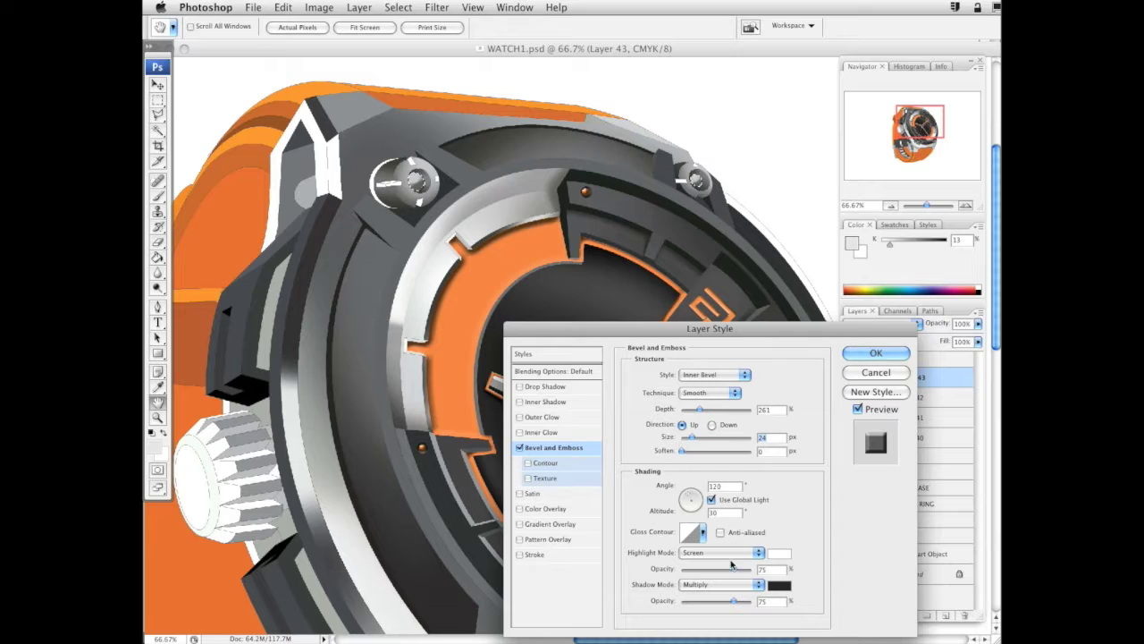
left_click_drag(733, 569, 747, 570)
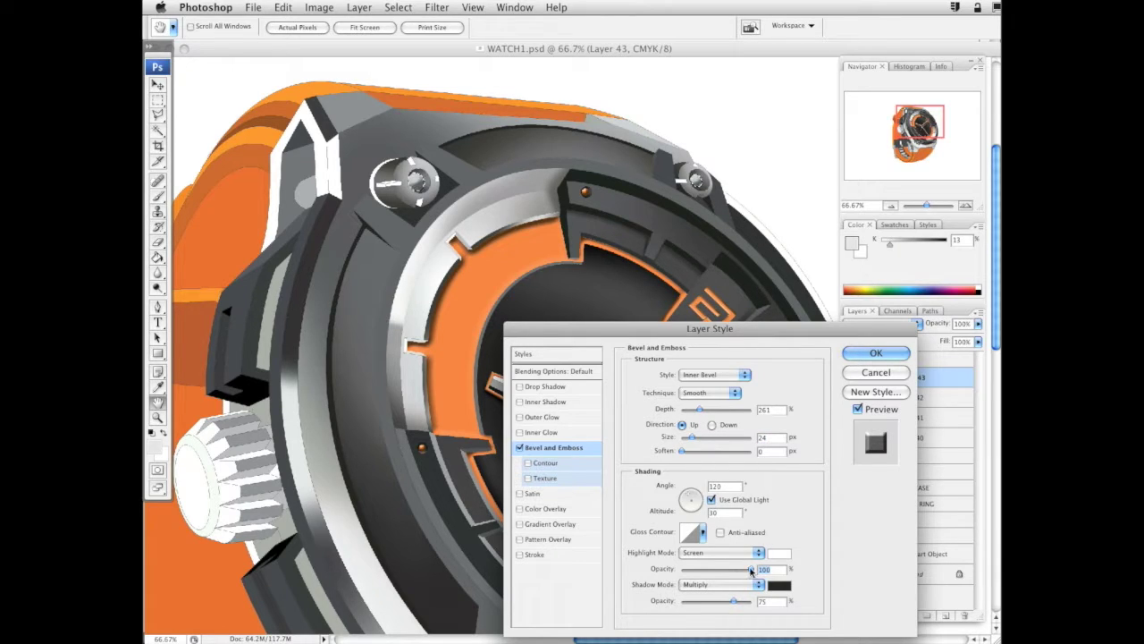
left_click(552, 524)
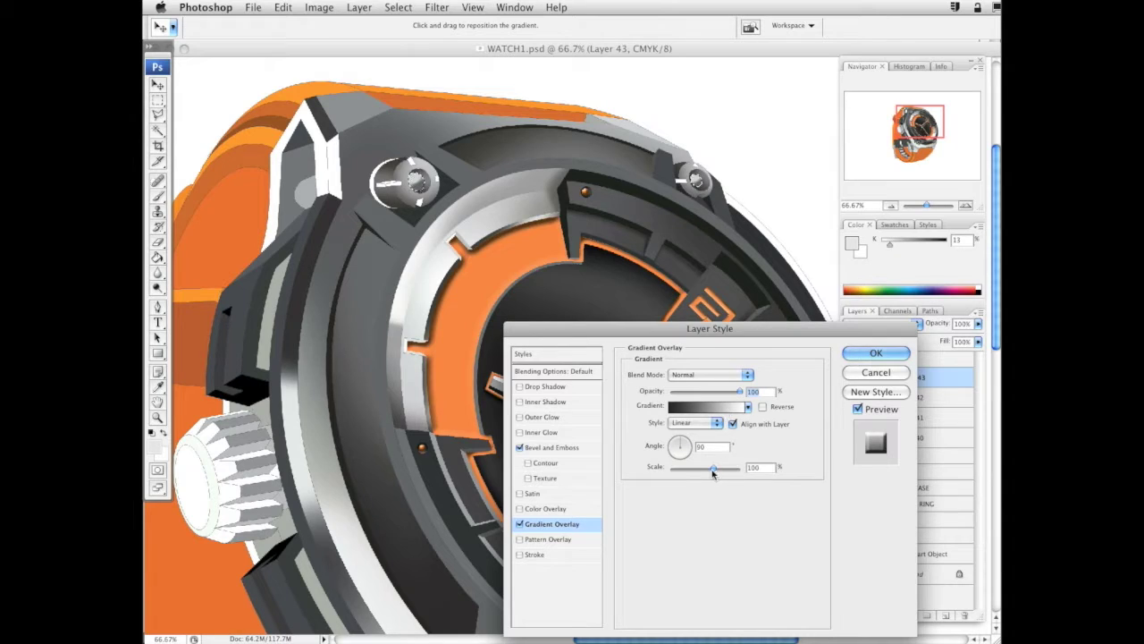
Try a white Color Overlay and a white Satin effect in Screen mode on Layer 43
left_click(547, 509)
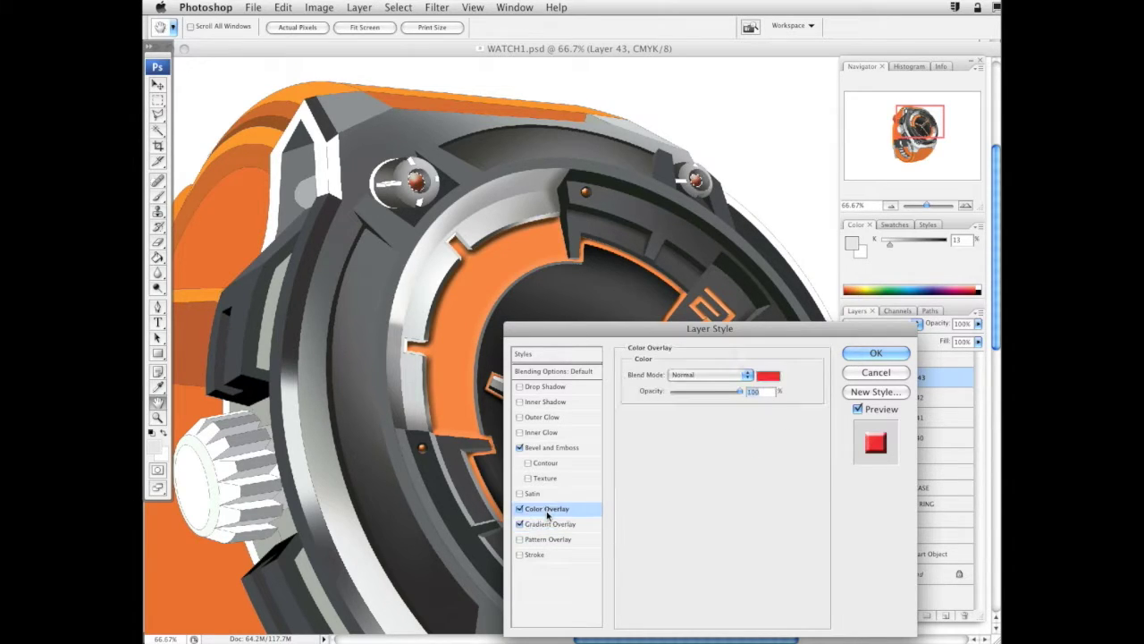
left_click(760, 377)
left_click_drag(759, 379, 728, 333)
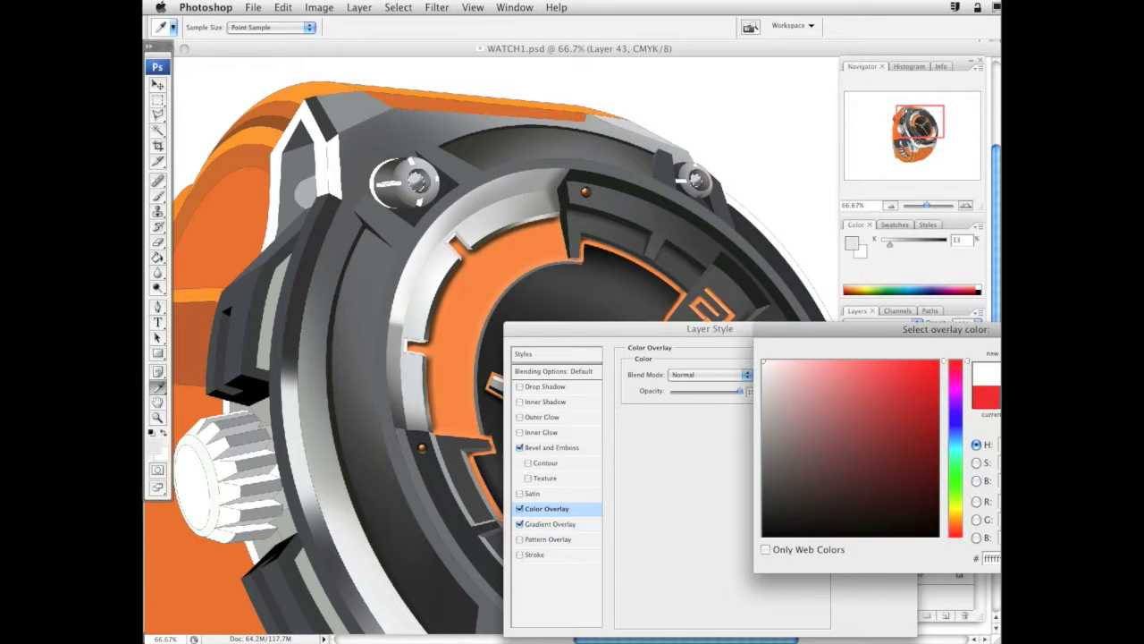
key("Return")
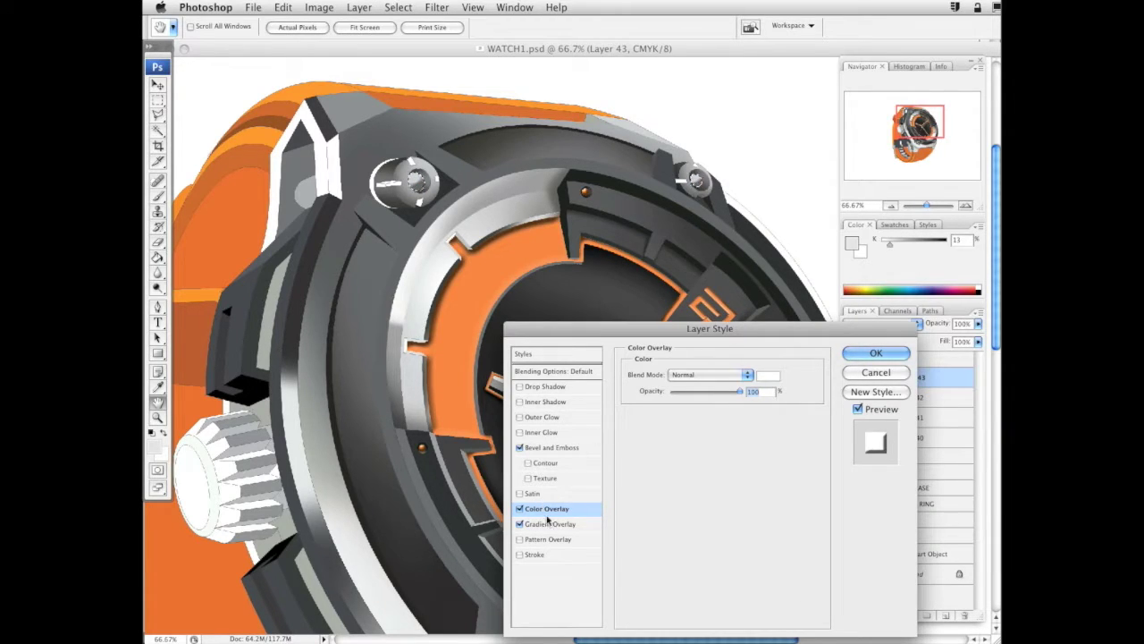
left_click(532, 494)
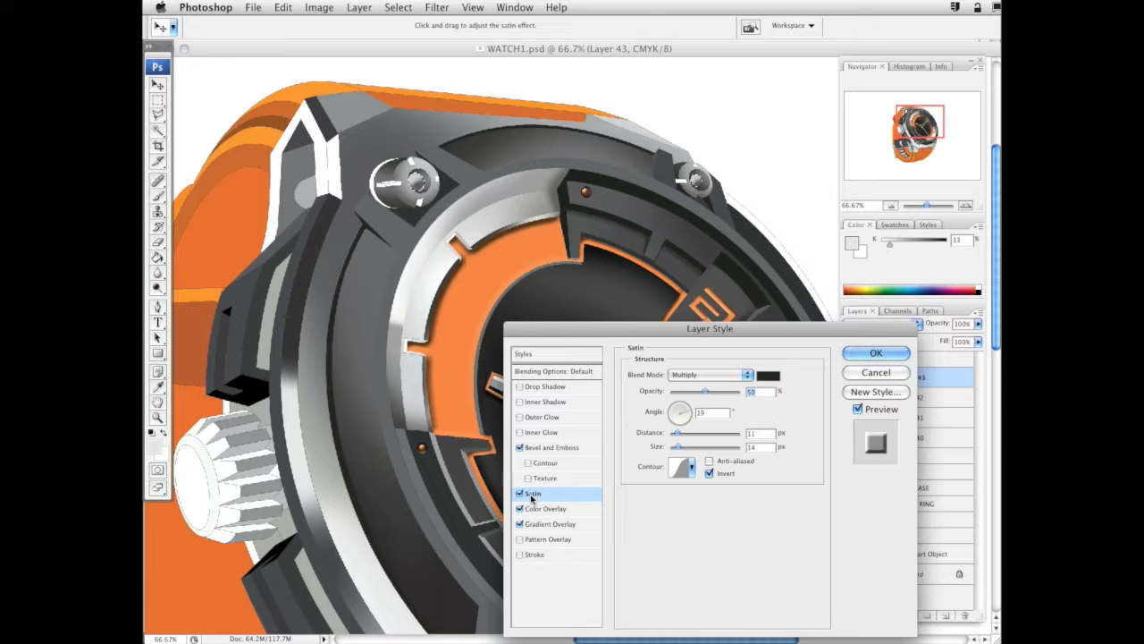
left_click(768, 374)
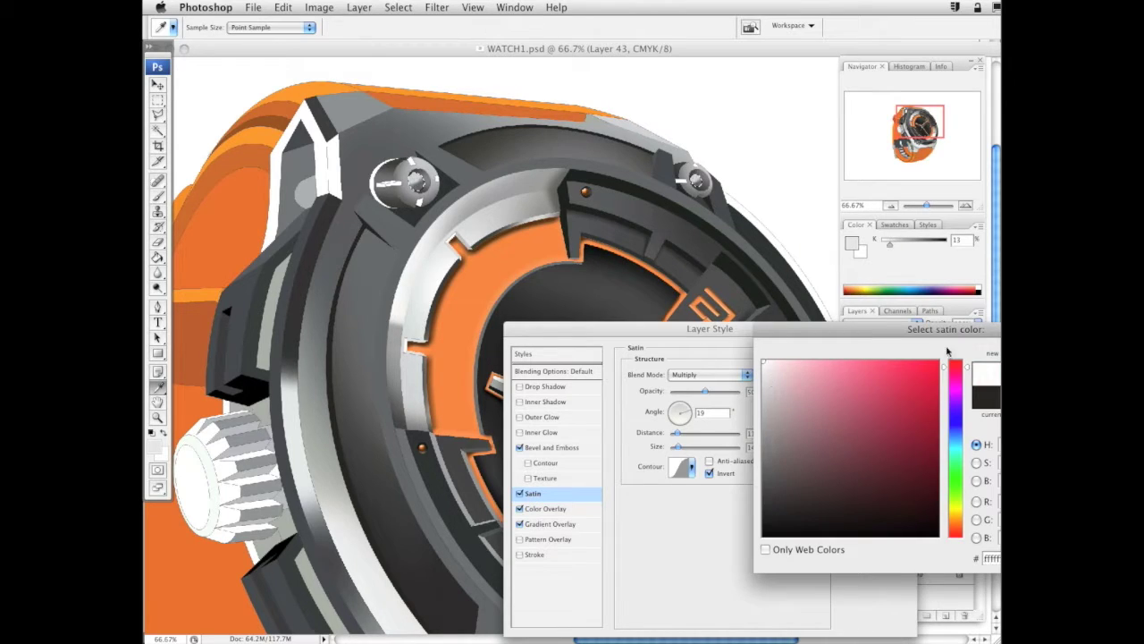
key("Return")
left_click(715, 374)
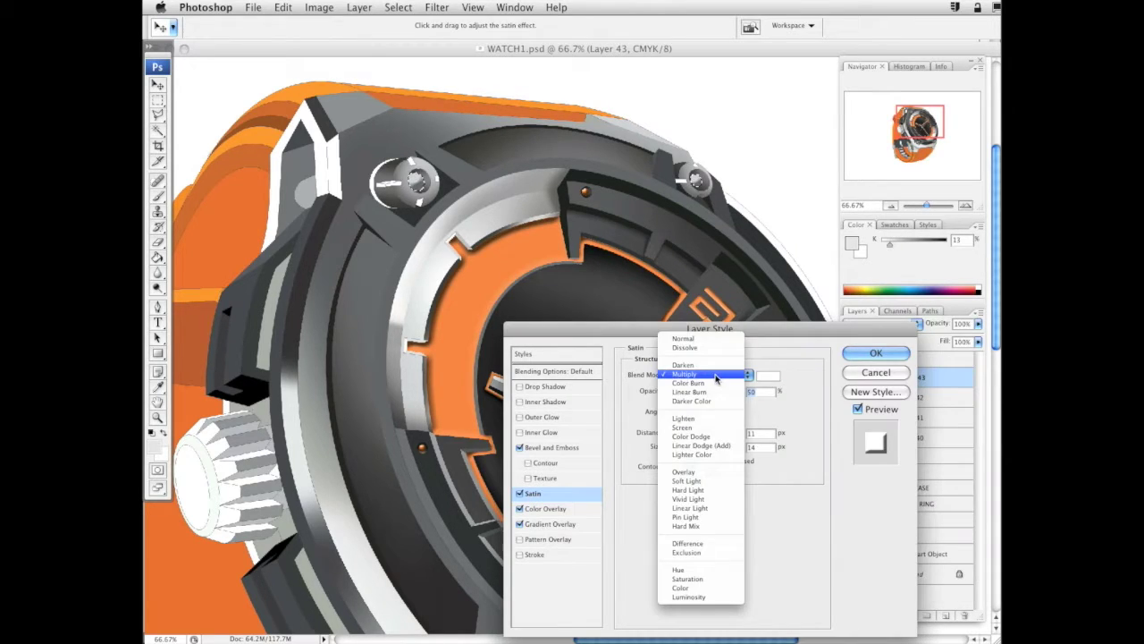
left_click(708, 430)
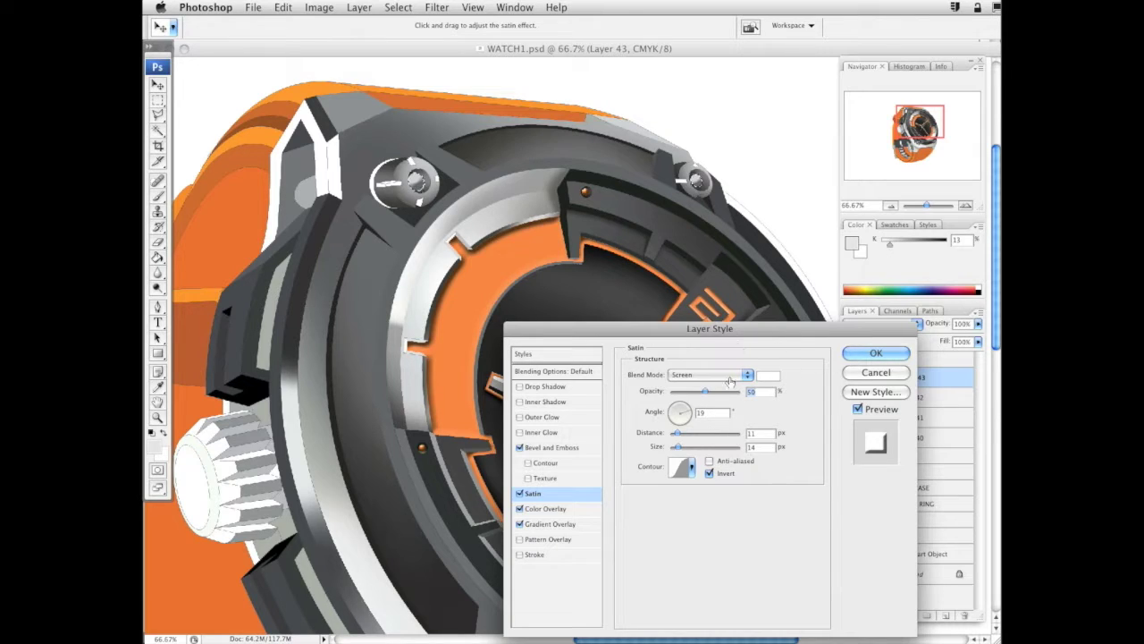
Turn off the Satin and Color Overlay effects and apply the layer style to Layer 43
left_click(519, 494)
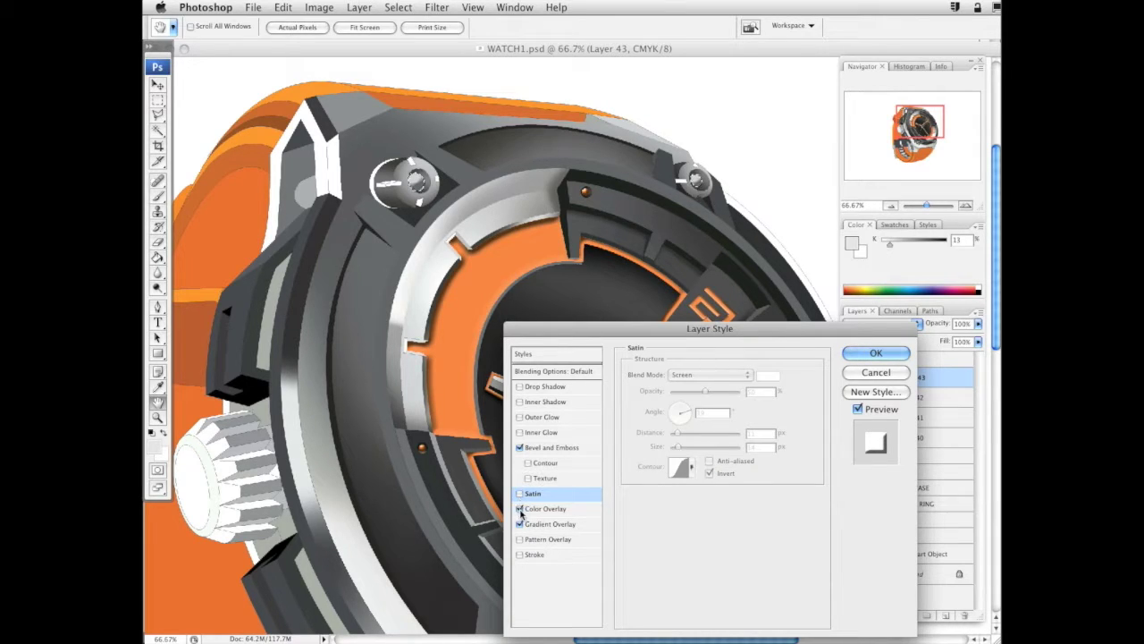
left_click(519, 508)
key("Return")
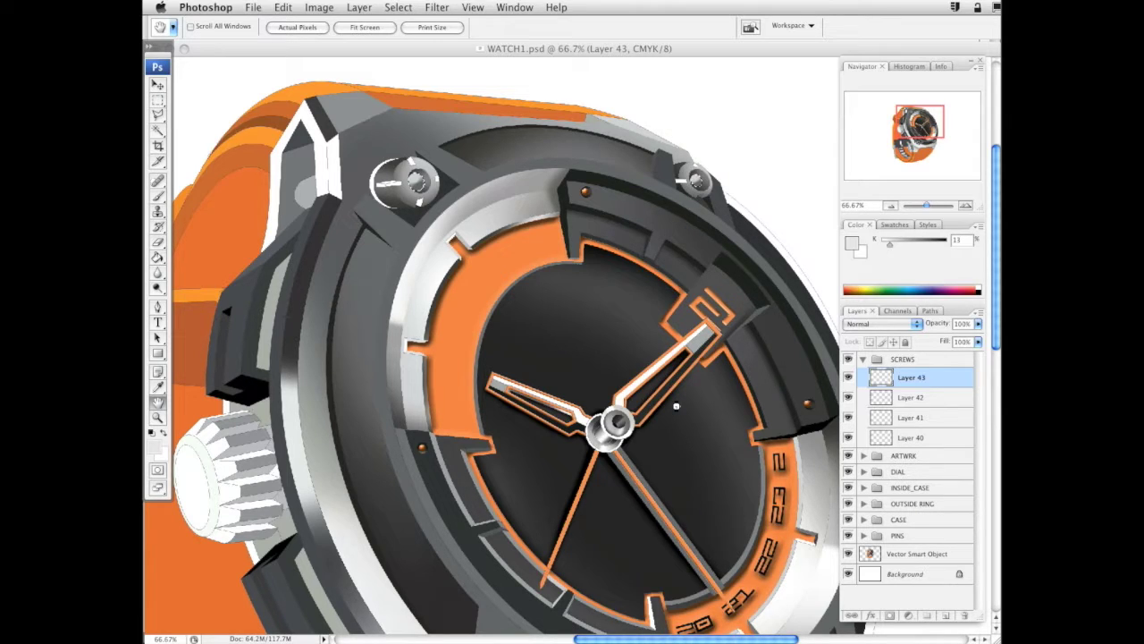
Try a bevel with 151% depth and 5 px size plus a Color Overlay on Layer 43, and undo the style change
mouse_move(675, 424)
left_mouse_down()
mouse_move(689, 288)
mouse_move(669, 310)
mouse_move(634, 284)
left_mouse_up()
scroll(671, 283, "right", 2)
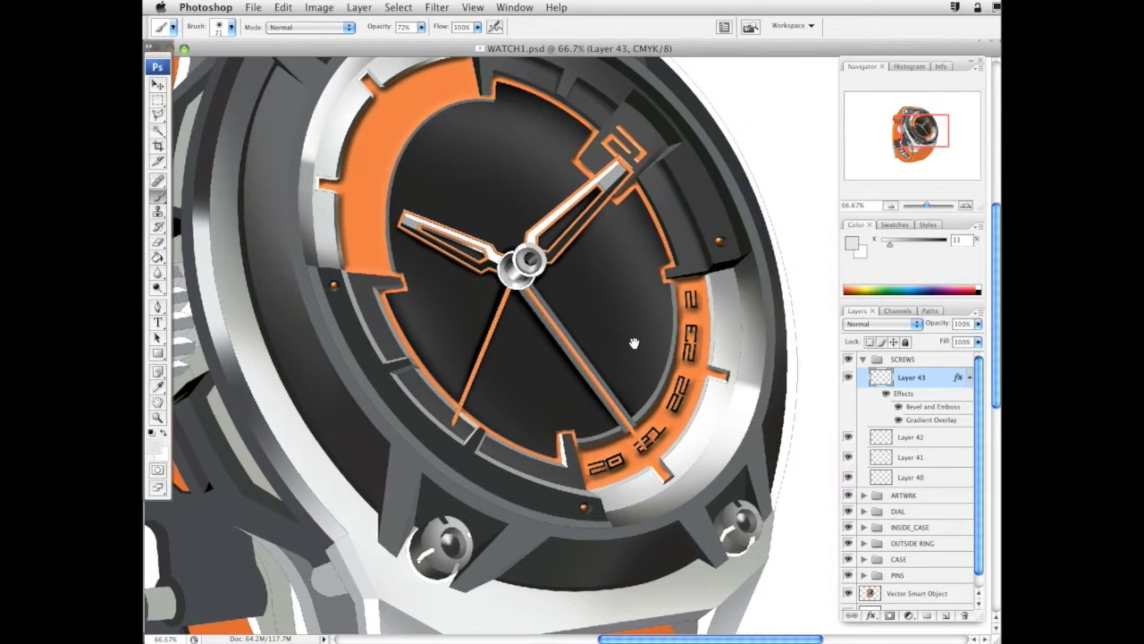
double_click(931, 408)
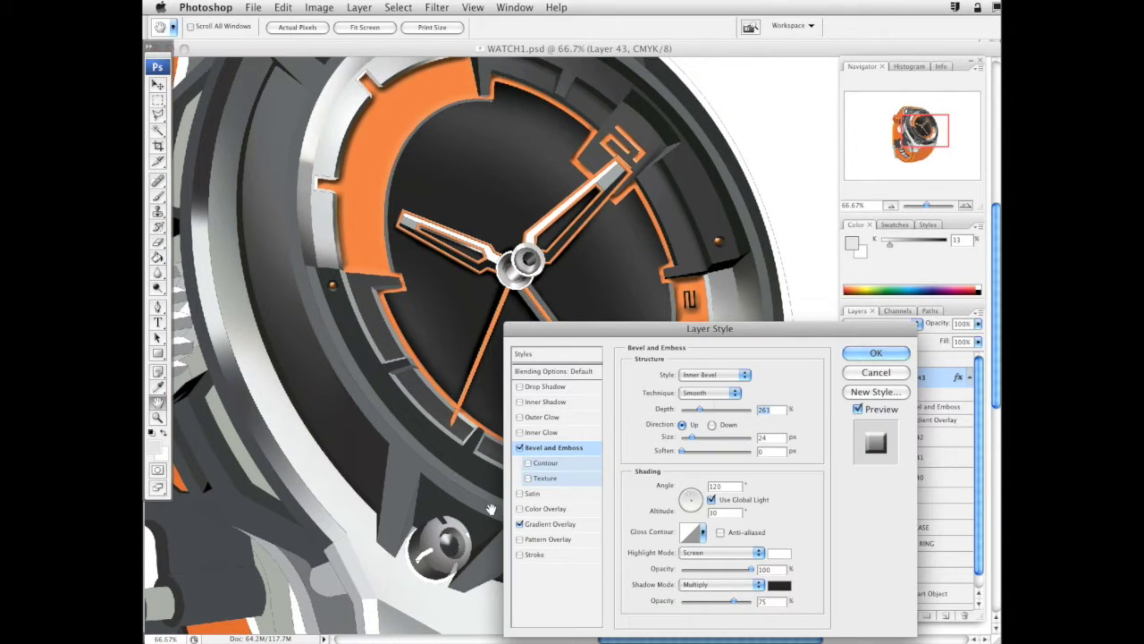
left_click_drag(693, 438, 692, 439)
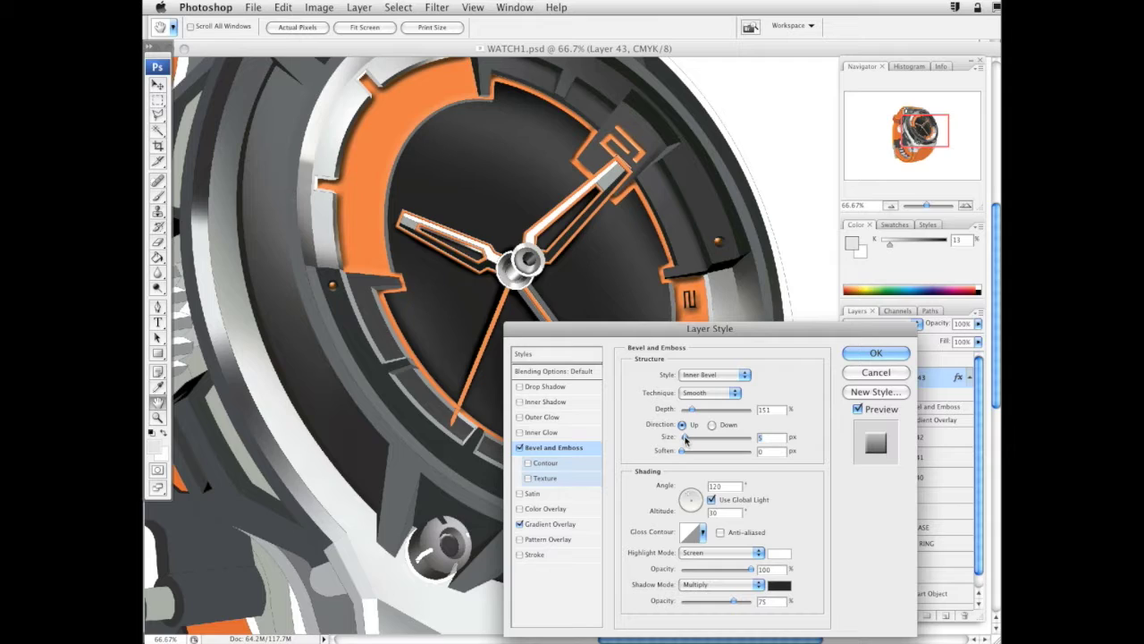
left_click(555, 509)
left_click(876, 353)
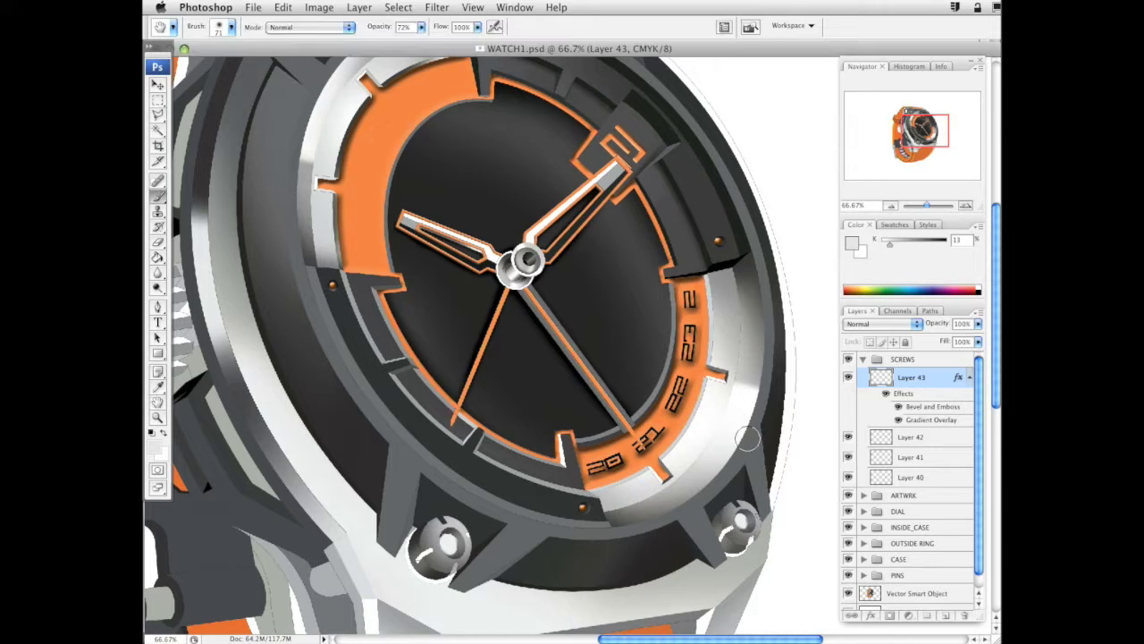
mouse_move(723, 396)
left_mouse_down()
mouse_move(756, 590)
mouse_move(735, 497)
left_mouse_up()
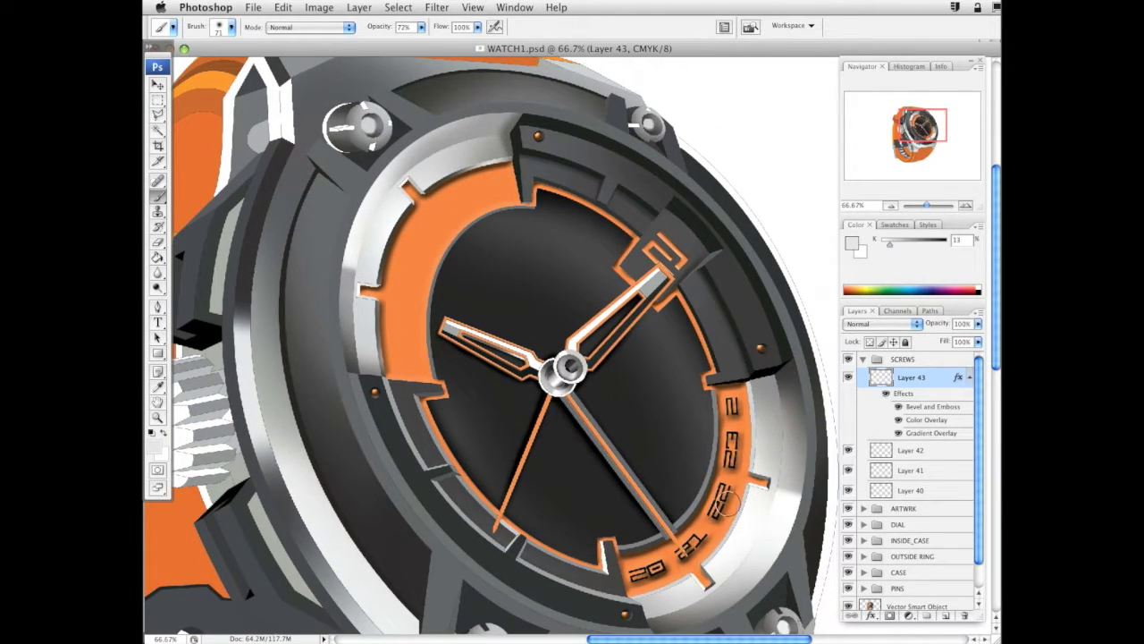
key("super+z")
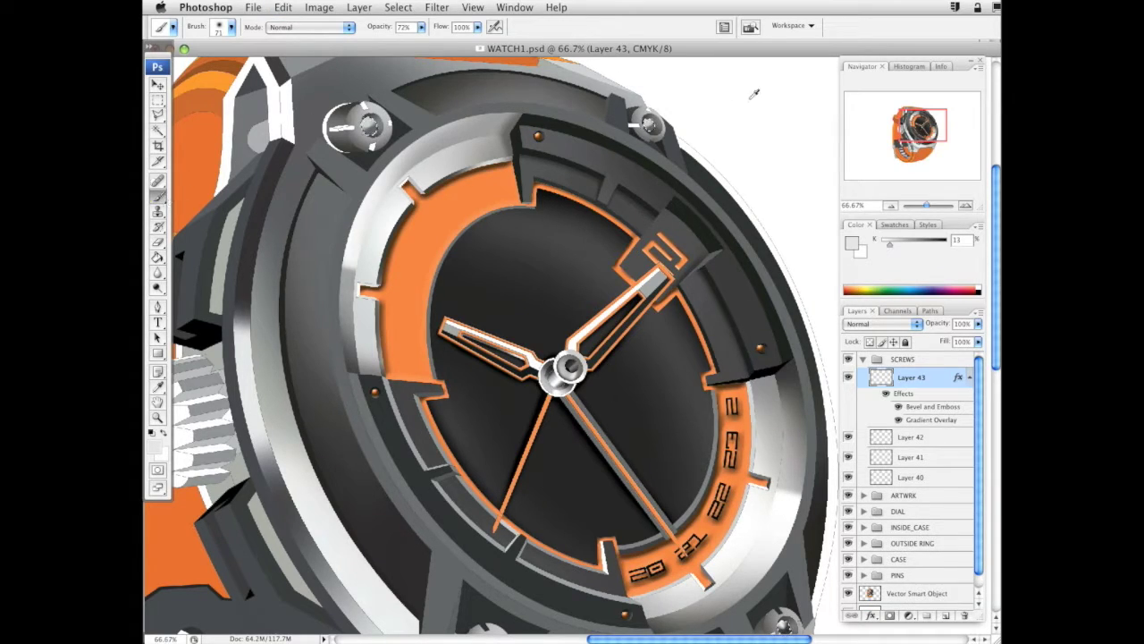
Hide Layer 43 and paint the central holes of the case screws white on a new layer above it
key("x")
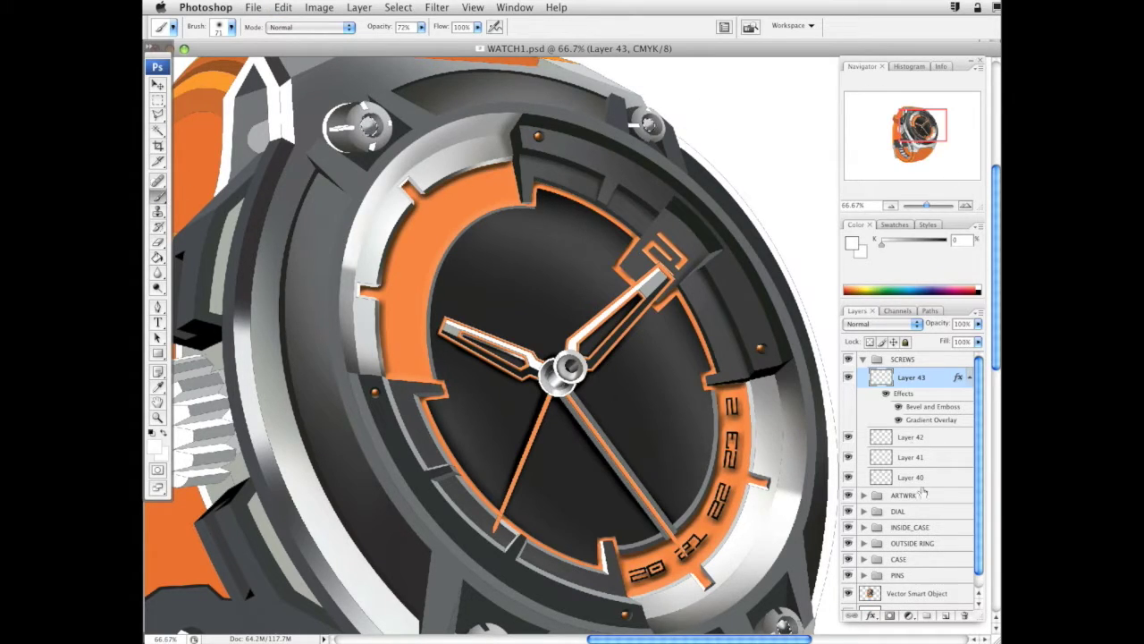
left_click(848, 377)
left_click(945, 615)
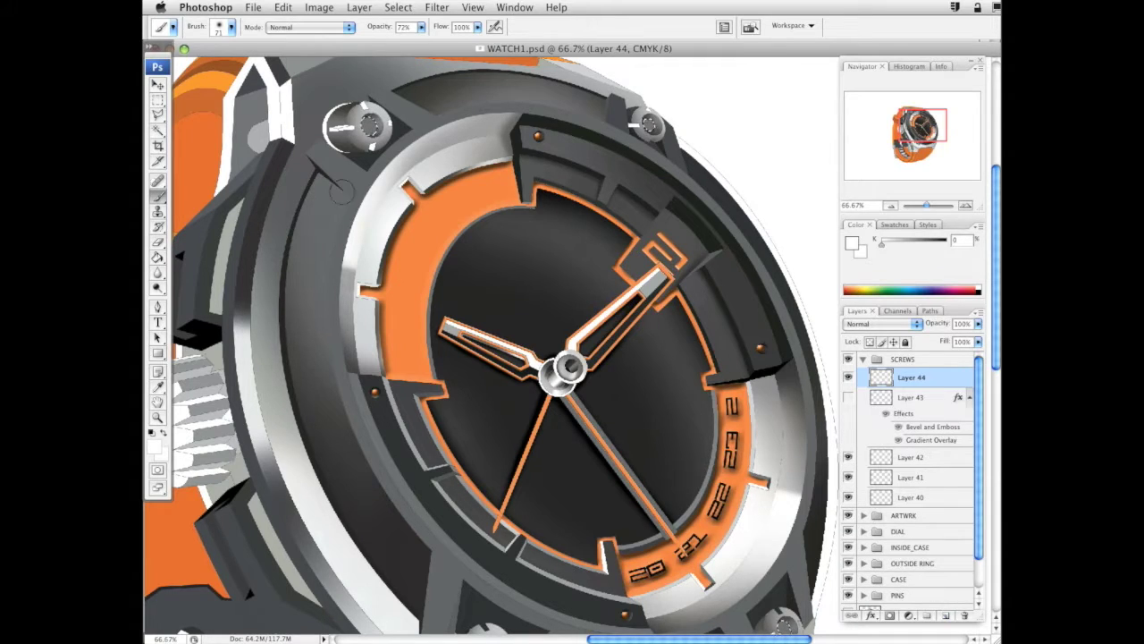
left_click(643, 118)
mouse_move(579, 443)
left_mouse_down()
mouse_move(584, 347)
mouse_move(583, 358)
left_mouse_up()
left_click(493, 567)
left_click_drag(767, 533, 792, 543)
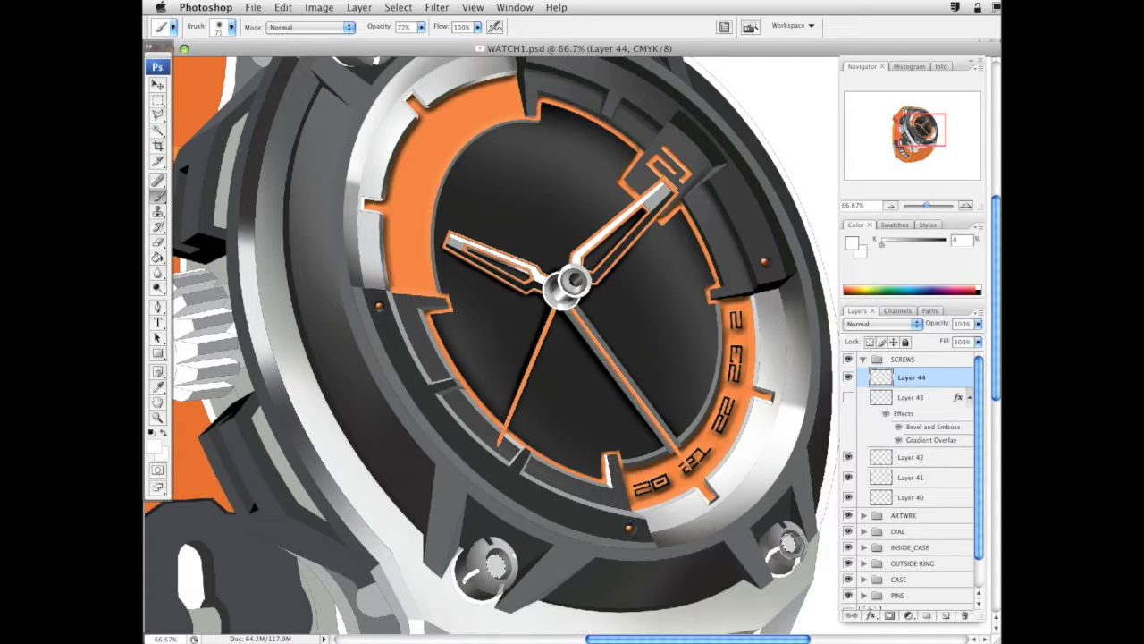
On a new layer above Layer 44, select a diagonal half of the upper-left screw's central hole and brighten it with a 40 px white brush
left_click_drag(586, 483, 596, 525)
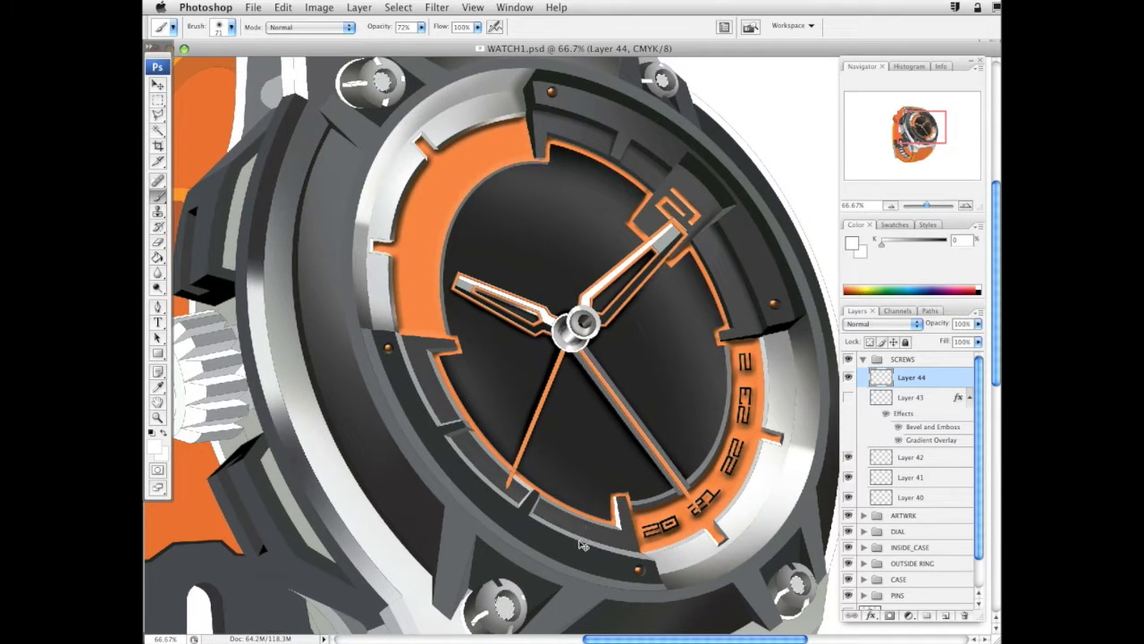
left_click_drag(663, 408, 667, 474)
key("z")
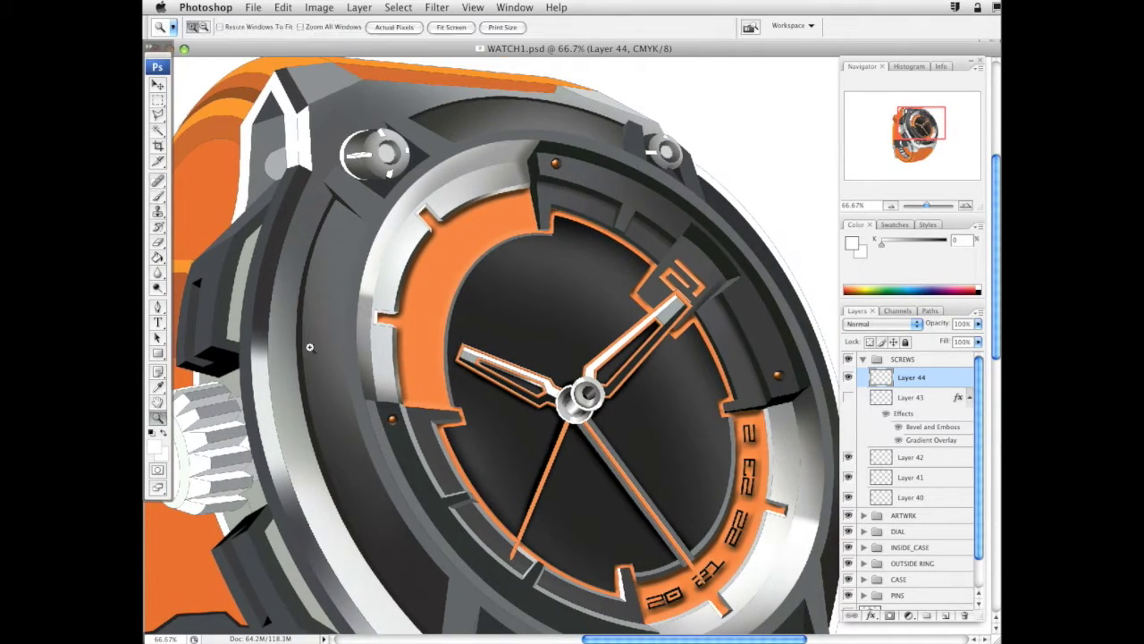
left_click(625, 308, "alt")
left_click_drag(644, 369, 649, 352)
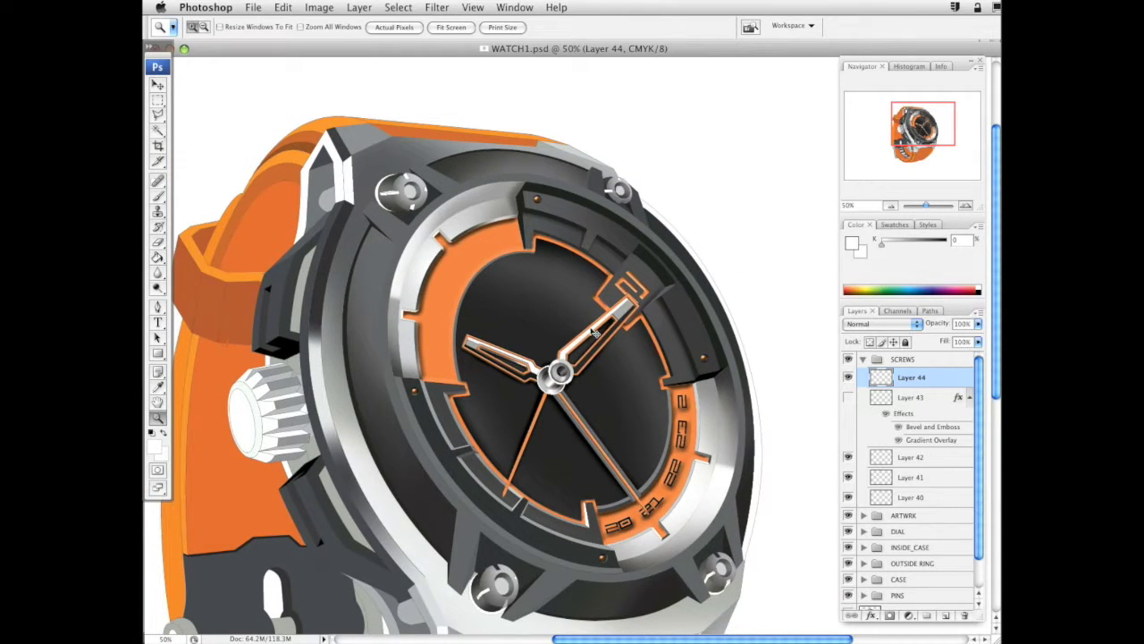
left_click_drag(307, 152, 595, 347)
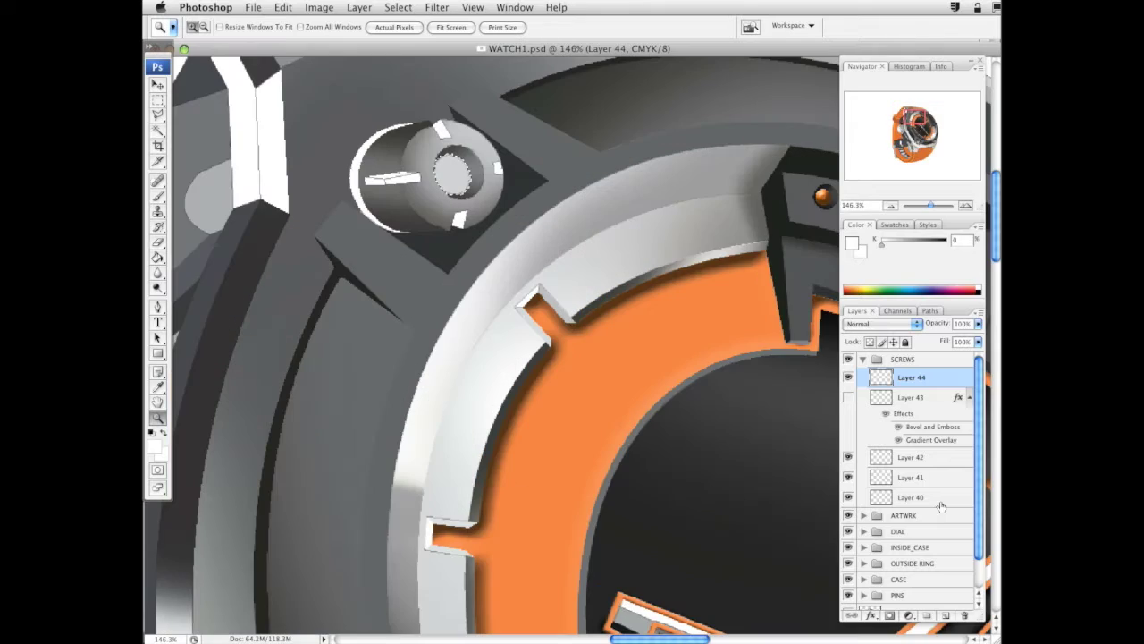
left_click(945, 616)
left_click(158, 116)
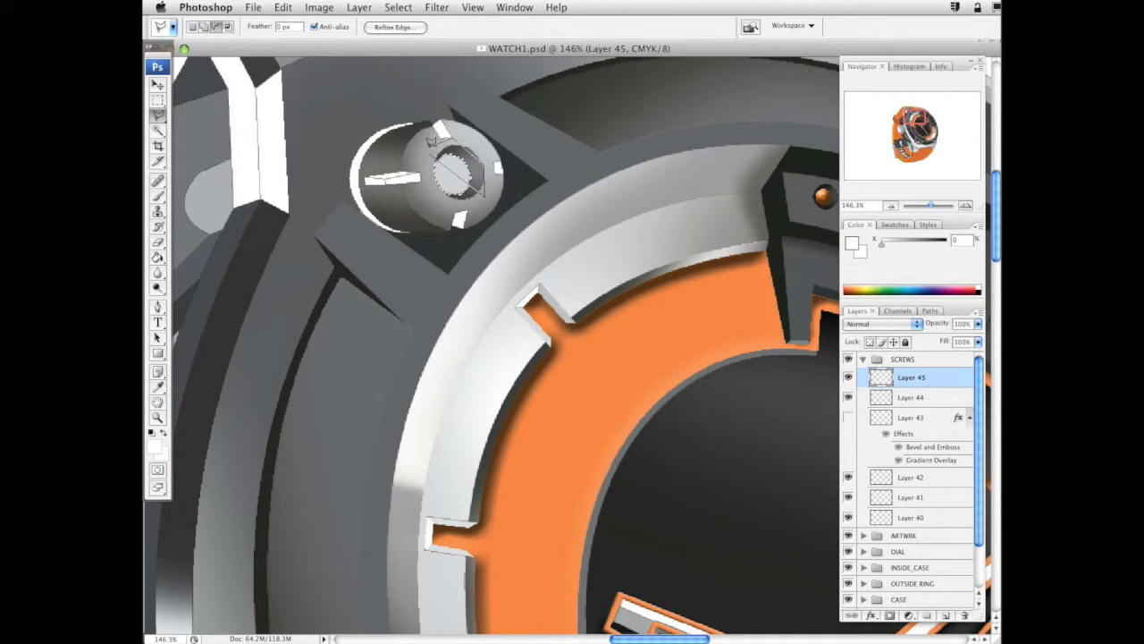
left_click(160, 195)
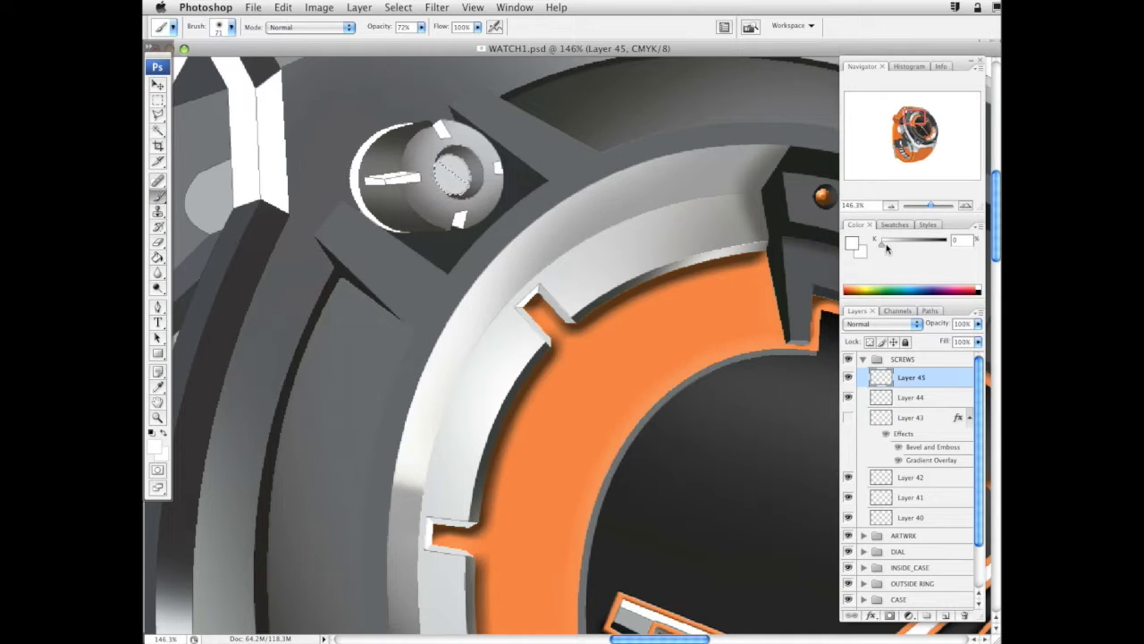
right_click(581, 337)
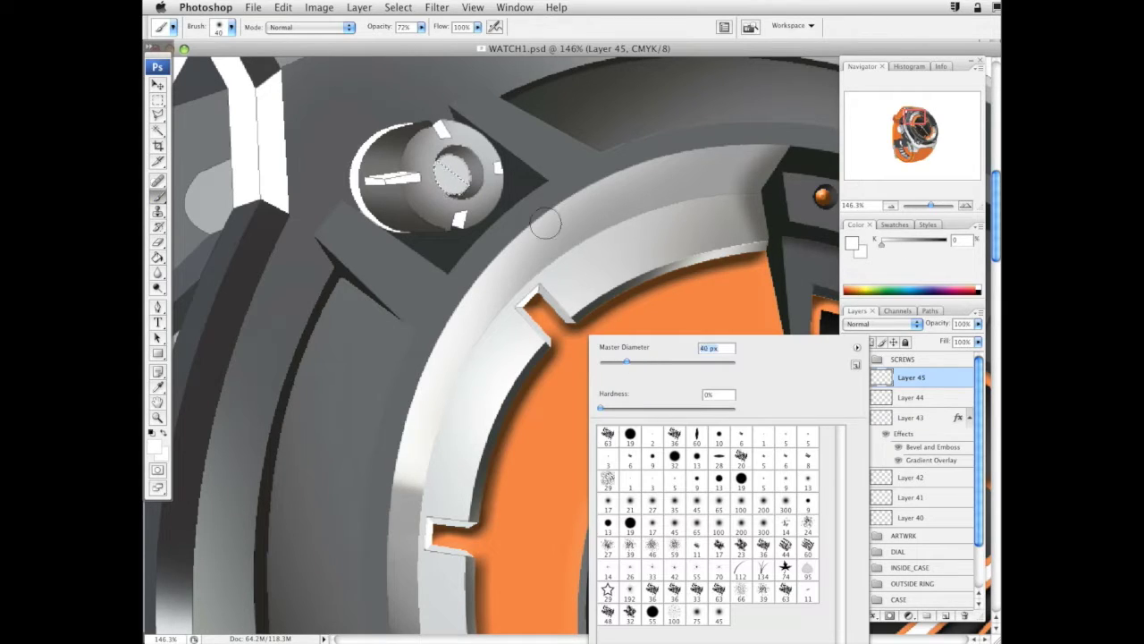
key("Return")
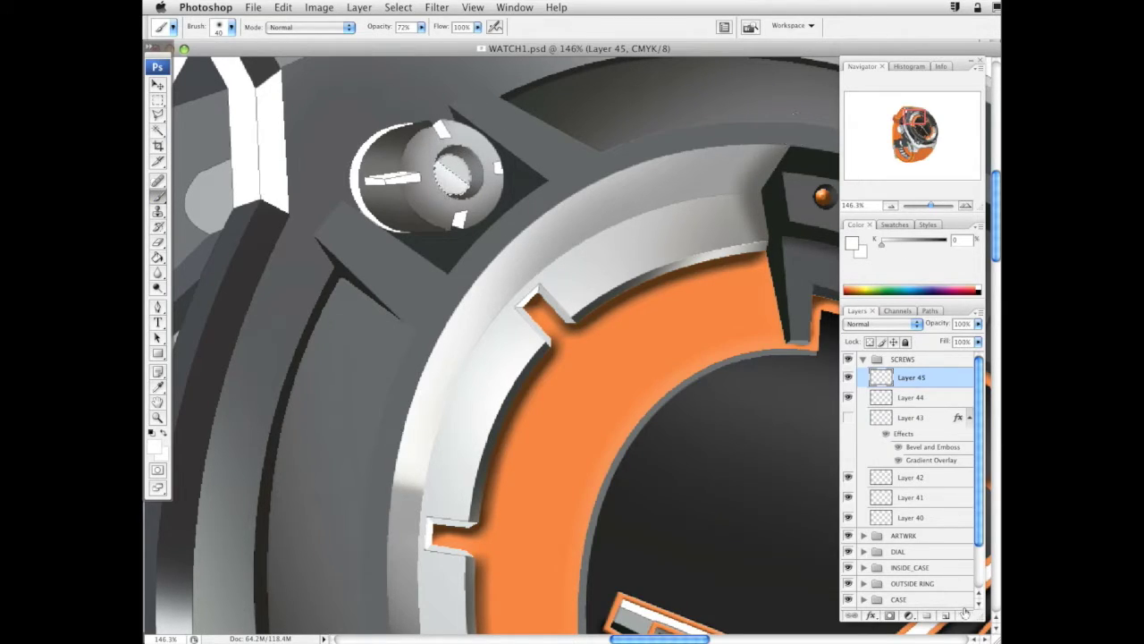
Add two more layers, strengthen the white highlight in the selected half at 100% brush opacity on the uppermost one, and clear the selection
left_click(945, 614)
left_click(946, 614)
right_click(450, 155)
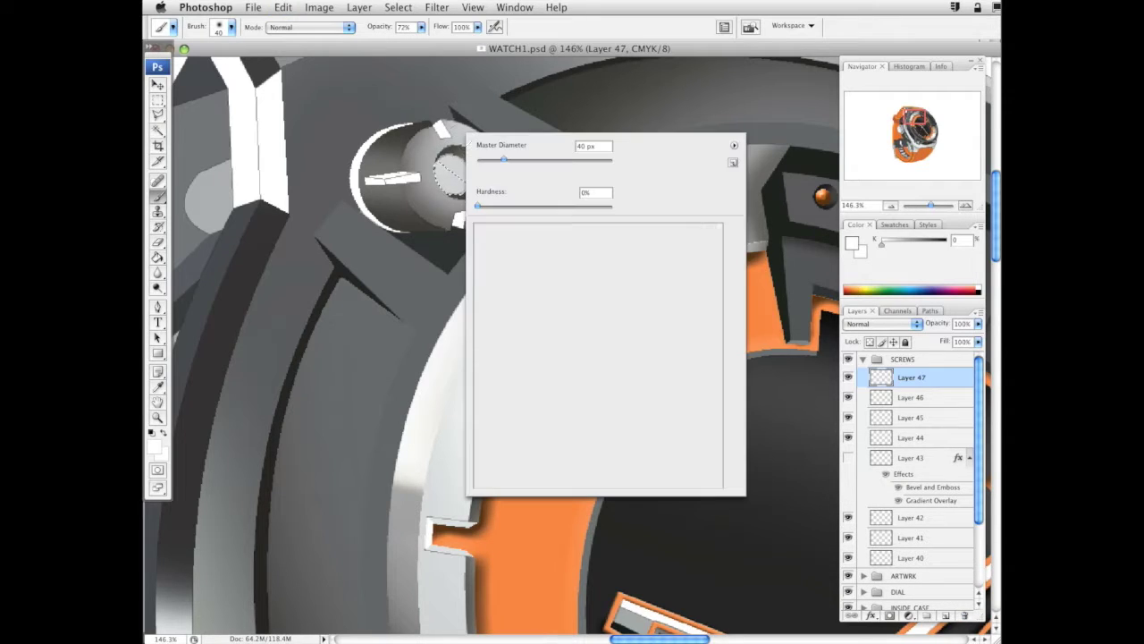
left_click_drag(422, 29, 436, 47)
left_click_drag(445, 159, 452, 166)
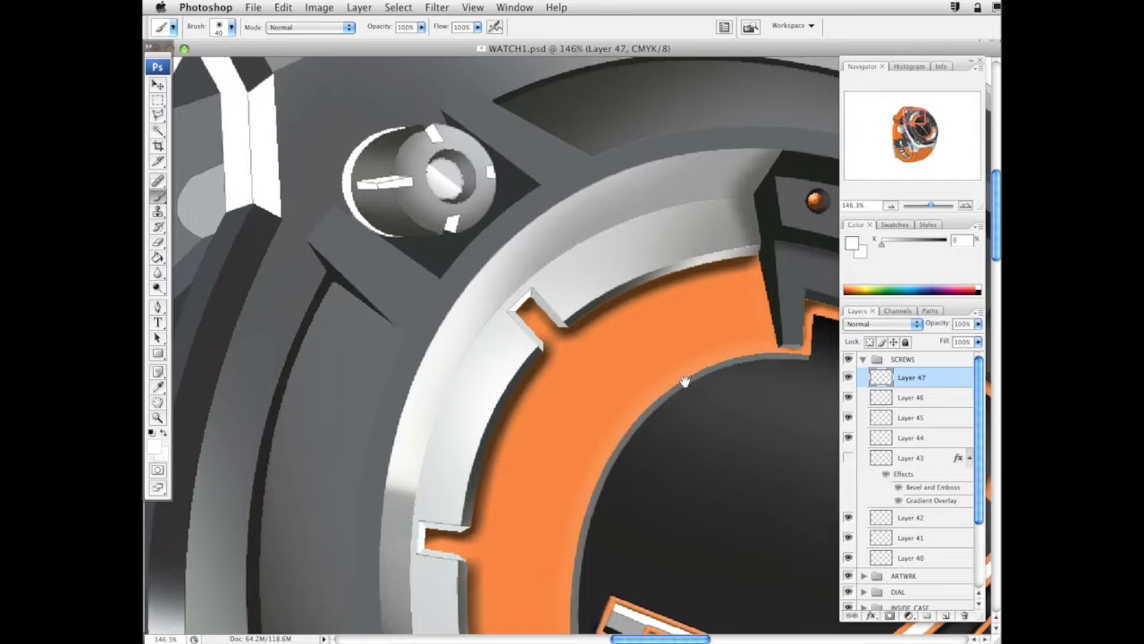
left_click_drag(685, 381, 476, 447)
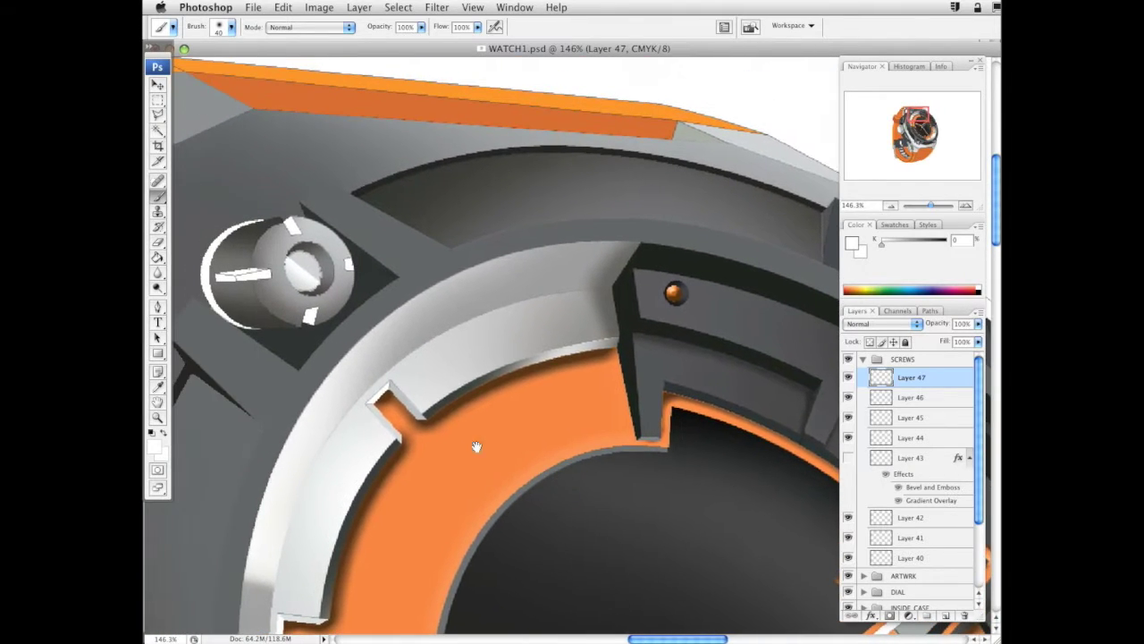
left_click(156, 420)
left_click(589, 394, "alt")
left_click(623, 385, "alt")
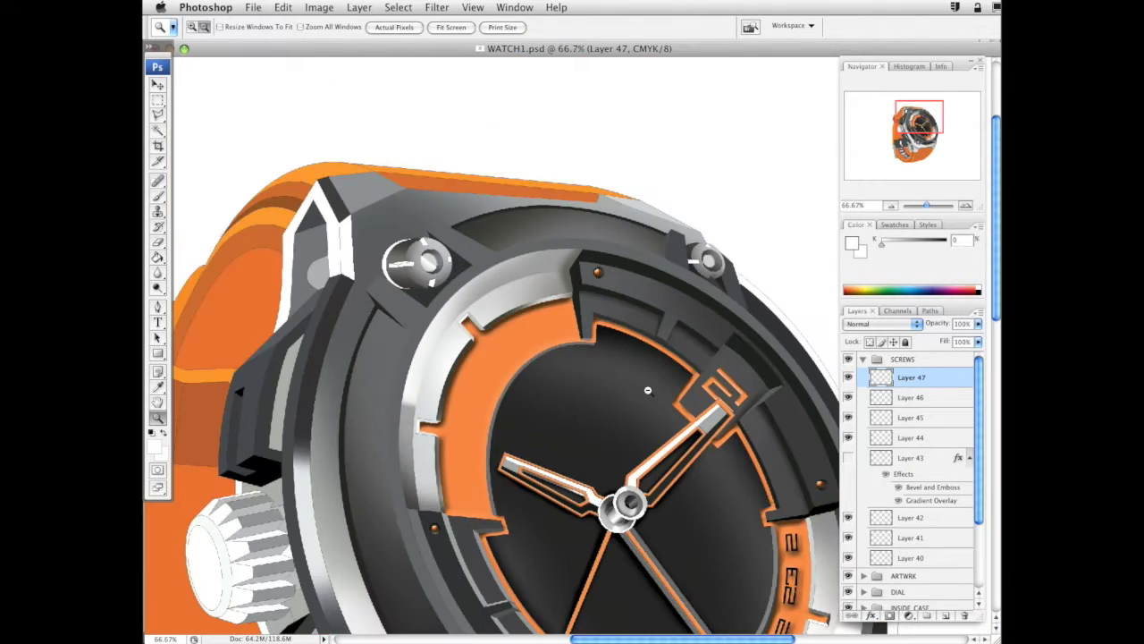
left_click(689, 407, "alt")
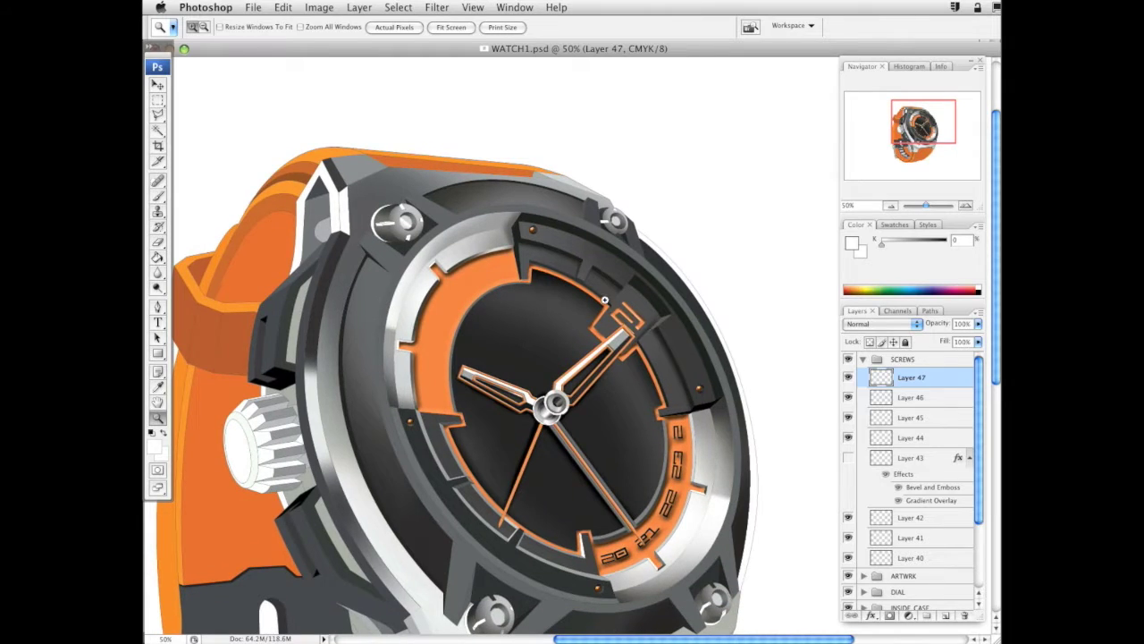
Limit the selection in the upper-right screw's central hole to a diagonal half and paint it white with a 26 px brush on Layer 47
left_click(604, 300)
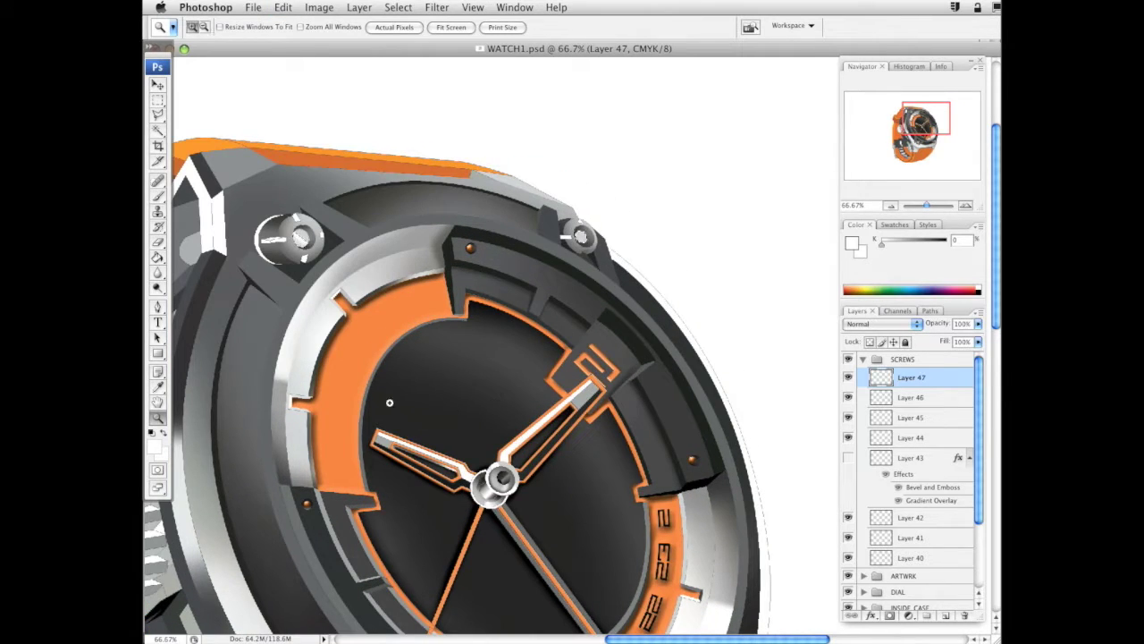
left_click(157, 114)
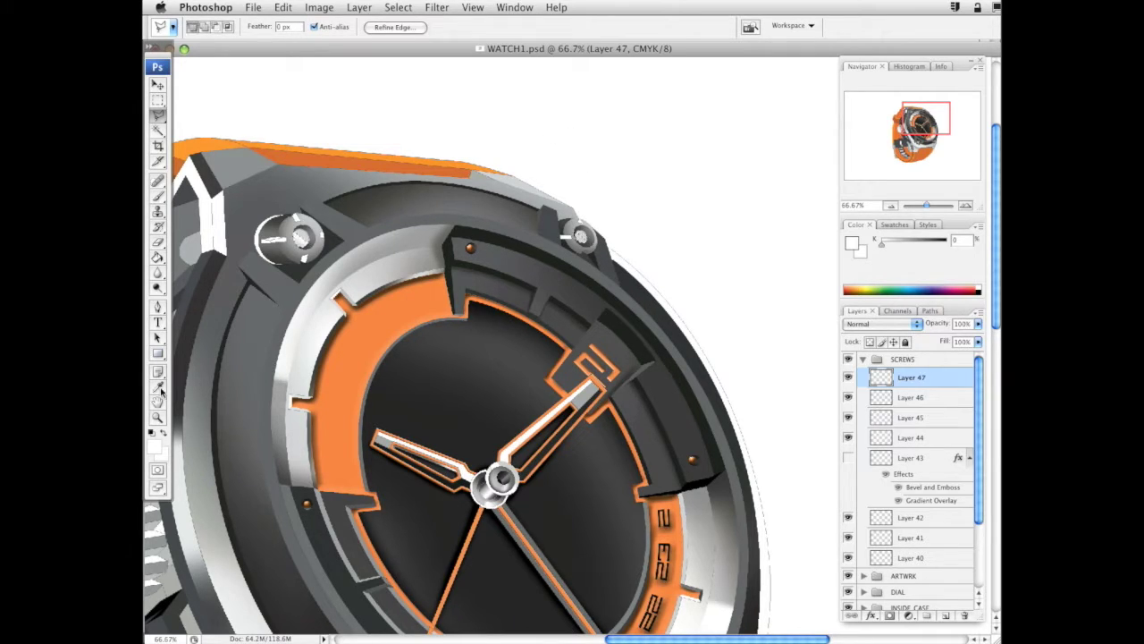
left_click(157, 417)
left_click_drag(604, 184, 695, 399)
key("b")
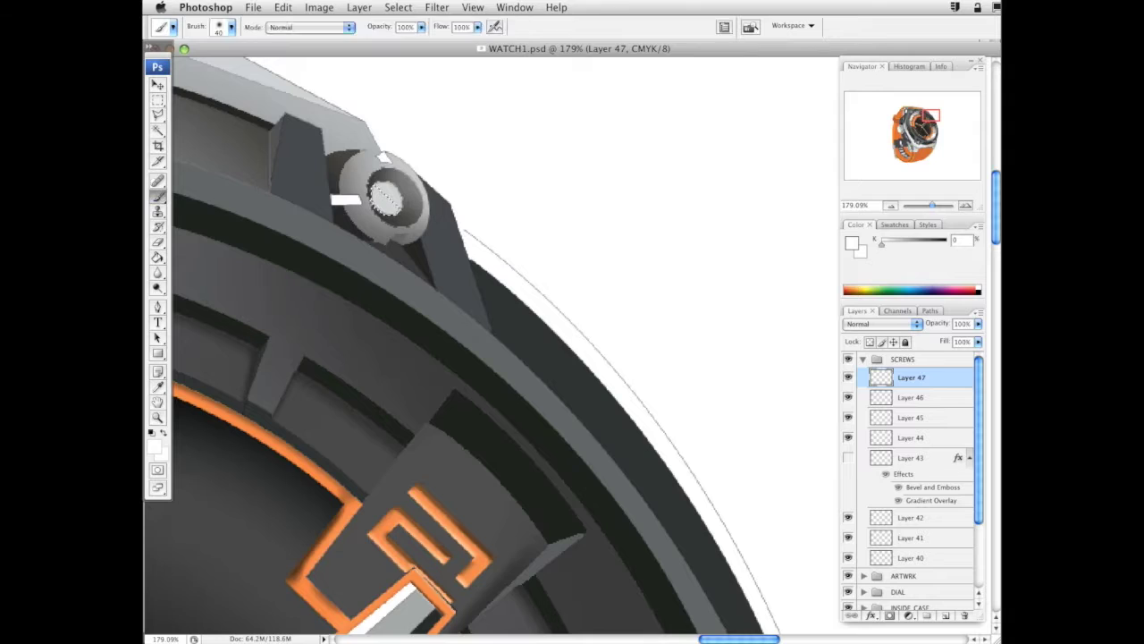
right_click(422, 157)
key("Return")
left_click_drag(616, 506, 663, 429)
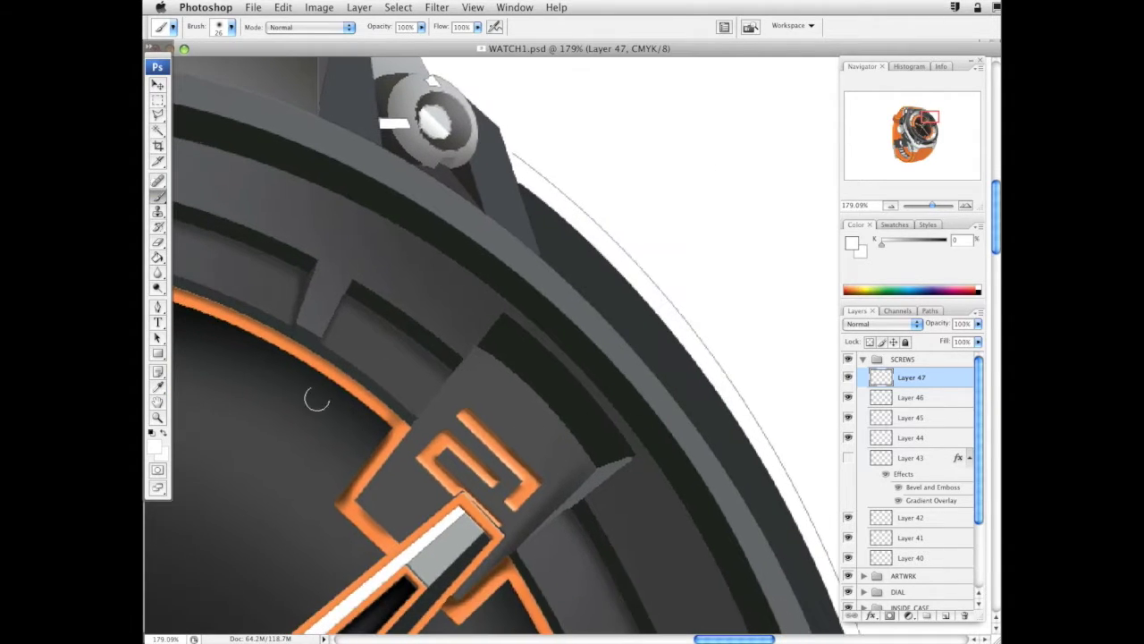
Reduce the selection in the lower-left screw's central hole to a diagonal half with the Polygonal Lasso
left_click(157, 417)
left_click(535, 477, "alt")
left_click(542, 480, "alt")
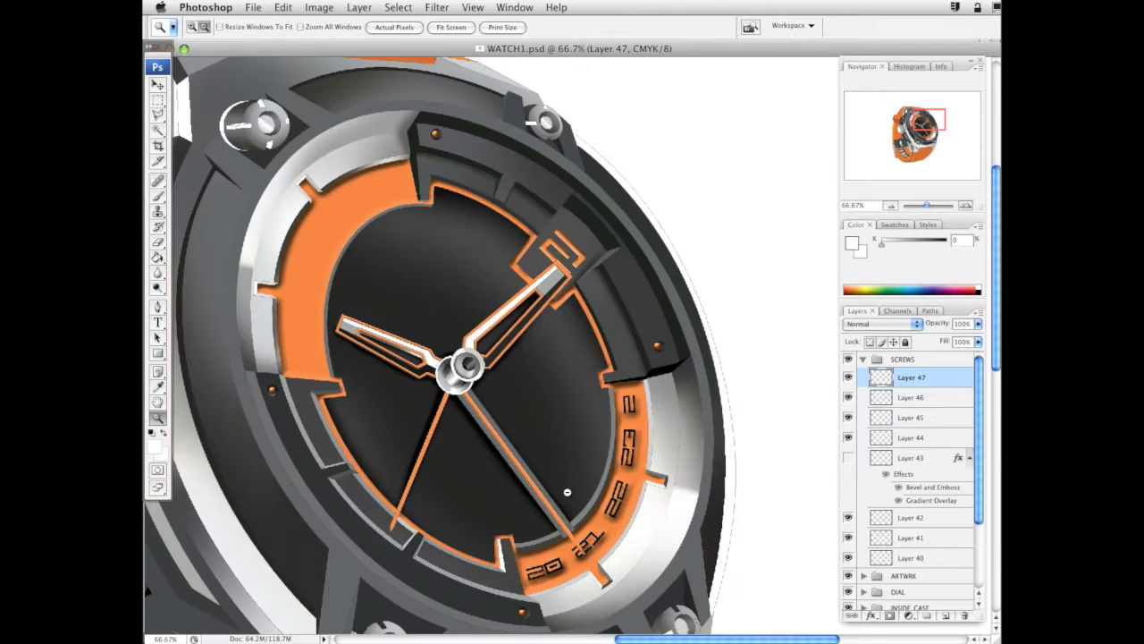
left_click(537, 422, "alt")
left_click_drag(427, 438, 544, 577)
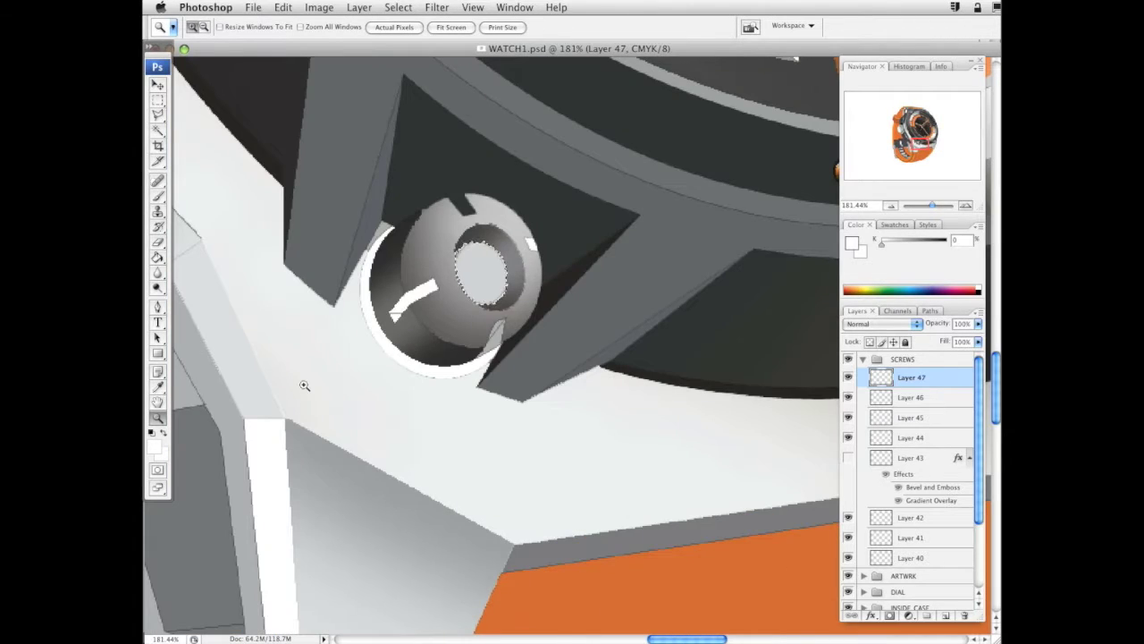
key("l")
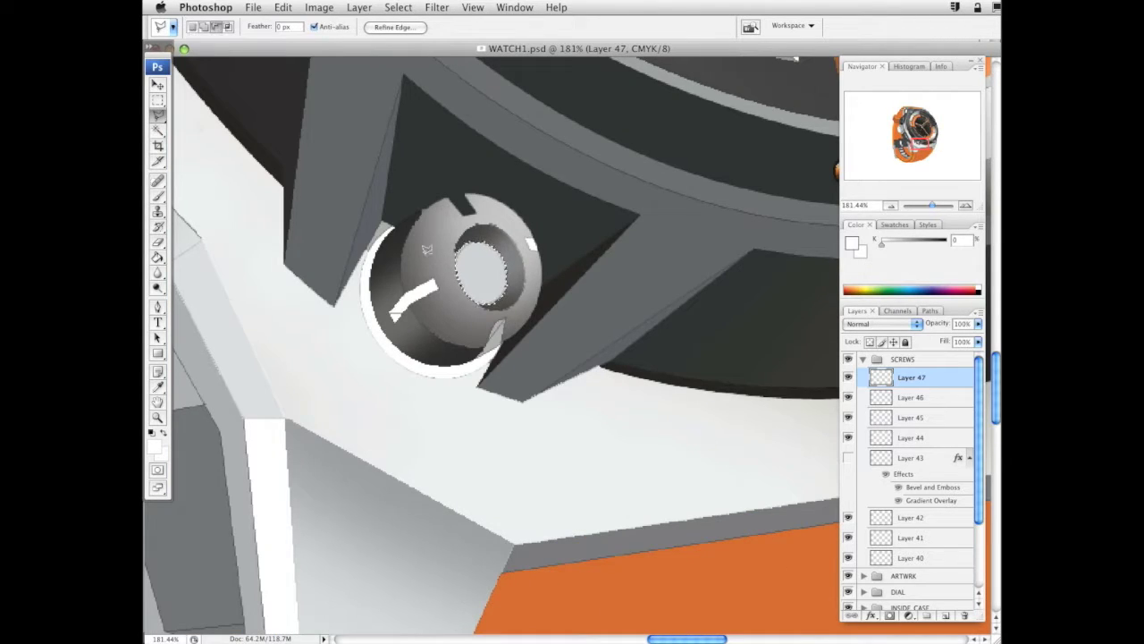
Trim the circular selection at the centre of the lower screw along a diagonal with the Polygonal Lasso
left_click(519, 307)
left_click(442, 224)
left_click(490, 189)
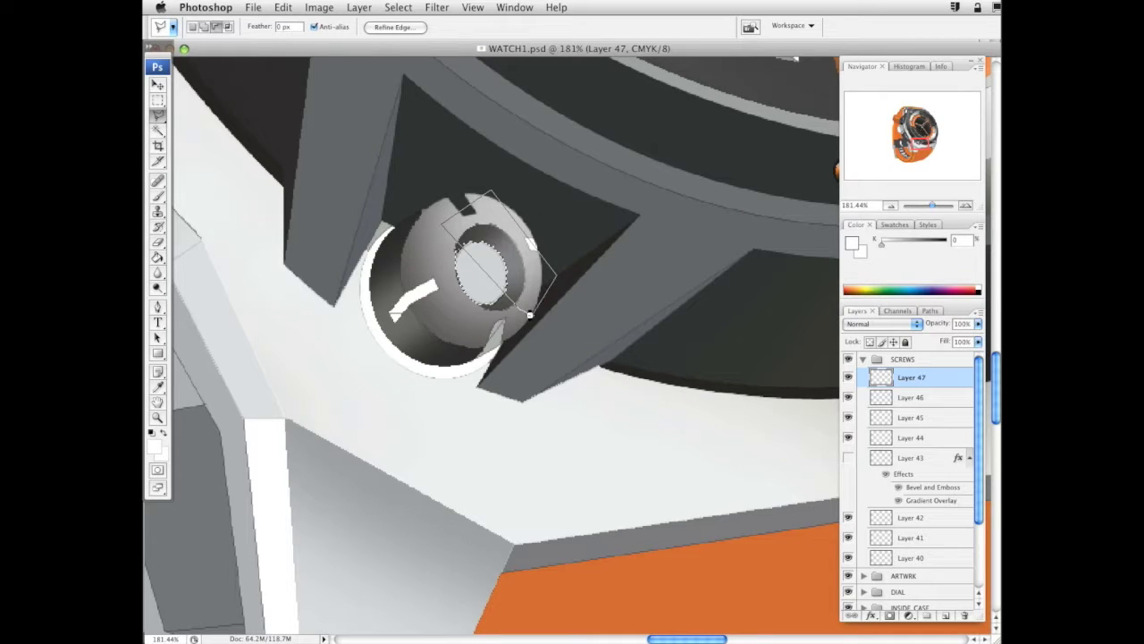
left_click(529, 314)
key("s")
left_click(500, 285)
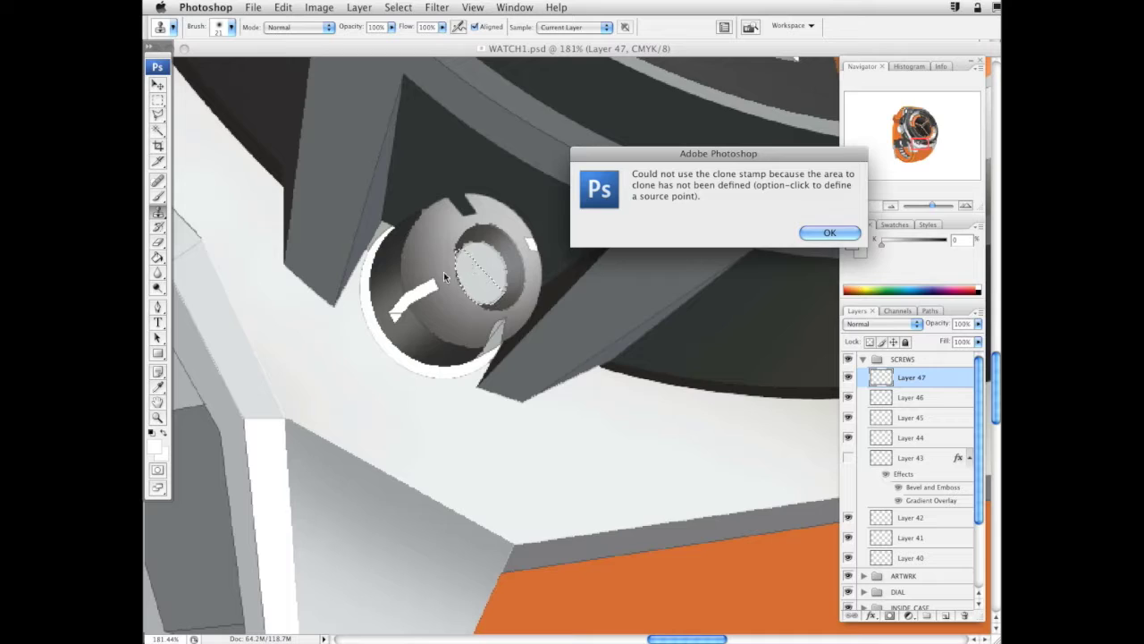
key("Return")
left_click(447, 224)
key("Return")
Brush a soft white highlight along the diagonal edge of the screw-centre selection and deselect
key("b")
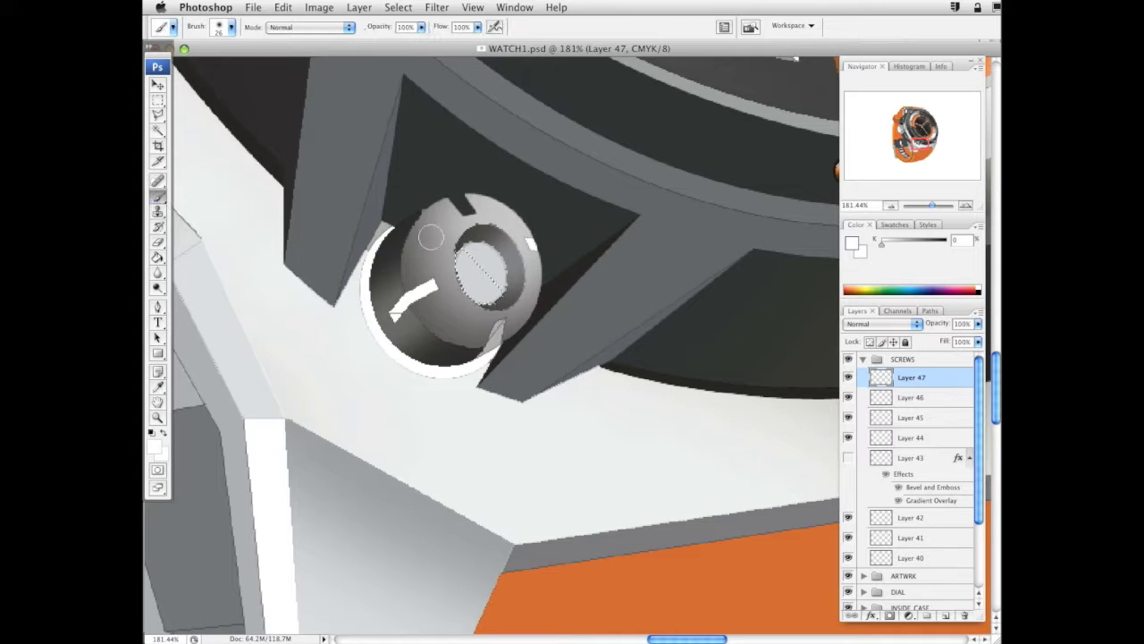
mouse_move(518, 296)
left_mouse_down()
mouse_move(453, 224)
mouse_move(484, 240)
mouse_move(453, 233)
left_mouse_up()
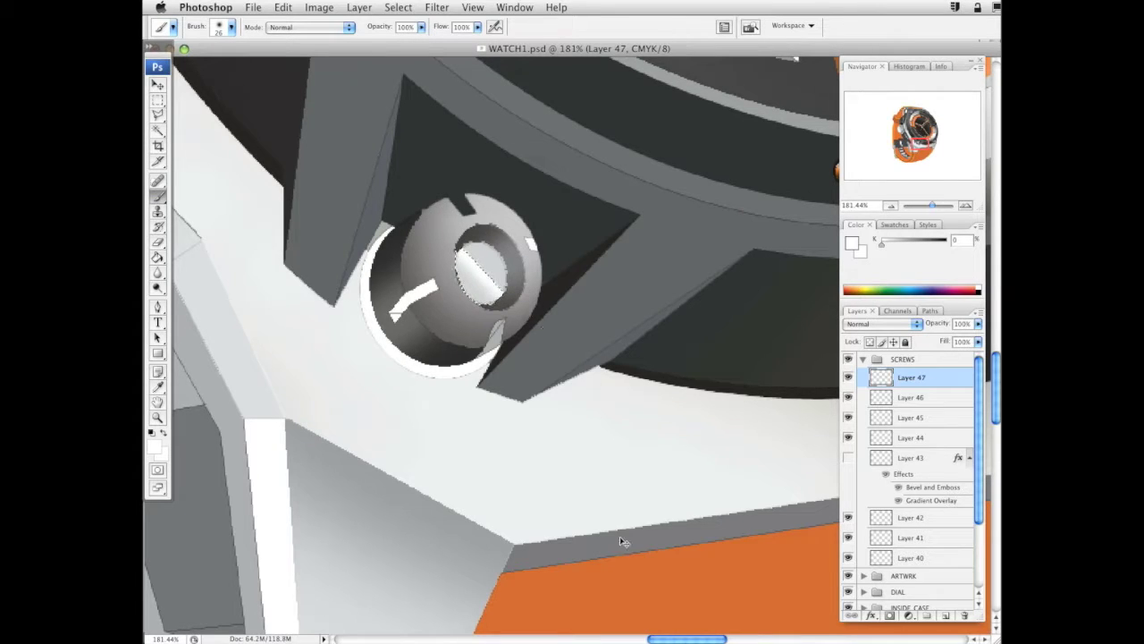
key("super+d")
Select the centre of the lower-right screw, trim the selection along a diagonal, and brush a white highlight along that edge
left_click_drag(730, 414, 156, 470)
left_click_drag(547, 408, 341, 457)
left_click(158, 131)
left_click(158, 117)
left_click(518, 278, "alt")
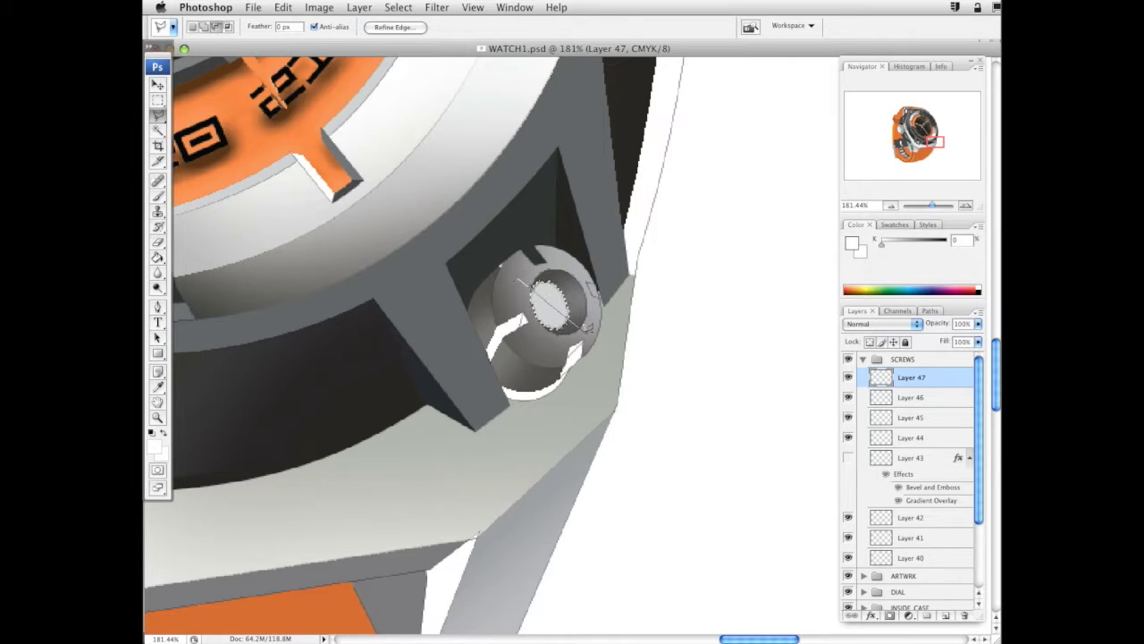
double_click(541, 256)
left_click(158, 196)
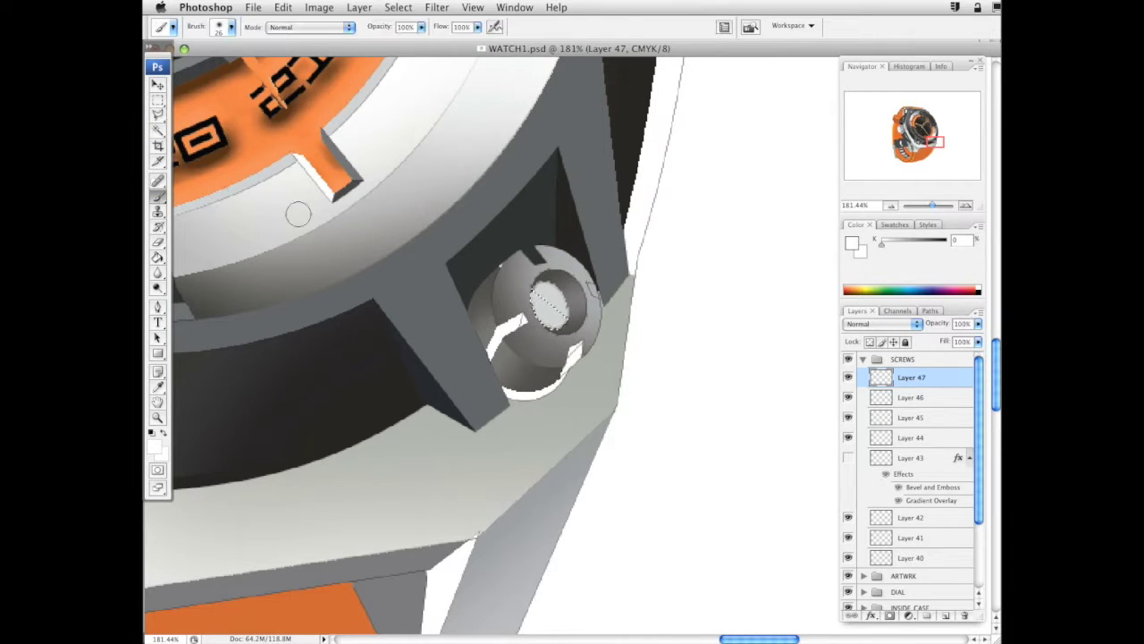
left_click_drag(531, 282, 513, 262)
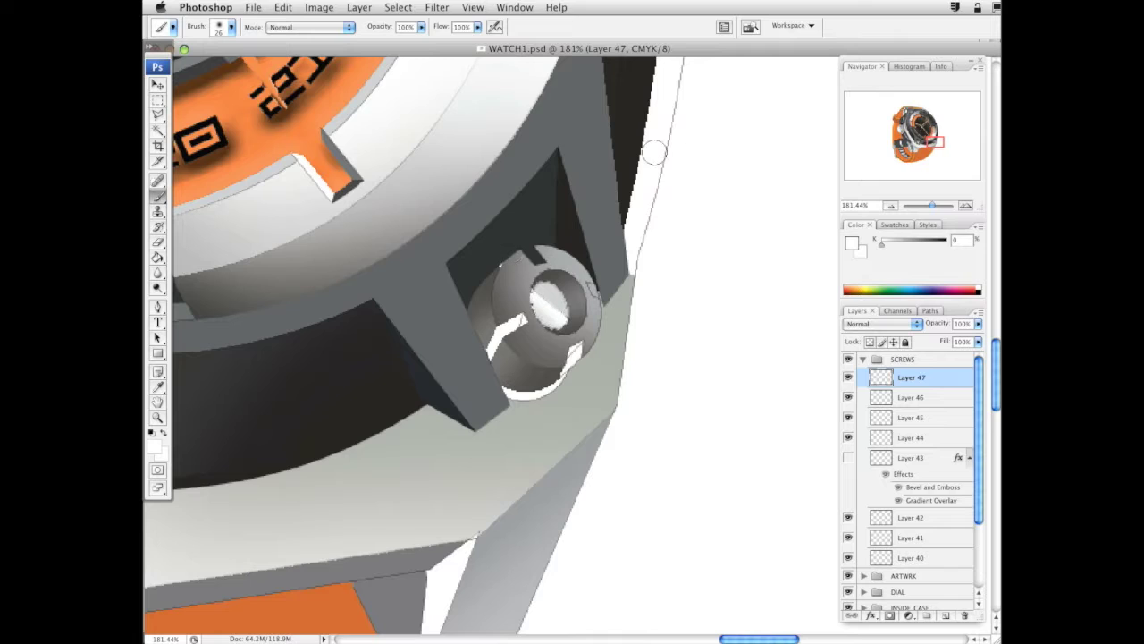
Collapse the SCREWS layer group
key("z")
left_click(539, 277, "alt")
left_click(539, 276, "alt")
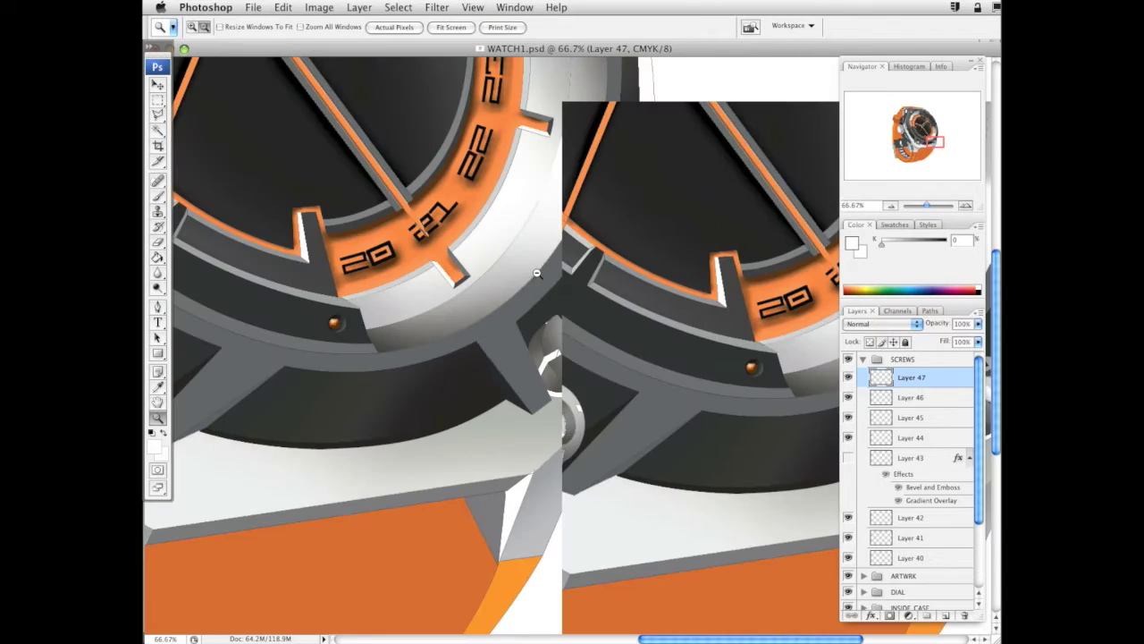
left_click(537, 267, "alt")
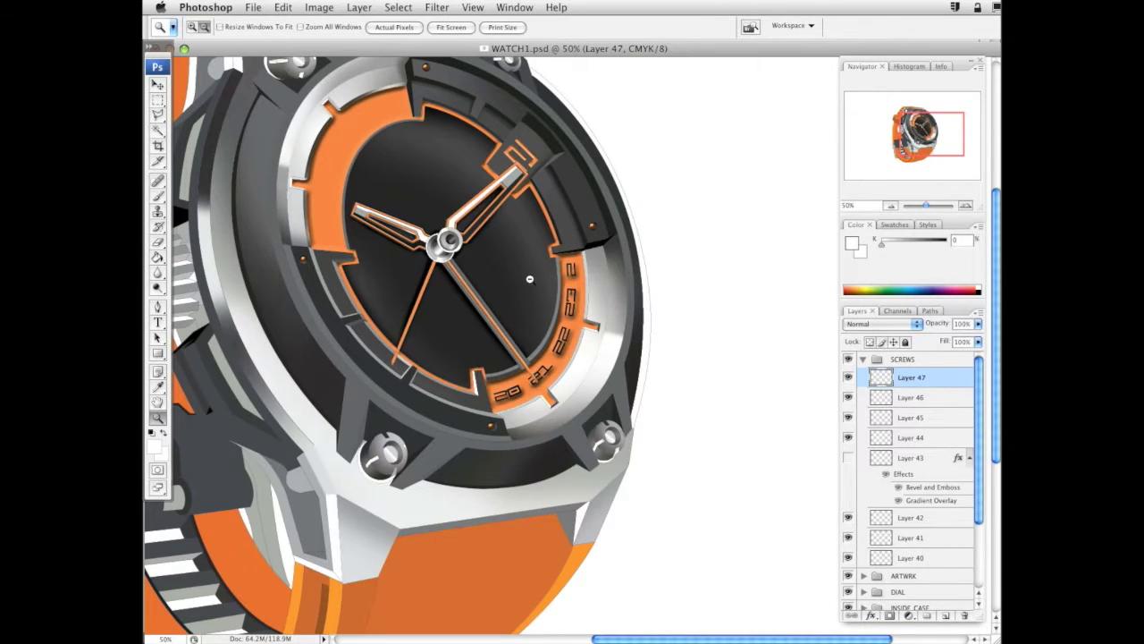
left_click(529, 279, "alt")
left_click(518, 316)
left_click_drag(662, 355, 678, 313)
scroll(243, 169, "left", 5)
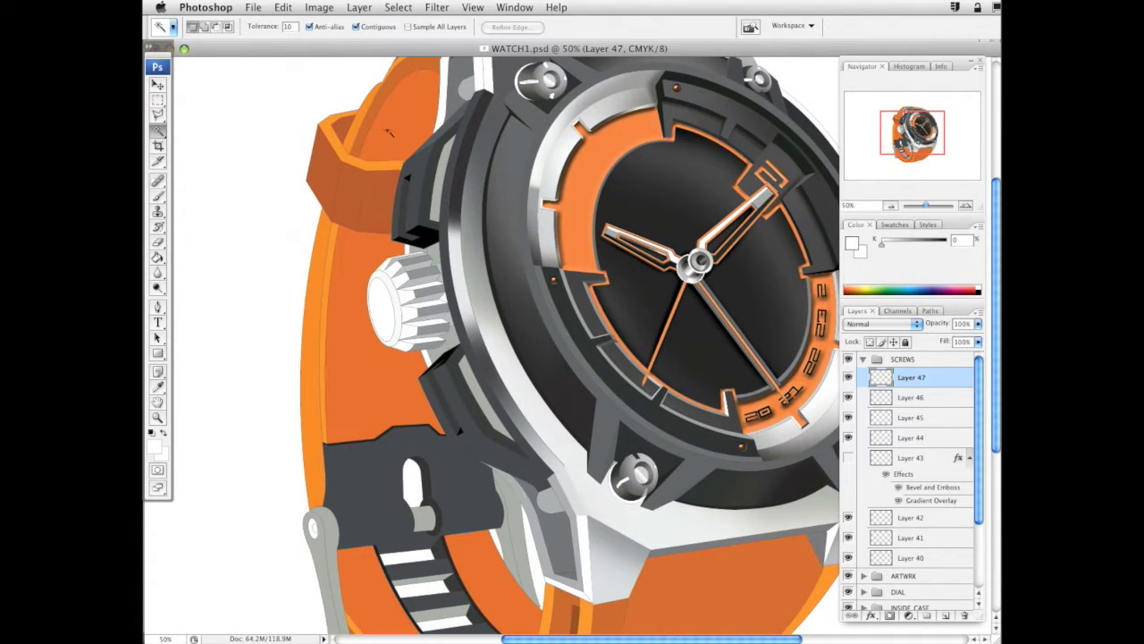
scroll(976, 429, "down", 3)
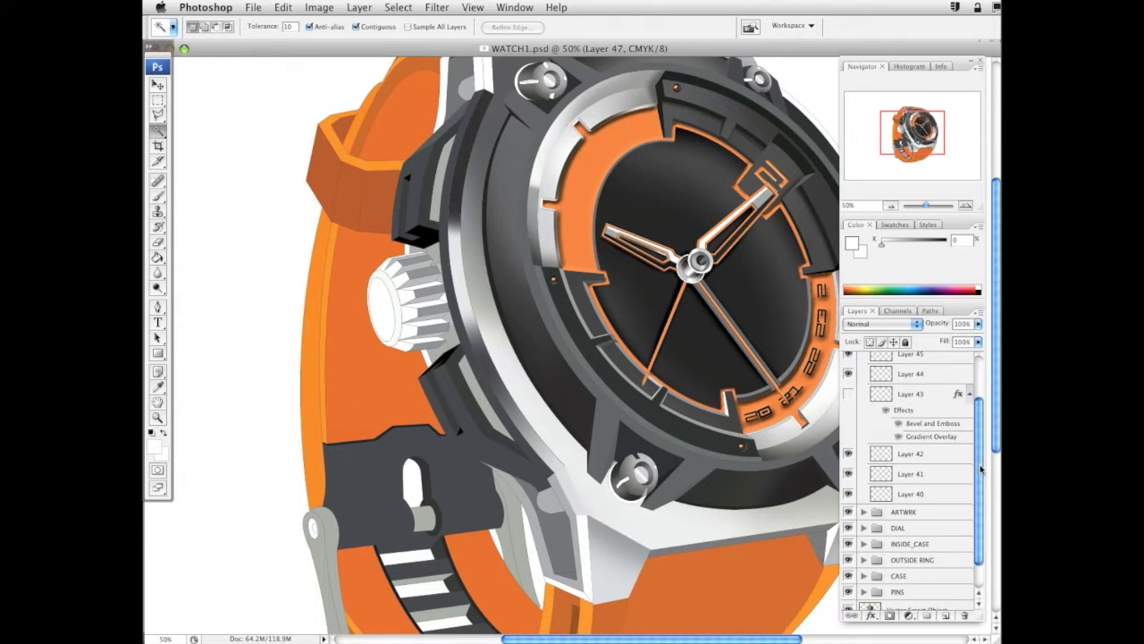
left_click(936, 579)
scroll(963, 409, "up", 3)
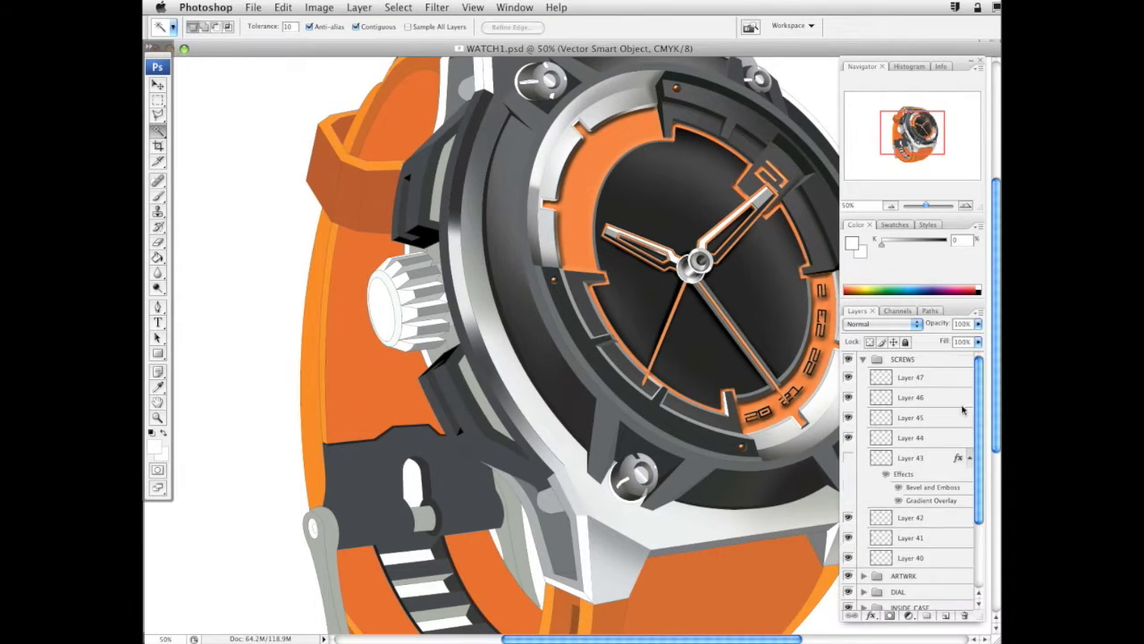
left_click(871, 359)
left_click(919, 363)
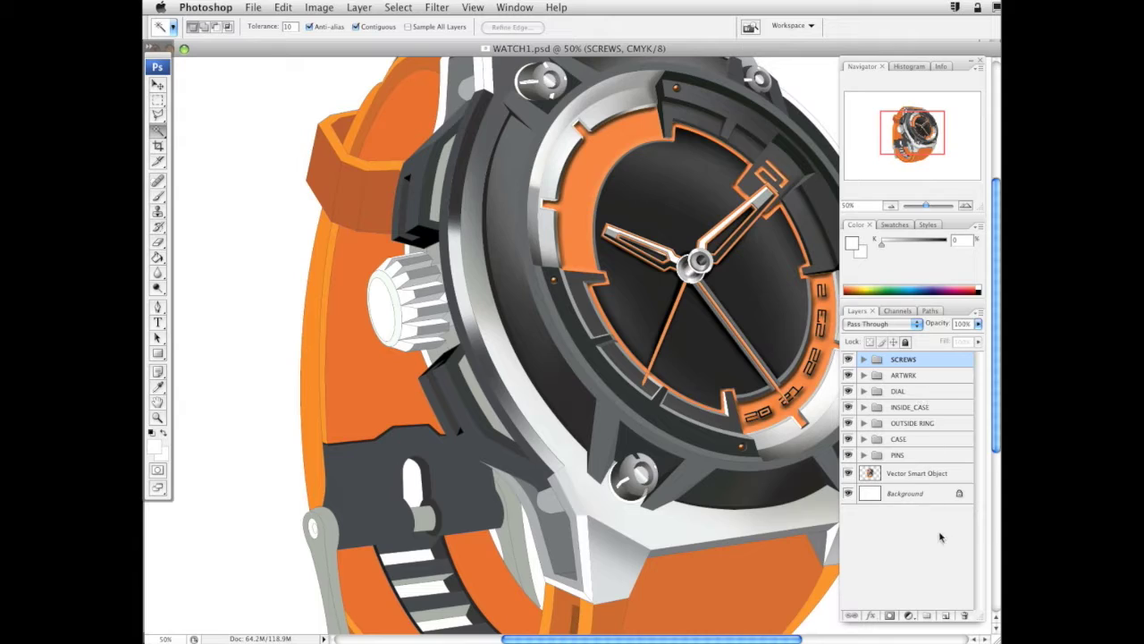
Select the grey groove faces of the crown on the Vector Smart Object layer with the Magic Wand
left_click(916, 474)
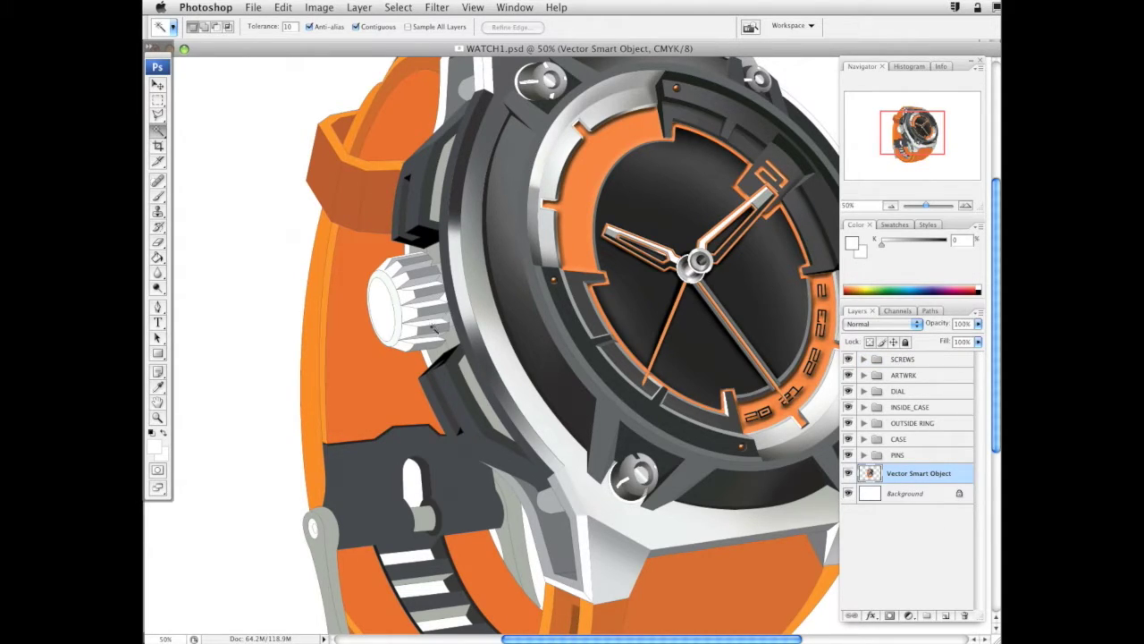
left_click(440, 332)
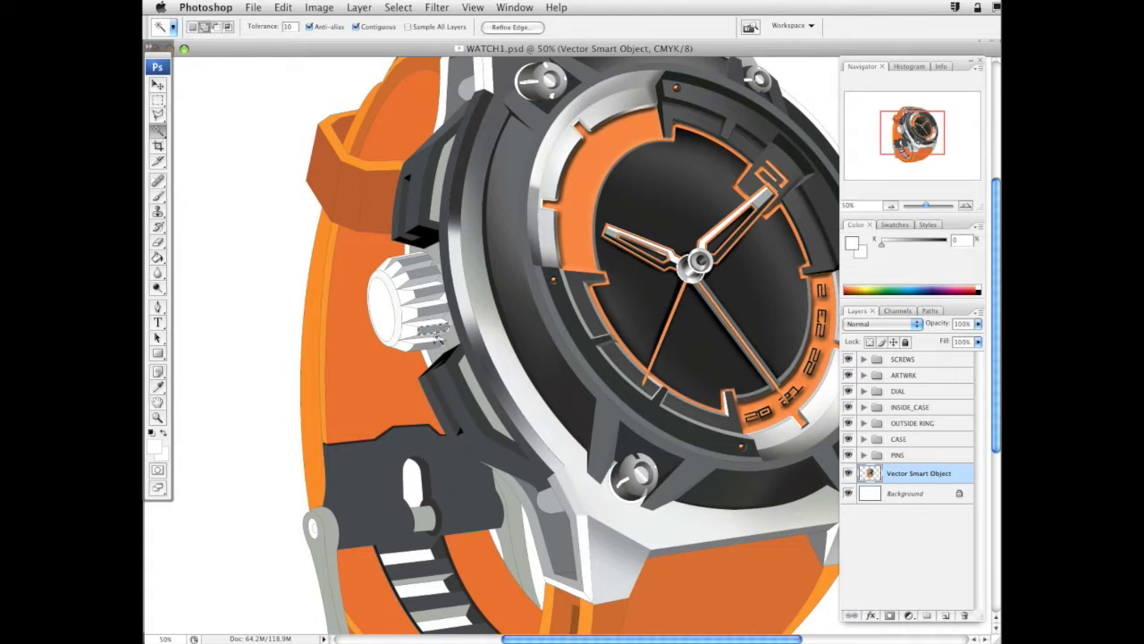
left_click(437, 295, "shift")
Create a layer group named CROWN above the SCREWS group
left_click(932, 366)
left_click(927, 615)
double_click(904, 359)
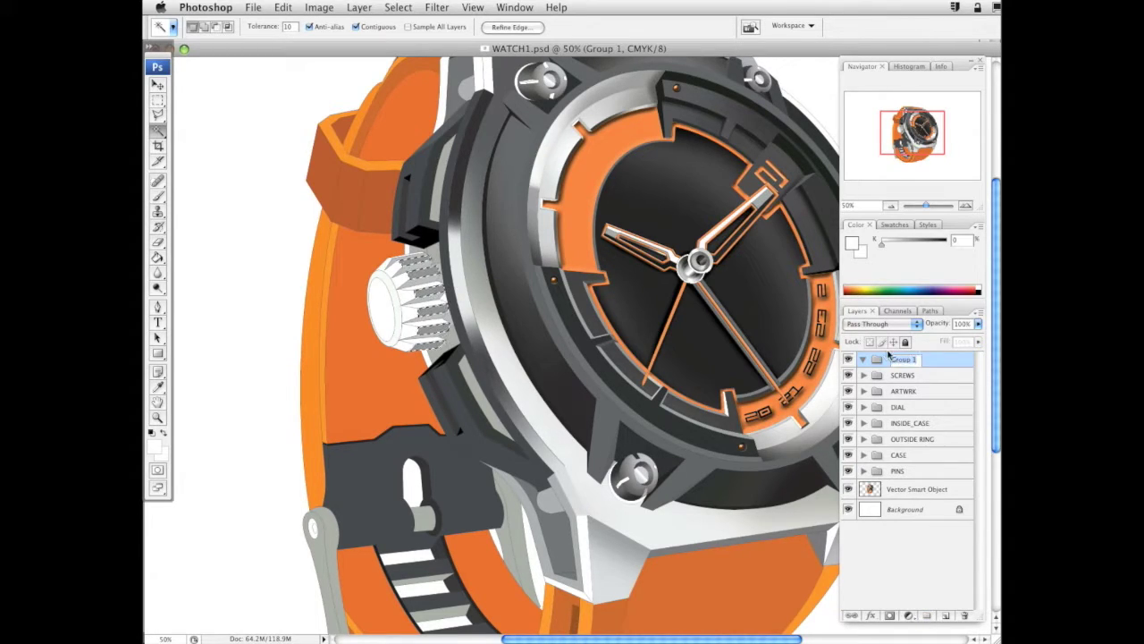
type("CROWN")
key("Return")
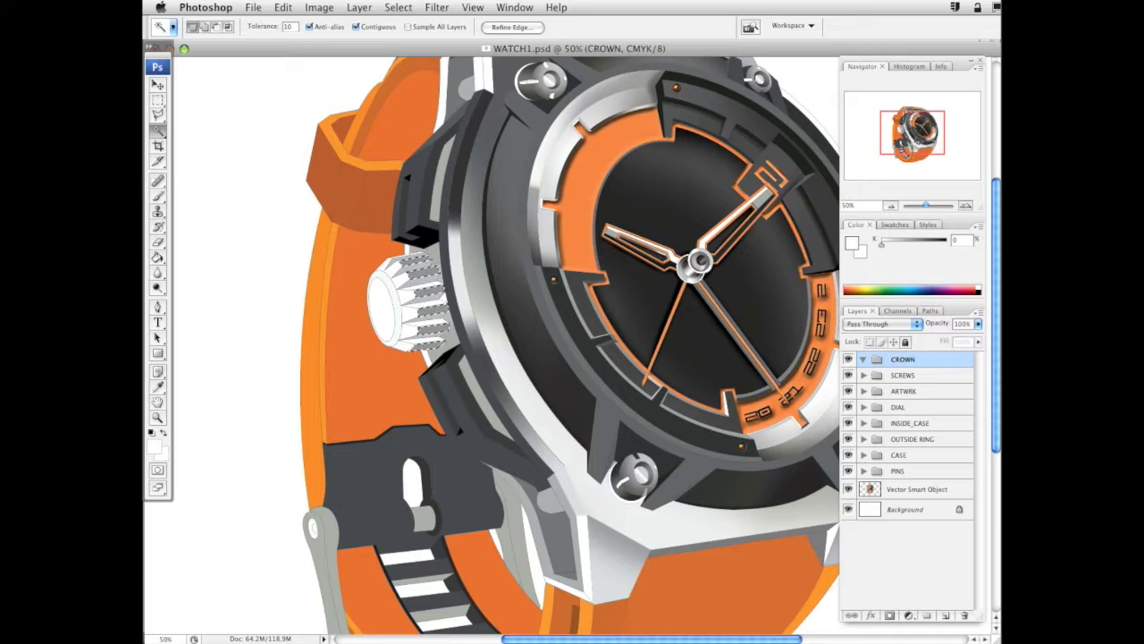
Add a new layer in the CROWN group and set up a soft 125 px brush with an 81% black foreground colour
left_click(945, 618)
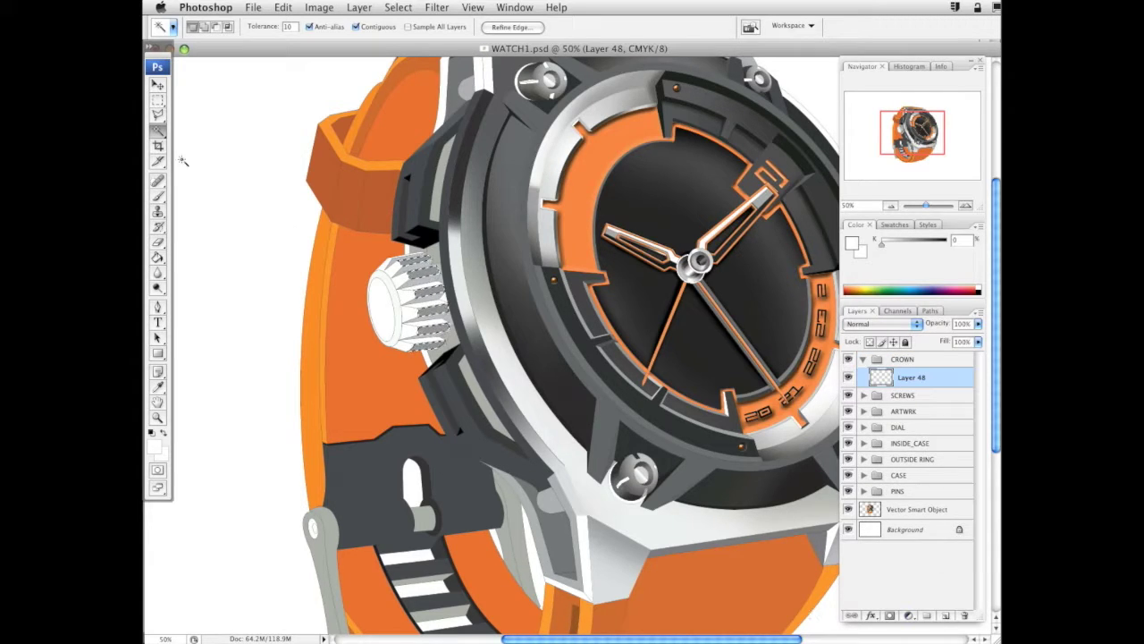
left_click(161, 196)
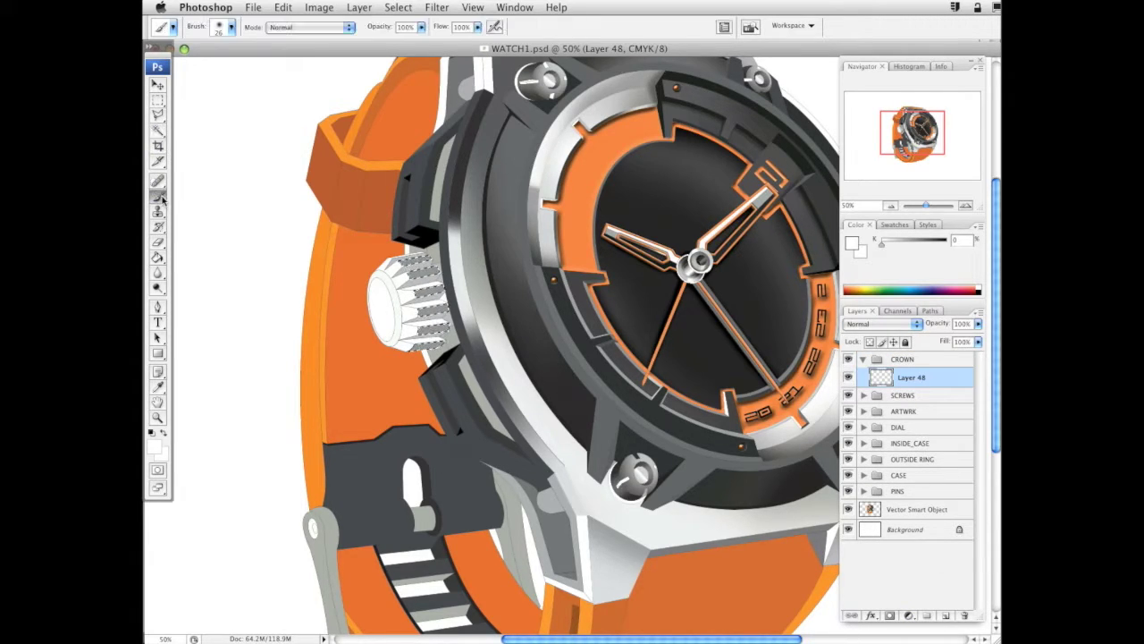
right_click(547, 276)
left_click_drag(666, 313, 699, 316)
left_click_drag(910, 244, 915, 243)
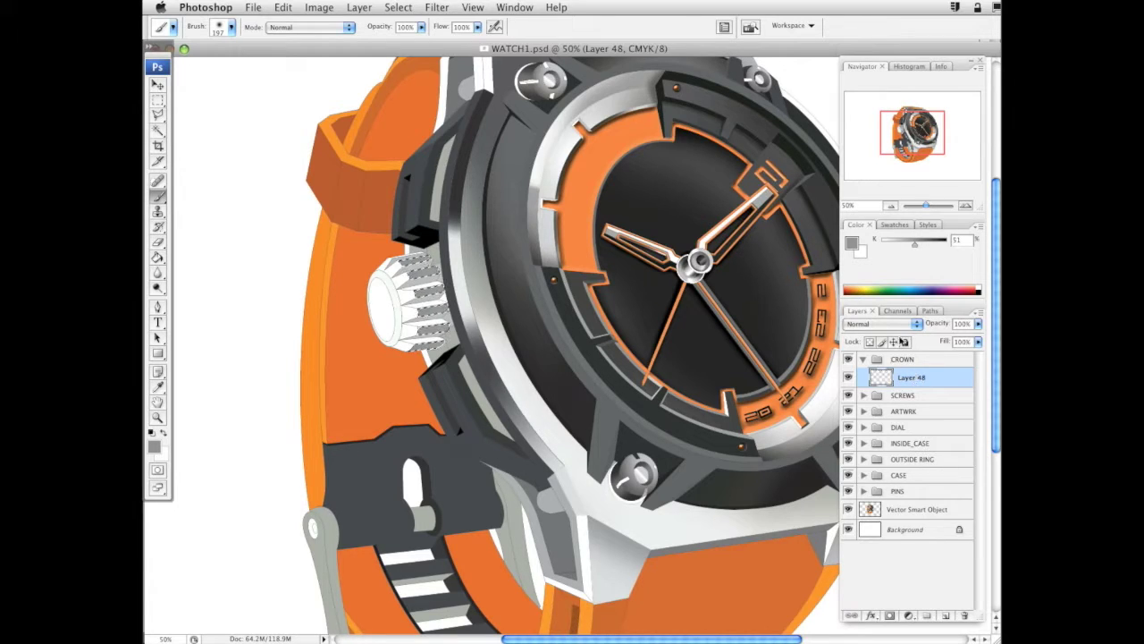
left_click_drag(914, 245, 934, 245)
right_click(627, 345)
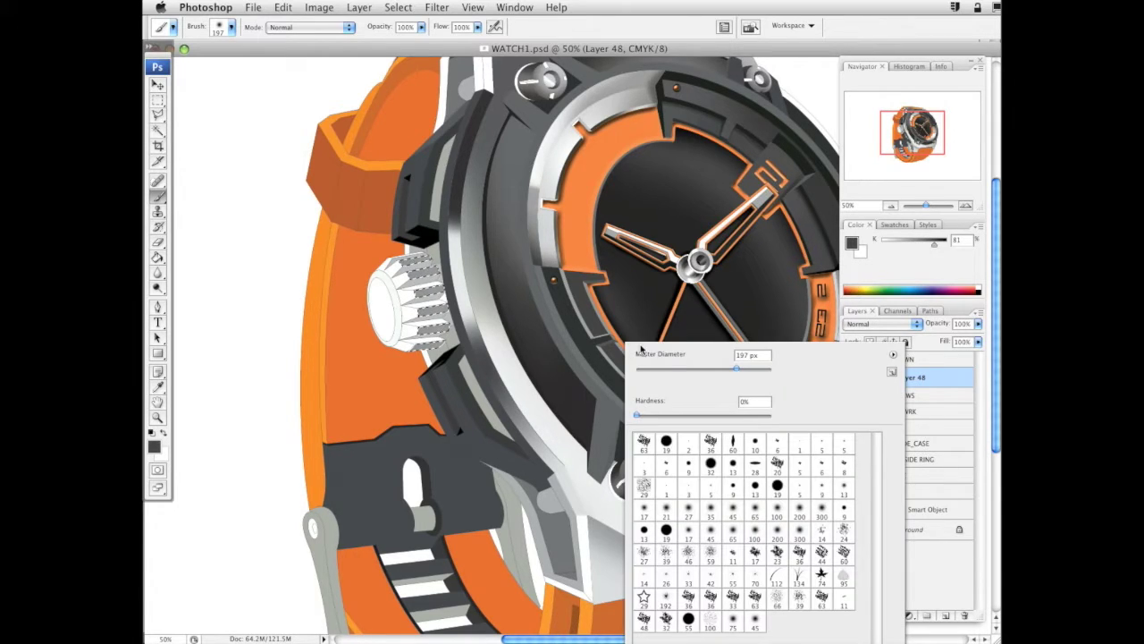
left_click(713, 370)
Shade the ends of the selected crown grooves nearest the watch case in dark grey and deselect
left_click_drag(425, 237, 445, 270)
left_click_drag(456, 317, 449, 347)
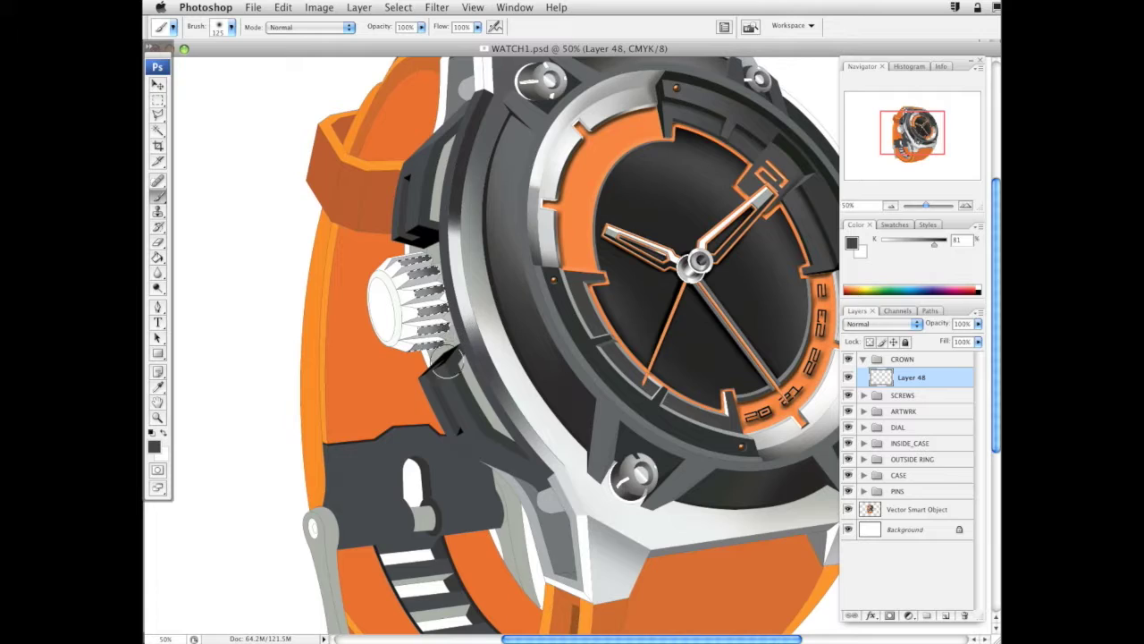
key("super+d")
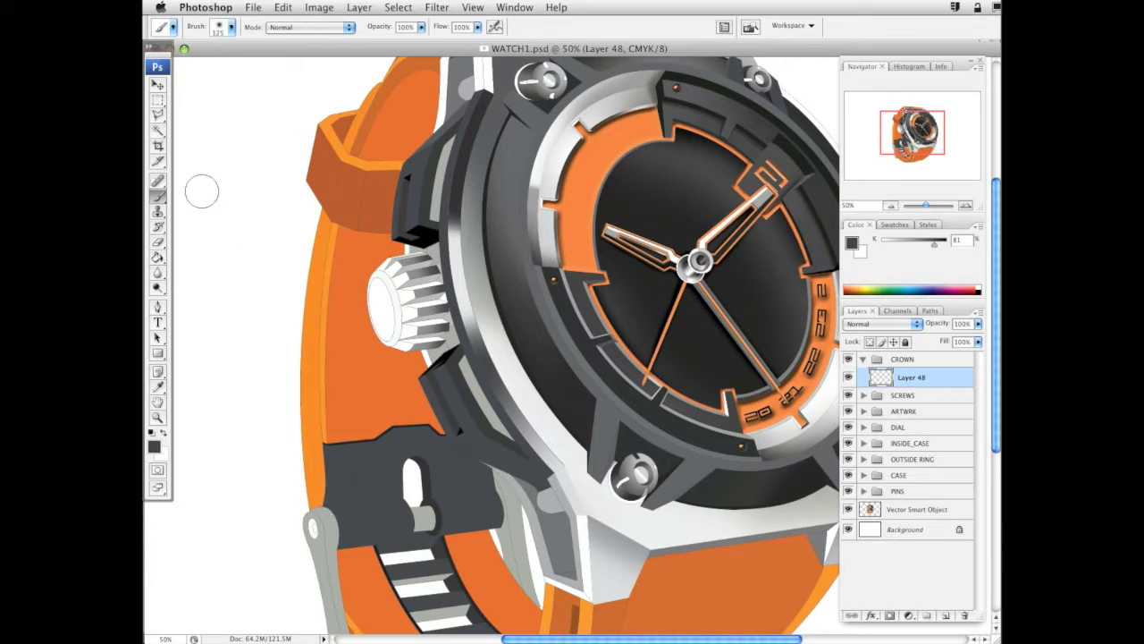
Select the crown's remaining light grey ridge faces on the Vector Smart Object layer with the Magic Wand
left_click(157, 129)
left_click(916, 509)
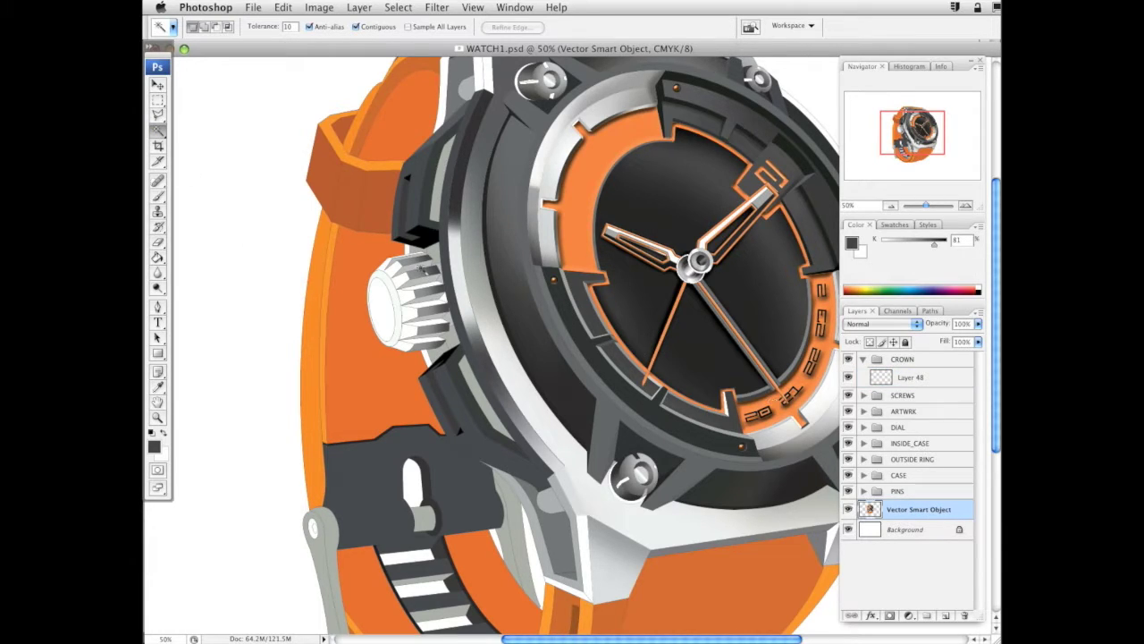
left_click(422, 270, "shift")
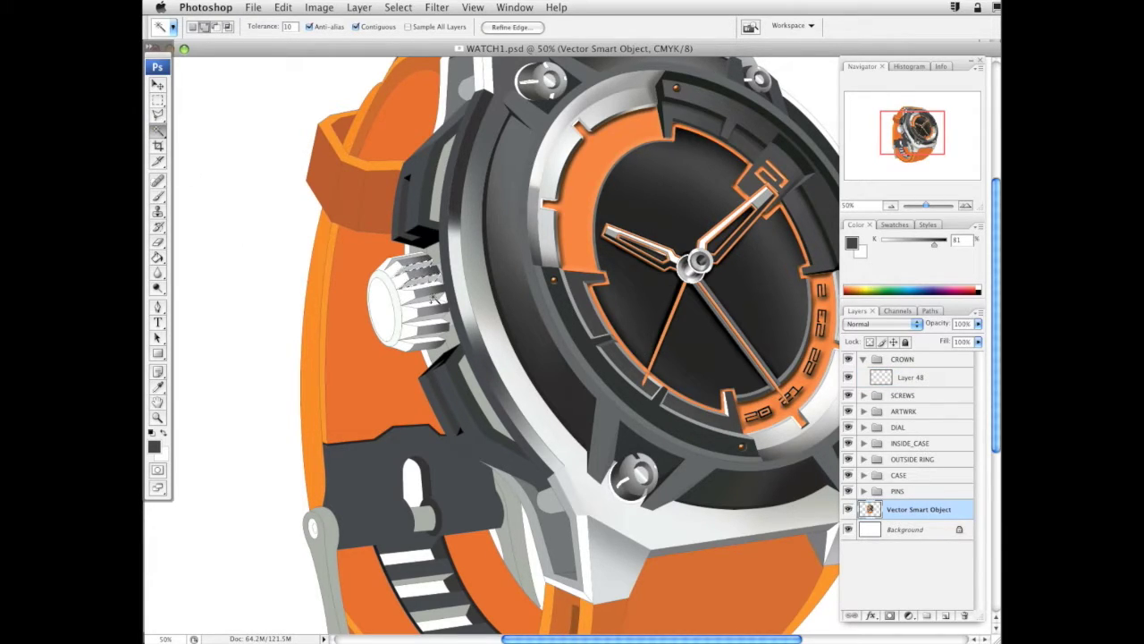
left_click(427, 320, "shift")
left_click(428, 337, "shift")
left_click(398, 261, "shift")
Add a new layer above Layer 48 in the CROWN group for shading the selected ridge faces
key("b")
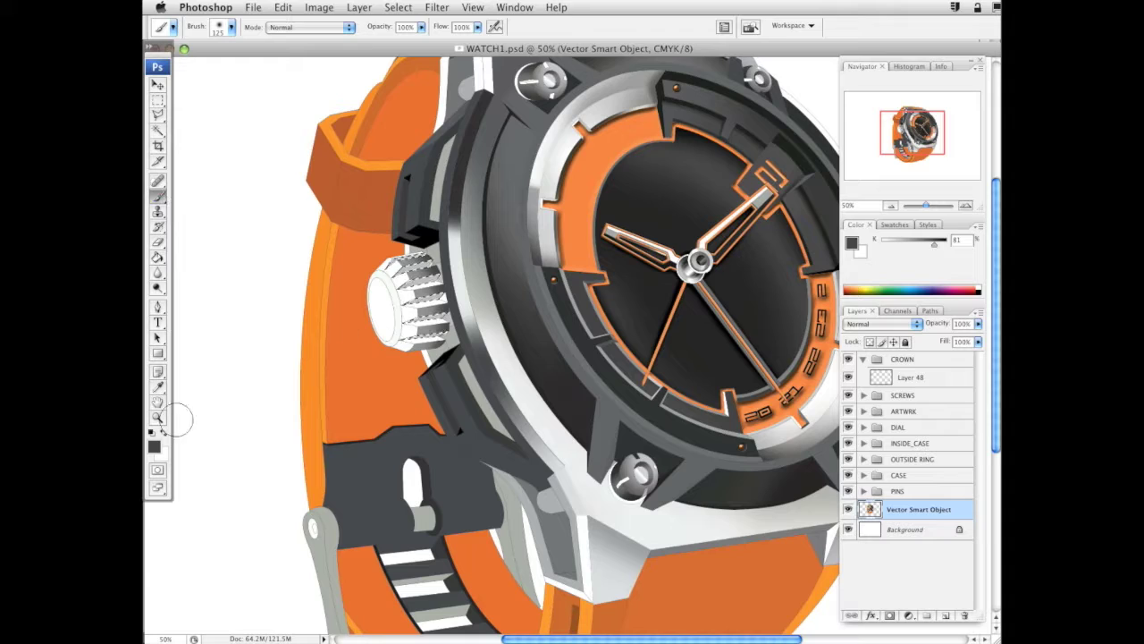
left_click(160, 417)
left_click_drag(314, 193, 593, 490)
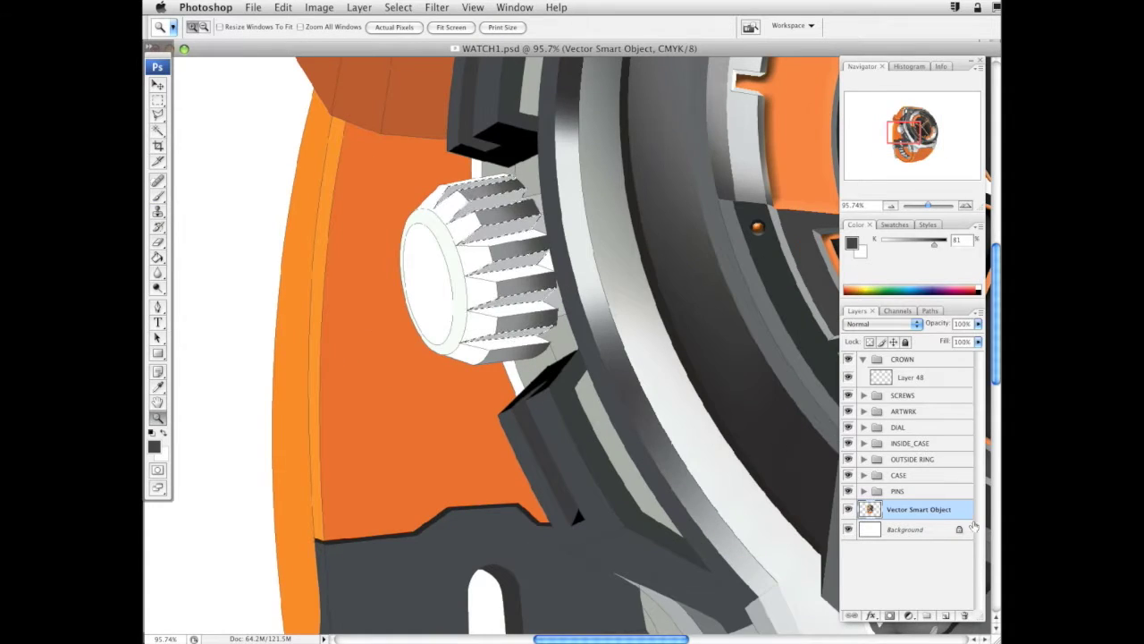
left_click(919, 377)
left_click(945, 615)
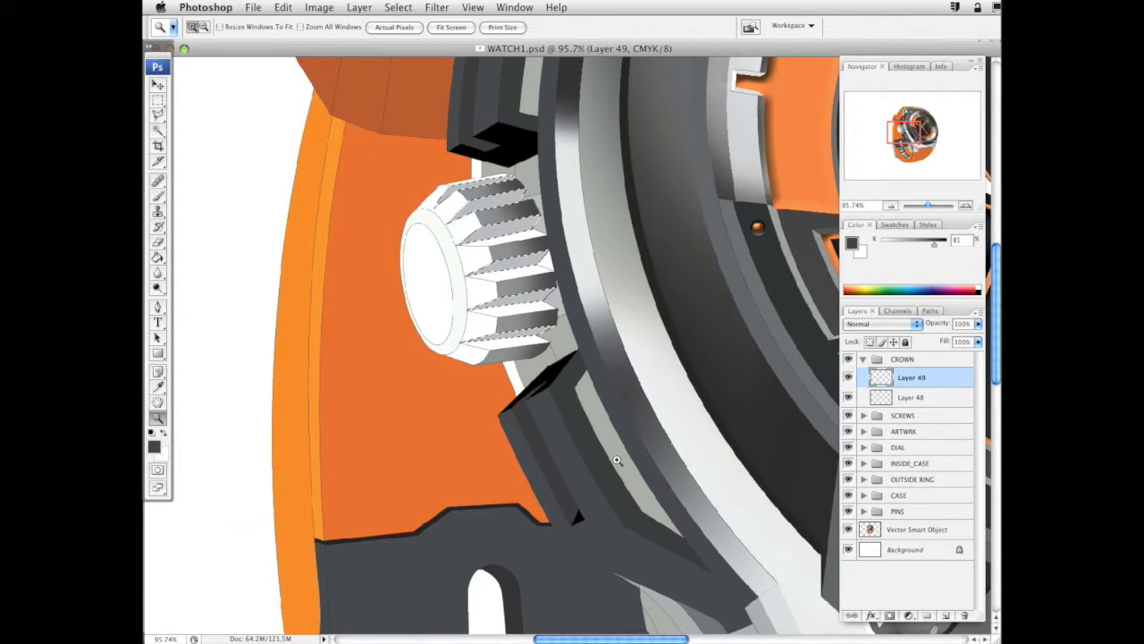
Set the soft brush to 29 px and start shading the selected crown ridge faces in dark grey
left_click(158, 195)
right_click(560, 224)
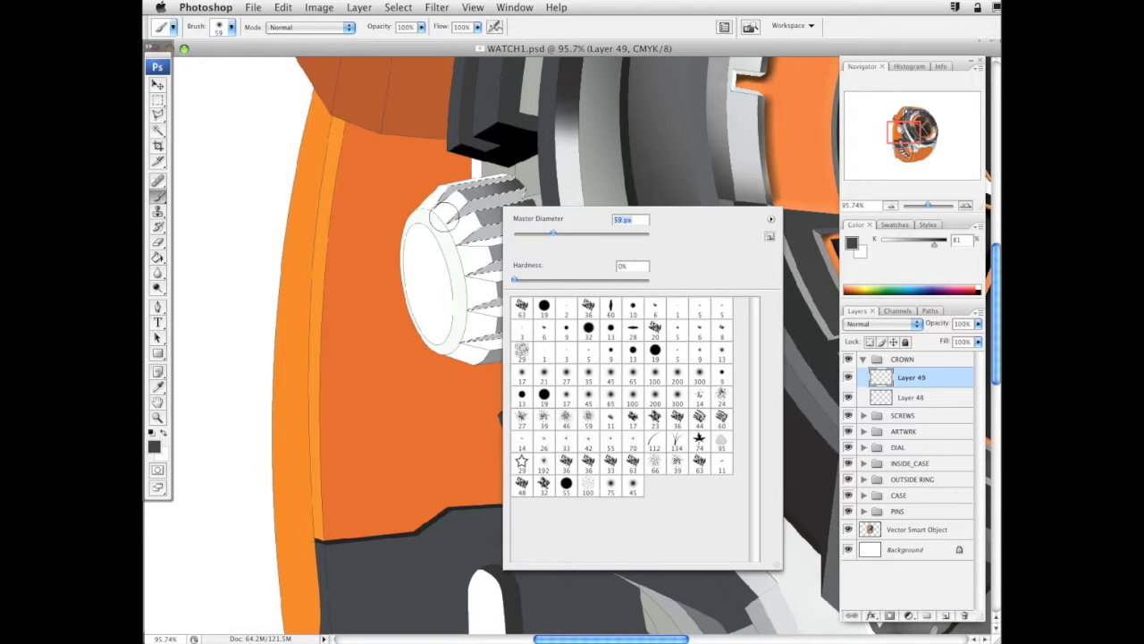
key("Escape")
right_click(640, 232)
left_click_drag(640, 232, 619, 234)
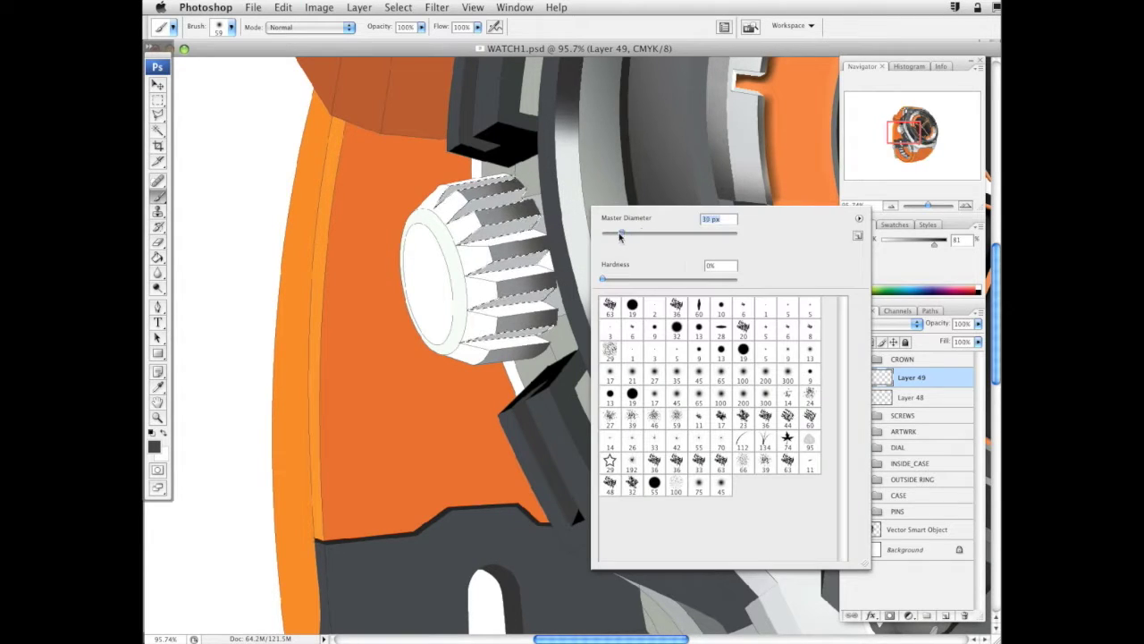
key("Return")
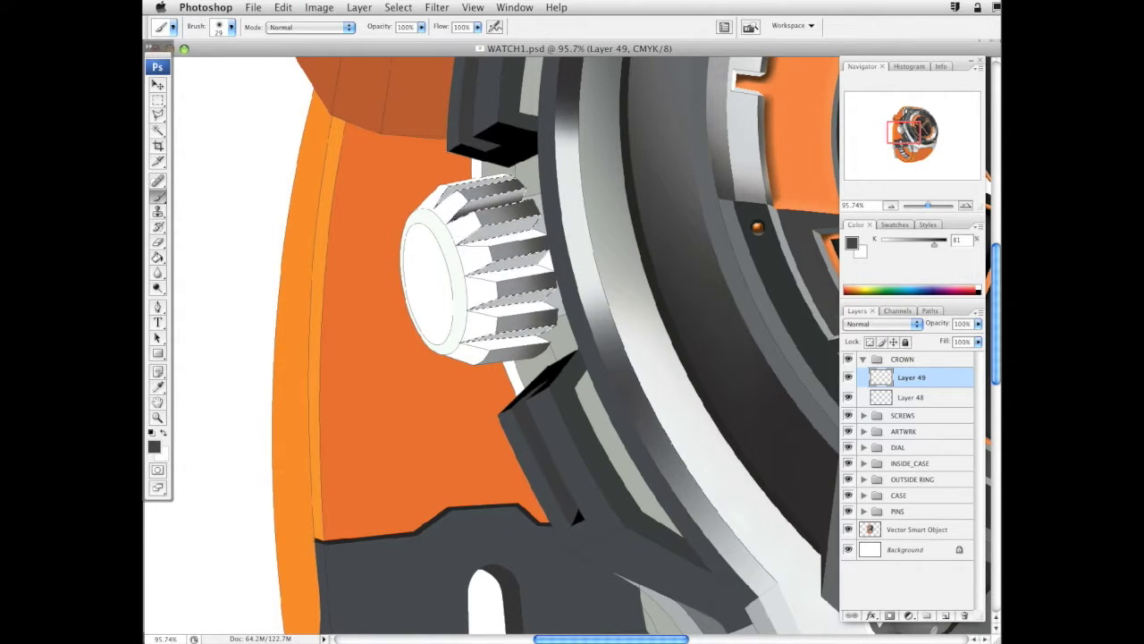
Enlarge the soft brush to 64 px and continue shading the selected upper ridge faces of the crown
right_click(613, 238)
left_click(685, 258)
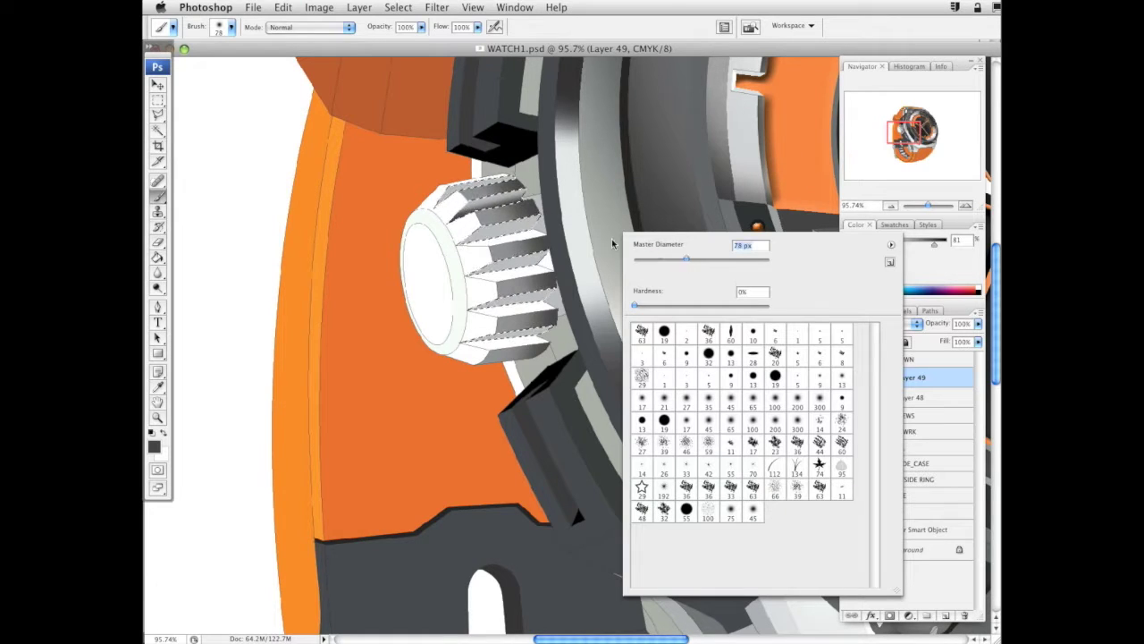
left_click_drag(687, 258, 674, 258)
key("Return")
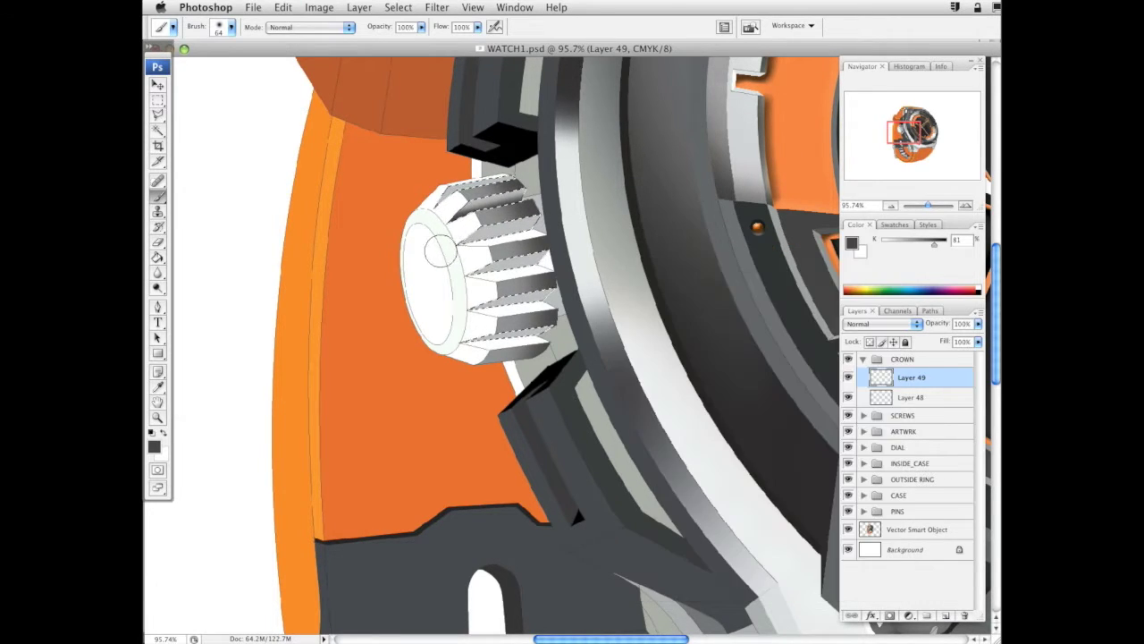
Reduce the soft brush to 47 px and darken the rest of the selected crown ridge faces
right_click(700, 219)
left_click_drag(761, 239, 744, 240)
key("Return")
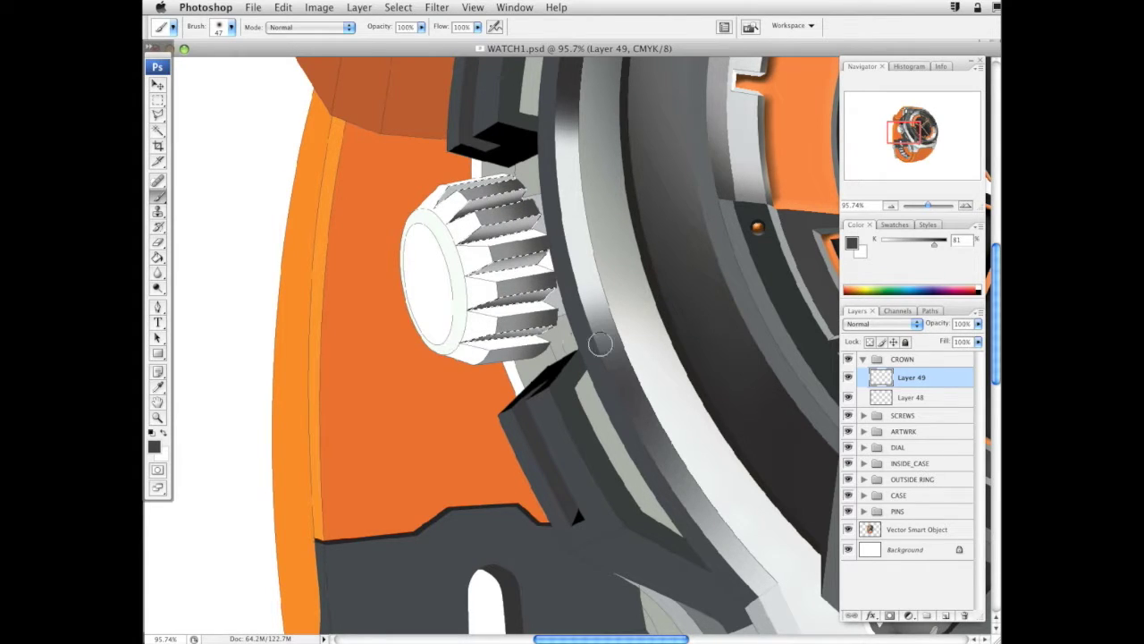
Touch up the selected crown ridge faces with the soft brush reduced to 40 px, and deselect them
right_click(561, 287)
left_click_drag(611, 317, 606, 317)
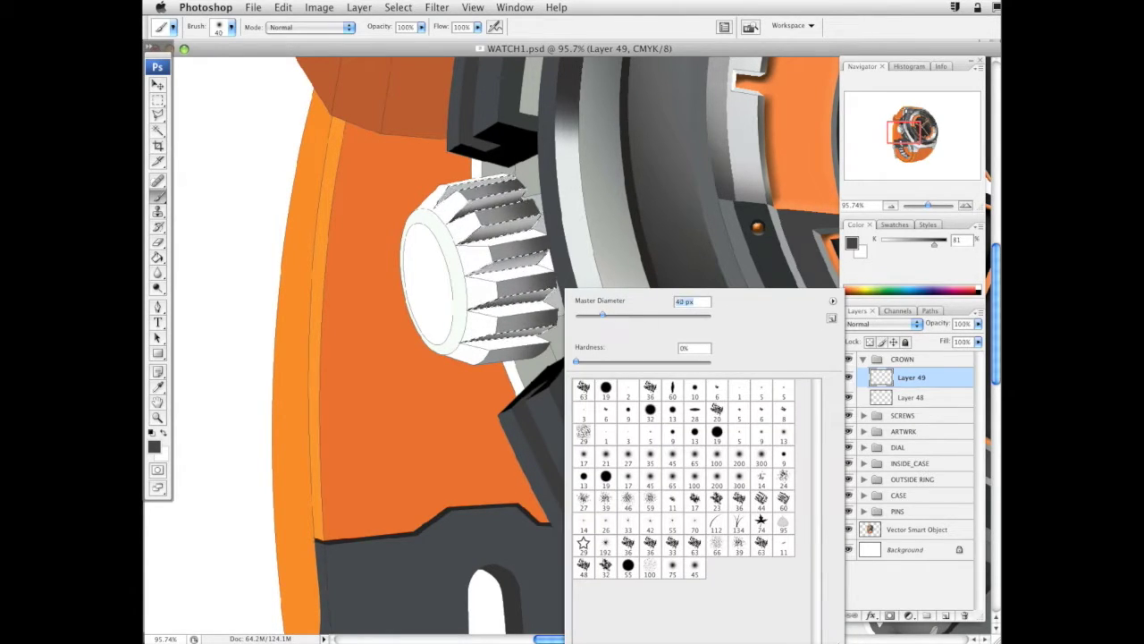
left_click(470, 283)
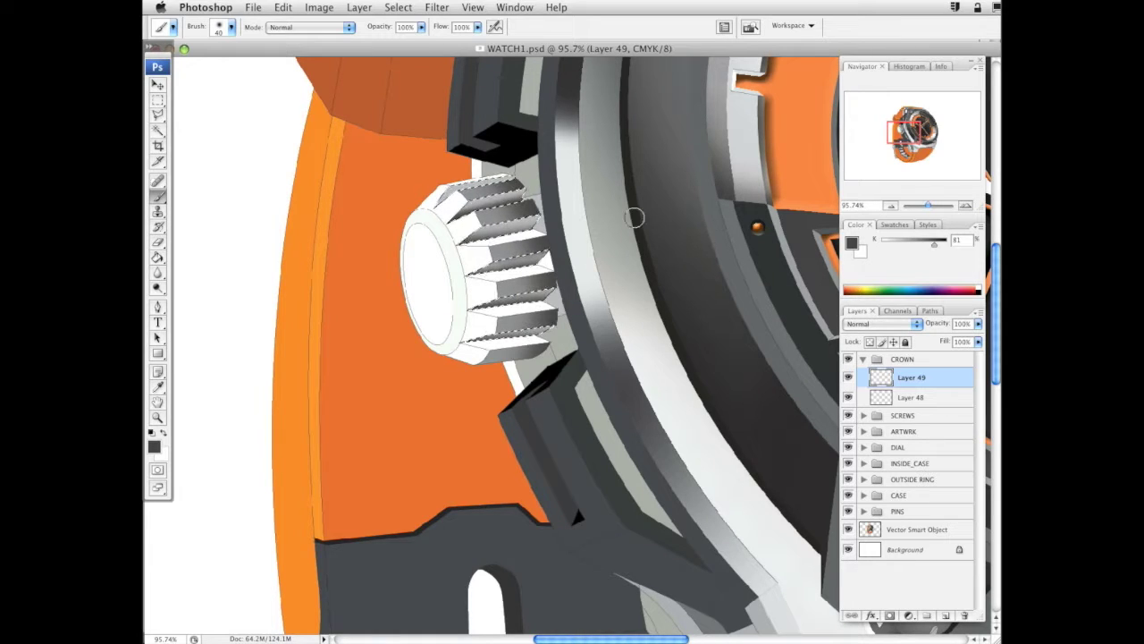
key("super+d")
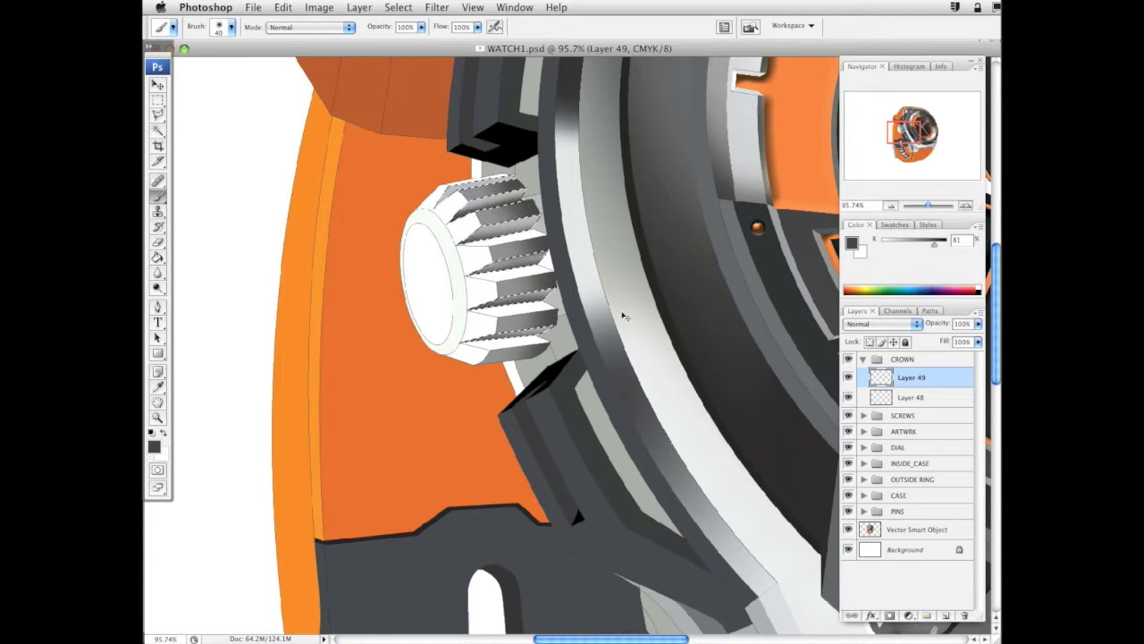
mouse_move(649, 292)
left_mouse_down()
mouse_move(676, 290)
mouse_move(656, 284)
left_mouse_up()
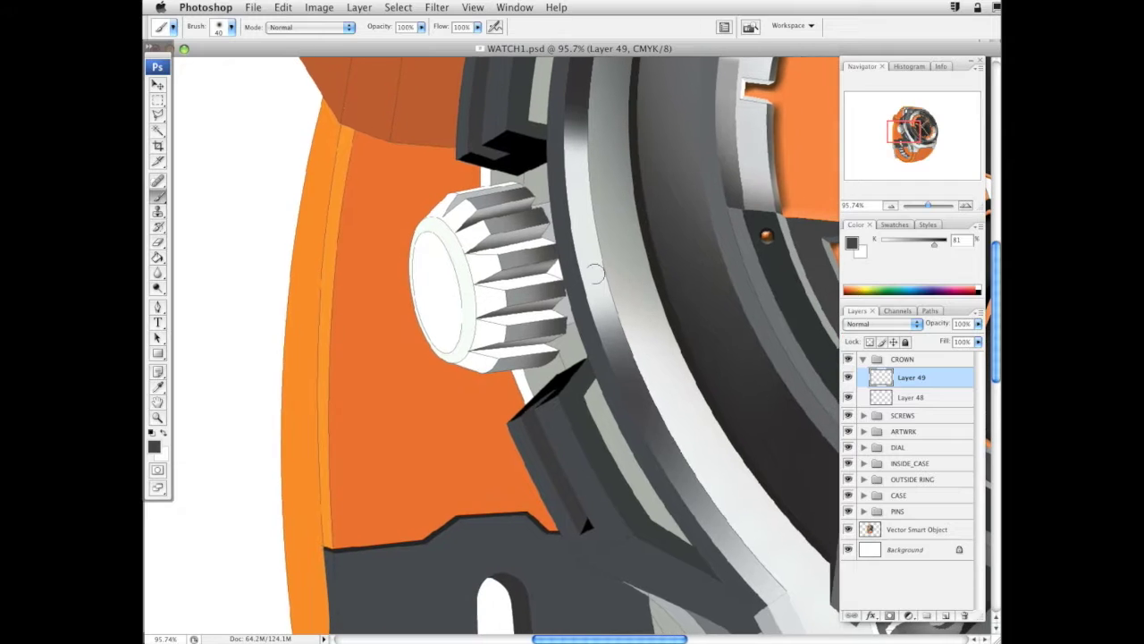
Select the narrow rim ring around the crown's end face from the Vector Smart Object with the Magic Wand
left_click(158, 129)
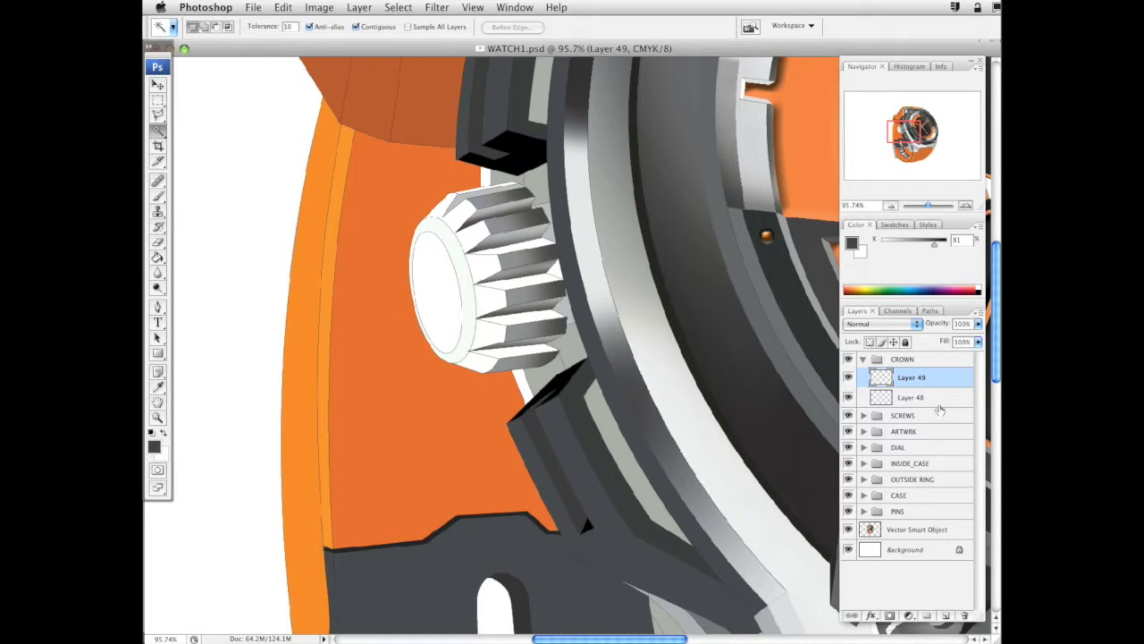
left_click(913, 533)
left_click(465, 310)
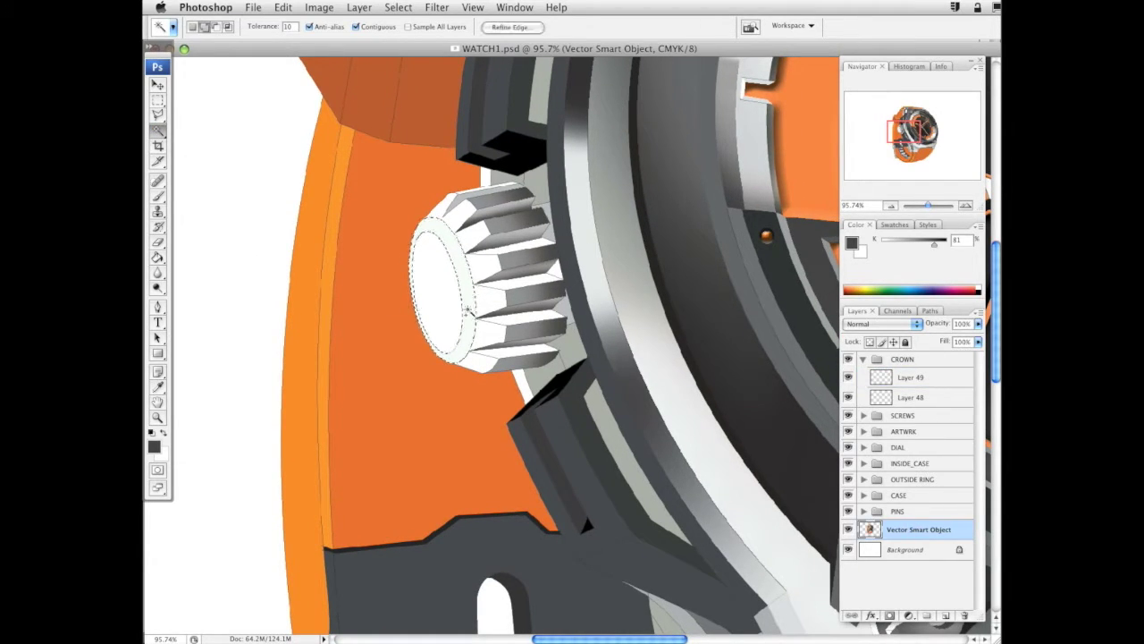
left_click(453, 307, "shift")
left_click(467, 313, "shift")
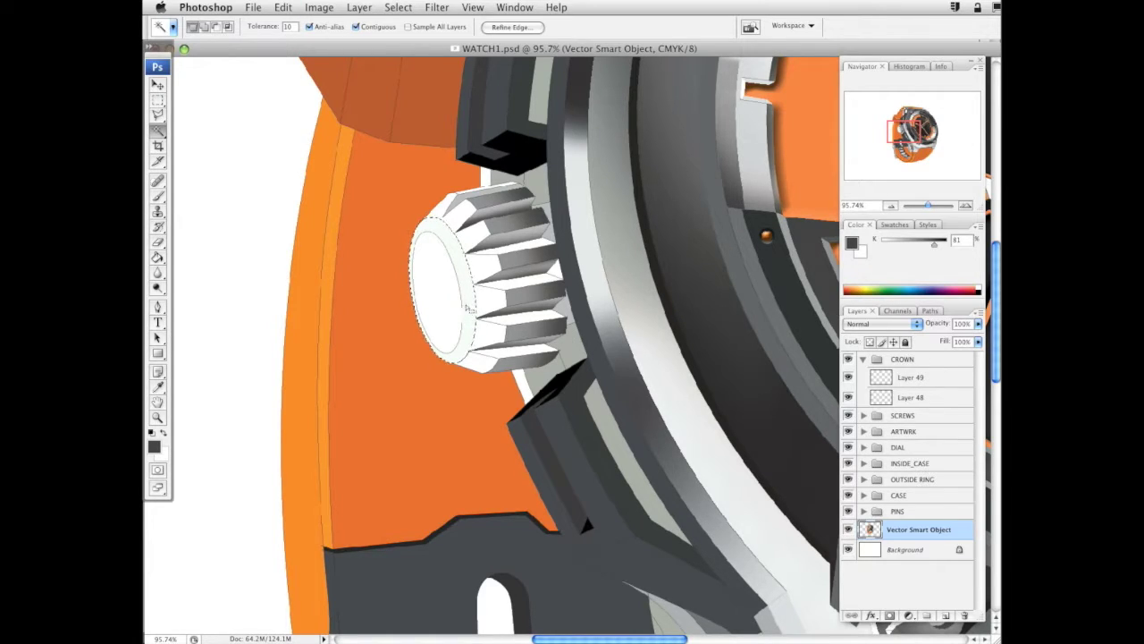
key("super+z")
left_click(453, 306, "shift")
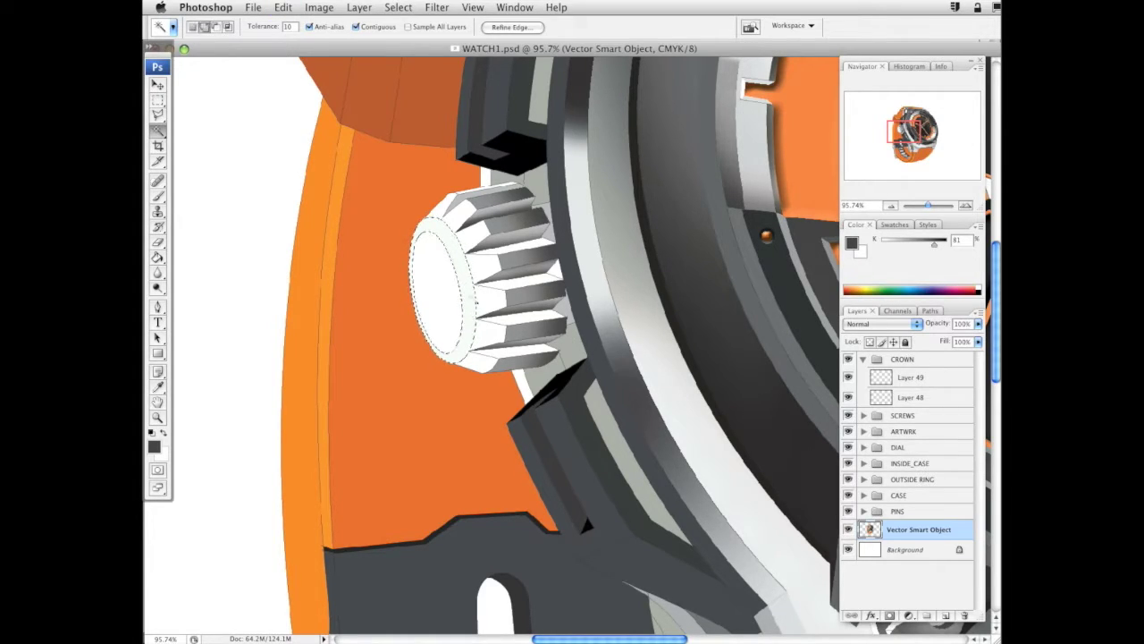
On a new layer above Layer 49, shade both ends of the crown rim with a soft 131 px brush in 90% black
left_click(942, 378)
left_click(945, 615)
left_click(158, 196)
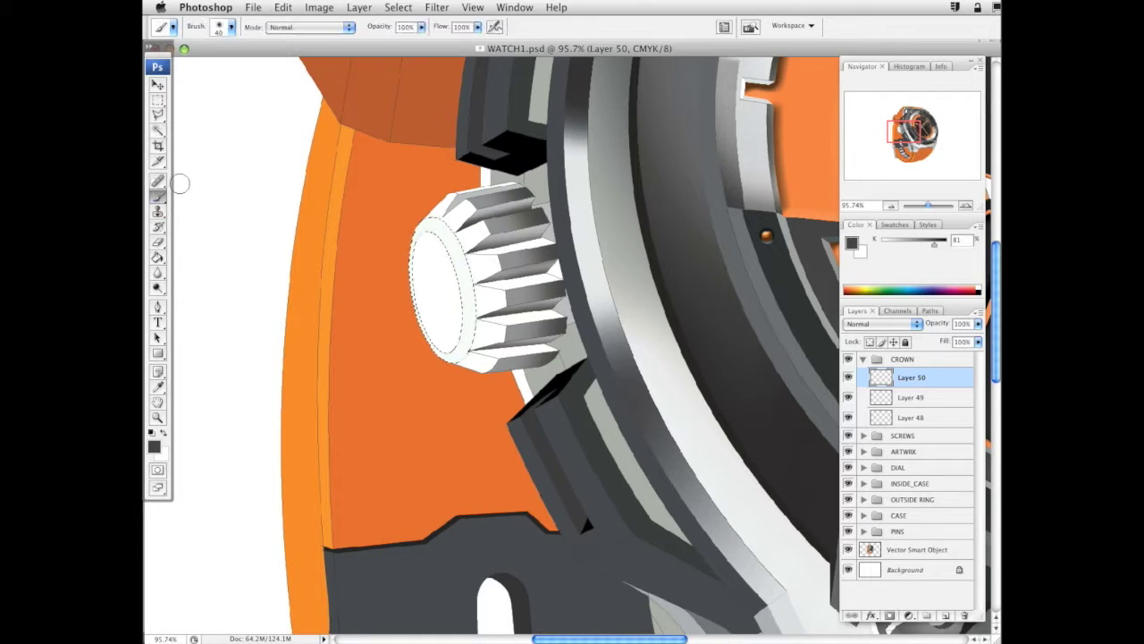
left_click(941, 247)
right_click(538, 221)
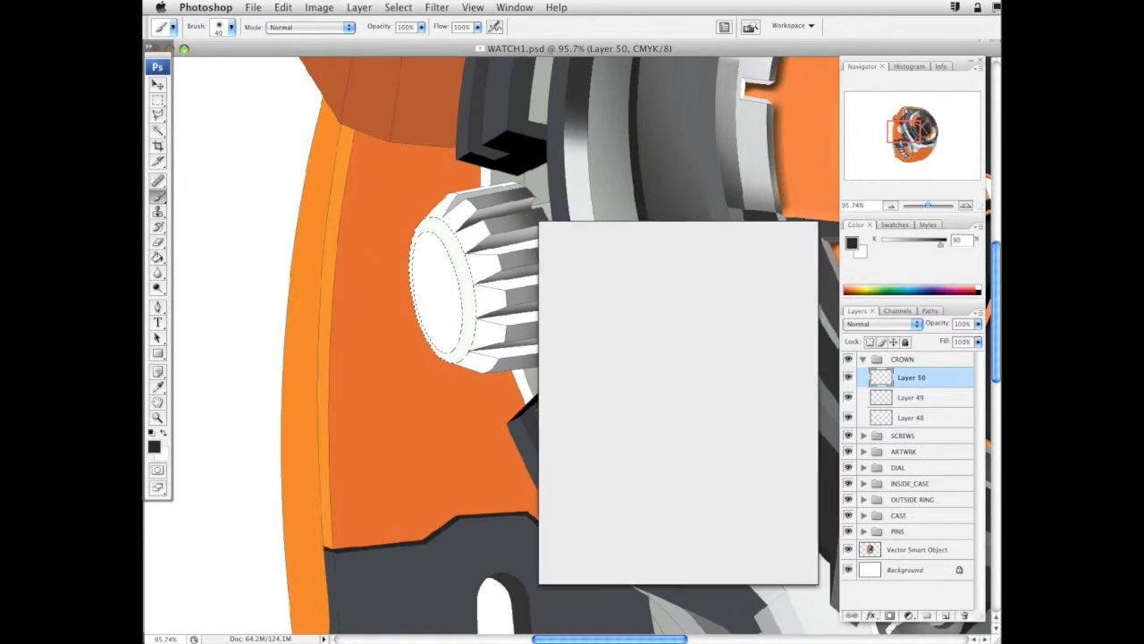
left_click_drag(584, 249, 625, 251)
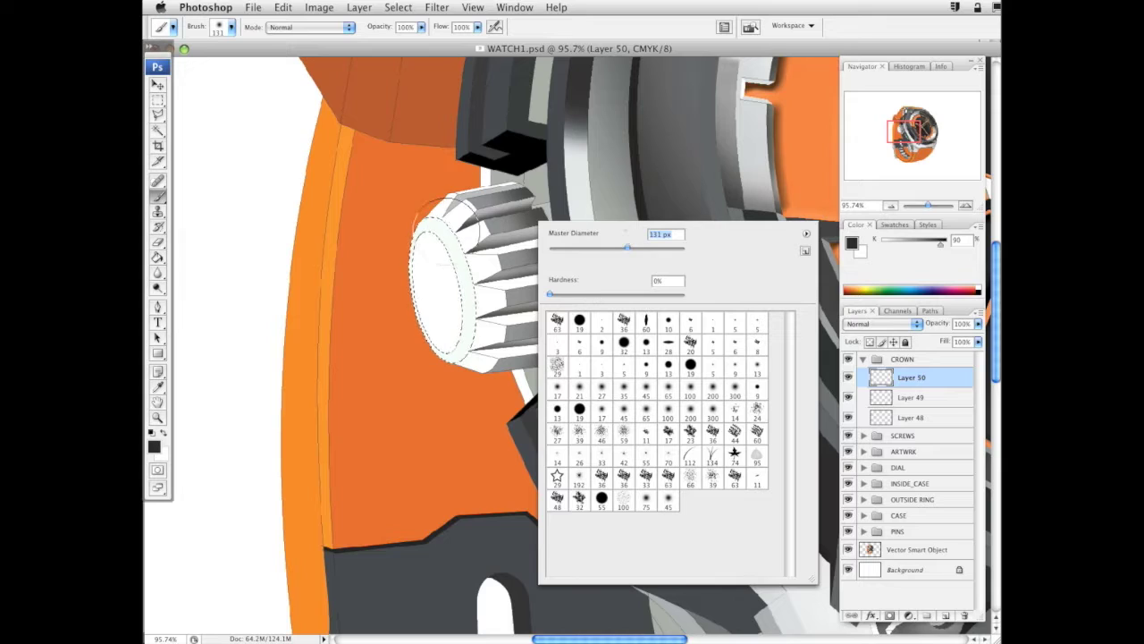
left_click_drag(438, 202, 401, 257)
mouse_move(432, 377)
left_mouse_down()
mouse_move(536, 285)
mouse_move(507, 340)
left_mouse_up()
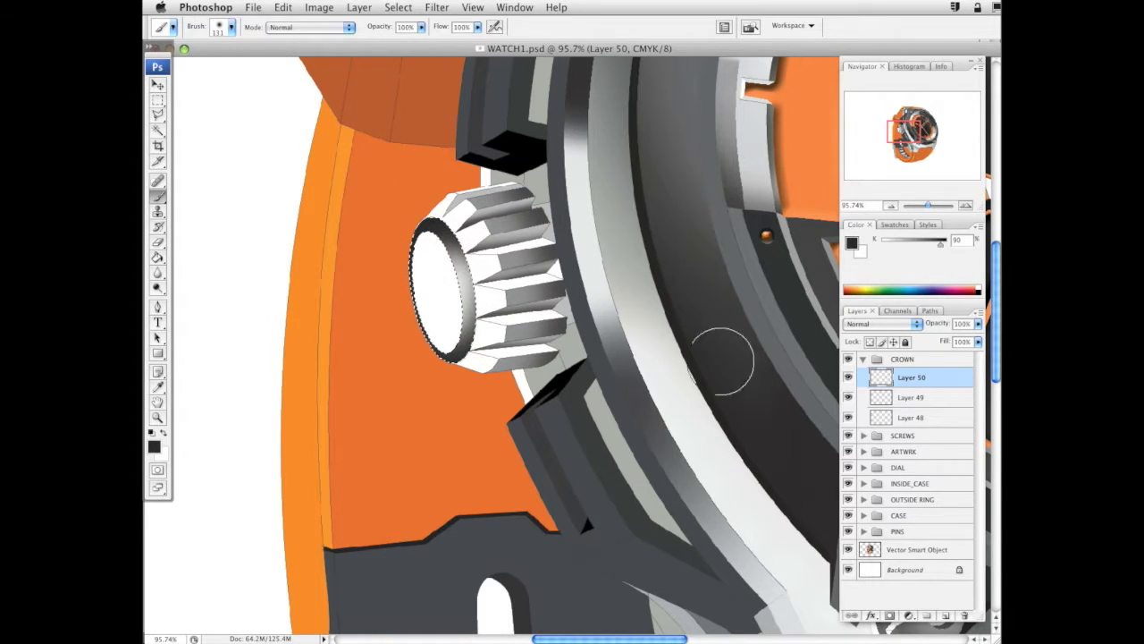
Paint a white highlight on the rim on a new layer above Layer 50, and trim it with a 46 px eraser at 50% opacity
left_click(945, 616)
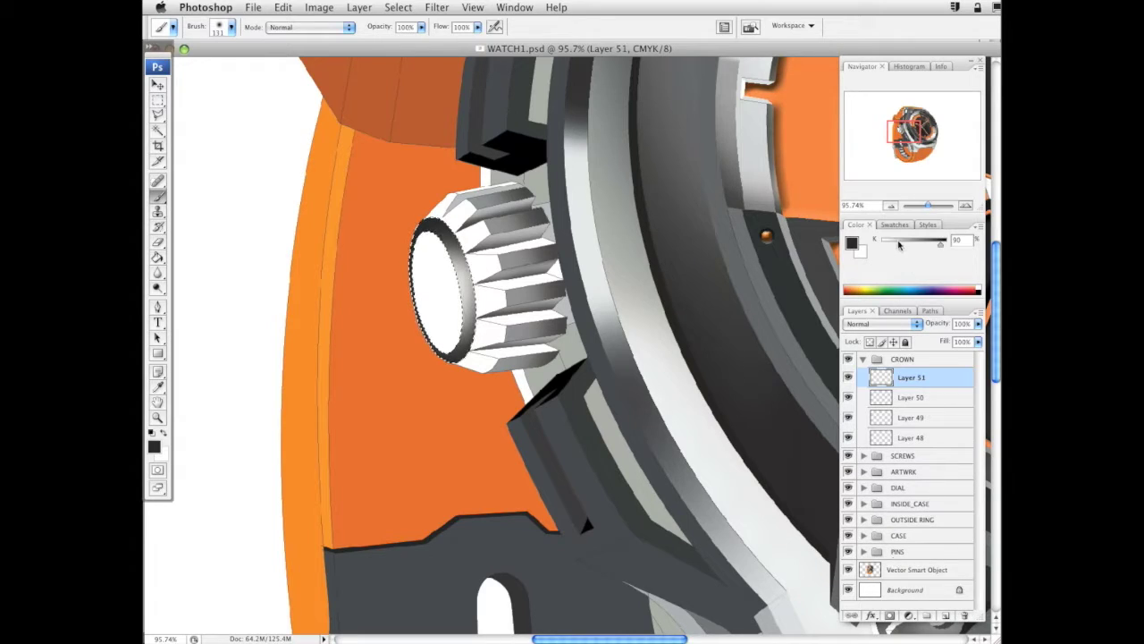
left_click_drag(899, 245, 881, 242)
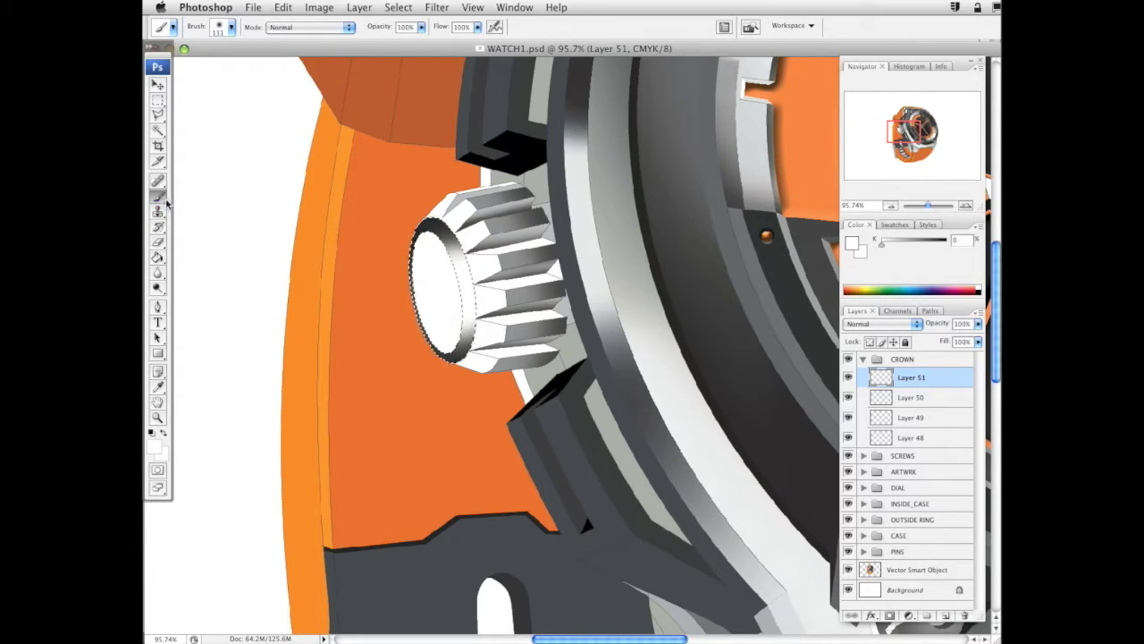
left_click(158, 237)
right_click(540, 357)
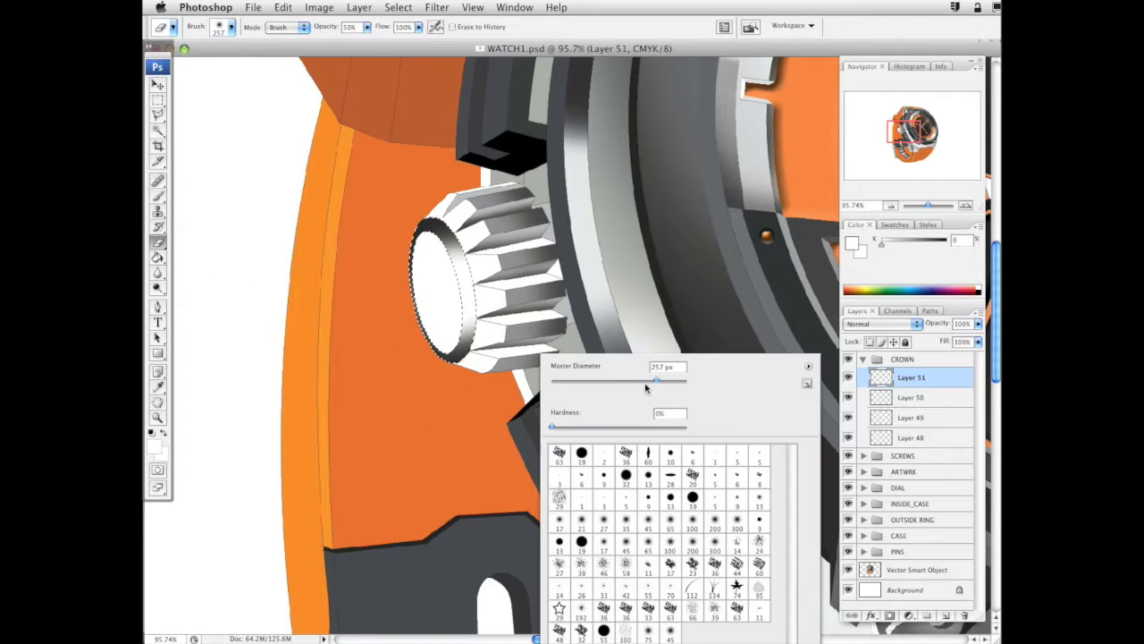
left_click_drag(594, 427, 641, 420)
left_click(454, 344)
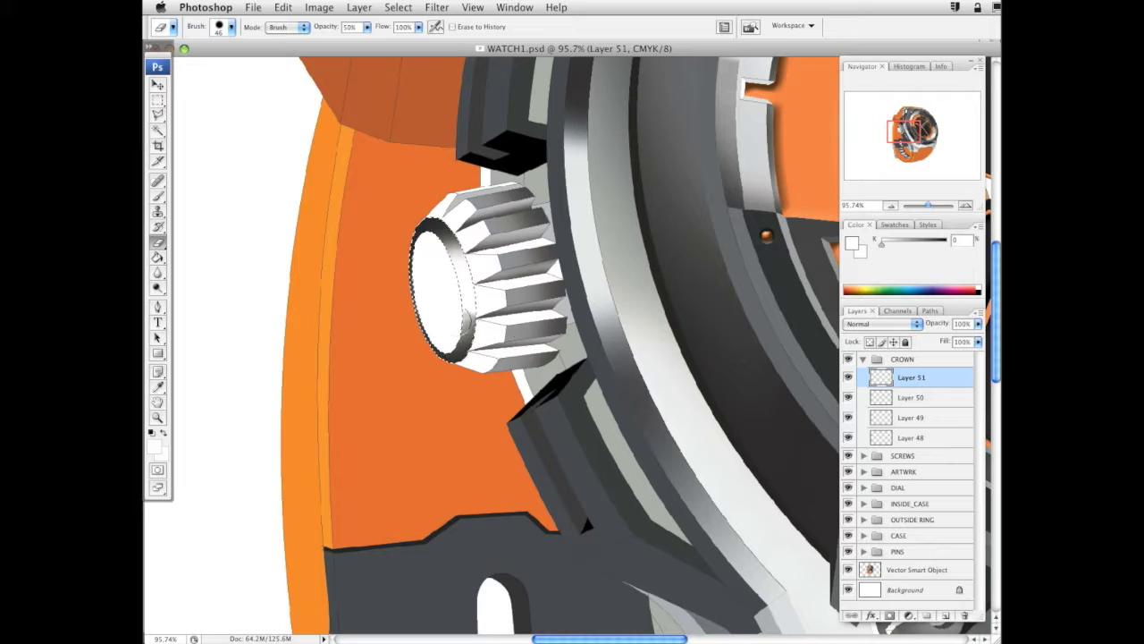
On Layer 50, sample the dark grey of the rim's upper part and darken the rim's lower end with it
left_click(912, 398)
left_click(158, 197)
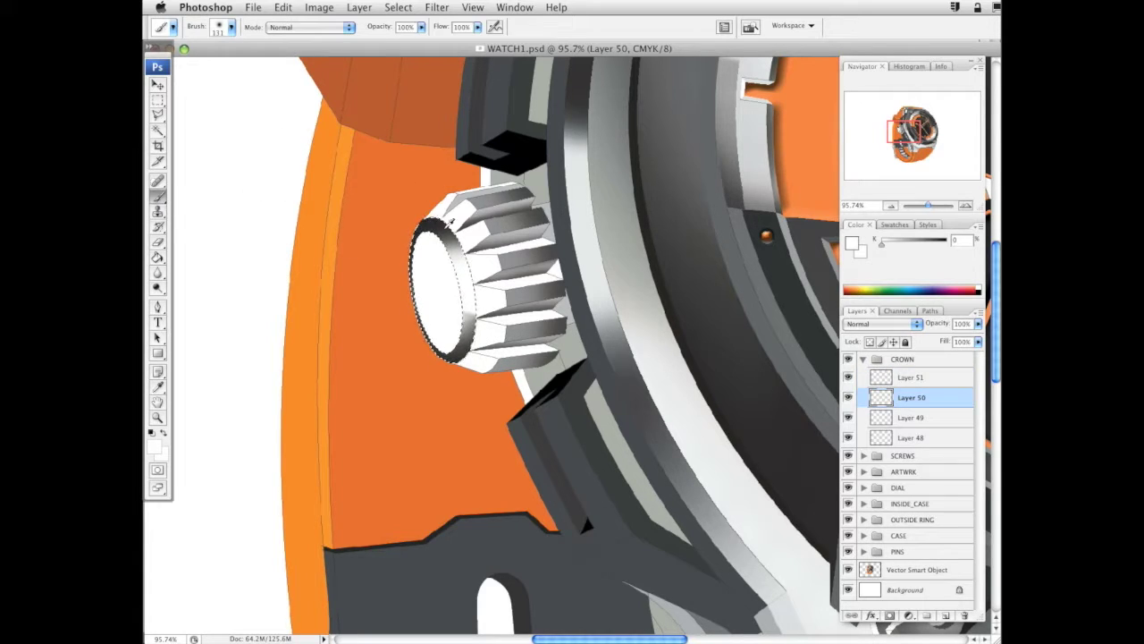
left_click(436, 226, "alt")
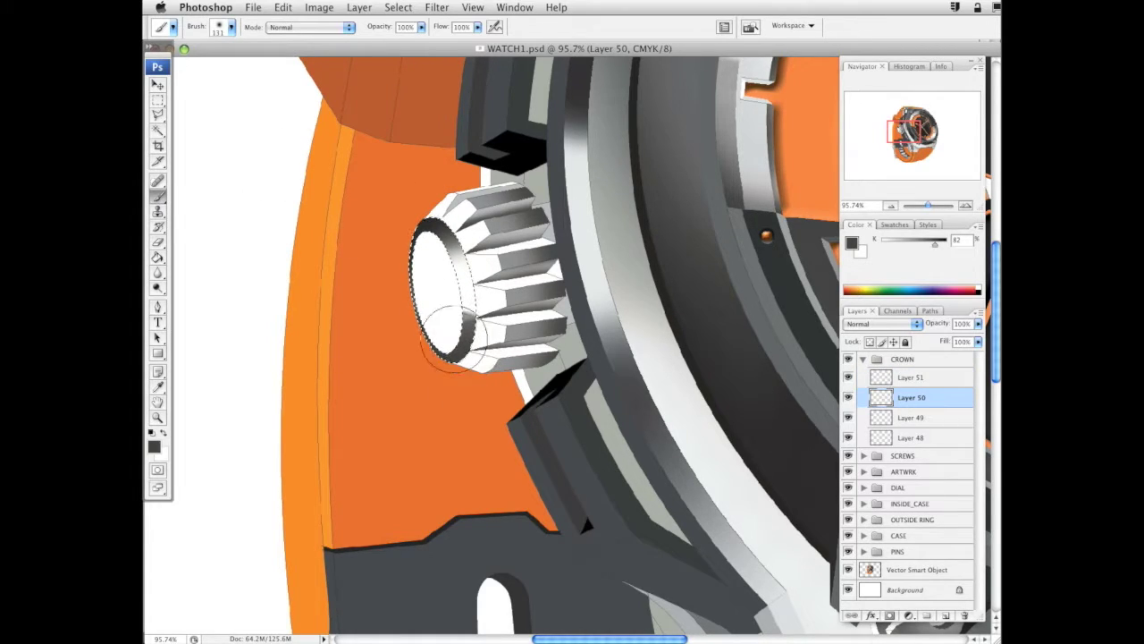
Soften the lower end of the rim highlight on Layer 51 with a soft 47 px eraser at 100% opacity
key("alt+bracketright")
key("e")
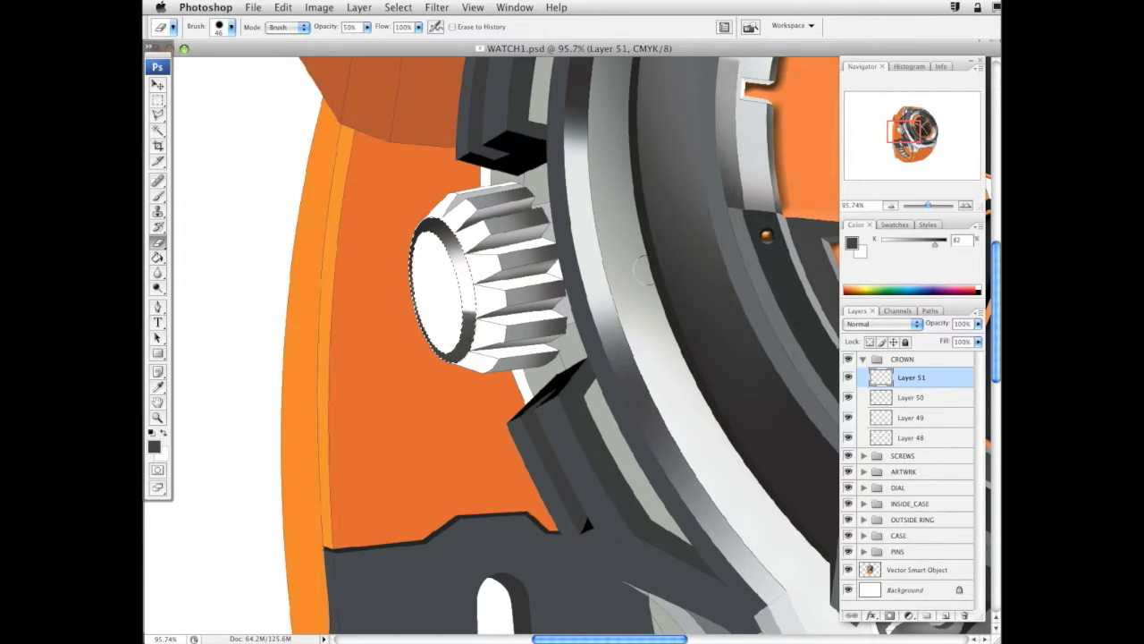
right_click(587, 300)
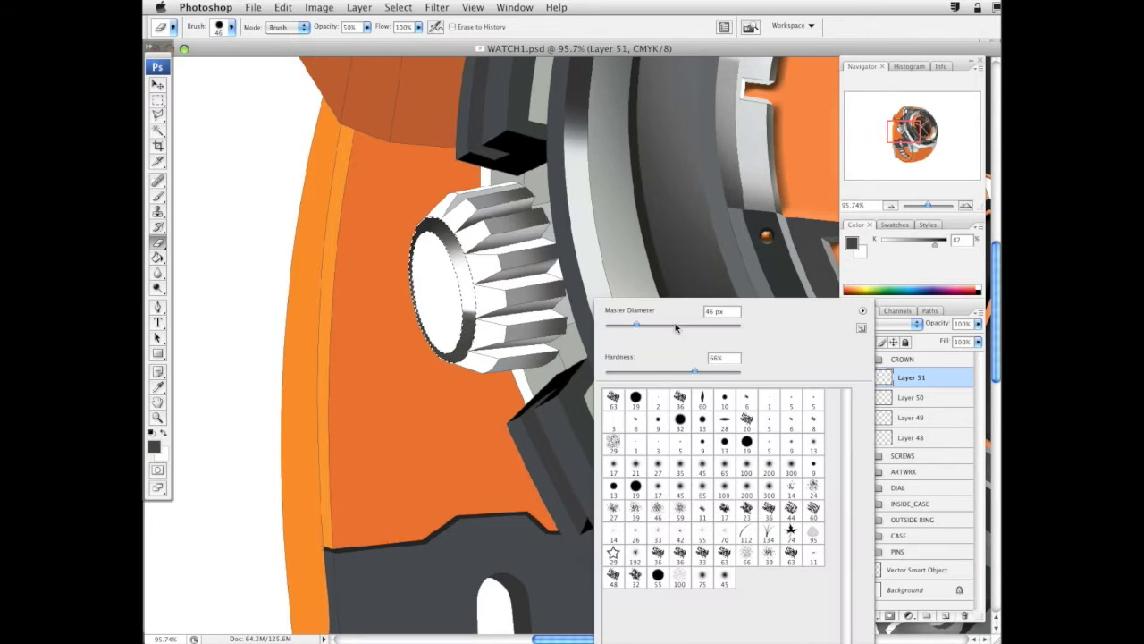
left_click(685, 325)
left_click_drag(632, 372, 596, 369)
key("Return")
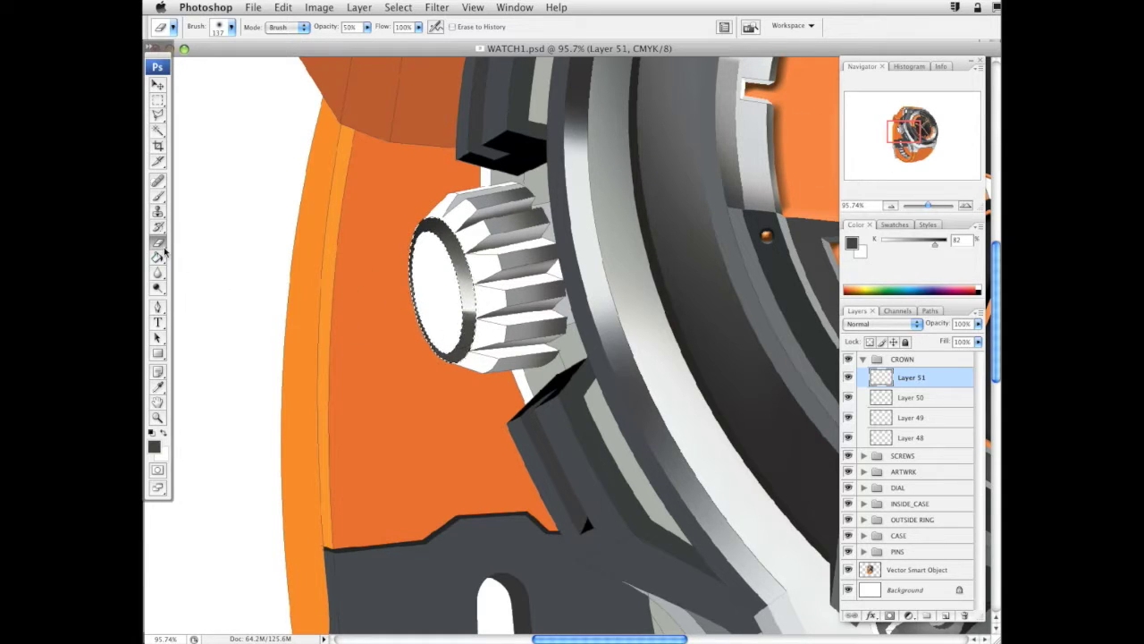
right_click(573, 297)
left_click_drag(608, 322, 565, 318)
key("Return")
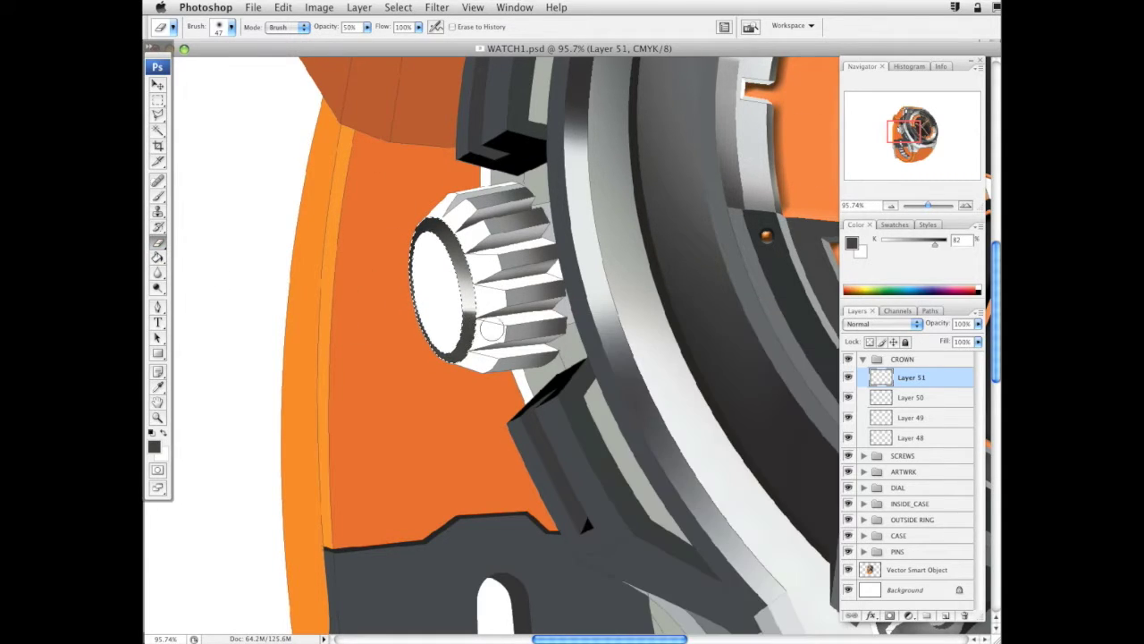
left_click_drag(367, 28, 421, 45)
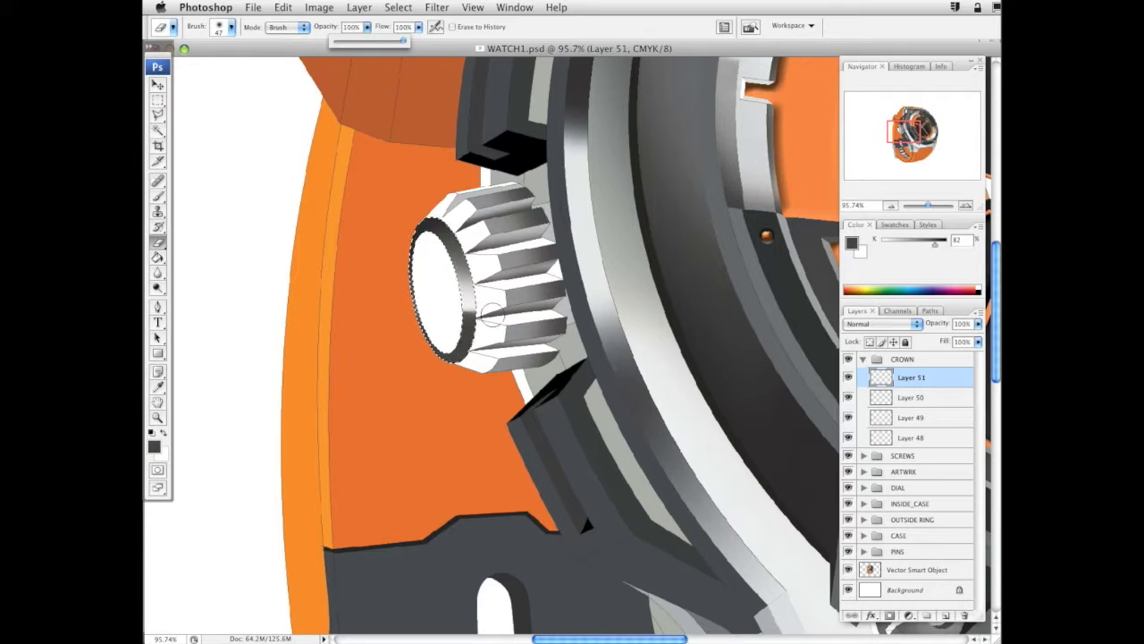
left_click(477, 332)
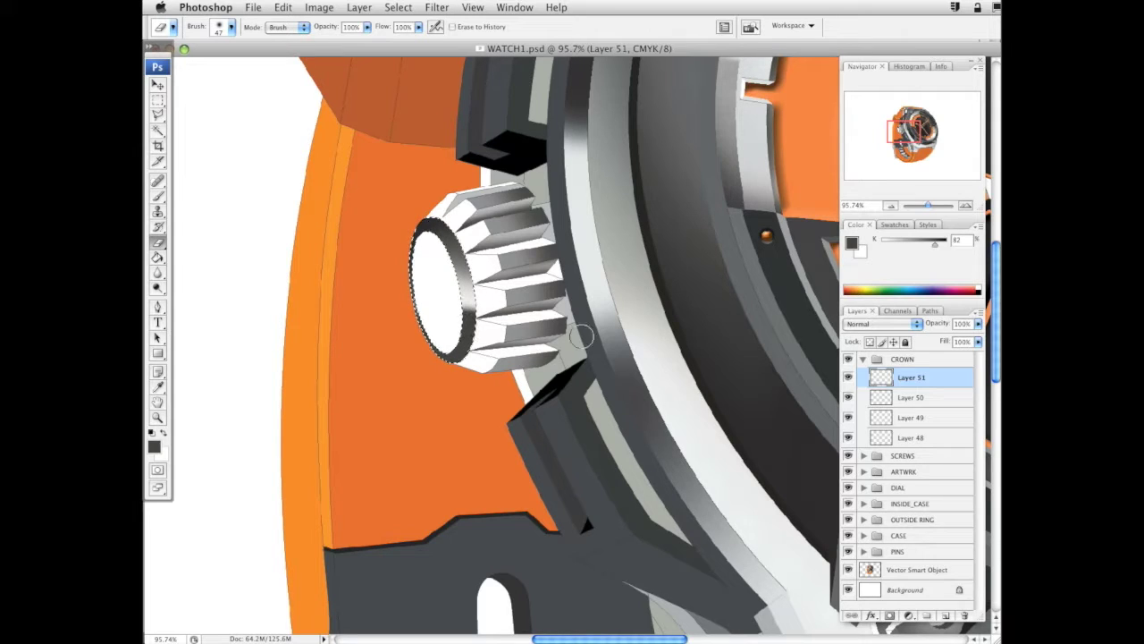
Deepen the dark ends of the crown rim on Layer 50 with the soft brush in 100% black
left_click(160, 197)
left_click_drag(934, 247, 949, 247)
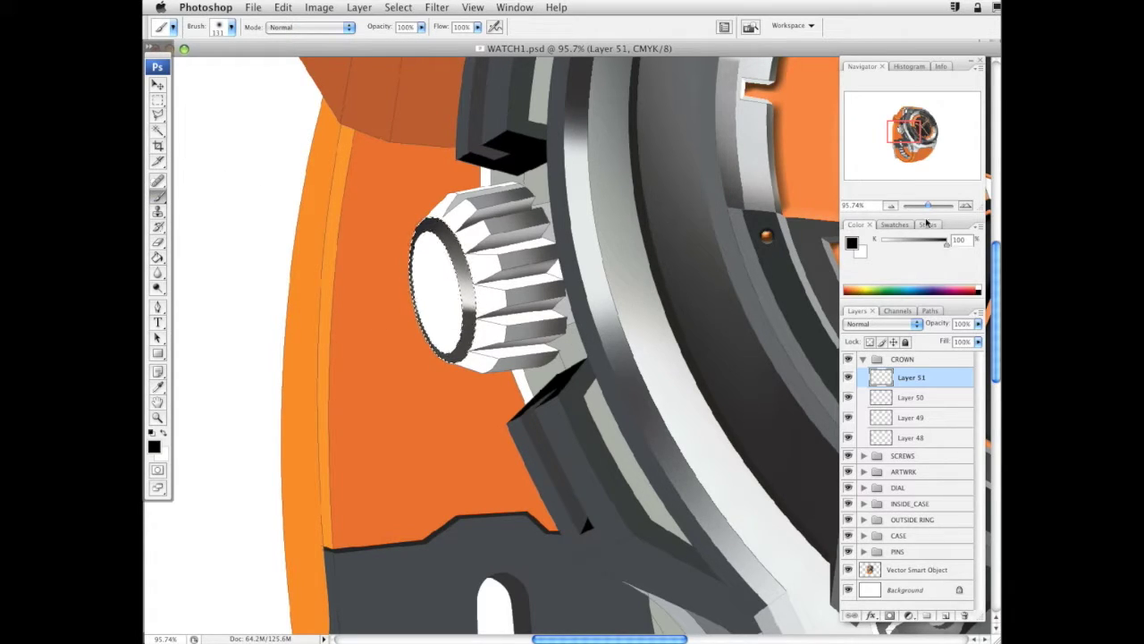
left_click(905, 400)
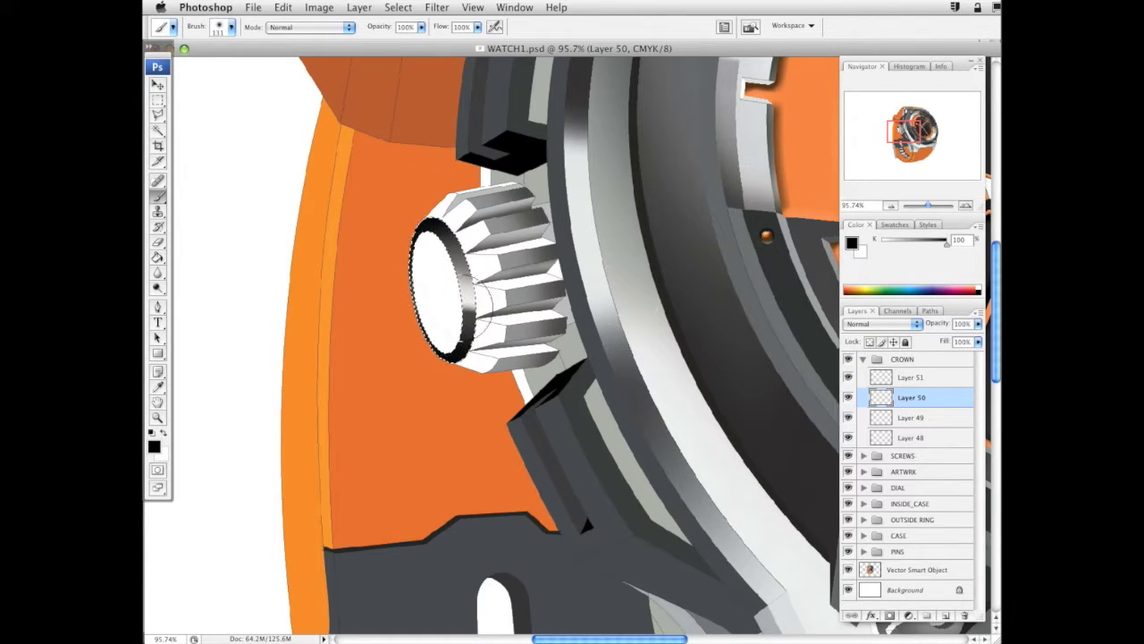
Replace the rim selection with the crown's oval end face, picked from the Vector Smart Object with the Magic Wand
left_click(161, 128)
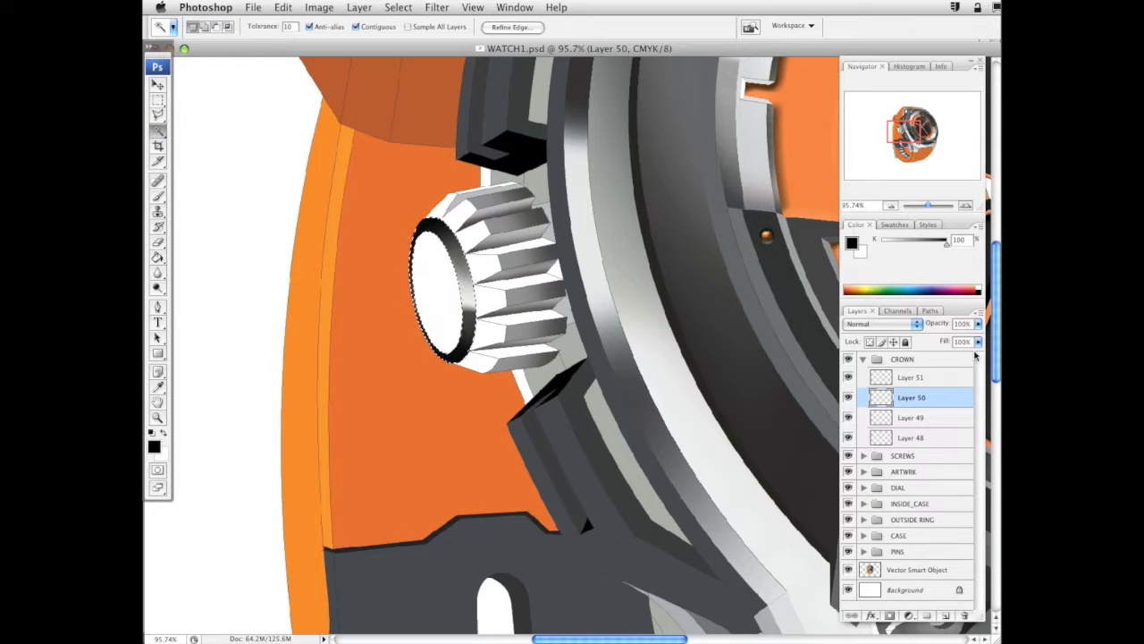
left_click(921, 570)
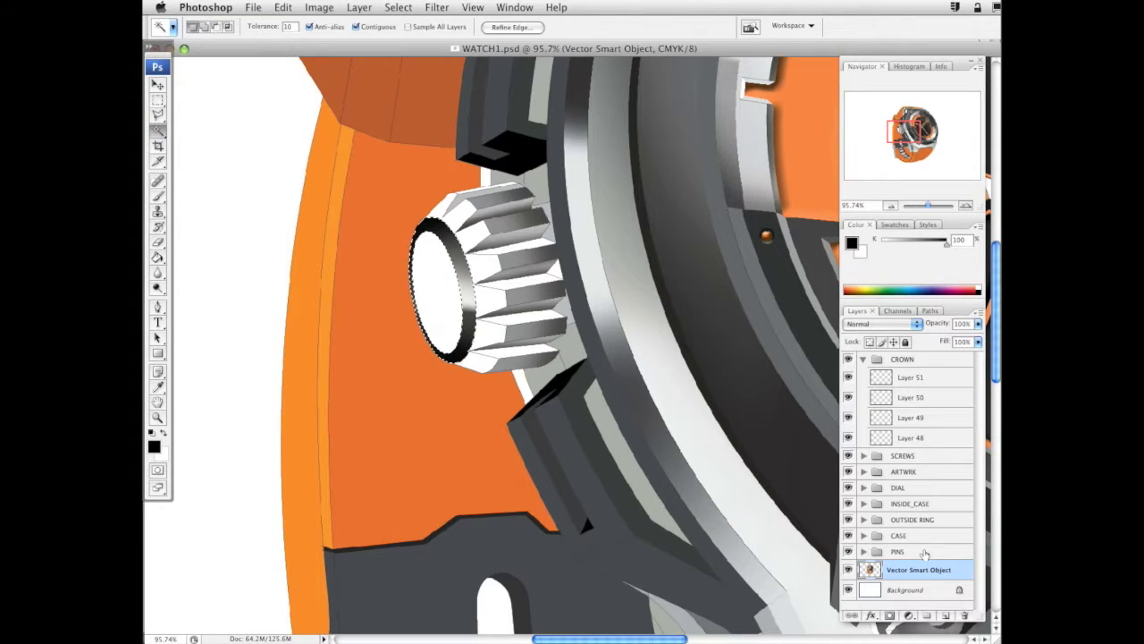
key("super+d")
left_click(442, 306, "shift")
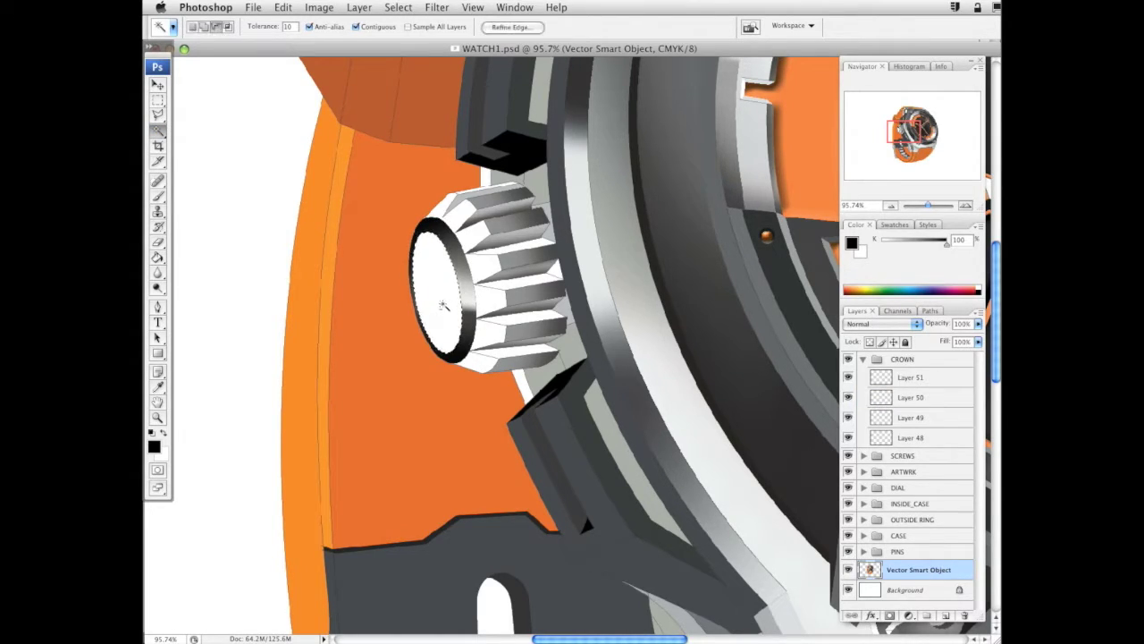
Add a new layer above Layer 51 and paint the selected oval end face of the crown black
left_click(938, 382)
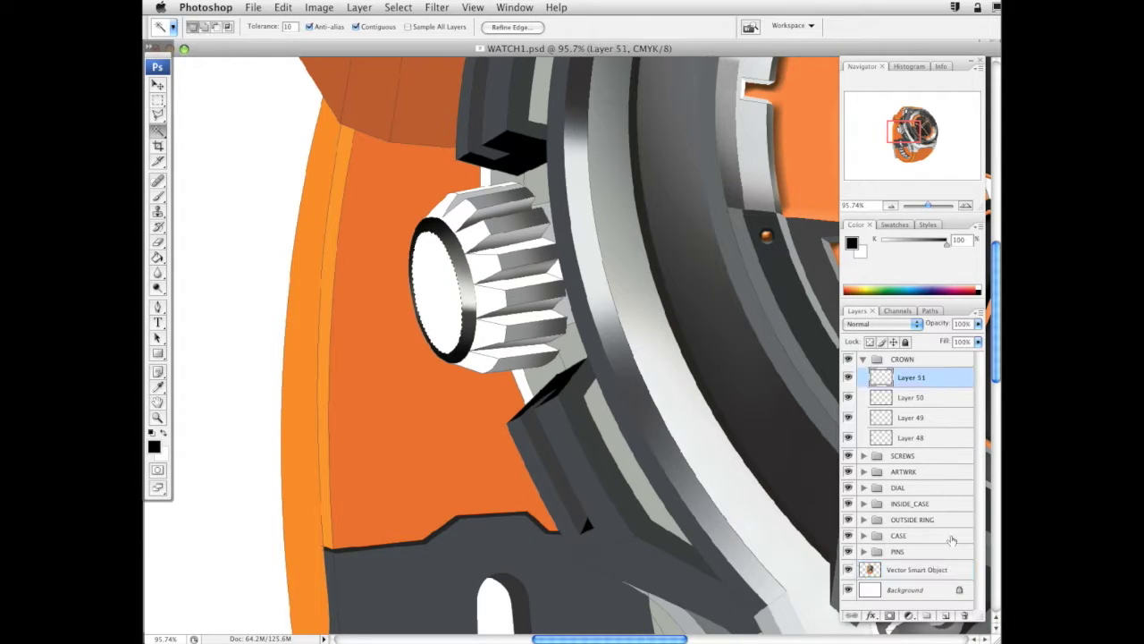
left_click(946, 615)
key("b")
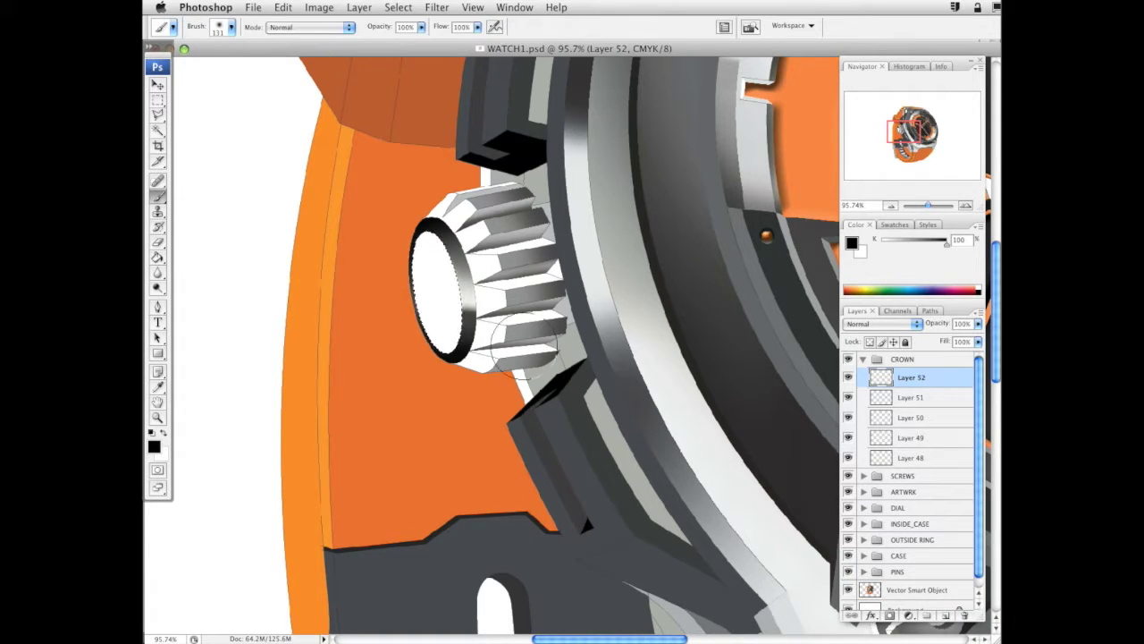
left_click(439, 294)
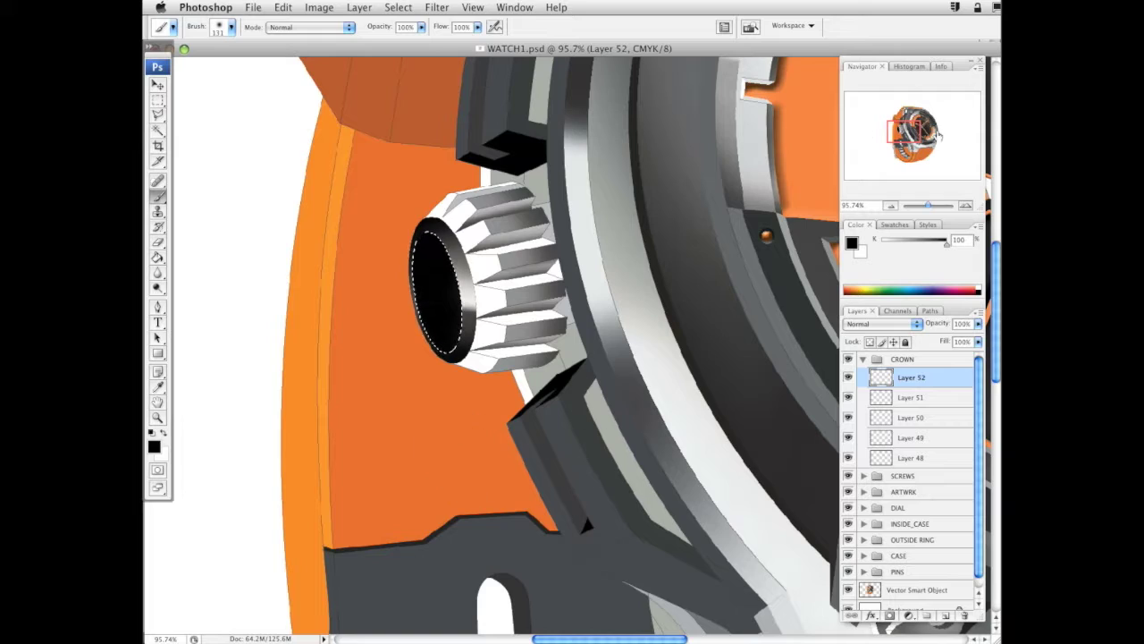
On a new layer above Layer 52, brush a soft 86% black sheen along the upper-left edge of the crown's end face
left_click_drag(943, 249, 937, 247)
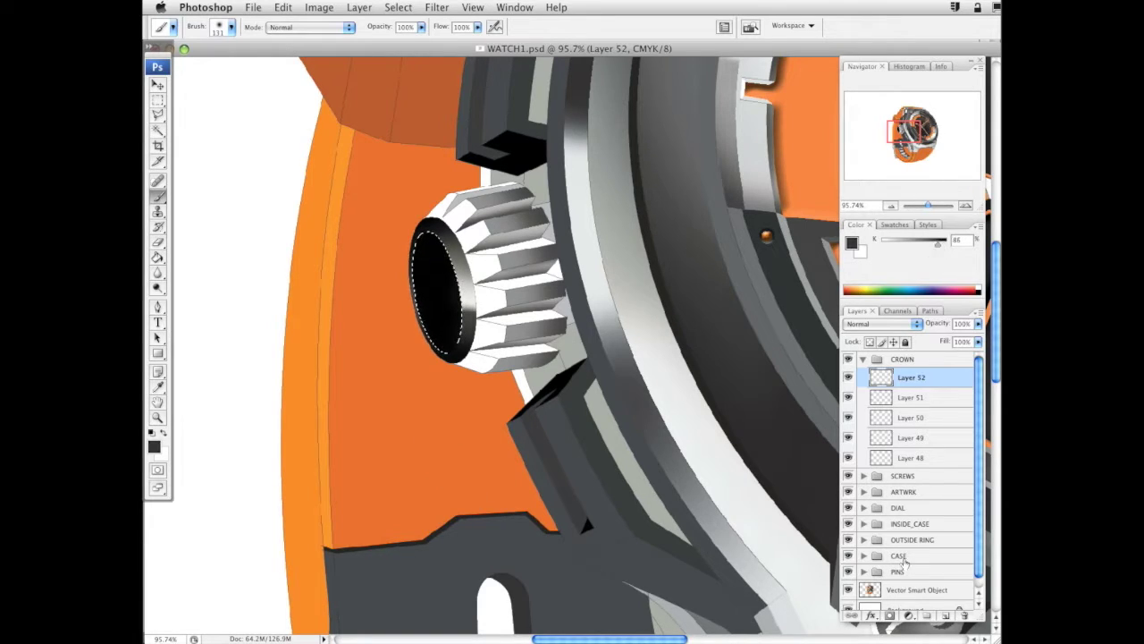
left_click(942, 616)
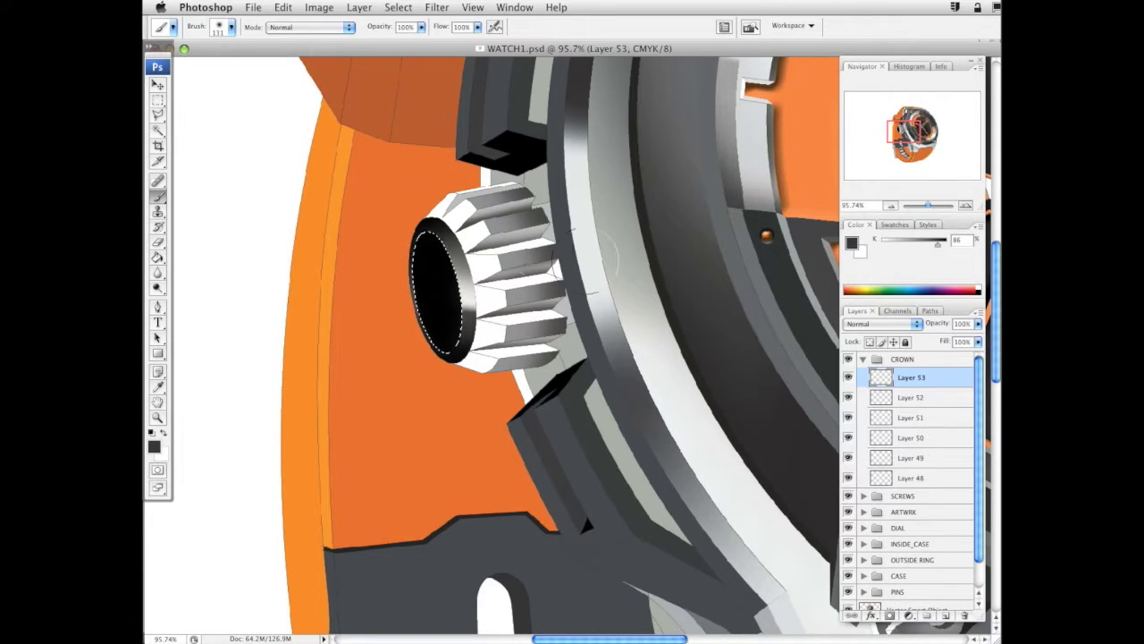
mouse_move(436, 207)
left_mouse_down()
mouse_move(417, 215)
mouse_move(387, 284)
left_mouse_up()
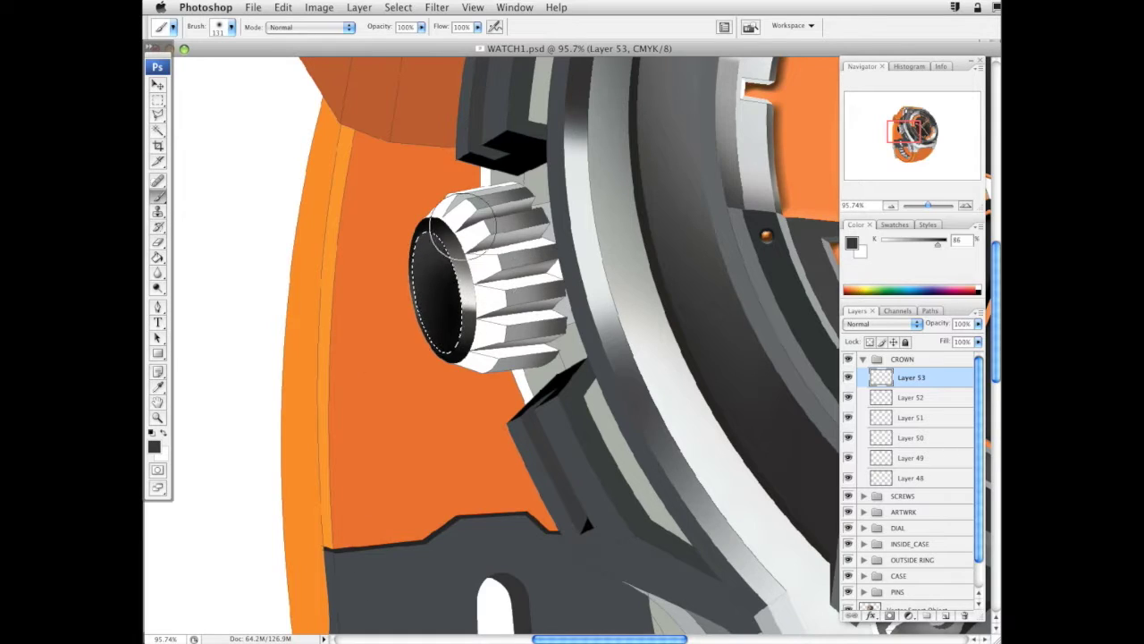
Deselect the crown's oval end face
key("super+d")
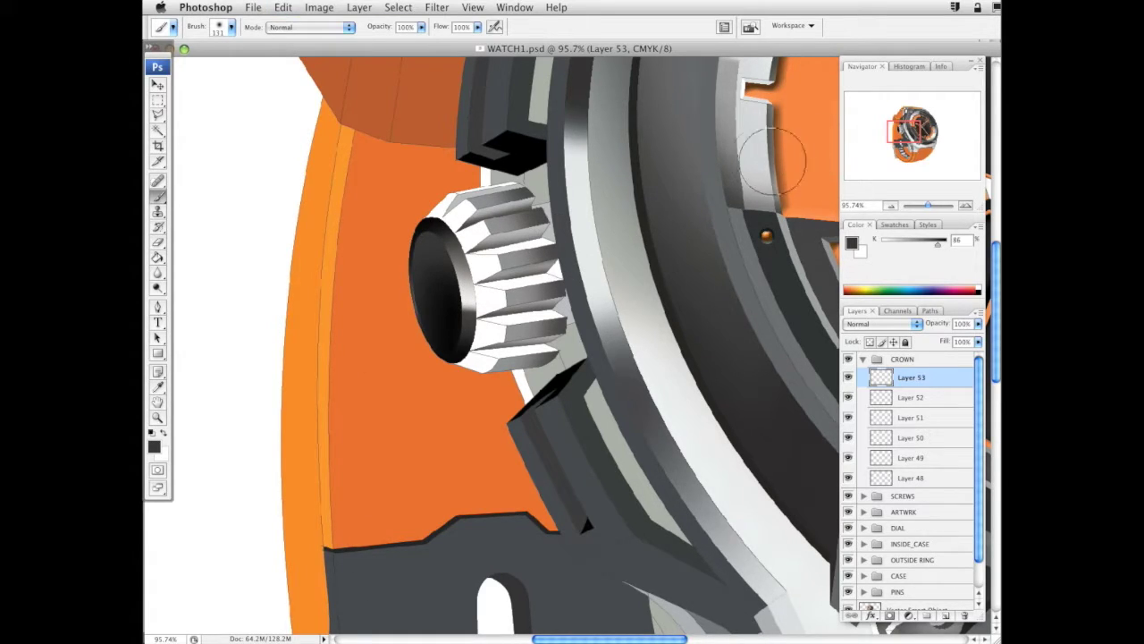
left_click(157, 418)
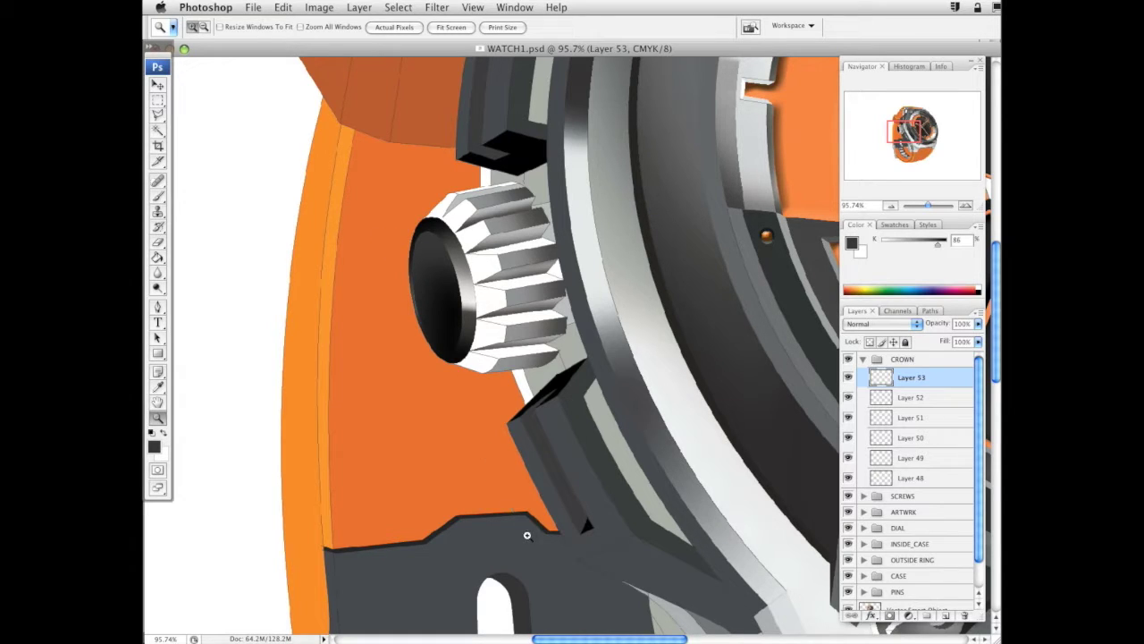
scroll(657, 375, "up", 3)
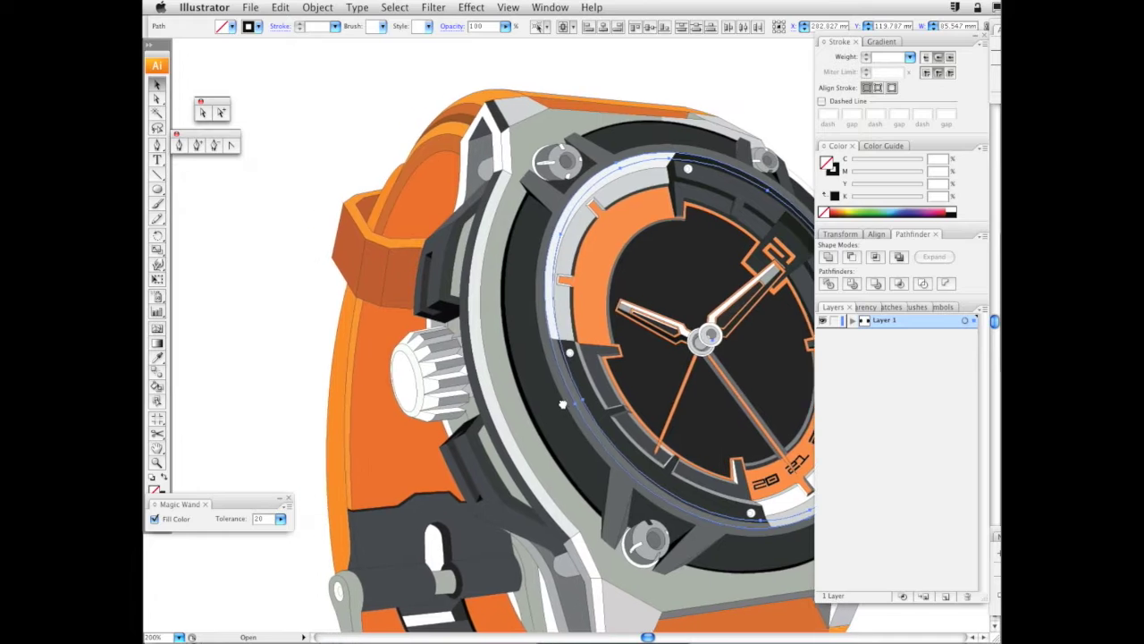
Switch to Illustrator, isolate the crown's Live Paint group and copy the inner oval outline of the end face
left_click_drag(563, 404, 573, 395)
left_click(156, 462)
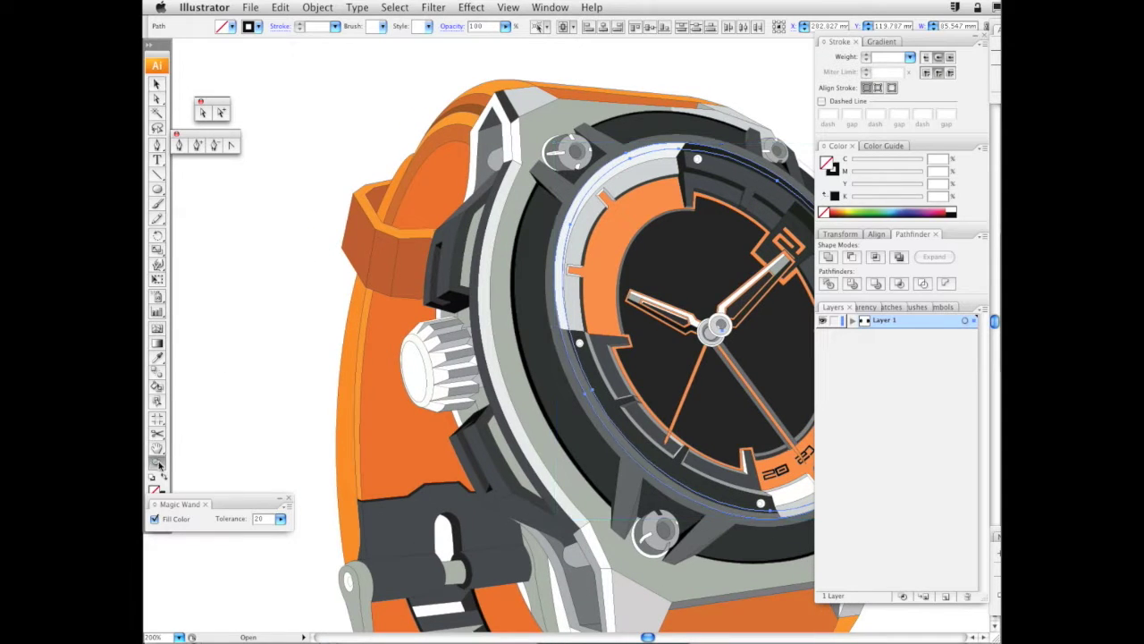
left_click_drag(424, 305, 513, 425)
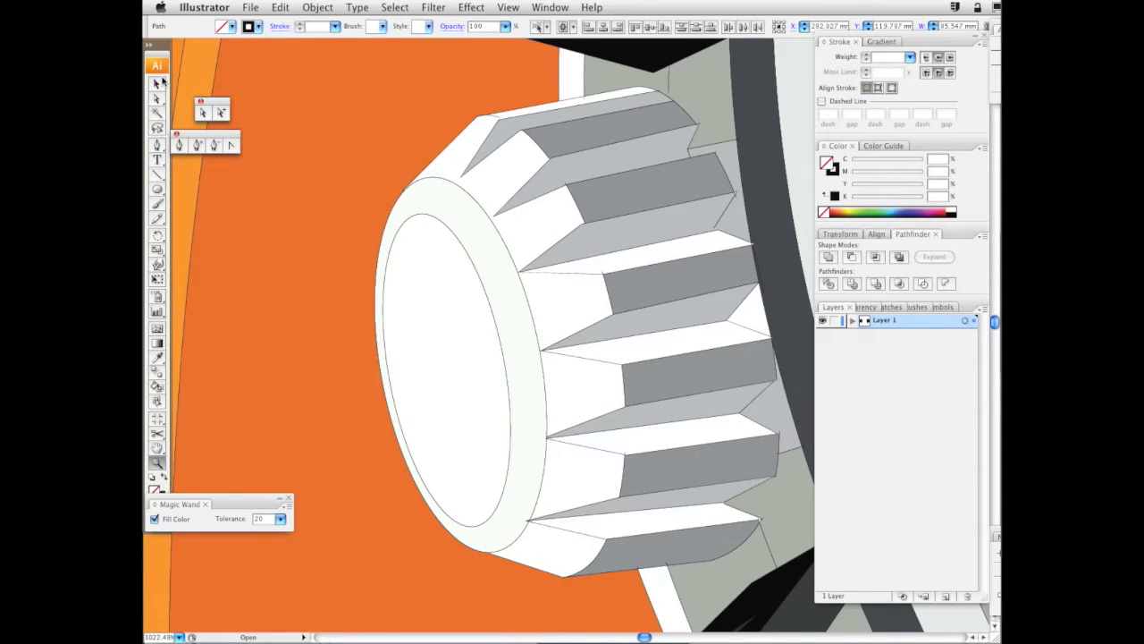
left_click(161, 84)
left_click(496, 322)
double_click(493, 320)
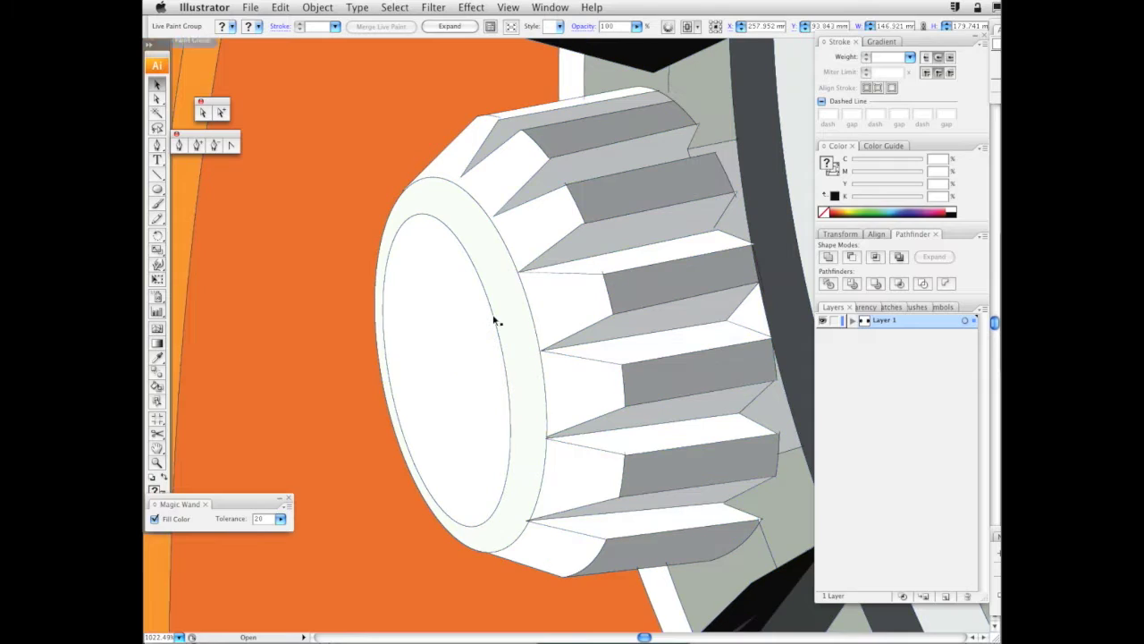
left_click(493, 319)
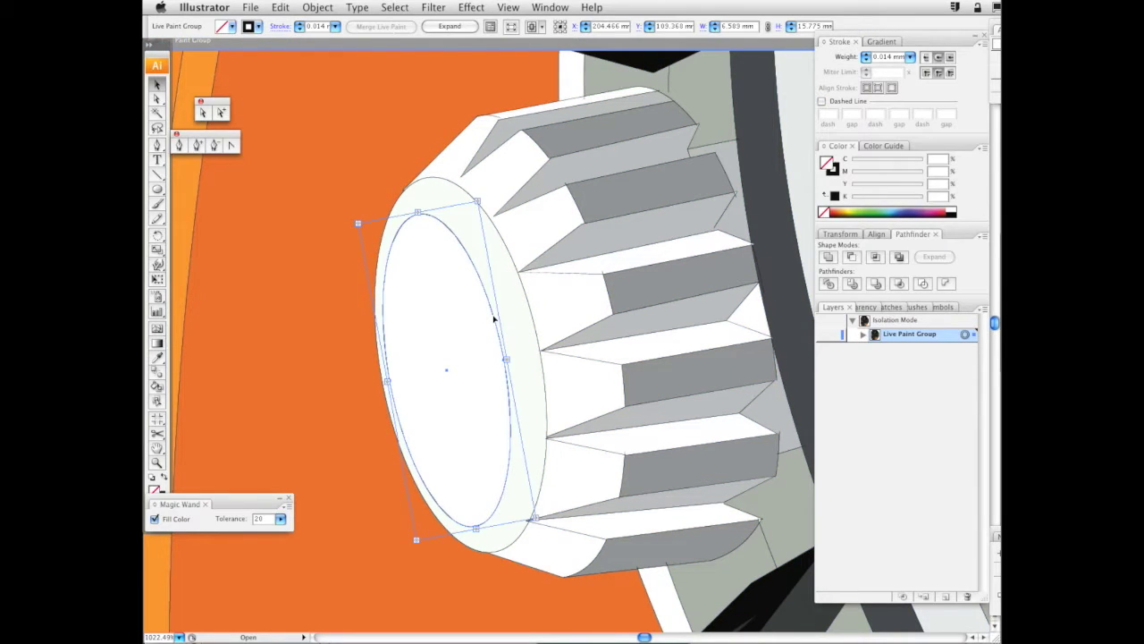
key("super+c")
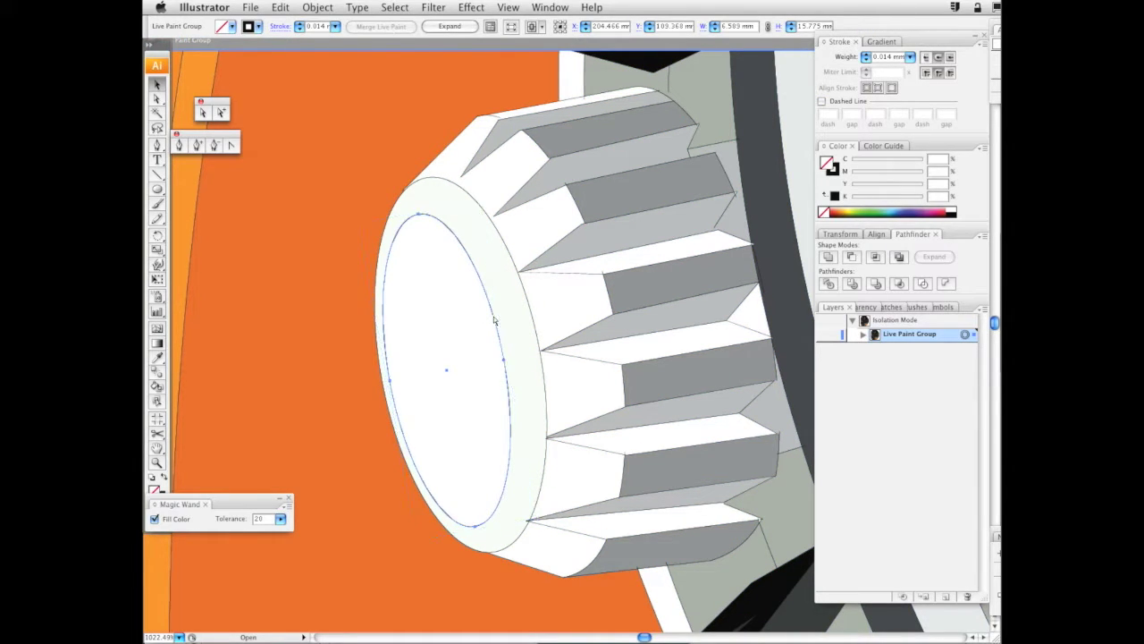
key("super+c")
Paste the oval inside the Live Paint group, move it off the crown onto the orange strap, and cut it from the group
key("super+v")
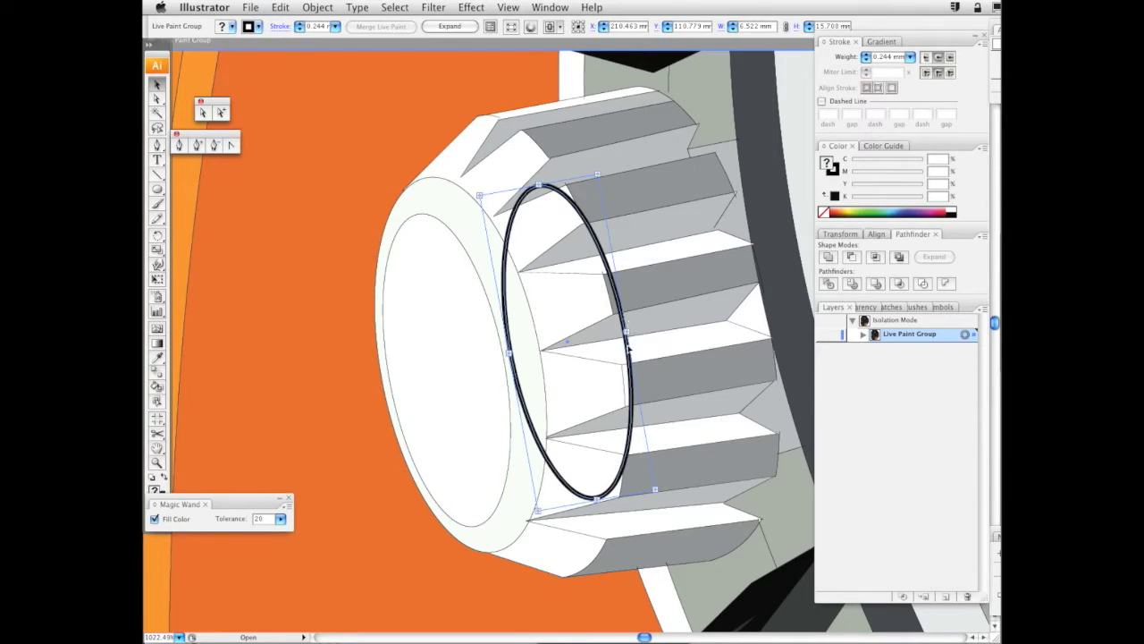
left_click_drag(627, 348, 407, 380)
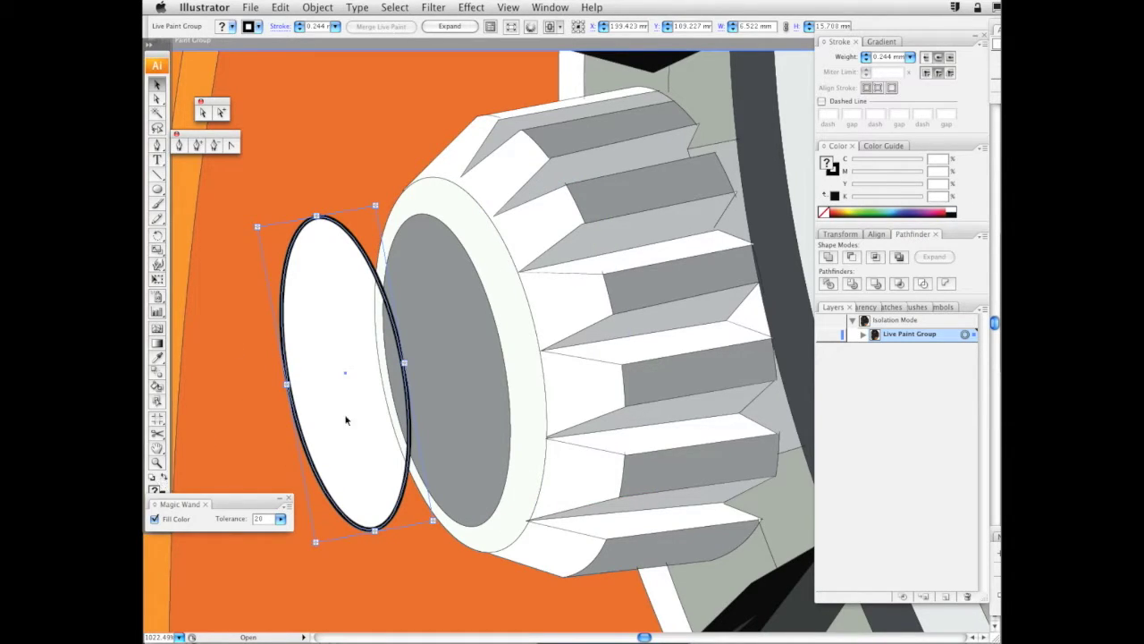
key("super+c")
key("Delete")
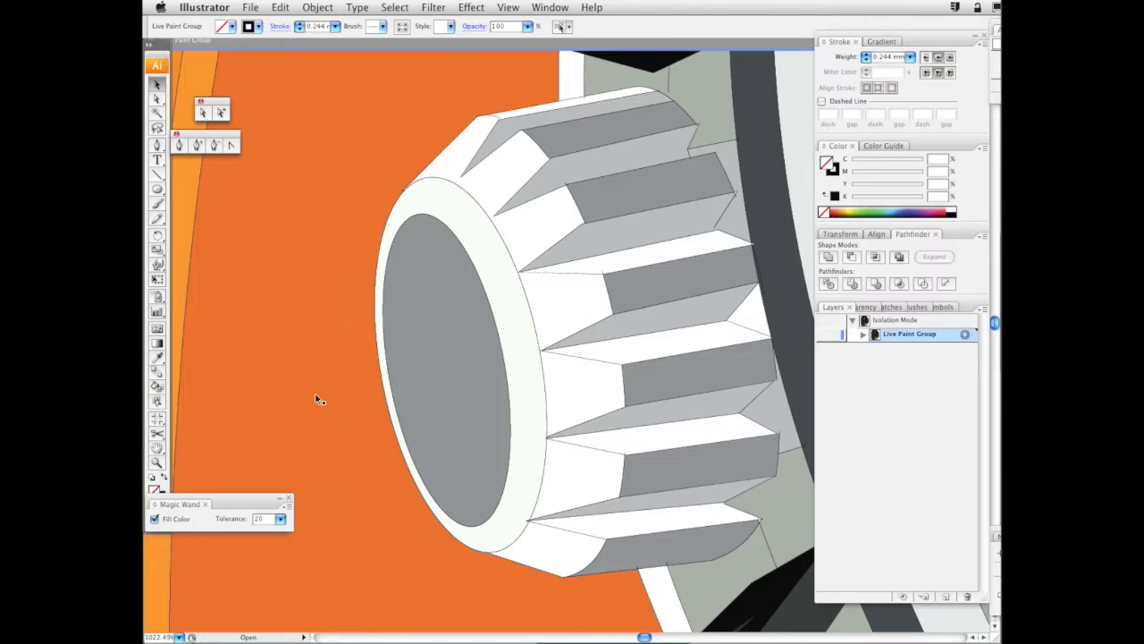
Exit isolation mode and paste the oval as a separate path in the main artwork beside the crown
left_click(314, 396)
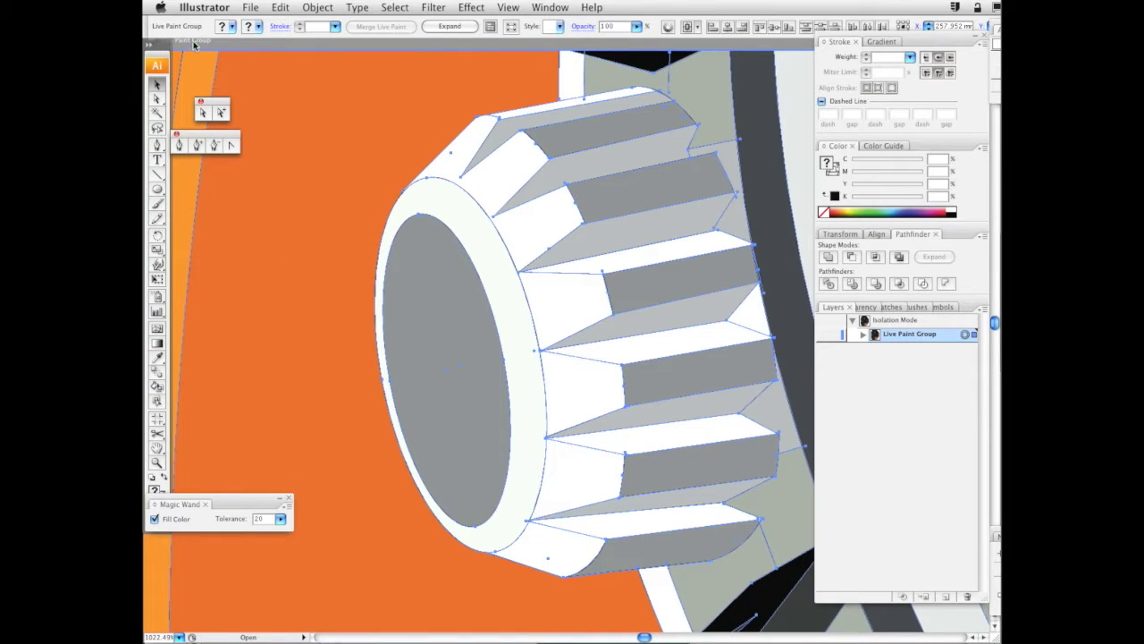
scroll(242, 245, "left", 5)
scroll(241, 246, "down", 3)
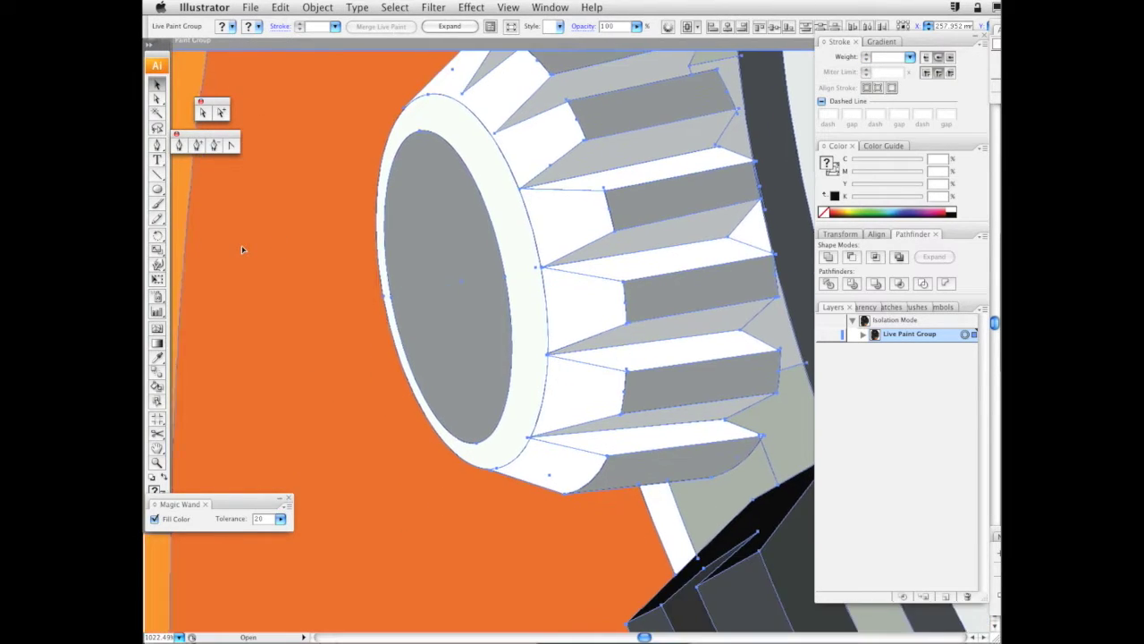
double_click(211, 261)
scroll(212, 261, "left", 1)
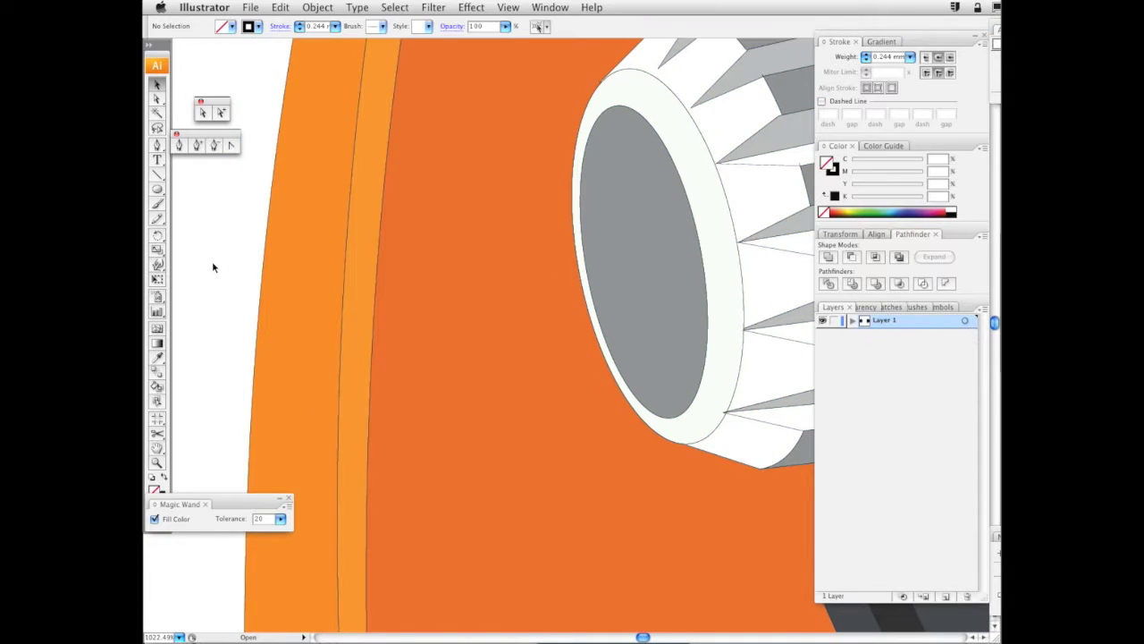
key("ctrl+f")
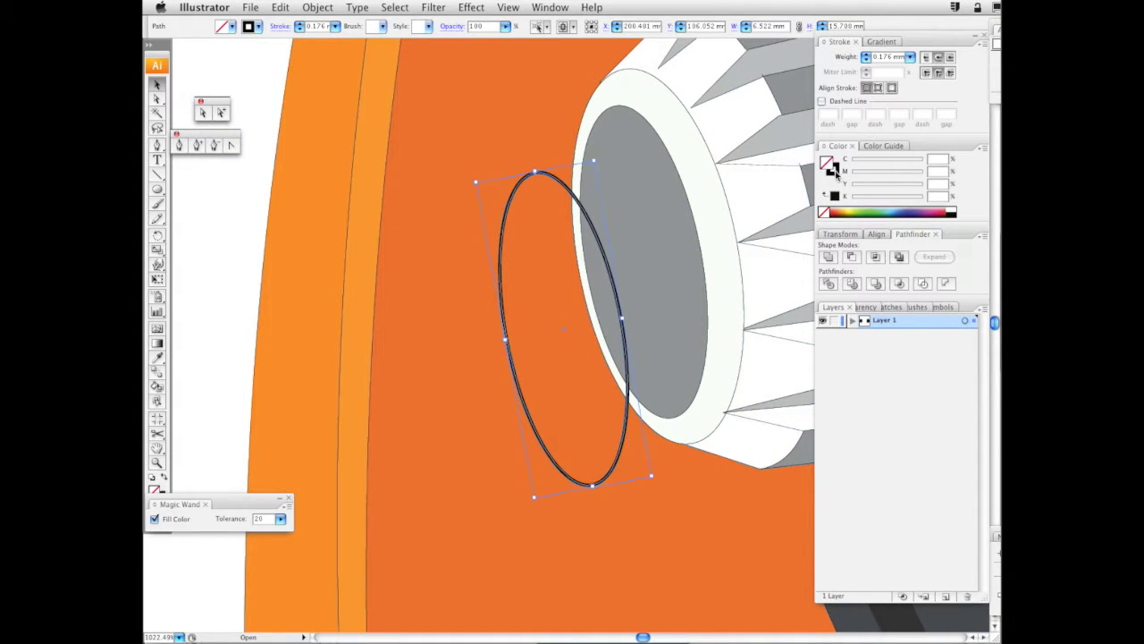
Give the separate oval a 0.25 pt white stroke
left_click(912, 57)
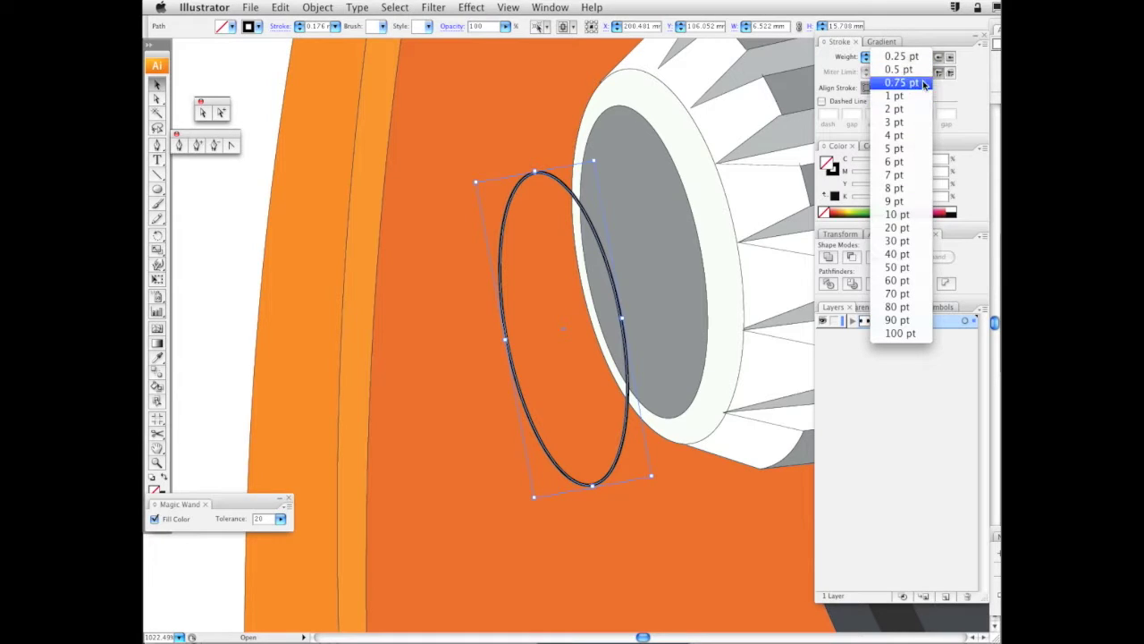
left_click(899, 81)
left_click(910, 58)
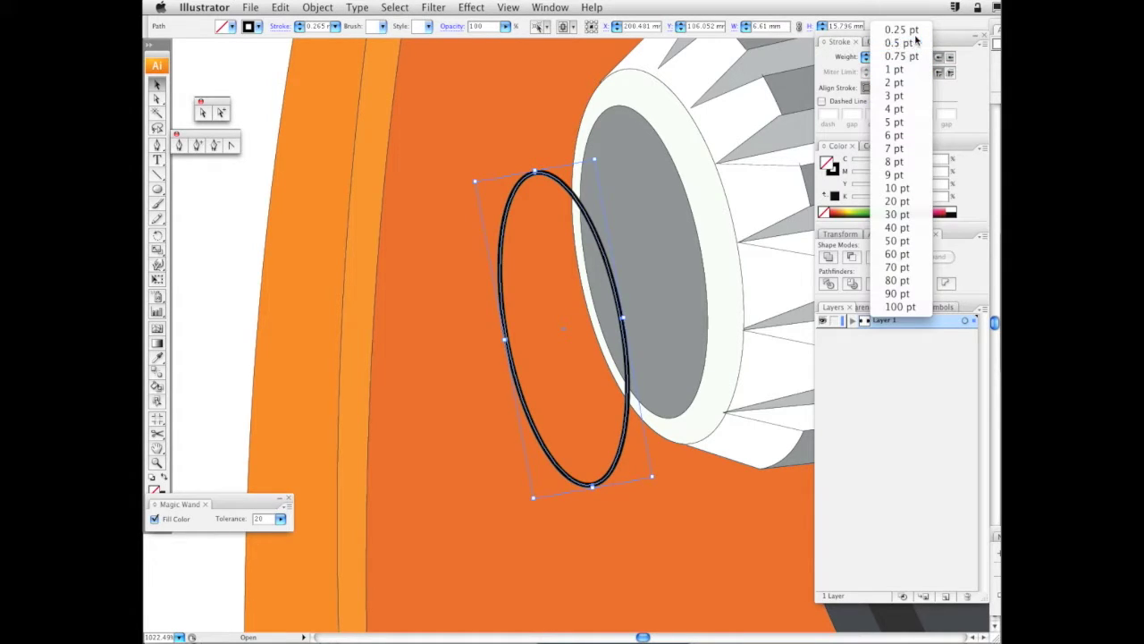
left_click(916, 37)
left_click(834, 170)
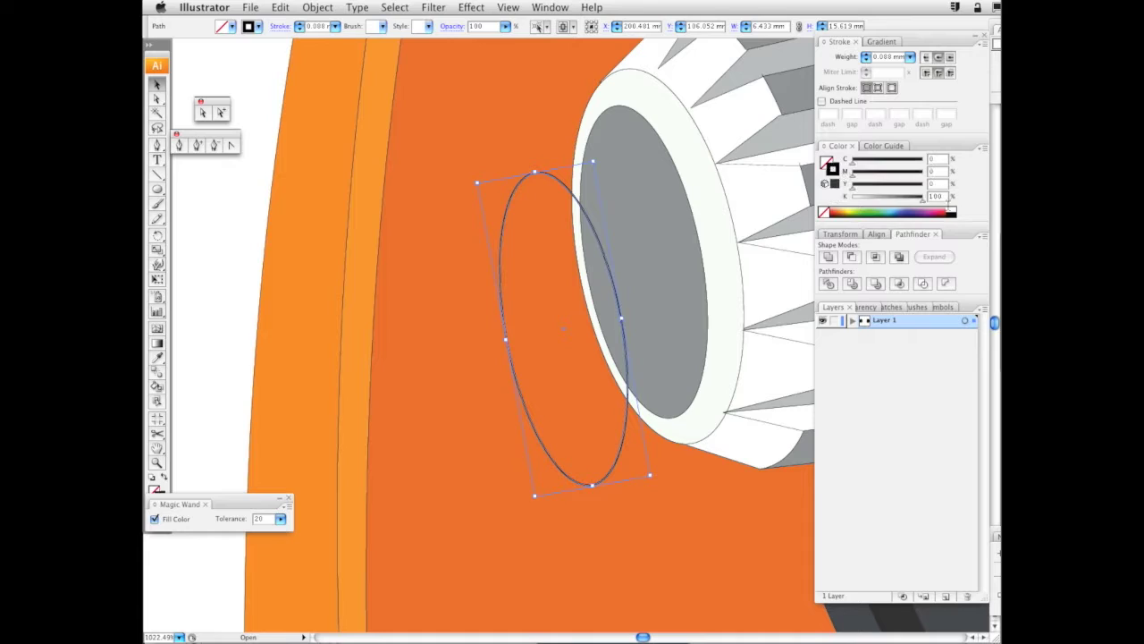
left_click(953, 208)
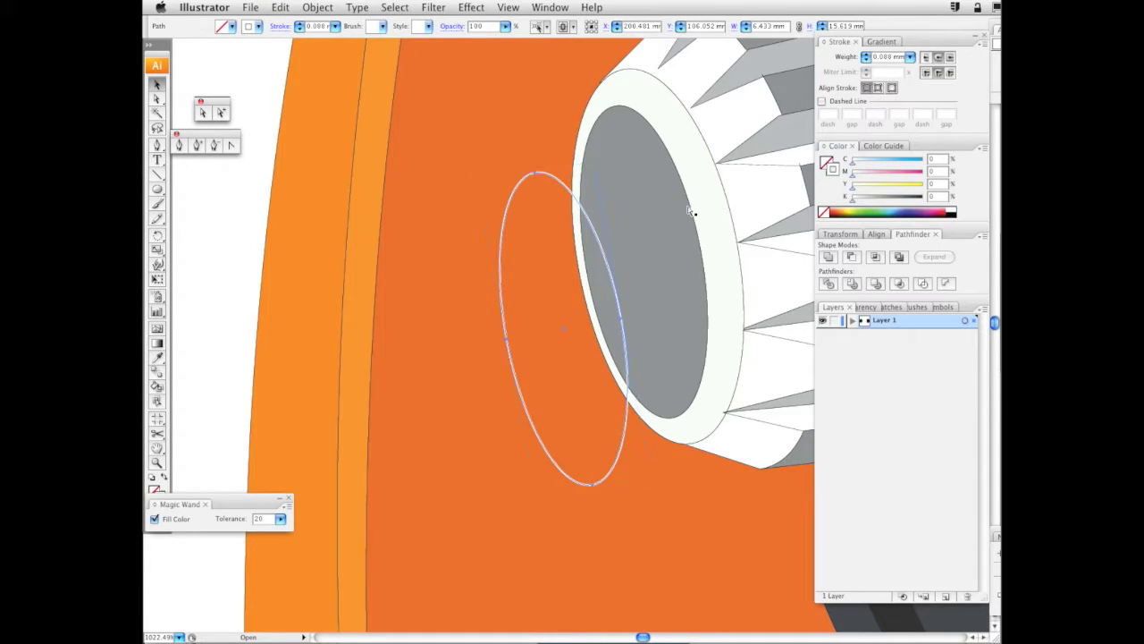
Switch to Photoshop, paste the white oval as a Smart Object around the edge of the crown's black end face, and rasterize its layer
key("v")
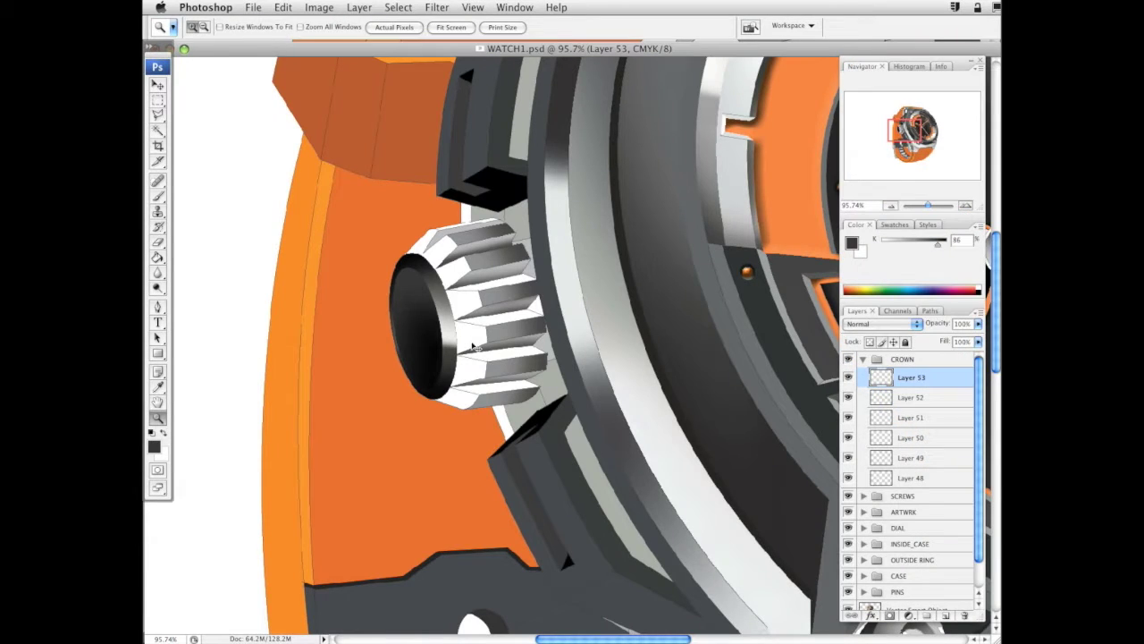
key("super+v")
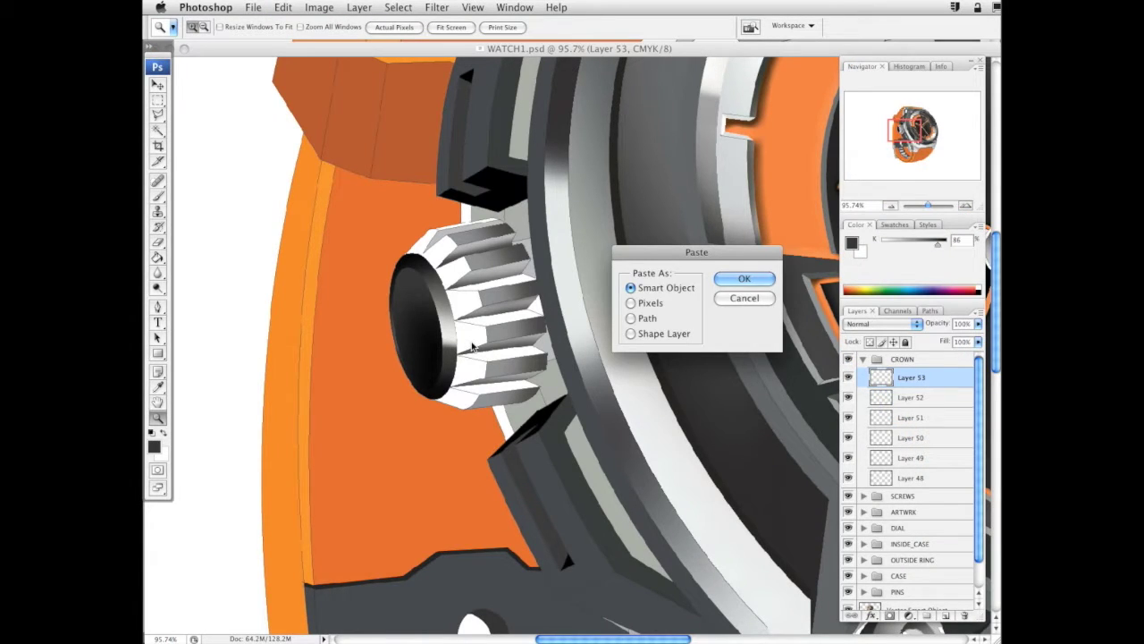
key("Return")
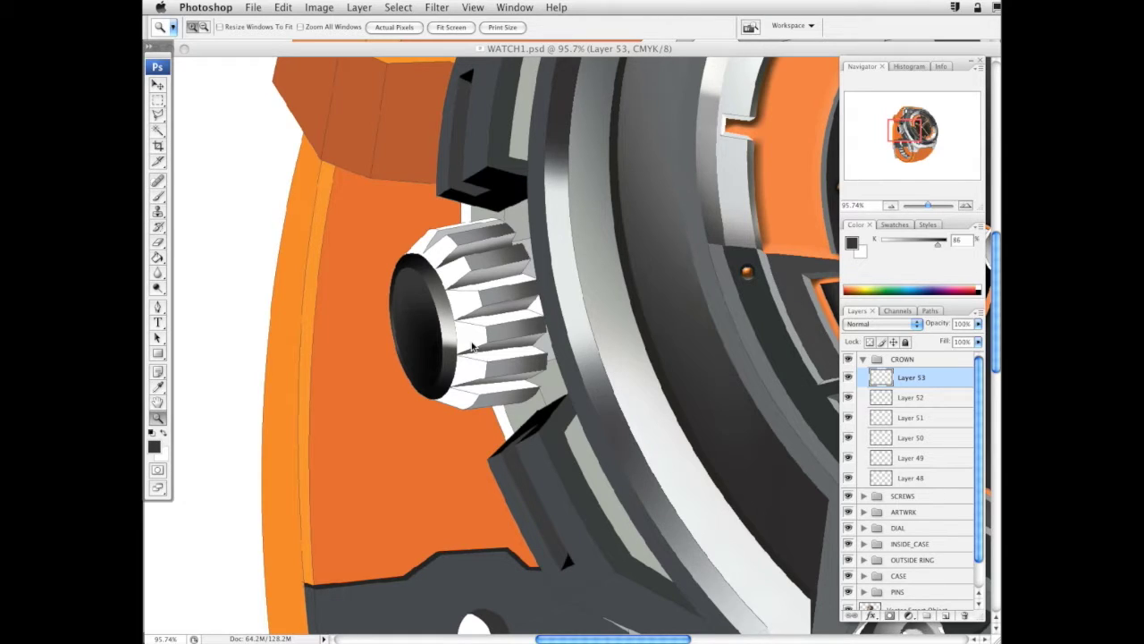
left_click_drag(585, 357, 435, 342)
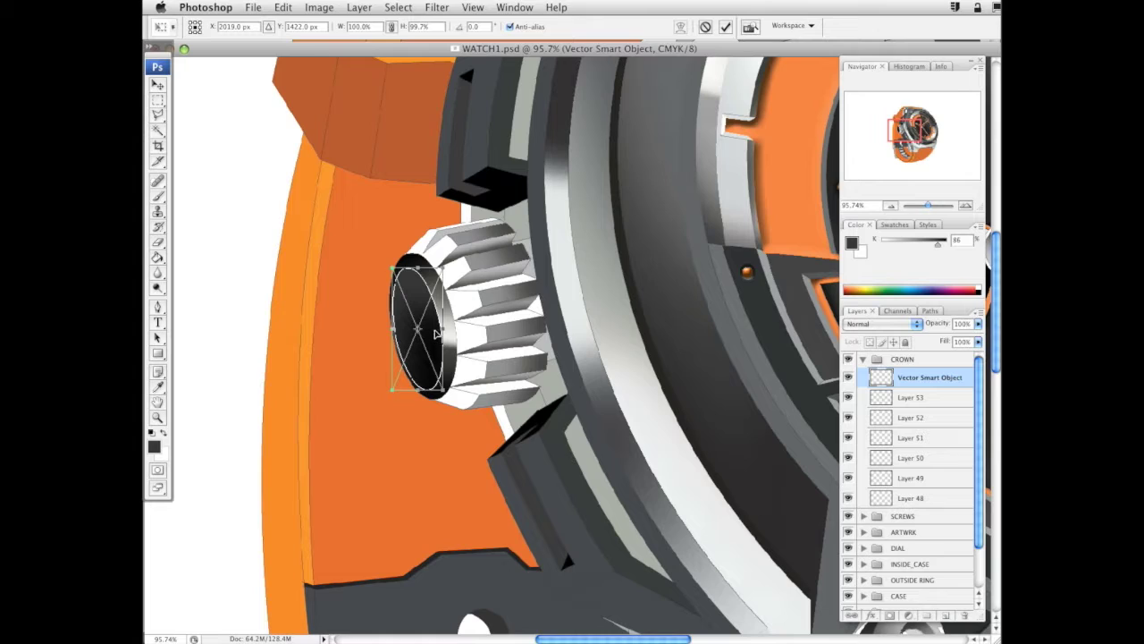
key("Return")
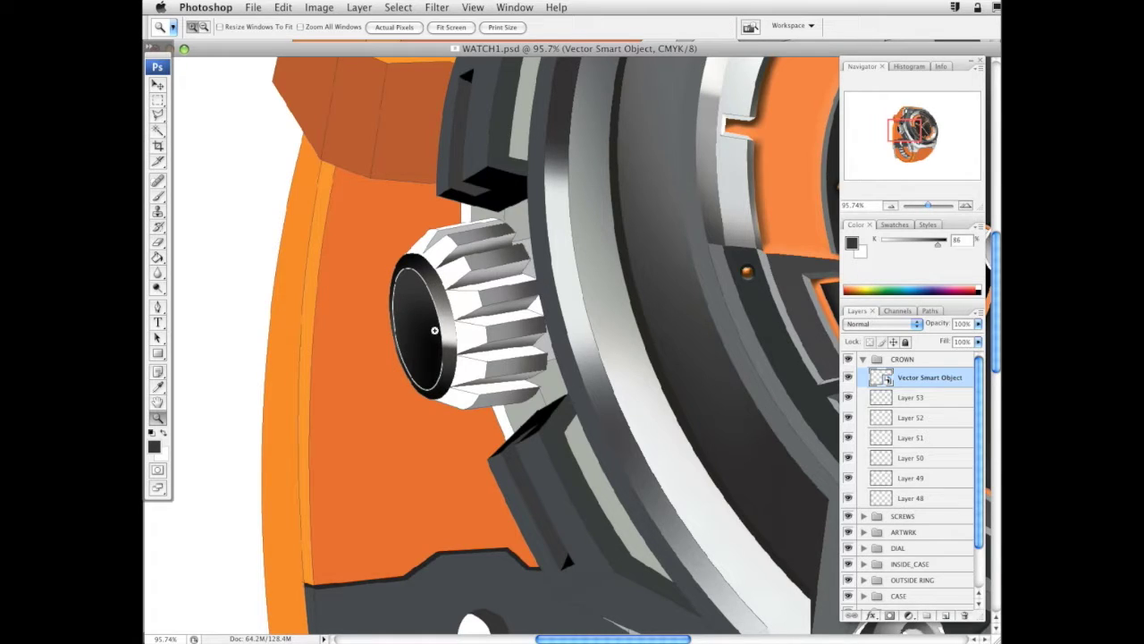
right_click(936, 380)
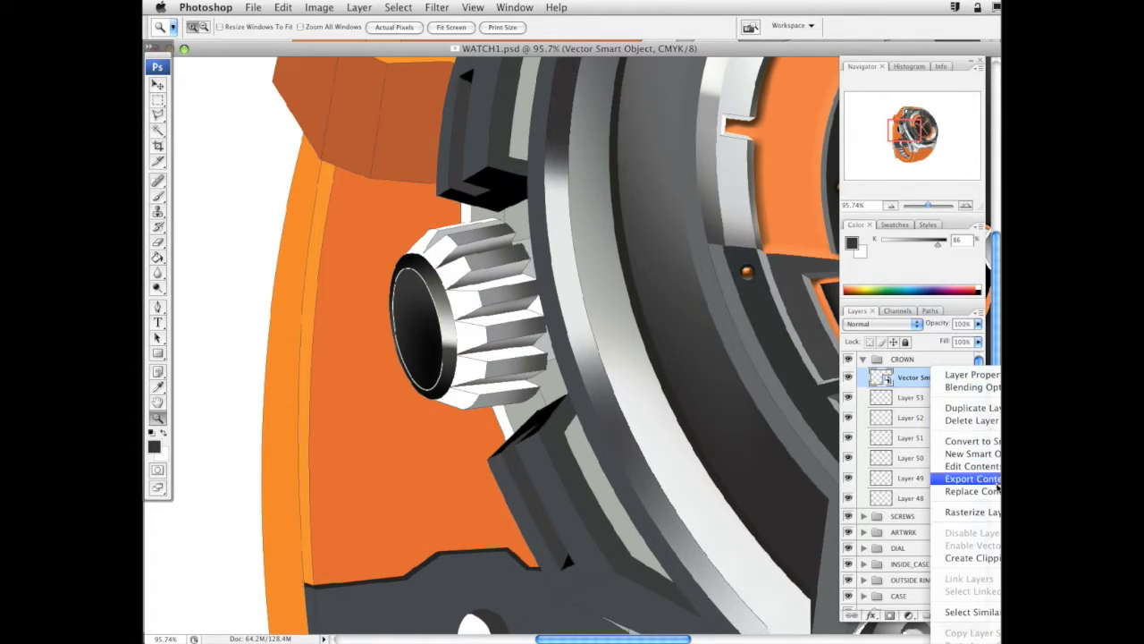
left_click(996, 512)
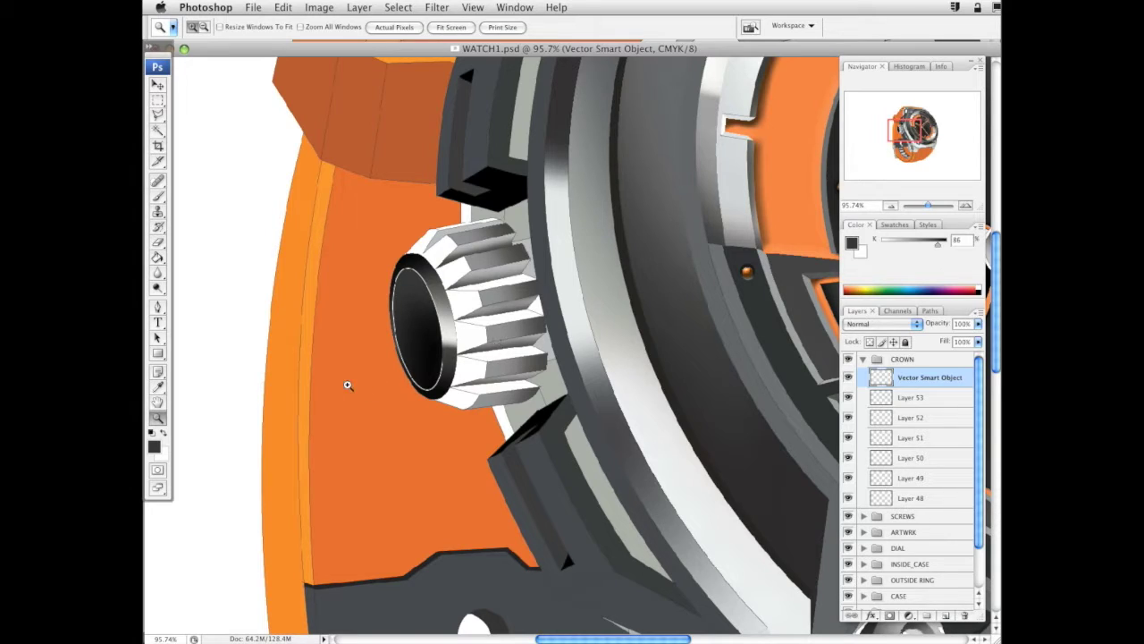
Duplicate the rasterized oval layer and merge both copies to strengthen the white outline
left_click_drag(345, 213, 548, 524)
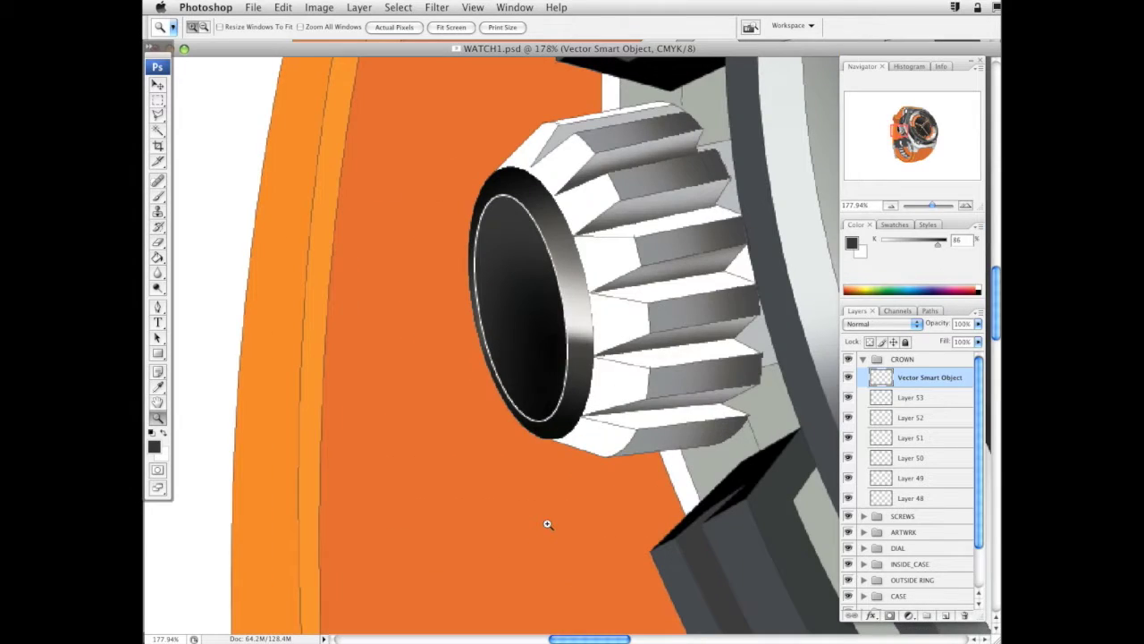
left_click(159, 83)
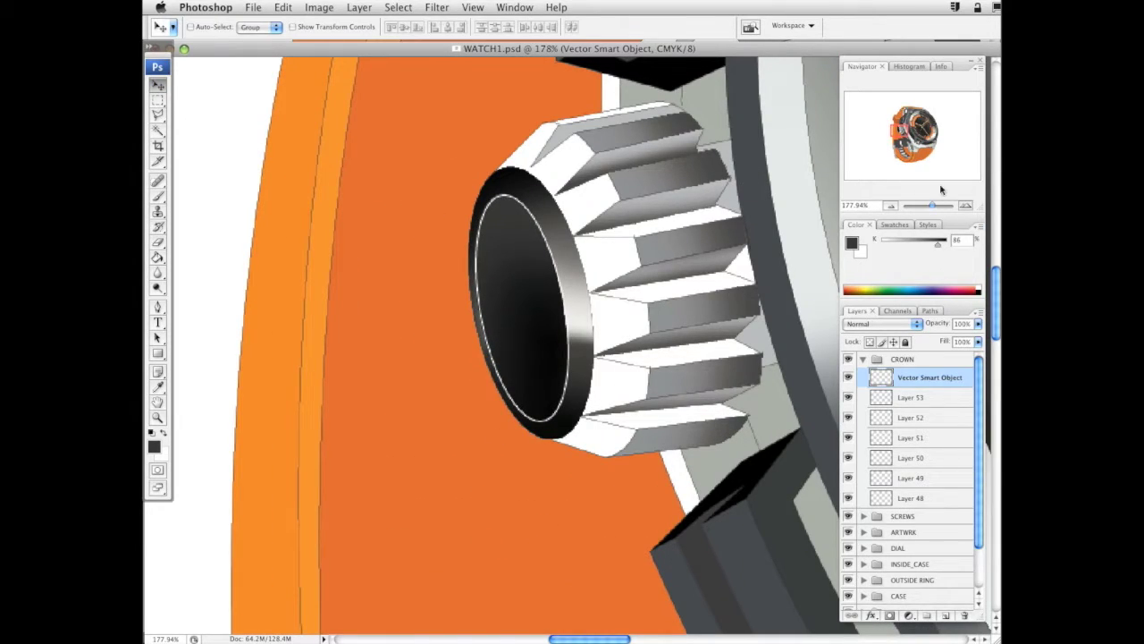
key("super+j")
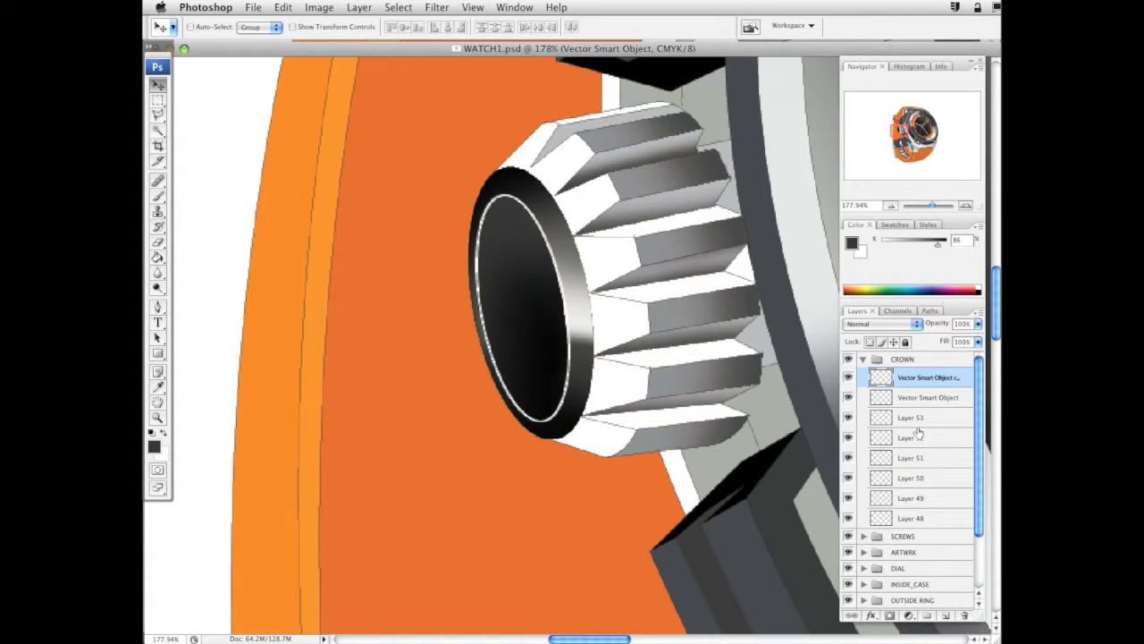
left_click(936, 399, "shift")
right_click(936, 400)
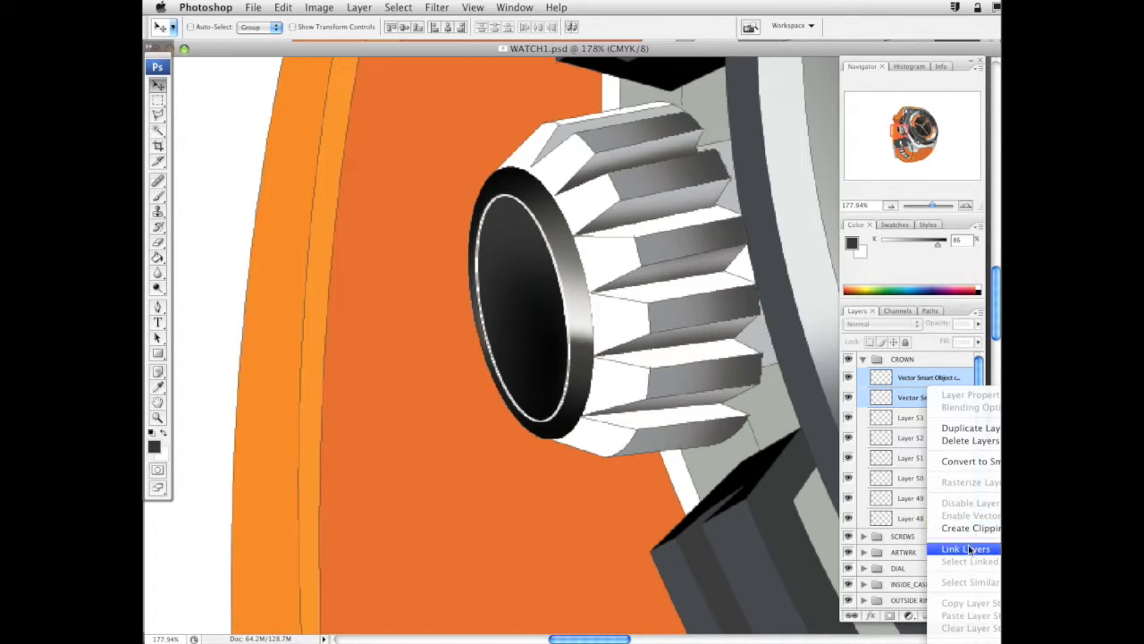
left_click(969, 643)
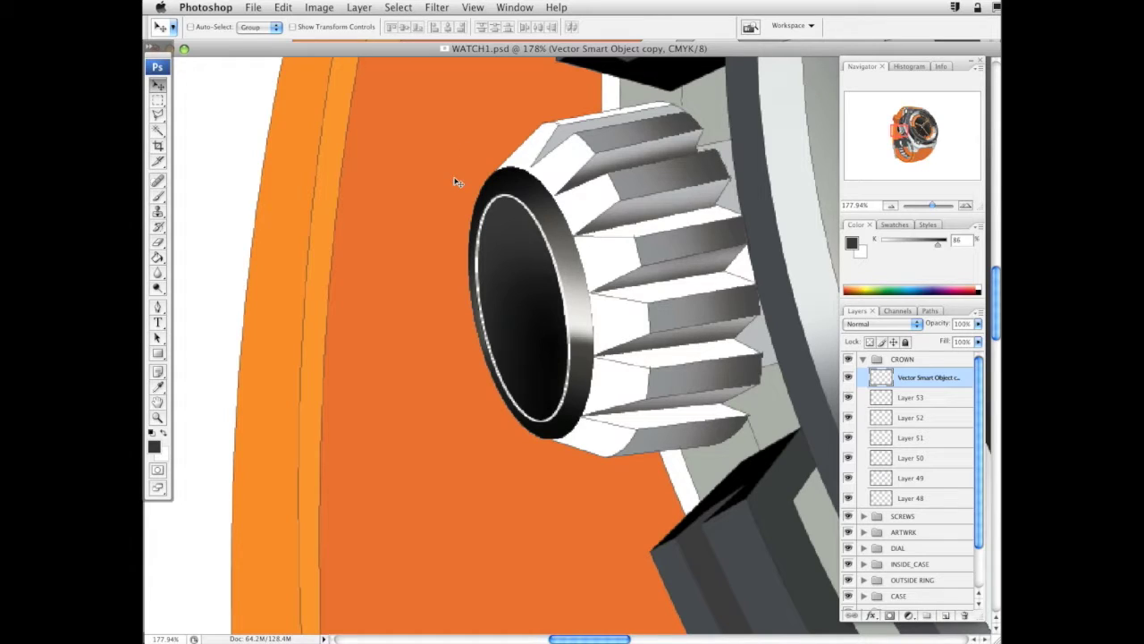
Fade the white oval outline along its outer left side with a soft 145 px eraser at 0% hardness
key("e")
right_click(496, 351)
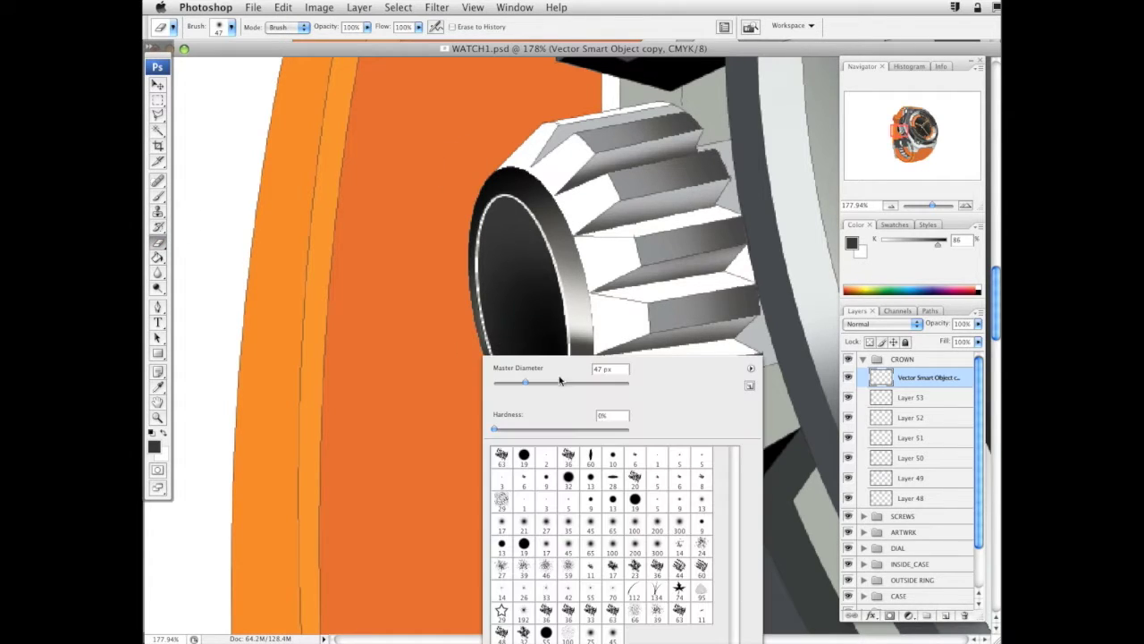
left_click(578, 382)
left_click_drag(466, 269, 446, 444)
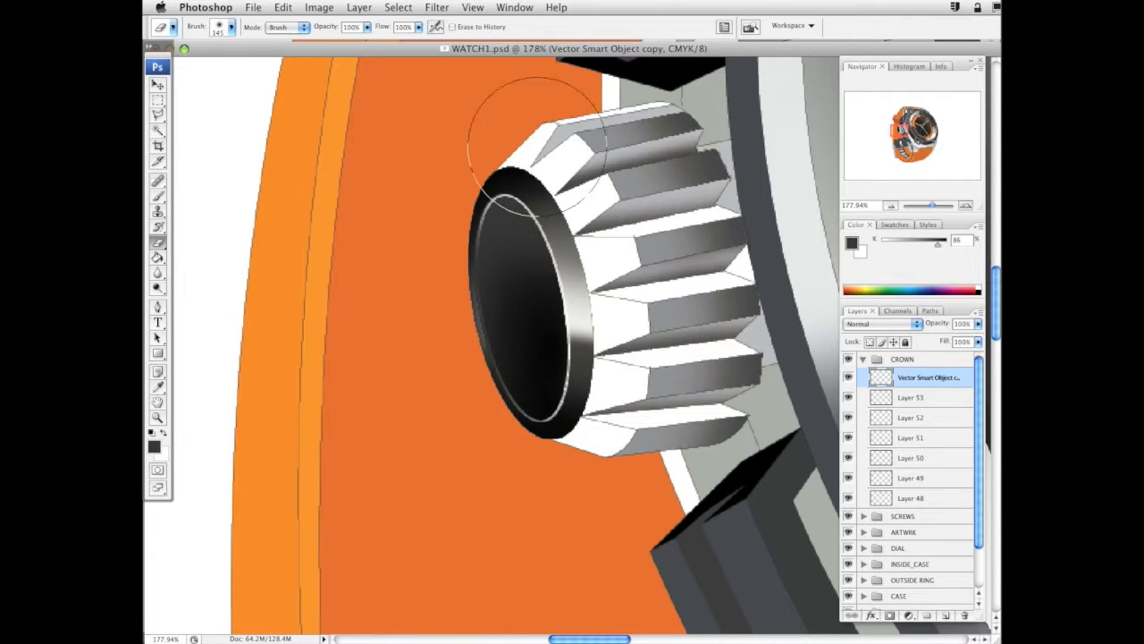
left_click_drag(727, 307, 590, 379)
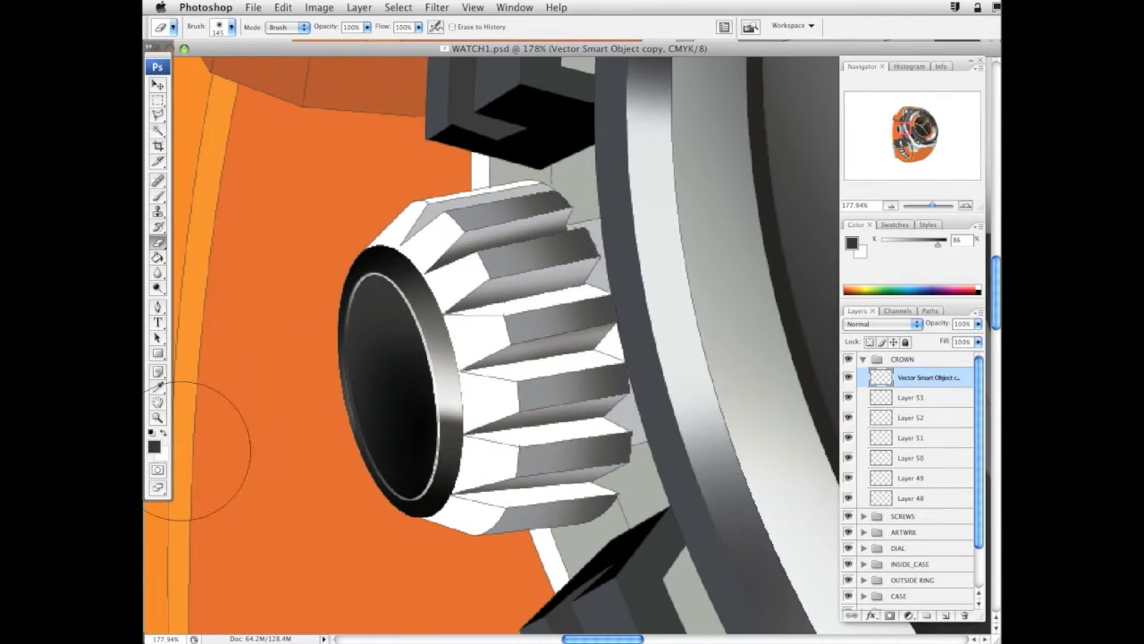
key("z")
left_click(705, 390, "alt")
left_click(708, 312, "alt")
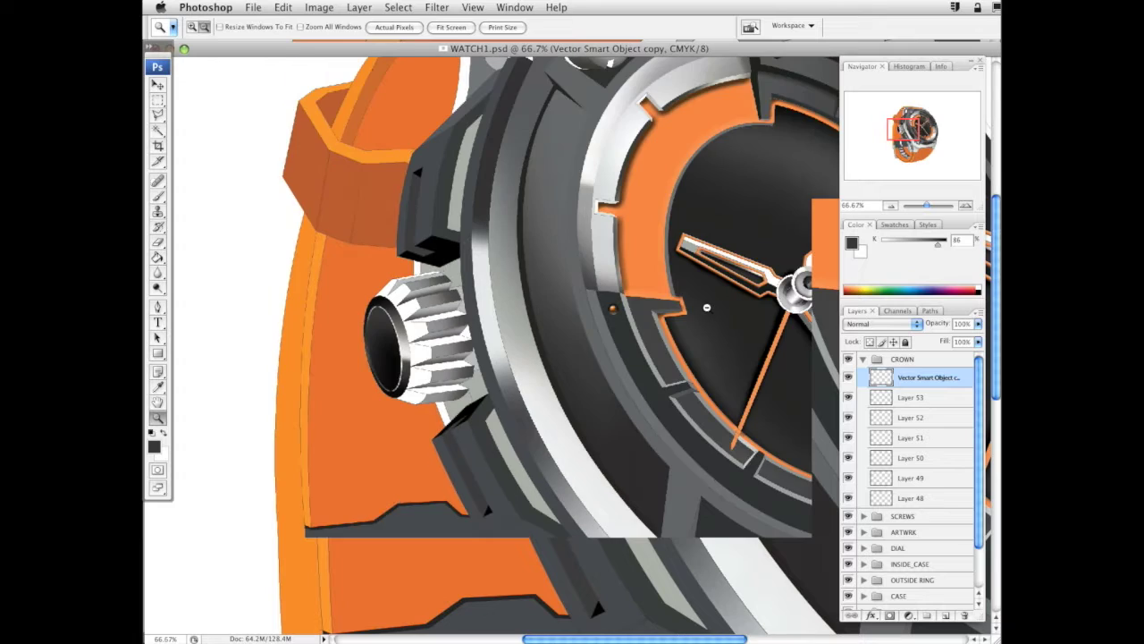
Select the dark inner side faces of both pushers on the Vector Smart Object layer with the Magic Wand
left_click(654, 342, "alt")
left_click_drag(649, 389, 566, 389)
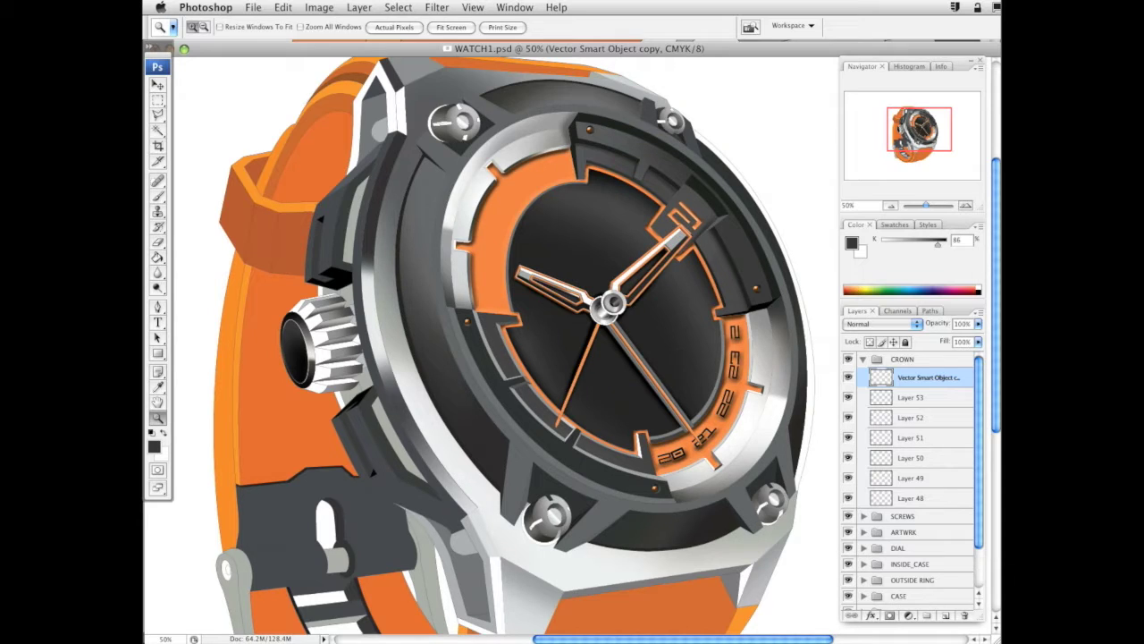
left_click_drag(407, 462, 474, 510)
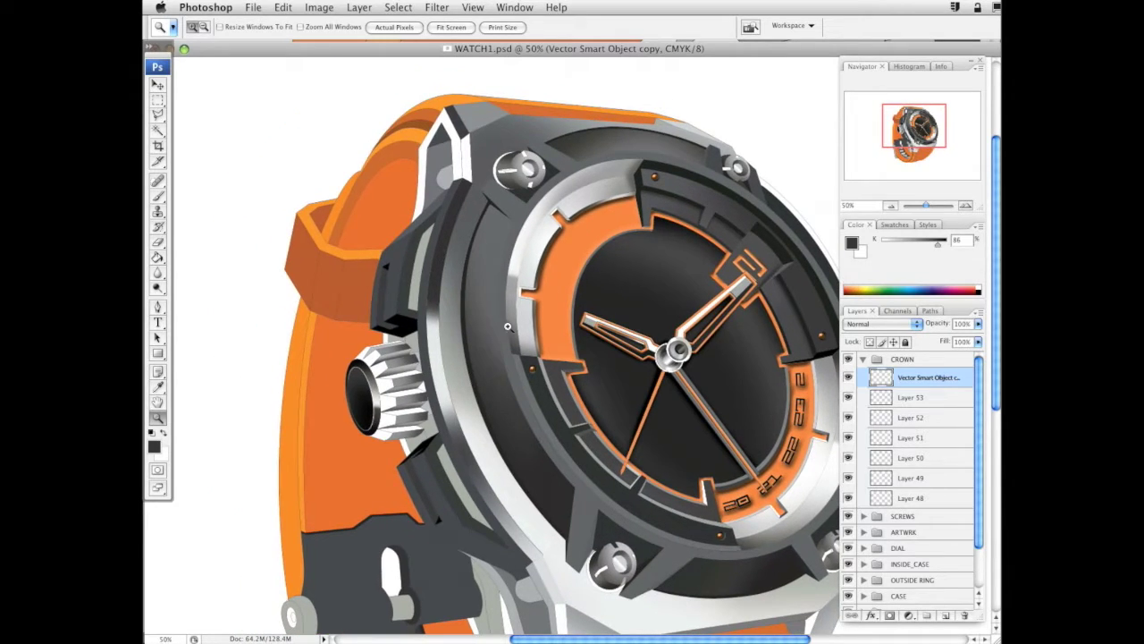
left_click(475, 387)
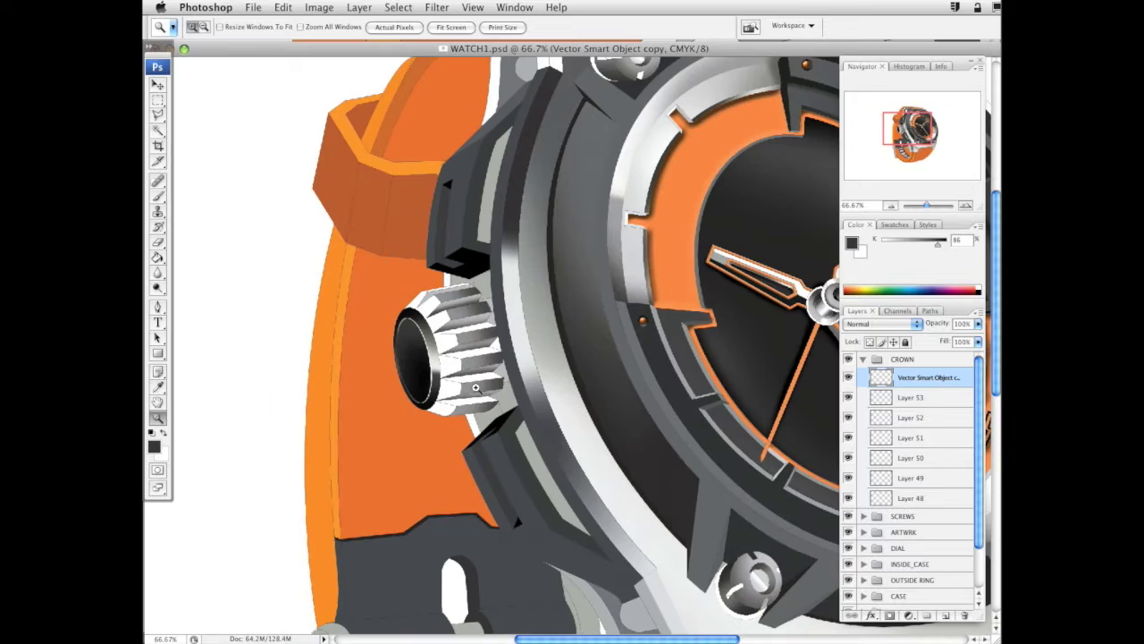
left_click(161, 128)
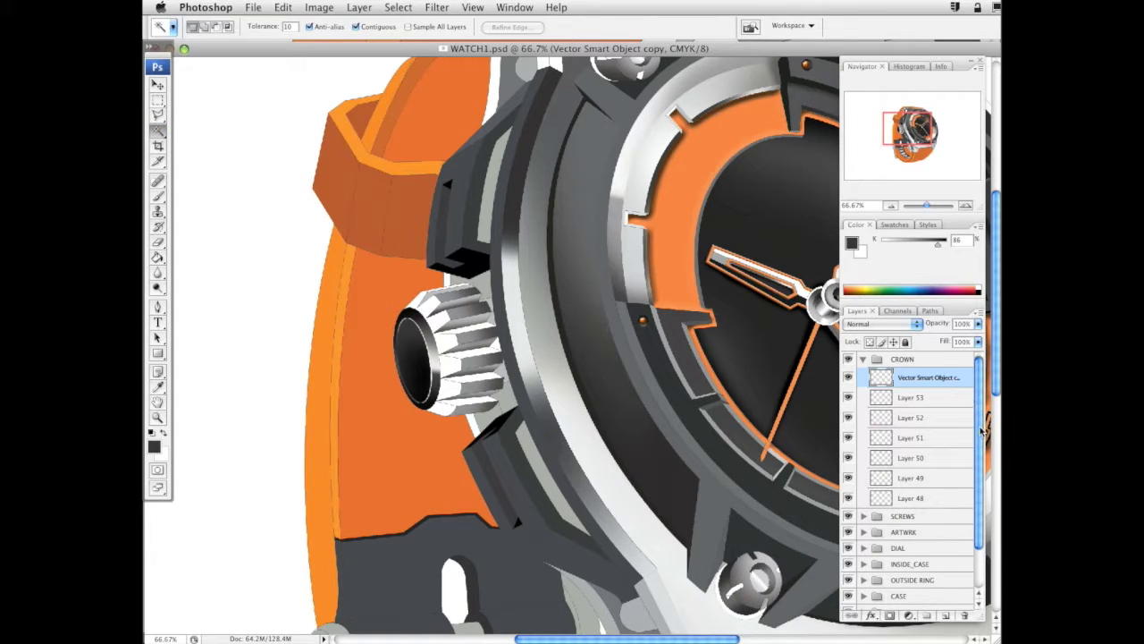
scroll(980, 432, "down", 3)
left_click(919, 579)
left_click_drag(630, 501, 544, 458)
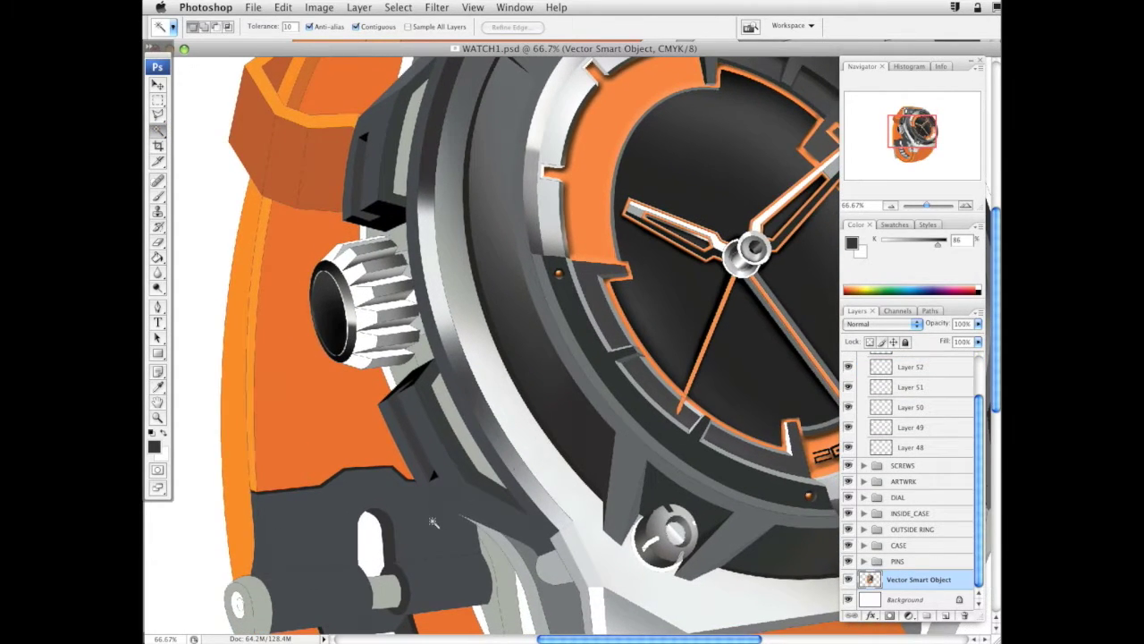
left_click(442, 434)
scroll(499, 309, "up", 5)
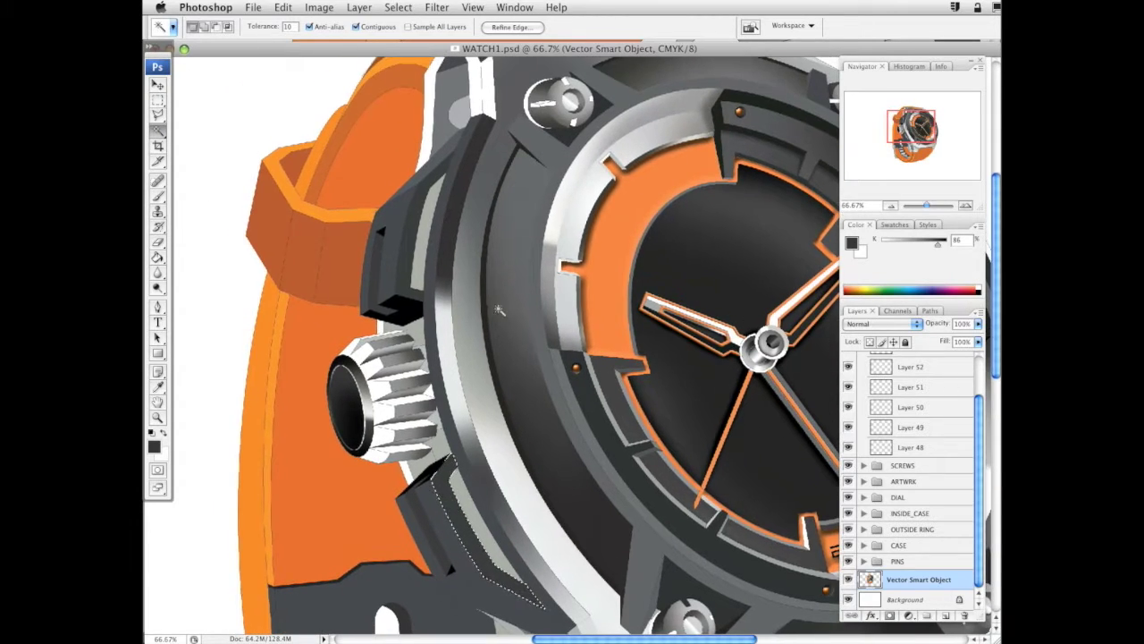
left_click(404, 252, "shift")
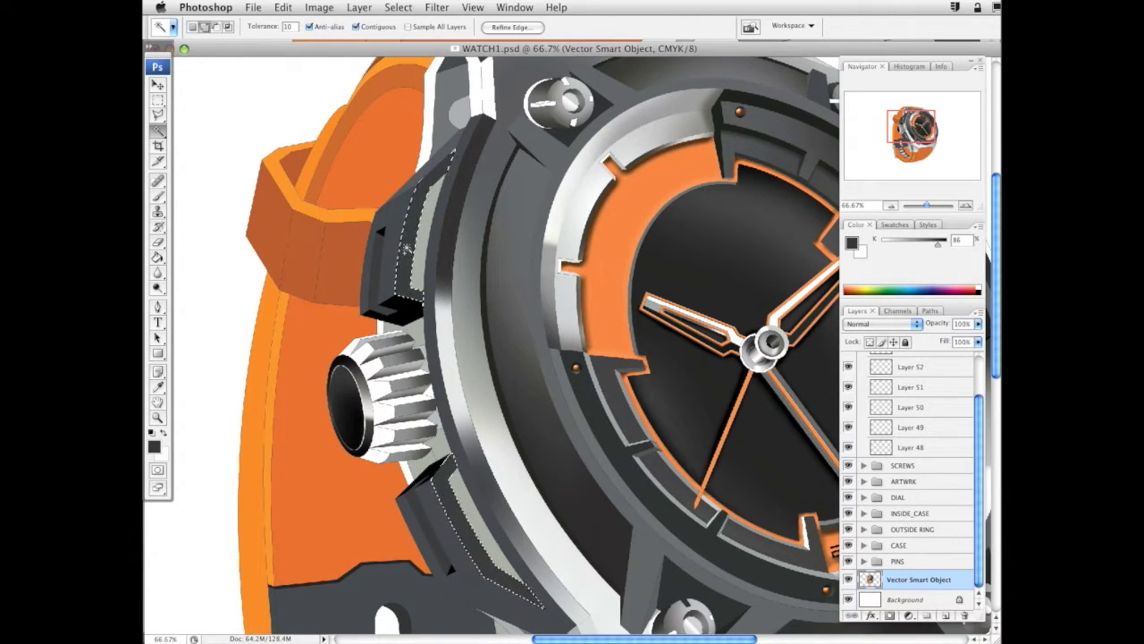
Collapse the CROWN group and create a new layer group named PUSHERS above it
left_click_drag(981, 420, 980, 377)
left_click(864, 359)
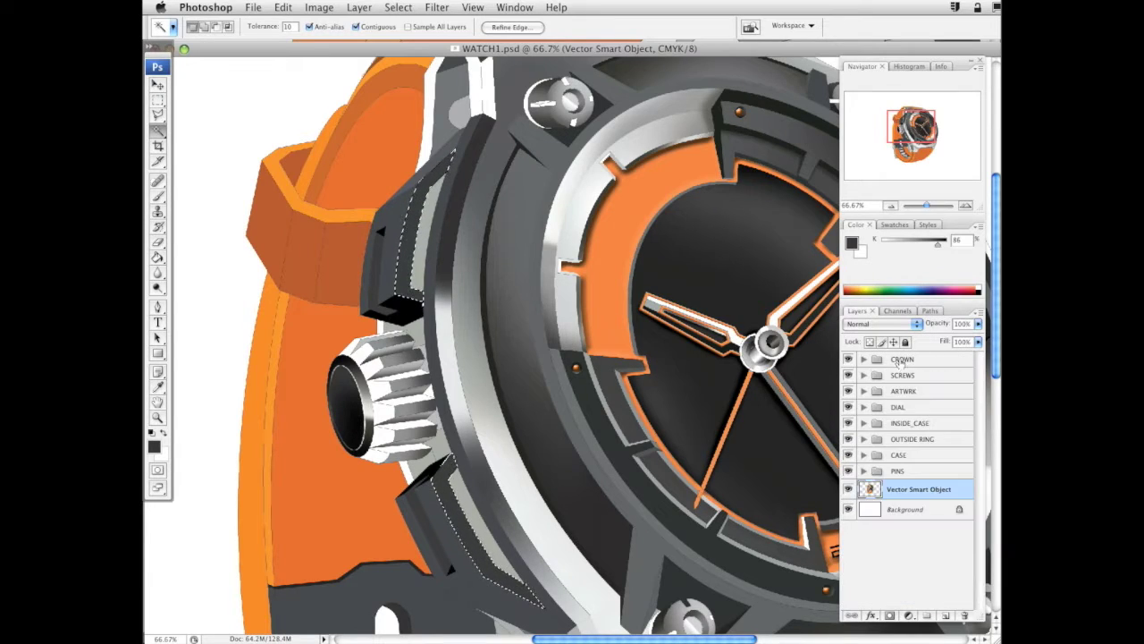
left_click(911, 359)
left_click(927, 616)
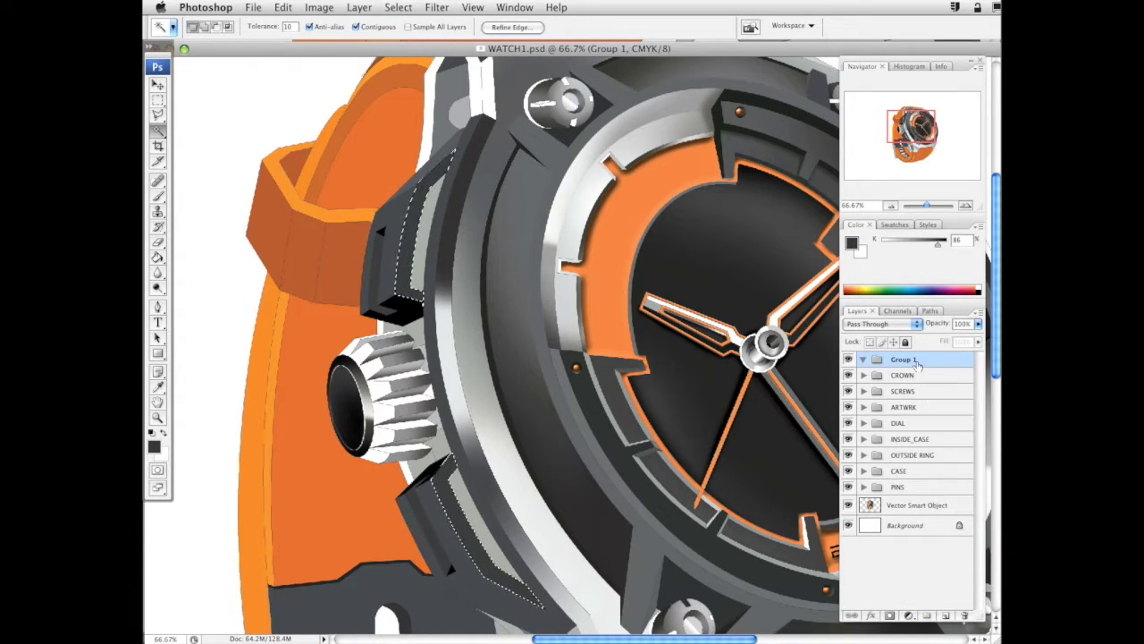
double_click(918, 360, "alt")
type("PU")
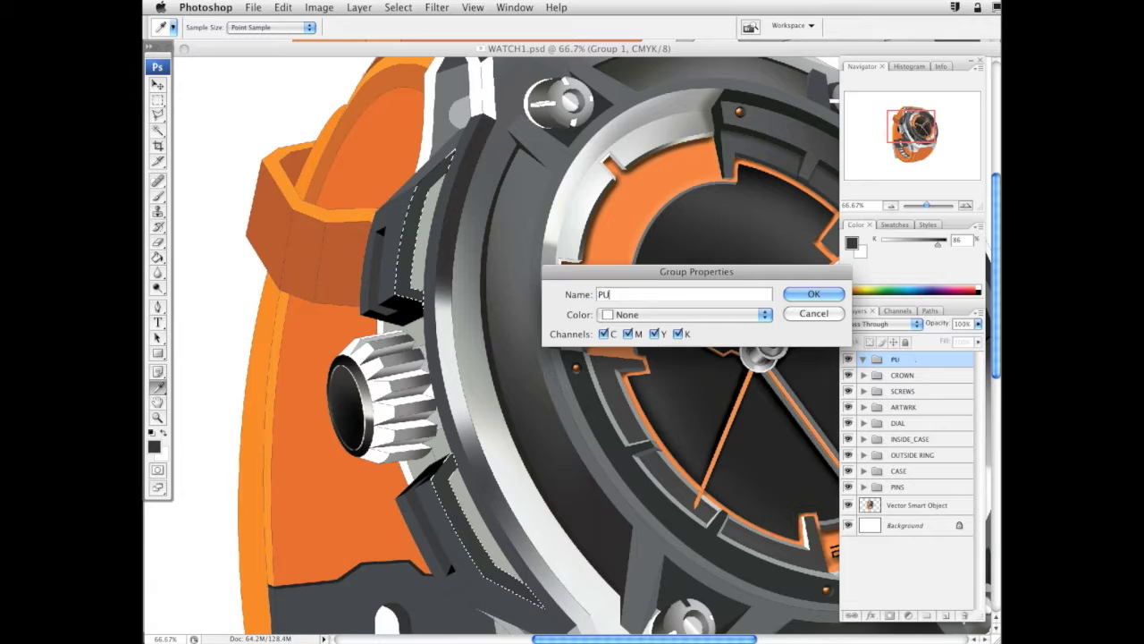
type("SHERS")
key("Return")
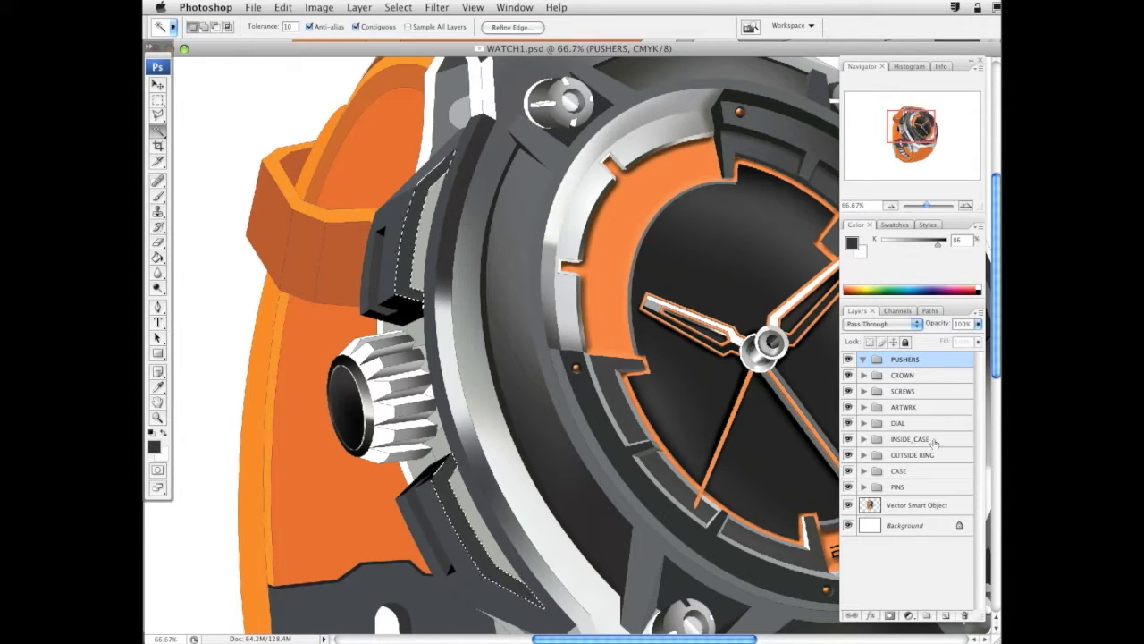
On a new layer in PUSHERS, shade the upper end of the upper pusher's selected face with an 89 px brush at 100% black
left_click(945, 617)
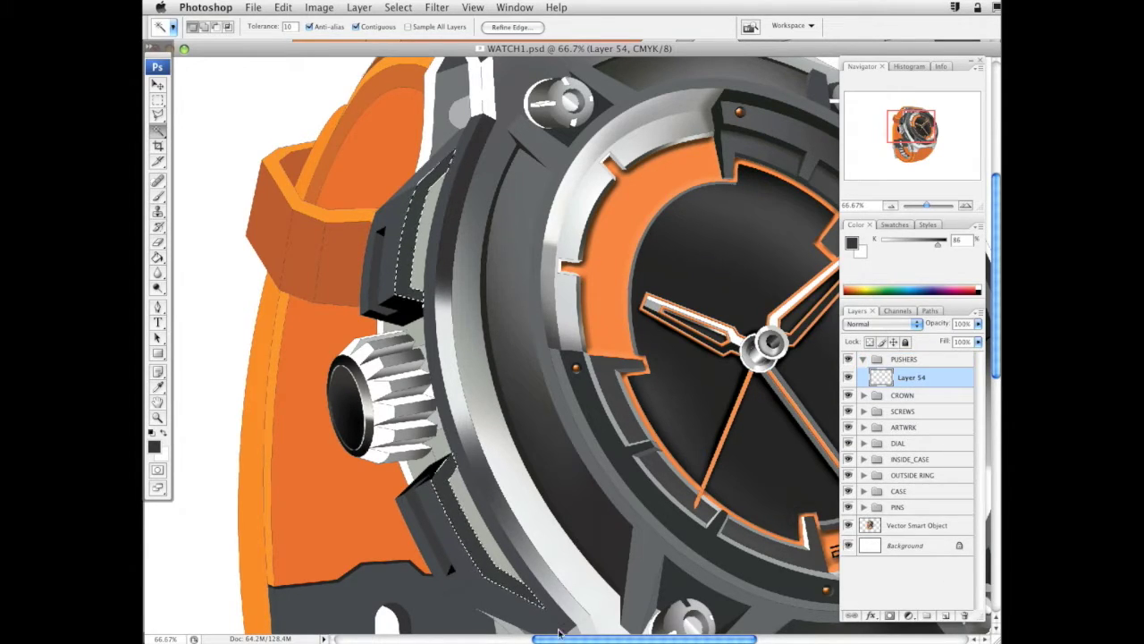
left_click(159, 195)
left_click_drag(937, 244, 942, 244)
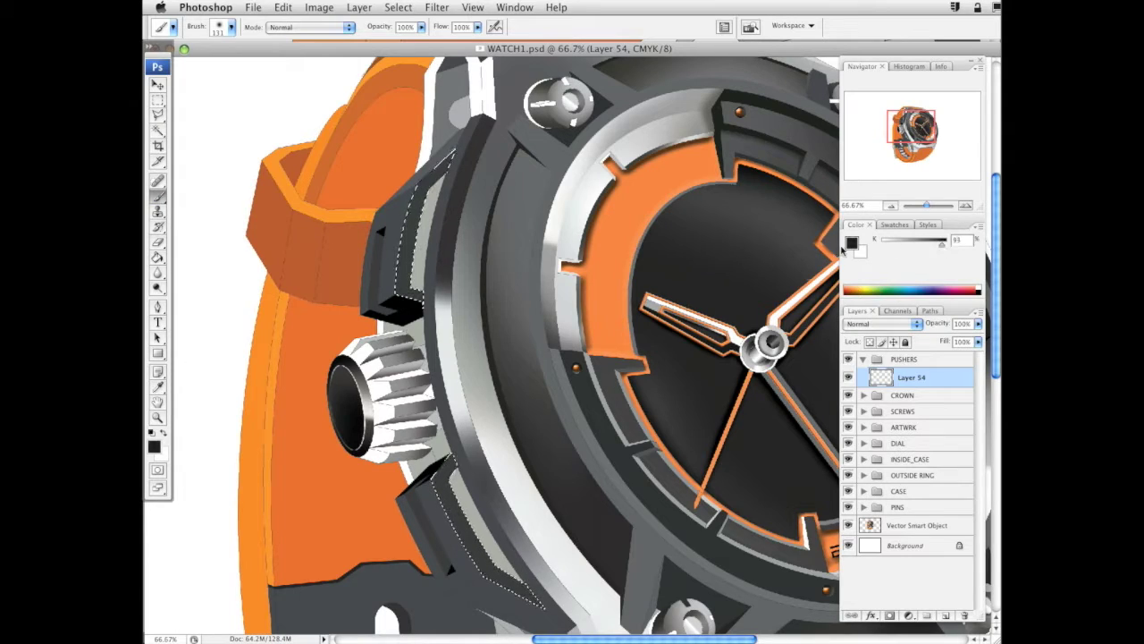
right_click(607, 283)
left_click_drag(700, 315, 684, 315)
left_click(464, 173)
left_click_drag(942, 244, 948, 244)
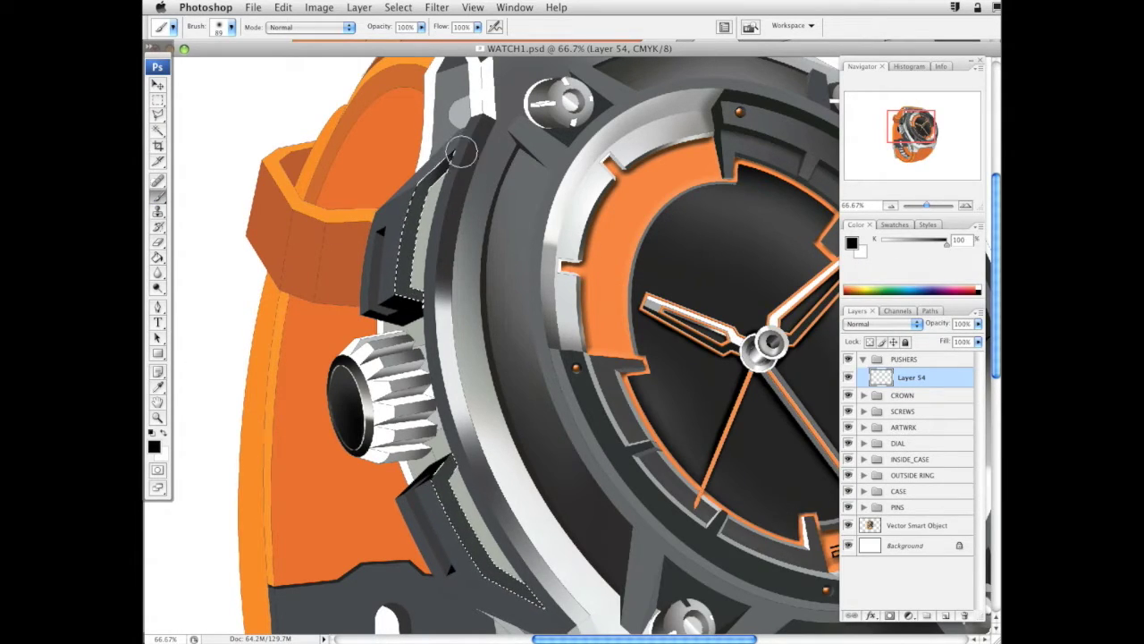
left_click_drag(463, 152, 456, 177)
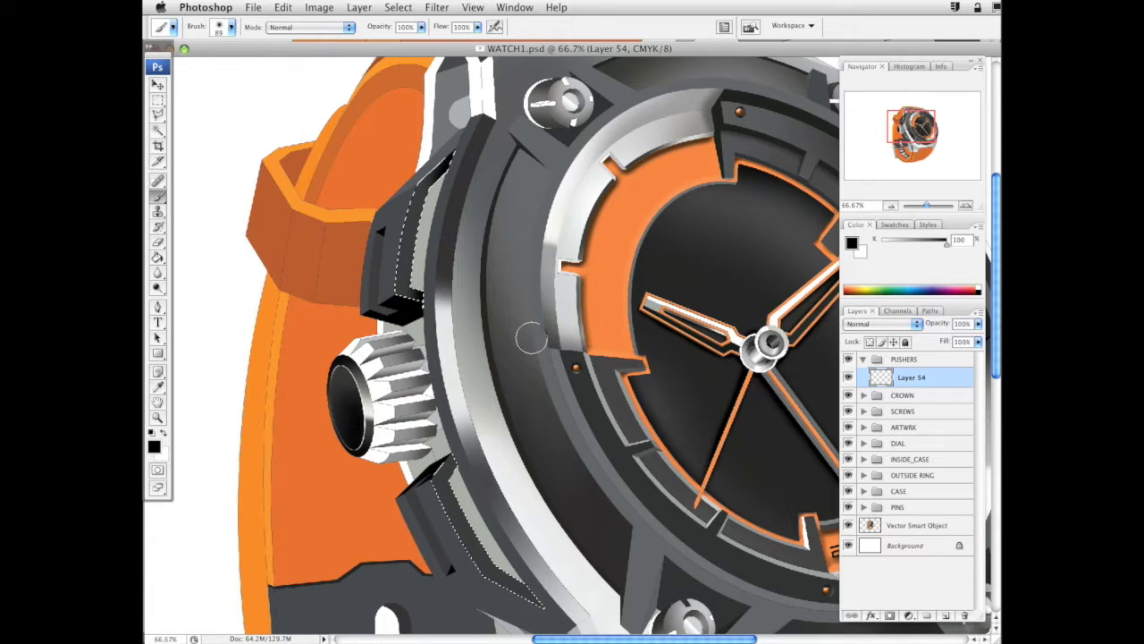
scroll(531, 337, "down", 3)
scroll(531, 337, "right", 2)
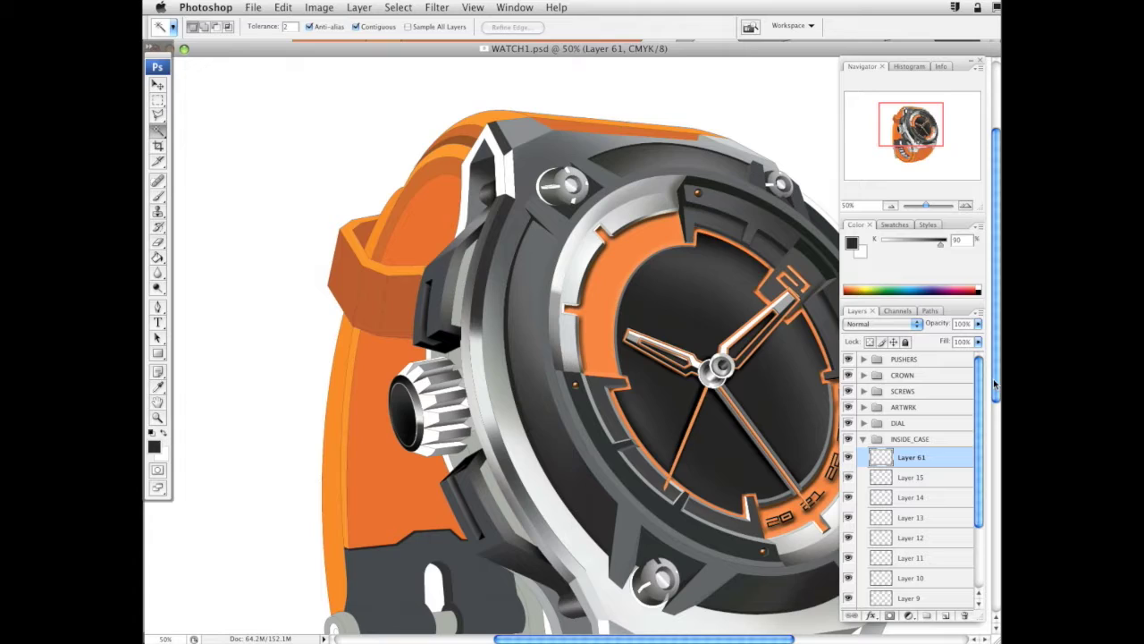
Select the area inside the peak of the upper lug's opening, darken it on Layer 61 with a 111 px brush at 100% black, and deselect
scroll(975, 449, "down", 2)
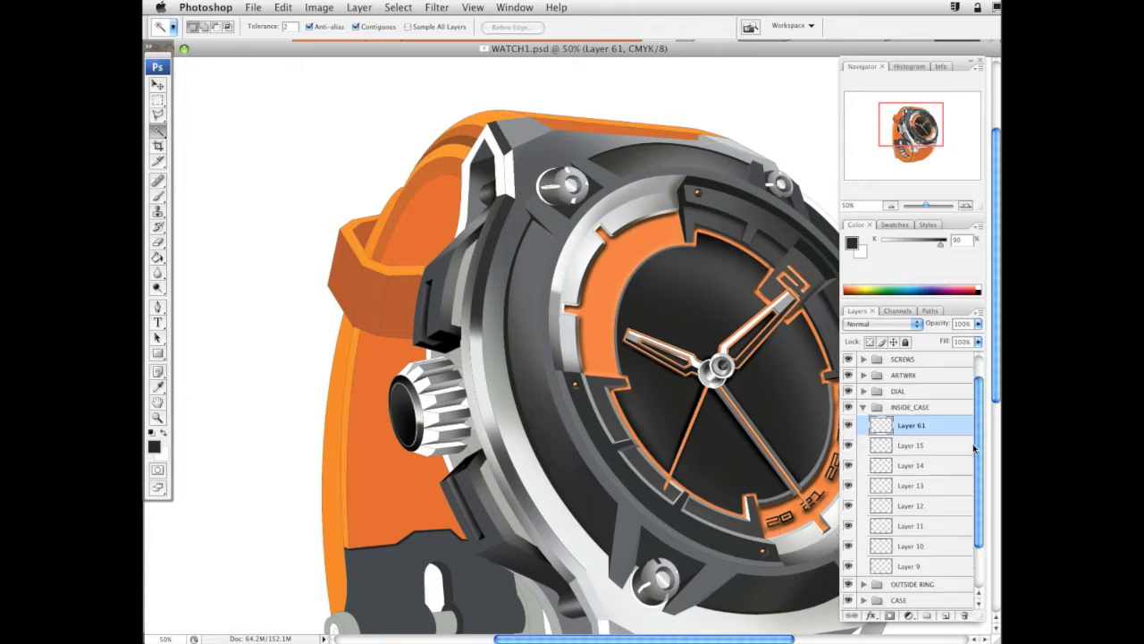
scroll(975, 449, "down", 2)
left_click(919, 579)
left_click(483, 154)
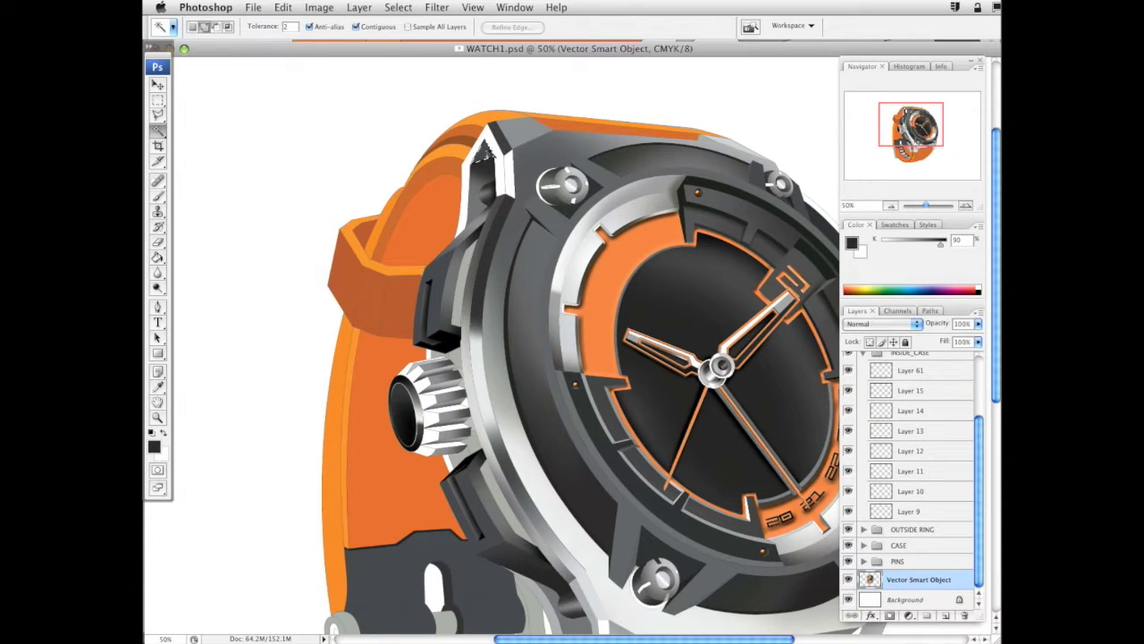
scroll(923, 457, "up", 3)
left_click(923, 457)
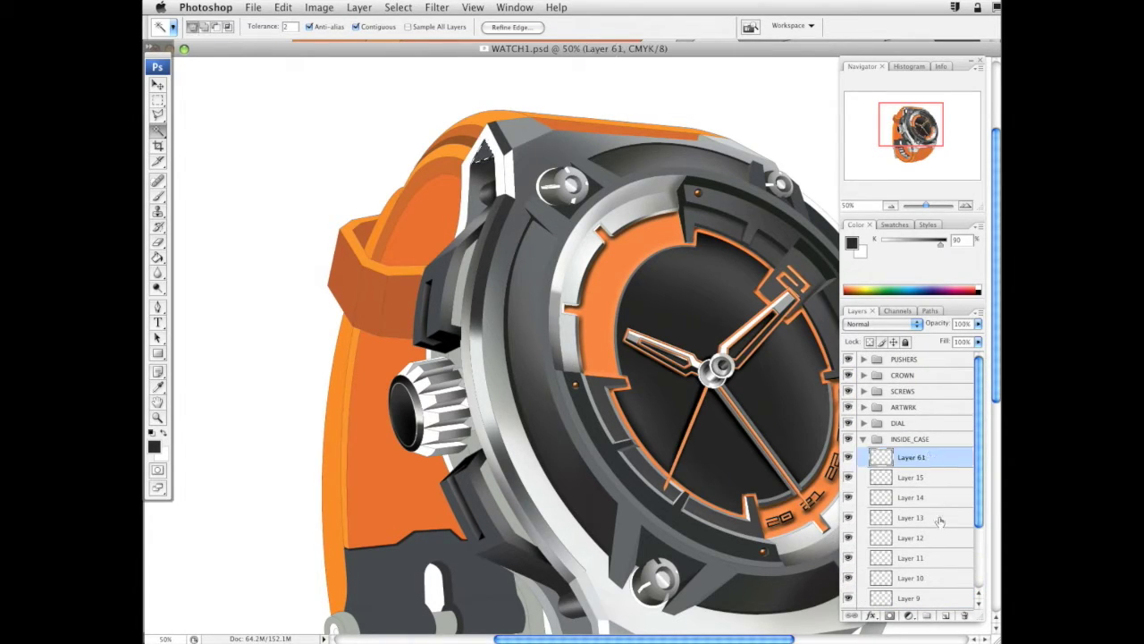
key("b")
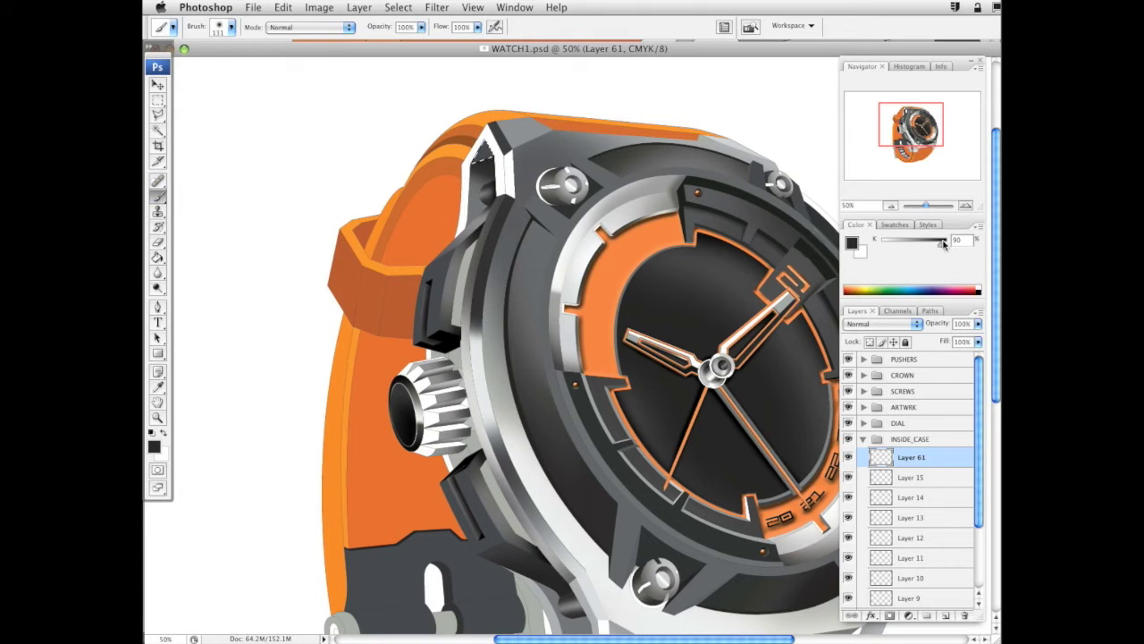
left_click_drag(941, 244, 950, 244)
left_click_drag(506, 134, 484, 146)
key("super+d")
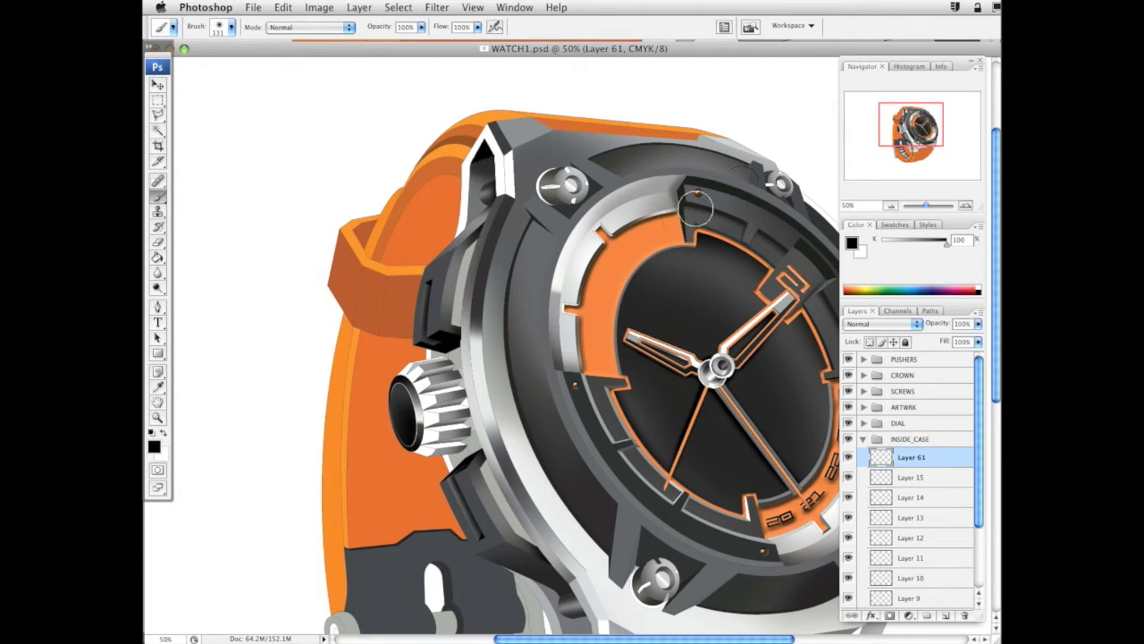
Select the grey recess of the lower lug on the Vector Smart Object layer and add a new layer above Layer 61 in INSIDE_CASE
left_click_drag(684, 413, 654, 336)
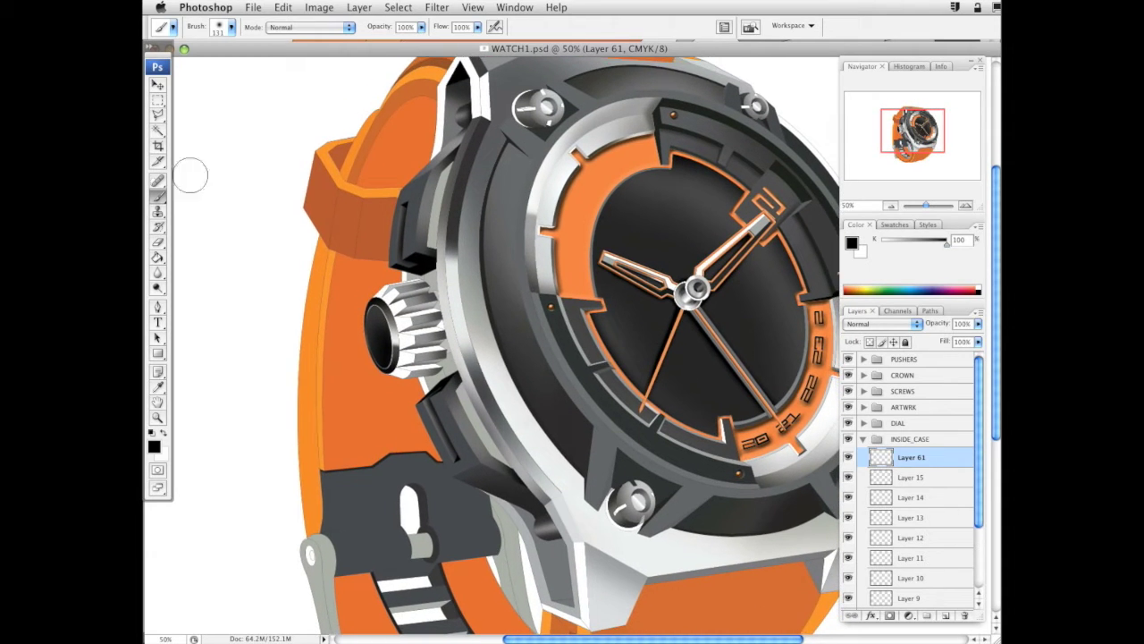
left_click(158, 131)
left_click_drag(981, 429, 980, 536)
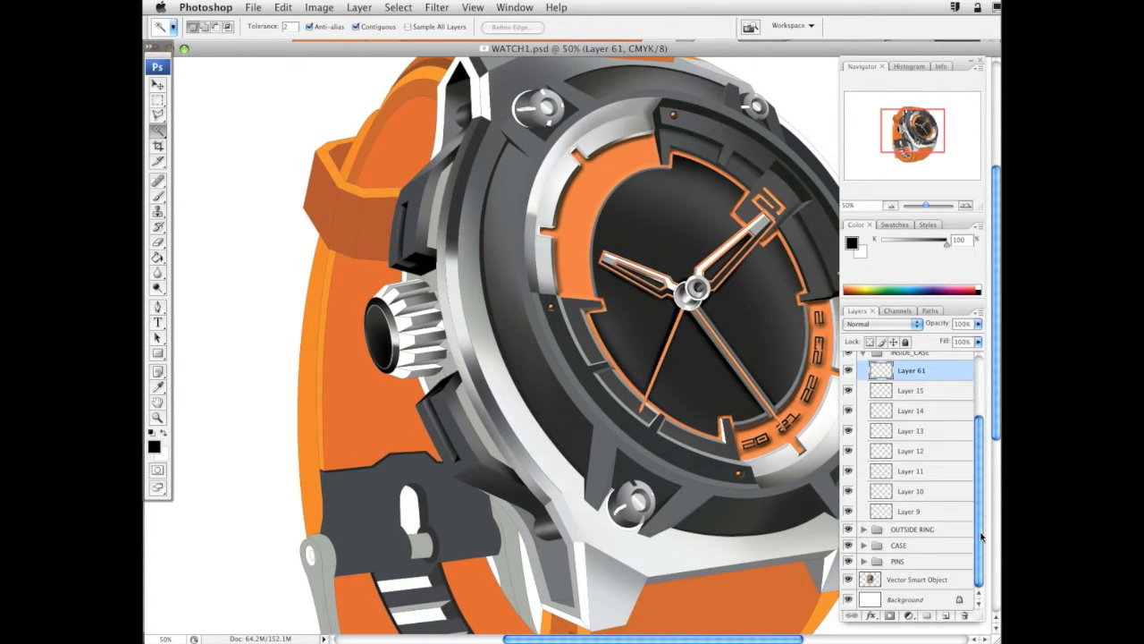
left_click(933, 581)
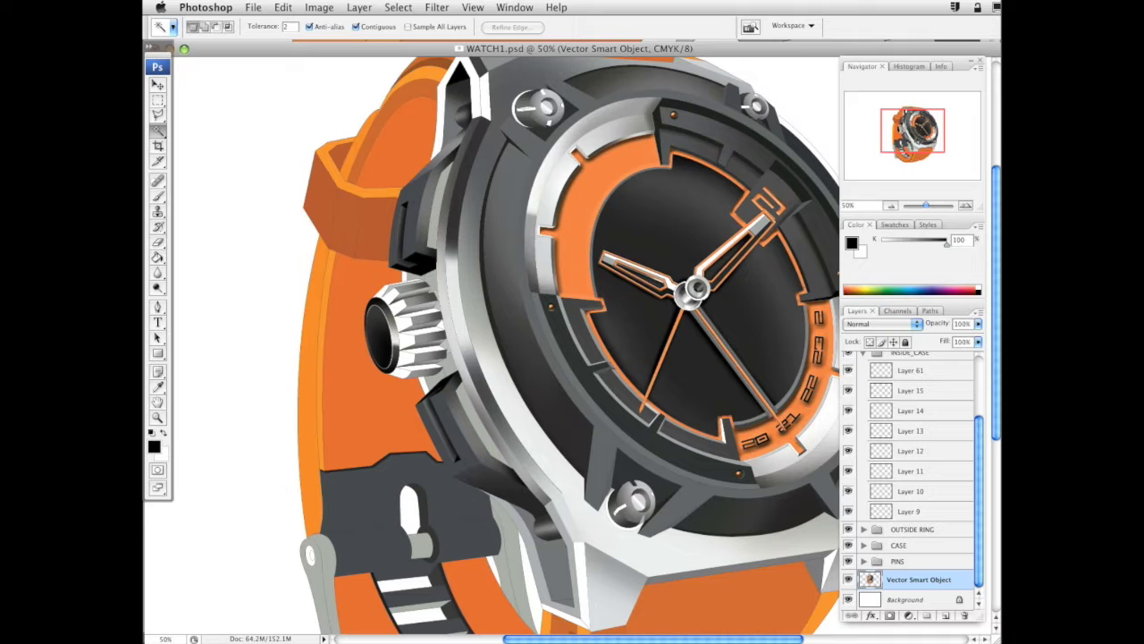
key("super+Tab")
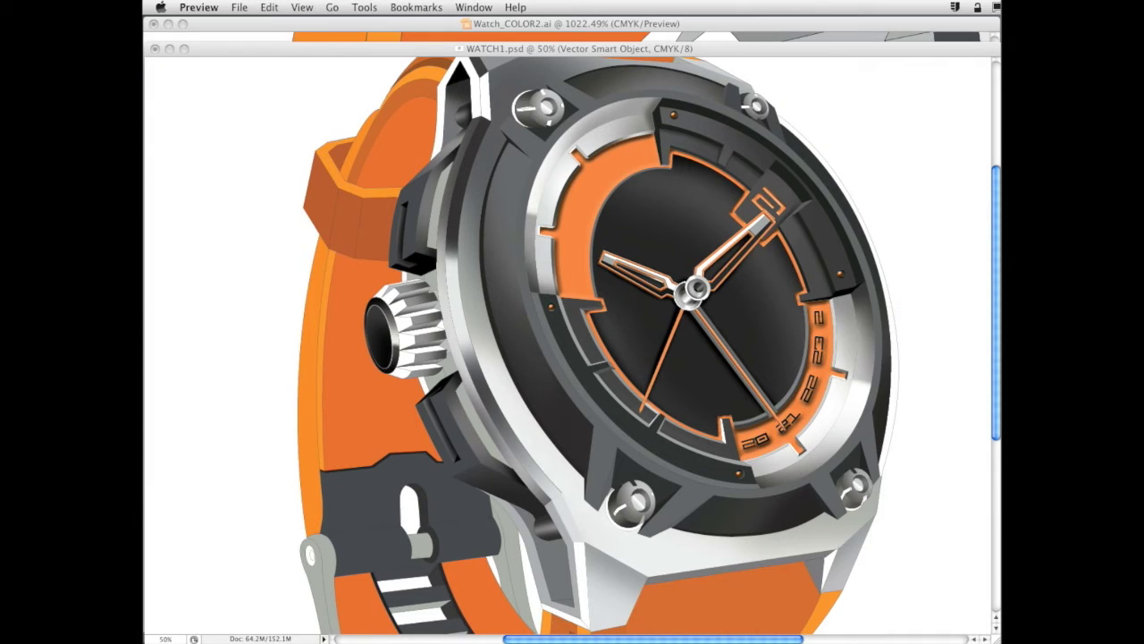
left_click(549, 161)
left_click(549, 161)
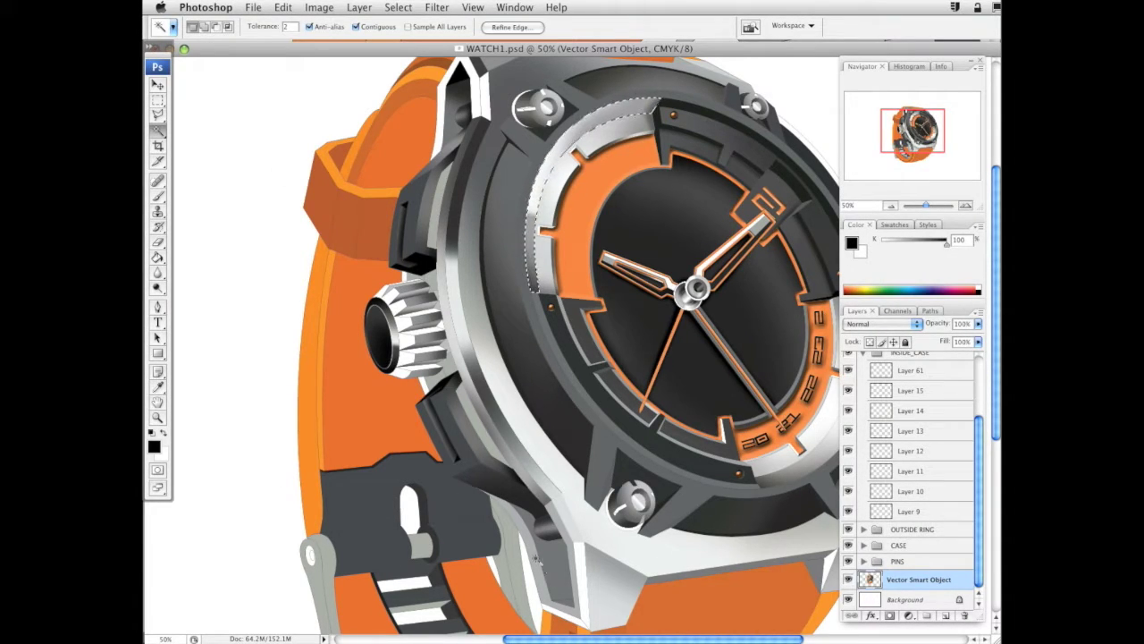
left_click(545, 561)
scroll(930, 456, "up", 3)
left_click(933, 451)
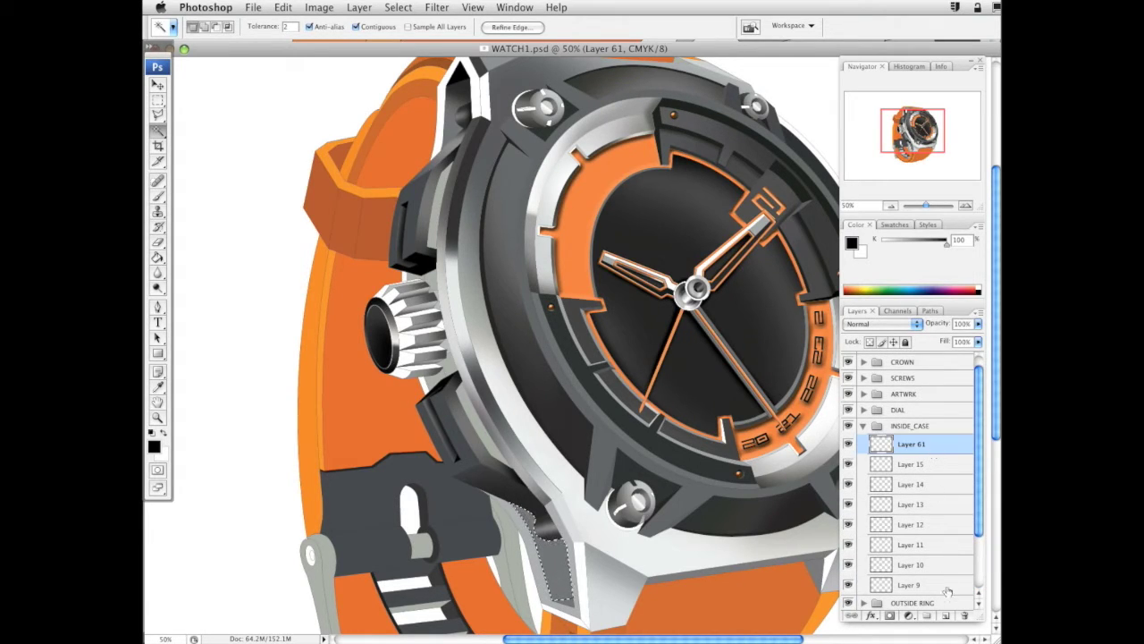
left_click(945, 616)
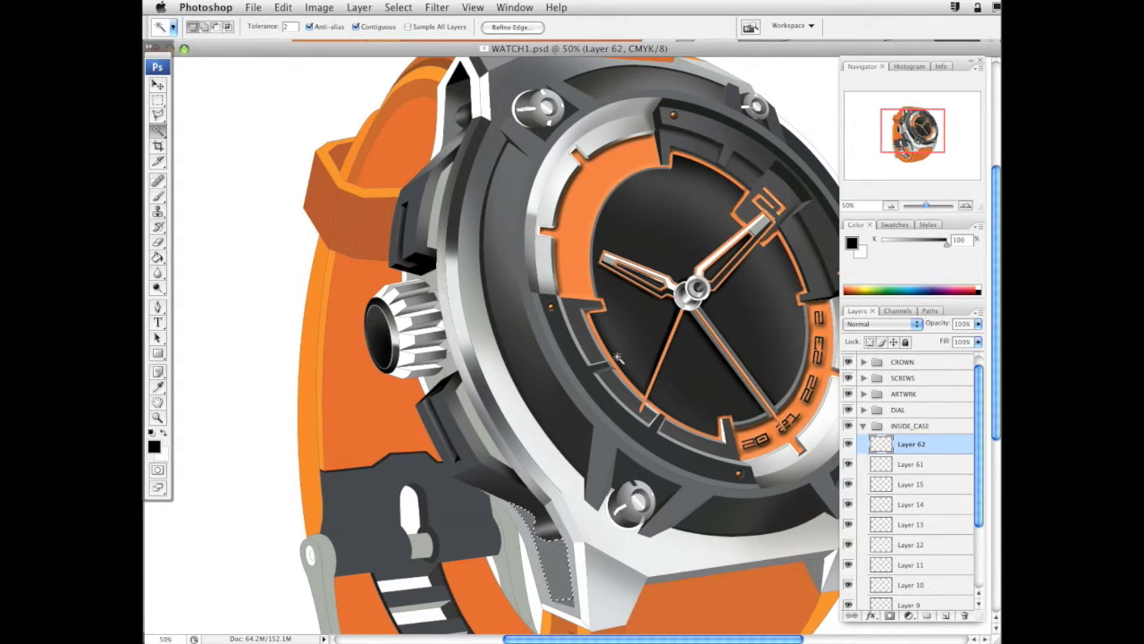
Undo the first black stroke and shade the lower lug's recess with the 111 px brush at 90% black
key("b")
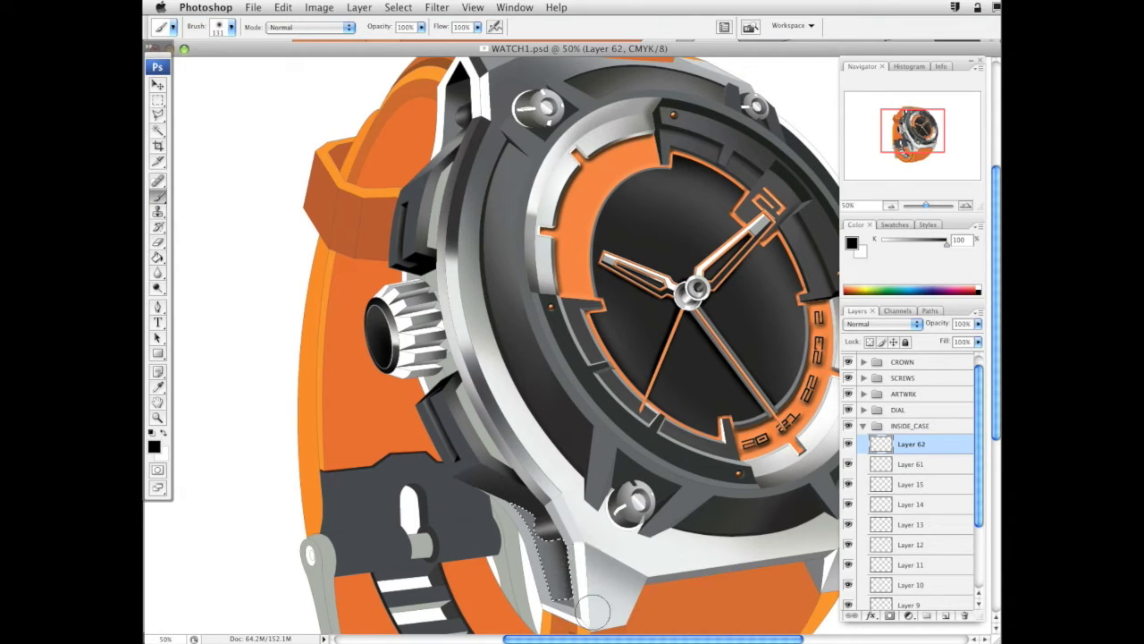
key("super+z")
left_click_drag(947, 244, 940, 245)
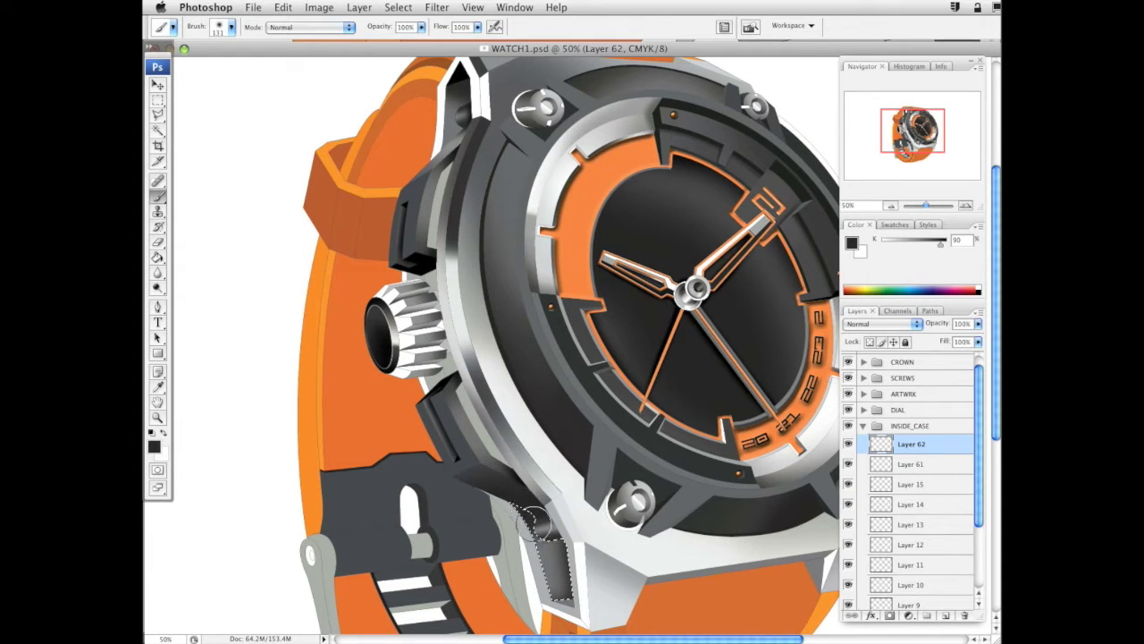
Refine the shadow in the lower lug's recess with an 85 px brush at 100% black and remove the selection
left_click(947, 241)
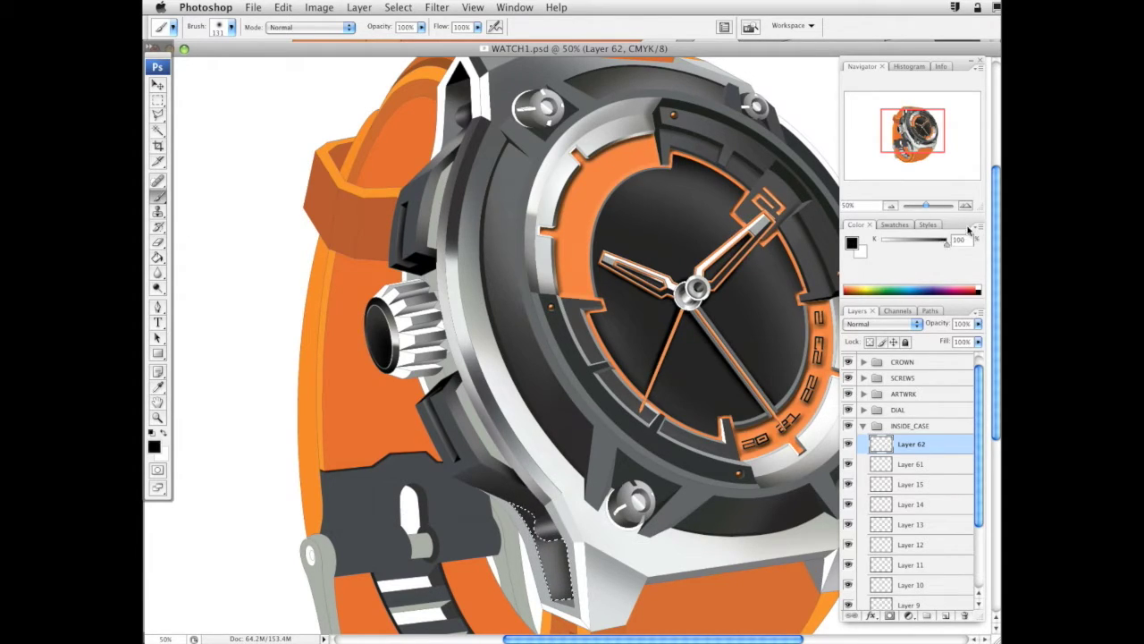
right_click(657, 490)
left_click_drag(738, 488, 719, 489)
key("Return")
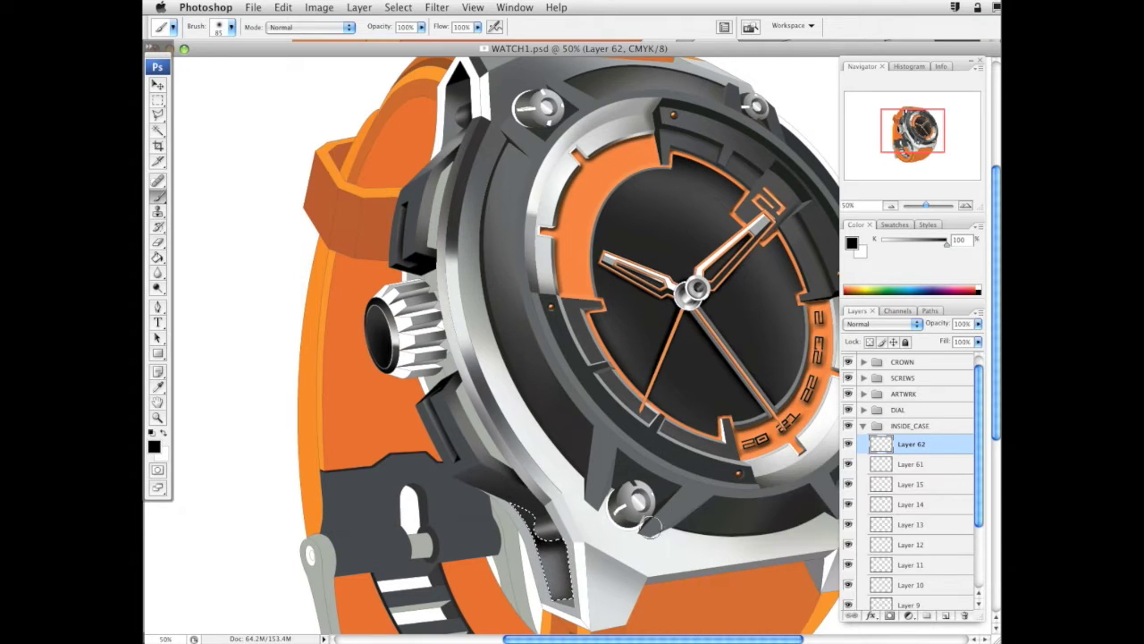
key("super+z")
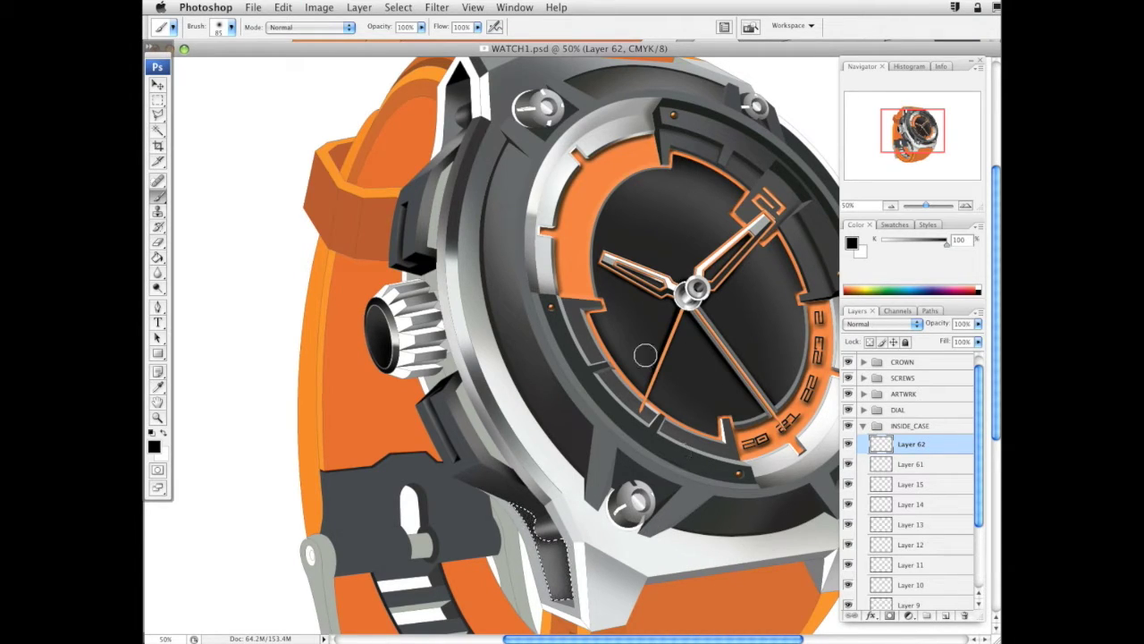
key("super+d")
key("super+z")
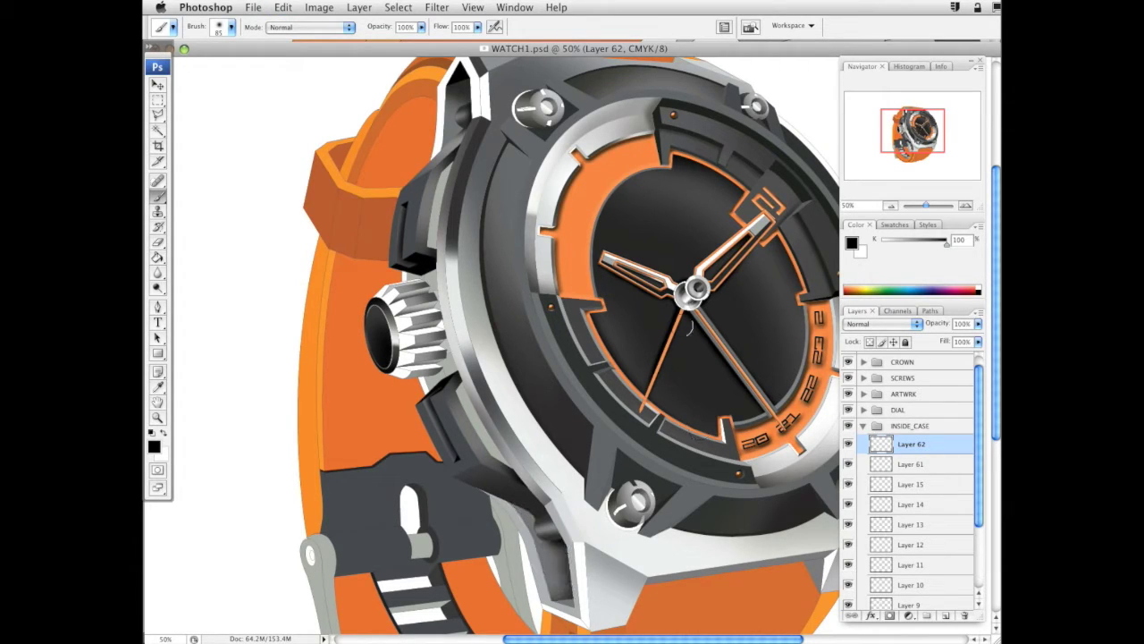
left_click_drag(666, 386, 695, 297)
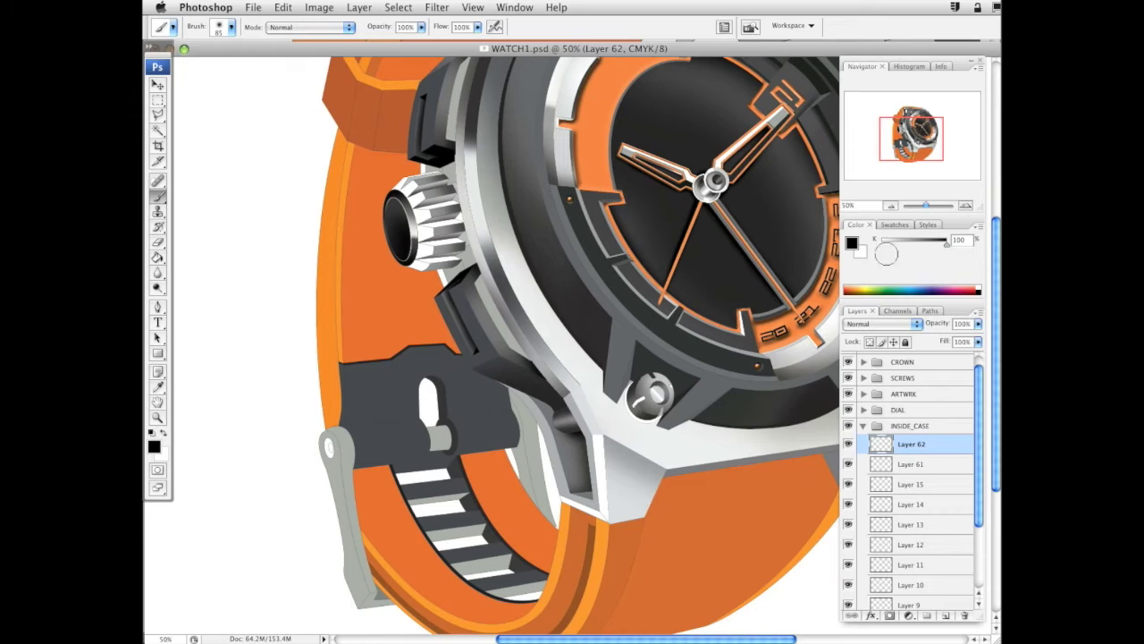
Add a new layer above Layer 62 and select the lower lug's inner recess wall on the Vector Smart Object layer
left_click(945, 617)
left_click(157, 418)
left_click_drag(450, 334, 733, 584)
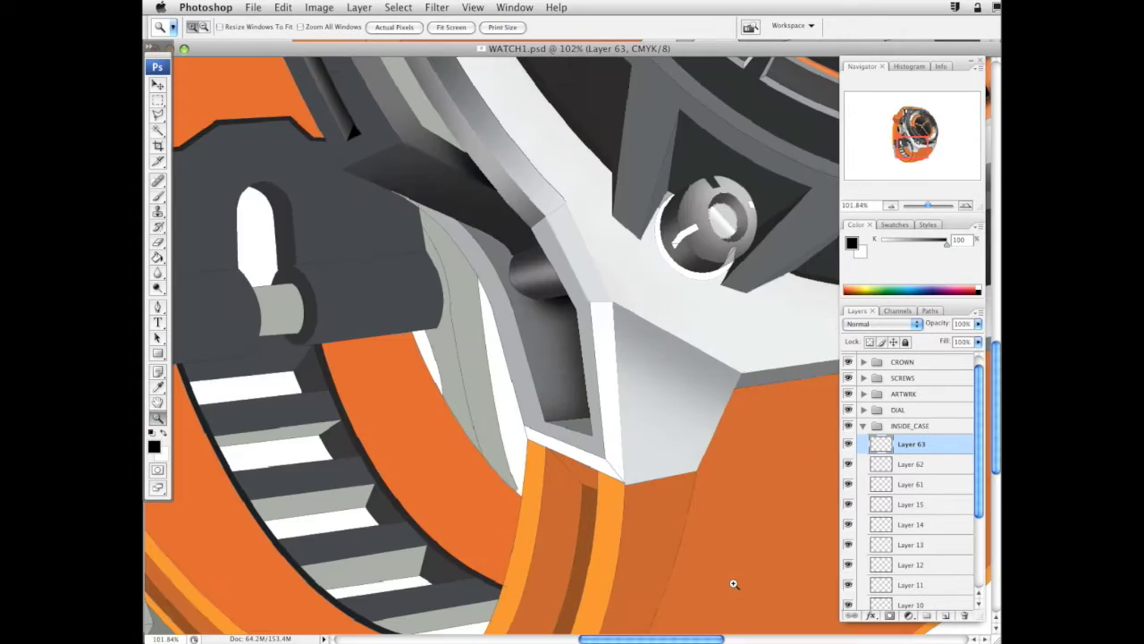
left_click(159, 131)
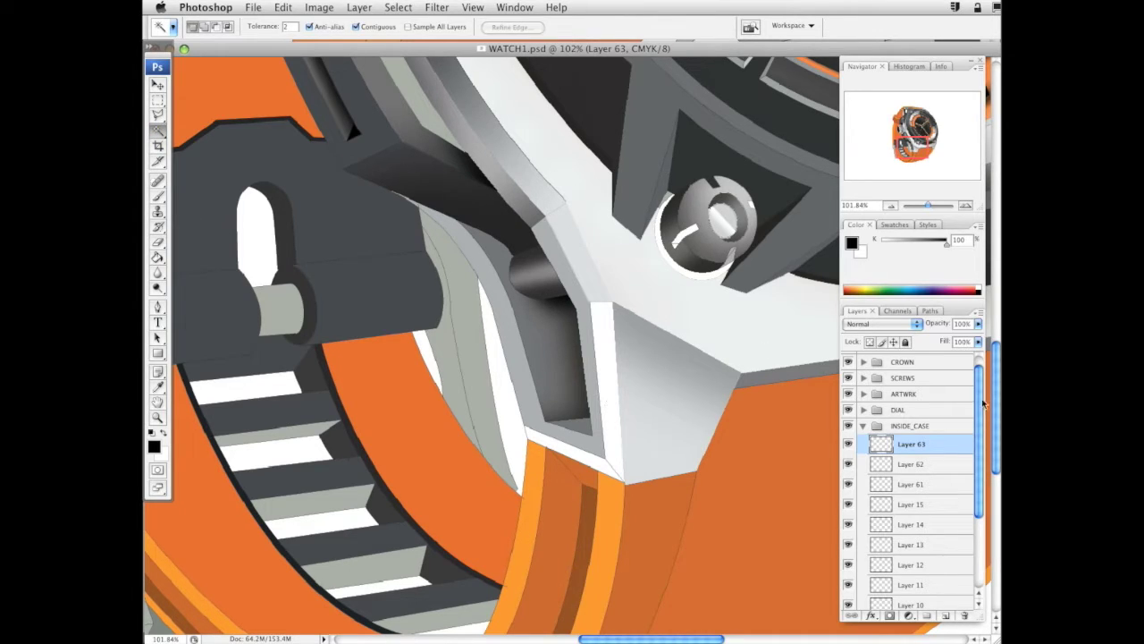
scroll(956, 506, "down", 5)
left_click(925, 581)
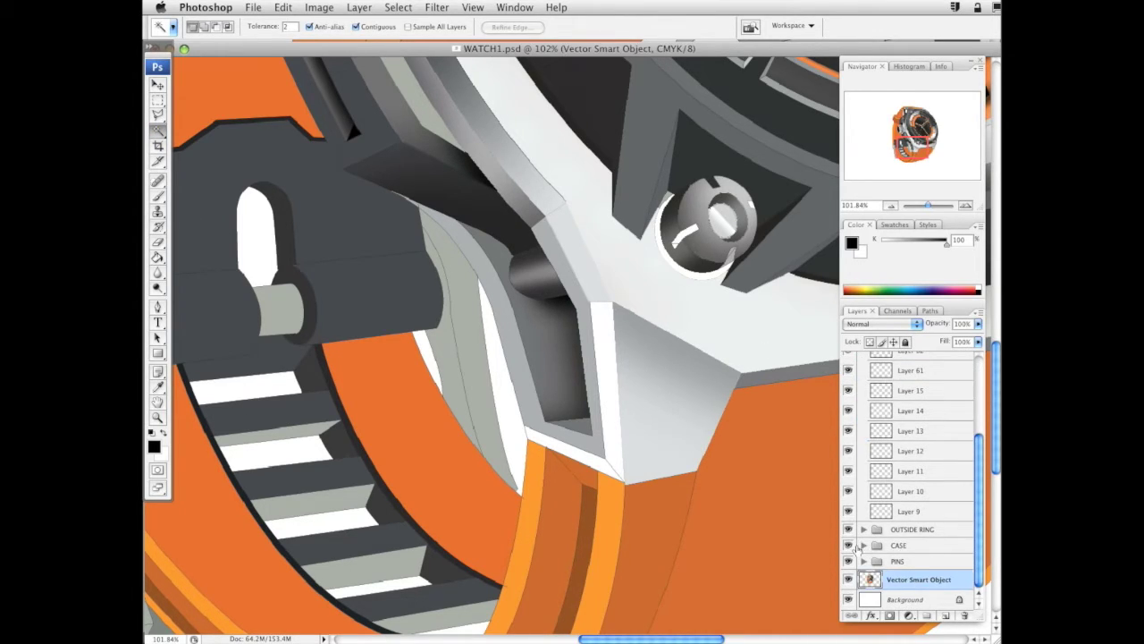
left_click(548, 363)
Add another layer above Layer 63, set its opacity to 44%, and tint the selected recess wall light orange with an 85 px brush
left_click(159, 197)
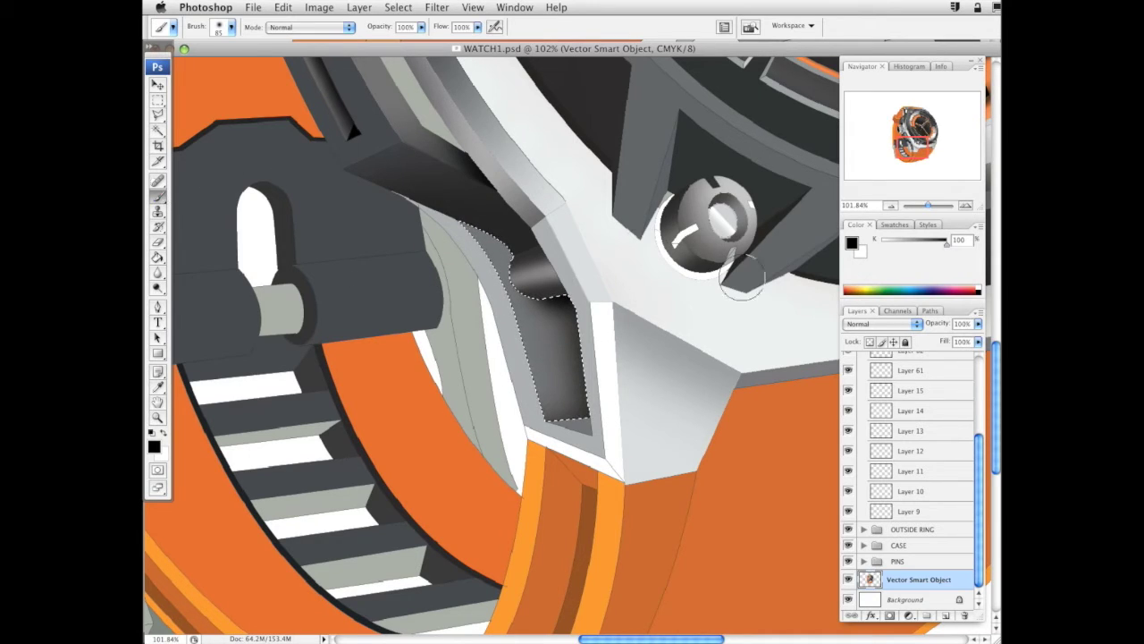
left_click_drag(984, 470, 978, 373)
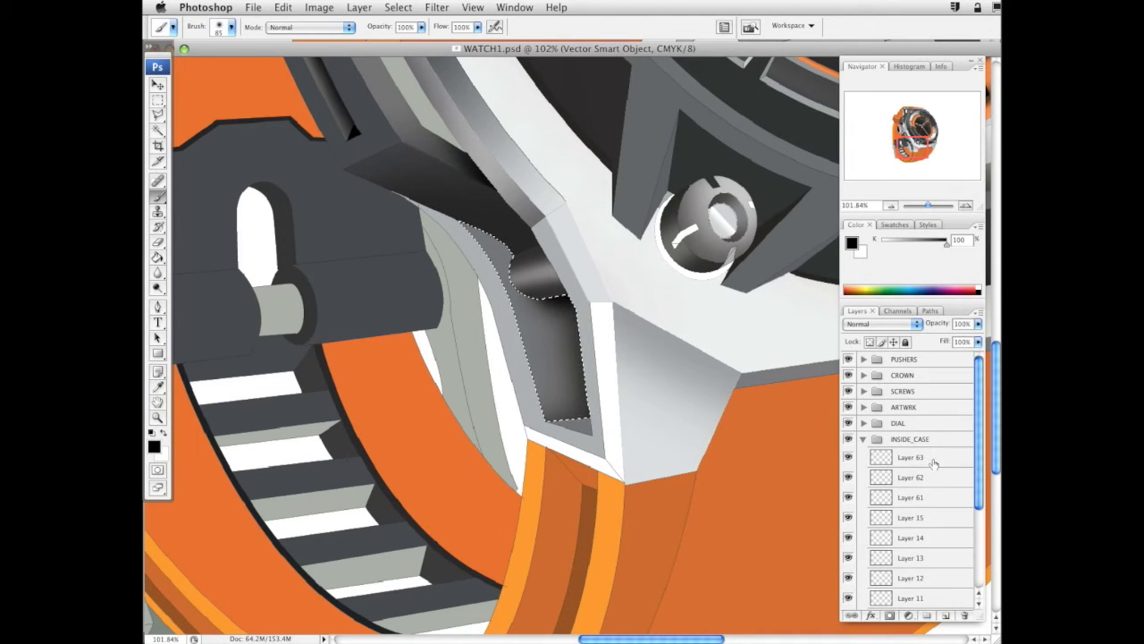
left_click(934, 462)
left_click(947, 616)
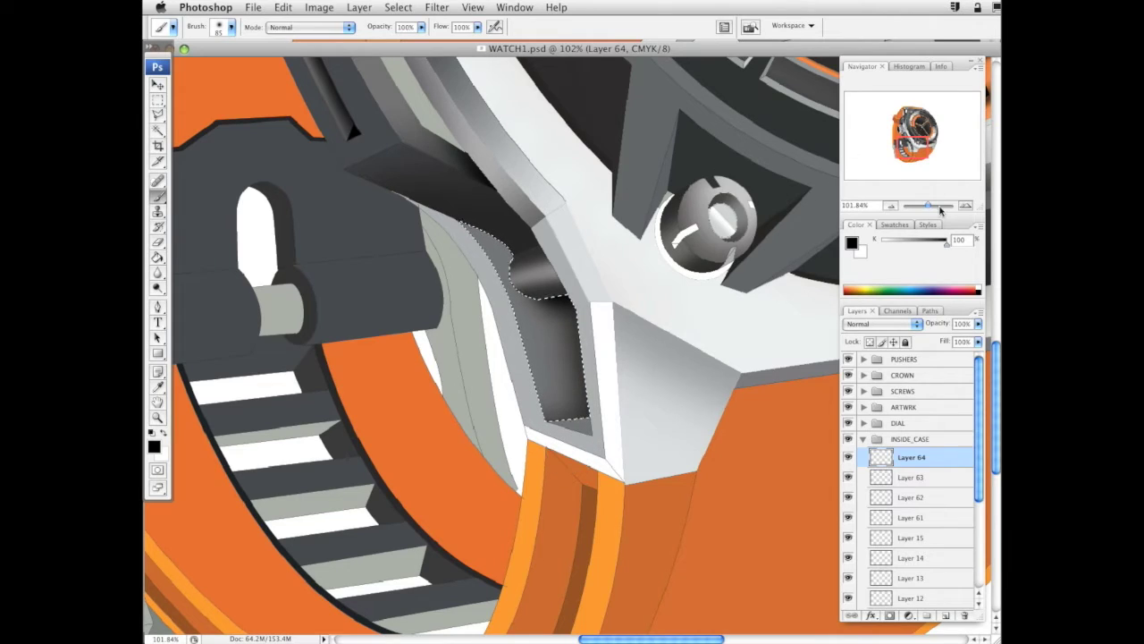
left_click(851, 248)
left_click_drag(883, 383, 858, 360)
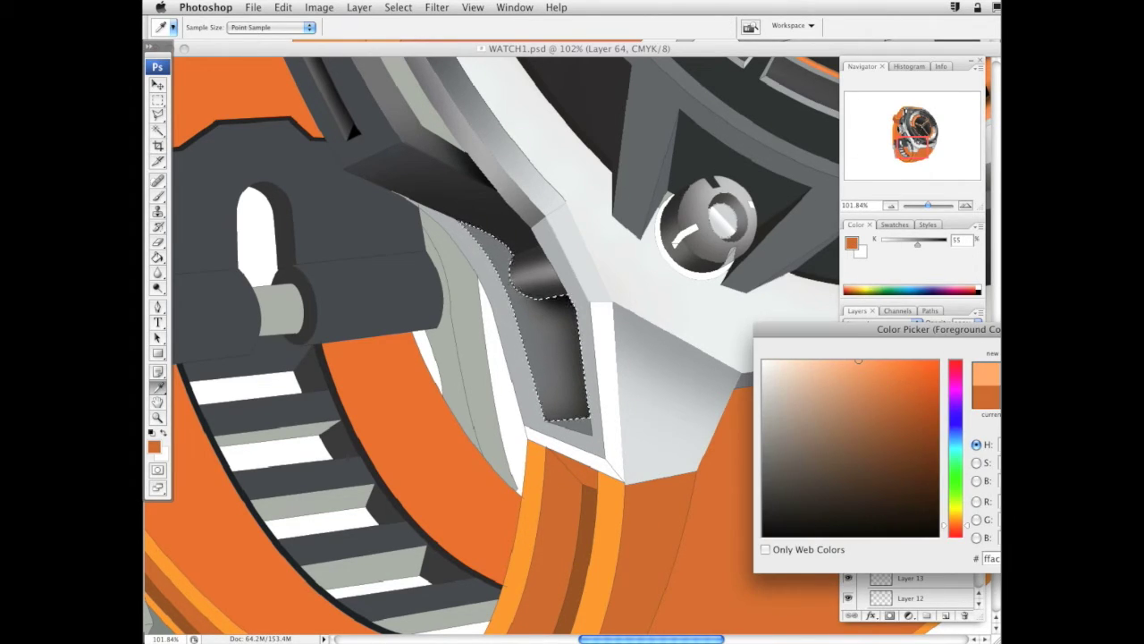
key("Return")
left_click_drag(978, 325, 960, 337)
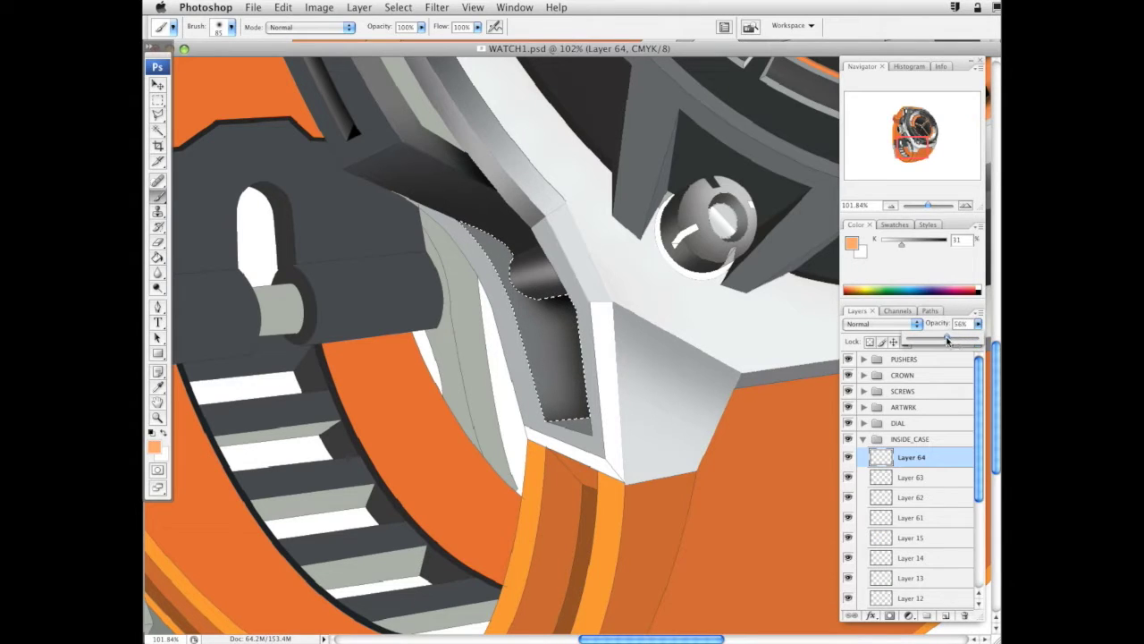
left_click_drag(608, 438, 591, 417)
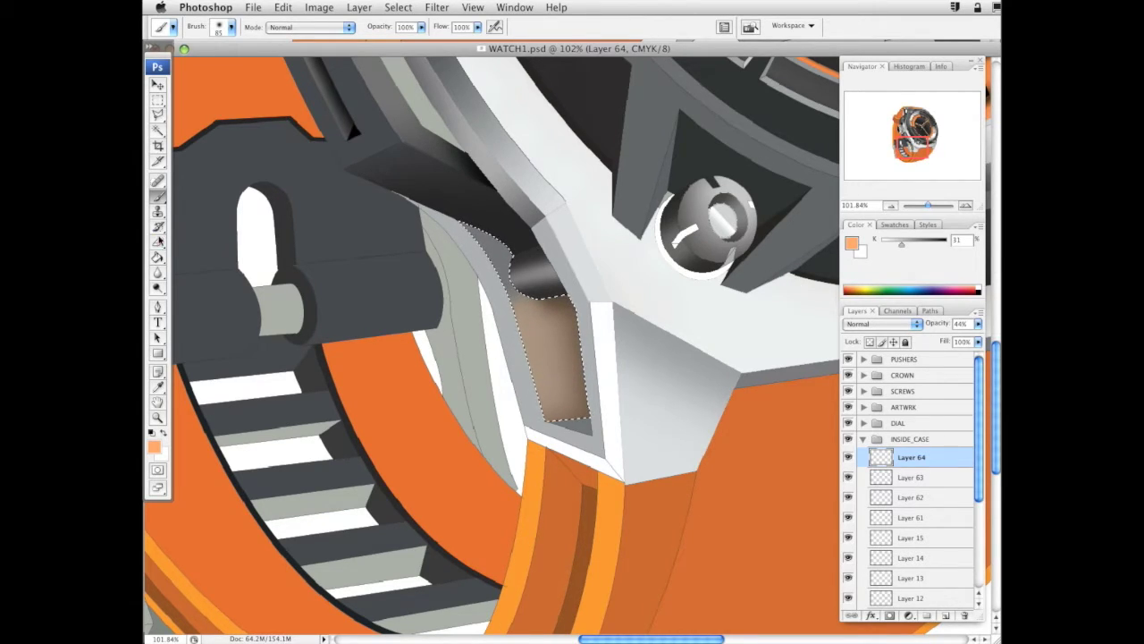
Erase the orange tint softly around the edges of the recess with a 145 px eraser
key("e")
left_click_drag(585, 288, 547, 284)
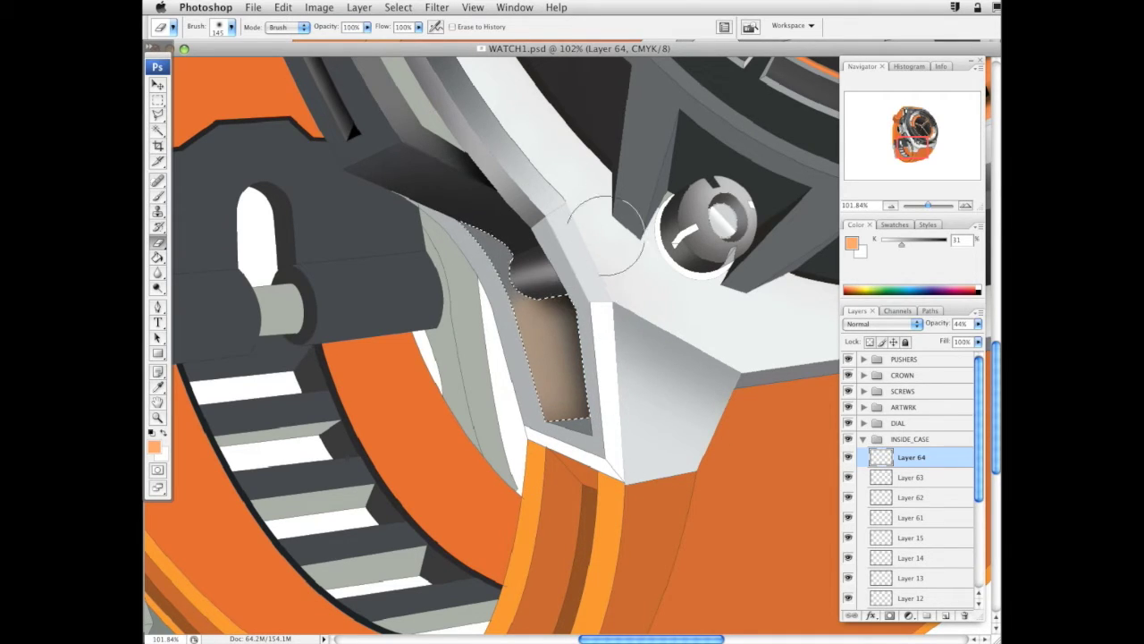
mouse_move(475, 312)
left_mouse_down()
mouse_move(507, 391)
mouse_move(524, 475)
left_mouse_up()
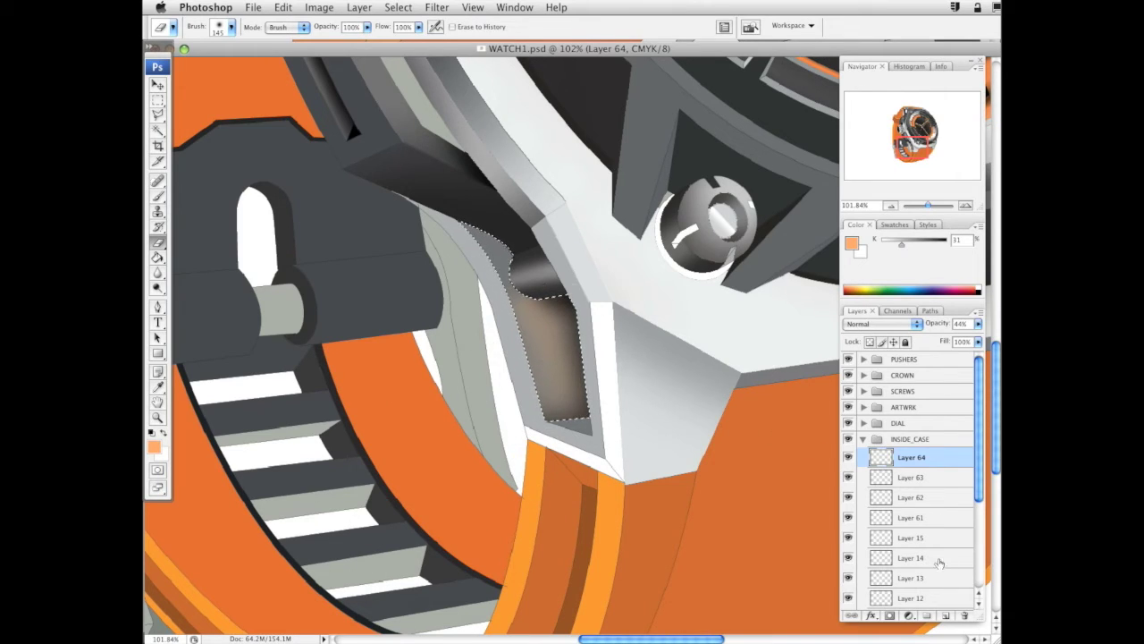
Add a layer above Layer 64 and paint a straight highlight across the recess with a 19 px brush at 5% black
left_click(945, 616)
key("b")
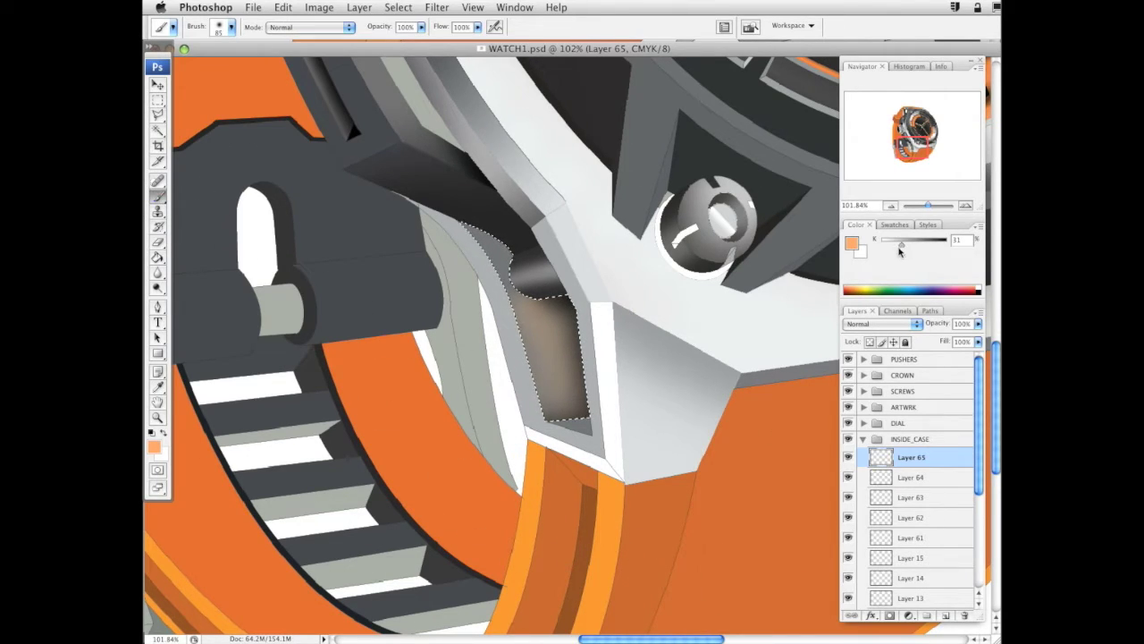
left_click_drag(901, 244, 886, 247)
right_click(585, 320)
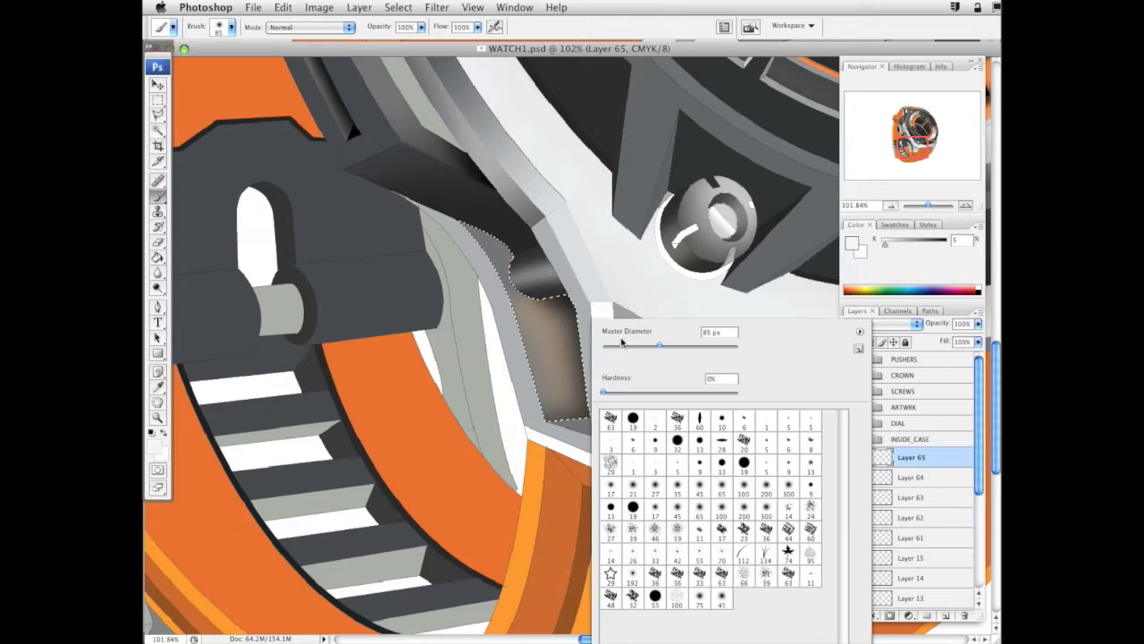
left_click_drag(619, 348, 615, 348)
left_click(510, 336)
left_click(687, 306, "shift")
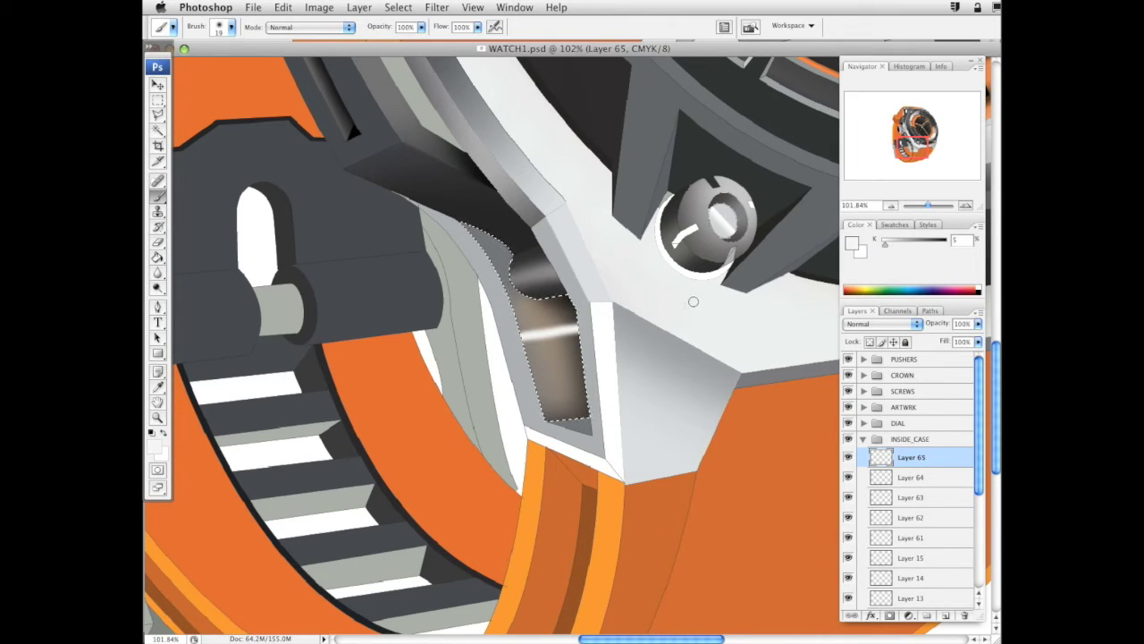
Soften the highlight across the recess with soft erasers of 145, 67, 45 and 147 px
key("e")
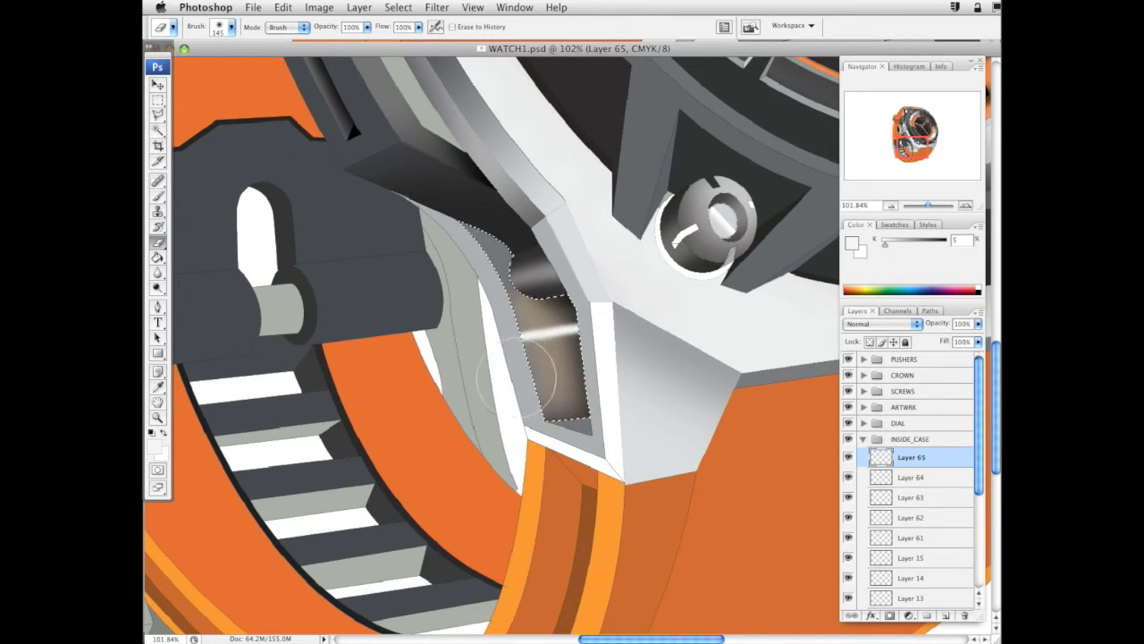
right_click(723, 311)
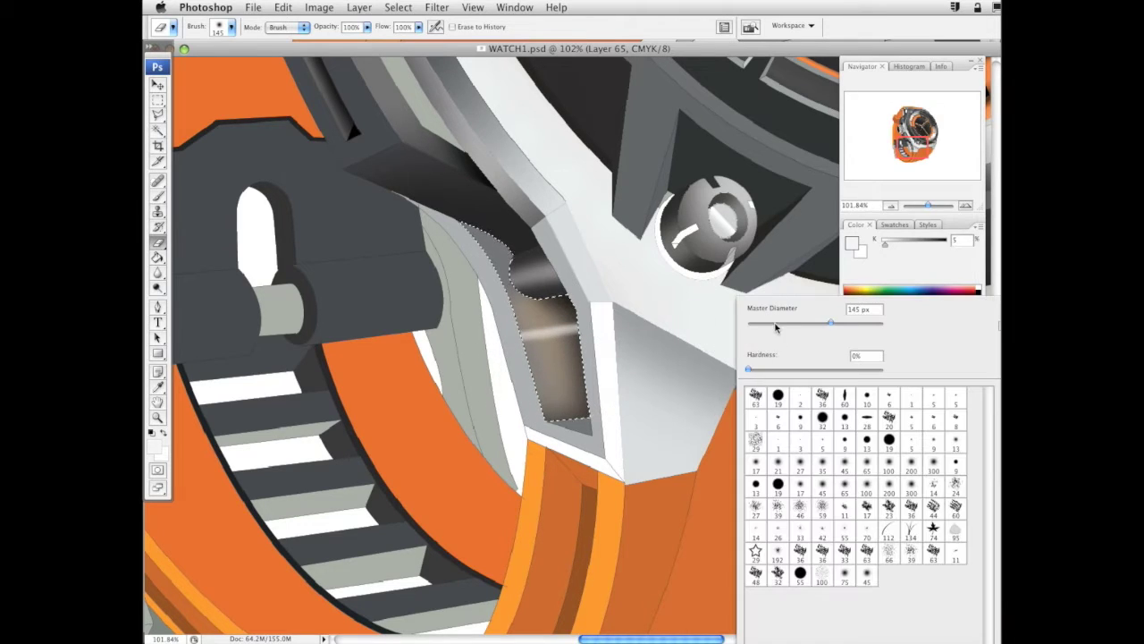
key("Return")
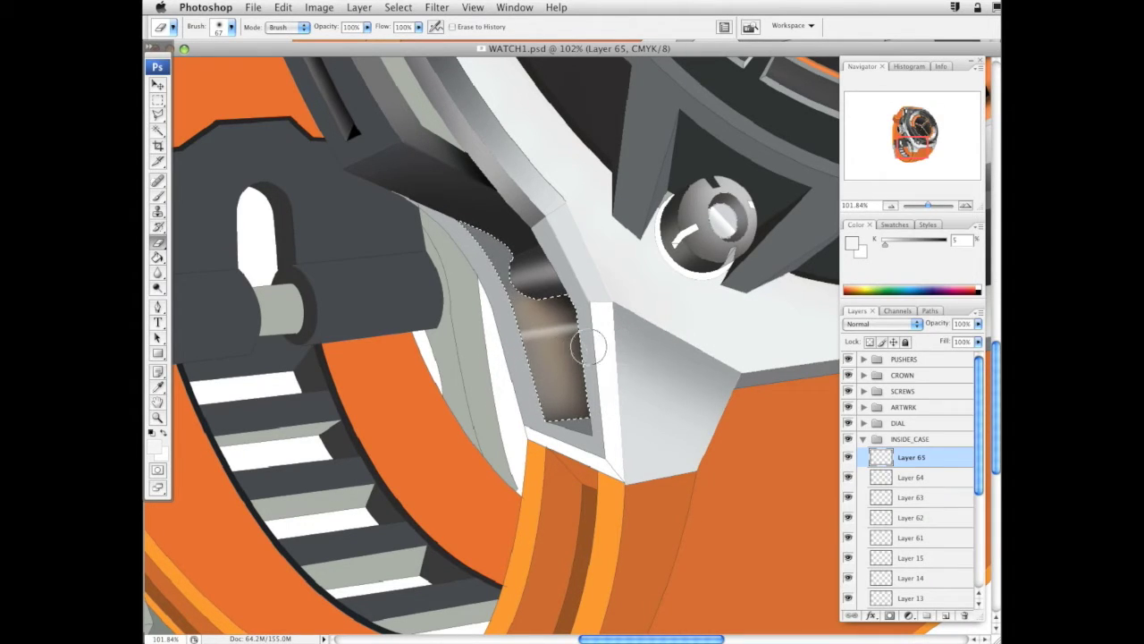
right_click(679, 319)
left_click_drag(698, 350, 685, 351)
key("Return")
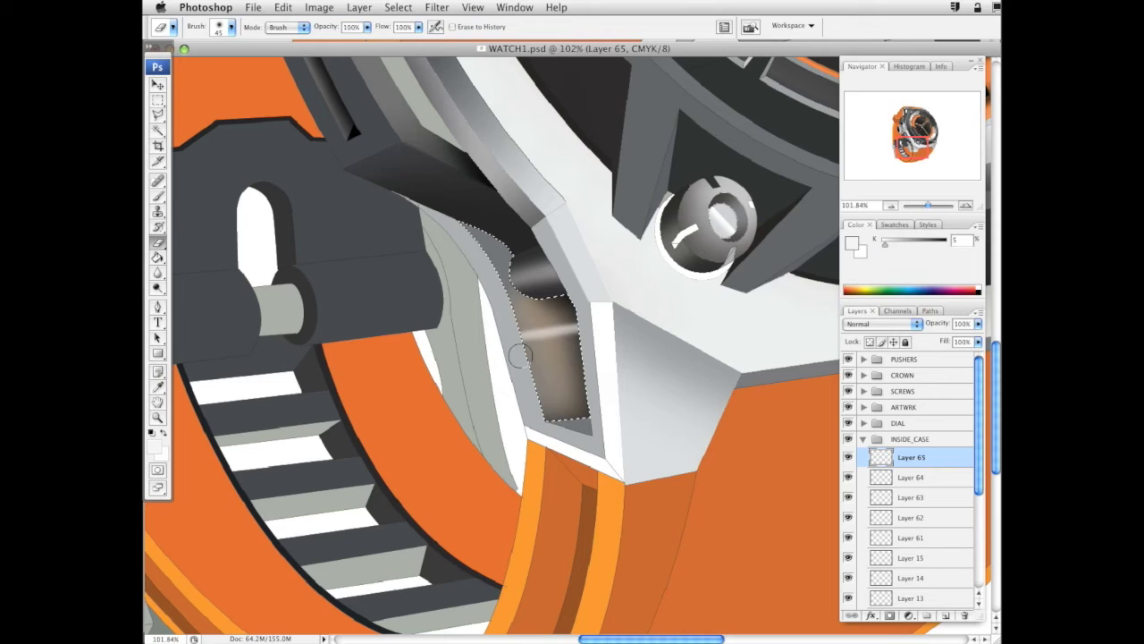
right_click(599, 361)
left_click(699, 397)
key("Return")
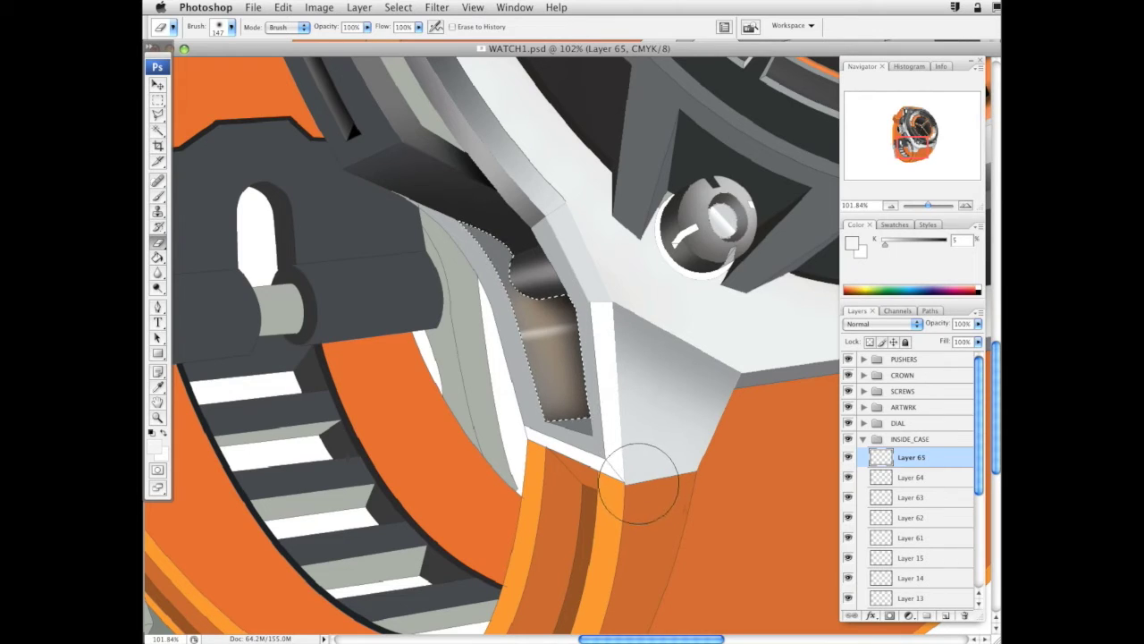
Reselect the recess wall and darken its upper end with a 104 px brush at 89% black
key("w")
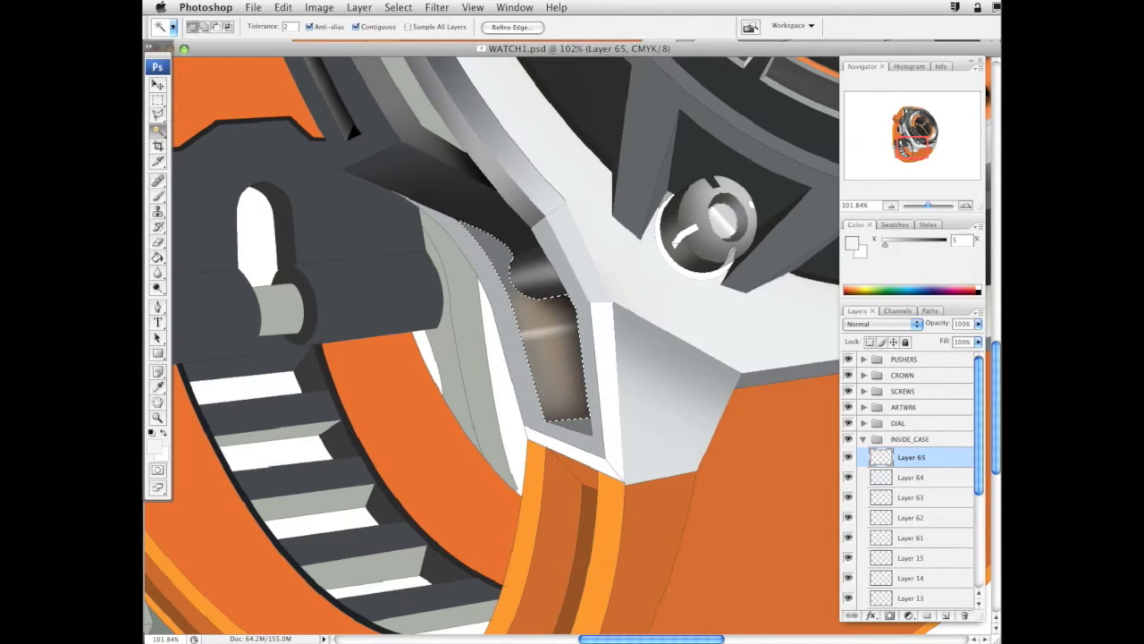
key("ctrl+d")
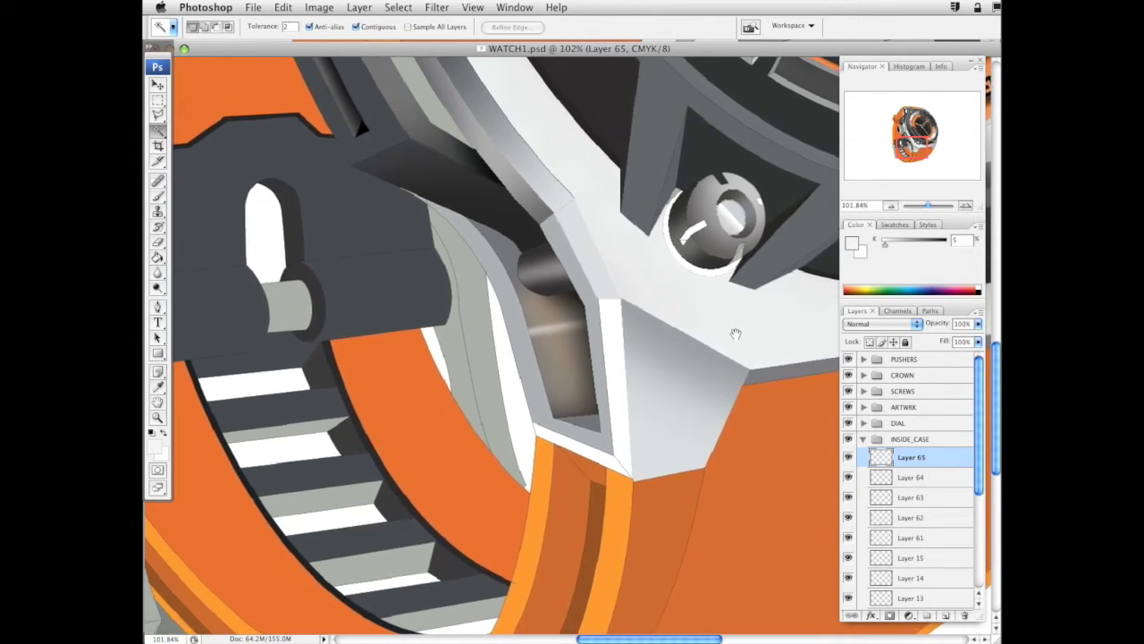
left_click(558, 339)
left_click(157, 195)
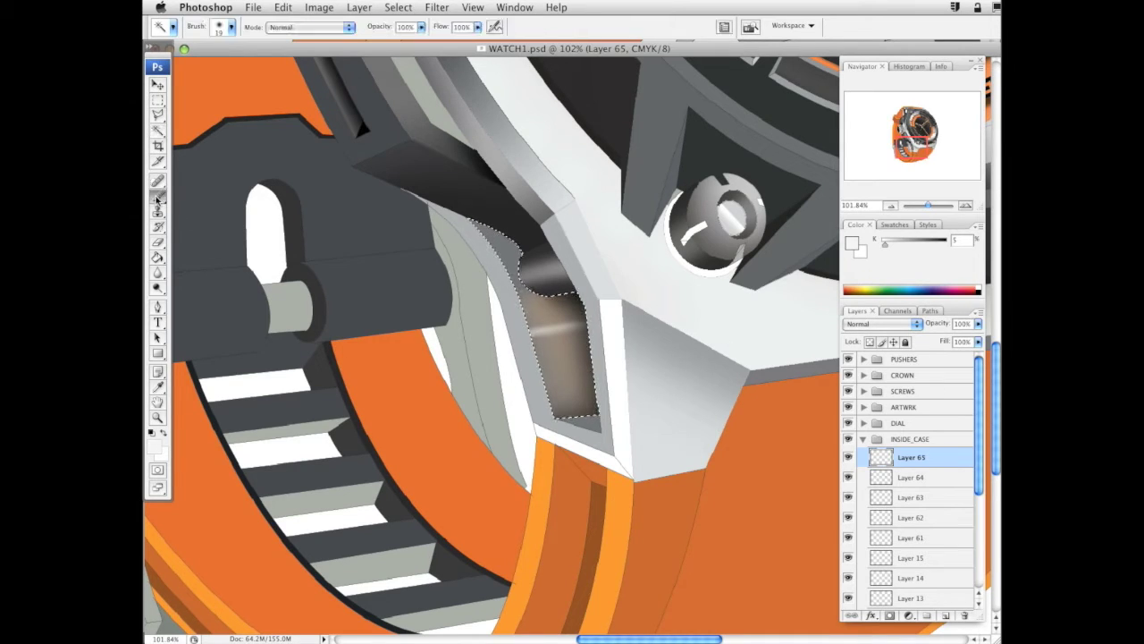
left_click_drag(909, 250, 941, 244)
right_click(573, 223)
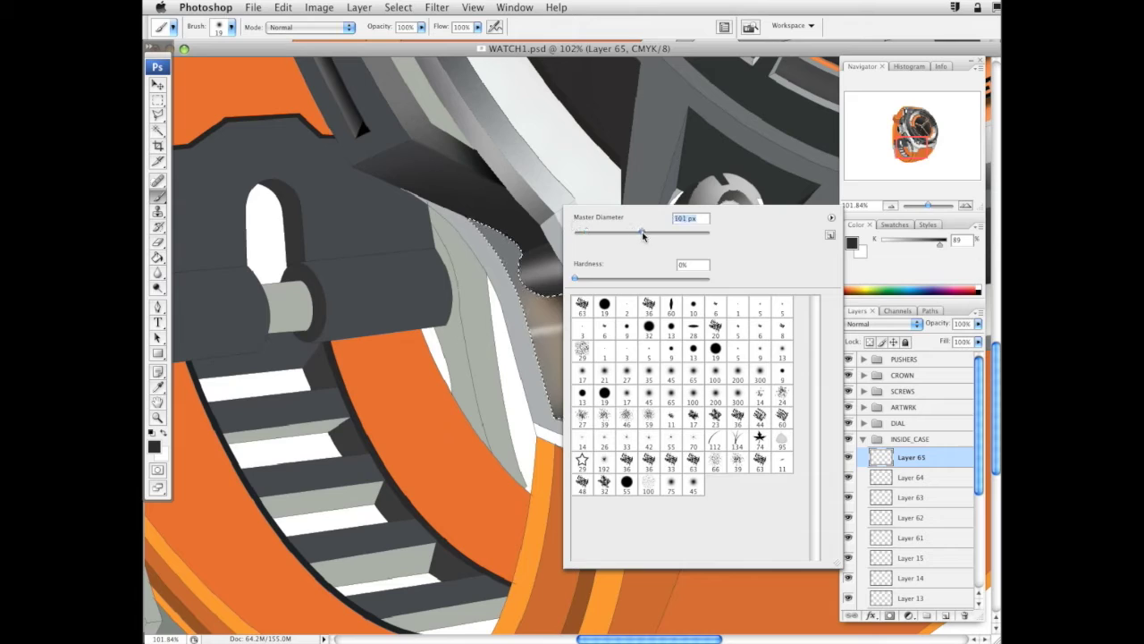
key("Return")
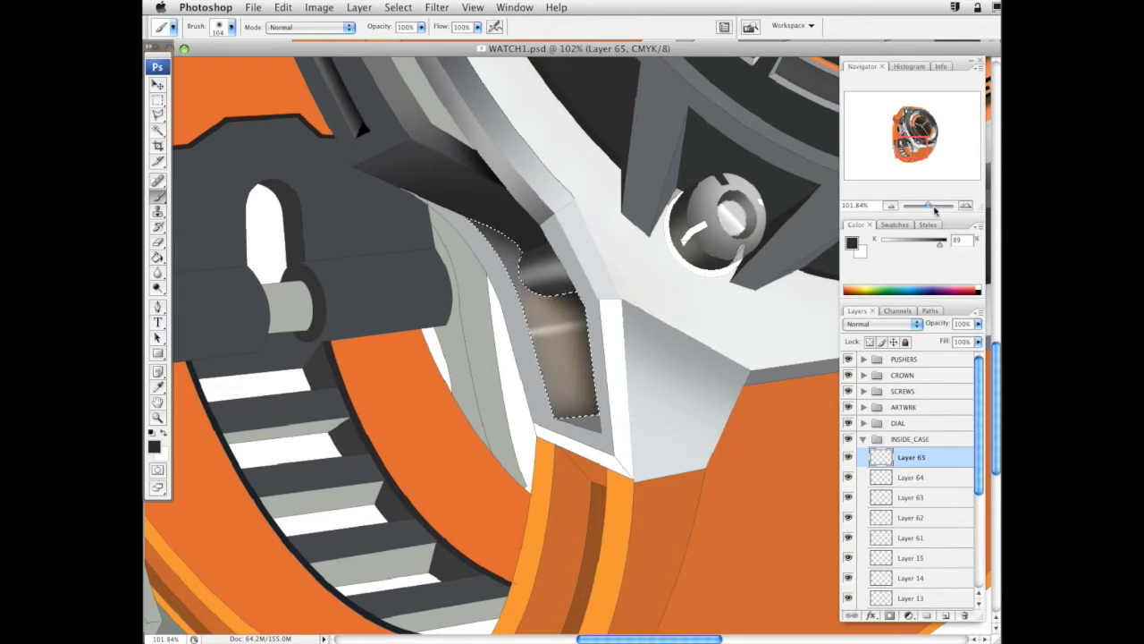
Deepen the recess shadows around the pin at 95% black with 87, 70, 53 and 35 px brushes, and remove the selection
right_click(647, 331)
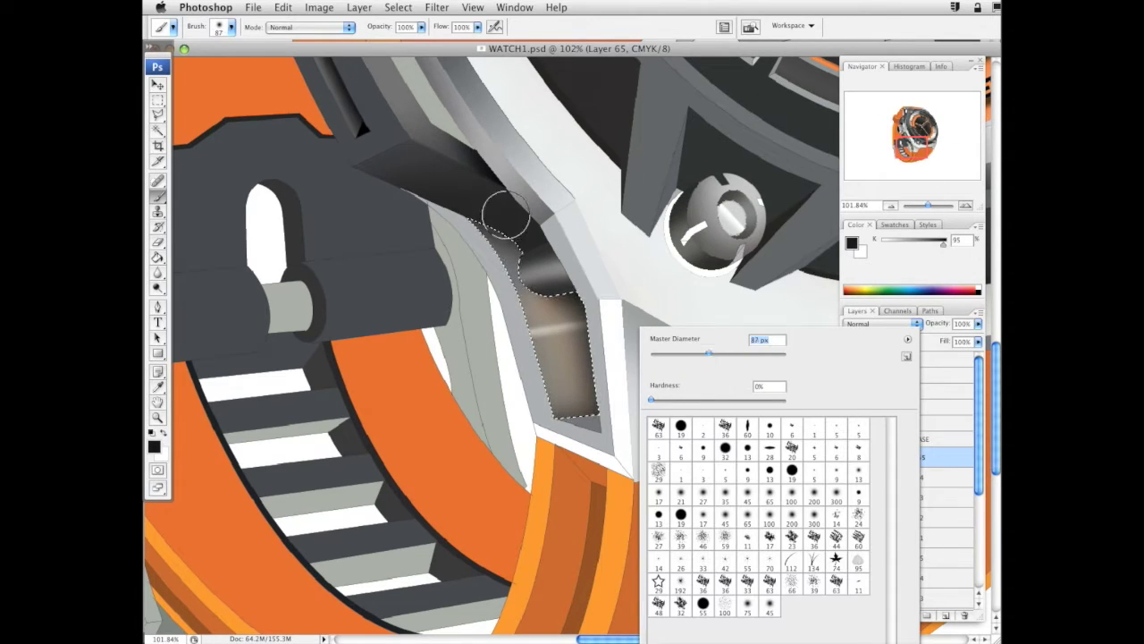
key("Return")
right_click(601, 189)
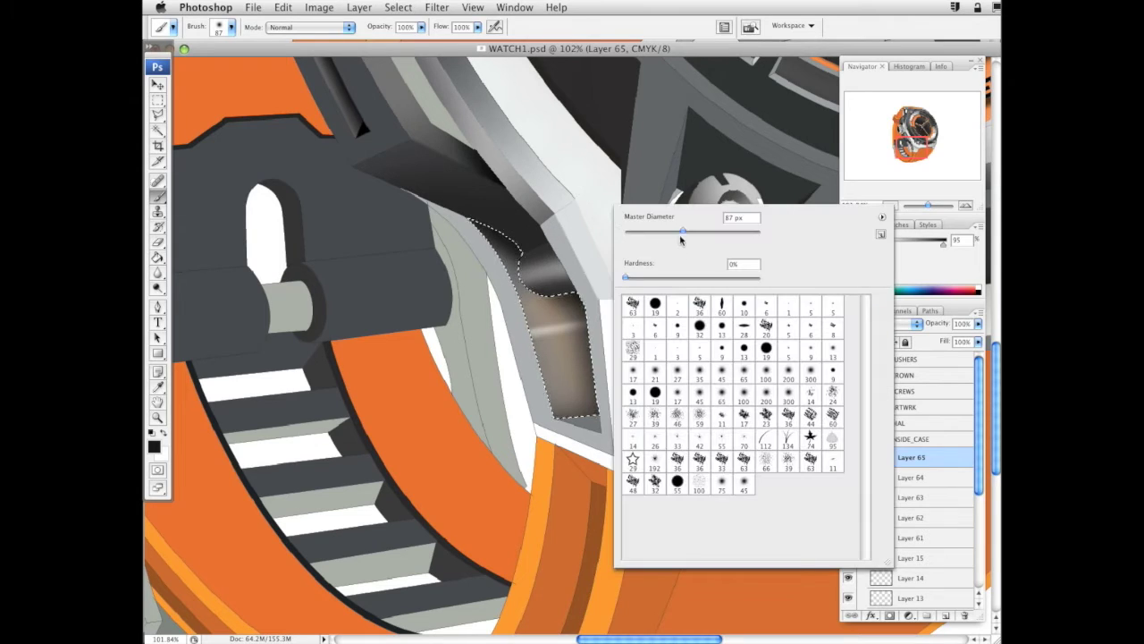
key("Return")
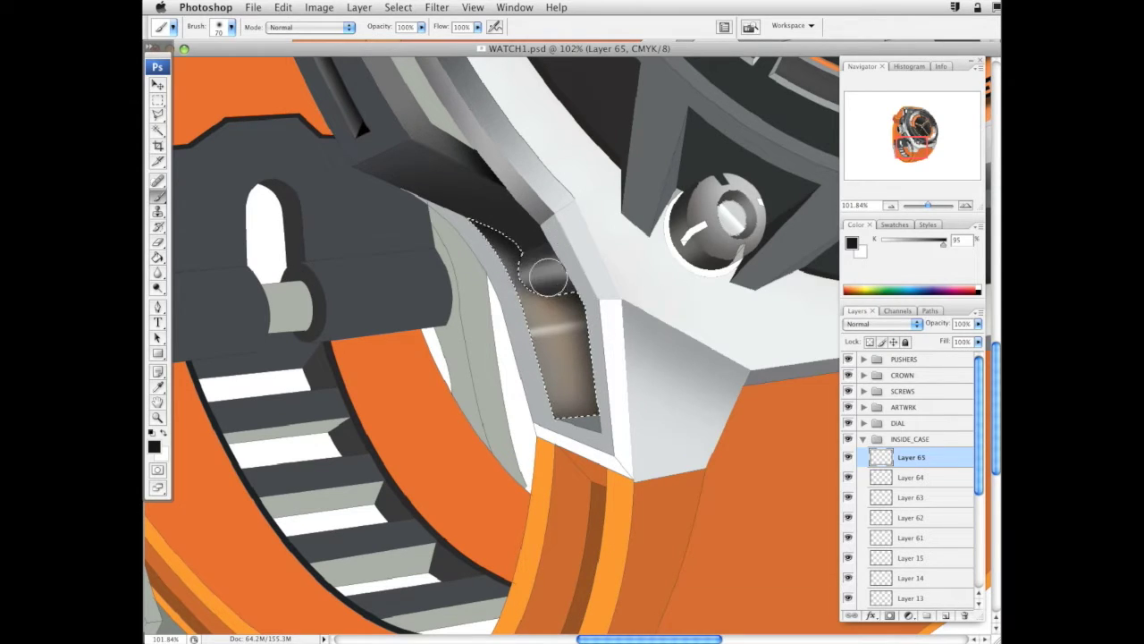
right_click(653, 222)
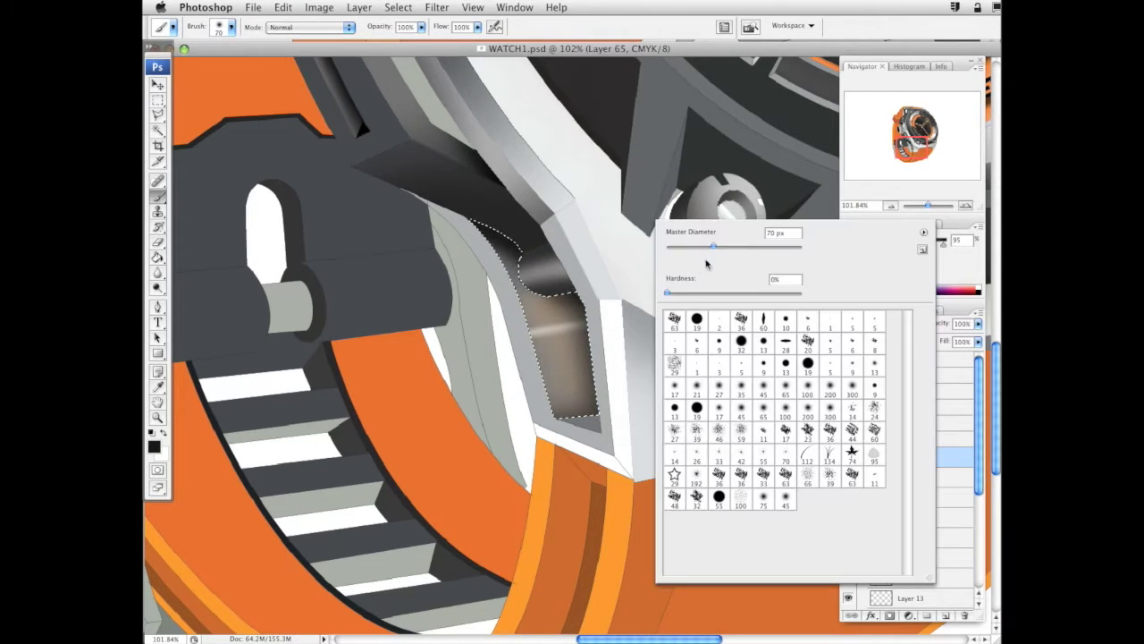
left_click_drag(708, 249, 702, 248)
key("Return")
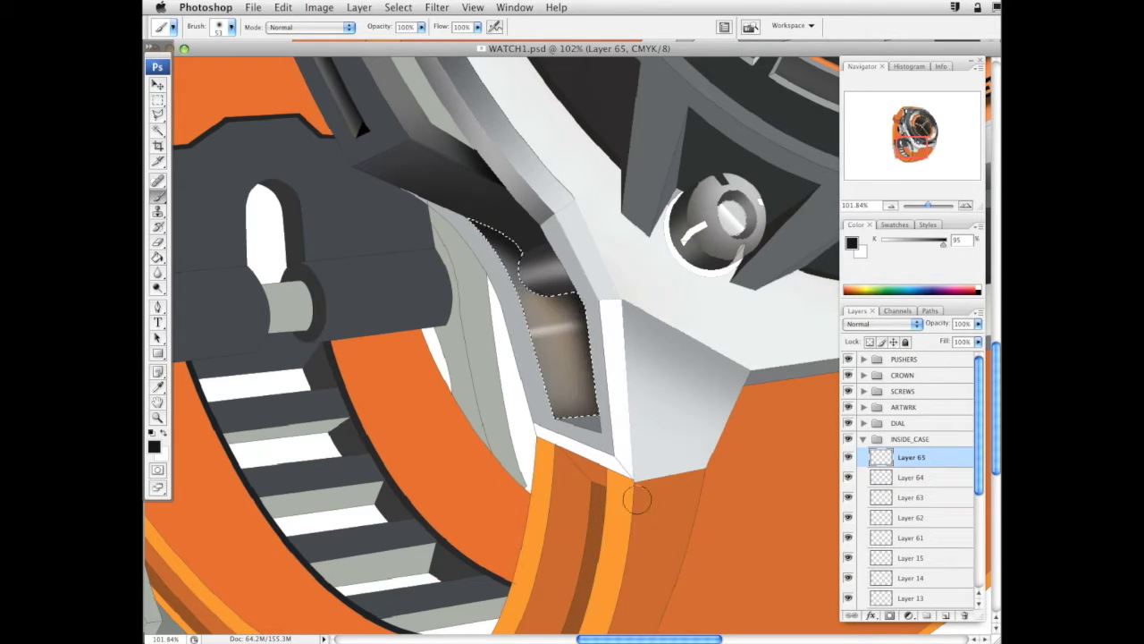
right_click(590, 268)
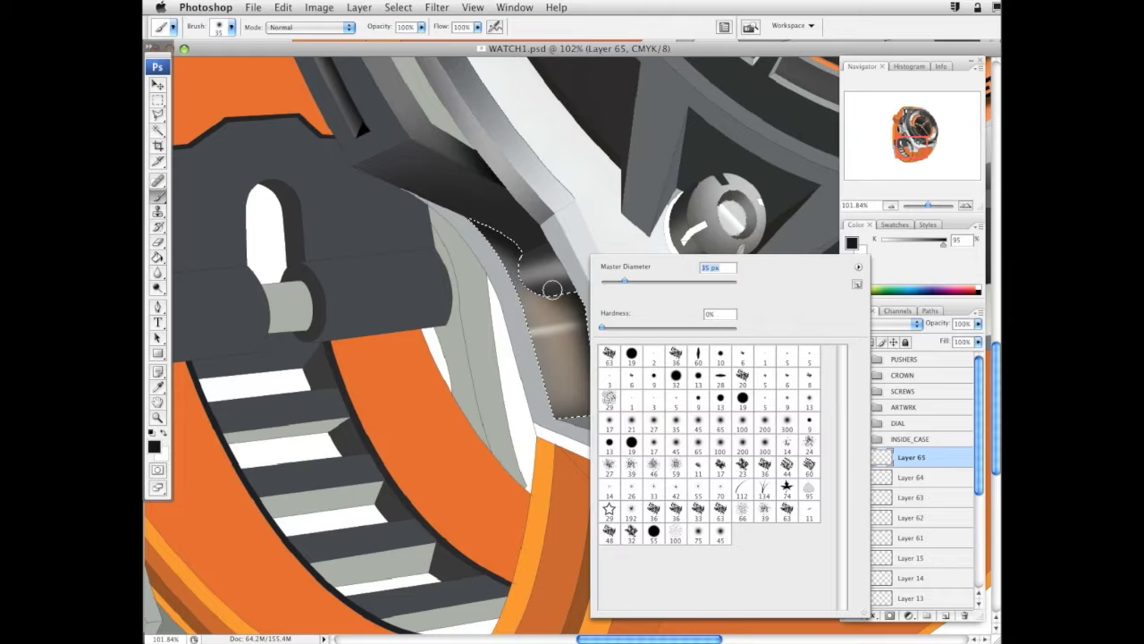
key("Return")
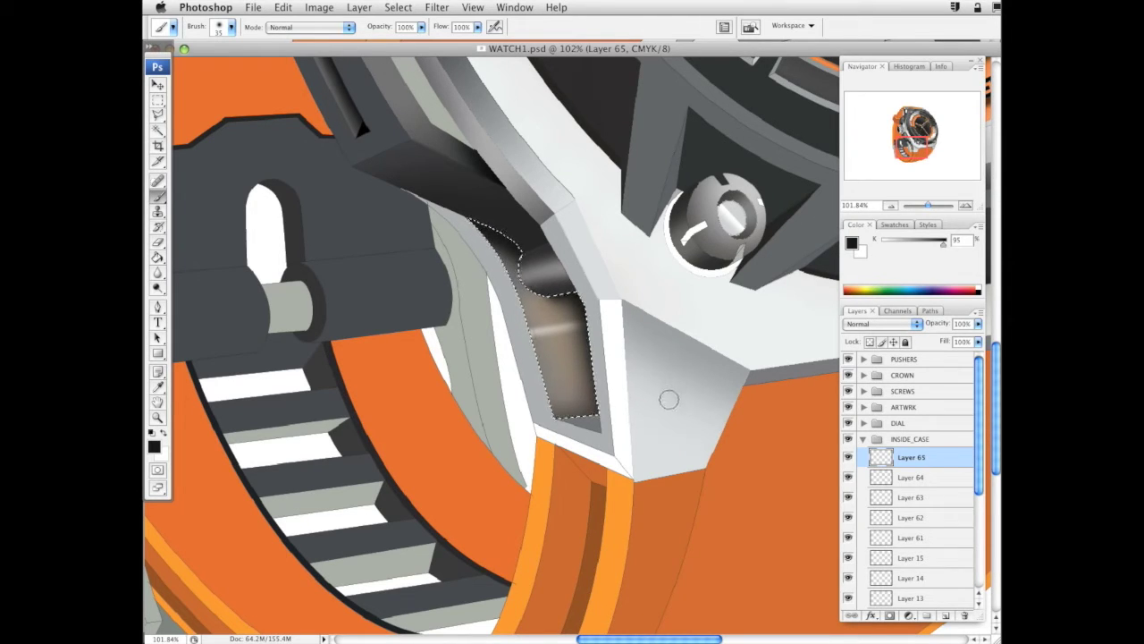
key("super+d")
Select the recess's small triangular floor on the Vector Smart Object layer and shade it on Layer 65 with a 154 px brush at 95% black
scroll(979, 425, "down", 2)
scroll(979, 425, "down", 5)
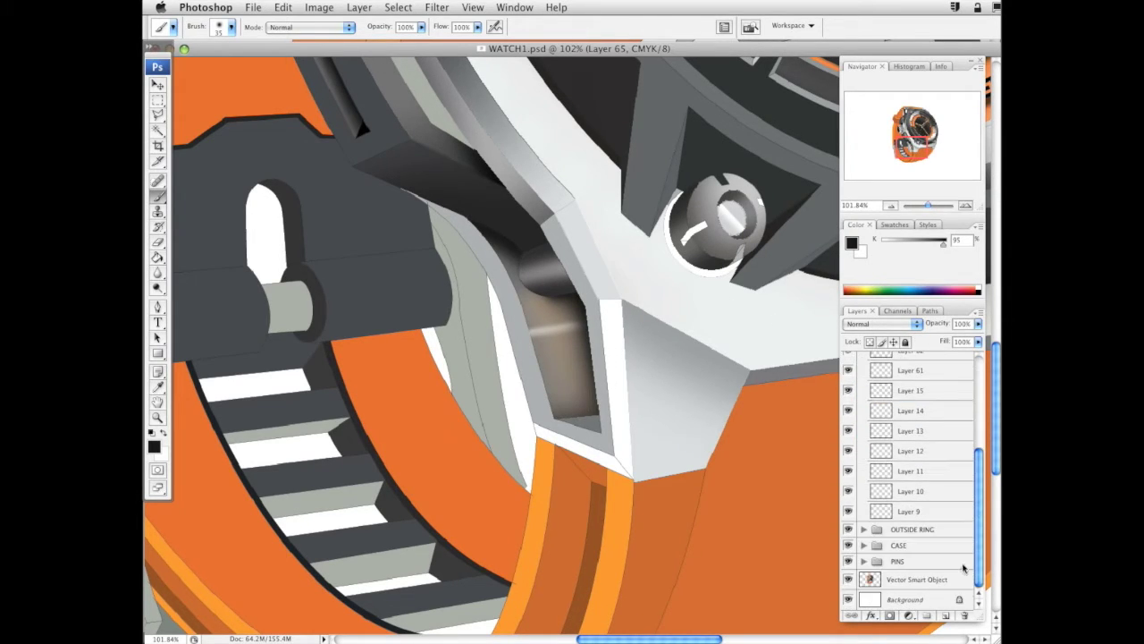
left_click(933, 580)
left_click(158, 130)
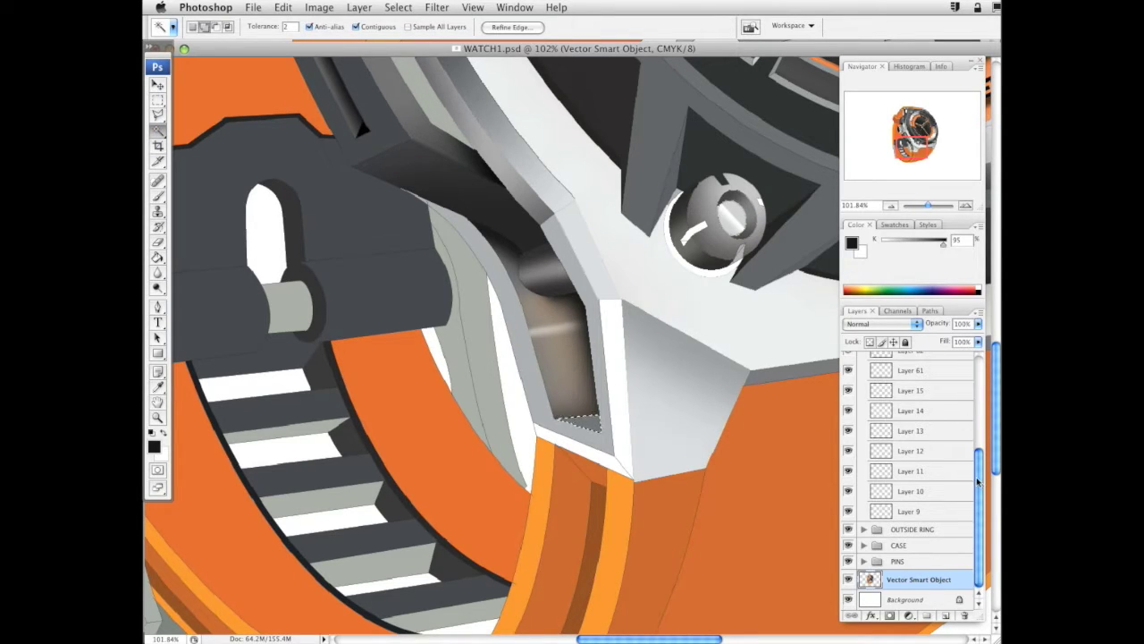
scroll(977, 481, "up", 5)
left_click(916, 426)
left_click(160, 195)
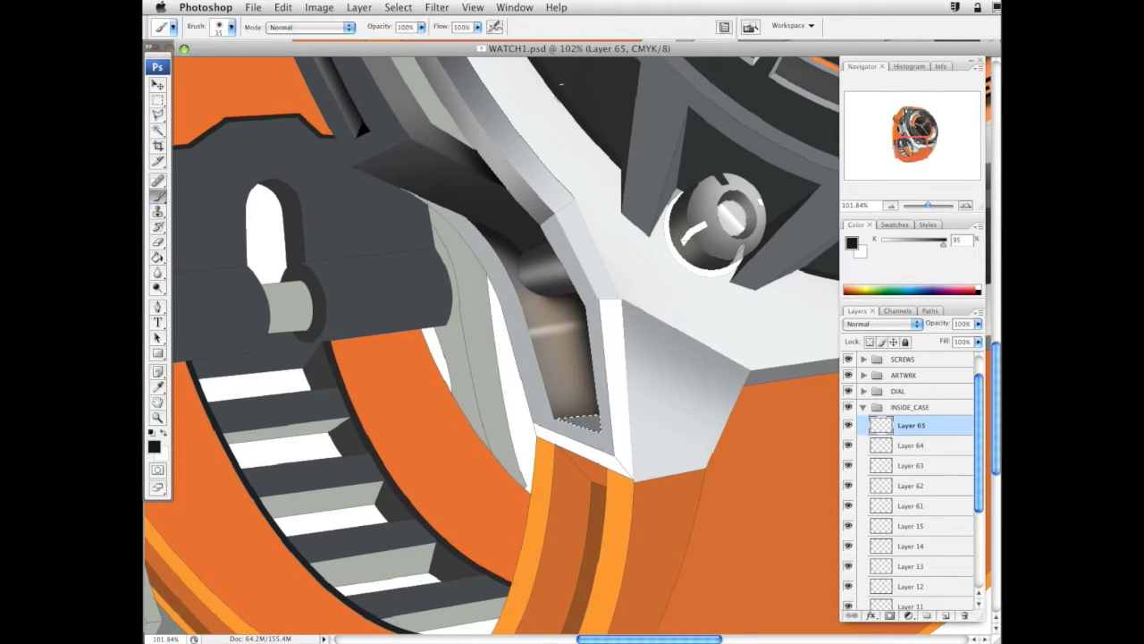
right_click(617, 414)
left_click_drag(713, 447, 717, 447)
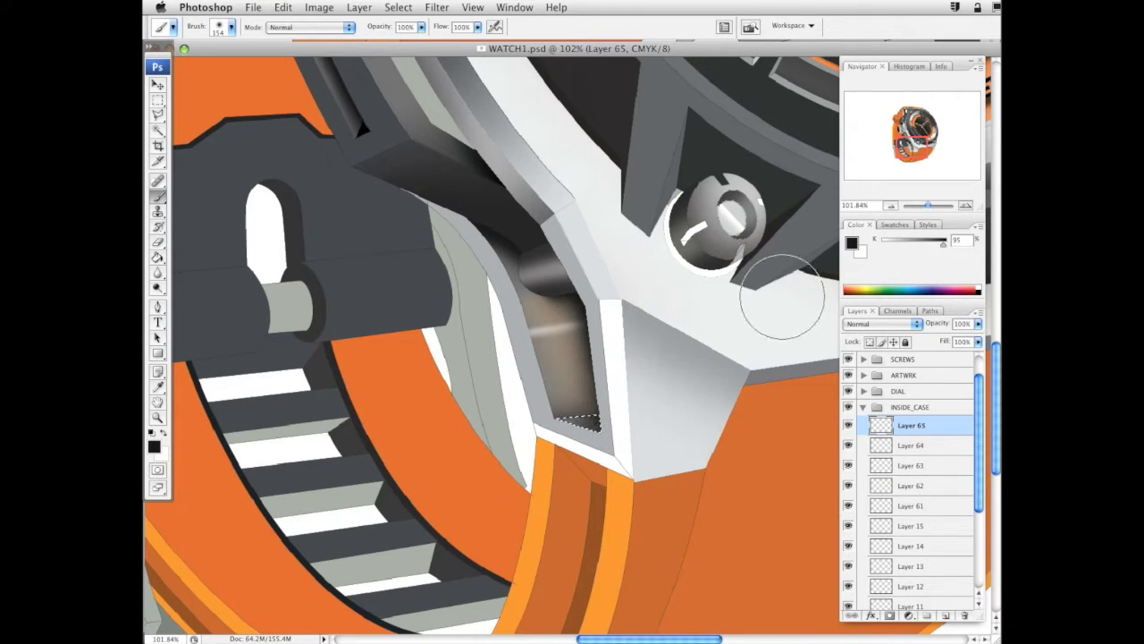
Compare the lug recess with the shading on Layers 64, 62 and 65 hidden and shown
key("z")
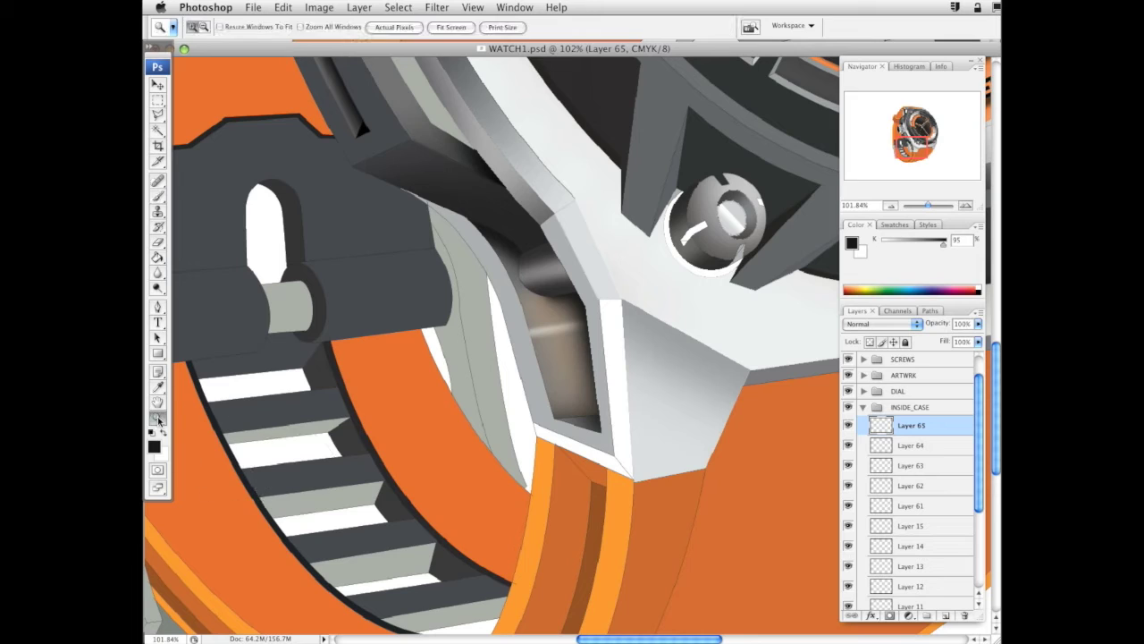
left_click(630, 295, "alt")
left_click(631, 292, "alt")
left_click(614, 296, "alt")
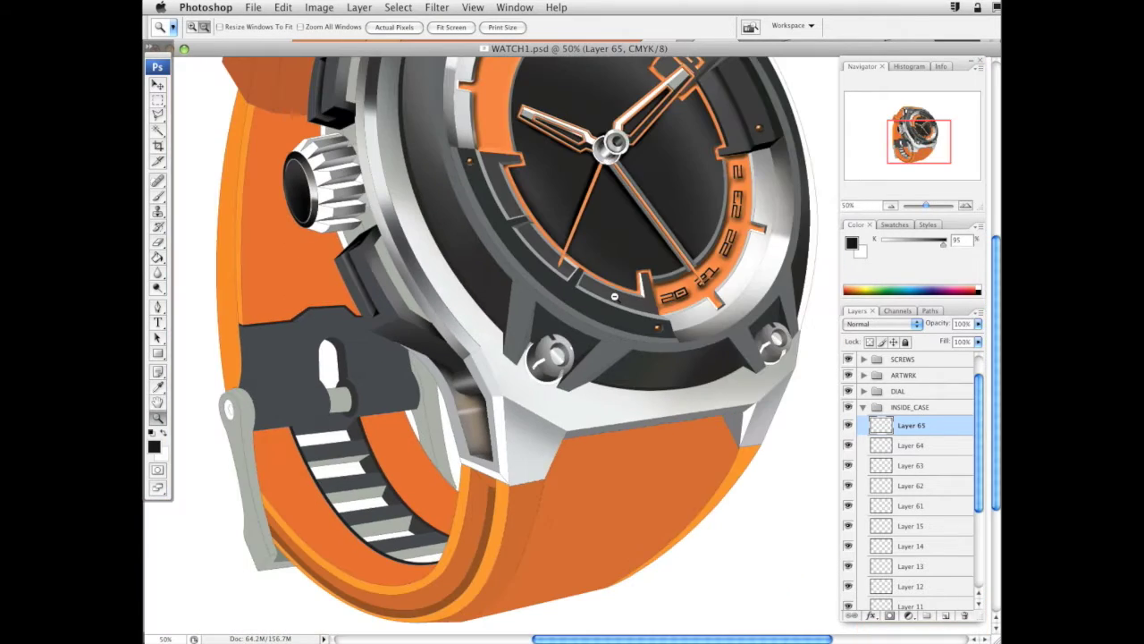
left_click(848, 445)
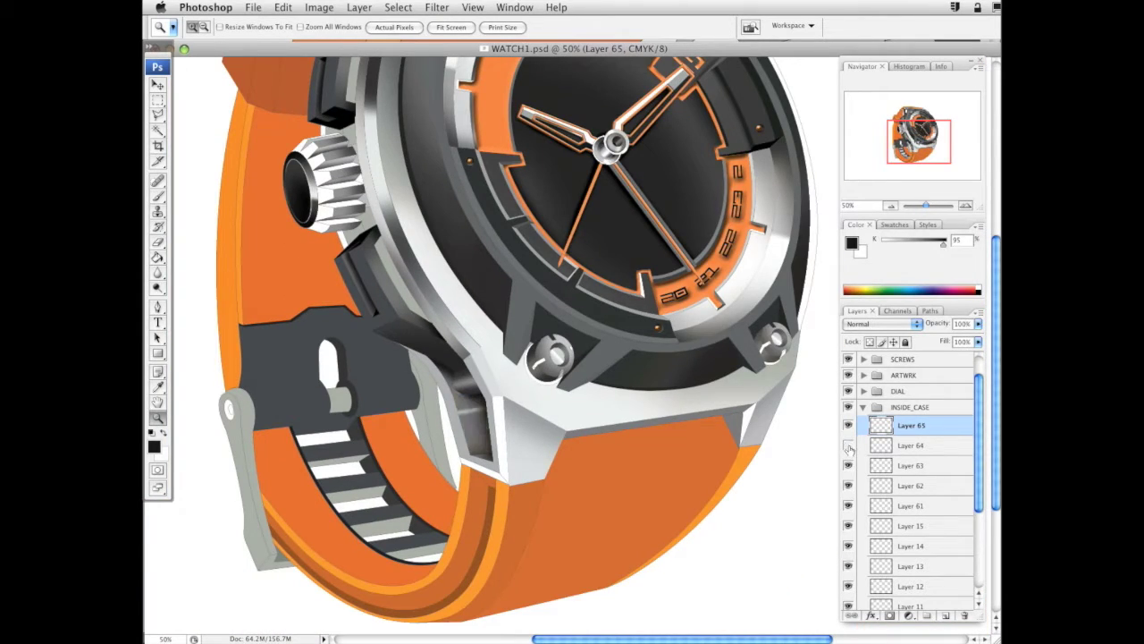
left_click(849, 445)
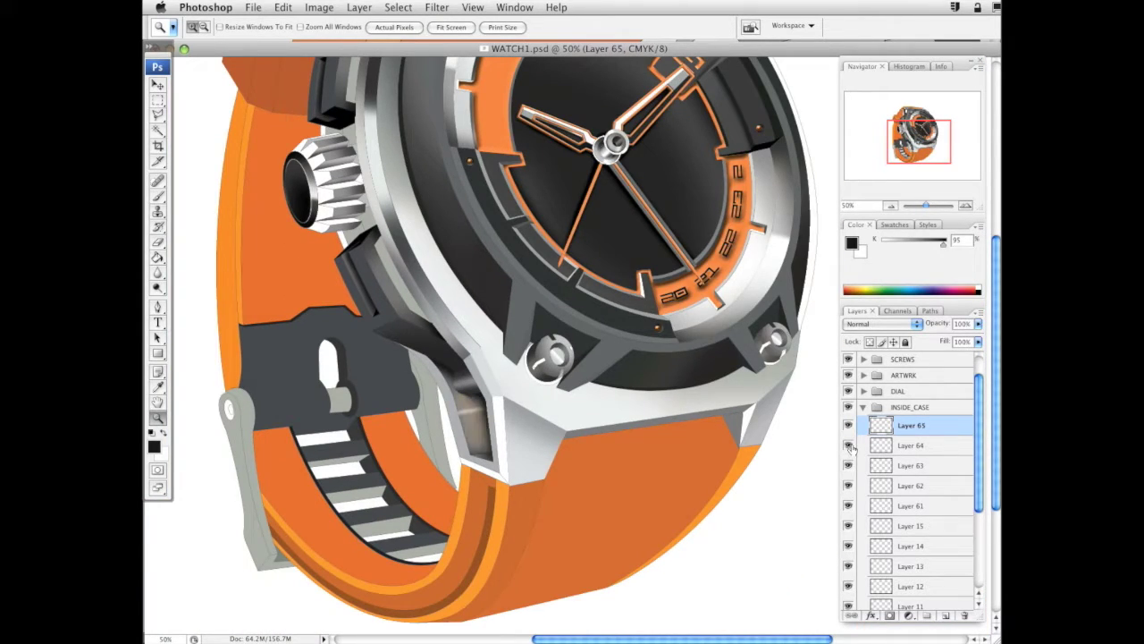
left_click(848, 485)
left_click(848, 445)
left_click(848, 426)
Soften the lug recess shading on Layer 65 with a 147 px eraser
left_click(157, 243)
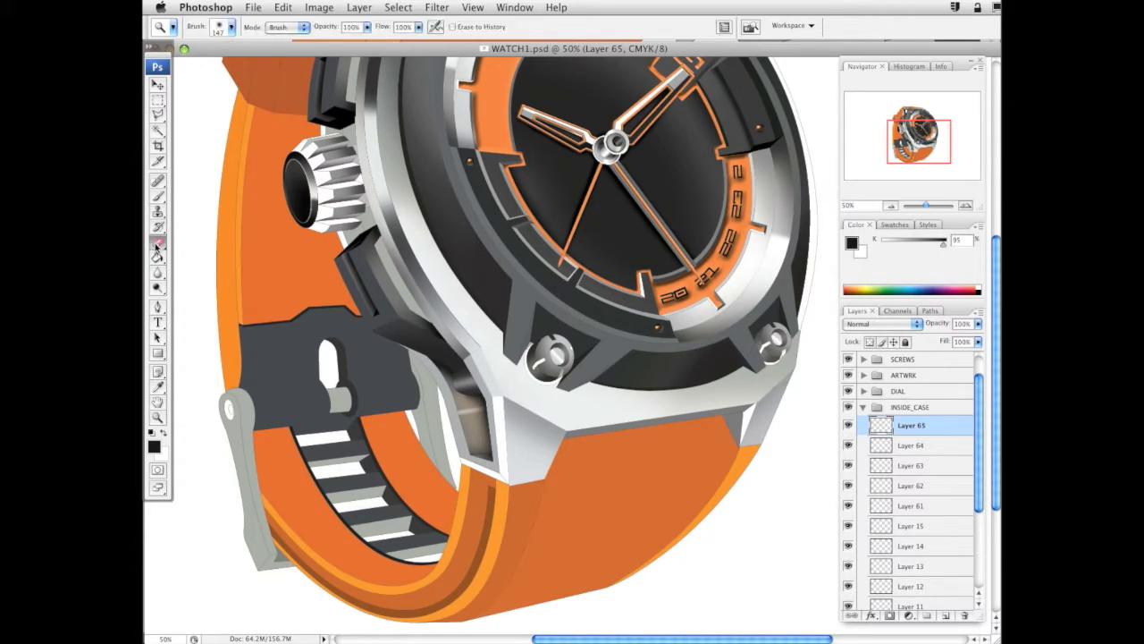
left_click_drag(484, 423, 455, 429)
left_click_drag(654, 370, 746, 509)
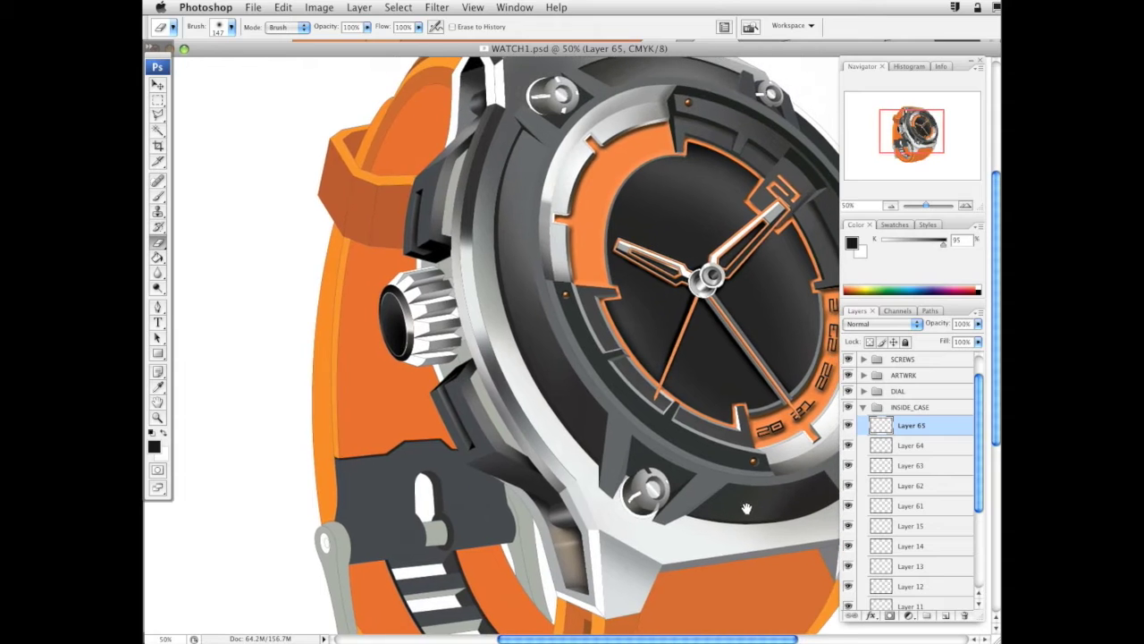
Collapse the INSIDE_CASE group and make the Vector Smart Object layer active for Magic Wand selection
left_click(158, 418)
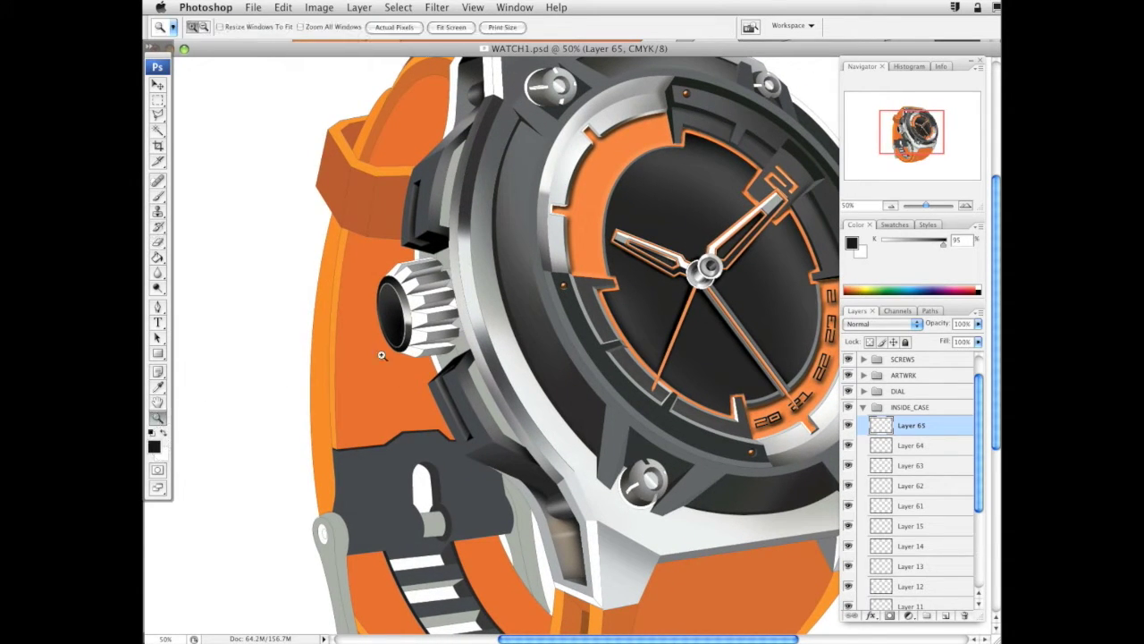
left_click(632, 314, "alt")
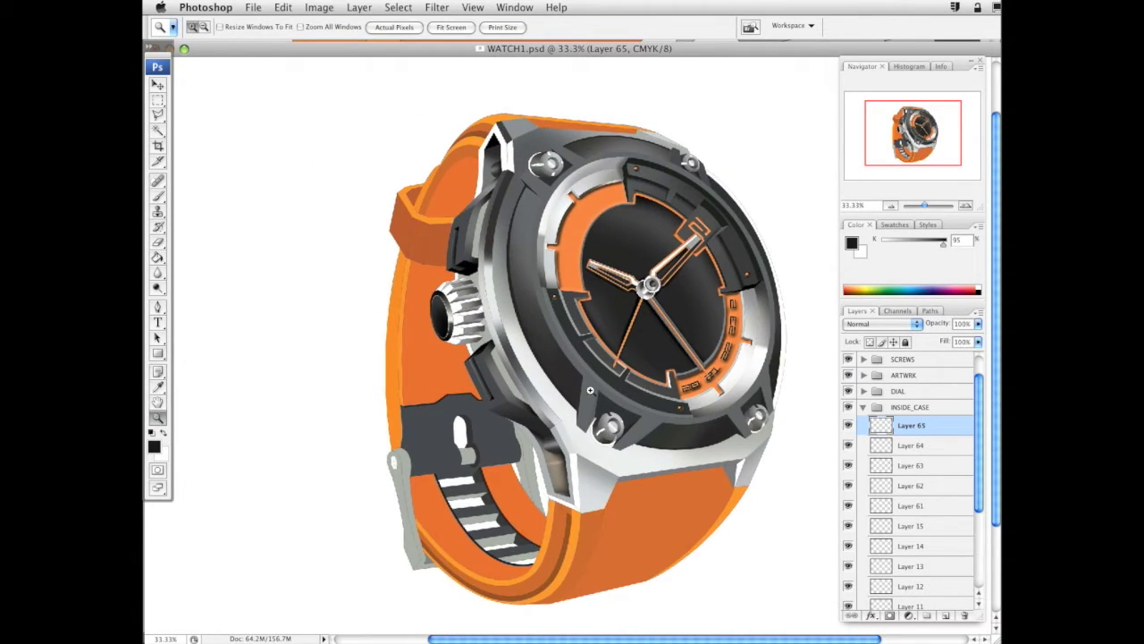
left_click(590, 390)
left_click_drag(725, 430, 646, 480)
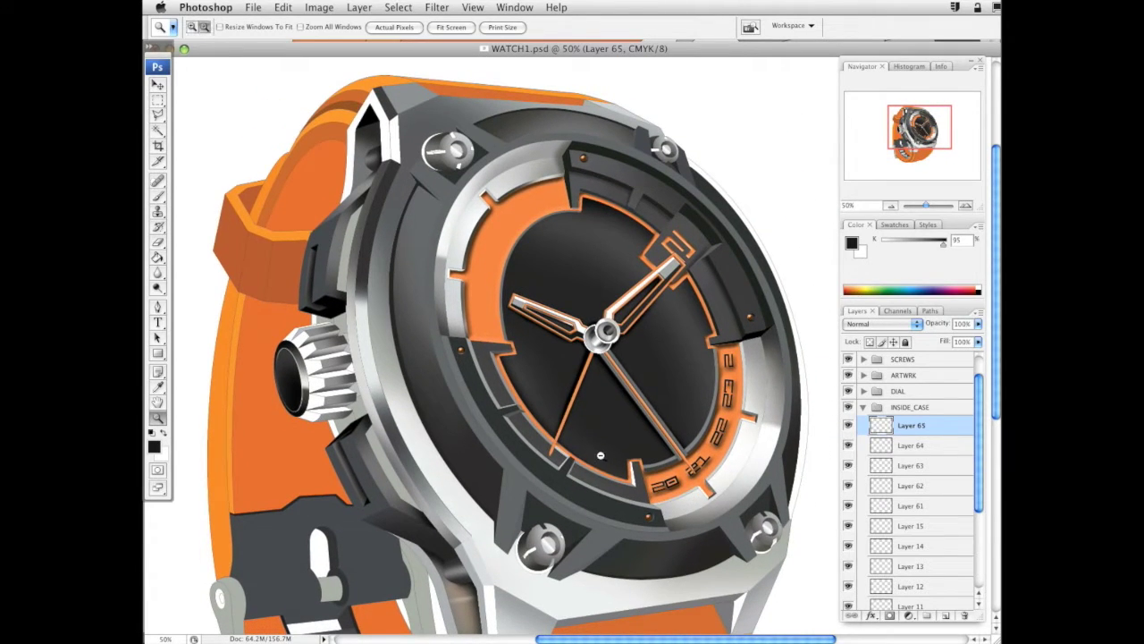
left_click(600, 455, "alt")
left_click(158, 128)
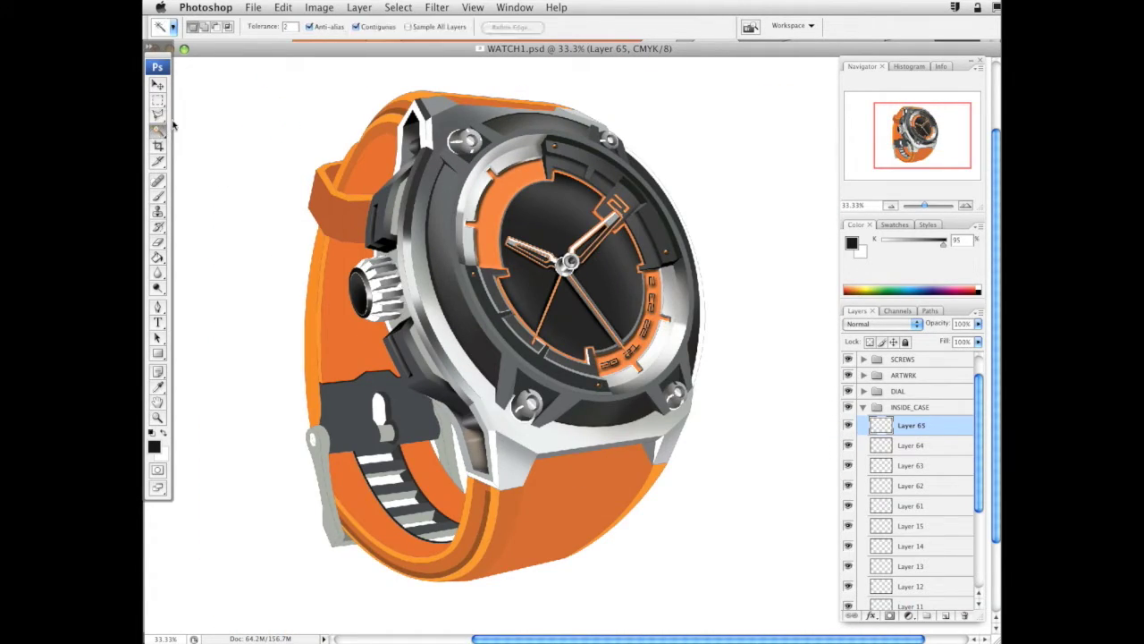
left_click_drag(980, 380, 880, 474)
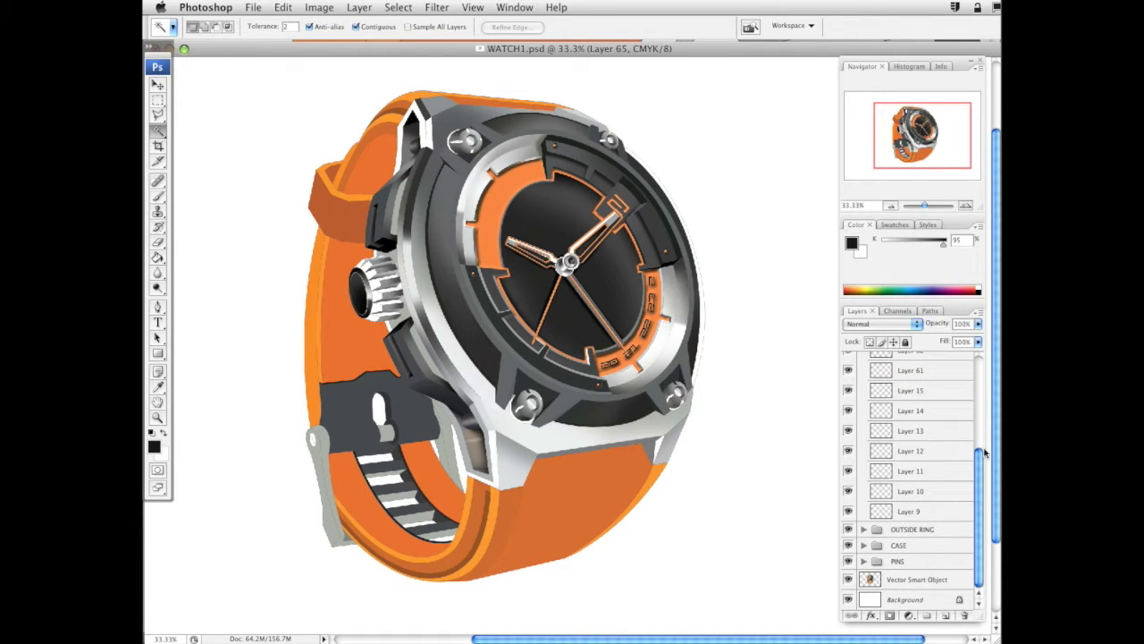
left_click_drag(981, 454, 979, 391)
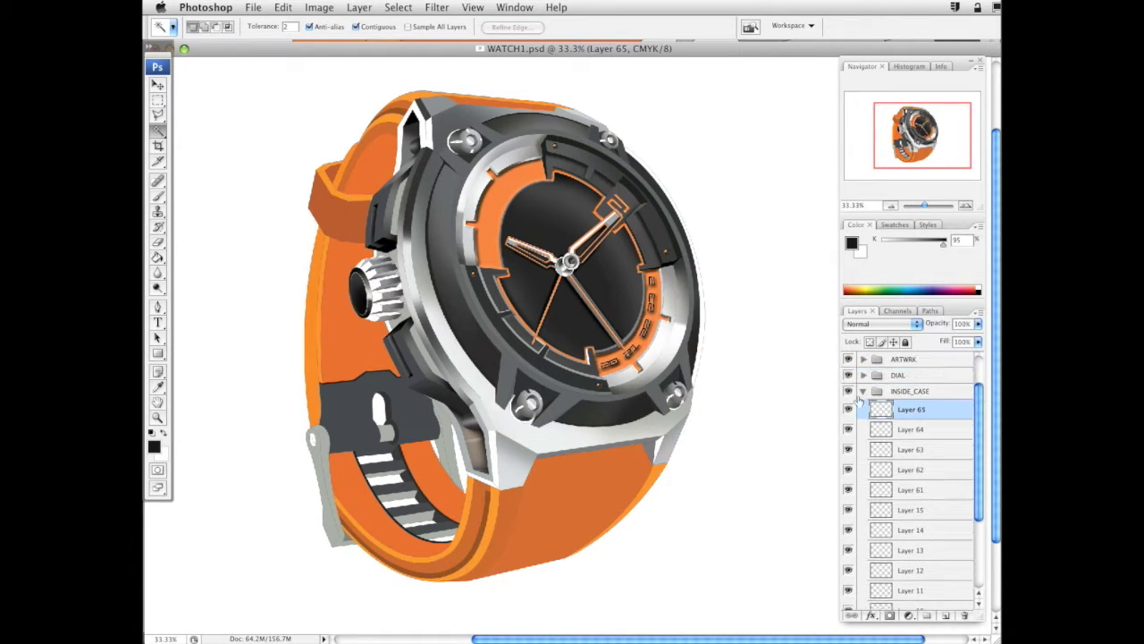
left_click(863, 392)
left_click(898, 506)
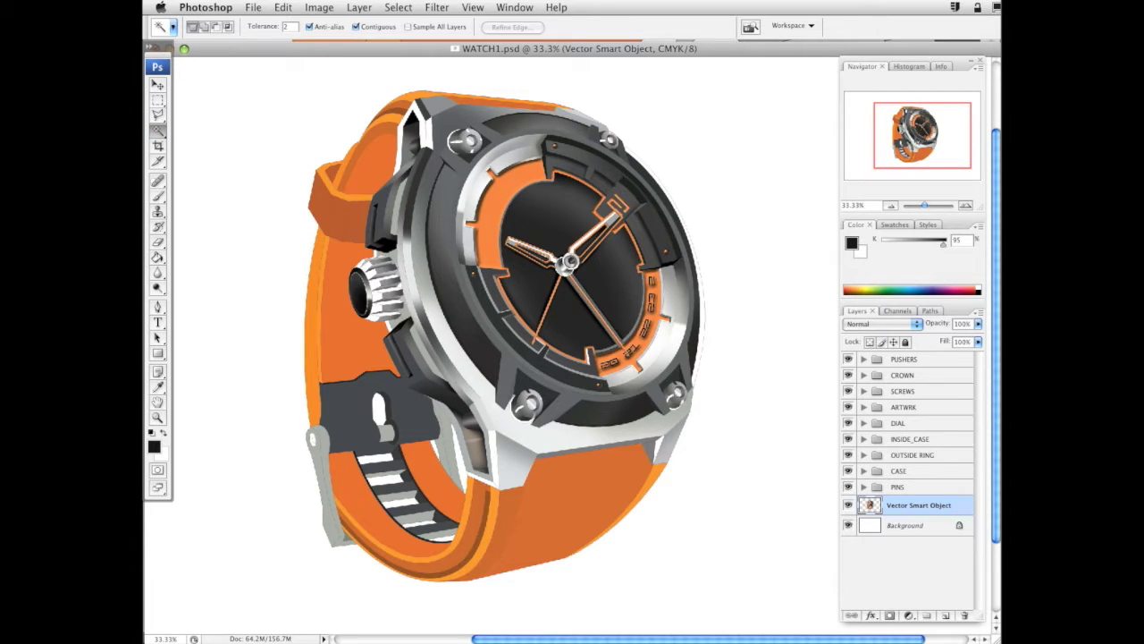
Select all the orange inner strap faces with the Magic Wand at tolerance 2, and make the PUSHERS group active
key("super+Tab")
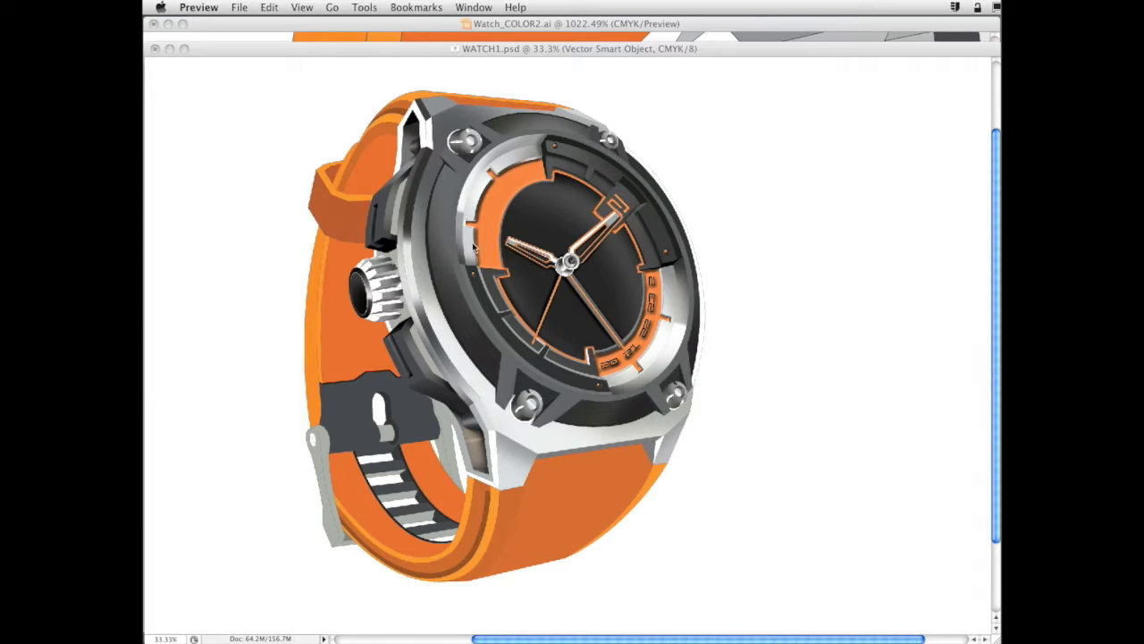
key("super+Tab")
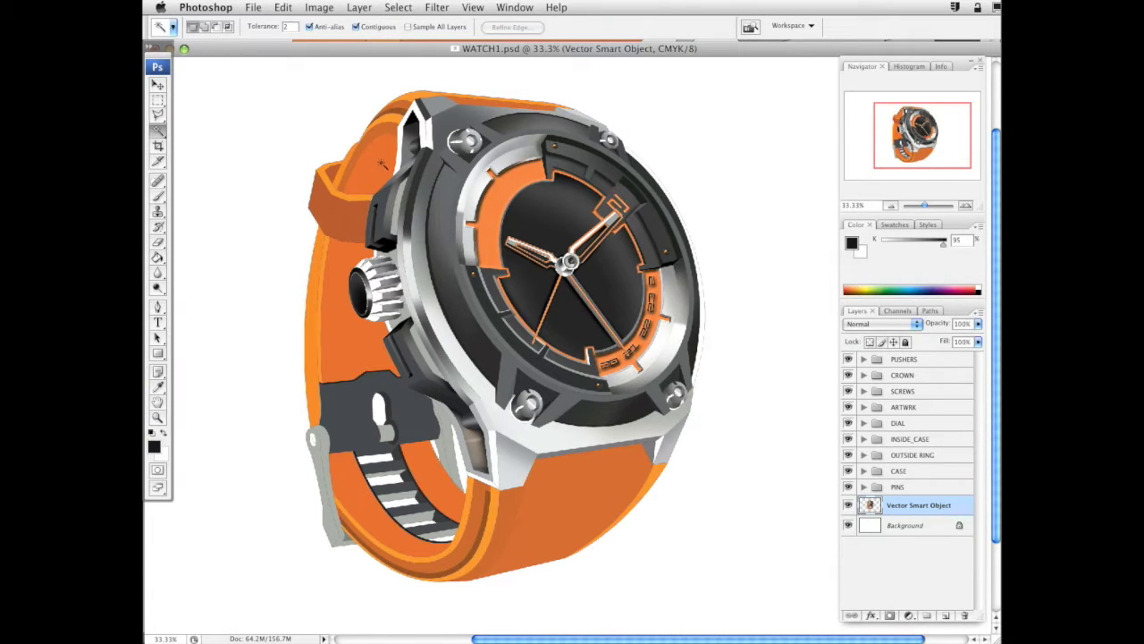
left_click(384, 168)
left_click(344, 263)
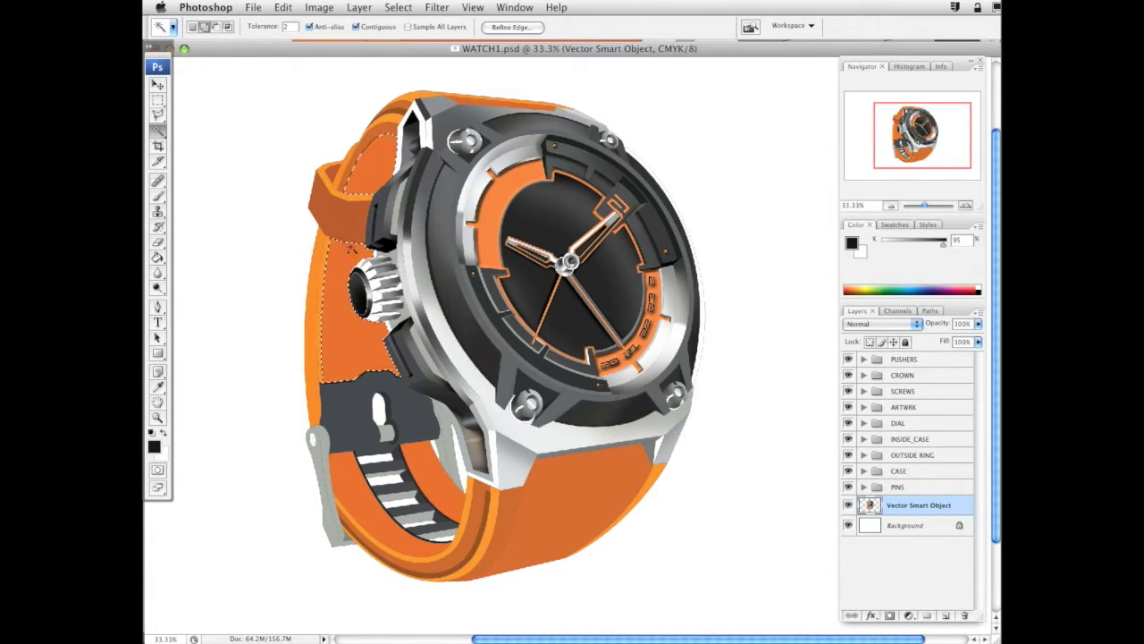
left_click(440, 506)
left_click(446, 504)
left_click(946, 361)
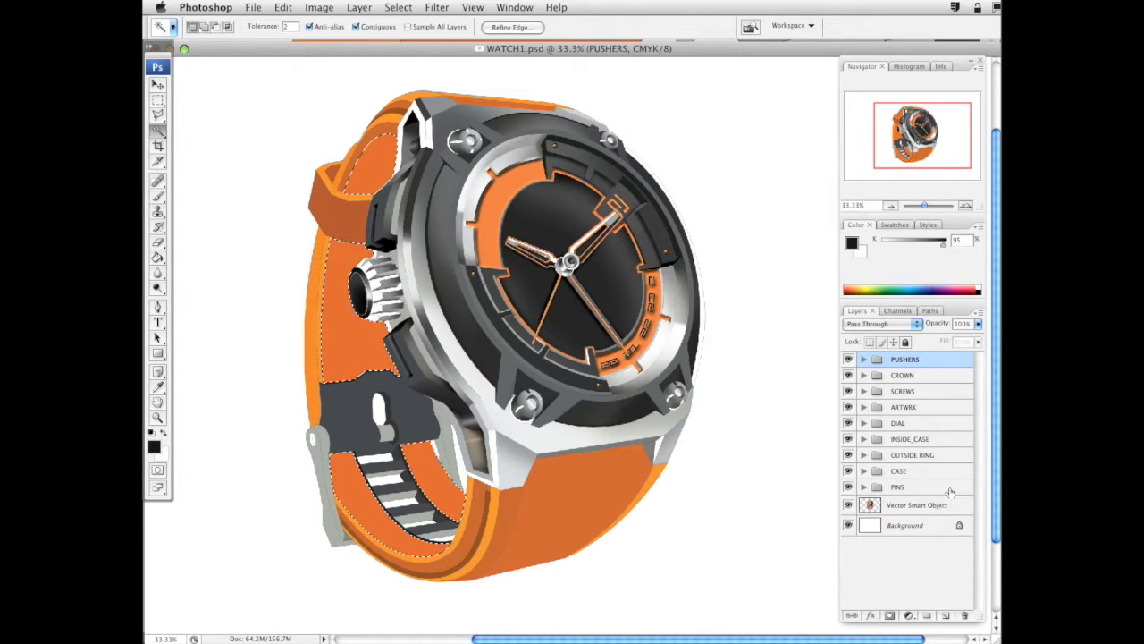
left_click(946, 616)
right_click(934, 368)
left_click(934, 375)
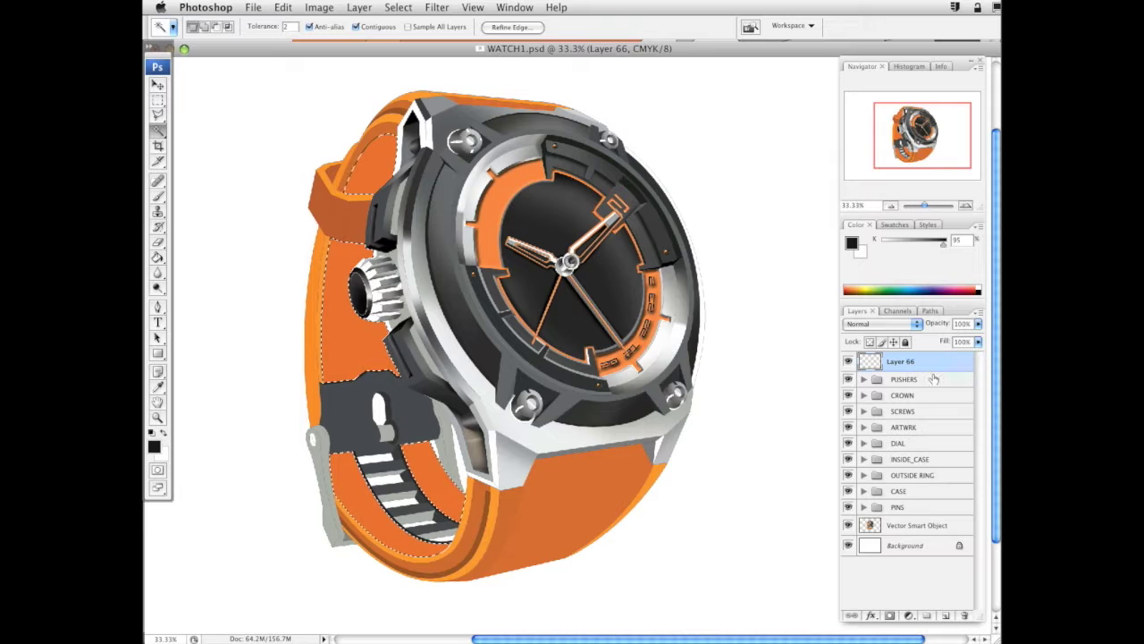
key("super+z")
Create a group named STRAP above PUSHERS with a new layer inside it, and set that layer's blend mode to Multiply
left_click(928, 616)
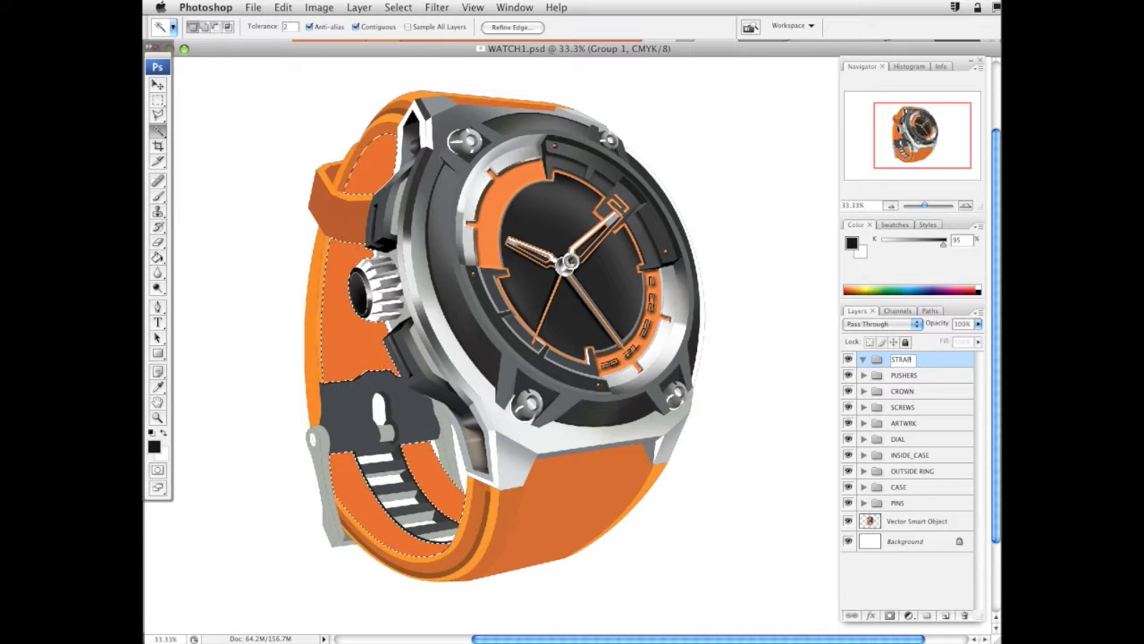
key("Return")
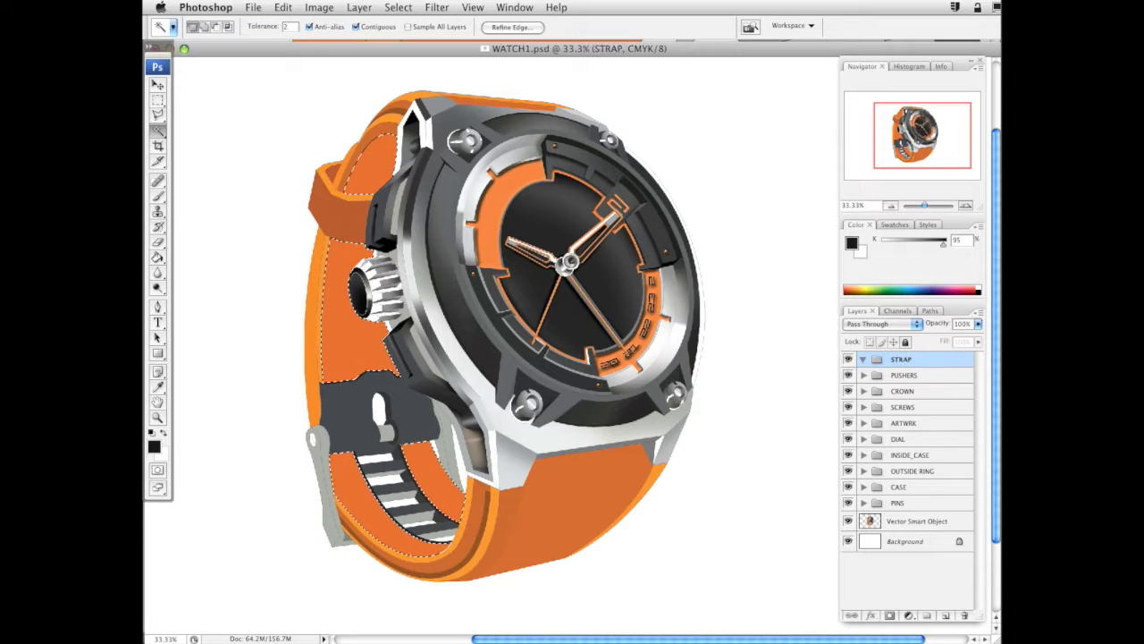
left_click(947, 616)
key("b")
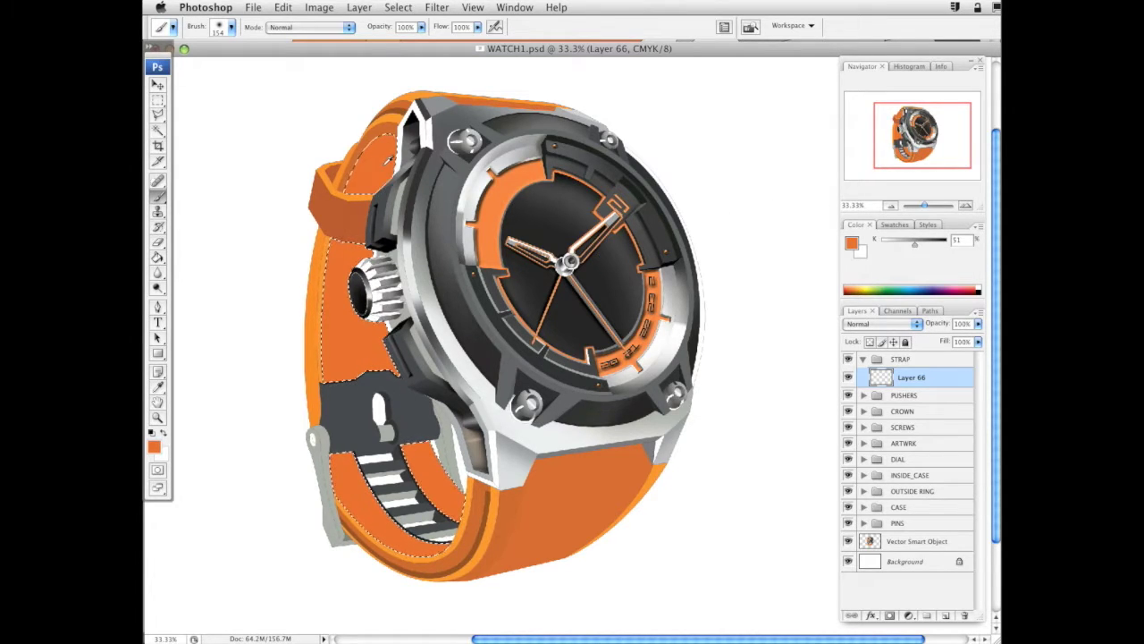
left_click(896, 326)
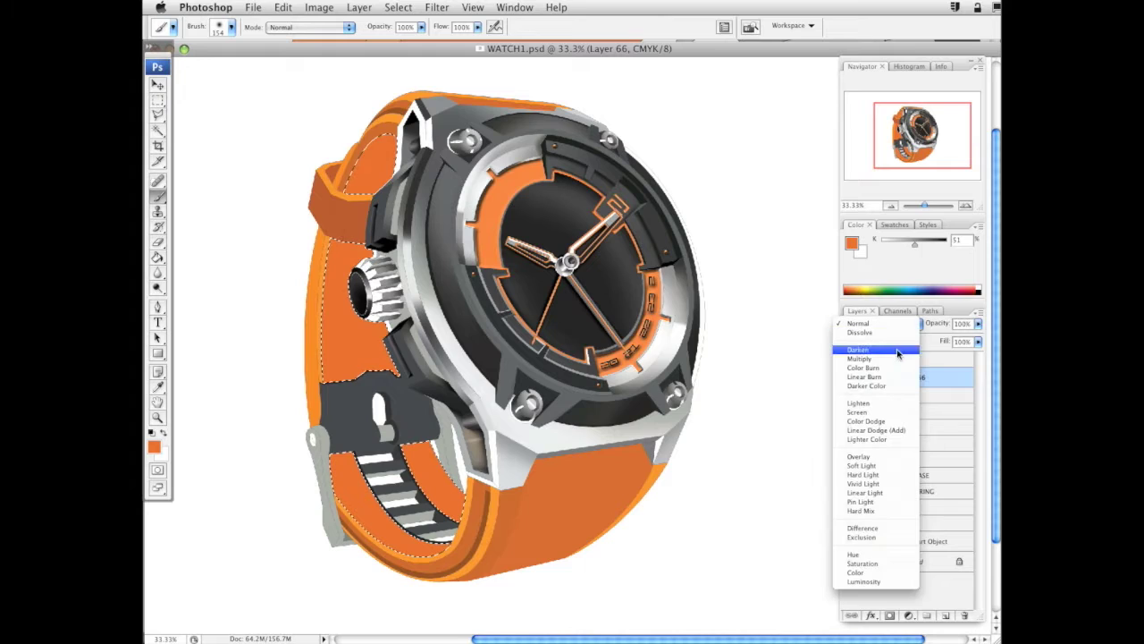
left_click(896, 362)
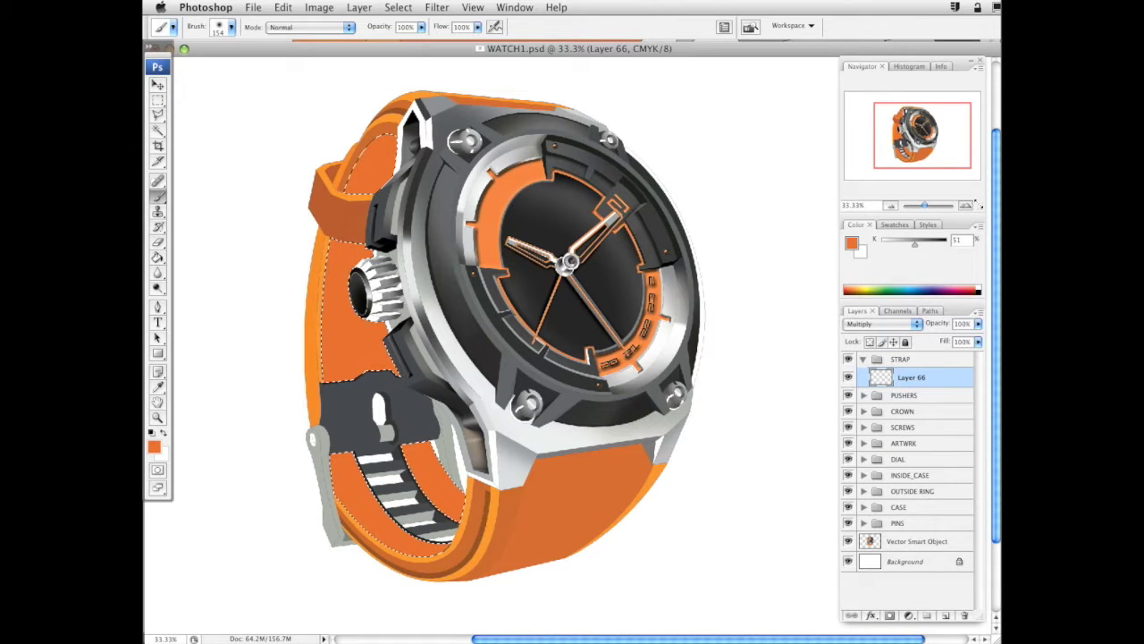
Try shading the selected inner strap with the sampled orange and a 411 px brush, and undo the strokes
right_click(583, 308)
left_click_drag(679, 337, 715, 337)
key("Return")
left_click_drag(420, 134, 367, 114)
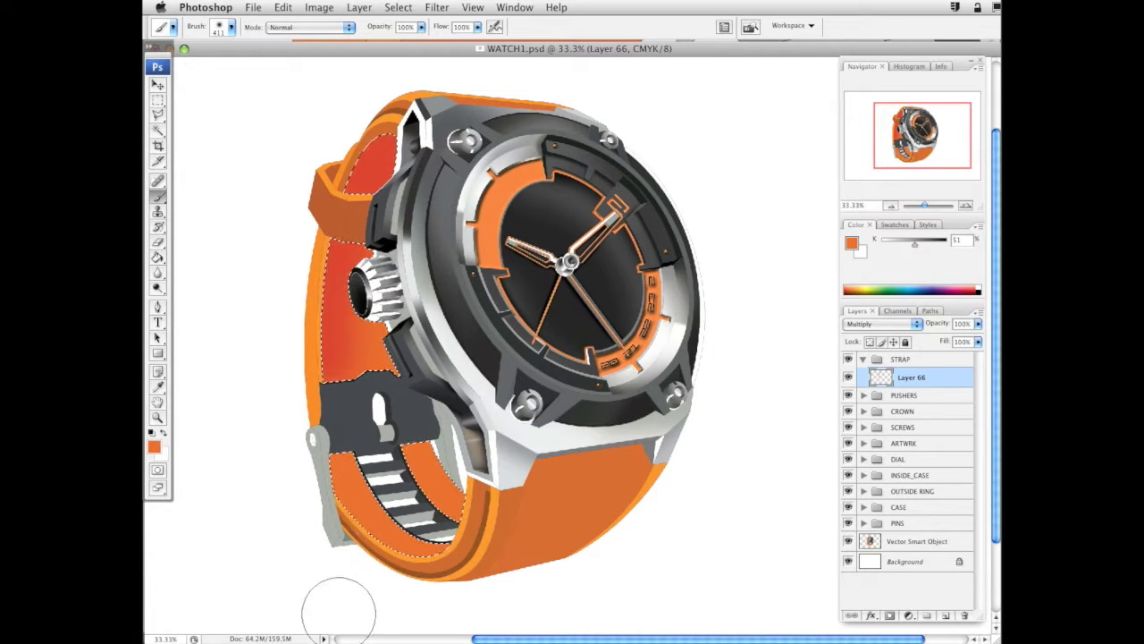
key("super+z")
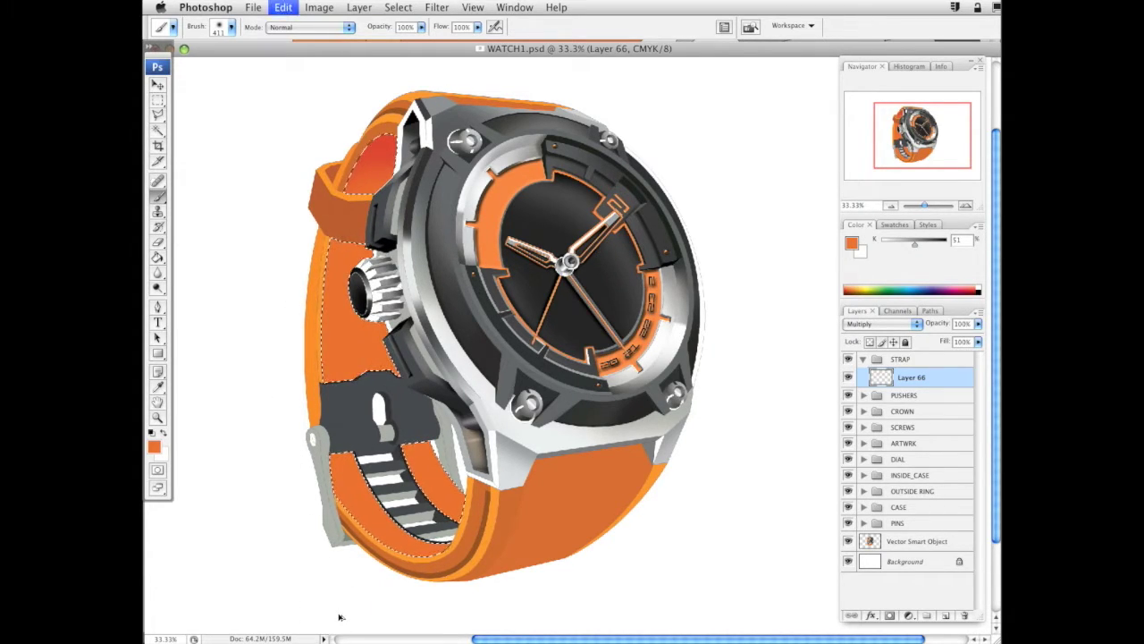
Keep Layer 66 on Multiply and shade the upper inner strap at 41% black with the 411 px brush
left_click(907, 325)
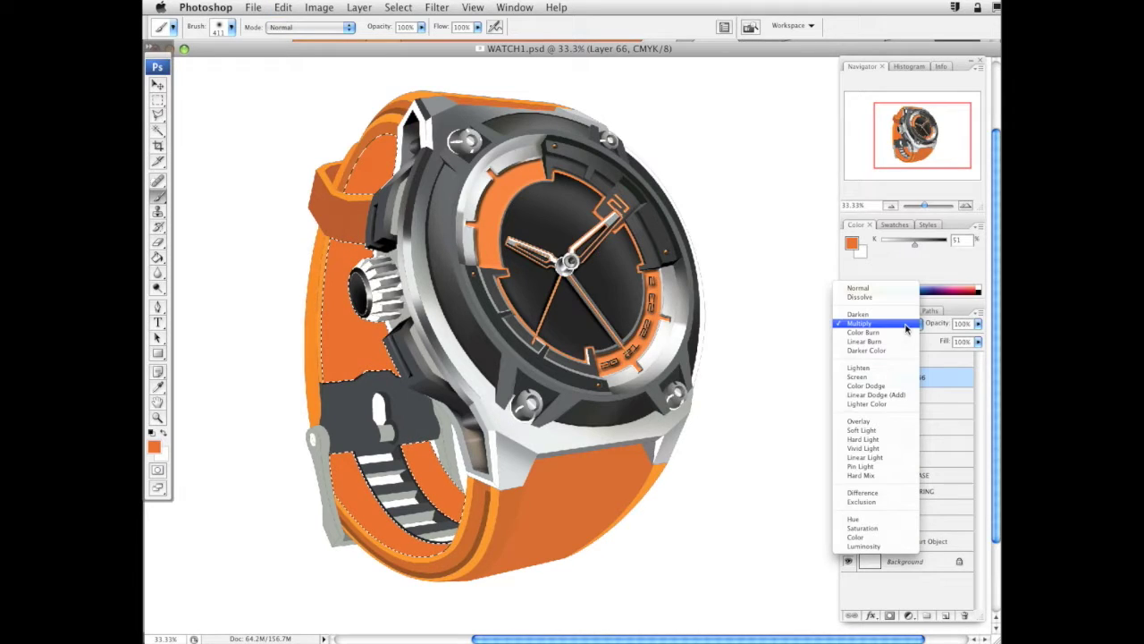
left_click(915, 244)
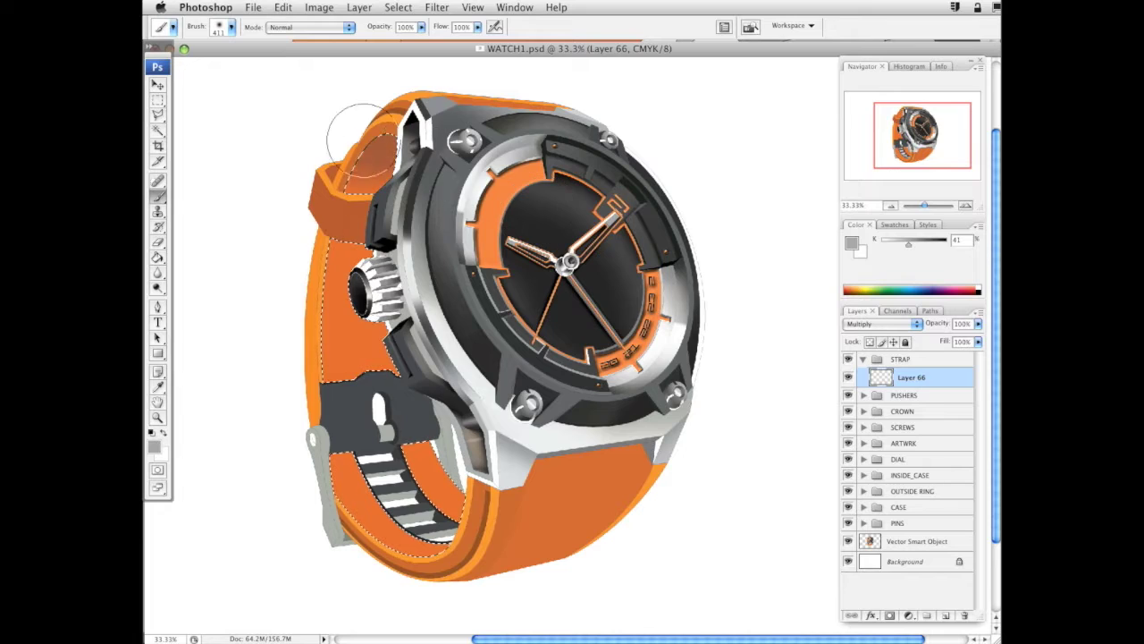
Try darkening the inner strap at 74% black with 411 and 666 px brushes, and undo the strokes
left_click_drag(909, 244, 930, 244)
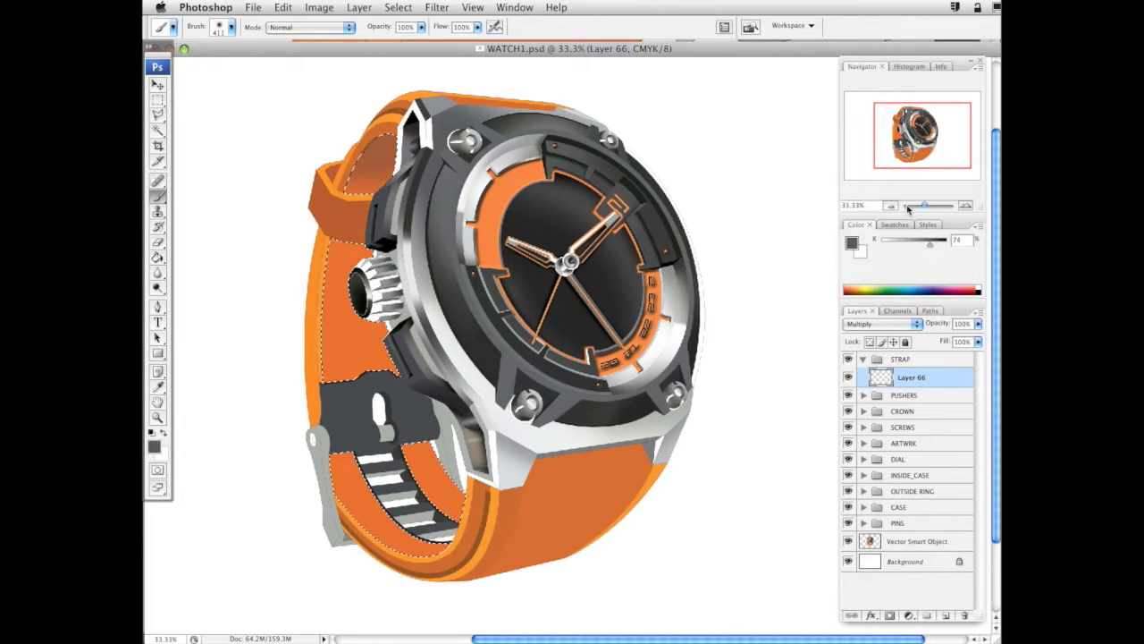
mouse_move(404, 129)
left_mouse_down()
mouse_move(366, 149)
mouse_move(338, 244)
left_mouse_up()
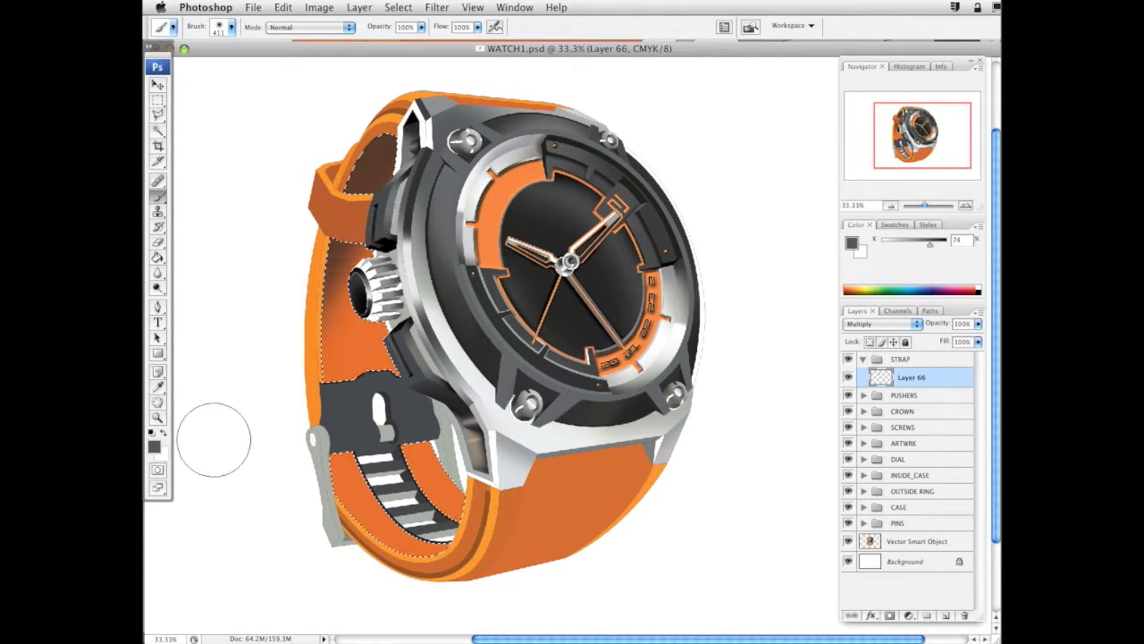
key("super+z")
right_click(644, 292)
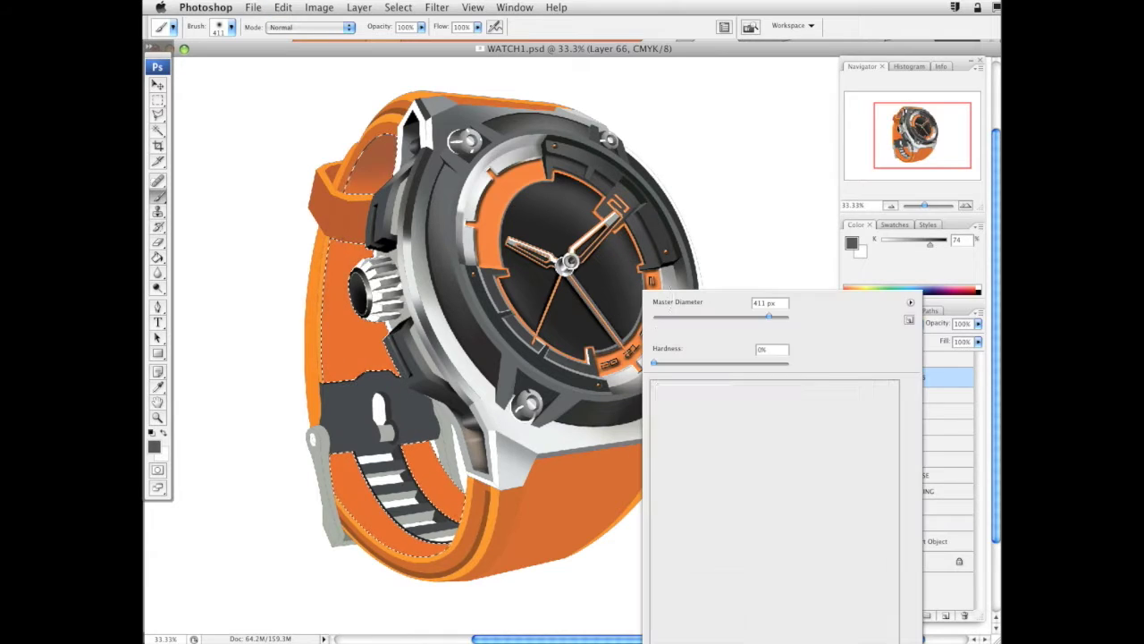
mouse_move(397, 126)
left_mouse_down()
mouse_move(422, 115)
mouse_move(490, 211)
left_mouse_up()
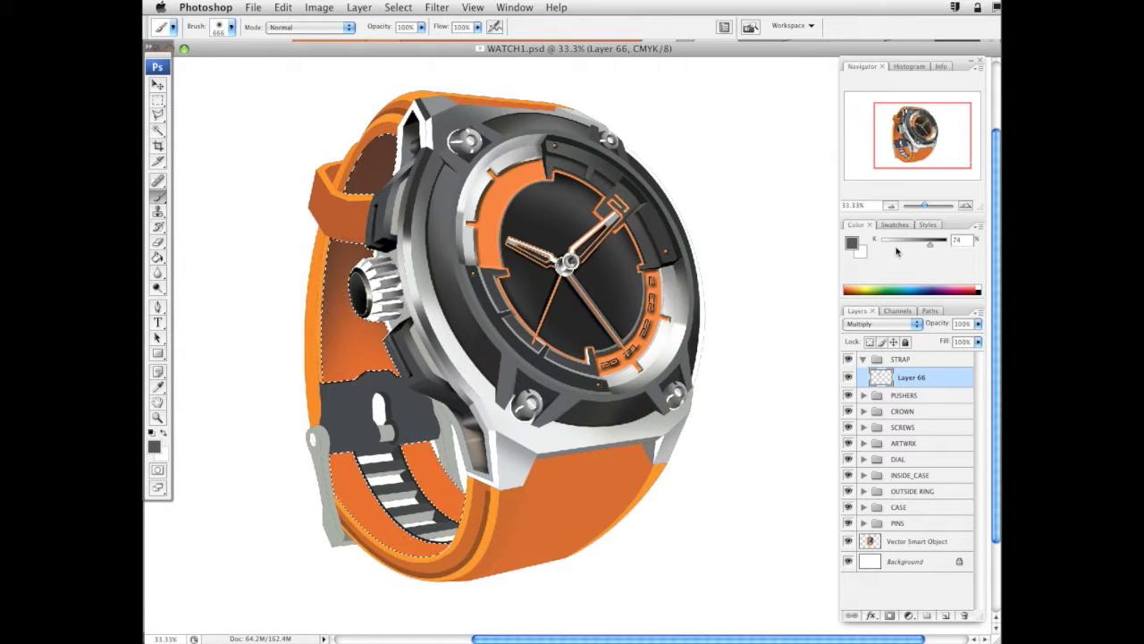
left_click(391, 300)
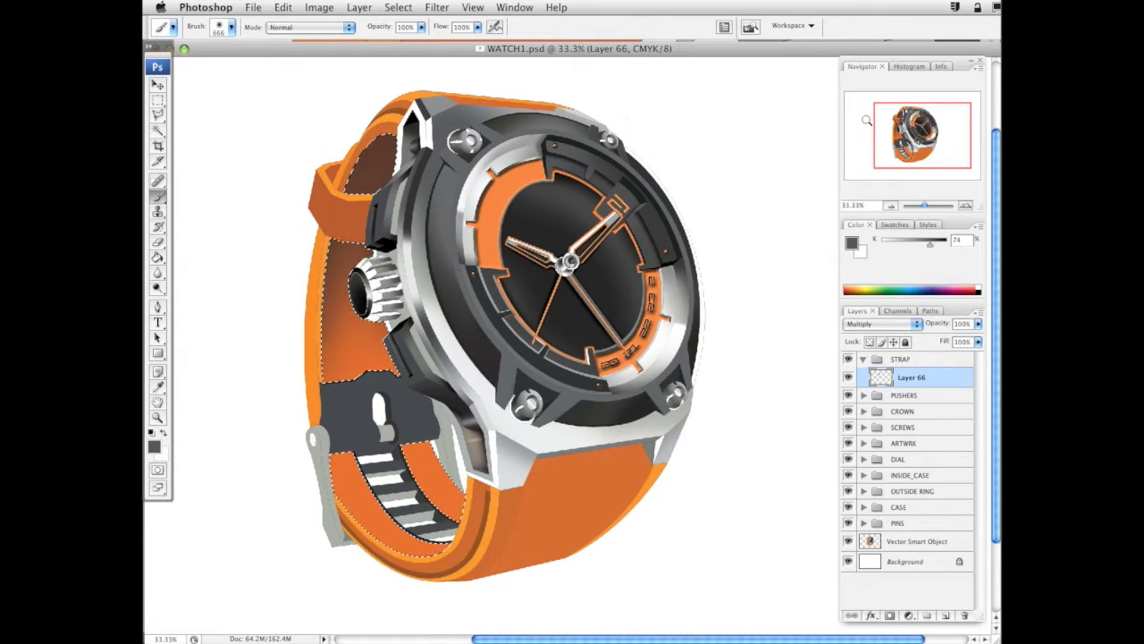
key("alt+super+z")
key("alt+super+z")
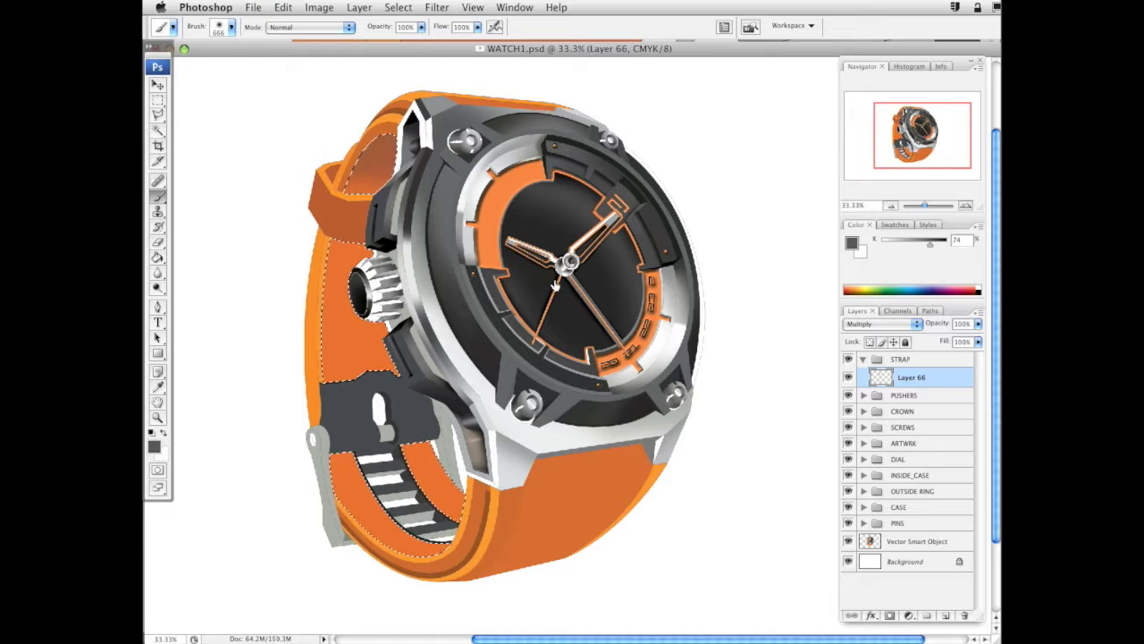
Sample the strap's orange, darken it to a 76% brown and shade the selected inner strap with the 666 px brush
left_click(358, 340, "alt")
left_click(852, 244)
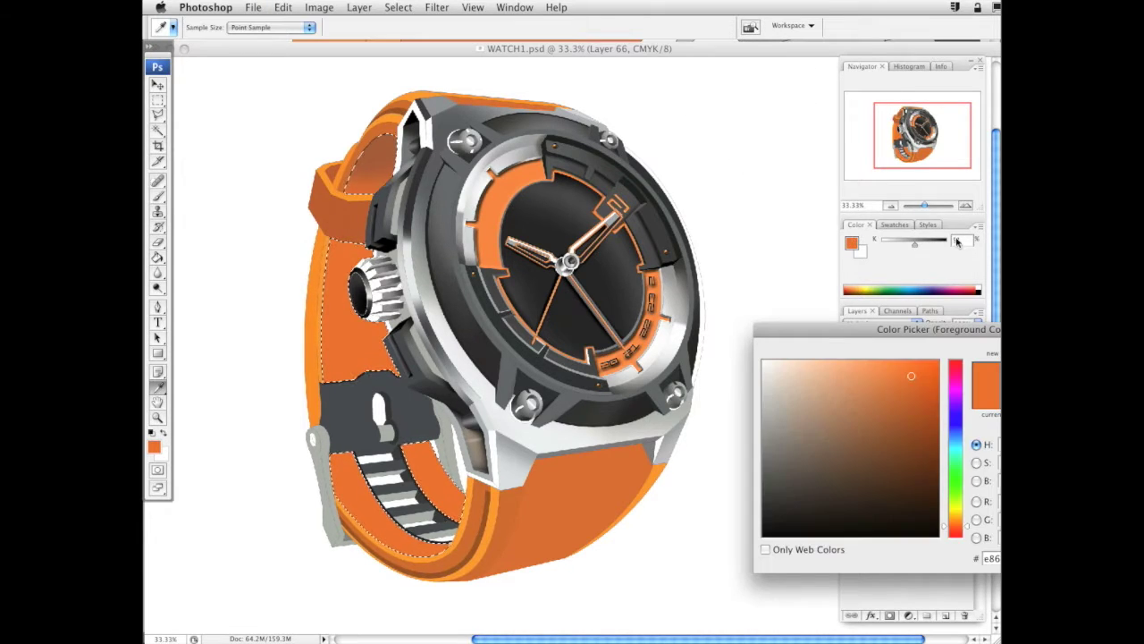
left_click_drag(913, 407, 917, 437)
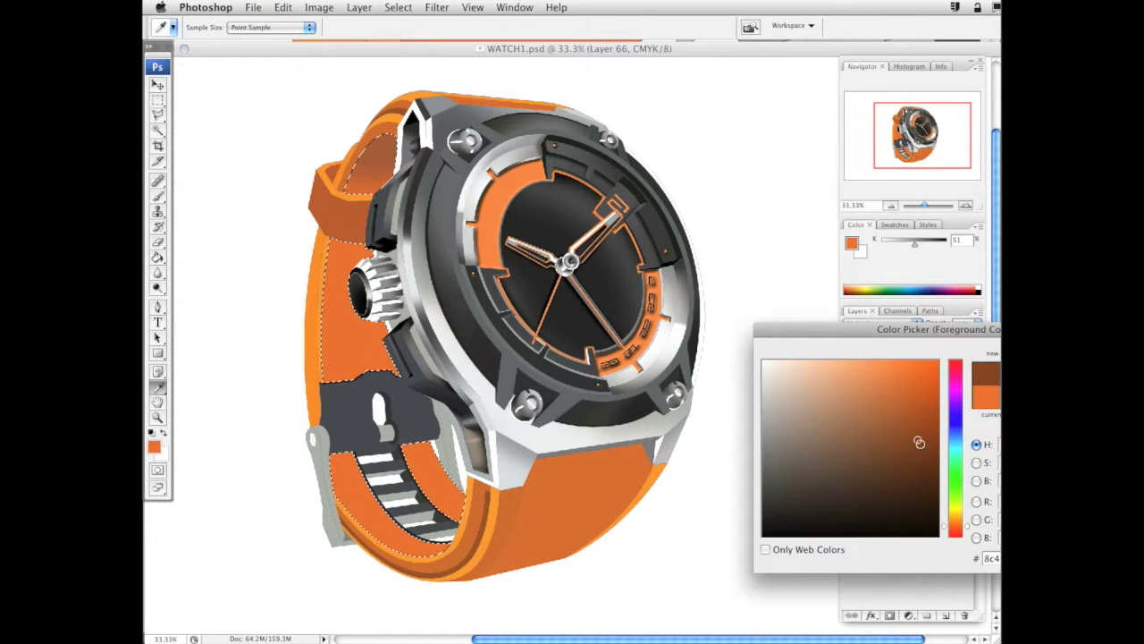
key("Return")
mouse_move(418, 161)
left_mouse_down()
mouse_move(433, 124)
mouse_move(278, 191)
left_mouse_up()
mouse_move(214, 362)
left_mouse_down()
mouse_move(362, 232)
mouse_move(483, 277)
left_mouse_up()
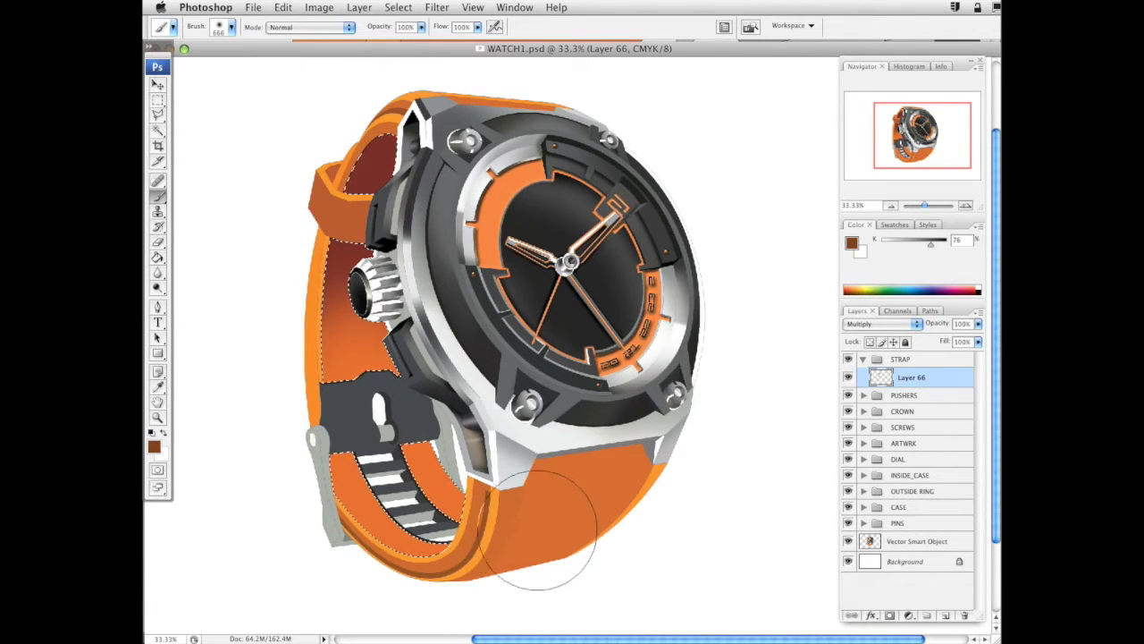
mouse_move(550, 531)
left_mouse_down()
mouse_move(423, 610)
mouse_move(290, 614)
mouse_move(558, 570)
left_mouse_up()
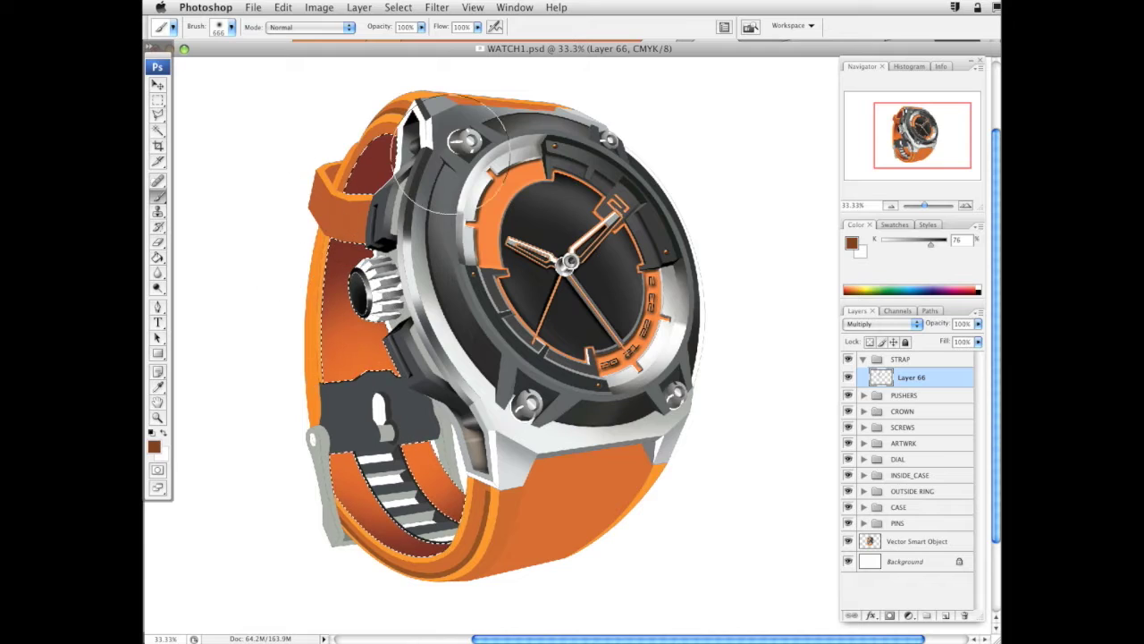
Deepen the inner strap's shadows on Layer 66 with darker browns of 83% and 88%, and clear the selection
left_click(853, 244)
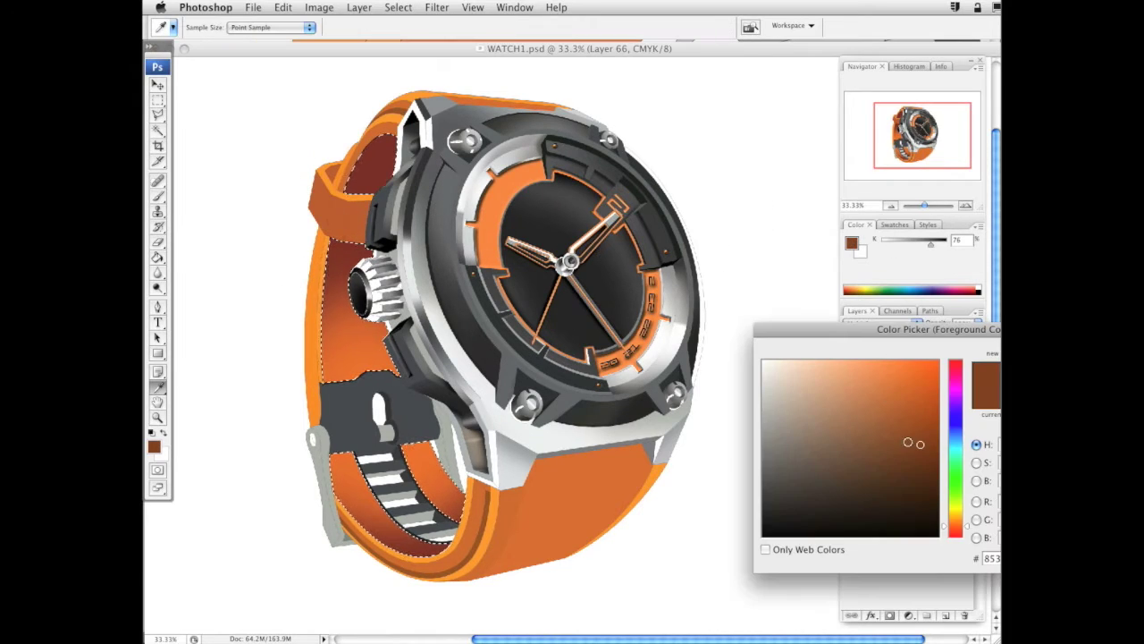
left_click(926, 470)
key("Return")
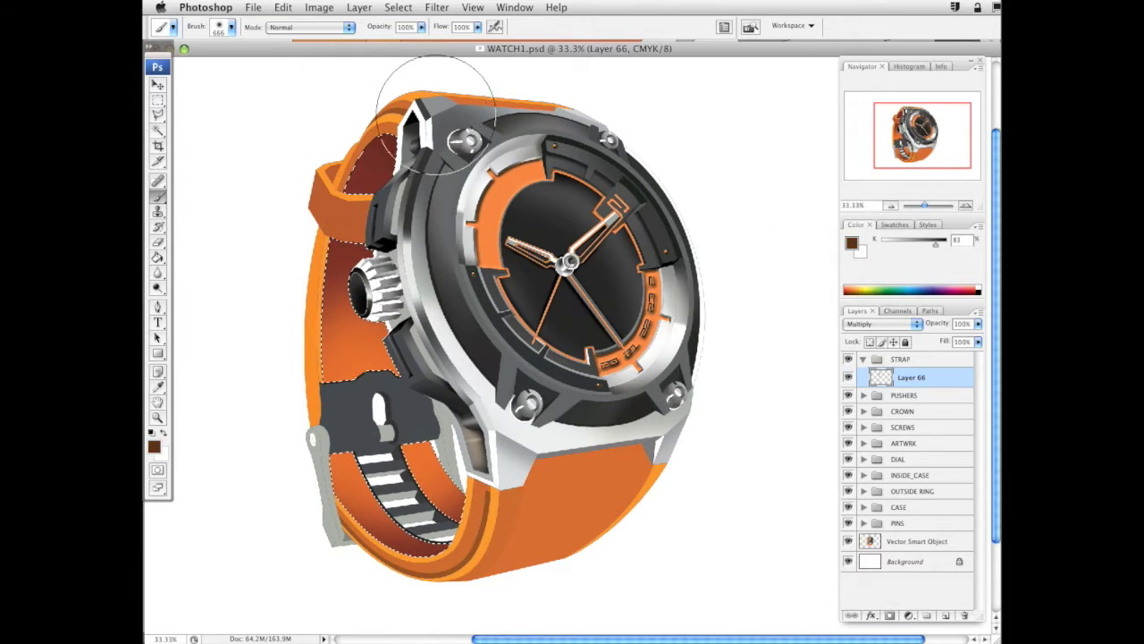
left_click(851, 242)
left_click(926, 485)
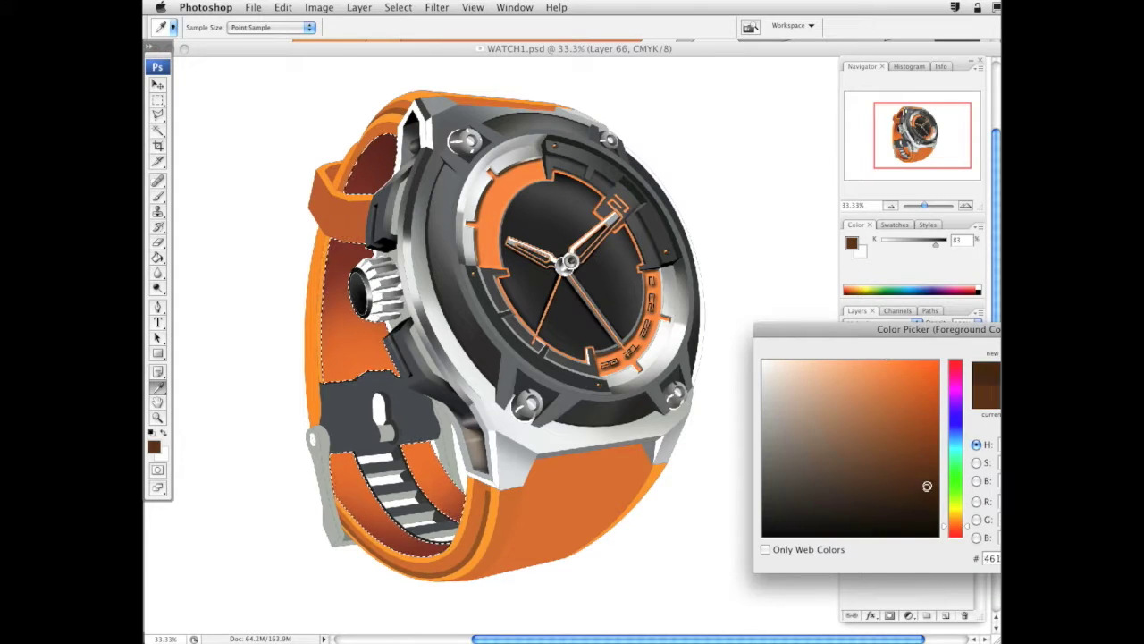
key("Return")
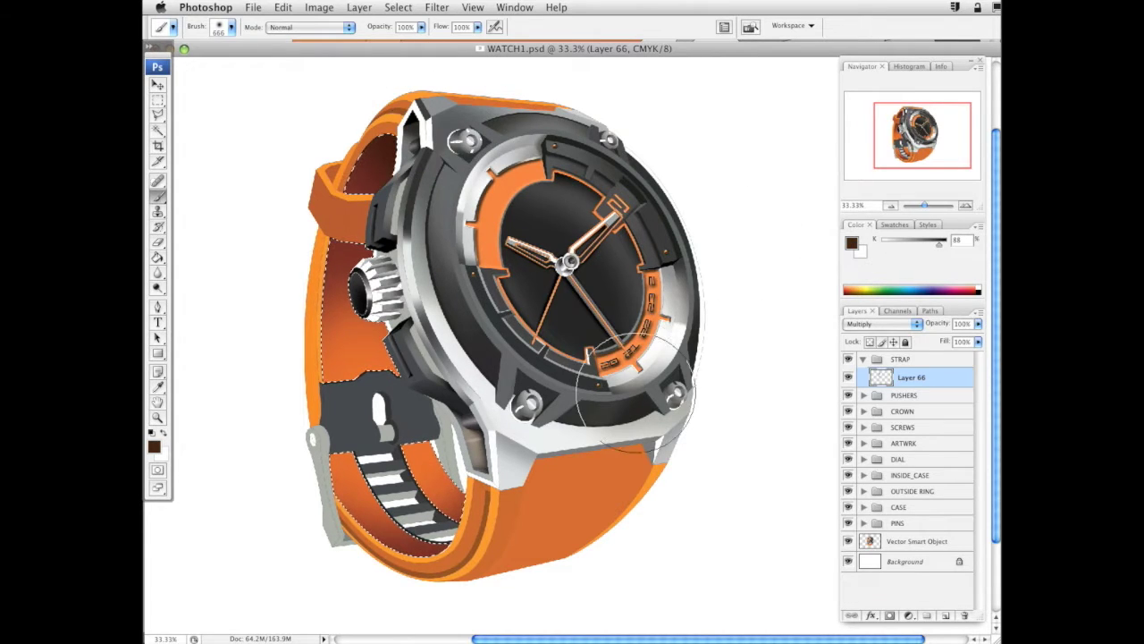
left_click_drag(713, 363, 768, 329)
left_click_drag(667, 334, 623, 332)
Select the front strap panel on the Vector Smart Object with the Magic Wand and create a new layer above Layer 66
left_click(158, 130)
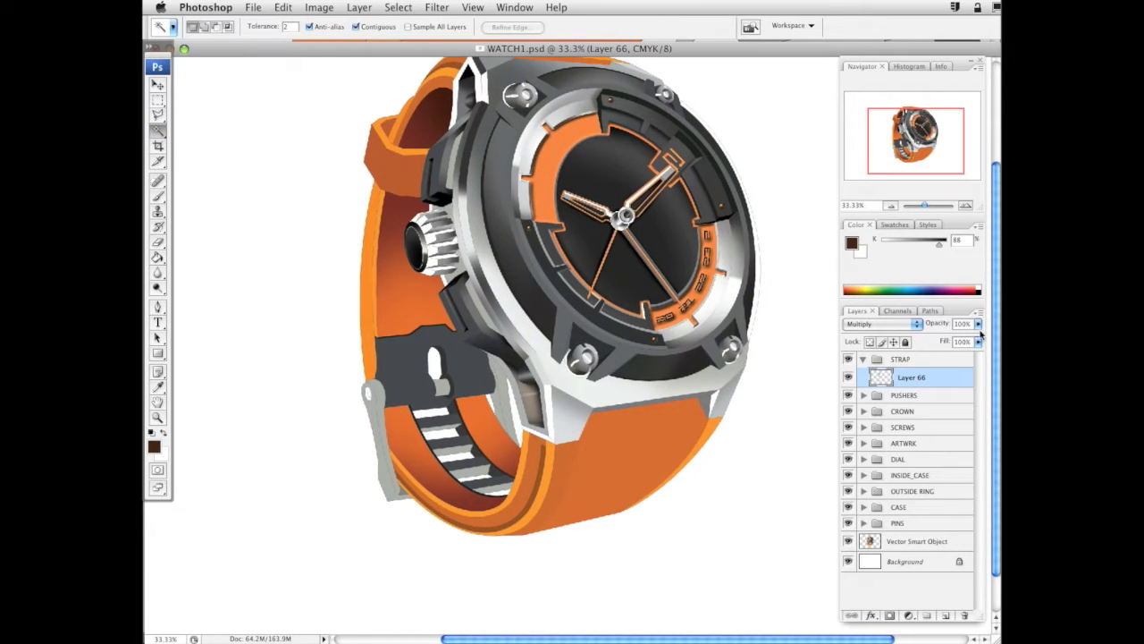
left_click(935, 544)
left_click(636, 467)
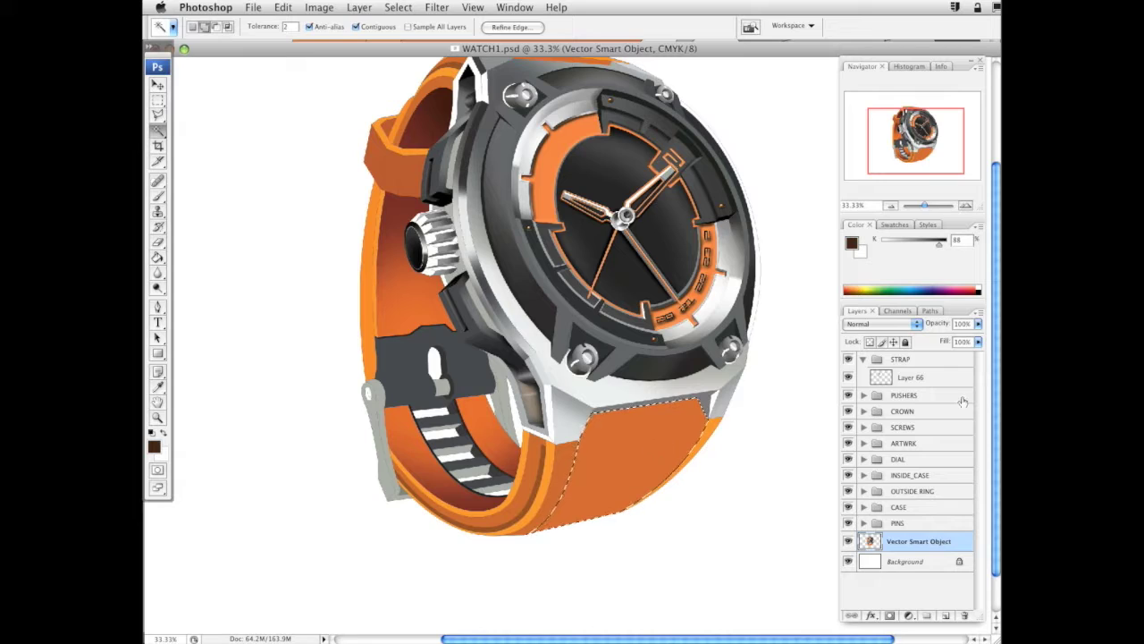
left_click(937, 383)
left_click(946, 616)
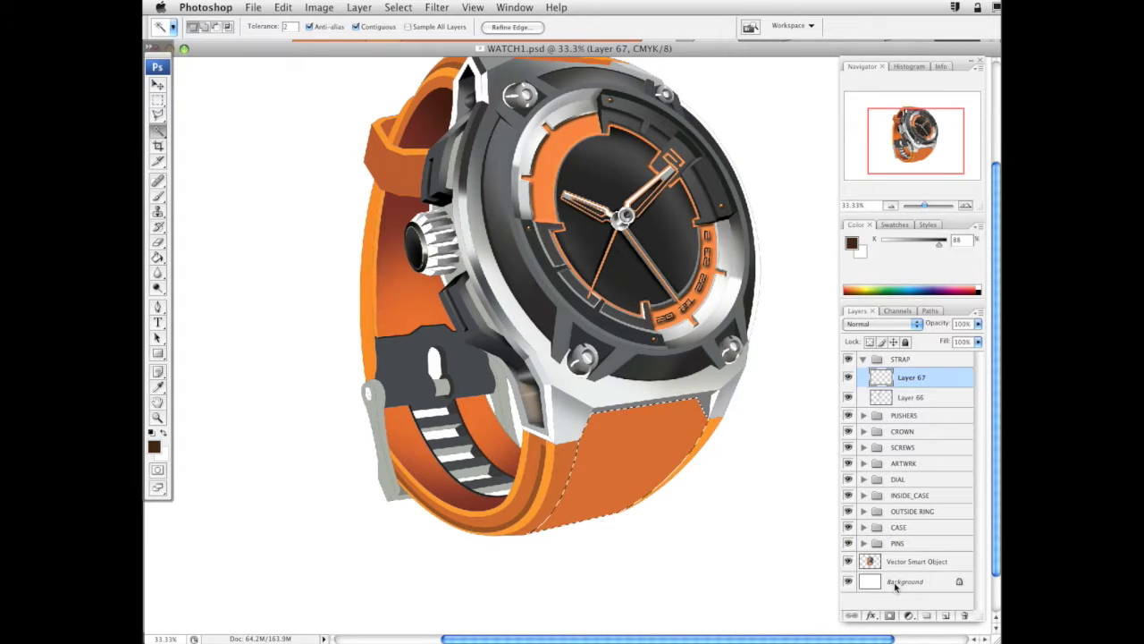
Brush bright orange sampled from the strap edge along the lower part of the front strap panel with the 666 px brush
left_click(159, 195)
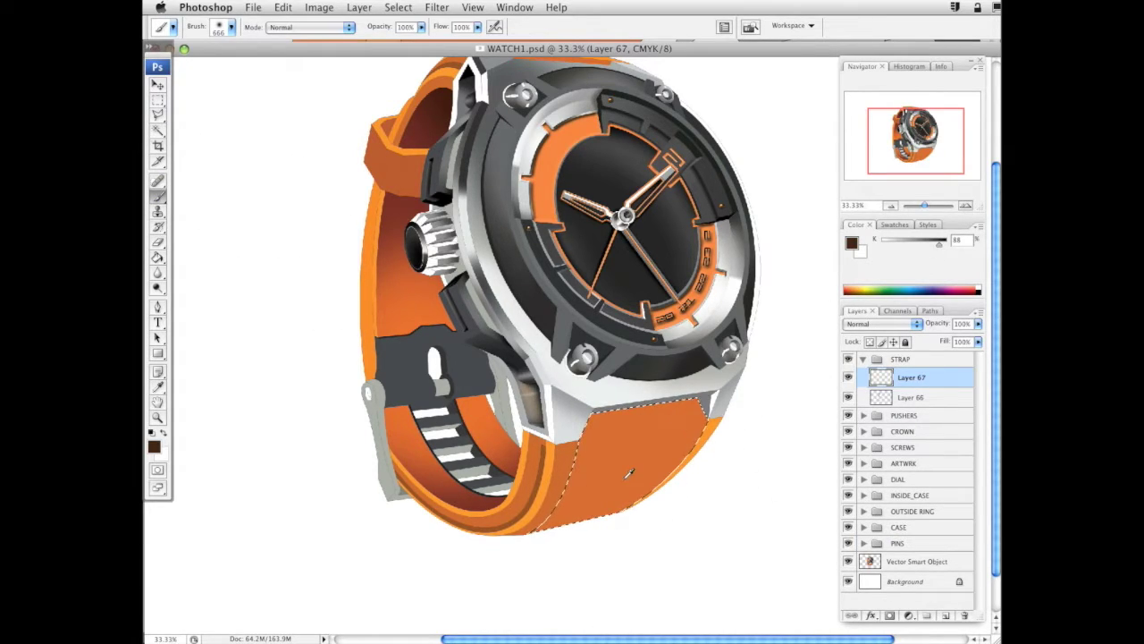
left_click(663, 486, "alt")
left_click(555, 481, "alt")
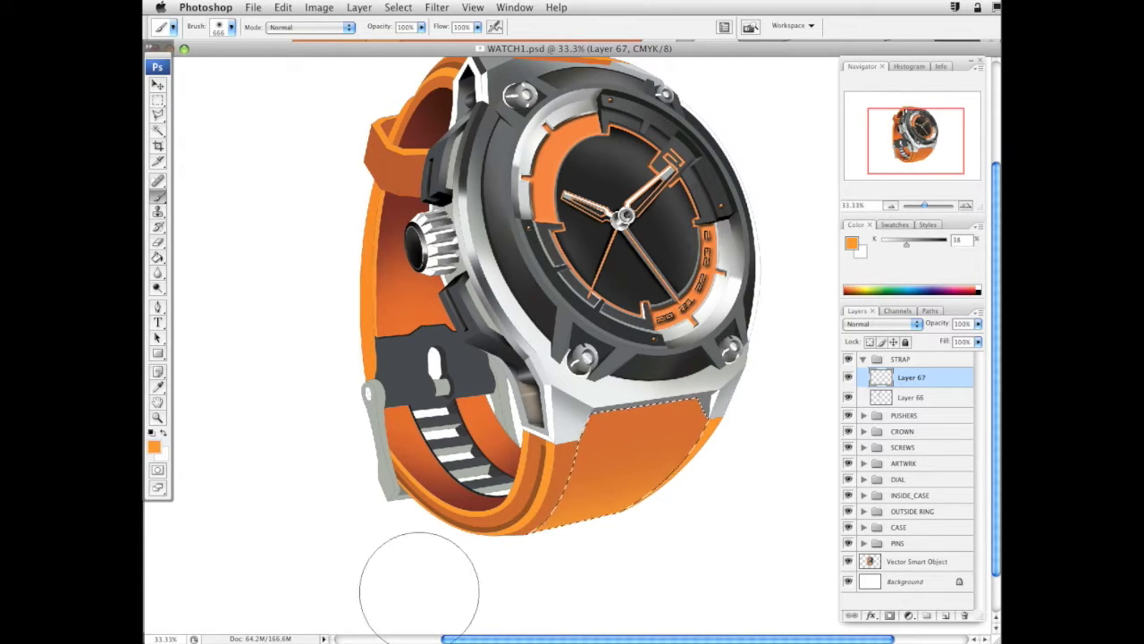
Add a Multiply layer between Layers 66 and 67 and shade the front strap panel with the dark red-brown sampled from the inner strap
left_click(927, 398)
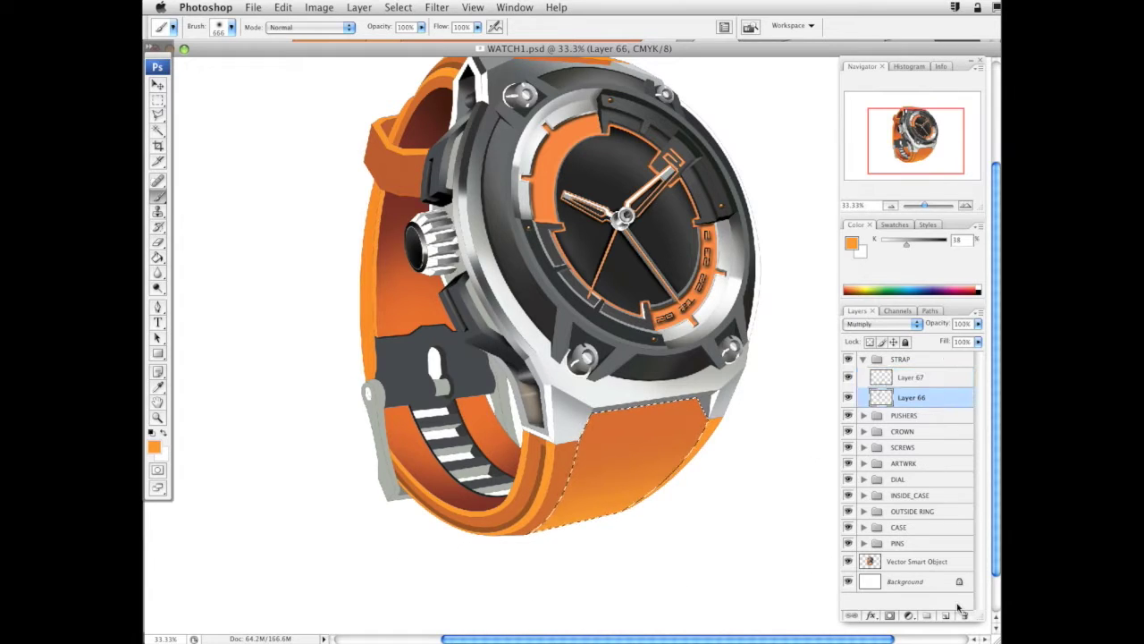
left_click(946, 615)
left_click(398, 204, "alt")
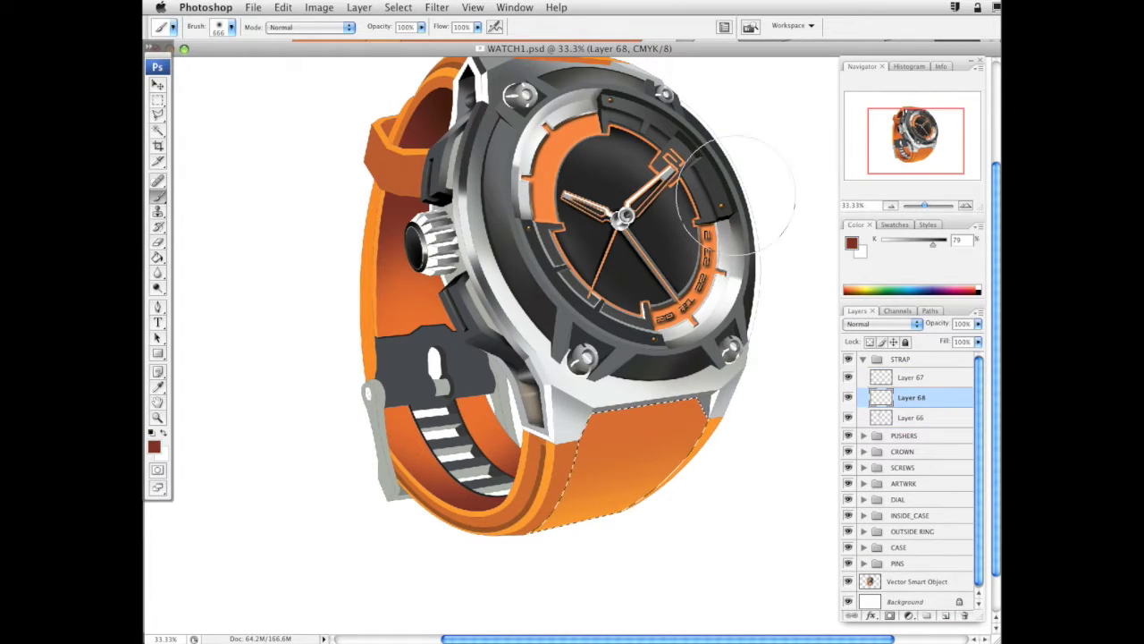
left_click(883, 324)
left_click(860, 354)
left_click_drag(499, 506, 771, 478)
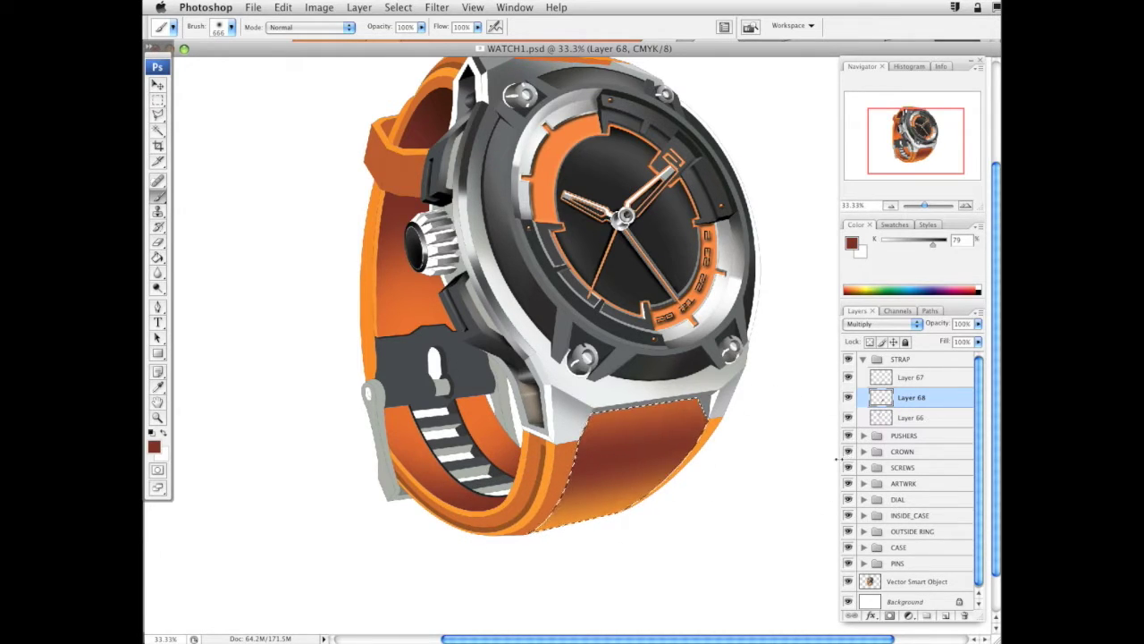
Try erasing the front strap shading on Layer 66 with a 401 px eraser, and undo the changes
left_click(912, 421)
left_click(160, 243)
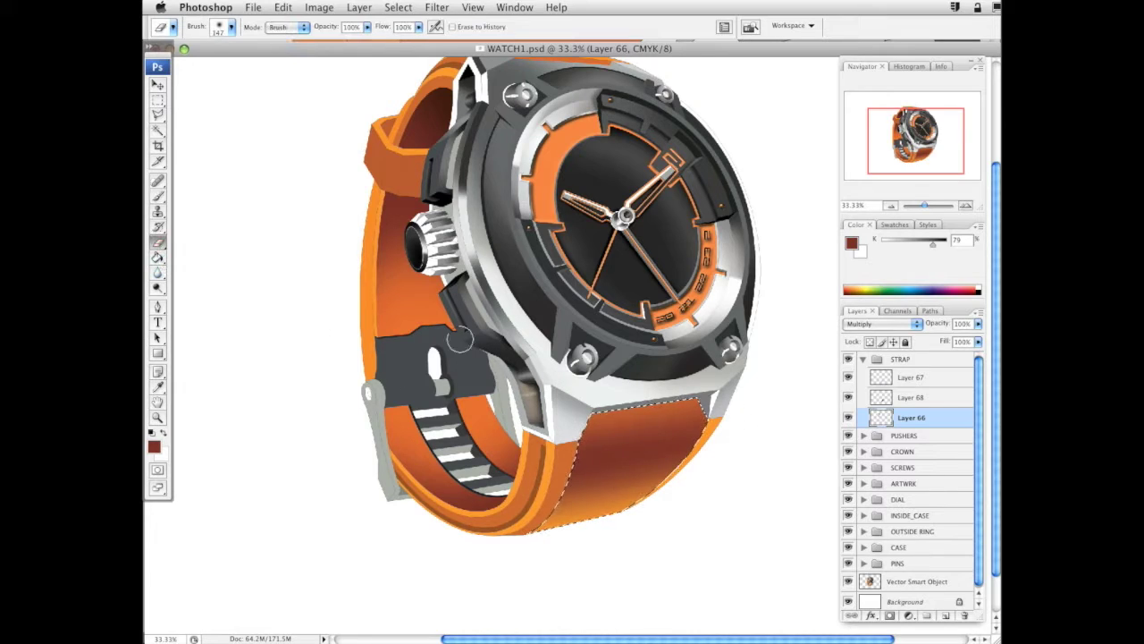
right_click(705, 453)
left_click(829, 481)
left_click(694, 480)
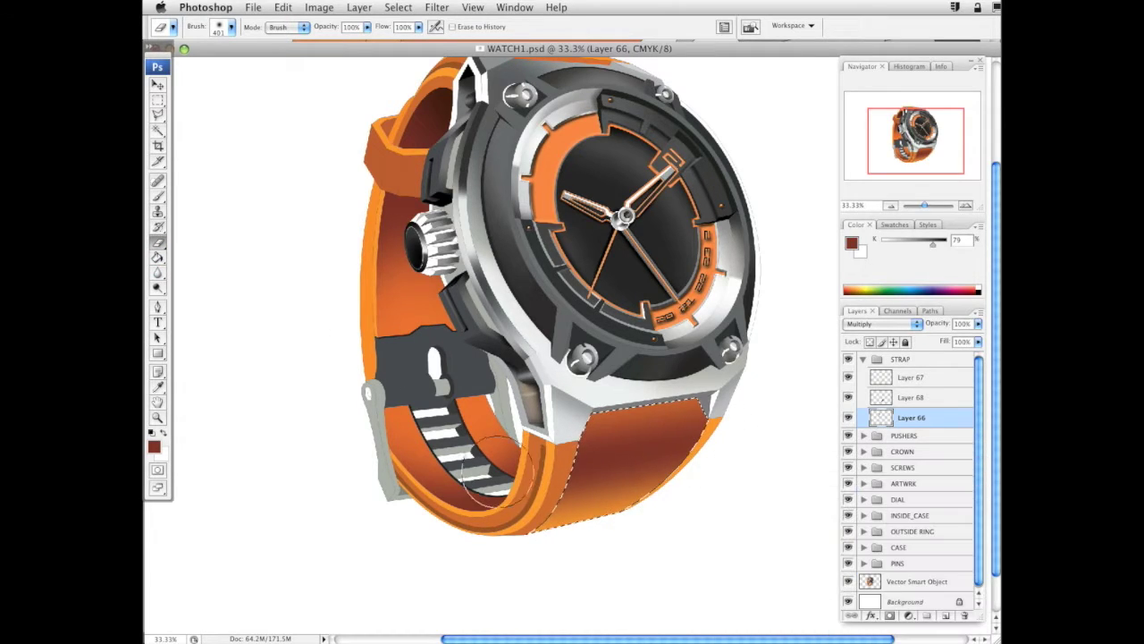
left_click(847, 417)
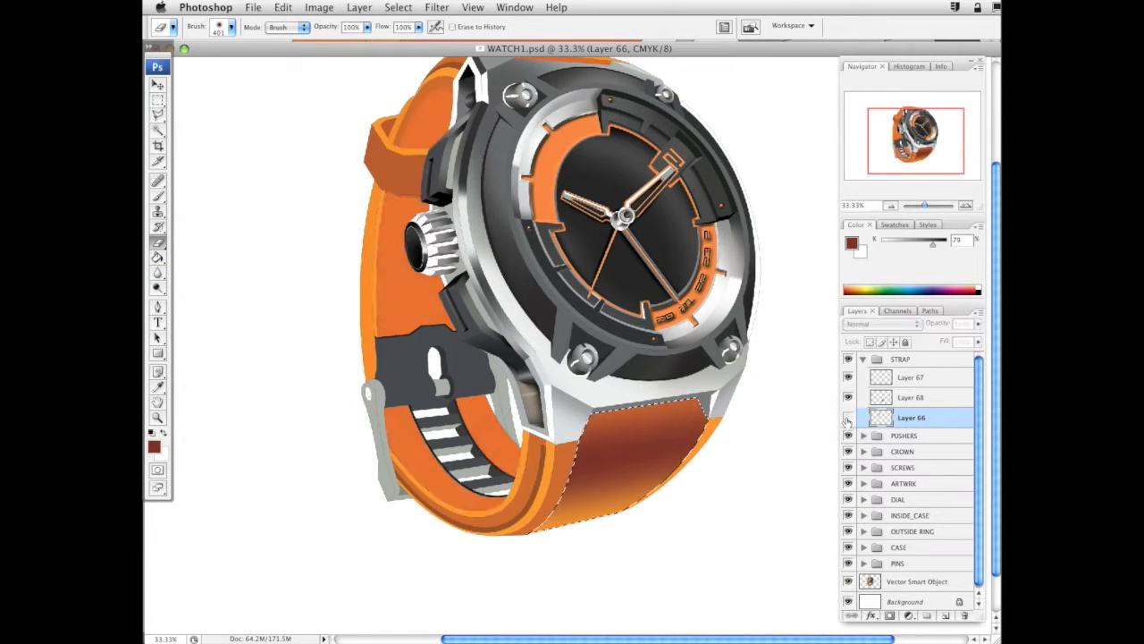
key("super+z")
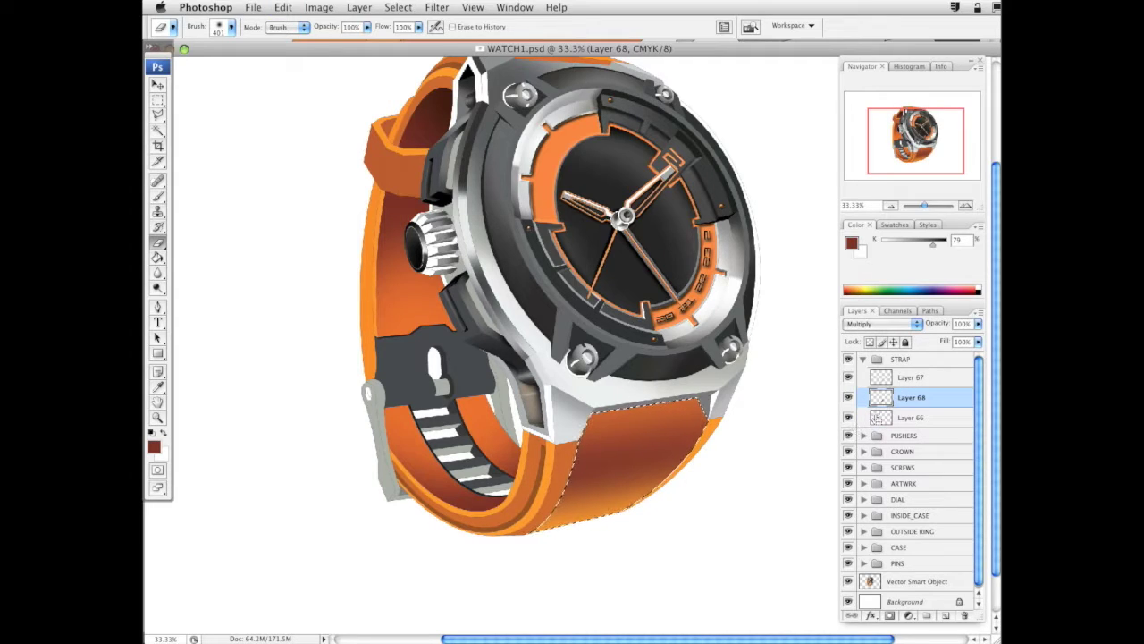
key("alt+super+z")
left_click(905, 378)
key("alt+super+z")
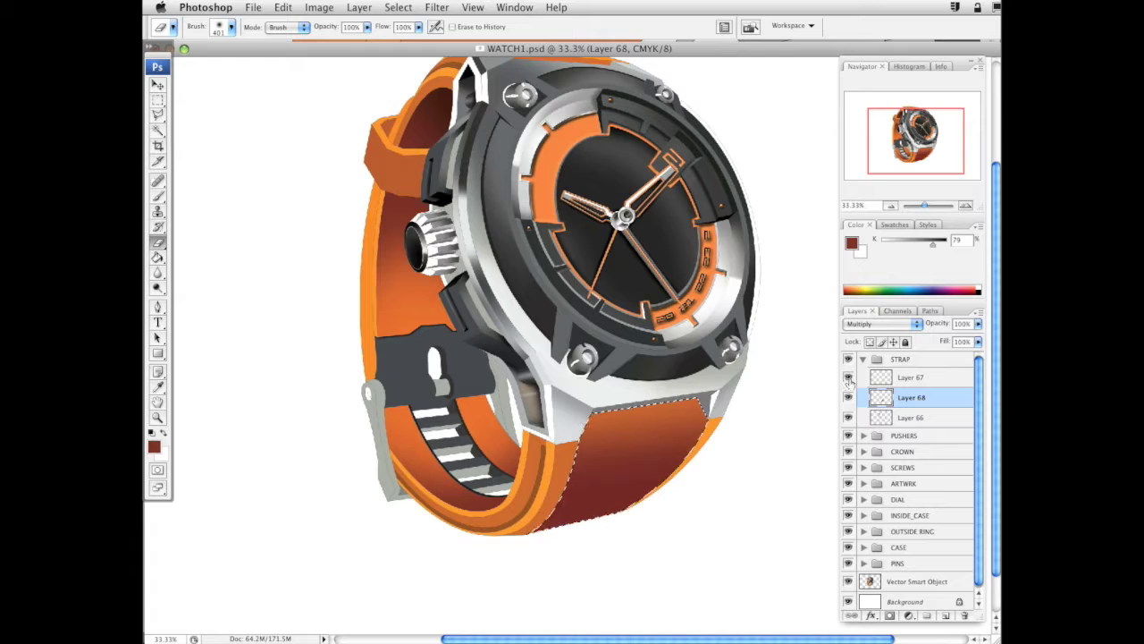
Erase part of the orange tint on Layer 67 with the 401 px eraser and lower Layer 68's opacity to 27%
left_click(892, 384)
left_click_drag(681, 454, 727, 432)
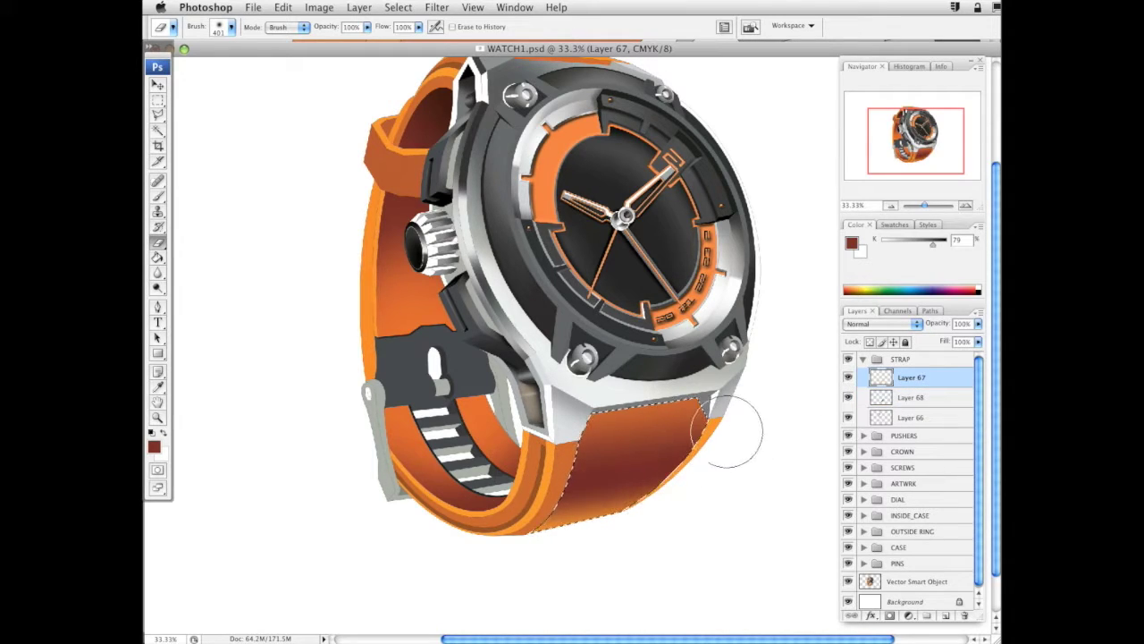
left_click(911, 397)
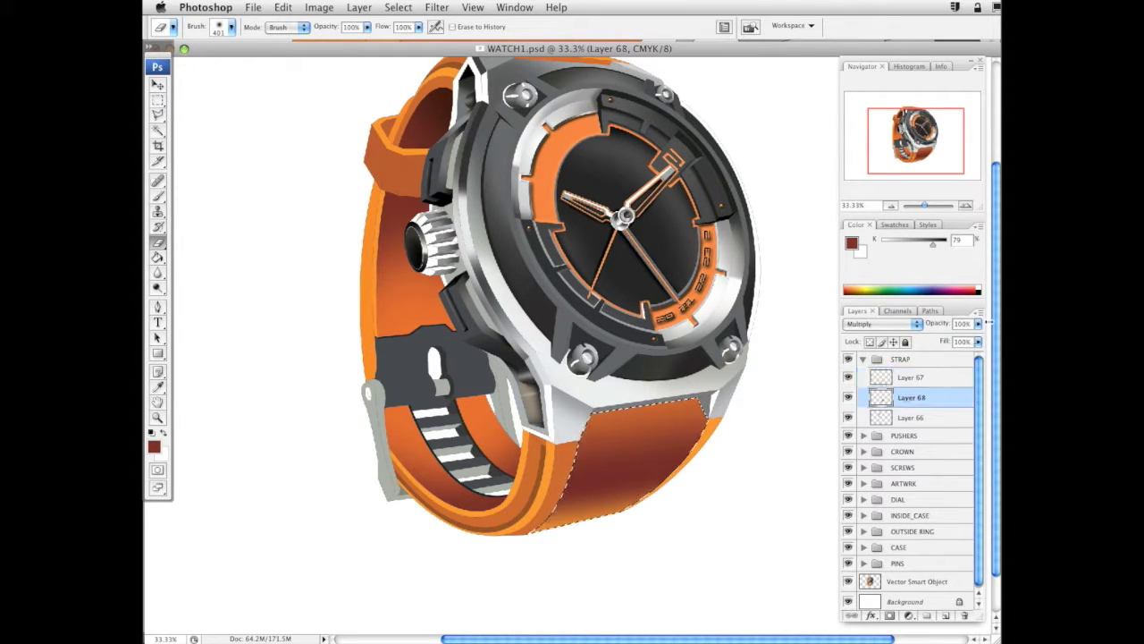
left_click(978, 324)
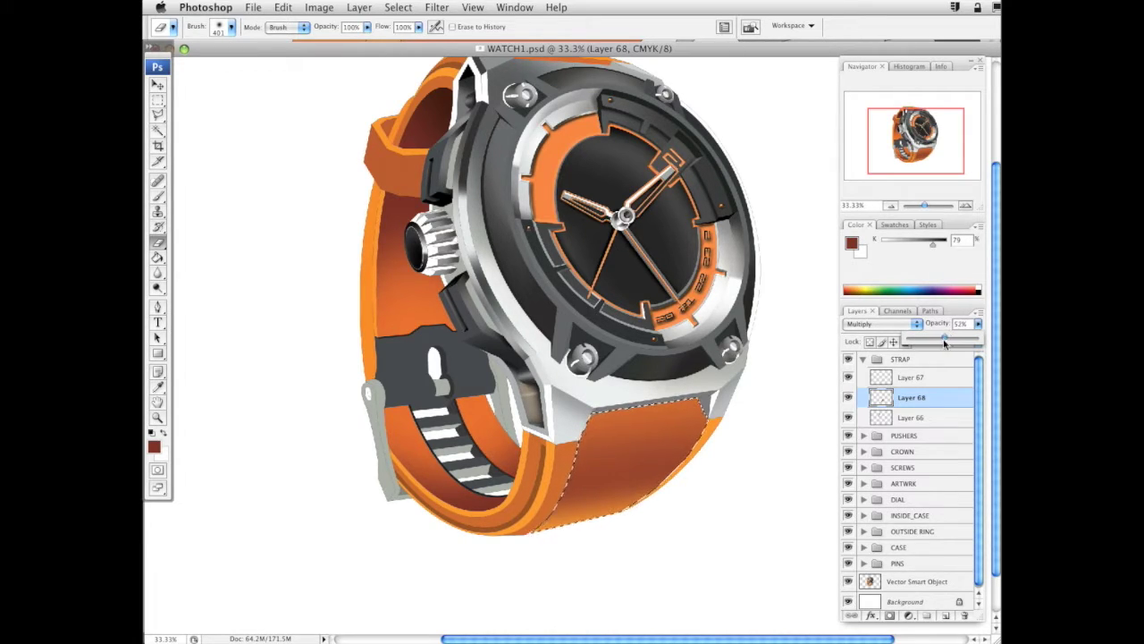
left_click(931, 399)
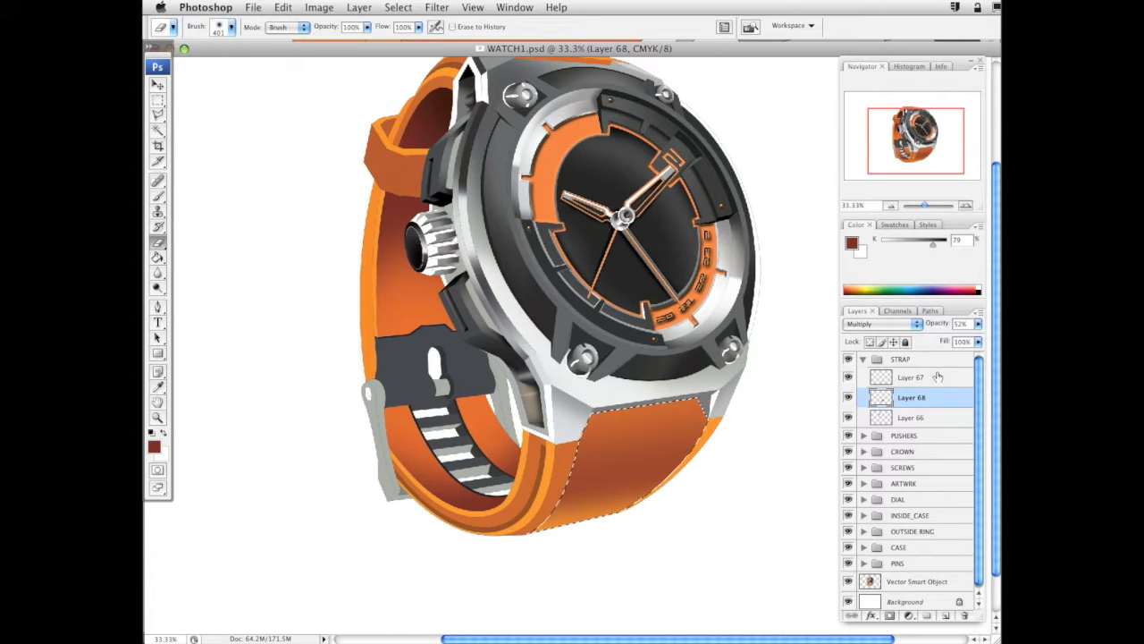
left_click(977, 323)
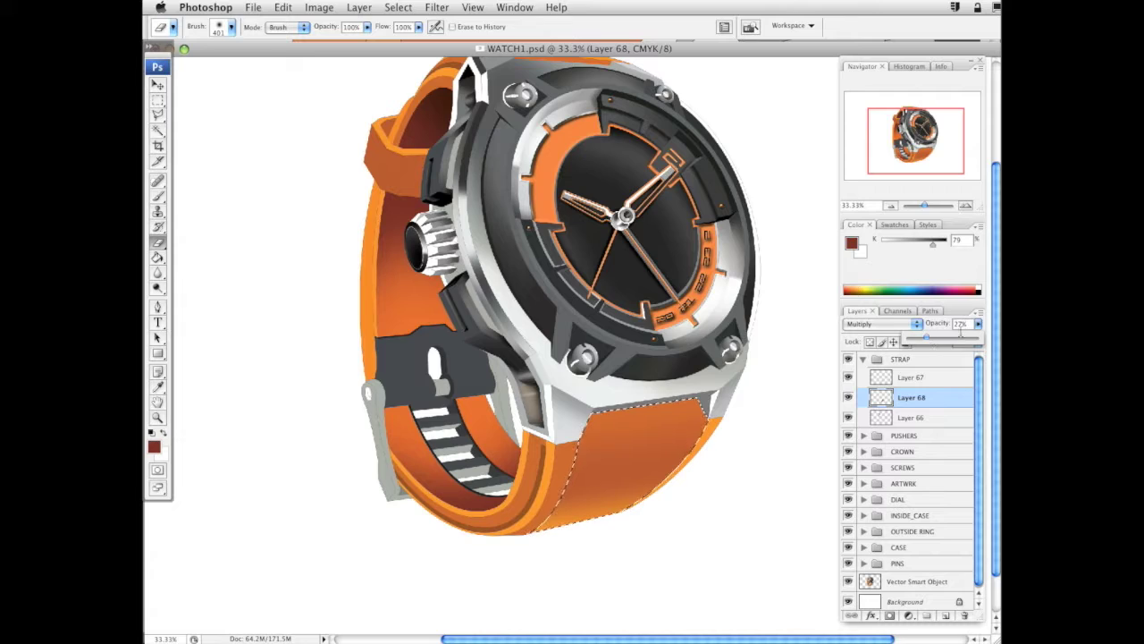
left_click(920, 372)
Create a new layer above Layer 67 with Multiply blending and reduce the brush to 57 px
left_click(926, 377)
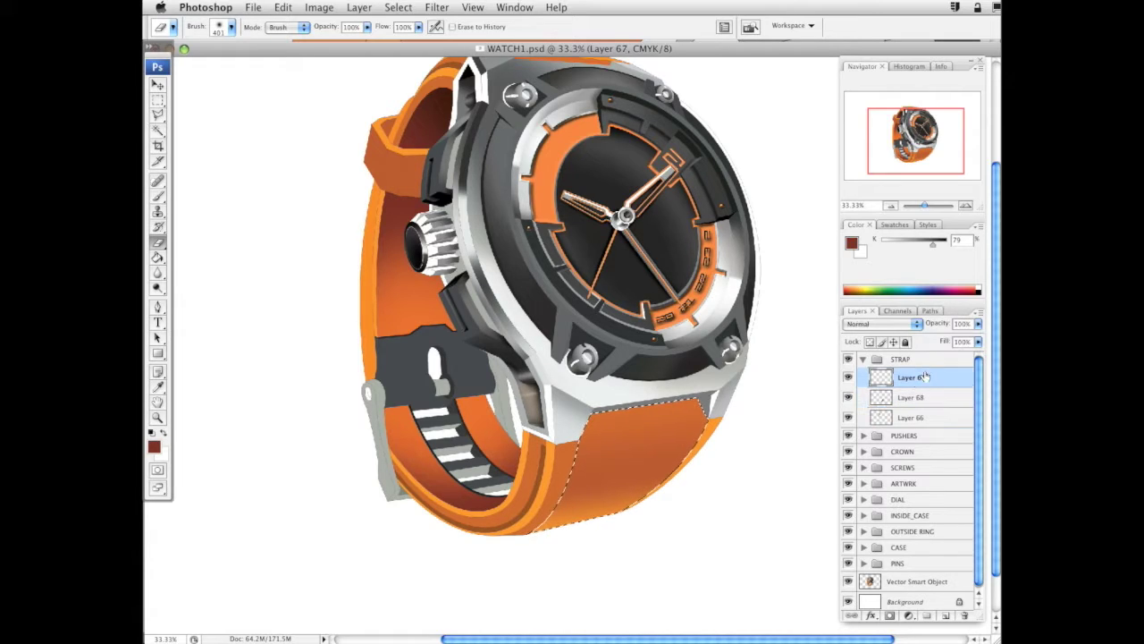
left_click(945, 618)
key("b")
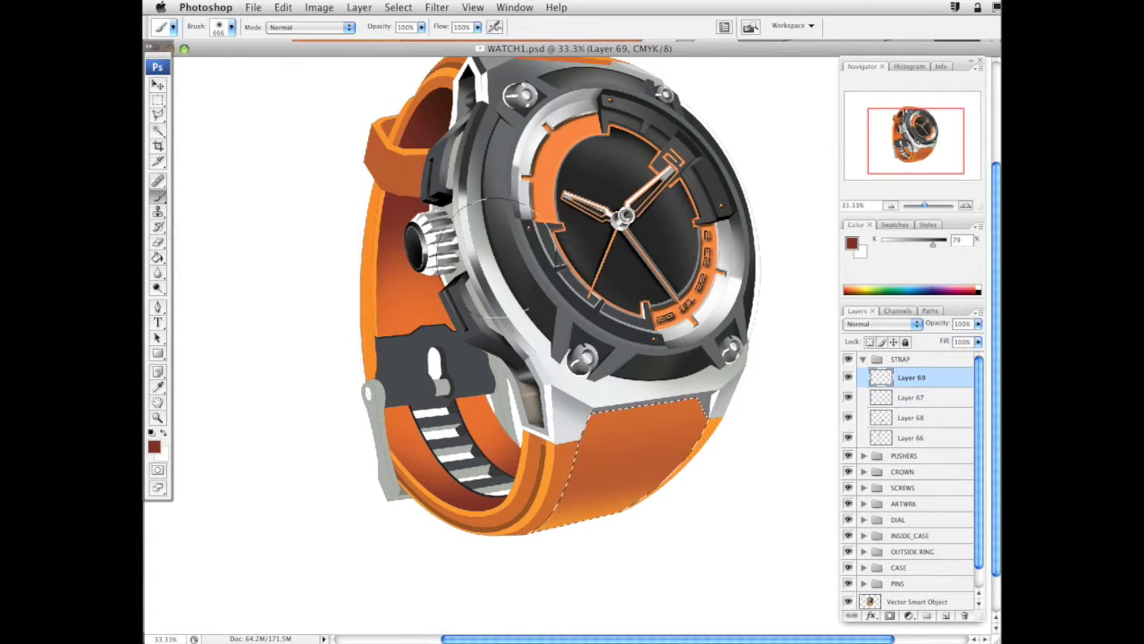
right_click(708, 511)
left_click(729, 488)
left_click(899, 323)
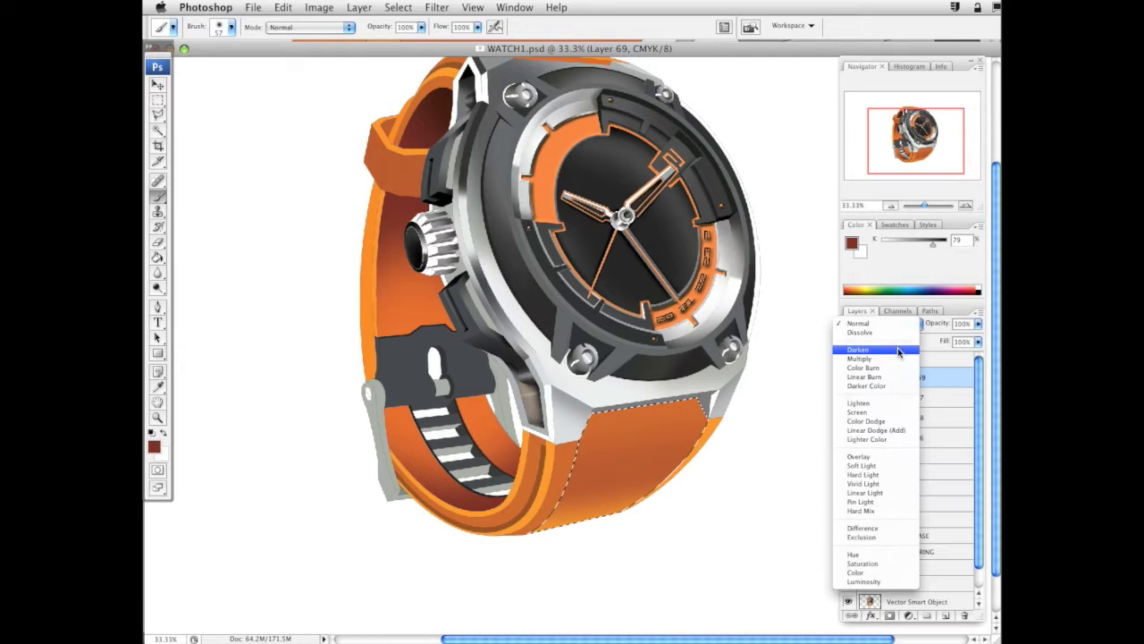
left_click(898, 360)
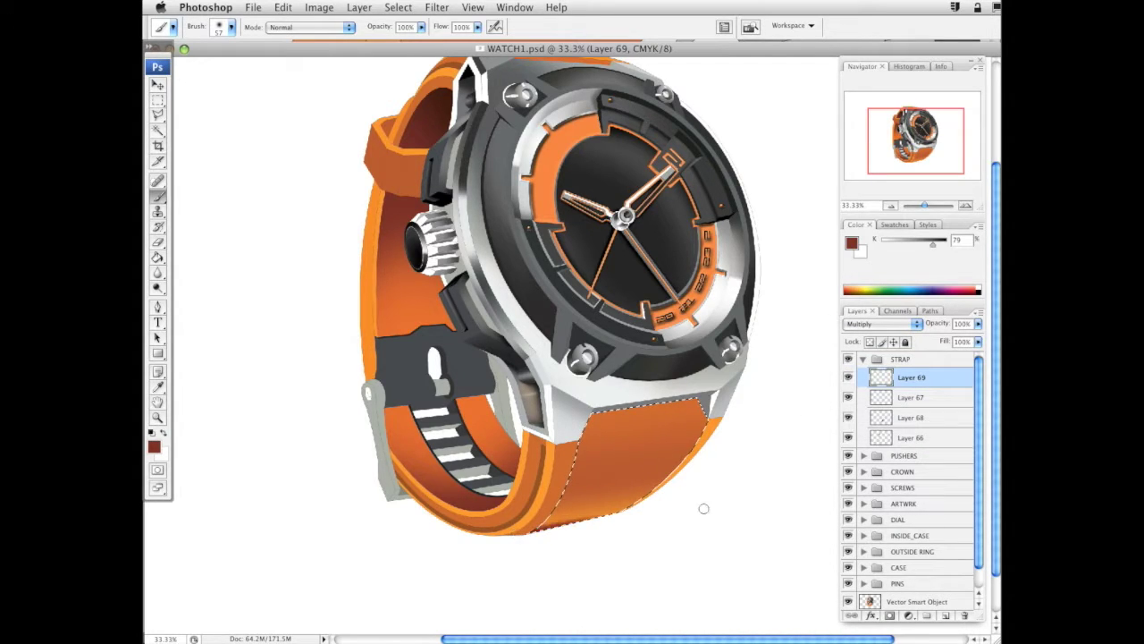
Shade the lower edge of the front strap panel in dark red-brown, trying 110 px and keeping the 191 px brush, and deselect
right_click(623, 532)
key("Return")
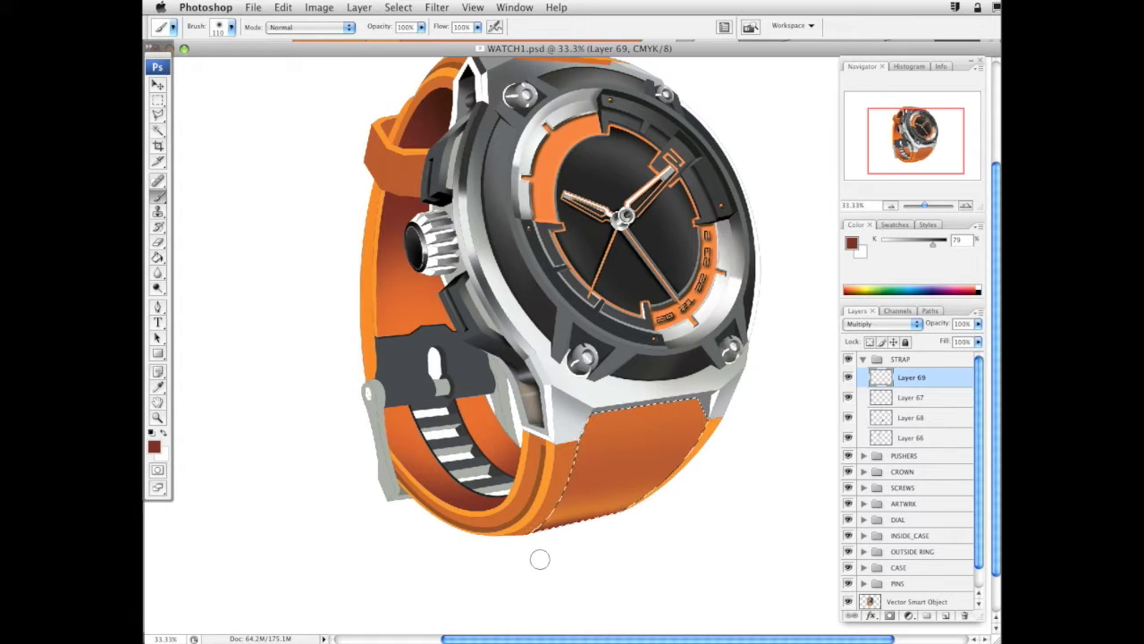
right_click(540, 560)
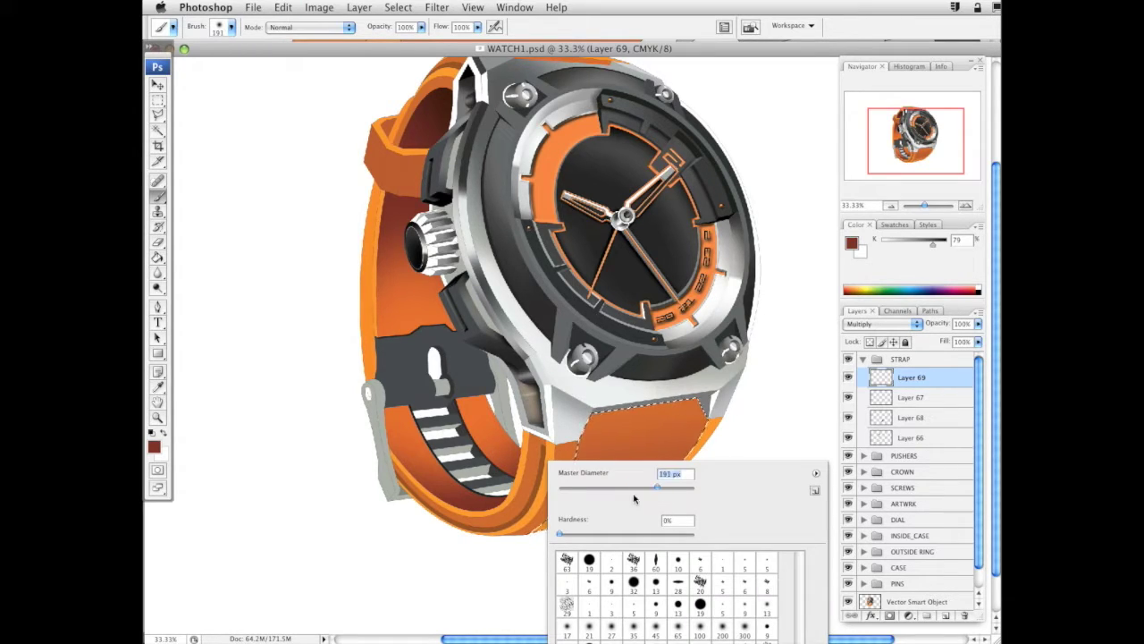
key("Return")
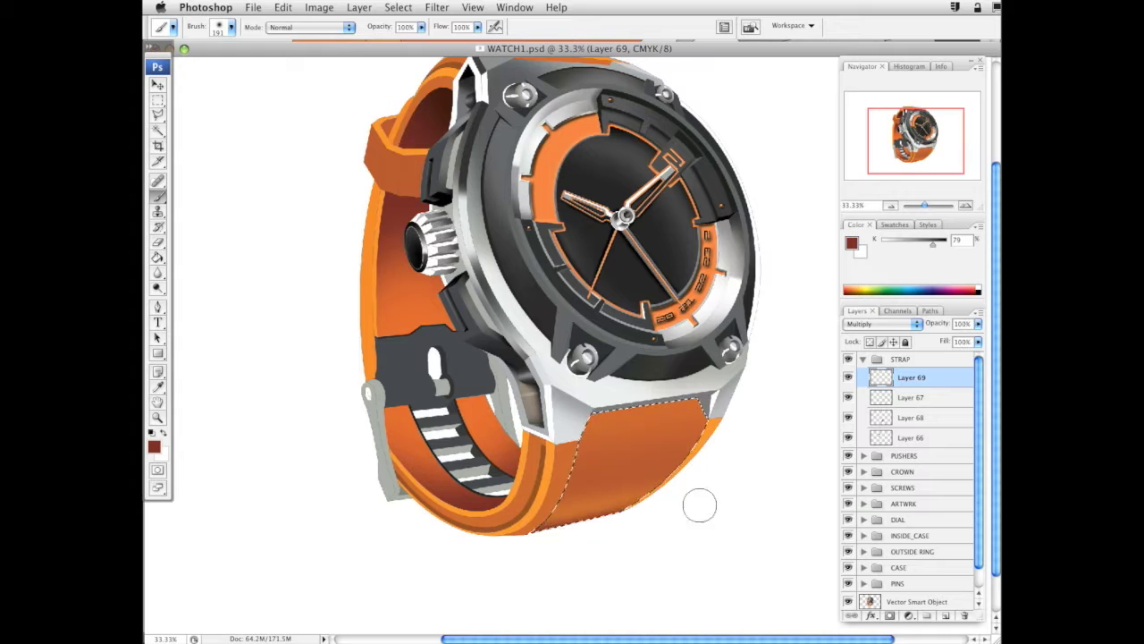
left_click_drag(741, 488, 769, 541)
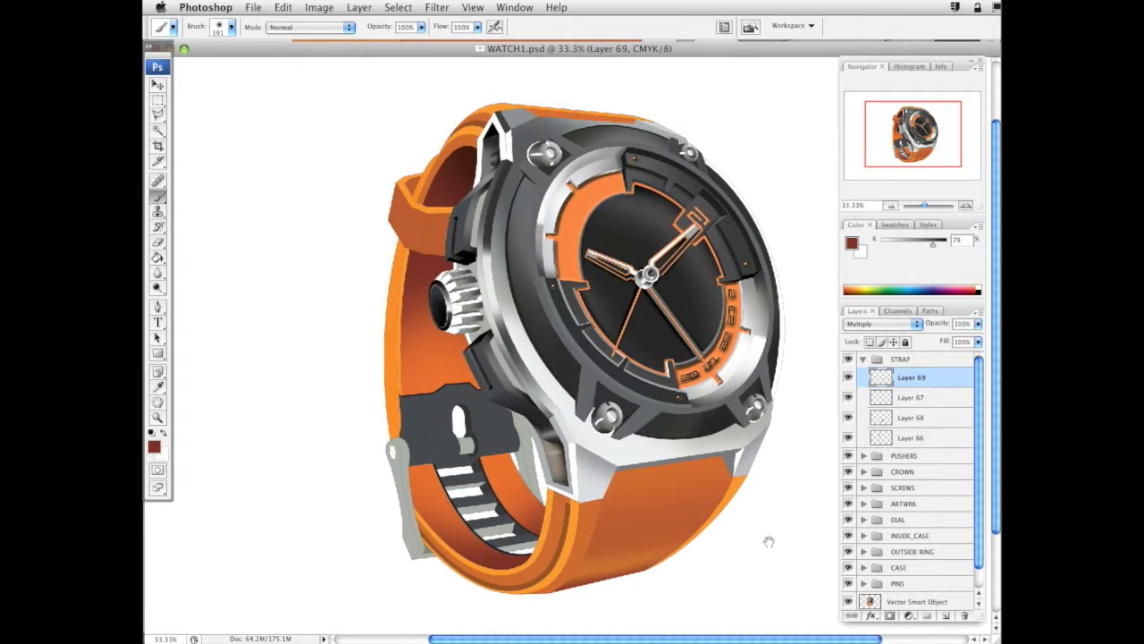
left_click_drag(722, 408, 713, 383)
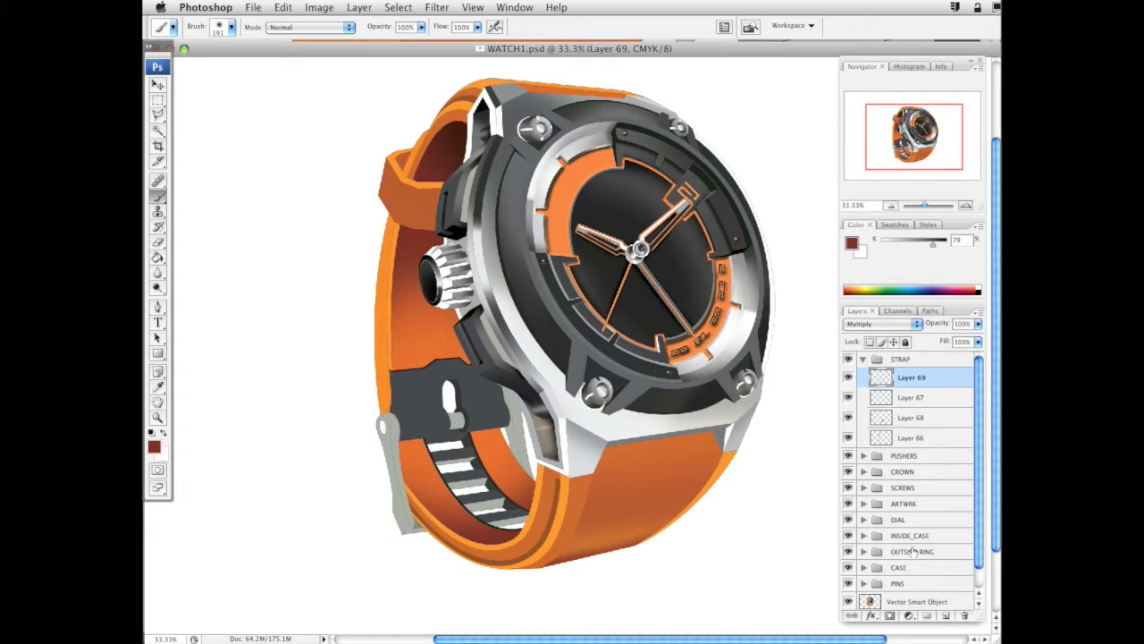
Paint a white highlight across the upper part of the front strap panel on a new layer with a 68 px brush
left_click(943, 615)
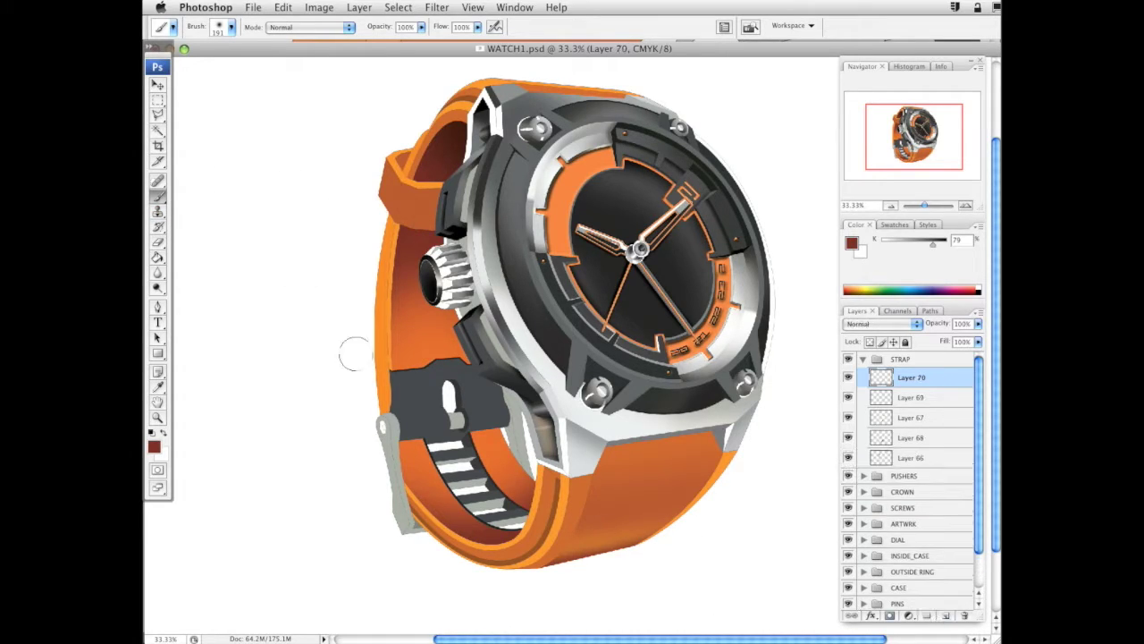
left_click(810, 290, "alt")
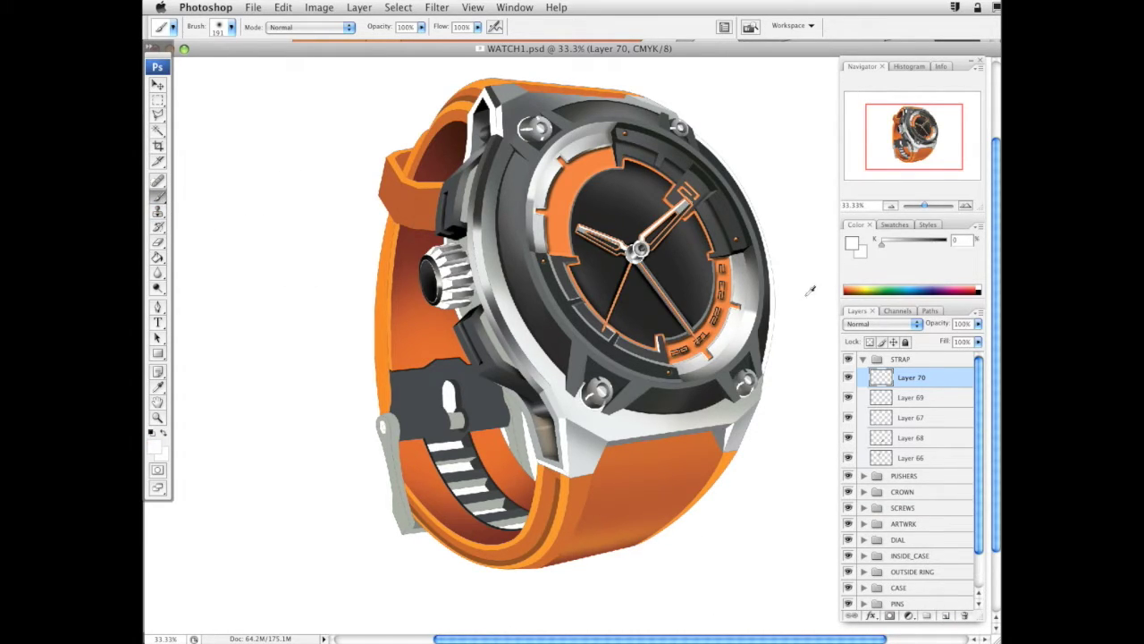
right_click(694, 500)
left_click(758, 488)
left_click_drag(596, 474, 735, 453)
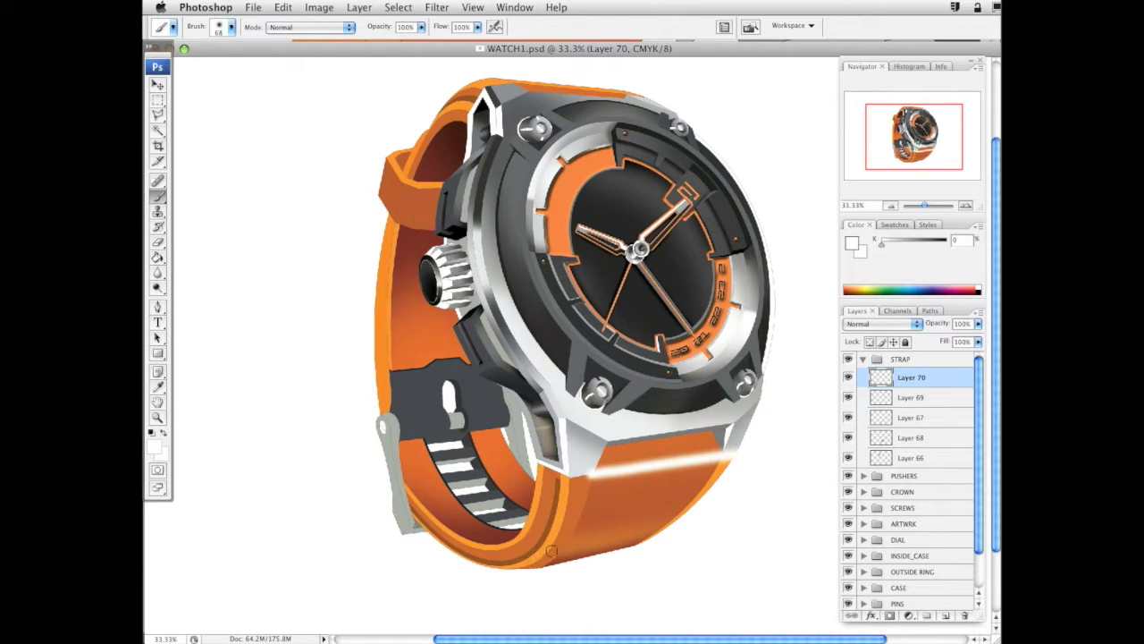
Soften the ends and lower side of the white strap highlight with a 197 px eraser
left_click(158, 243)
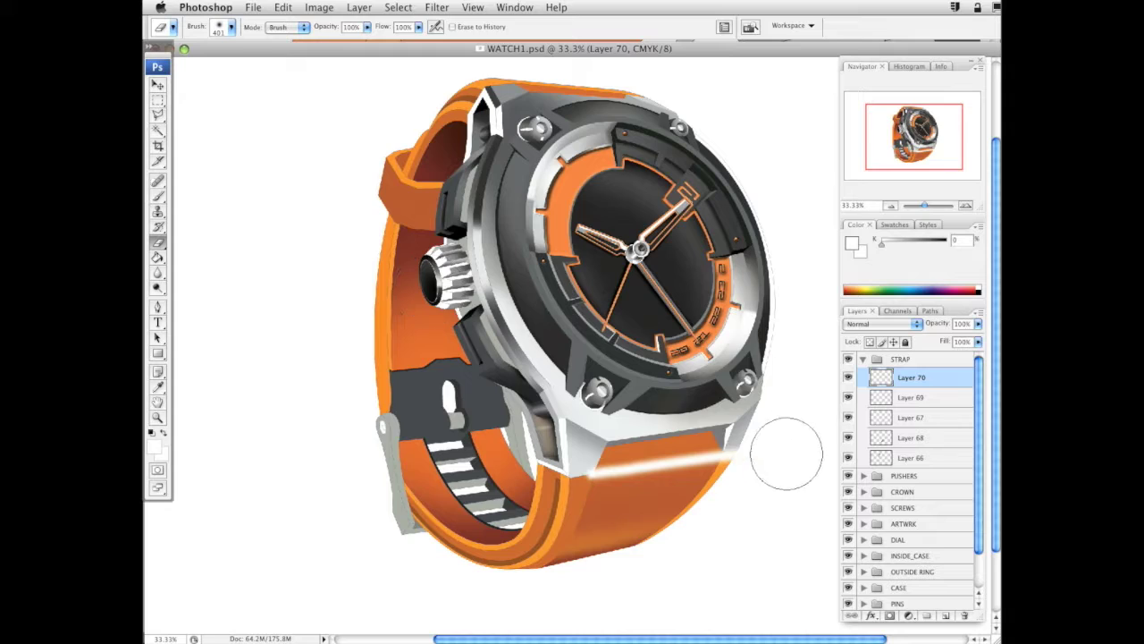
right_click(769, 522)
left_click(777, 447)
left_click_drag(733, 476, 689, 496)
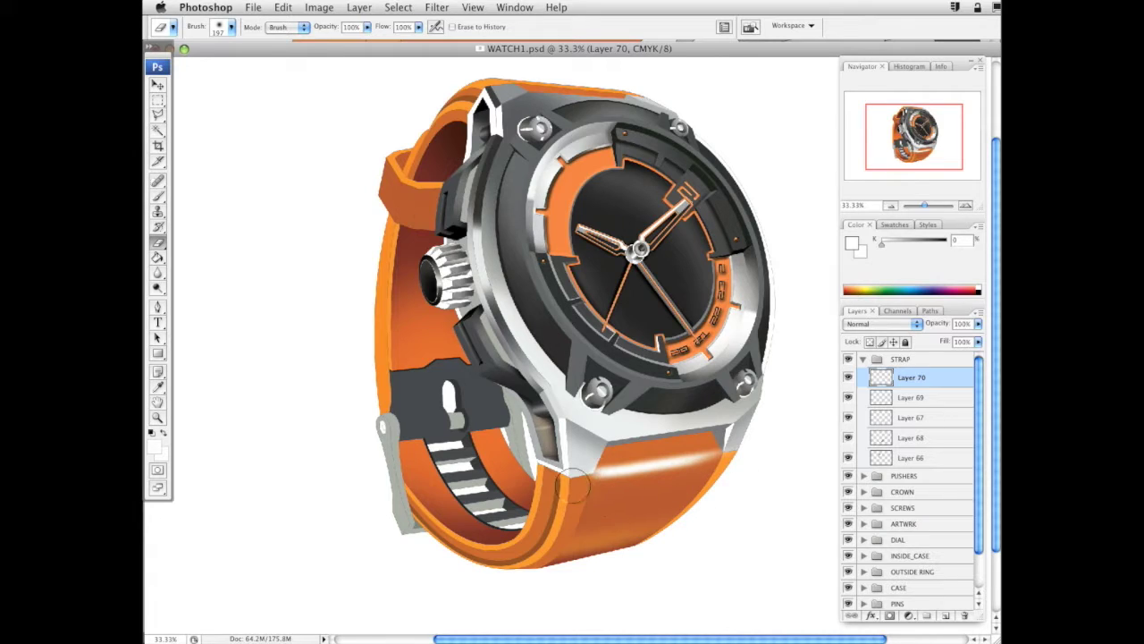
mouse_move(568, 497)
left_mouse_down()
mouse_move(714, 497)
mouse_move(688, 488)
mouse_move(599, 498)
left_mouse_up()
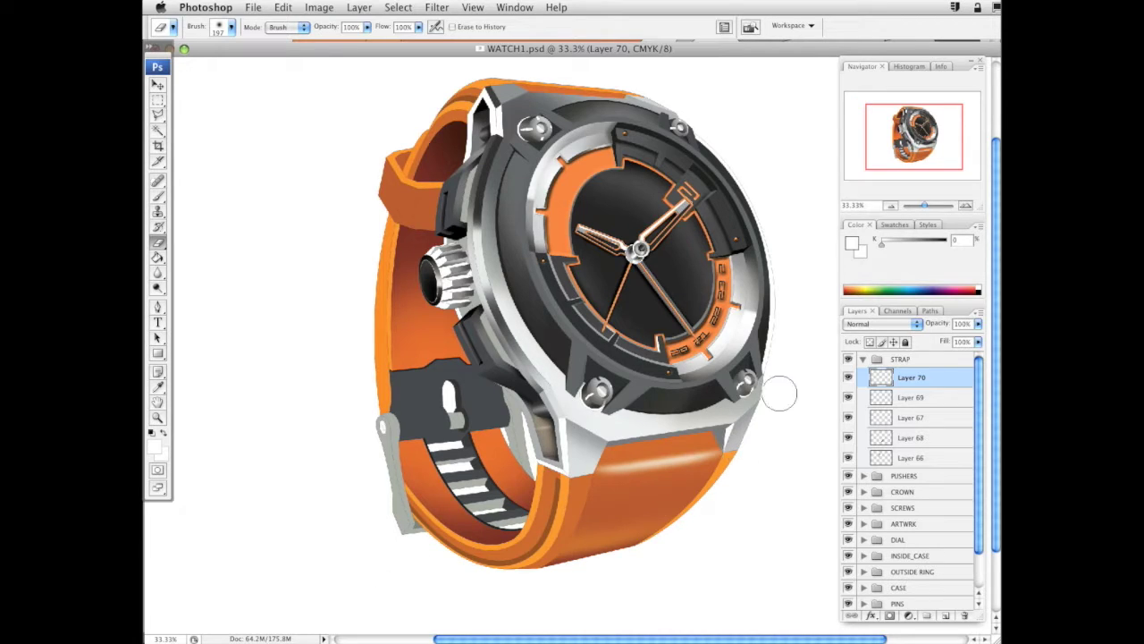
Refine the strap highlight with the eraser at 110 px and 246 px, and lower Layer 70's opacity to 66%
right_click(740, 461)
left_click_drag(827, 482, 831, 483)
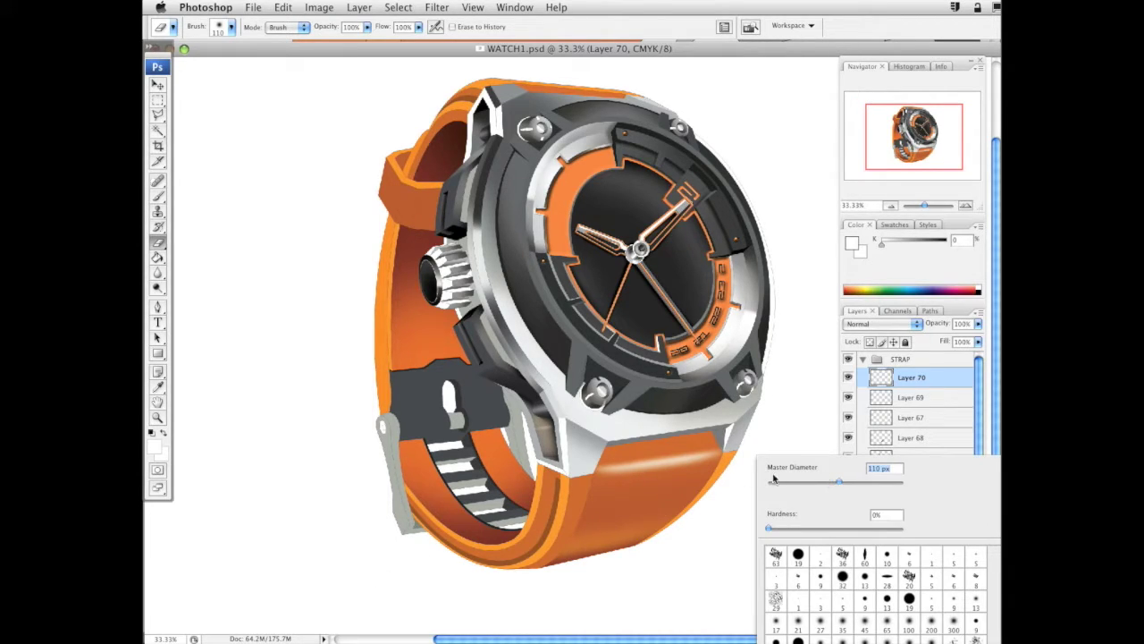
key("Return")
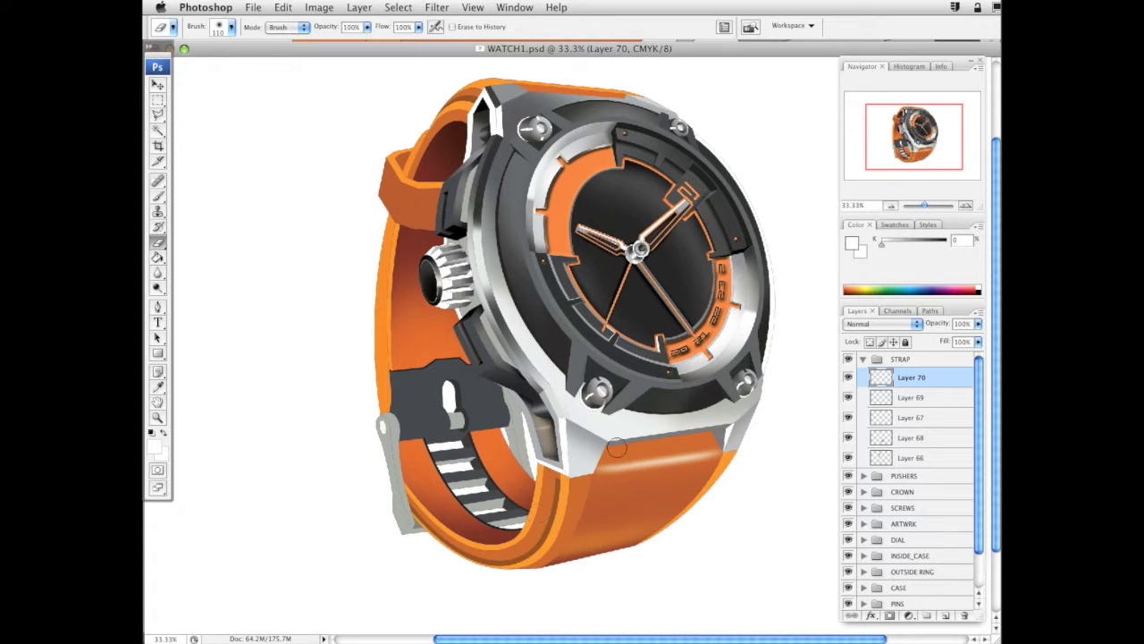
right_click(538, 478)
left_click_drag(696, 486, 615, 487)
key("Return")
left_click(978, 323)
left_click_drag(972, 340, 963, 342)
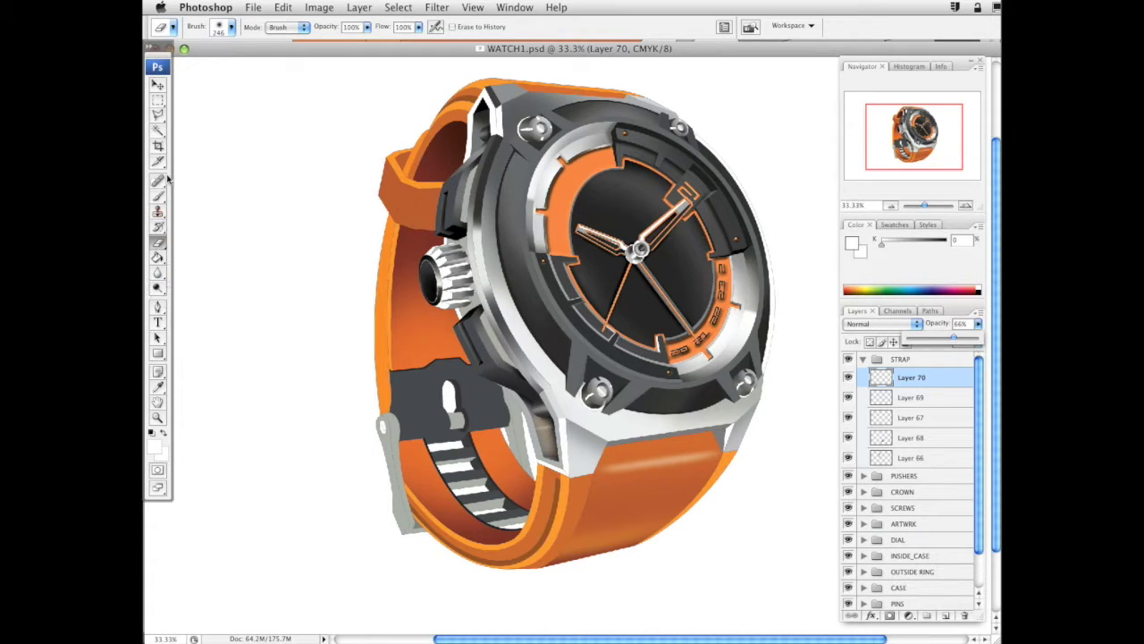
Select the front strap panel from the Vector Smart Object with the Magic Wand and return to Layer 70
left_click(159, 131)
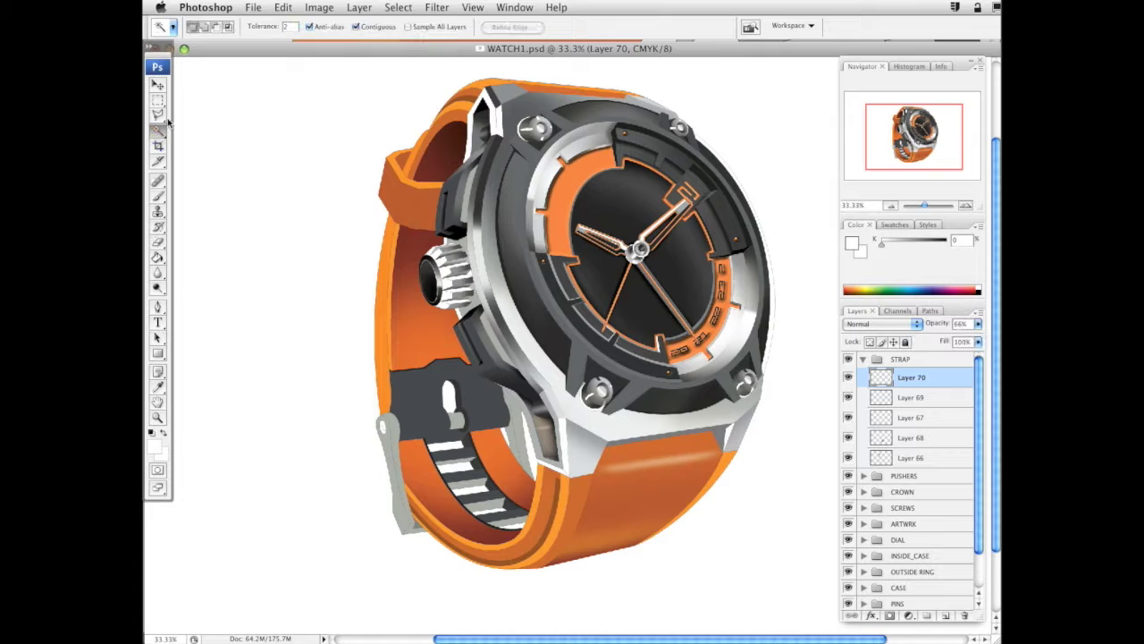
scroll(978, 438, "down", 2)
left_click(919, 580)
left_click(688, 501)
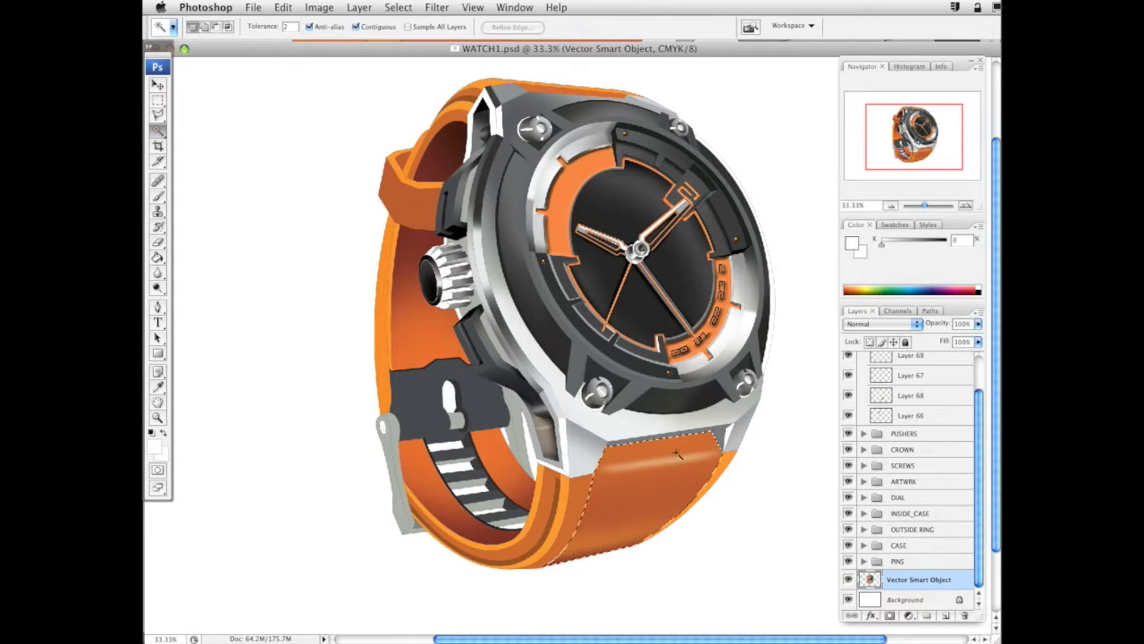
scroll(948, 411, "up", 2)
left_click(941, 379)
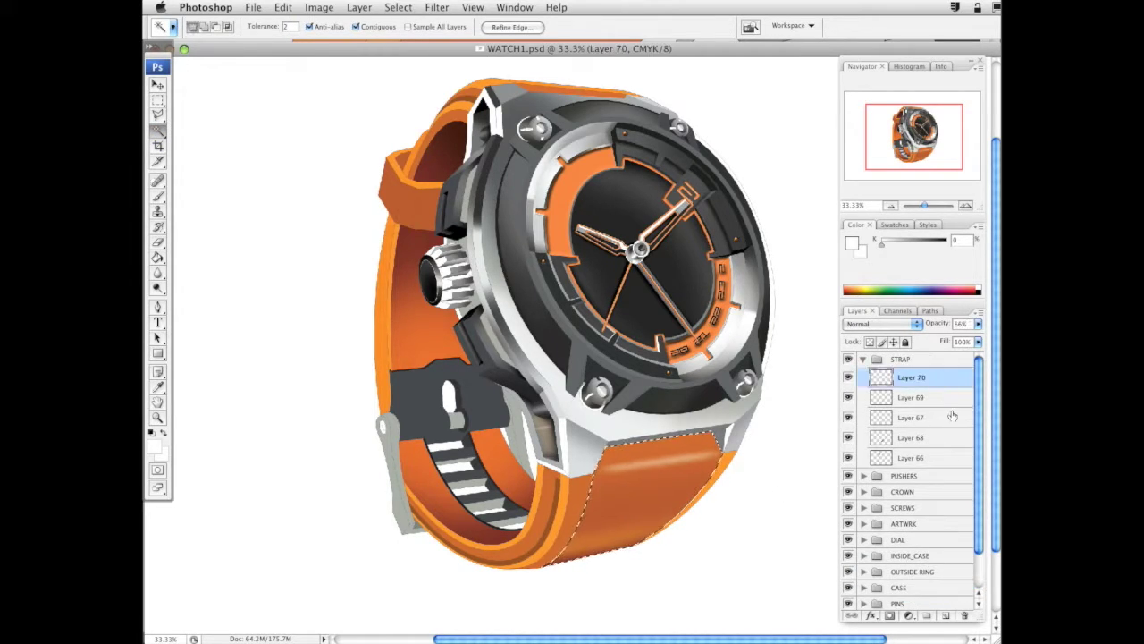
Create a new layer above Layer 70 with Multiply blending and sample a dark red-brown from the strap for the brush
left_click(945, 617)
left_click(159, 196)
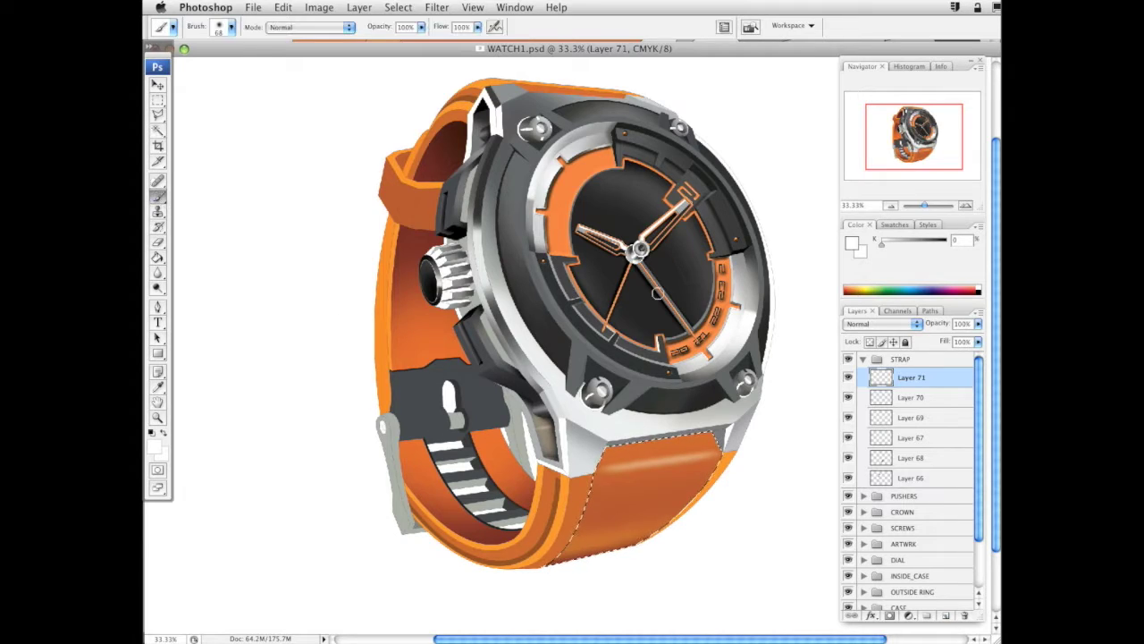
left_click(445, 161, "alt")
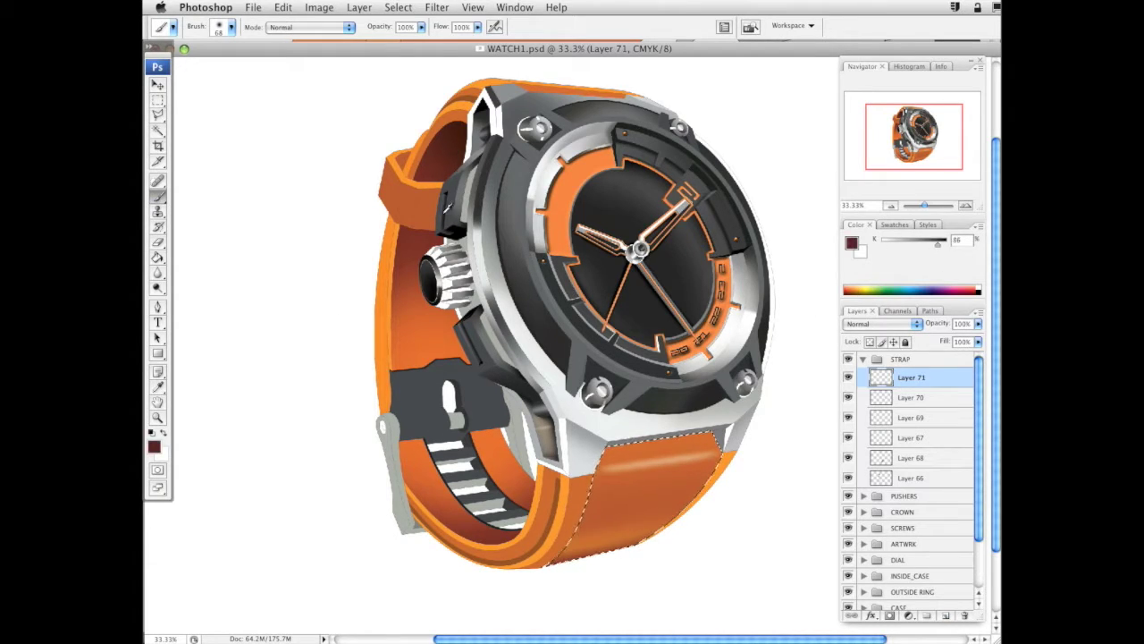
left_click(418, 234, "alt")
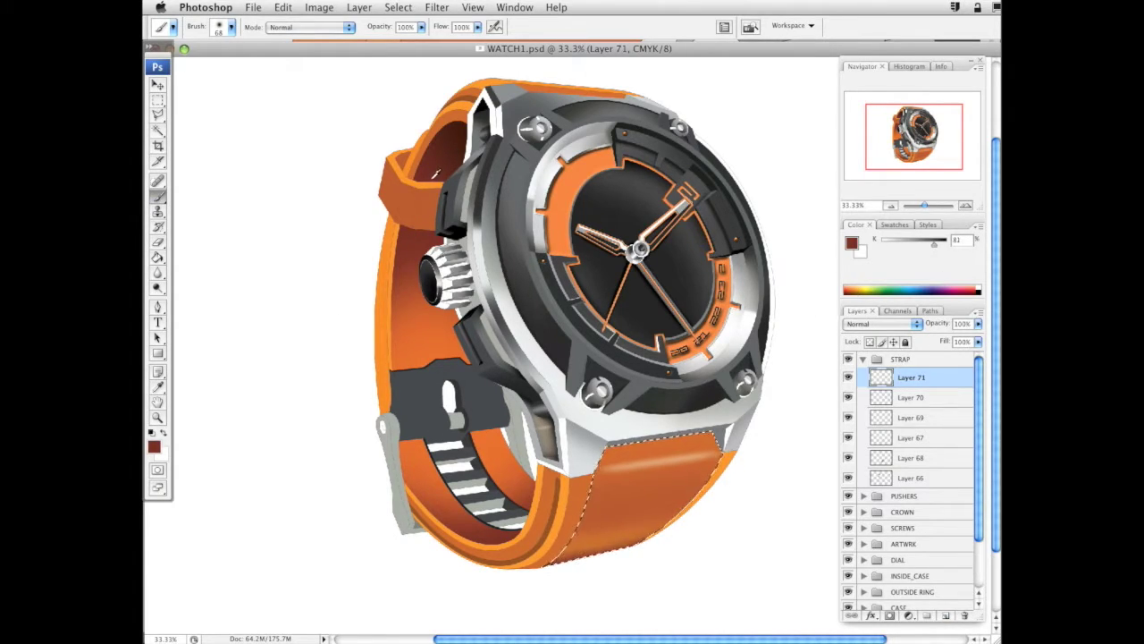
left_click(880, 324)
left_click(871, 363)
Shade the upper edge of the front strap panel with 110 px and 180 px brushes, and lower Layer 71's opacity to 50%
right_click(815, 472)
left_click_drag(815, 474, 833, 479)
key("Return")
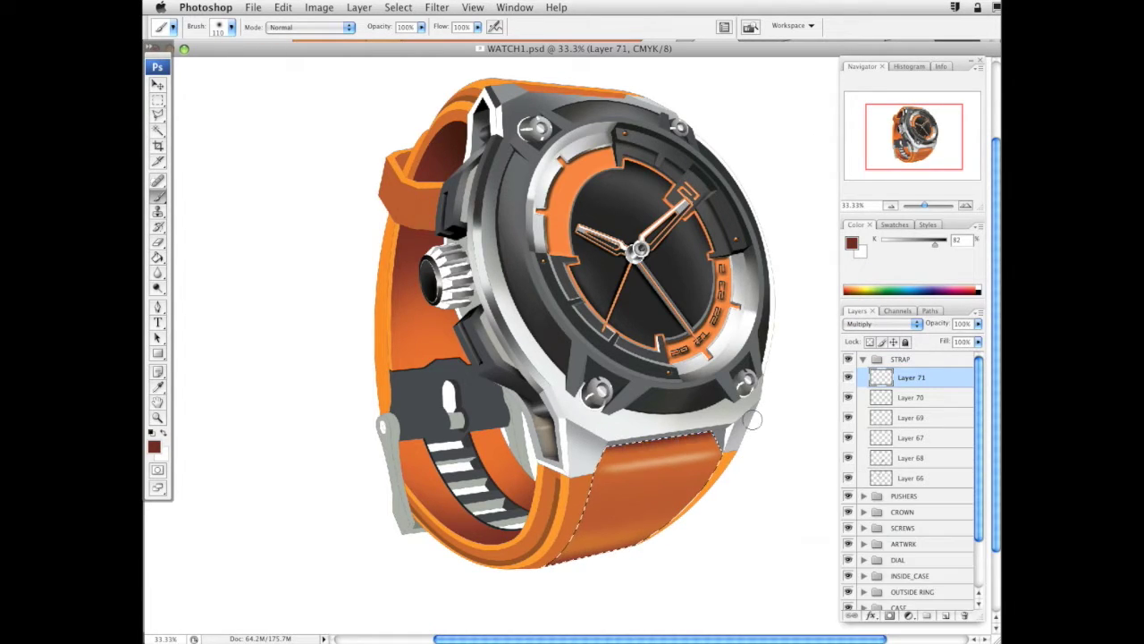
right_click(766, 456)
key("Return")
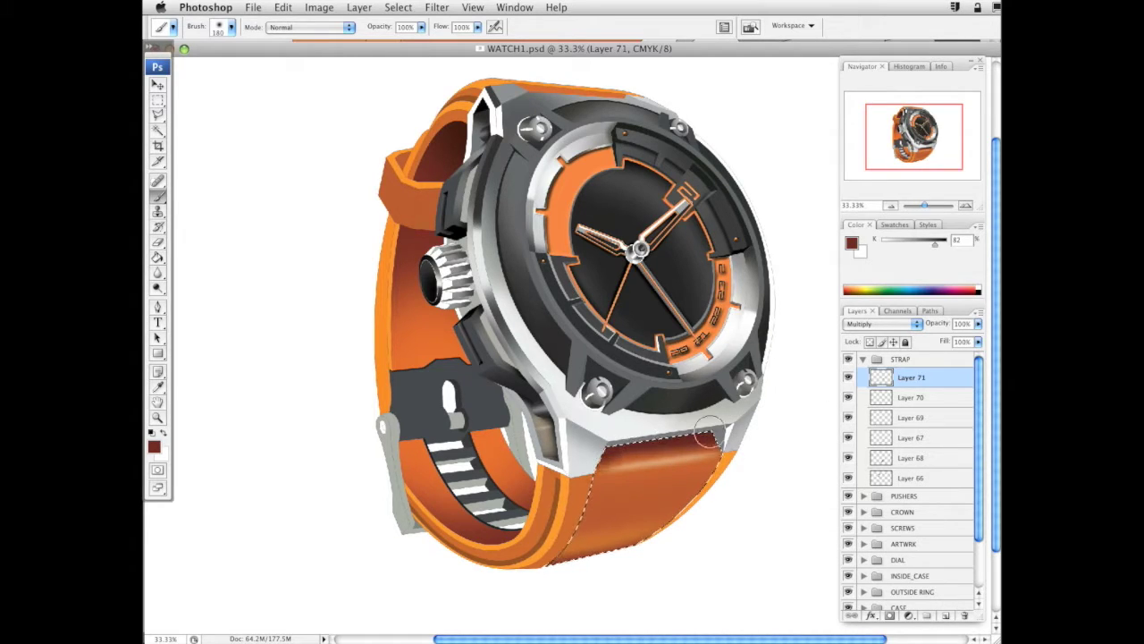
left_click_drag(709, 431, 824, 414)
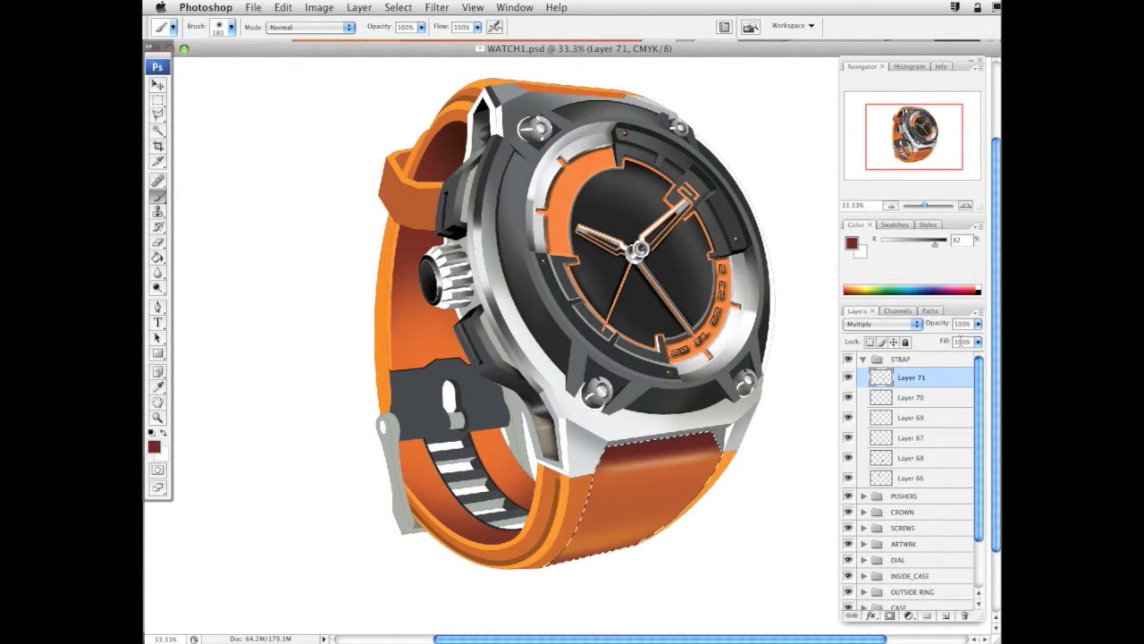
left_click_drag(978, 327, 965, 339)
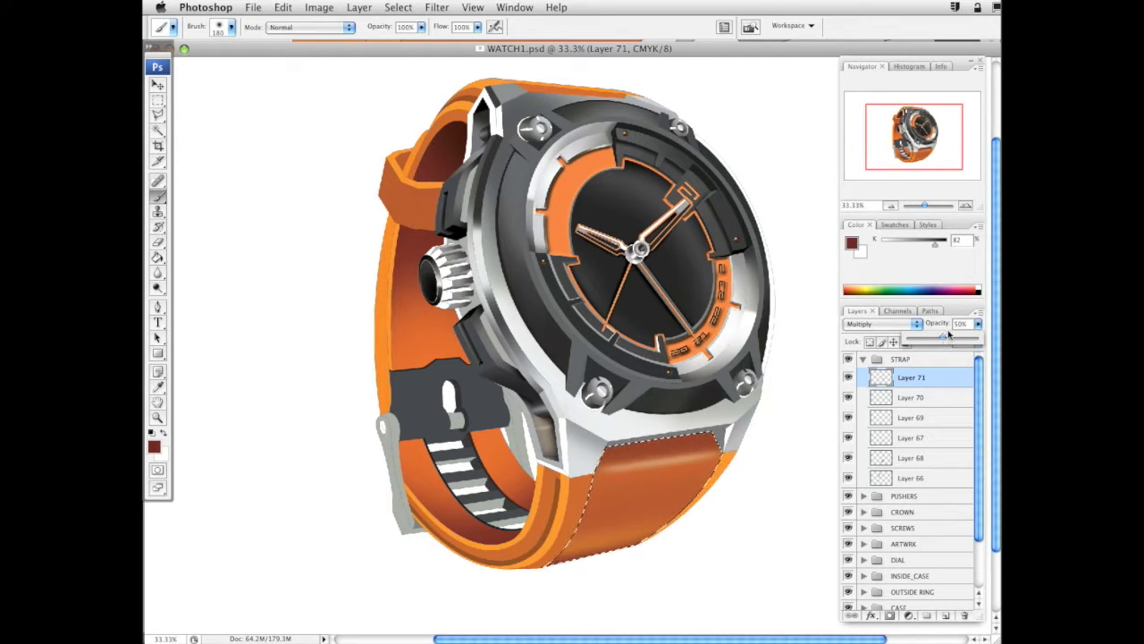
Deepen the red-brown shading along the front strap panel's upper edge on a new Multiply layer, and reduce the brush to 104 px
left_click(948, 617)
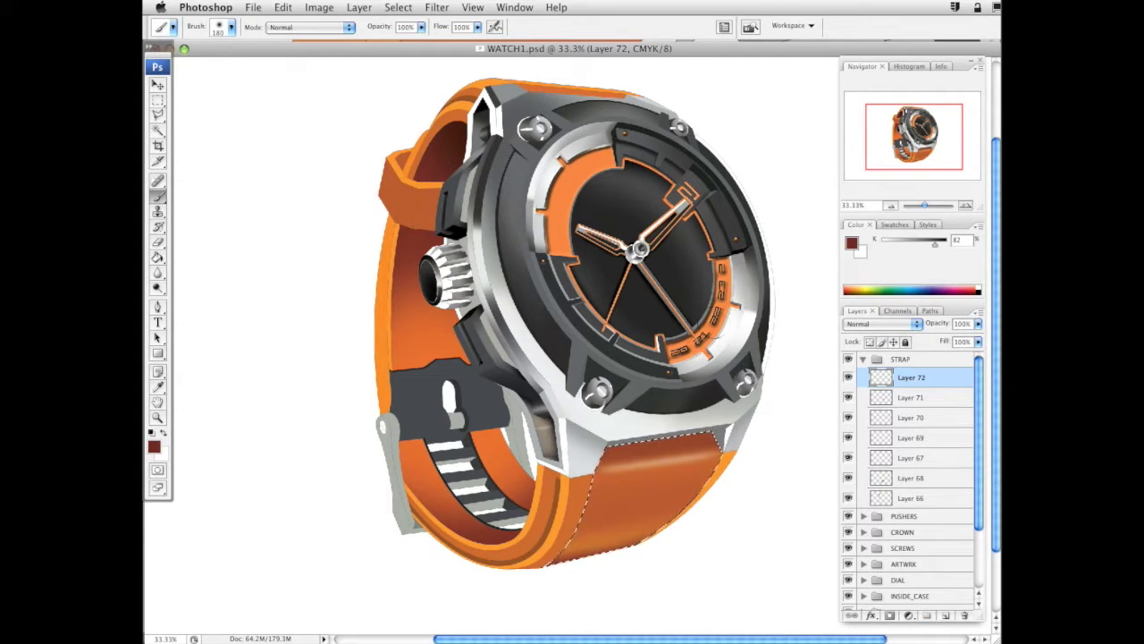
left_click(894, 324)
left_click(898, 358)
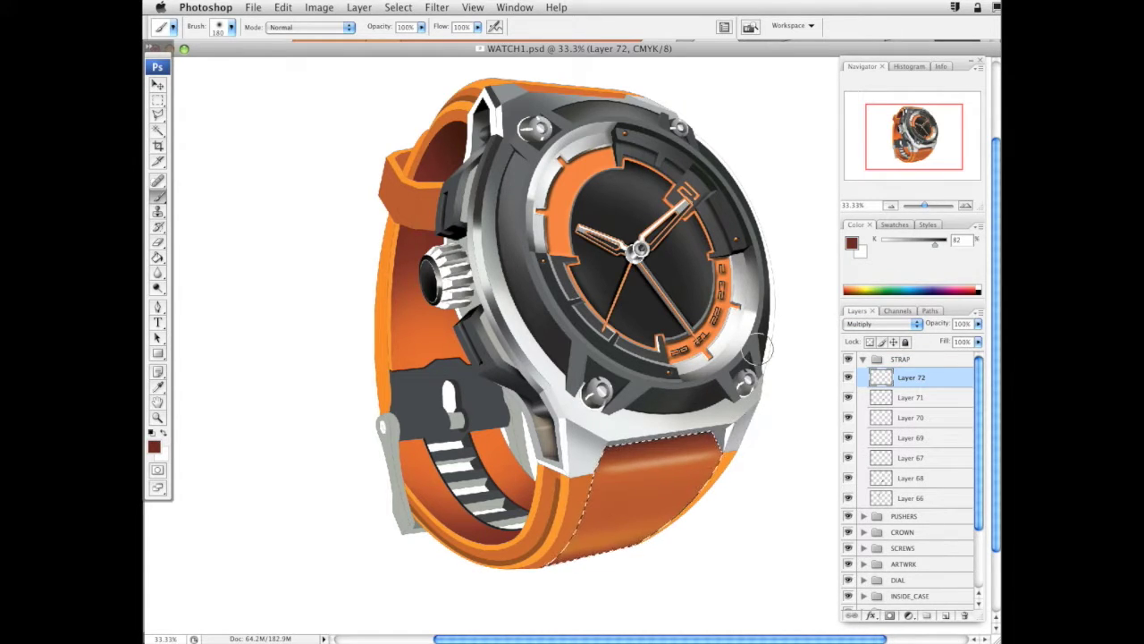
right_click(776, 322)
left_click_drag(841, 354, 809, 356)
key("Return")
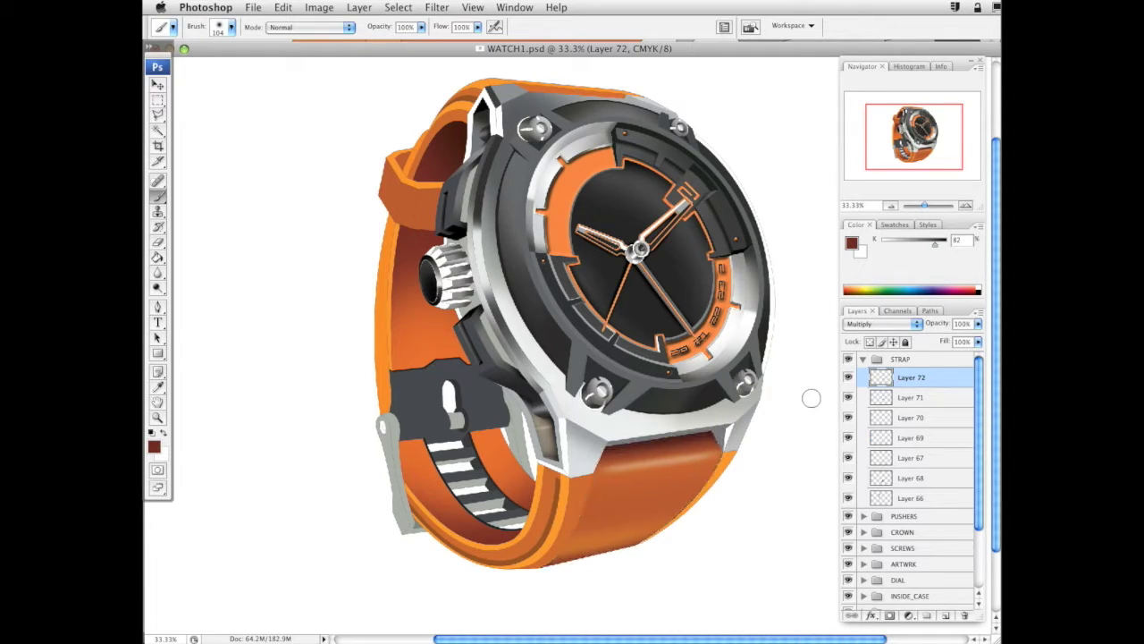
Examine the strap shading against the whole watch at reduced magnification
left_click_drag(786, 485, 781, 558)
left_click_drag(776, 490, 782, 436)
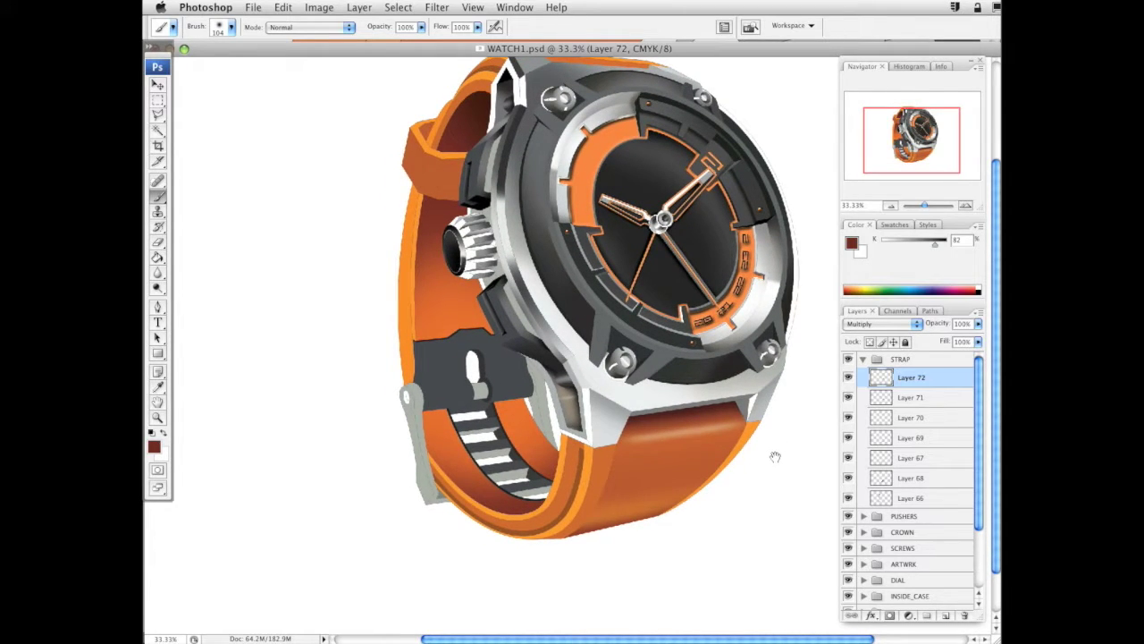
left_click(159, 417)
left_click(589, 381, "alt")
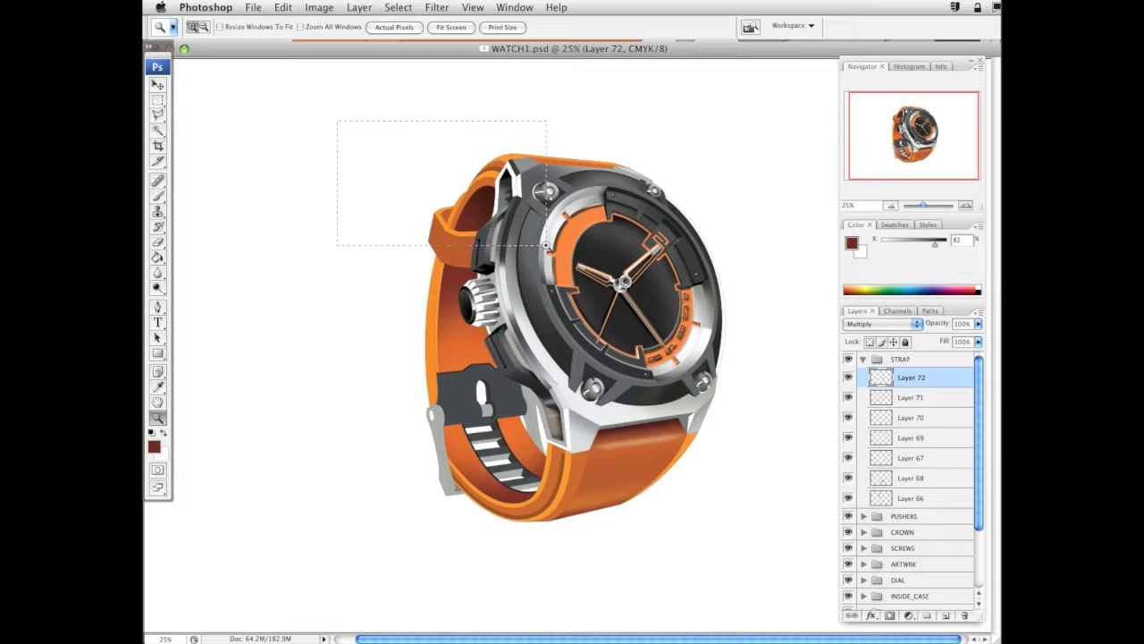
left_click_drag(546, 244, 797, 607)
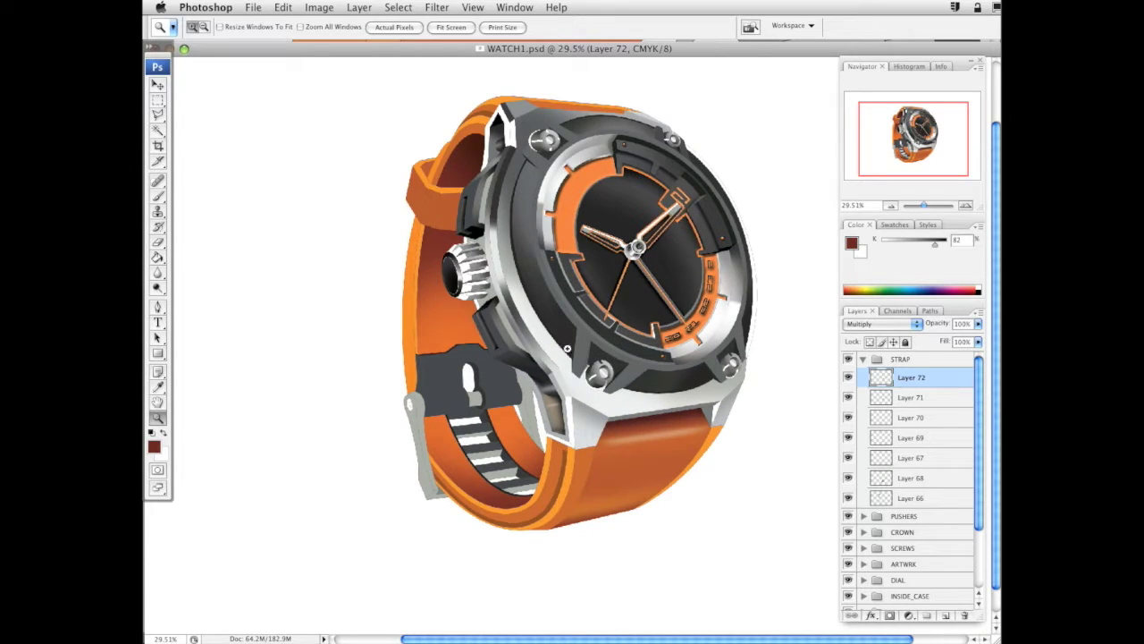
left_click(566, 348)
left_click_drag(529, 297, 527, 395)
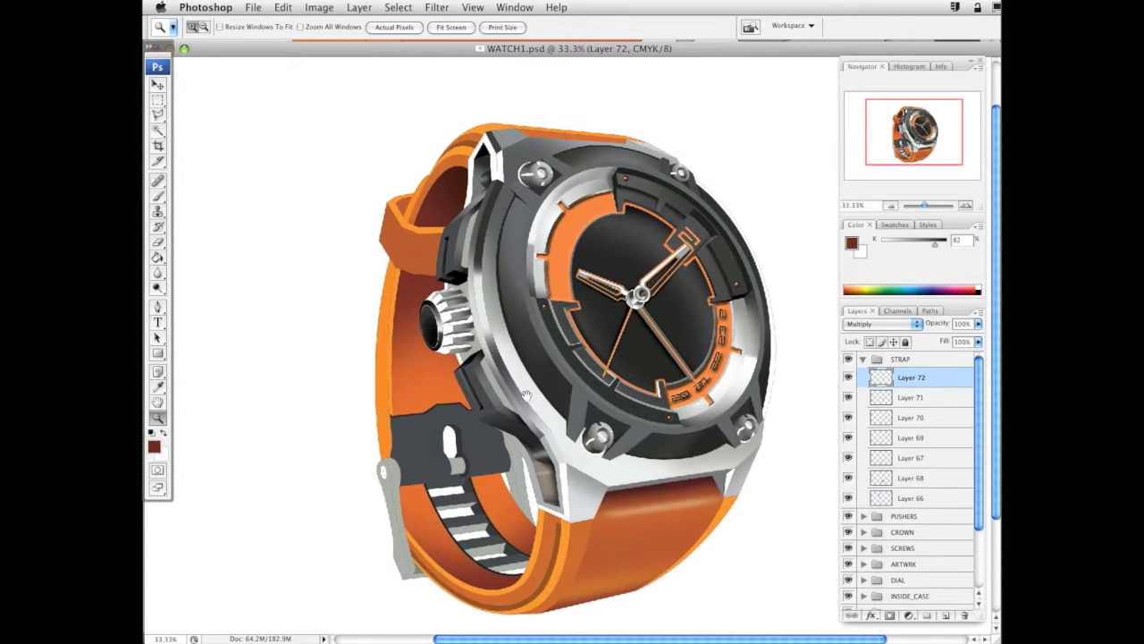
Select the light orange edge bands along the strap from the Vector Smart Object with the Magic Wand, and return to Layer 72
left_click(531, 267)
key("w")
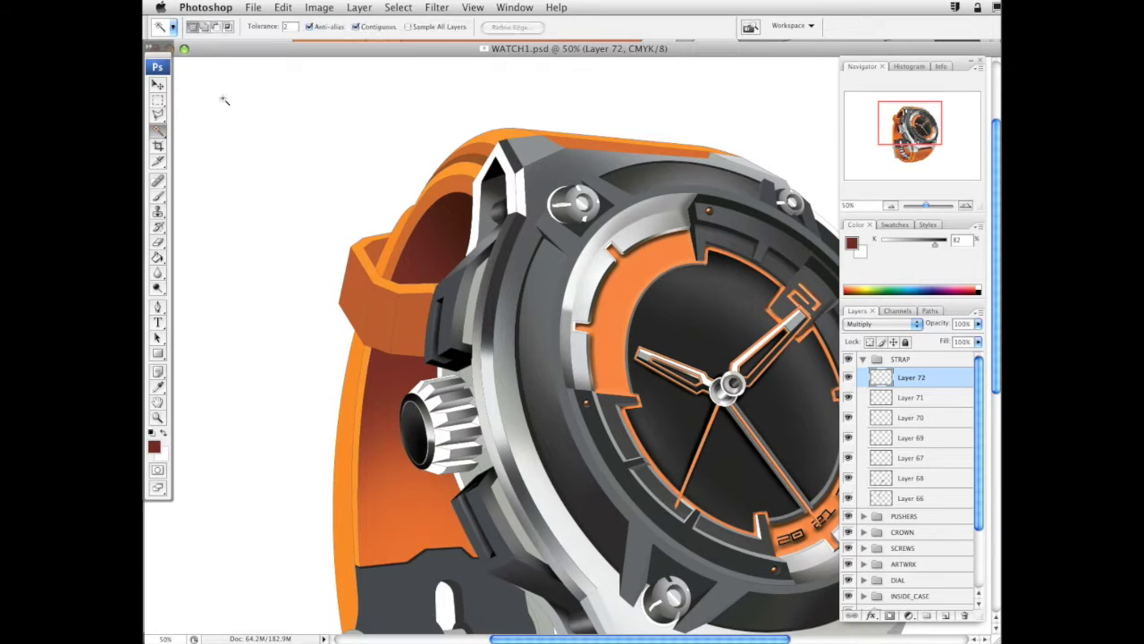
scroll(979, 401, "down", 3)
left_click(945, 583)
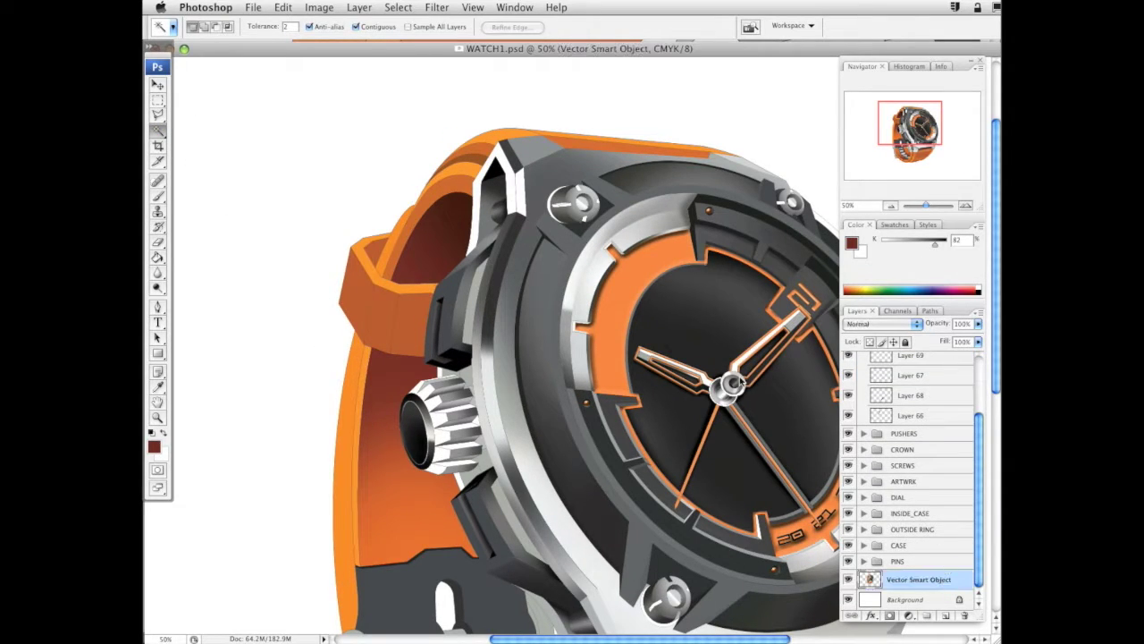
left_click(463, 189)
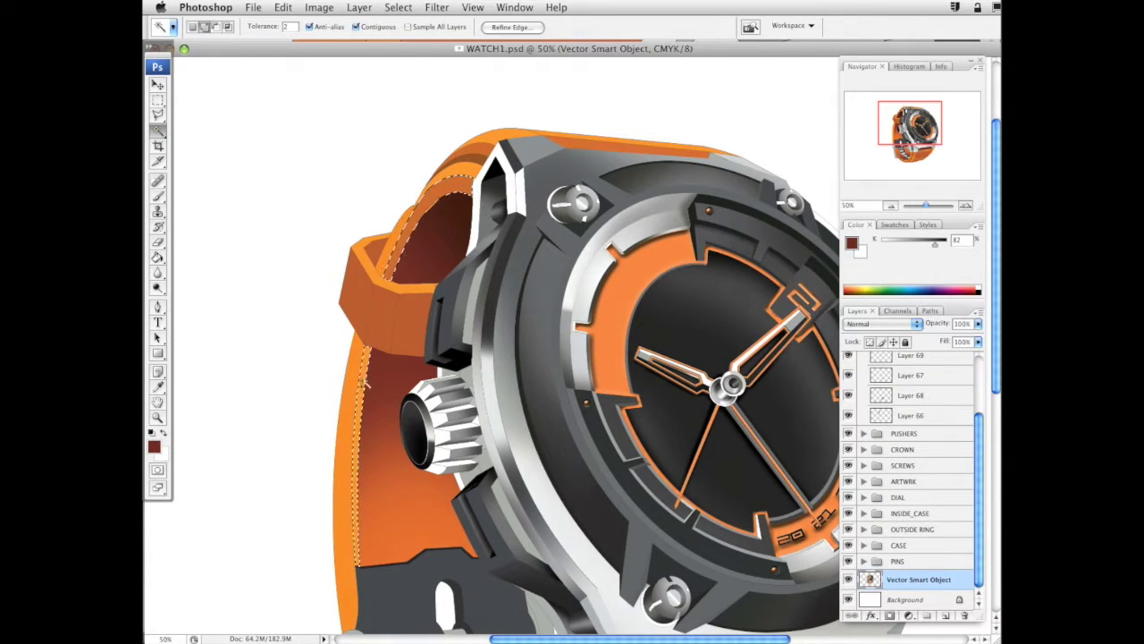
left_click_drag(583, 562, 625, 273)
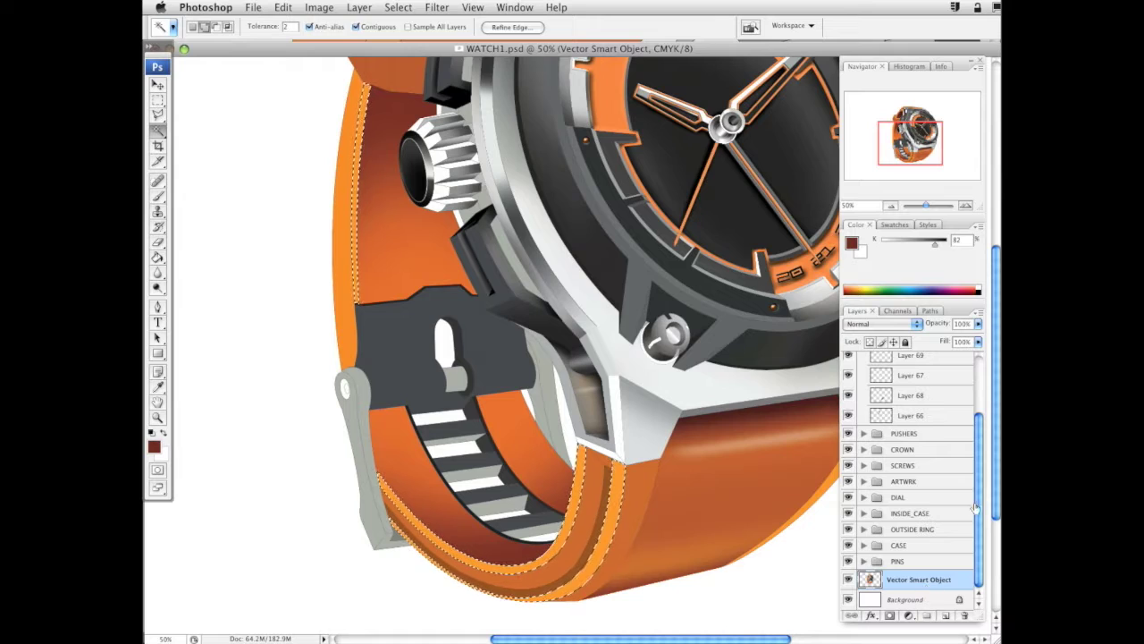
scroll(953, 397, "up", 3)
left_click(941, 379)
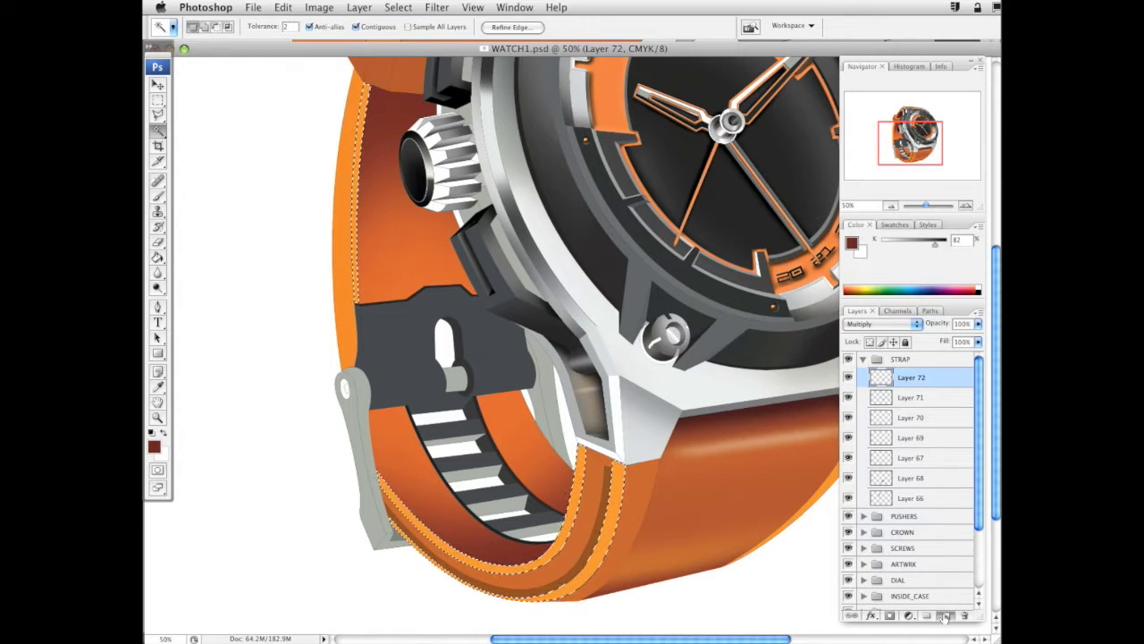
Create a new Multiply layer above Layer 72 for brushing shadows on the selected strap edge bands
left_click(945, 615)
left_click_drag(515, 250, 565, 525)
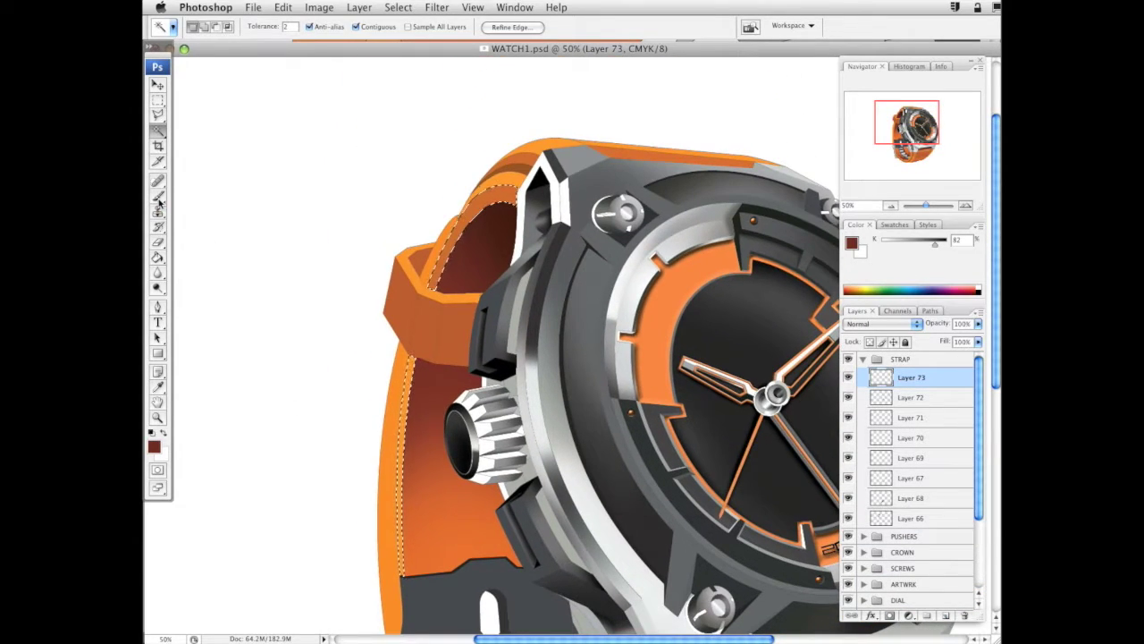
key("b")
left_click(883, 324)
left_click(894, 362)
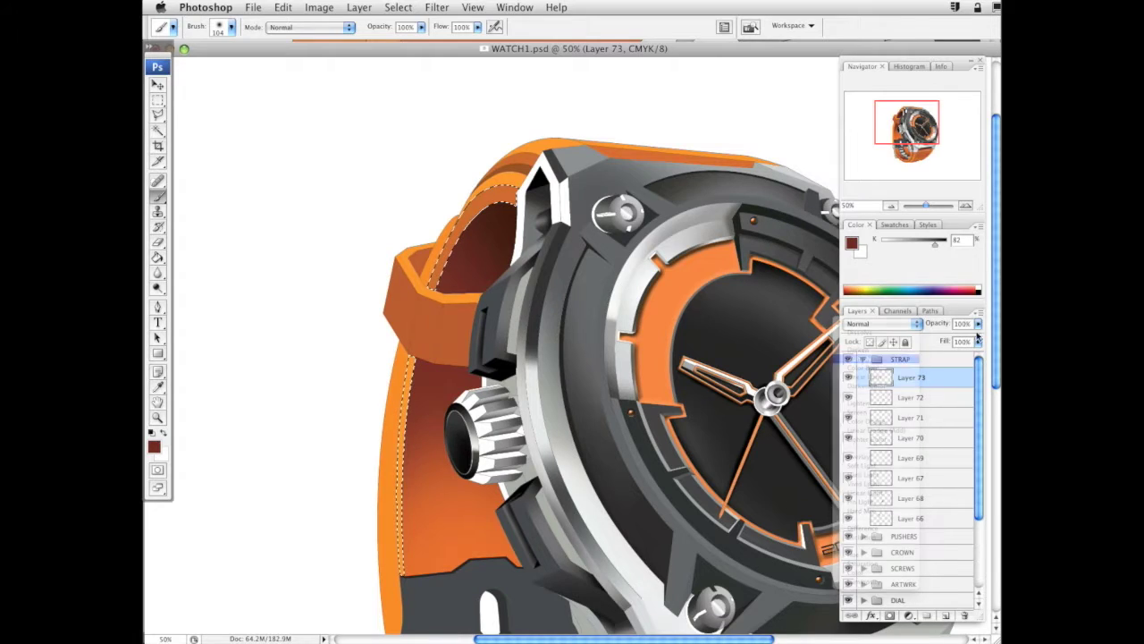
Lower Layer 73's opacity to 30%
left_click(977, 324)
left_click_drag(975, 330, 945, 344)
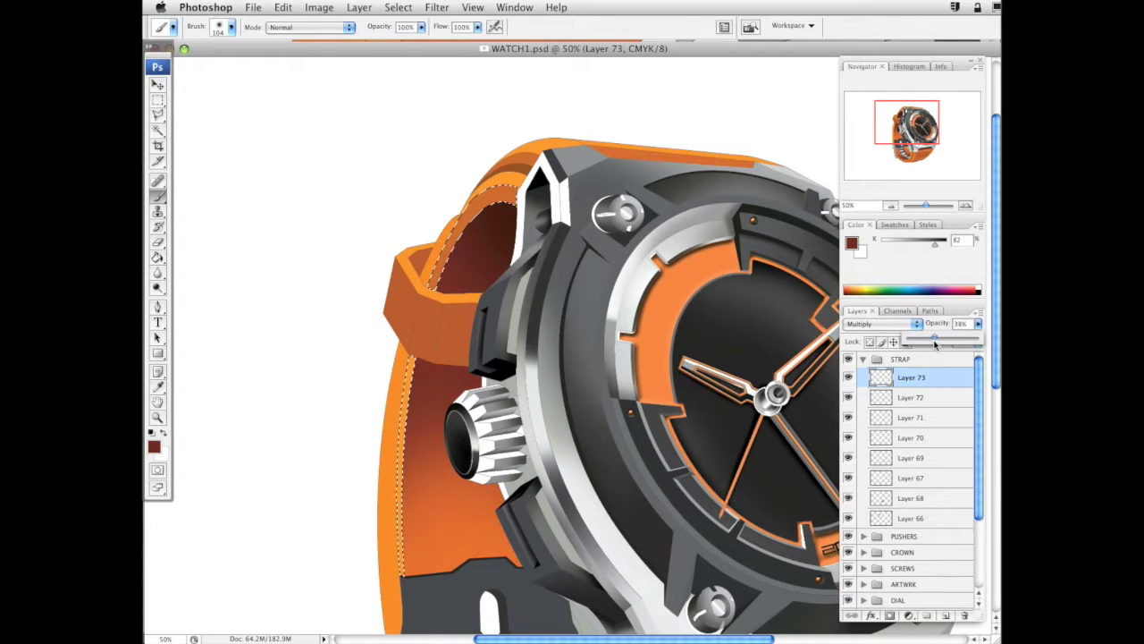
left_click(904, 325)
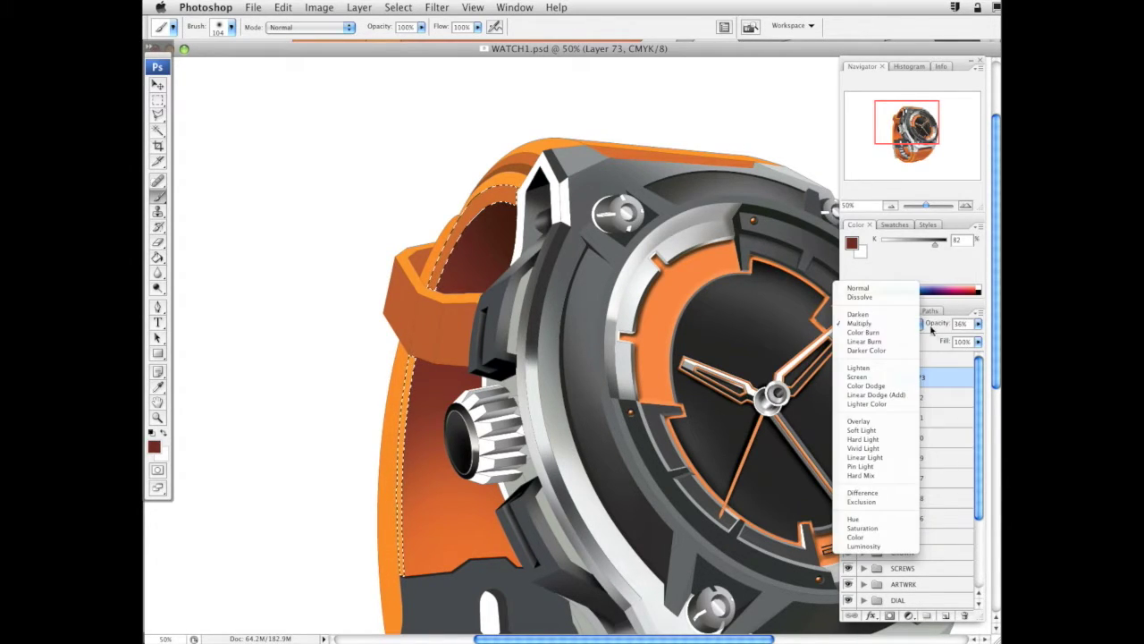
left_click(931, 327)
left_click(978, 324)
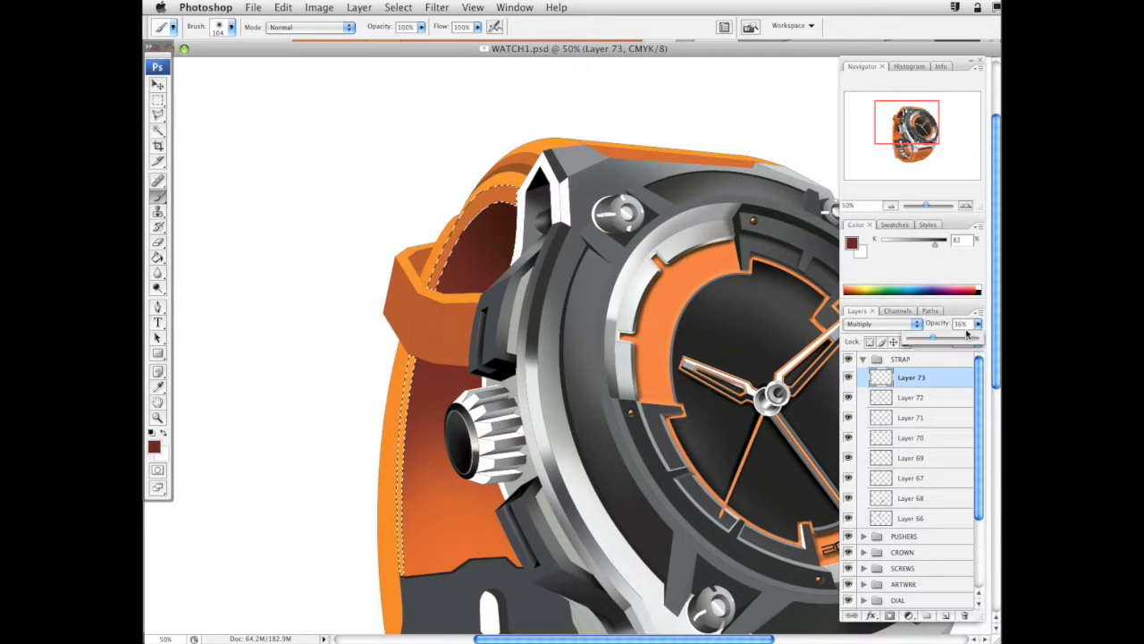
left_click_drag(933, 338, 929, 340)
Shade the upper strap's edge bands beside the case with a 360 px soft brush, and set Layer 73's opacity to 90%
right_click(716, 322)
left_click_drag(691, 378, 738, 377)
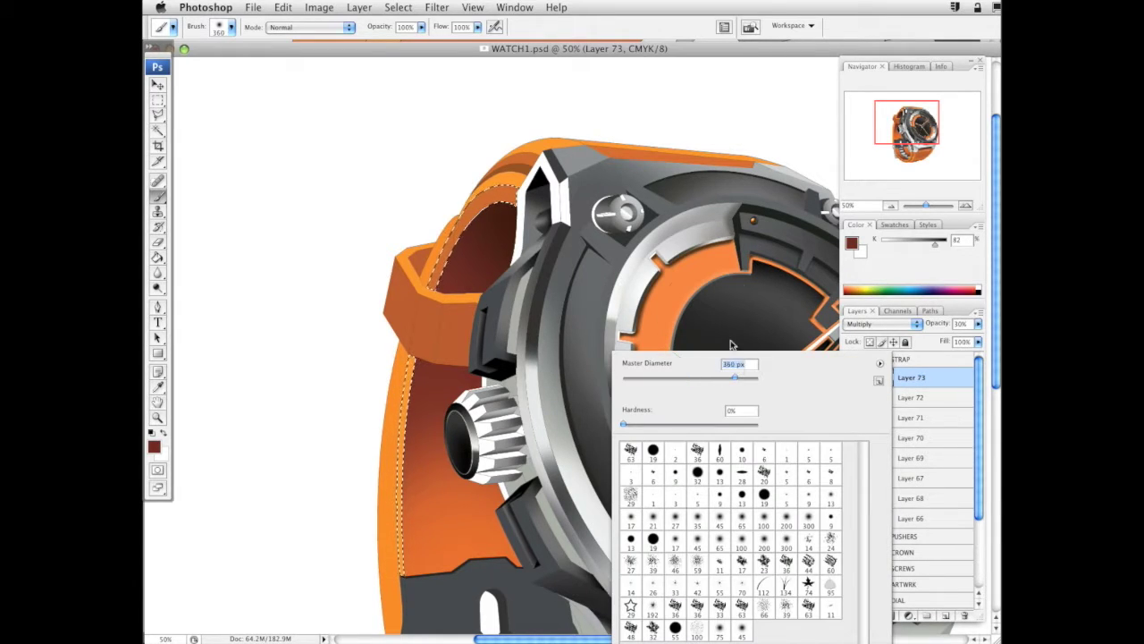
left_click(540, 235)
mouse_move(555, 234)
left_mouse_down()
mouse_move(523, 228)
mouse_move(518, 304)
left_mouse_up()
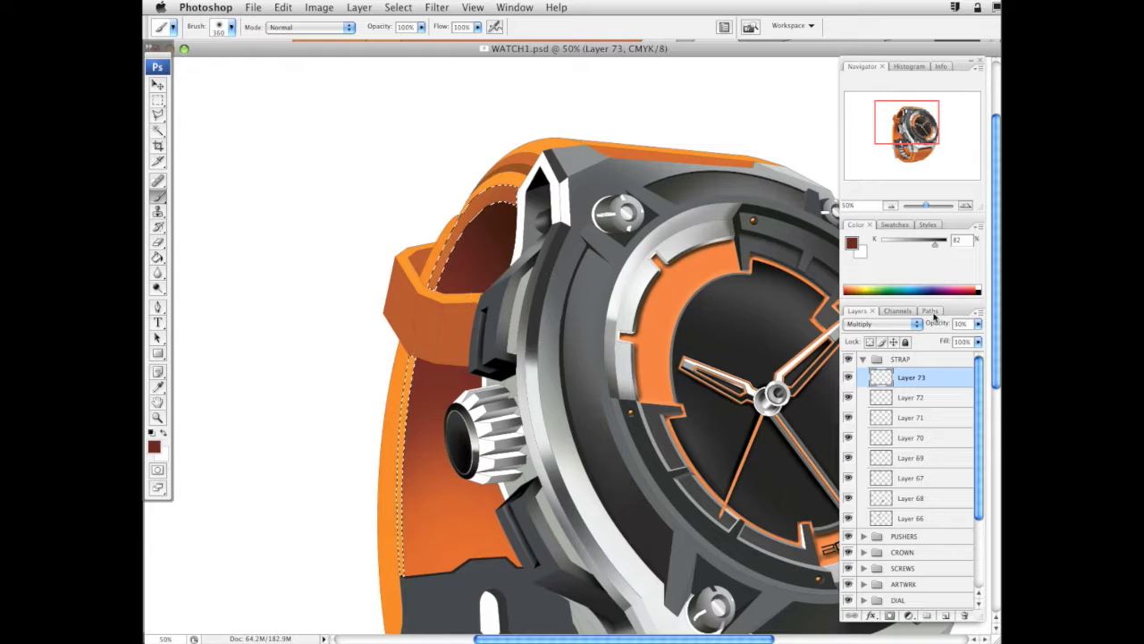
left_click(979, 325)
left_click_drag(965, 339, 970, 338)
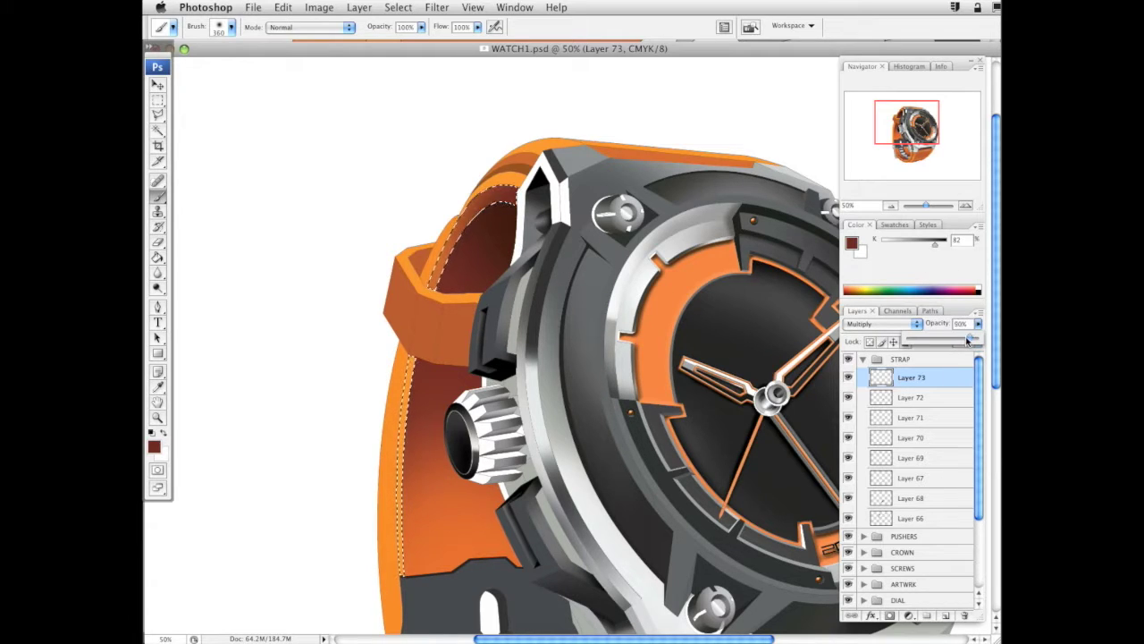
Try shading the lower strap's edge bands with the 360 px brush, and undo those strokes
scroll(576, 393, "down", 6)
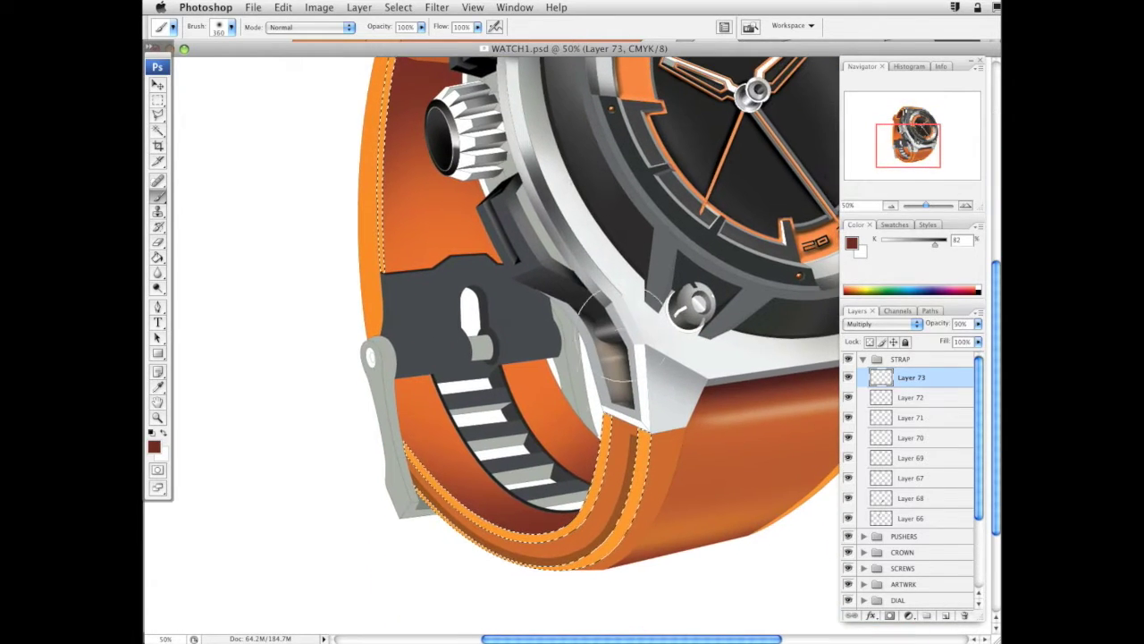
mouse_move(581, 378)
left_mouse_down()
mouse_move(528, 473)
mouse_move(456, 464)
left_mouse_up()
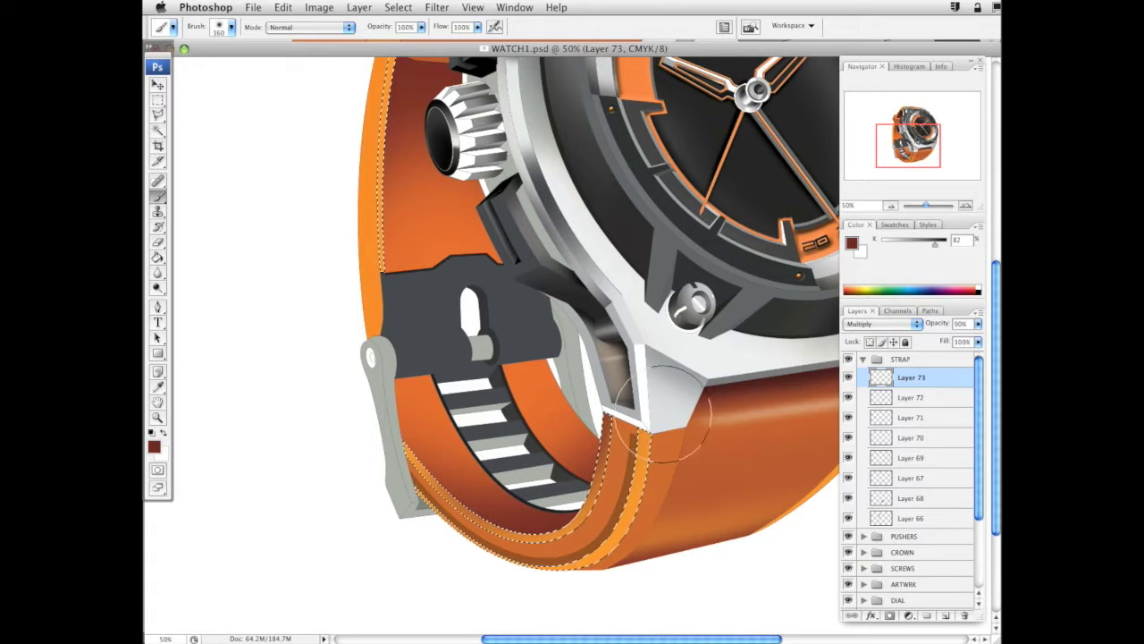
mouse_move(664, 425)
left_mouse_down()
mouse_move(688, 500)
mouse_move(667, 603)
left_mouse_up()
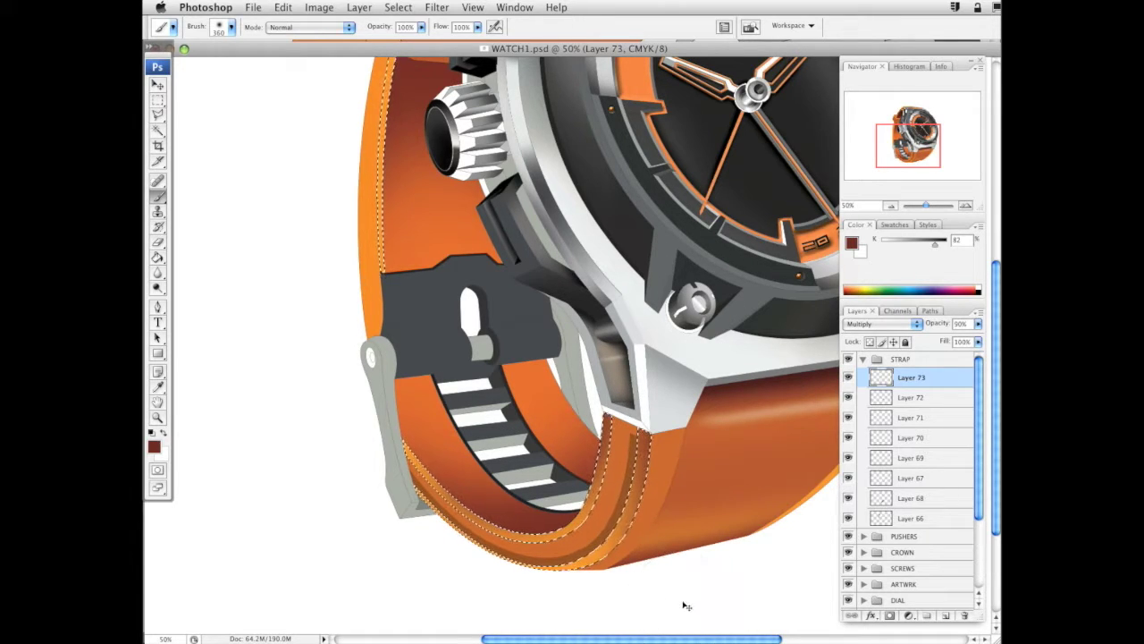
key("super+alt+z")
key("super+alt+z")
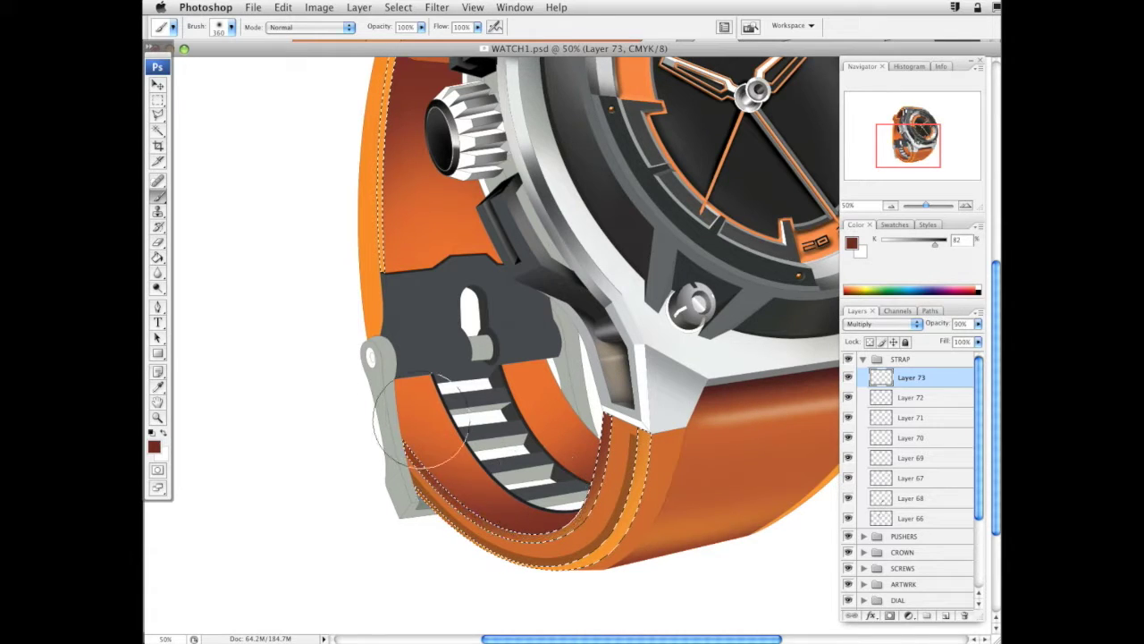
key("super+alt+z")
Paint the lower strap's inner edge band dark red-brown with a 108 px soft brush
right_click(704, 371)
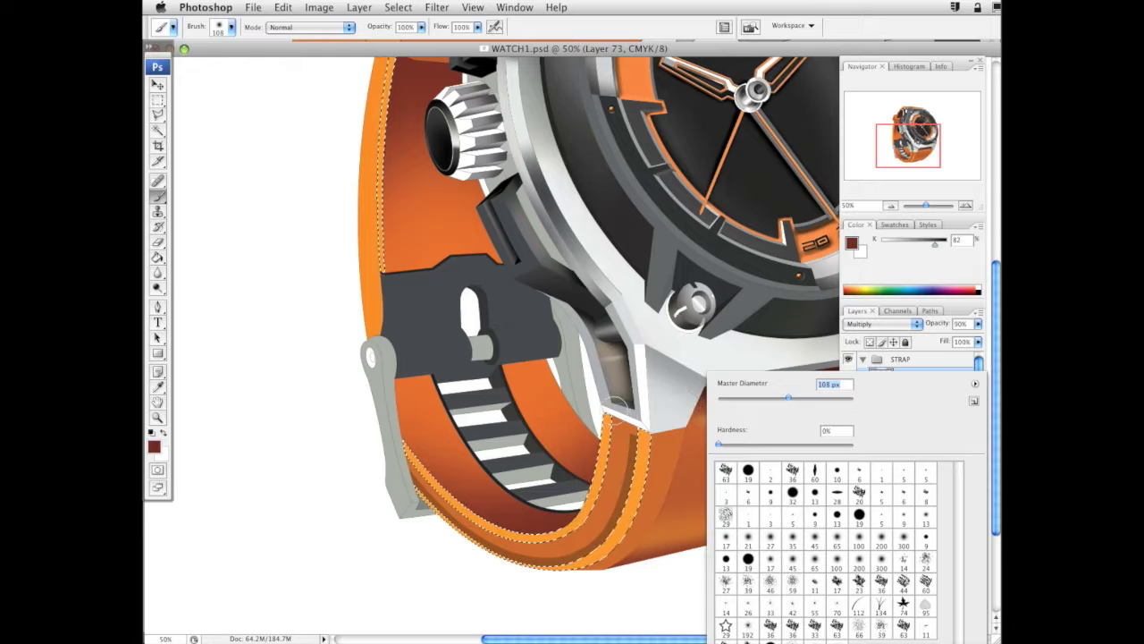
left_click_drag(615, 407, 603, 451)
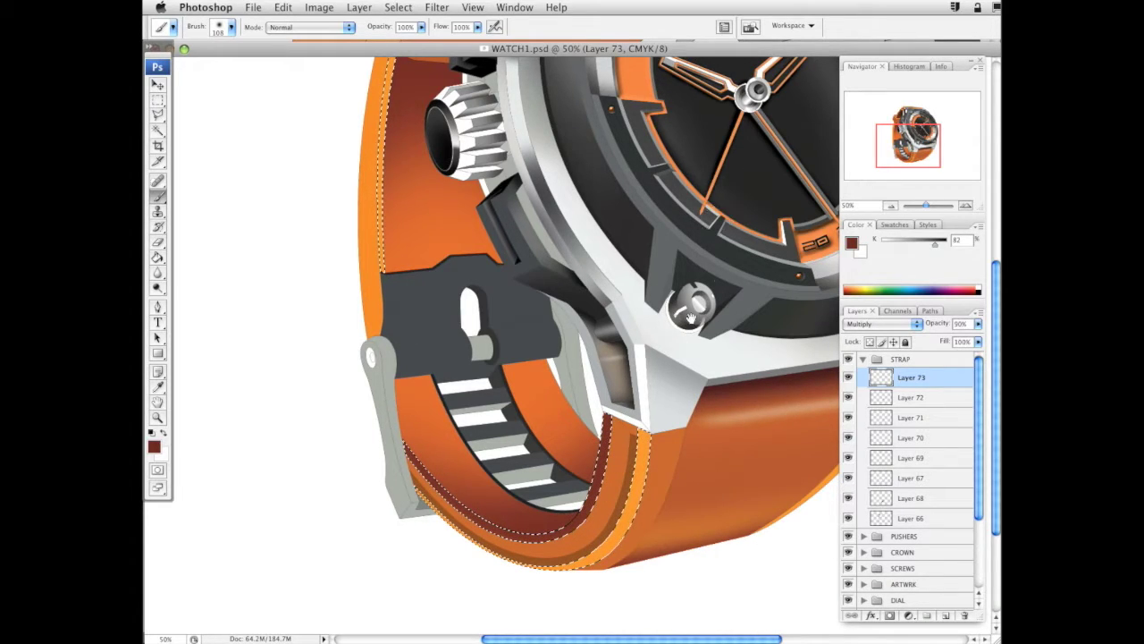
Try an olive-brown foreground colour for the inner edge band, and return to the red-brown sampled from the strap
left_click(854, 245)
left_click(923, 481)
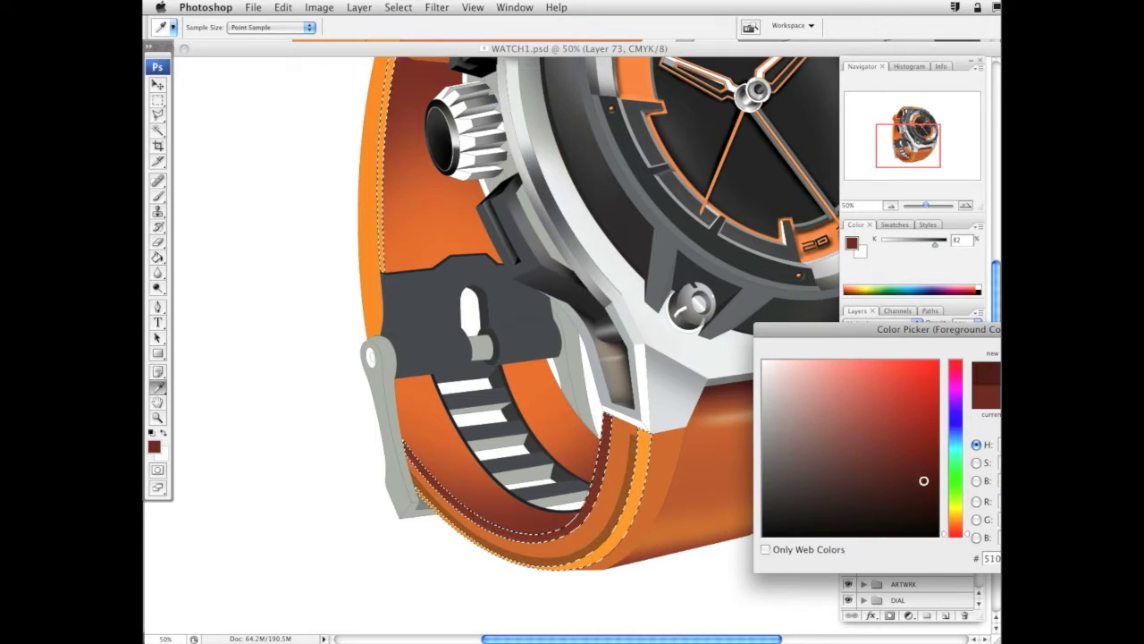
left_click_drag(968, 534, 968, 517)
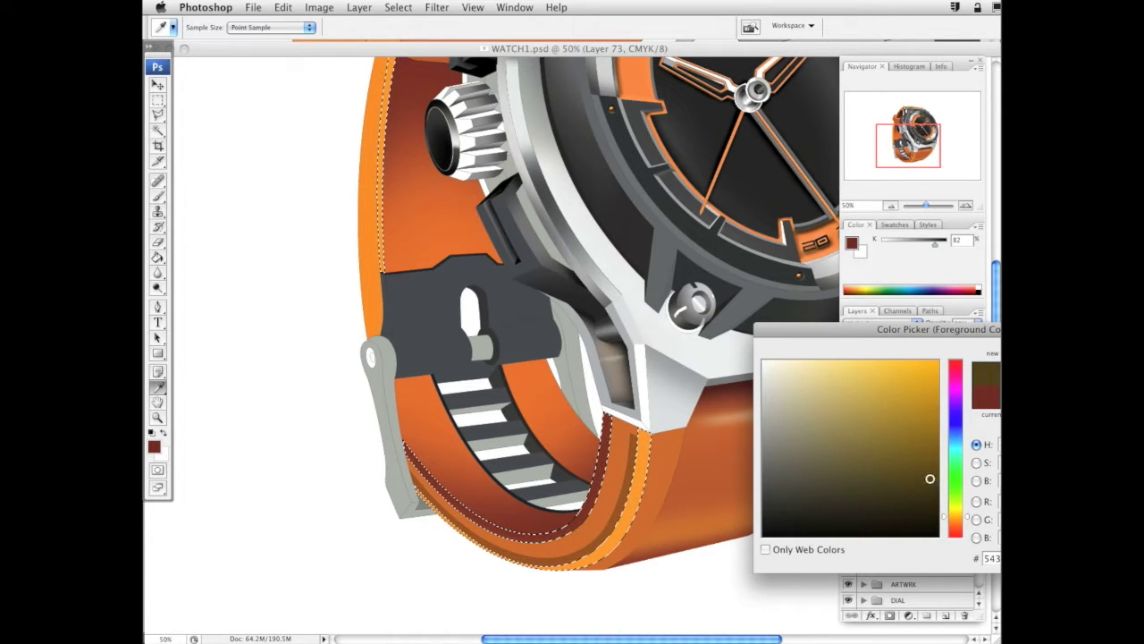
key("Return")
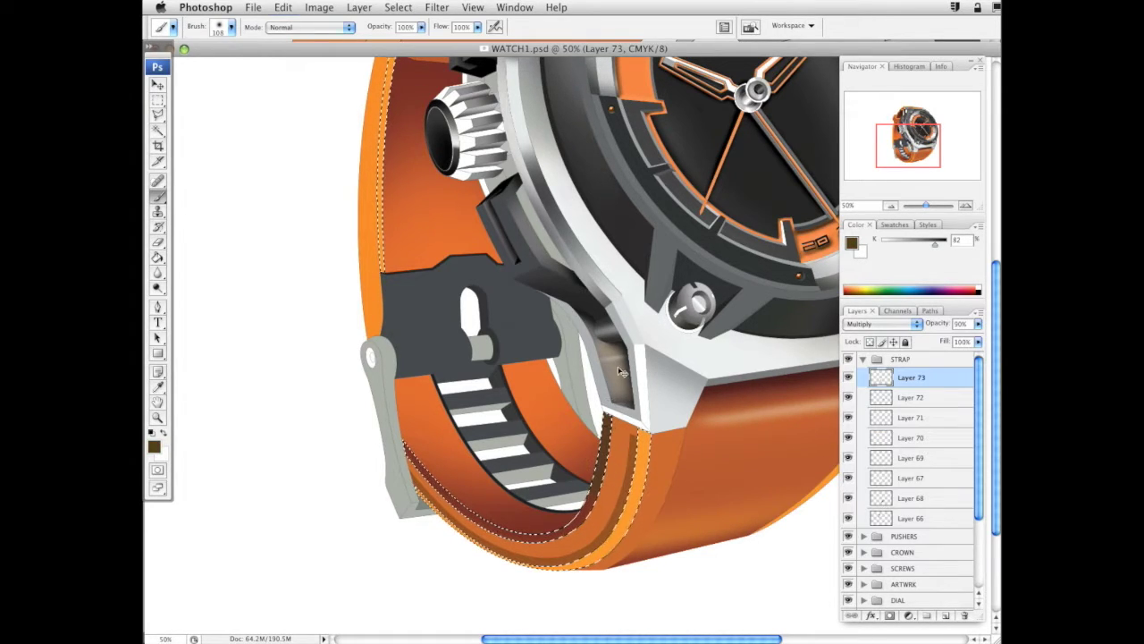
left_click(590, 501, "alt")
mouse_move(566, 143)
left_mouse_down()
mouse_move(535, 403)
mouse_move(642, 157)
left_mouse_up()
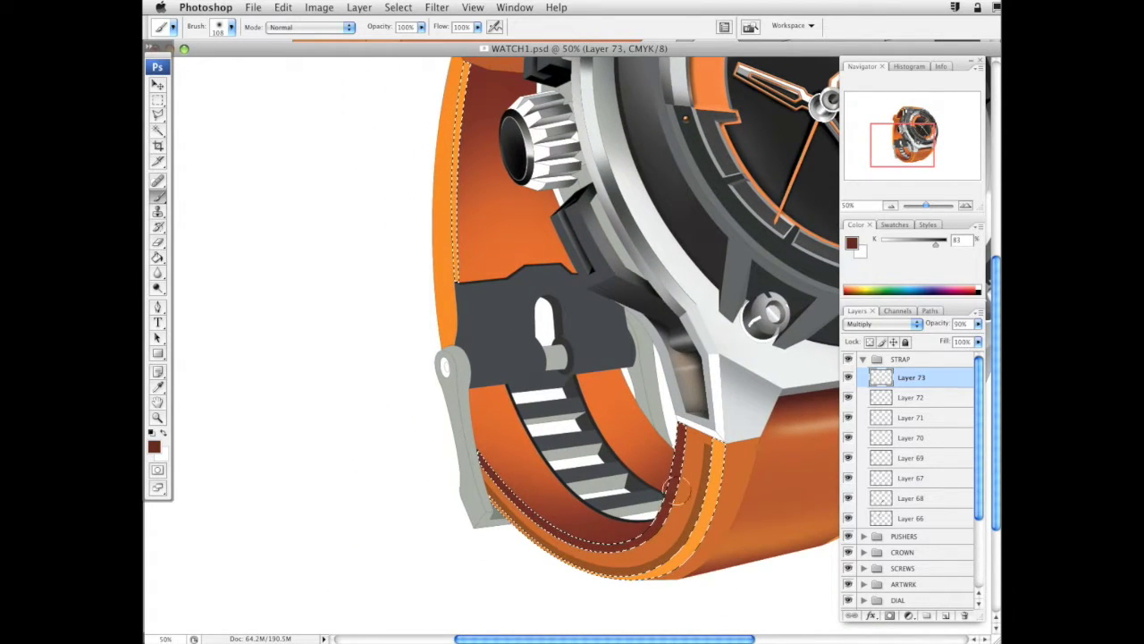
Sample the front strap's orange, darken it to a brown foreground colour, and shade the inner edge band with it
left_click(742, 461, "alt")
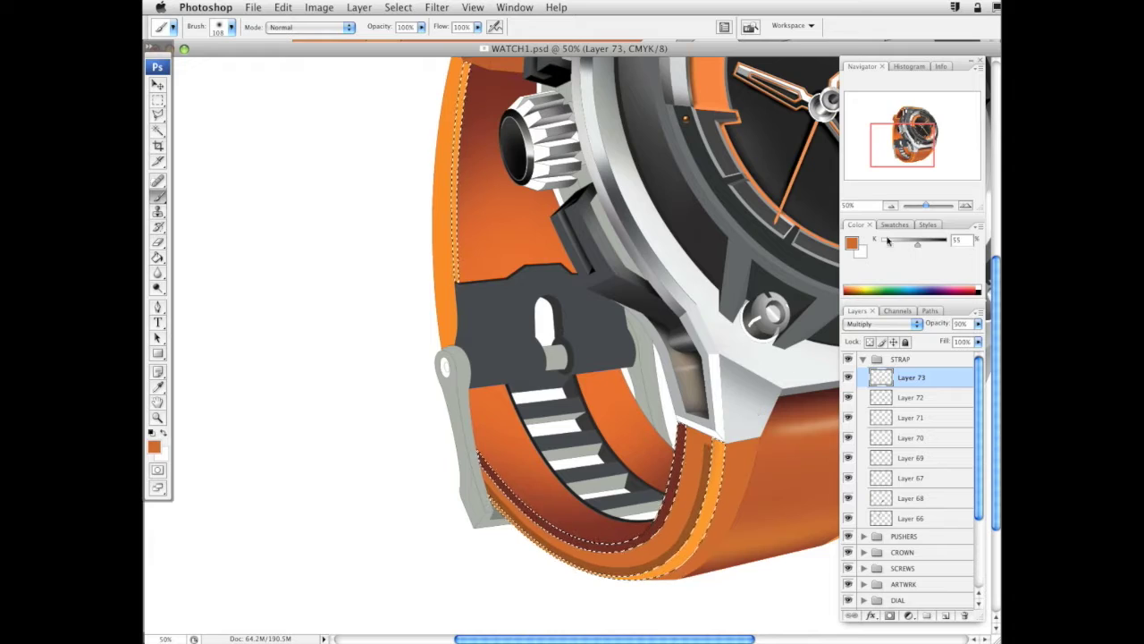
left_click(852, 243)
left_click(917, 457)
key("Return")
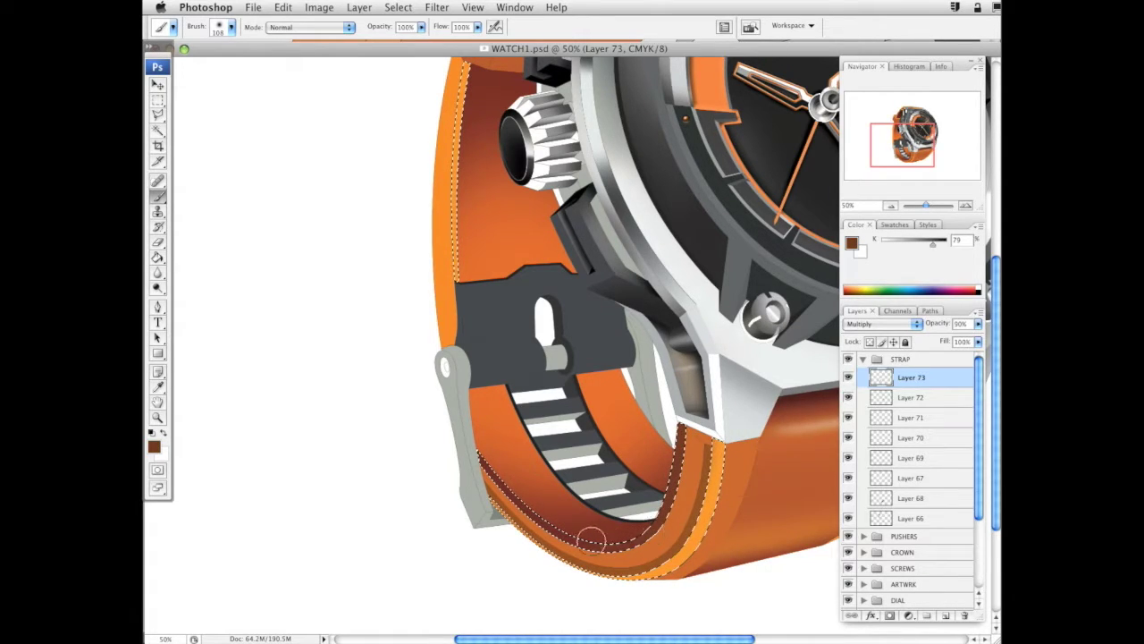
Check the edge band shading against the whole watch and set Layer 73's opacity to 83%
left_click(158, 417)
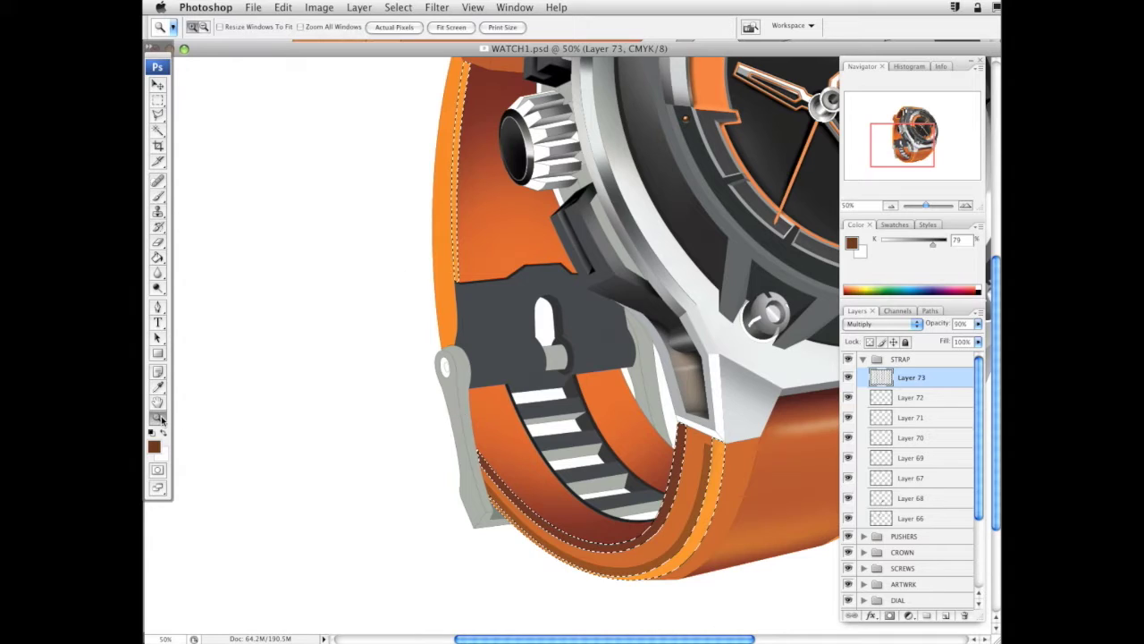
left_click(678, 382, "alt")
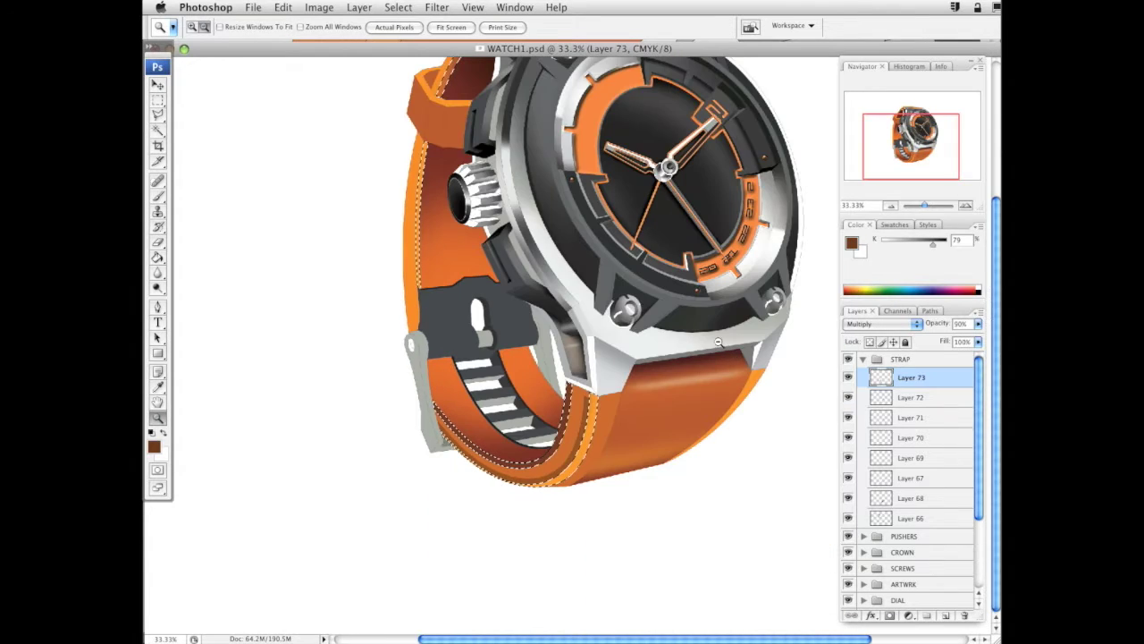
left_click(978, 324)
mouse_move(968, 338)
left_mouse_down()
mouse_move(953, 340)
mouse_move(971, 339)
left_mouse_up()
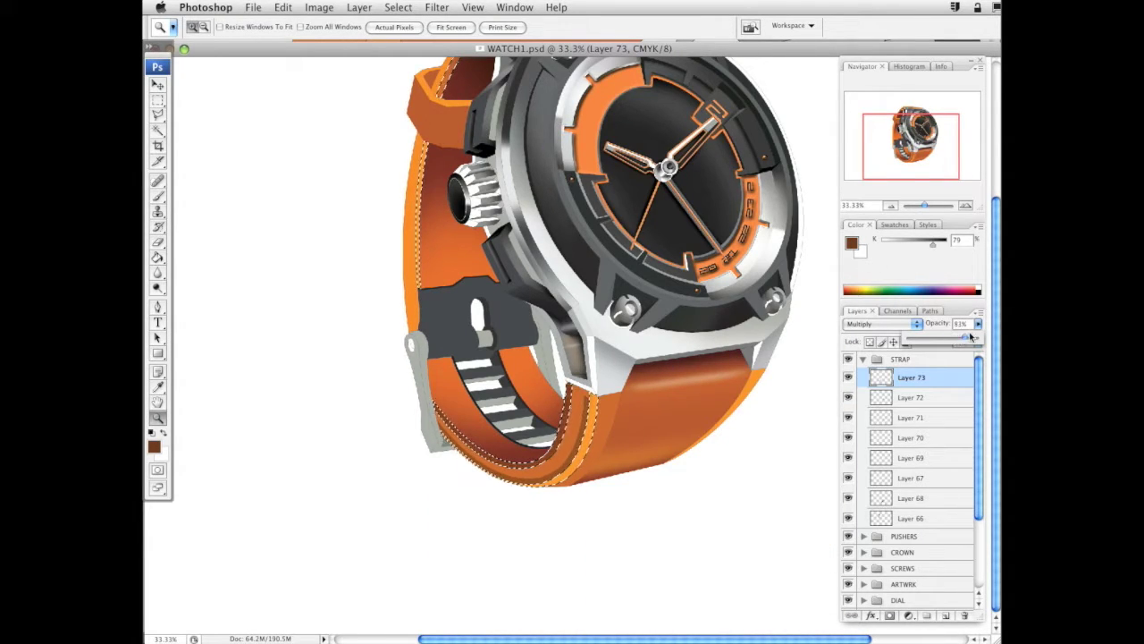
key("super+d")
left_click_drag(682, 396, 689, 442)
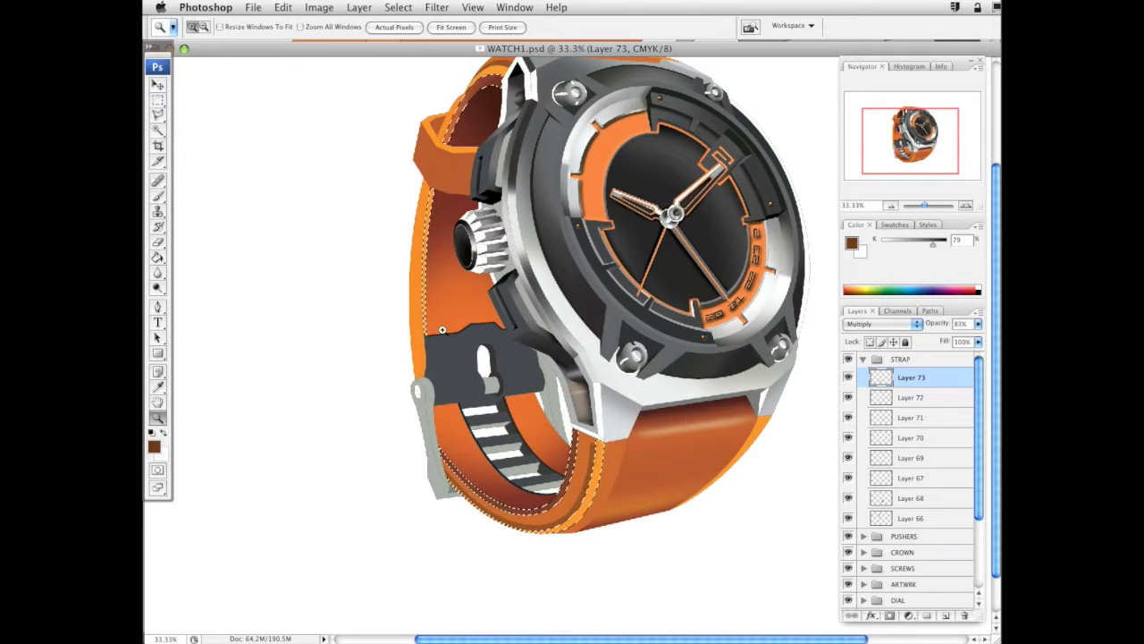
Shade the strap's edge bands in brown with a 201 px brush on a new Multiply layer, and clear the selection
left_click(158, 195)
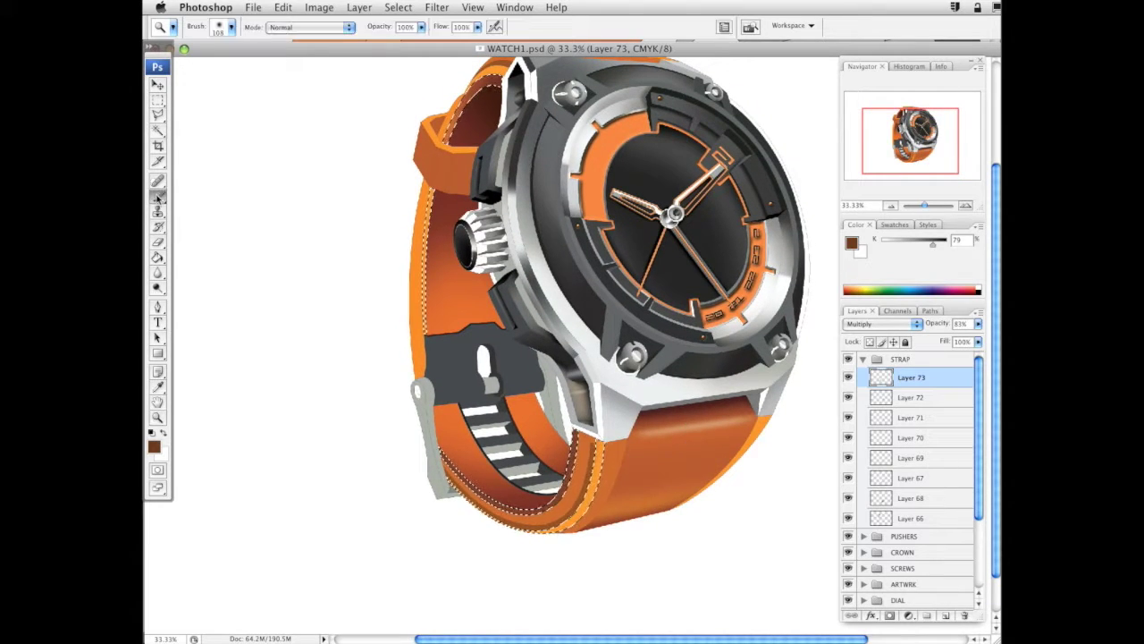
left_click(945, 615)
right_click(569, 461)
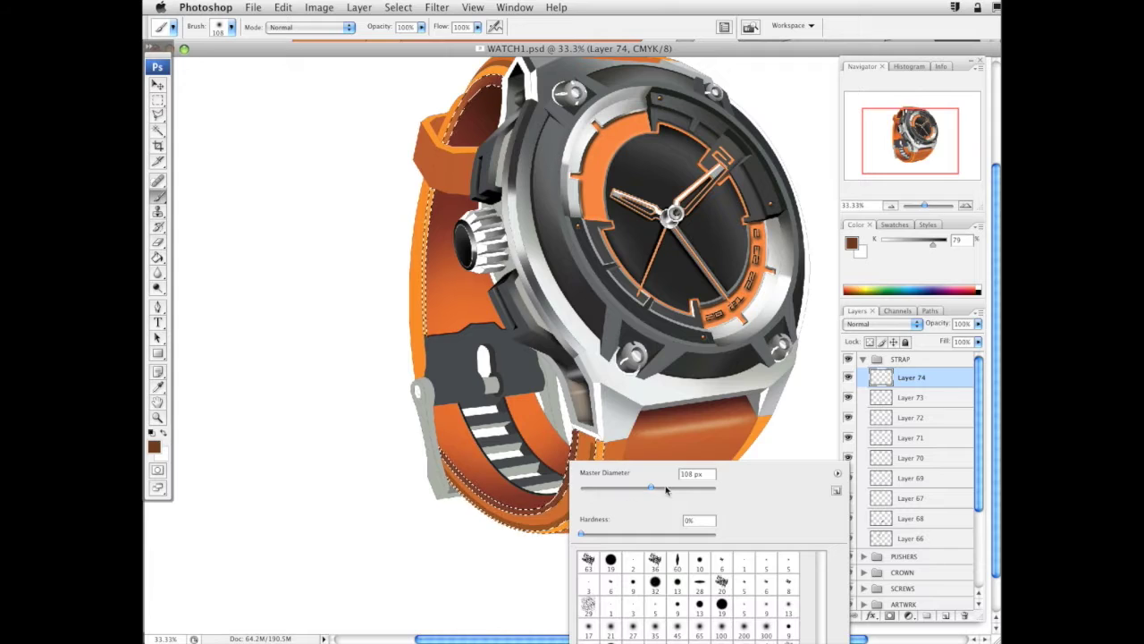
left_click_drag(652, 488, 682, 488)
left_click(894, 325)
left_click(885, 361)
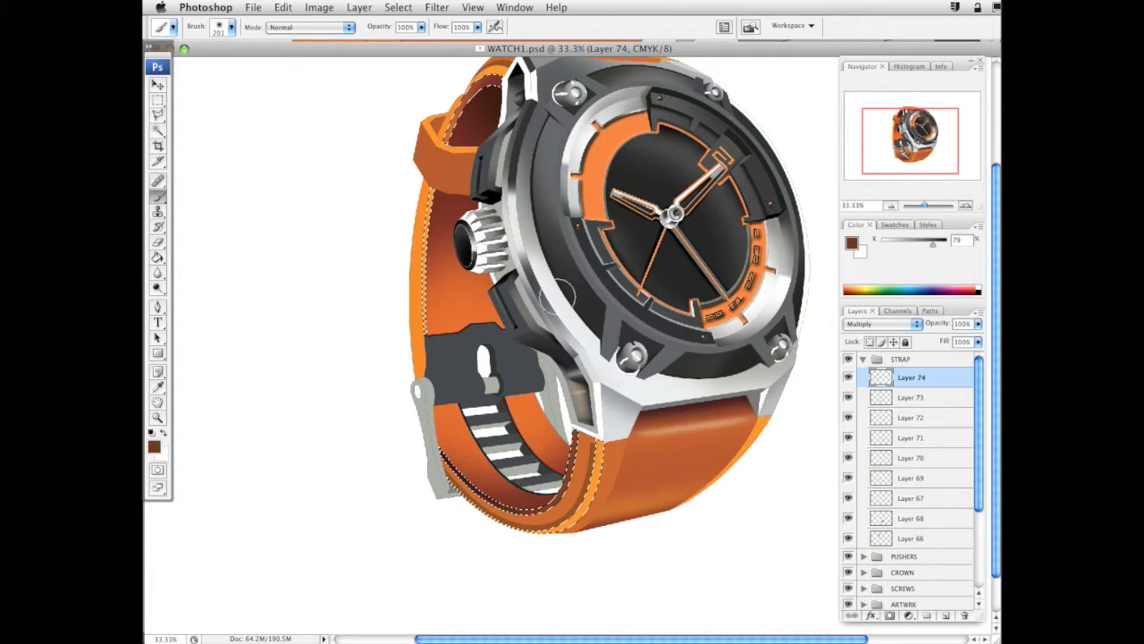
scroll(606, 398, "up", 2)
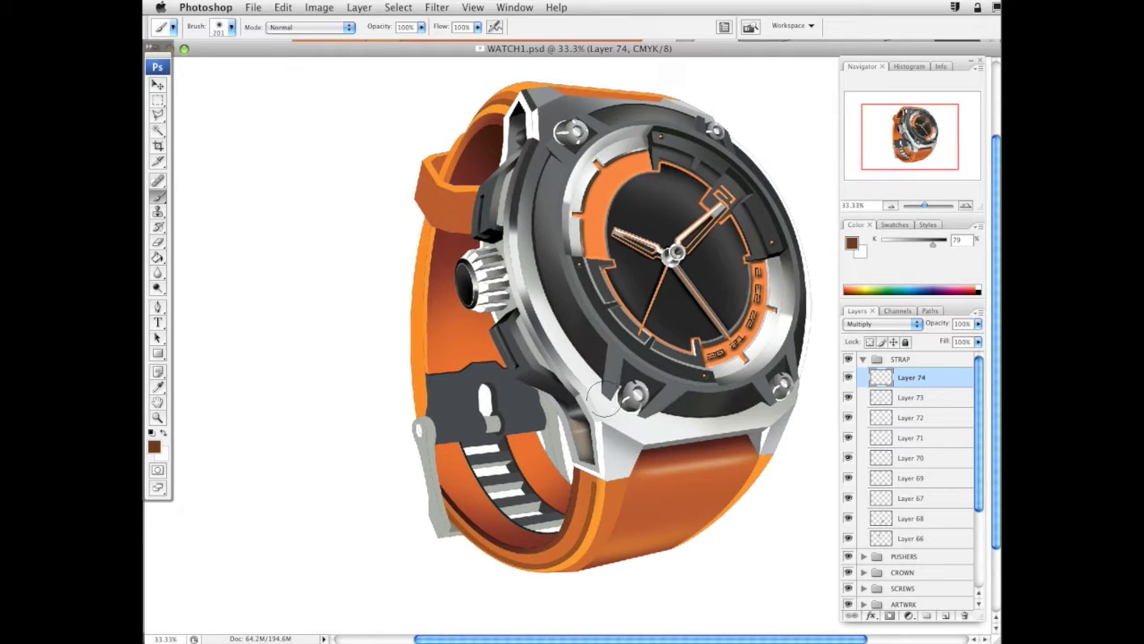
Reduce Layer 74's opacity to 50%
left_click_drag(978, 326, 961, 340)
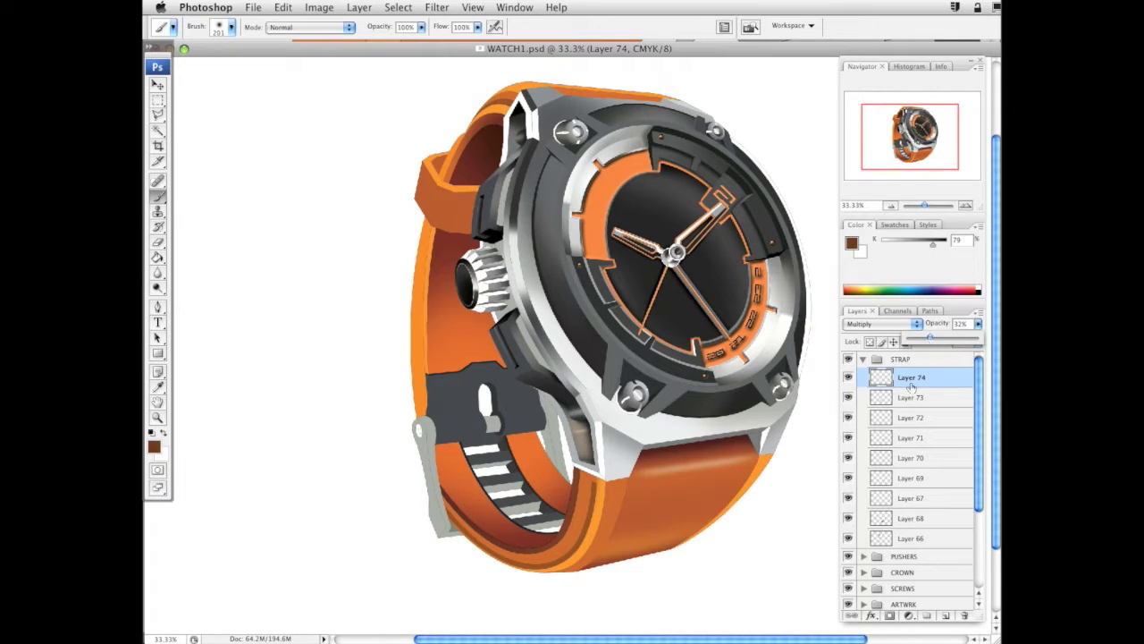
left_click(912, 397)
left_click_drag(979, 324, 949, 342)
left_click(939, 376)
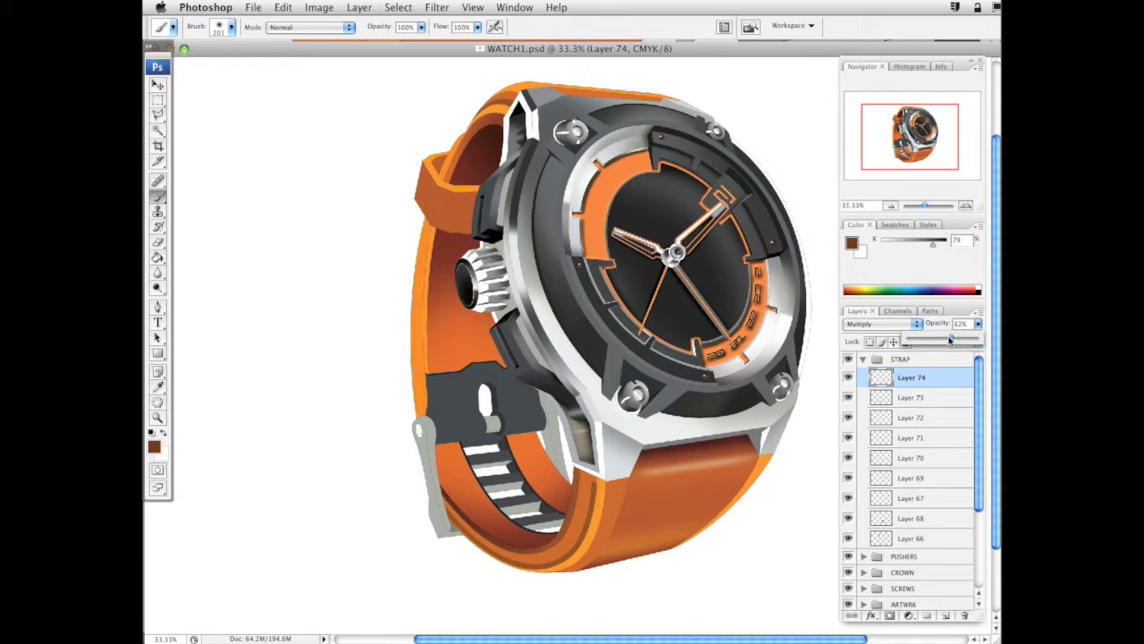
Select the lower strap's inner face and edge bands from the Vector Smart Object with the Magic Wand
left_click_drag(642, 322, 513, 323)
left_click(159, 130)
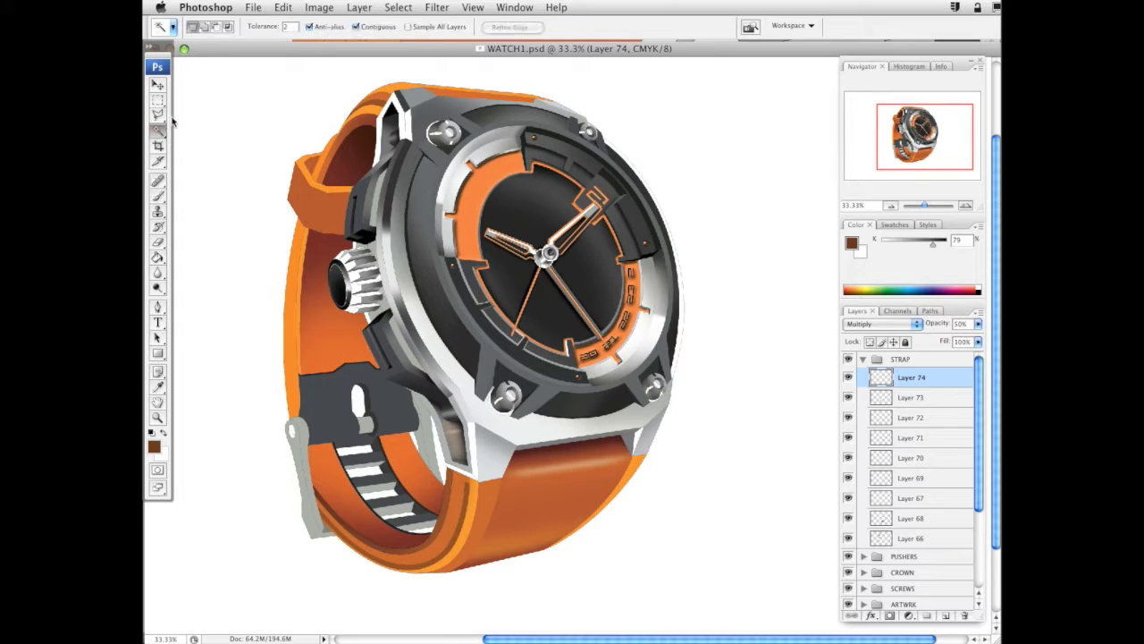
left_click_drag(978, 445, 978, 523)
left_click(930, 576)
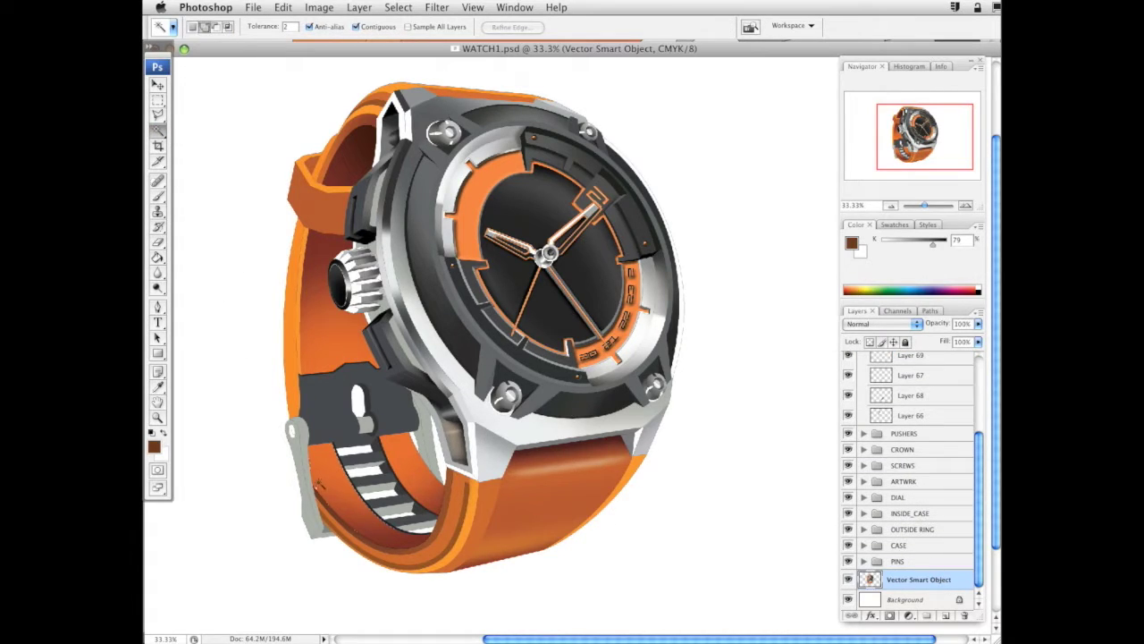
left_click(318, 484)
left_click(320, 496)
left_click(322, 506)
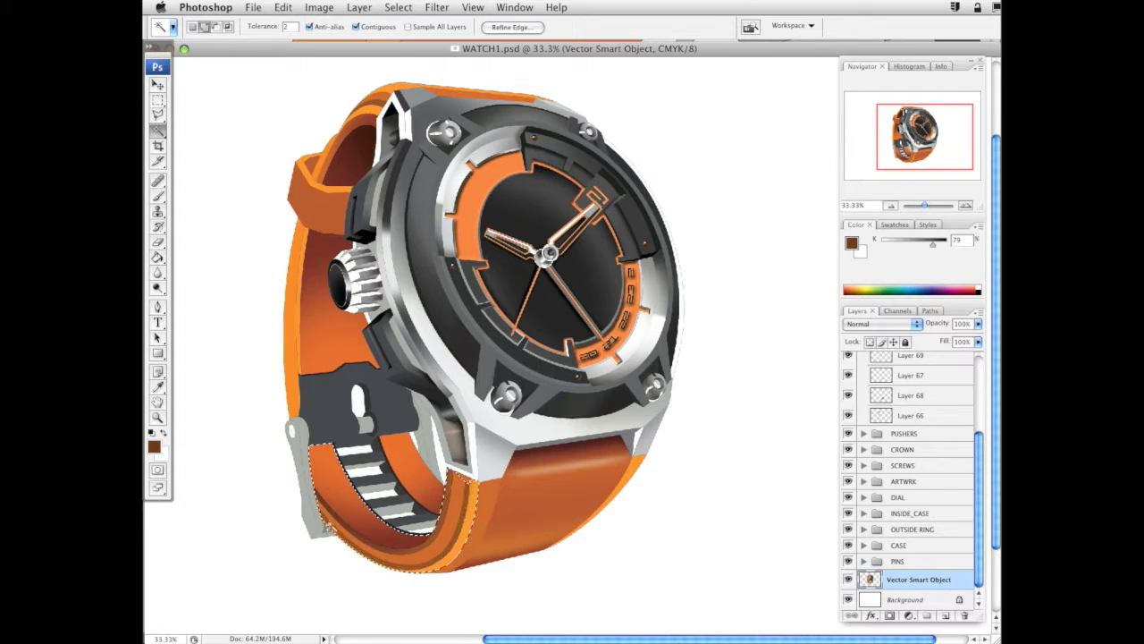
Add a new layer above Layer 74 at the head of the STRAP group for shading the selected lower strap
left_click(159, 416)
left_click_drag(269, 404, 421, 595)
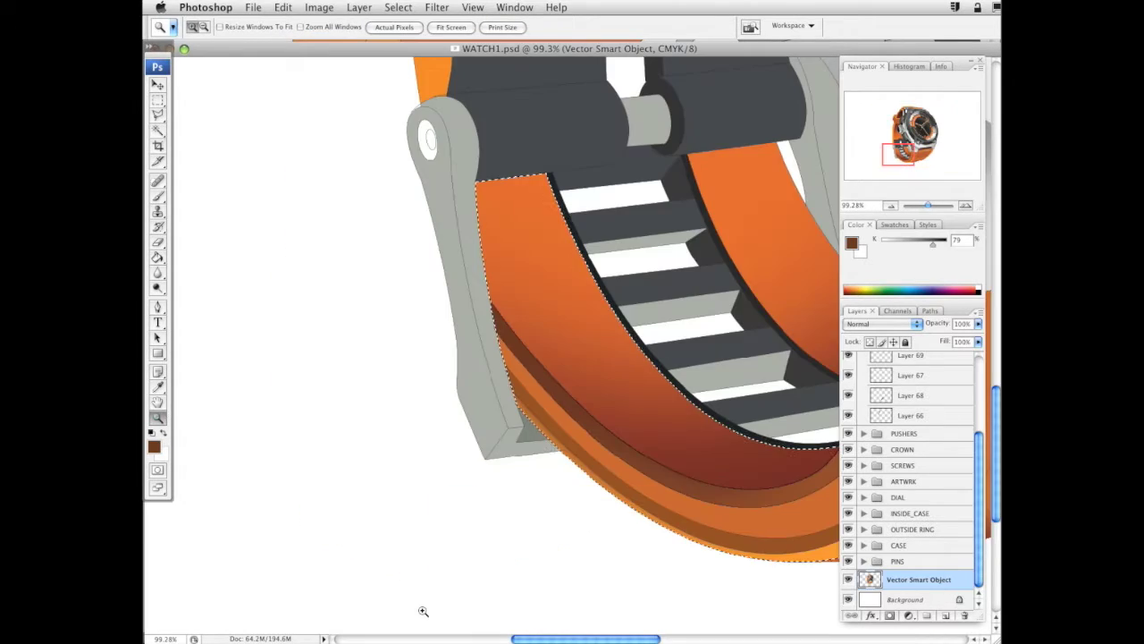
key("b")
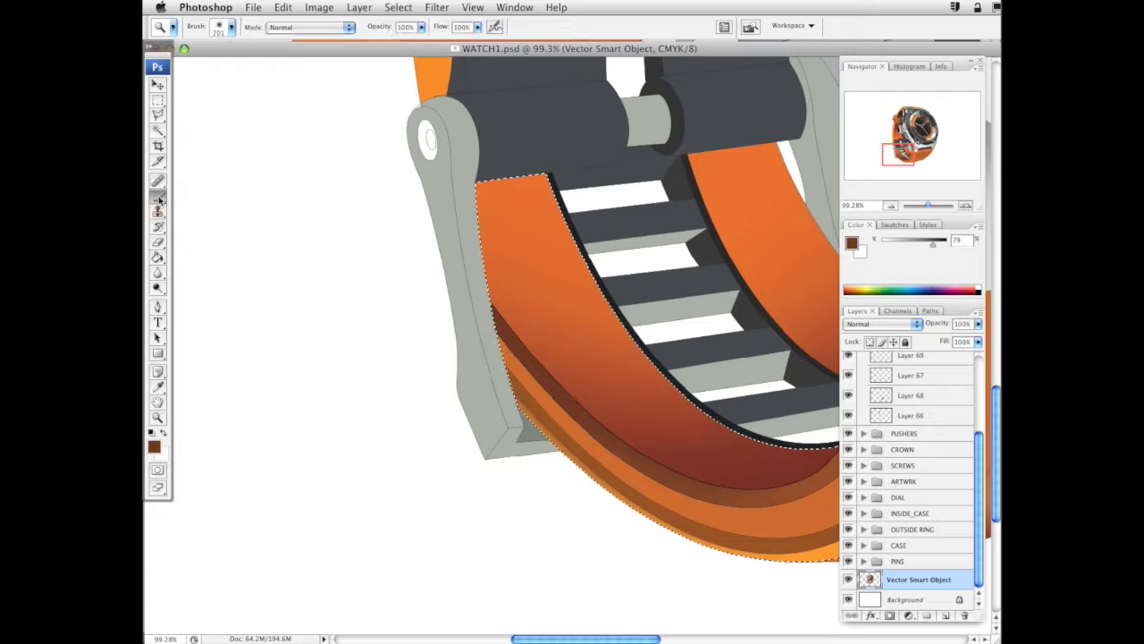
scroll(981, 463, "up", 1)
scroll(981, 463, "up", 3)
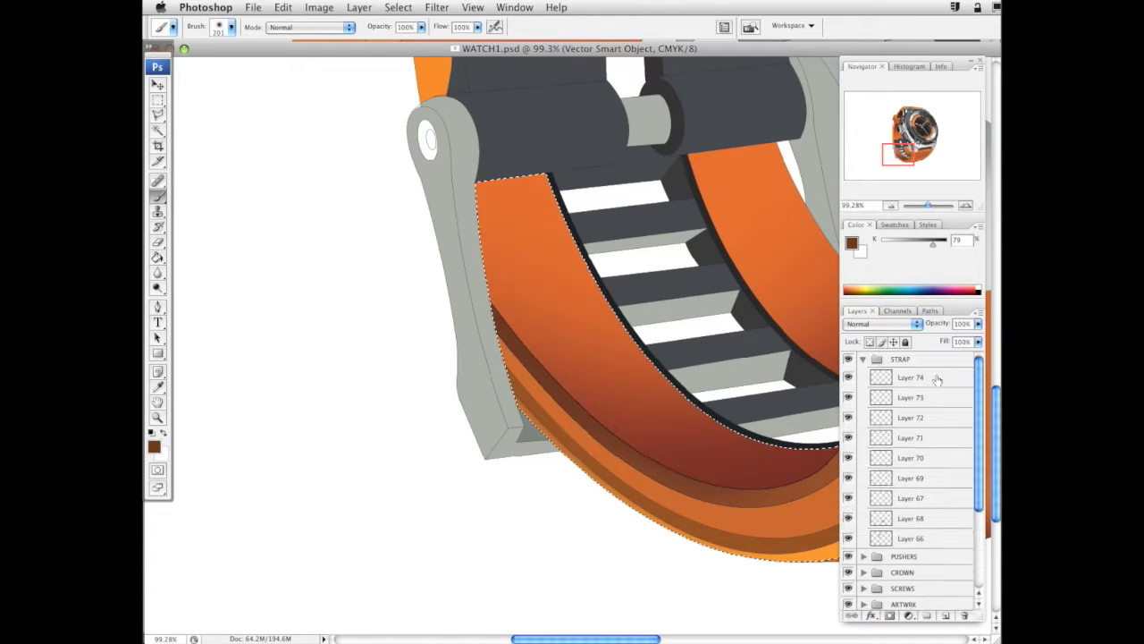
left_click(911, 377)
left_click_drag(591, 436, 517, 499)
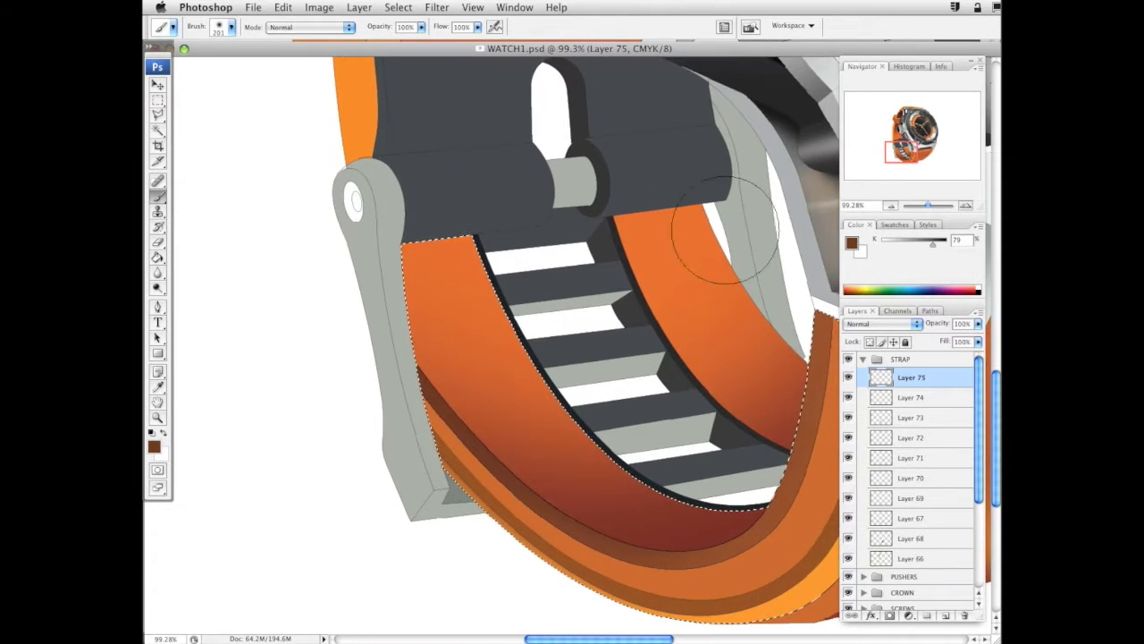
Set Layer 75 to Multiply and shade the lower strap's edge along the buckle arm in brown with a soft 36 px brush
right_click(636, 313)
left_click(670, 334)
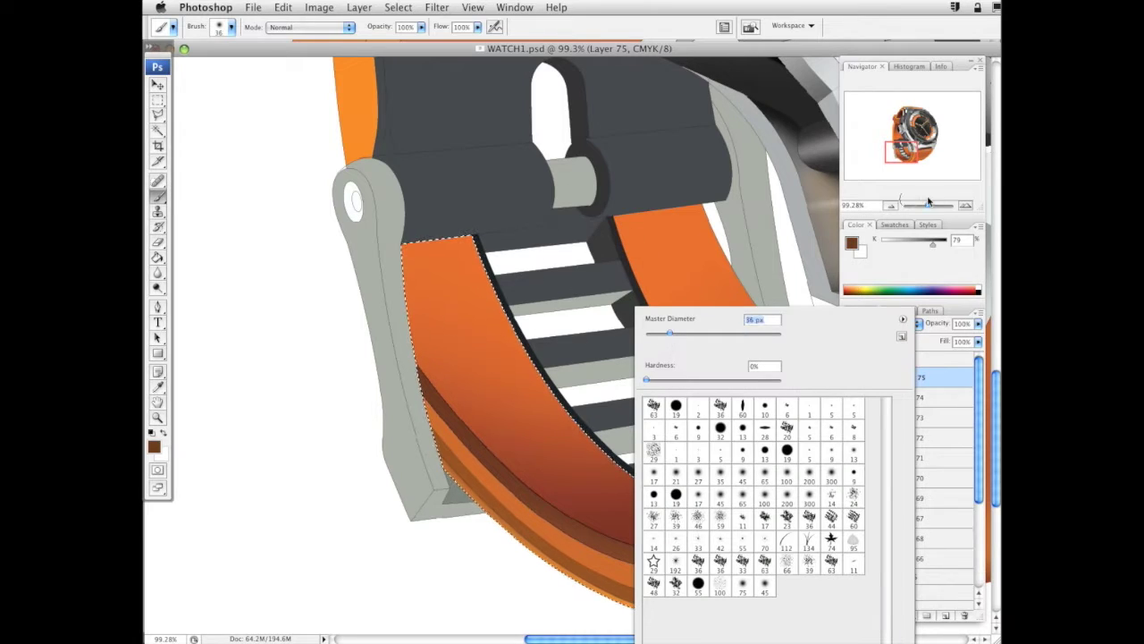
left_click(961, 276)
left_click(898, 324)
left_click(890, 359)
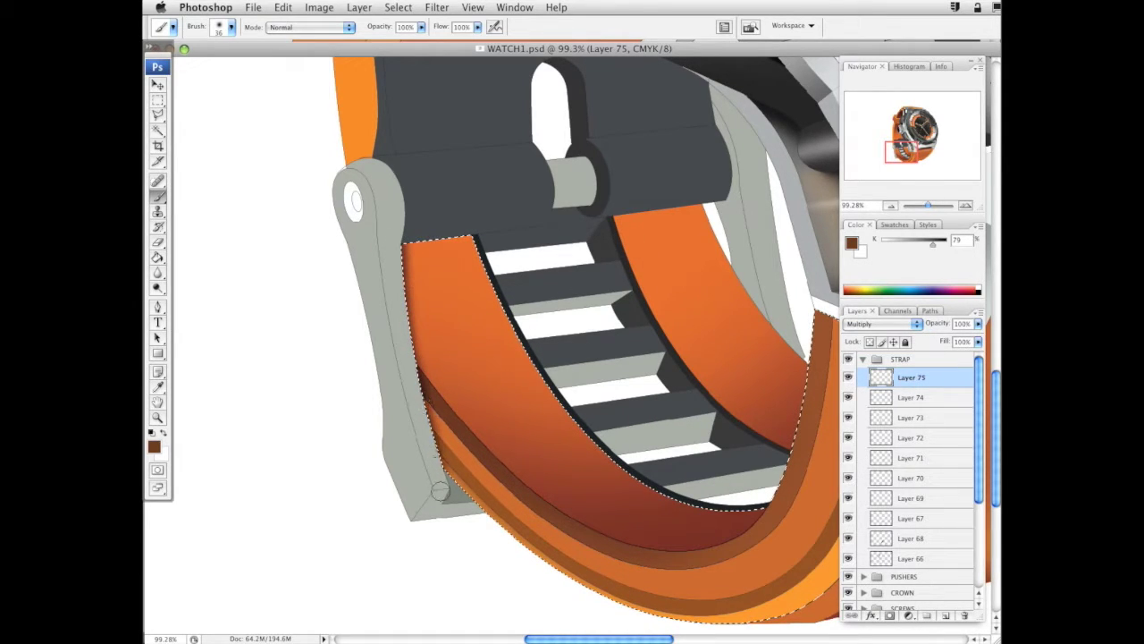
Darken the lower strap's inner face just below the buckle with 59 px and 135 px soft brushes, and clear the selection
right_click(578, 253)
left_click(629, 274)
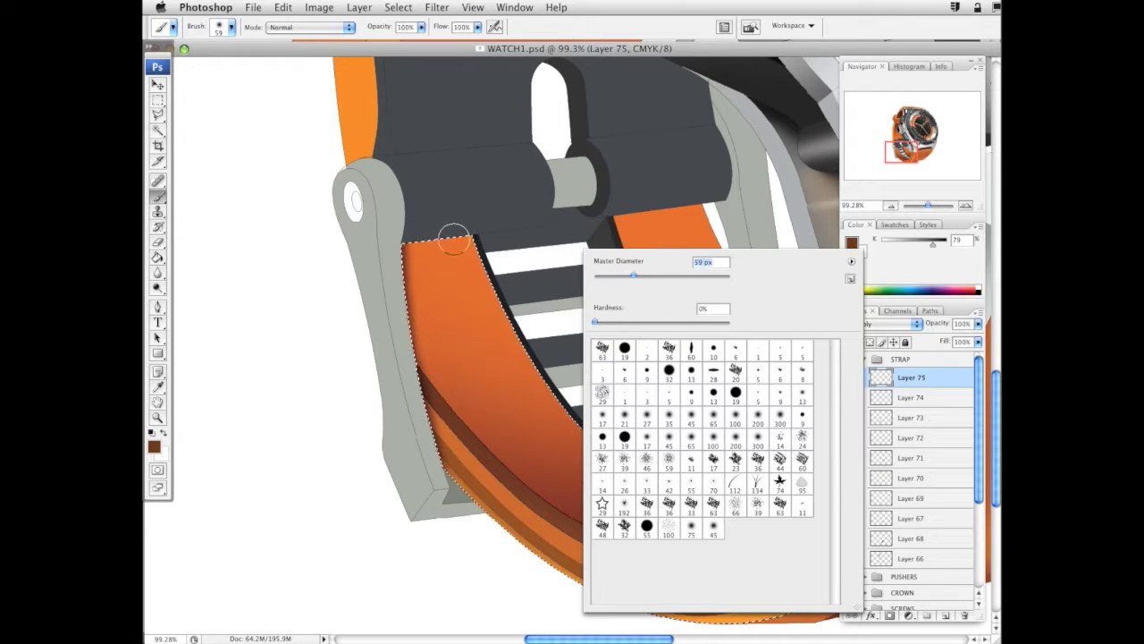
left_click_drag(407, 240, 480, 228)
right_click(524, 264)
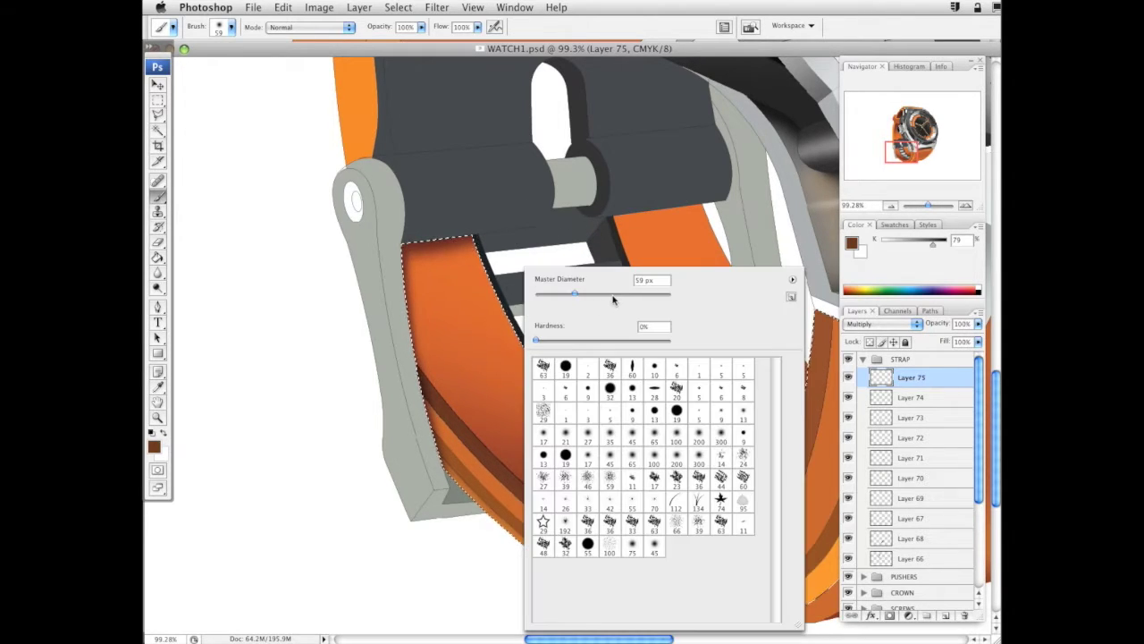
left_click(615, 294)
key("Return")
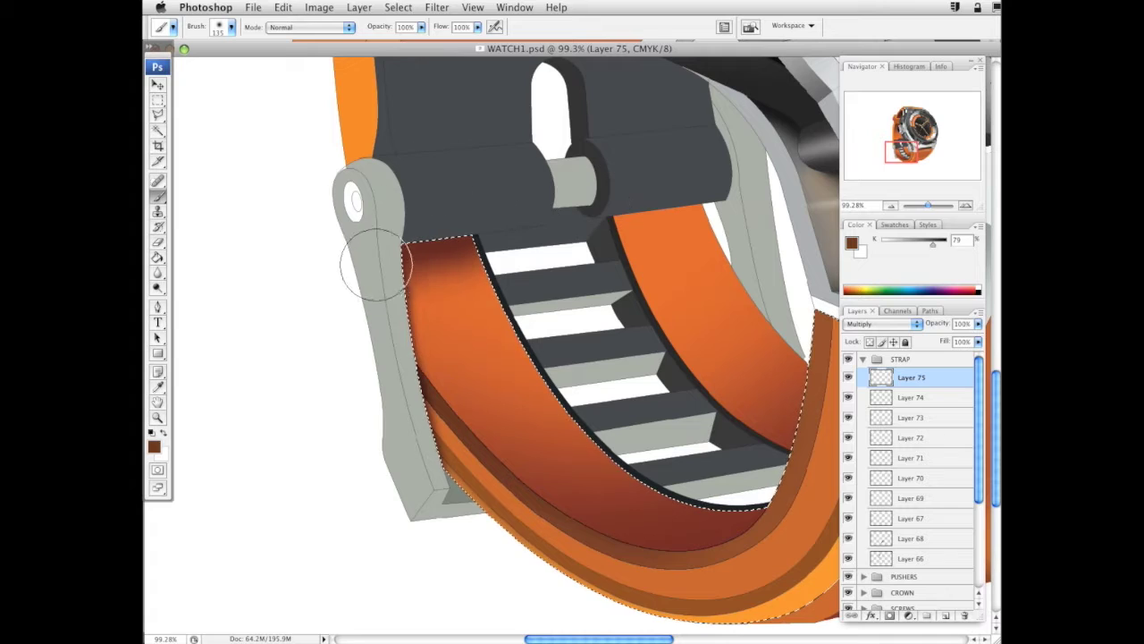
key("super+d")
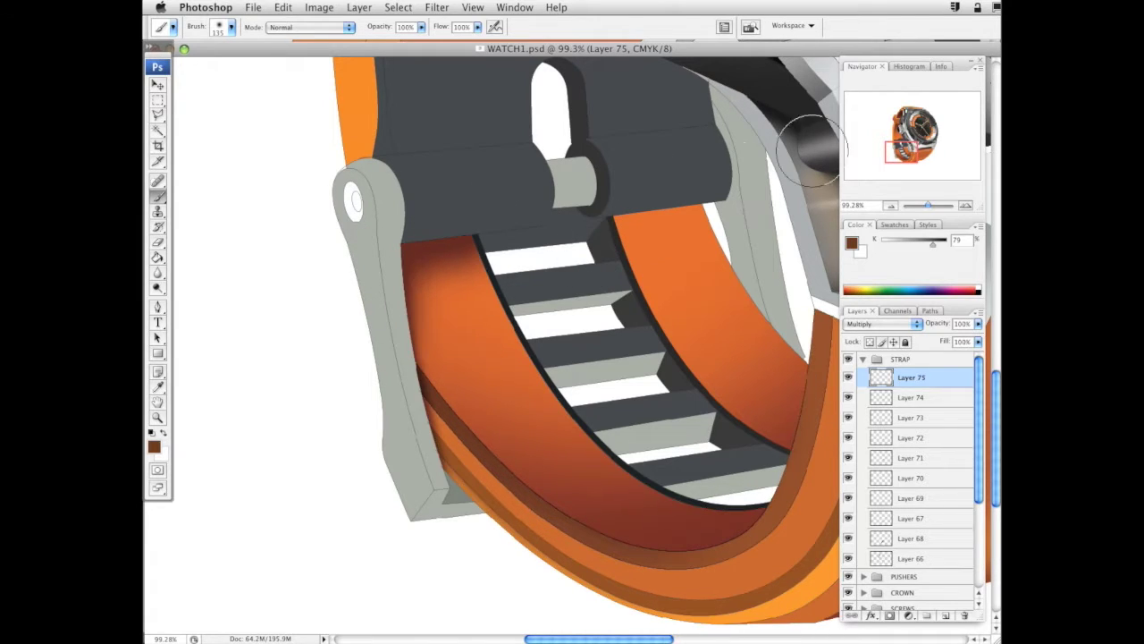
Select the strap's far inner face behind the buckle rungs from the Vector Smart Object, and make Layer 75 active again
key("z")
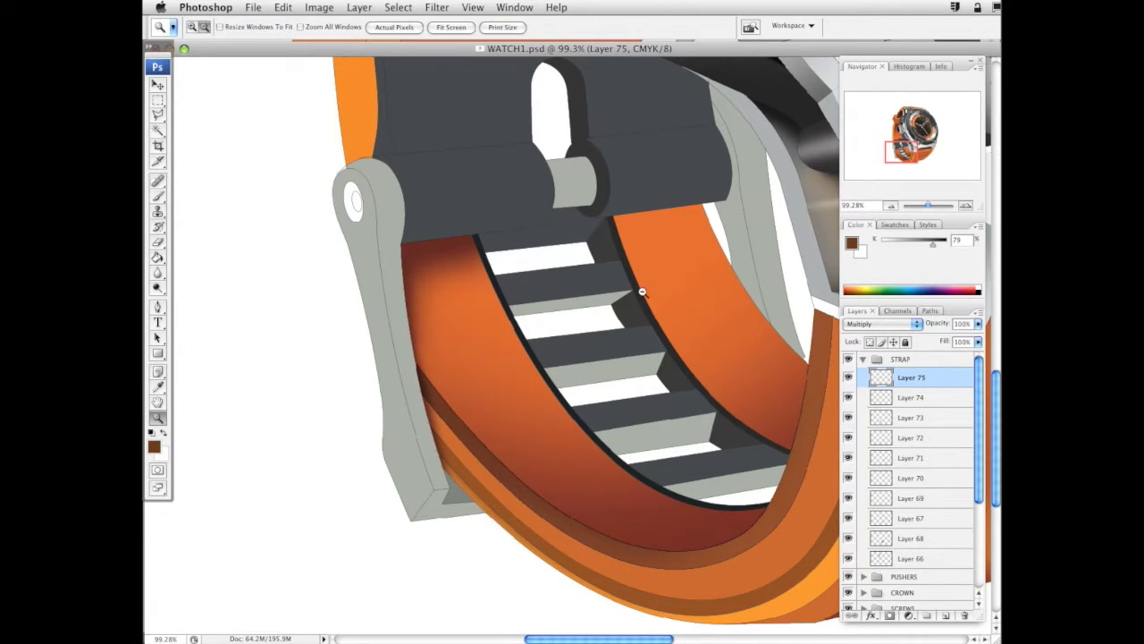
left_click(642, 292, "alt")
left_click(616, 214, "alt")
left_click(502, 344, "alt")
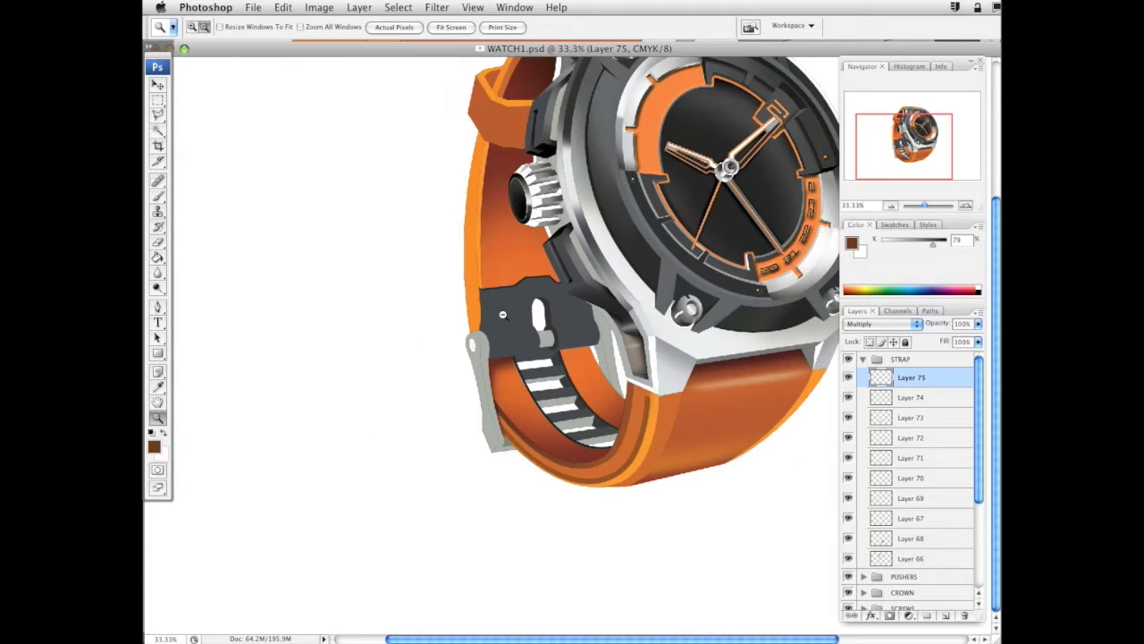
left_click(159, 129)
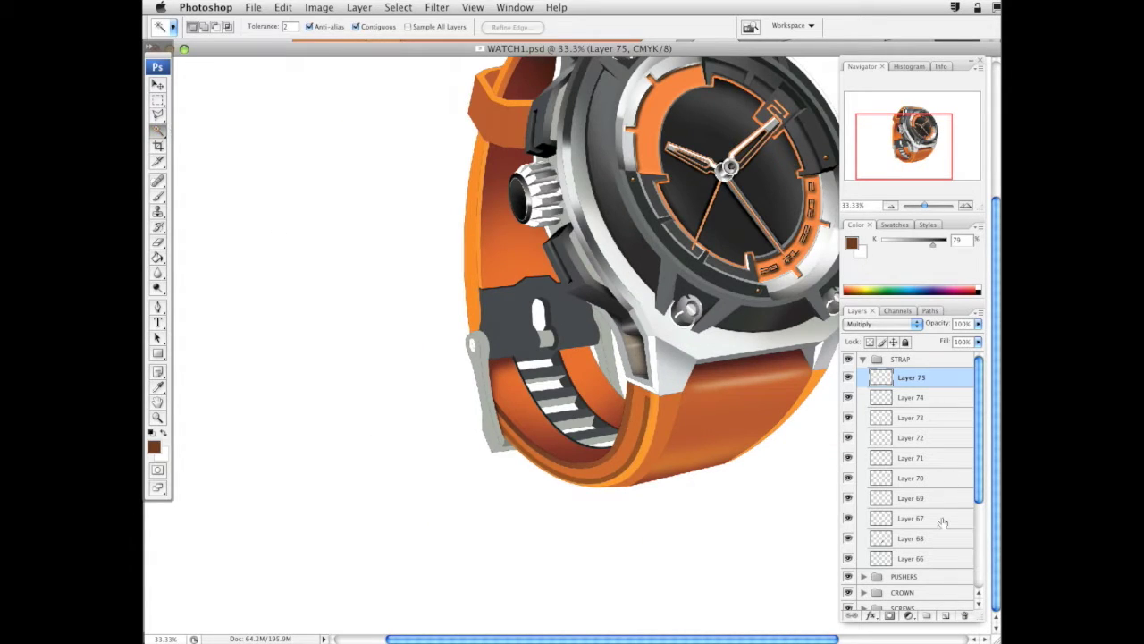
left_click_drag(983, 487, 980, 572)
left_click(955, 579)
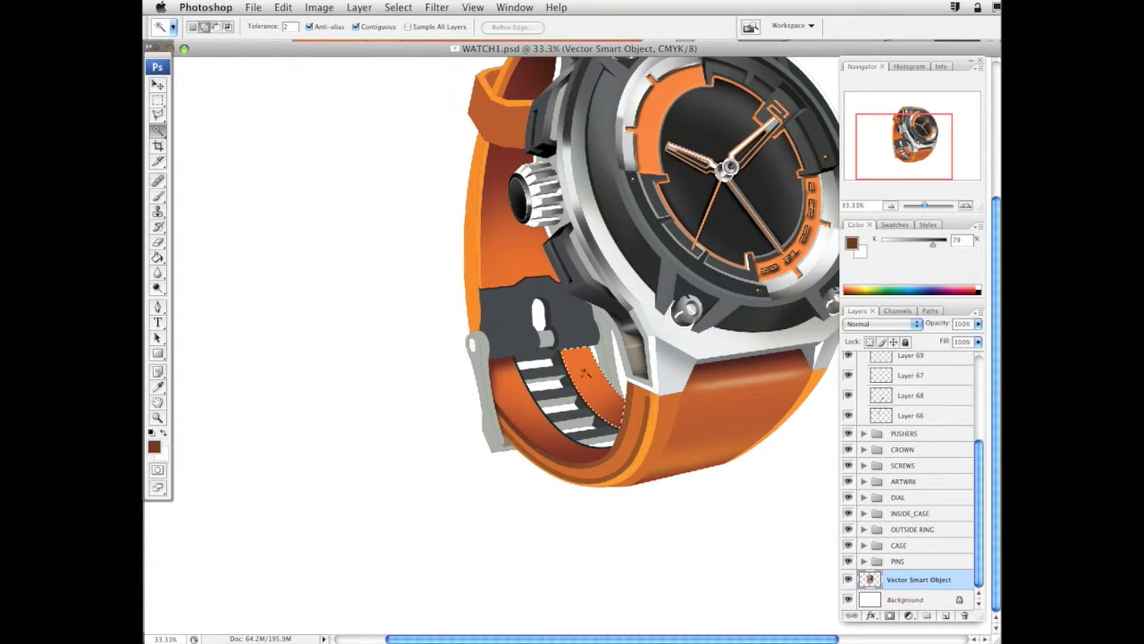
left_click_drag(980, 459, 979, 368)
left_click(953, 384)
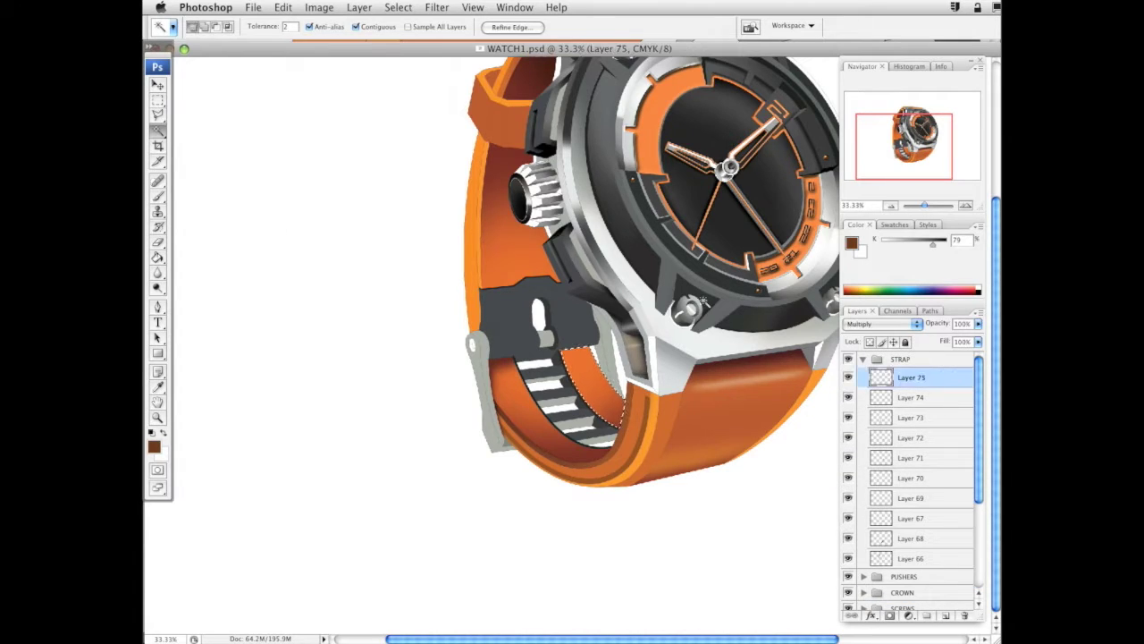
Shade the selected far inner strap face in brown on Layer 75 with a 191 px soft brush, and clear the selection
key("b")
right_click(629, 355)
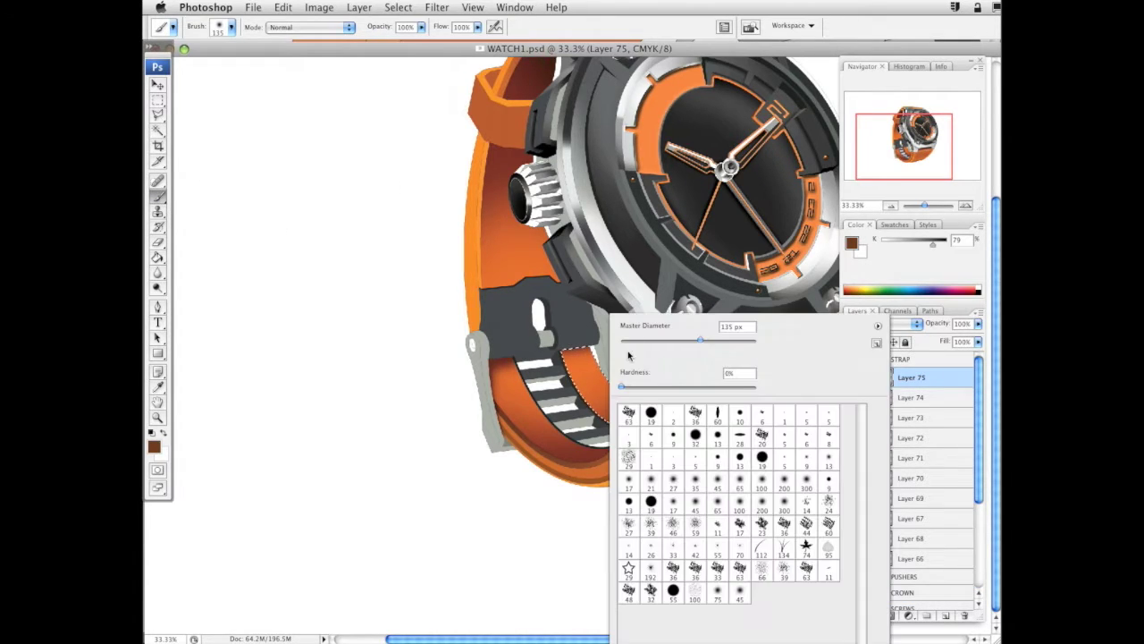
key("Return")
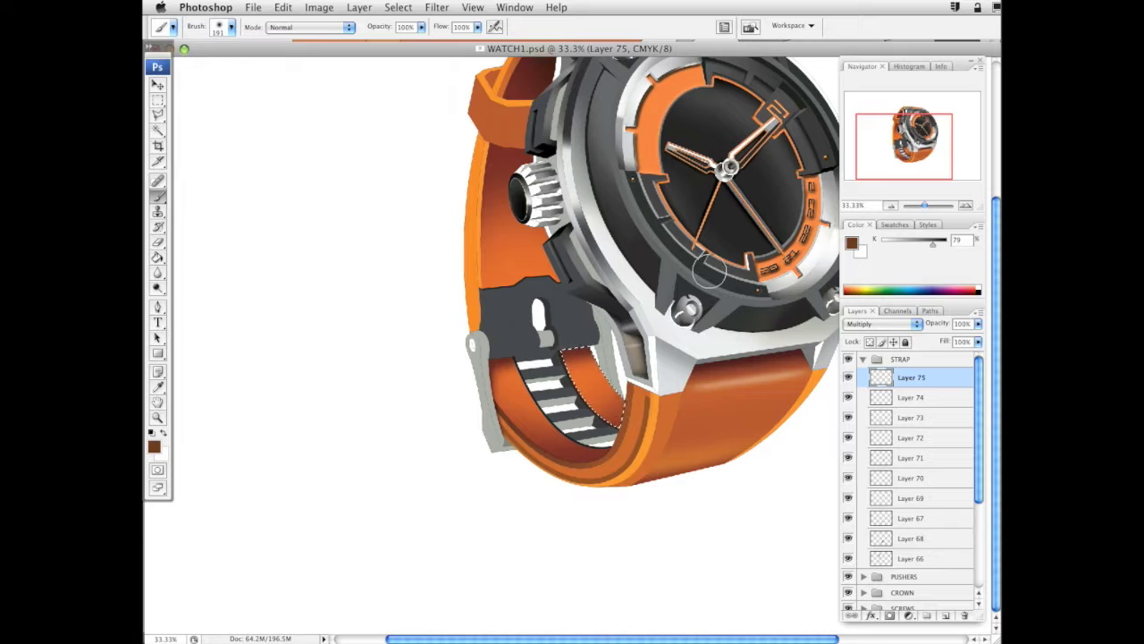
left_click_drag(694, 443, 620, 518)
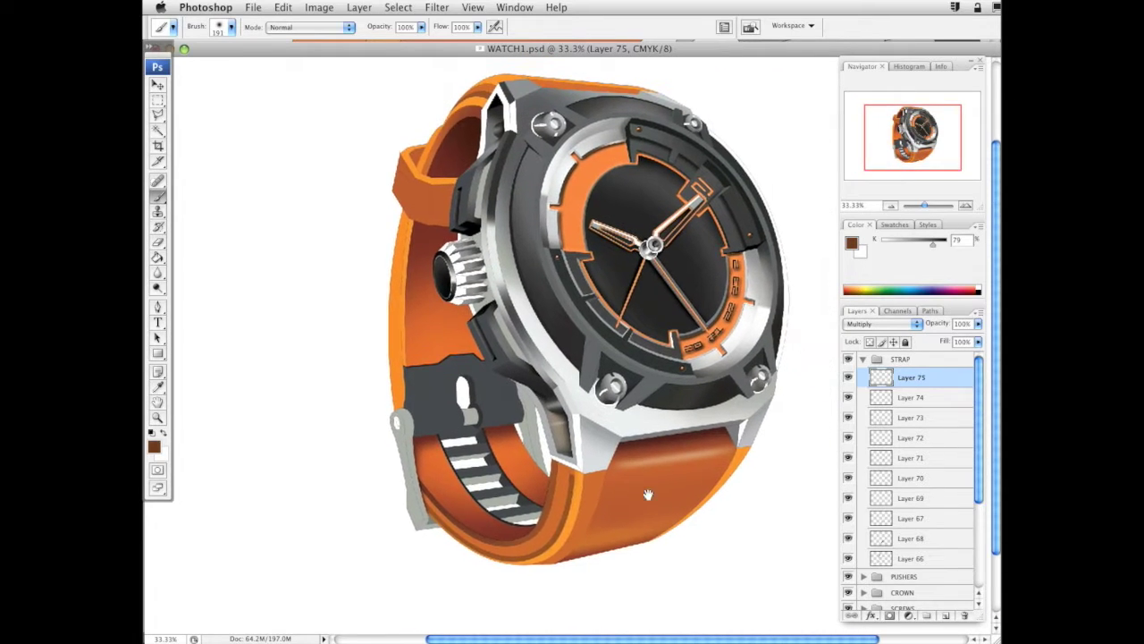
left_click_drag(749, 502, 726, 465)
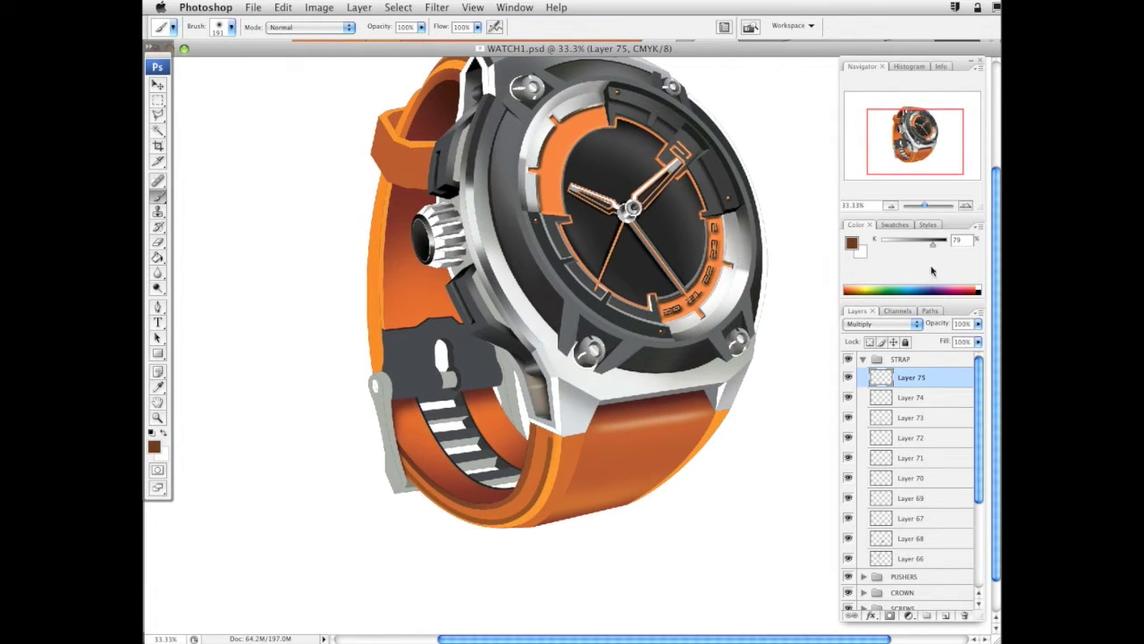
Compare the strap with Layers 74 and 73 on and off, leaving only Layer 74 hidden
left_click(848, 398)
left_click(848, 398)
left_click(848, 398)
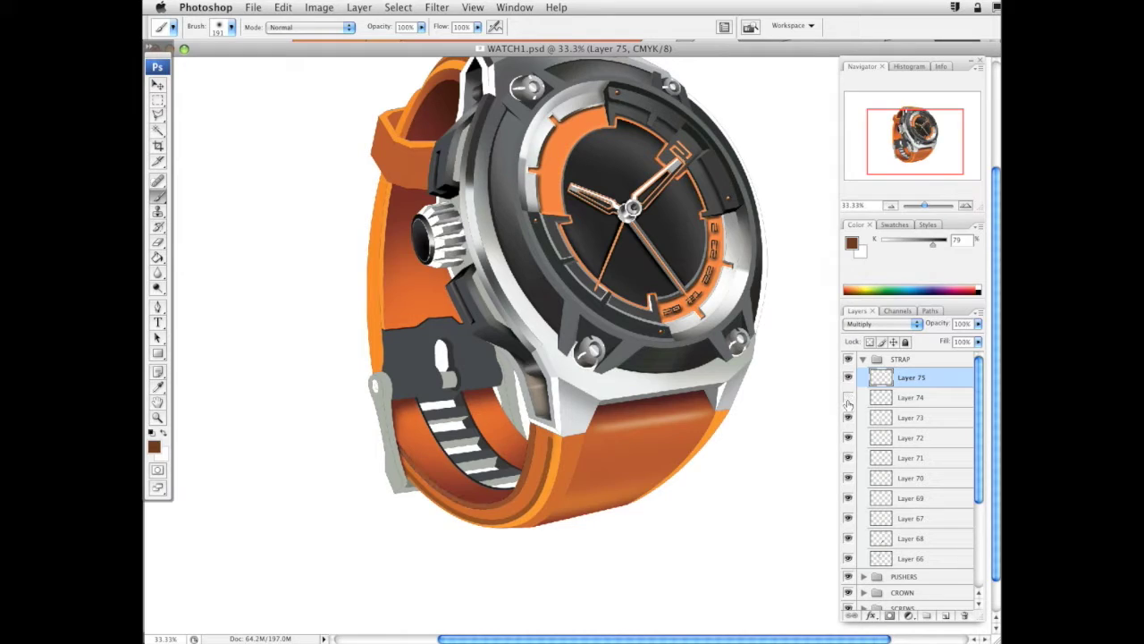
left_click(848, 419)
left_click(849, 418)
Select the lower strap's outer light-orange edge bands on both sides from the Vector Smart Object with the Magic Wand
left_click(162, 133)
left_click_drag(680, 446, 628, 484)
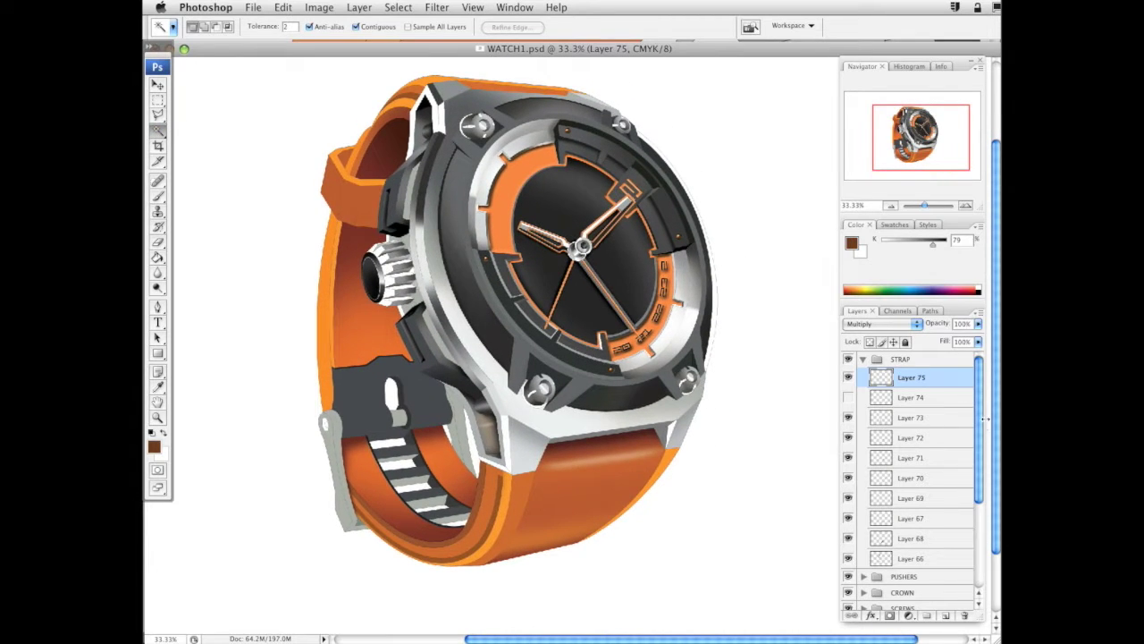
scroll(947, 447, "down", 5)
left_click(944, 581)
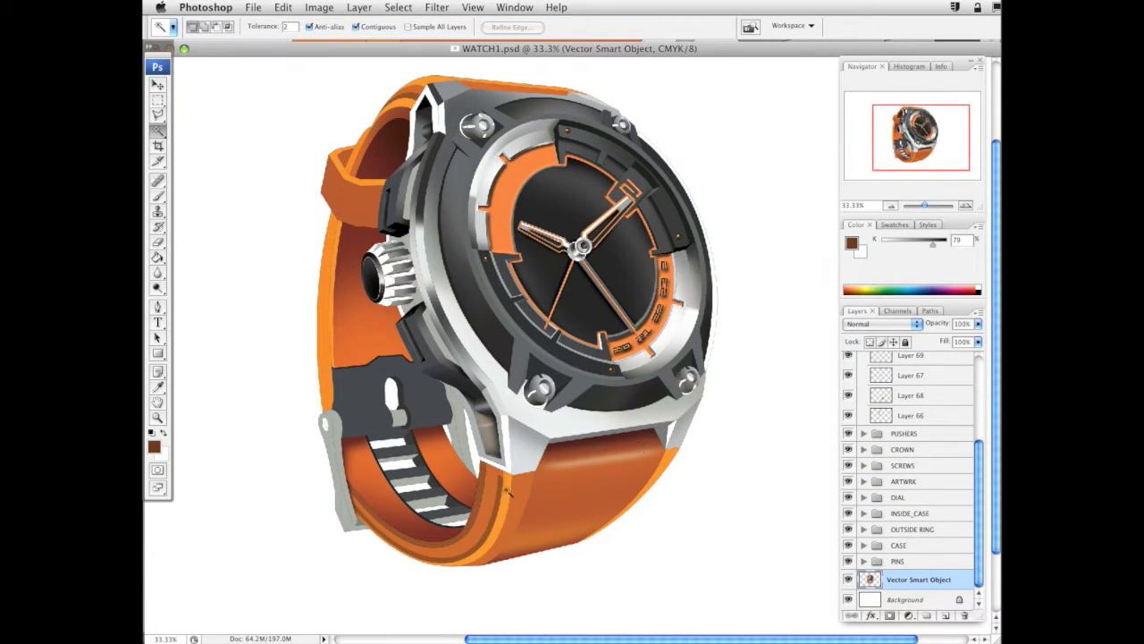
left_click(507, 490)
left_click(672, 454, "shift")
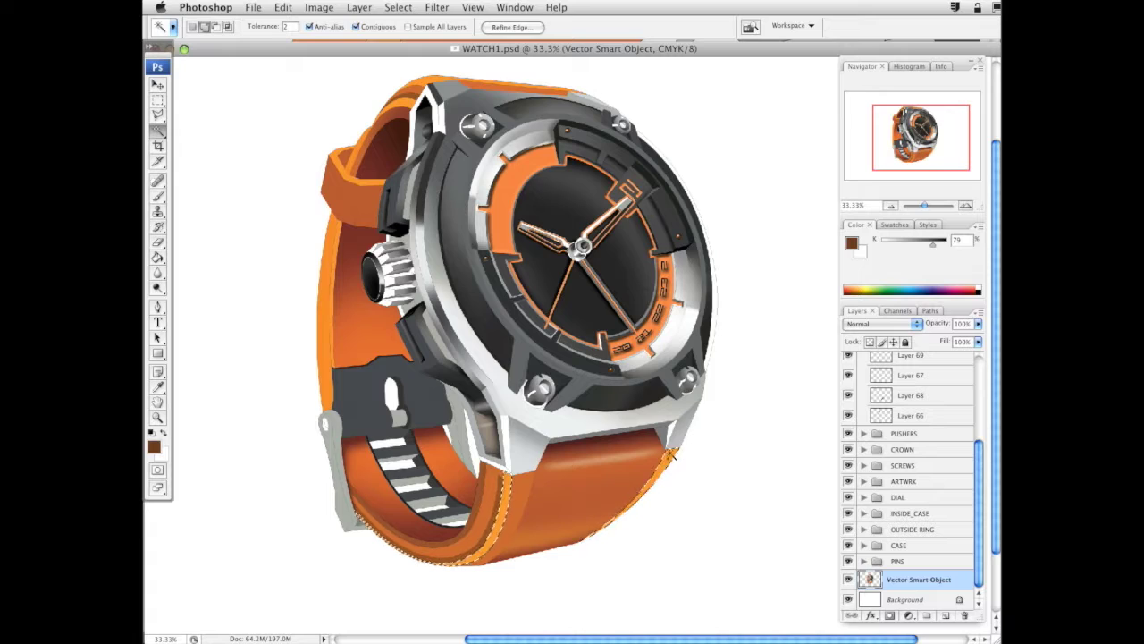
Add a new layer above Layer 75 and paint the selected edge bands in brown with a 191 px brush
left_click_drag(979, 449, 984, 362)
left_click(956, 380)
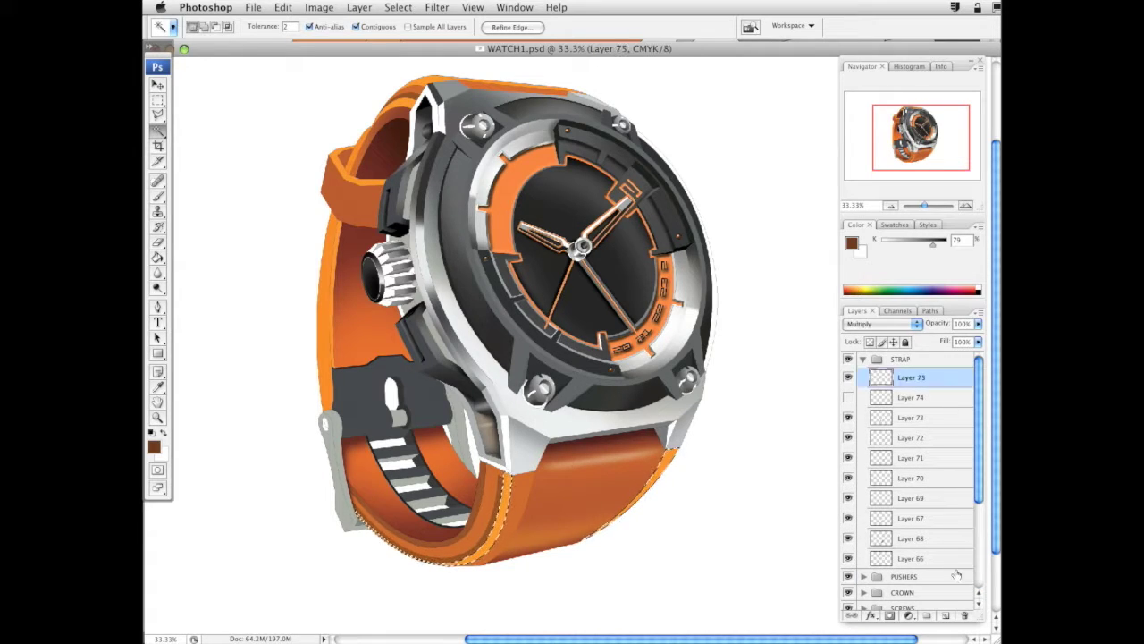
left_click(945, 615)
left_click(159, 196)
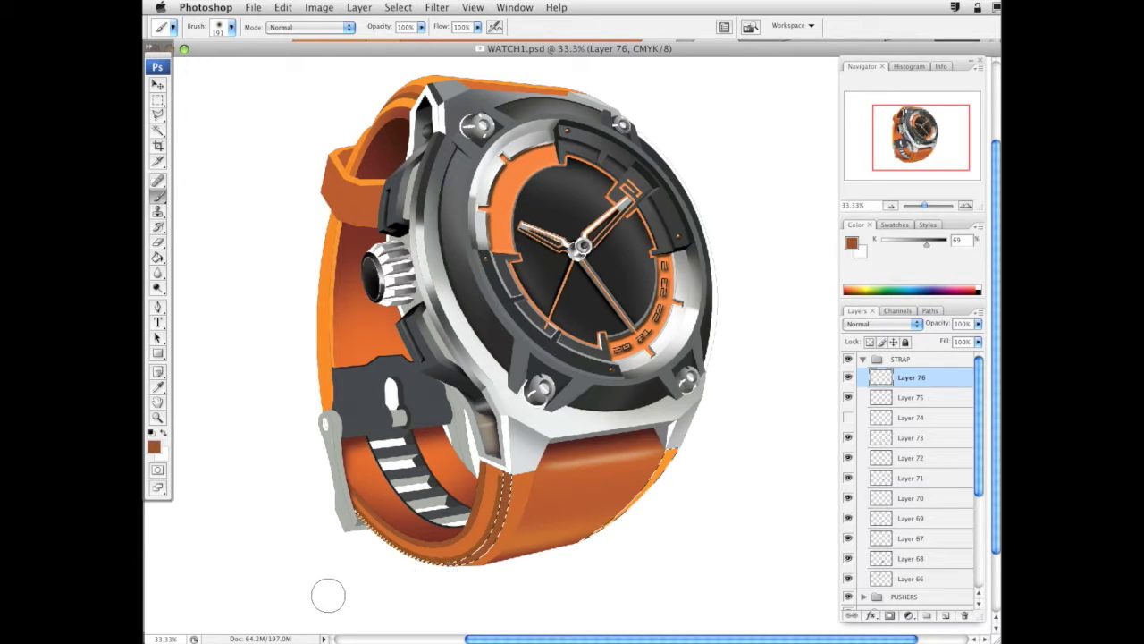
Pick a lighter orange as the foreground colour, tone the strap's outer edge bands with it on Layer 76, and clear the selection
left_click(855, 243)
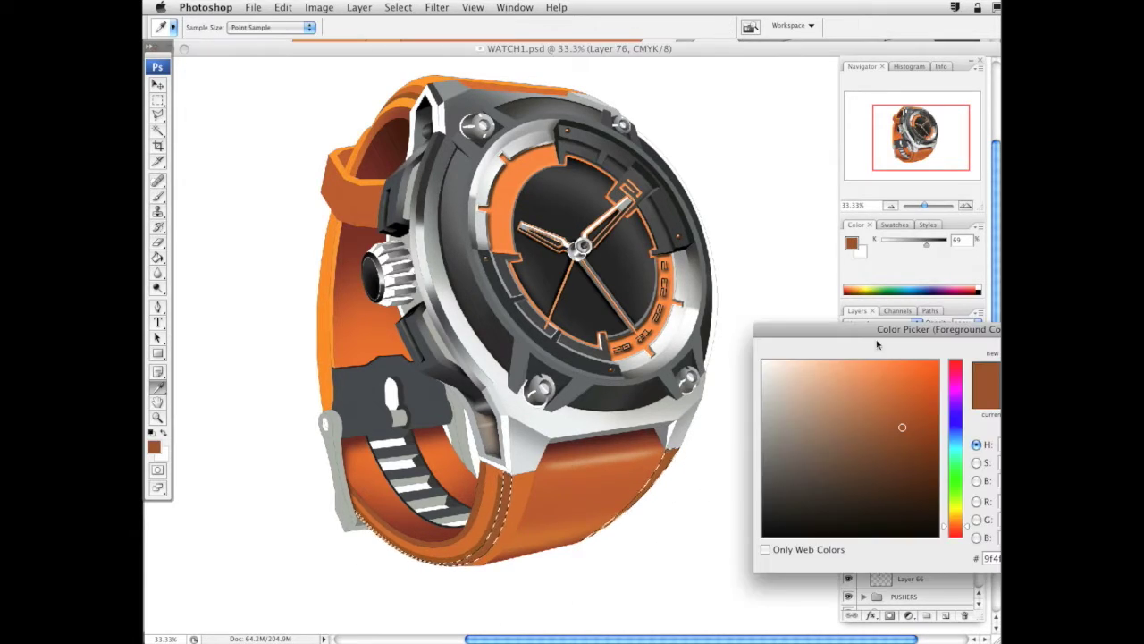
mouse_move(972, 519)
left_mouse_down()
mouse_move(970, 510)
mouse_move(968, 524)
left_mouse_up()
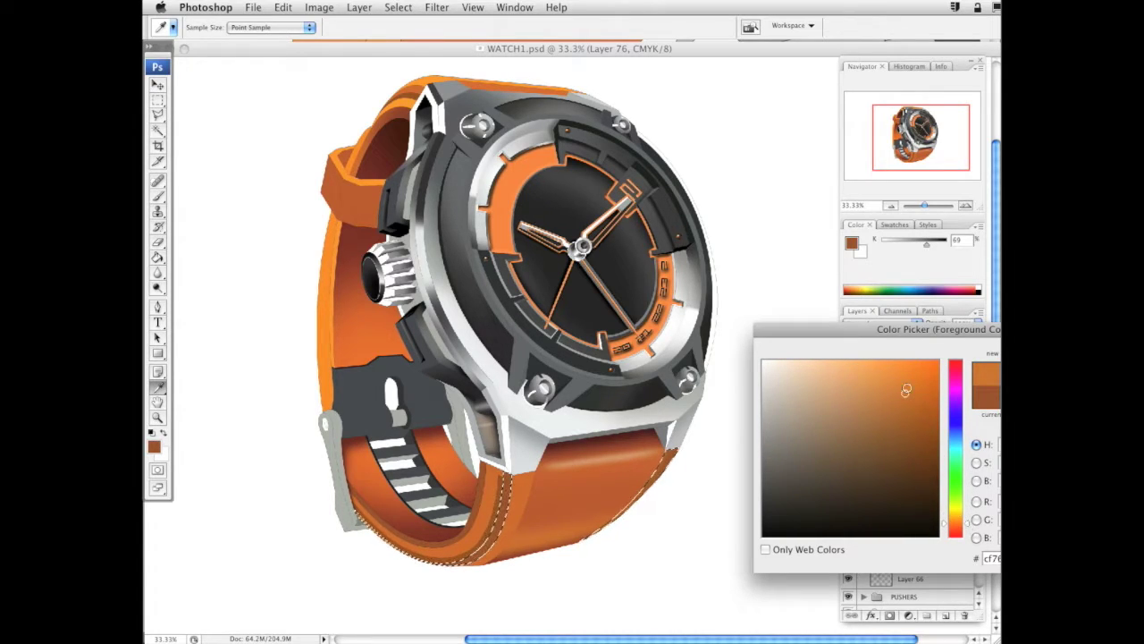
key("Return")
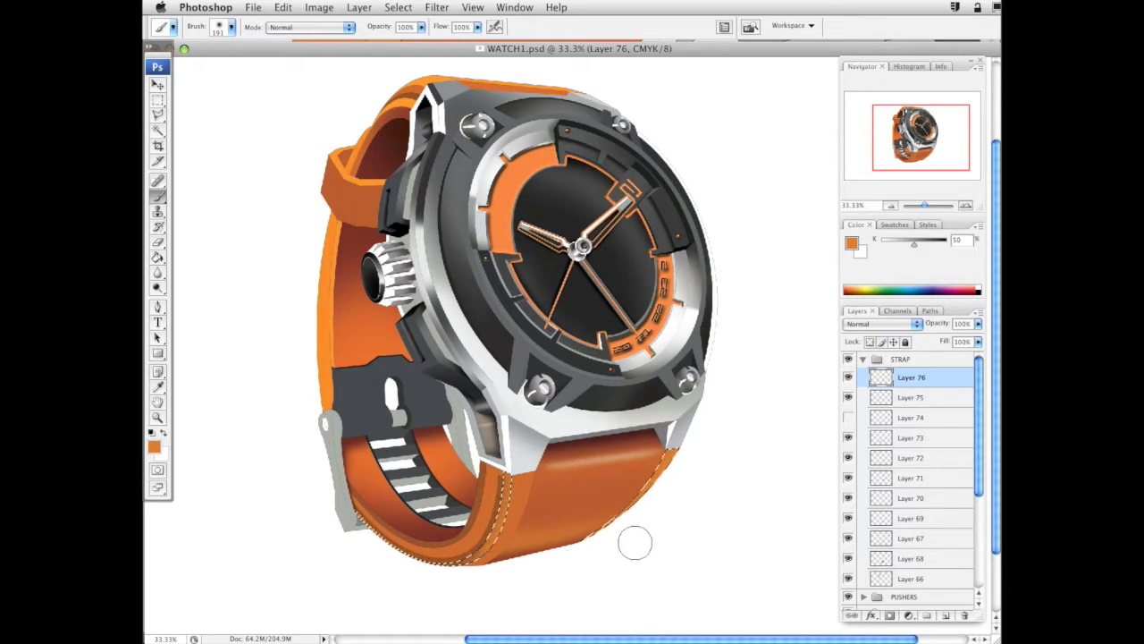
key("super+d")
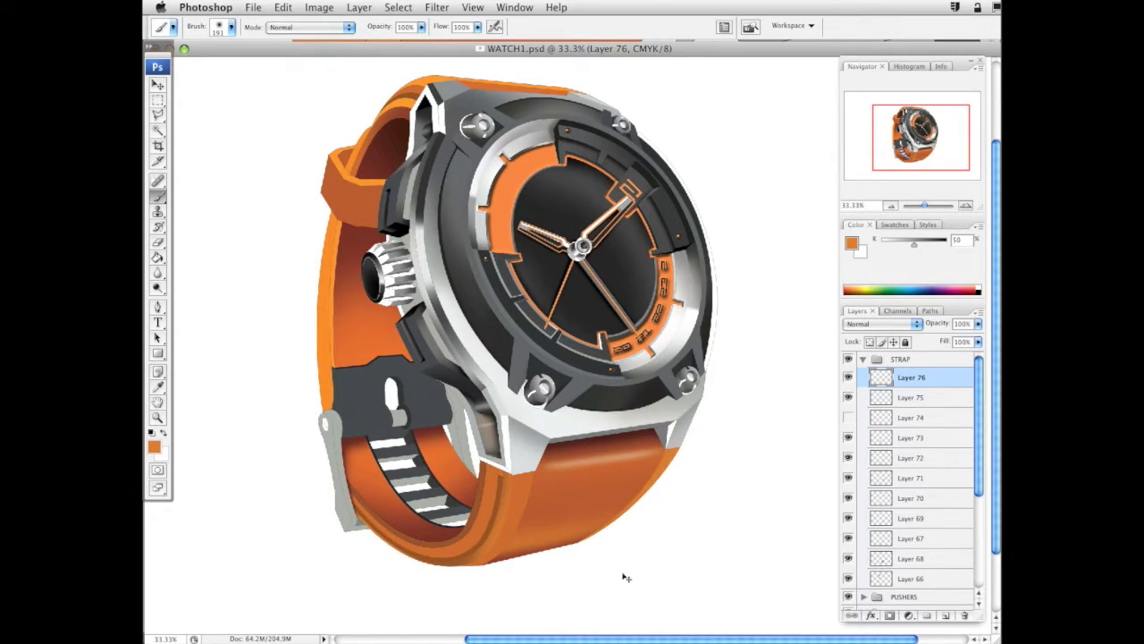
key("super+z")
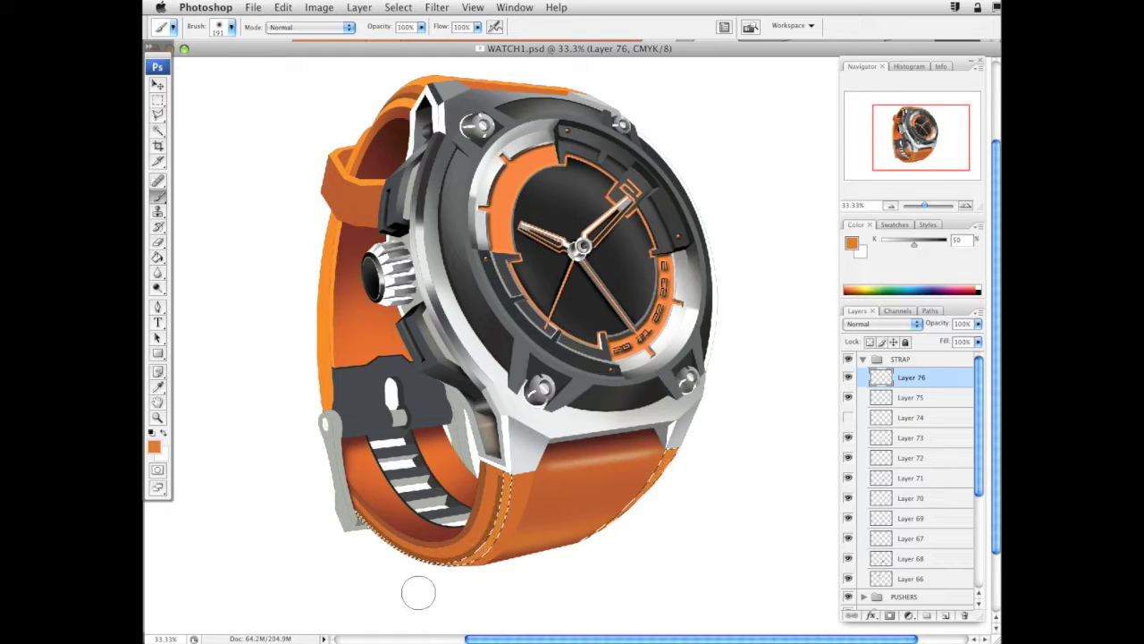
key("ctrl+d")
Select the narrow dark groove along the lower strap's side edge from the Vector Smart Object with the Magic Wand
left_click_drag(708, 372, 753, 414)
left_click_drag(740, 359, 624, 288)
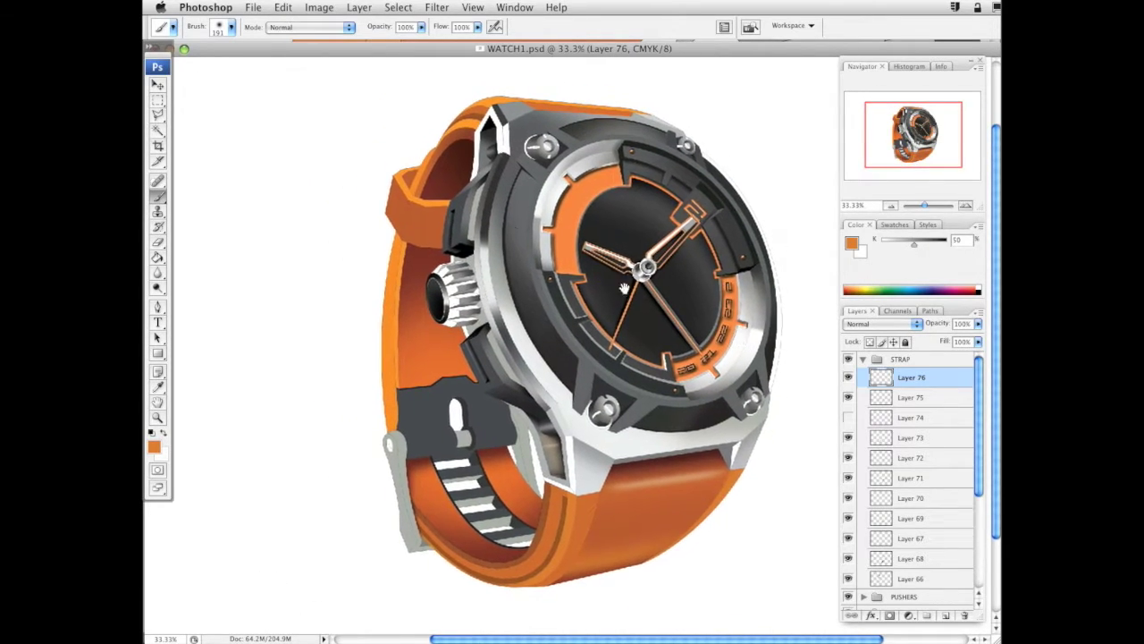
left_click(157, 130)
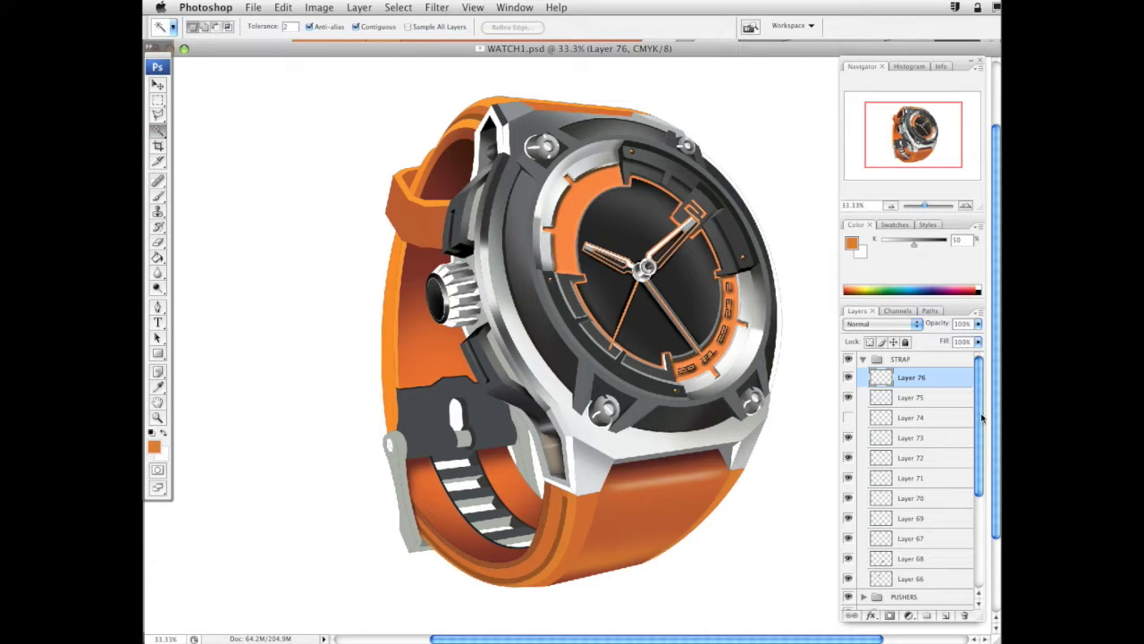
left_click_drag(979, 418, 980, 508)
left_click(942, 581)
left_click(565, 514)
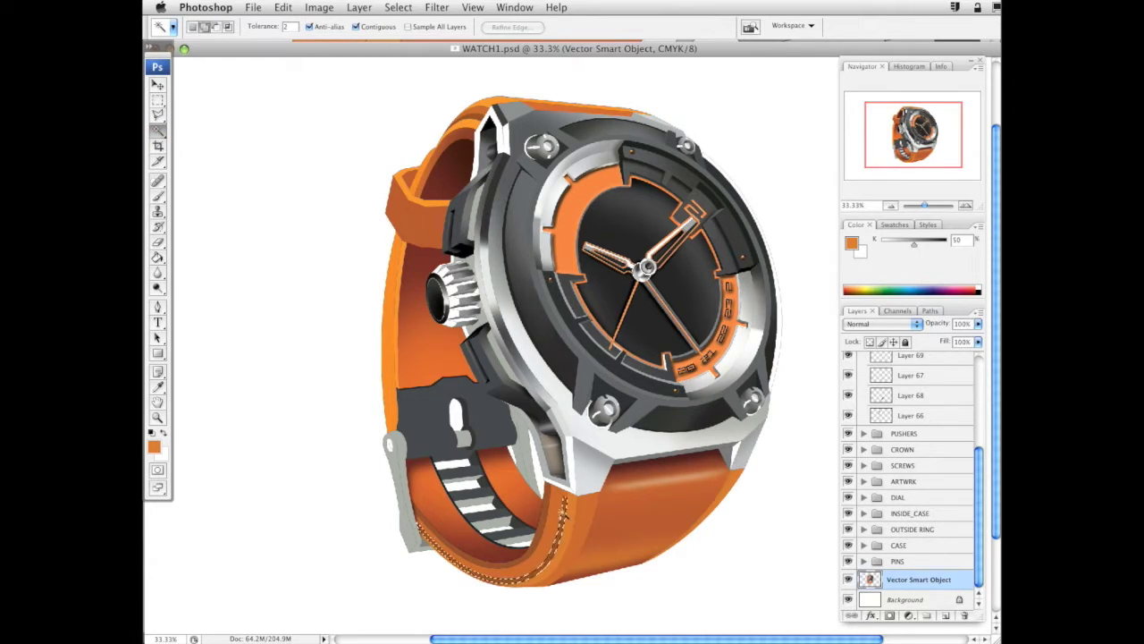
Add a new layer at the top of the STRAP group and paint the selected side groove in 89% black with a 191 px brush
left_click_drag(980, 508, 980, 419)
left_click(957, 379)
left_click(947, 615)
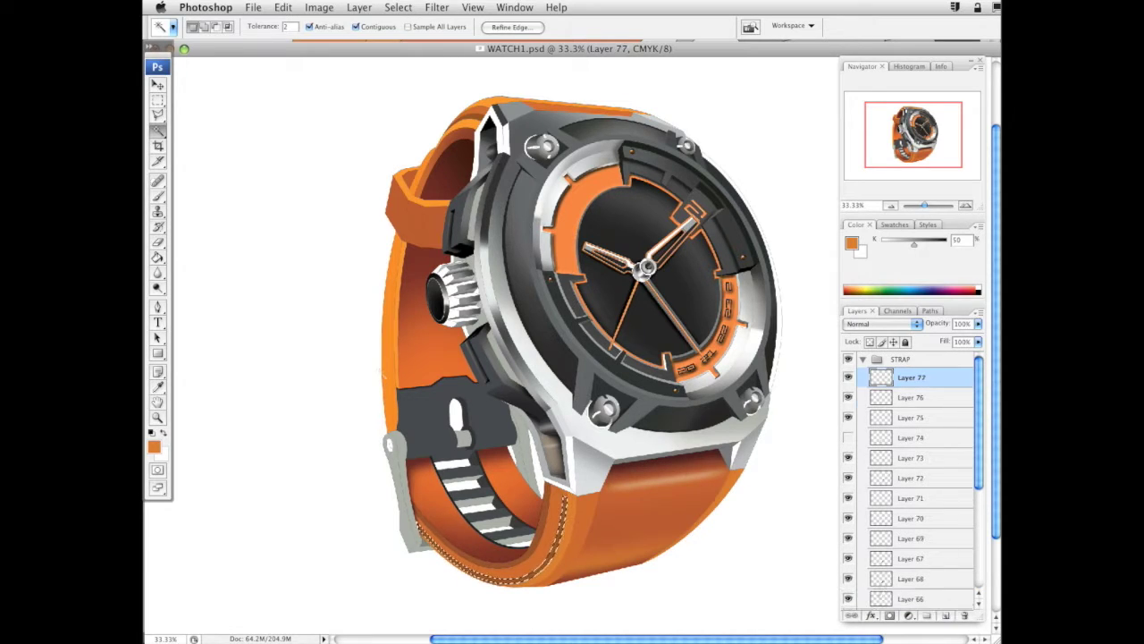
left_click(159, 197)
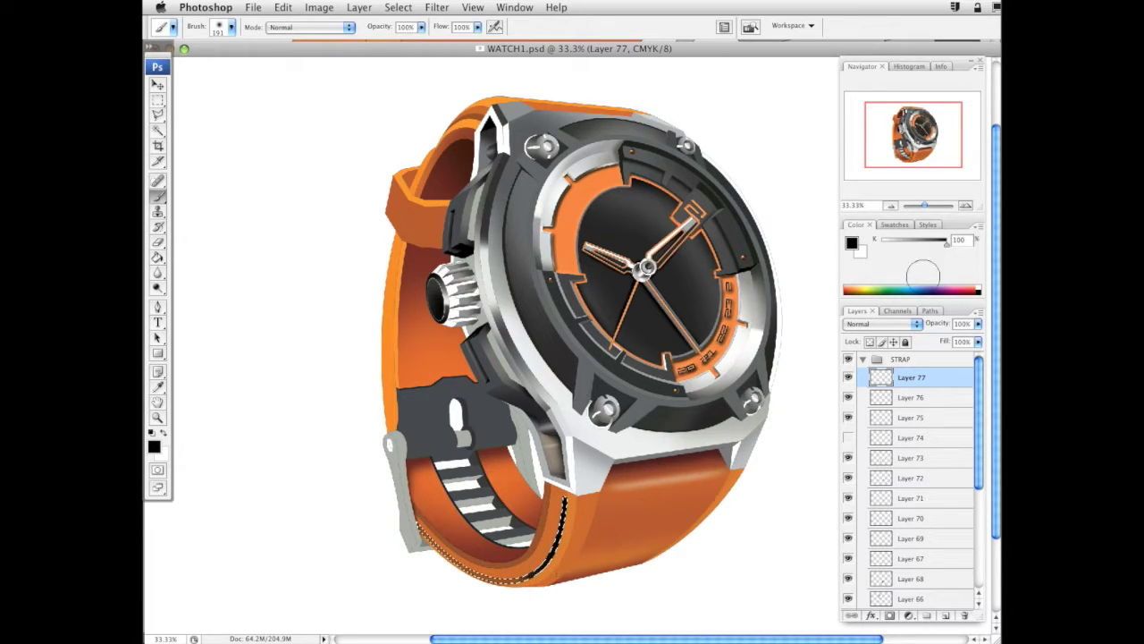
left_click_drag(945, 246, 943, 246)
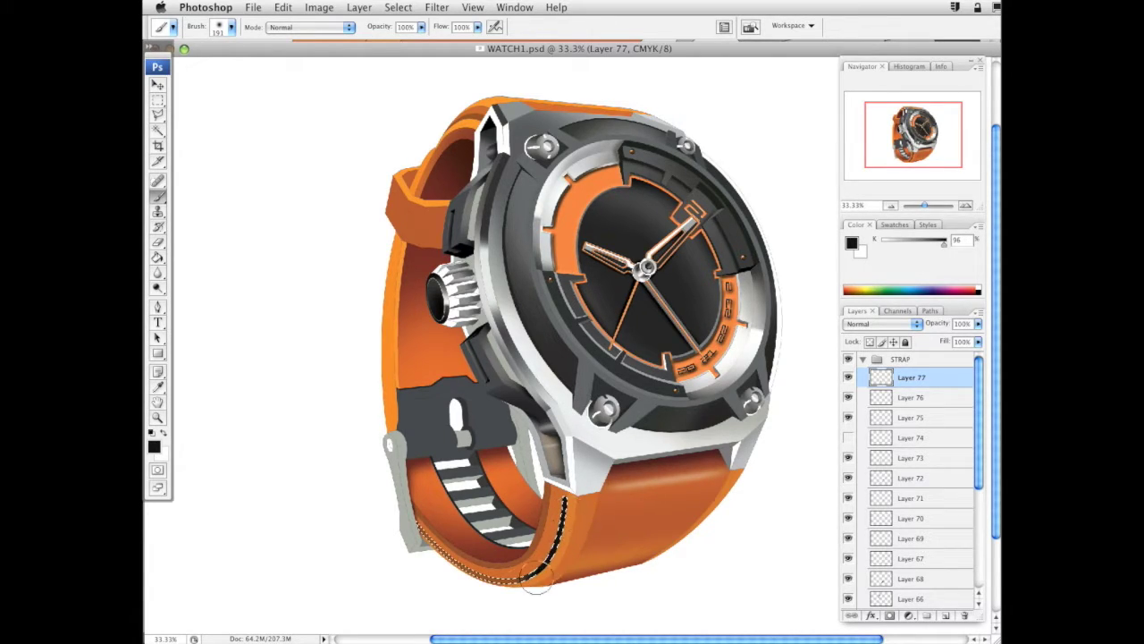
mouse_move(536, 579)
left_mouse_down()
mouse_move(465, 572)
mouse_move(423, 518)
left_mouse_up()
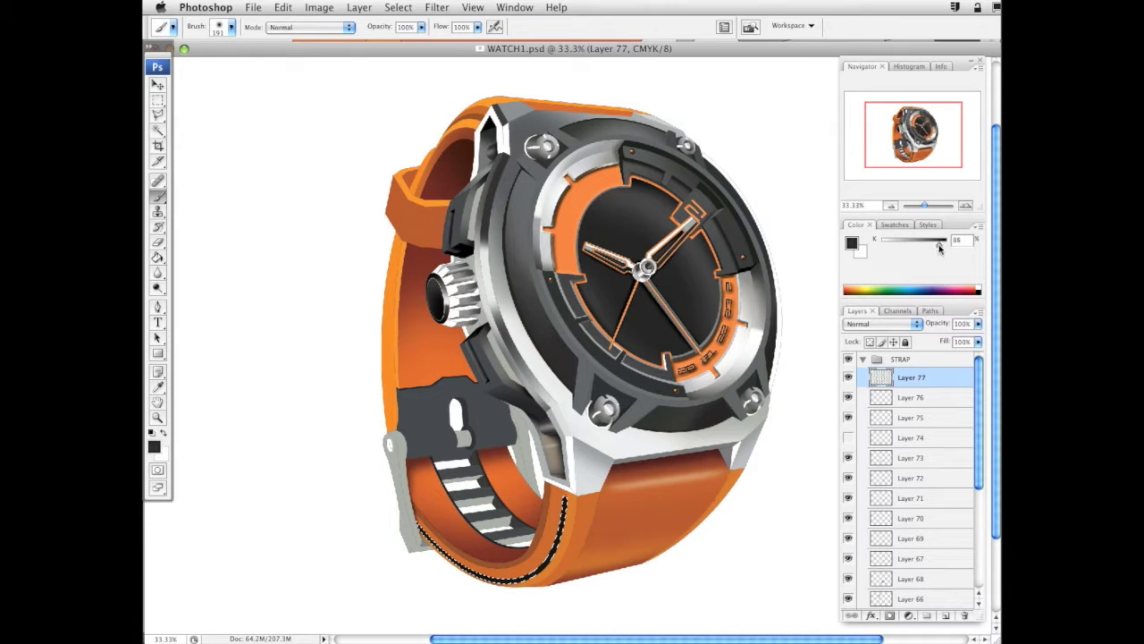
left_click_drag(940, 248, 940, 249)
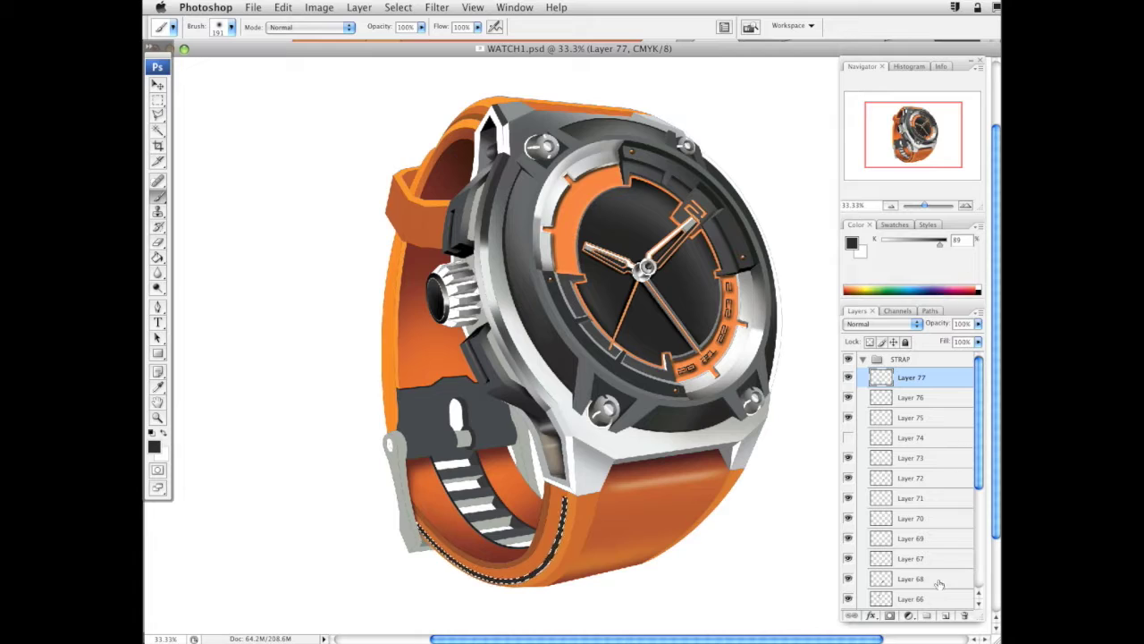
Add a new layer above Layer 77, shade the strap's side groove on it with 100% black, and clear the selection
left_click(951, 615)
left_click_drag(939, 245, 947, 245)
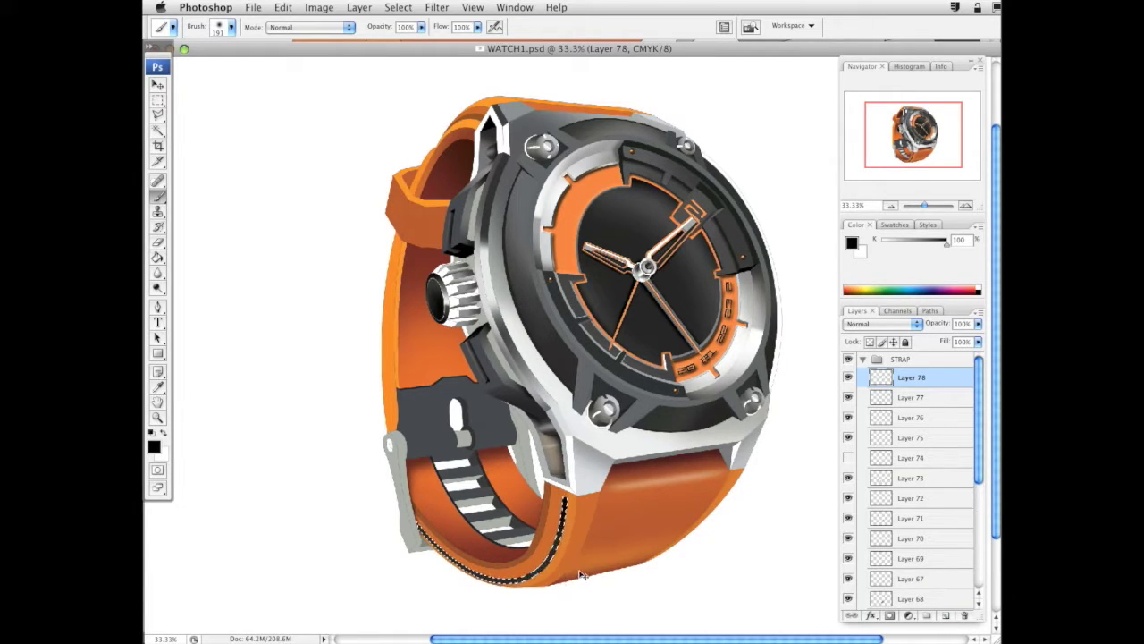
key("super+d")
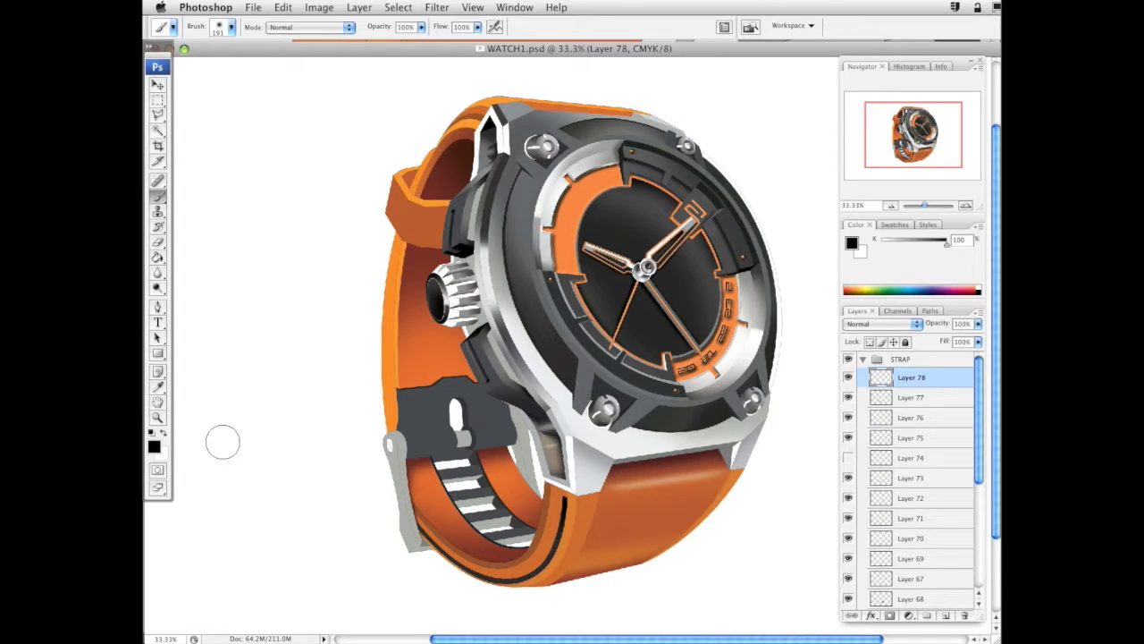
left_click(159, 417)
left_click_drag(380, 381, 684, 641)
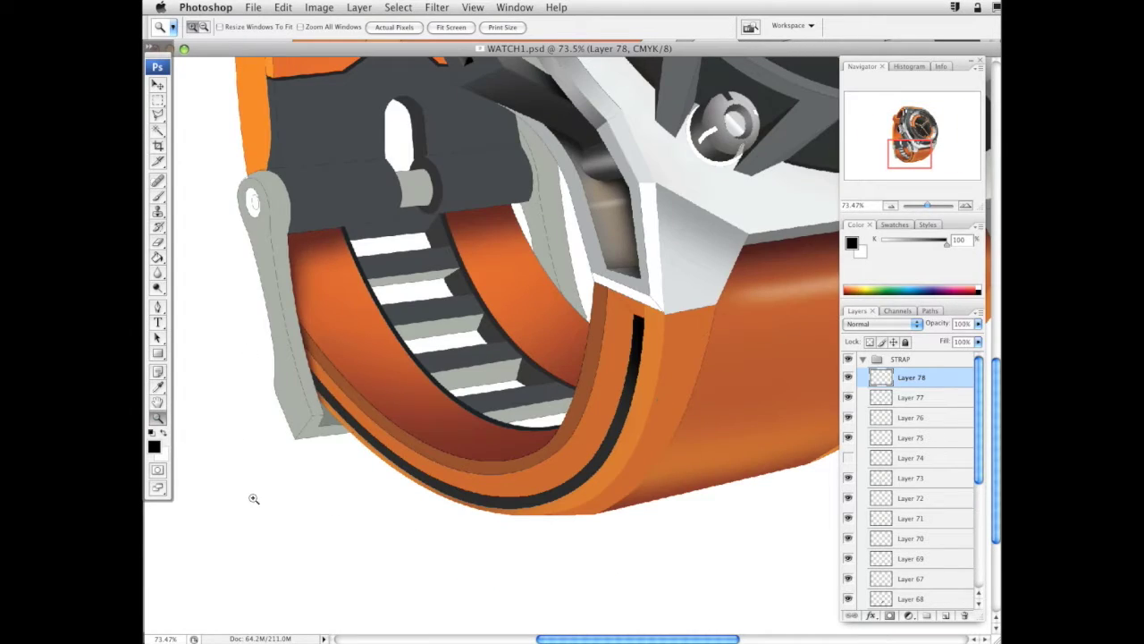
Using the Vector Smart Object layer, select the small area at the strap end just above the black groove with the Magic Wand
left_click(160, 130)
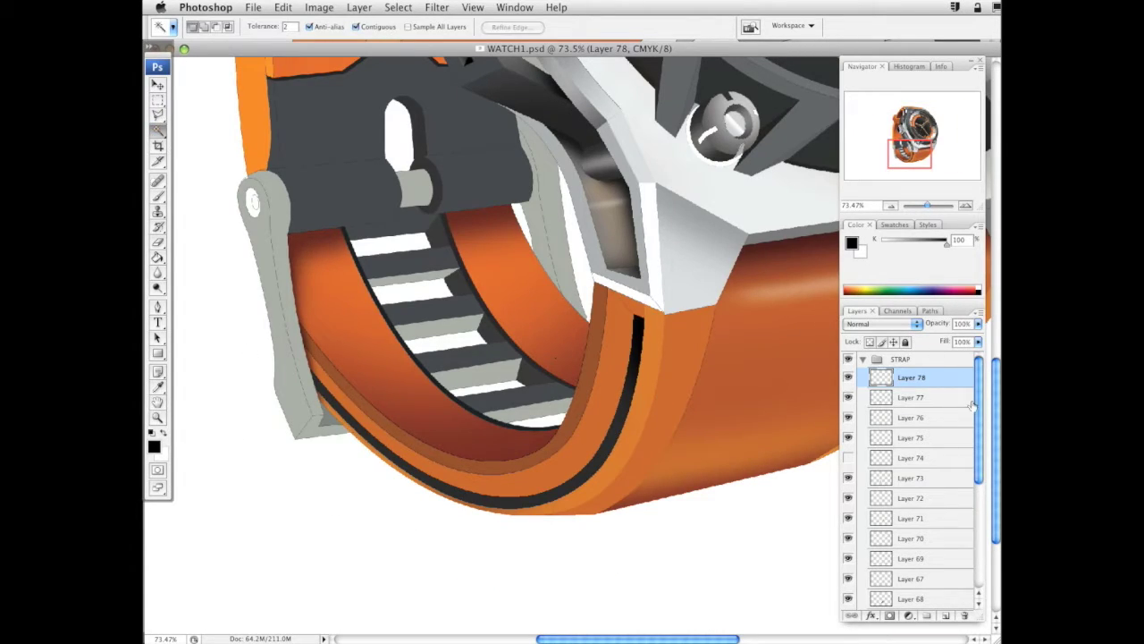
scroll(972, 406, "down", 5)
left_click(938, 579)
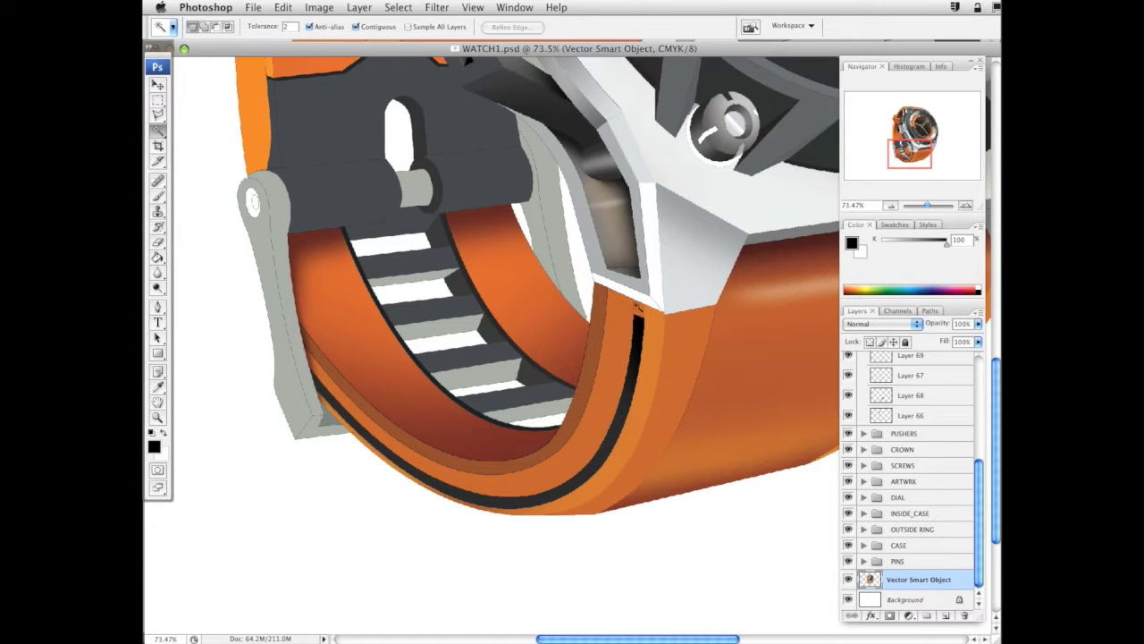
left_click_drag(980, 472, 982, 346)
left_click(956, 383)
left_click(749, 462, "super")
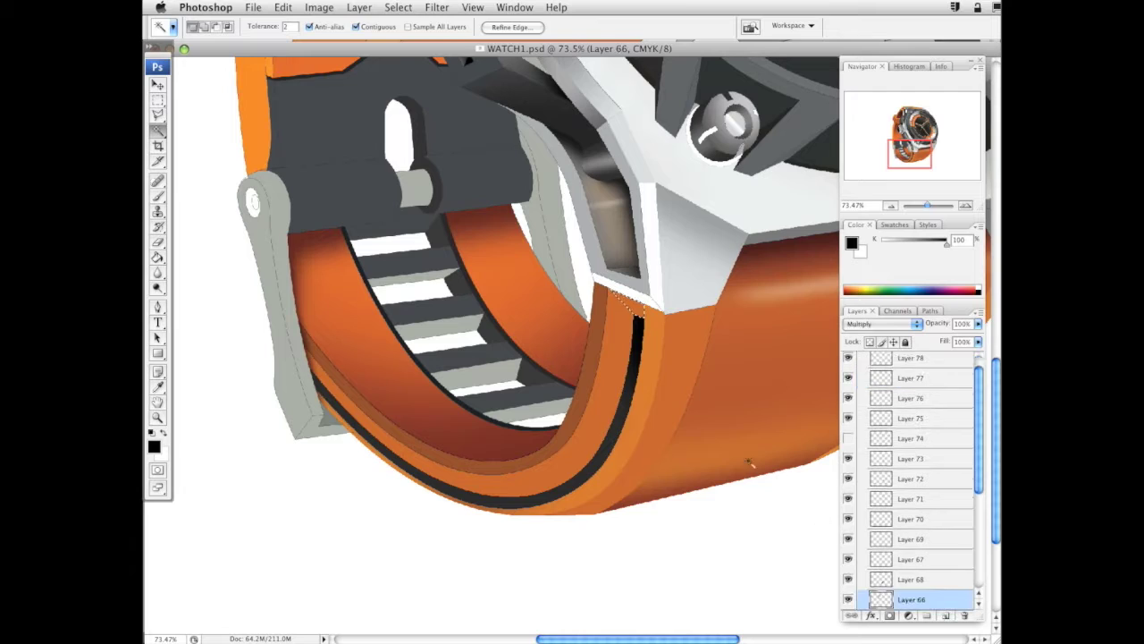
Create a new layer above Layer 78 in the STRAP group
left_click_drag(979, 438, 979, 407)
left_click(930, 373)
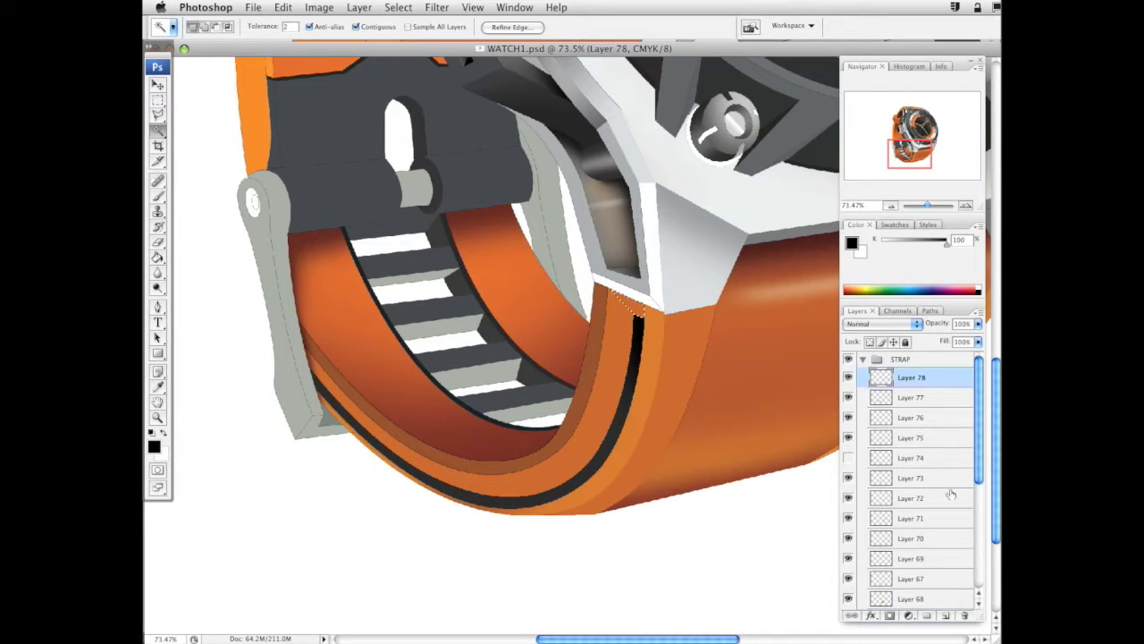
left_click(944, 615)
Paint the selected area a darker shade of the sampled strap-edge brown, then set the layer's opacity to 60% and deselect
left_click_drag(637, 461, 506, 523)
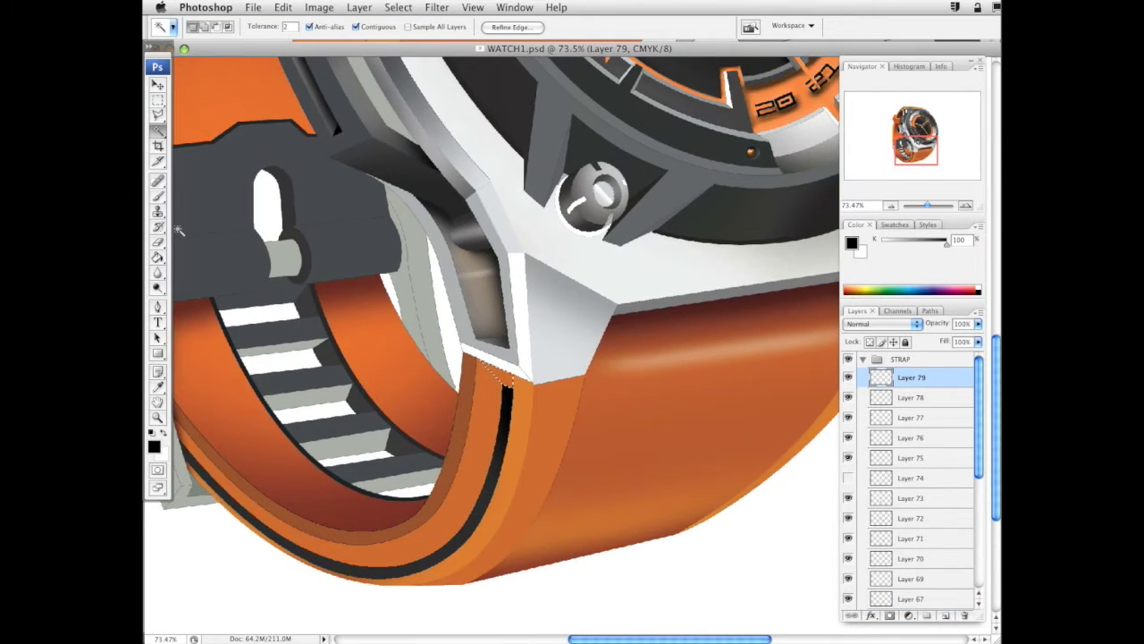
key("b")
left_click(457, 397, "alt")
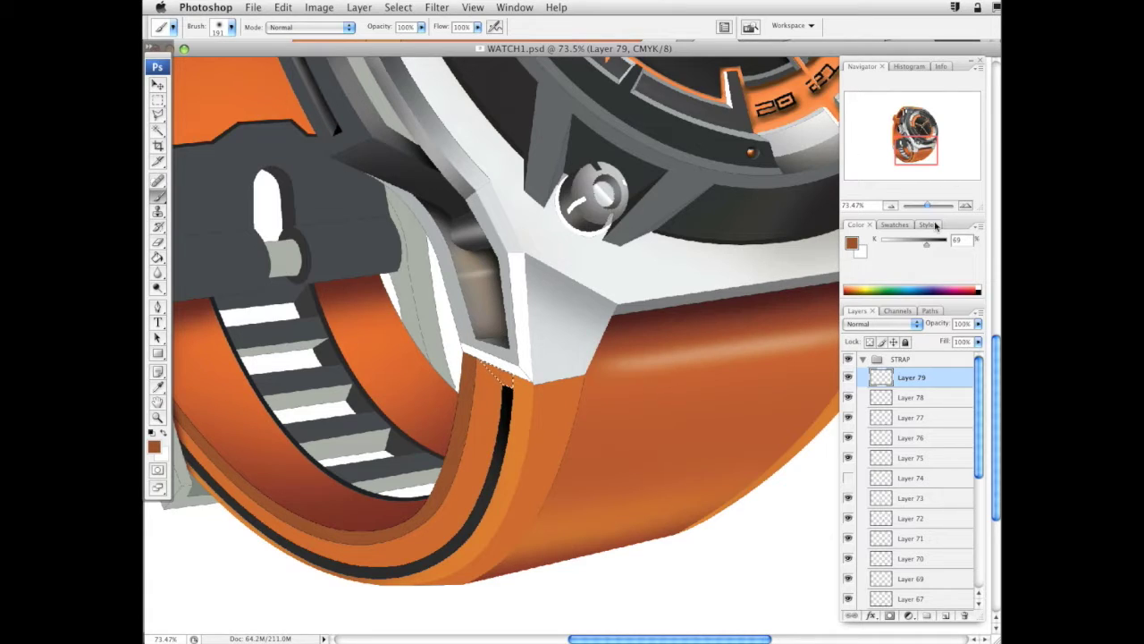
left_click(859, 243)
left_click(902, 453)
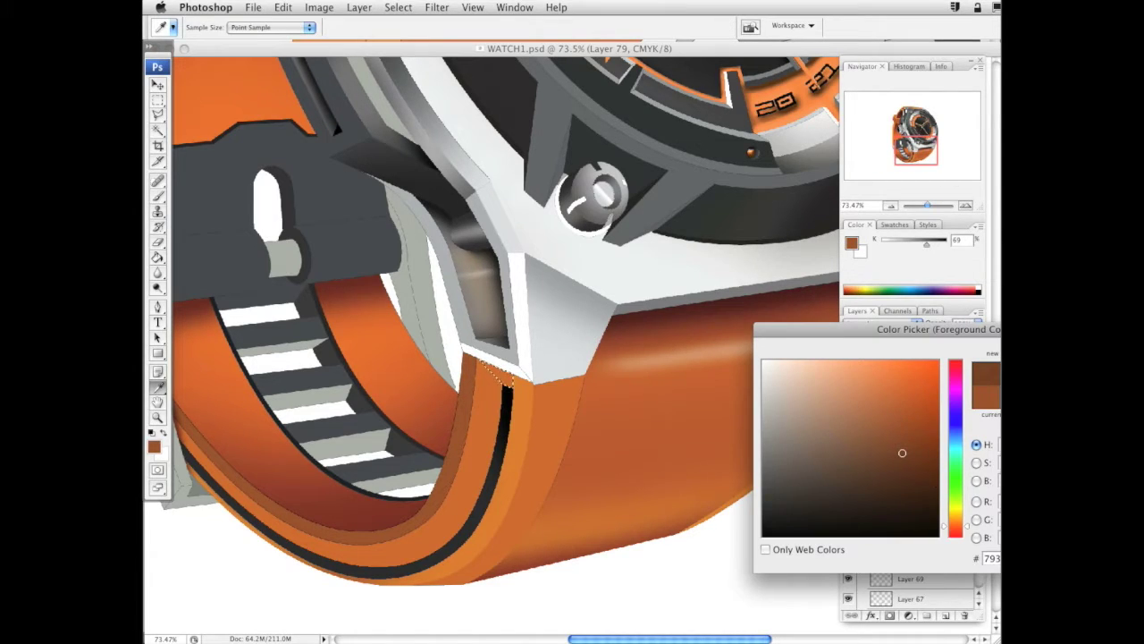
left_click(902, 478)
key("Return")
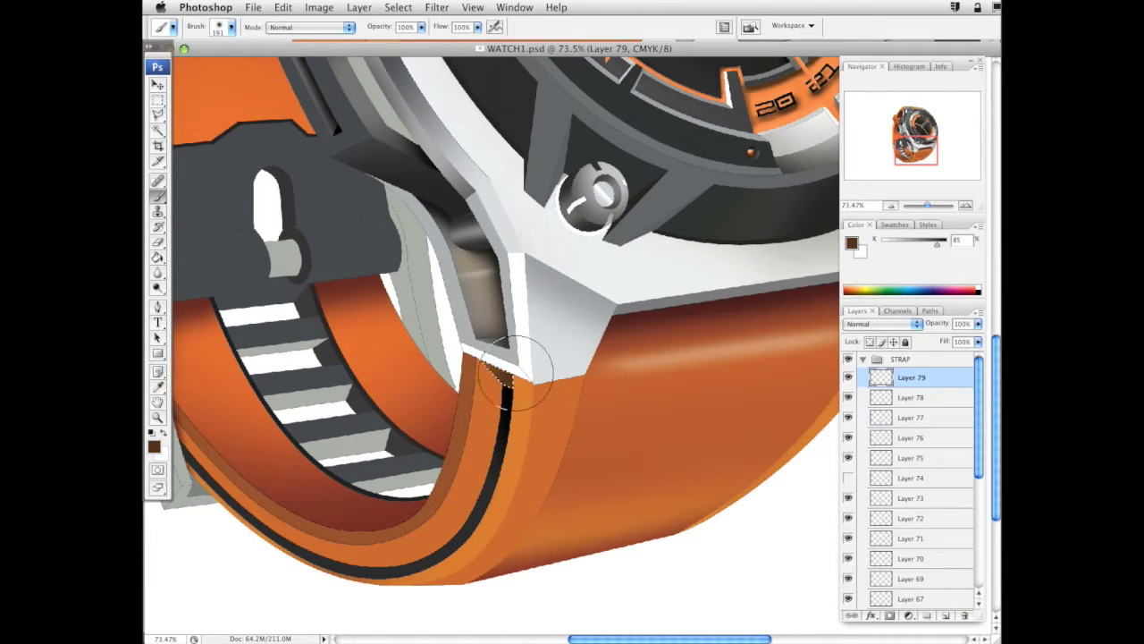
left_click_drag(978, 323, 961, 339)
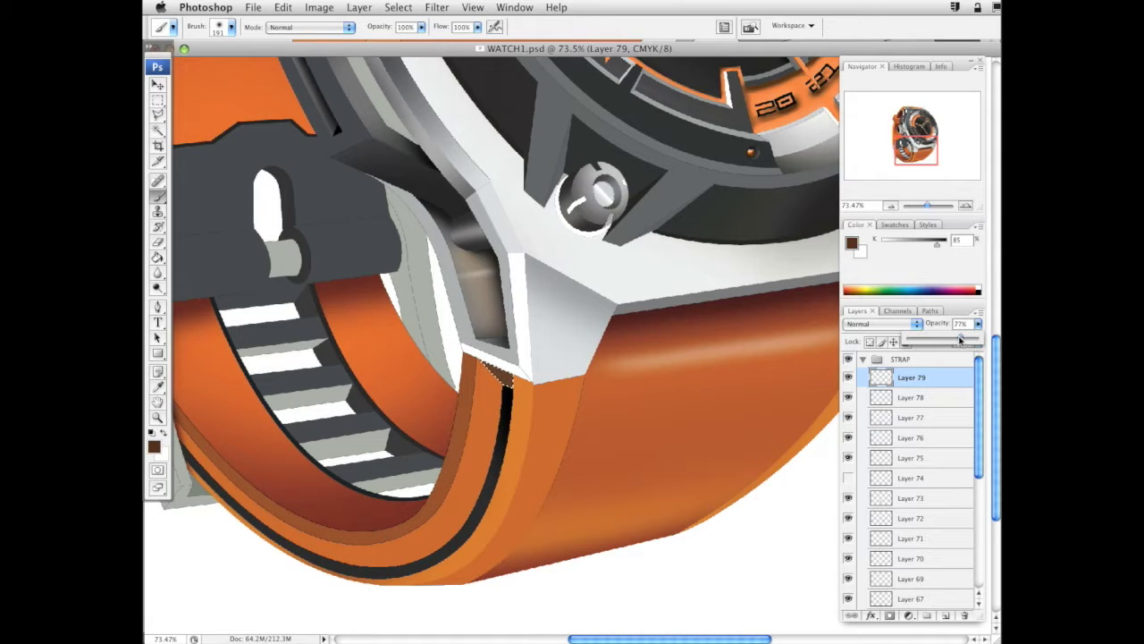
key("super+d")
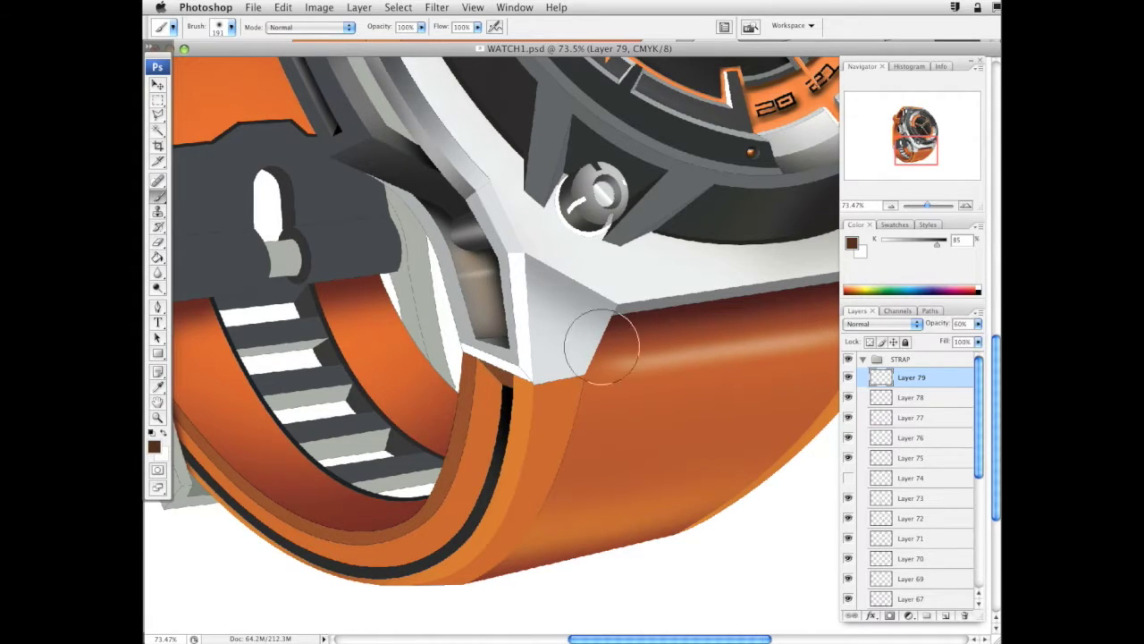
Select the lower strap's left and right bevel strips with the Magic Wand on the Vector Smart Object layer, and add a layer above Layer 79
left_click_drag(563, 323, 673, 347)
left_click(157, 417)
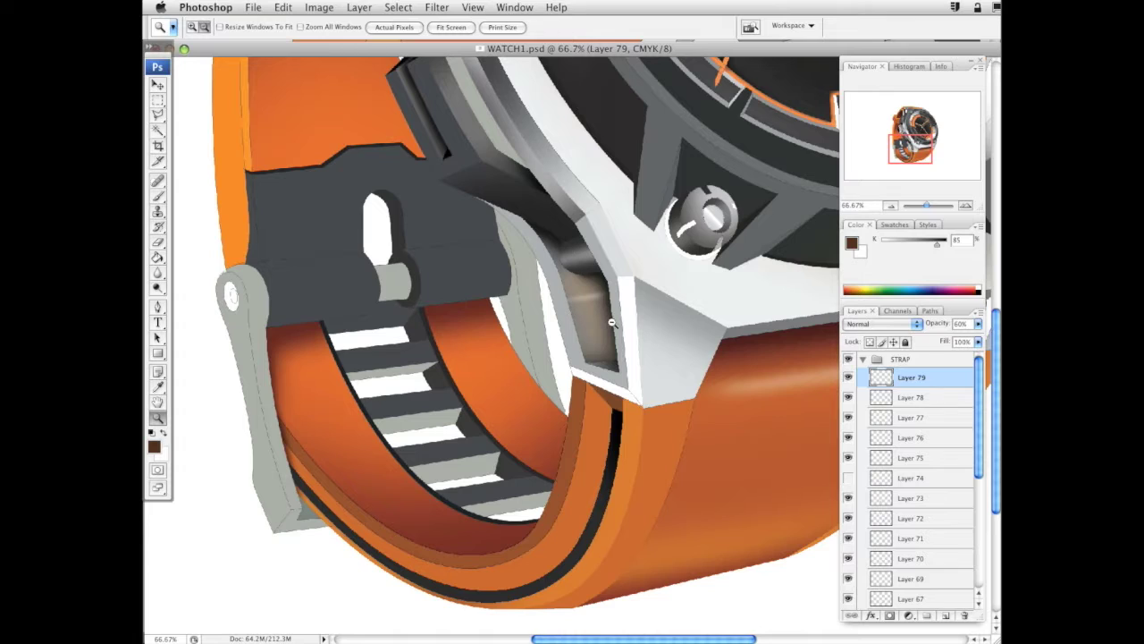
left_click(702, 371, "alt")
left_click(701, 371, "alt")
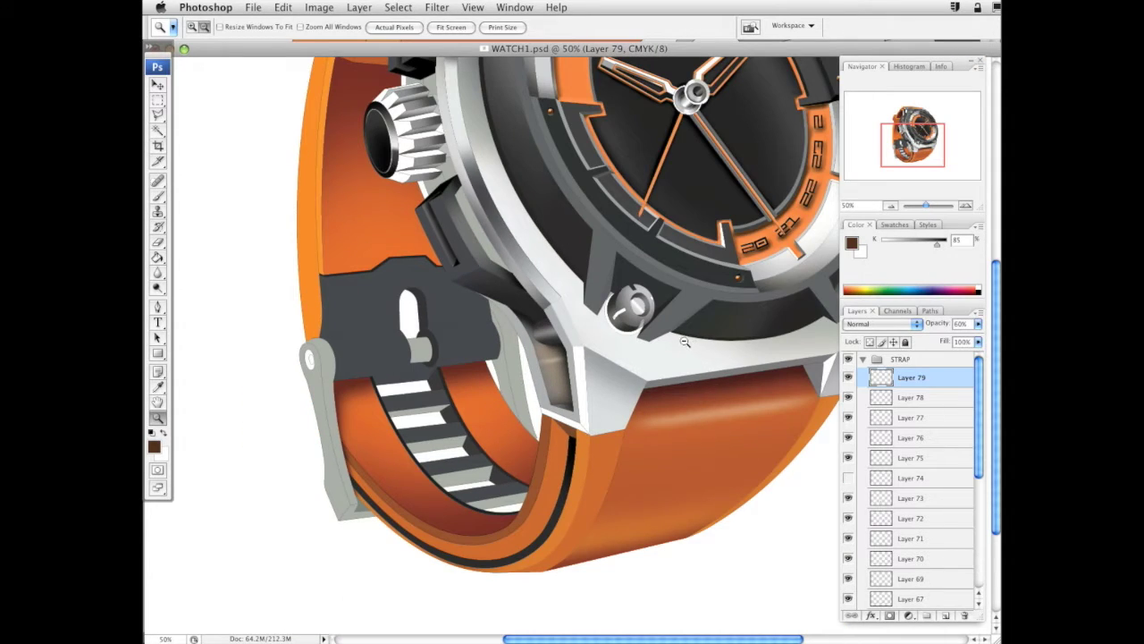
left_click(683, 341, "alt")
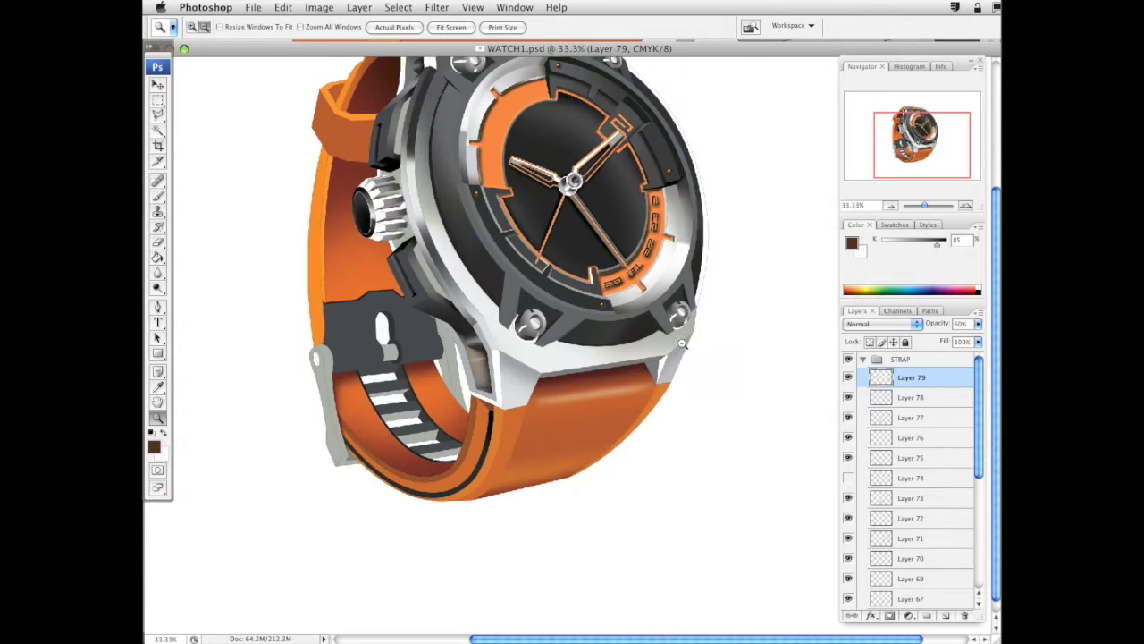
left_click(160, 130)
left_click_drag(978, 375, 980, 501)
left_click(919, 579)
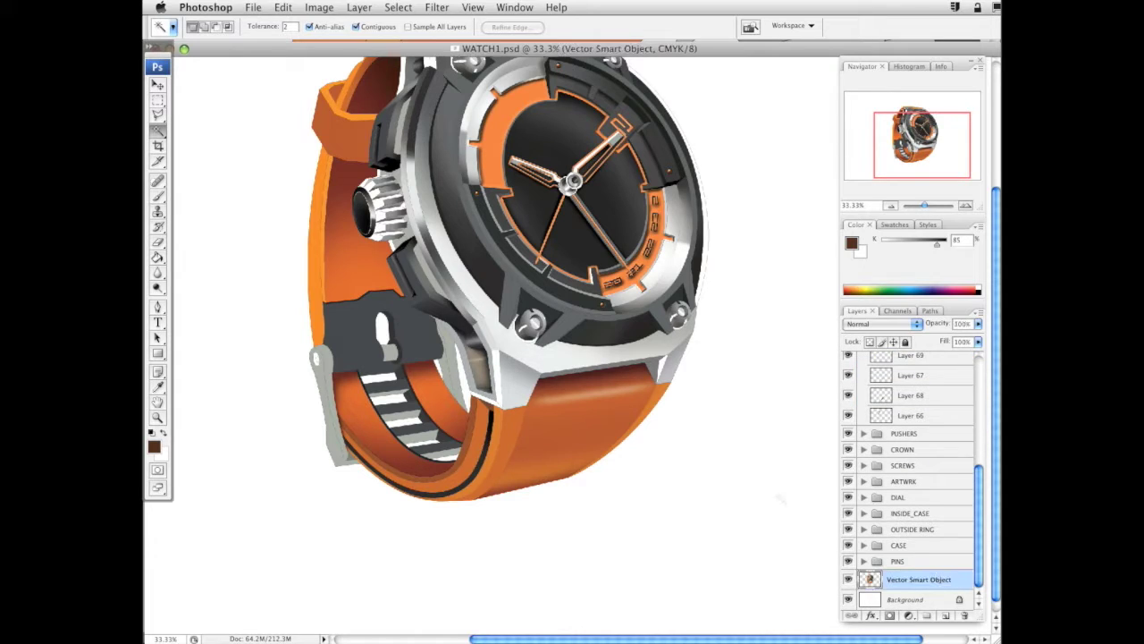
left_click(513, 431)
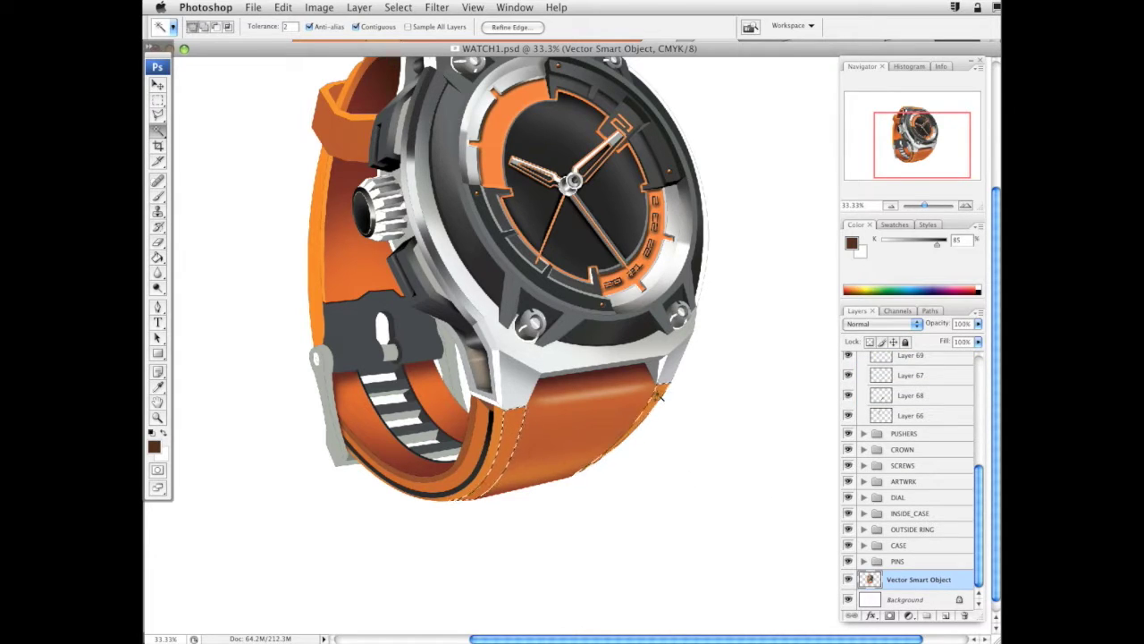
left_click_drag(980, 479, 980, 372)
left_click(912, 377)
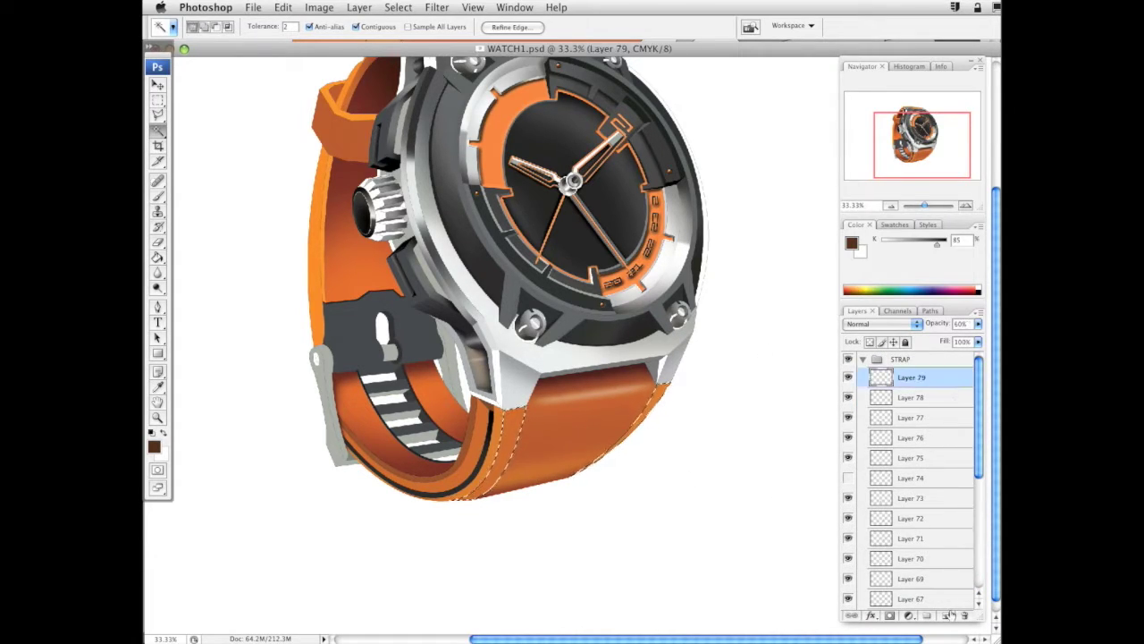
Sample the strap edge's orange and set the foreground colour to a brighter orange
left_click(157, 418)
left_click_drag(383, 370, 576, 520)
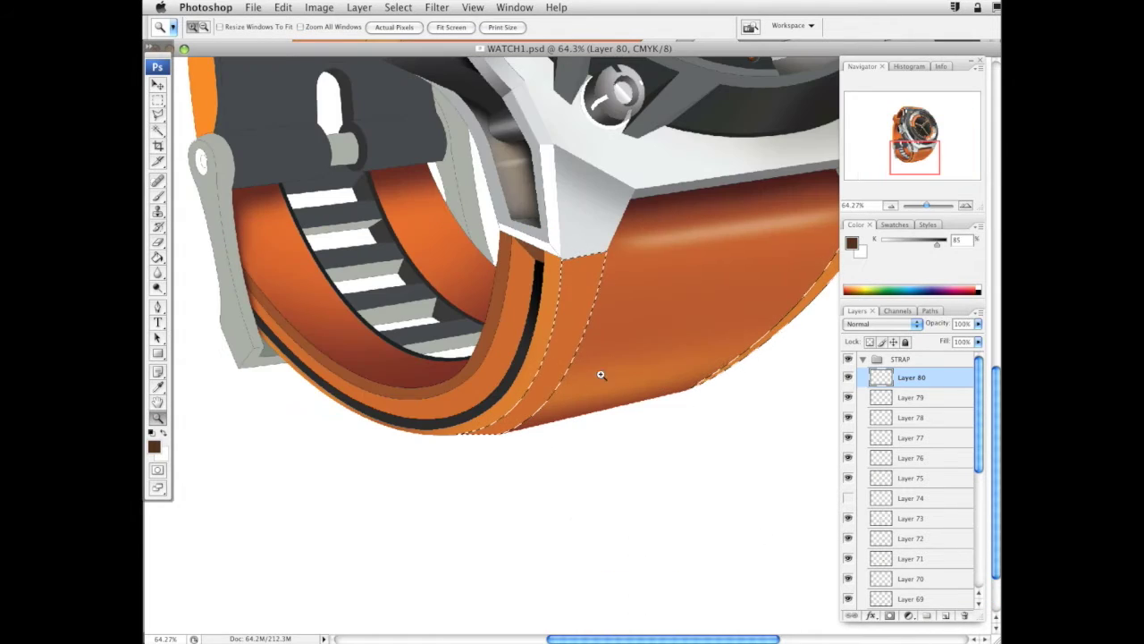
left_click(159, 197)
left_click(555, 304, "alt")
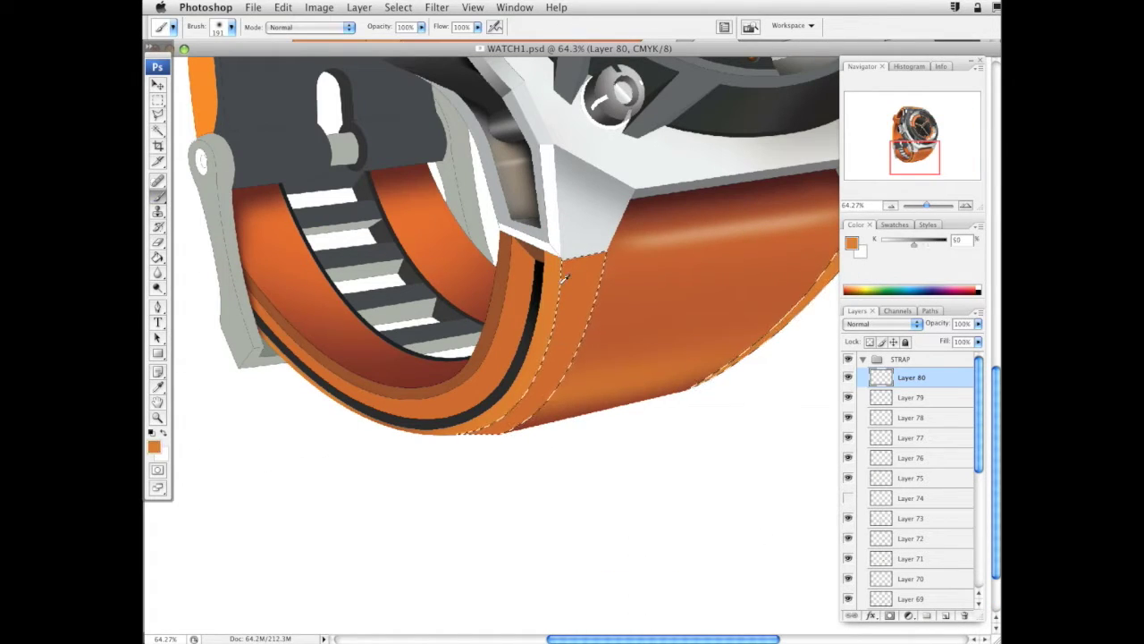
left_click(851, 242)
left_click(904, 366)
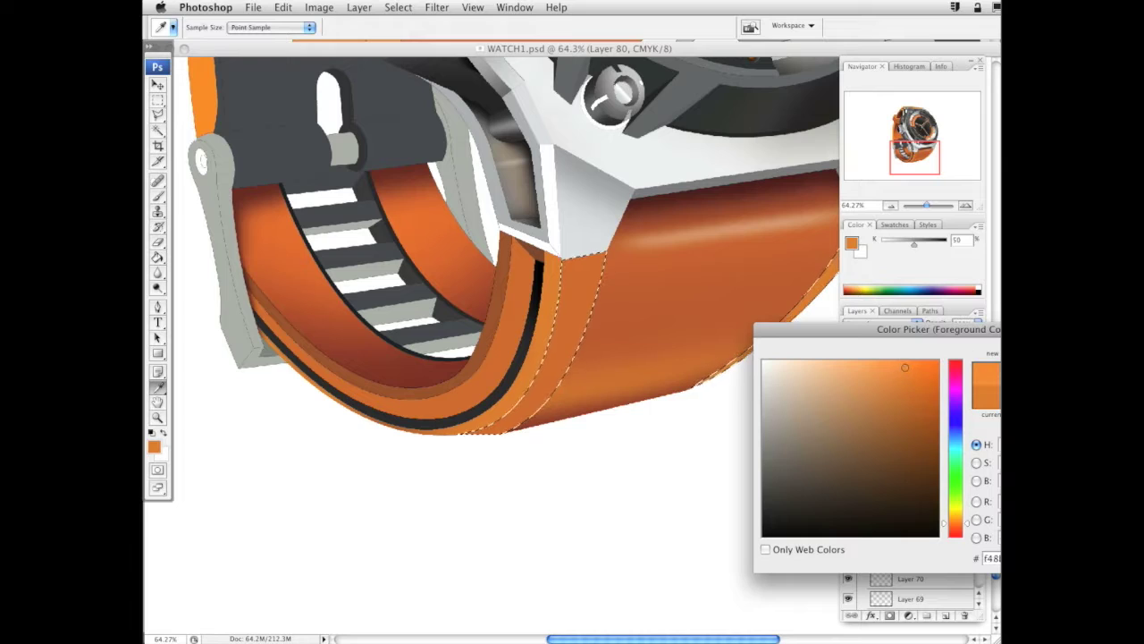
key("Return")
Paint a bright orange highlight along the outer edge of the strap's left bevel with a 92 px soft brush
right_click(643, 292)
left_click(719, 321)
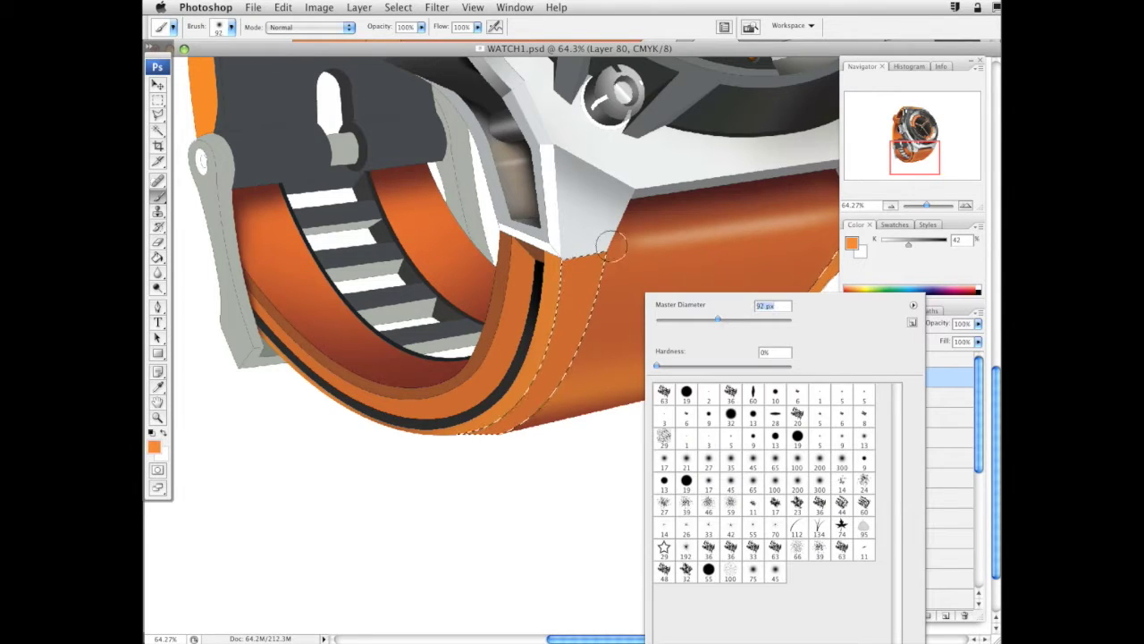
left_click_drag(613, 247, 599, 329)
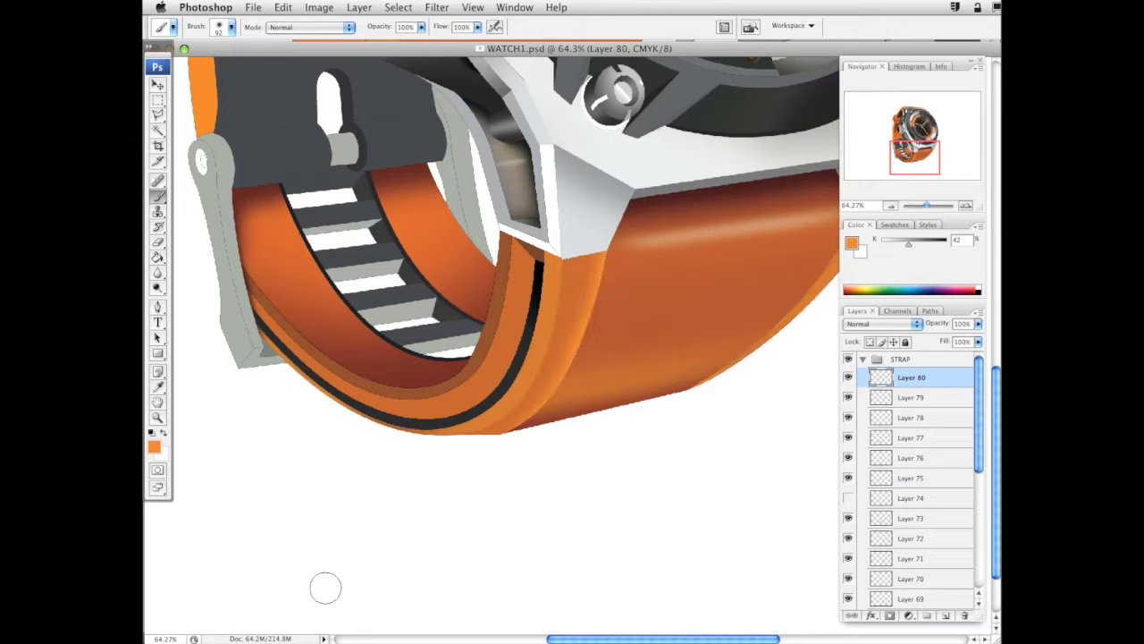
Paint the highlight along the strap's right bevel strip with a 72 px soft brush
left_click_drag(725, 342, 578, 459)
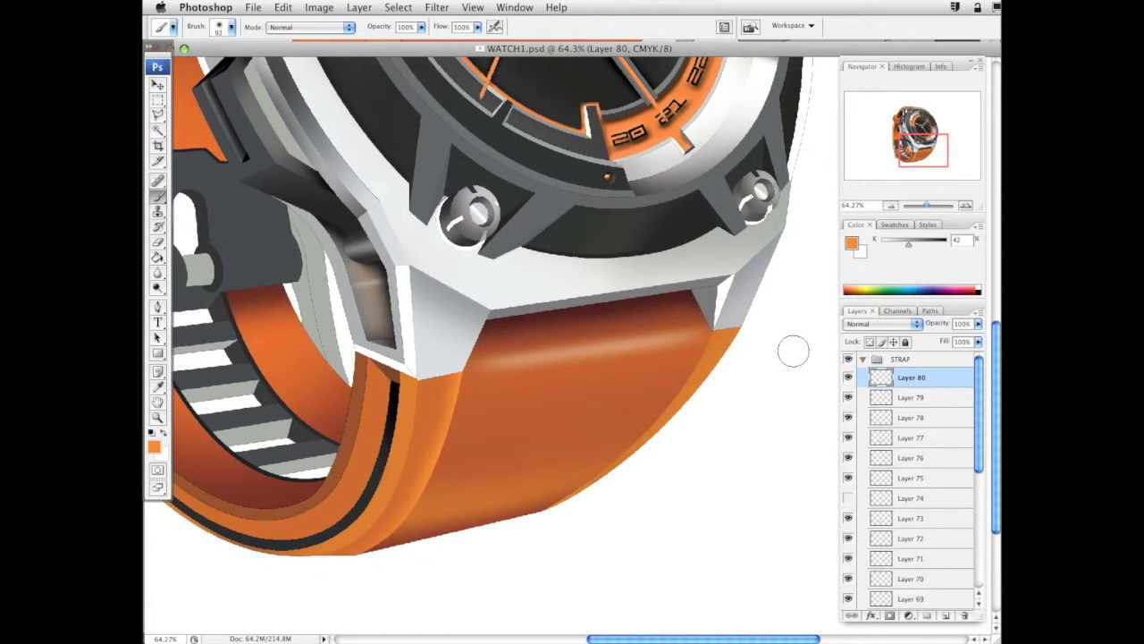
right_click(720, 354)
left_click_drag(802, 362, 792, 364)
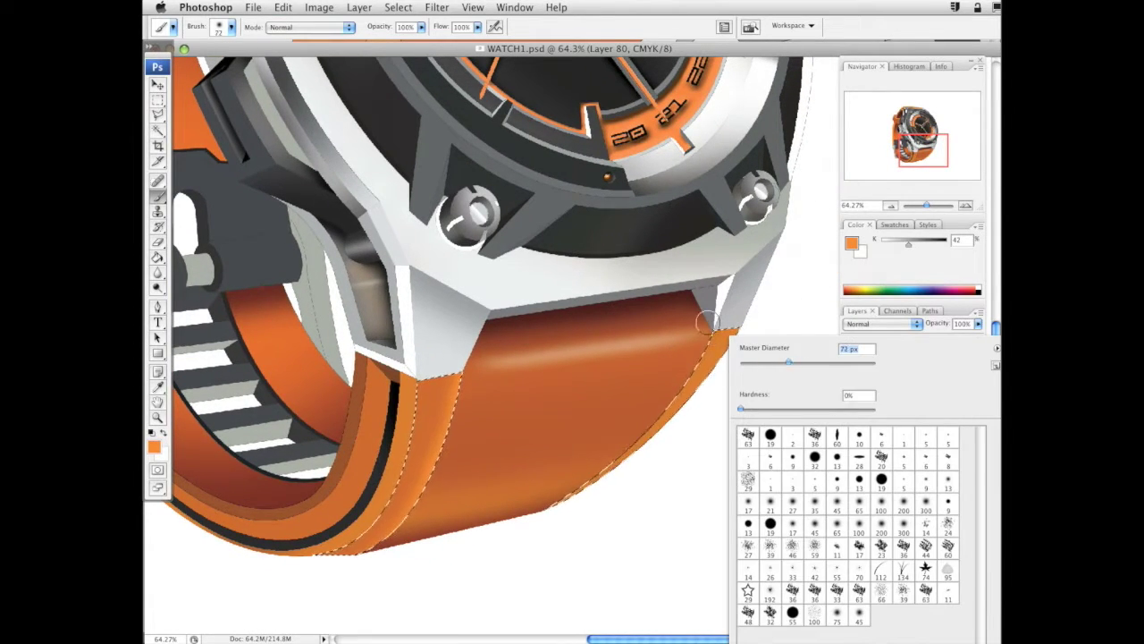
mouse_move(710, 323)
left_mouse_down()
mouse_move(662, 408)
mouse_move(467, 552)
left_mouse_up()
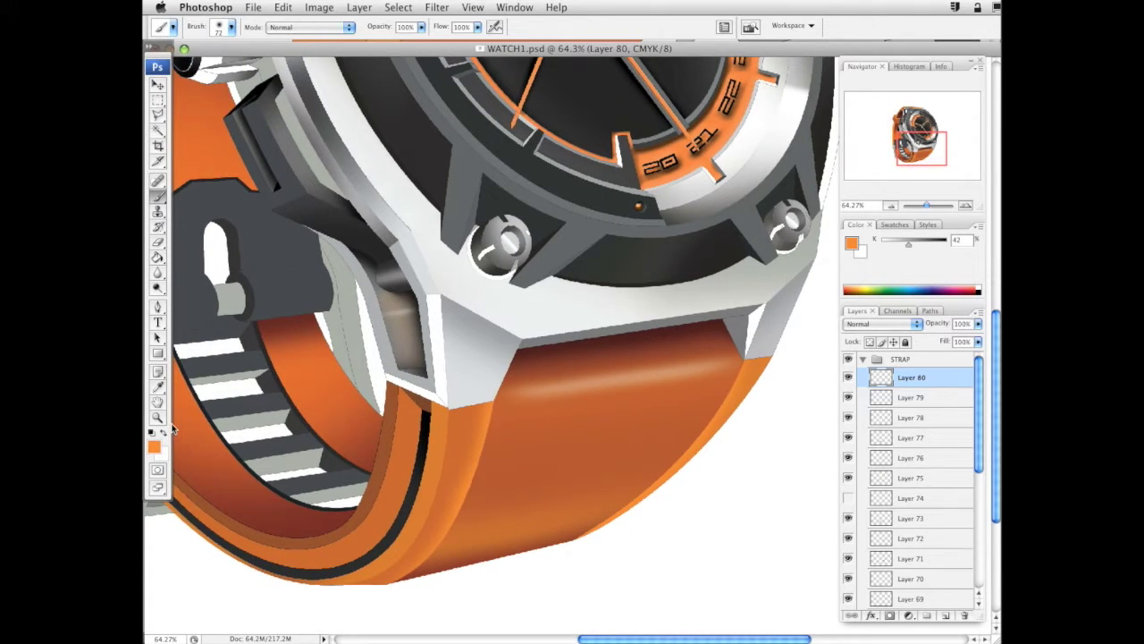
Softly brighten the left bevel below the lug with a 401 px soft brush and deselect
right_click(569, 372)
key("Return")
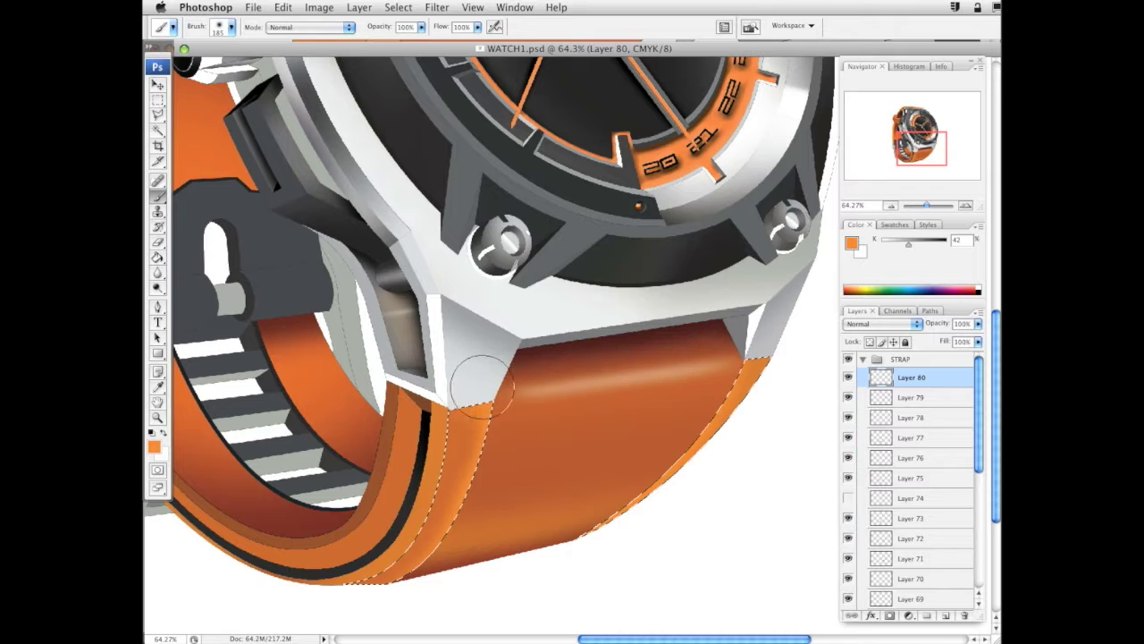
right_click(547, 374)
left_click_drag(669, 409, 686, 410)
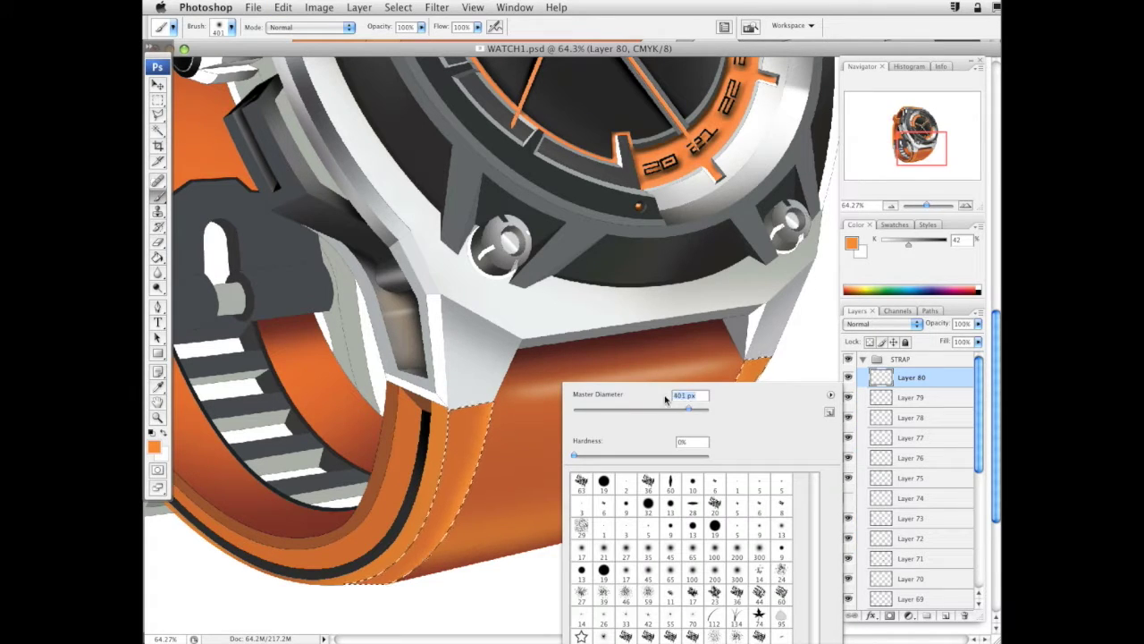
key("Return")
key("super+d")
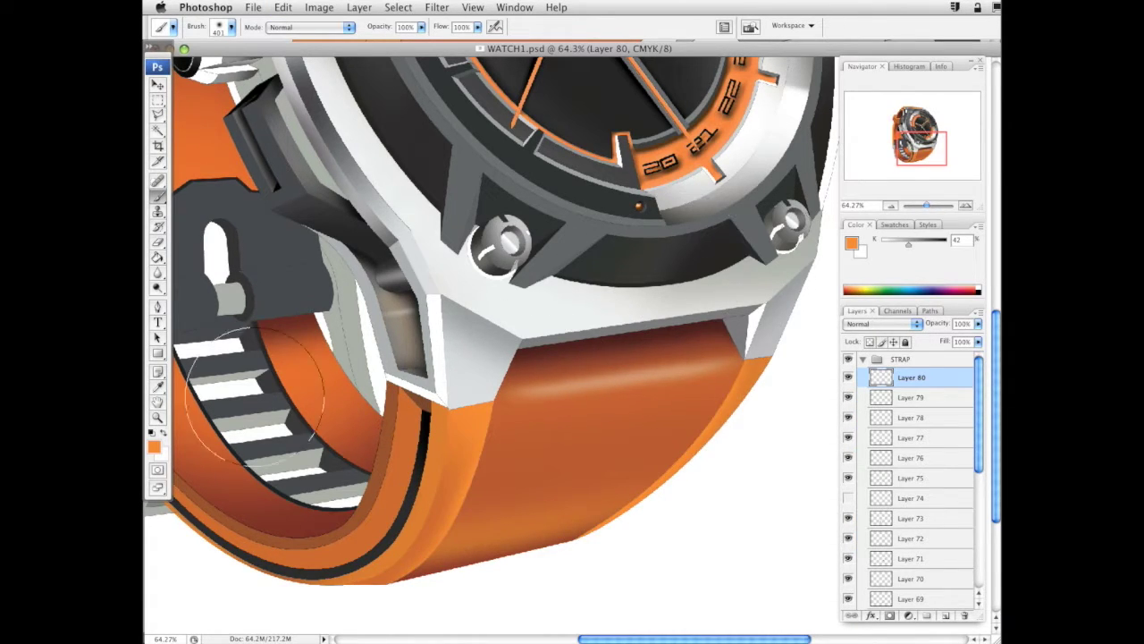
Lower the opacity of Layer 80 to 85%
left_click(157, 417)
left_click(566, 285, "alt")
left_click(566, 286, "alt")
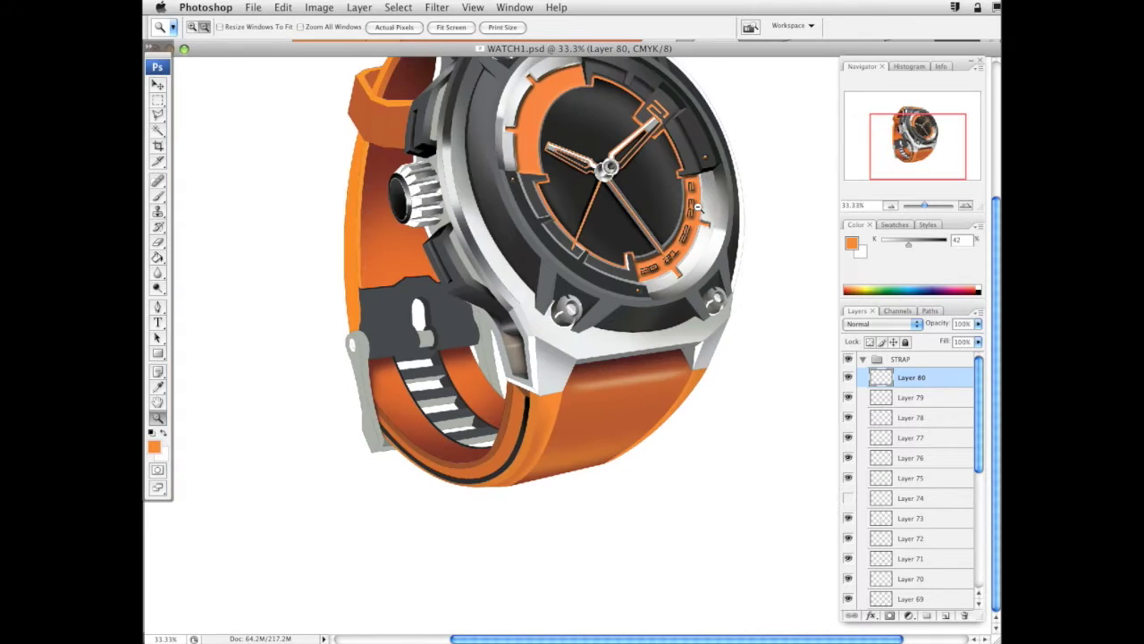
left_click(978, 324)
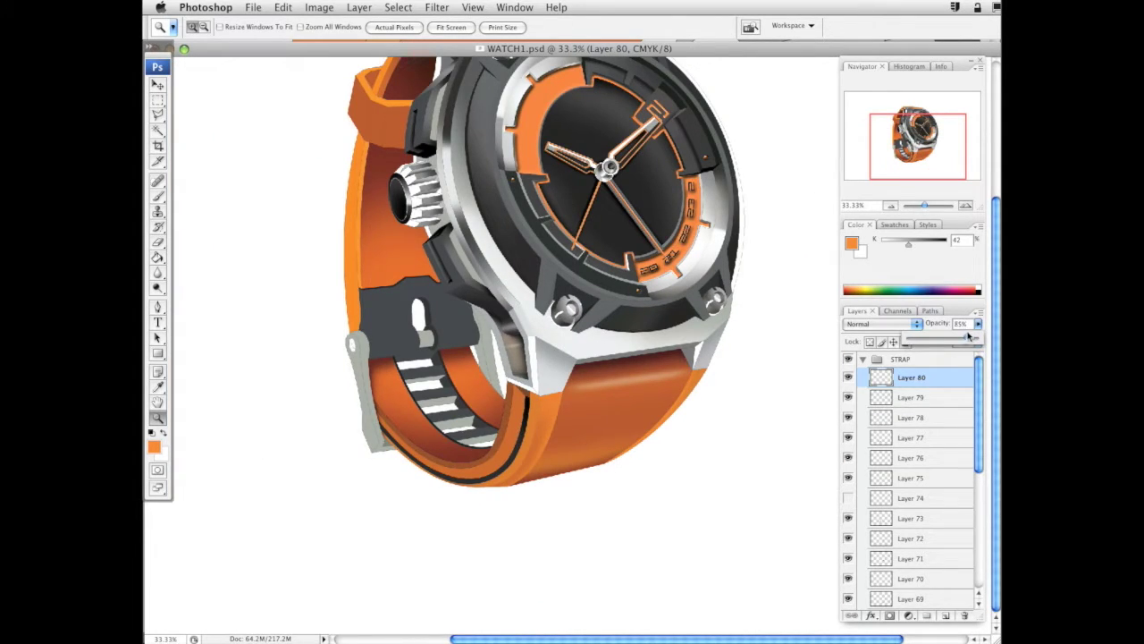
Select the narrow strap strip between the black groove and the left bevel with the Magic Wand on the Vector Smart Object layer
left_click_drag(706, 336, 703, 451)
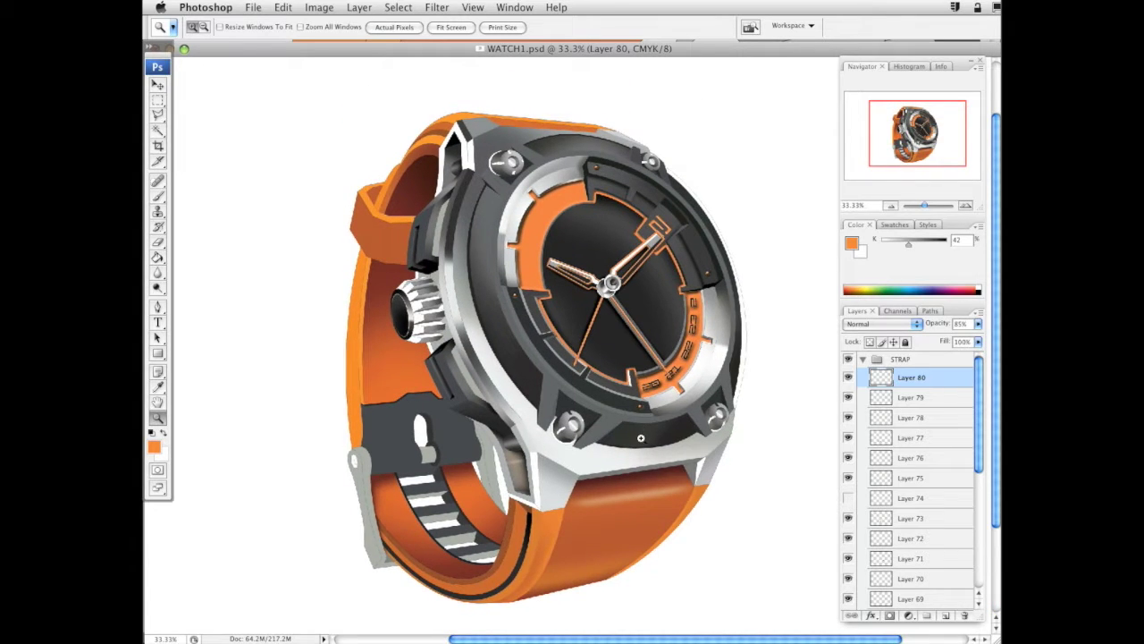
left_click(566, 514)
left_click(158, 131)
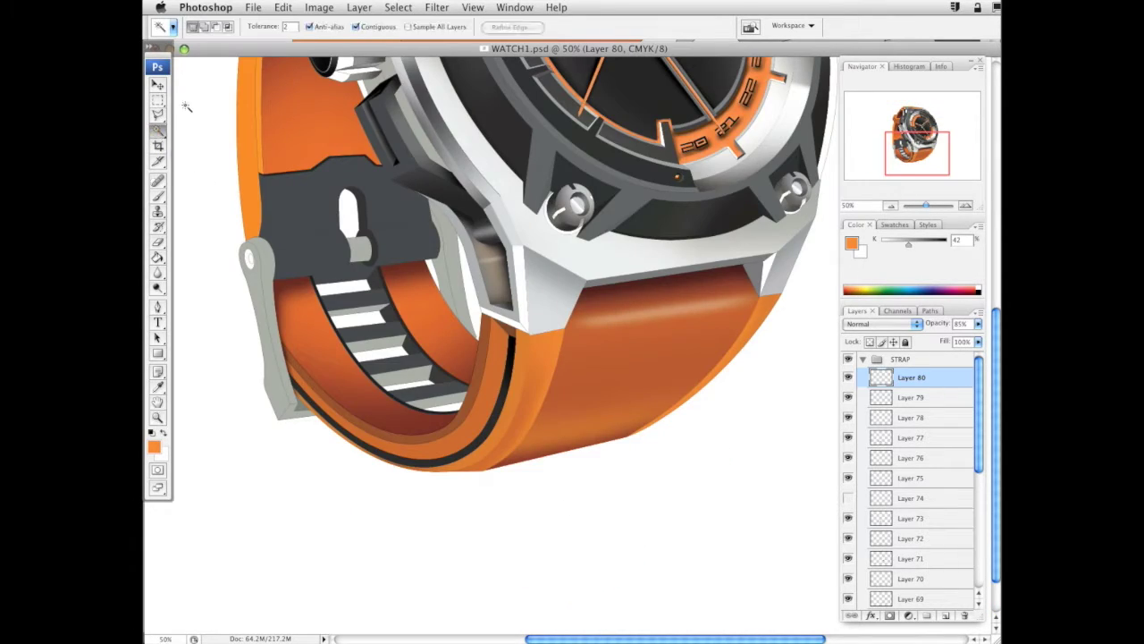
left_click_drag(981, 383, 980, 494)
left_click(930, 579)
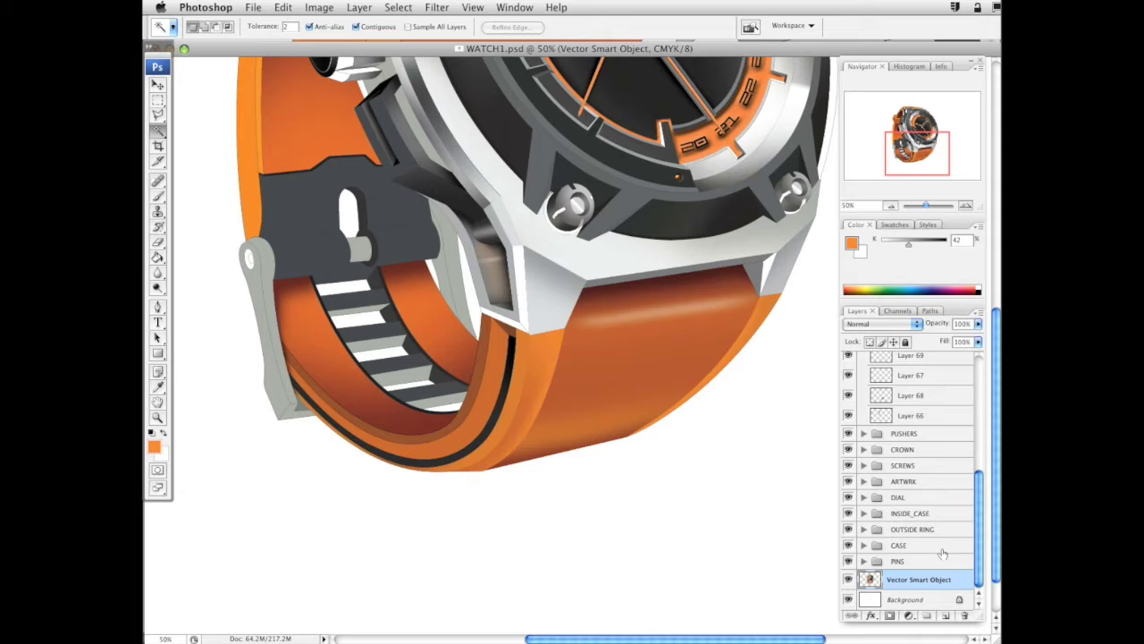
left_click(515, 357)
On Layer 80, shade the selected strip with a brown sampled from the strap's face, then deselect
scroll(972, 387, "up", 5)
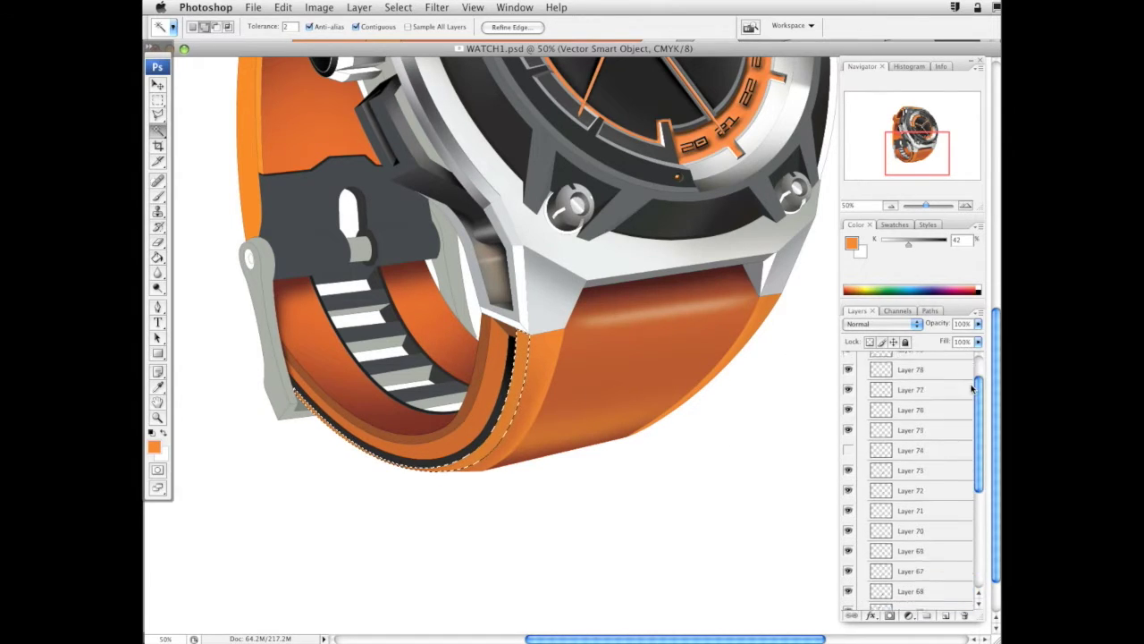
scroll(973, 387, "up", 2)
left_click(920, 377)
key("b")
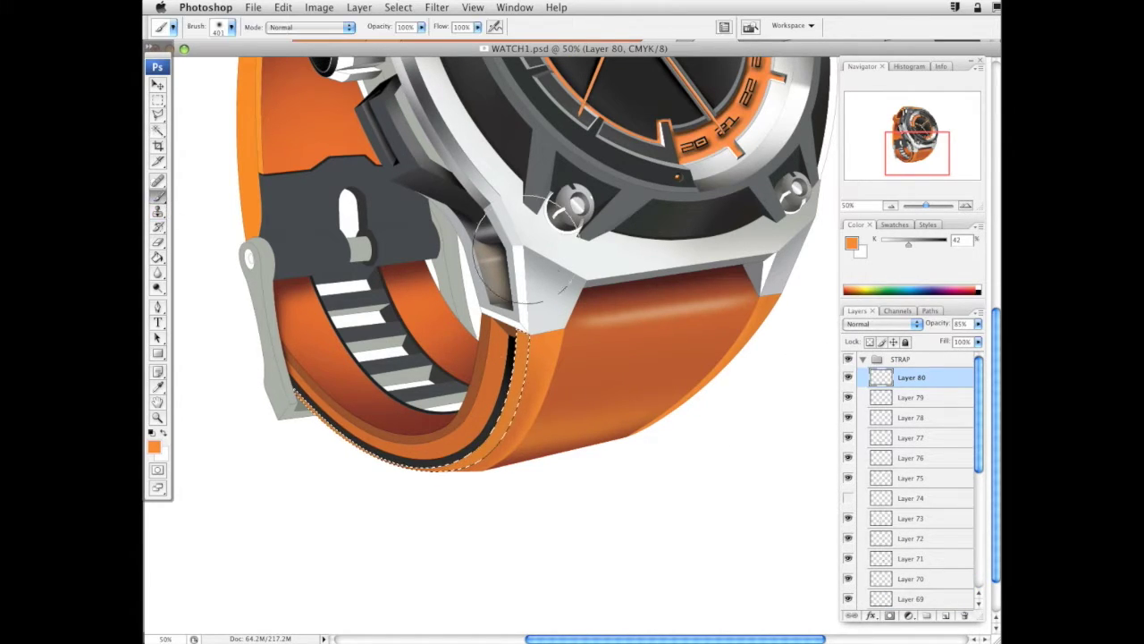
left_click(576, 358, "alt")
mouse_move(536, 329)
left_mouse_down()
mouse_move(528, 452)
mouse_move(458, 532)
mouse_move(535, 412)
mouse_move(498, 489)
left_mouse_up()
key("super+d")
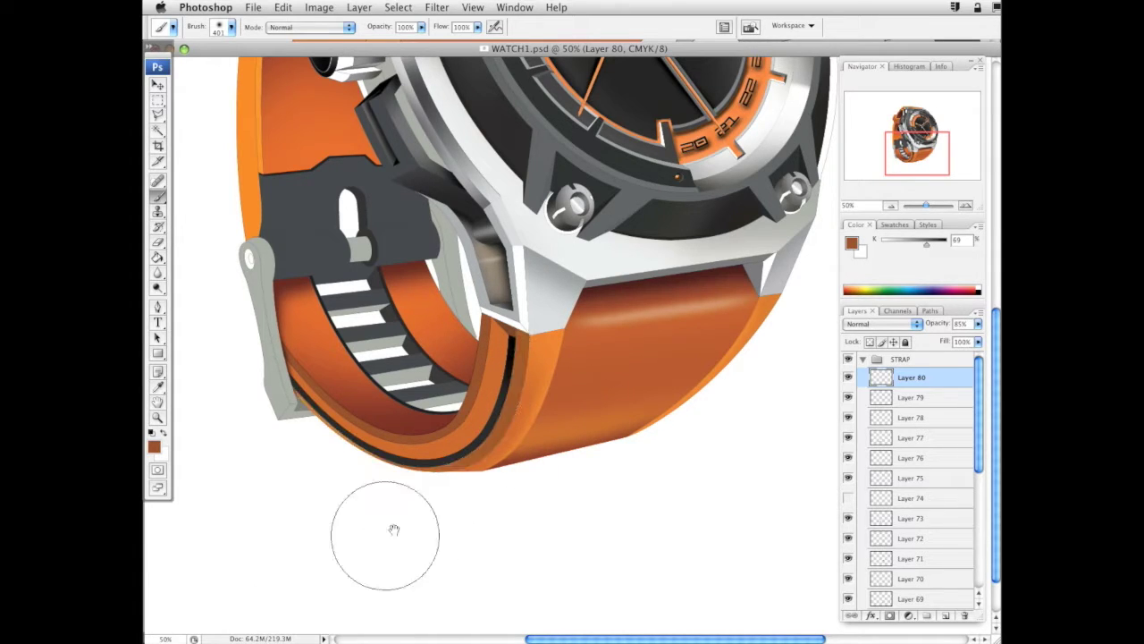
Examine the shading of the whole watch at 25% zoom
left_click_drag(642, 408, 654, 575)
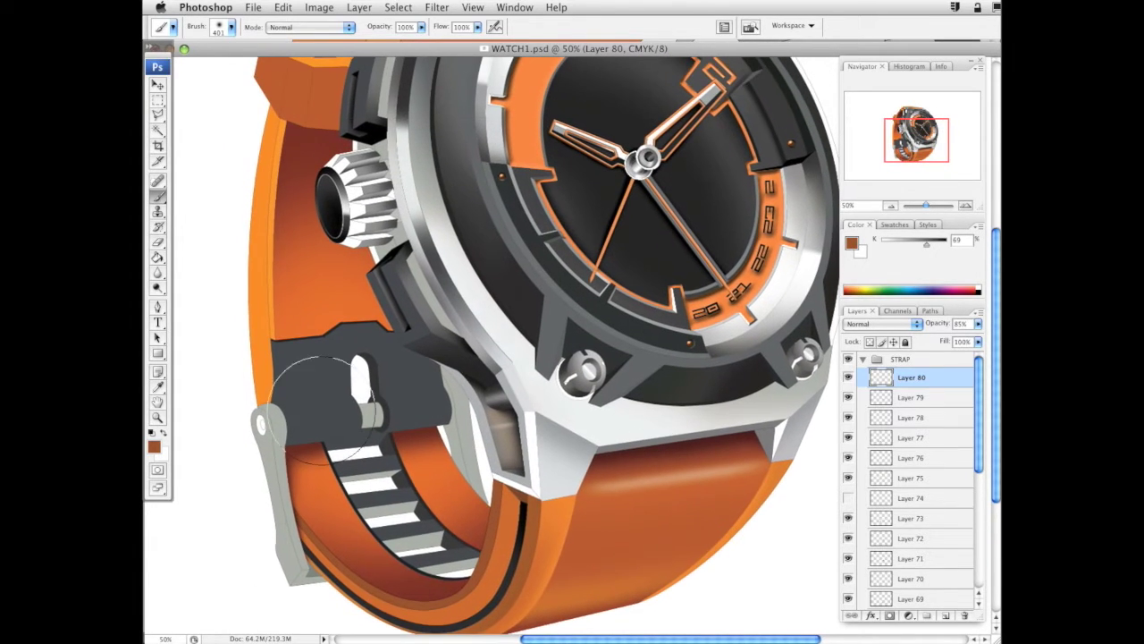
left_click(158, 418)
left_click(592, 393, "alt")
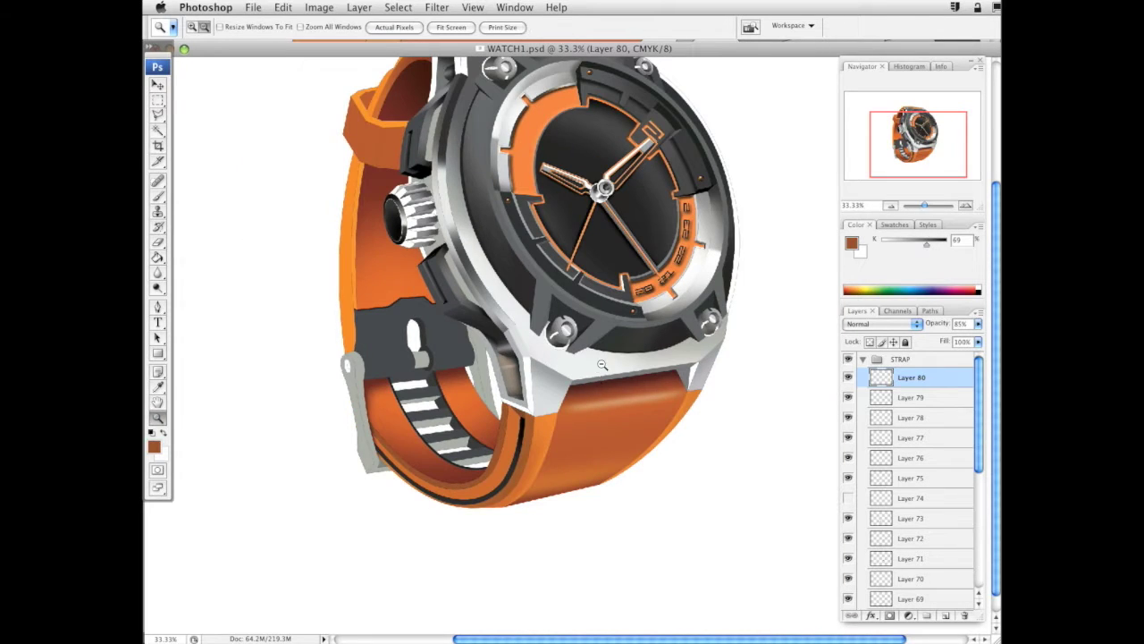
left_click(602, 365, "alt")
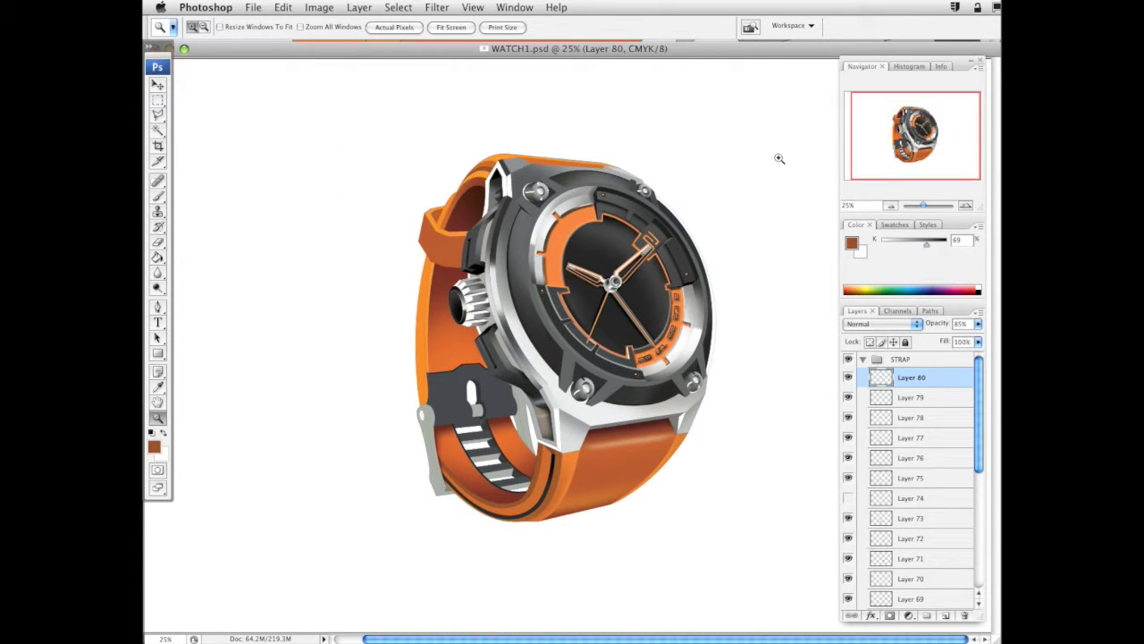
left_click_drag(606, 391, 643, 390)
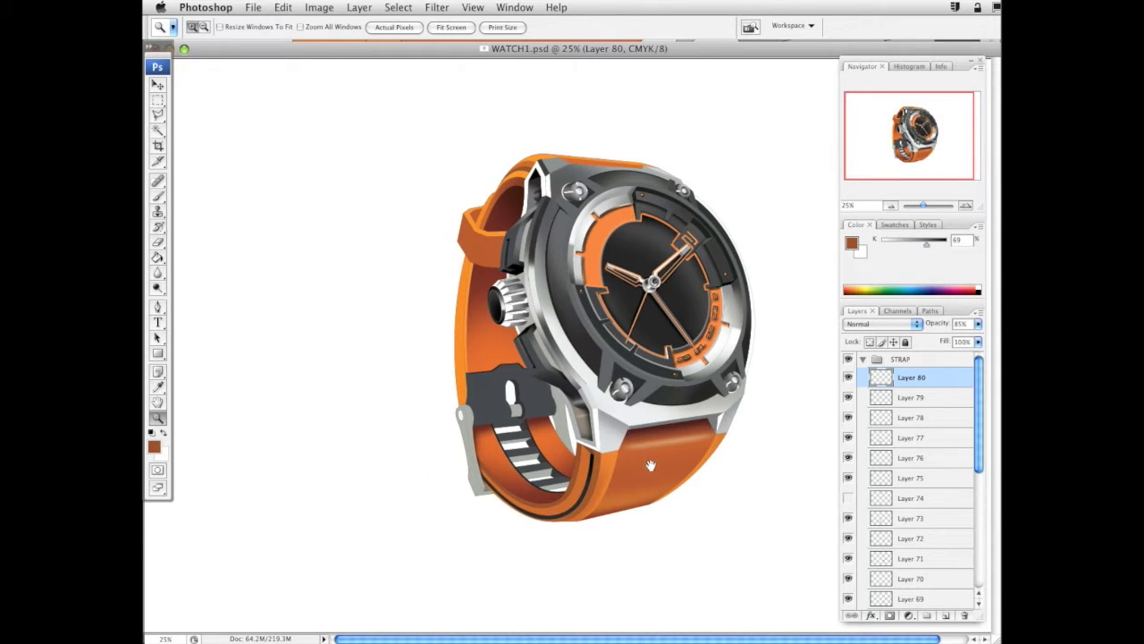
left_click_drag(612, 352, 598, 356)
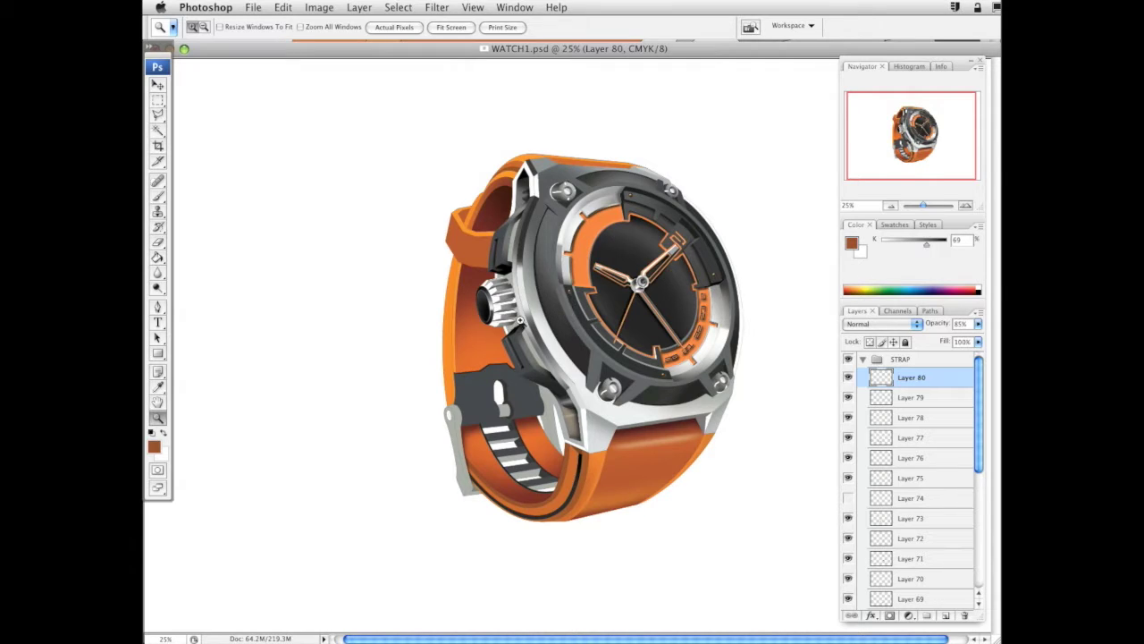
On the Vector Smart Object layer, select the rear strap's narrow outer edge below and above the keeper loop with the Magic Wand
left_click(498, 332)
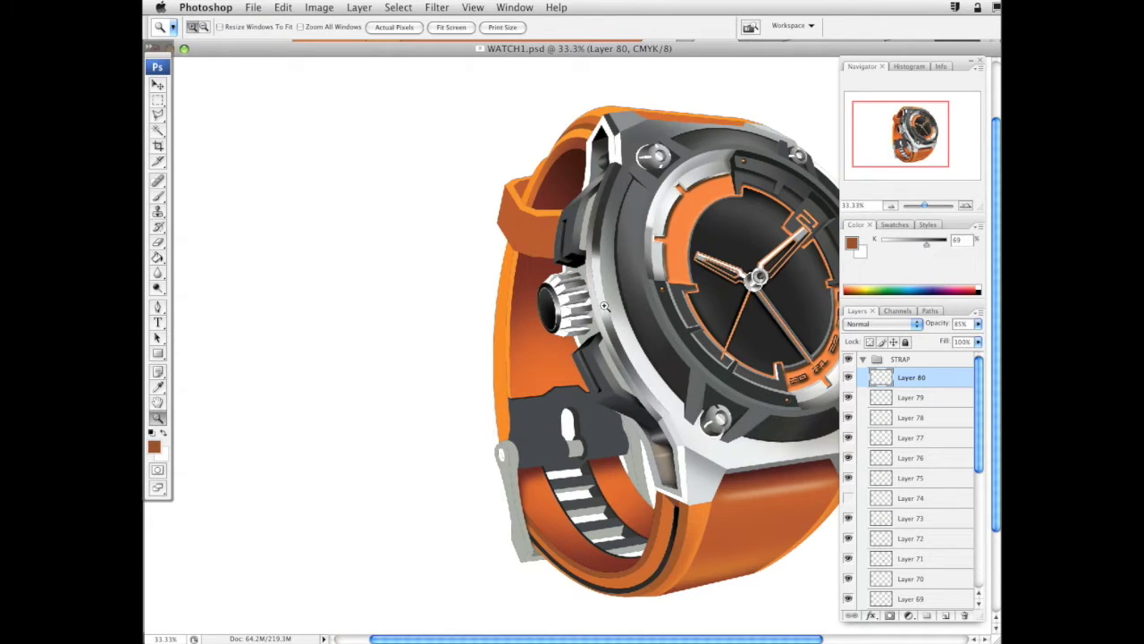
left_click(643, 268)
key("w")
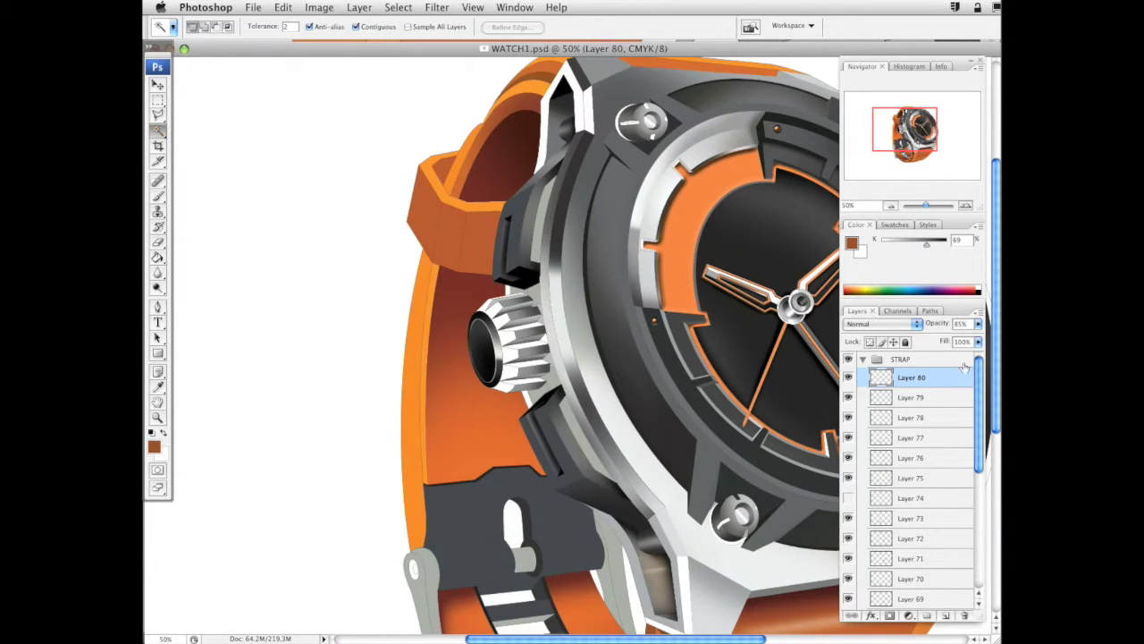
scroll(965, 368, "down", 5)
left_click(919, 579)
left_click(411, 356, "shift")
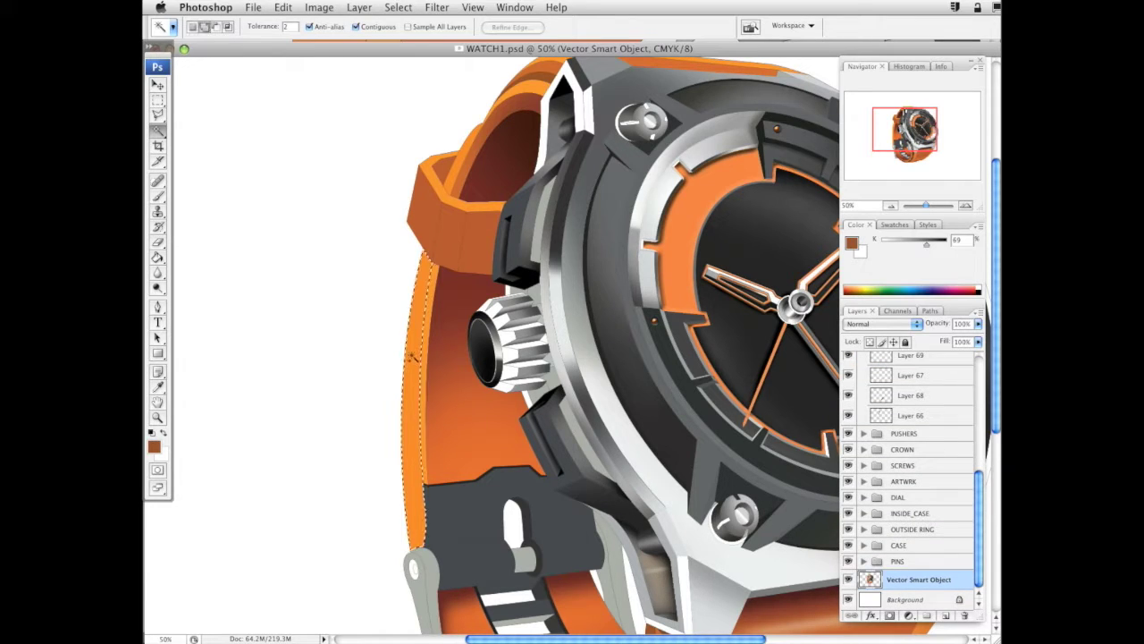
scroll(415, 349, "down", 3)
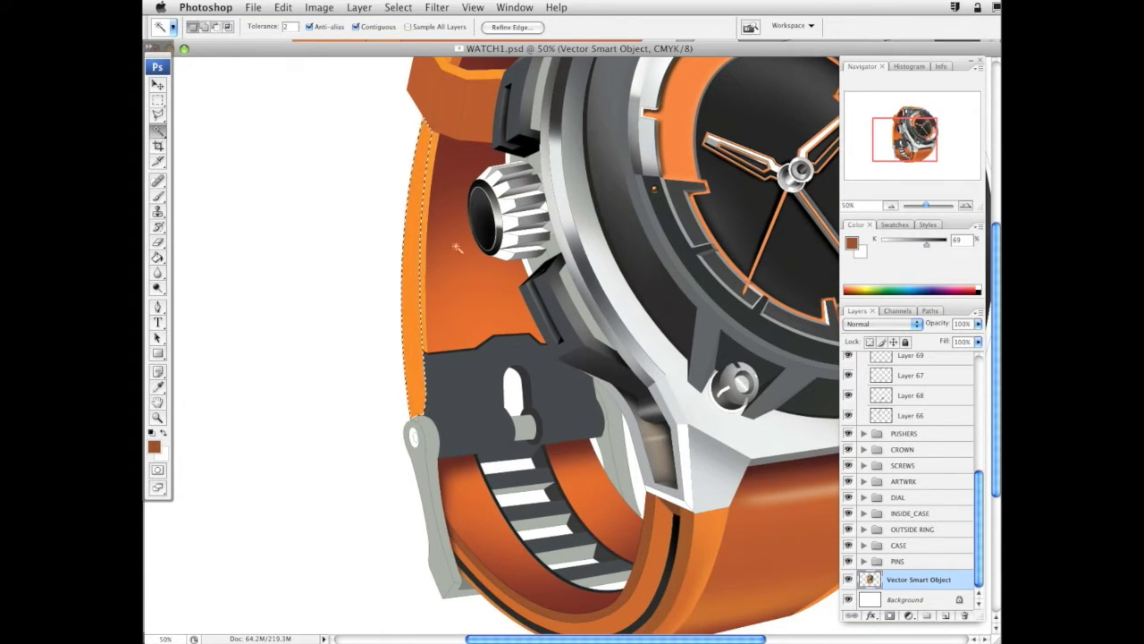
left_click_drag(454, 295, 459, 435)
left_click(465, 166, "shift")
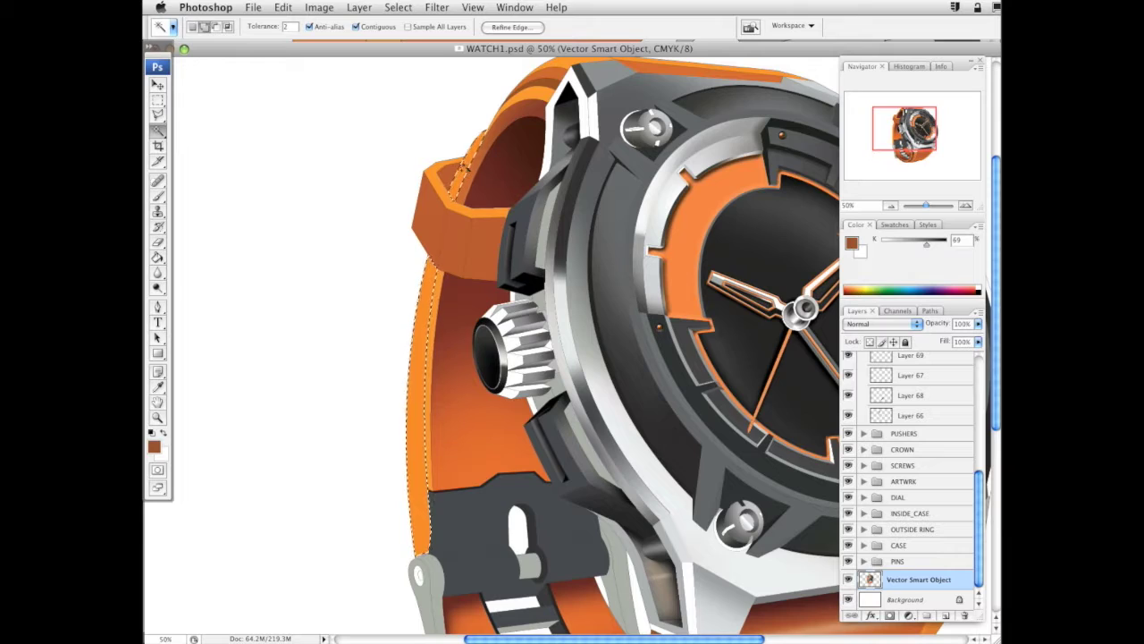
left_click(467, 162, "shift")
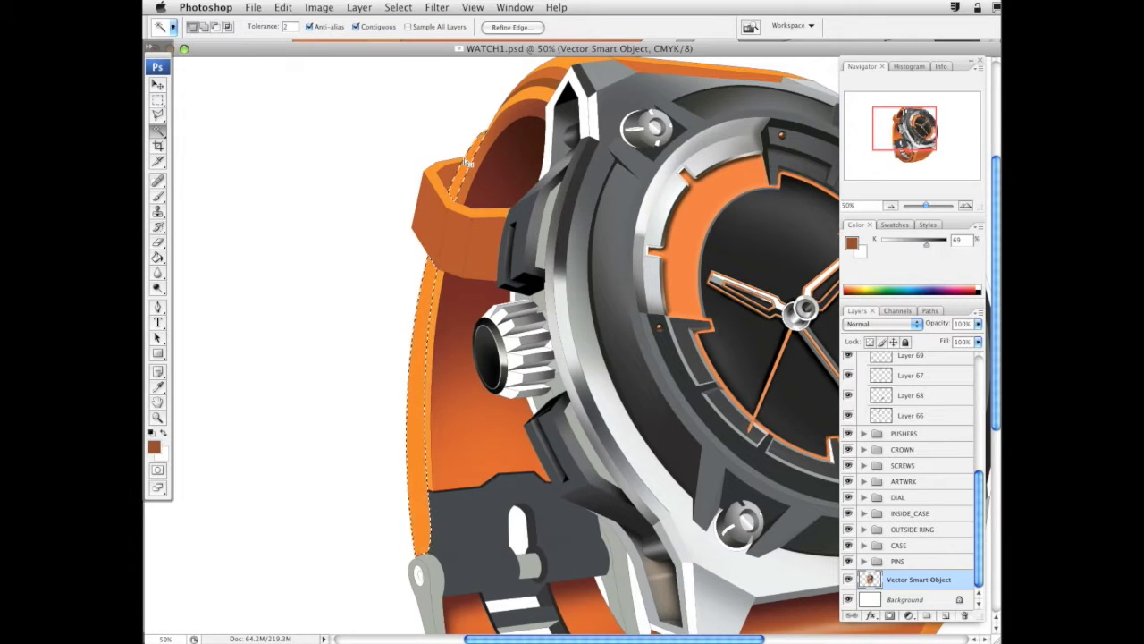
Add a new layer above Layer 80, set its blend mode to Multiply and reduce the brush size to 90 px
scroll(976, 418, "up", 2)
left_click_drag(976, 420, 977, 359)
left_click(960, 380)
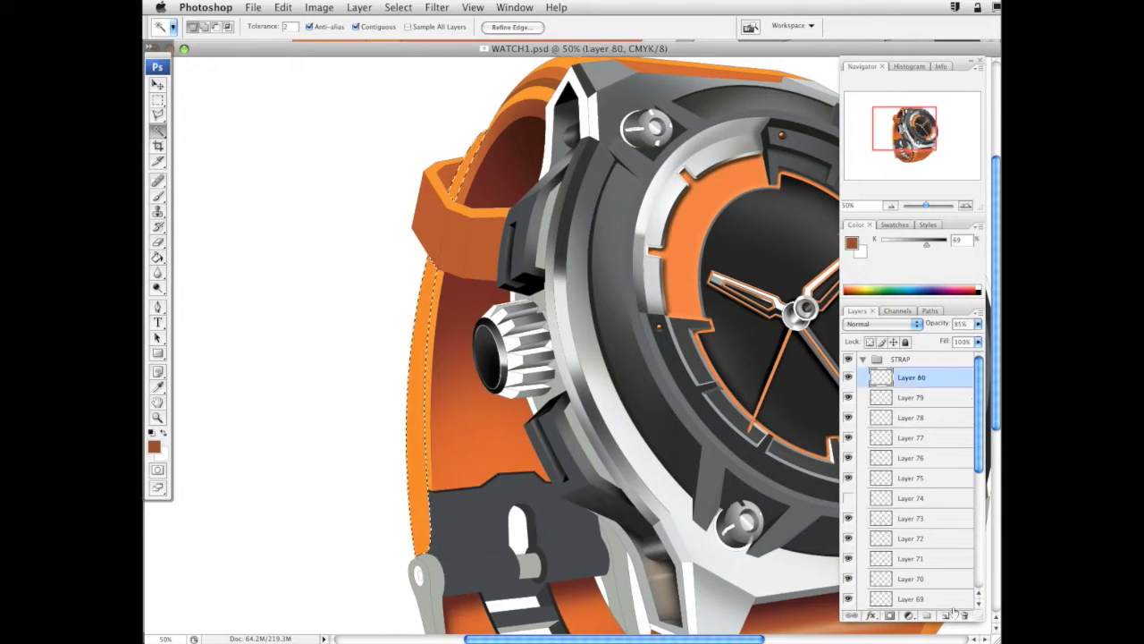
left_click(947, 615)
left_click_drag(429, 370, 414, 317)
key("b")
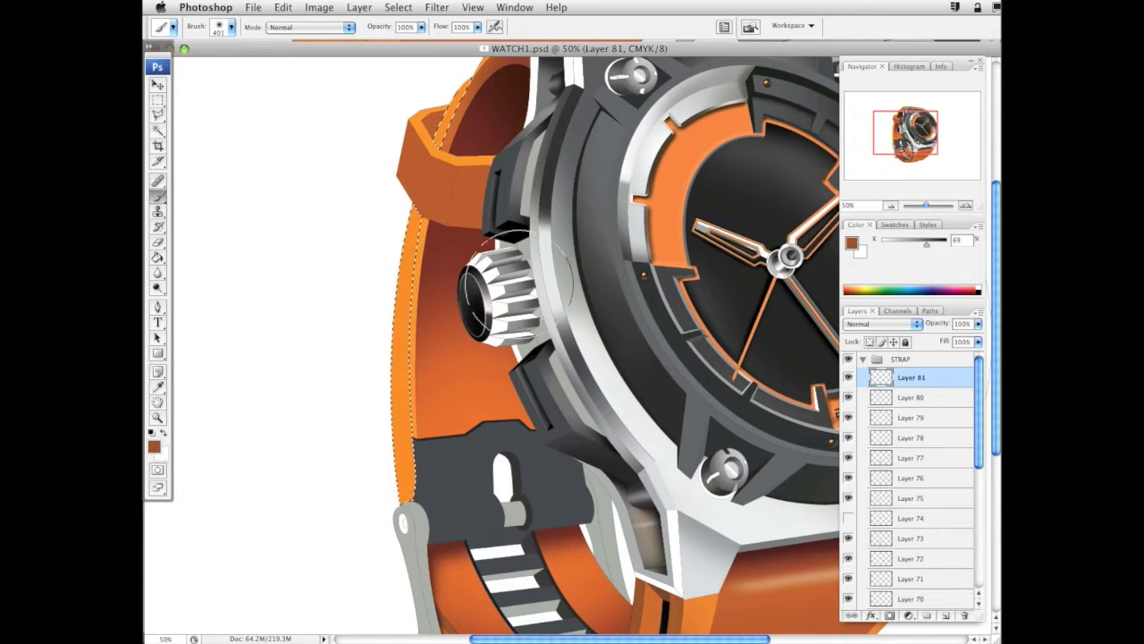
right_click(536, 308)
left_click(883, 323)
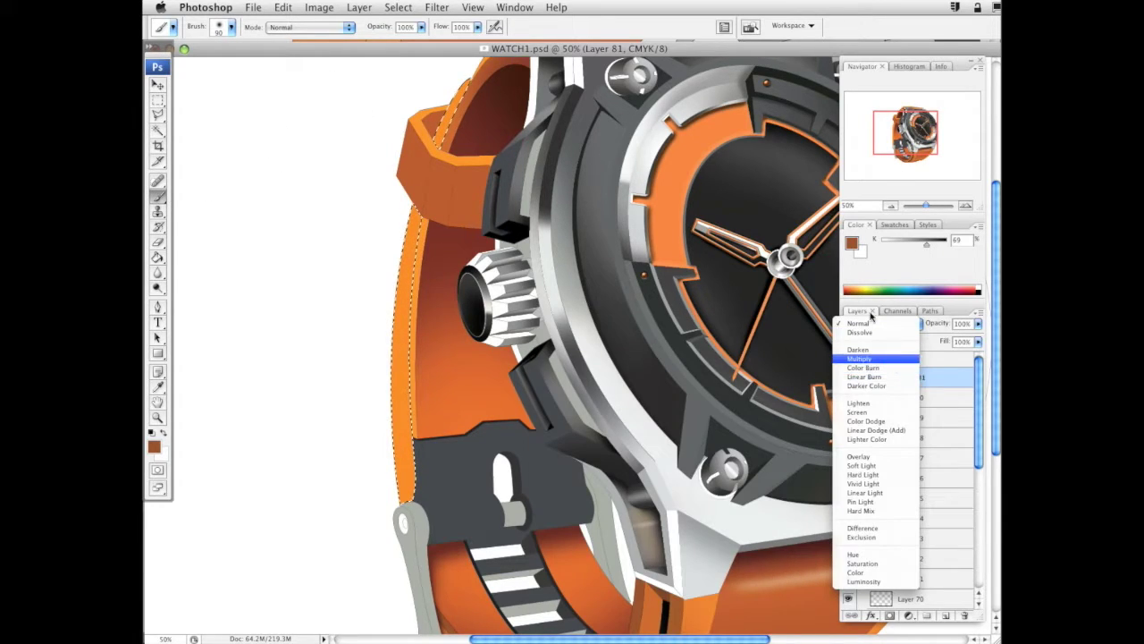
left_click(885, 362)
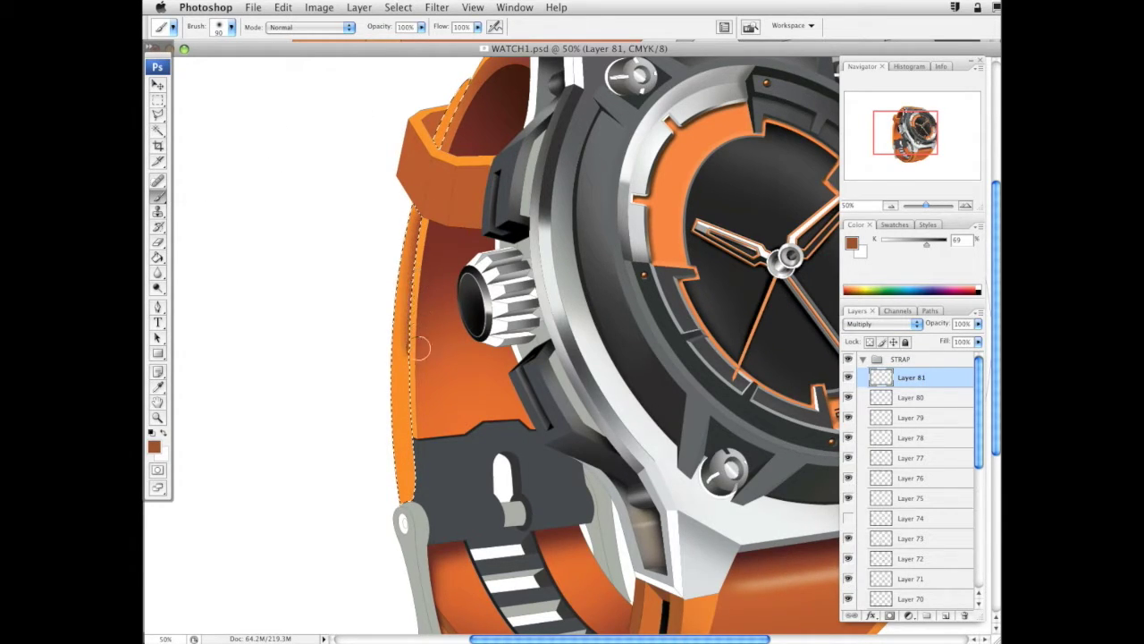
Shade the inner side of the selected strap edge with a 61 px soft brush and a darker brown
right_click(572, 331)
left_click_drag(636, 363, 629, 363)
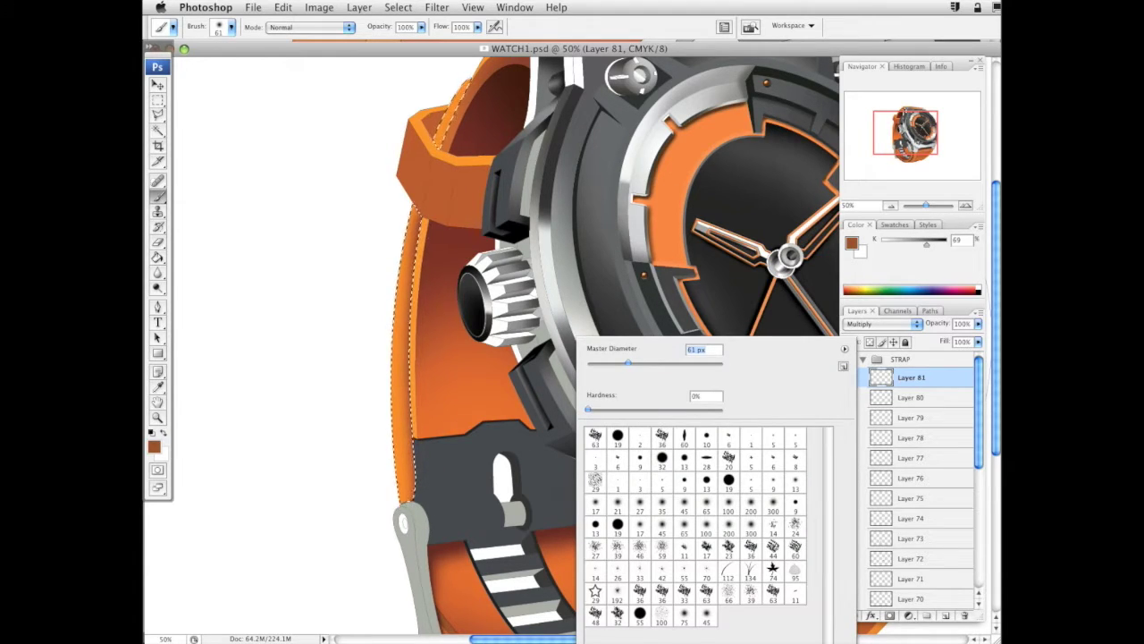
key("Return")
left_click(851, 242)
left_click(904, 453)
key("Return")
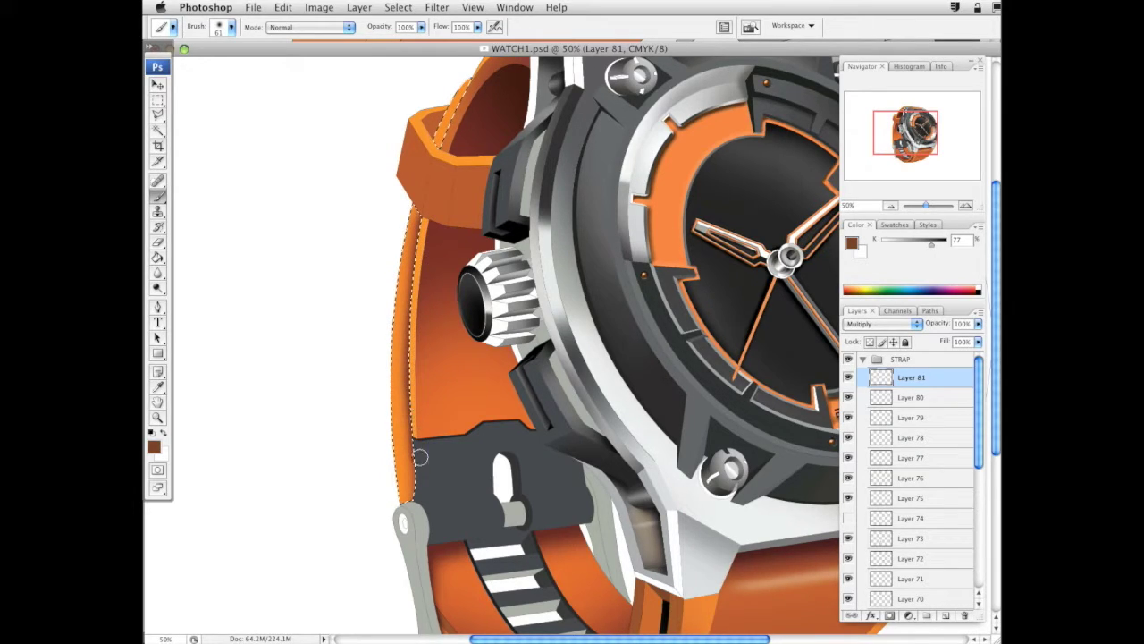
Darken the strap edge near the keeper loop with a 44 px soft brush, then deselect
right_click(483, 100)
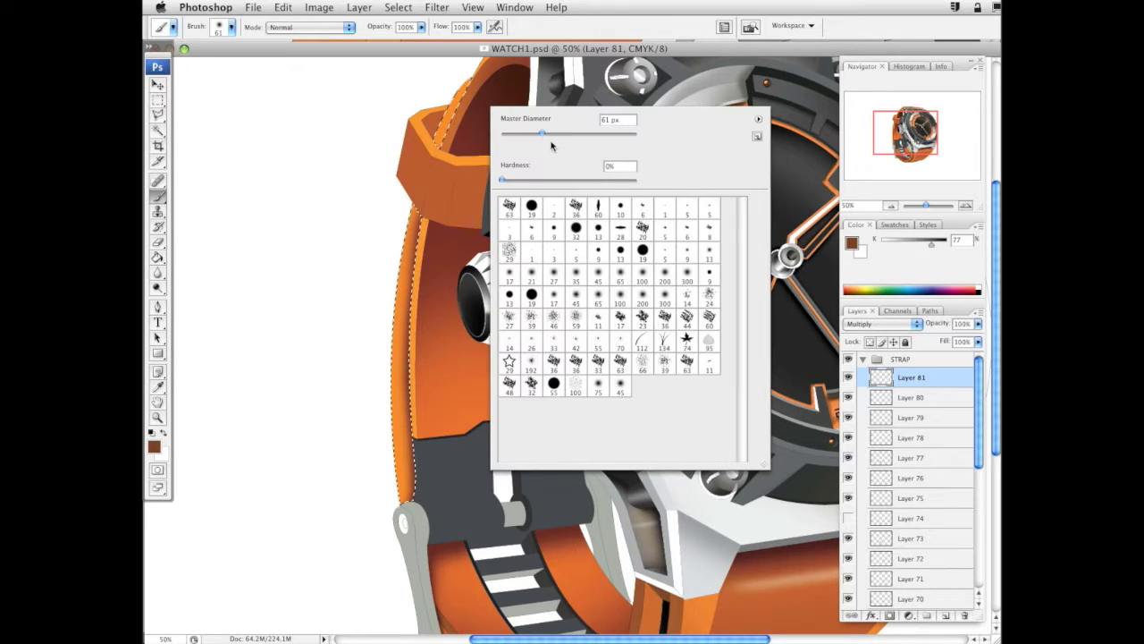
left_click_drag(541, 133, 530, 132)
key("Return")
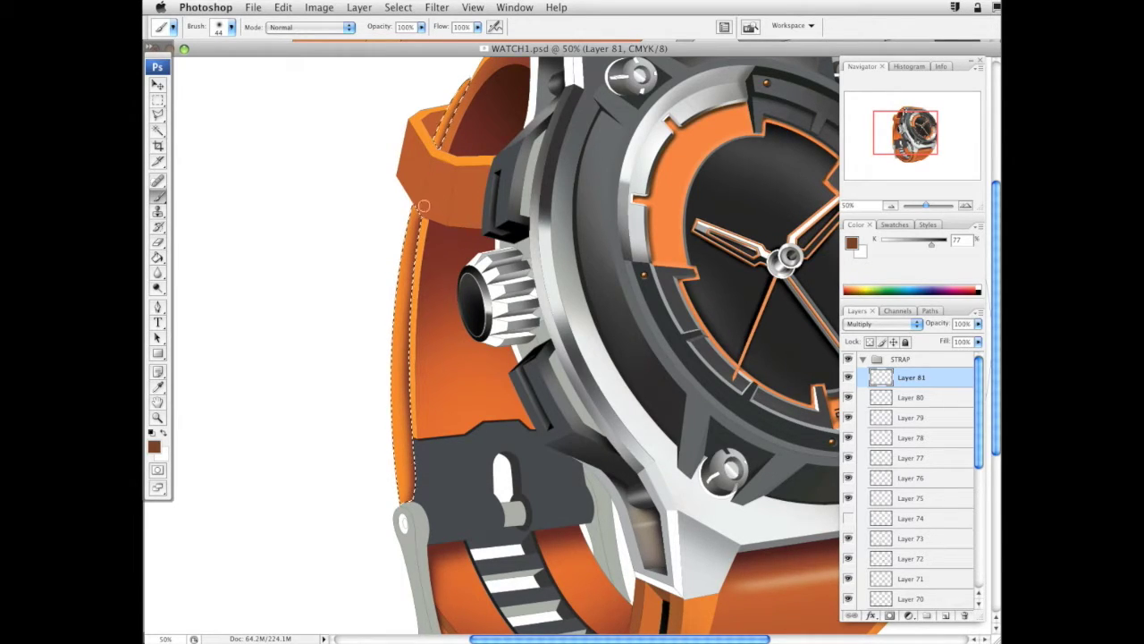
left_click_drag(424, 206, 412, 245)
key("super+d")
On the Vector Smart Object layer, select the grey buckle pin and the buckle's side arm with the Magic Wand
left_click_drag(729, 405, 736, 308)
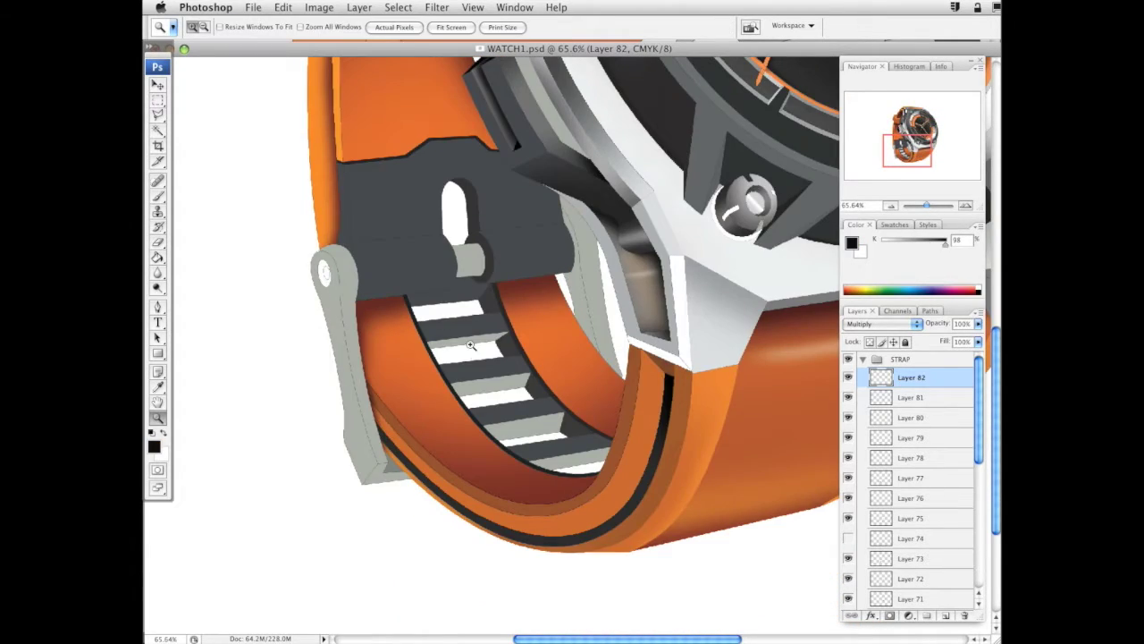
scroll(471, 345, "up", 3)
left_click(157, 129)
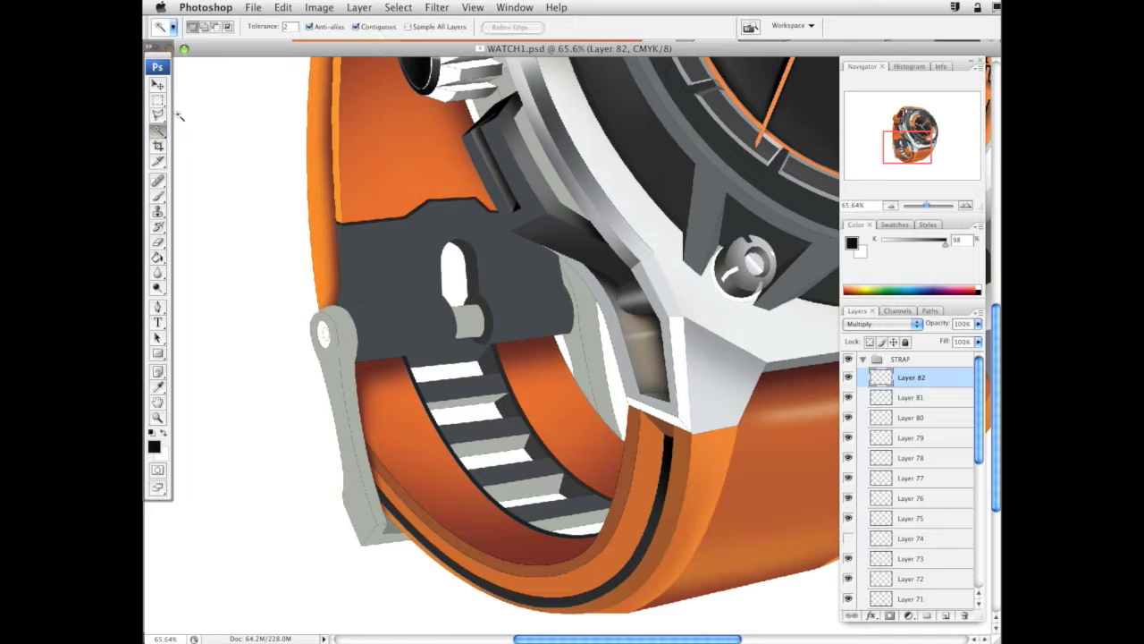
left_click_drag(590, 349, 606, 440)
left_click_drag(978, 404, 978, 536)
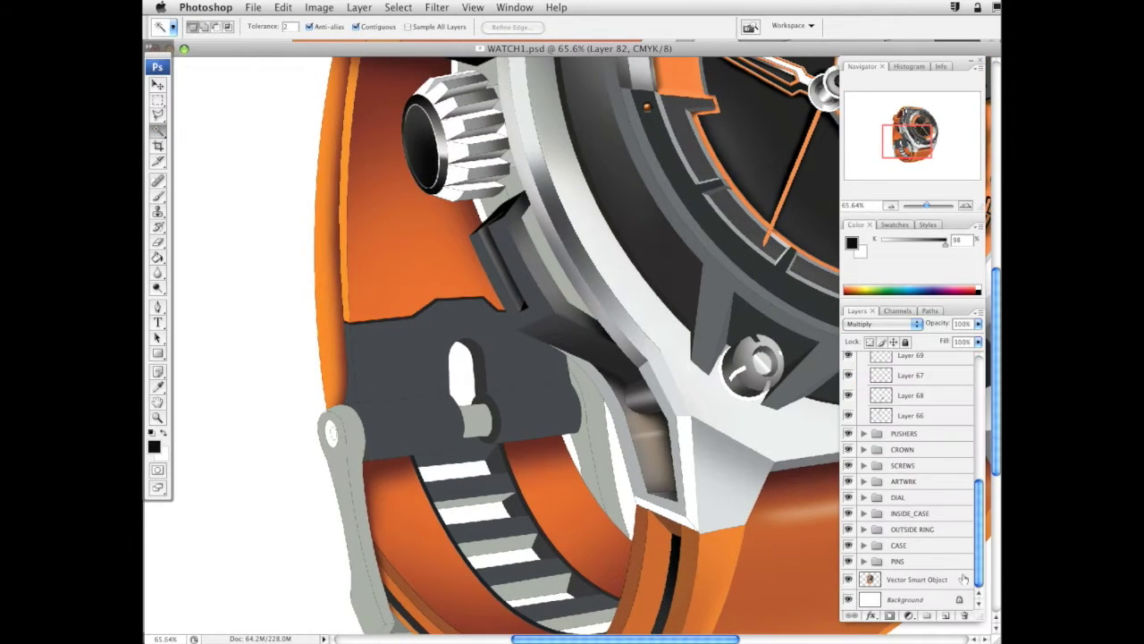
left_click(956, 578)
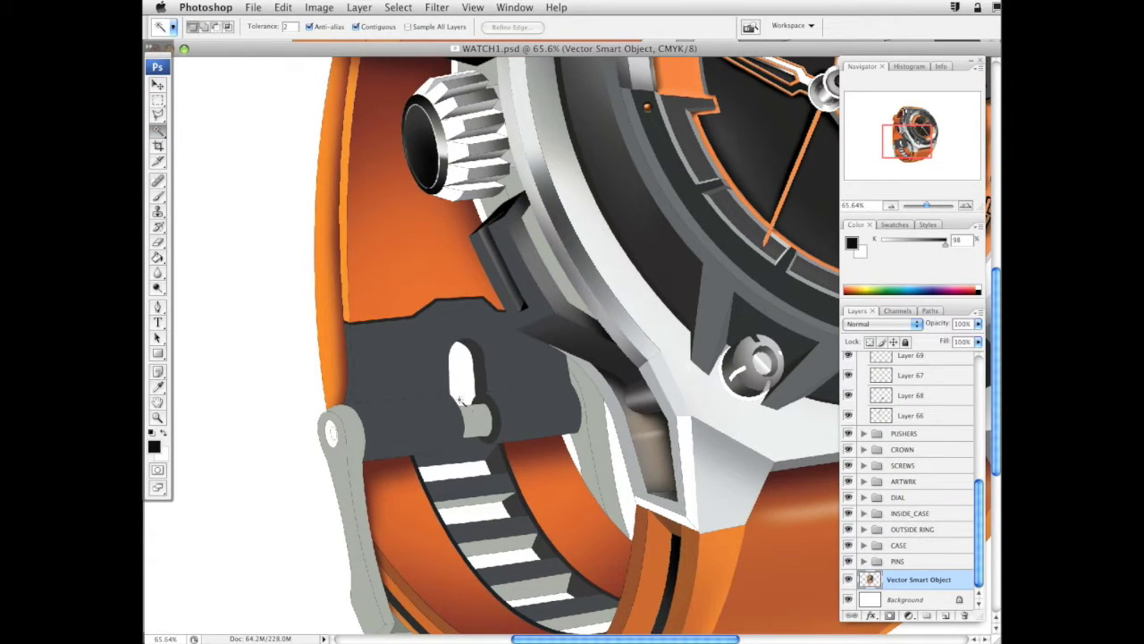
left_click(476, 421)
scroll(476, 420, "down", 7)
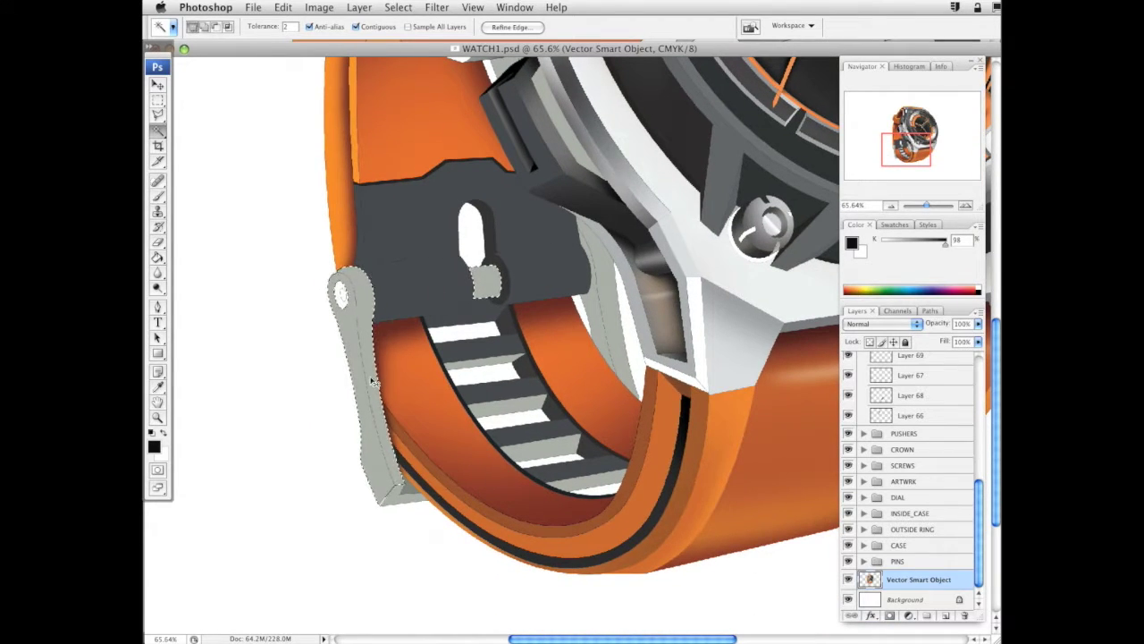
key("super+c")
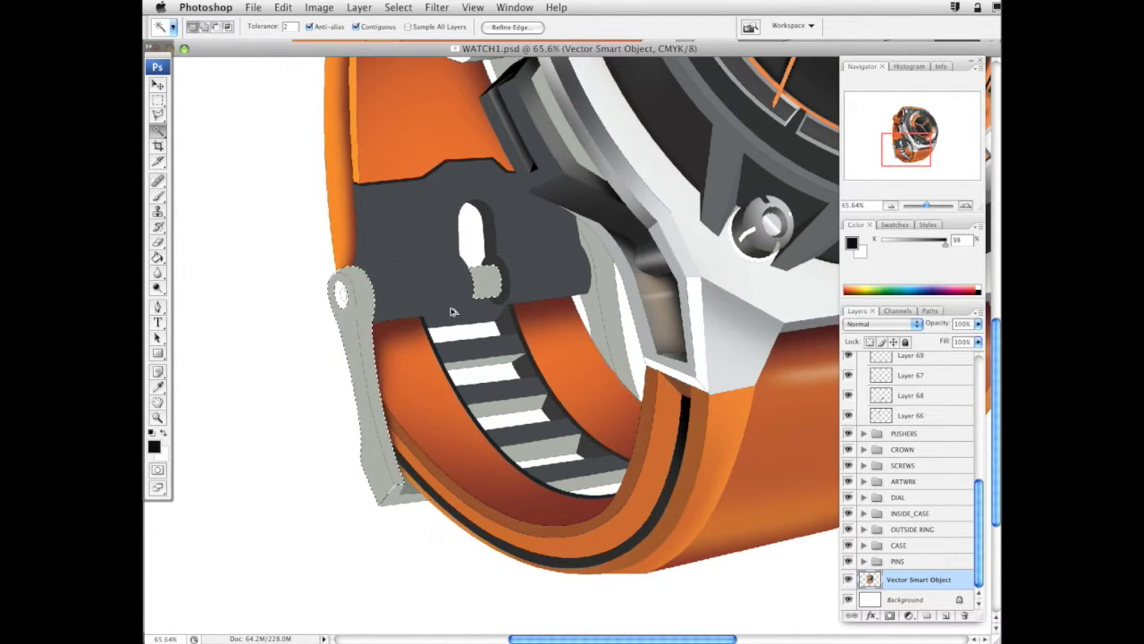
key("super+v")
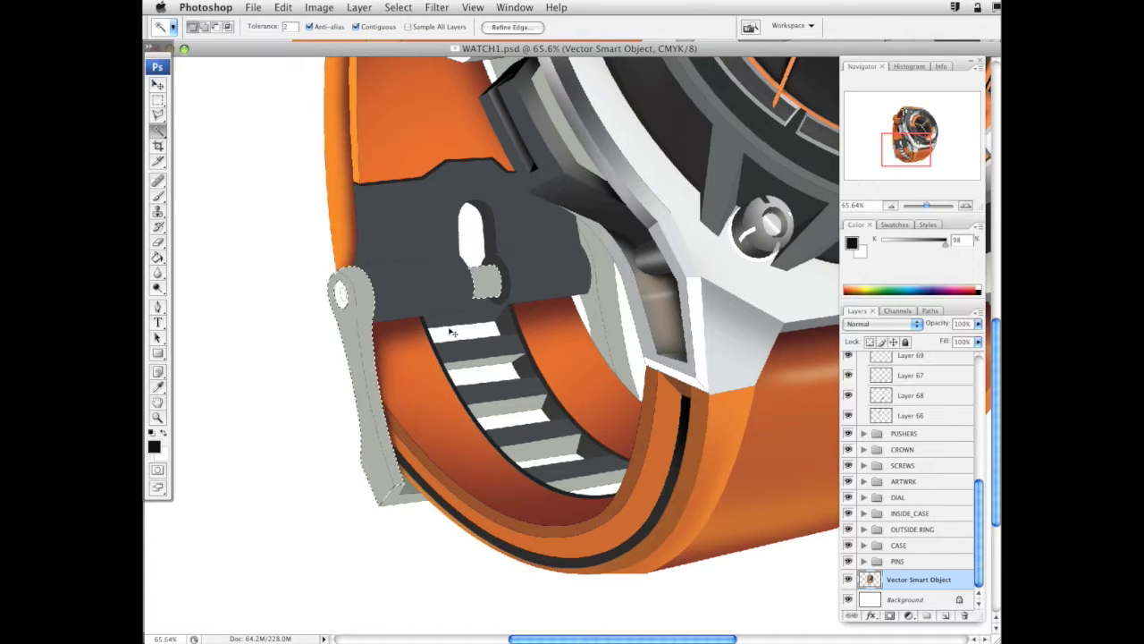
key("super+c")
Create a layer group named BUCKLE above the STRAP group and add a new empty layer inside it
left_click(157, 197)
scroll(894, 374, "up", 10)
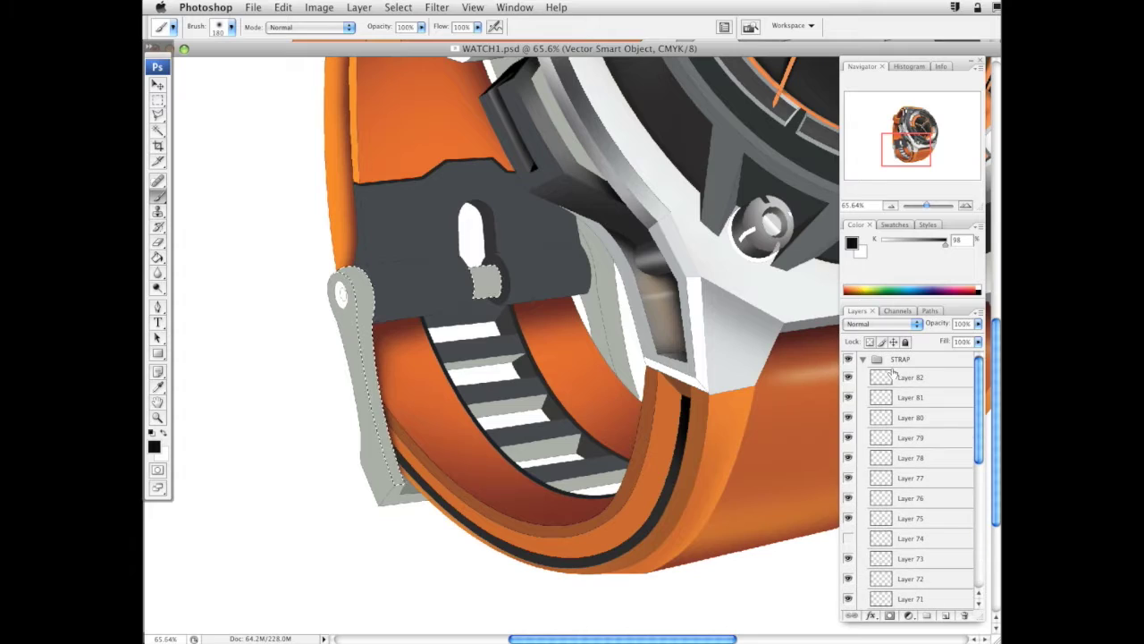
left_click(869, 359)
left_click(927, 616)
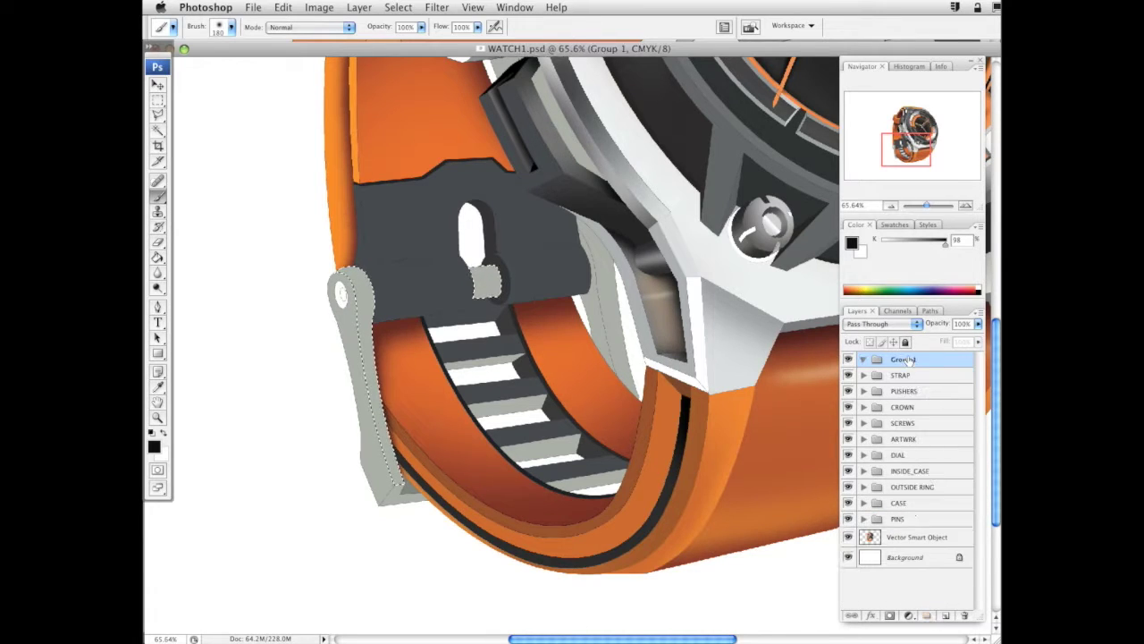
type("BUCKL")
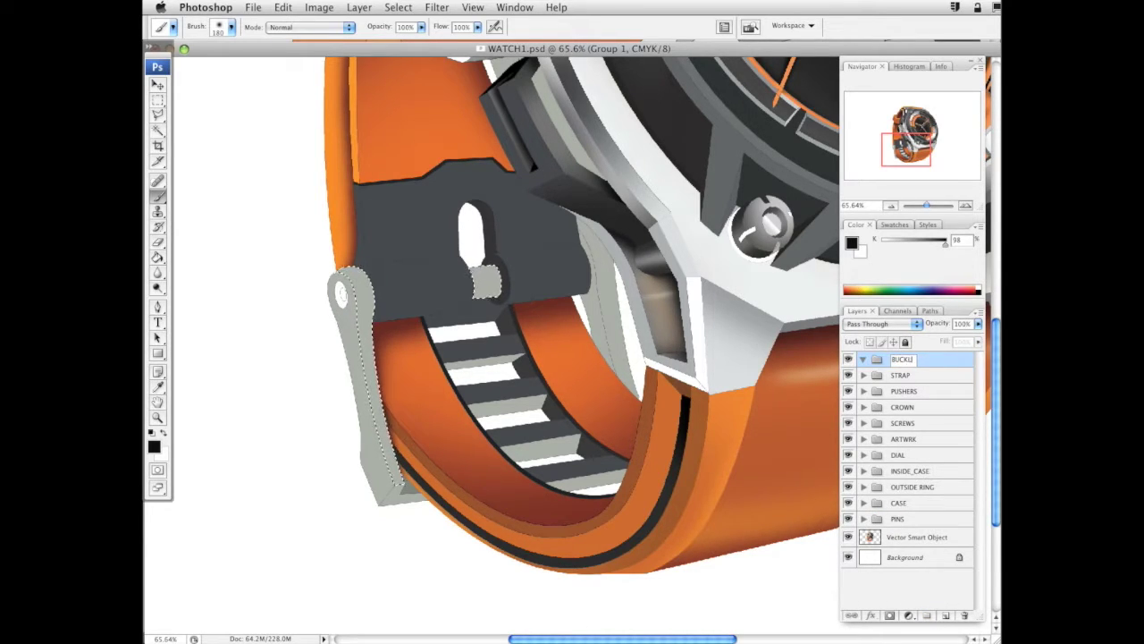
key("Return")
left_click(946, 615)
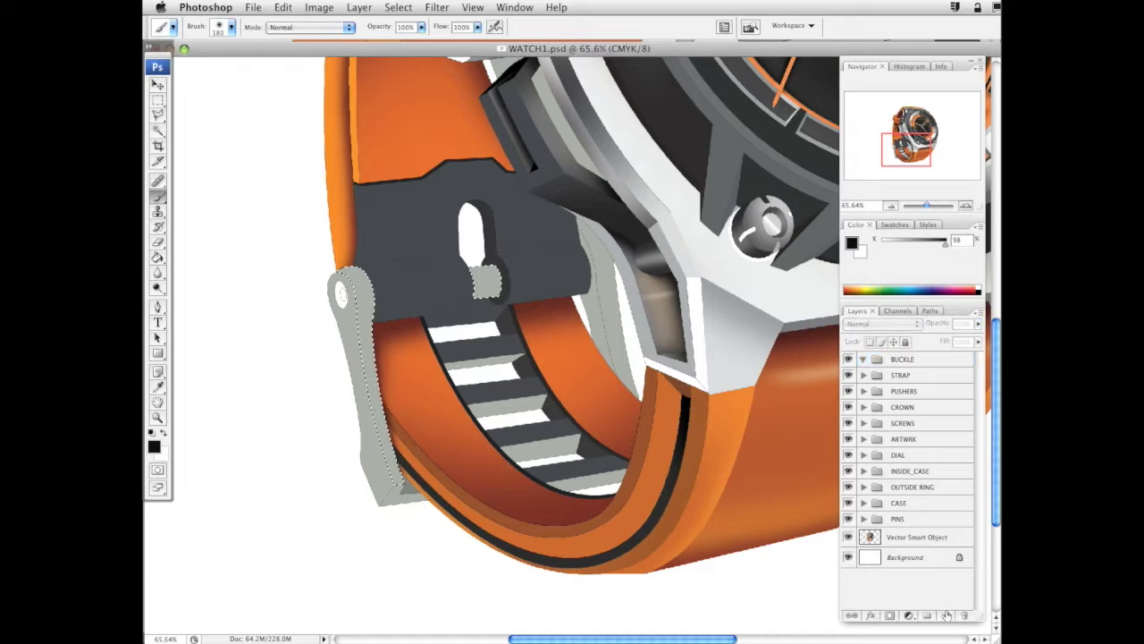
left_click(912, 359)
left_click(946, 615)
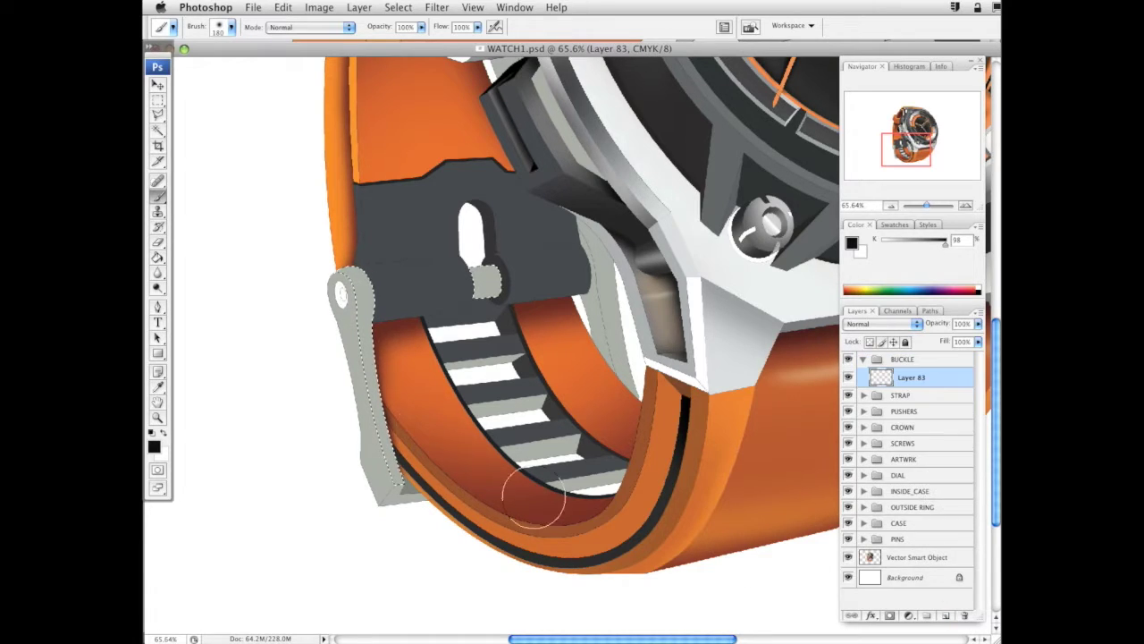
Shade the selected buckle pin with an 87 px soft brush in dark grey and 95% black, then add another layer to BUCKLE
left_click_drag(944, 242, 927, 246)
right_click(604, 284)
left_click_drag(709, 308, 659, 312)
left_click_drag(466, 308, 481, 308)
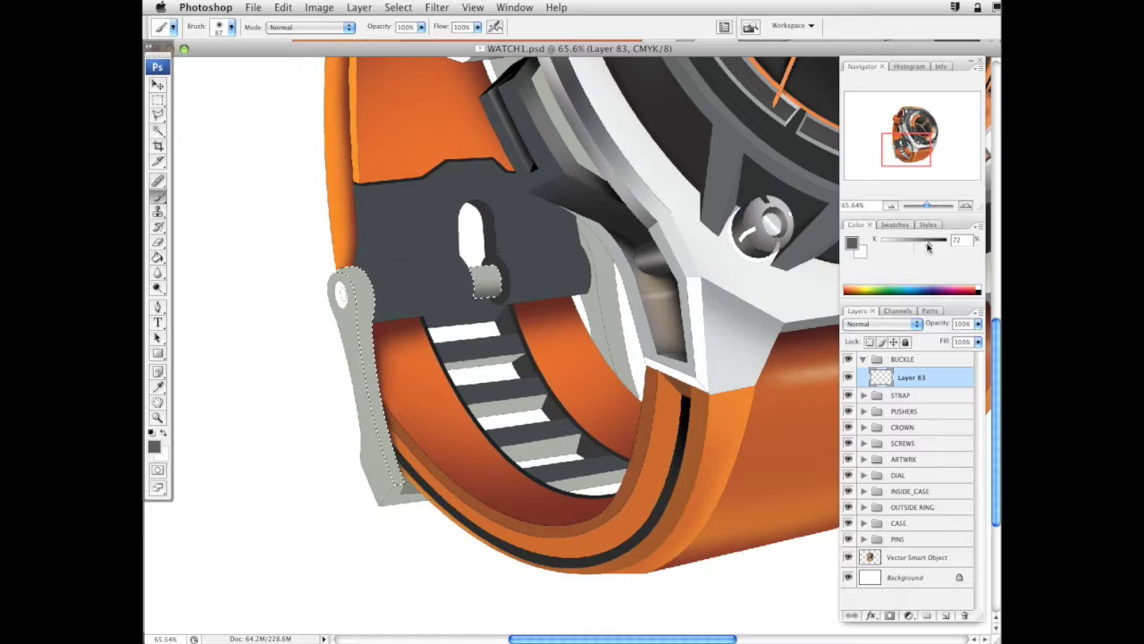
left_click_drag(929, 247, 944, 248)
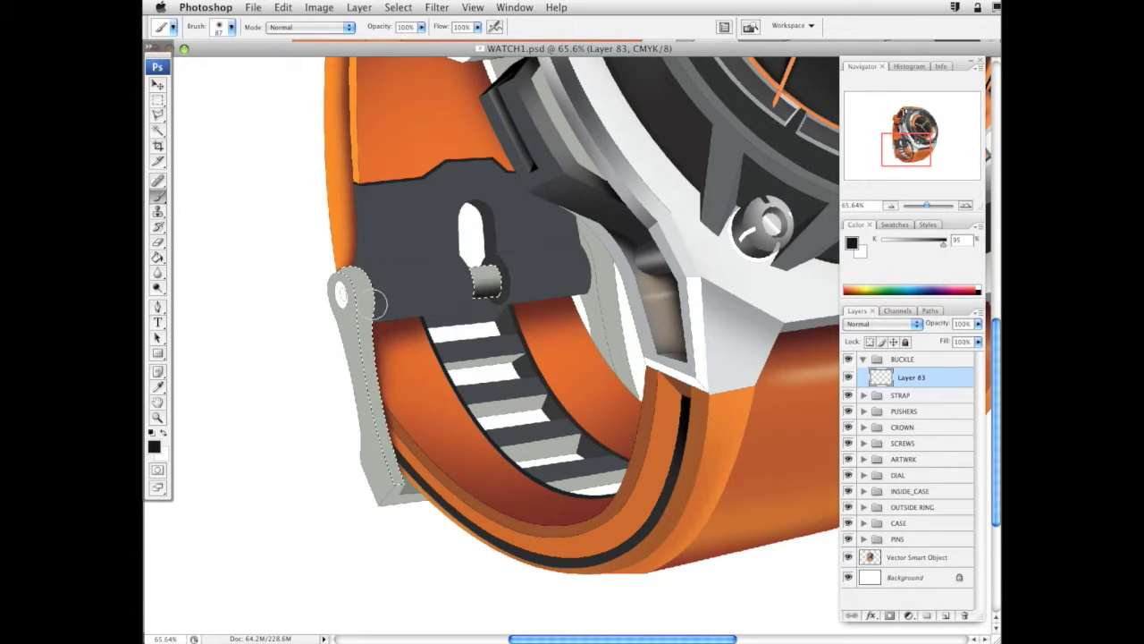
left_click_drag(380, 266, 353, 266)
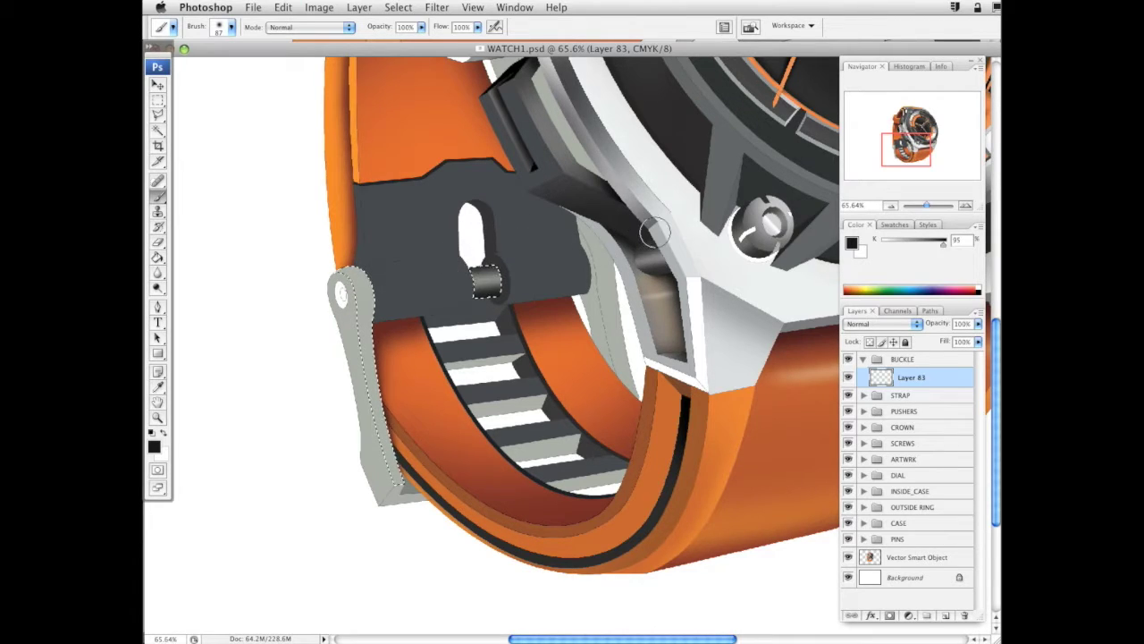
left_click(946, 615)
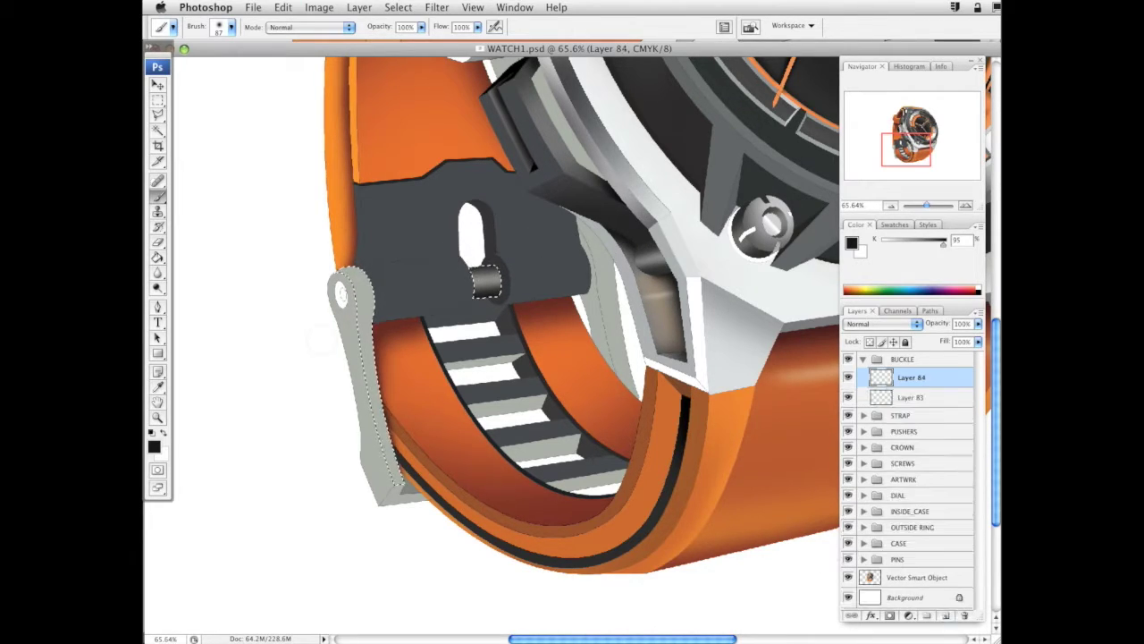
Paint a white highlight over the selected buckle pin with a 56 px soft brush
key("x")
right_click(626, 298)
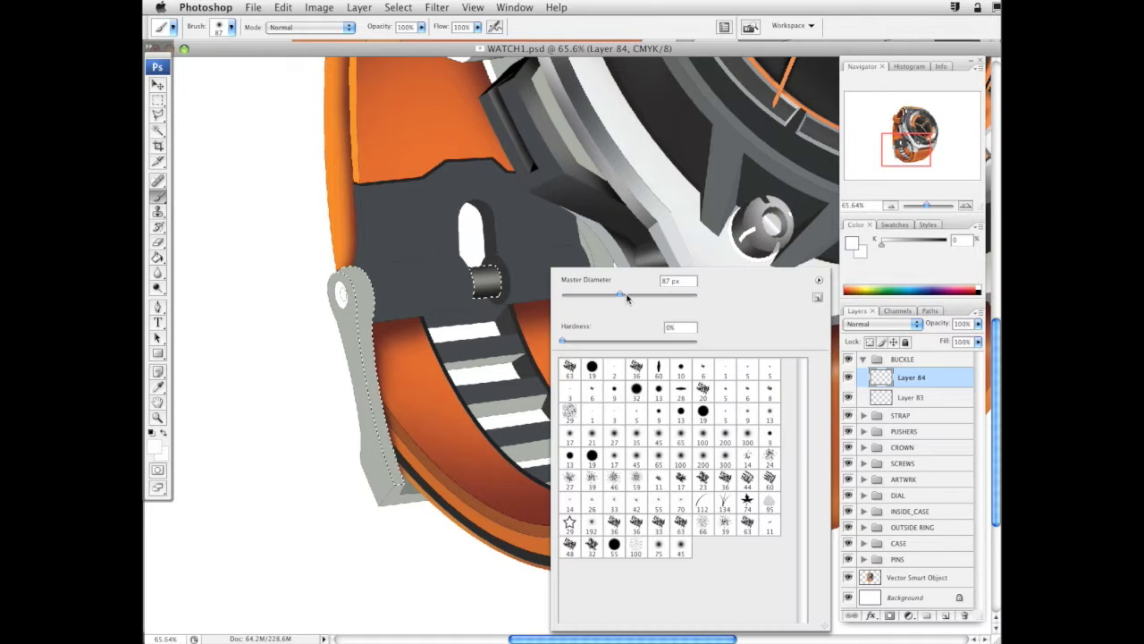
key("Return")
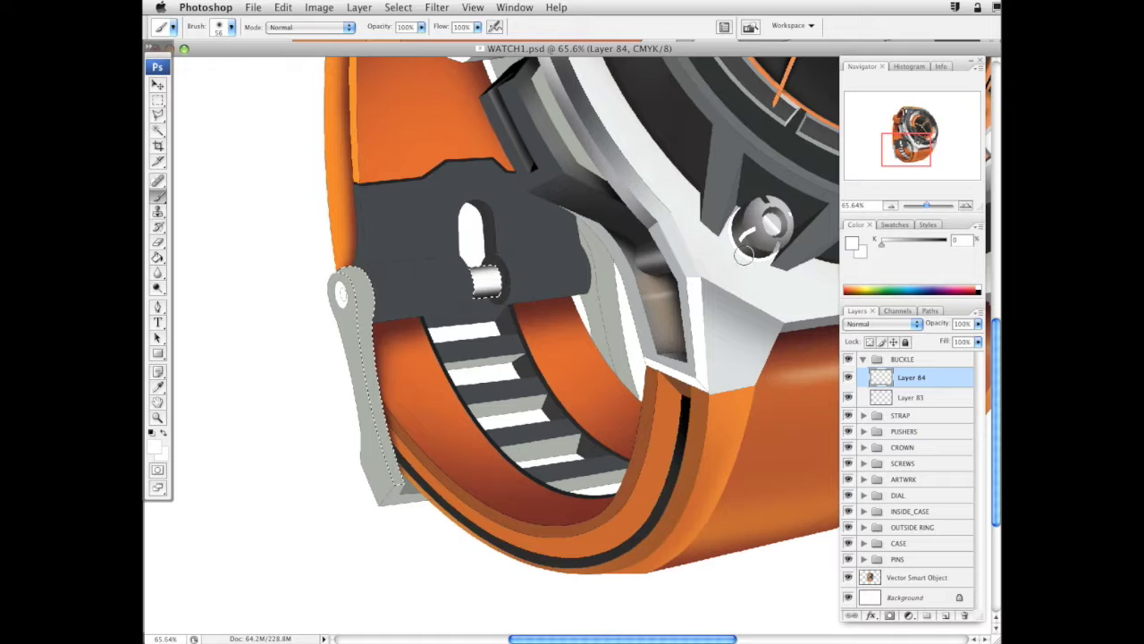
Erase a band out of the pin's white highlight with a 23 px eraser at 96% hardness
left_click(157, 245)
right_click(653, 216)
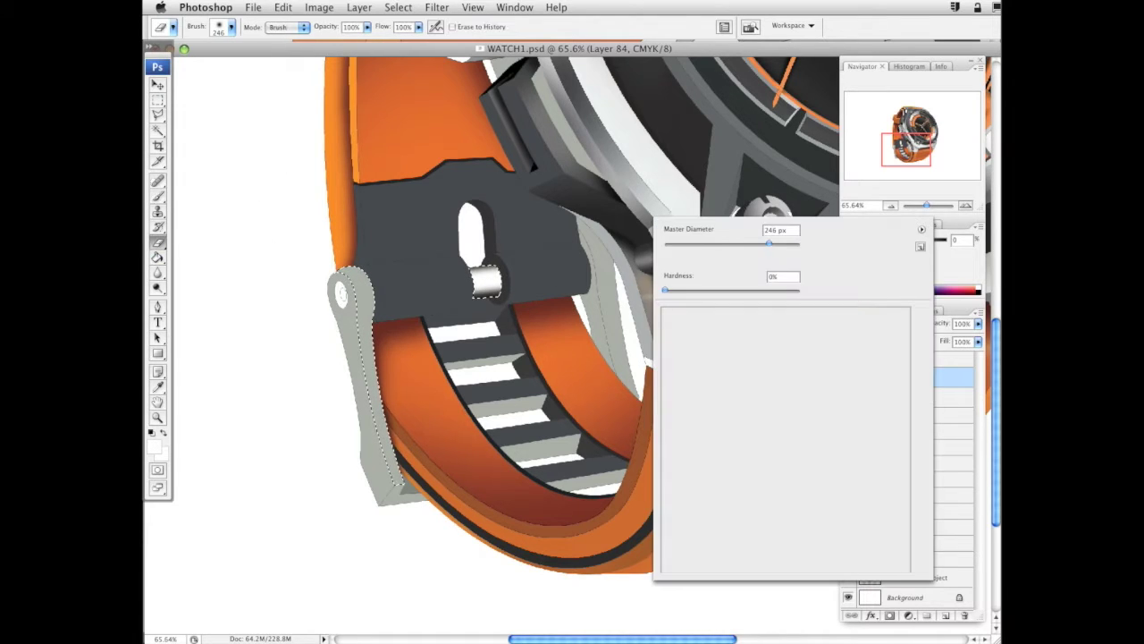
left_click(682, 245)
left_click_drag(699, 296, 793, 291)
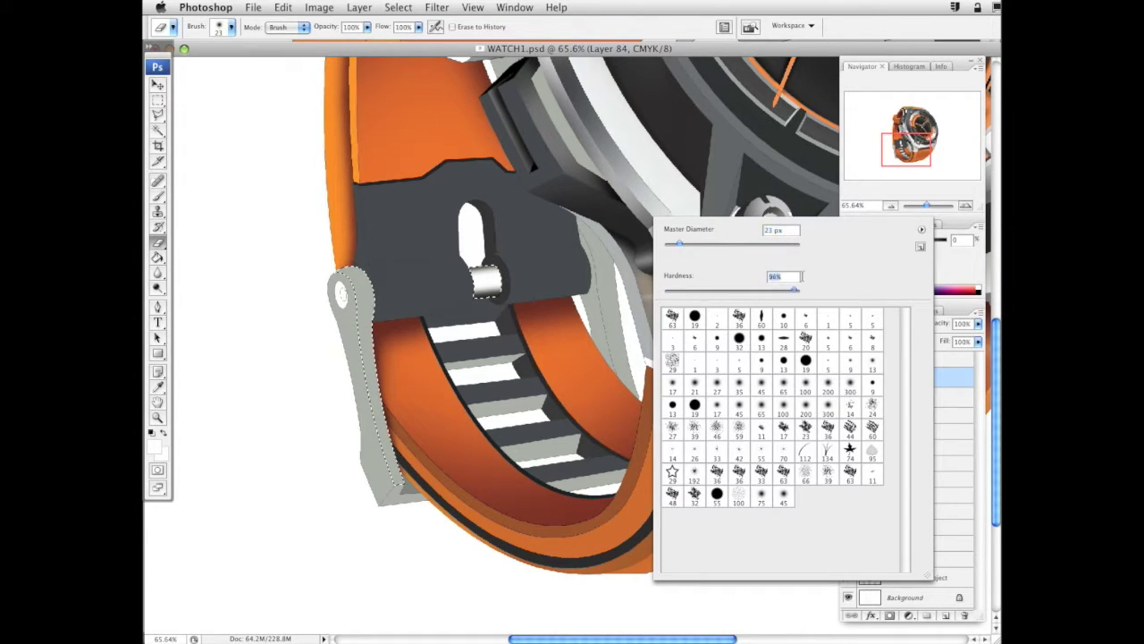
key("Return")
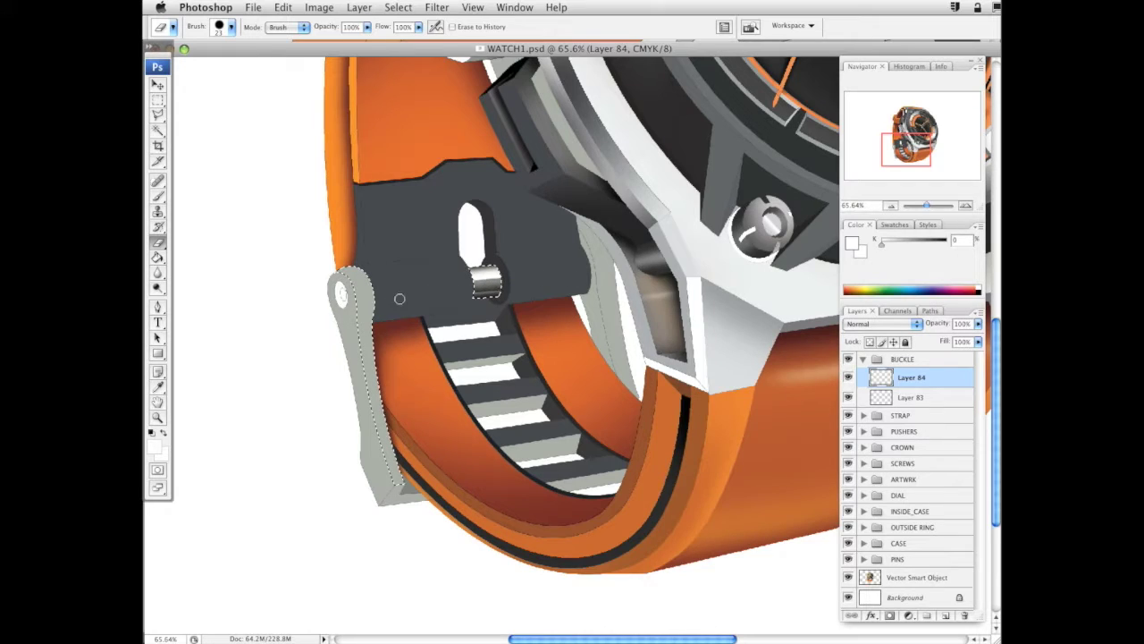
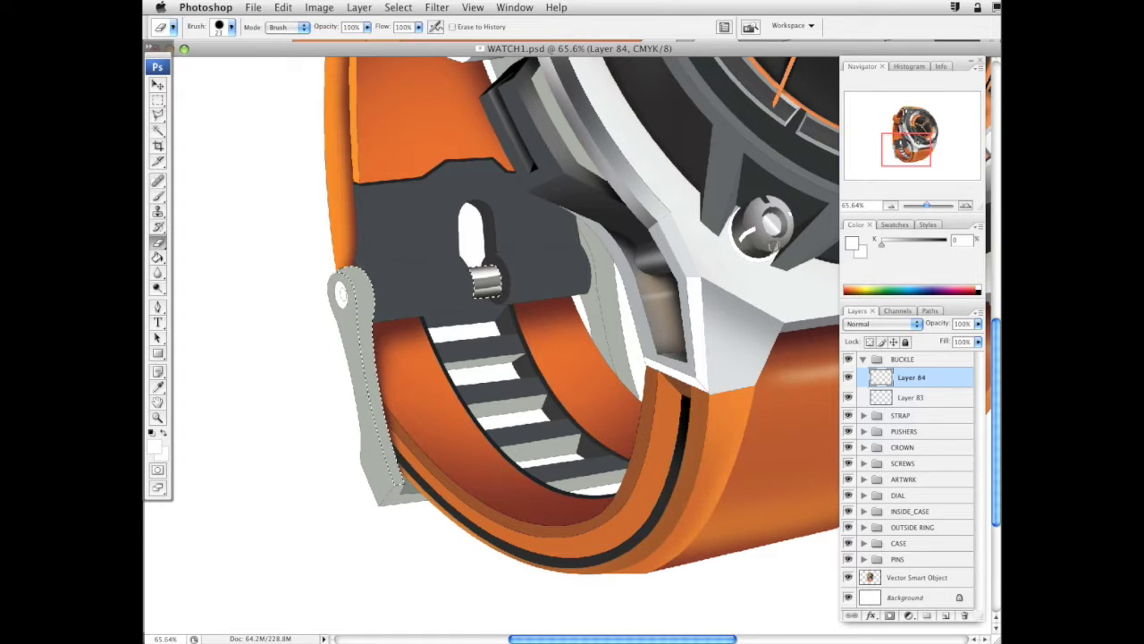
Refine the highlight bands across the buckle pin with a 17 px eraser
right_click(711, 265)
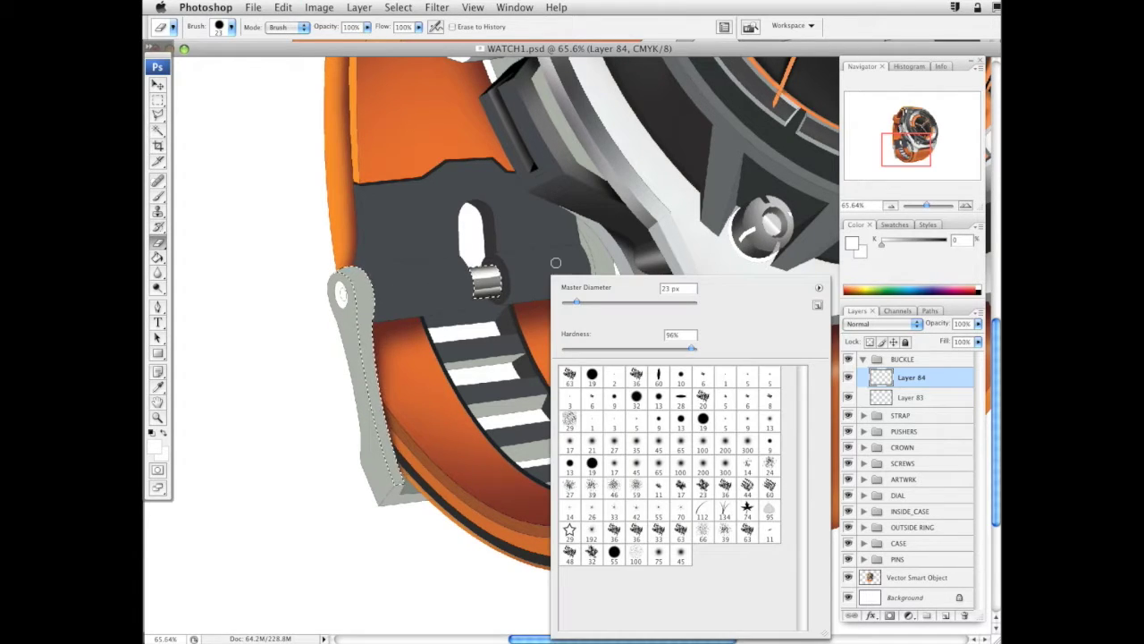
key("Escape")
left_click(157, 417)
left_click_drag(604, 374, 684, 470)
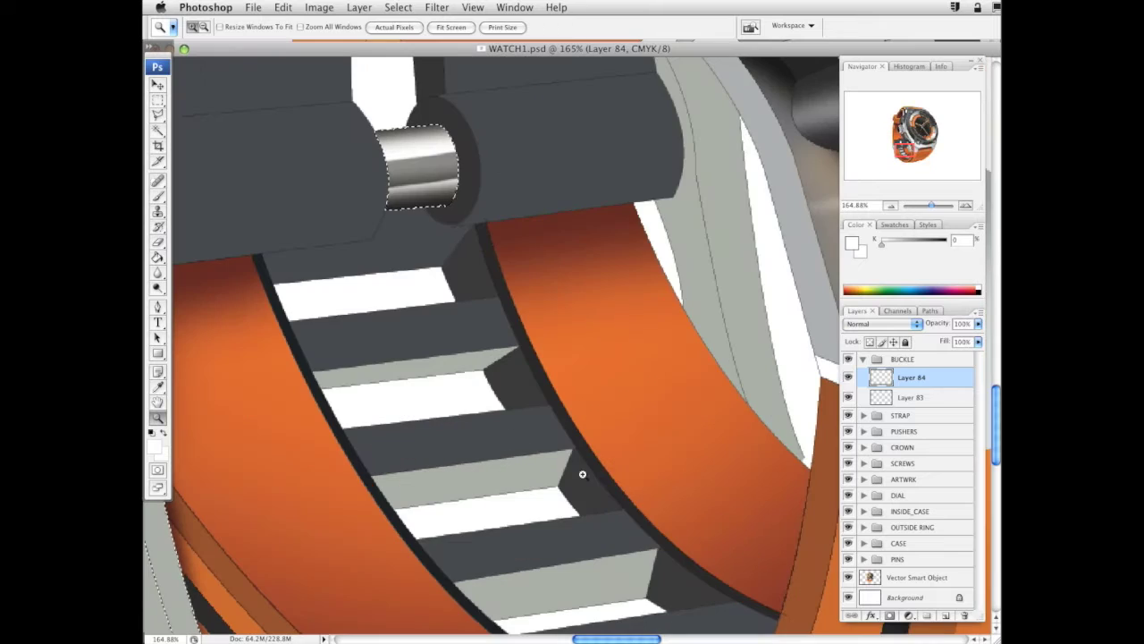
left_click_drag(511, 331, 647, 492)
left_click(157, 241)
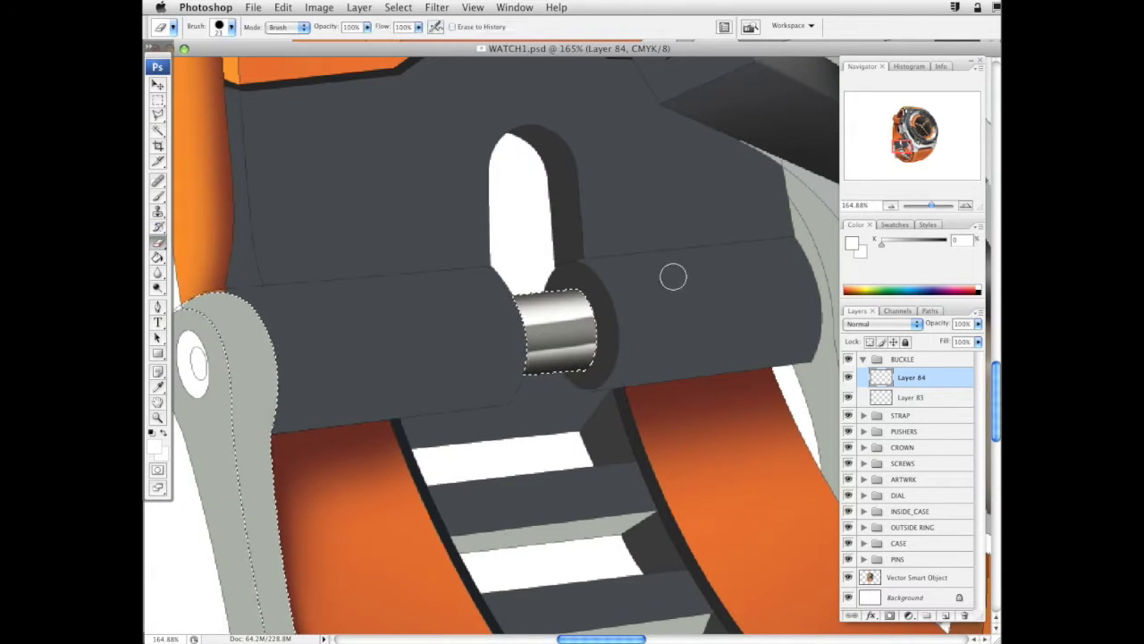
right_click(713, 373)
key("Escape")
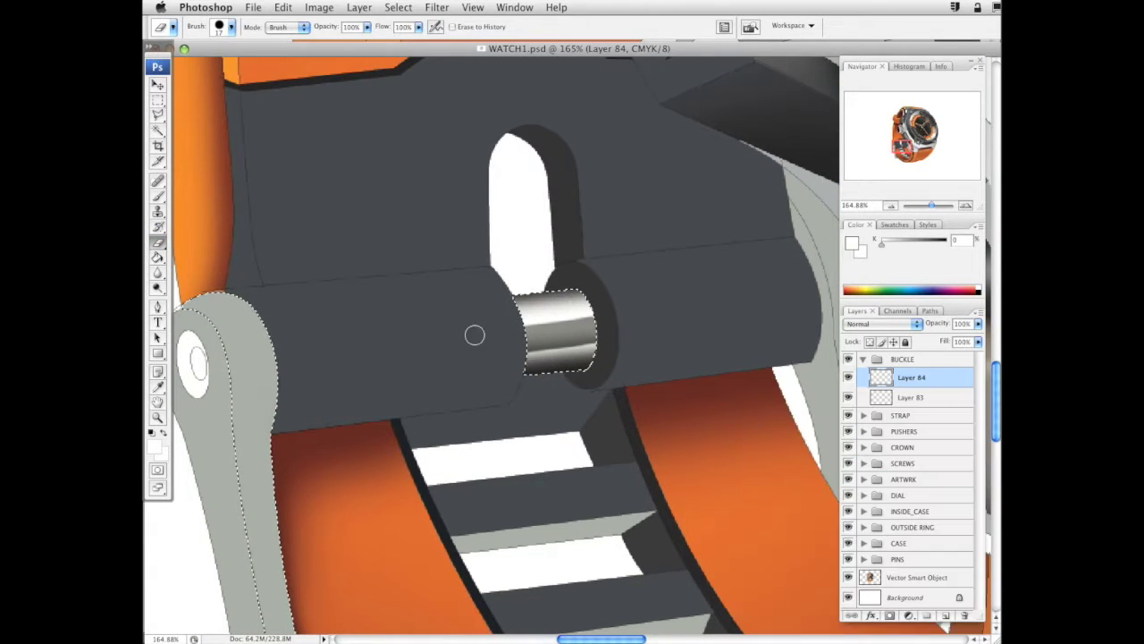
left_click_drag(499, 332, 605, 325)
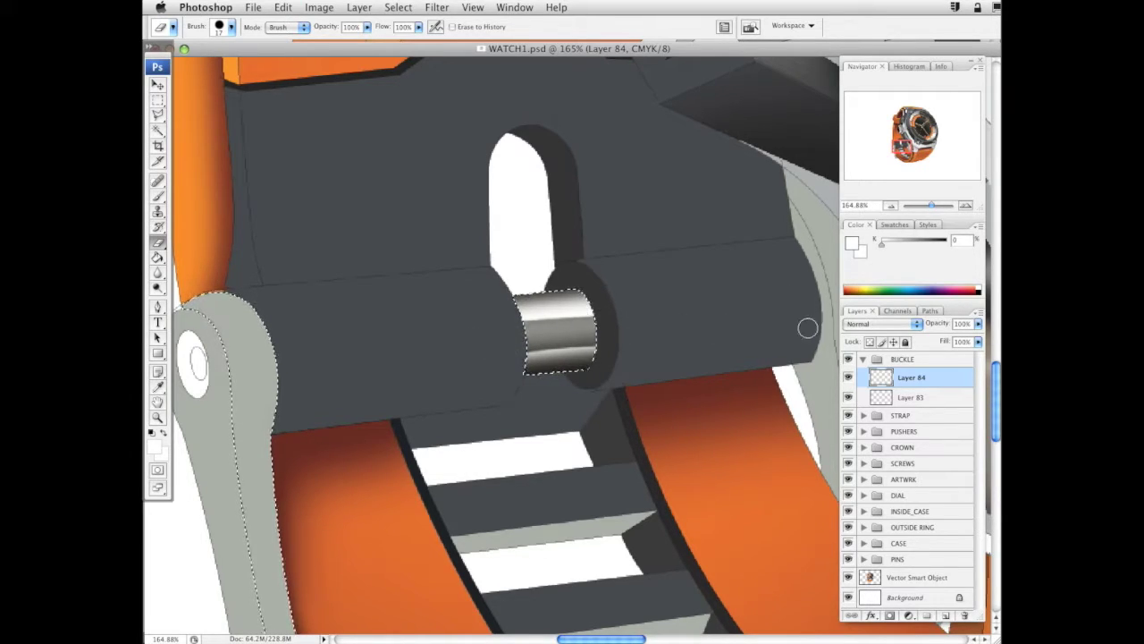
key("super+z")
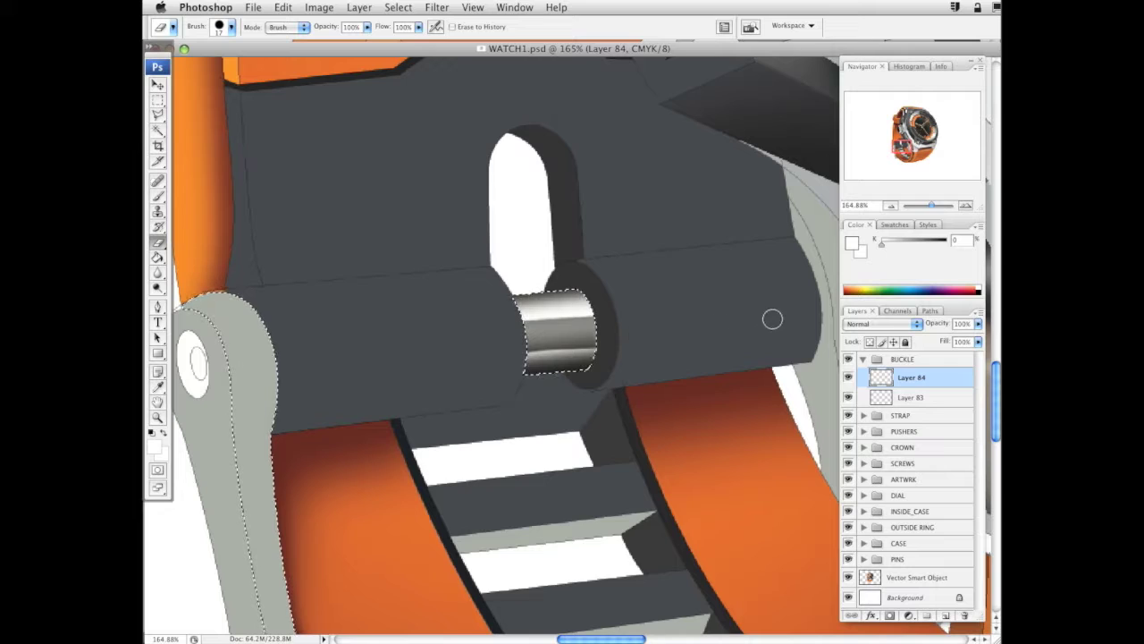
Examine the pin's shading without the selection outline, and restore the selection
key("super+d")
key("z")
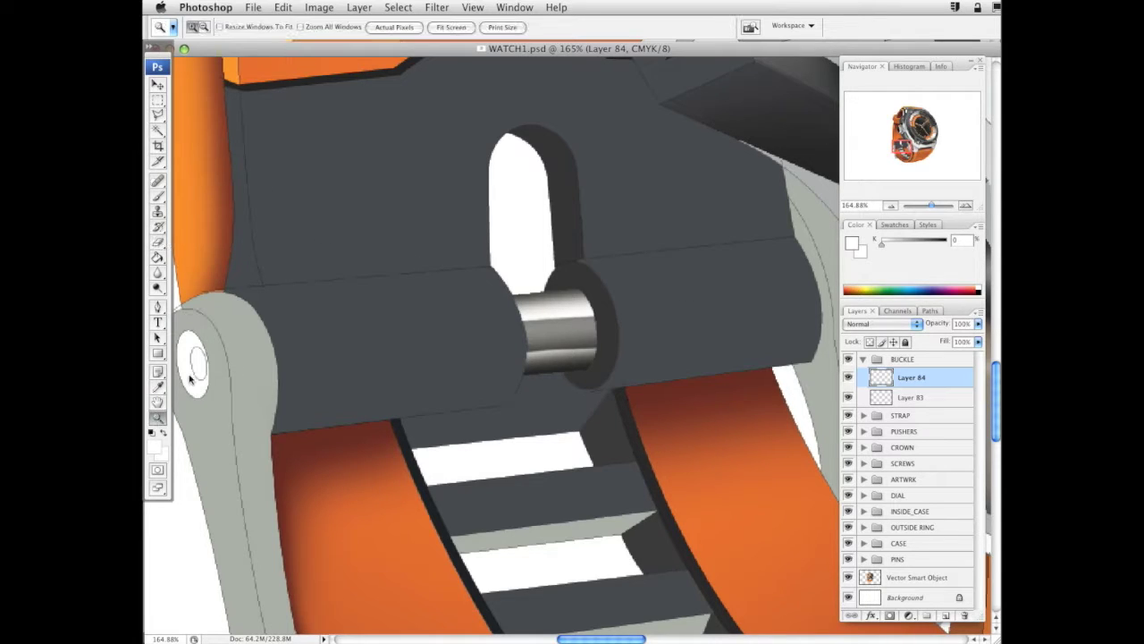
left_click(587, 257, "alt")
left_click(595, 307, "alt")
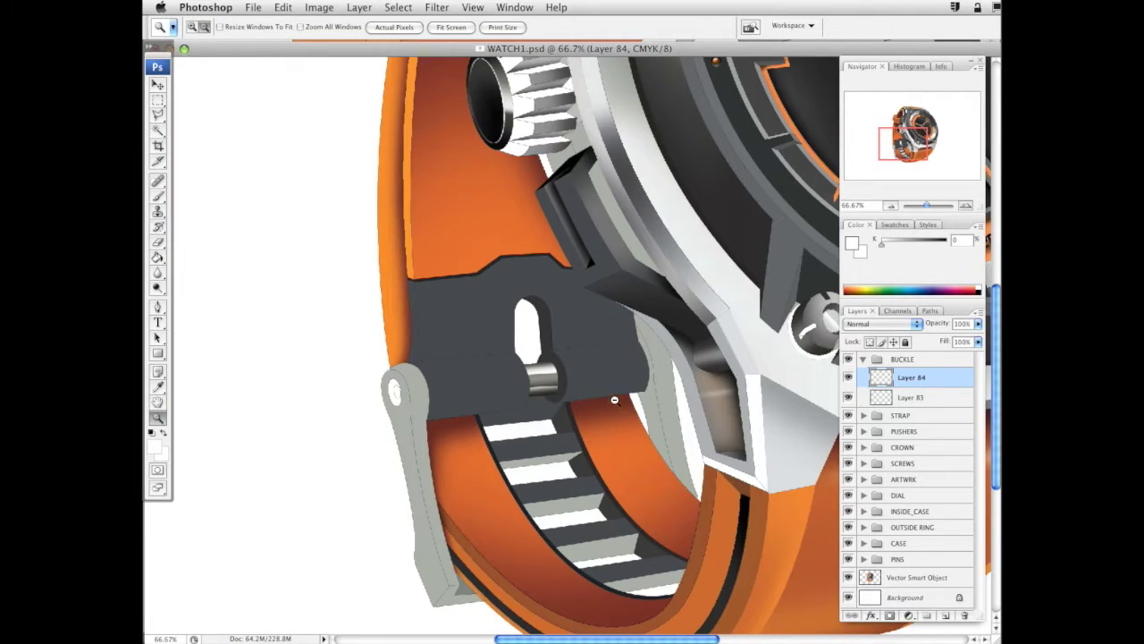
left_click(614, 401, "alt")
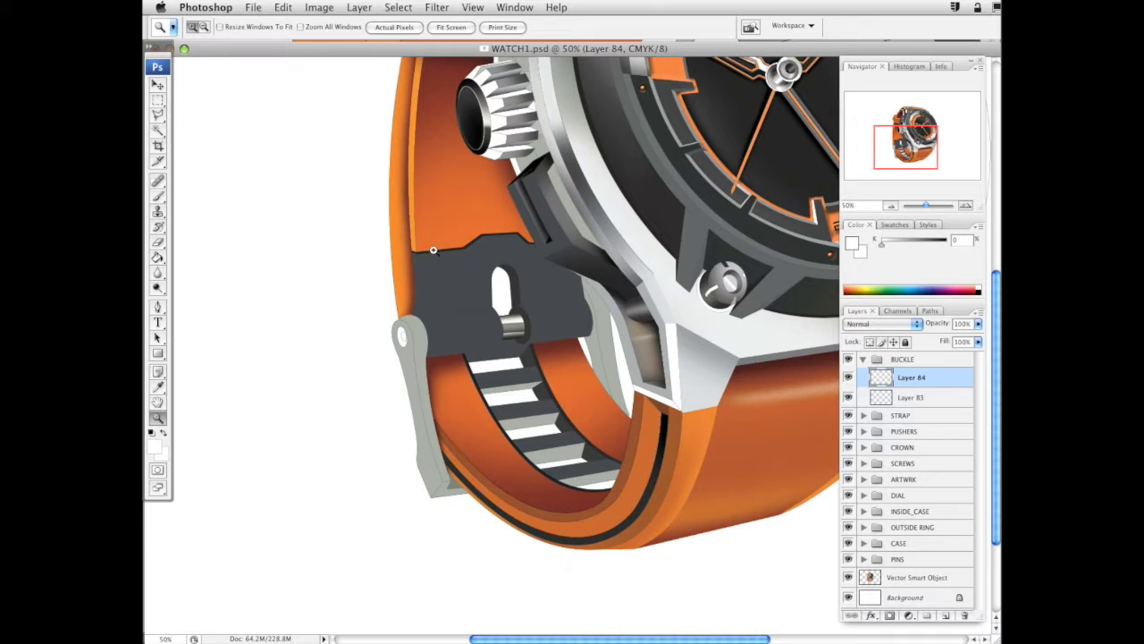
left_click_drag(433, 249, 618, 489)
key("super+z")
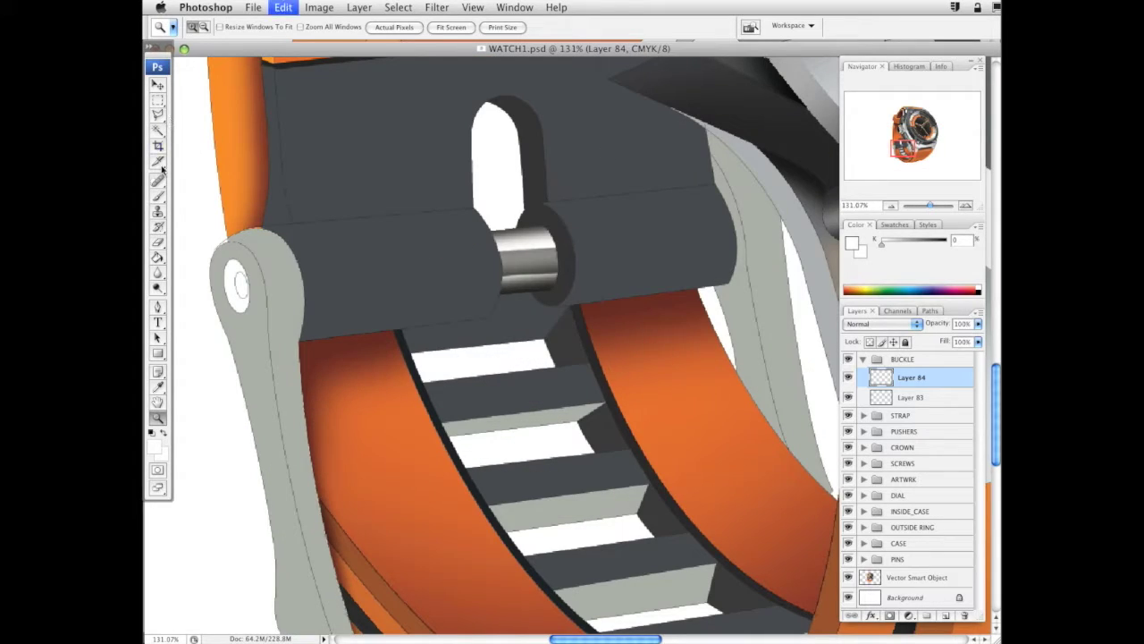
Add a new layer in BUCKLE and shade the pin's end with a 27 px brush at 21% hardness in 82% black
left_click(158, 133)
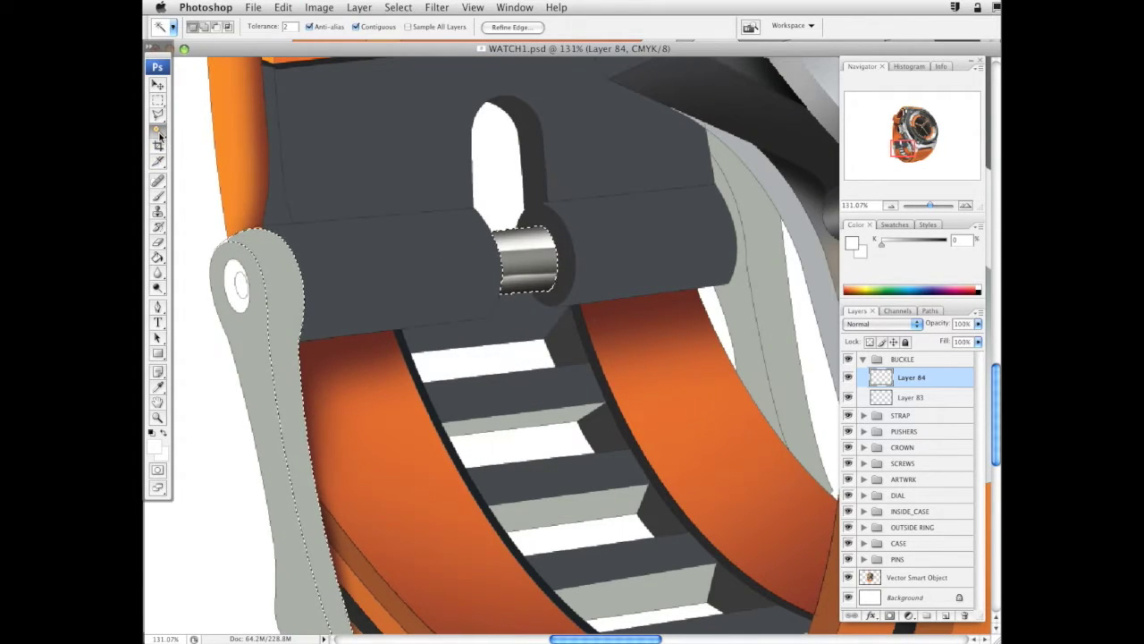
left_click(945, 615)
key("b")
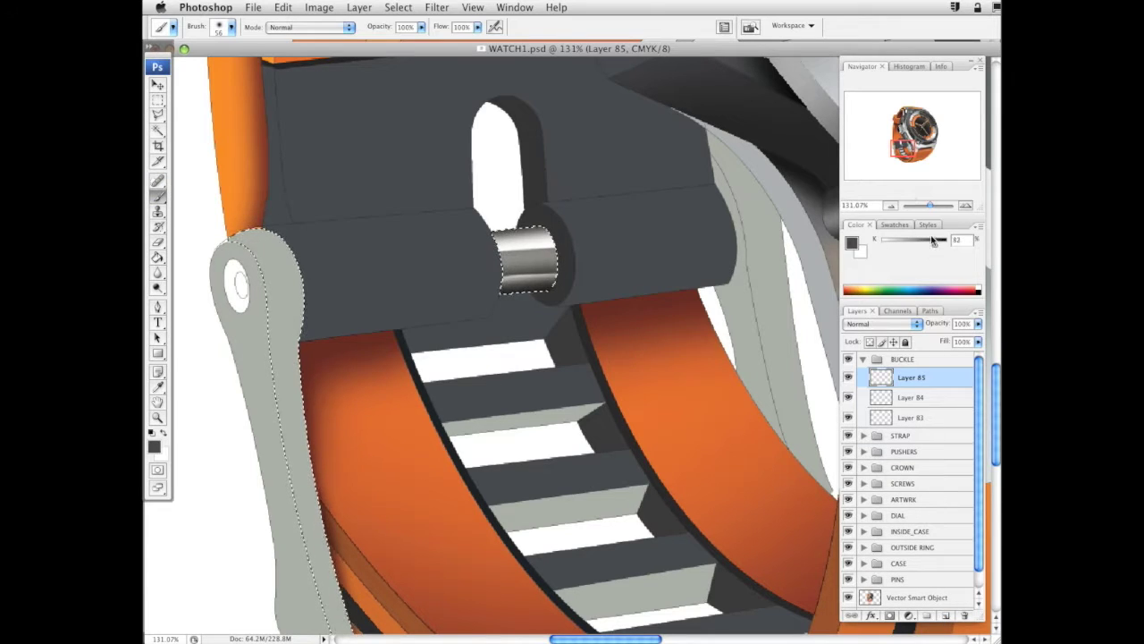
right_click(581, 227)
left_click(543, 213)
right_click(675, 207)
left_click_drag(728, 231, 723, 230)
left_click(733, 276)
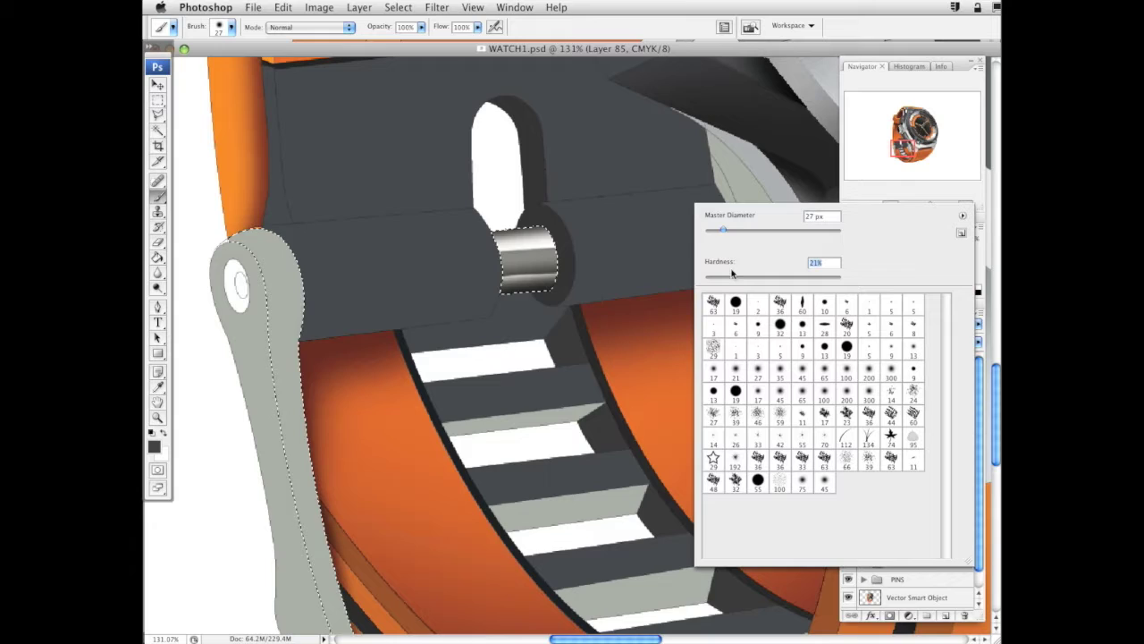
left_click(547, 223)
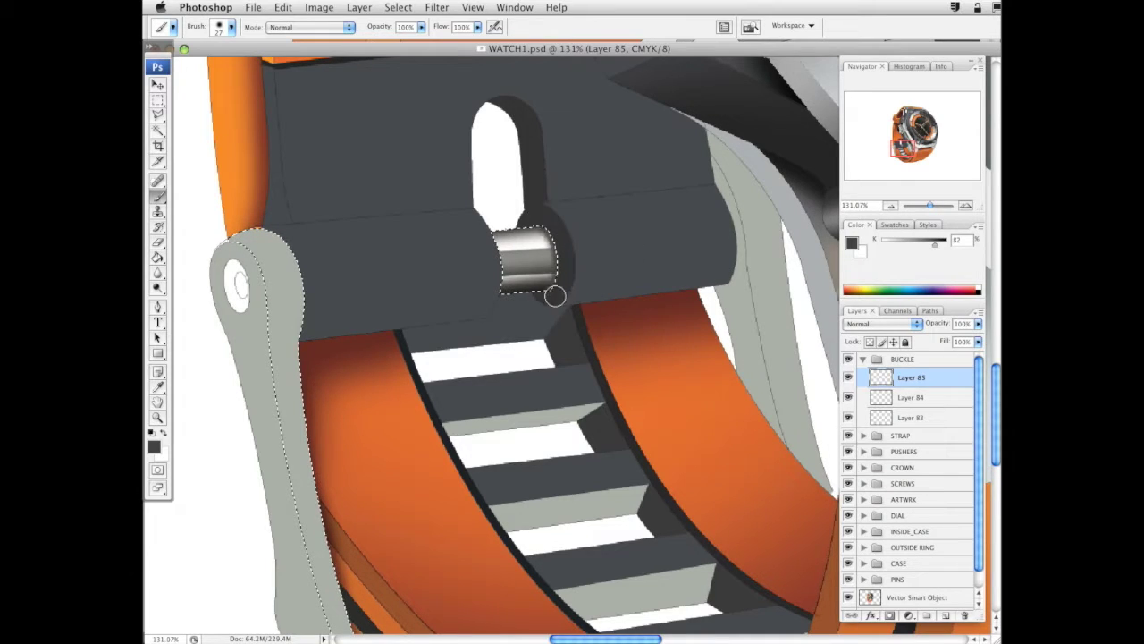
Deepen the shadow at the pin's end with 97% black, and deselect
left_click_drag(935, 244, 945, 244)
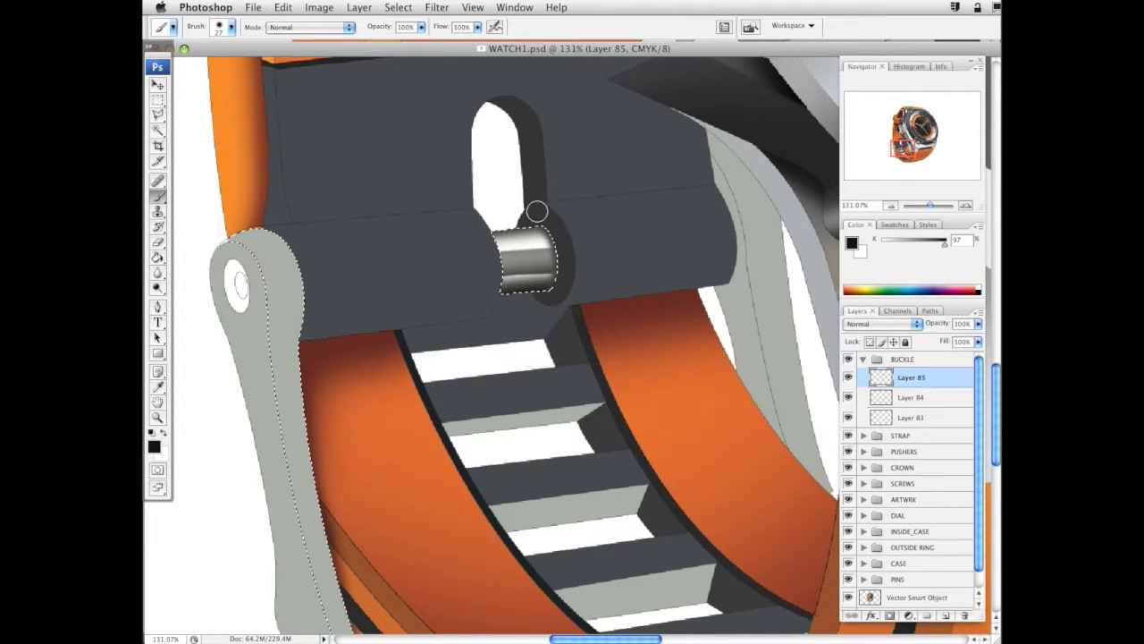
left_click_drag(538, 213, 554, 228)
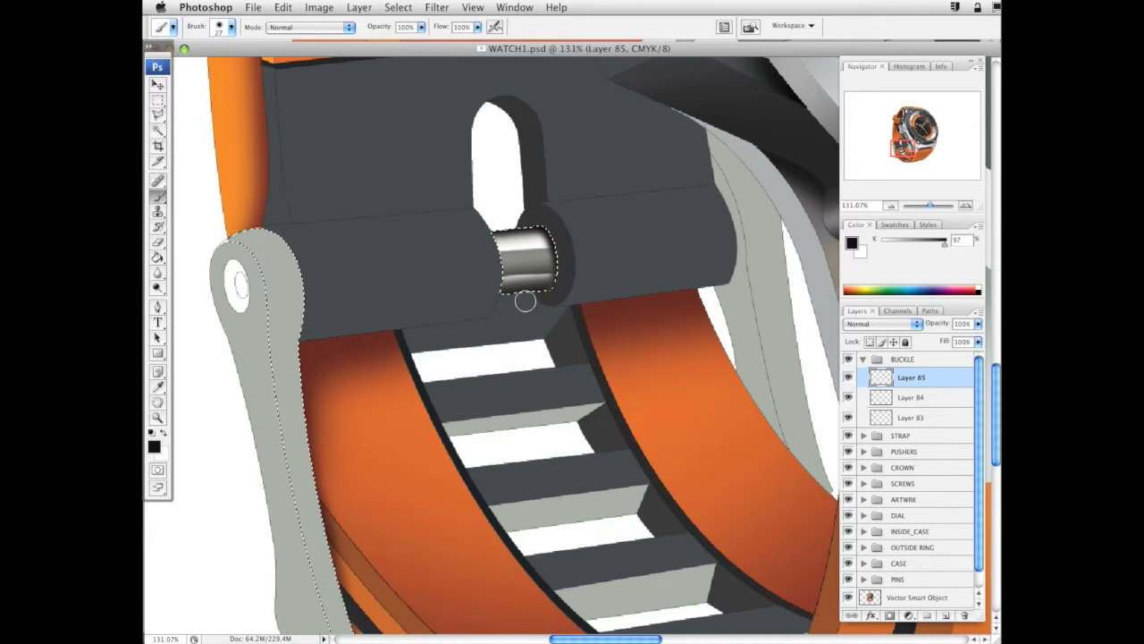
key("super+d")
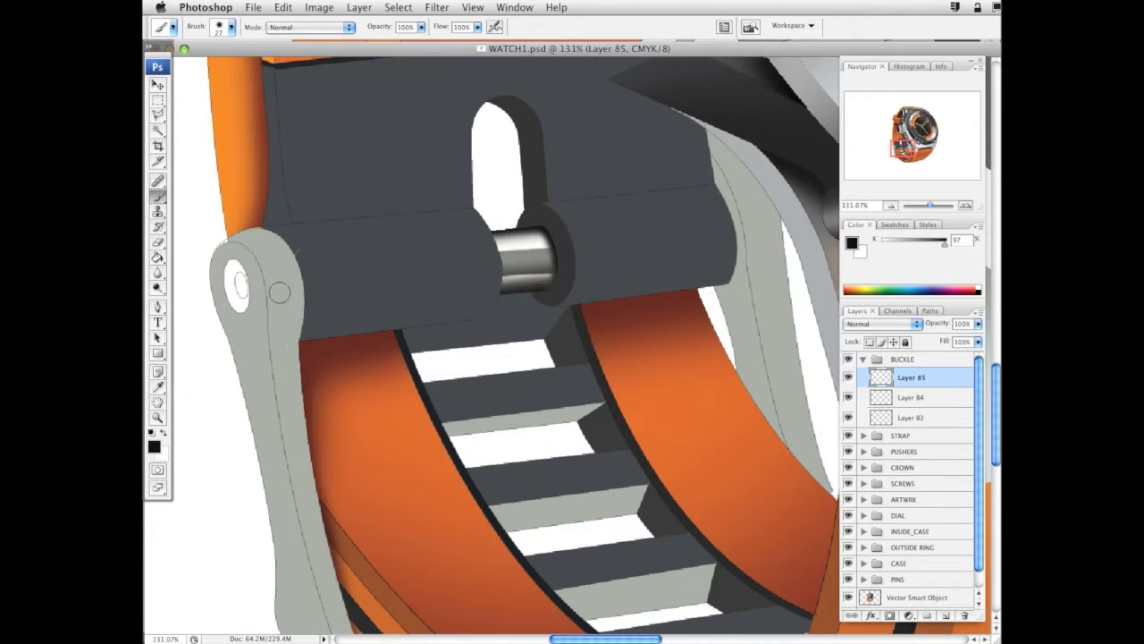
On the Vector Smart Object layer, select the inner grey face of the buckle's side arm with the Magic Wand
left_click(157, 417)
left_click(613, 280, "alt")
left_click(613, 281, "alt")
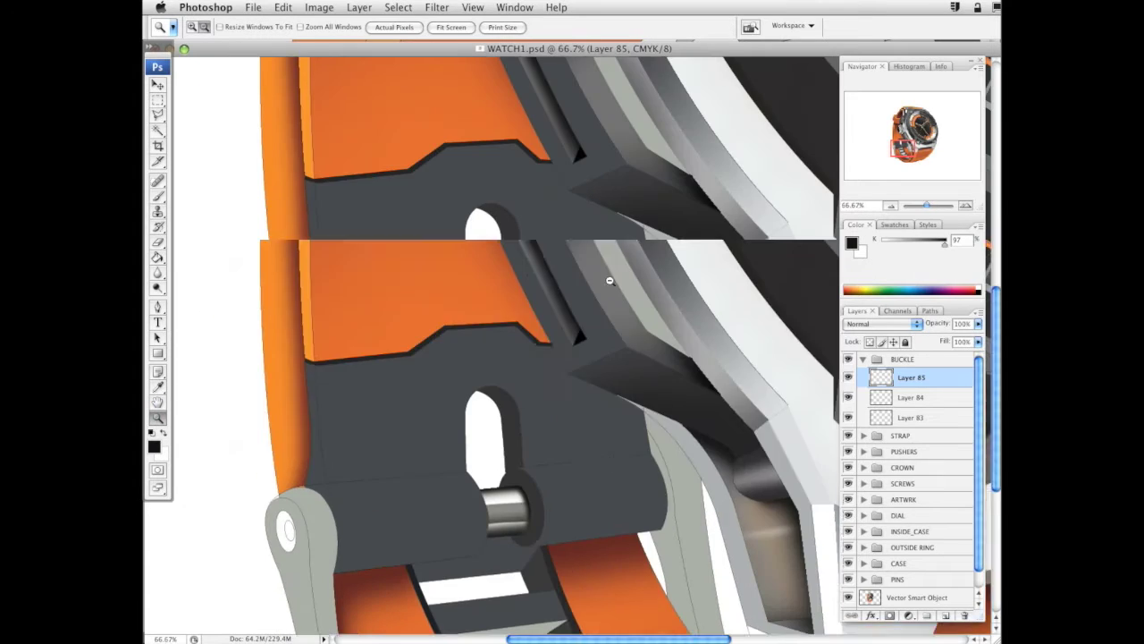
left_click(597, 296, "alt")
left_click_drag(546, 353, 623, 366)
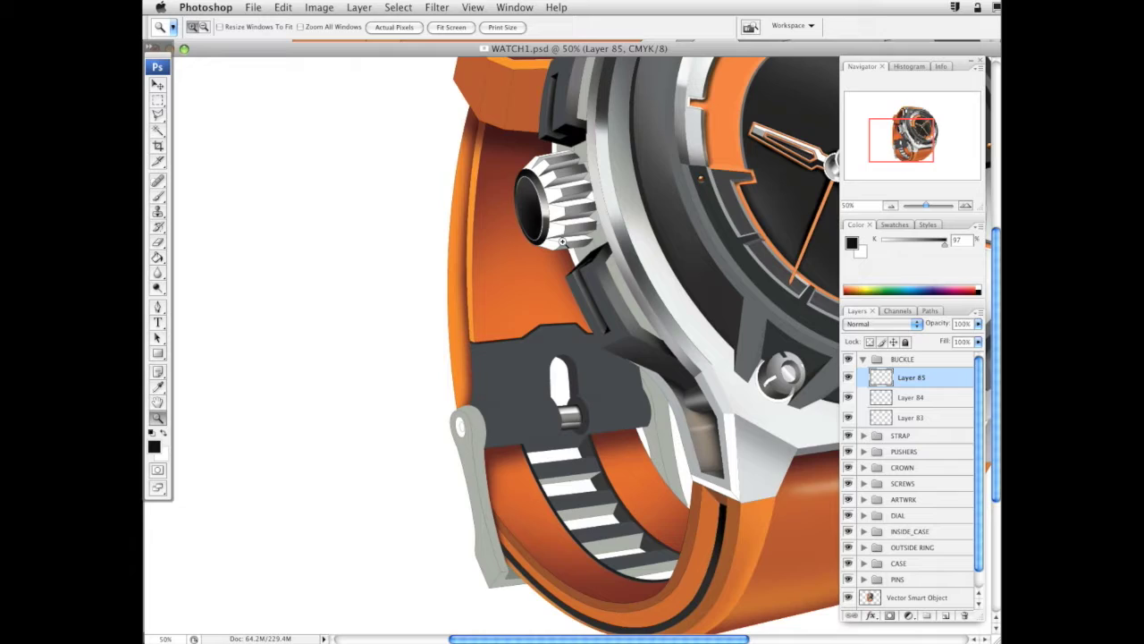
left_click(157, 129)
scroll(971, 559, "down", 1)
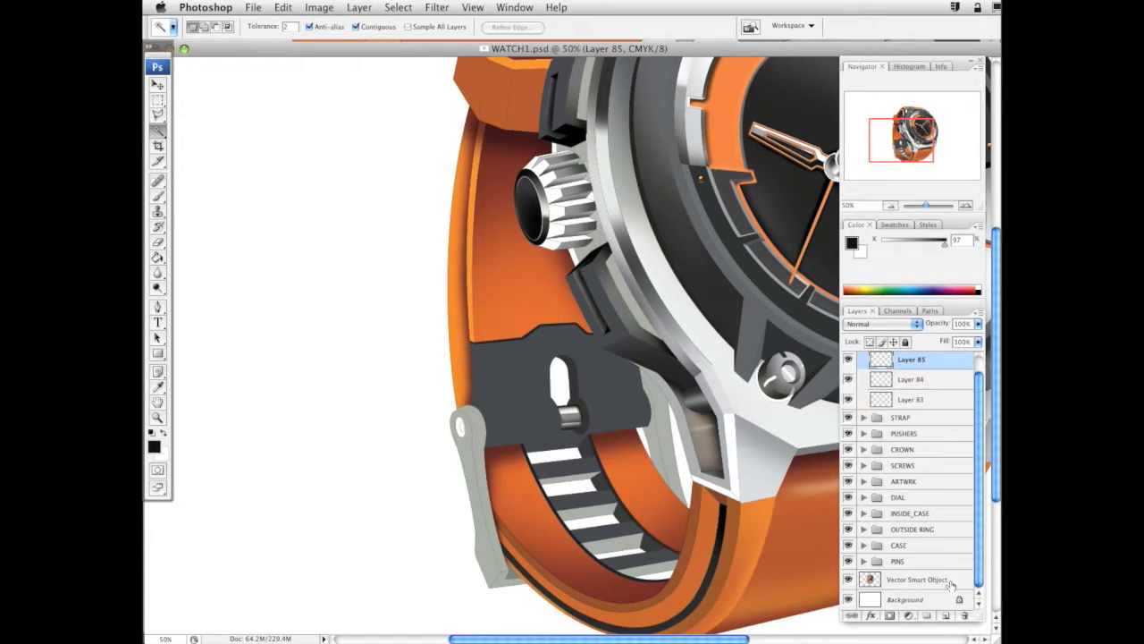
left_click(920, 579)
scroll(688, 417, "down", 2)
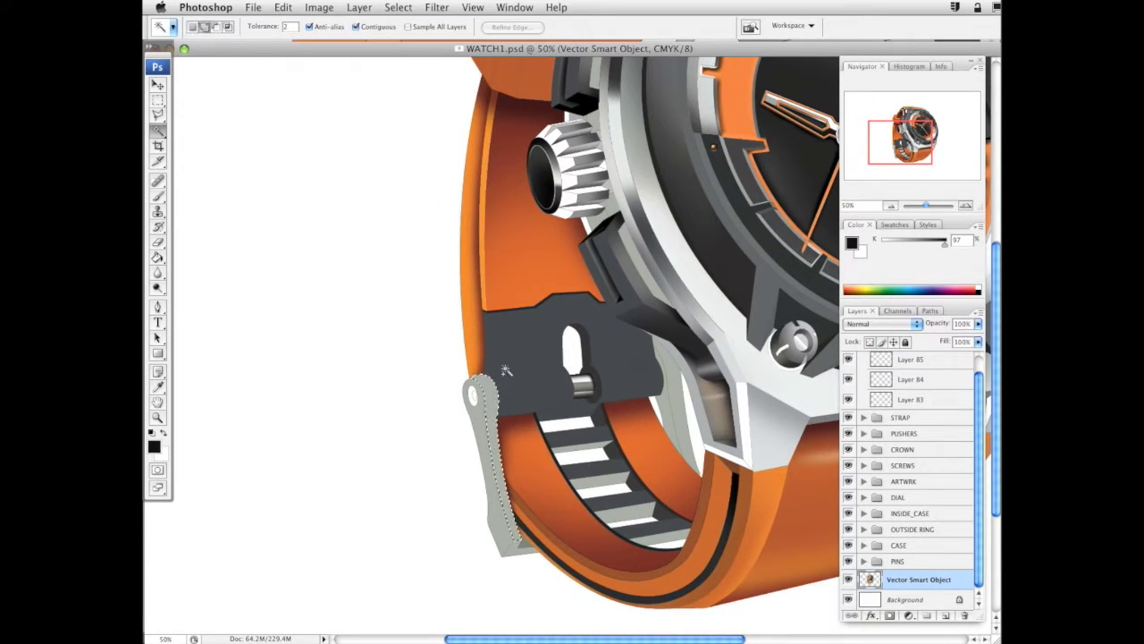
key("b")
right_click(542, 372)
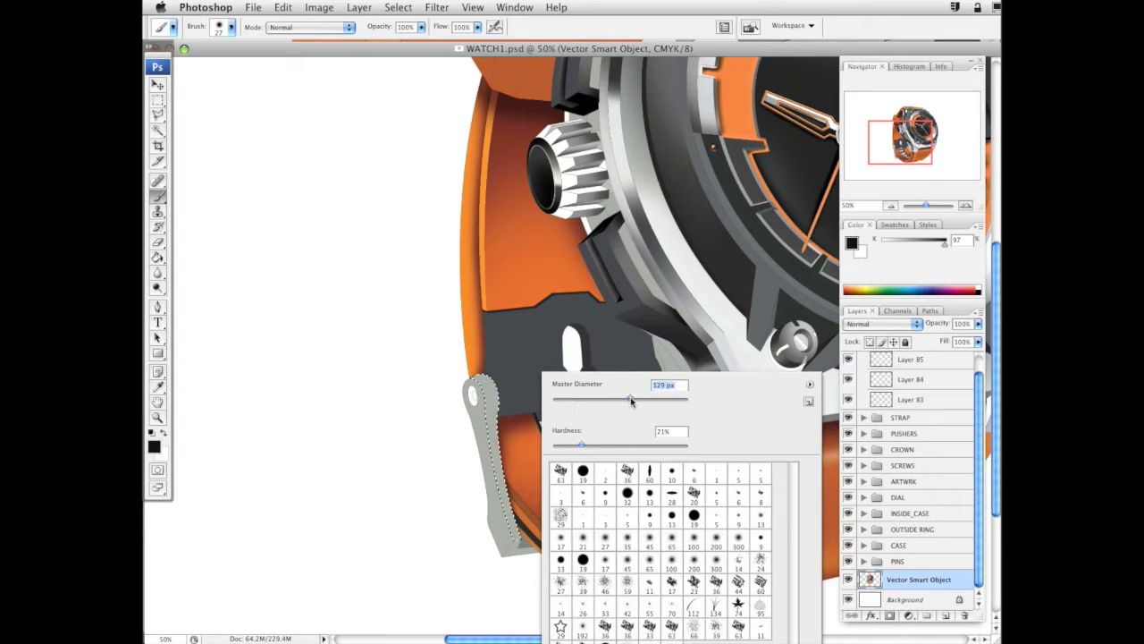
left_click_drag(630, 397, 633, 397)
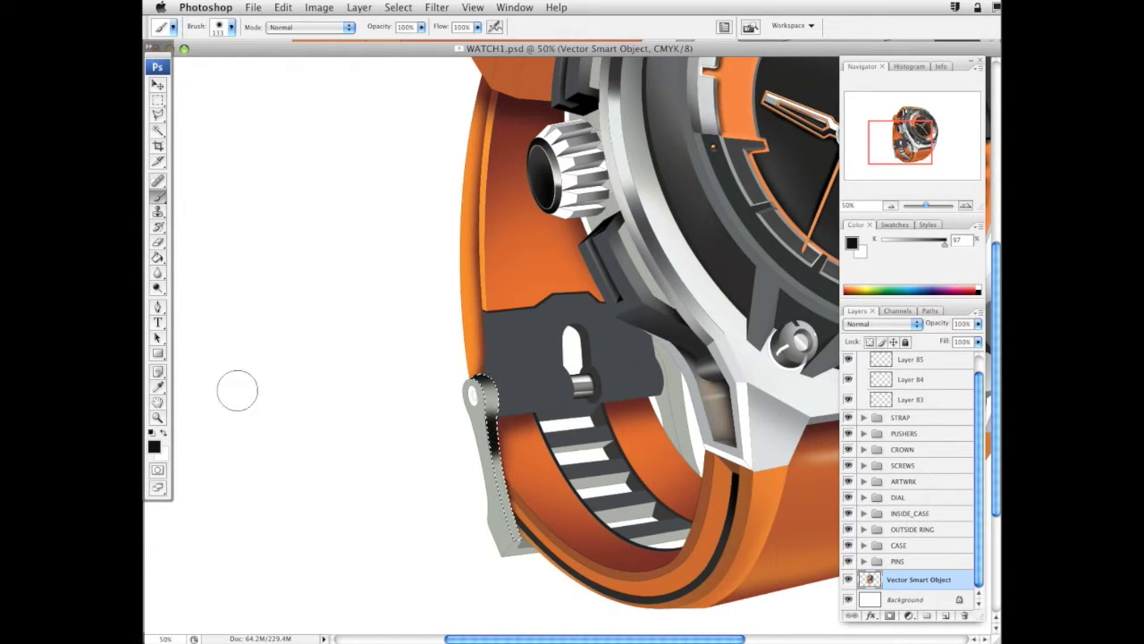
left_click(157, 243)
right_click(640, 452)
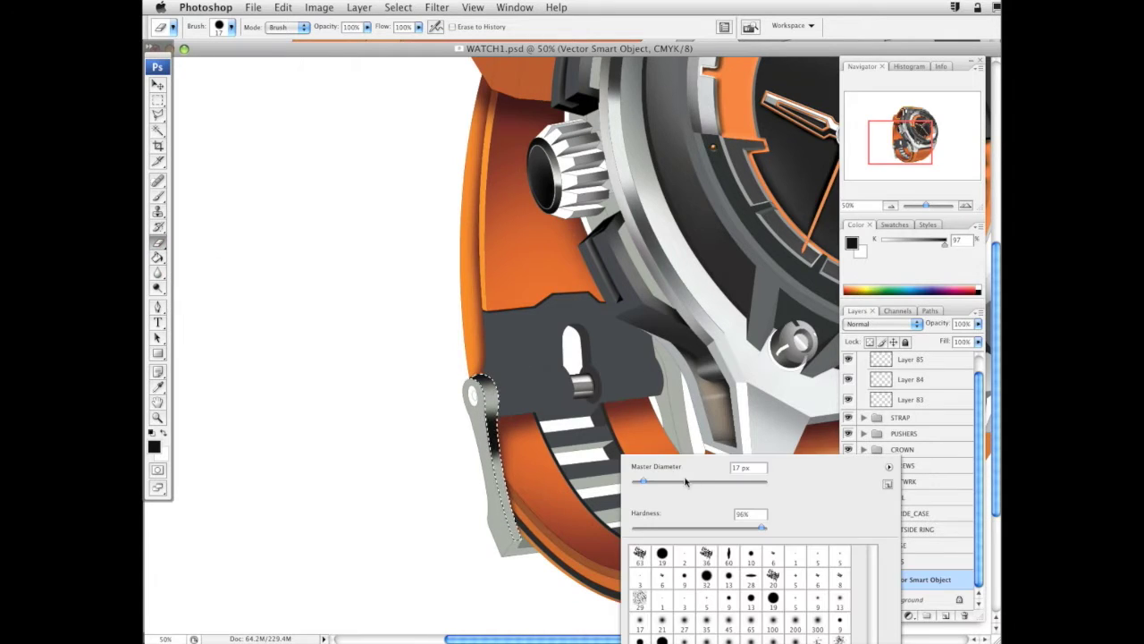
left_click_drag(685, 480, 740, 480)
left_click_drag(510, 479, 498, 488)
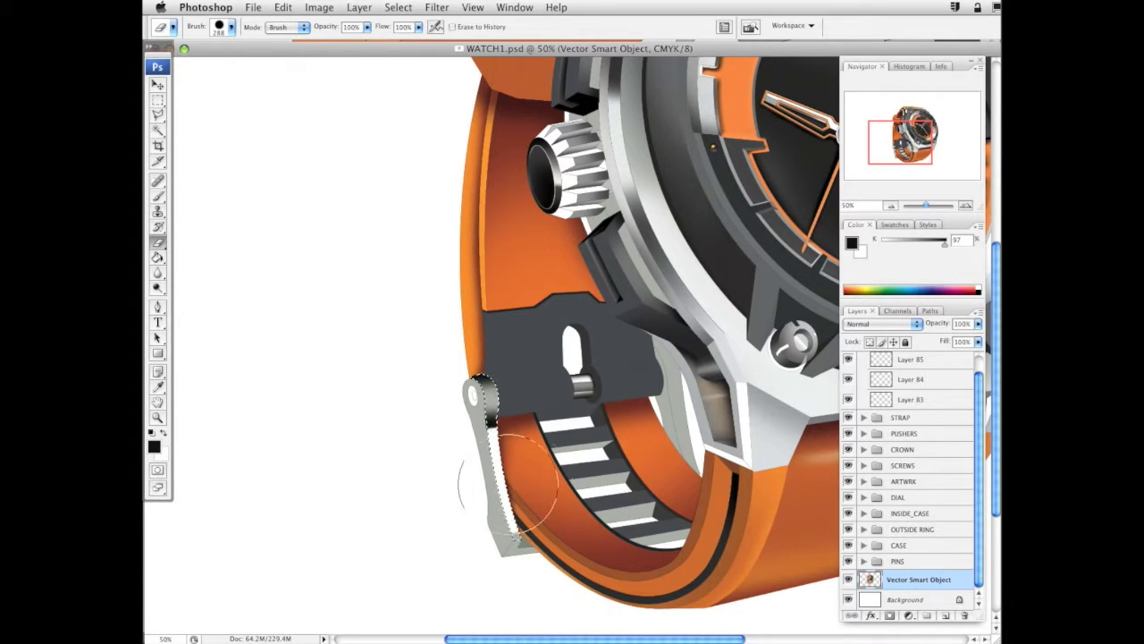
key("alt+super+z")
key("alt+super+z")
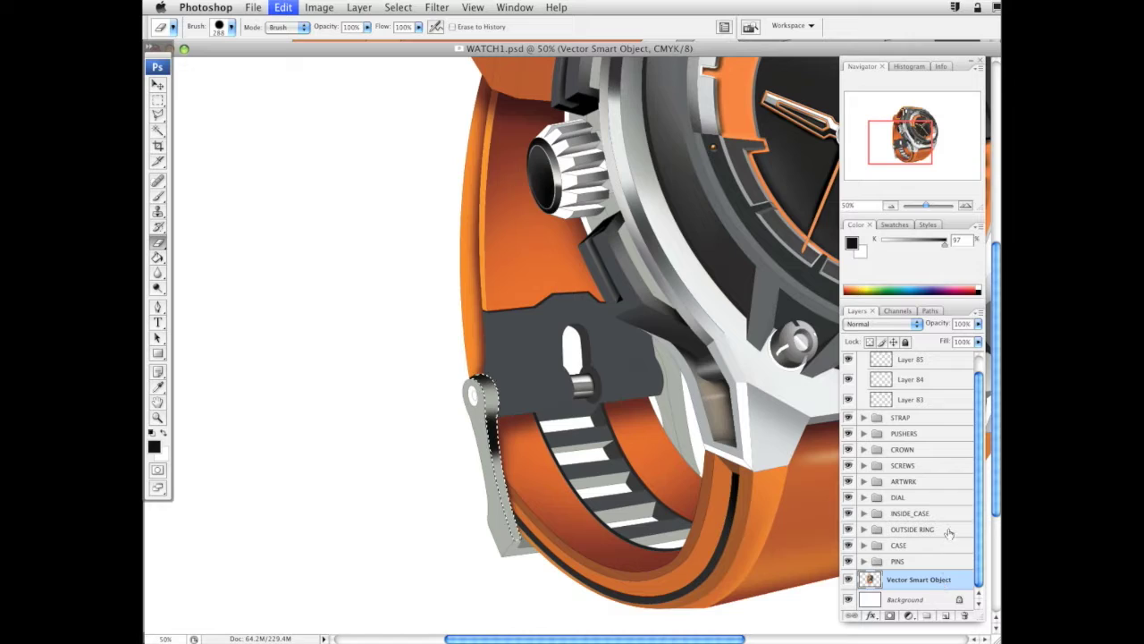
key("alt+super+z")
key("alt+super+z")
key("alt+super+z")
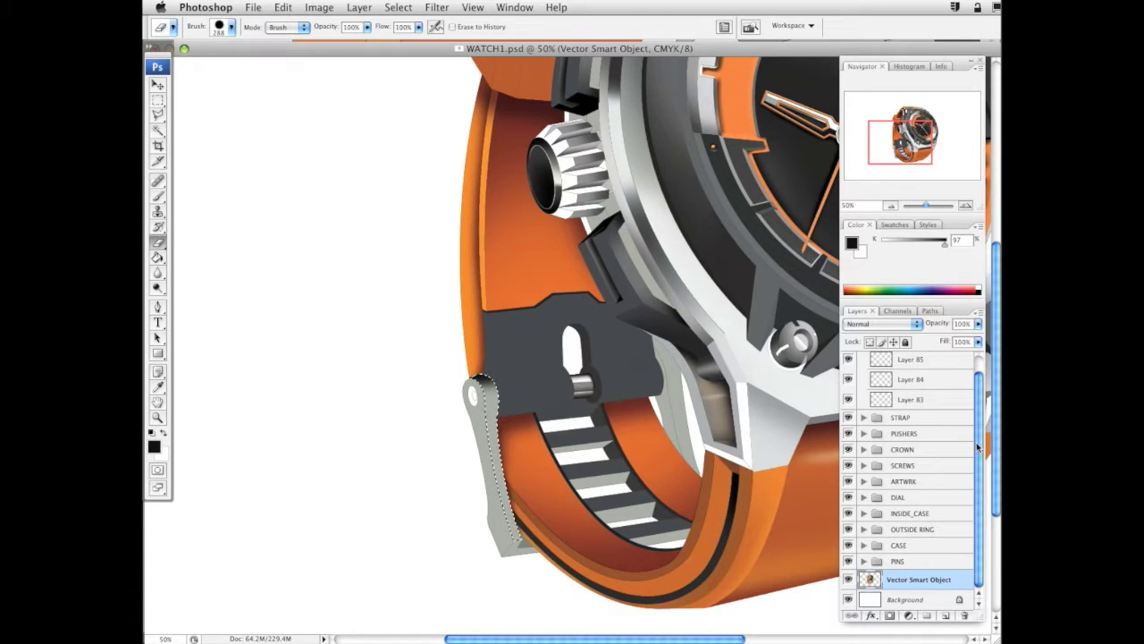
key("ctrl+z")
key("ctrl+z")
Add a new layer at the top of BUCKLE and shade the selected side arm's upper part with a 133 px brush in 97% black
left_click(946, 617)
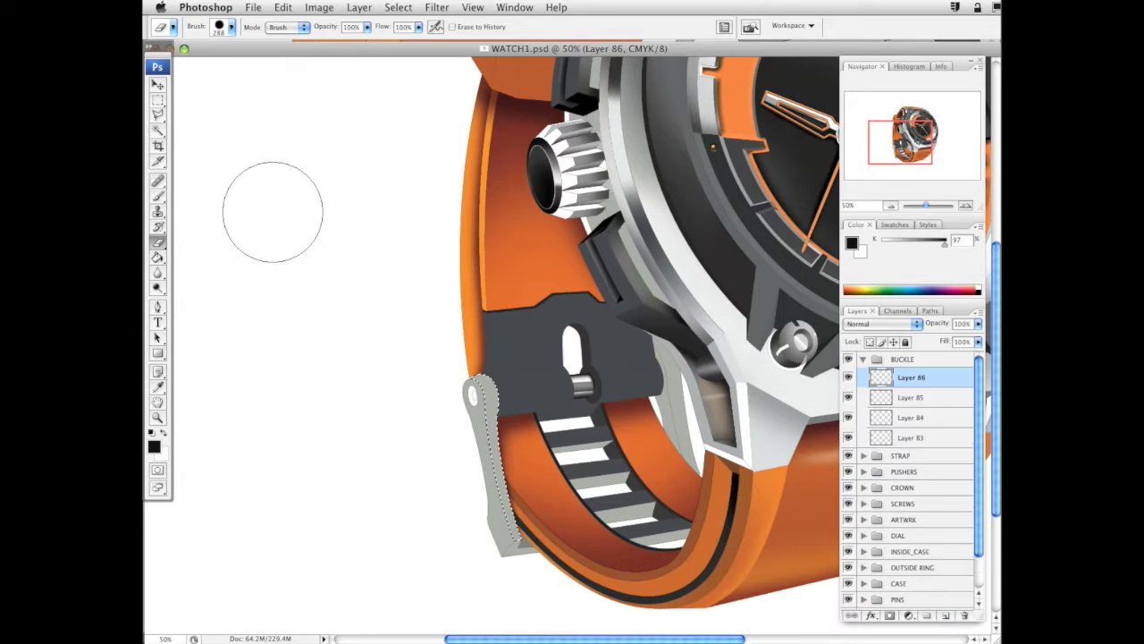
key("b")
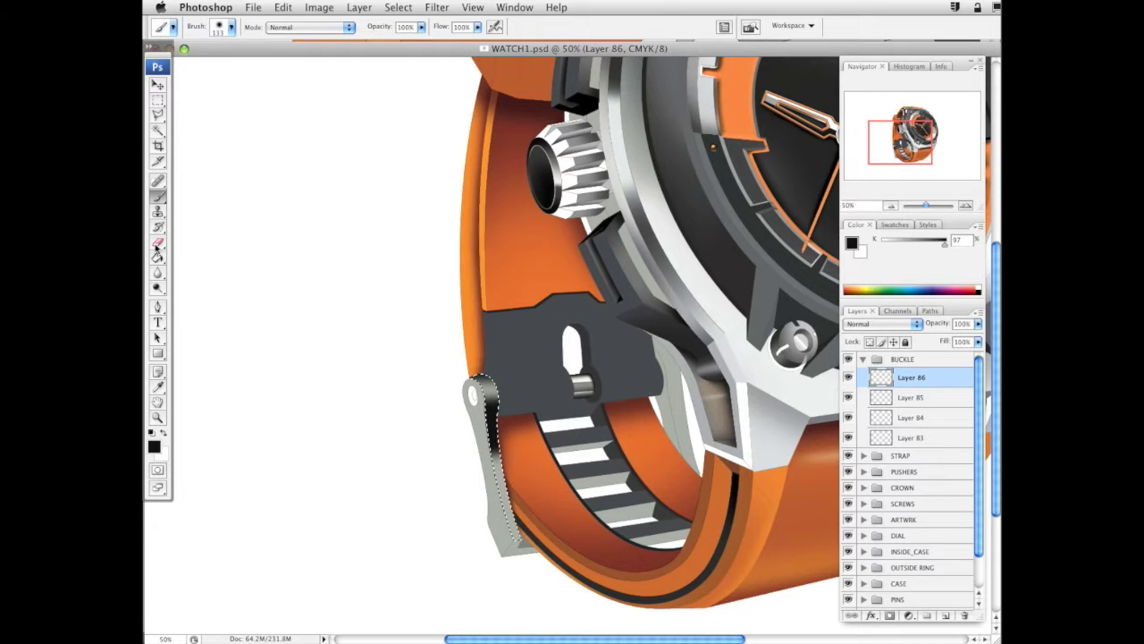
Erase the black shading from the side arm below its rounded head with a 96 px eraser
key("e")
right_click(669, 484)
left_click(546, 459)
left_click_drag(653, 493, 632, 492)
right_click(528, 459)
left_click(505, 448)
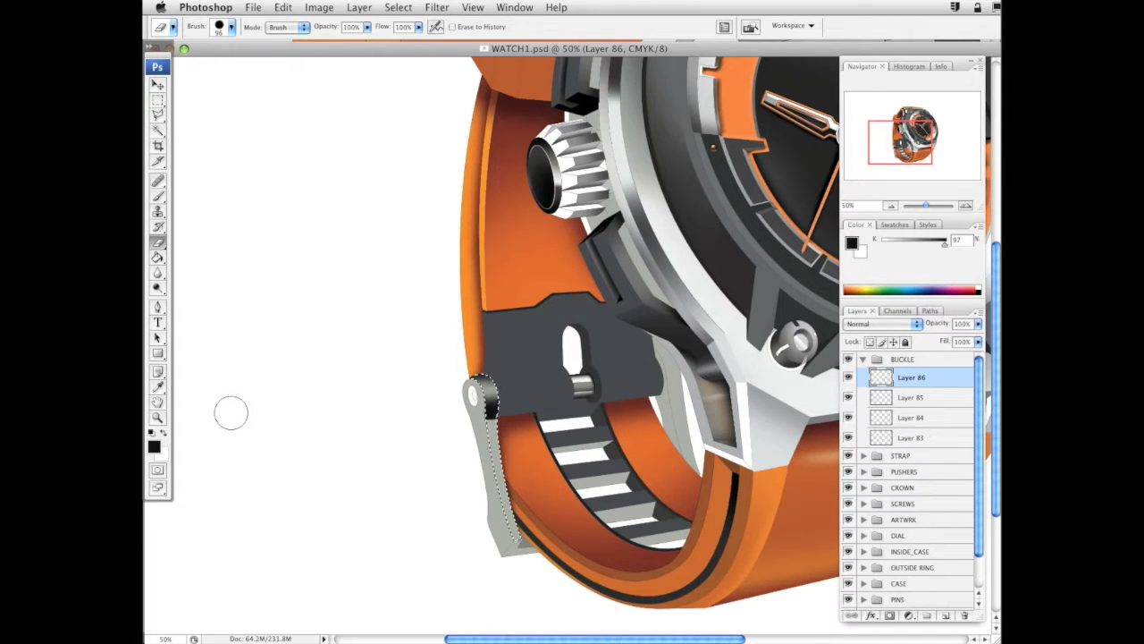
Trim the lower edge of the head's black shading with a 57 px eraser at 96% hardness
key("z")
left_click_drag(179, 360, 847, 484)
left_click(602, 257)
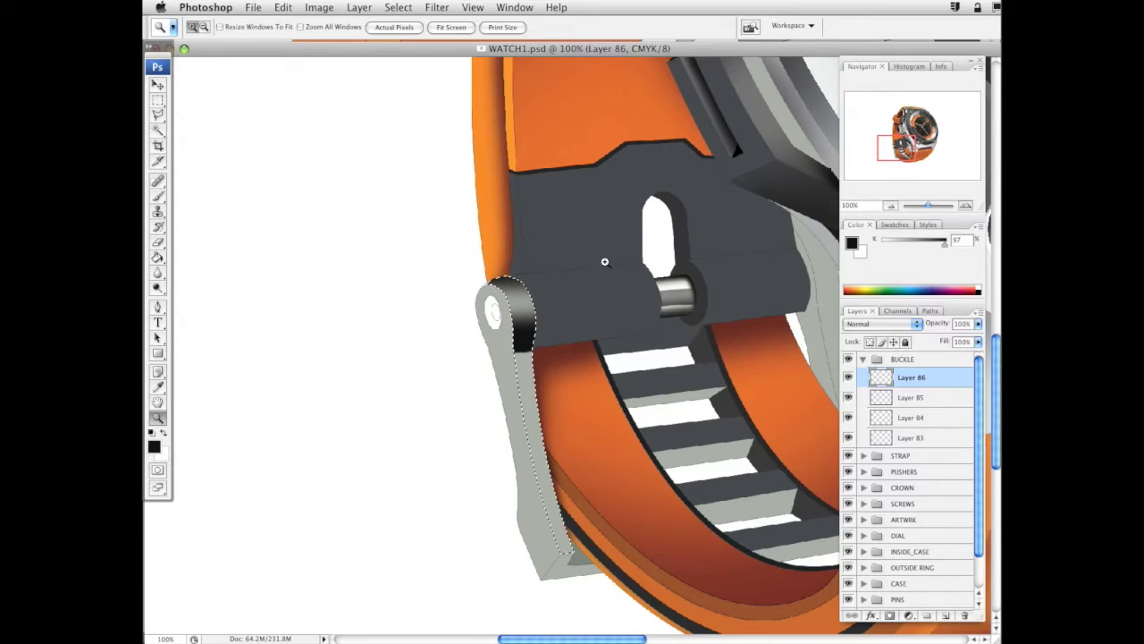
key("e")
right_click(635, 449)
left_click_drag(705, 477, 689, 477)
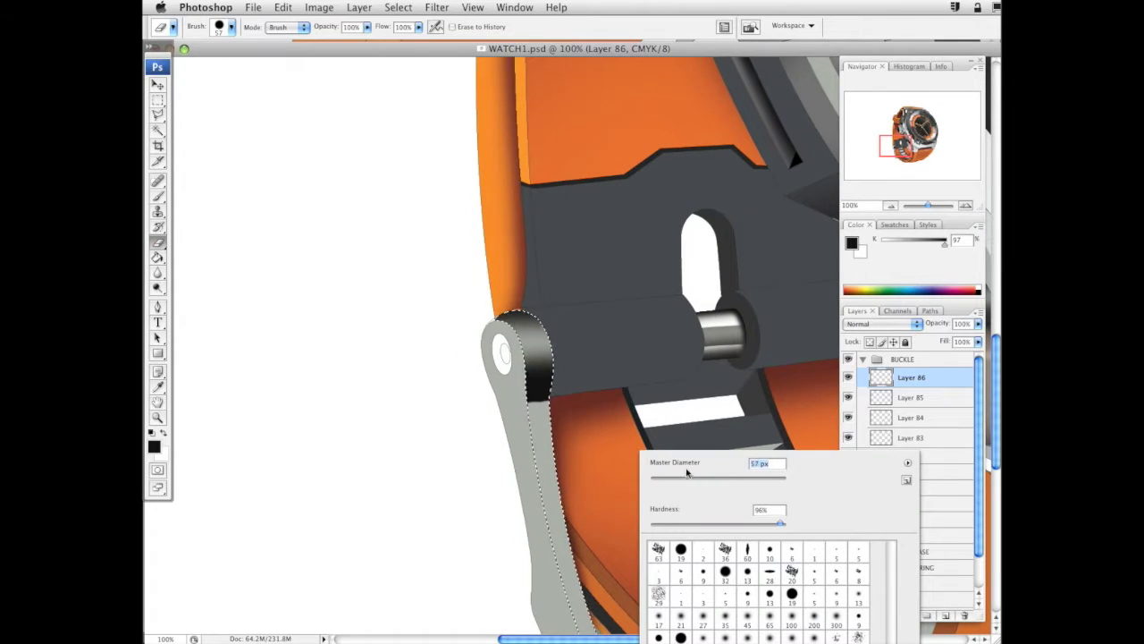
key("Return")
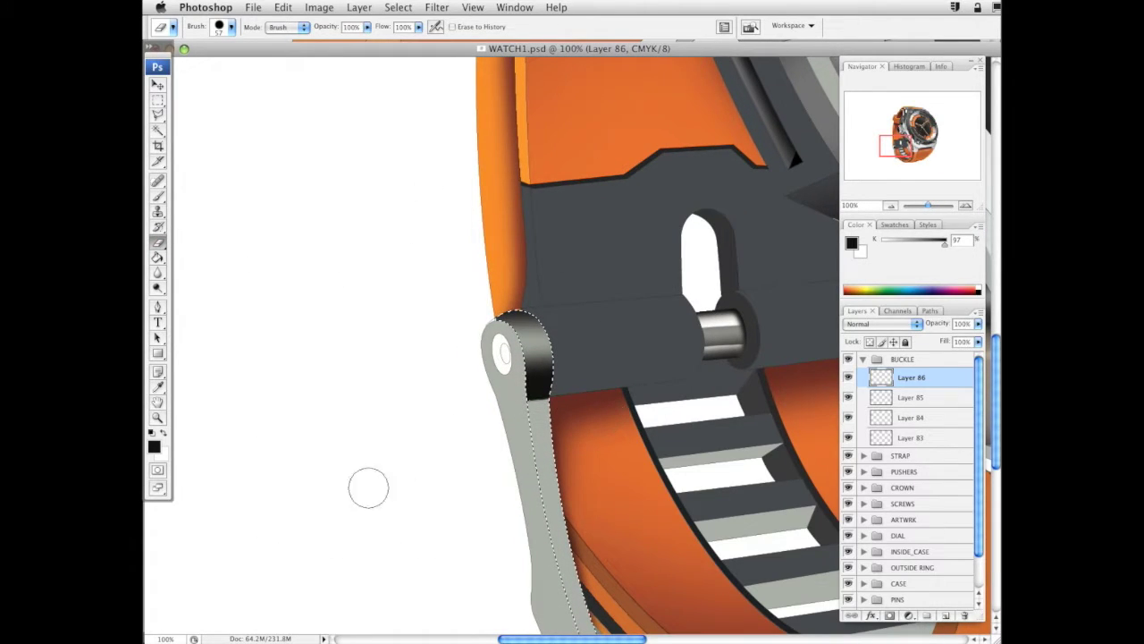
Add a new layer in BUCKLE and paint a white highlight across the arm's rounded head with a 59 px brush at 21% hardness
left_click(159, 196)
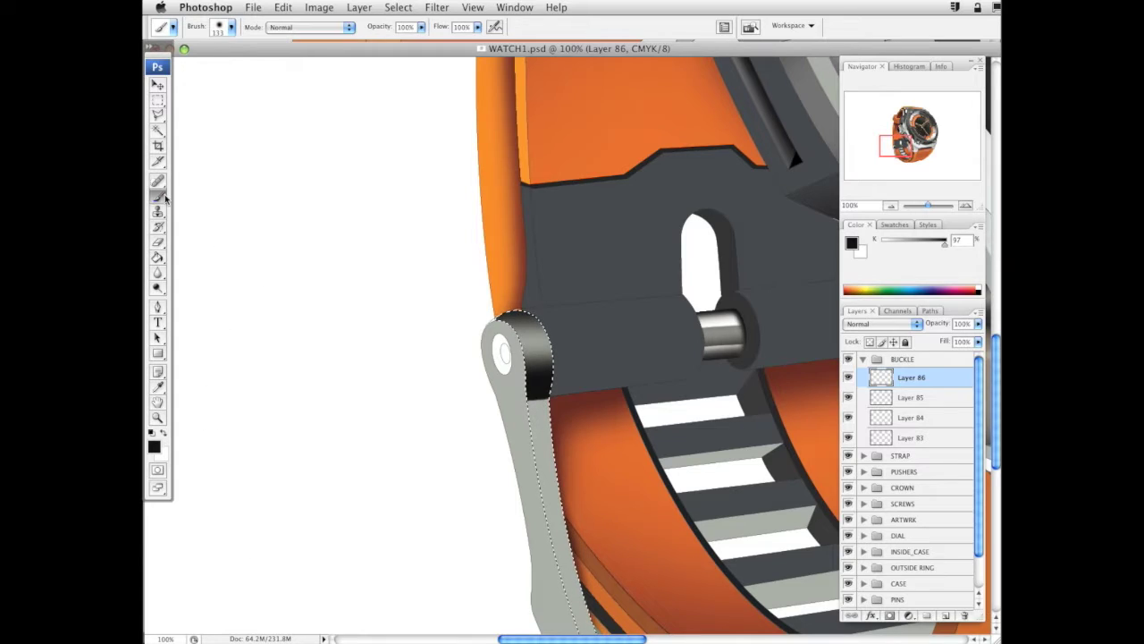
left_click(945, 616)
key("x")
right_click(615, 330)
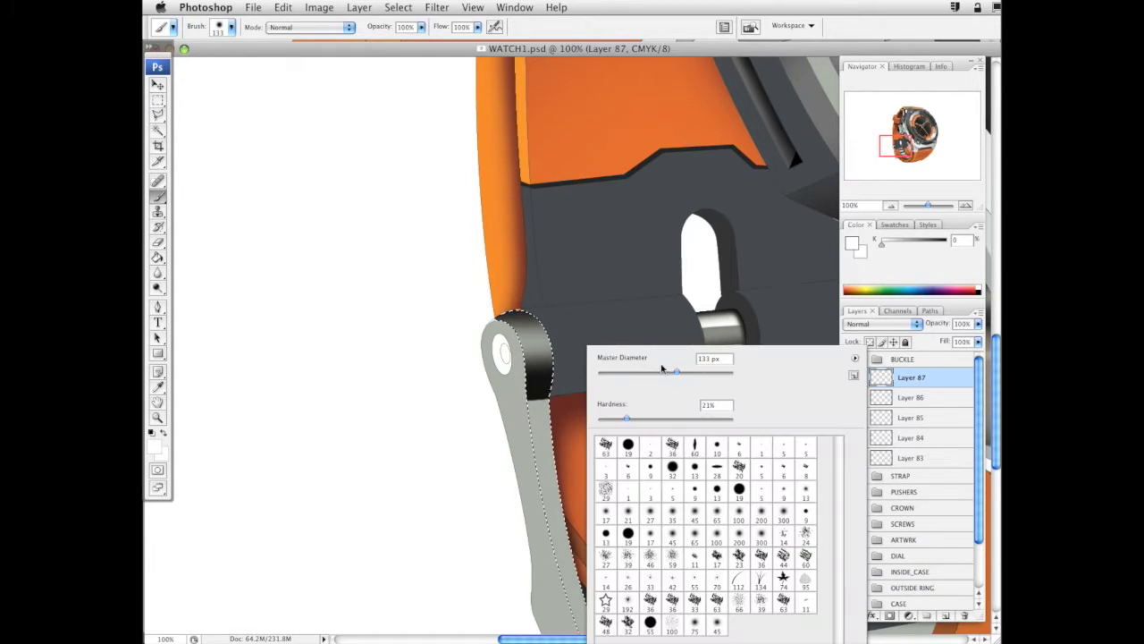
left_click_drag(662, 367, 562, 366)
key("Return")
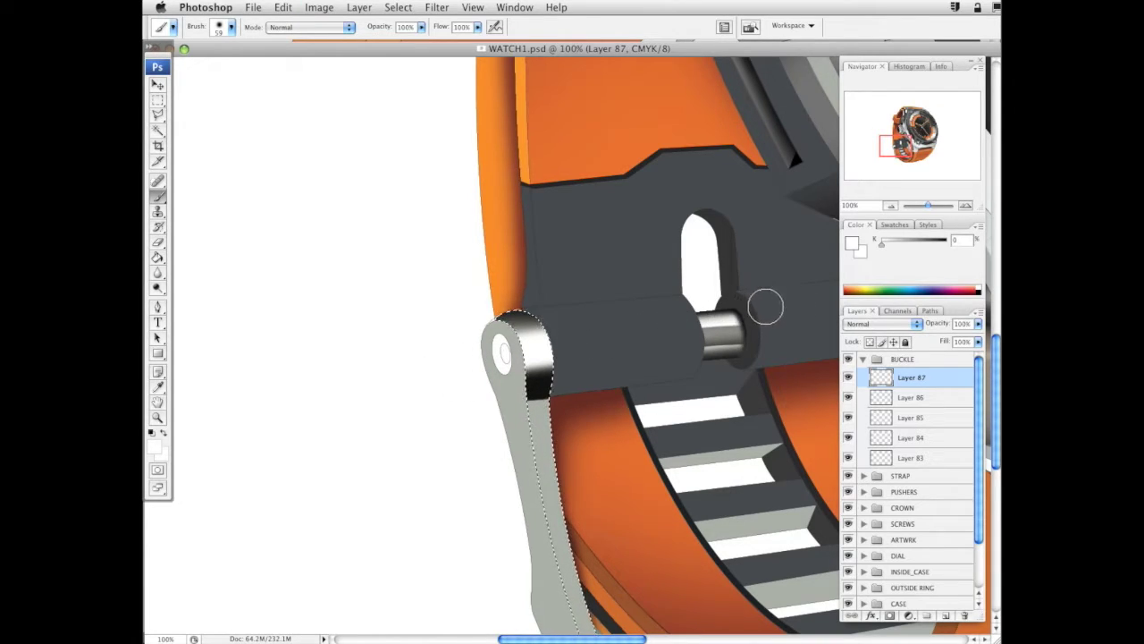
Refine the white highlight's lower edge on the arm's head with a 35 px eraser at 57% hardness
left_click(157, 241)
mouse_move(565, 357)
left_mouse_down()
mouse_move(550, 408)
mouse_move(534, 386)
left_mouse_up()
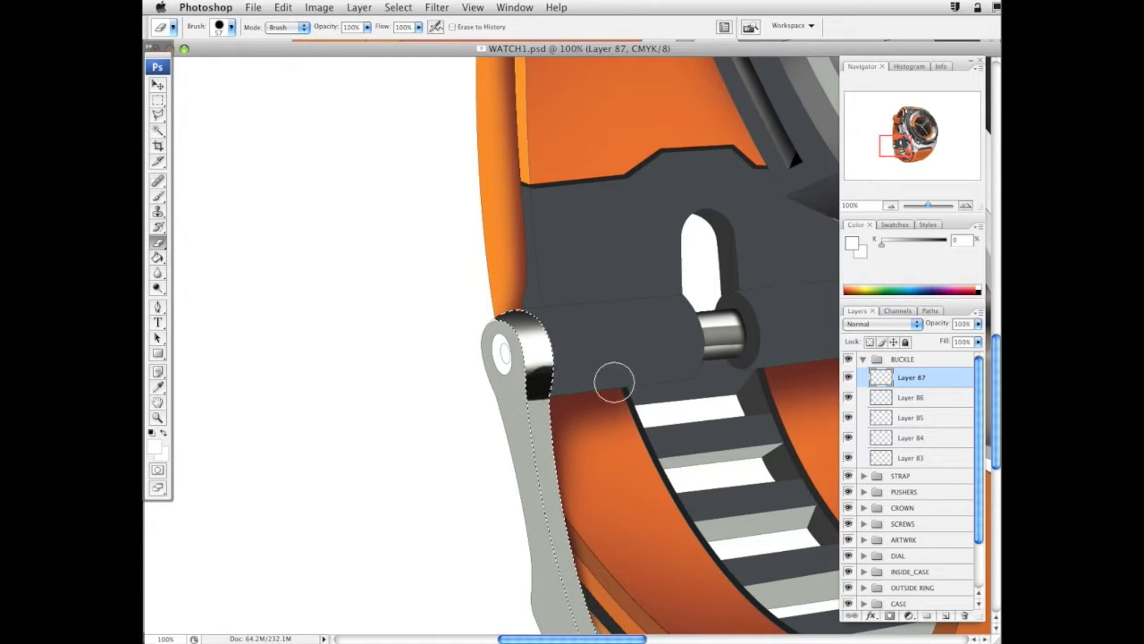
right_click(620, 467)
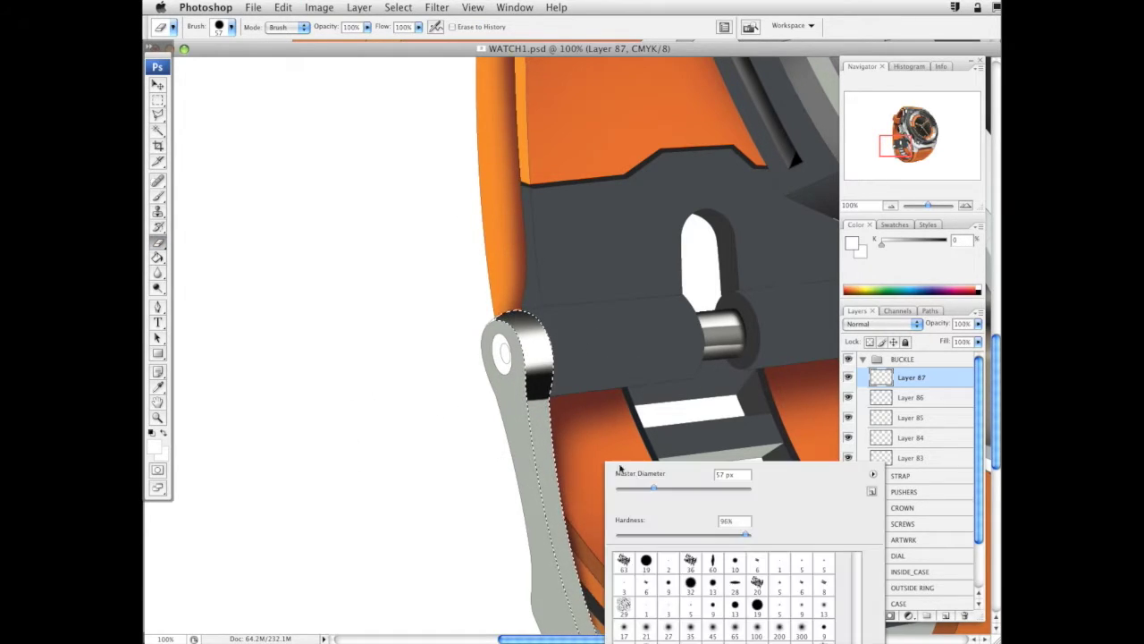
left_click_drag(654, 487, 639, 487)
left_click_drag(746, 533, 692, 534)
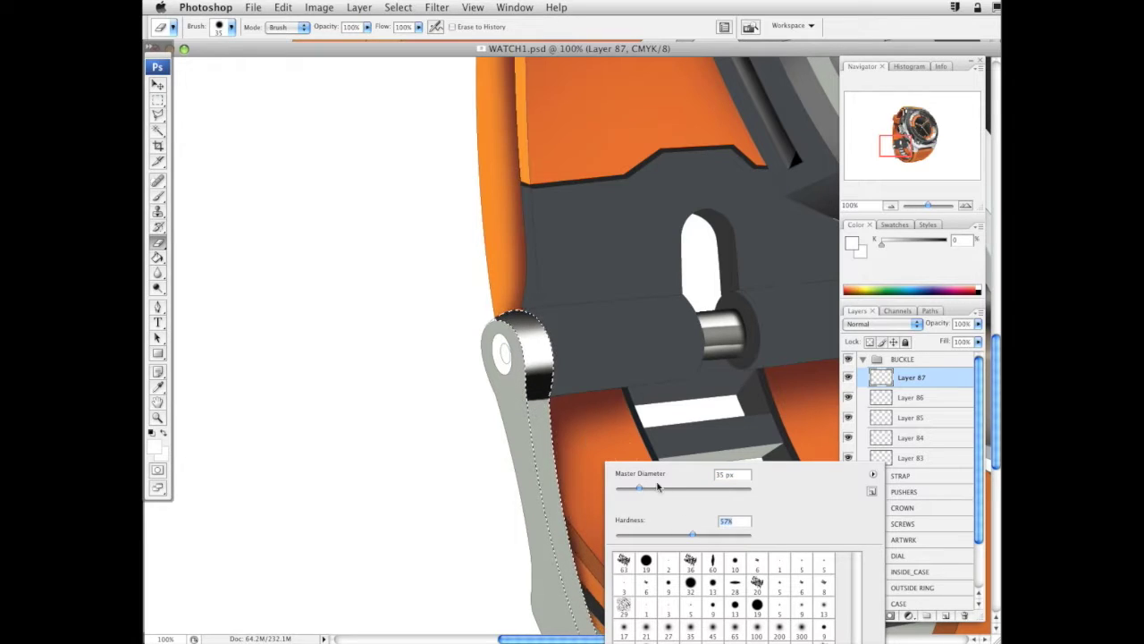
key("Return")
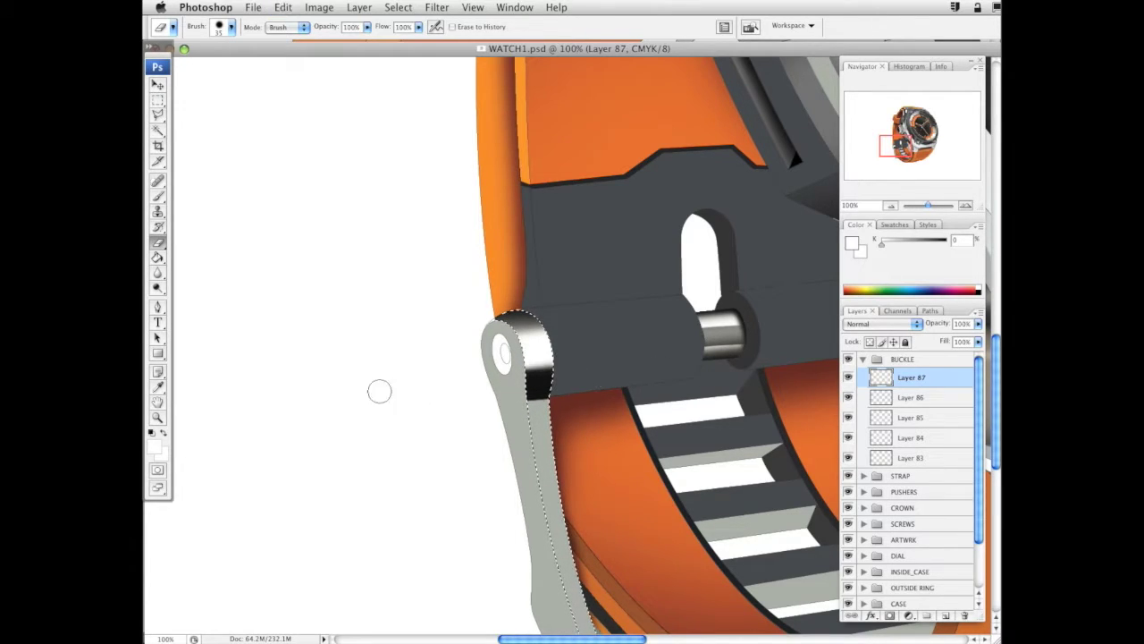
Add a new layer above the highlight layer and paint the side arm with a 158 px brush at 0% hardness in 60% black
left_click_drag(632, 498, 506, 486)
mouse_move(411, 470)
left_mouse_down()
mouse_move(422, 438)
mouse_move(417, 263)
left_mouse_up()
left_click(159, 418)
left_click(163, 191)
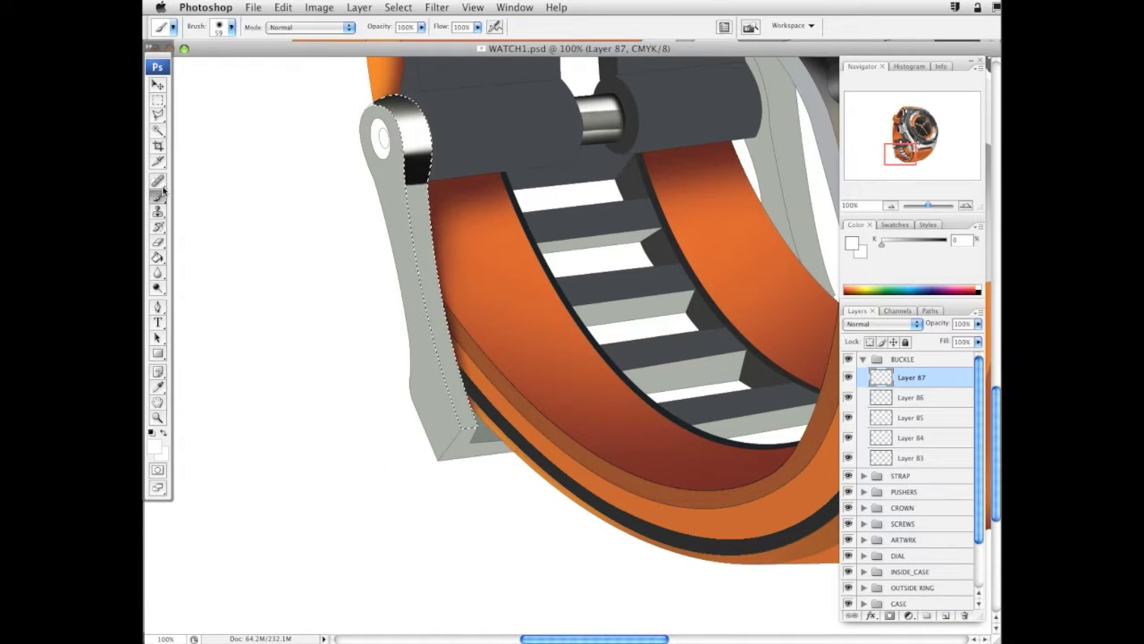
left_click(952, 603)
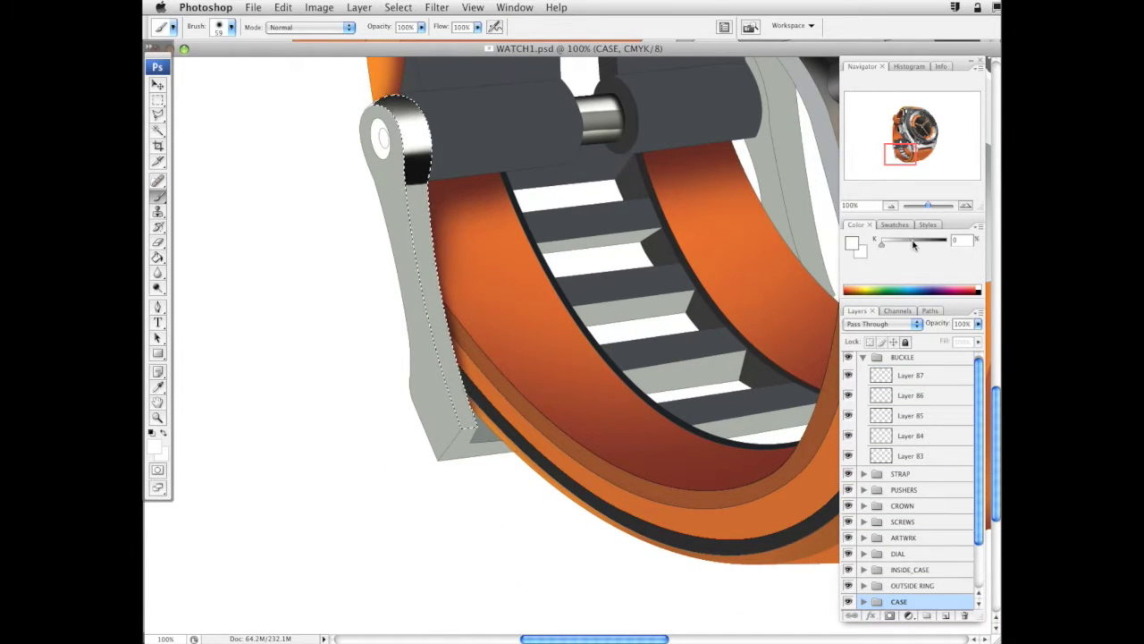
left_click_drag(913, 244, 923, 246)
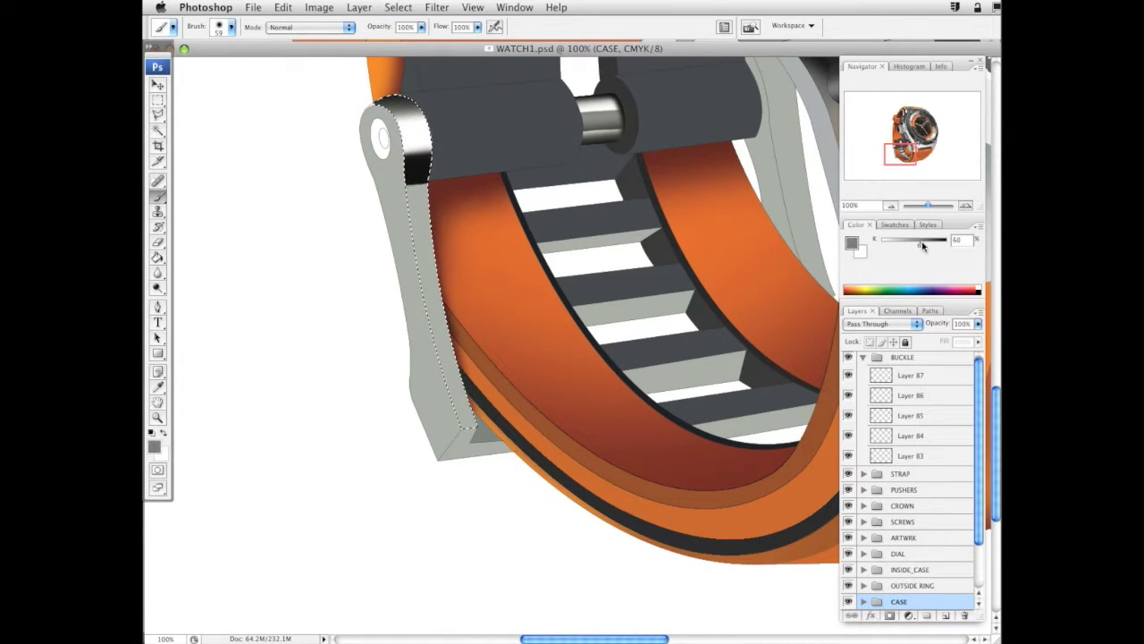
left_click(921, 377)
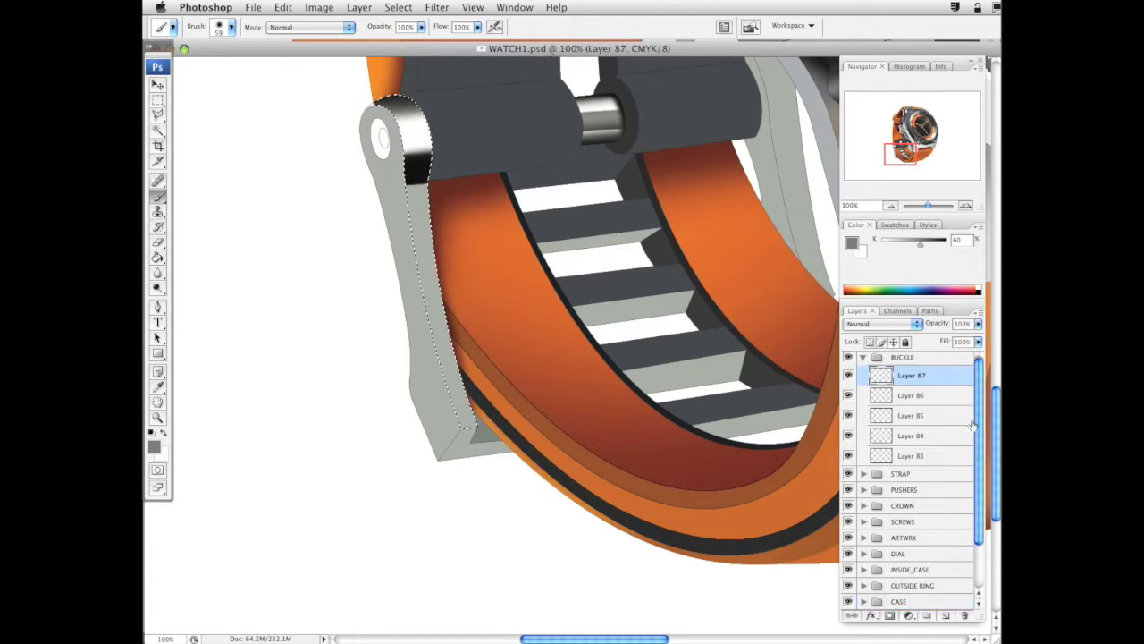
left_click(947, 617)
right_click(687, 368)
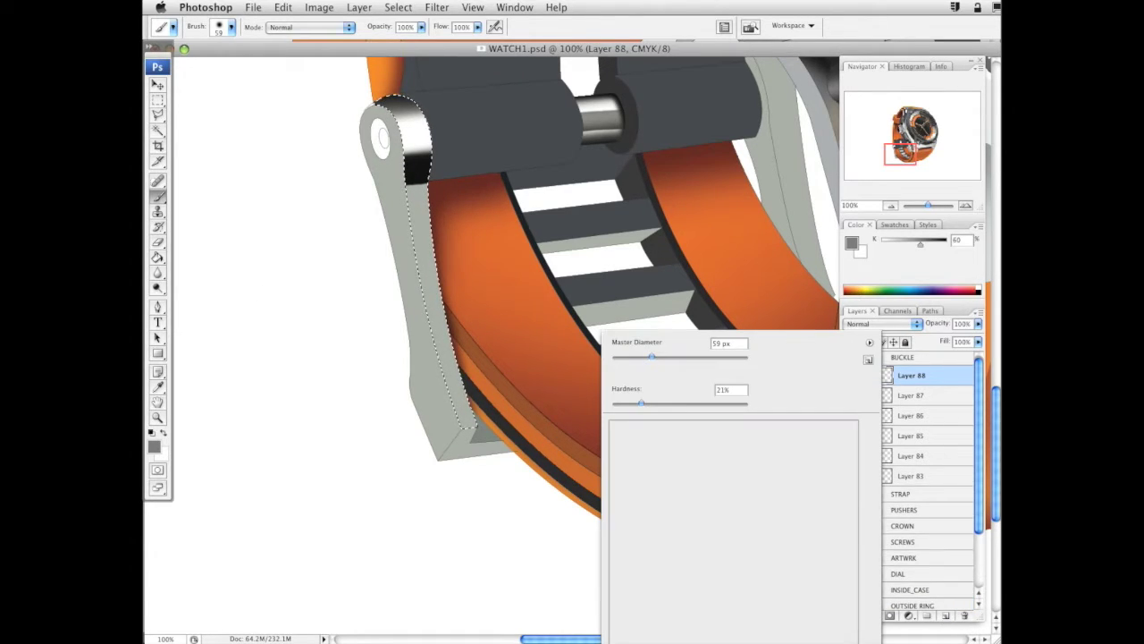
left_click(700, 358)
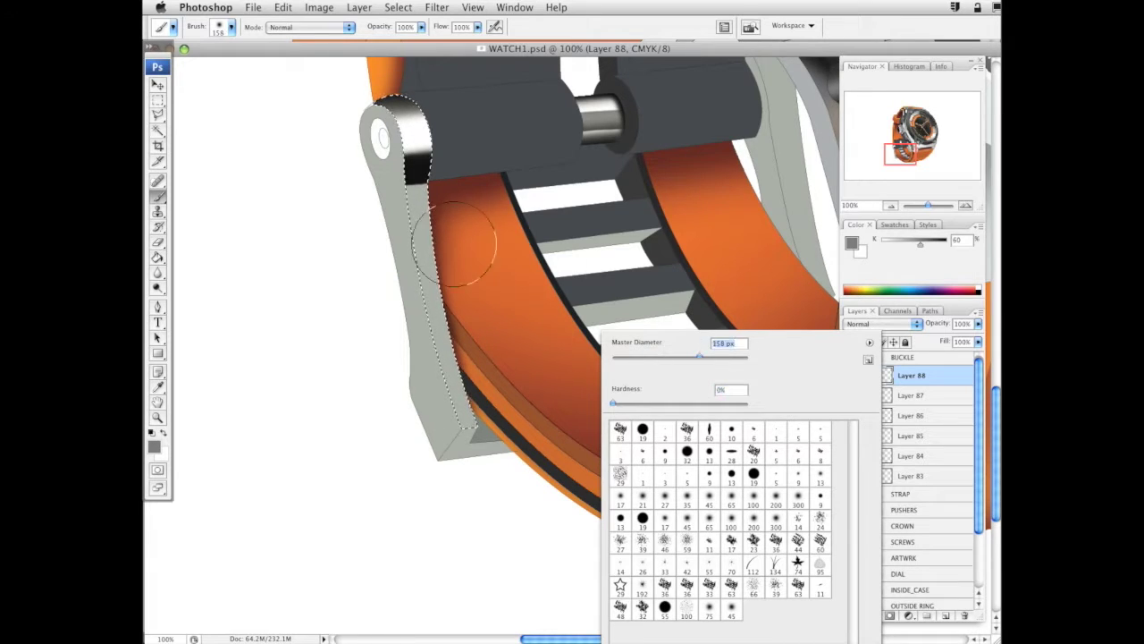
left_click_drag(413, 208, 445, 209)
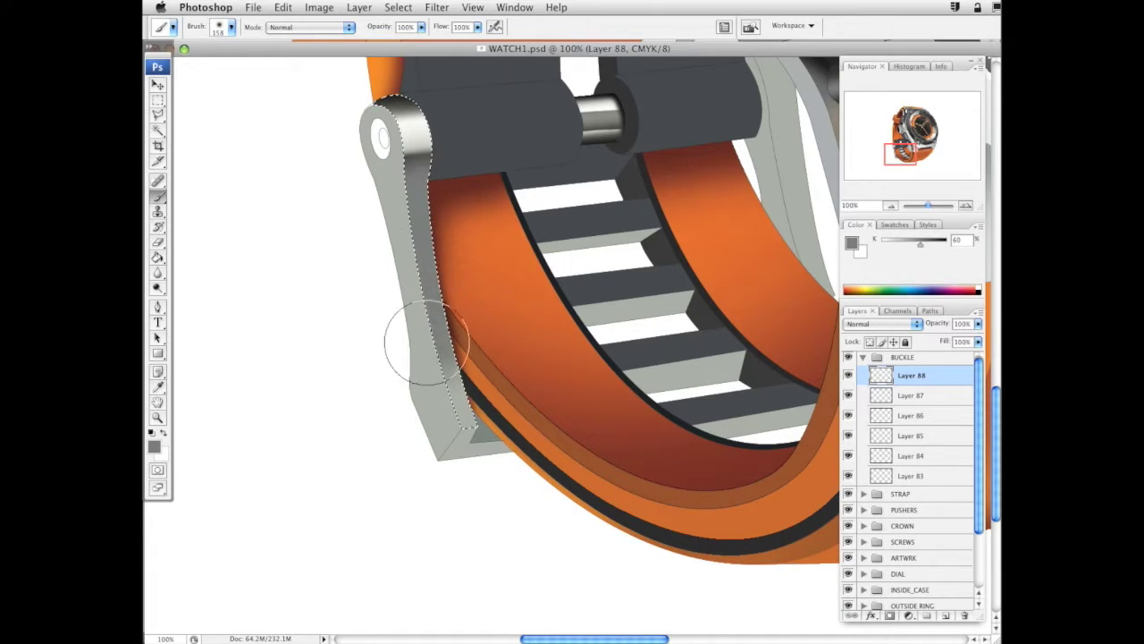
Erase the grey paint covering the arm's rounded head with a 129 px eraser
left_click(158, 241)
right_click(634, 148)
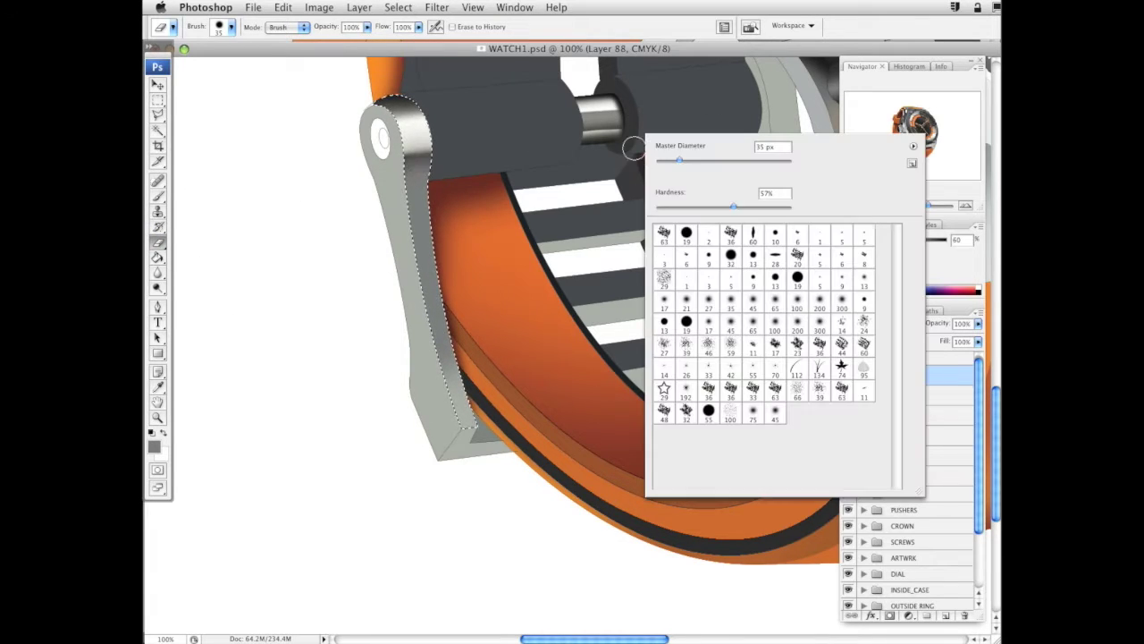
key("Return")
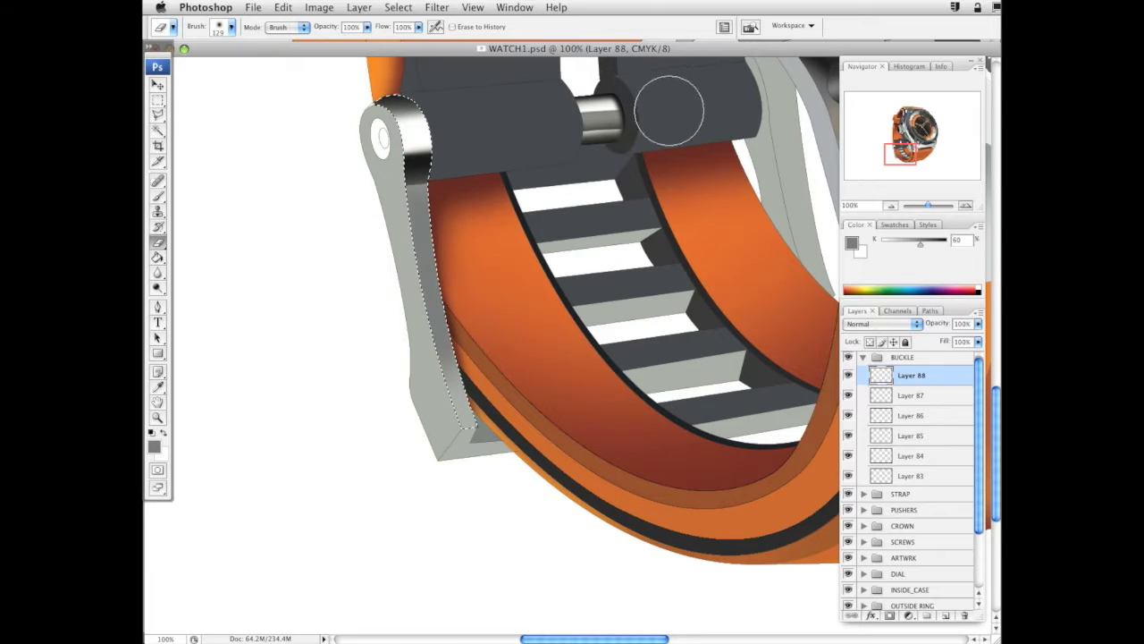
Darken the side arm's upper part just below its rounded head in 86% black
left_click_drag(624, 212, 660, 265)
left_click(159, 198)
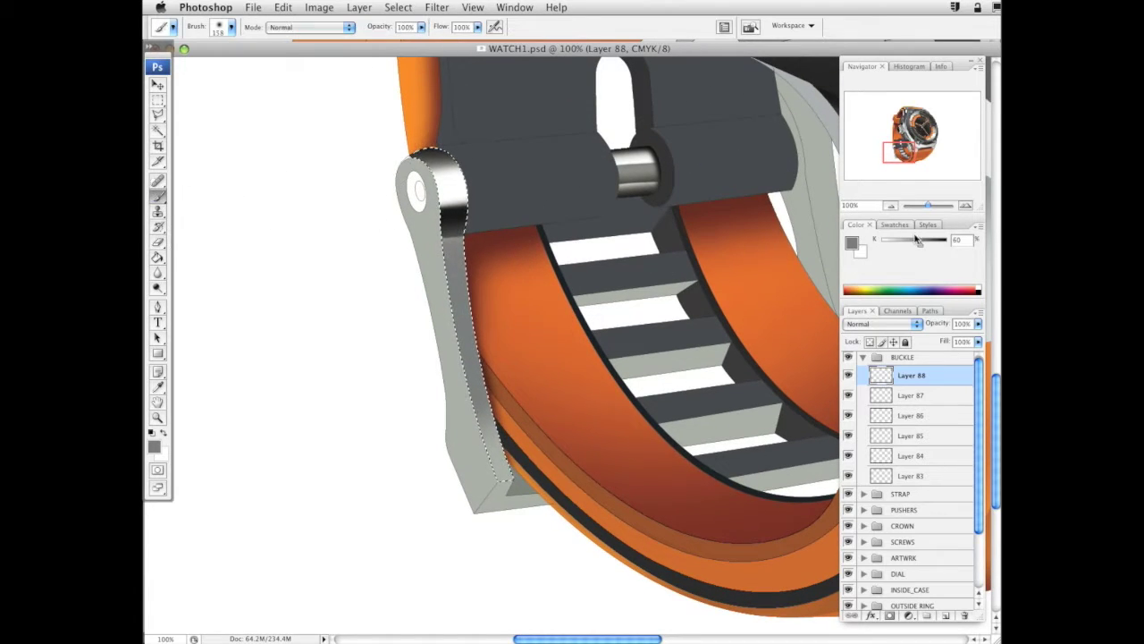
left_click_drag(920, 241, 934, 241)
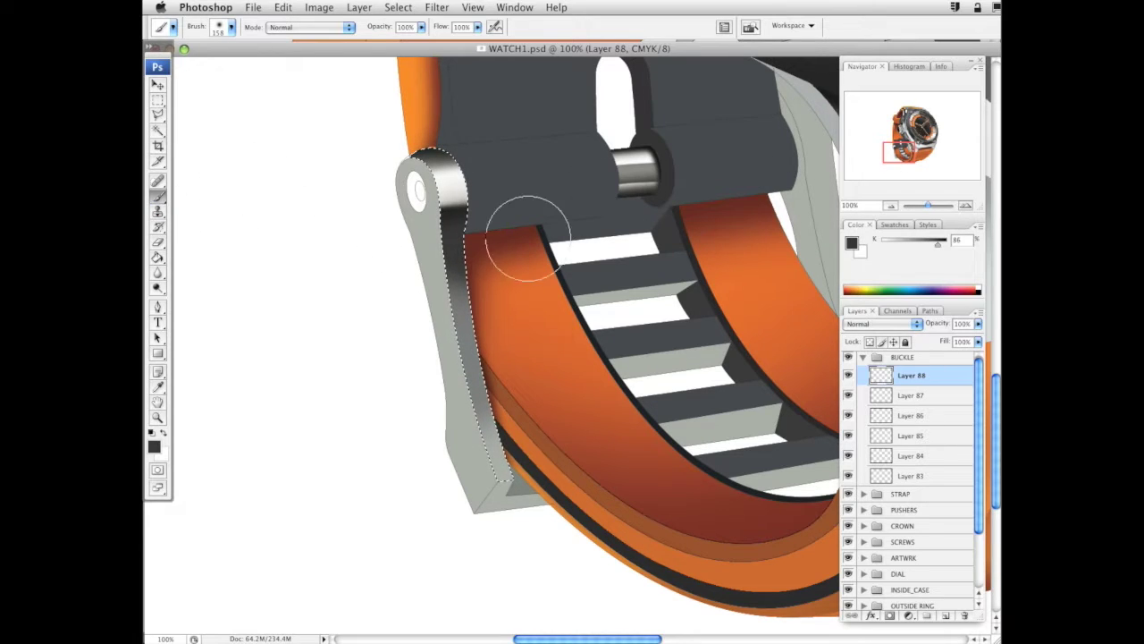
Add a new layer in BUCKLE and deepen the shadow at the base of the arm's head with a 58 px brush in 100% black
scroll(733, 378, "up", 3)
left_click(946, 615)
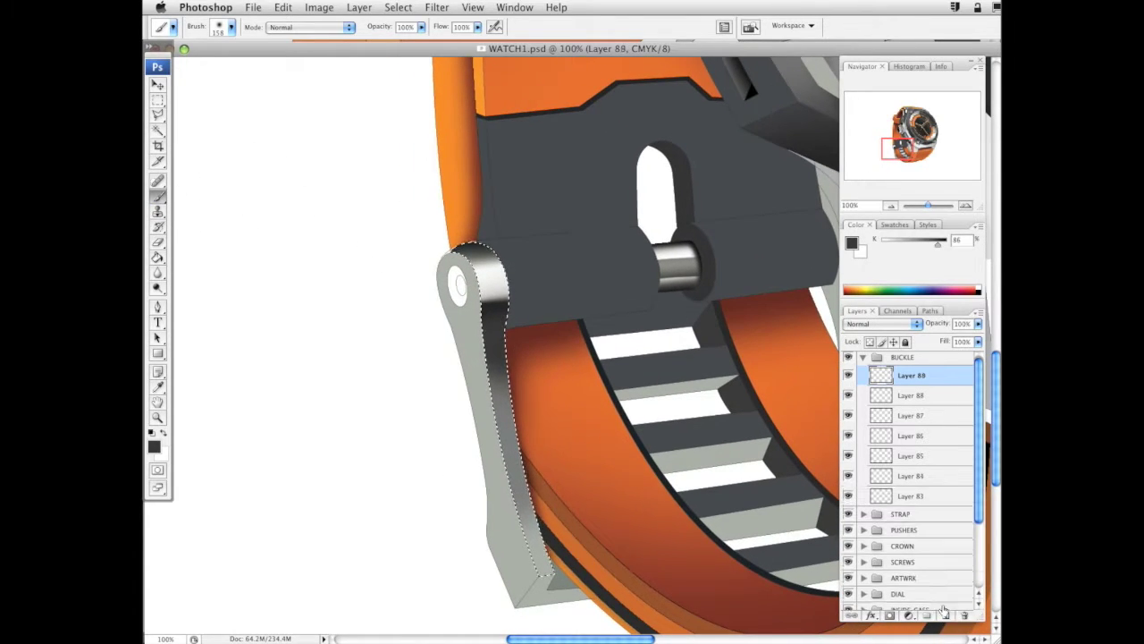
left_click_drag(945, 246, 959, 246)
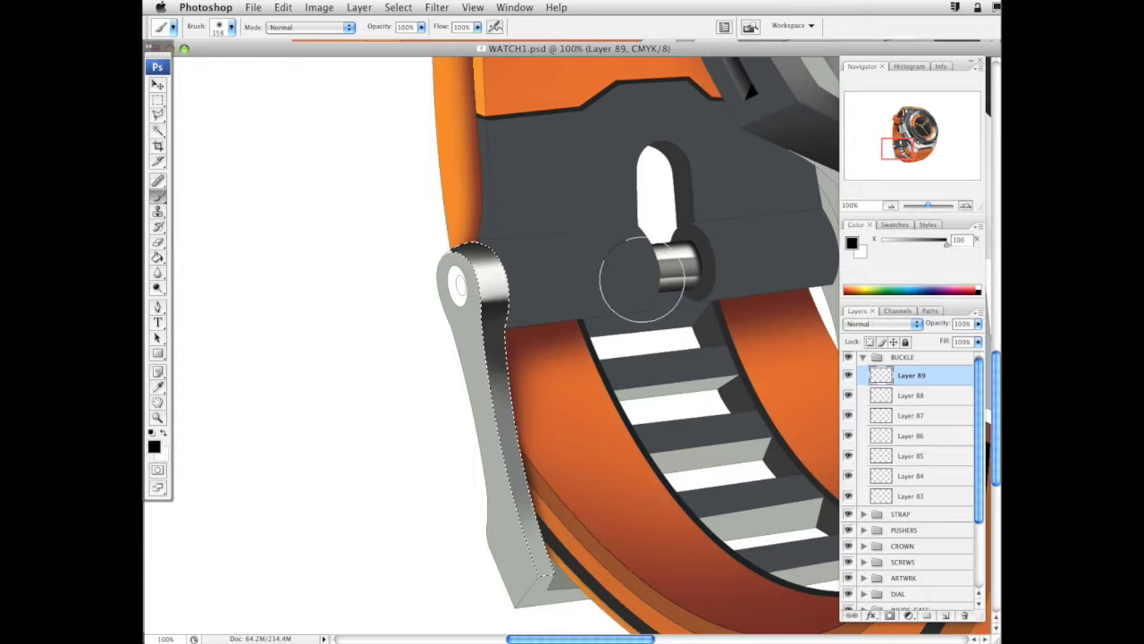
right_click(563, 310)
left_click_drag(650, 338, 613, 340)
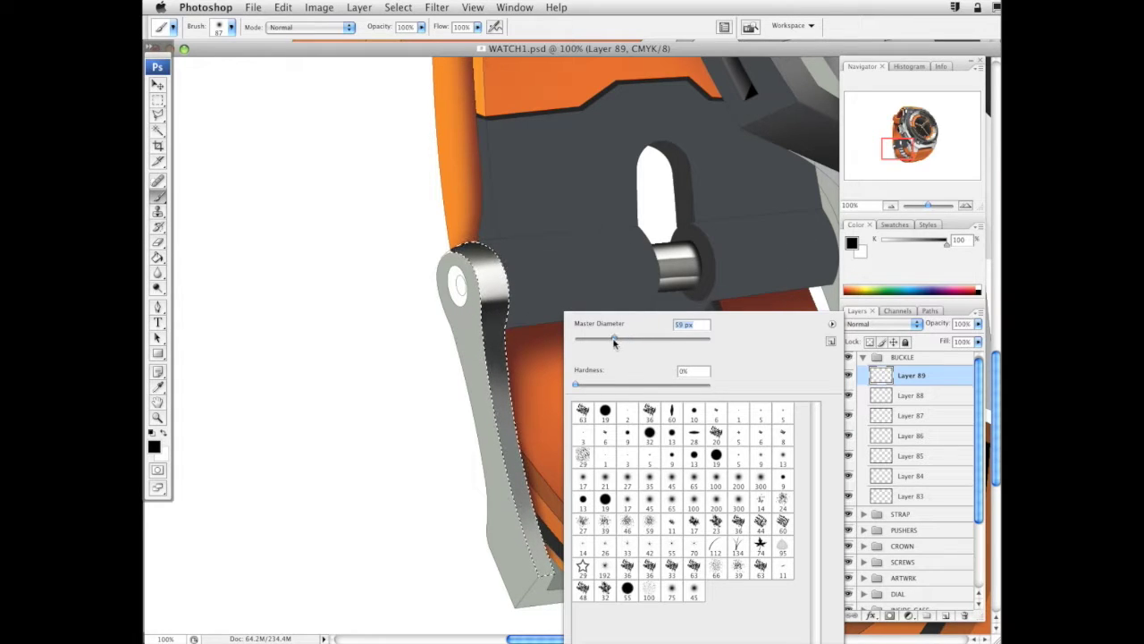
key("Return")
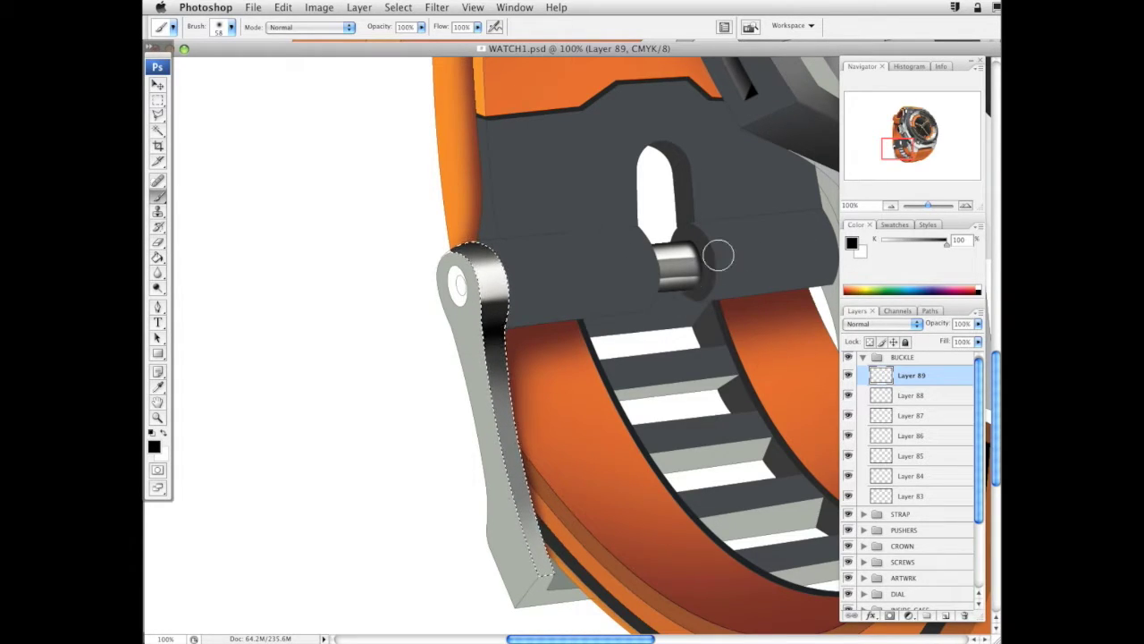
Trim the lower edge of the black shadow below the arm's head with a 27 px eraser
left_click(158, 243)
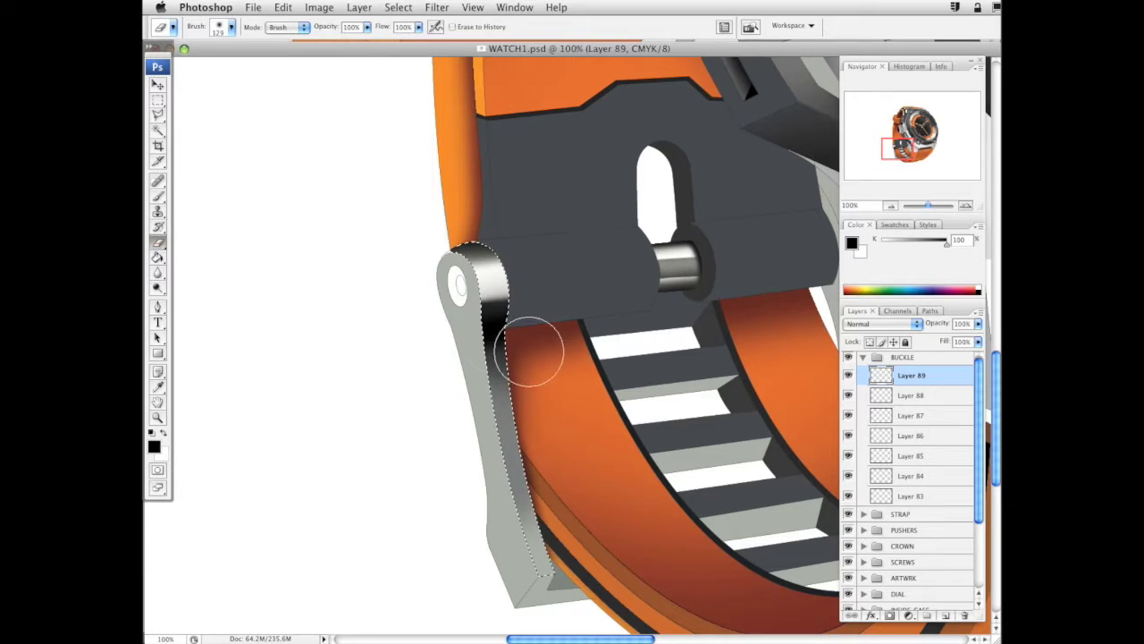
right_click(526, 354)
left_click_drag(613, 387, 560, 384)
key("Return")
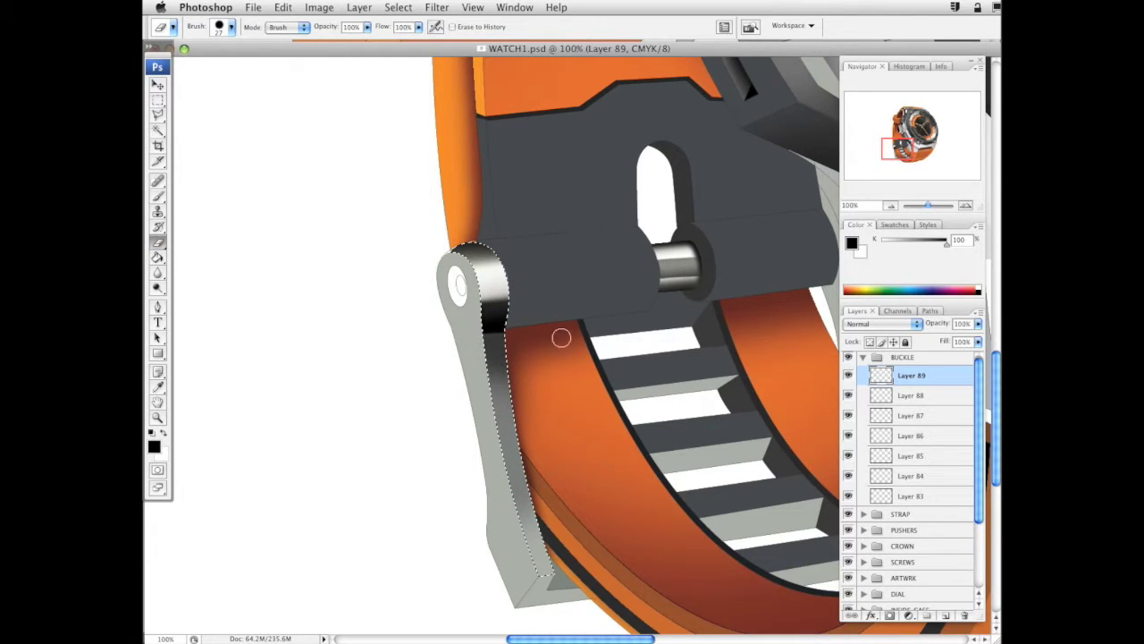
Examine the buckle side arm's shading from a distance and up close
mouse_move(671, 412)
left_mouse_down()
mouse_move(662, 383)
mouse_move(609, 349)
left_mouse_up()
left_click_drag(628, 276, 641, 248)
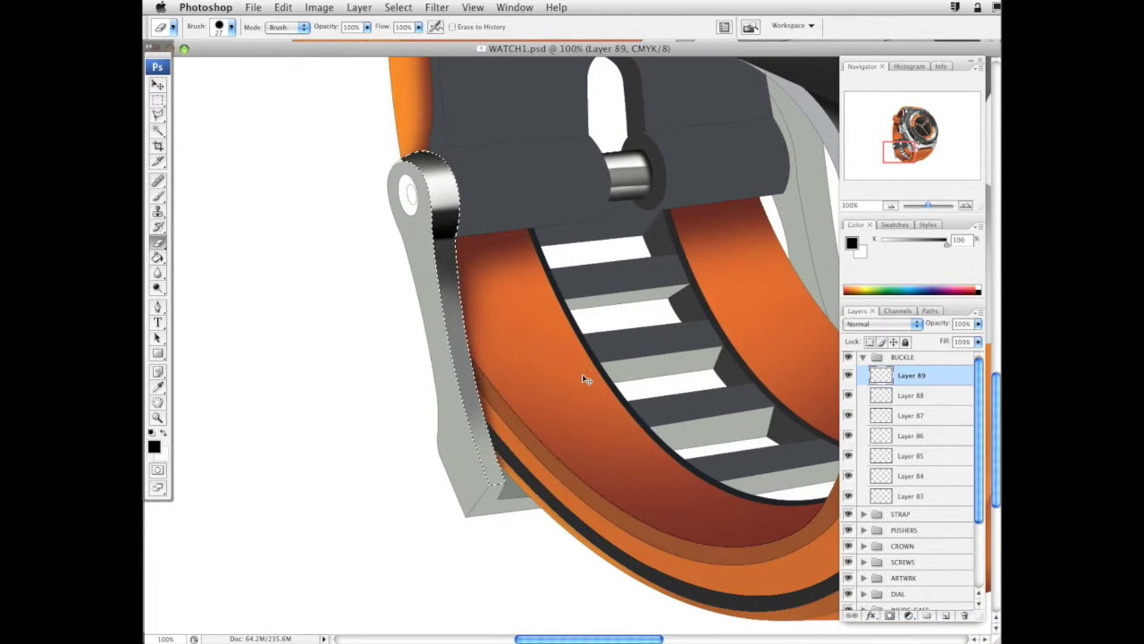
left_click(158, 417)
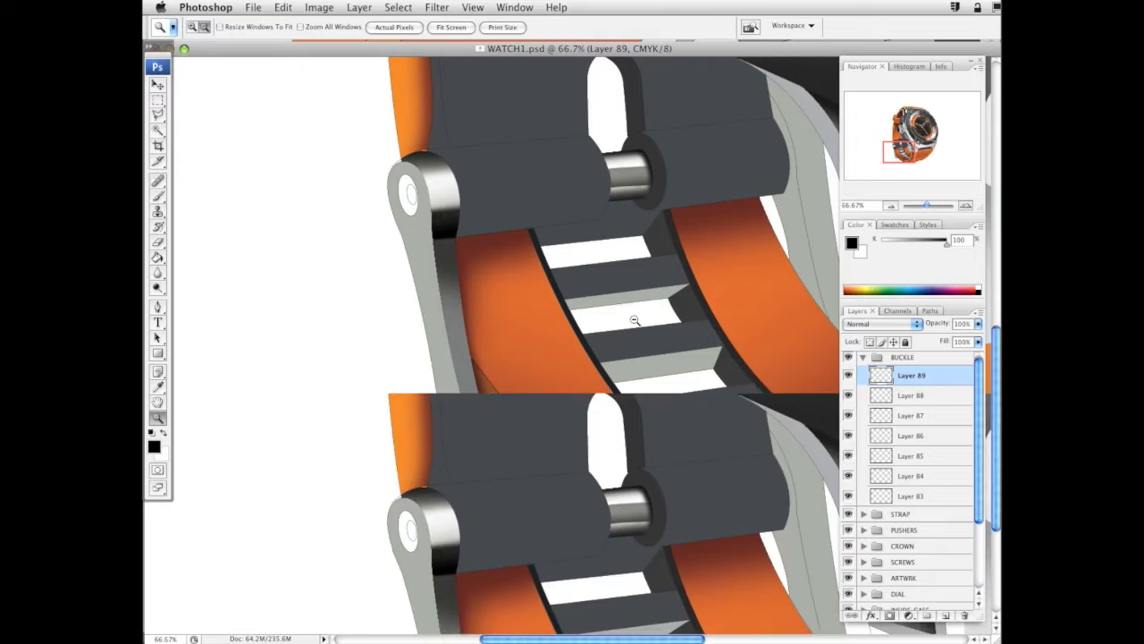
left_click(630, 324, "alt")
left_click(626, 331, "alt")
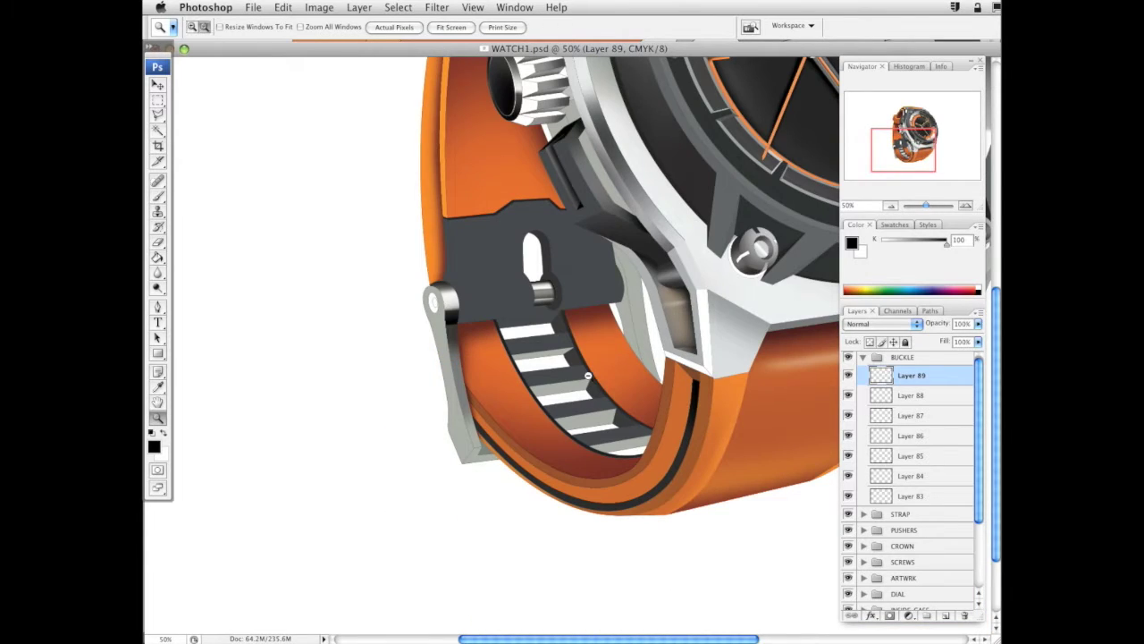
left_click(650, 353, "alt")
left_click_drag(530, 351, 726, 463)
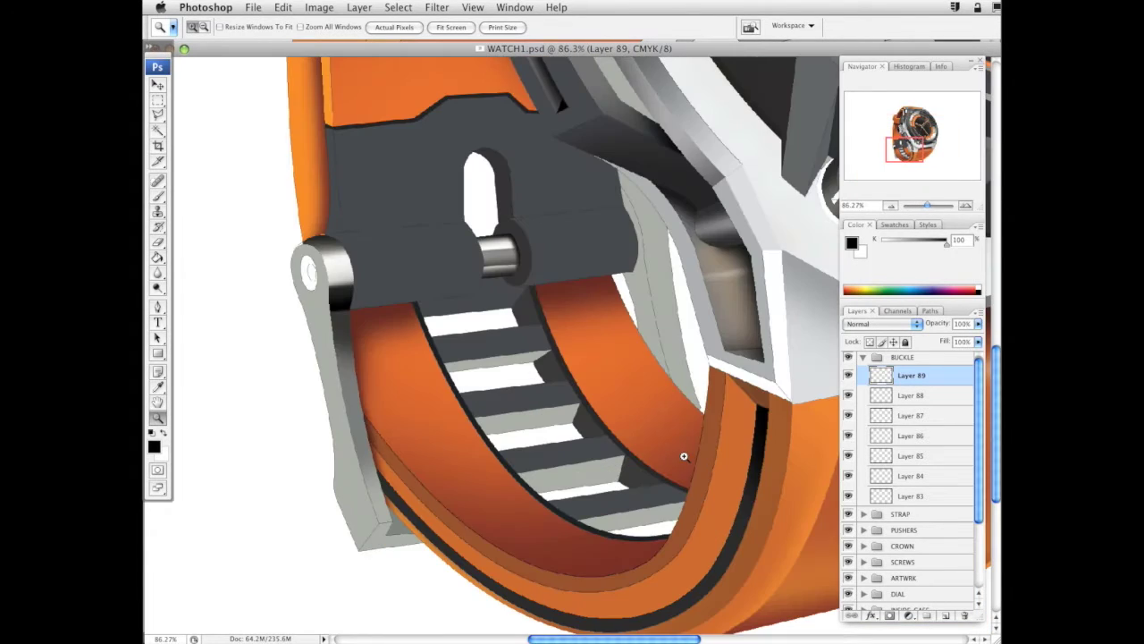
left_click_drag(428, 190, 567, 214)
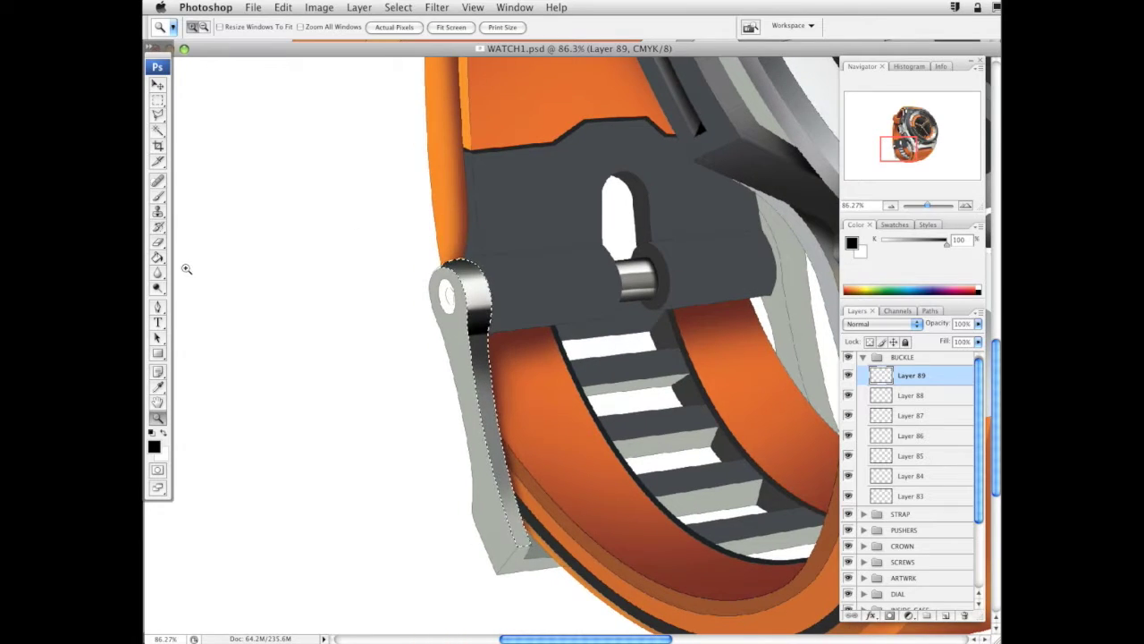
Add a new layer in BUCKLE and paint a light highlight just below the arm's head with the 58 px brush in 14% black
left_click(157, 199)
left_click(890, 240)
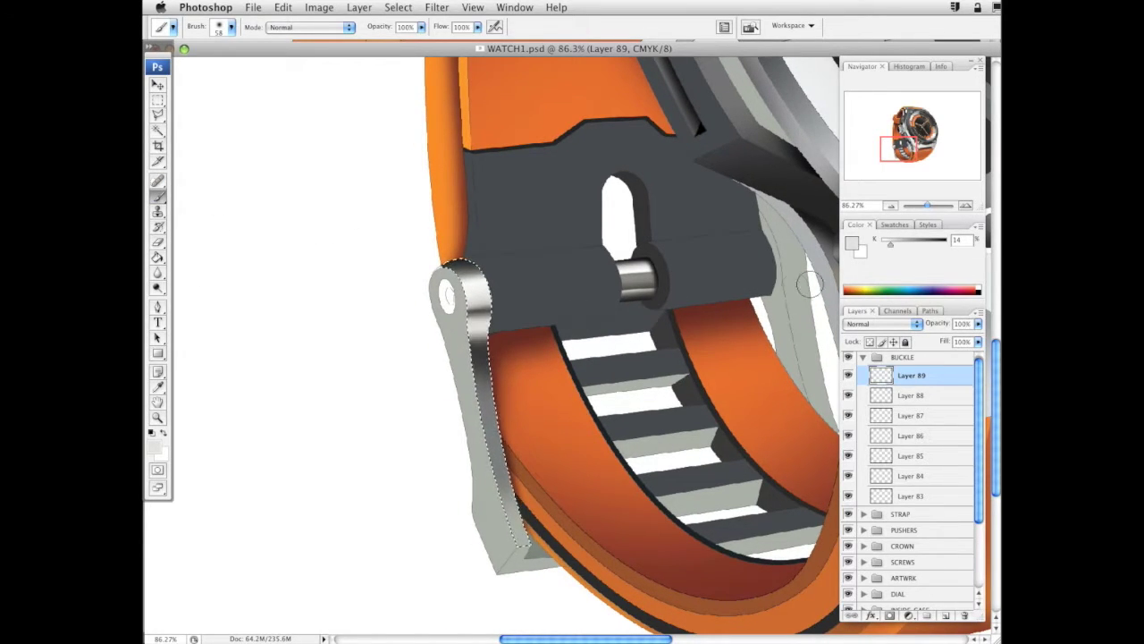
left_click(943, 613)
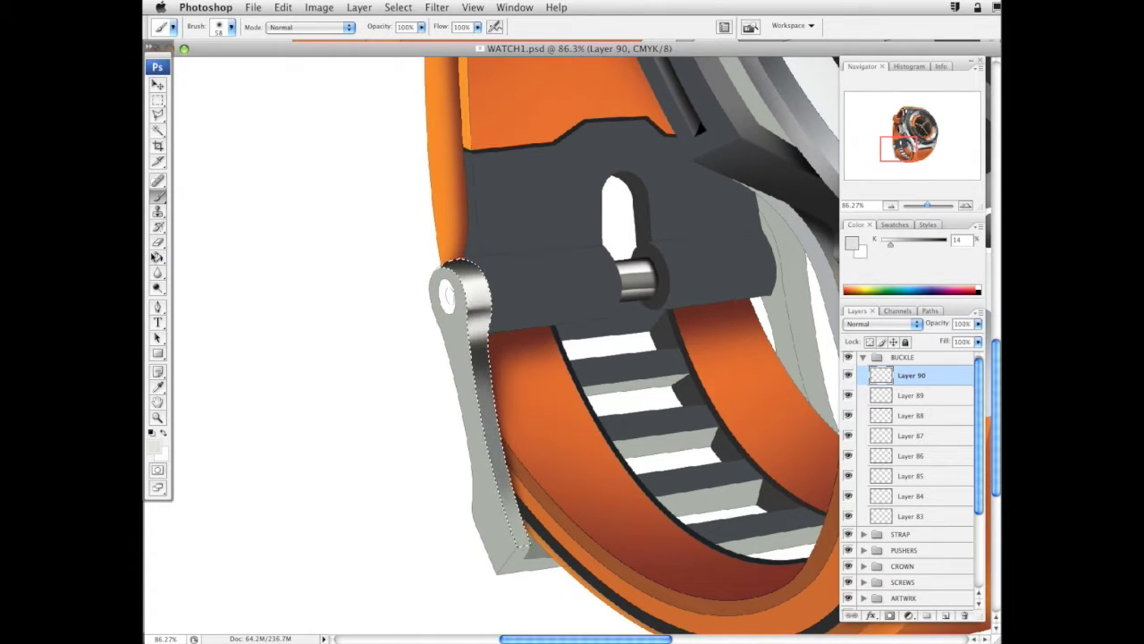
Erase the unwanted part of the new highlight below the arm's head with a 156 px eraser, and hide Layer 89
left_click(158, 241)
right_click(492, 289)
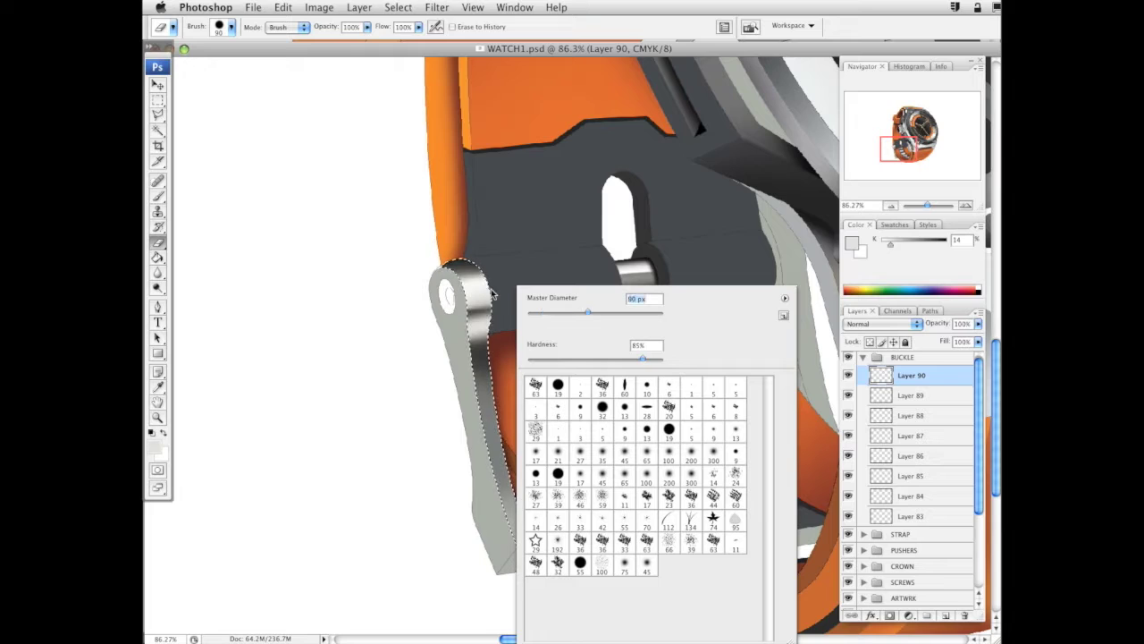
left_click(461, 292)
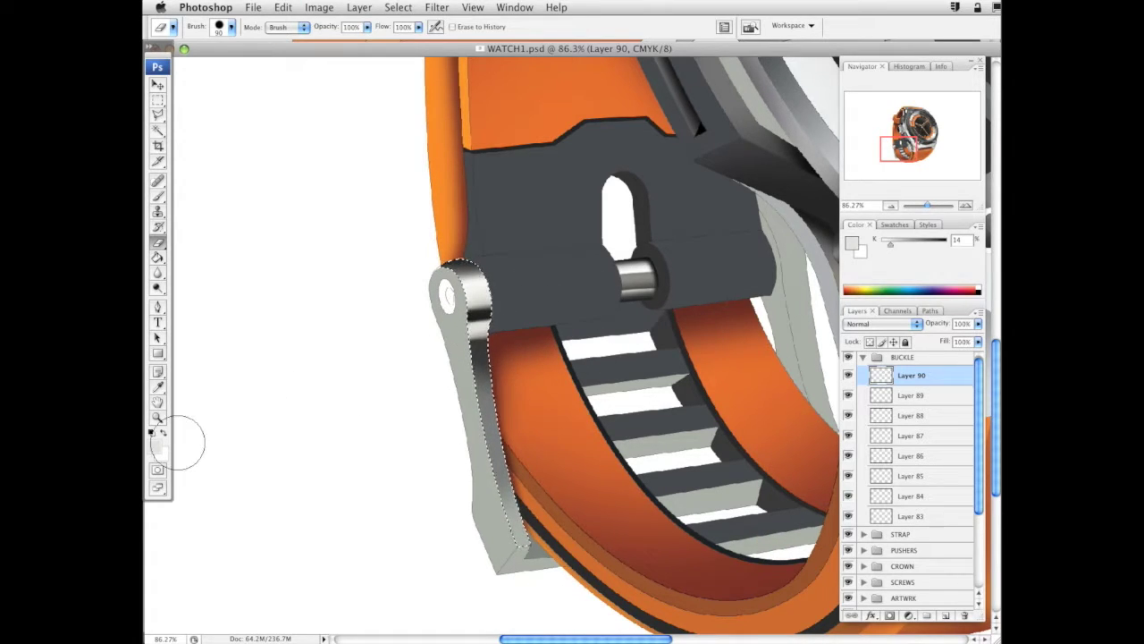
right_click(590, 431)
left_click_drag(706, 366, 714, 360)
left_click(486, 375)
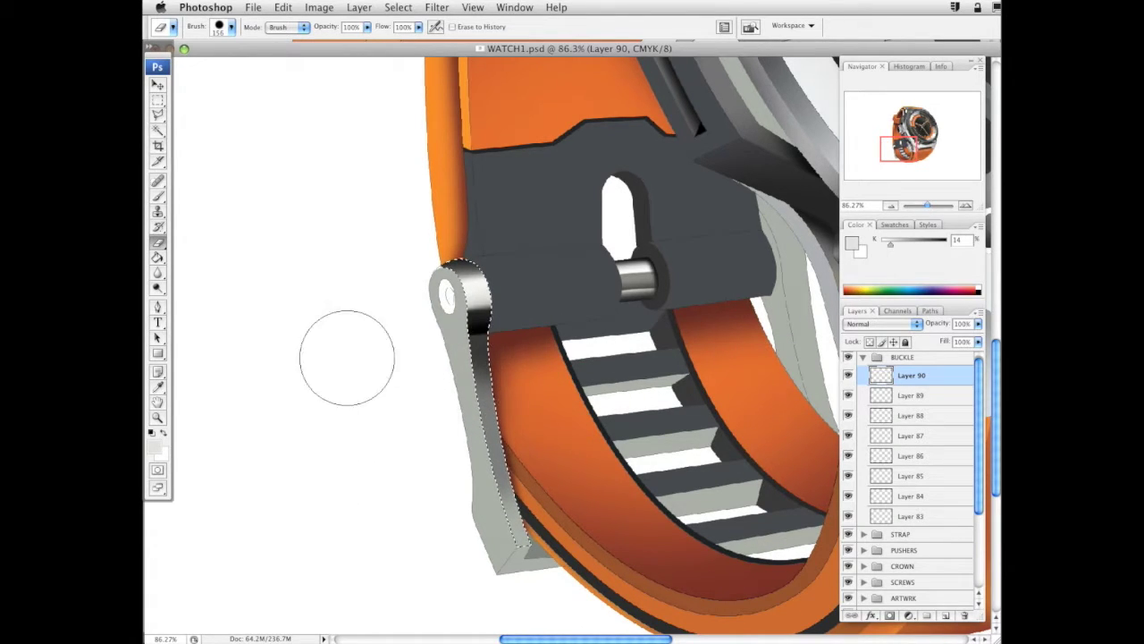
left_click(847, 395)
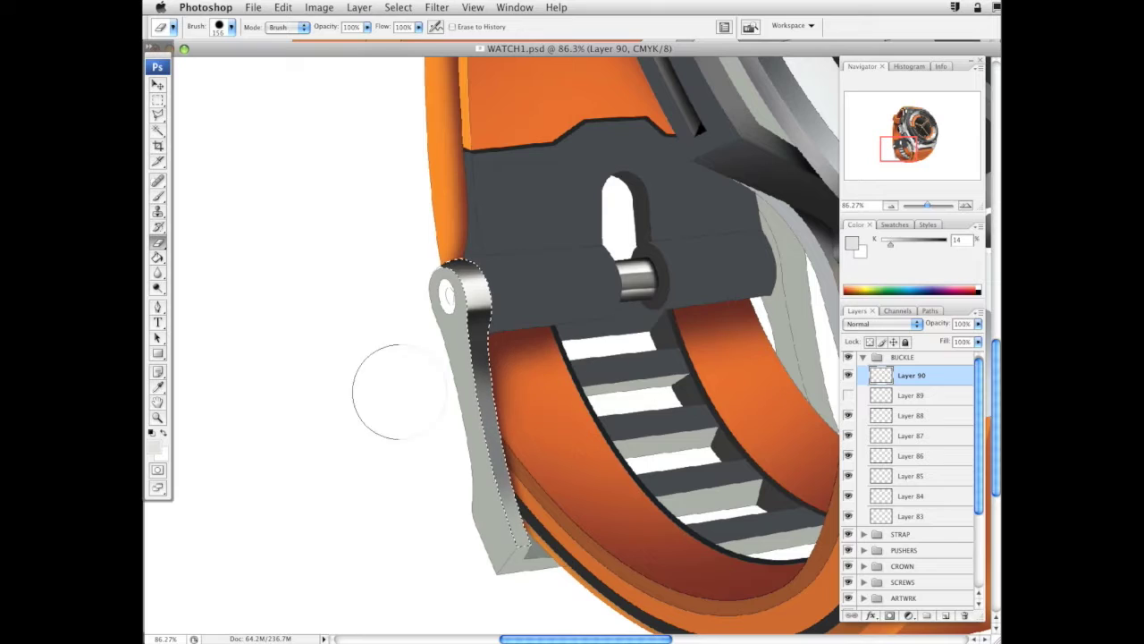
Darken the top edge of the arm's head with the 58 px brush in 90% black, and clear the selection
left_click(157, 417)
left_click(617, 349, "alt")
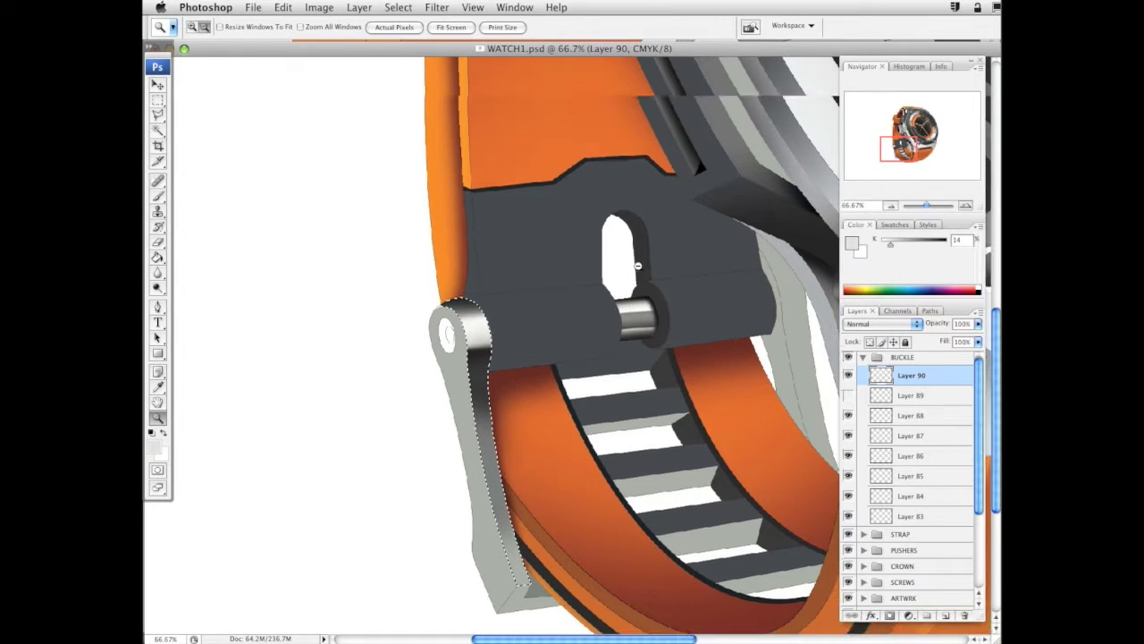
left_click(621, 350, "alt")
left_click(653, 362, "alt")
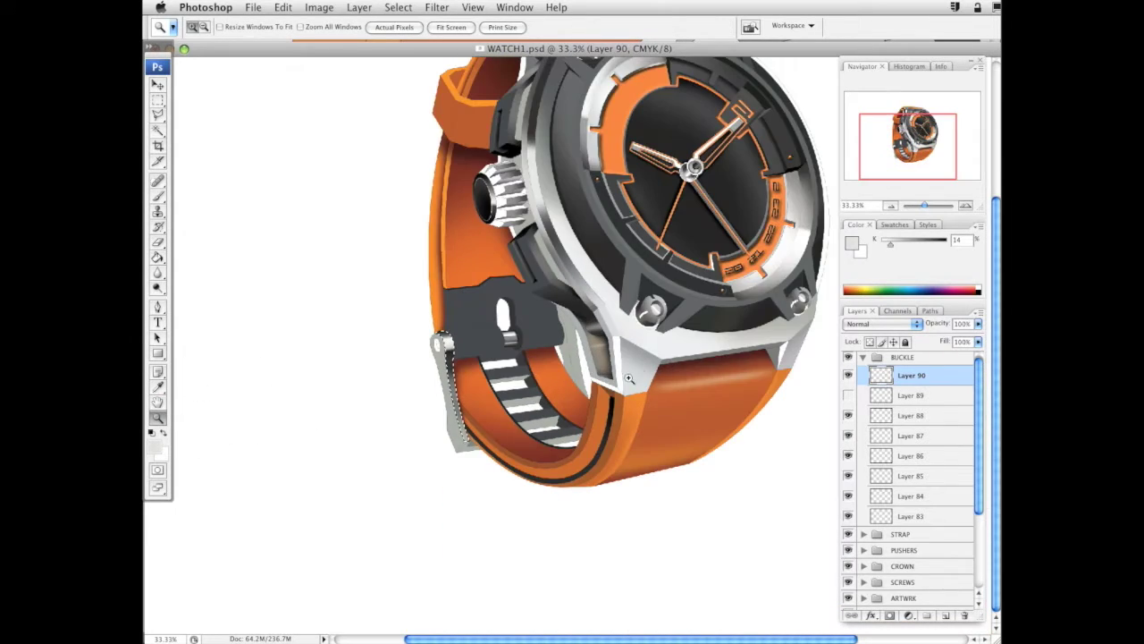
left_click_drag(611, 386, 710, 496)
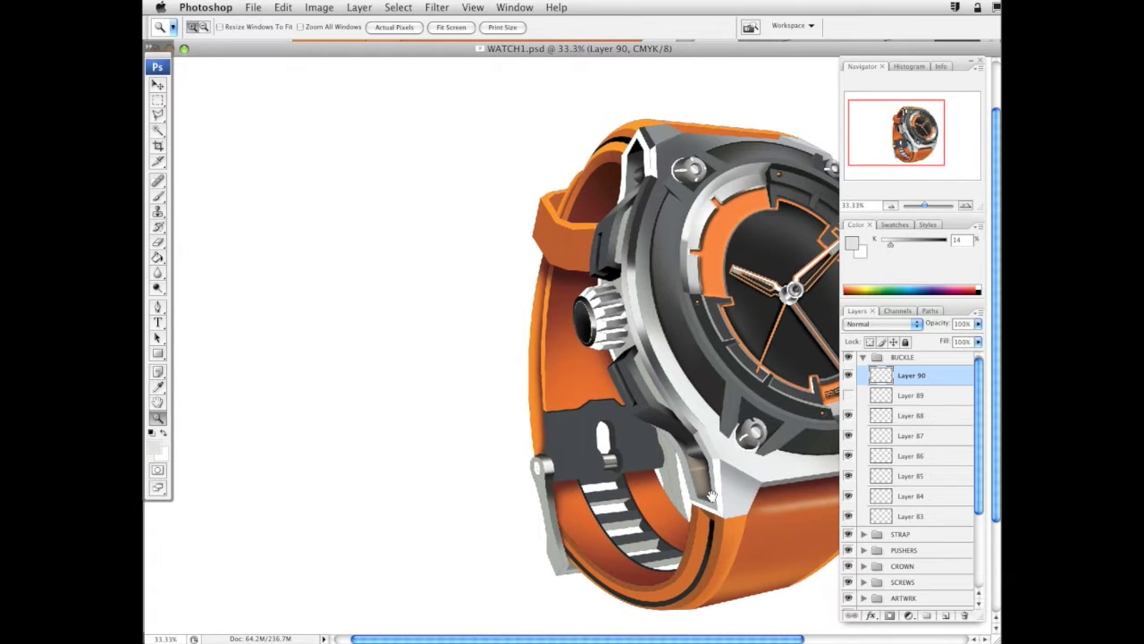
left_click_drag(495, 414, 731, 600)
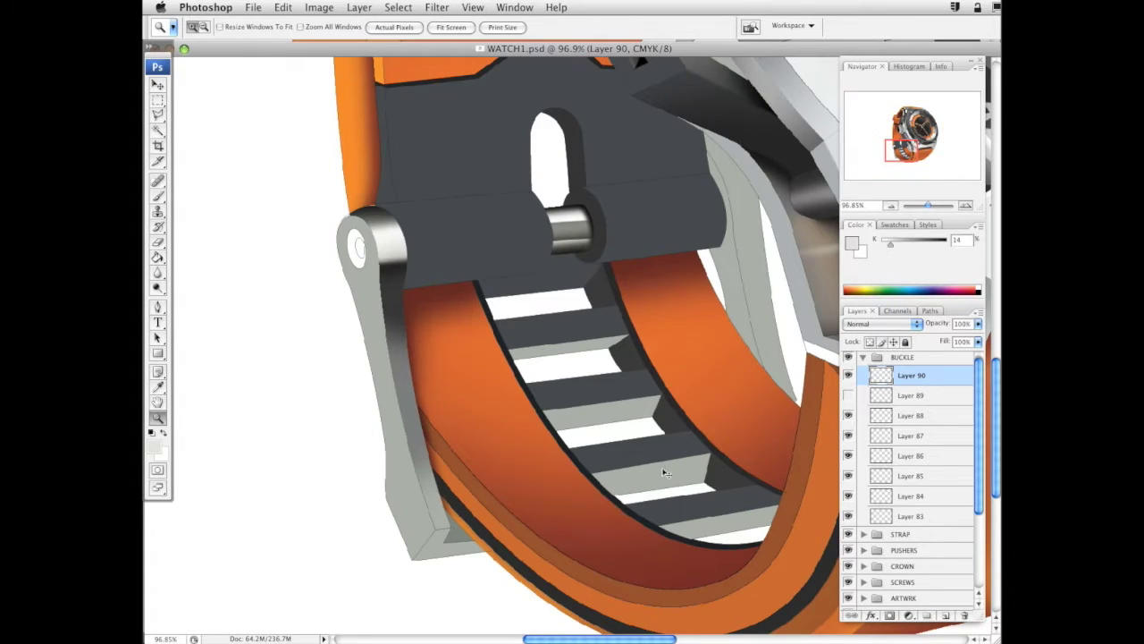
key("b")
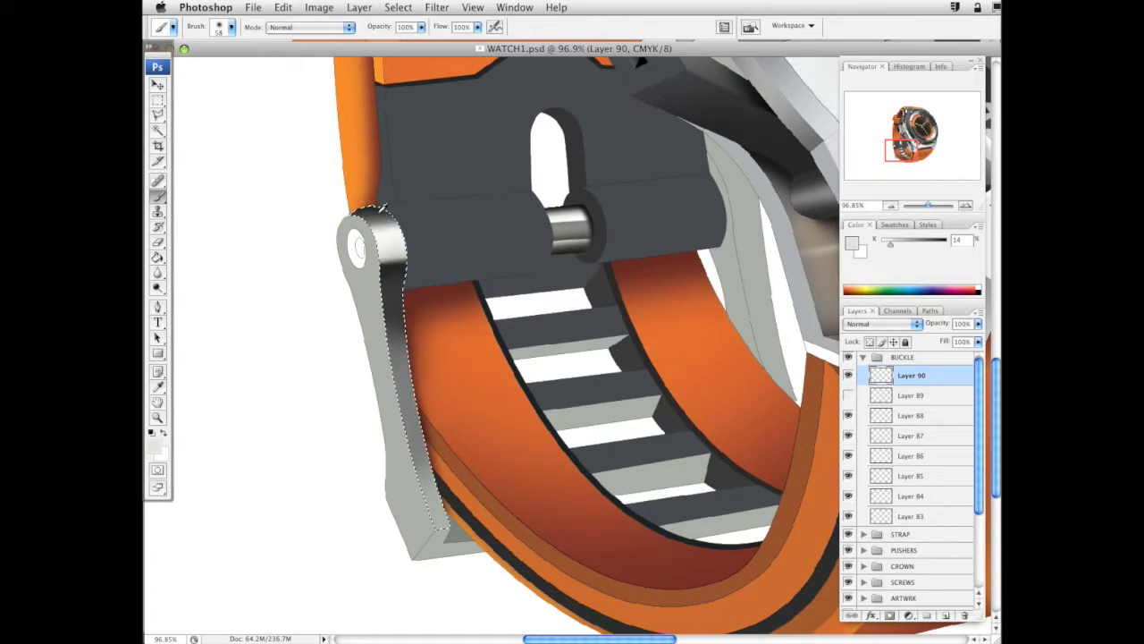
left_click(381, 210, "alt")
mouse_move(365, 209)
left_mouse_down()
mouse_move(444, 210)
mouse_move(420, 214)
left_mouse_up()
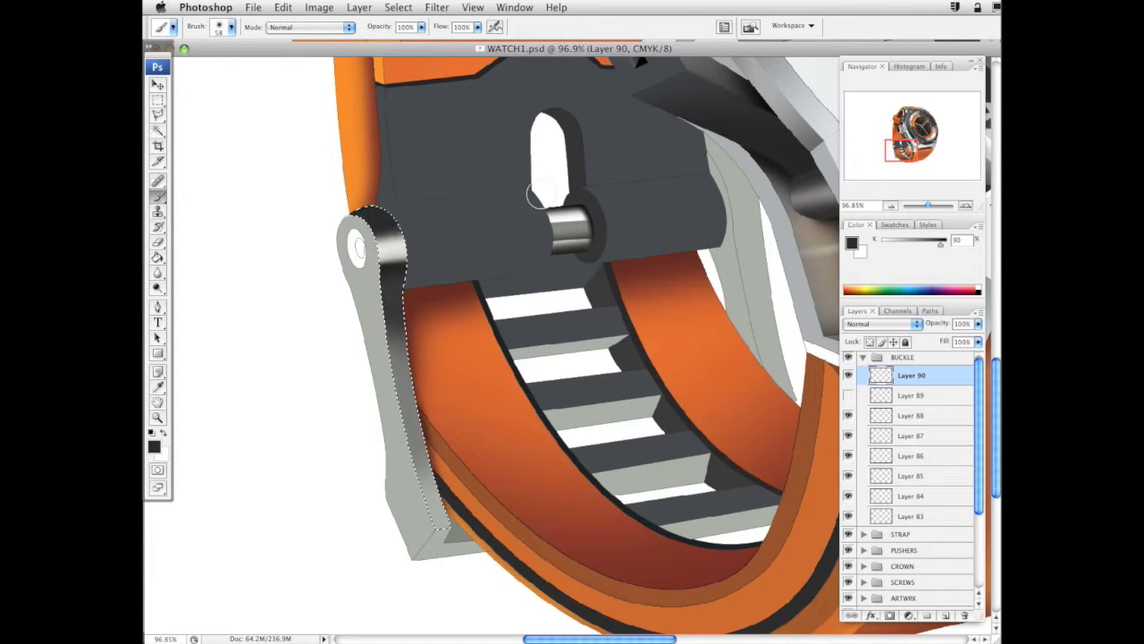
left_click_drag(626, 247, 705, 222)
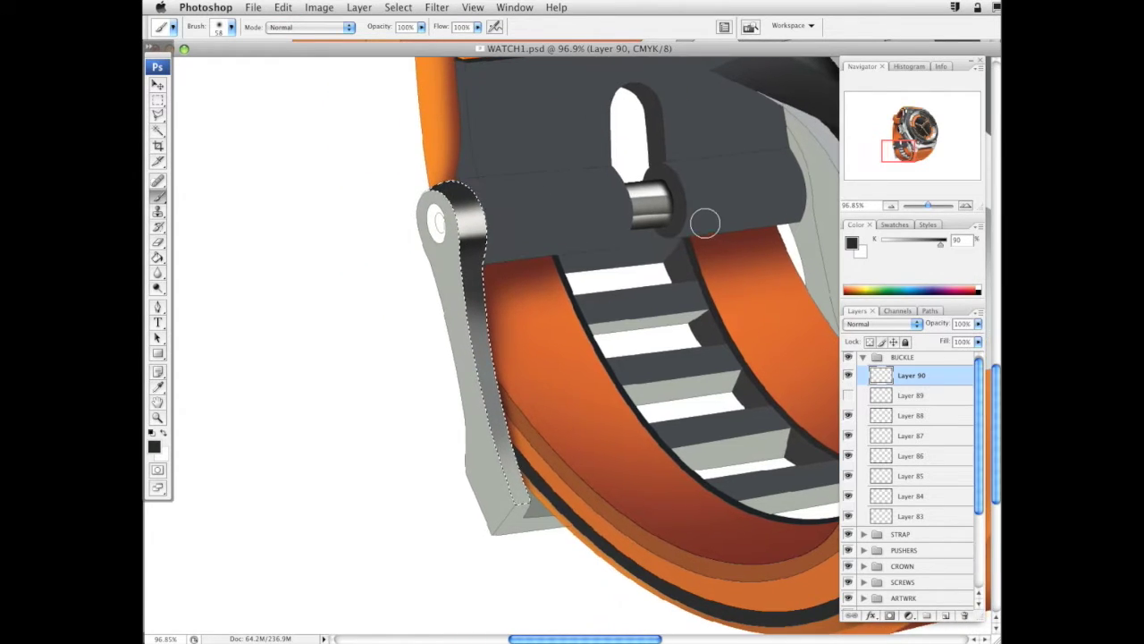
key("ctrl+d")
Select the side arm's outer face on the Vector Smart Object with the Magic Wand, and add a new layer at the top of BUCKLE
scroll(930, 554, "down", 5)
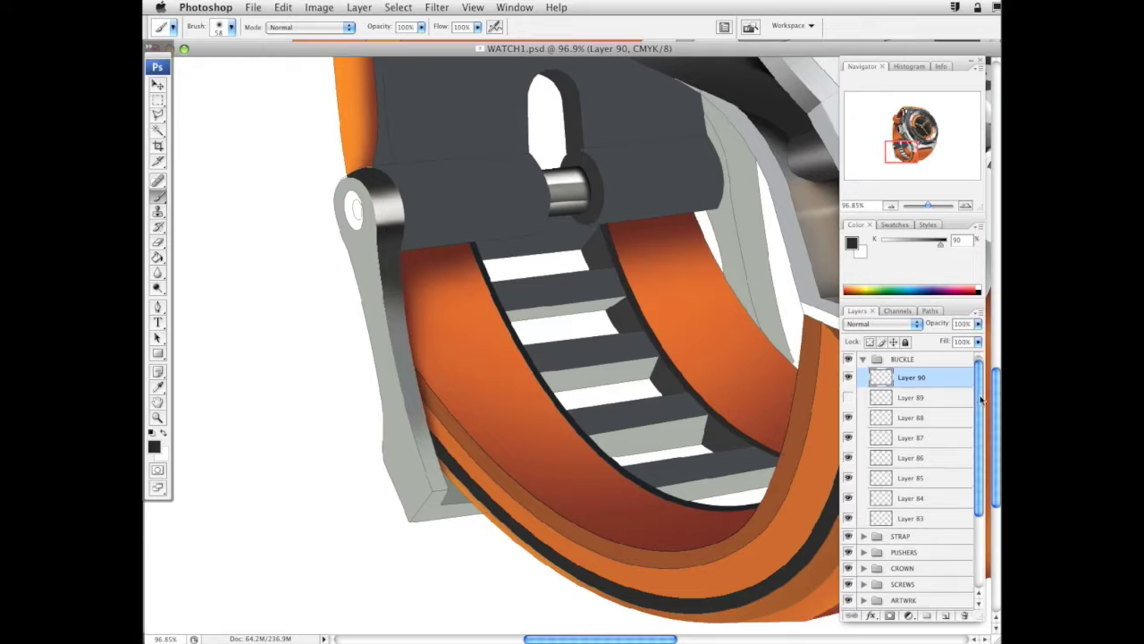
left_click(932, 581)
left_click(159, 130)
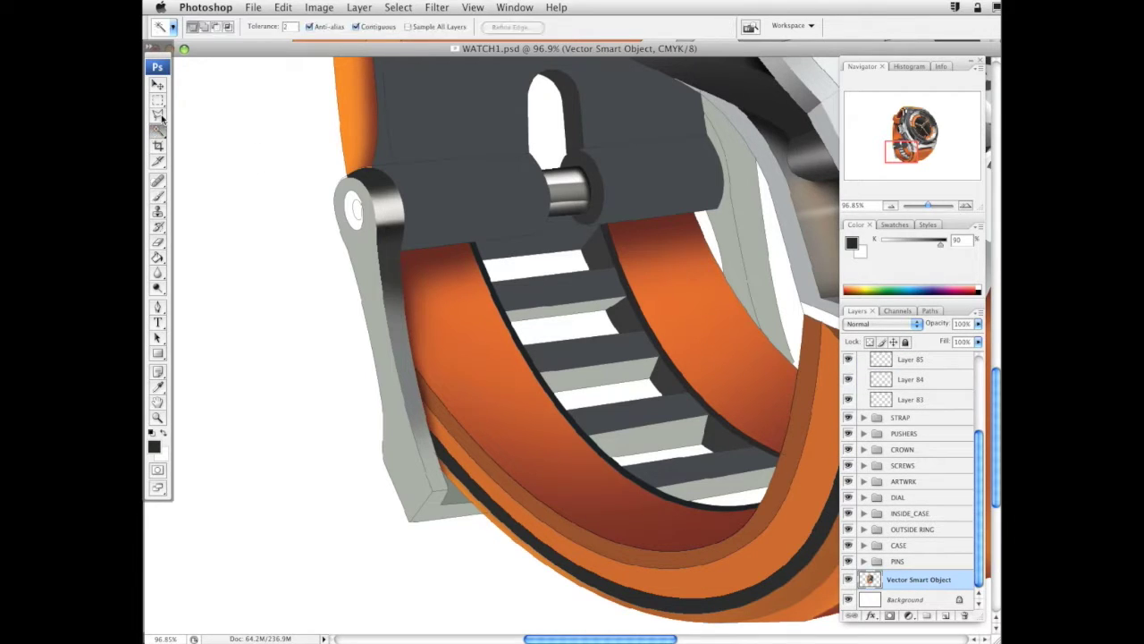
left_click_drag(978, 442, 977, 364)
left_click(957, 379)
left_click(950, 617)
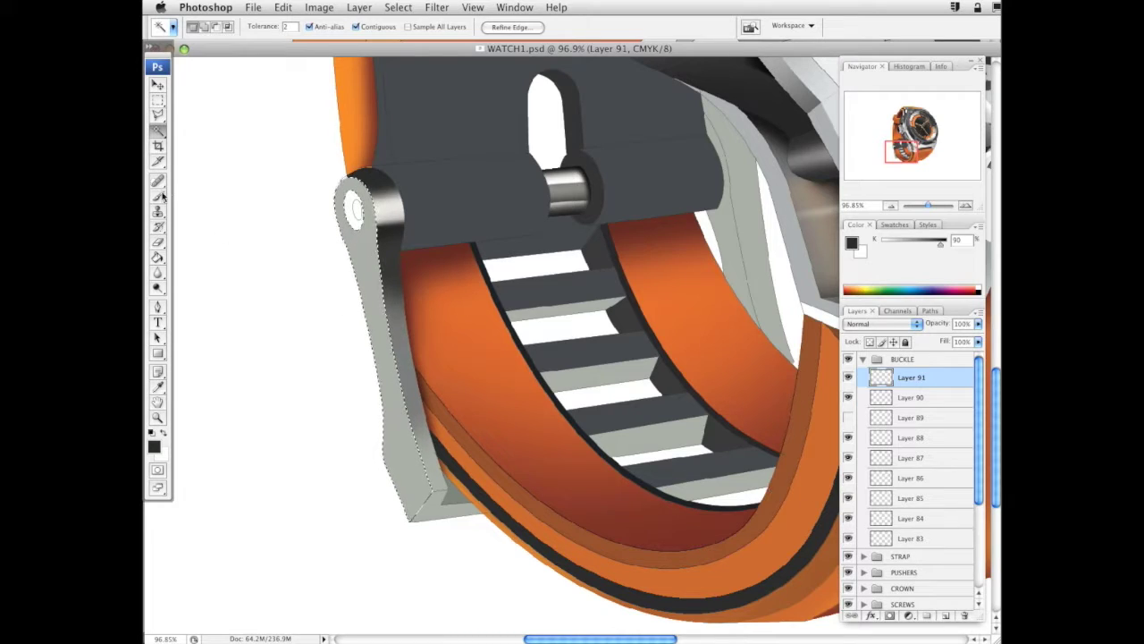
Shade the lower end and outer edge of the arm's outer face with a 215 px soft brush in 87% black, and deselect
key("b")
left_click_drag(939, 246, 937, 246)
right_click(601, 428)
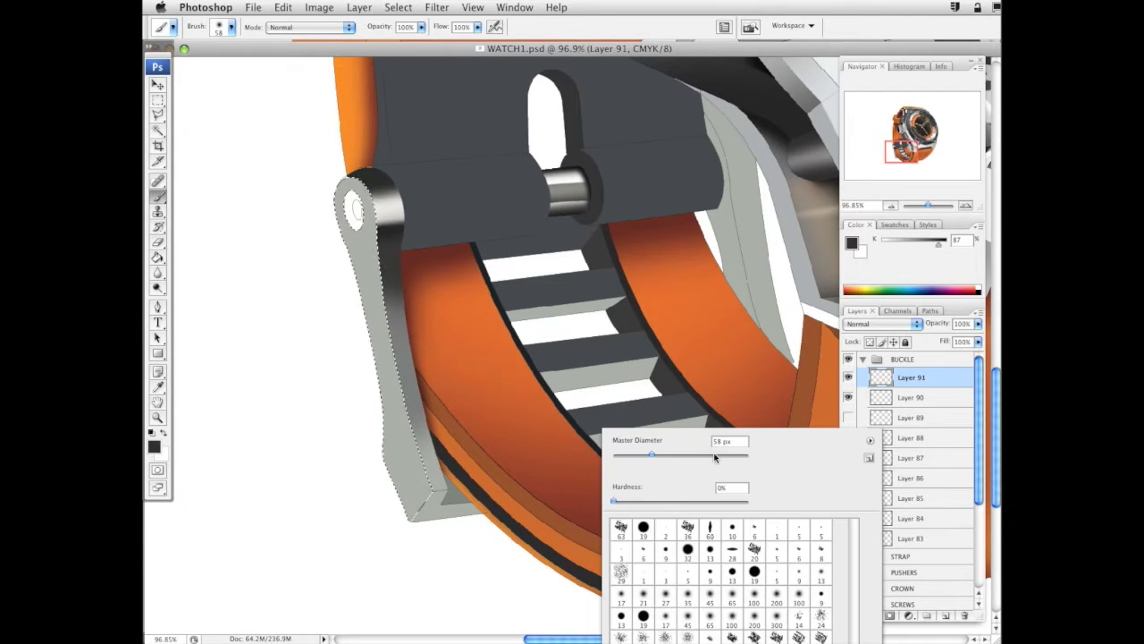
left_click(715, 457)
left_click_drag(434, 546, 395, 554)
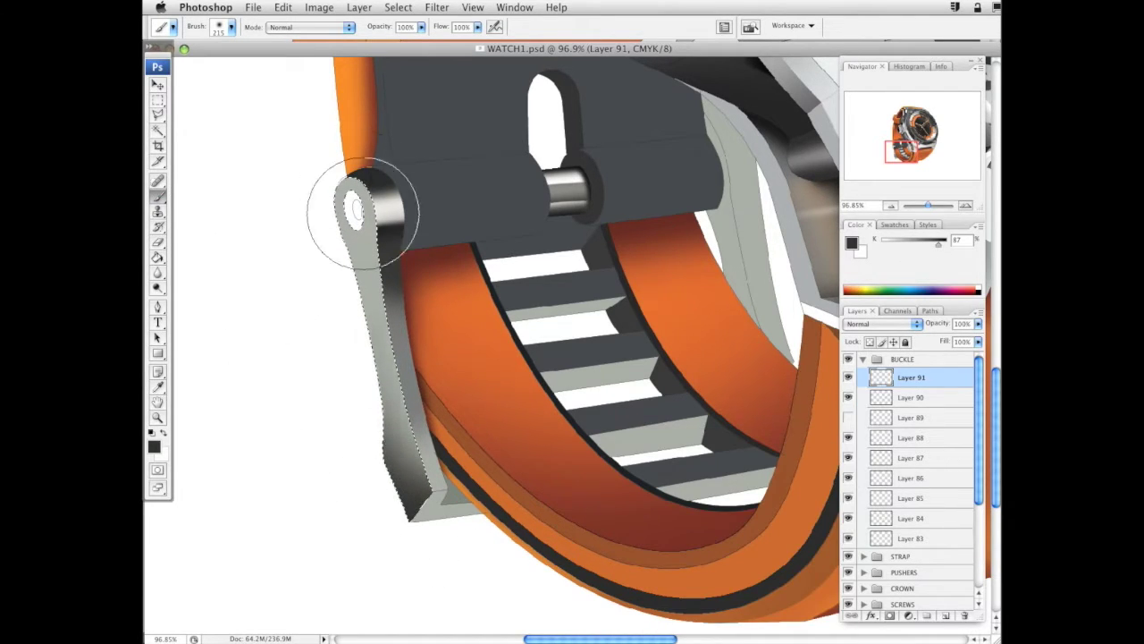
mouse_move(280, 239)
left_mouse_down()
mouse_move(294, 154)
mouse_move(324, 145)
left_mouse_up()
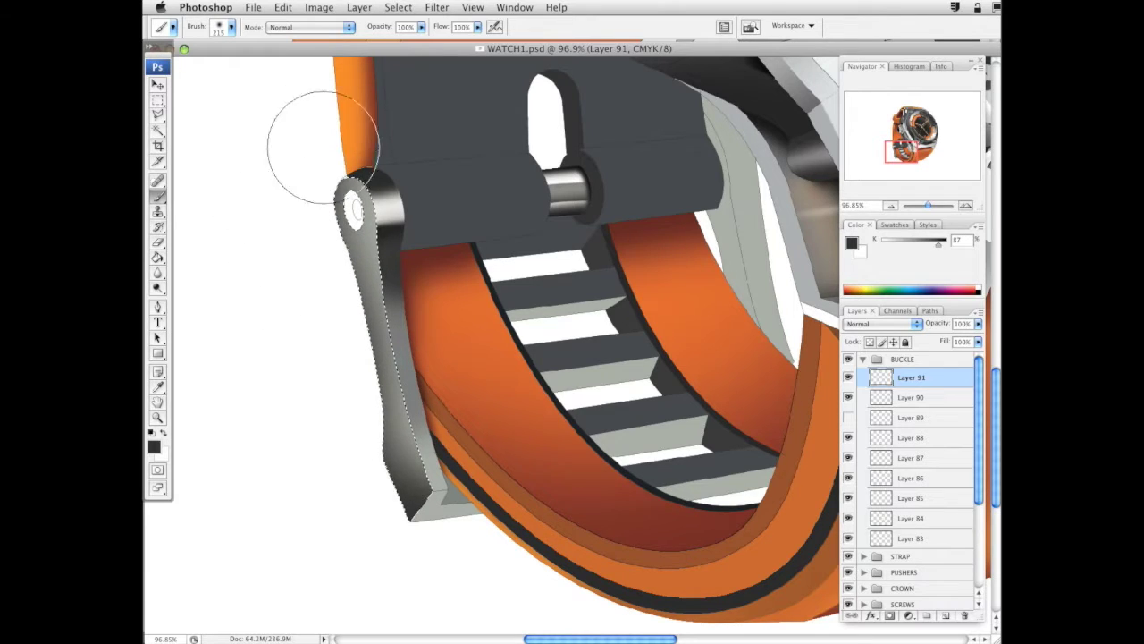
key("super+d")
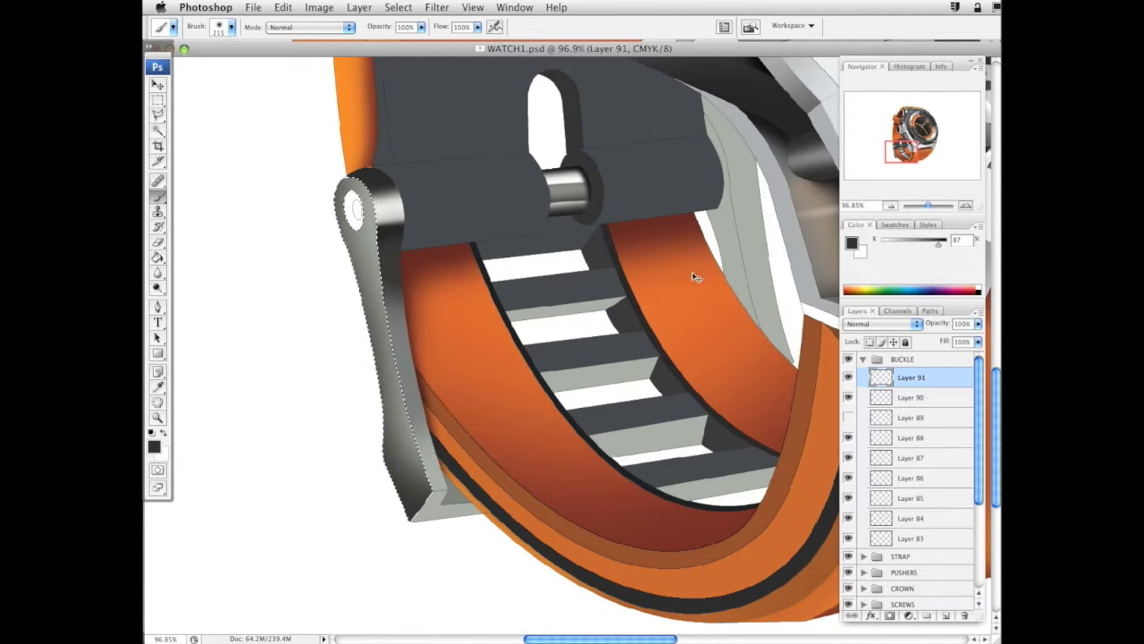
Select the arm's bottom end face on the Vector Smart Object and paint it 93% black with the 215 px brush on a new BUCKLE layer
left_click_drag(710, 296, 729, 303)
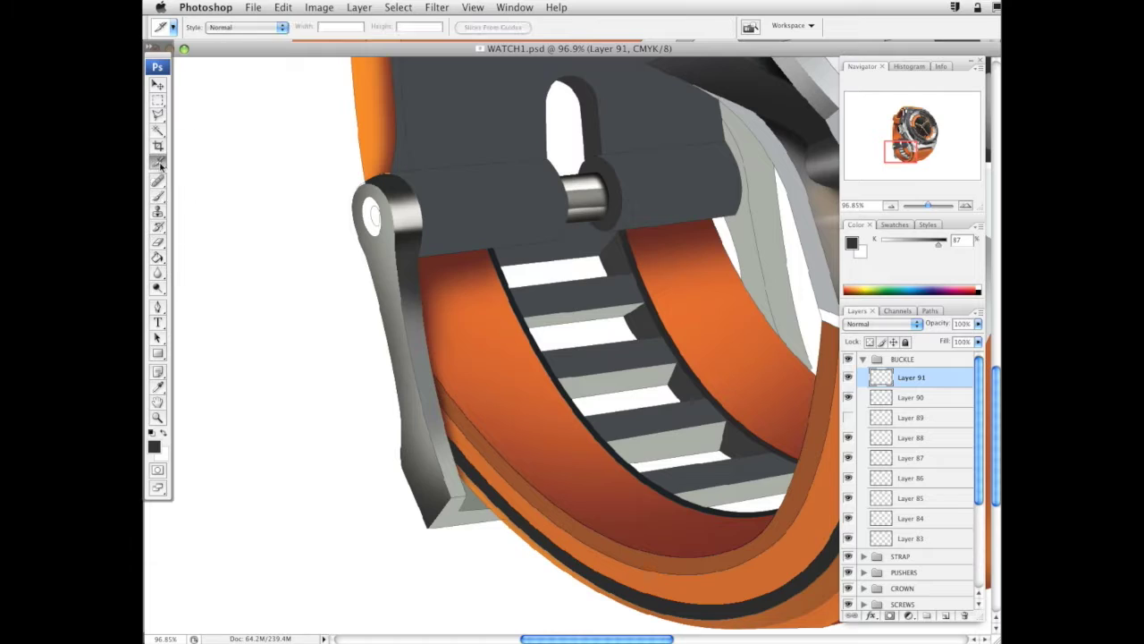
left_click(157, 130)
scroll(966, 536, "down", 5)
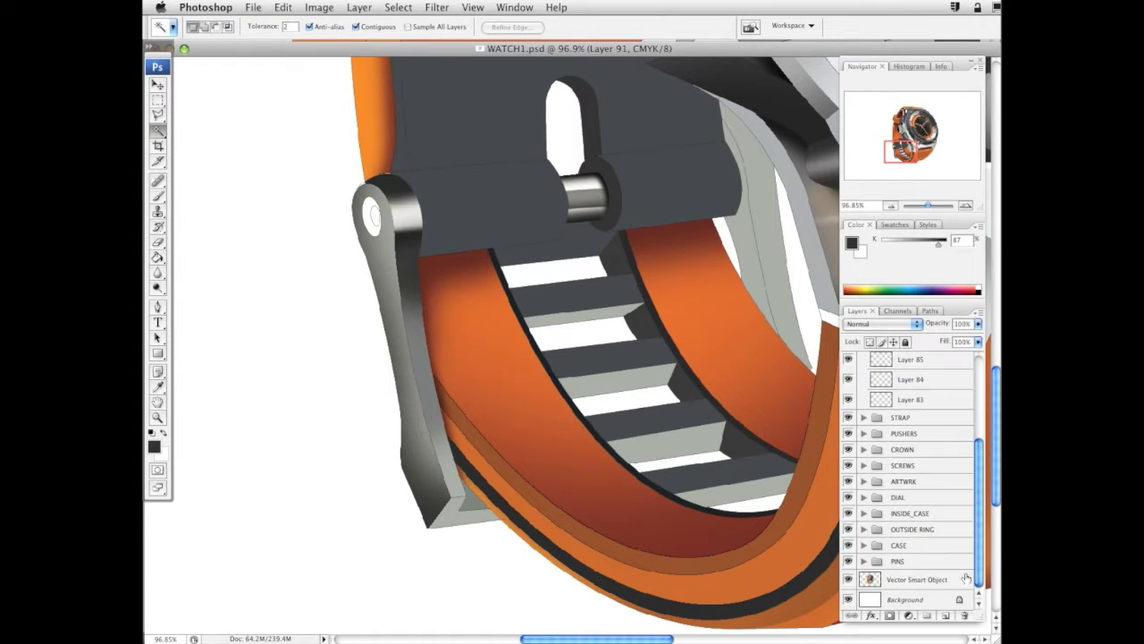
left_click(946, 581)
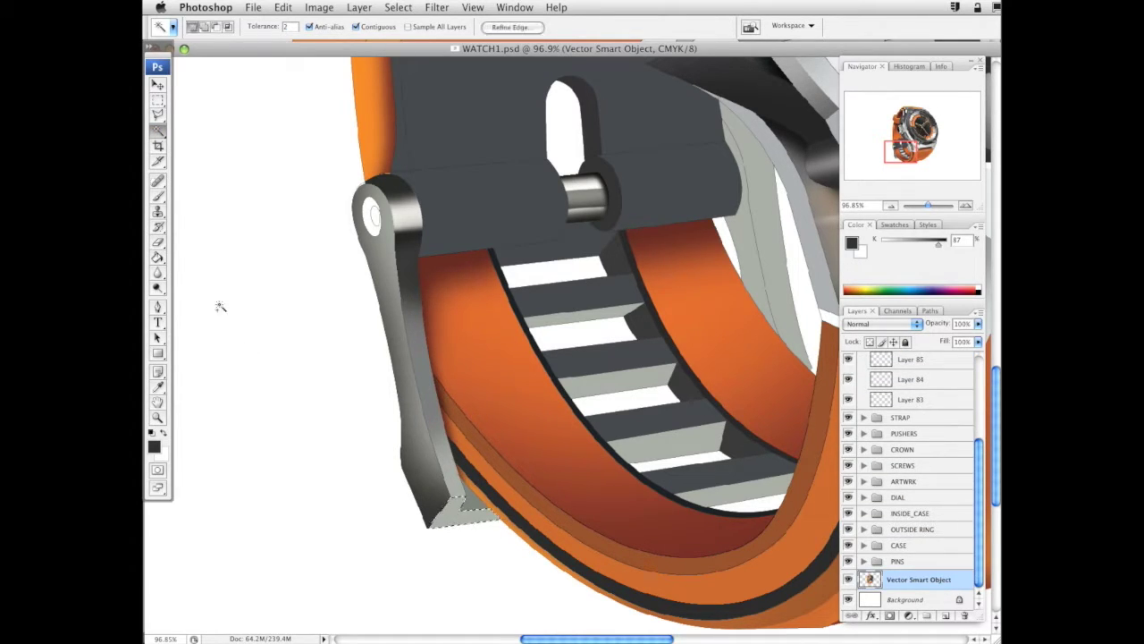
key("b")
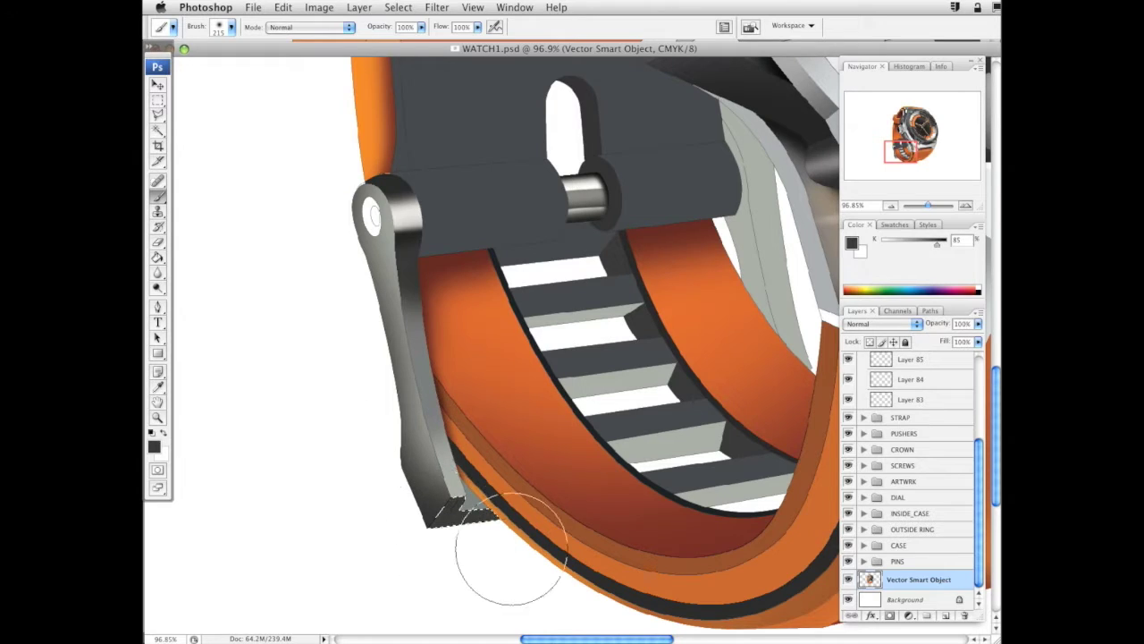
scroll(942, 381, "up", 5)
key("super+alt+shift+n")
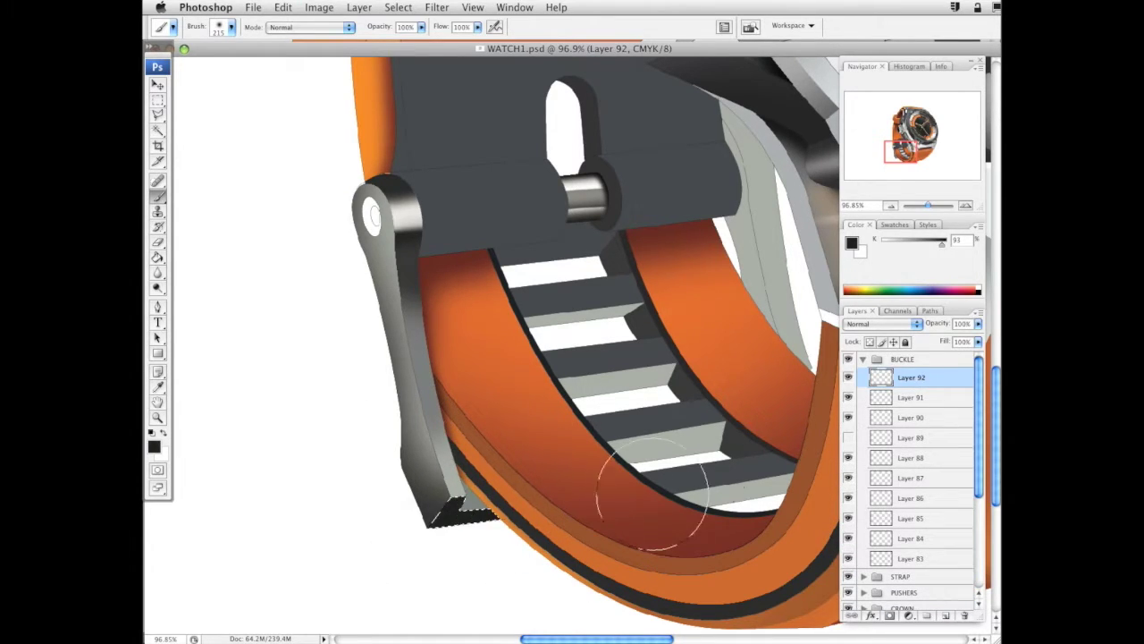
Examine the shaded buckle arm and the whole watch from a distance
scroll(756, 414, "up", 2)
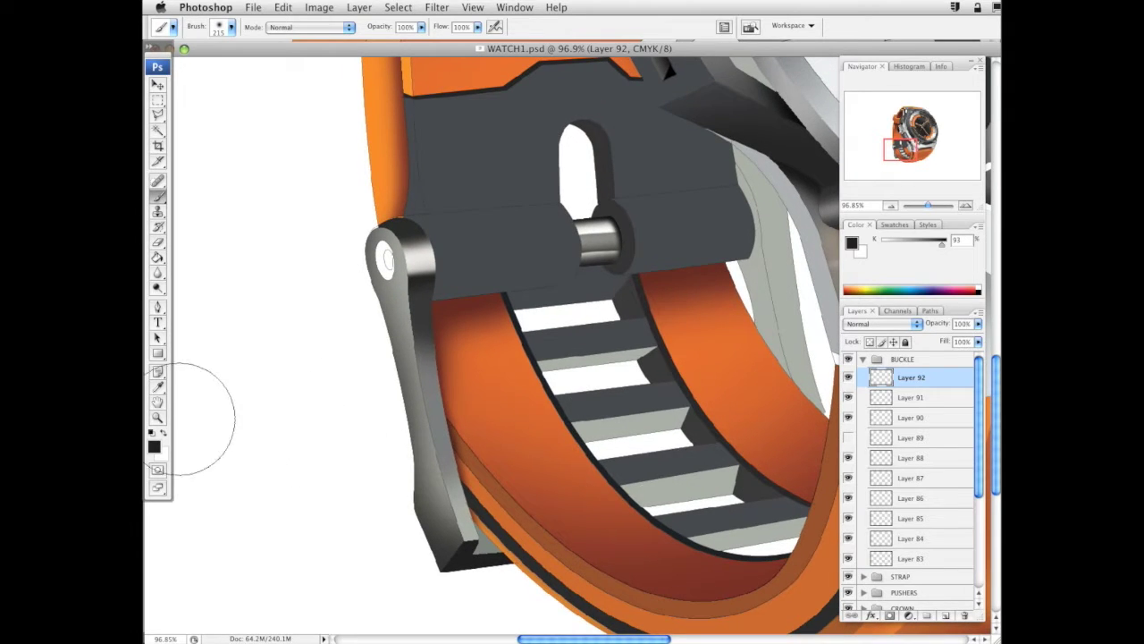
left_click(158, 418)
left_click(539, 395, "alt")
left_click(622, 405, "alt")
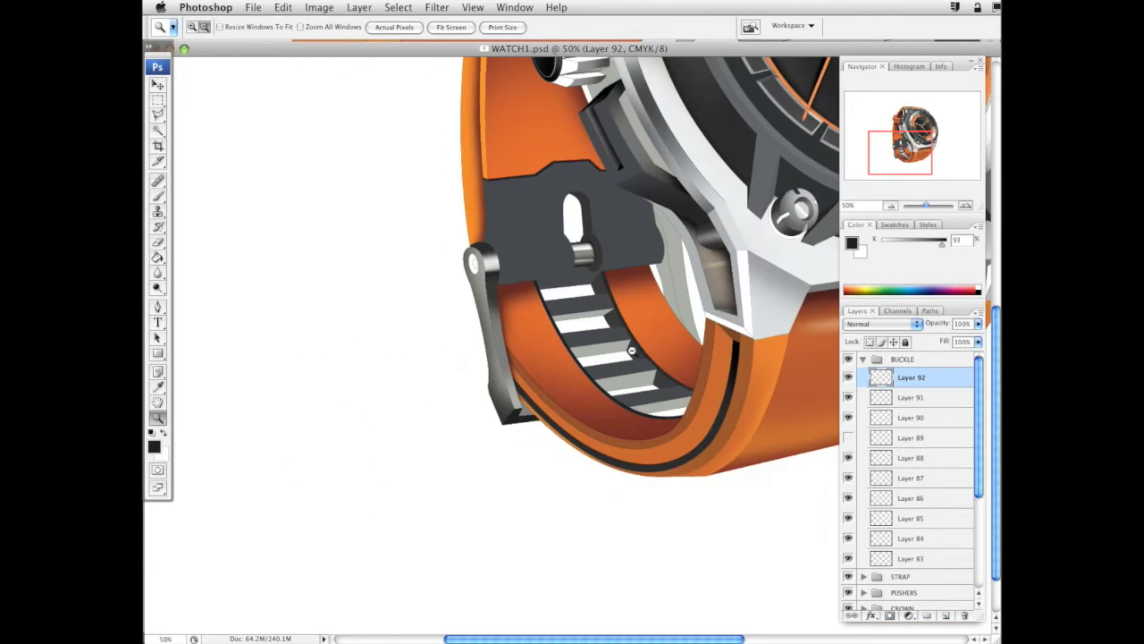
left_click(654, 341, "alt")
left_click_drag(651, 339, 591, 373)
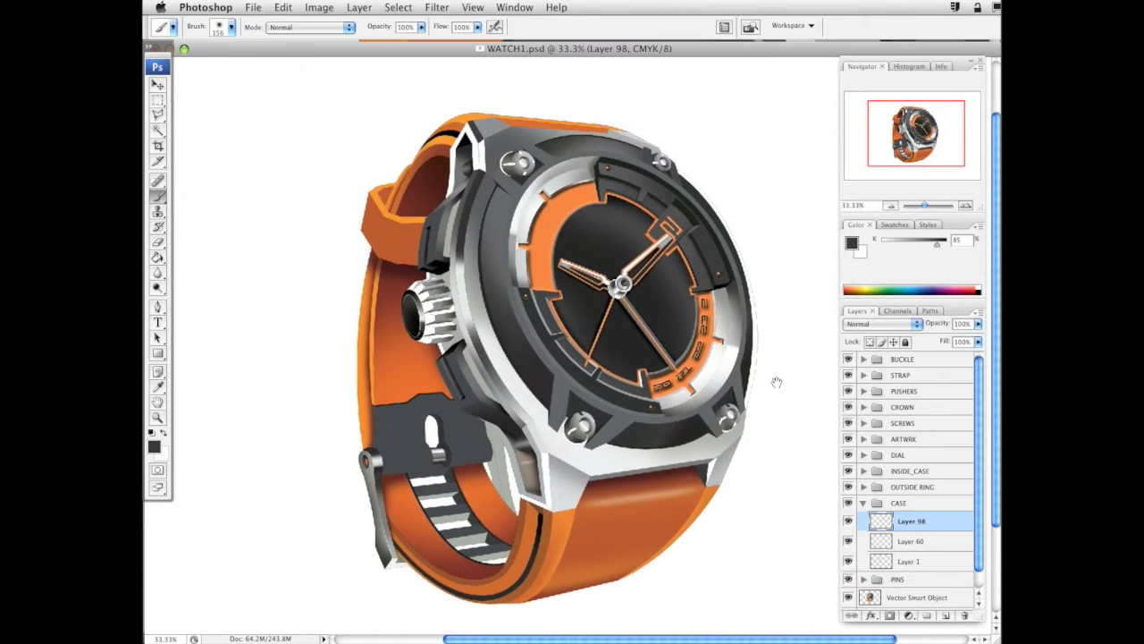
left_click_drag(774, 384, 782, 450)
left_click_drag(800, 386, 807, 361)
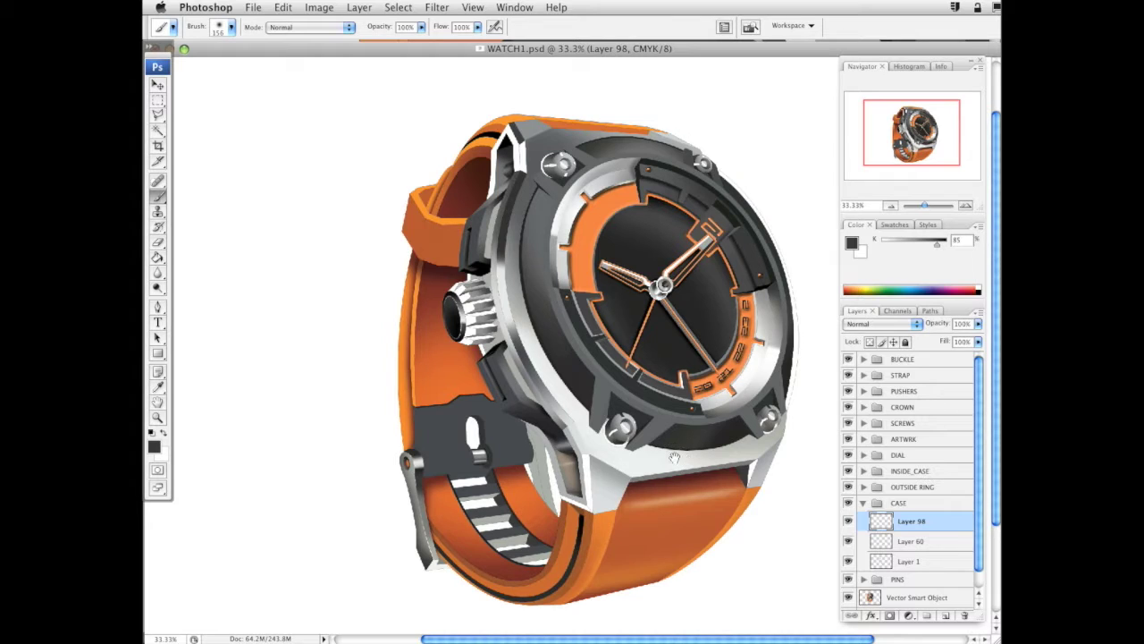
left_click_drag(675, 458, 629, 476)
Select the orange dial ring on the Vector Smart Object with the Magic Wand
left_click(158, 417)
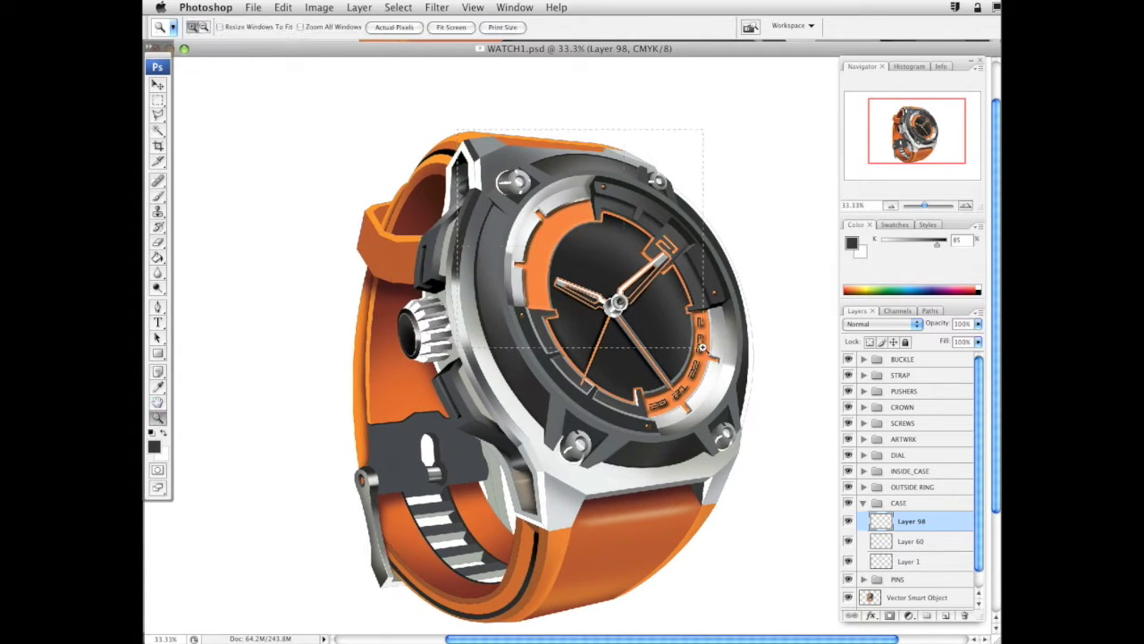
left_click(490, 310)
left_click(160, 130)
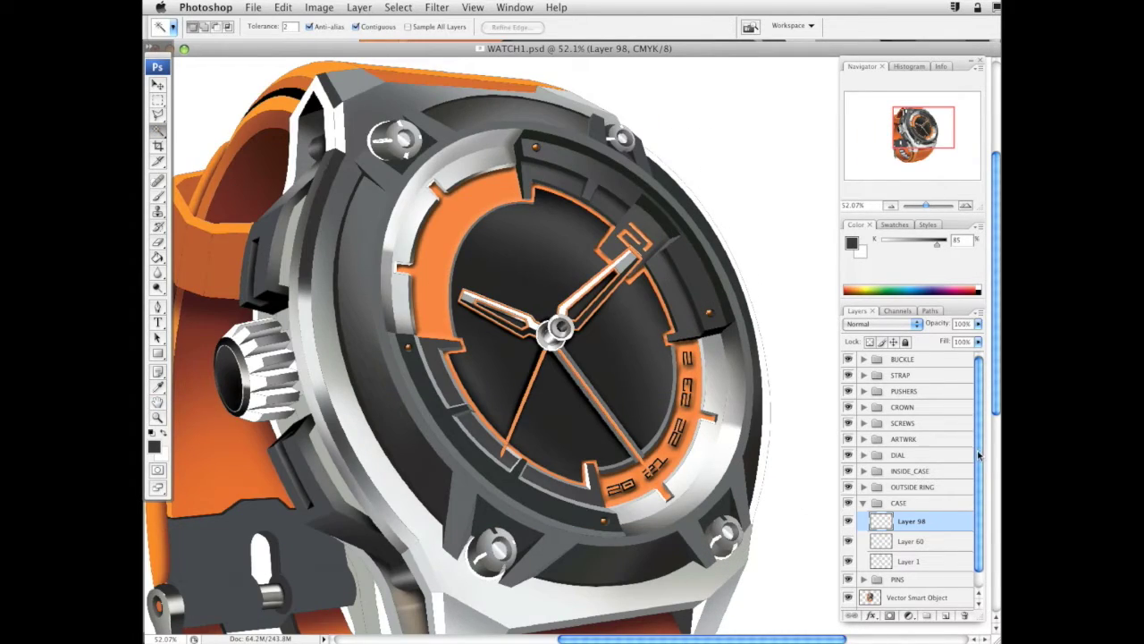
scroll(978, 456, "down", 1)
left_click(918, 580)
left_click(442, 241)
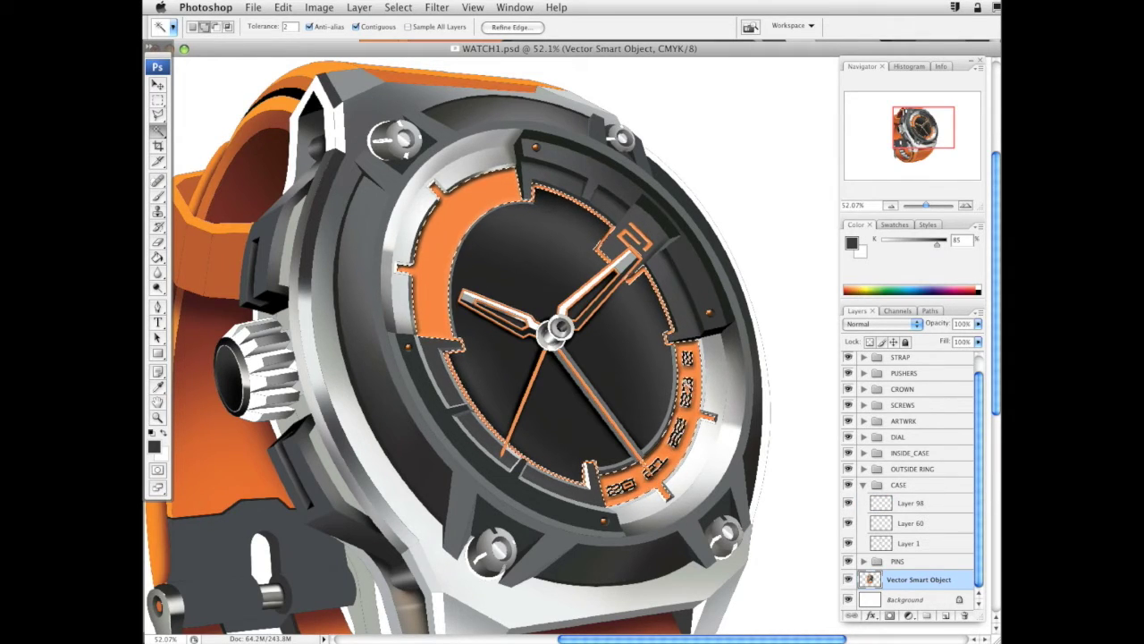
Collapse the CASE group and add a new layer group named DETAILS above BUCKLE
scroll(977, 402, "up", 1)
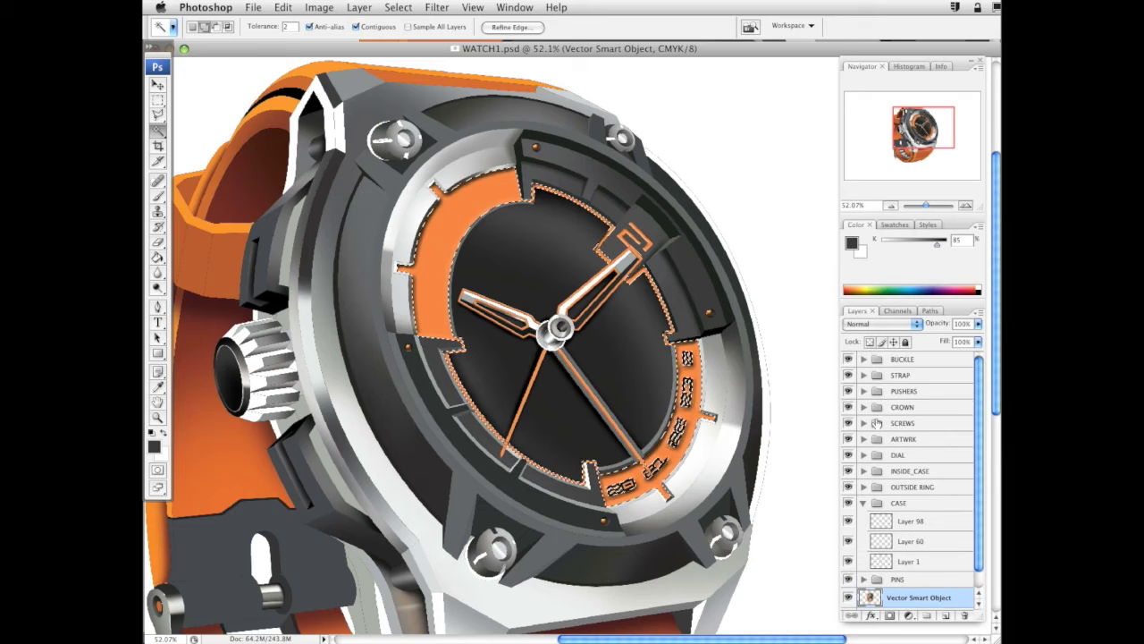
left_click(864, 503)
left_click(919, 363)
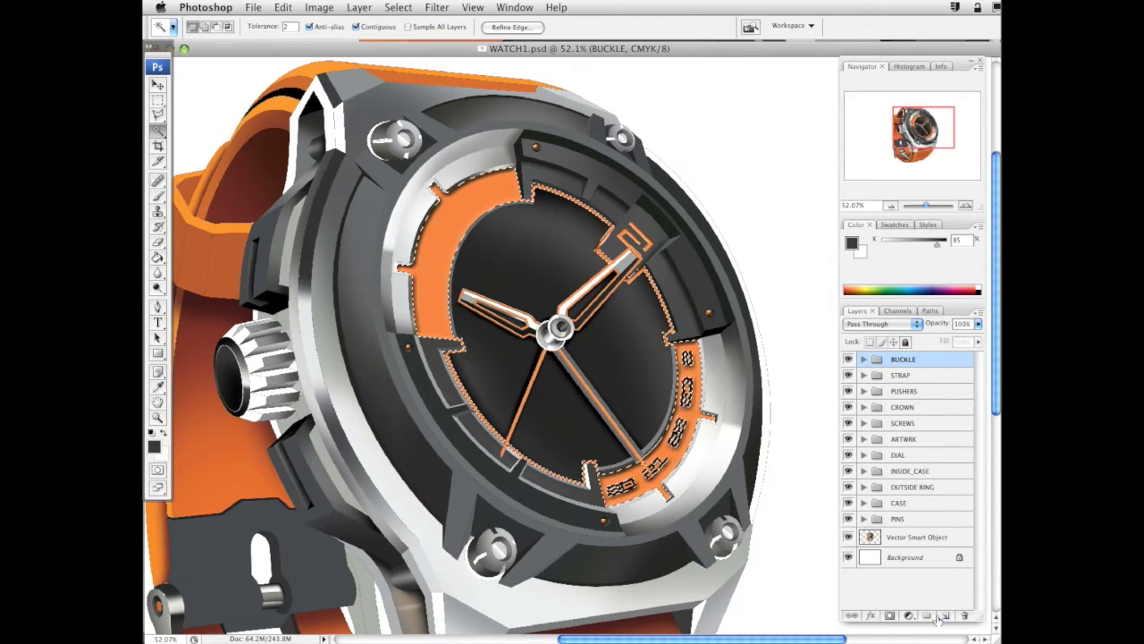
left_click(928, 616)
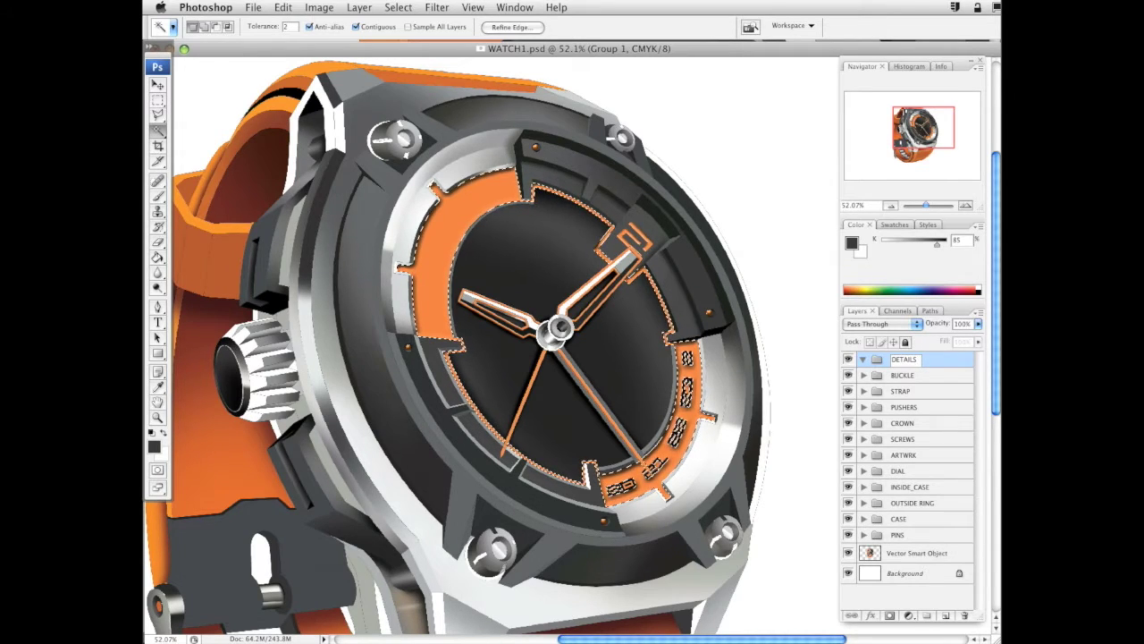
Open the ARTWRK group and add a new layer above Layer 39 for painting with the Brush tool
left_click(905, 378)
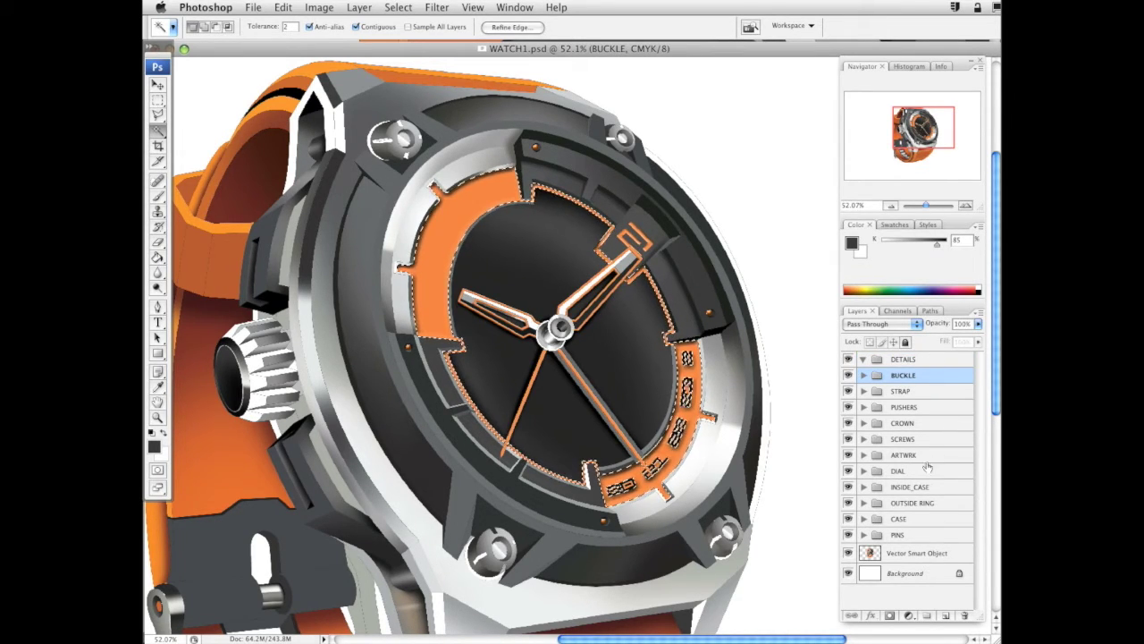
left_click(908, 470)
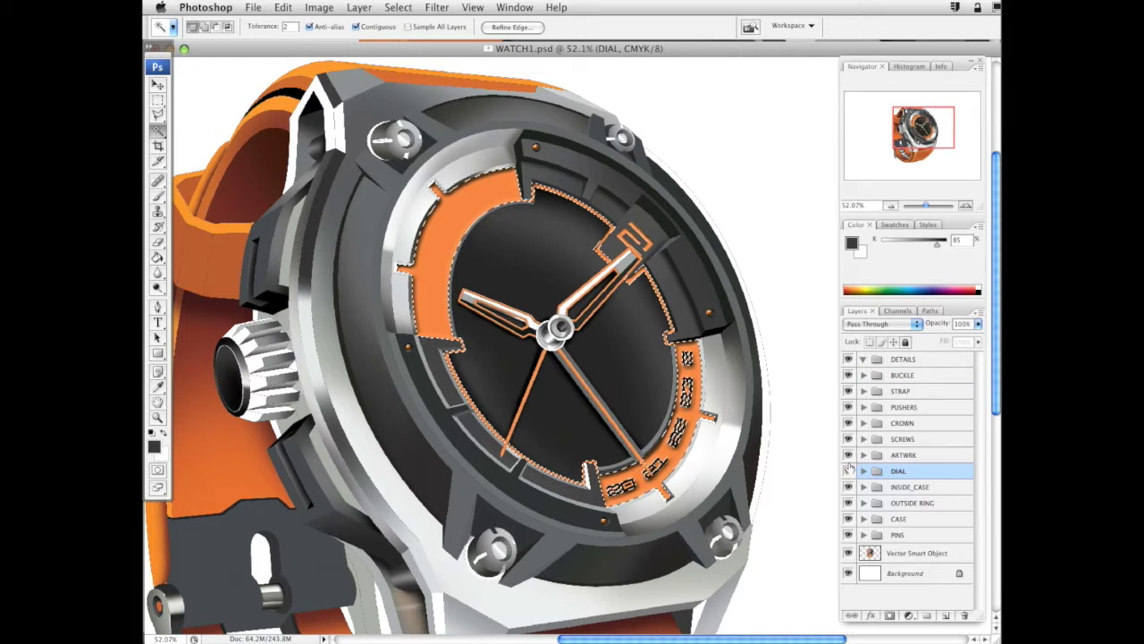
left_click(863, 455)
left_click(911, 474)
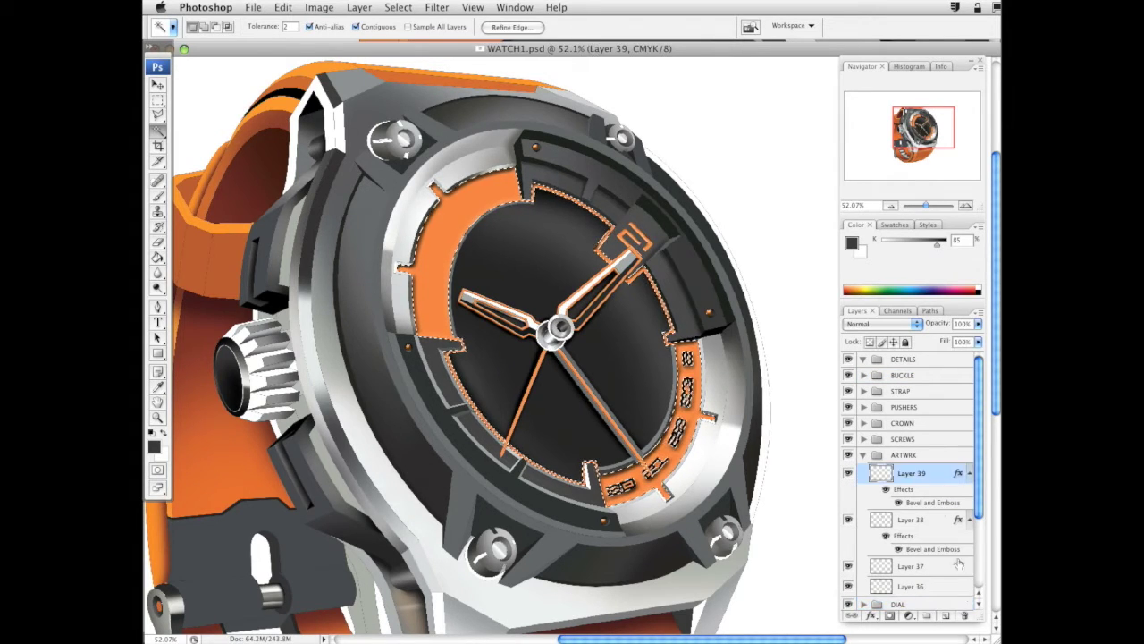
left_click(944, 617)
left_click(159, 196)
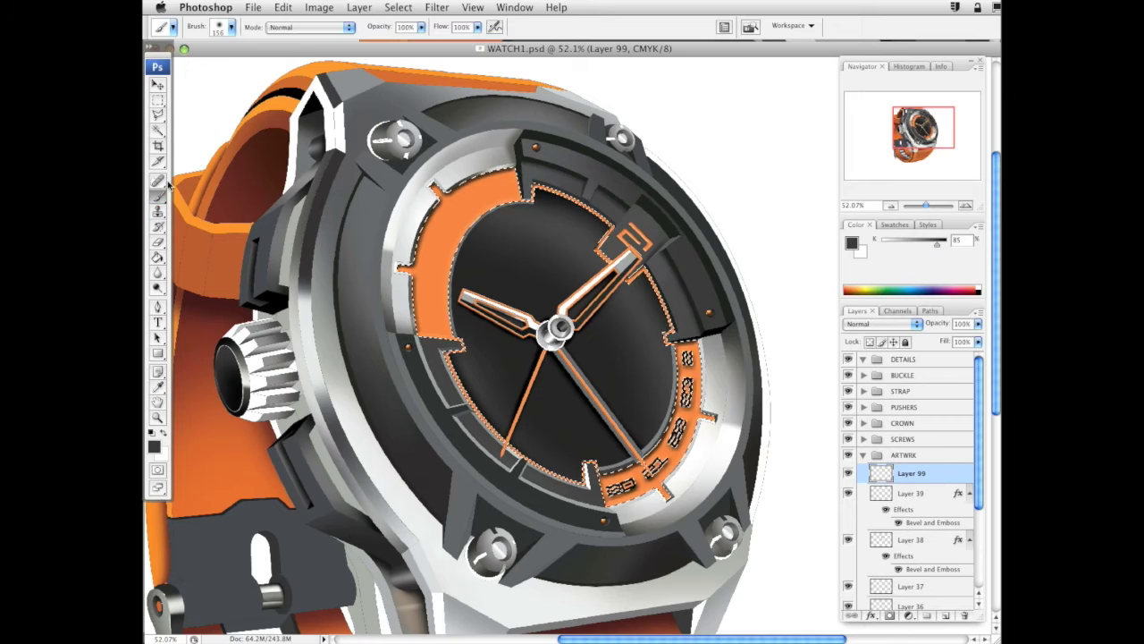
left_click_drag(544, 263, 626, 322)
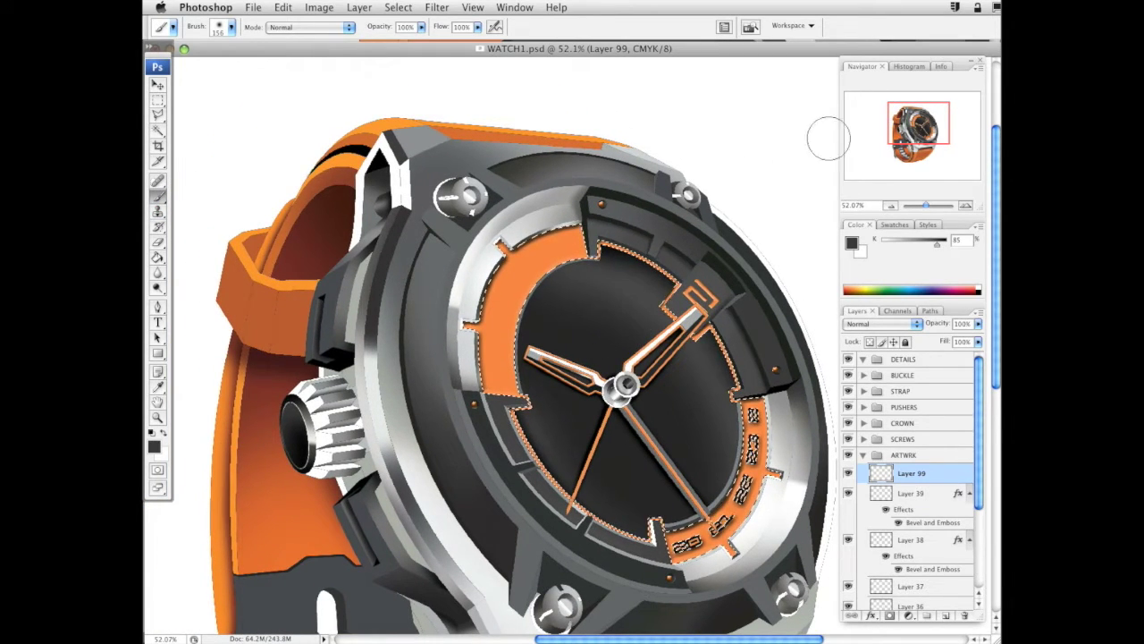
Sample the dial ring's orange, change it to a more saturated orange and paint the upper end of the ring
left_click(544, 291, "alt")
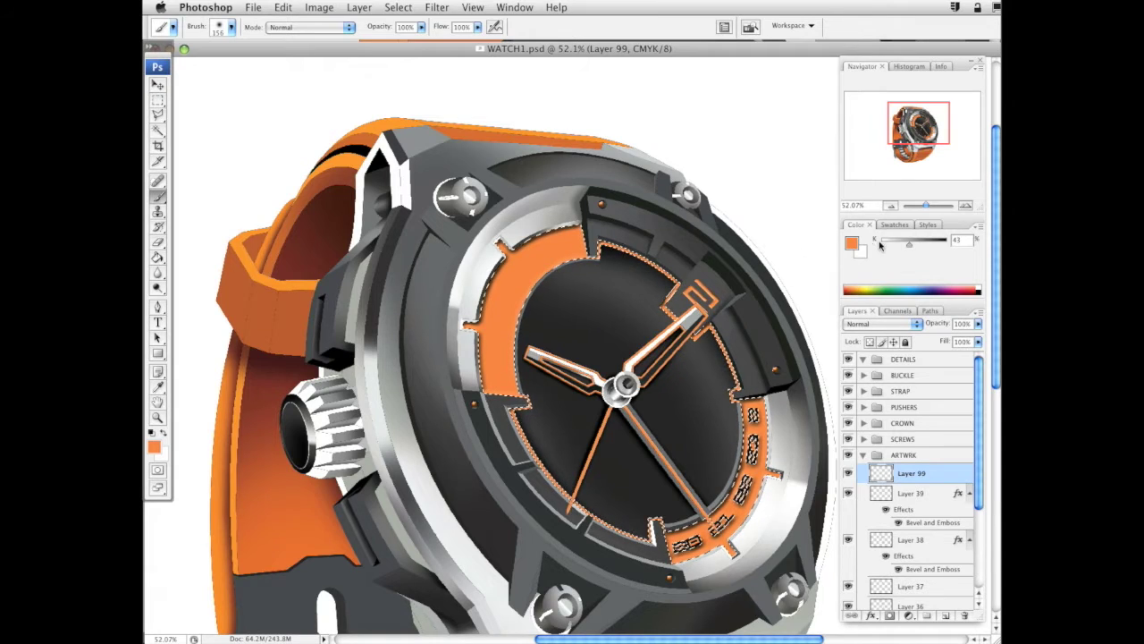
left_click(852, 243)
left_click(899, 401)
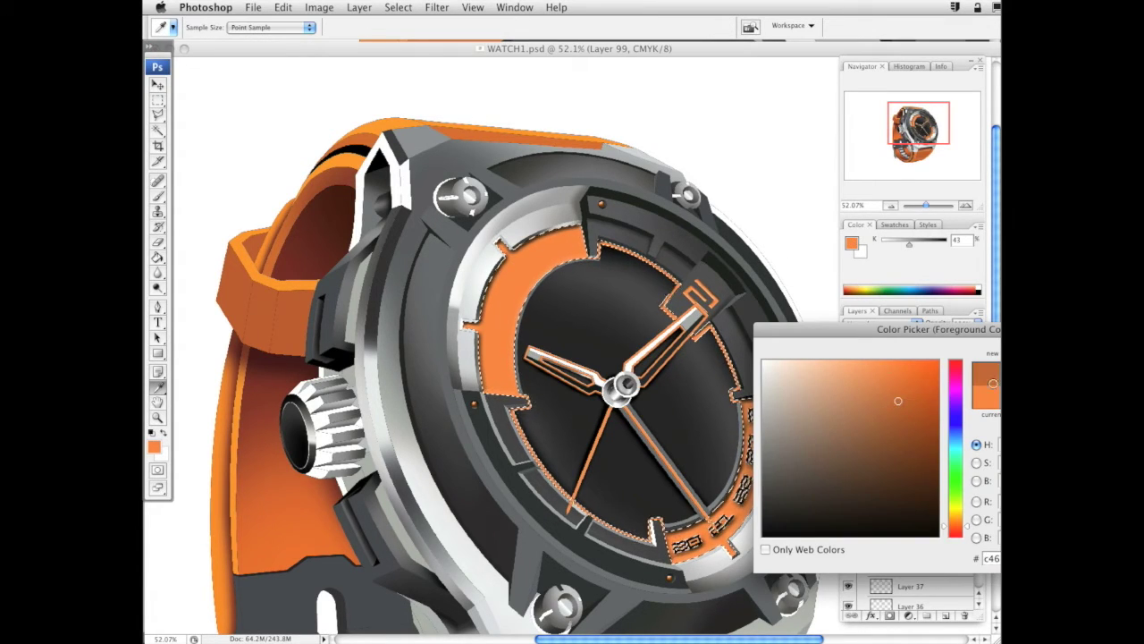
left_click_drag(928, 377, 935, 361)
key("Return")
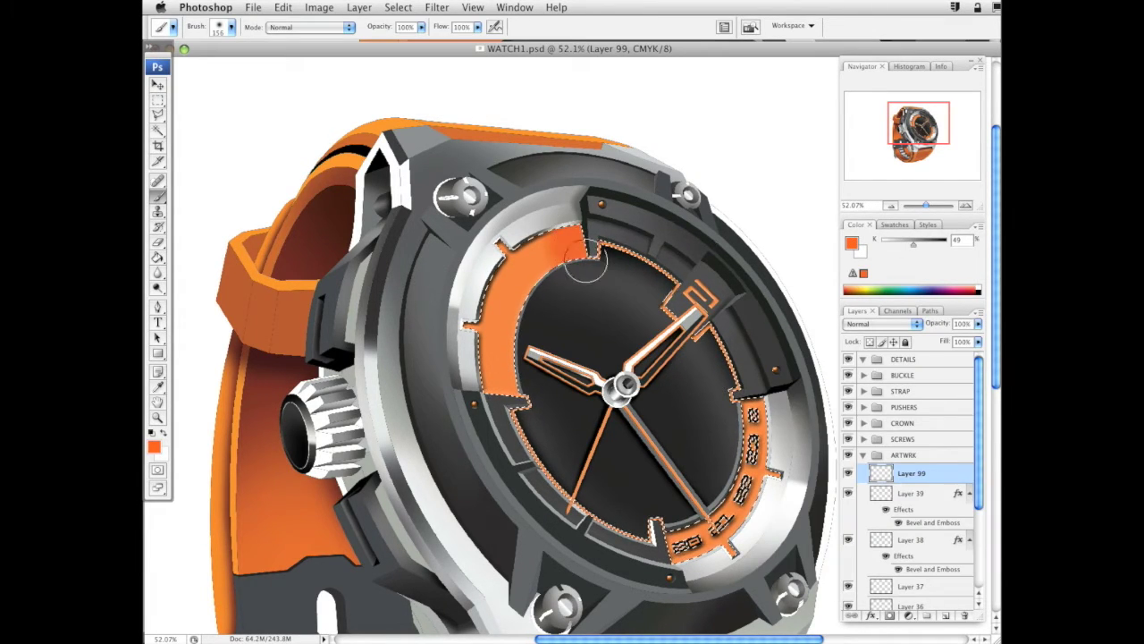
Compare Color Burn, Linear Burn and Darker Color on the ring paint layer, and reduce its opacity to 52% in Color Burn
left_click(915, 323)
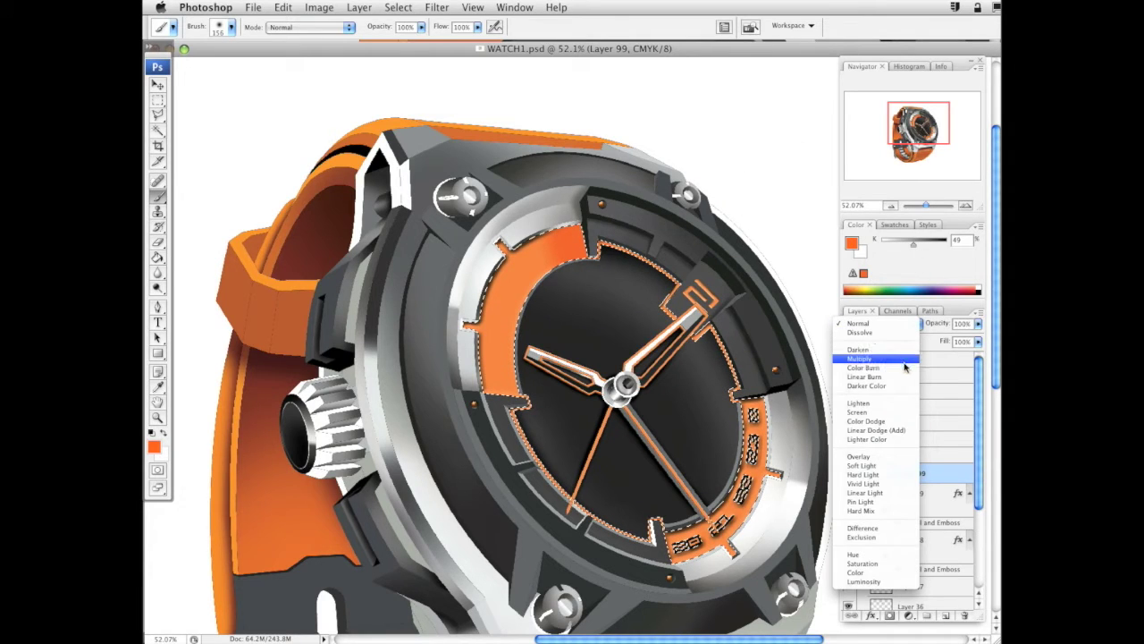
left_click(901, 369)
left_click(911, 323)
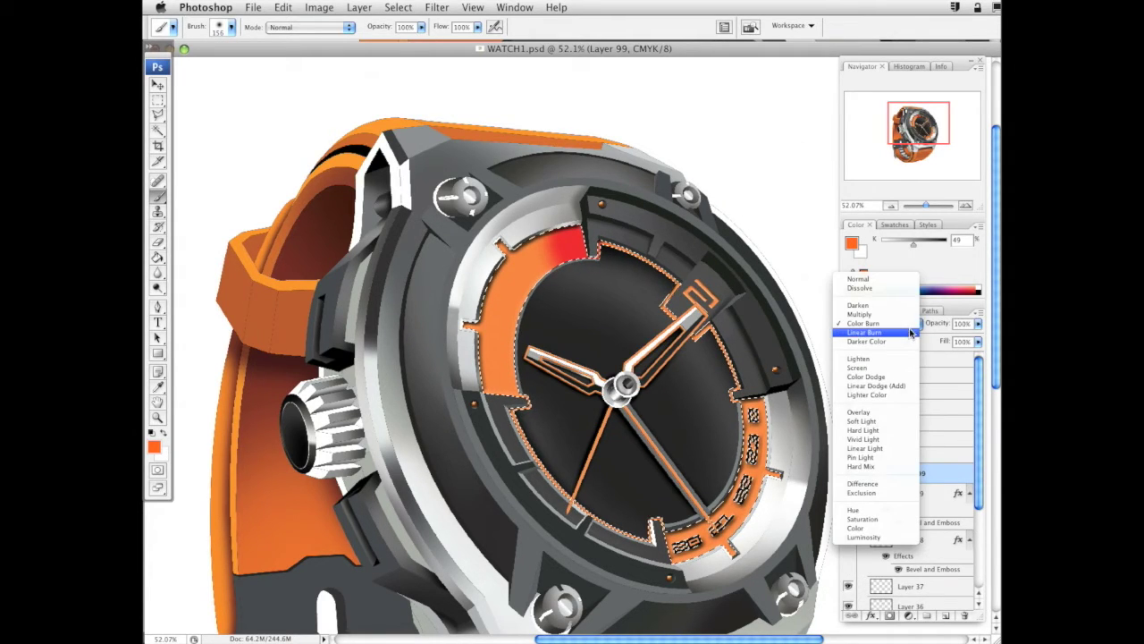
left_click(911, 332)
left_click(911, 325)
left_click(907, 334)
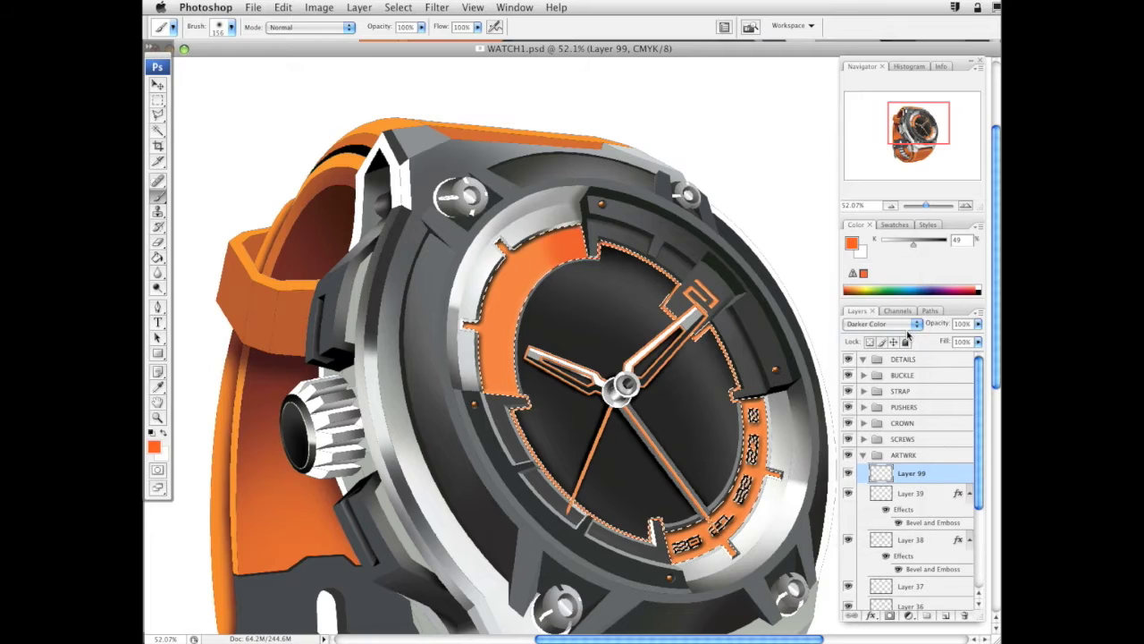
left_click(912, 324)
left_click(911, 304)
left_click(978, 324)
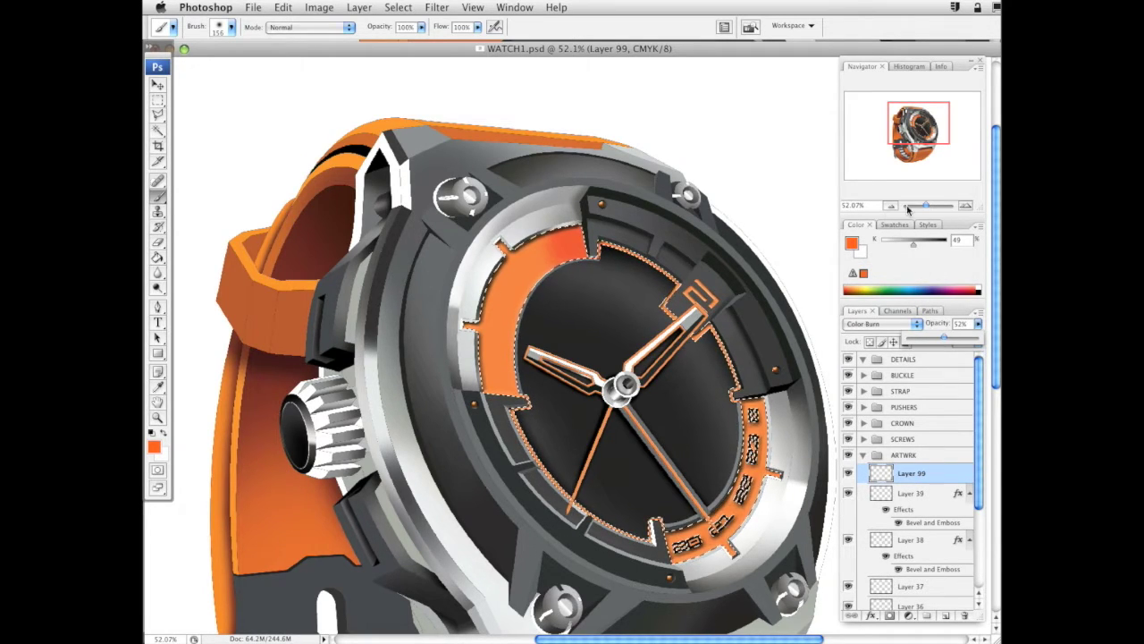
Try the Overlay, Soft Light, Hard Light, Vivid Light and Linear Light blend modes on the ring paint layer
left_click(912, 323)
left_click(883, 408)
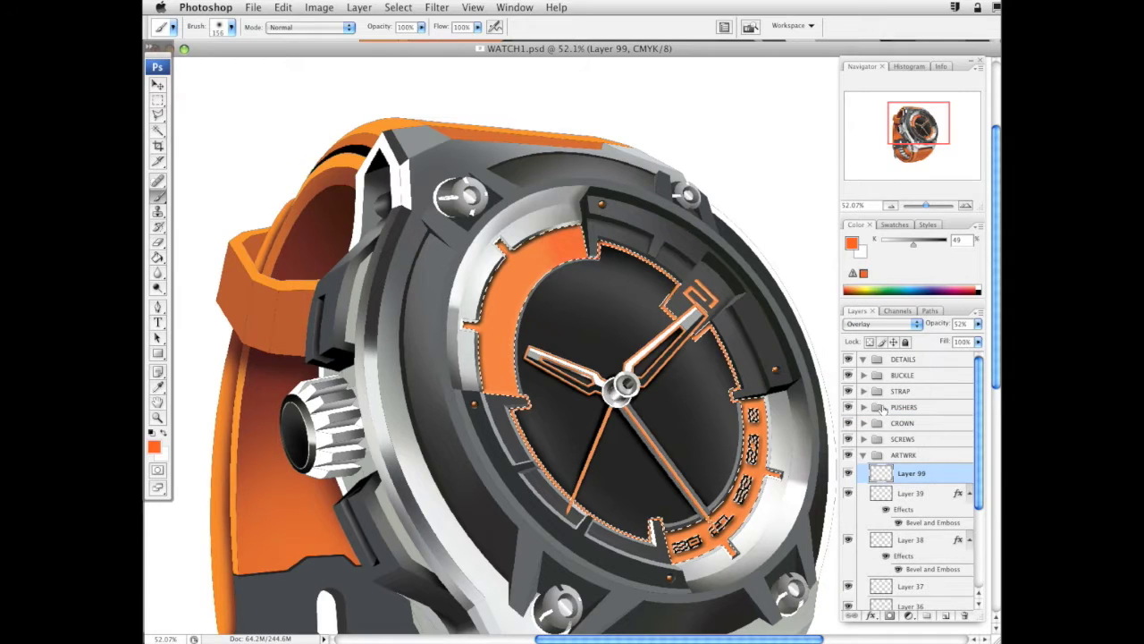
left_click(894, 327)
left_click(894, 337)
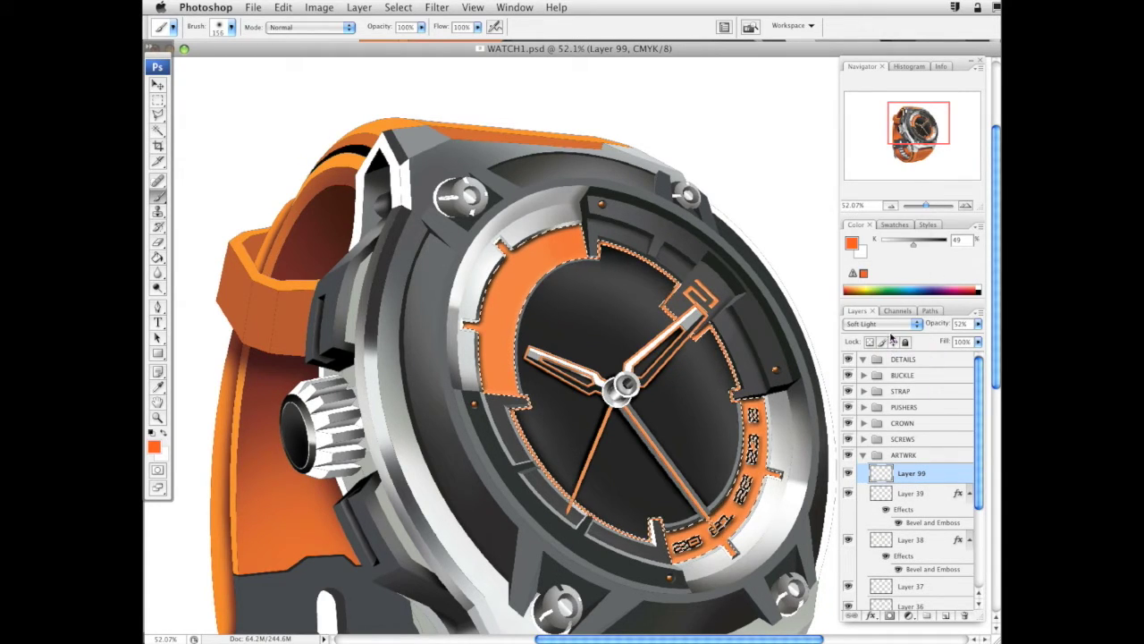
left_click(891, 325)
left_click(891, 339)
left_click(891, 331)
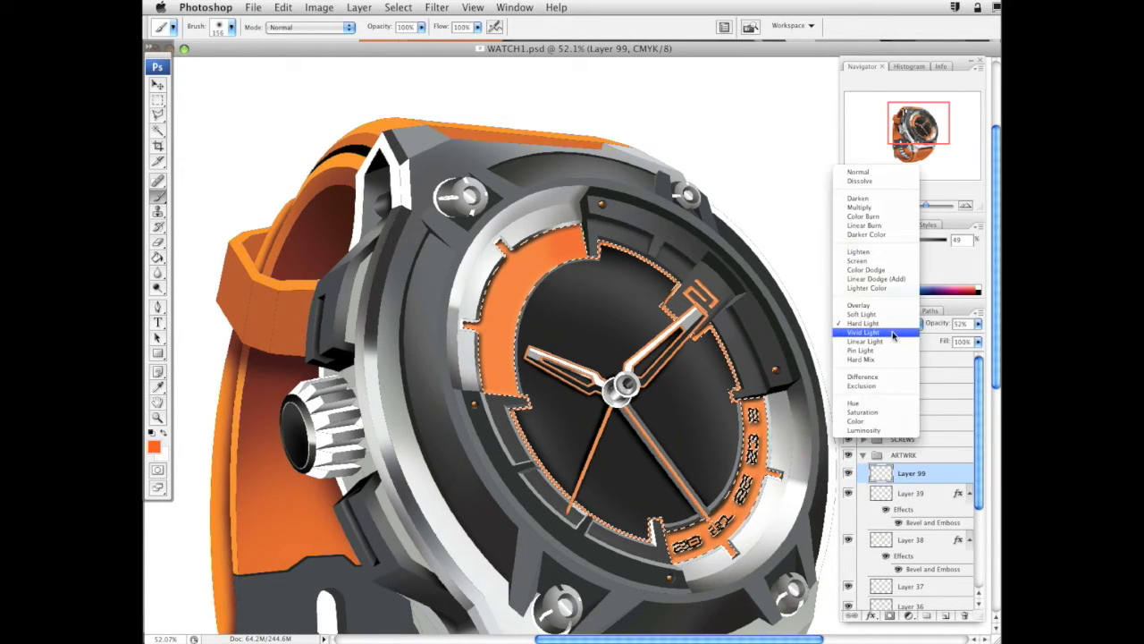
left_click(891, 333)
left_click(892, 335)
left_click(892, 333)
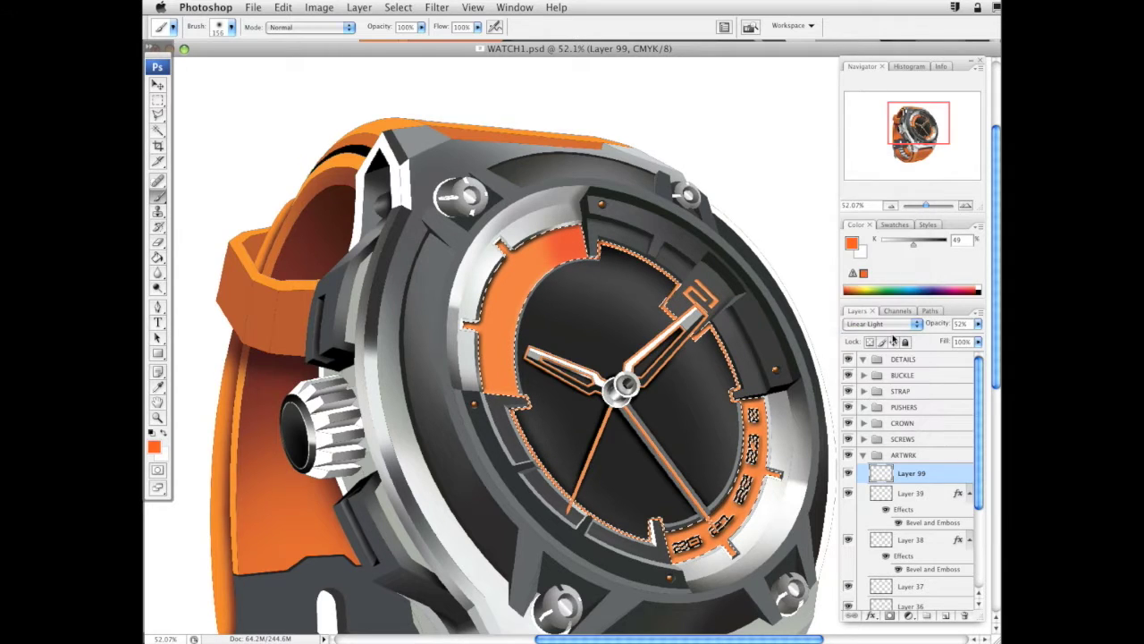
Set the ring paint layer to Color Dodge and brush a lighter orange over the ring's upper end
left_click(897, 330)
left_click(898, 253)
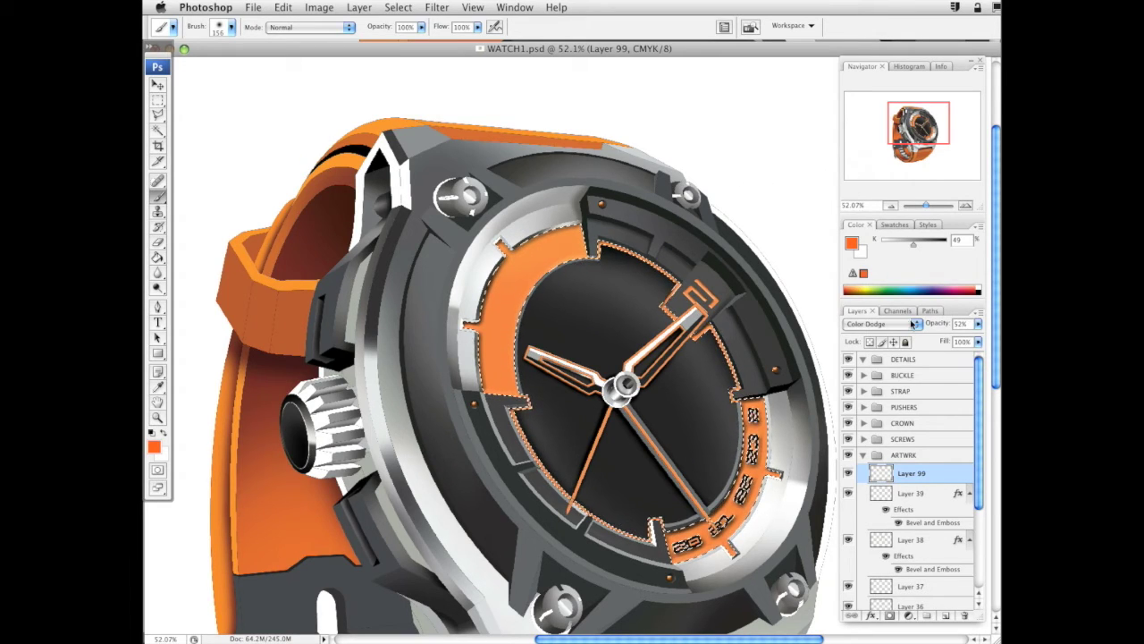
left_click(851, 243)
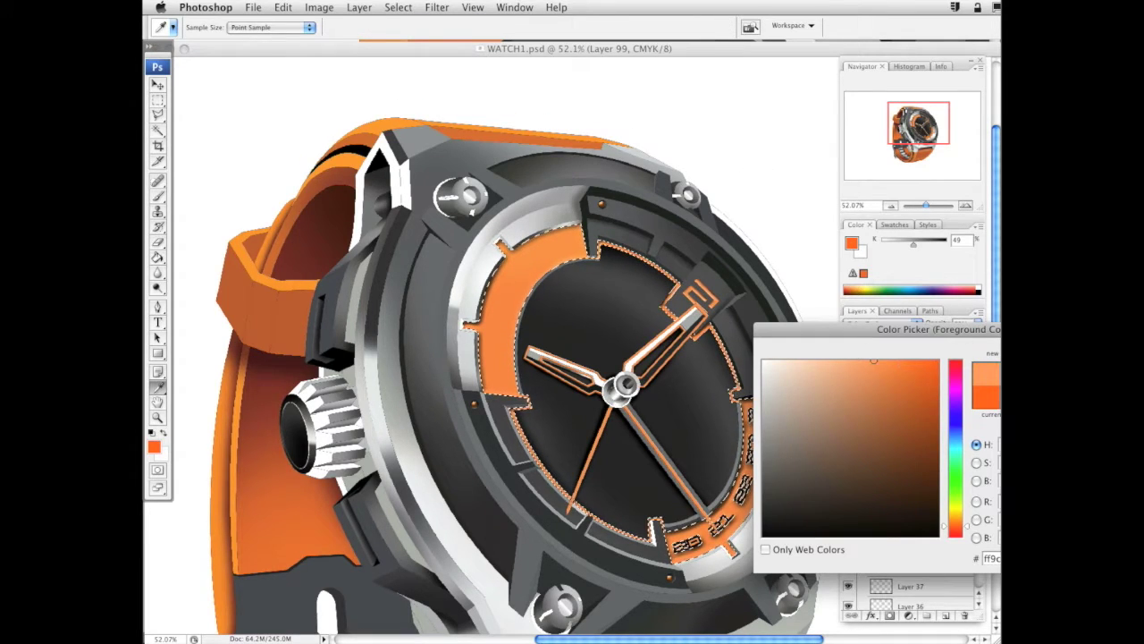
key("Return")
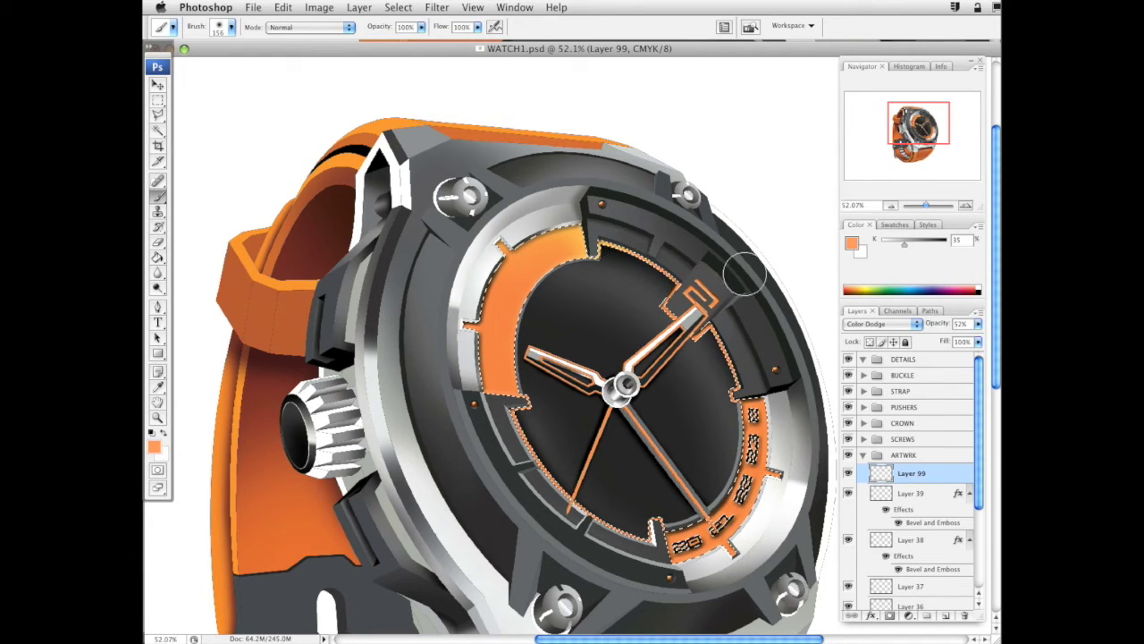
Enlarge the brush to 193 px and brighten the upper end of the orange dial ring
scroll(755, 321, "down", 3)
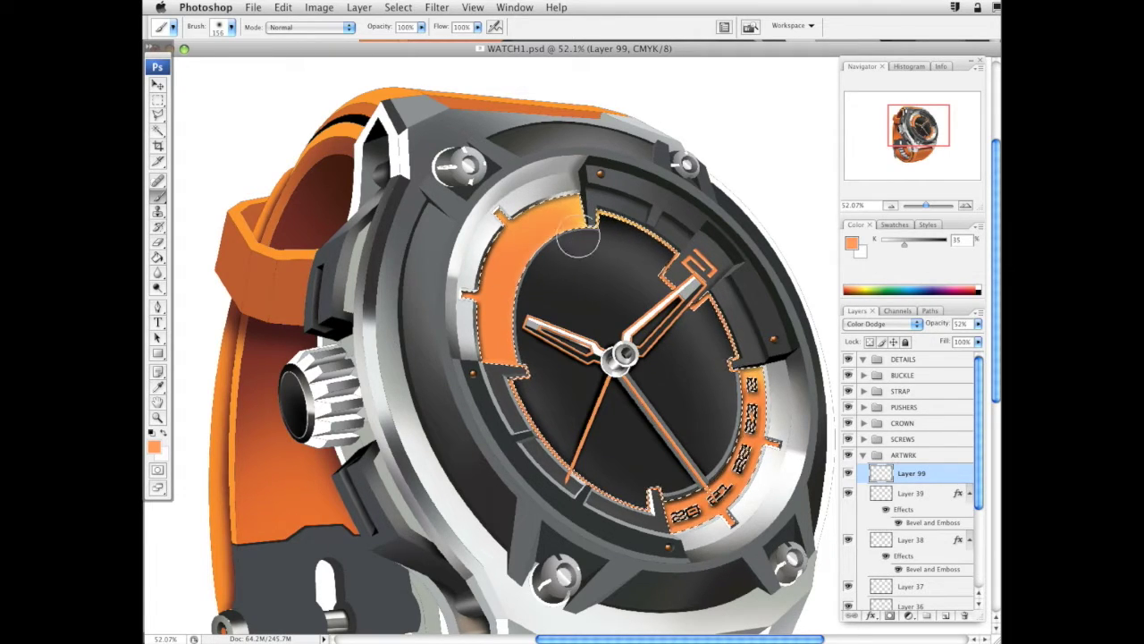
right_click(686, 262)
left_click_drag(789, 292, 800, 291)
left_click(568, 205)
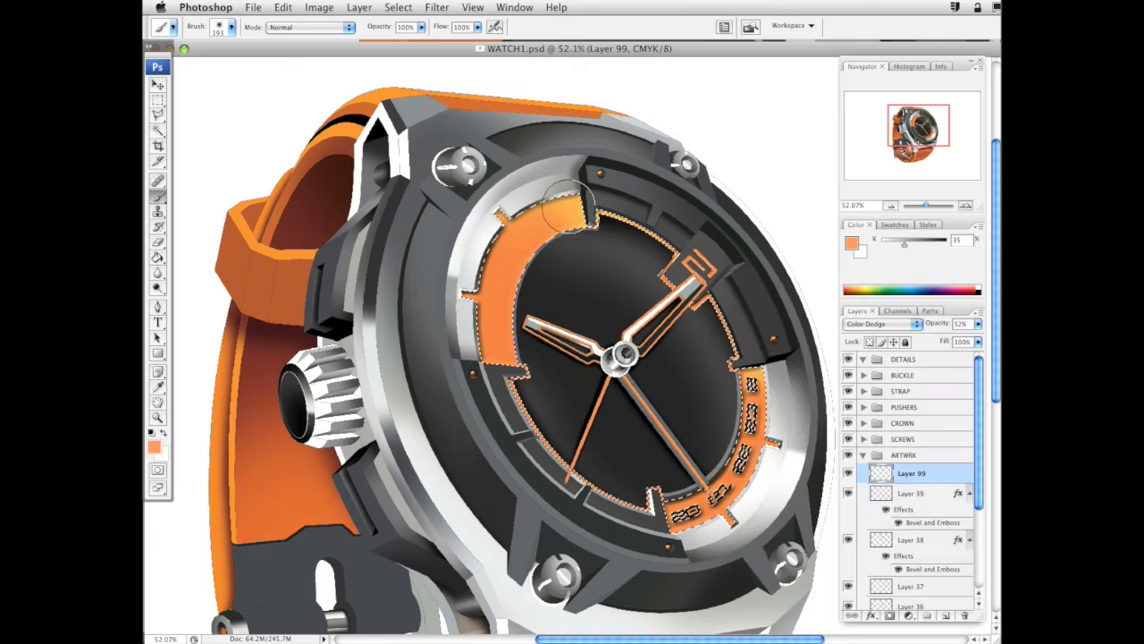
left_click_drag(568, 206, 351, 272)
mouse_move(706, 288)
left_mouse_down()
mouse_move(679, 273)
mouse_move(659, 234)
left_mouse_up()
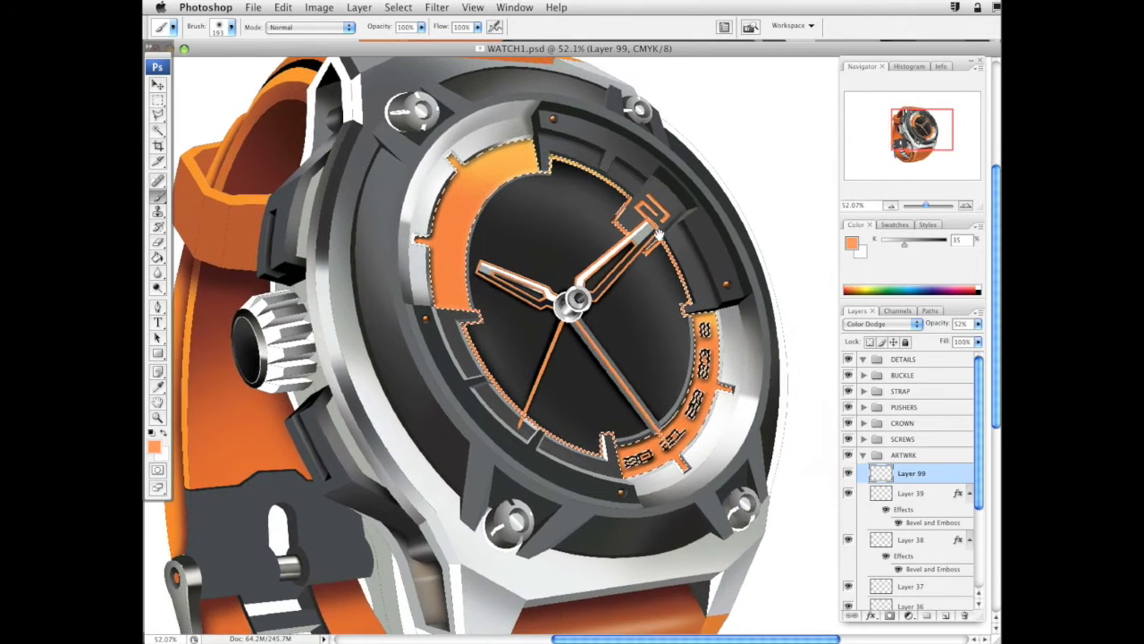
Add a Color Burn layer above the ring highlight layer and sample the strap's darker orange as the painting colour
left_click(946, 615)
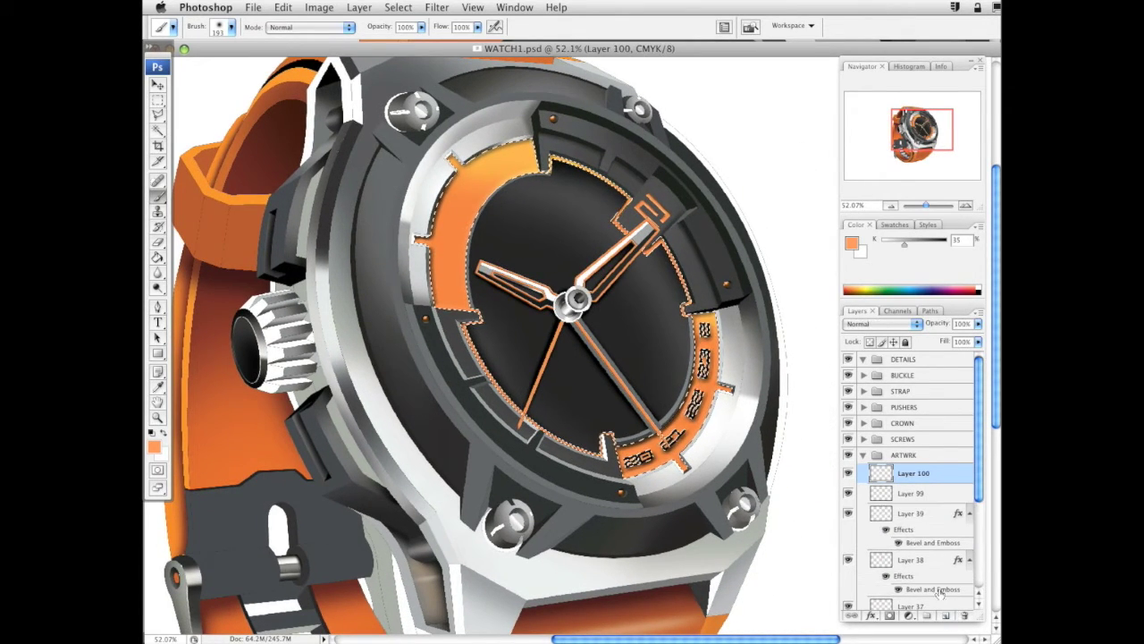
left_click(892, 326)
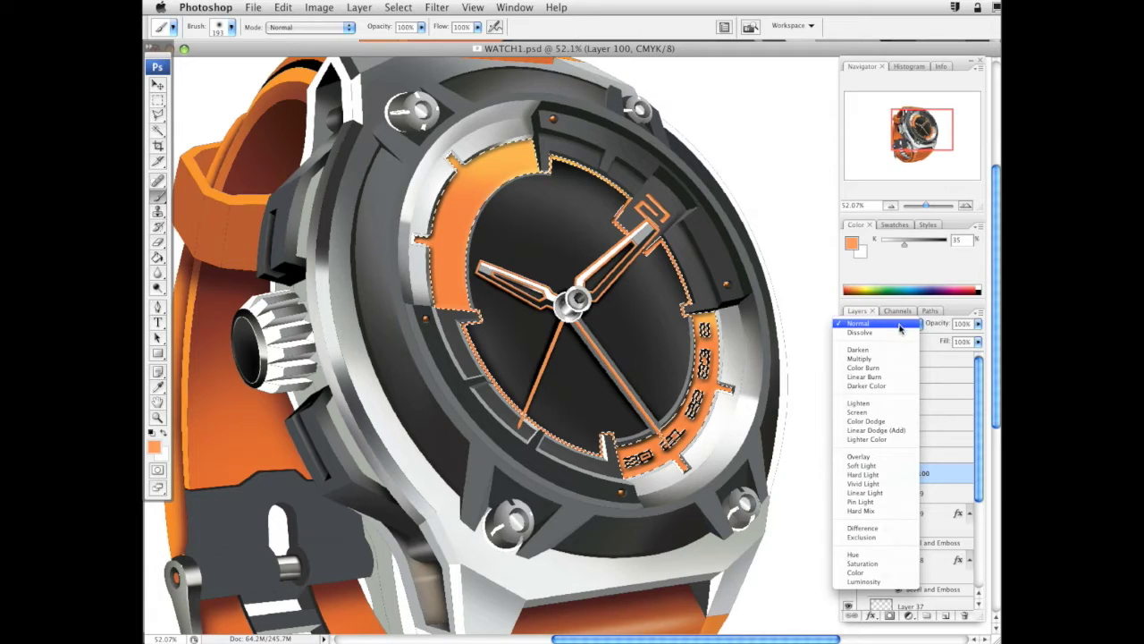
left_click(937, 275)
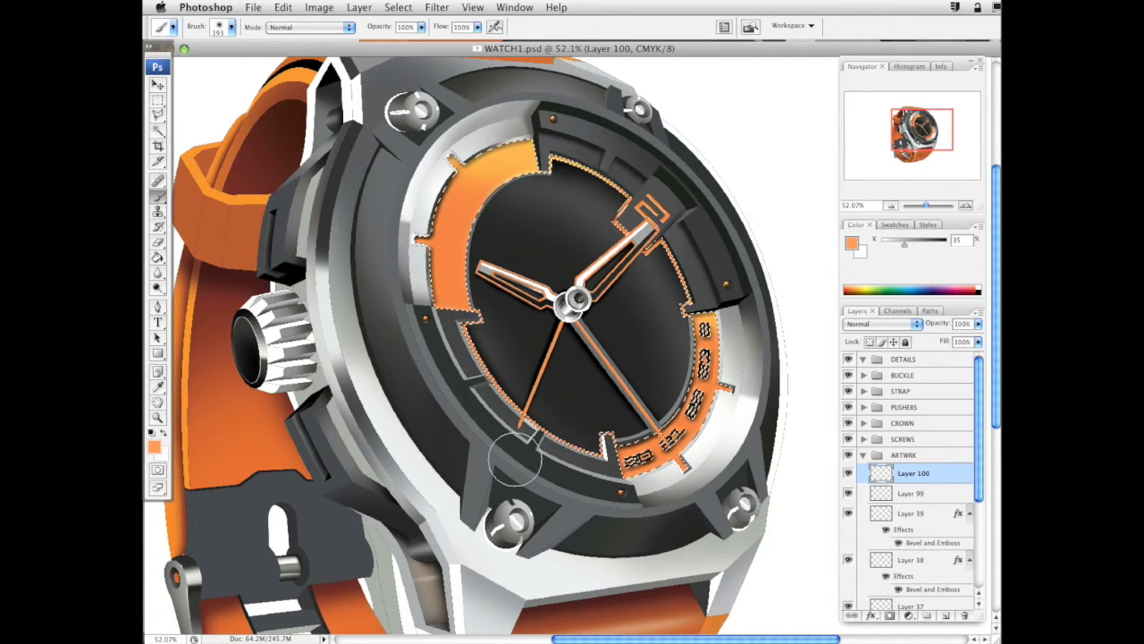
left_click(220, 288, "alt")
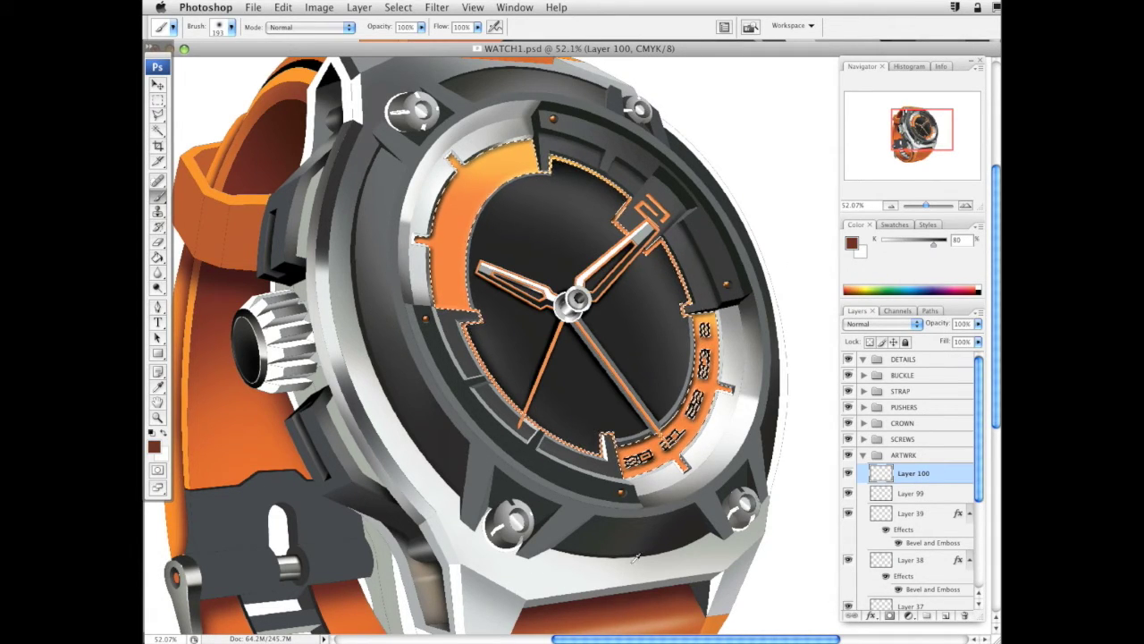
left_click(268, 424, "alt")
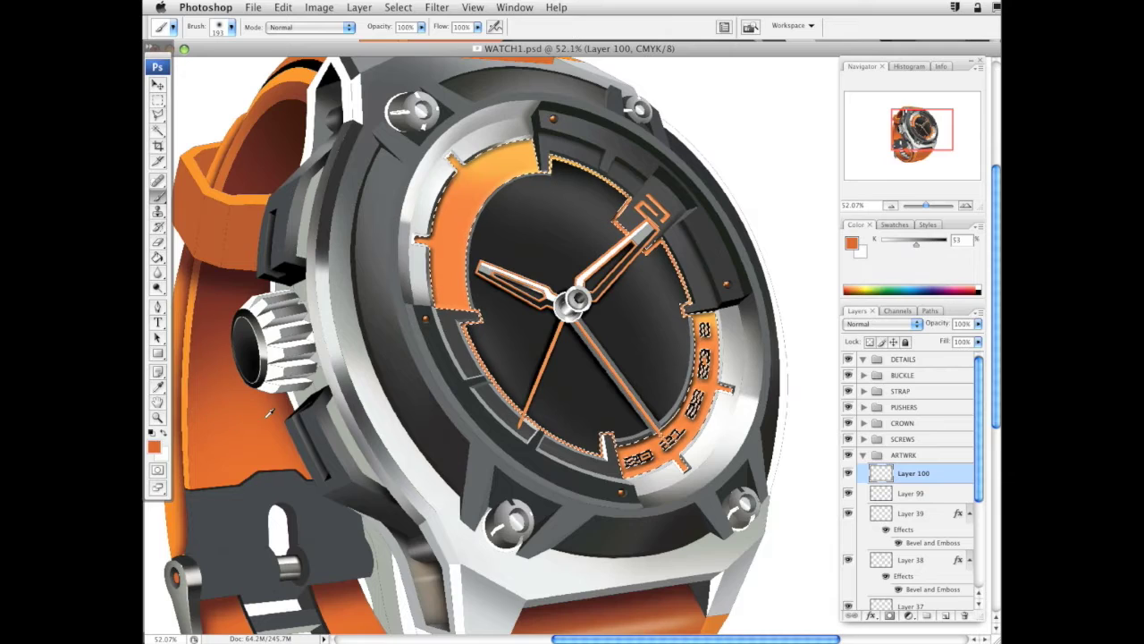
left_click(860, 254)
left_click(884, 324)
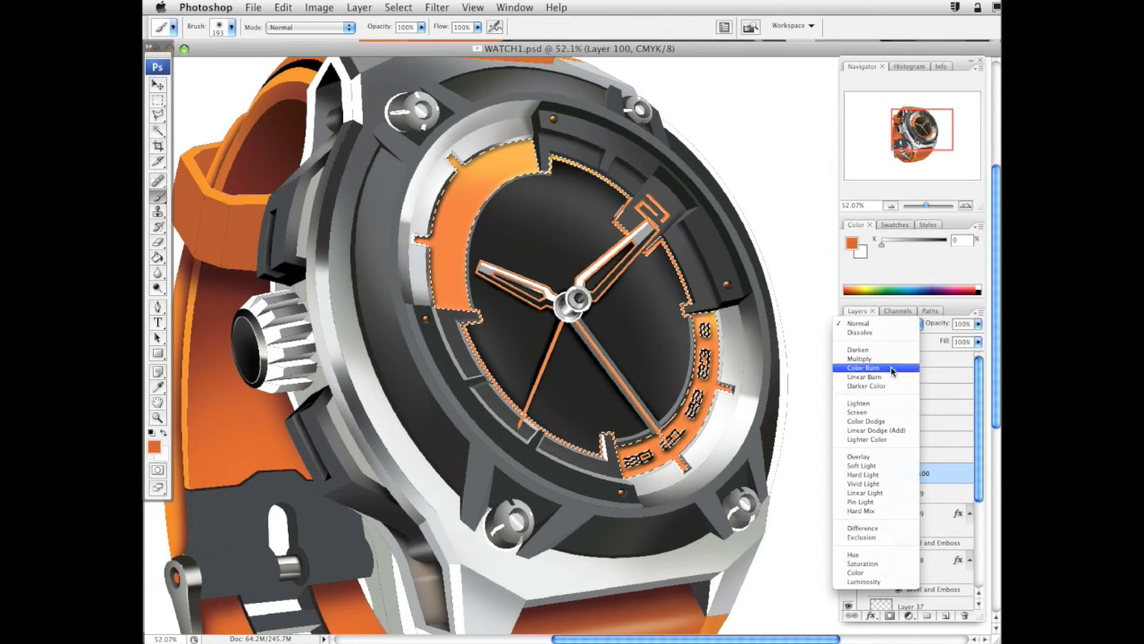
left_click(892, 367)
Shade the lower part of the ring's left arc with a 349 px brush and reduce the layer's opacity to 43%
right_click(657, 329)
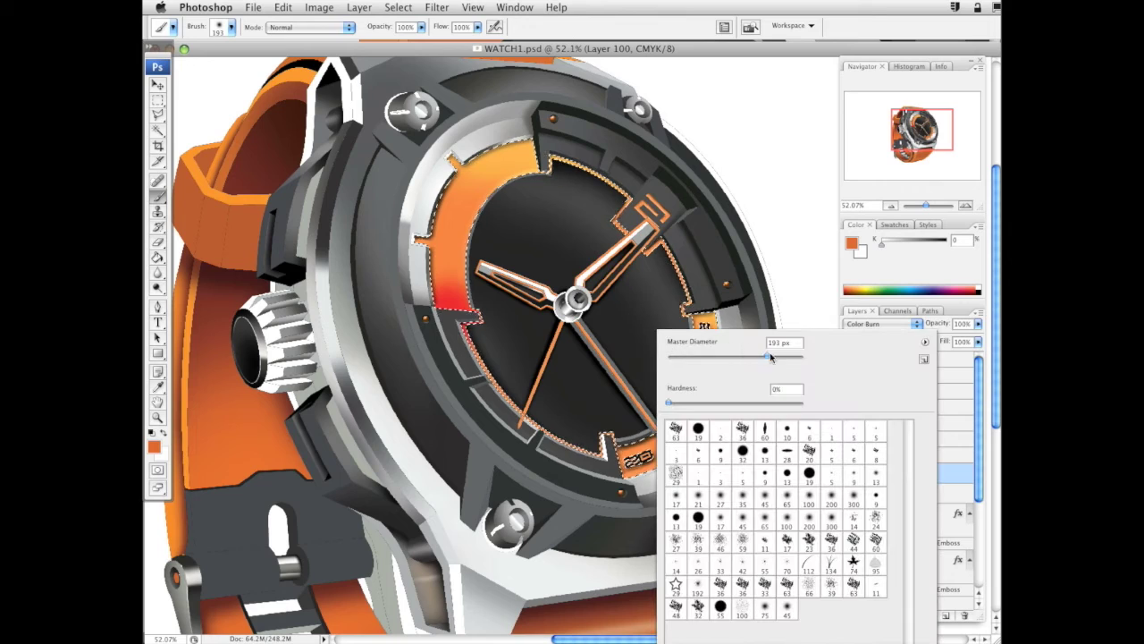
key("Return")
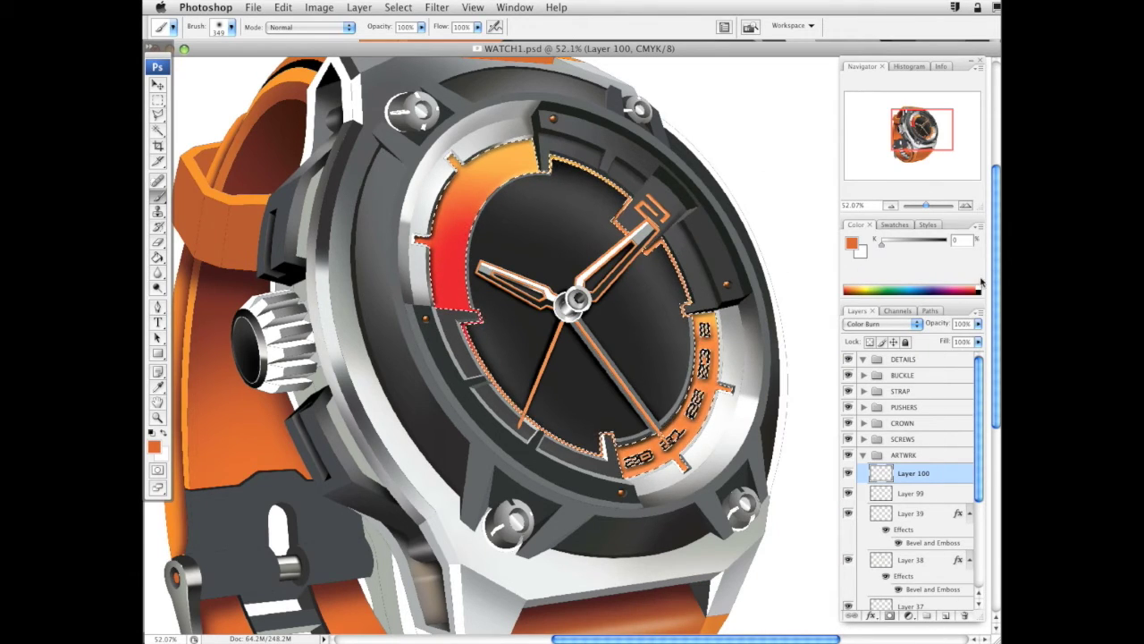
left_click_drag(978, 323, 935, 331)
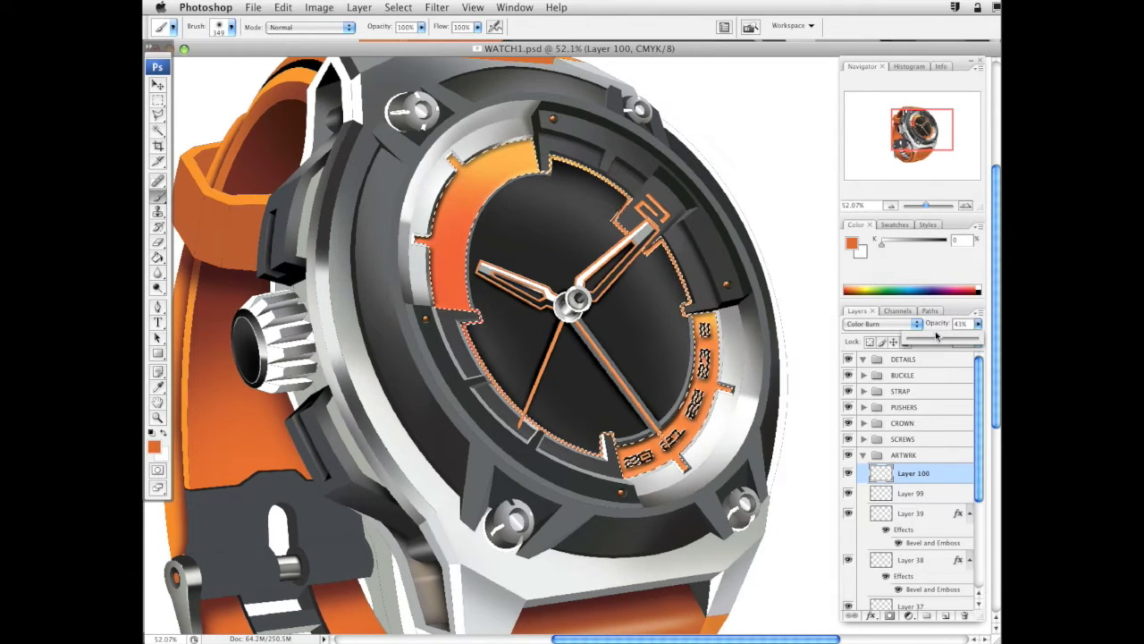
Try the Soft Light blend mode on the ring shading layer at 100% opacity
left_click(899, 324)
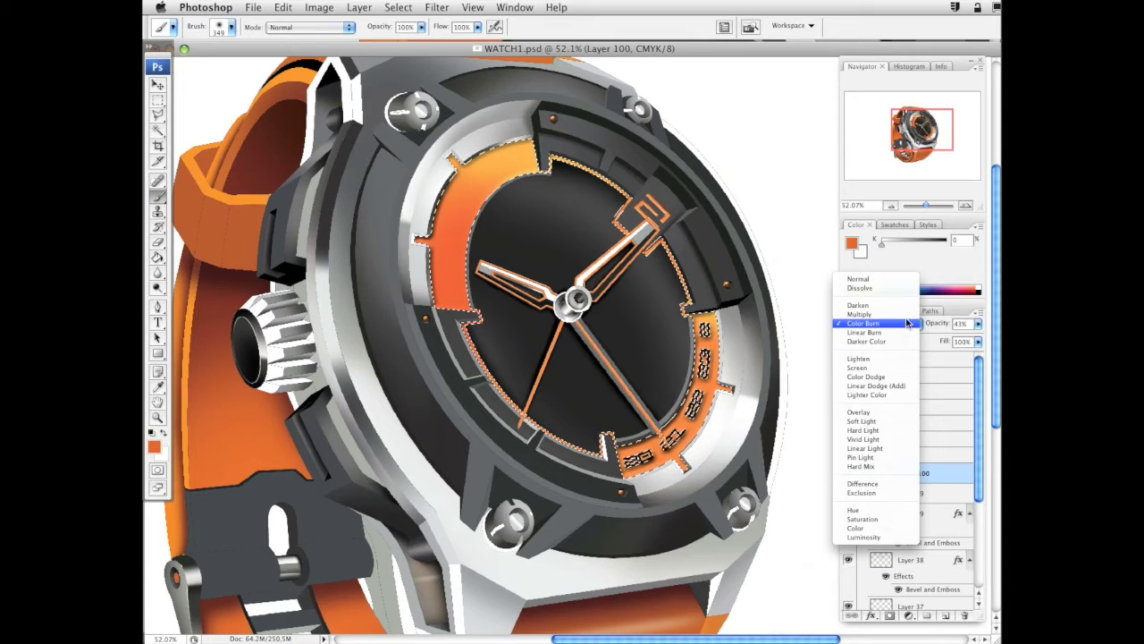
left_click(895, 421)
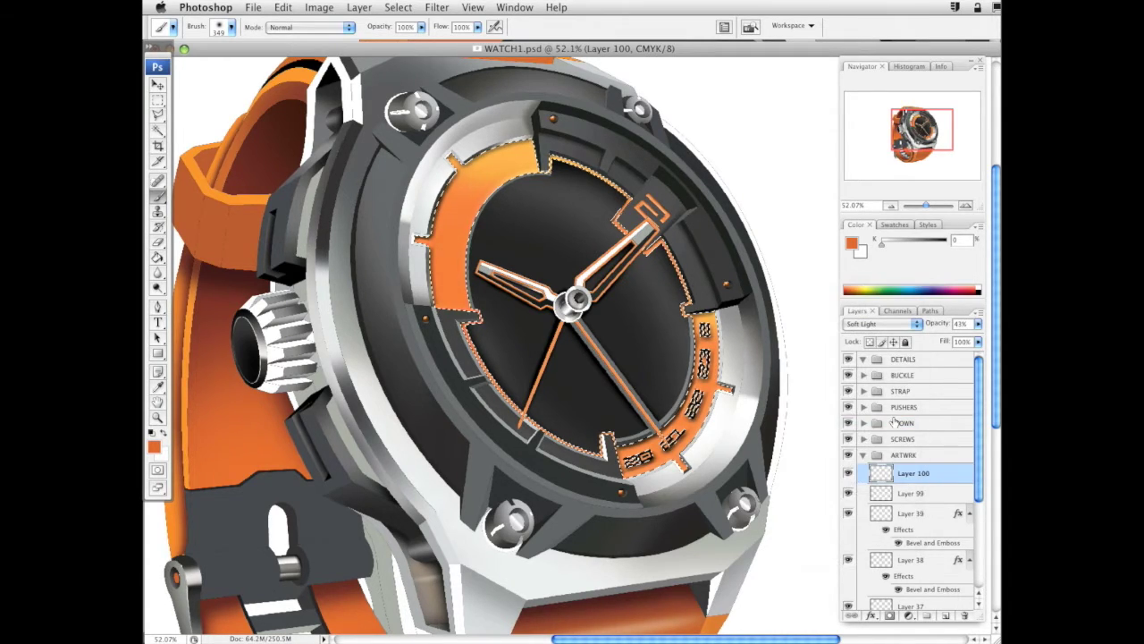
left_click(903, 327)
left_click_drag(979, 324, 978, 339)
Try the Hard Light, Vivid Light, Linear Light and Pin Light blend modes on the ring shading layer
left_click(897, 326)
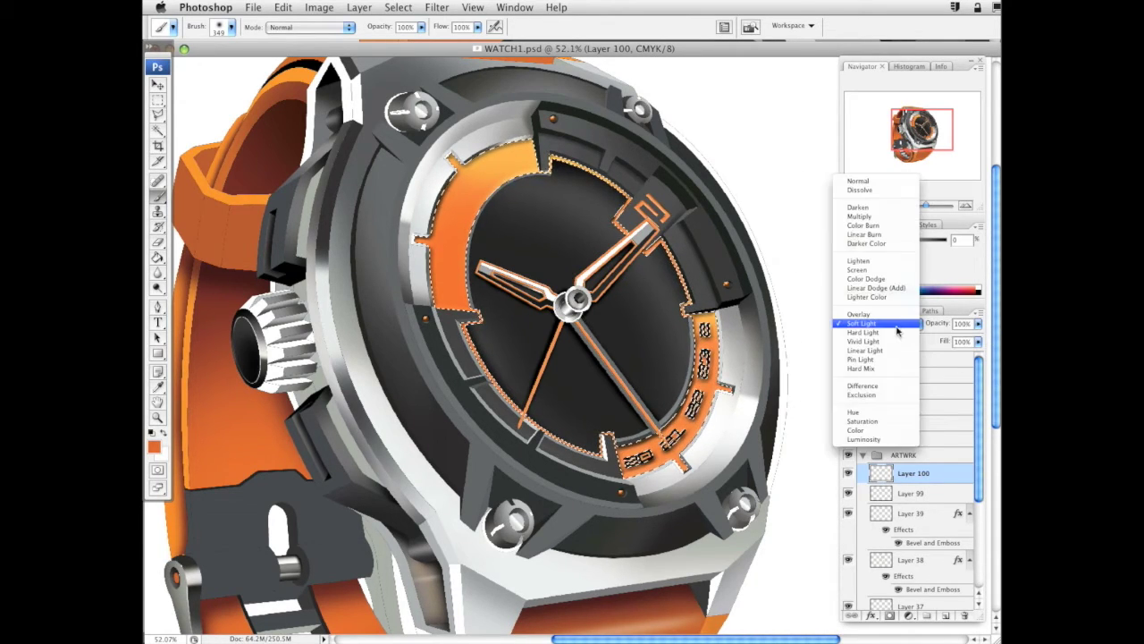
left_click(898, 332)
left_click(900, 328)
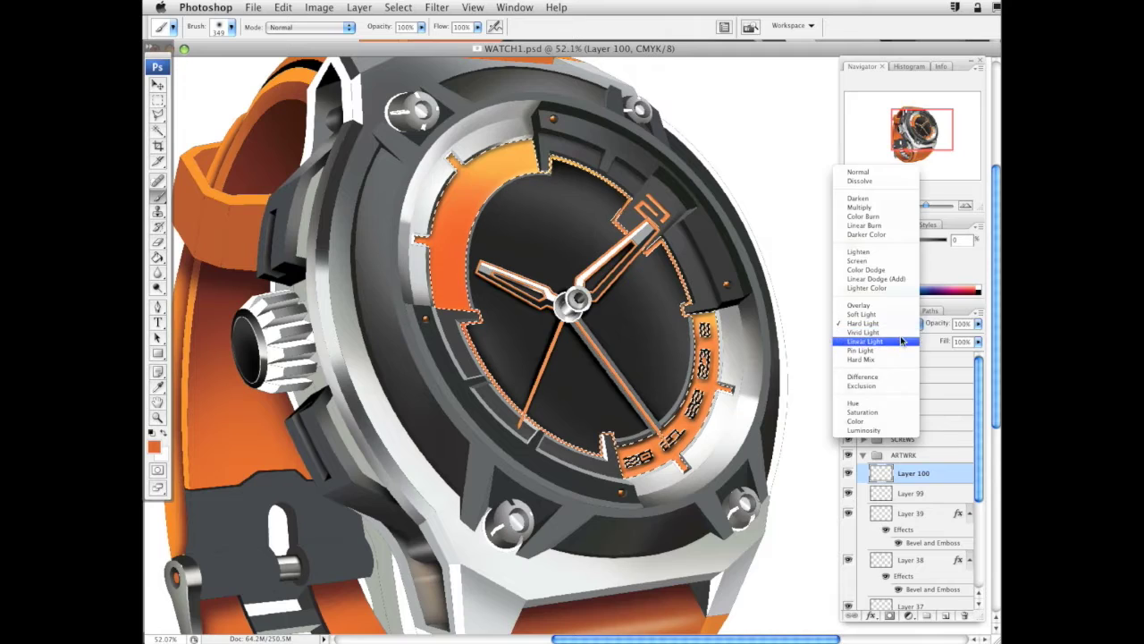
left_click(905, 332)
left_click(906, 329)
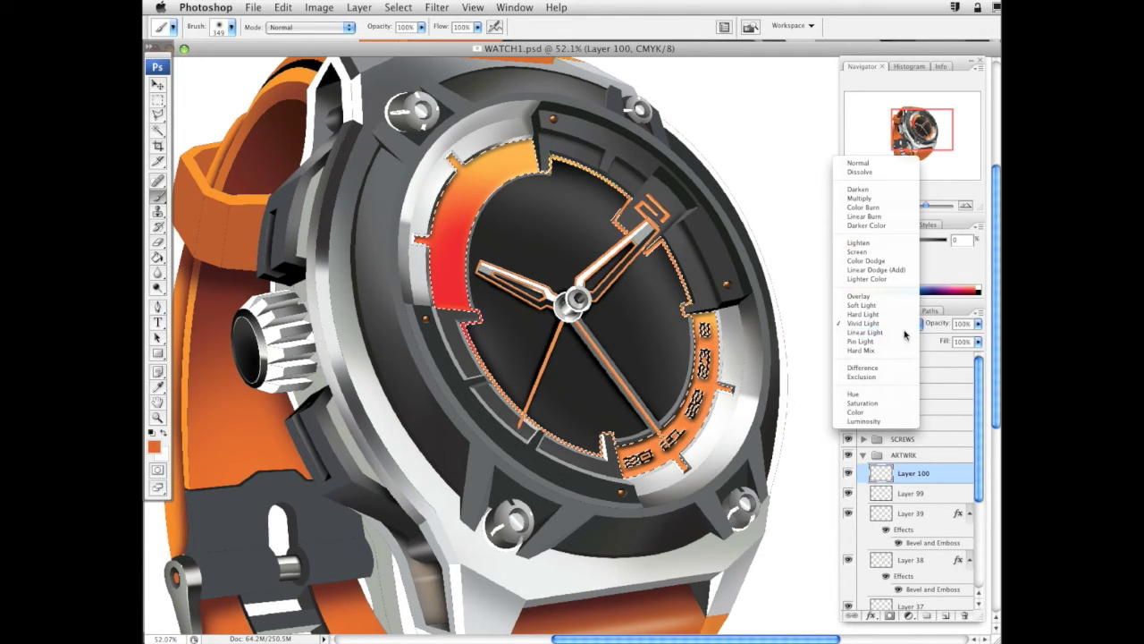
left_click(905, 332)
left_click(906, 331)
left_click(904, 333)
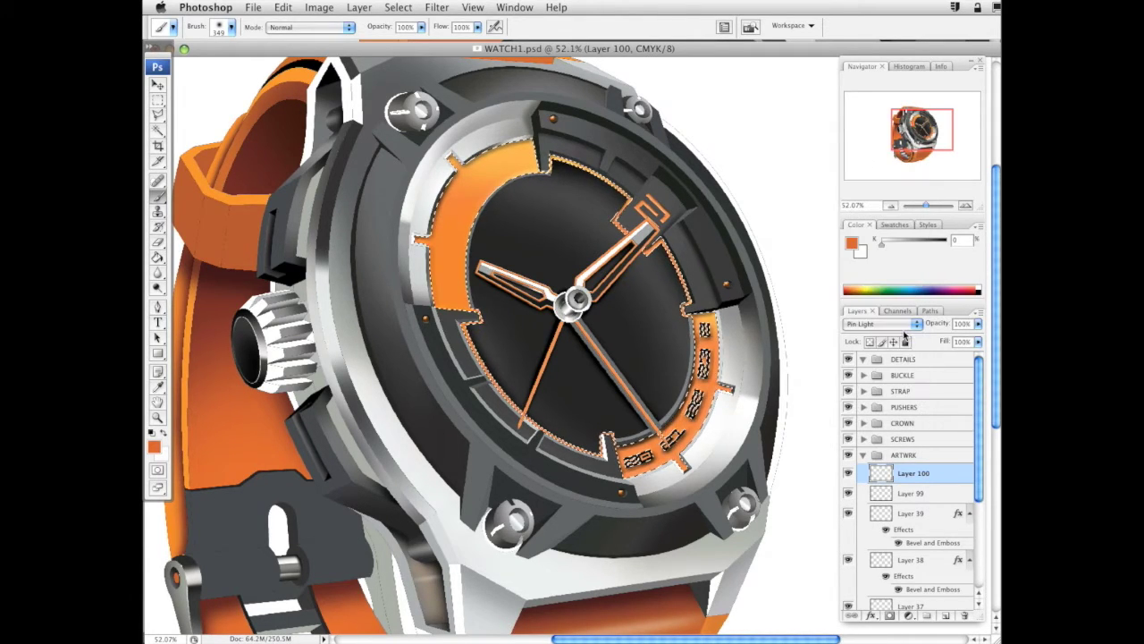
Try the Hard Mix, Difference, Color Dodge and Darker Color blend modes on the ring shading layer
left_click(904, 333)
left_click(905, 333)
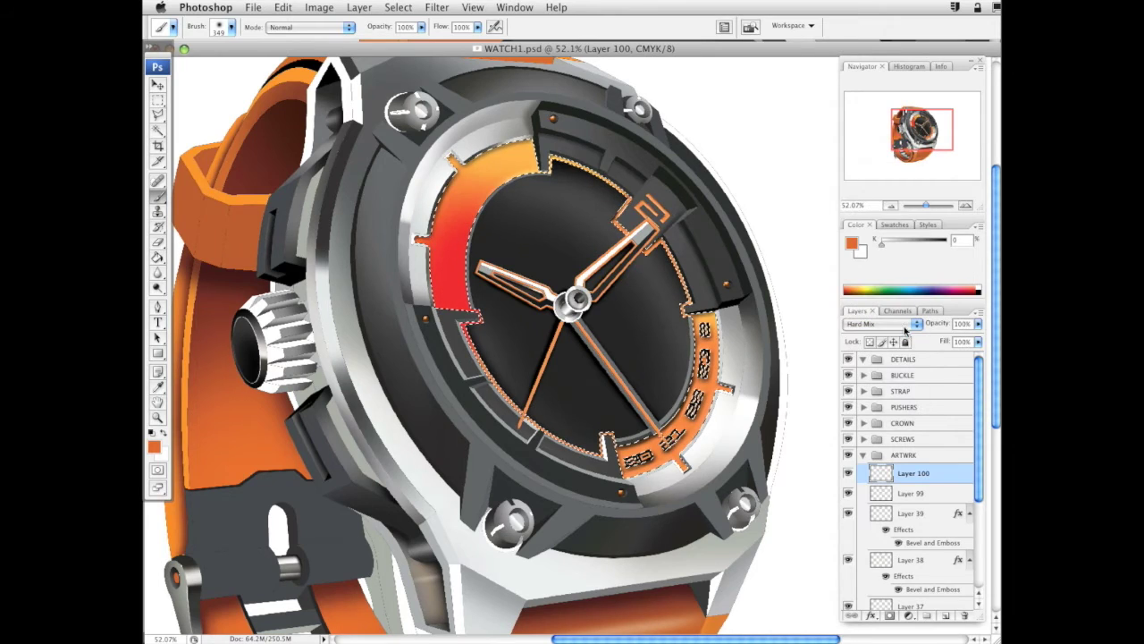
left_click(904, 333)
left_click(903, 340)
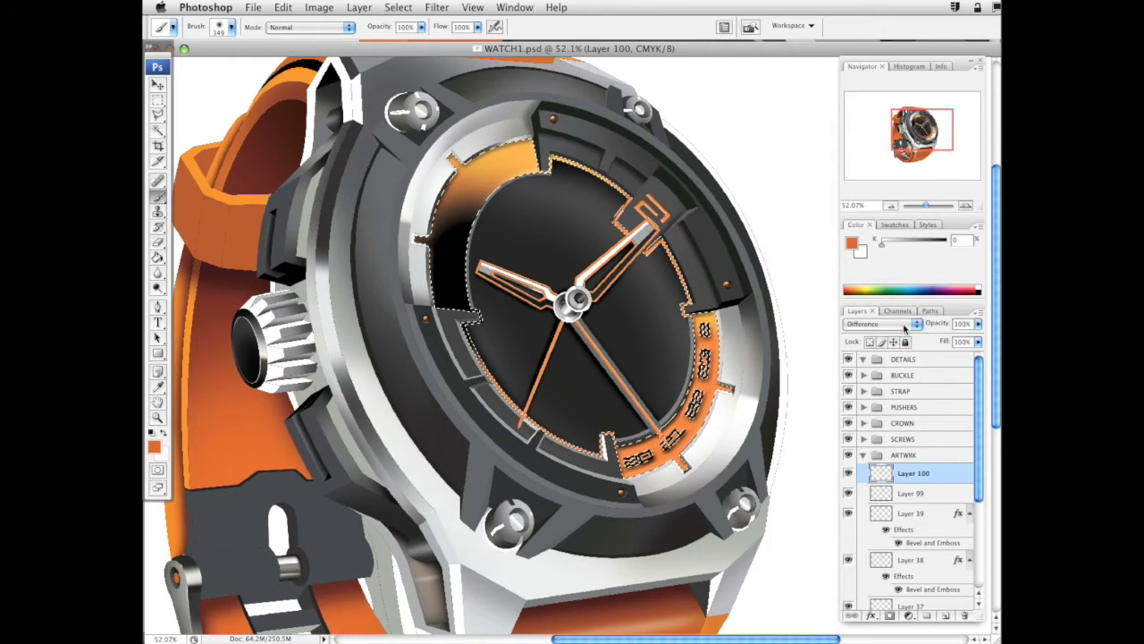
left_click(903, 329)
left_click(908, 215)
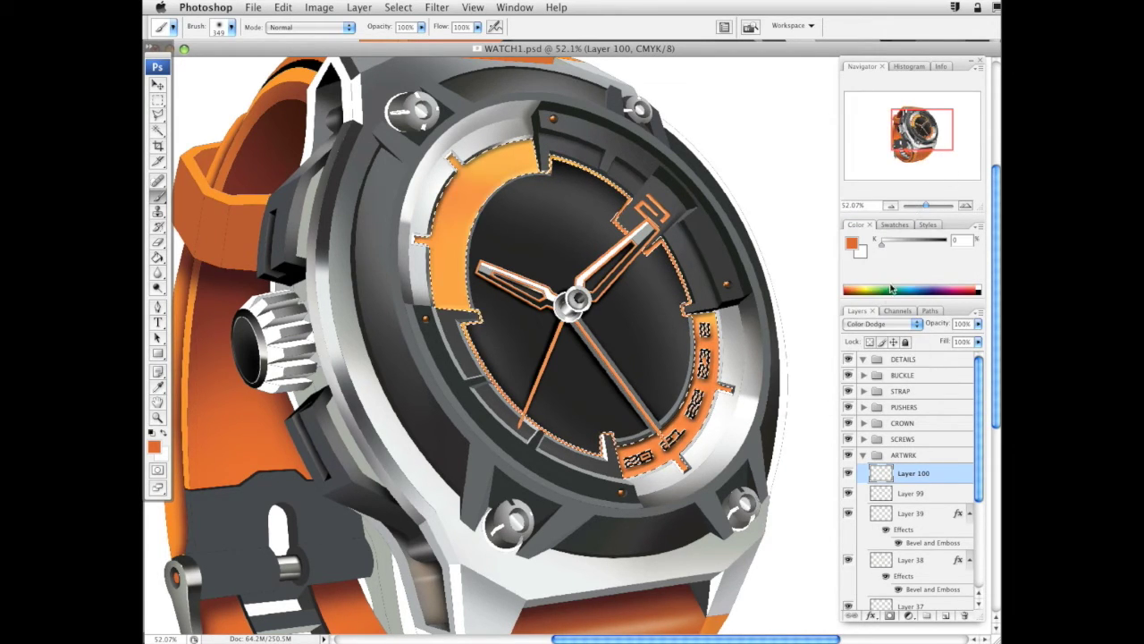
left_click(890, 324)
left_click(890, 288)
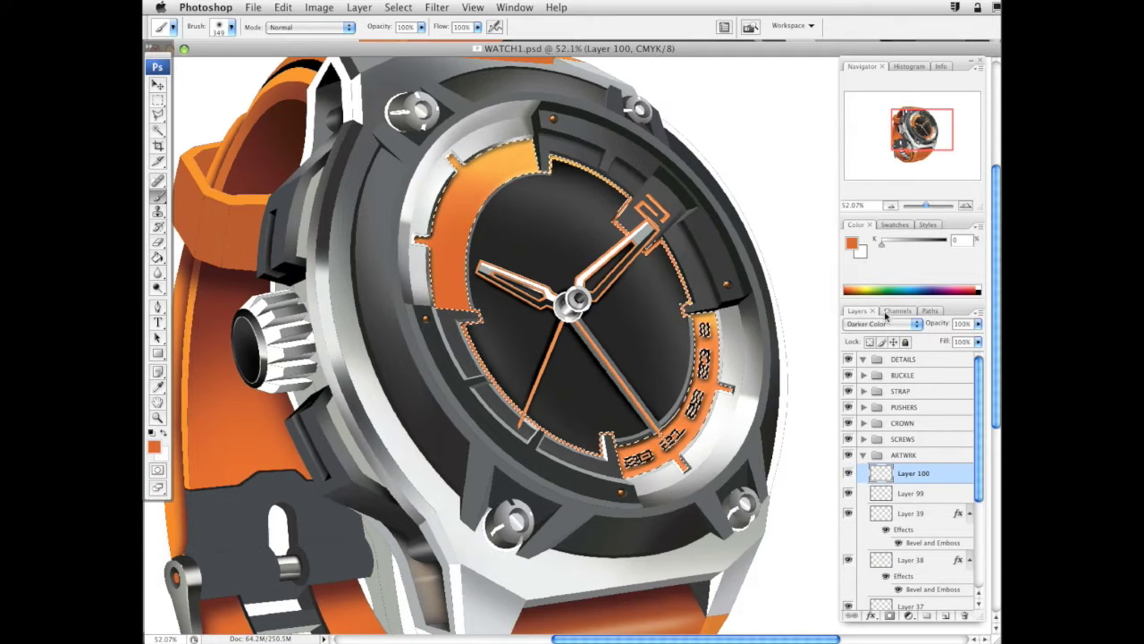
Set the ring shading layer to Linear Burn and reduce its opacity to 22%
left_click(885, 320)
left_click(886, 315)
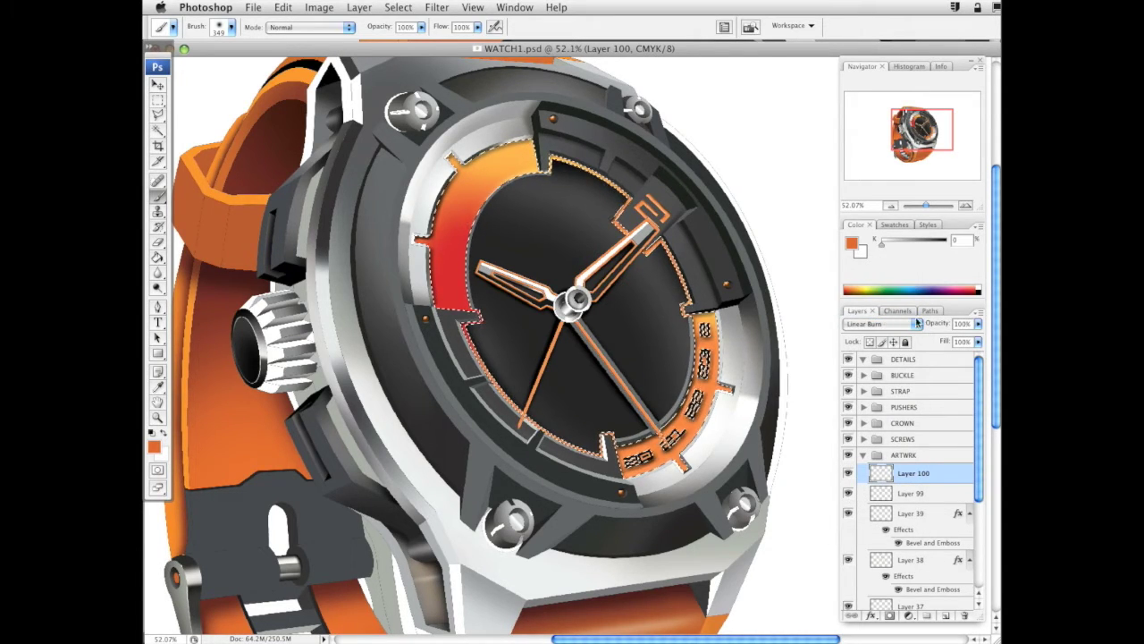
left_click(976, 327)
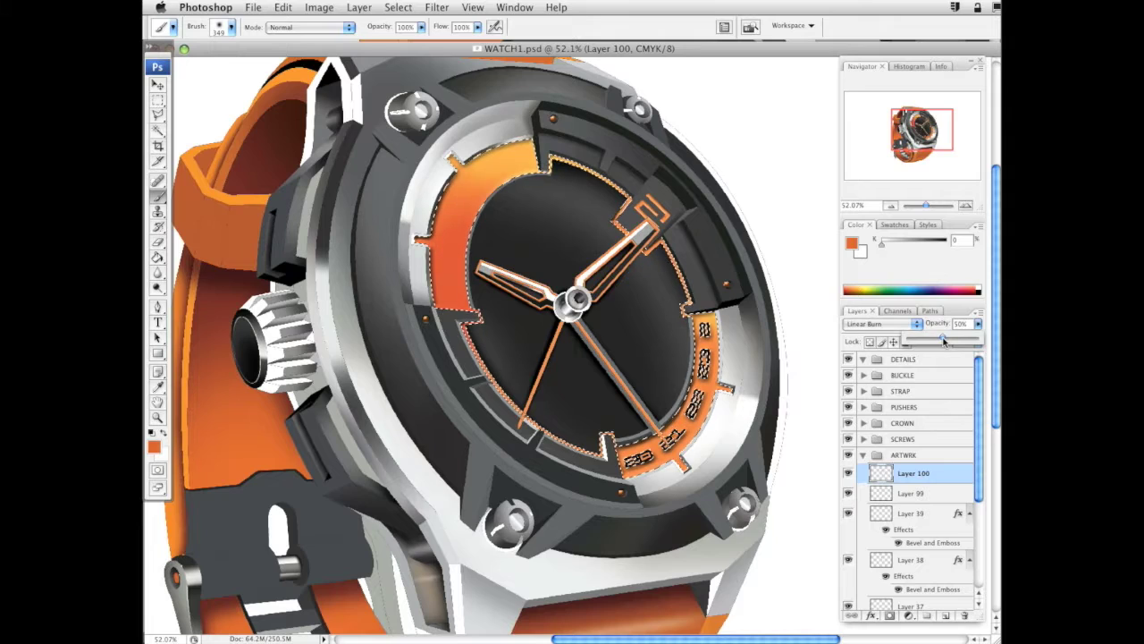
Shade the lower end of the ring's right arc near the 20 numeral and set the layer's opacity to 42%
left_click(614, 454)
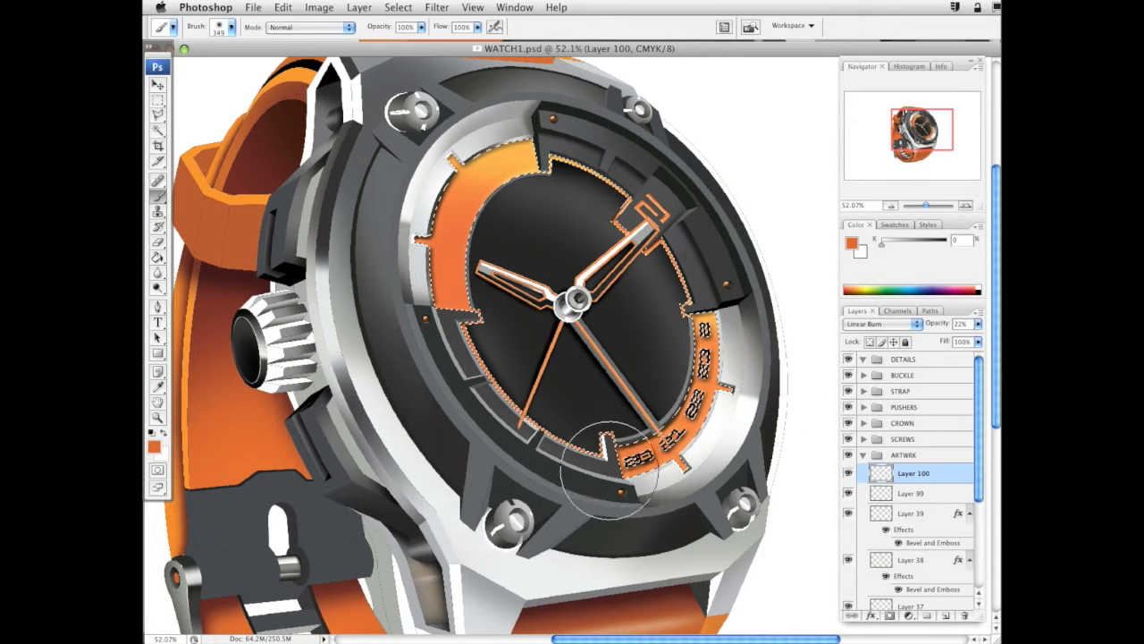
left_click(976, 326)
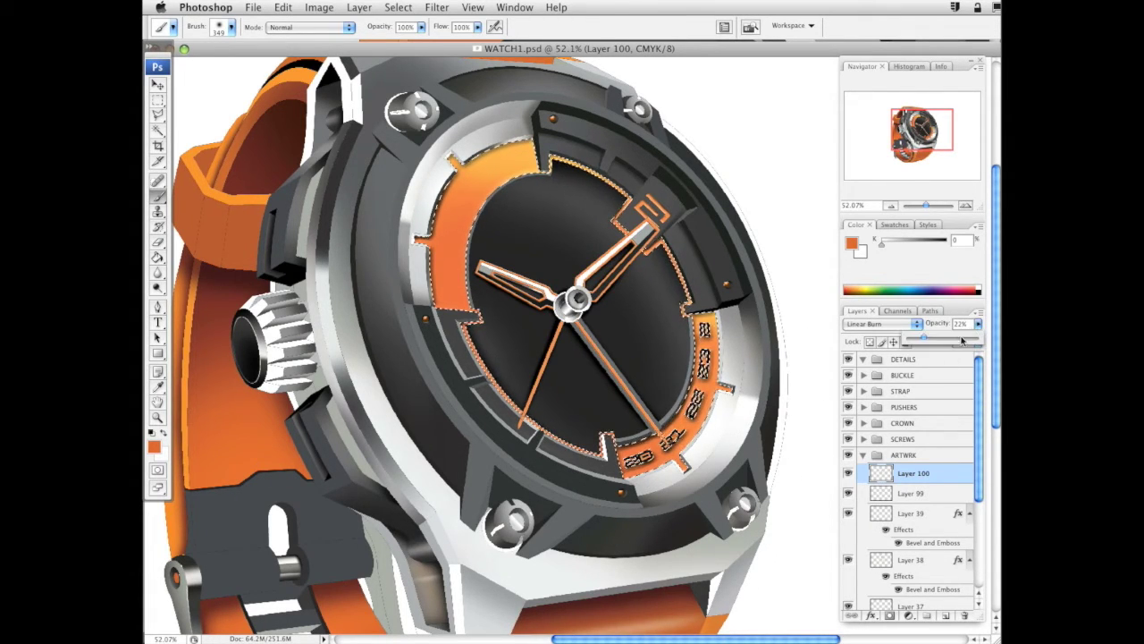
left_click(635, 469)
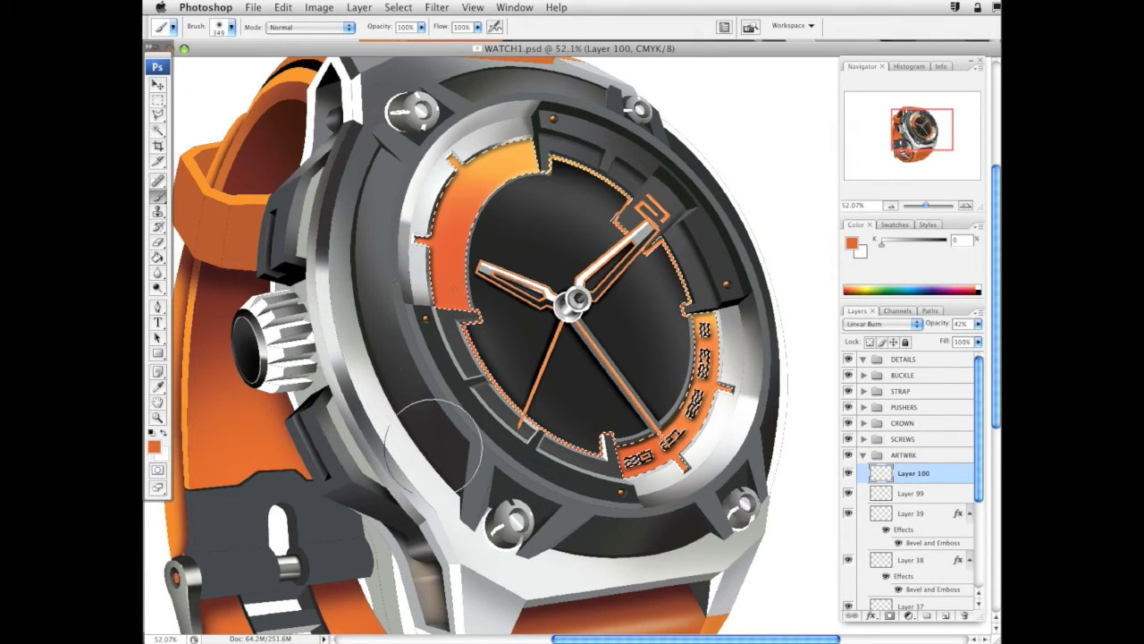
Add a new layer above the ring shading layer and sample the ring's light orange as the background colour
mouse_move(686, 523)
left_mouse_down()
mouse_move(727, 474)
mouse_move(731, 447)
mouse_move(720, 494)
left_mouse_up()
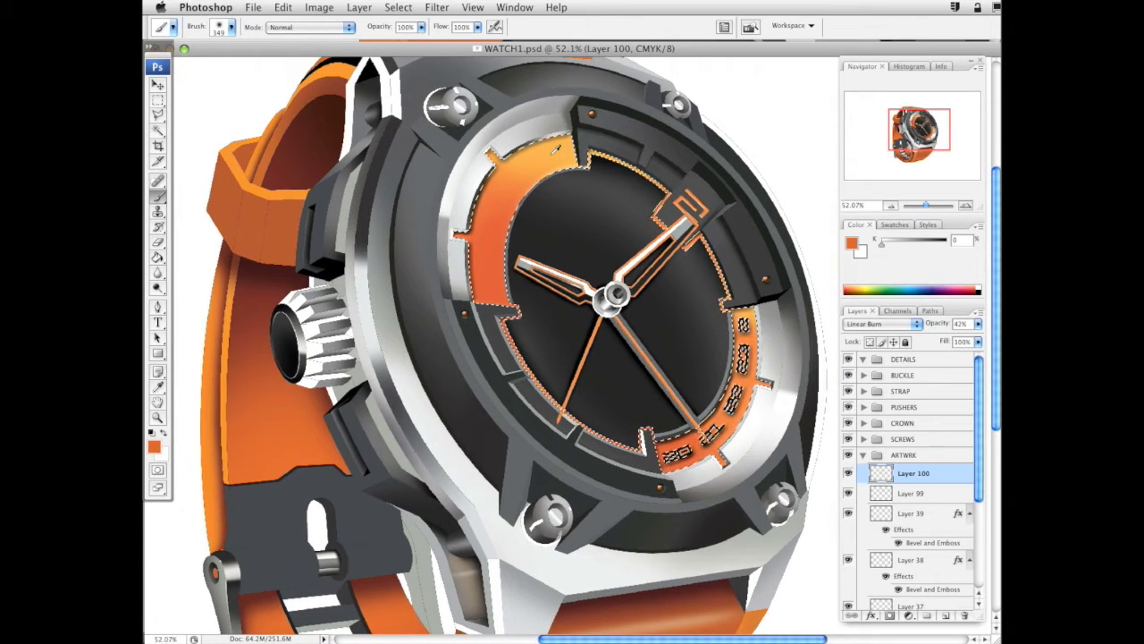
left_click(948, 615)
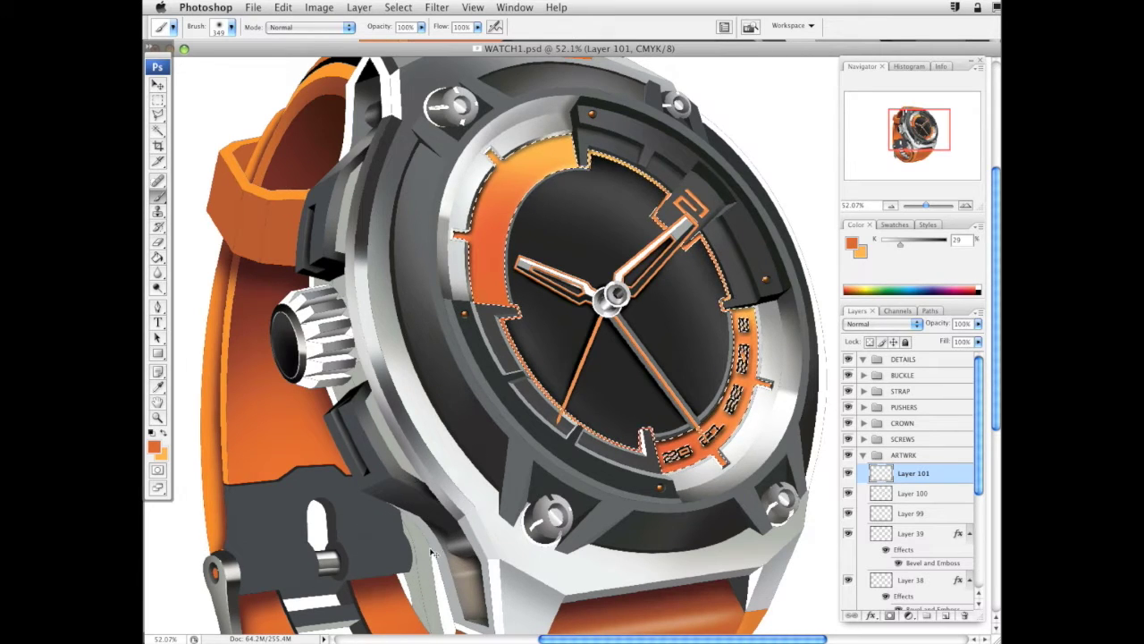
left_click_drag(558, 481, 622, 426)
Select both dark grey hinge barrels of the strap clasp on the Vector Smart Object layer with the Magic Wand at tolerance 2
key("z")
left_click(567, 306, "alt")
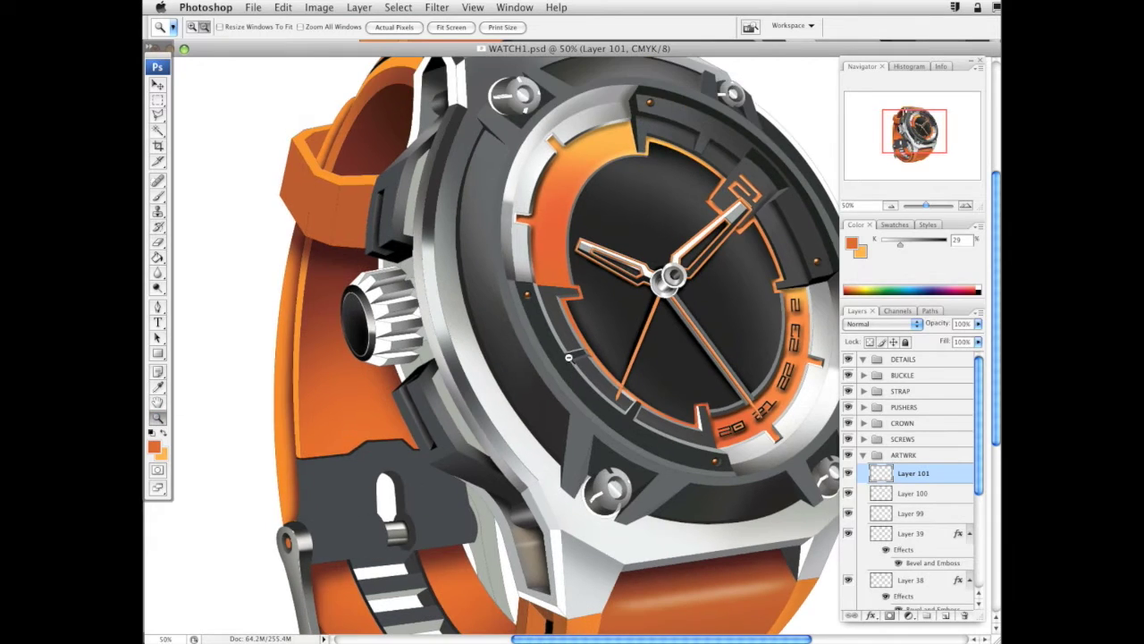
left_click(575, 381, "alt")
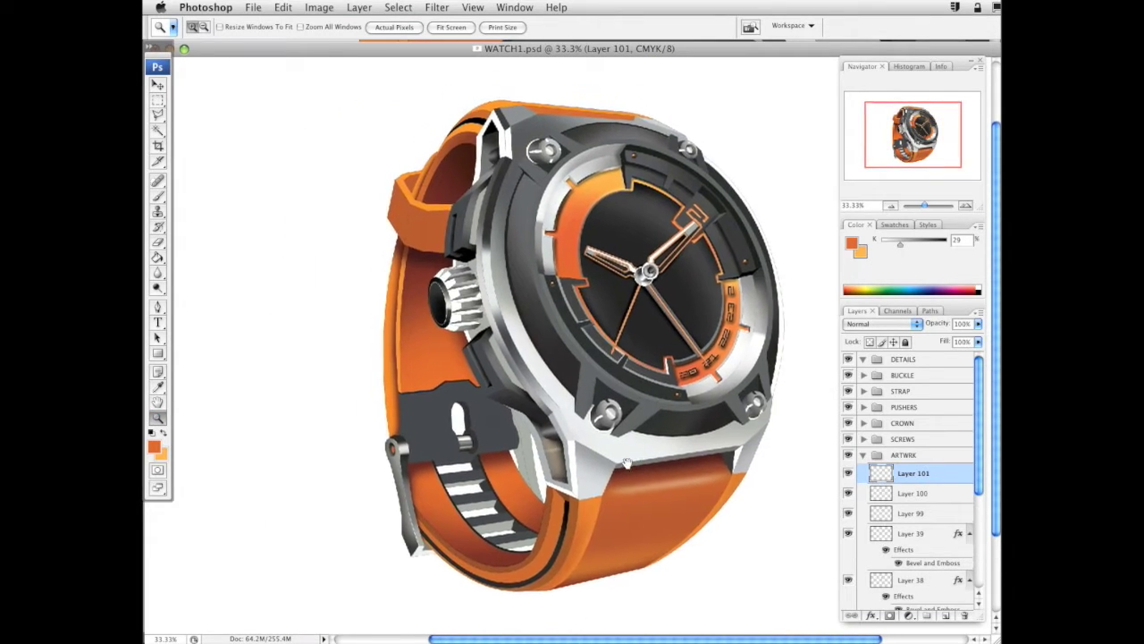
left_click_drag(355, 337, 639, 543)
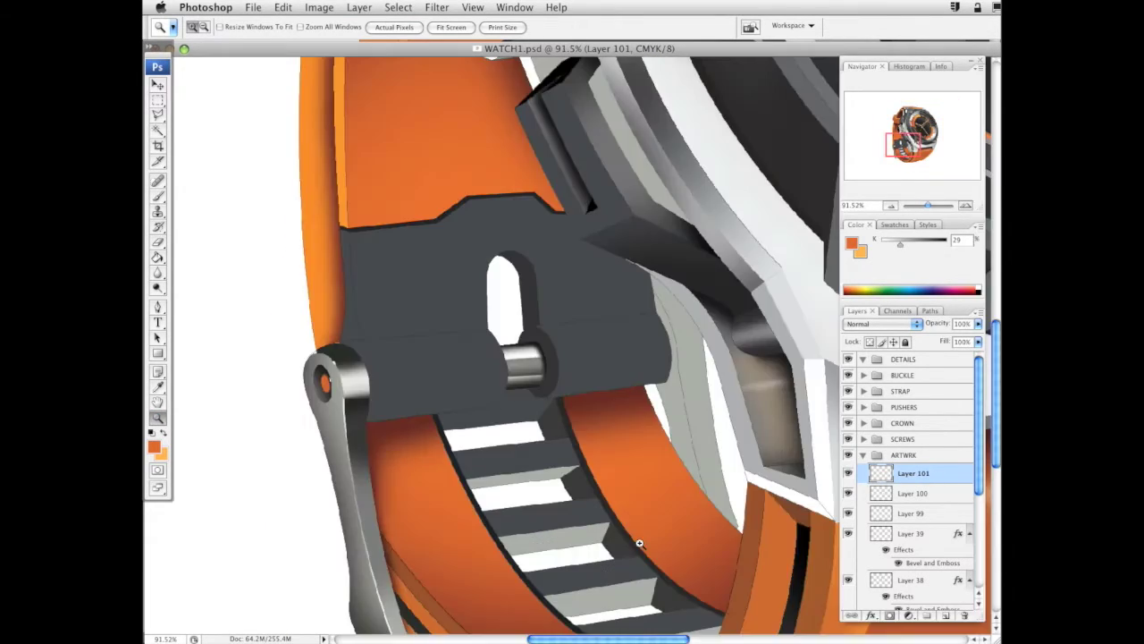
left_click(158, 131)
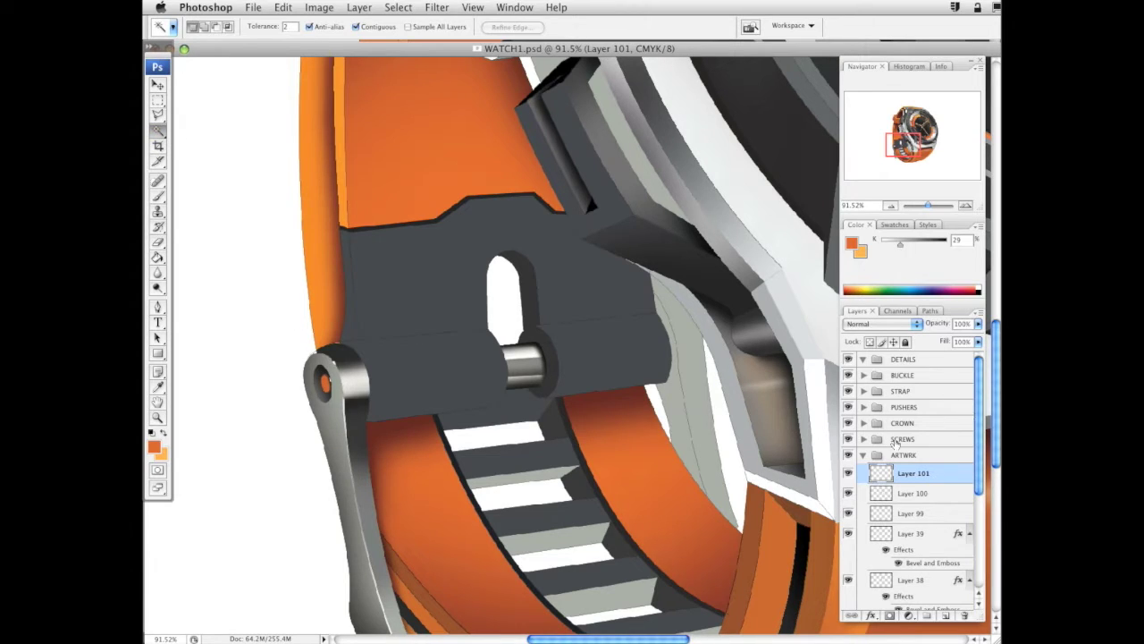
left_click(864, 456)
left_click(933, 555)
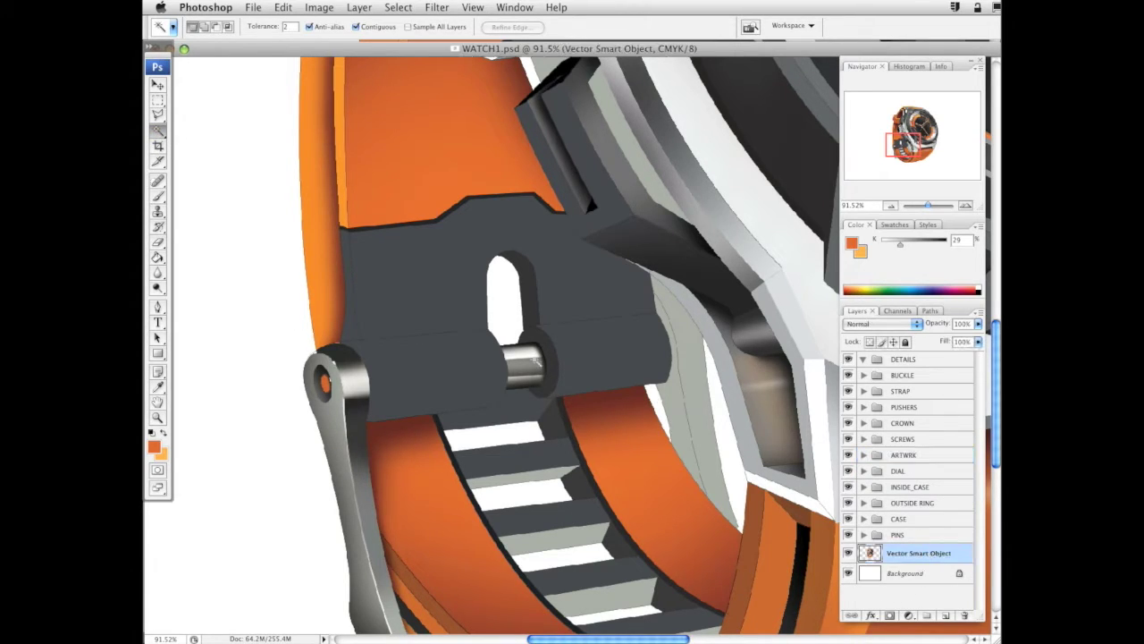
left_click(429, 295)
left_click(457, 364)
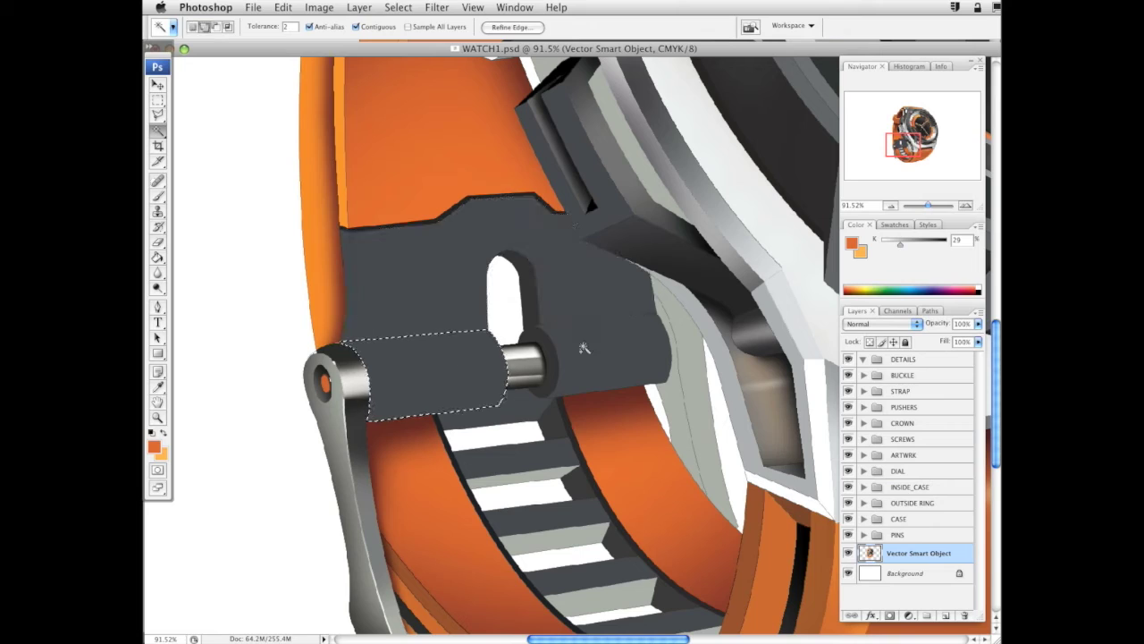
Expand the STRAP group and make its top Multiply layer, Layer 82, the painting target, undoing the extra new layer
left_click(929, 361)
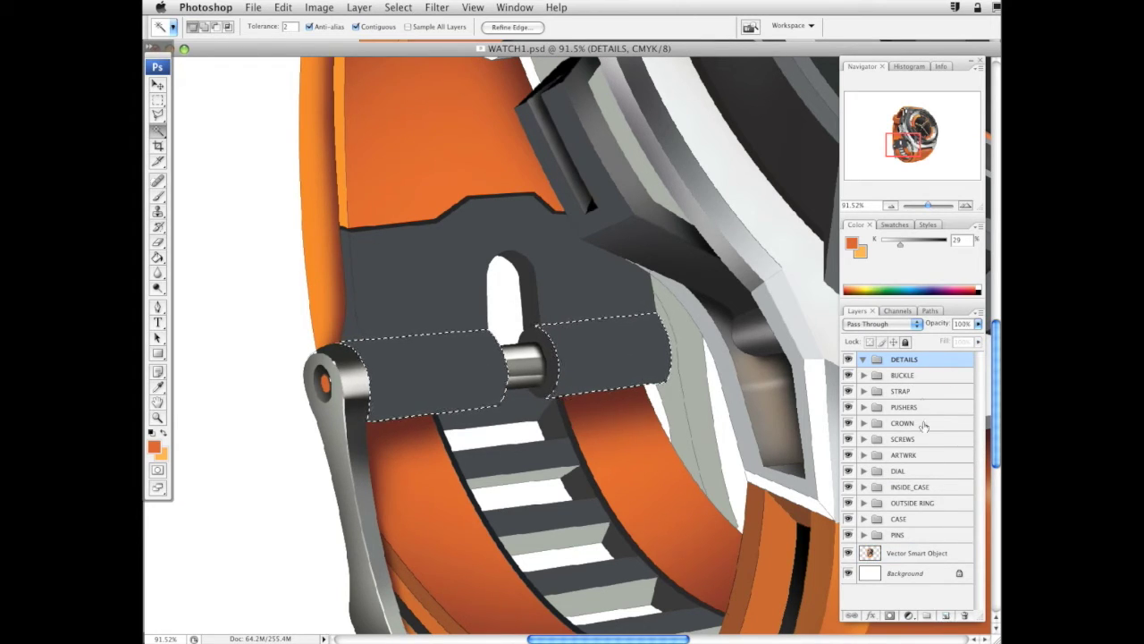
left_click(926, 376)
left_click(926, 391)
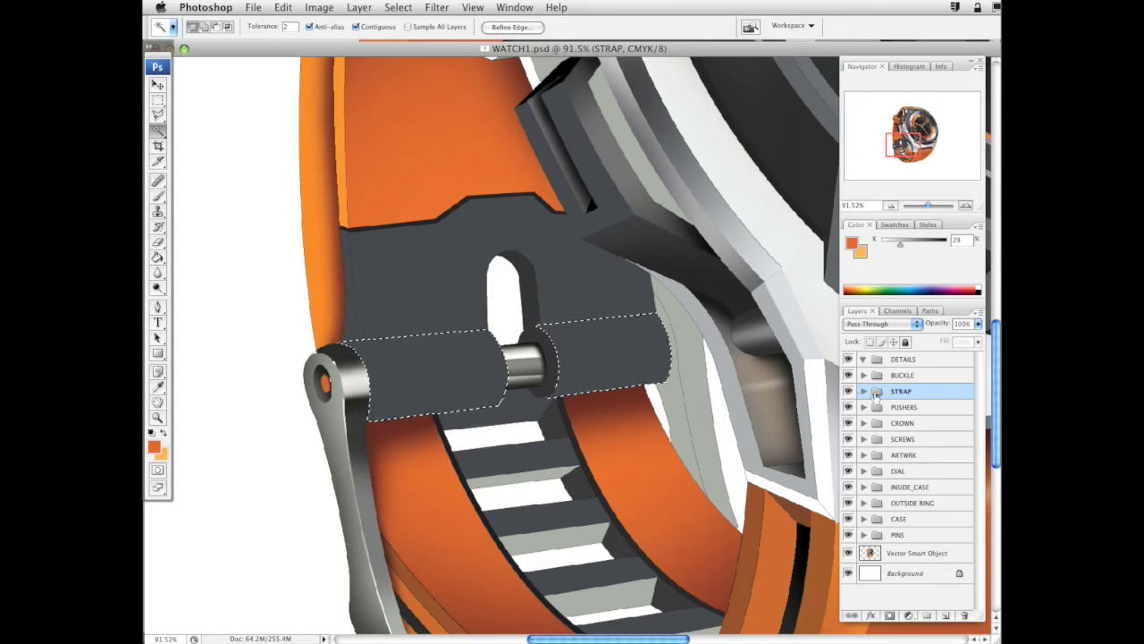
left_click(871, 393)
left_click(912, 410)
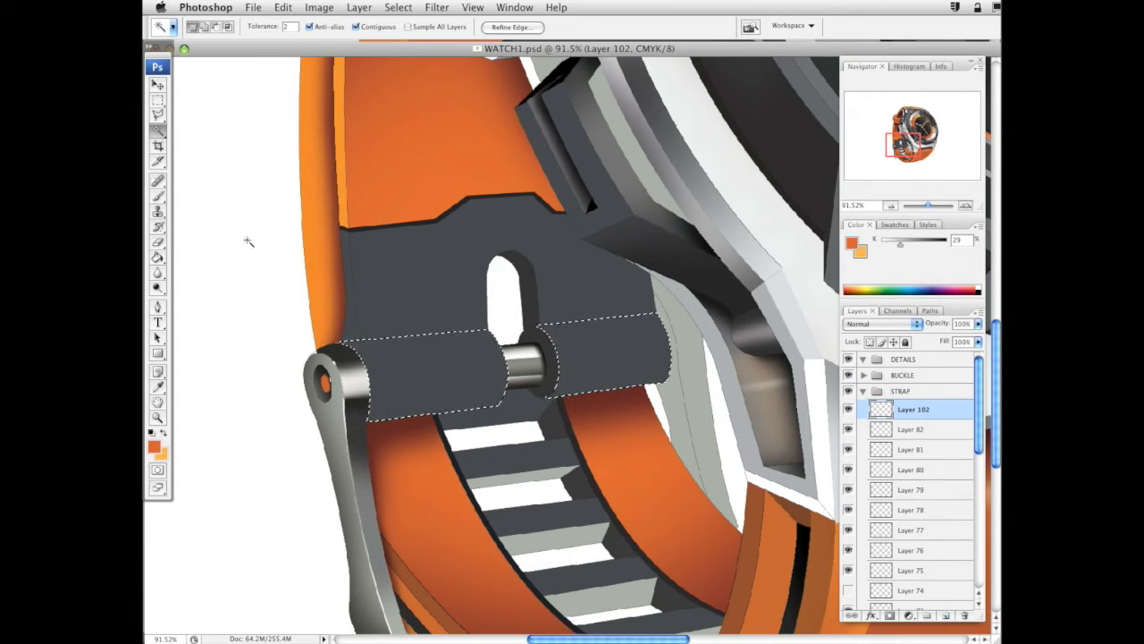
key("b")
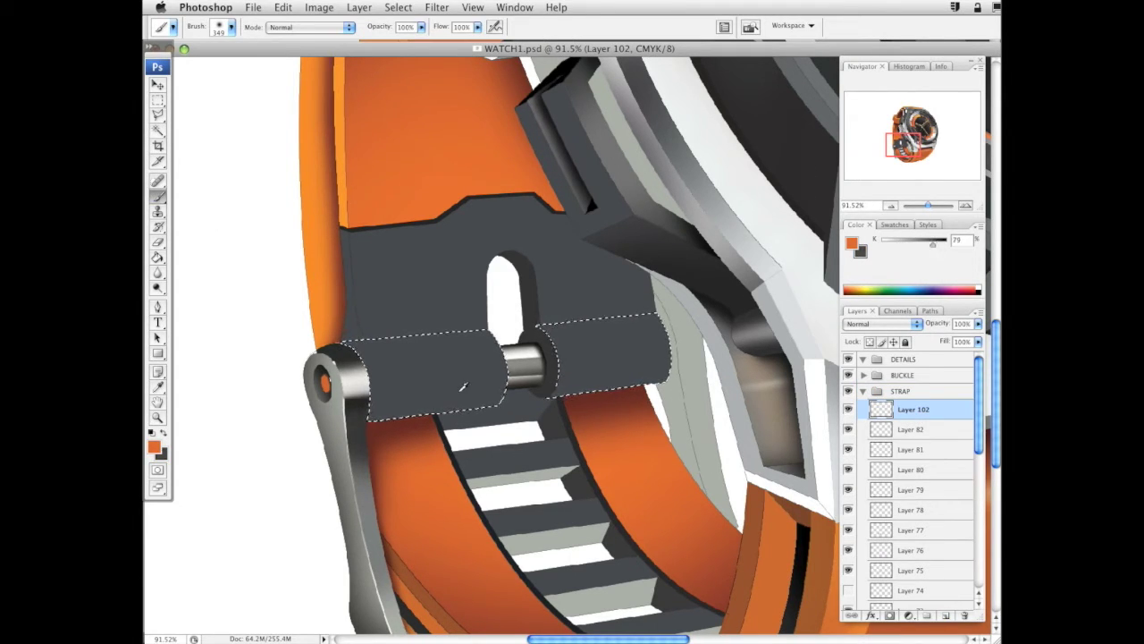
key("ctrl+z")
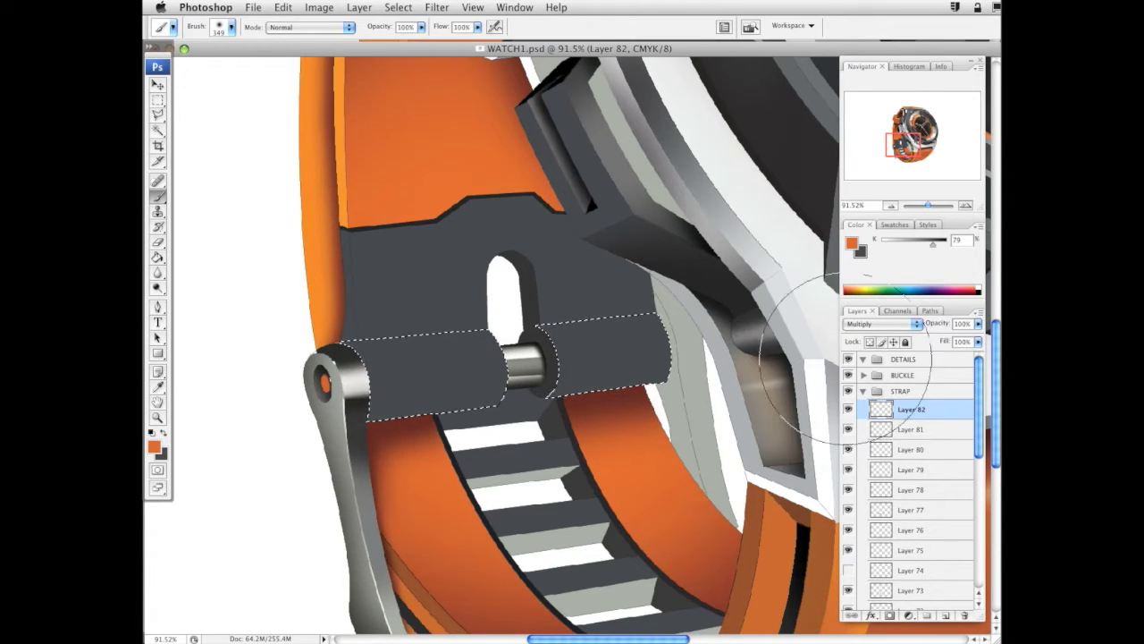
Darken the lower edges of both hinge barrels with a soft 160 px brush in dark grey at K 79%
left_click(165, 434)
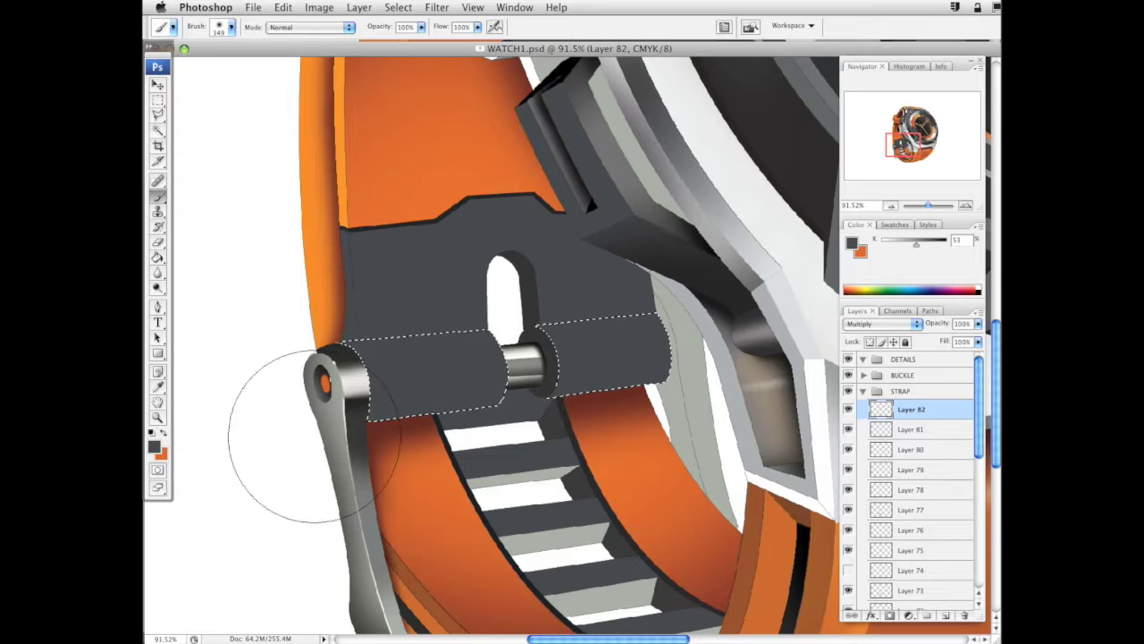
right_click(696, 434)
left_click(656, 447)
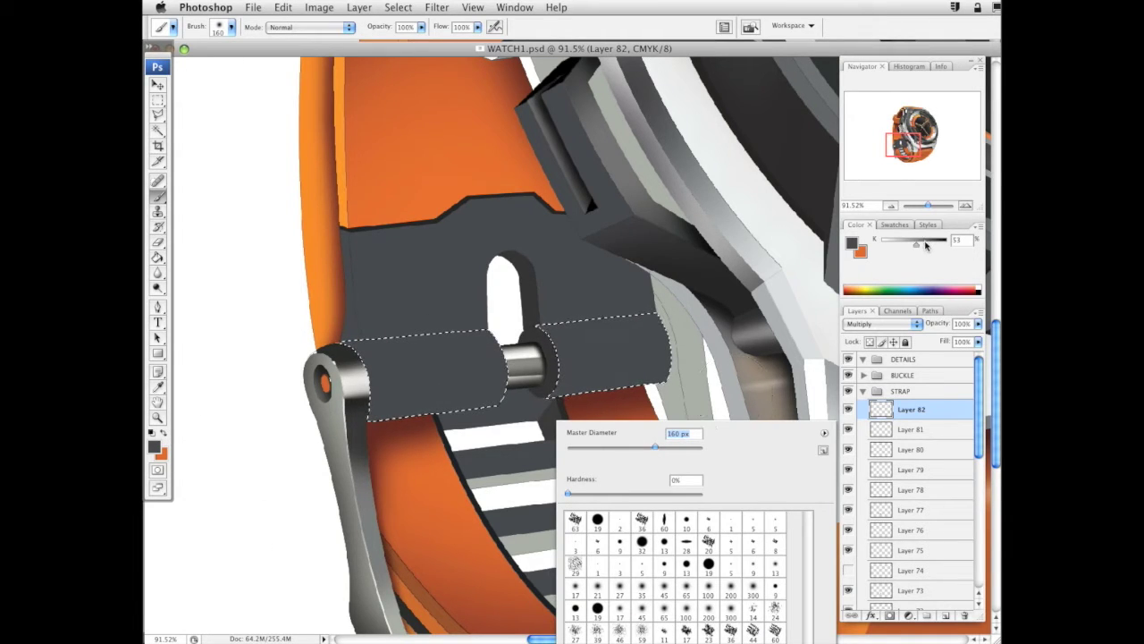
left_click_drag(926, 246, 937, 244)
left_click(164, 434)
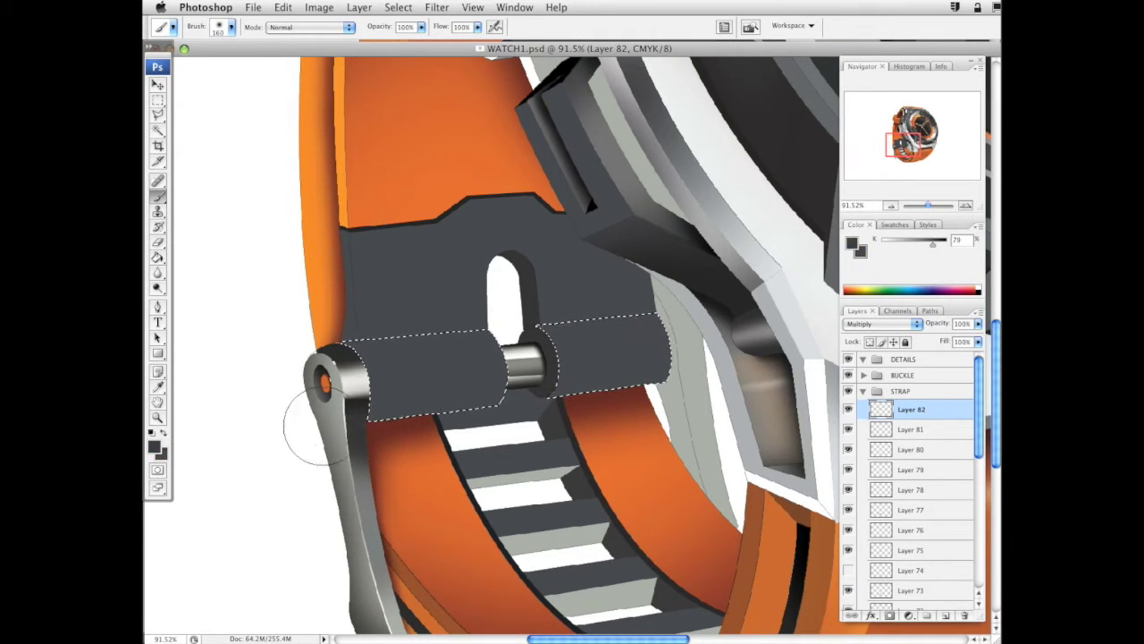
left_click_drag(345, 459, 745, 402)
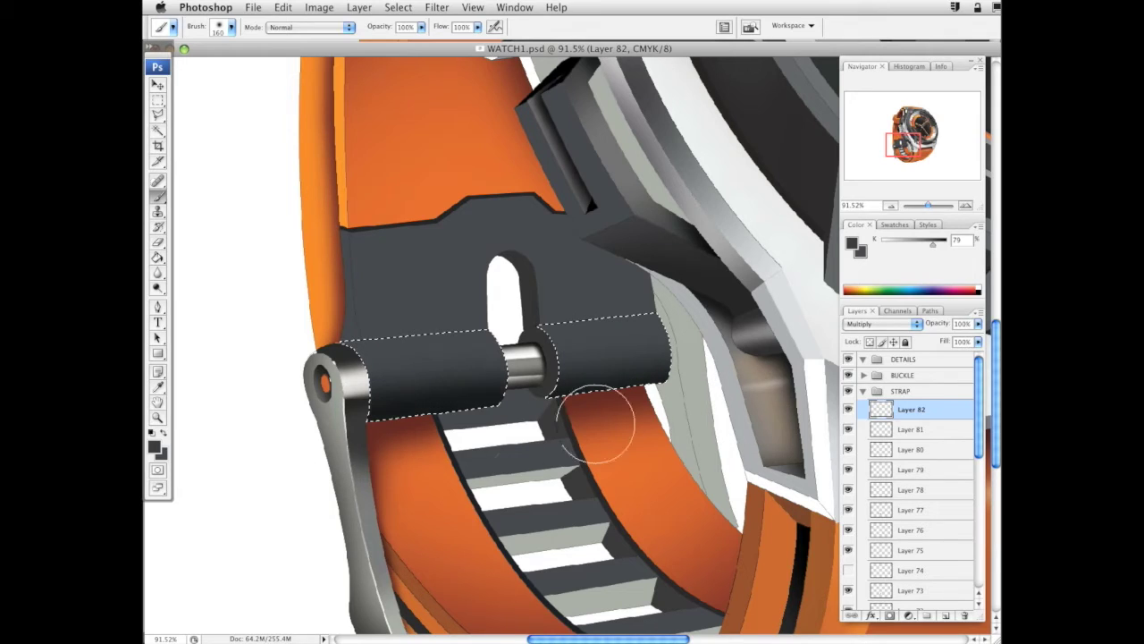
Shade the upper edges of both hinge barrels with the dark grey set to K 70%
left_click(926, 242)
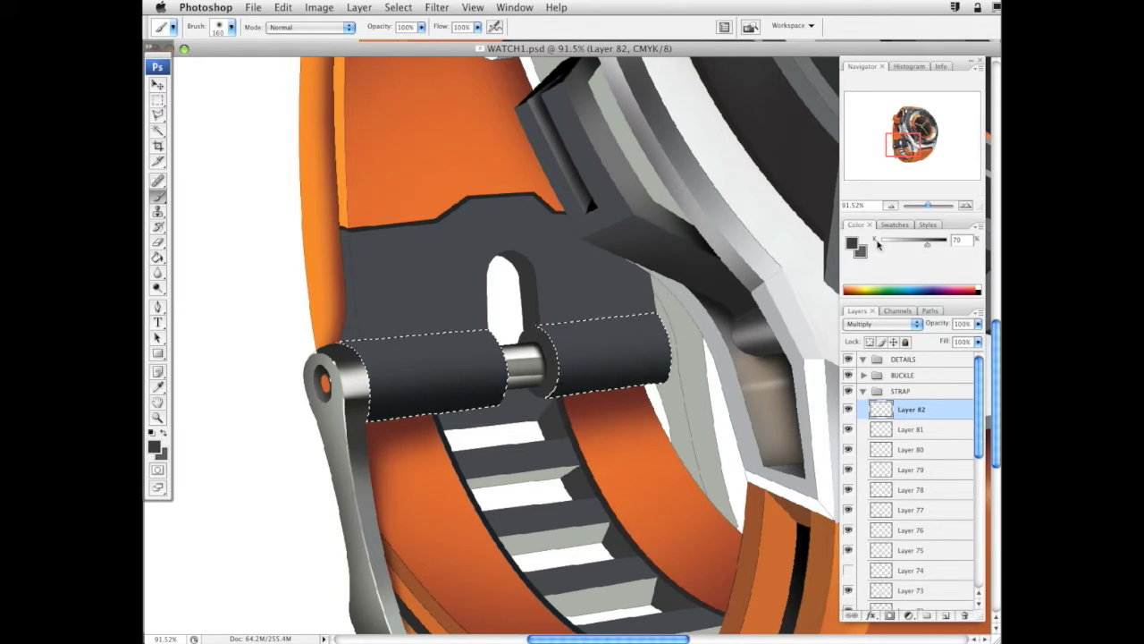
mouse_move(329, 327)
left_mouse_down()
mouse_move(745, 293)
mouse_move(729, 252)
mouse_move(661, 280)
mouse_move(295, 329)
left_mouse_up()
key("super+z")
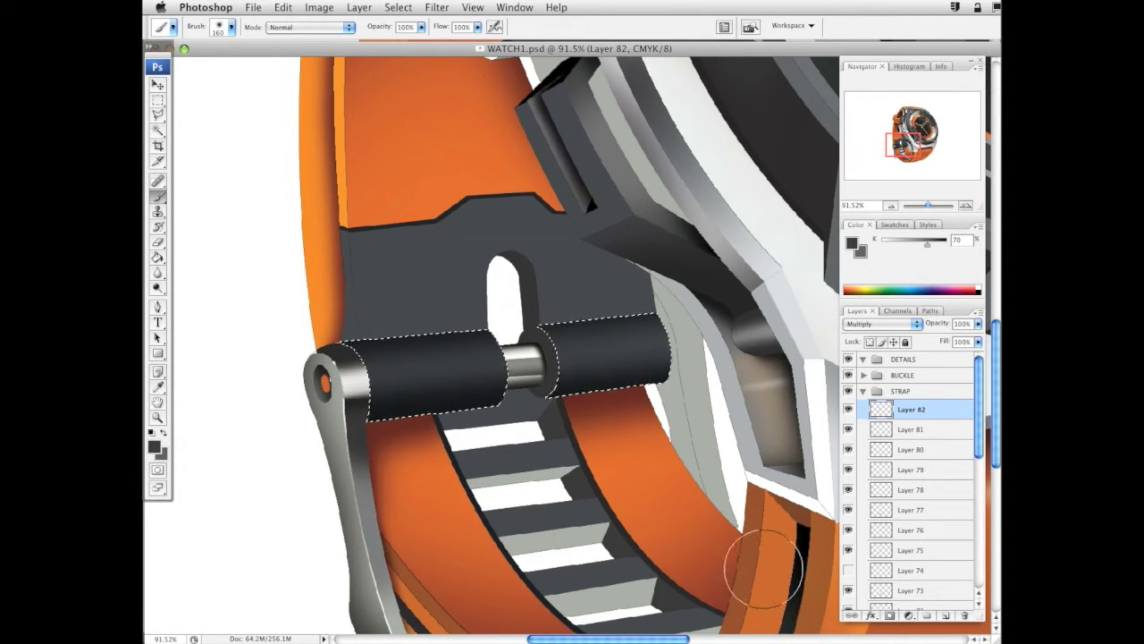
left_click(157, 130)
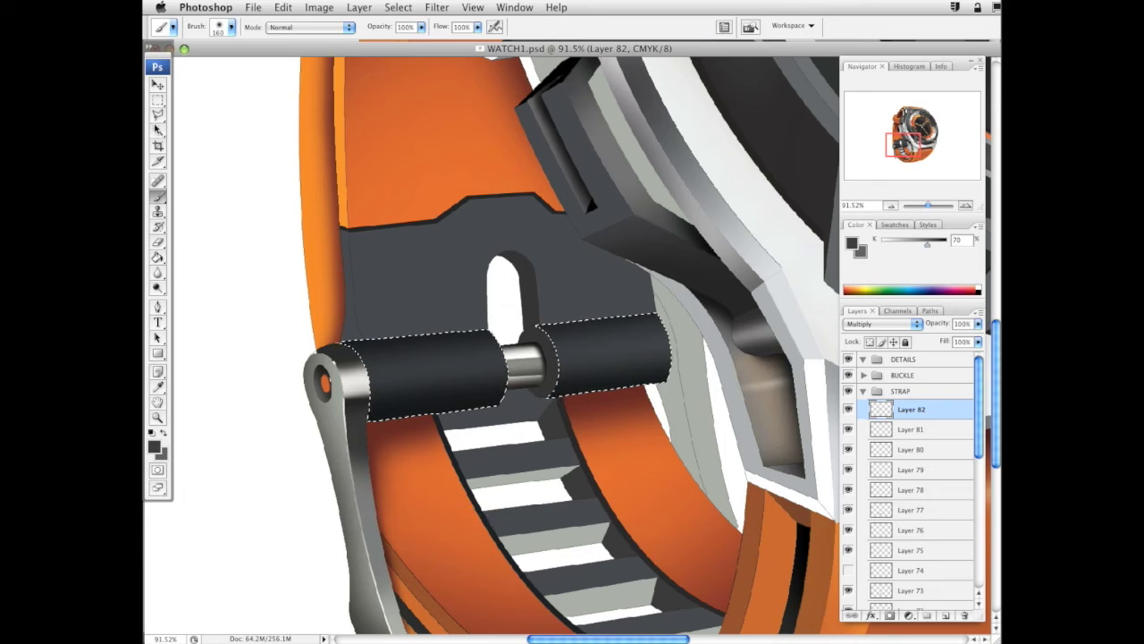
Select the strap clasp plate's narrow side edge on the Vector Smart Object layer and add a new layer at the top of STRAP
left_click_drag(979, 390, 979, 521)
left_click(919, 580)
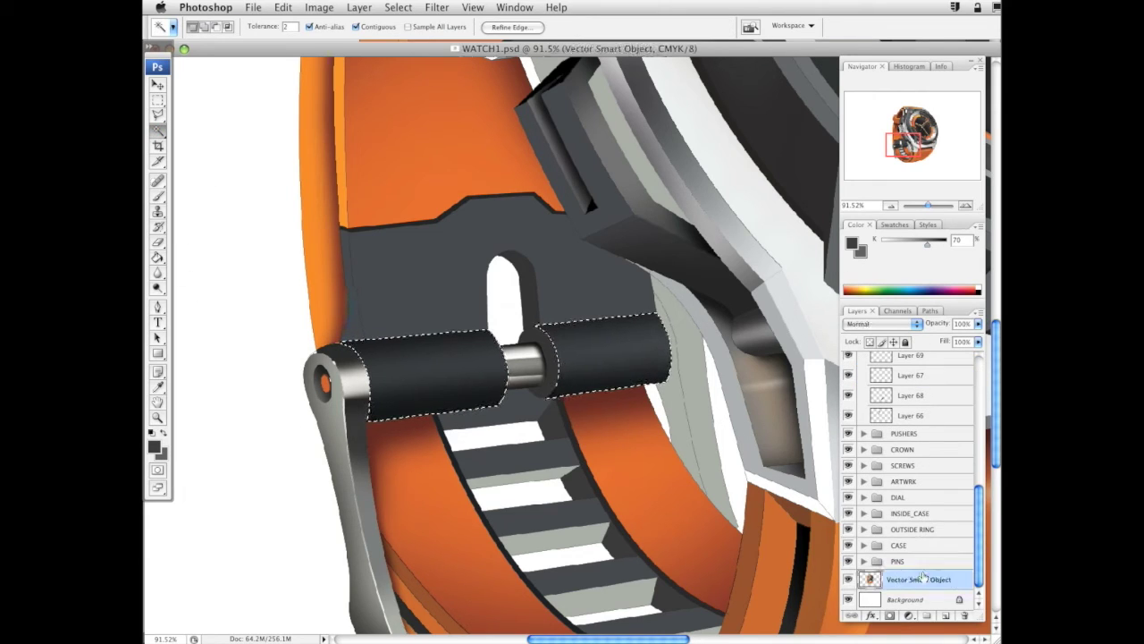
left_click(353, 330, "shift")
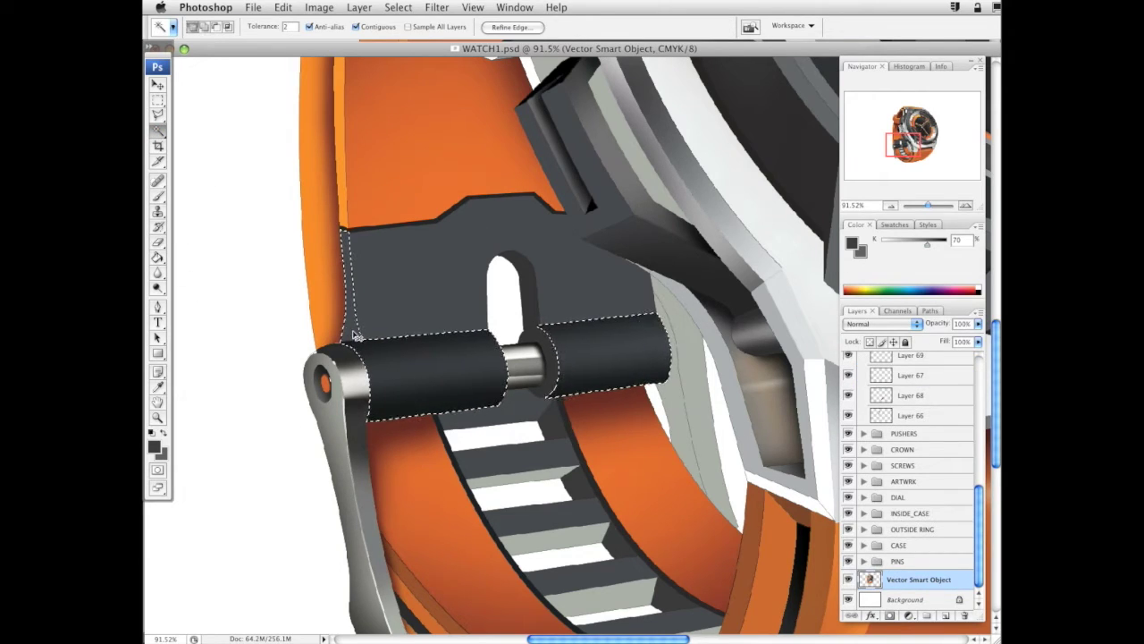
key("super+d")
left_click(353, 330)
scroll(932, 373, "up", 10)
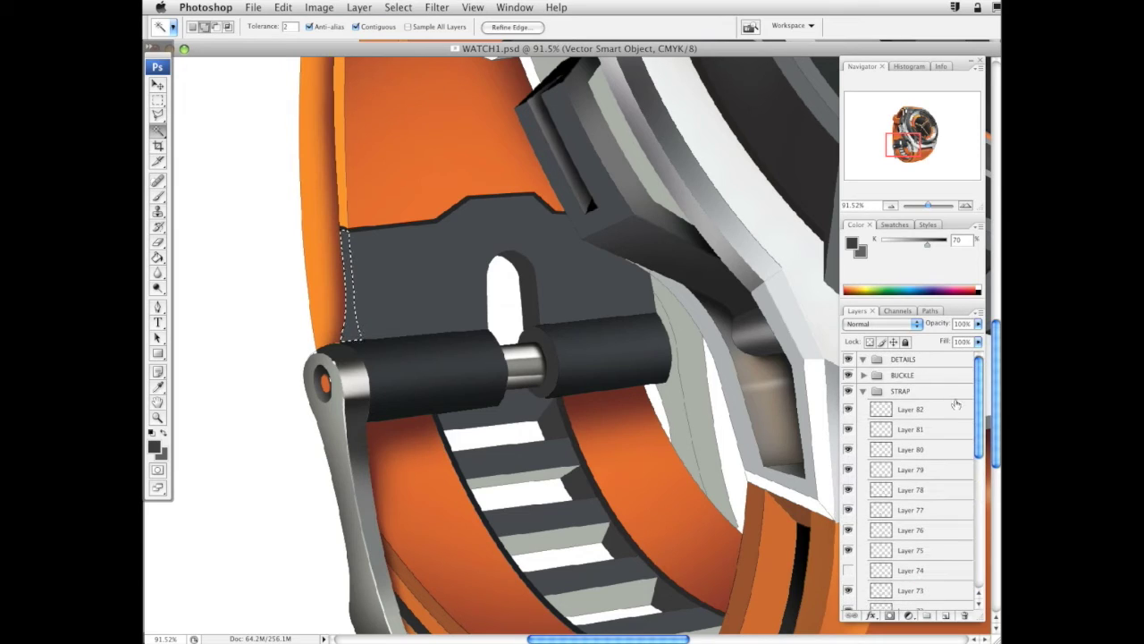
left_click(929, 409)
Paint the clasp plate's narrow side edge with the 160 px brush at K 85% and lower its layer's opacity to 80%
left_click(157, 196)
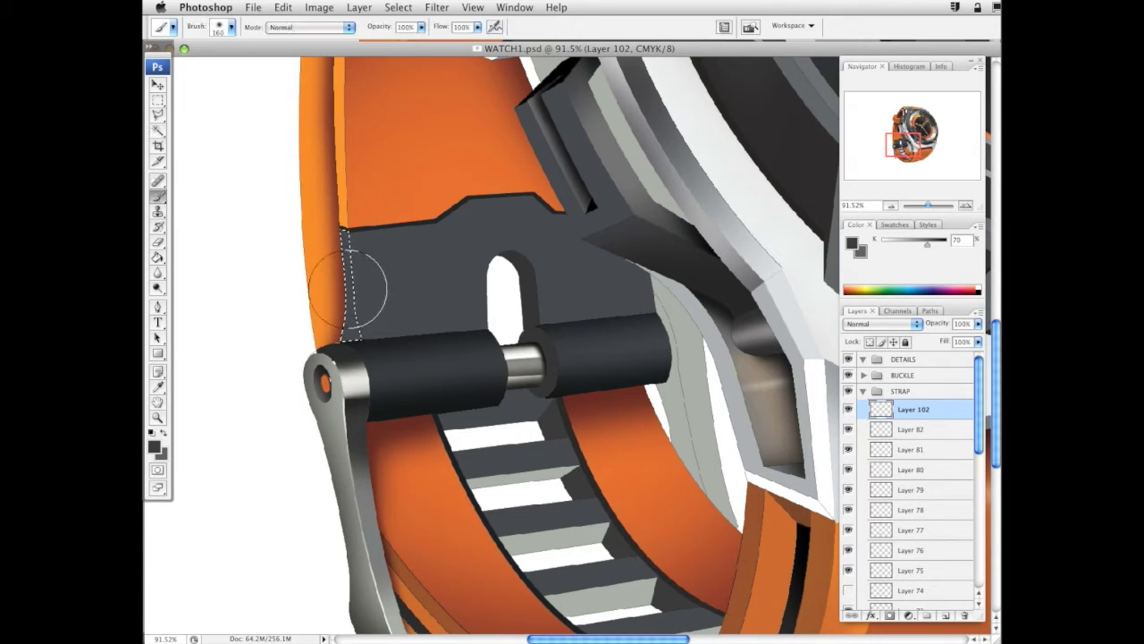
left_click_drag(927, 245, 937, 245)
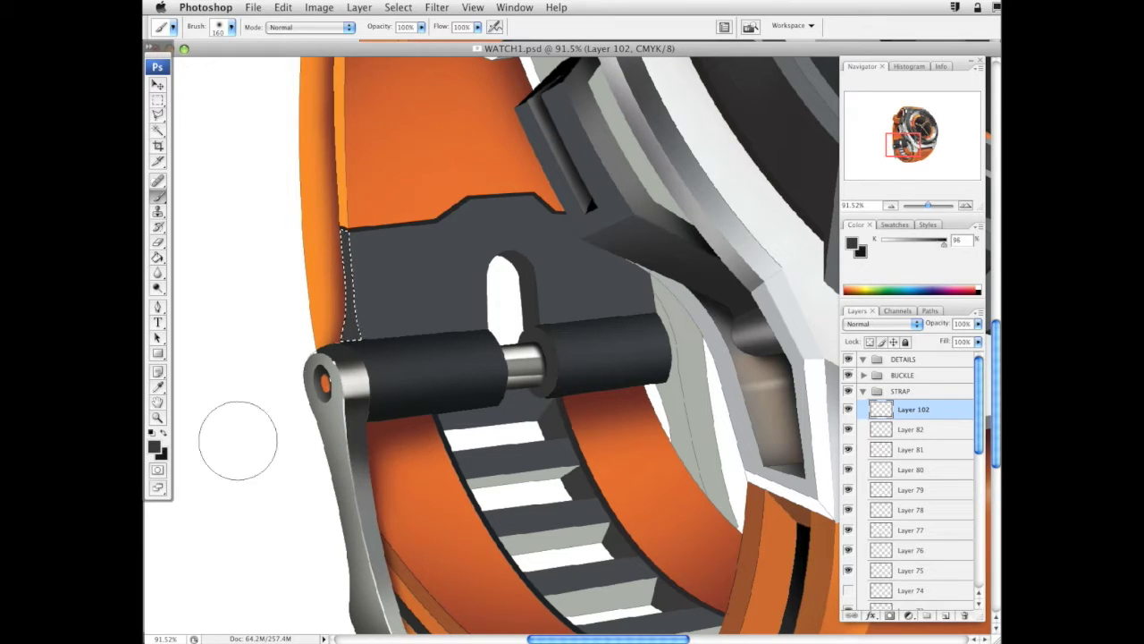
left_click_drag(358, 324, 364, 362)
key("super+d")
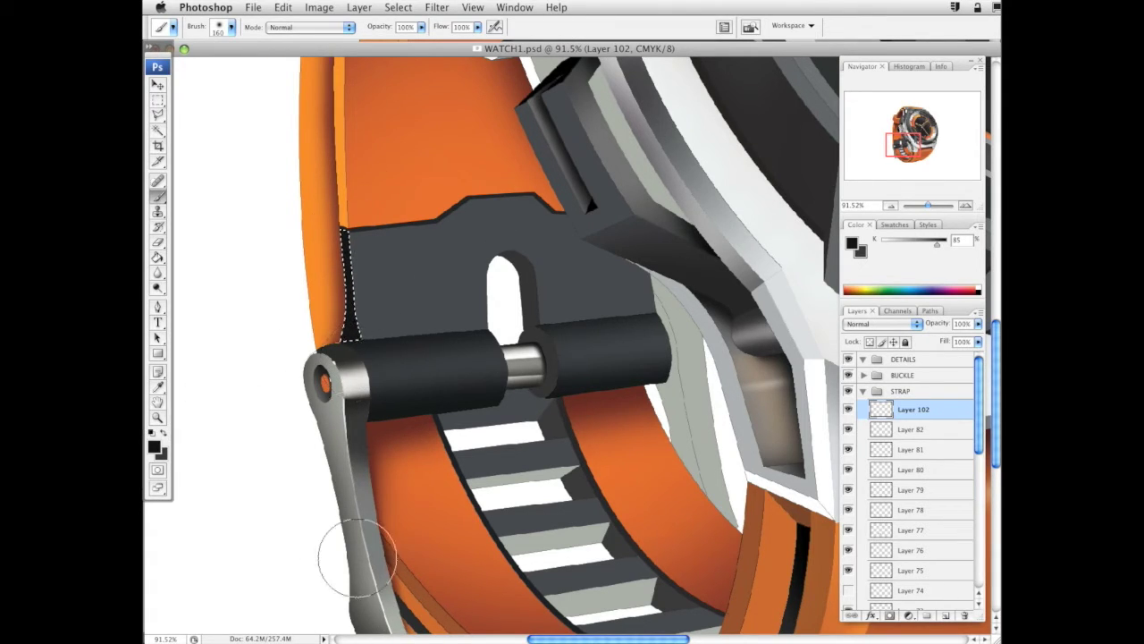
left_click(158, 130)
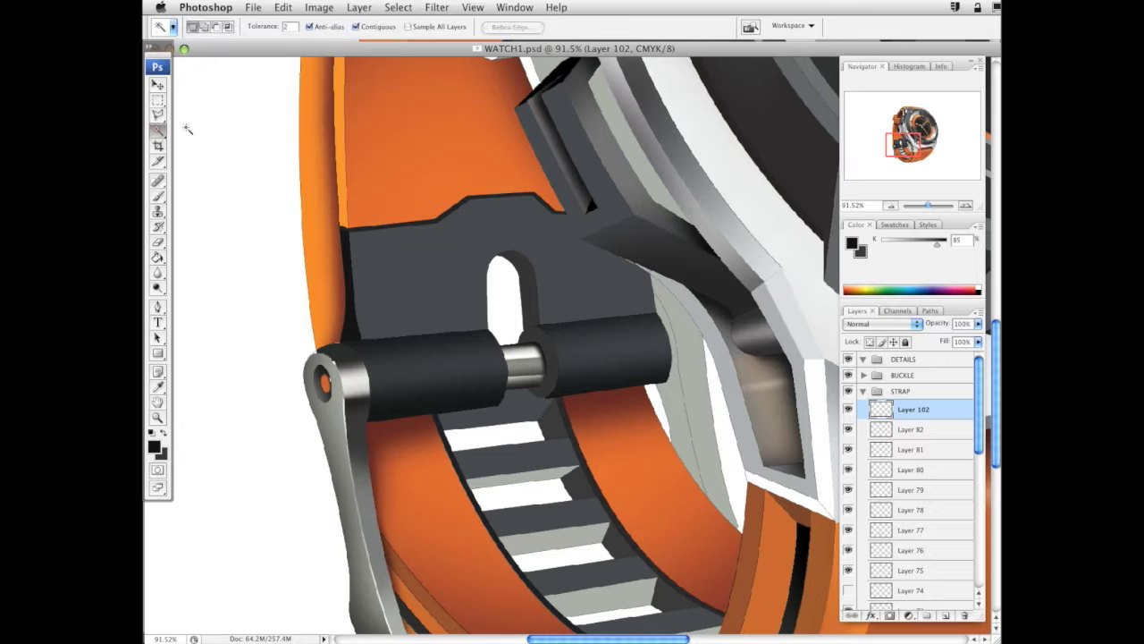
left_click_drag(978, 324, 963, 337)
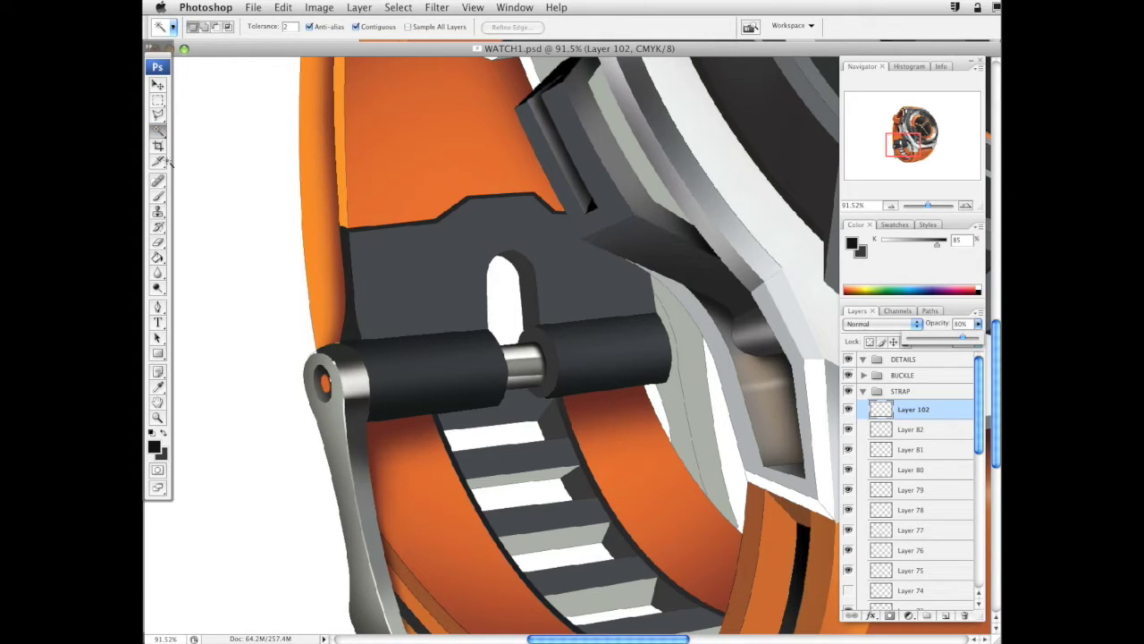
Select the clasp slot's inner wall on the Vector Smart Object layer and paint it near-black, up to K 100%, on a new top STRAP layer
left_click_drag(980, 406, 979, 541)
left_click(916, 579)
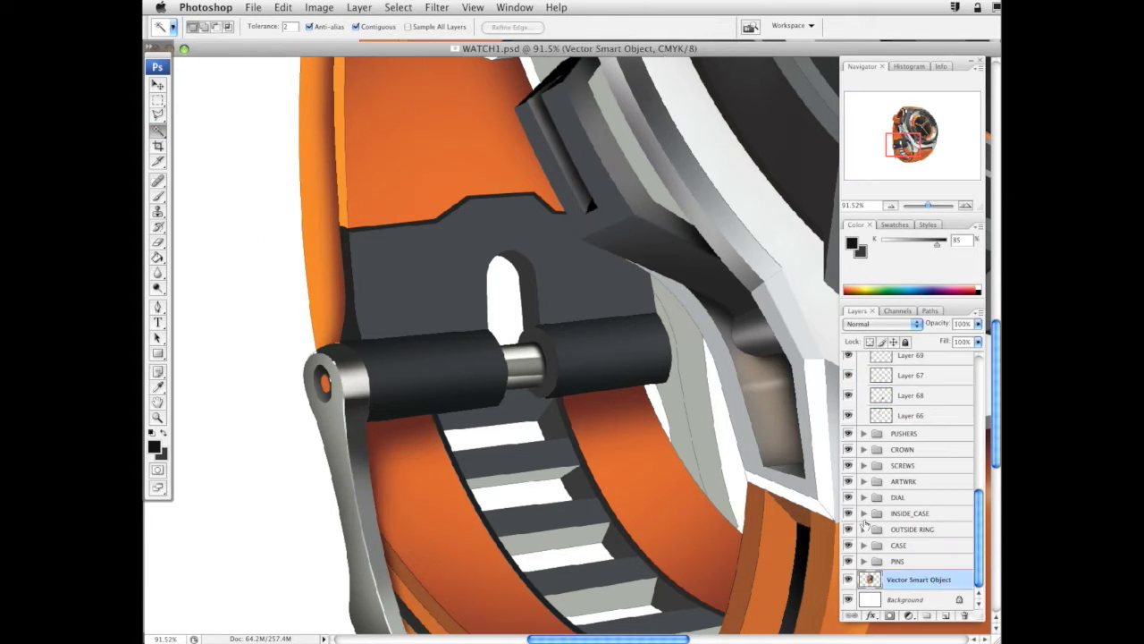
left_click(532, 293)
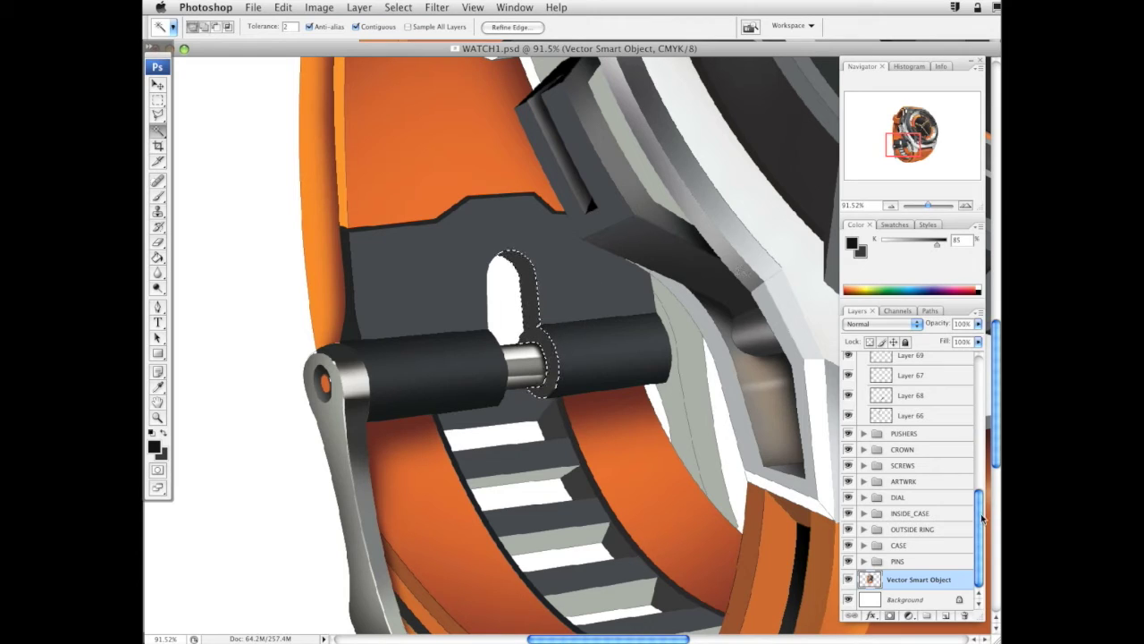
scroll(951, 372, "up", 10)
left_click(945, 615)
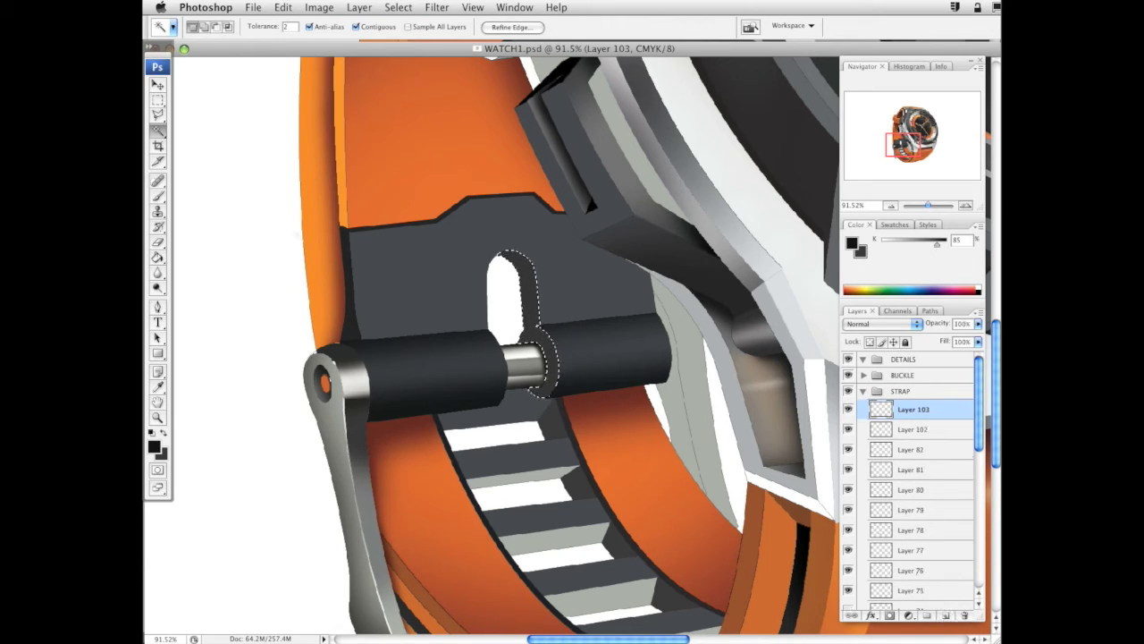
left_click(158, 194)
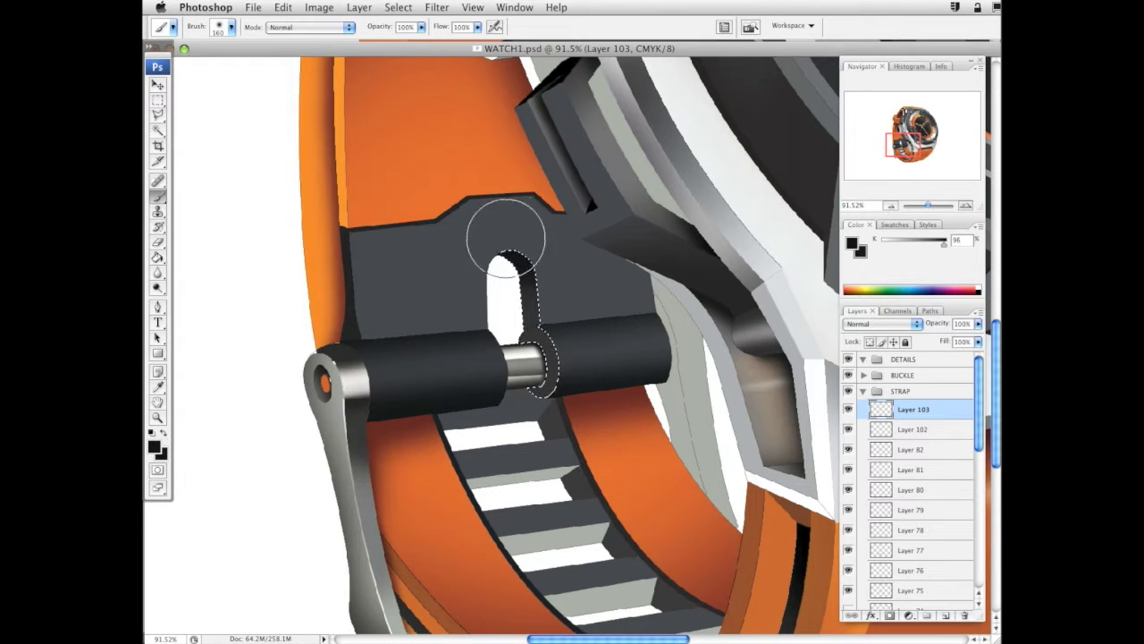
left_click(943, 243)
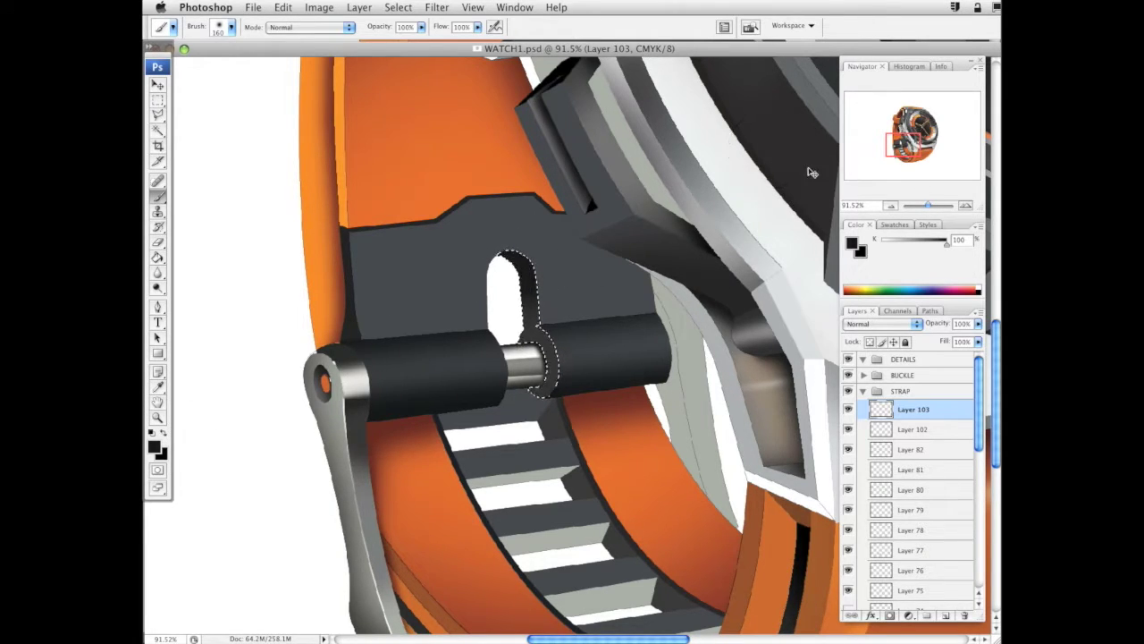
Examine the shaded clasp in the context of the whole watch at 33.33% zoom
left_click_drag(673, 347, 756, 513)
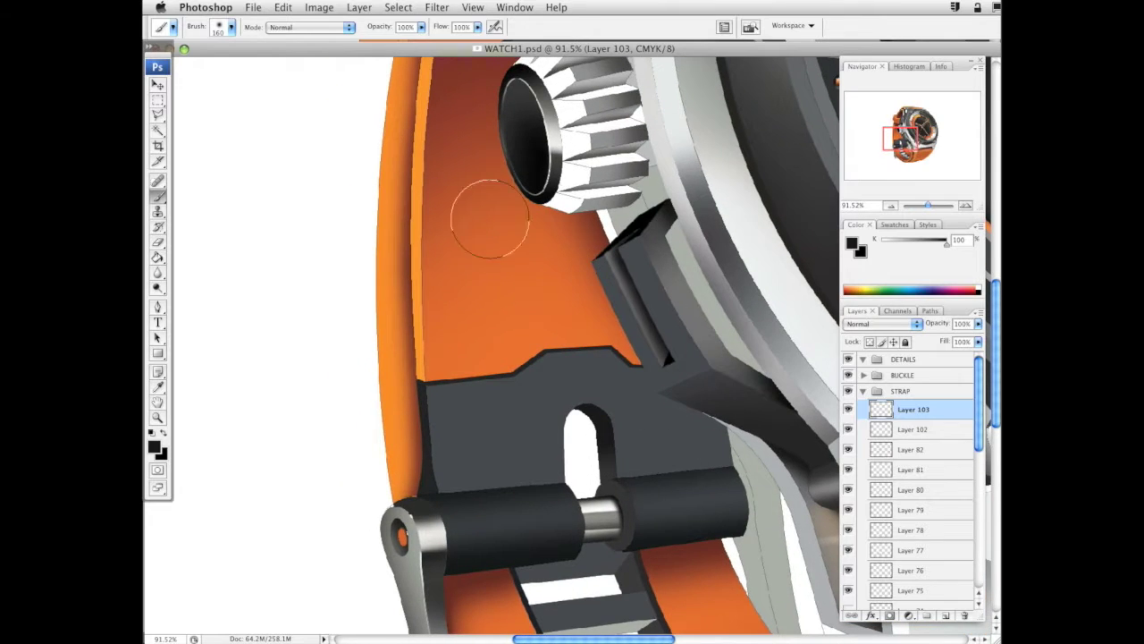
left_click(157, 417)
left_click(615, 344, "alt")
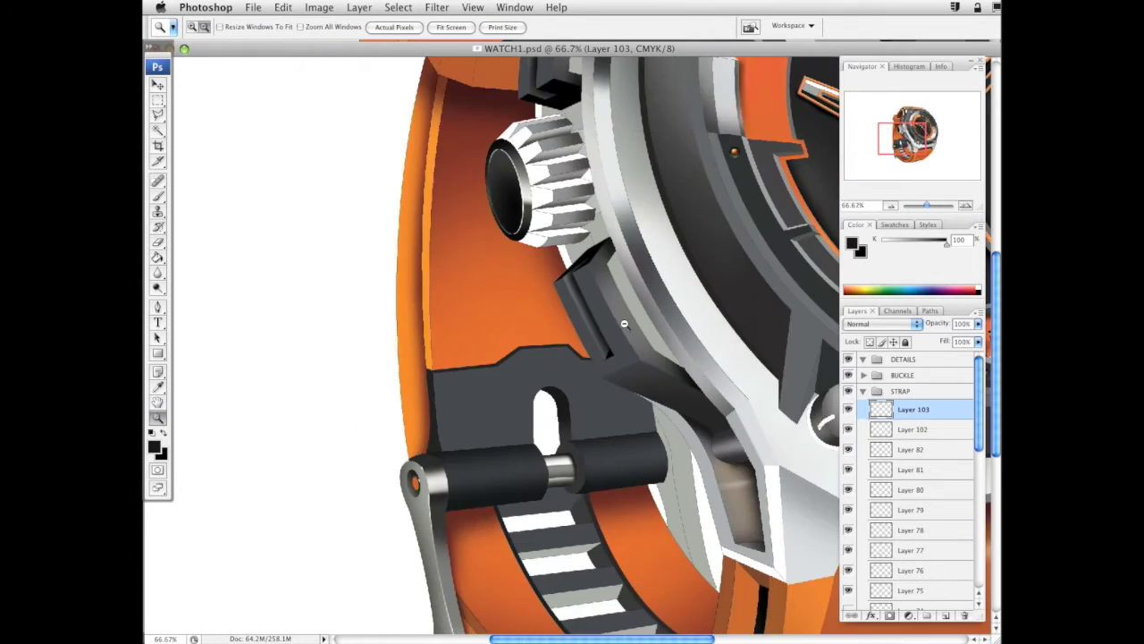
left_click(624, 326, "alt")
left_click(624, 326, "alt")
left_click_drag(666, 316, 633, 319)
left_click_drag(687, 319, 682, 352)
left_click_drag(707, 287, 710, 274)
scroll(772, 185, "down", 1)
scroll(772, 185, "right", 2)
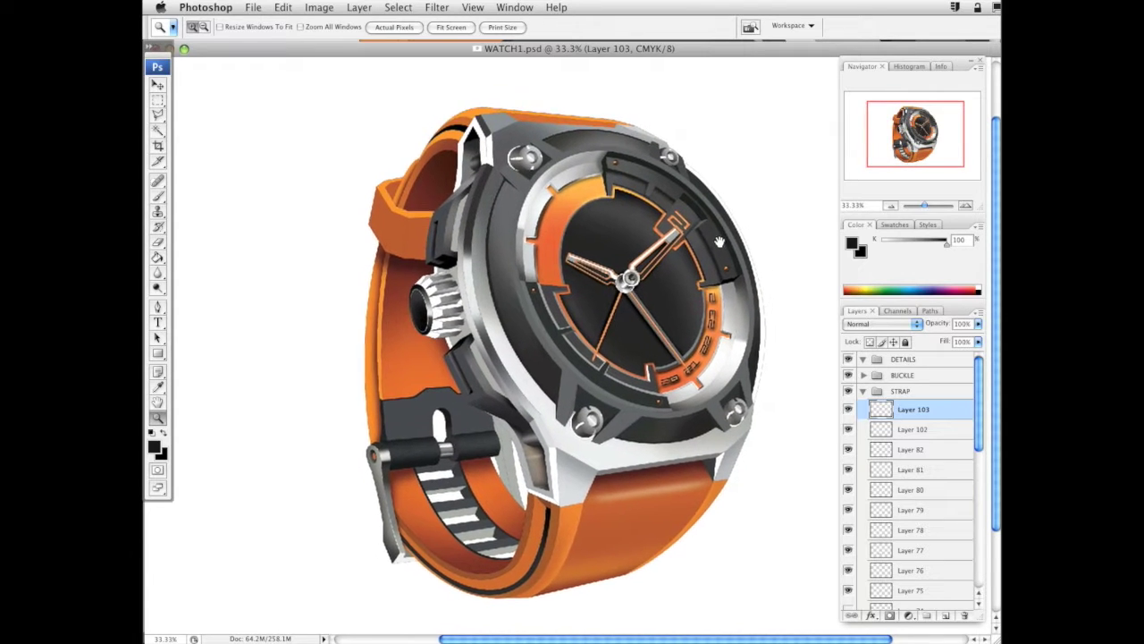
scroll(717, 245, "down", 1)
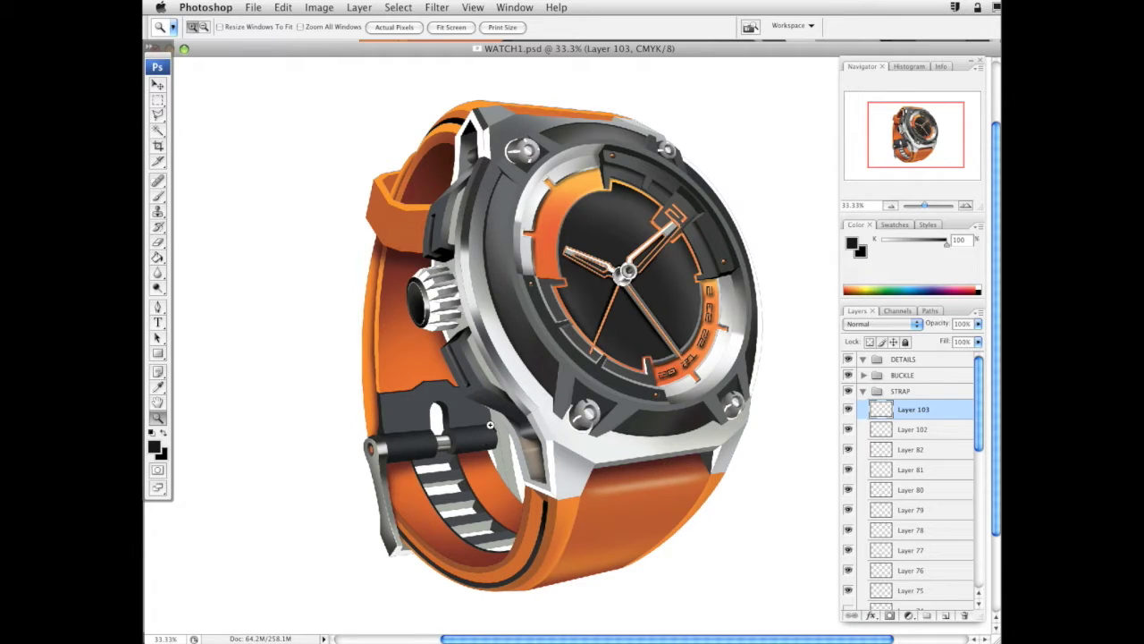
Select the front face of the clasp plate on the Vector Smart Object layer and add a new layer at the top of STRAP
left_click(490, 426)
left_click(158, 131)
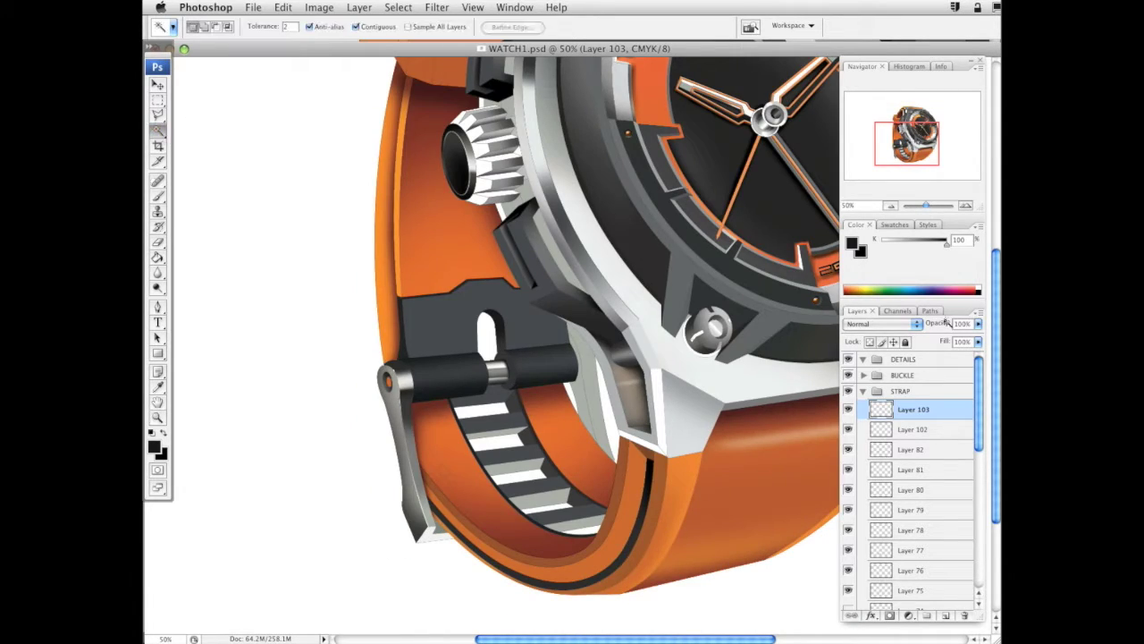
scroll(973, 389, "down", 10)
left_click(953, 579)
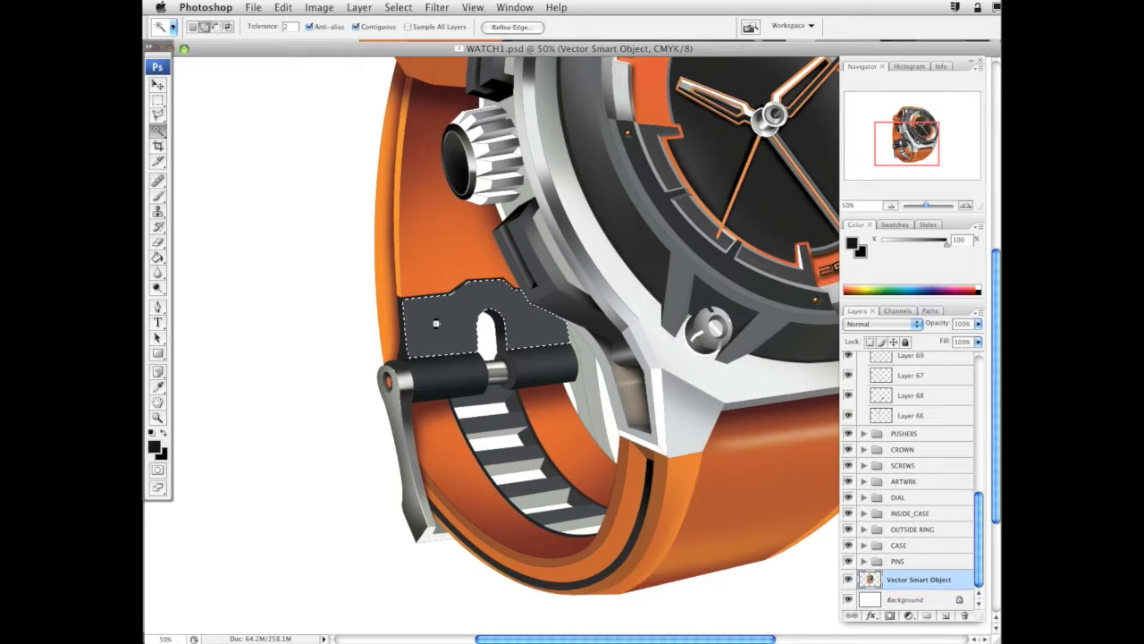
scroll(956, 483, "up", 10)
left_click(951, 407)
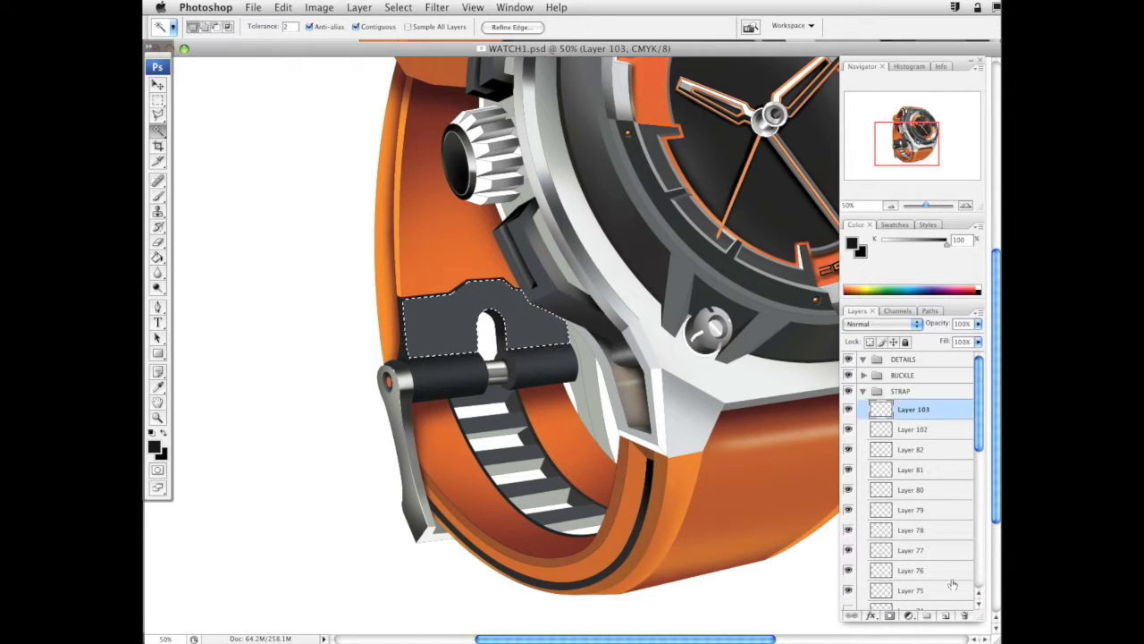
Darken the clasp plate's face with a 494 px brush at K 100%, reduce the layer's opacity to 69%, and clear the selection
left_click(159, 197)
right_click(570, 321)
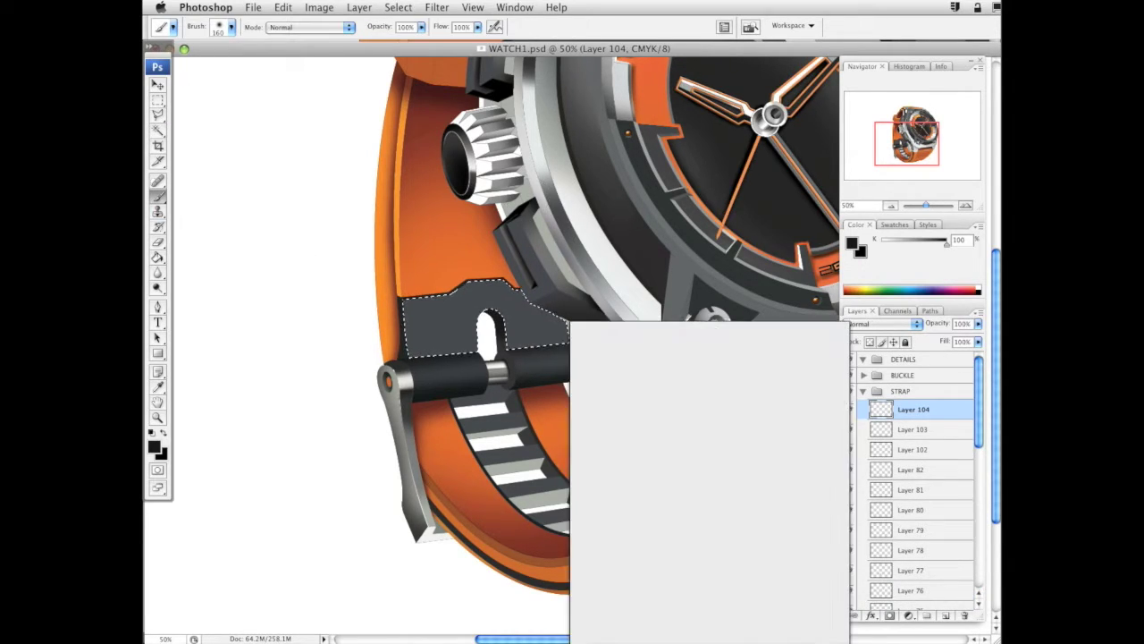
left_click_drag(695, 349, 699, 350)
key("Return")
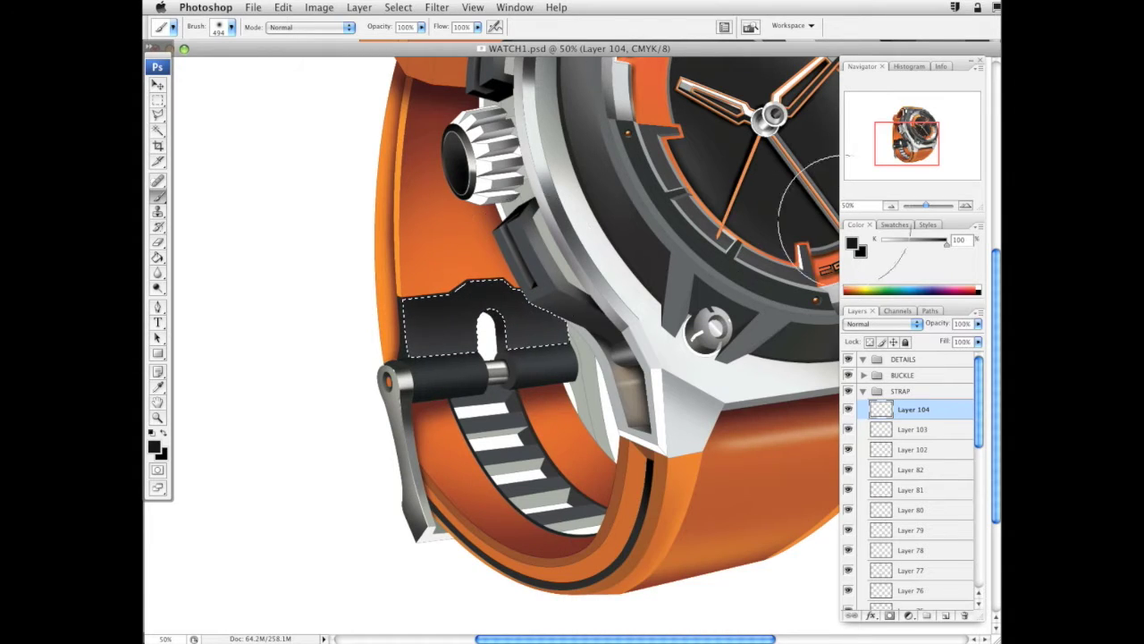
left_click_drag(977, 323, 954, 337)
key("Return")
key("super+d")
Check how the darkened clasp plate looks up close and against the whole watch
left_click_drag(617, 421, 625, 532)
scroll(626, 532, "up", 3)
scroll(625, 532, "down", 6)
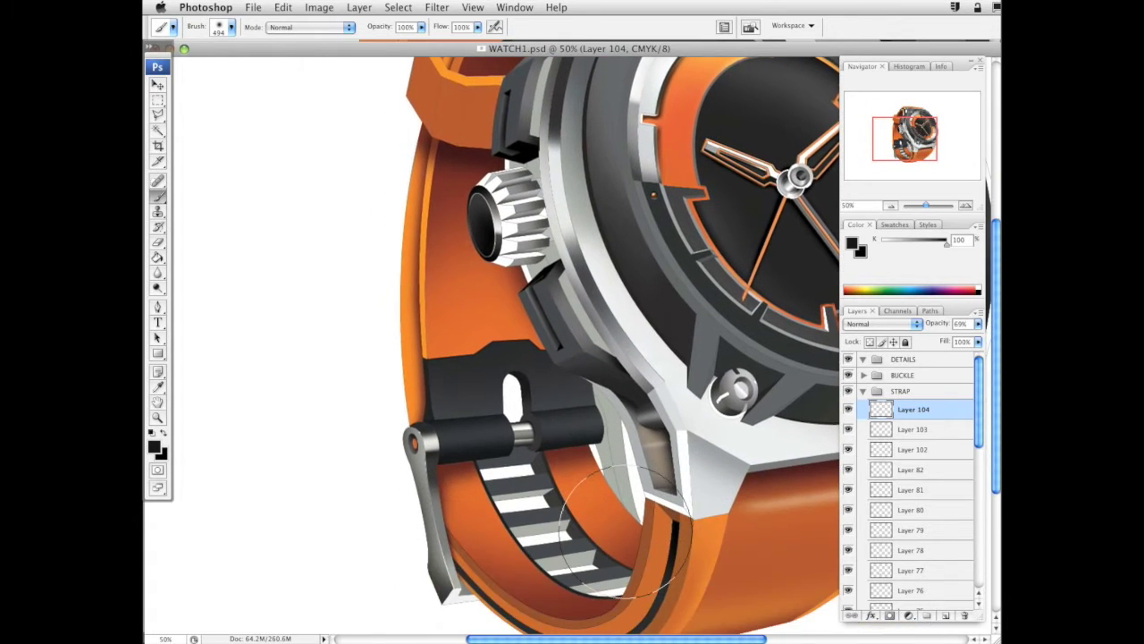
left_click(159, 416)
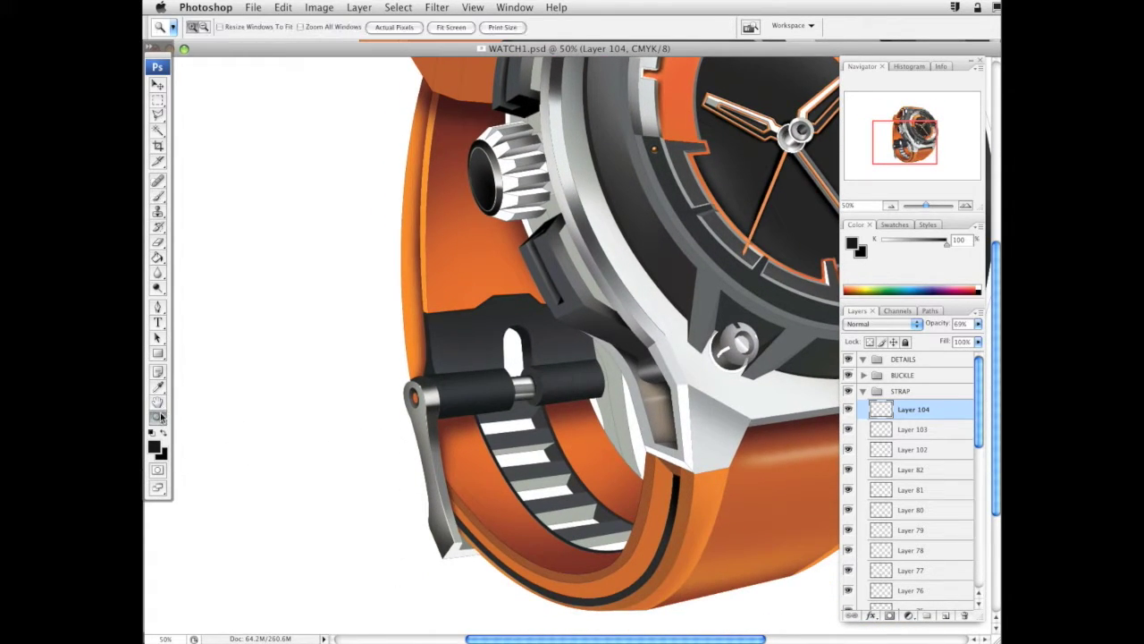
left_click(666, 346, "alt")
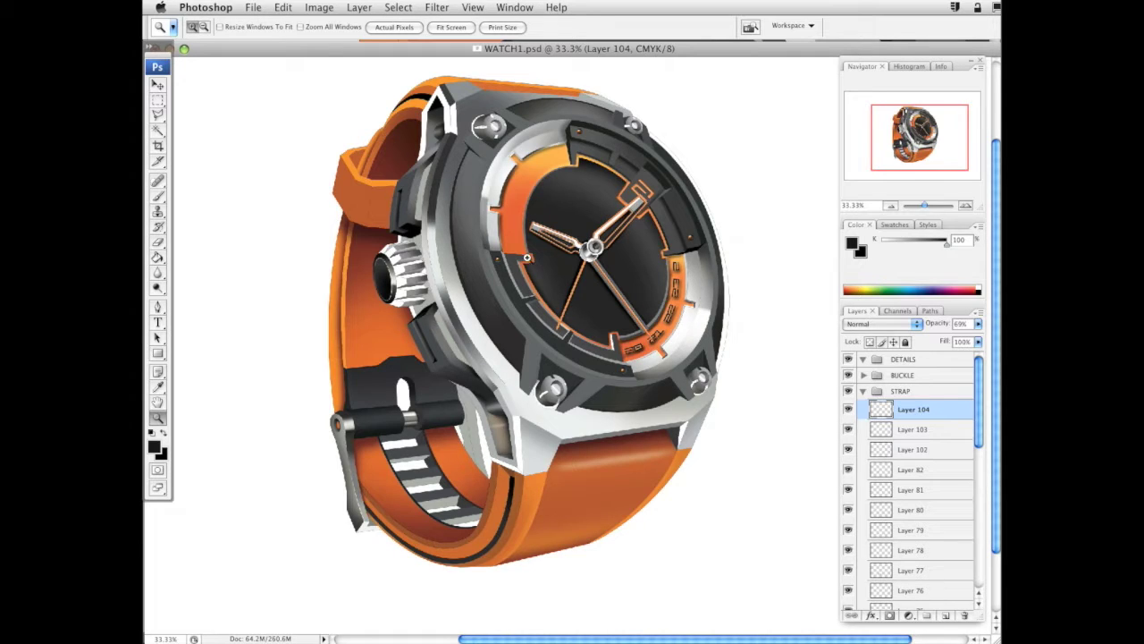
left_click(526, 257)
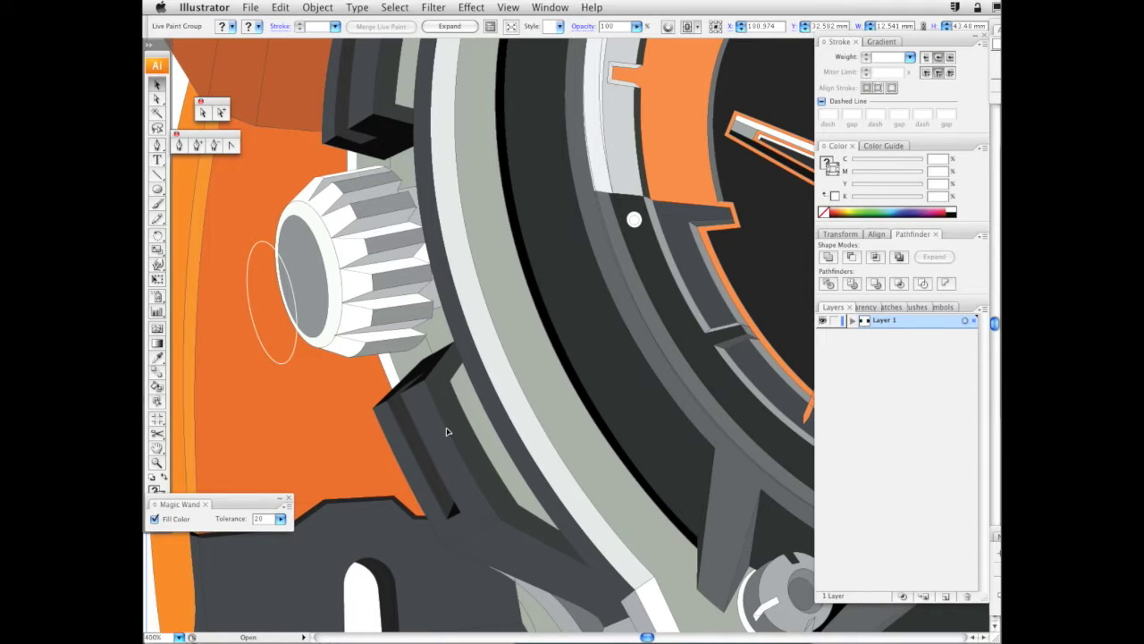
In Illustrator, copy the dark lug's outline and recess paths from the Live Paint group and paste them outside the group
double_click(447, 432)
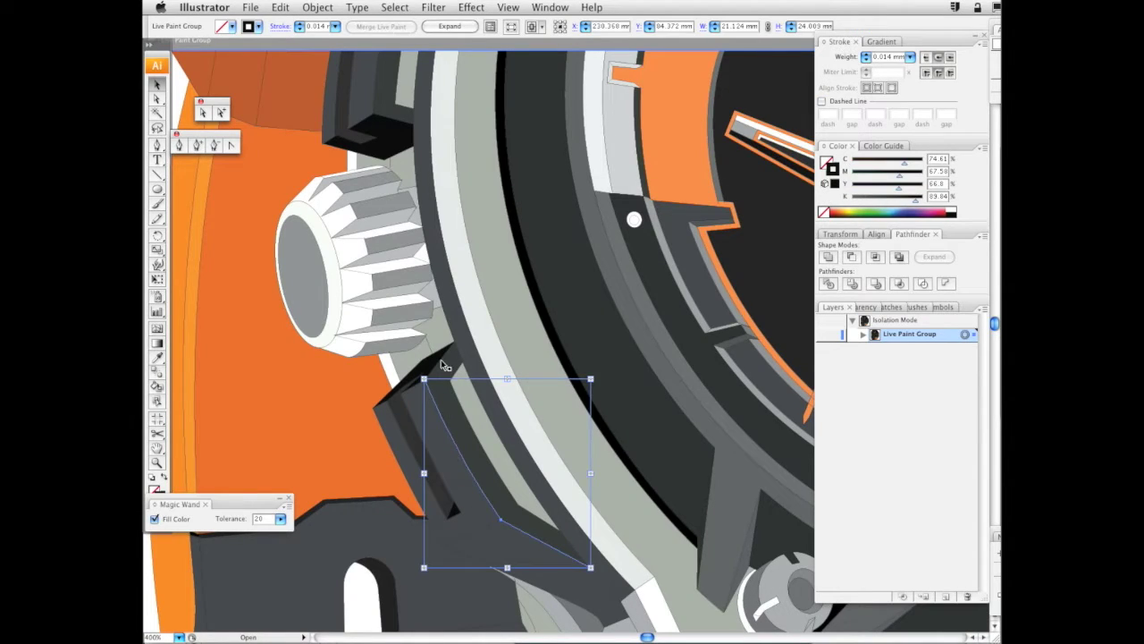
left_click(442, 361)
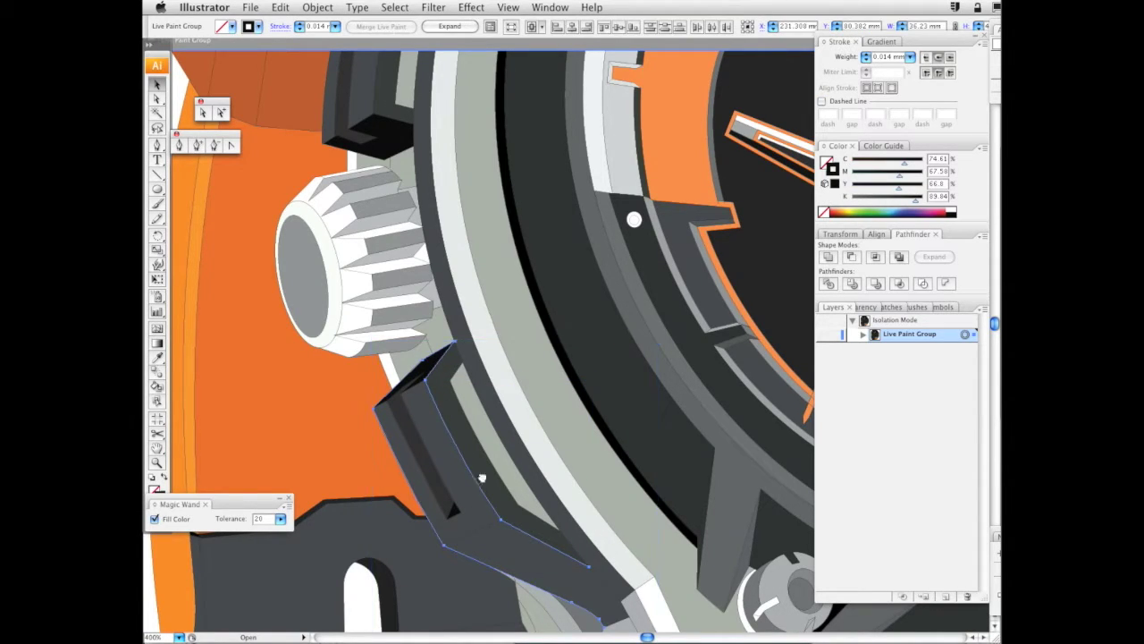
left_click_drag(480, 477, 639, 312)
left_click(593, 322)
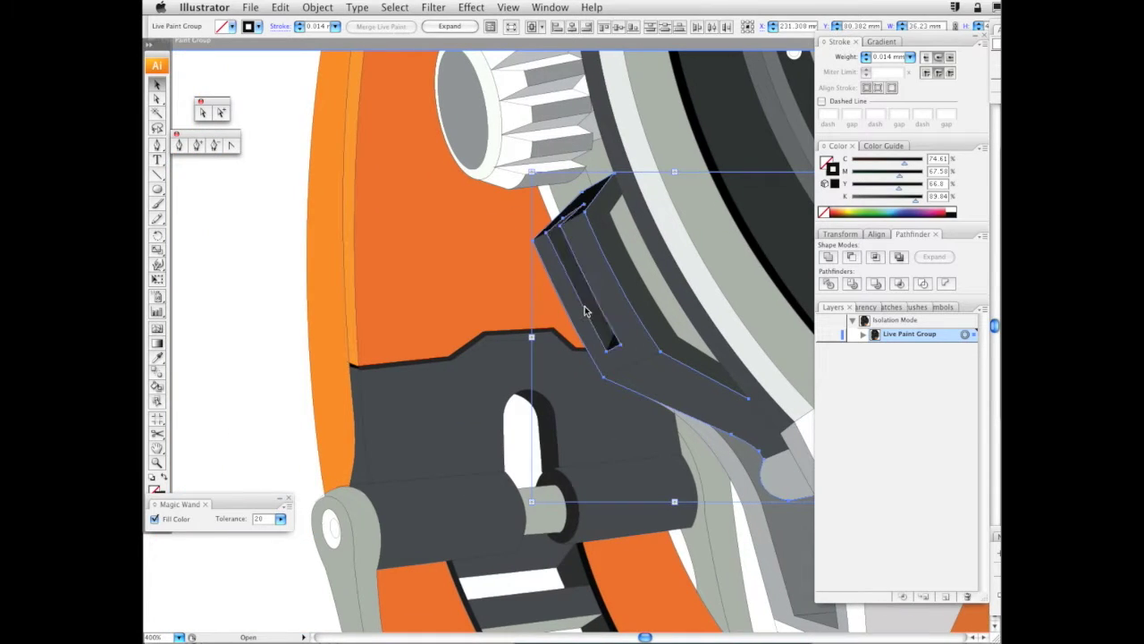
left_click_drag(374, 292, 684, 392)
double_click(403, 335)
key("super+v")
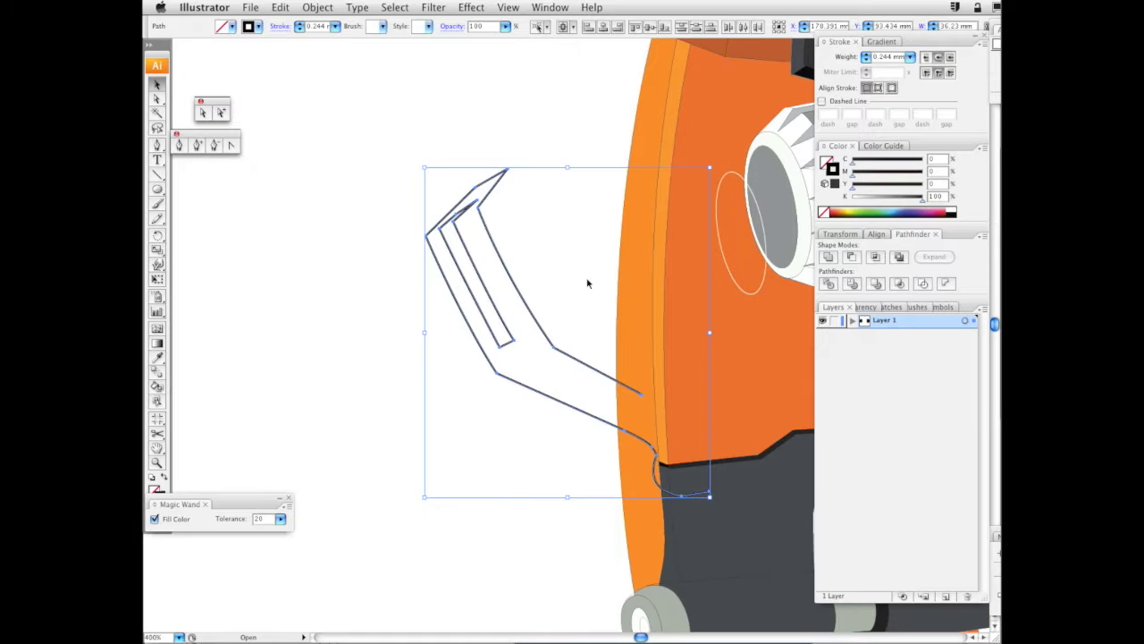
Give the pasted lug paths a white stroke of 0.176 mm and move them onto the empty area beside the strap
left_click_drag(884, 196, 821, 180)
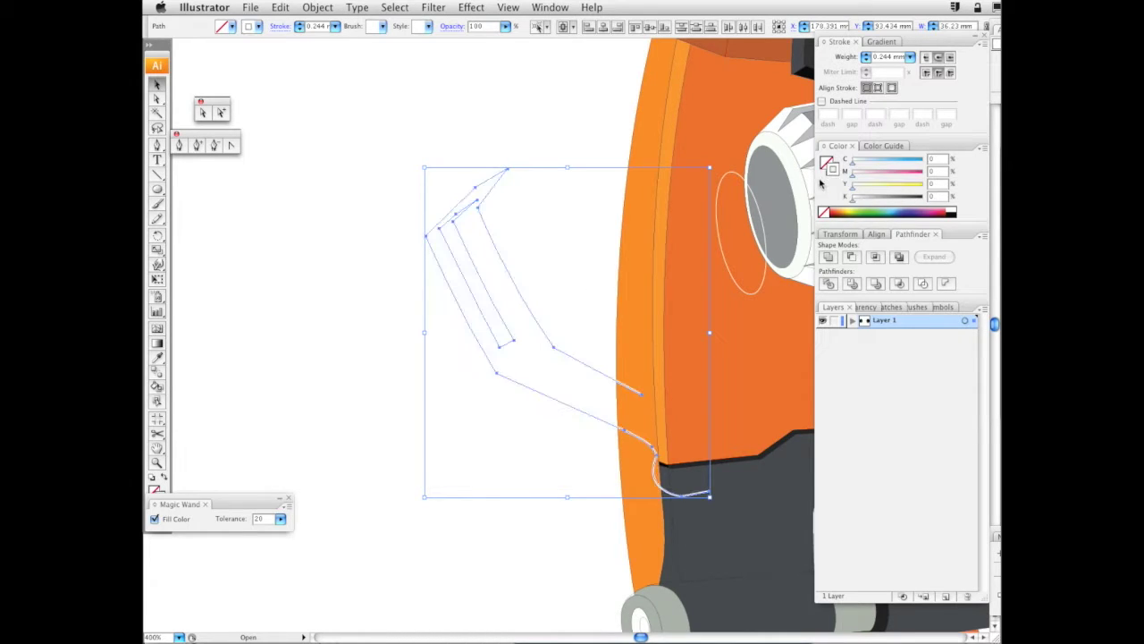
left_click(911, 56)
left_click(889, 70)
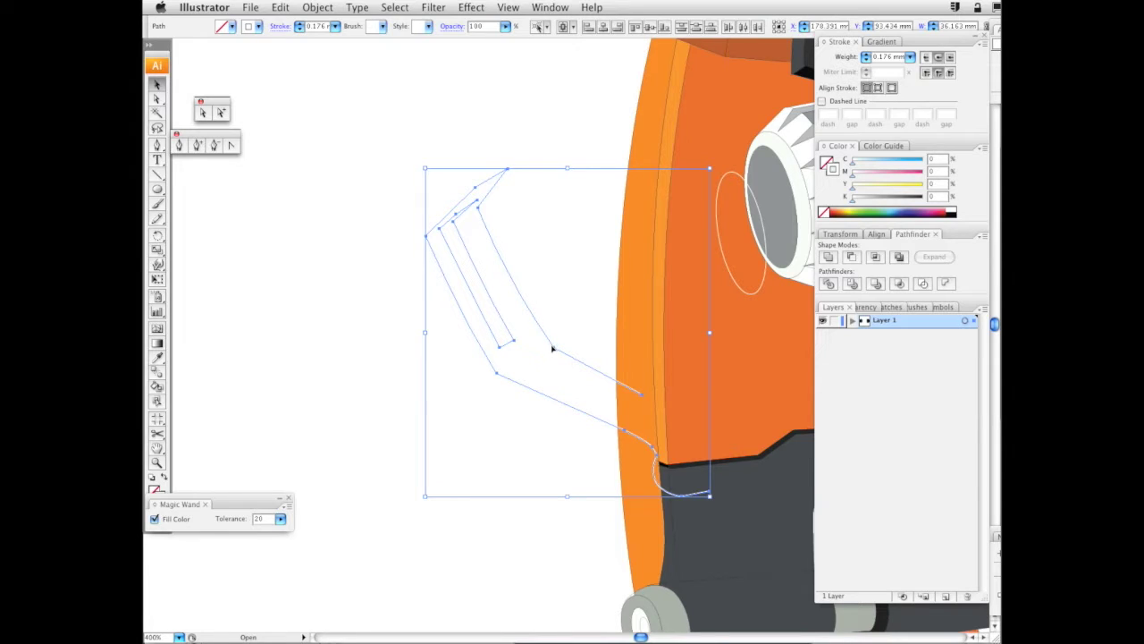
left_click_drag(555, 350, 471, 375)
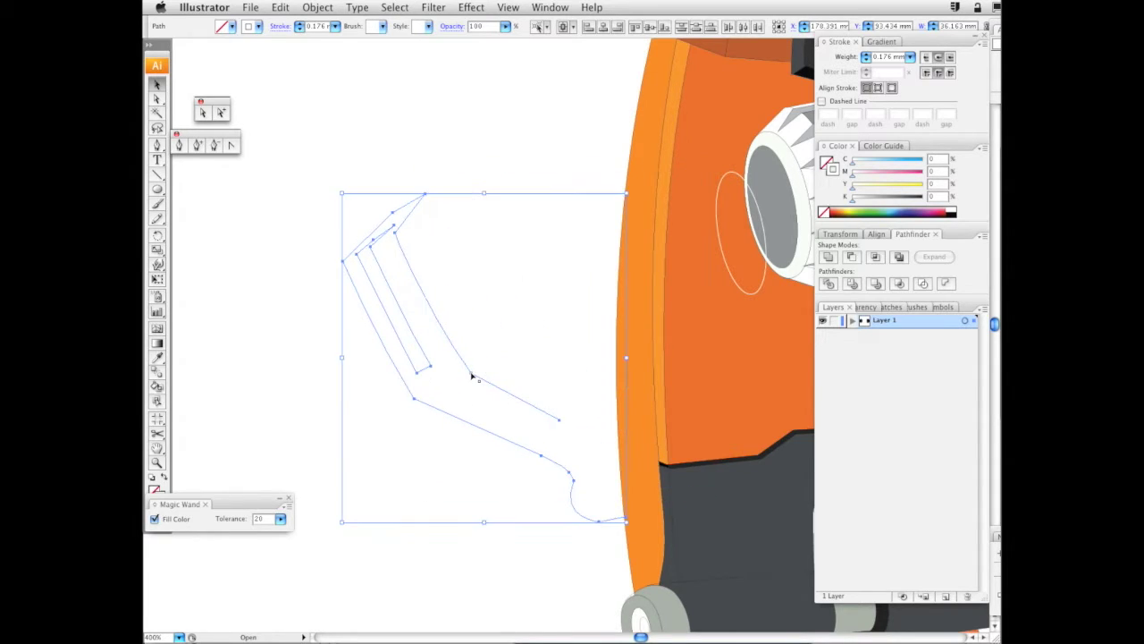
Delete the short segments at the top end of the recess path and select the remaining lug lines
key("a")
left_click(380, 239)
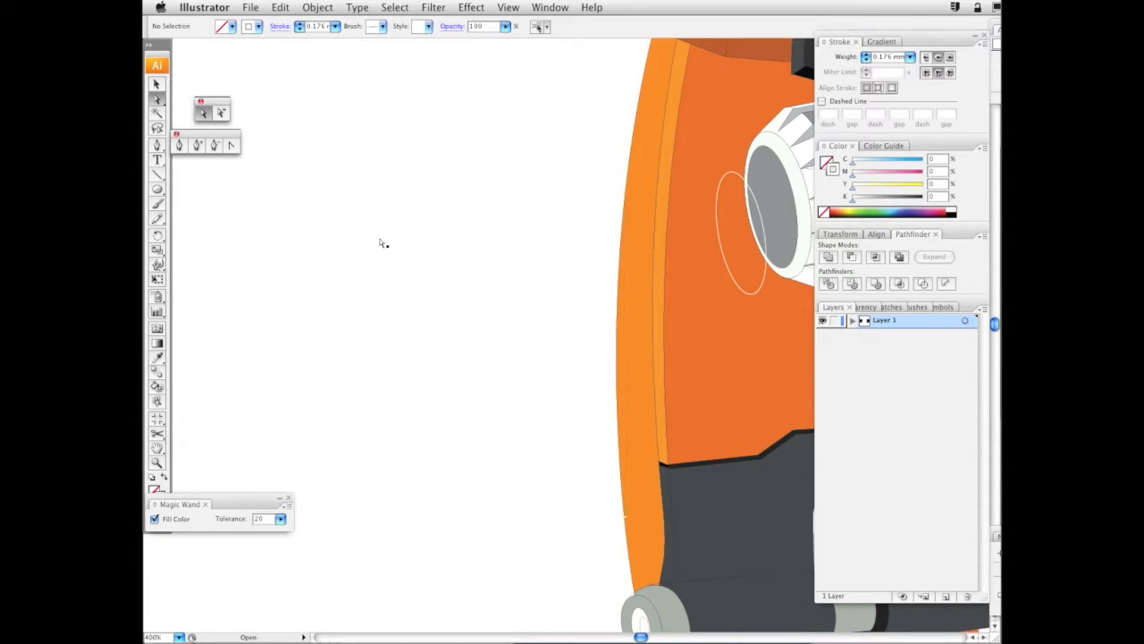
left_click(383, 240)
left_click(384, 238)
left_click(378, 247)
left_click(383, 238)
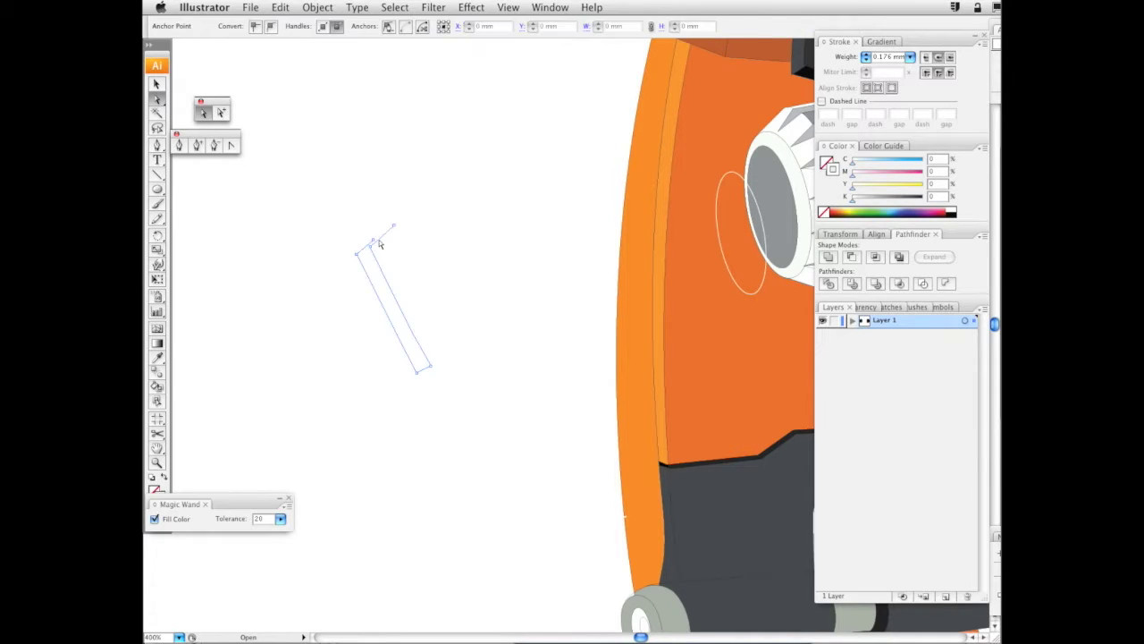
left_click(375, 245)
left_click(377, 242)
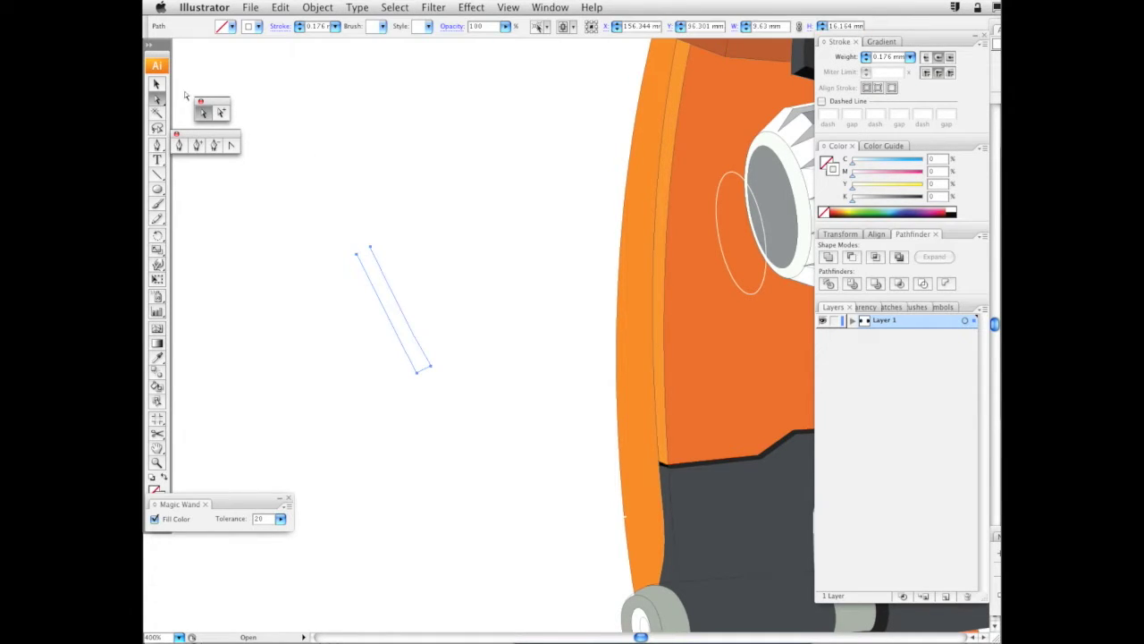
left_click(160, 84)
left_click(322, 190)
left_click_drag(323, 190, 549, 506)
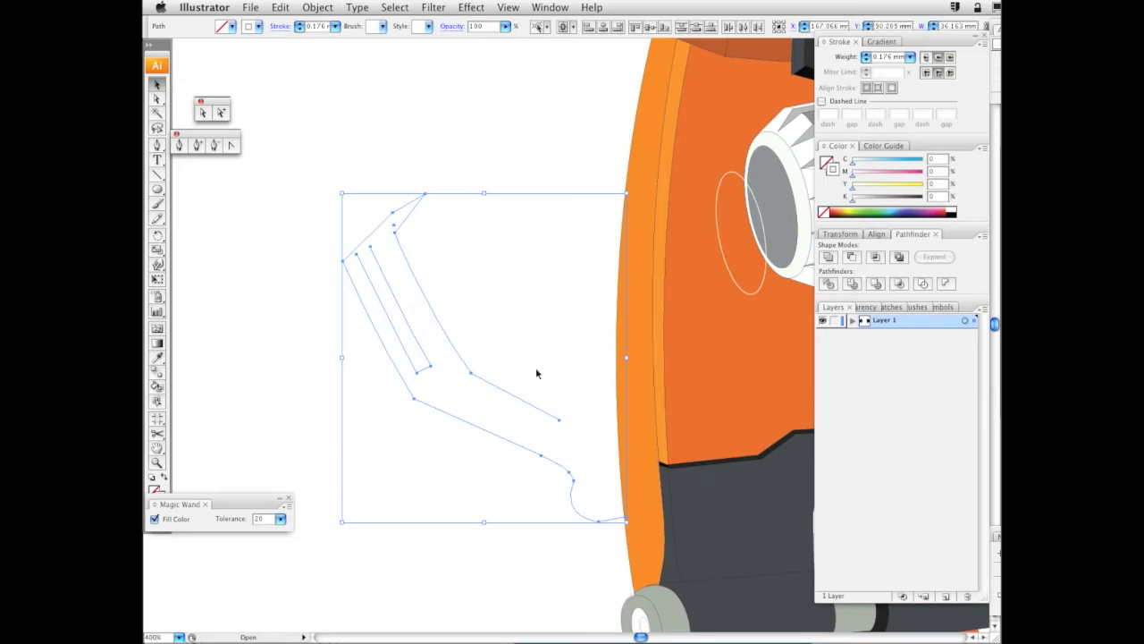
Cut the lug outline with the Scissors tool at its top corner and delete everything but the inner edge curve
left_click(161, 432)
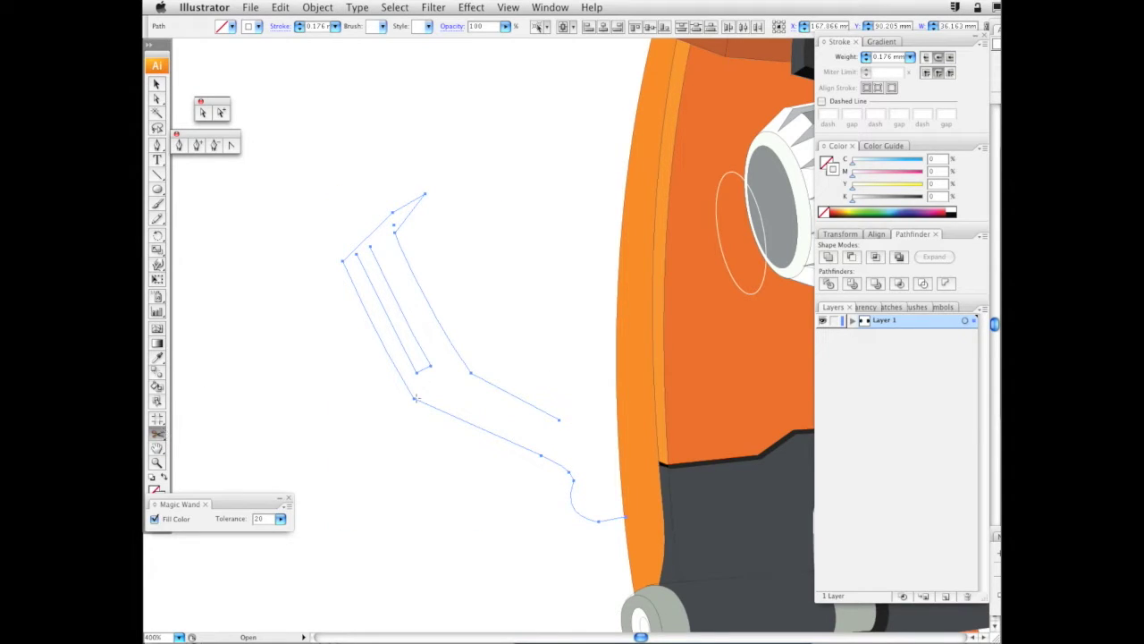
left_click(391, 212)
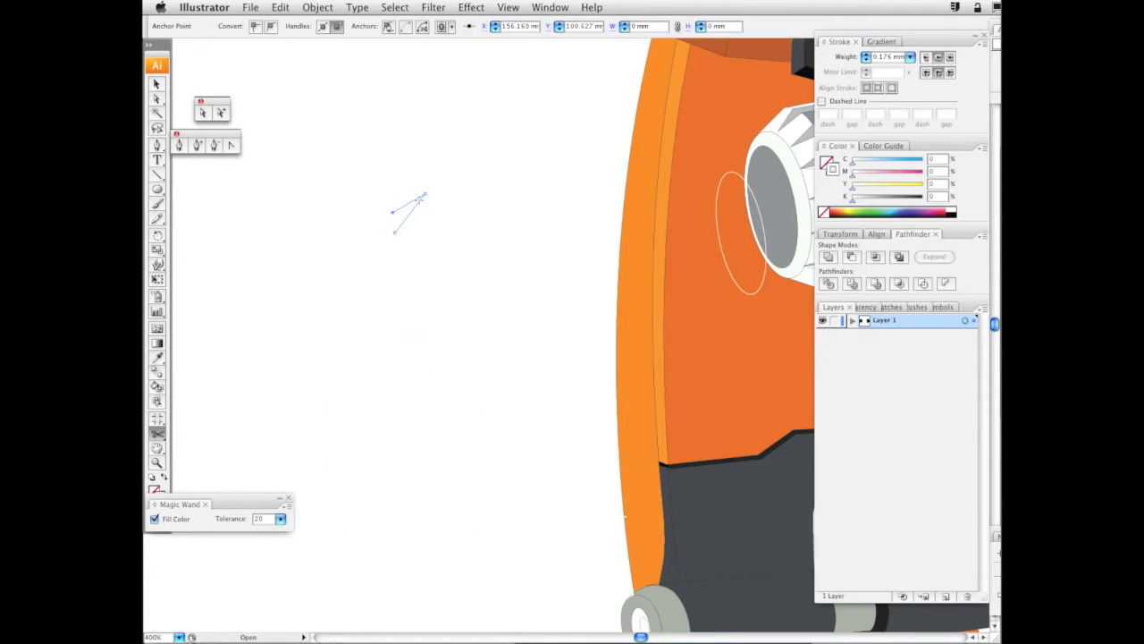
key("a")
left_click(362, 239)
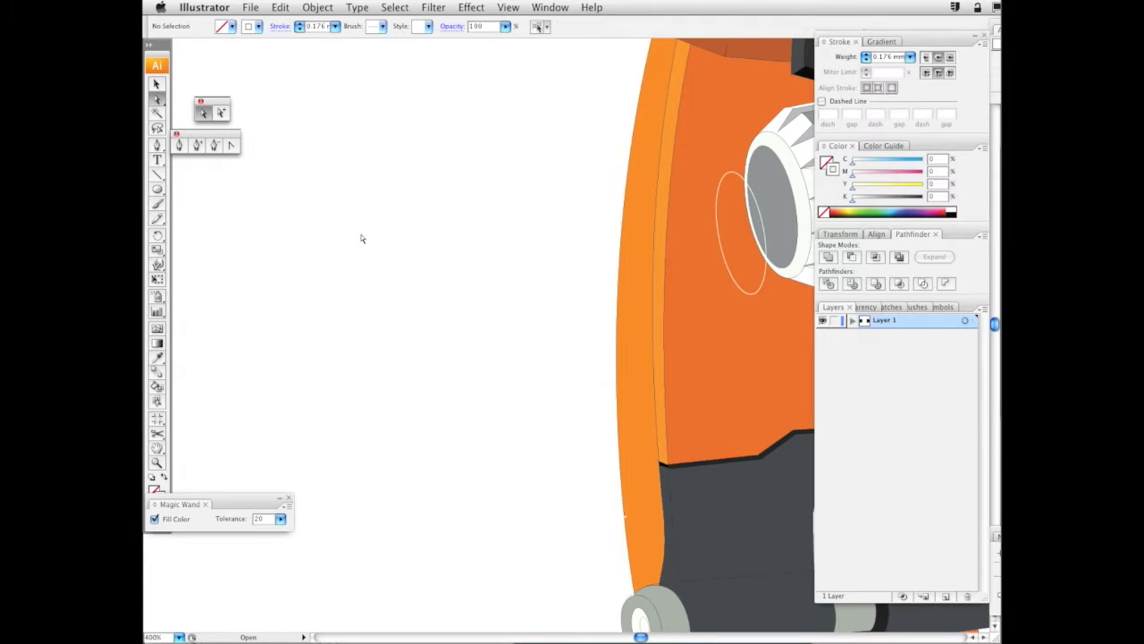
left_click_drag(444, 355, 425, 407)
left_click(436, 267)
left_click(158, 85)
mouse_move(294, 129)
left_mouse_down()
mouse_move(527, 483)
mouse_move(561, 461)
left_mouse_up()
scroll(516, 360, "right", 1)
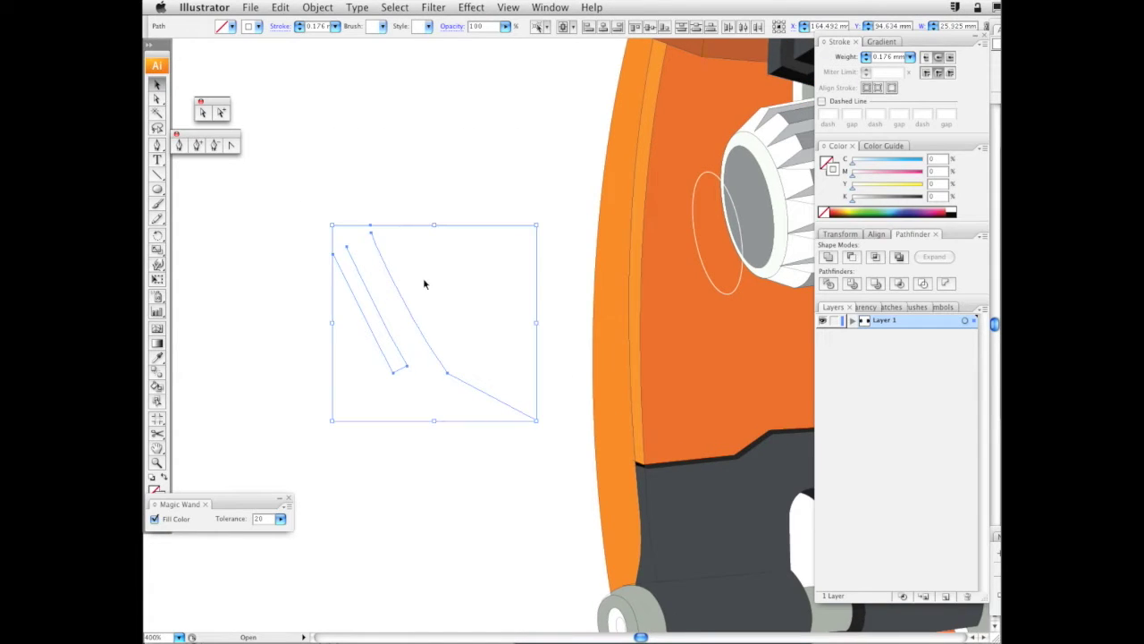
Delete the recess path's inner long side, then select and copy the remaining edge lines
left_click(157, 99)
left_click(340, 184)
left_click(369, 287)
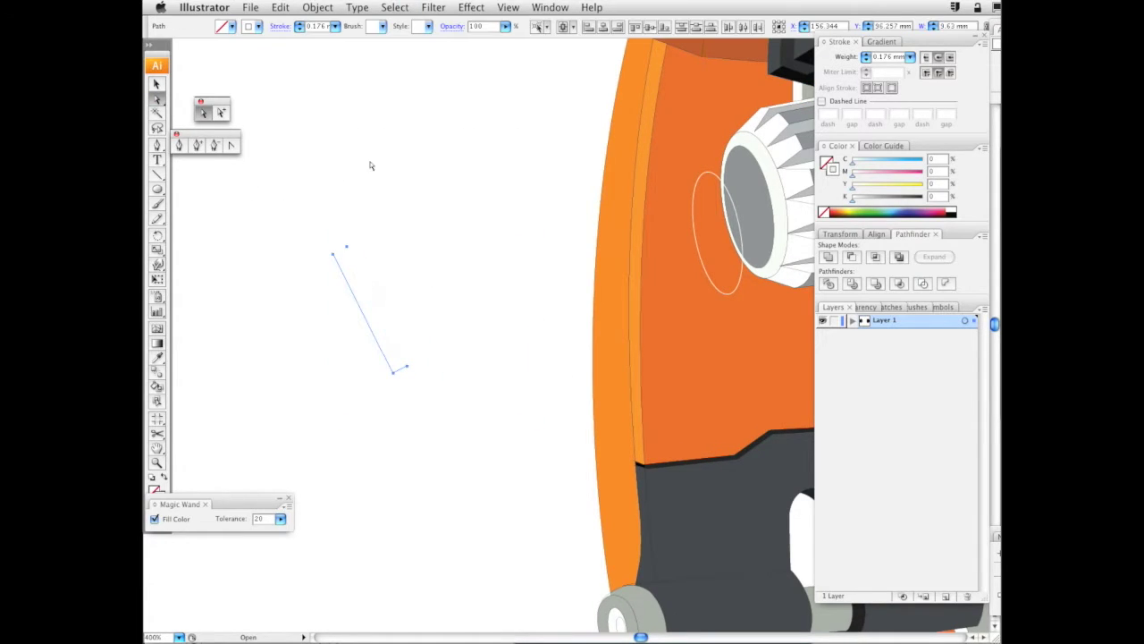
left_click_drag(285, 186, 505, 436)
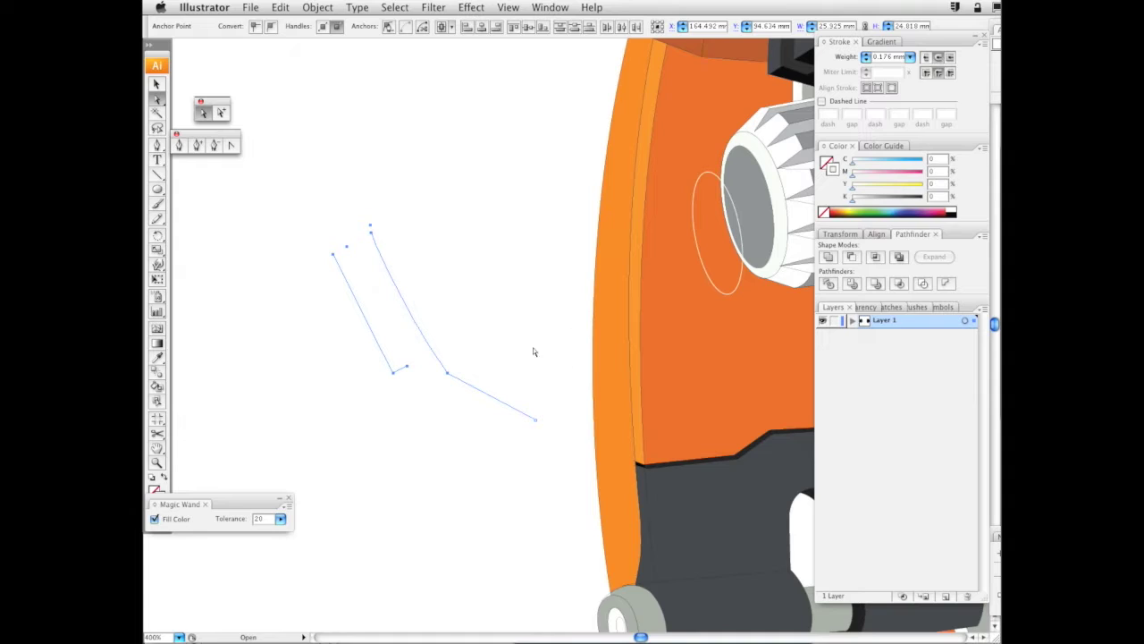
key("super+c")
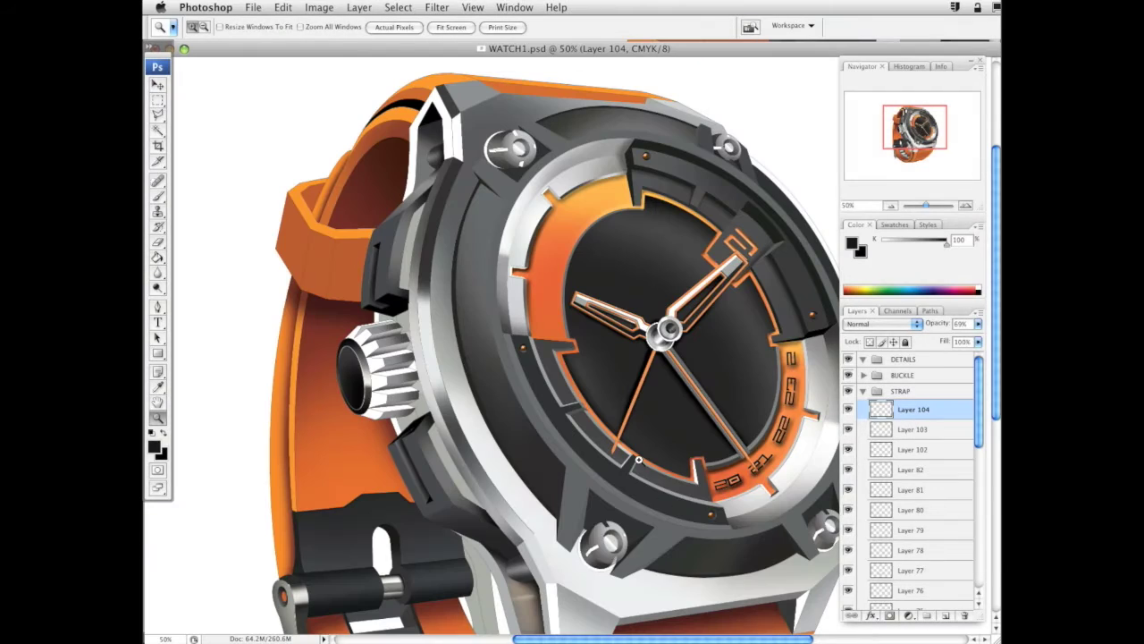
In Photoshop, paste the lines as a Smart Object for the PUSHERS group and align them with the lower lug's edges
left_click_drag(296, 399, 524, 615)
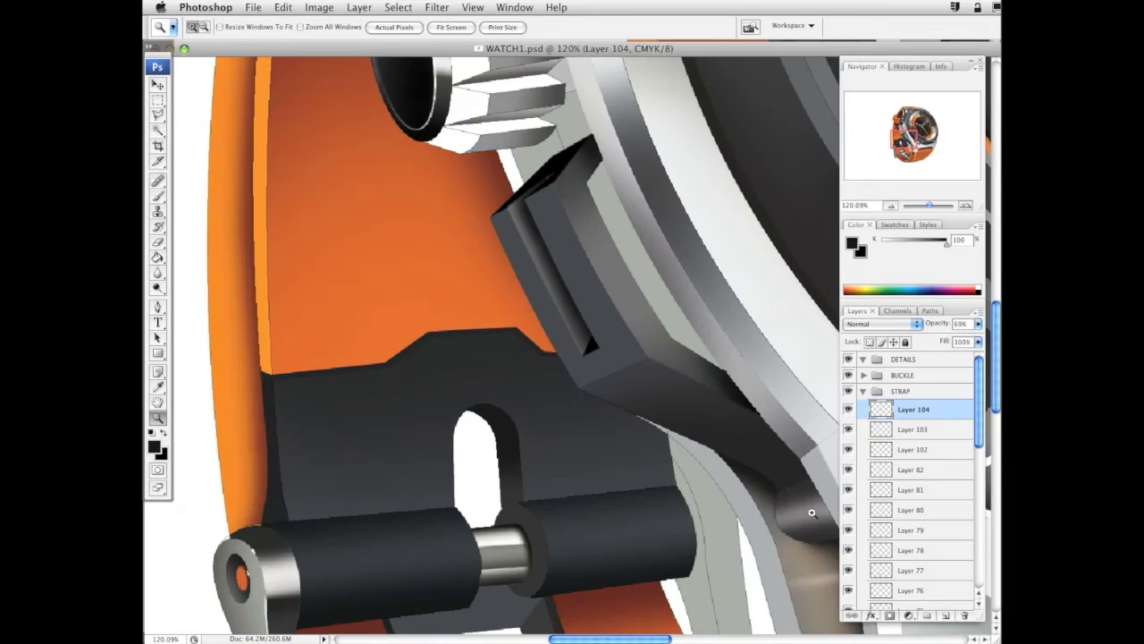
left_click(863, 391)
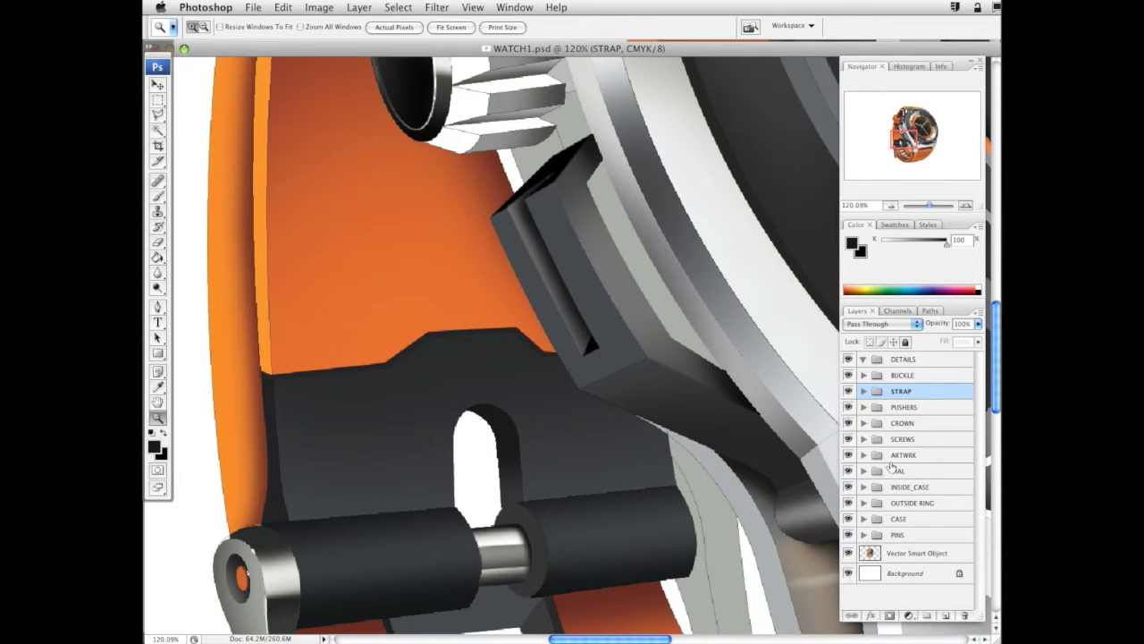
left_click(901, 408)
left_click(864, 407)
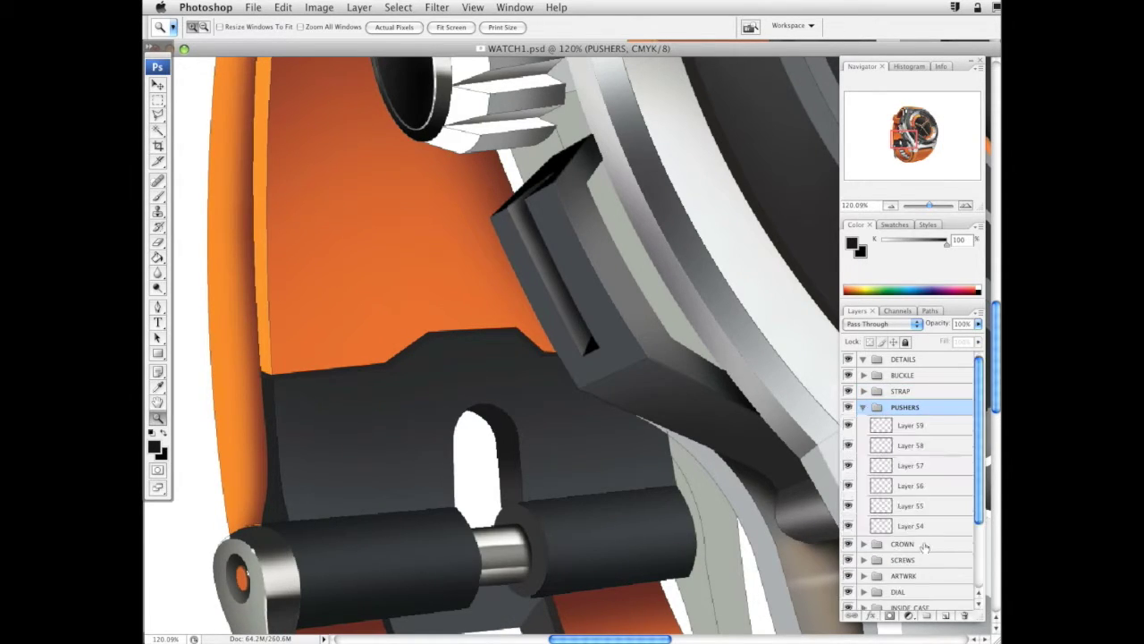
key("super+v")
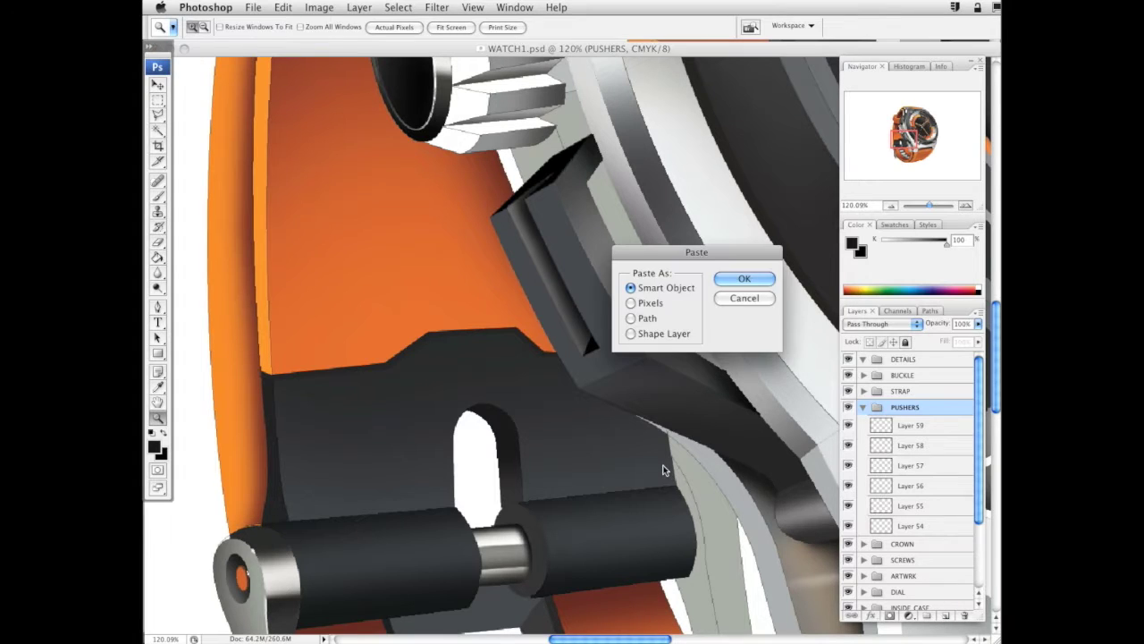
key("Return")
left_click_drag(539, 333, 439, 479)
key("Return")
key("z")
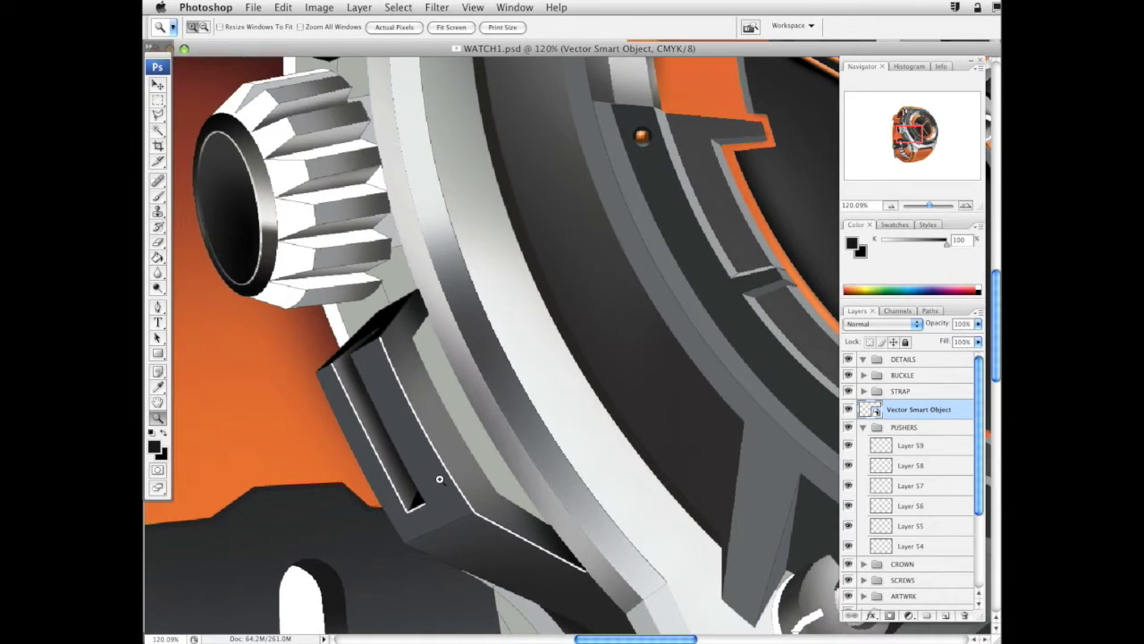
Rasterize the pasted Smart Object layer and move it into the PUSHERS group
left_click(161, 243)
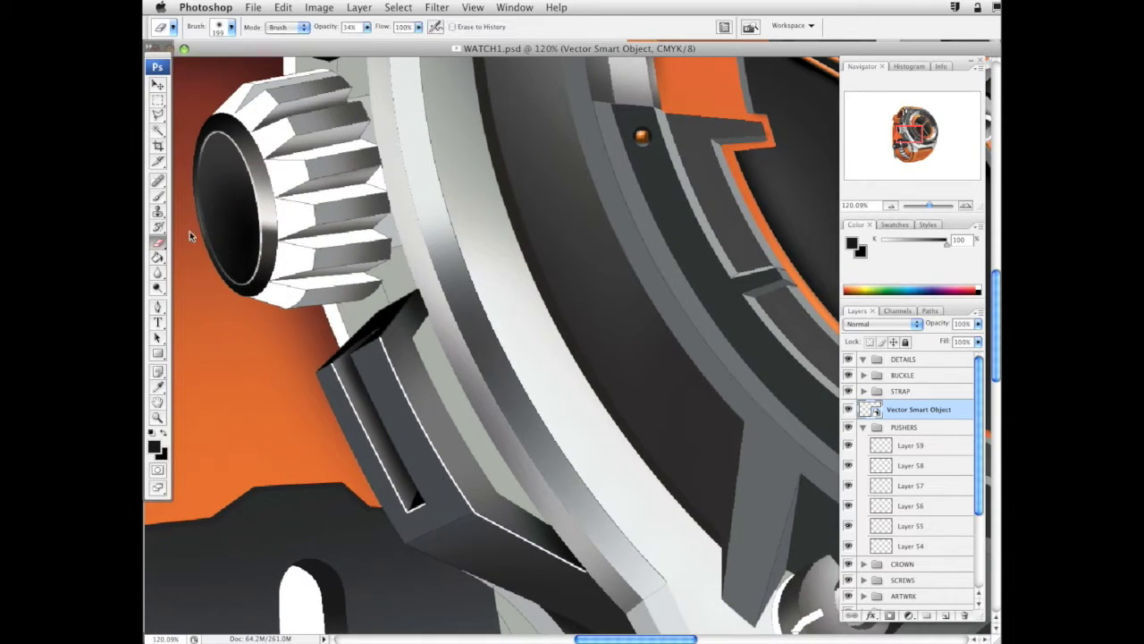
right_click(926, 408)
left_click(995, 547)
mouse_move(938, 411)
left_mouse_down()
mouse_move(921, 431)
mouse_move(921, 554)
mouse_move(930, 417)
left_mouse_up()
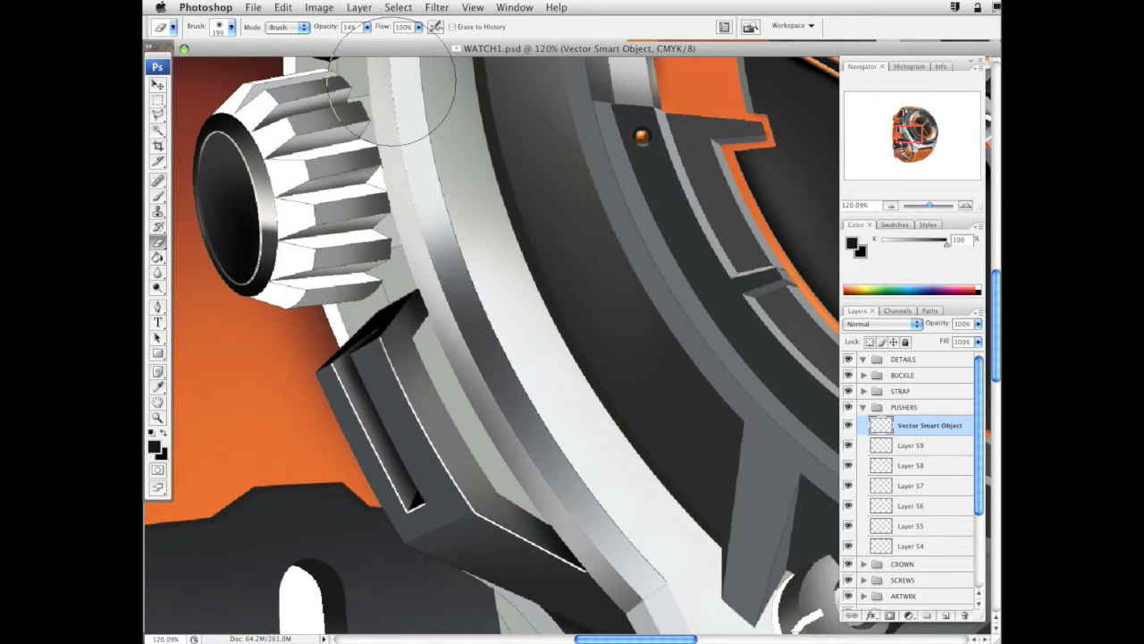
Set the Eraser's opacity to 100% and fade out the ends of the white highlight lines on the lower lug
left_click(367, 28)
left_click_drag(376, 33, 421, 128)
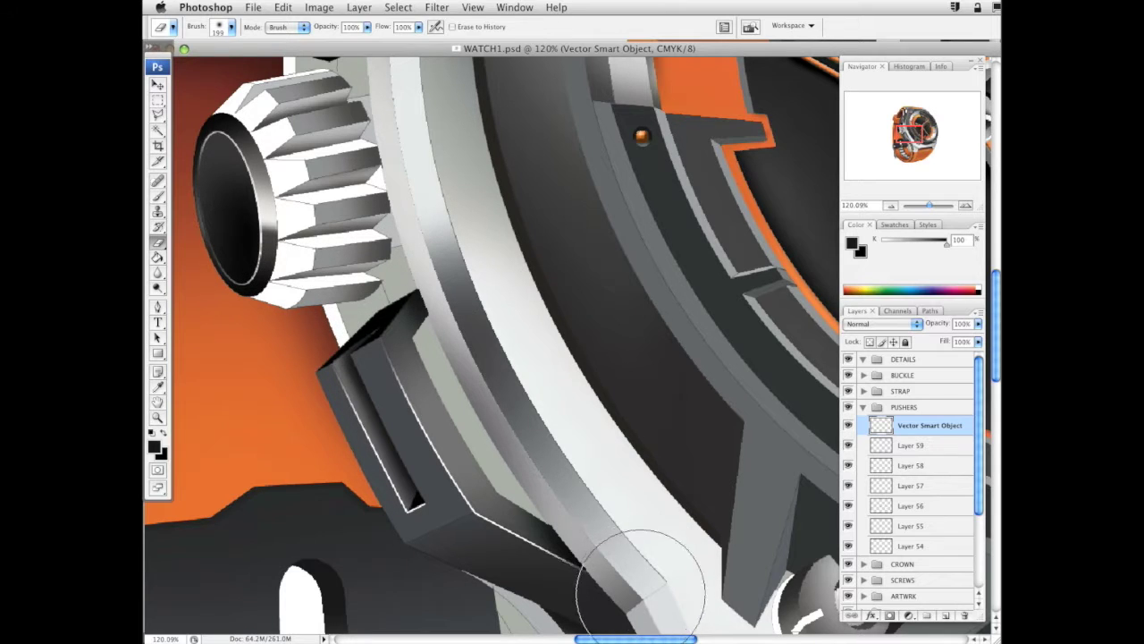
left_click_drag(677, 401, 690, 286)
left_click_drag(589, 510, 583, 572)
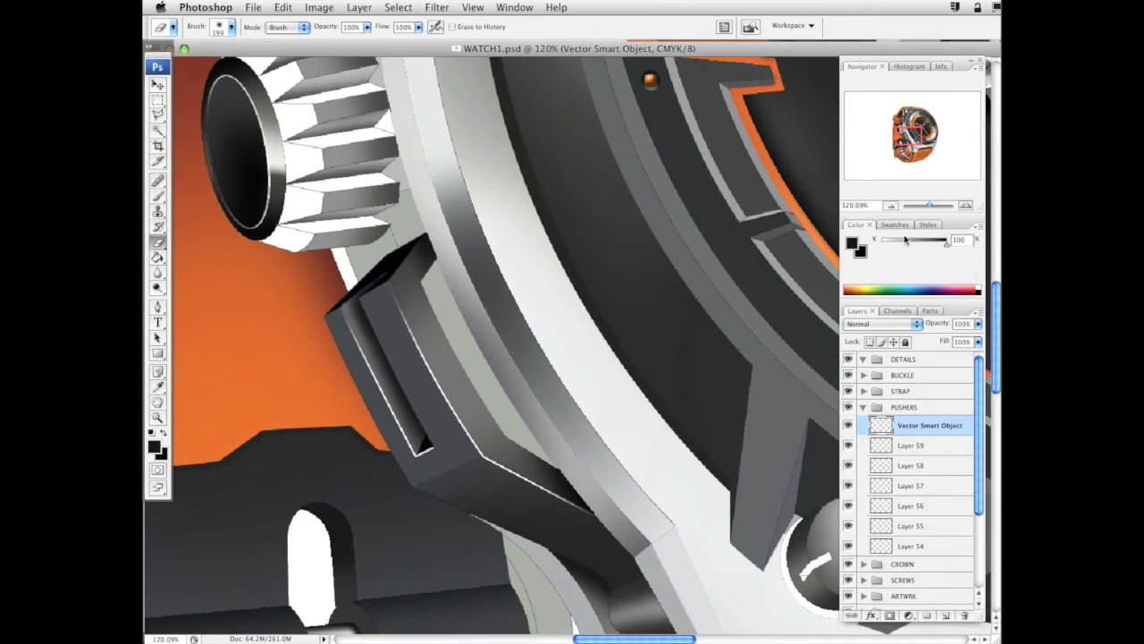
Apply a Gaussian Blur with a 1.0 pixel radius to the highlight lines and check them against the whole watch
left_click(437, 7)
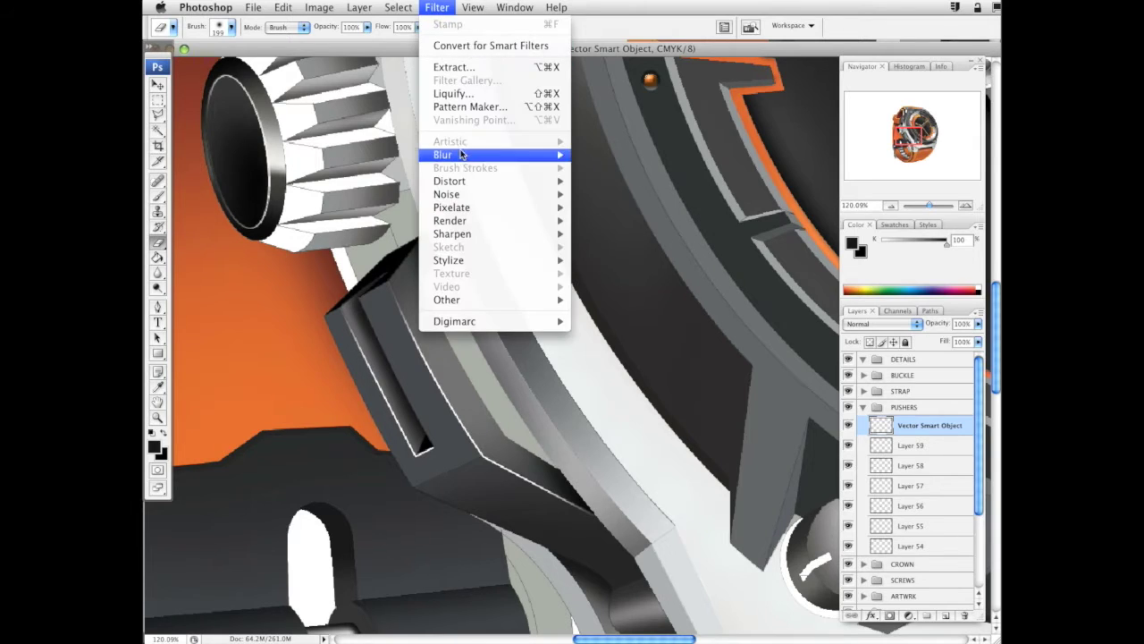
mouse_move(465, 155)
left_click(645, 207)
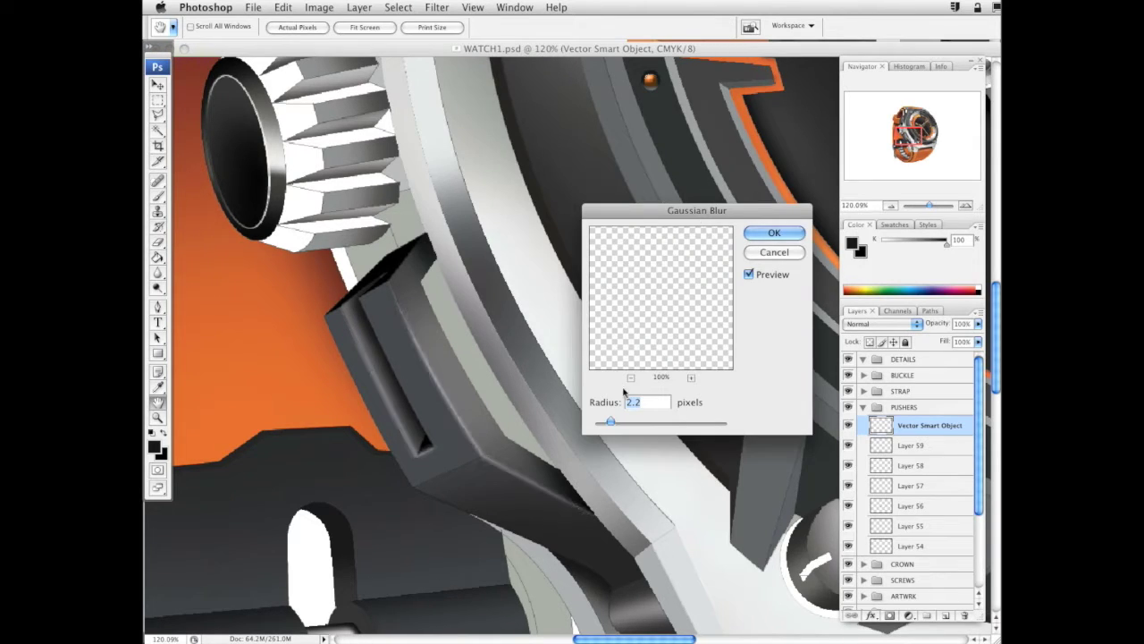
left_click_drag(603, 424, 602, 424)
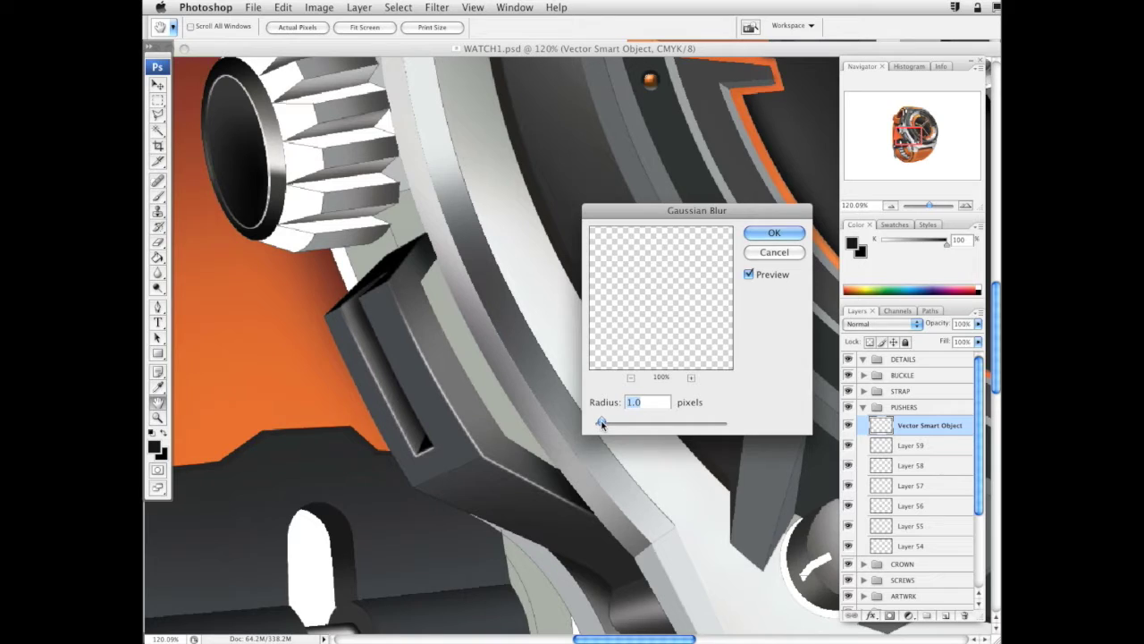
left_click(774, 234)
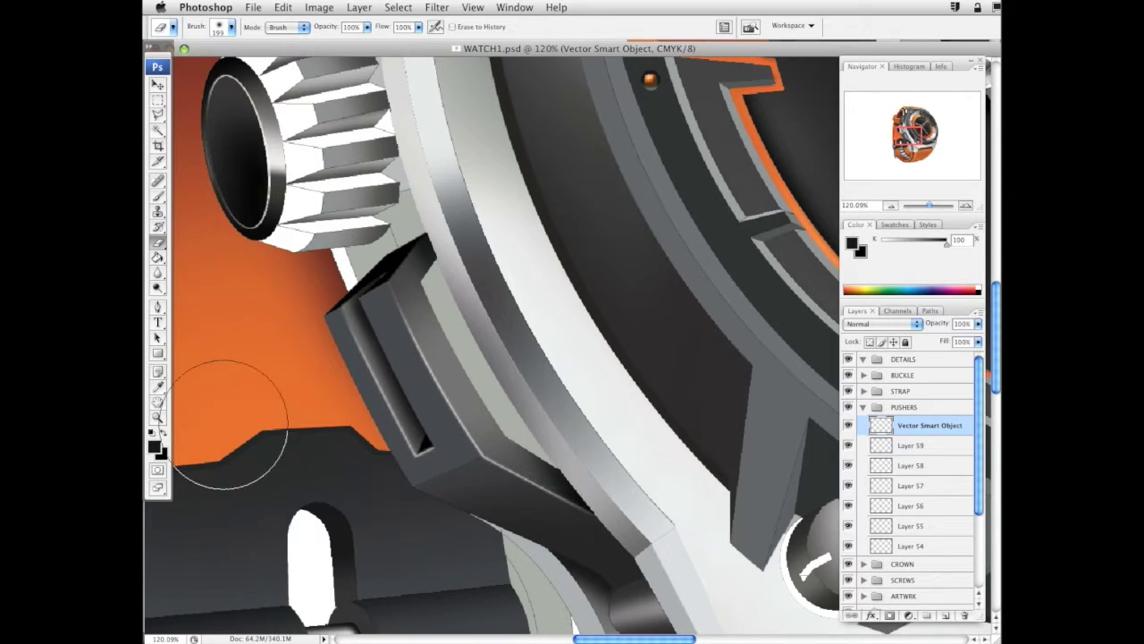
left_click(157, 418)
left_click(669, 358, "alt")
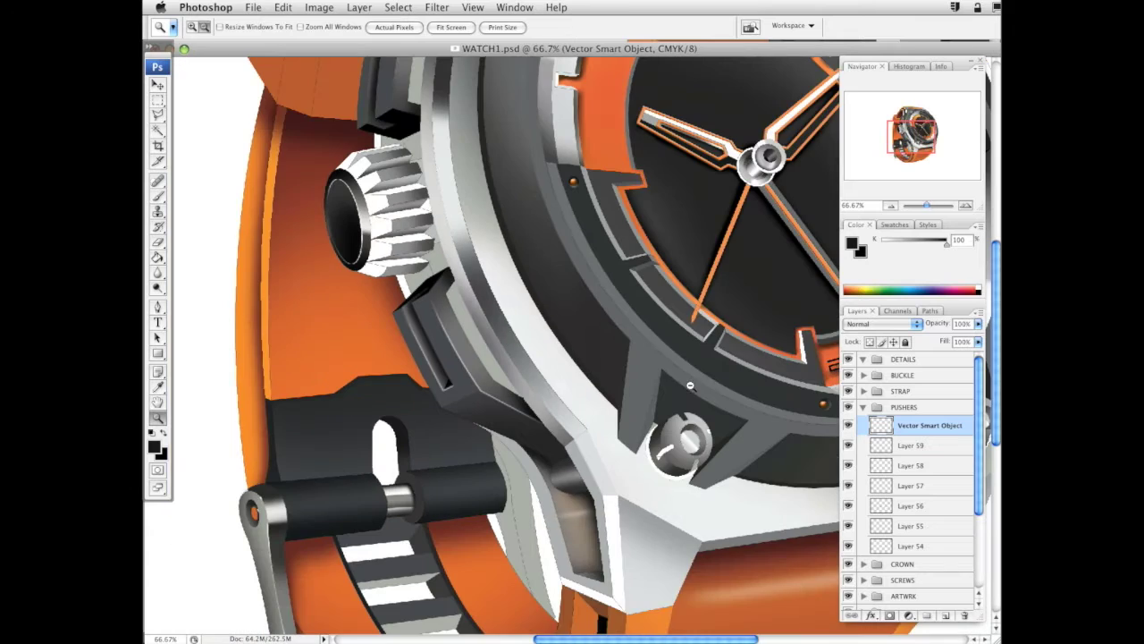
left_click(623, 324, "alt")
left_click_drag(561, 336, 587, 468)
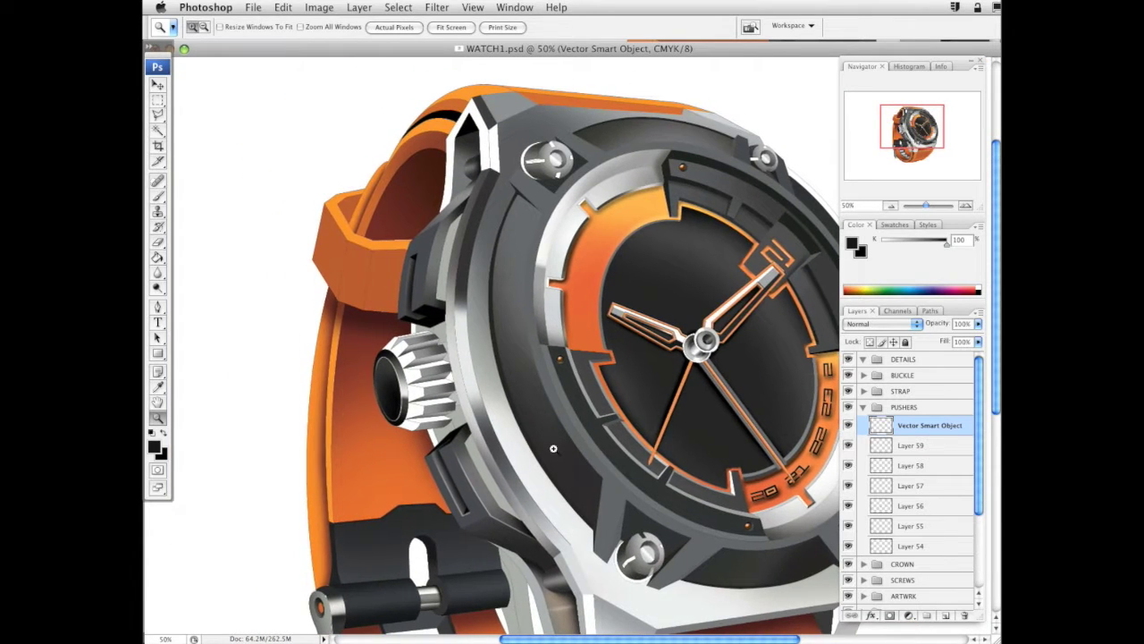
scroll(554, 447, "down", 5)
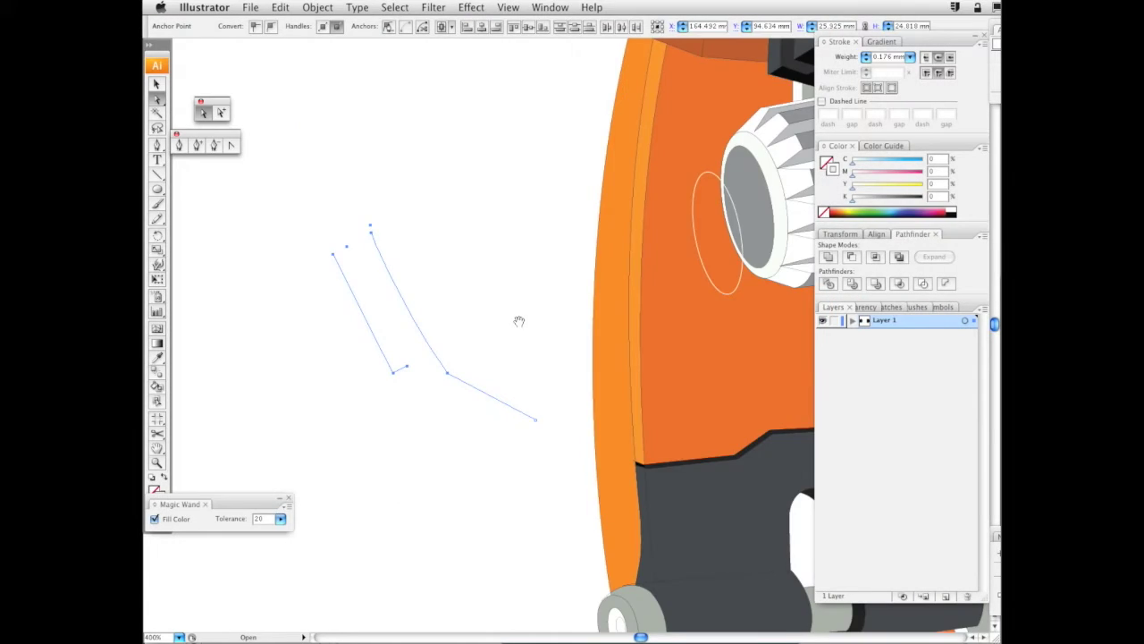
In Illustrator, copy the upper lug's edge and recess paths from the Live Paint group and paste them outside the group
left_click_drag(518, 319, 378, 557)
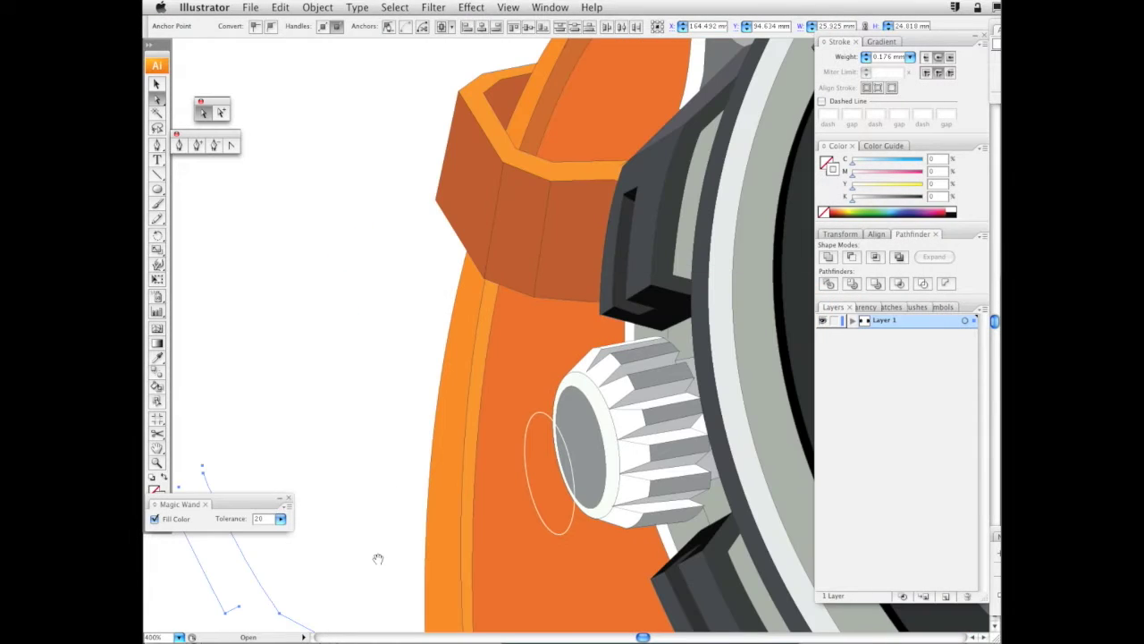
left_click_drag(575, 220, 575, 247)
left_click(558, 251)
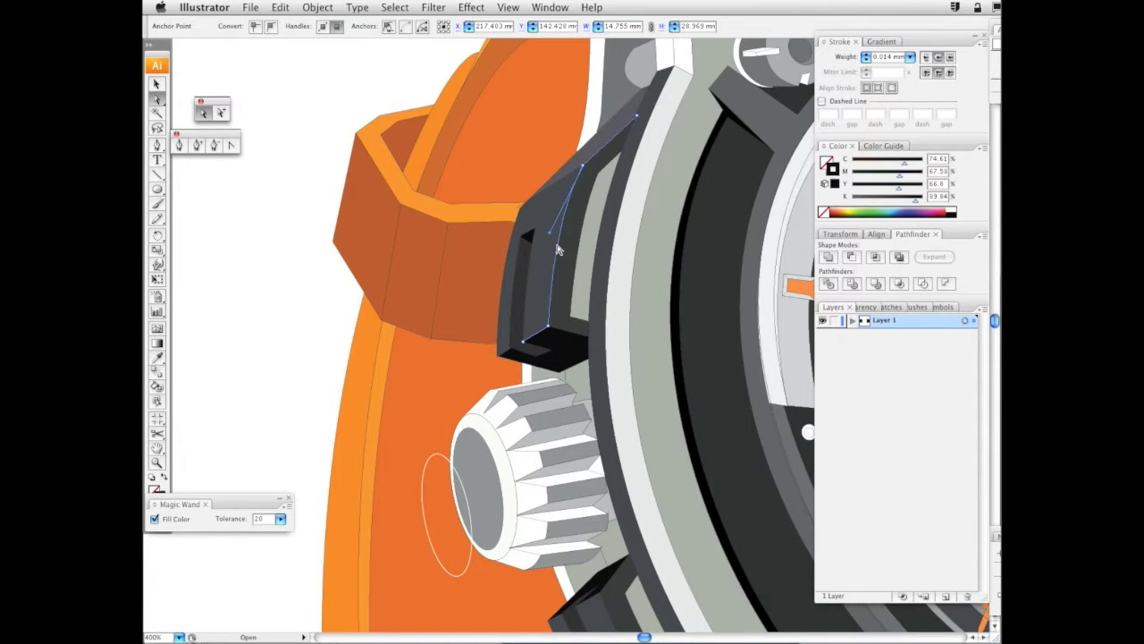
left_click(557, 250)
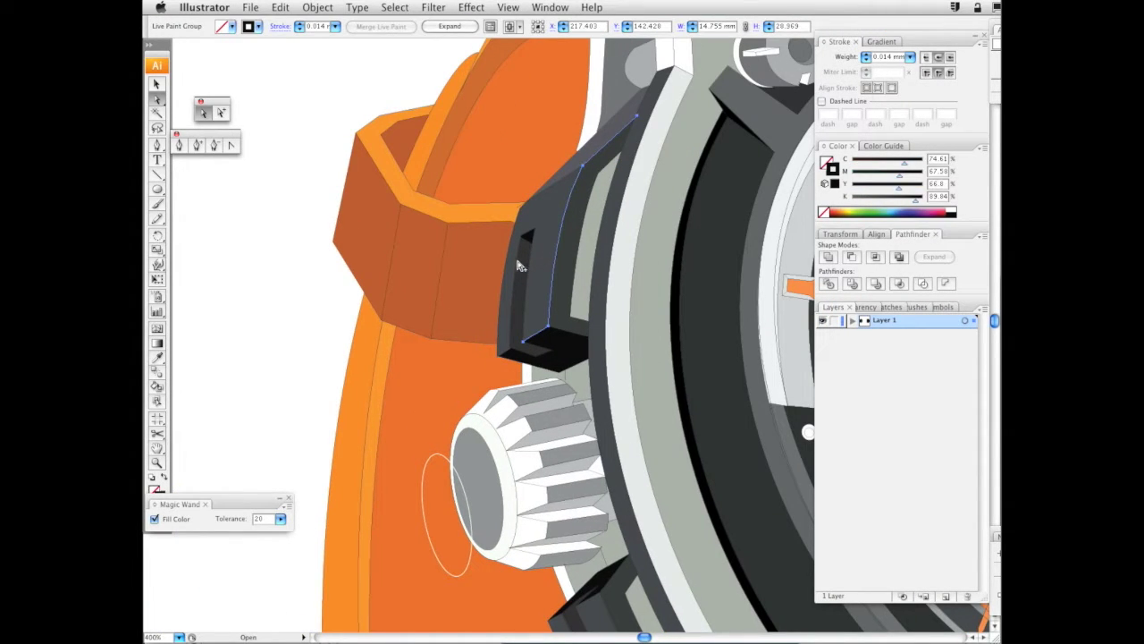
left_click(520, 265, "shift")
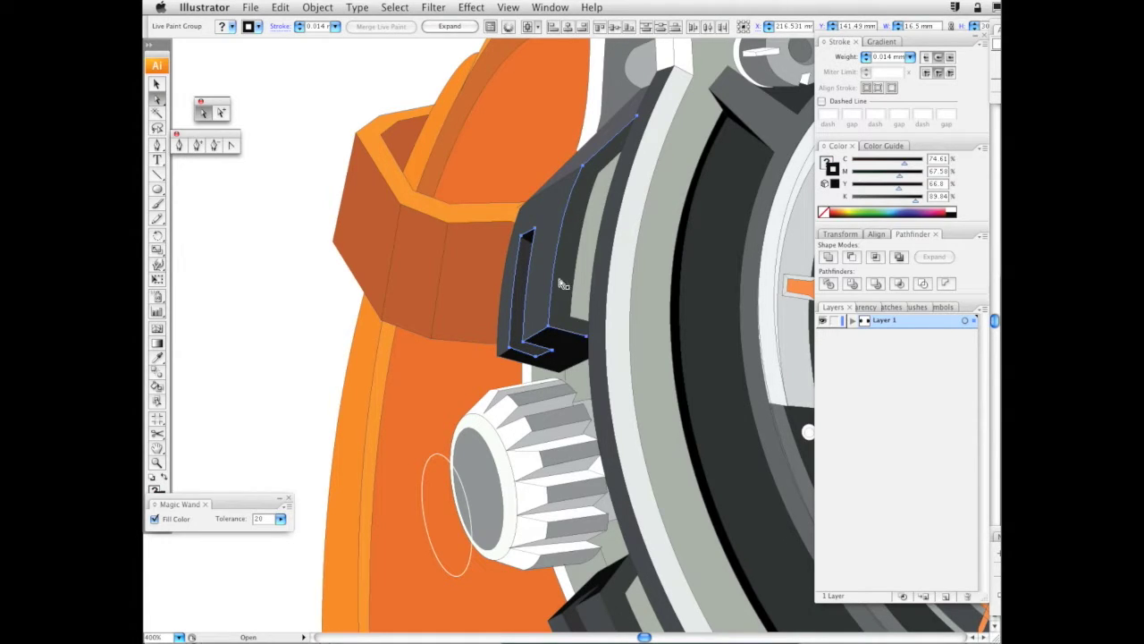
scroll(560, 283, "left", 5)
scroll(561, 283, "up", 3)
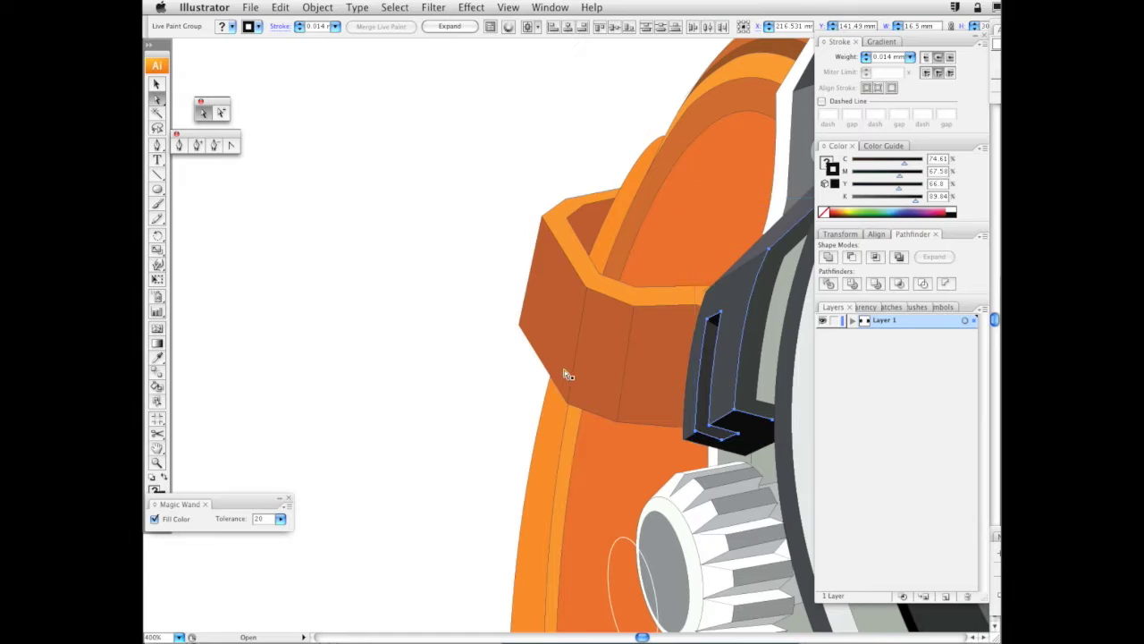
left_click(439, 340)
left_click(547, 323)
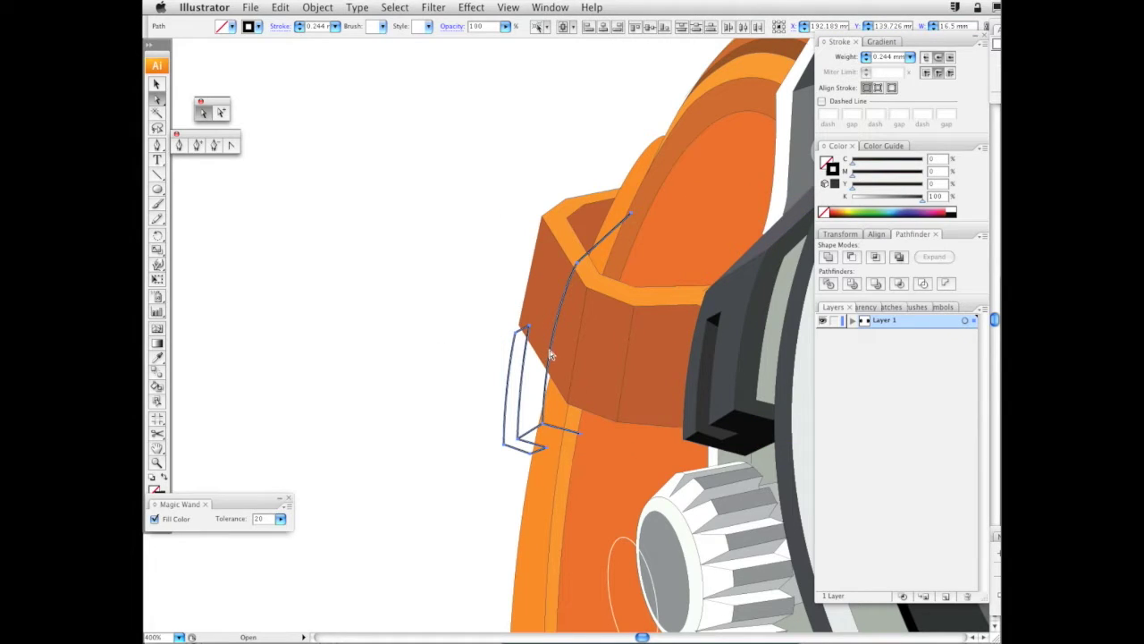
Move the copied upper lug paths onto the blank area beside the watch and give them a white 0.5 pt stroke
left_click_drag(549, 355, 390, 314)
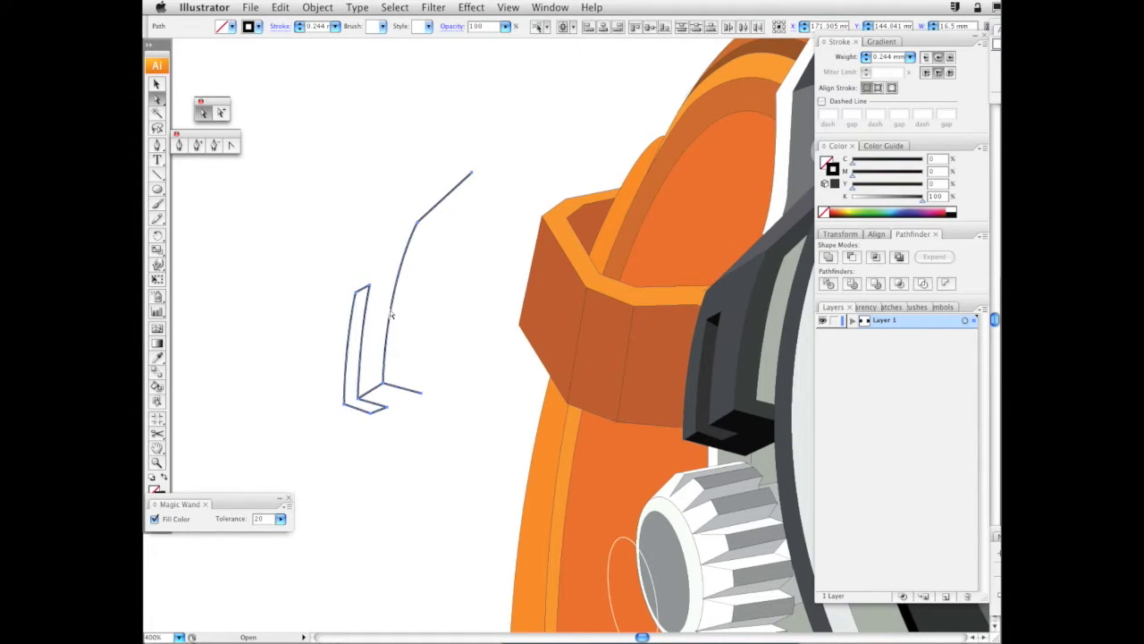
left_click(954, 209)
left_click(911, 57)
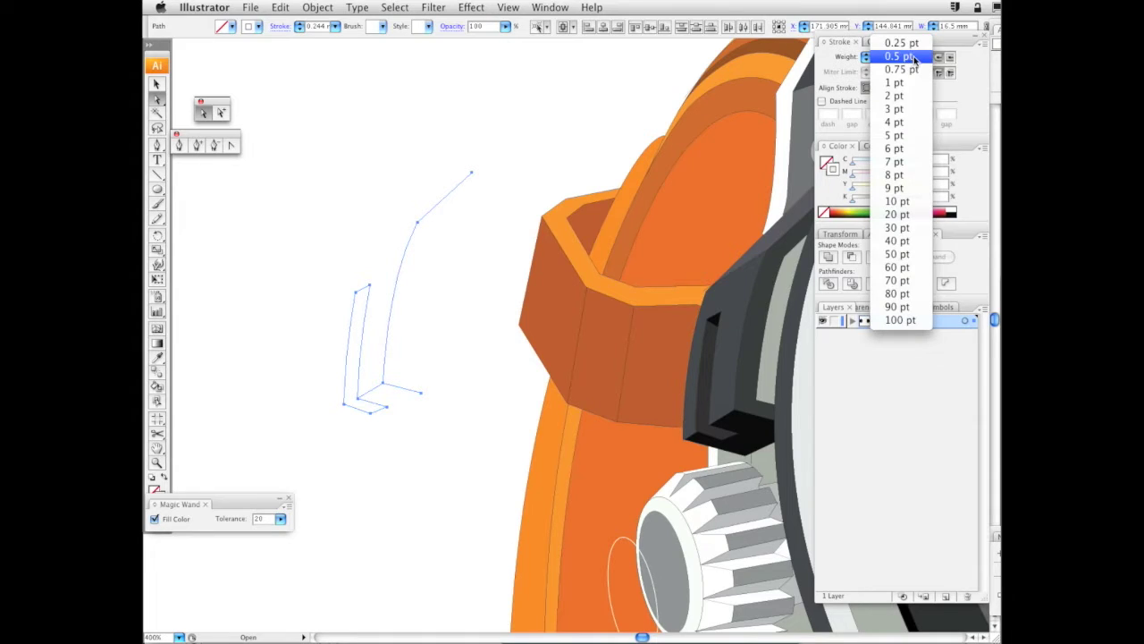
left_click(914, 57)
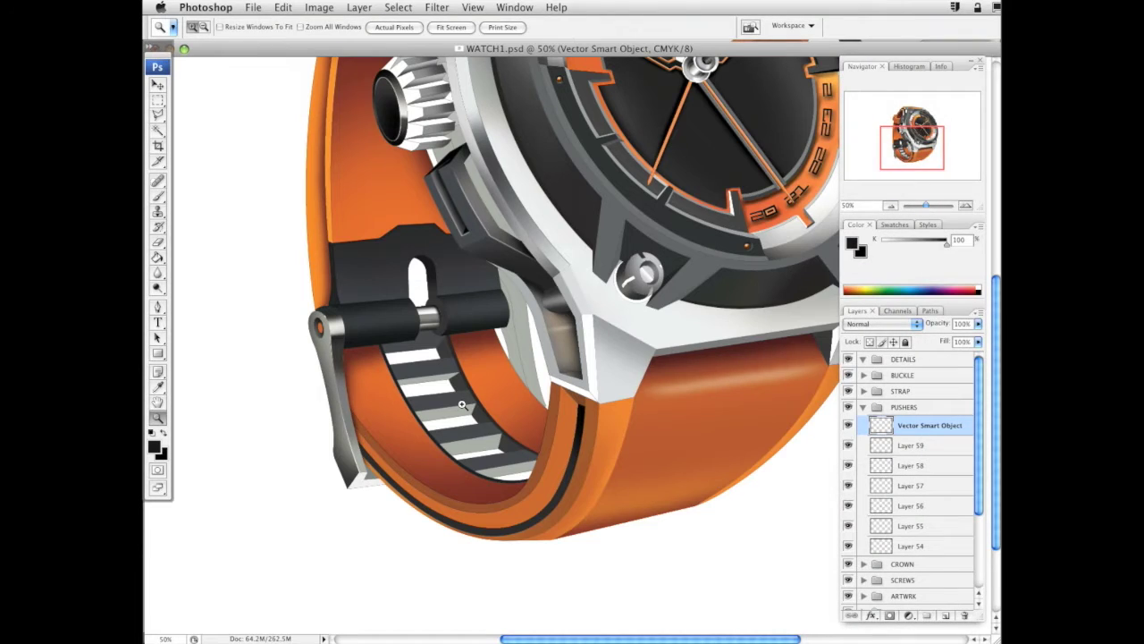
Switch to Photoshop, paste the white paths as a Smart Object and align them with the upper lug's edges
scroll(462, 404, "up", 5)
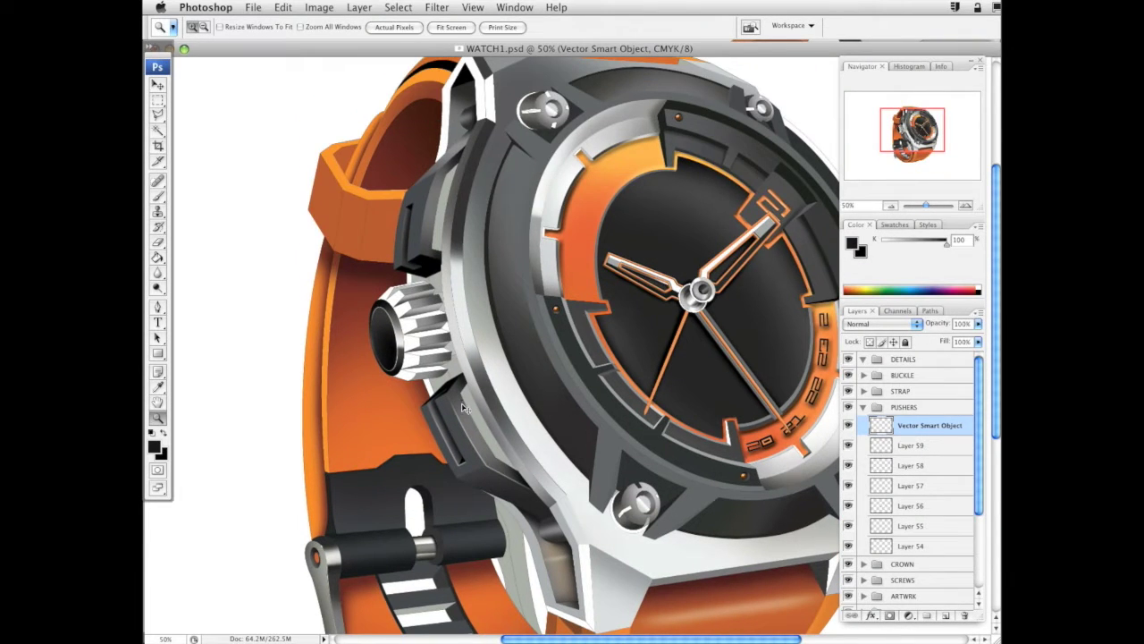
key("ctrl+v")
key("Return")
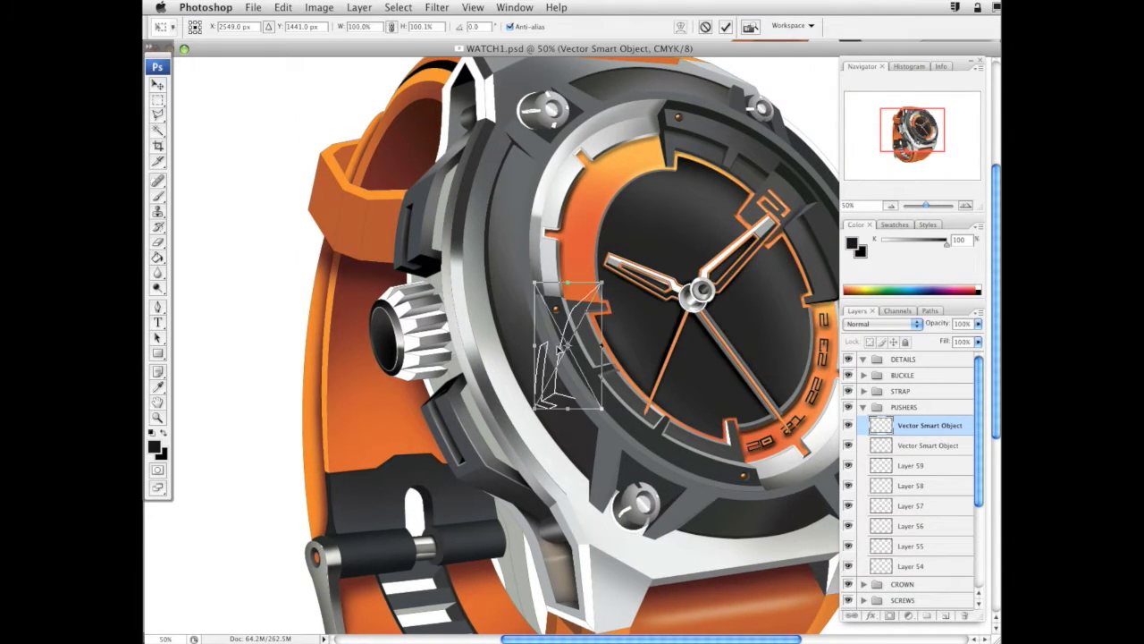
left_click_drag(568, 346, 433, 208)
key("Return")
key("z")
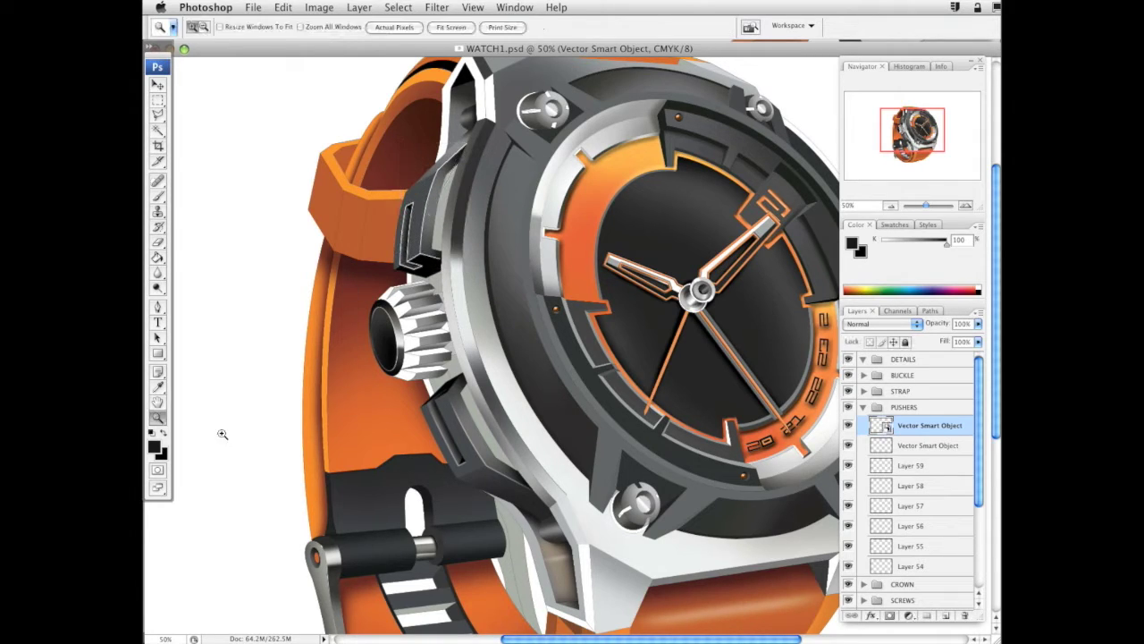
Rasterize the pasted highlight layer and erase the ends of the lines around the upper lug's recess with a 6 px Eraser
right_click(952, 429)
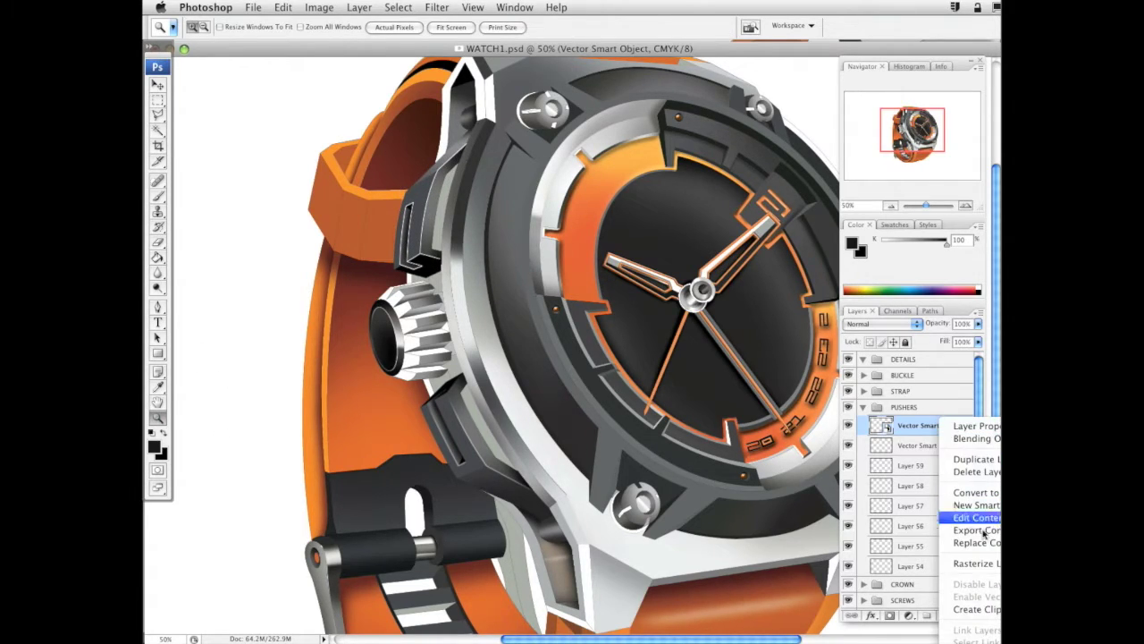
left_click(979, 563)
left_click_drag(357, 126, 562, 375)
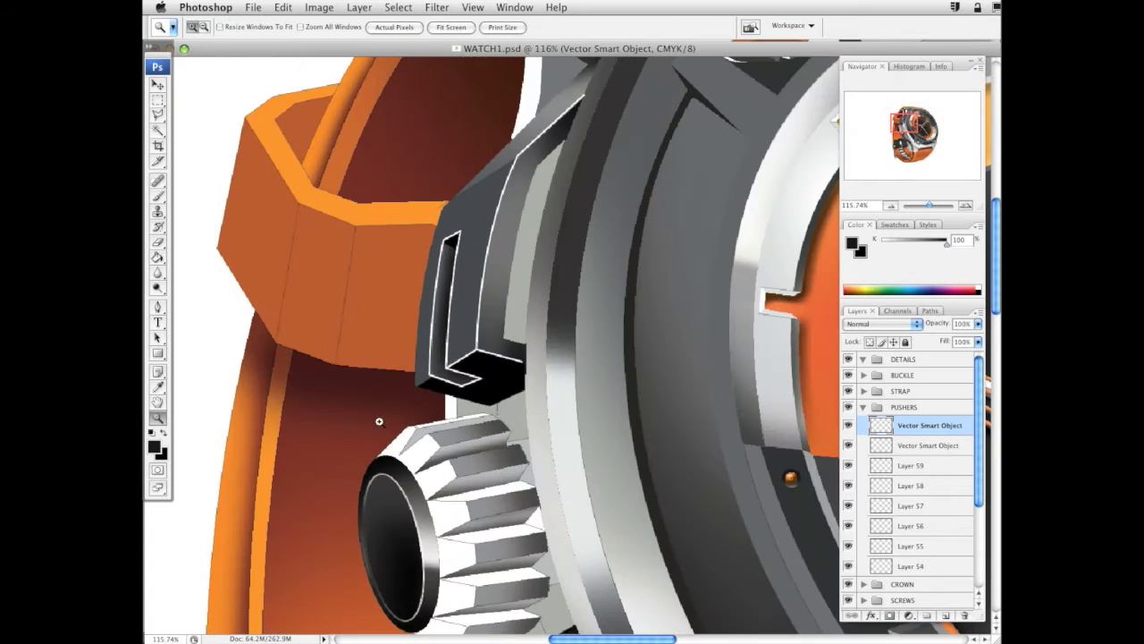
left_click(159, 243)
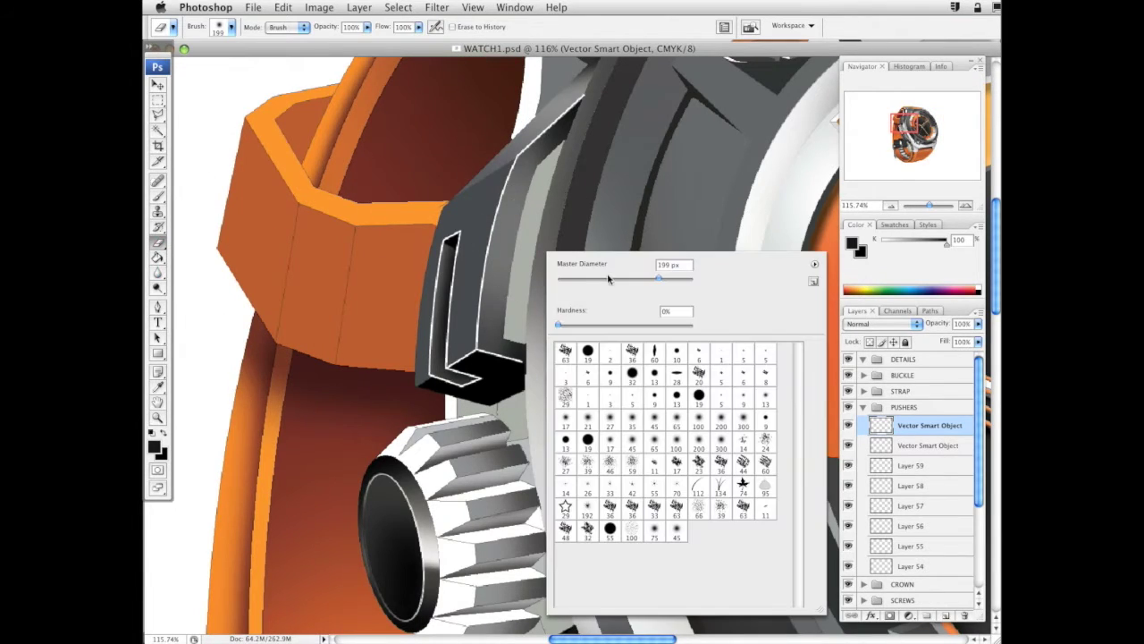
right_click(493, 232)
left_click_drag(579, 278, 562, 280)
left_click_drag(462, 238, 458, 246)
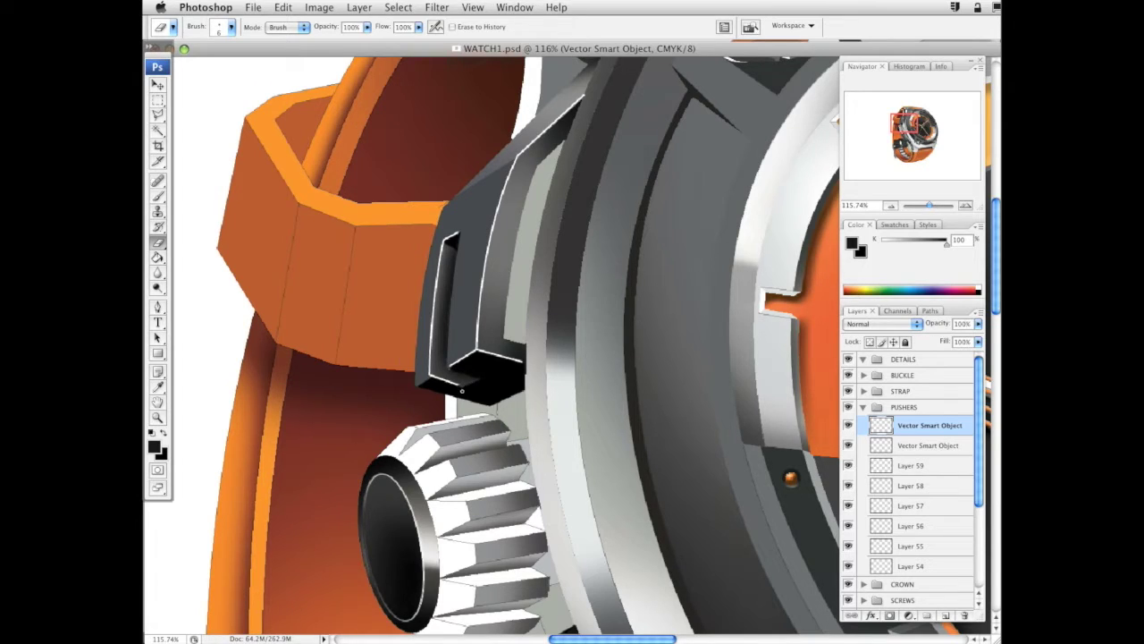
Reapply the last Gaussian Blur to the upper lug's highlight lines
left_click(444, 6)
left_click(459, 22)
left_click_drag(665, 315, 656, 340)
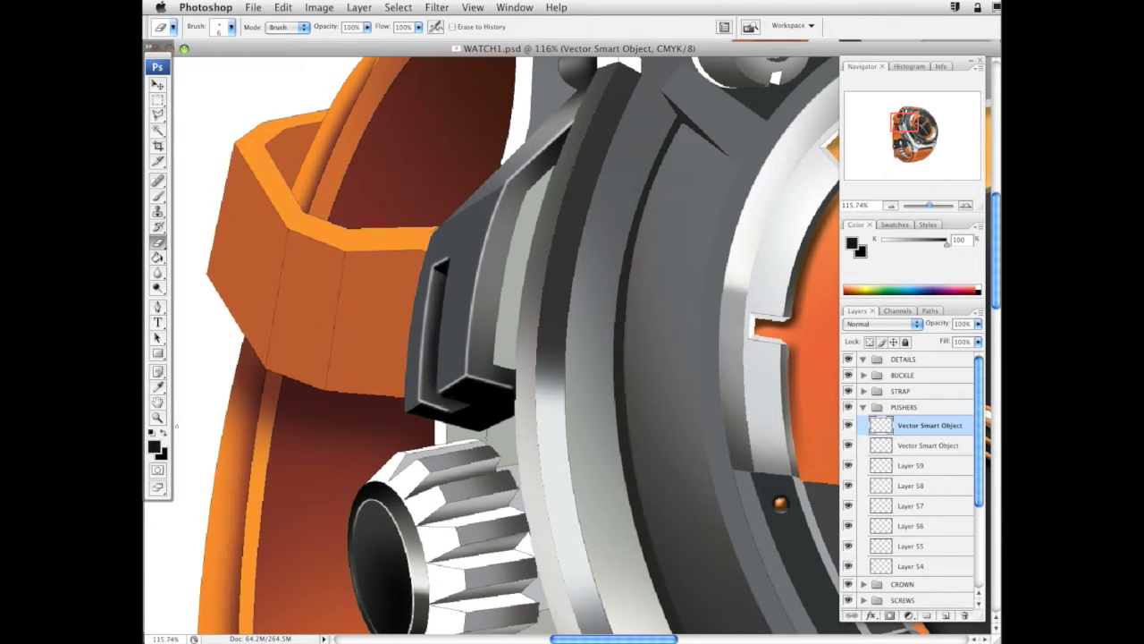
Examine how the upper lug's softened highlights look against the whole watch at 50% zoom
key("z")
left_click(677, 397, "alt")
left_click(676, 398, "alt")
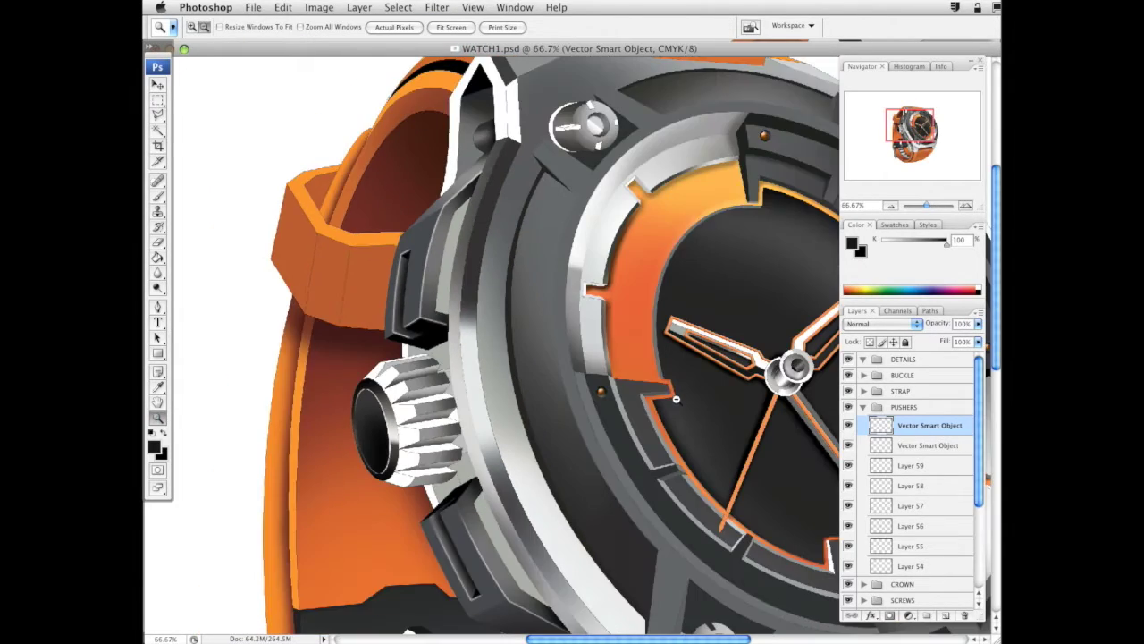
left_click(671, 365, "alt")
left_click_drag(657, 360, 590, 337)
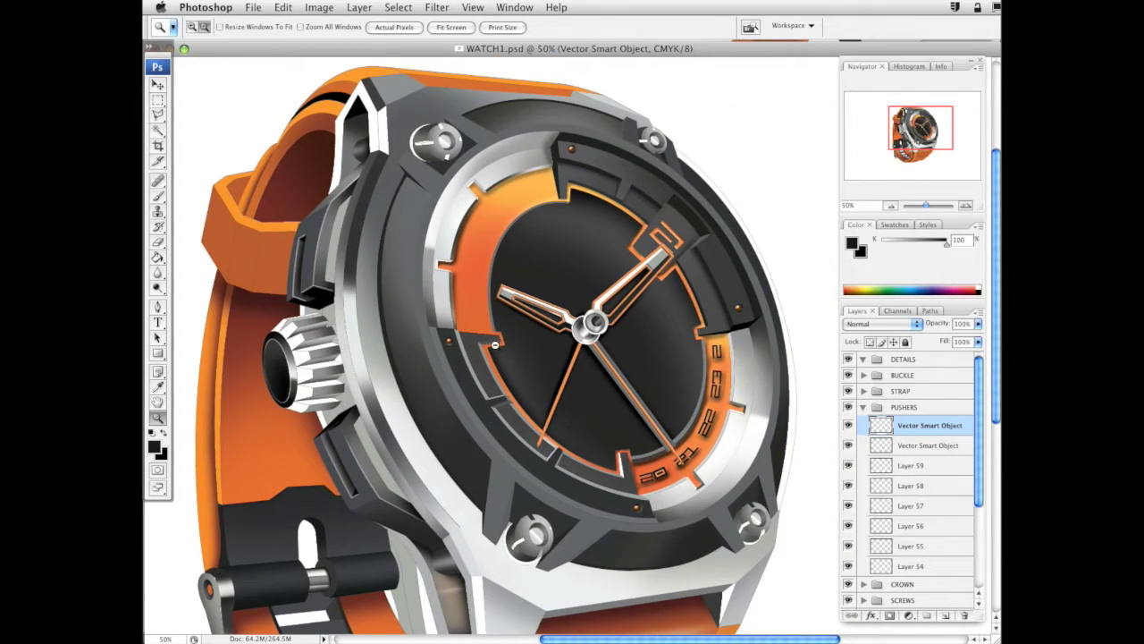
left_click(496, 346, "alt")
left_click(527, 326)
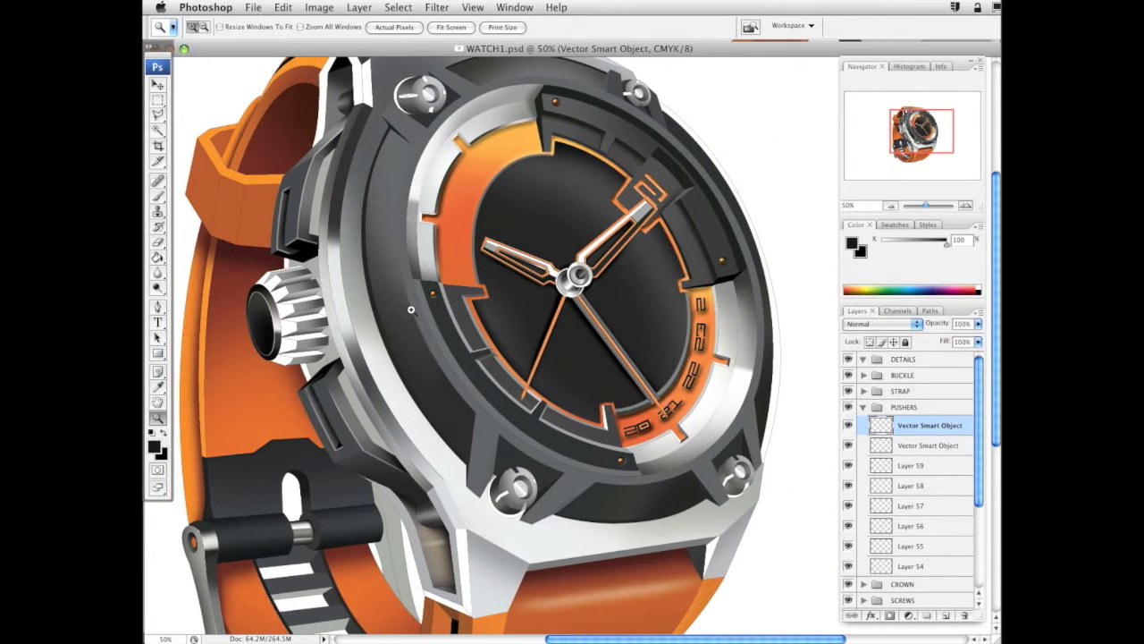
scroll(411, 309, "up", 3)
scroll(412, 309, "right", 1)
scroll(411, 310, "left", 1)
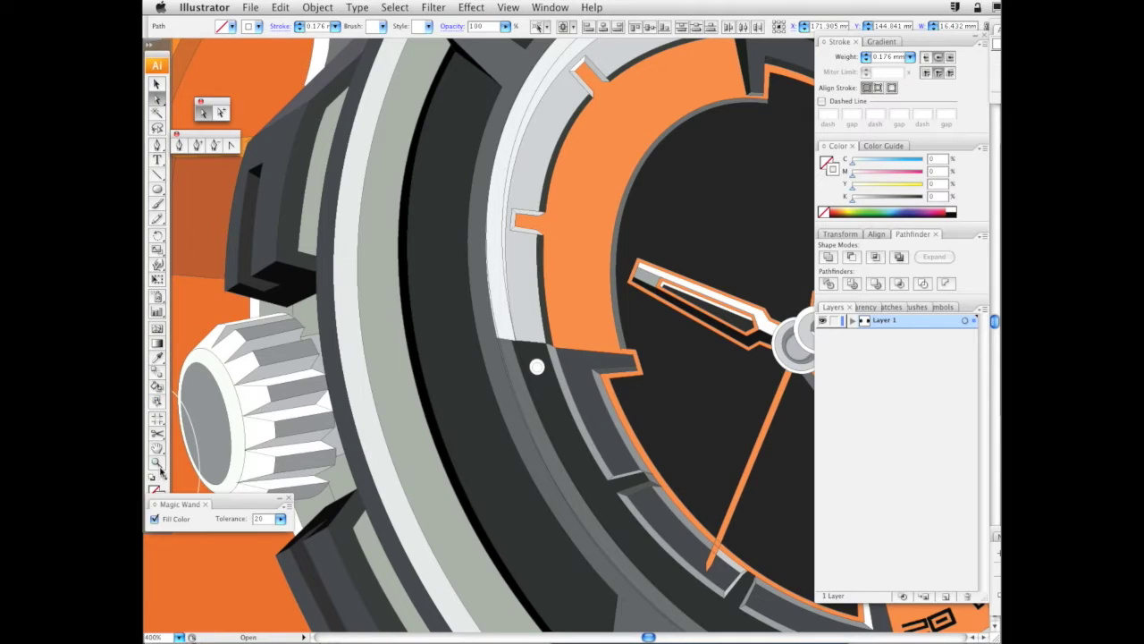
Switch to Illustrator, deselect the finished lug paths and isolate the watch's Live Paint group
left_click(156, 462)
left_click(600, 403, "alt")
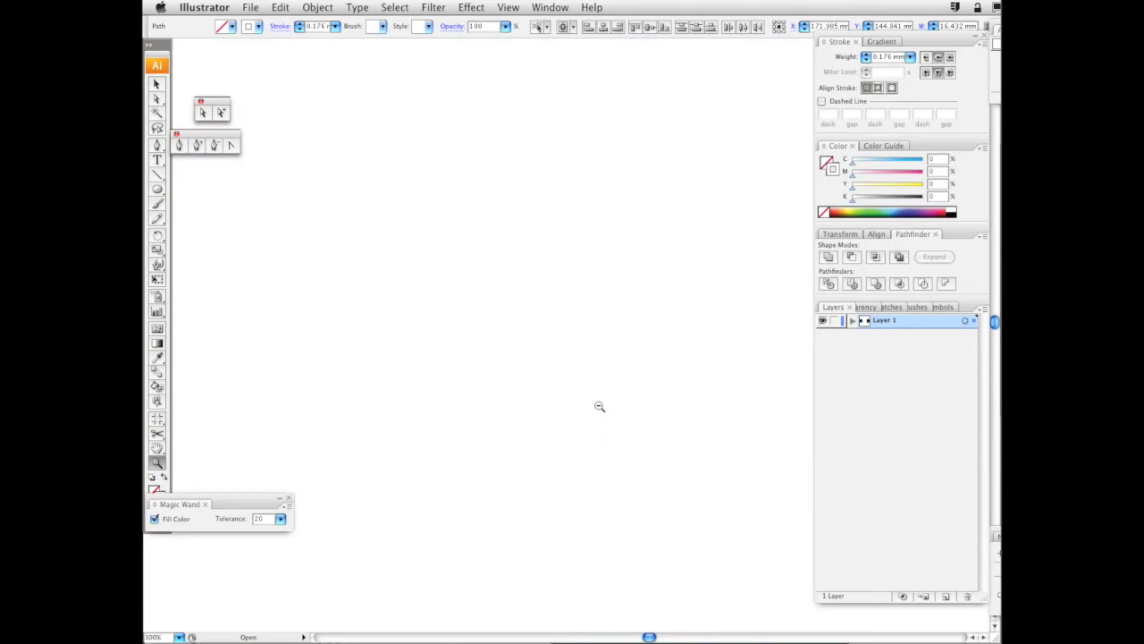
key("v")
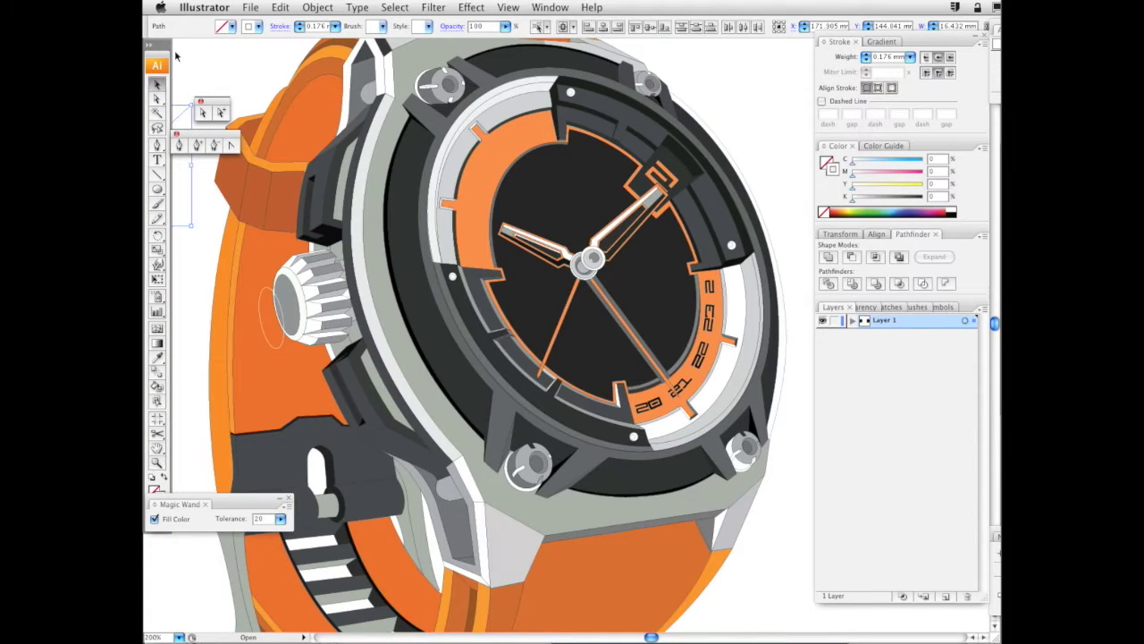
key("super+shift+a")
double_click(457, 344)
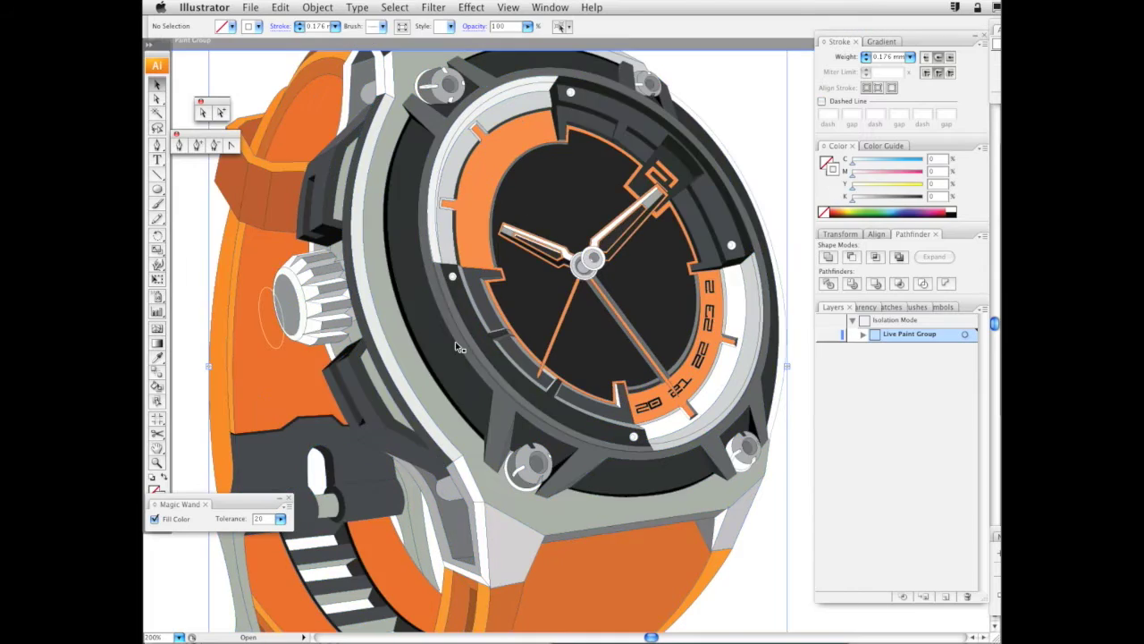
Copy the path segments along the bezel ring's outer edge and paste them outside the Live Paint group
left_click(466, 302)
left_click_drag(464, 302, 475, 425)
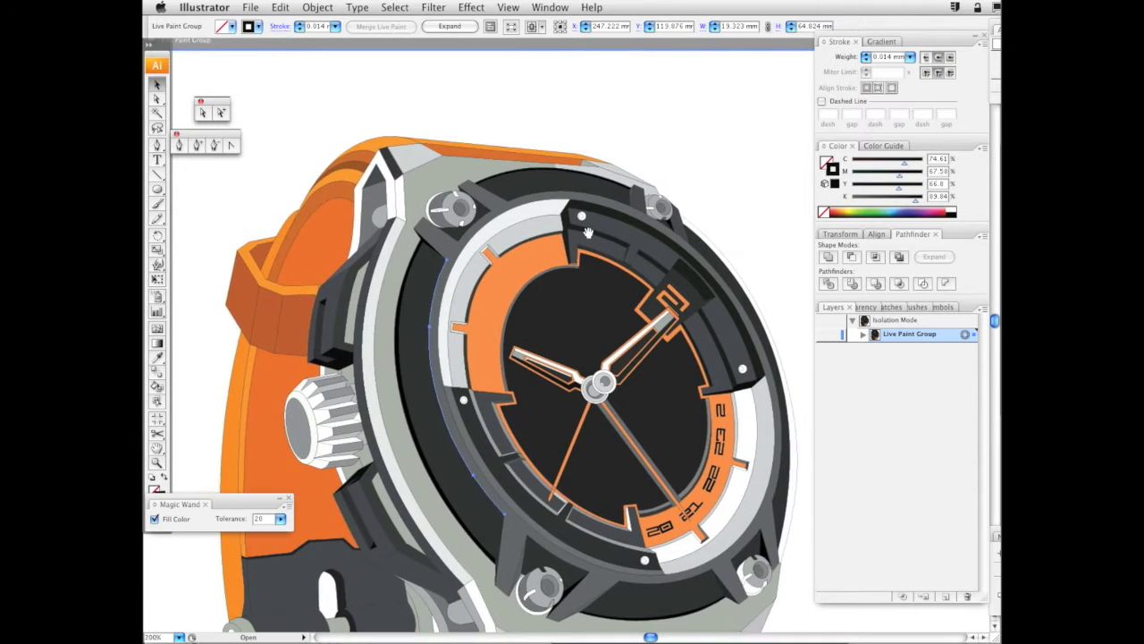
left_click(540, 195, "shift")
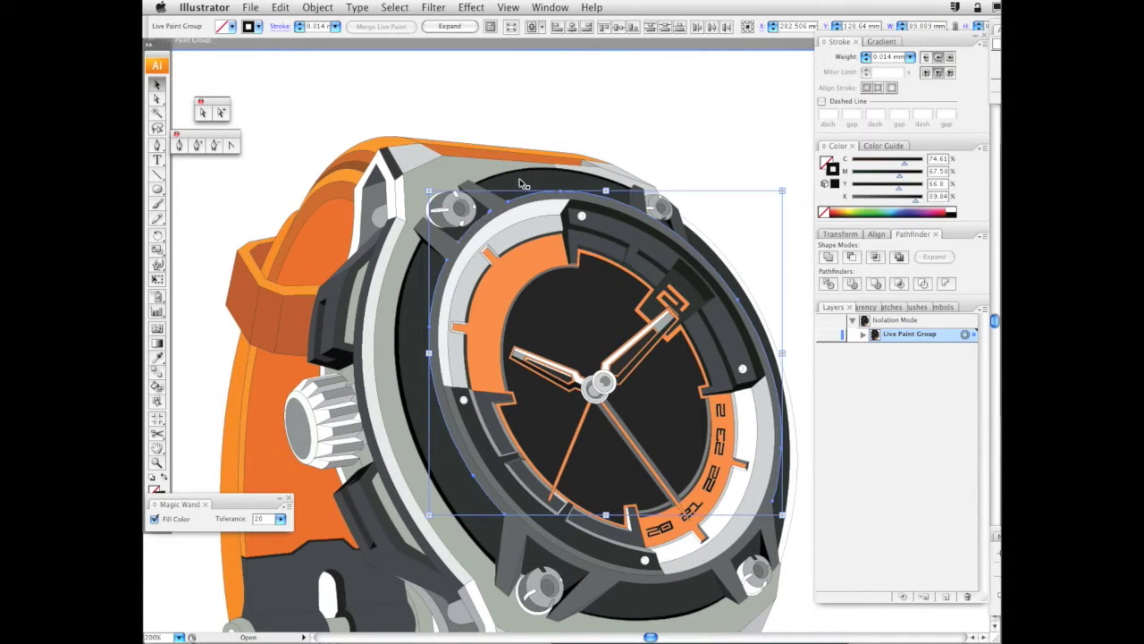
left_click_drag(756, 262, 744, 159)
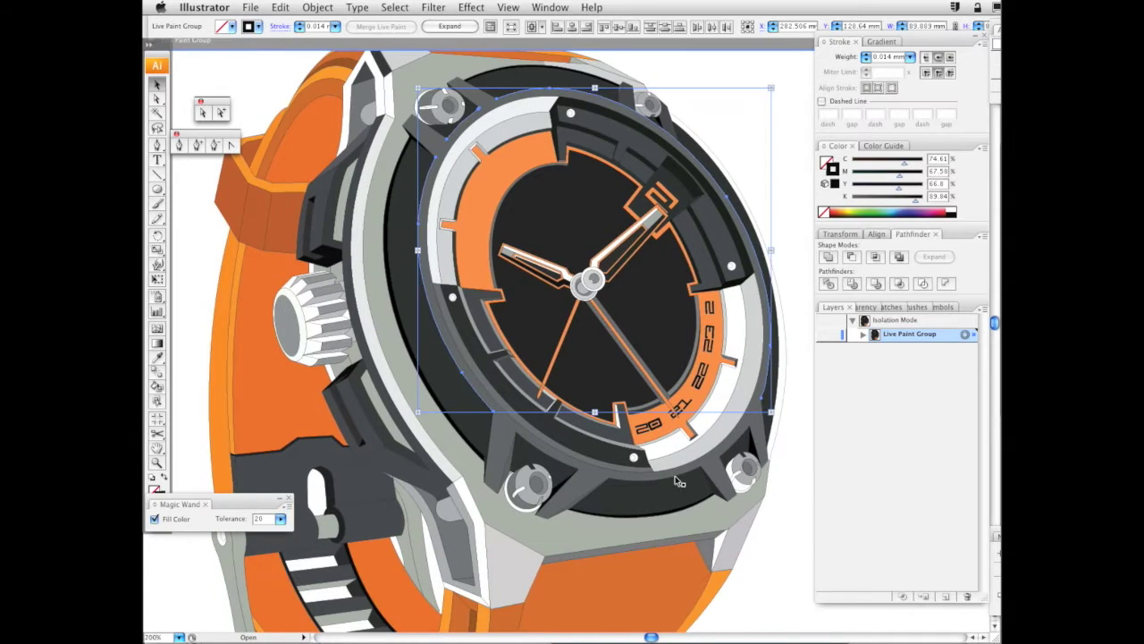
left_click(674, 476, "shift")
left_click(736, 444)
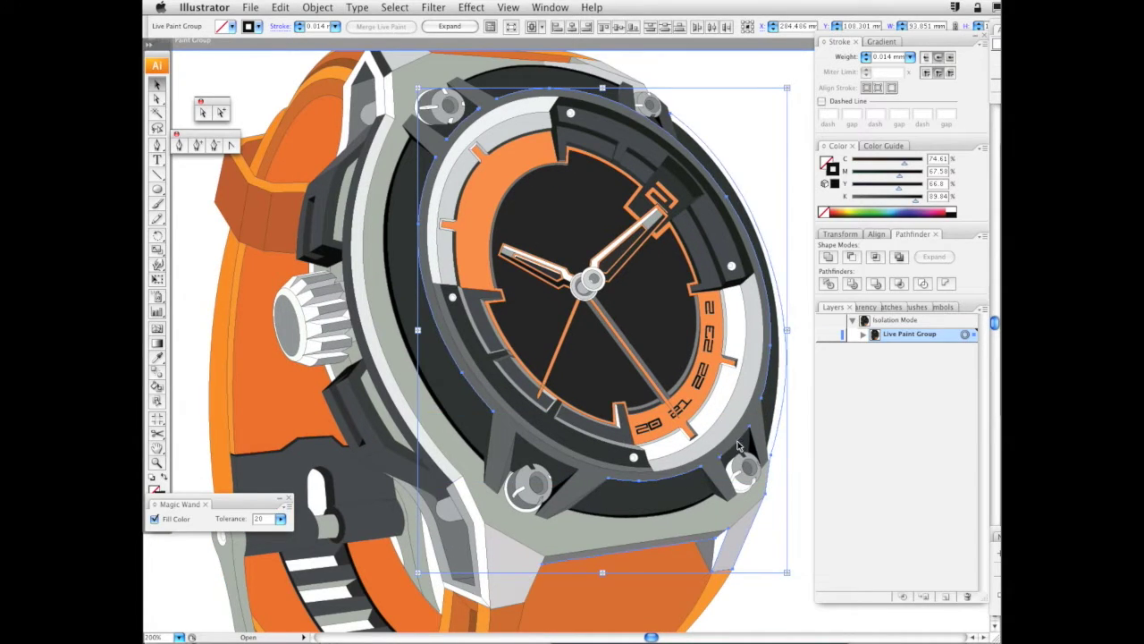
left_click(728, 527)
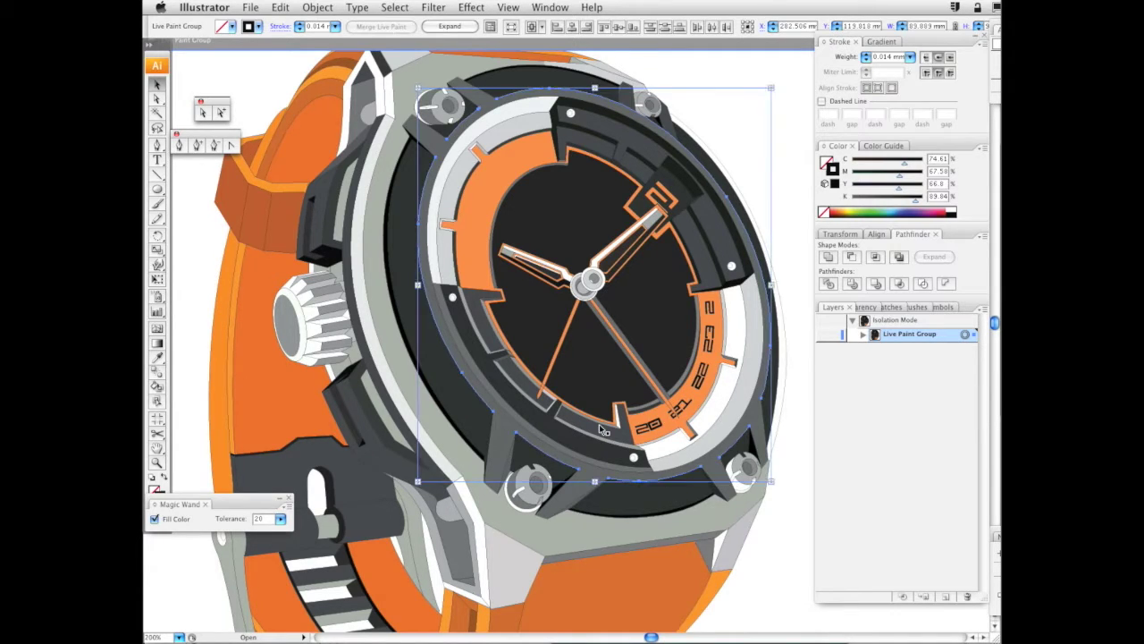
left_click_drag(500, 406, 847, 493)
double_click(467, 485)
left_click(589, 332)
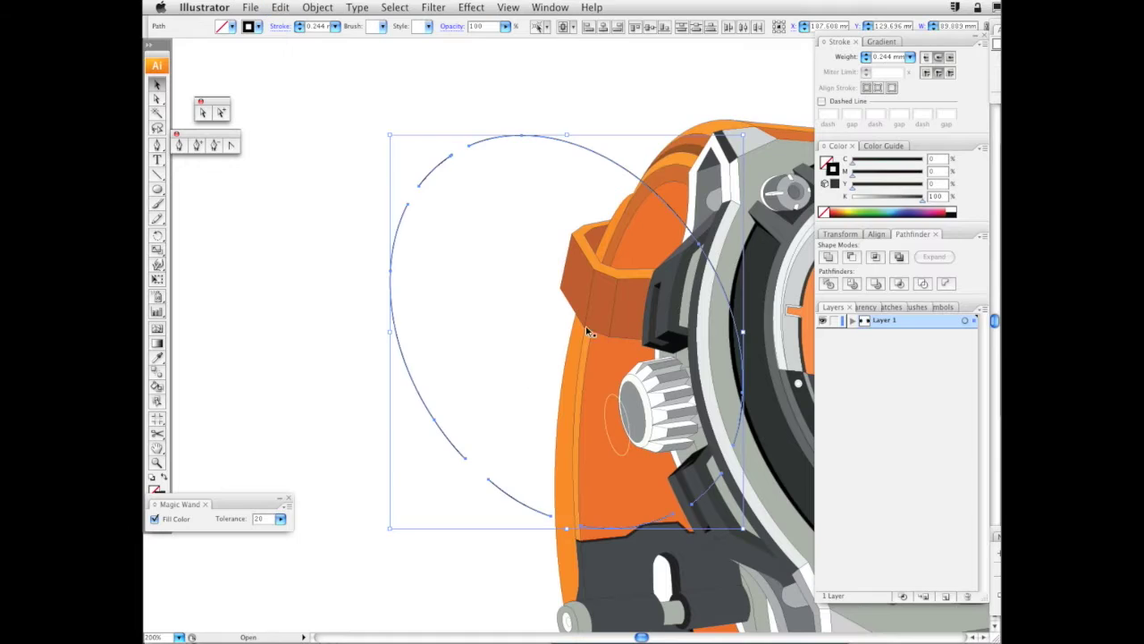
Give the copied bezel ring paths a white 0.75 pt stroke
left_click(891, 209)
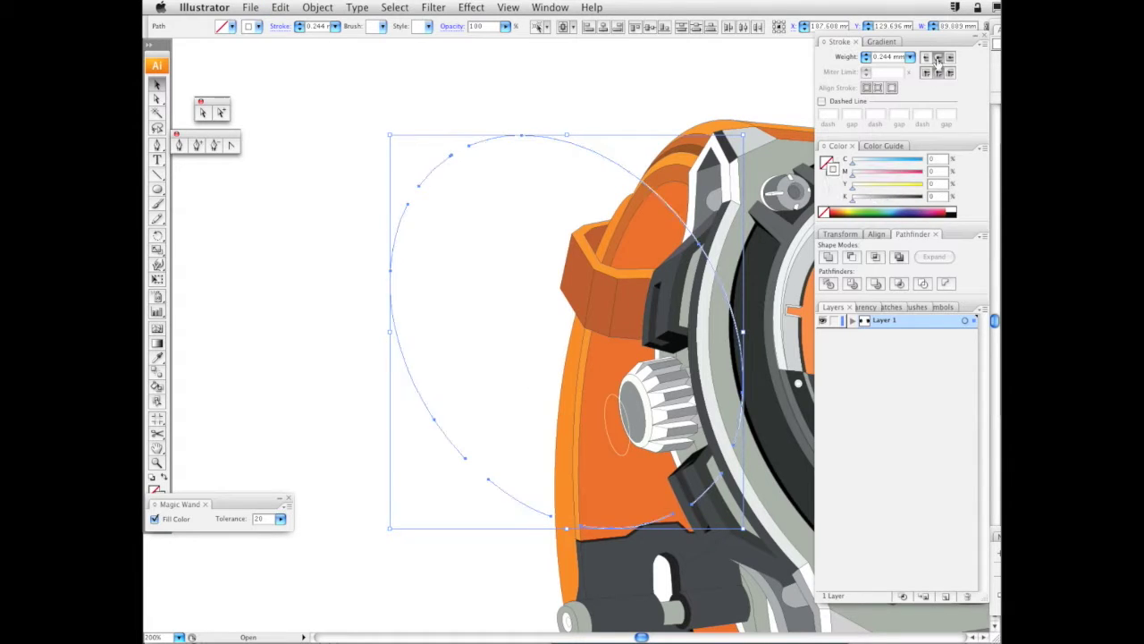
left_click(910, 57)
left_click(908, 69)
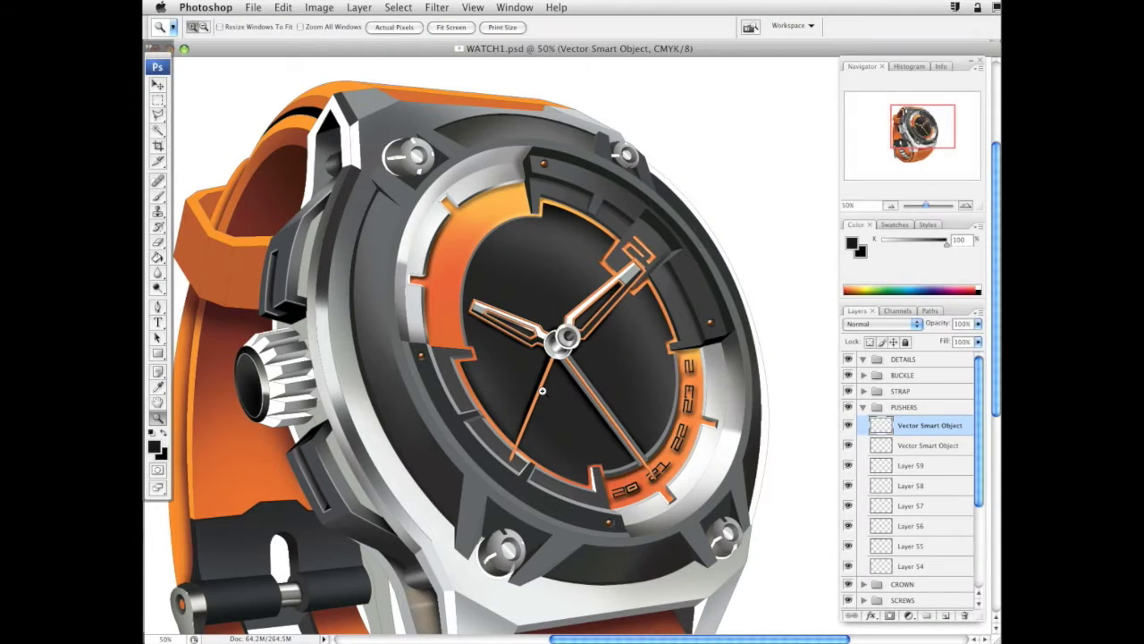
Switch to Photoshop and paste the white ring paths as a Smart Object fitted over the bezel's outer edge
key("super+v")
key("Return")
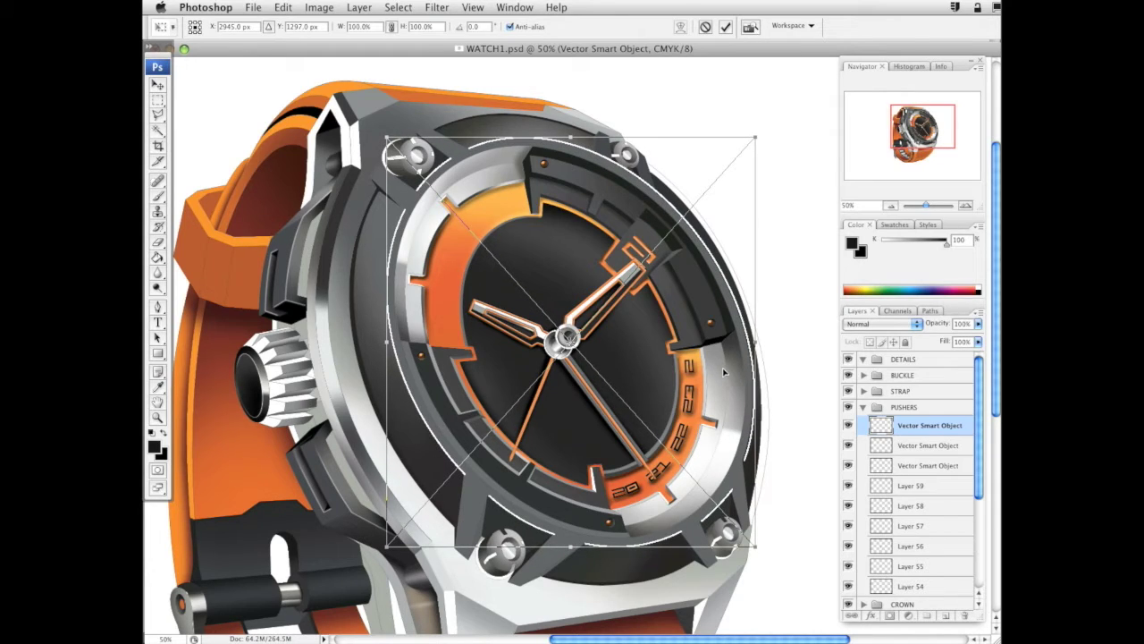
key("Return")
key("z")
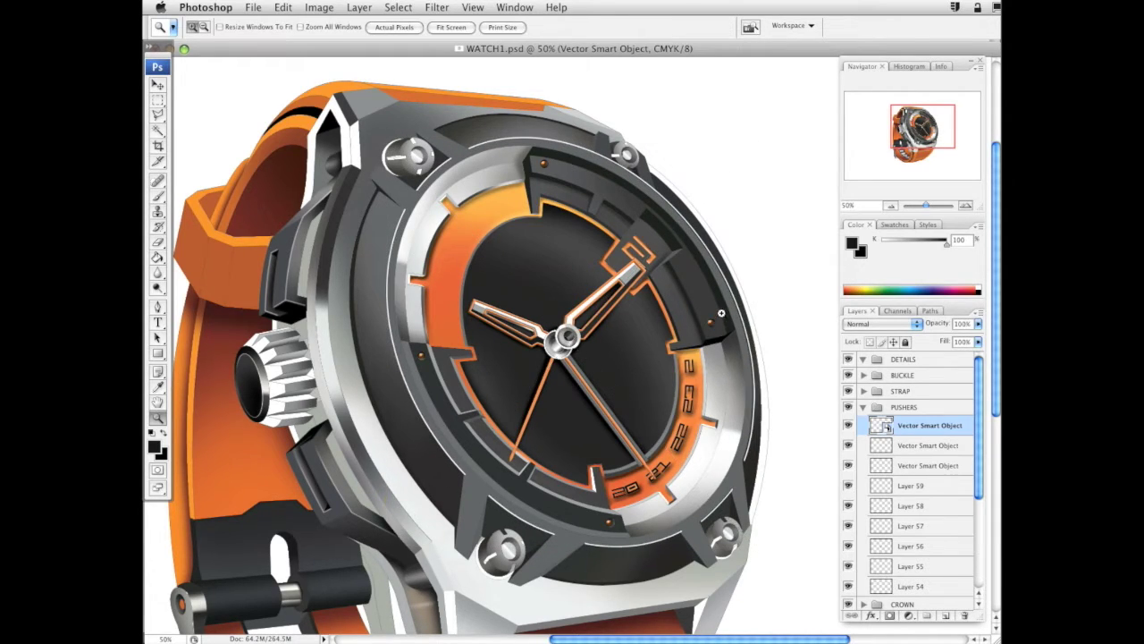
Apply a Gaussian Blur to the bezel ring highlight, adjusting the radius slightly
scroll(472, 227, "up", 1)
left_click(433, 10)
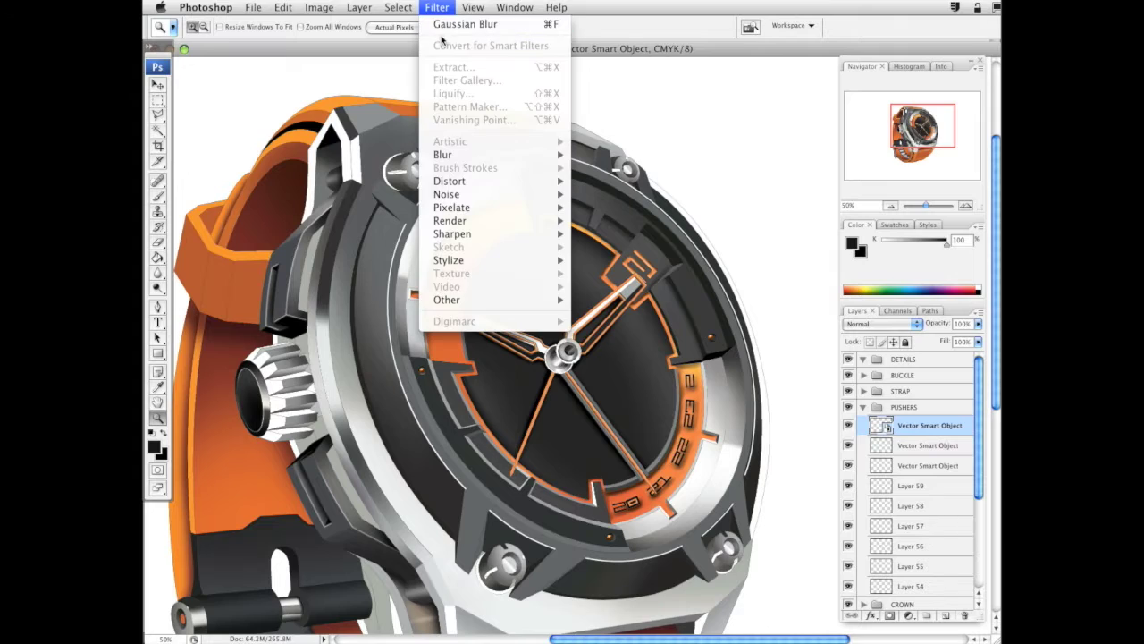
left_click(470, 23)
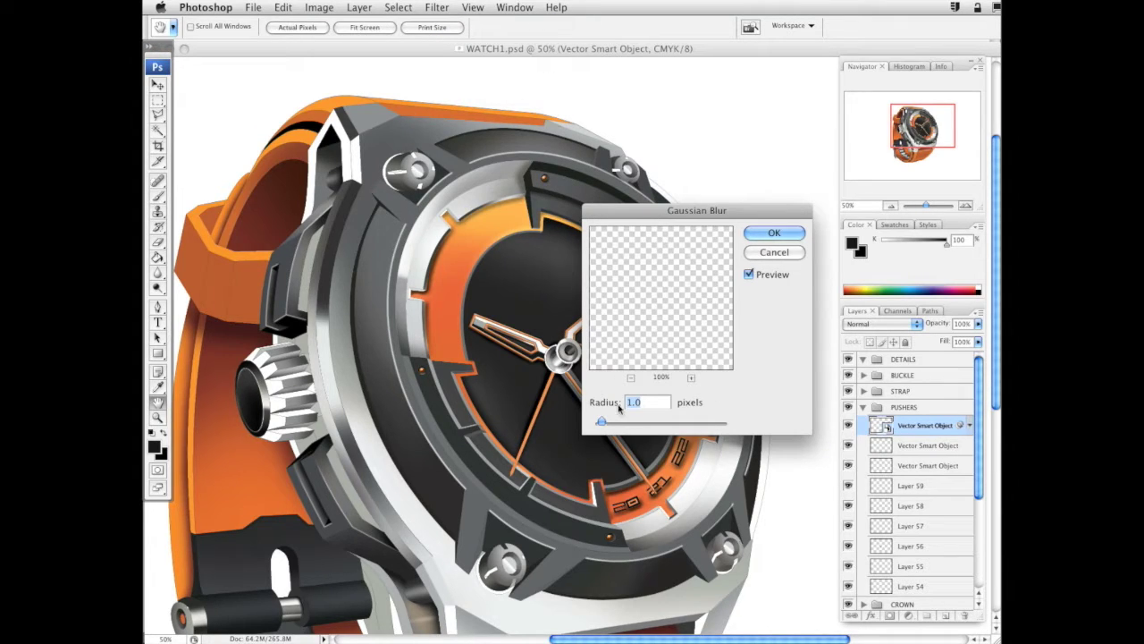
left_click_drag(603, 422, 601, 424)
left_click(770, 234)
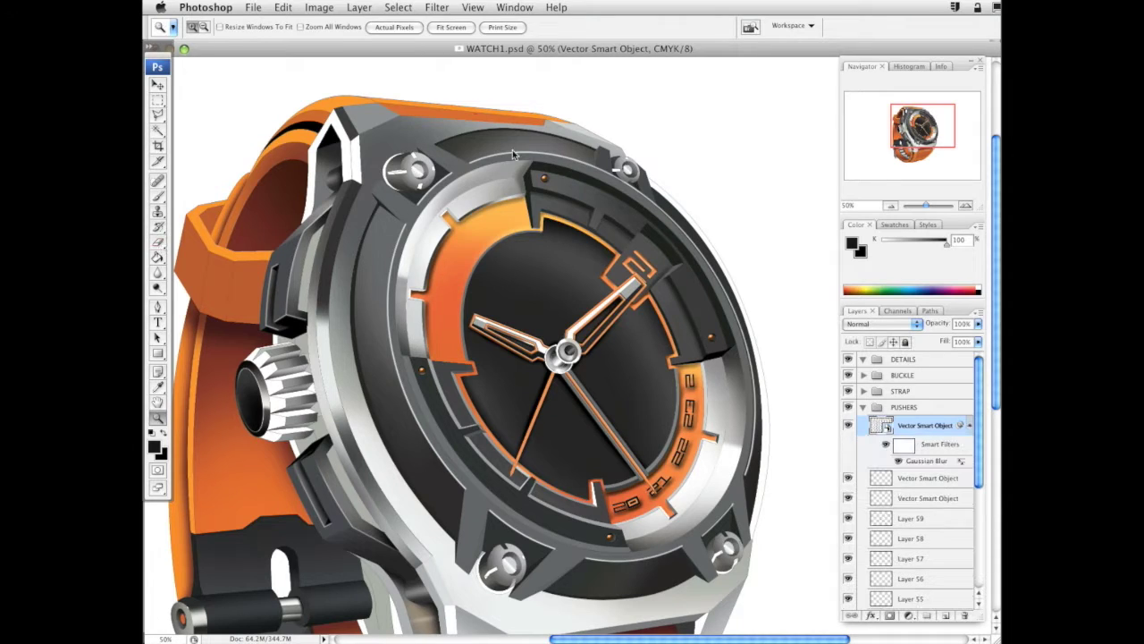
Choose the Eraser and rasterize the blurred bezel ring highlight layer
left_click(159, 241)
right_click(905, 417)
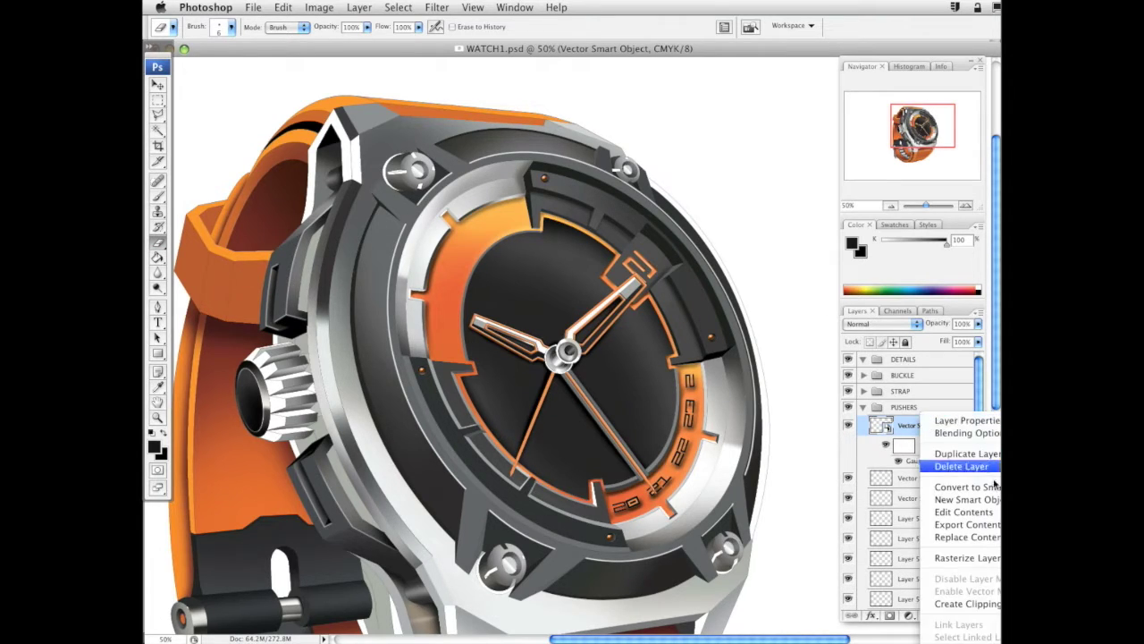
left_click(975, 556)
Enlarge the Eraser's soft brush to a diameter of 349 px for fading the bezel ring highlight
right_click(587, 295)
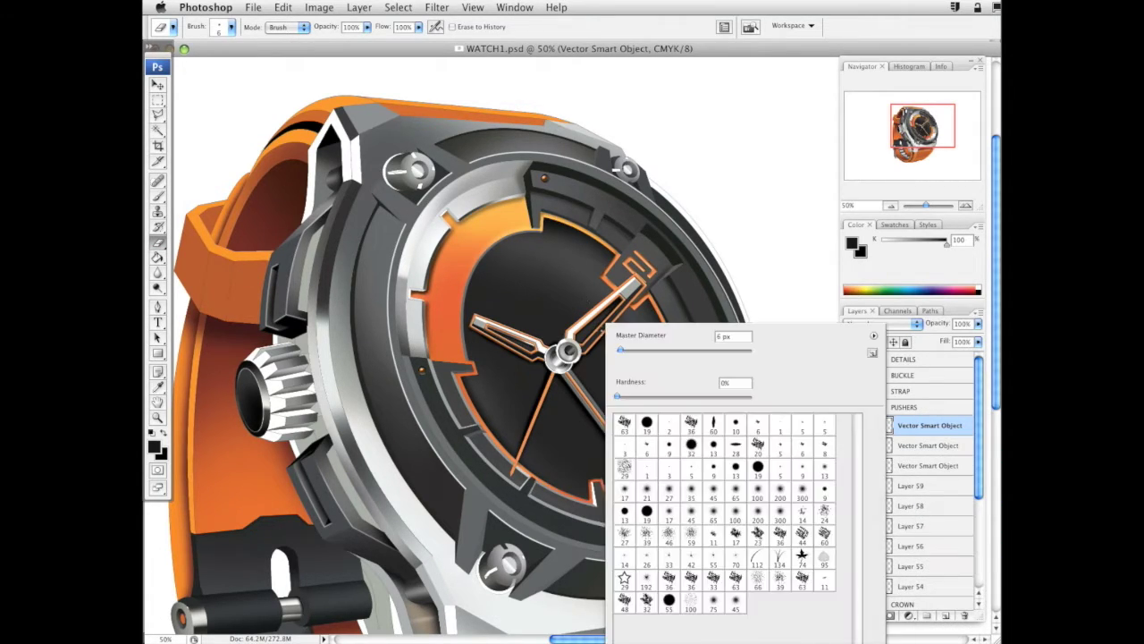
left_click_drag(668, 348, 688, 348)
key("Return")
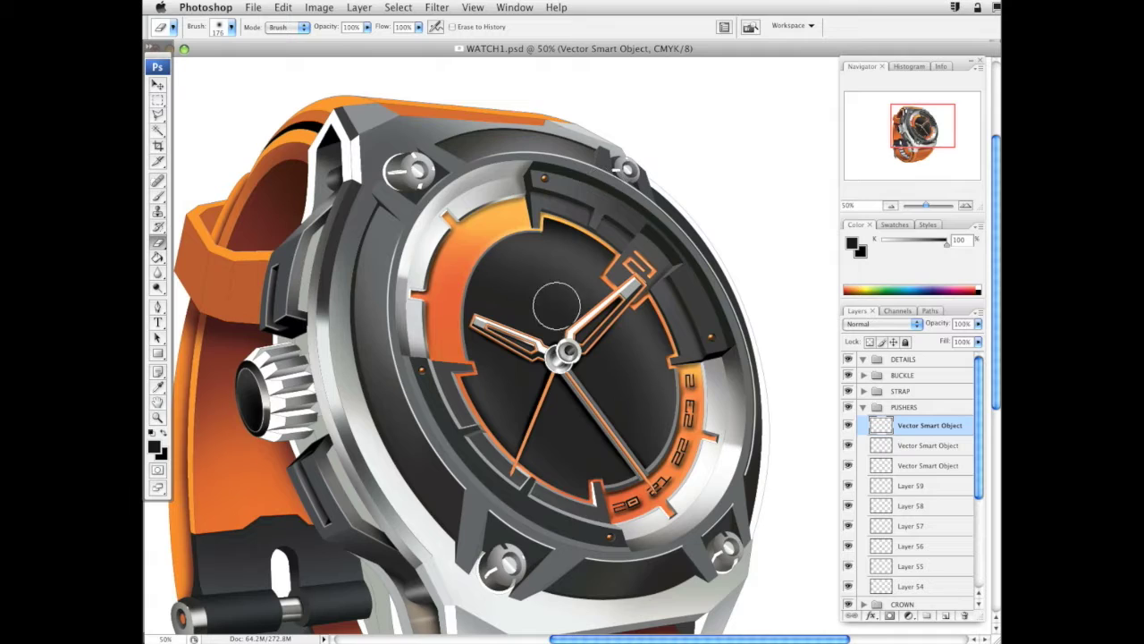
right_click(594, 286)
left_click_drag(579, 336, 685, 333)
key("Return")
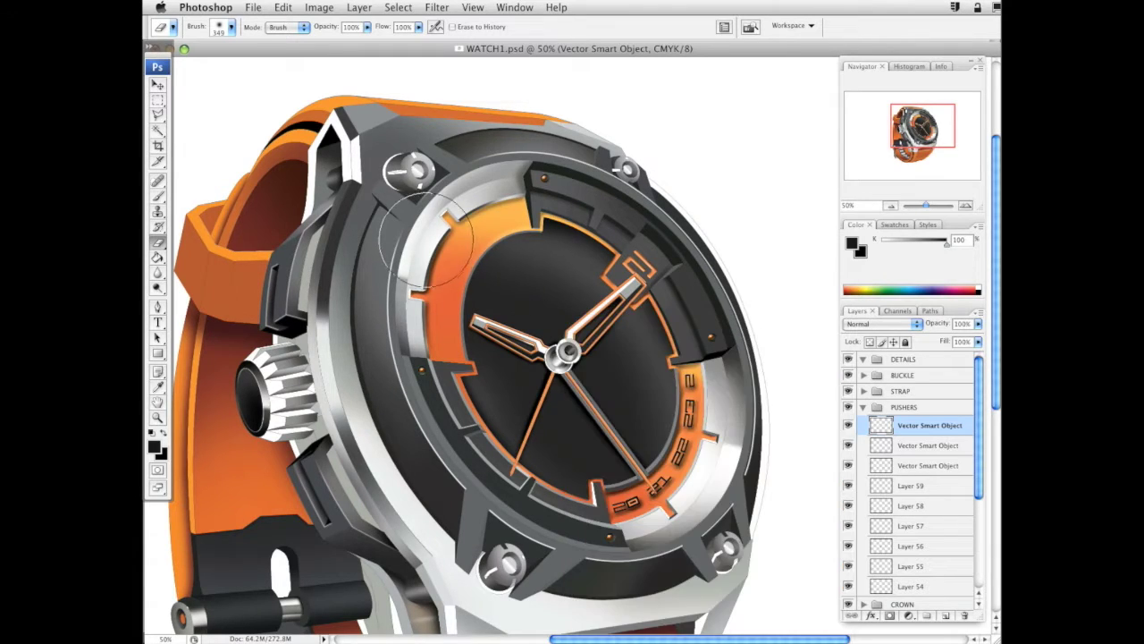
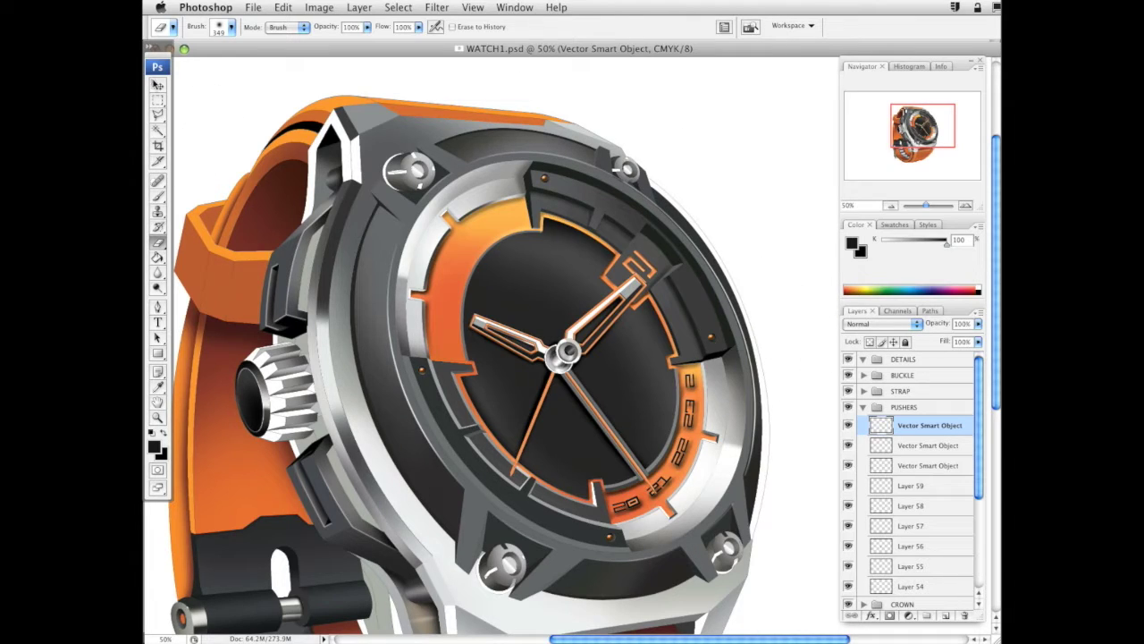
Select the orange dial ring sections together with the Magic Wand at tolerance 2, sampling the base Vector Smart Object layer above the Background
key("v")
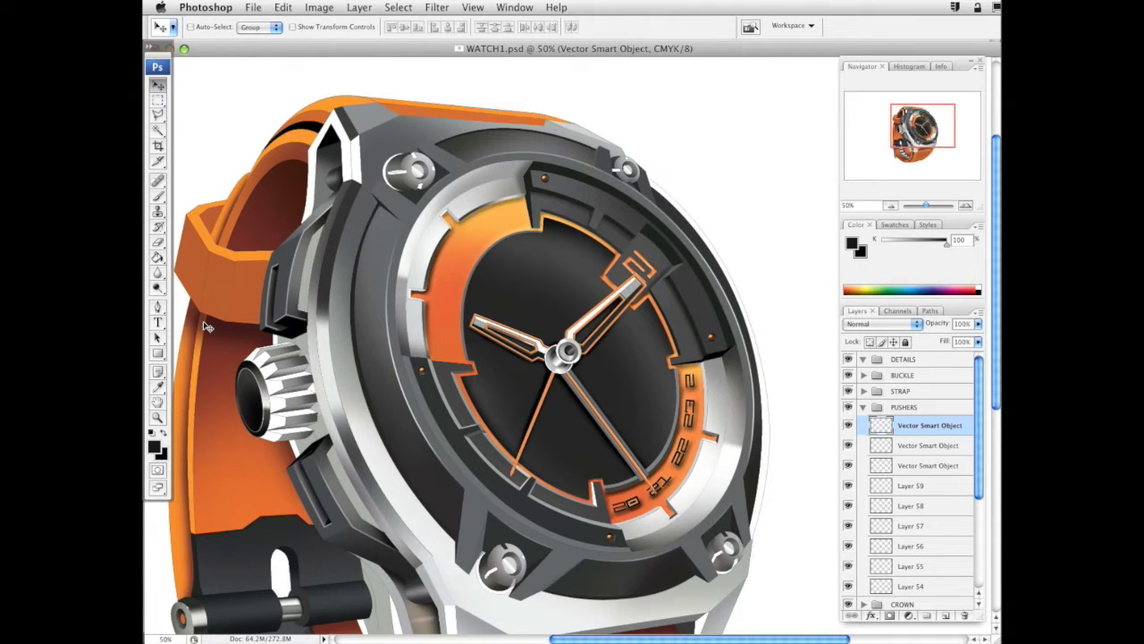
left_click_drag(729, 314, 768, 319)
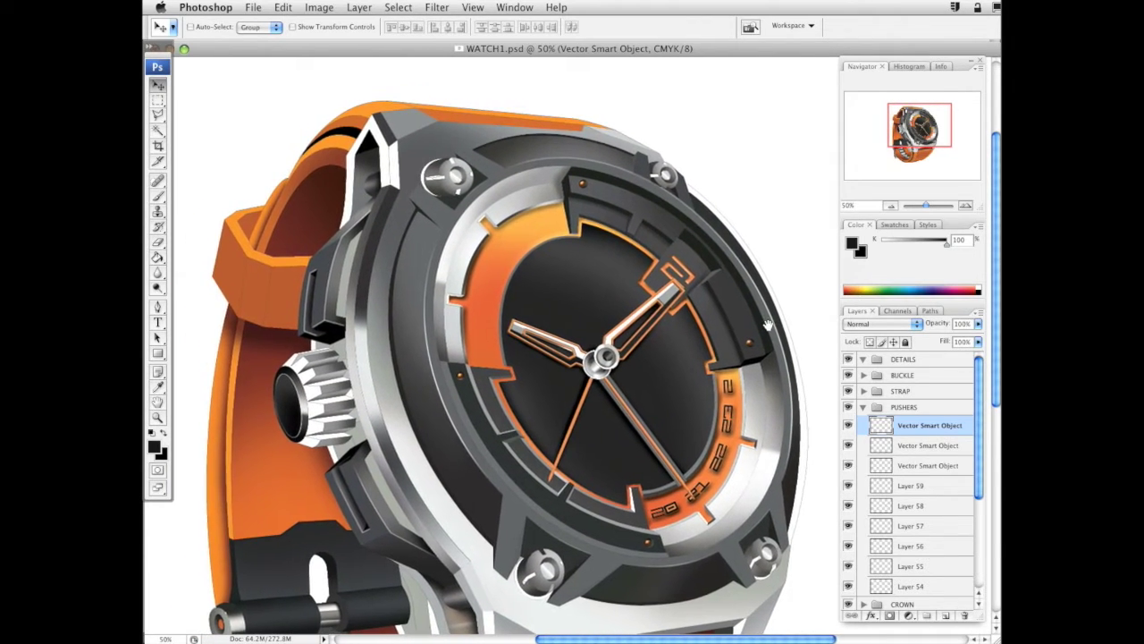
scroll(662, 332, "up", 3)
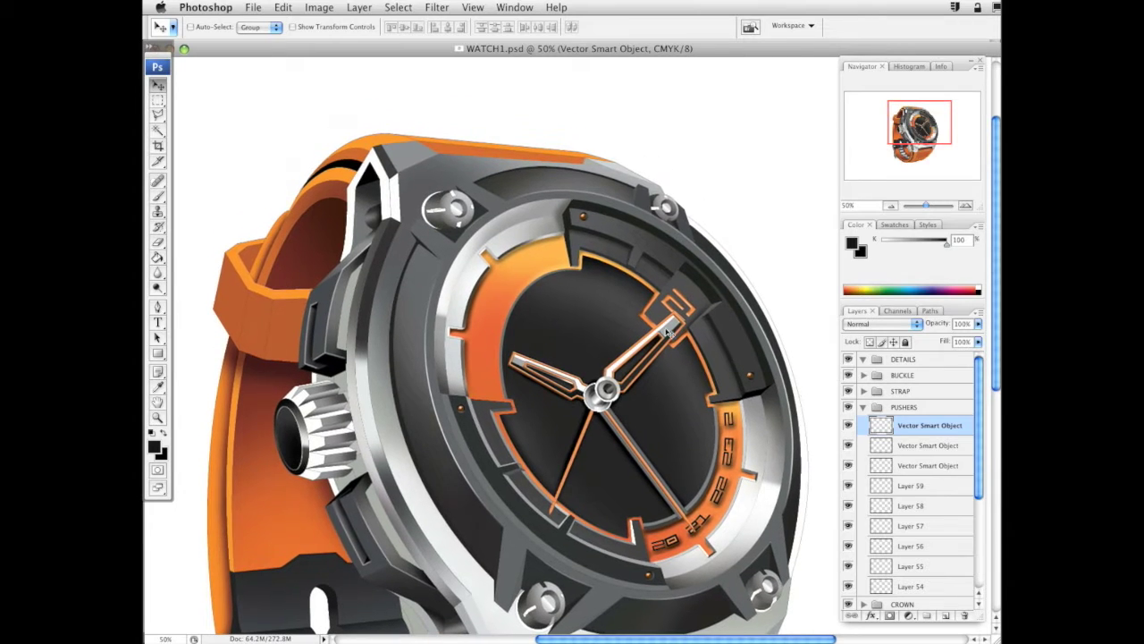
left_click(157, 115)
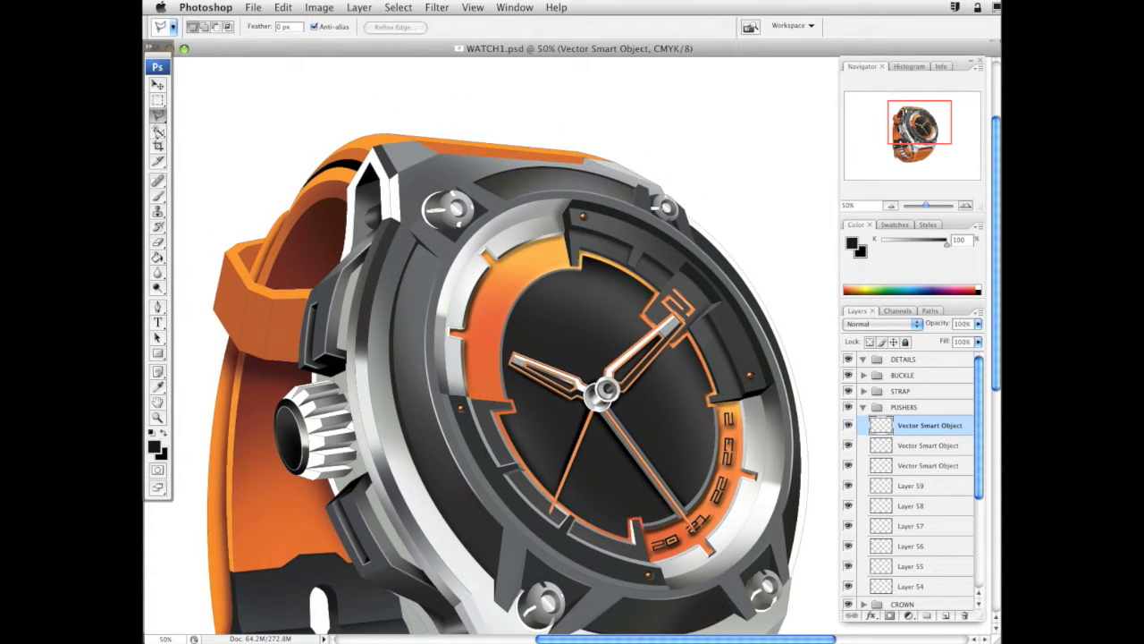
left_click(157, 130)
left_click_drag(698, 449, 696, 388)
left_click_drag(977, 382, 975, 558)
left_click(939, 578)
left_click(491, 254, "shift")
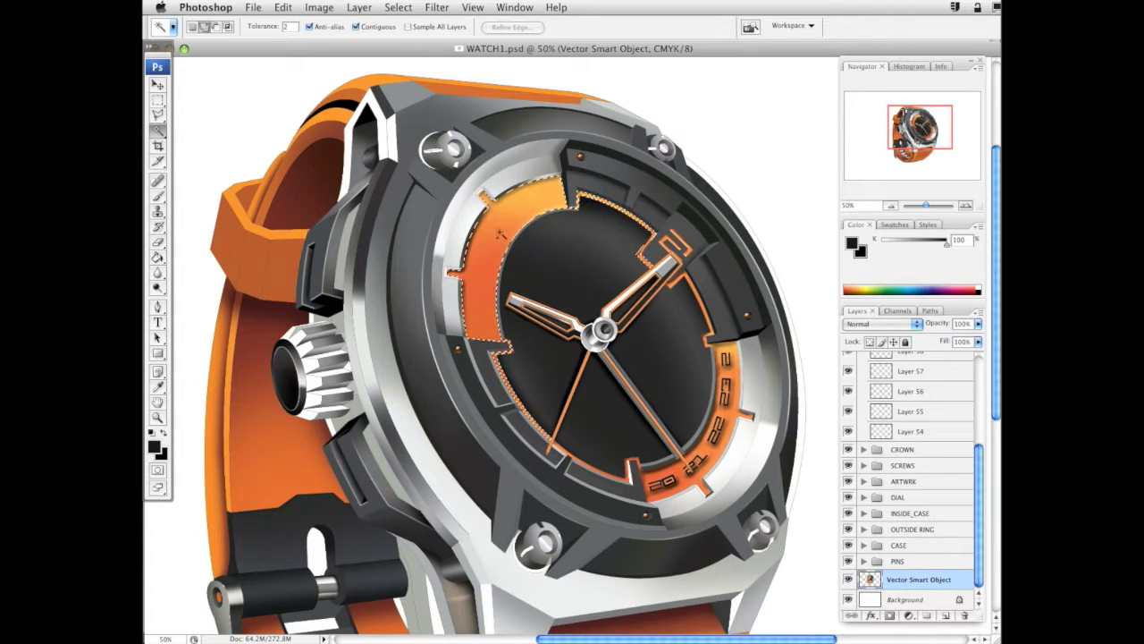
left_click(688, 487, "shift")
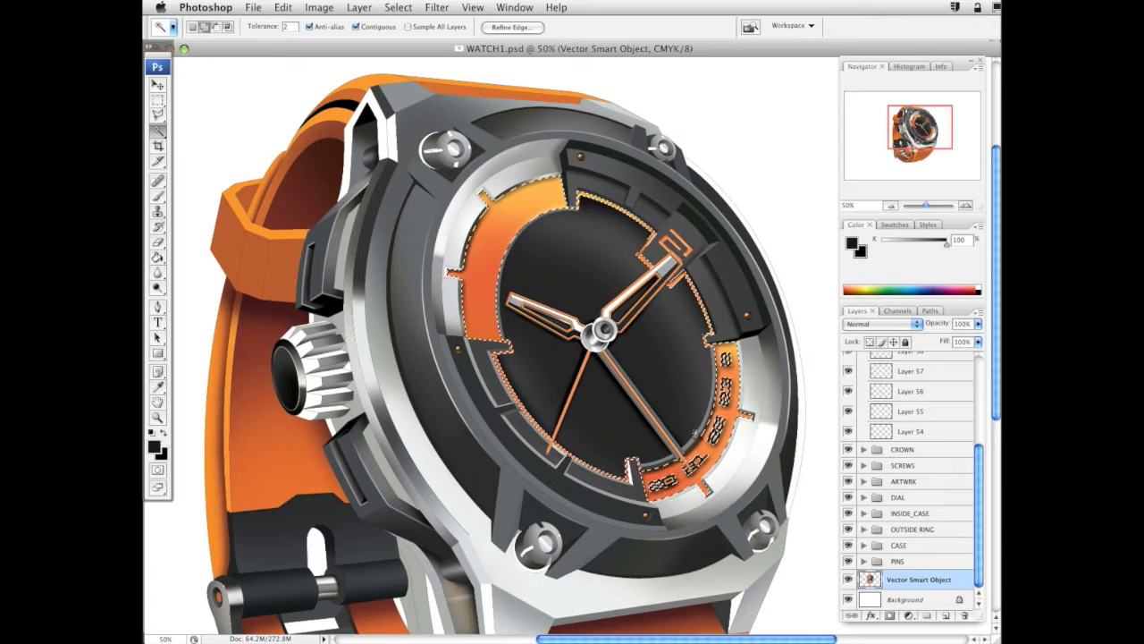
Collapse the PUSHERS group, expand the ARTWRK group and add a new layer above Layer 101
left_click_drag(688, 392, 594, 433)
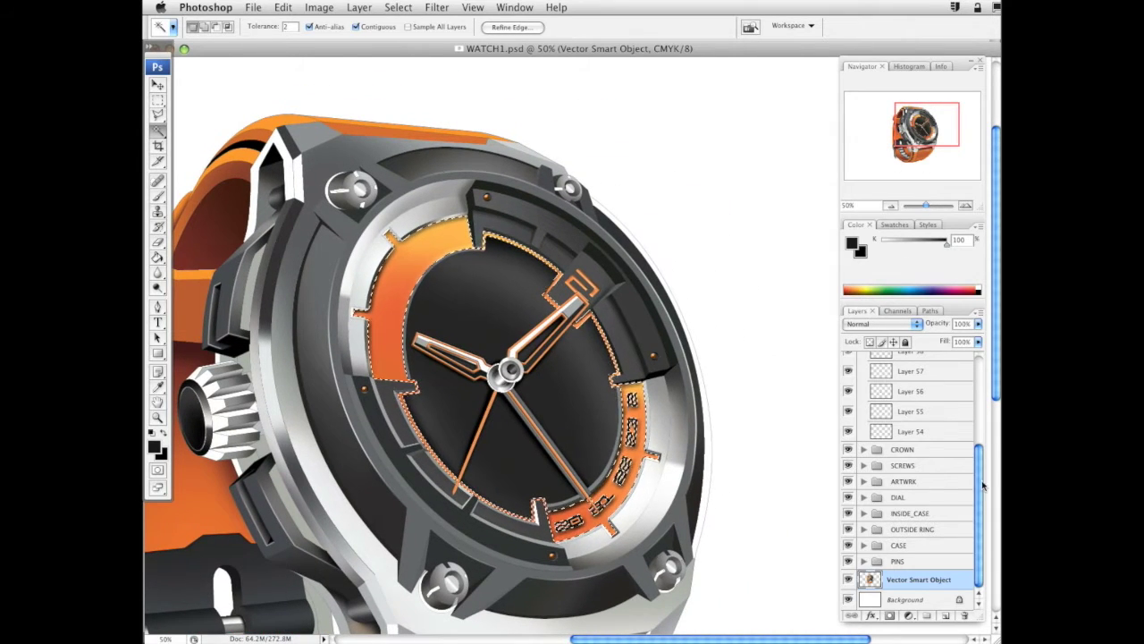
left_click_drag(982, 483, 963, 366)
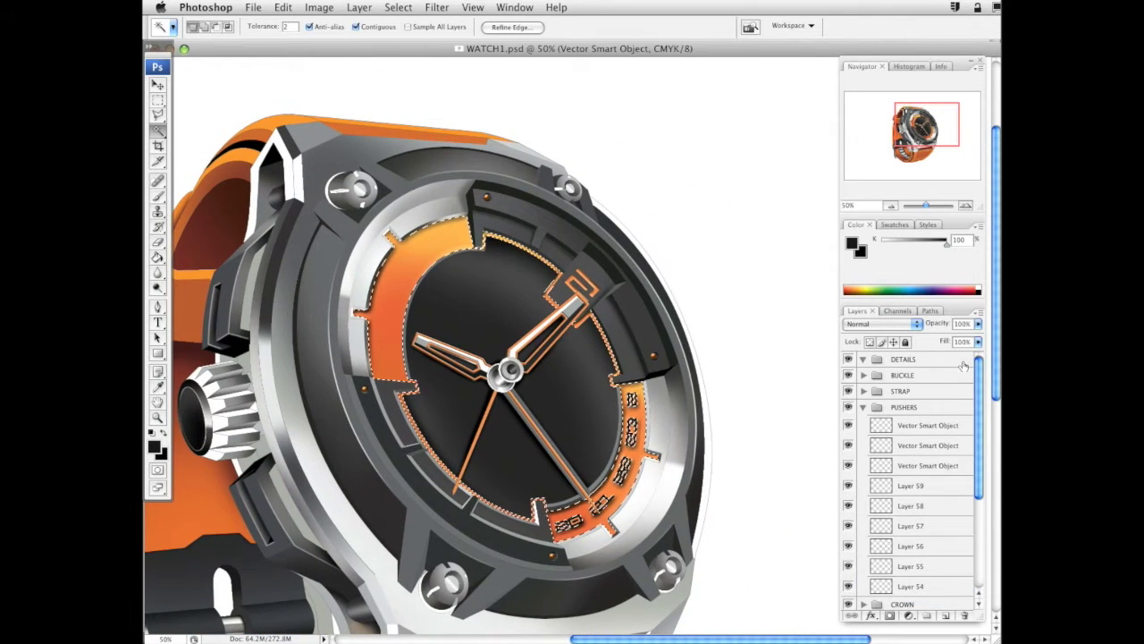
left_click(864, 407)
left_click(923, 461)
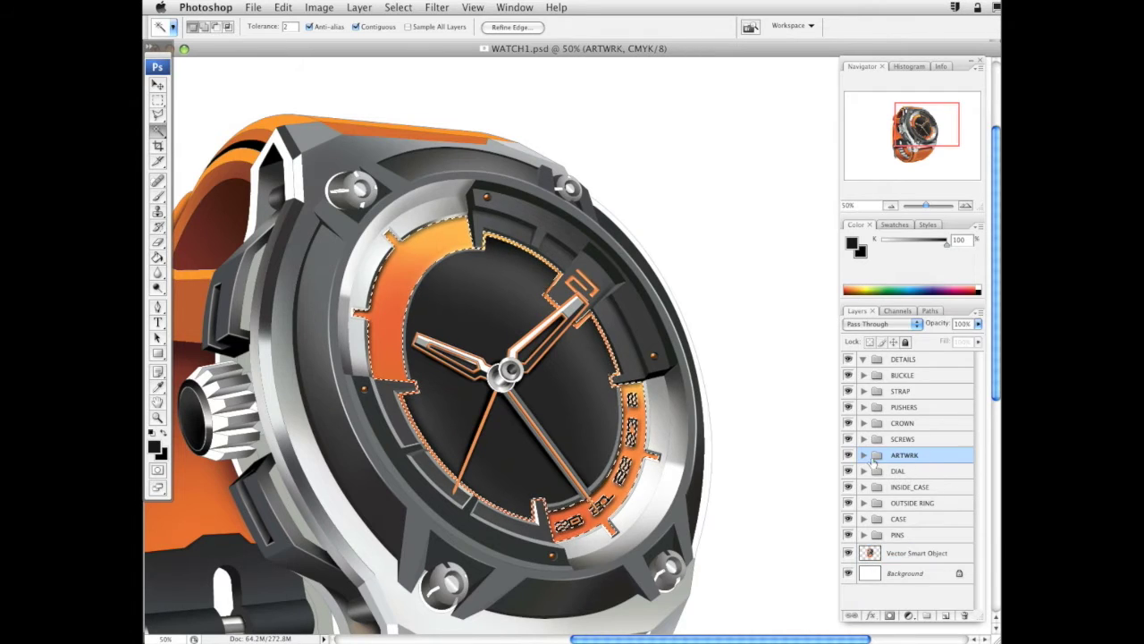
left_click(864, 455)
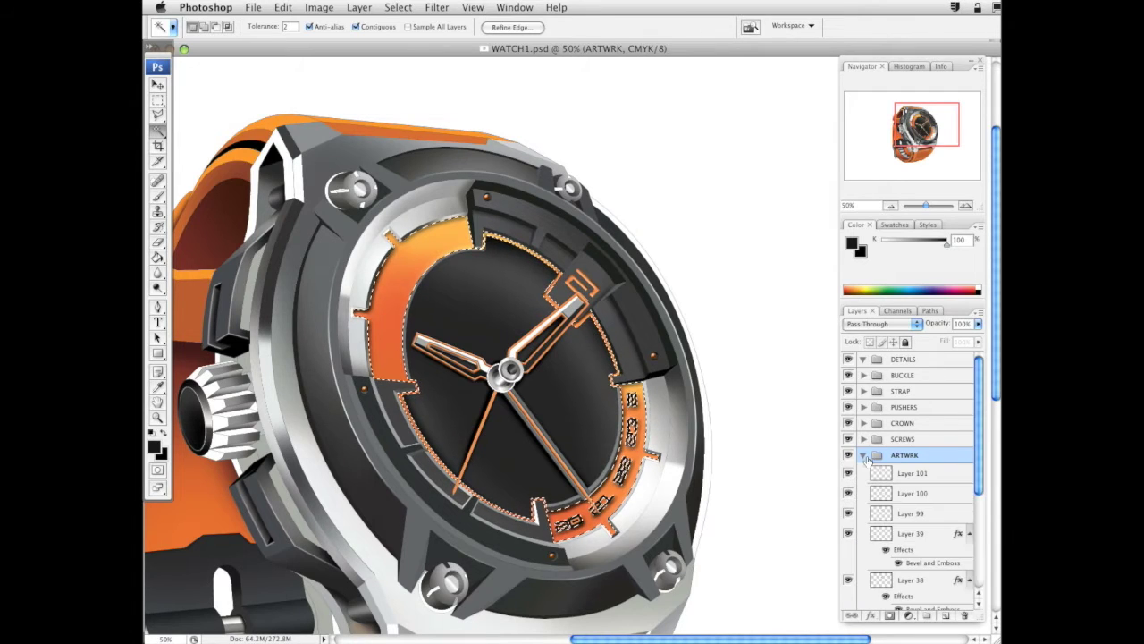
left_click(912, 473)
left_click(946, 616)
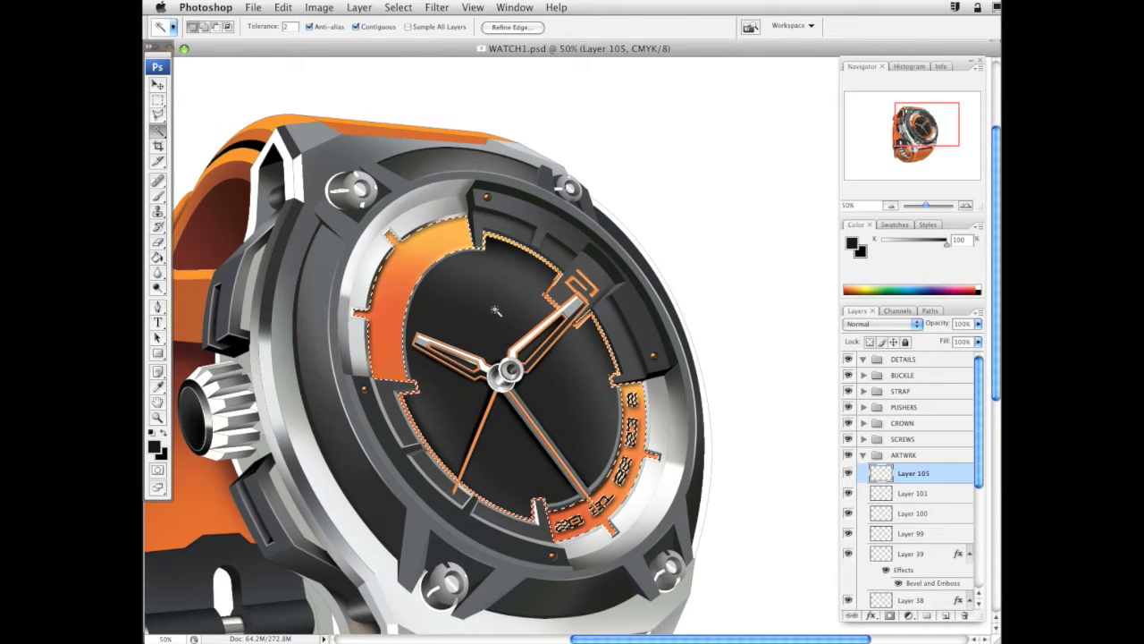
left_click(947, 616)
key("ctrl+z")
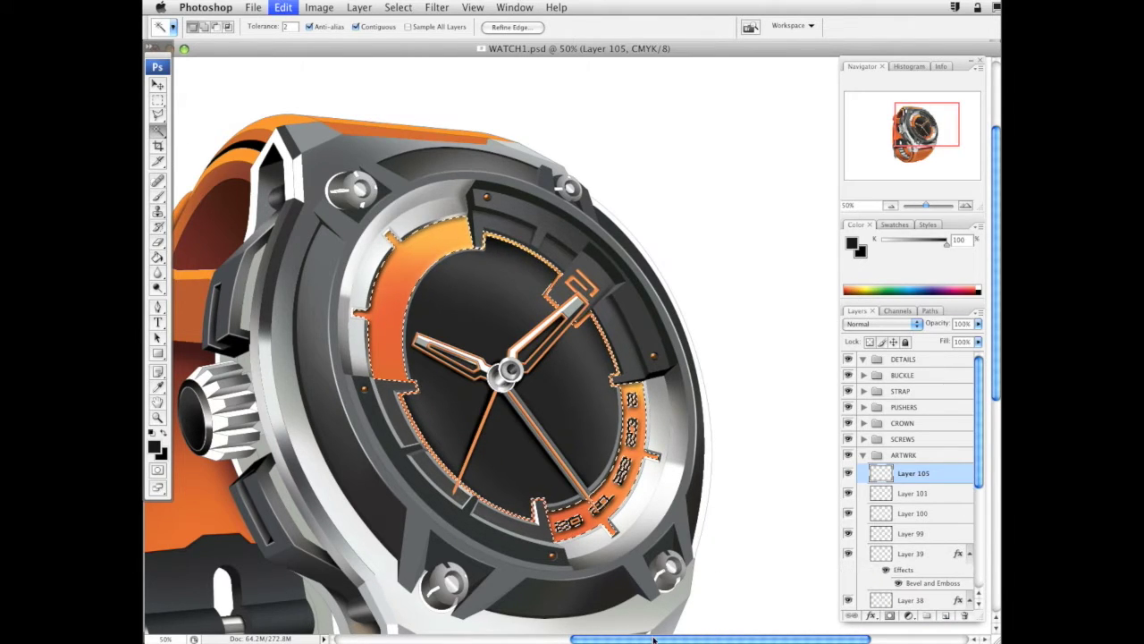
Subtract the dial's upper-right part from the orange ring selection with a diagonal Polygonal Lasso cut through the center
left_click(158, 114)
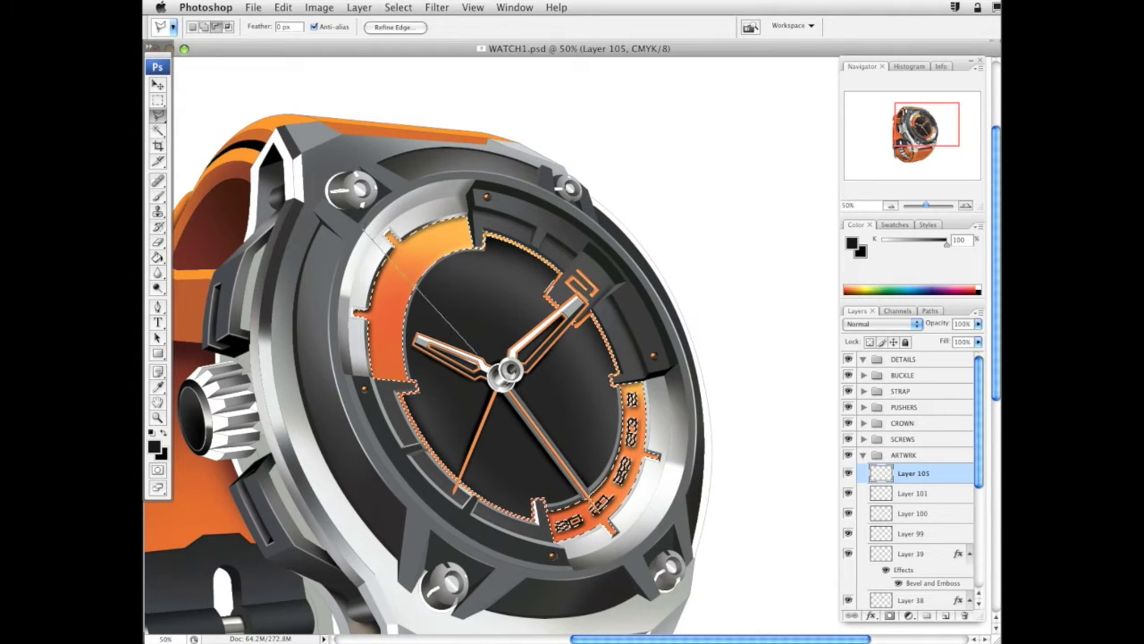
mouse_move(480, 353)
left_mouse_down()
mouse_move(692, 532)
mouse_move(731, 418)
mouse_move(691, 229)
mouse_move(588, 148)
mouse_move(453, 148)
mouse_move(379, 180)
left_mouse_up()
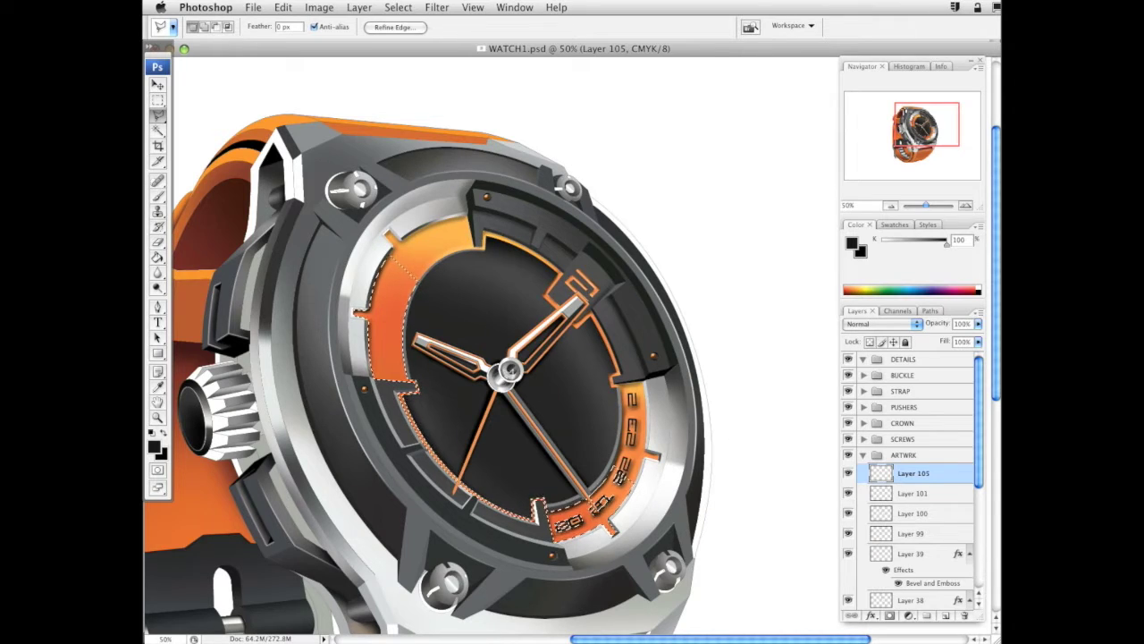
Paint a white highlight along the cut edge of the selected orange ring with a soft 189 px brush
left_click(158, 196)
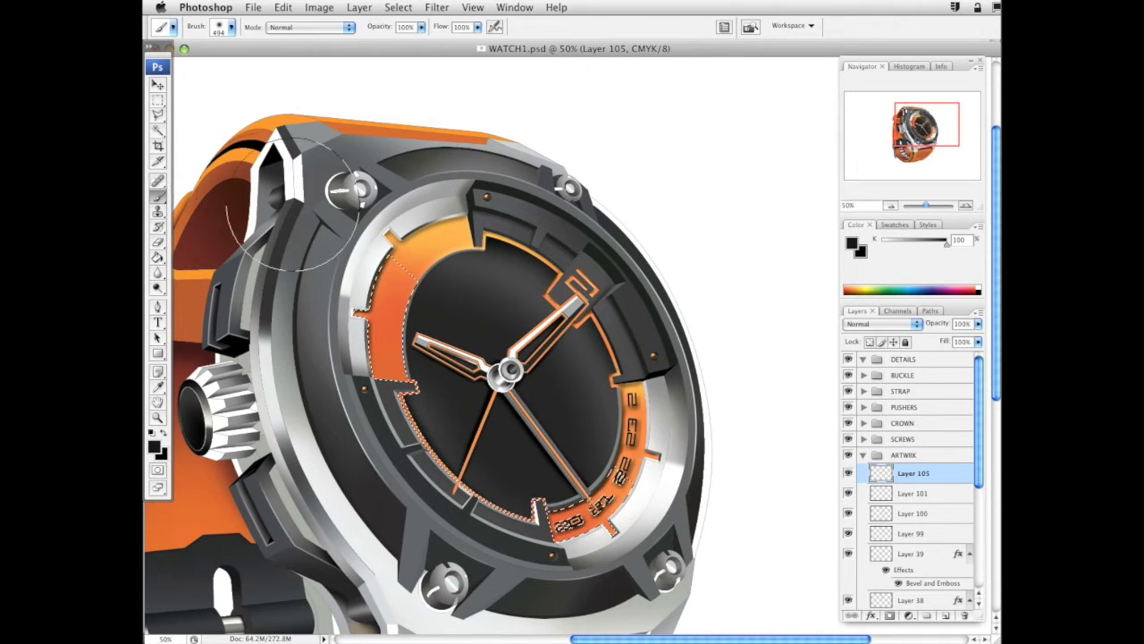
left_click_drag(910, 246, 883, 248)
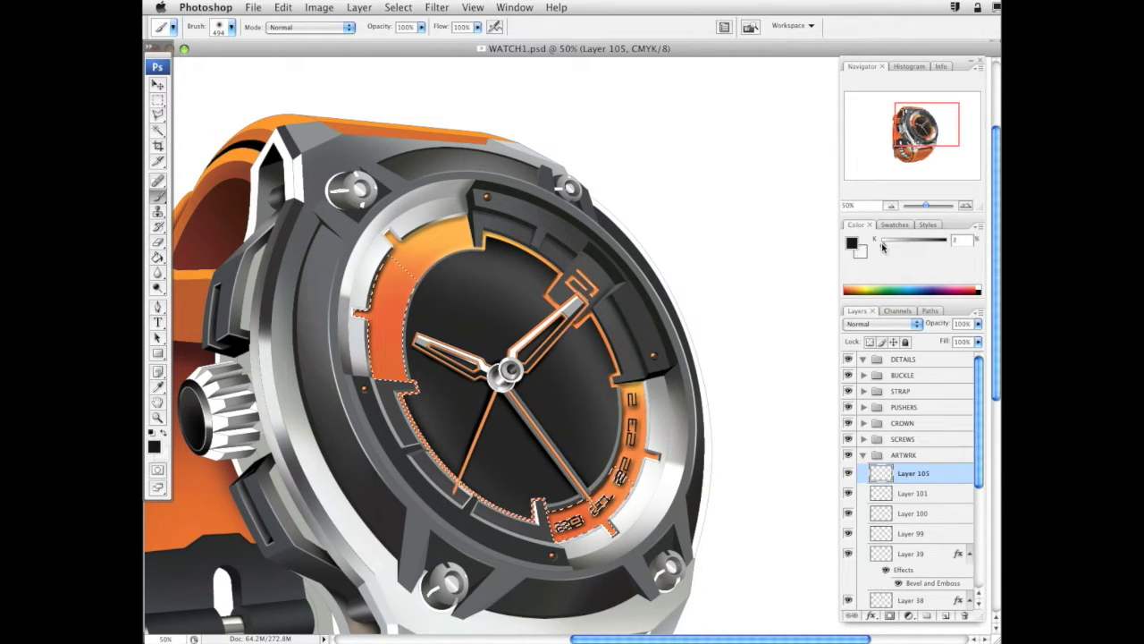
left_click(163, 432)
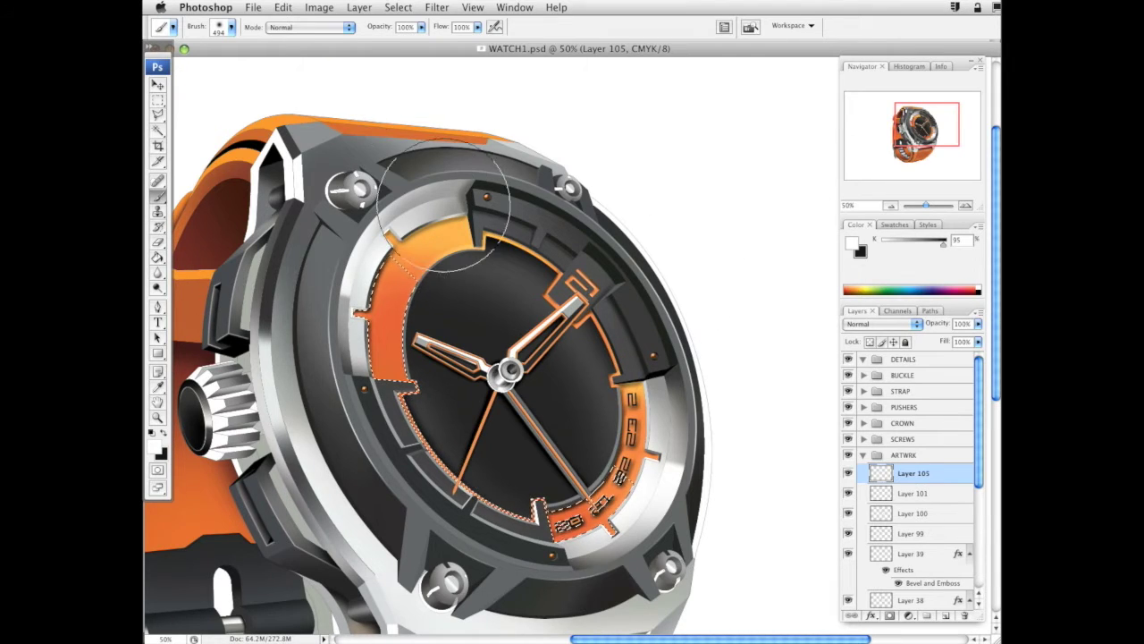
right_click(577, 316)
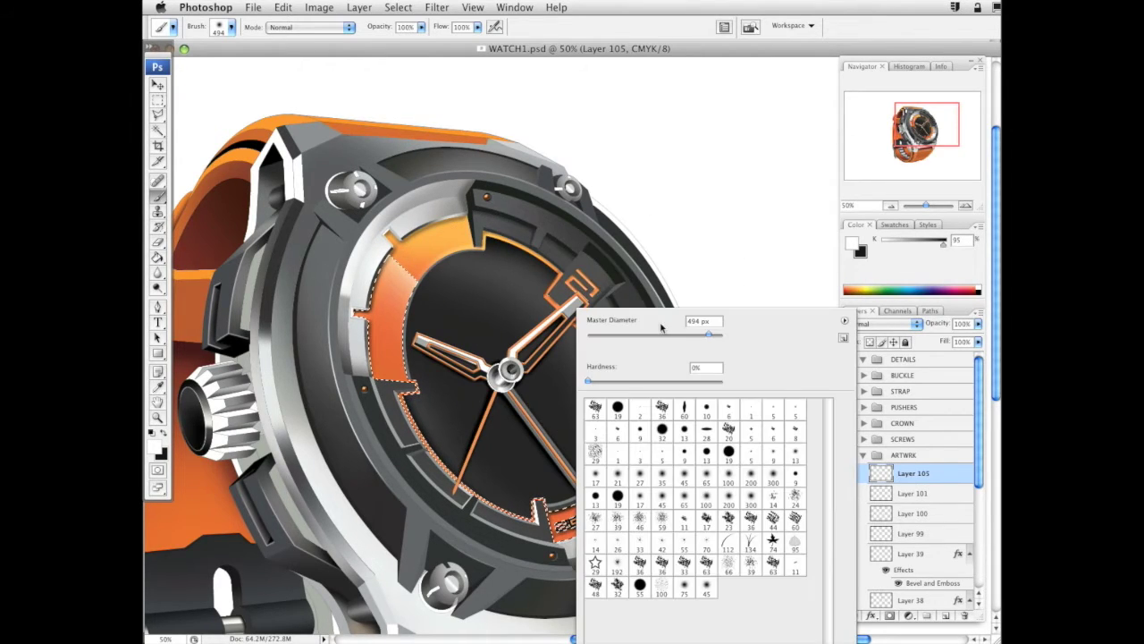
left_click(685, 334)
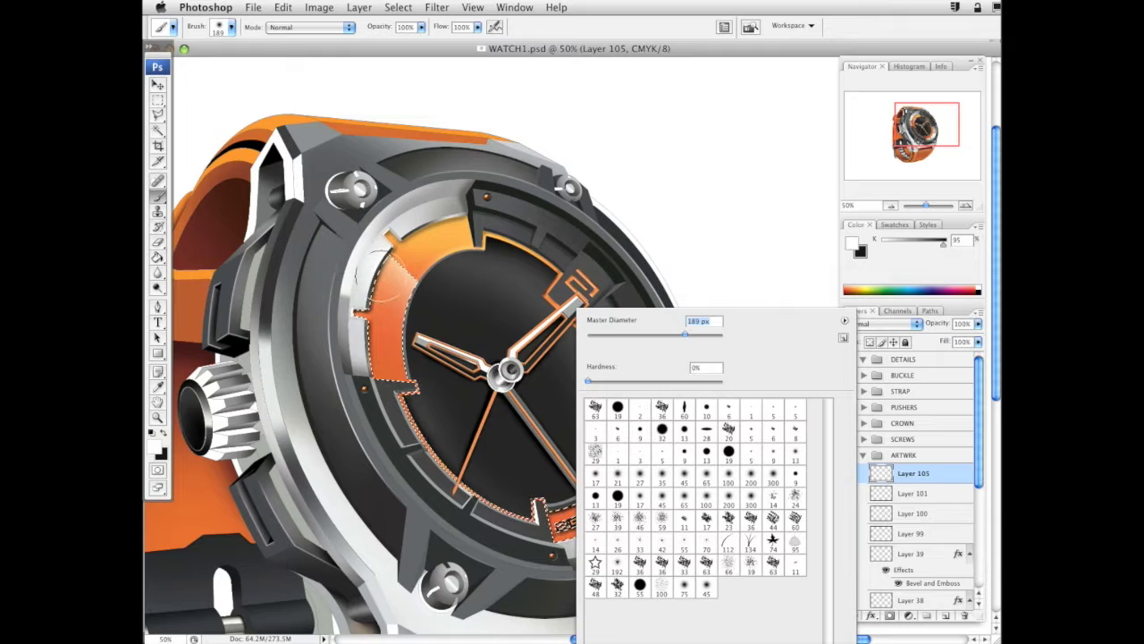
left_click_drag(374, 246, 401, 260)
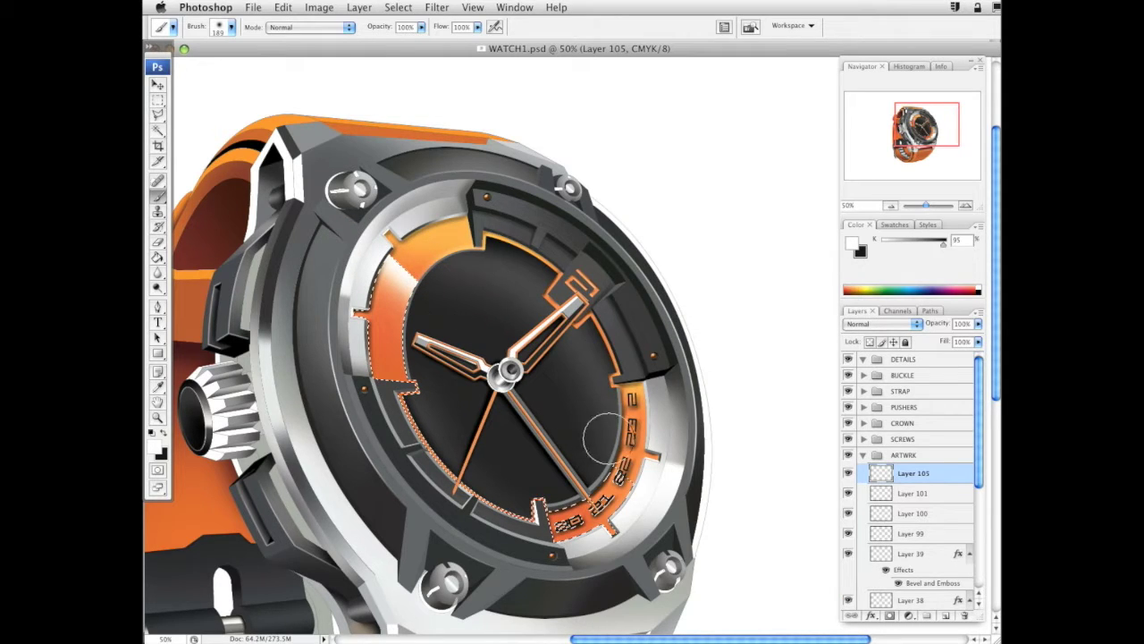
Set the highlight layer's blend mode to Overlay, clear the selection and reduce the layer's opacity to 48%
left_click(885, 323)
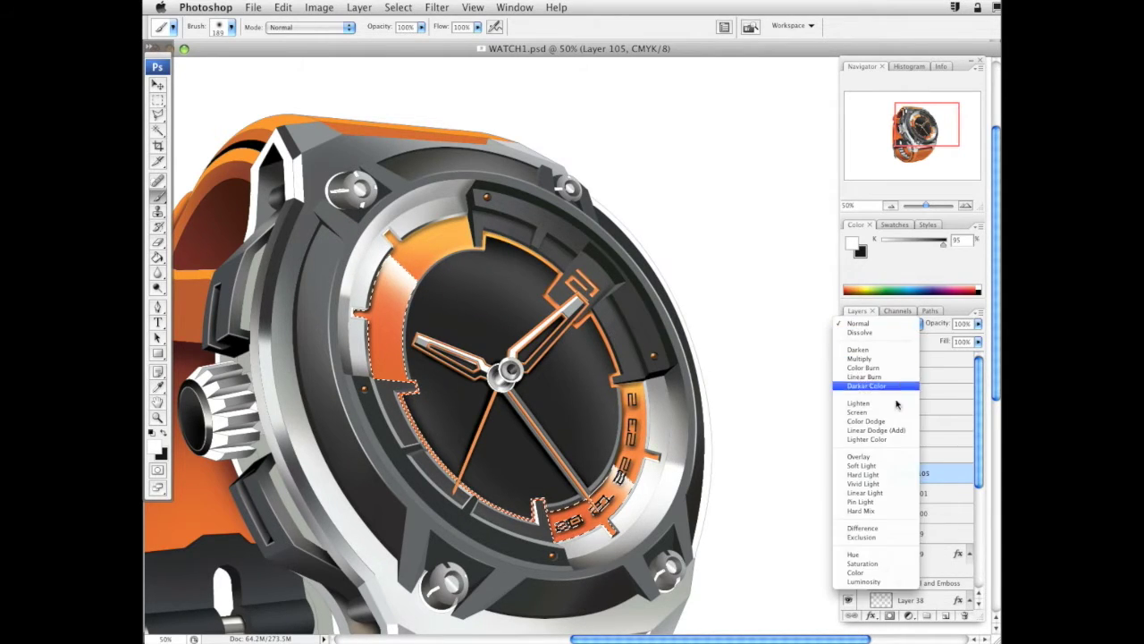
left_click(894, 414)
left_click(885, 323)
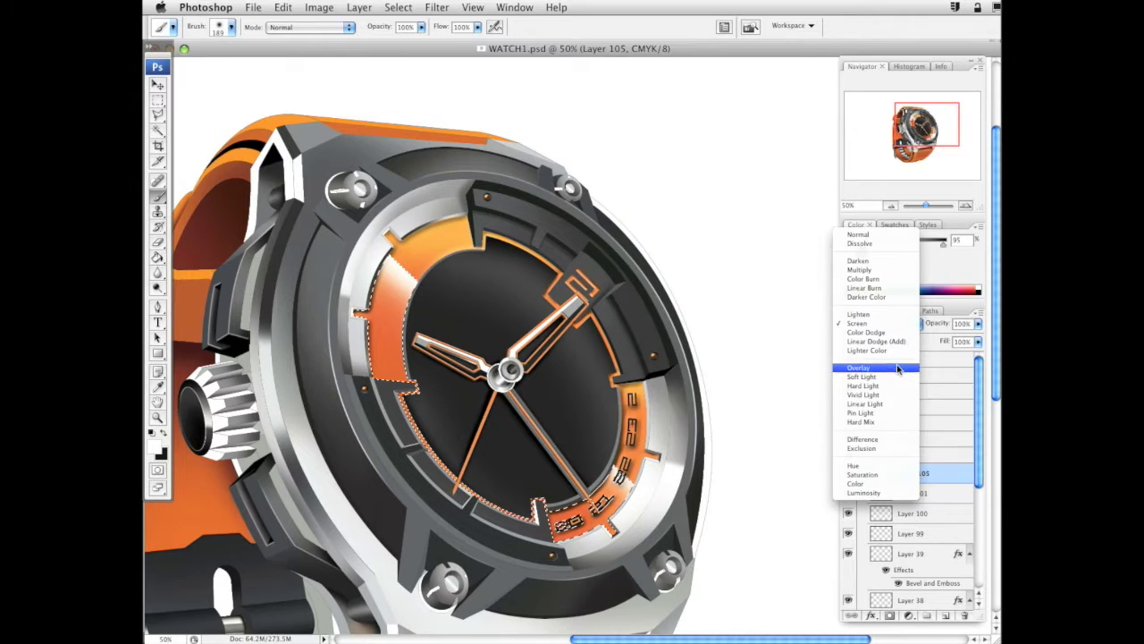
left_click(898, 373)
key("super+d")
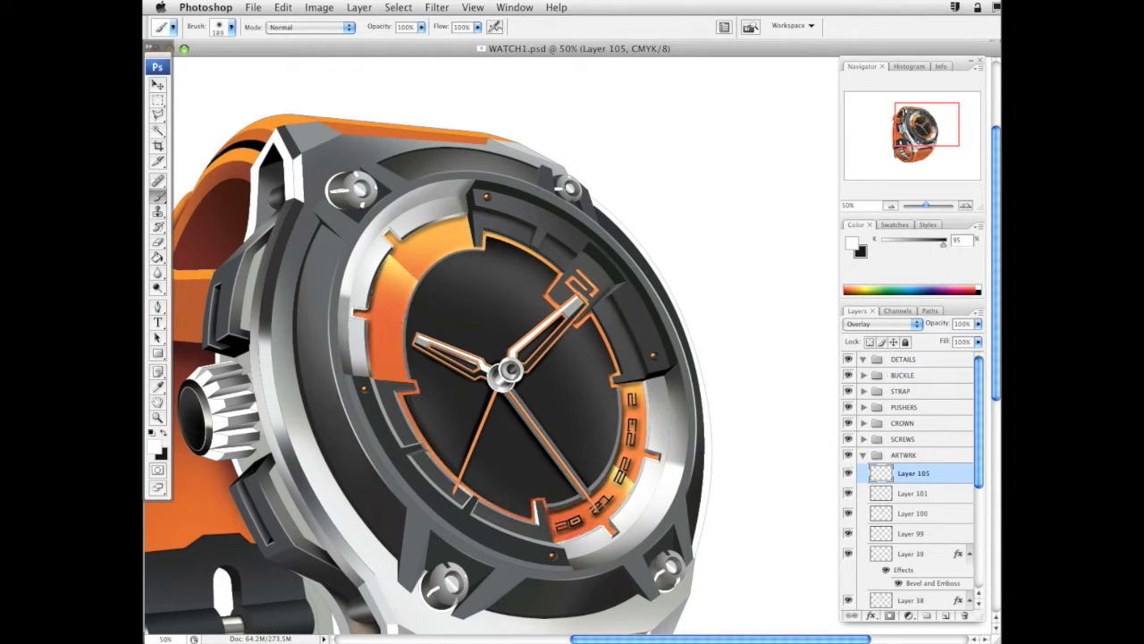
left_click_drag(689, 349, 725, 349)
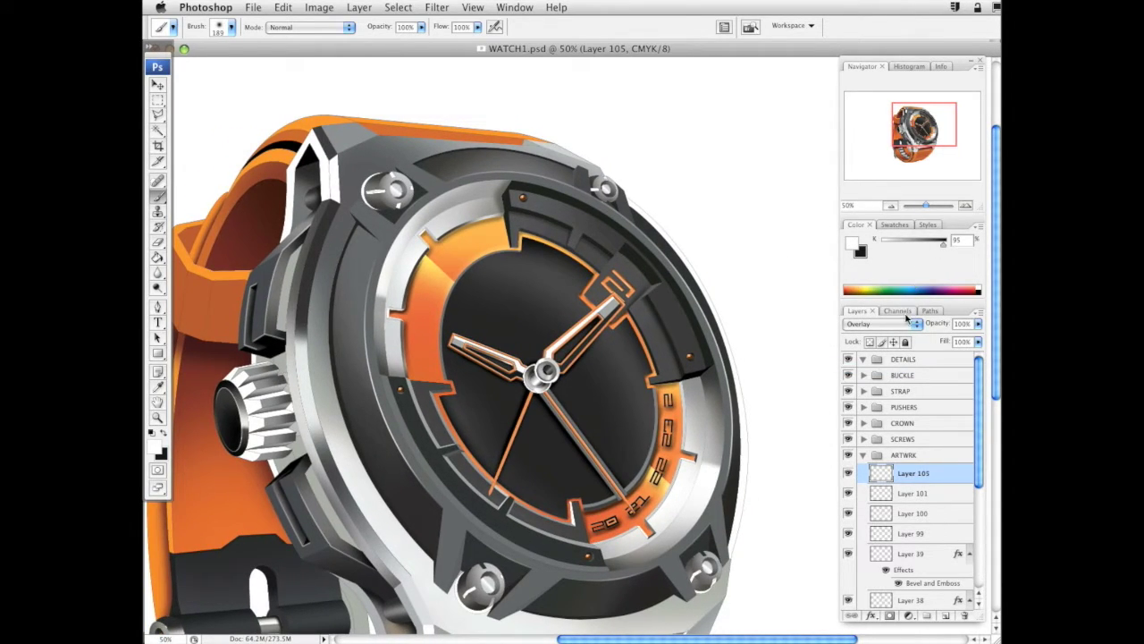
left_click_drag(978, 324, 951, 336)
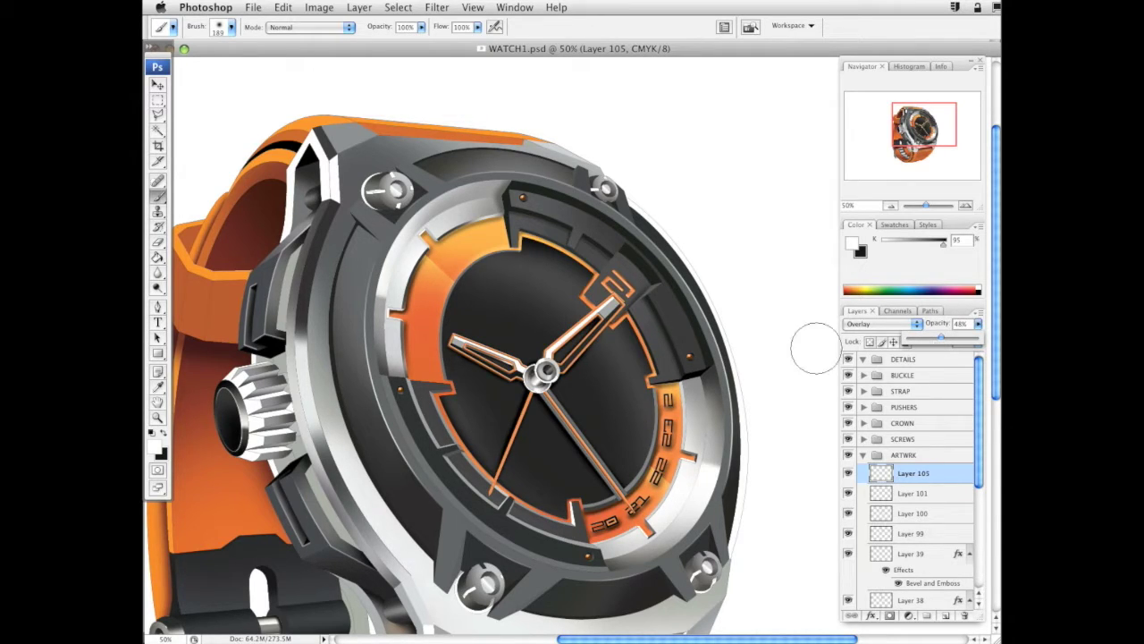
Review the dial highlight up close and the whole watch illustration at reduced magnification
left_click_drag(668, 333, 765, 328)
left_click_drag(702, 349, 610, 276)
left_click_drag(692, 336, 737, 432)
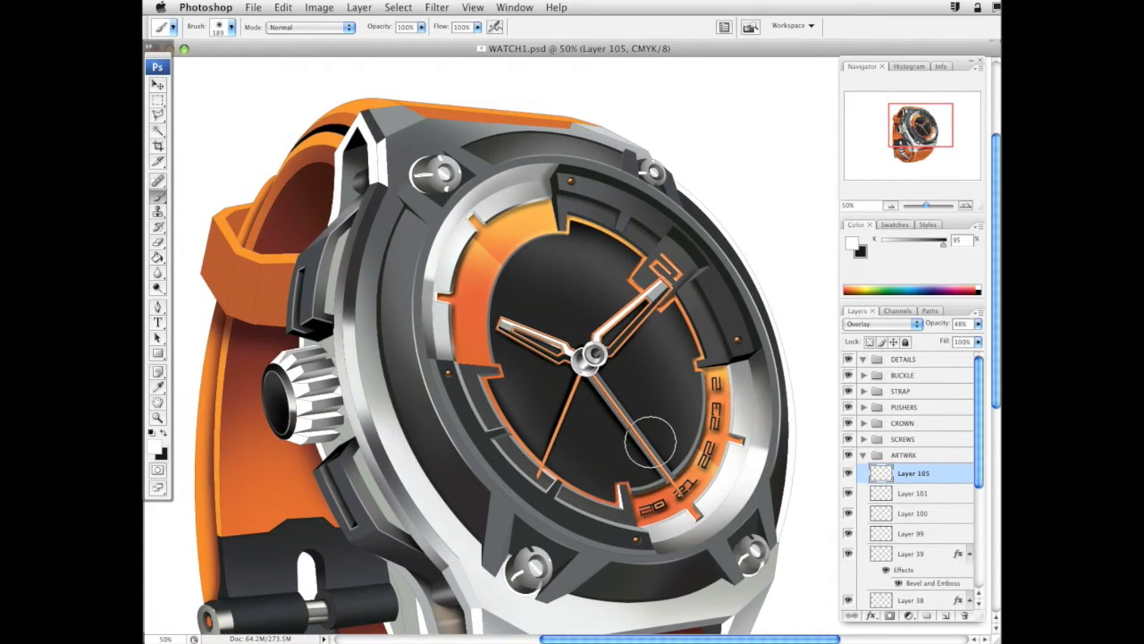
left_click(158, 418)
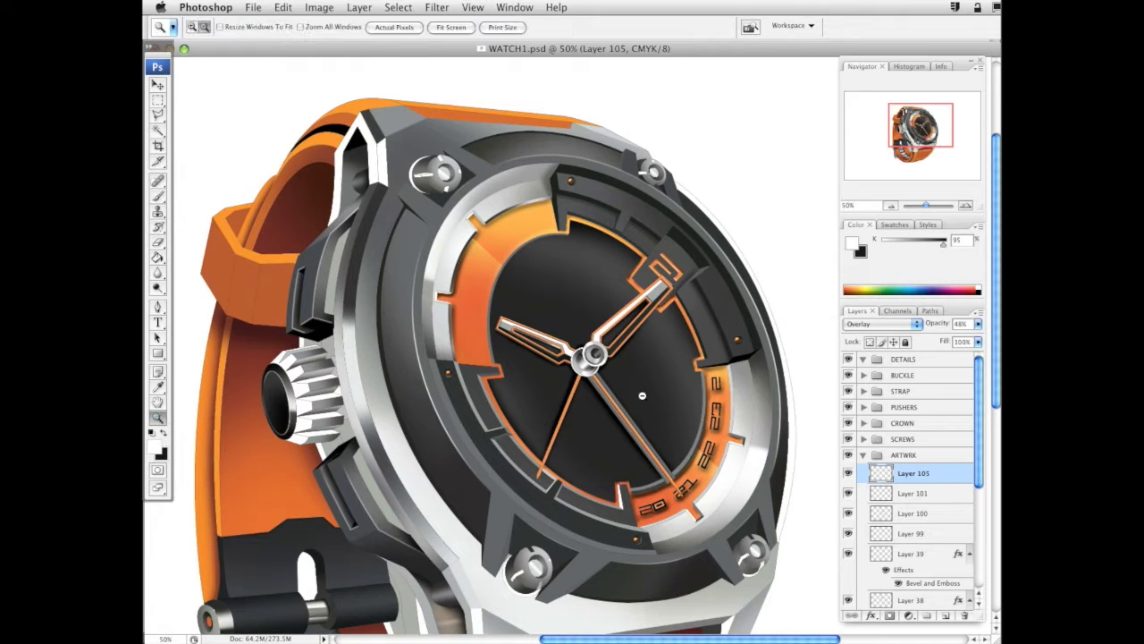
left_click(643, 396, "alt")
scroll(564, 379, "left", 5)
scroll(564, 379, "up", 5)
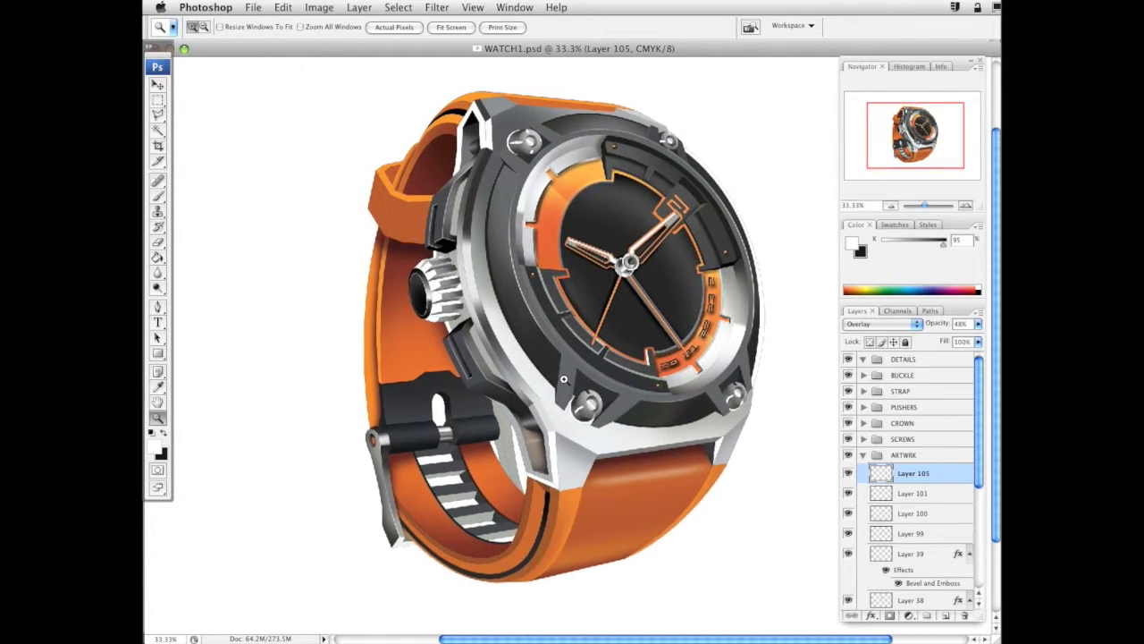
scroll(564, 379, "right", 4)
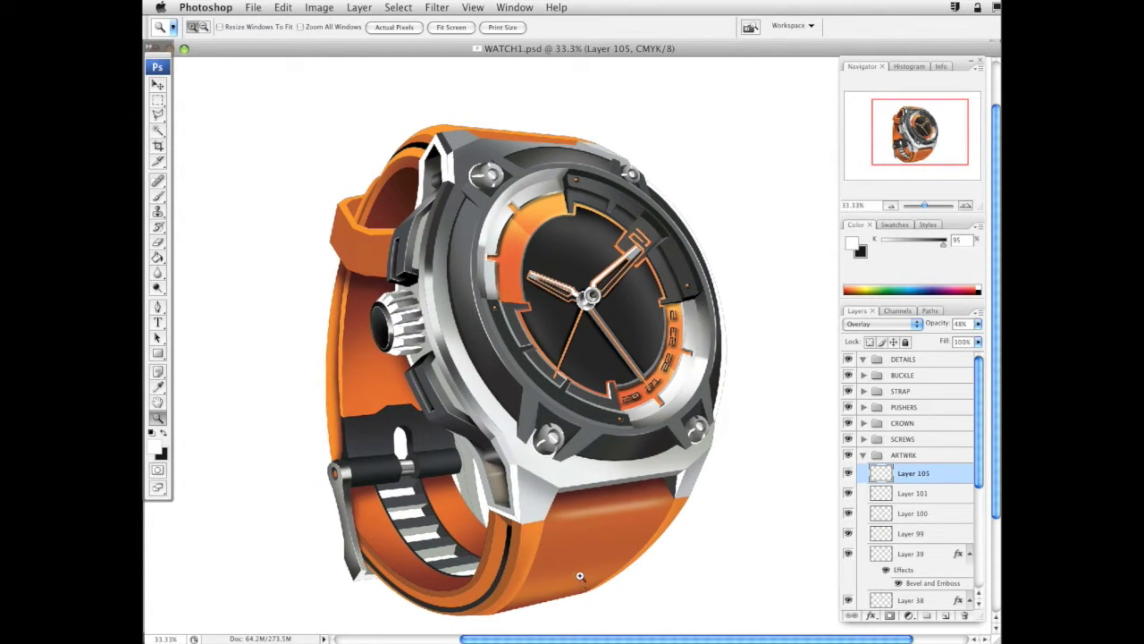
left_click(625, 454)
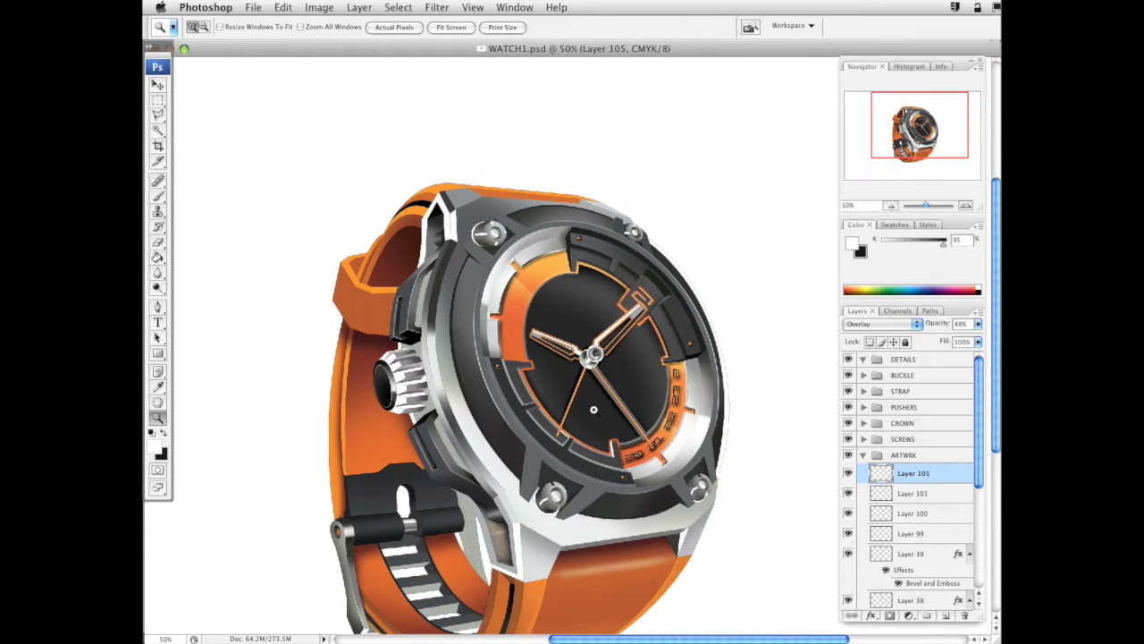
scroll(593, 409, "down", 5)
Select the white slots of the upper-left bezel screw on the Vector Smart Object layer with the Magic Wand
left_click_drag(341, 180, 519, 229)
left_click(158, 132)
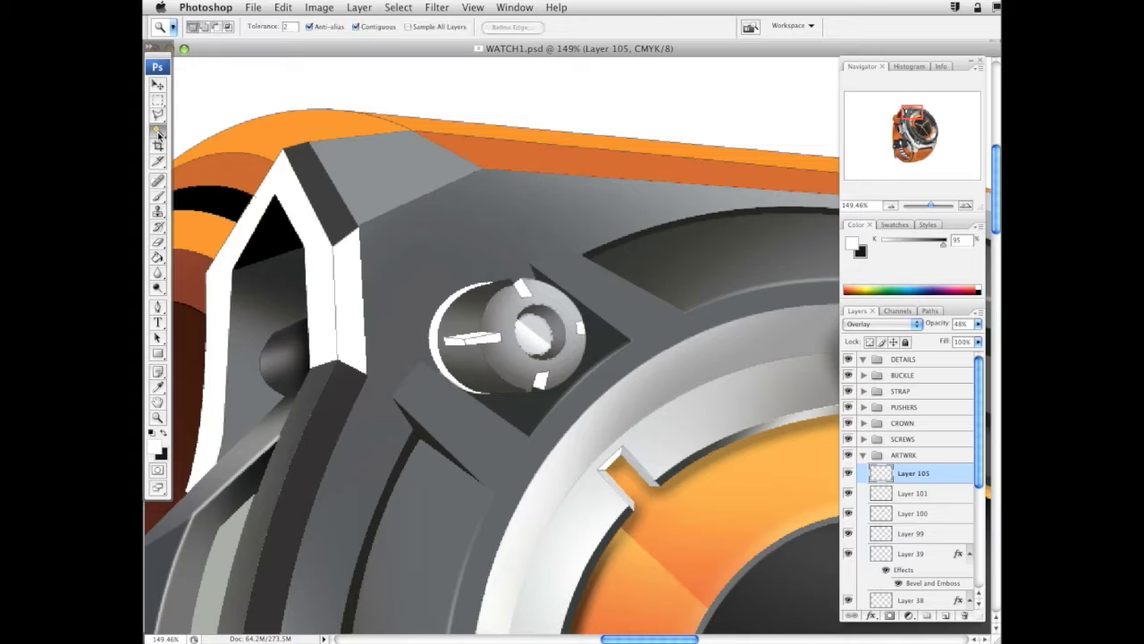
left_click_drag(979, 408, 979, 511)
left_click(951, 580)
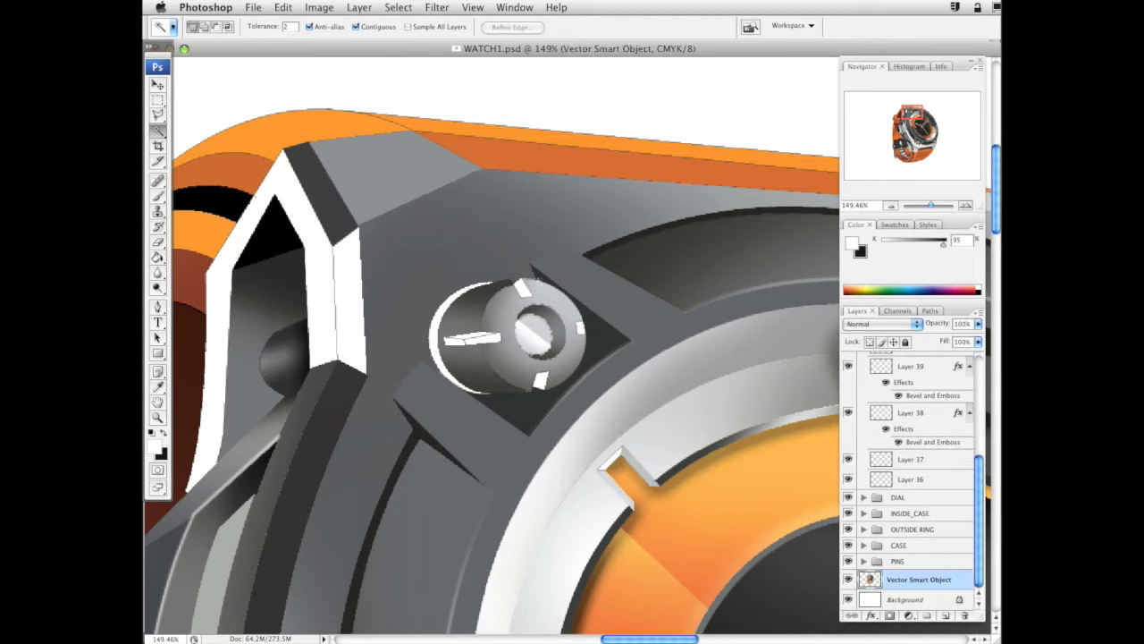
left_click(521, 288)
left_click(541, 381, "shift")
Add the white slots of the upper-right and lower-right bezel screws to the selection
left_click_drag(614, 412, 149, 435)
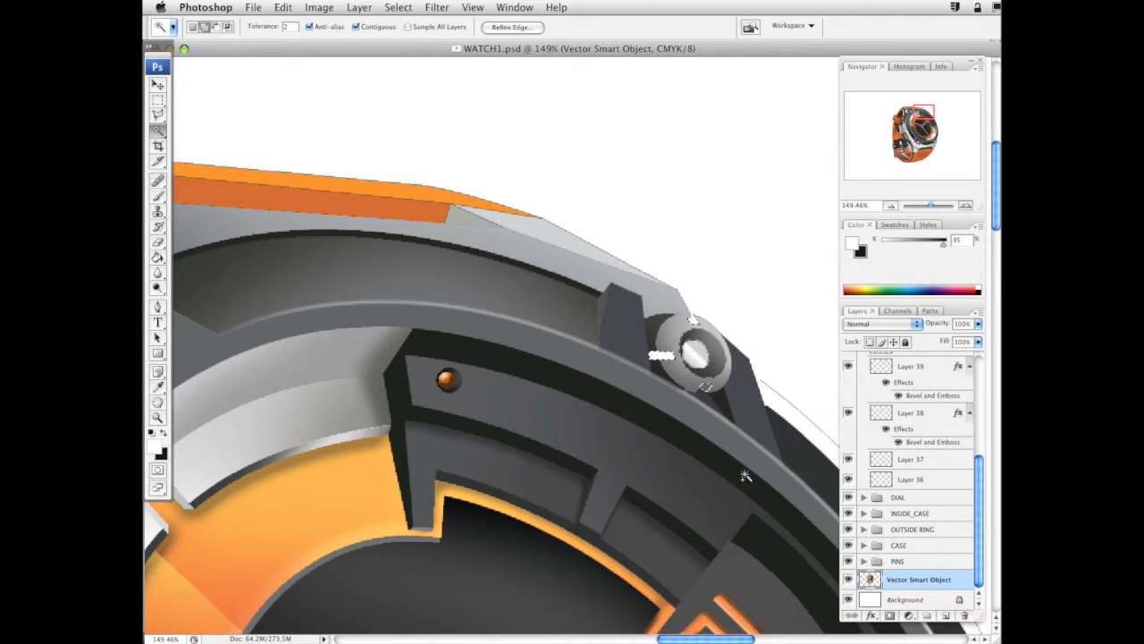
left_click_drag(743, 474, 660, 106)
left_click_drag(633, 456, 511, 79)
left_click_drag(602, 481, 552, 136)
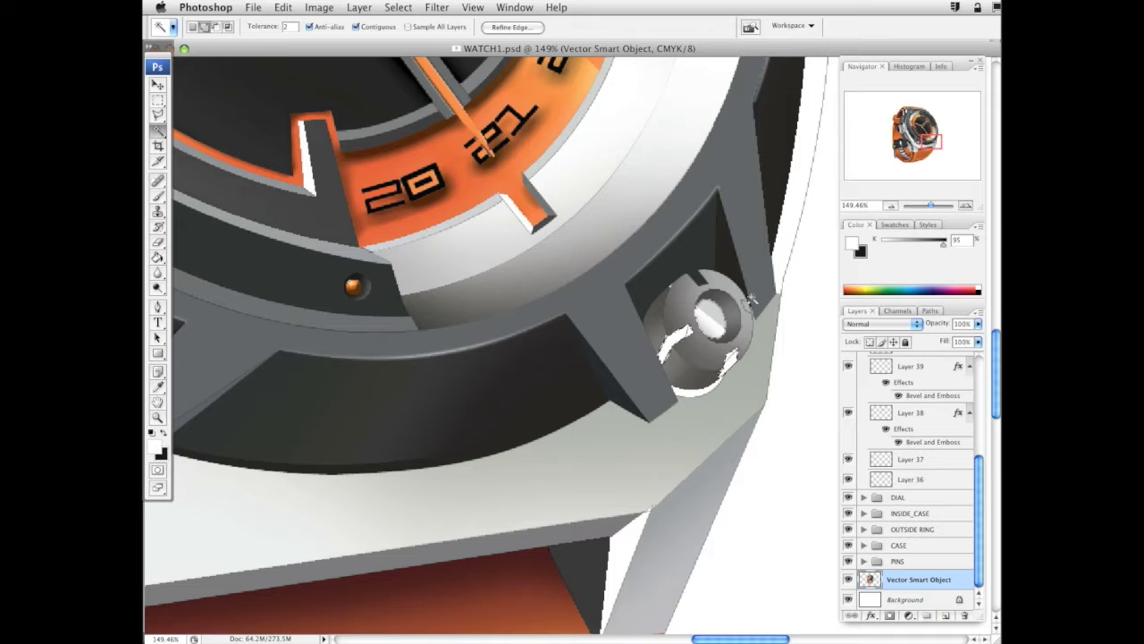
Add the white slots of the lower-left bezel screw to the selection
left_click_drag(751, 299, 523, 383)
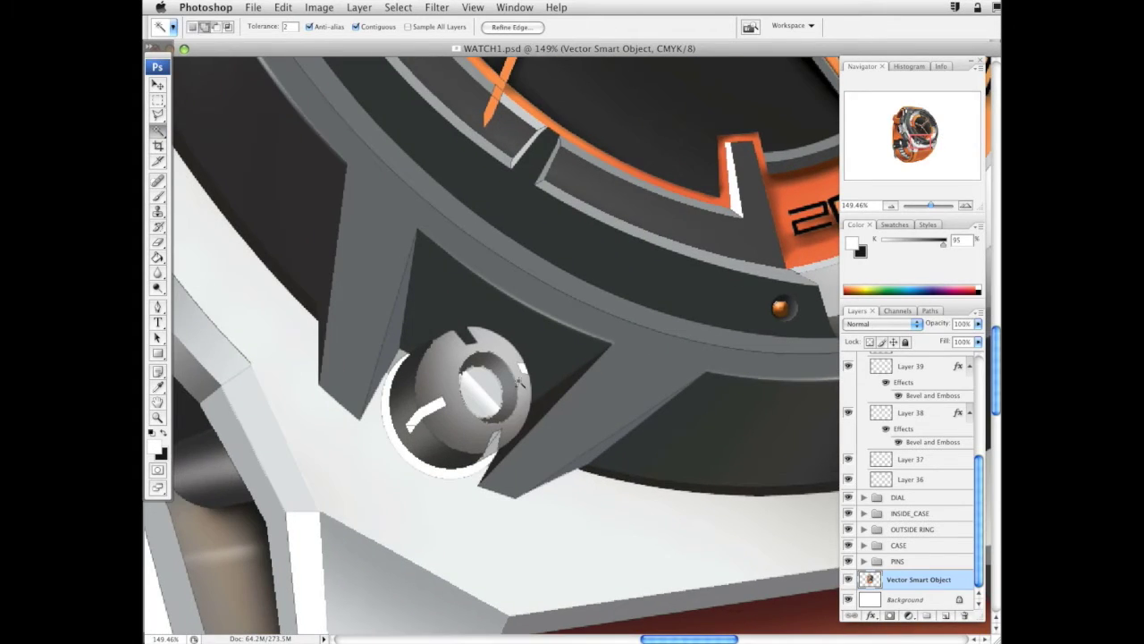
left_click(426, 414, "shift")
left_click(494, 445, "shift")
Create a new layer inside the DETAILS group and set its blend mode to Multiply
left_click_drag(506, 389, 515, 429)
left_click_drag(473, 125, 506, 385)
left_click_drag(420, 81, 488, 396)
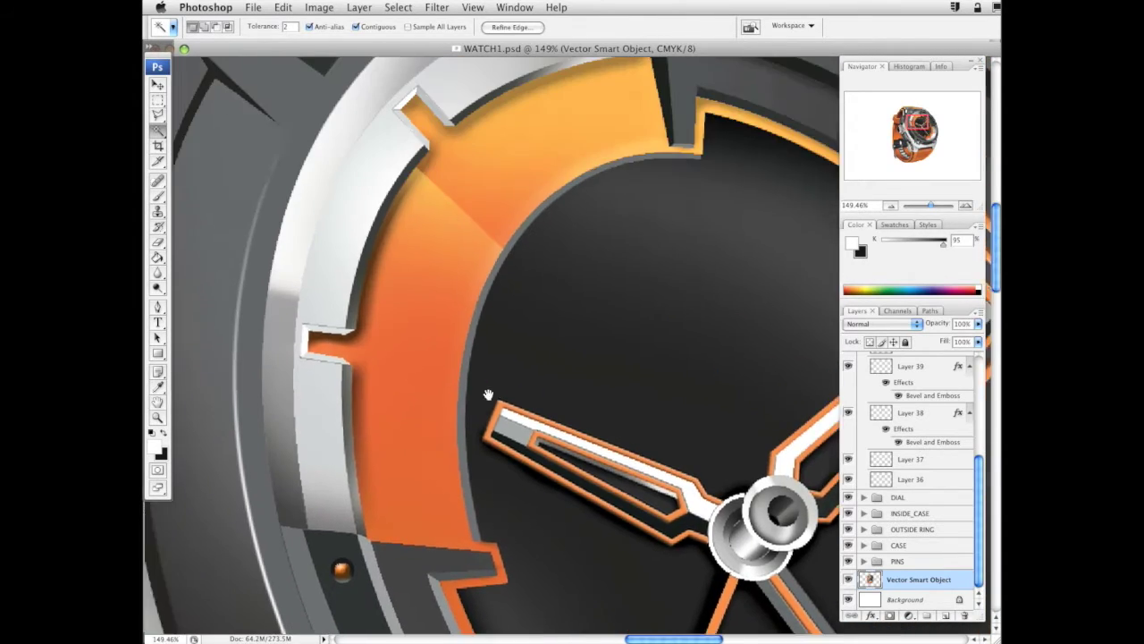
left_click_drag(452, 72, 511, 280)
key("shift")
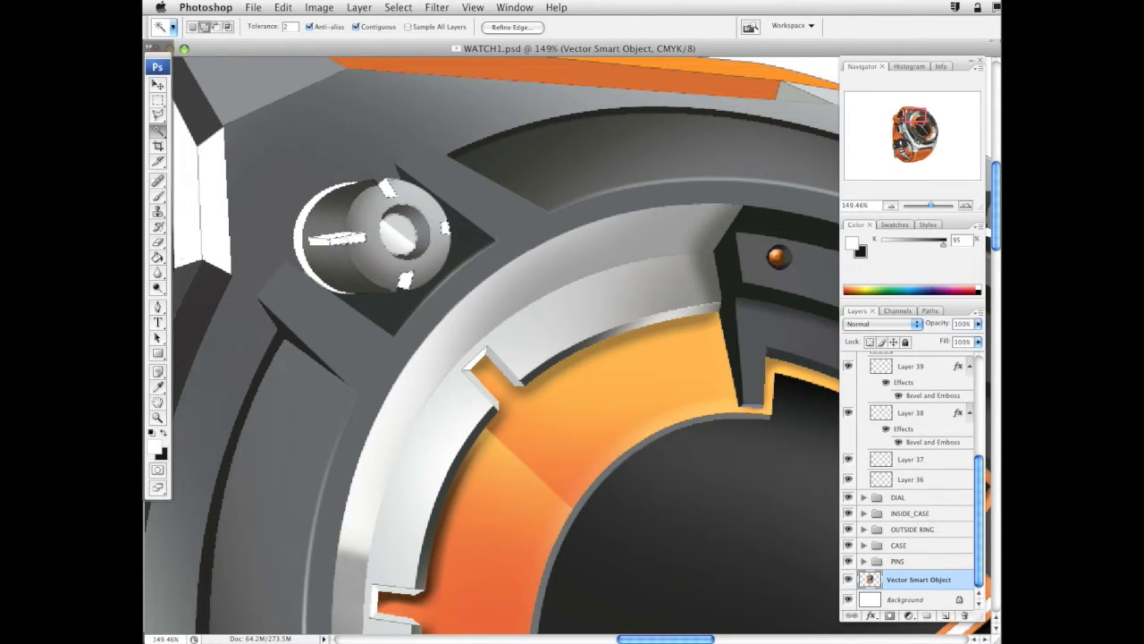
left_click(919, 368)
scroll(929, 366, "up", 5)
left_click(932, 360)
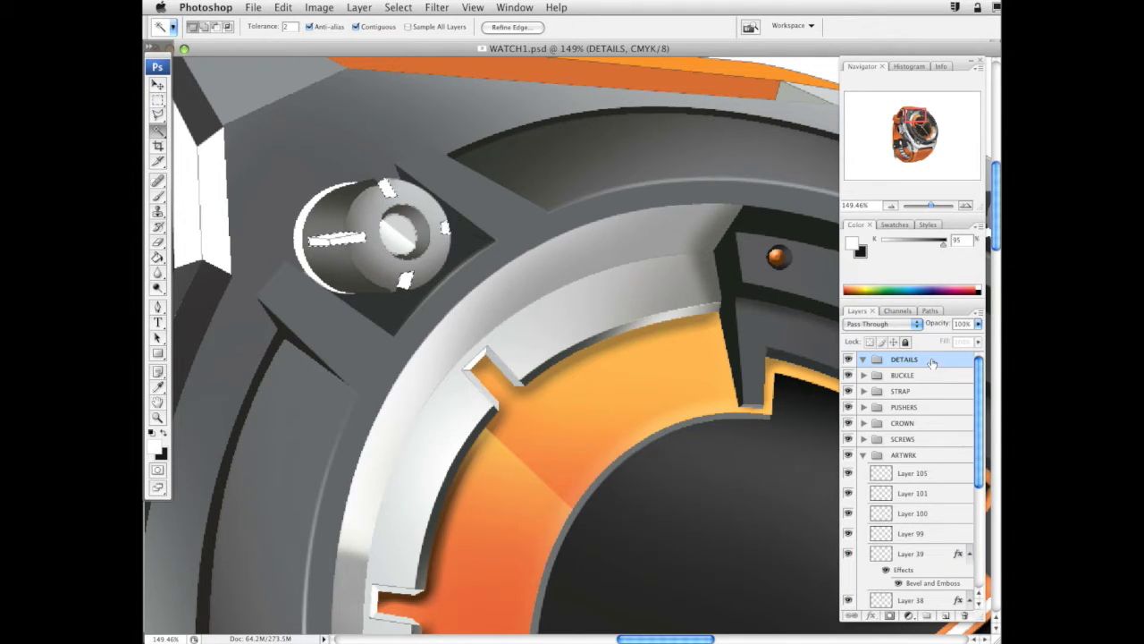
left_click(944, 615)
left_click(880, 323)
left_click(863, 357)
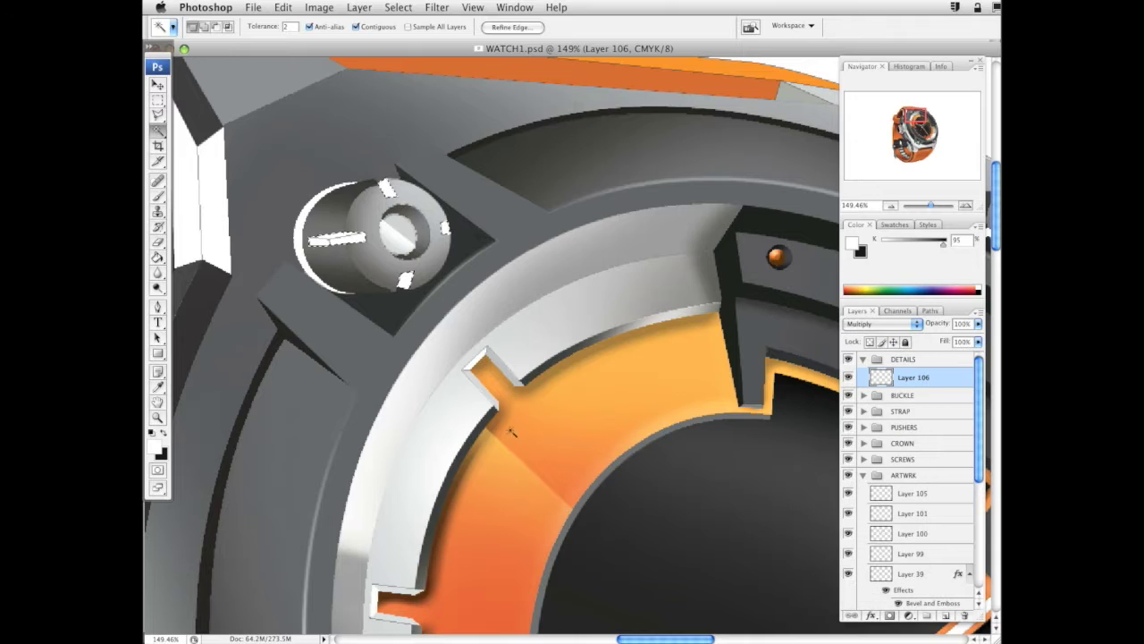
Paint the selected slots of the upper-left screw dark gray at 91% K with the Brush tool
left_click(159, 196)
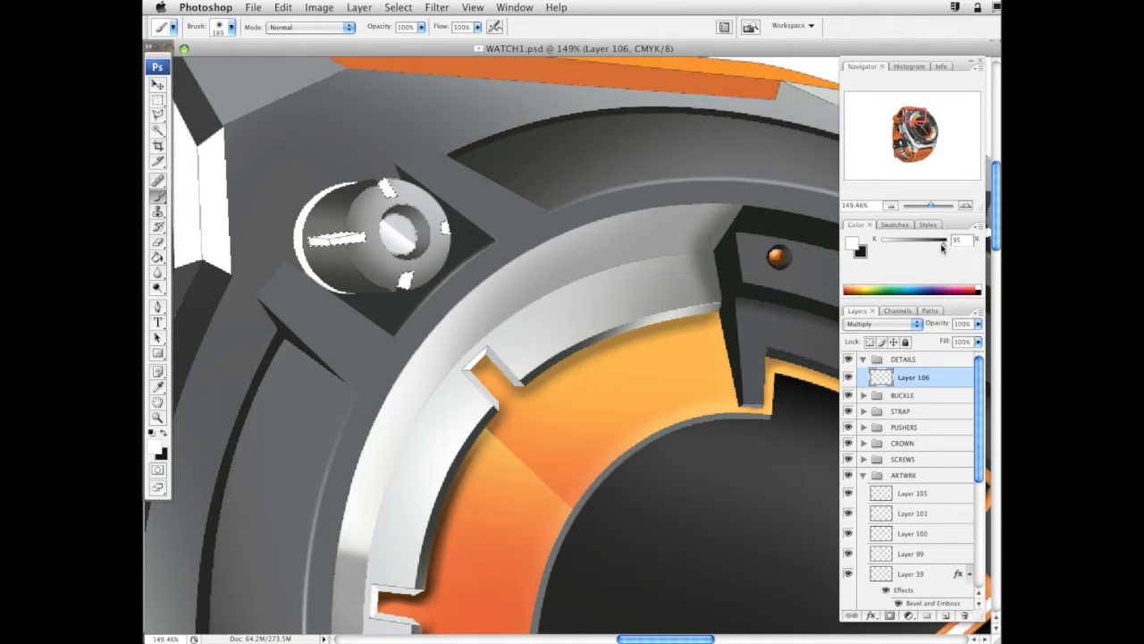
left_click(163, 433)
left_click_drag(930, 242, 938, 247)
left_click(940, 245)
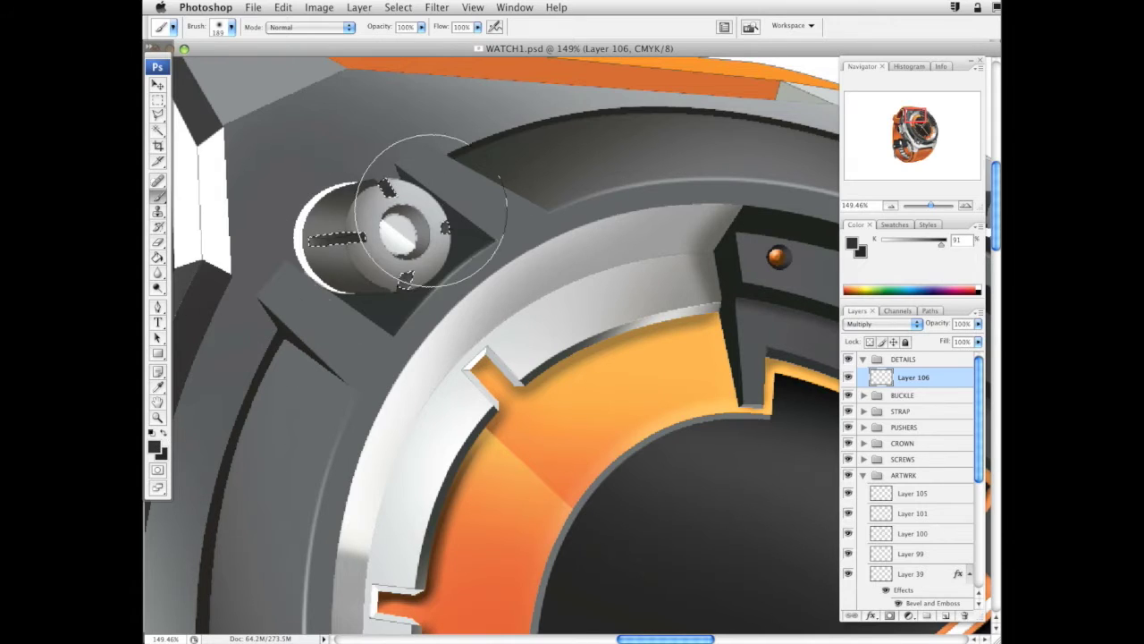
Paint the selected slots of the remaining bezel screws dark gray on the new Multiply layer with the Brush tool
left_click_drag(691, 349, 276, 452)
left_click_drag(581, 330, 632, 313)
mouse_move(666, 549)
left_mouse_down()
mouse_move(528, 116)
mouse_move(514, 103)
left_mouse_up()
left_click_drag(589, 416, 597, 148)
left_click_drag(610, 572, 630, 176)
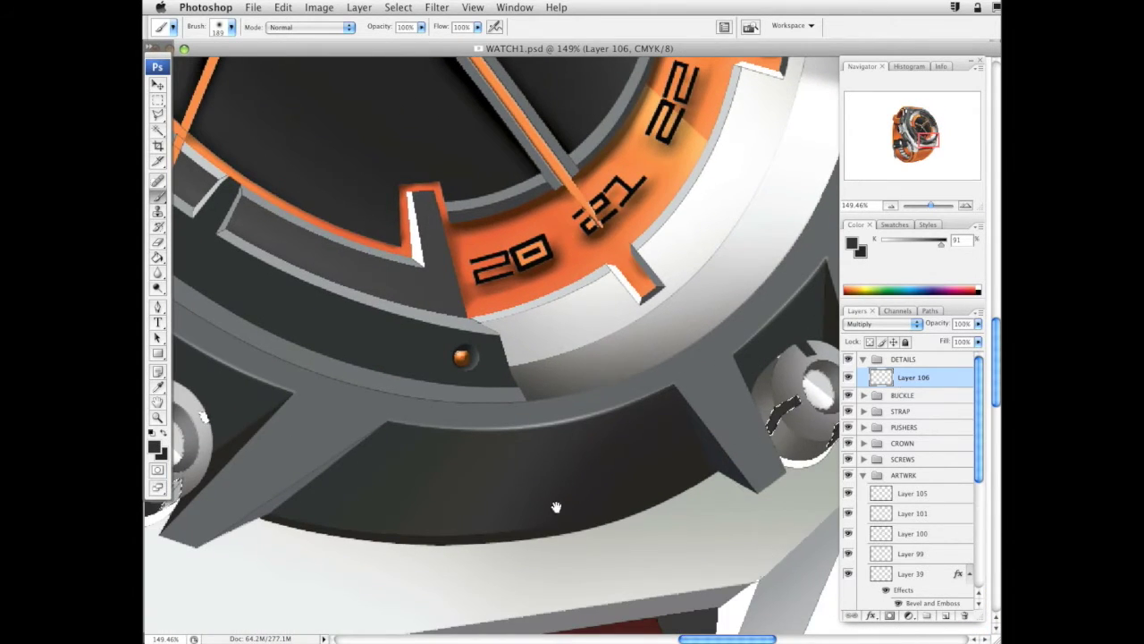
left_click_drag(557, 506, 910, 461)
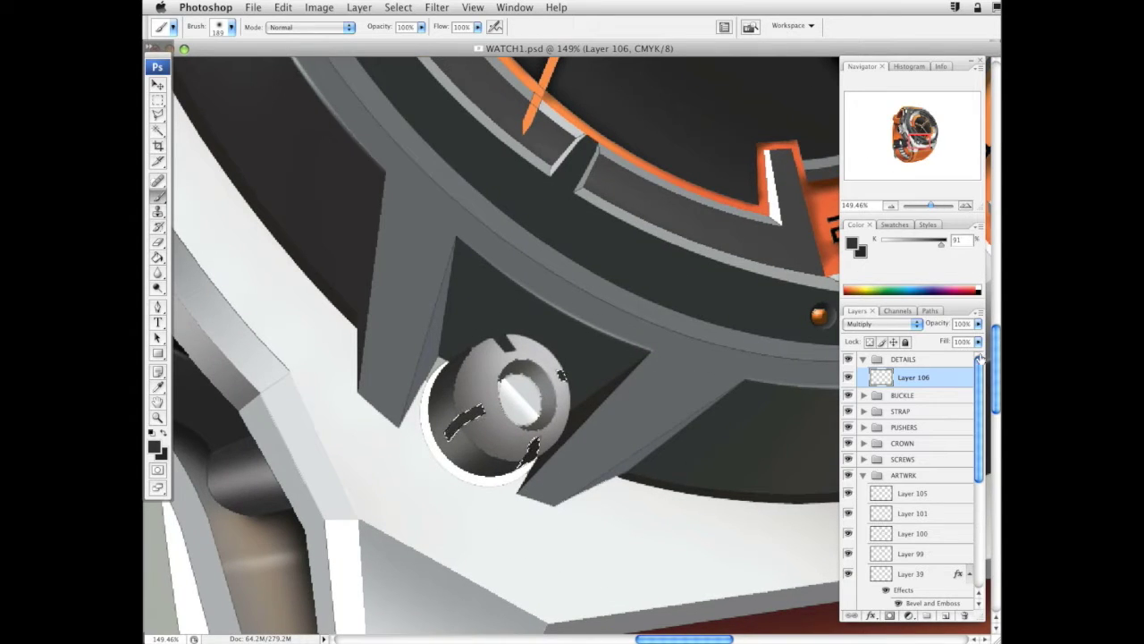
Lower the opacity of the screw-slot layer to 38% and shrink the brush to about 5 px
left_click(978, 323)
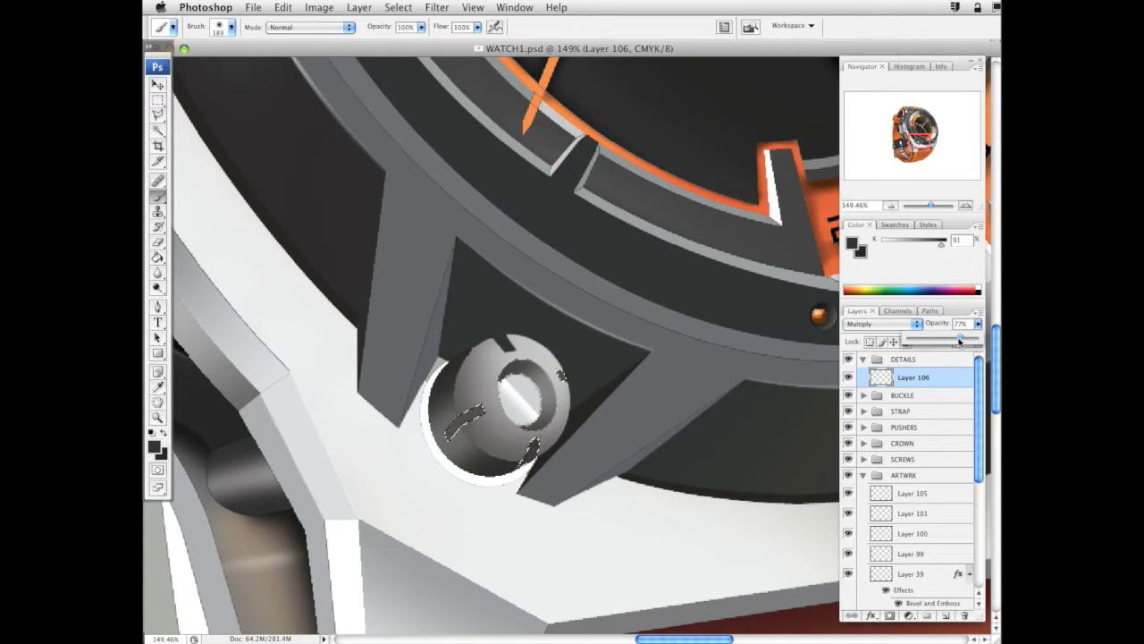
left_click_drag(959, 336, 934, 337)
left_click(448, 434)
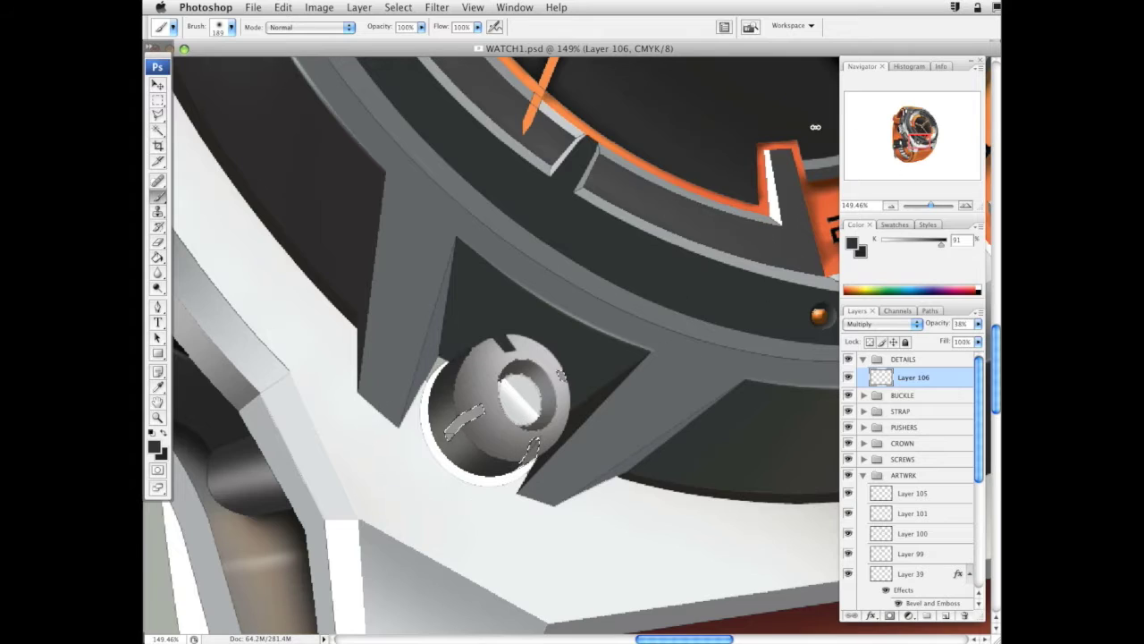
right_click(528, 264)
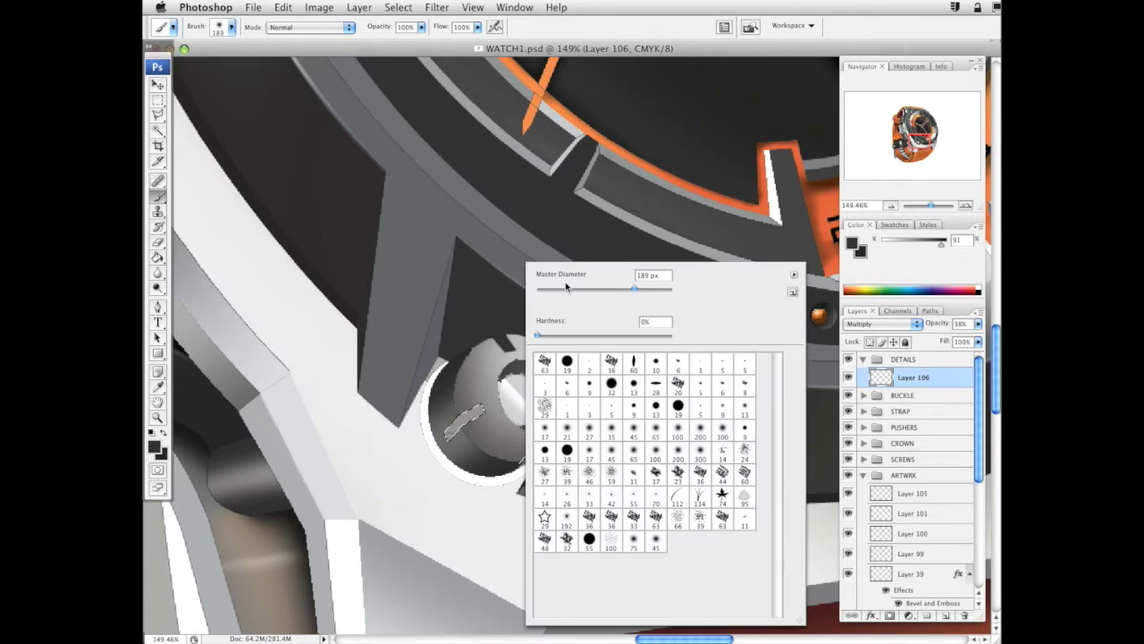
left_click(543, 293)
left_click_drag(914, 146, 934, 141)
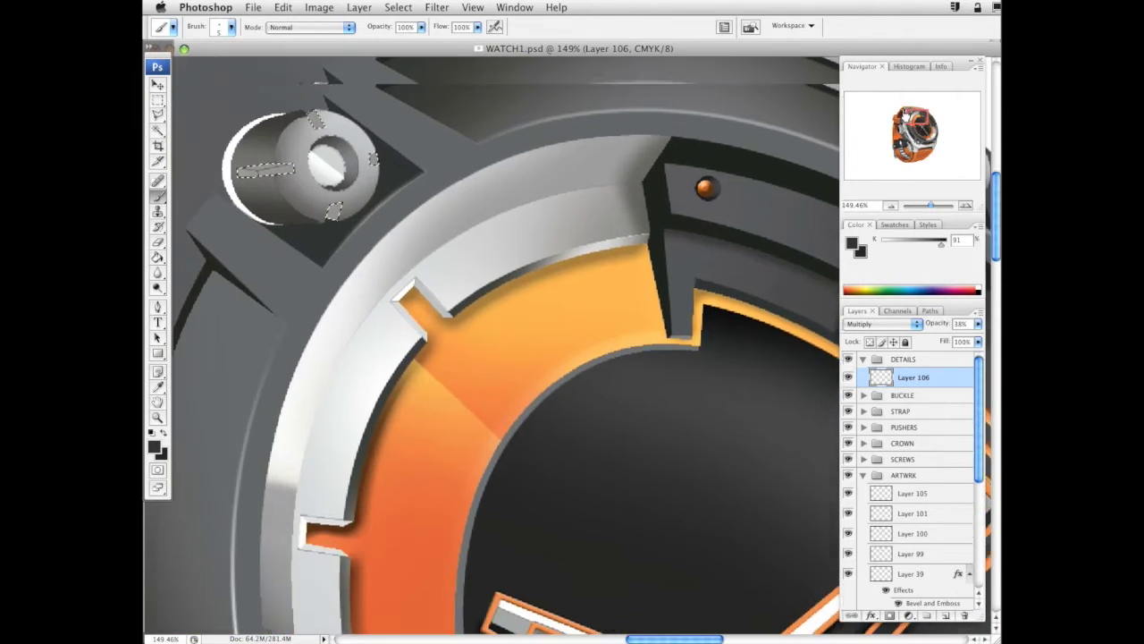
Raise the opacity of the screw-slot layer to 92%, judging the effect on the whole watch face
left_click(978, 324)
left_click_drag(950, 342, 960, 343)
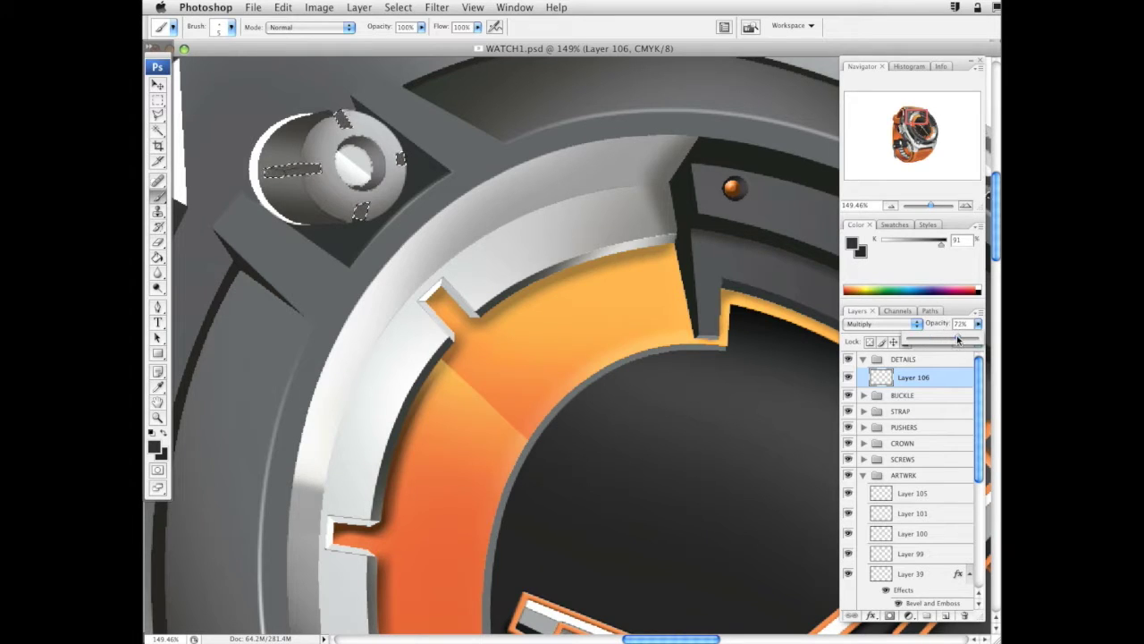
key("z")
left_click(547, 386, "alt")
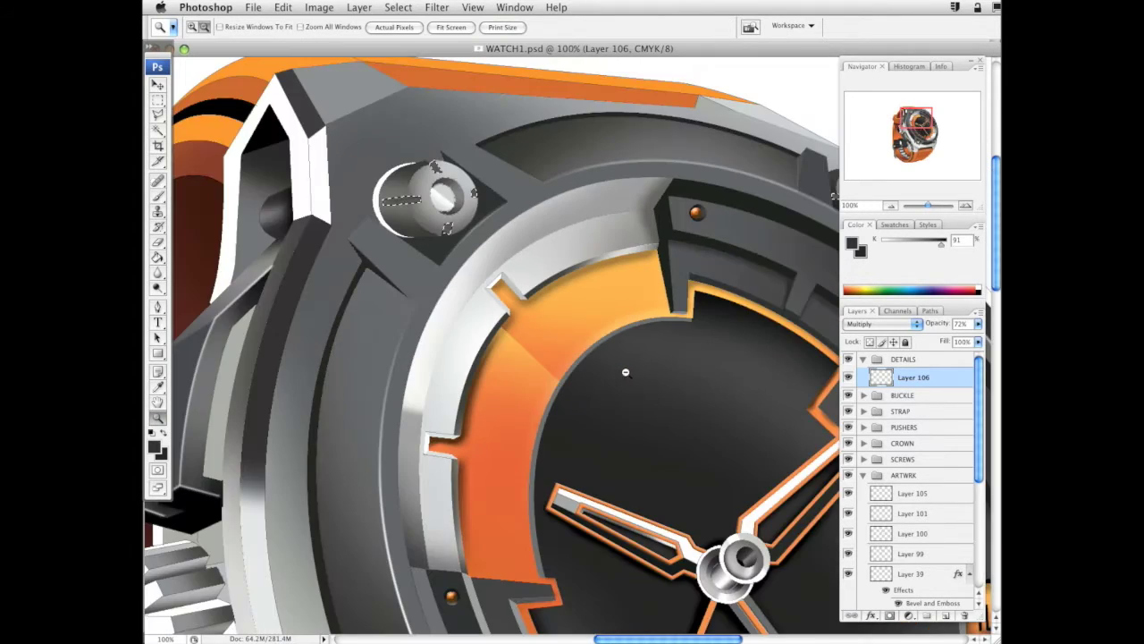
left_click(626, 376, "alt")
left_click(639, 394, "alt")
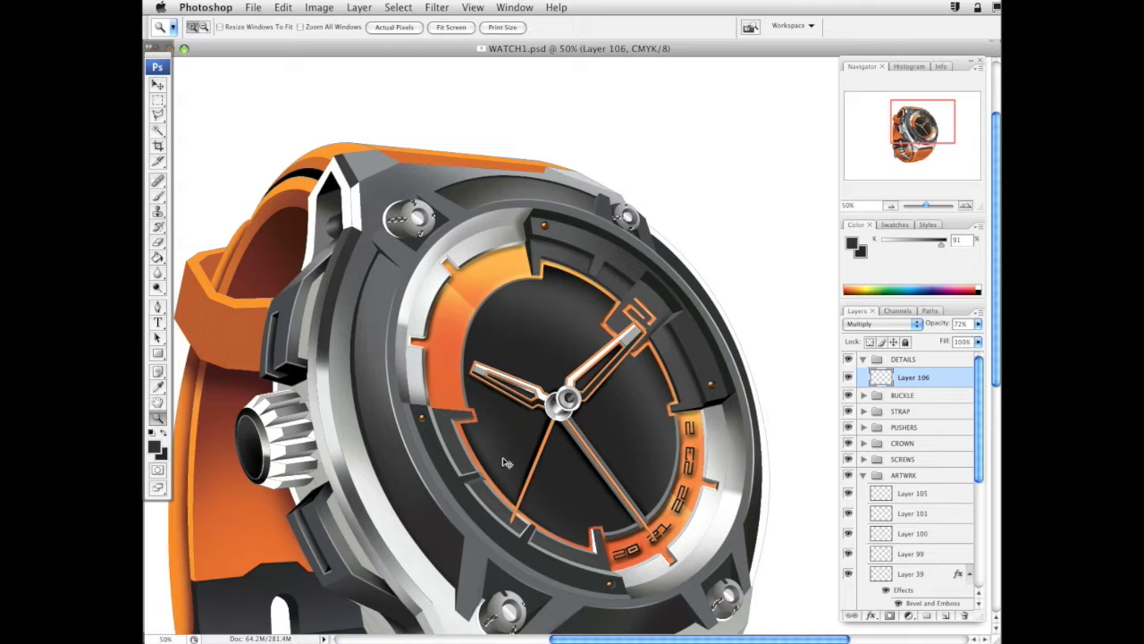
scroll(506, 460, "down", 2)
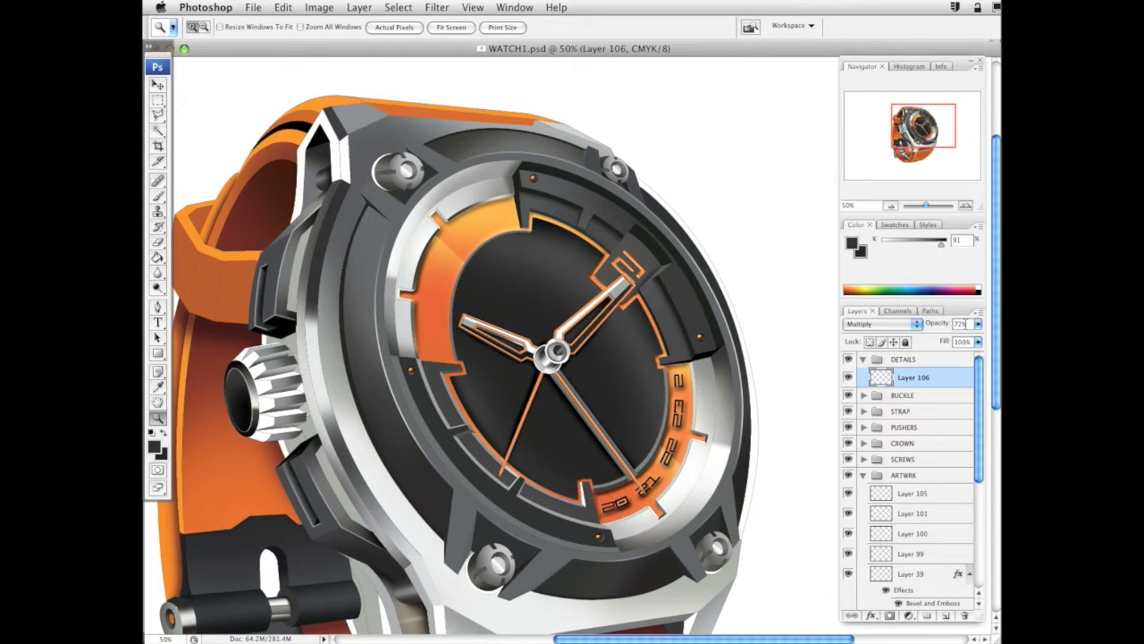
left_click(978, 323)
left_click_drag(957, 340, 969, 340)
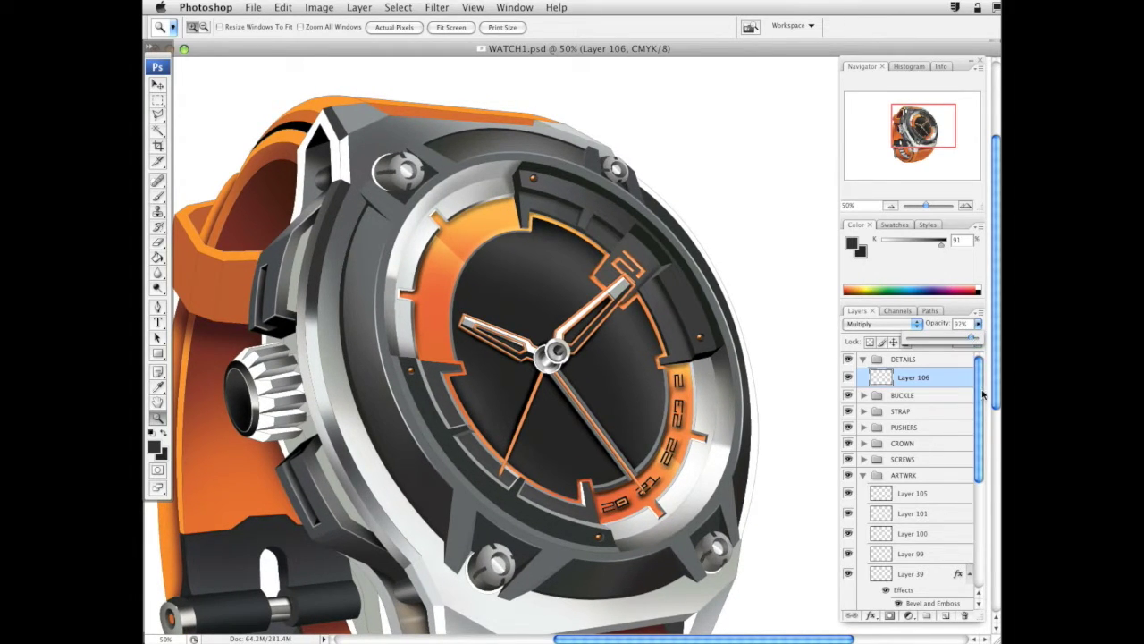
Select the white crescents around the upper-left, lower-left and lower-right bezel screws on the Vector Smart Object layer with the Magic Wand
left_click_drag(981, 393, 981, 496)
double_click(921, 585)
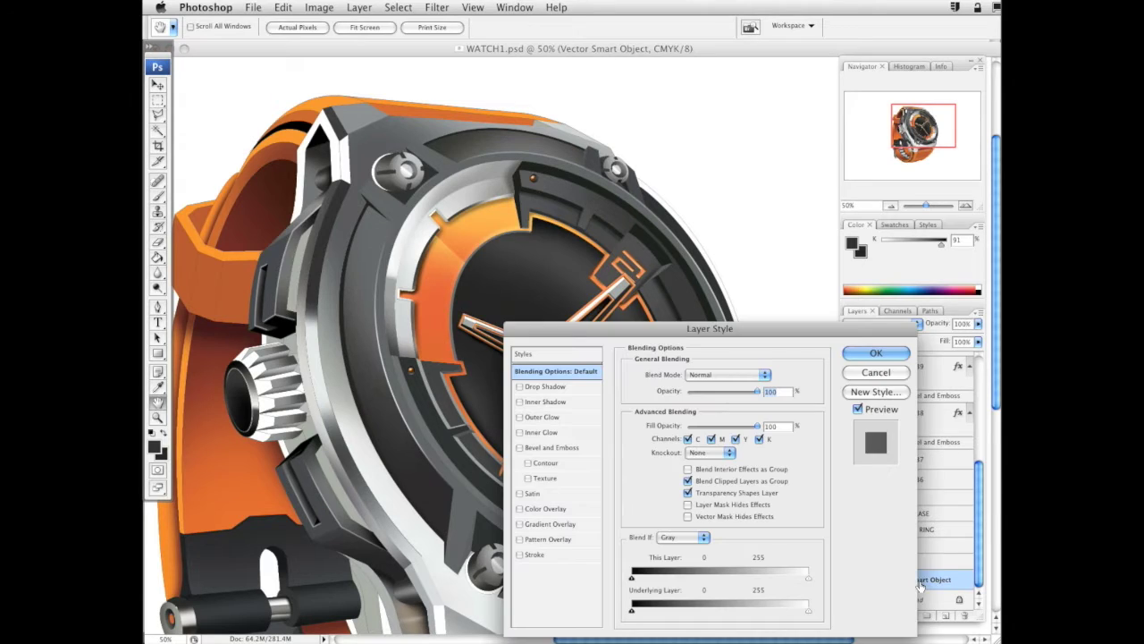
key("Escape")
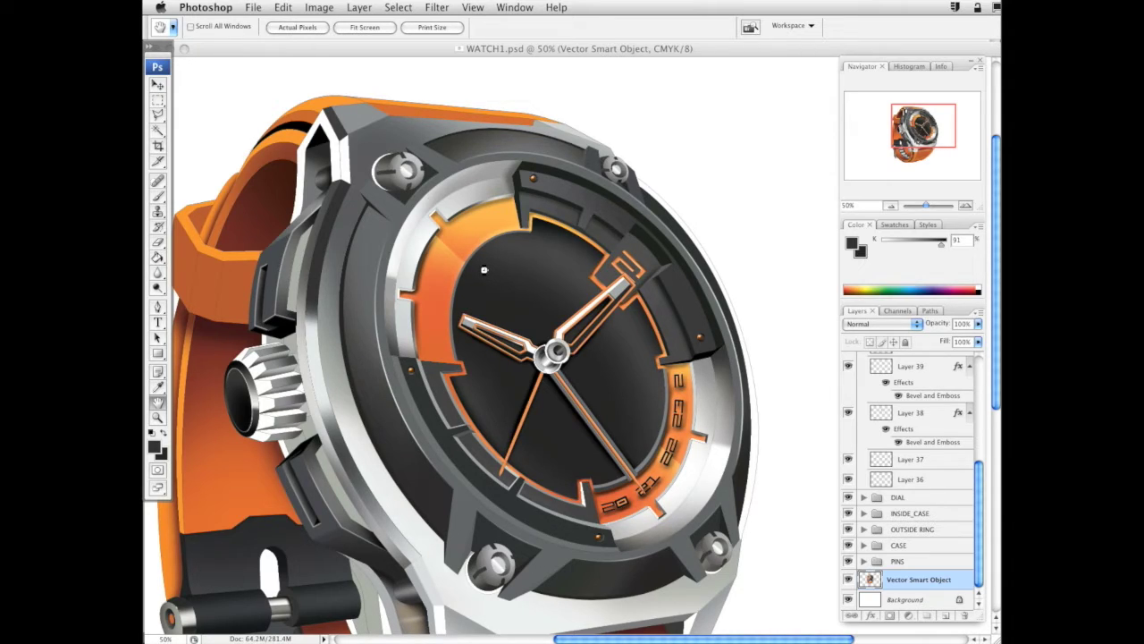
key("z")
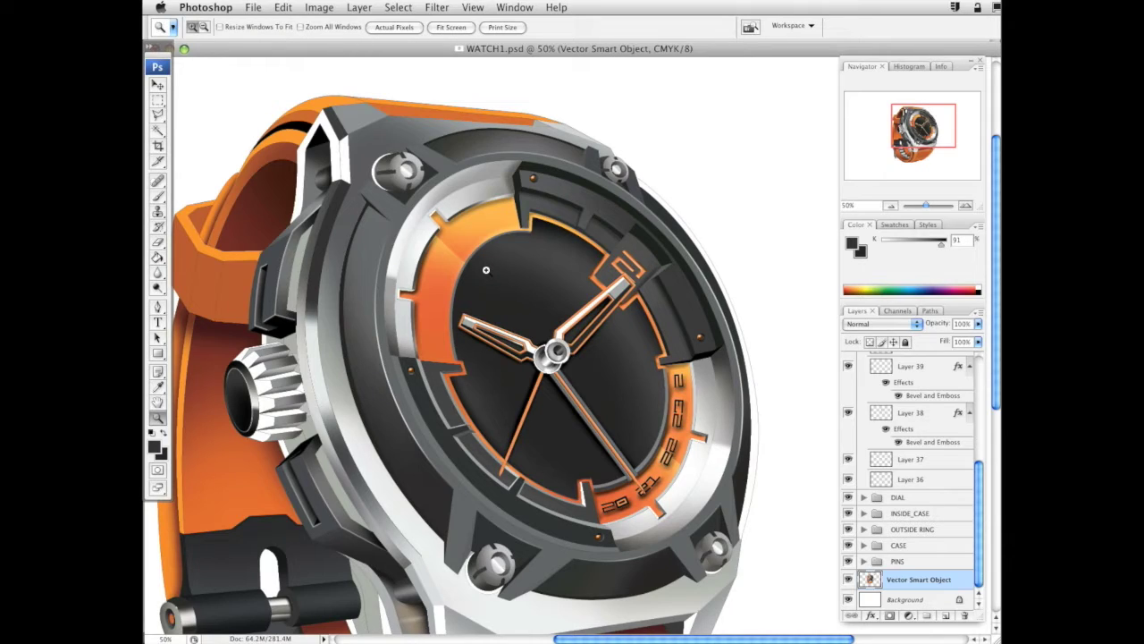
left_click(163, 129)
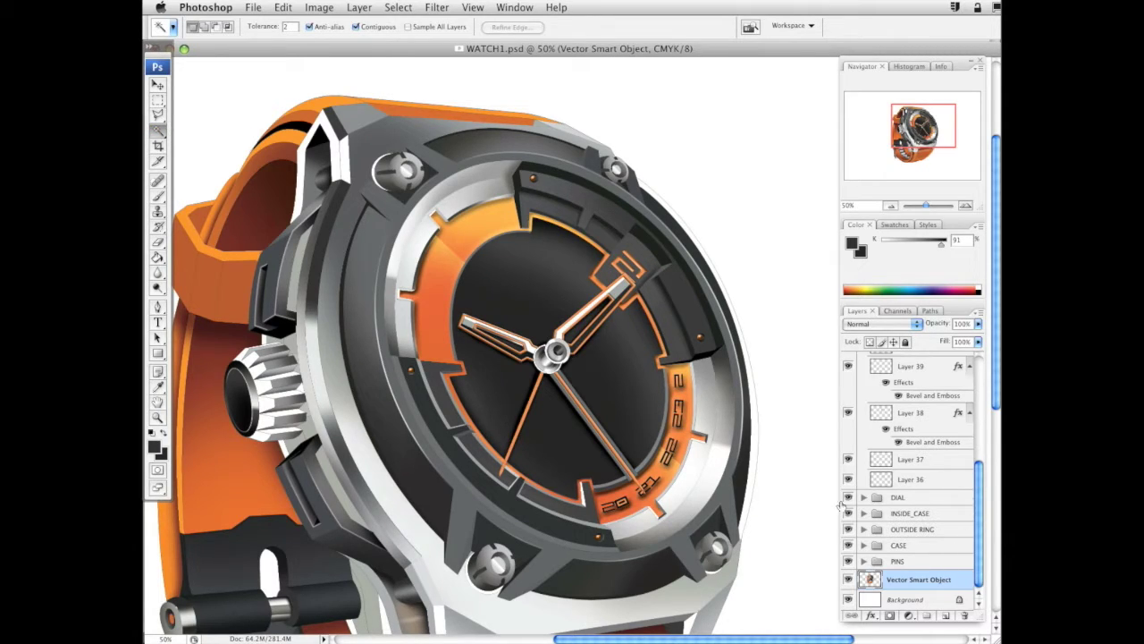
left_click(379, 169)
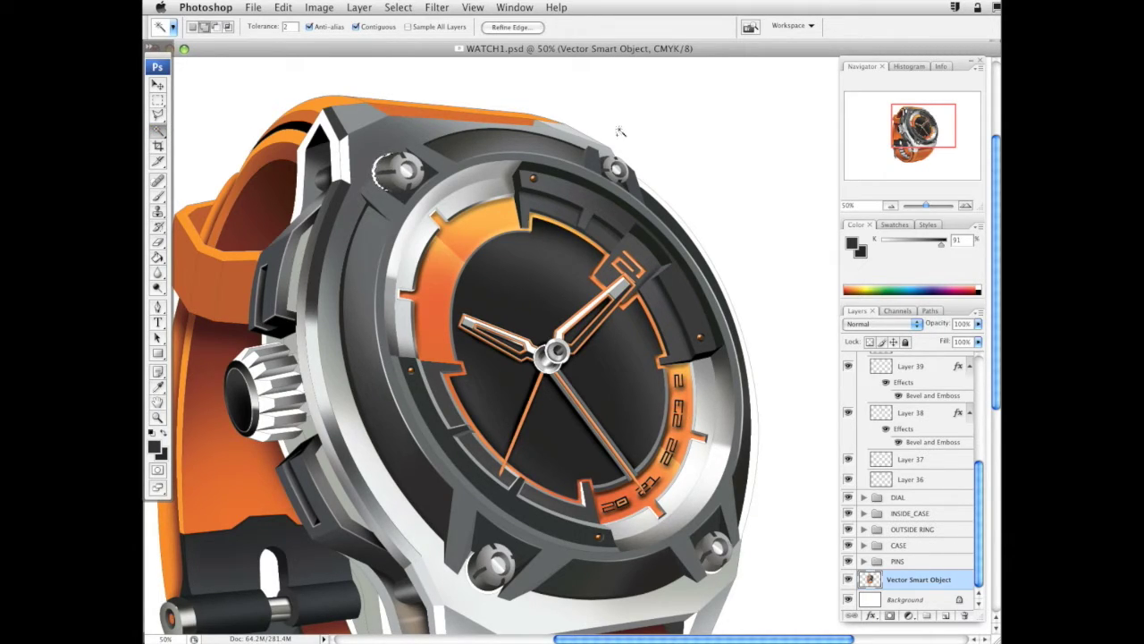
scroll(612, 197, "down", 3)
left_click(529, 483, "shift")
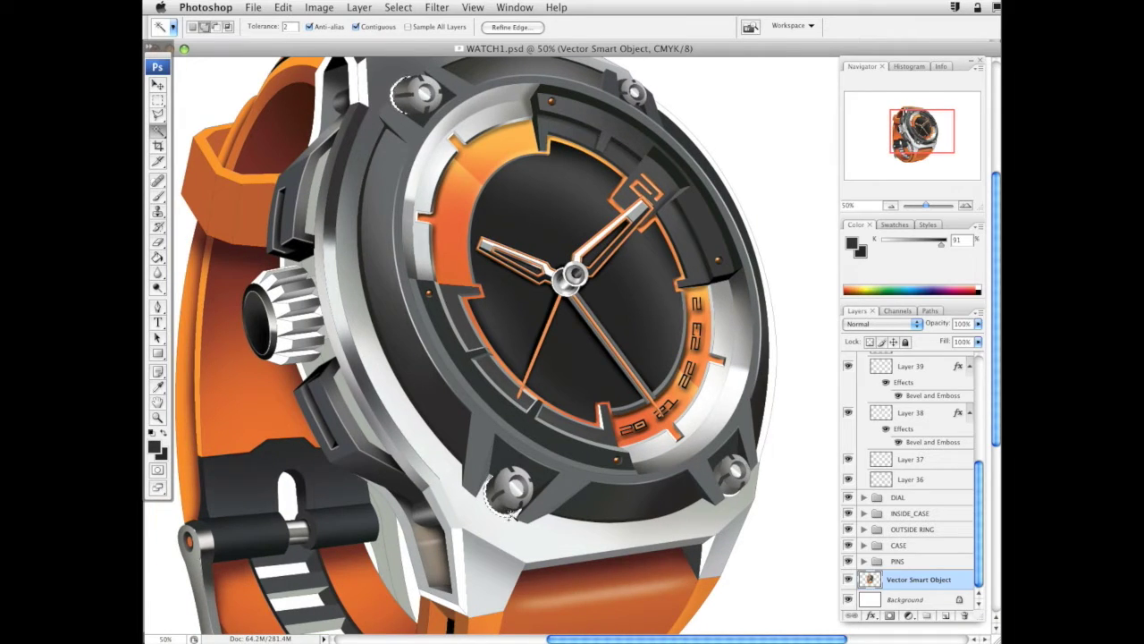
left_click(733, 472, "shift")
Create a new layer above Layer 106 inside the DETAILS group
left_click_drag(980, 488, 980, 378)
left_click(945, 376)
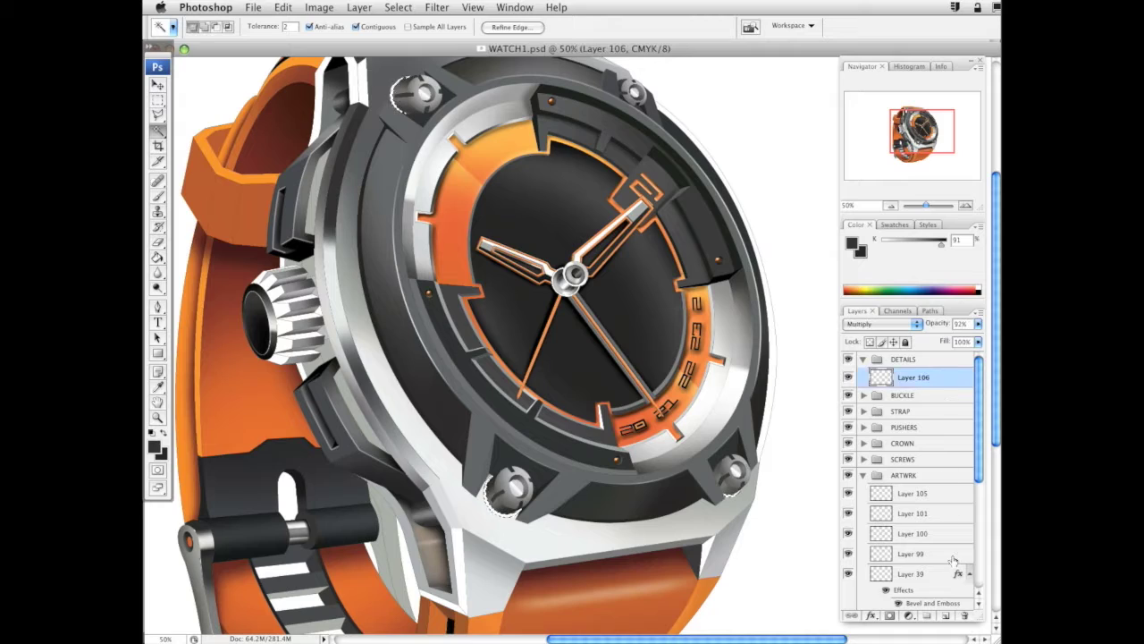
left_click(945, 616)
left_click(945, 616)
Paint the selected screw crescents in dark gray and black with a soft 401 px Brush
scroll(588, 349, "up", 2)
key("b")
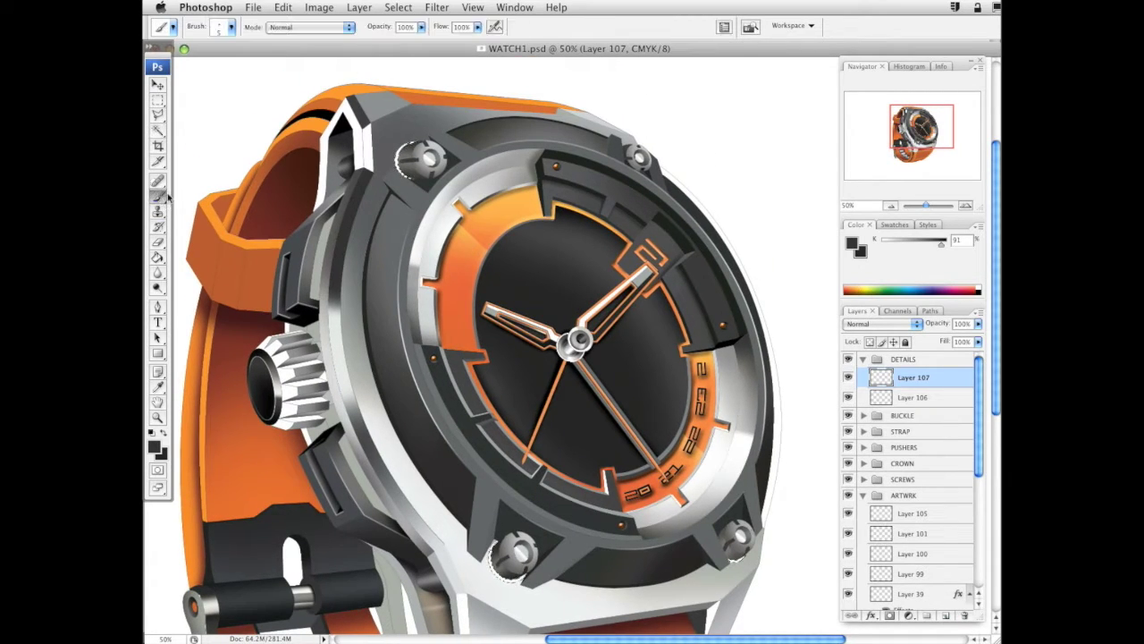
key("d")
right_click(645, 287)
left_click(660, 276)
left_click(408, 166)
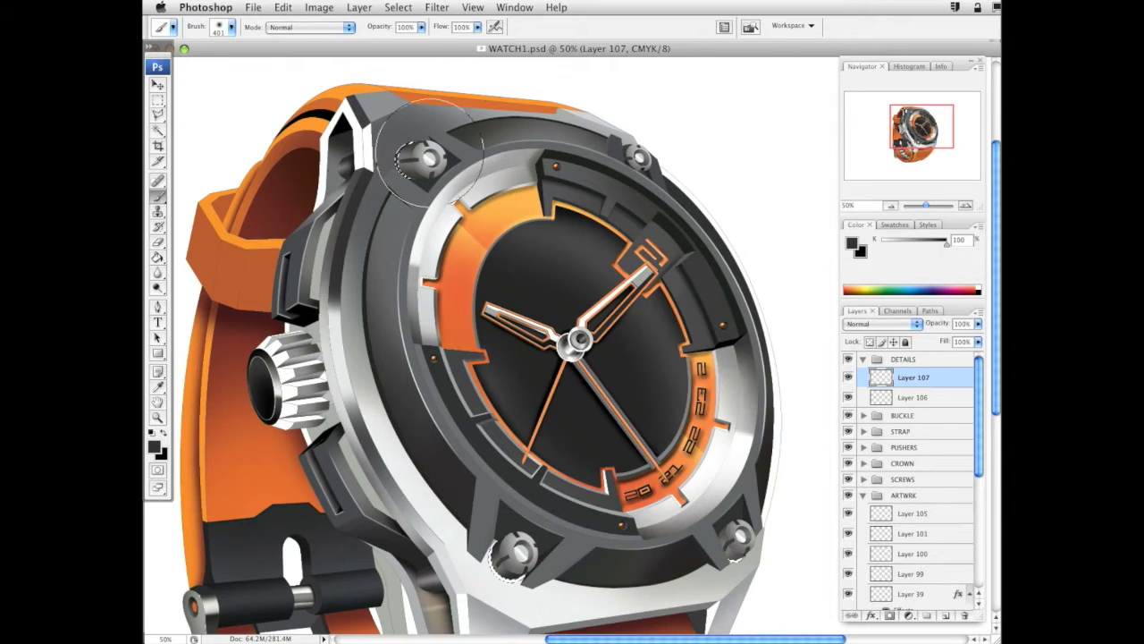
left_click(163, 433)
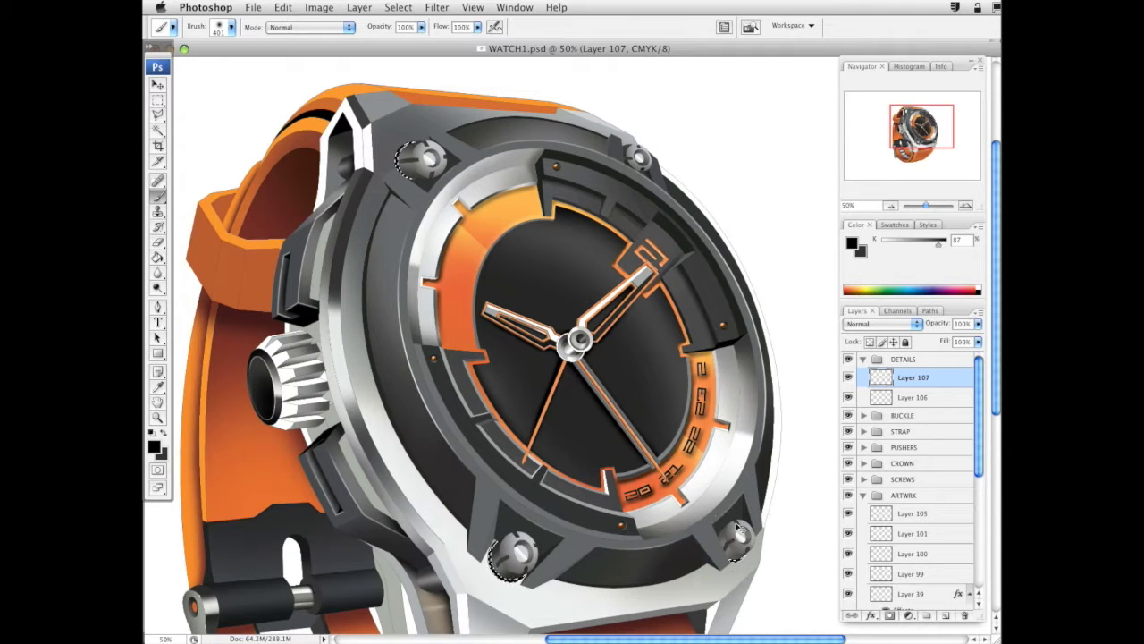
left_click_drag(706, 421, 735, 455)
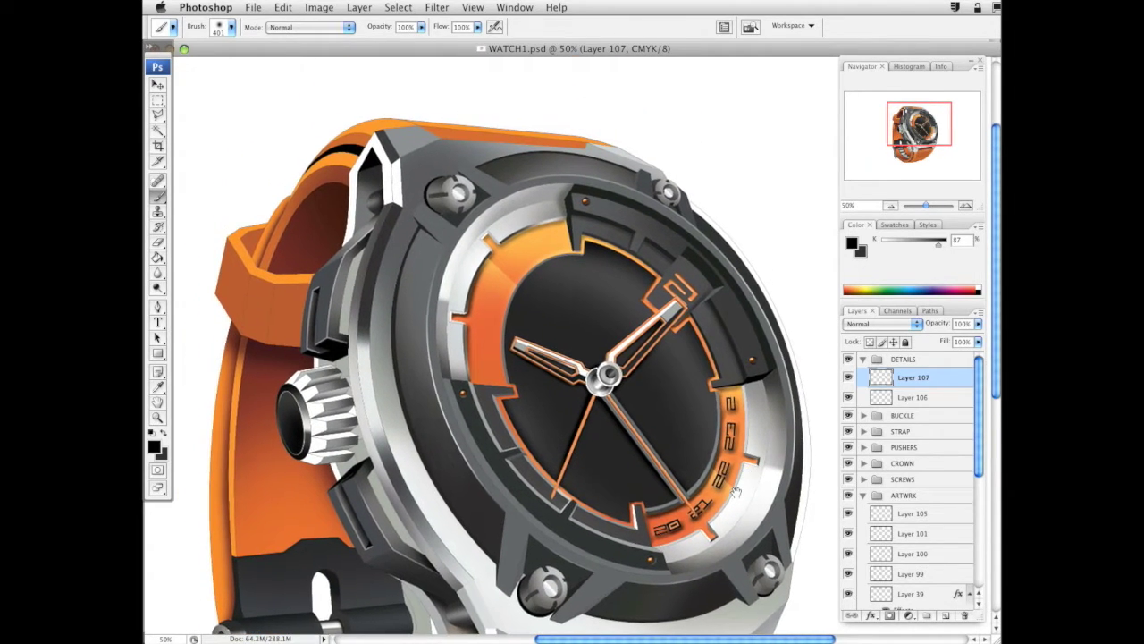
left_click_drag(731, 496, 693, 478)
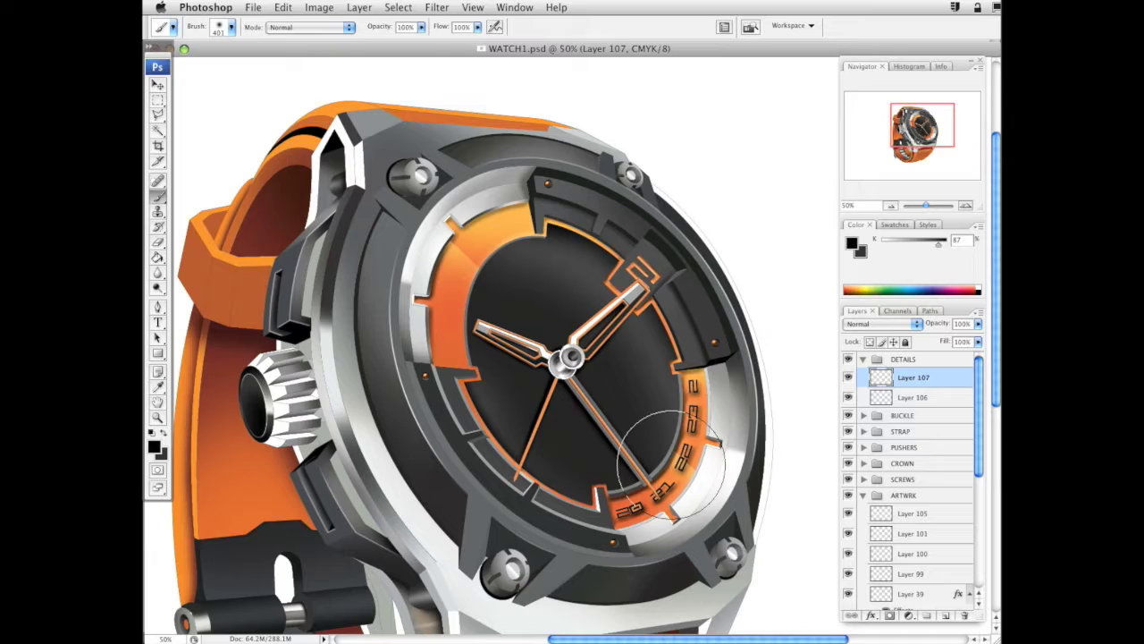
Select the flat gray bezel ring with its screw brackets on the Vector Smart Object layer using the Magic Wand
left_click(157, 131)
left_click_drag(979, 411, 979, 523)
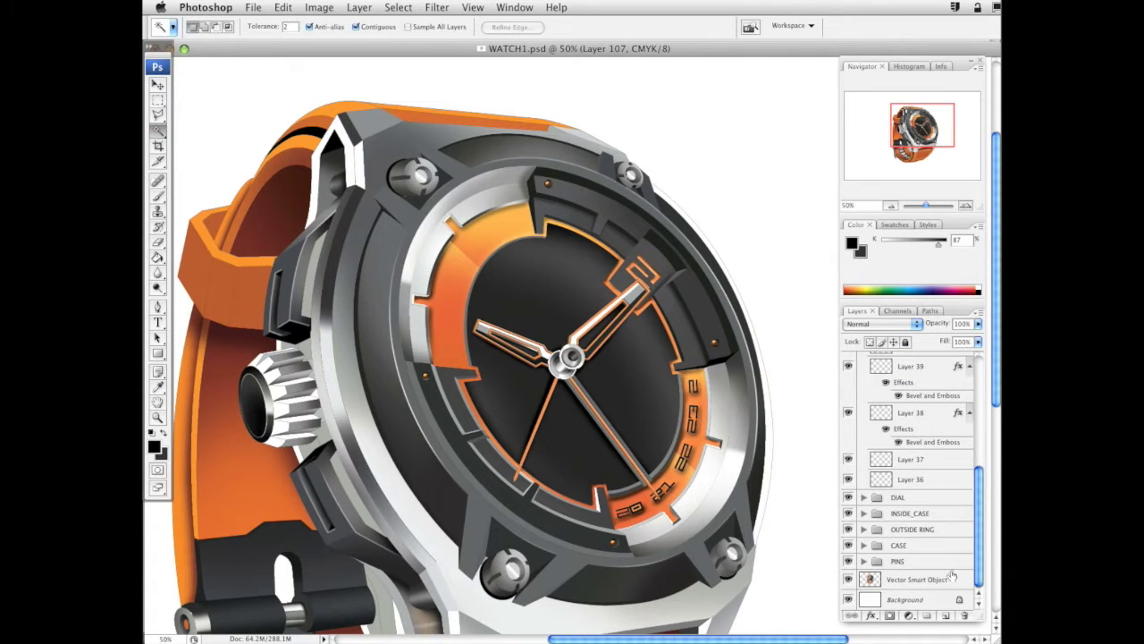
left_click(949, 577)
left_click(393, 205)
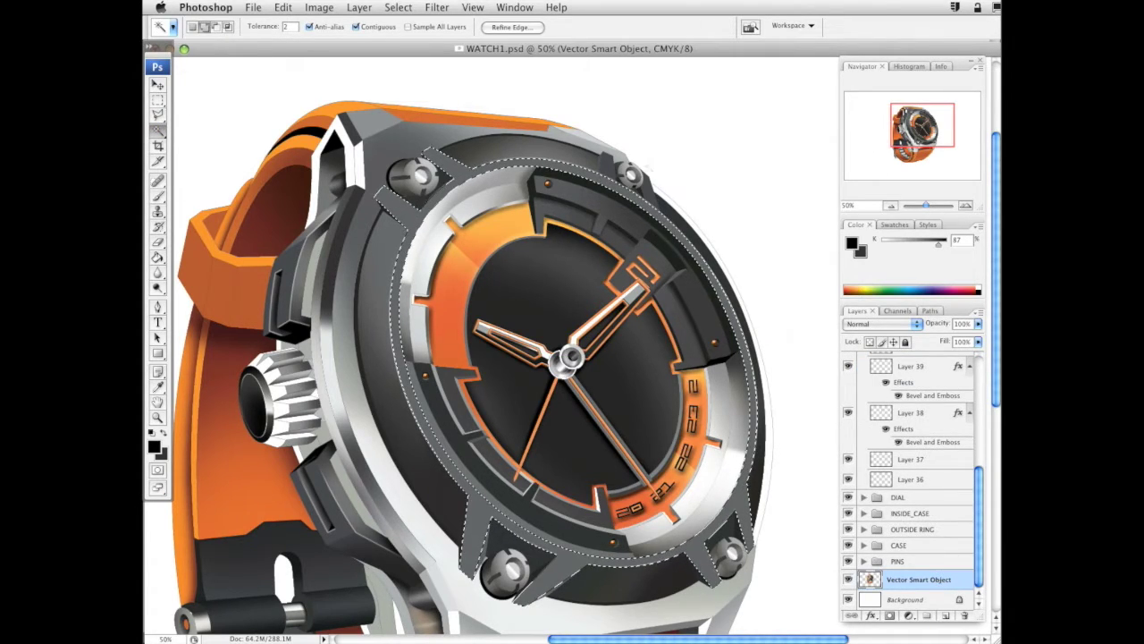
Collapse the DETAILS and ARTWRK groups and add a new layer above Layer 98 in the CASE group
left_click_drag(981, 512, 974, 351)
left_click(864, 360)
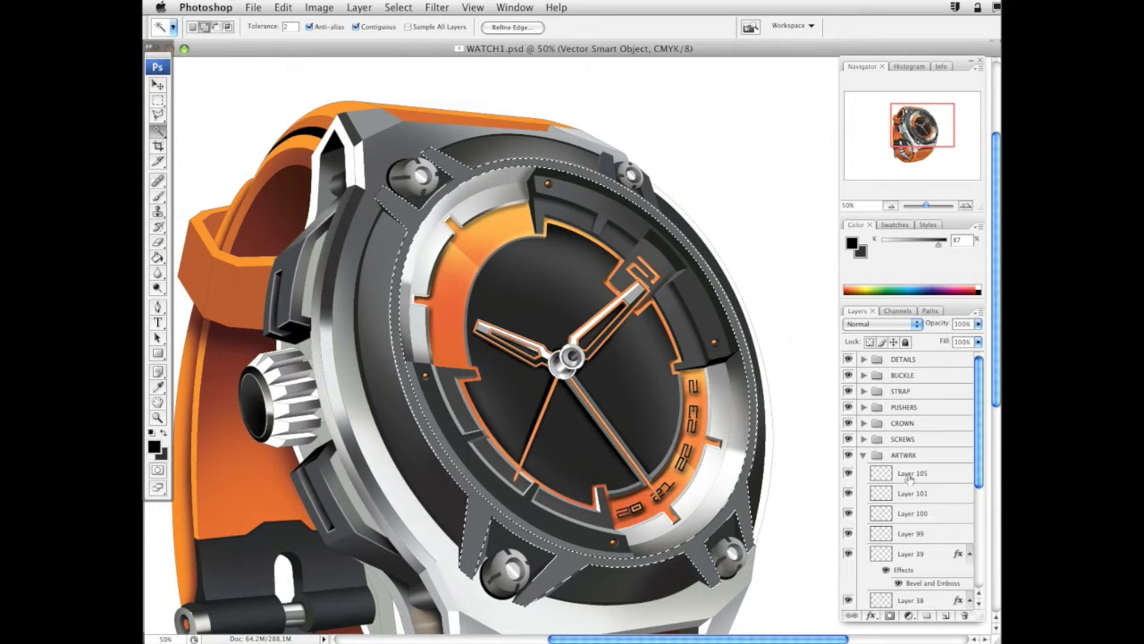
left_click(862, 456)
left_click(863, 518)
left_click(914, 537)
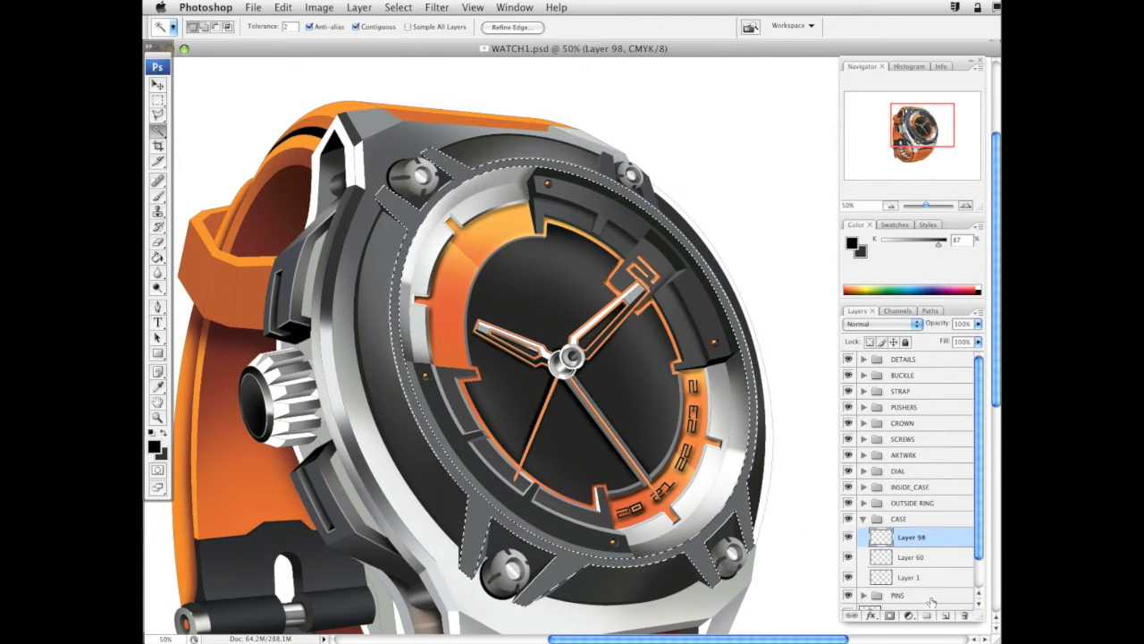
left_click(948, 616)
Shade the selected bezel ring with the 401 px Brush in gray tones, setting the darker one to 69% K
left_click(160, 197)
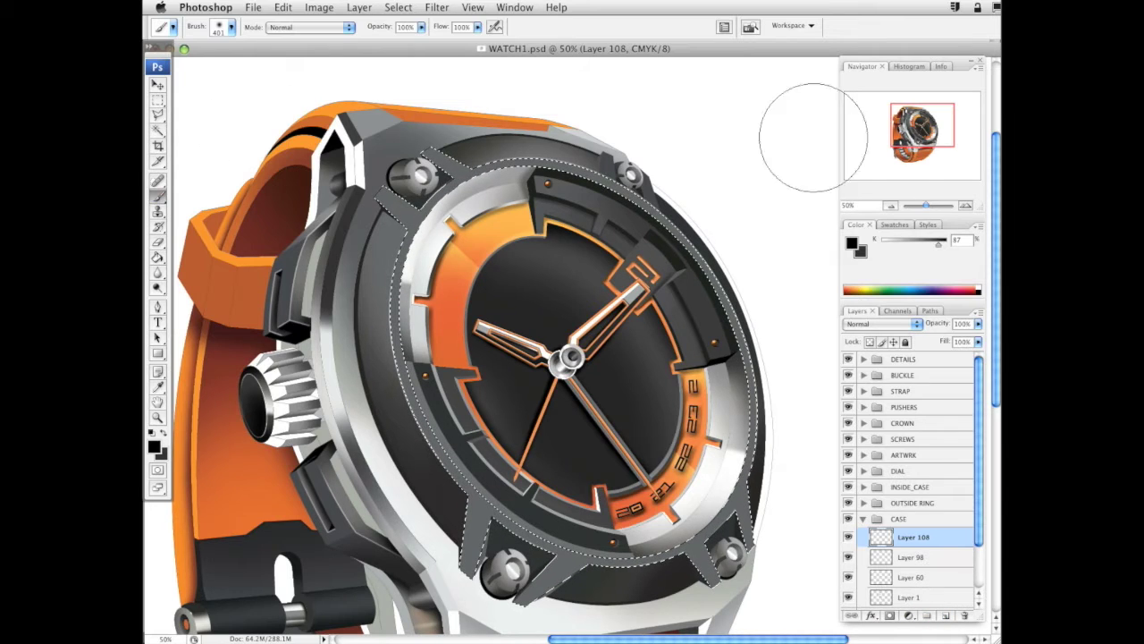
left_click(926, 244)
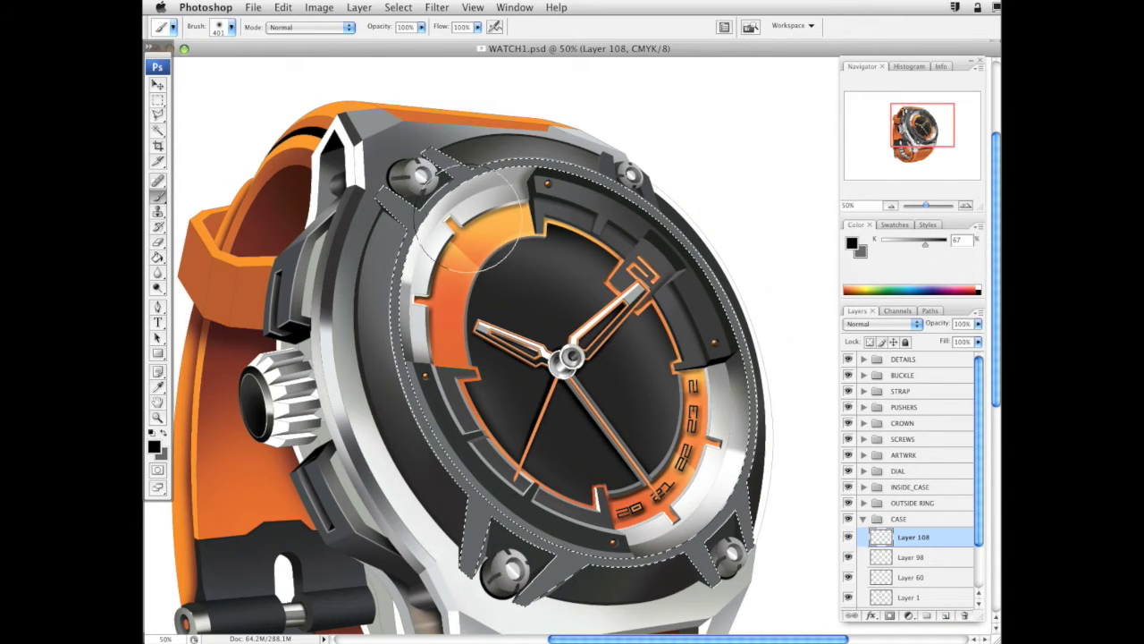
left_click(164, 433)
left_click_drag(929, 241, 914, 247)
left_click(163, 433)
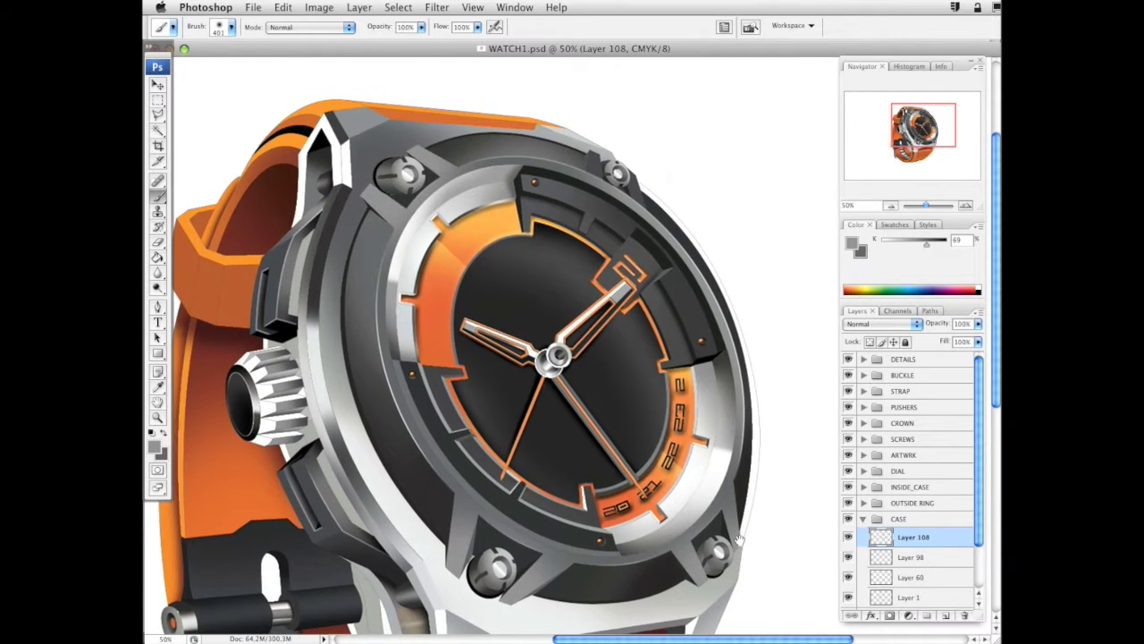
Save the watch document
left_click_drag(739, 539, 771, 596)
left_click(160, 417)
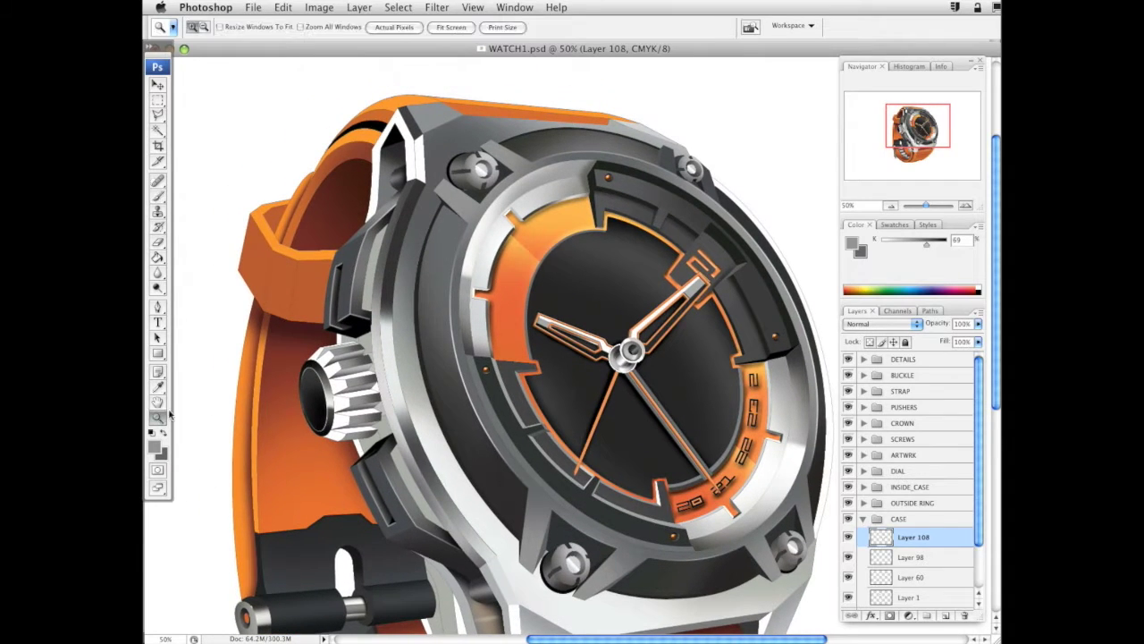
left_click(610, 326, "alt")
left_click(575, 398, "alt")
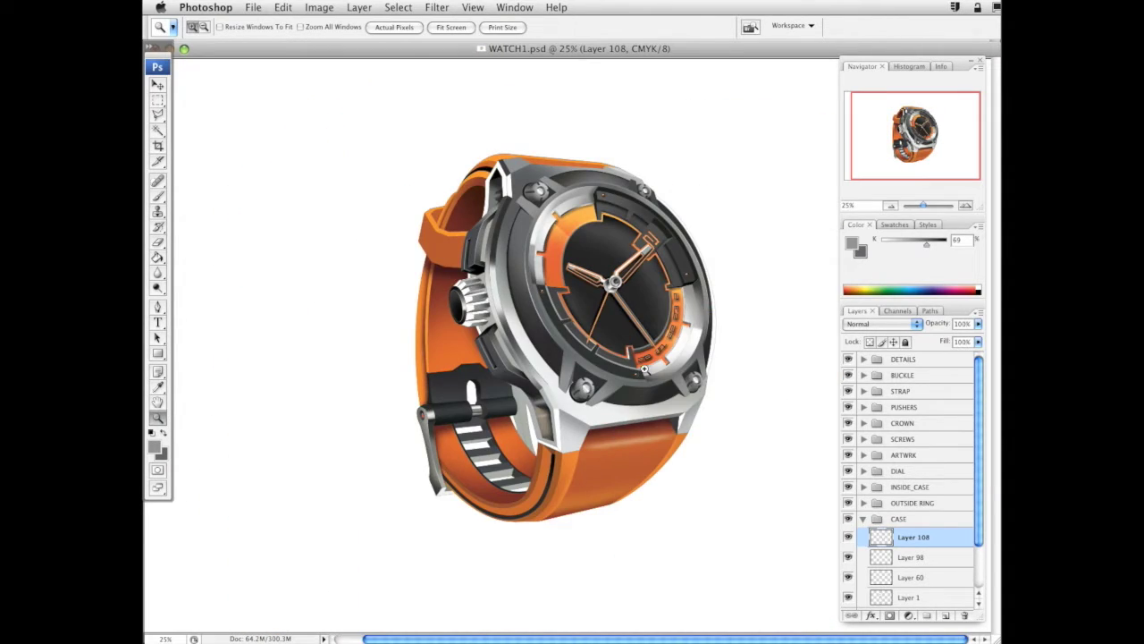
key("super+s")
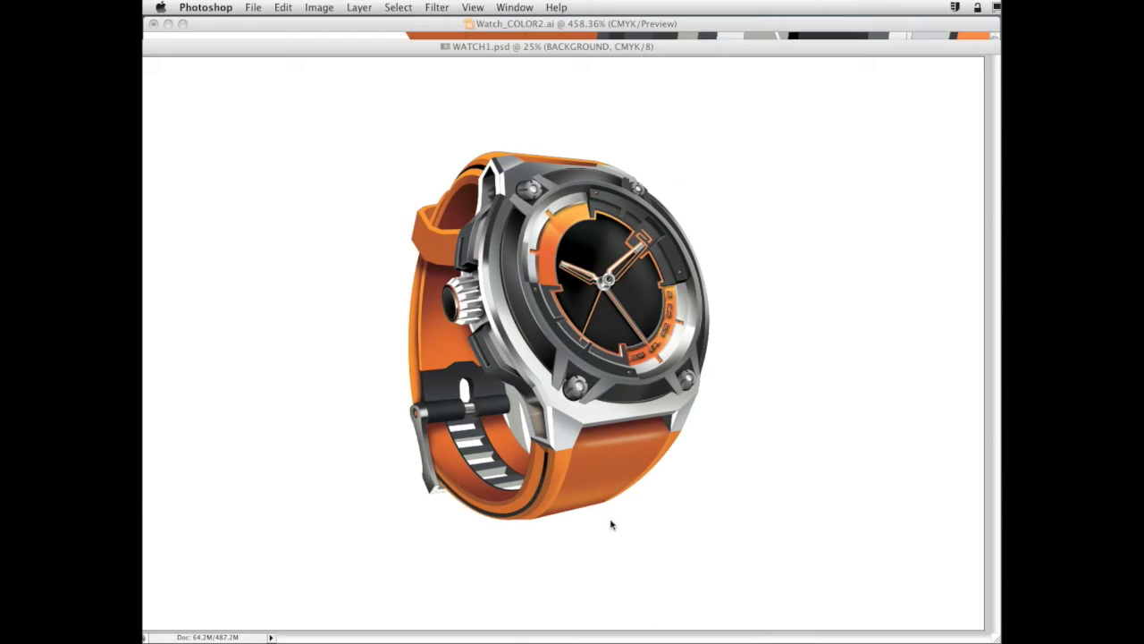
Make the hidden BACKGROUND group visible behind the watch
key("Tab")
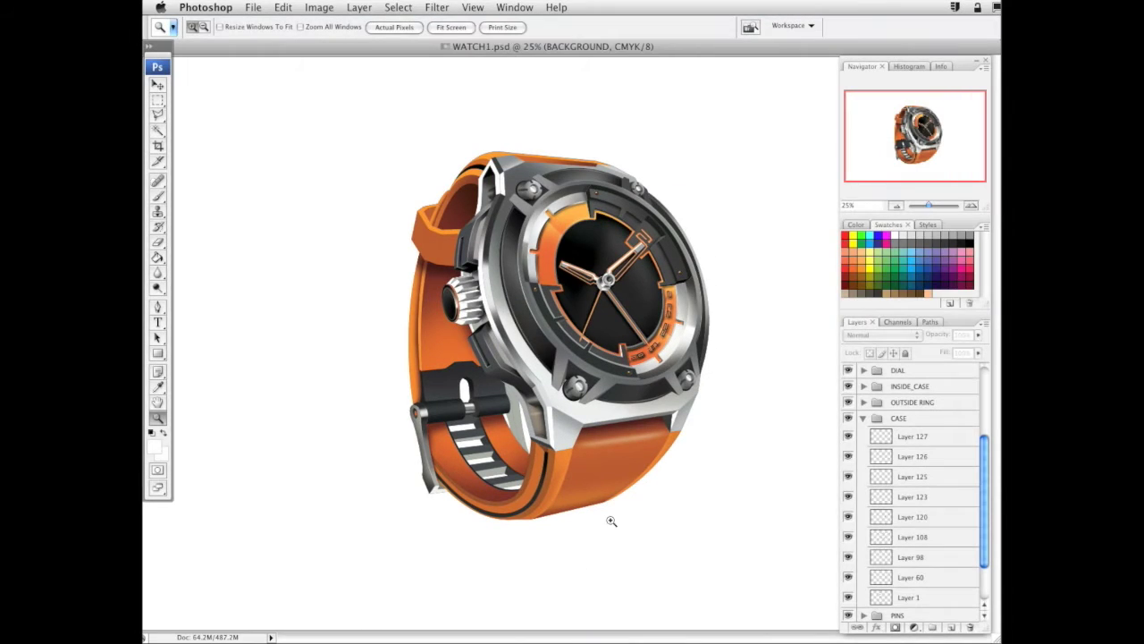
left_click_drag(985, 472, 981, 558)
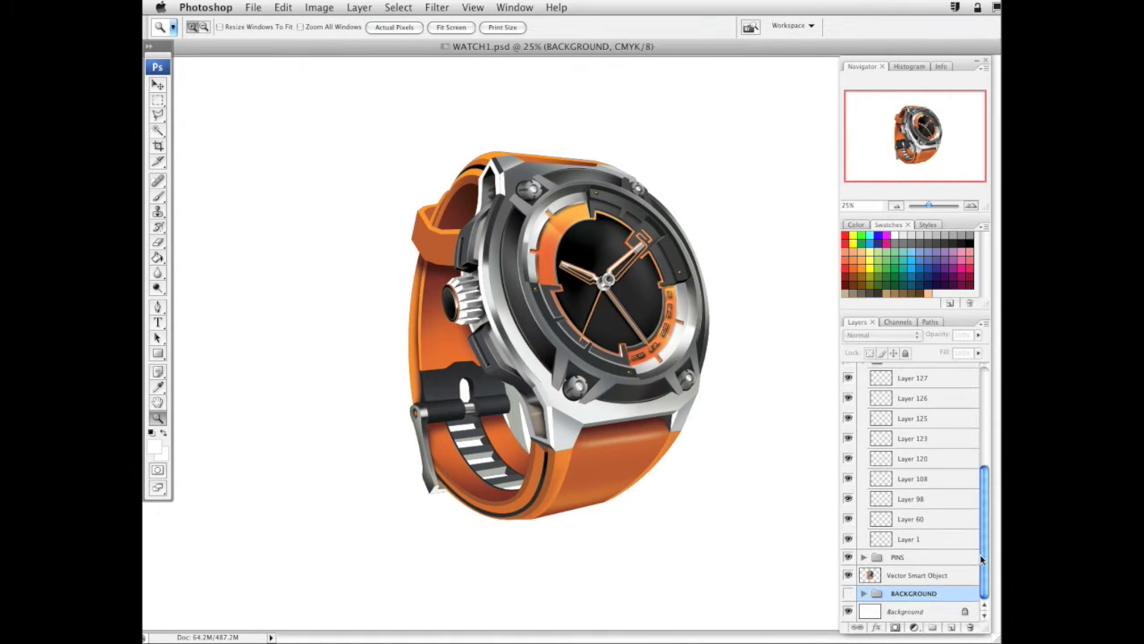
scroll(968, 485, "up", 3)
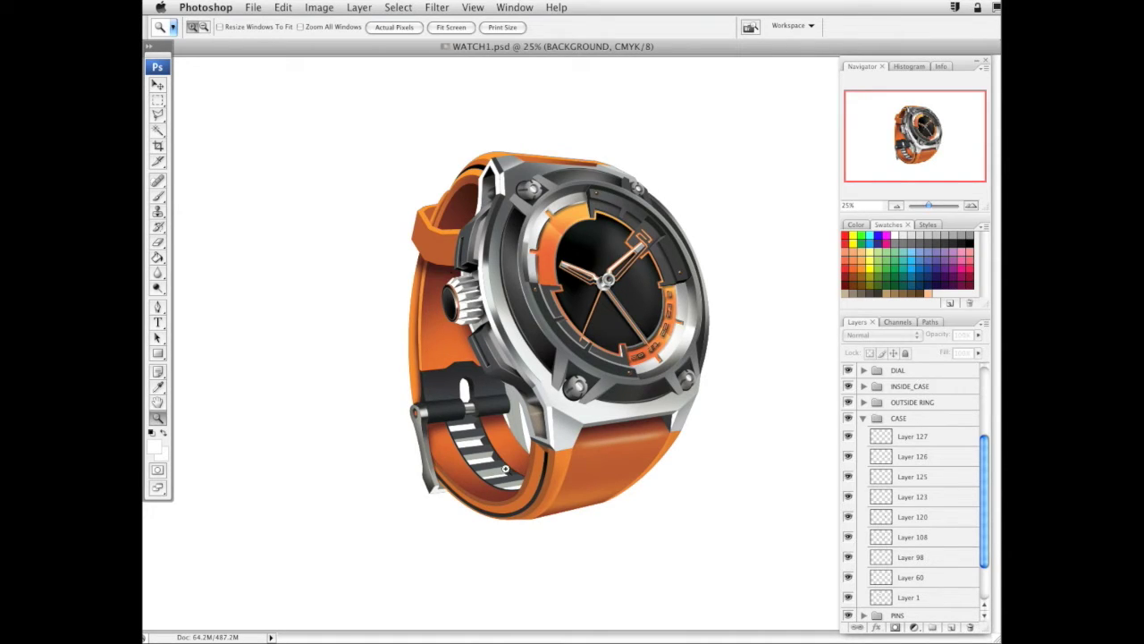
left_click_drag(982, 459, 984, 489)
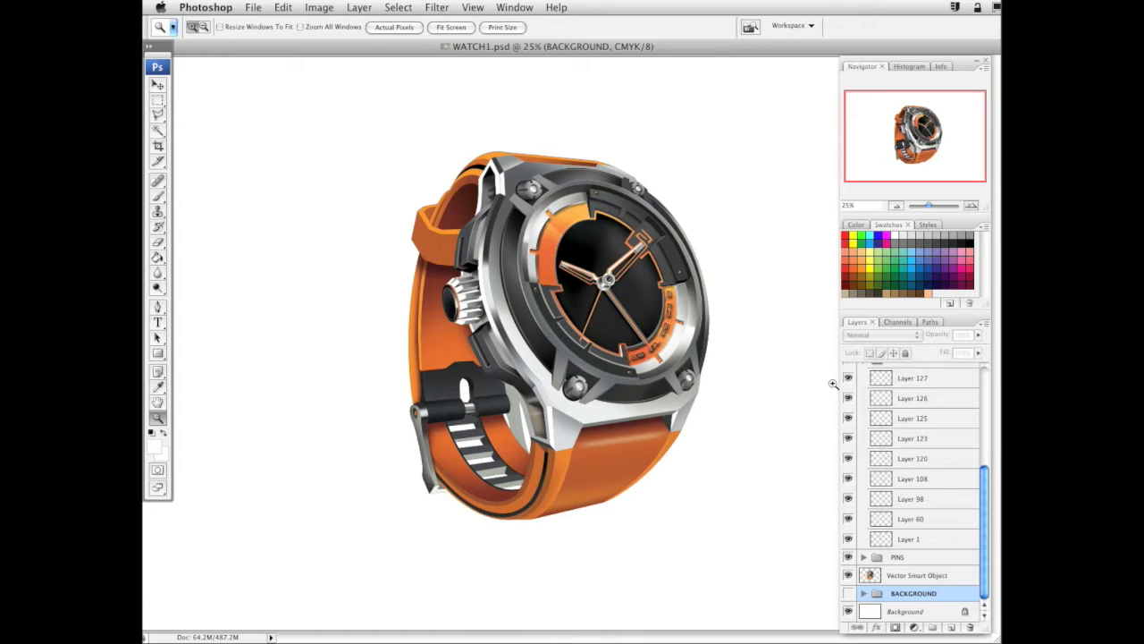
left_click(849, 594)
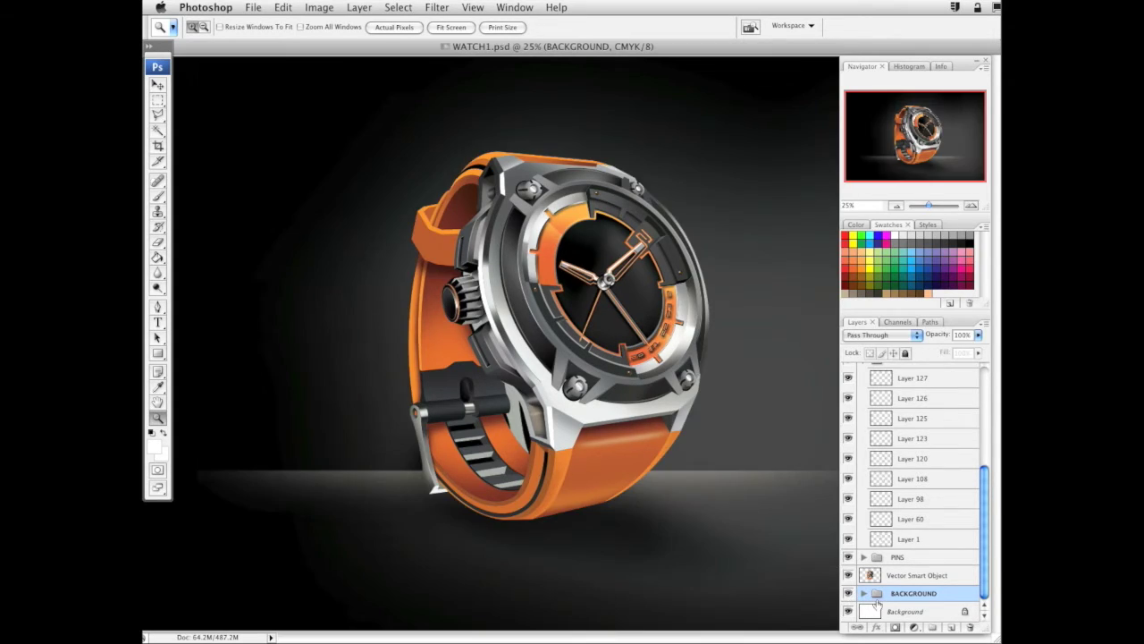
key("alt")
left_click(556, 338, "alt")
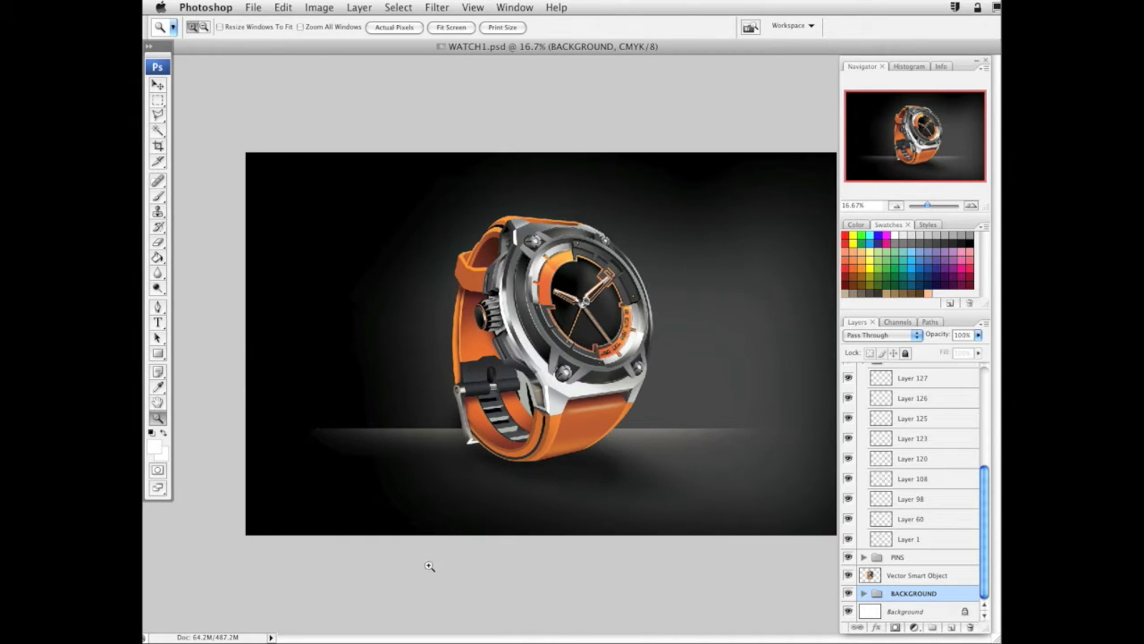
Expand the BACKGROUND group and delete its two hidden layers, Layer 143 and Layer 133
left_click(864, 596)
left_click_drag(983, 549, 984, 588)
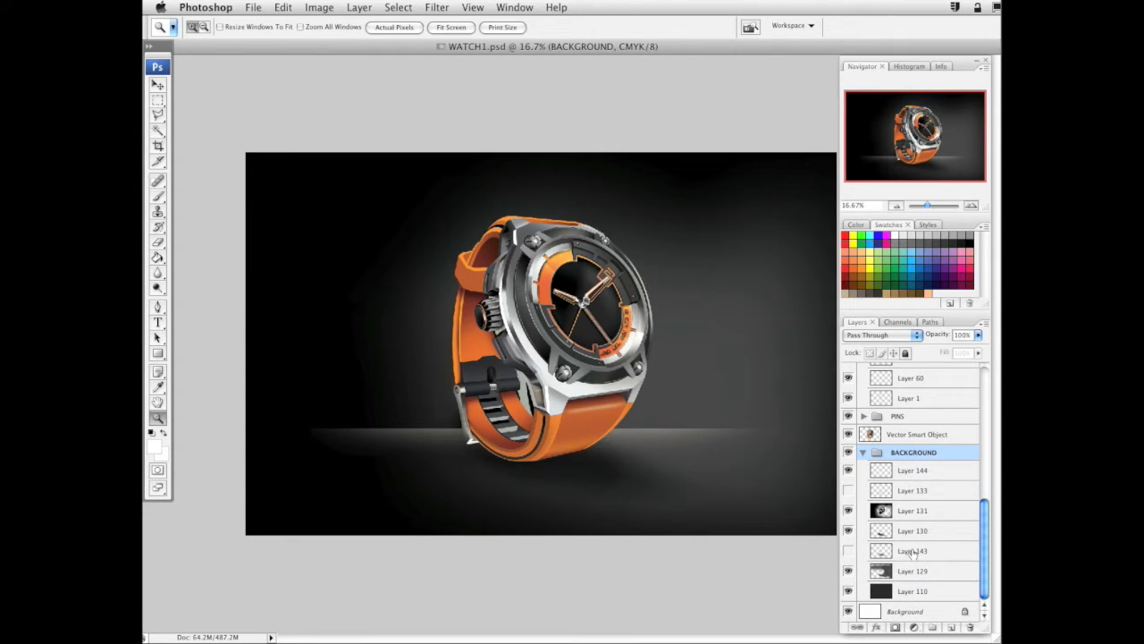
left_click_drag(913, 554, 972, 628)
left_click_drag(904, 511, 971, 627)
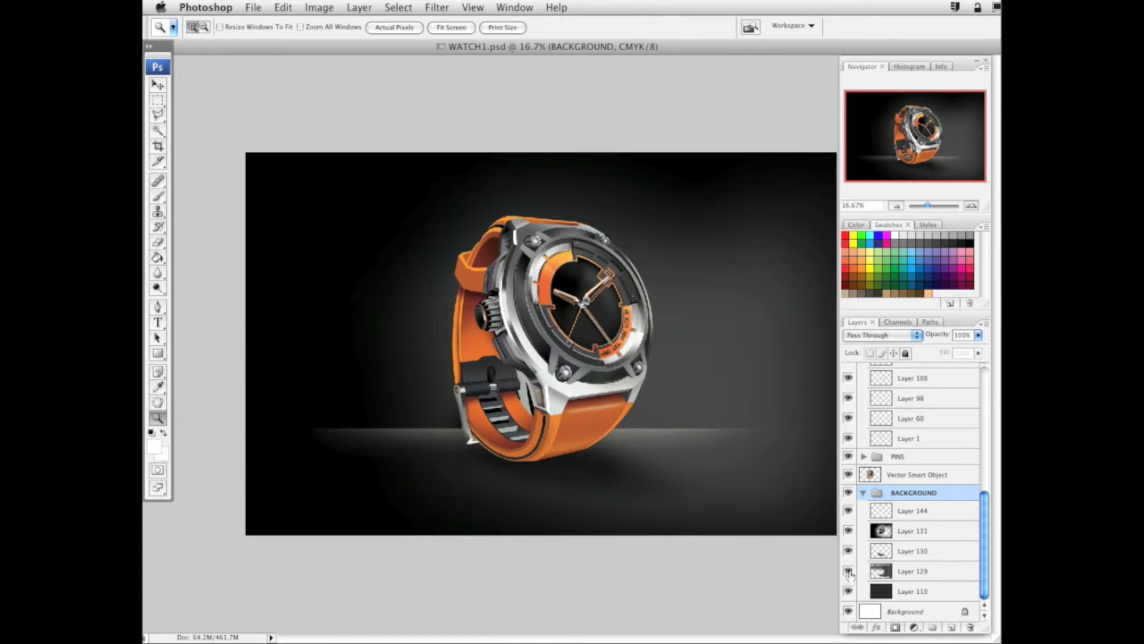
Hide Layers 129, 130, 131 and 144, and sample the flat dark gray of Layer 110 with the Brush to check its color value
left_click_drag(849, 572, 848, 511)
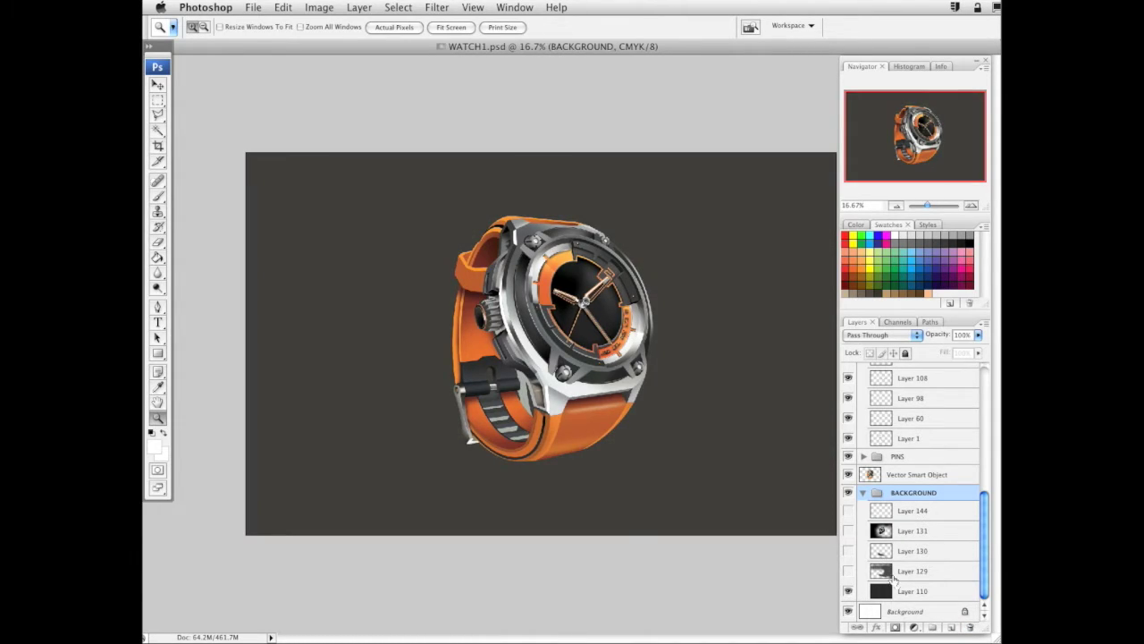
left_click(157, 195)
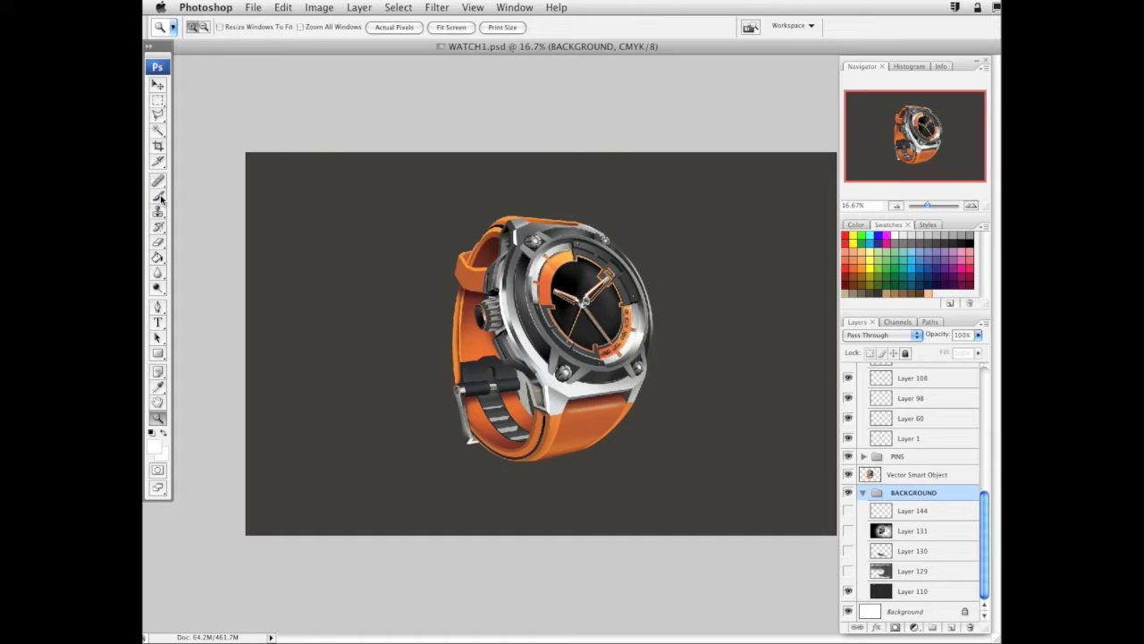
left_click(351, 308, "alt")
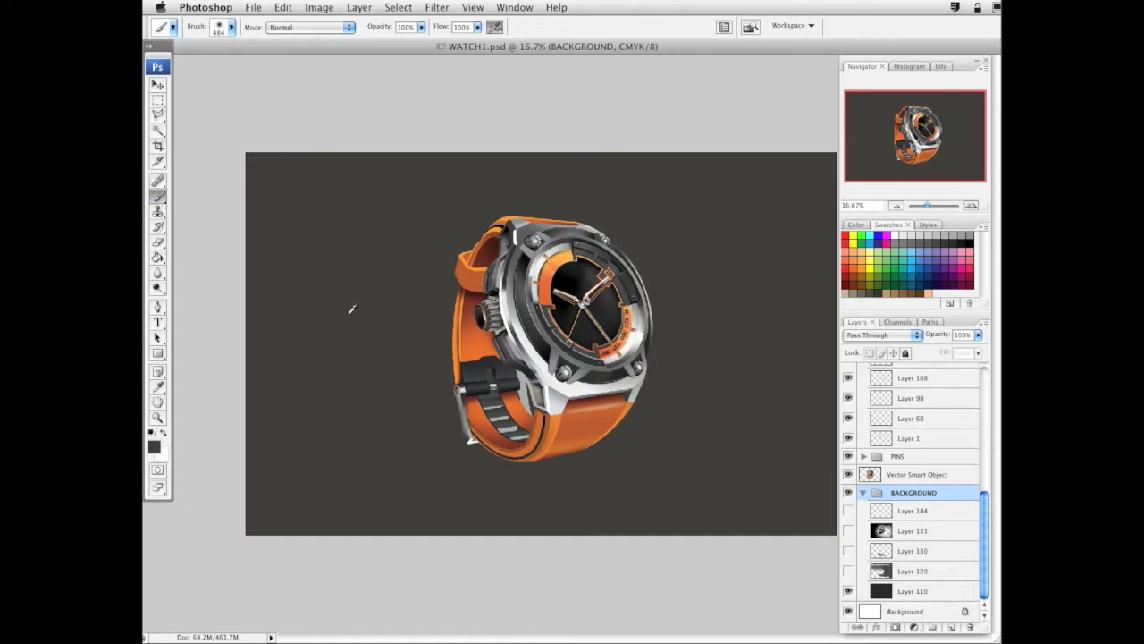
left_click(873, 225)
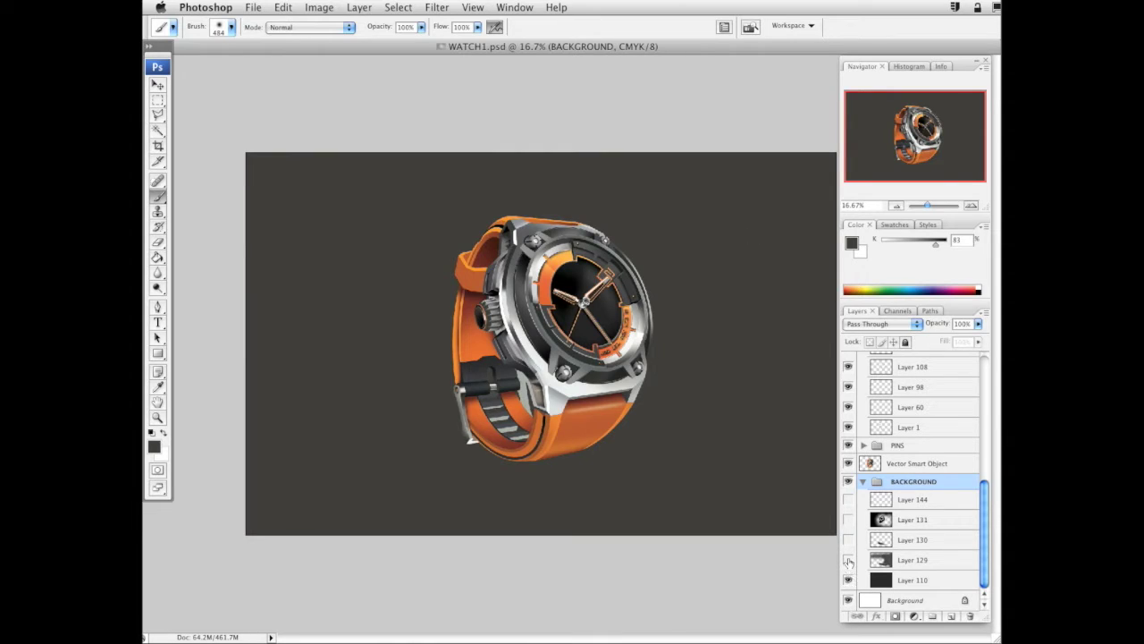
Show and select Layer 129, sample its lighter gray, and briefly preview the shadow on Layer 130
left_click(849, 559)
left_click(910, 559)
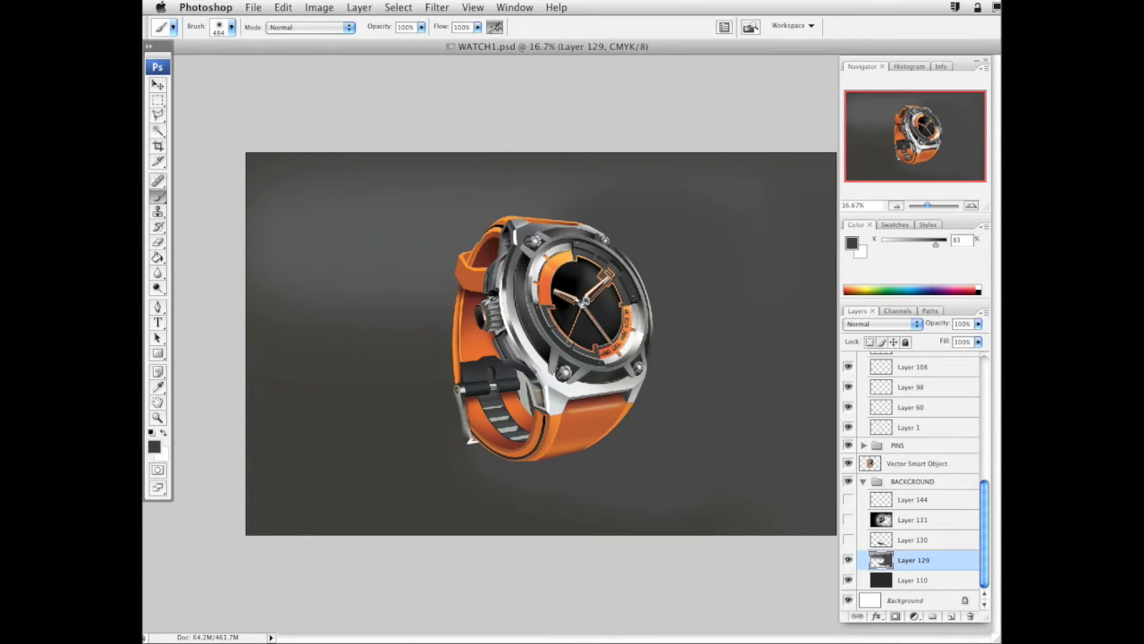
left_click(416, 258, "alt")
left_click(849, 539)
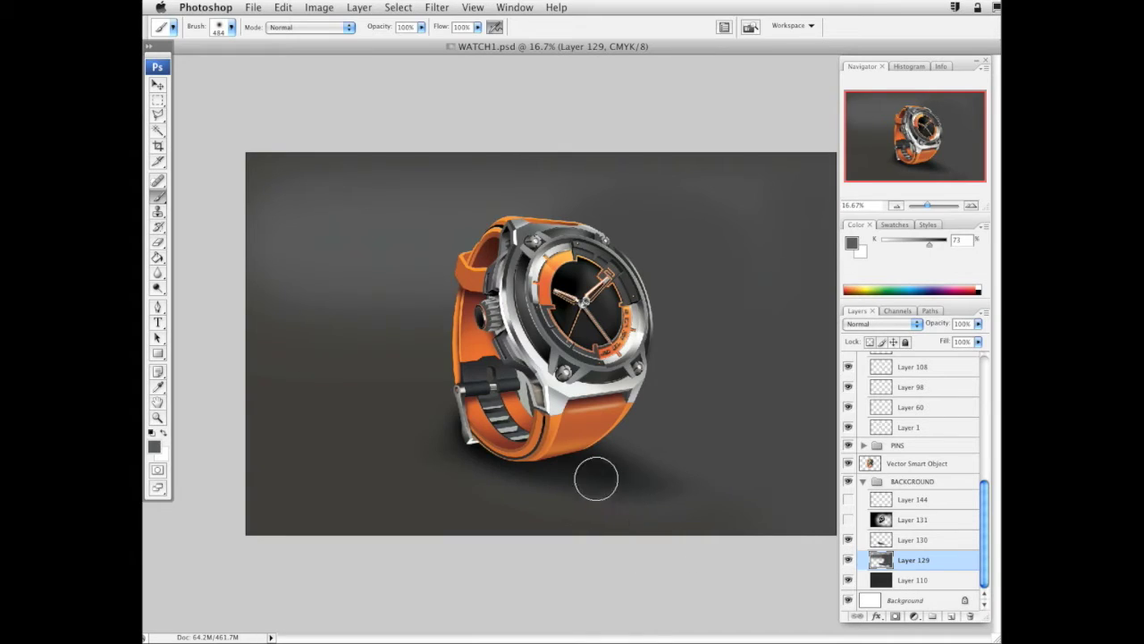
left_click(849, 539)
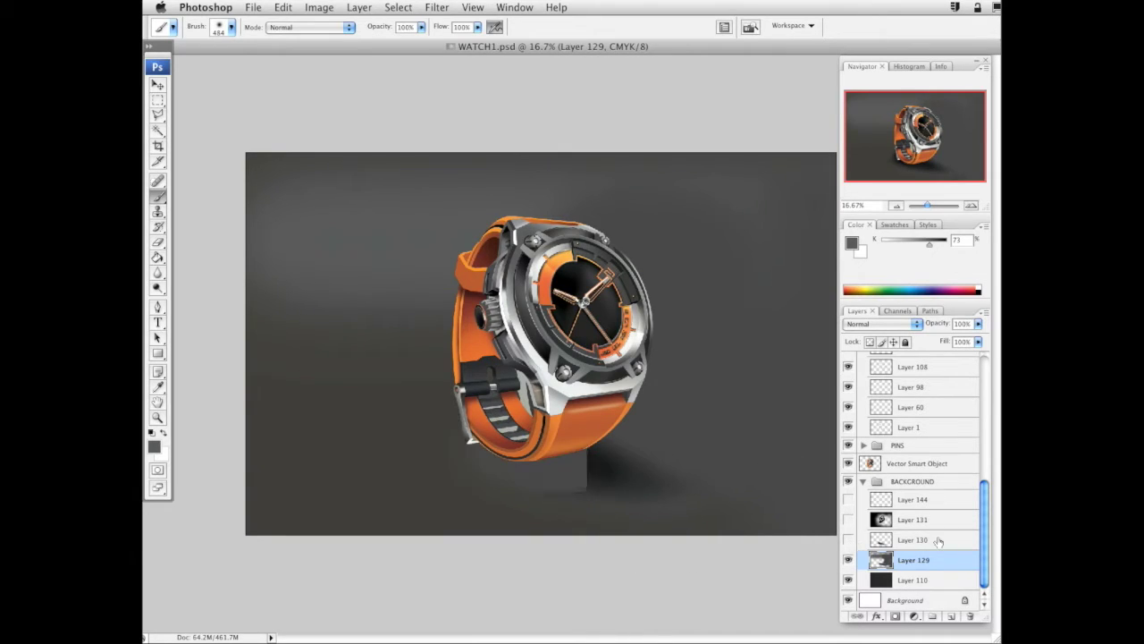
Add a new layer above Layer 129 and paint a 91% K shadow beneath the watch with the 484 px Brush
left_click(949, 616)
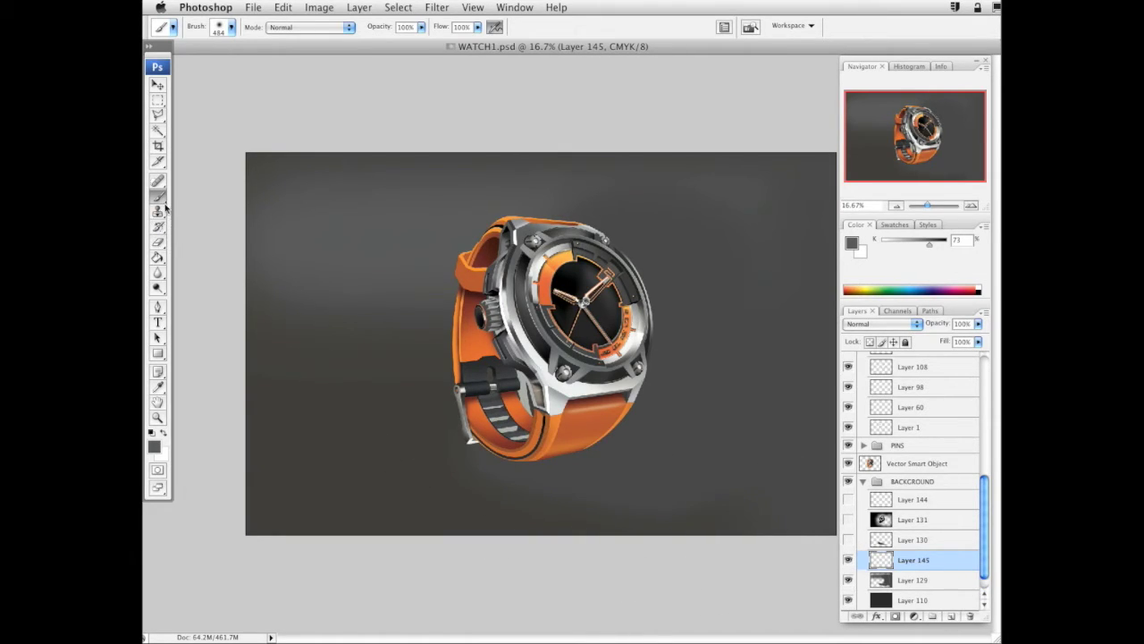
left_click_drag(929, 244, 941, 248)
mouse_move(467, 458)
left_mouse_down()
mouse_move(572, 445)
mouse_move(522, 455)
mouse_move(689, 492)
left_mouse_up()
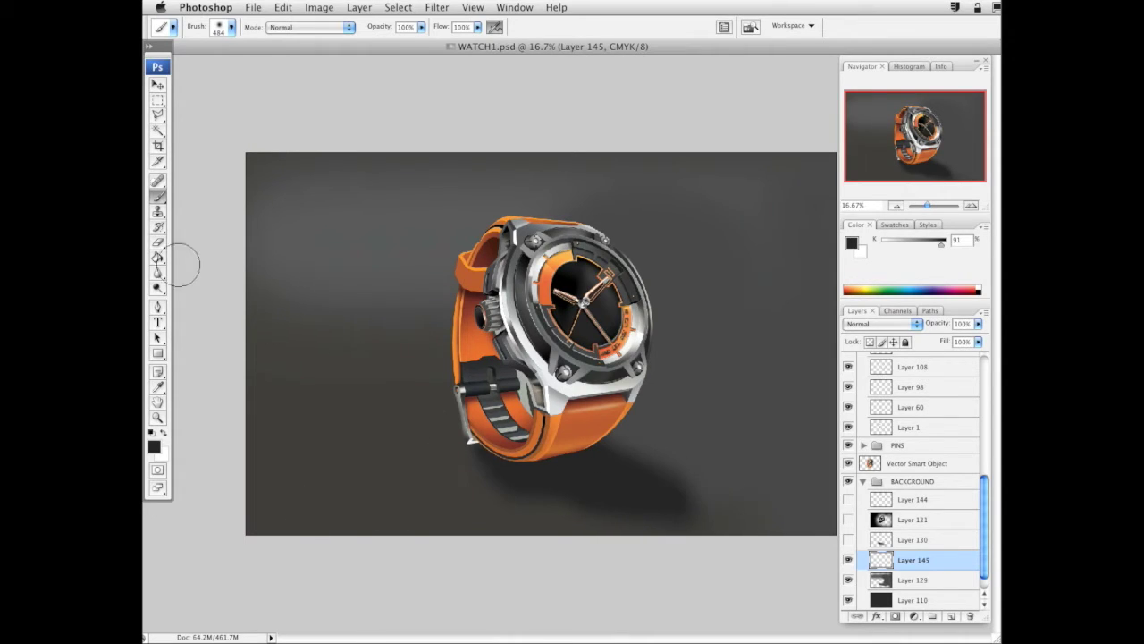
Soften the painted shadow's outer edges with the Eraser, first at 618 px and finally at 1399 px
key("e")
right_click(610, 440)
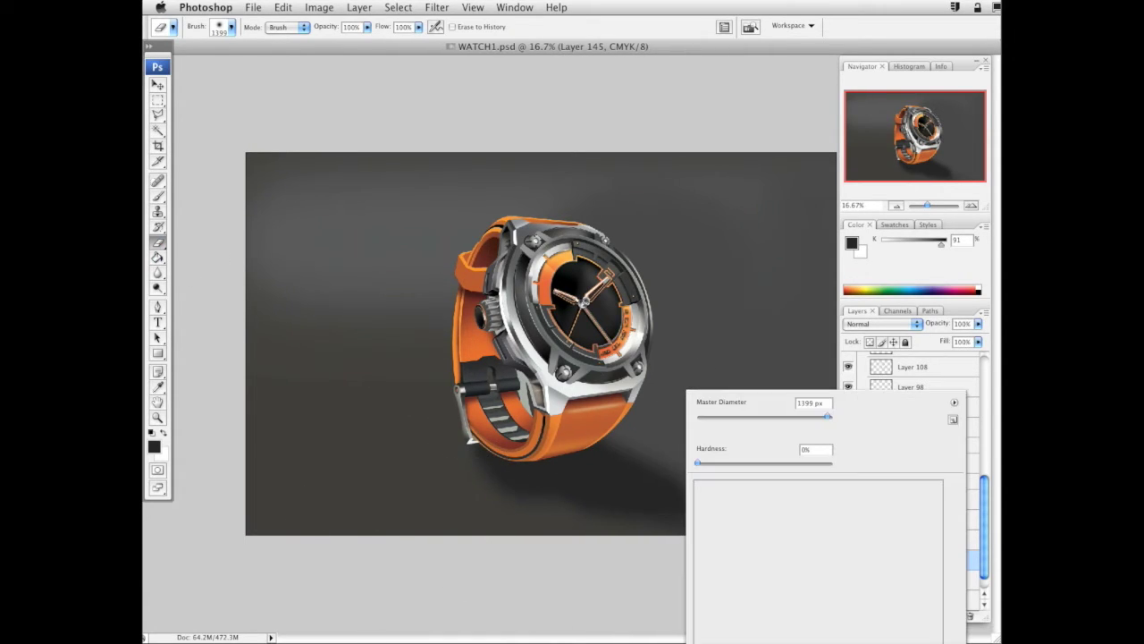
mouse_move(827, 416)
left_mouse_down()
mouse_move(799, 418)
mouse_move(821, 418)
left_mouse_up()
mouse_move(458, 484)
left_mouse_down()
mouse_move(657, 543)
mouse_move(723, 548)
left_mouse_up()
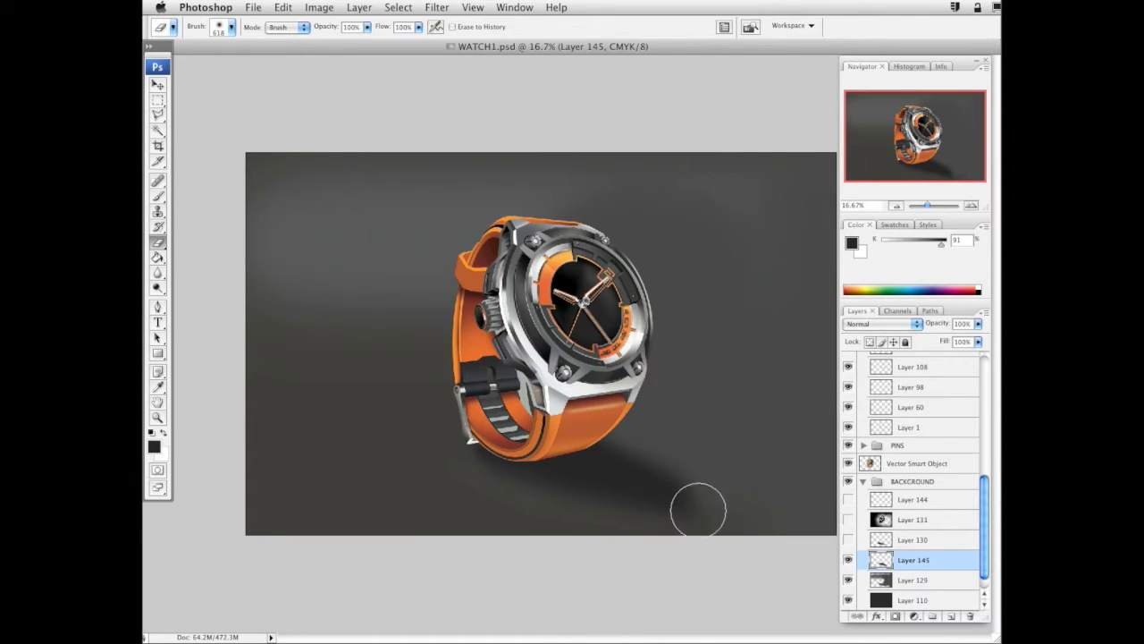
right_click(698, 509)
left_click_drag(871, 426, 876, 426)
left_click_drag(695, 530, 611, 568)
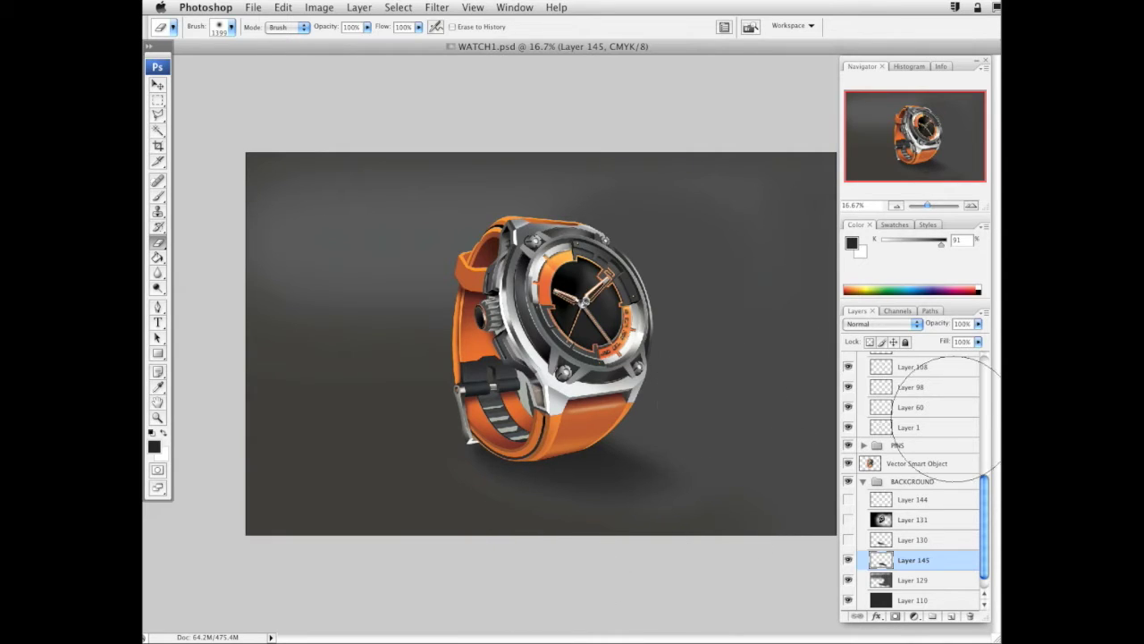
Hide the newly painted shadow layer and turn on Layers 130, 131 and 144, leaving Layer 144 selected
left_click(848, 560)
left_click(849, 539)
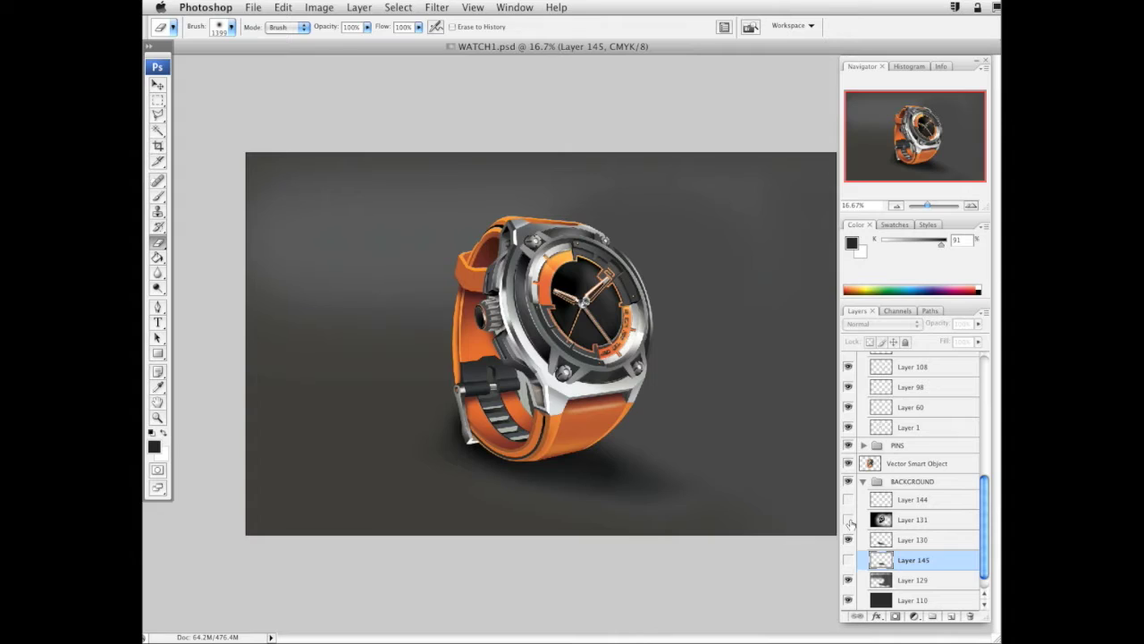
left_click(849, 519)
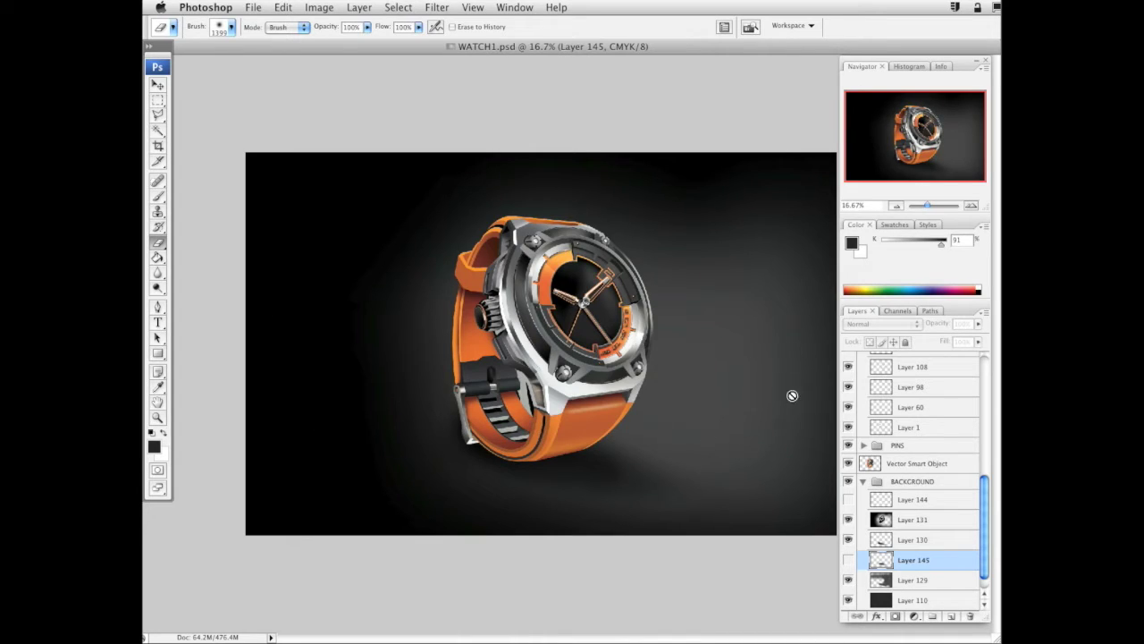
left_click(920, 505)
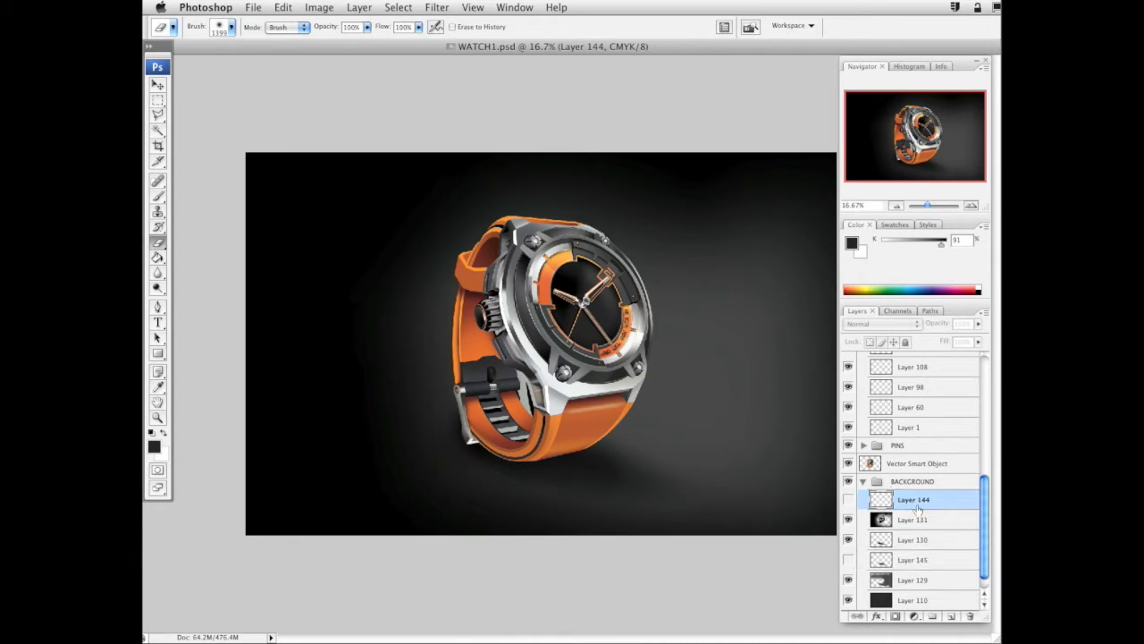
left_click(848, 499)
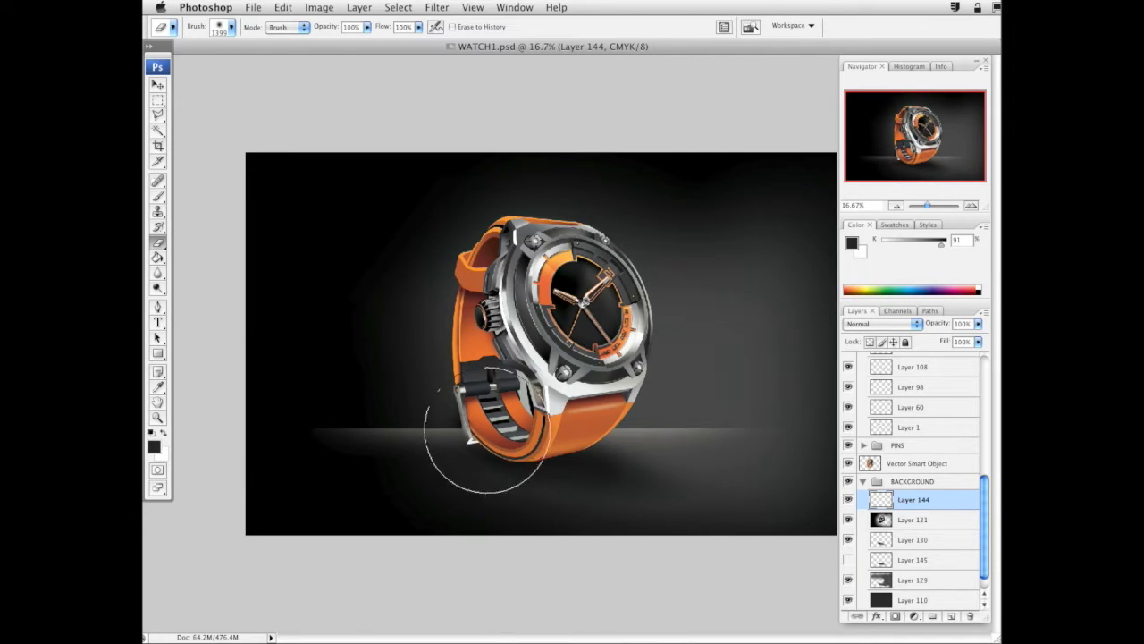
Marquee-select the floor area below the horizon line, then hide Layer 144 and add a new layer above it
left_click(157, 100)
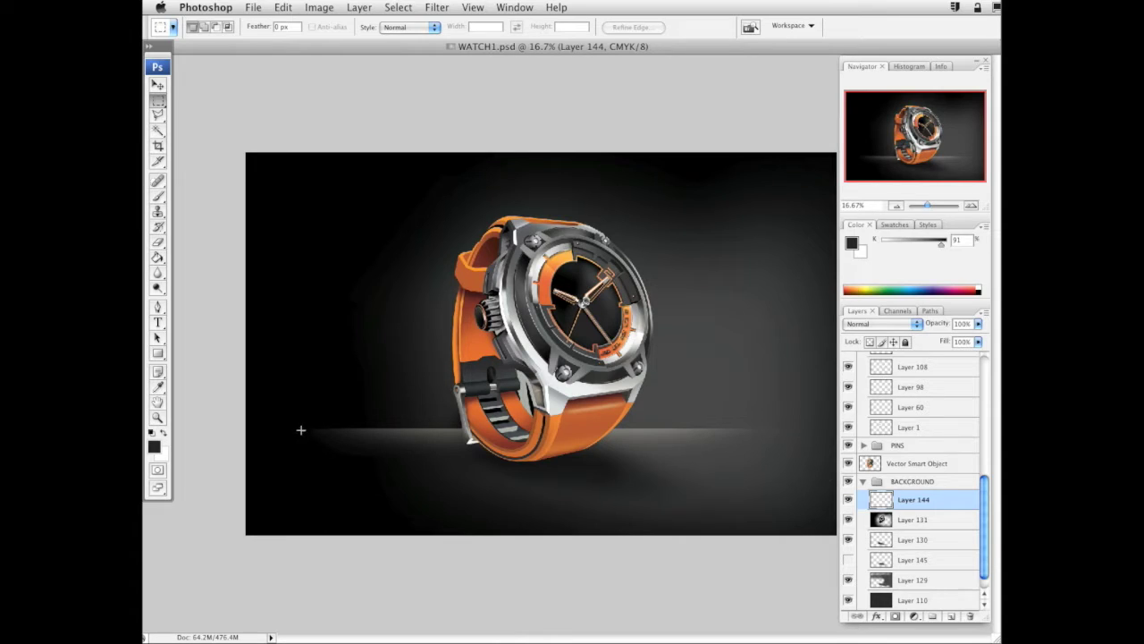
left_click_drag(301, 430, 814, 527)
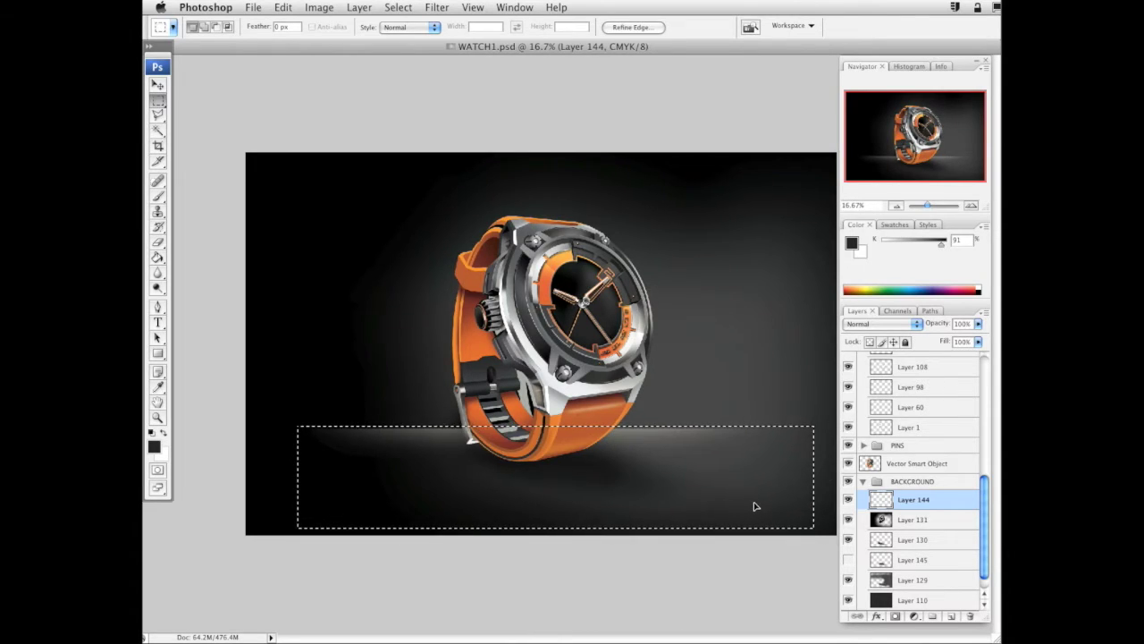
left_click(849, 499)
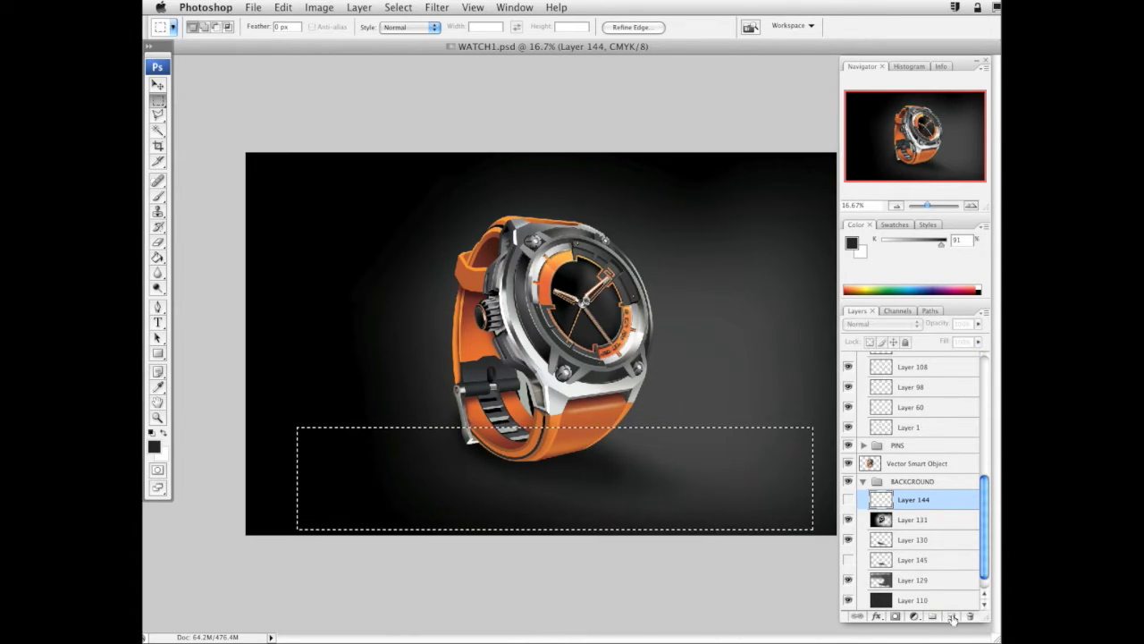
left_click(953, 616)
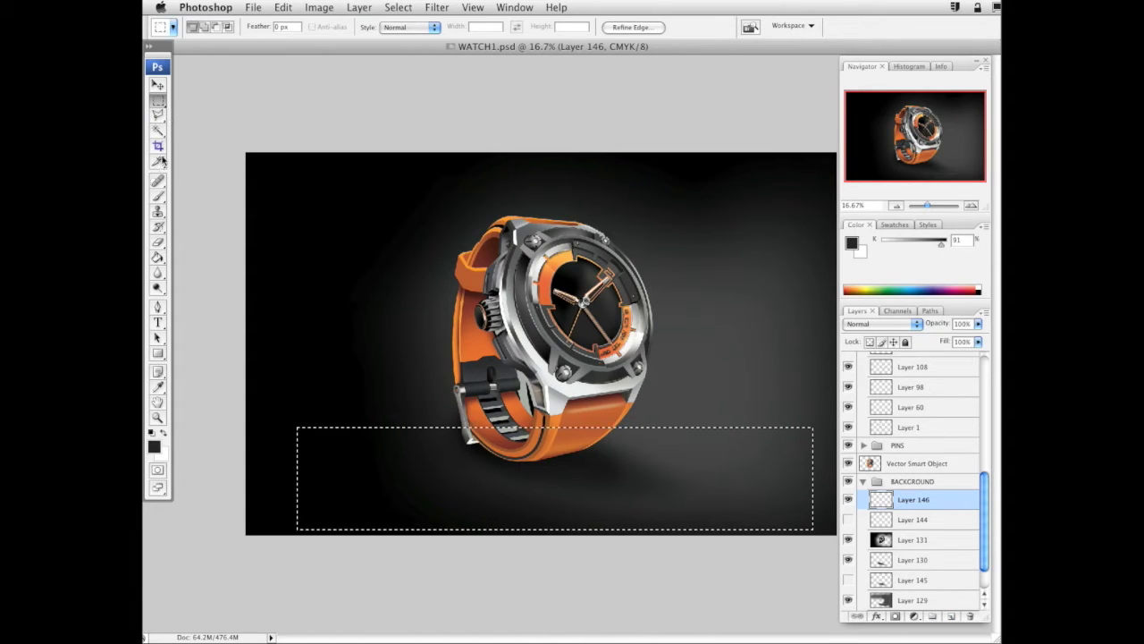
Paint a 0% K white band along the selection's upper edge with the 484 px Brush, then deselect
key("b")
left_click(882, 244)
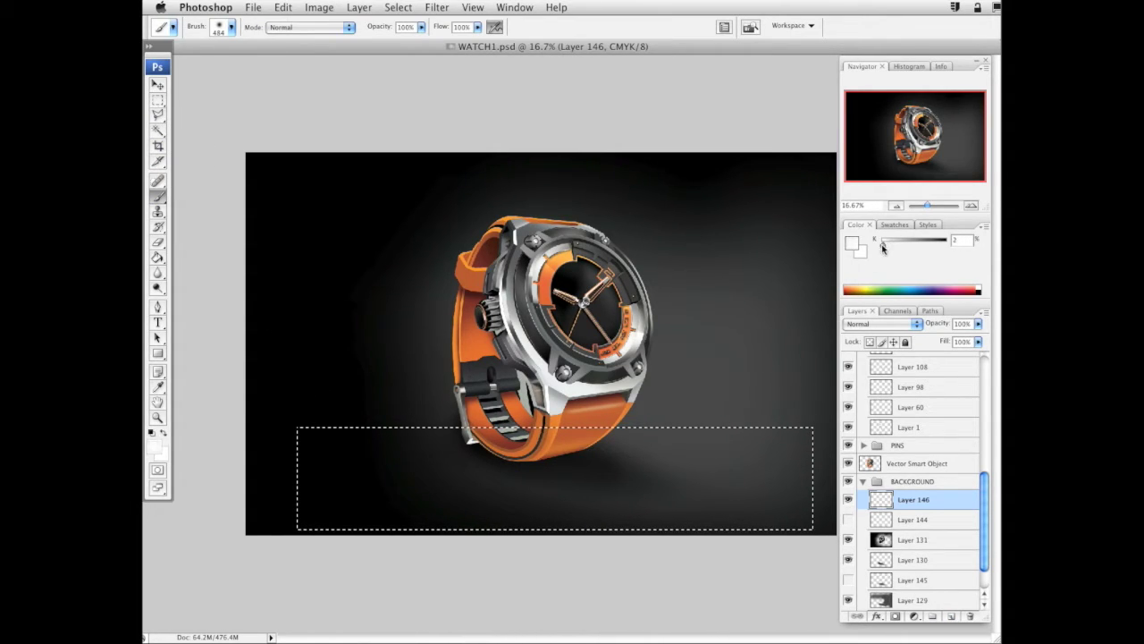
left_click_drag(883, 249, 879, 248)
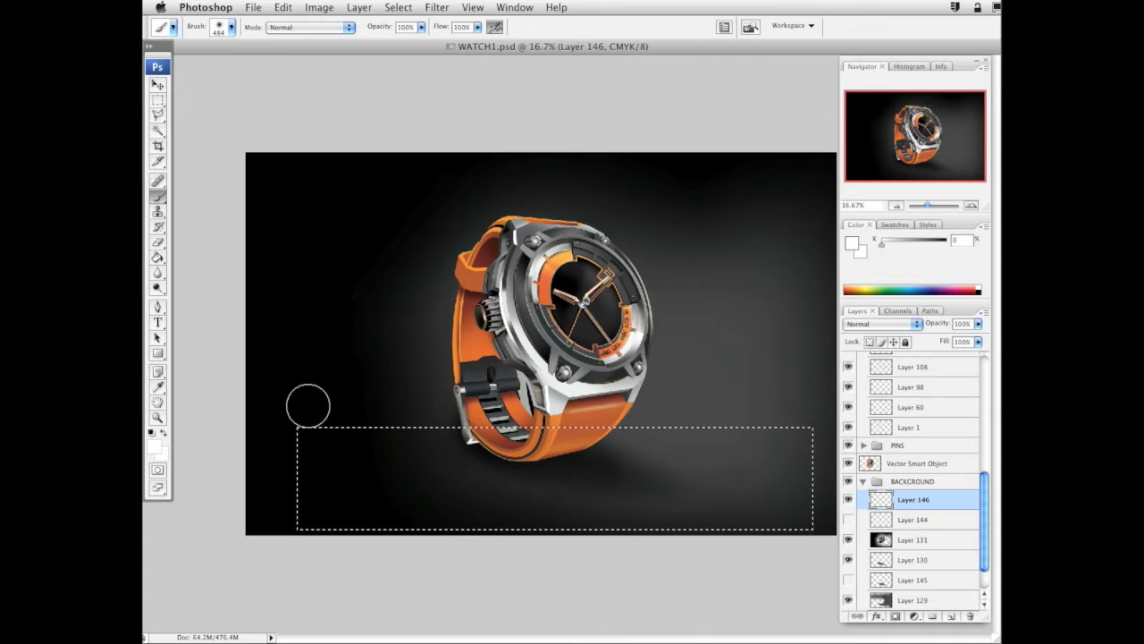
left_click_drag(307, 406, 807, 398)
key("super+d")
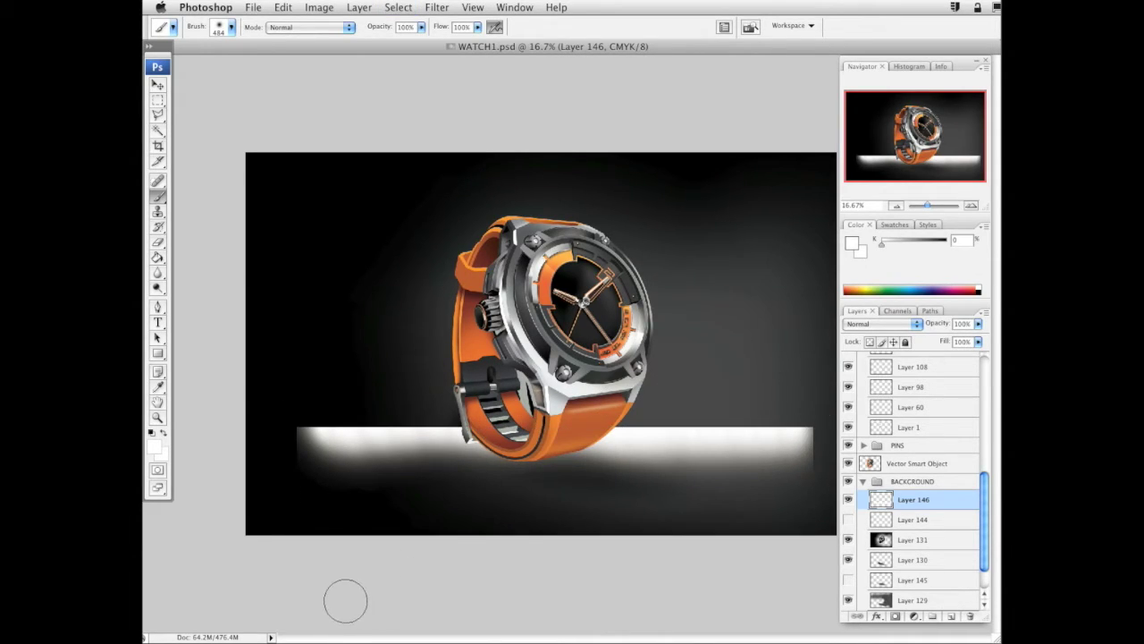
Fade the white band into a faint horizon glow with the 1399 px Eraser, softening its lower edge and both ends
left_click(158, 242)
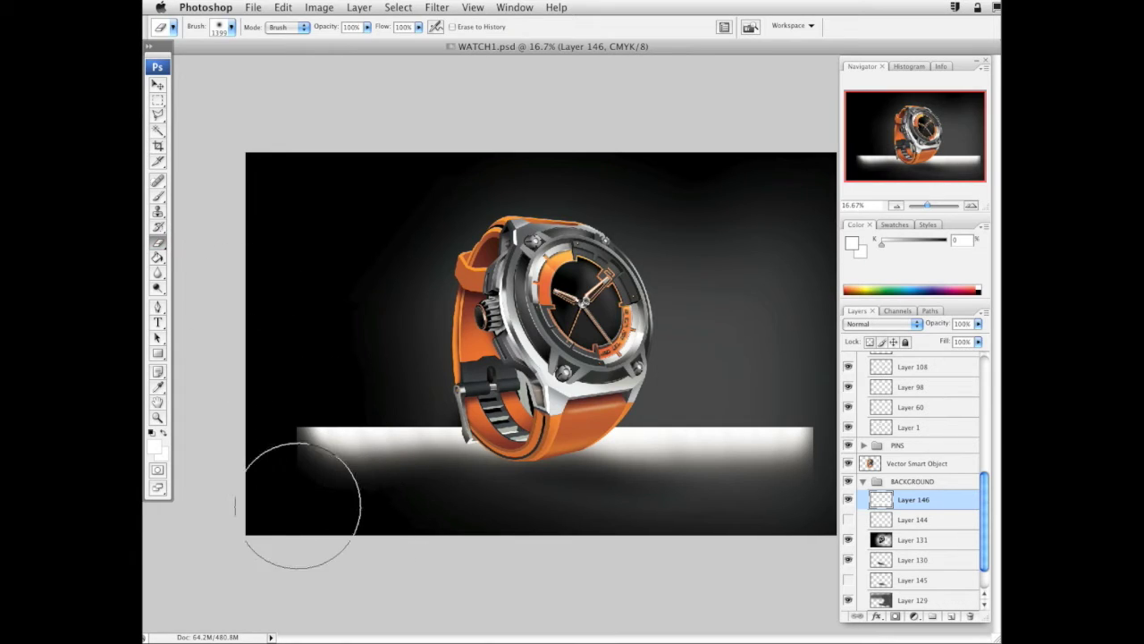
mouse_move(302, 505)
left_mouse_down()
mouse_move(399, 520)
mouse_move(283, 496)
mouse_move(331, 513)
mouse_move(595, 534)
mouse_move(824, 513)
mouse_move(435, 522)
mouse_move(836, 500)
mouse_move(863, 465)
left_mouse_up()
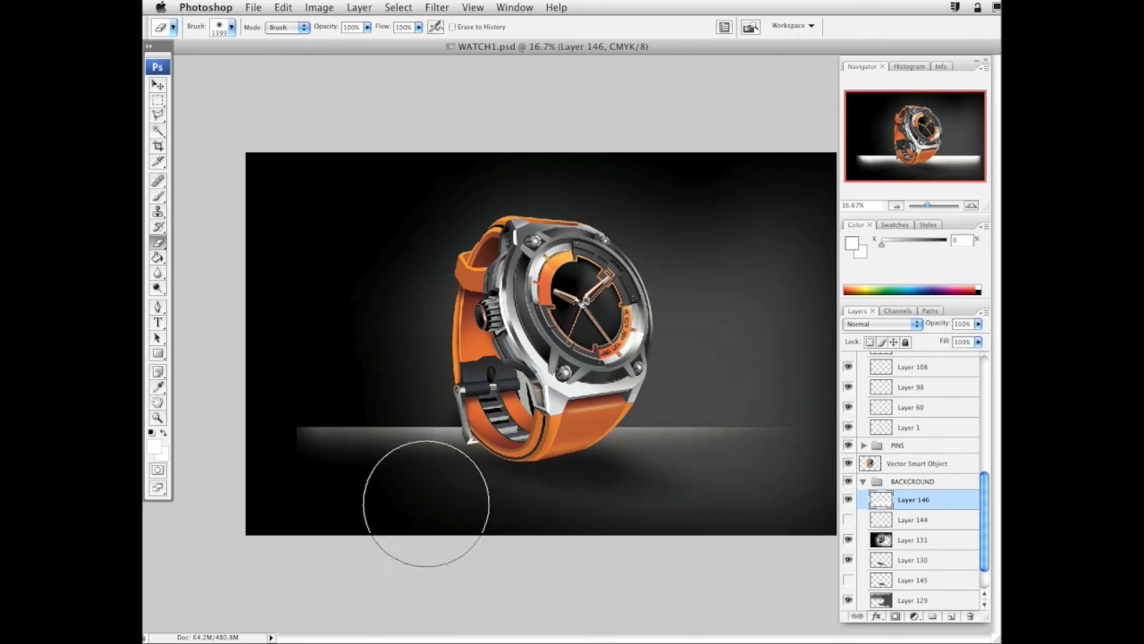
mouse_move(425, 504)
left_mouse_down()
mouse_move(251, 485)
mouse_move(262, 486)
left_mouse_up()
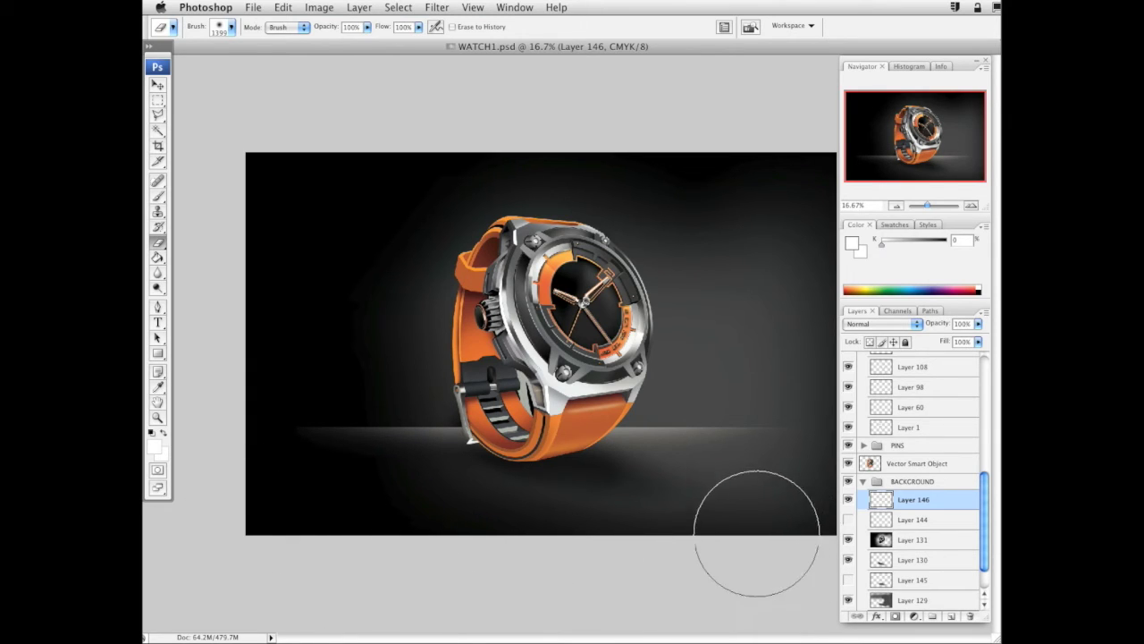
left_click(158, 417)
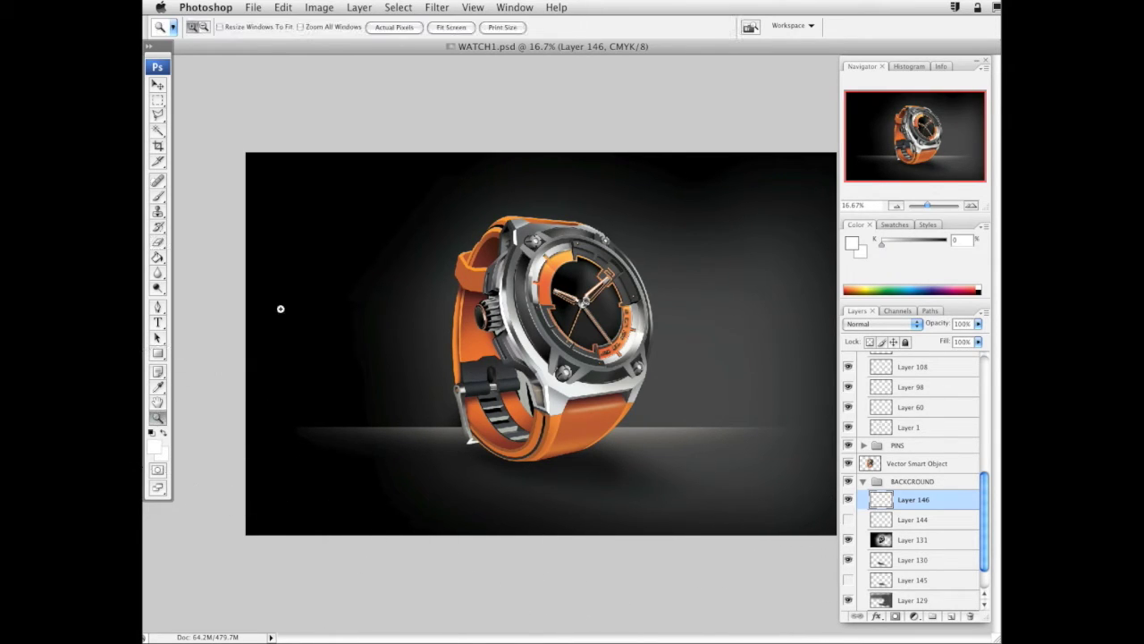
Delete the hidden Layer 144 from the BACKGROUND group
left_click_drag(376, 166, 756, 532)
left_click_drag(939, 519, 969, 616)
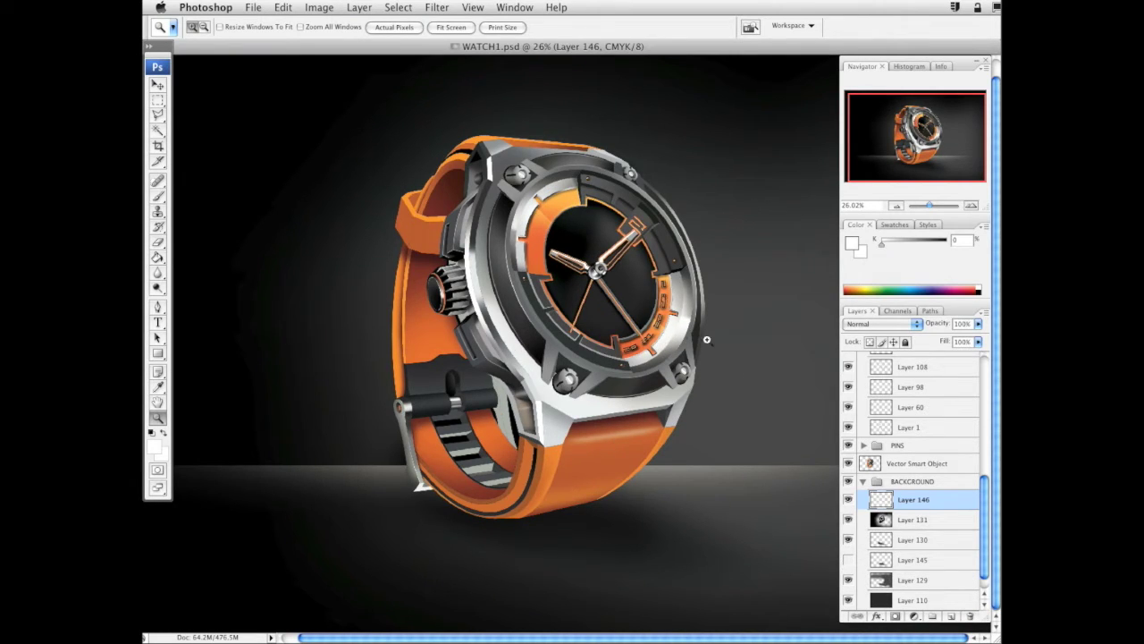
Add a new layer group directly above the DETAILS group and name it TEXTURE
left_click(608, 352)
left_click_drag(551, 316, 671, 340)
left_click_drag(980, 514, 984, 347)
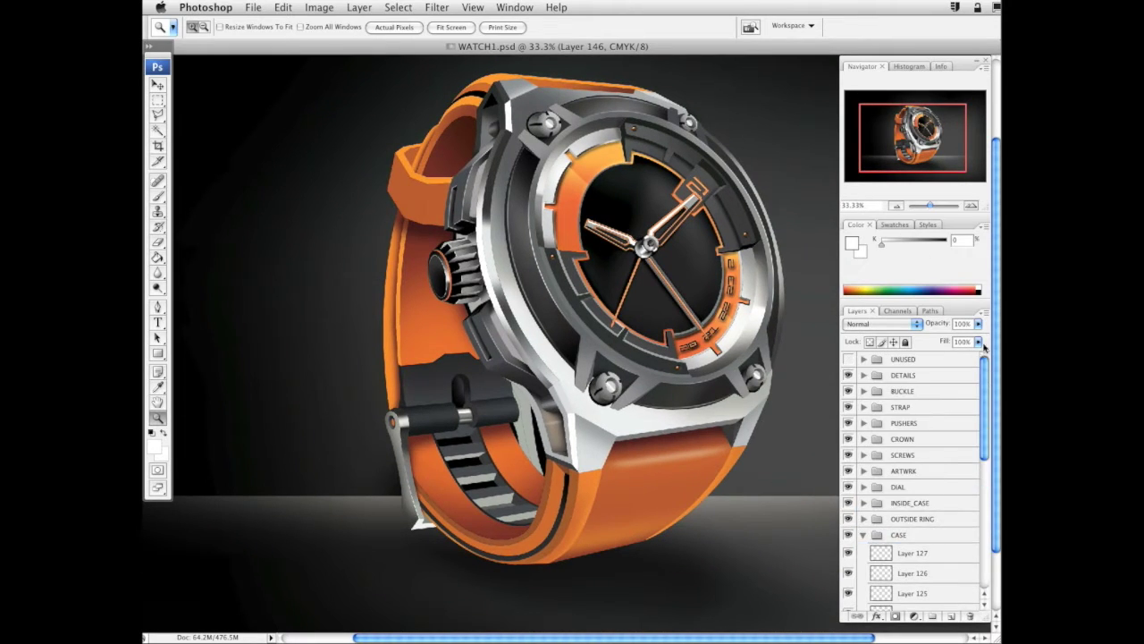
left_click(908, 376)
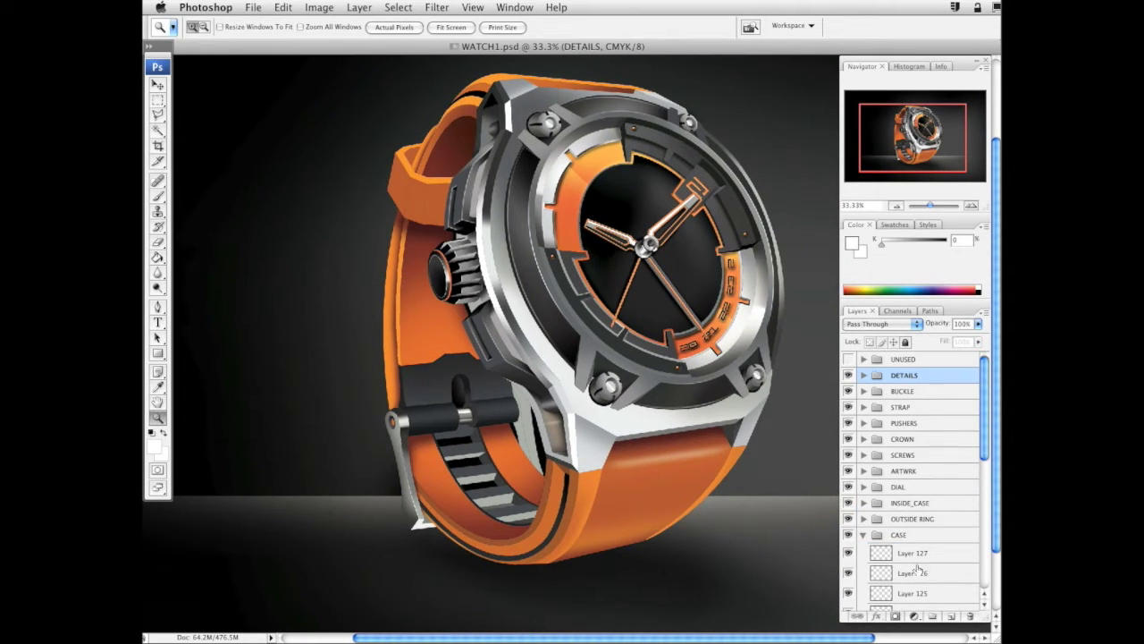
left_click(952, 619)
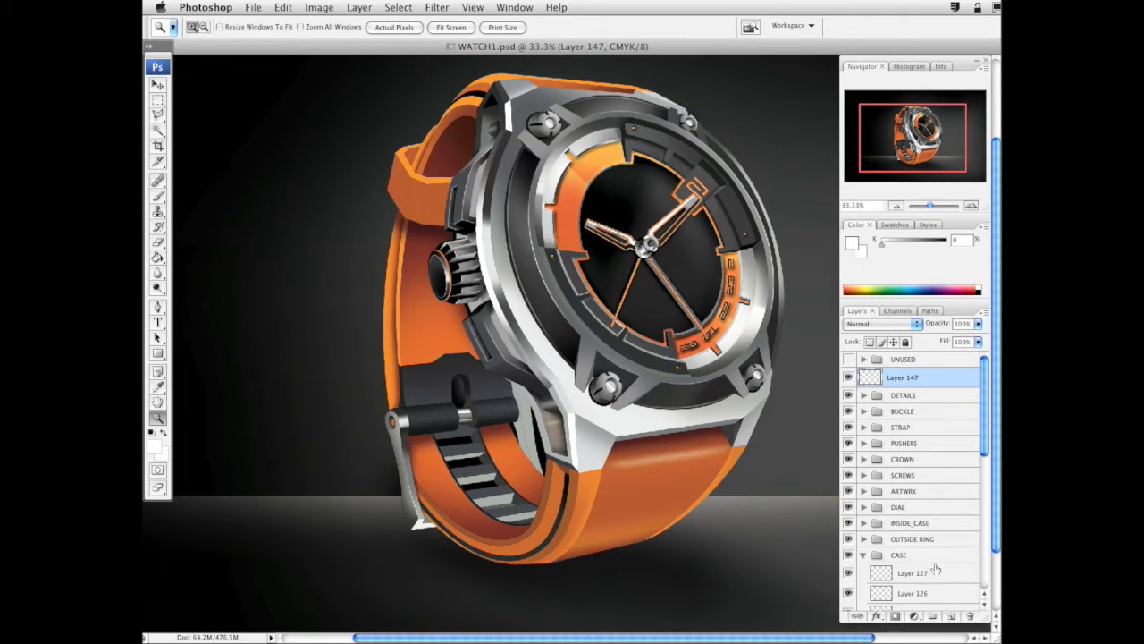
key("super+z")
left_click(935, 619)
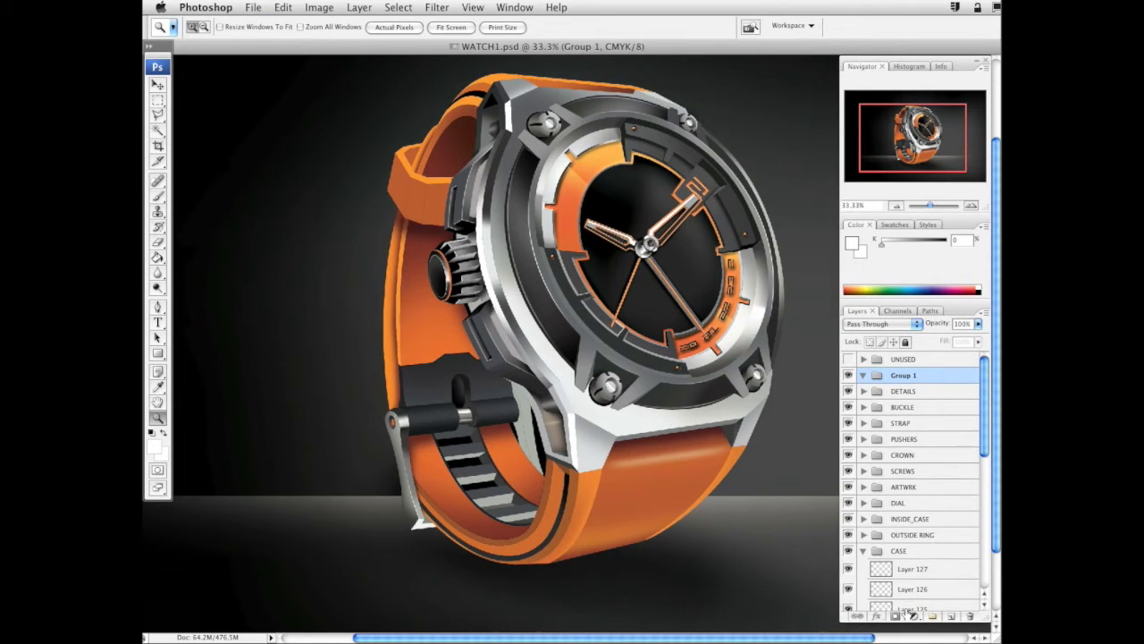
double_click(911, 376)
type("TEXTURE")
key("Return")
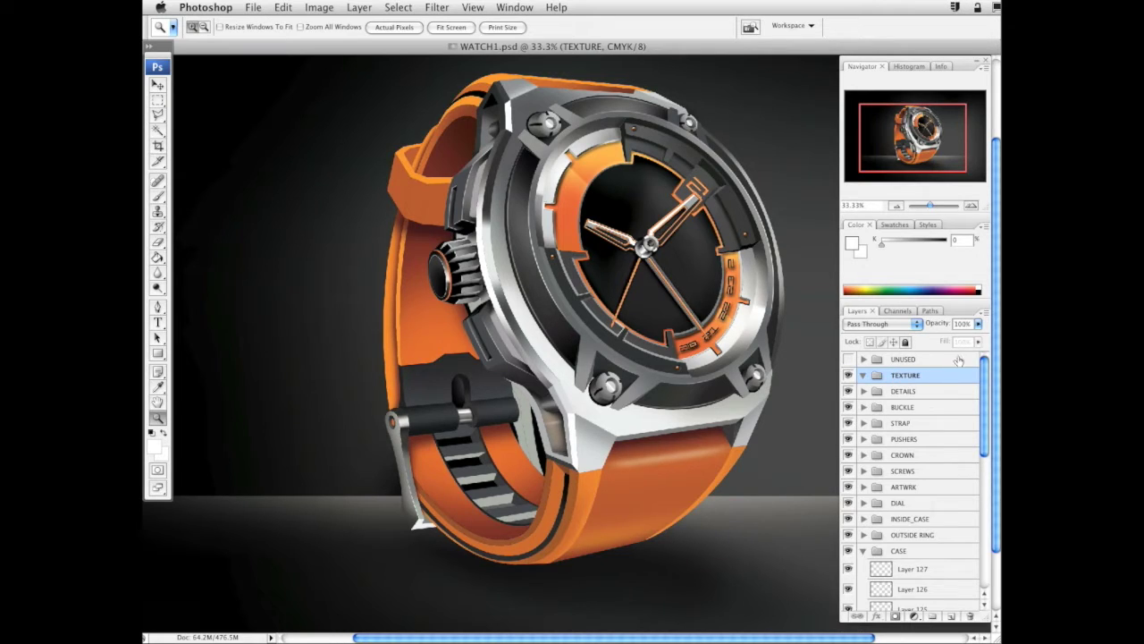
left_click_drag(708, 449, 538, 304)
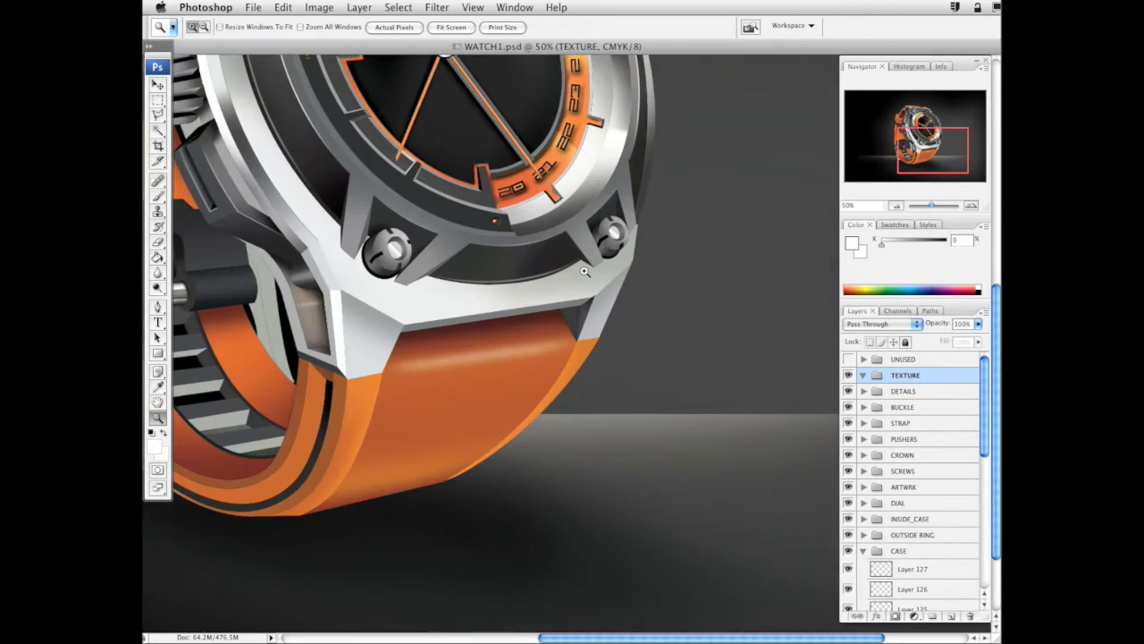
scroll(534, 327, "up", 4)
scroll(533, 327, "left", 4)
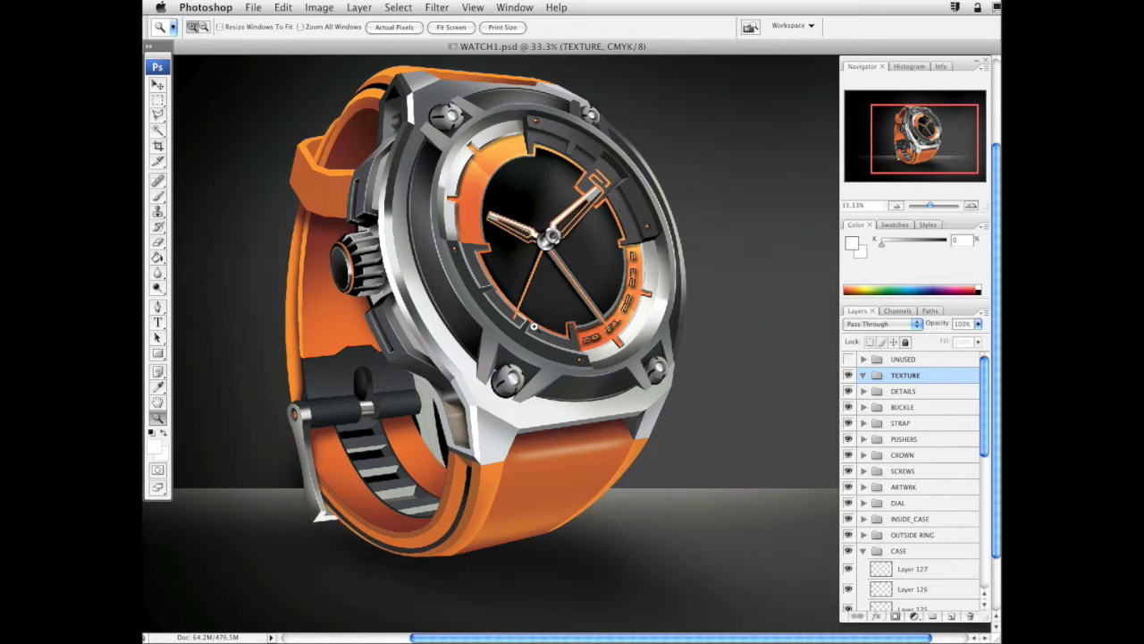
scroll(493, 262, "left", 2)
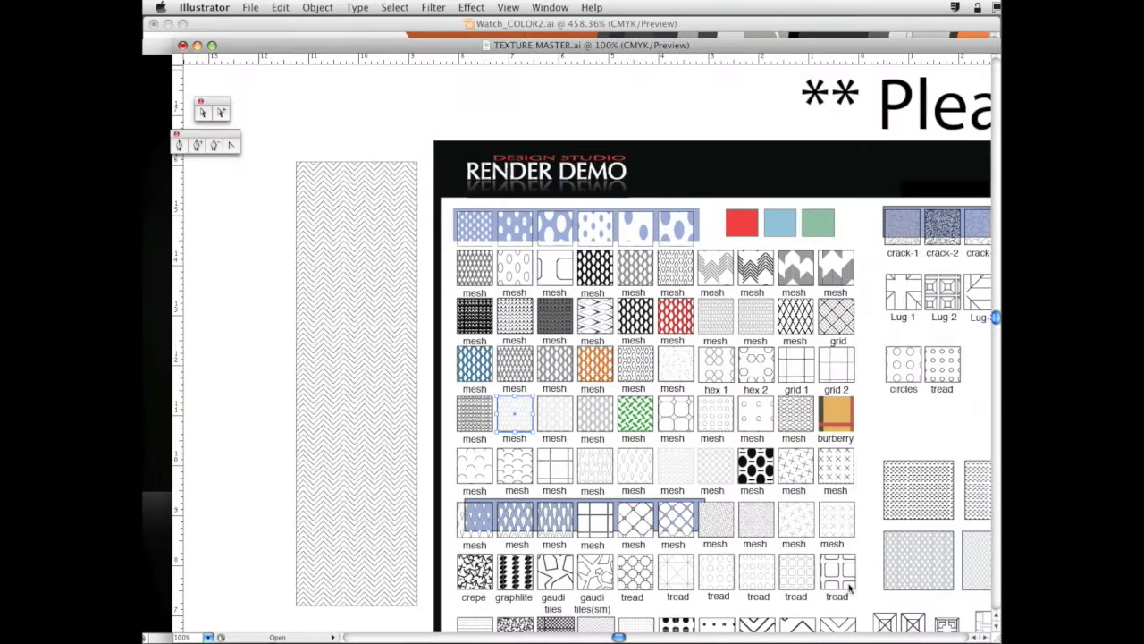
Switch to Illustrator and look over the mesh and tread pattern swatches in TEXTURE MASTER.ai
key("Tab")
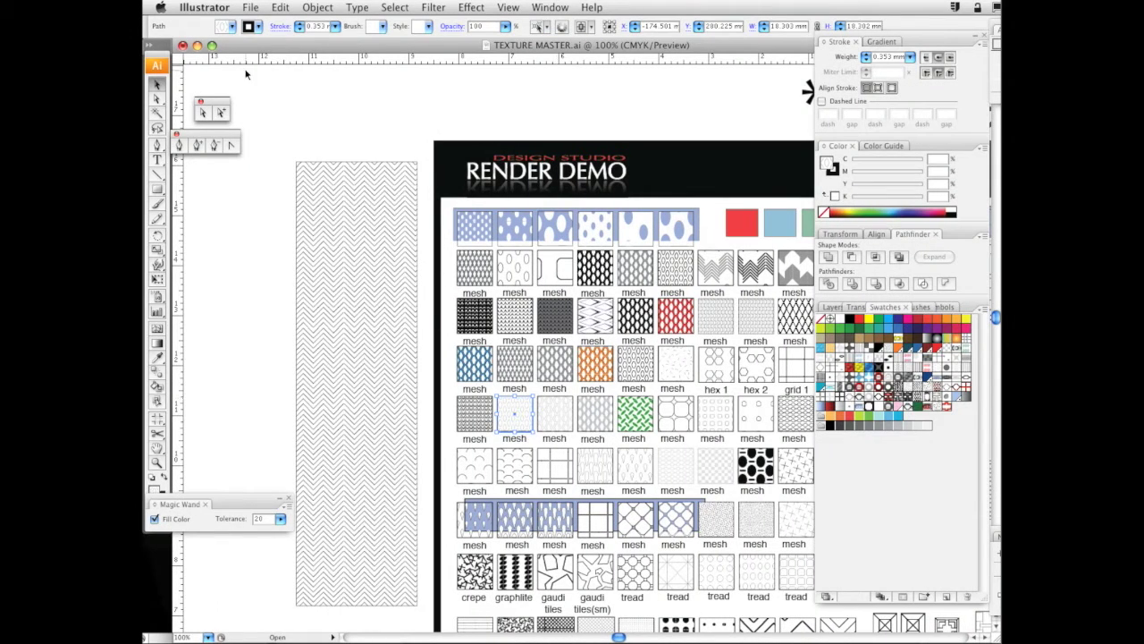
left_click_drag(249, 46, 223, 44)
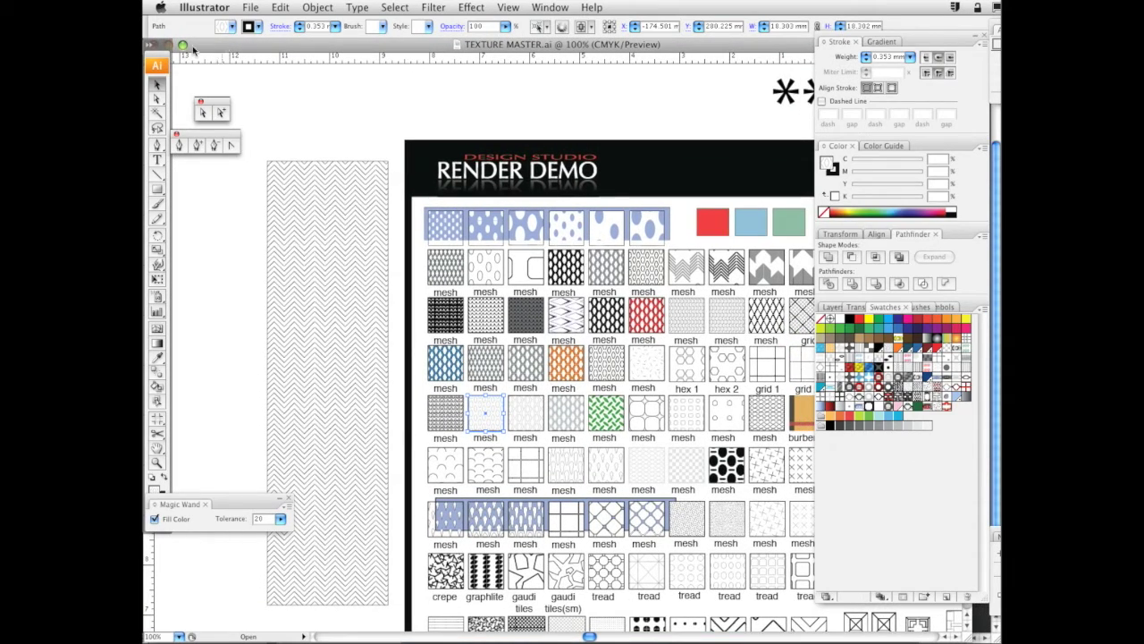
scroll(458, 298, "down", 5)
scroll(458, 298, "right", 2)
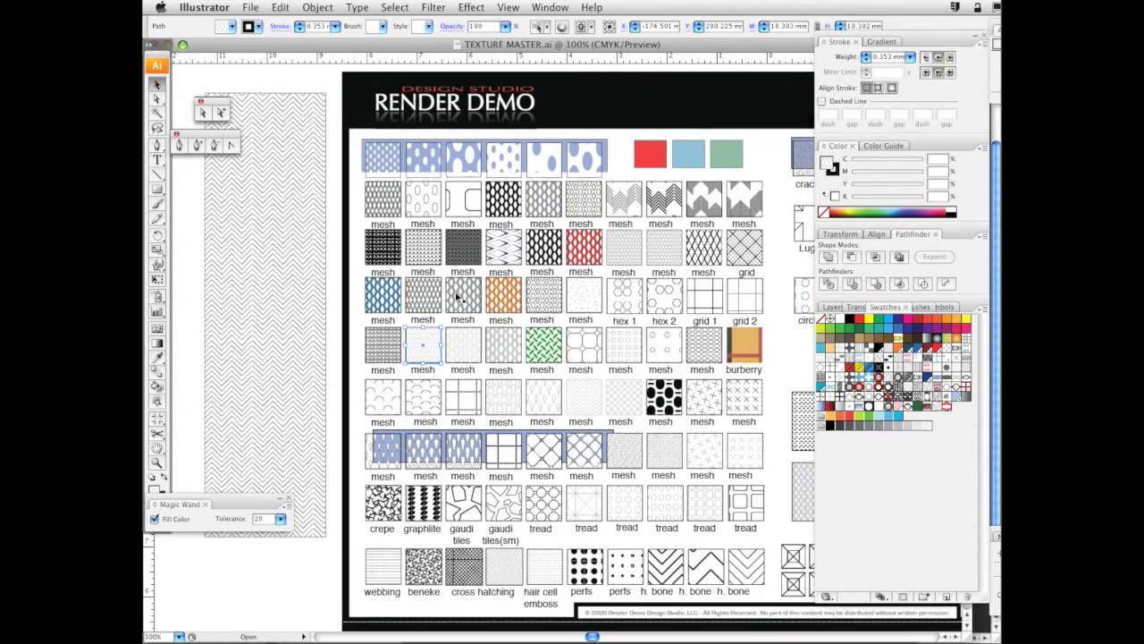
scroll(337, 343, "left", 1)
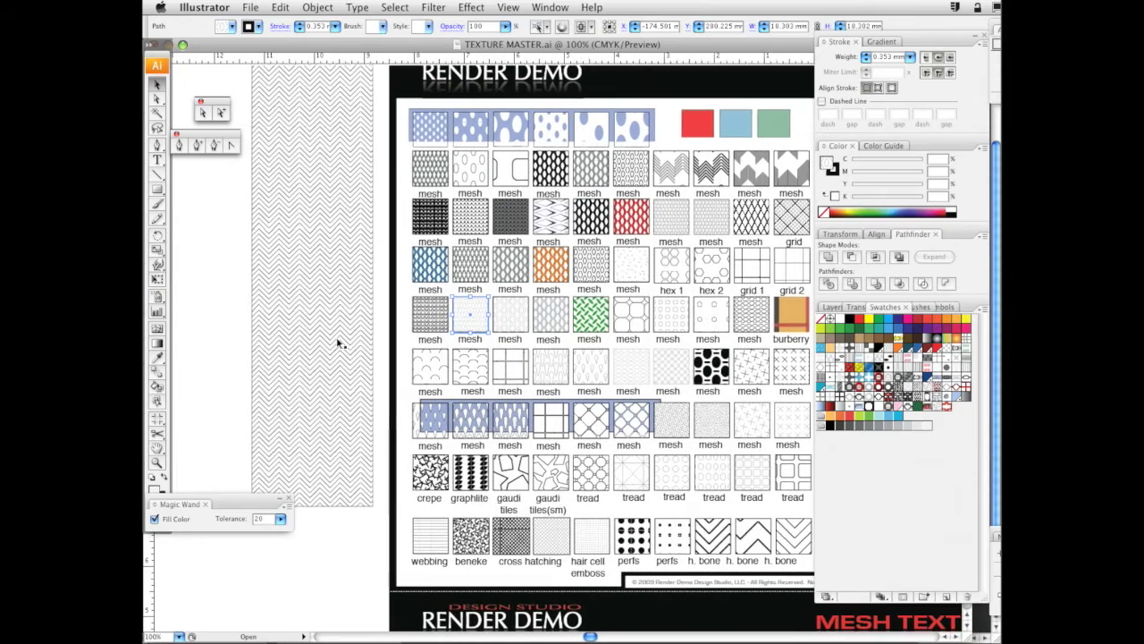
scroll(338, 343, "left", 8)
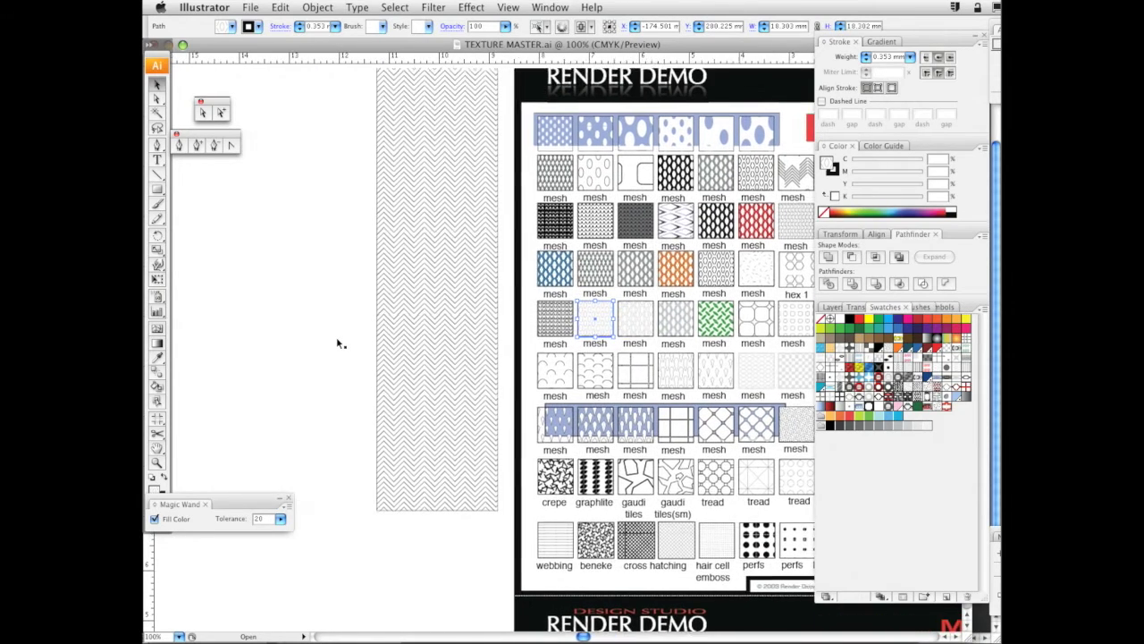
Draw a rectangle about 65 by 269 mm beside the existing zigzag panel, using that panel's pattern fill and stroke
left_click(452, 317)
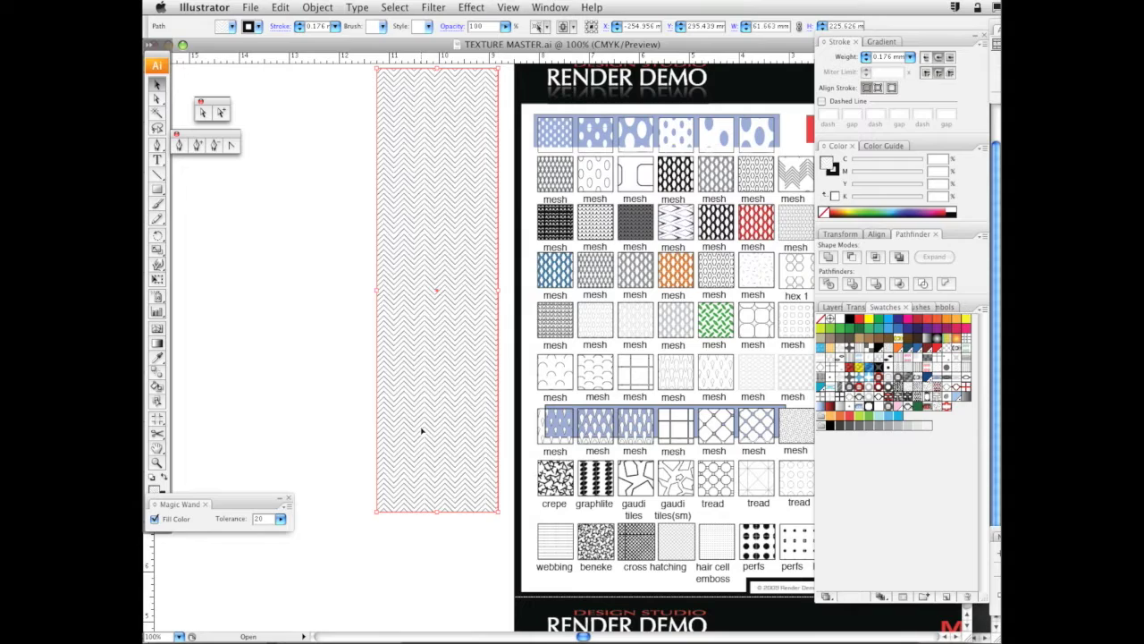
left_click(157, 189)
left_click_drag(197, 162, 326, 626)
left_click(159, 82)
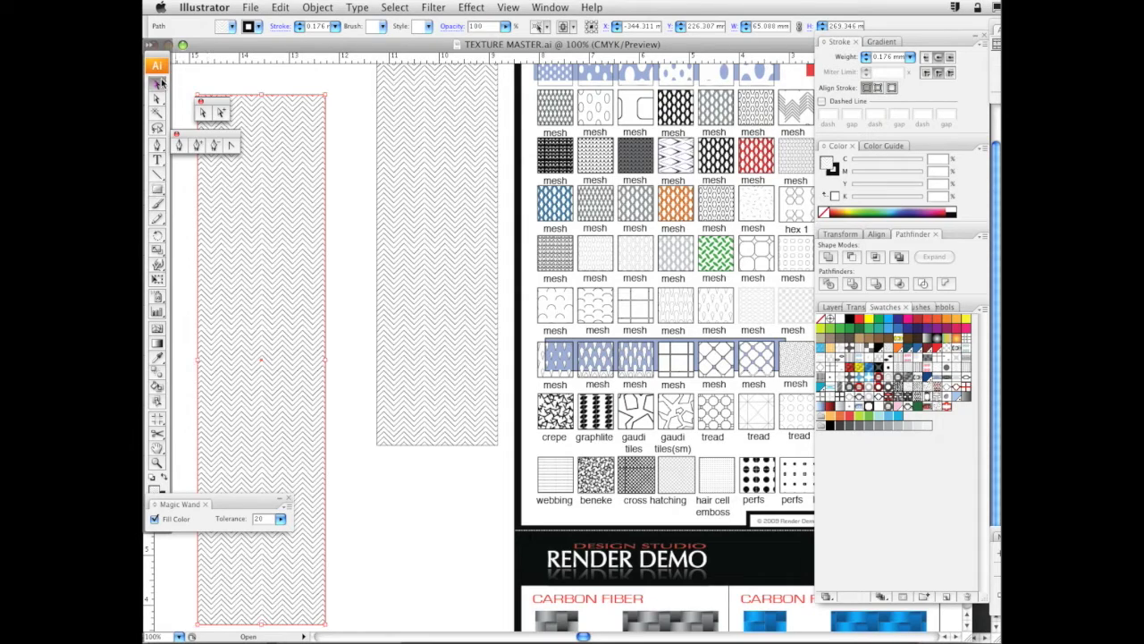
scroll(327, 179, "left", 3)
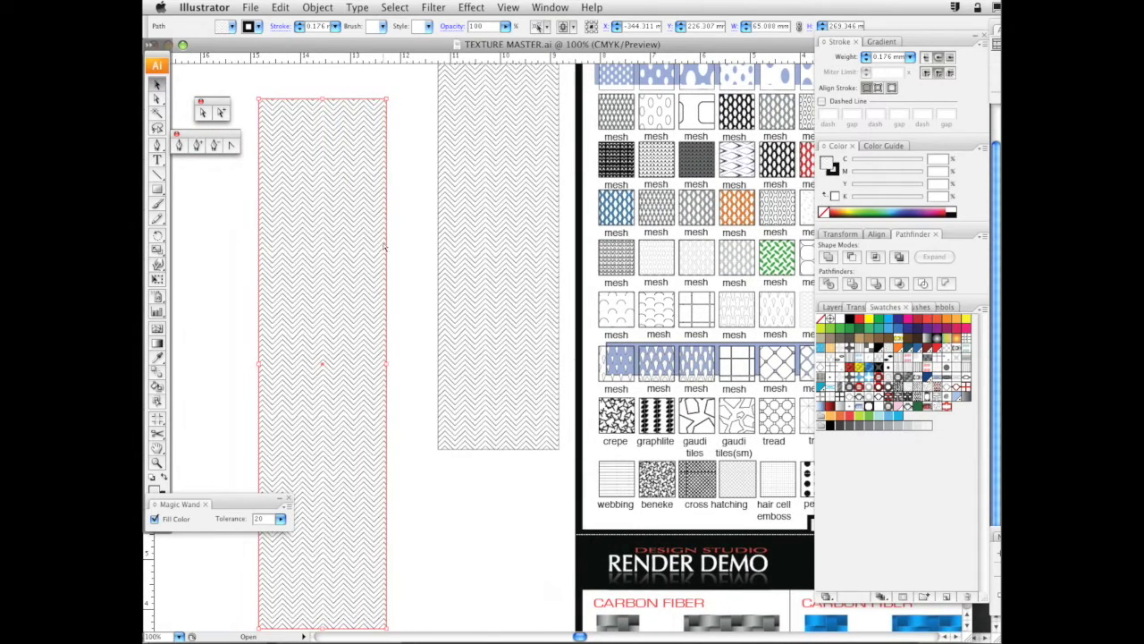
Sample several mesh swatches onto the new rectangle with the Eyedropper, ending with the rounded-cell mesh pattern
left_click(161, 358)
left_click(671, 305)
left_click(684, 308)
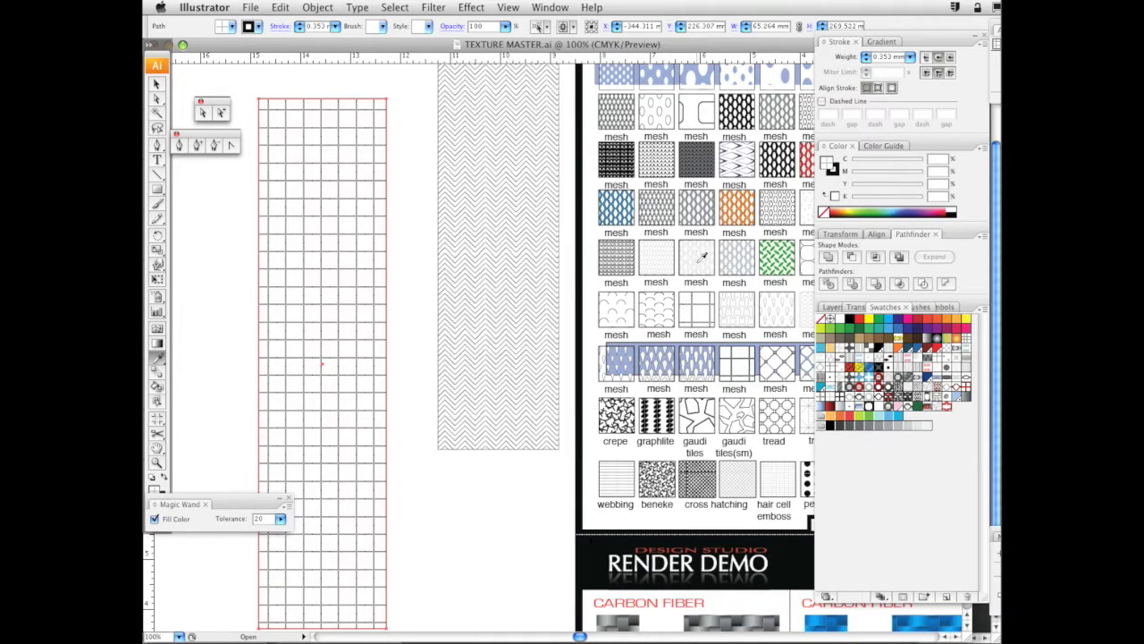
left_click(697, 263)
left_click(736, 253)
left_click(734, 300)
left_click(774, 265)
left_click(770, 309)
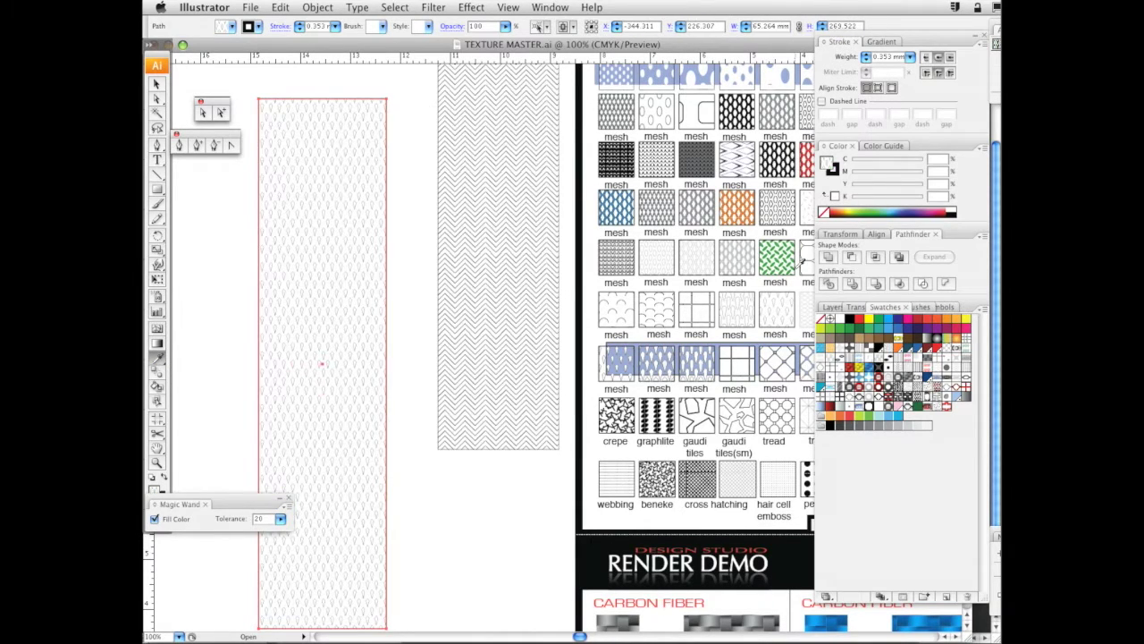
left_click(804, 262)
left_click(157, 82)
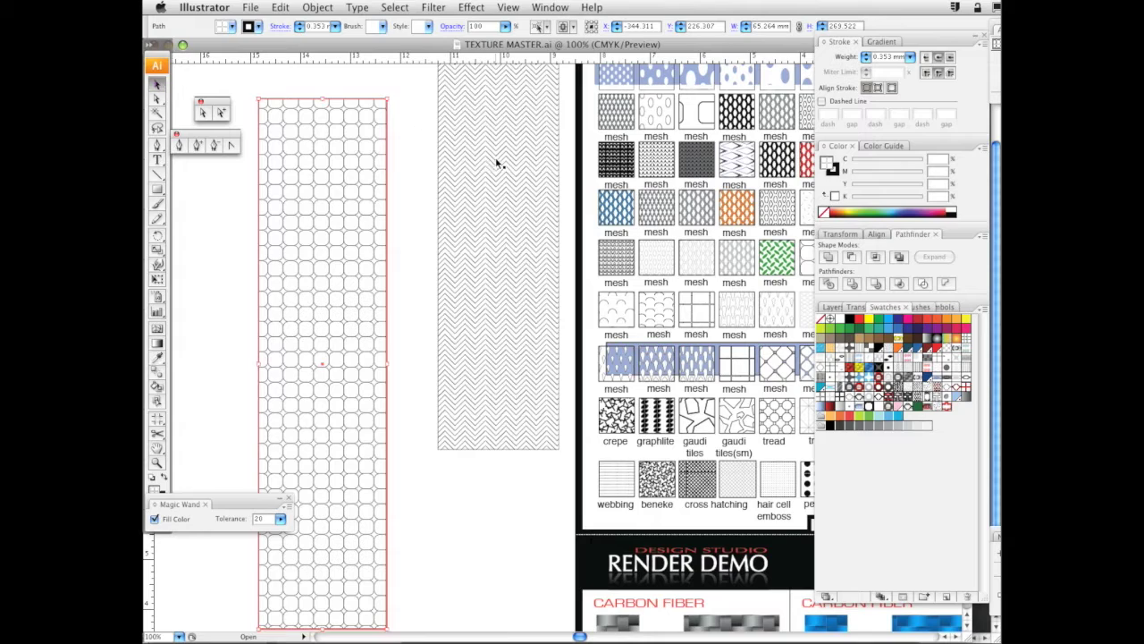
Copy the original zigzag panel, switch to Photoshop, and paste it as a smart object above a new layer in the TEXTURE group
left_click(493, 158)
key("super+c")
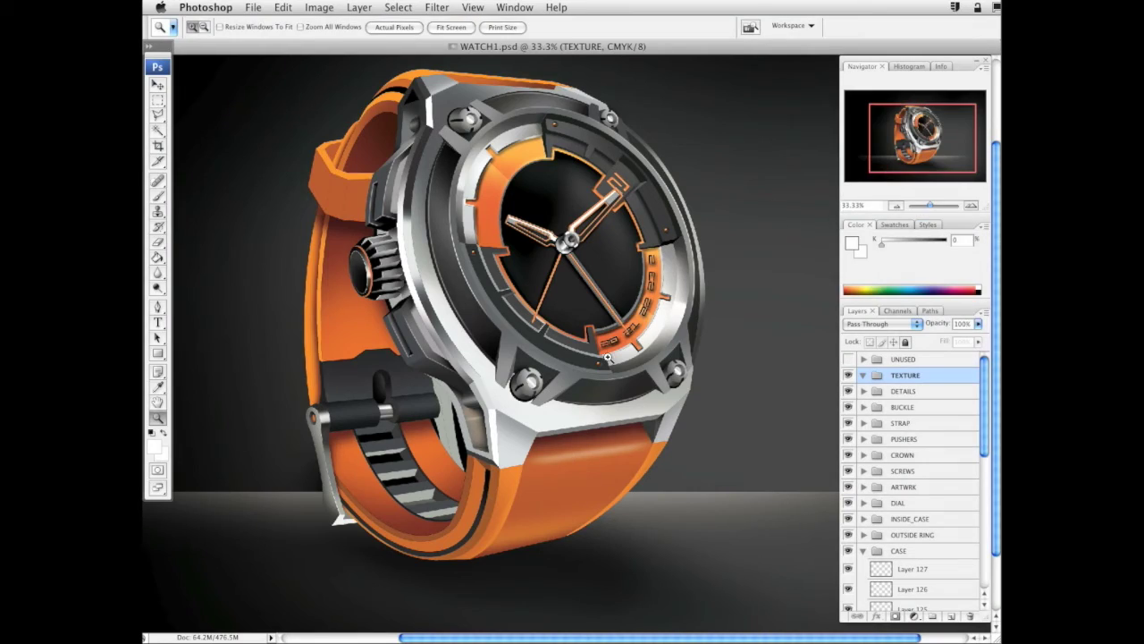
left_click(950, 617)
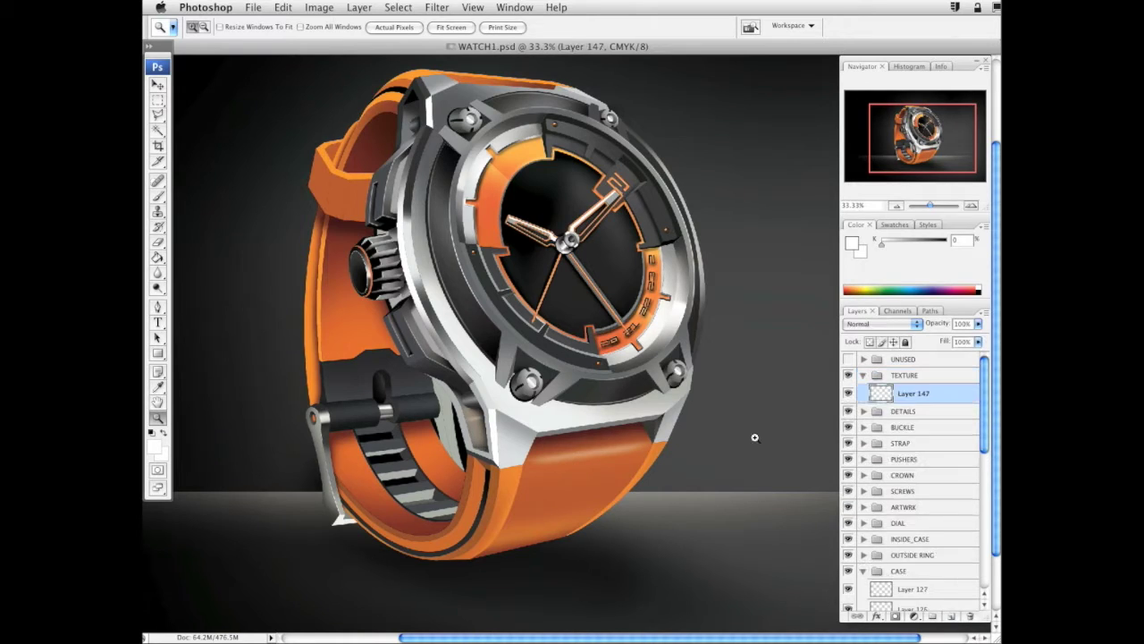
key("super+v")
key("Return")
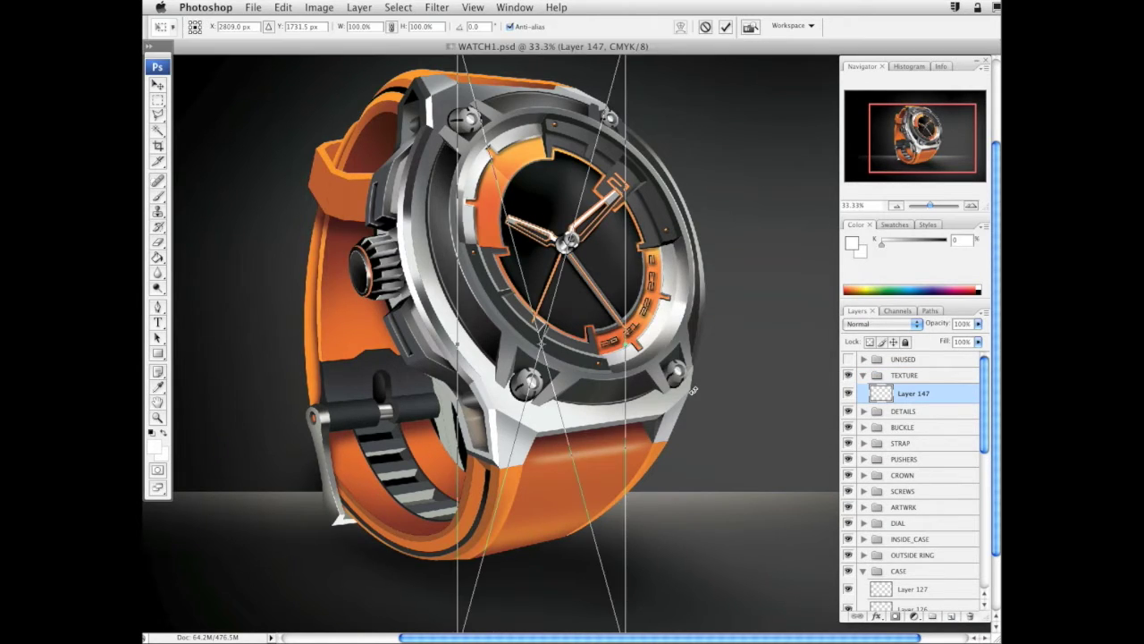
Scale the pasted zigzag pattern to roughly three quarters of its size and place it over the strap's inner side
left_click_drag(564, 123, 544, 183)
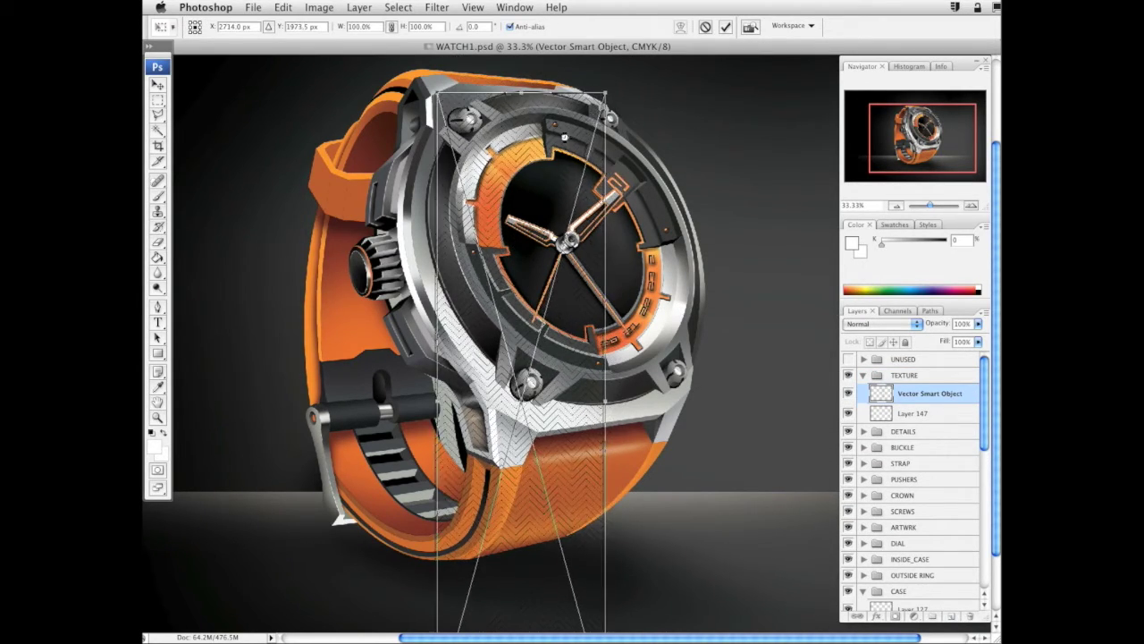
left_click_drag(606, 96, 563, 238)
left_click_drag(499, 342, 392, 188)
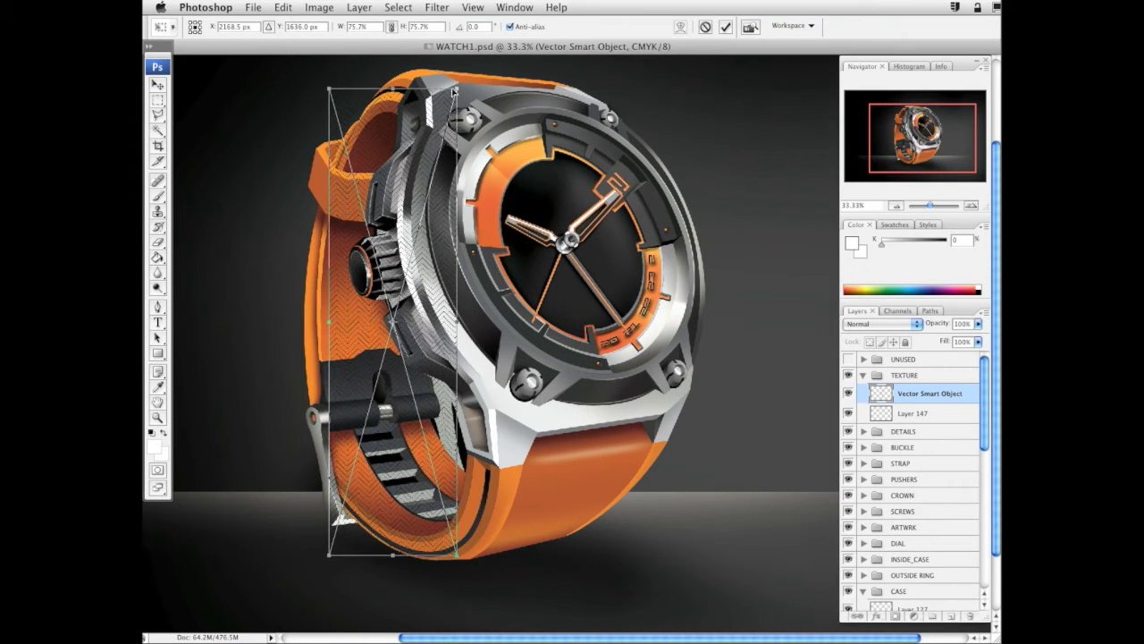
left_click_drag(456, 88, 459, 82)
key("z")
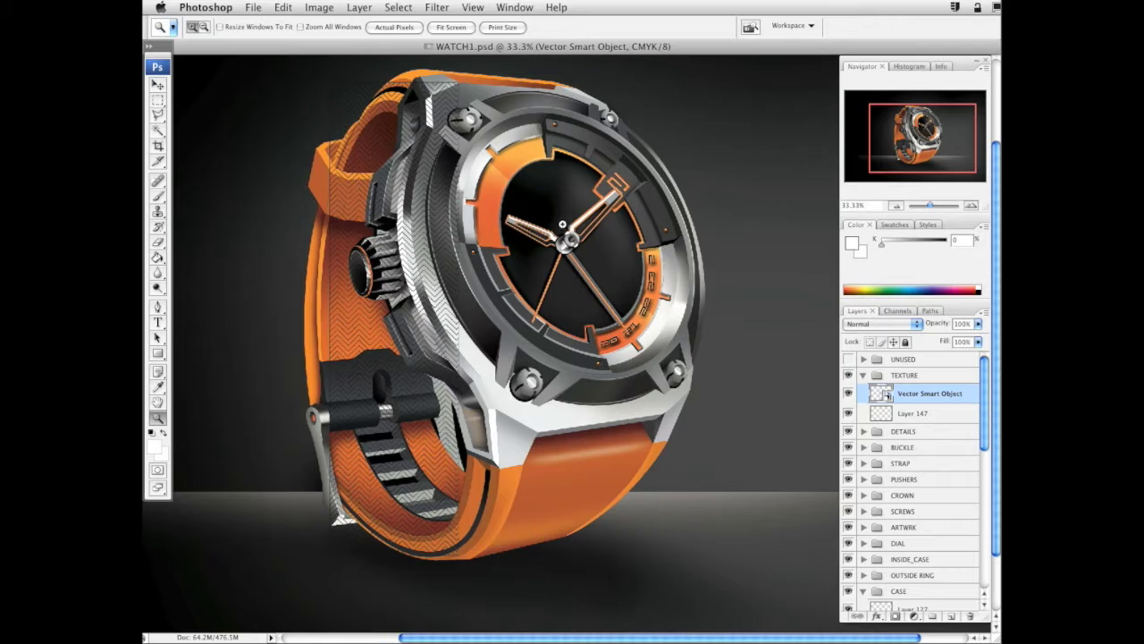
Rasterize the zigzag Vector Smart Object layer in the TEXTURE group
key("v")
left_click(283, 7)
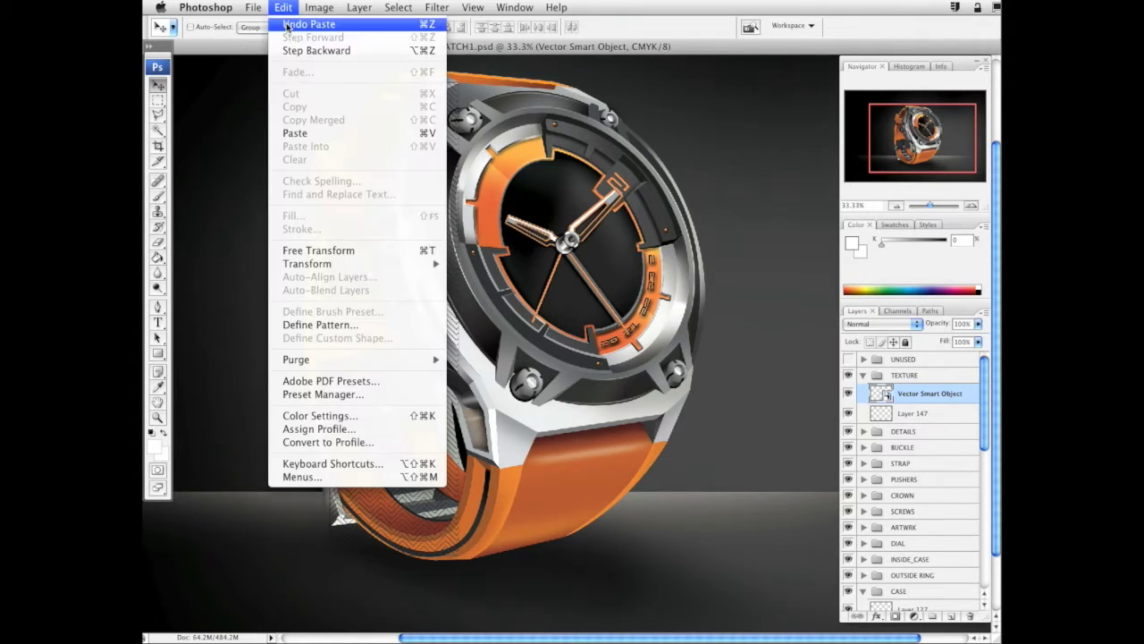
mouse_move(426, 264)
left_click(723, 322)
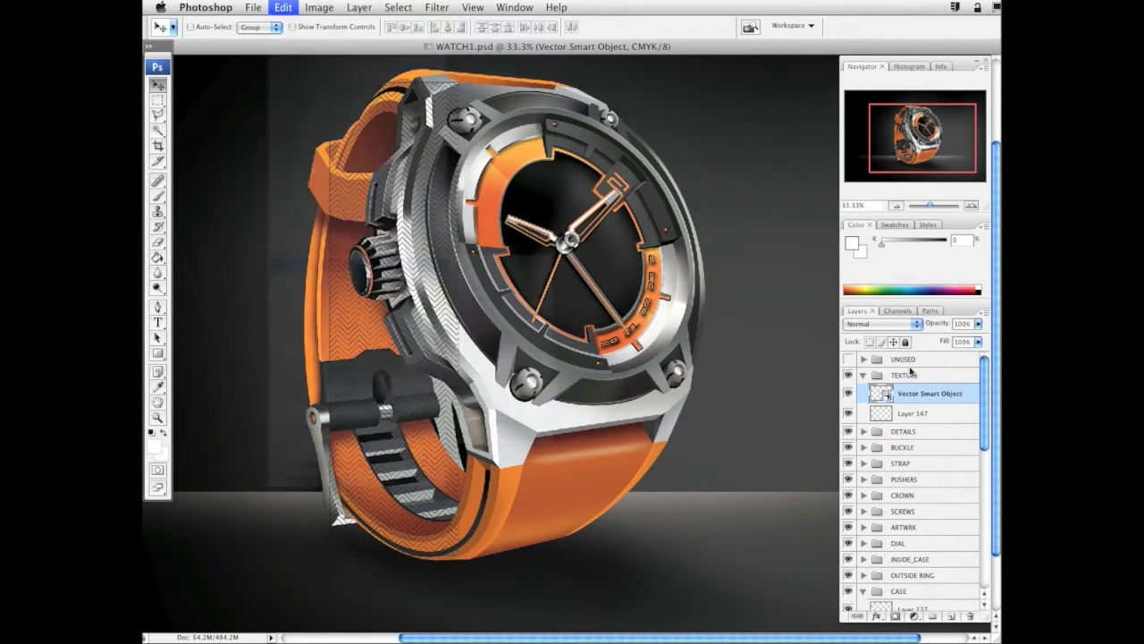
right_click(925, 384)
left_click(974, 529)
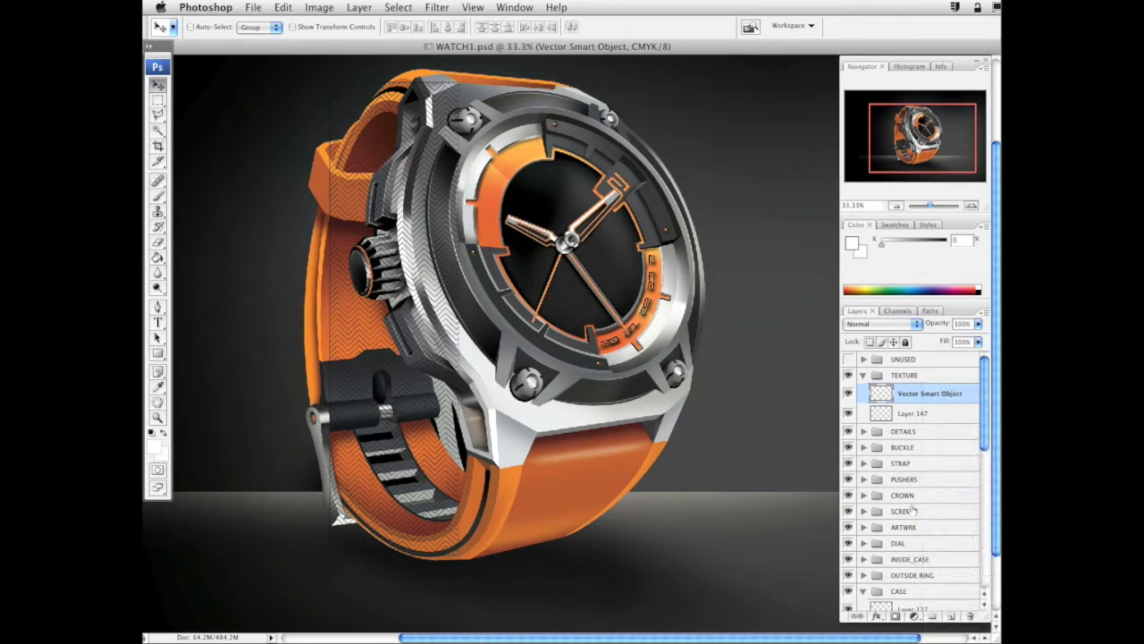
Start a Warp on the zigzag pattern and bend its upper end and outer edge to the strap's inner curve
left_click(282, 8)
mouse_move(383, 258)
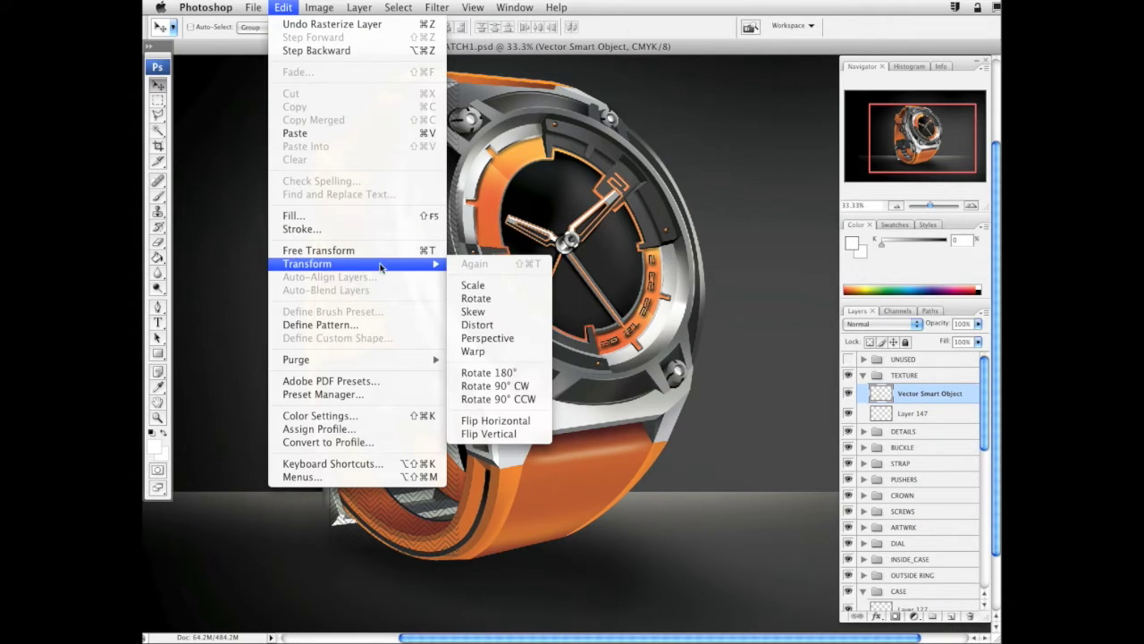
left_click(501, 352)
left_click_drag(416, 85, 365, 90)
left_click_drag(326, 245, 286, 248)
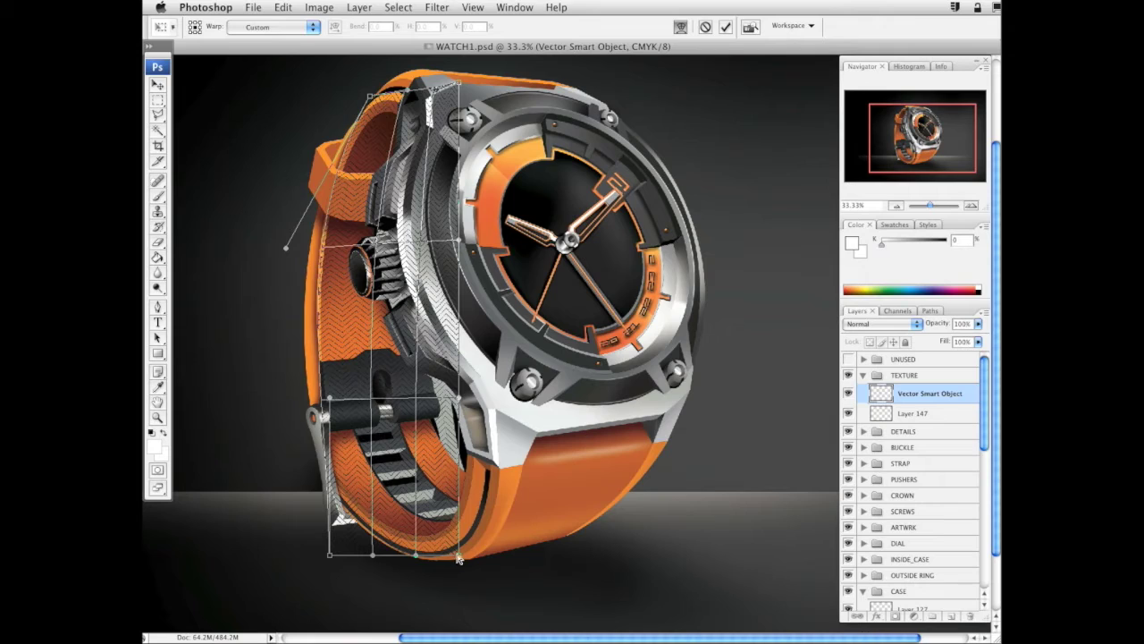
Bend the lower end of the zigzag pattern's warp to follow the strap's lower inner curve around the buckle
left_click_drag(459, 555, 472, 474)
left_click_drag(415, 555, 442, 515)
left_click_drag(373, 555, 411, 519)
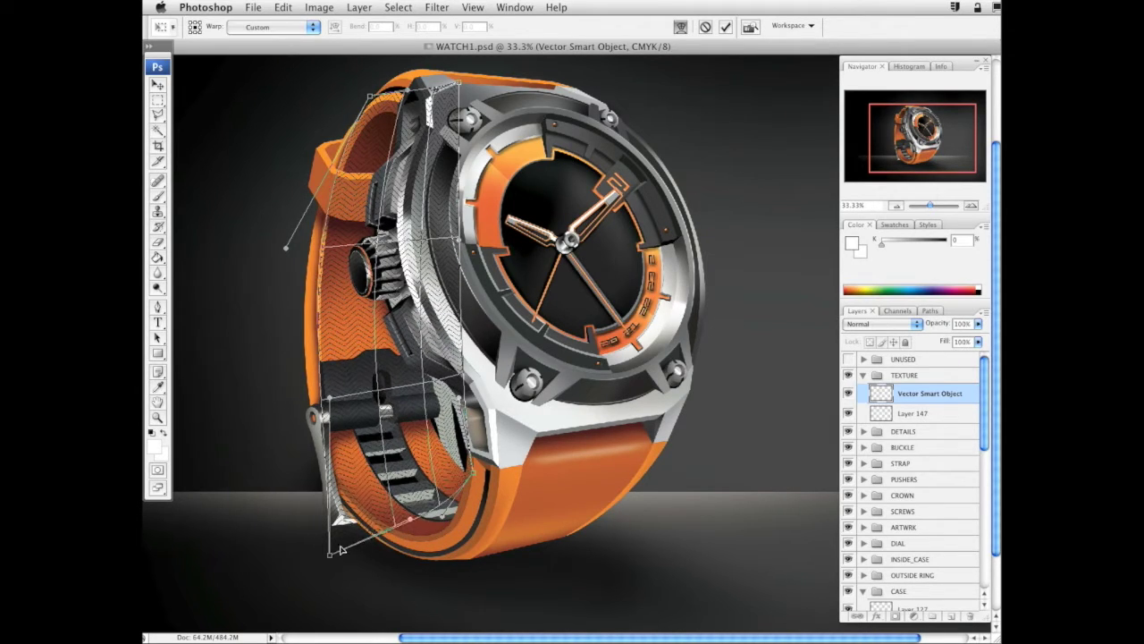
left_click_drag(332, 552, 394, 489)
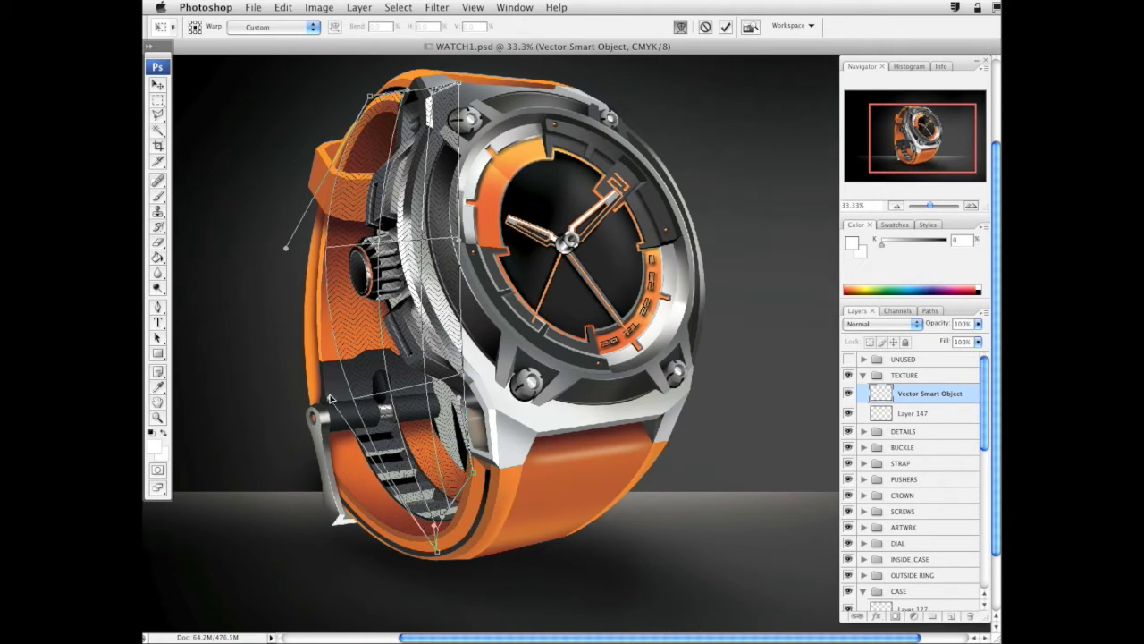
left_click_drag(330, 397, 273, 493)
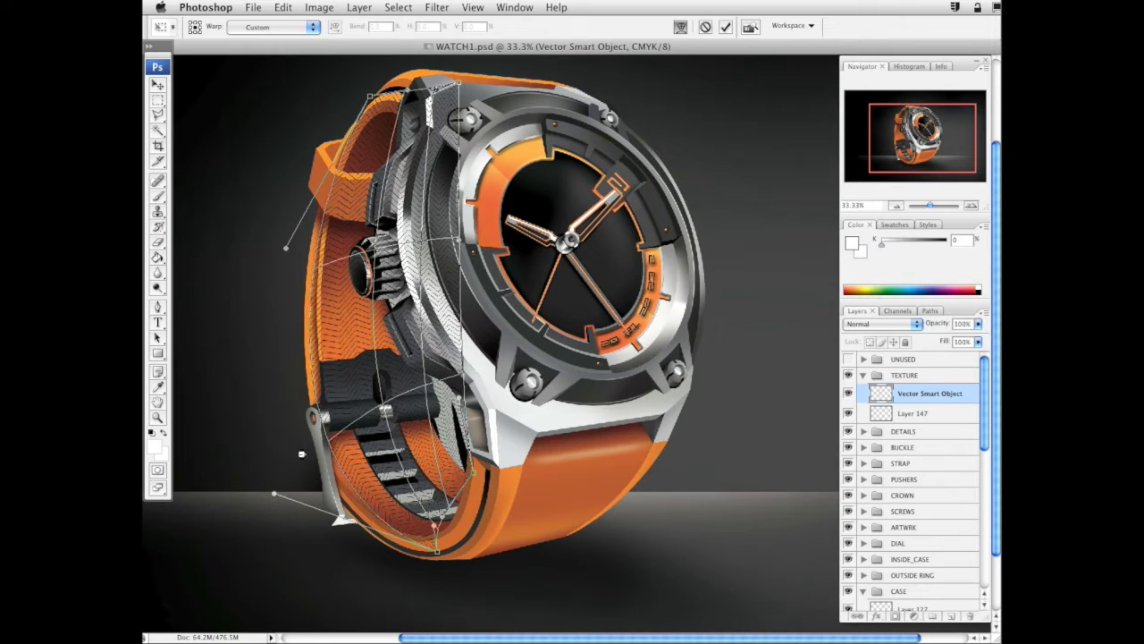
left_click_drag(437, 550, 411, 539)
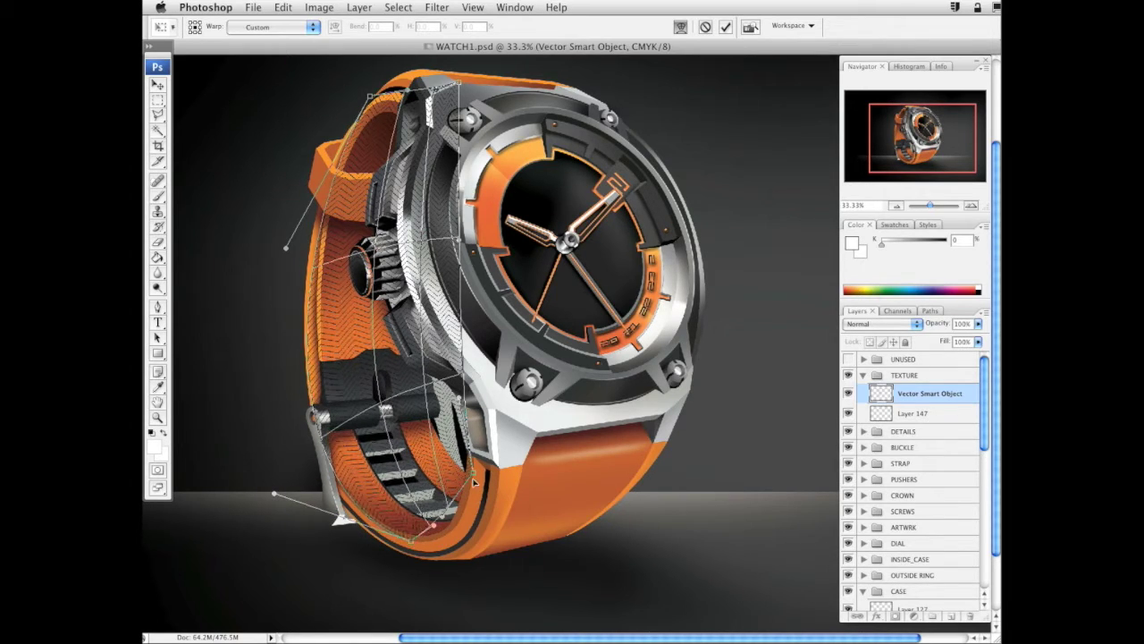
left_click_drag(474, 483, 491, 478)
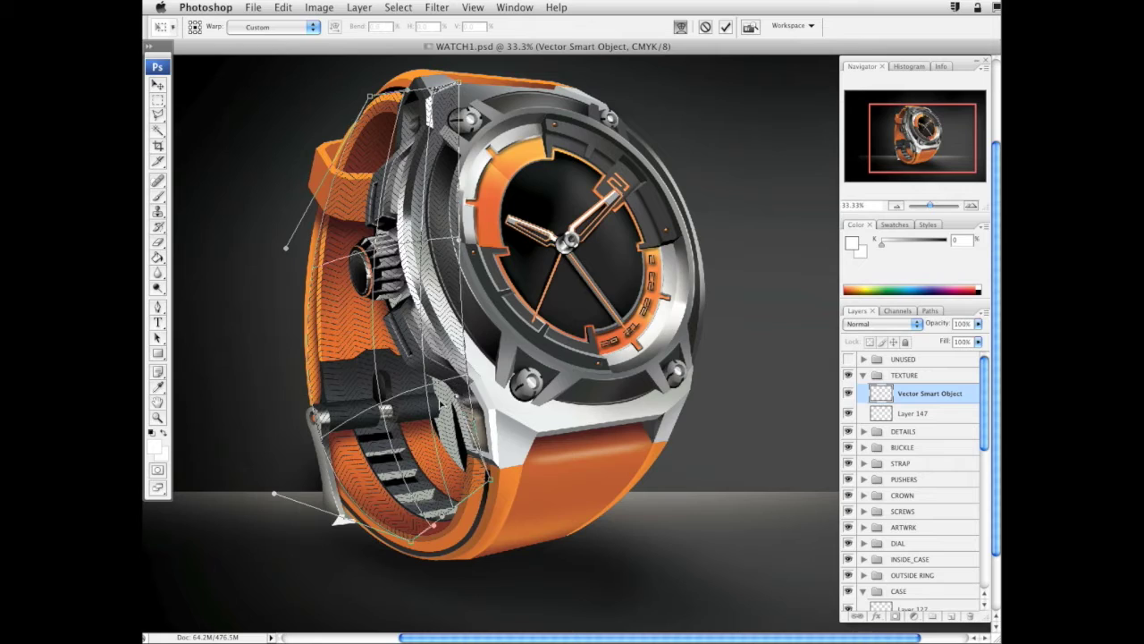
left_click_drag(364, 388, 417, 468)
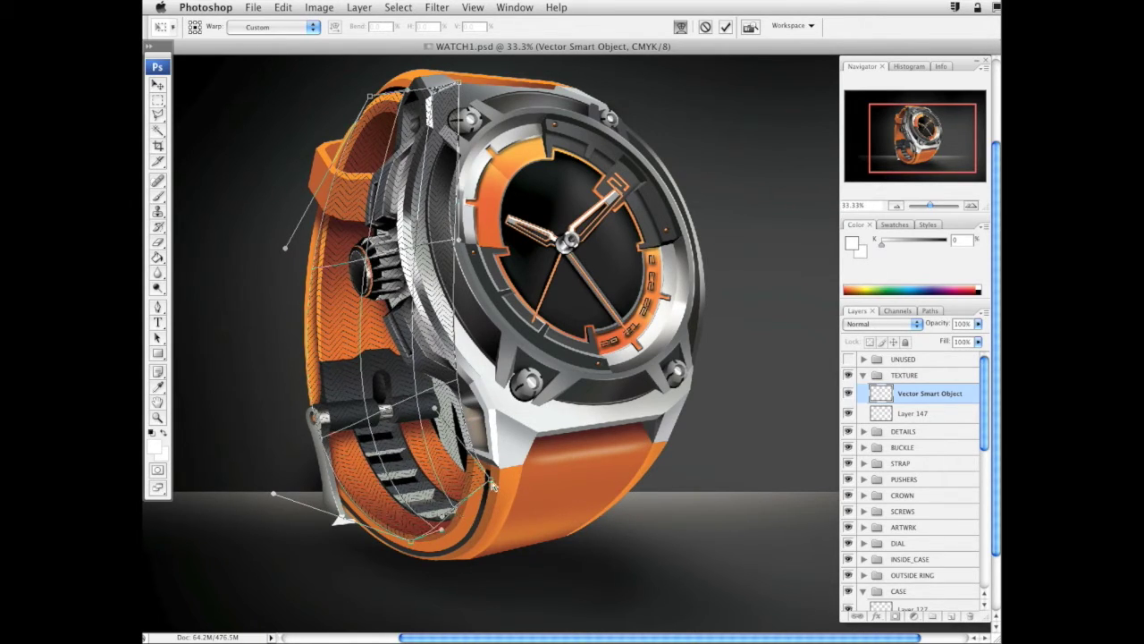
Refine the warp along the pattern's case-side edge and at its upper and lower ends, and apply it
left_click_drag(458, 239, 429, 238)
left_click_drag(412, 288, 431, 239)
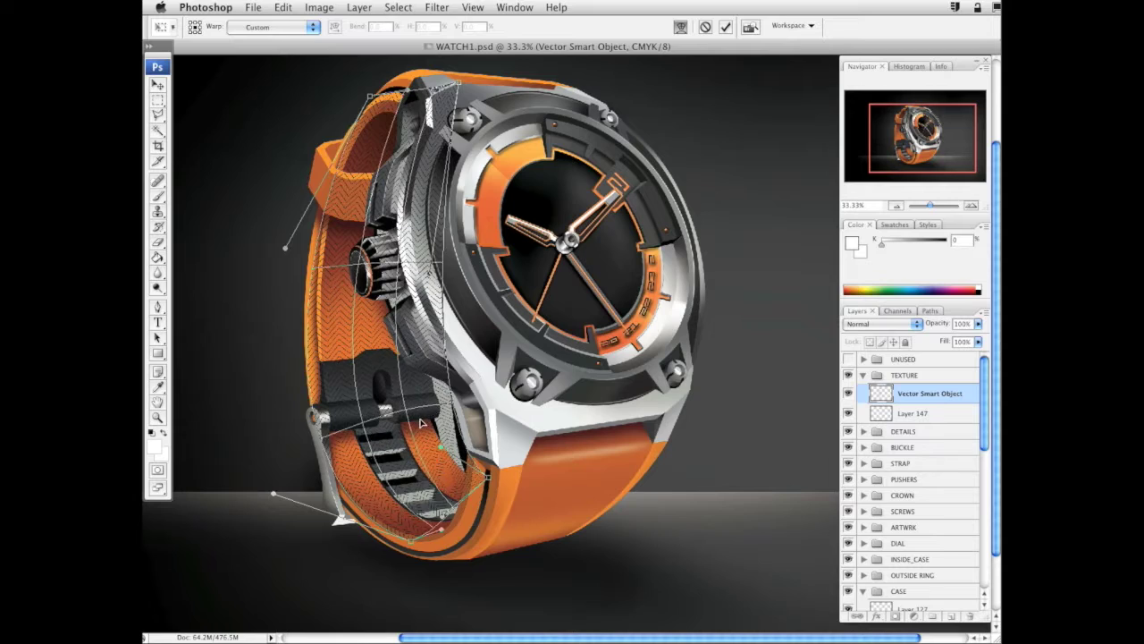
left_click_drag(422, 422, 413, 396)
left_click_drag(282, 494, 273, 487)
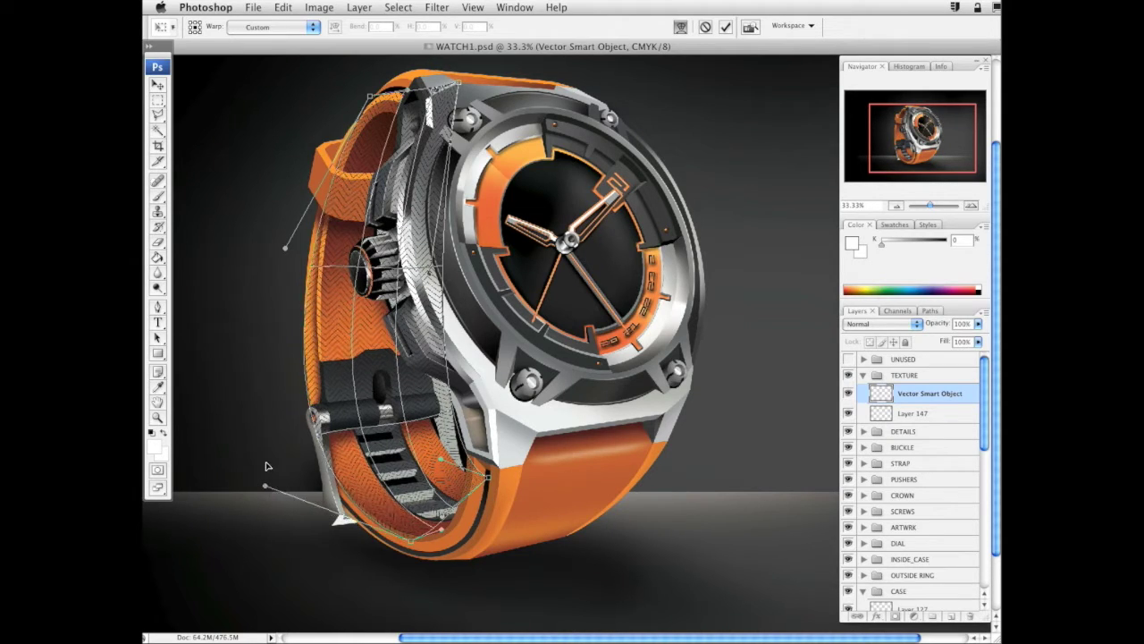
left_click_drag(489, 479, 492, 483)
left_click_drag(441, 530, 453, 544)
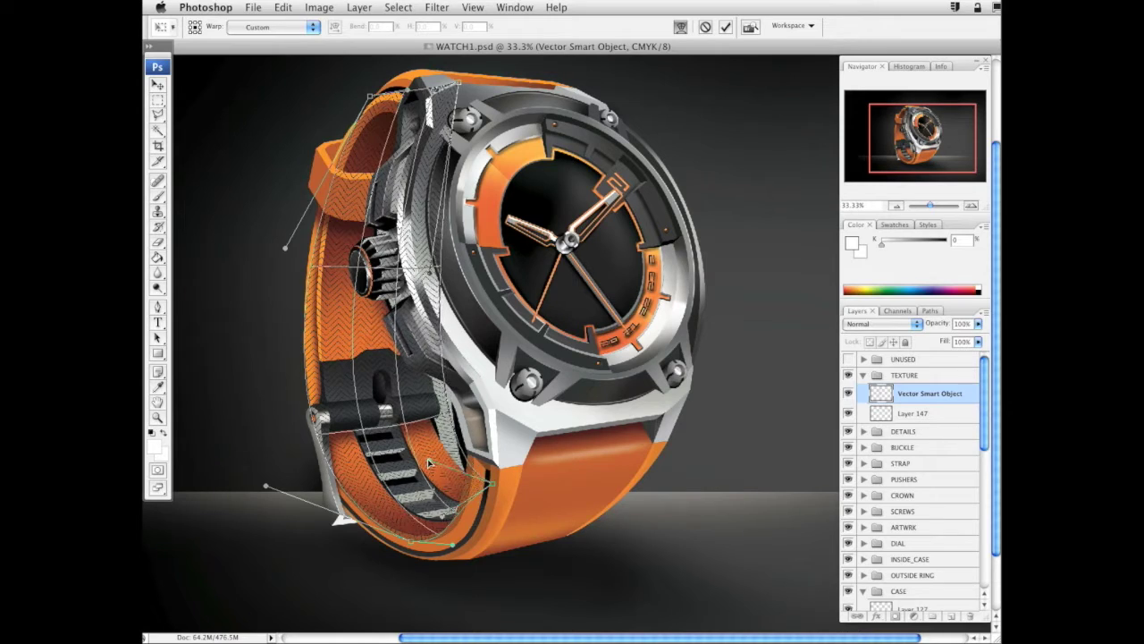
left_click_drag(433, 274, 410, 258)
left_click_drag(459, 84, 410, 105)
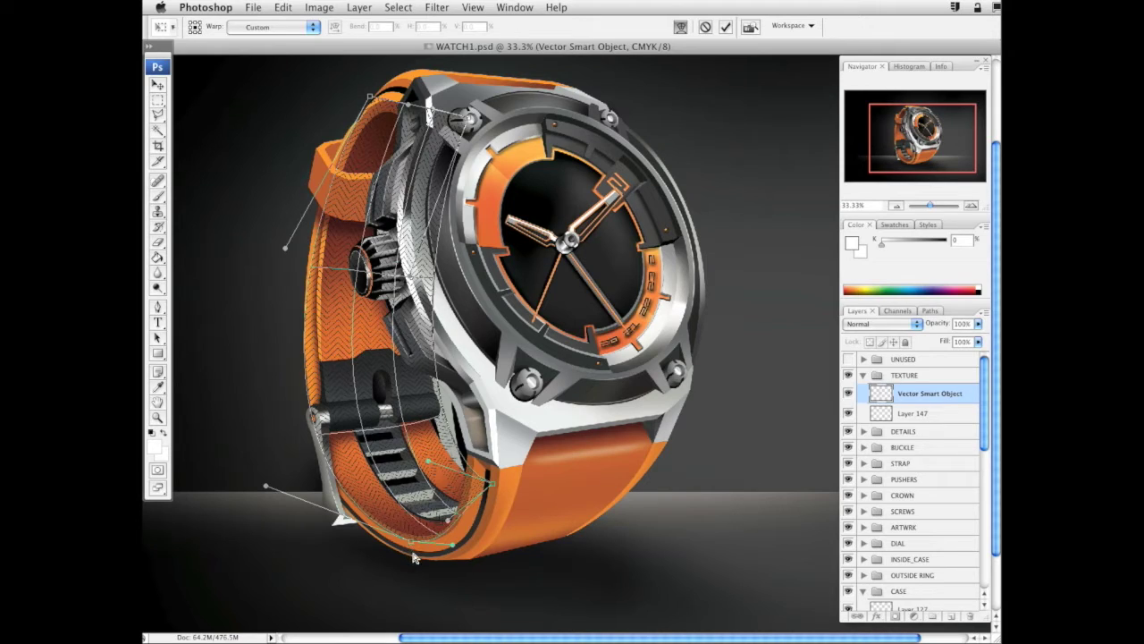
key("Return")
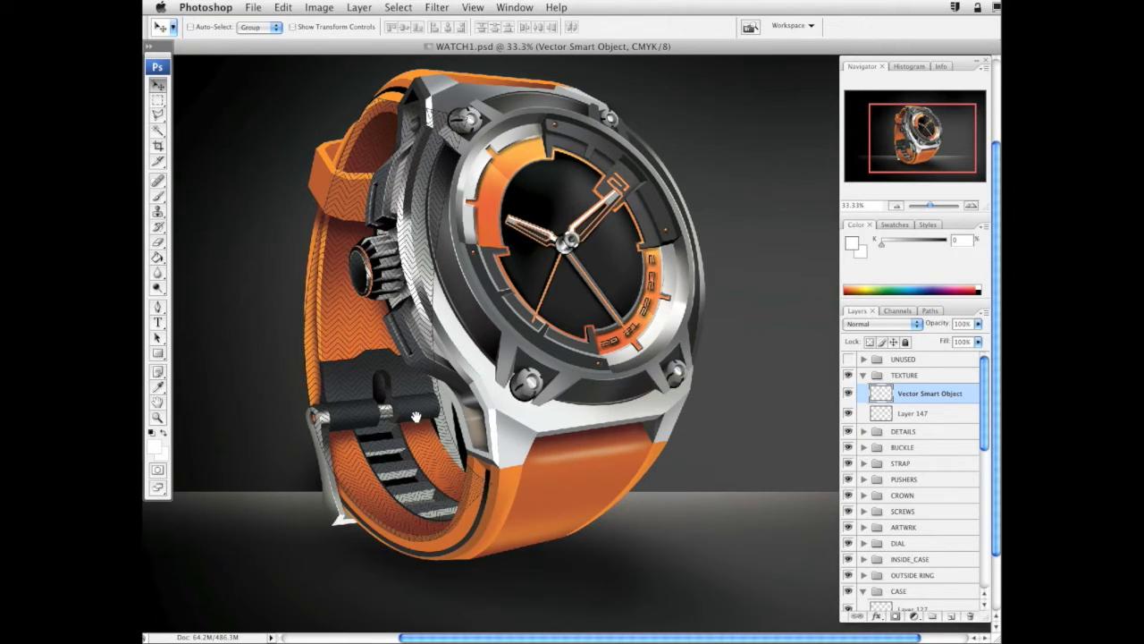
Add a Bevel and Emboss effect to the zigzag layer with Pillow Emboss style and a size of 4 px
left_click_drag(416, 417, 412, 441)
right_click(943, 396)
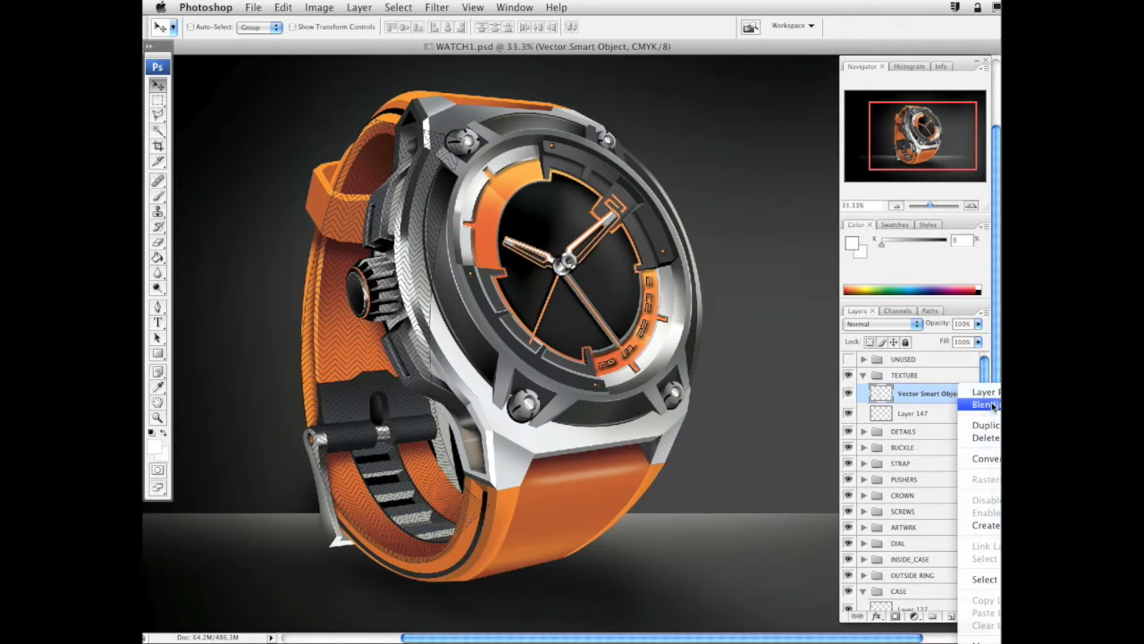
left_click(992, 405)
left_click(560, 448)
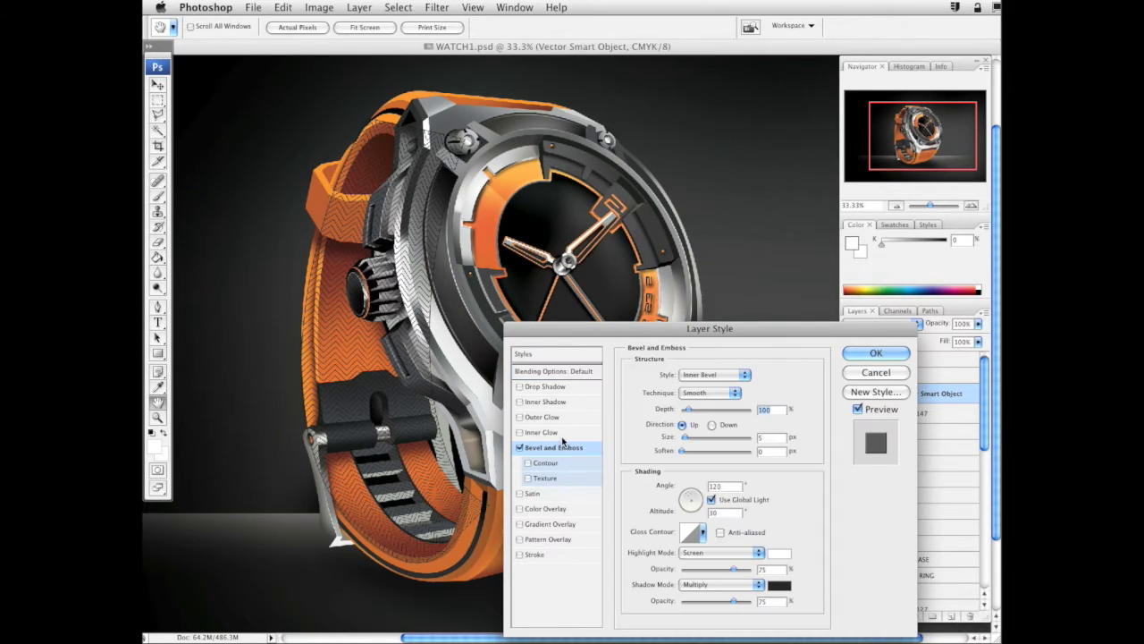
left_click(736, 373)
left_click(723, 391)
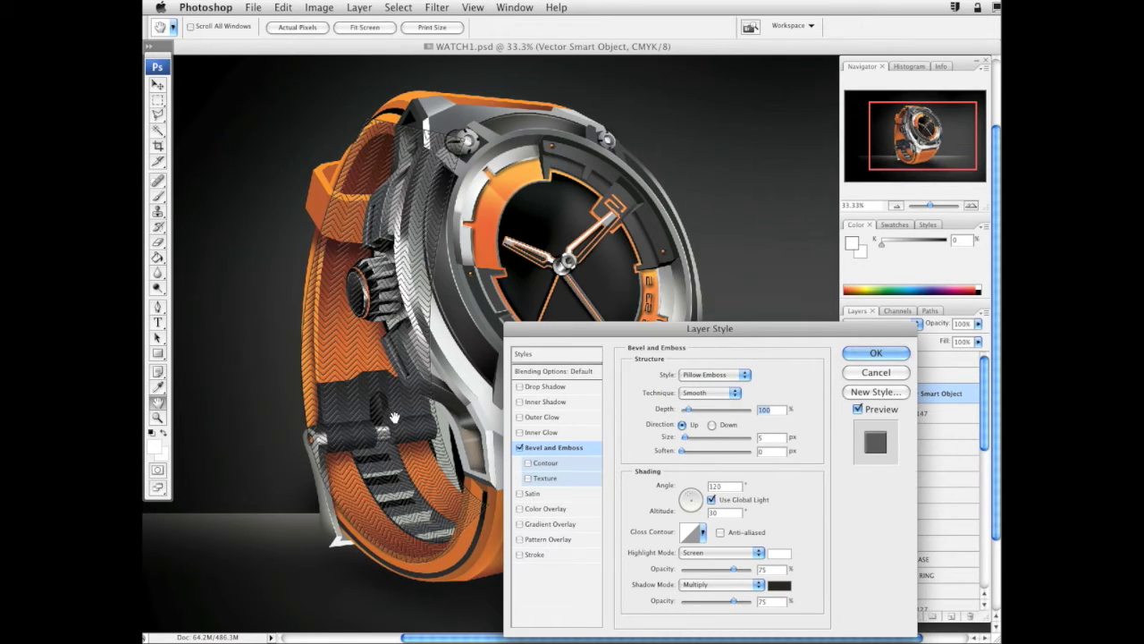
left_click_drag(686, 438, 690, 441)
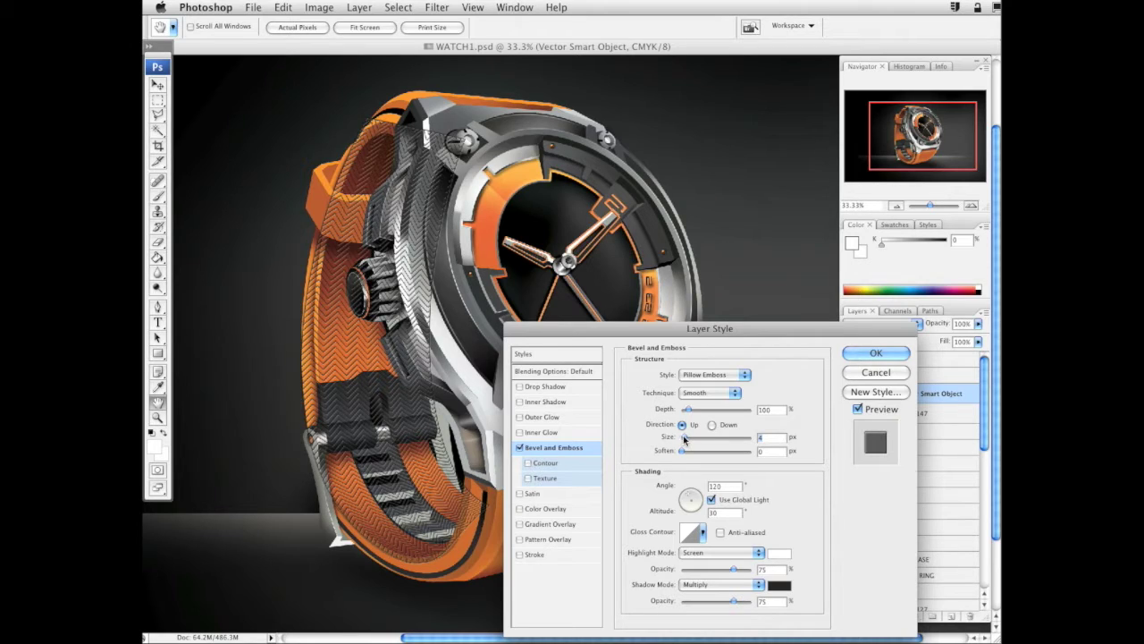
Disable Global Light for the bevel, set its angle to 38° and altitude to 32°, reduce the shadow opacity, and apply the style
left_click(713, 500)
left_click(697, 497)
left_click_drag(697, 498, 699, 501)
left_click_drag(734, 600, 699, 604)
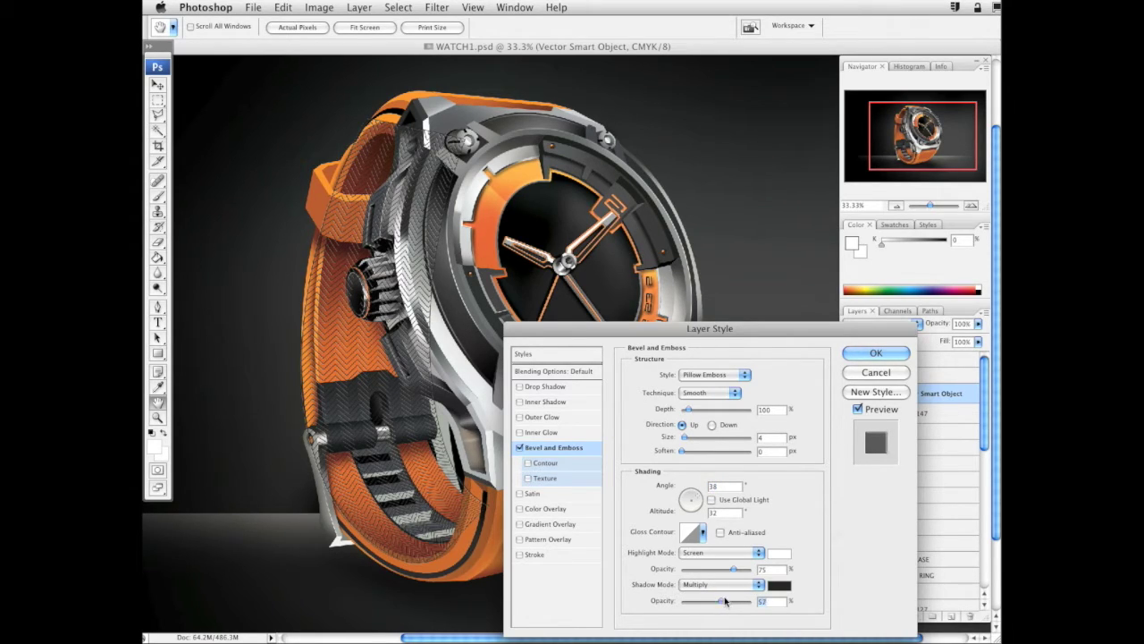
left_click(876, 353)
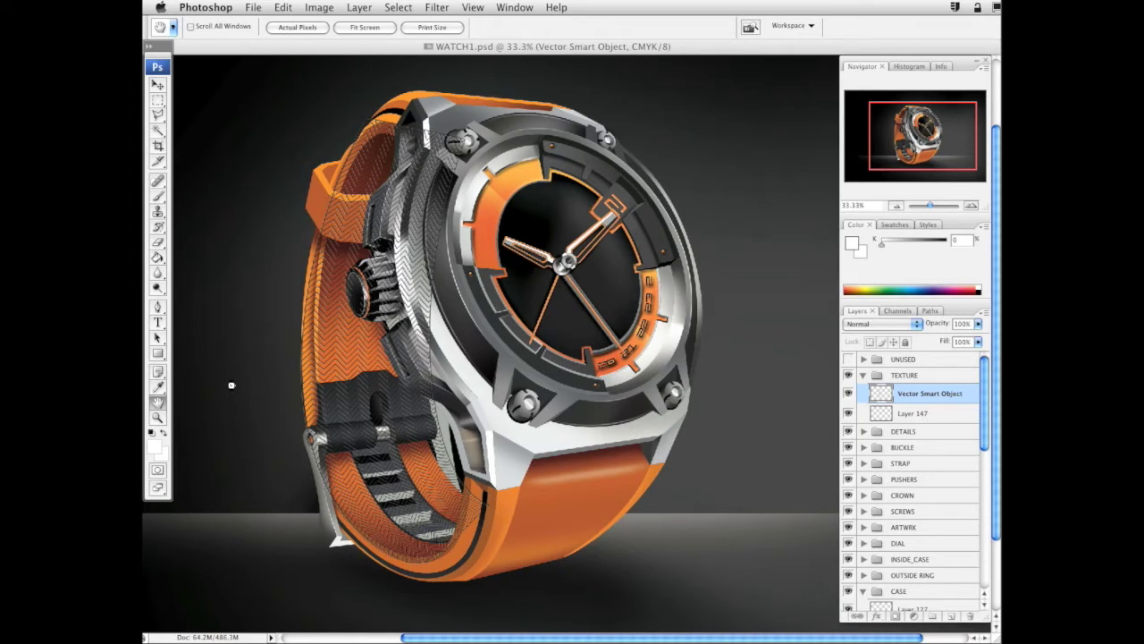
Warp the zigzag pattern again, stretching its lower end outward past the strap's bottom inner edge, and apply the warp
key("z")
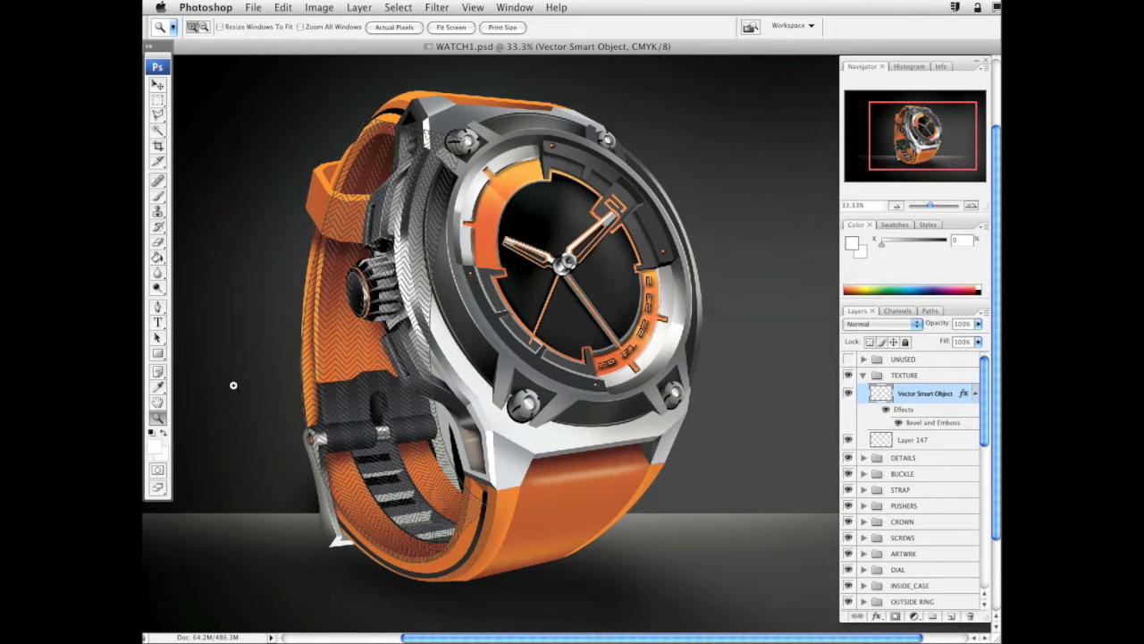
left_click_drag(283, 120, 574, 561)
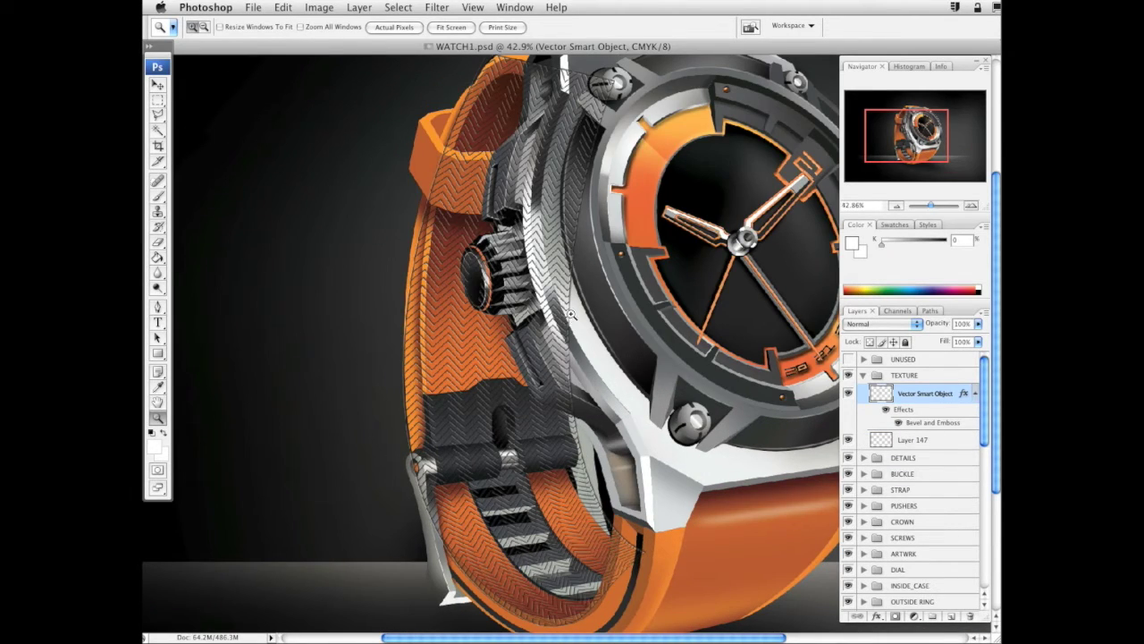
left_click(586, 319)
left_click_drag(621, 338, 610, 266)
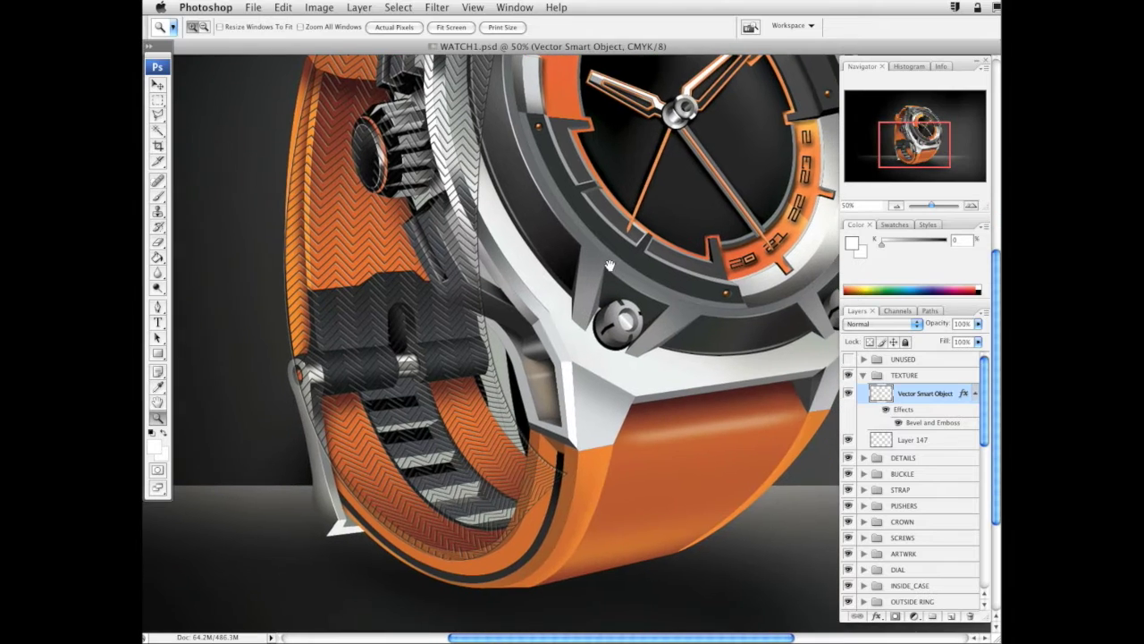
left_click(293, 7)
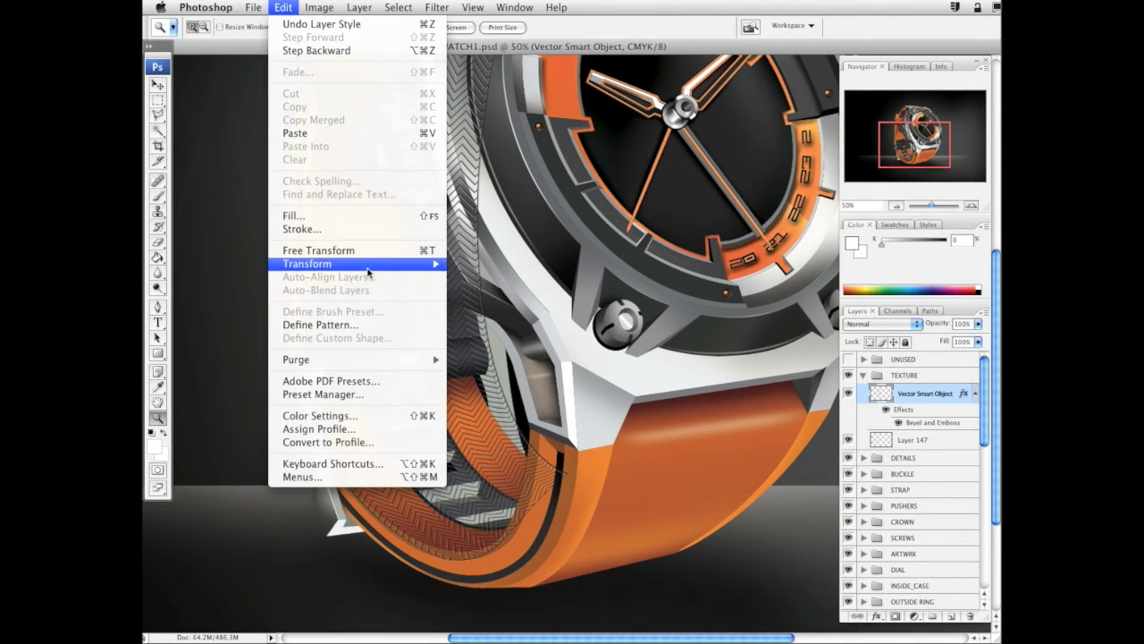
mouse_move(371, 264)
left_click(531, 350)
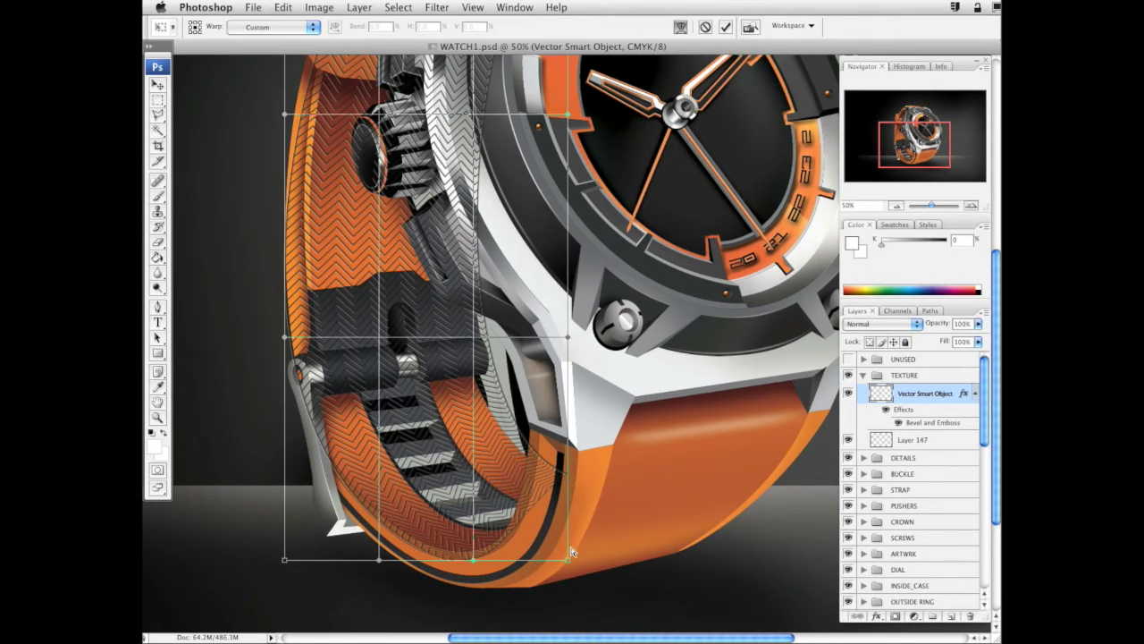
left_click_drag(572, 552, 643, 596)
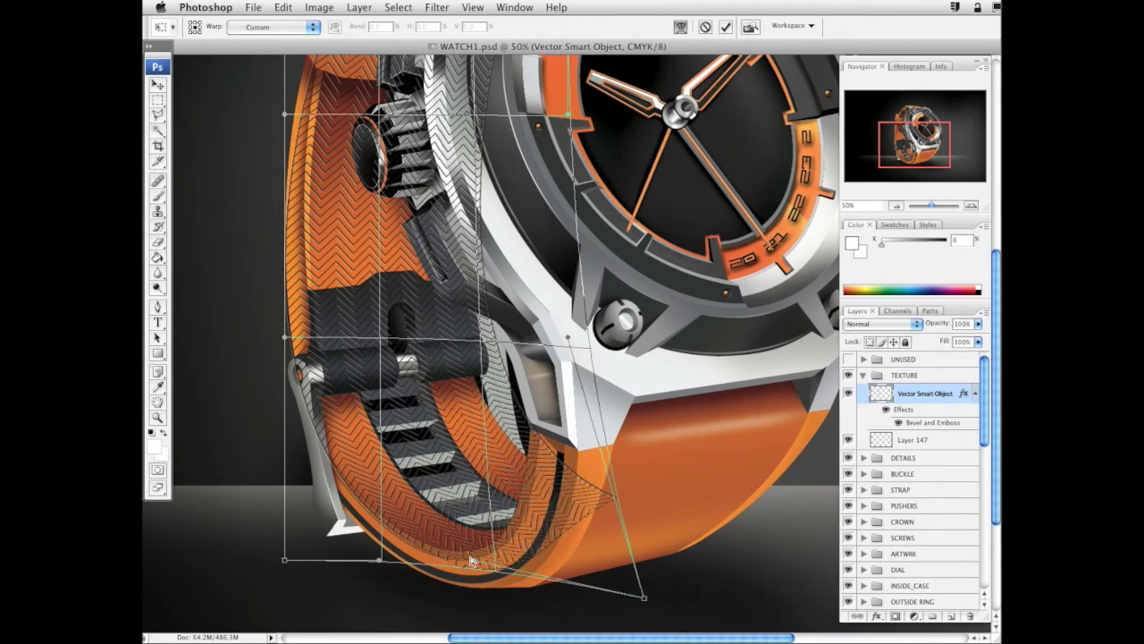
left_click_drag(472, 561, 479, 590)
left_click_drag(644, 596, 669, 600)
left_click_drag(569, 339, 560, 342)
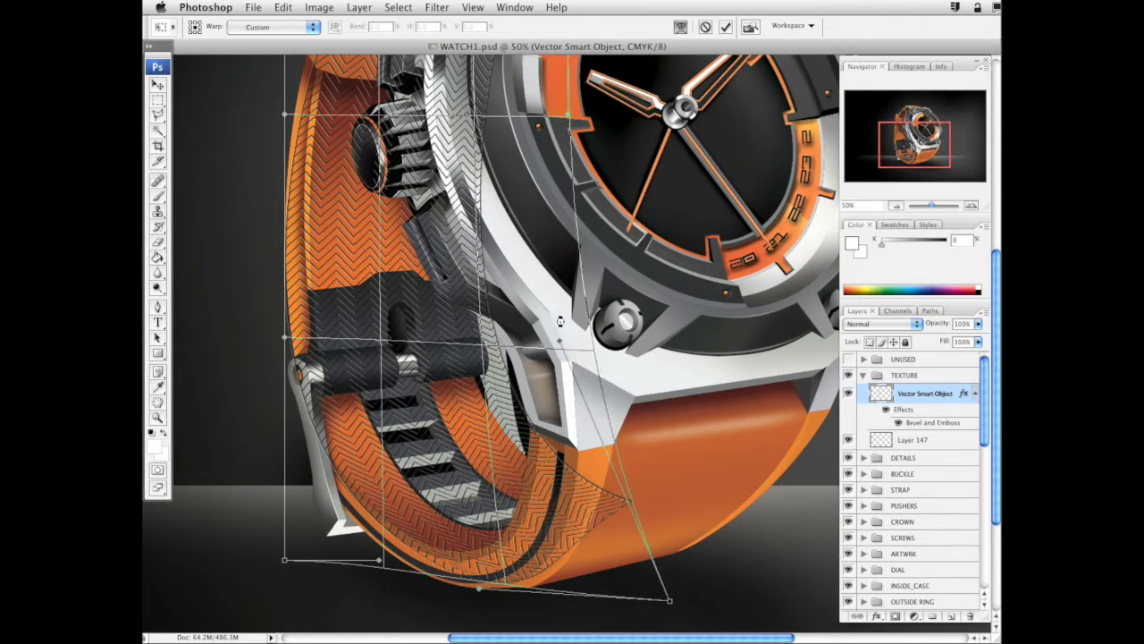
left_click_drag(524, 271, 515, 457)
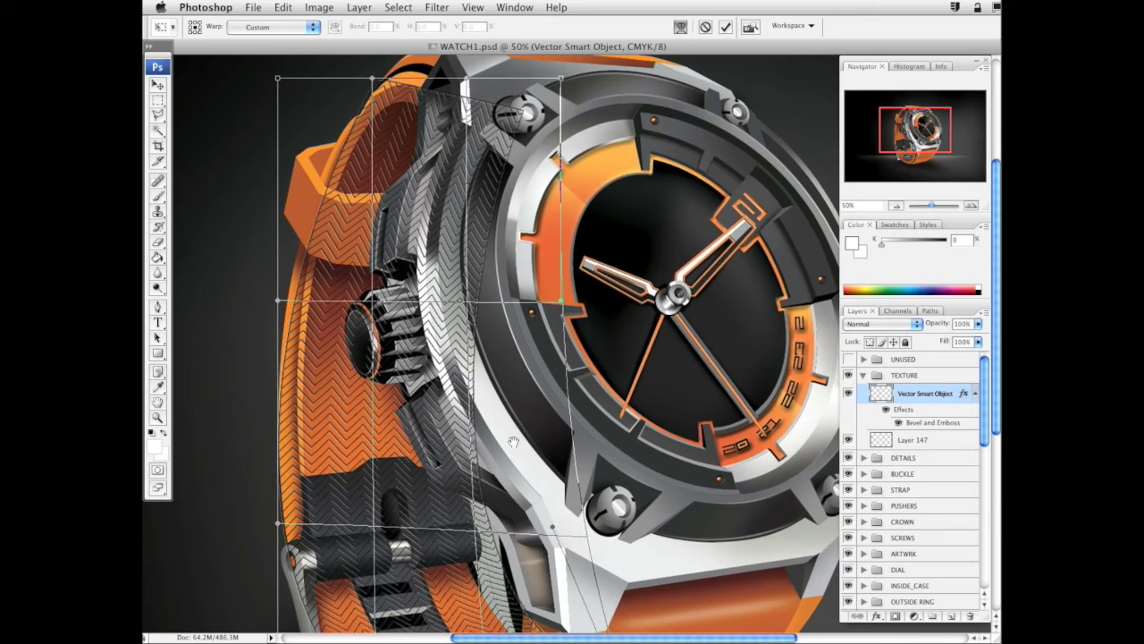
key("super+space")
key("Return")
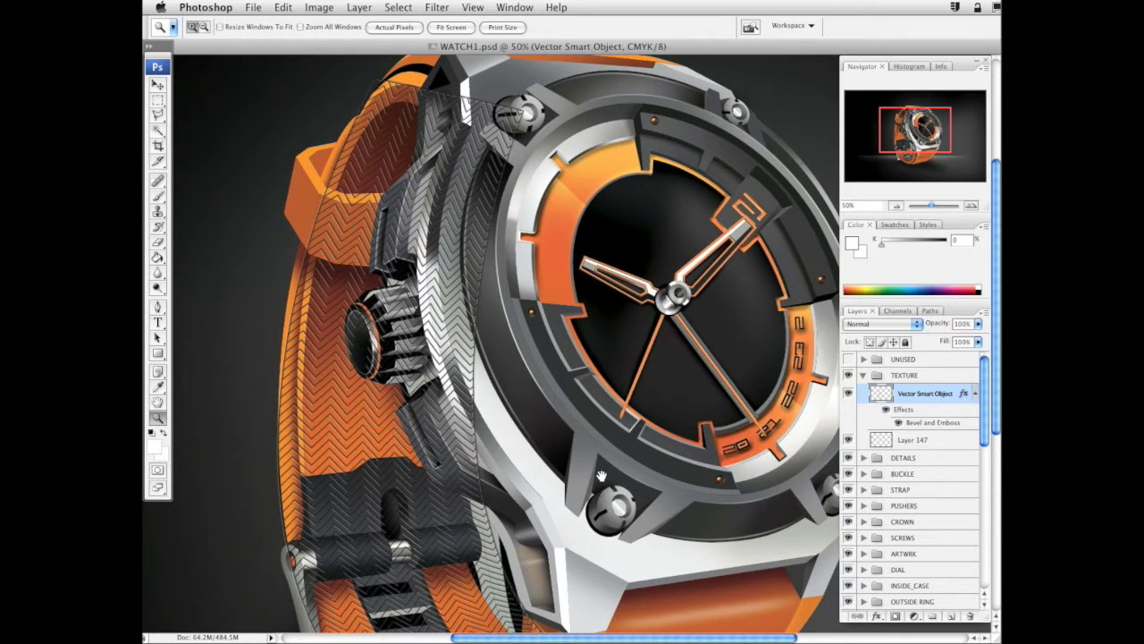
Select the strap's orange inner areas with the Magic Wand on the Vector Smart Object layer directly above the BACKGROUND group
scroll(413, 308, "down", 3)
left_click(157, 133)
left_click_drag(985, 397, 987, 544)
left_click(921, 442, "shift")
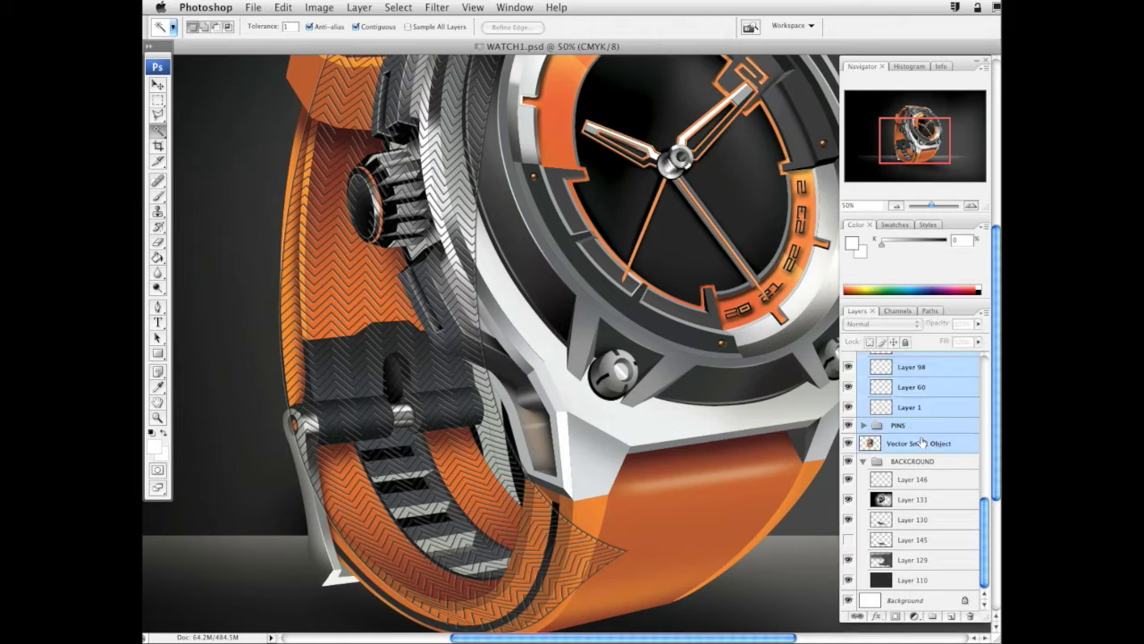
left_click(370, 513)
left_click(800, 233)
left_click(937, 461)
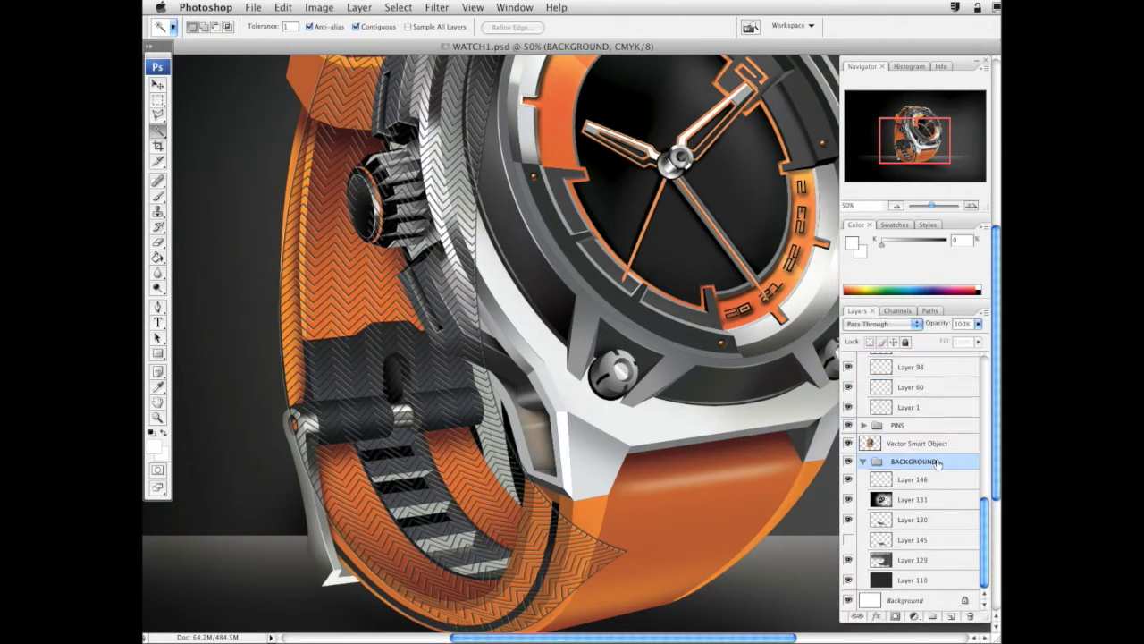
left_click(934, 444)
left_click(369, 516, "shift")
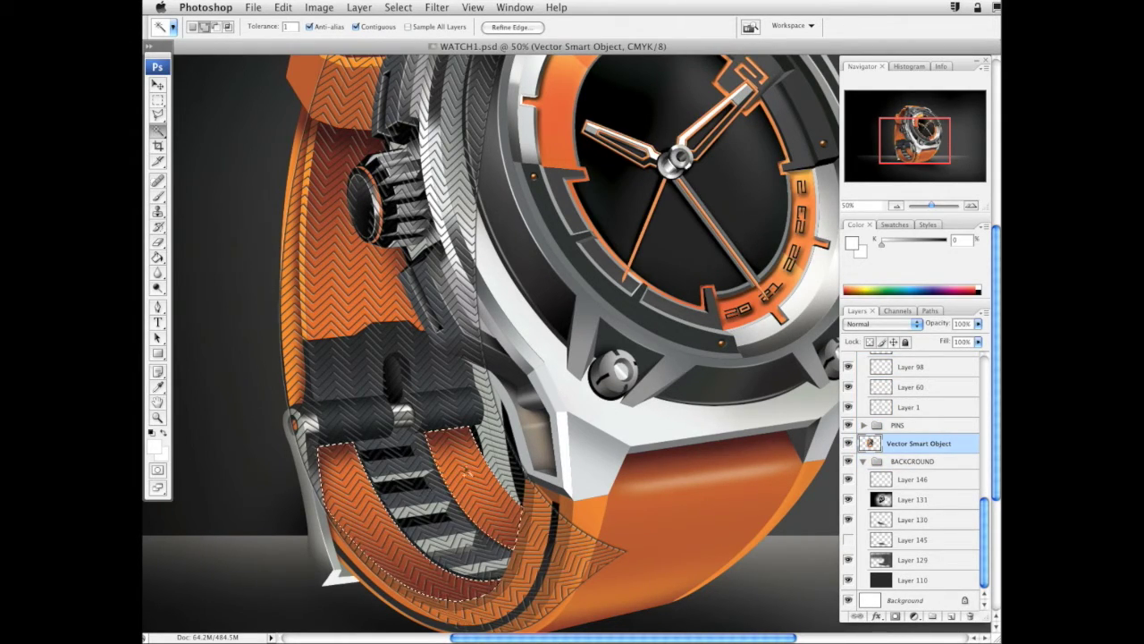
left_click_drag(434, 347, 478, 577)
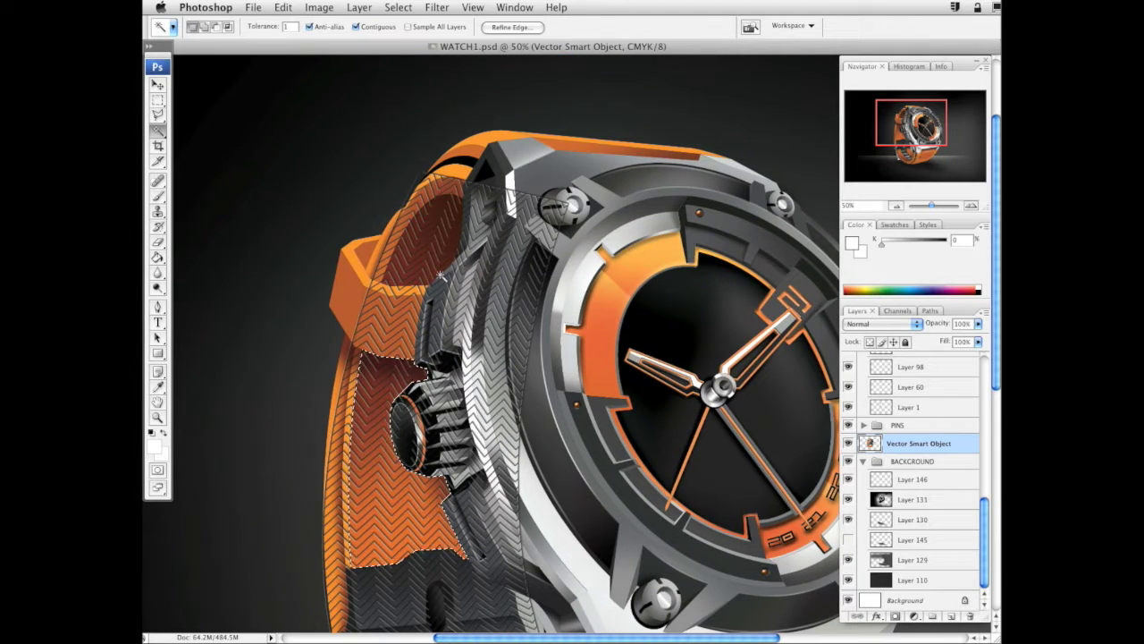
scroll(529, 331, "down", 5)
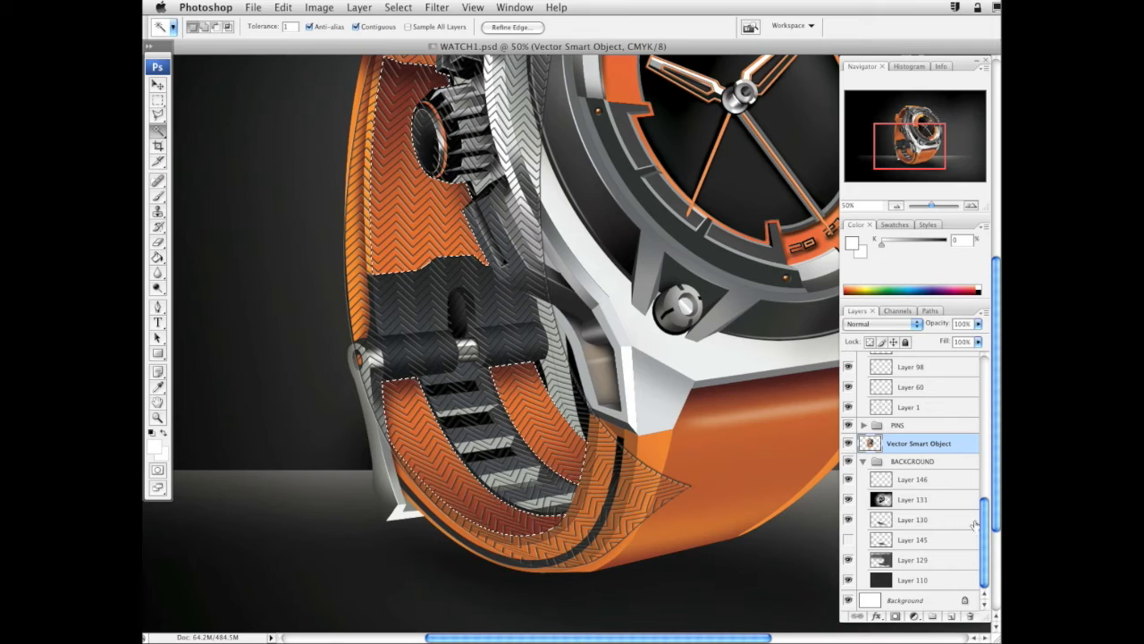
On the zigzag layer in the TEXTURE group, invert the selection and delete the pattern outside the strap's inner areas
scroll(947, 403, "up", 10)
left_click(930, 393)
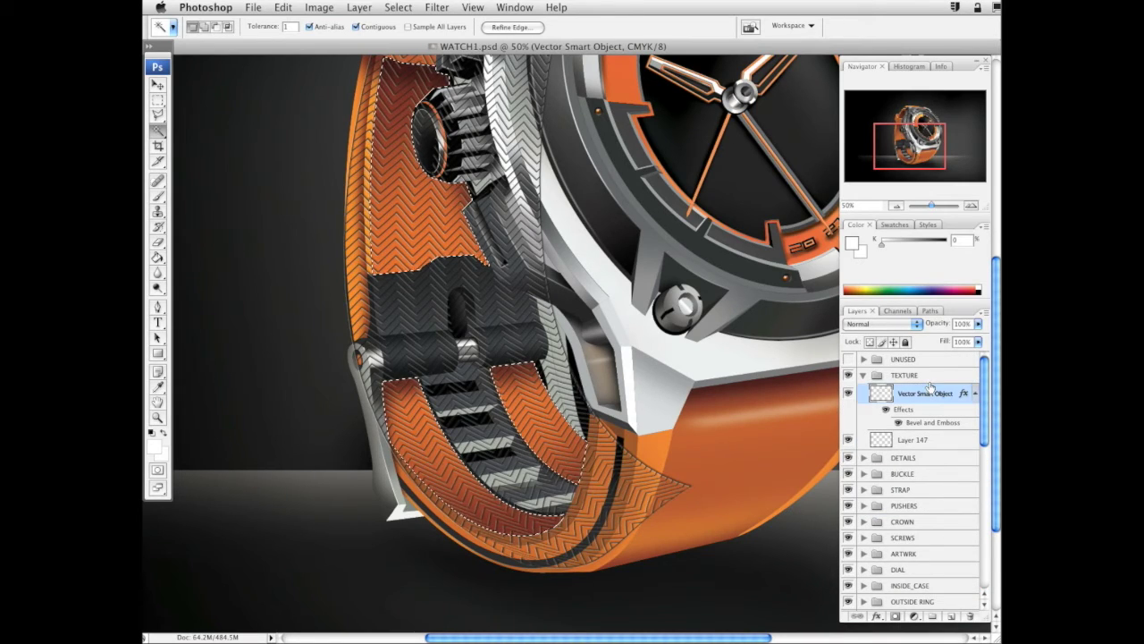
left_click(398, 7)
left_click(441, 64)
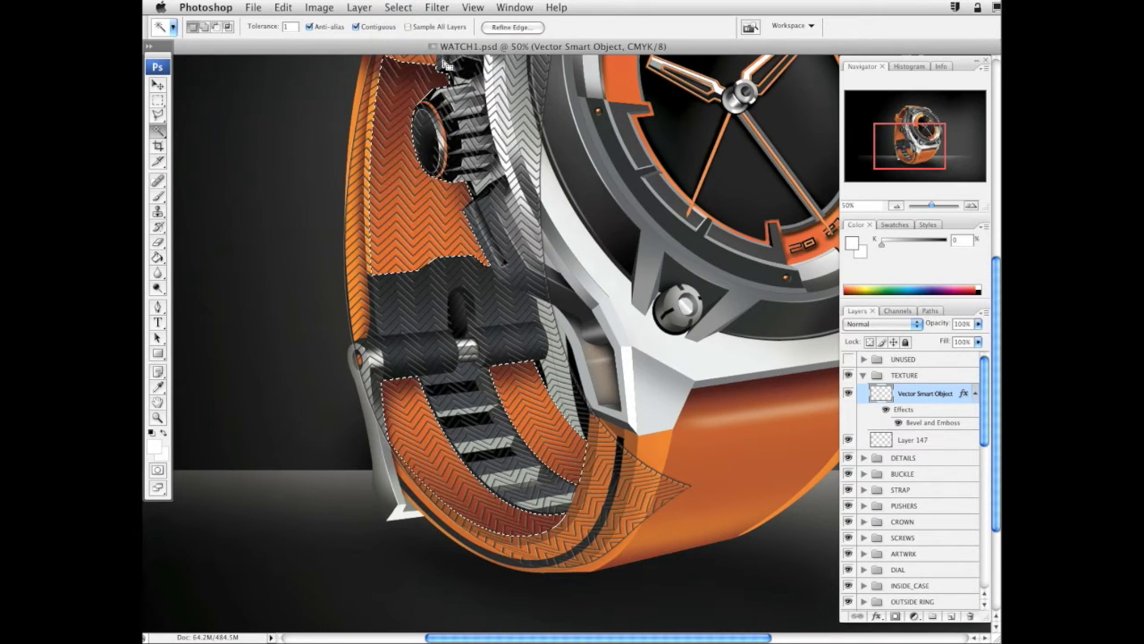
key("Delete")
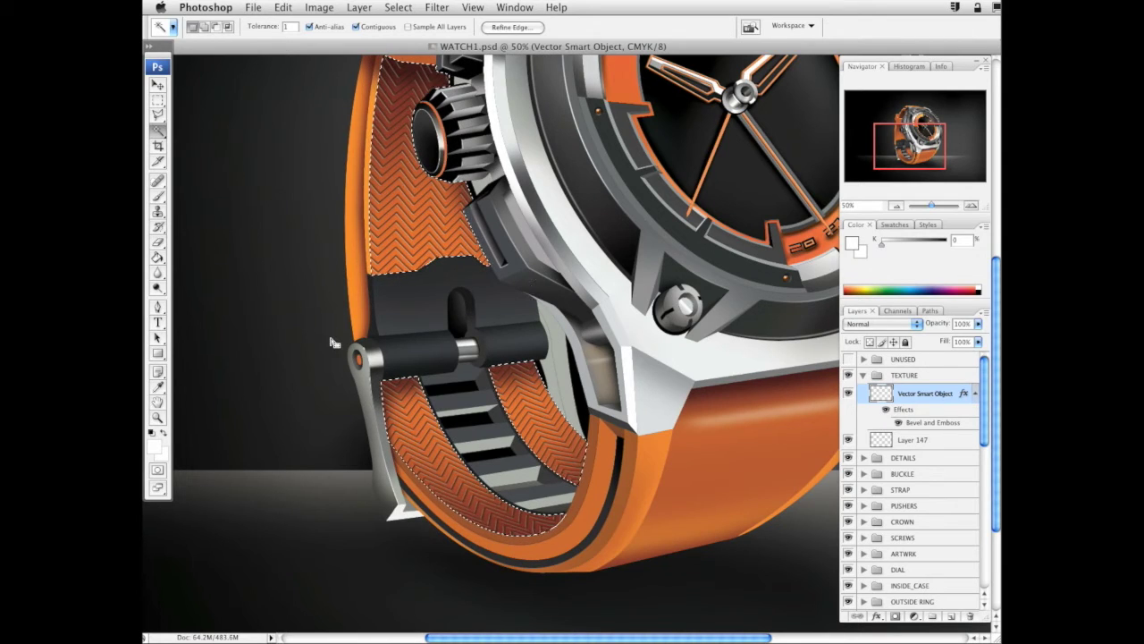
left_click_drag(600, 301, 551, 380)
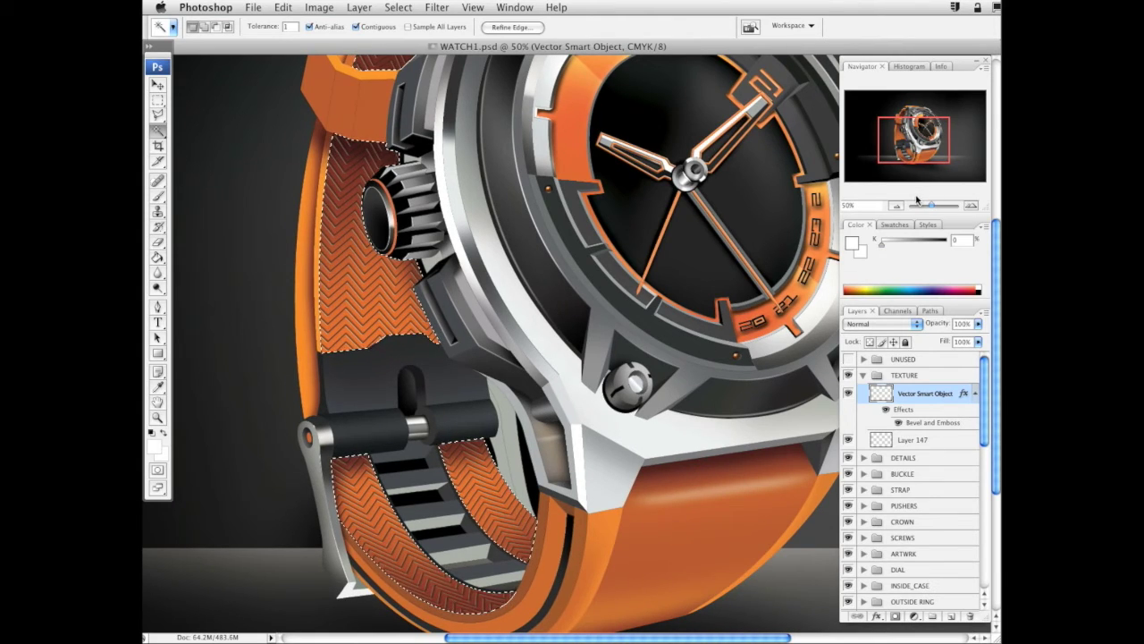
Deselect and adjust the zigzag layer with Hue/Saturation, setting Saturation to -66 and Lightness to +68
key("super+d")
left_click(322, 8)
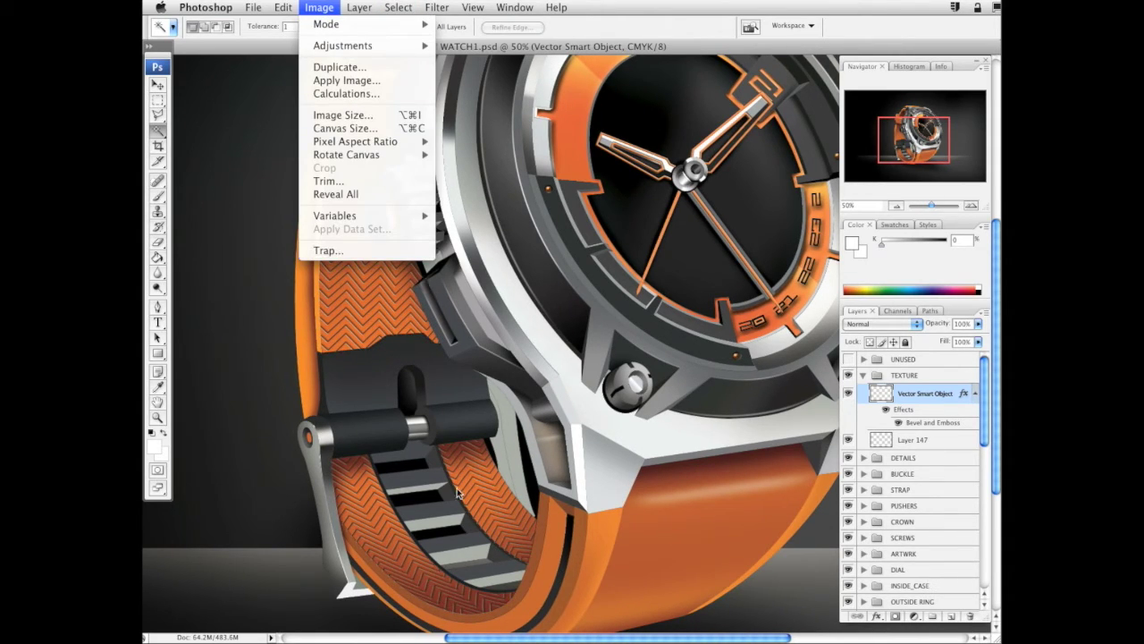
mouse_move(403, 48)
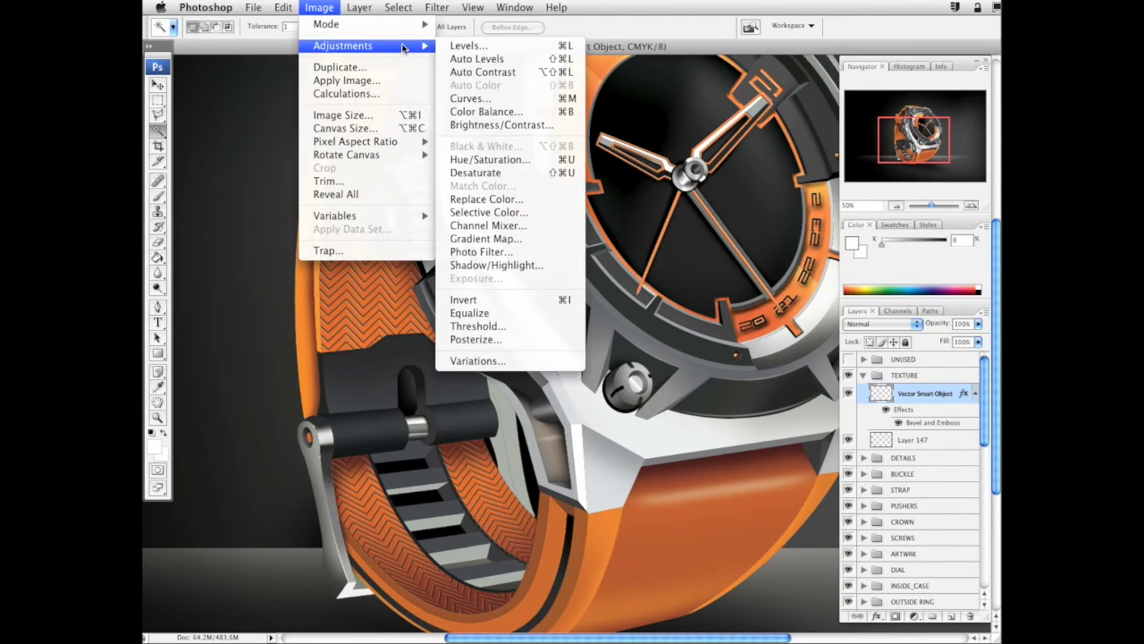
left_click(552, 161)
left_click_drag(930, 271, 976, 271)
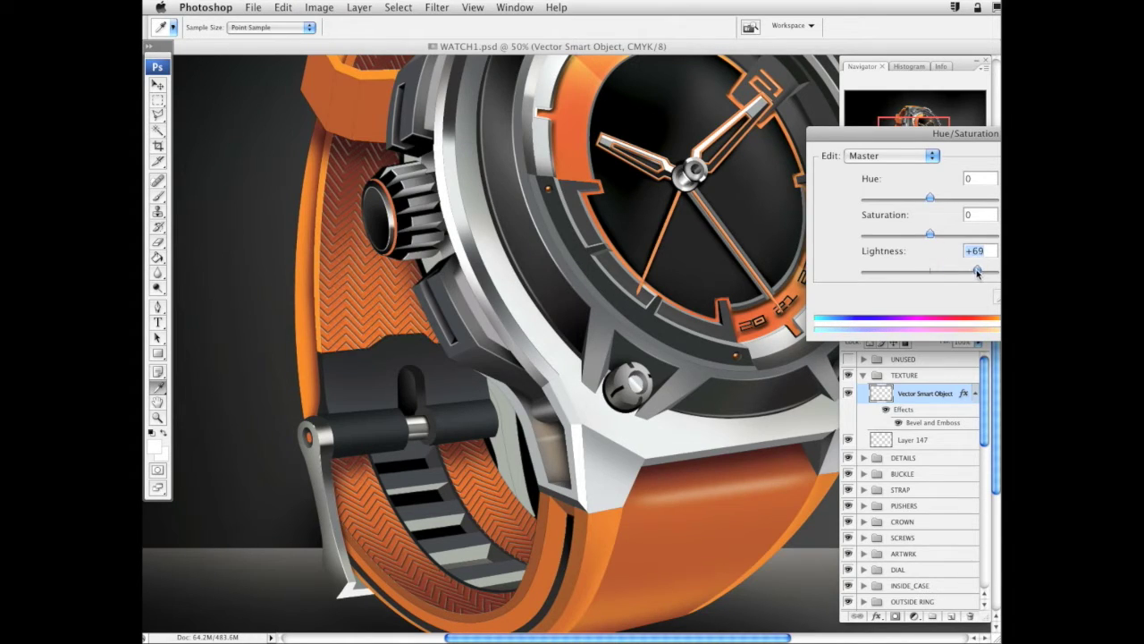
left_click_drag(930, 235, 886, 234)
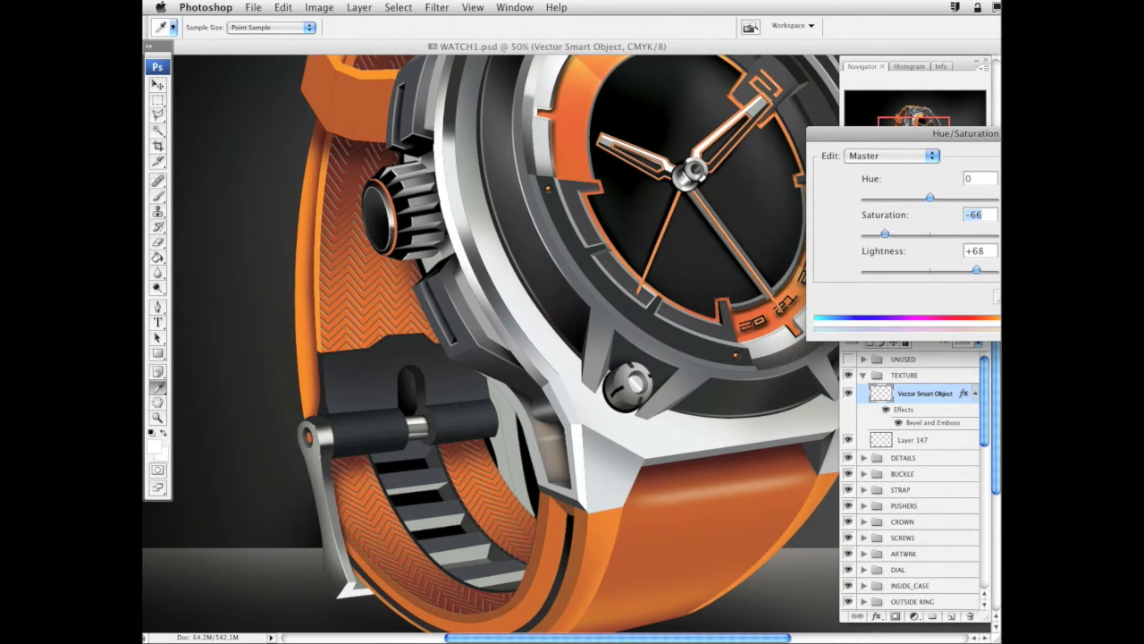
key("Return")
Lower the zigzag layer's opacity to 70% and check the texture on the whole watch
left_click(978, 323)
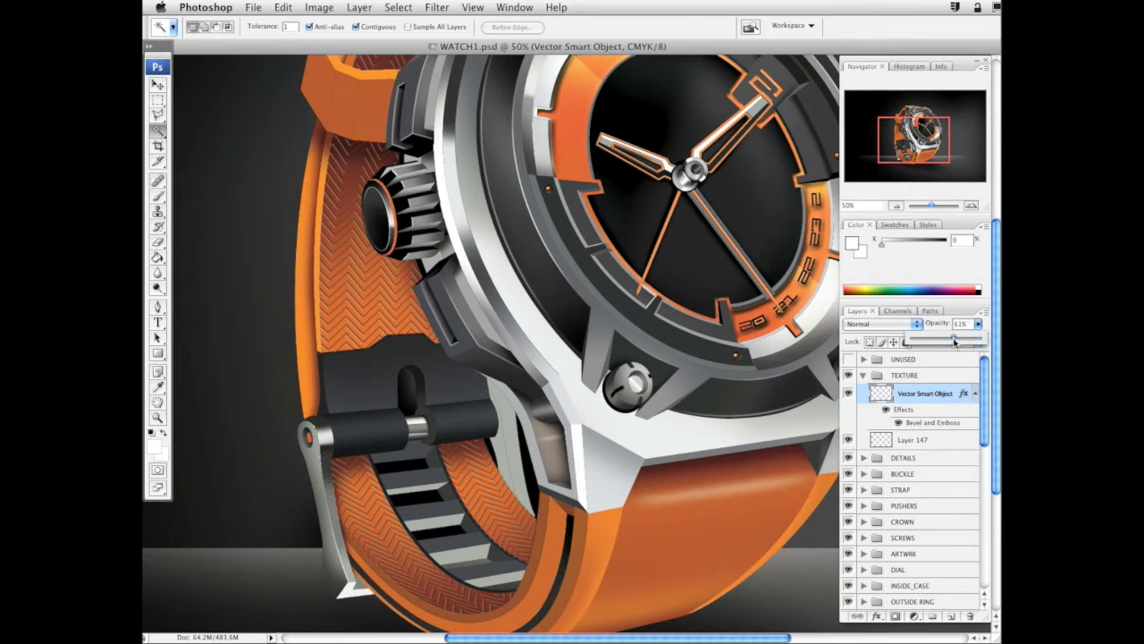
left_click_drag(952, 338, 951, 339)
key("Return")
left_click_drag(568, 378, 564, 498)
left_click(157, 418)
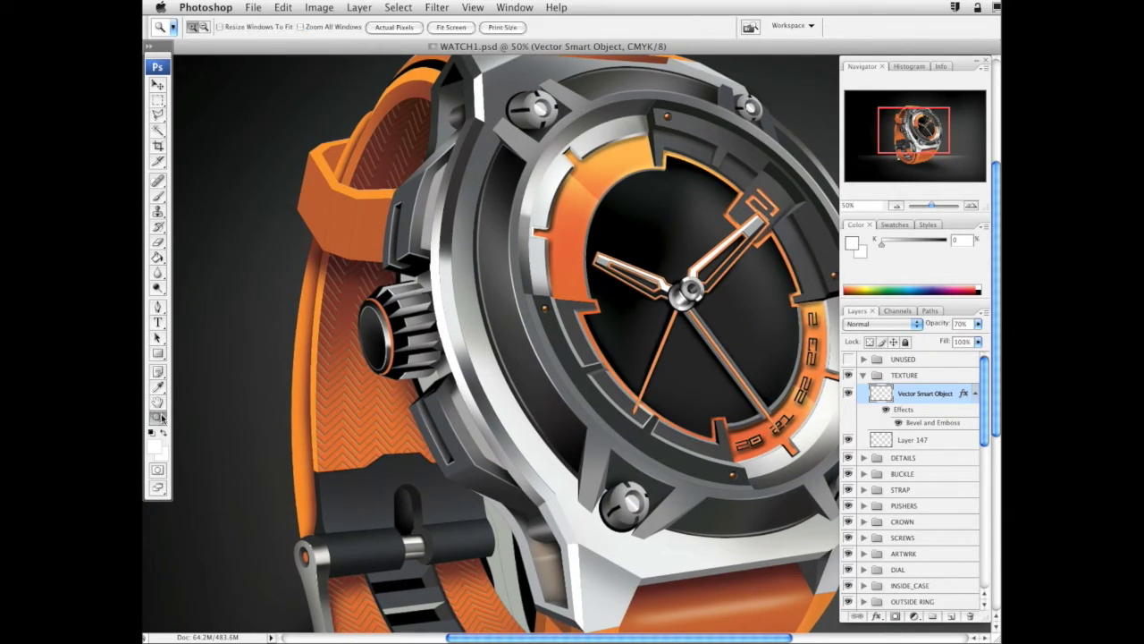
left_click(572, 320, "alt")
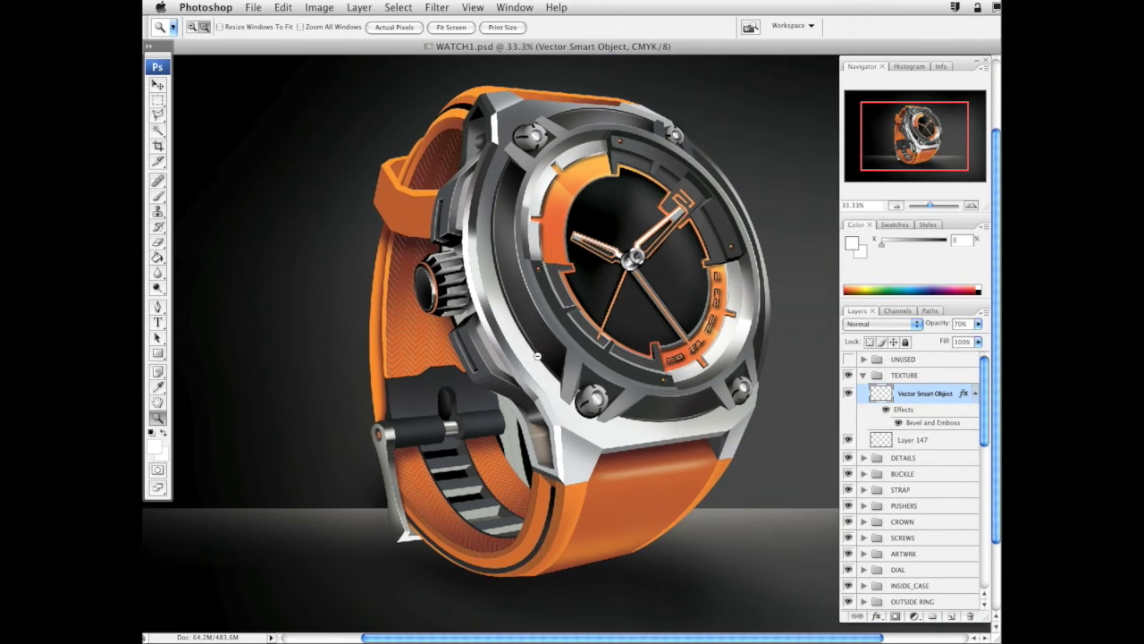
left_click(584, 312, "alt")
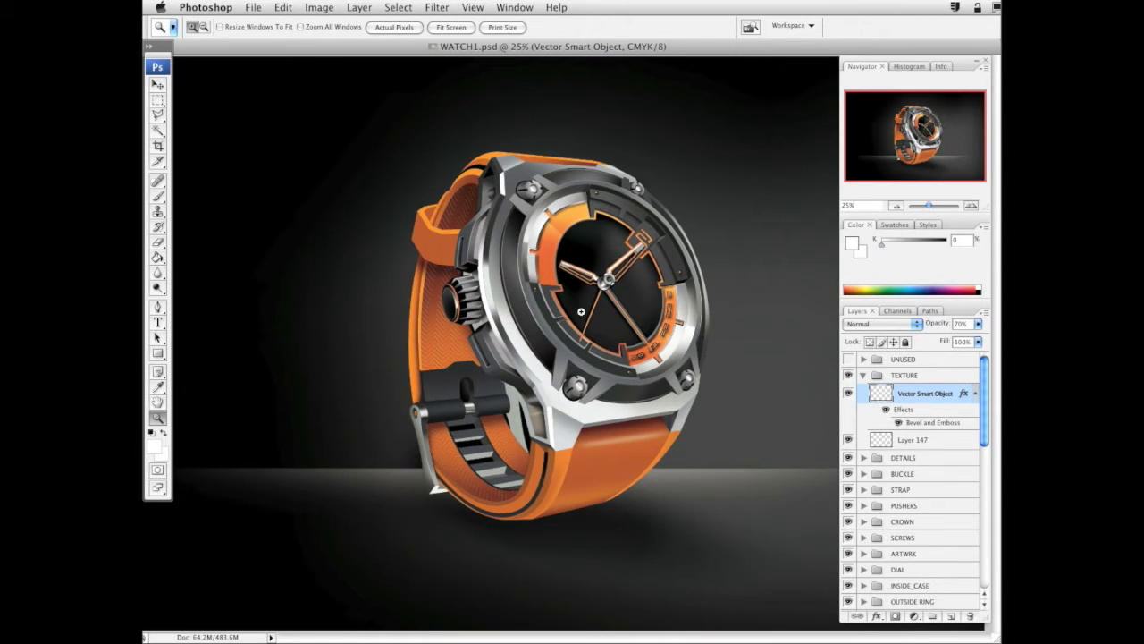
left_click(590, 346)
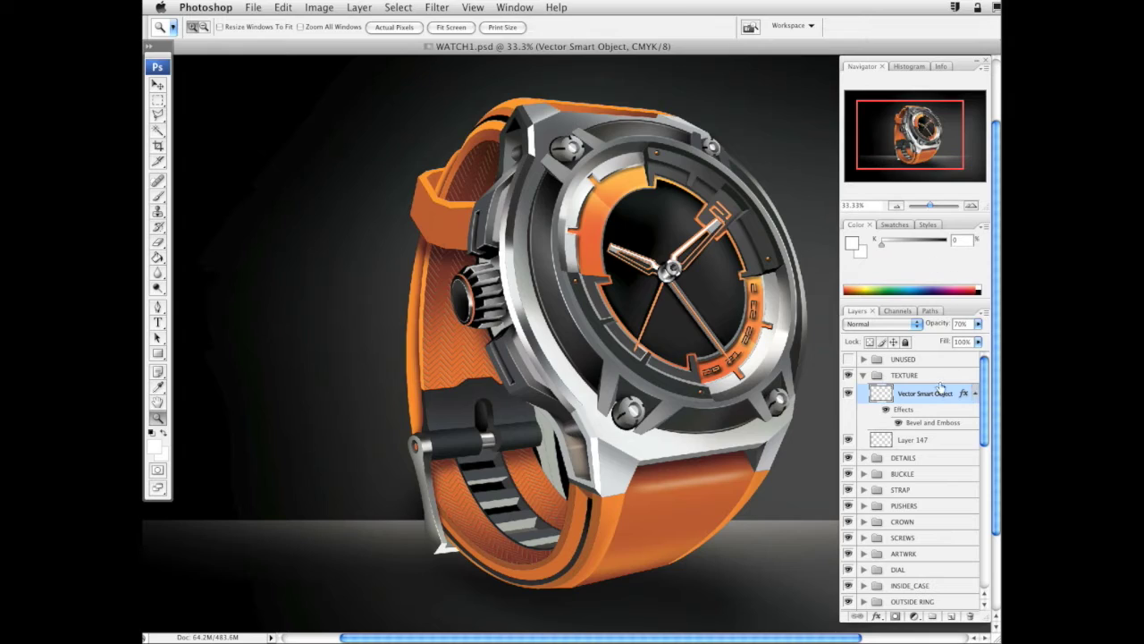
Darken the zigzag pattern with Hue/Saturation, setting Lightness to about -70
left_click(319, 7)
mouse_move(367, 43)
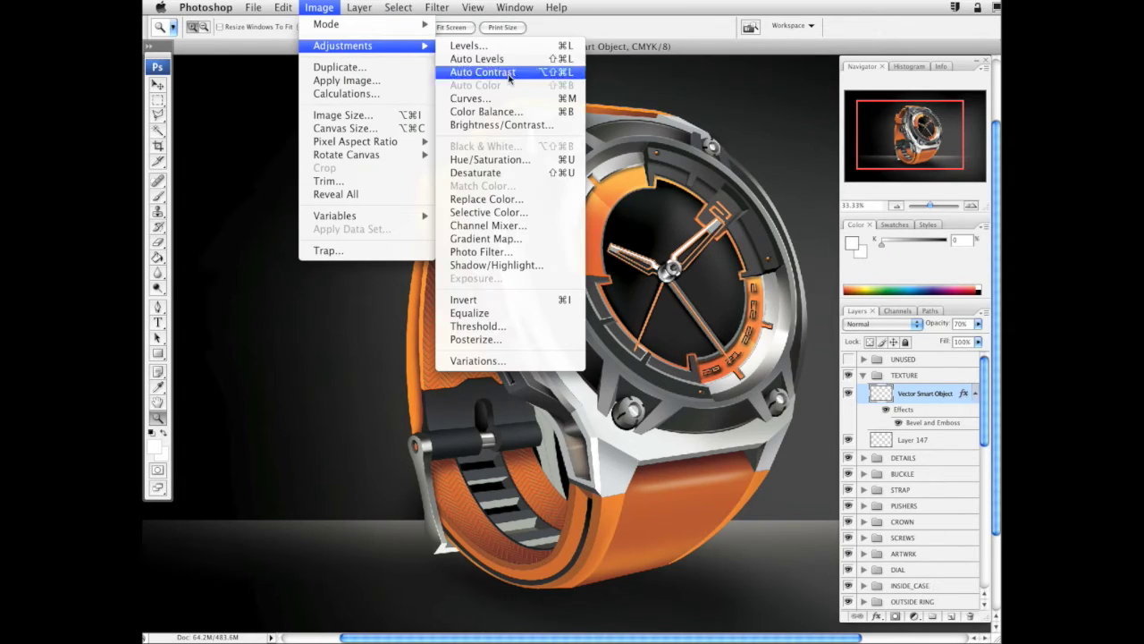
left_click(487, 160)
left_click_drag(931, 270, 882, 281)
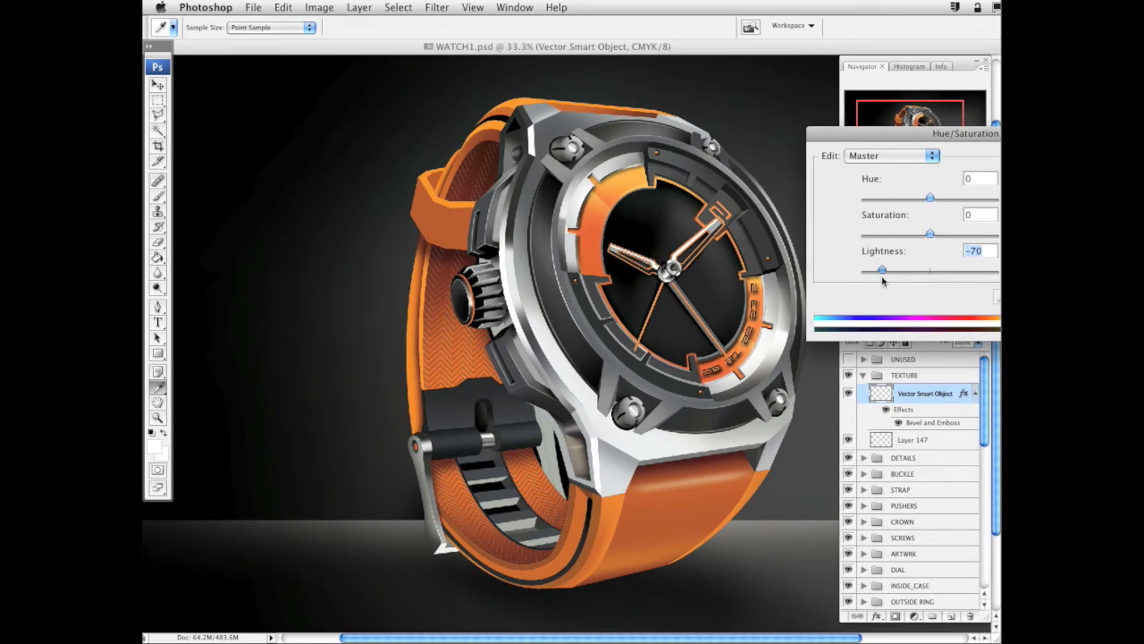
left_click(1081, 156)
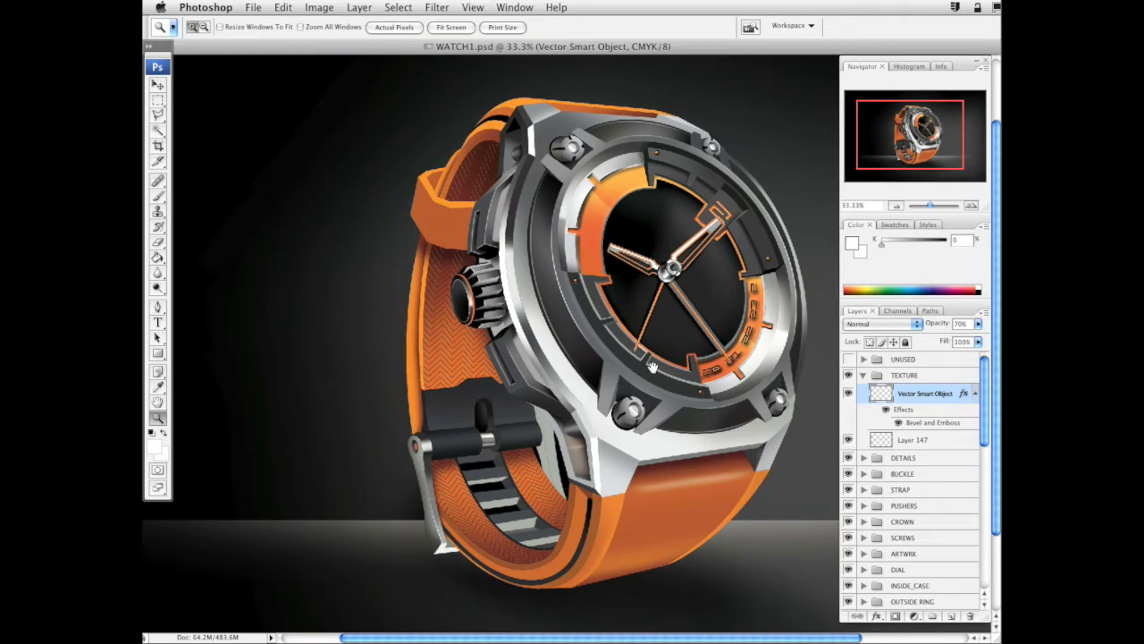
Set the zigzag layer's opacity to 44% and check the watch at several magnifications
left_click(978, 324)
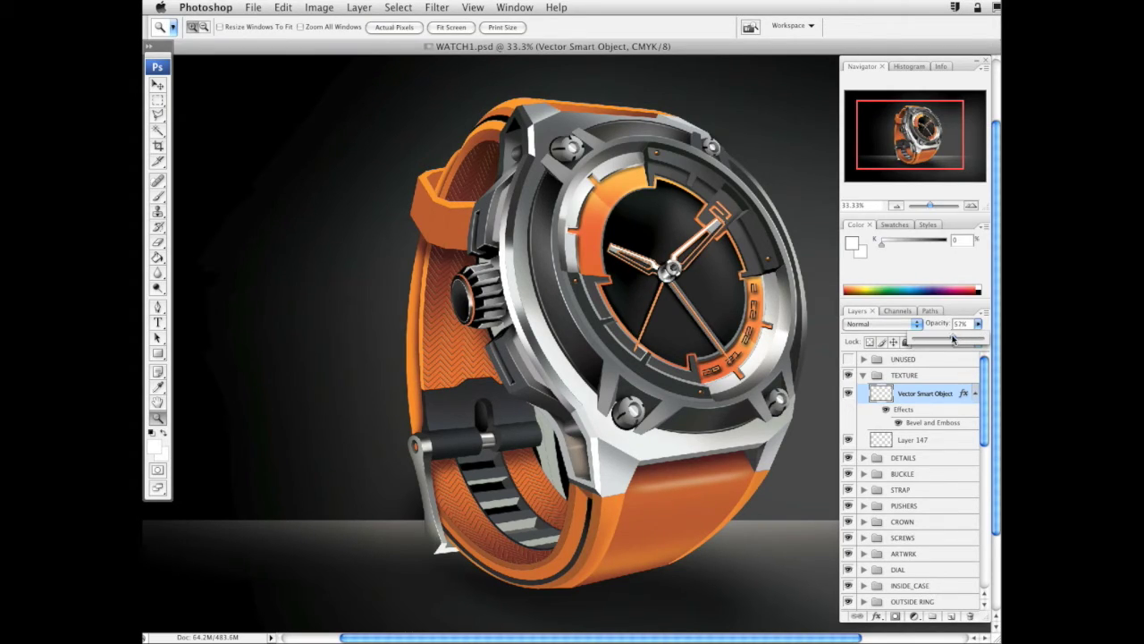
left_click_drag(679, 355, 657, 379)
left_click(608, 408, "alt")
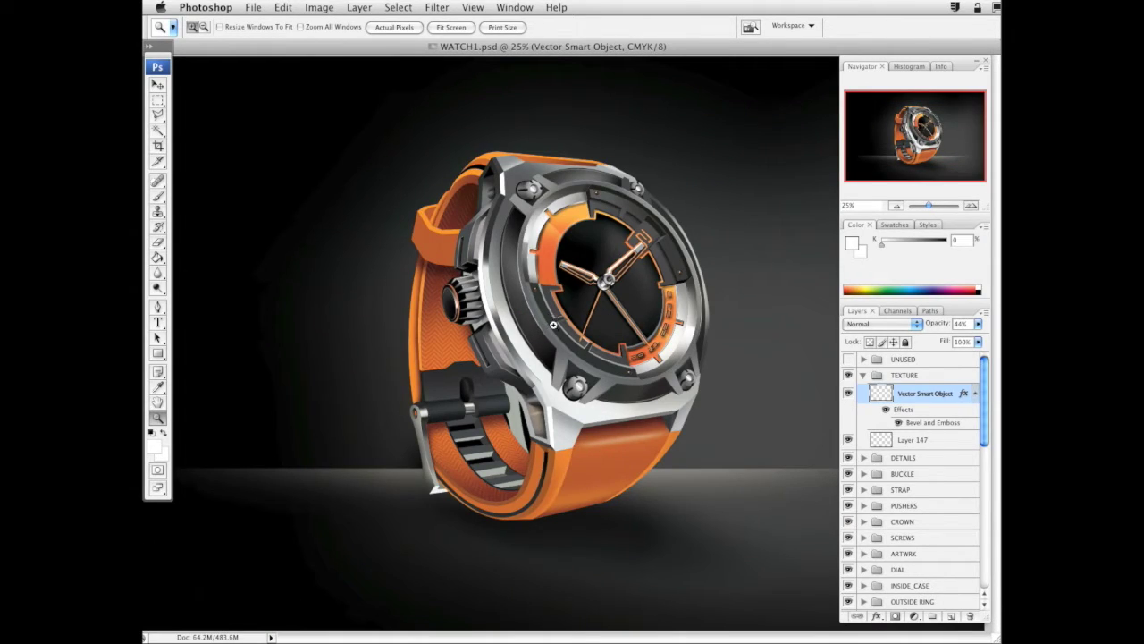
left_click(557, 321)
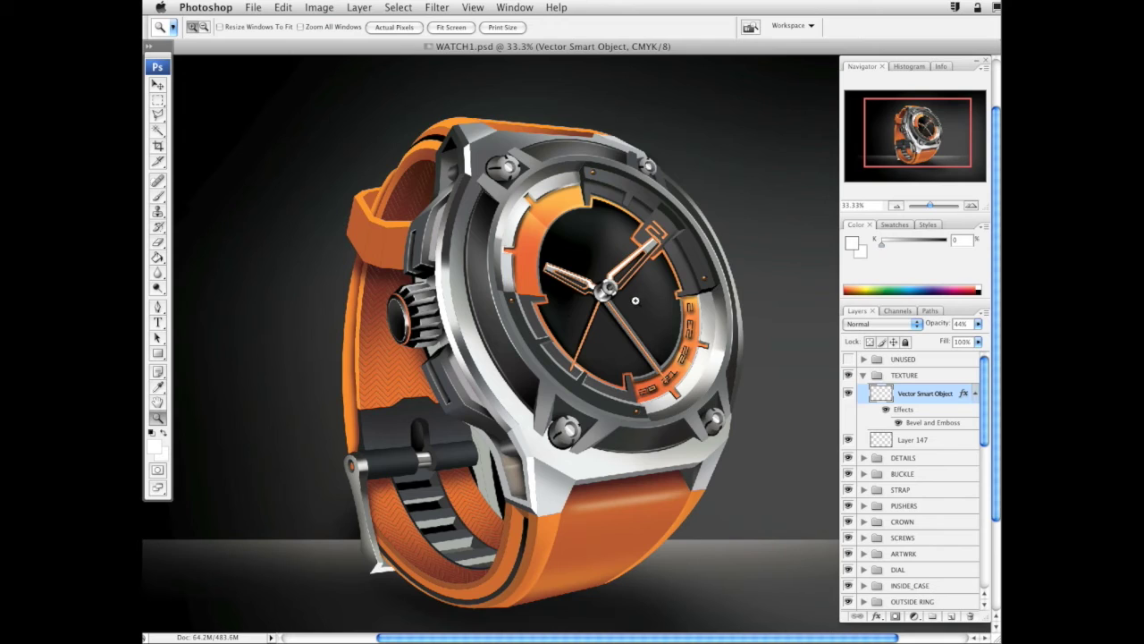
left_click_drag(623, 315, 651, 358)
left_click(652, 319)
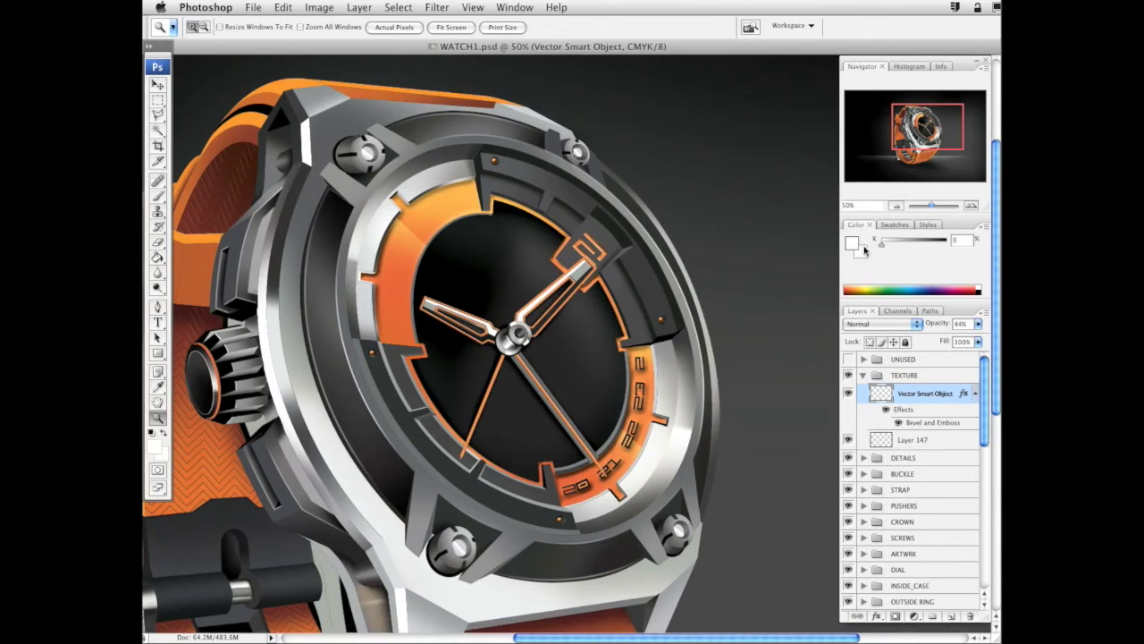
Collapse the TEXTURE group, create a group named GLOW above it, and add an empty layer inside
left_click(899, 376)
left_click(934, 616)
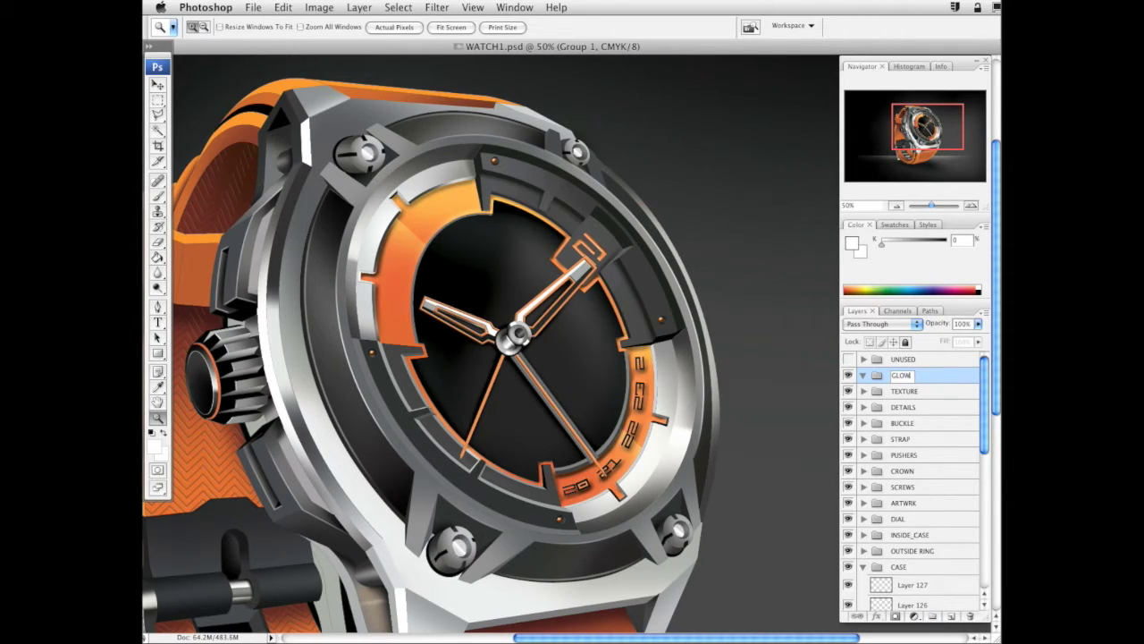
key("Return")
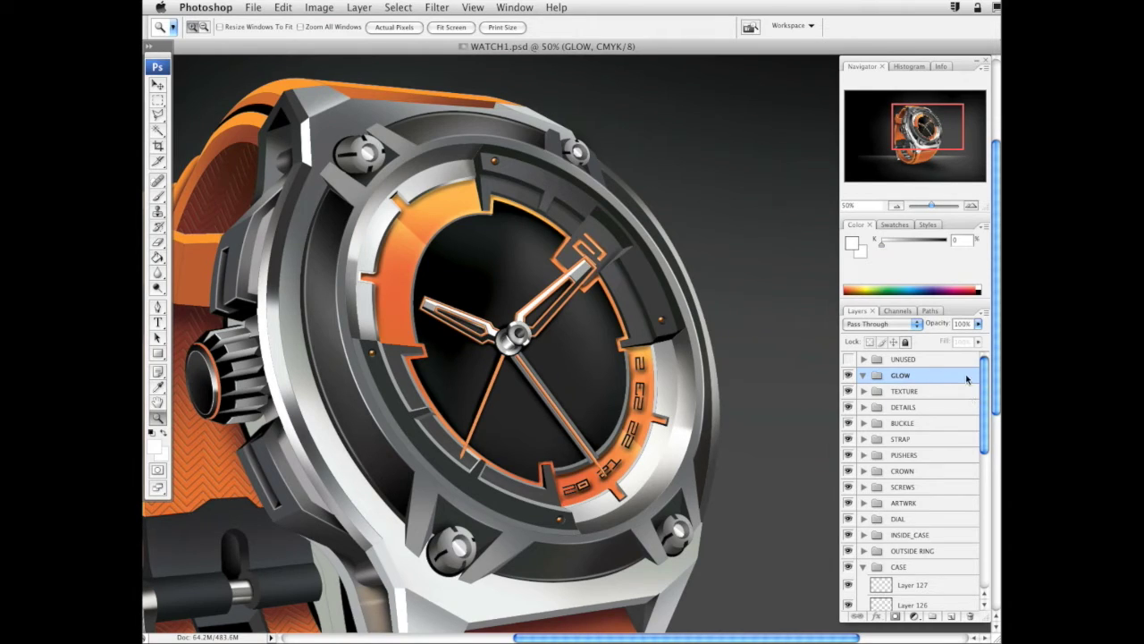
left_click(948, 617)
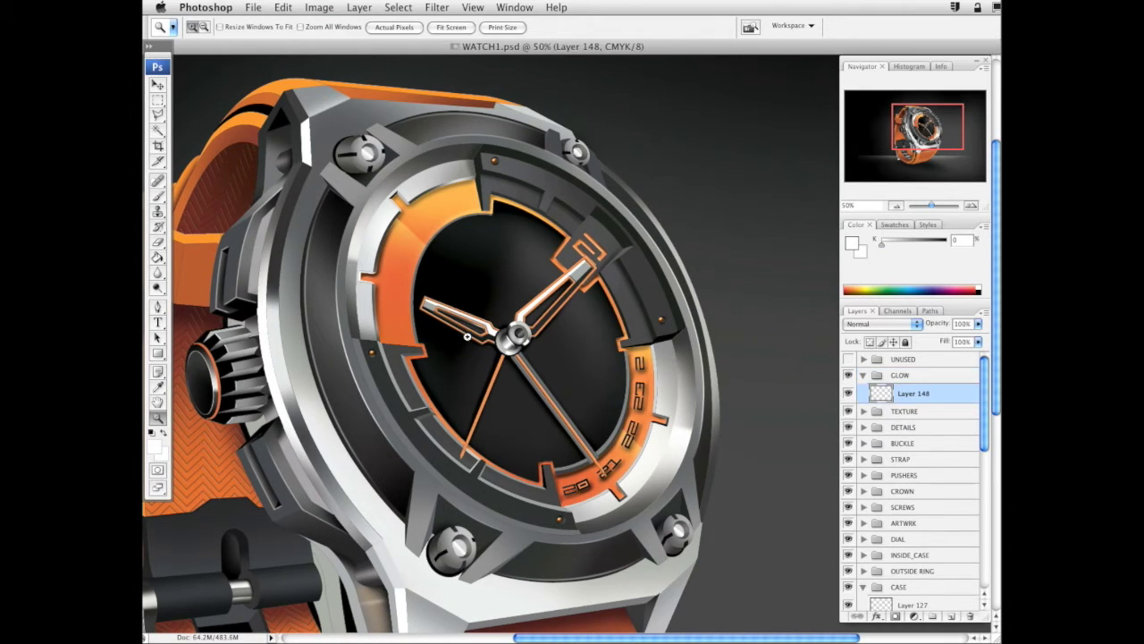
Prepare the Brush tool for the glow with a light peach-orange foreground colour
left_click(160, 198)
left_click_drag(623, 265, 672, 224)
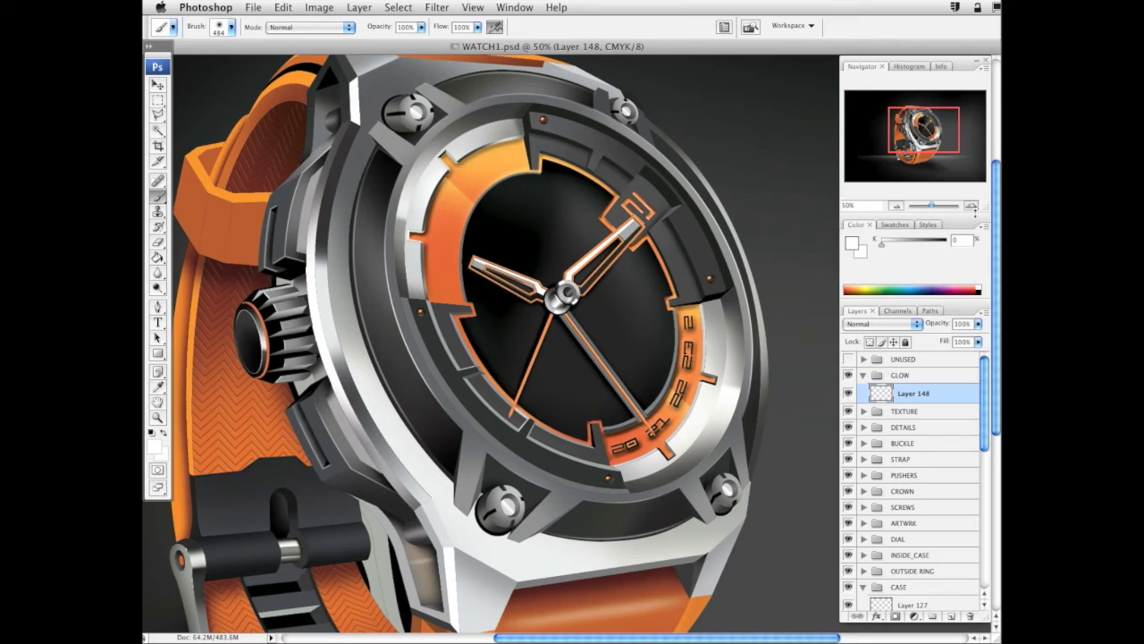
left_click(895, 225)
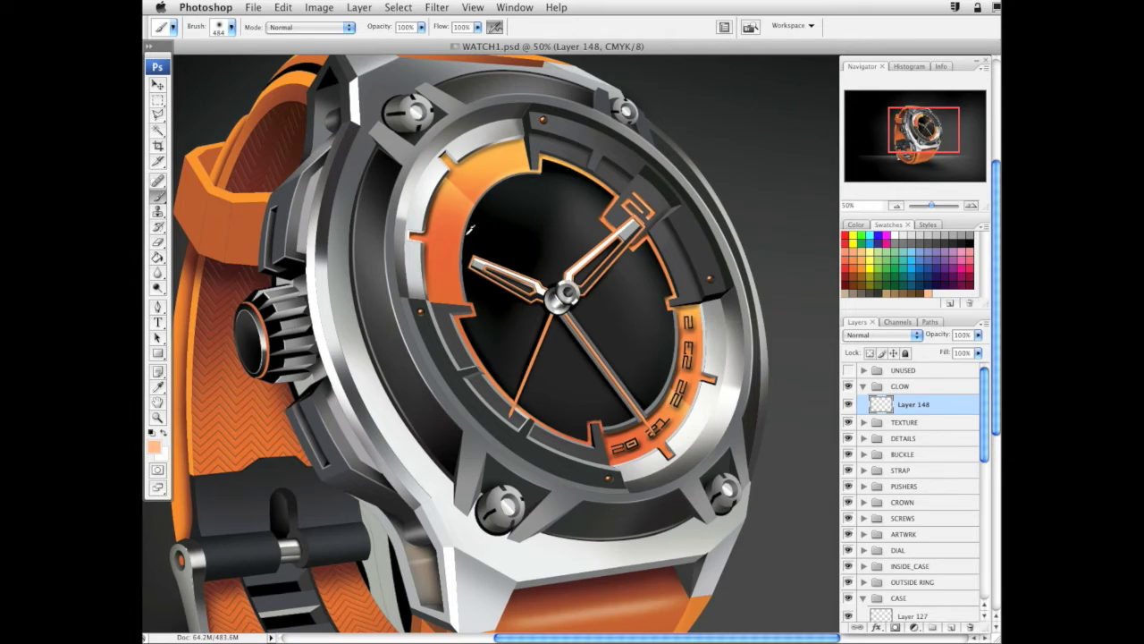
left_click(154, 445)
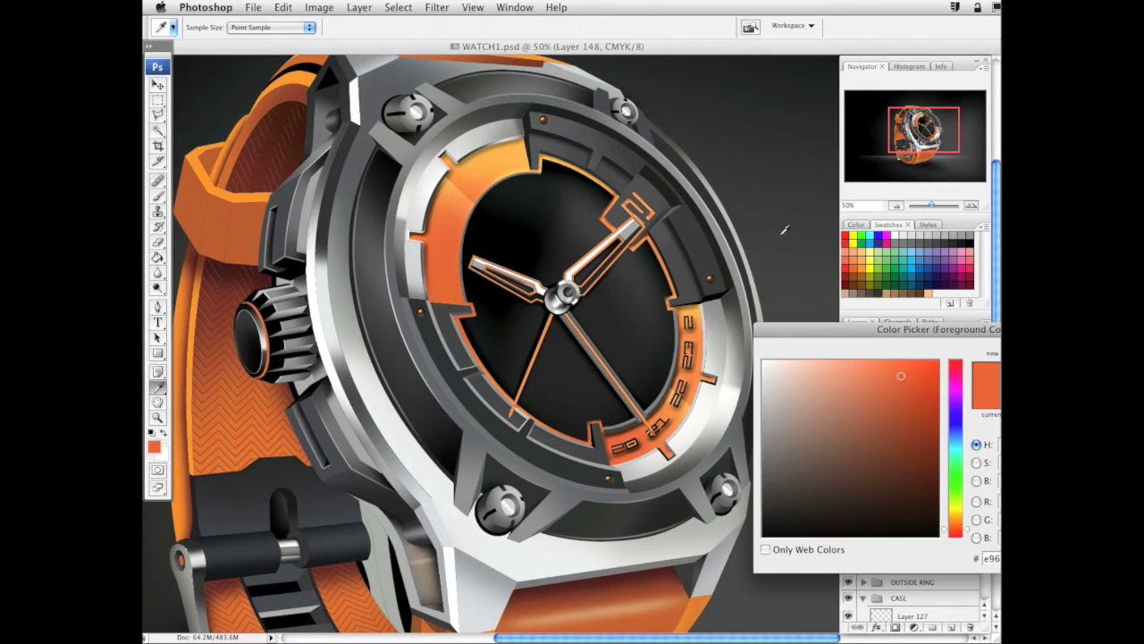
left_click_drag(883, 381, 828, 361)
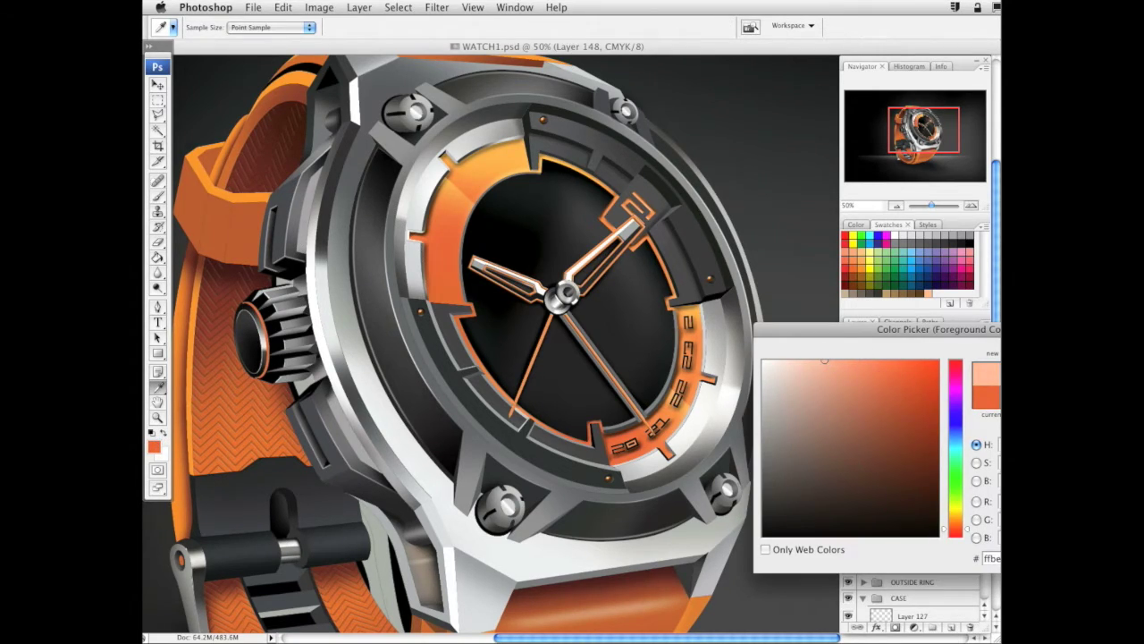
key("Return")
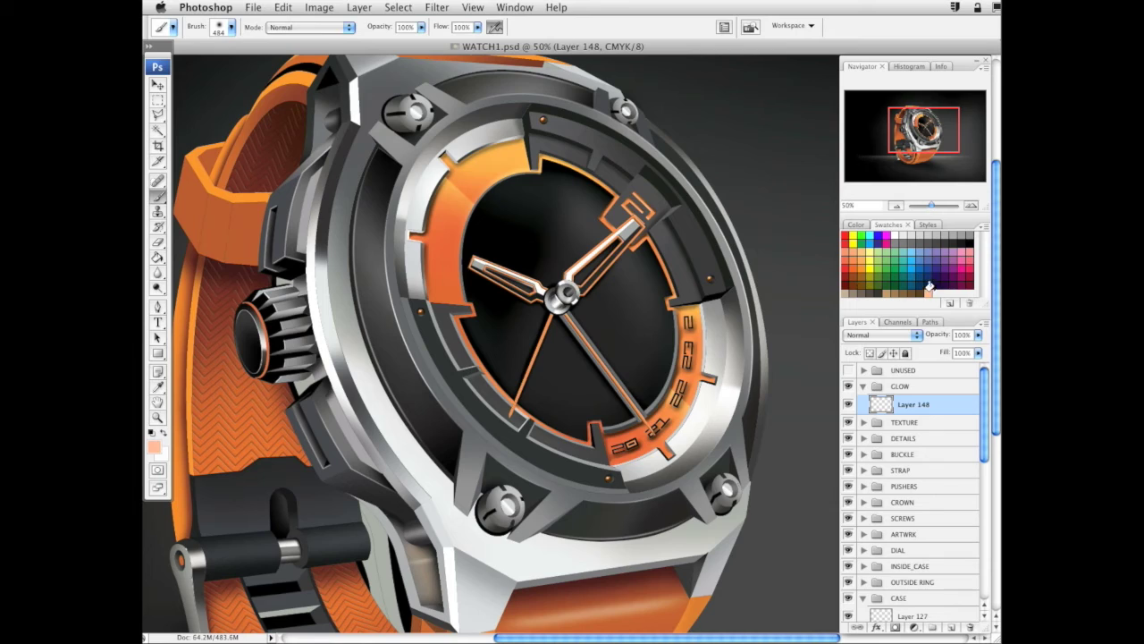
Try a glow dab at the base of the upper watch hand with an 81 px soft brush in Linear Dodge (Add) mode, and undo it
left_click(893, 337)
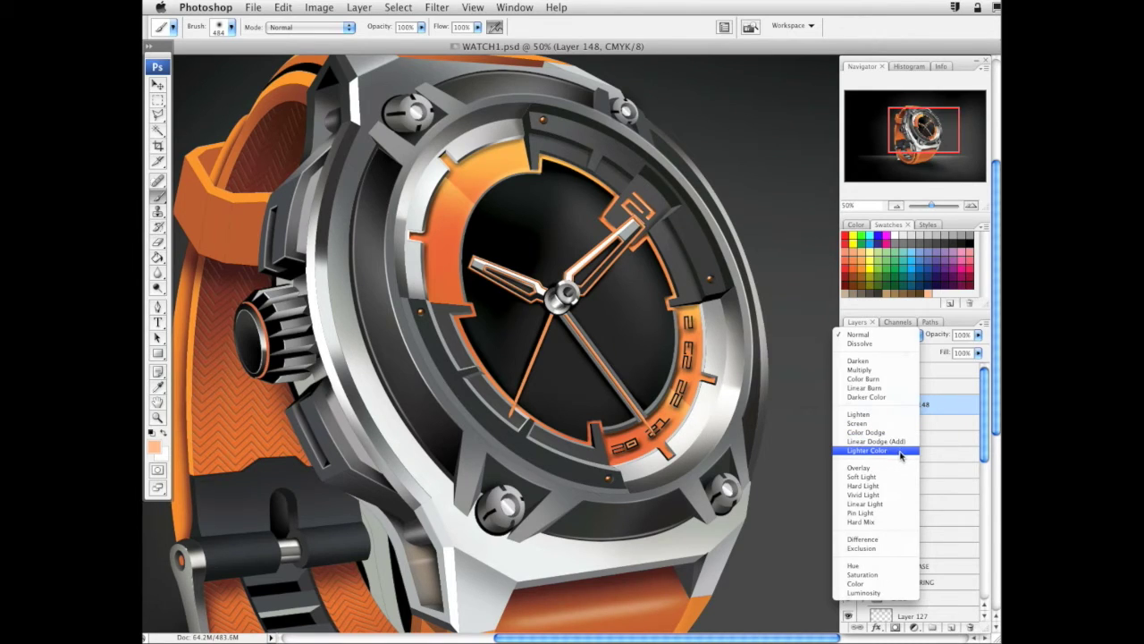
left_click(876, 441)
right_click(593, 263)
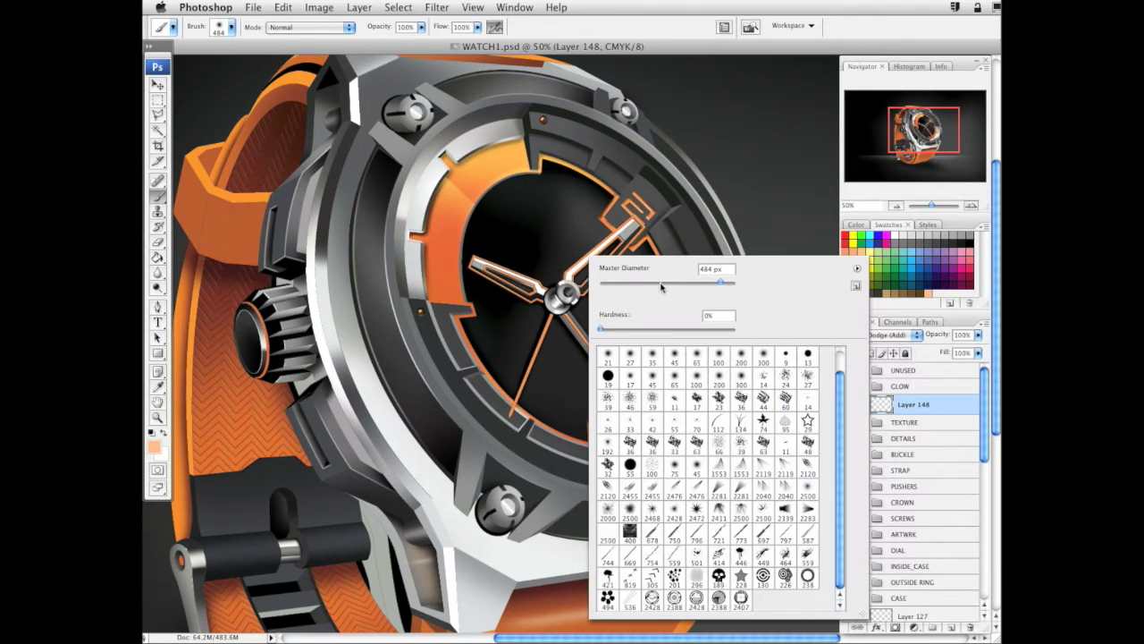
left_click_drag(565, 273, 590, 274)
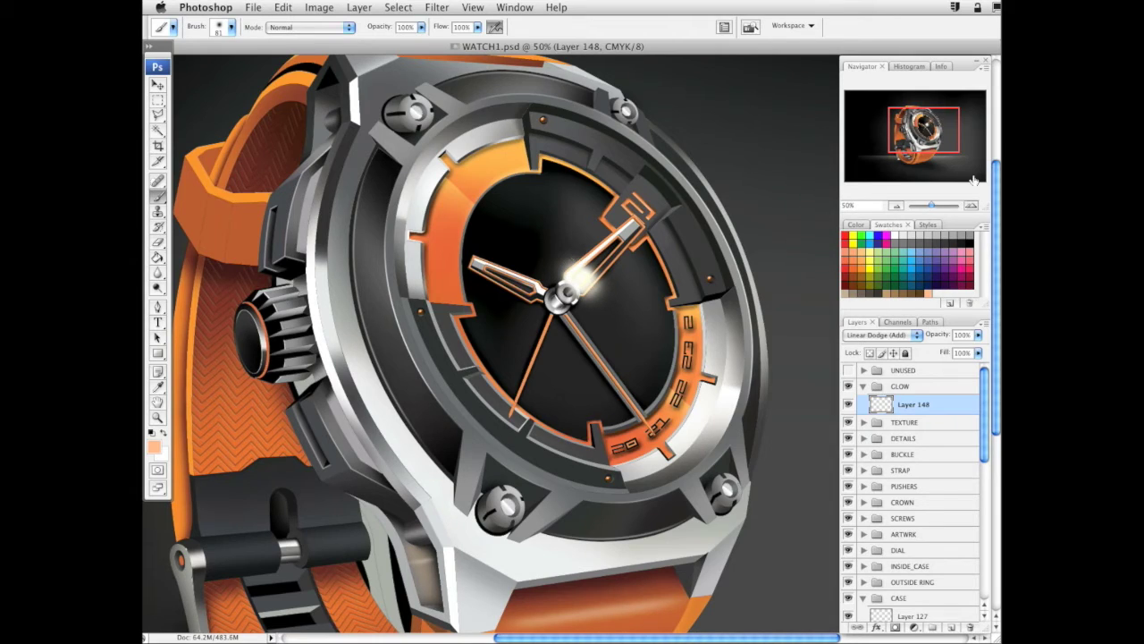
key("ctrl+z")
Try the glow layer in Lighter Color mode with a short stroke near the hands' pivot, and undo the stroke
left_click(897, 338)
left_click(867, 344)
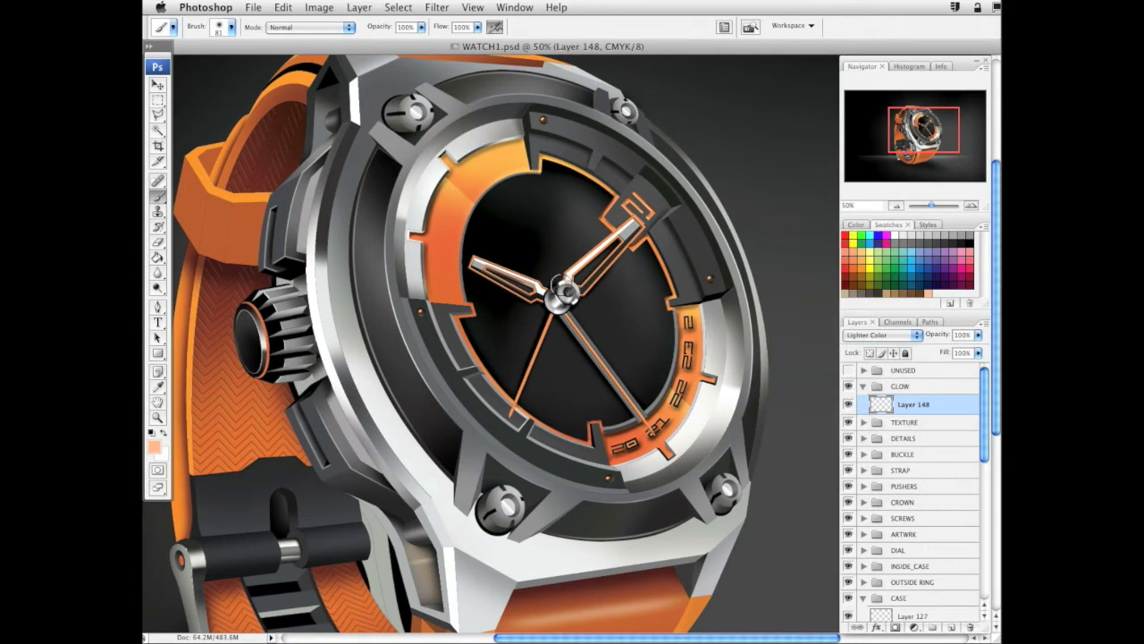
left_click_drag(561, 283, 568, 268)
key("super+z")
Reduce the soft brush to 68 px, test a glow stroke along the hand nearest the orange numeral, and undo the stroke
key("z")
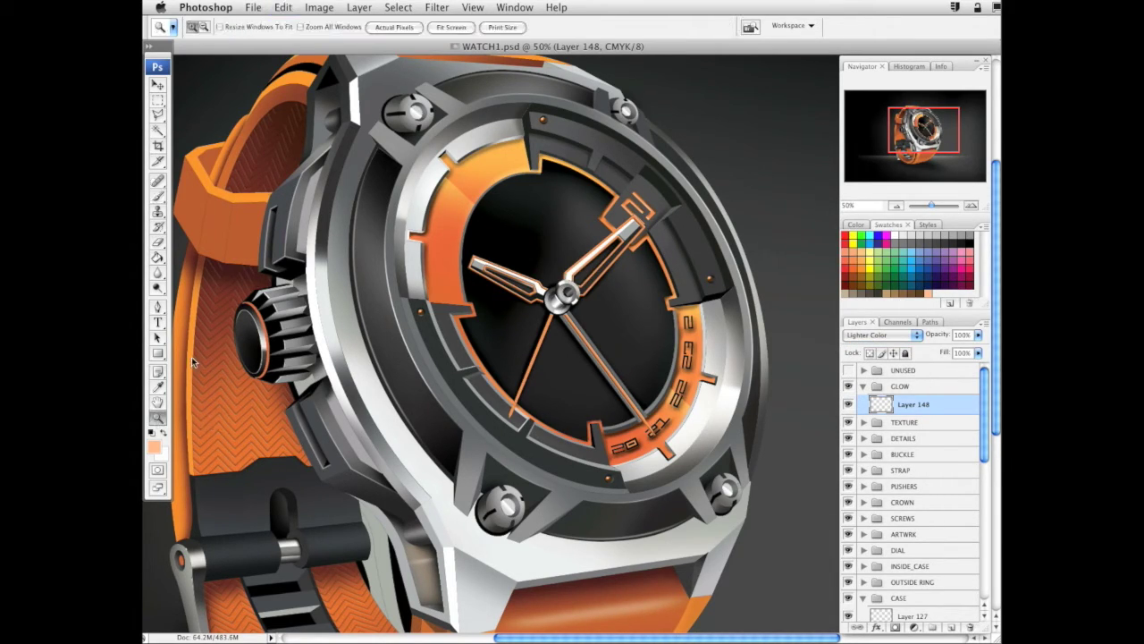
left_click_drag(375, 107, 789, 503)
left_click(162, 200)
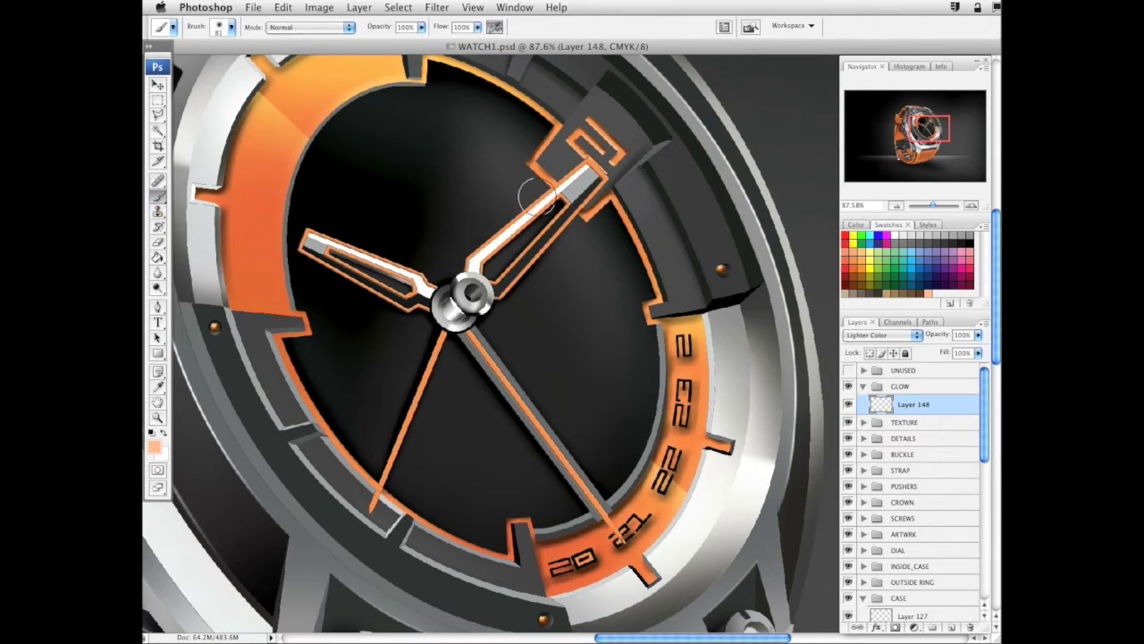
right_click(540, 255)
left_click_drag(611, 278, 604, 278)
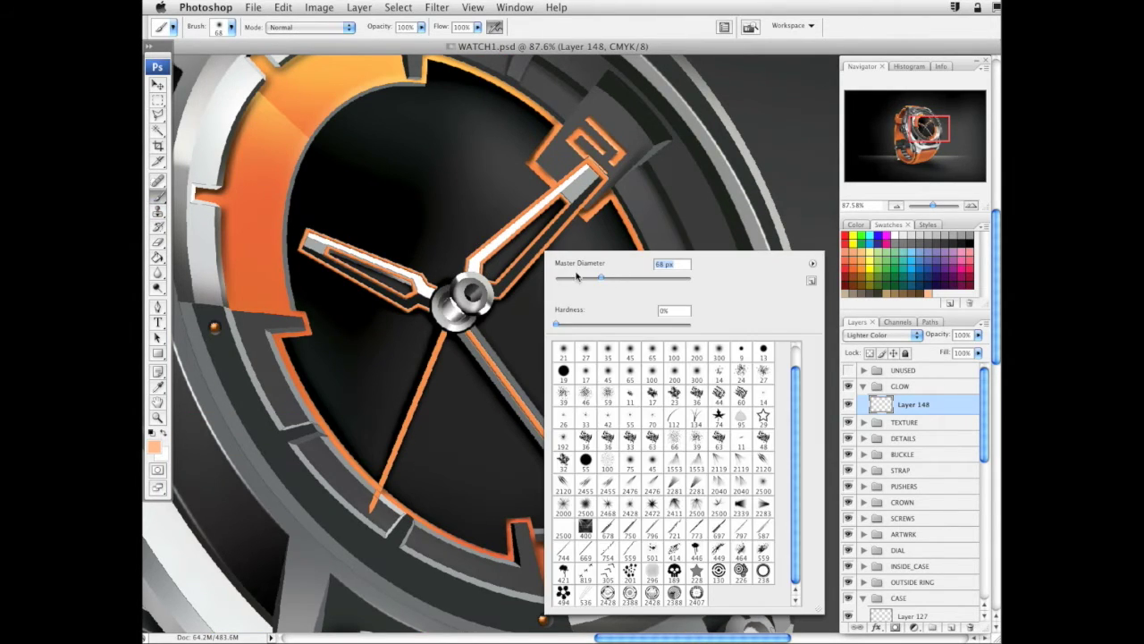
left_click_drag(458, 275, 561, 195)
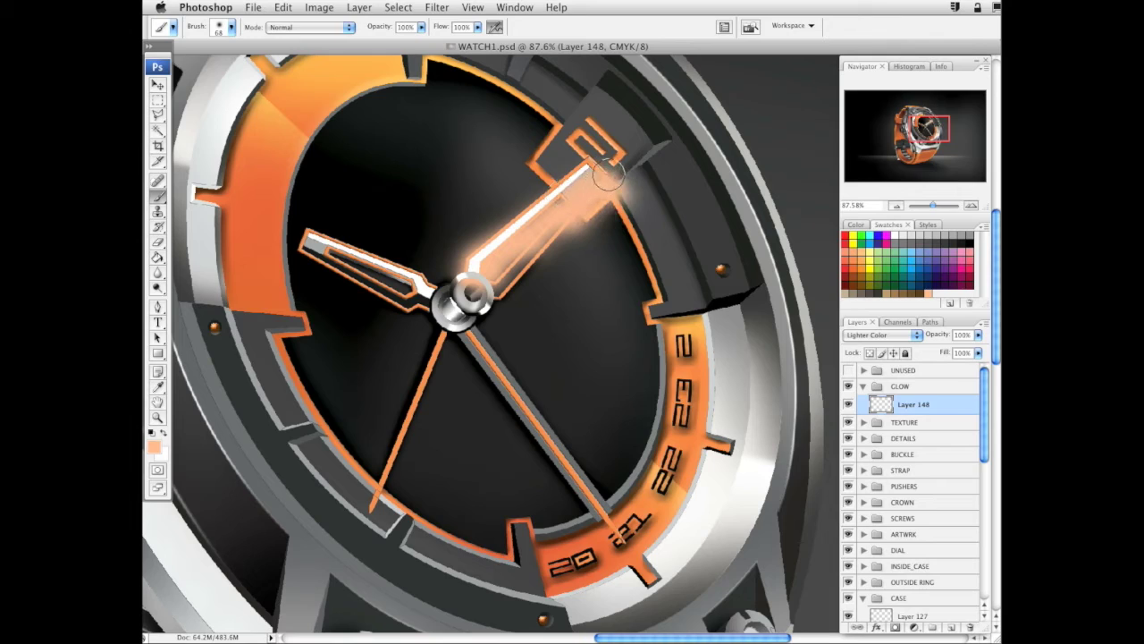
key("super+z")
Set the glow layer's blend mode to Linear Light and paint a glow along both edges of the hand nearest the orange numeral
left_click(894, 334)
left_click(895, 388)
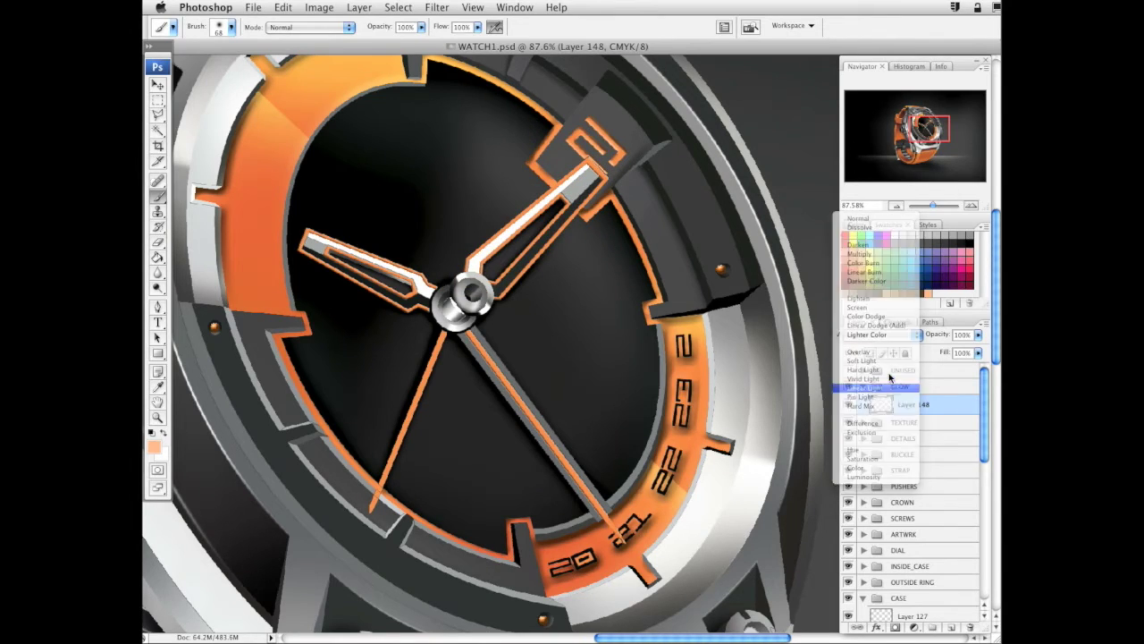
left_click_drag(457, 272, 604, 176)
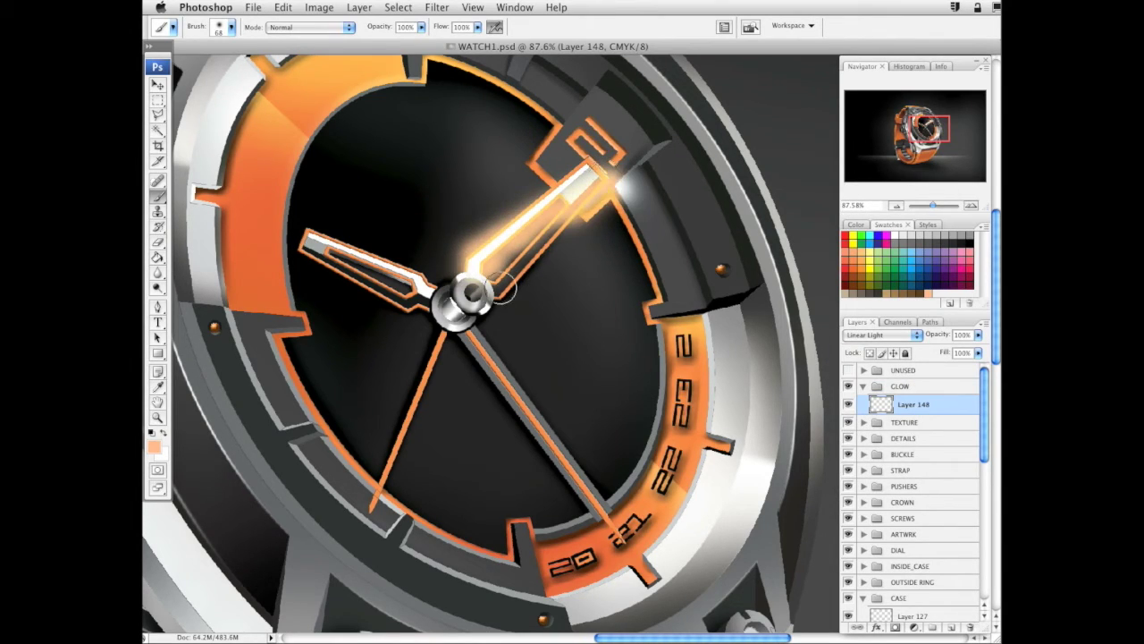
mouse_move(499, 293)
left_mouse_down()
mouse_move(577, 196)
mouse_move(605, 191)
left_mouse_up()
left_click_drag(642, 378, 687, 493)
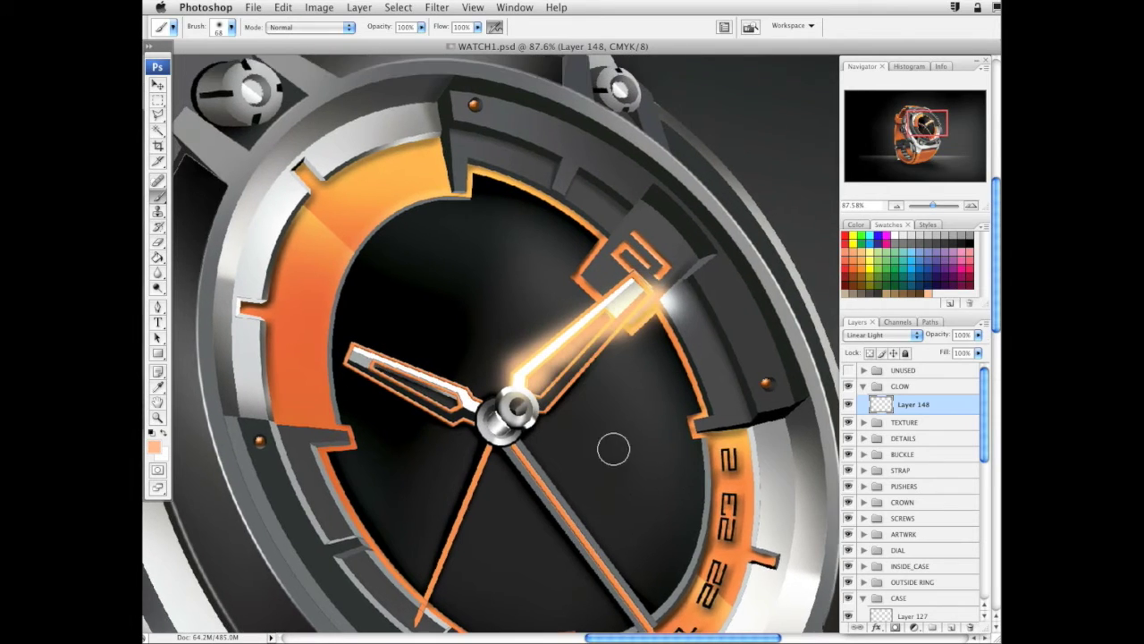
Enlarge the soft brush to 97 px and paint peach-orange glows along all of the watch hands
right_click(608, 442)
left_click_drag(543, 424, 652, 346)
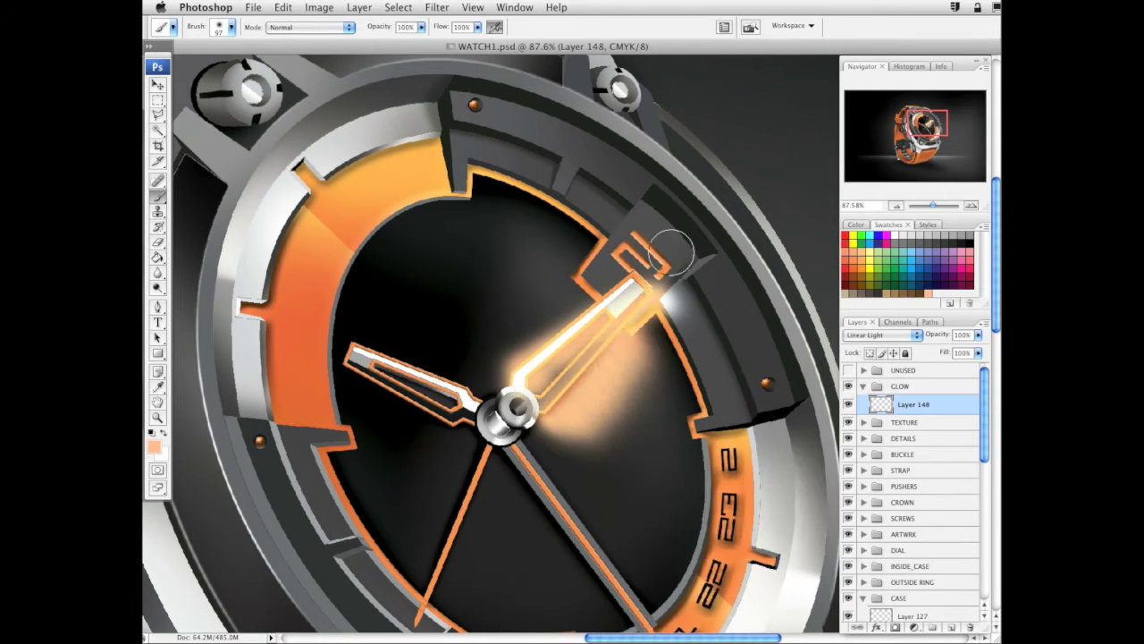
key("super+z")
left_click_drag(563, 424, 663, 290)
left_click_drag(357, 367, 474, 406)
left_click_drag(469, 468, 425, 608)
left_click_drag(562, 510, 513, 341)
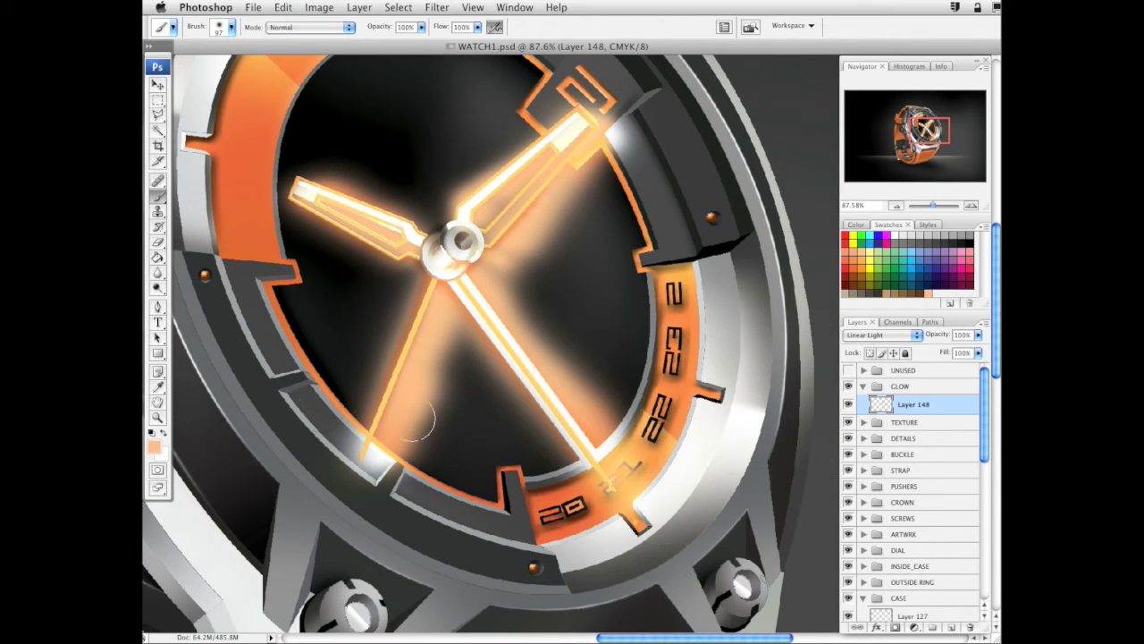
Set a soft eraser to 110 px and trim the excess glow around the two lower hands
left_click(157, 417)
left_click(601, 346, "alt")
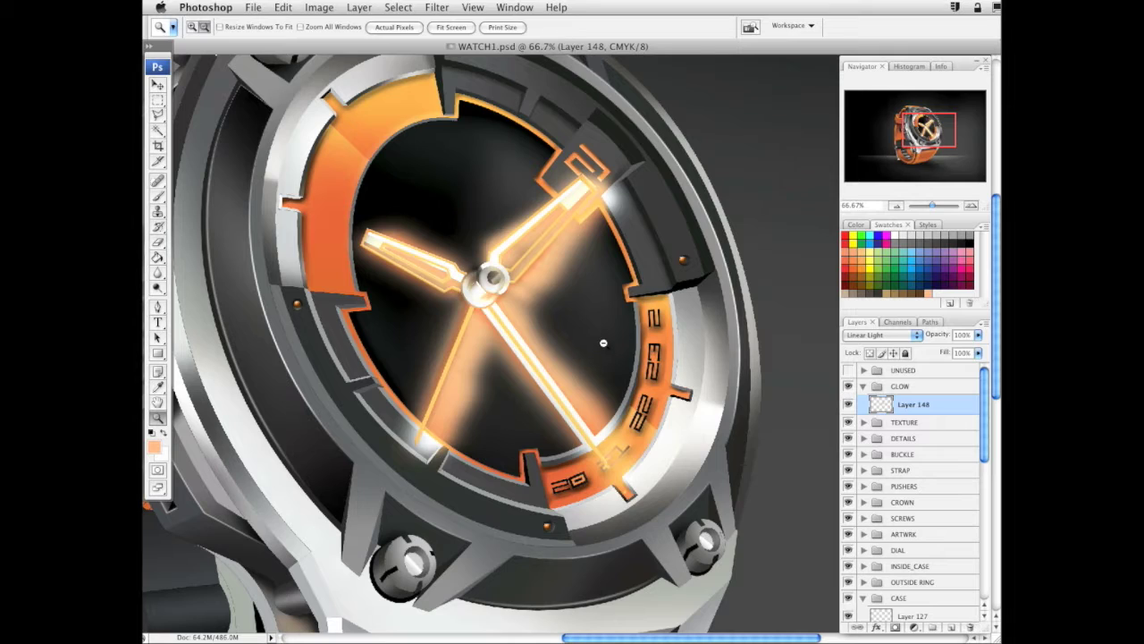
left_click(604, 343, "alt")
left_click(157, 257)
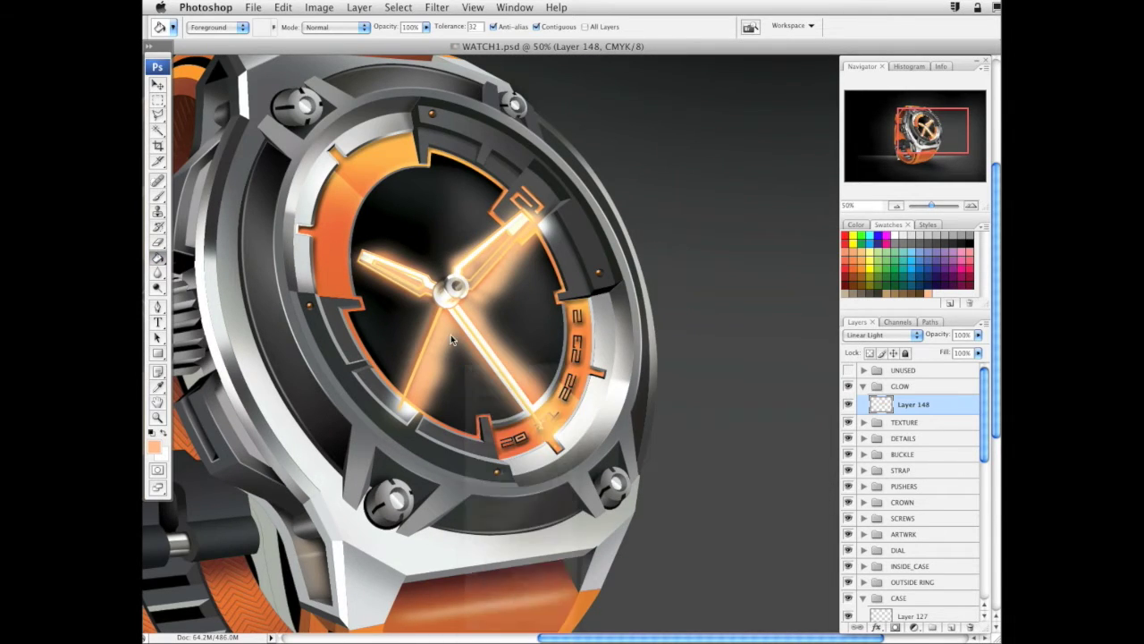
left_click(158, 242)
right_click(502, 363)
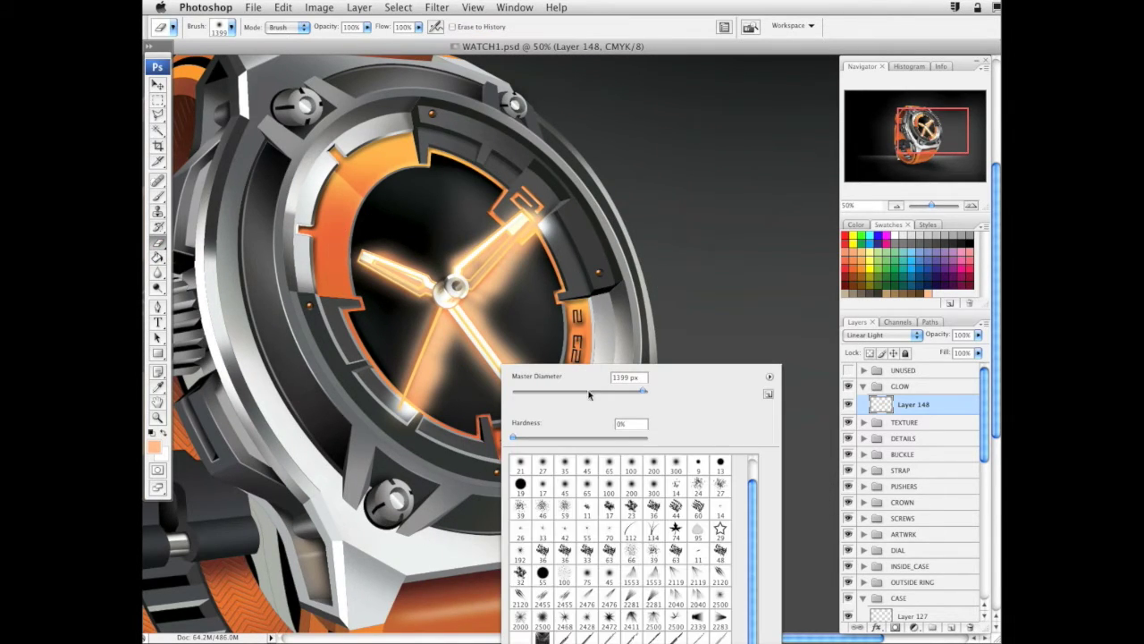
key("Return")
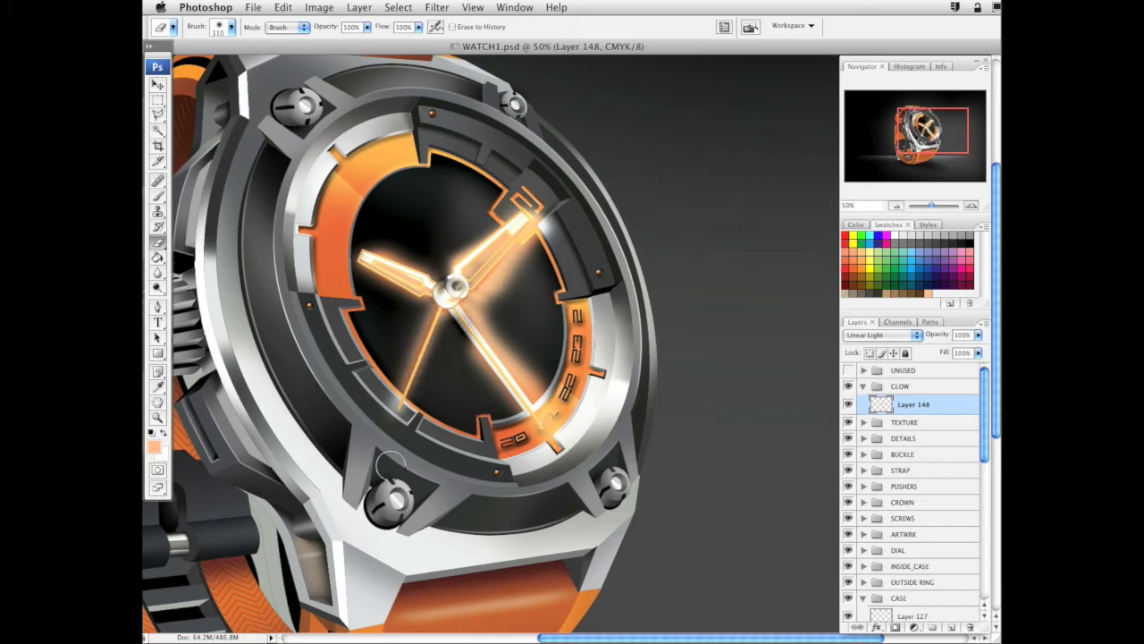
left_click_drag(490, 313, 594, 460)
left_click_drag(451, 339, 527, 452)
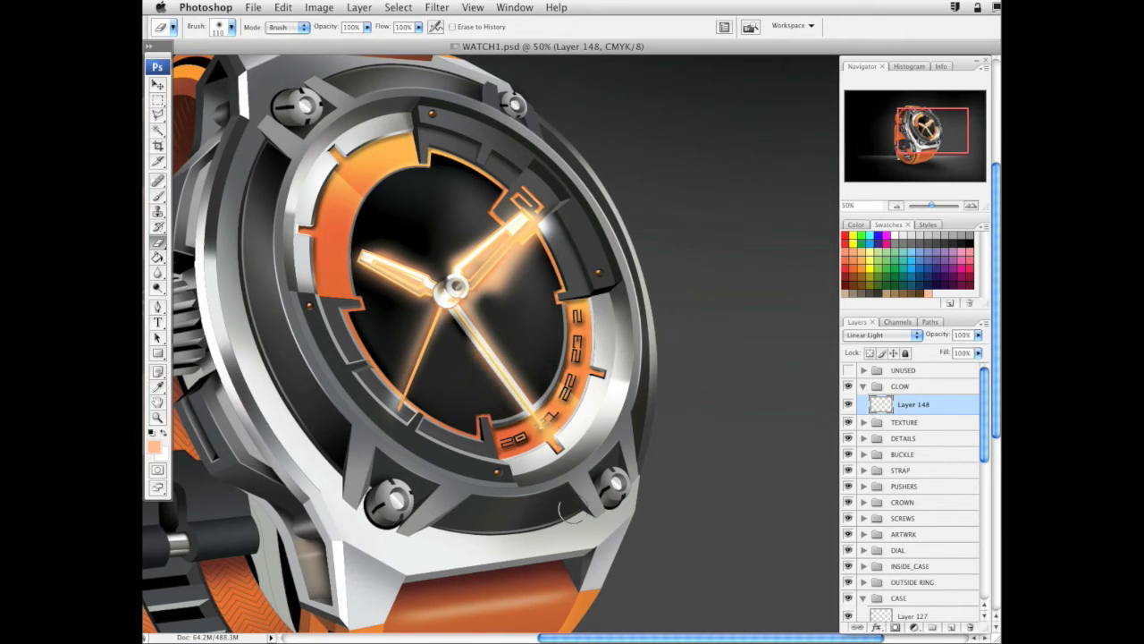
Erase the excess glow beside the upper hand nearest the numeral and tighten the edges of the lower hands' glow
mouse_move(484, 318)
left_mouse_down()
mouse_move(615, 150)
mouse_move(436, 251)
mouse_move(570, 128)
mouse_move(384, 196)
mouse_move(374, 230)
mouse_move(451, 255)
mouse_move(425, 211)
mouse_move(589, 108)
mouse_move(487, 296)
mouse_move(524, 256)
mouse_move(555, 197)
left_mouse_up()
key("super+z")
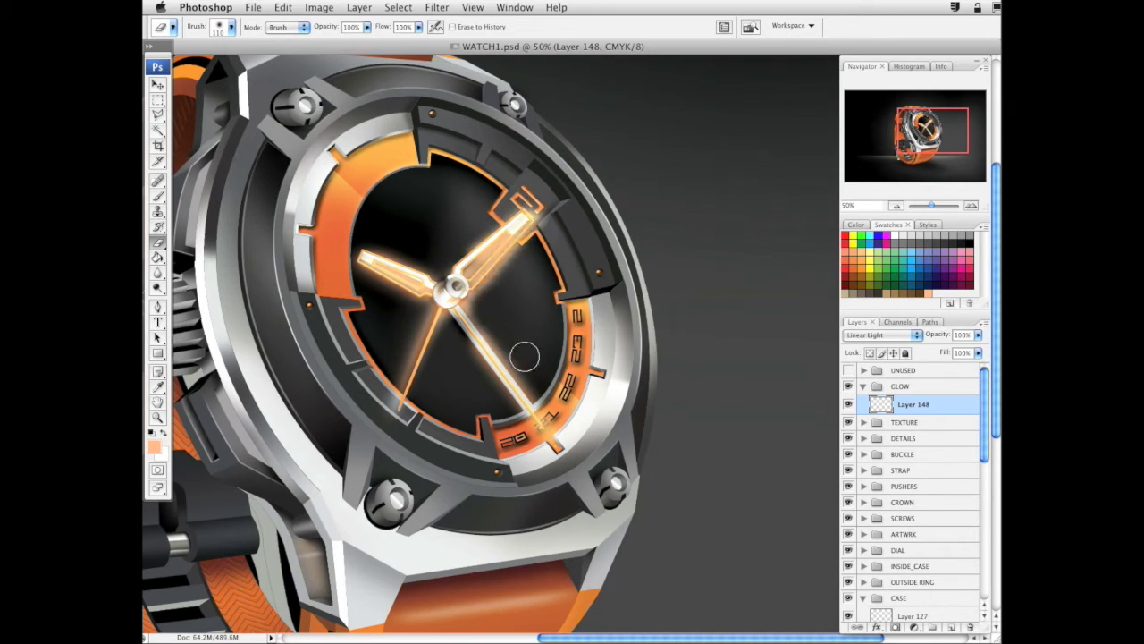
left_click_drag(526, 355, 616, 498)
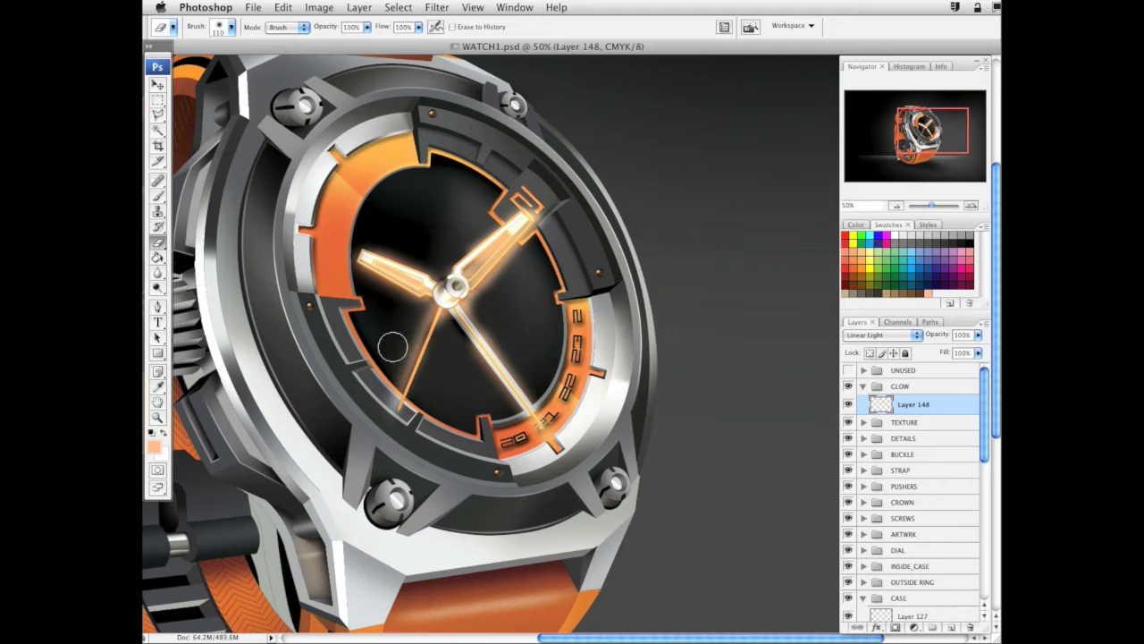
mouse_move(392, 346)
left_mouse_down()
mouse_move(337, 500)
mouse_move(395, 341)
mouse_move(362, 451)
left_mouse_up()
left_click_drag(555, 396, 604, 485)
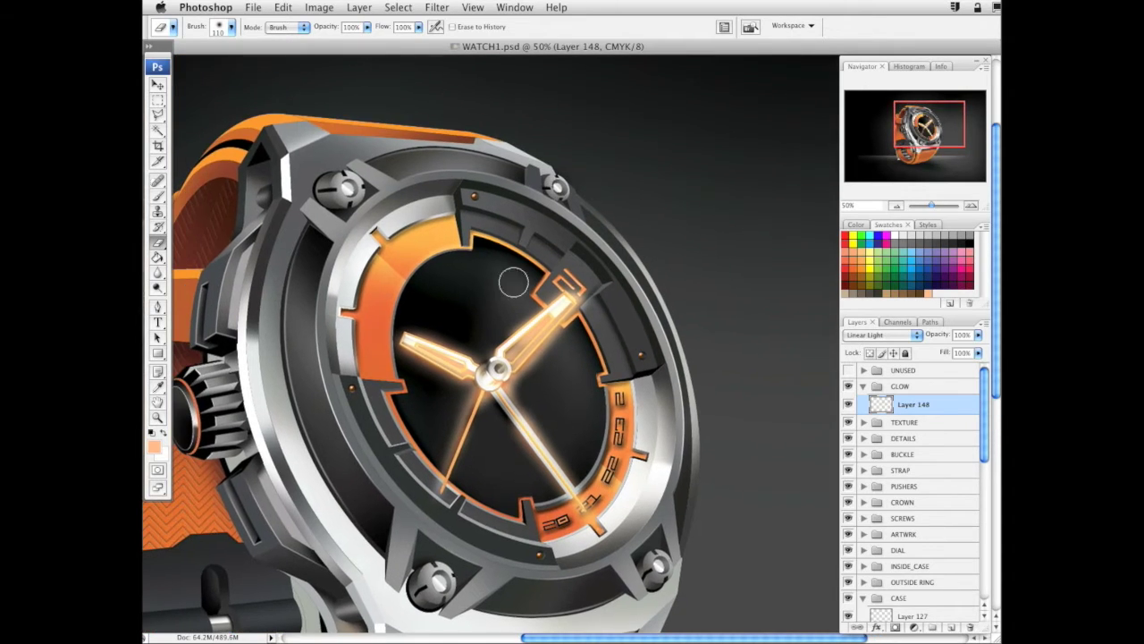
Repaint a glow along the thin lower hand with the 97 px soft brush
left_click(157, 196)
left_click_drag(460, 436, 489, 356)
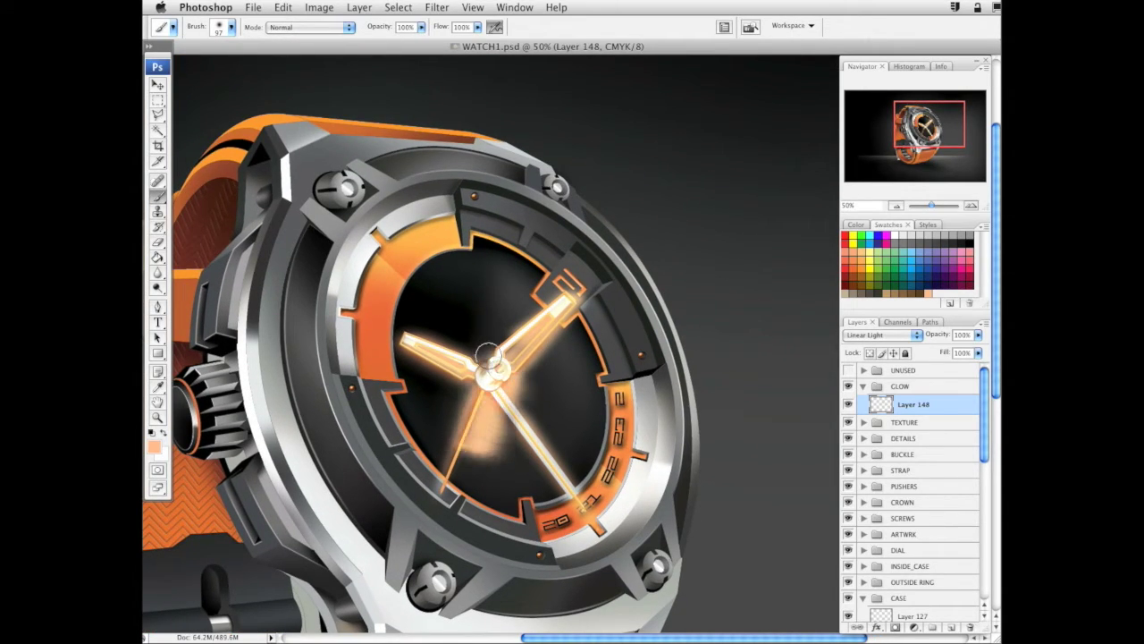
key("super+z")
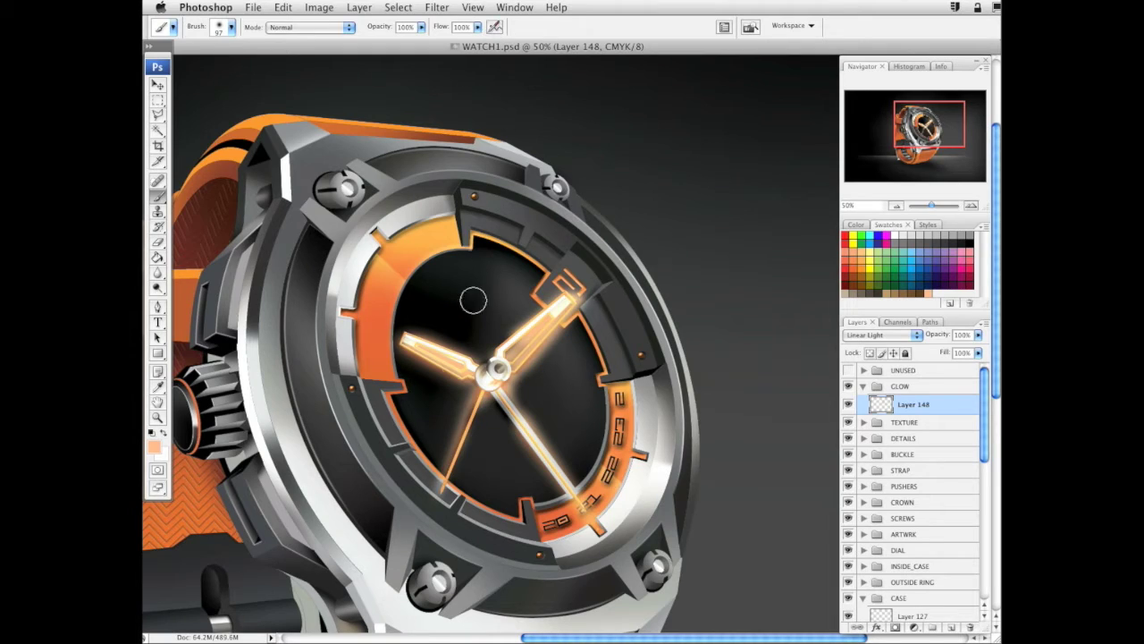
mouse_move(429, 490)
left_mouse_down()
mouse_move(471, 431)
mouse_move(484, 355)
mouse_move(613, 563)
left_mouse_up()
key("ctrl+z")
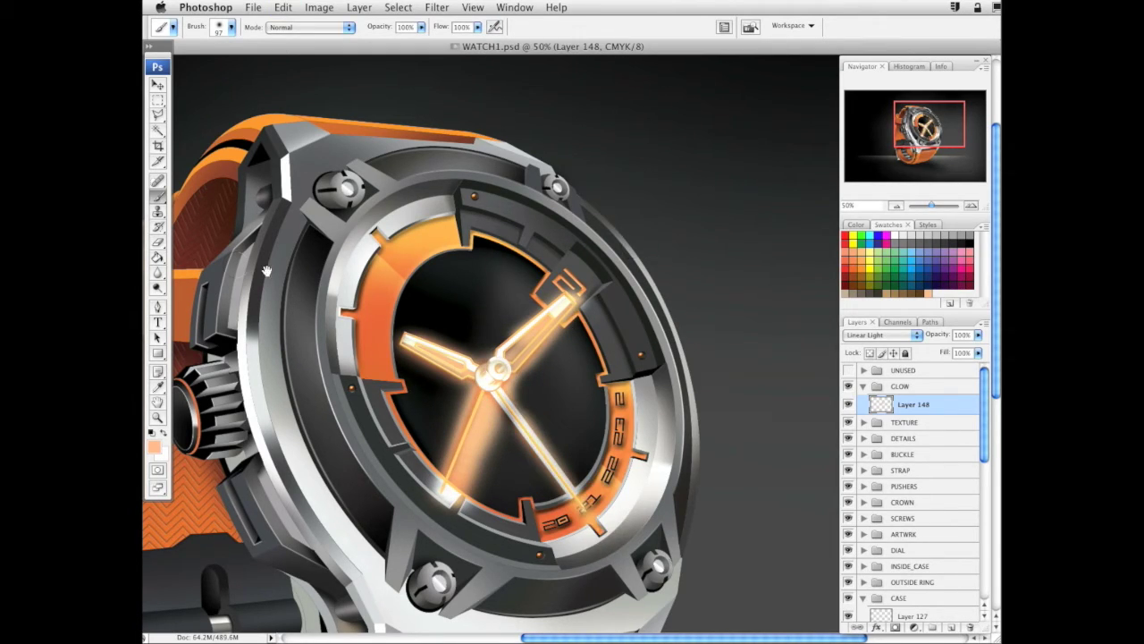
Erase the glow covering the hands' pivot and trim the spill beside the thin lower hand
key("e")
left_click(489, 376)
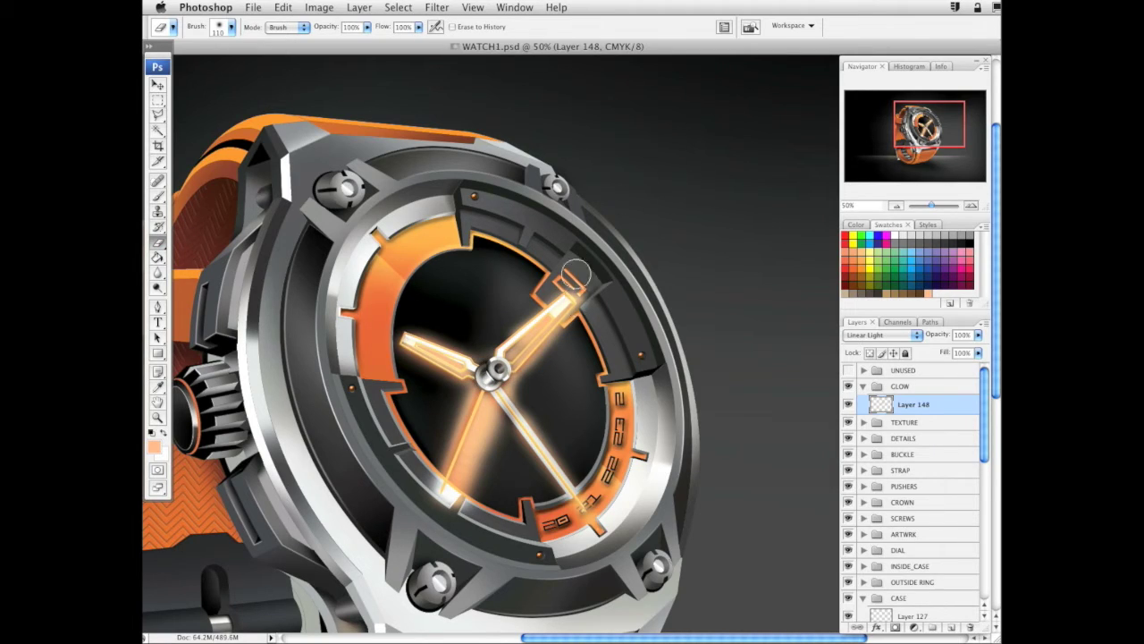
mouse_move(477, 461)
left_mouse_down()
mouse_move(497, 420)
mouse_move(451, 532)
mouse_move(494, 417)
mouse_move(452, 501)
mouse_move(499, 419)
mouse_move(491, 411)
mouse_move(590, 473)
left_mouse_up()
key("alt+super+z")
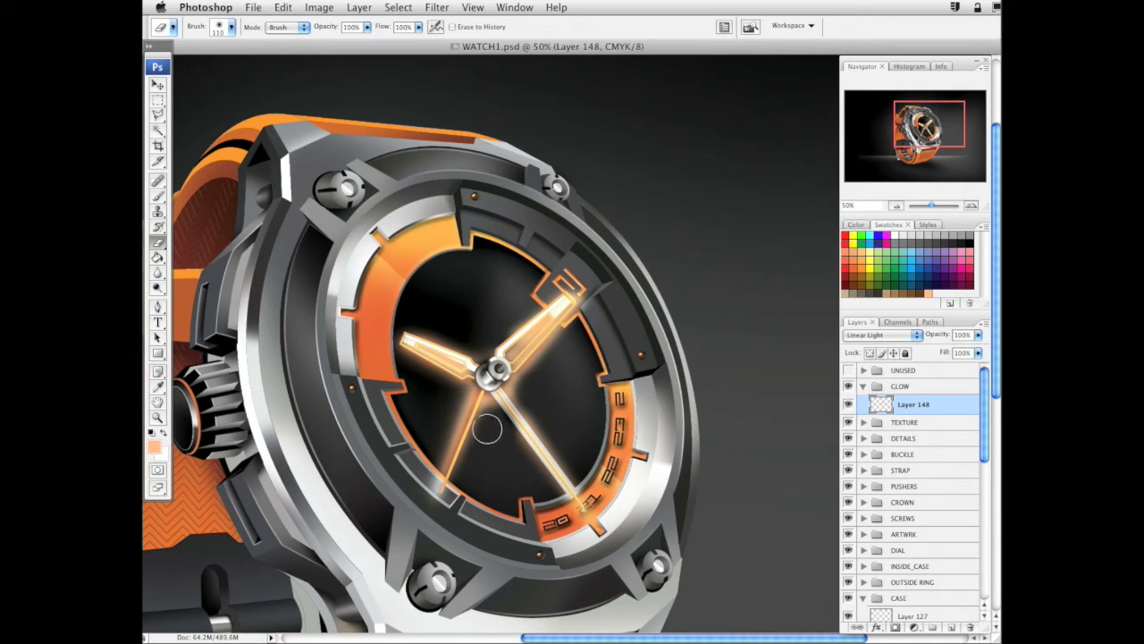
key("alt+super+z")
left_click_drag(494, 424, 457, 489)
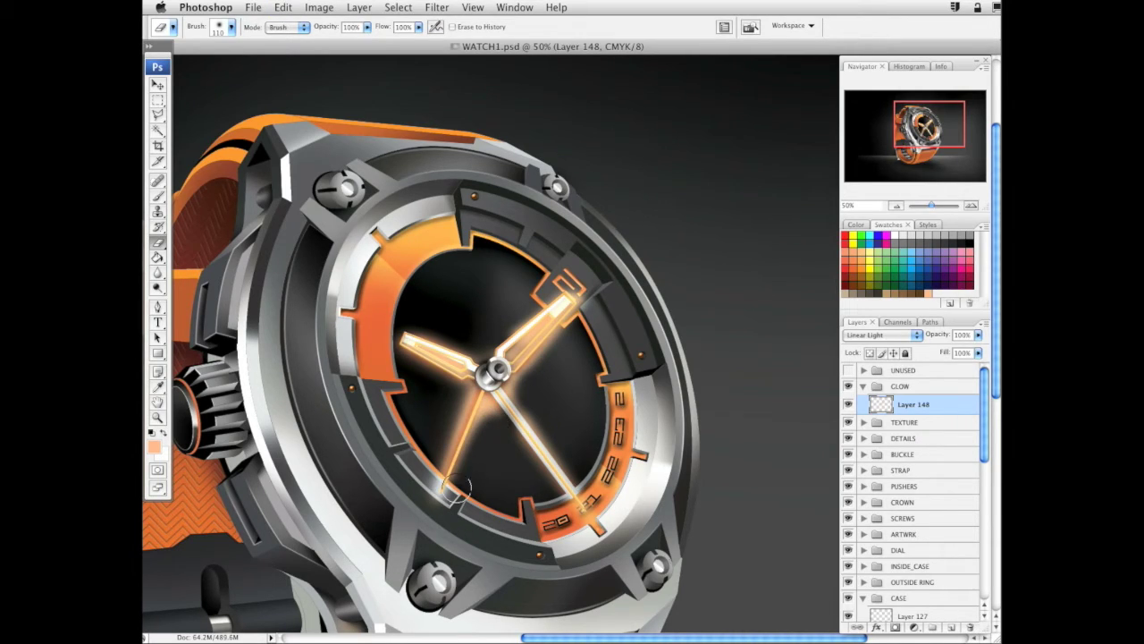
Test the eraser at 44 px, then enlarge it to 164 px and erase the leftover glow between the two lower hands
right_click(586, 366)
left_click_drag(491, 418, 485, 431)
key("super+z")
left_click_drag(535, 304, 565, 280)
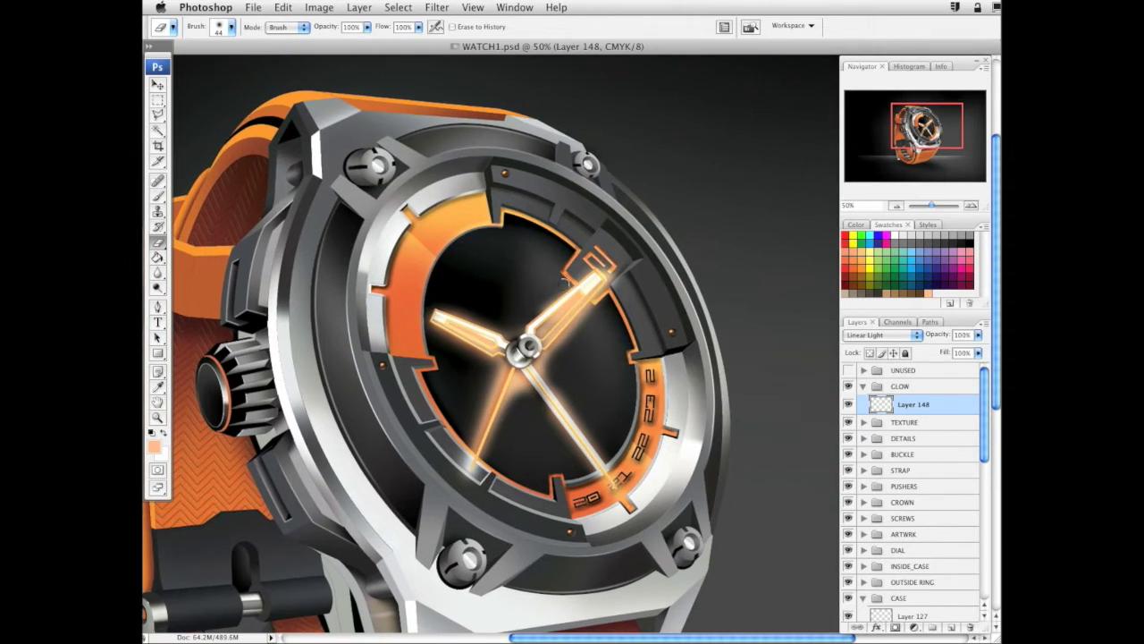
right_click(412, 247)
left_click(667, 335)
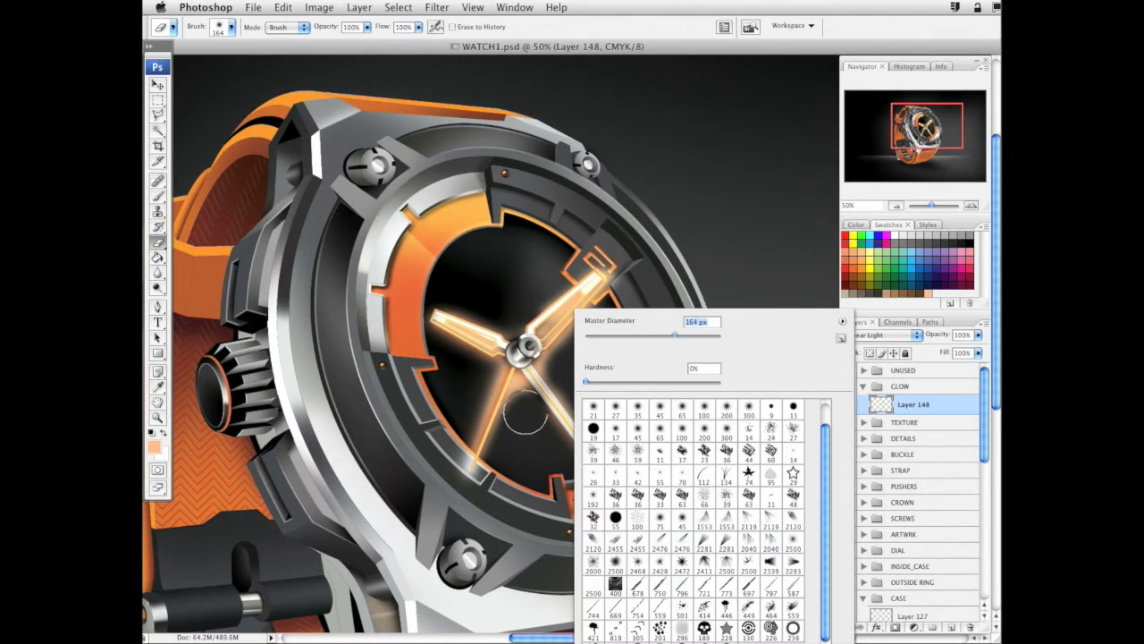
left_click_drag(524, 417, 527, 401)
Enlarge the soft brush to 162 px and paint a glow over the orange numeral at the upper hand's tip
left_click(158, 196)
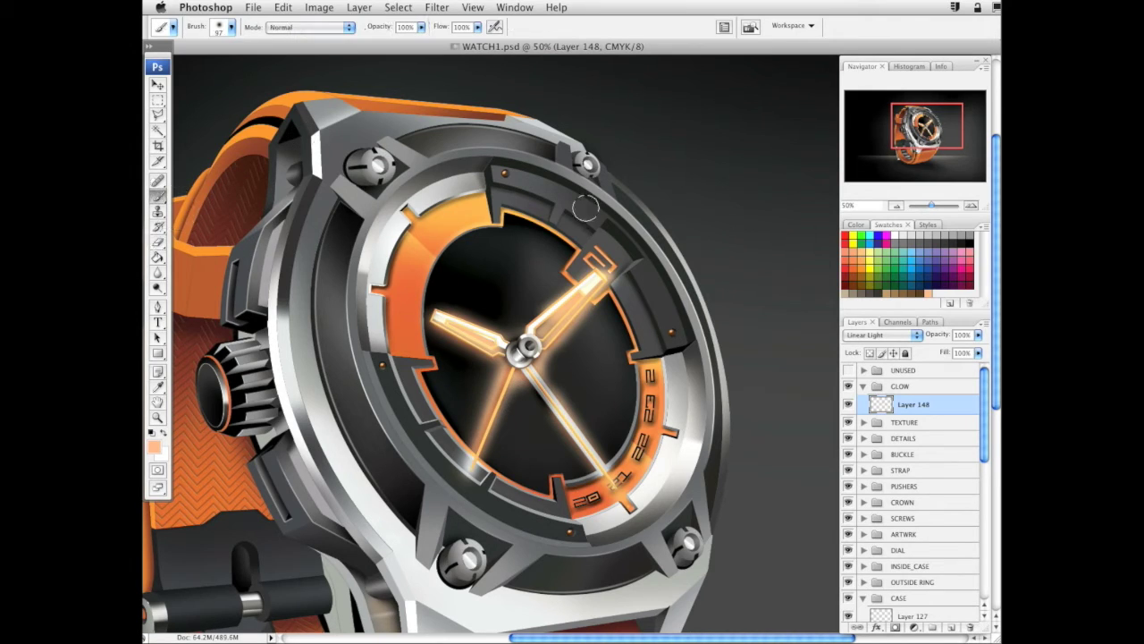
mouse_move(605, 266)
left_mouse_down()
mouse_move(620, 272)
mouse_move(608, 268)
left_mouse_up()
left_click_drag(691, 247, 705, 228)
key("super+z")
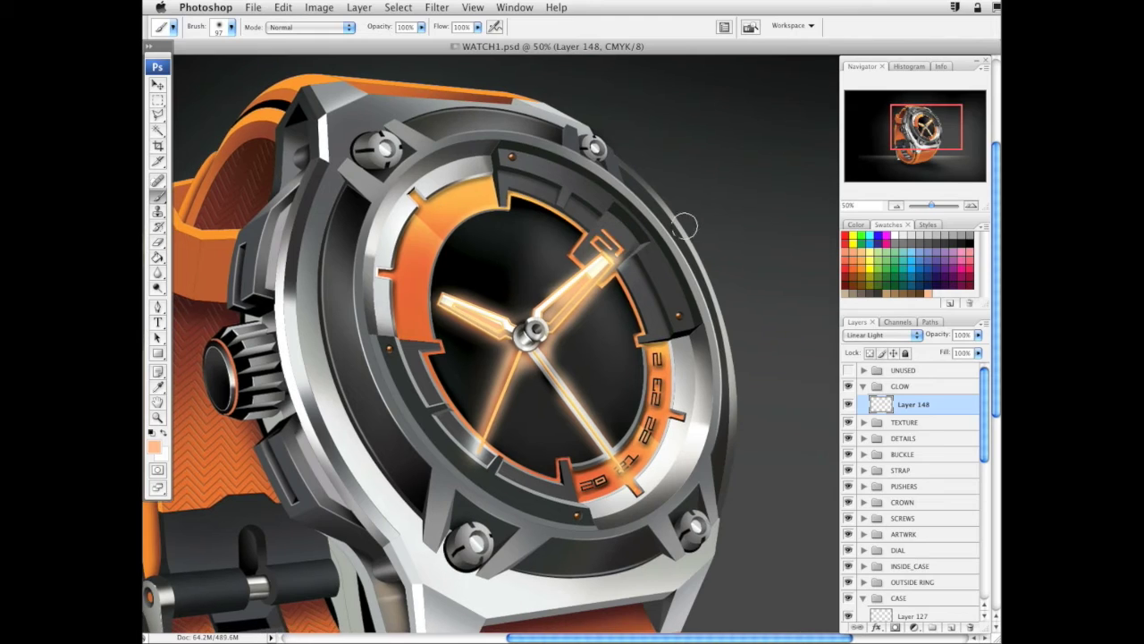
right_click(685, 226)
left_click(784, 259)
left_click_drag(604, 240, 624, 247)
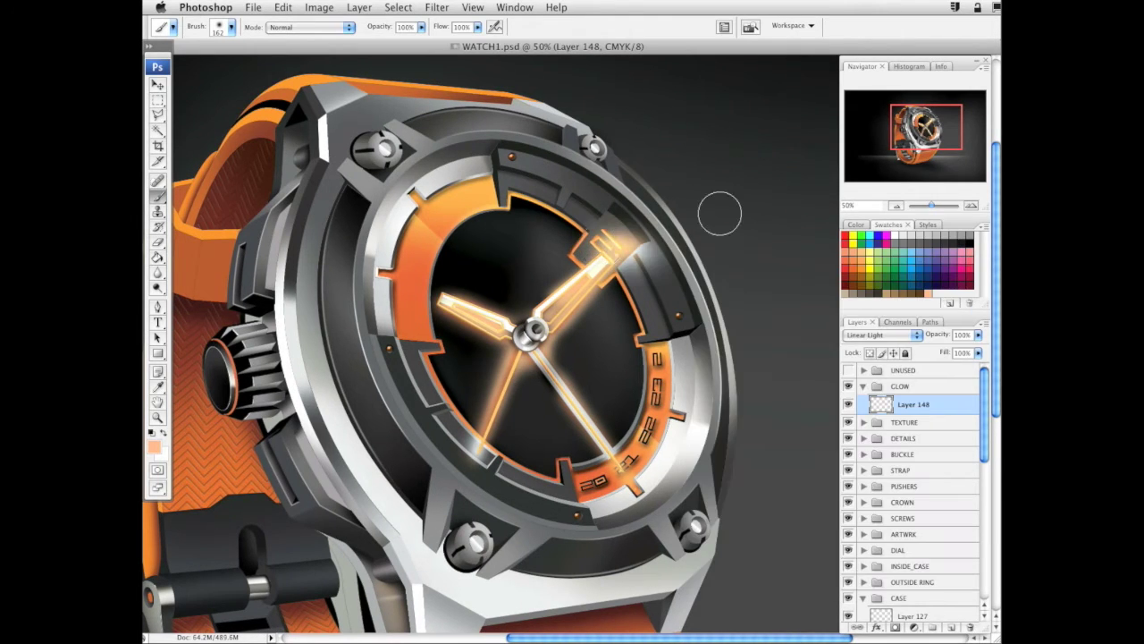
Try a glow stroke along the wide orange arc of the dial with the 162 px brush, and undo it
mouse_move(402, 318)
left_mouse_down()
mouse_move(416, 326)
mouse_move(465, 215)
mouse_move(505, 192)
left_mouse_up()
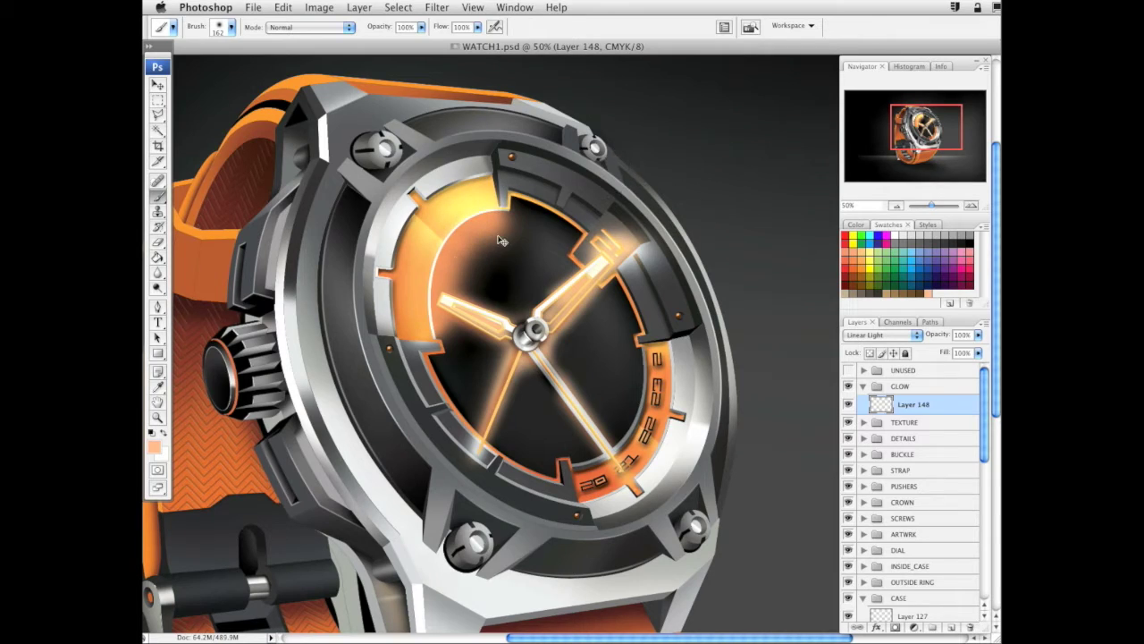
key("super+z")
key("super+z")
key("super+z")
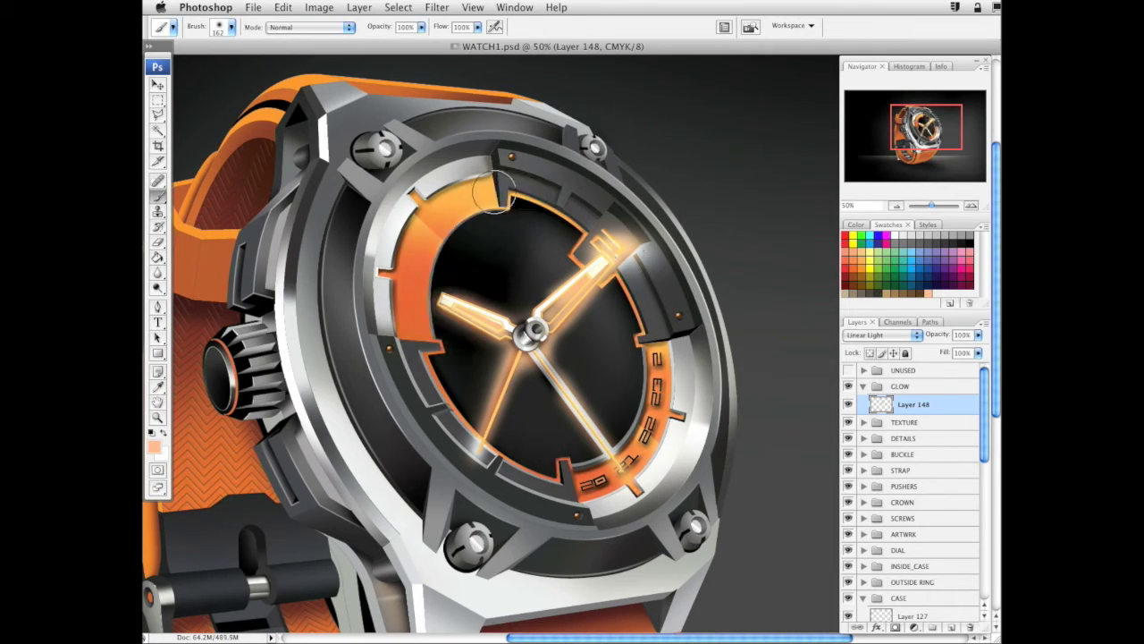
key("super+z")
key("super+z")
Enlarge the soft brush to 197 px and paint glows over the wide orange arc and the numbered orange arc
right_click(609, 310)
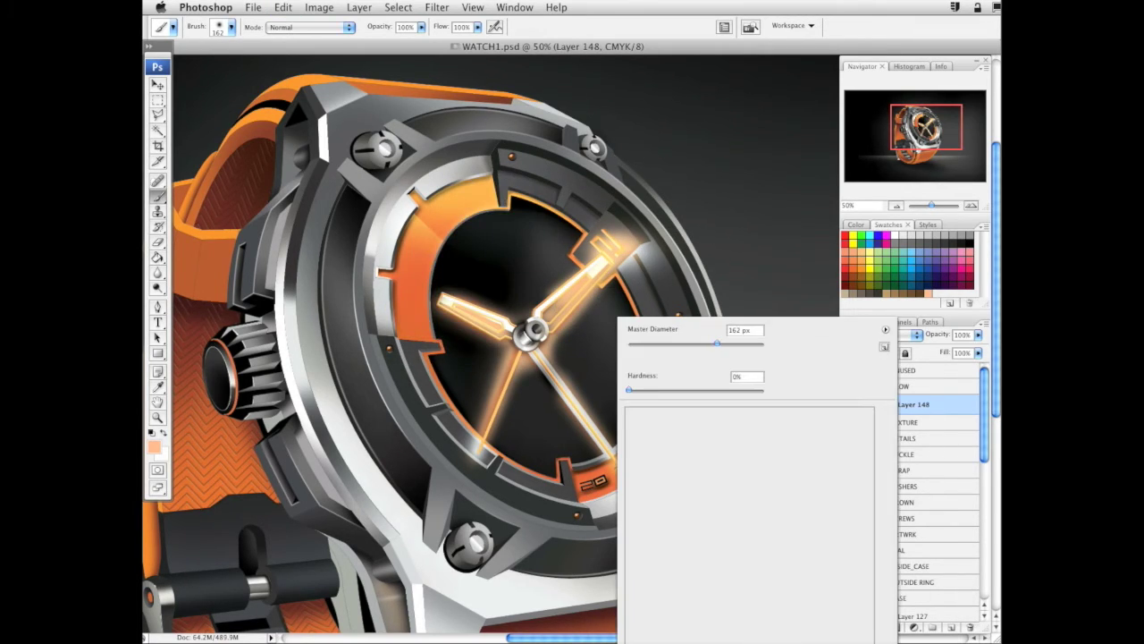
left_click_drag(718, 345, 726, 345)
mouse_move(409, 324)
left_mouse_down()
mouse_move(416, 255)
mouse_move(523, 178)
left_mouse_up()
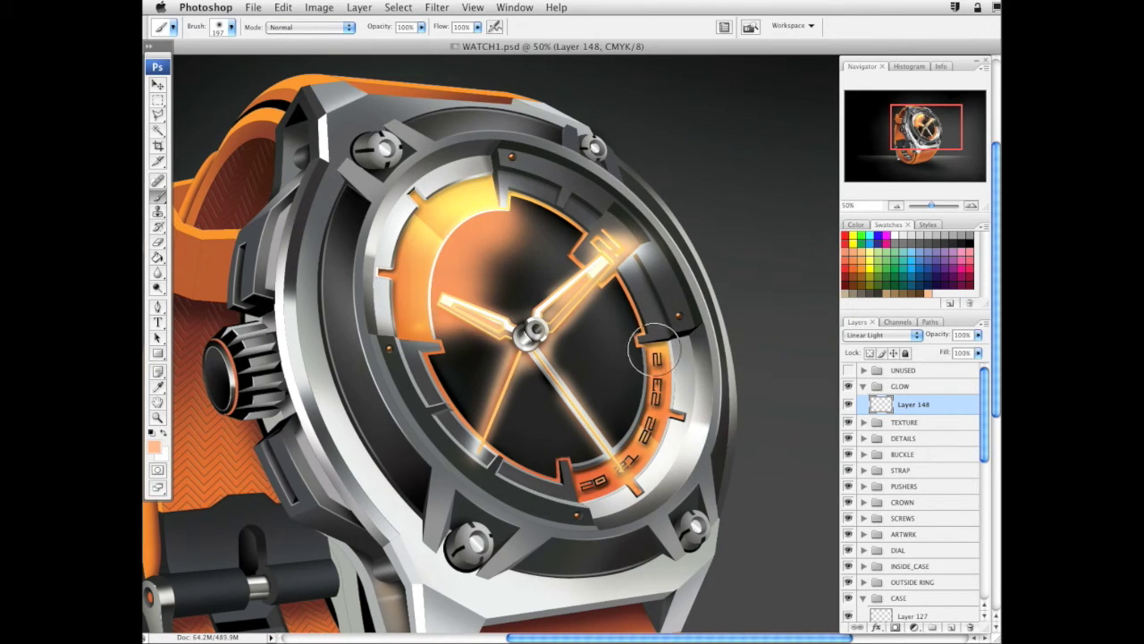
mouse_move(655, 354)
left_mouse_down()
mouse_move(663, 397)
mouse_move(642, 438)
mouse_move(540, 453)
left_mouse_up()
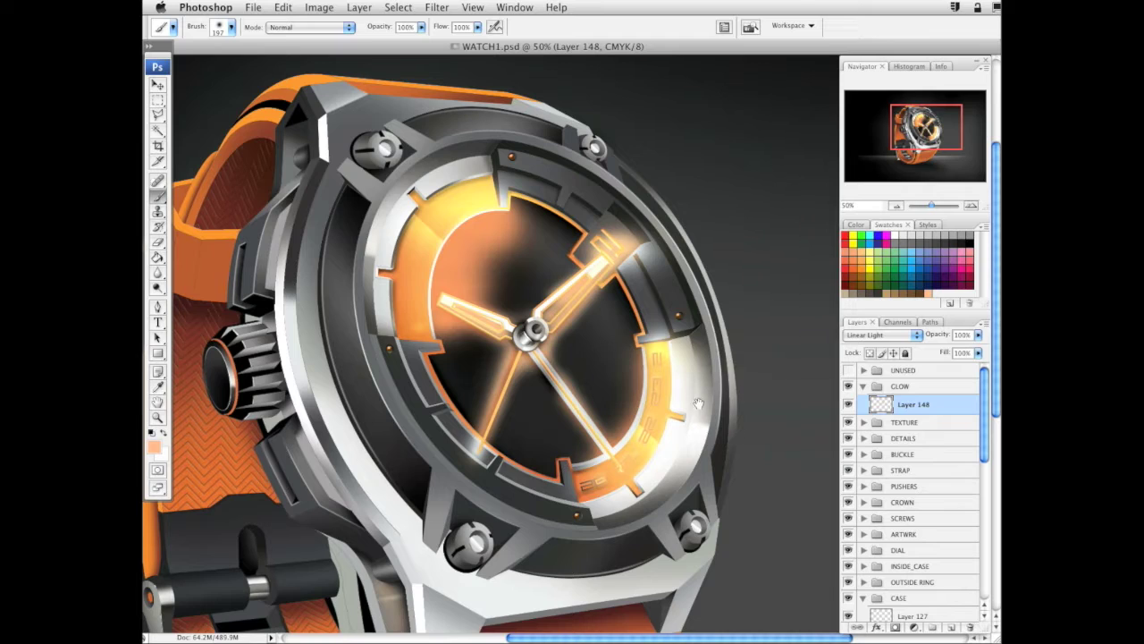
Add glow dabs over the hands' pivot and go over the dial's edge with the 197 px brush
left_click_drag(698, 403, 755, 472)
mouse_move(626, 426)
left_mouse_down()
mouse_move(623, 394)
mouse_move(563, 377)
left_mouse_up()
left_click(586, 392)
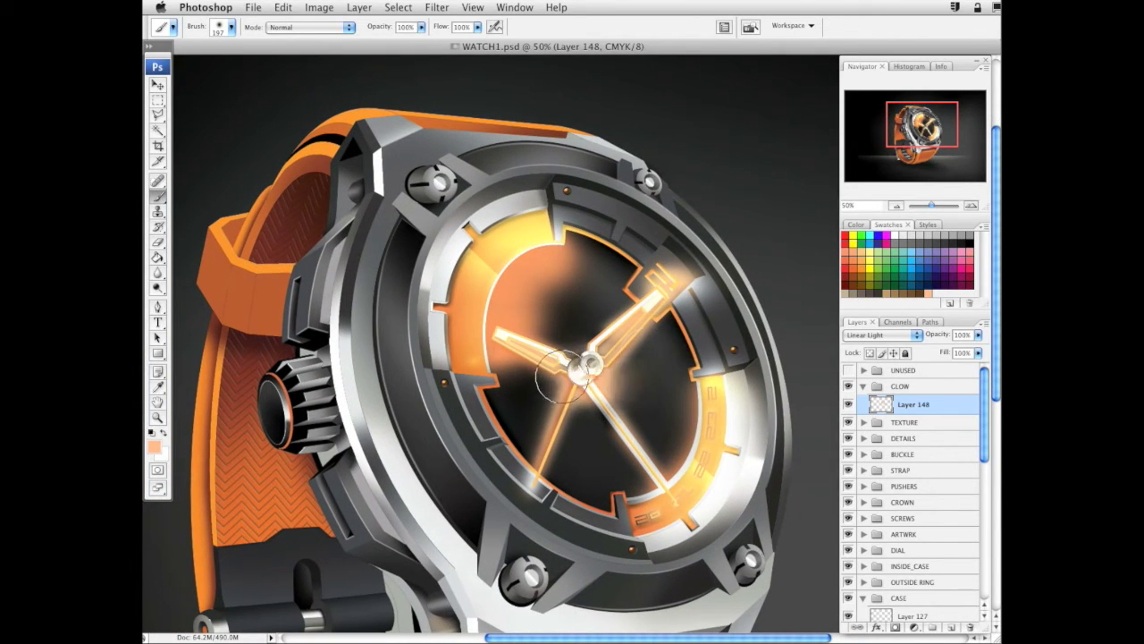
left_click(578, 357)
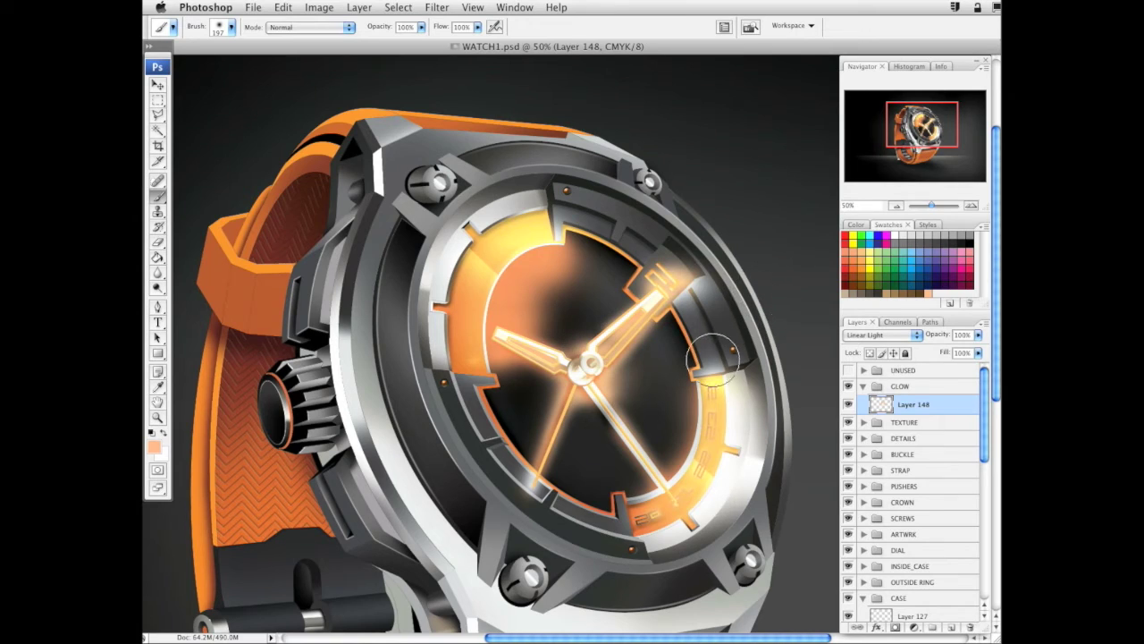
left_click_drag(685, 324, 679, 334)
mouse_move(441, 360)
left_mouse_down()
mouse_move(451, 362)
mouse_move(461, 286)
mouse_move(531, 234)
left_mouse_up()
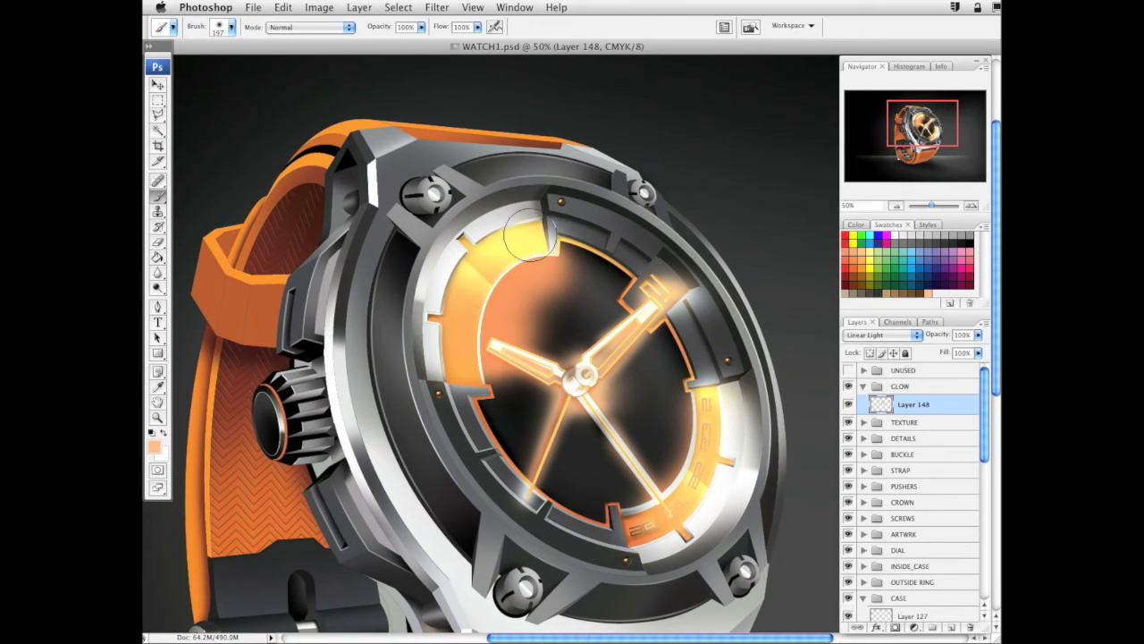
Try a glow along the dial's thin orange outline around the numeral with a 96 px brush, and undo it
left_click_drag(751, 499, 737, 488)
right_click(710, 476)
left_click_drag(811, 287, 775, 287)
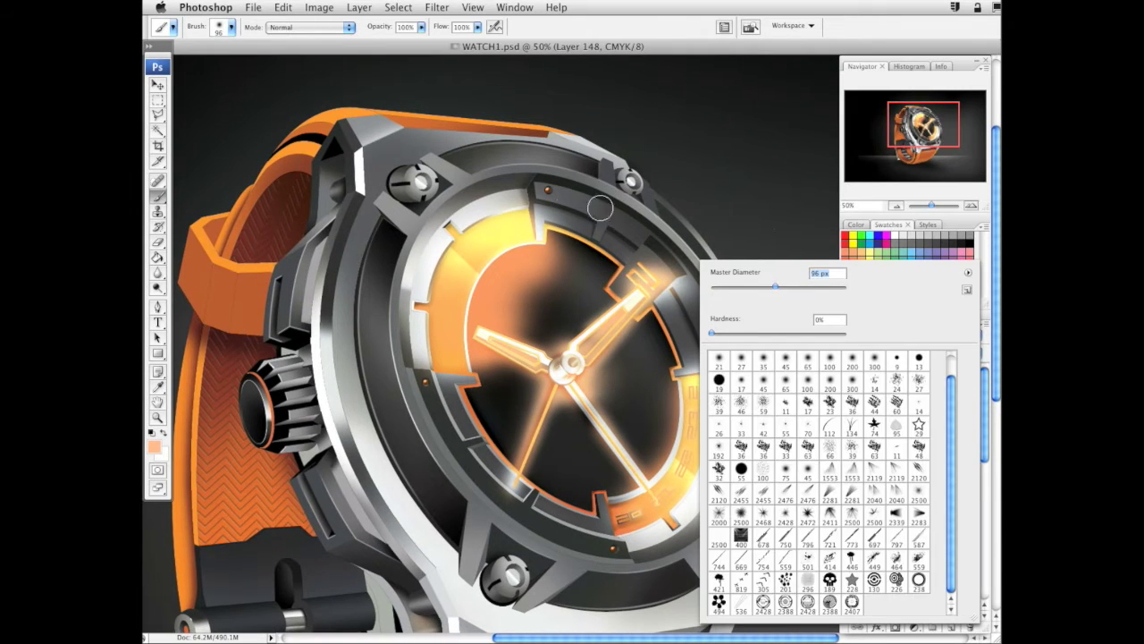
mouse_move(549, 230)
left_mouse_down()
mouse_move(622, 267)
mouse_move(609, 288)
mouse_move(655, 318)
mouse_move(678, 355)
left_mouse_up()
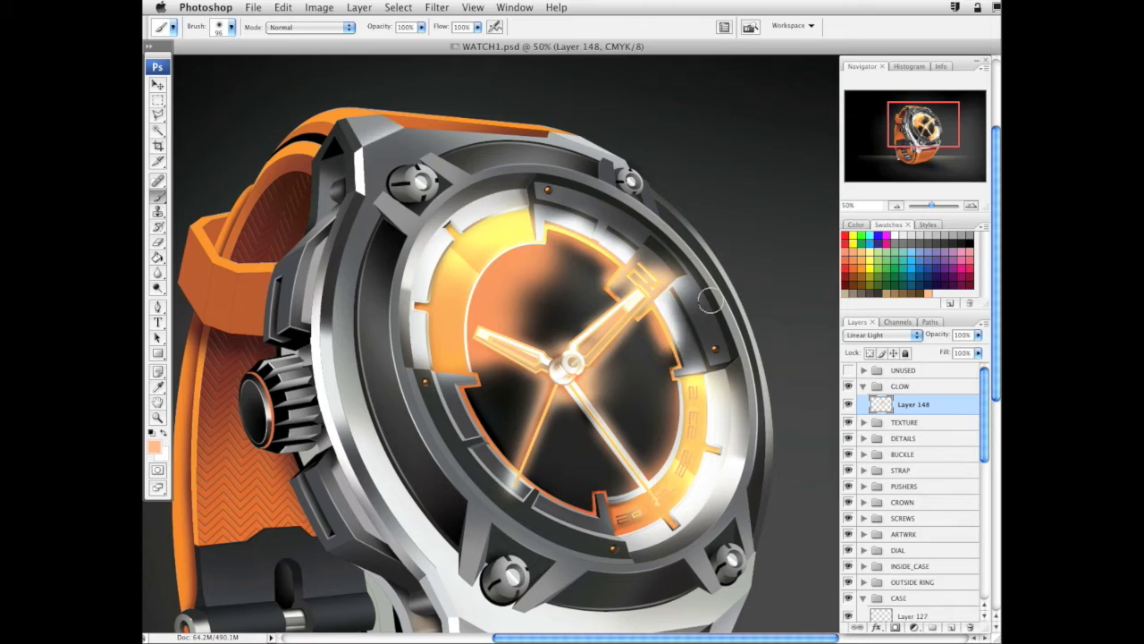
key("alt+super+z")
key("alt+super+z")
Reduce the soft brush to 65 px and paint a glow along the thin orange outline on both sides of the numeral
right_click(751, 268)
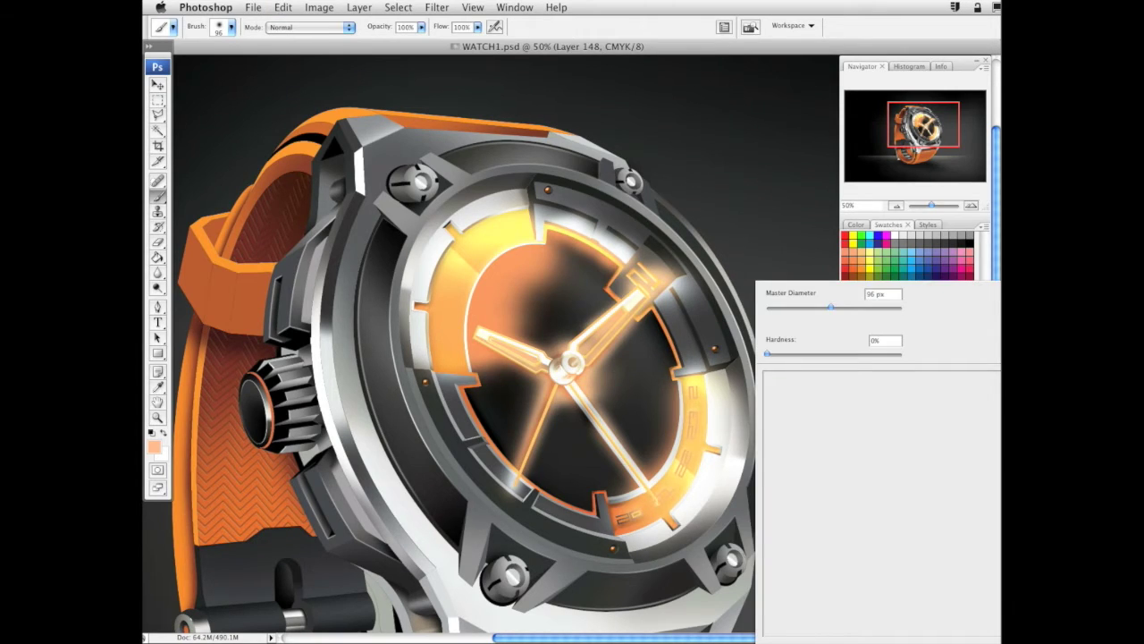
key("Escape")
right_click(805, 306)
left_click_drag(880, 335, 868, 334)
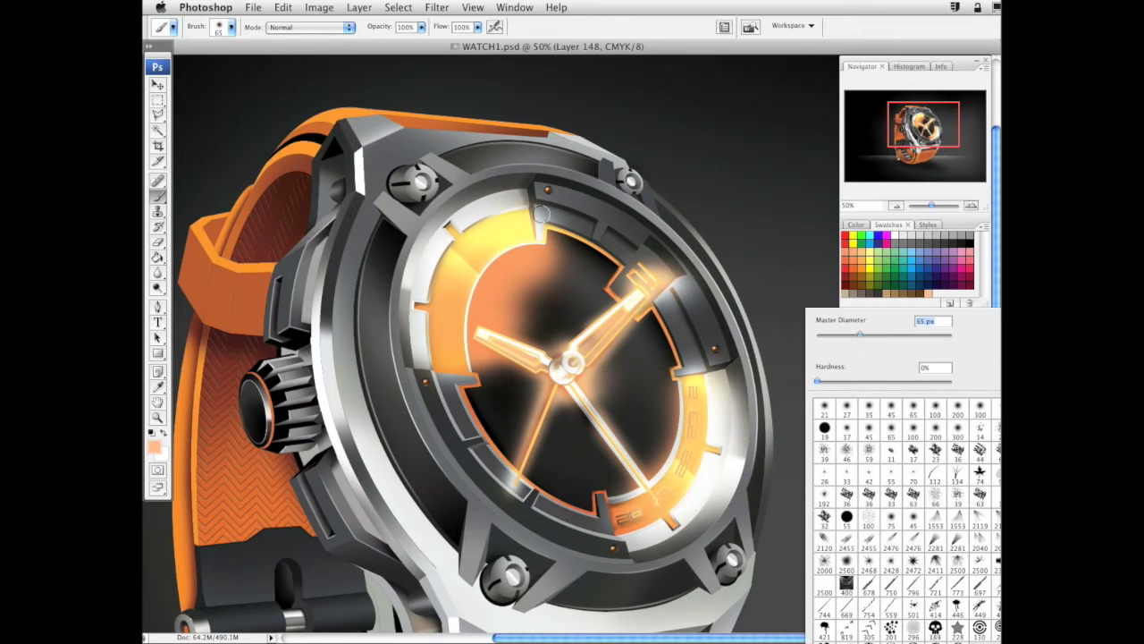
left_click_drag(547, 230, 620, 262)
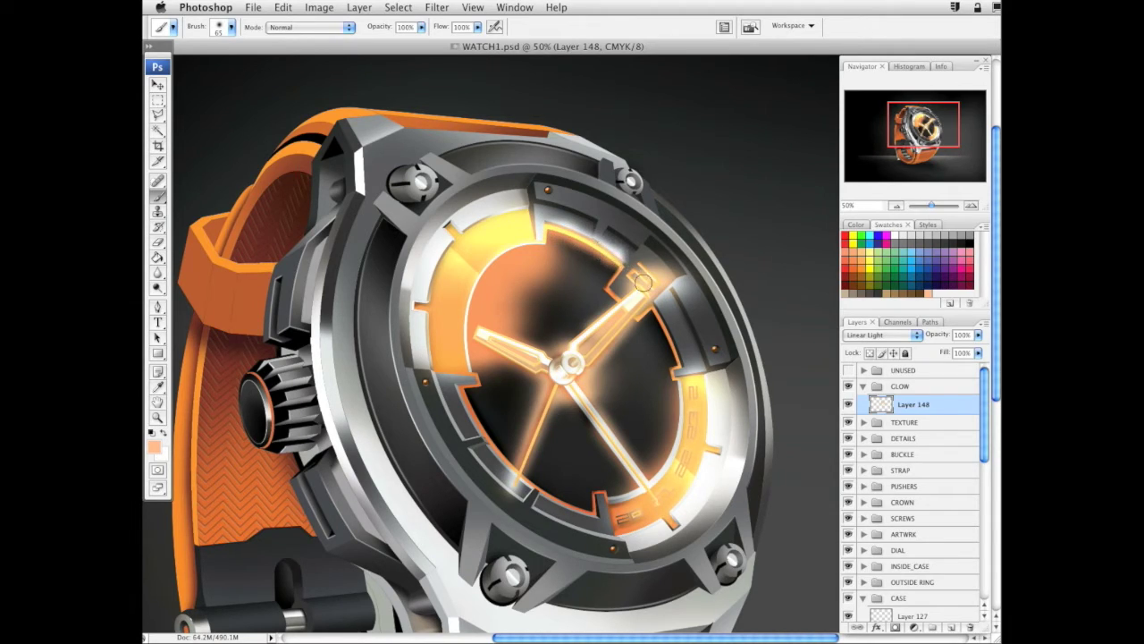
left_click_drag(653, 308, 677, 366)
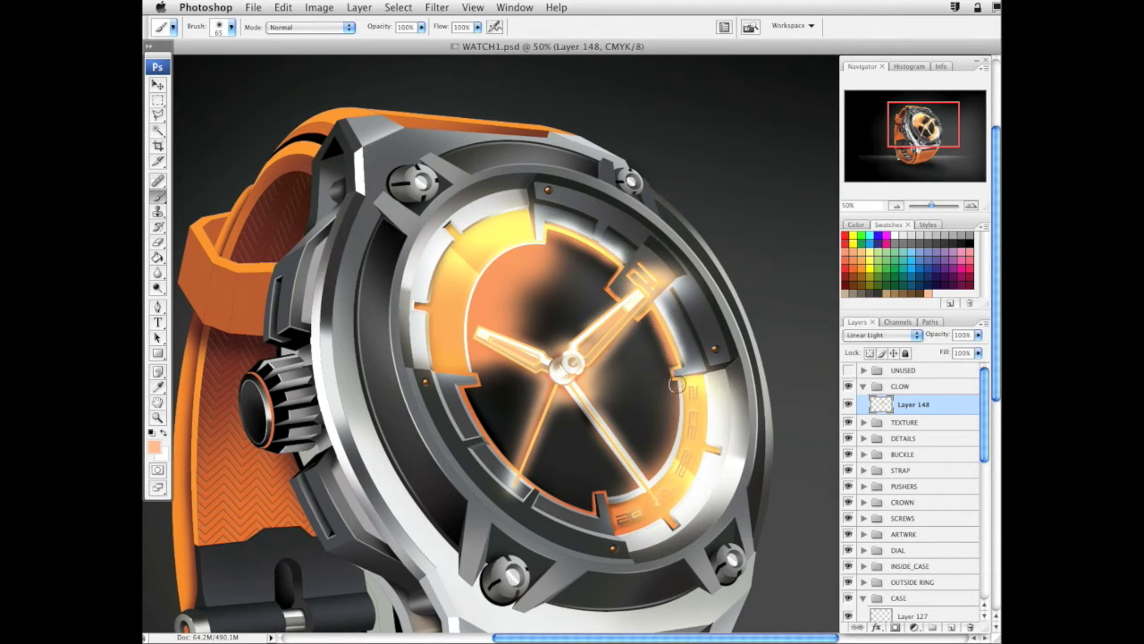
Paint a soft glow along the dial's lower-left orange outline with the 65 px brush and compare the dial with and without it
mouse_move(457, 390)
left_mouse_down()
mouse_move(539, 492)
mouse_move(601, 508)
left_mouse_up()
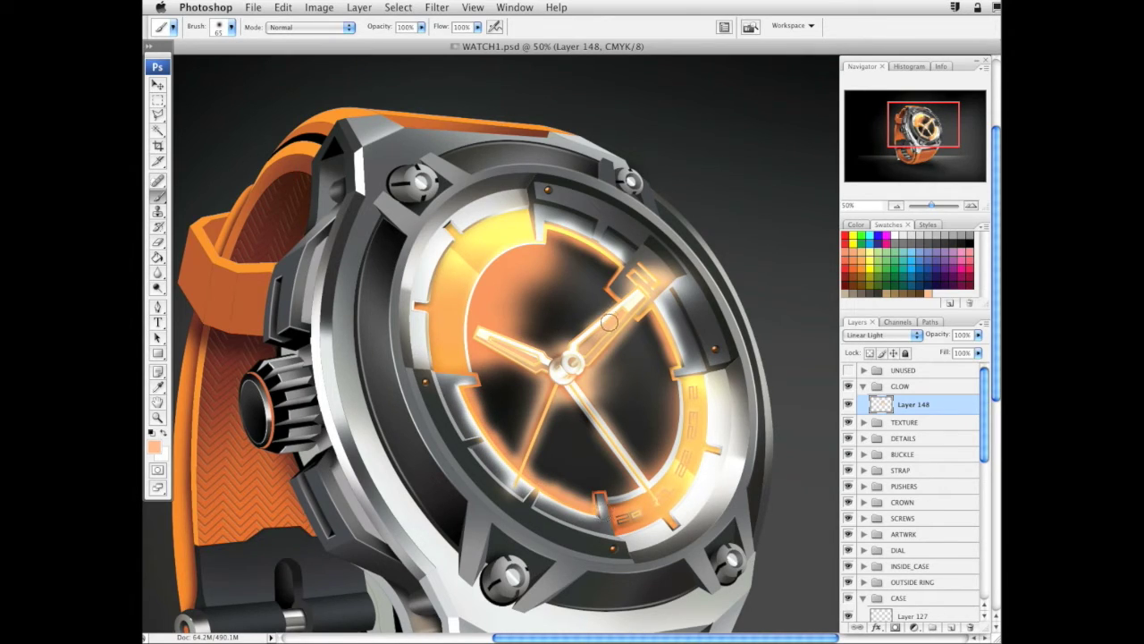
key("ctrl+z")
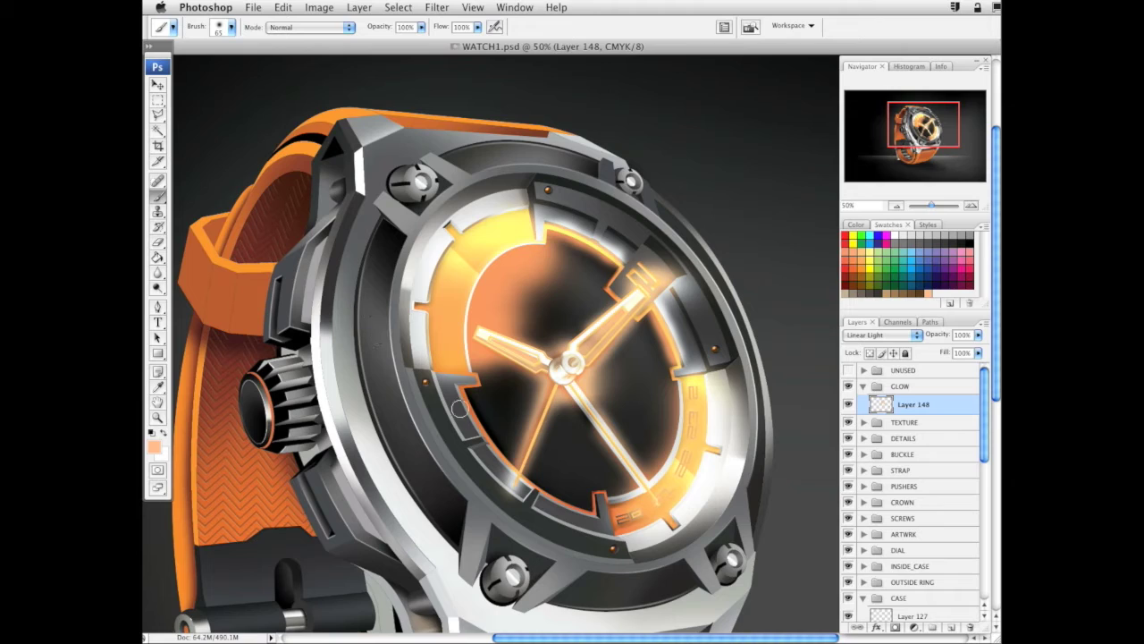
key("ctrl+z")
key("ctrl+z")
key("ctrl+z")
Erase the excess glow along the dial's lower-left outline and around the thin second hand with the 164 px eraser
left_click(158, 419)
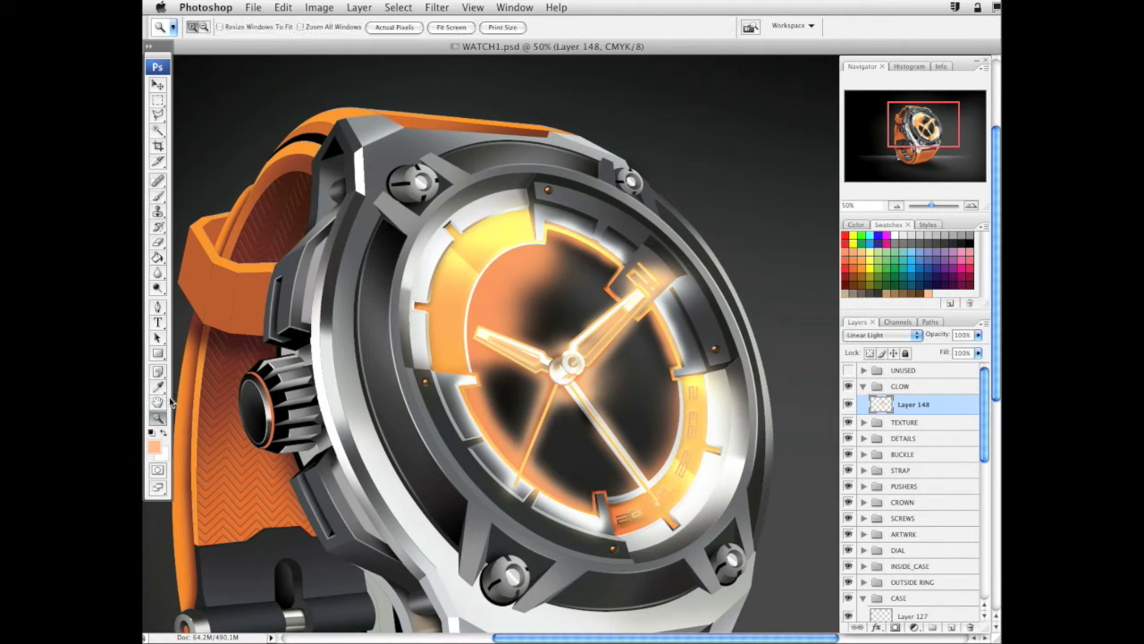
left_click(497, 344, "alt")
left_click(159, 242)
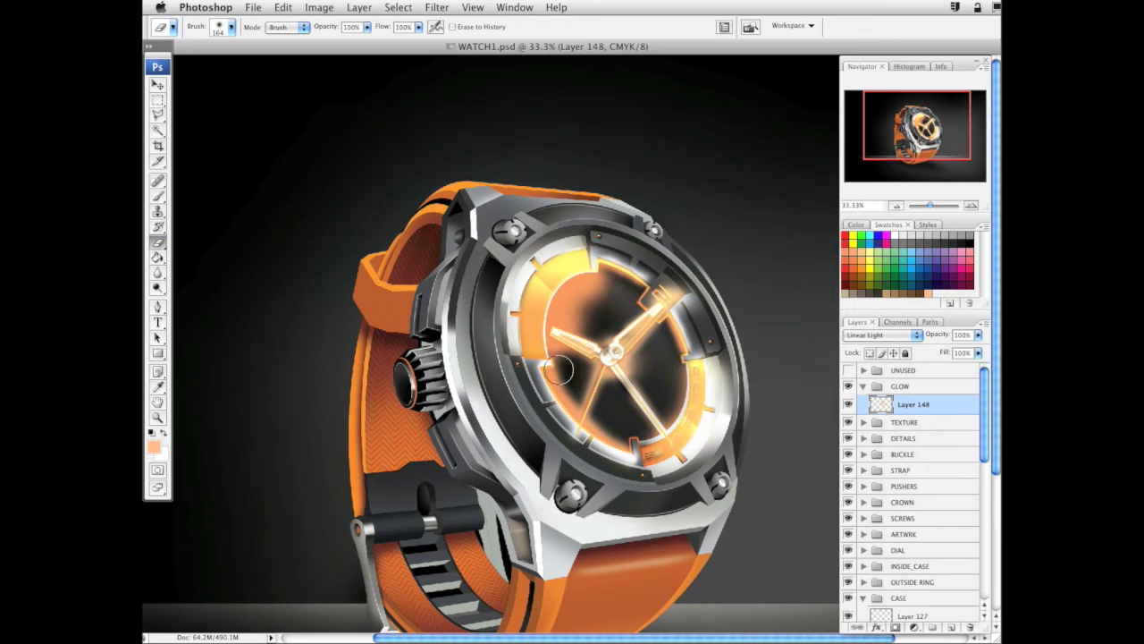
left_click_drag(563, 376, 691, 408)
left_click_drag(626, 358, 601, 402)
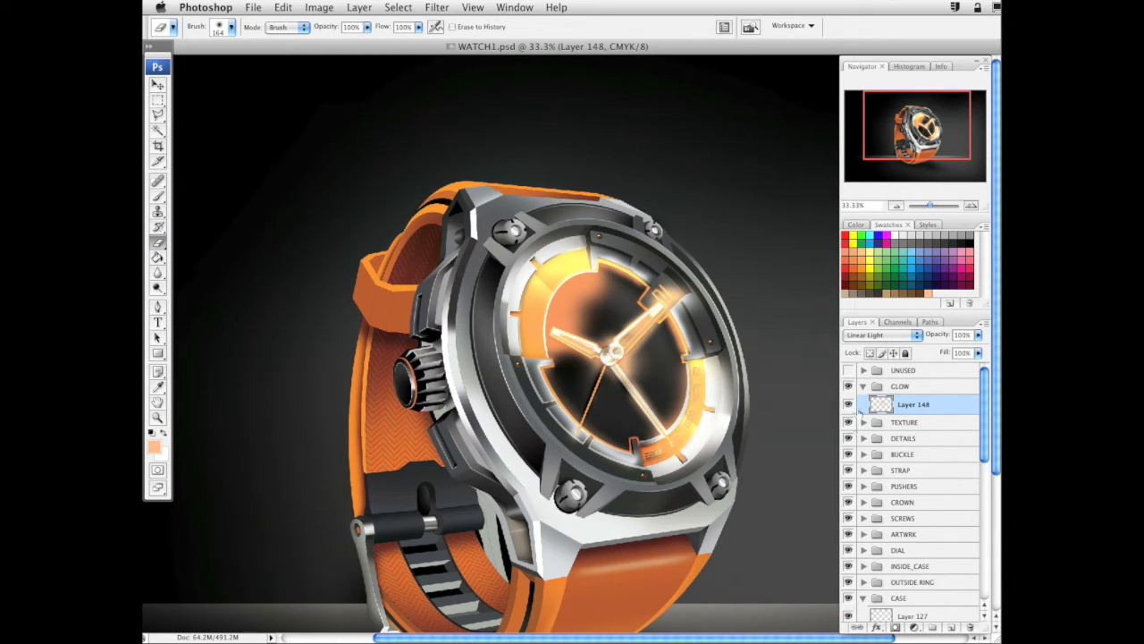
Show Layer 140 in the UNUSED group and hide the GLOW group
left_click(862, 370)
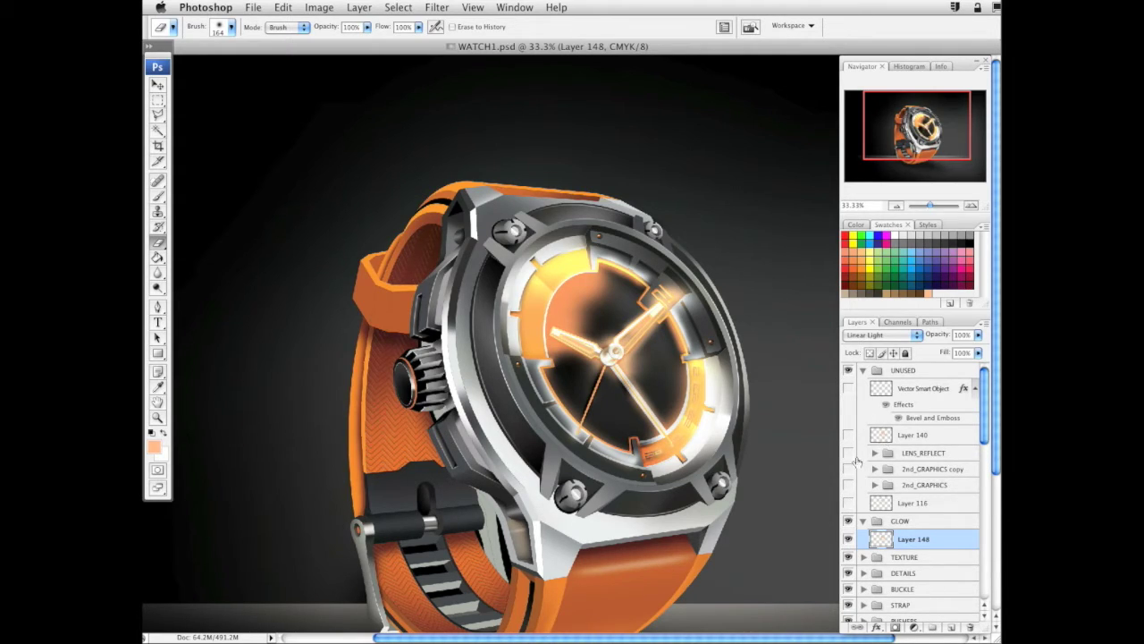
left_click(848, 435)
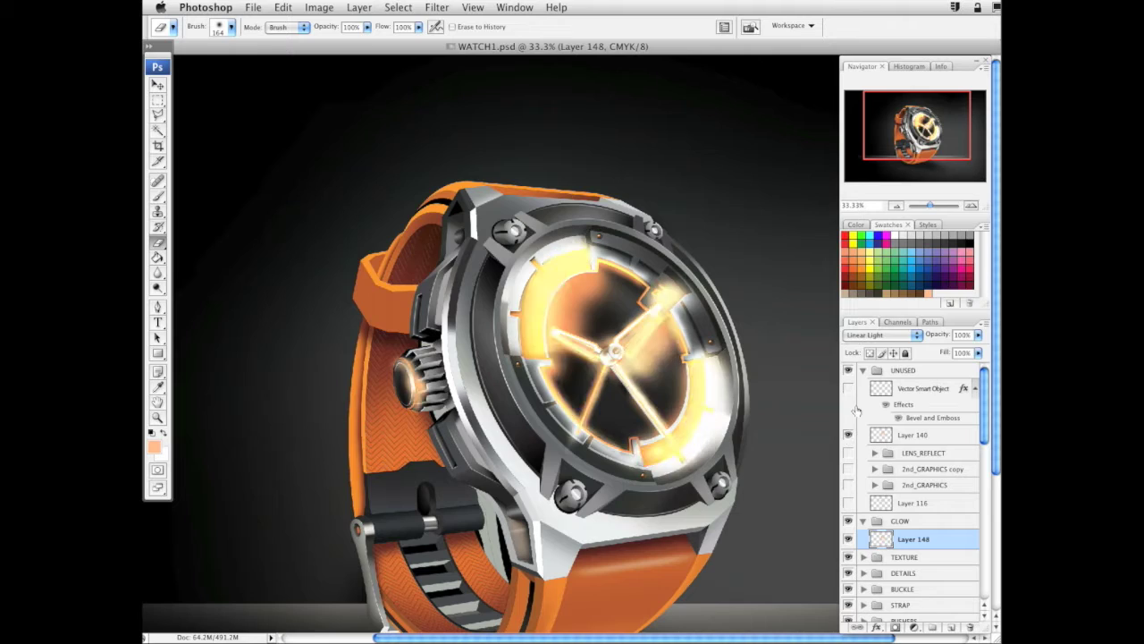
left_click(863, 370)
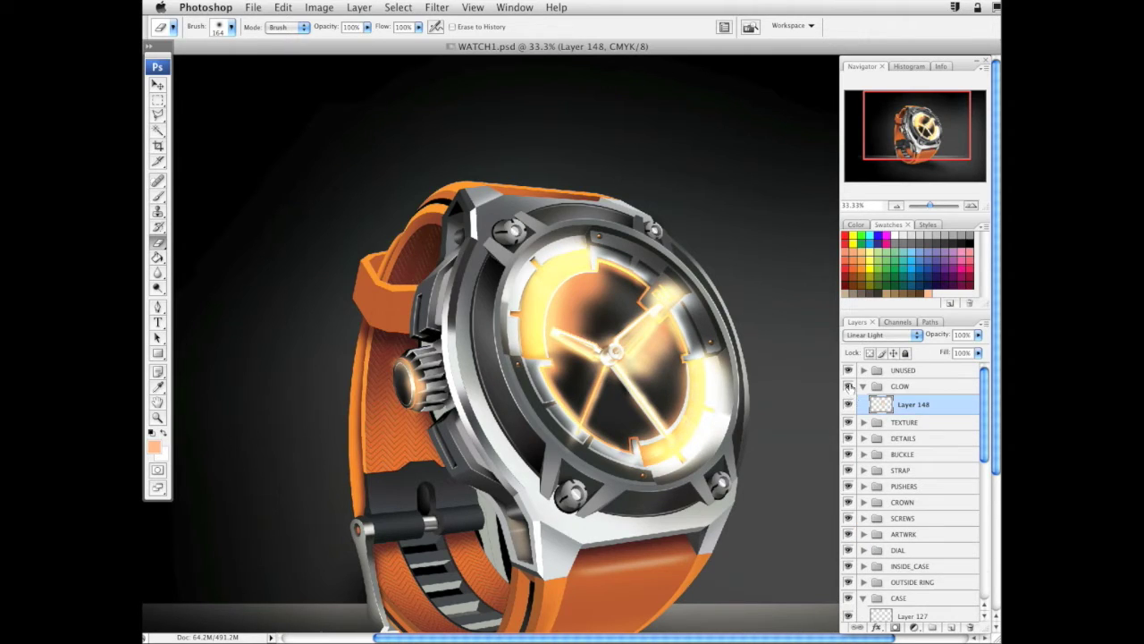
left_click(848, 386)
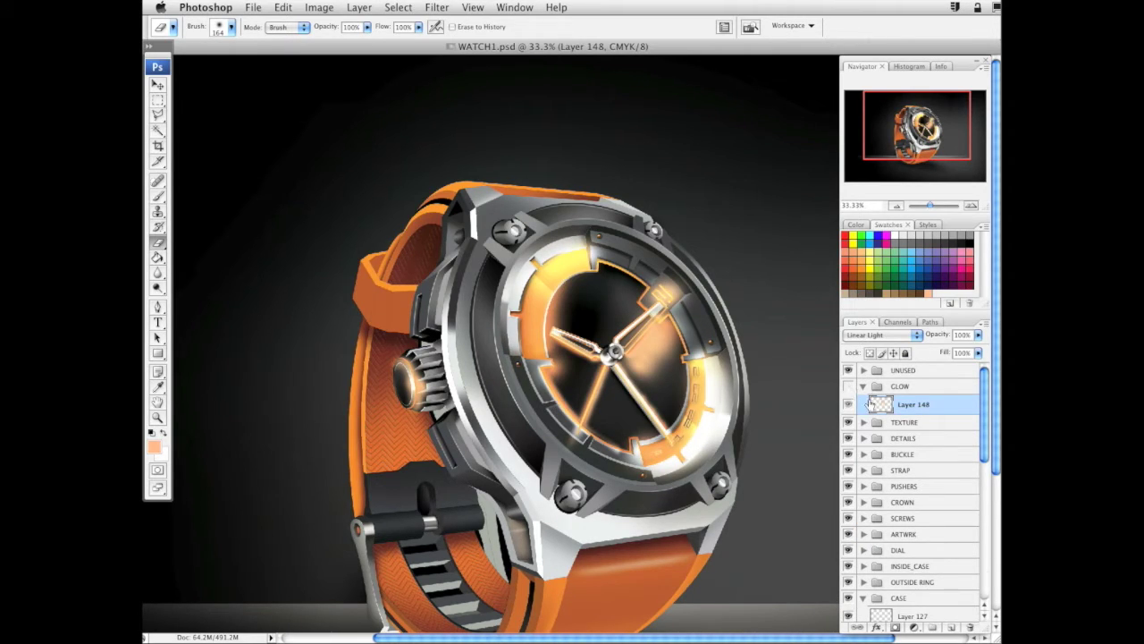
Make Layer 140 the active layer and erase the stray glow on the black dial between the hands and the numbered arc
left_click(864, 370)
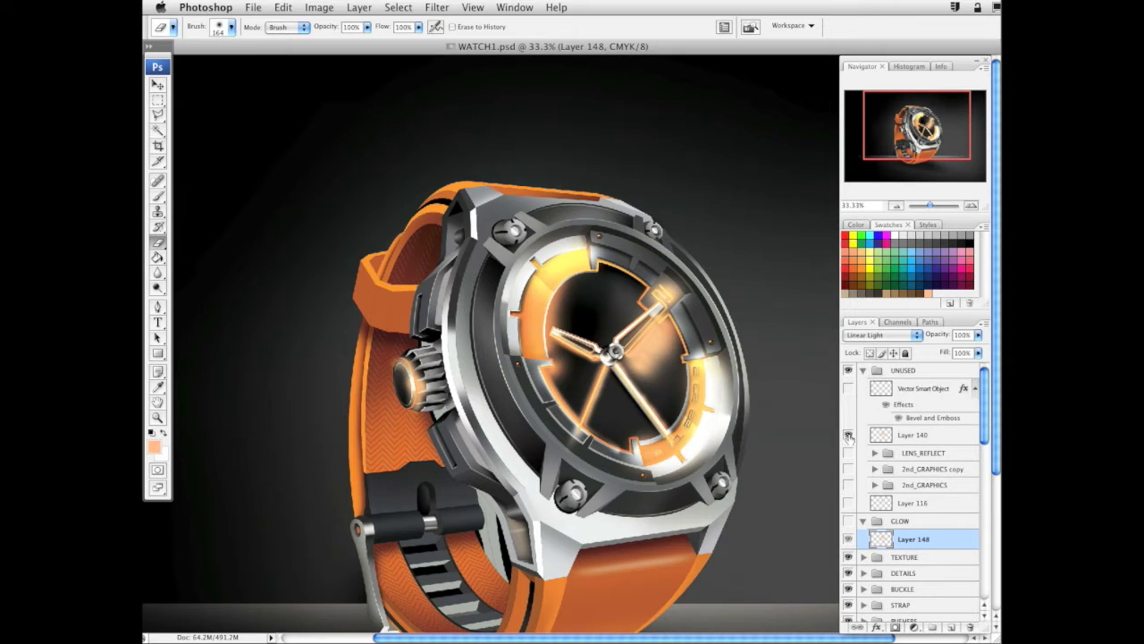
left_click(848, 435)
left_click(849, 434)
left_click(908, 434)
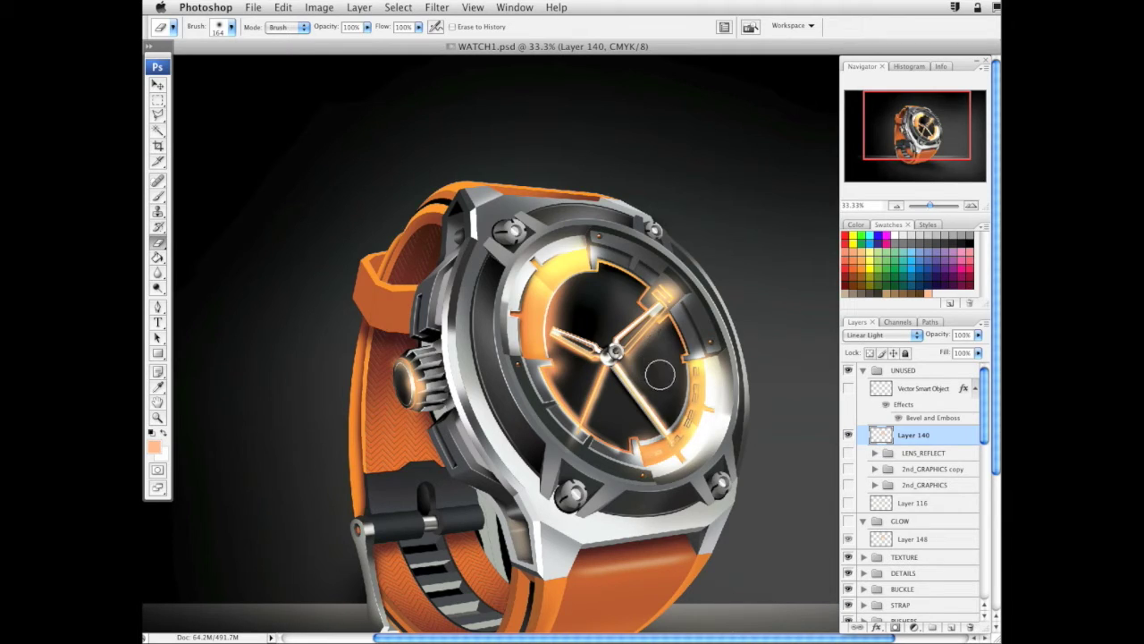
left_click_drag(645, 386, 692, 463)
key("super+z")
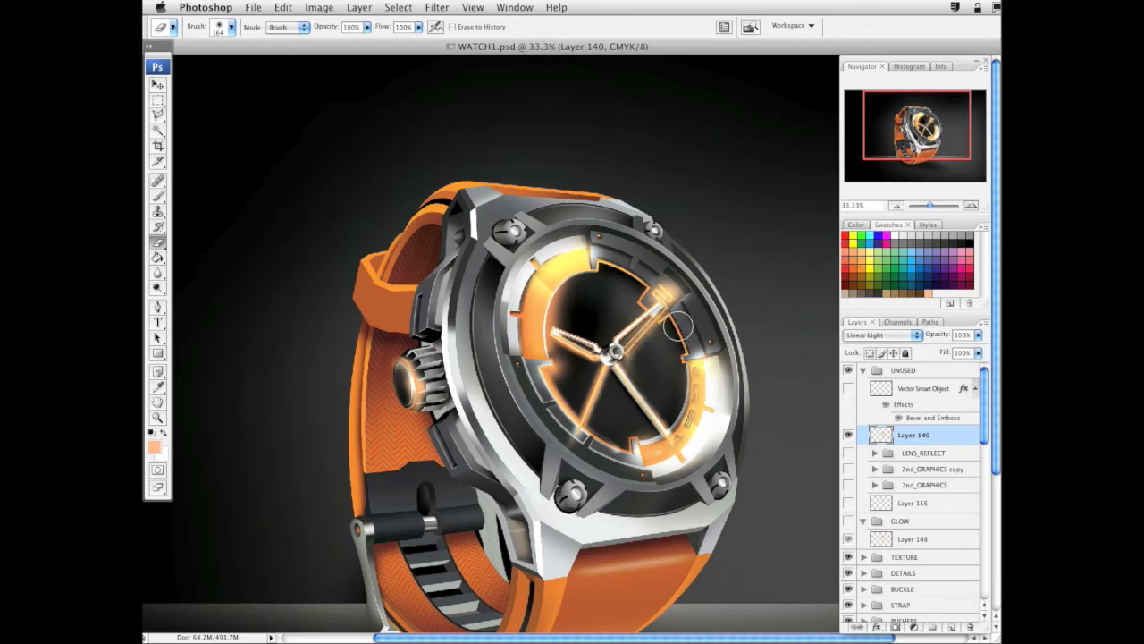
Erase the glow on Layer 140 that spills over the dial's dark outer ring and lower edge with the 164 px eraser
scroll(760, 313, "down", 5)
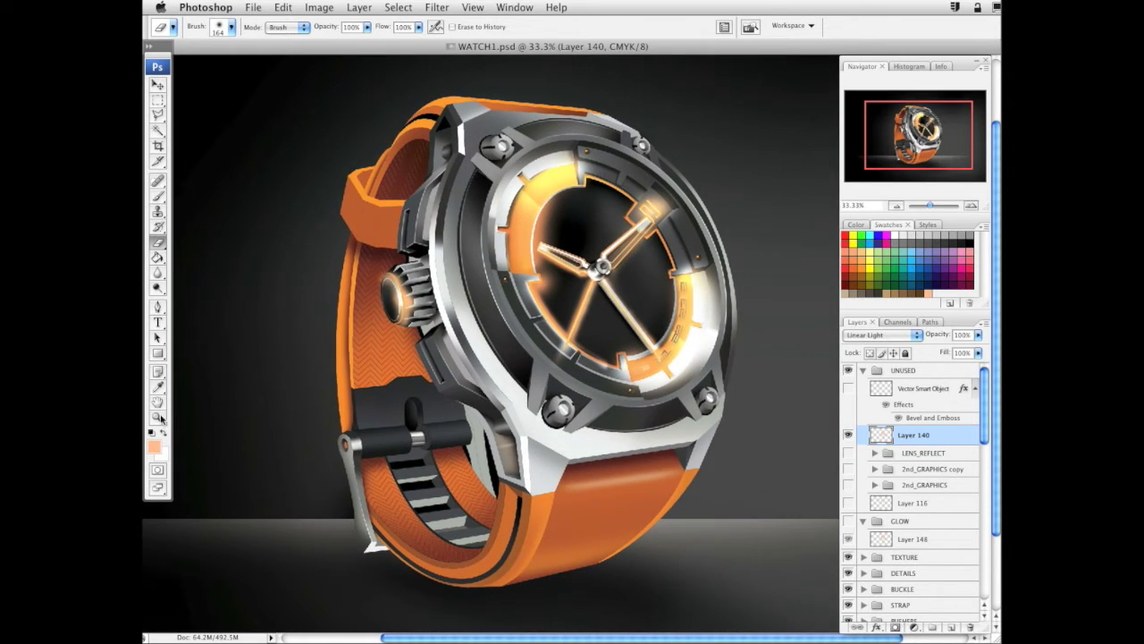
left_click(158, 418)
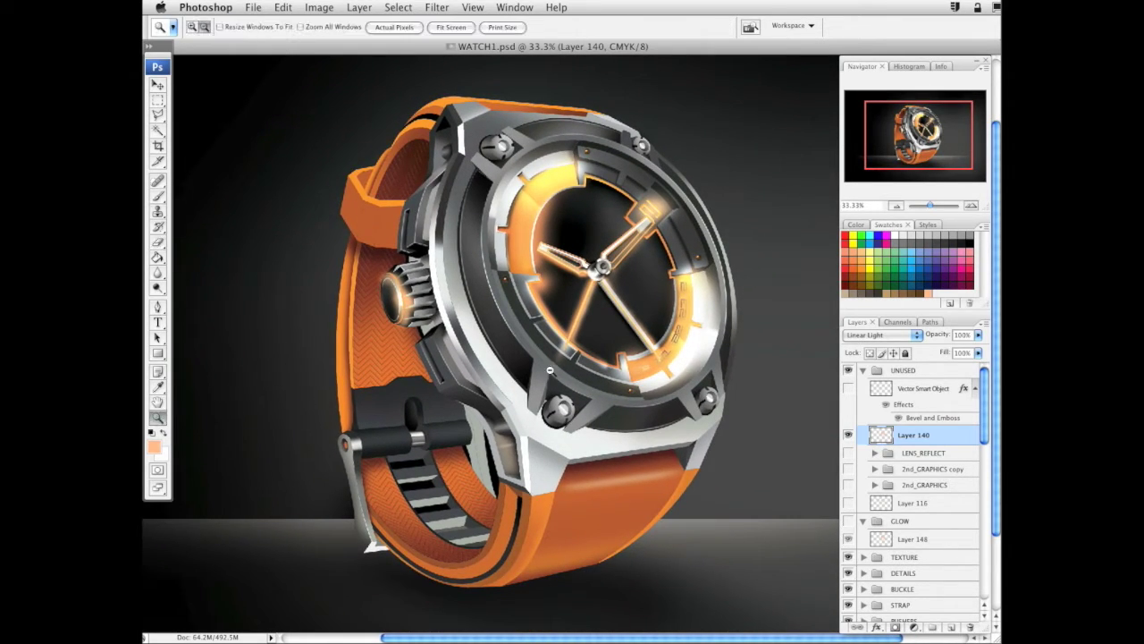
left_click(646, 413, "alt")
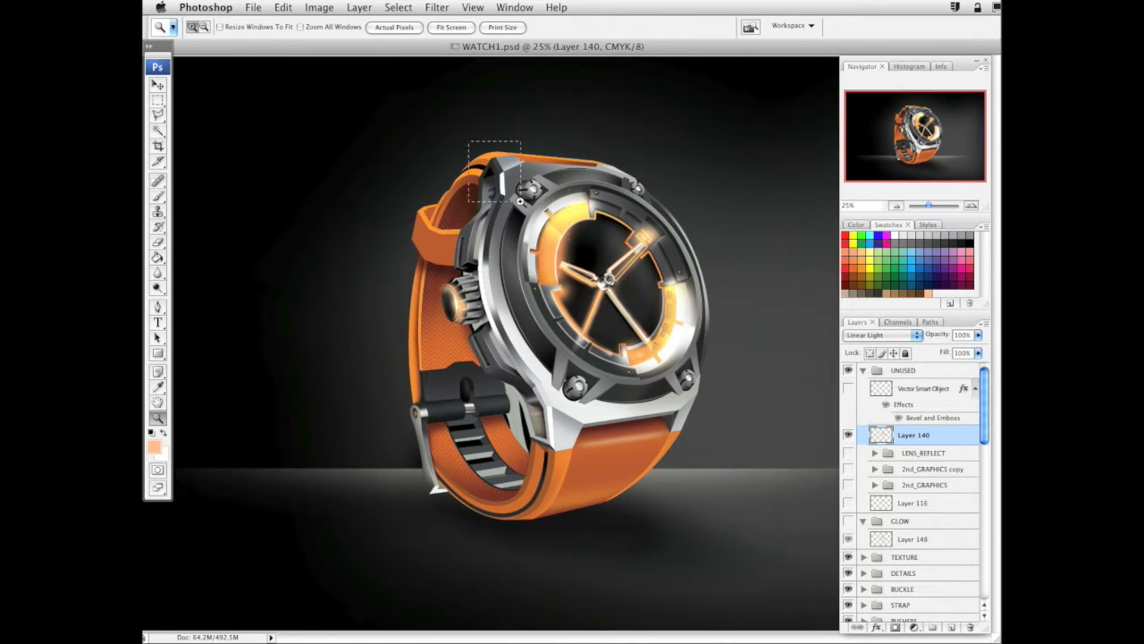
left_click_drag(520, 201, 753, 497)
left_click(556, 301)
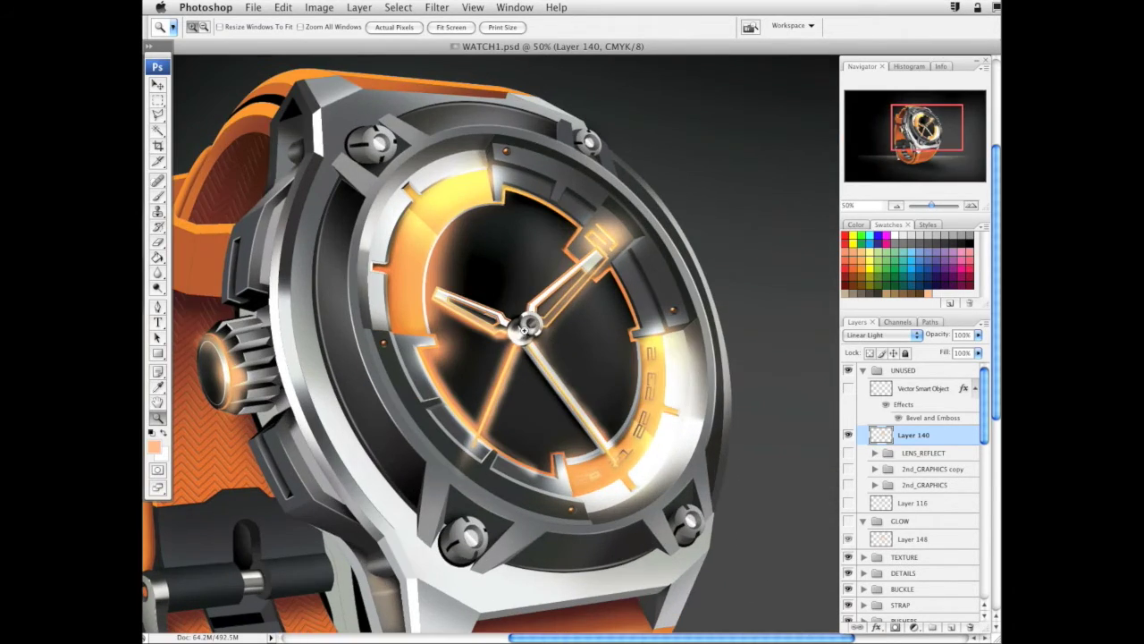
left_click(159, 242)
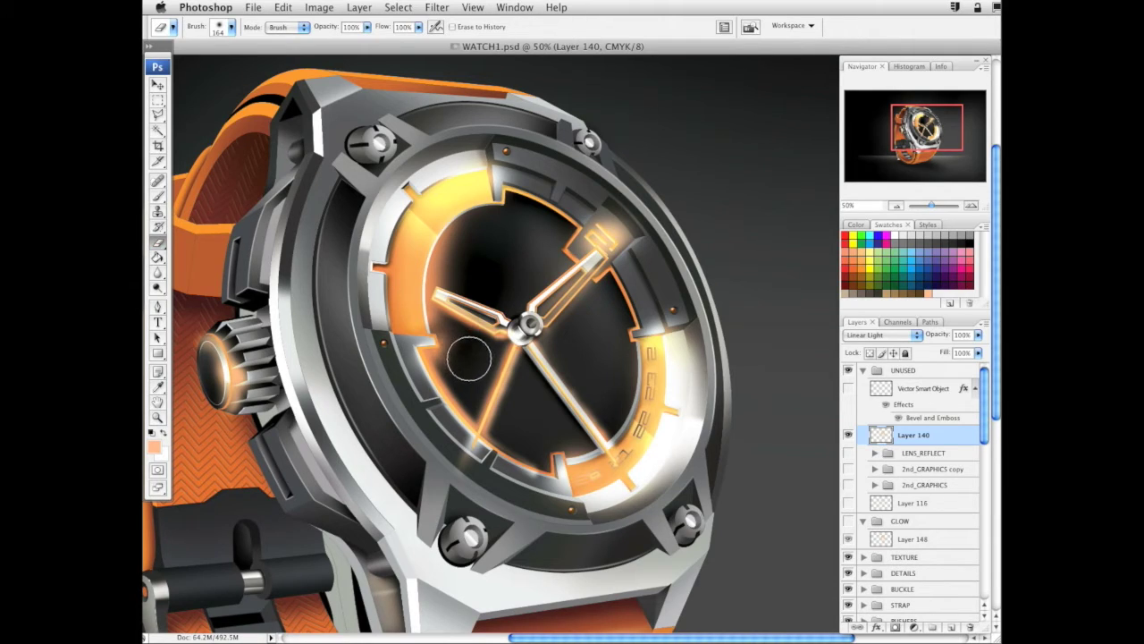
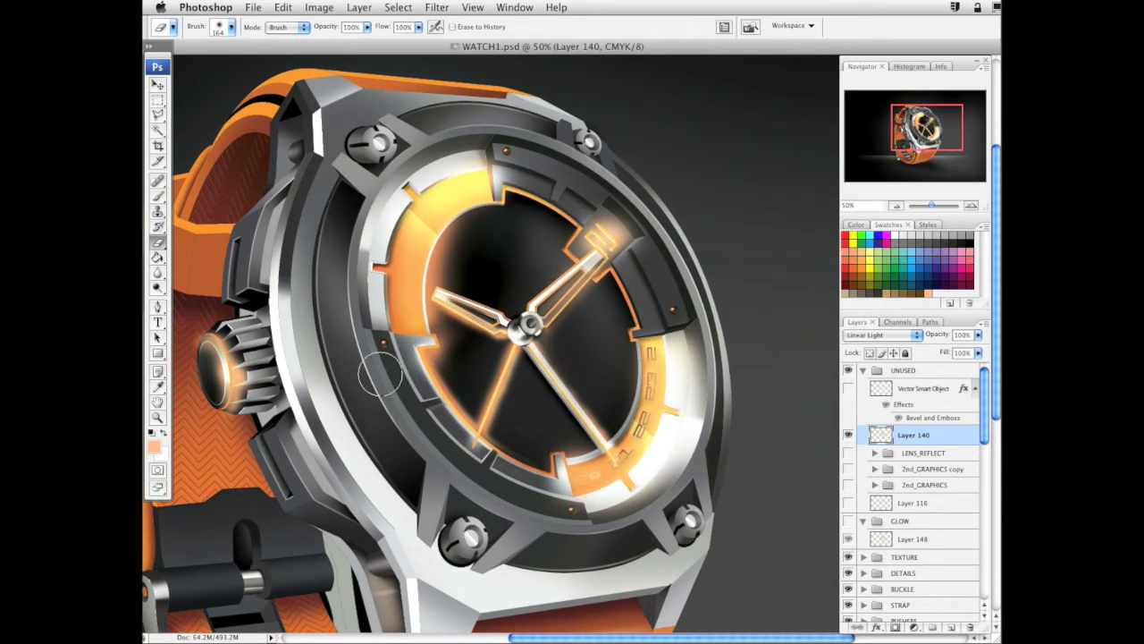
mouse_move(595, 524)
left_mouse_down()
mouse_move(638, 547)
mouse_move(632, 554)
left_mouse_up()
Try a glow along the long lower-right hand with the 65 px brush, and undo it
left_click(158, 198)
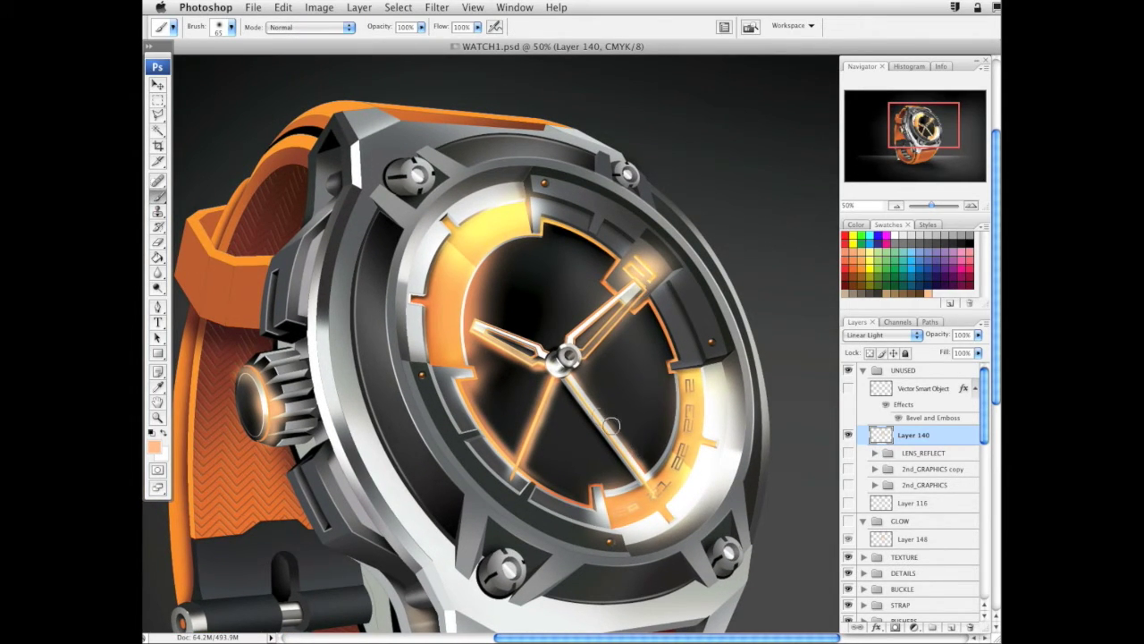
left_click_drag(582, 401, 644, 476)
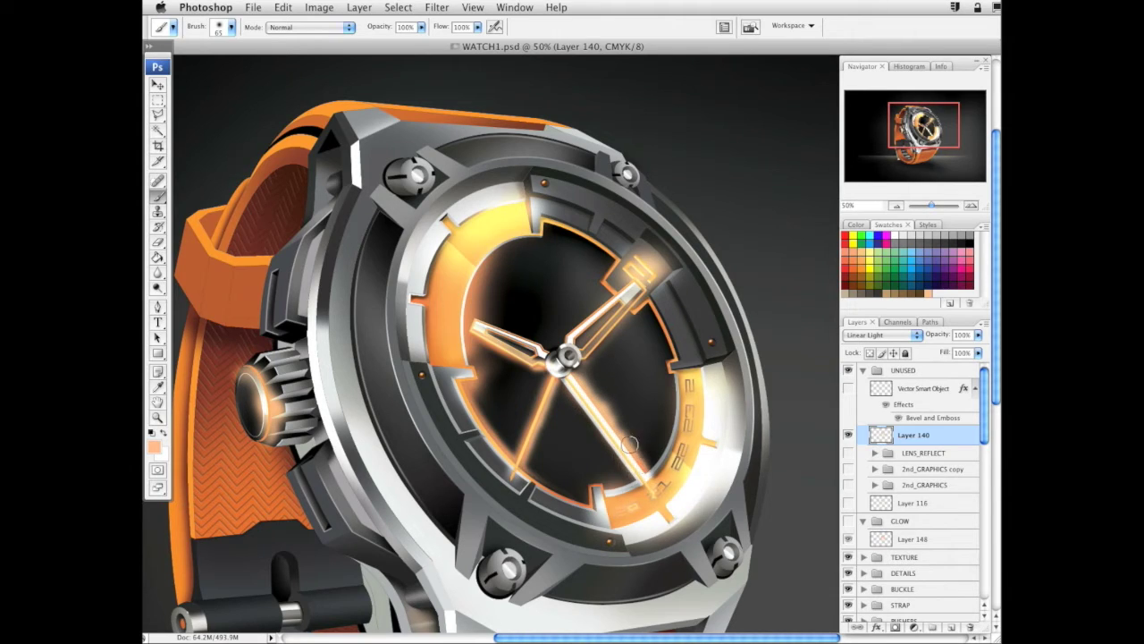
key("ctrl+z")
Choose the soft 200 px brush preset and reduce its diameter to 108 px
right_click(364, 366)
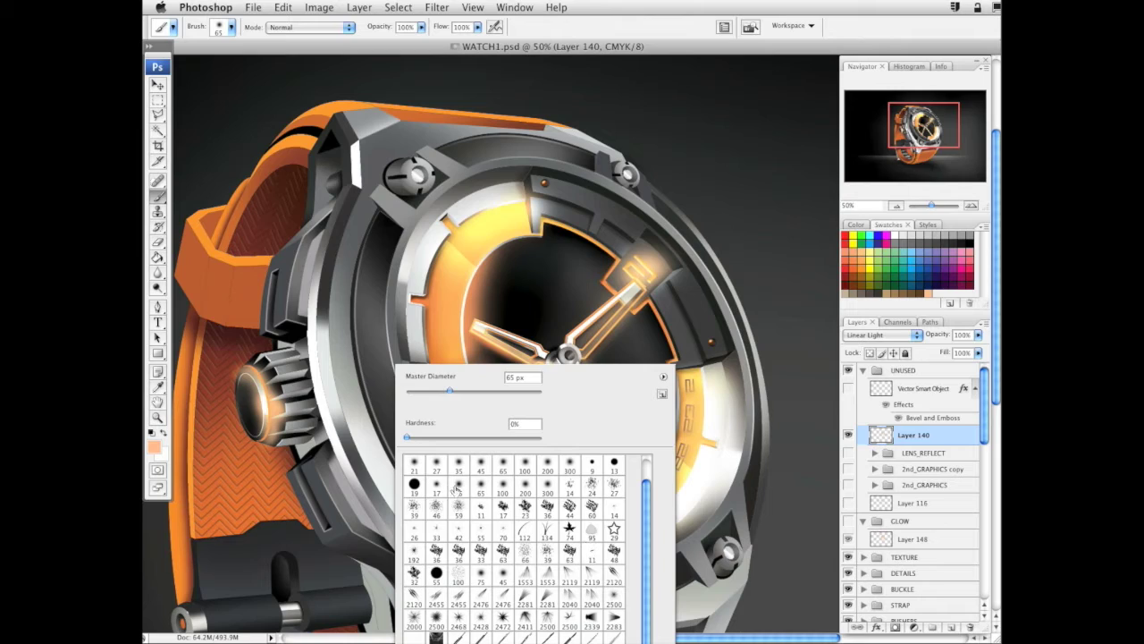
left_click(458, 486)
left_click(524, 487)
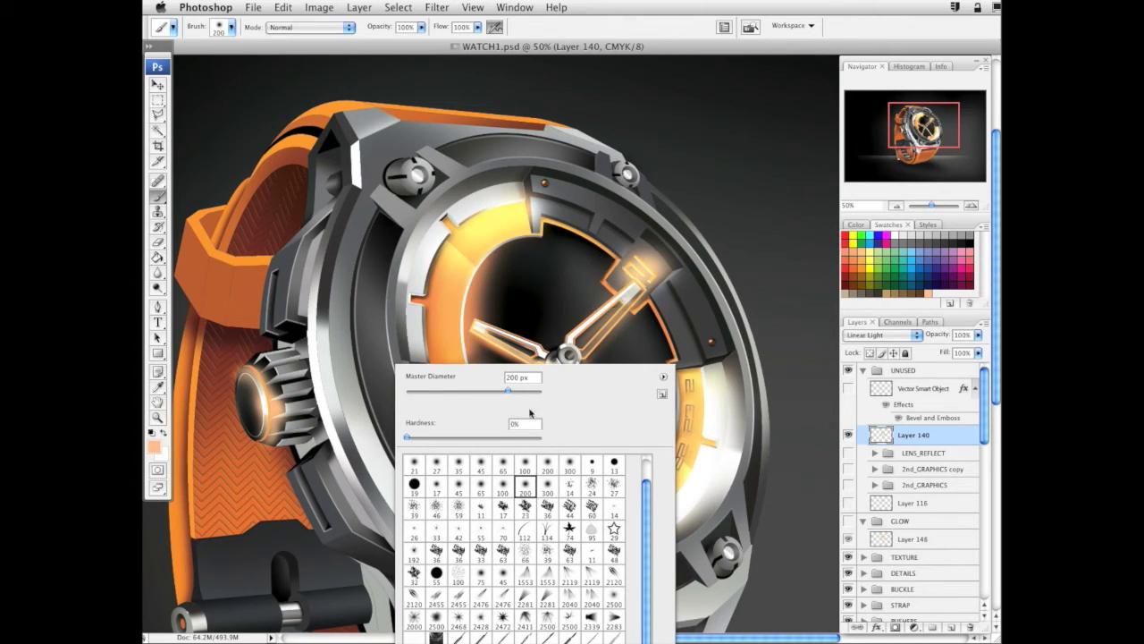
left_click(477, 391)
Try 108 px glows along the upper-right hand and the long lower-right hand, undoing each stroke
left_click_drag(582, 346, 630, 298)
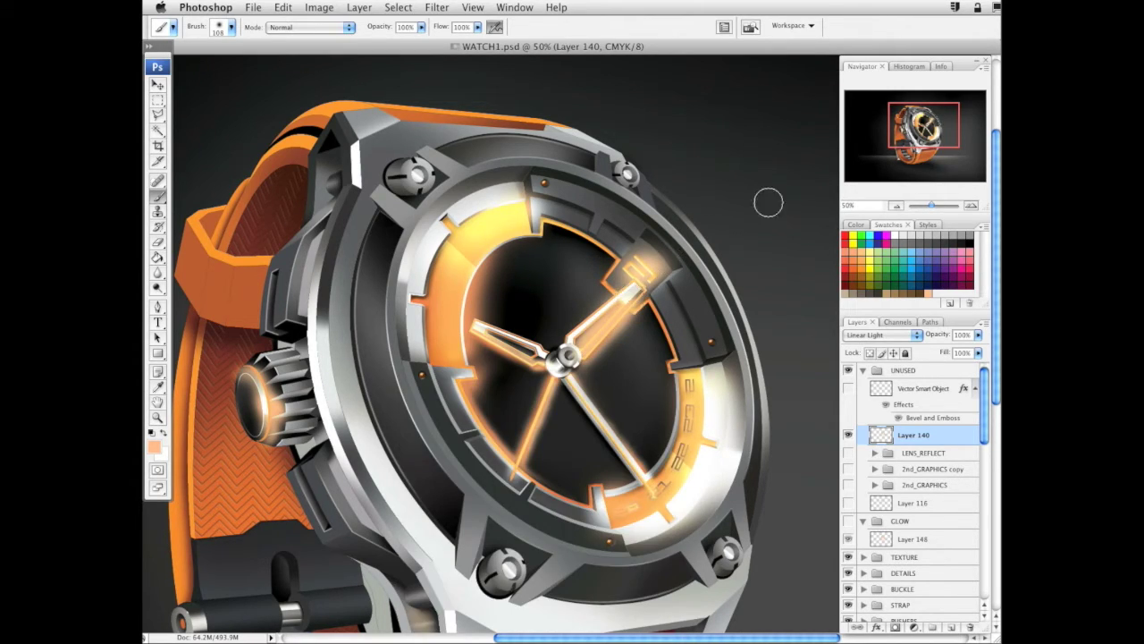
key("super+z")
left_click_drag(568, 370, 653, 488)
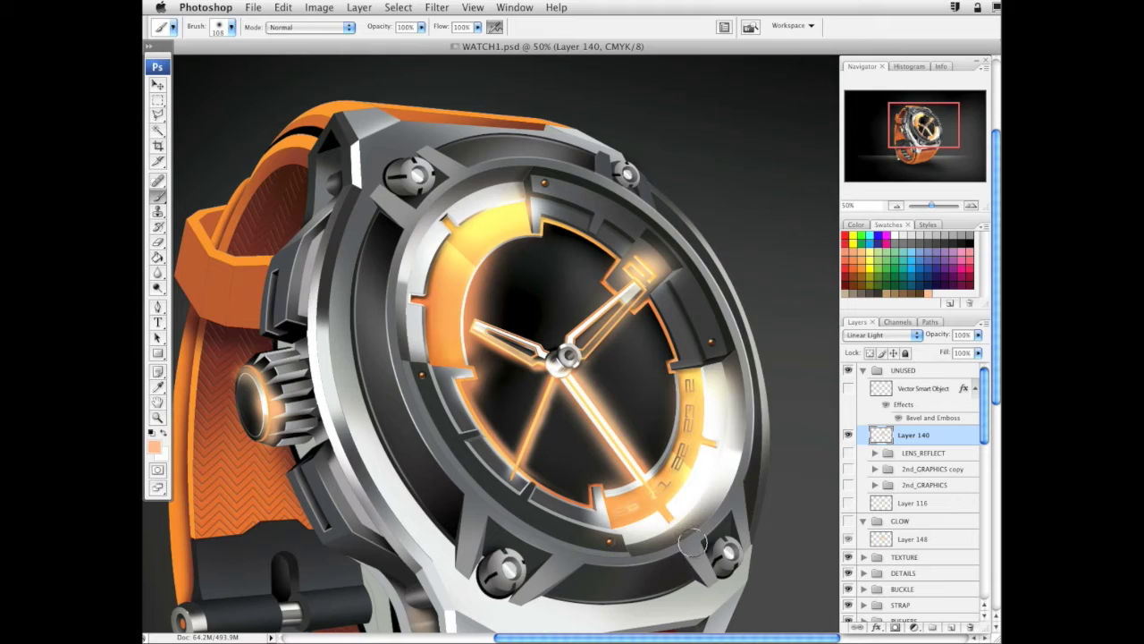
key("ctrl+z")
Reduce the soft brush to 80 px and paint a glow along the long lower-right hand
right_click(663, 385)
left_click_drag(742, 409, 729, 410)
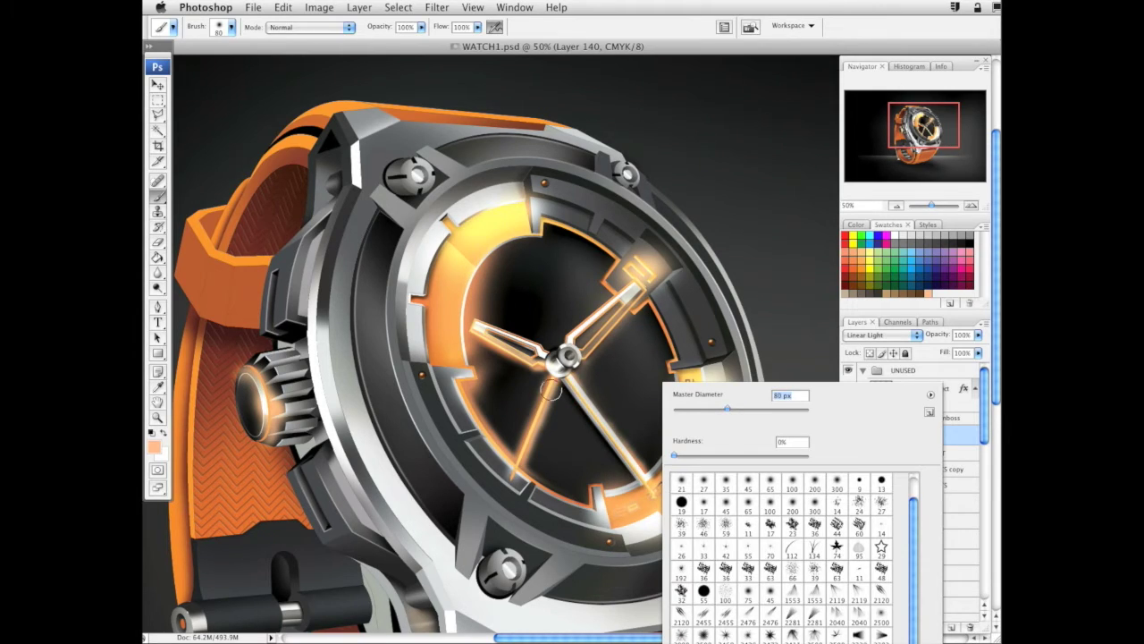
left_click_drag(564, 373, 651, 489)
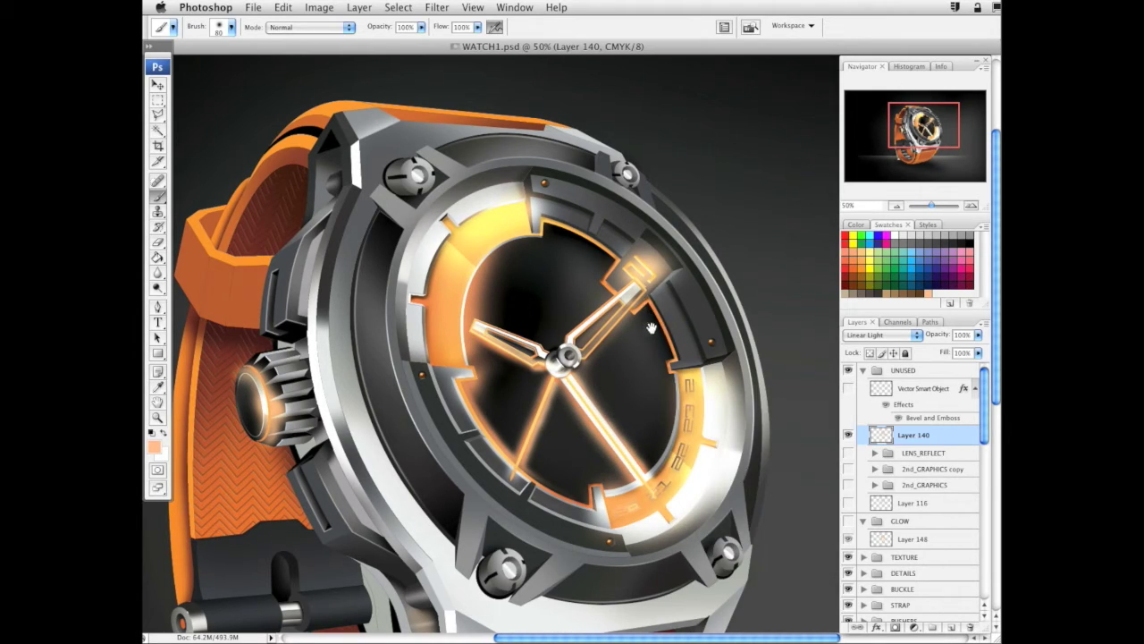
Reduce the soft brush further and paint a glow along the short left hand, undoing the trial strokes
mouse_move(651, 328)
left_mouse_down()
mouse_move(665, 349)
mouse_move(656, 342)
left_mouse_up()
right_click(606, 313)
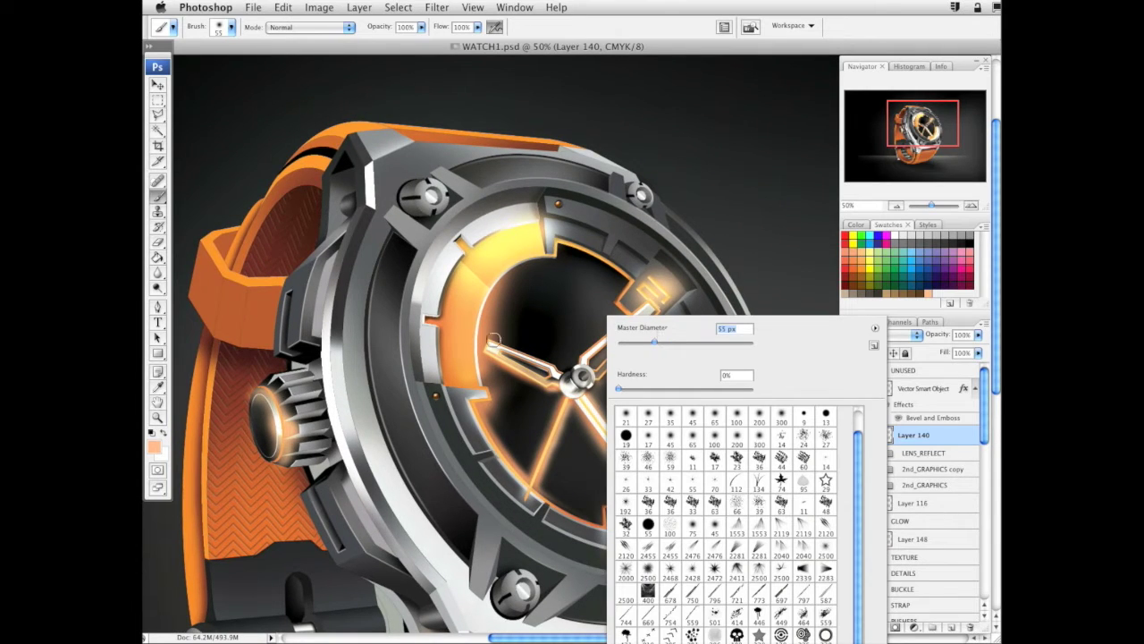
left_click_drag(487, 338, 565, 364)
key("super+z")
left_click_drag(488, 340, 558, 366)
key("ctrl+z")
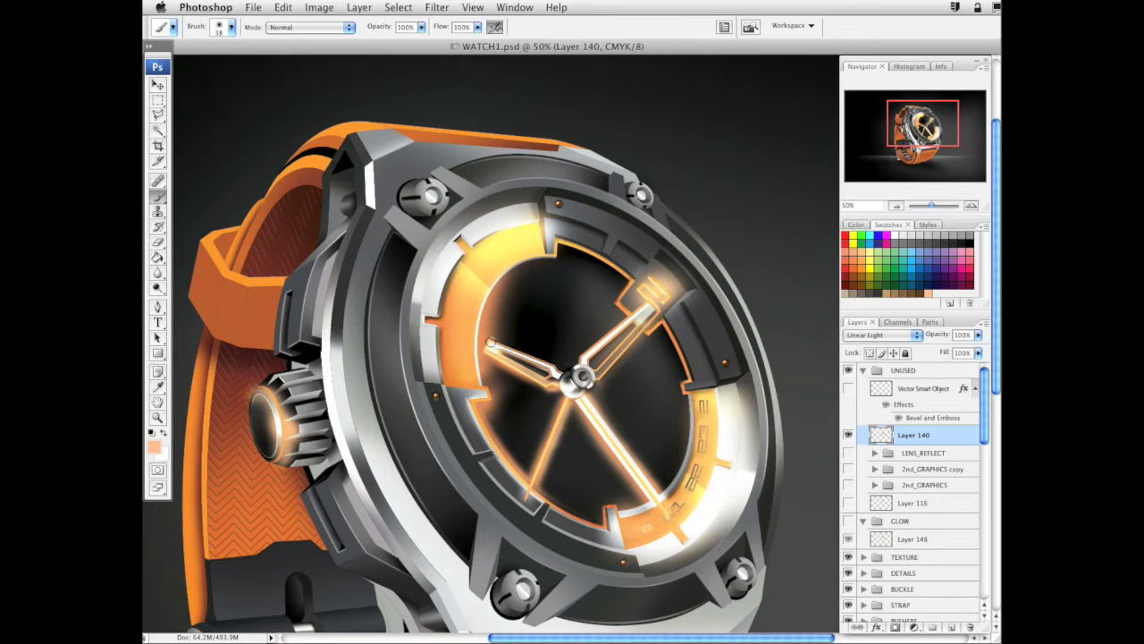
left_click_drag(482, 336, 561, 369)
Enlarge the soft brush to 94 px and add a glow dab on the upper edge of the crown's orange ring, undoing misplaced dabs
left_click_drag(661, 459, 652, 503)
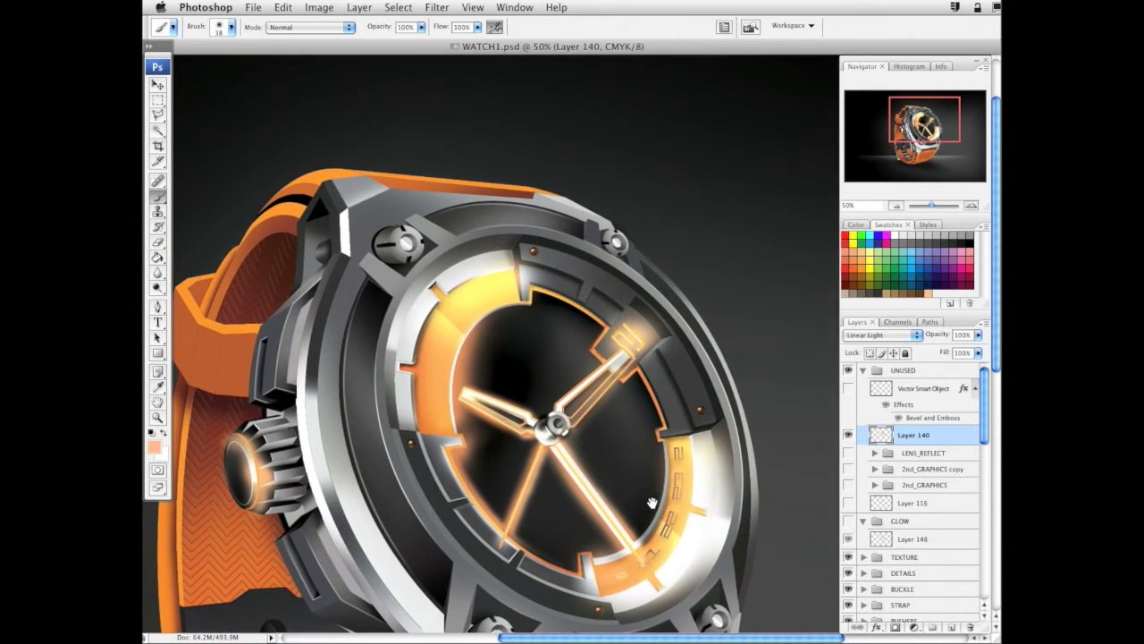
left_click_drag(672, 304, 682, 217)
left_click_drag(650, 327, 747, 291)
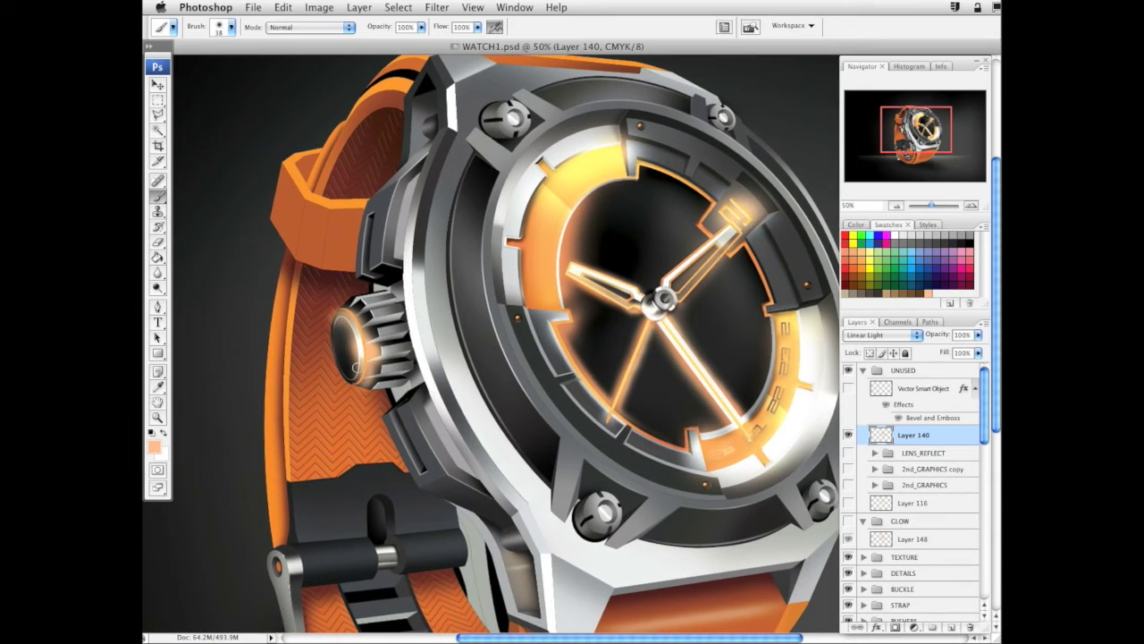
right_click(373, 312)
left_click_drag(417, 341, 465, 349)
left_click(363, 346)
key("super+z")
right_click(365, 340)
left_click(363, 344)
left_click(337, 305)
key("super+z")
left_click(344, 314)
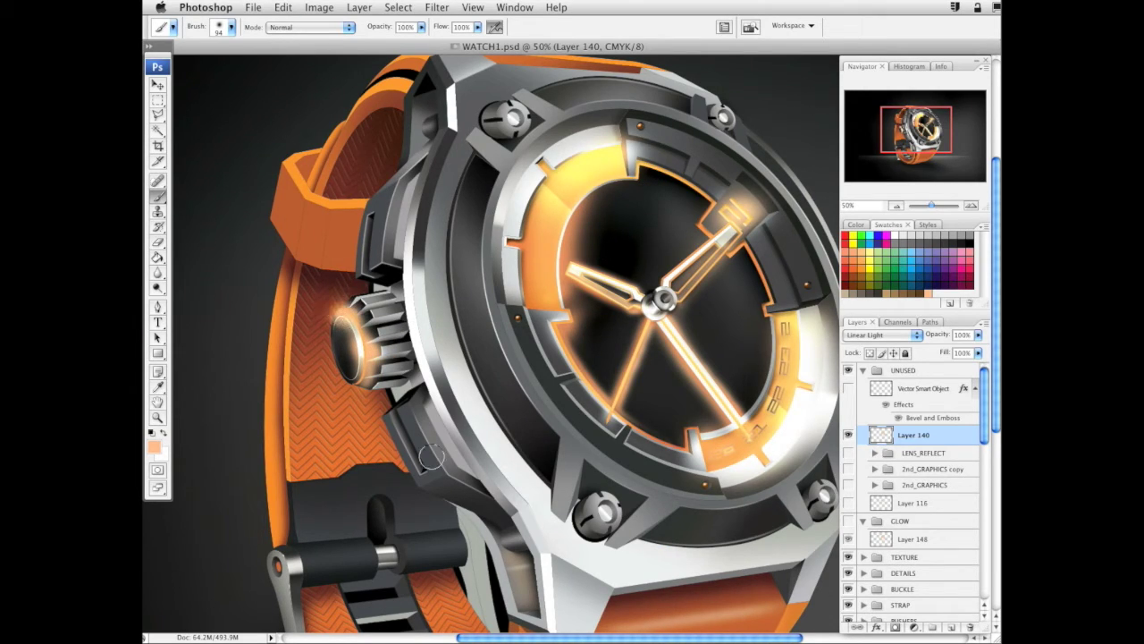
Check the glows on the whole watch at 25% zoom and up close on the dial at 50%
key("z")
left_click(578, 341, "alt")
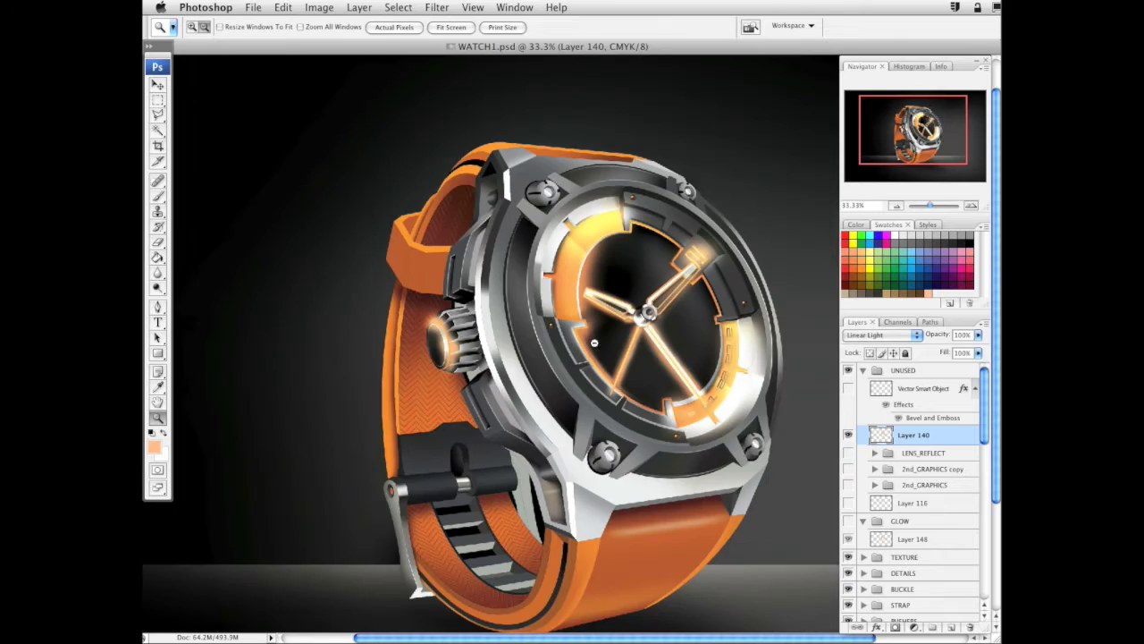
left_click(595, 343, "alt")
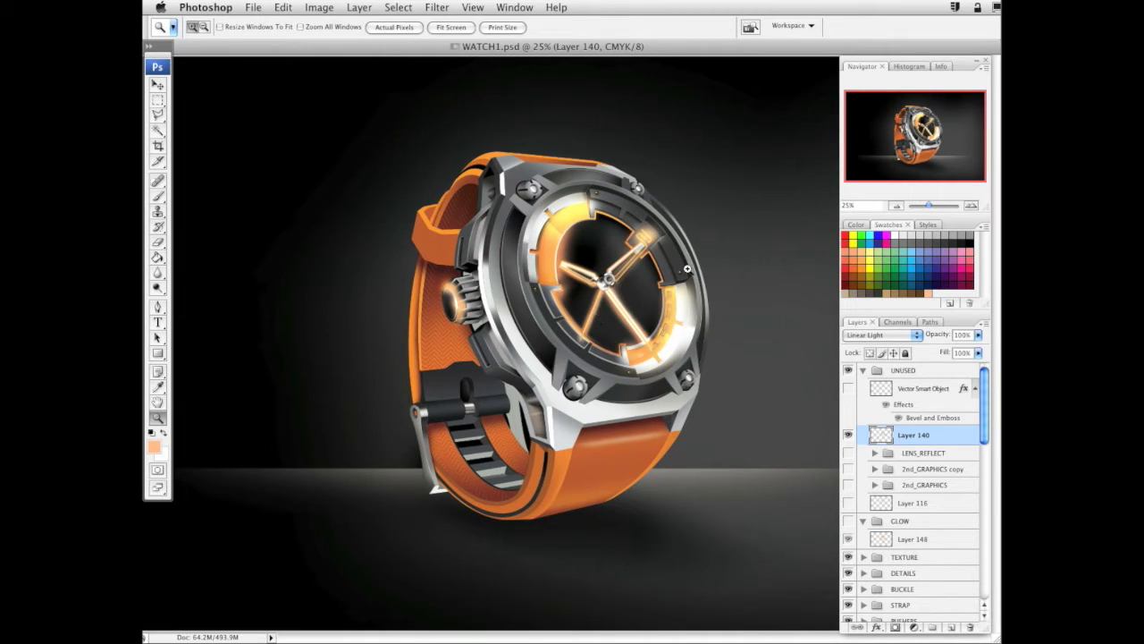
left_click(597, 298)
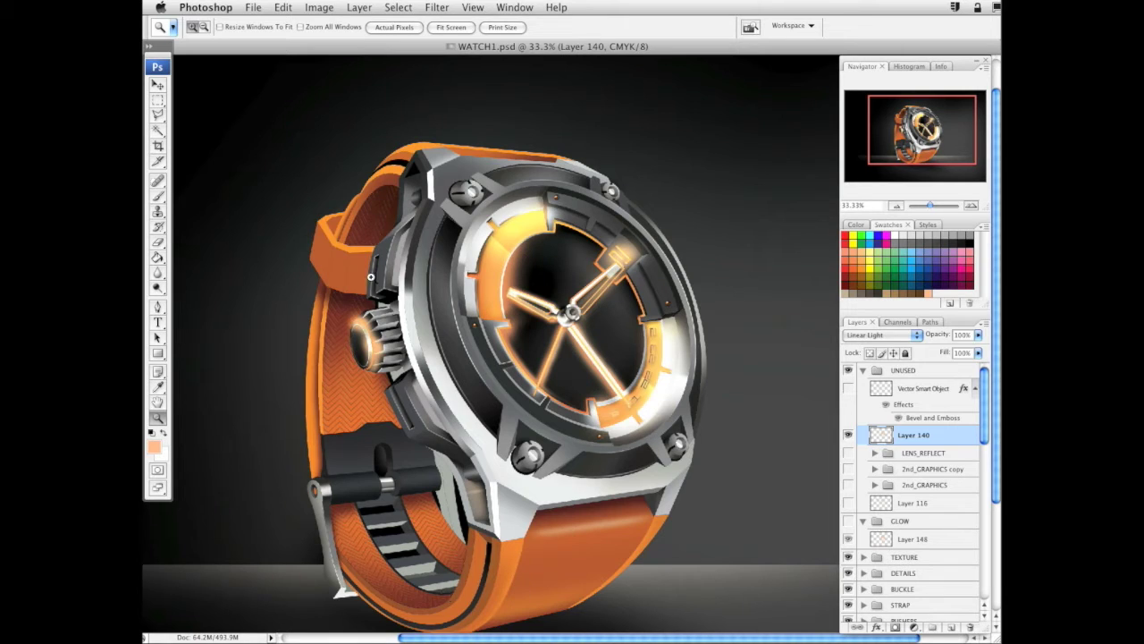
left_click_drag(507, 362, 452, 420)
left_click(481, 346)
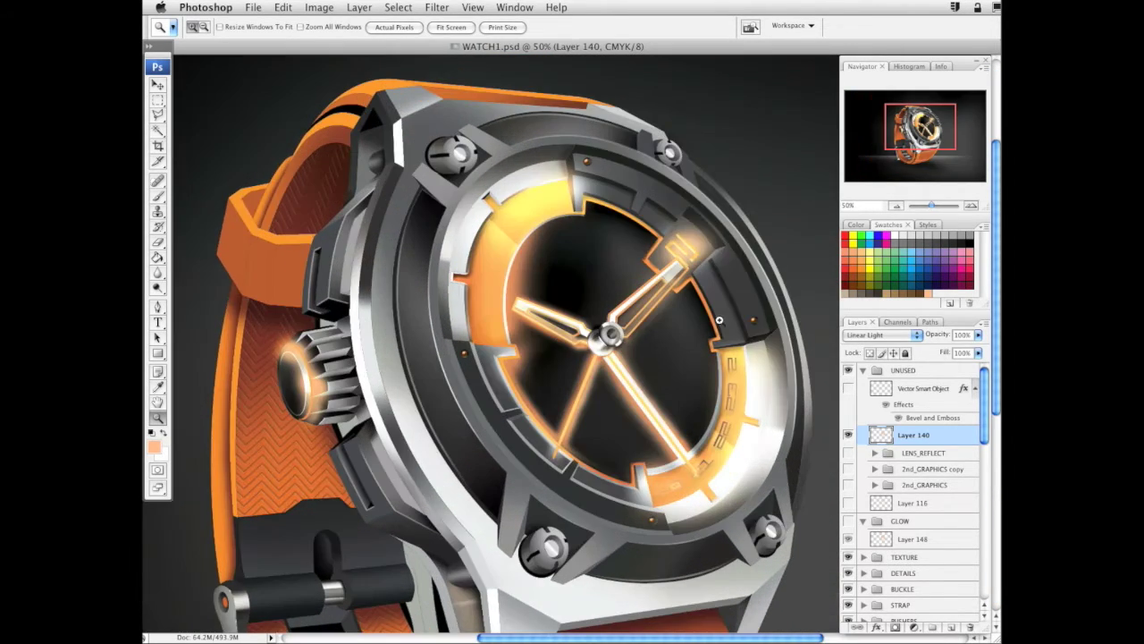
Move Layer 140 out of the UNUSED group to the top of the layer stack and delete the GLOW group
key("alt")
left_click(616, 355, "alt")
left_click_drag(581, 356, 617, 268)
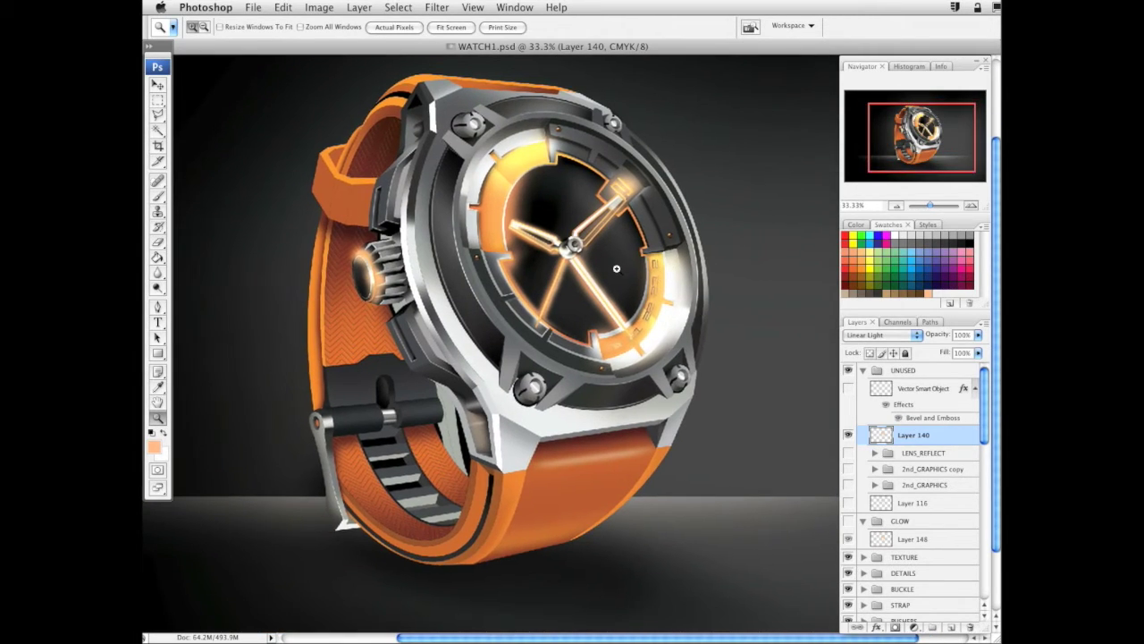
left_click(159, 199)
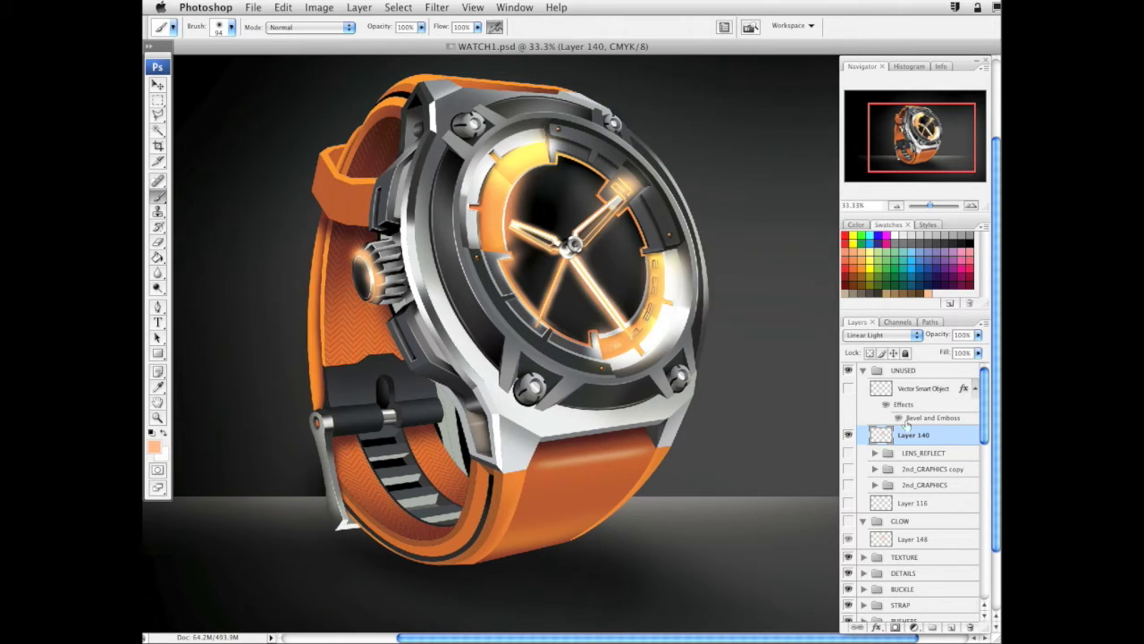
left_click_drag(905, 425, 940, 362)
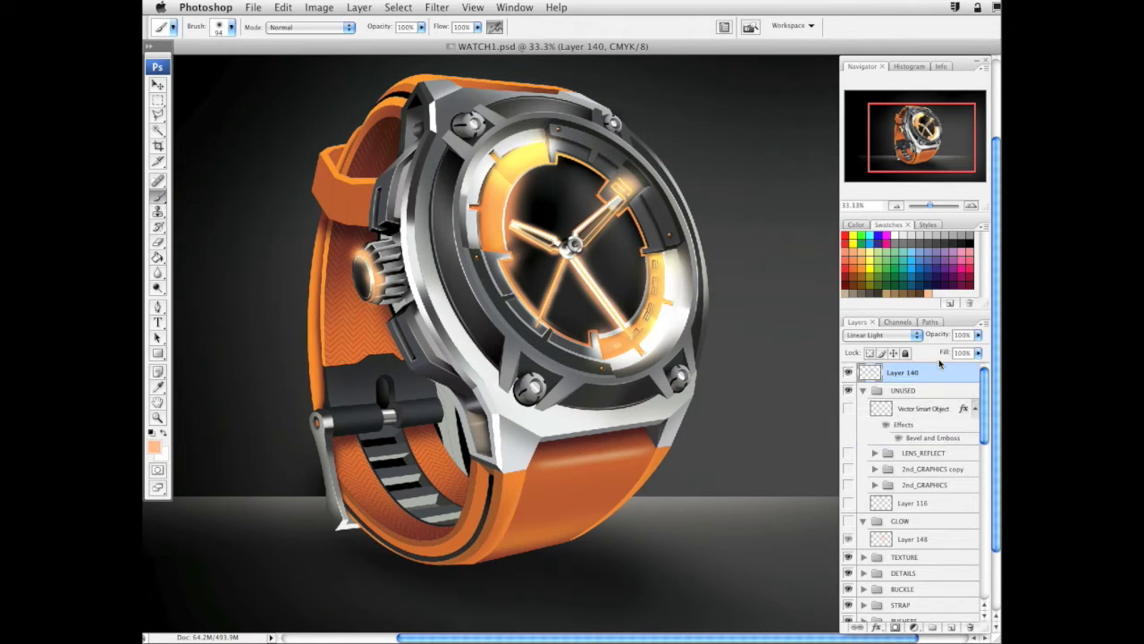
left_click(927, 525)
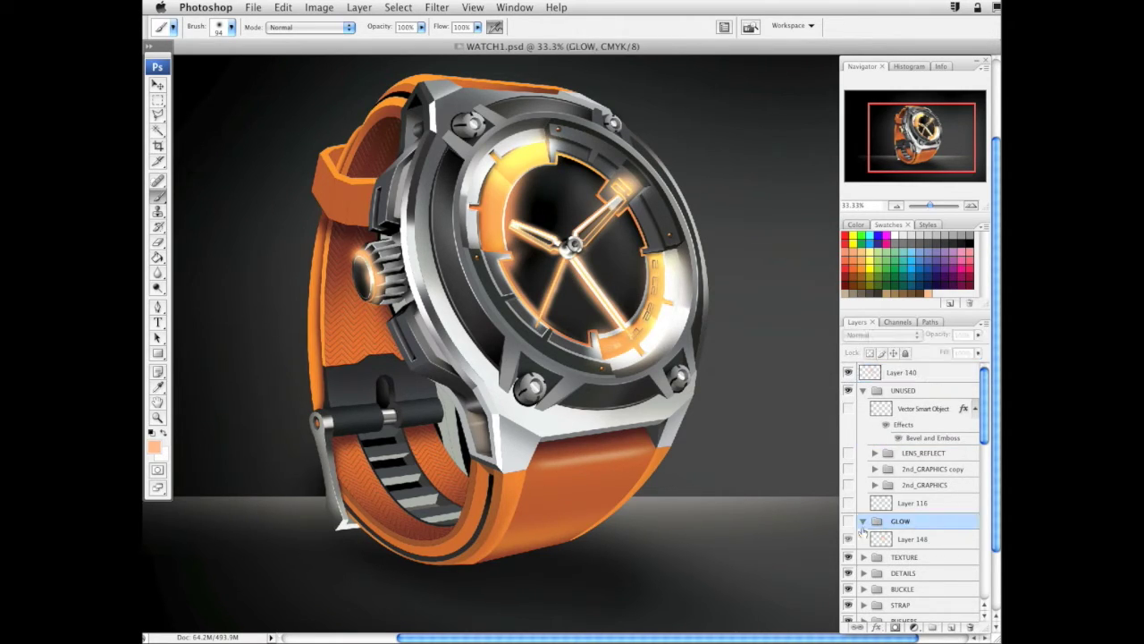
left_click_drag(894, 528, 963, 627)
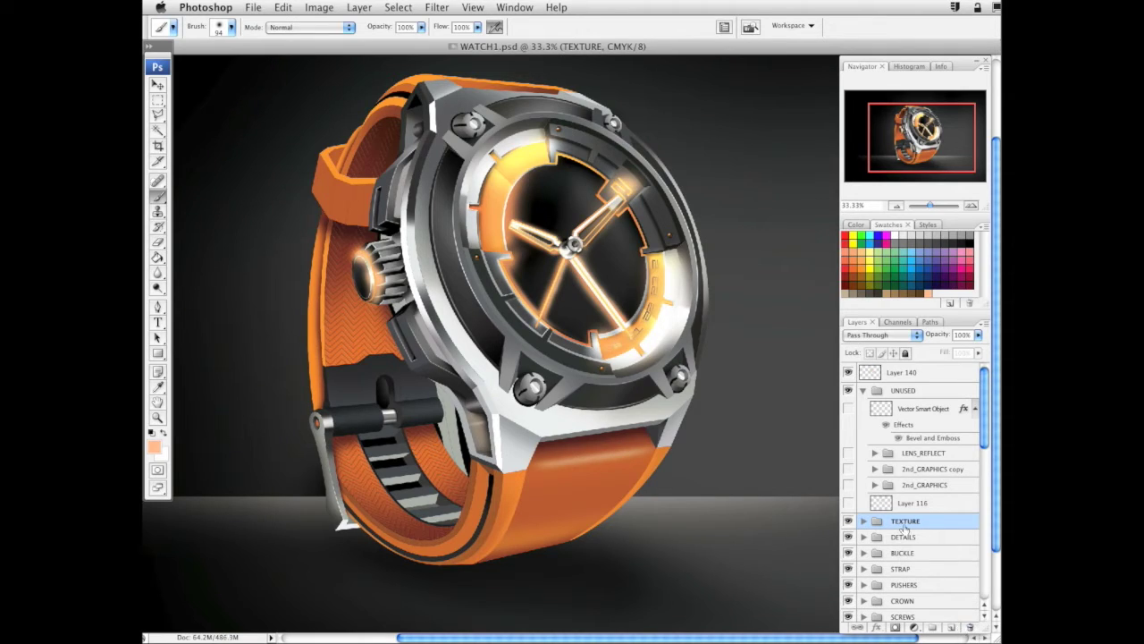
Create a layer group directly above the TEXTURE group and name it SCREEN
left_click(933, 628)
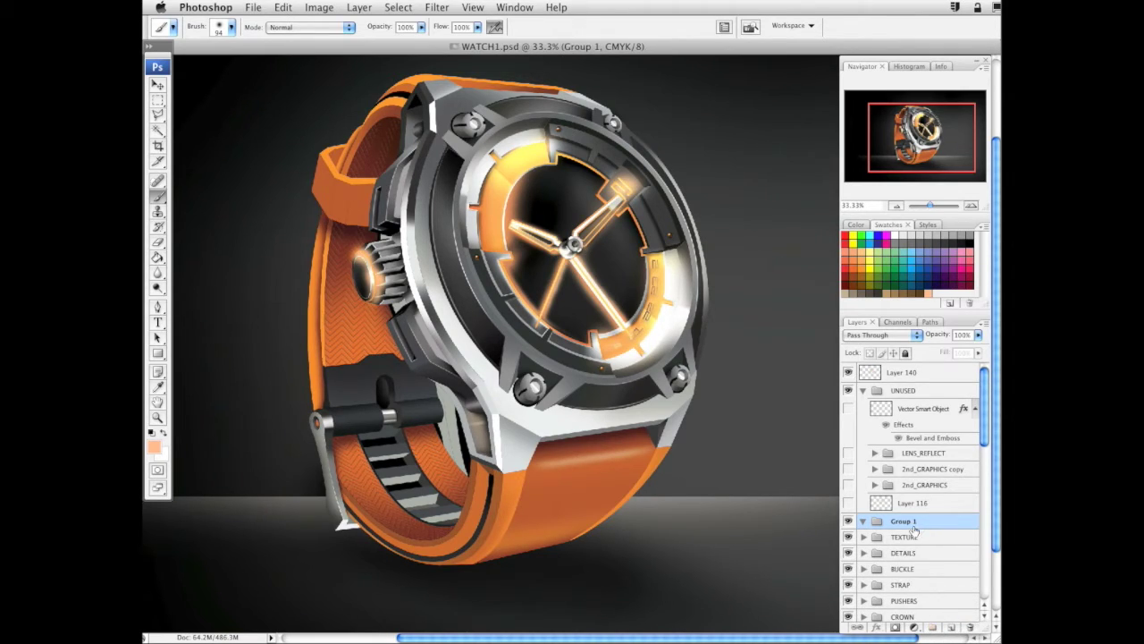
double_click(914, 524)
type("g")
key("Return")
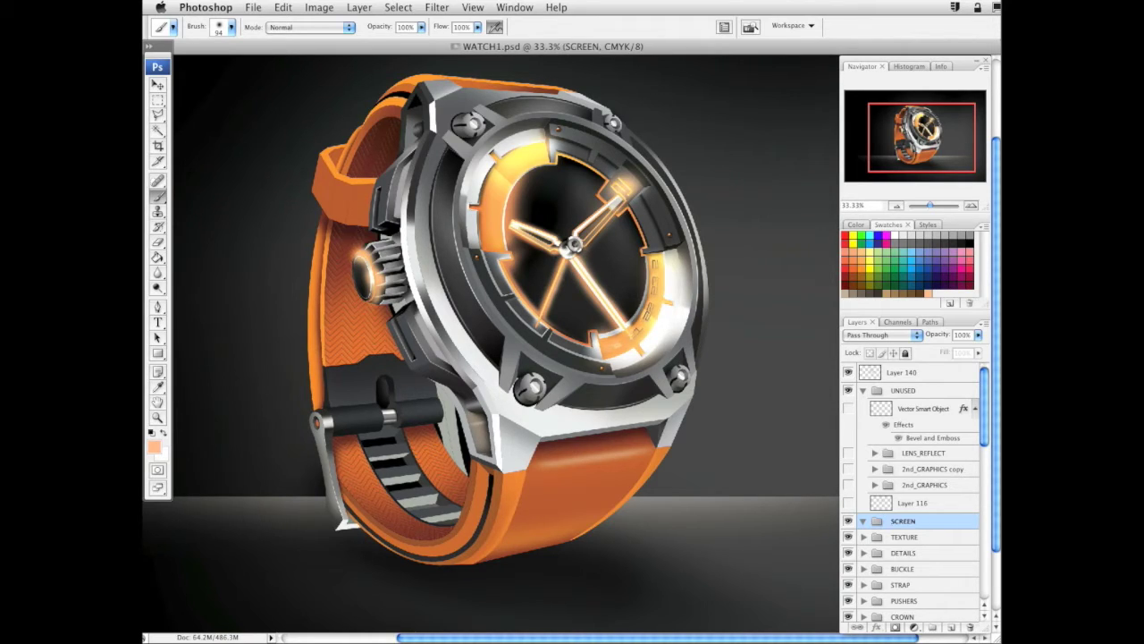
Choose the 2388 px circular radar brush tip, reduce its diameter, and add an empty layer inside the SCREEN group
right_click(619, 282)
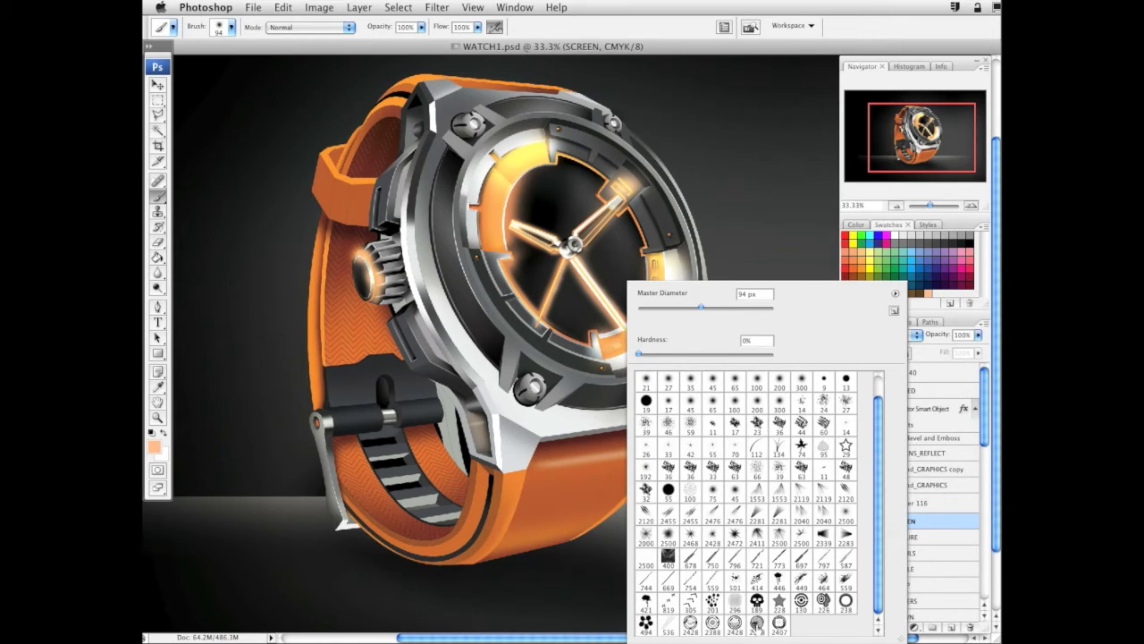
left_click(756, 623)
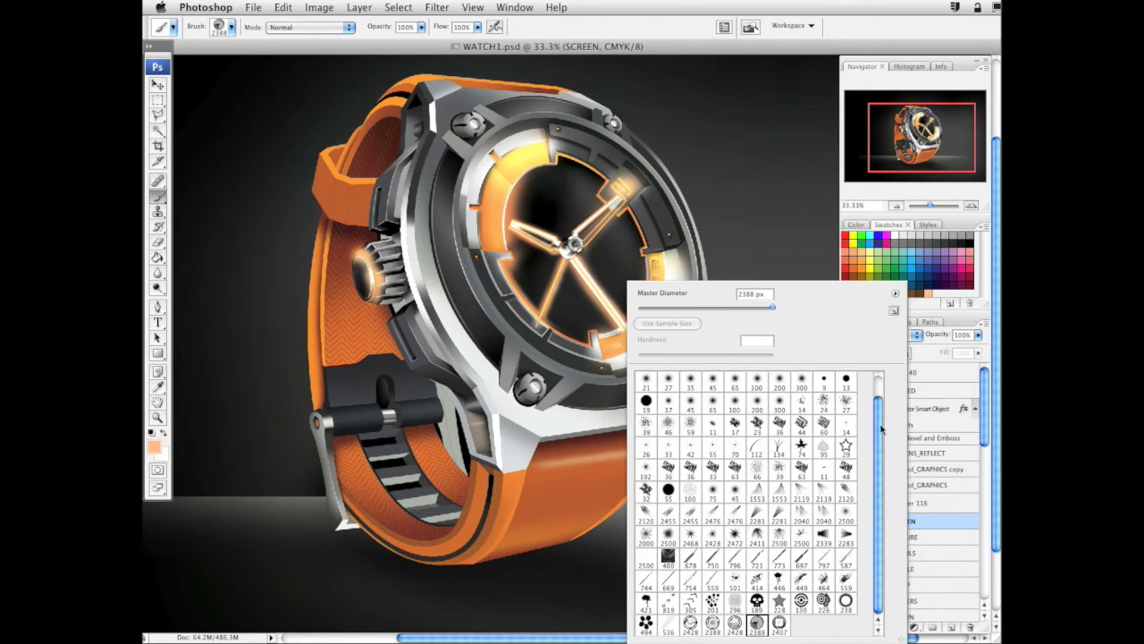
left_click_drag(770, 307, 765, 308)
left_click(986, 406)
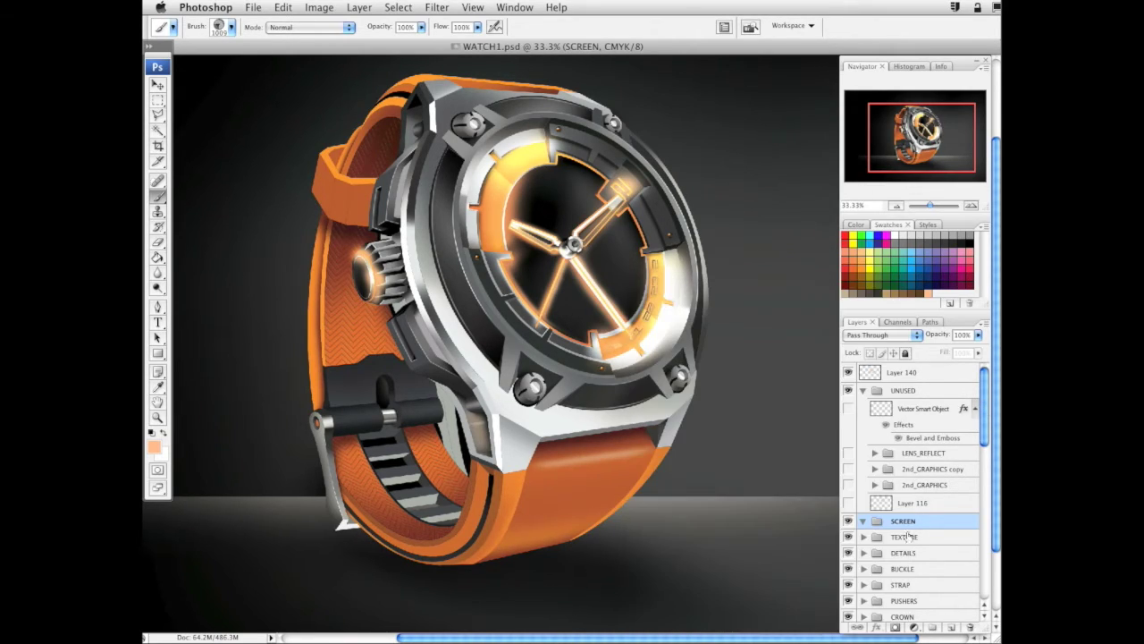
left_click(951, 628)
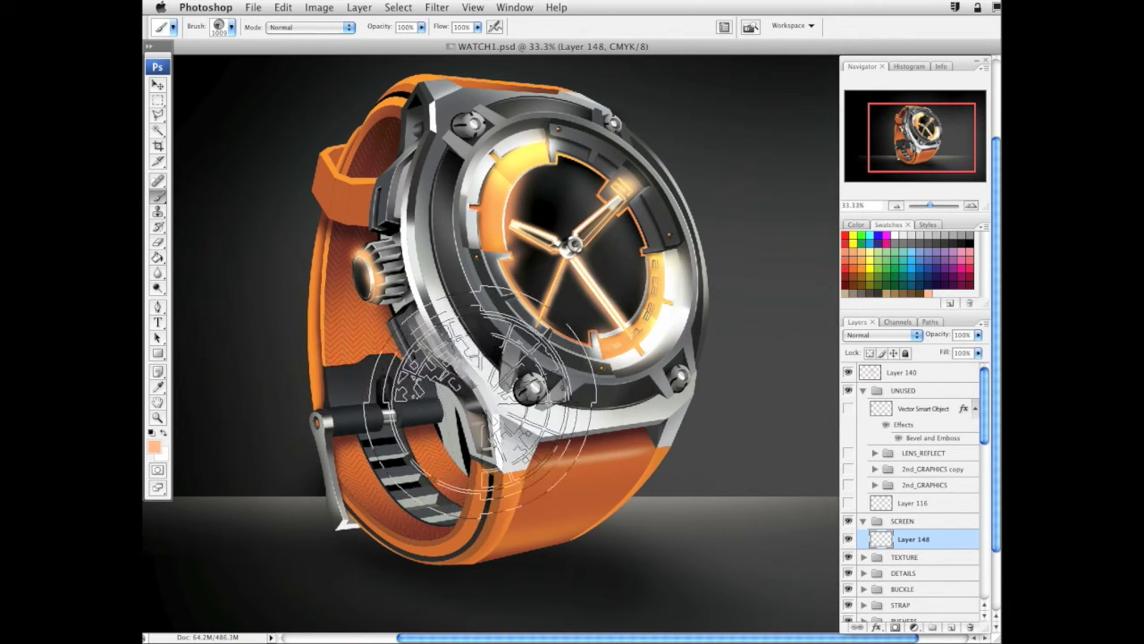
Stamp the radar graphic on the dark background beside the watch in orange sampled from the strap, undoing the peach trial stamp
left_click_drag(519, 380, 716, 402)
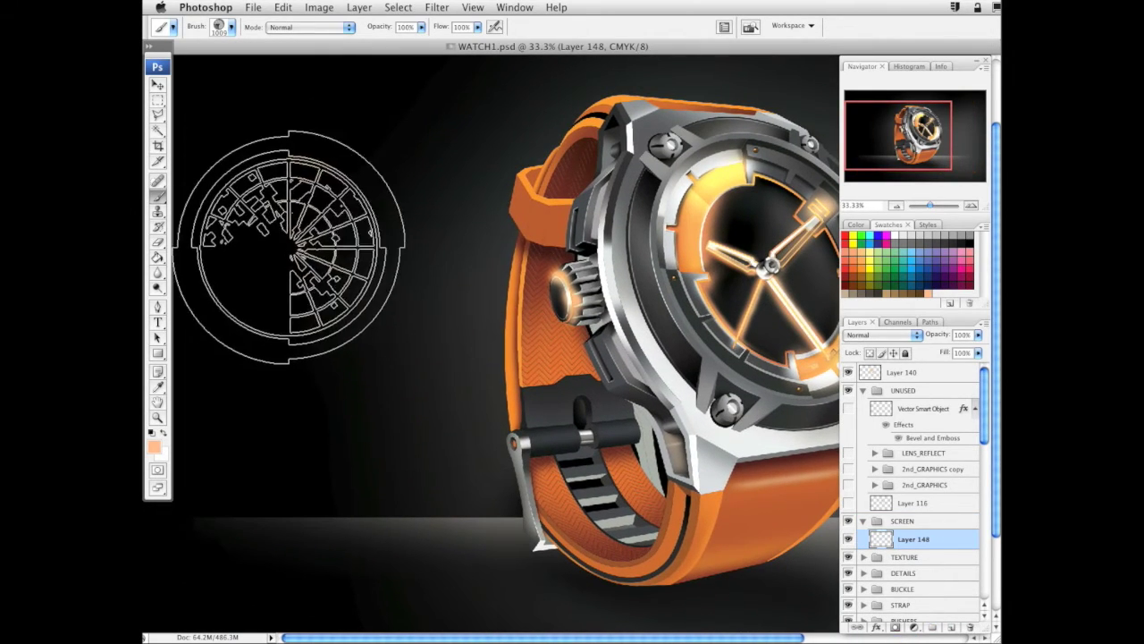
left_click(311, 295)
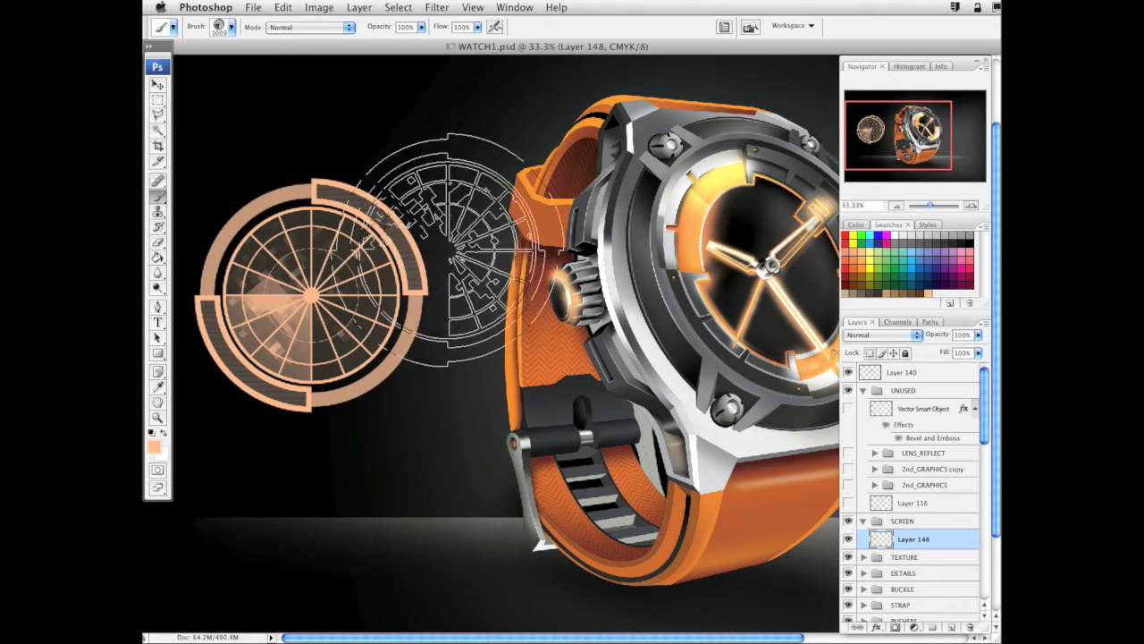
key("ctrl+z")
left_click(519, 324, "alt")
left_click(334, 293)
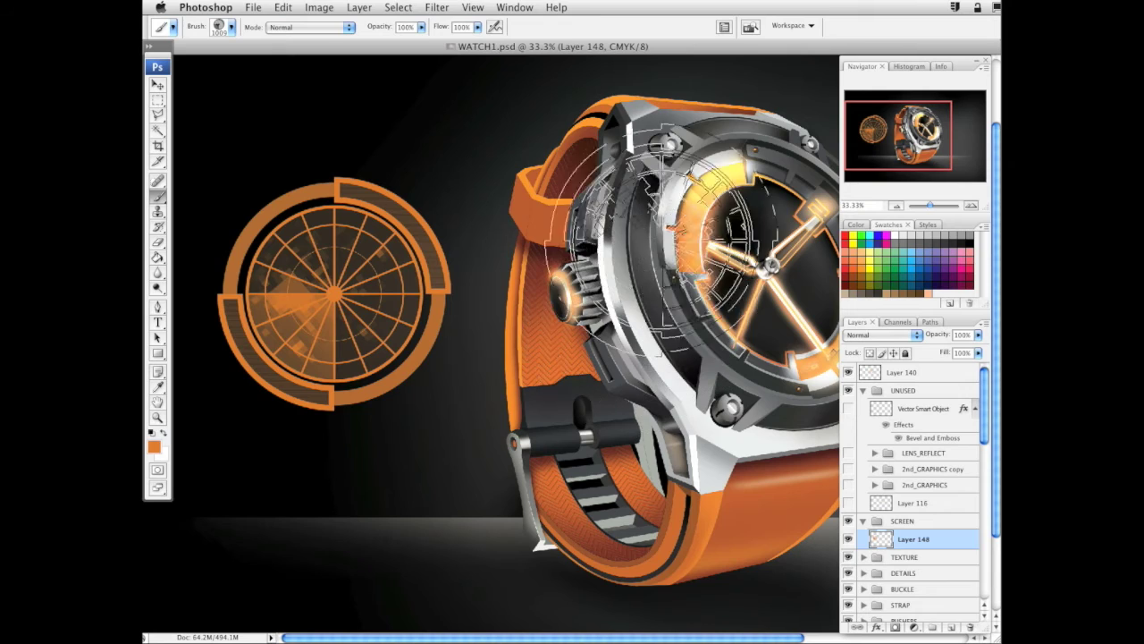
Move the orange radar graphic from the background onto the watch dial
key("v")
left_click_drag(371, 338, 773, 311)
left_click_drag(620, 407, 361, 464)
left_click_drag(496, 390, 563, 371)
Start a Warp transform on the radar graphic and pull its upper edge and both upper corners toward the dial's outline
left_click(288, 9)
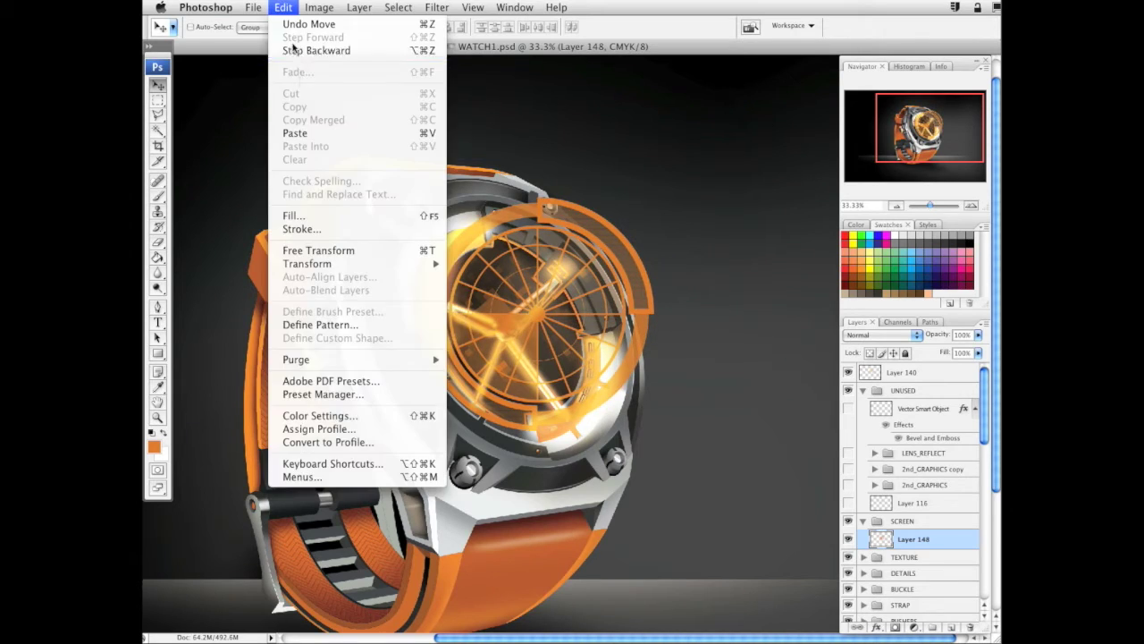
left_click(326, 240)
left_click(288, 7)
mouse_move(313, 264)
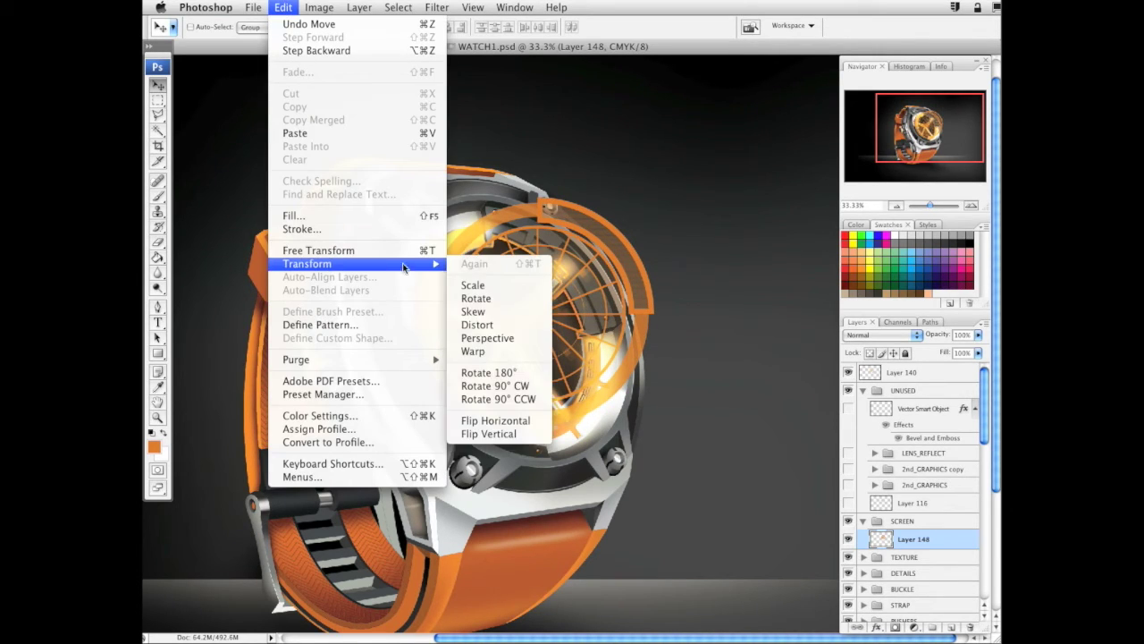
left_click(469, 350)
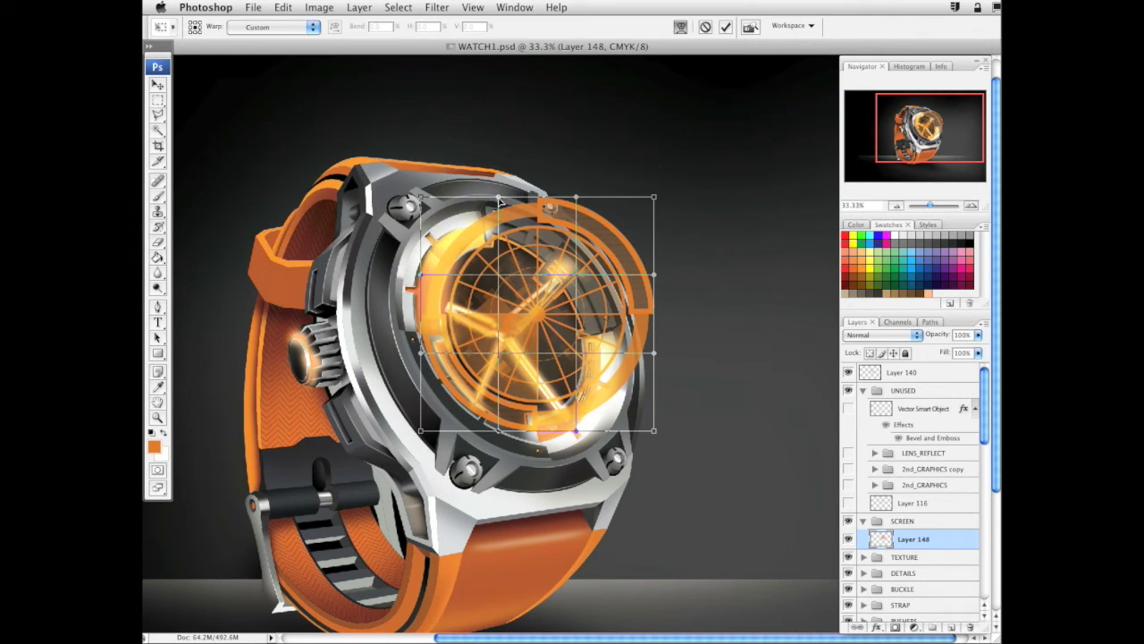
left_click_drag(501, 202, 480, 209)
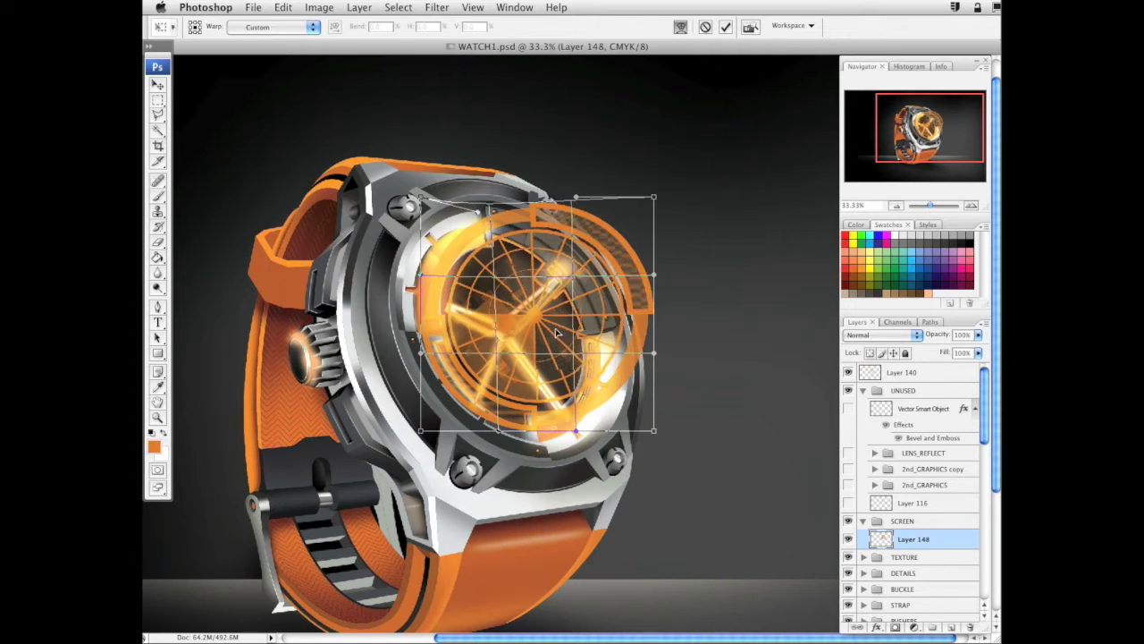
left_click_drag(567, 325, 465, 275)
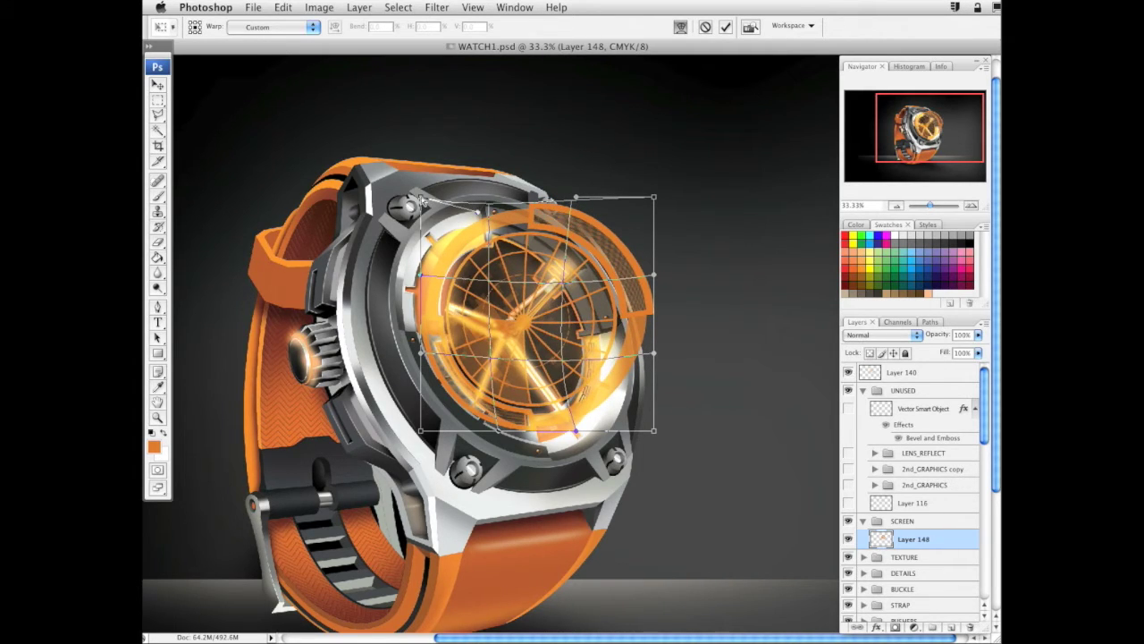
left_click_drag(420, 201, 399, 217)
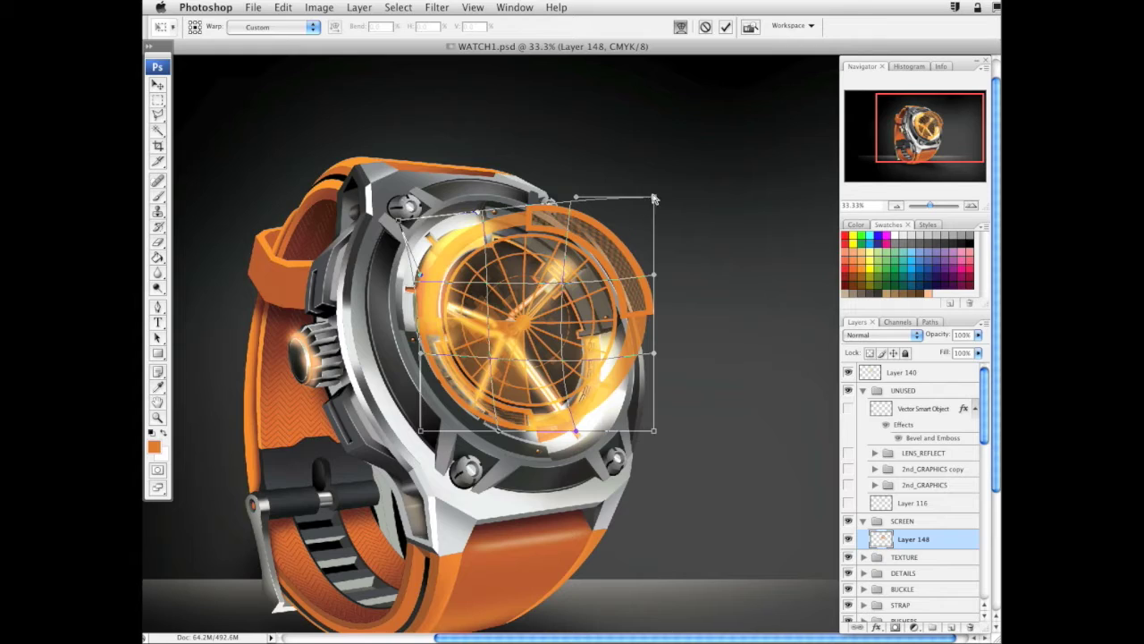
left_click_drag(653, 198, 607, 239)
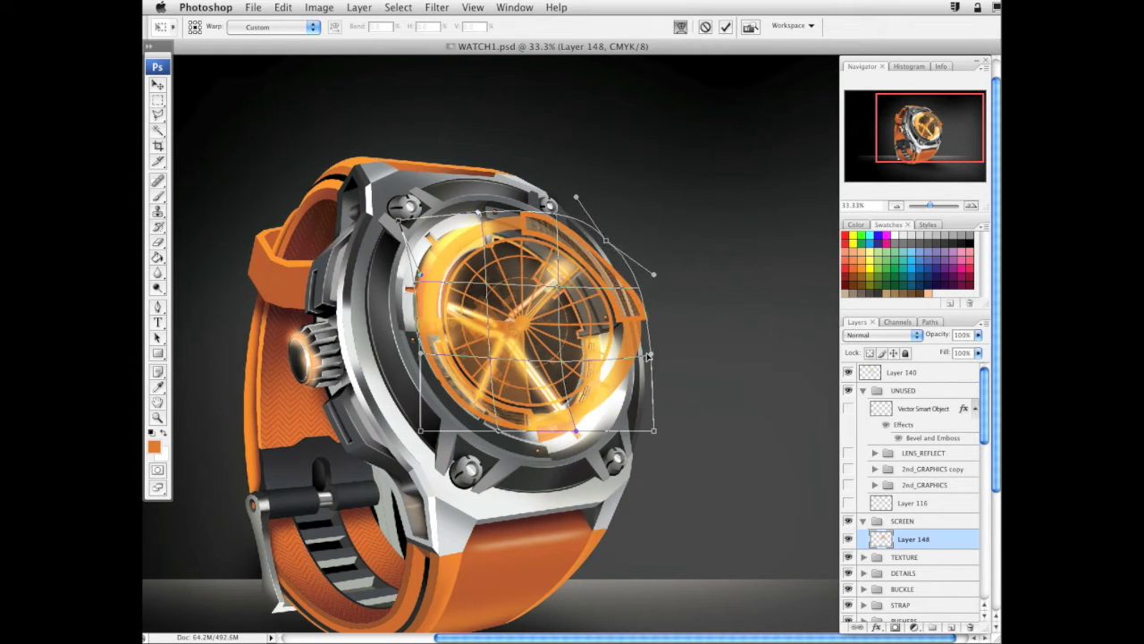
Warp the radar graphic's right side, upper-right curve and lower-right corner inward to follow the dial's tilted ellipse
left_click_drag(649, 356, 605, 358)
left_click_drag(576, 435, 532, 430)
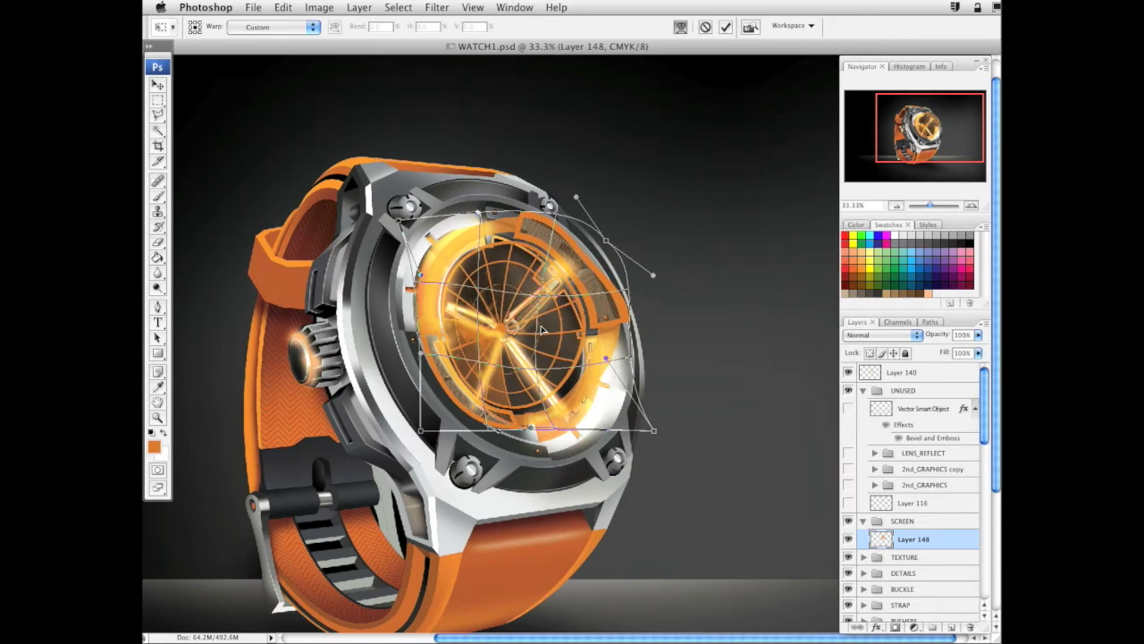
left_click_drag(560, 206, 535, 233)
left_click_drag(653, 275, 604, 296)
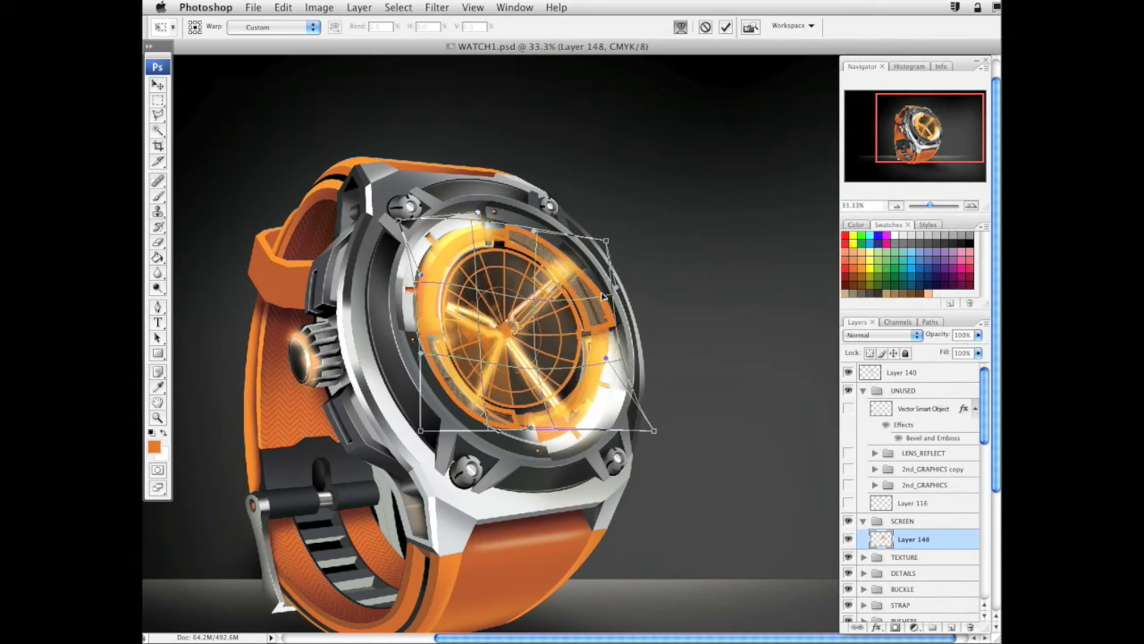
left_click_drag(605, 244, 584, 253)
left_click_drag(649, 433, 609, 435)
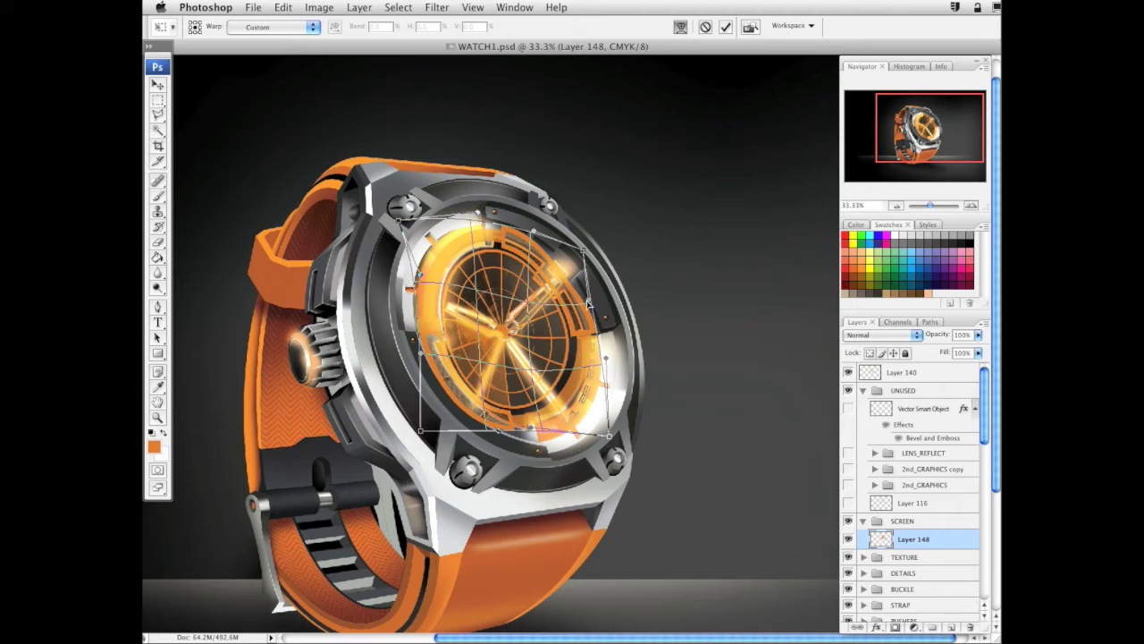
left_click_drag(606, 358, 588, 358)
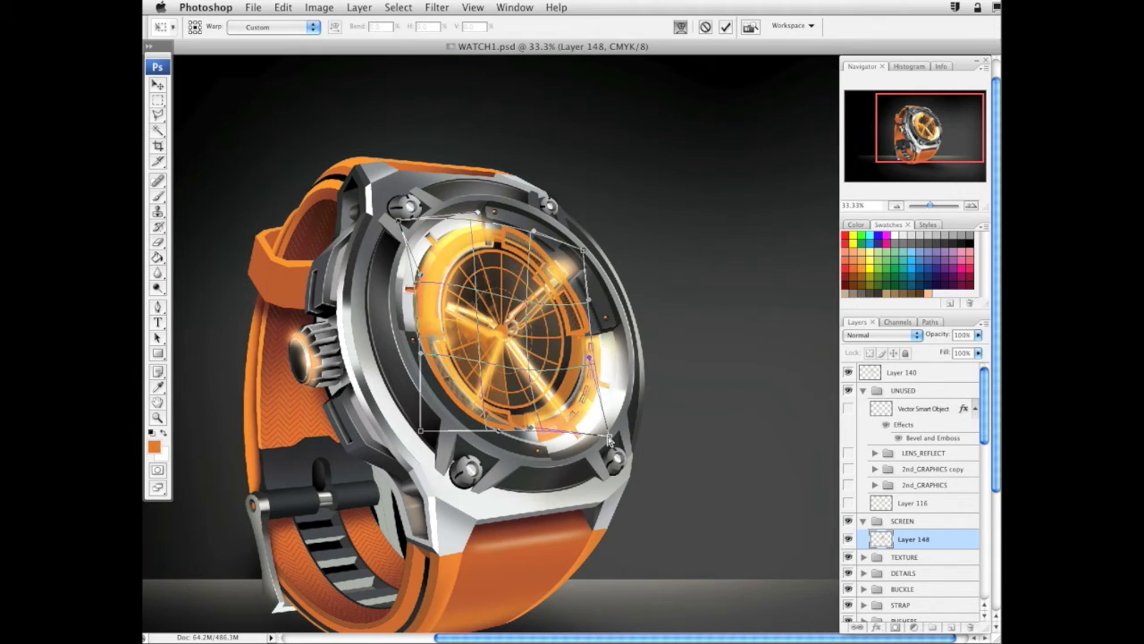
left_click_drag(609, 440, 617, 444)
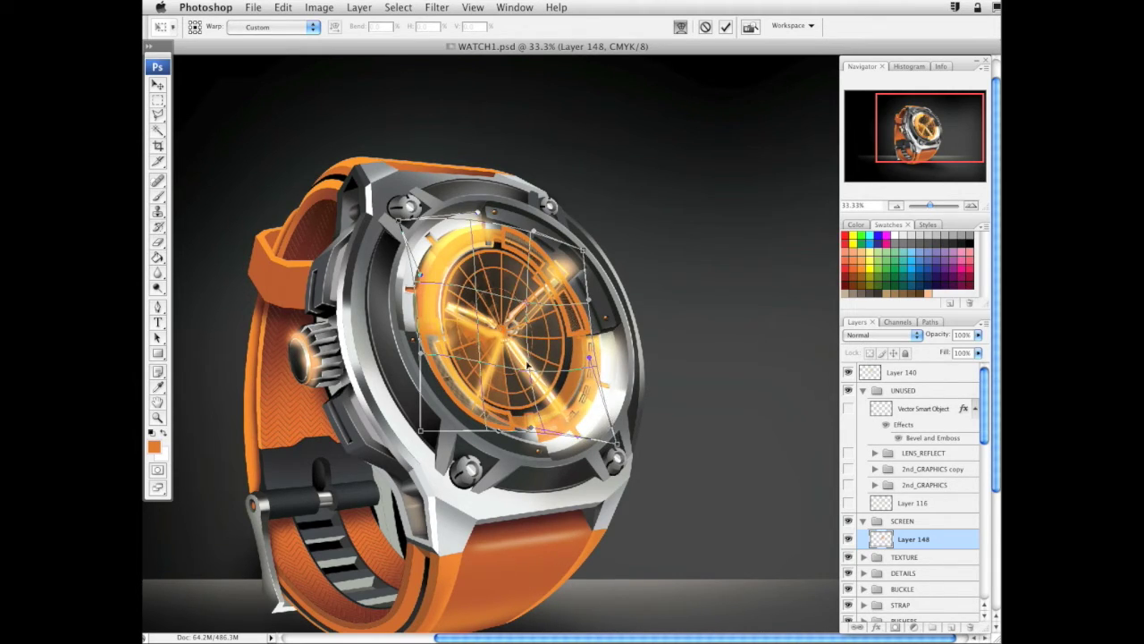
Warp the radar graphic's centre, upper edge and left-hand corners inward so its ring fits inside the dial opening
left_click_drag(526, 363, 535, 356)
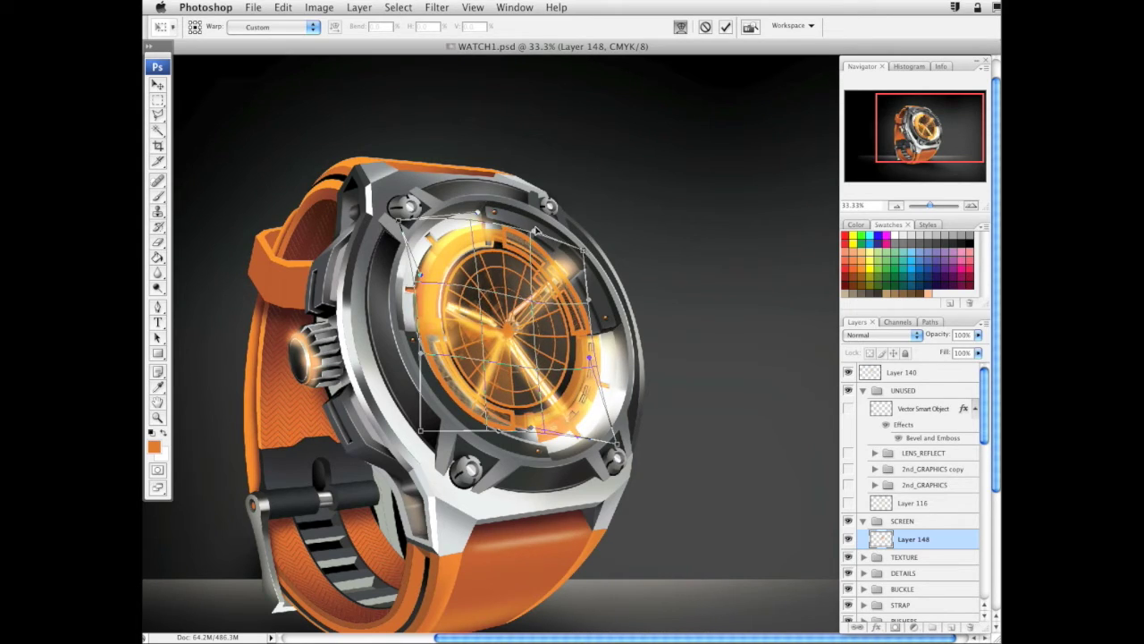
left_click_drag(534, 230, 530, 242)
left_click_drag(477, 213, 476, 229)
left_click_drag(424, 430, 437, 418)
left_click_drag(400, 221, 426, 235)
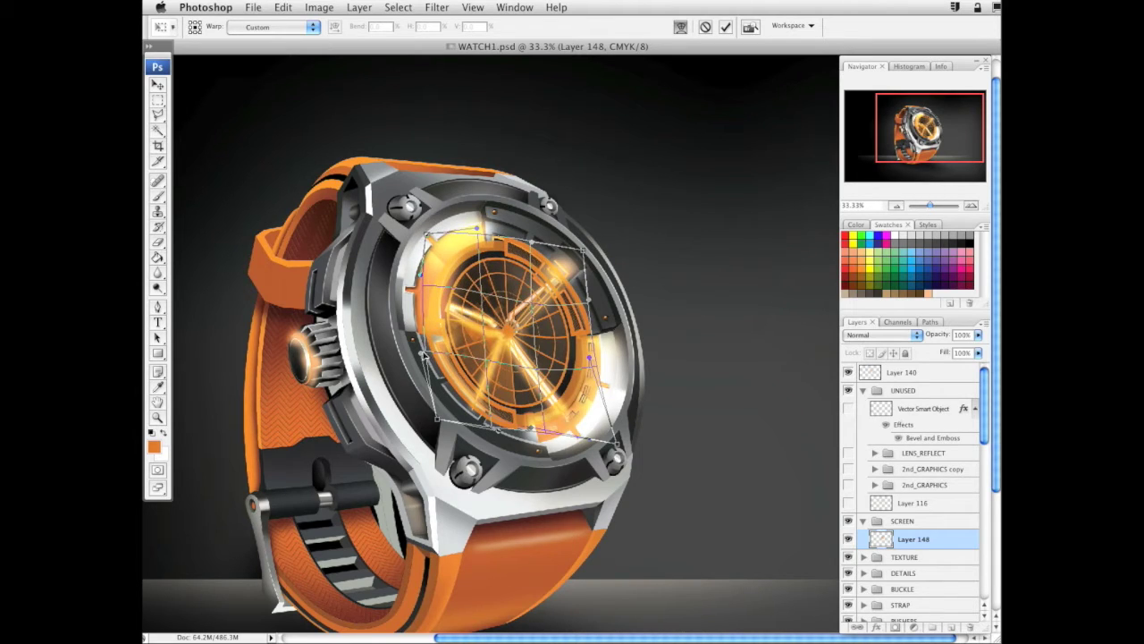
left_click_drag(422, 354, 435, 357)
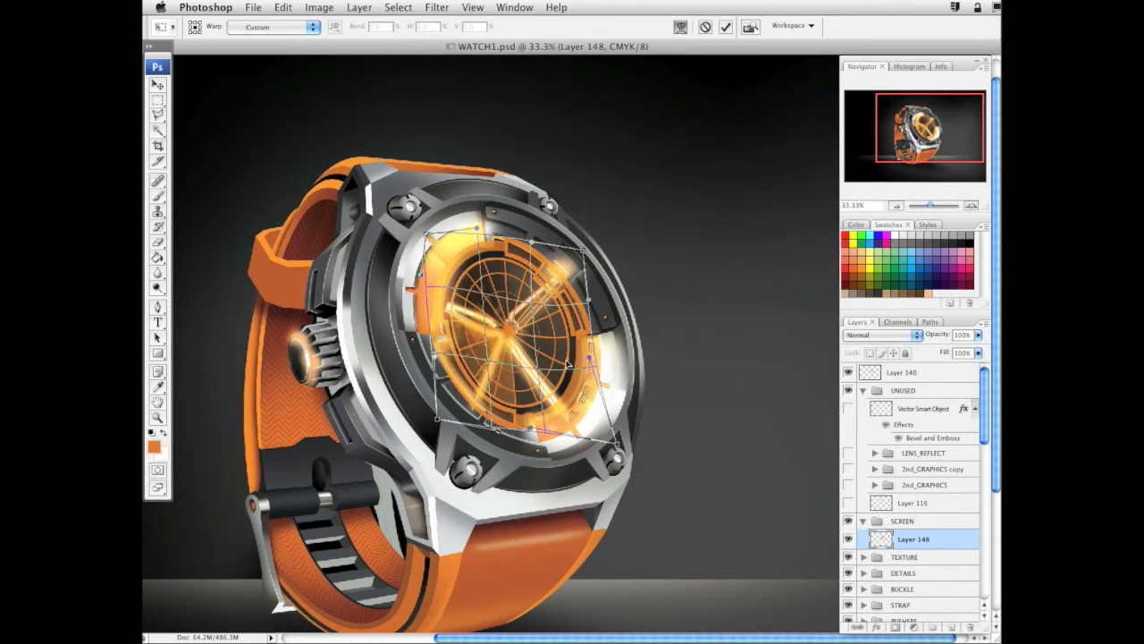
Refine the radar graphic's warp at its lower-right corner, right edge, upper-right corner, lower-left interior and lower-left corner to match the dial's ellipse
left_click_drag(616, 449, 615, 433)
left_click_drag(588, 303, 583, 309)
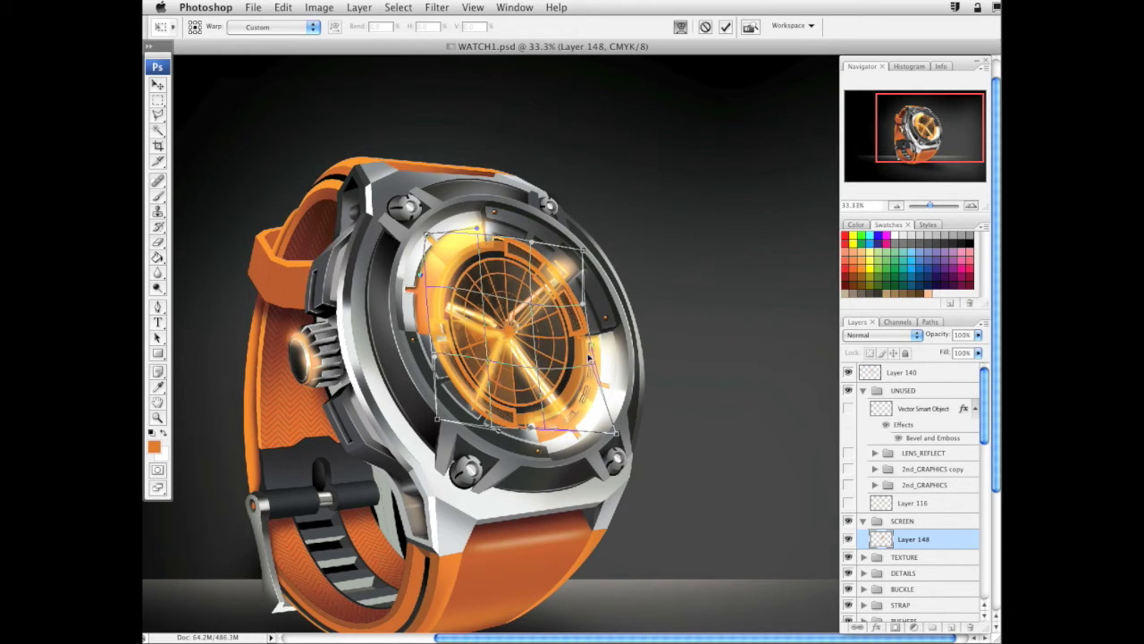
left_click_drag(615, 432, 605, 437)
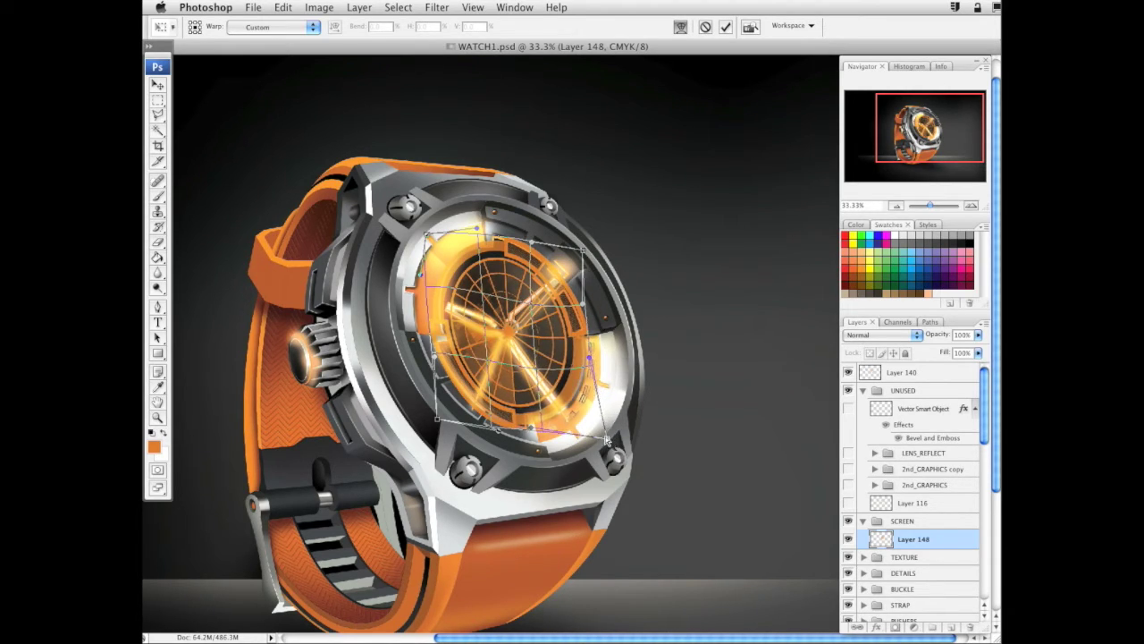
left_click_drag(586, 259, 527, 248)
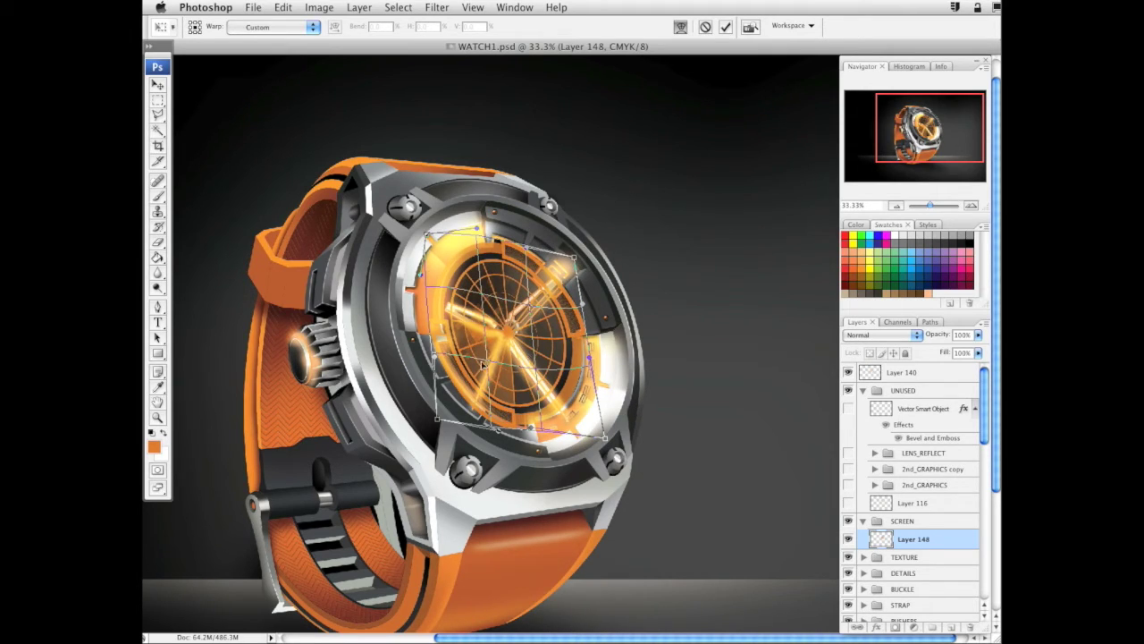
left_click_drag(482, 363, 490, 359)
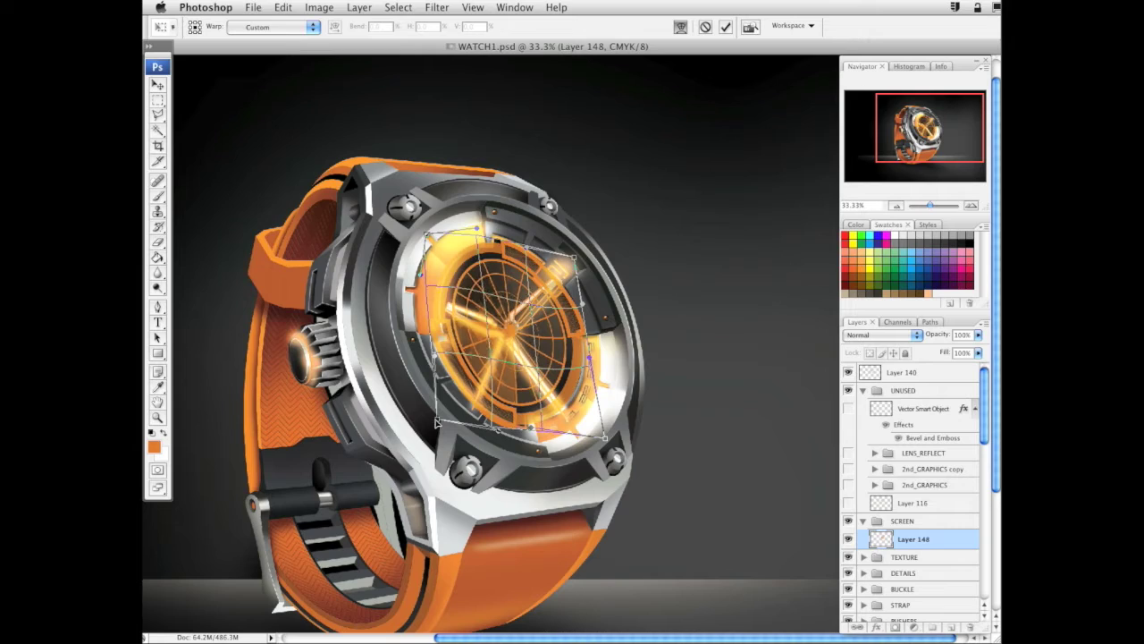
left_click_drag(437, 418, 442, 419)
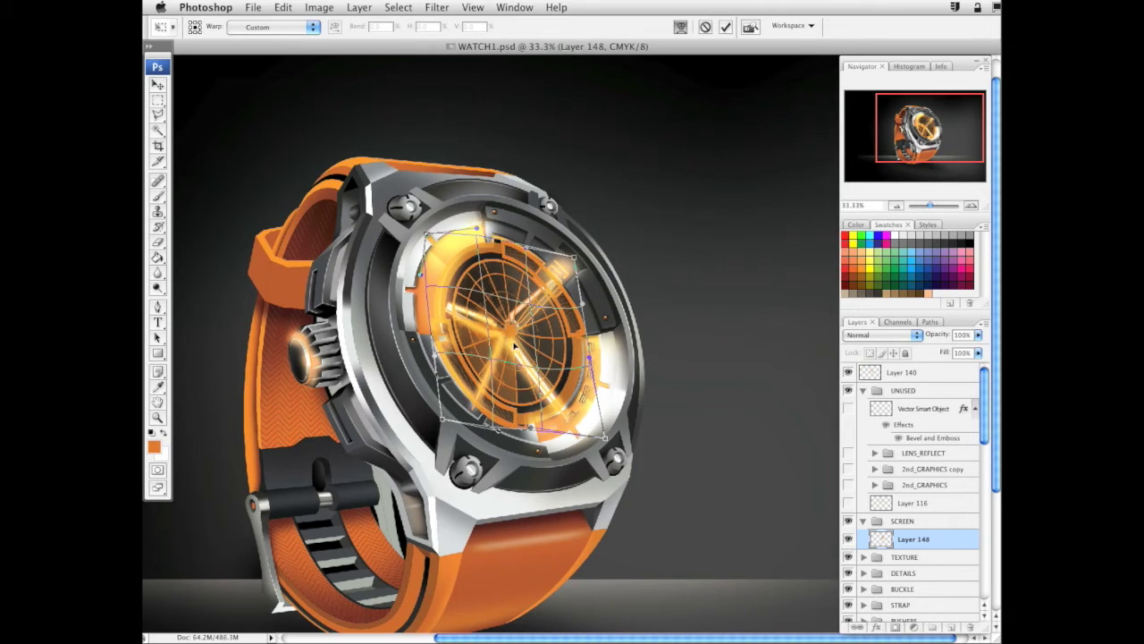
Adjust the radar graphic's centre, lower edge and left edge to fit the dial opening, and apply the warp
left_click_drag(514, 345, 553, 292)
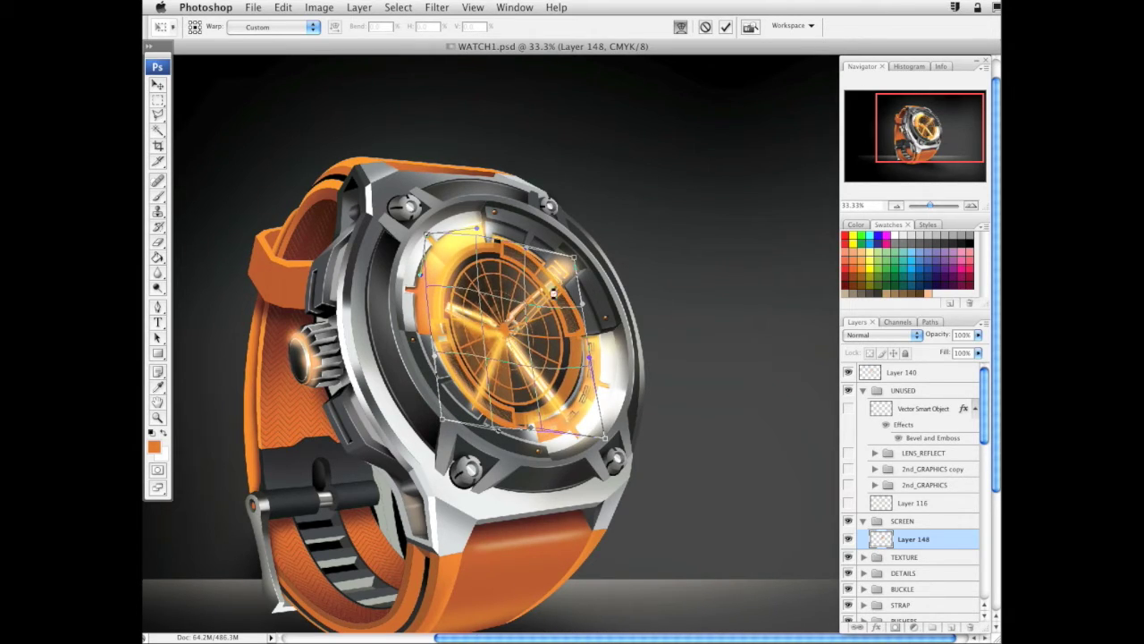
left_click_drag(606, 438, 501, 427)
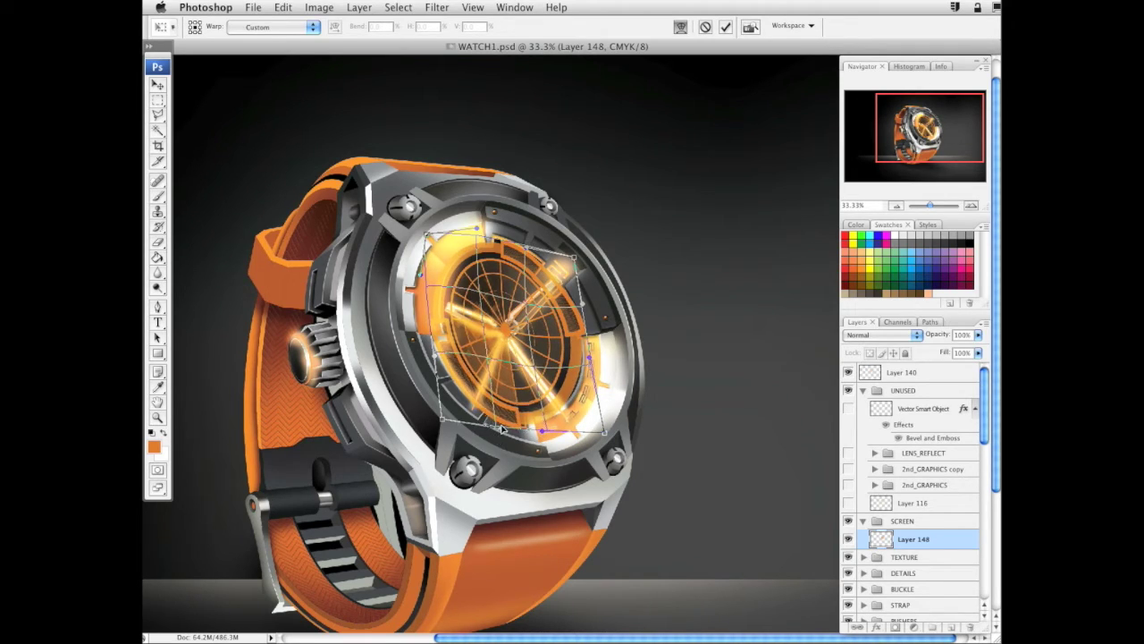
left_click_drag(534, 334, 537, 333)
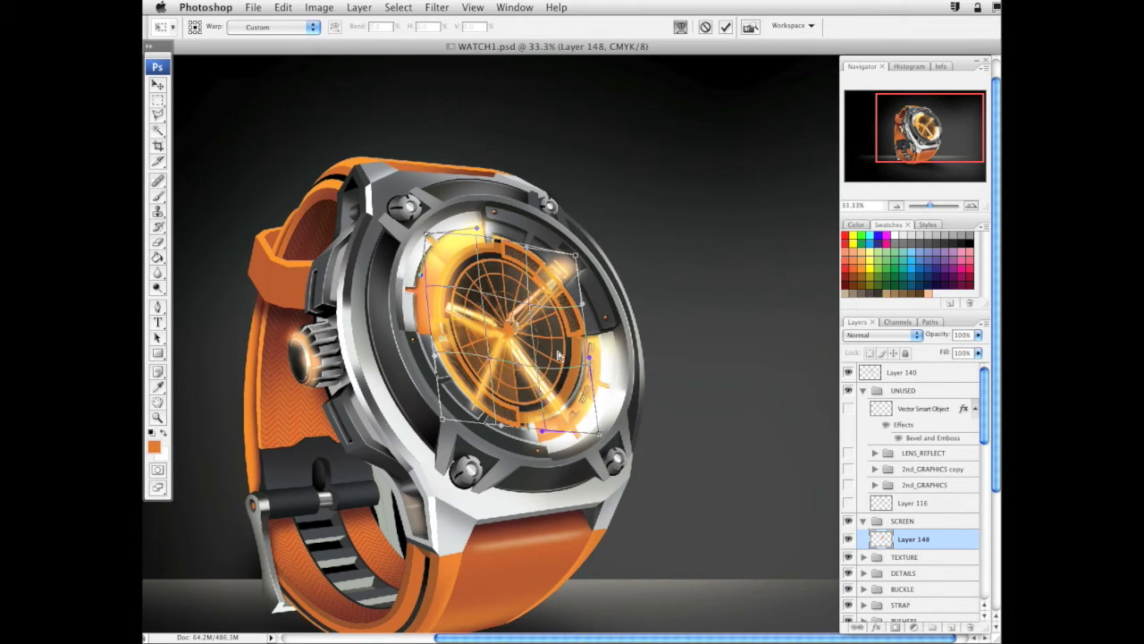
left_click_drag(433, 359, 439, 356)
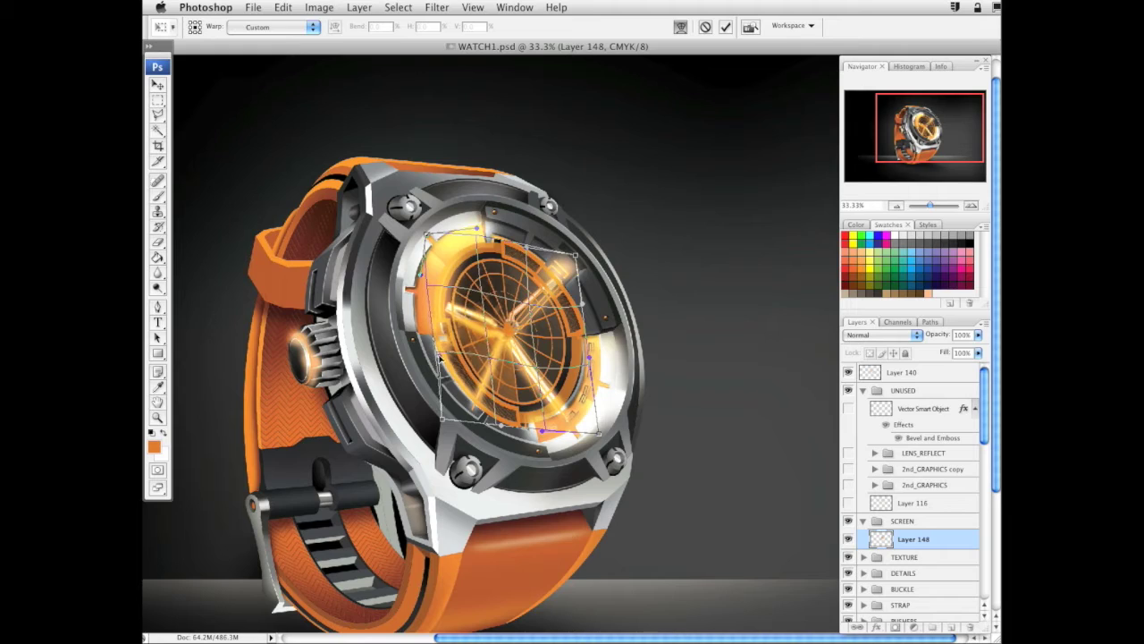
key("Return")
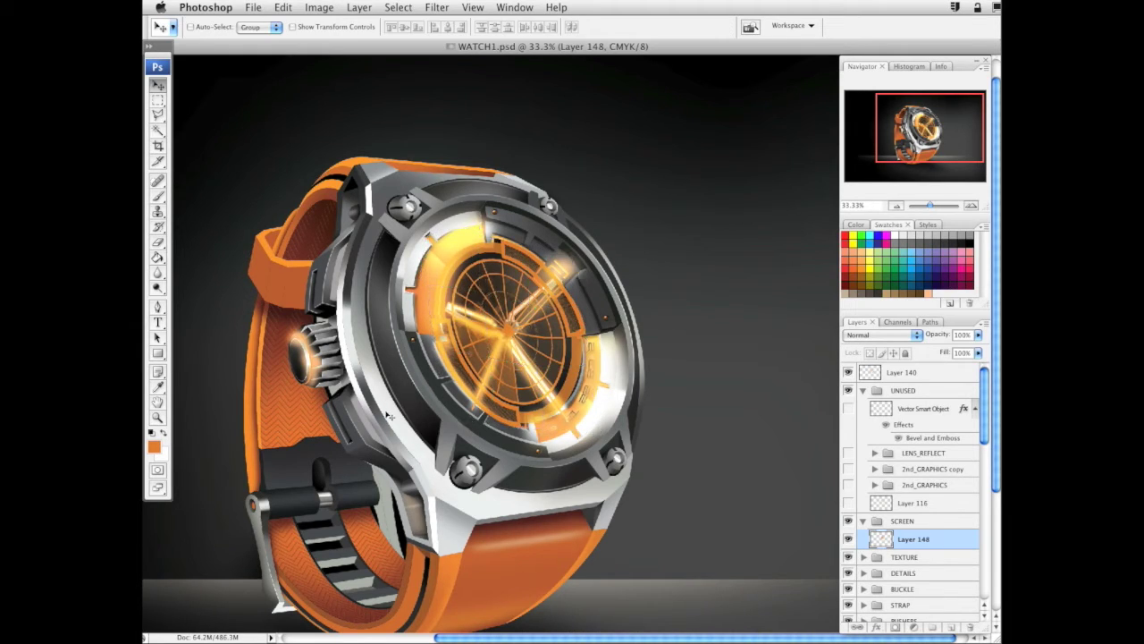
Start another Warp on the radar graphic at closer view and reshape its right edge and centre grid to follow the inner dial
left_click(159, 418)
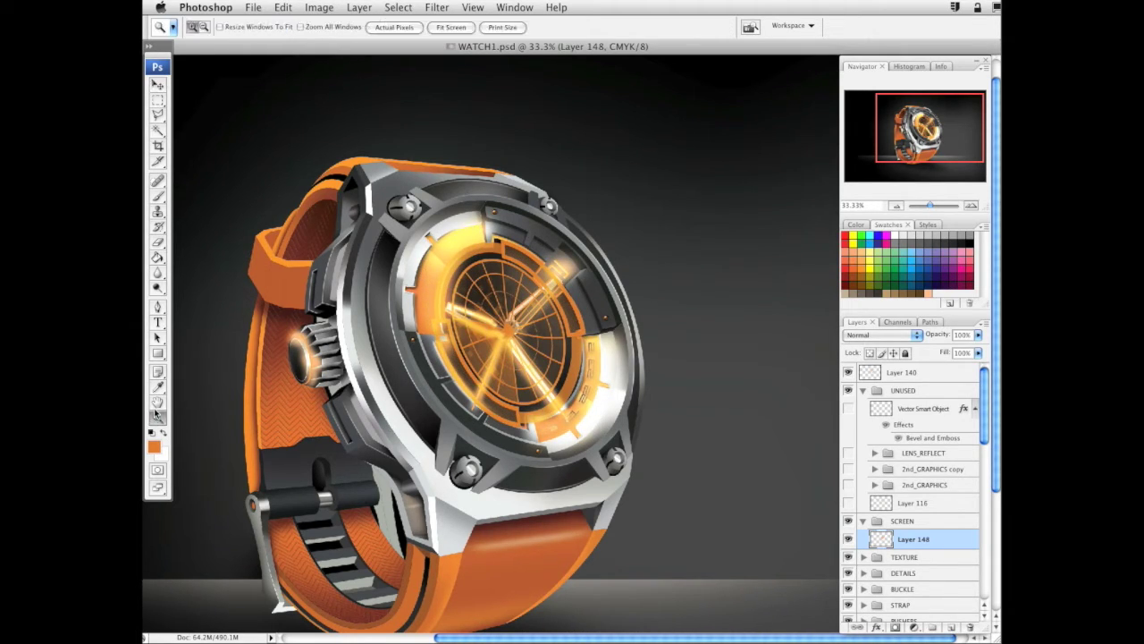
left_click_drag(392, 183, 701, 585)
key("super+plus")
left_click(283, 7)
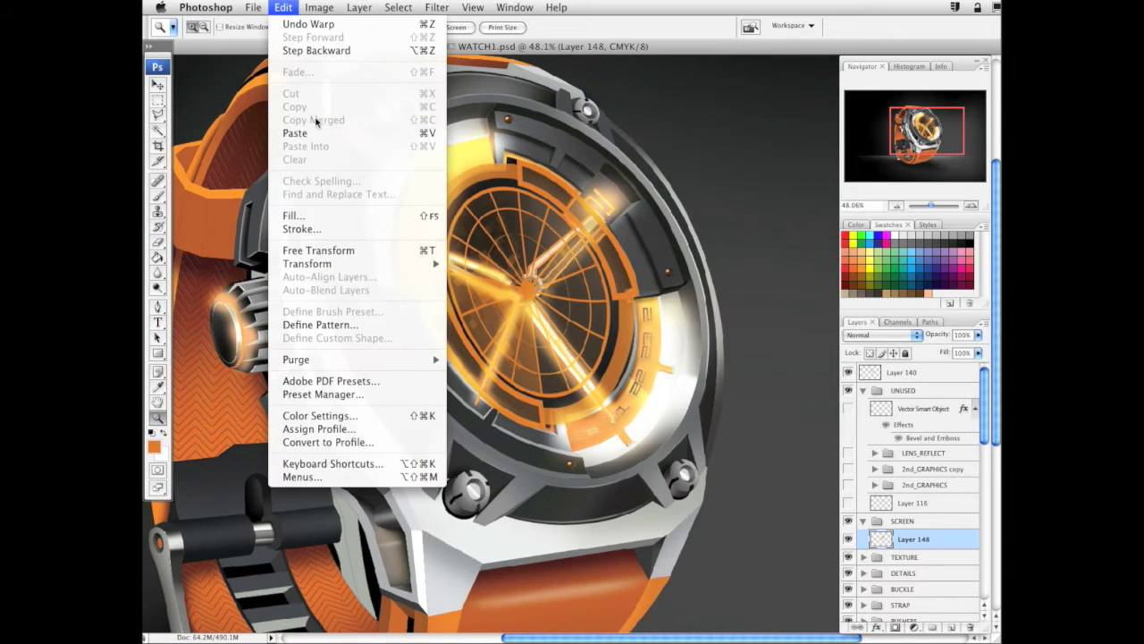
mouse_move(331, 261)
left_click(496, 353)
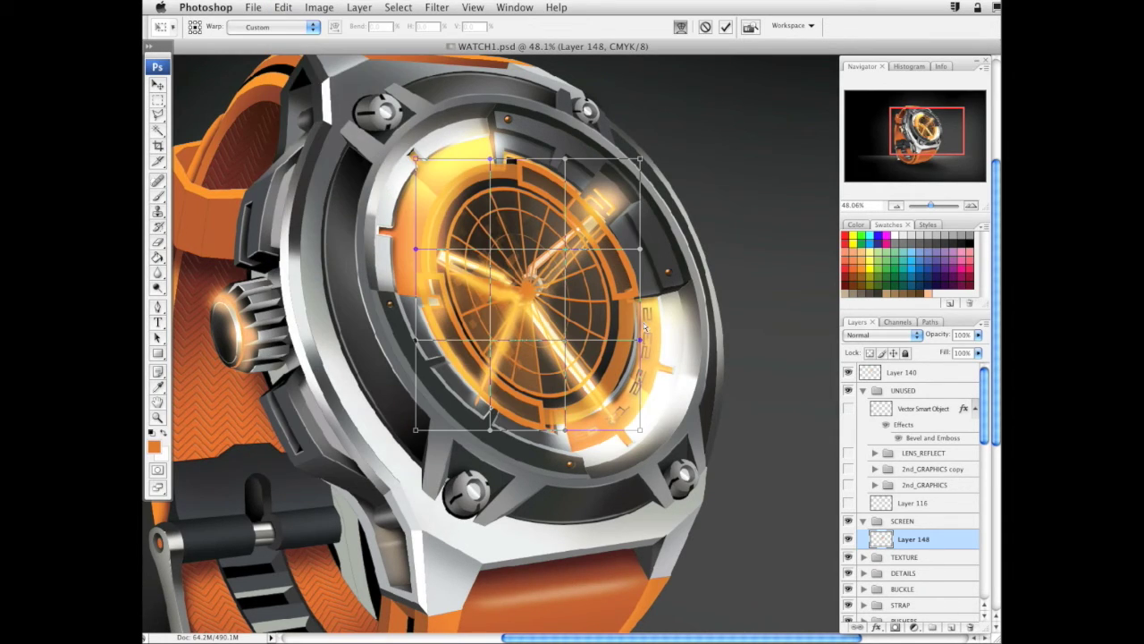
left_click_drag(645, 329, 629, 259)
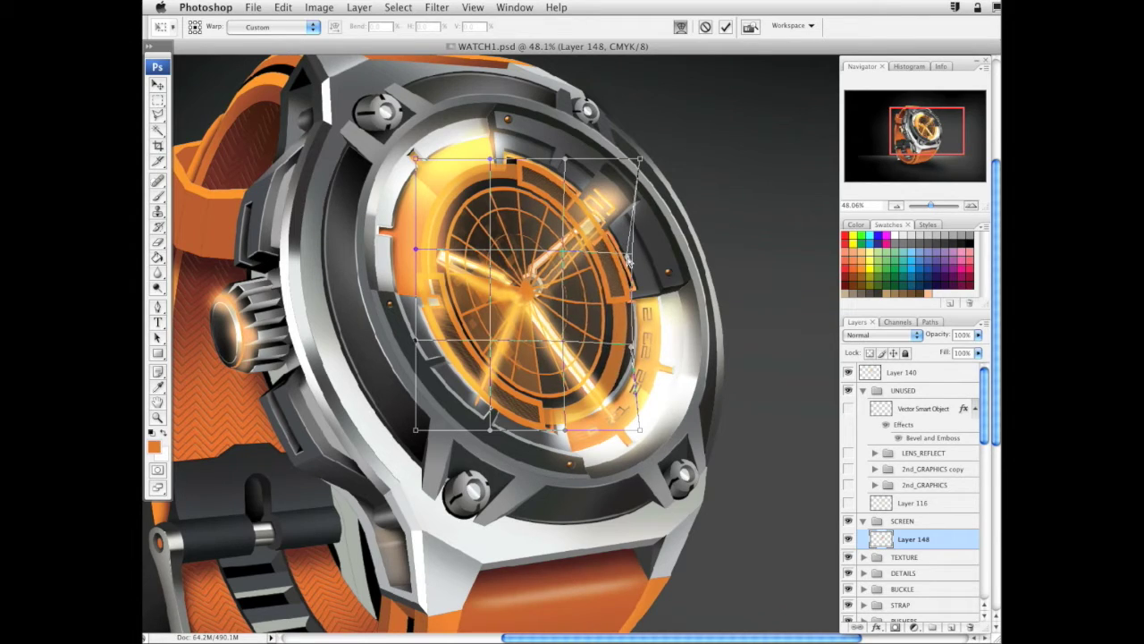
left_click_drag(632, 347, 640, 347)
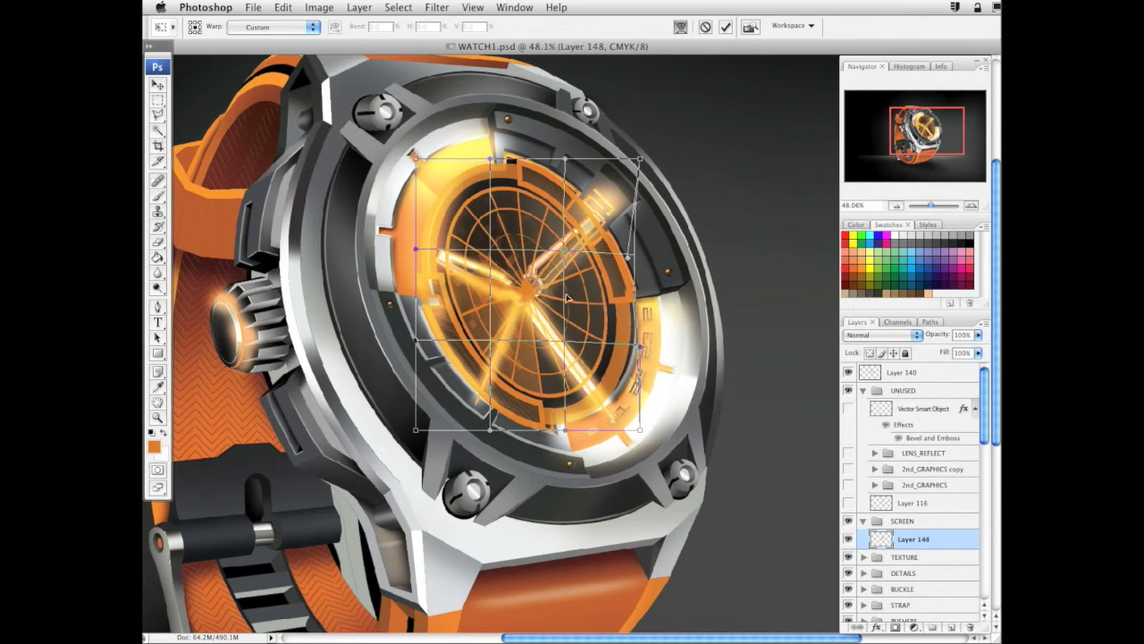
left_click_drag(566, 298, 530, 215)
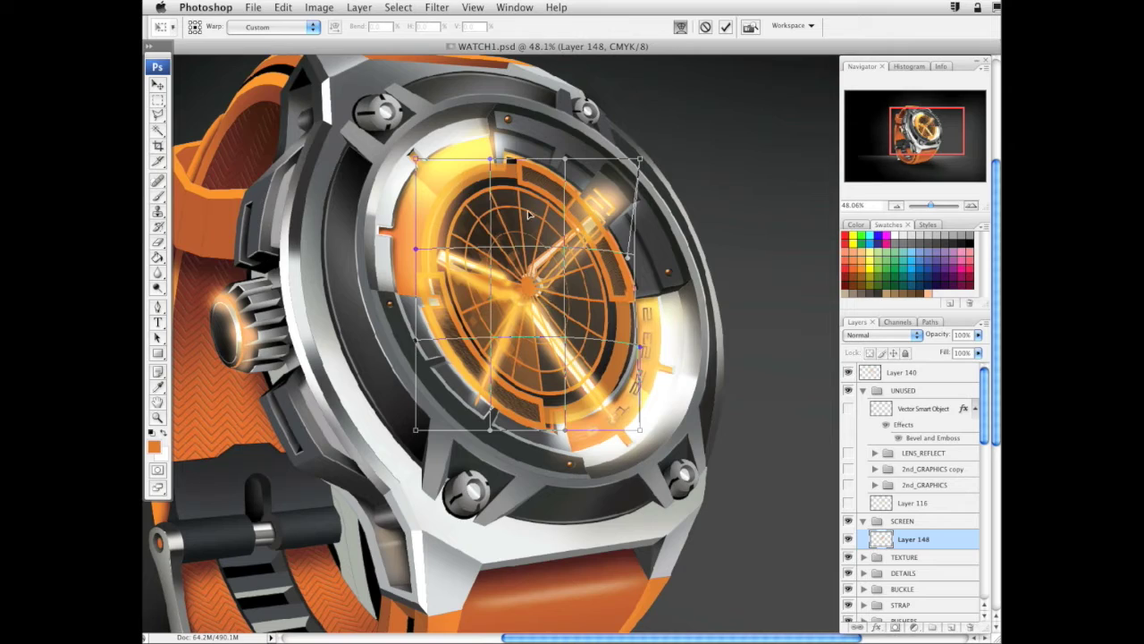
Pull the radar graphic's upper-left corner and left edge inward, fine-tune its lower and right edges, and apply the warp
left_click_drag(416, 161, 425, 172)
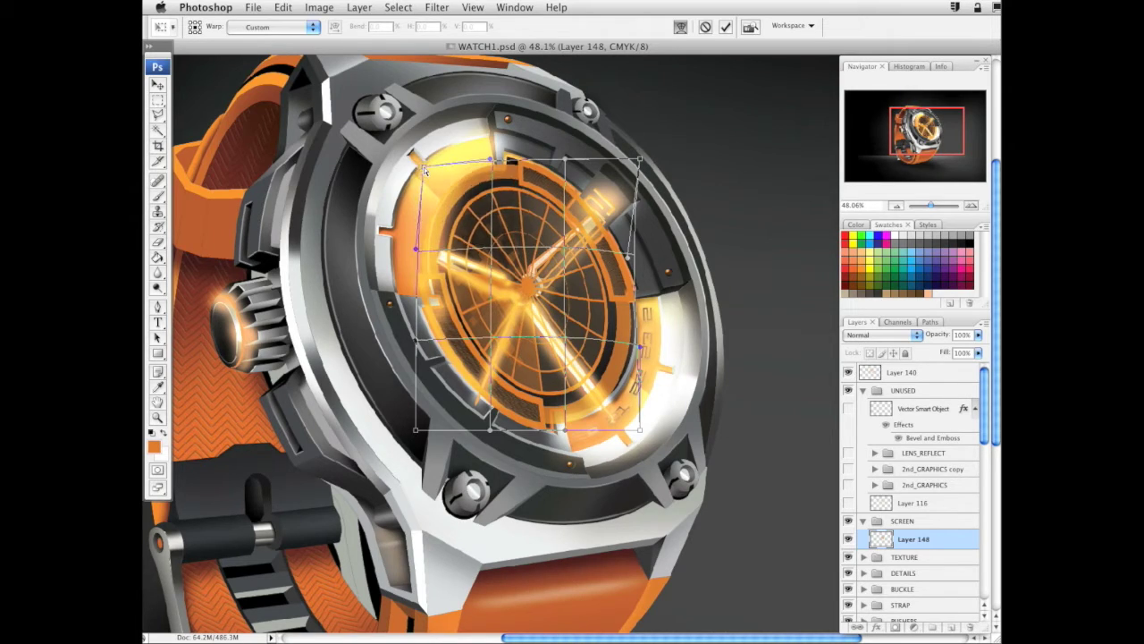
left_click_drag(416, 341, 421, 343)
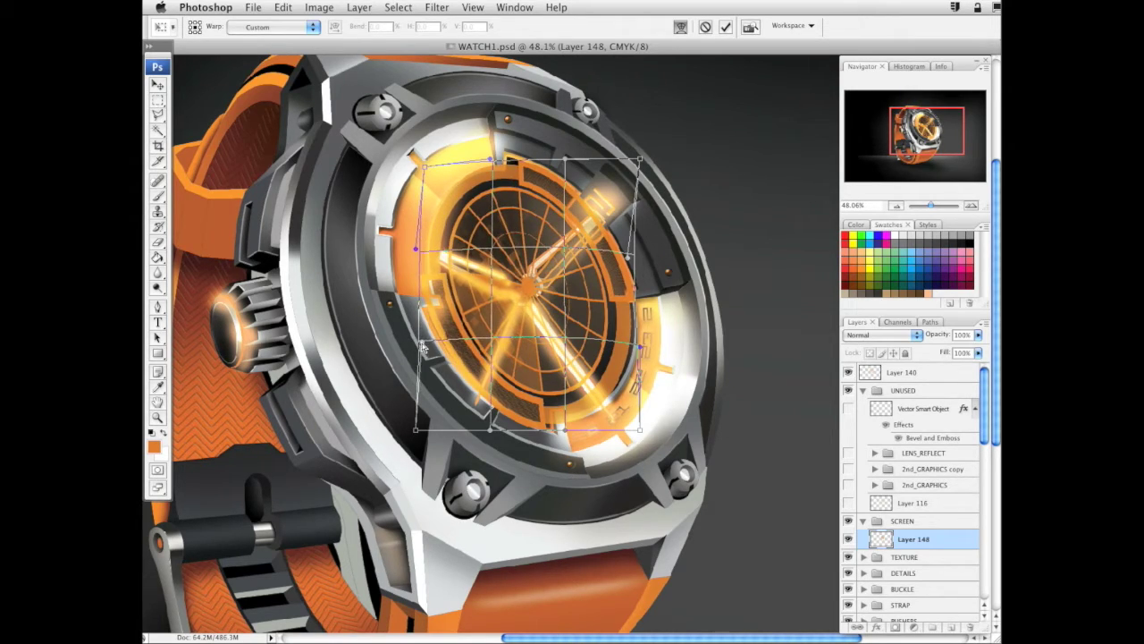
left_click_drag(417, 253, 422, 254)
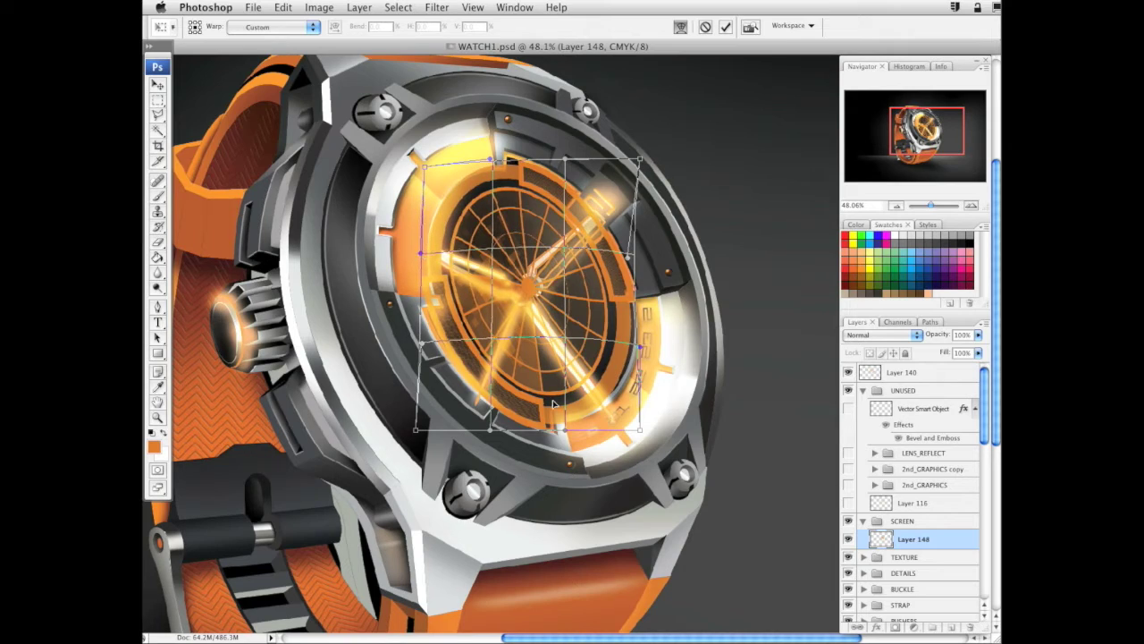
left_click_drag(565, 430, 570, 431)
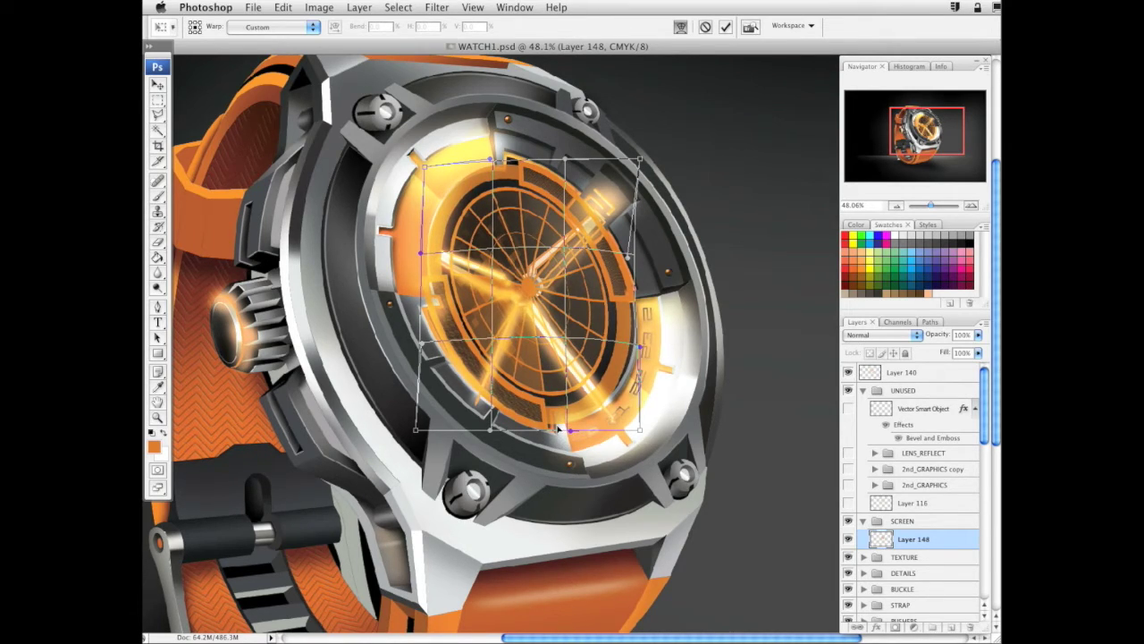
left_click_drag(642, 351, 645, 346)
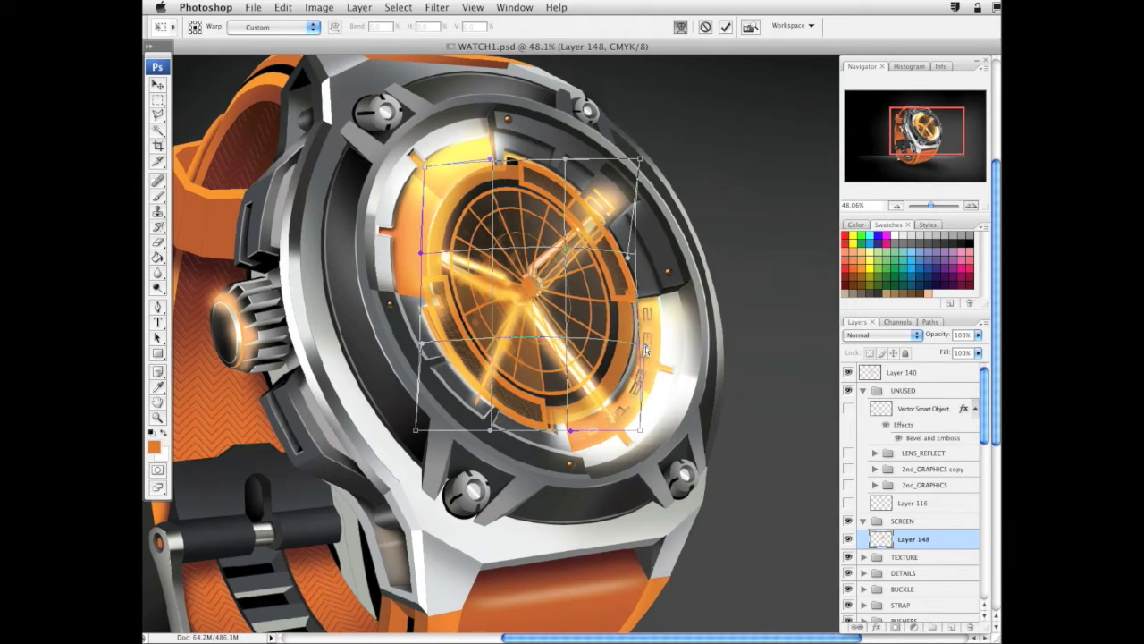
key("Return")
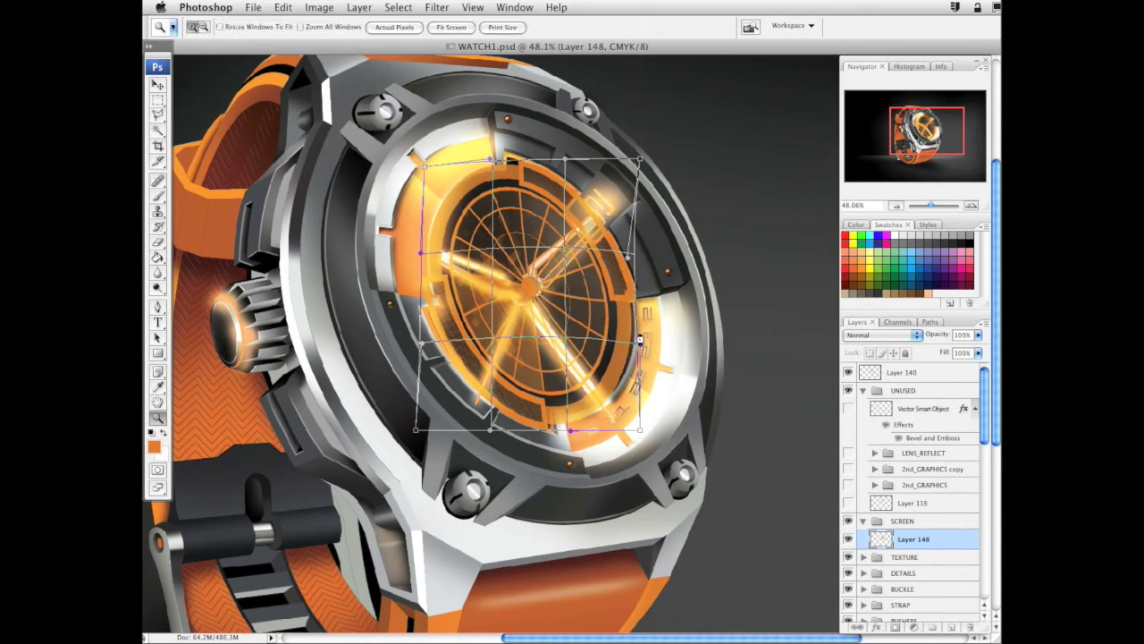
Set the blending mode of the radar graphic's Layer 148 to Overlay
left_click_drag(638, 391, 686, 435)
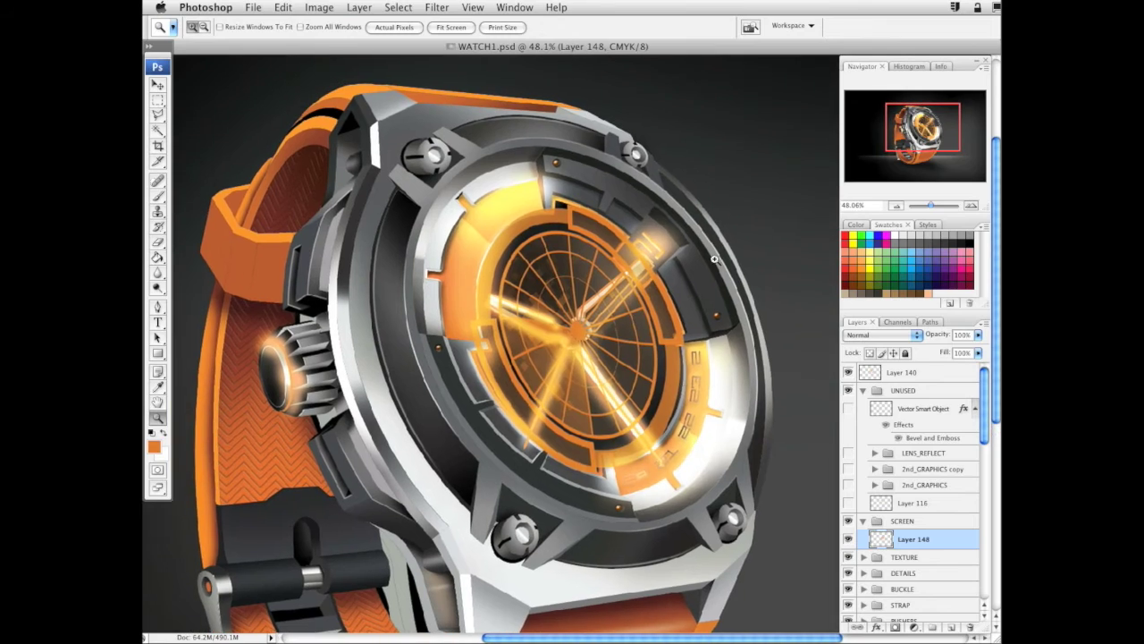
left_click(898, 337)
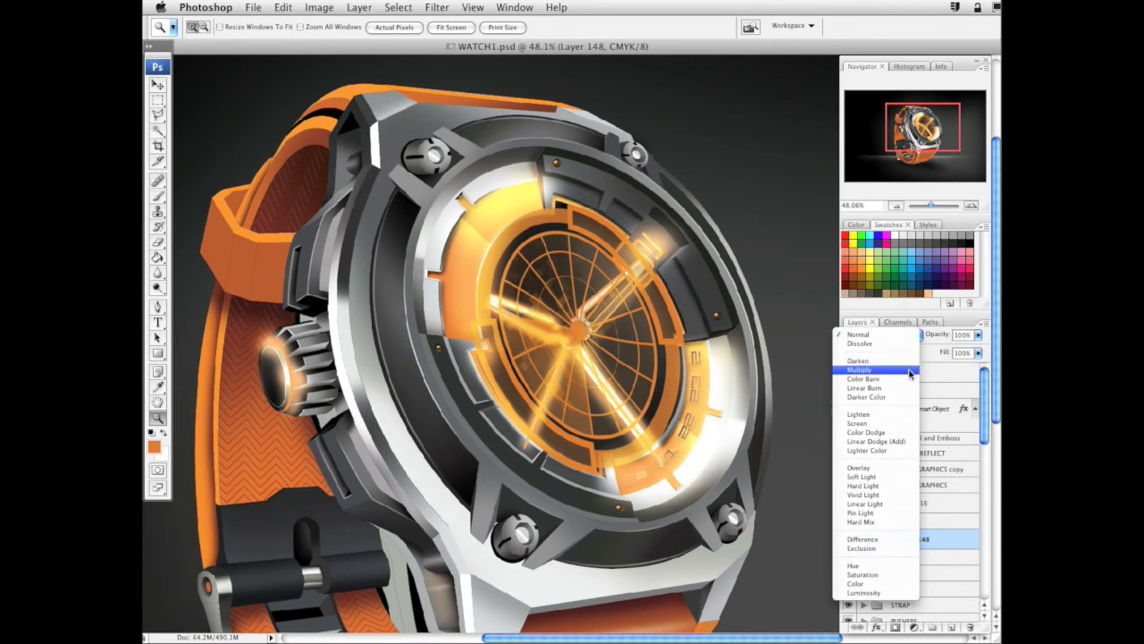
left_click(888, 469)
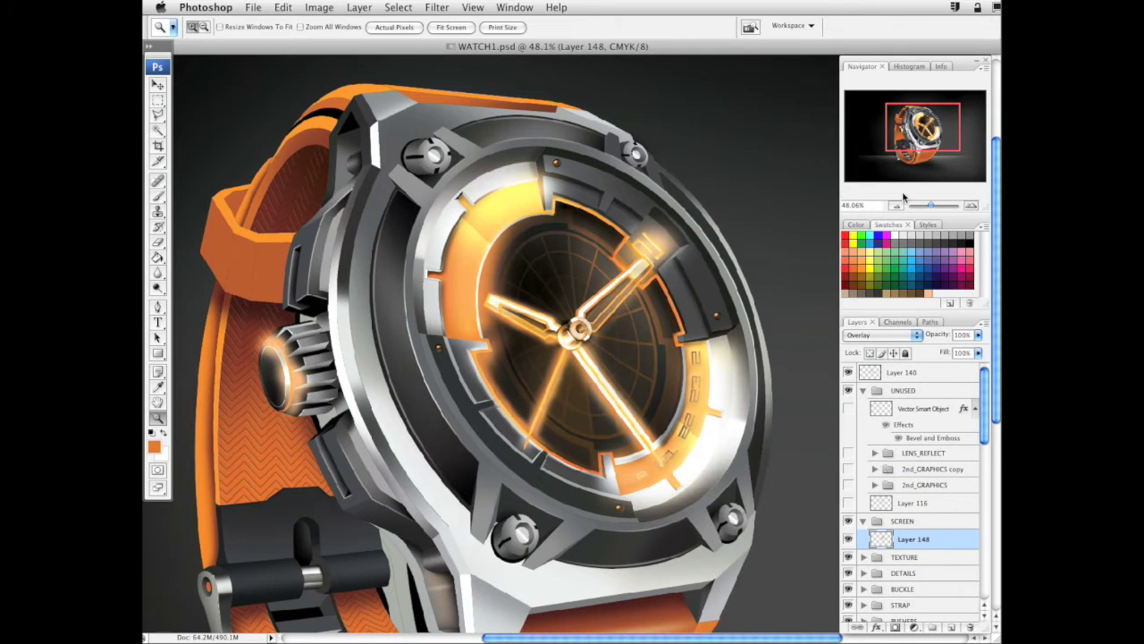
Move the 2nd_GRAPHICS and 2nd_GRAPHICS copy groups into the SCREEN group, show both, and hide Layer 148
left_click_drag(654, 405, 708, 445)
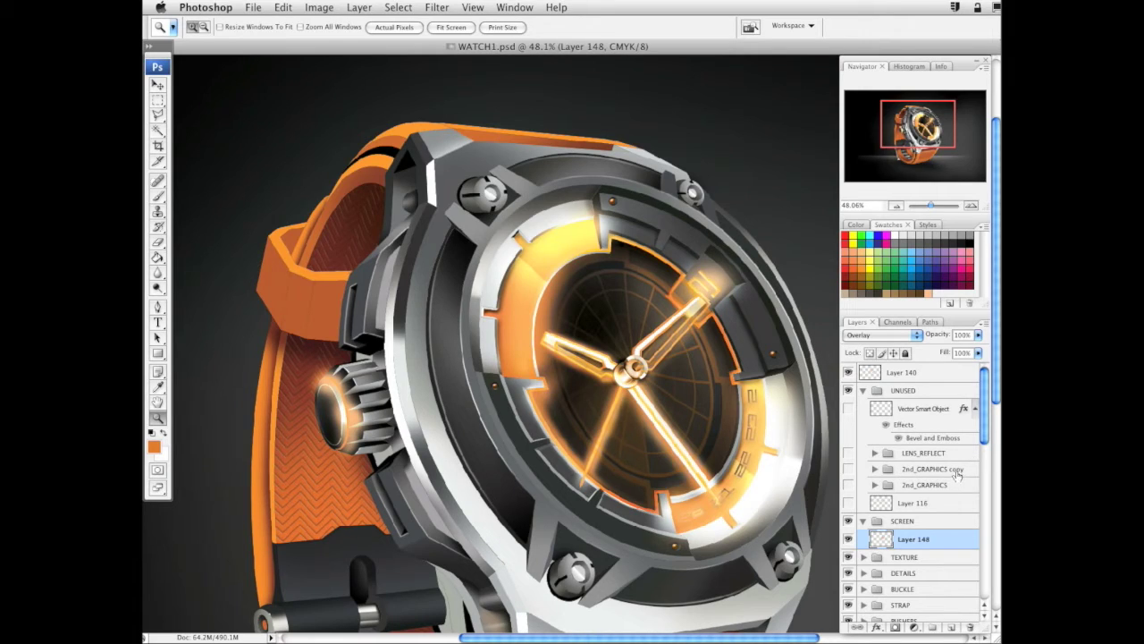
left_click_drag(957, 470, 938, 513)
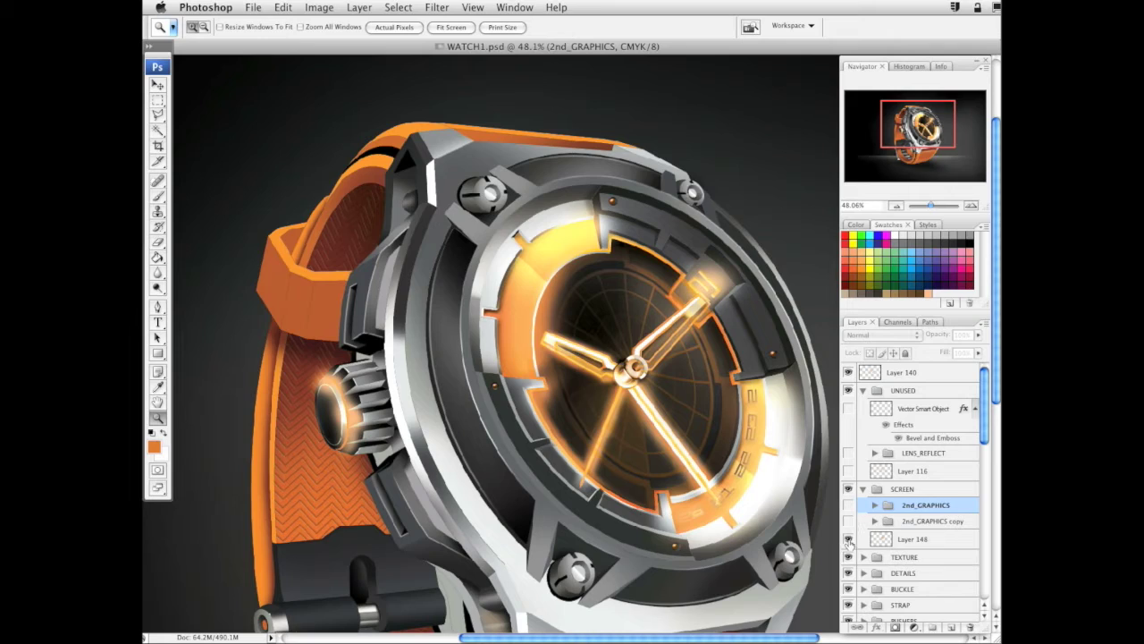
left_click_drag(847, 505, 851, 531)
left_click(846, 539)
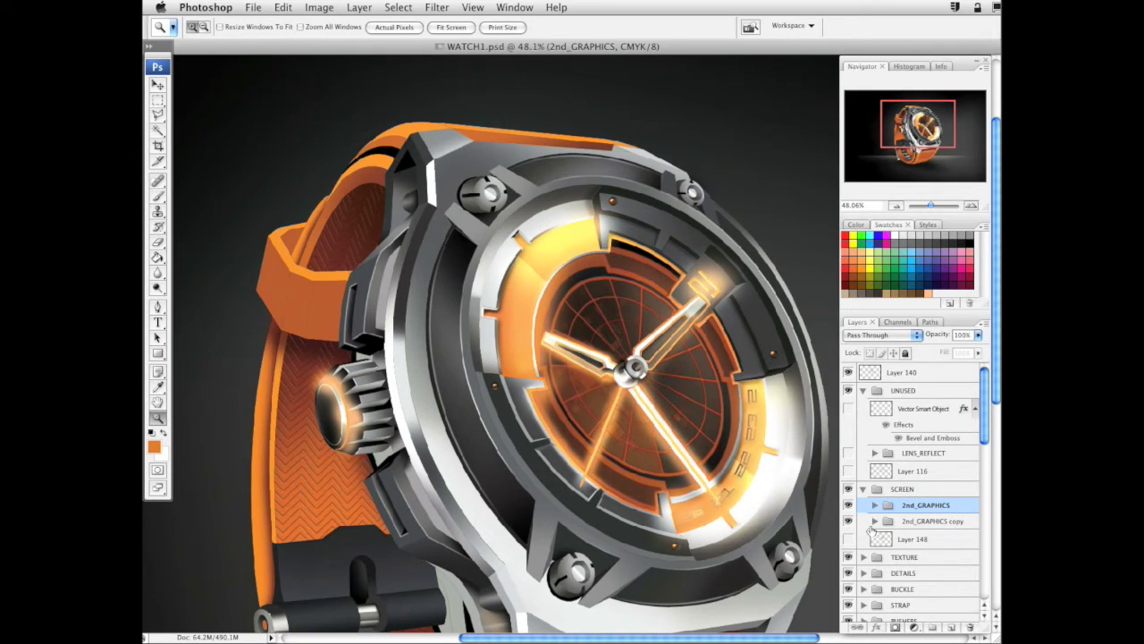
Compare the dial with and without the 2nd_GRAPHICS copy group, leaving that group hidden
left_click(848, 521)
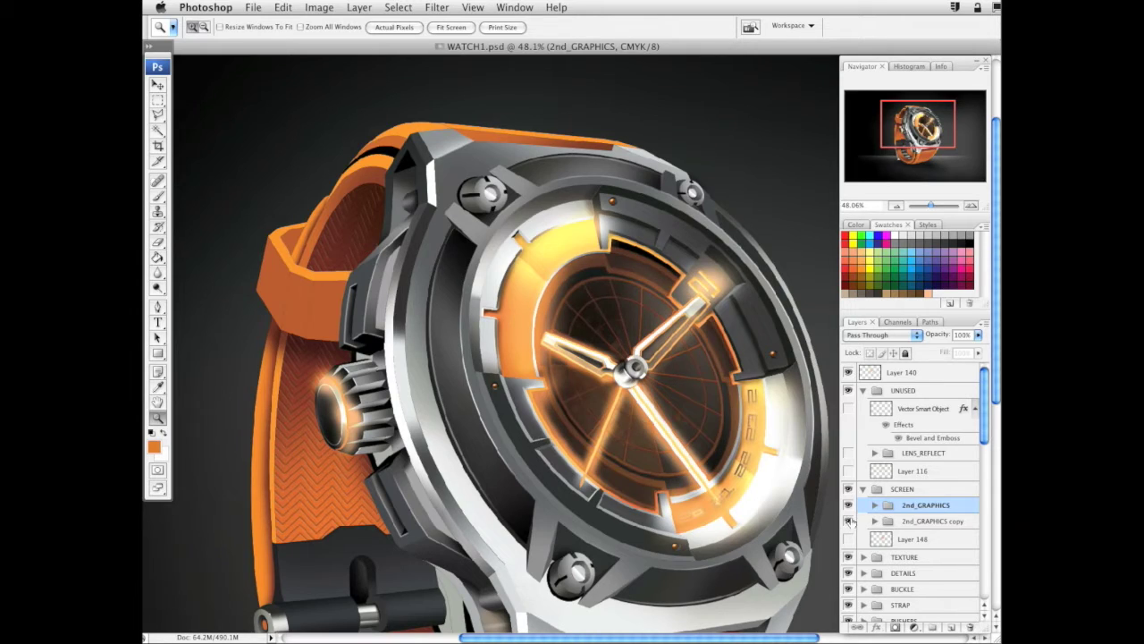
left_click(848, 521)
left_click(848, 522)
Expand the 2nd_GRAPHICS group and isolate Layer 141 copy 3 by hiding Layer 141 copy 2 and copy 4
left_click(875, 505)
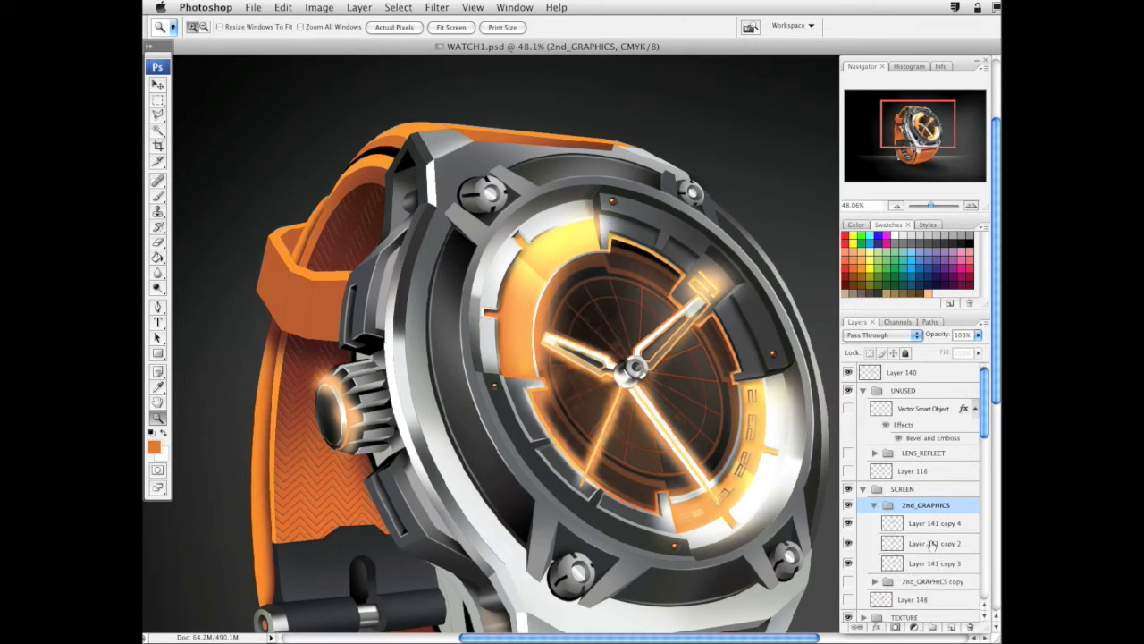
left_click(898, 561)
left_click(848, 564)
left_click(848, 564)
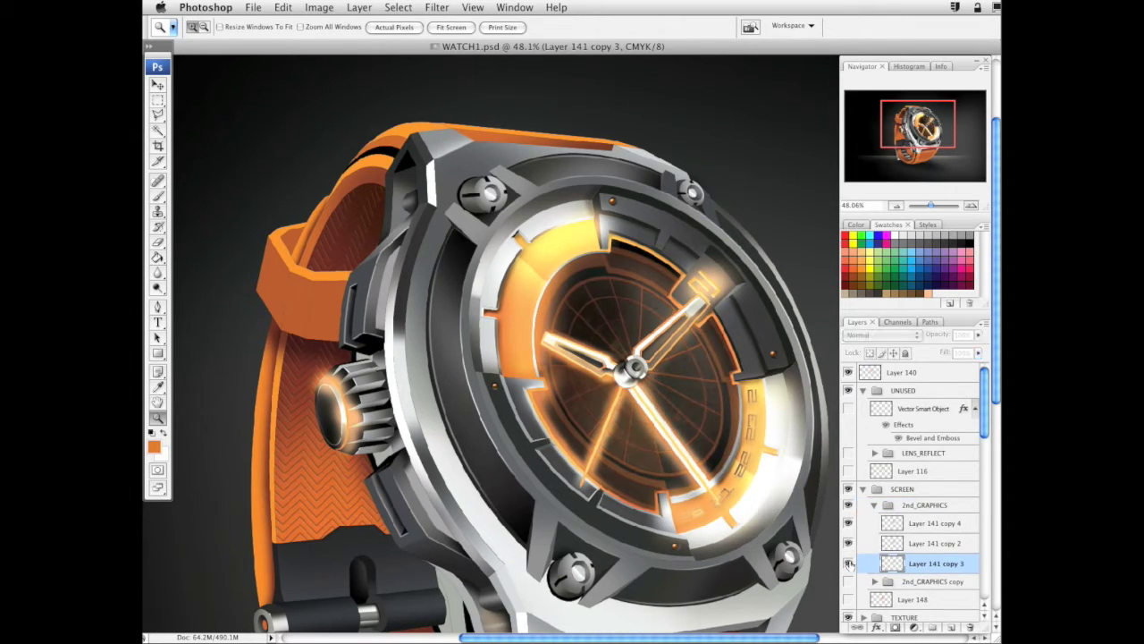
left_click(848, 543)
left_click(849, 522)
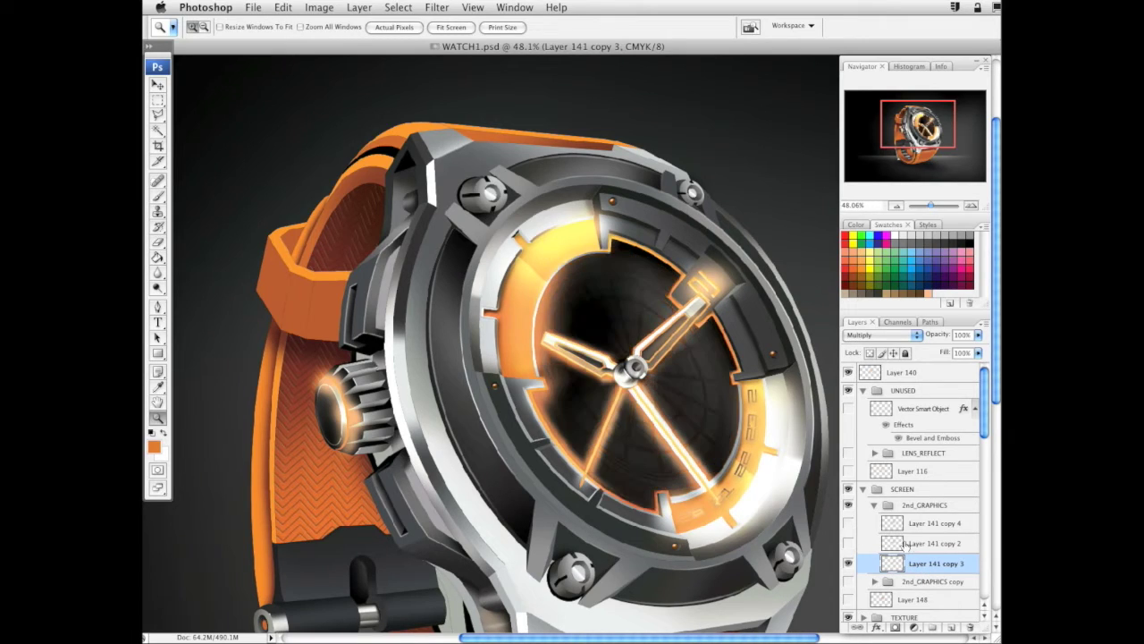
Preview Layer 141 copy 4 and copy 2 in turn, hide both again, and hide Layer 141 copy 3 to check its contribution
left_click(918, 524)
left_click(848, 523)
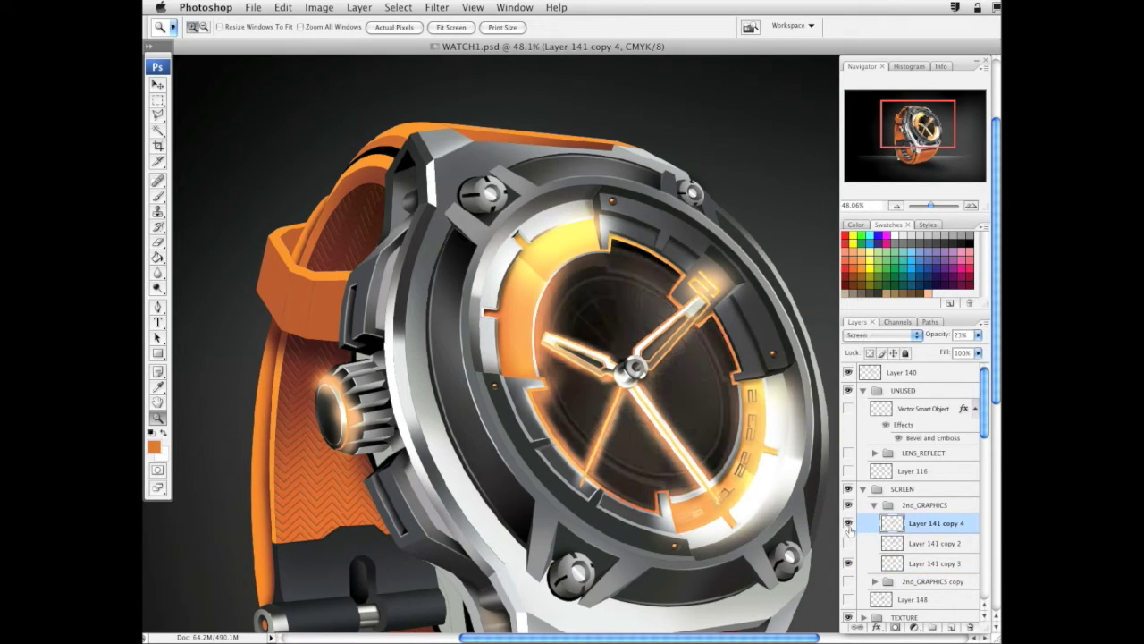
left_click(849, 543)
left_click(849, 525)
left_click(848, 542)
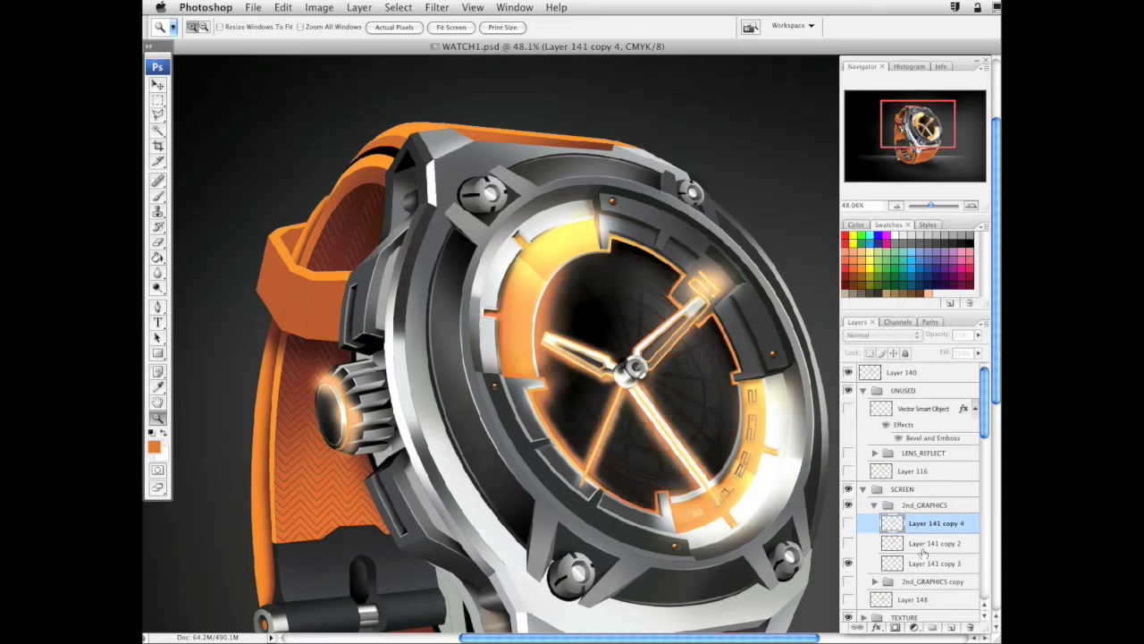
left_click(922, 563)
left_click(848, 563)
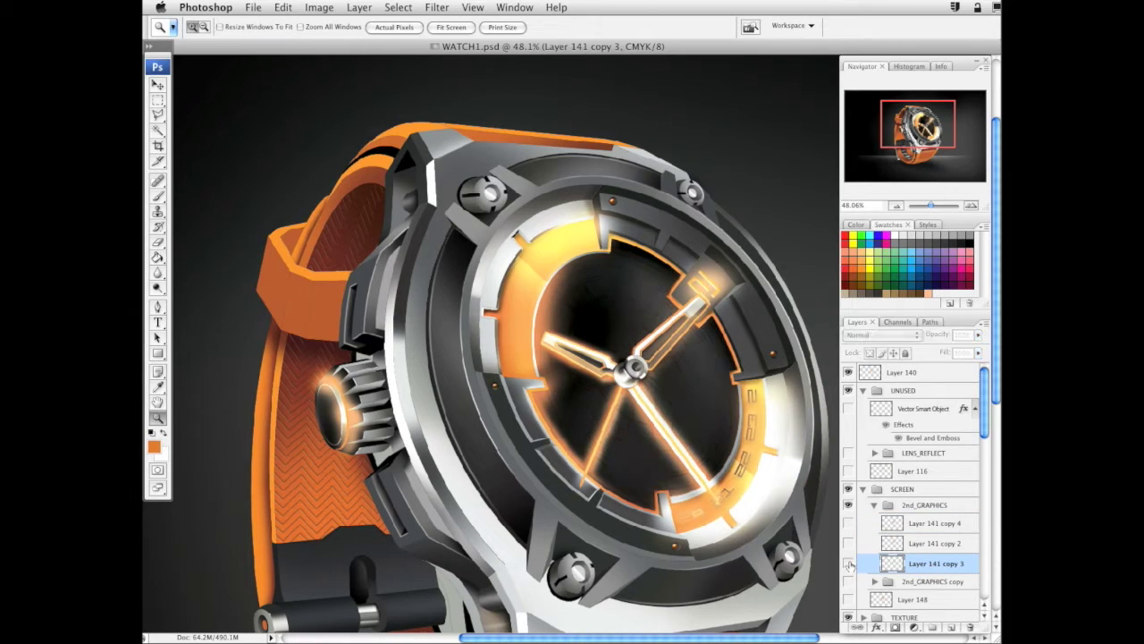
Show Layer 141 copy 3, copy 2 and copy 4 together in the 2nd_GRAPHICS group
left_click(848, 563)
left_click(849, 543)
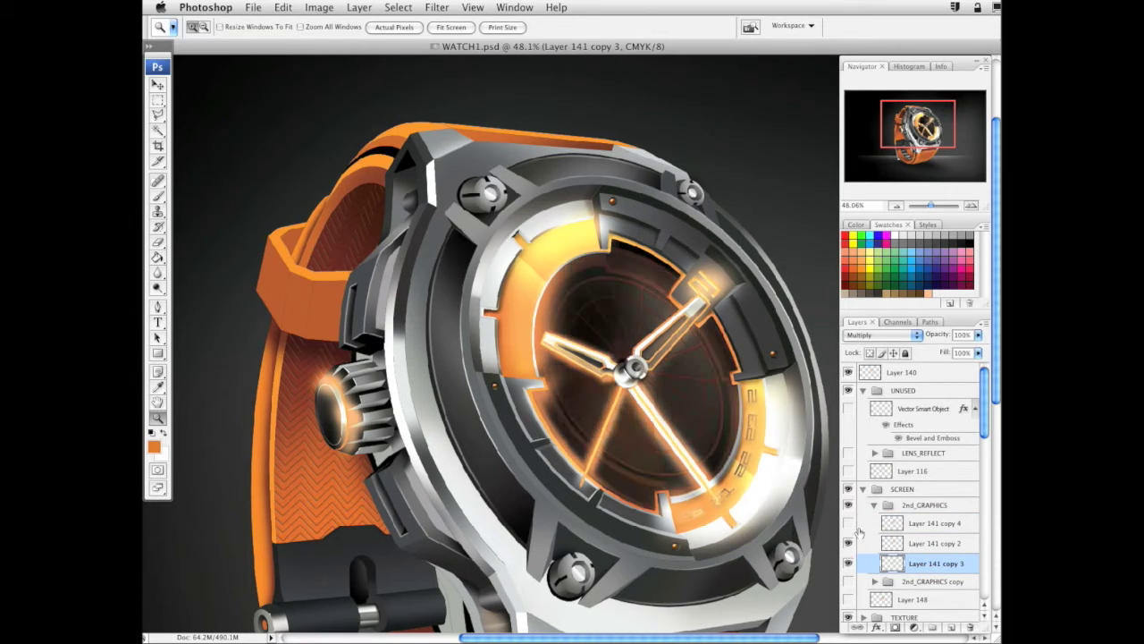
left_click(848, 524)
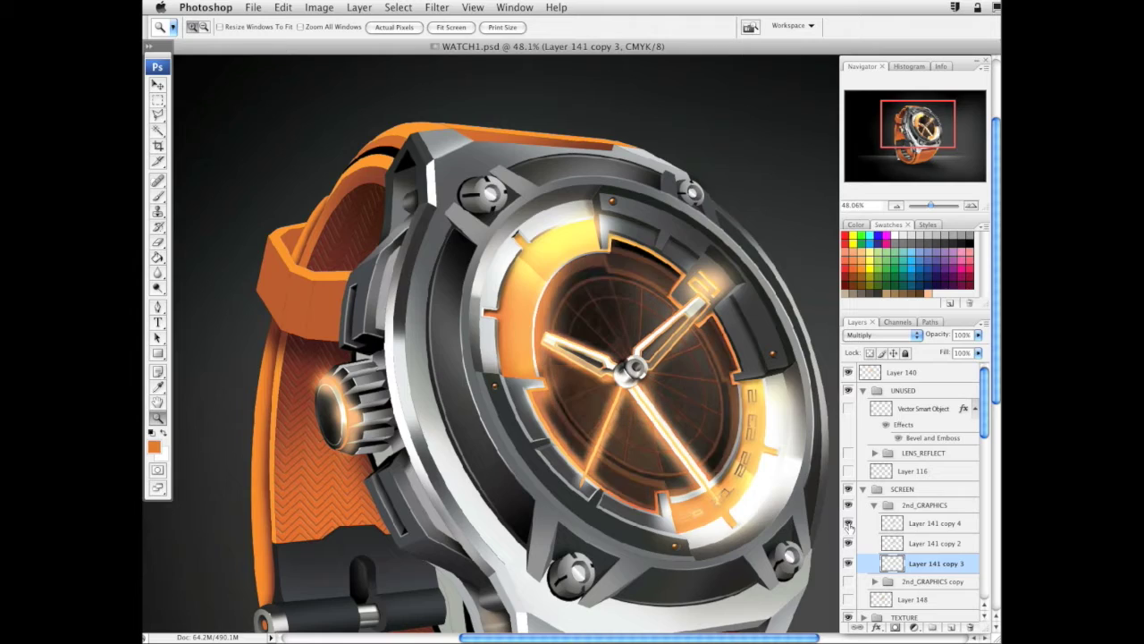
Check the blending modes of Layer 141 copy 3, copy 2 and copy 4, leaving each mode as set
left_click(953, 525)
left_click(939, 564)
left_click(946, 544)
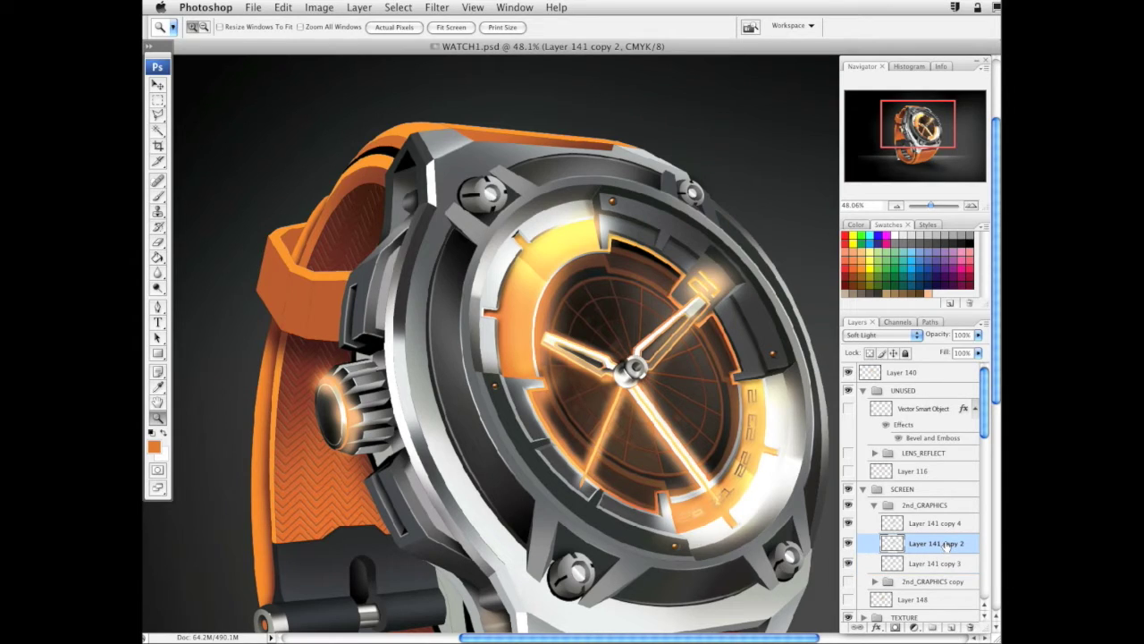
left_click(905, 339)
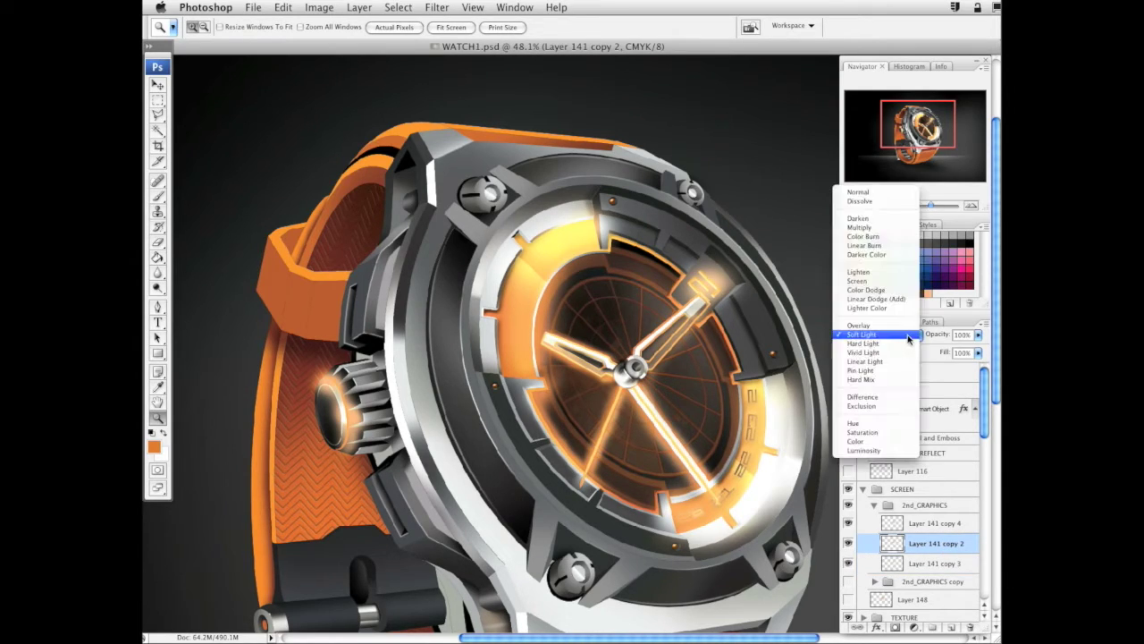
left_click(908, 339)
left_click(944, 522)
left_click(905, 336)
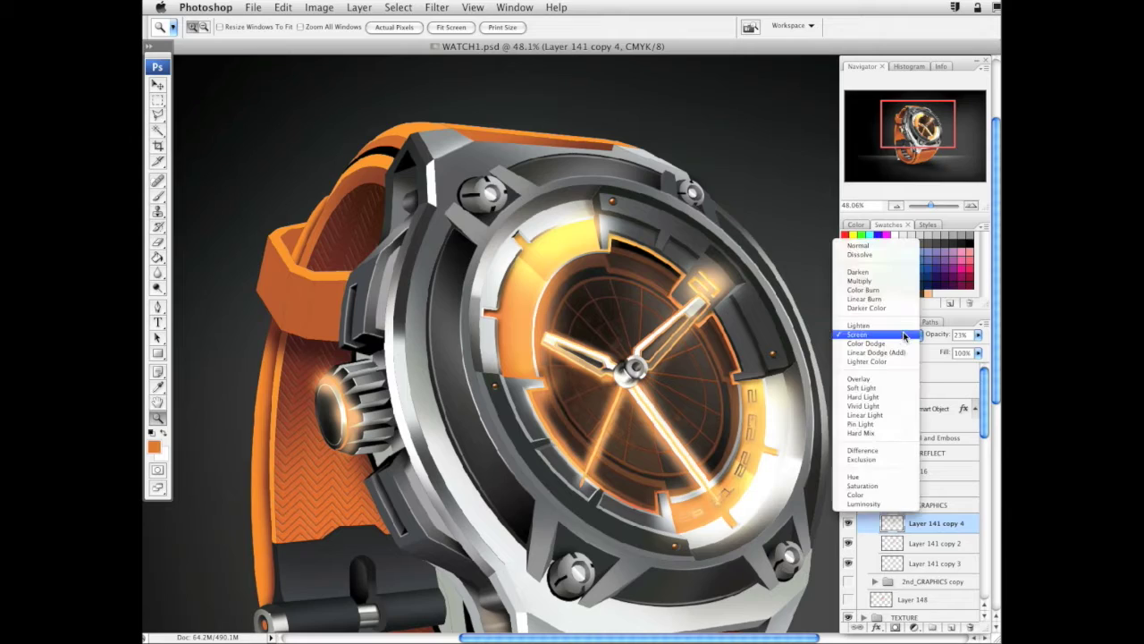
left_click(908, 336)
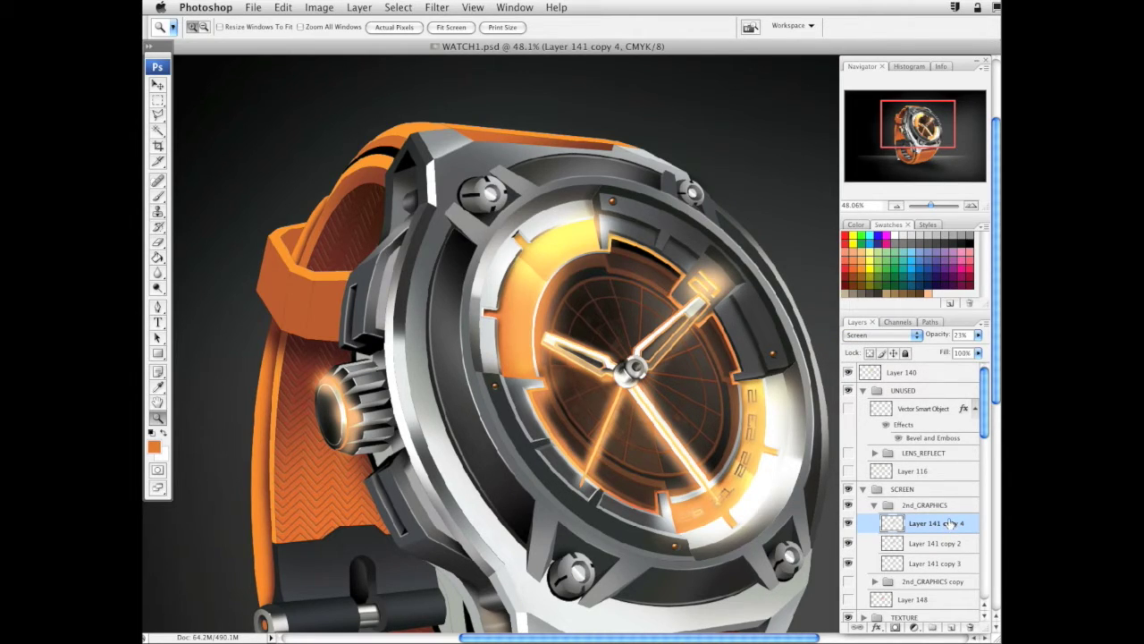
Review the whole watch at 33.3% zoom with the layered radar graphic on its dial
left_click_drag(784, 558, 783, 517)
key("alt")
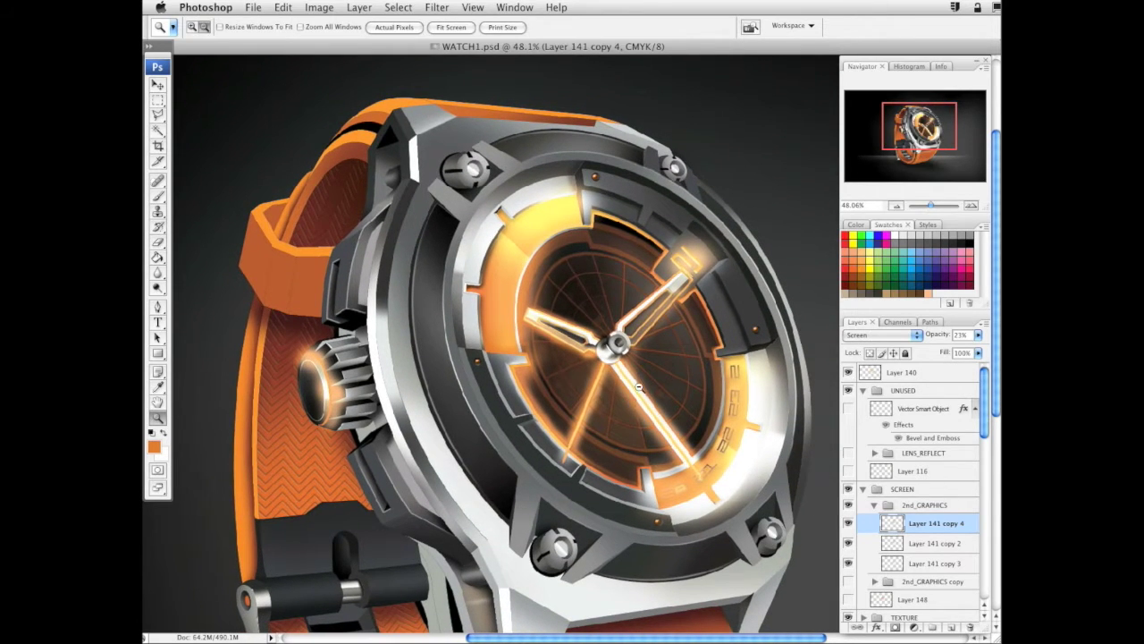
left_click(639, 387, "alt")
left_click_drag(667, 386, 697, 409)
left_click_drag(619, 449, 662, 388)
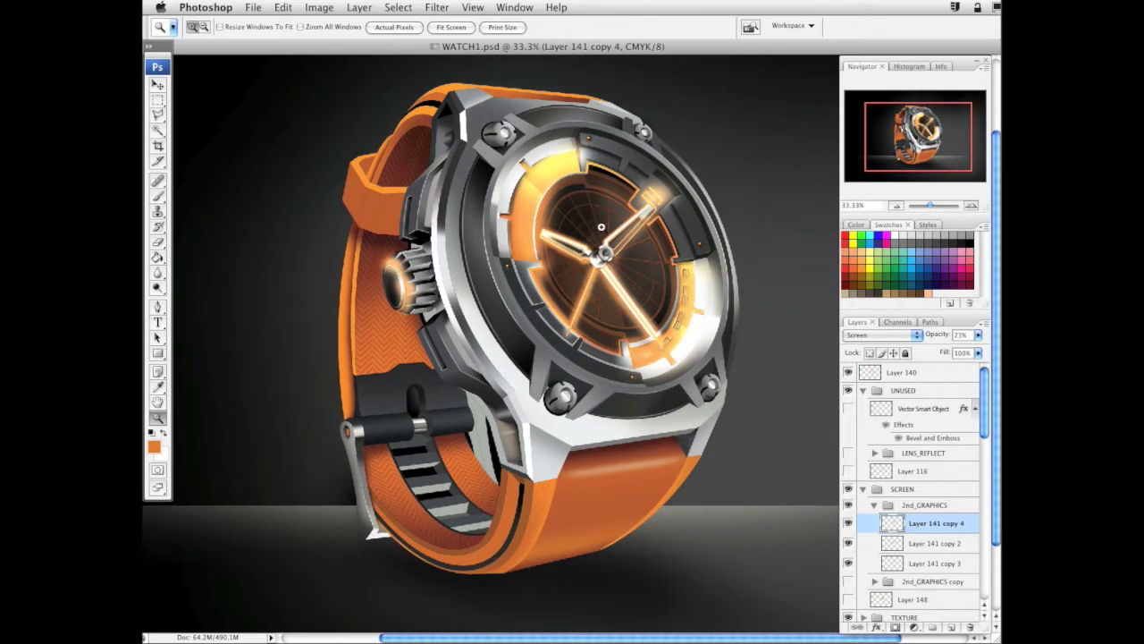
Check the effect of the 2nd_GRAPHICS copy group by toggling its visibility, and delete that group
left_click(659, 241)
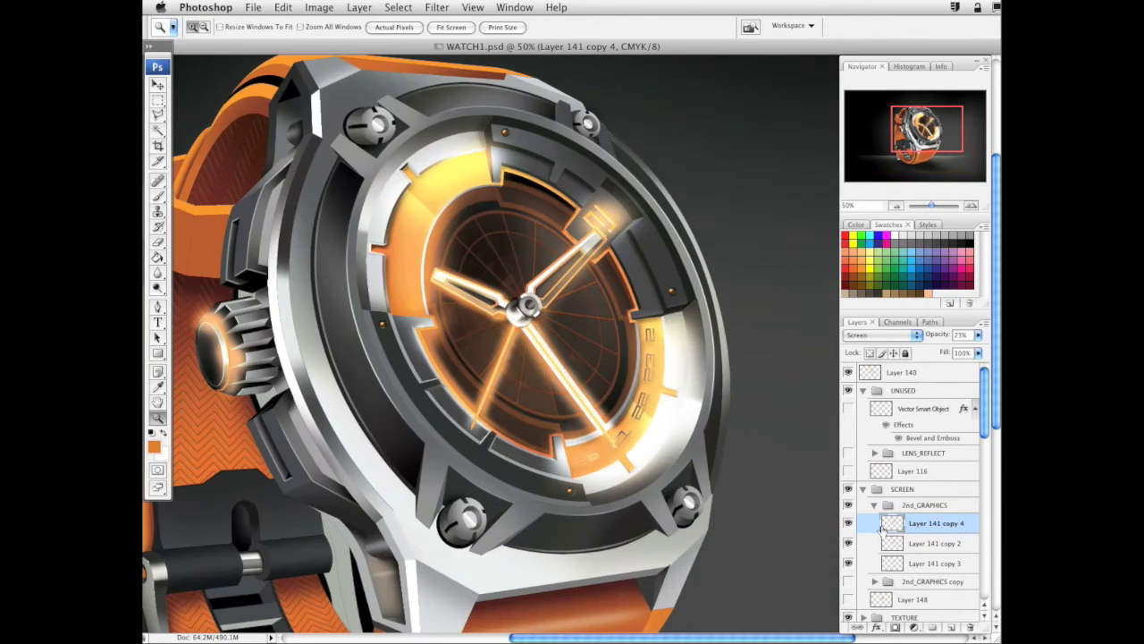
left_click(552, 335, "alt")
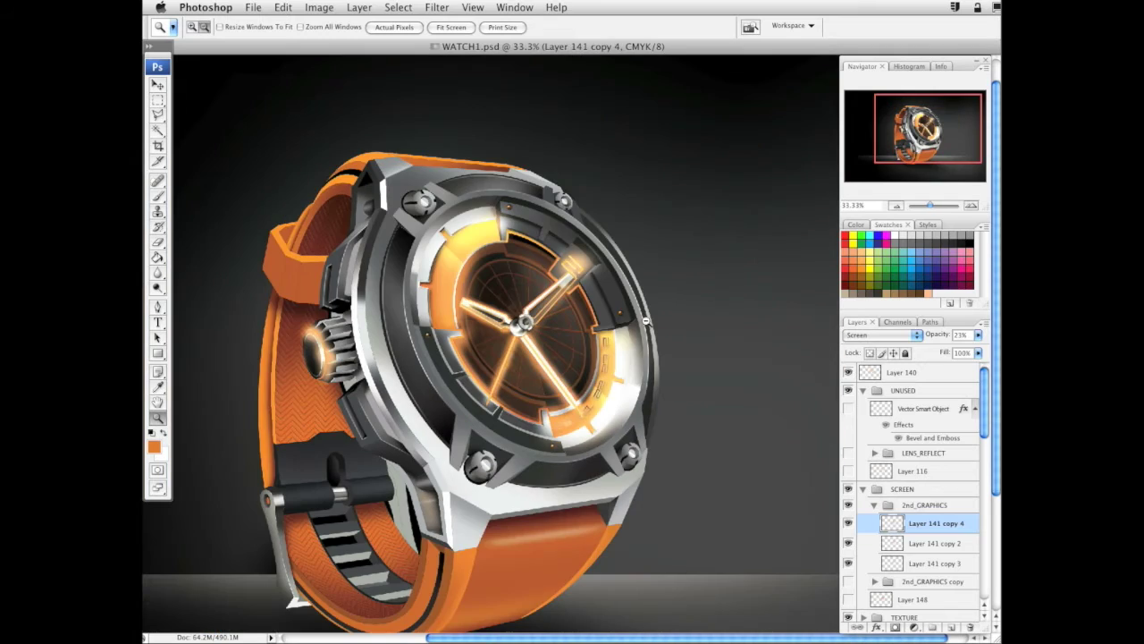
left_click_drag(590, 379, 643, 341)
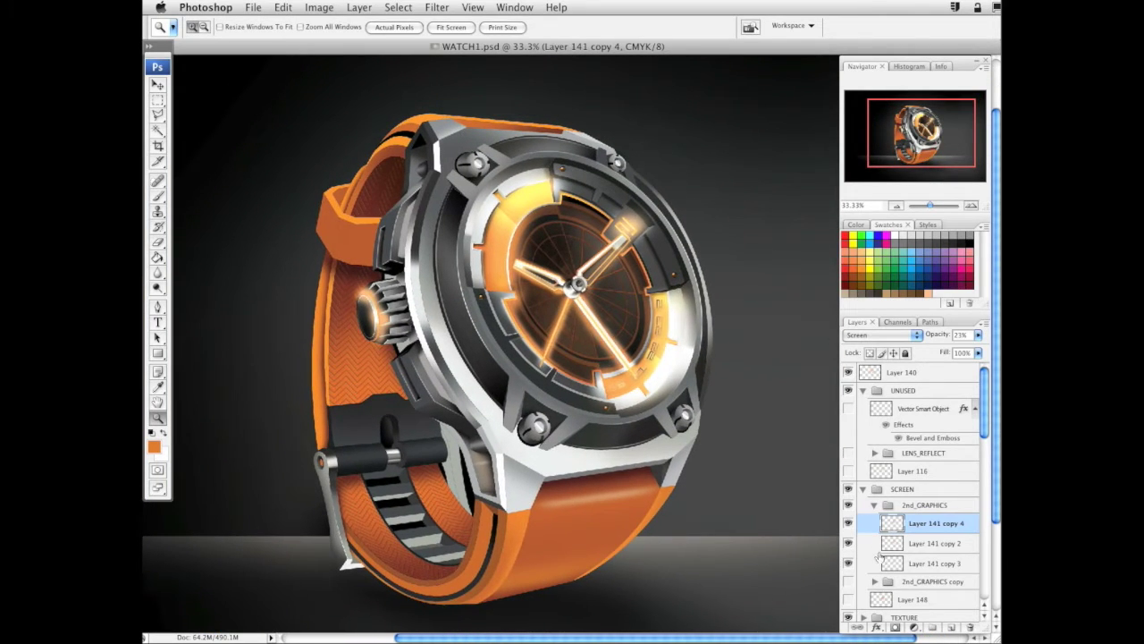
left_click(848, 582)
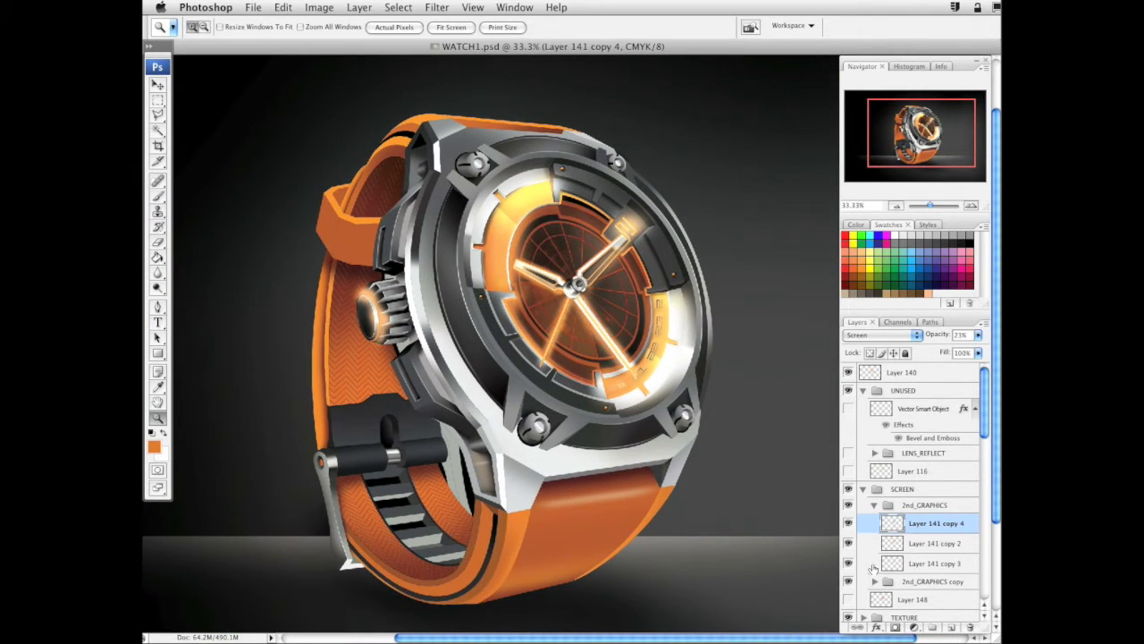
left_click(873, 507)
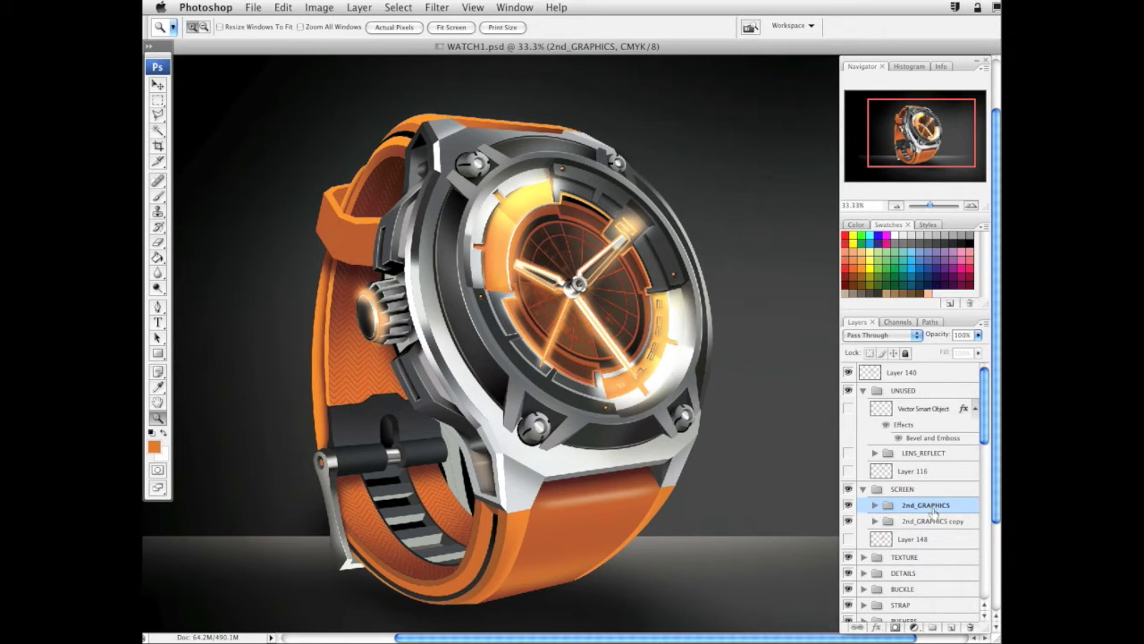
left_click(850, 524)
left_click_drag(930, 525, 969, 627)
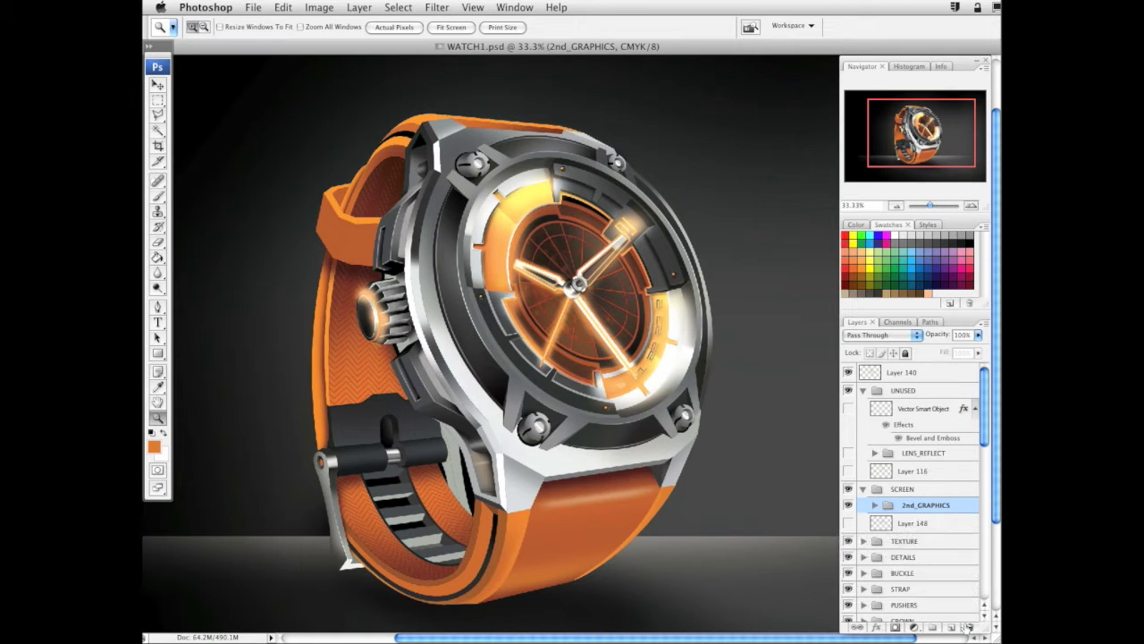
scroll(756, 417, "left", 3)
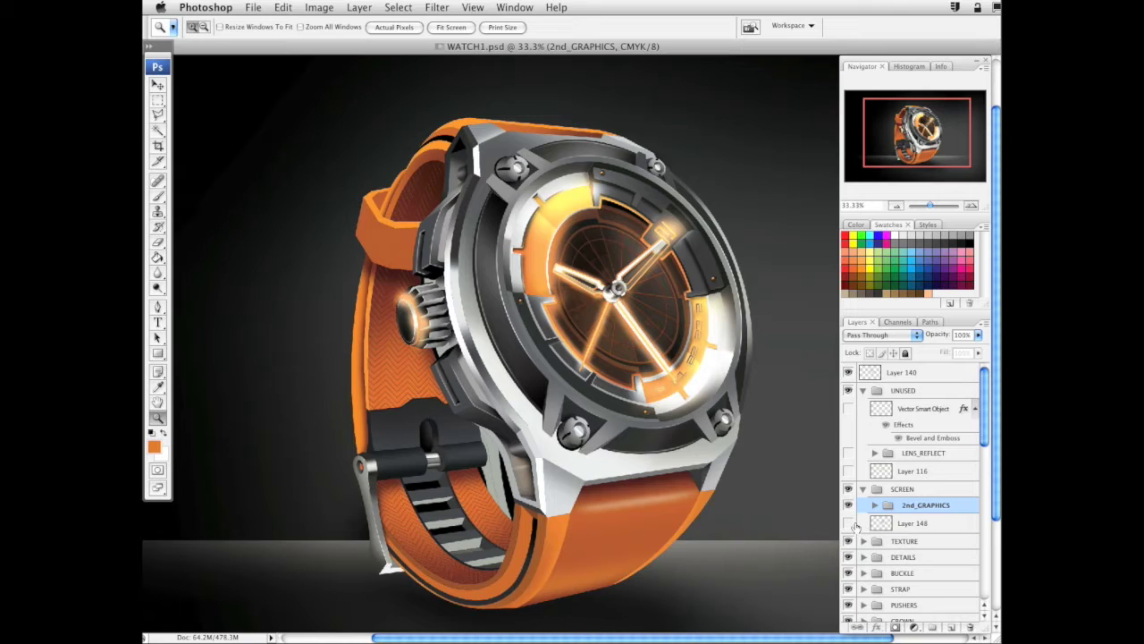
Check what Layer 148 contributes by toggling its visibility, and delete the layer
left_click(849, 523)
left_click(849, 523)
left_click_drag(917, 529, 970, 627)
left_click(970, 627)
key("Escape")
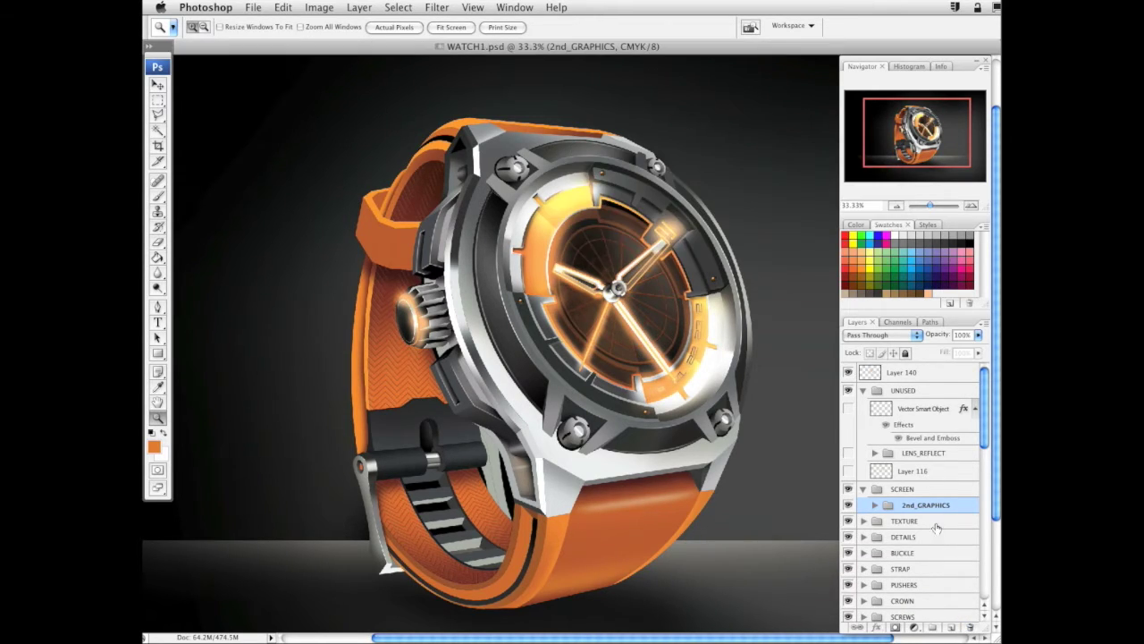
Check the contents of the 2nd_GRAPHICS group and collapse the SCREEN group
left_click(875, 505)
left_click(874, 506)
left_click(863, 489)
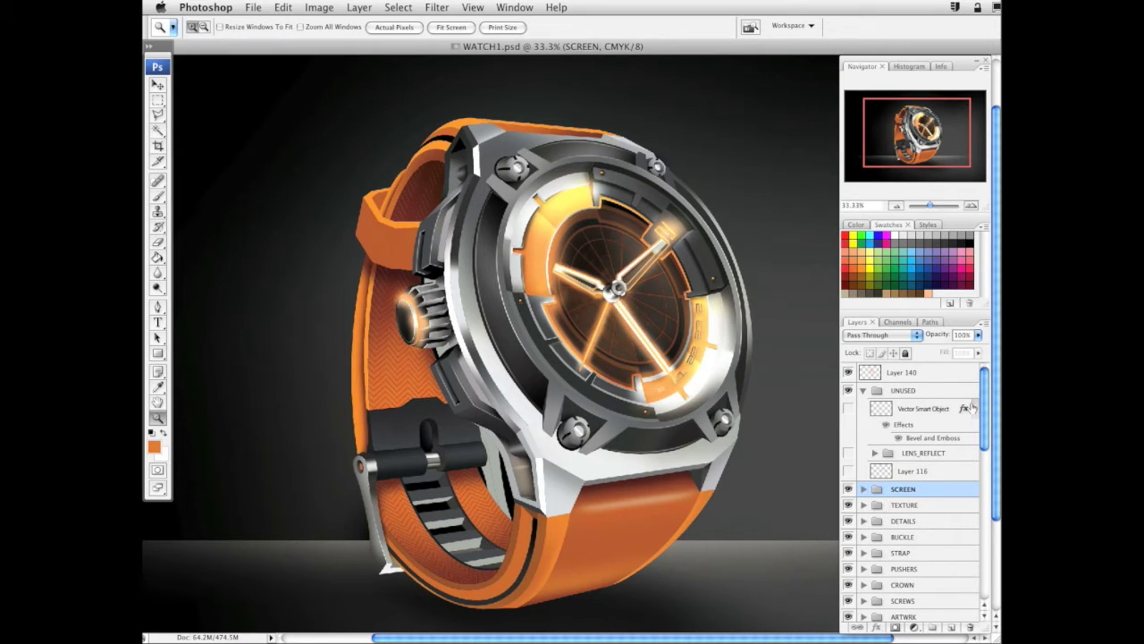
left_click(863, 489)
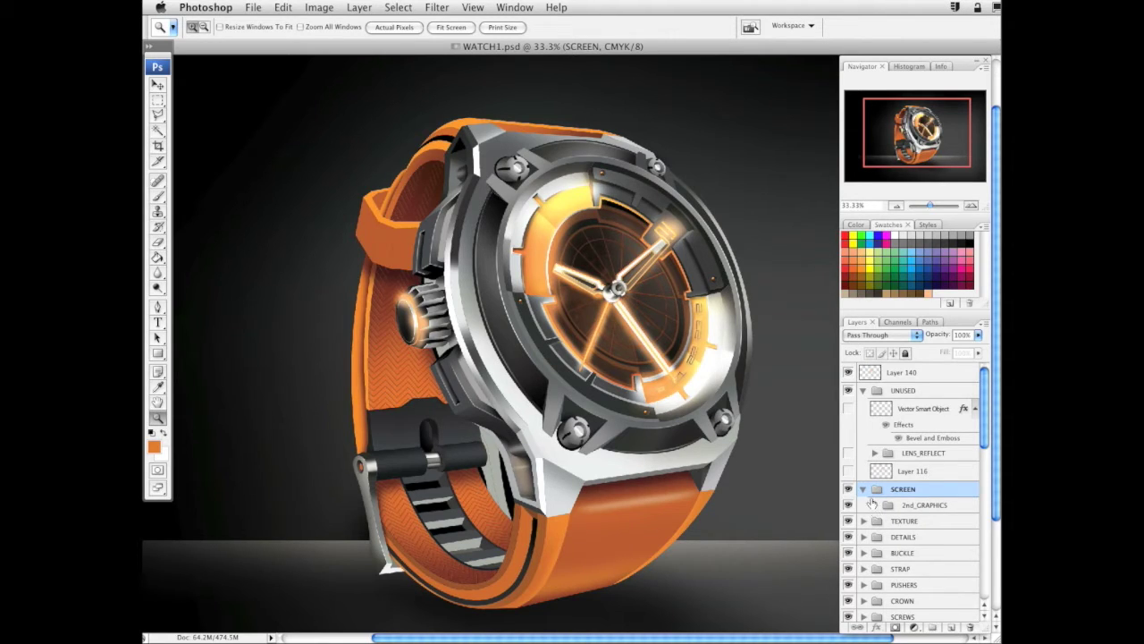
left_click(864, 489)
Compare the watch with and without the glow of Layer 140, and set that layer's opacity to 86%
left_click(849, 374)
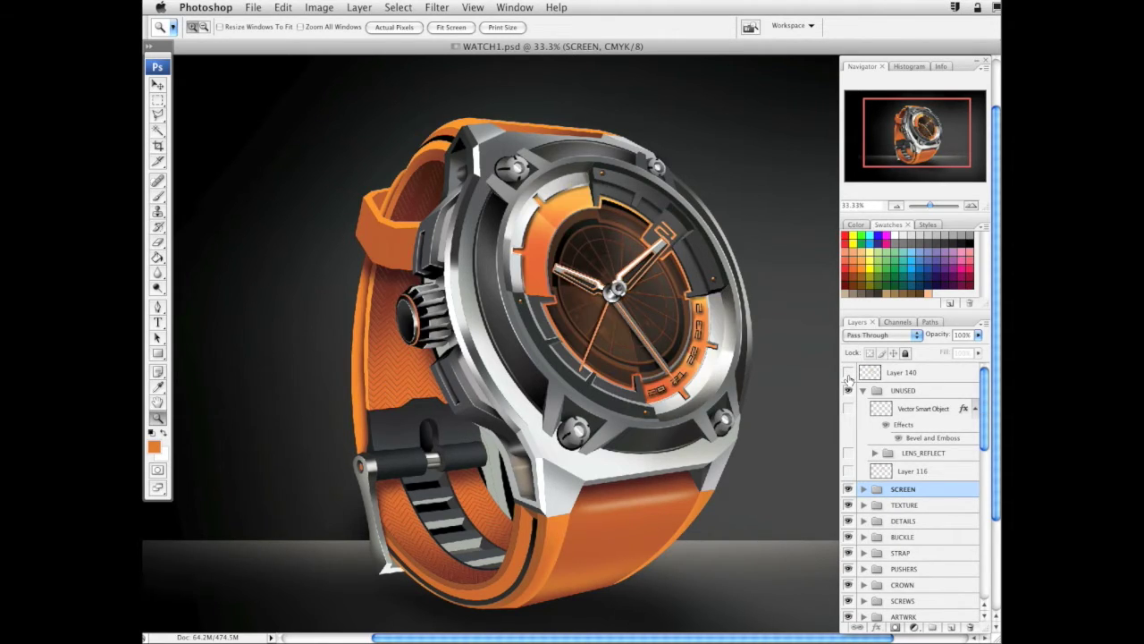
left_click(848, 373)
left_click(848, 373)
left_click(849, 374)
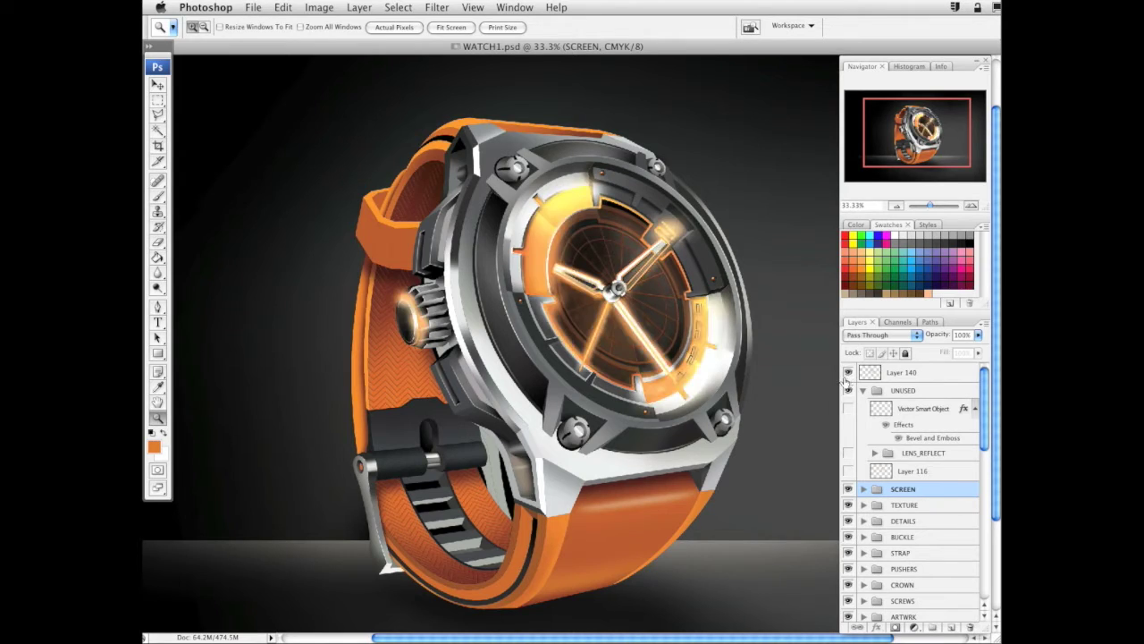
left_click(921, 374)
left_click_drag(978, 335, 972, 352)
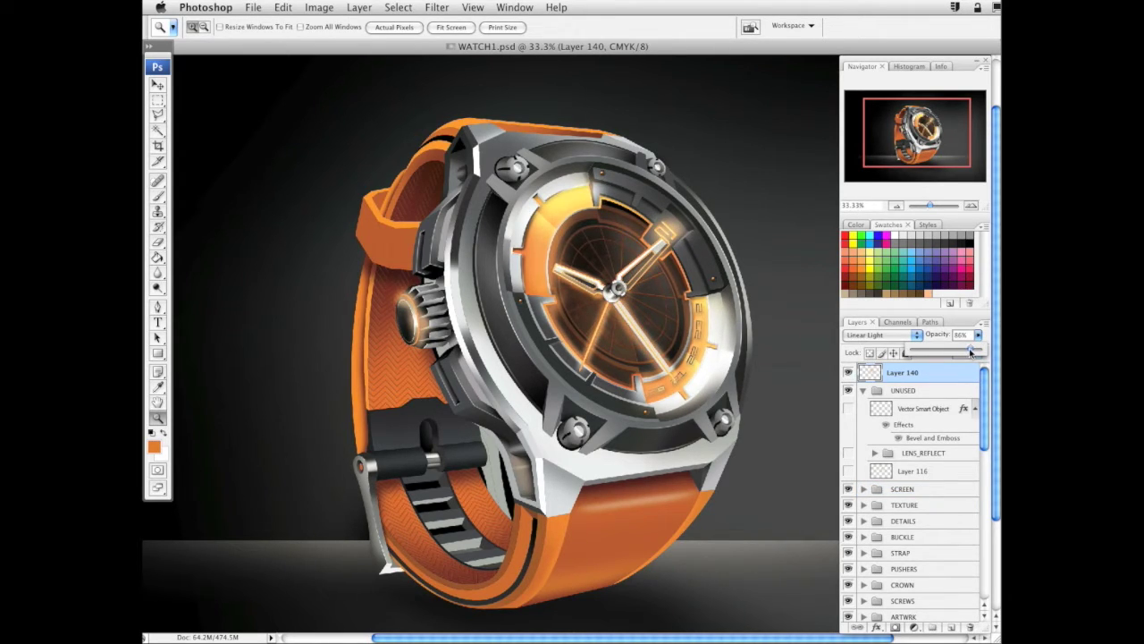
Examine the glow on the dial, hands and numerals up close and in the full watch image
left_click(595, 284)
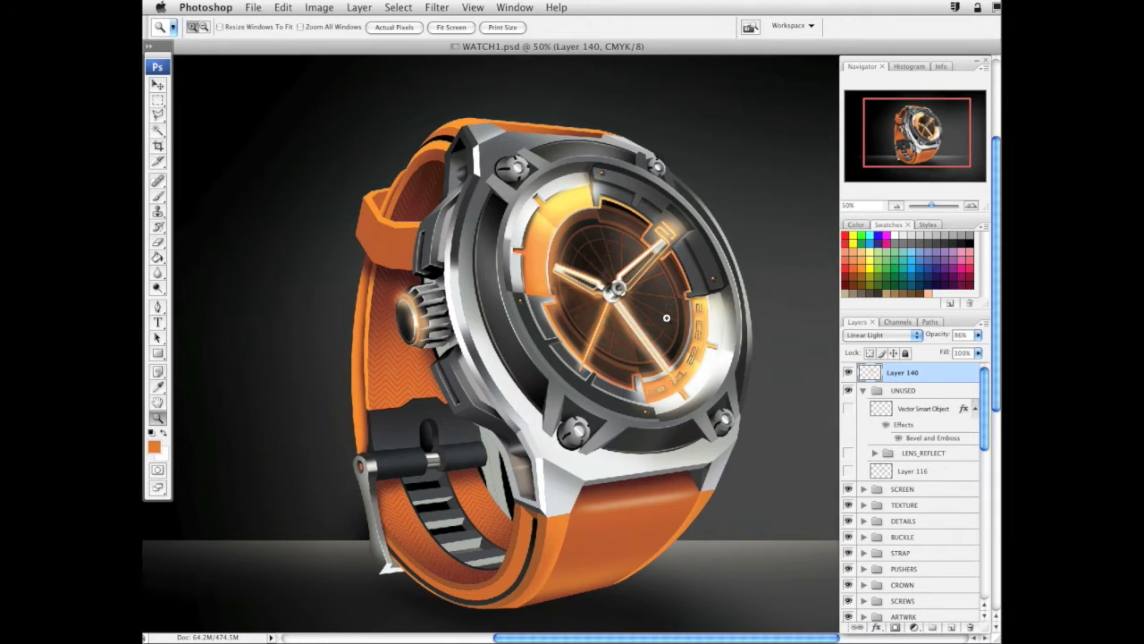
left_click(601, 354)
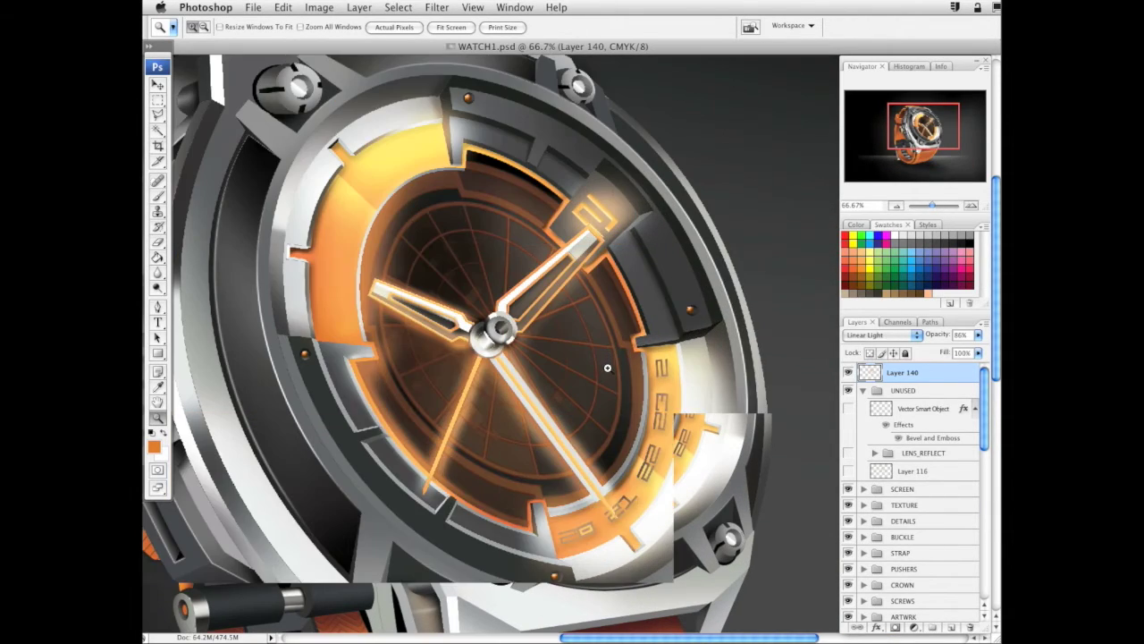
left_click_drag(688, 345, 740, 403)
left_click_drag(646, 411, 747, 293)
left_click(669, 355, "alt")
left_click(668, 355, "alt")
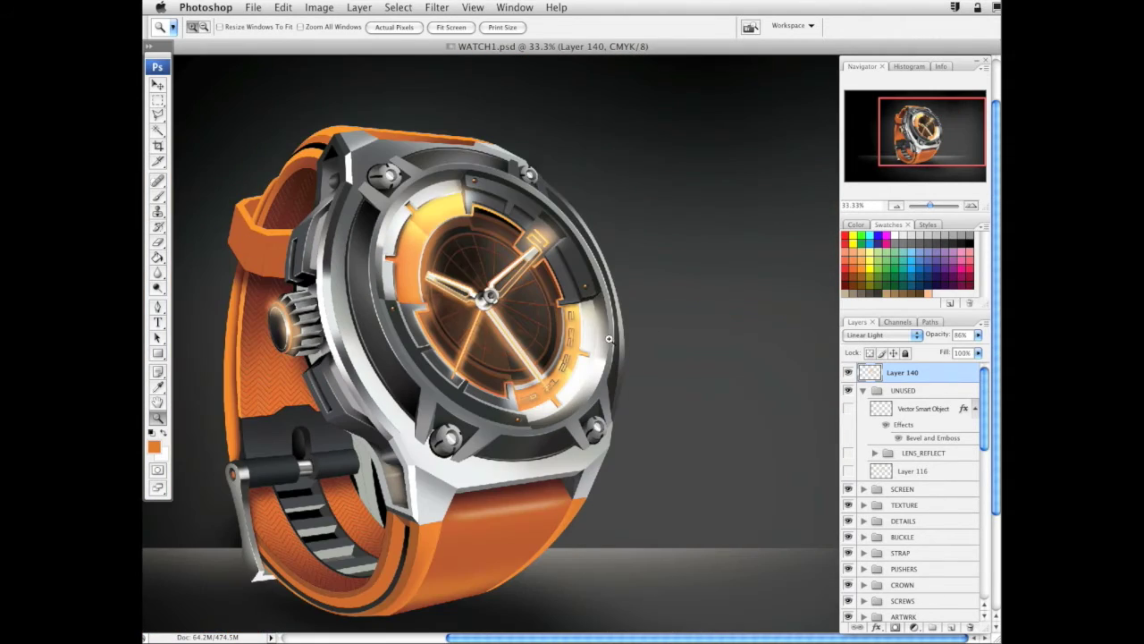
left_click_drag(519, 359, 647, 333)
left_click(588, 363, "alt")
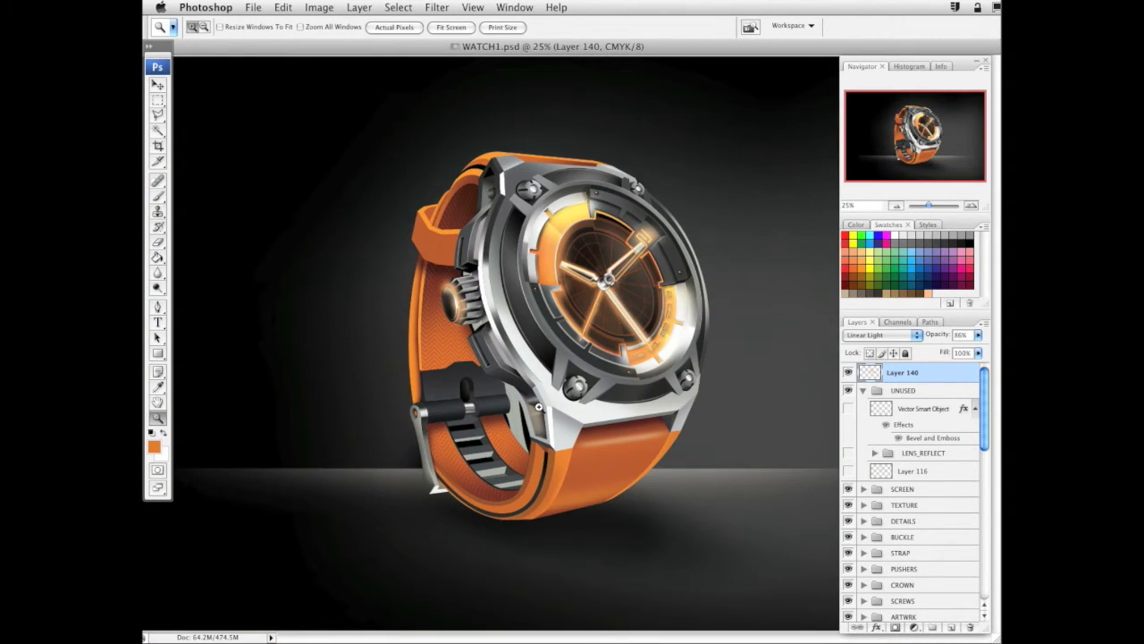
left_click(591, 373)
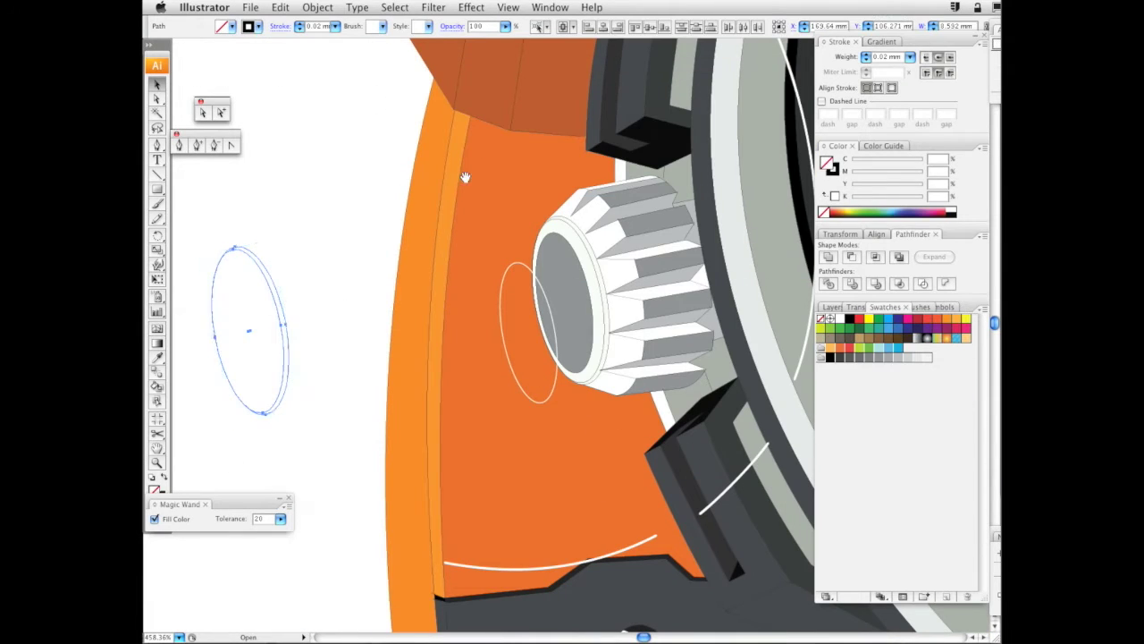
Locate the black-and-white line drawing of the watch in the Illustrator document and frame its dial closely
left_click_drag(464, 177, 277, 438)
left_click(156, 462)
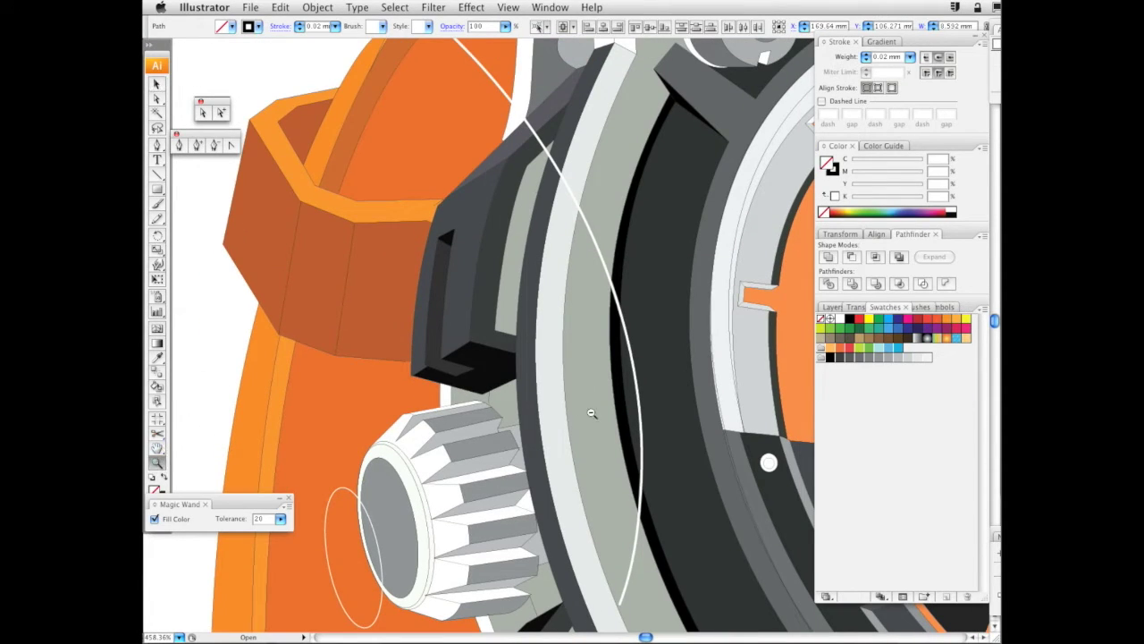
left_click(505, 364, "alt")
left_click(505, 364, "alt")
left_click(505, 364, "alt")
left_click(476, 365, "alt")
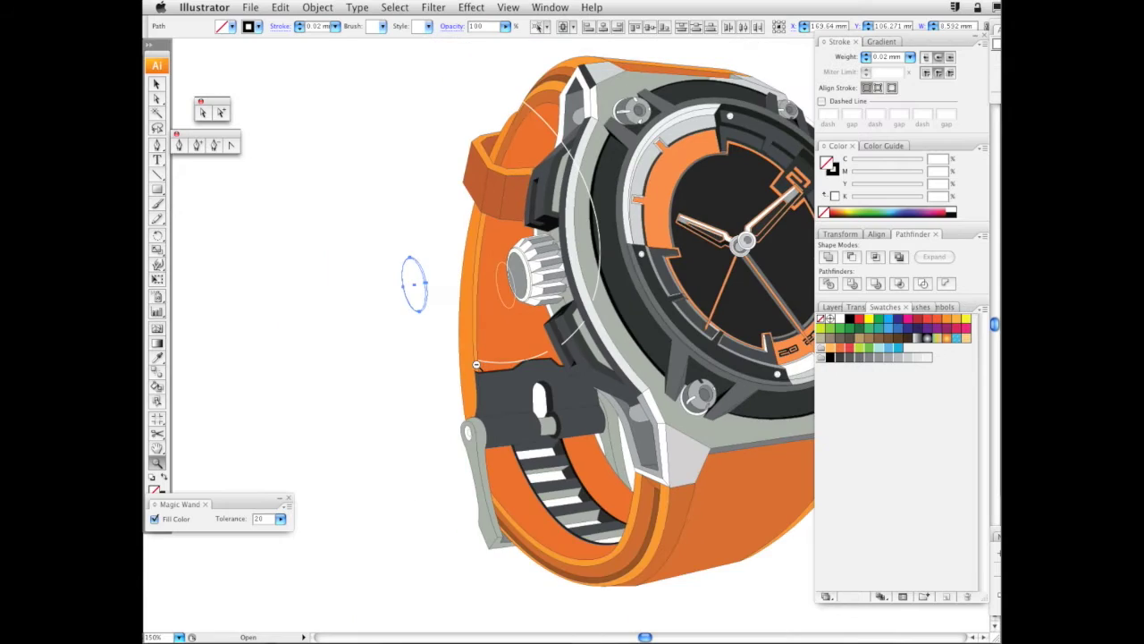
scroll(477, 365, "left", 10)
left_click(476, 365, "alt")
left_click(476, 364, "alt")
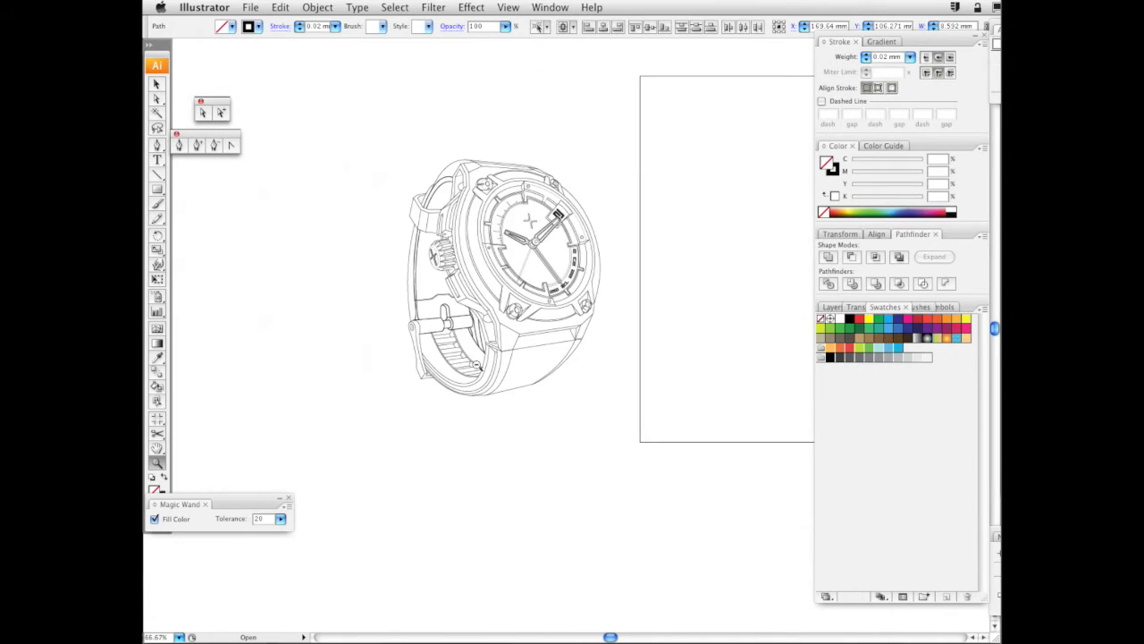
left_click_drag(407, 160, 611, 296)
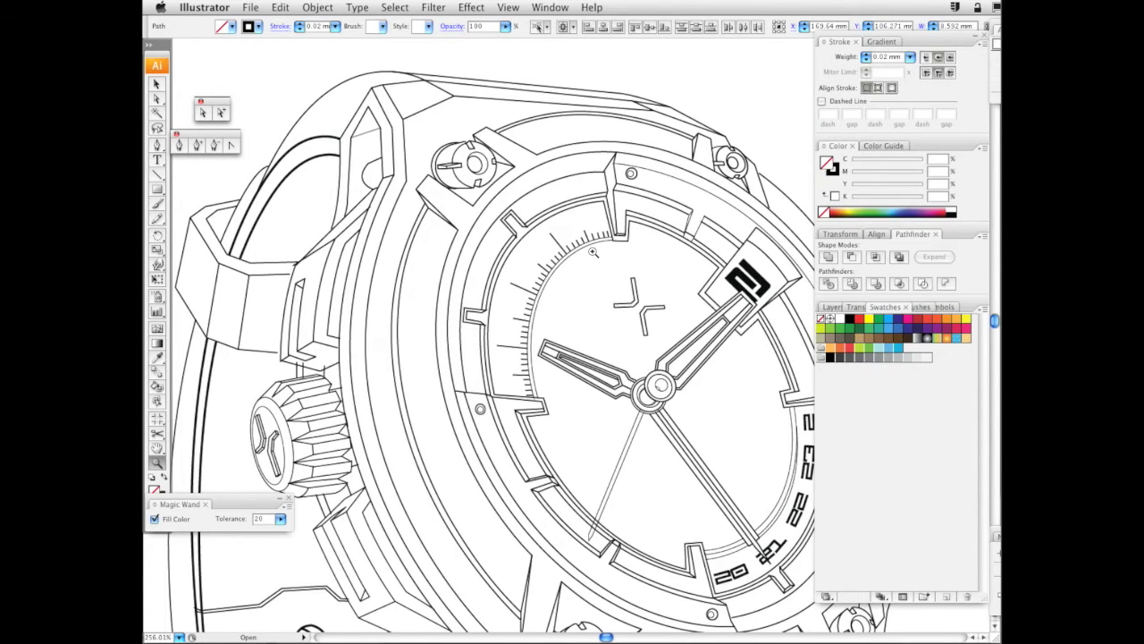
Select all the tick marks of the curved minute scale on the line drawing's dial
left_click(157, 85)
left_click(608, 234)
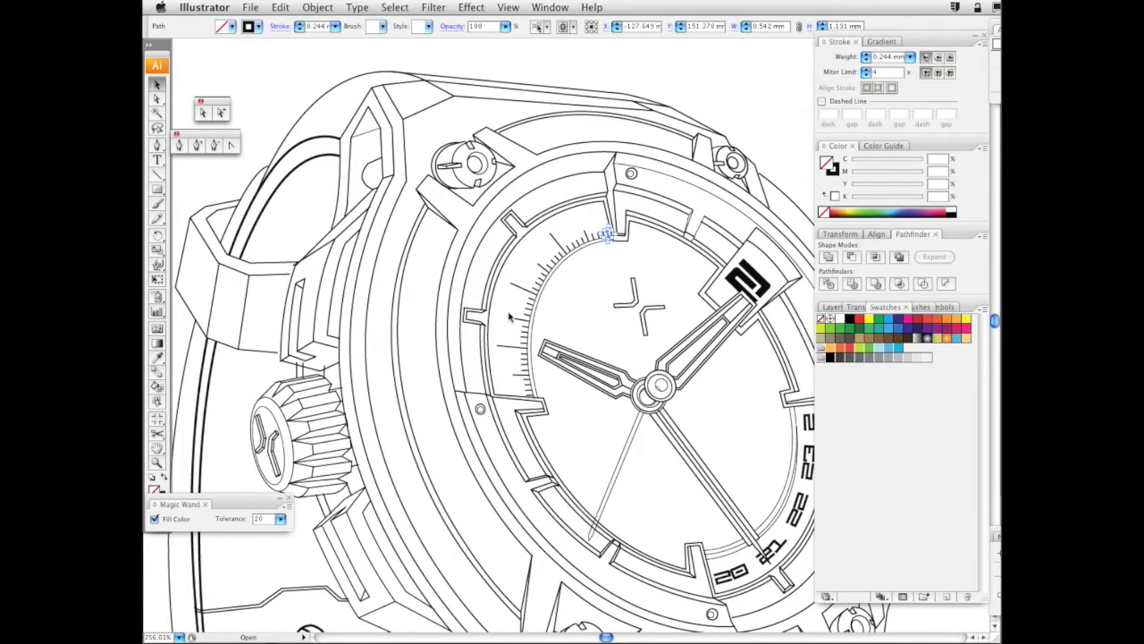
left_click_drag(509, 317, 530, 393)
left_click(528, 391, "shift")
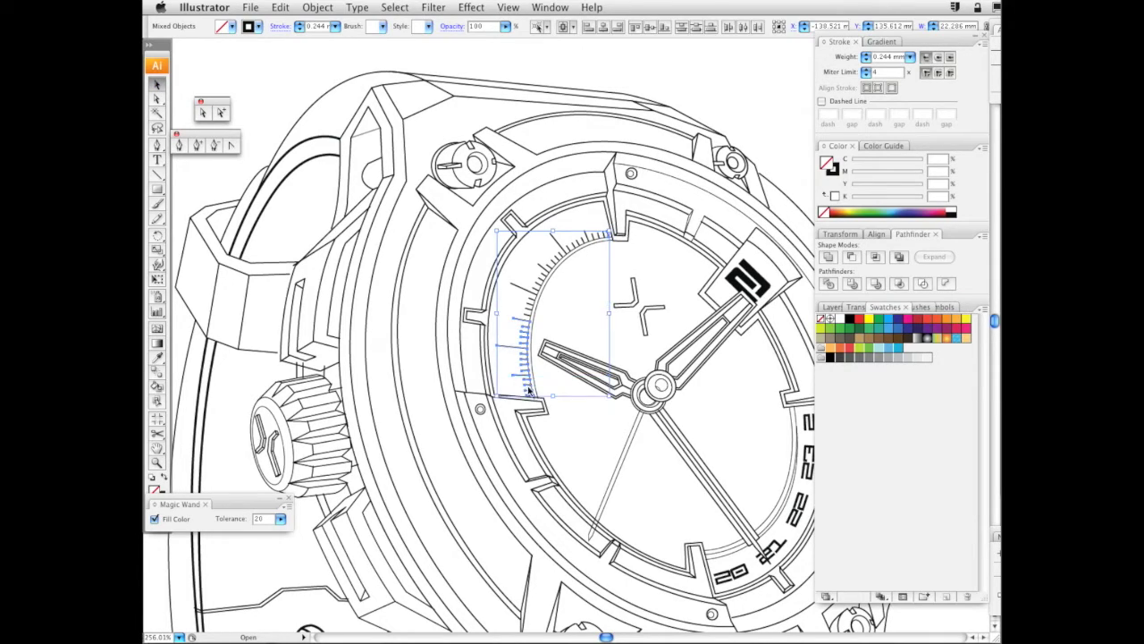
left_click_drag(516, 282, 530, 304)
left_click_drag(534, 253, 538, 290)
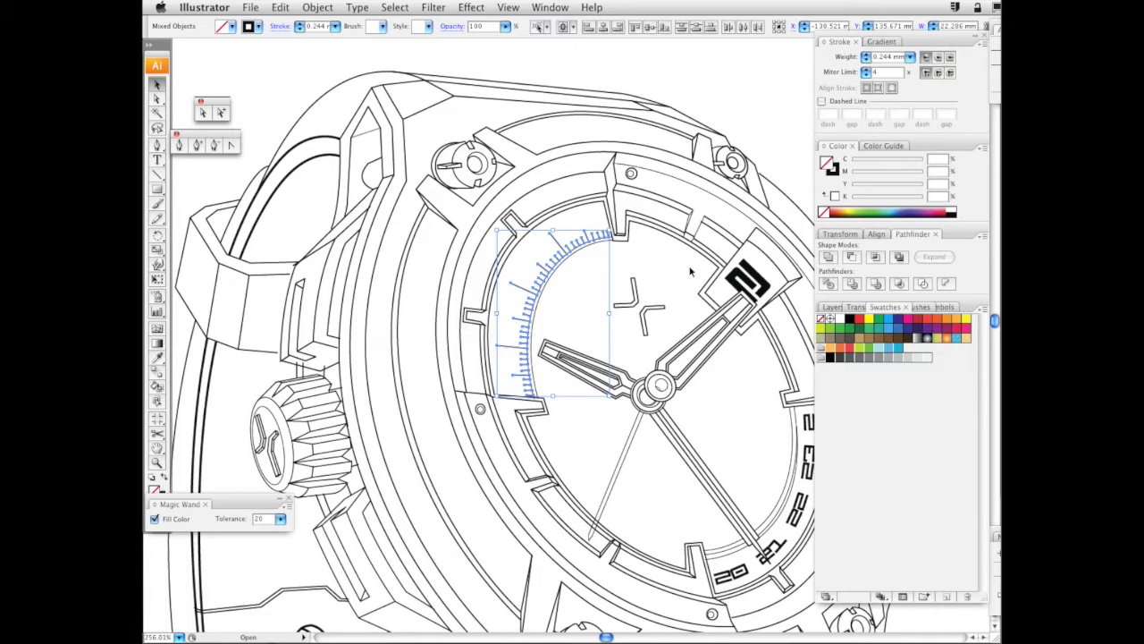
Duplicate the selected tick marks and place the copy in the empty space above and to the right of the watch
left_click_drag(609, 383, 564, 396)
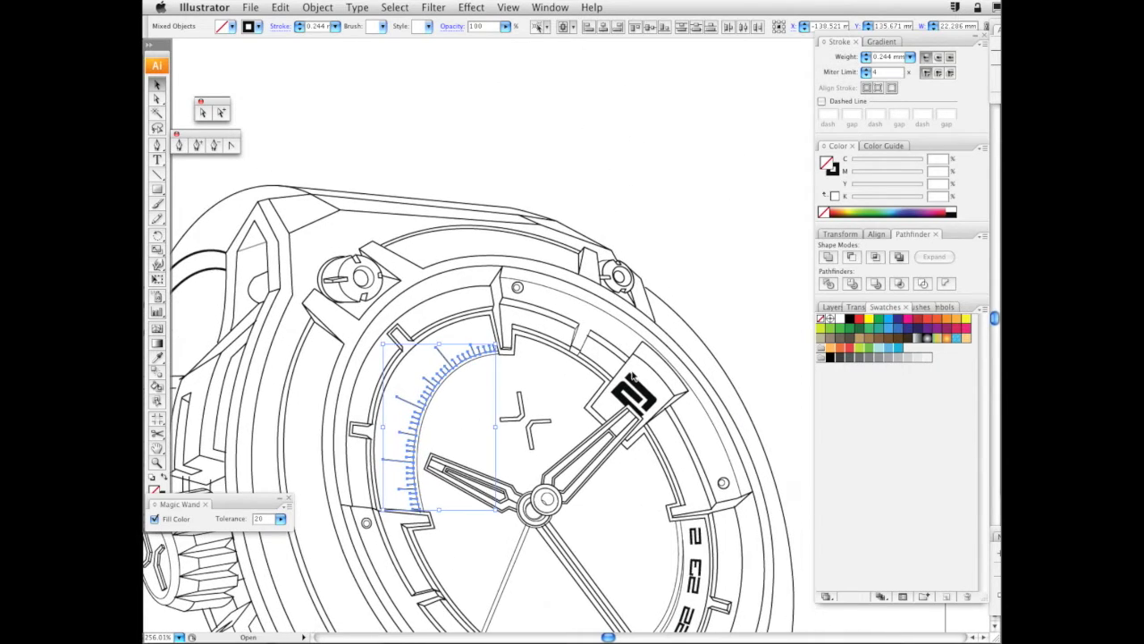
key("super+c")
key("super+v")
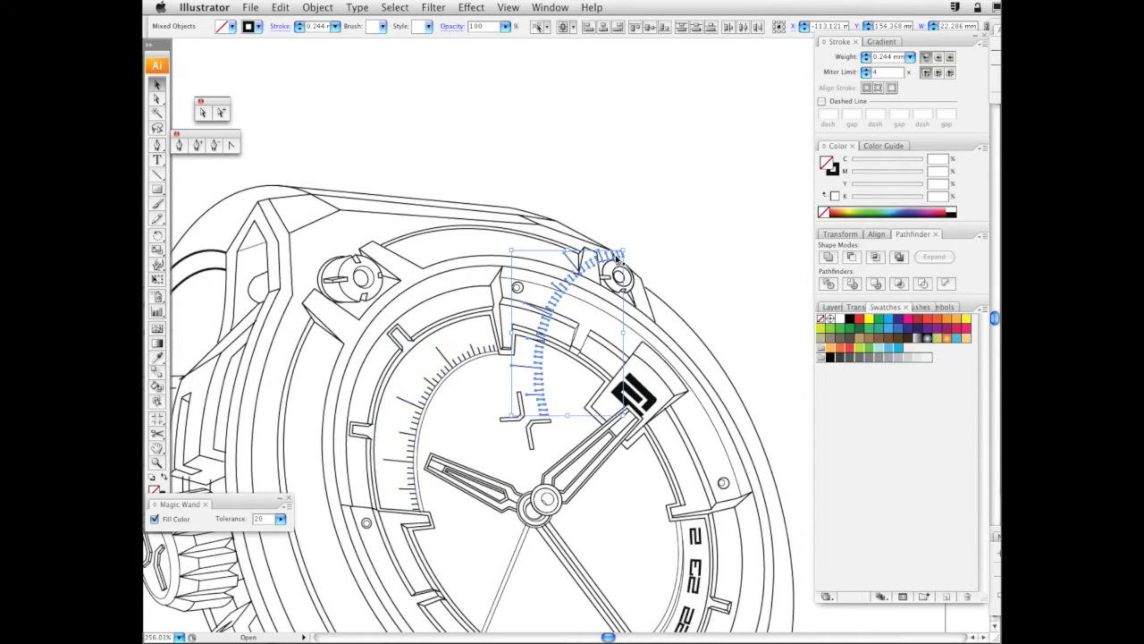
left_click_drag(615, 256, 686, 171)
key("super+z")
key("super+z")
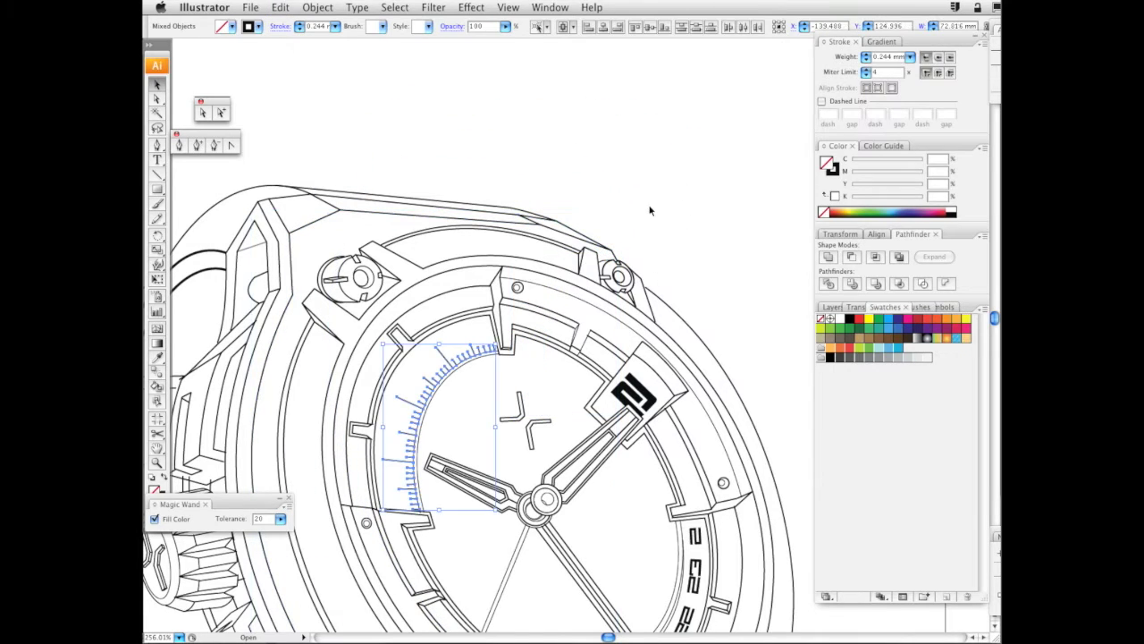
key("super+z")
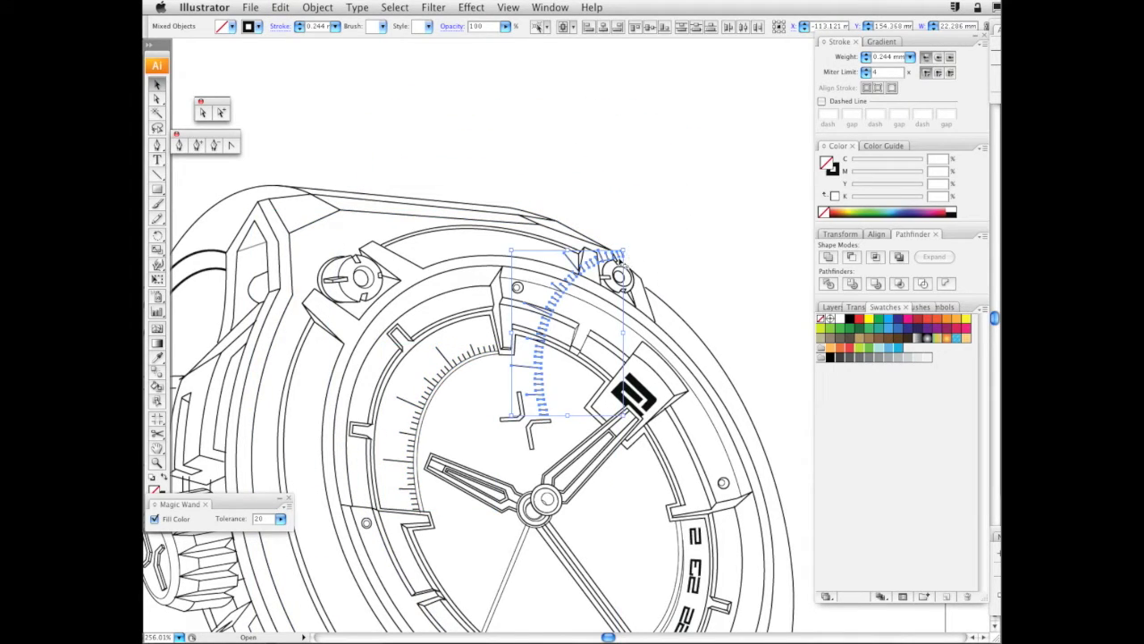
left_click_drag(624, 265, 760, 106)
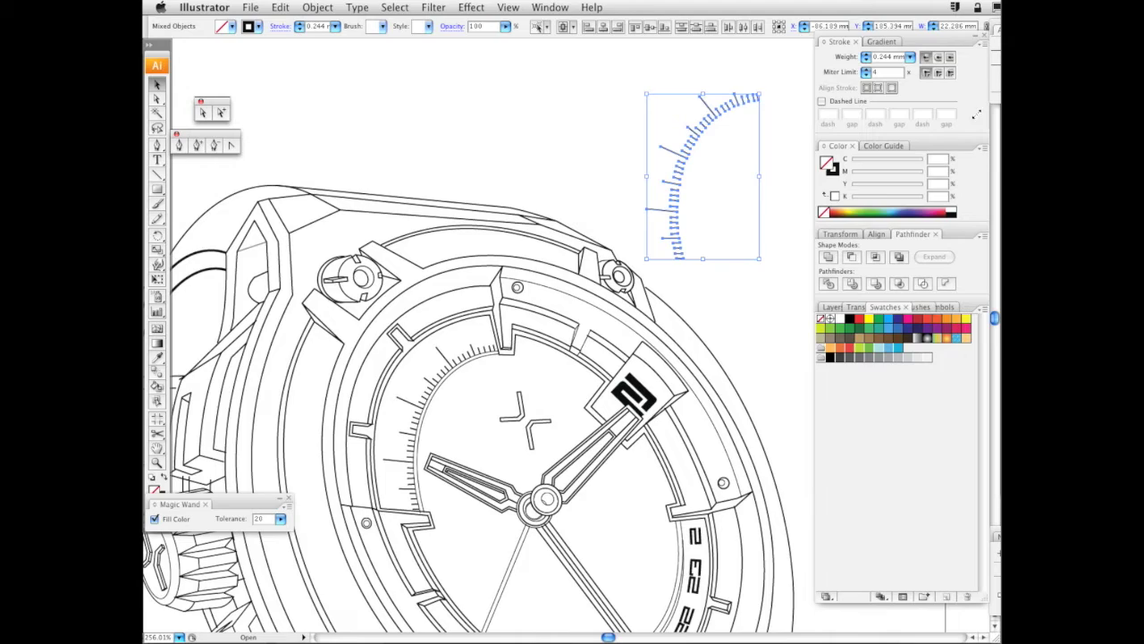
Give the duplicated tick marks a round join and a 0.4 mm stroke, and copy them to the clipboard
left_click(939, 72)
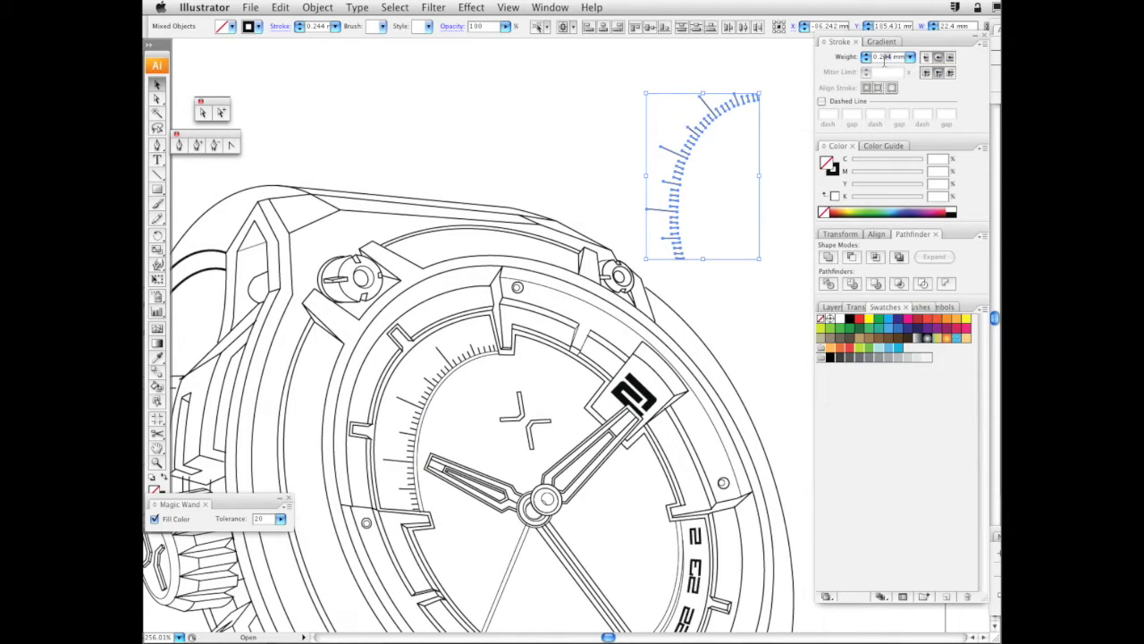
left_click_drag(880, 62, 876, 60)
key("Return")
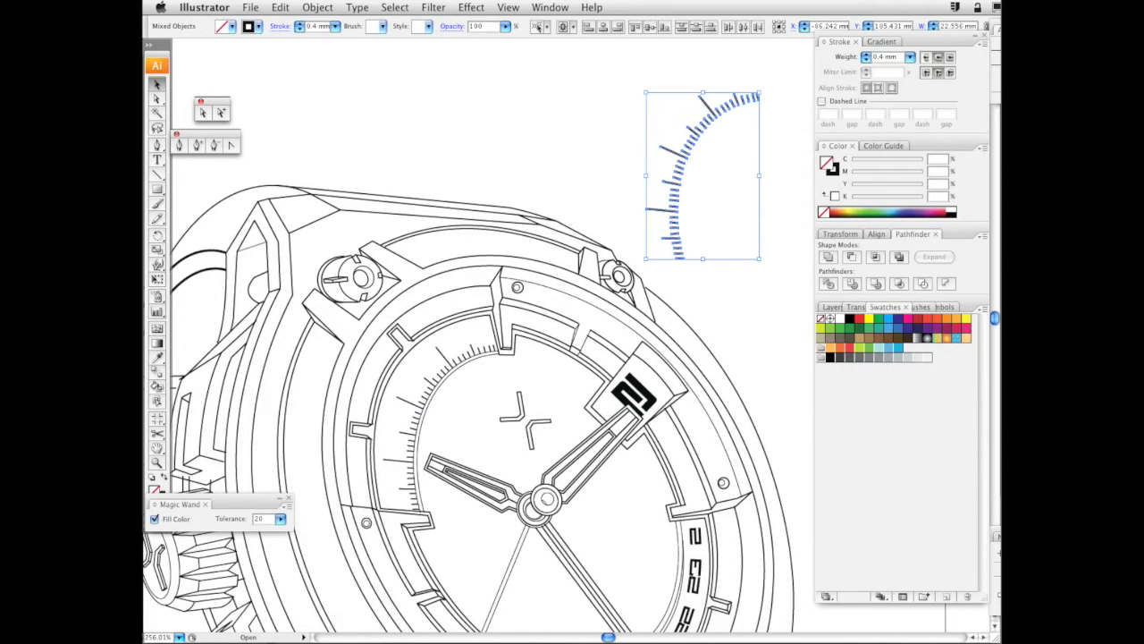
key("super+c")
left_click(638, 219)
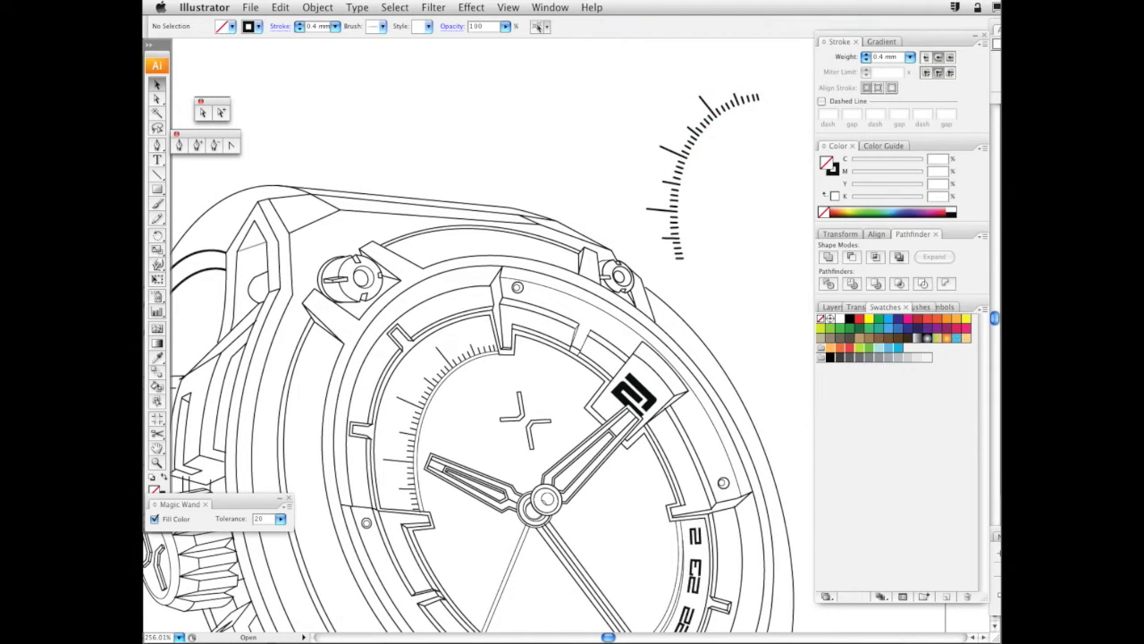
Switch back to WATCH1.psd in Photoshop and collapse the UNUSED layer group
key("super+Tab")
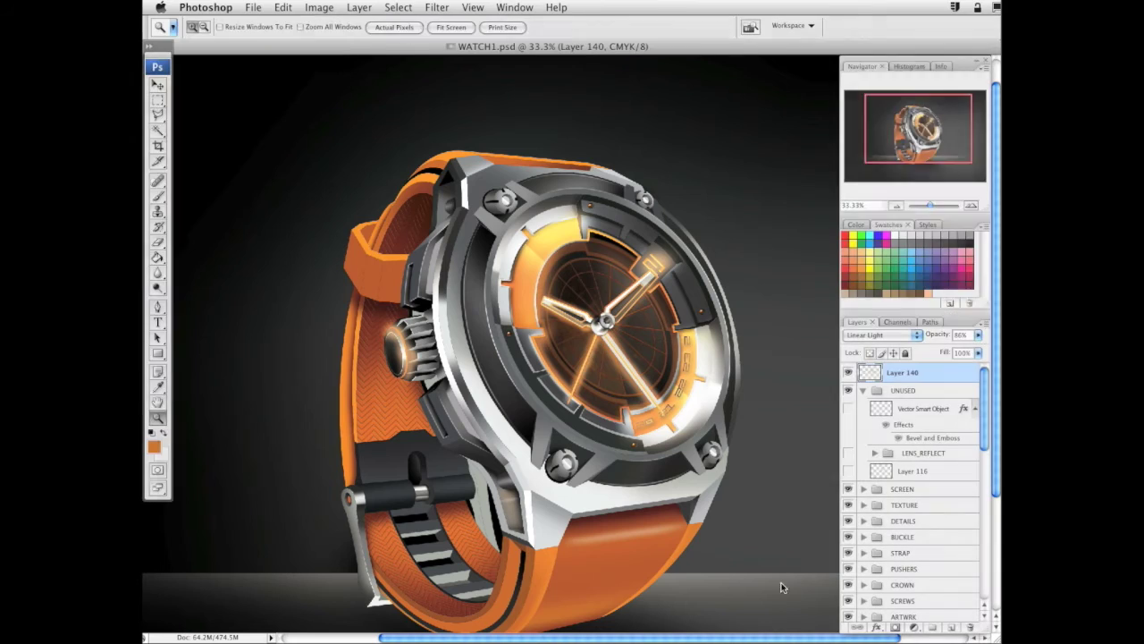
left_click(863, 392)
scroll(865, 483, "down", 3)
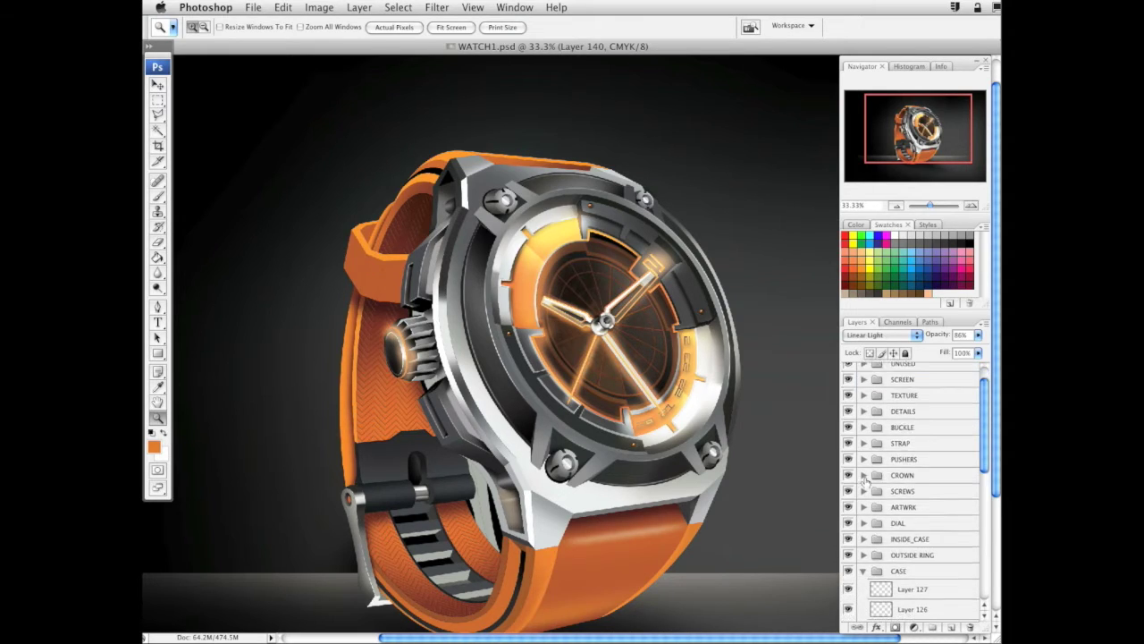
Expand the ARTWRK layer group and add a new empty layer above Layer 105
left_click(862, 487)
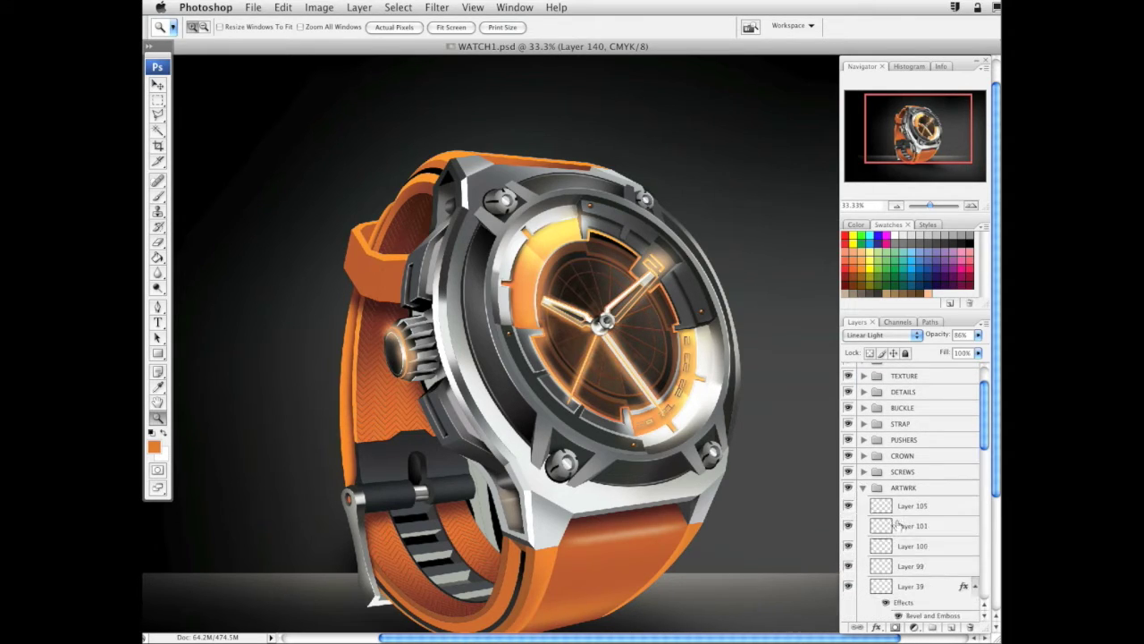
left_click(913, 505)
left_click(951, 629)
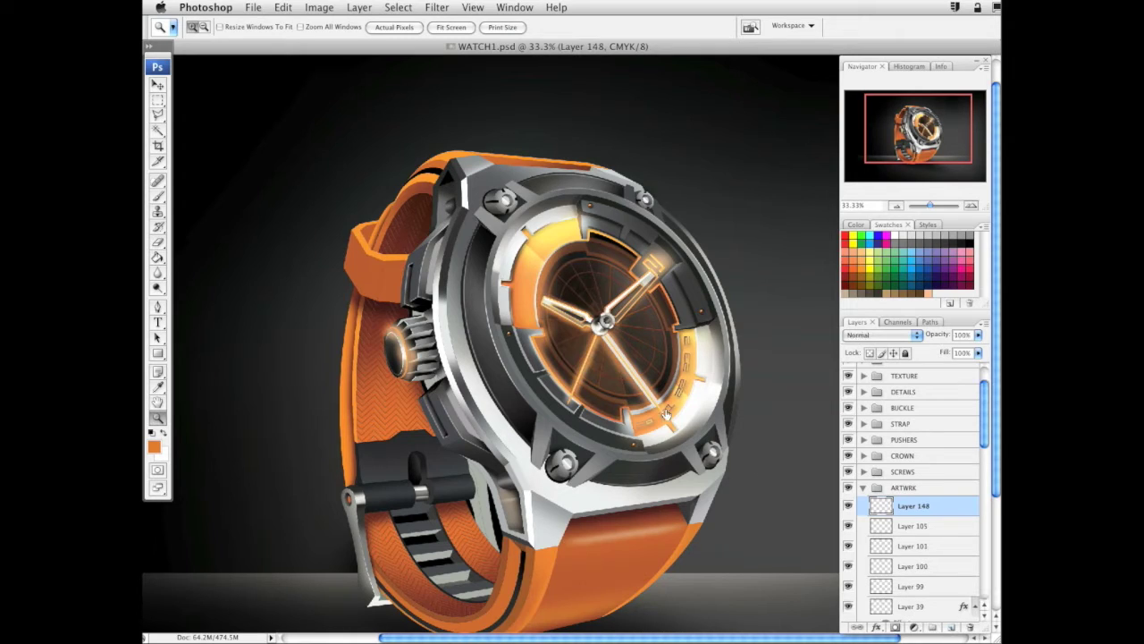
Paste the copied tick marks as a smart object and place them along the inner edge of the dial's yellow-orange segment
key("super+v")
key("Return")
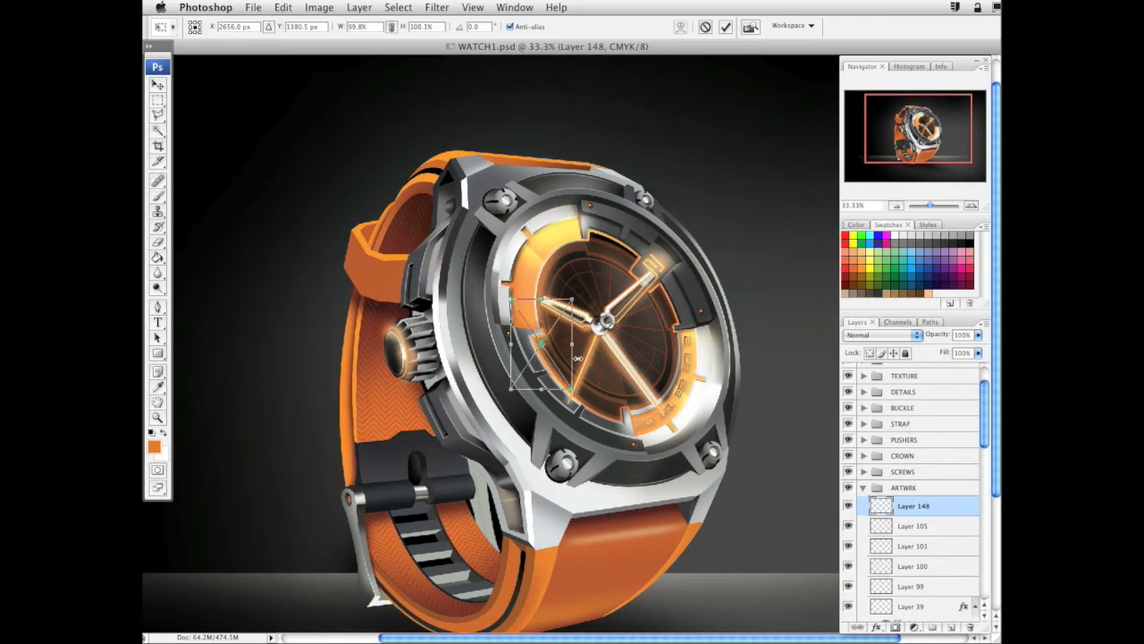
left_click_drag(541, 315, 548, 253)
key("Return")
key("z")
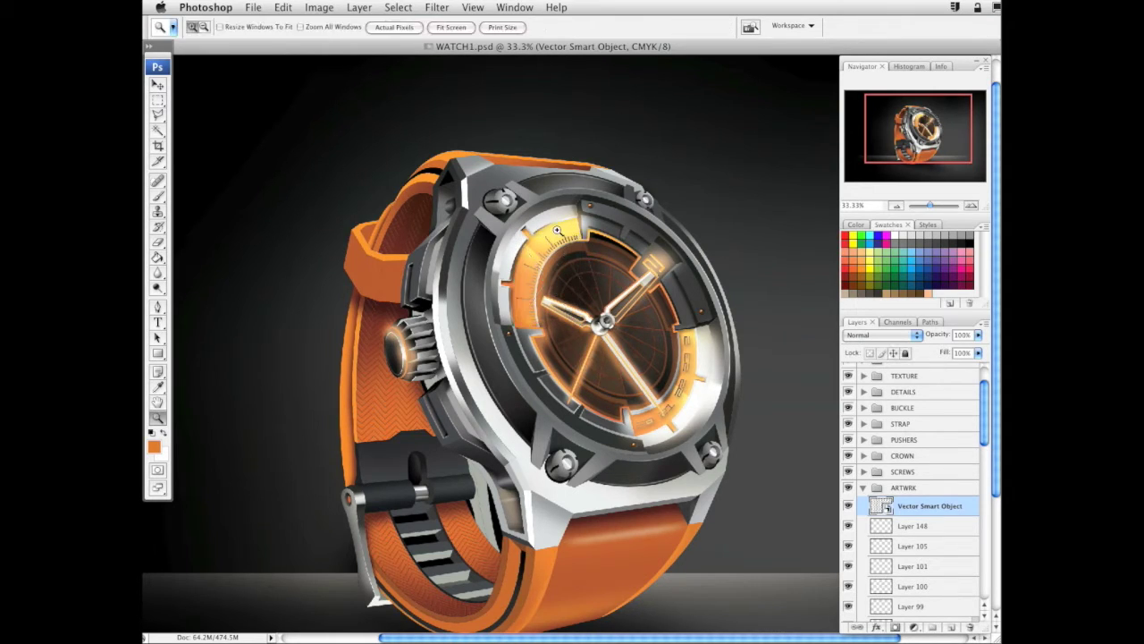
Move the tick mark smart object out of the ARTWRK group to the top of the layer stack, above Layer 140
left_click_drag(484, 184, 668, 411)
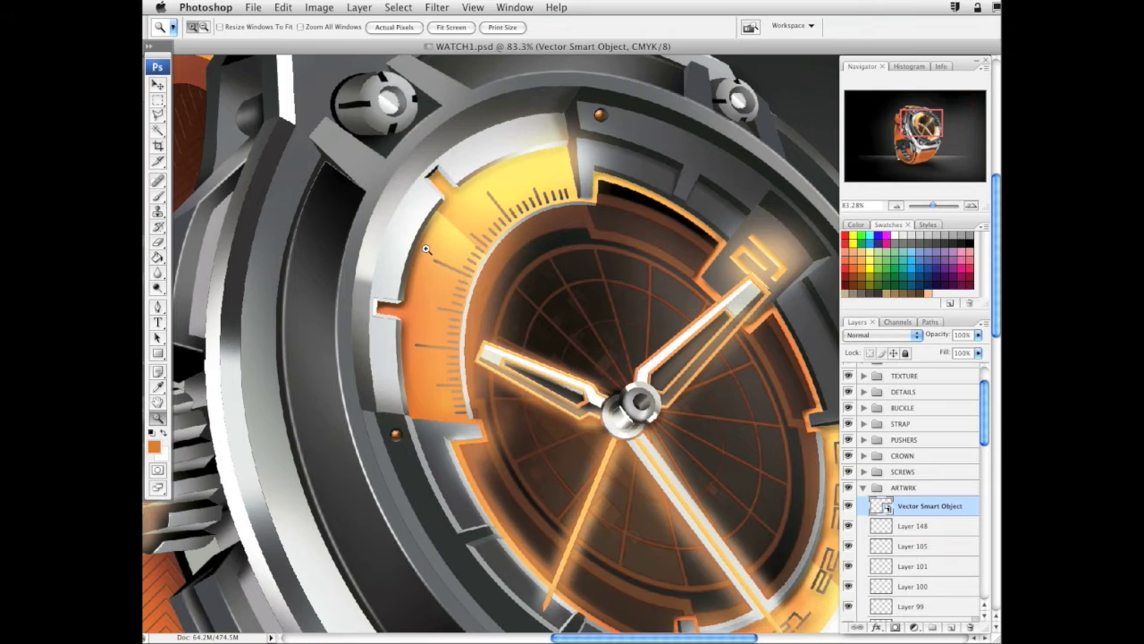
left_click(159, 85)
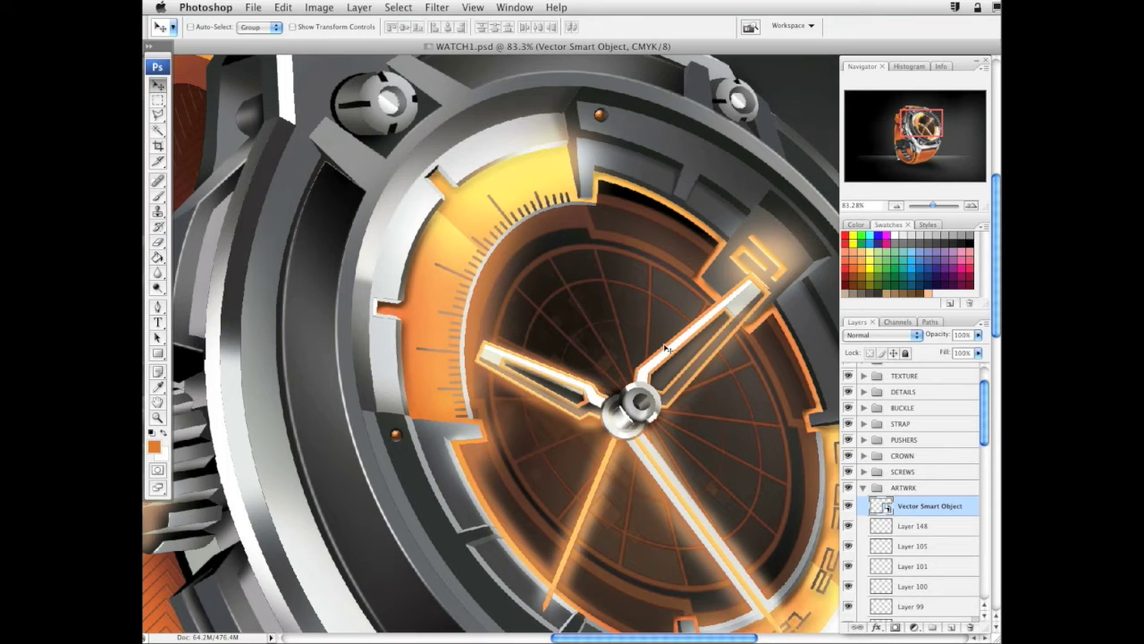
scroll(939, 483, "up", 3)
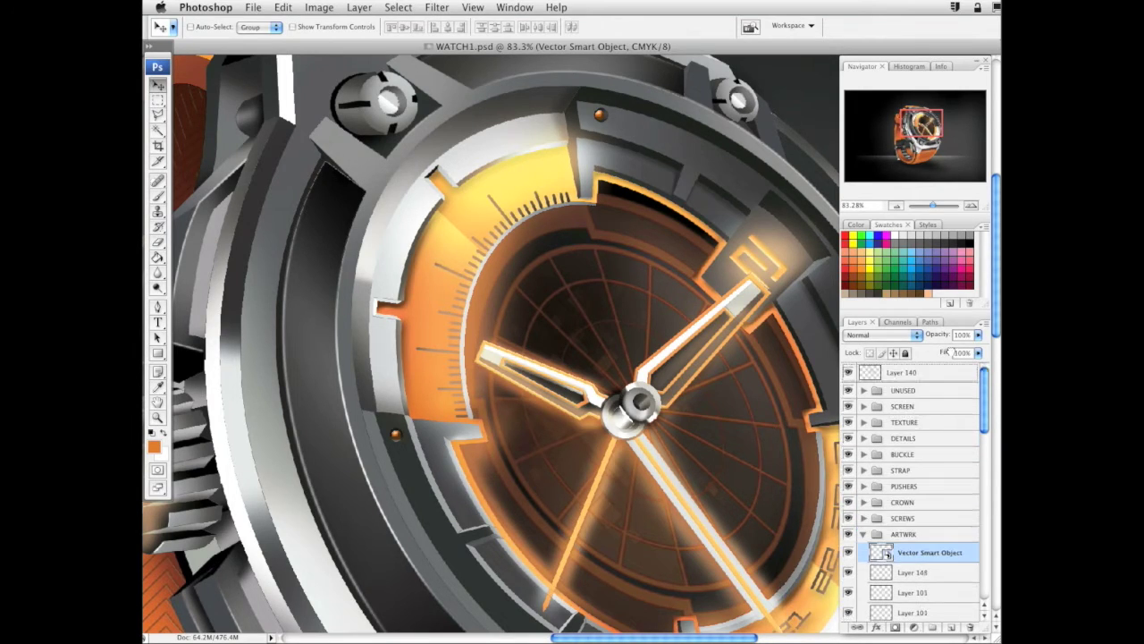
left_click_drag(954, 347, 945, 365)
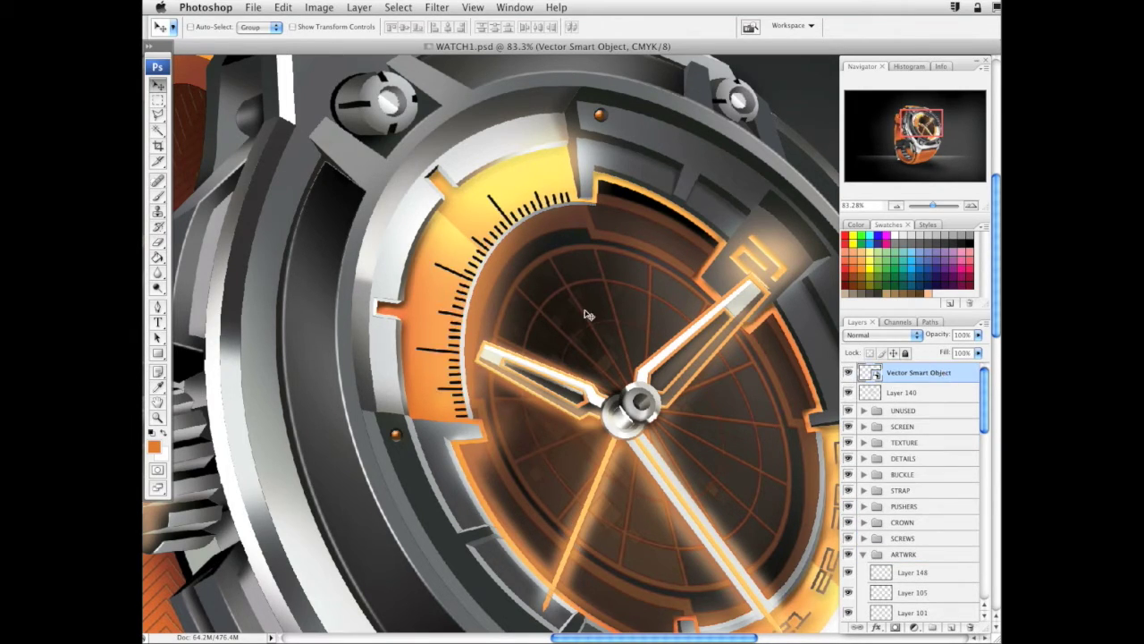
left_click_drag(572, 333, 573, 329)
key("ctrl+z")
Lower the tick mark layer's opacity to 64% and rasterize the smart object
left_click(978, 336)
left_click_drag(978, 348, 957, 350)
right_click(956, 369)
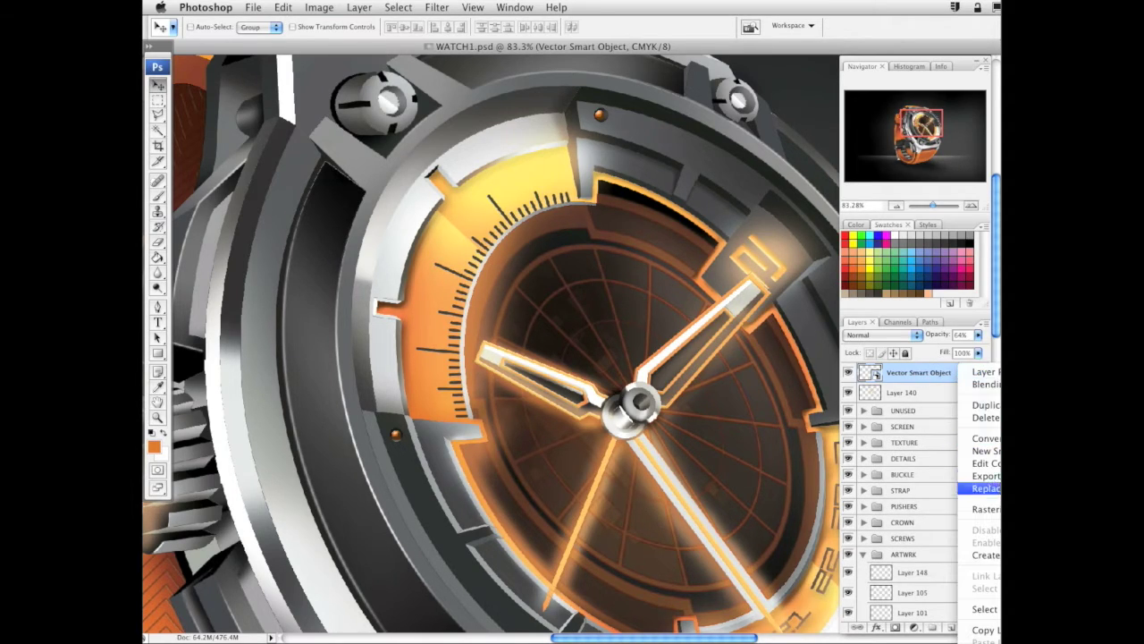
left_click(986, 509)
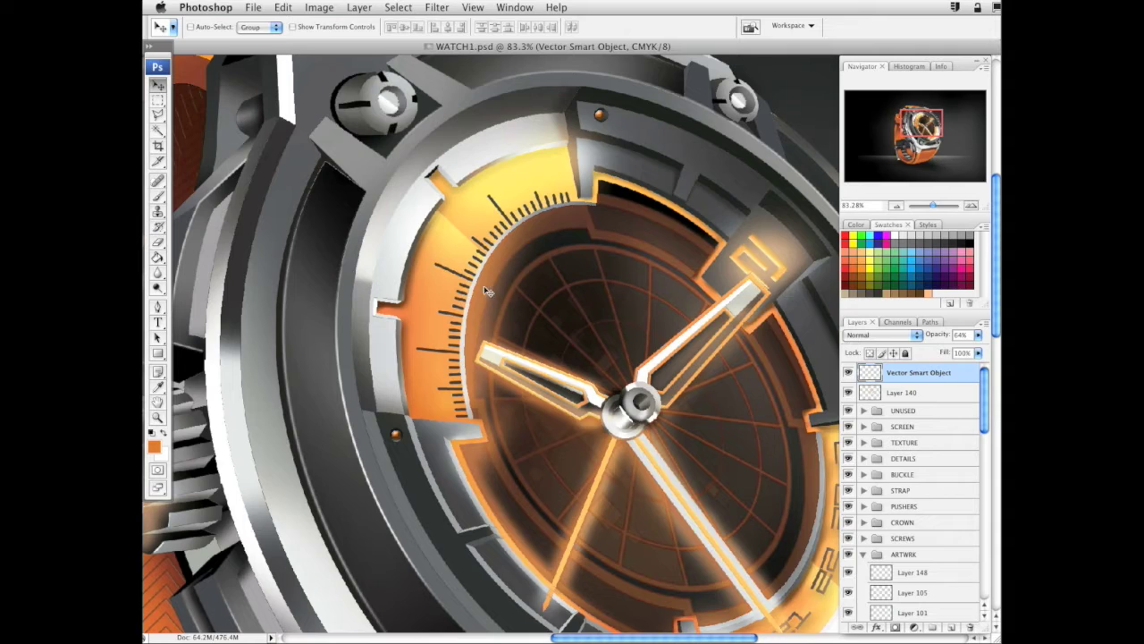
left_click(433, 7)
mouse_move(472, 156)
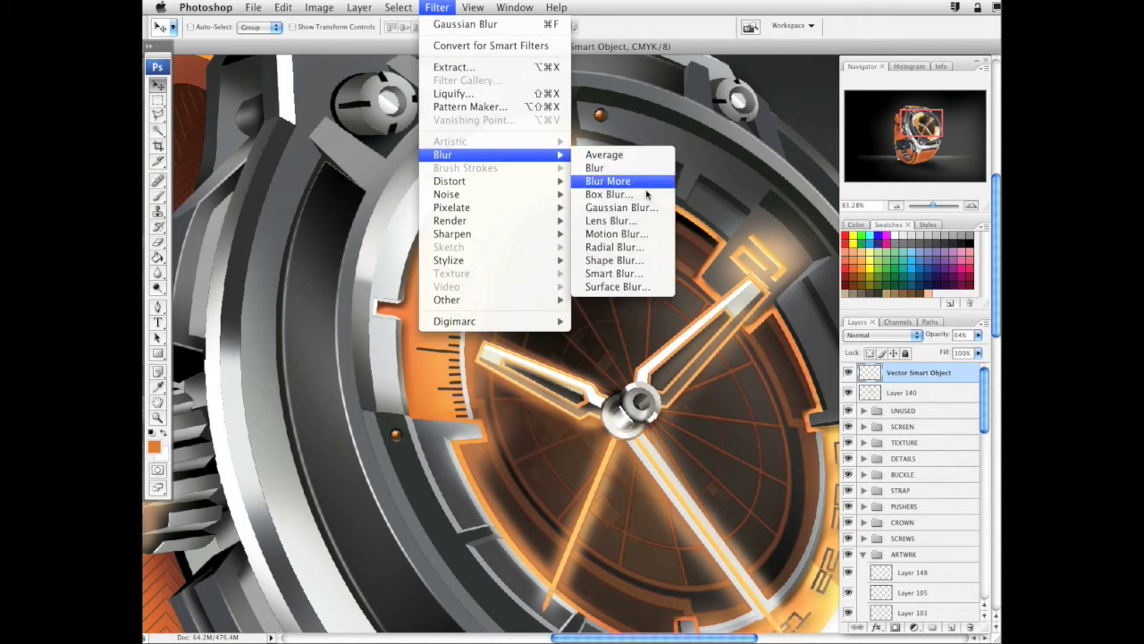
left_click(625, 233)
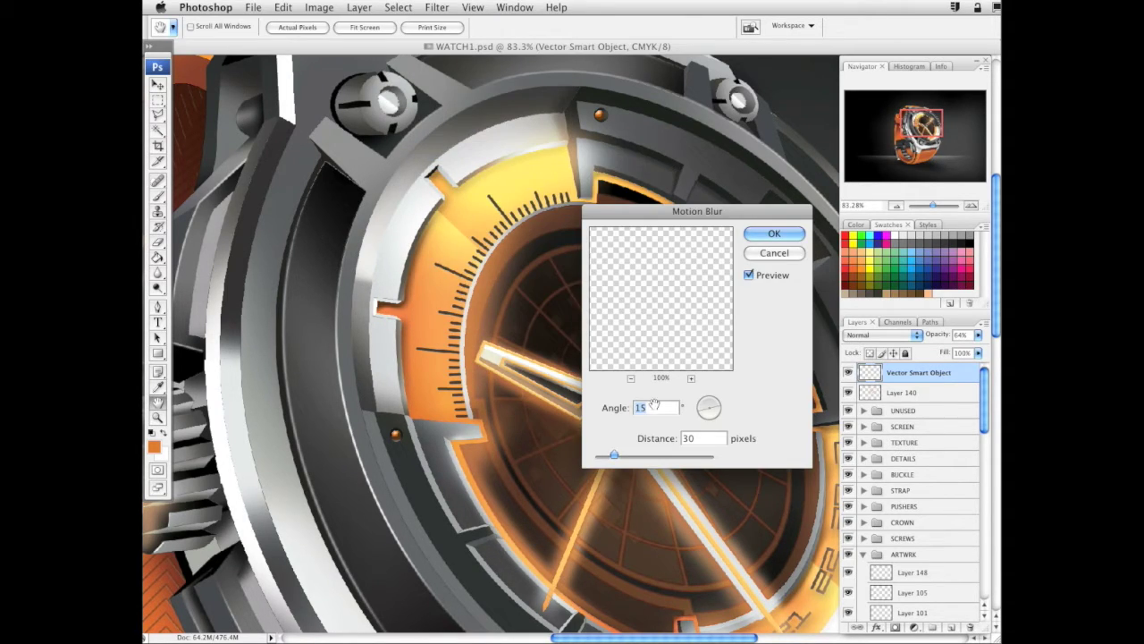
left_click_drag(613, 455, 601, 458)
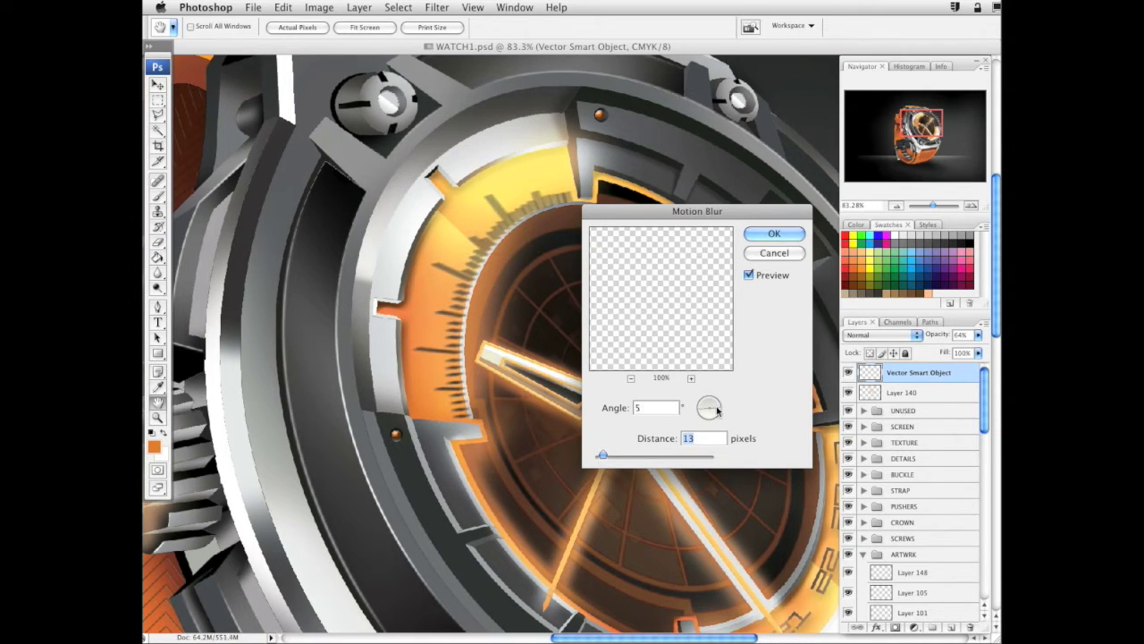
left_click_drag(716, 410, 710, 407)
left_click_drag(602, 456, 611, 457)
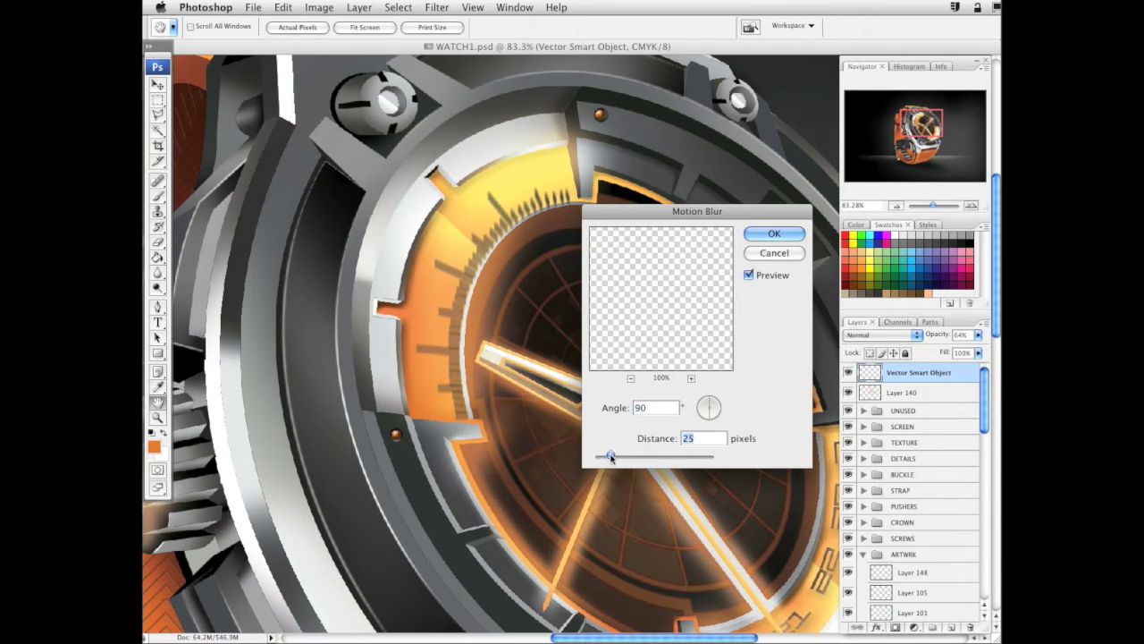
left_click(774, 253)
Duplicate the rasterized tick mark layer
right_click(935, 377)
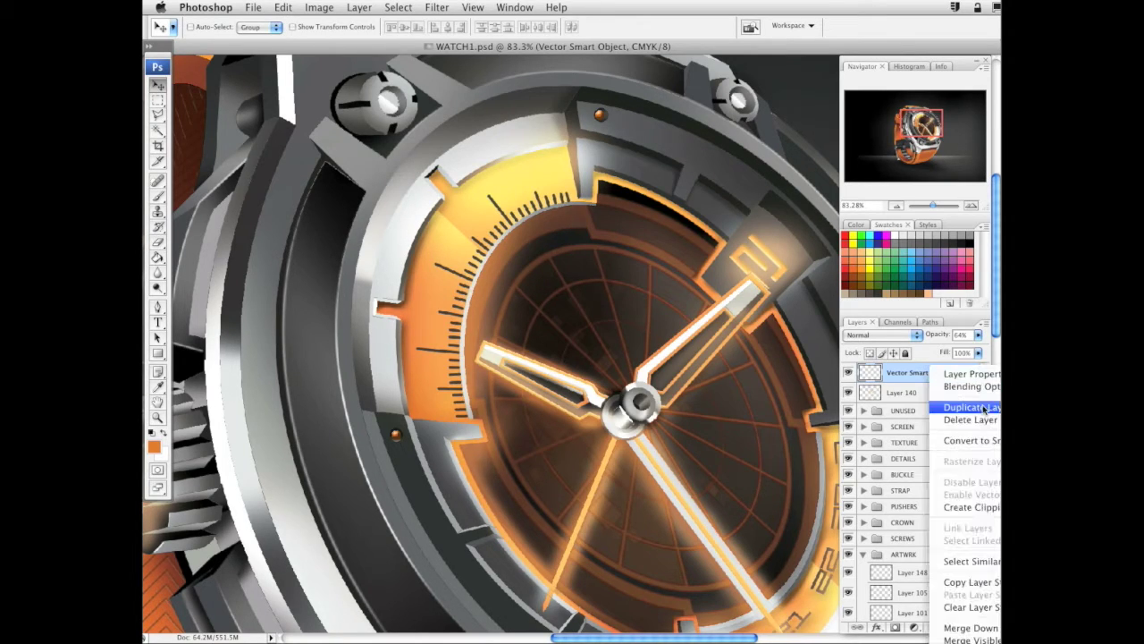
left_click(980, 409)
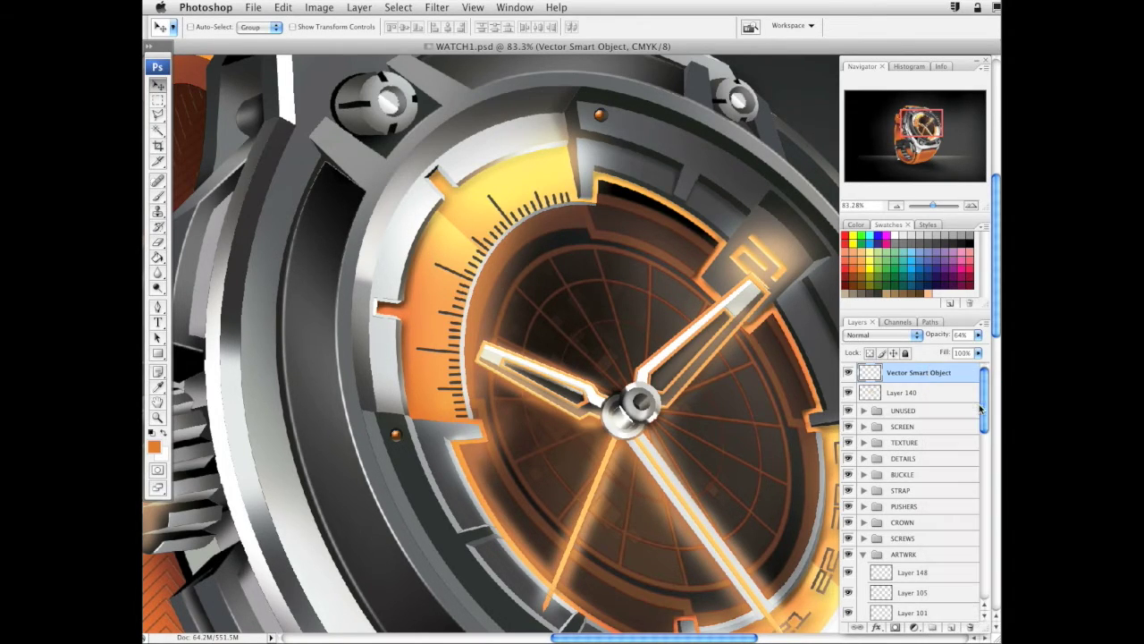
left_click(858, 270)
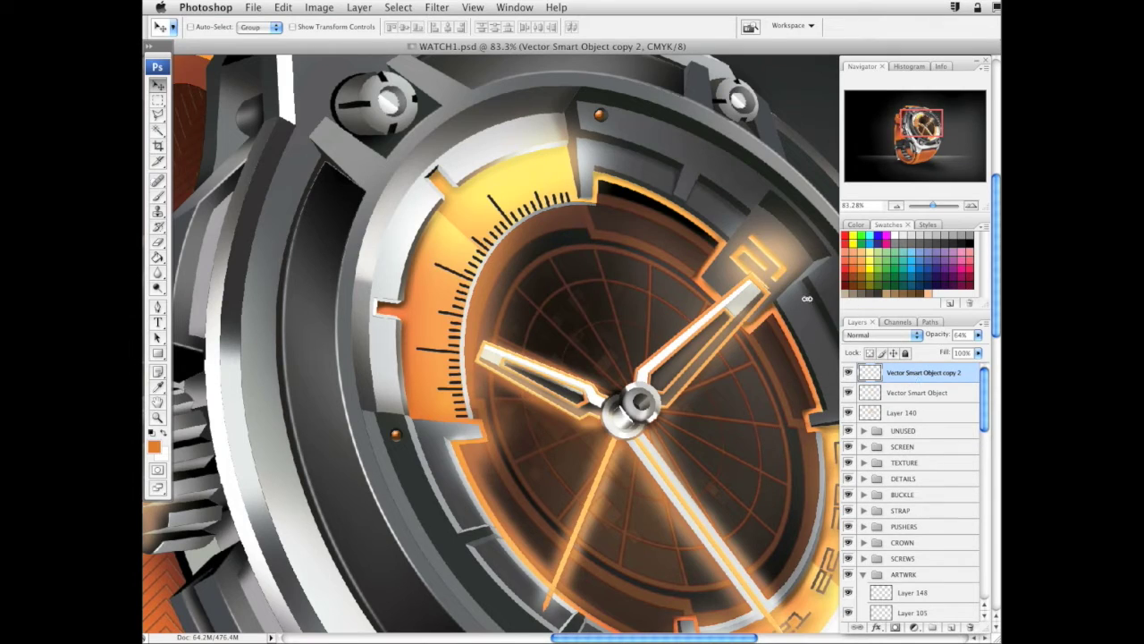
left_click(319, 7)
mouse_move(354, 49)
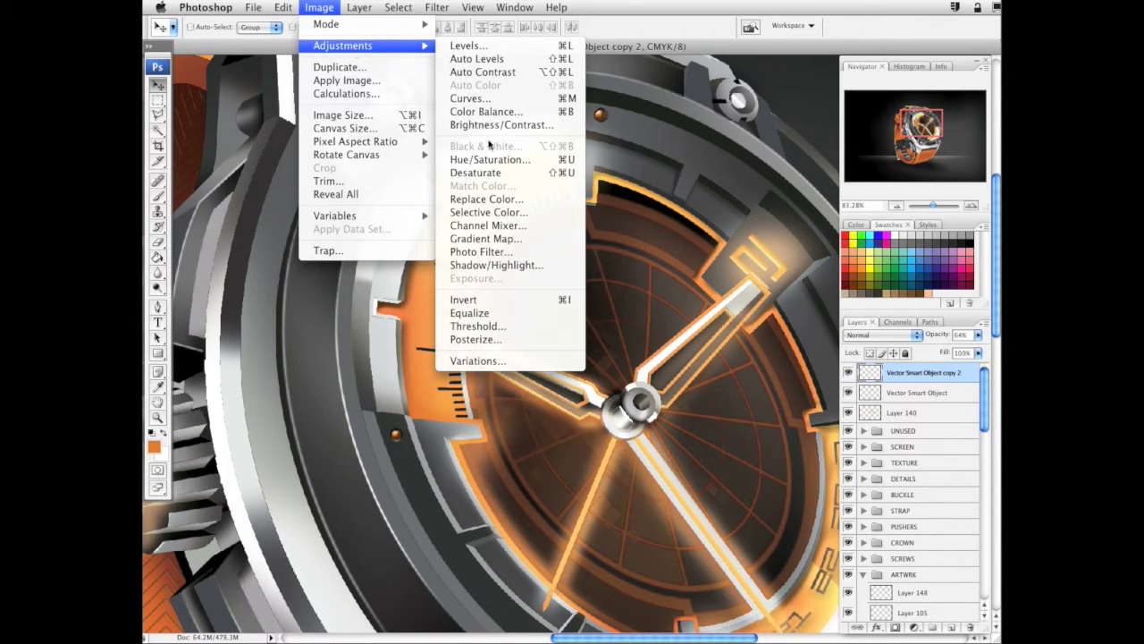
mouse_move(437, 7)
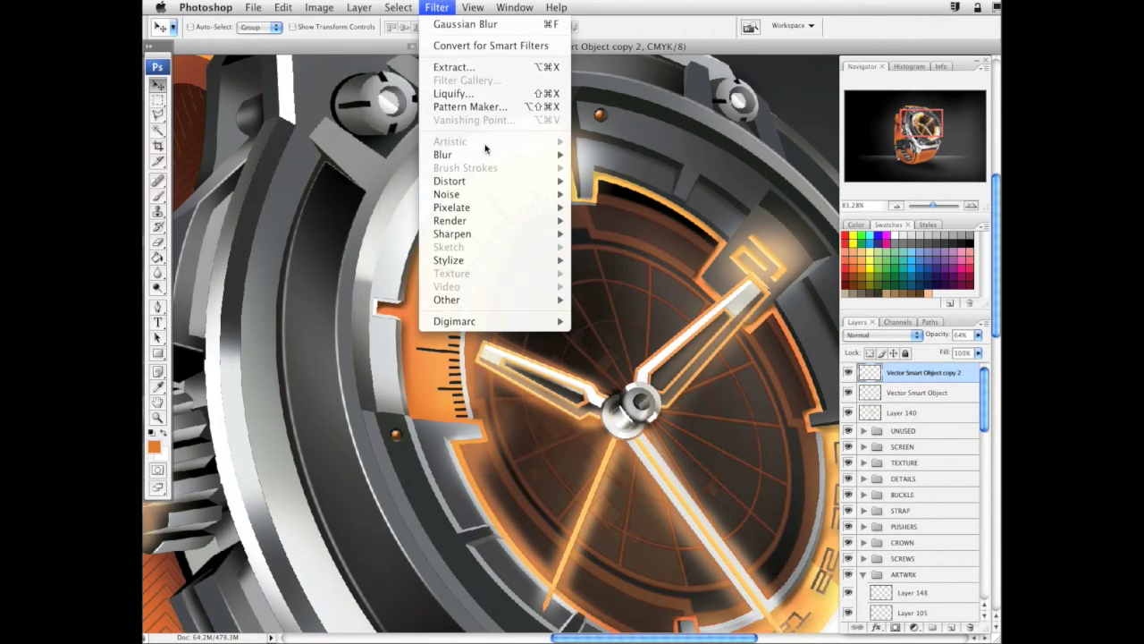
mouse_move(501, 155)
left_click(613, 206)
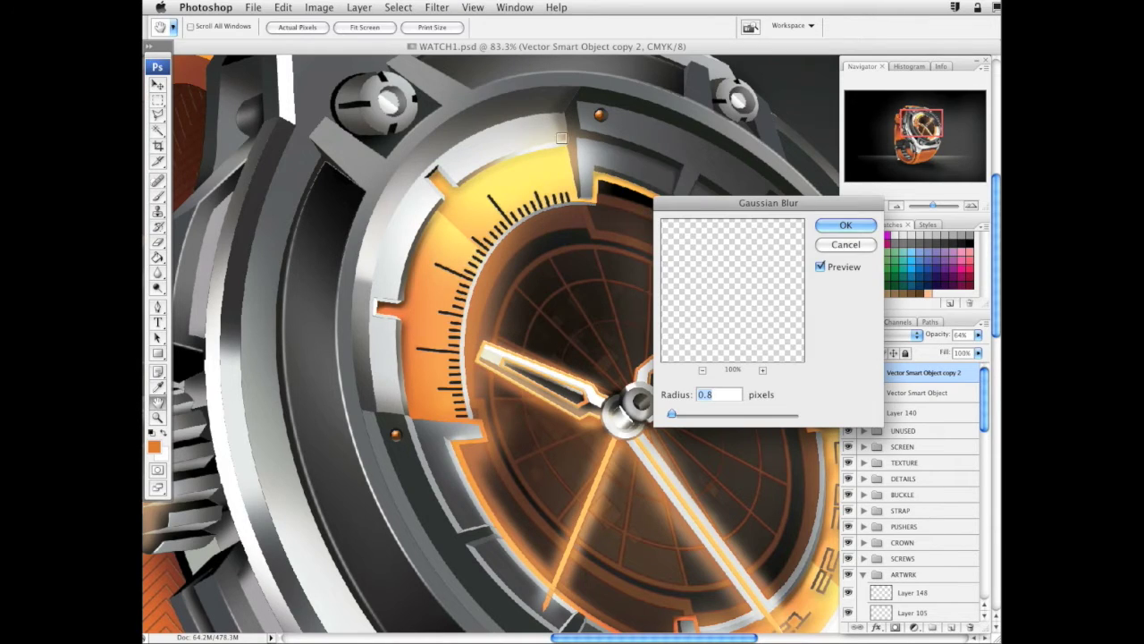
key("Escape")
Apply a short-distance Motion Blur at an angle of 60° to the duplicated tick mark layer
left_click(437, 8)
mouse_move(507, 158)
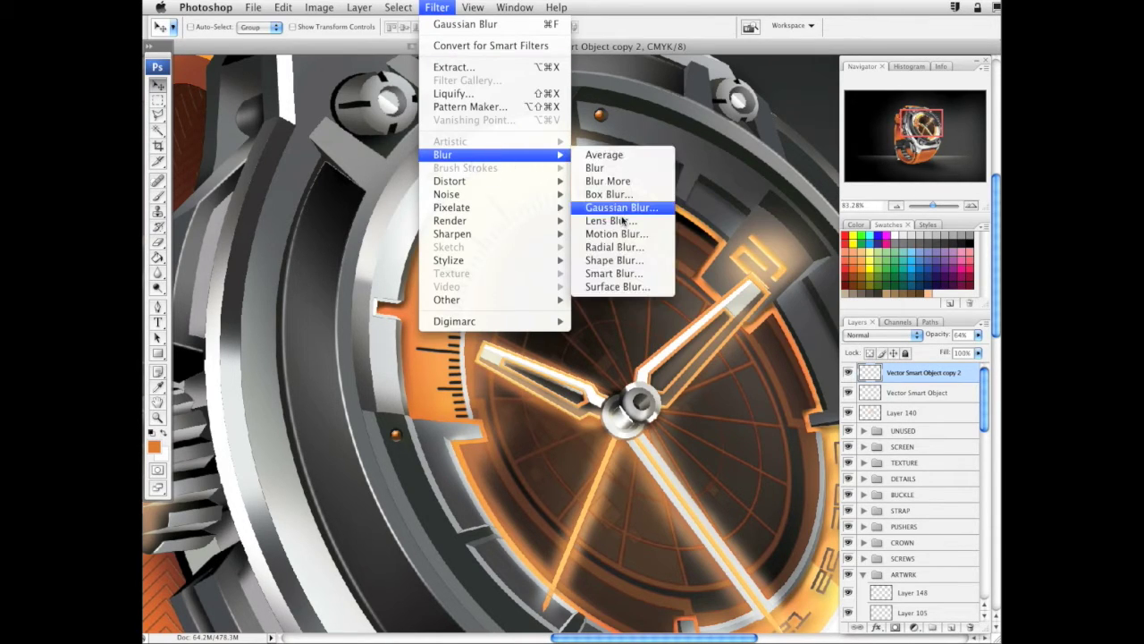
left_click(617, 234)
left_click(706, 405)
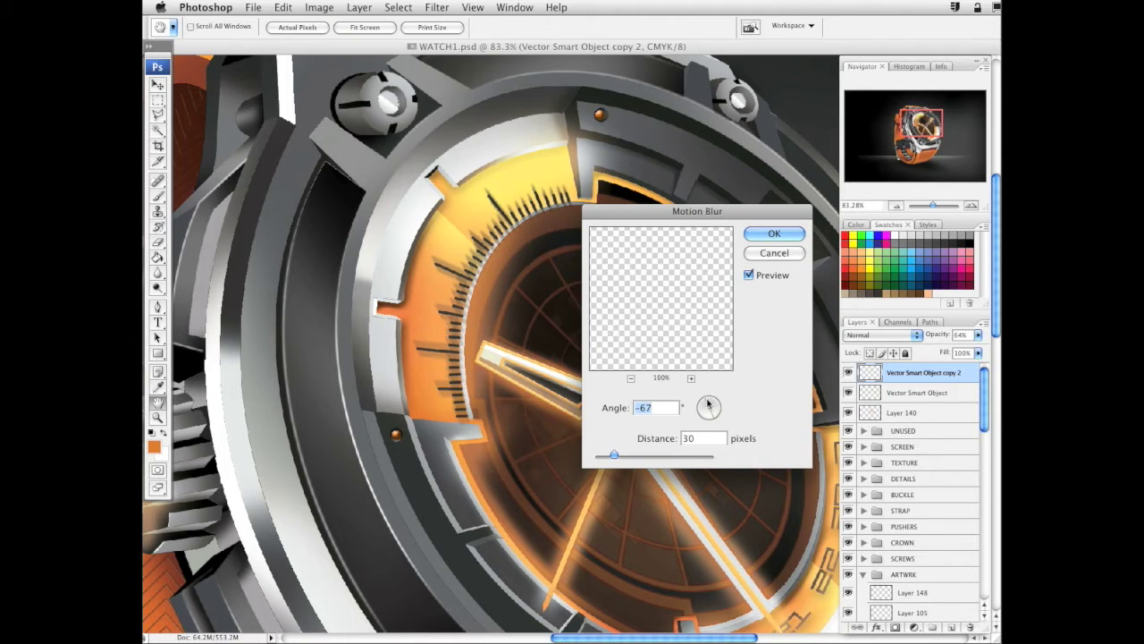
left_click(709, 399)
left_click_drag(709, 399, 712, 402)
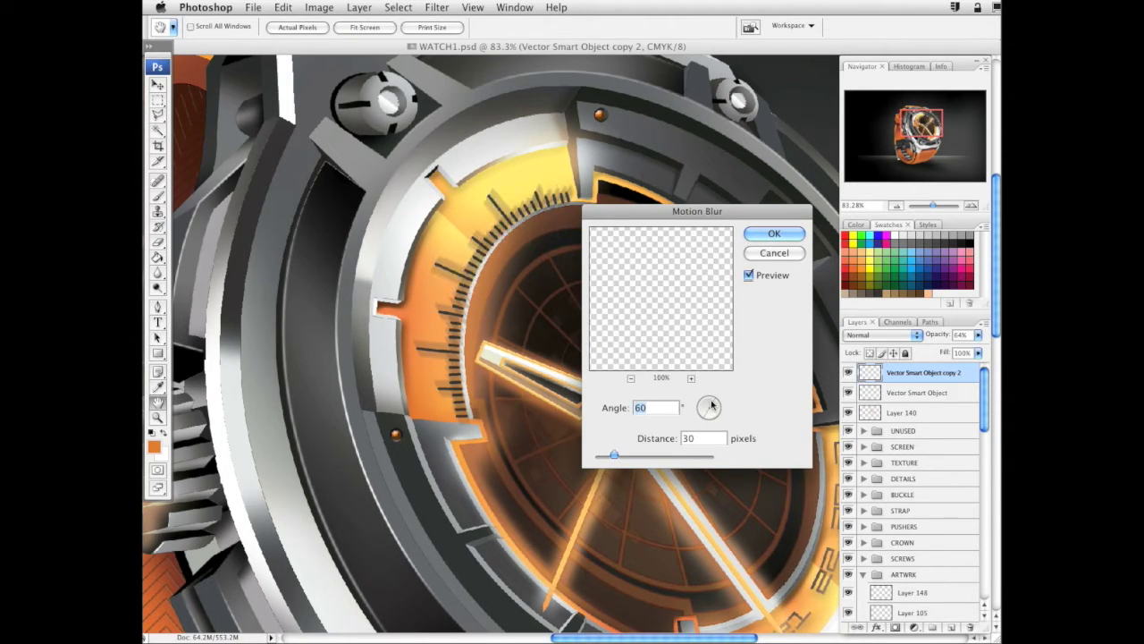
left_click_drag(613, 455, 607, 456)
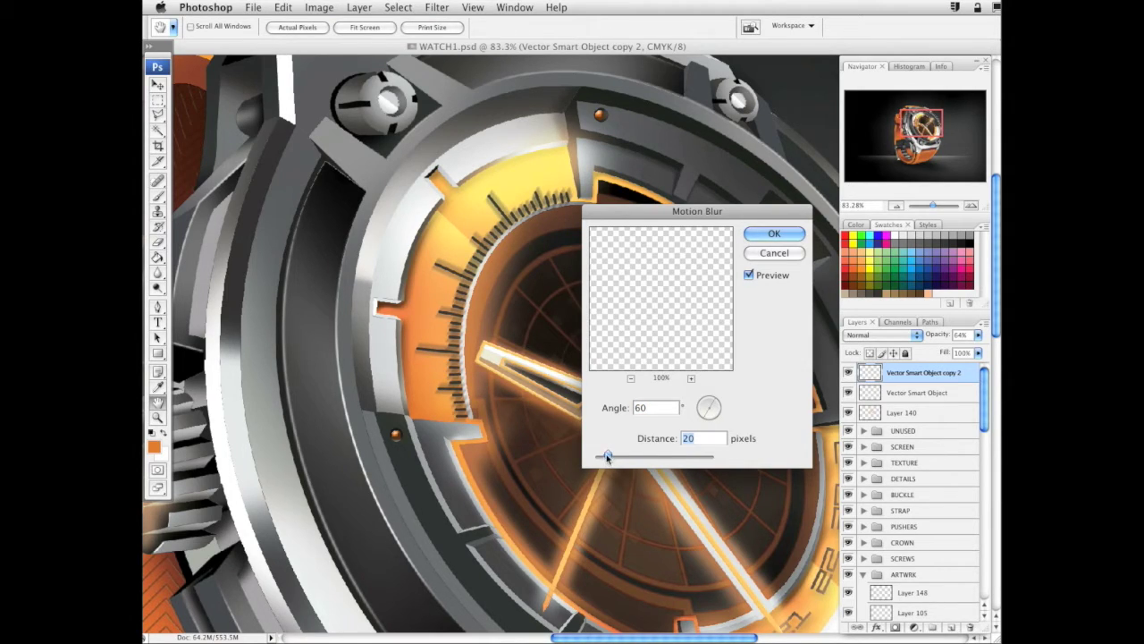
left_click_drag(606, 454, 604, 454)
left_click(775, 235)
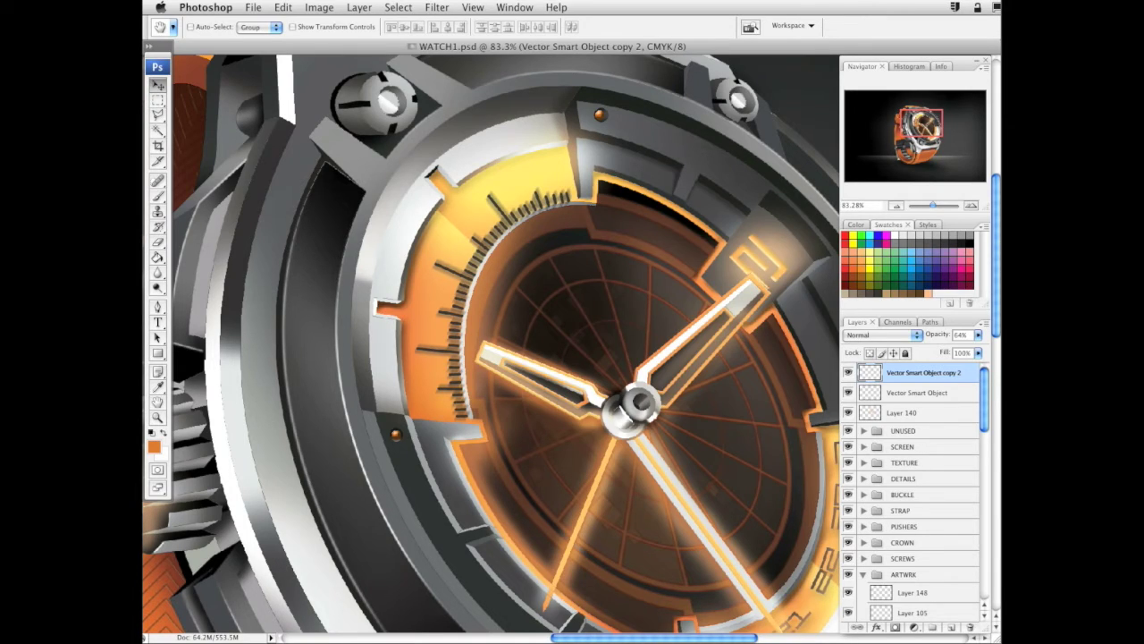
Raise the opacity of the original, unblurred tick mark layer to 76%
left_click(935, 393)
left_click(978, 334)
mouse_move(943, 351)
left_mouse_down()
mouse_move(926, 351)
mouse_move(963, 350)
left_mouse_up()
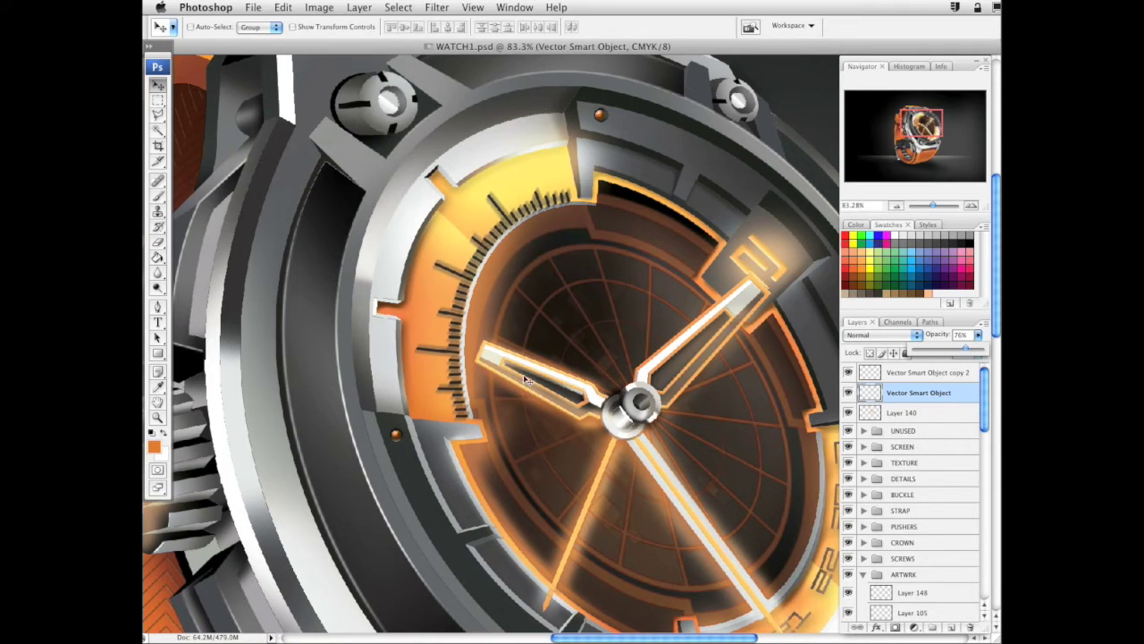
Check the tick marks against the whole watch and hide the blurred tick mark copy
key("z")
left_click(556, 322, "alt")
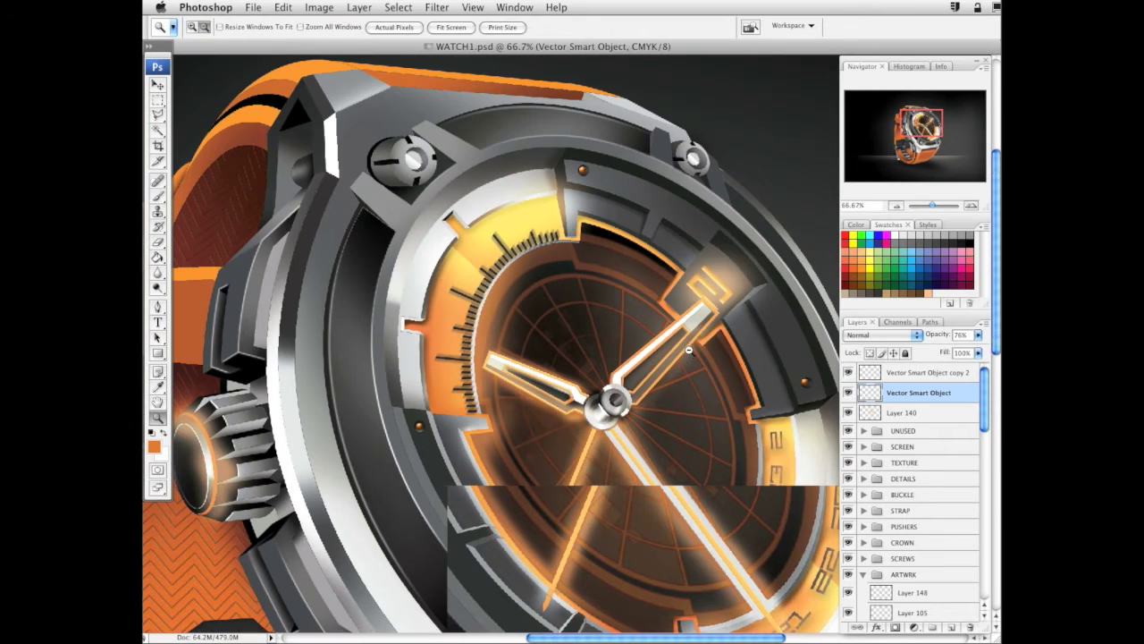
left_click_drag(549, 373, 647, 296)
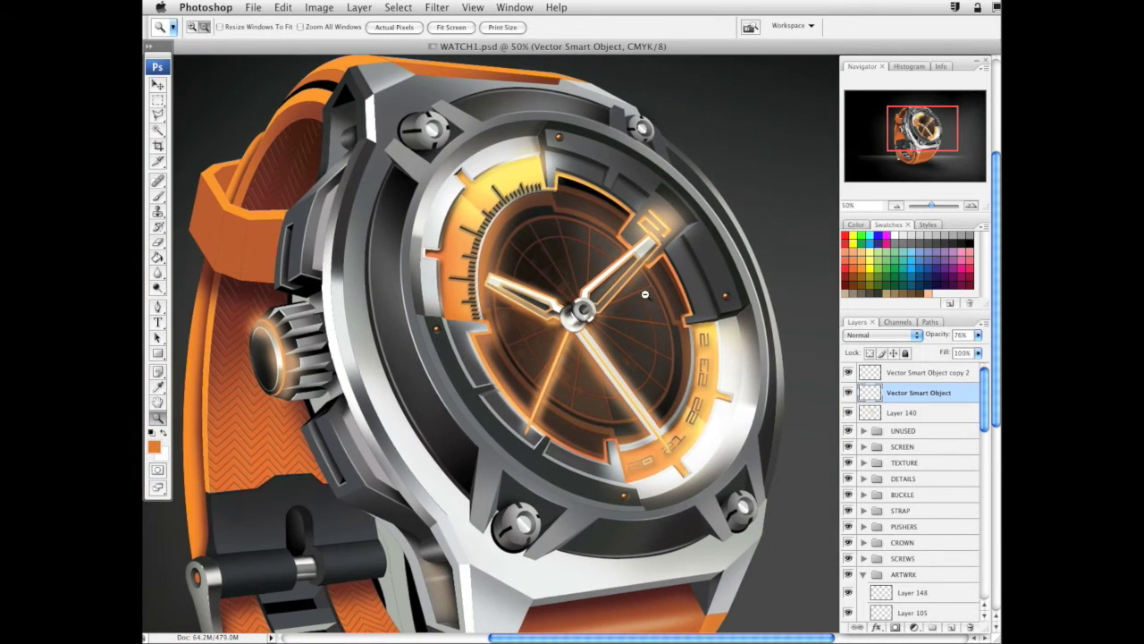
left_click(657, 302, "alt")
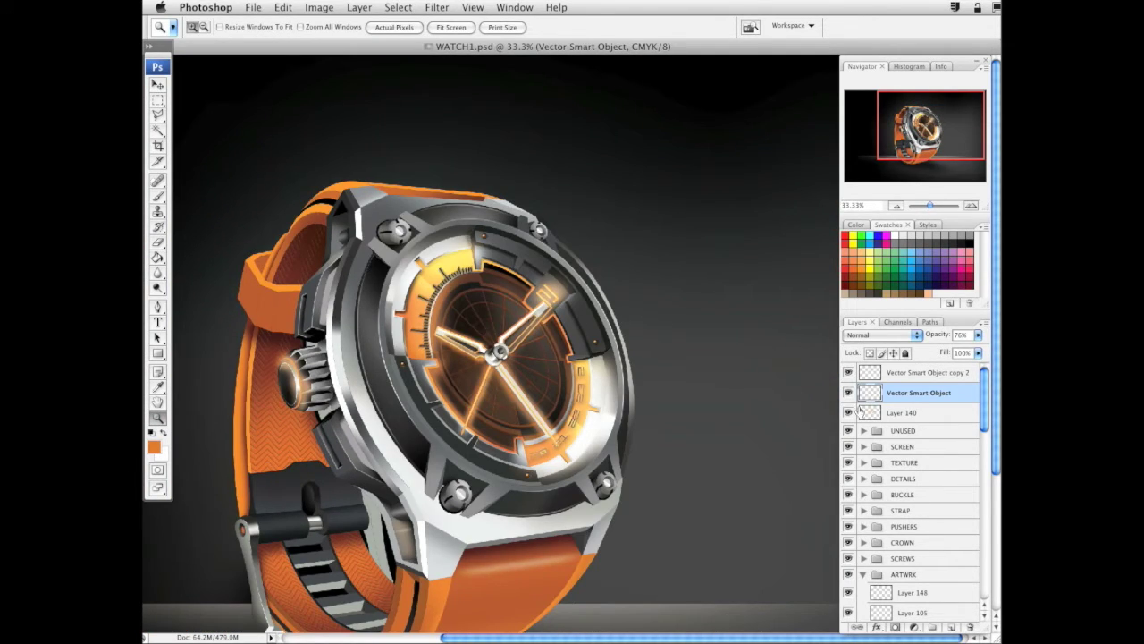
left_click(848, 372)
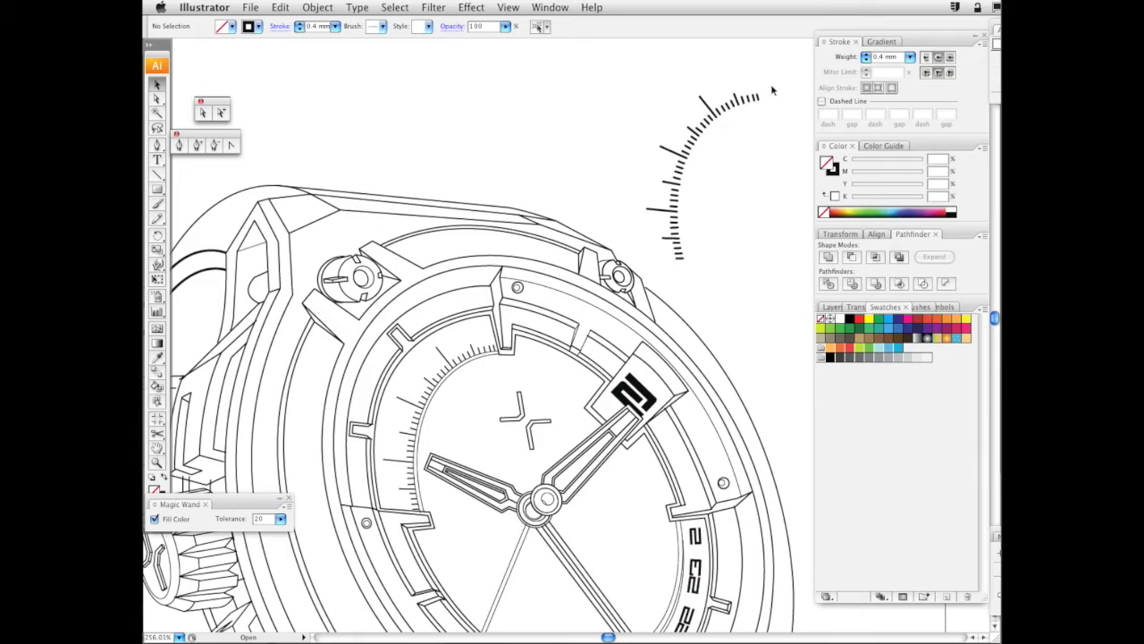
In the Illustrator line drawing, reduce the stroke weight of the duplicated tick marks beside the watch and copy them
mouse_move(773, 89)
left_mouse_down()
mouse_move(673, 257)
mouse_move(684, 252)
left_mouse_up()
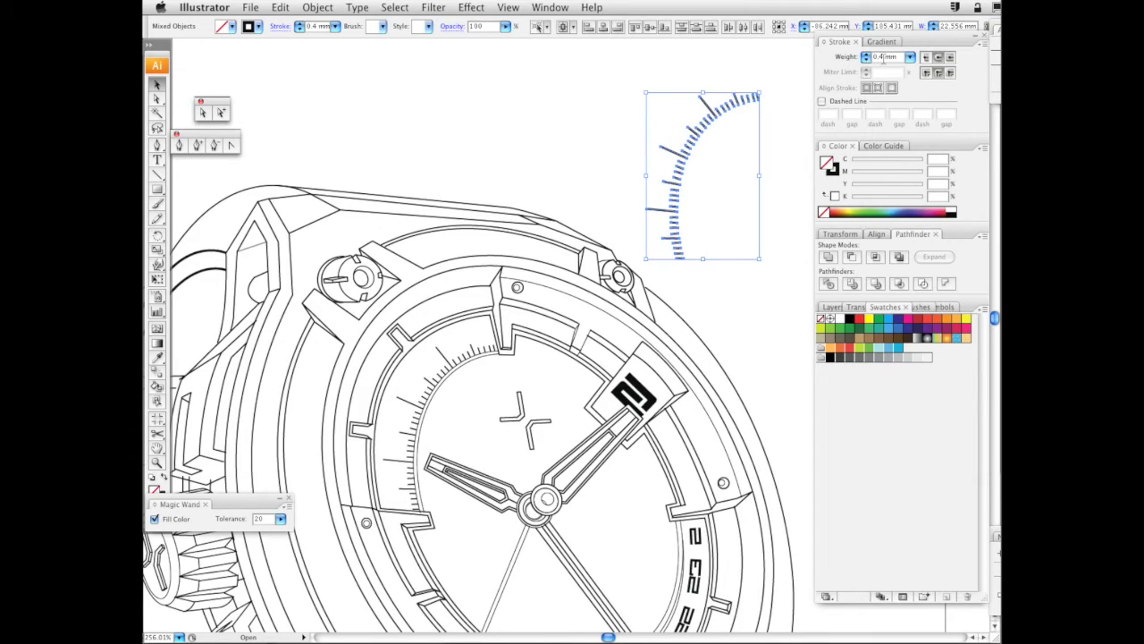
left_click(864, 61)
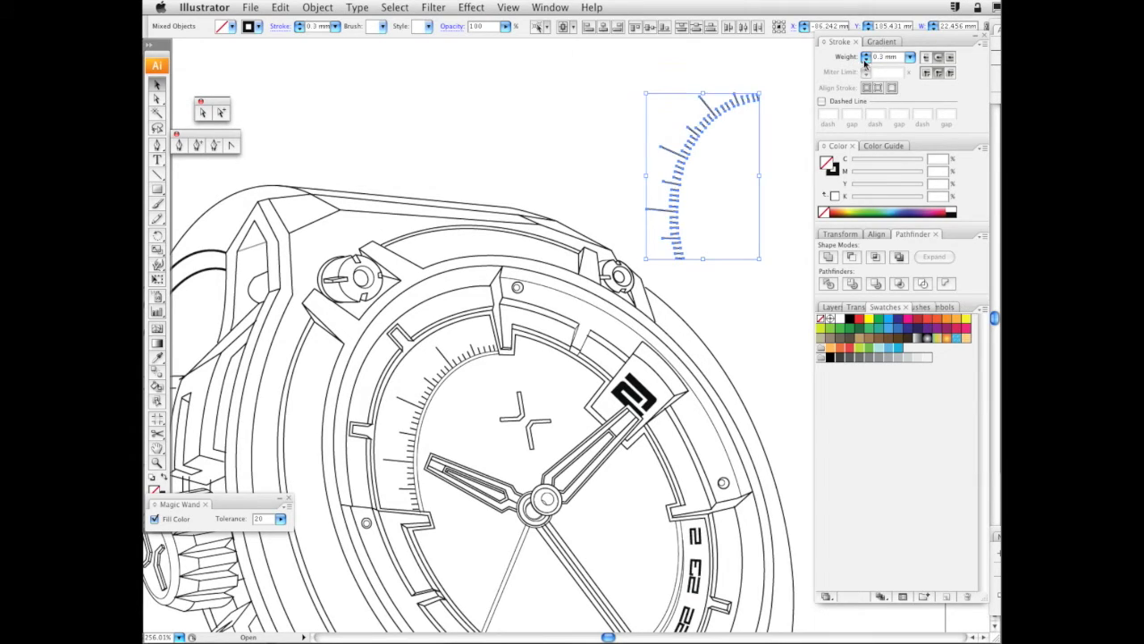
type("25")
key("Return")
key("super+z")
key("Return")
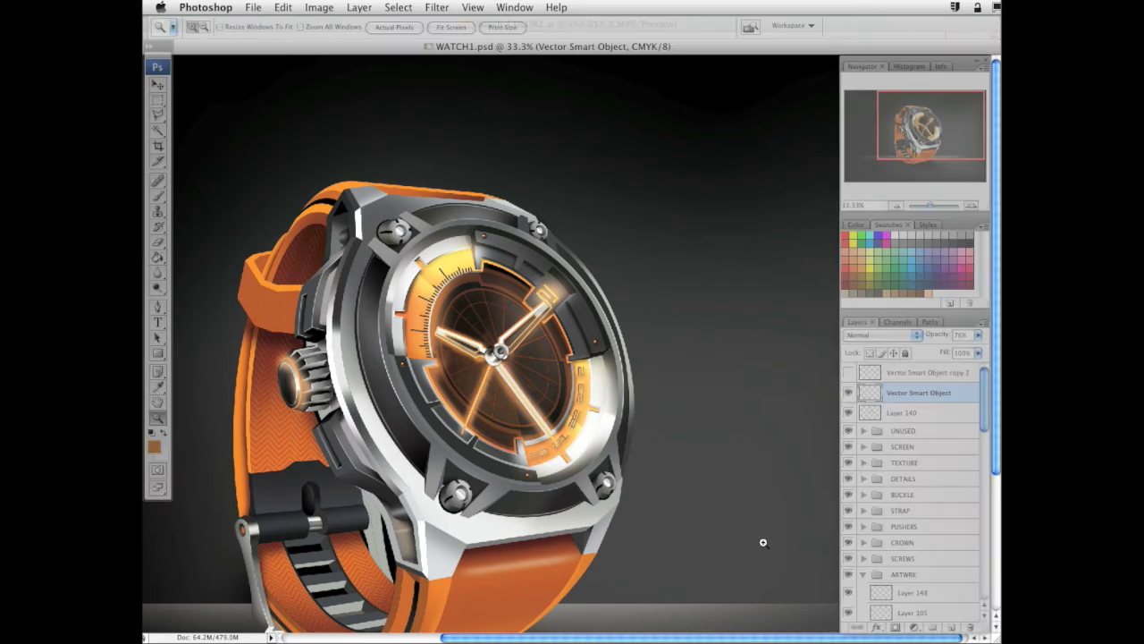
Back in WATCH1.psd in Photoshop, paste the thinner tick marks as a smart object and align them over the dial's yellow-orange segment
key("z")
left_click_drag(340, 166, 608, 420)
key("super+v")
key("Return")
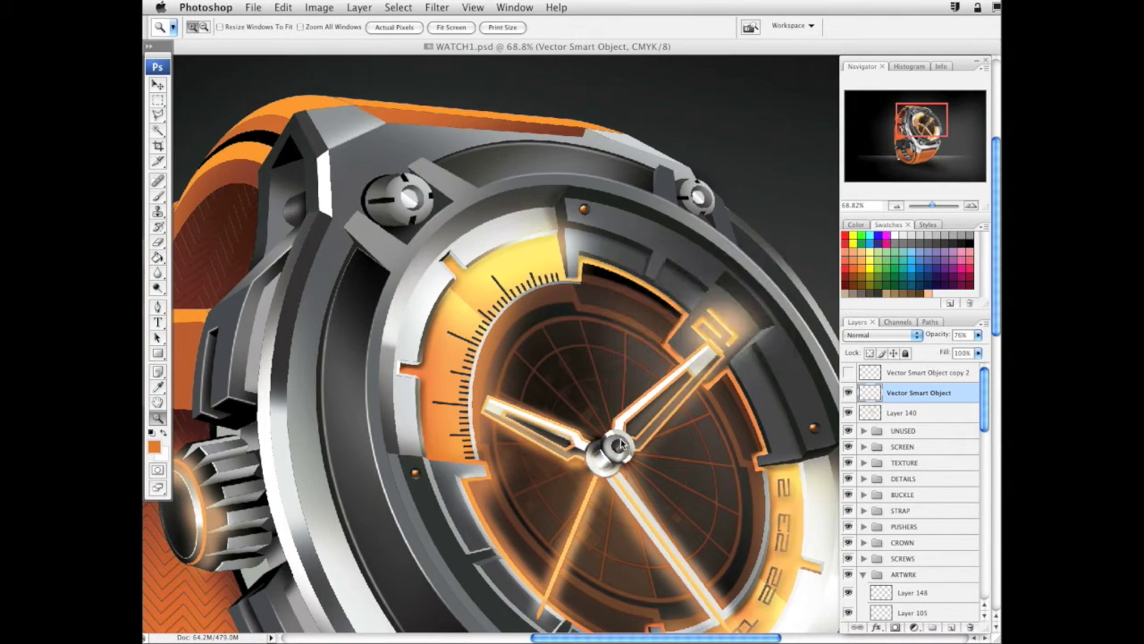
mouse_move(514, 362)
left_mouse_down()
mouse_move(525, 354)
mouse_move(493, 367)
left_mouse_up()
key("Return")
key("z")
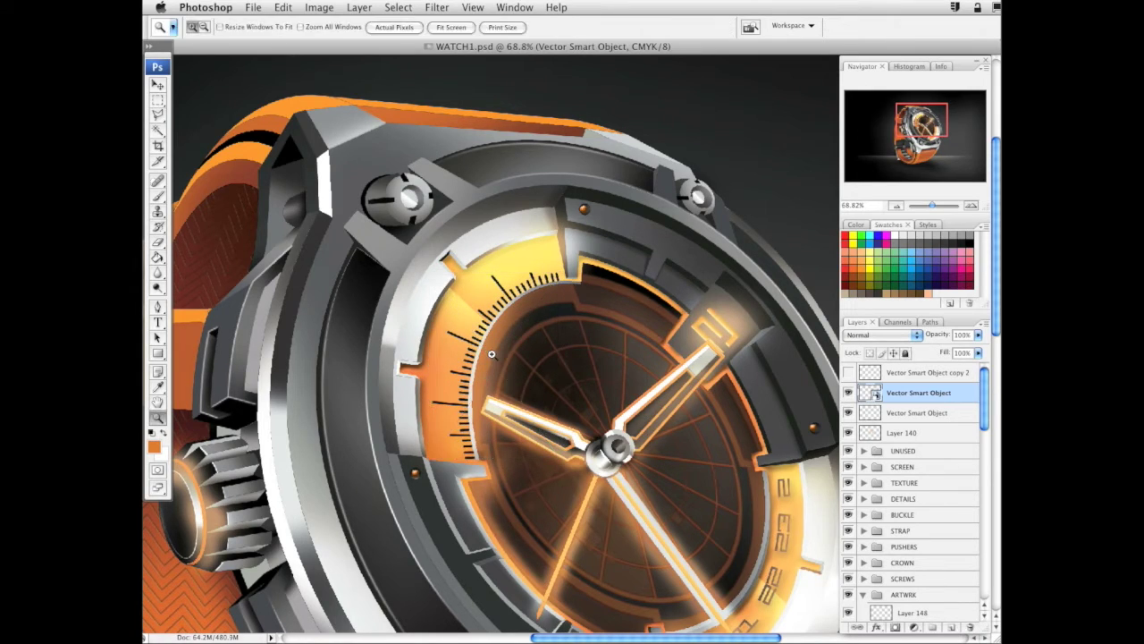
Hide the earlier tick mark layer and give the thinner ticks a drop shadow at 56°, distance 10 px, without global light
left_click(848, 412)
left_click_drag(664, 365, 669, 269)
right_click(925, 402)
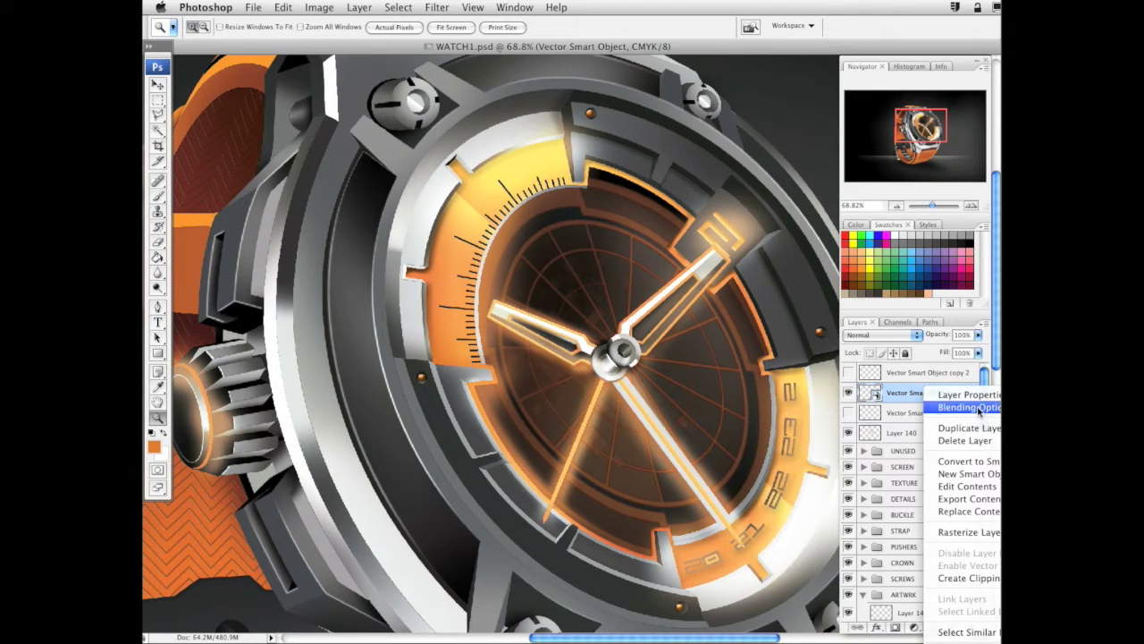
left_click(937, 406)
left_click(551, 387)
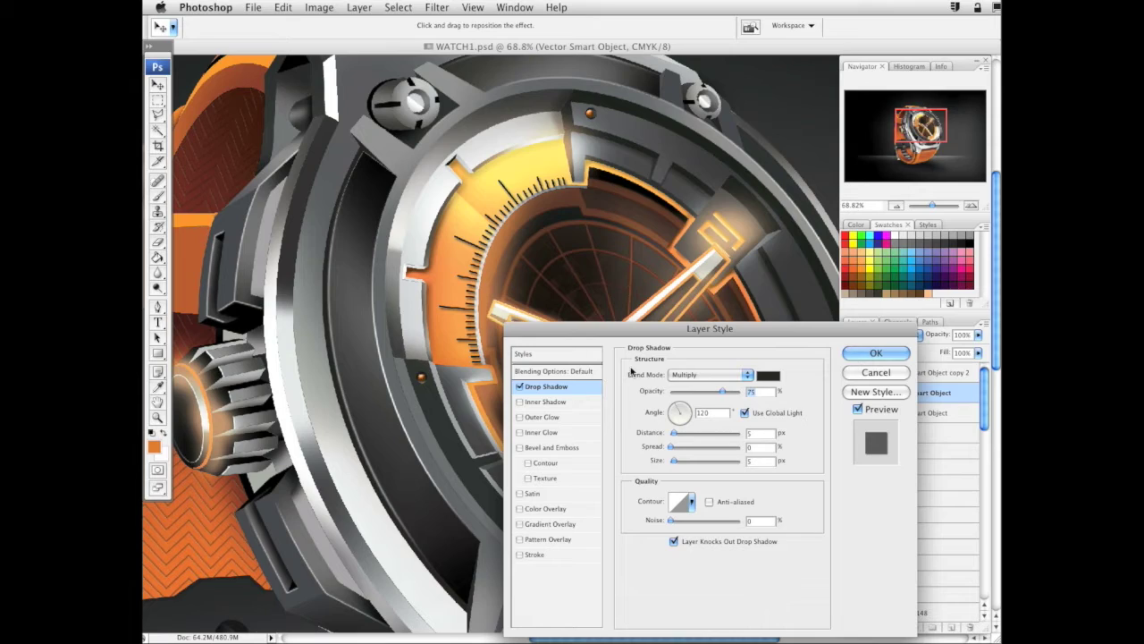
left_click_drag(674, 433, 686, 410)
left_click(744, 412)
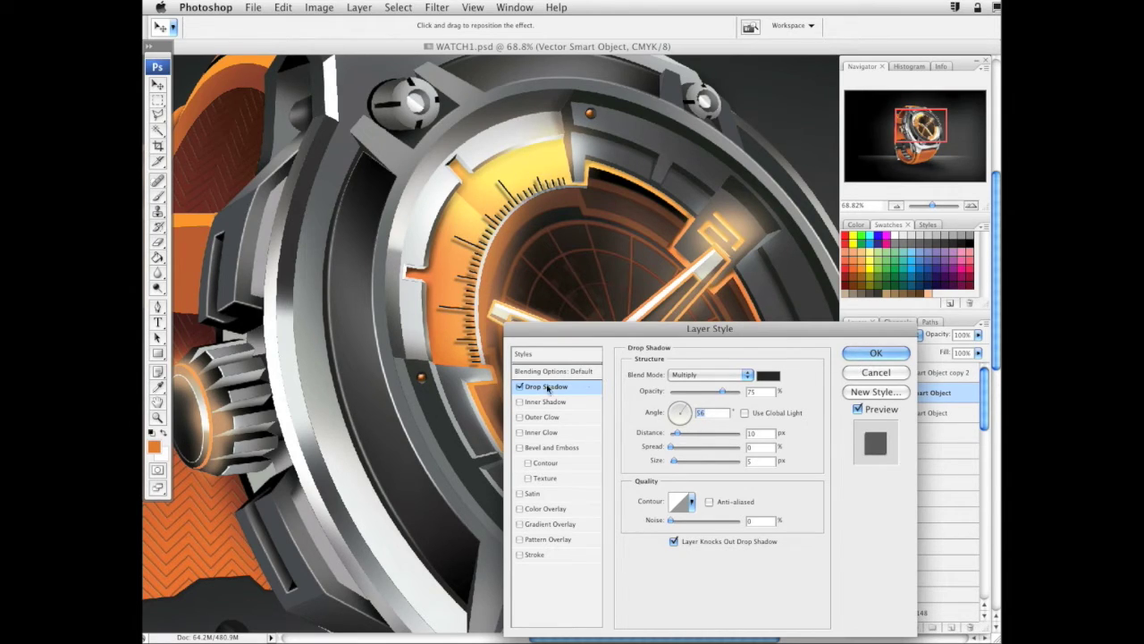
Add an orange outer glow to the thinner tick marks with 6% spread and a slightly larger size, and apply the layer style
left_click(541, 417)
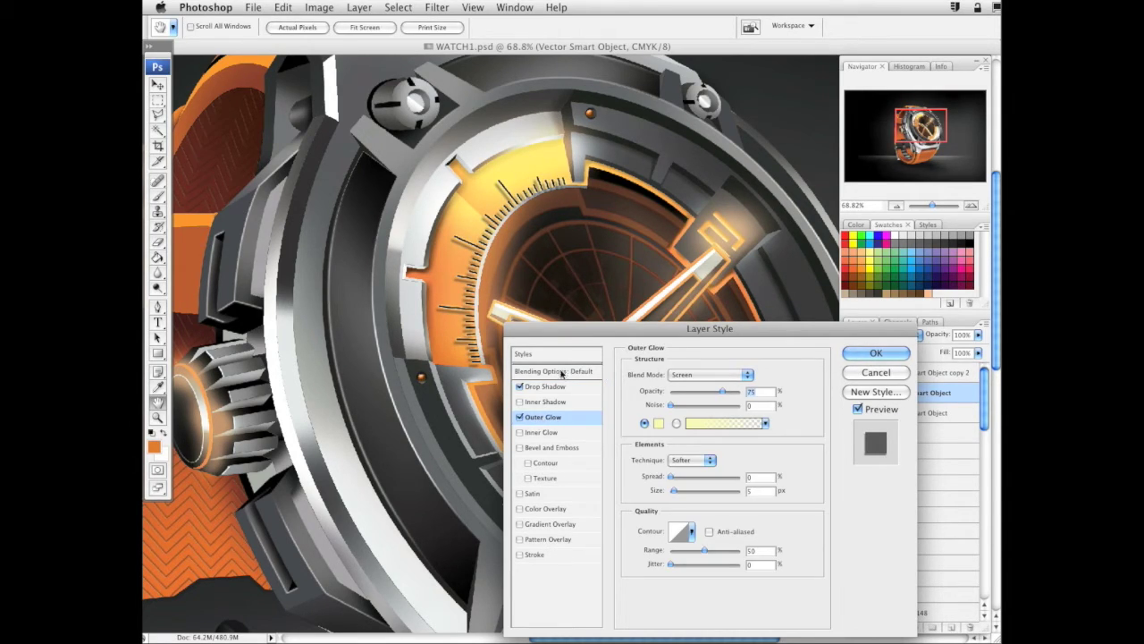
left_click_drag(672, 477, 674, 478)
left_click(659, 423)
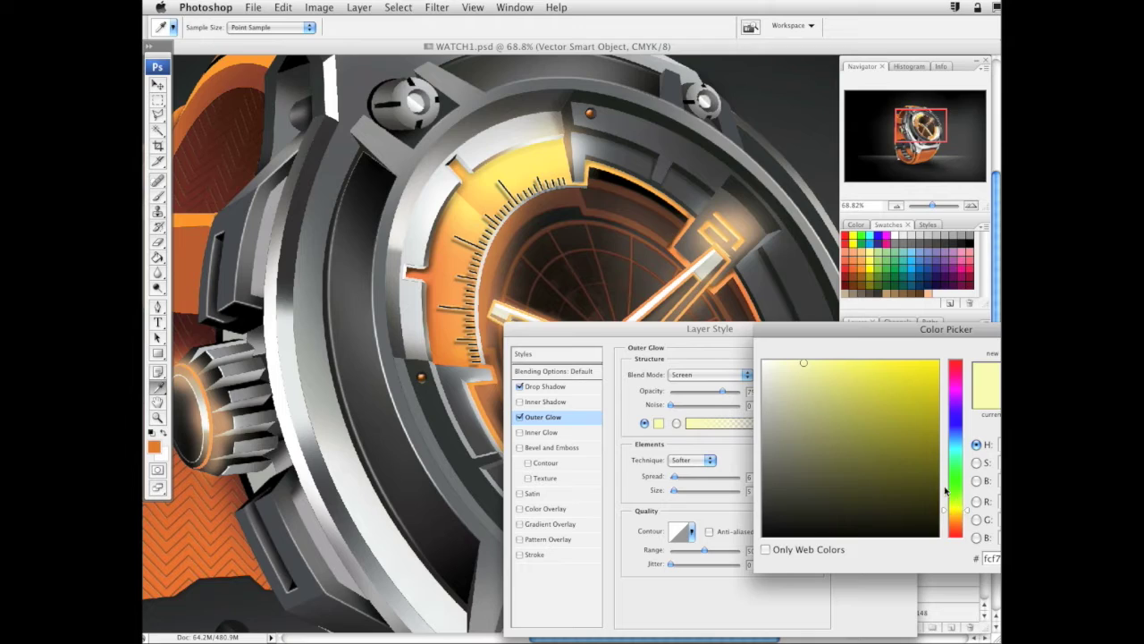
left_click_drag(961, 511, 961, 524)
left_click_drag(924, 427, 959, 352)
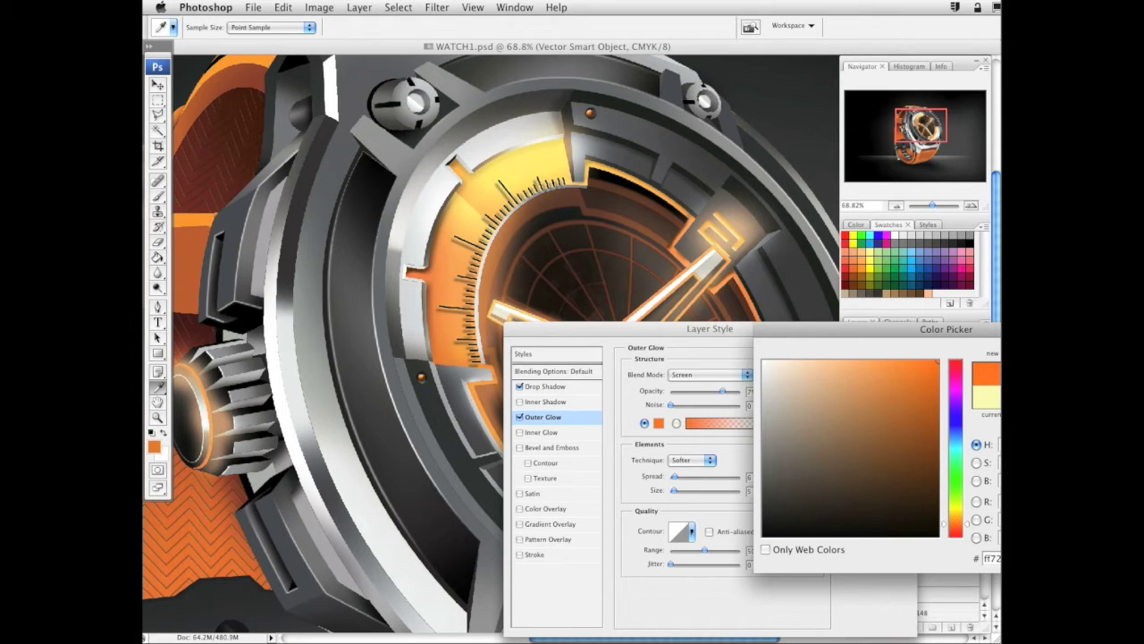
left_click(1087, 353)
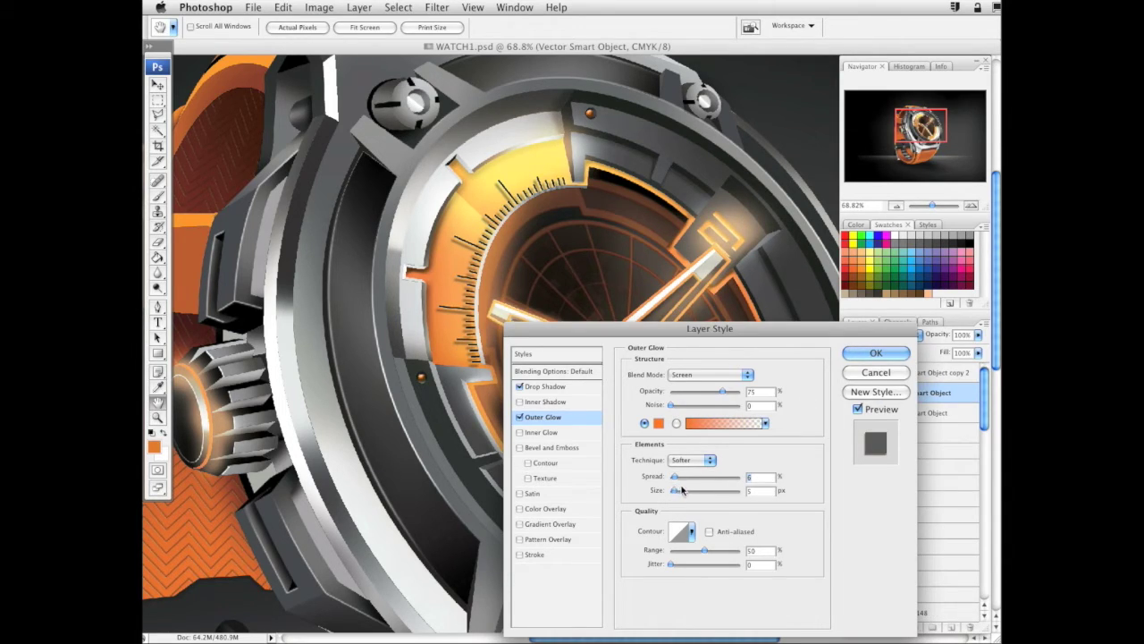
left_click_drag(677, 490, 679, 491)
left_click(862, 352)
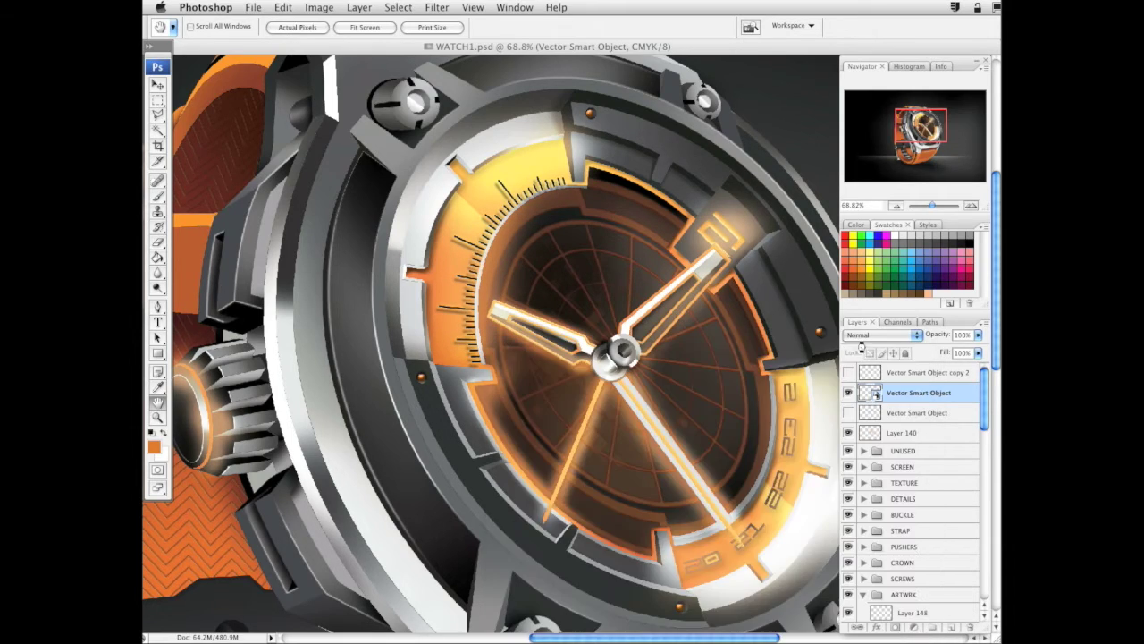
Check how the tick marks with shadow and glow look on the whole watch and up close on the dial
key("z")
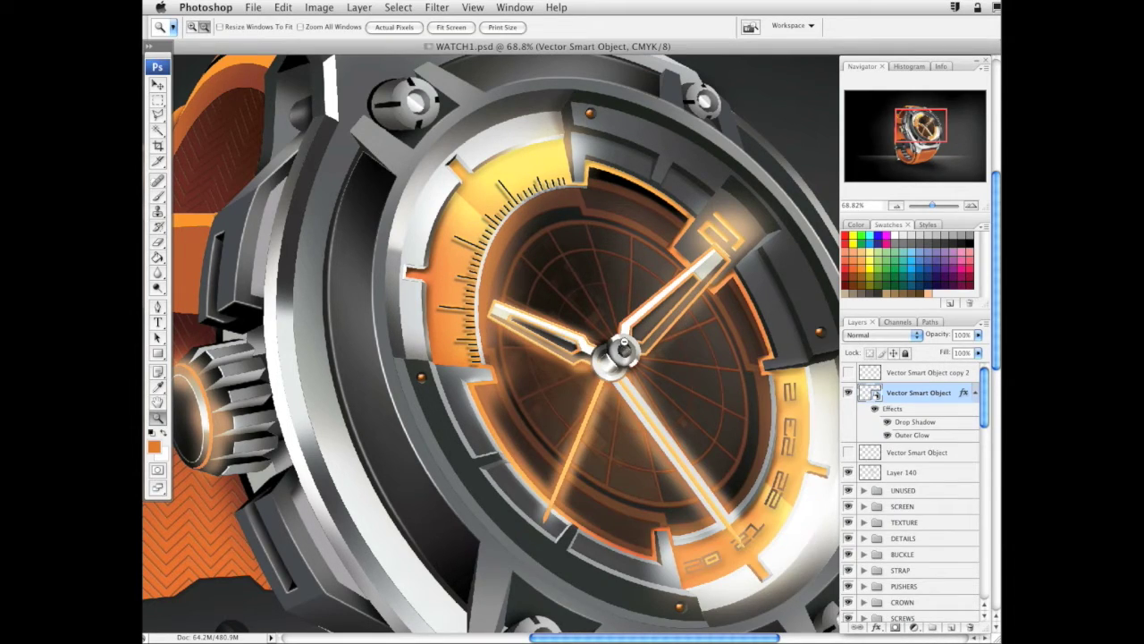
left_click(623, 342, "alt")
left_click(617, 351, "alt")
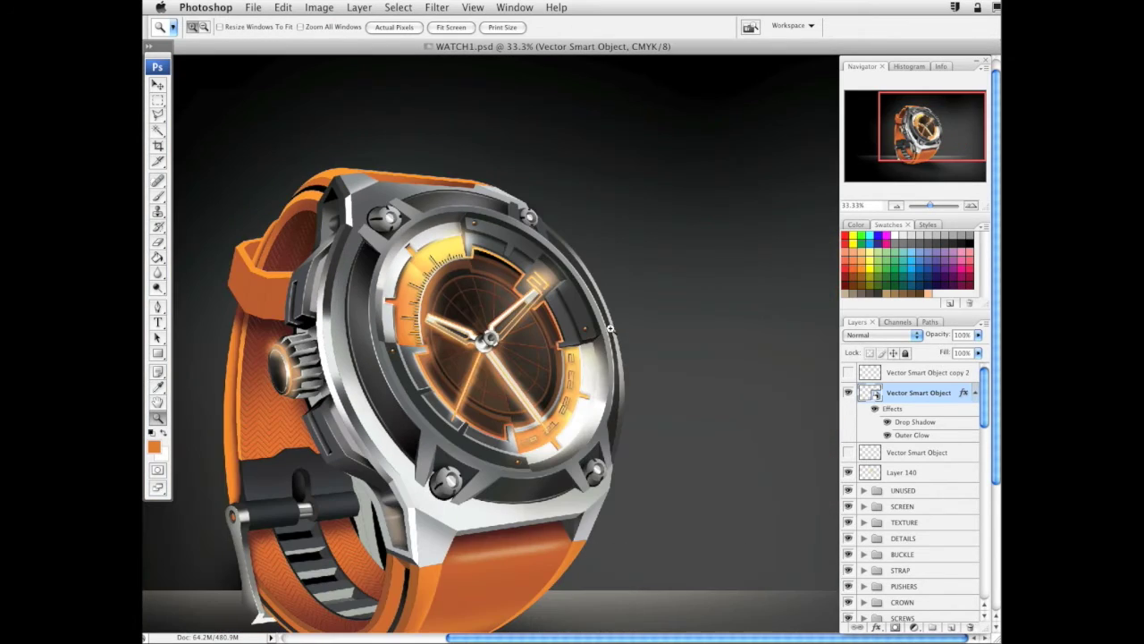
left_click_drag(629, 316, 750, 283)
left_click_drag(671, 323, 713, 326)
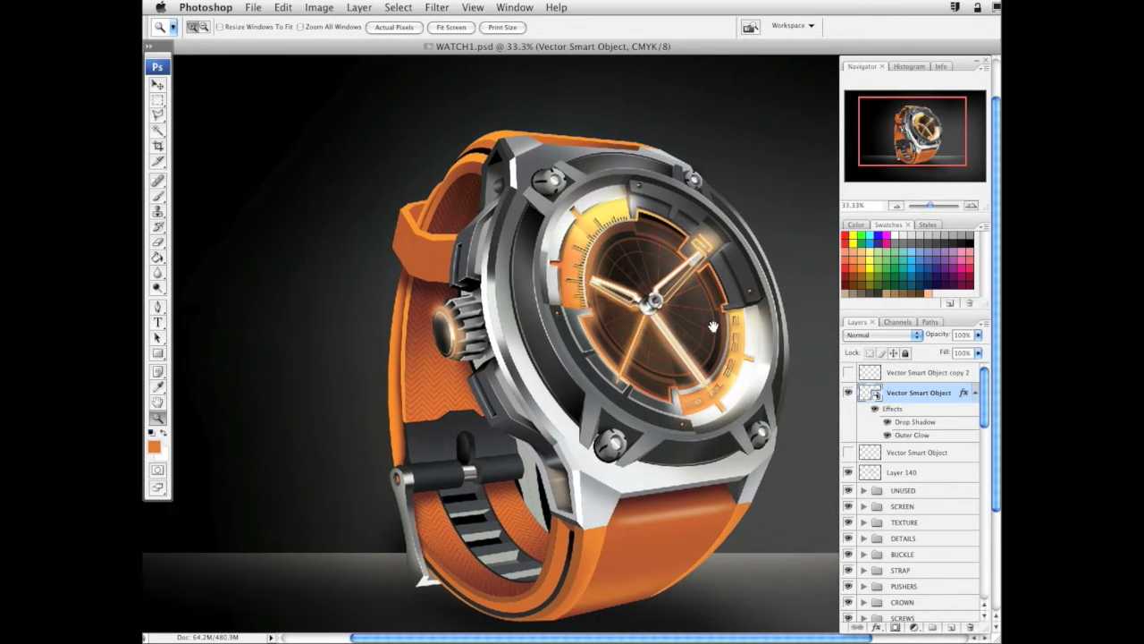
left_click_drag(665, 393, 627, 395)
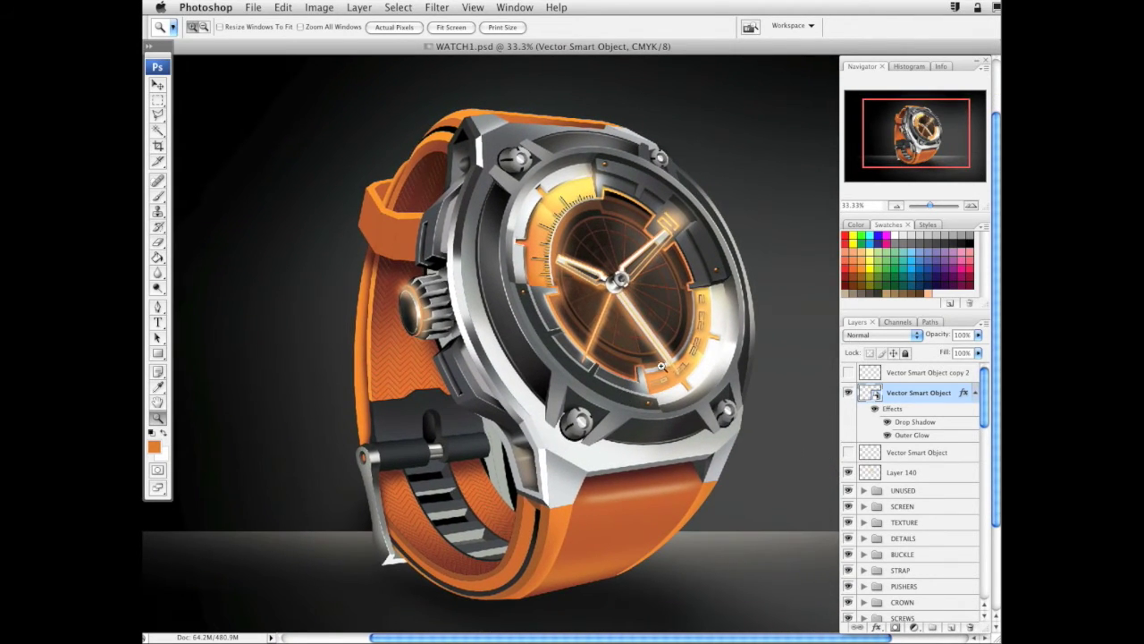
left_click_drag(498, 166, 741, 483)
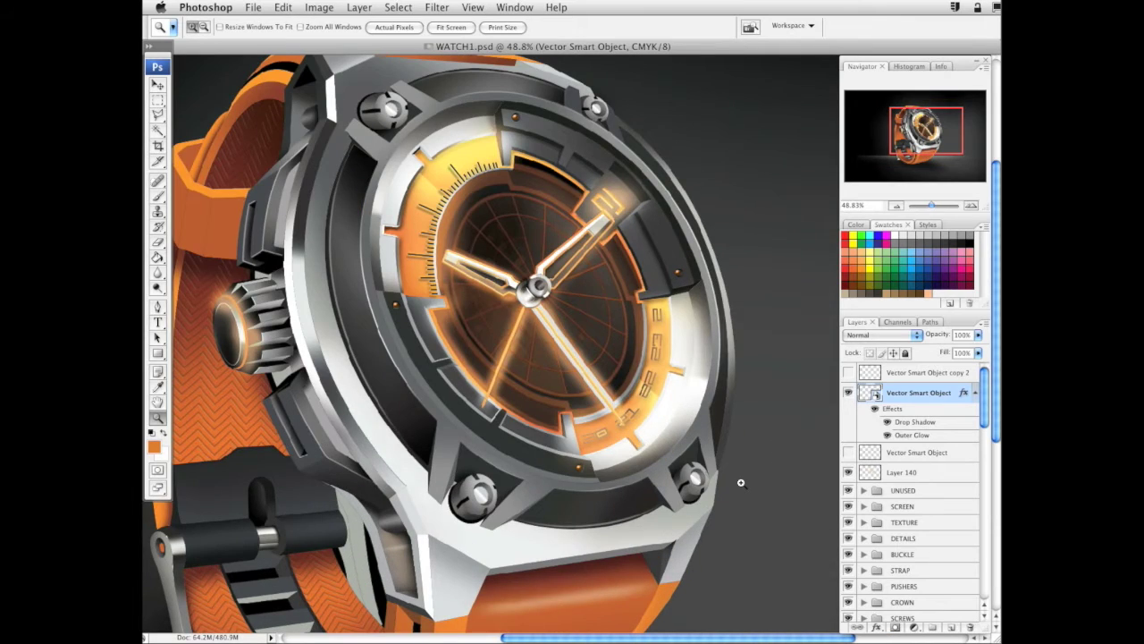
left_click_drag(405, 331, 524, 357)
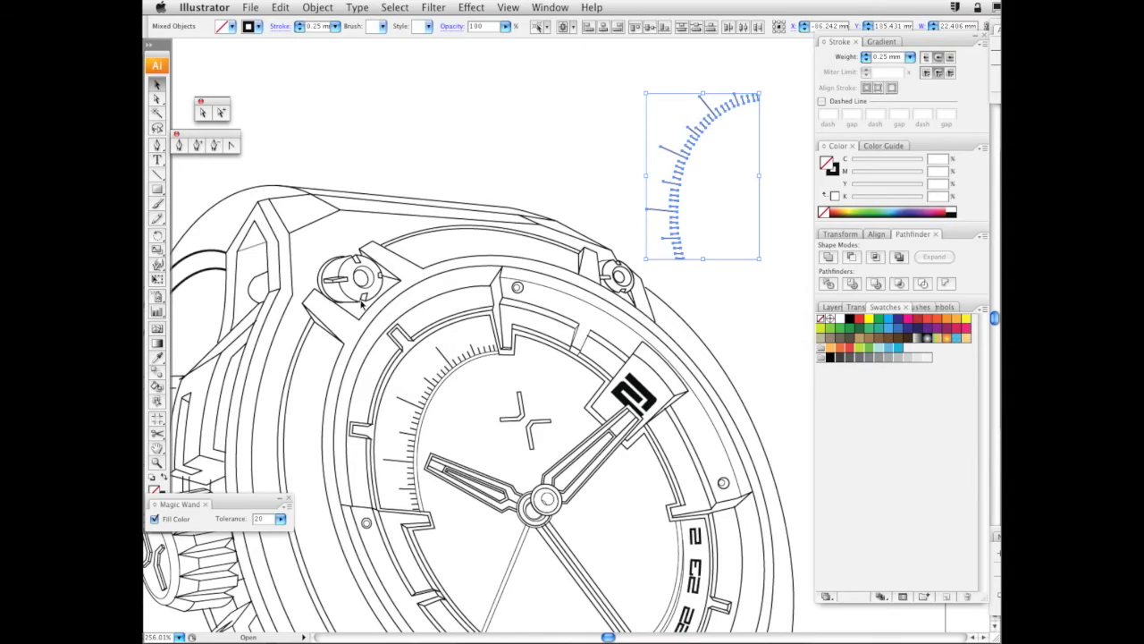
In the Illustrator line drawing, select the curved edge lines of the four bezel screws and duplicate them onto the empty area beside the watch
left_click(347, 293)
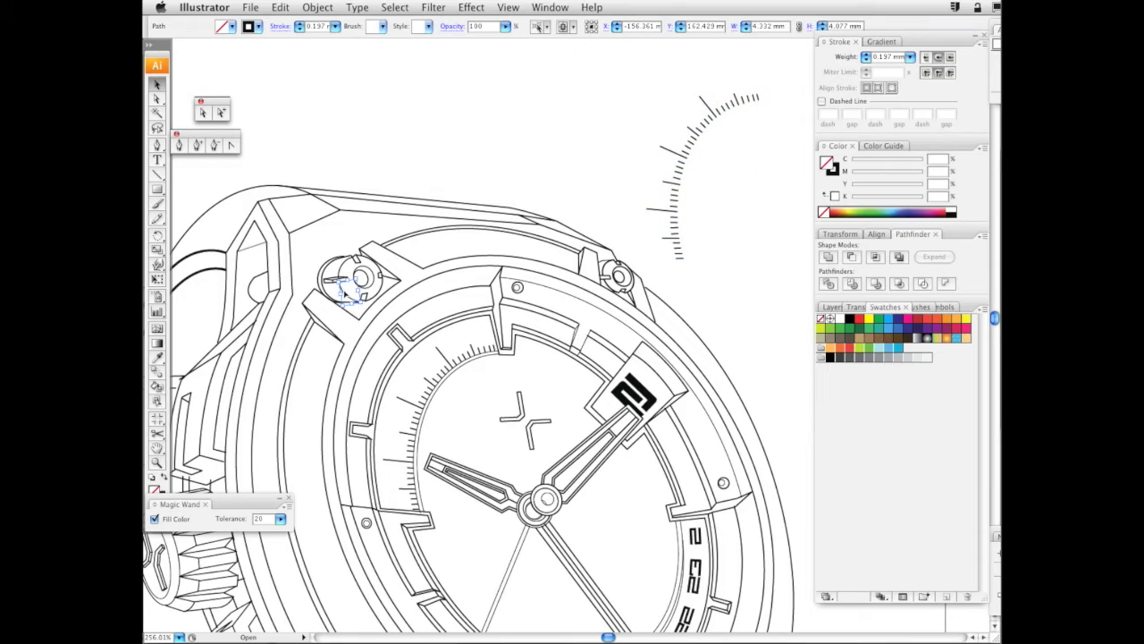
left_click(347, 265, "shift")
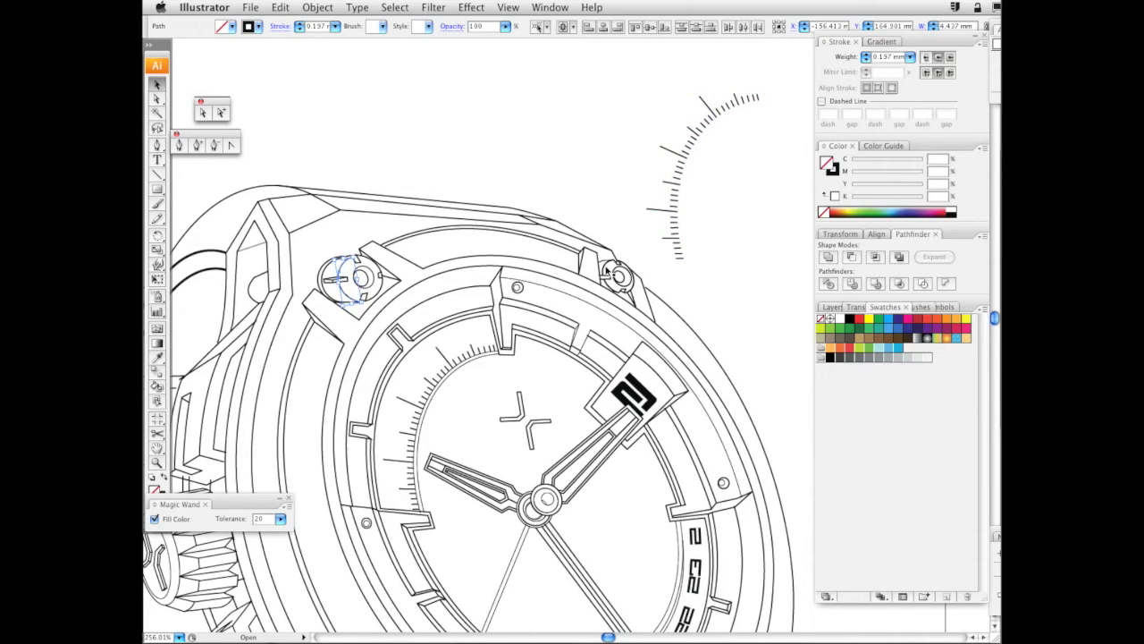
left_click(608, 272, "shift")
left_click_drag(554, 337, 606, 101)
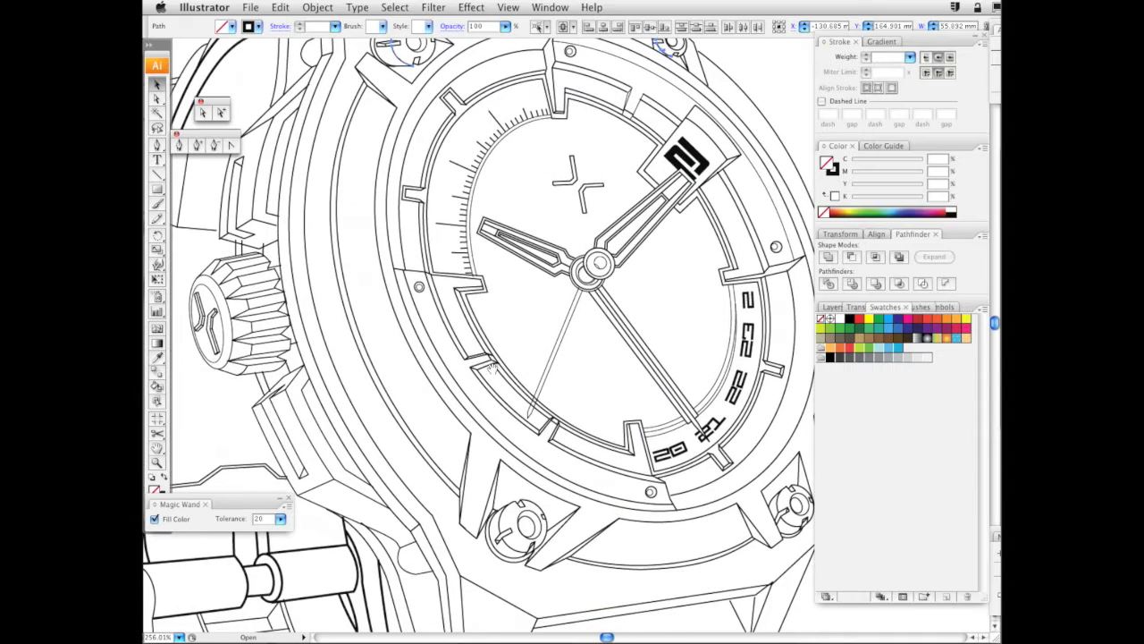
left_click(502, 520, "shift")
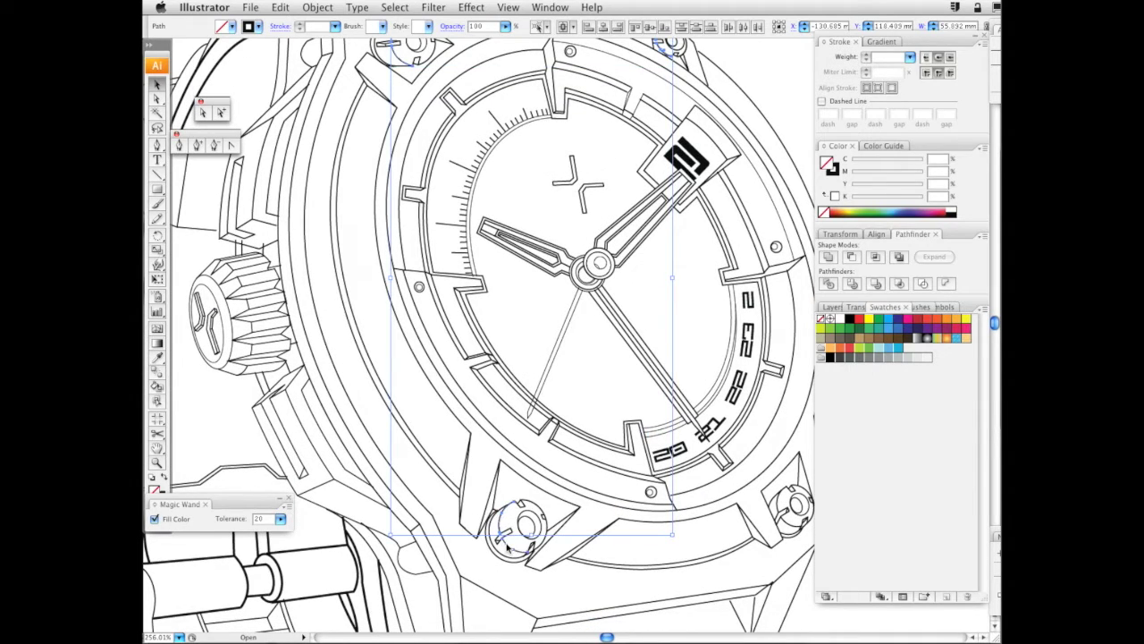
left_click(507, 548, "shift")
left_click(779, 505, "shift")
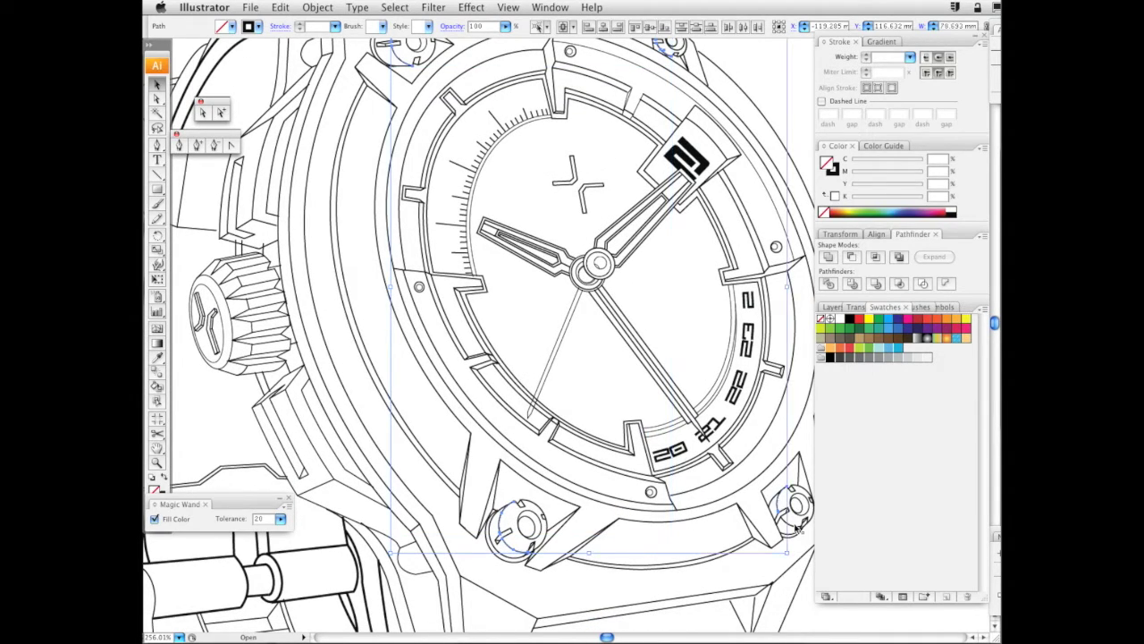
left_click(792, 527, "shift")
left_click_drag(791, 531, 769, 568)
left_click_drag(602, 352, 399, 367)
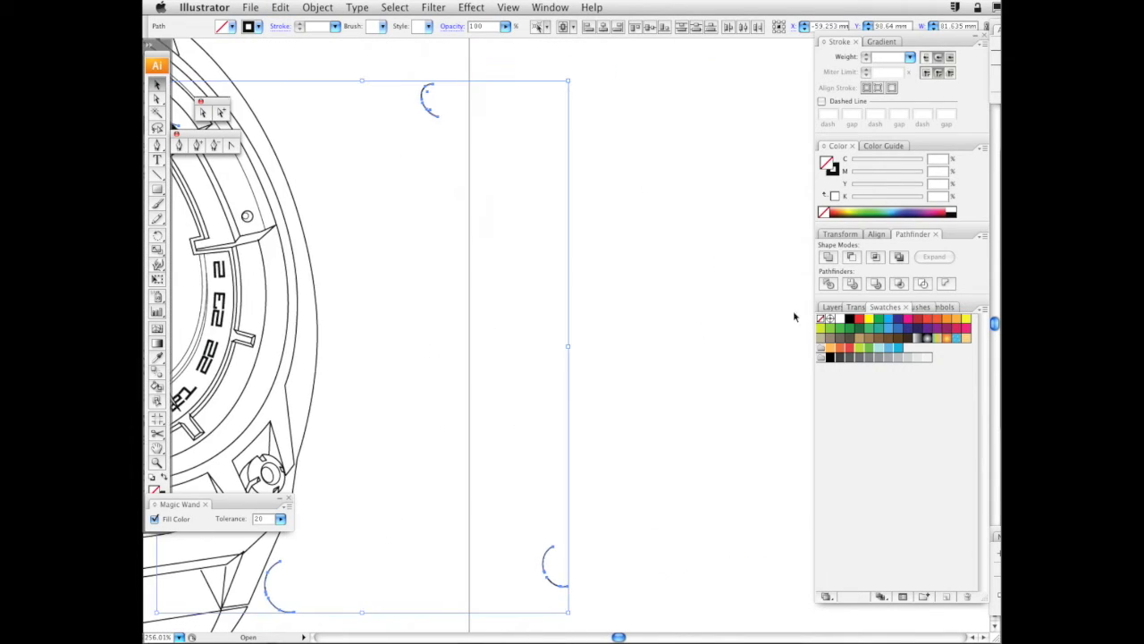
Set the stroke of the duplicated screw edge curves to white and copy them
left_click(833, 172)
left_click(955, 206)
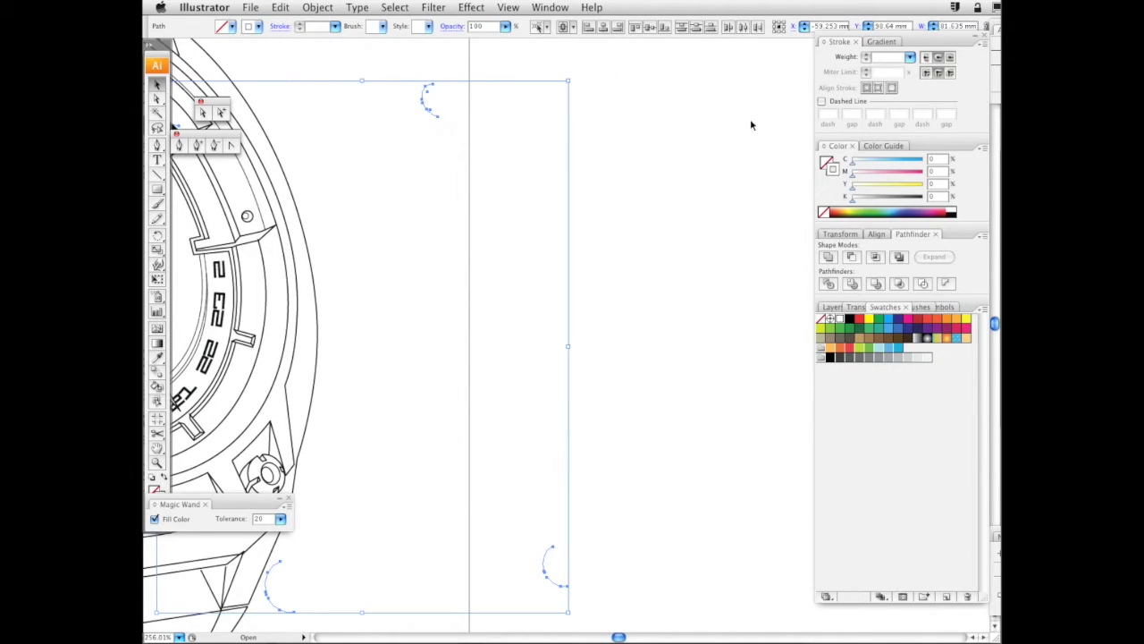
key("super")
key("super+c")
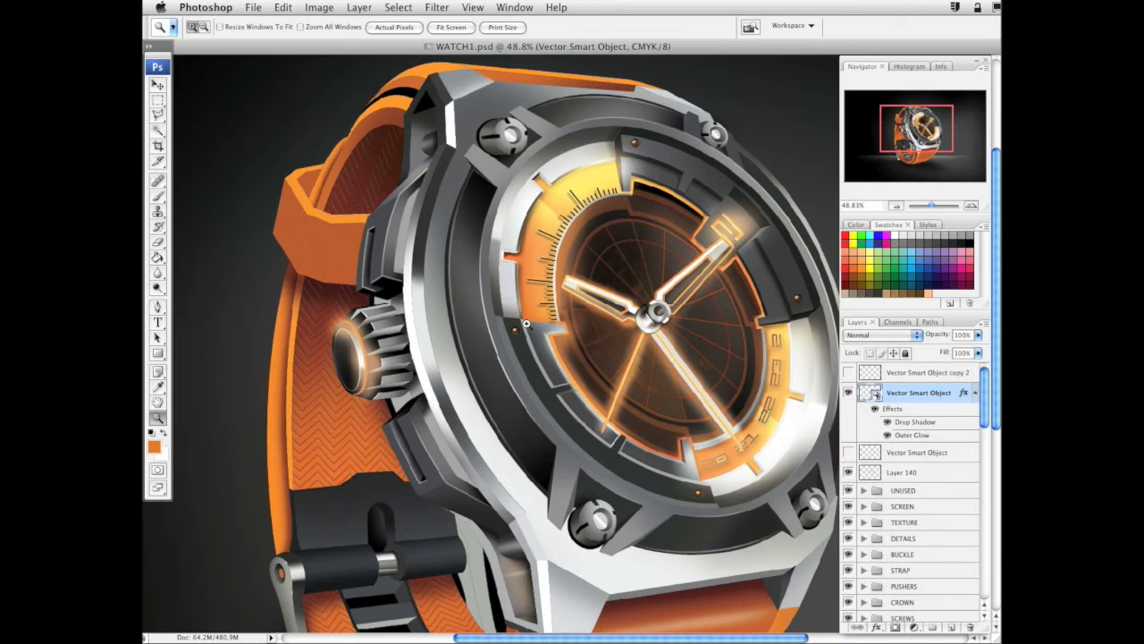
Back in WATCH1.psd in Photoshop, paste the white curves as a smart object and align them over the edges of the four bezel screws
key("ctrl+v")
key("Return")
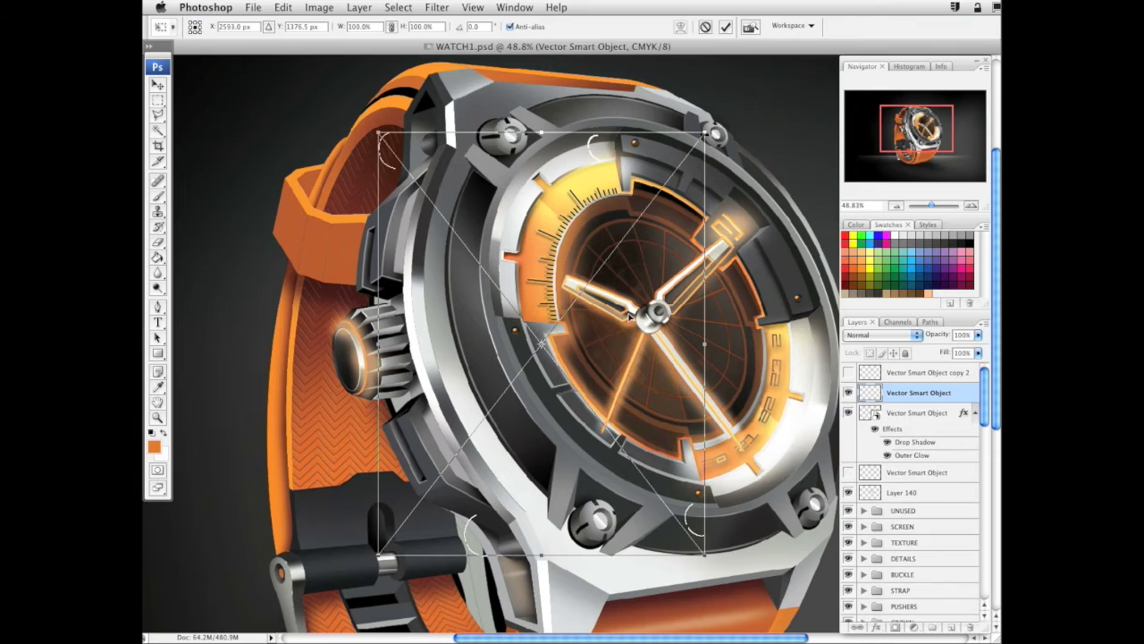
left_click_drag(624, 343, 711, 337)
key("Left")
key("Left")
key("Left")
key("Up")
key("Up")
key("Up")
key("Up")
key("Left")
key("Left")
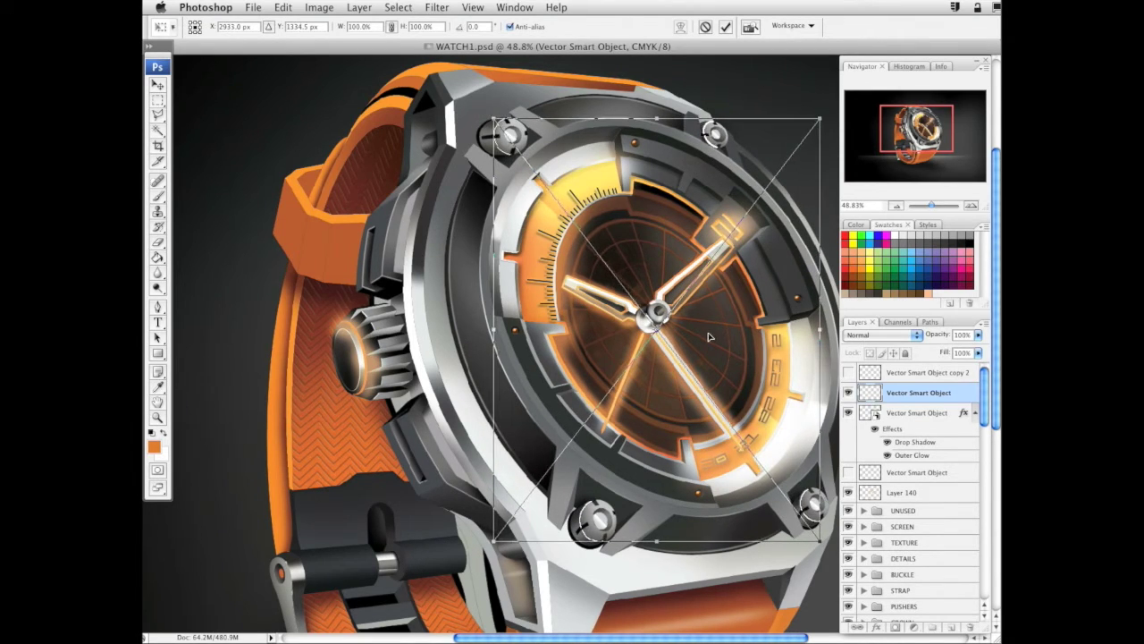
left_click_drag(707, 316, 707, 318)
key("Return")
key("z")
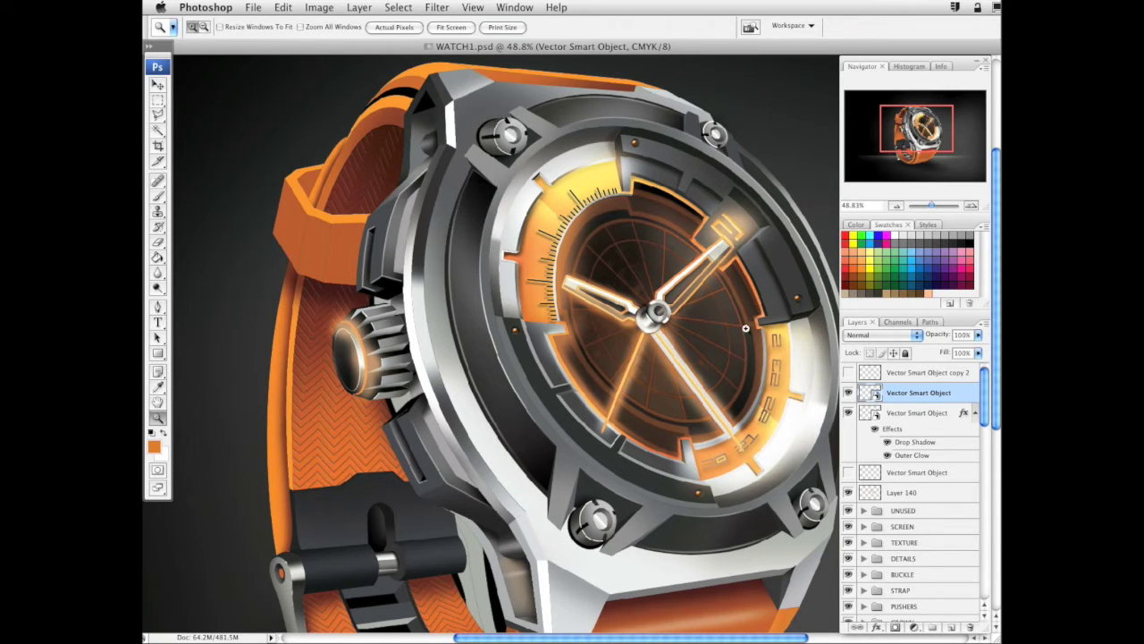
Rasterize the white screw curves and soften their ends with a soft eraser at diameters of 97, 135 and 80 px
left_click(160, 243)
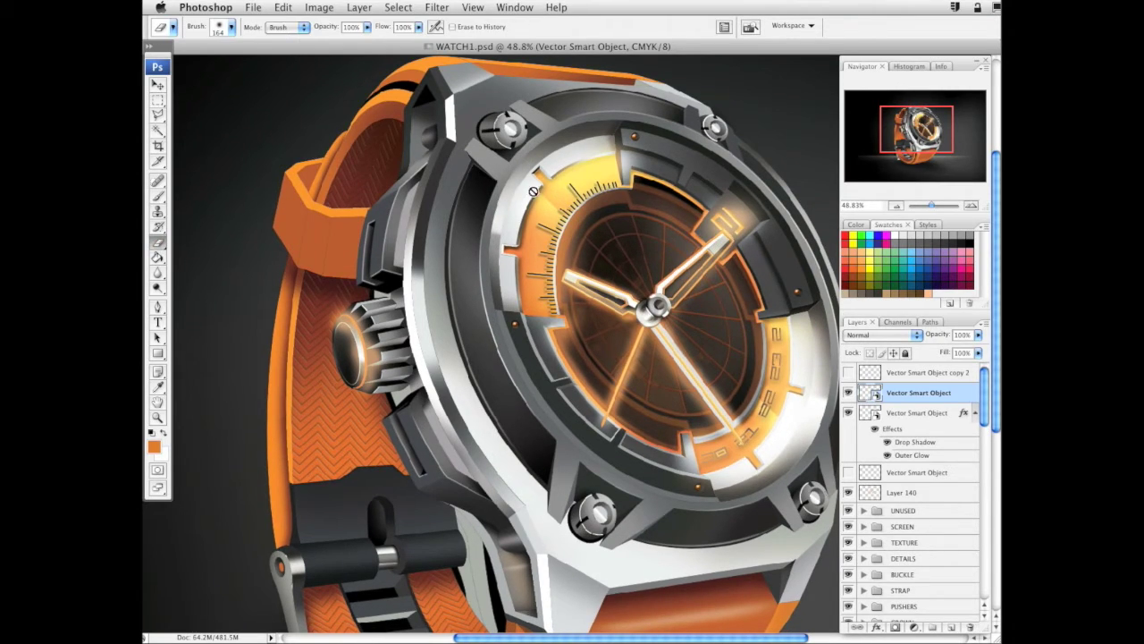
left_click(707, 214)
left_click(828, 234)
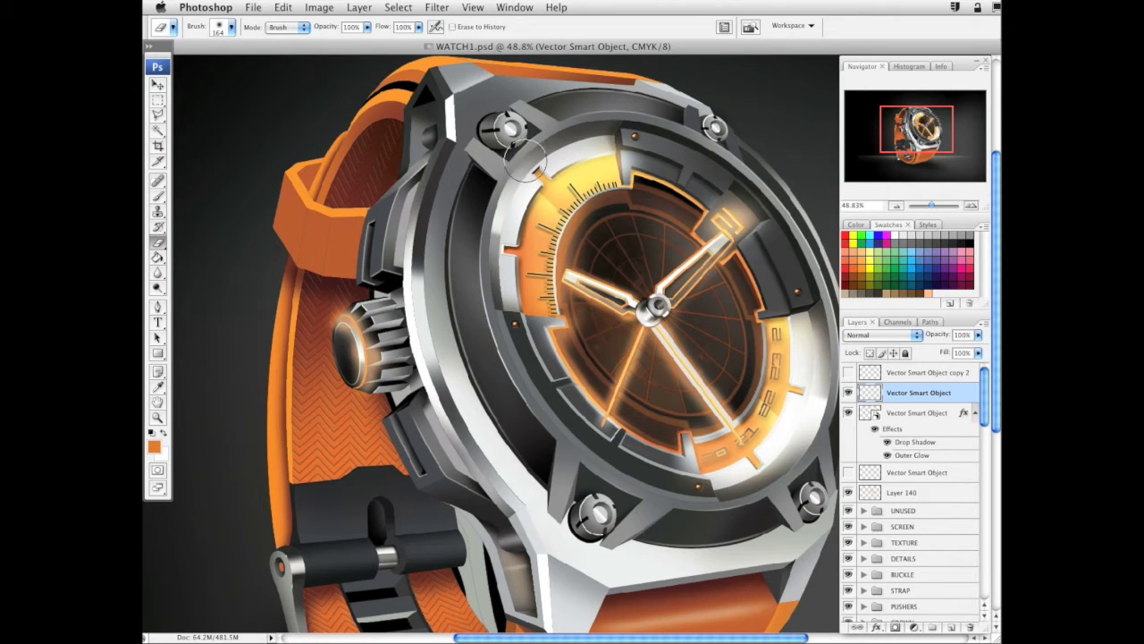
type("97")
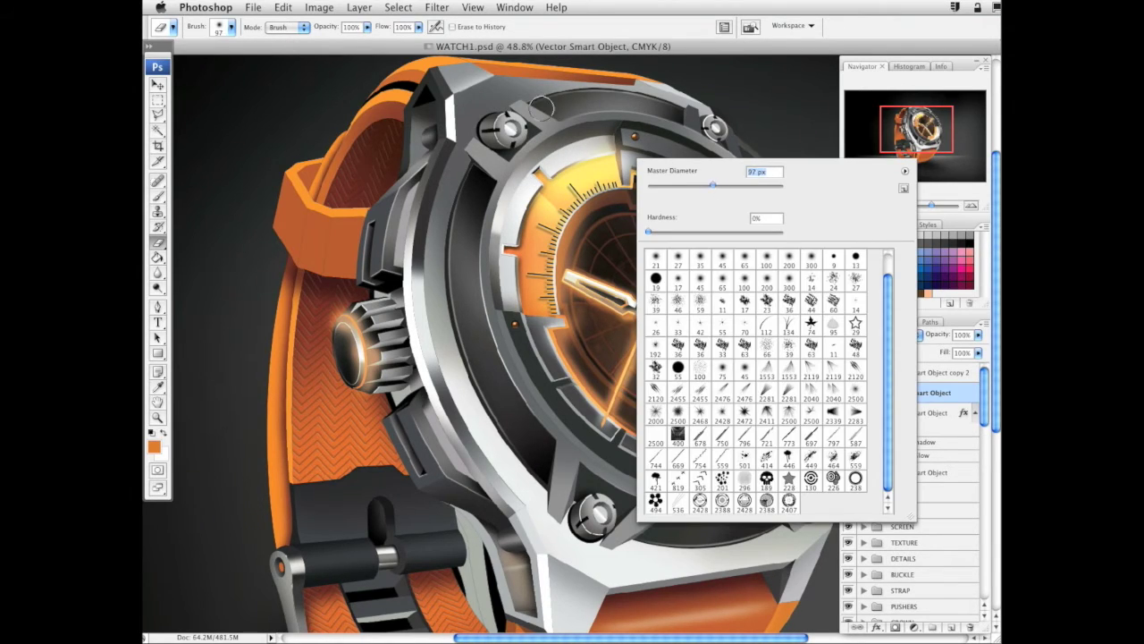
key("Return")
right_click(510, 151)
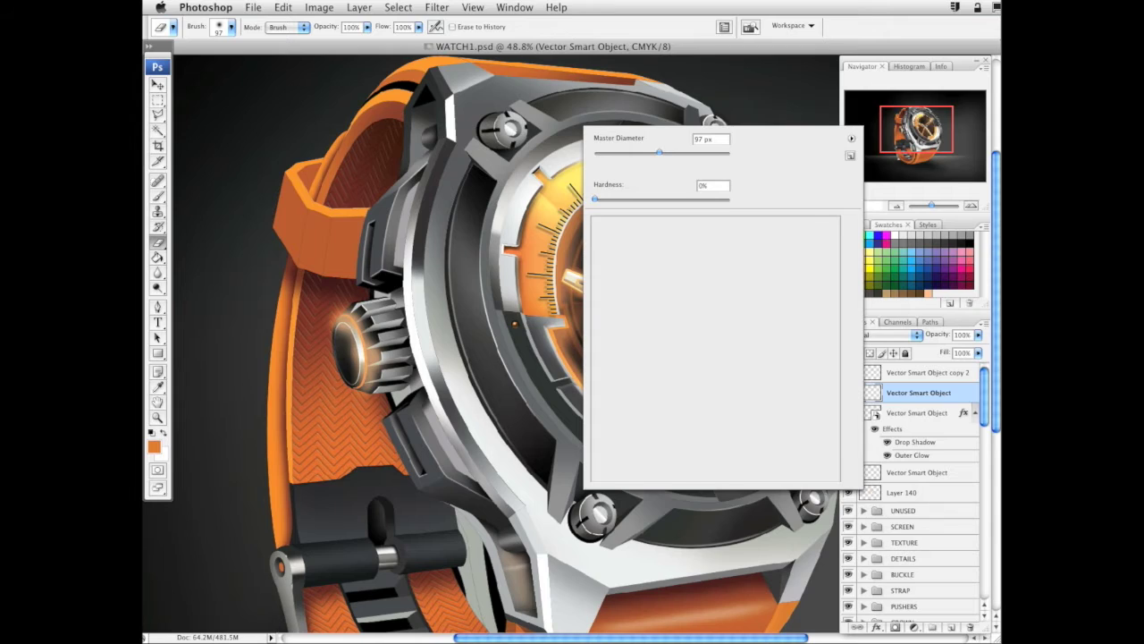
type("135")
key("Return")
right_click(711, 177)
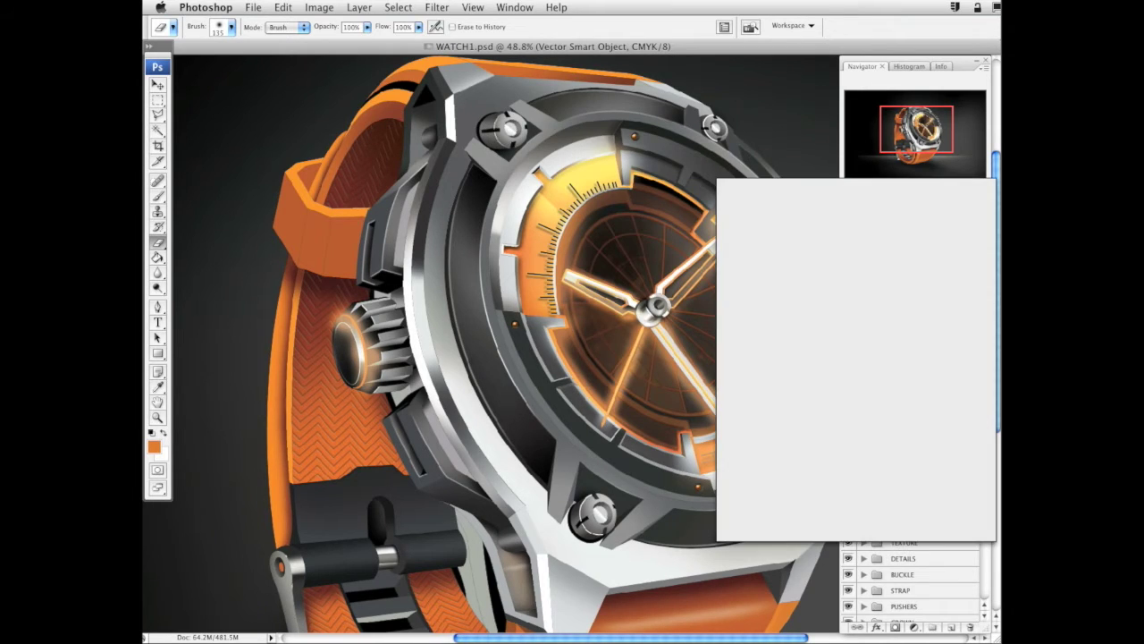
type("80")
key("Return")
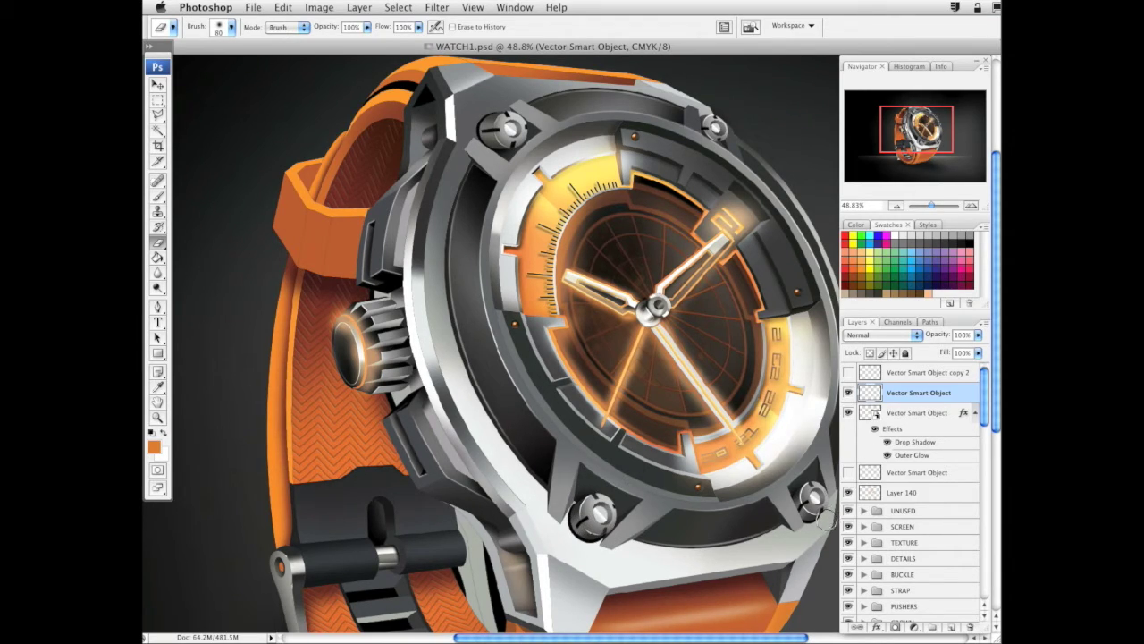
In the Illustrator line drawing, copy the outer edge curve of the strap buckle's arm and paste a duplicate of it
scroll(665, 486, "down", 5)
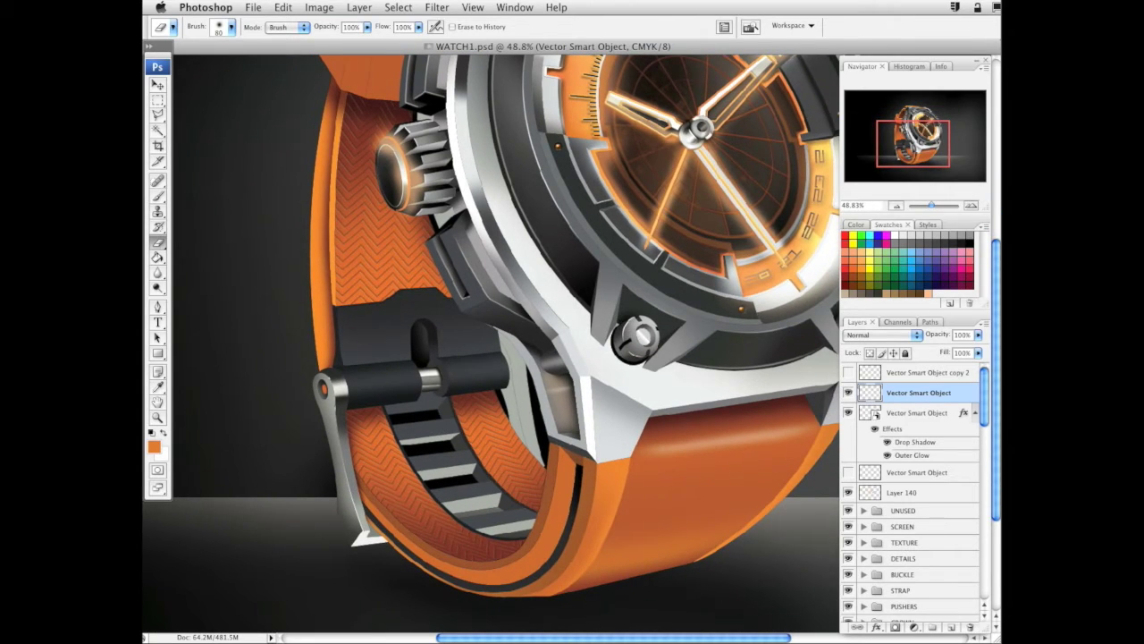
key("super+Tab")
left_click_drag(315, 534, 612, 518)
left_click(346, 488)
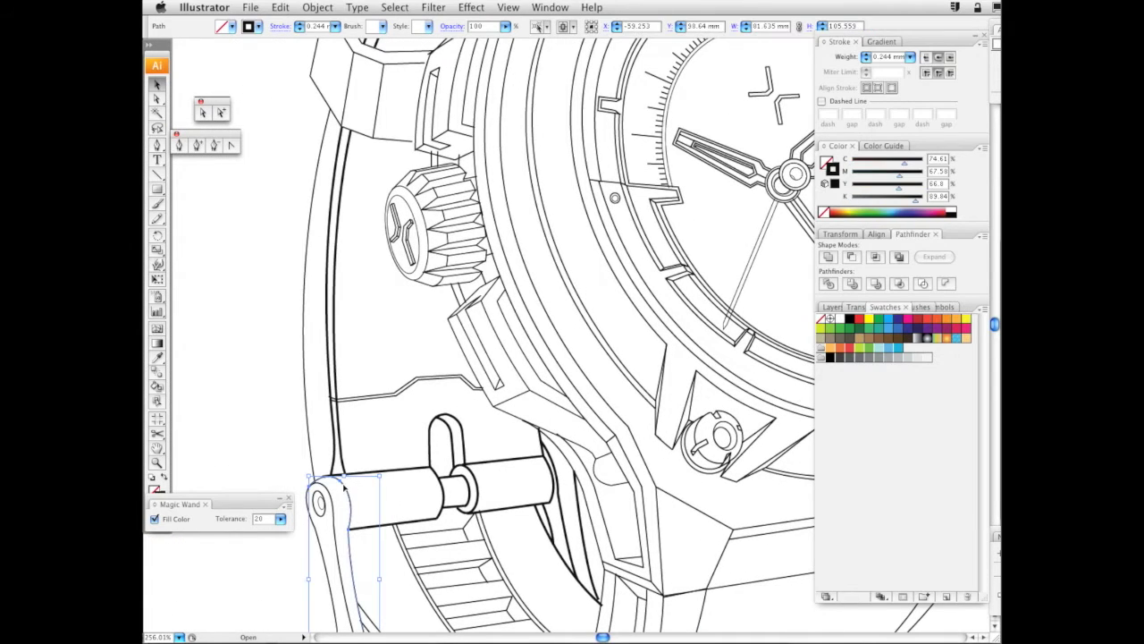
left_click_drag(310, 468, 565, 454)
left_click(450, 417)
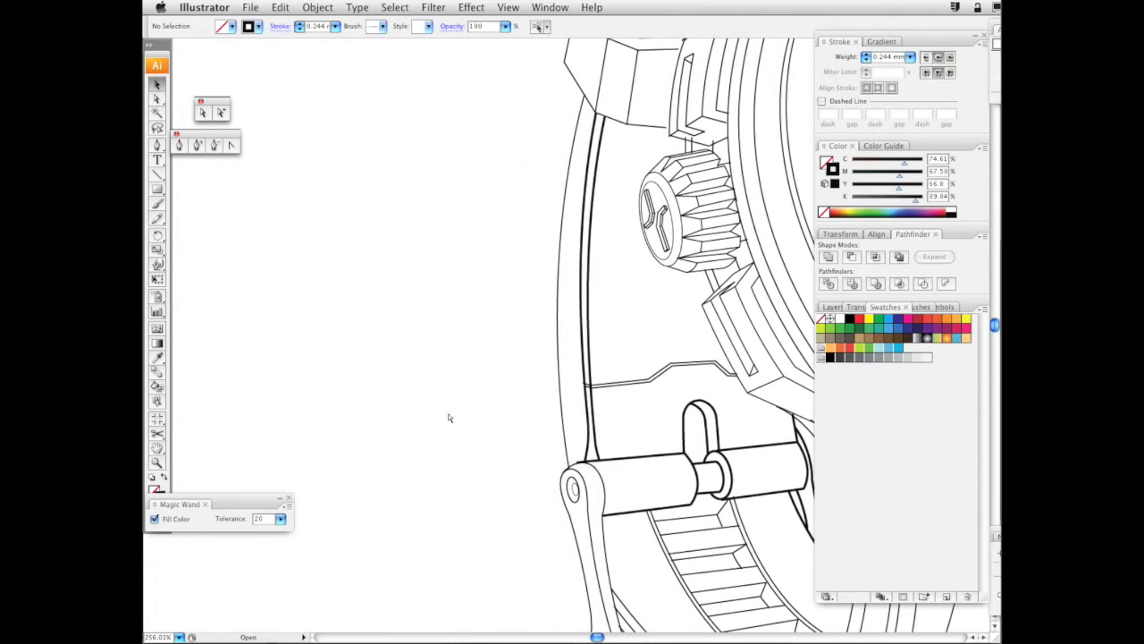
key("super+v")
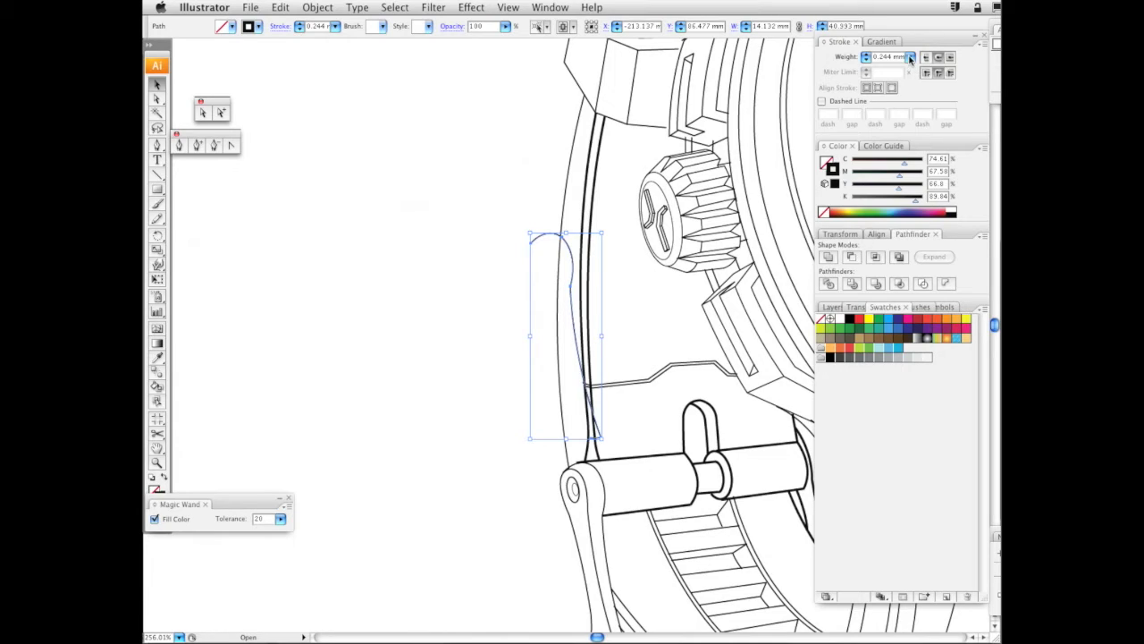
Set the duplicated buckle arm curve to a 1 pt stroke weight and a white stroke
left_click(911, 58)
left_click(903, 100)
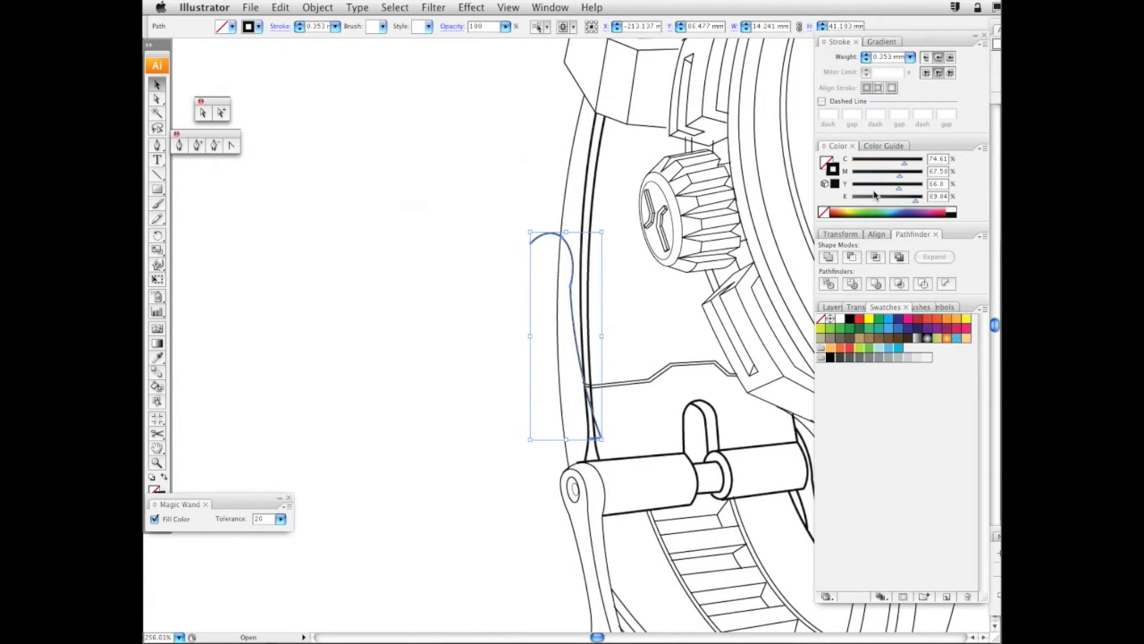
left_click(955, 207)
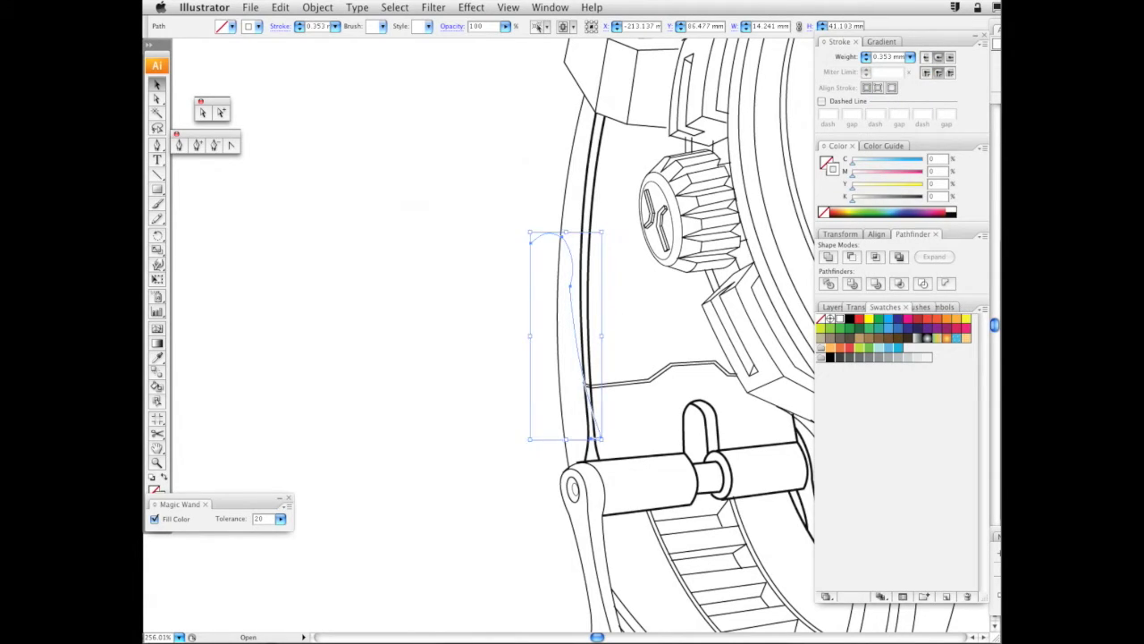
Switch to WATCH1.psd in Photoshop, paste the white curve as a smart object, and align it along the buckle arm's edge
key("super+Tab")
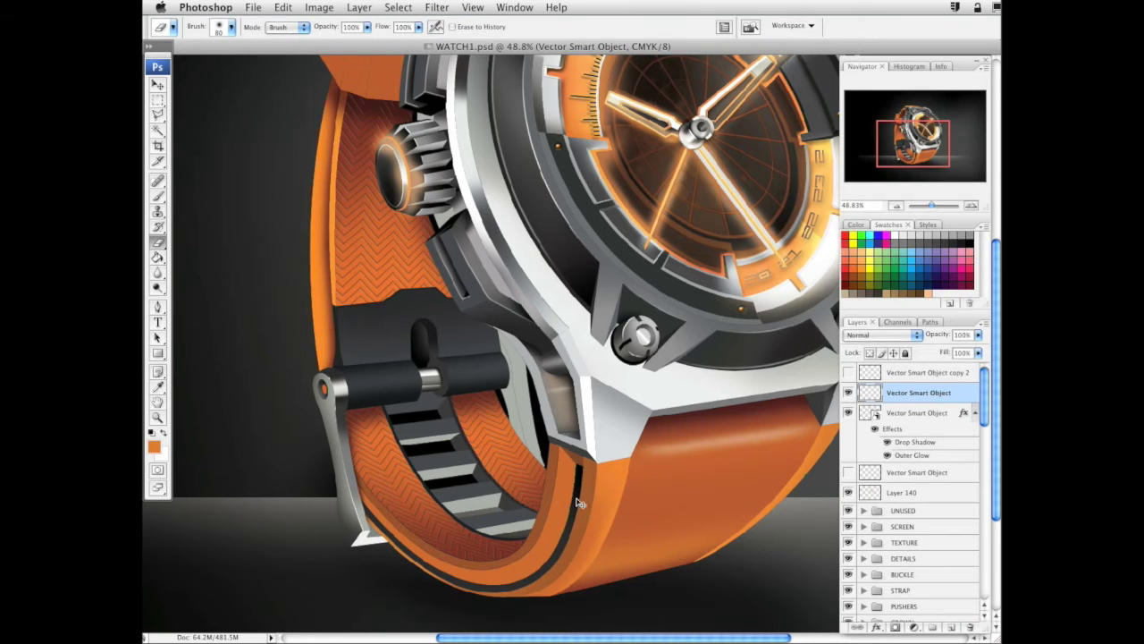
key("super+v")
key("Return")
left_click_drag(546, 370, 345, 477)
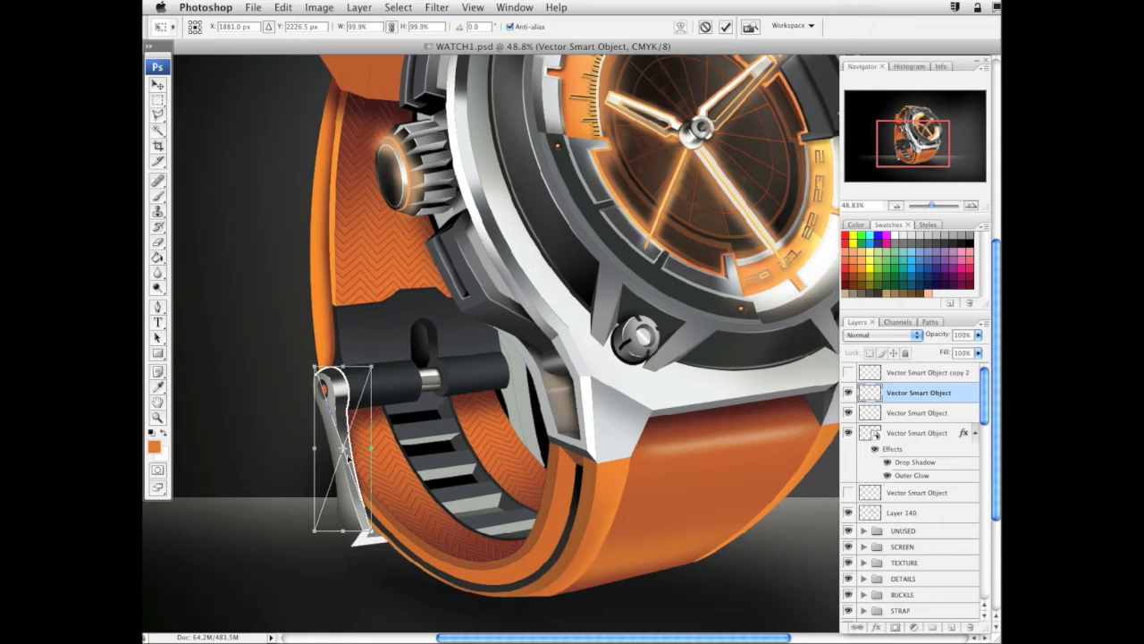
key("Return")
Rasterize the buckle arm highlight and fade it with a soft eraser enlarged to 141 px
key("e")
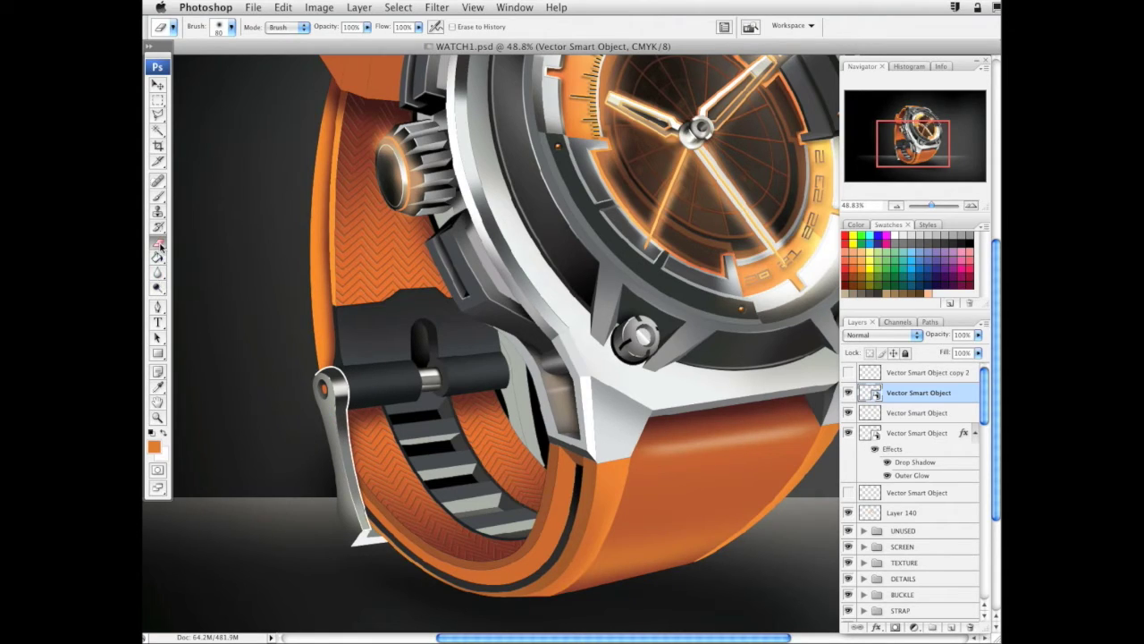
left_click(322, 366)
key("Escape")
right_click(415, 363)
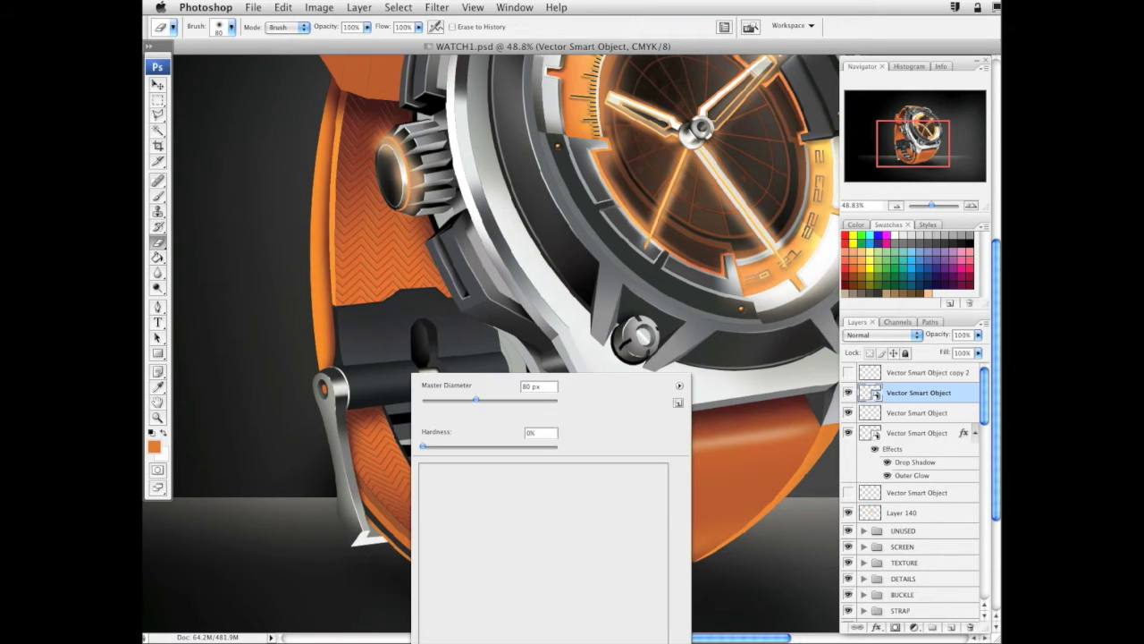
left_click_drag(476, 401, 496, 389)
left_click(357, 414)
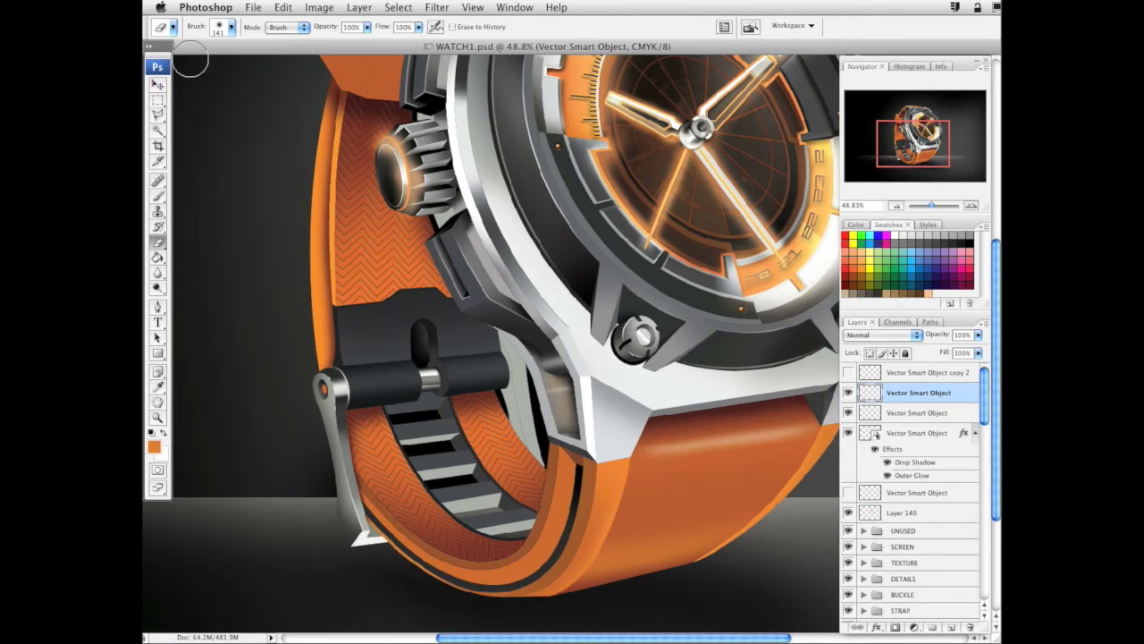
Lower the buckle arm highlight layer's opacity to 64%
left_click(158, 84)
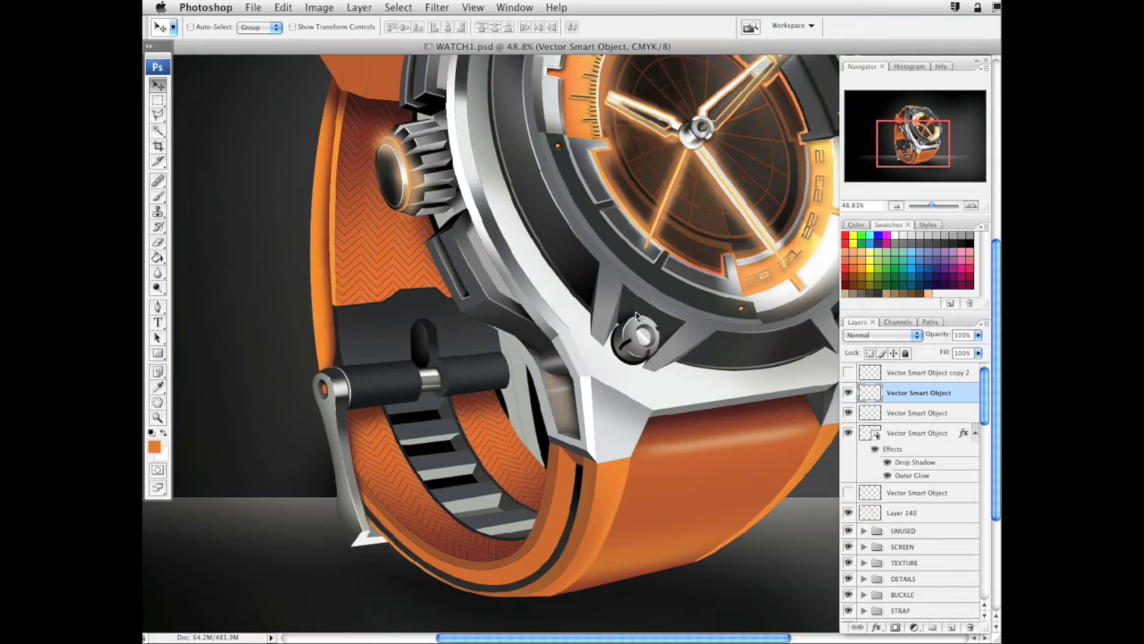
left_click_drag(643, 329, 696, 408)
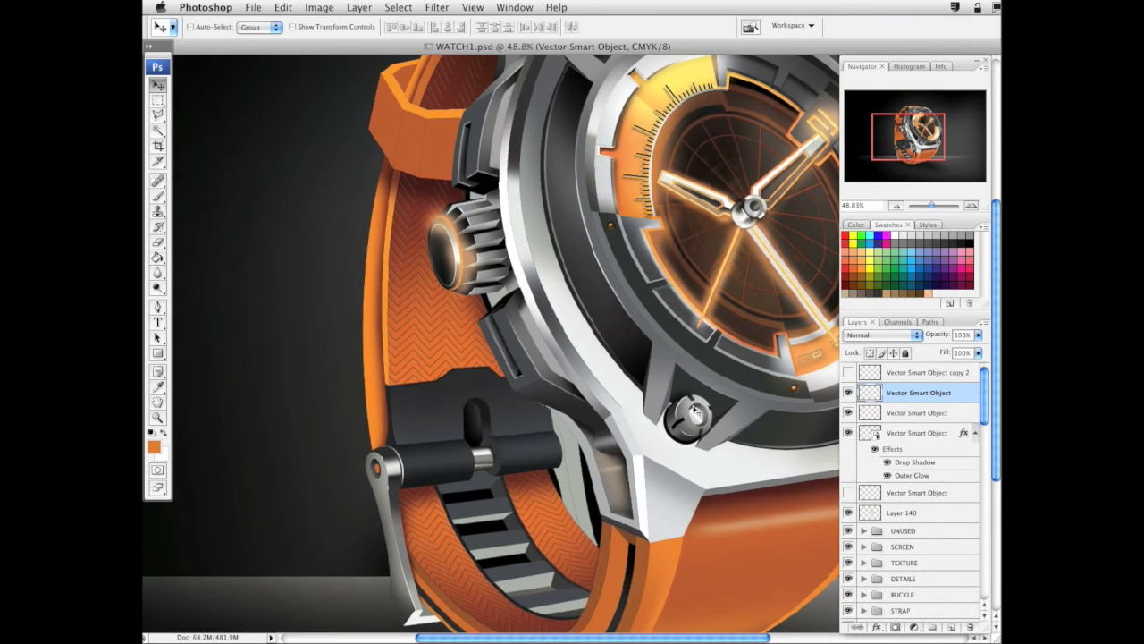
left_click(979, 335)
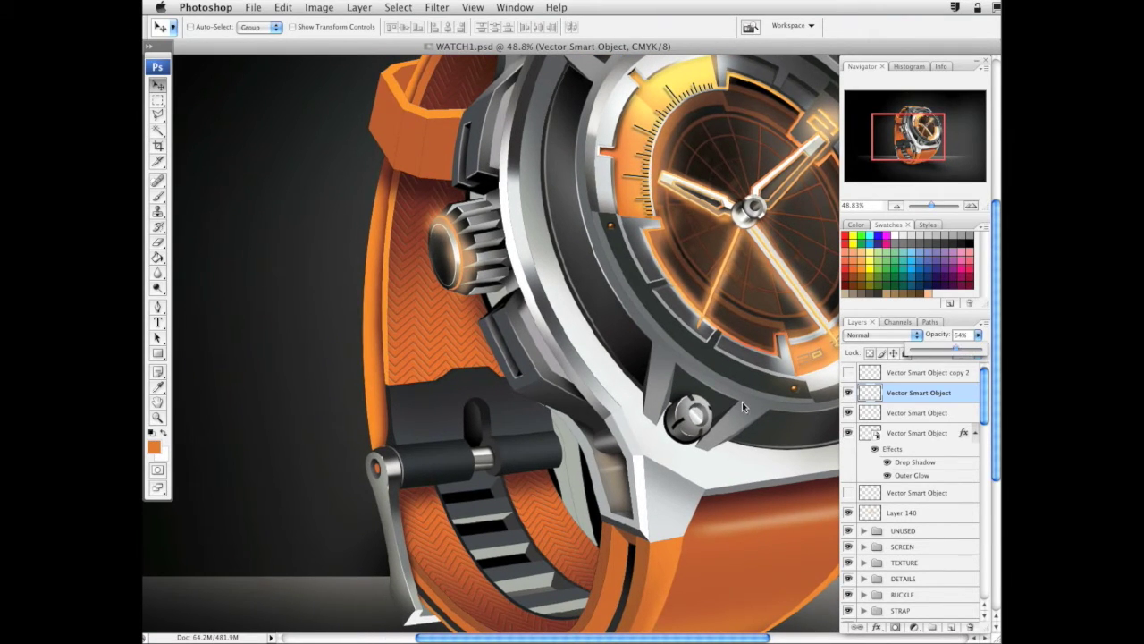
left_click_drag(592, 477, 619, 439)
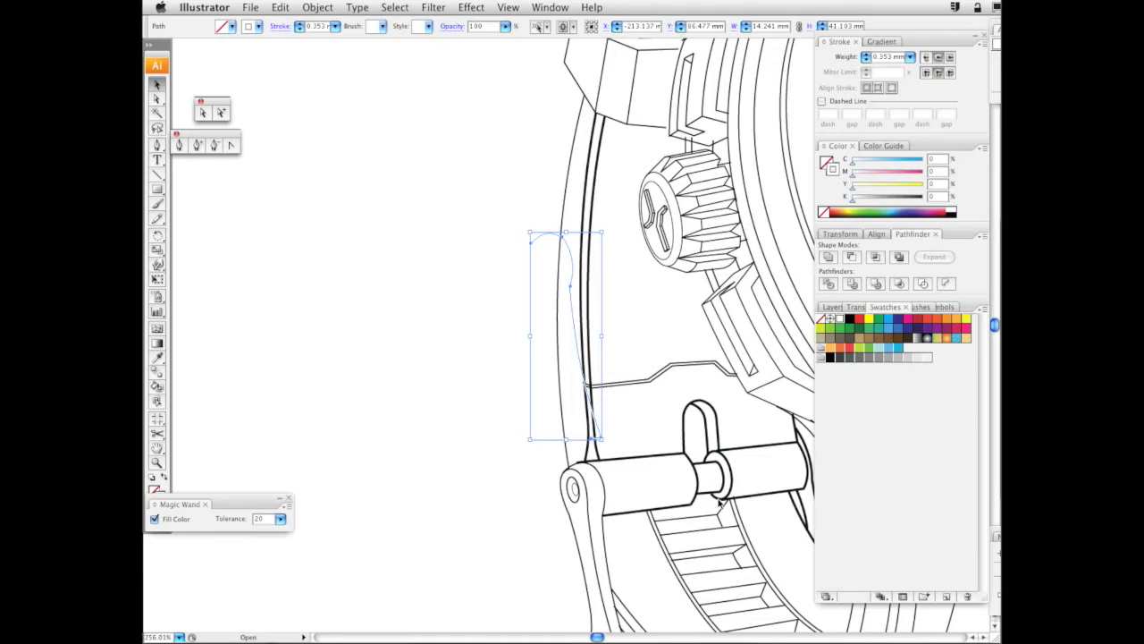
In the Illustrator line drawing, duplicate the collar ellipse on the buckle's crossbar and give the copy a white stroke
left_click(729, 479)
key("super+c")
key("super+v")
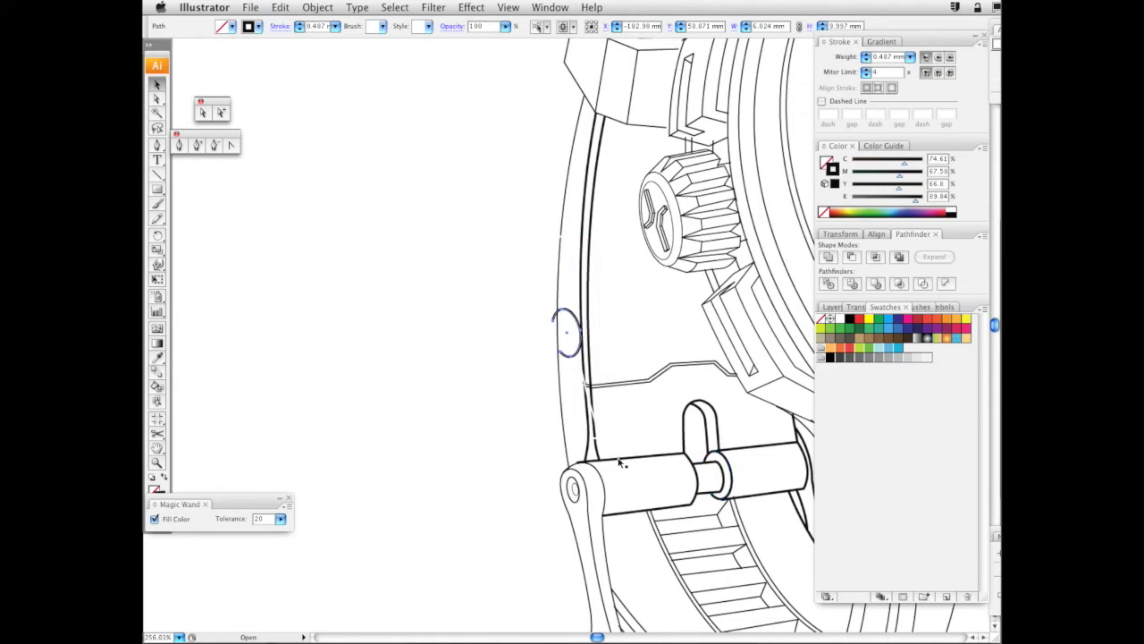
left_click(954, 209)
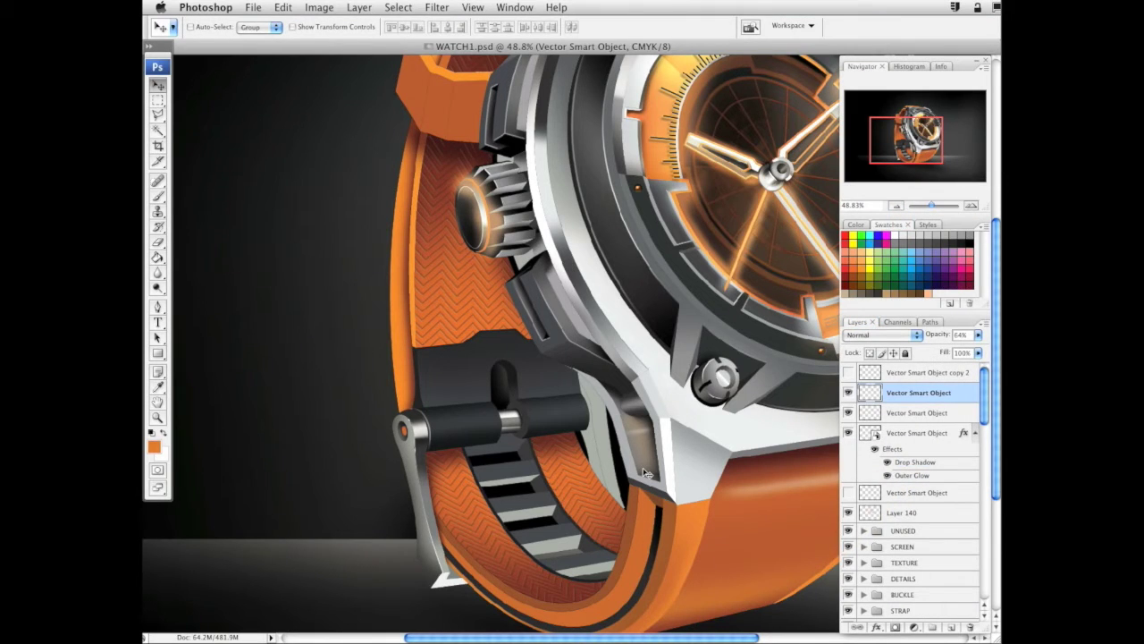
Paste the white ellipse into WATCH1.psd in Photoshop and place it over the collar edge of the buckle's crossbar
key("super+v")
key("Return")
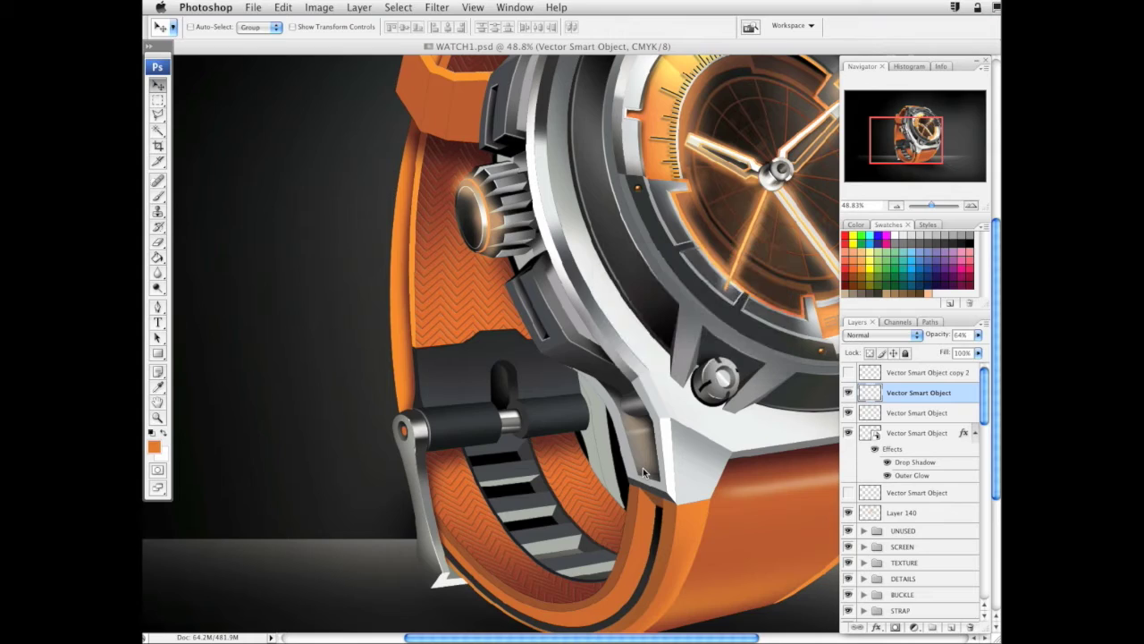
left_click_drag(552, 354, 533, 405)
key("Return")
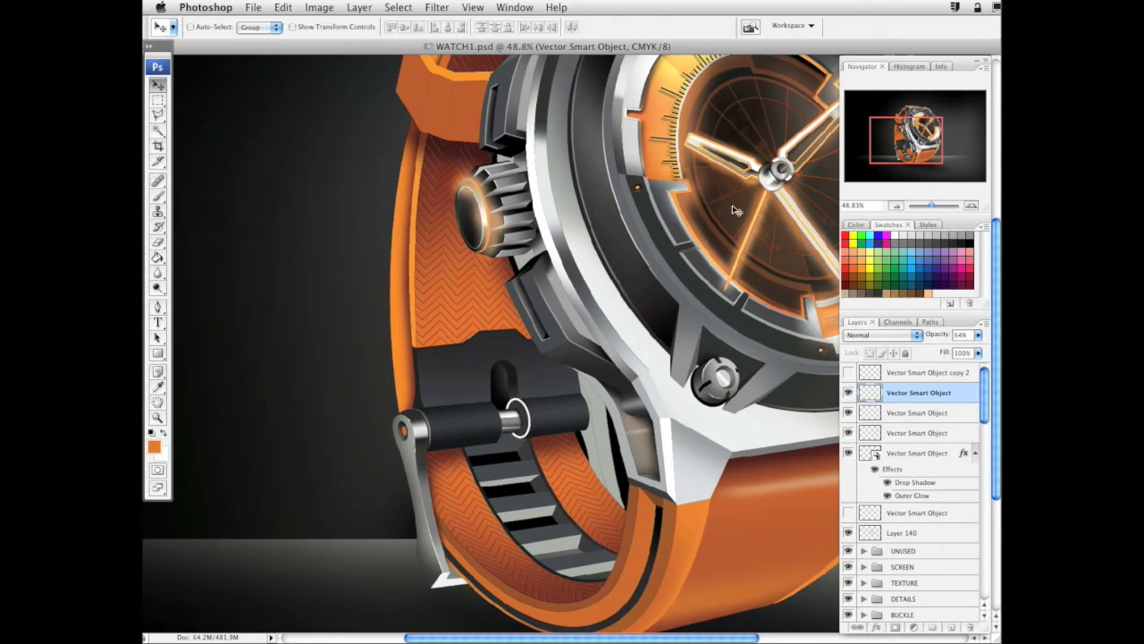
Rasterize the collar highlight and erase its lower and upper parts with the 141 px soft eraser
left_click(157, 242)
left_click(516, 466)
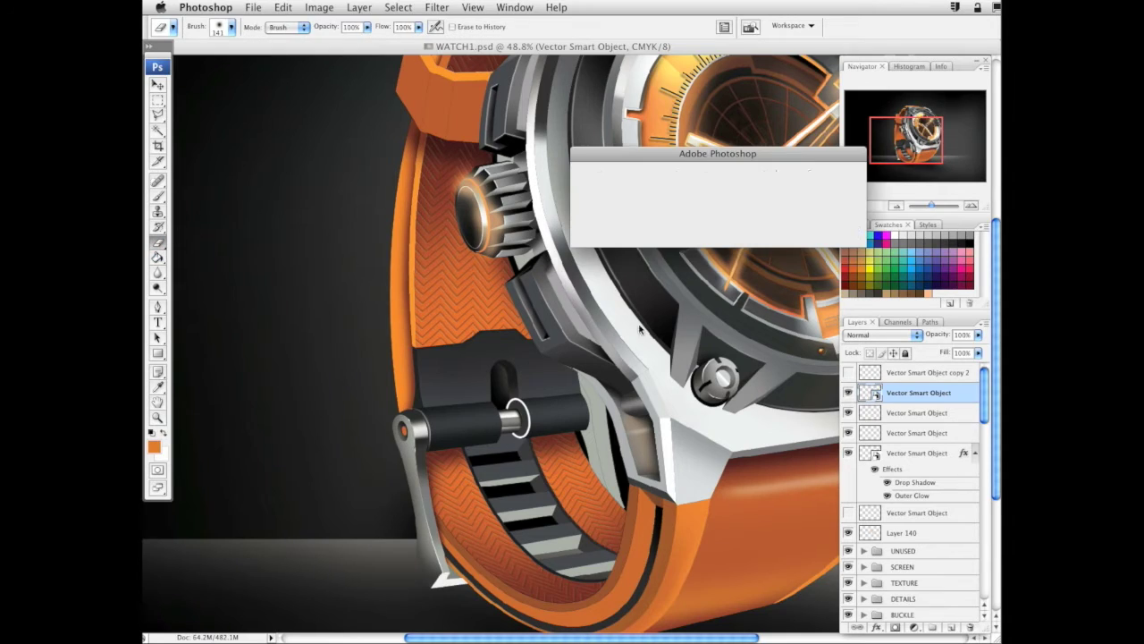
left_click(830, 232)
left_click_drag(513, 447, 512, 455)
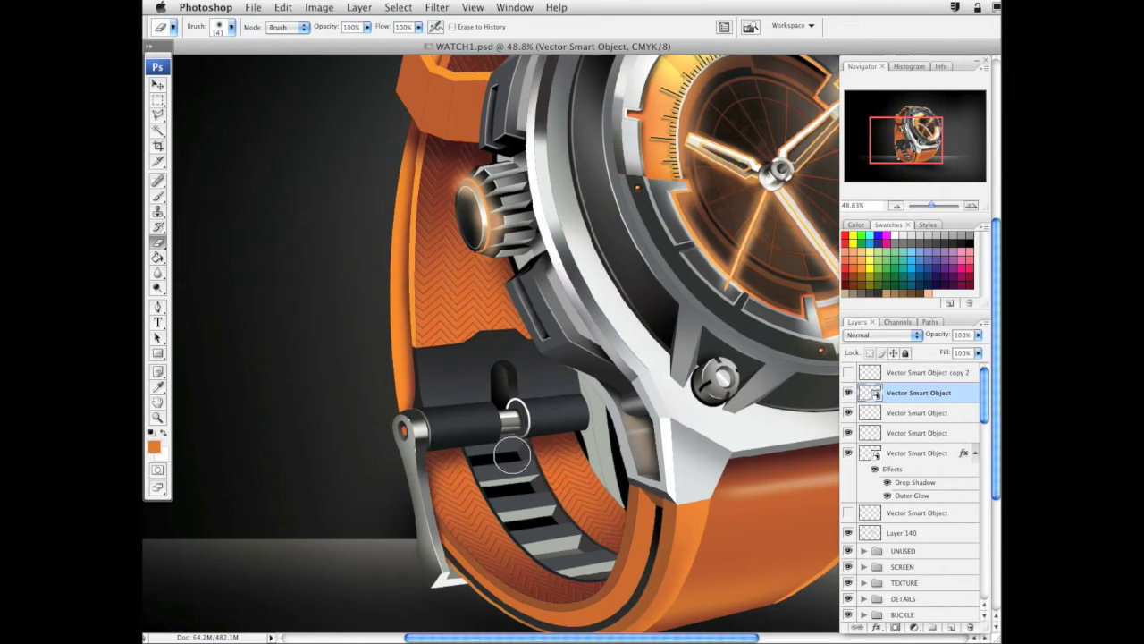
left_click_drag(485, 386, 501, 385)
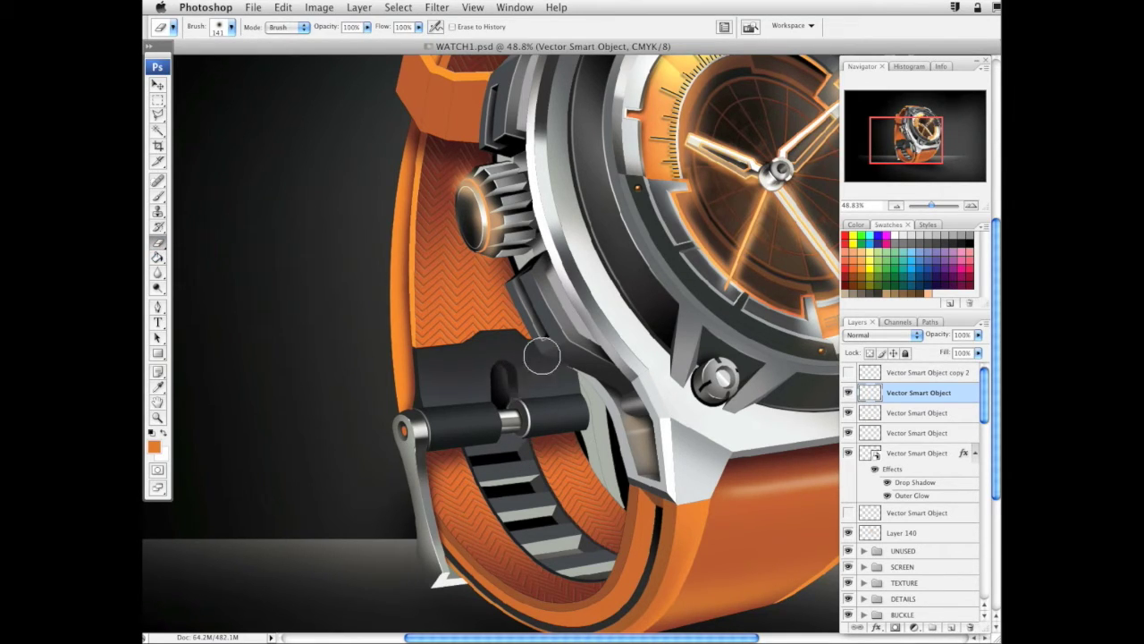
Lower the collar highlight layer's opacity to 55%
left_click(157, 83)
key("ctrl+z")
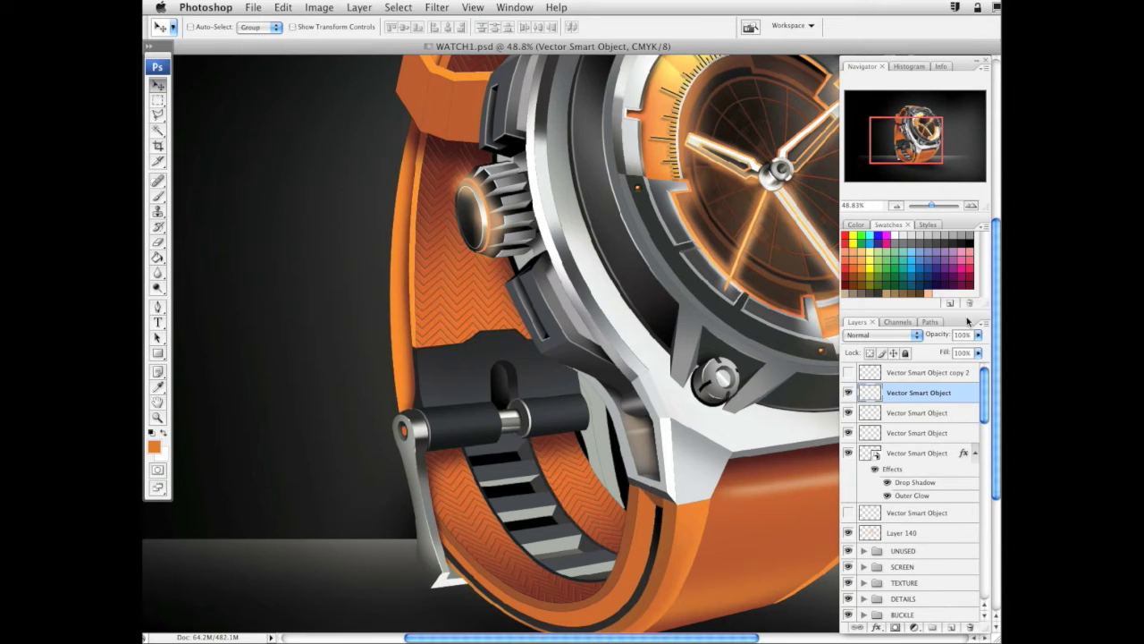
left_click_drag(980, 336, 961, 352)
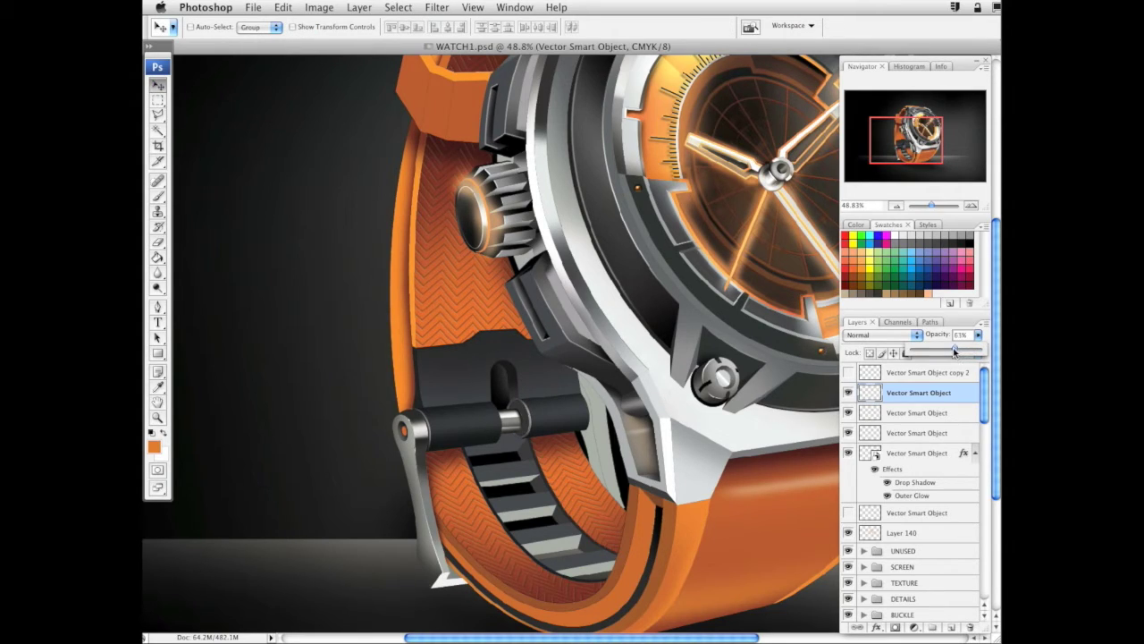
left_click_drag(652, 379, 642, 497)
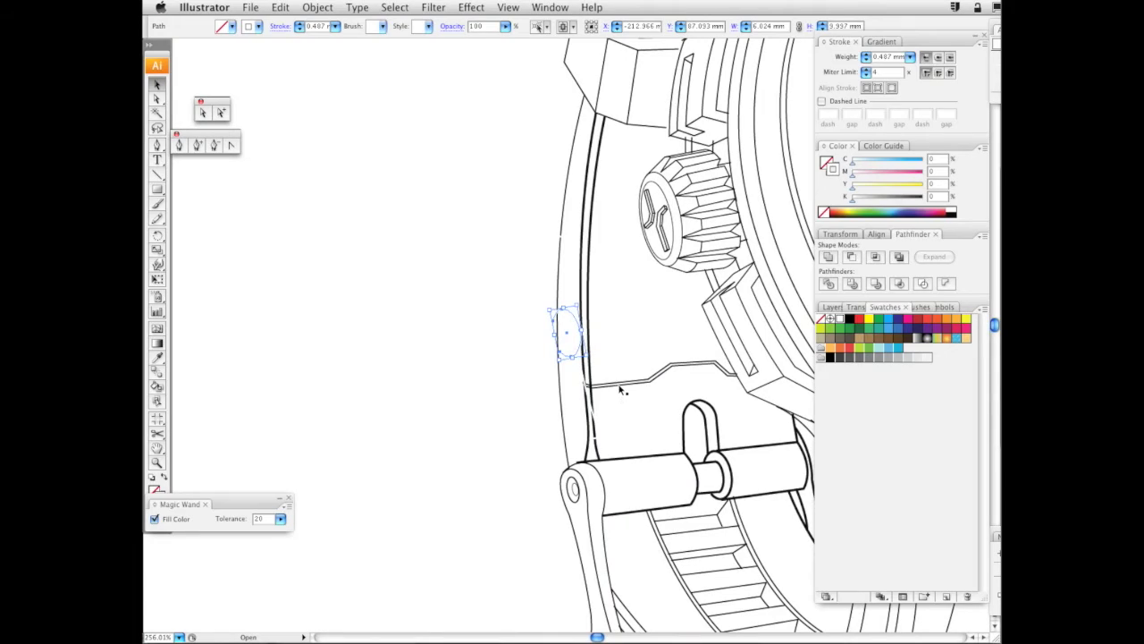
In Illustrator, duplicate the buckle plate's stepped upper edge line and give the copy a white 0.75 pt stroke
left_click(620, 384)
key("super+c")
key("super+v")
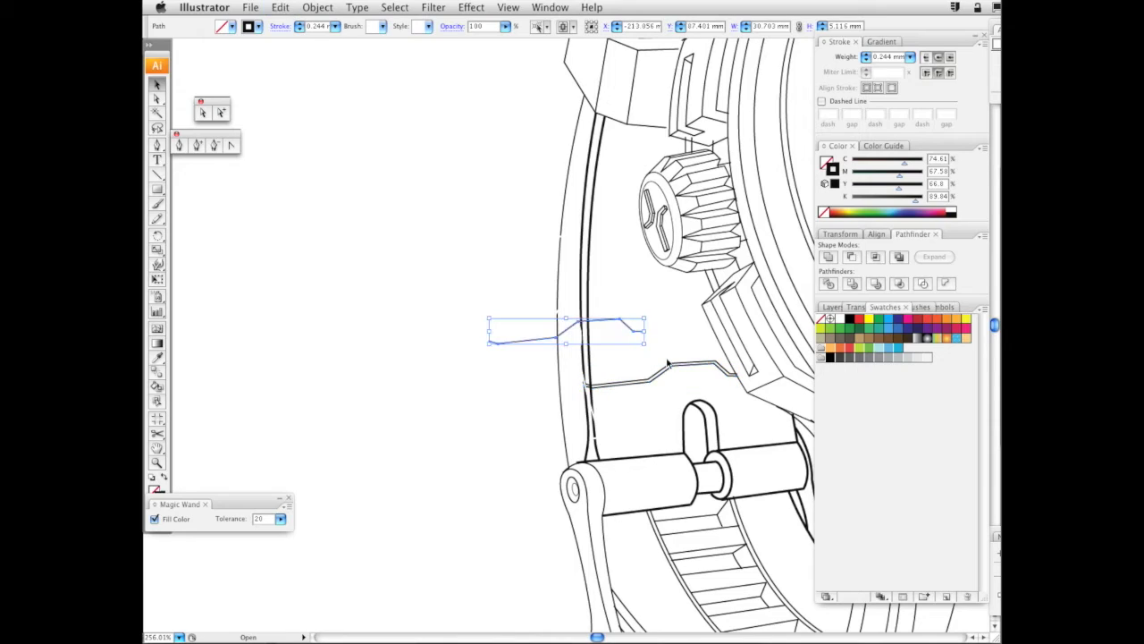
left_click(958, 207)
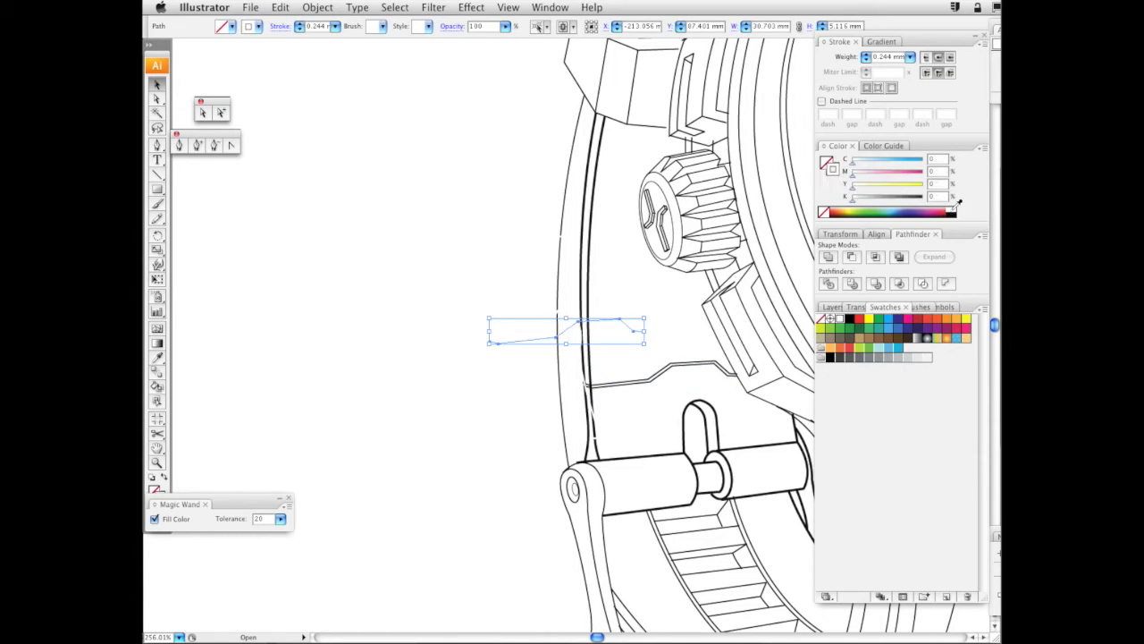
left_click(910, 57)
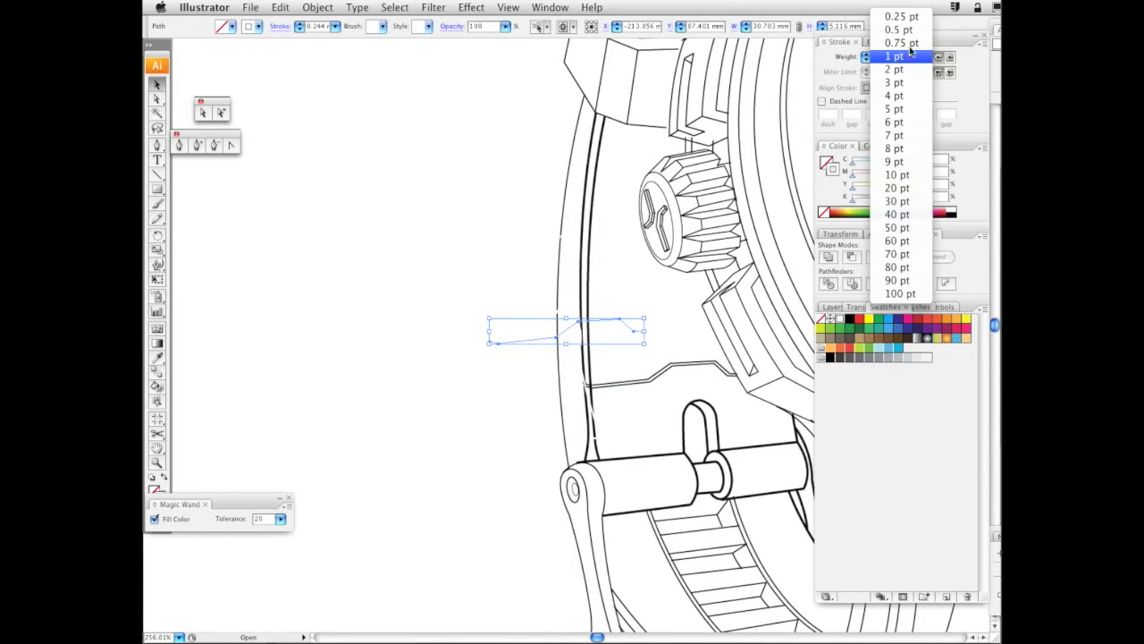
left_click(901, 43)
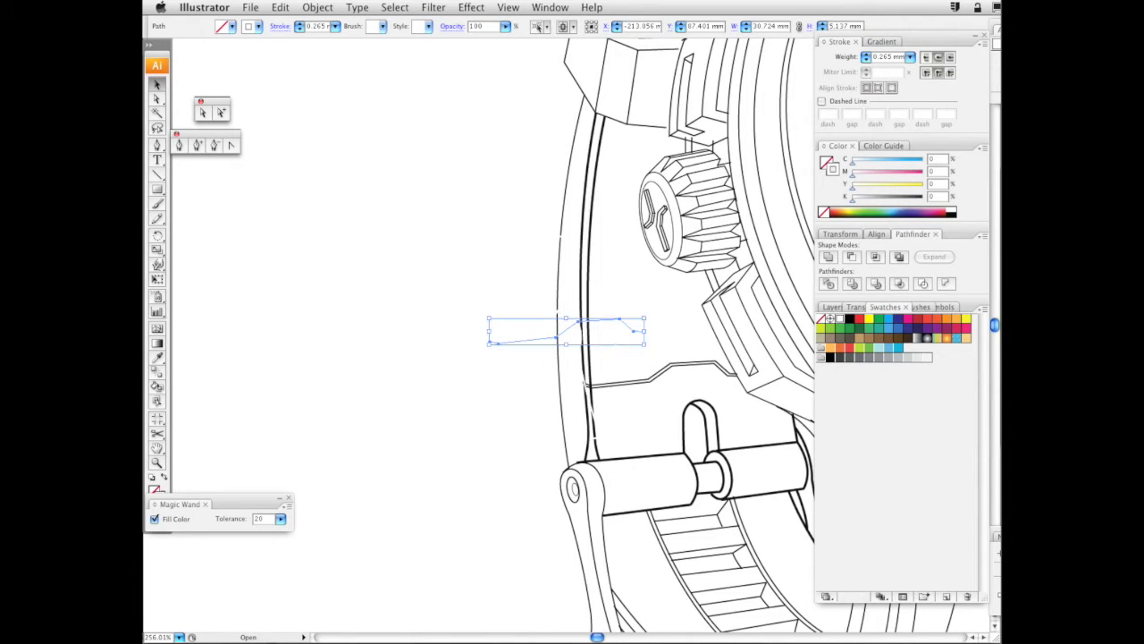
Paste the white edge line into WATCH1.psd in Photoshop and align it just below the buckle plate's upper edge
key("super+Tab")
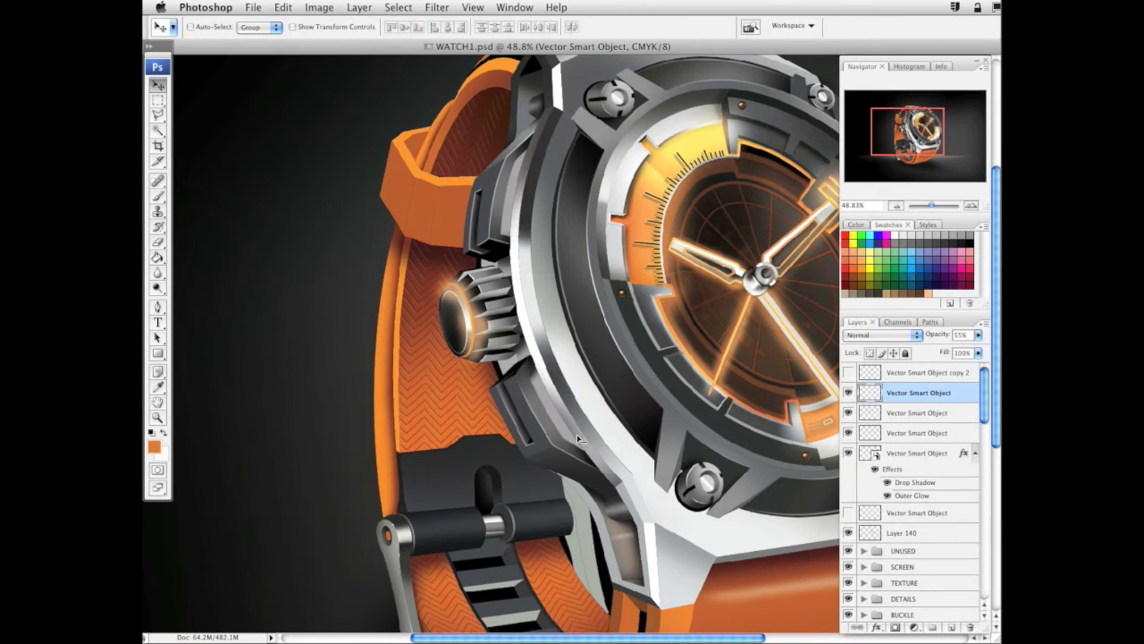
key("super+v")
key("Return")
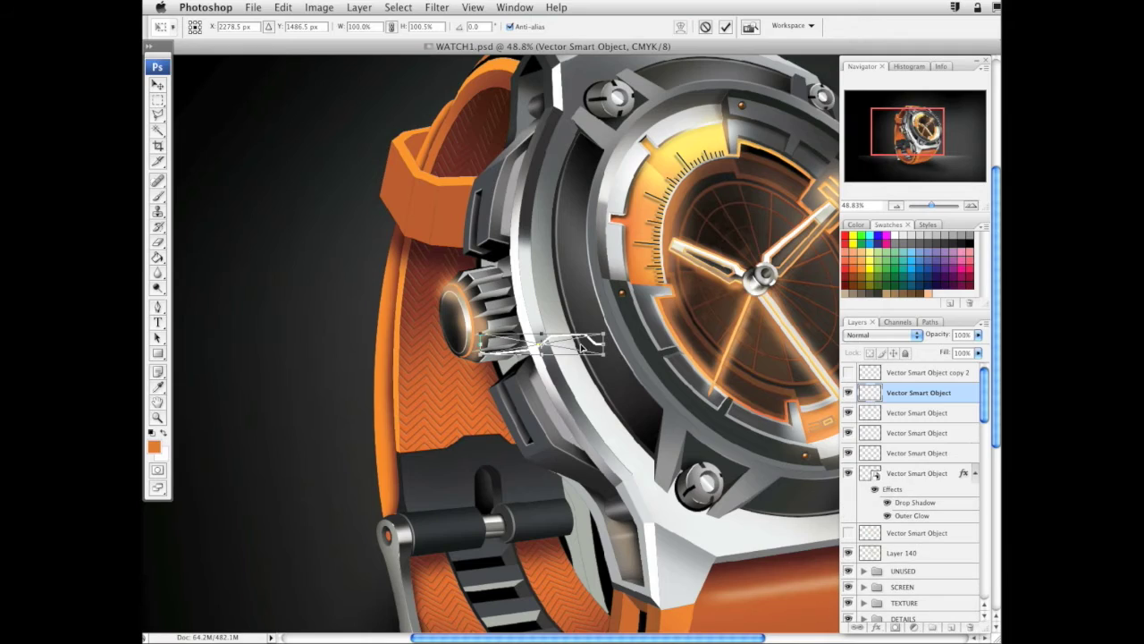
left_click_drag(583, 349, 496, 452)
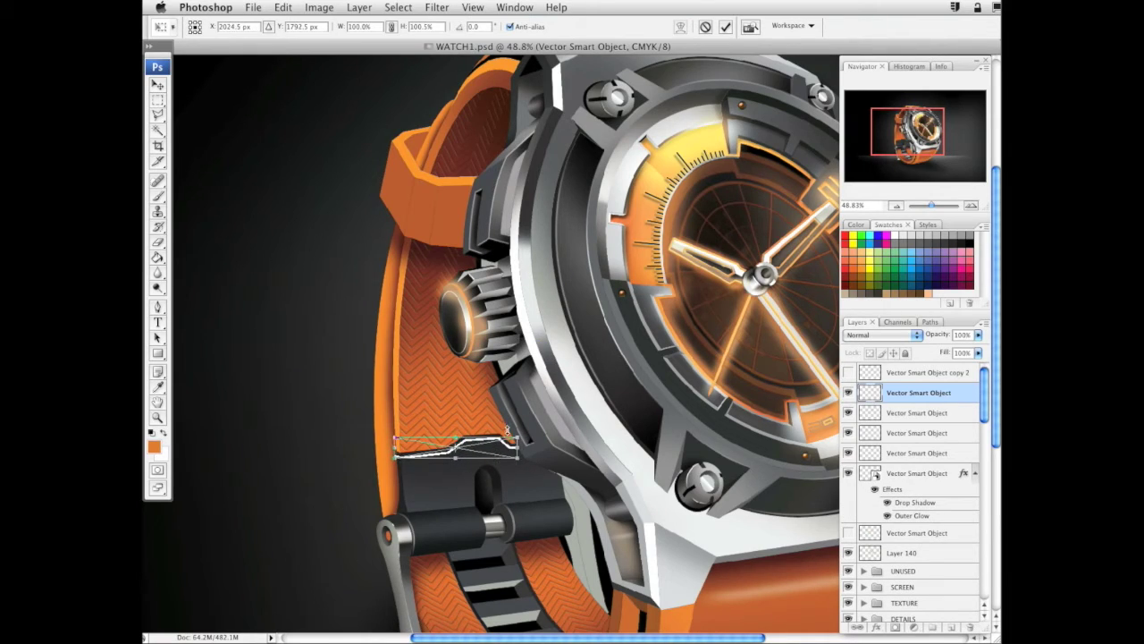
key("Up")
key("Up")
key("Return")
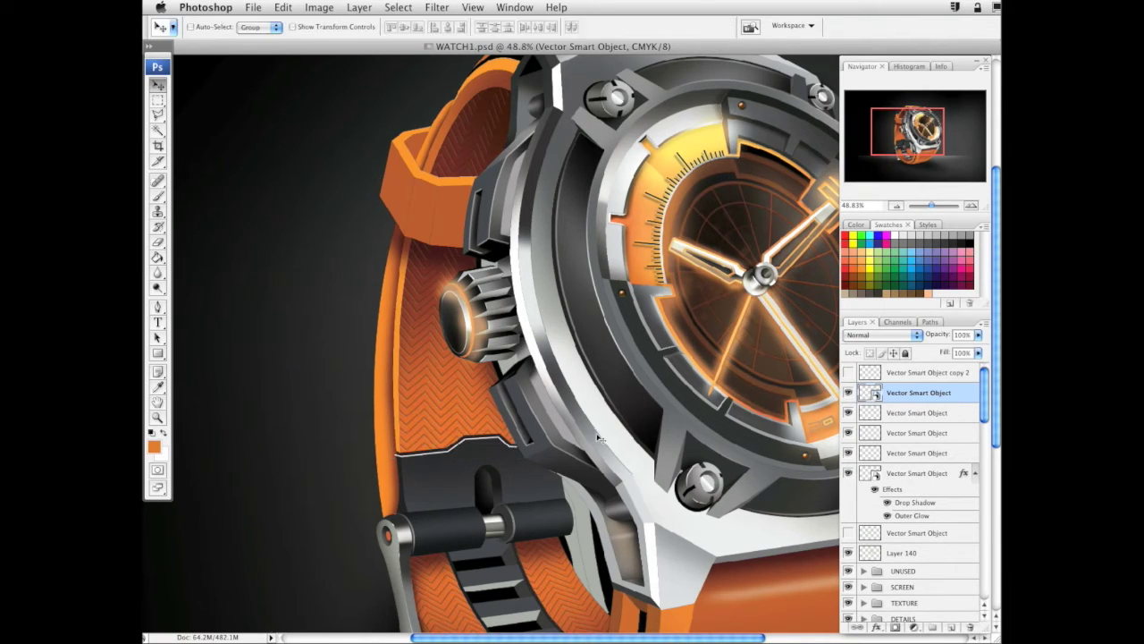
Rasterize the buckle plate's white edge line and fade its outer end with a soft 64 px eraser
left_click(161, 419)
left_click_drag(332, 306, 660, 592)
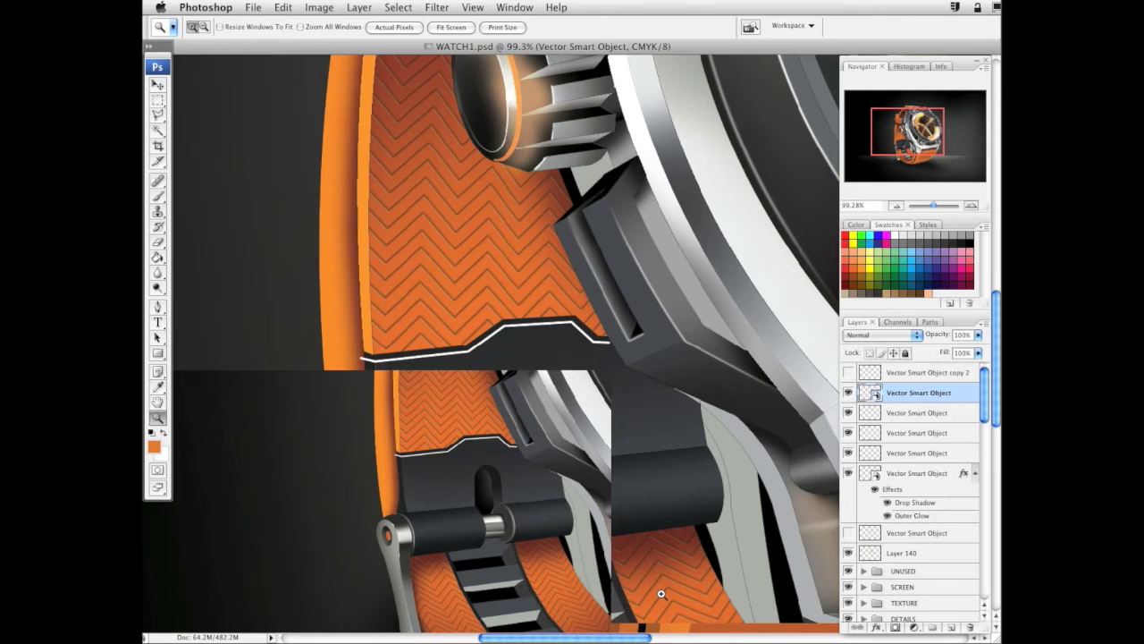
left_click(157, 86)
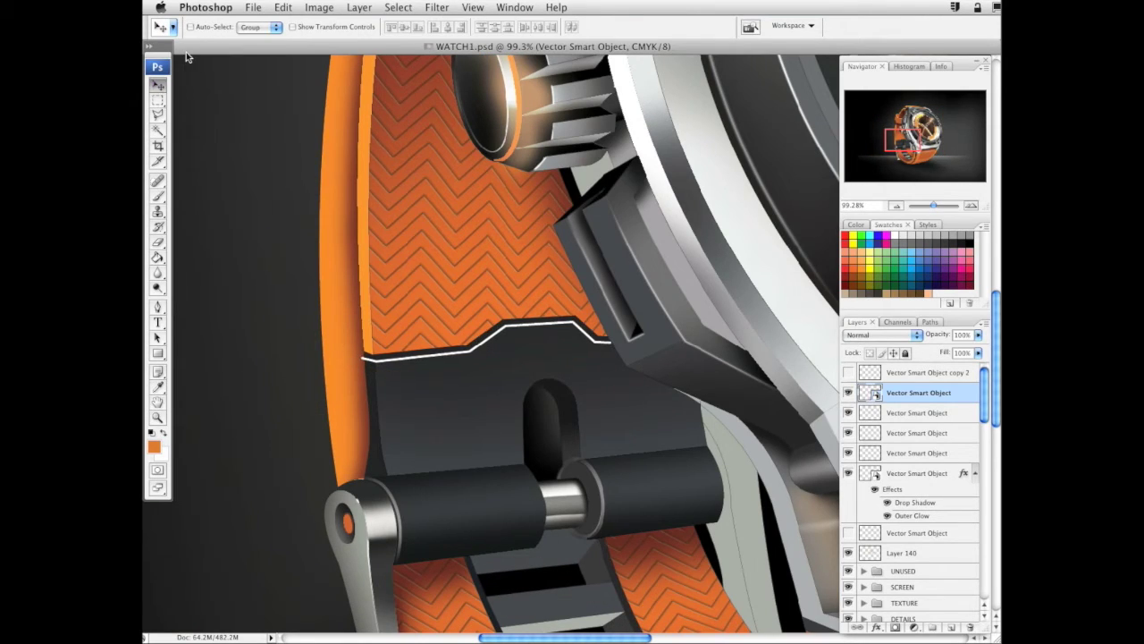
left_click(159, 242)
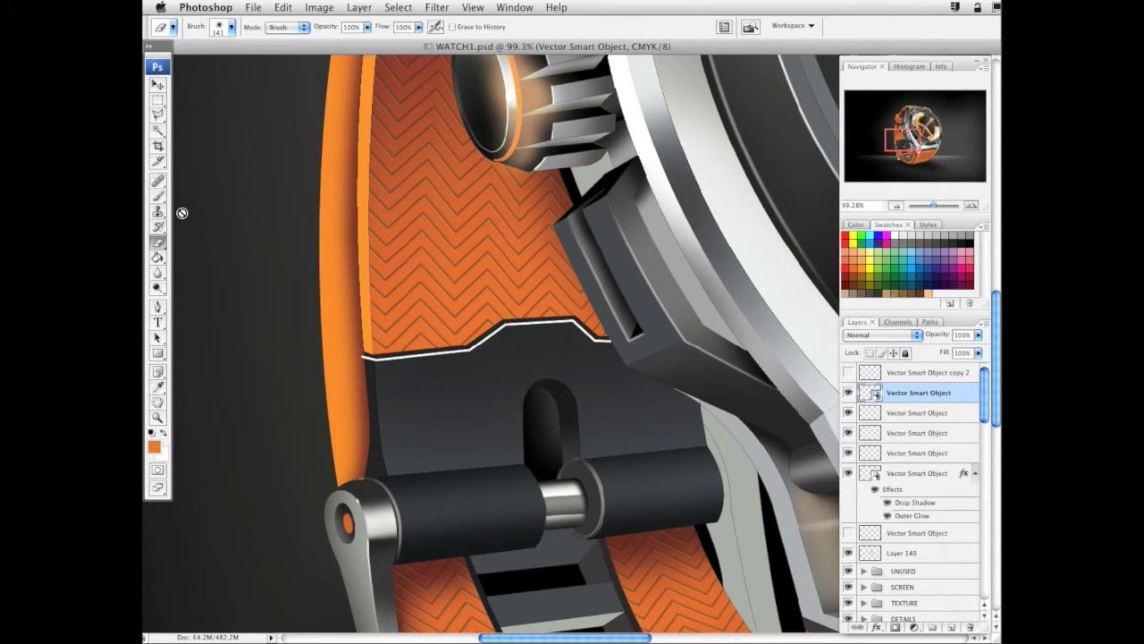
left_click(358, 372)
left_click(820, 232)
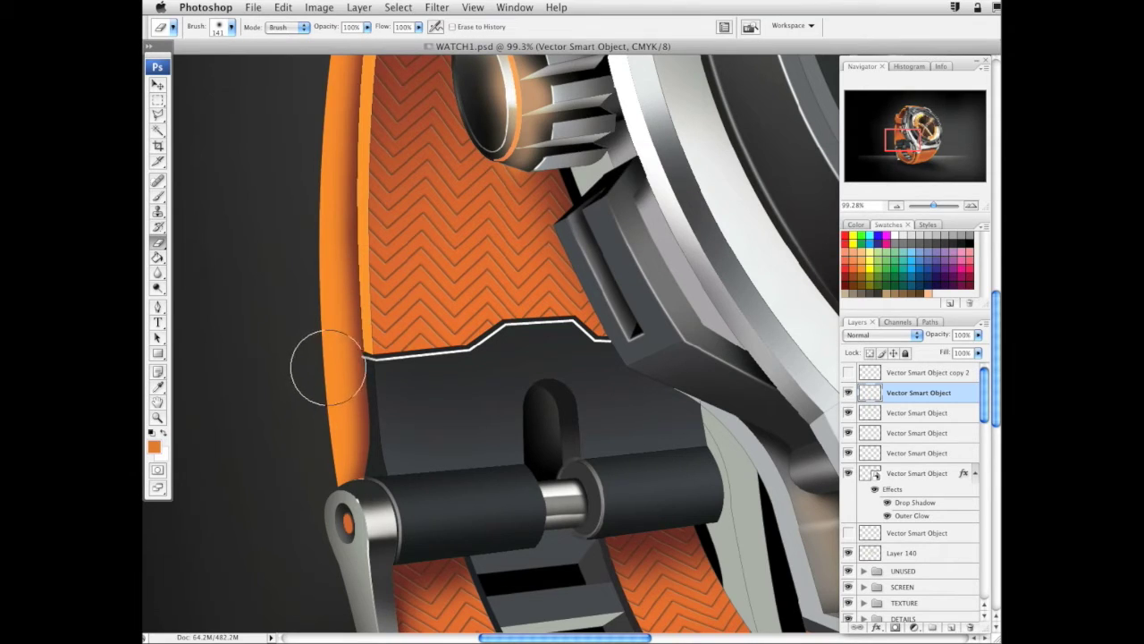
right_click(709, 206)
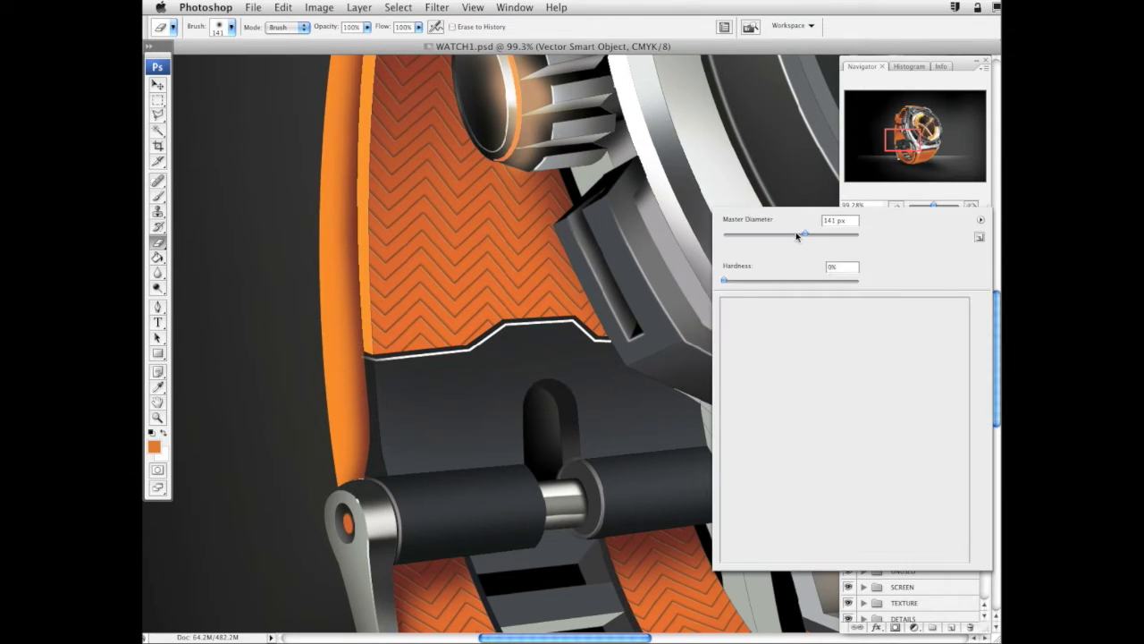
left_click_drag(797, 235, 774, 235)
left_click(344, 364)
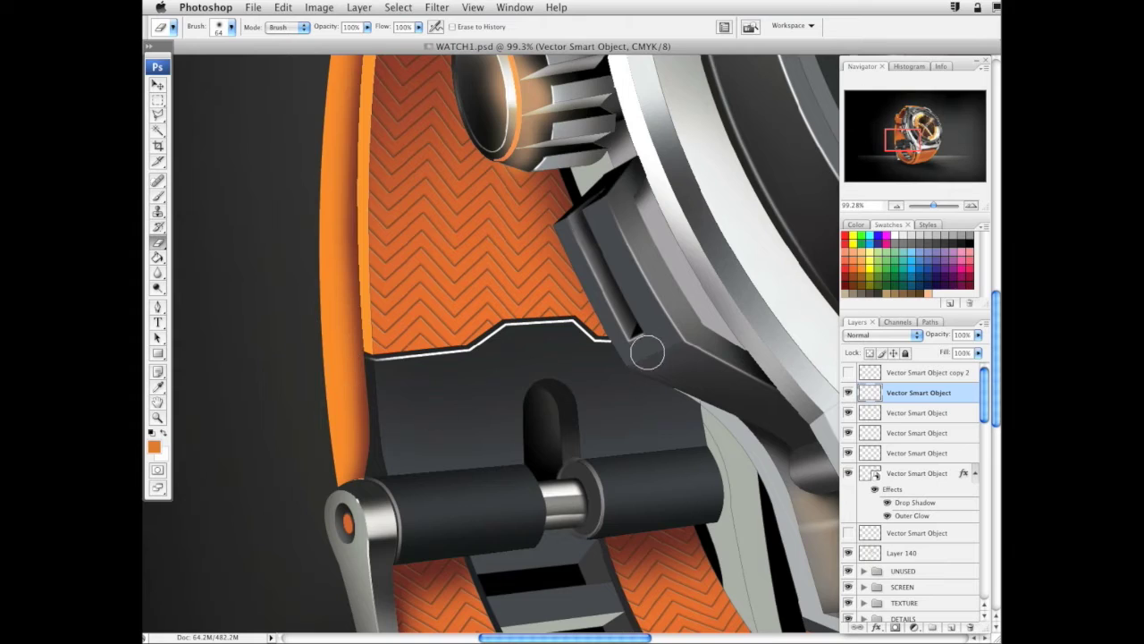
Soften the buckle plate's edge line with a Gaussian Blur and lower its layer opacity to 60%
left_click(437, 7)
mouse_move(501, 155)
left_click(625, 207)
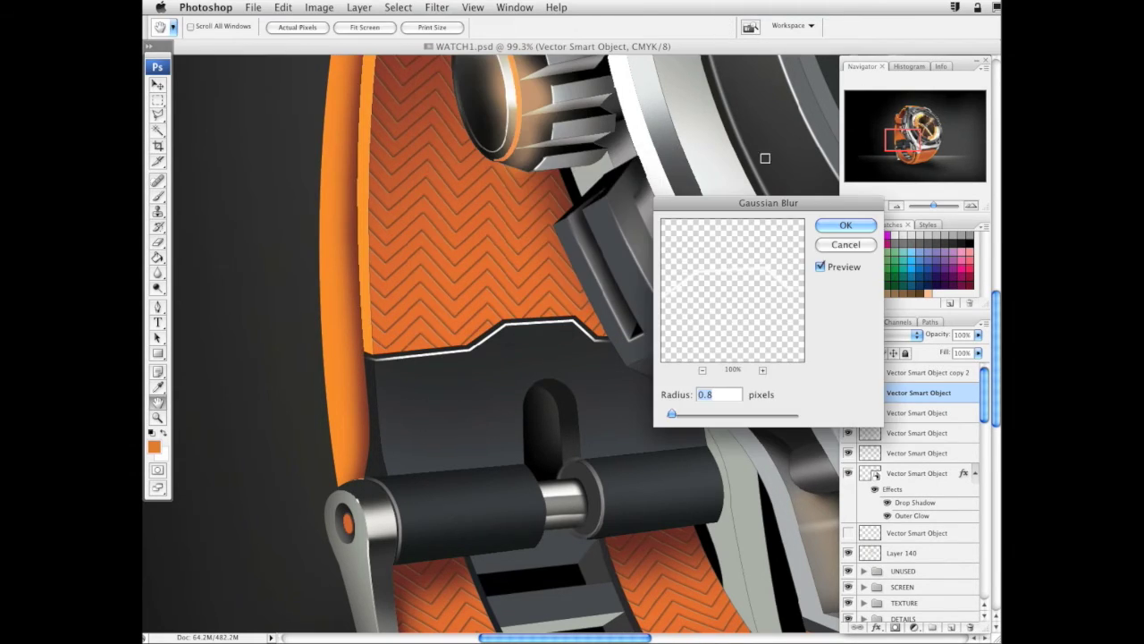
left_click_drag(676, 416, 674, 414)
left_click(845, 226)
key("e")
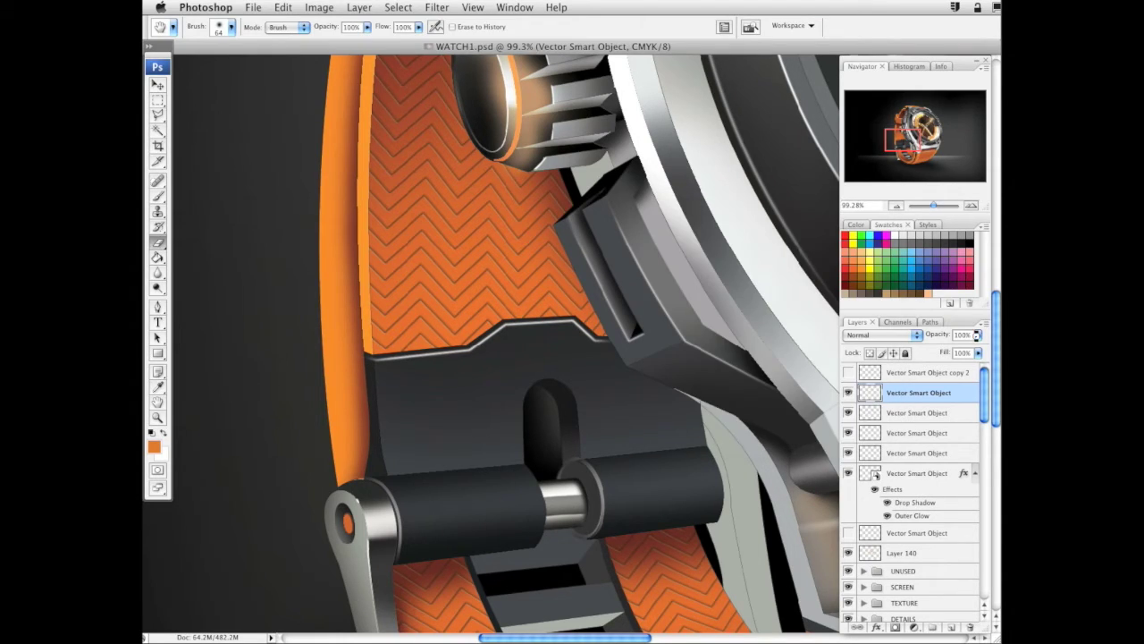
left_click(978, 335)
left_click_drag(977, 351, 952, 351)
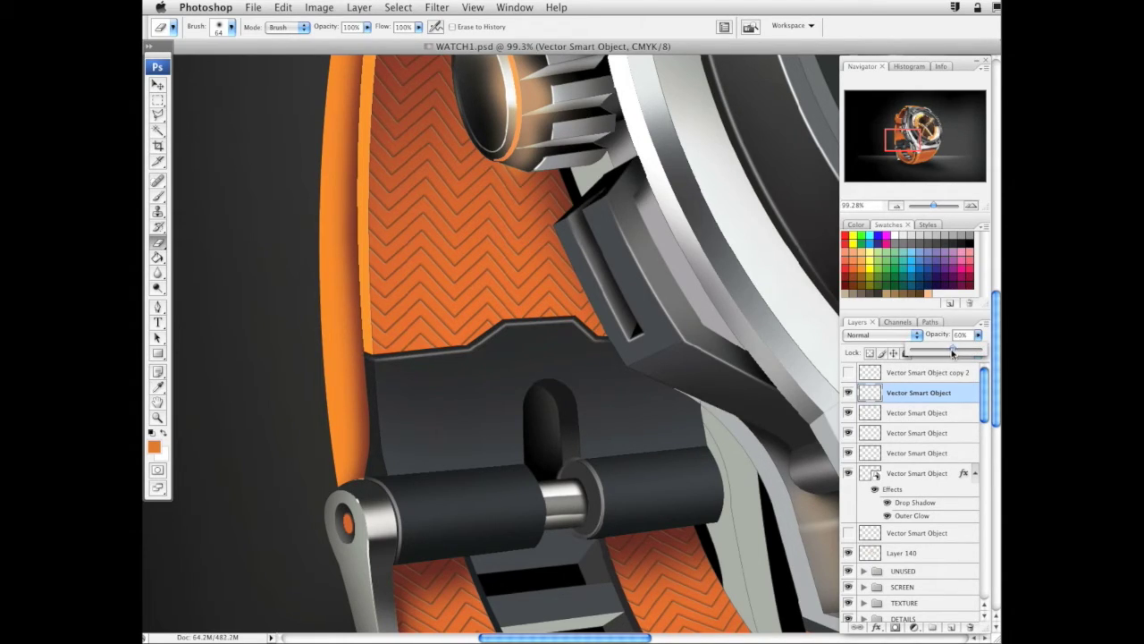
Delete the hidden Vector Smart Object layer with the Bevel and Emboss effect from the UNUSED group
key("z")
left_click(630, 340, "alt")
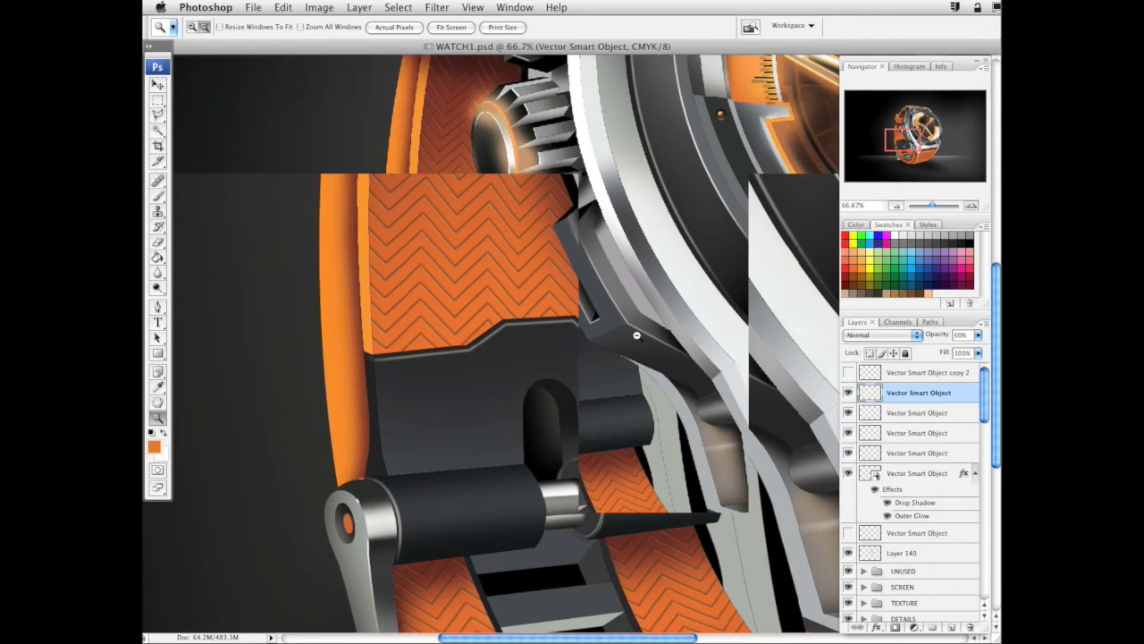
left_click(636, 335, "alt")
left_click(657, 304, "alt")
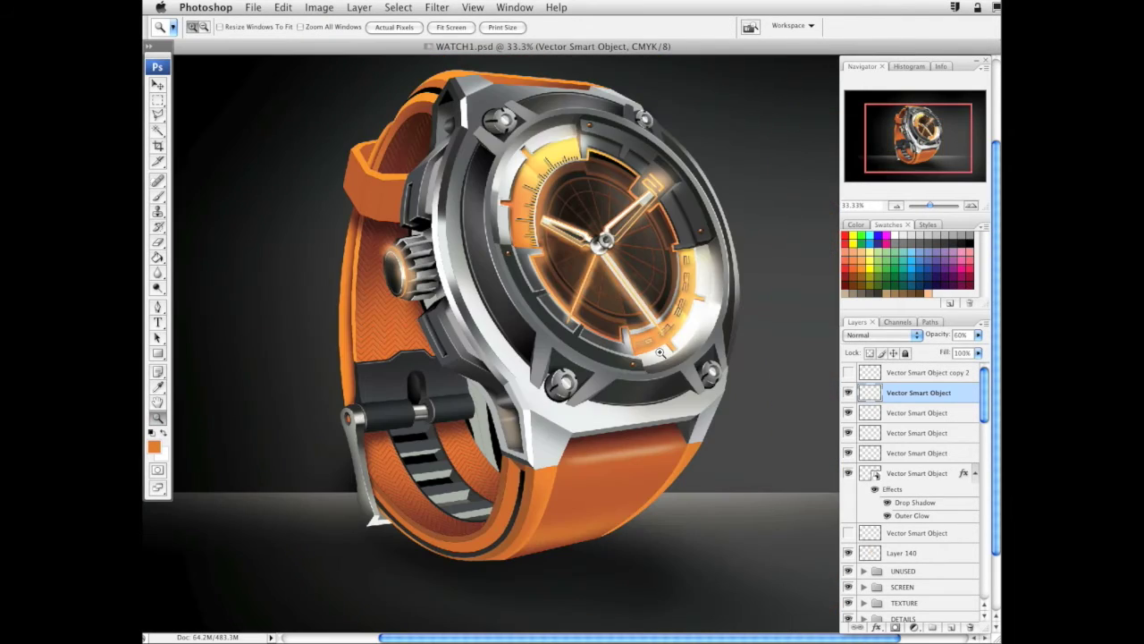
left_click_drag(660, 353, 717, 439)
left_click(693, 315)
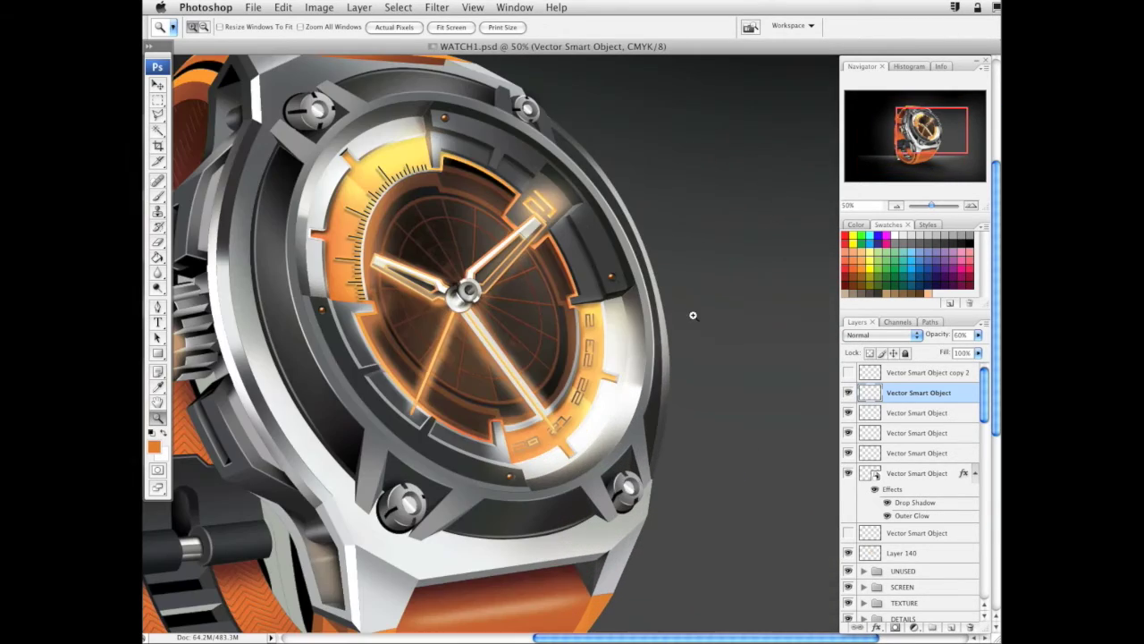
left_click_drag(616, 334, 679, 356)
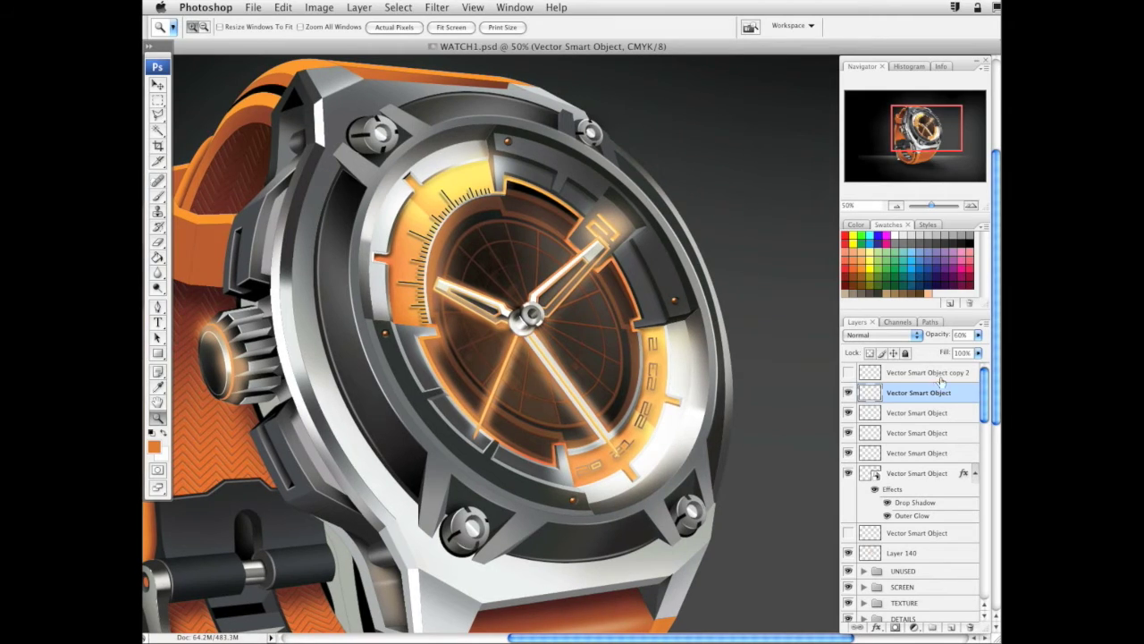
left_click(864, 572)
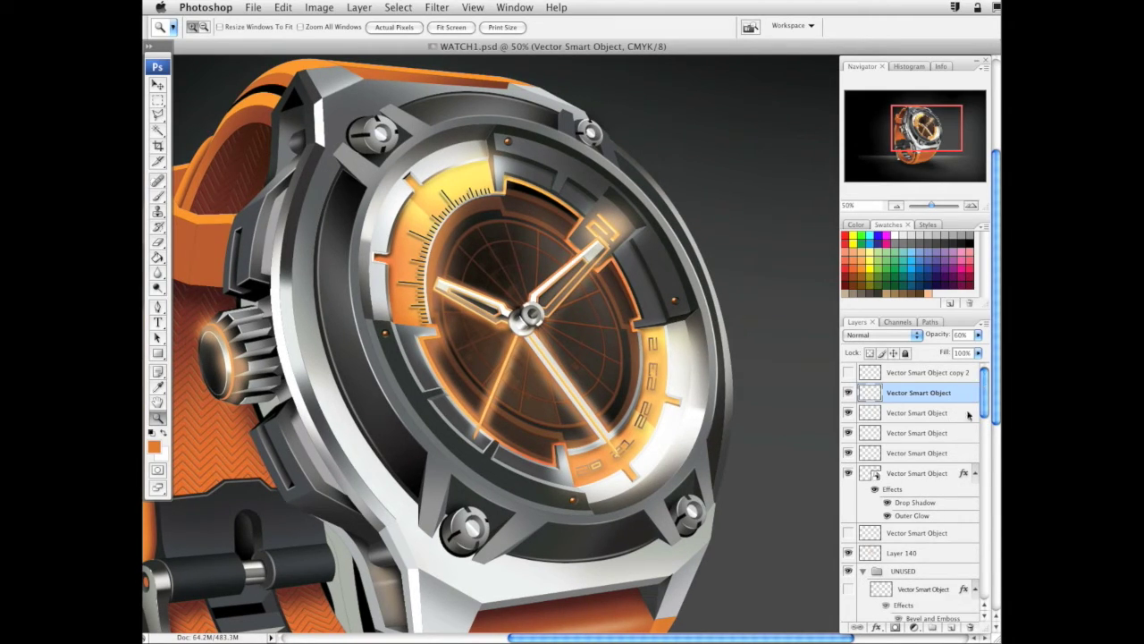
left_click_drag(984, 416, 985, 431)
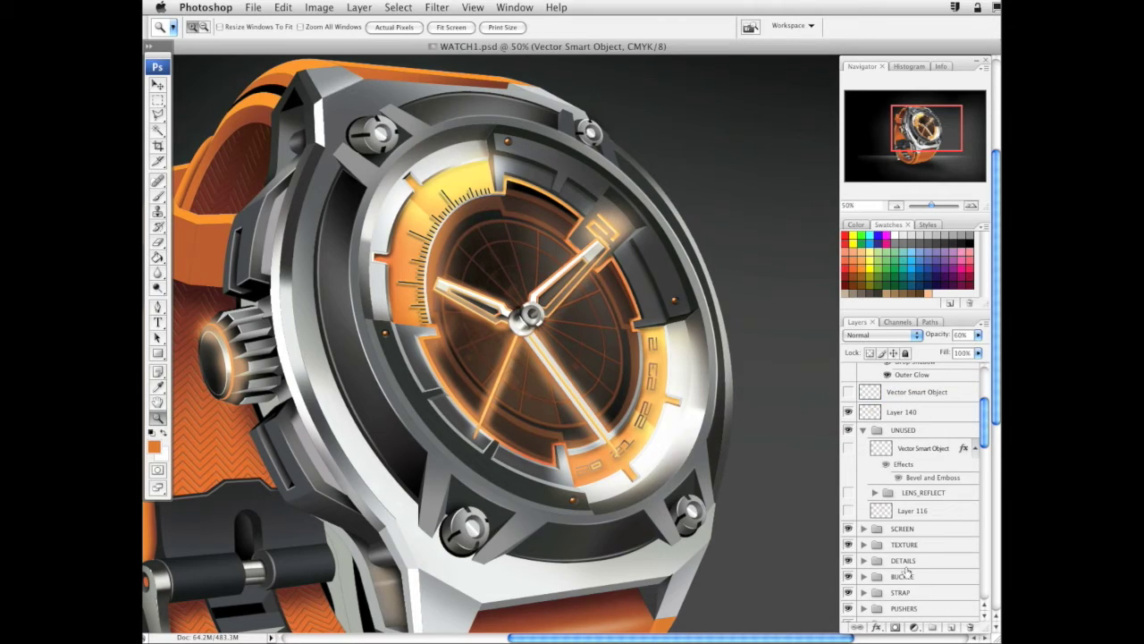
left_click(848, 448)
left_click_drag(916, 453, 971, 627)
left_click_drag(984, 412, 986, 376)
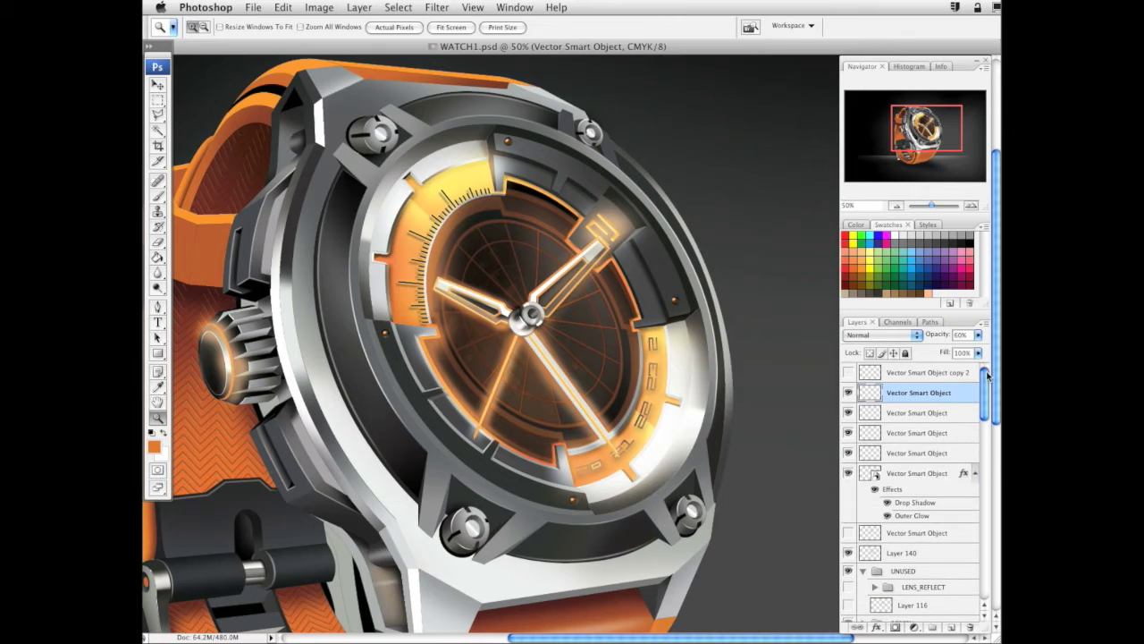
Delete the hidden Vector Smart Object copy 2 layer and check the hidden smart object above Layer 140
left_click(848, 373)
left_click(848, 372)
left_click_drag(937, 380, 972, 626)
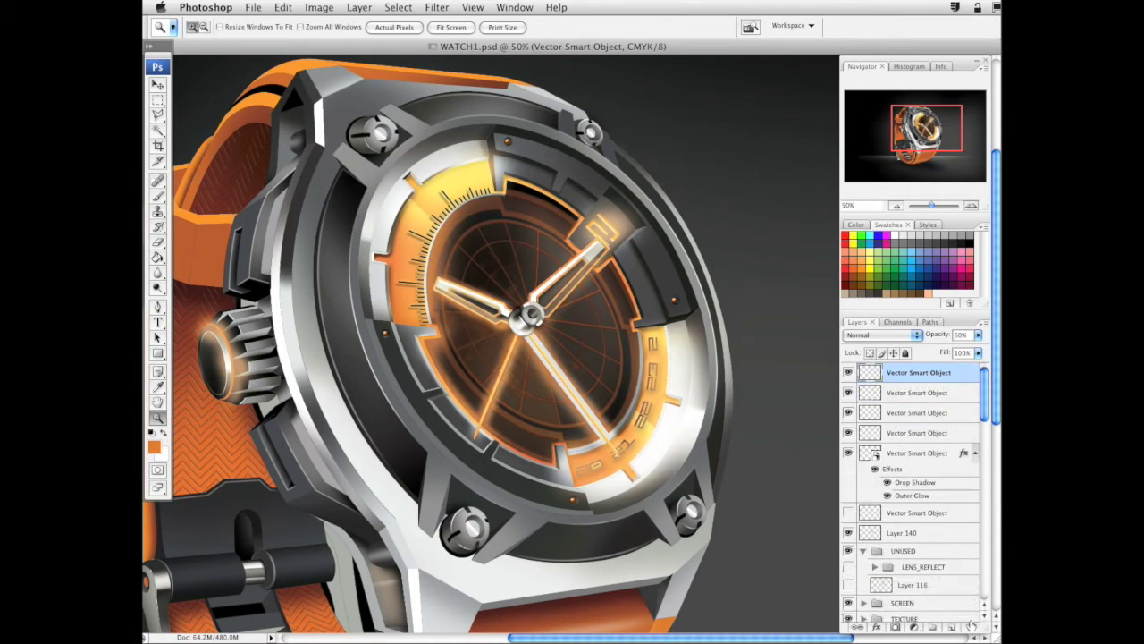
left_click(849, 513)
left_click(849, 512)
left_click_drag(983, 409, 985, 431)
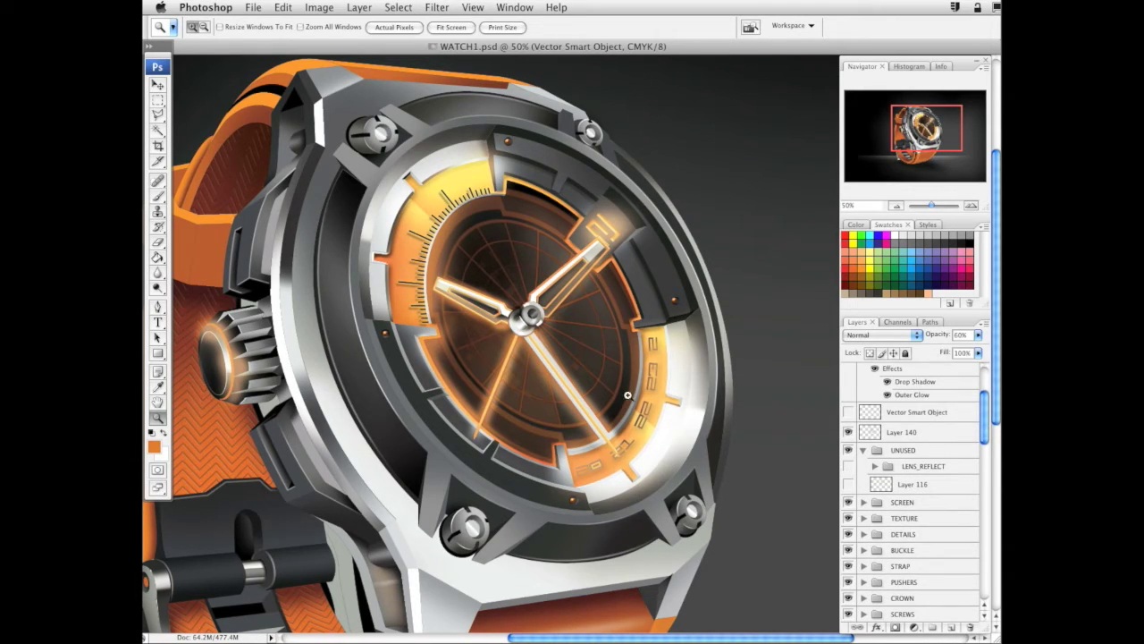
Choose the soft 200 px Brush tip with 0% hardness
left_click(159, 241)
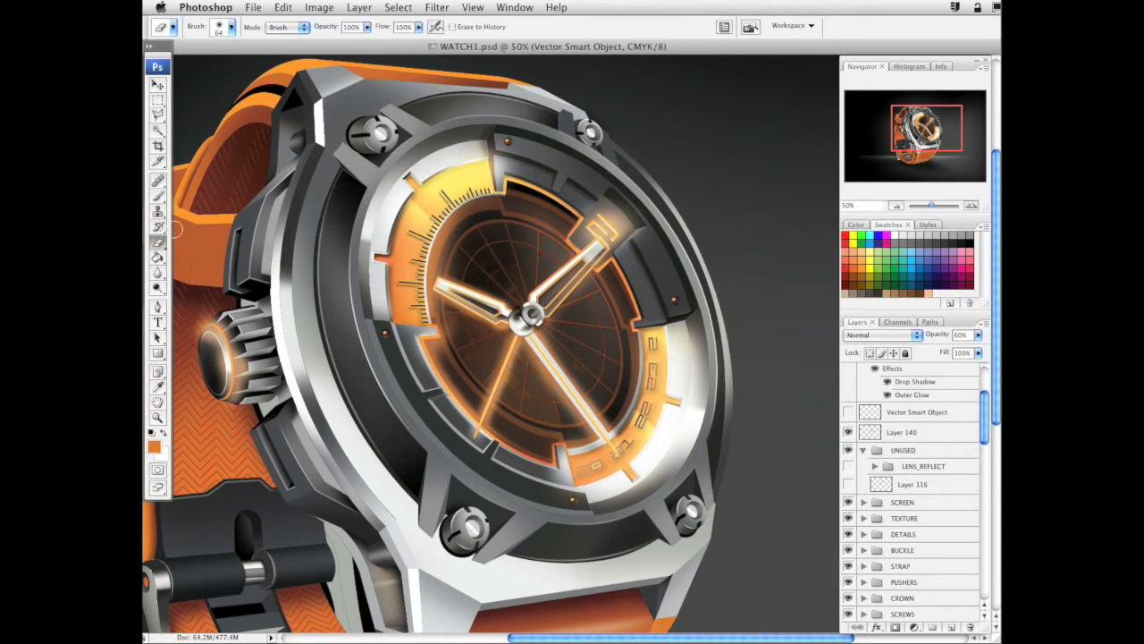
left_click(159, 195)
right_click(641, 414)
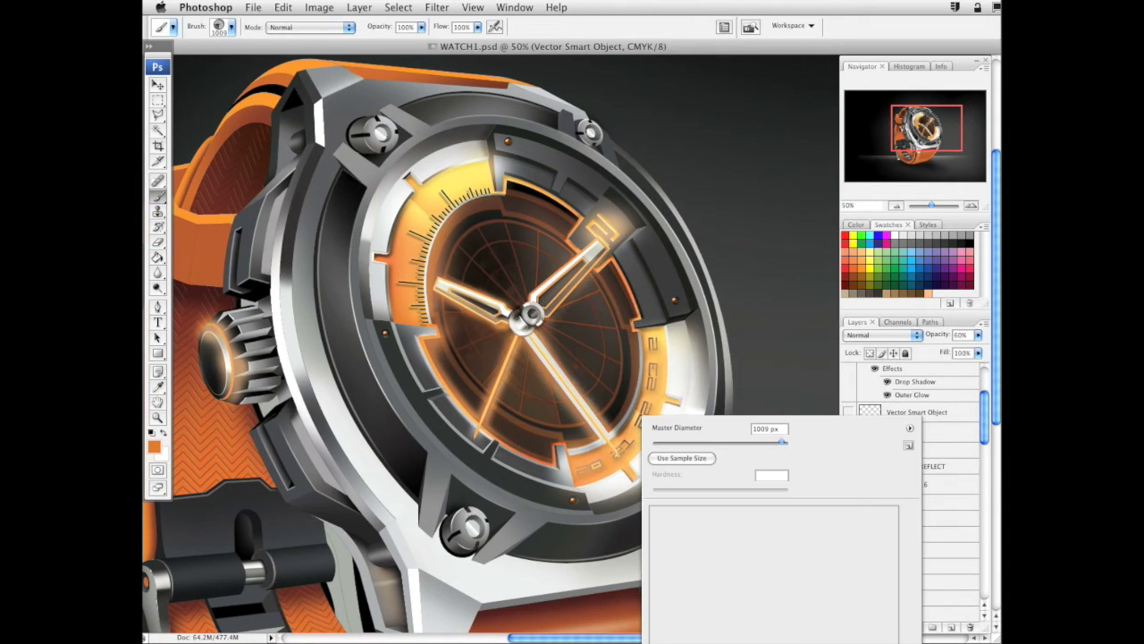
left_click(772, 561)
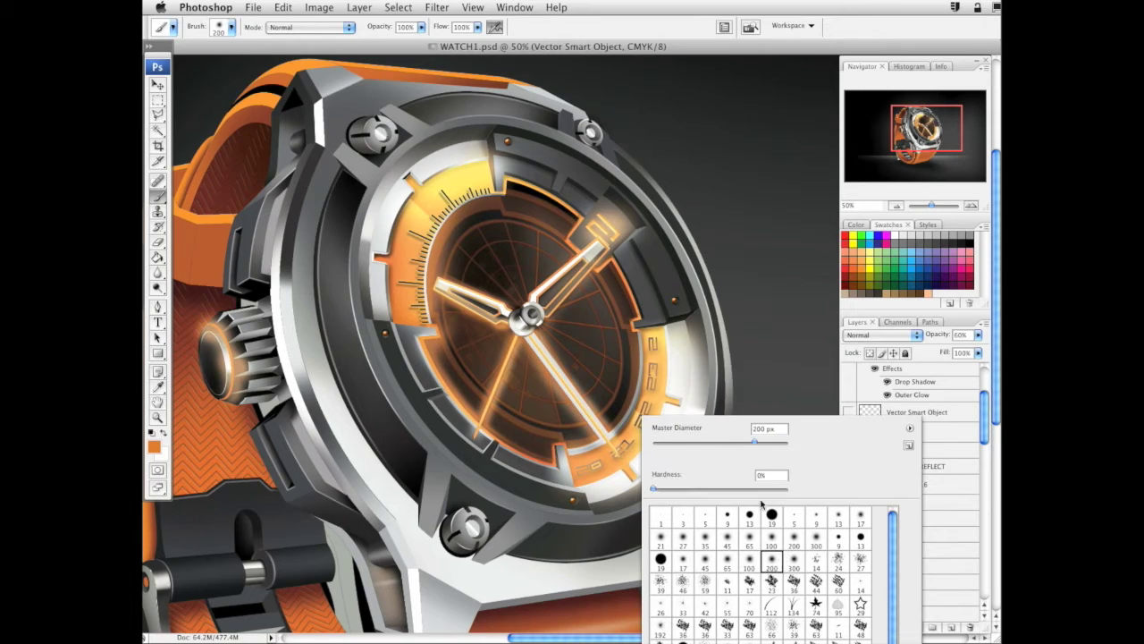
Add a new layer above Layer 139 in the LENS_REFLECT group
left_click_drag(984, 405, 989, 390)
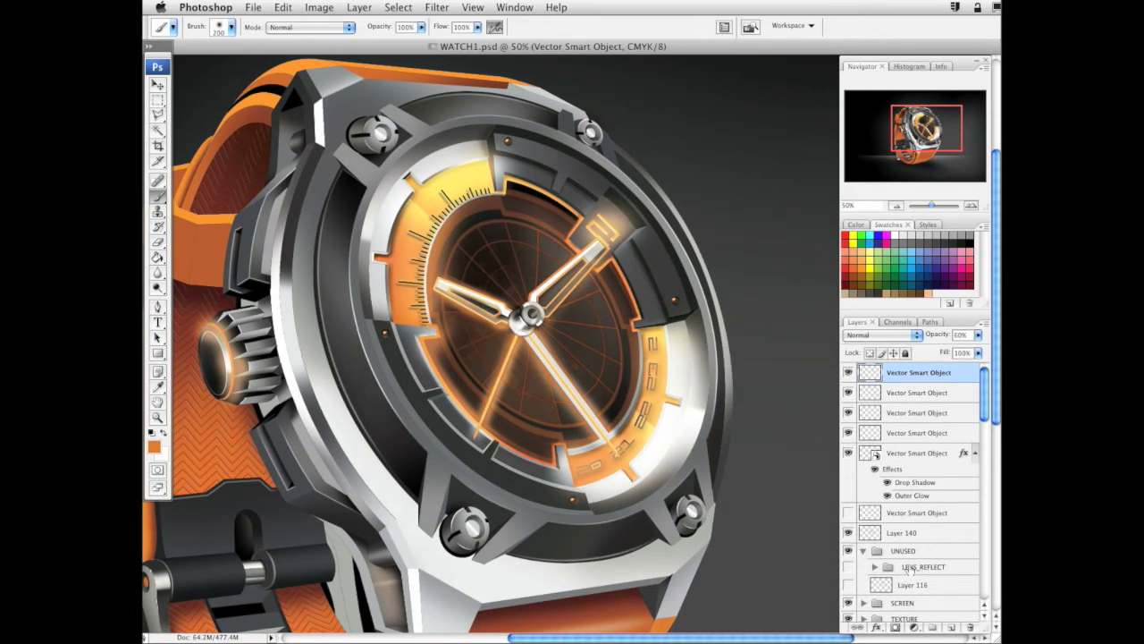
left_click(909, 568)
left_click(876, 569)
left_click(935, 586)
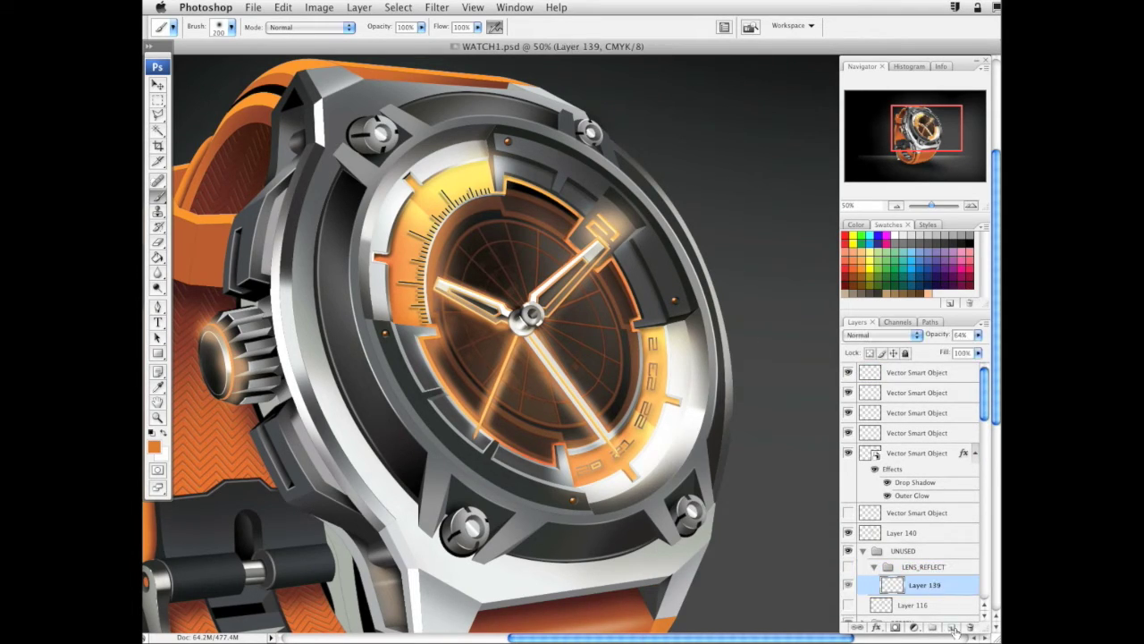
scroll(972, 464, "down", 2)
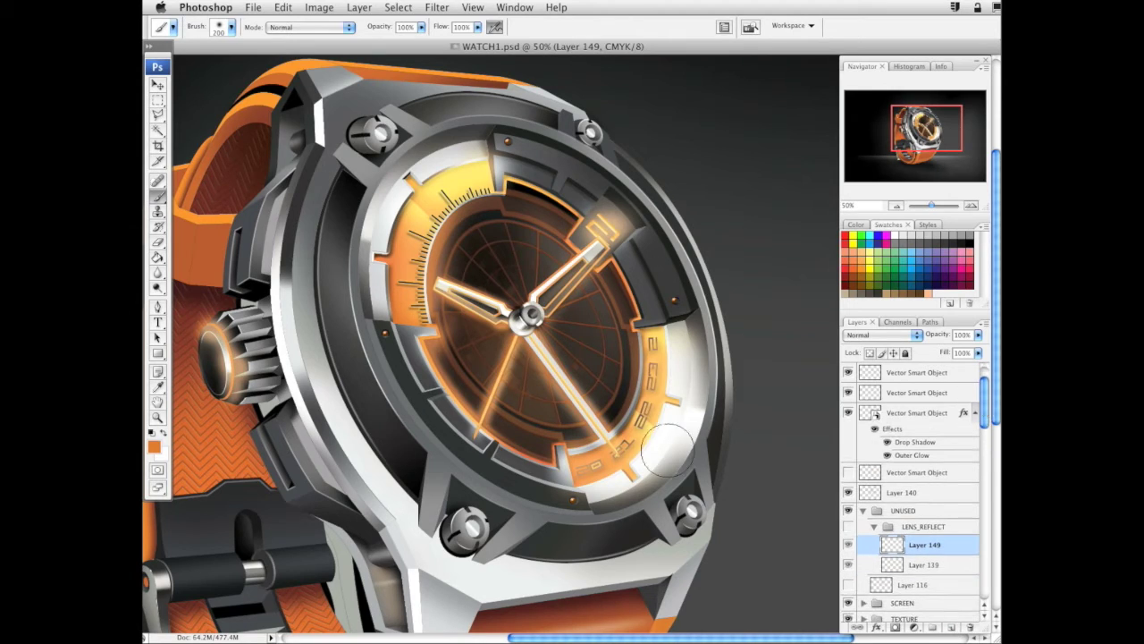
Show the LENS_REFLECT group with Layer 139 hidden and paint the dial's lower-right half white on the new layer
left_click(892, 234)
left_click(850, 529)
left_click(848, 565)
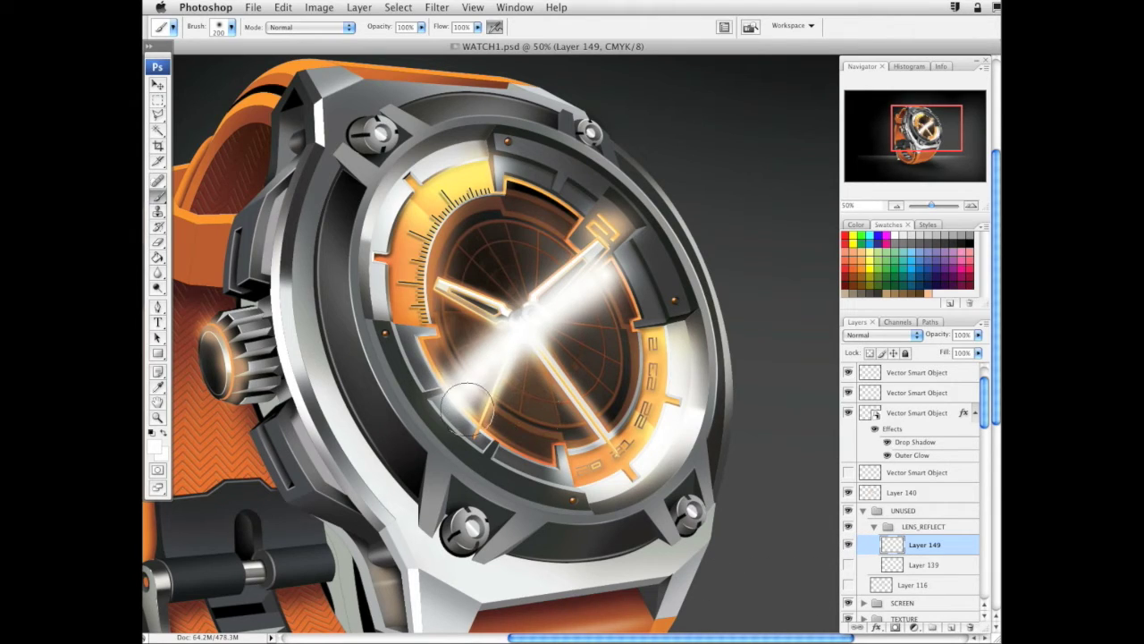
left_click_drag(472, 386, 647, 257)
mouse_move(474, 420)
left_mouse_down()
mouse_move(636, 283)
mouse_move(557, 366)
mouse_move(520, 439)
mouse_move(667, 316)
mouse_move(644, 358)
mouse_move(651, 371)
mouse_move(672, 243)
mouse_move(634, 244)
mouse_move(445, 424)
mouse_move(450, 403)
mouse_move(620, 232)
mouse_move(677, 219)
left_mouse_up()
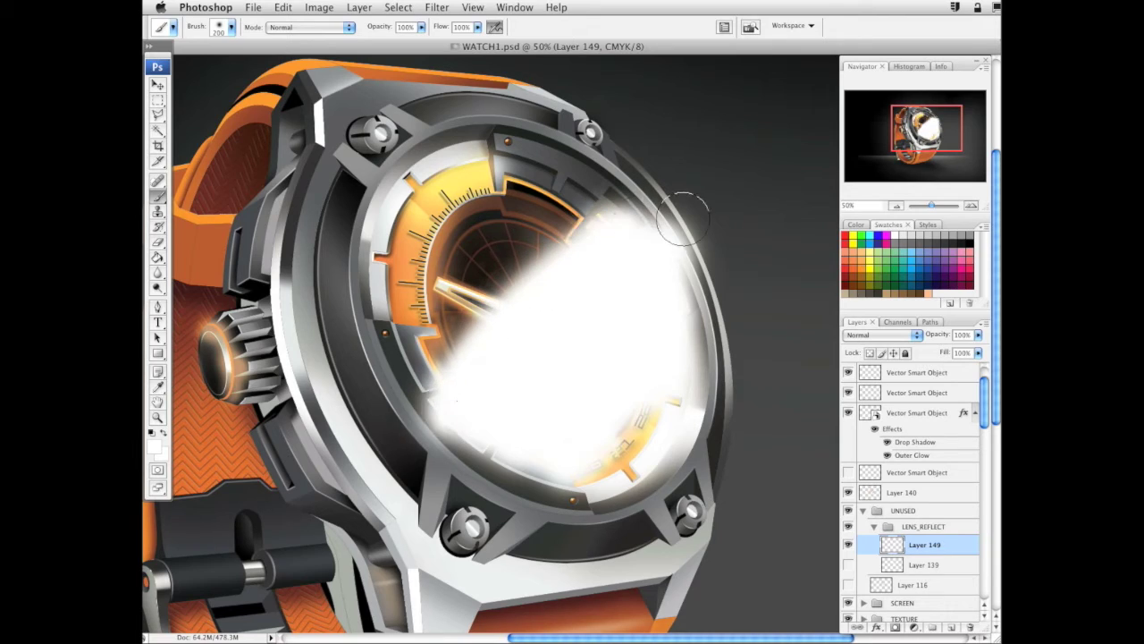
Erase the white area's diagonal upper-left side to a crisp curved edge with a 91 px eraser at 76% hardness
left_click(159, 242)
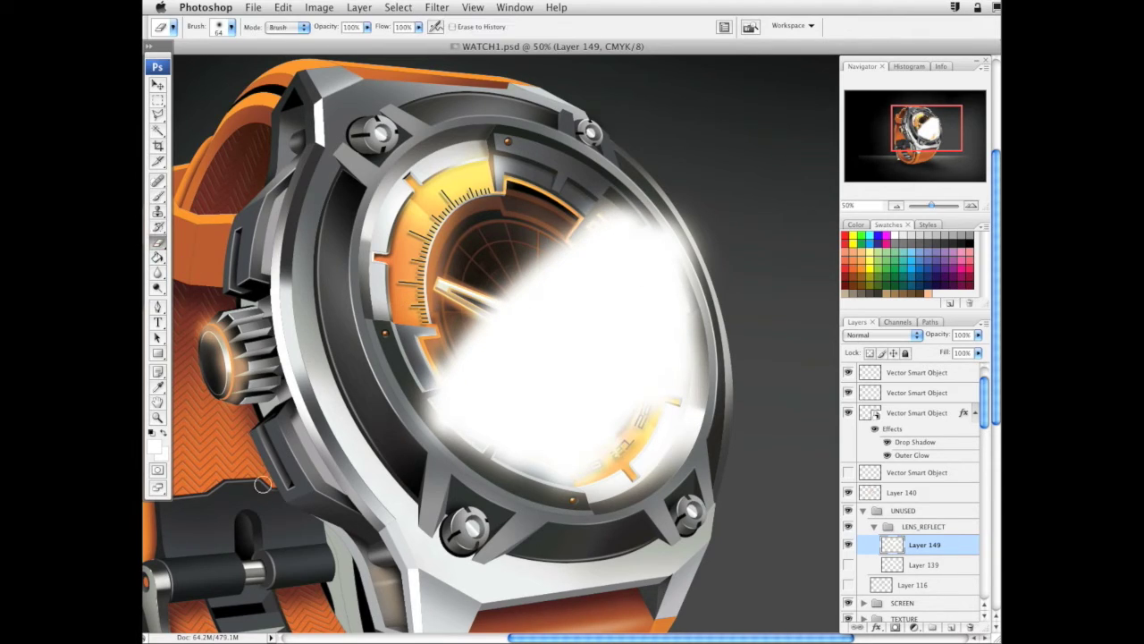
right_click(679, 208)
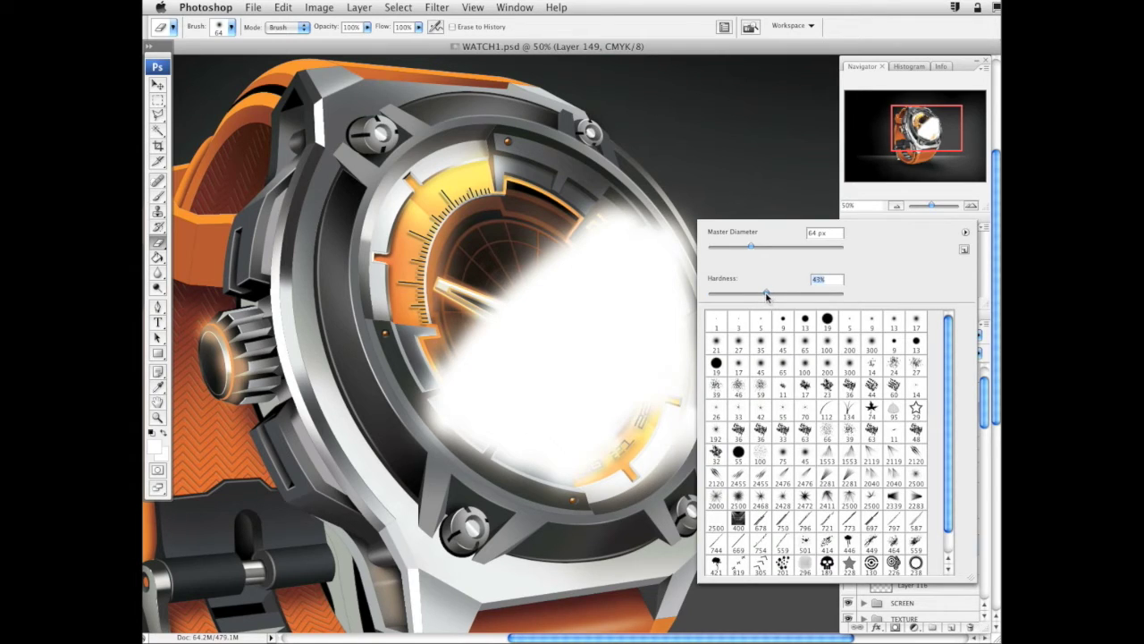
left_click_drag(792, 294, 793, 294)
left_click_drag(751, 246, 741, 248)
mouse_move(377, 505)
left_mouse_down()
mouse_move(510, 277)
mouse_move(753, 131)
left_mouse_up()
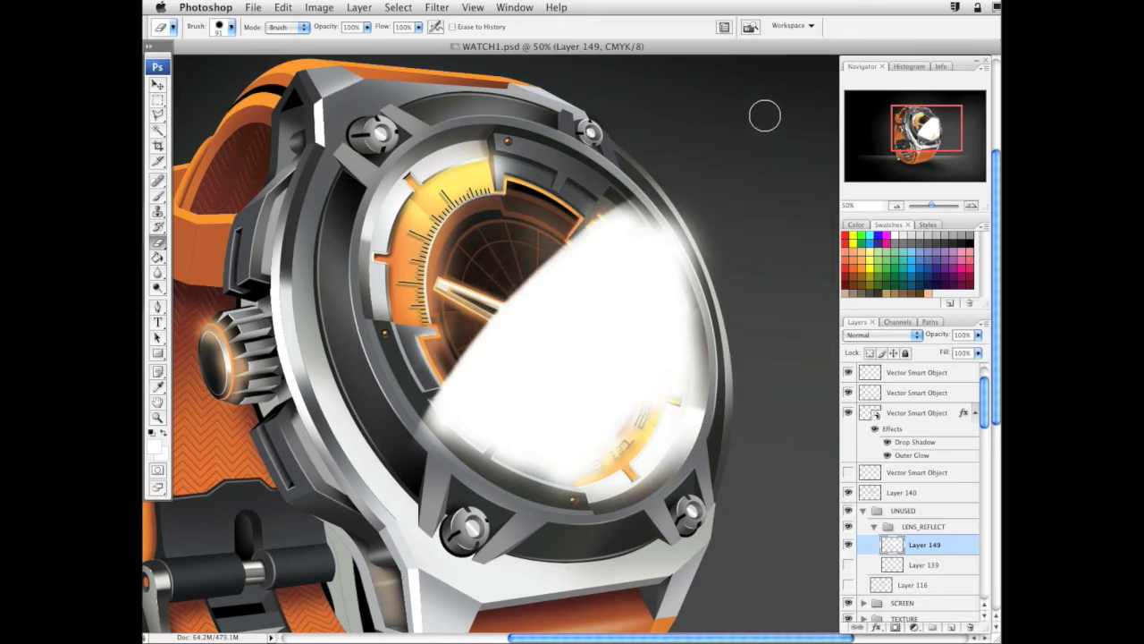
key("super+z")
right_click(696, 179)
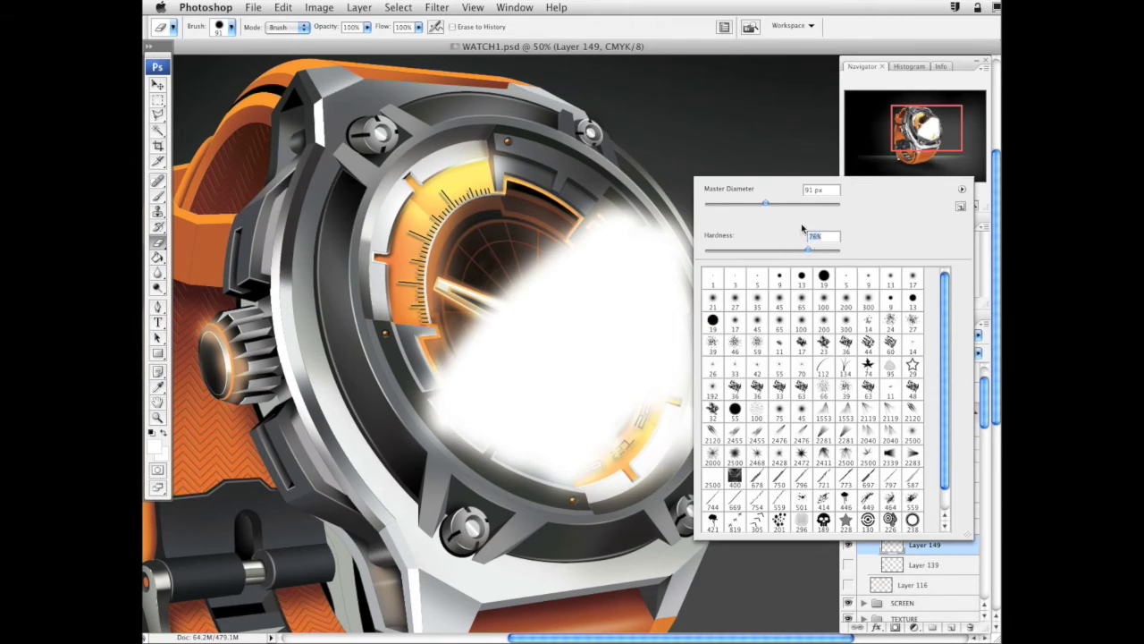
left_click(688, 123)
left_click_drag(689, 124, 382, 518)
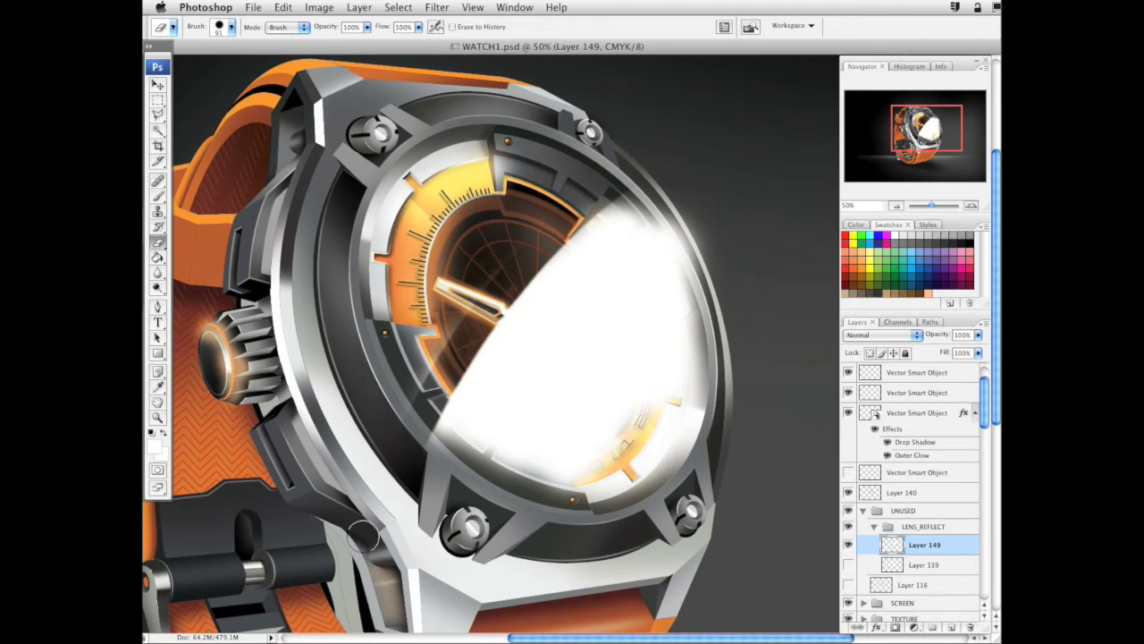
Fade the white reflection toward the dial's lower right with an 862 px eraser at 0% hardness
right_click(487, 465)
left_click_drag(598, 533, 492, 531)
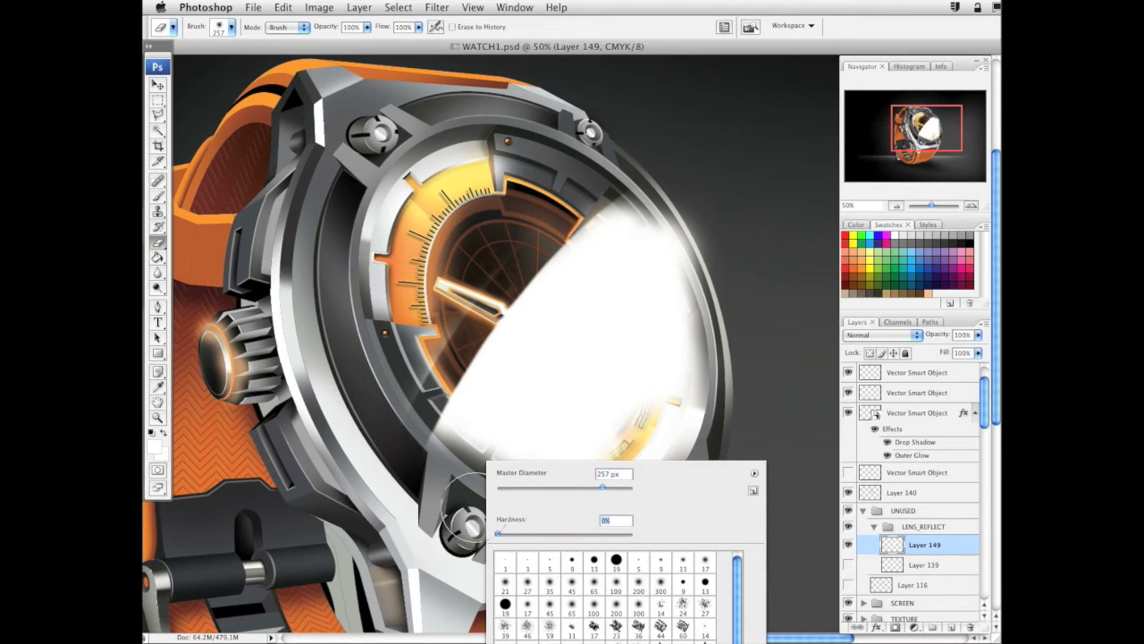
left_click_drag(620, 487, 628, 488)
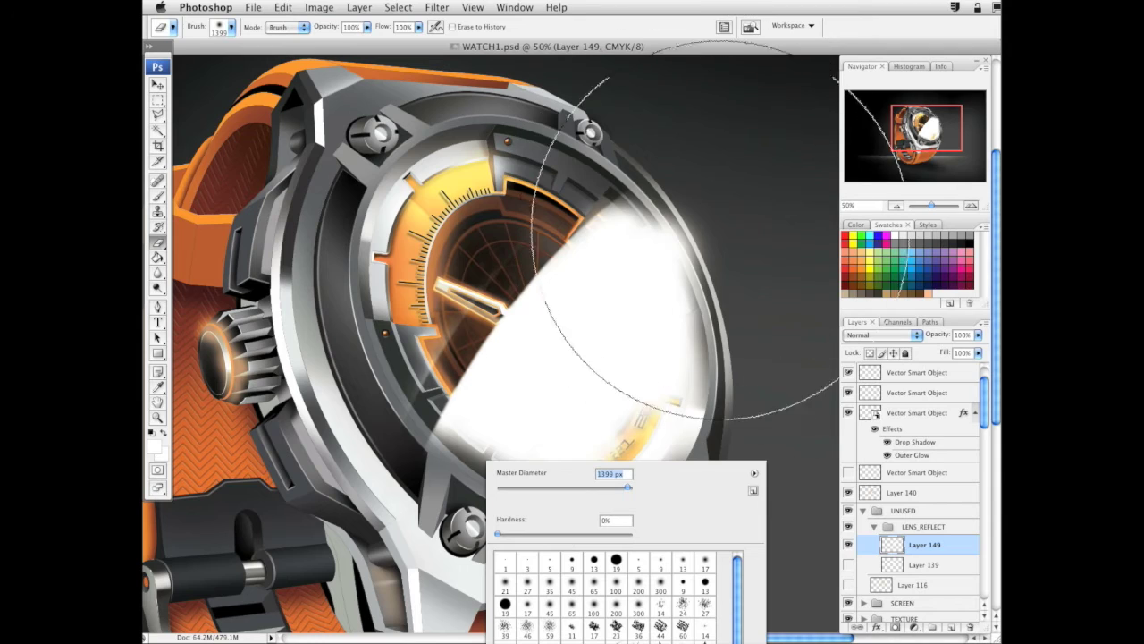
key("Return")
mouse_move(728, 192)
left_mouse_down()
mouse_move(736, 322)
mouse_move(717, 382)
mouse_move(600, 554)
mouse_move(708, 404)
mouse_move(776, 390)
left_mouse_up()
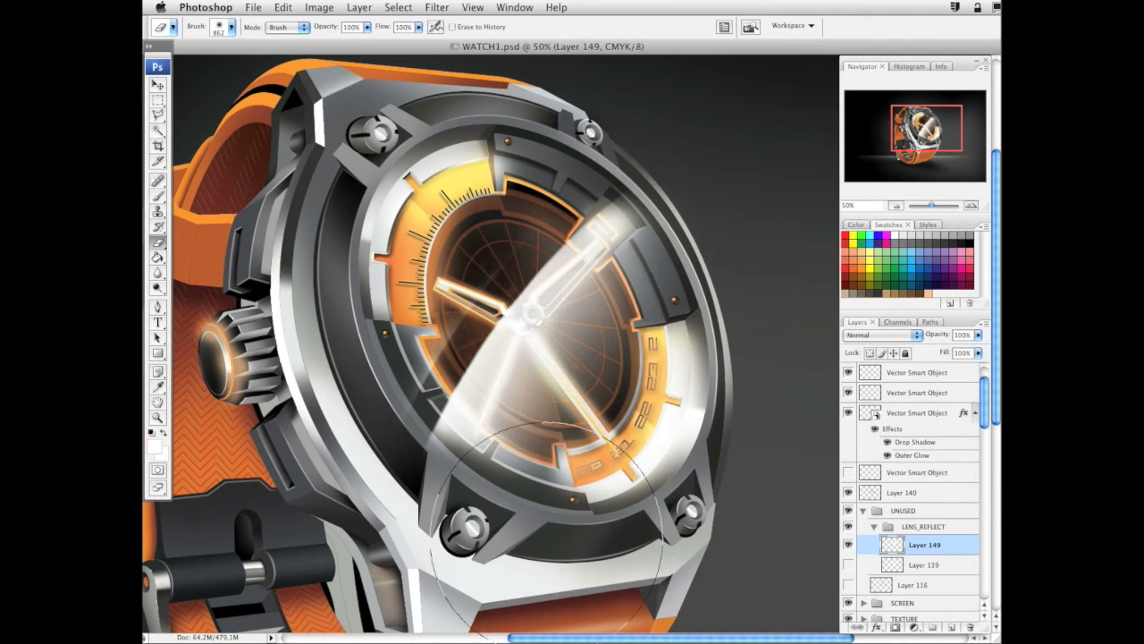
mouse_move(506, 537)
left_mouse_down()
mouse_move(390, 579)
mouse_move(320, 501)
mouse_move(462, 528)
mouse_move(509, 552)
left_mouse_up()
Lower Layer 149's opacity to 65% and compare it with the old Layer 139 reflection, leaving Layer 139 hidden
left_click(978, 334)
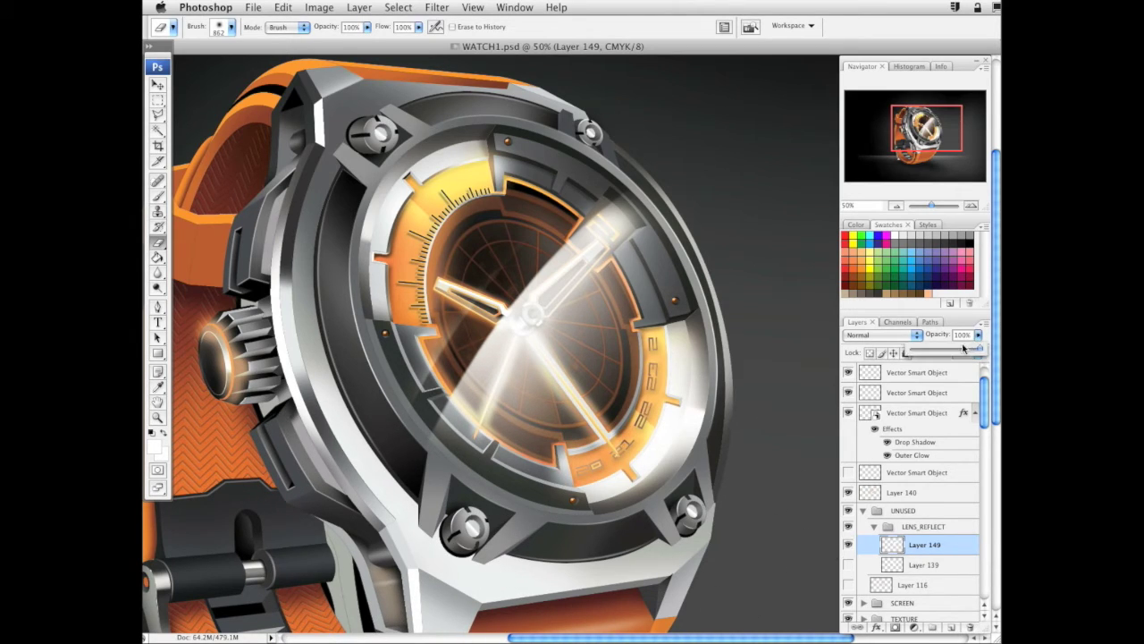
left_click_drag(982, 349, 960, 351)
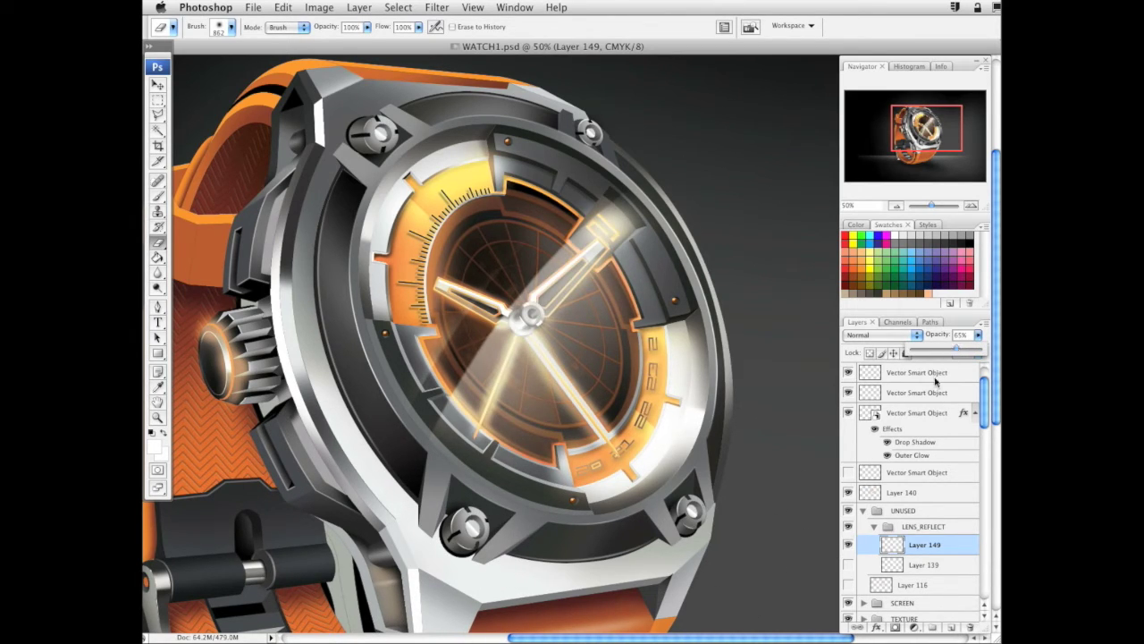
left_click(847, 564)
left_click(848, 564)
left_click(848, 564)
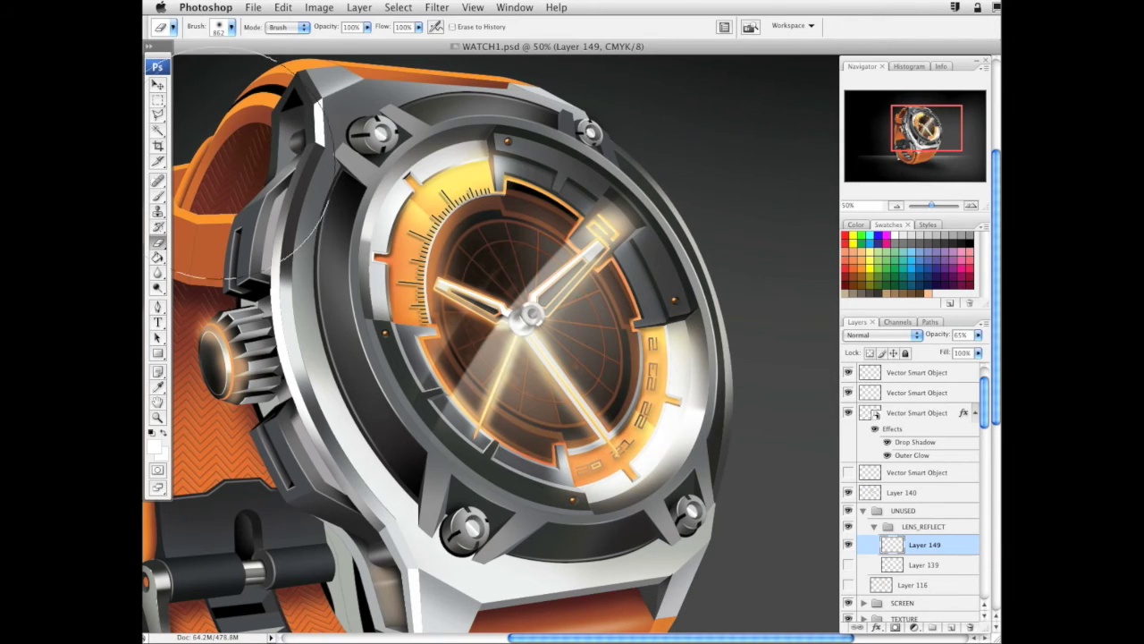
Move the white glass reflection upward on the dial so its diagonal edge lies above the centre of the hands
left_click(157, 84)
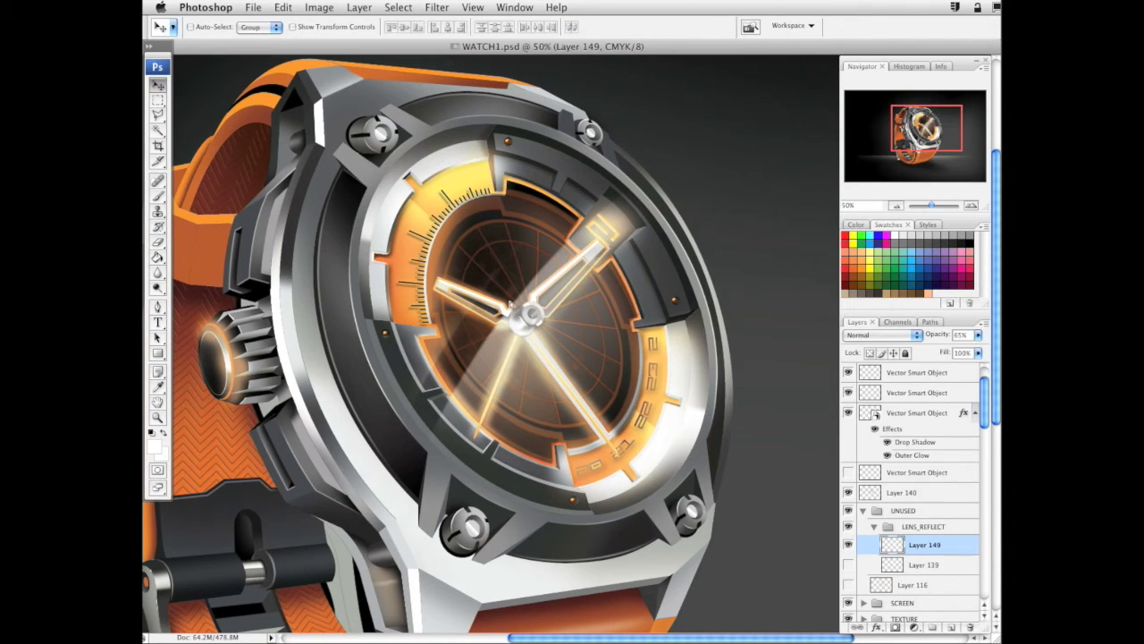
left_click_drag(509, 306, 537, 235)
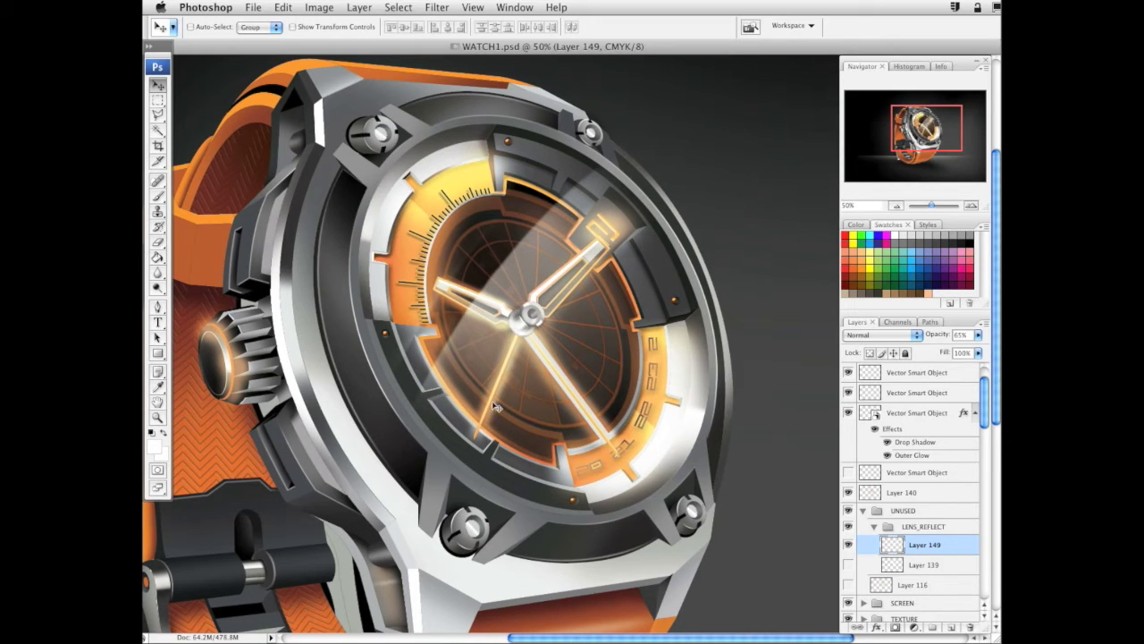
left_click_drag(718, 287, 774, 303)
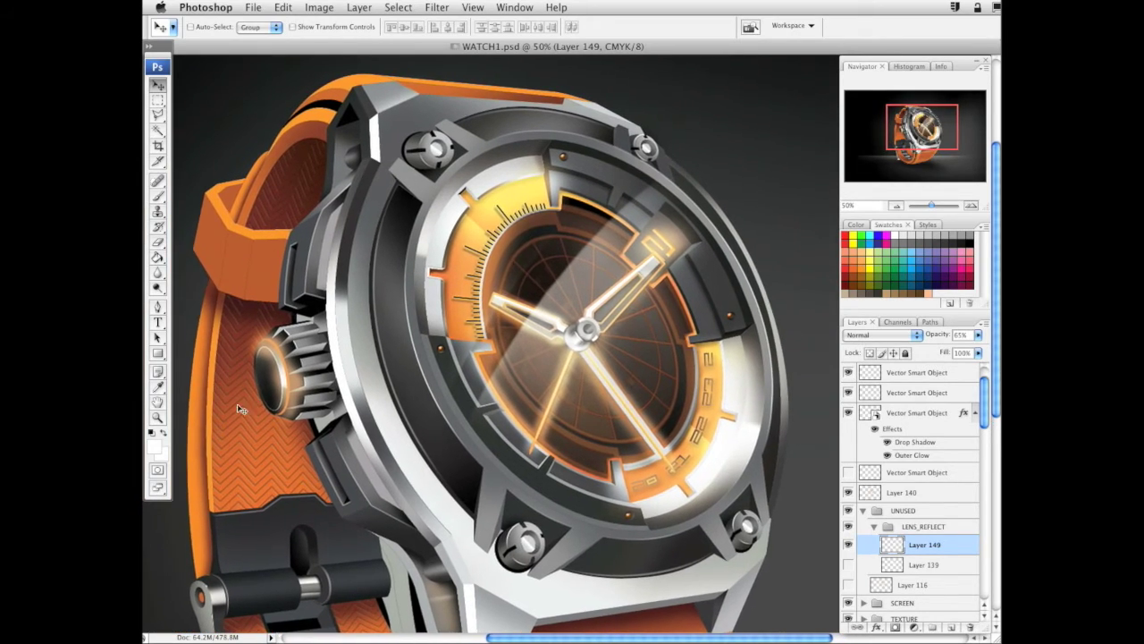
left_click(161, 418)
left_click(644, 294, "alt")
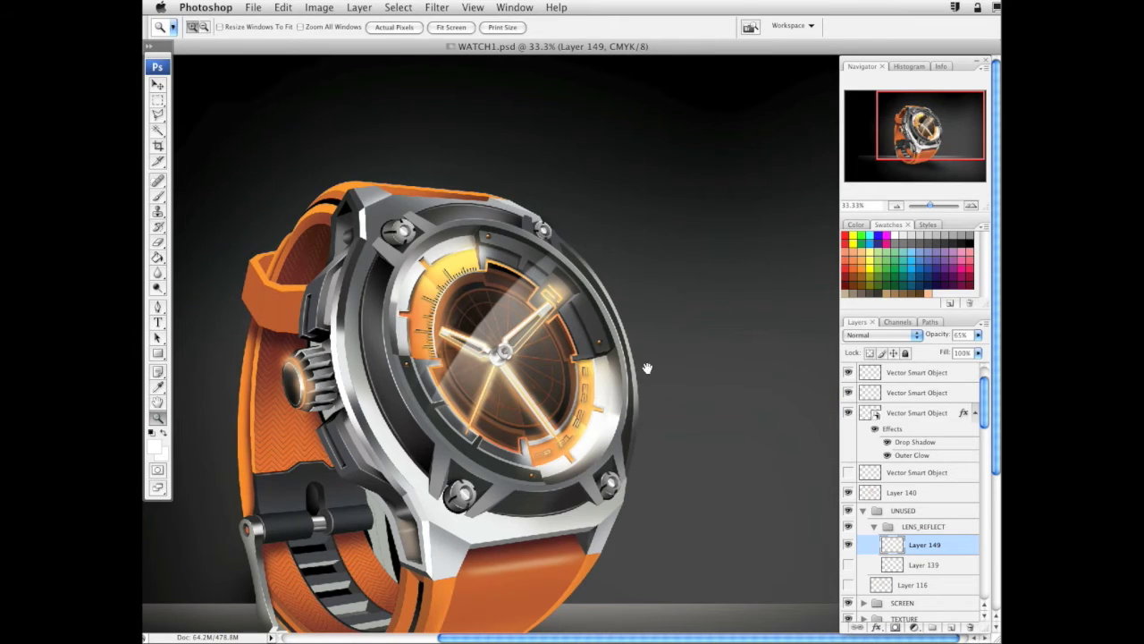
left_click_drag(649, 368, 728, 257)
Try to soften the reflection's diagonal upper-left edge with an 85 px eraser at 0% hardness
left_click(158, 242)
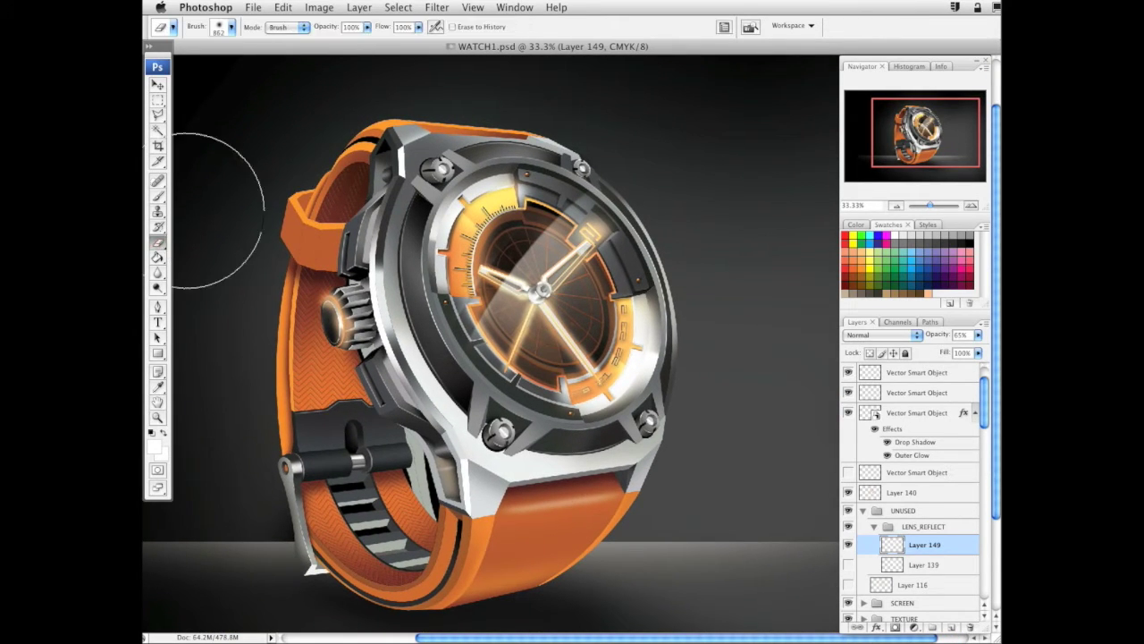
right_click(744, 246)
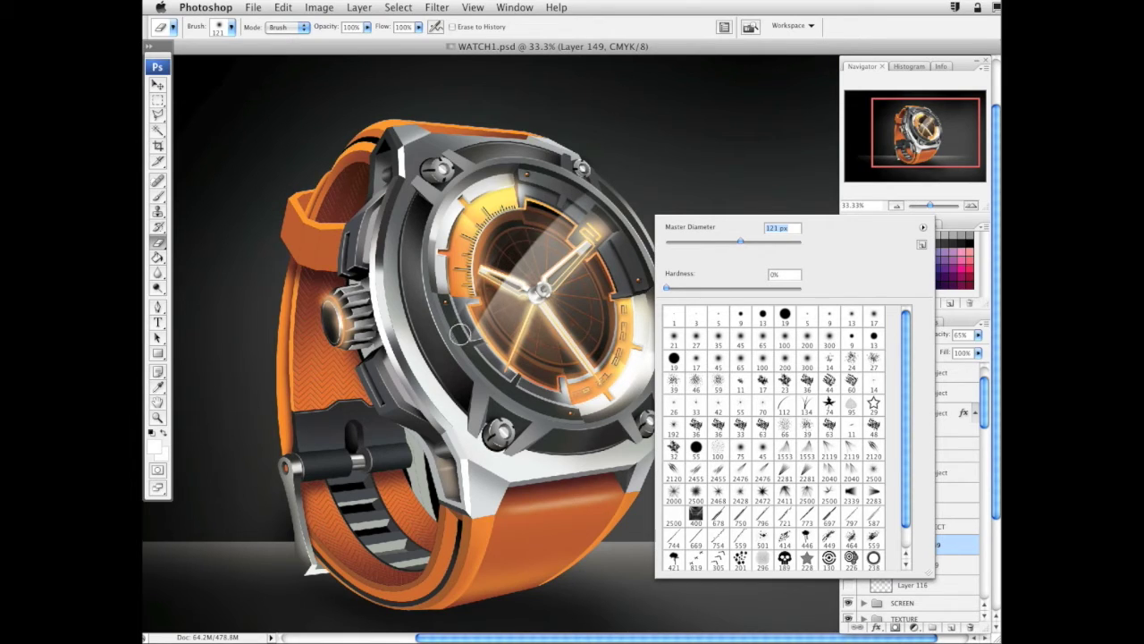
left_click(460, 336)
right_click(471, 326)
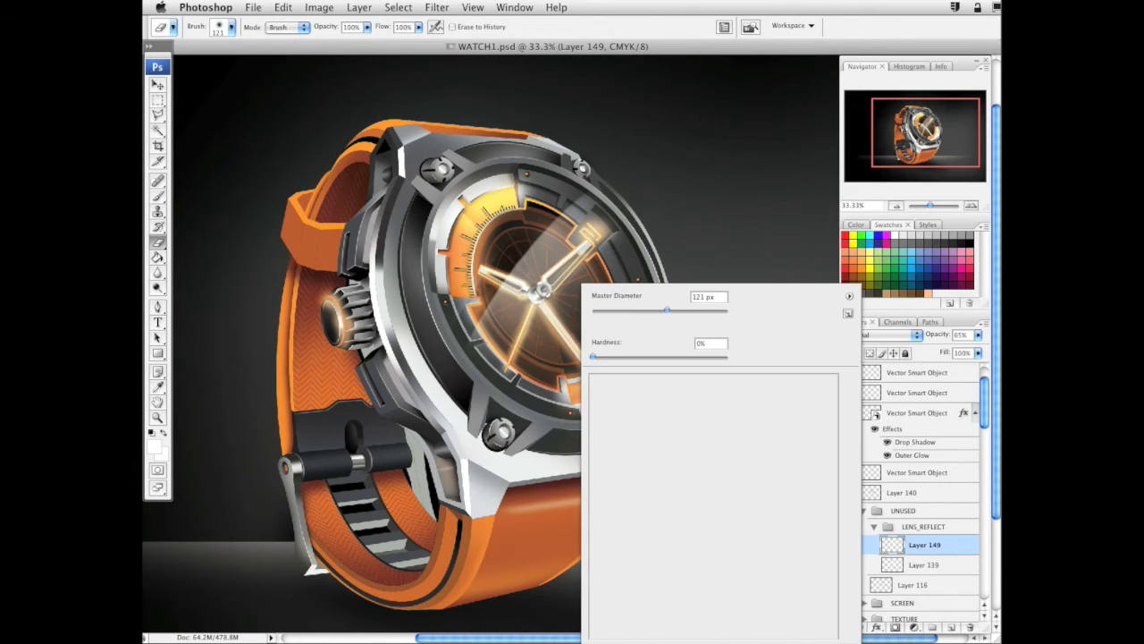
left_click(649, 310)
left_click(451, 347)
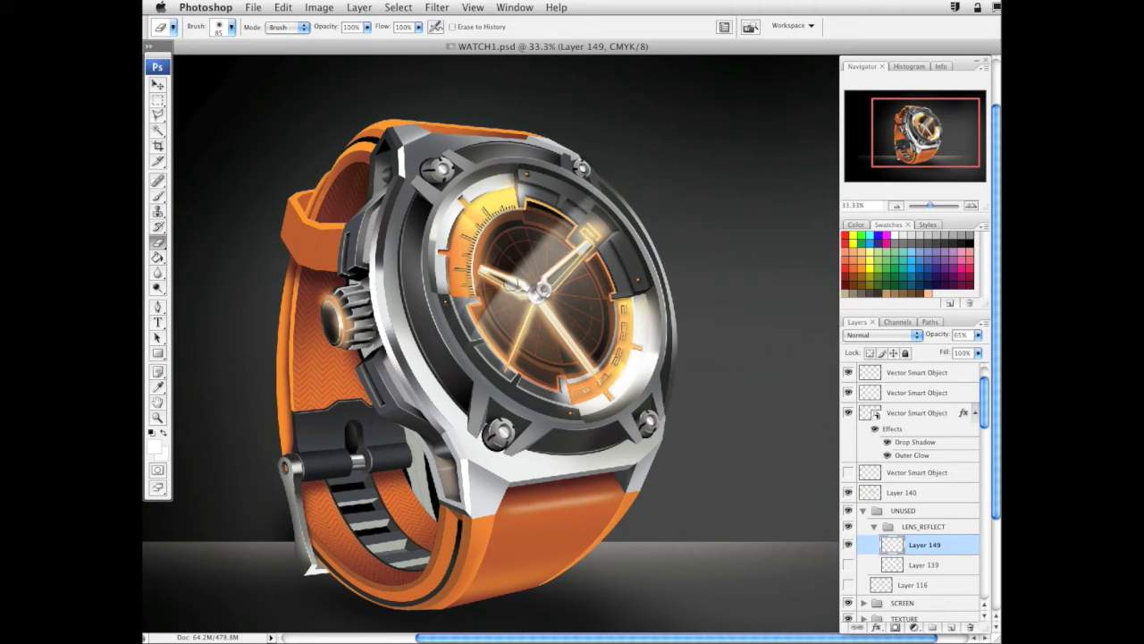
Try to erase a straight diagonal strip from the reflection with an 85 px eraser at 64% hardness
right_click(489, 310)
left_click_drag(564, 366, 650, 368)
left_click(450, 357)
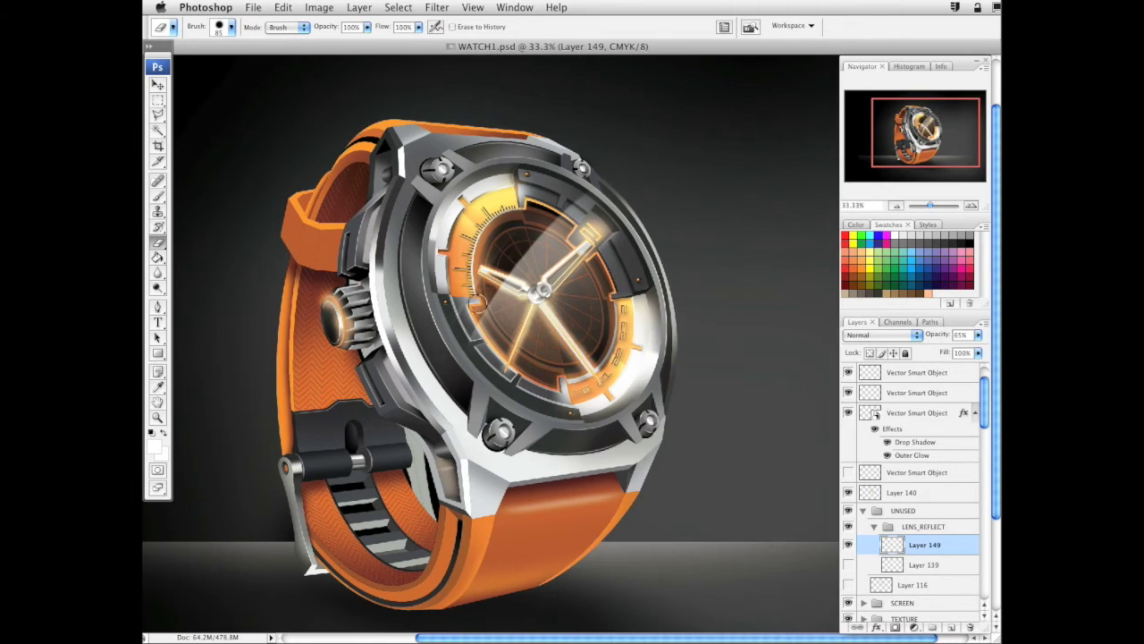
mouse_move(448, 358)
left_mouse_down()
mouse_move(618, 163)
mouse_move(462, 338)
left_mouse_up()
key("super+z")
key("super+z")
mouse_move(568, 203)
left_mouse_down()
mouse_move(510, 263)
mouse_move(453, 386)
left_mouse_up()
key("super+z")
left_click_drag(563, 200, 472, 344)
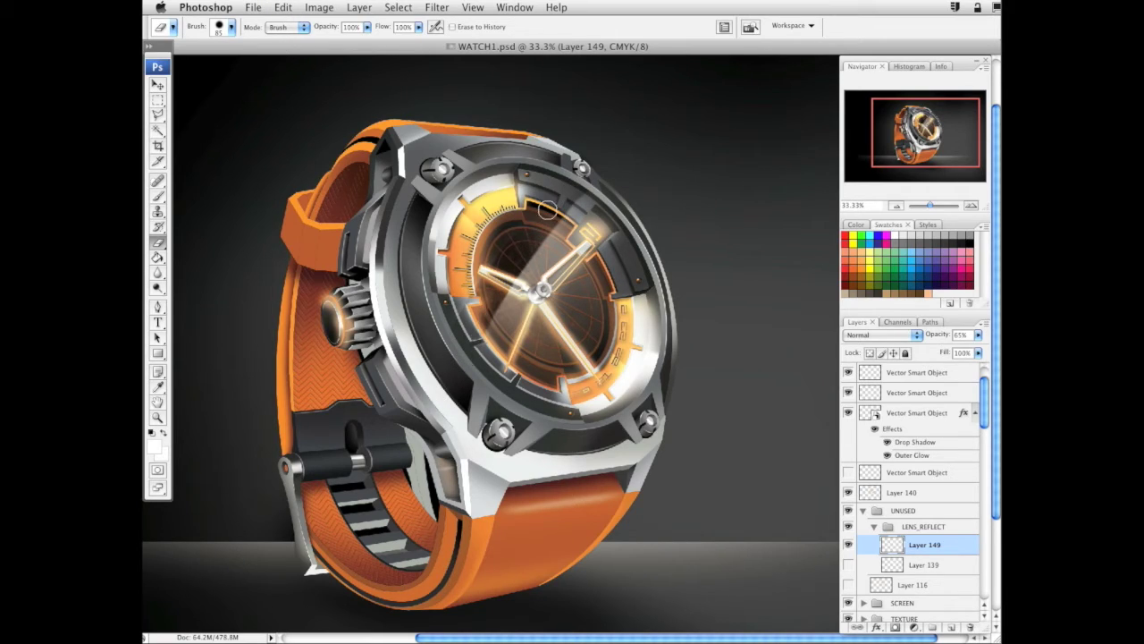
key("super+z")
left_click_drag(500, 276, 321, 631)
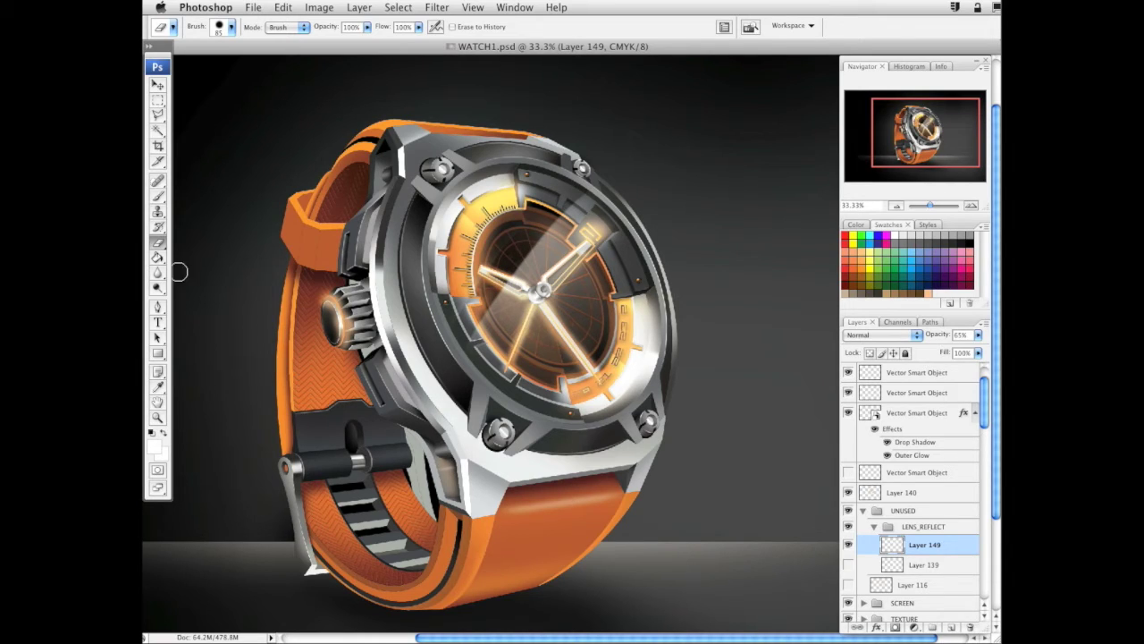
right_click(644, 354)
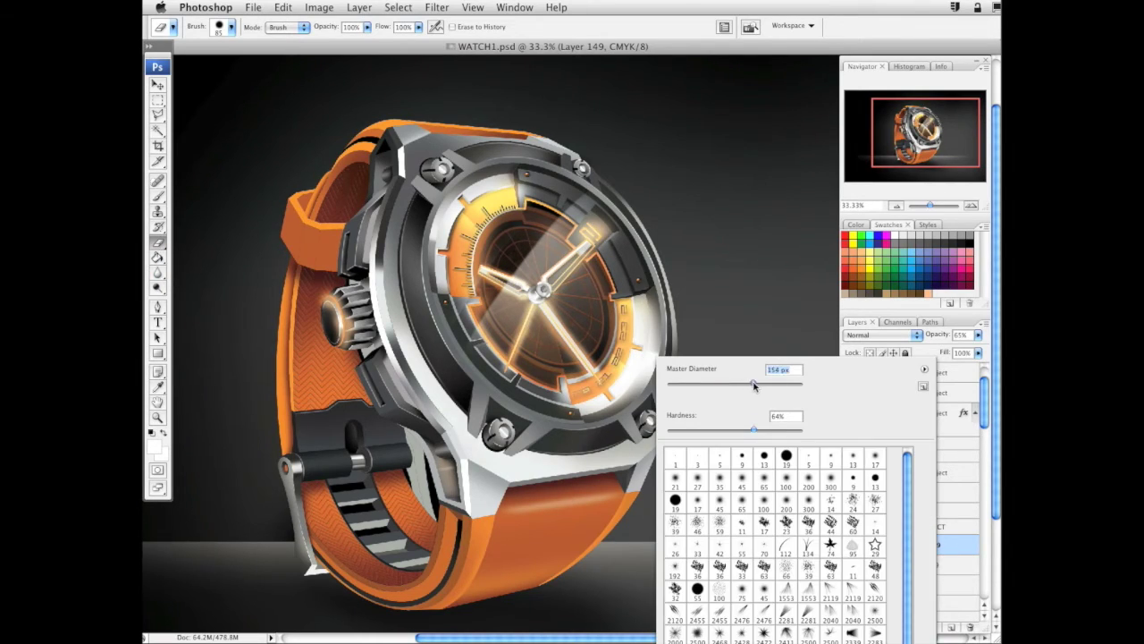
key("Return")
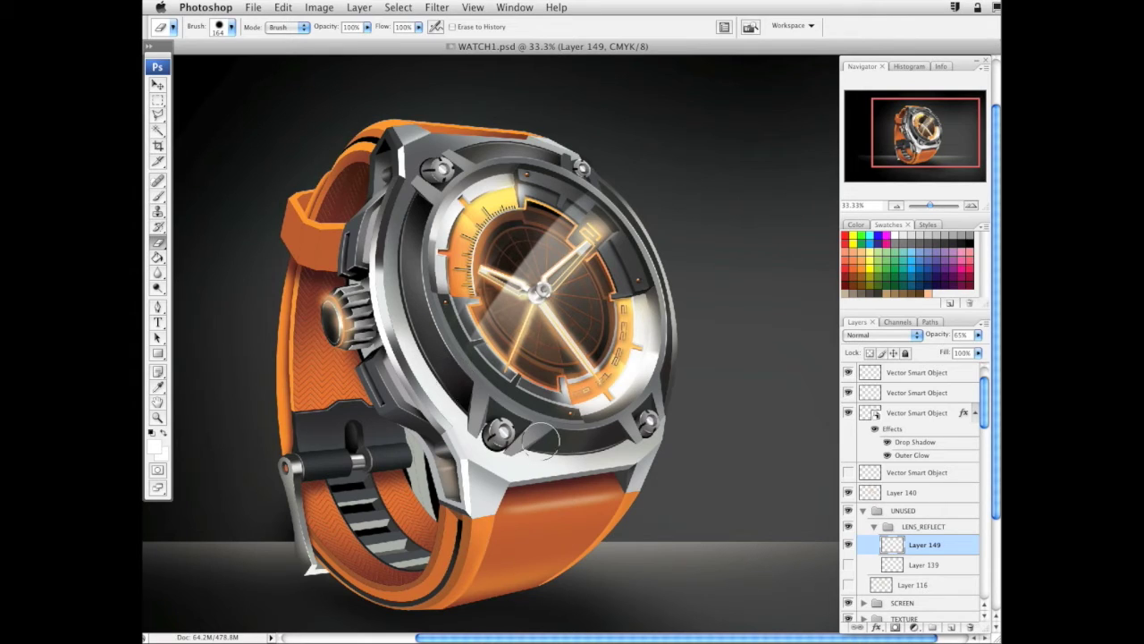
mouse_move(630, 460)
left_mouse_down()
mouse_move(666, 519)
mouse_move(669, 456)
mouse_move(642, 387)
left_mouse_up()
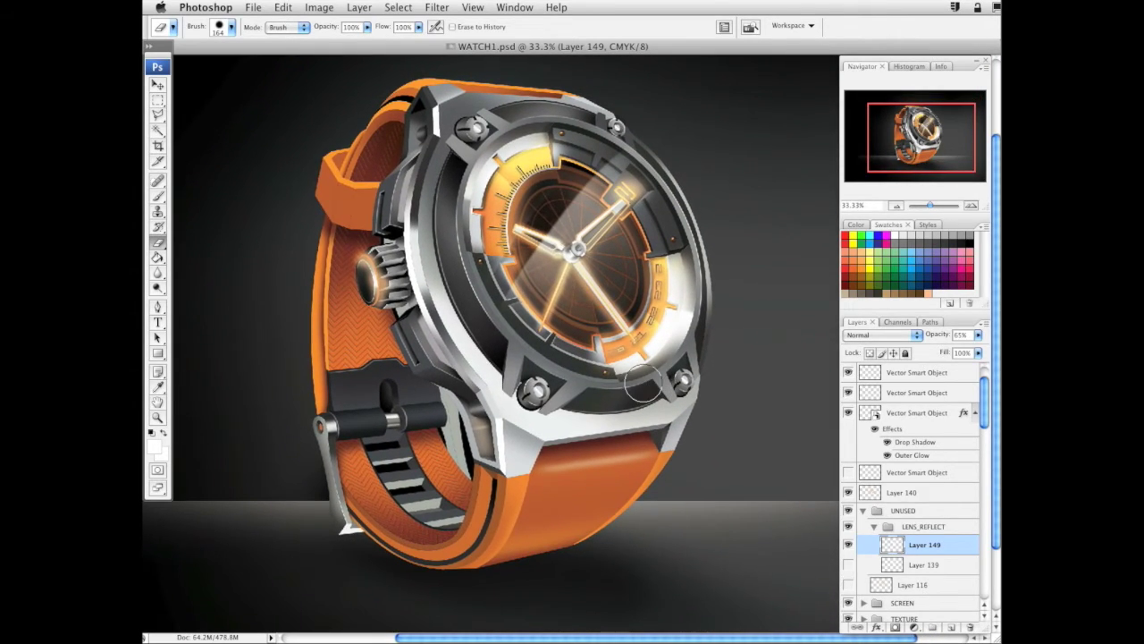
Collapse the ARTWRK group and the other expanded groups below it in the layer stack
left_click(159, 197)
scroll(929, 535, "down", 10)
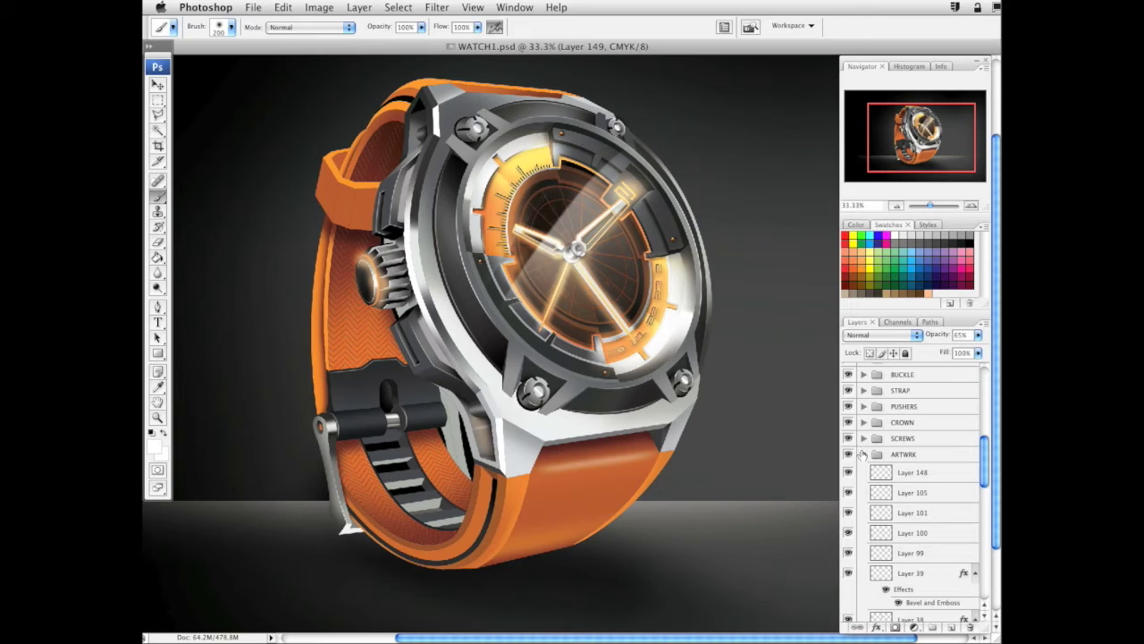
left_click(862, 454)
scroll(874, 494, "down", 1)
left_click(863, 483)
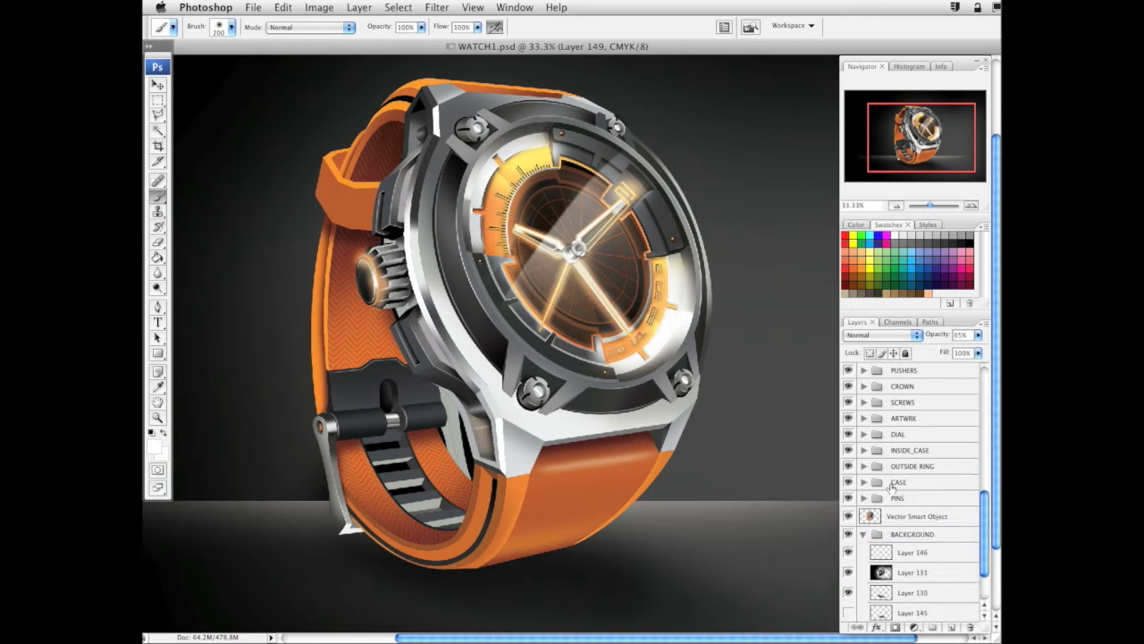
left_click(861, 475)
scroll(905, 488, "up", 5)
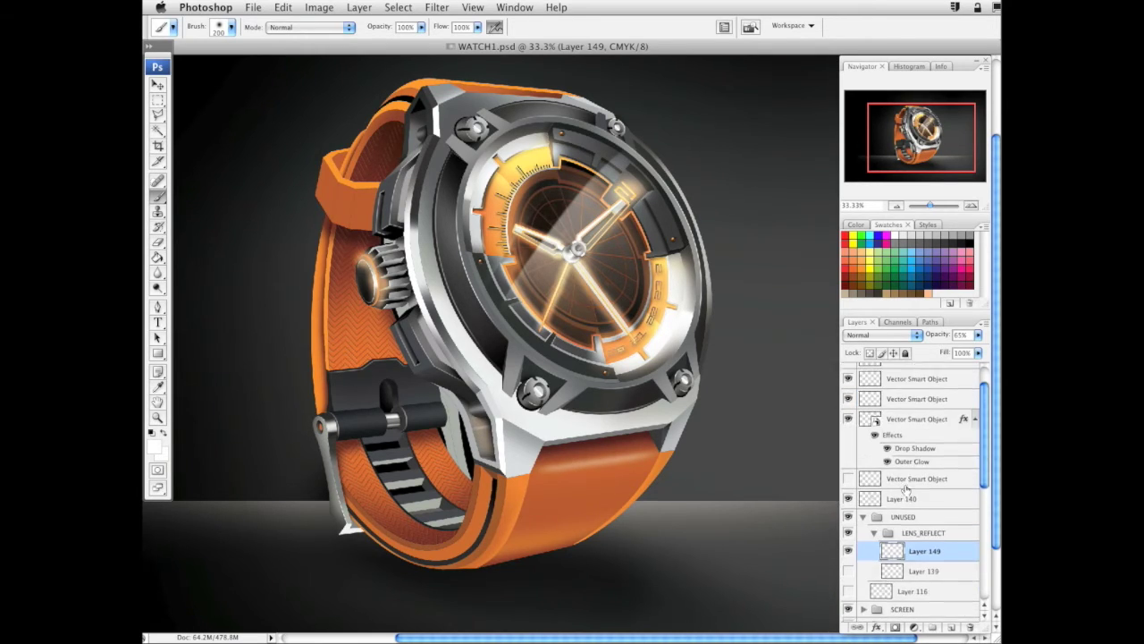
Select the five visible Vector Smart Object layers at the top of the stack and move them into the DETAILS group
left_click(891, 379)
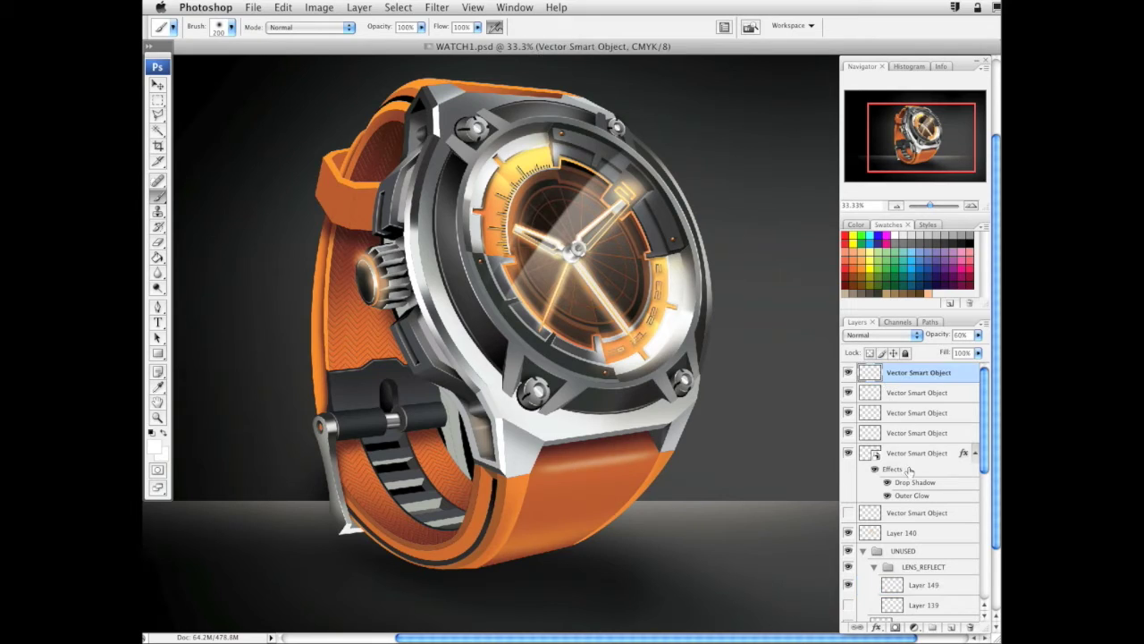
left_click(848, 454)
left_click(848, 454)
left_click(848, 454)
left_click(848, 454)
left_click(924, 454, "shift")
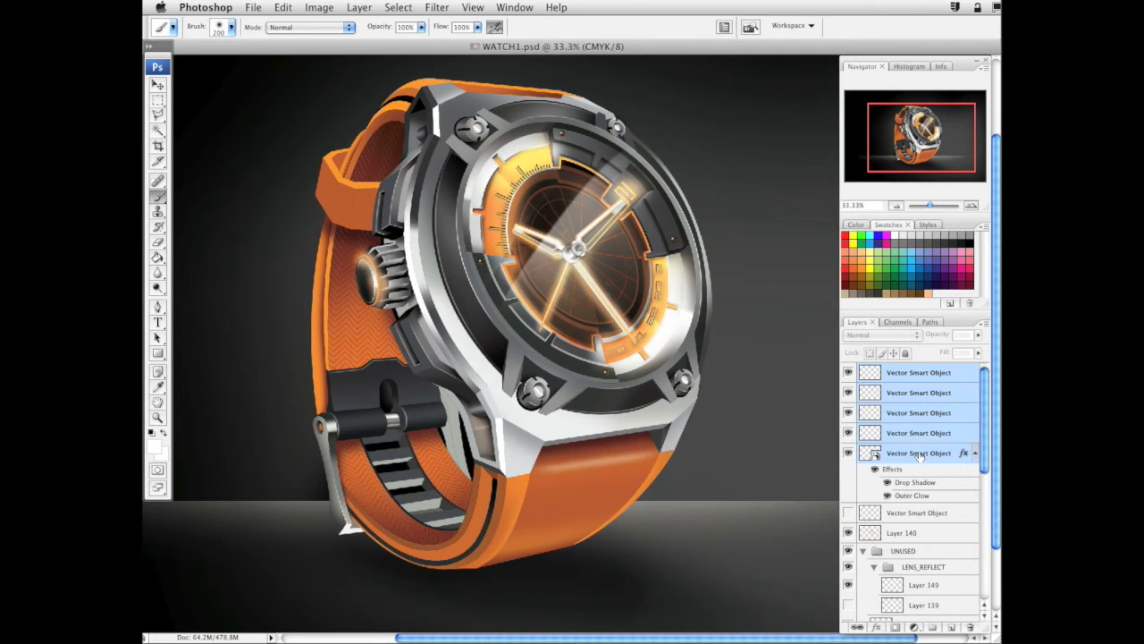
left_click_drag(921, 456, 920, 568)
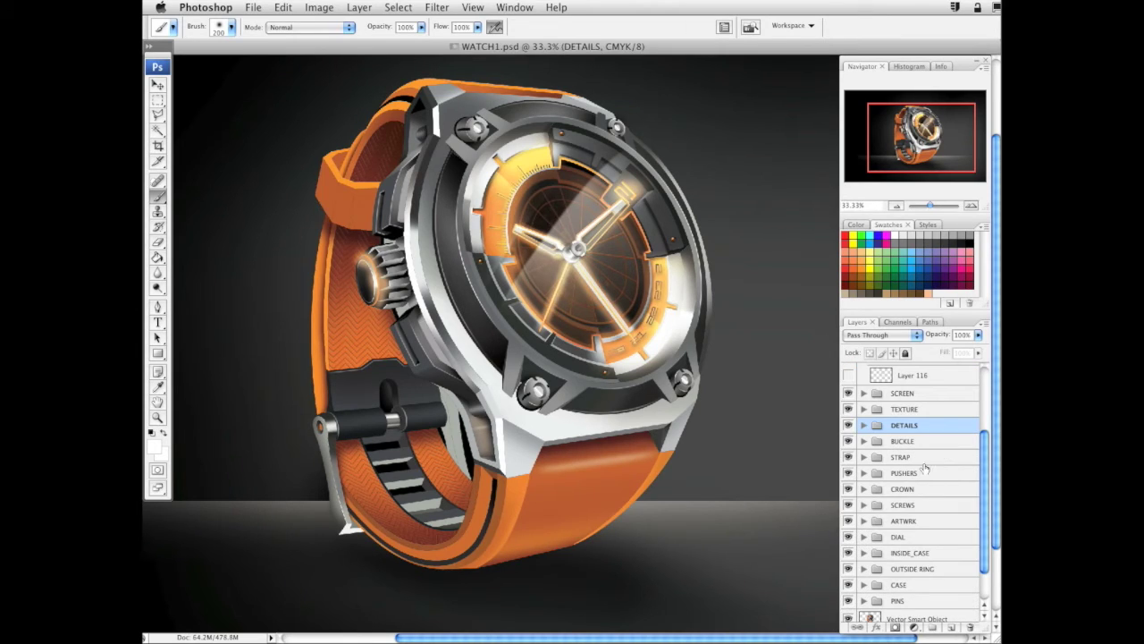
Toggle the visibility of the DETAILS and SCREEN groups to check what each contributes to the dial
left_click(848, 426)
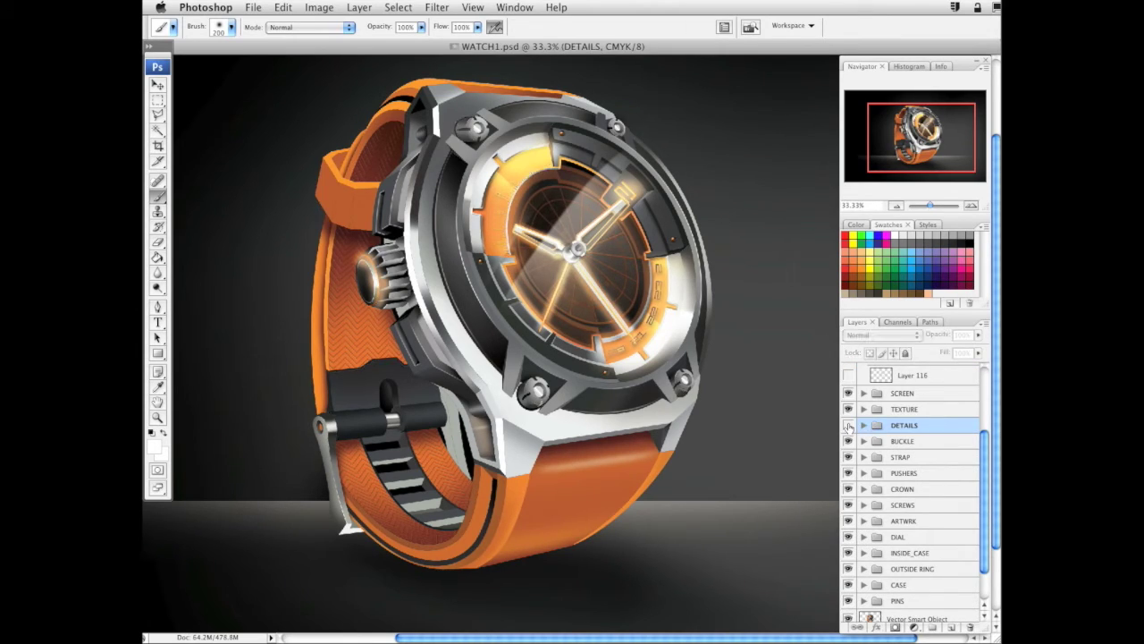
left_click(849, 427)
scroll(849, 427, "up", 3)
left_click(849, 428)
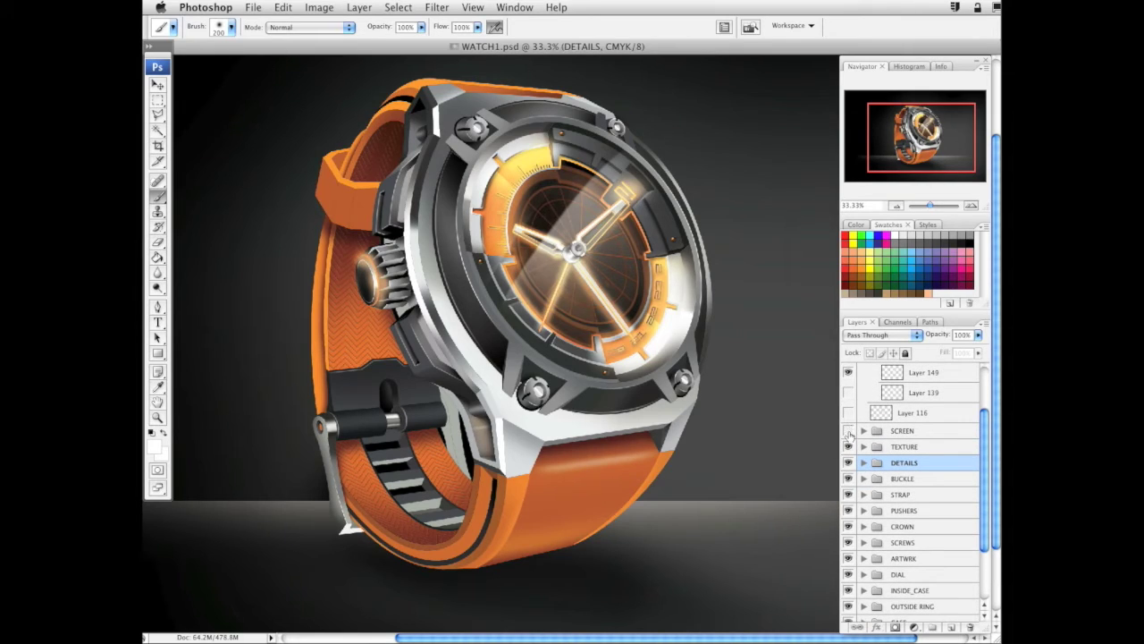
Check the LENS_REFLECT group and Layer 149 by hiding and showing them, and collapse the UNUSED group
scroll(847, 433, "up", 3)
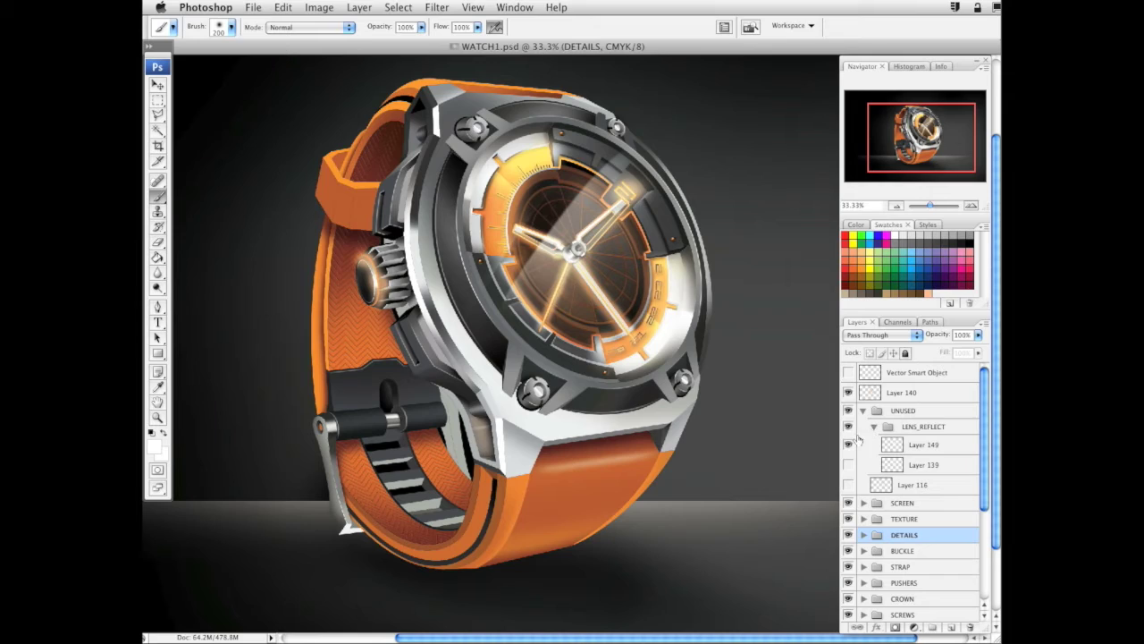
left_click(847, 427)
left_click(847, 429)
left_click(847, 445)
left_click(849, 444)
left_click(862, 410)
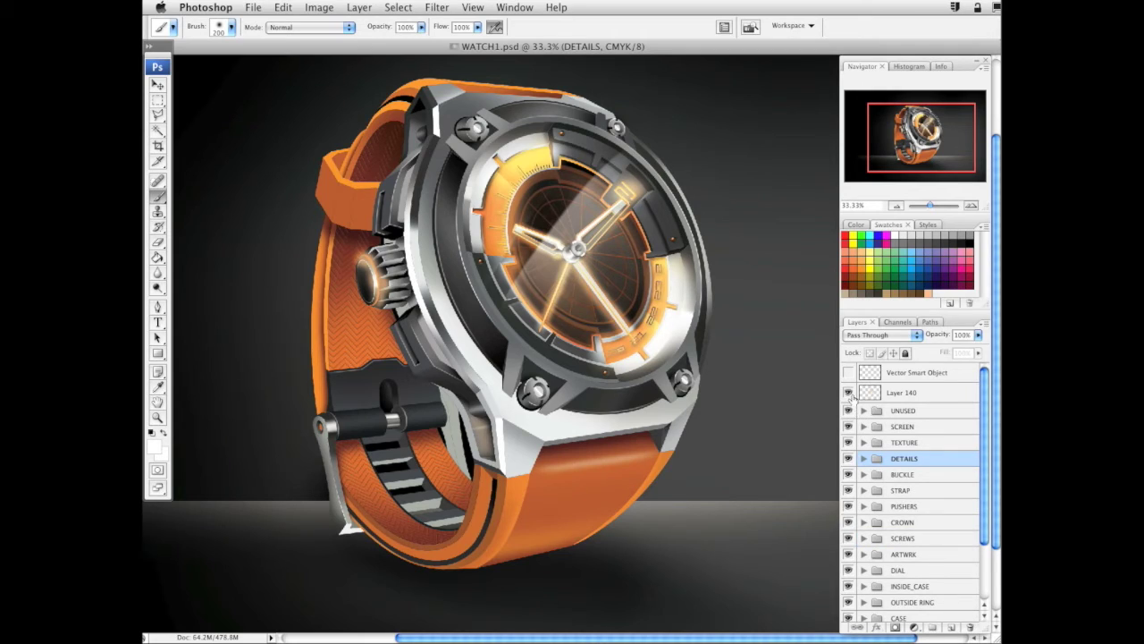
Check Layer 140's effect, create a group named GLOW above it, and move Layer 140 into the group
left_click(847, 393)
left_click(847, 393)
left_click(847, 393)
left_click(847, 393)
left_click(903, 392)
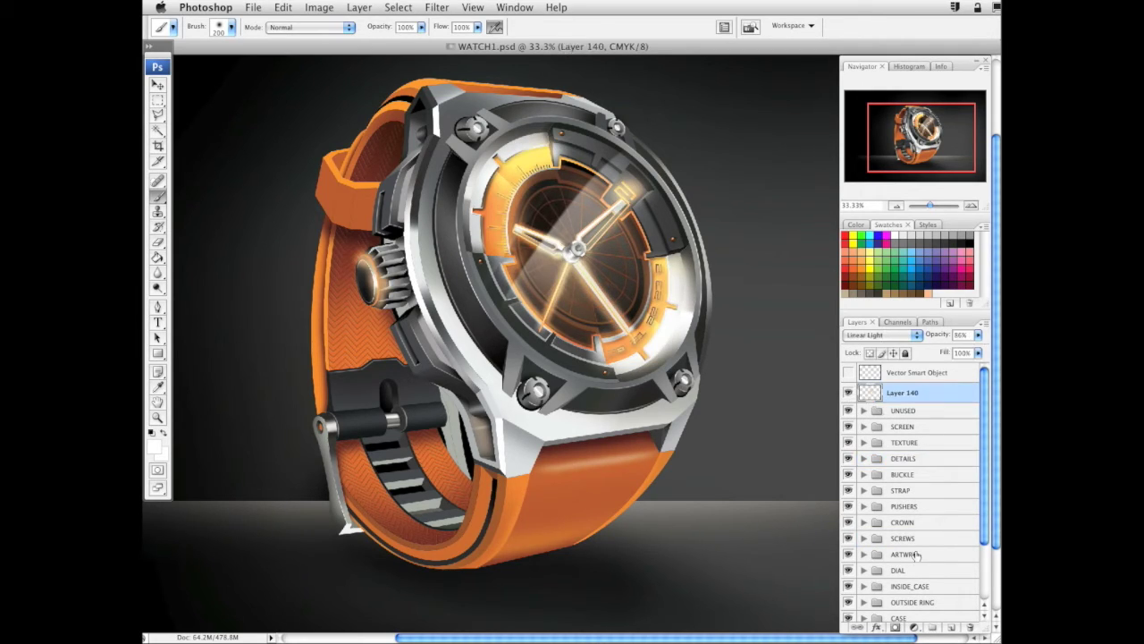
left_click(933, 628)
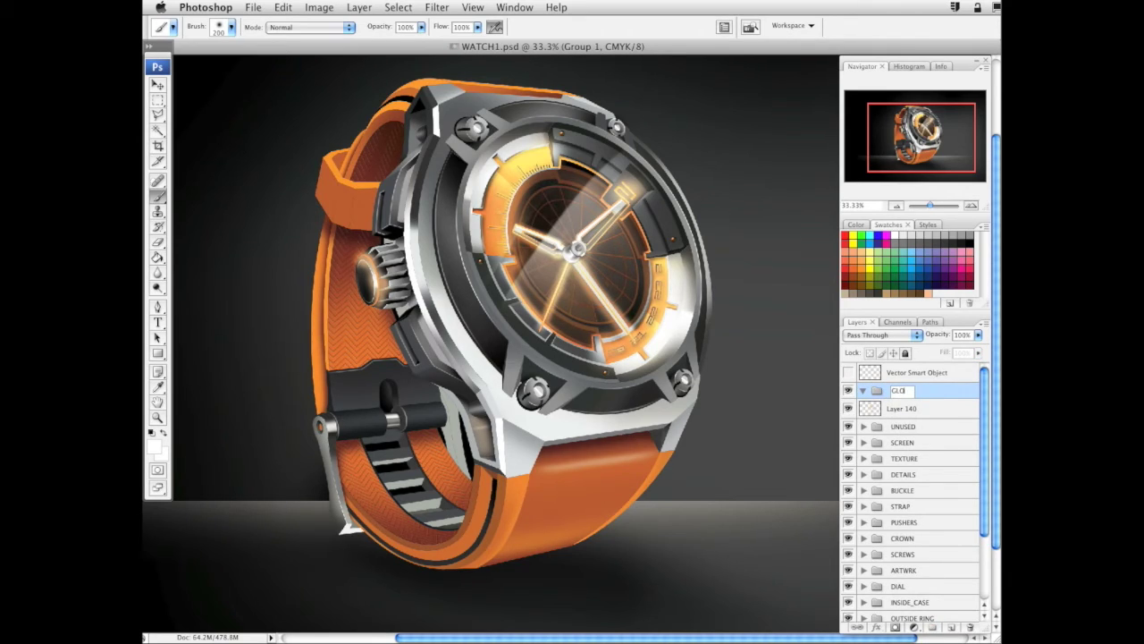
key("Return")
left_click_drag(902, 408, 910, 390)
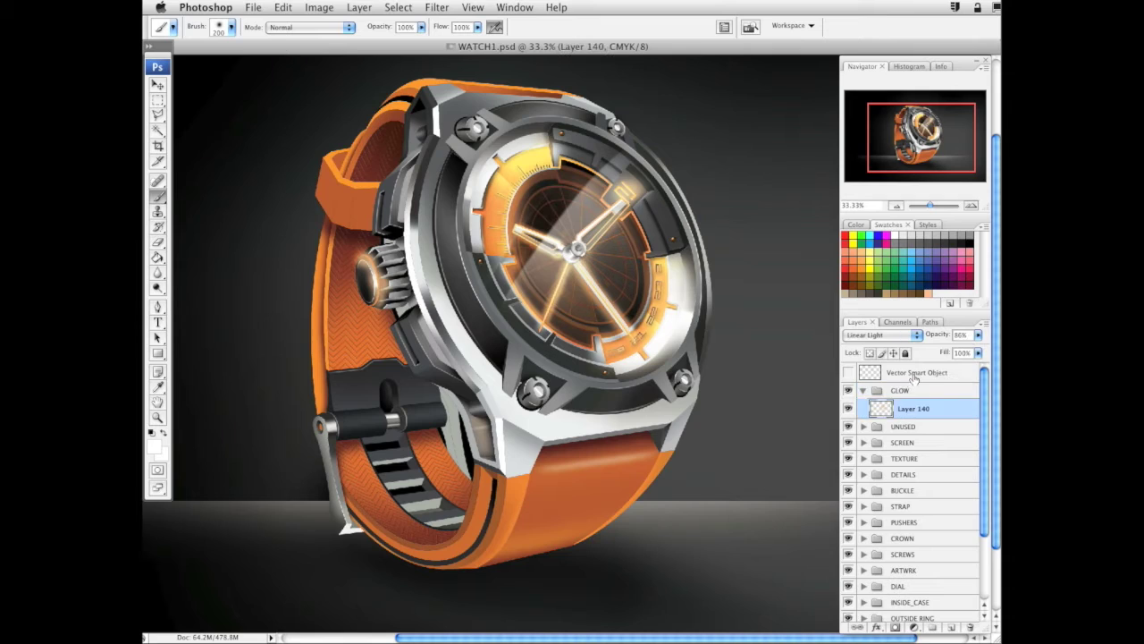
Paint a soft peach glow over the centre of the dial on Layer 140 with a 391 px brush at 58% opacity
left_click(158, 418)
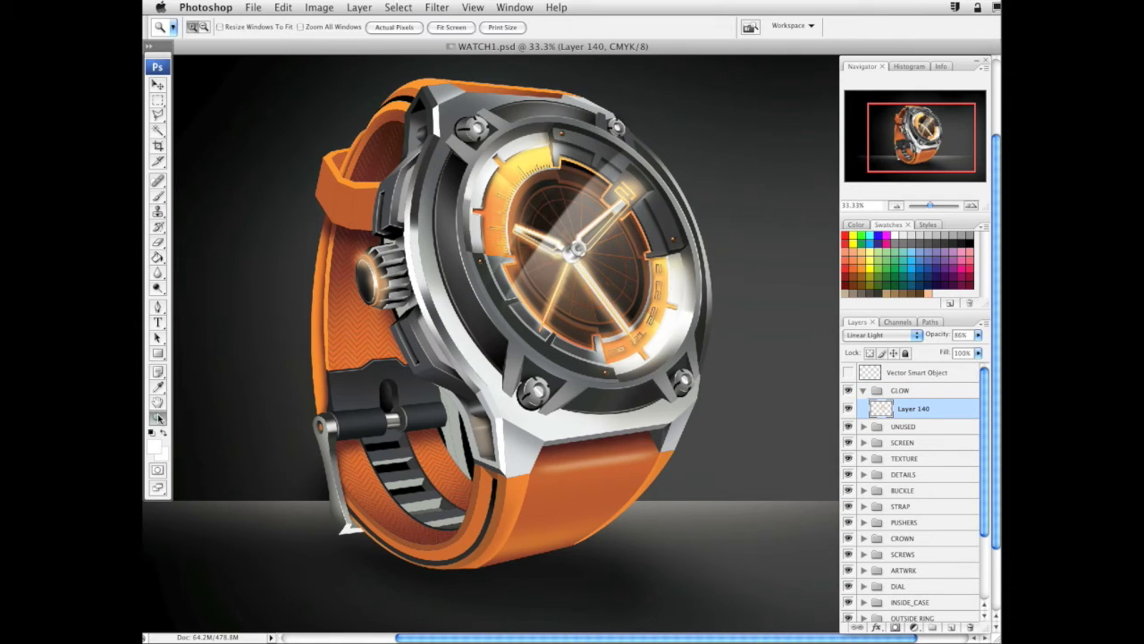
left_click(591, 241)
left_click_drag(636, 390, 730, 397)
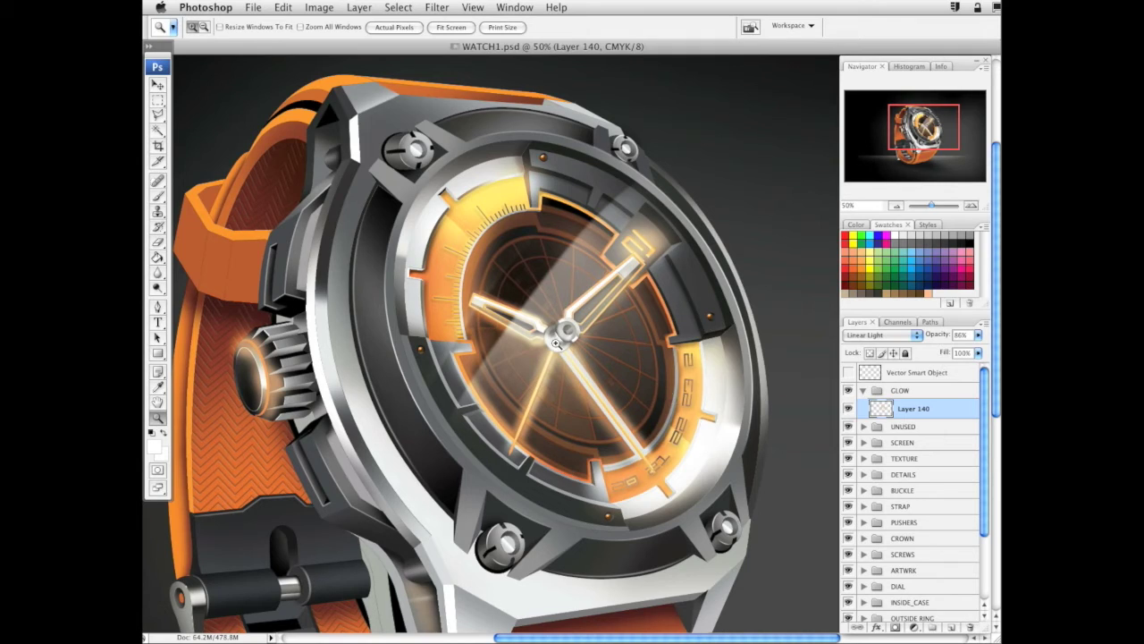
scroll(555, 342, "down", 3)
scroll(555, 342, "left", 2)
key("b")
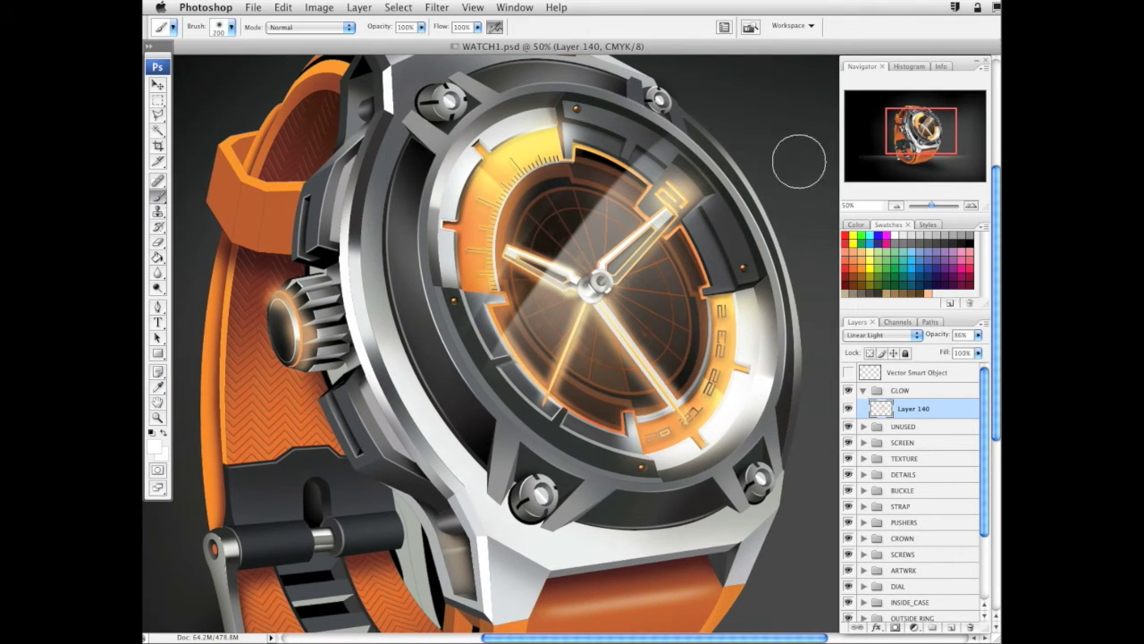
right_click(678, 368)
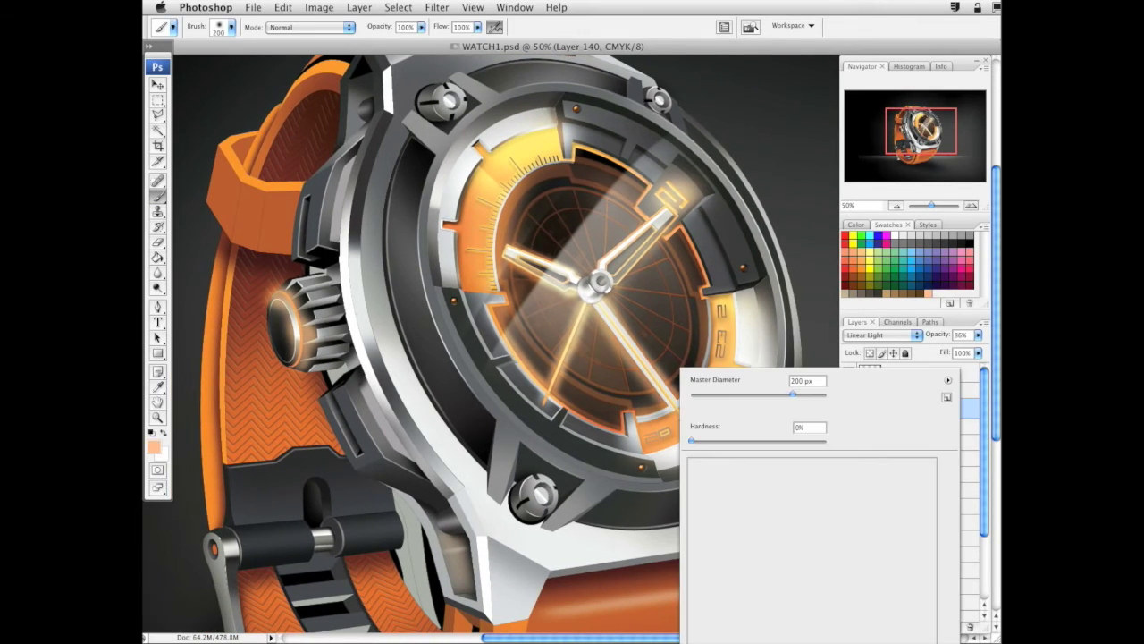
left_click_drag(793, 394, 806, 395)
left_click_drag(423, 29, 402, 43)
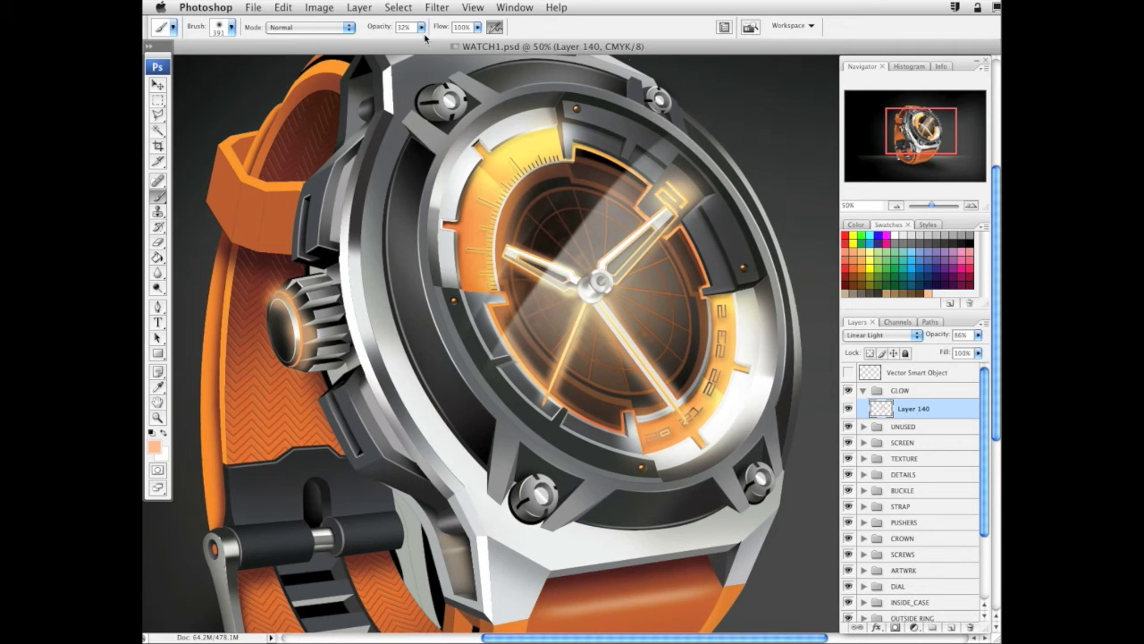
left_click_drag(422, 27, 439, 42)
left_click(623, 313)
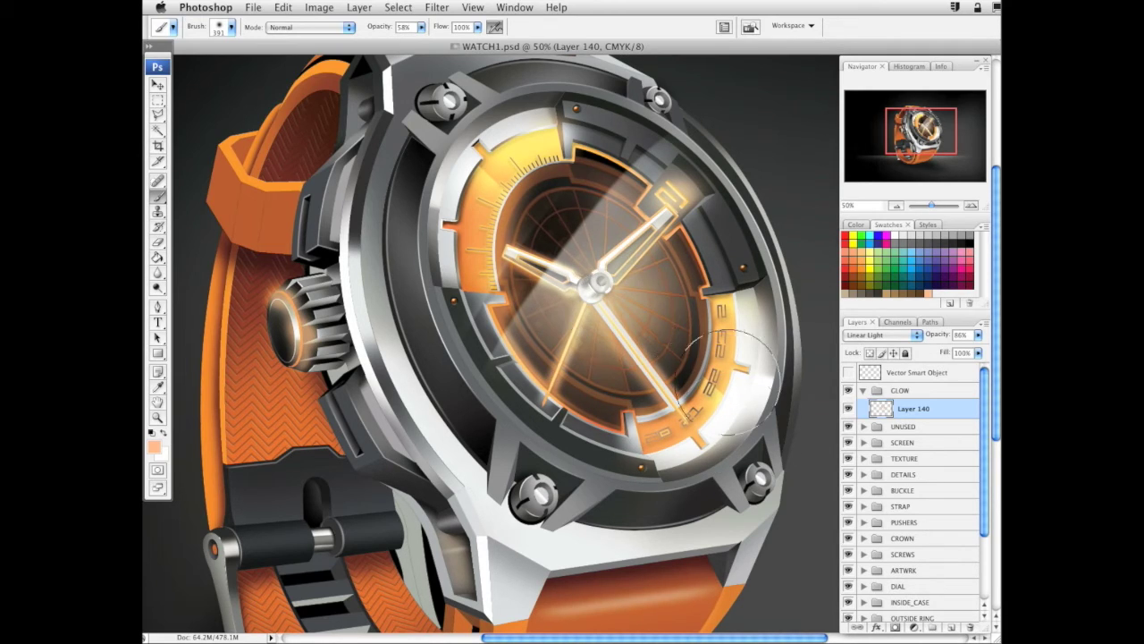
left_click(629, 286)
Build up the glow on the dial's screen, raising the brush opacity to 83% and 94%, and review the whole watch
left_click(422, 27)
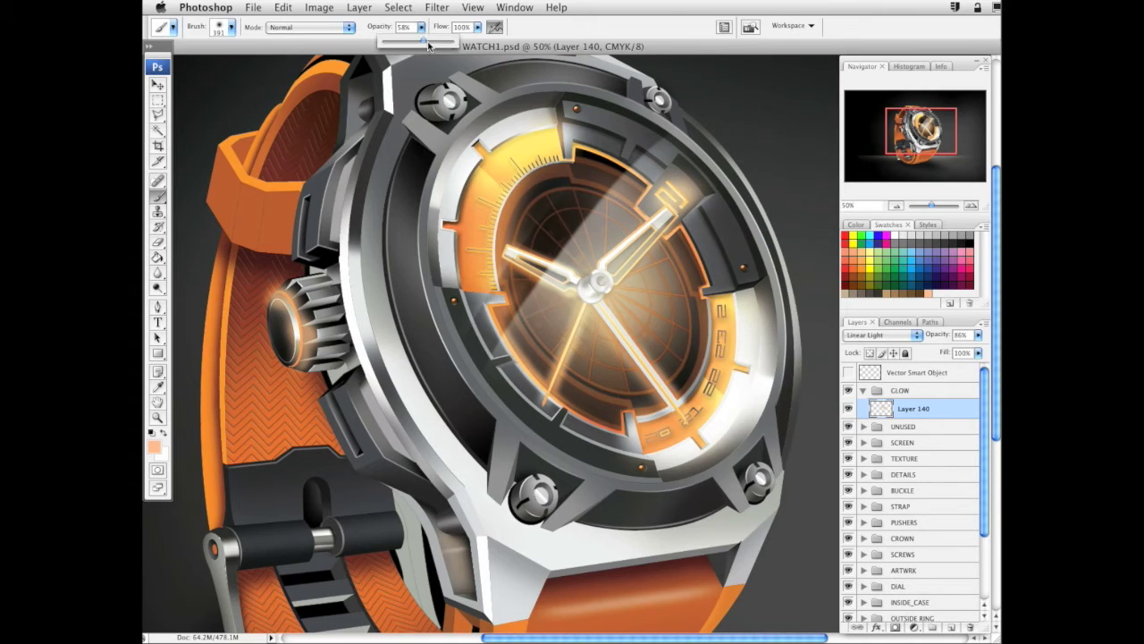
left_click_drag(427, 43, 442, 42)
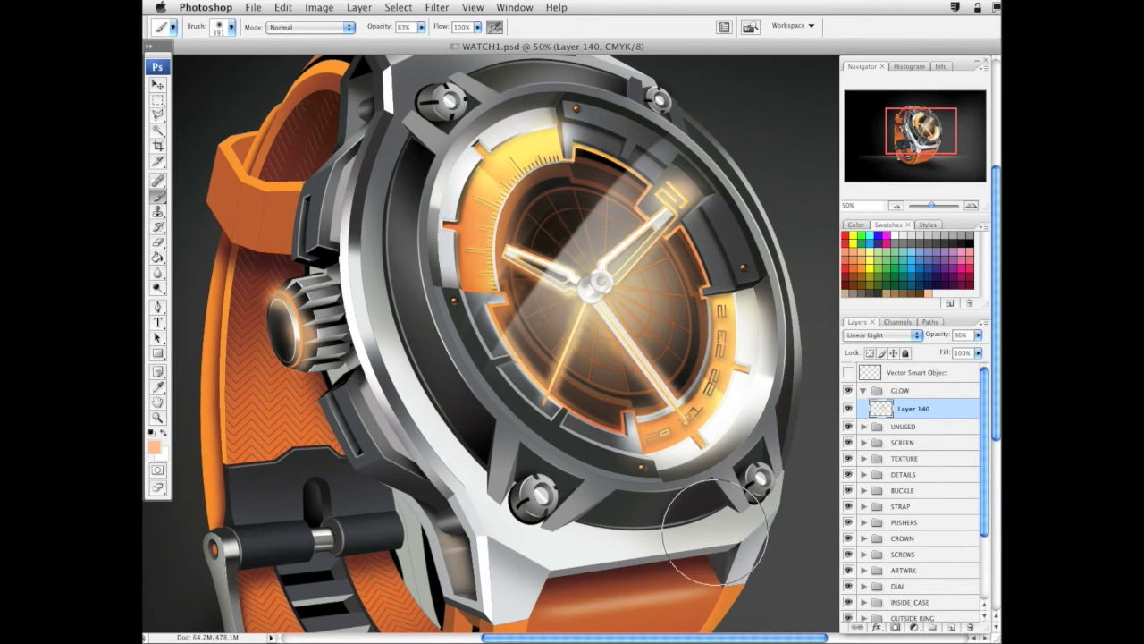
left_click(421, 27)
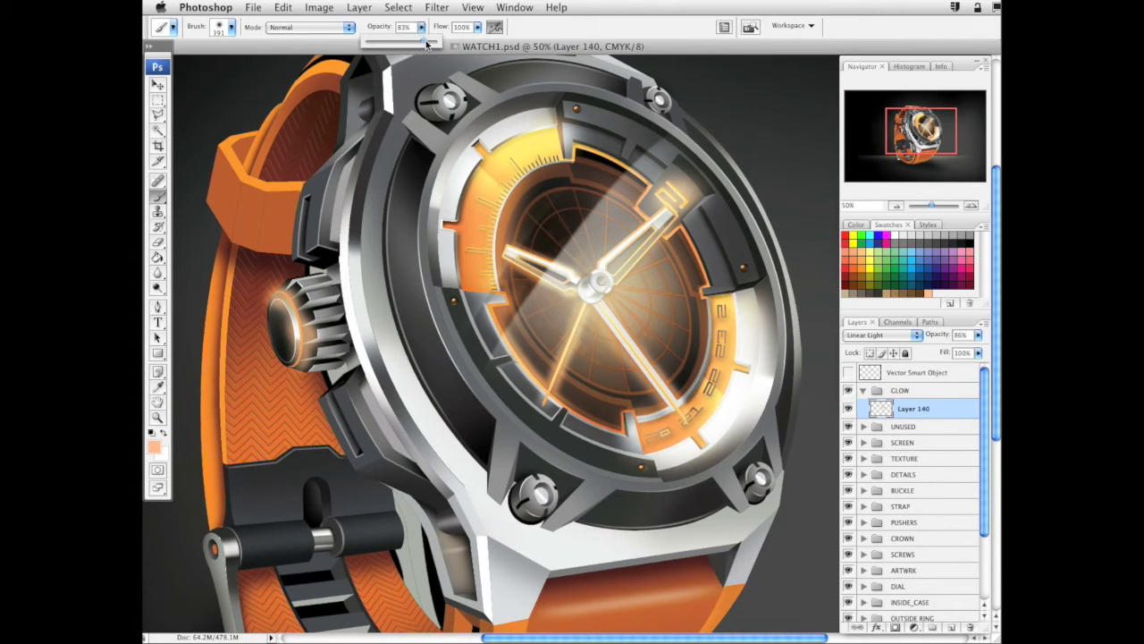
left_click_drag(428, 43, 432, 43)
left_click(757, 345)
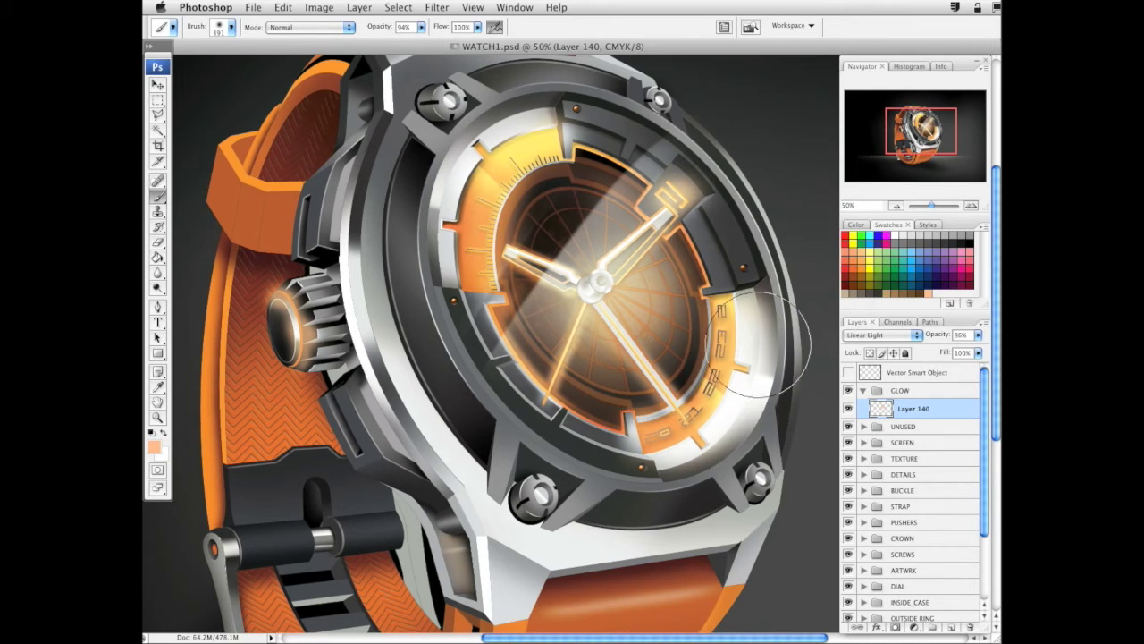
mouse_move(707, 458)
left_mouse_down()
mouse_move(728, 518)
mouse_move(744, 478)
left_mouse_up()
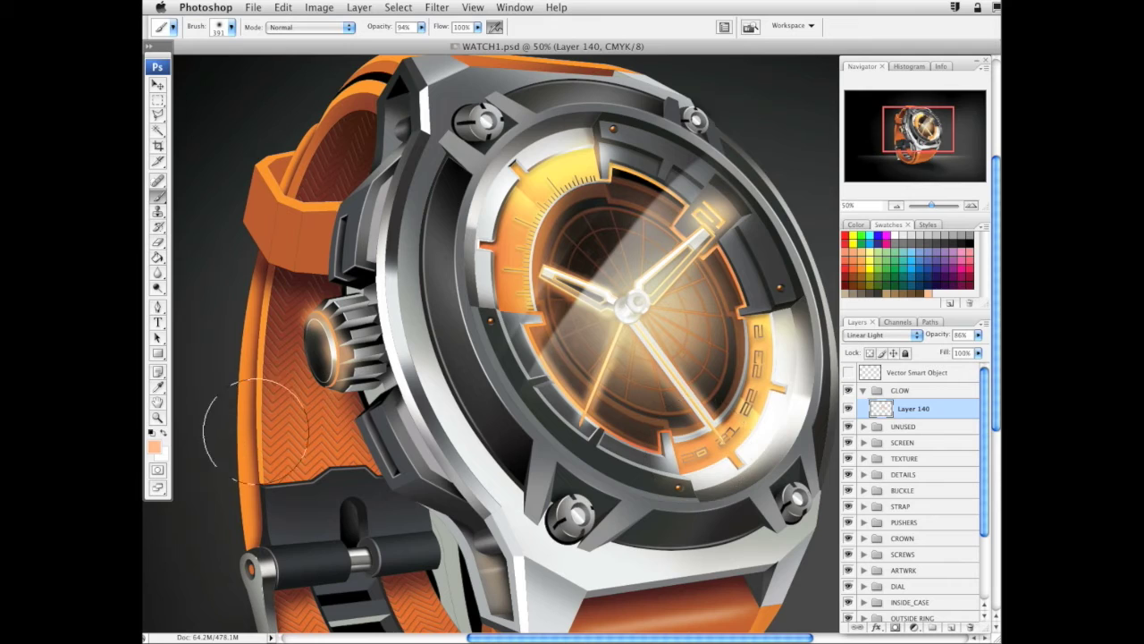
left_click(158, 417)
left_click(614, 386, "alt")
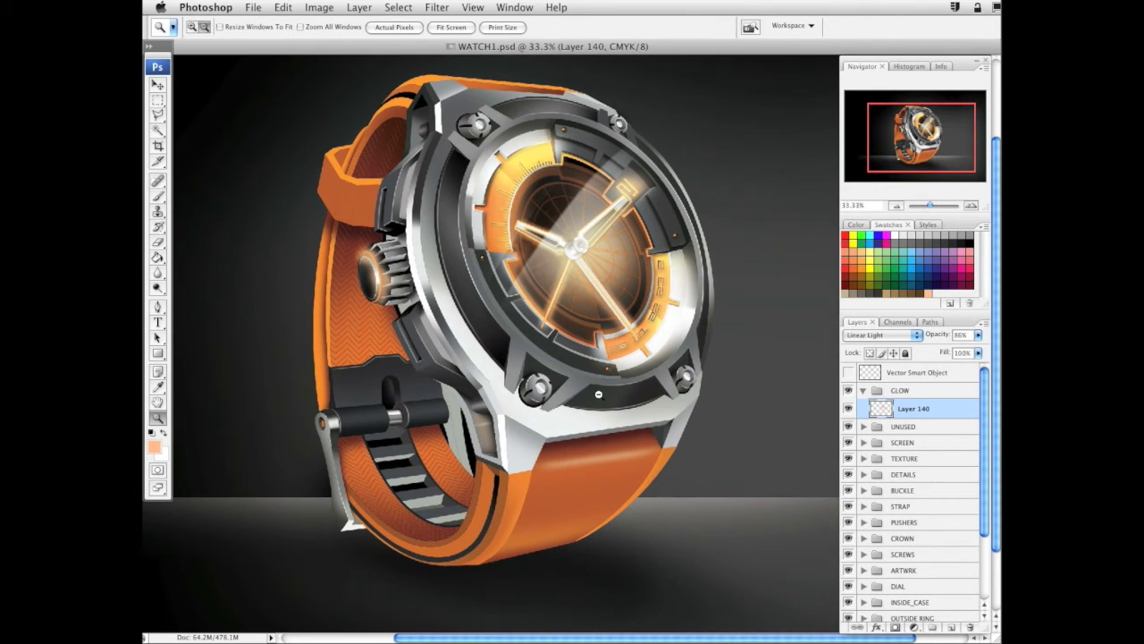
left_click(598, 393, "alt")
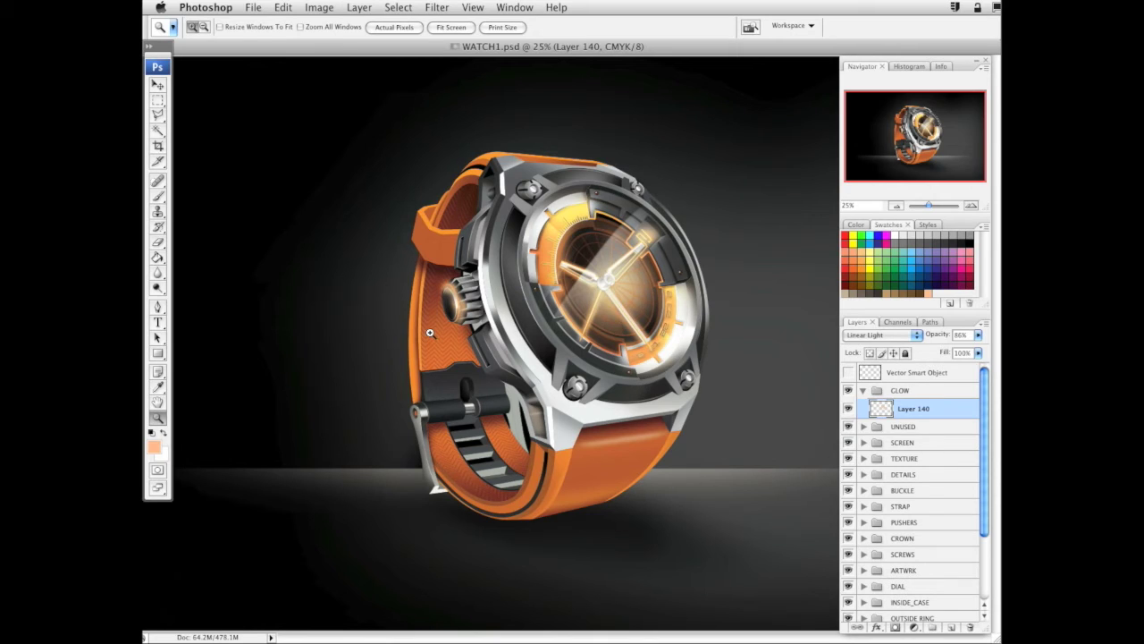
Switch to Illustrator and copy the two concentric outlines of the ring around the coloured watch's dial
left_click(531, 391)
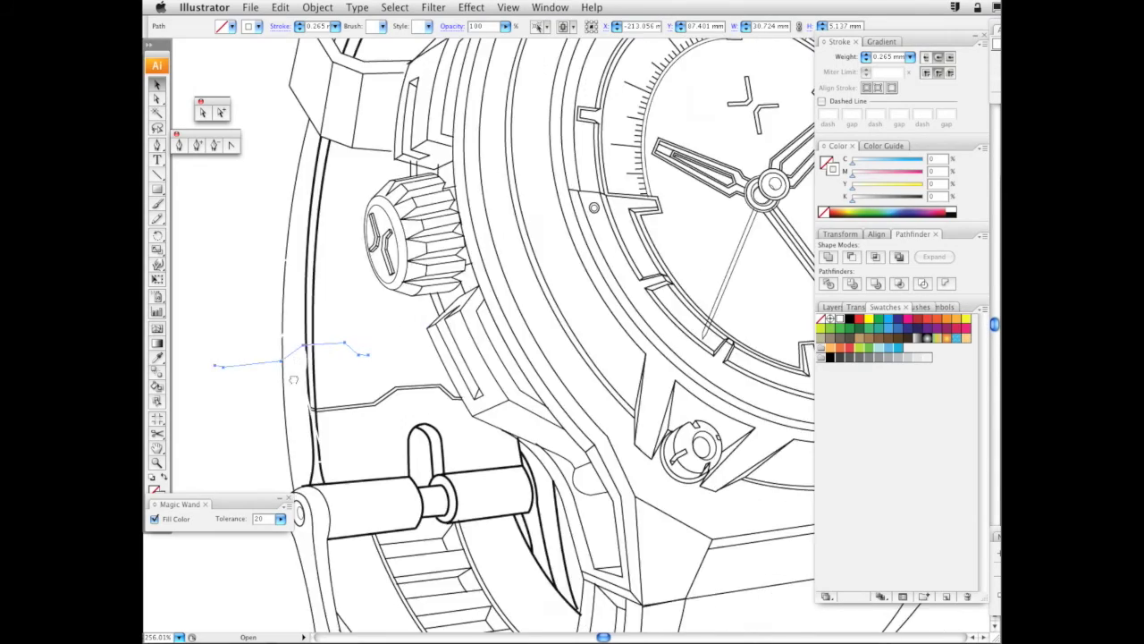
left_click_drag(708, 293, 252, 312)
left_click_drag(669, 309, 316, 339)
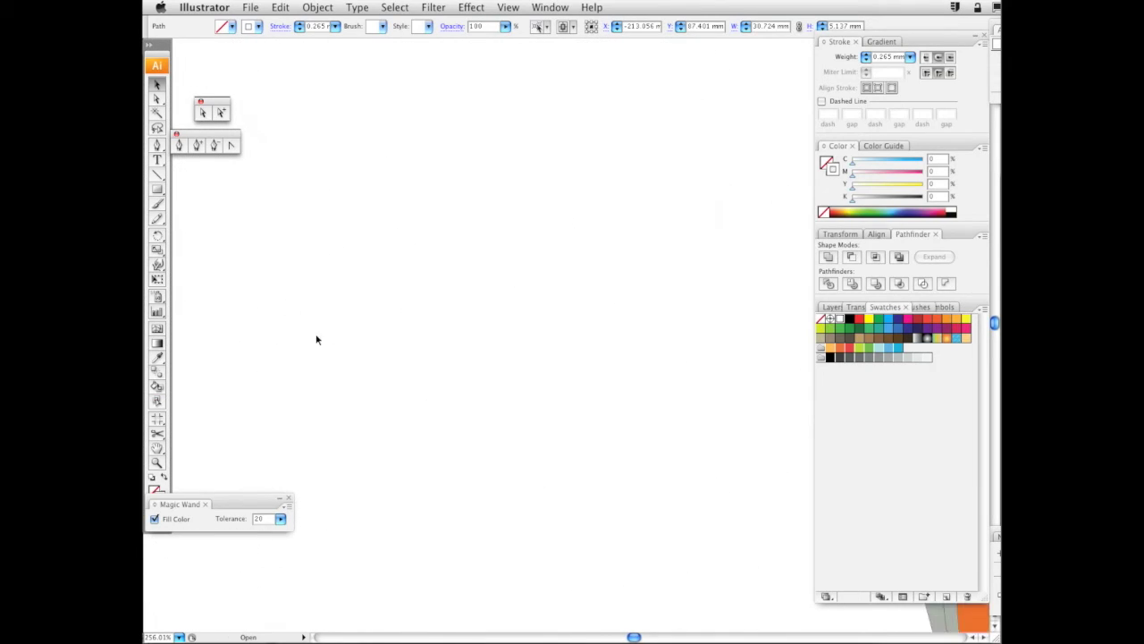
key("z")
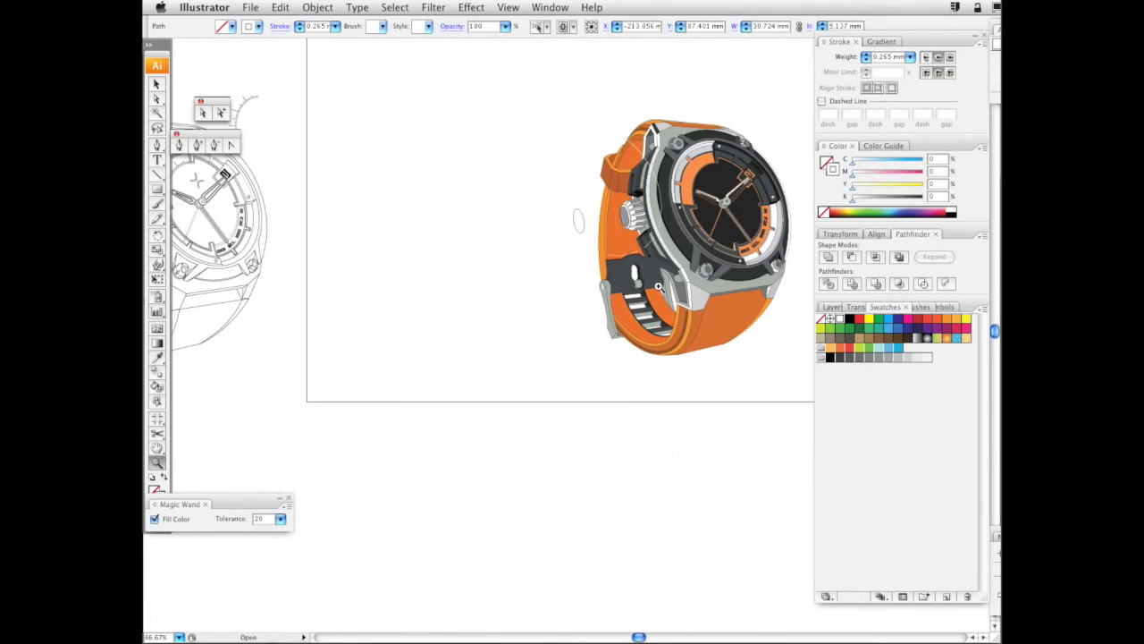
left_click(702, 204)
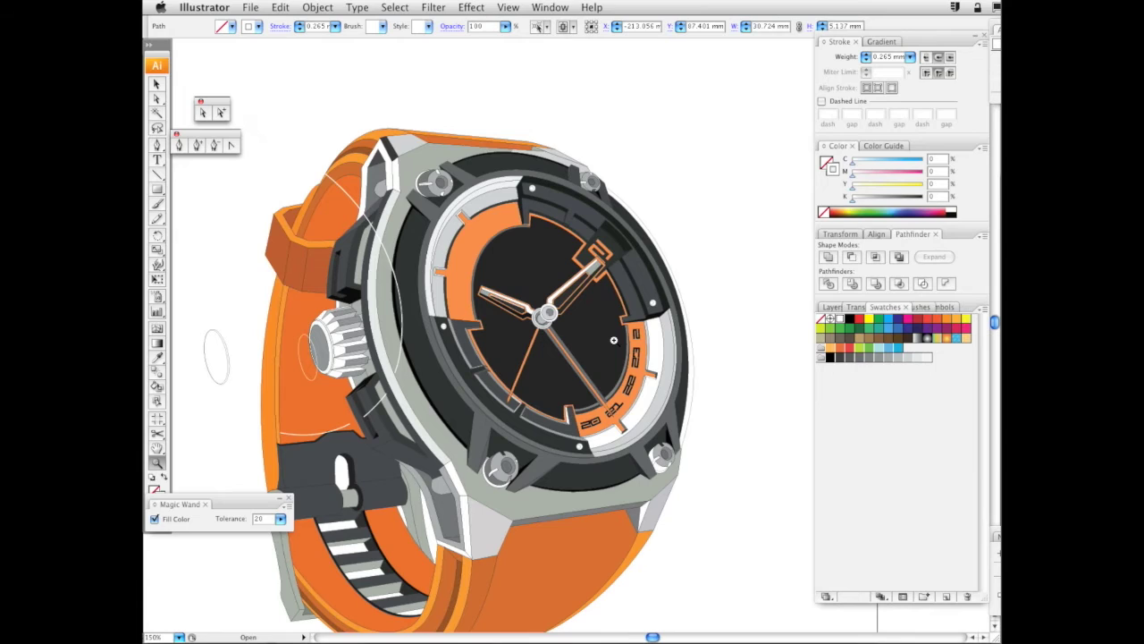
left_click(613, 339)
key("v")
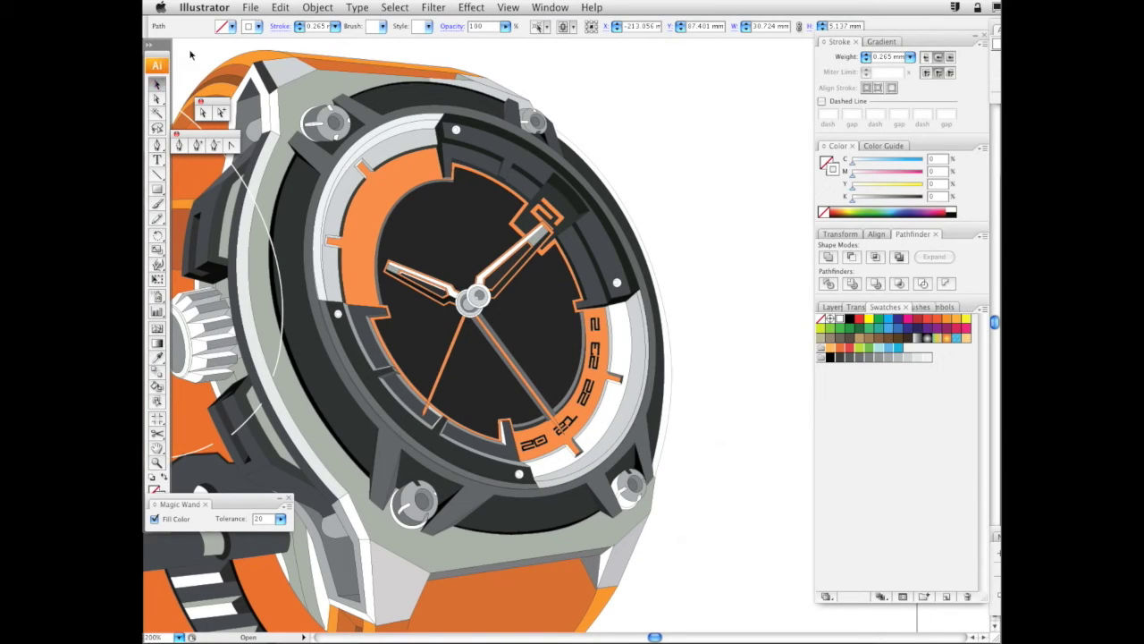
left_click(590, 469)
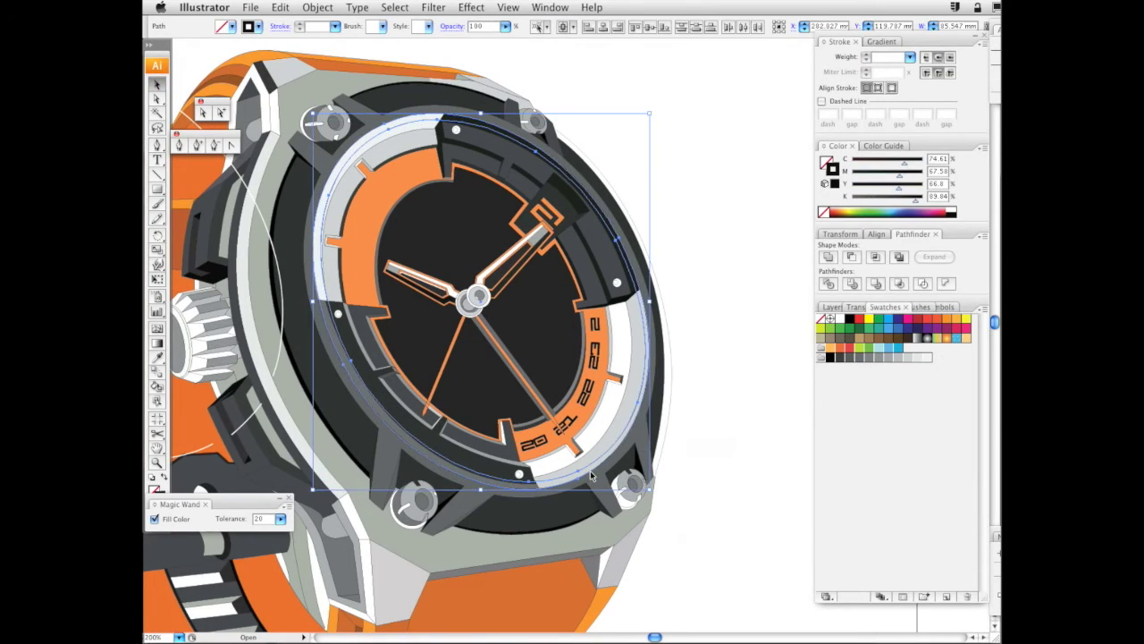
key("super+c")
Return to Photoshop, collapse the GLOW group, and add a new layer above Layer 142 in the DETAILS group
left_click_drag(628, 345, 651, 358)
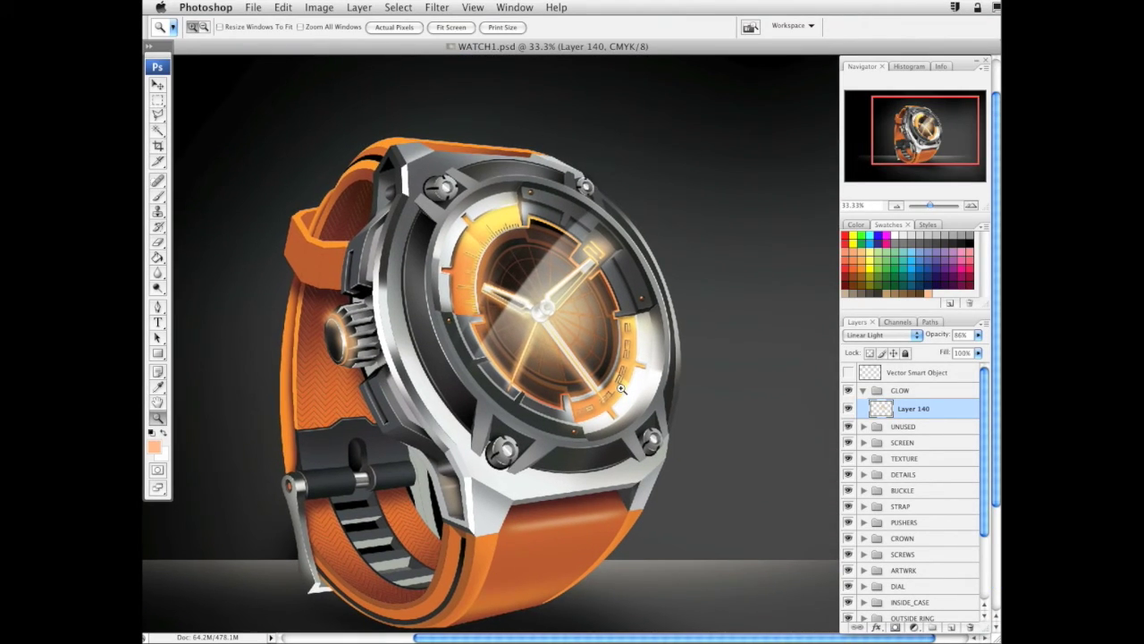
left_click(621, 389)
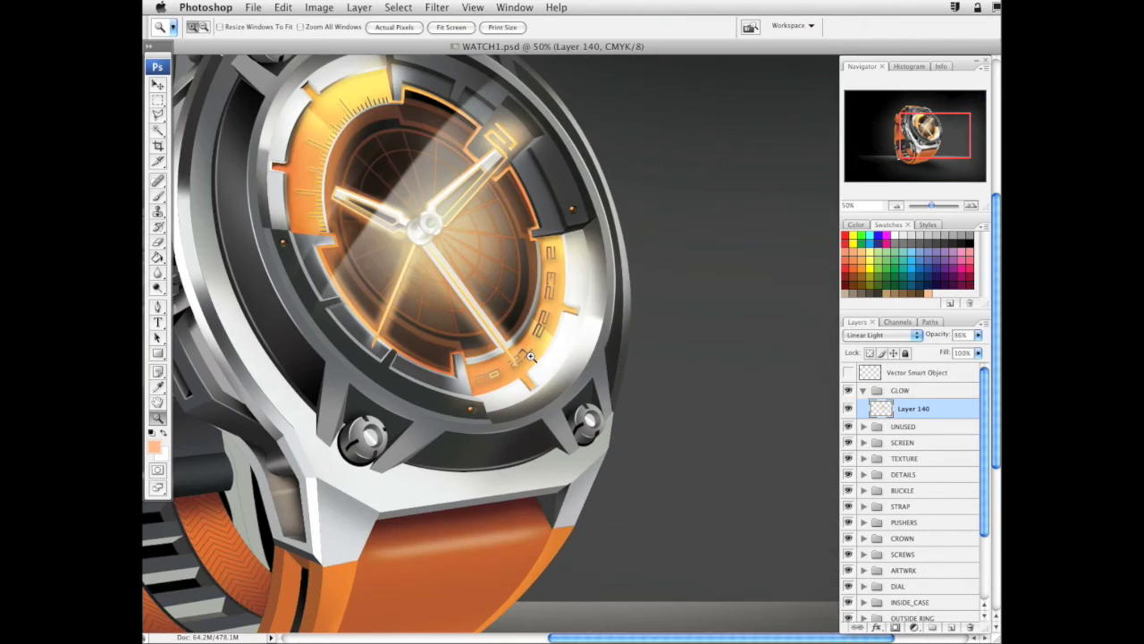
left_click_drag(488, 302, 638, 487)
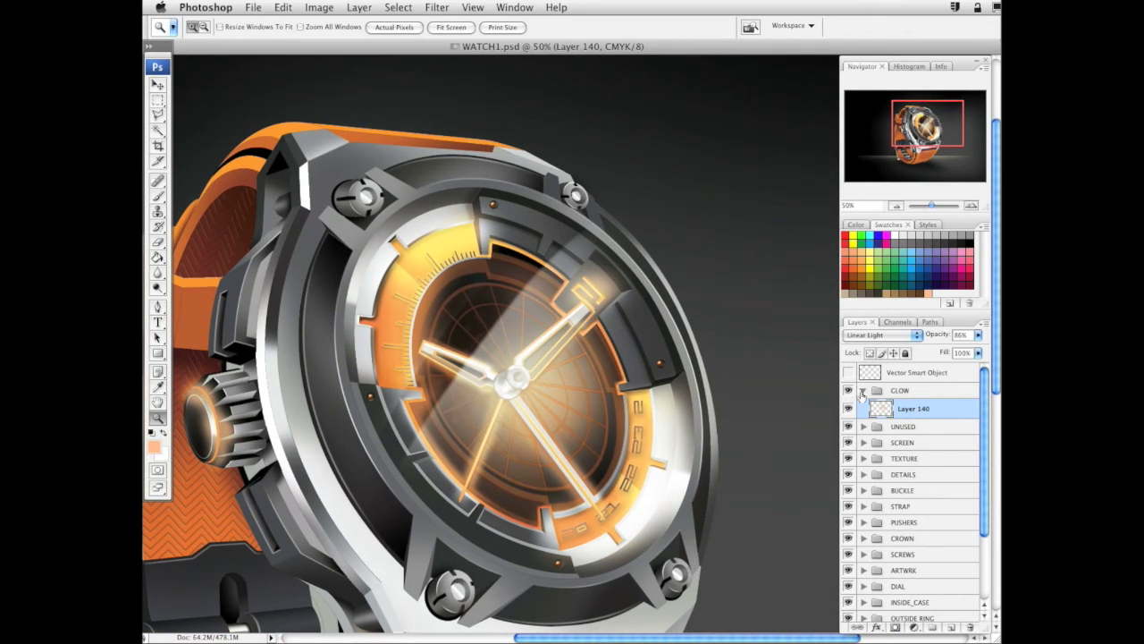
left_click(864, 391)
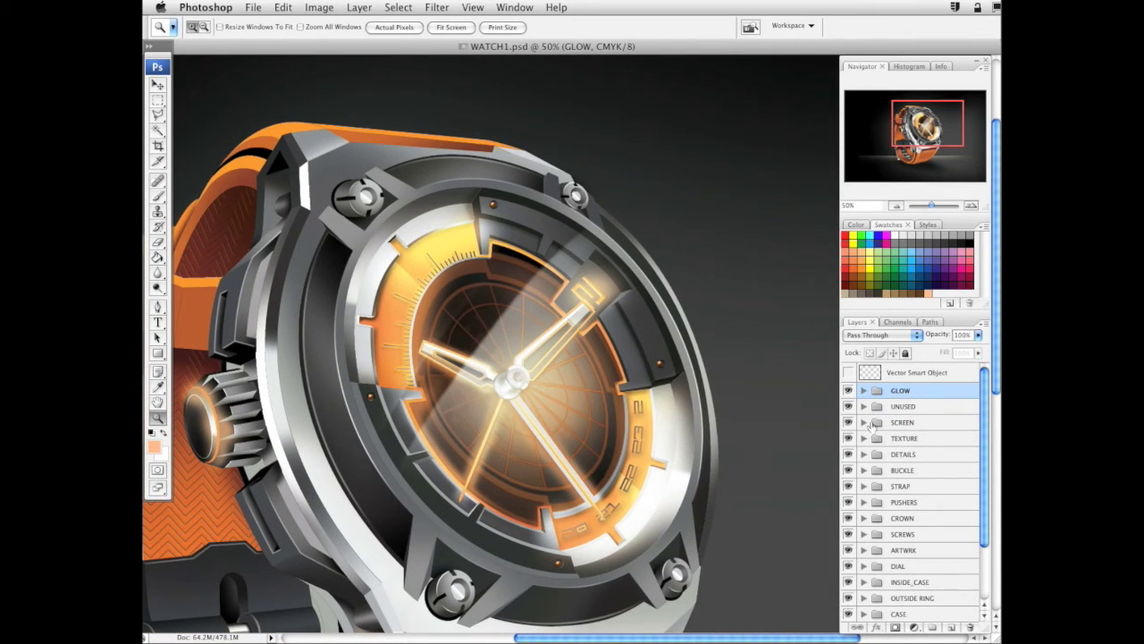
left_click(864, 454)
left_click(914, 473)
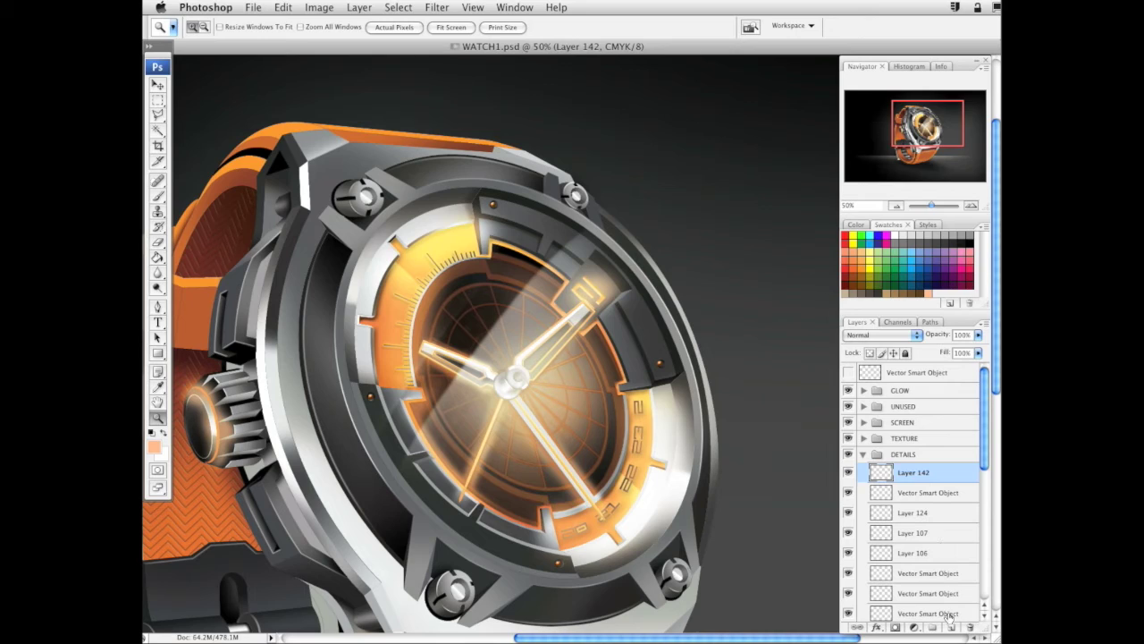
Paste the ring outlines into the DETAILS group as a smart object and align them with the dial's outer rim
key("super+v")
key("Return")
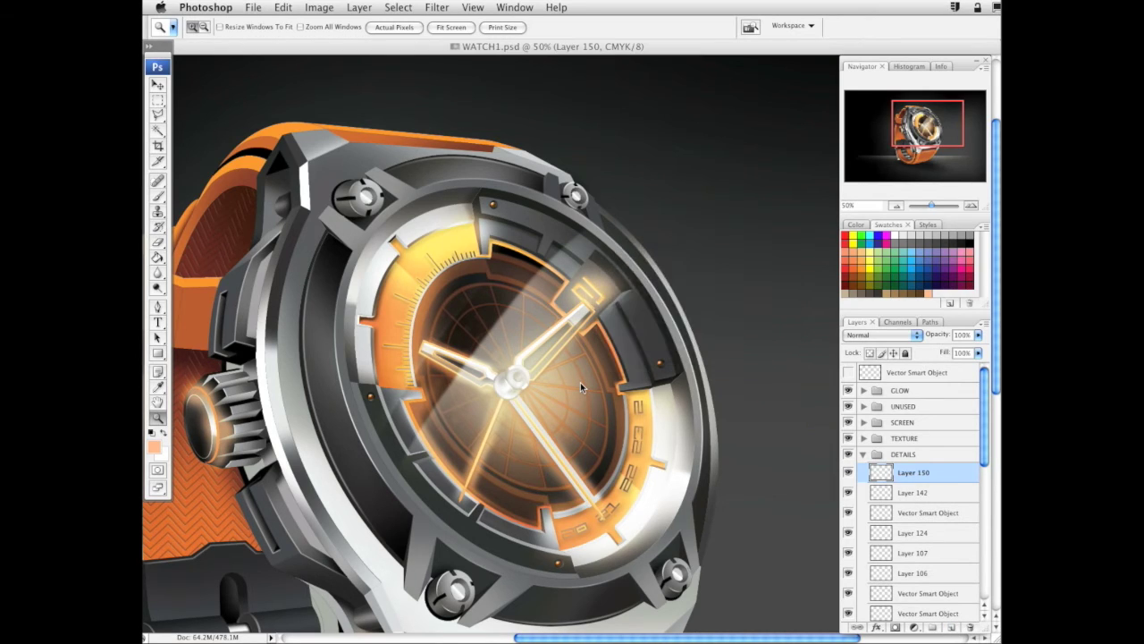
left_click_drag(581, 279, 558, 318)
key("Down")
key("Left")
key("Down")
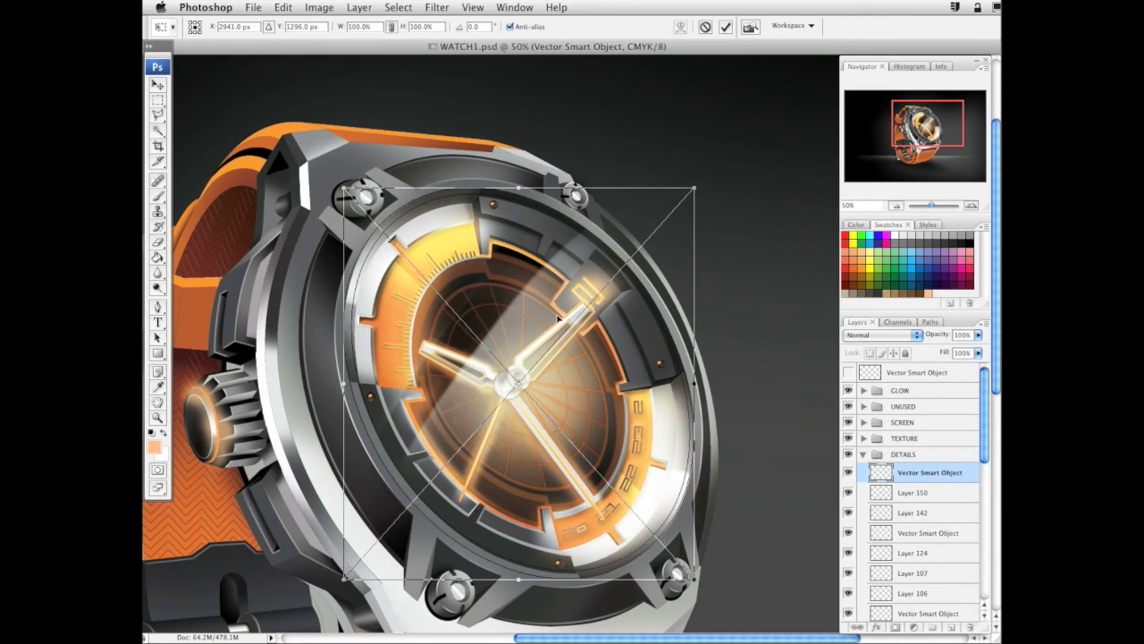
key("Up")
key("Right")
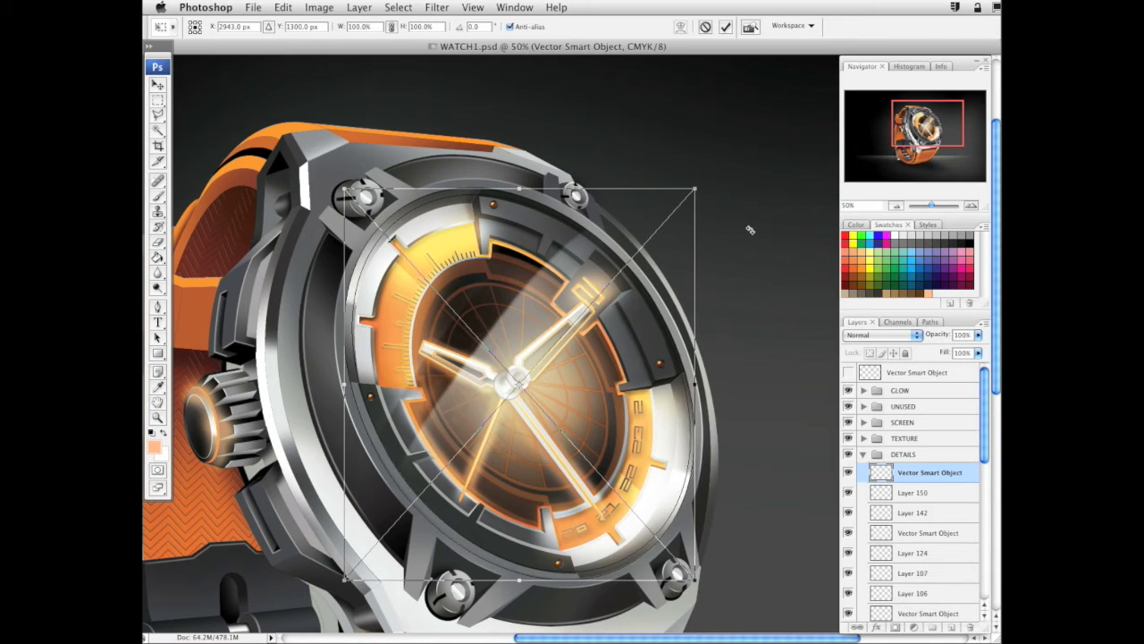
key("Return")
Select the band between the pasted ring outlines with the Magic Wand and add a new layer above the smart object
key("z")
left_click_drag(612, 297, 617, 275)
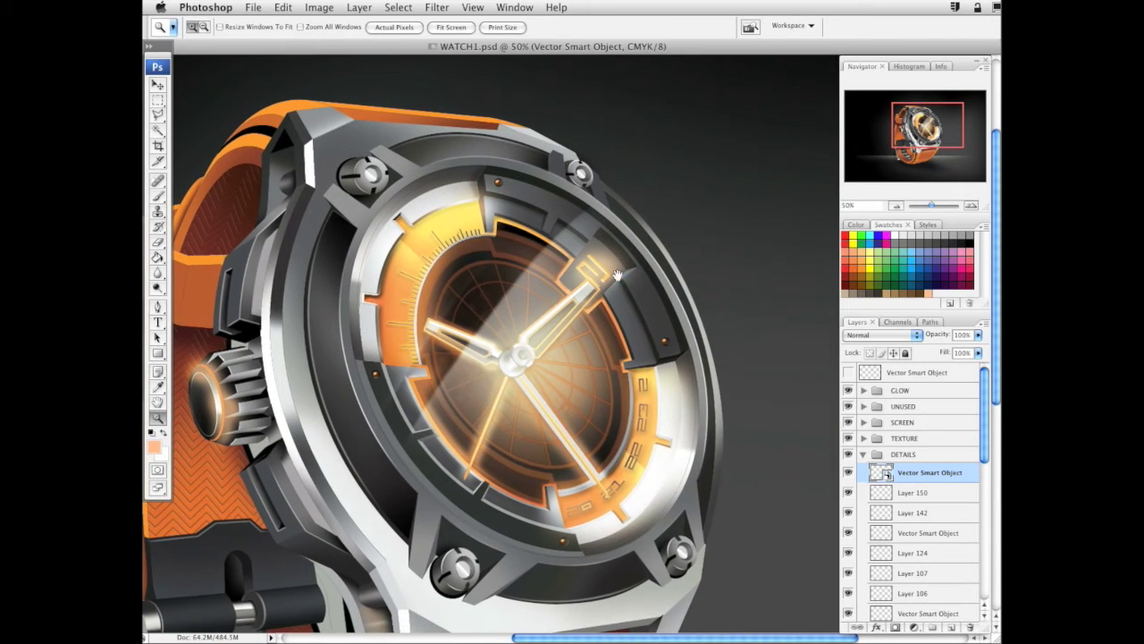
left_click(159, 130)
left_click(696, 416)
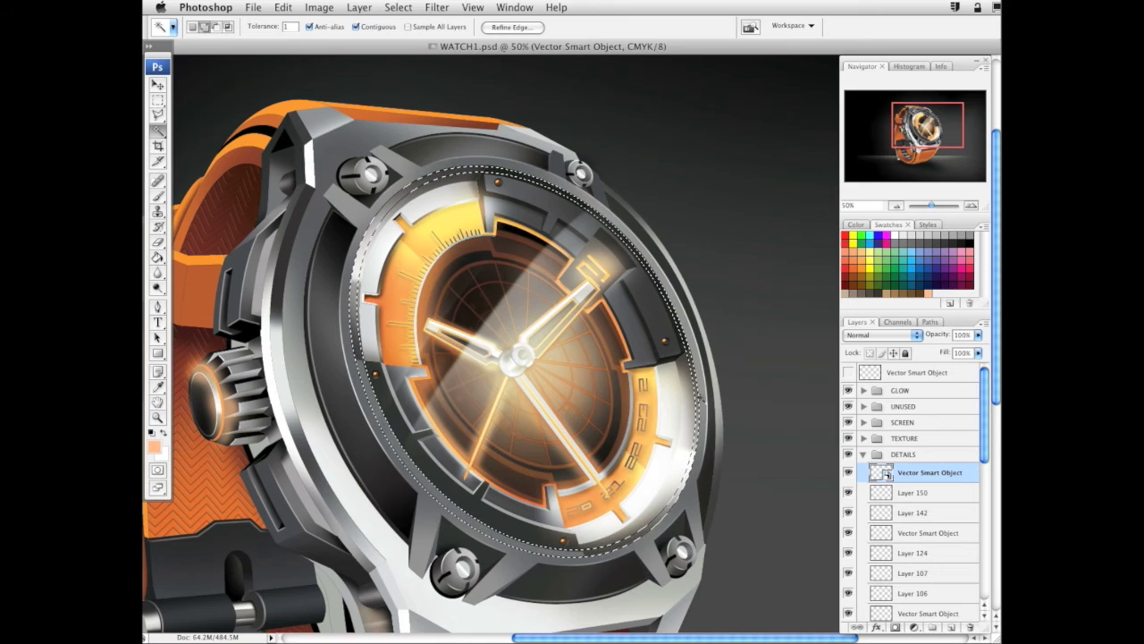
left_click_drag(327, 438, 347, 413)
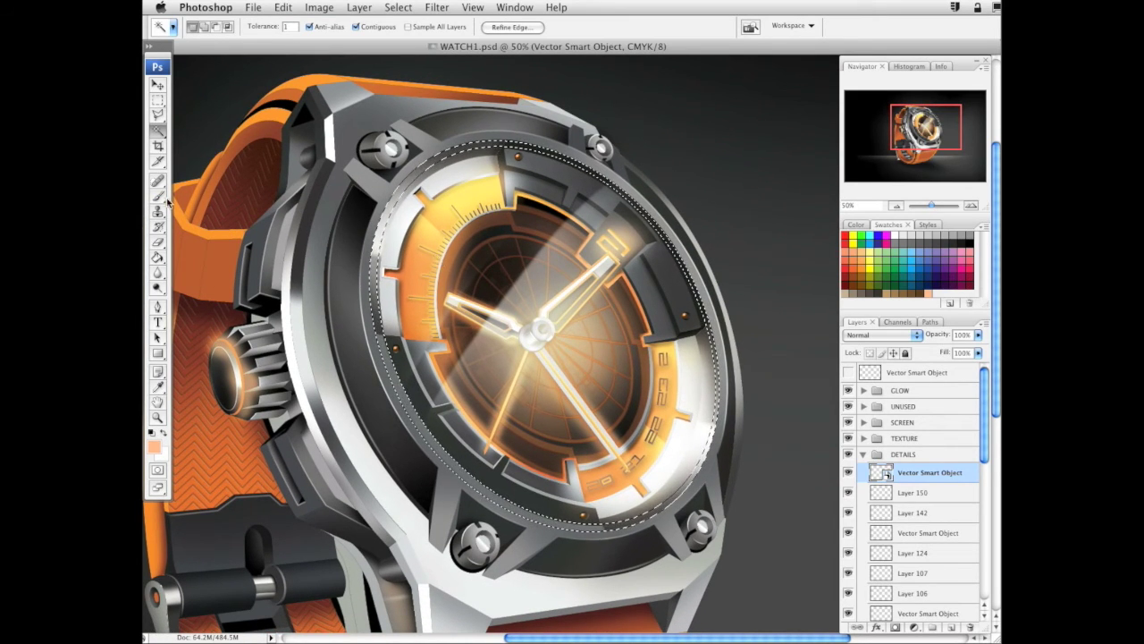
key("b")
key("ctrl+alt+shift+n")
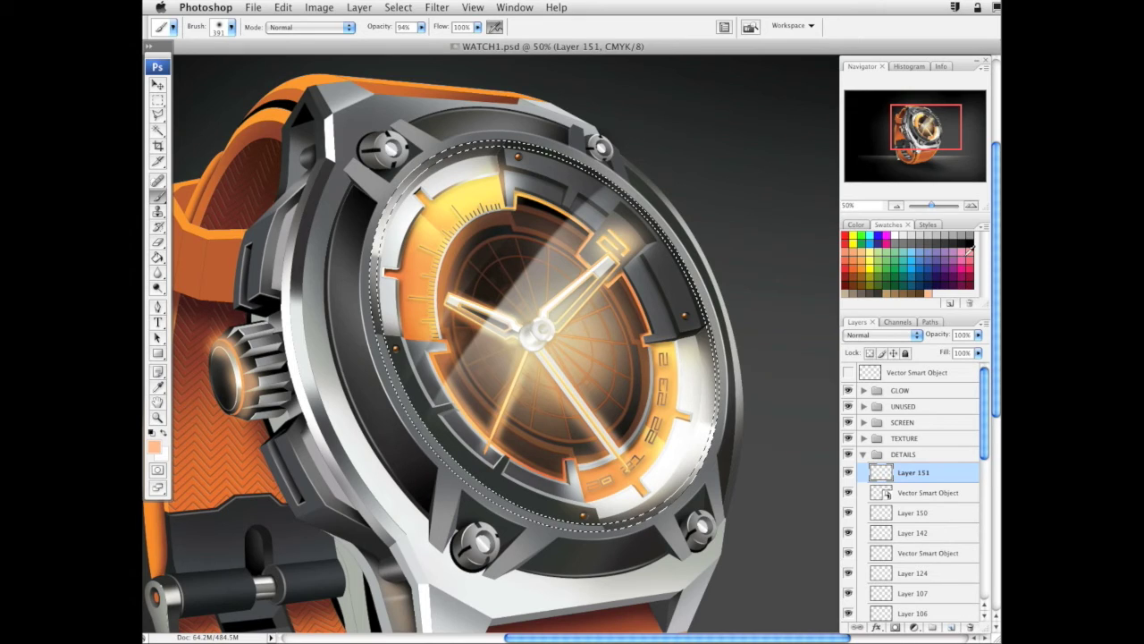
Paint light grey highlights inside the ring selection with a soft 442 px brush at 94% opacity, and clear the selection
right_click(731, 415)
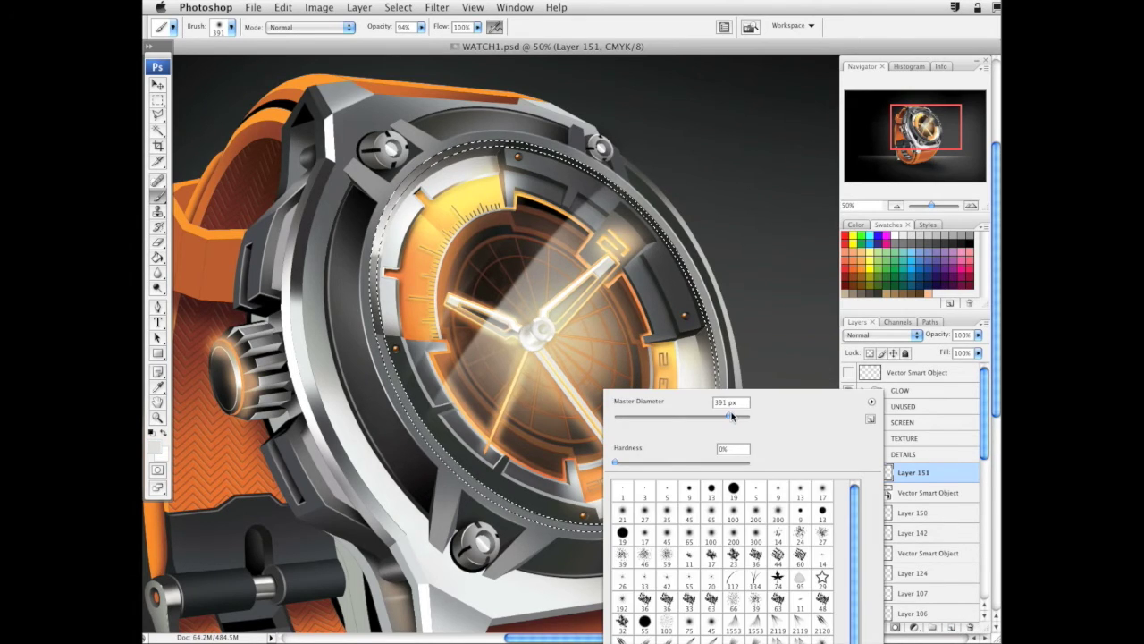
left_click_drag(731, 416, 736, 416)
key("Return")
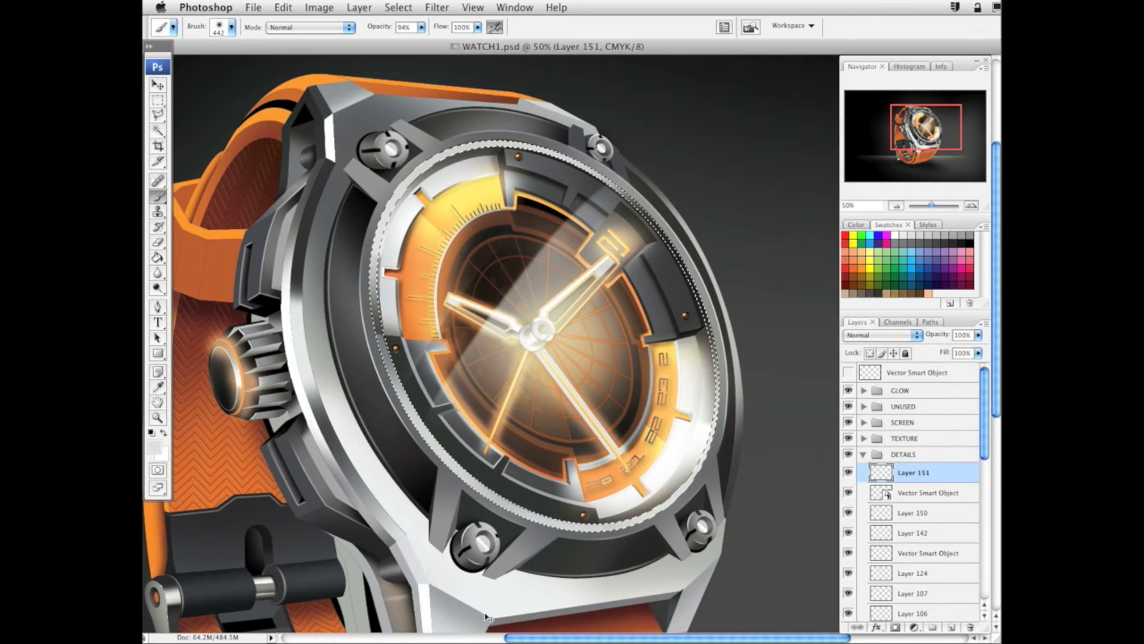
key("super+z")
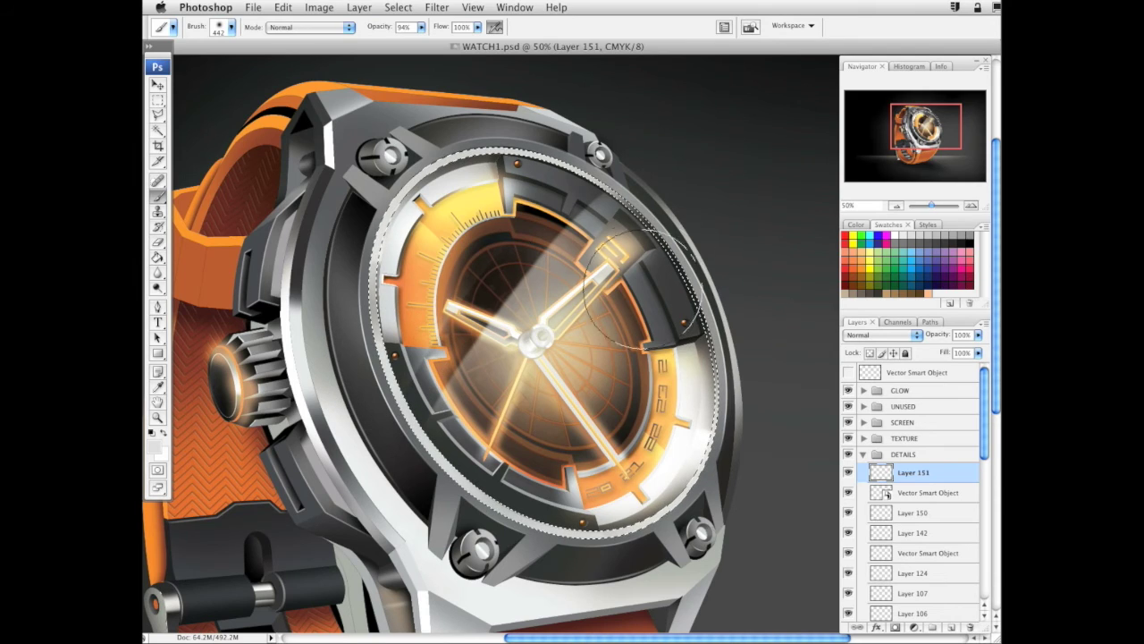
key("super+z")
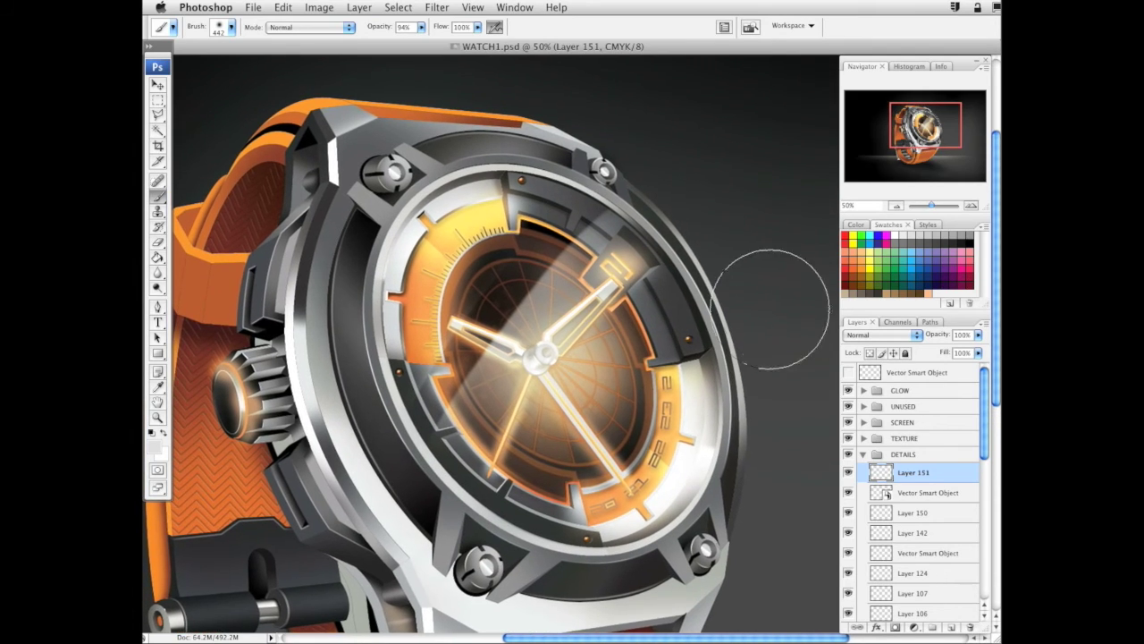
Restore the ring selection and shade the ring's lower-left part with black on a new layer above Layer 151
key("super+h")
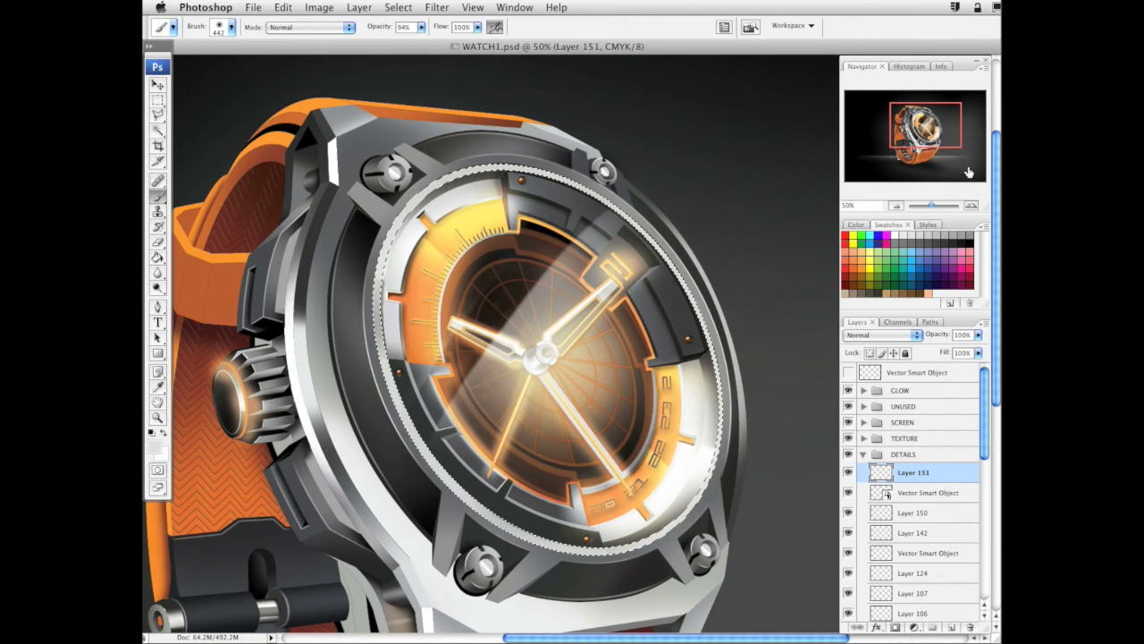
left_click(856, 224)
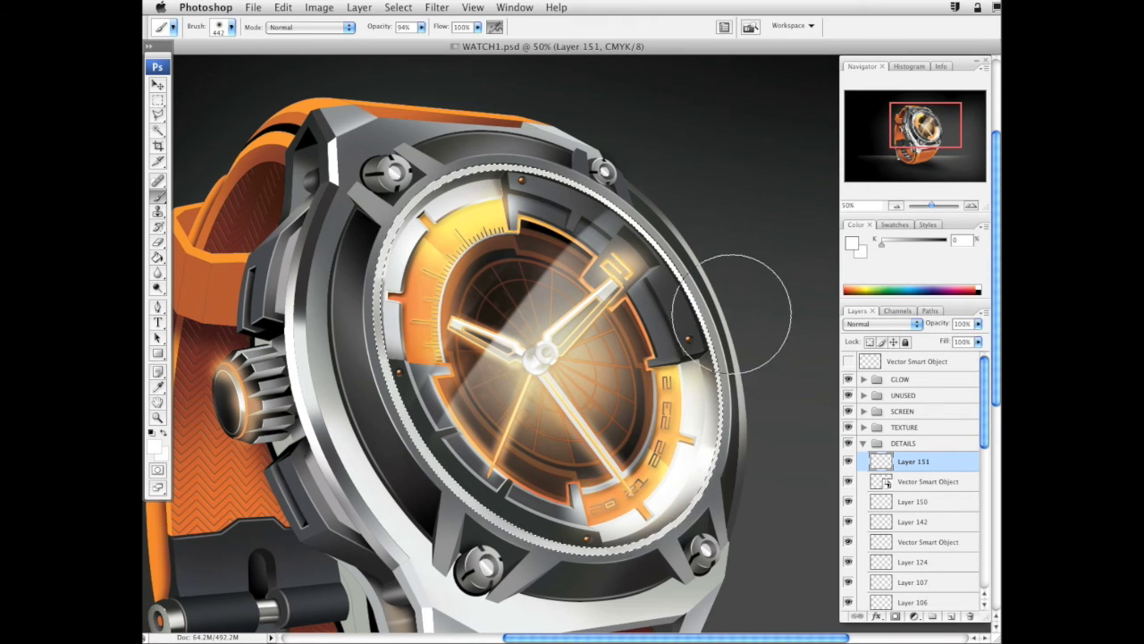
left_click(931, 241)
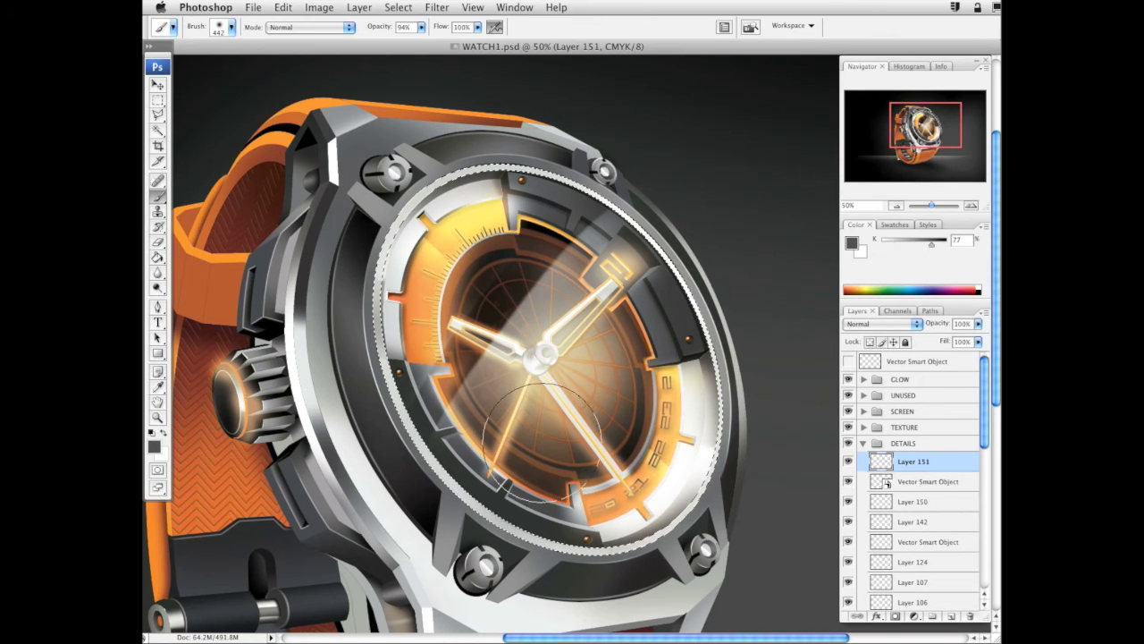
left_click(947, 616)
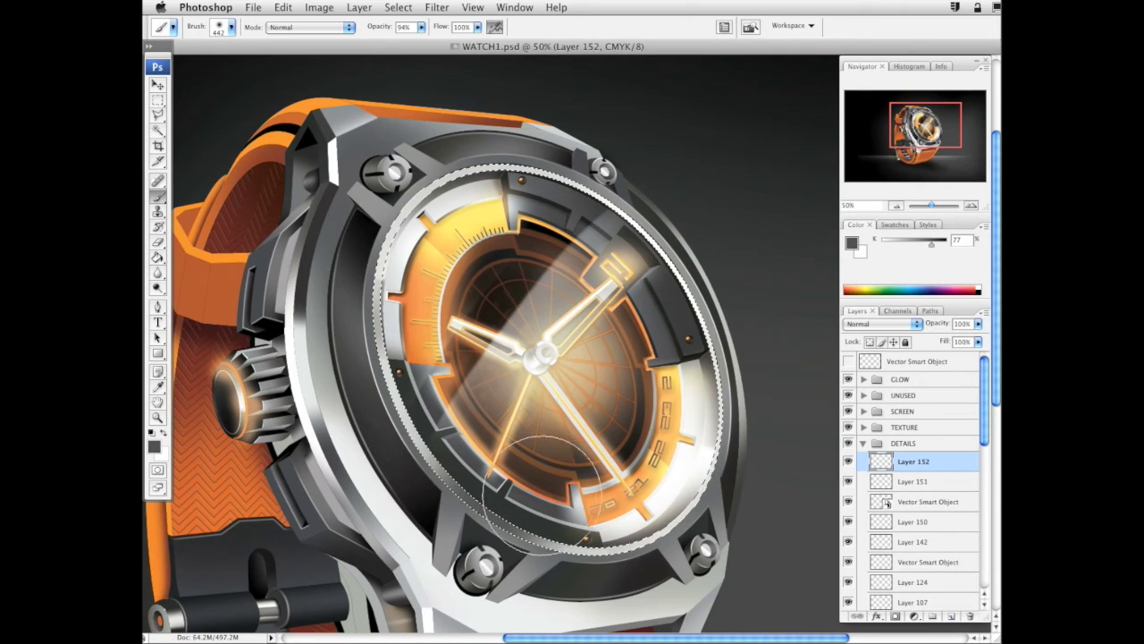
key("d")
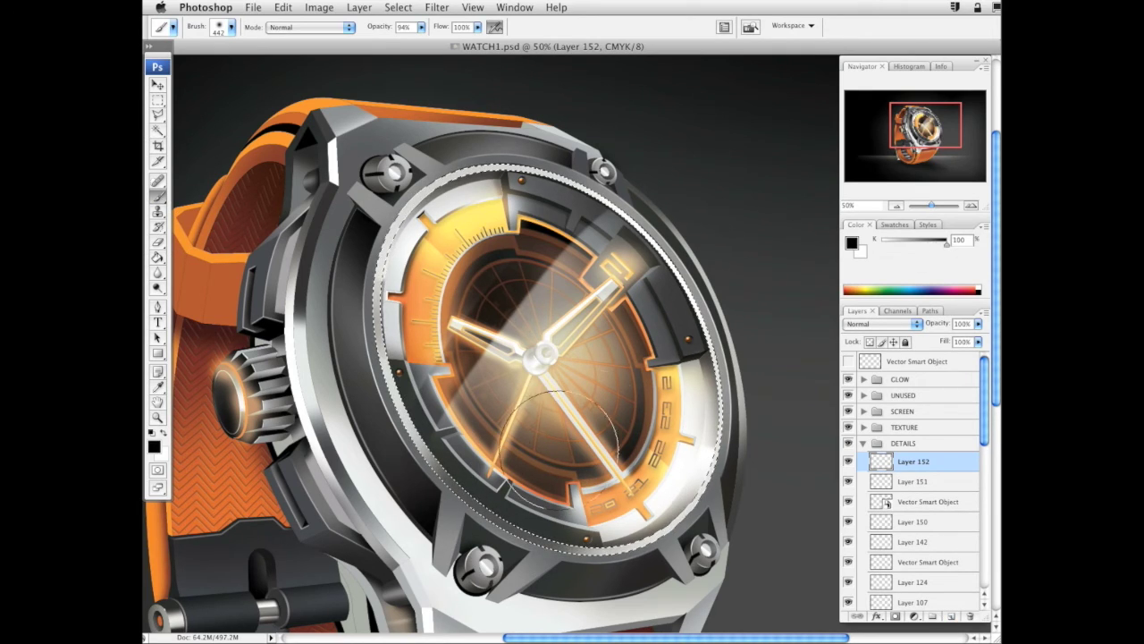
Erase the excess black shading along the lower part of the ring with a 172 px eraser
key("e")
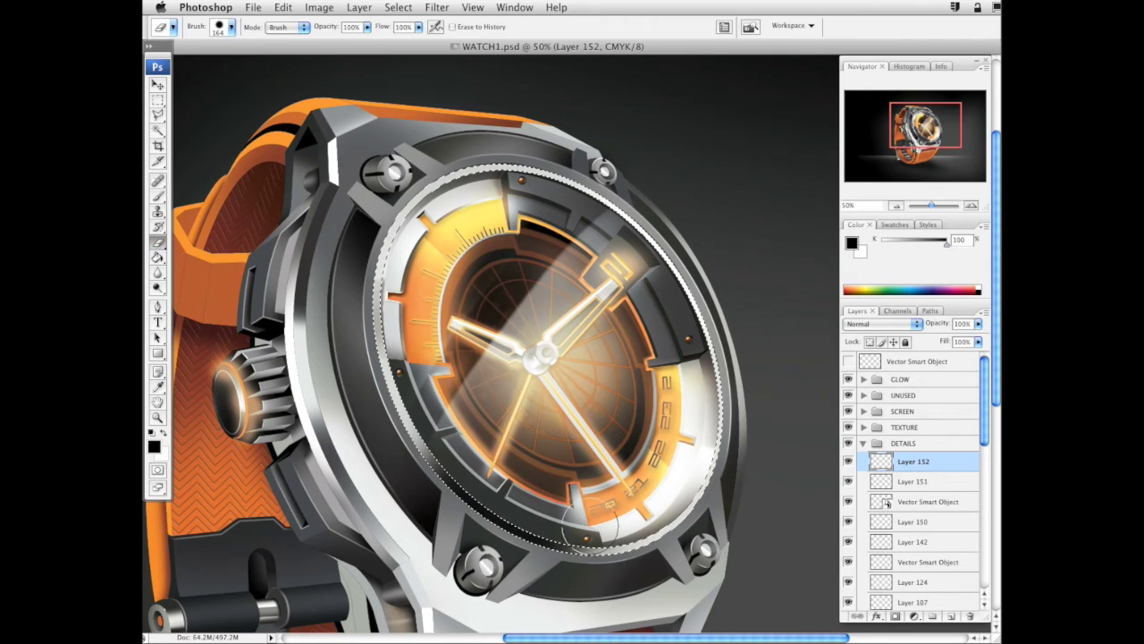
right_click(616, 493)
left_click_drag(616, 494, 612, 494)
key("Return")
right_click(651, 487)
left_click(754, 487)
left_click(748, 532)
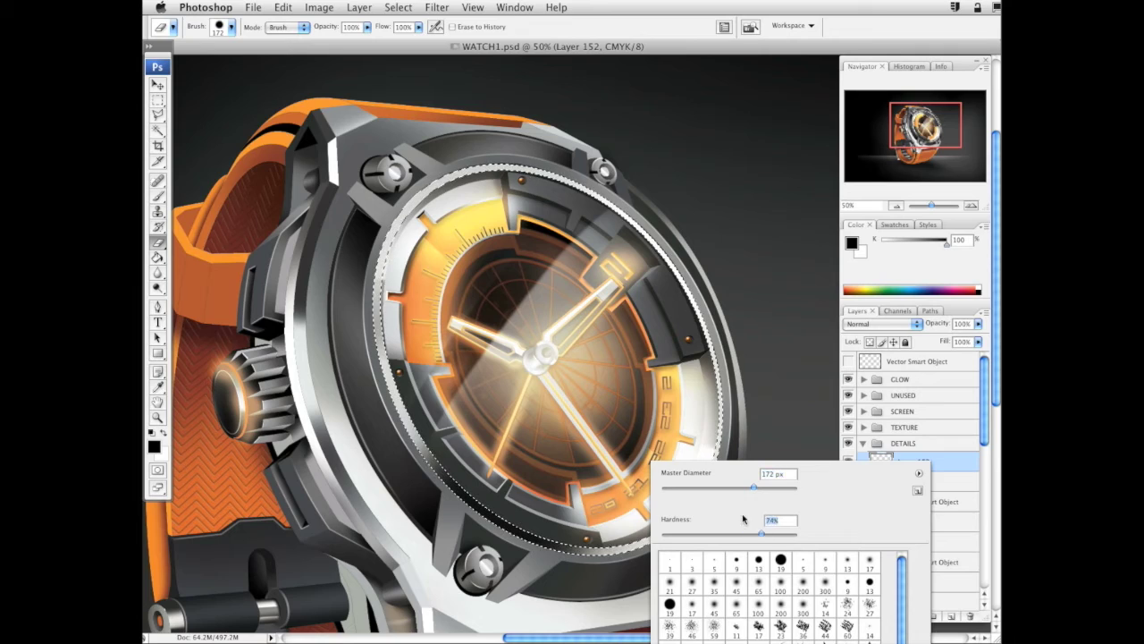
key("Return")
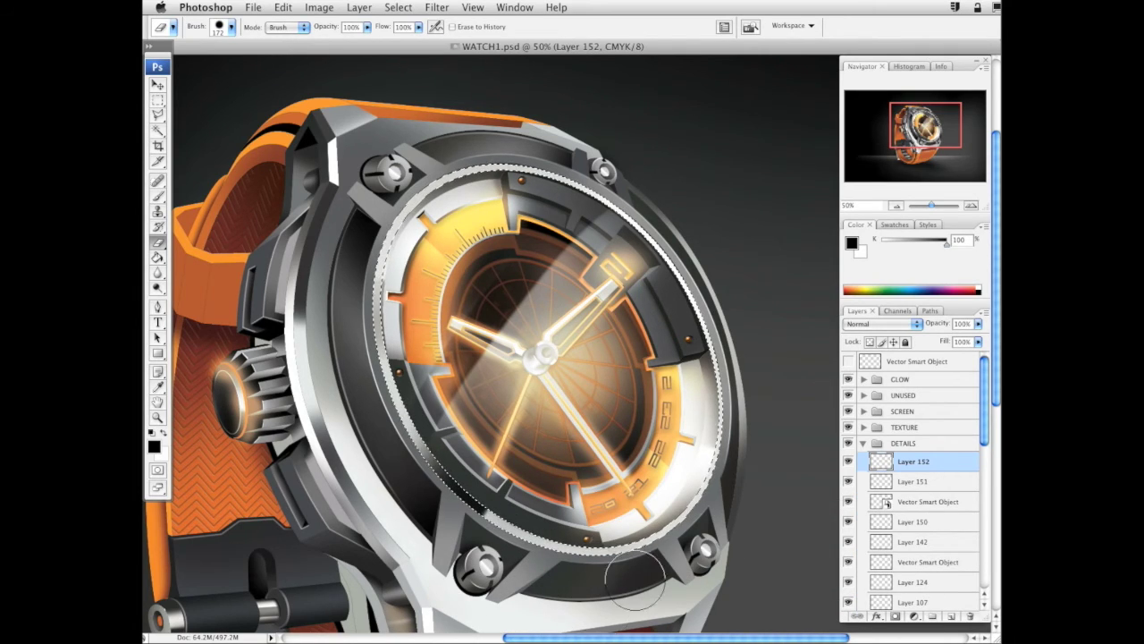
Lower the opacity of the shading layer, Layer 152, to 54% and clear the ring selection
left_click(978, 323)
left_click_drag(978, 339, 949, 340)
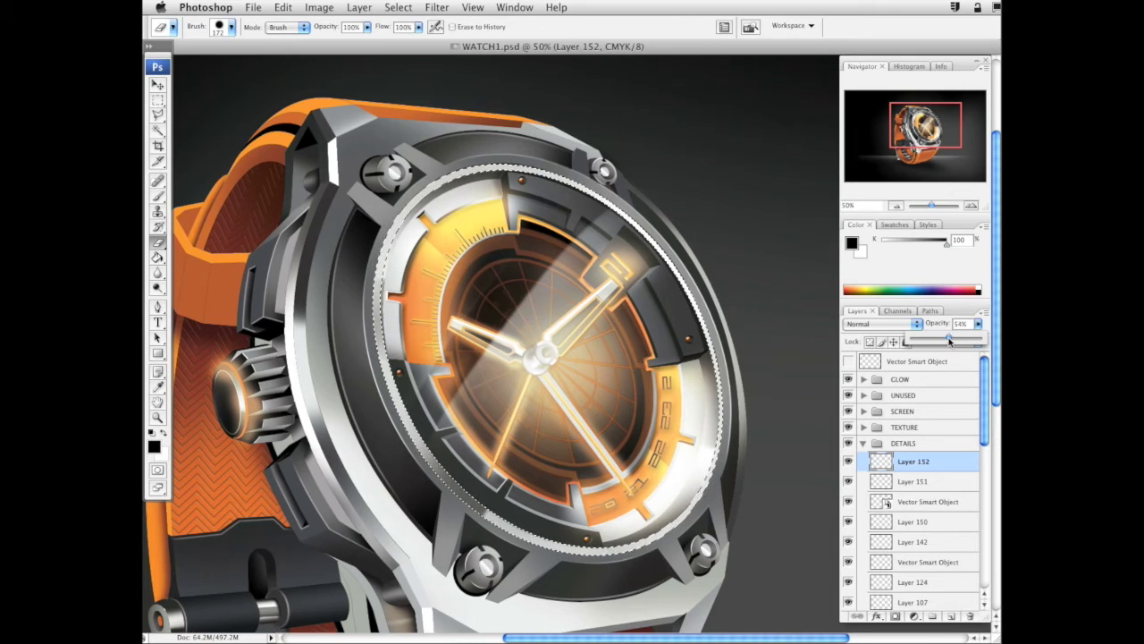
key("Return")
left_click_drag(626, 429, 633, 442)
key("super+d")
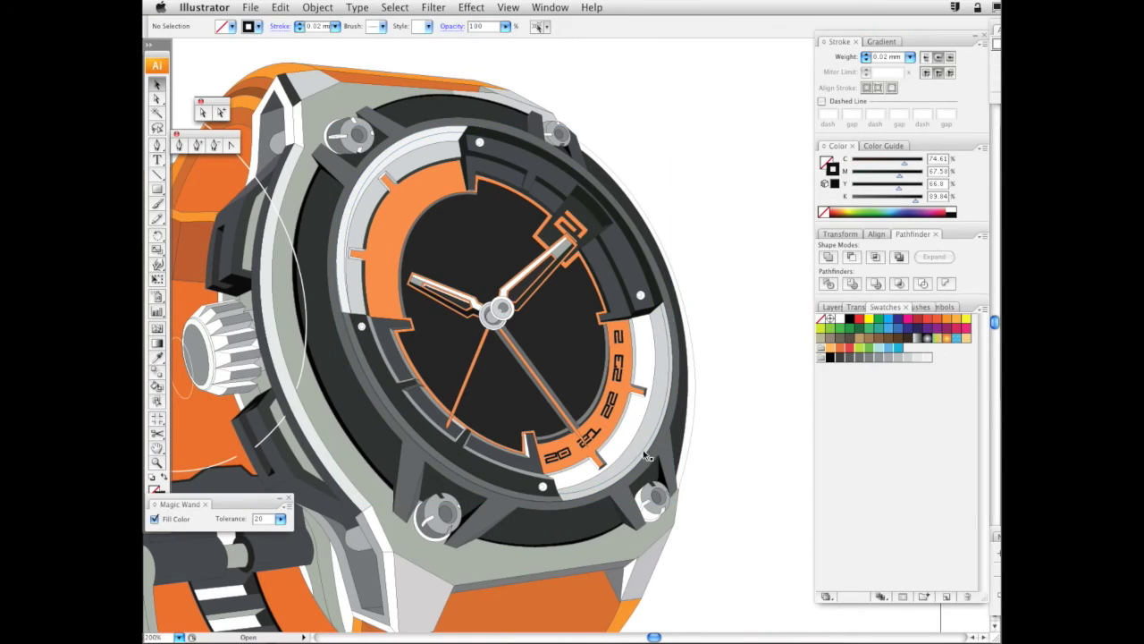
Switch to Illustrator and give the elliptical path around the dial a white 0.75 pt stroke
left_click(643, 454)
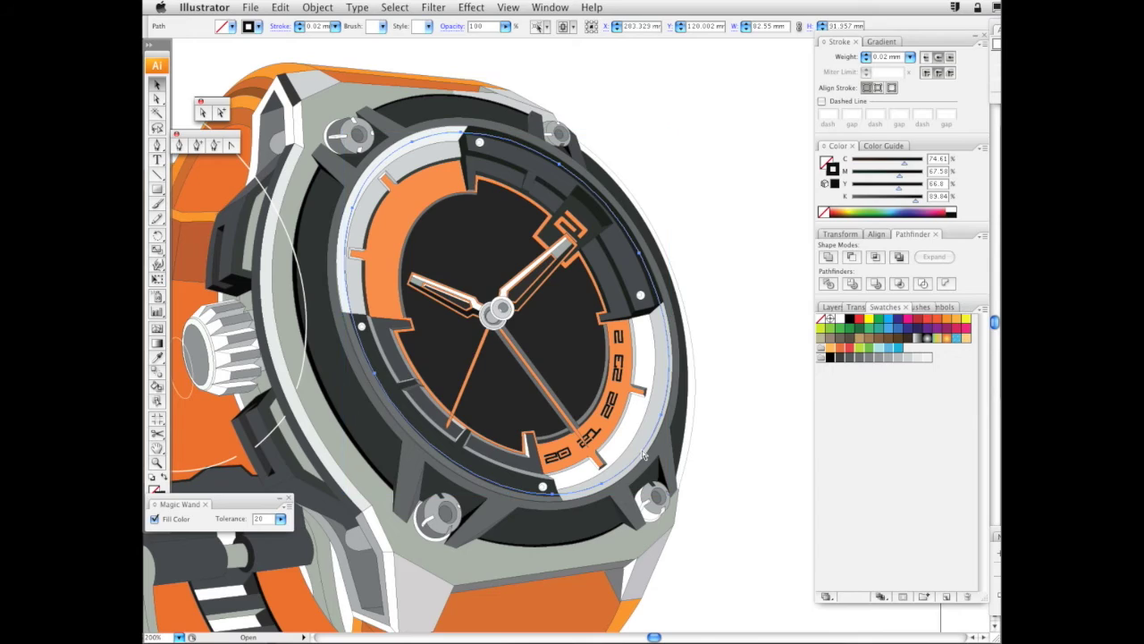
left_click(956, 208)
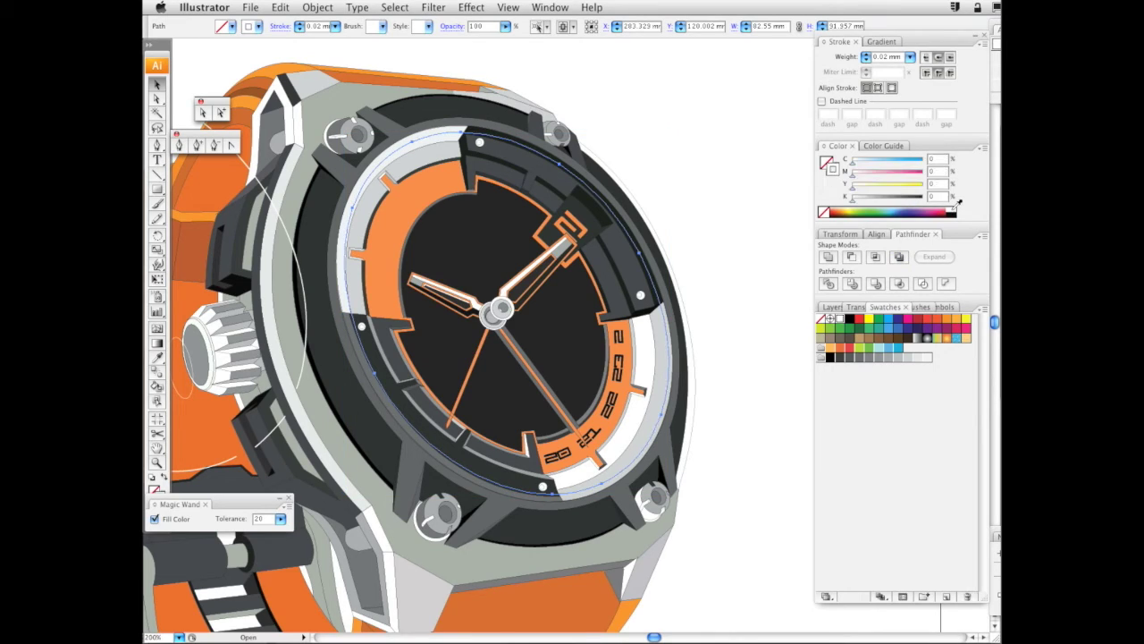
left_click(909, 58)
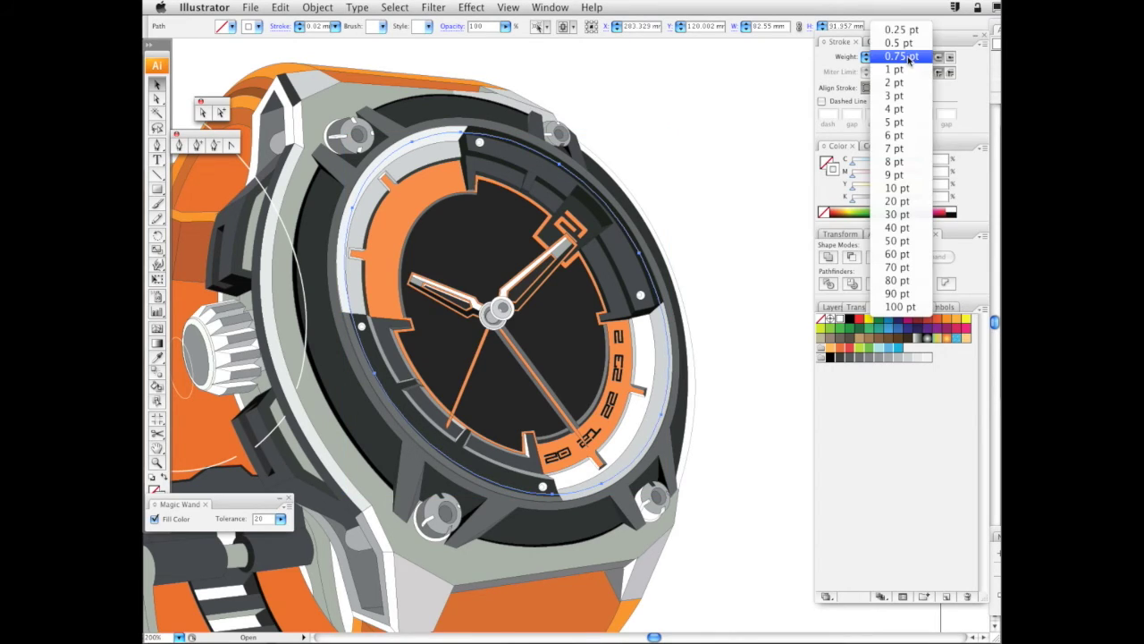
left_click(909, 59)
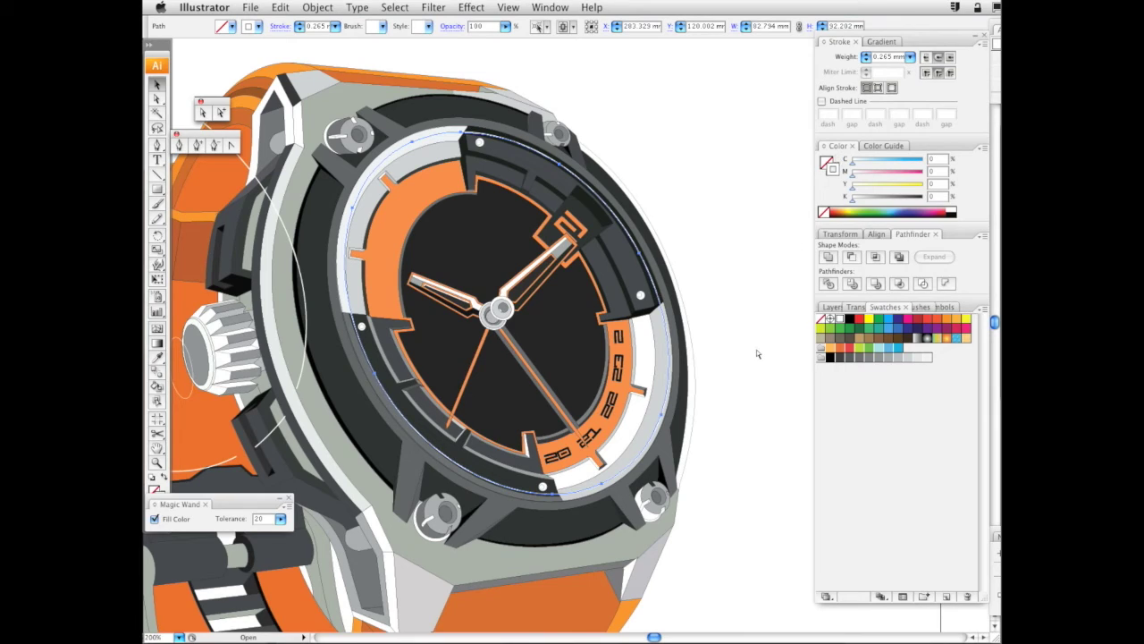
key("super+shift+a")
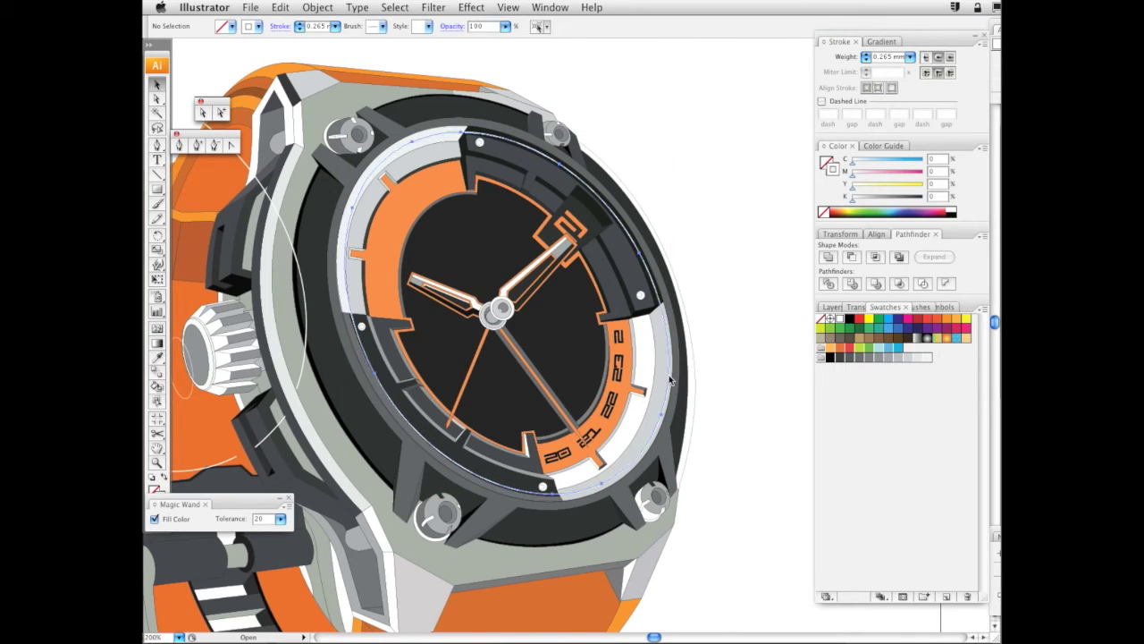
Copy the white ellipse, return to Photoshop, and paste it as a smart object aligned with the glass rim
left_click(671, 381)
key("super+c")
key("super+Tab")
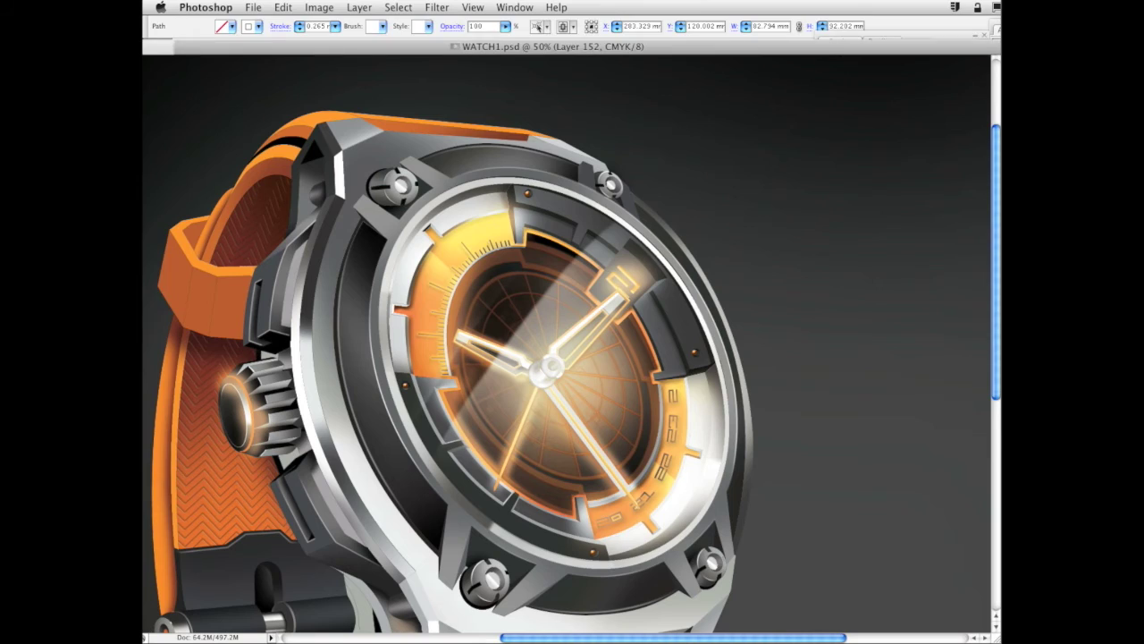
key("super+v")
key("Return")
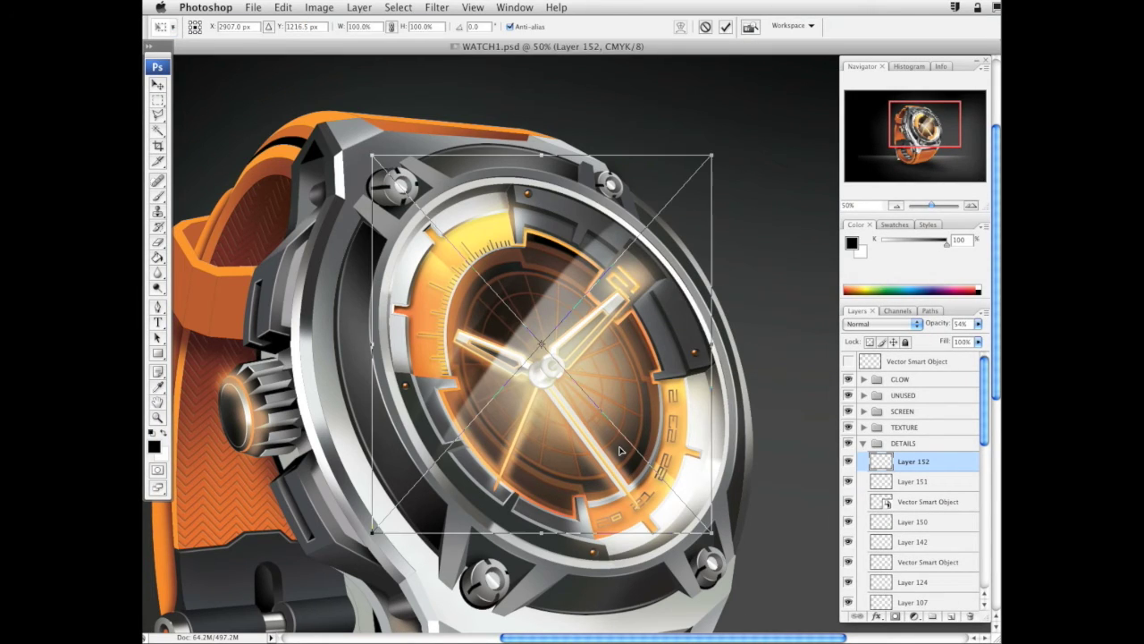
left_click_drag(718, 384, 717, 385)
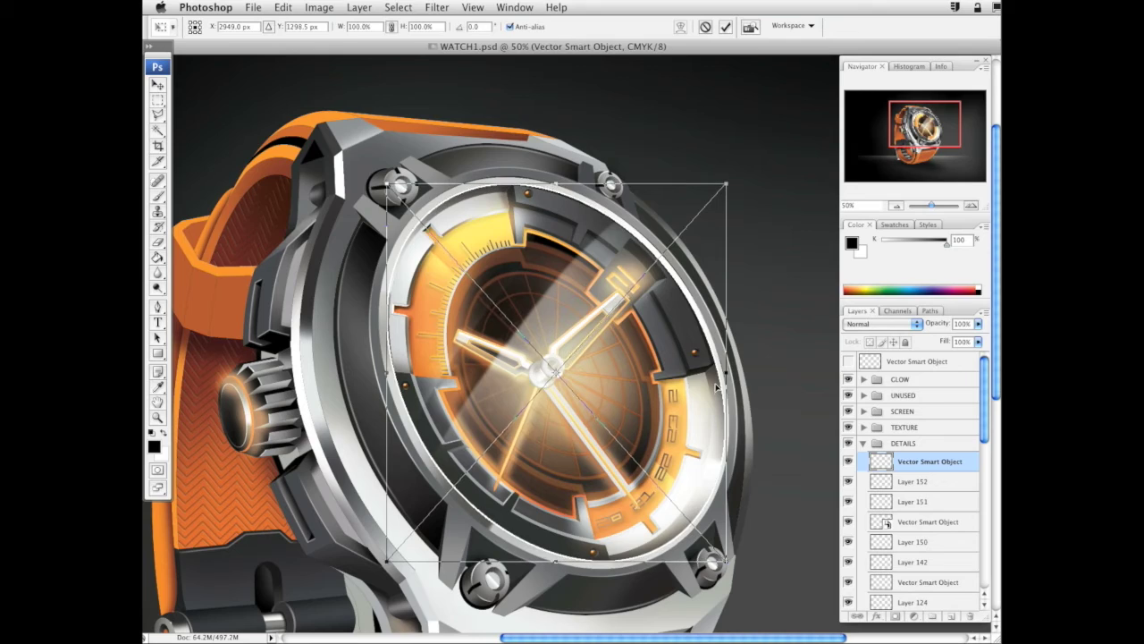
key("Return")
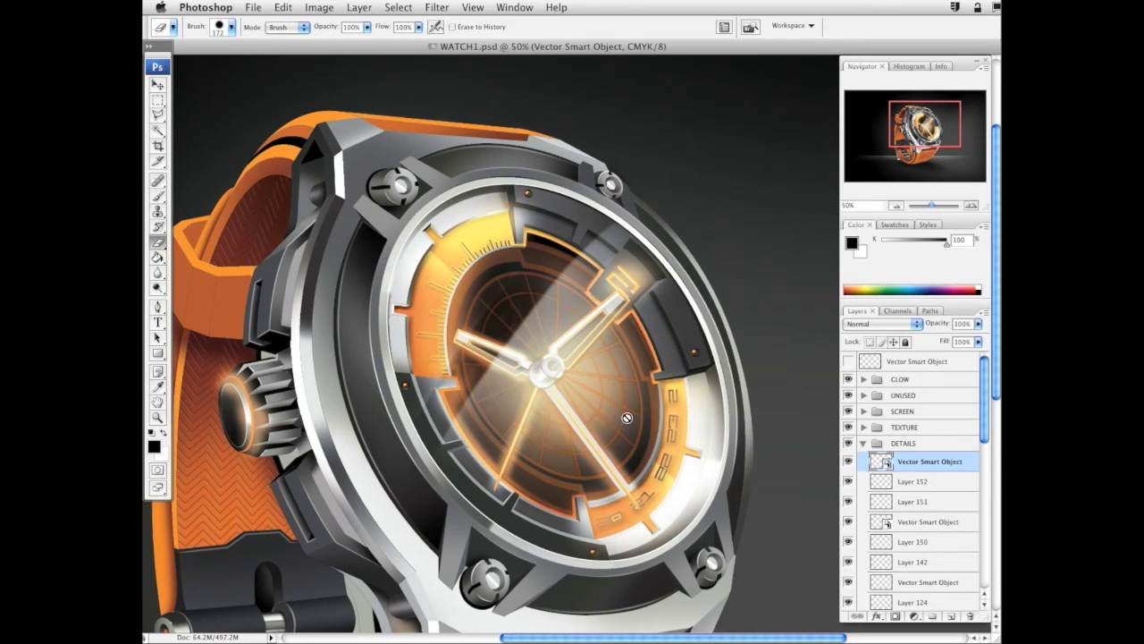
Duplicate the pasted white ellipse smart object within the DETAILS group
right_click(943, 469)
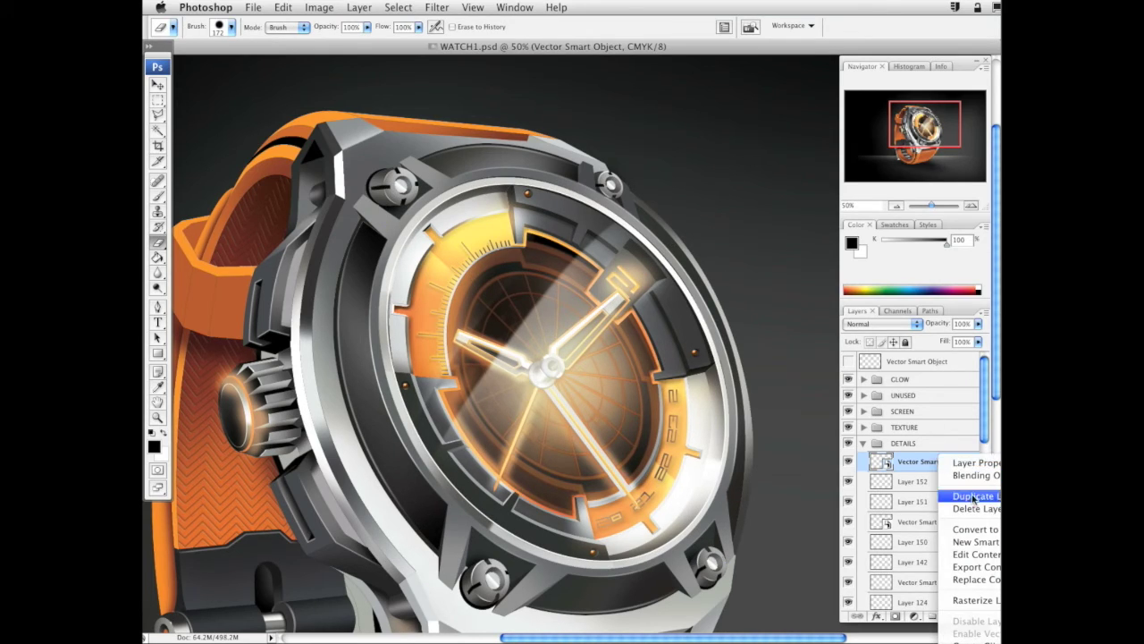
left_click(970, 498)
key("Escape")
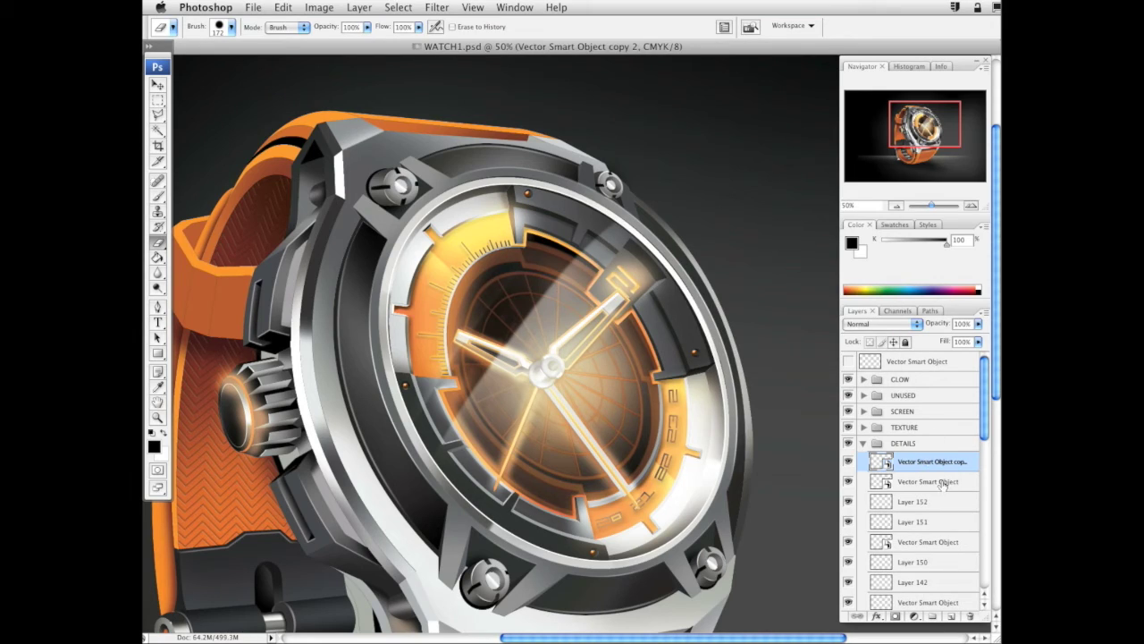
Merge the two white ellipse smart objects into one layer and prepare a soft white 14 px brush
left_click(943, 482, "shift")
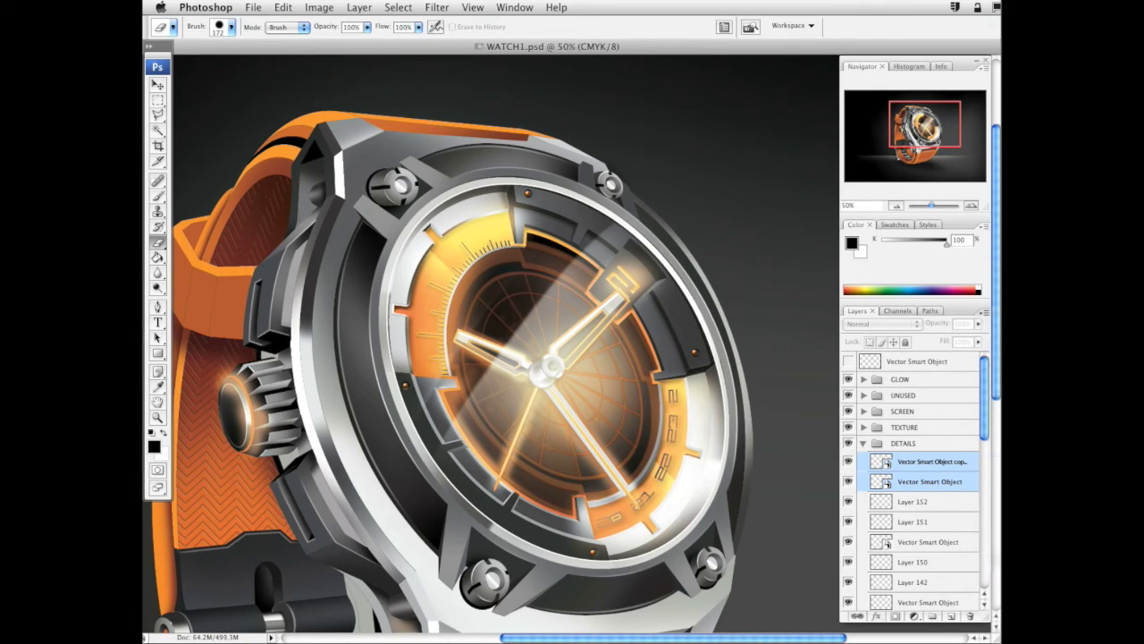
key("ctrl+e")
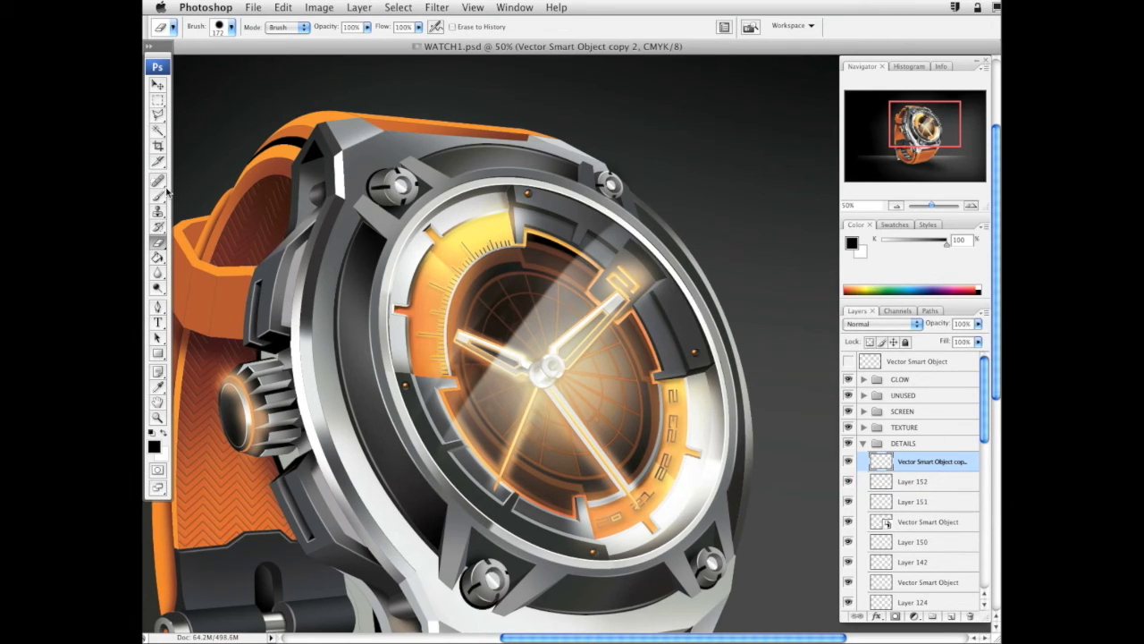
left_click(159, 195)
right_click(697, 322)
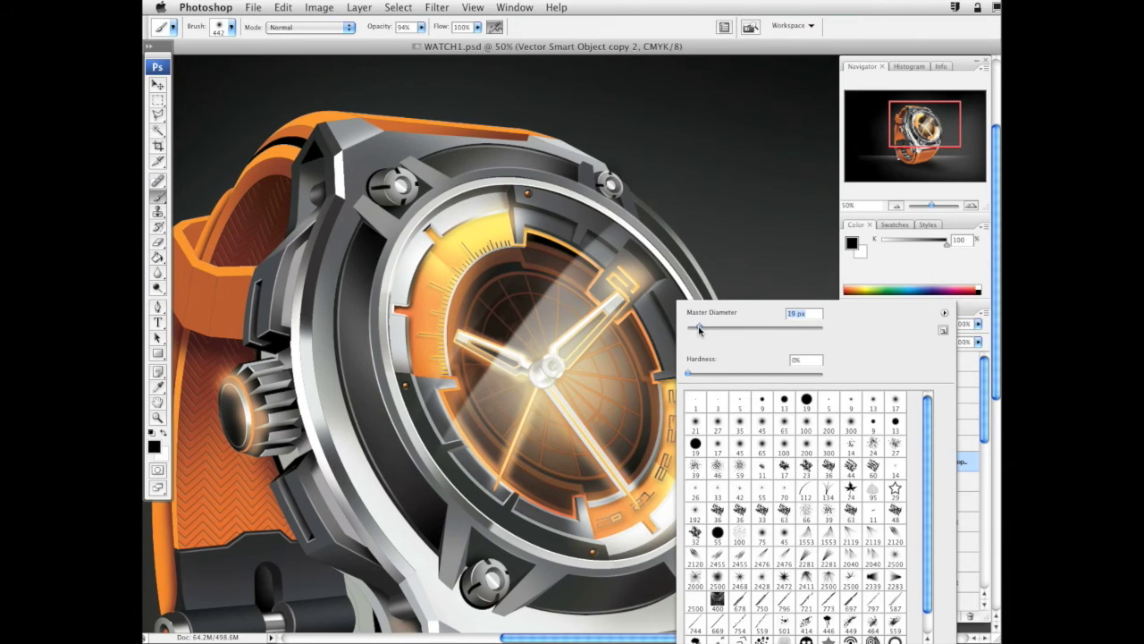
left_click(879, 244)
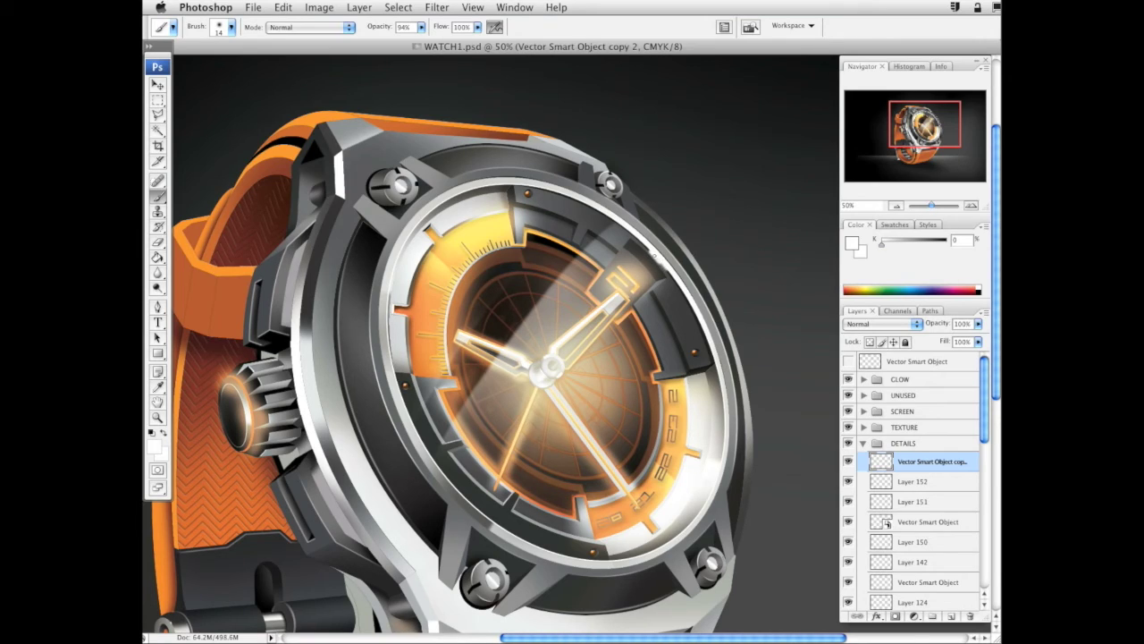
Try white highlight dabs on the rim with soft brushes up to 66 px, undoing the test strokes
key("alt+super+z")
key("alt+super+z")
right_click(730, 291)
key("alt+super+z")
right_click(687, 303)
left_click_drag(705, 329, 744, 324)
key("Return")
key("alt+super+z")
left_click(648, 245)
key("super+z")
left_click(556, 553)
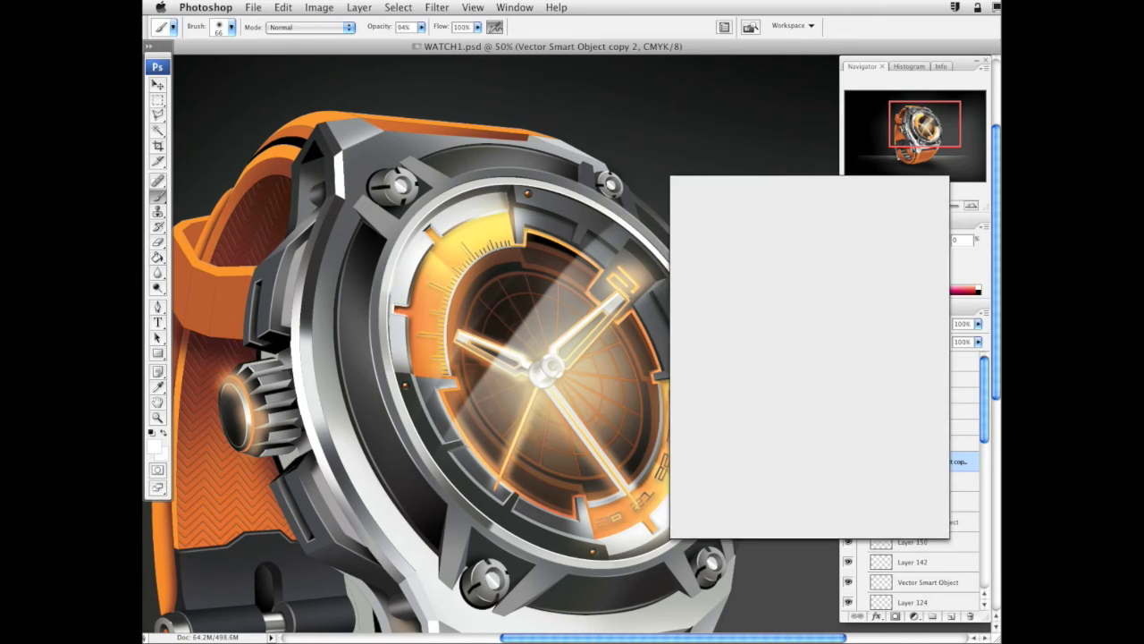
Set the soft brush to 27 px, move the merged ellipse layer above the GLOW group, and dab a white highlight on the rim
right_click(702, 158)
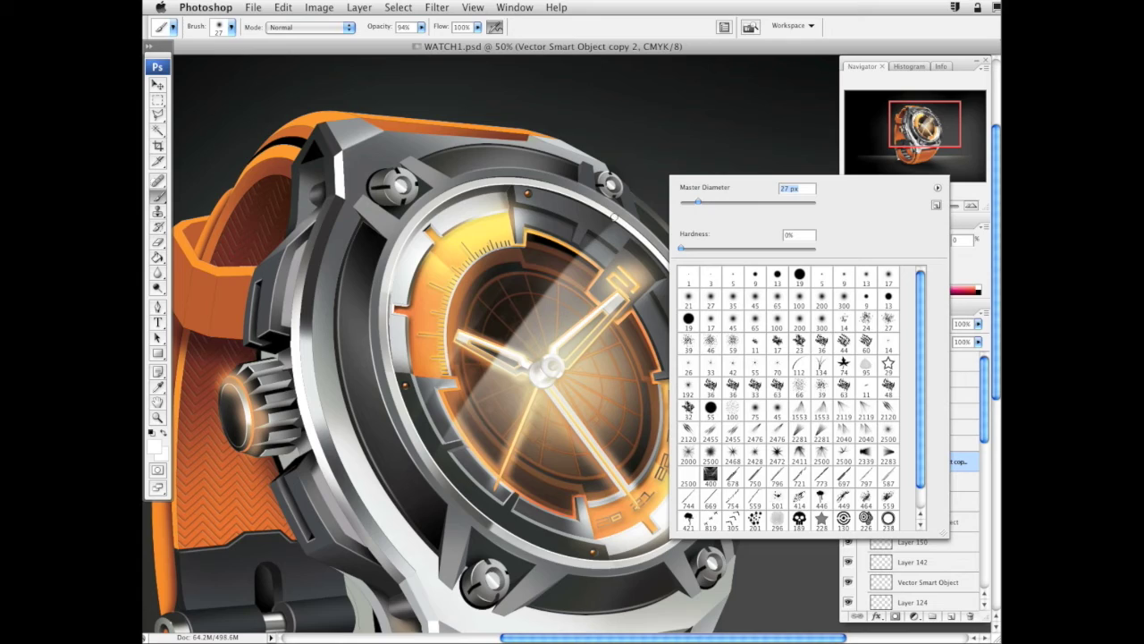
key("Return")
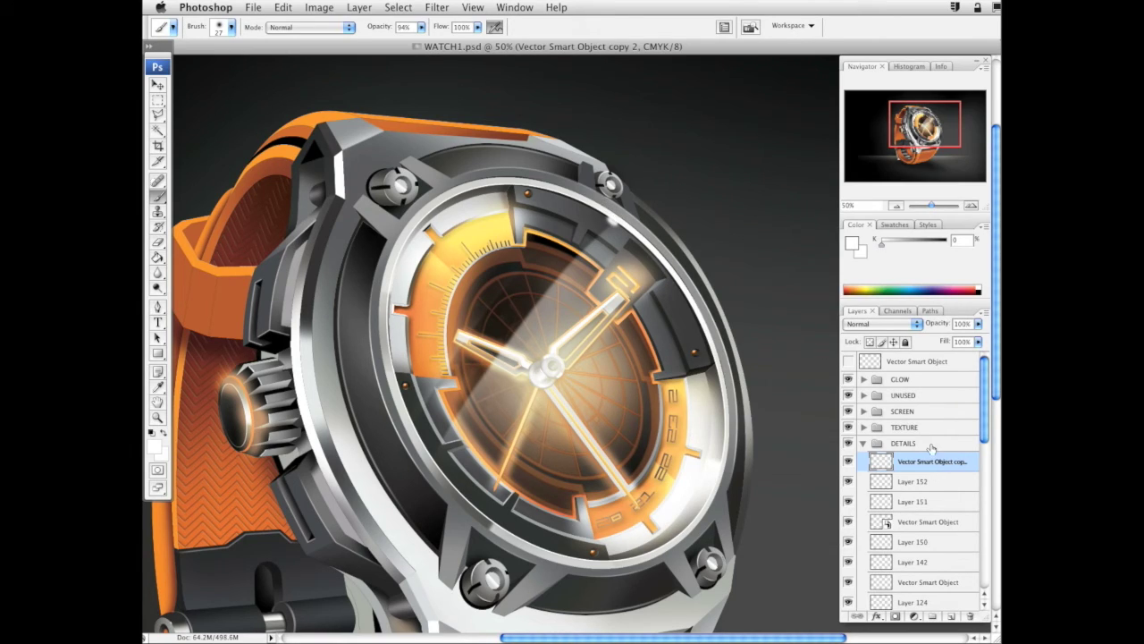
left_click_drag(932, 454, 928, 367)
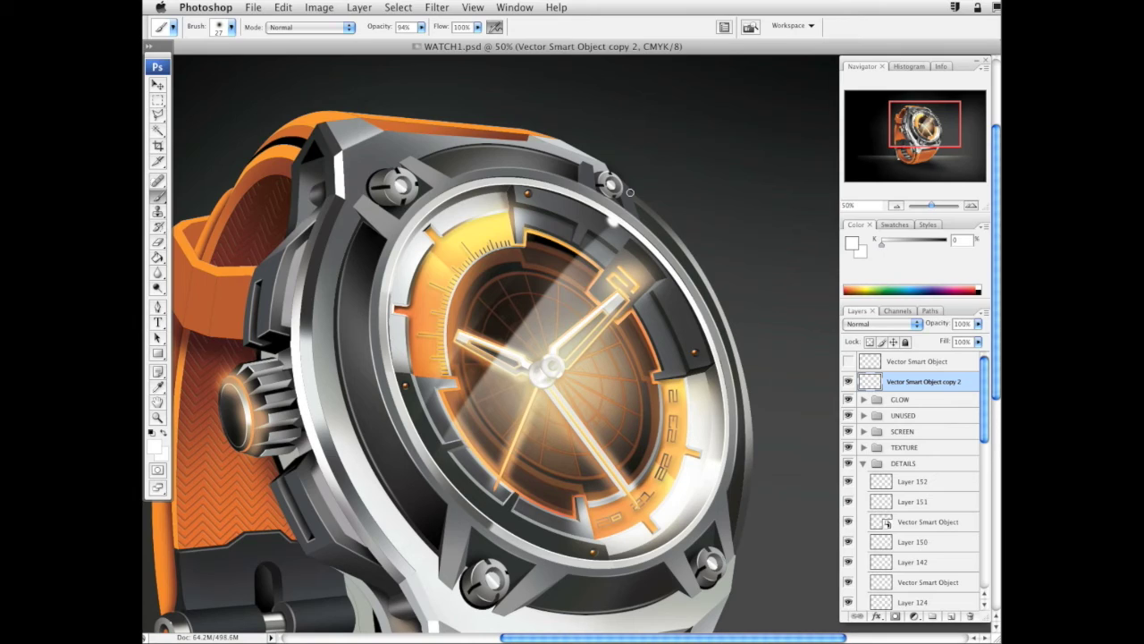
Undo the highlight dab, the layer move and the merging of the two ellipse smart objects
key("v")
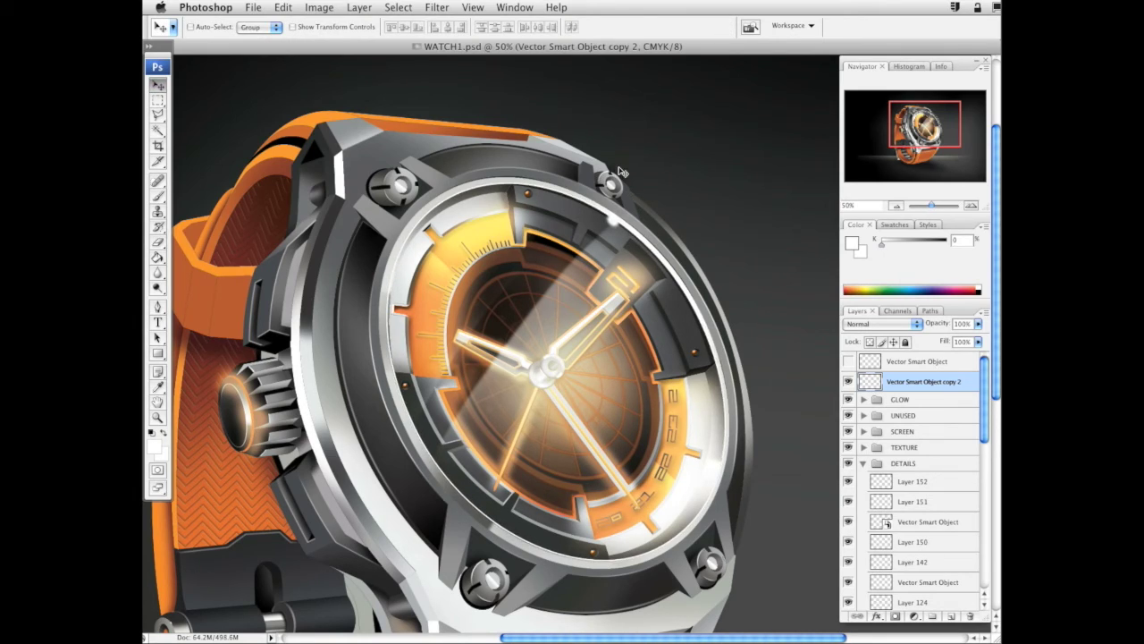
key("alt+super+z")
key("alt+super+z")
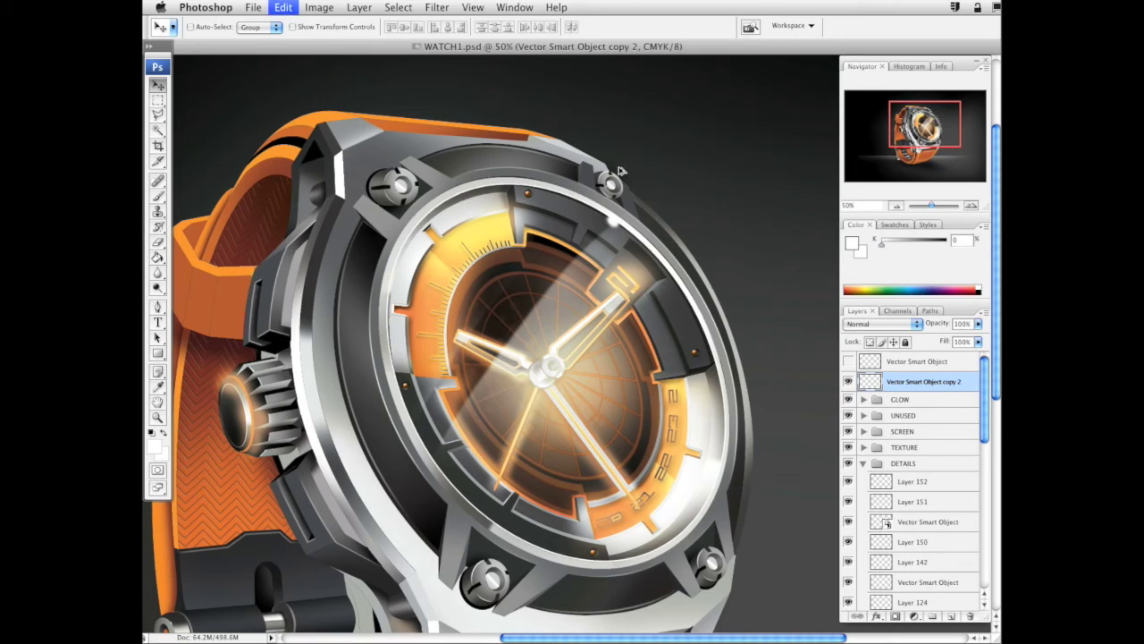
key("super+alt+z")
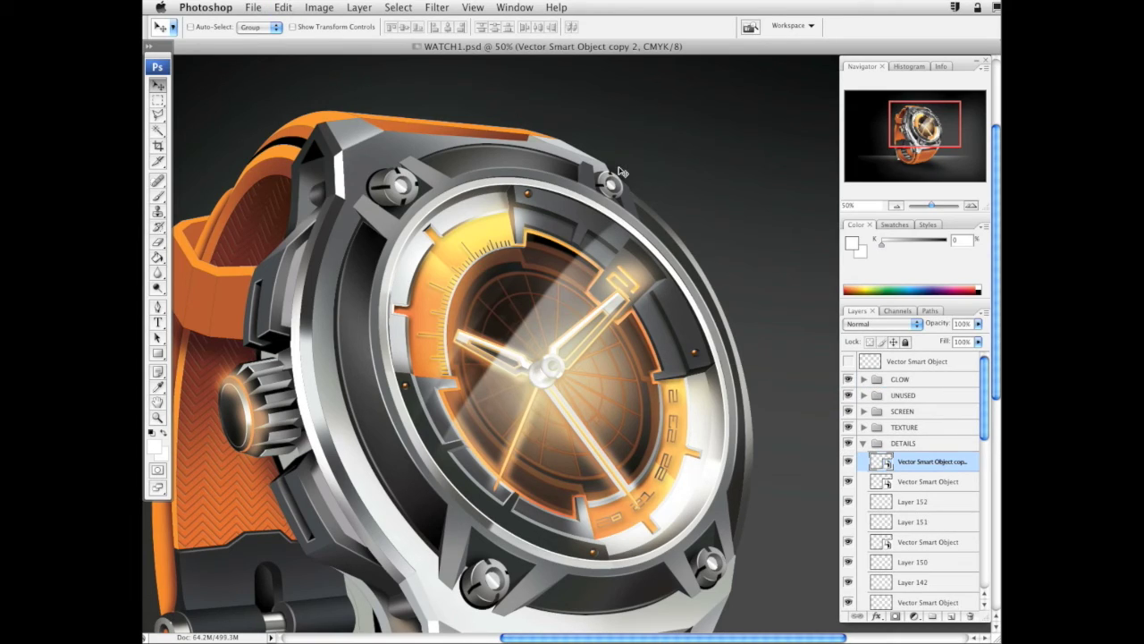
Compare the rim layers by toggling their visibility, and lower Layer 151's opacity to 71%
left_click(849, 461)
left_click(849, 502)
left_click(849, 502)
left_click(849, 502)
left_click(849, 501)
left_click(850, 522)
left_click(849, 521)
left_click(911, 521)
left_click_drag(978, 323, 962, 340)
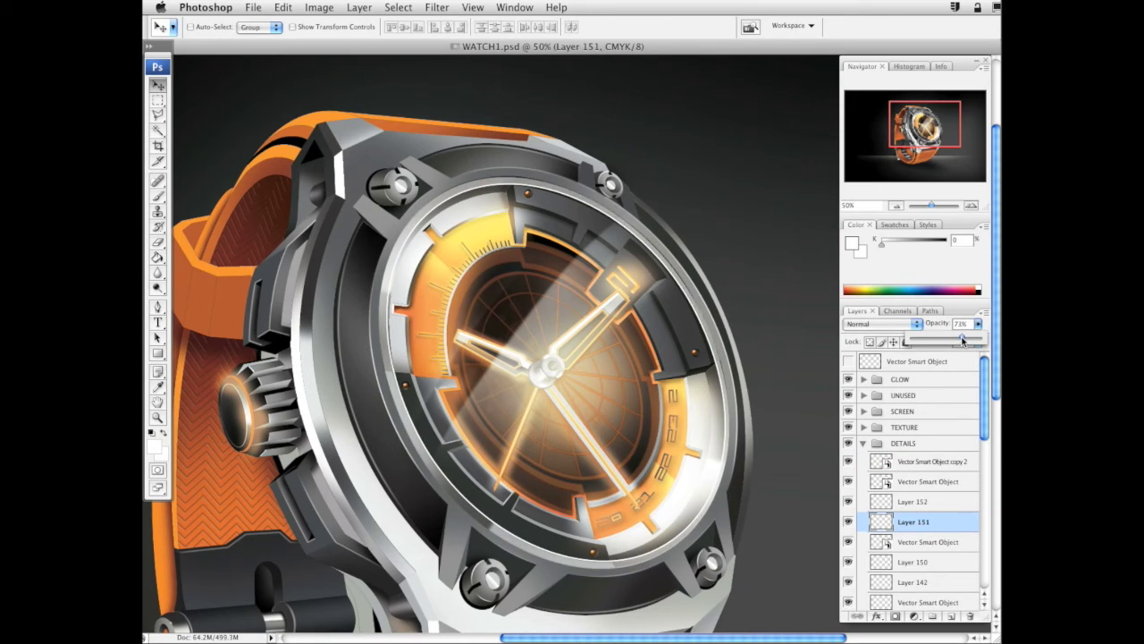
left_click(927, 522)
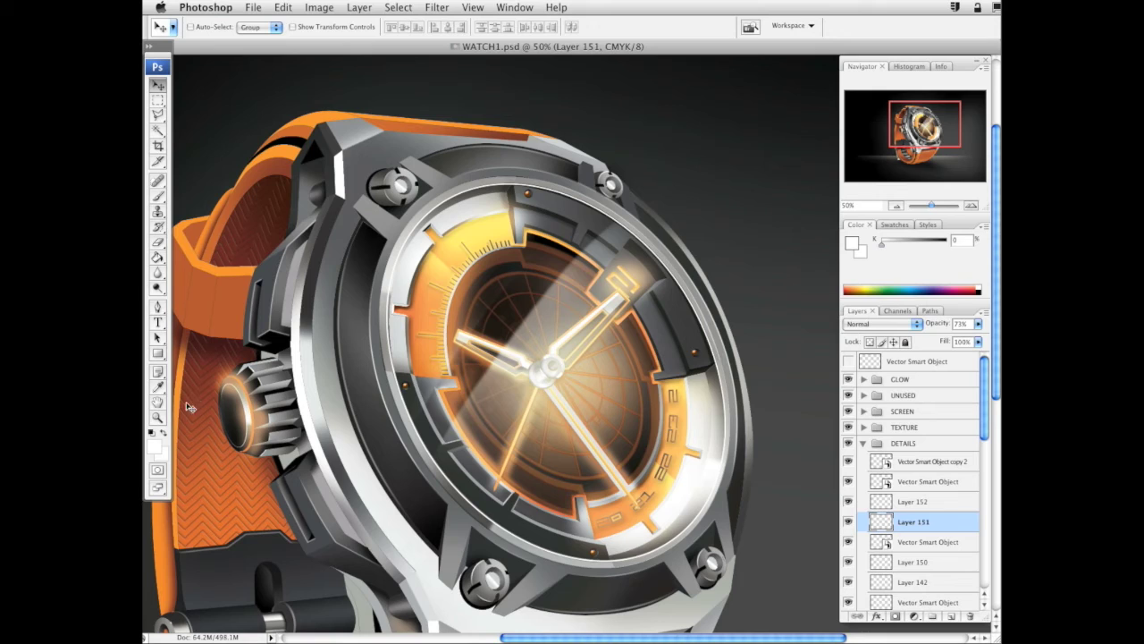
Collapse the DETAILS layer group and make the group itself active
left_click(160, 418)
left_click(616, 355, "alt")
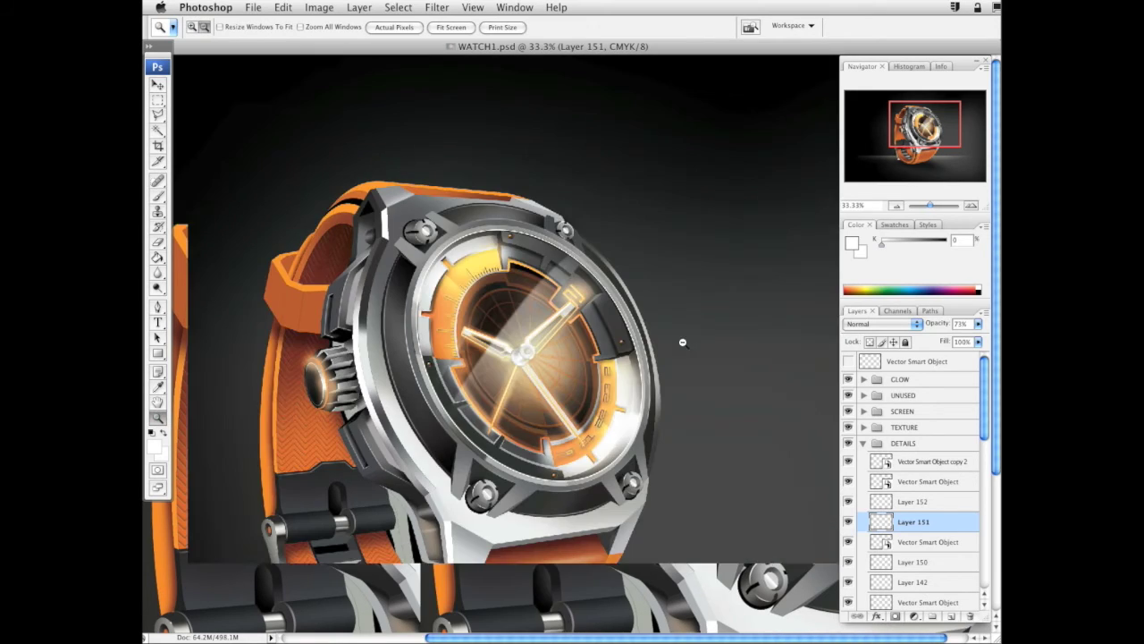
left_click_drag(623, 390, 655, 341)
left_click(558, 360, "alt")
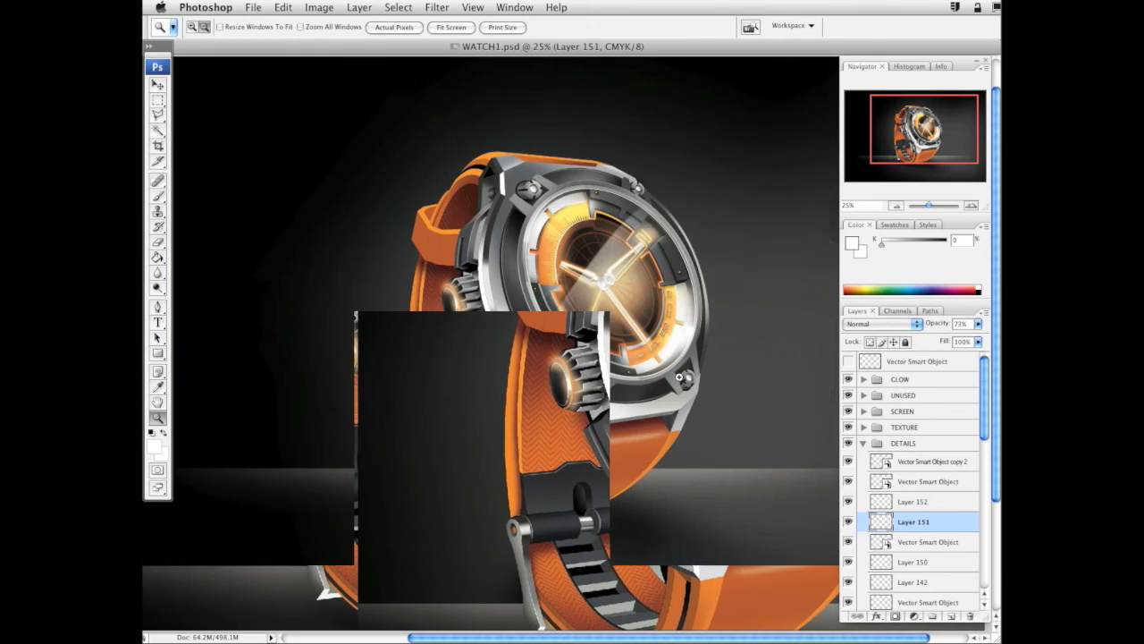
left_click(587, 322)
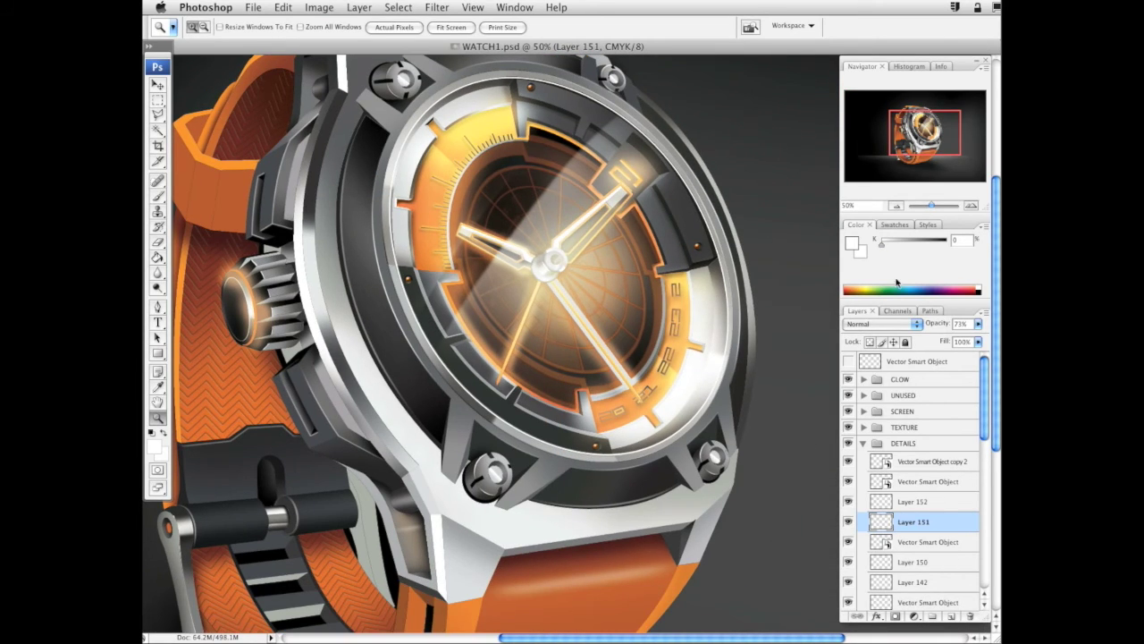
scroll(981, 421, "down", 3)
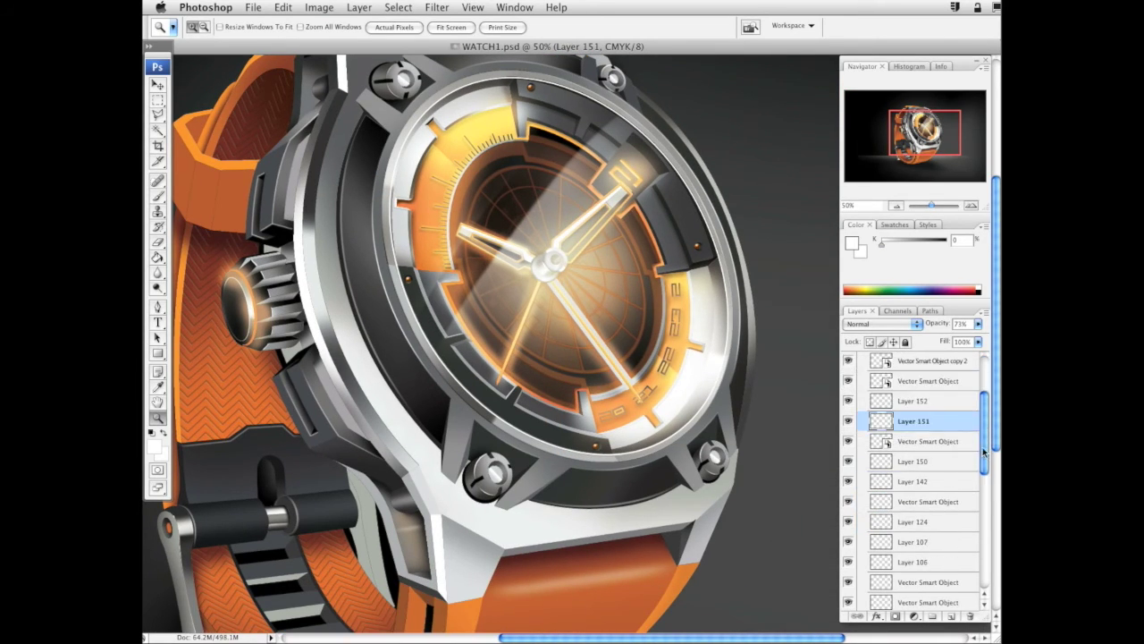
left_click(863, 403)
left_click(908, 405)
scroll(981, 407, "up", 3)
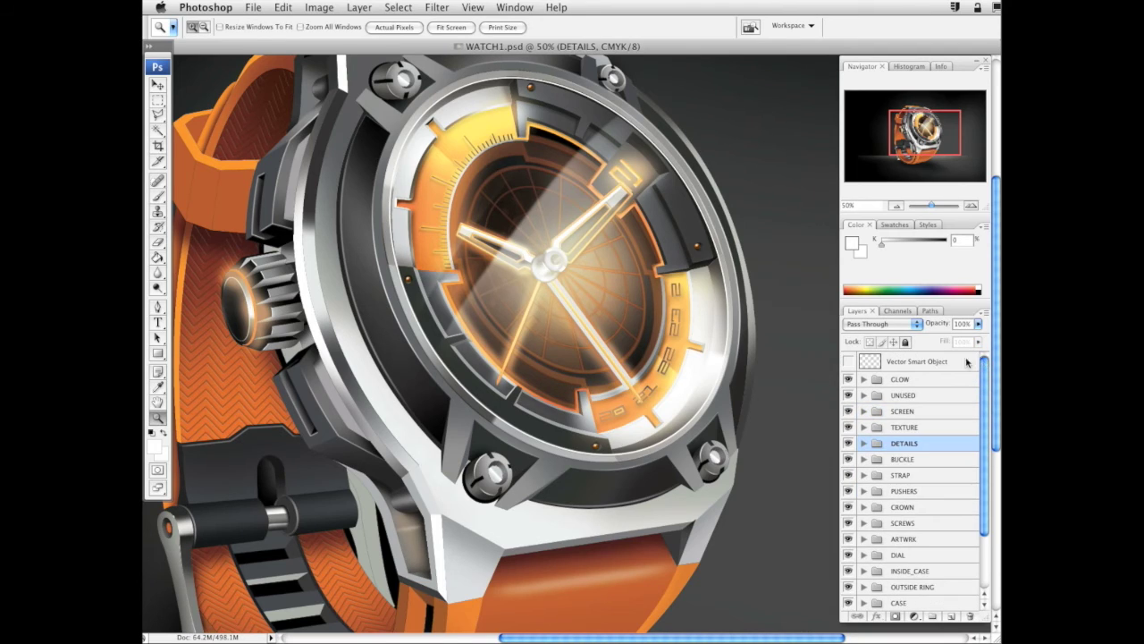
Compare what the GLOW, UNUSED, SCREEN, TEXTURE and DETAILS groups contribute by toggling their visibility
left_click(849, 380)
left_click(848, 380)
left_click(848, 411)
left_click(848, 411)
left_click(849, 397)
left_click(848, 413)
left_click(848, 413)
left_click(849, 428)
left_click(849, 427)
left_click(848, 428)
left_click(848, 444)
Expand the DETAILS group and hide the Outer Glow effect on its lowest Vector Smart Object
left_click(863, 444)
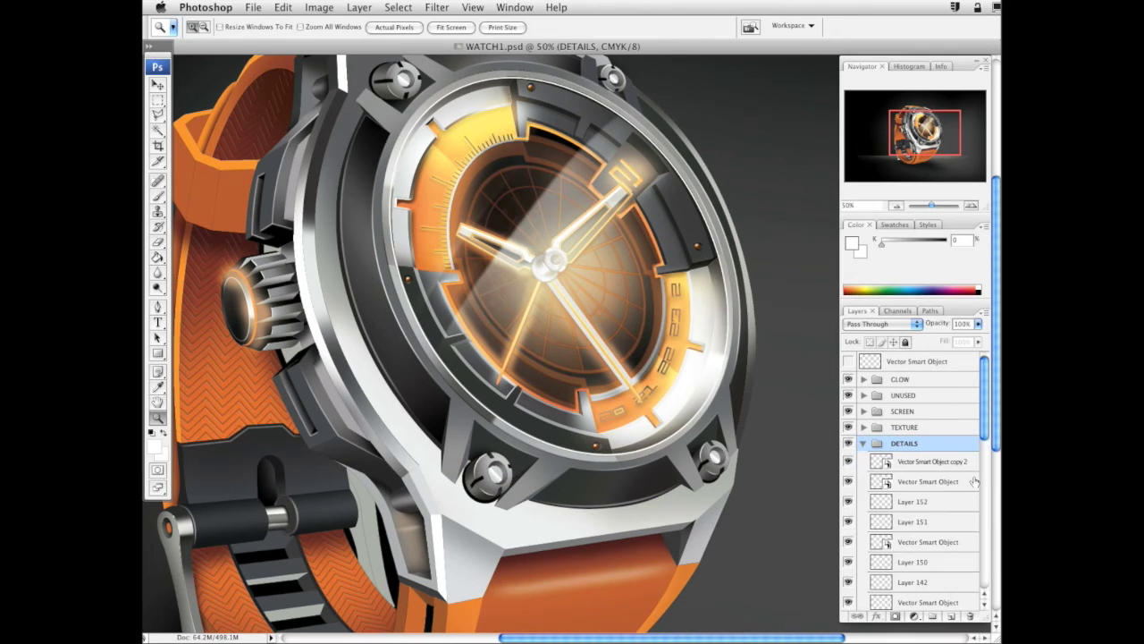
scroll(970, 488, "down", 5)
scroll(977, 506, "down", 2)
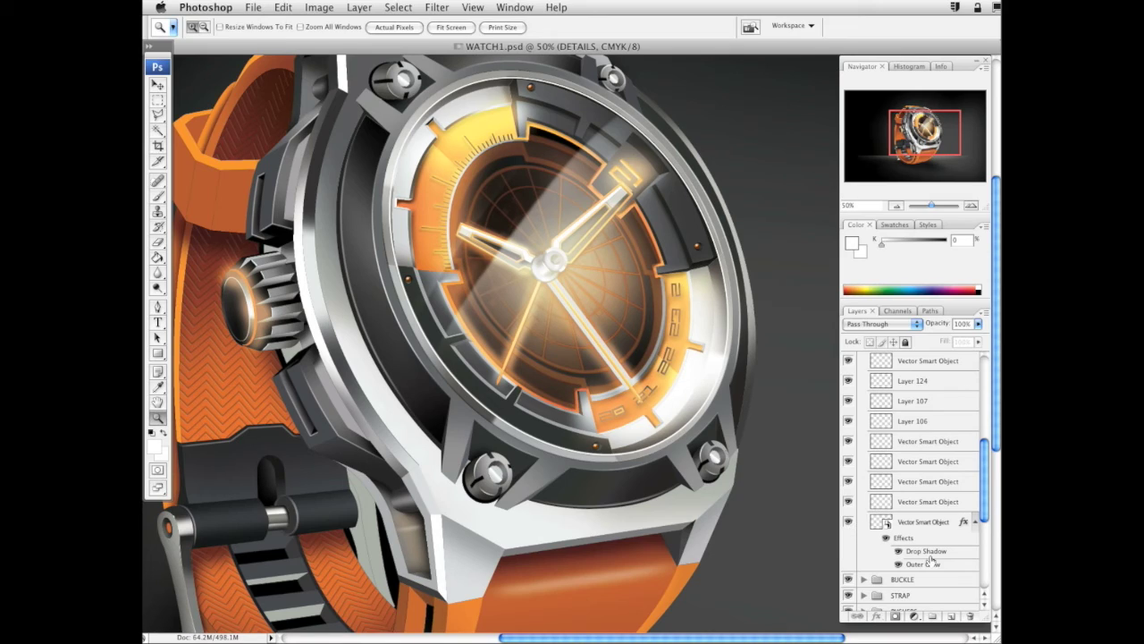
left_click(900, 565)
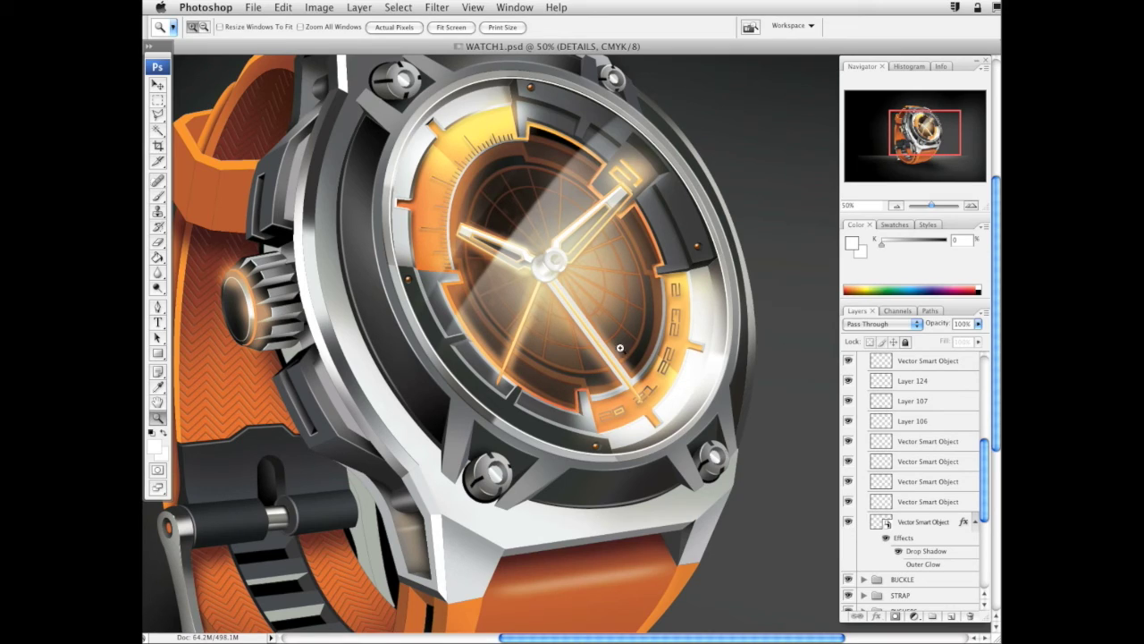
left_click_drag(984, 509, 987, 387)
scroll(650, 346, "up", 4)
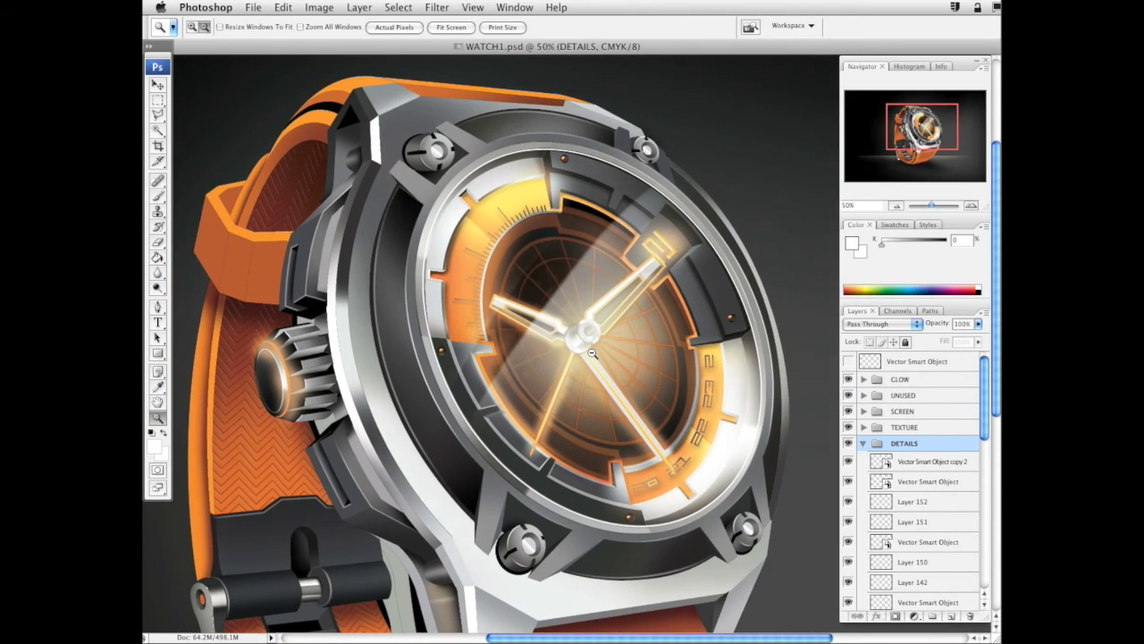
left_click(599, 347)
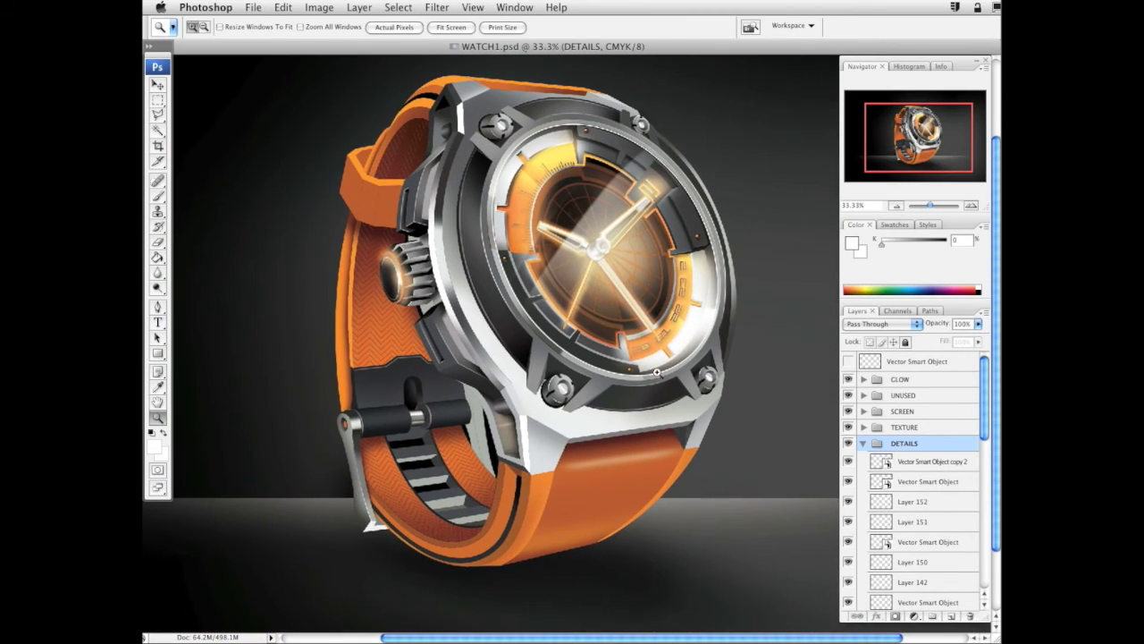
left_click(650, 347, "alt")
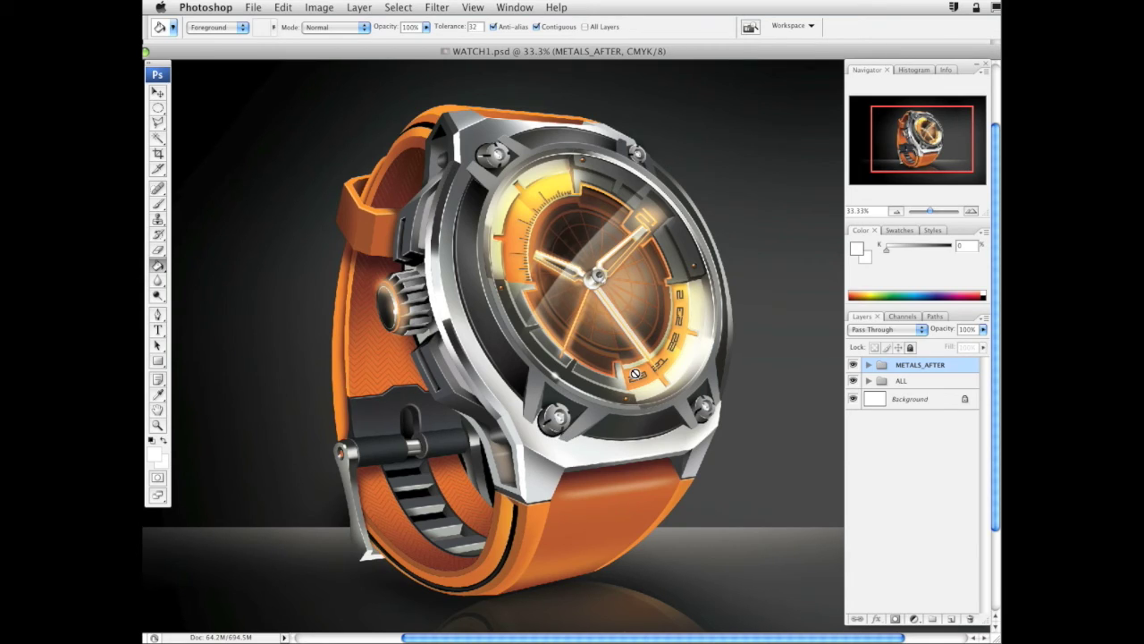
On the BACKGROUND_IMAGE group's Vector Smart Object, select the case's front metal face and lug surfaces with the Magic Wand at tolerance 2
left_click(868, 383)
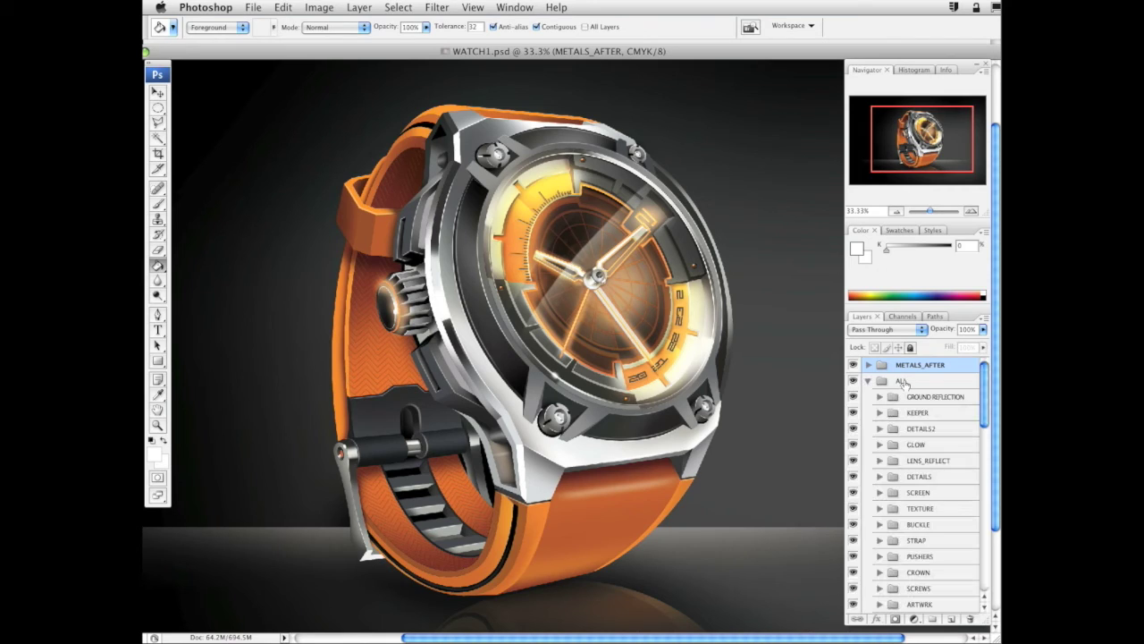
scroll(906, 383, "down", 10)
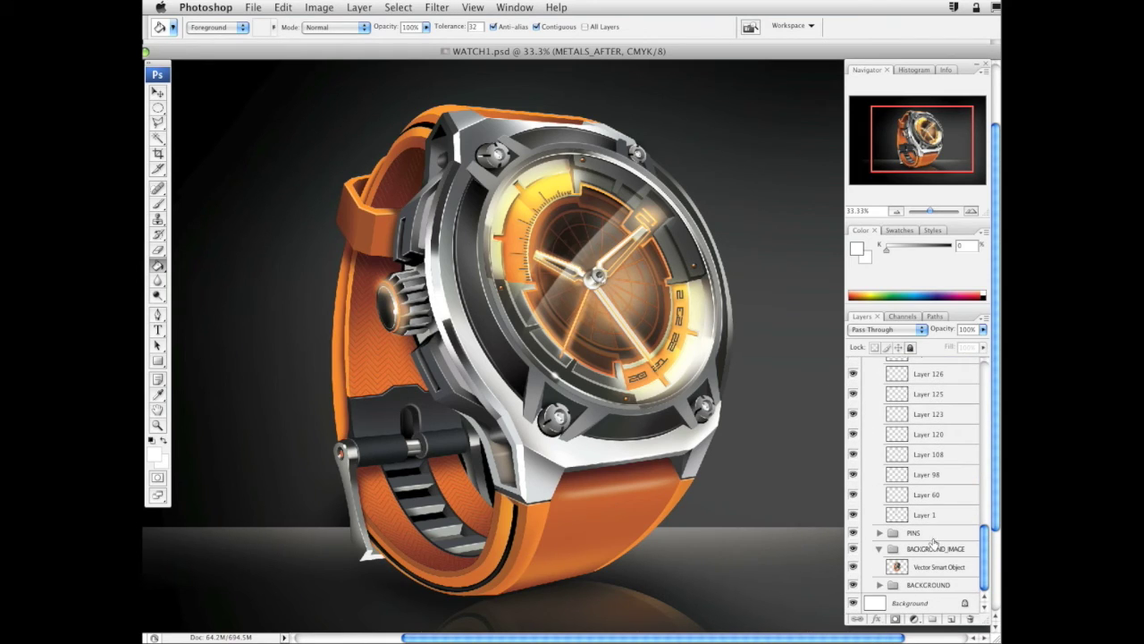
left_click(932, 569)
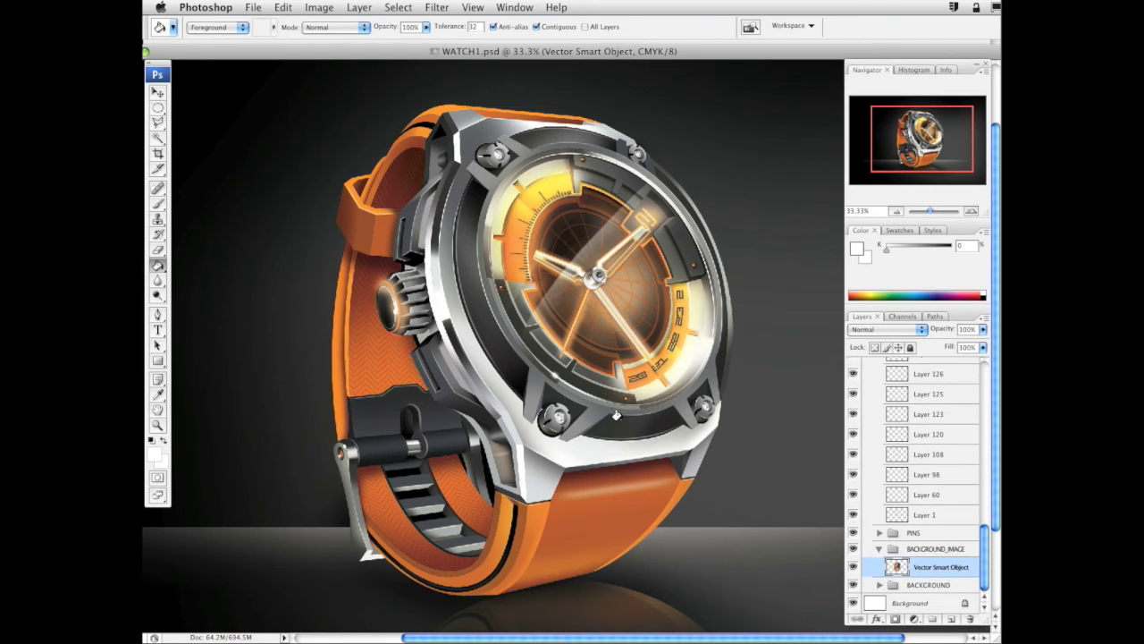
left_click(158, 138)
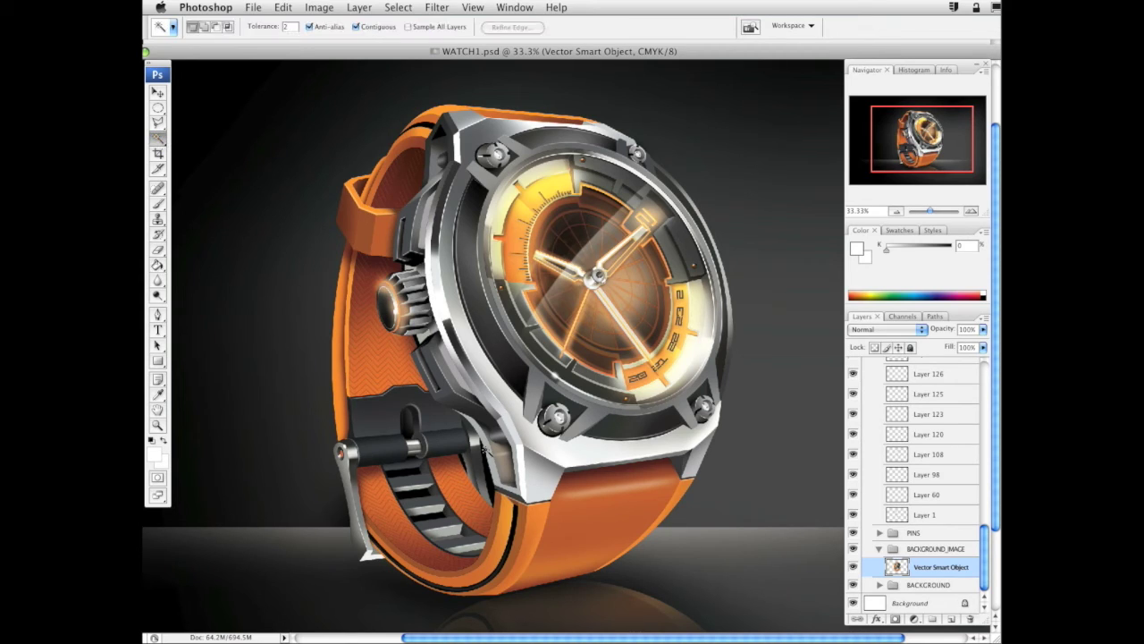
left_click(543, 471, "shift")
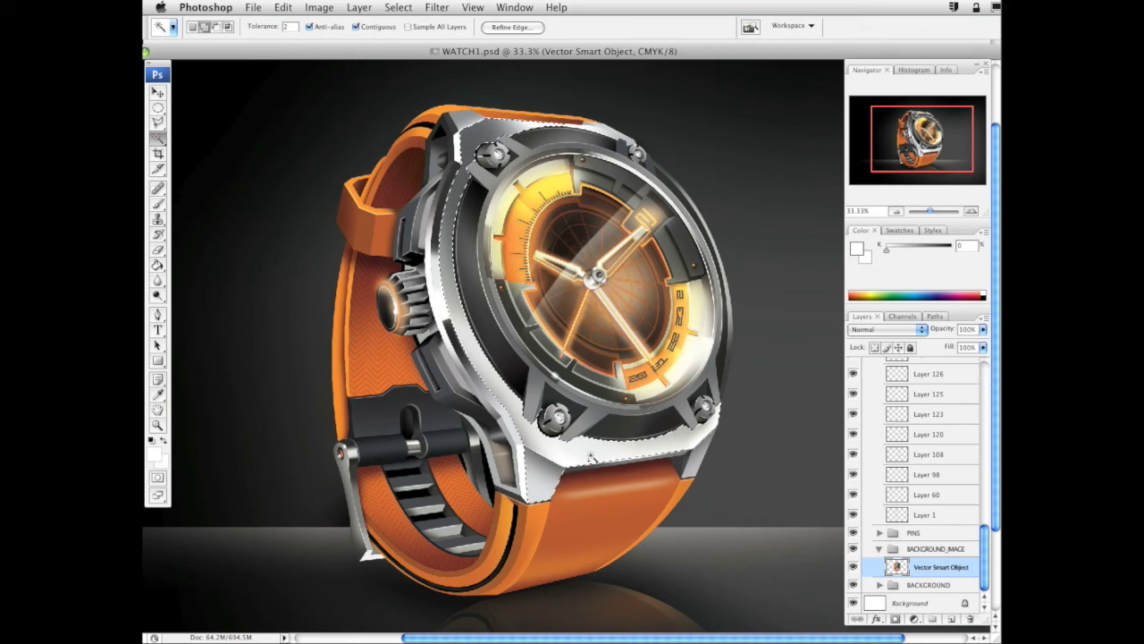
left_click(704, 451, "shift")
left_click(471, 124, "shift")
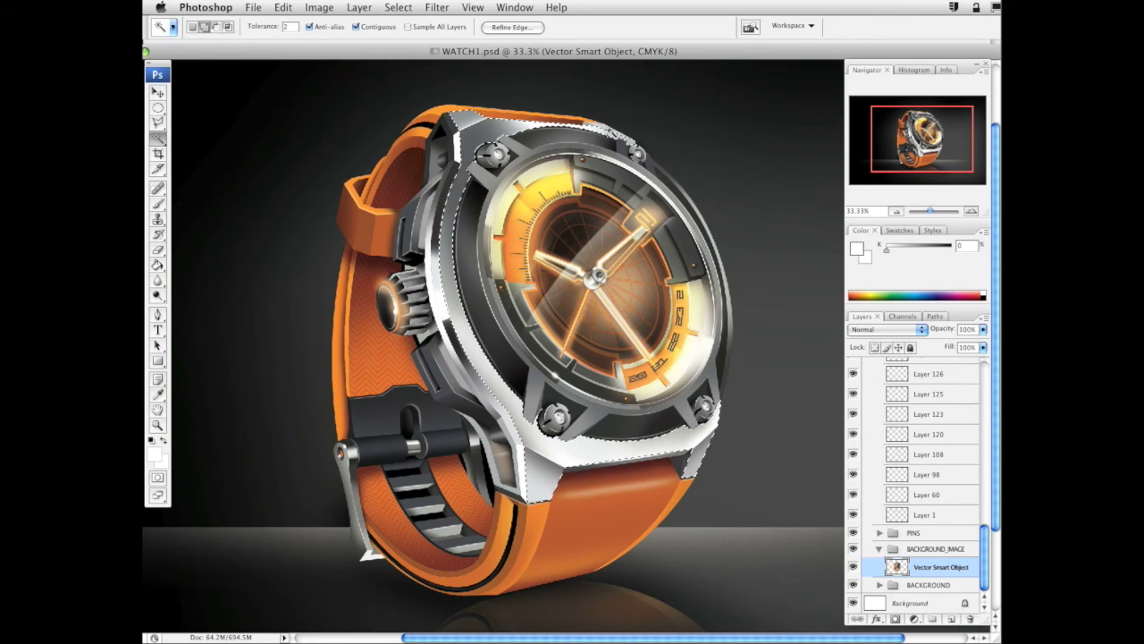
Collapse the ALL group and create a new layer above Layer 190 copy inside the METALS_AFTER group
scroll(865, 423, "up", 10)
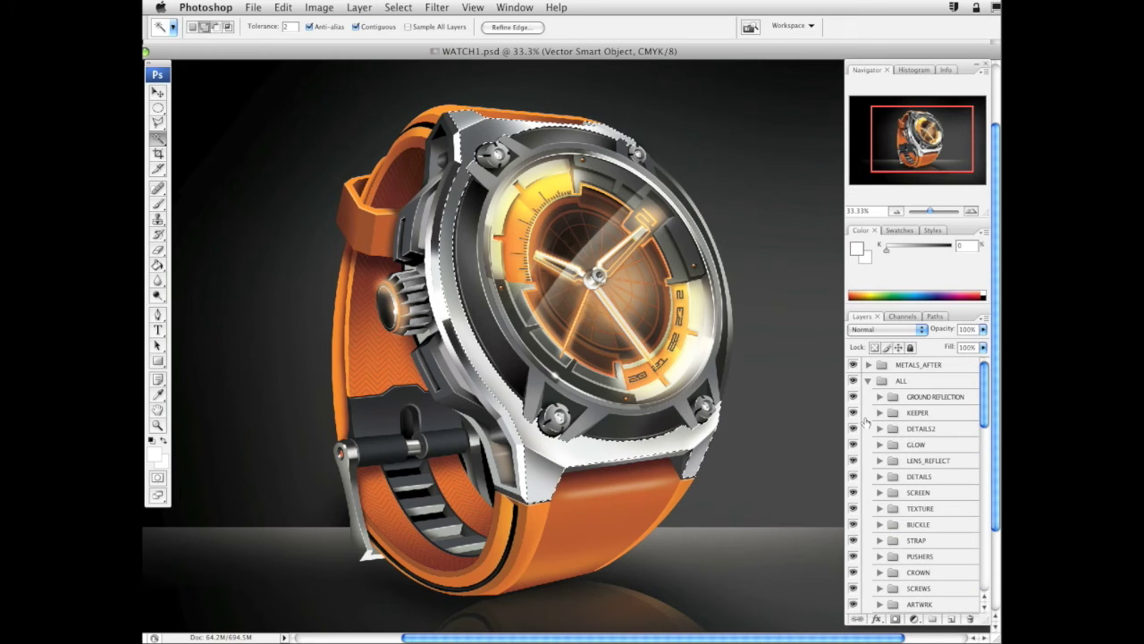
left_click(868, 381)
left_click(868, 366)
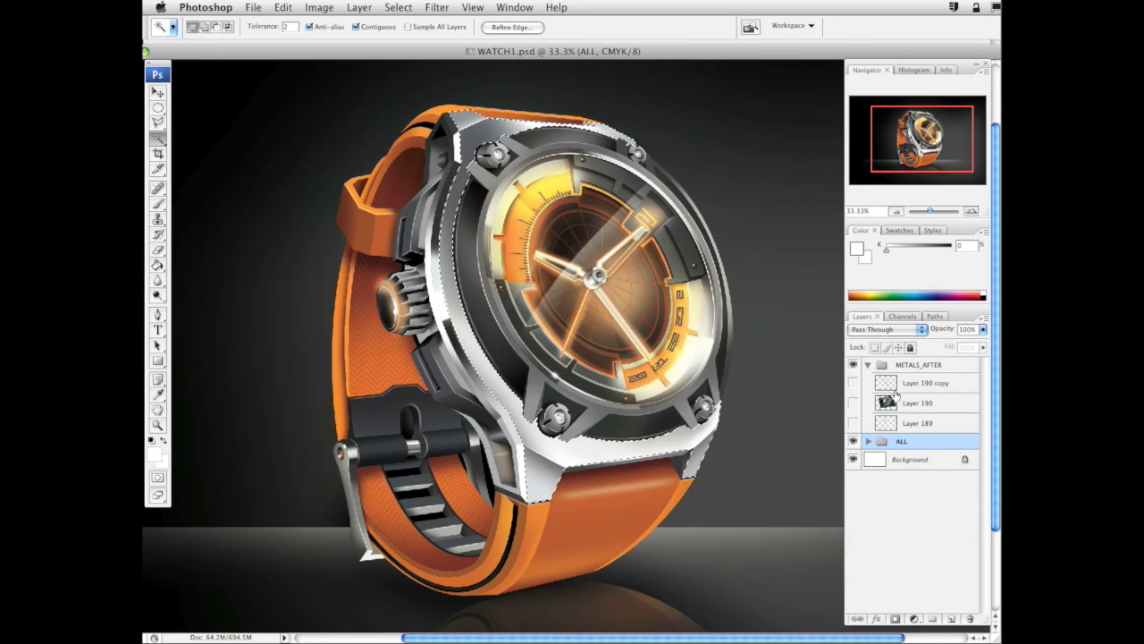
left_click(919, 385)
left_click(952, 619)
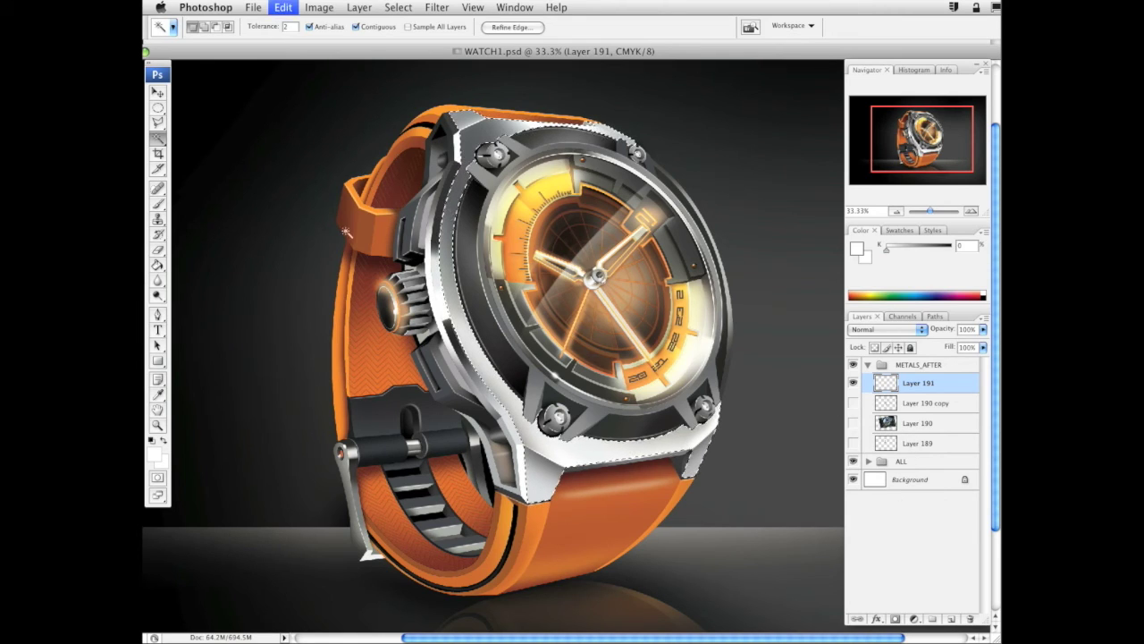
Fill the selected metal area with white on the new layer and set the layer's blend mode to Multiply
left_click(158, 205)
left_click(158, 265)
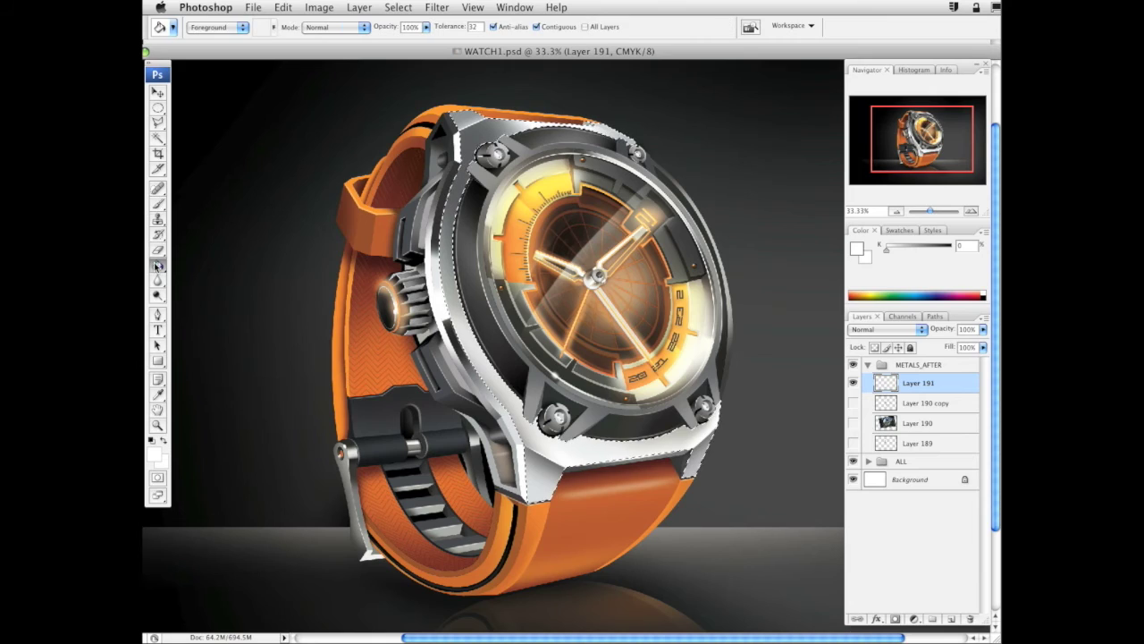
left_click(491, 131)
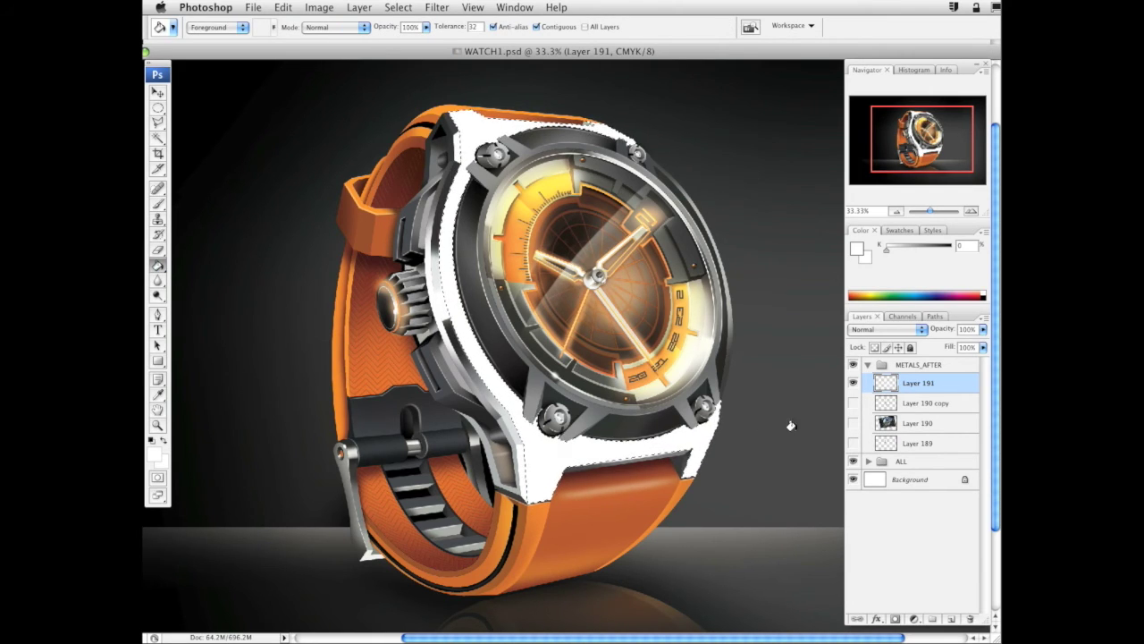
left_click(903, 330)
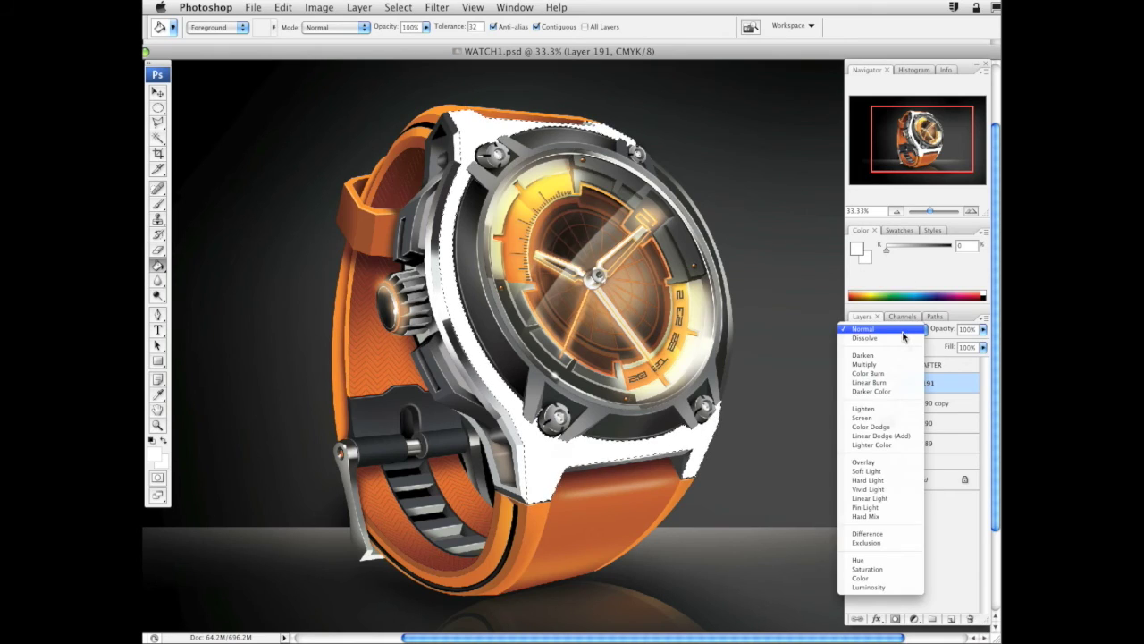
left_click(898, 365)
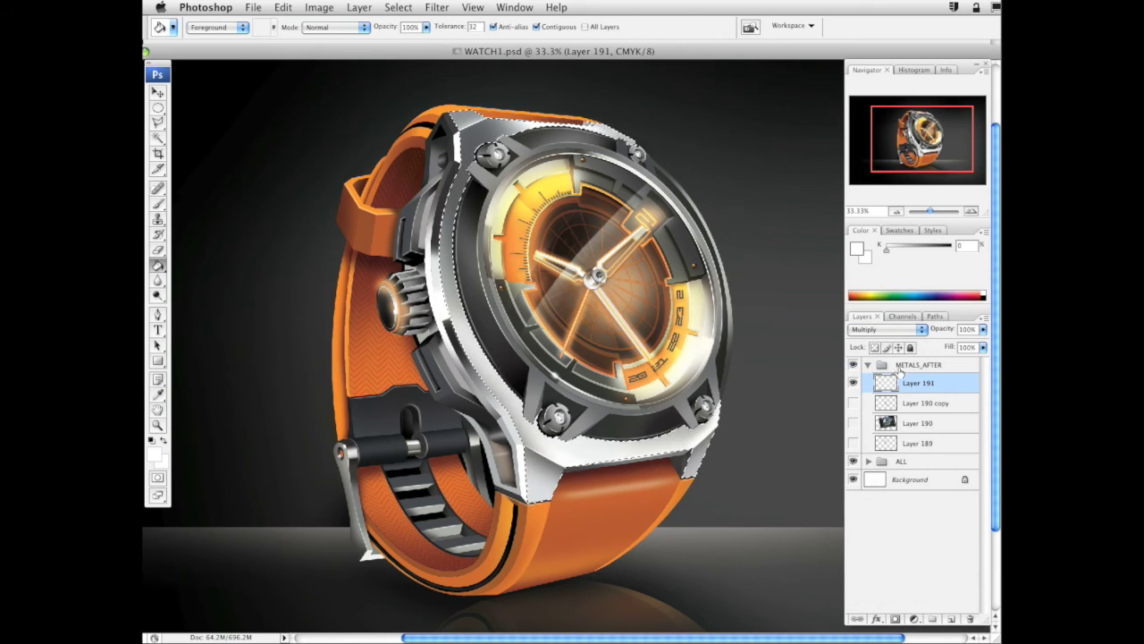
Apply Add Noise to the white metal fill with amount 58.91%, Uniform distribution and Monochromatic on
left_click(435, 8)
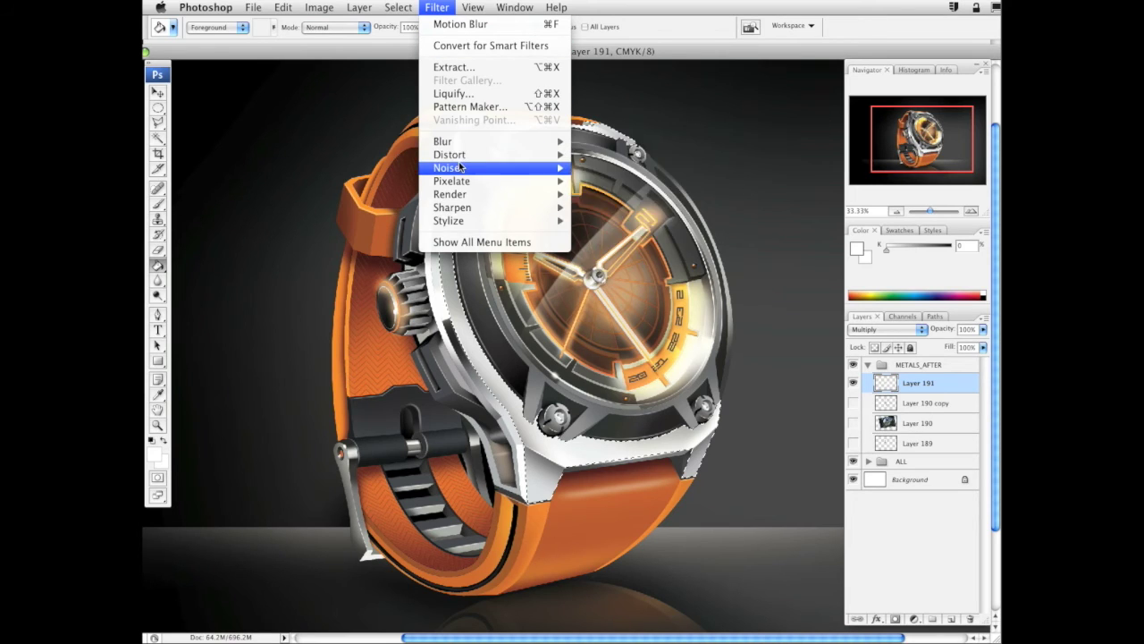
mouse_move(536, 167)
left_click(598, 168)
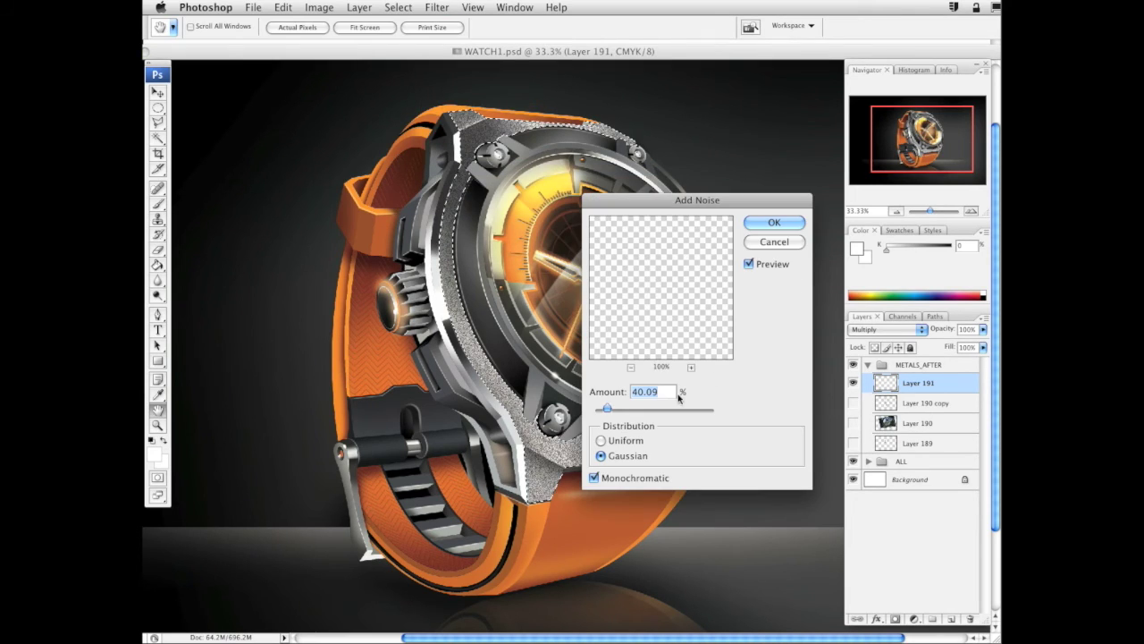
left_click_drag(679, 199, 786, 111)
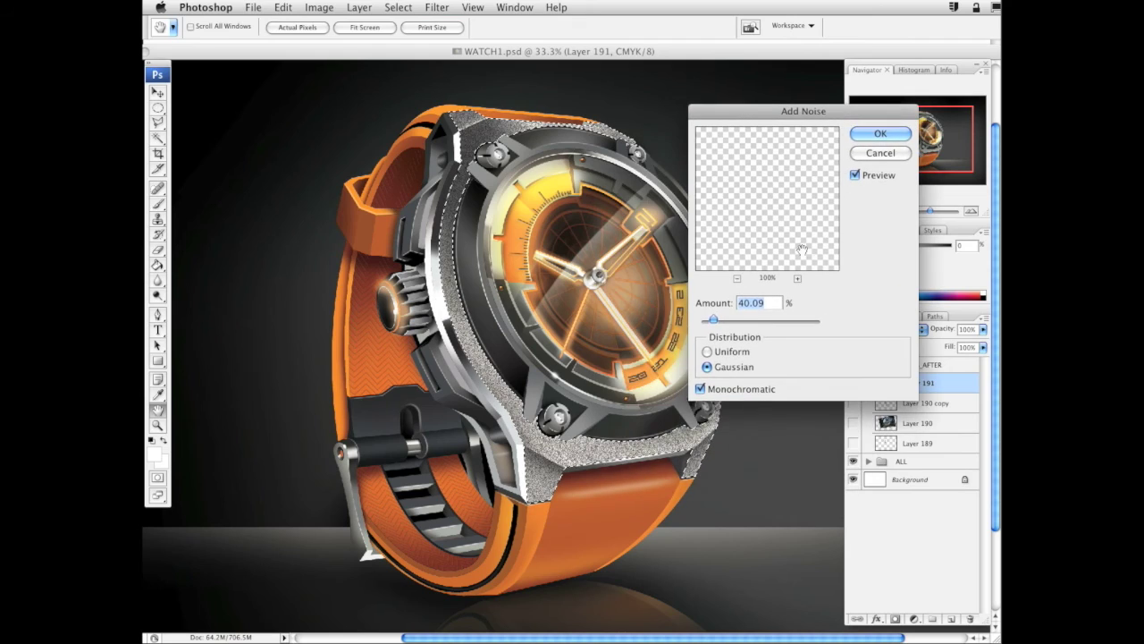
left_click(734, 352)
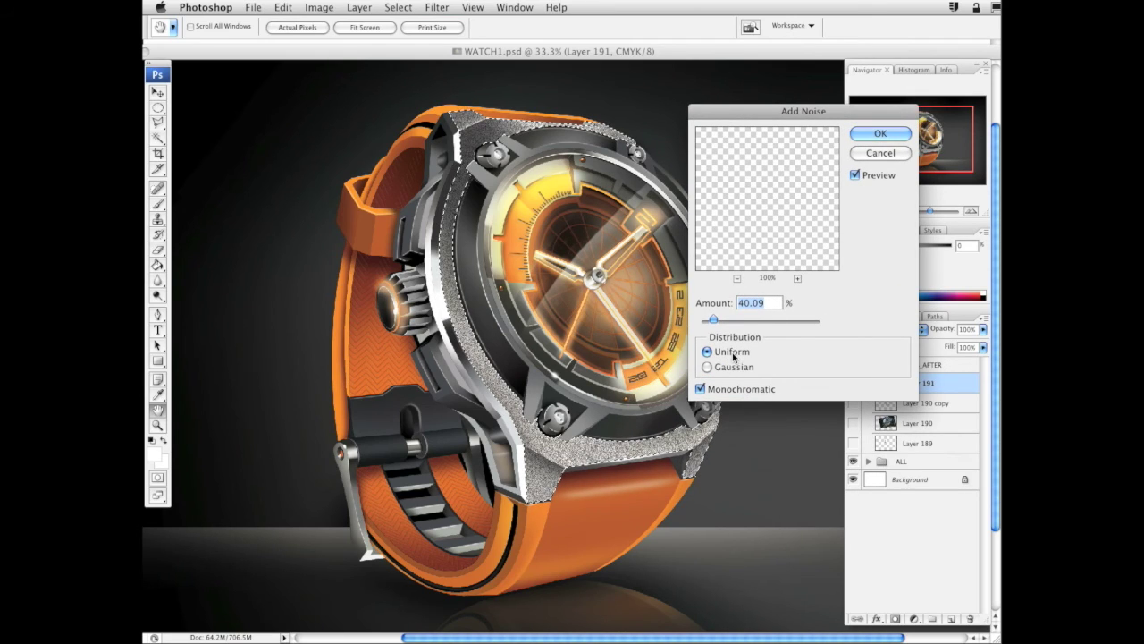
left_click(731, 368)
left_click(734, 354)
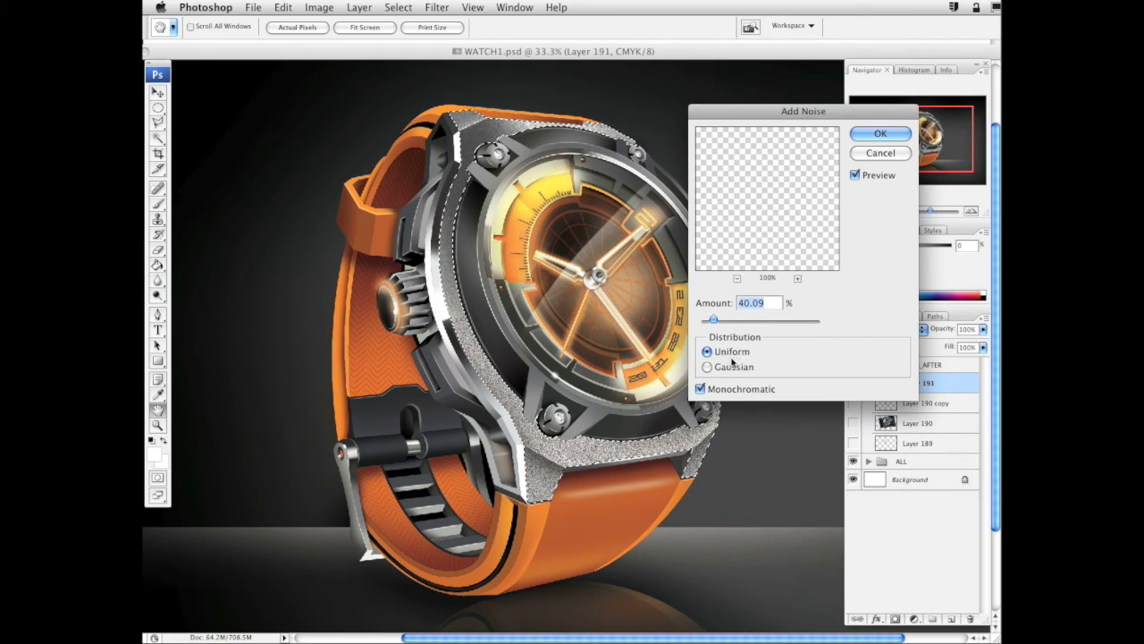
left_click_drag(714, 320, 719, 321)
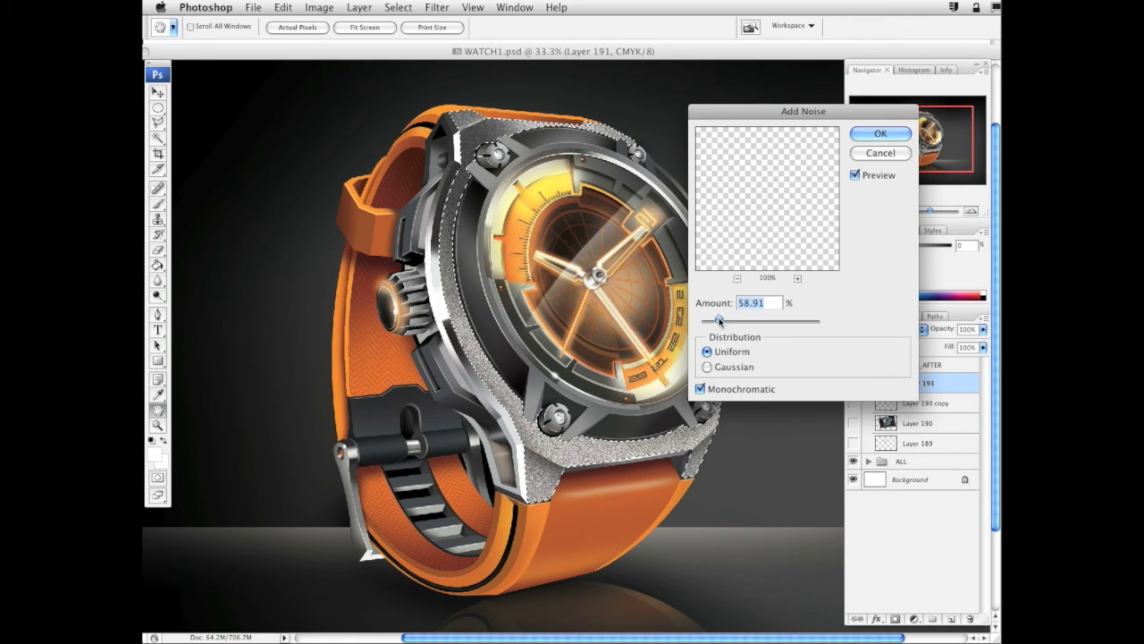
left_click(883, 134)
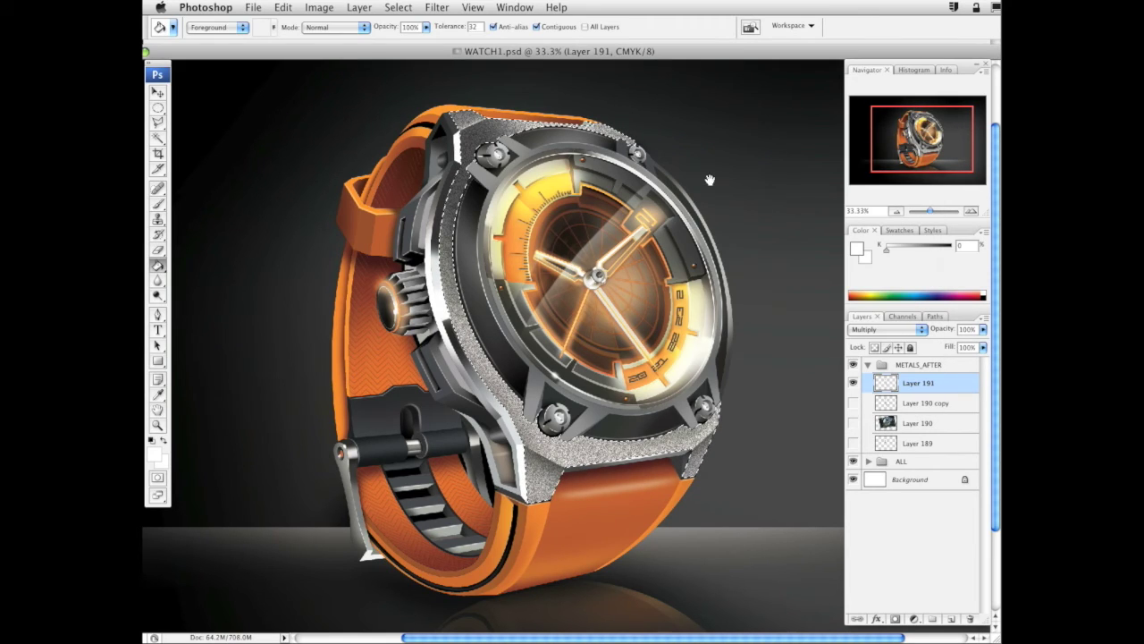
Apply a Motion Blur with angle 4° and distance 29 pixels to the noise on Layer 191
left_click(158, 427)
left_click_drag(379, 104, 808, 534)
left_click(397, 8)
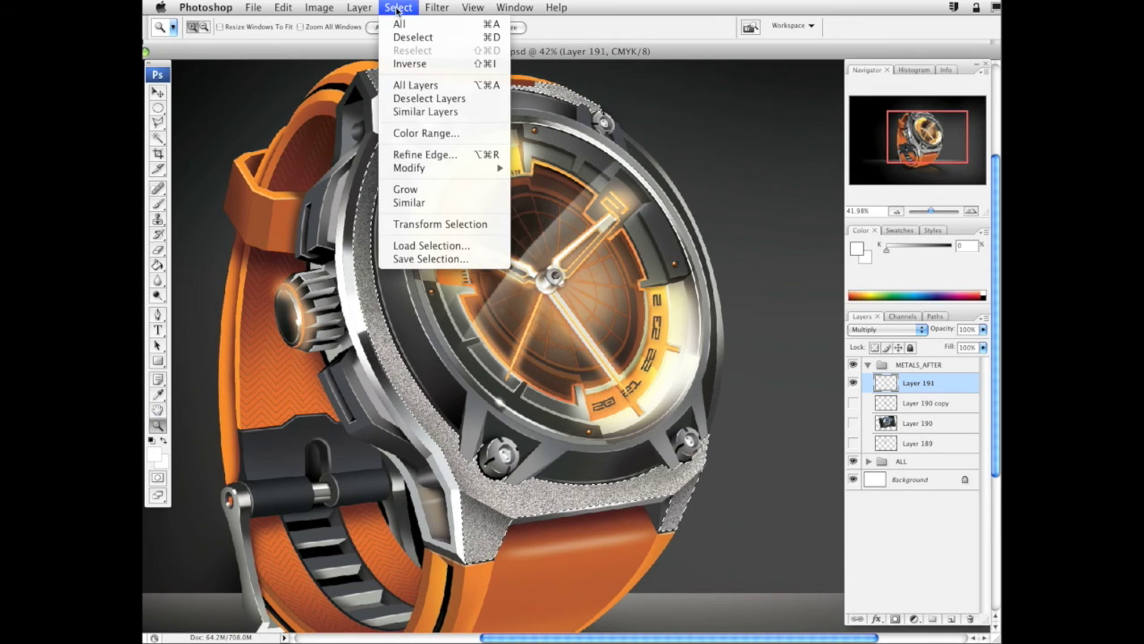
mouse_move(437, 8)
mouse_move(459, 160)
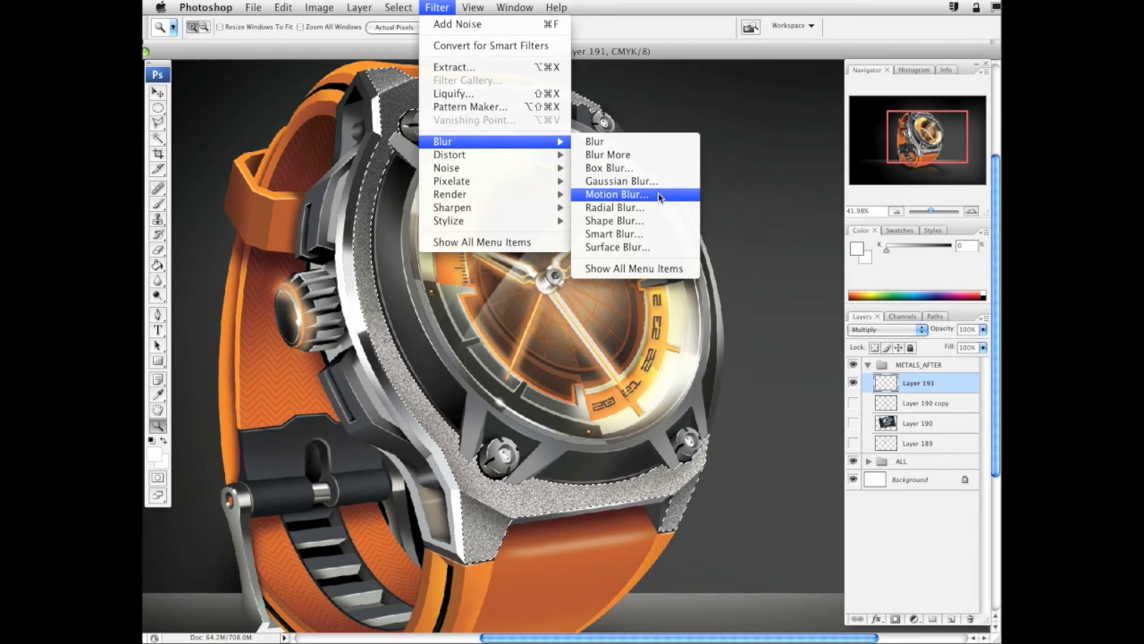
left_click(658, 194)
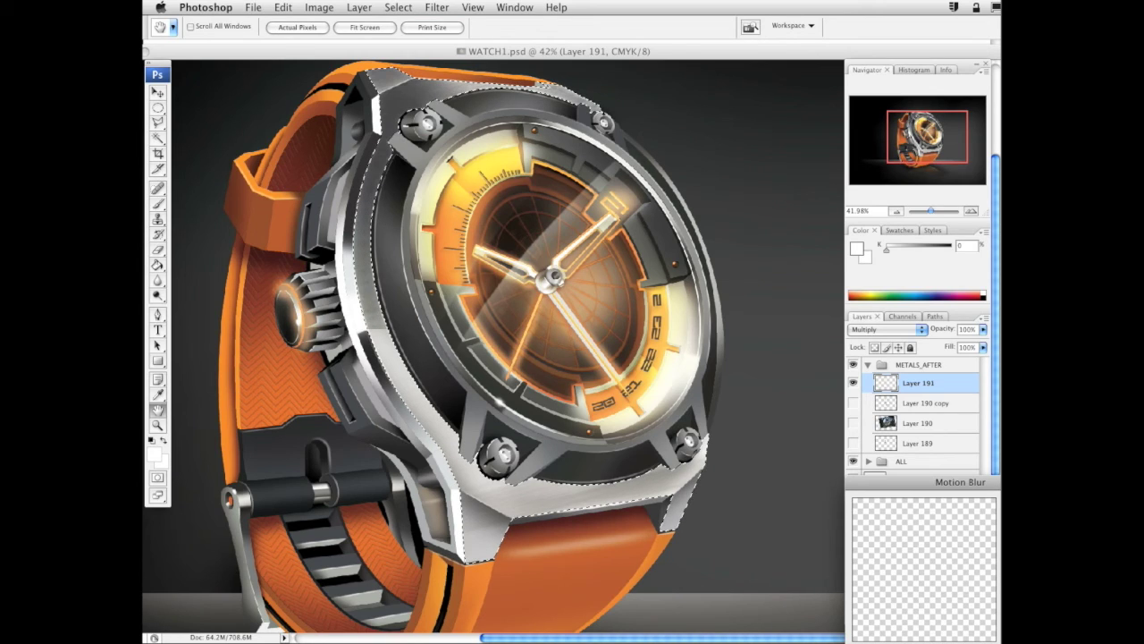
left_click_drag(725, 406, 717, 407)
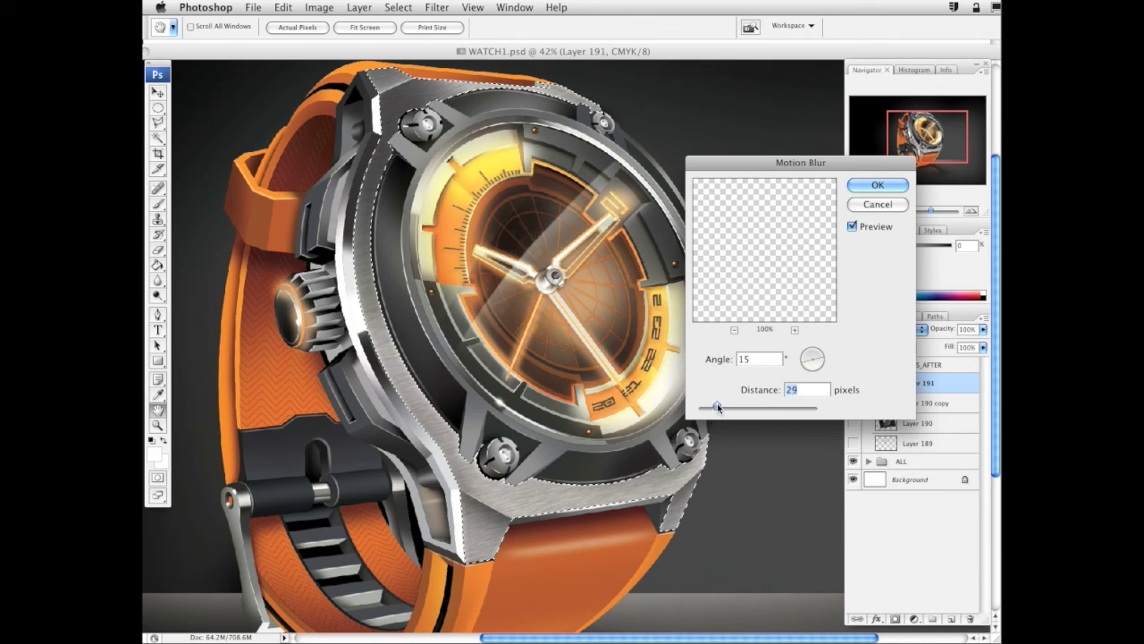
left_click_drag(817, 356, 823, 363)
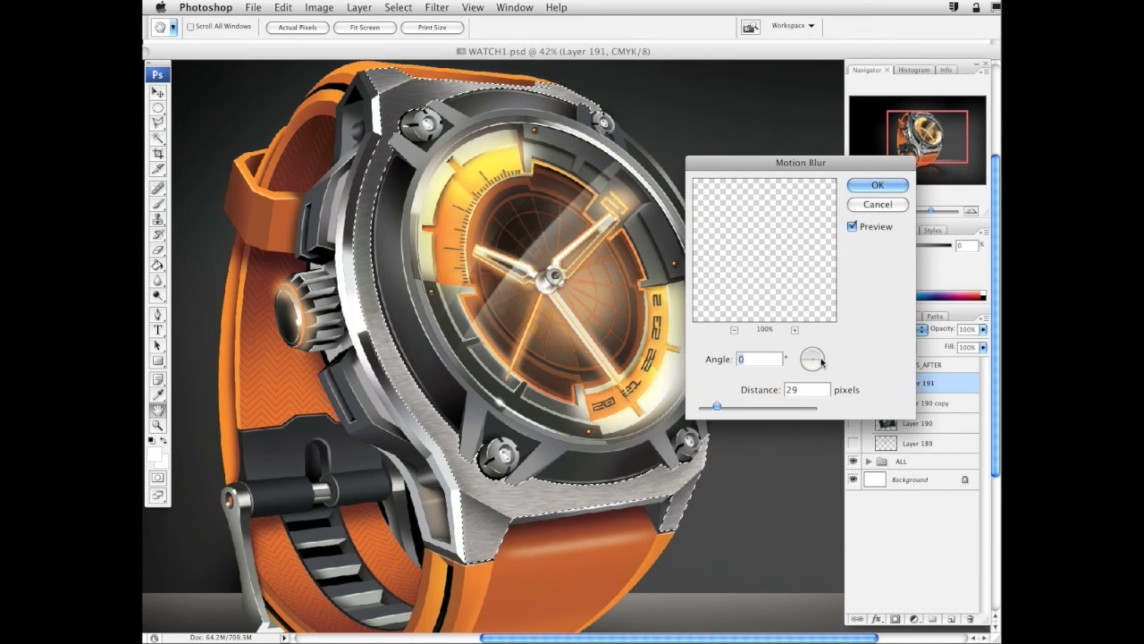
type("-5")
left_click_drag(883, 171, 878, 198)
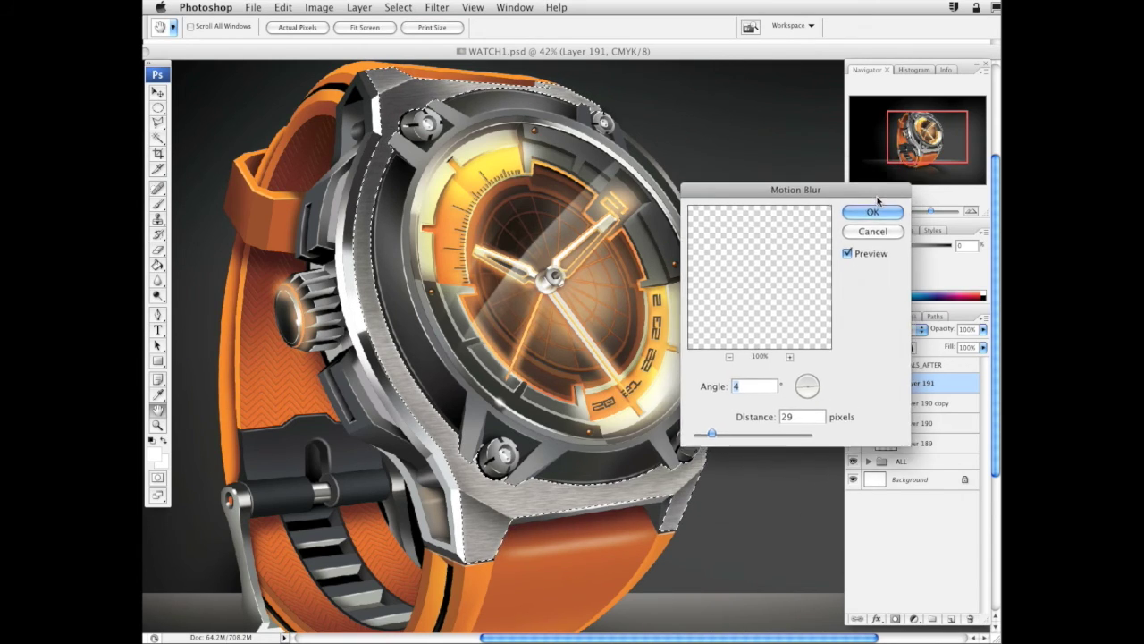
left_click(872, 213)
Deselect the metal area and lower Layer 191's opacity to 61%
key("z")
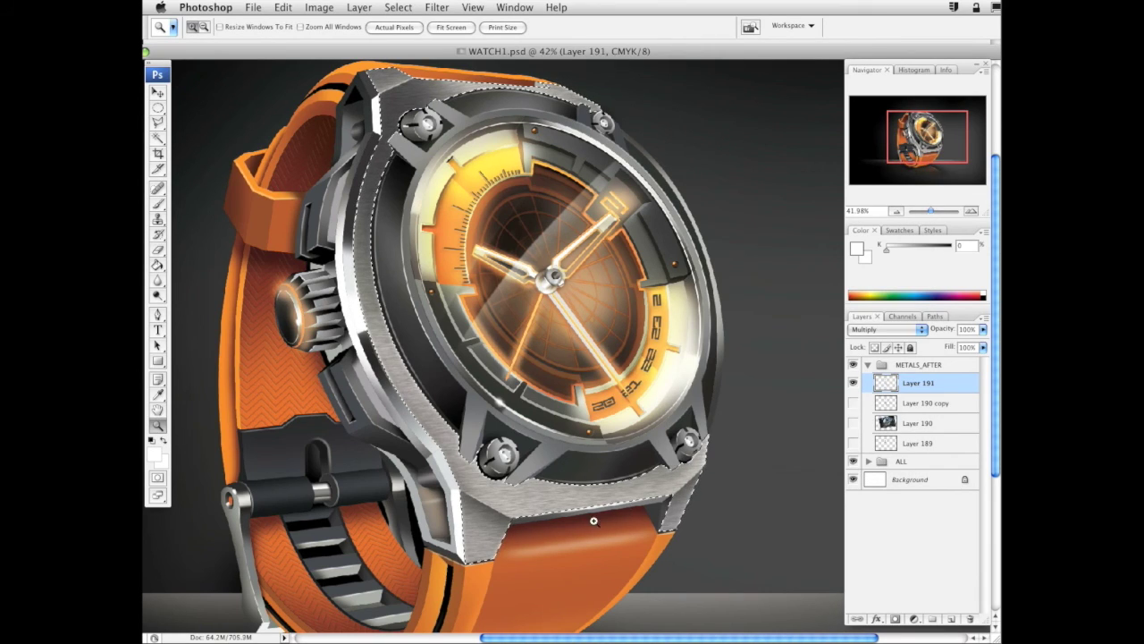
key("super+d")
left_click_drag(647, 480, 646, 511)
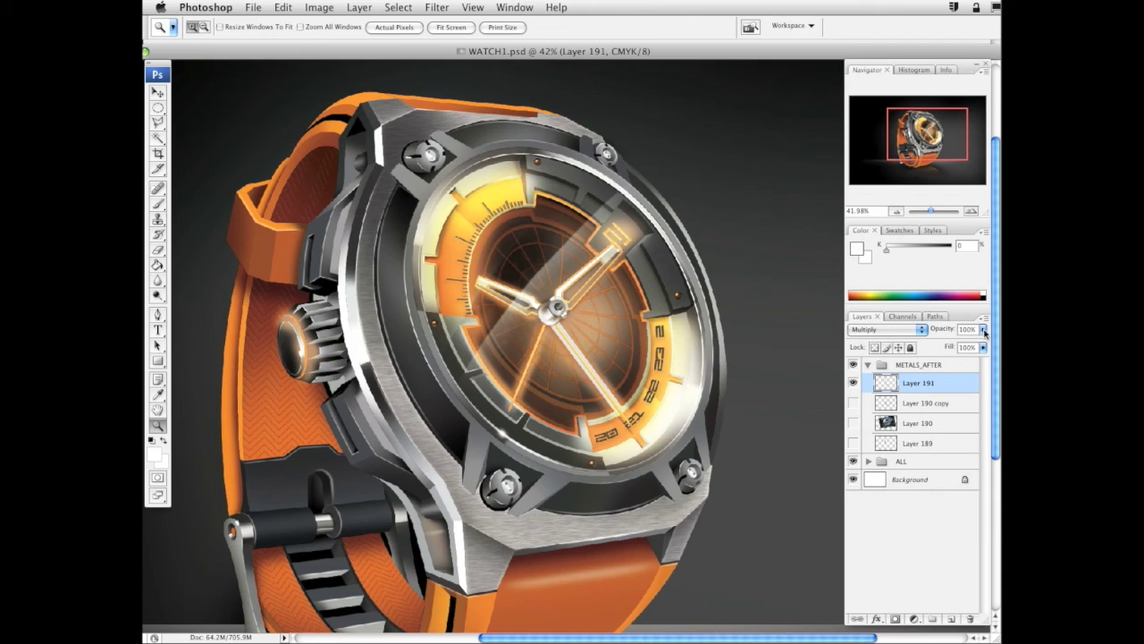
left_click_drag(984, 333, 970, 347)
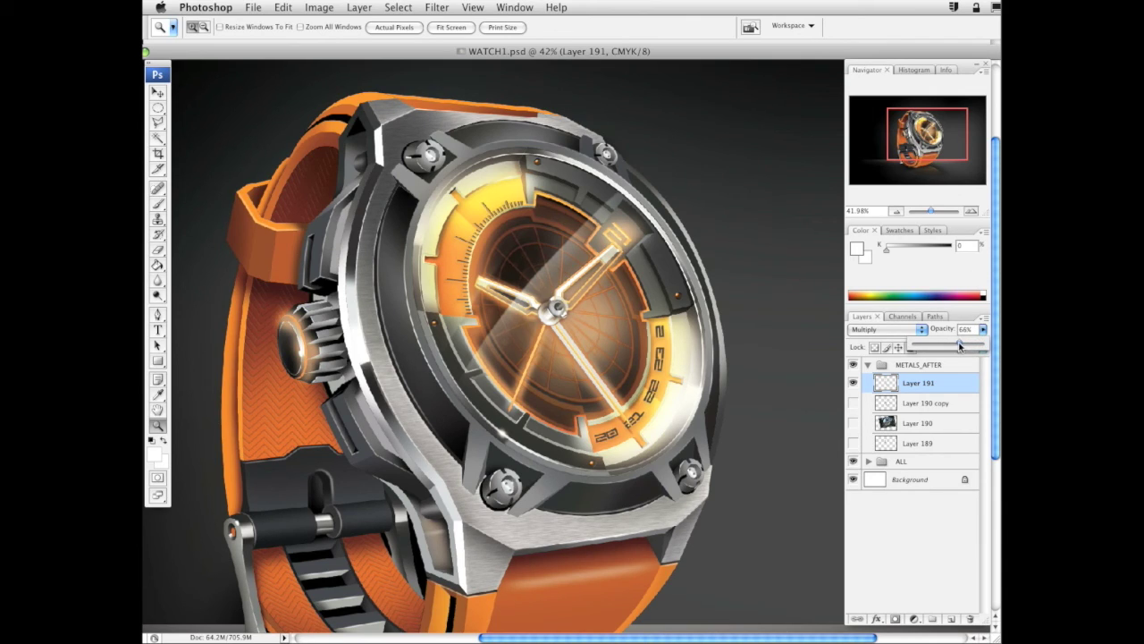
left_click_drag(647, 476, 638, 528)
left_click(617, 525, "alt")
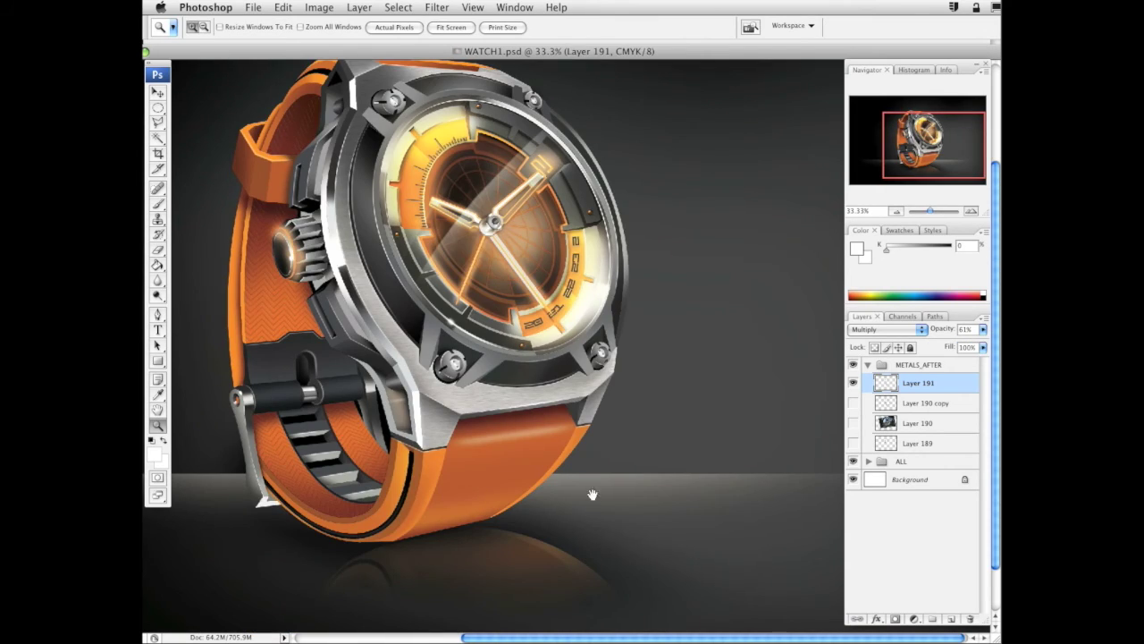
left_click_drag(593, 492, 590, 575)
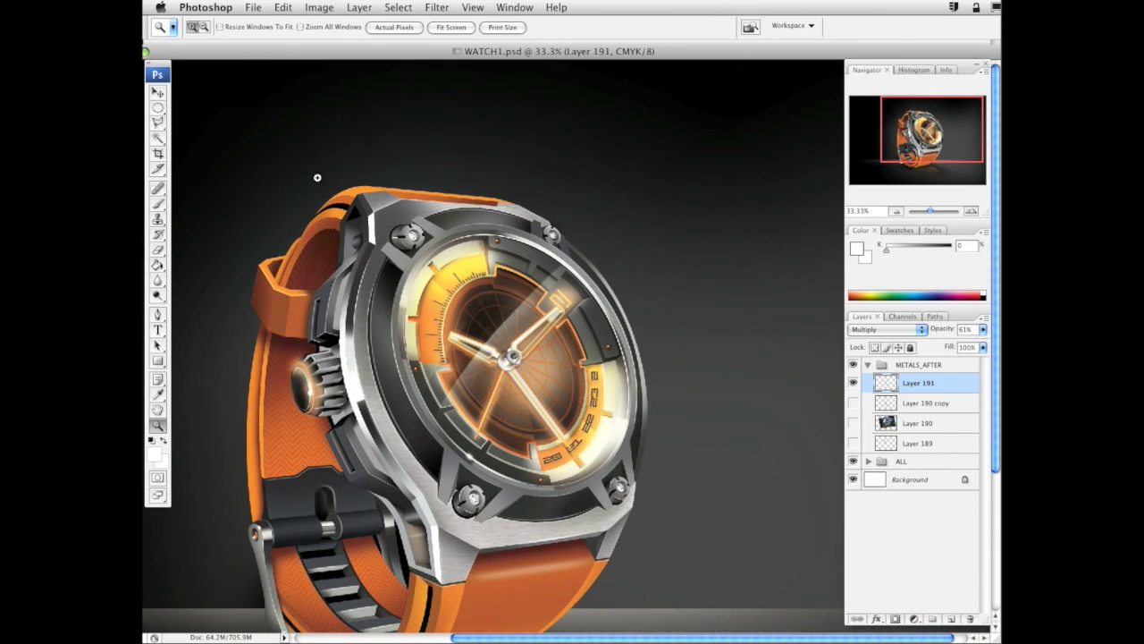
left_click_drag(276, 102, 742, 615)
scroll(683, 504, "down", 3)
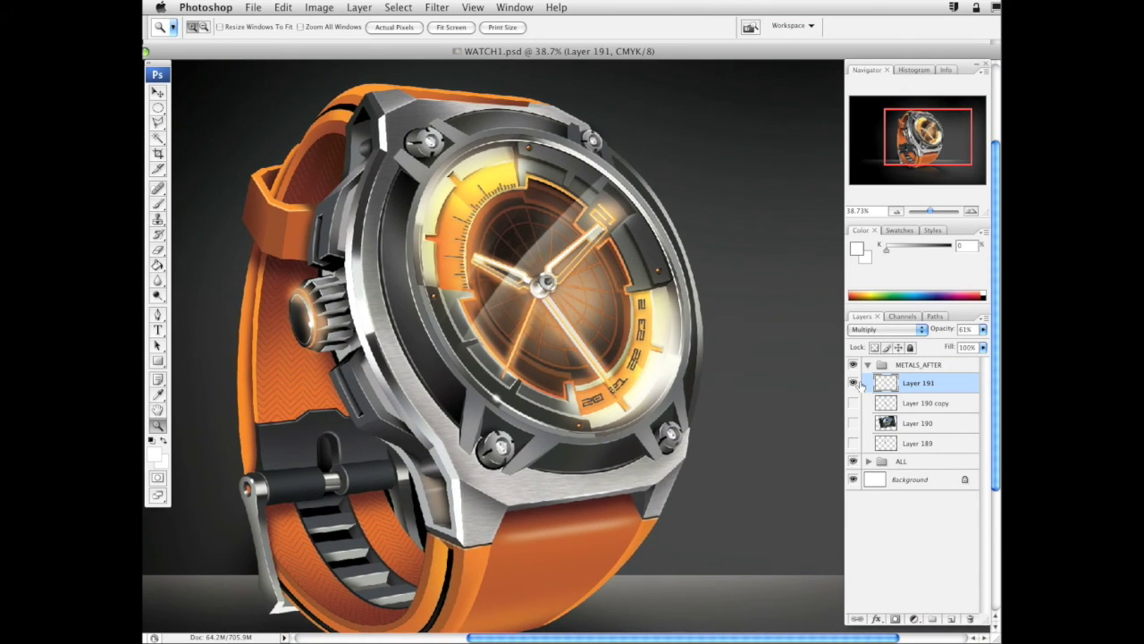
Hide the brushed-metal Layer 191 and show the chrome helmet photo on Layer 190
left_click(157, 120)
left_click(157, 137)
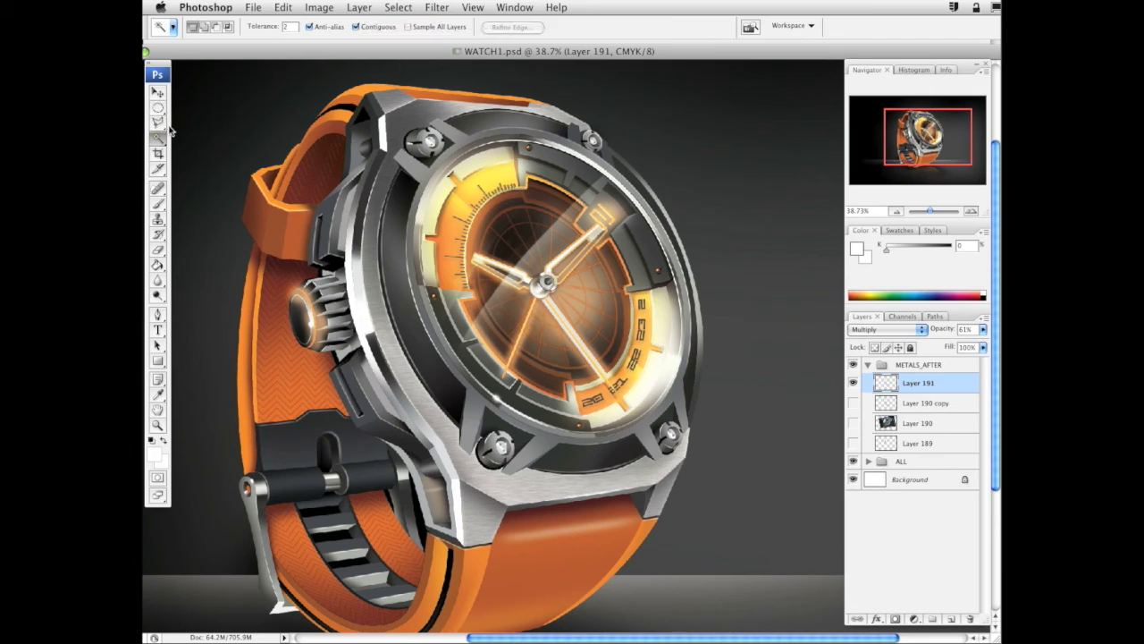
left_click(853, 382)
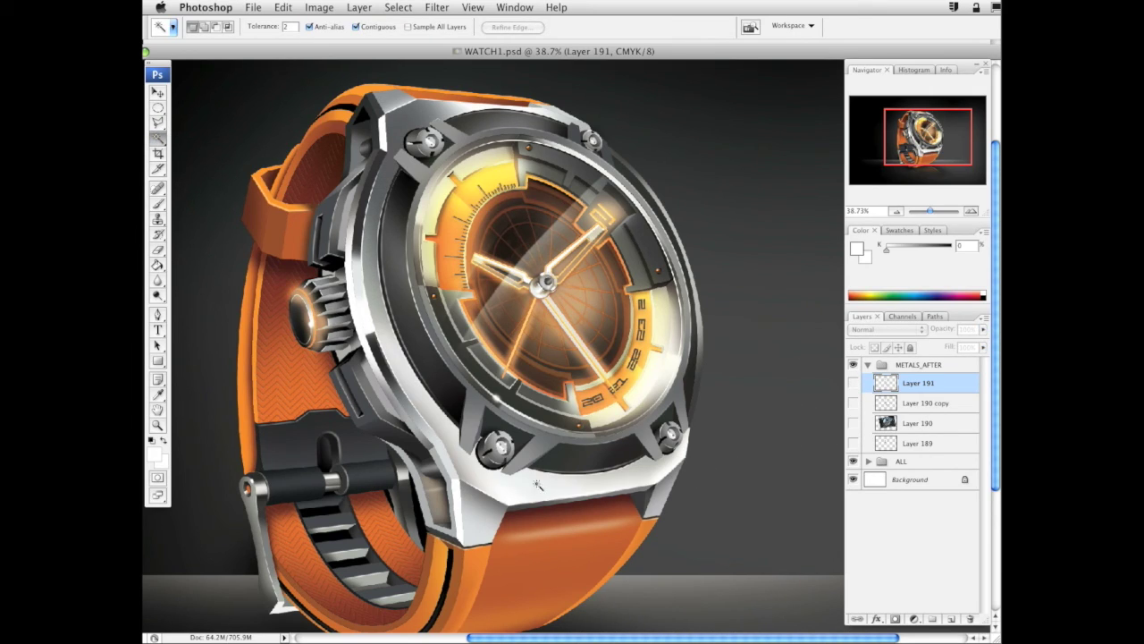
left_click(158, 424)
left_click(590, 379, "alt")
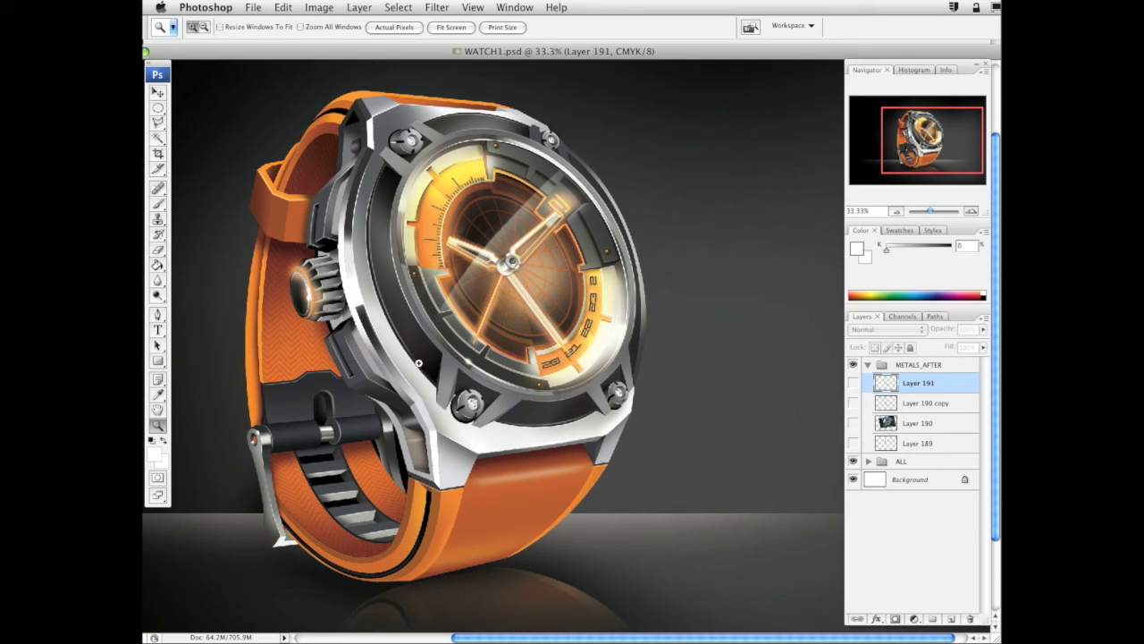
left_click_drag(534, 480, 571, 507)
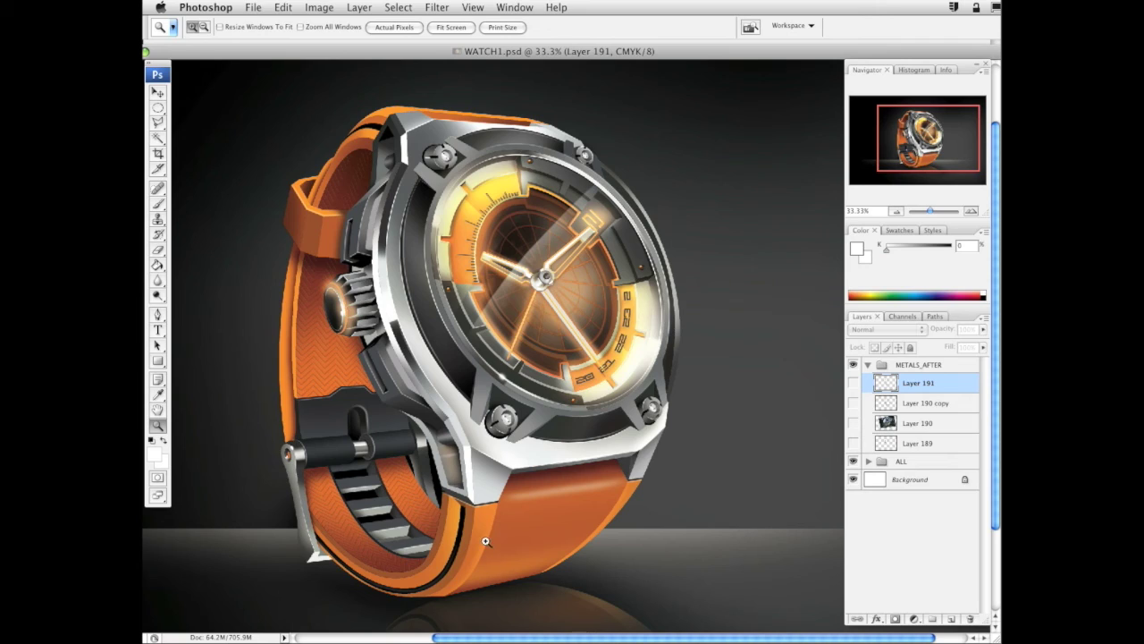
left_click(854, 423)
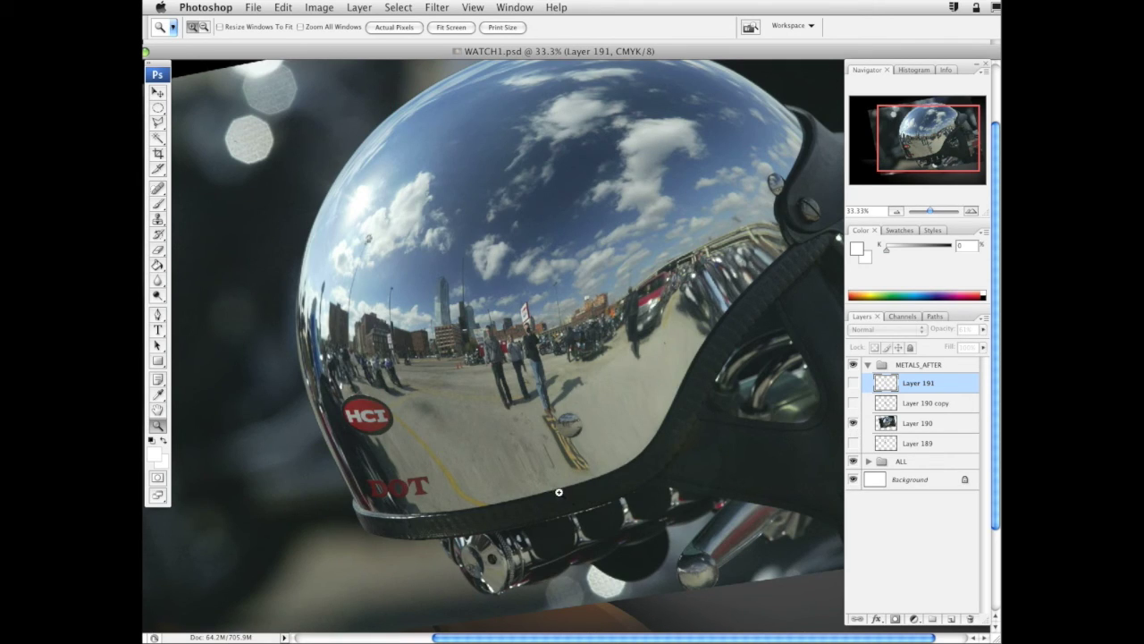
left_click_drag(605, 491, 597, 517)
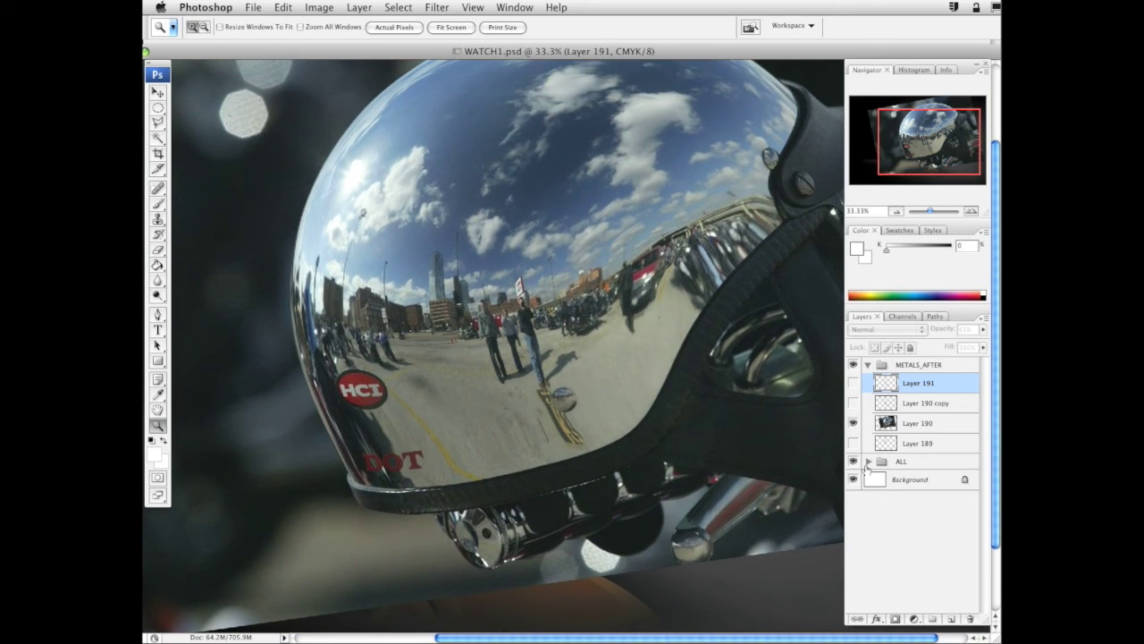
Expand the ALL group and make the helmet photo's Layer 190 the active layer
left_click(867, 461)
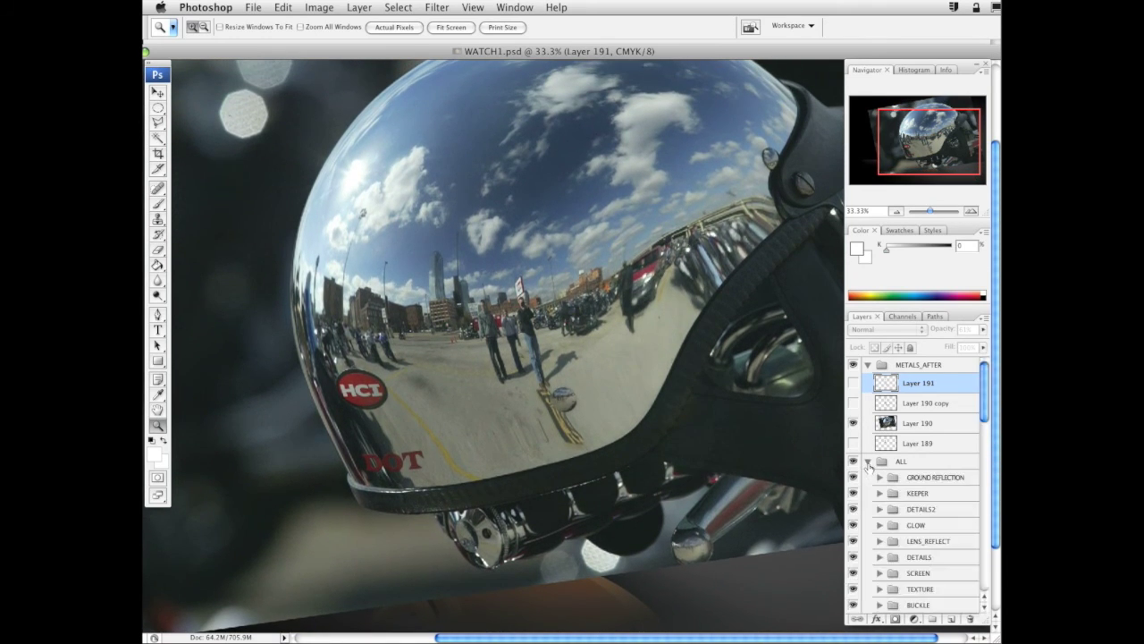
left_click_drag(983, 421, 986, 590)
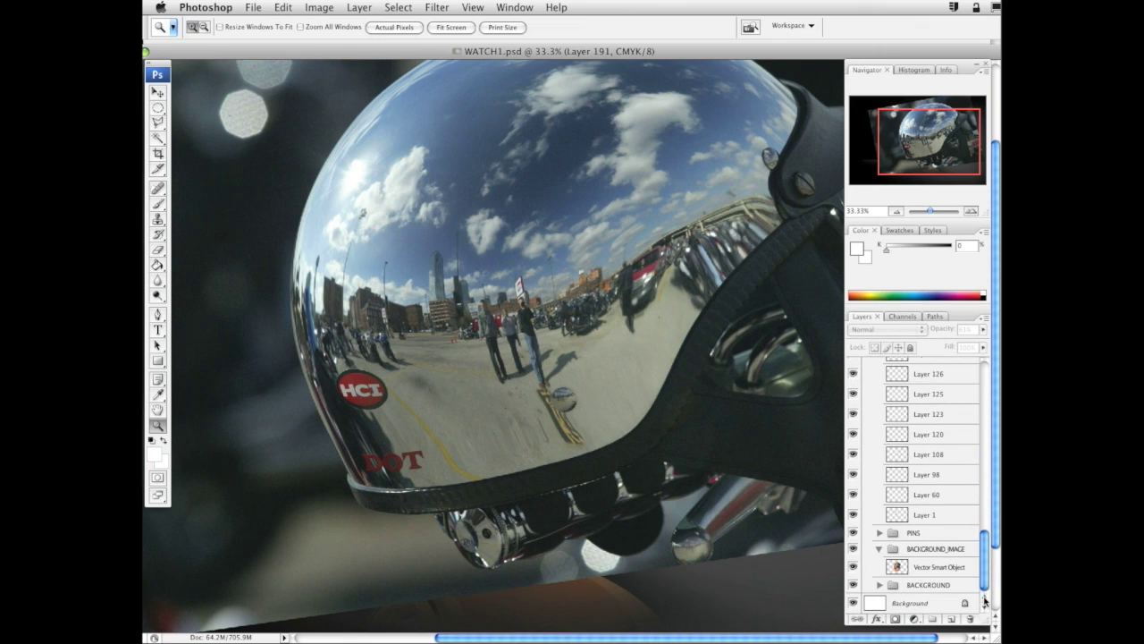
left_click_drag(983, 534, 986, 376)
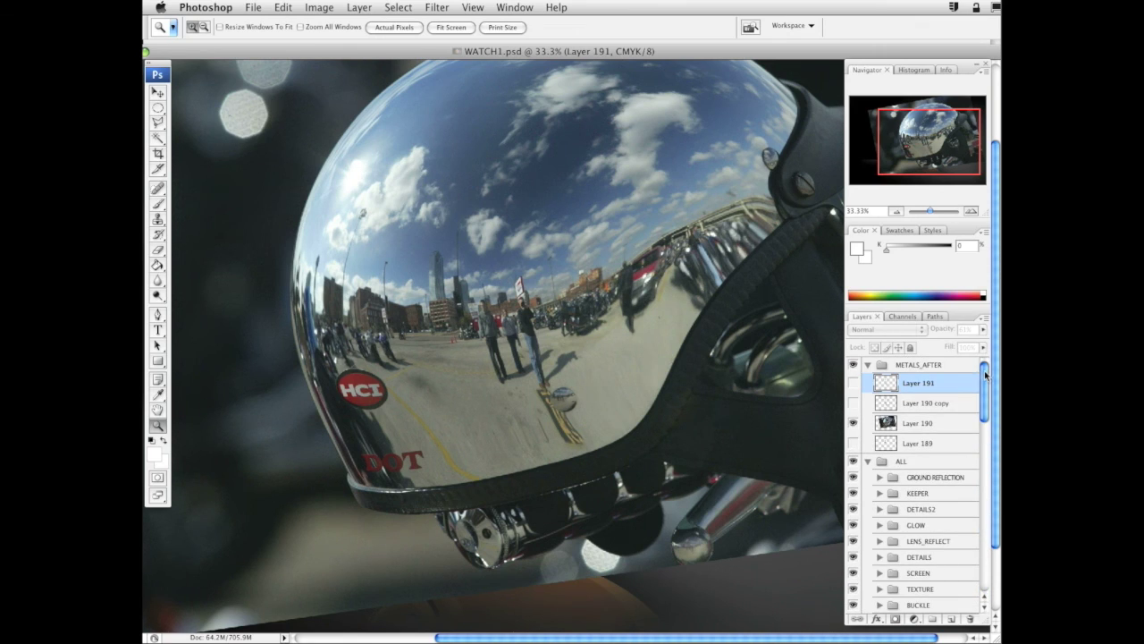
left_click(926, 424)
left_click(291, 9)
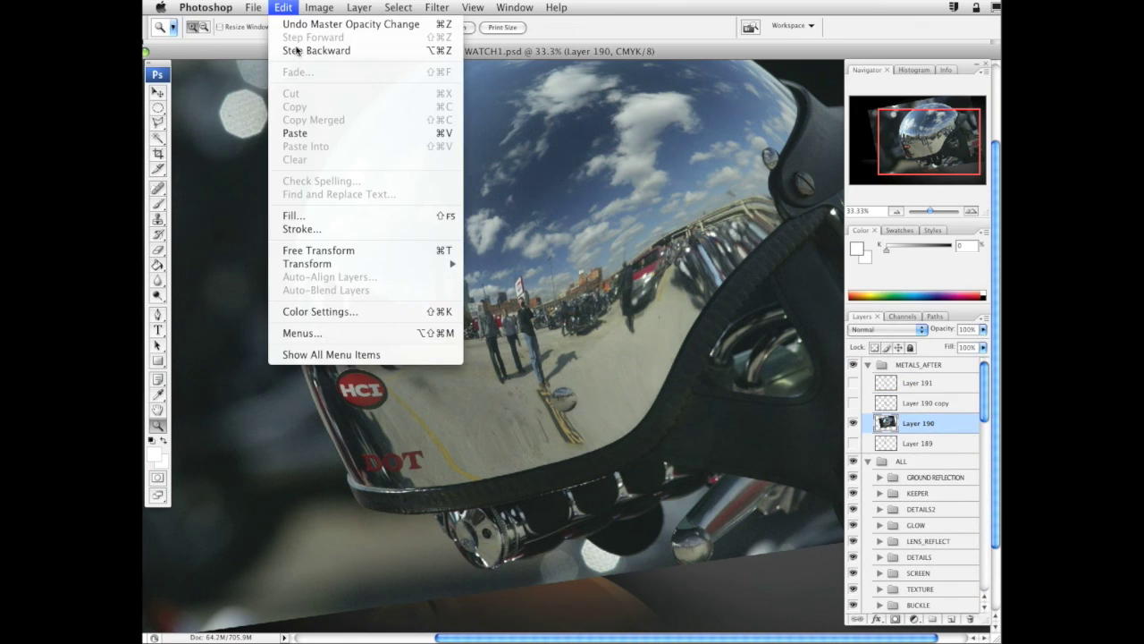
mouse_move(388, 264)
left_click(515, 298)
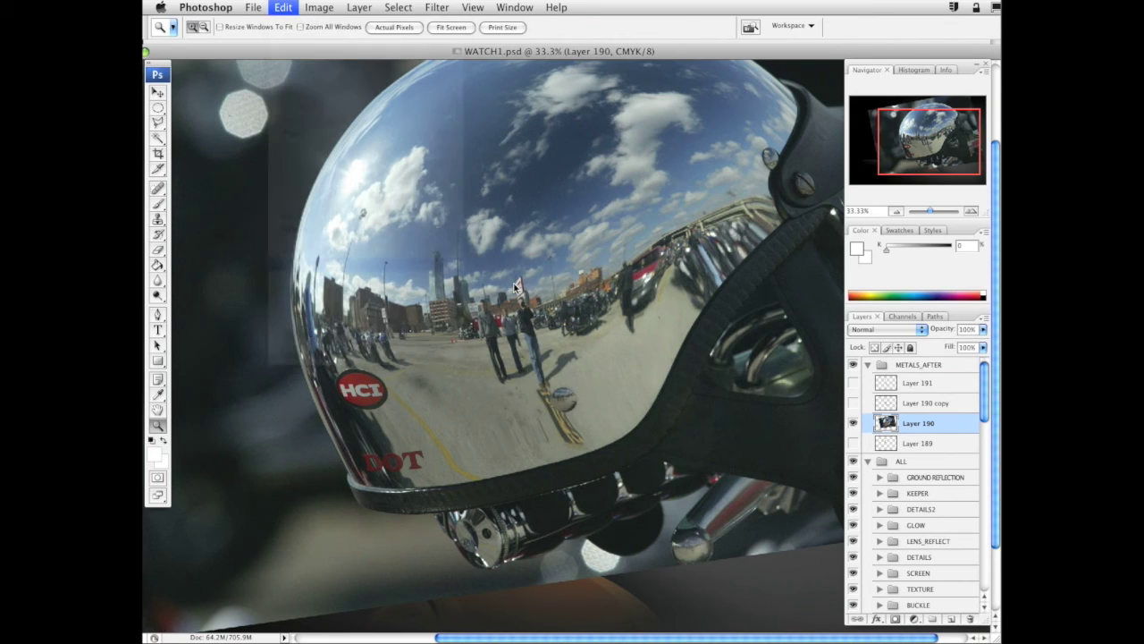
left_click_drag(620, 414, 606, 511)
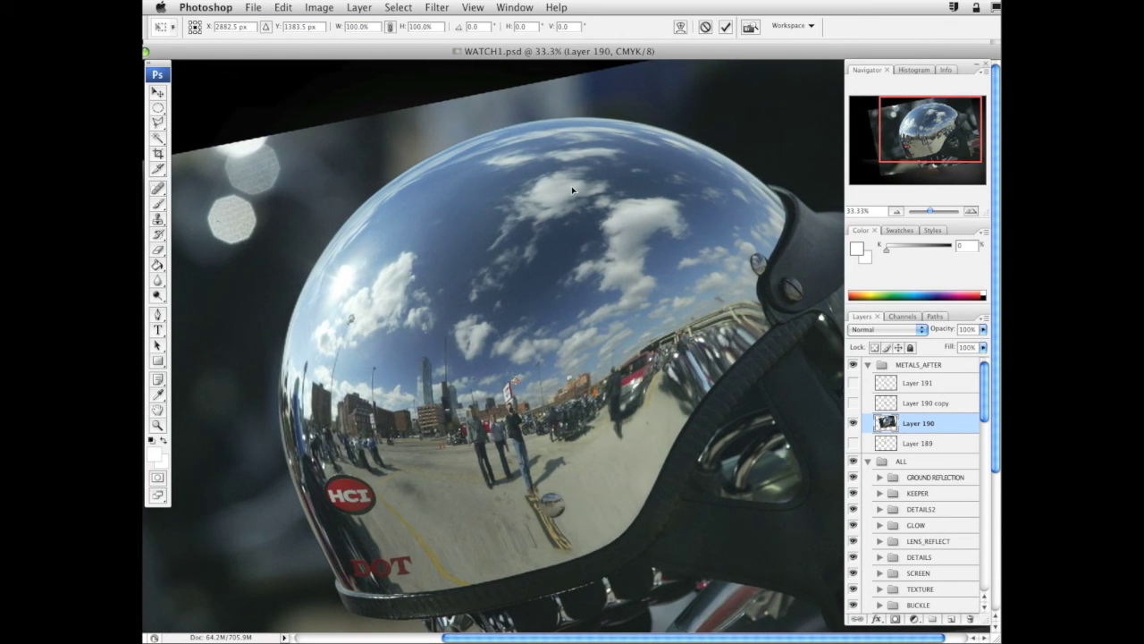
key("Return")
Try to rotate the helmet photo by 4.8° inside a rectangular marquee drawn around it
left_click(157, 425)
left_click(605, 393, "alt")
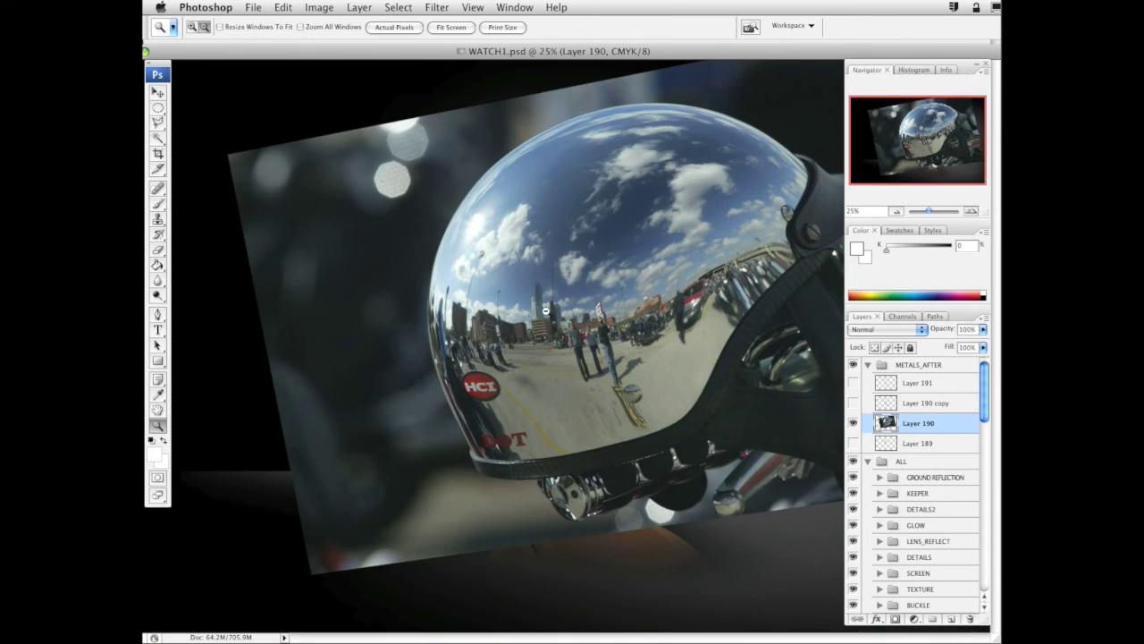
left_click(545, 311, "alt")
left_click(158, 92)
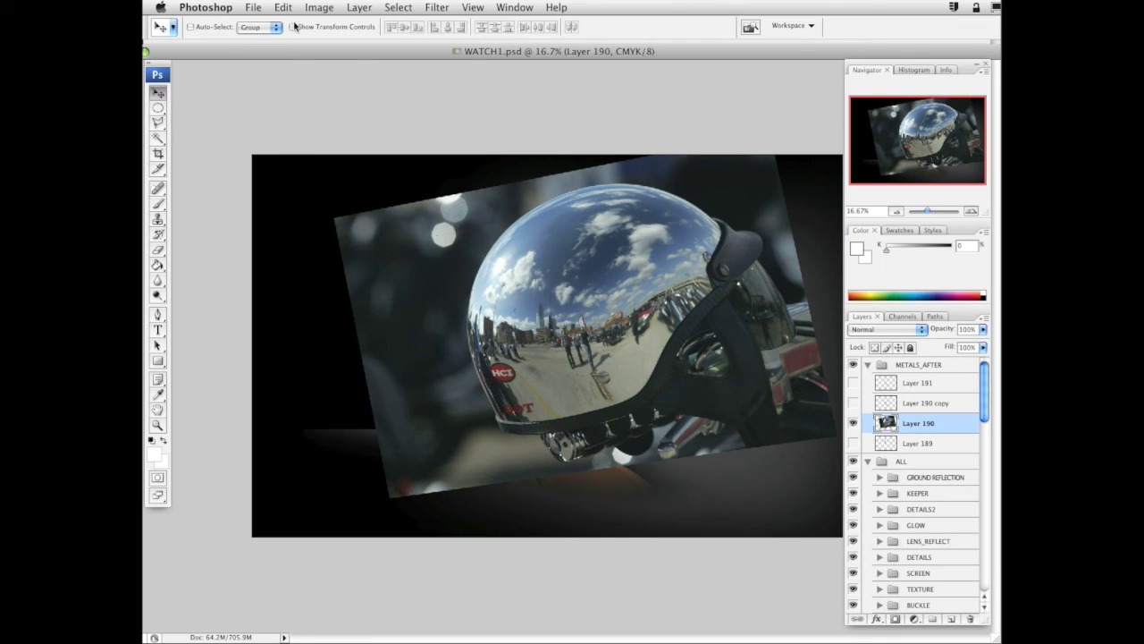
left_click_drag(158, 108, 207, 108)
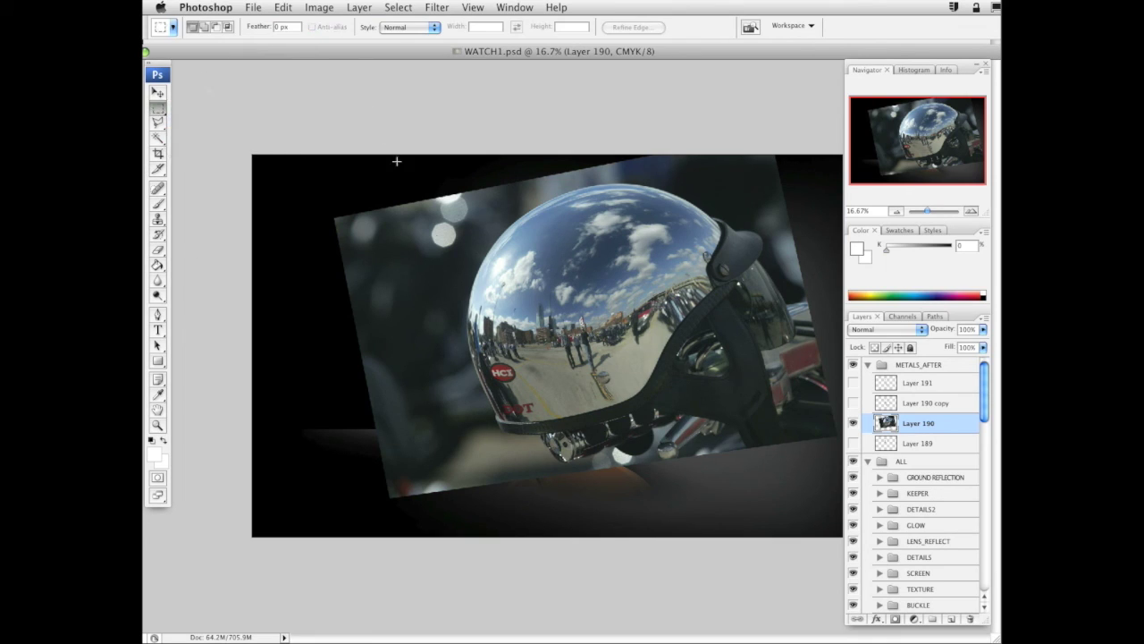
left_click_drag(306, 166, 788, 500)
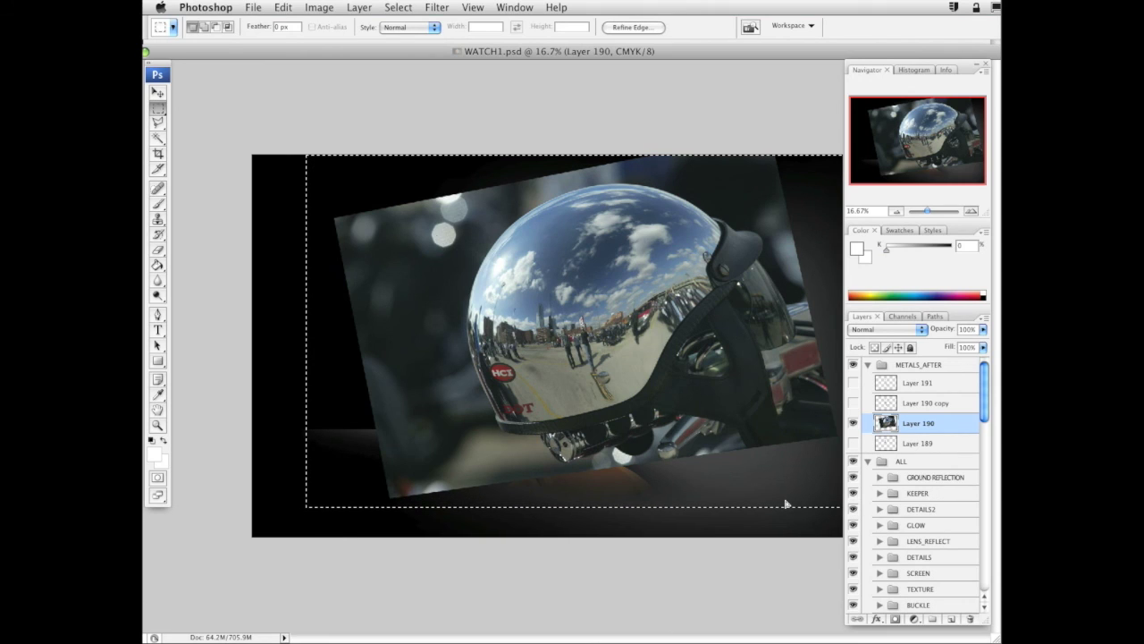
left_click(283, 7)
mouse_move(306, 263)
left_click(438, 280)
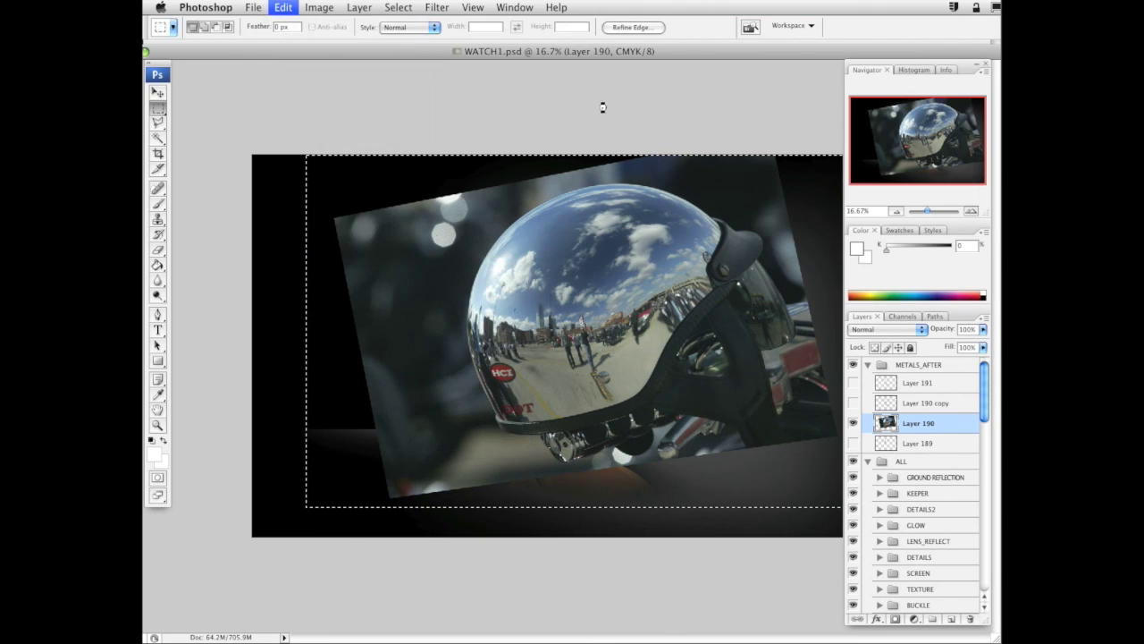
left_click_drag(593, 137, 612, 121)
Lower the helmet photo layer's opacity to 45% so the watch shows through it
left_click(982, 329)
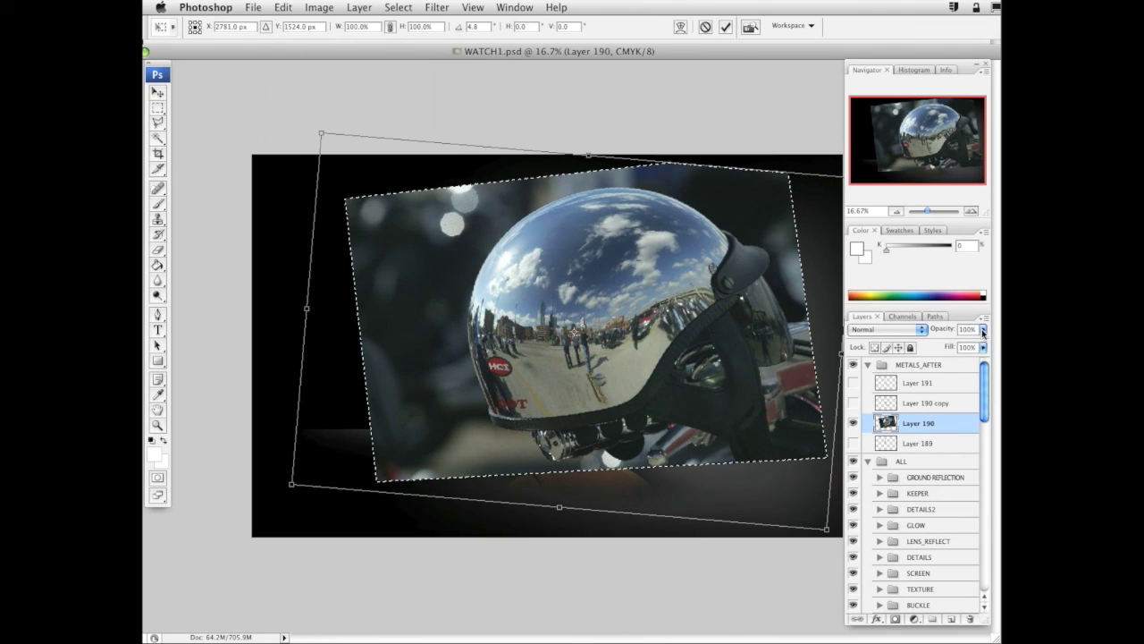
left_click_drag(981, 343, 945, 343)
key("z")
left_click_drag(309, 197, 768, 474)
left_click_drag(454, 242, 672, 478)
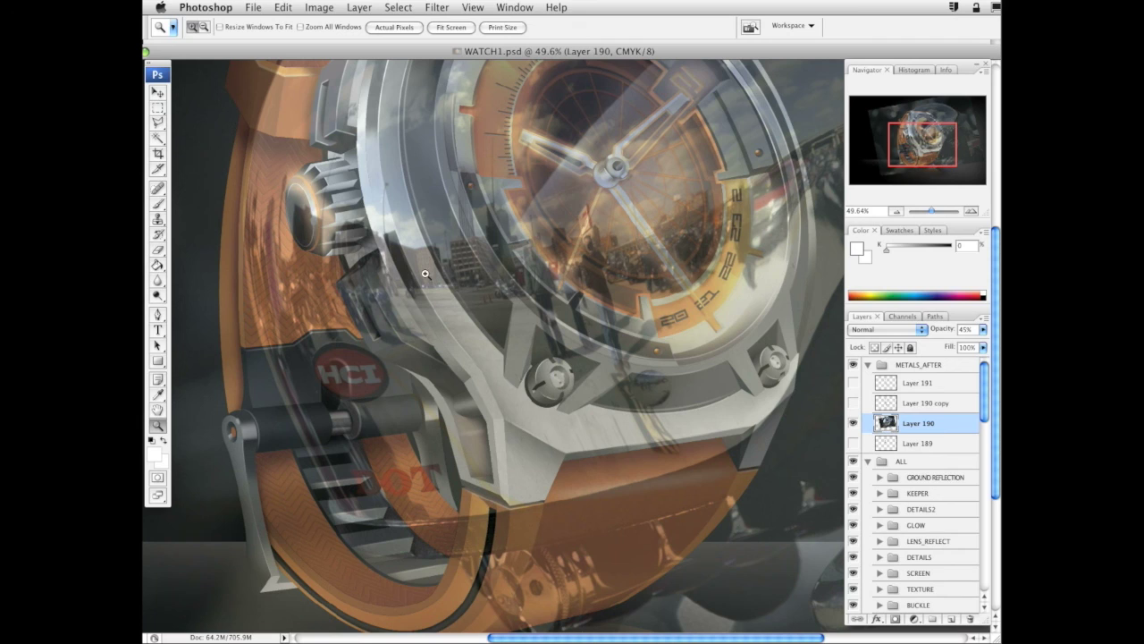
left_click(669, 338, "alt")
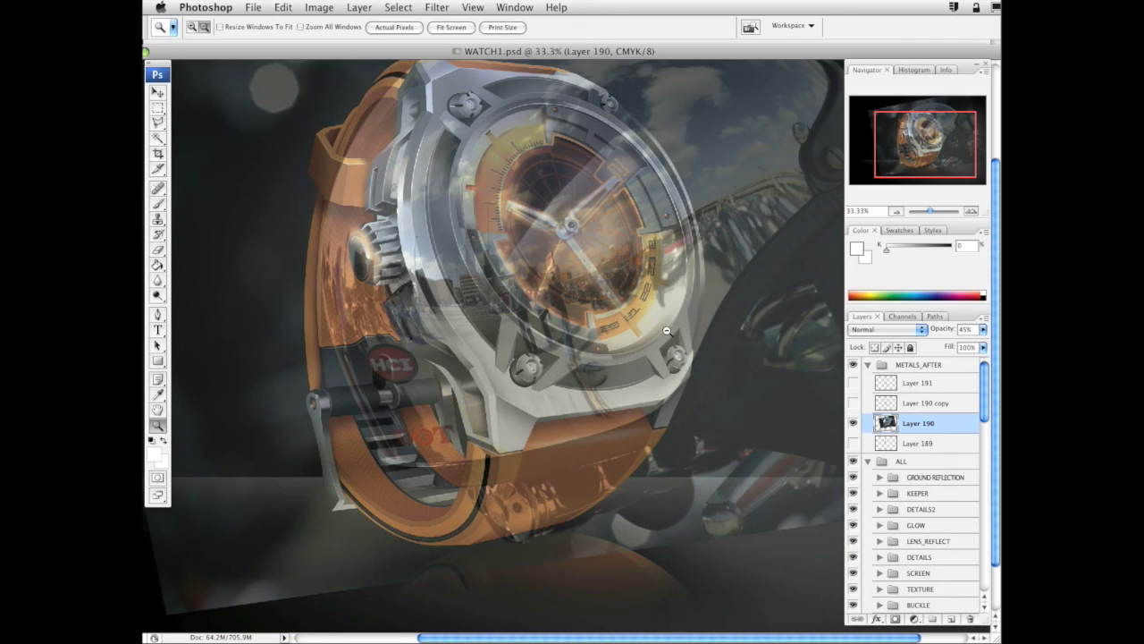
left_click(666, 331, "alt")
Select the front bezel faces, upper edge and lower lugs of the metal case with the Magic Wand on the Vector Smart Object layer
key("ctrl+a")
left_click(157, 137)
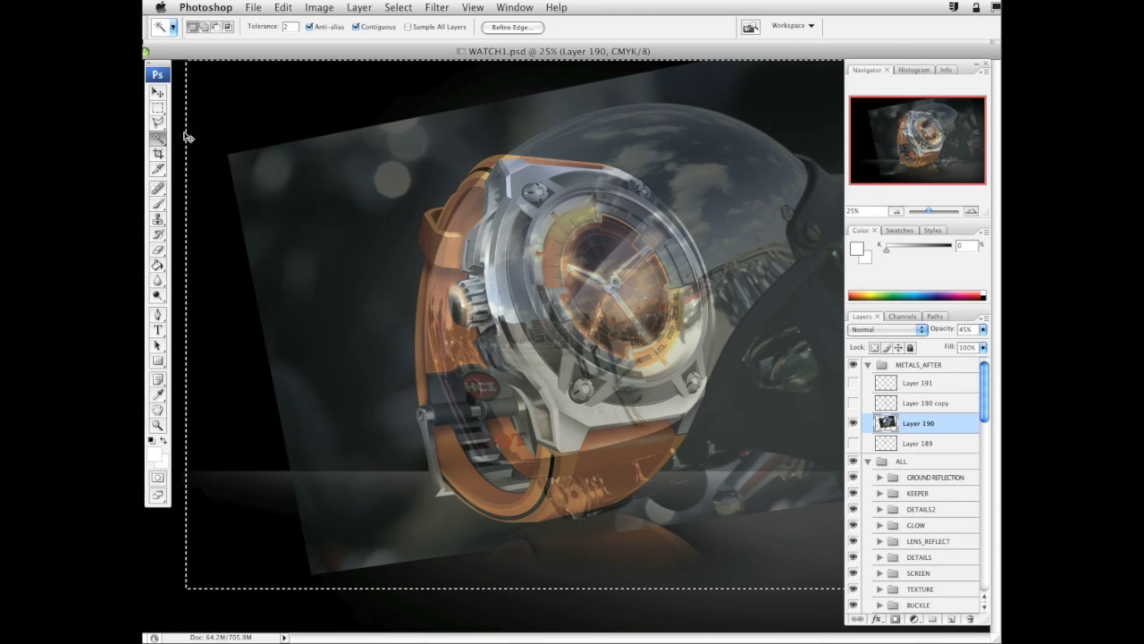
key("ctrl+d")
left_click_drag(985, 402, 987, 592)
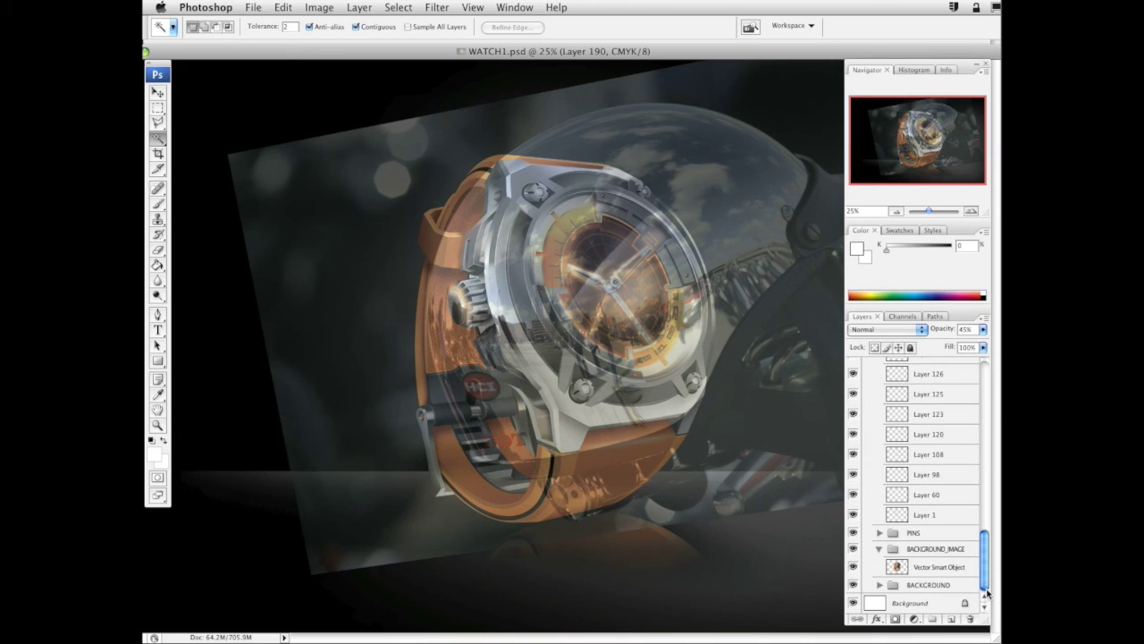
left_click(941, 569)
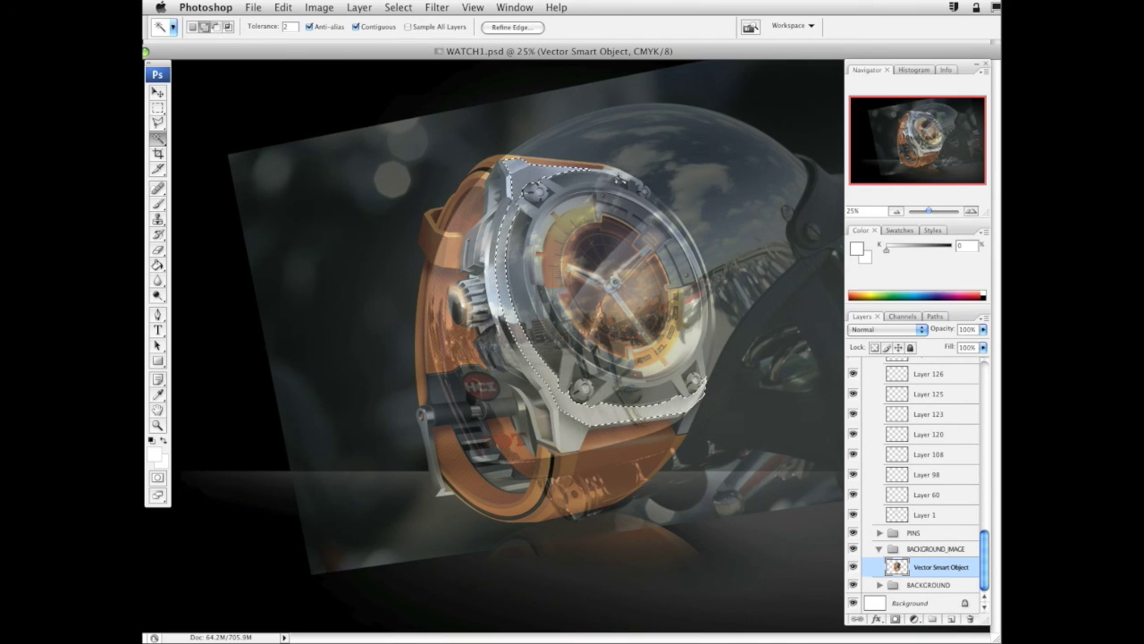
left_click(617, 175, "shift")
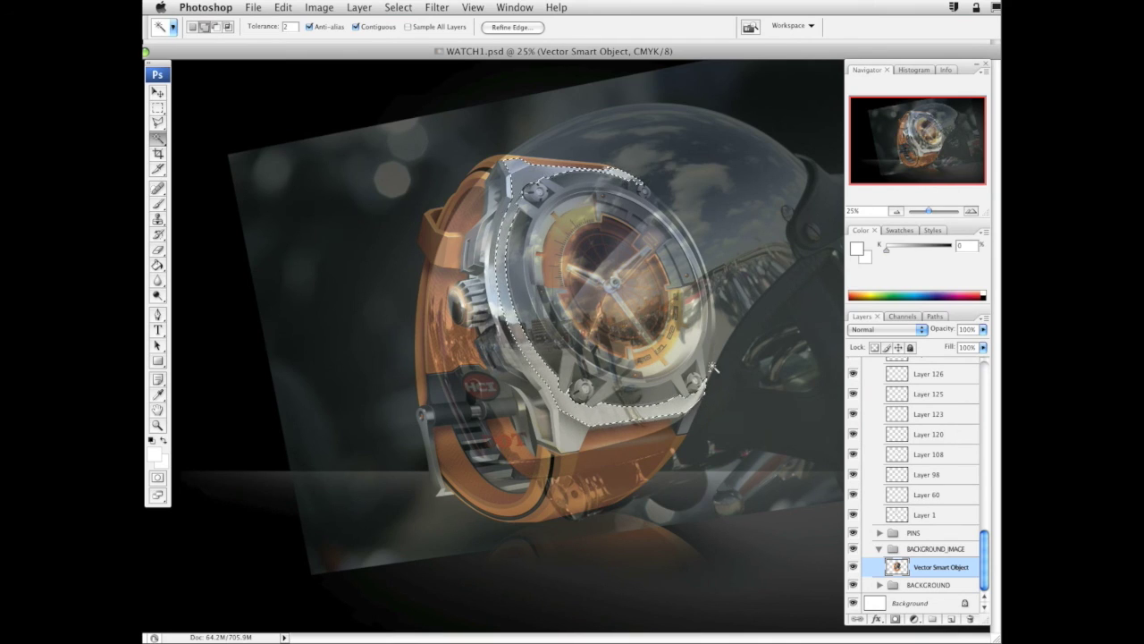
left_click(576, 431, "shift")
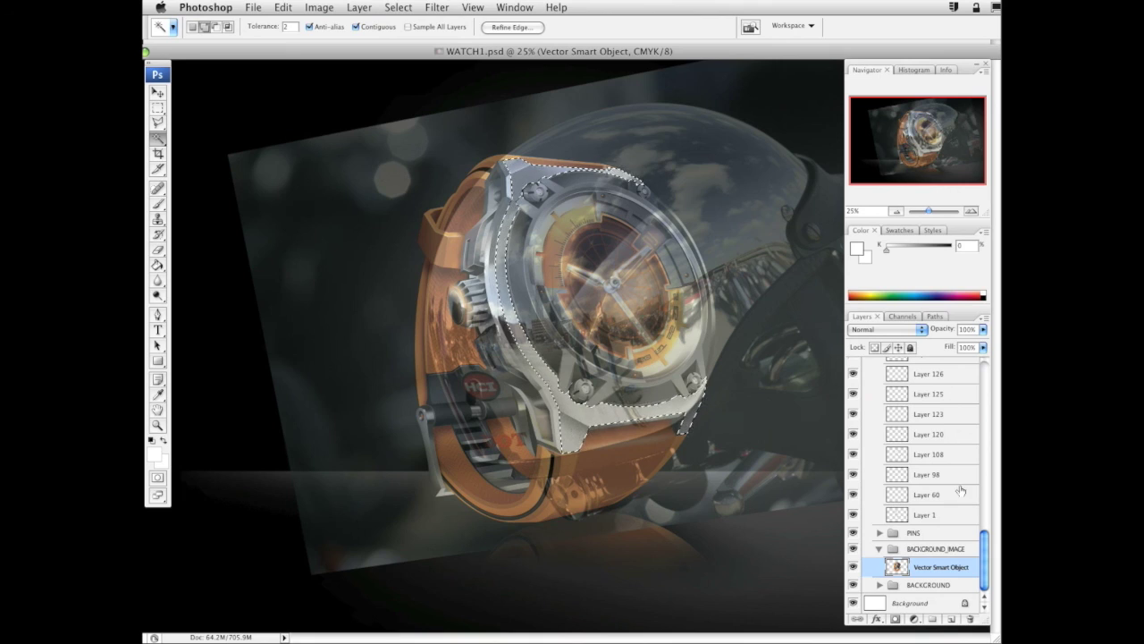
Delete the helmet photo on Layer 190 everywhere outside the selected case faces, and clear the selection
left_click_drag(985, 550, 989, 370)
left_click(925, 427)
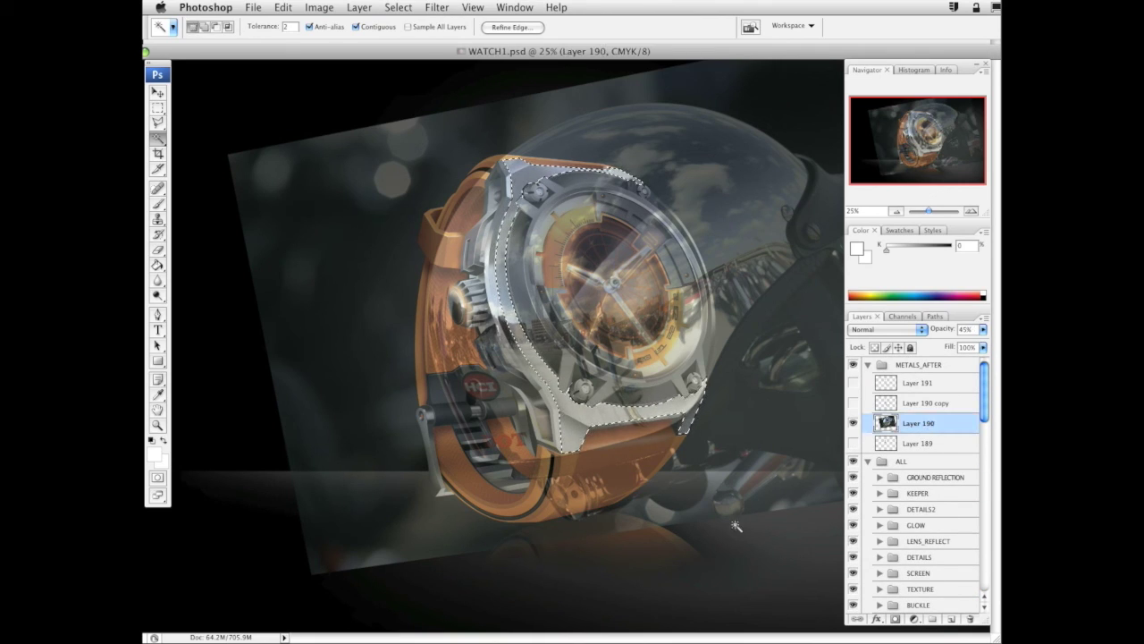
left_click(399, 8)
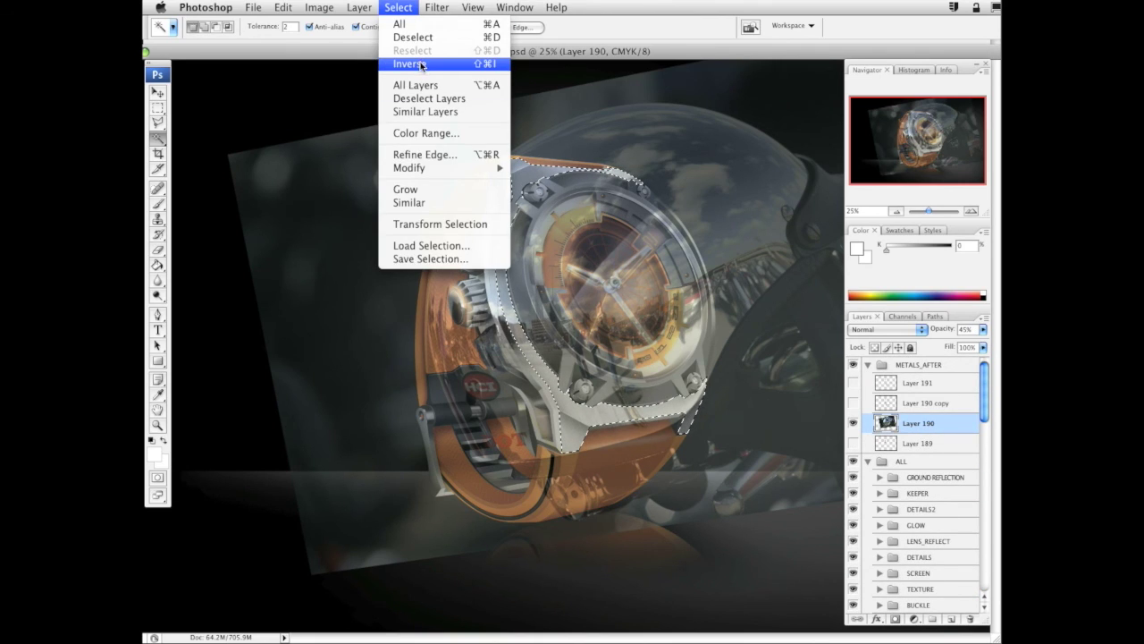
left_click(421, 65)
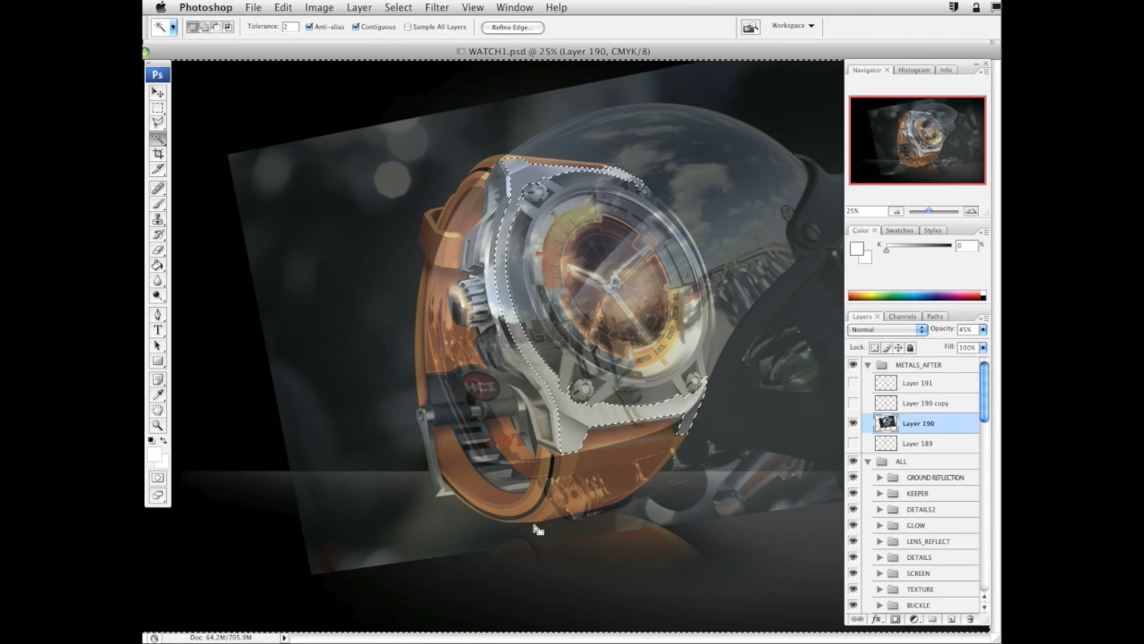
key("Delete")
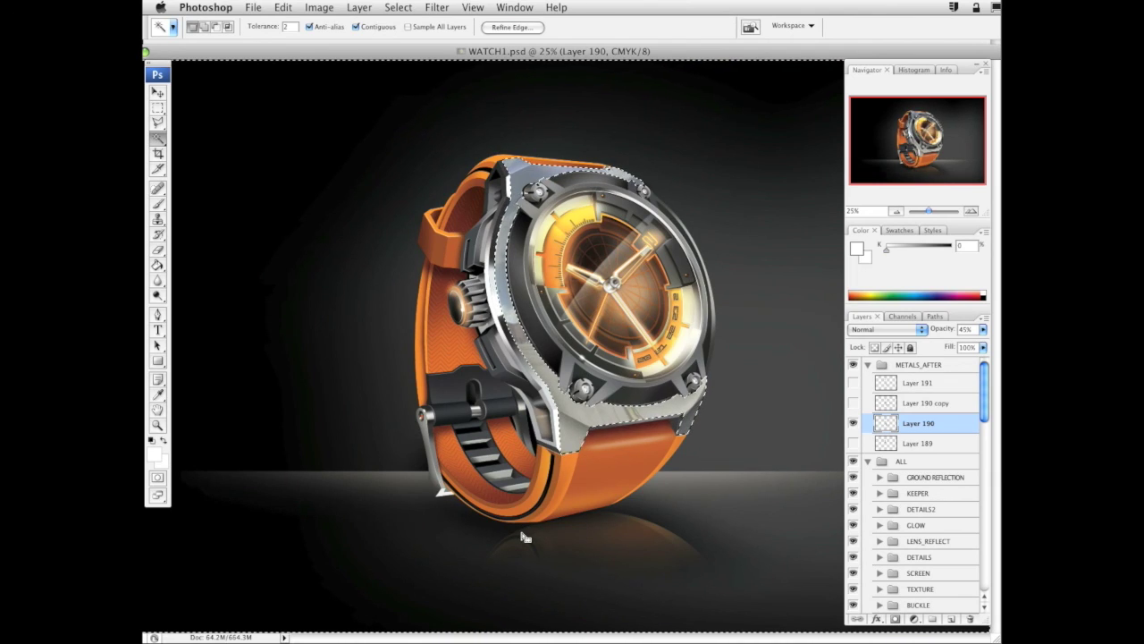
key("ctrl+d")
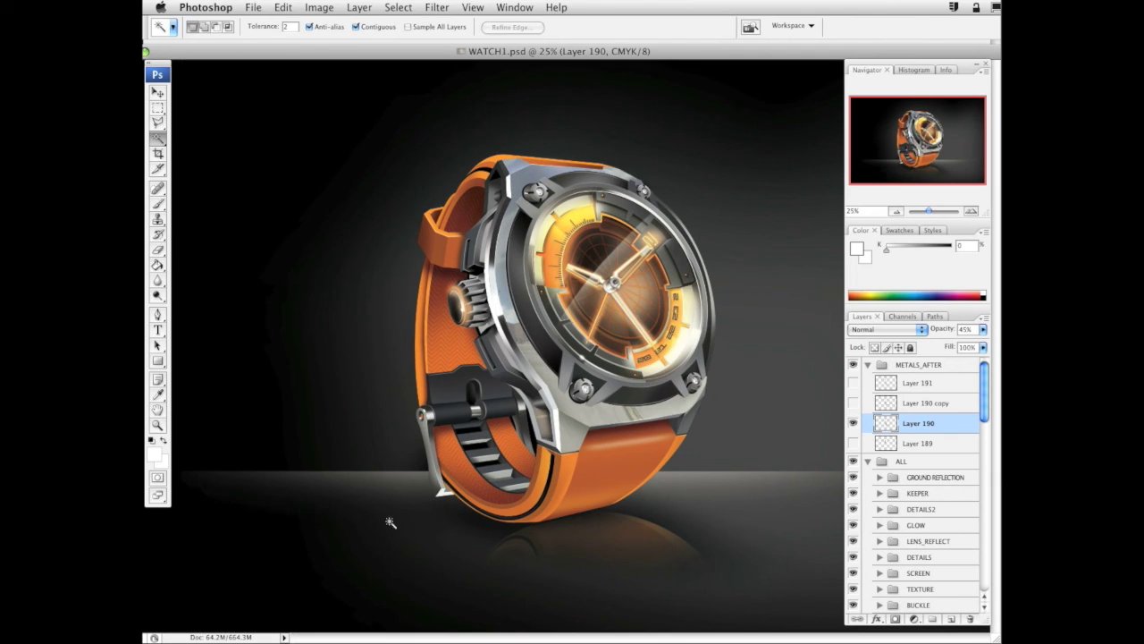
Raise Layer 190's opacity to 83% to strengthen the chrome reflection on the watch case
left_click(157, 425)
left_click(650, 453)
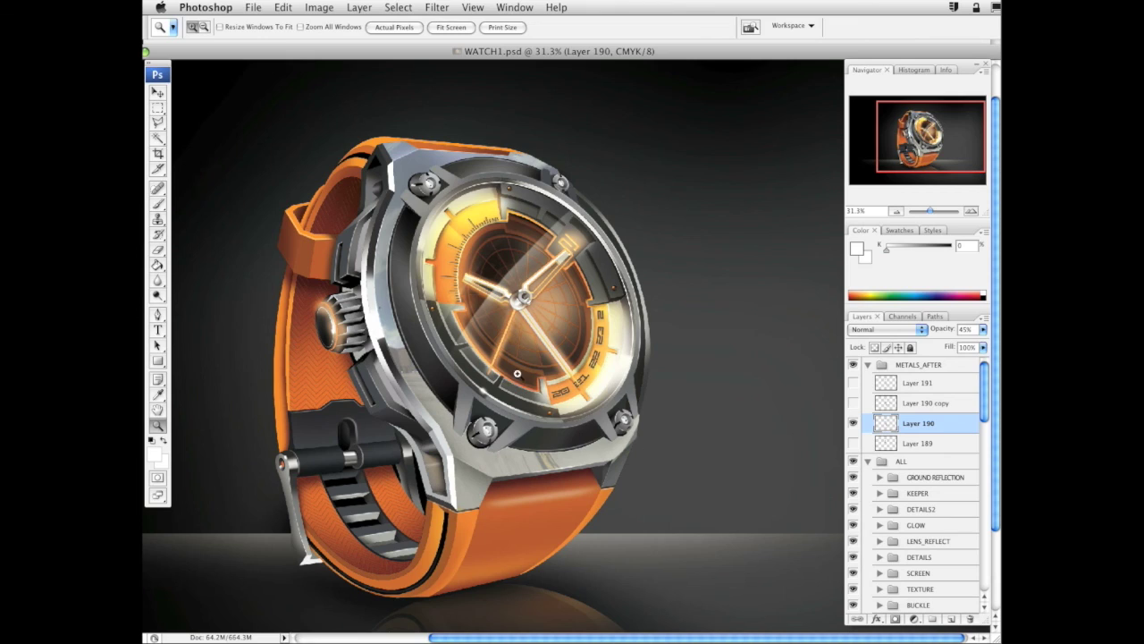
left_click(517, 374)
left_click_drag(672, 431, 639, 497)
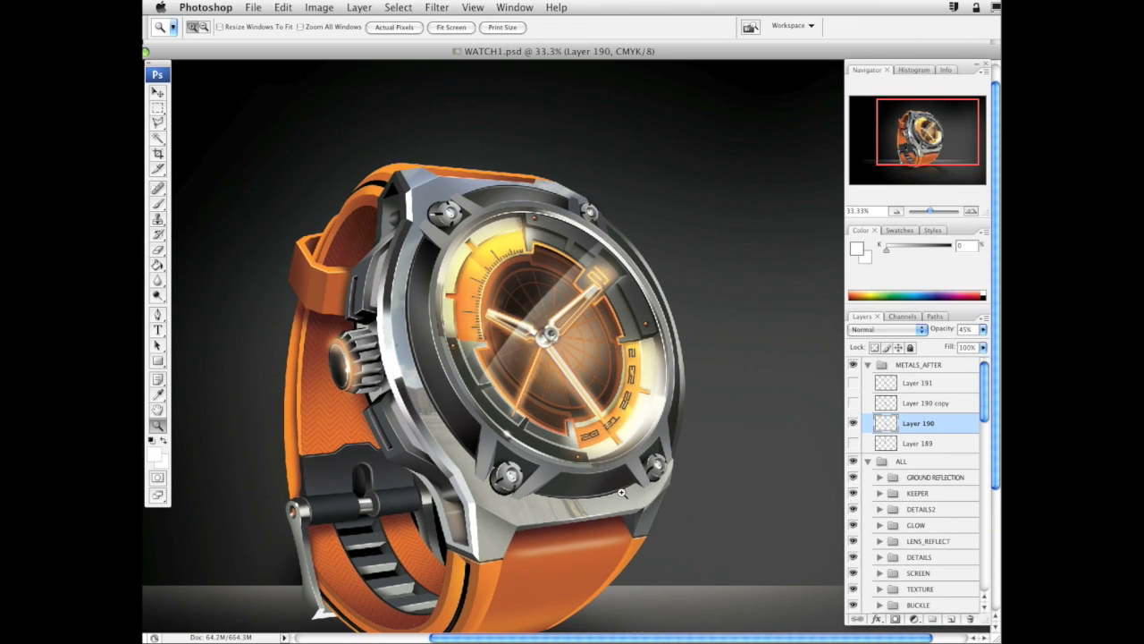
left_click(983, 329)
left_click_drag(958, 345, 967, 345)
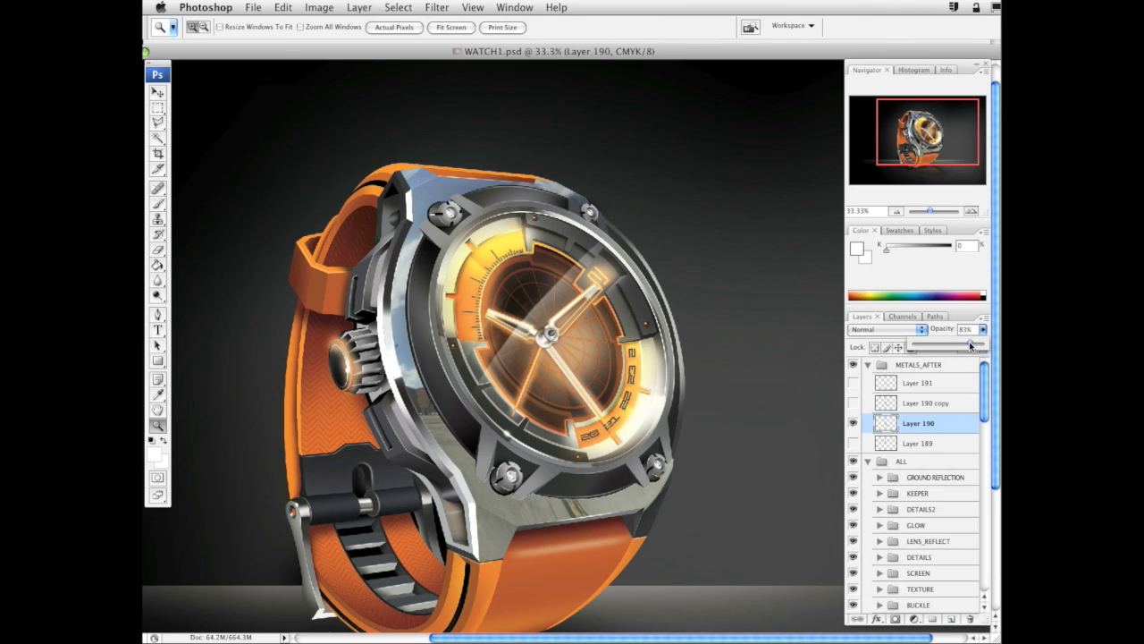
Erase the Layer 190 reflection along the lower front face and lugs of the case with the soft 484 px Eraser brush
left_click(157, 249)
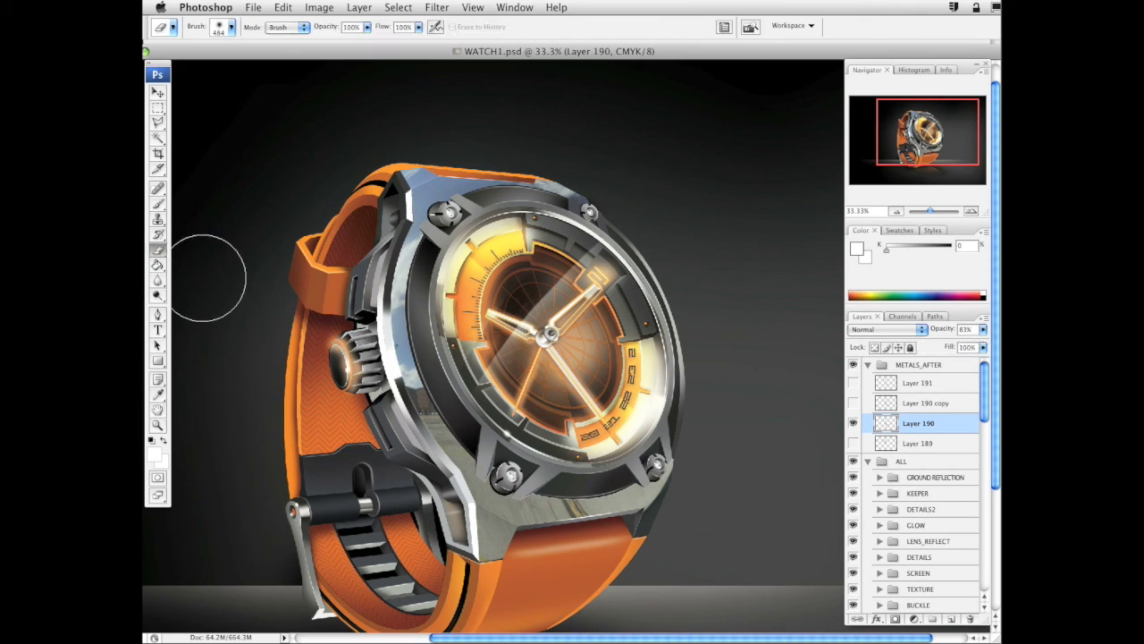
mouse_move(595, 560)
left_mouse_down()
mouse_move(542, 568)
mouse_move(603, 558)
mouse_move(658, 569)
mouse_move(702, 536)
mouse_move(743, 455)
left_mouse_up()
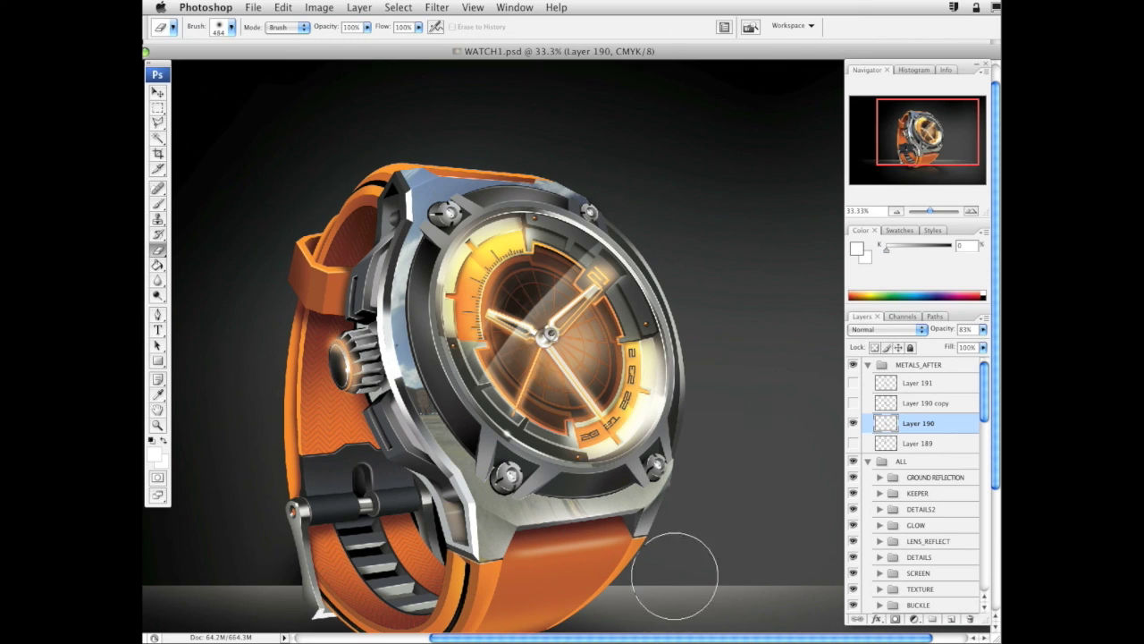
mouse_move(675, 575)
left_mouse_down()
mouse_move(616, 576)
mouse_move(684, 548)
mouse_move(711, 495)
mouse_move(668, 564)
mouse_move(571, 564)
mouse_move(532, 576)
mouse_move(463, 564)
left_mouse_up()
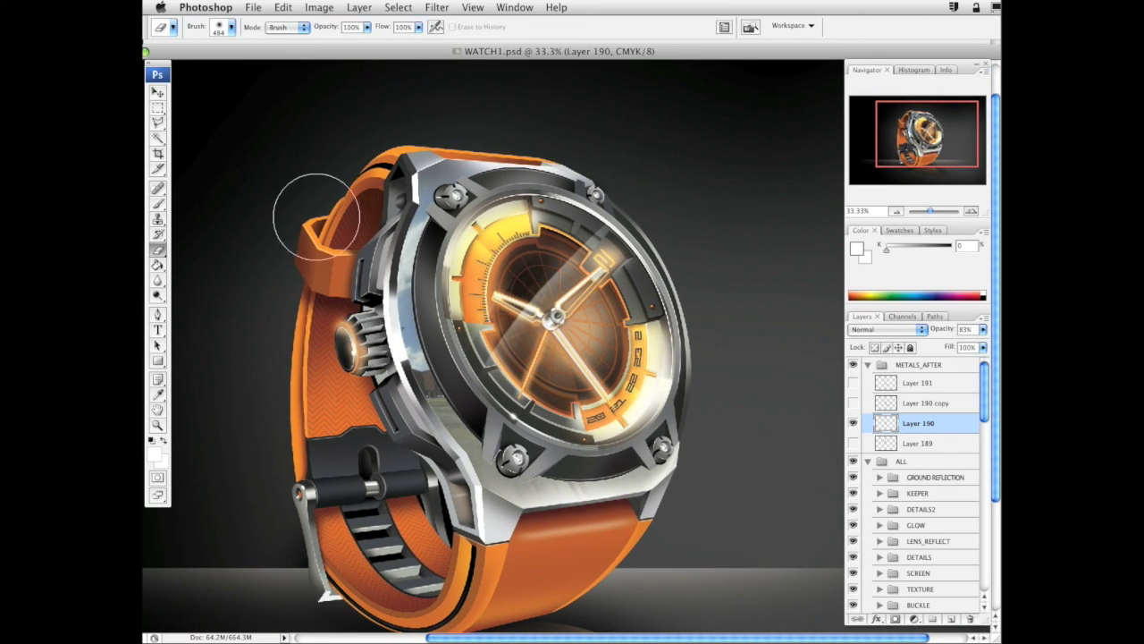
Activate the Magic Wand tool
left_click(157, 138)
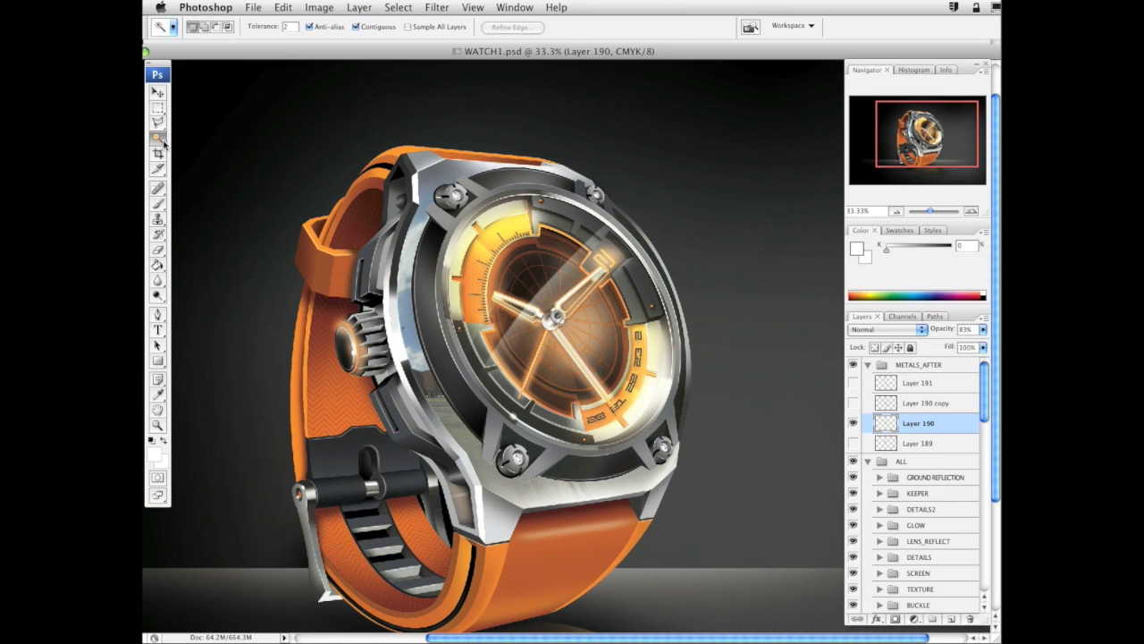